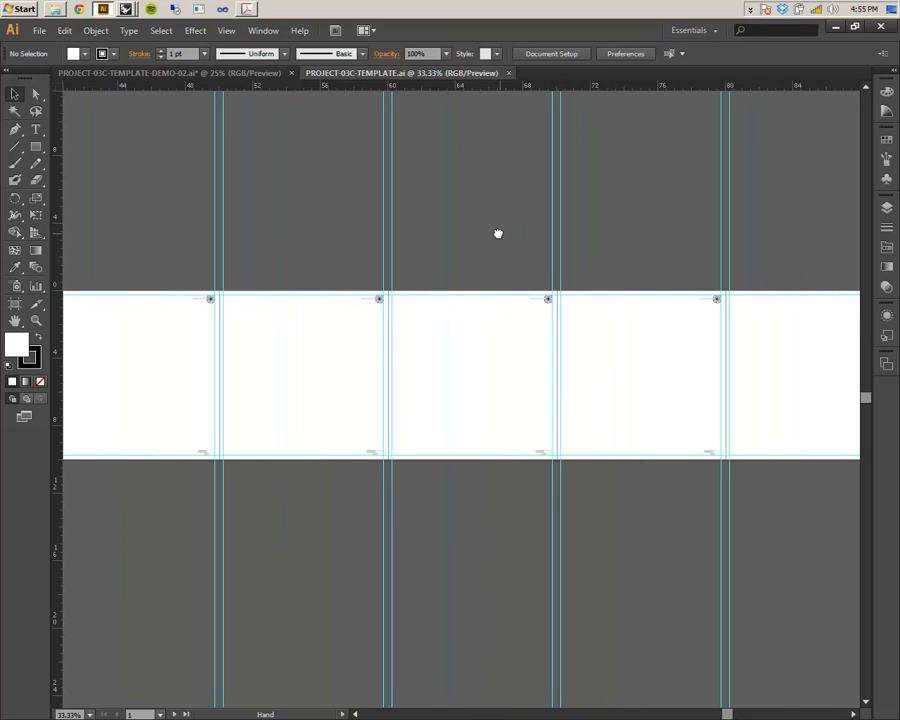
- Review the artboards of PROJECT-03C-TEMPLATE.ai back to the first one
{"action": "left_click_drag", "start_coordinate": [590, 235], "coordinate": [498, 235]}
{"action": "left_click_drag", "start_coordinate": [218, 233], "coordinate": [380, 233]}
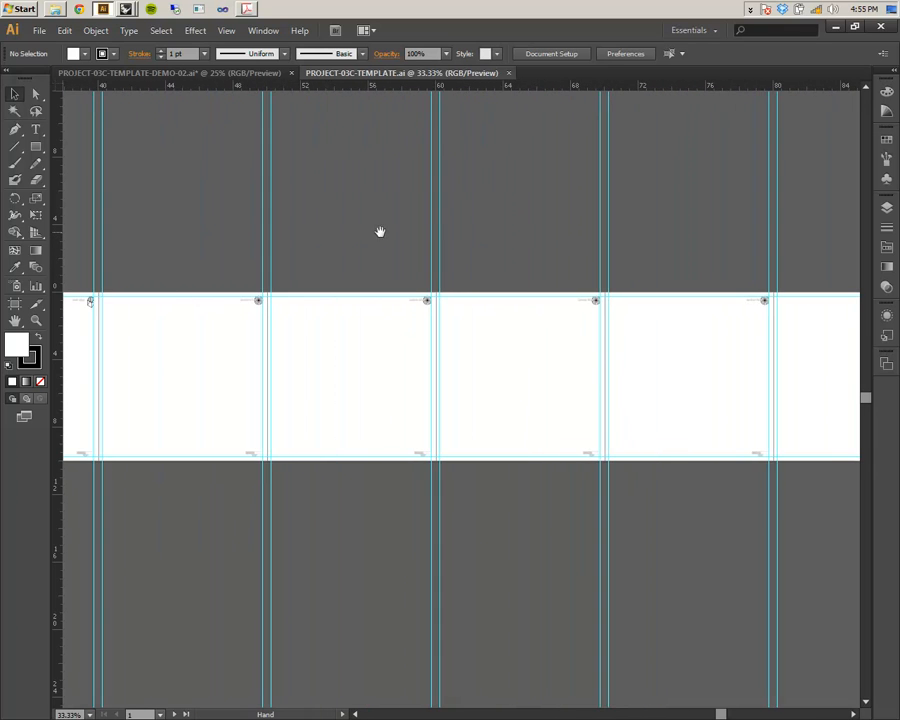
{"action": "left_click_drag", "start_coordinate": [229, 231], "coordinate": [402, 227]}
{"action": "mouse_move", "coordinate": [302, 233]}
{"action": "left_mouse_down"}
{"action": "mouse_move", "coordinate": [349, 253]}
{"action": "mouse_move", "coordinate": [530, 240]}
{"action": "left_mouse_up"}
{"action": "left_click_drag", "start_coordinate": [259, 239], "coordinate": [409, 240]}
{"action": "left_click_drag", "start_coordinate": [299, 241], "coordinate": [326, 241]}
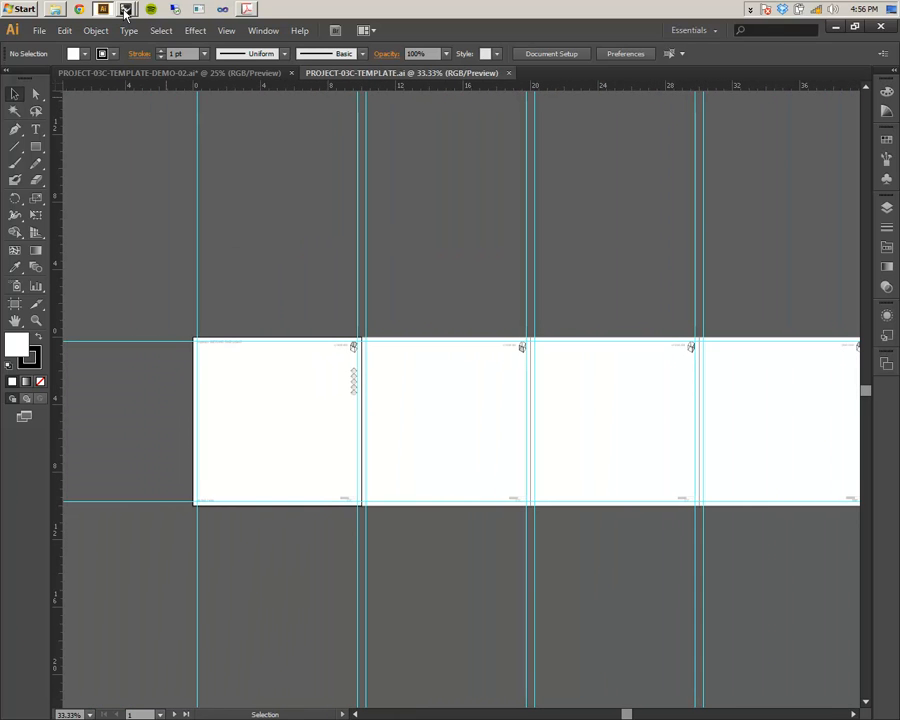
- Switch to the 2014-12-03-PROJECT-03C-WORKFLOW-DRAWINGS-FOR-DEMONSTRATION model in Rhinoceros and zoom the perspective view to its extents
{"action": "left_click", "coordinate": [125, 11]}
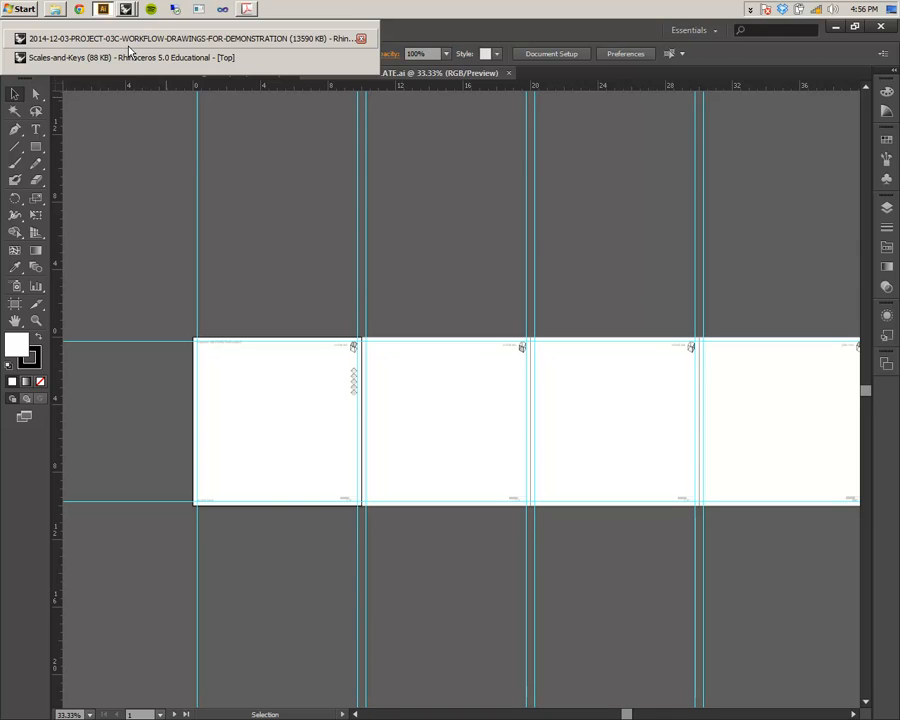
{"action": "left_click", "coordinate": [125, 38]}
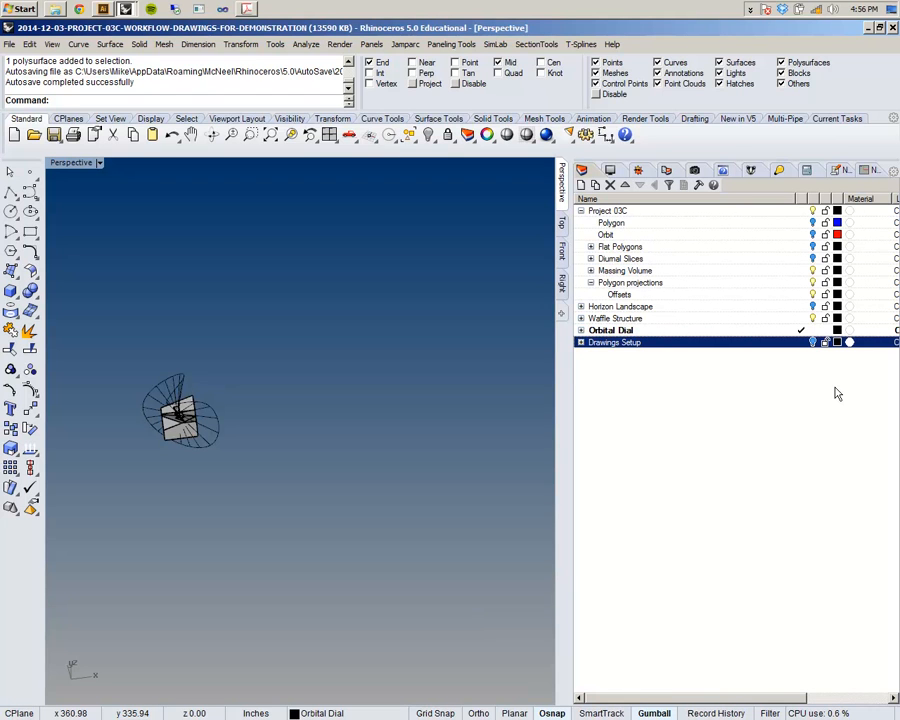
{"action": "type", "text": "ZE"}
{"action": "key", "text": "Return"}
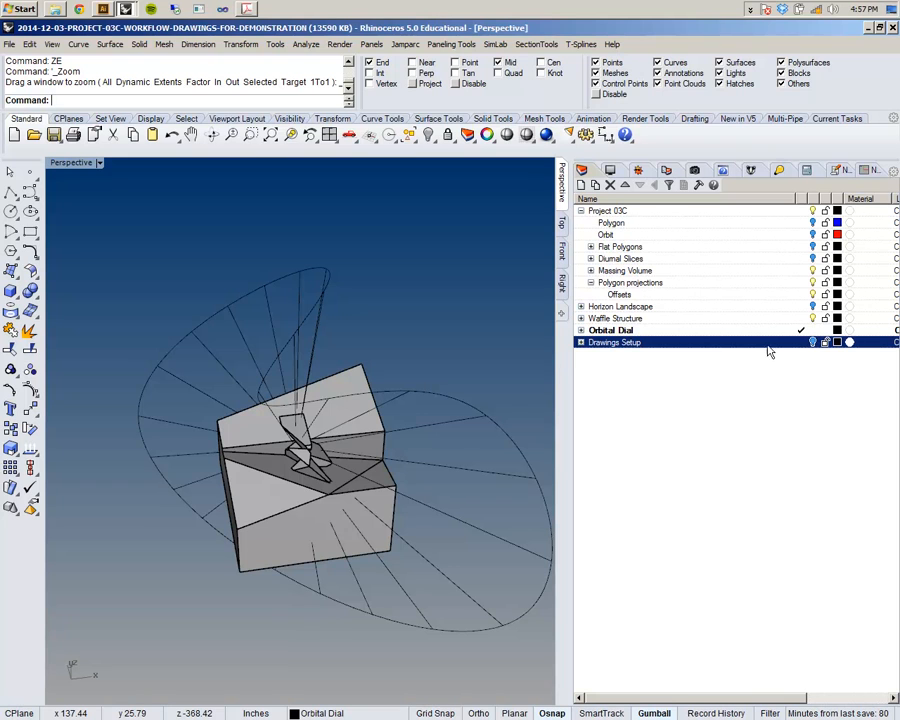
- Turn on the Drawings Setup layer and expand its sublayers
{"action": "left_click", "coordinate": [812, 342]}
{"action": "left_click", "coordinate": [580, 342]}
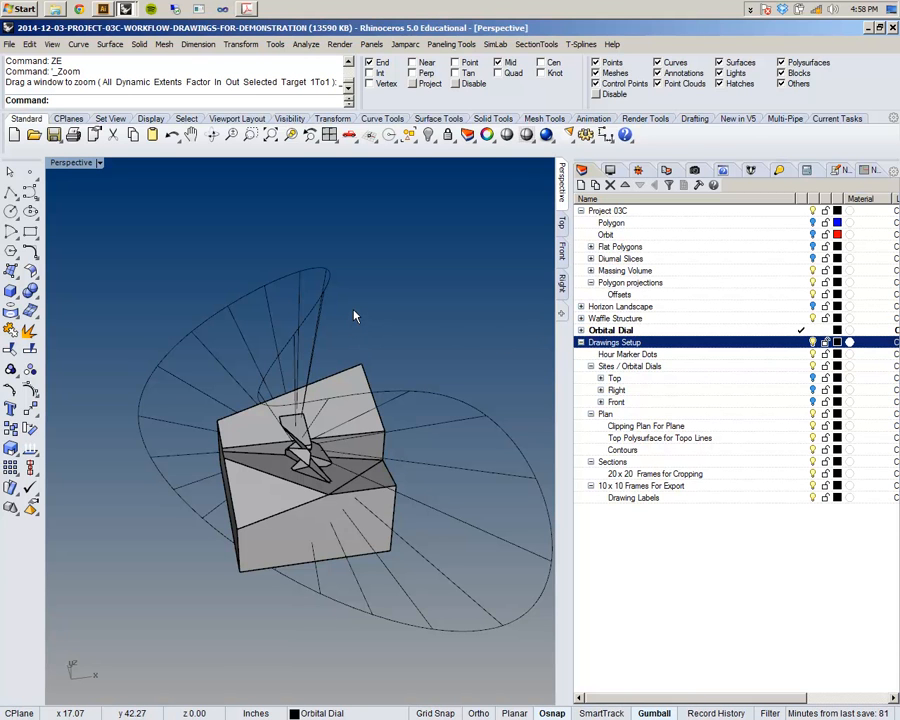
{"action": "right_click_drag", "start_coordinate": [315, 335], "coordinate": [350, 383]}
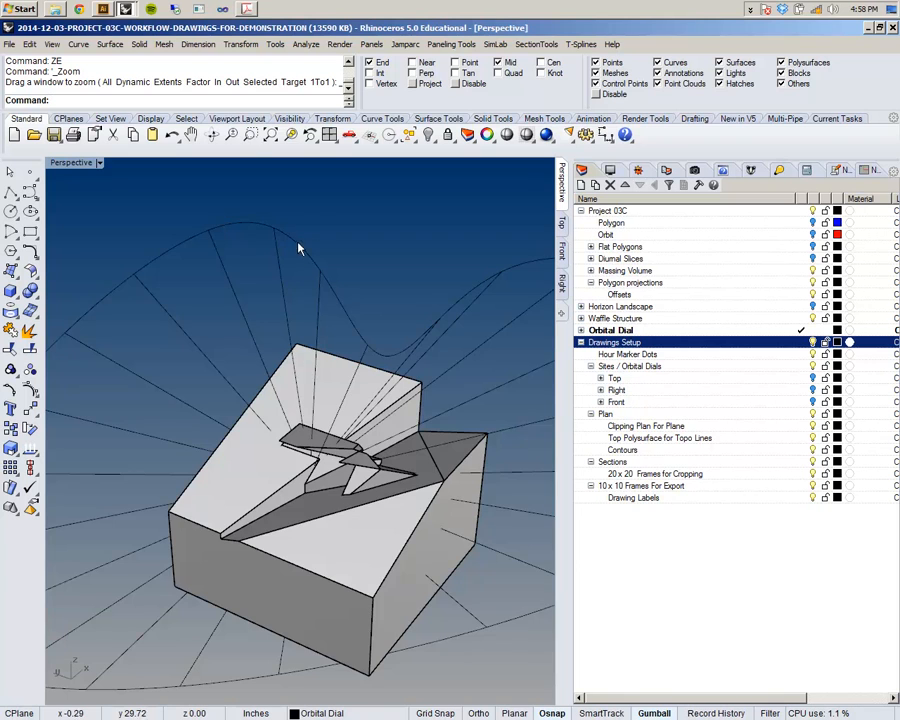
{"action": "right_click_drag", "start_coordinate": [301, 249], "coordinate": [312, 175]}
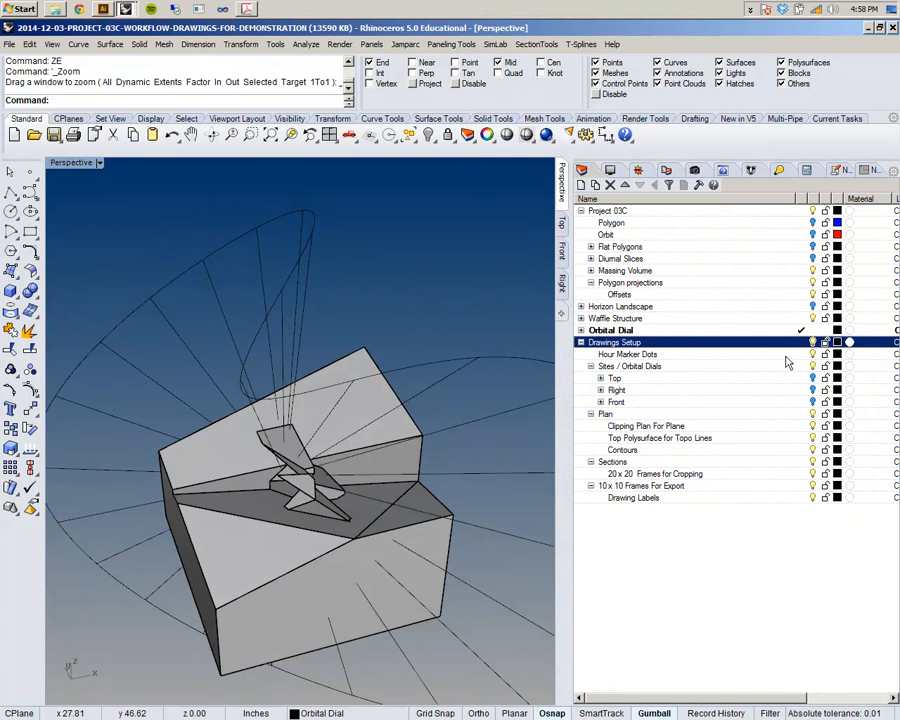
- On the Hour Marker Dots layer, place an annotation dot reading 1 in the Top view where an hour line meets the orbit's upper curve
{"action": "double_click", "coordinate": [630, 354]}
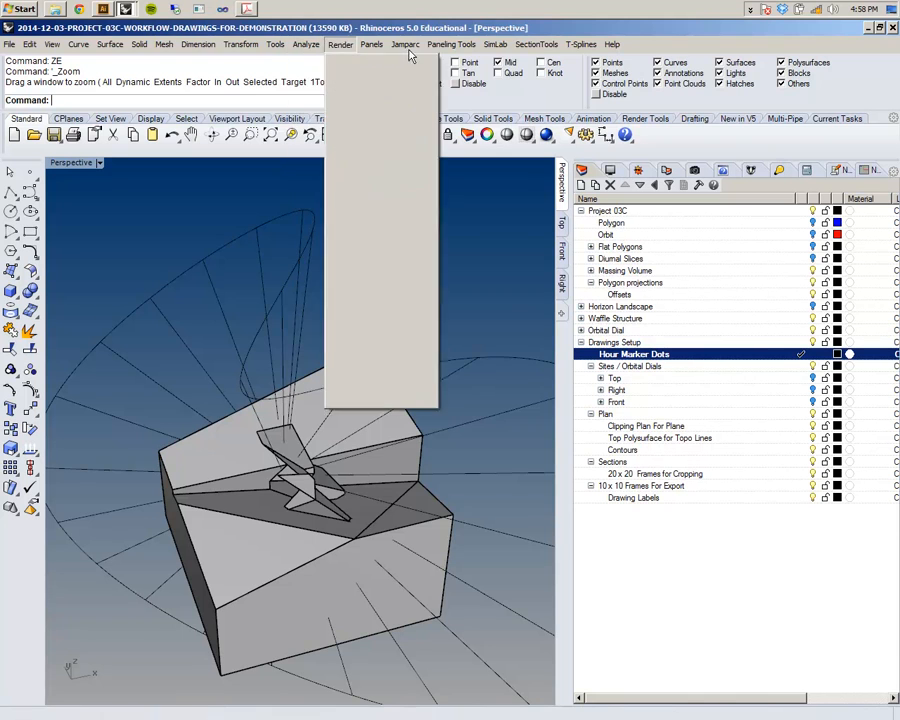
{"action": "left_click", "coordinate": [245, 44]}
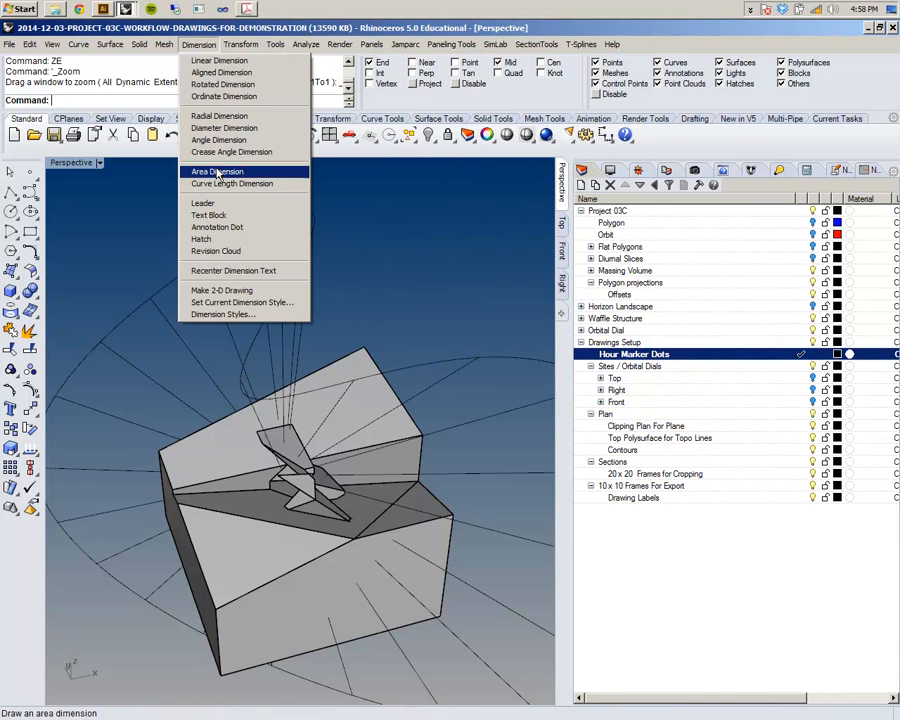
{"action": "left_click", "coordinate": [234, 227]}
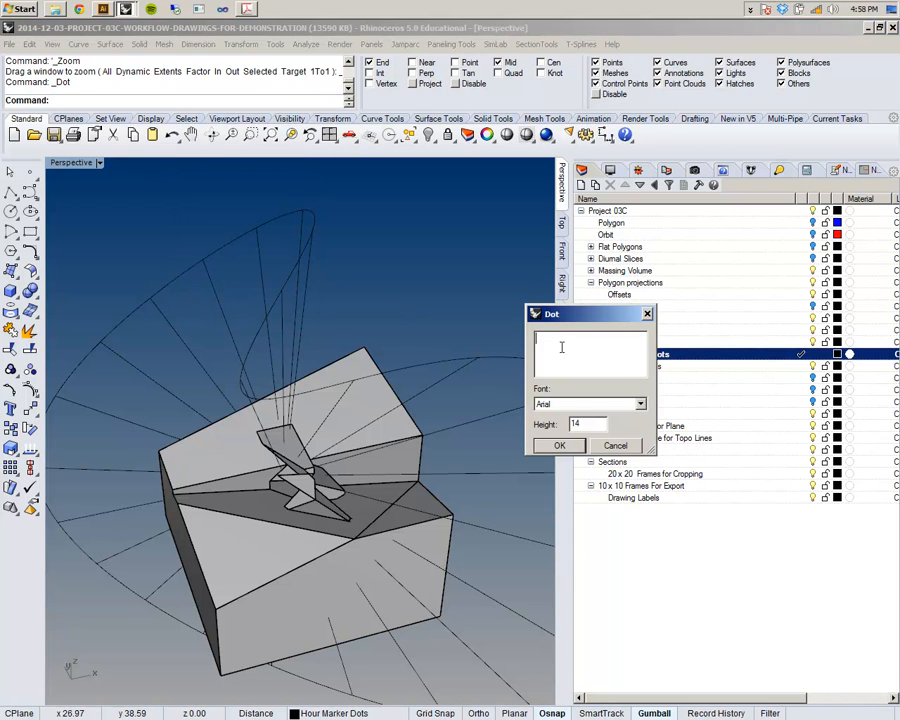
{"action": "type", "text": "1"}
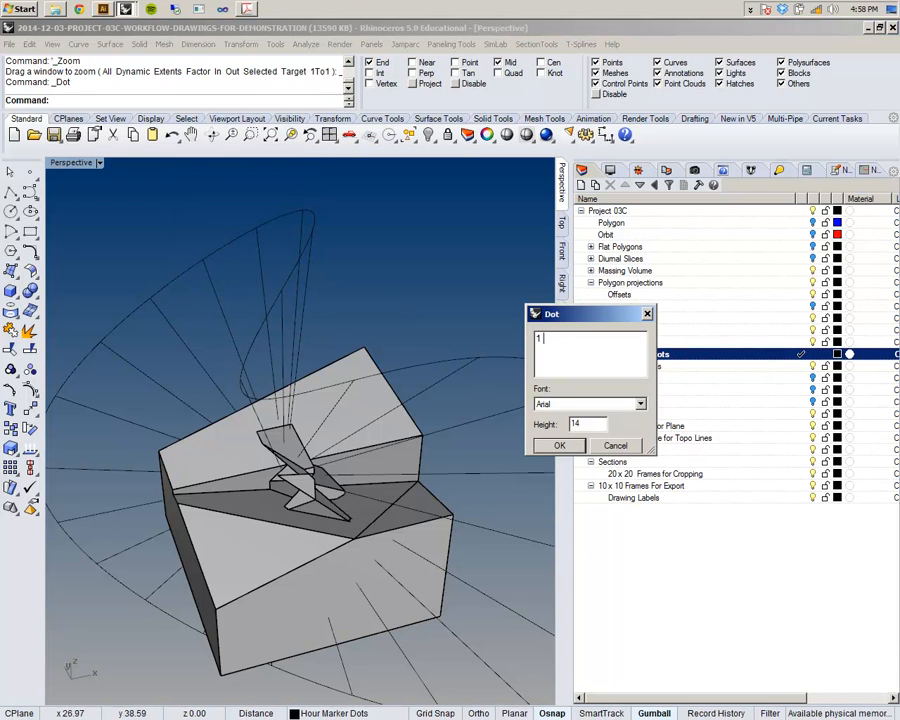
{"action": "left_click", "coordinate": [560, 445]}
{"action": "left_click", "coordinate": [562, 222]}
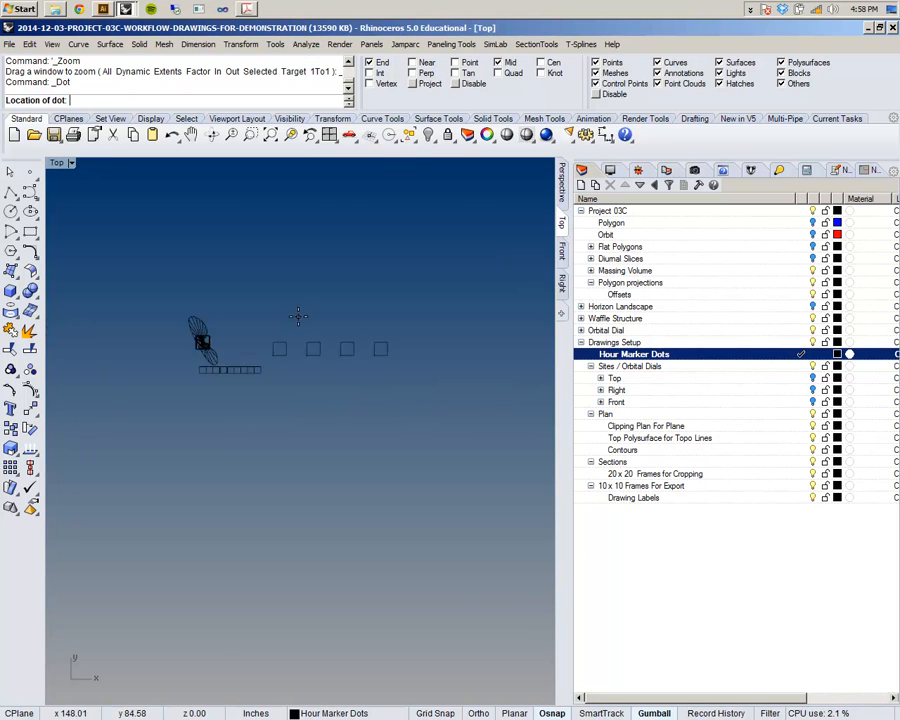
{"action": "scroll", "coordinate": [312, 265], "scroll_direction": "up", "scroll_amount": 10}
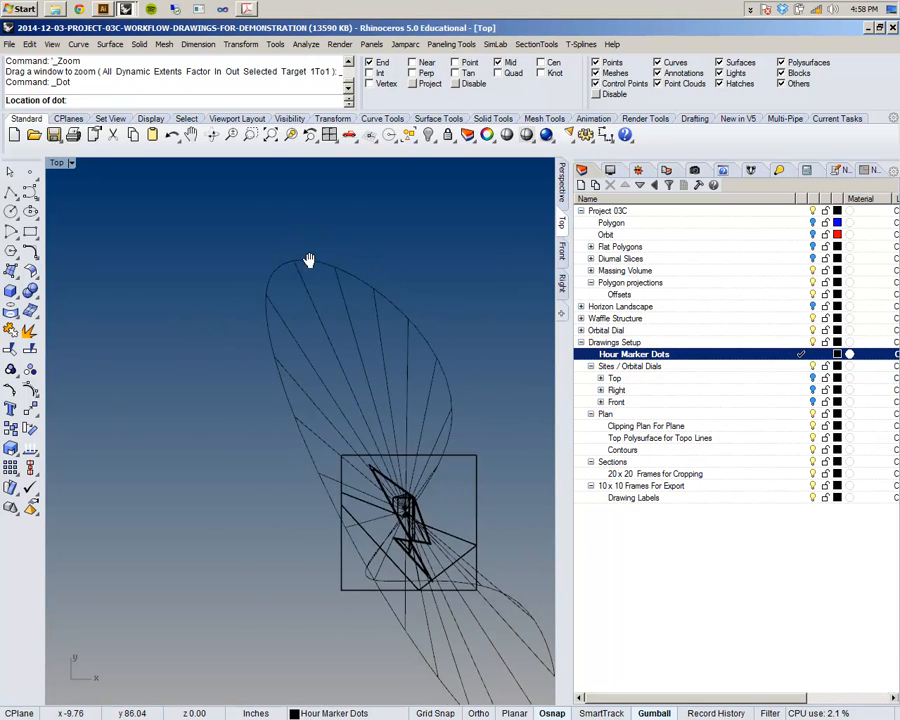
{"action": "left_click", "coordinate": [350, 333]}
{"action": "right_click_drag", "start_coordinate": [418, 317], "coordinate": [400, 258]}
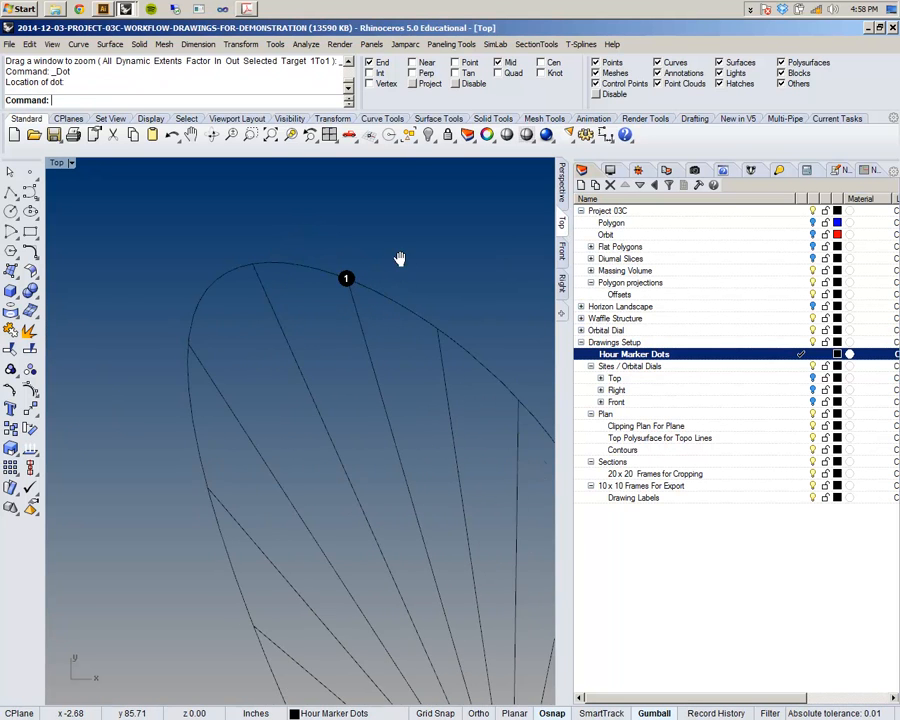
{"action": "scroll", "coordinate": [350, 278], "scroll_direction": "up", "scroll_amount": 2}
{"action": "mouse_move", "coordinate": [348, 273]}
{"action": "right_mouse_down"}
{"action": "mouse_move", "coordinate": [331, 245]}
{"action": "mouse_move", "coordinate": [341, 259]}
{"action": "right_mouse_up"}
{"action": "scroll", "coordinate": [331, 243], "scroll_direction": "down", "scroll_amount": 6}
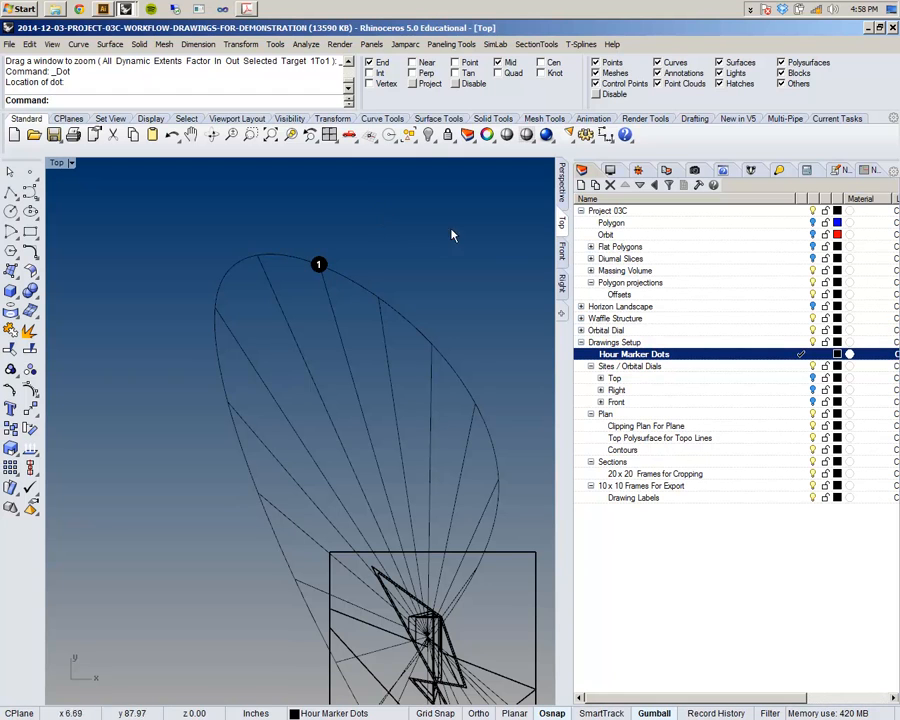
- Start importing a file and browse to the AR201 F14 folder inside Dropbox's Classes-Current folder
{"action": "left_click", "coordinate": [17, 45]}
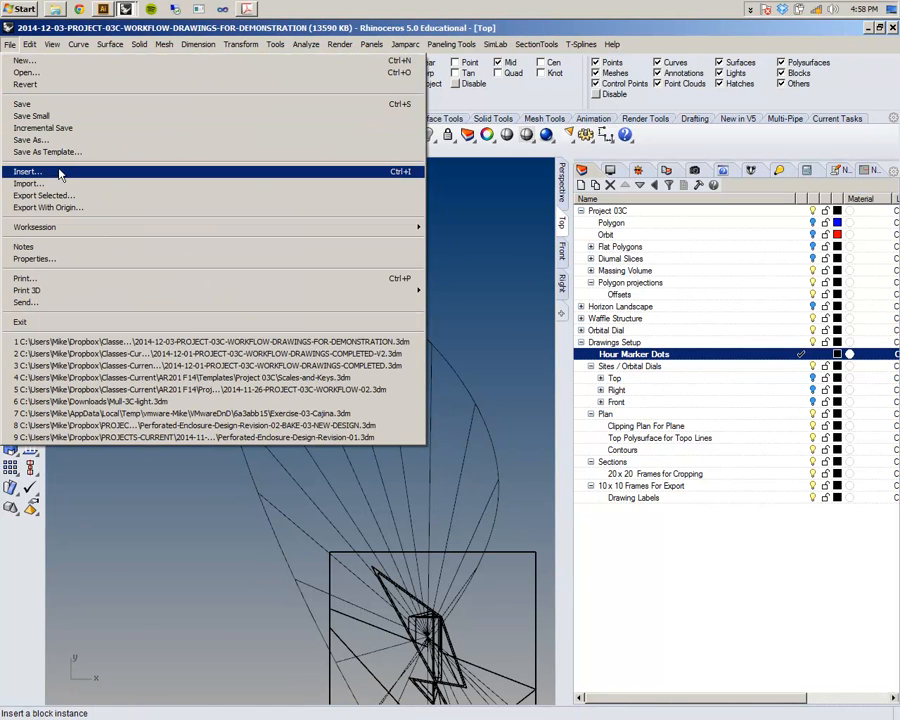
{"action": "left_click", "coordinate": [59, 186]}
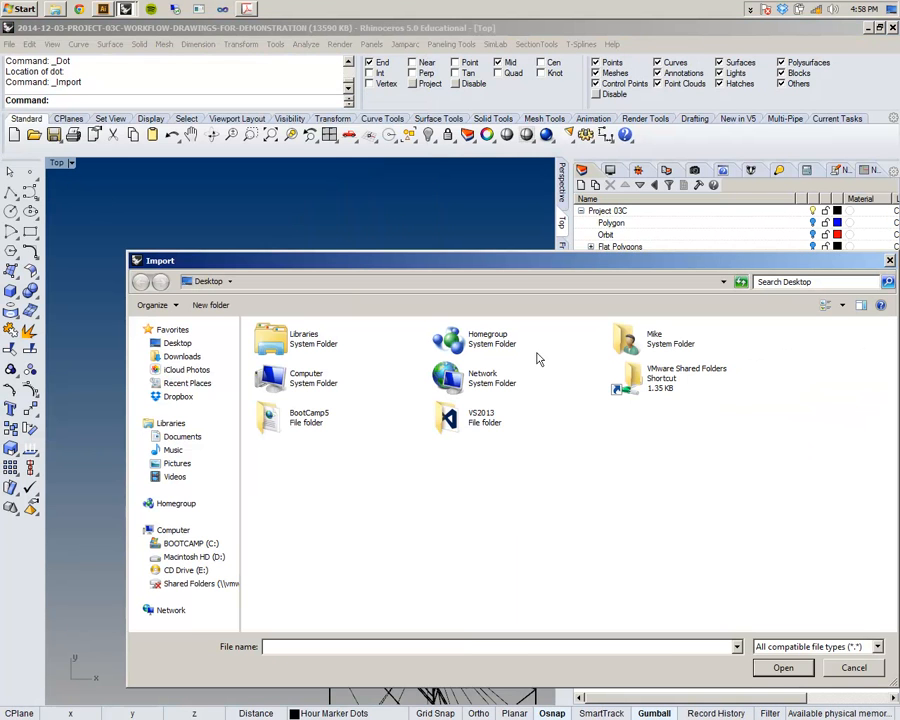
{"action": "left_click", "coordinate": [174, 400]}
{"action": "left_click", "coordinate": [315, 422]}
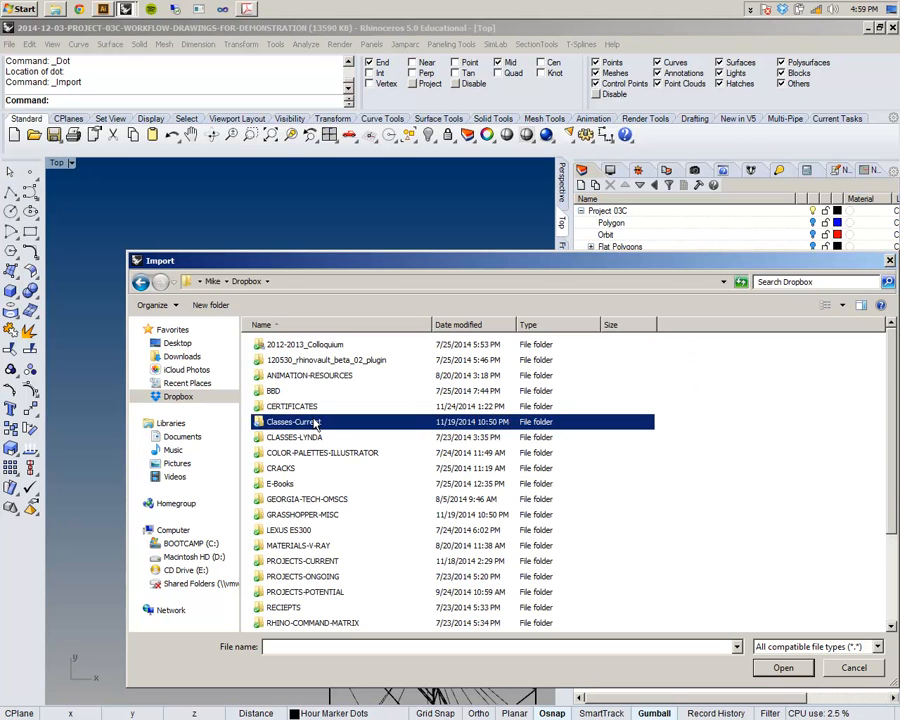
{"action": "double_click", "coordinate": [315, 422]}
{"action": "double_click", "coordinate": [295, 391]}
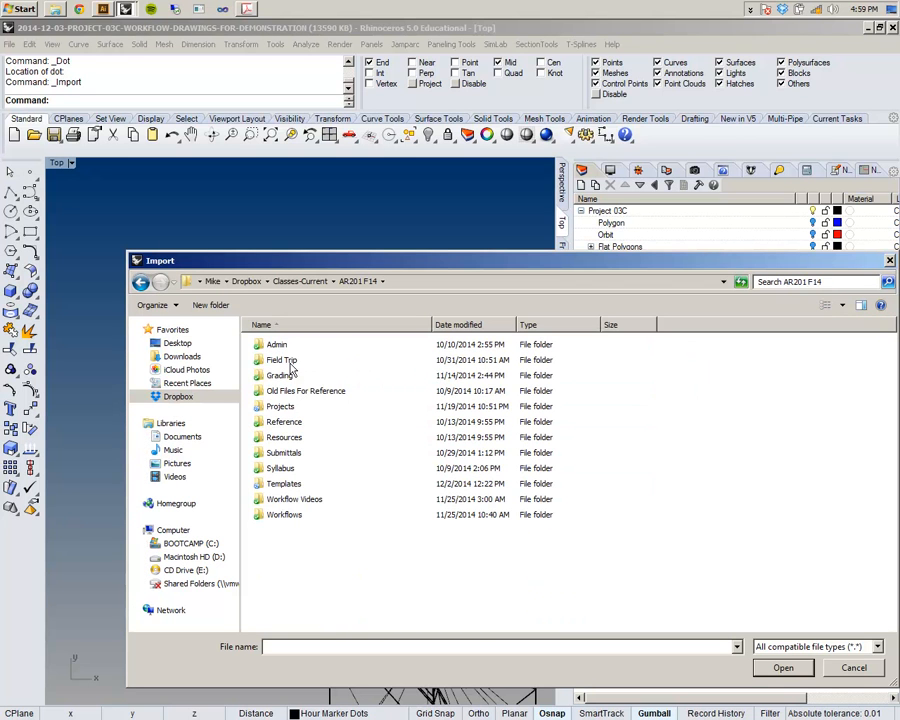
{"action": "left_click", "coordinate": [281, 378]}
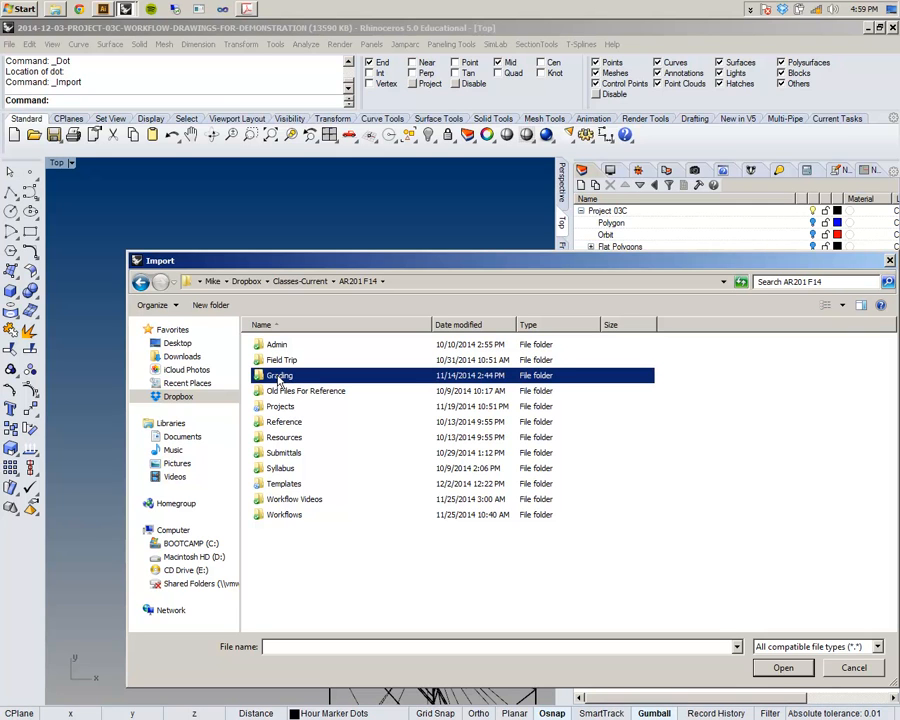
{"action": "left_click", "coordinate": [287, 453]}
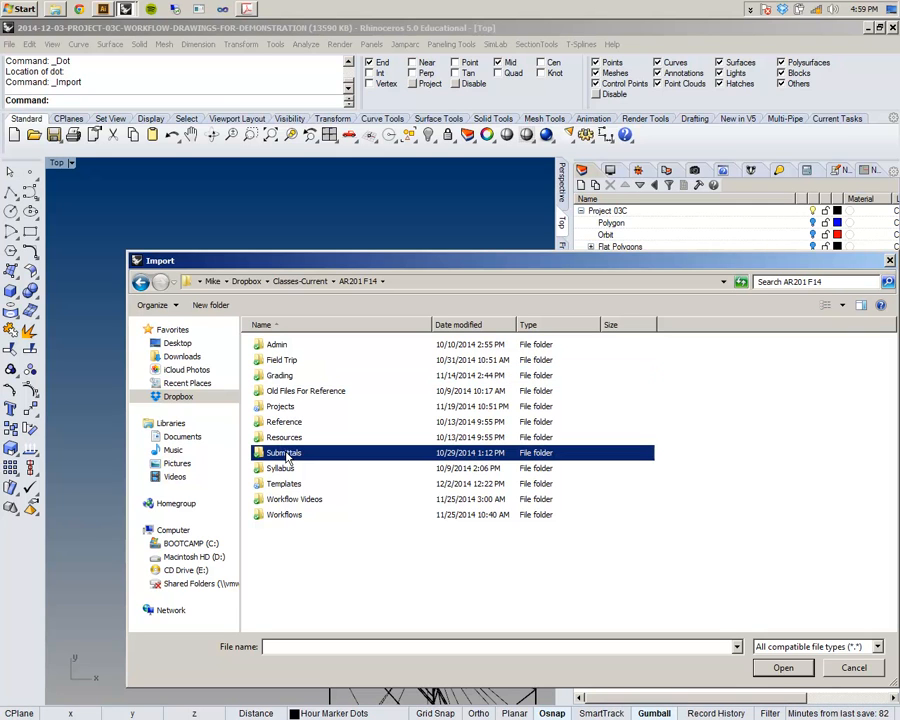
{"action": "double_click", "coordinate": [285, 515]}
{"action": "double_click", "coordinate": [302, 374]}
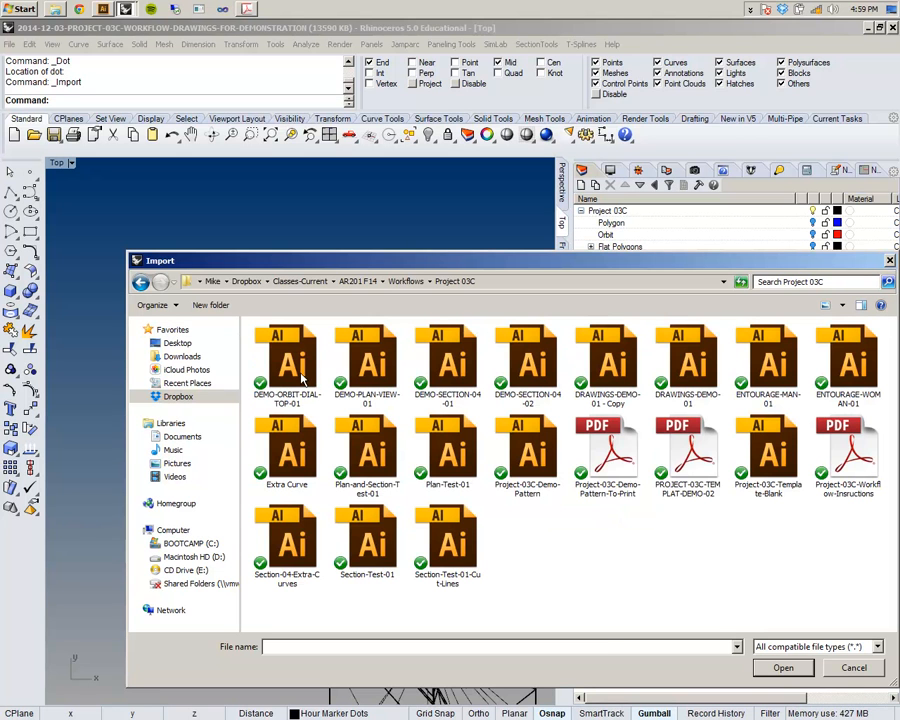
{"action": "left_click", "coordinate": [357, 281]}
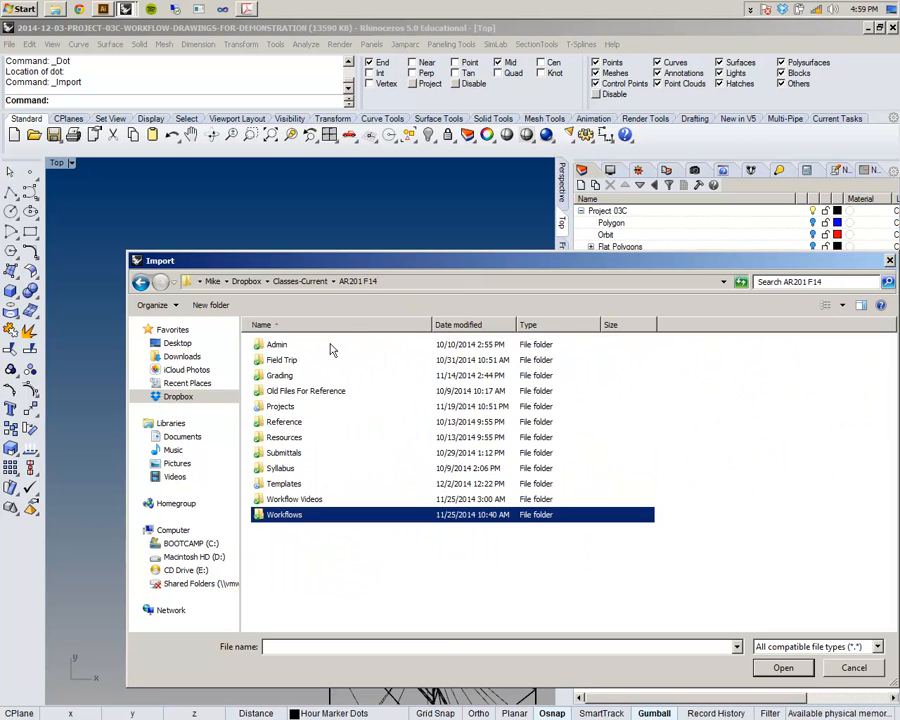
{"action": "left_click", "coordinate": [306, 283]}
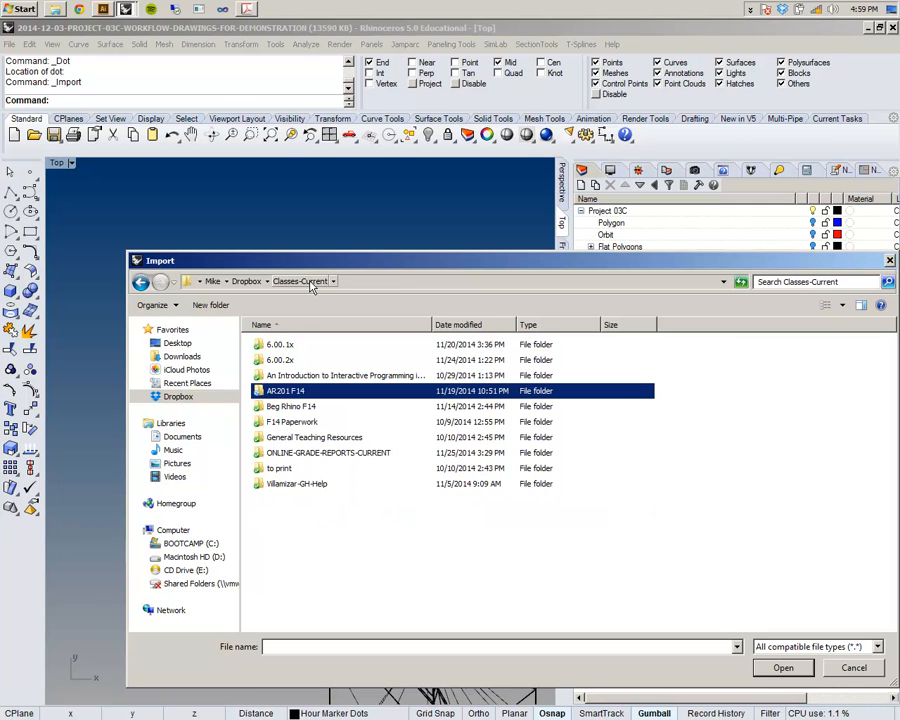
{"action": "double_click", "coordinate": [283, 394]}
{"action": "double_click", "coordinate": [281, 407]}
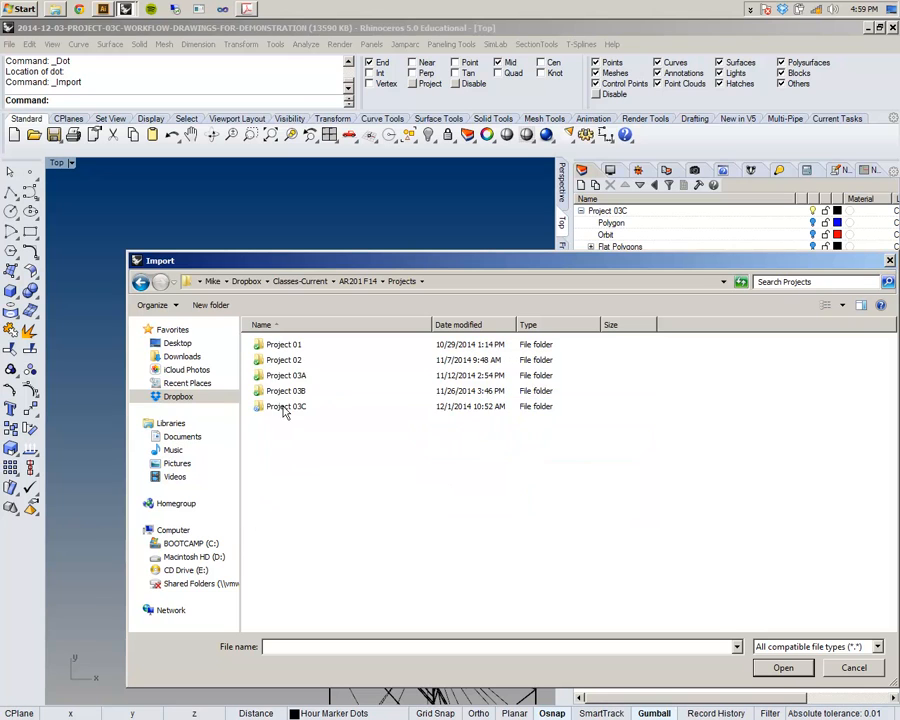
{"action": "double_click", "coordinate": [285, 406]}
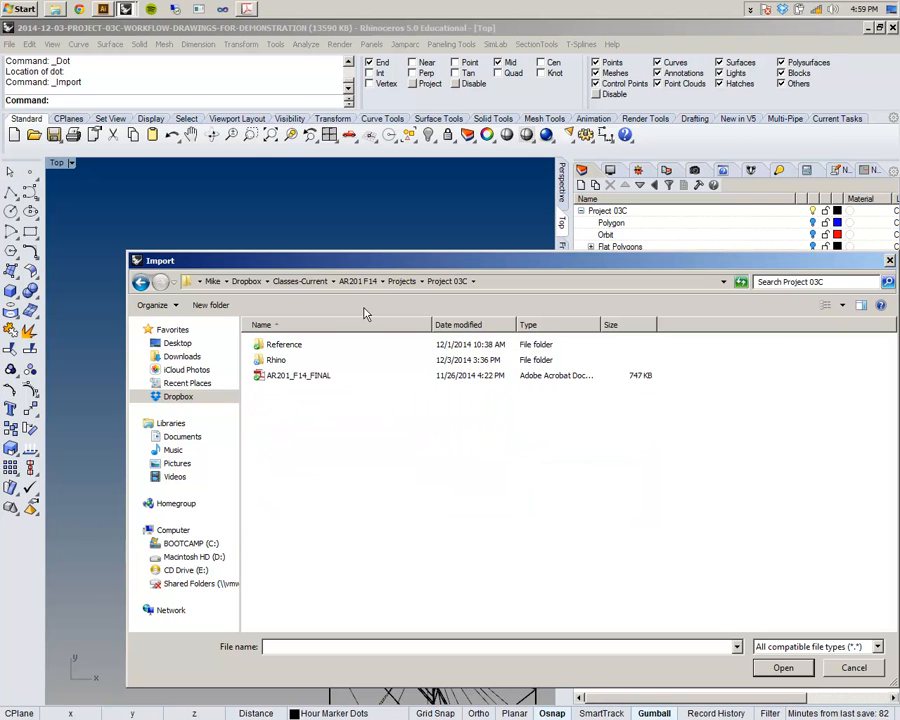
{"action": "double_click", "coordinate": [276, 361]}
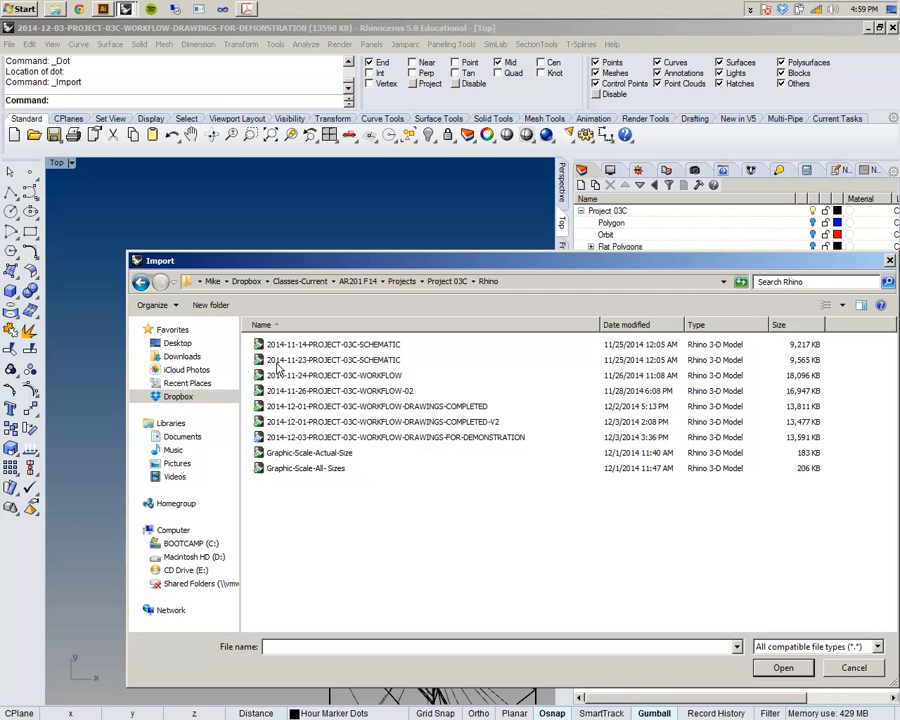
{"action": "left_click", "coordinate": [445, 283]}
{"action": "left_click", "coordinate": [401, 281]}
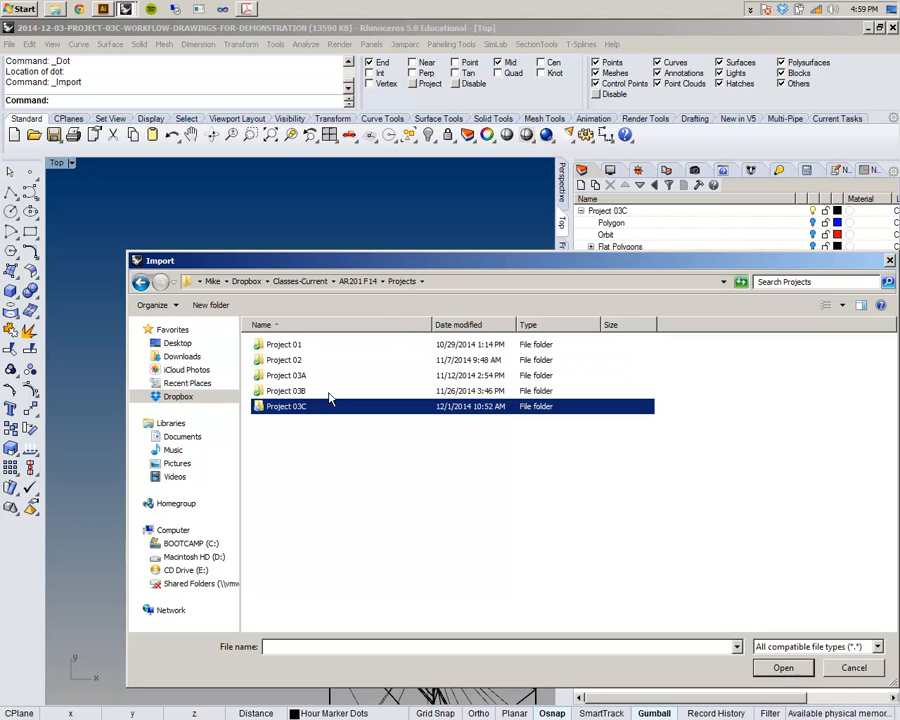
{"action": "left_click", "coordinate": [357, 281]}
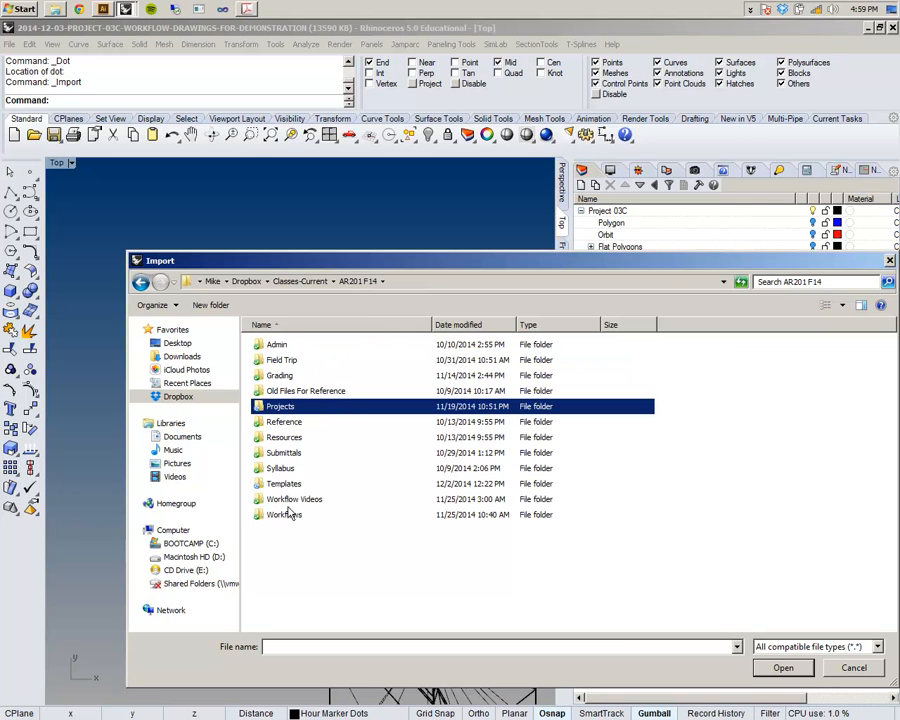
- Import the Hour Marker Dots model from the Templates folder's Project 03C subfolder and deselect the imported dots
{"action": "double_click", "coordinate": [285, 483]}
{"action": "double_click", "coordinate": [287, 391]}
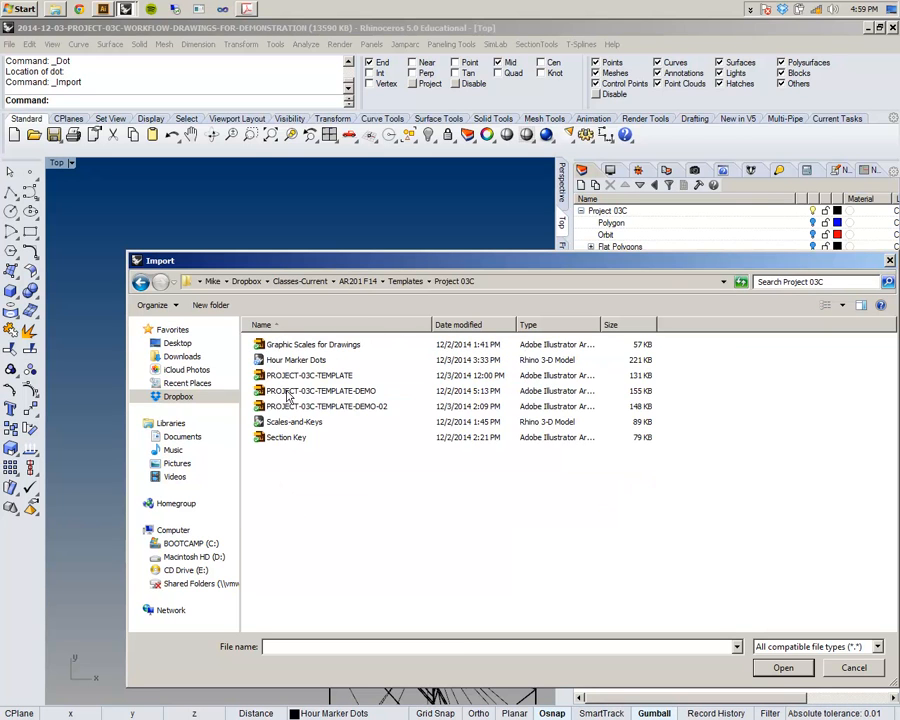
{"action": "double_click", "coordinate": [291, 362]}
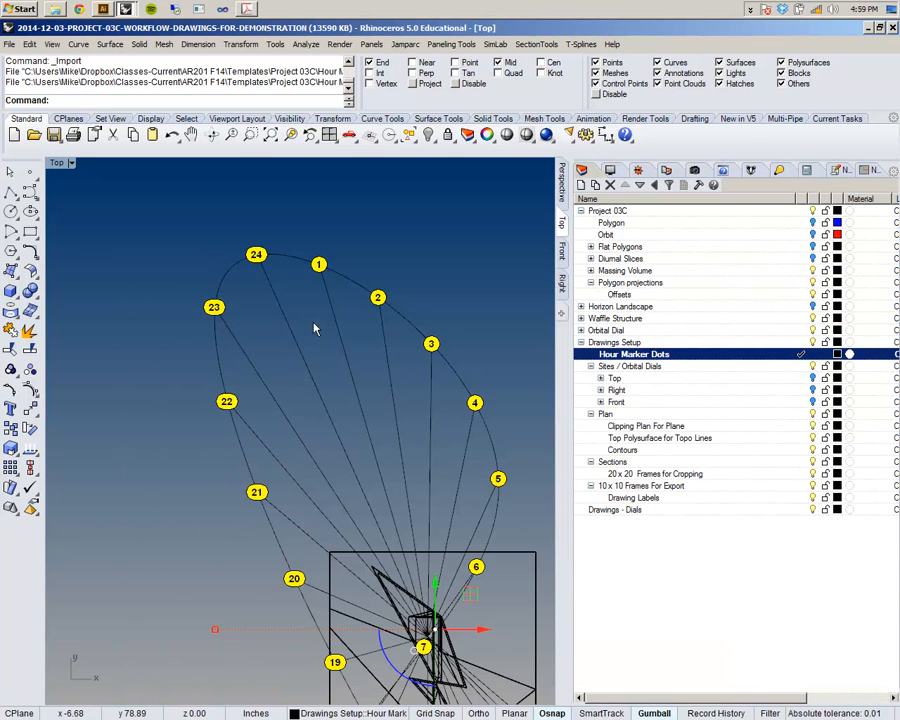
{"action": "scroll", "coordinate": [360, 228], "scroll_direction": "down", "scroll_amount": 3}
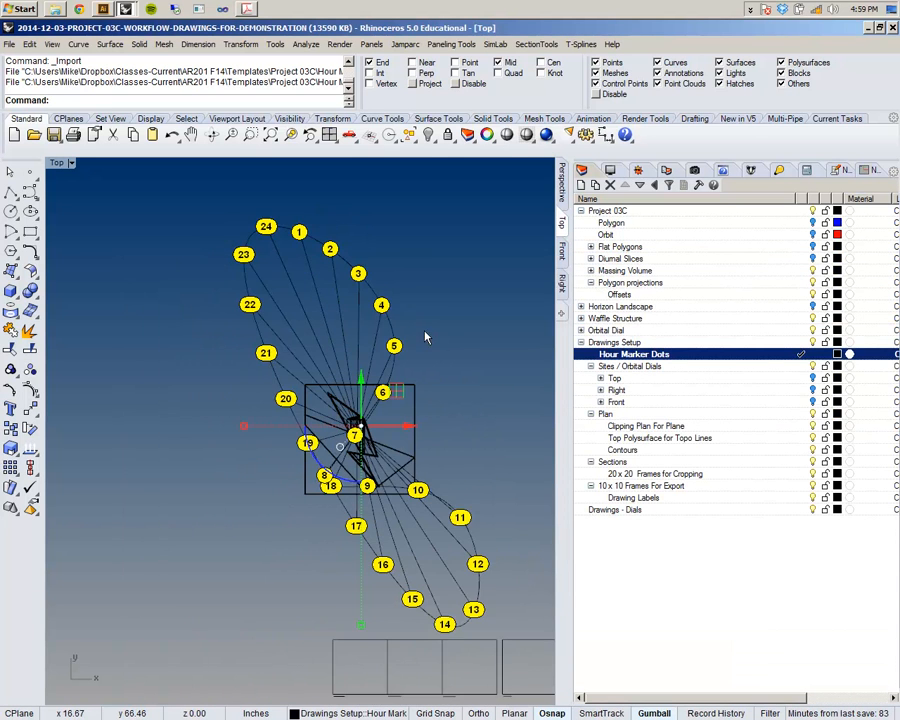
{"action": "right_click_drag", "start_coordinate": [510, 378], "coordinate": [465, 341]}
{"action": "left_click", "coordinate": [465, 341]}
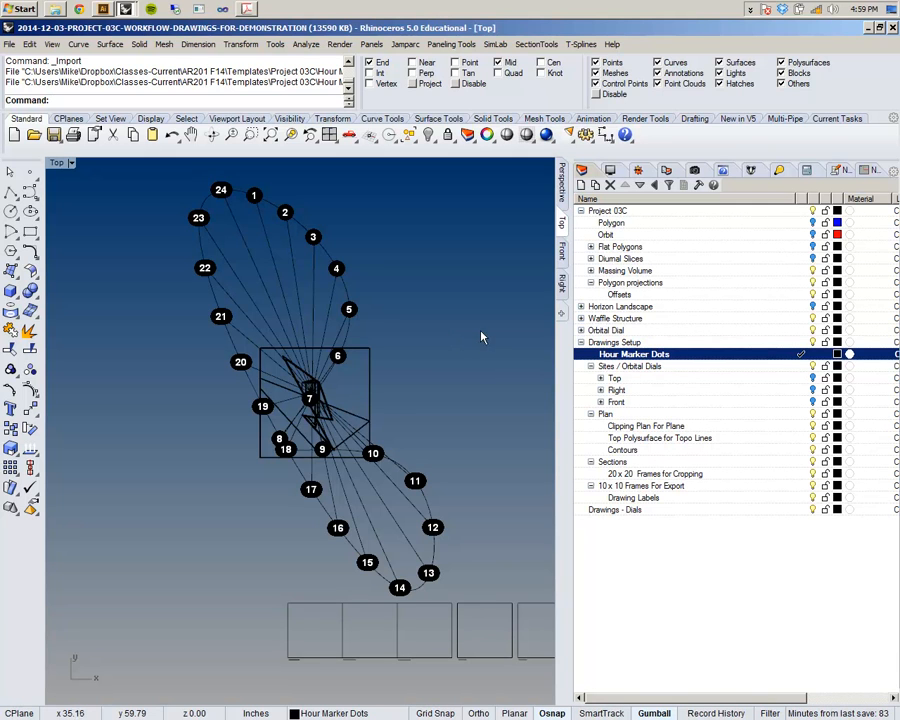
- Turn on the Top sublayer of Sites / Orbital Dials with its Graphic Scale Top sublayer hidden, and make its Text sublayer current
{"action": "left_click", "coordinate": [622, 380]}
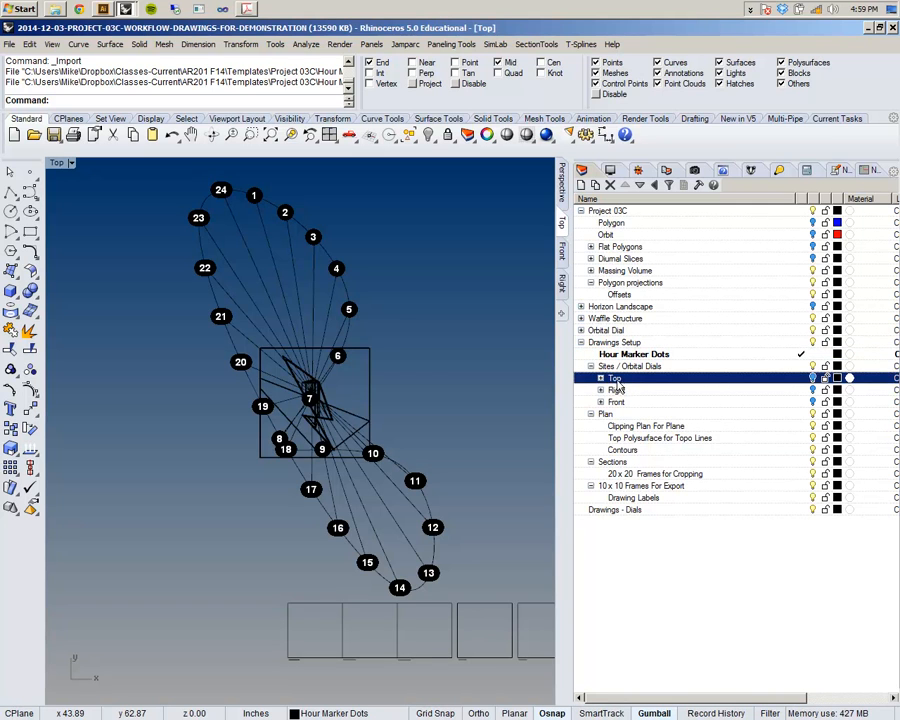
{"action": "left_click", "coordinate": [600, 379]}
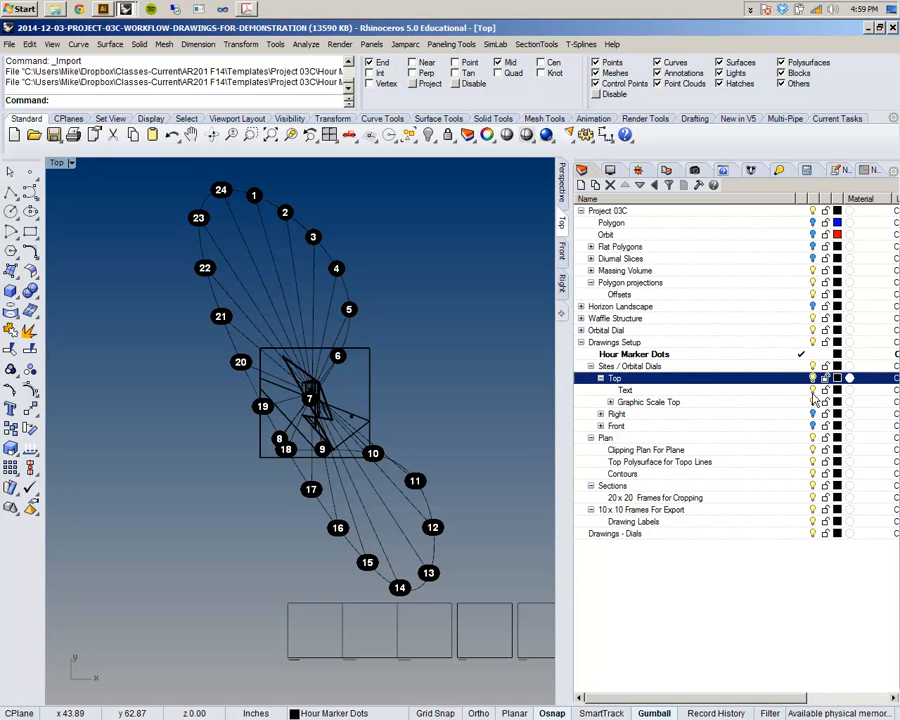
{"action": "left_click", "coordinate": [813, 404]}
{"action": "left_click", "coordinate": [800, 390]}
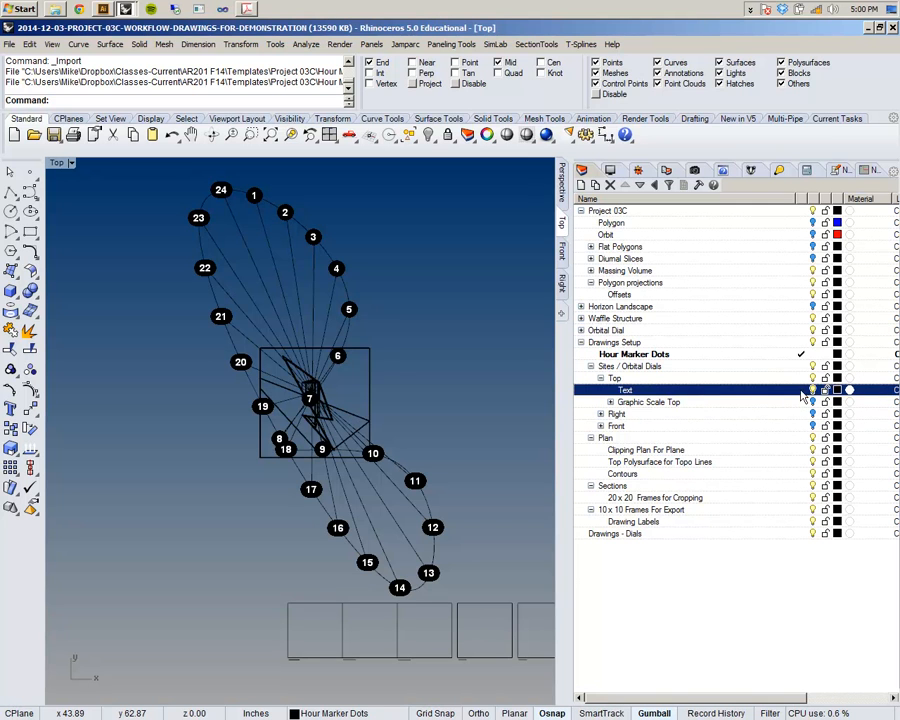
- Convert all the annotation dots to points with ConvertDots, keeping the original dots
{"action": "right_click_drag", "start_coordinate": [278, 314], "coordinate": [251, 327]}
{"action": "right_click_drag", "start_coordinate": [105, 209], "coordinate": [151, 201]}
{"action": "right_click_drag", "start_coordinate": [329, 262], "coordinate": [278, 247]}
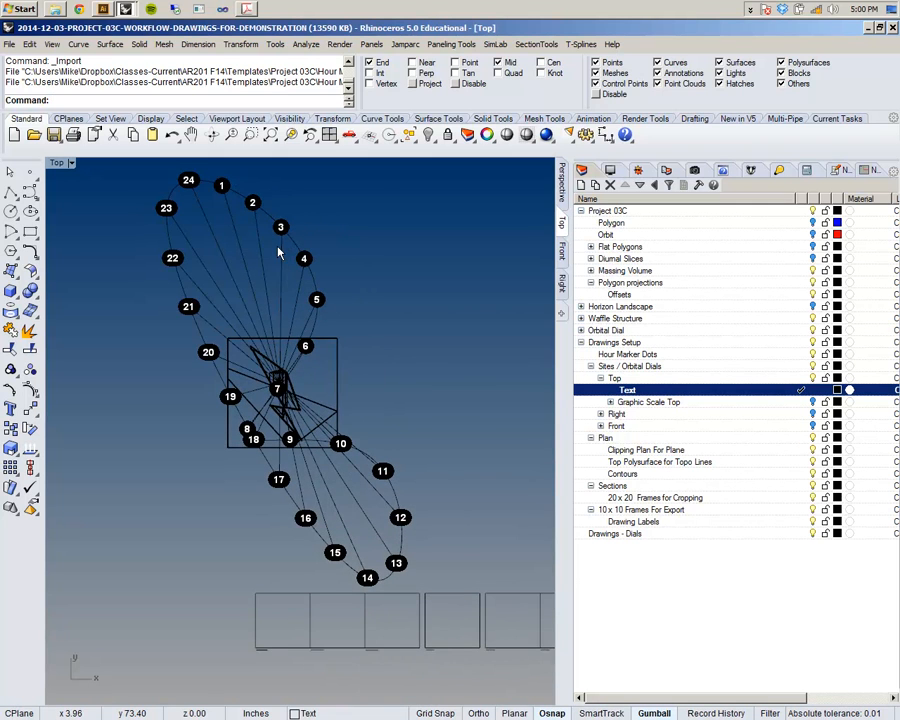
{"action": "scroll", "coordinate": [276, 262], "scroll_direction": "down", "scroll_amount": 2}
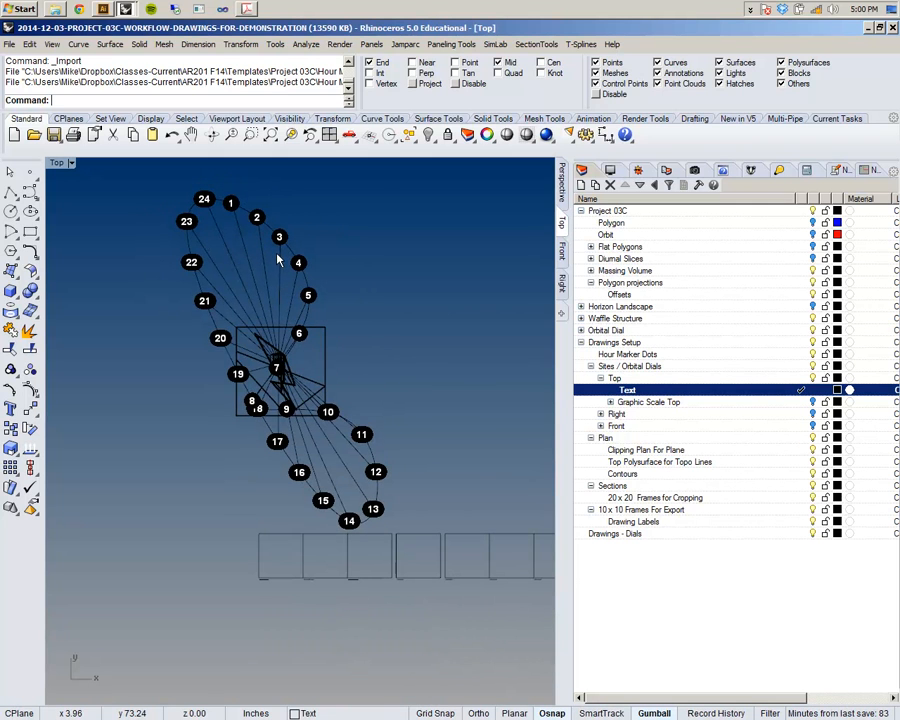
{"action": "type", "text": "On"}
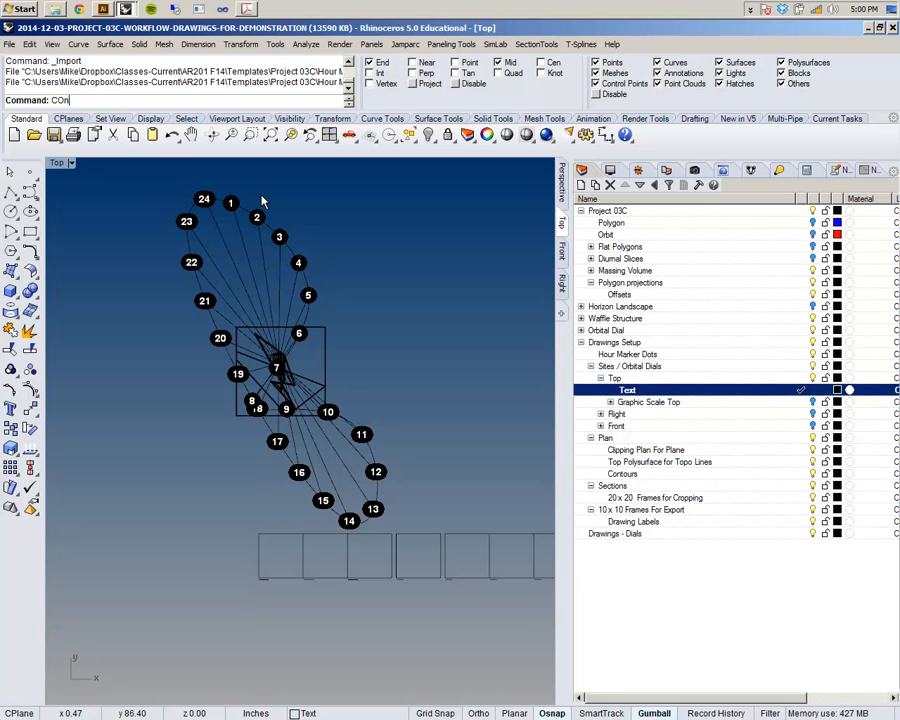
{"action": "key", "text": "Down"}
{"action": "key", "text": "Down"}
{"action": "key", "text": "Down"}
{"action": "key", "text": "Down"}
{"action": "key", "text": "Down"}
{"action": "key", "text": "Down"}
{"action": "key", "text": "Down"}
{"action": "key", "text": "Down"}
{"action": "key", "text": "Down"}
{"action": "key", "text": "Down"}
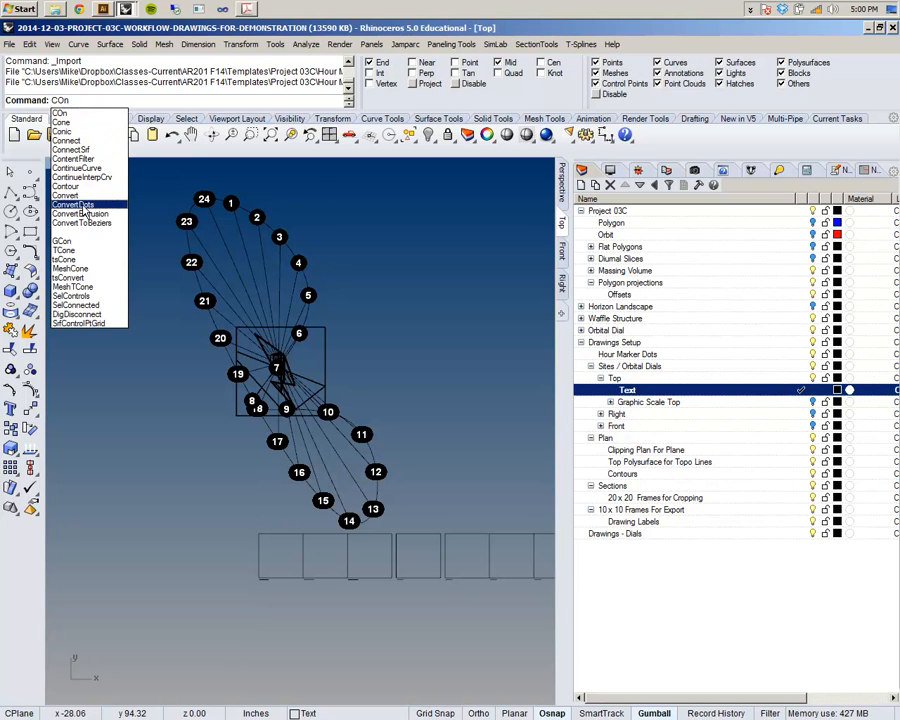
{"action": "key", "text": "Return"}
{"action": "mouse_move", "coordinate": [380, 287]}
{"action": "right_mouse_down"}
{"action": "mouse_move", "coordinate": [378, 298]}
{"action": "mouse_move", "coordinate": [303, 287]}
{"action": "right_mouse_up"}
{"action": "scroll", "coordinate": [366, 303], "scroll_direction": "down", "scroll_amount": 6}
{"action": "scroll", "coordinate": [286, 294], "scroll_direction": "up", "scroll_amount": 6}
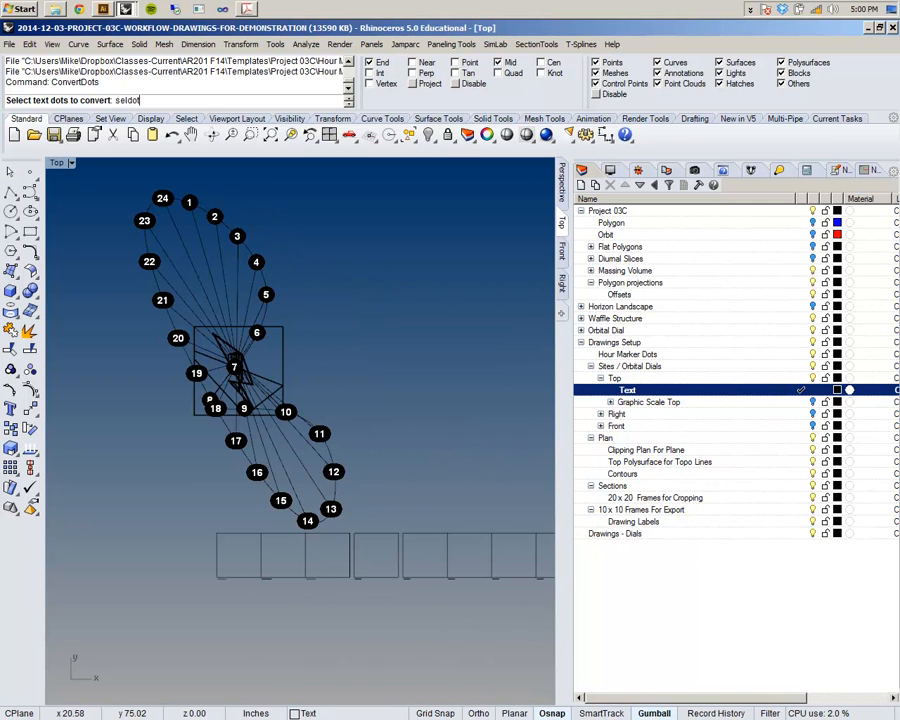
{"action": "key", "text": "Return"}
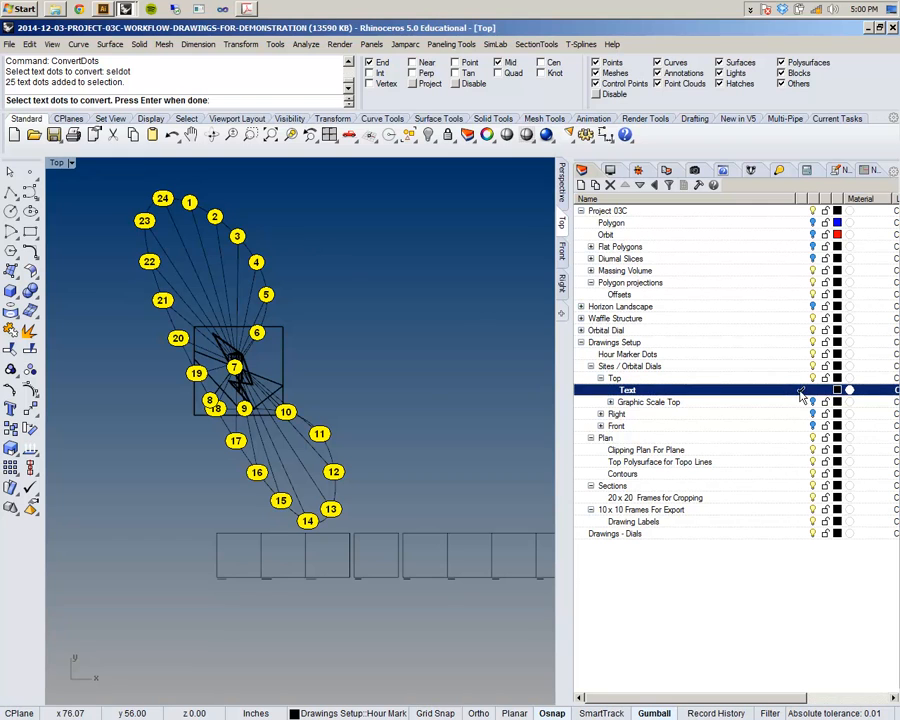
{"action": "key", "text": "Return"}
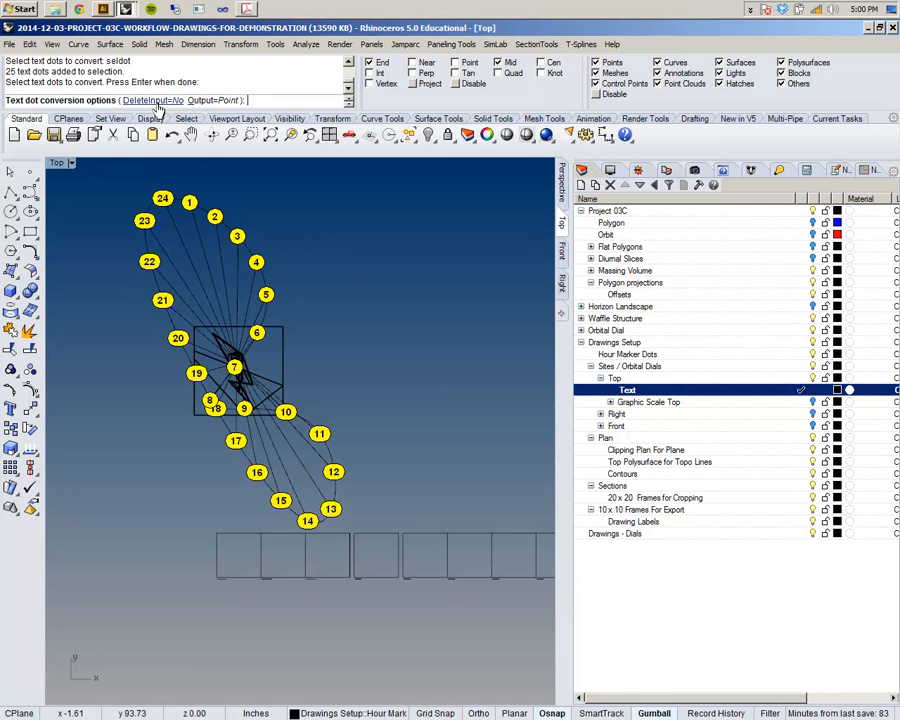
{"action": "left_click", "coordinate": [205, 100]}
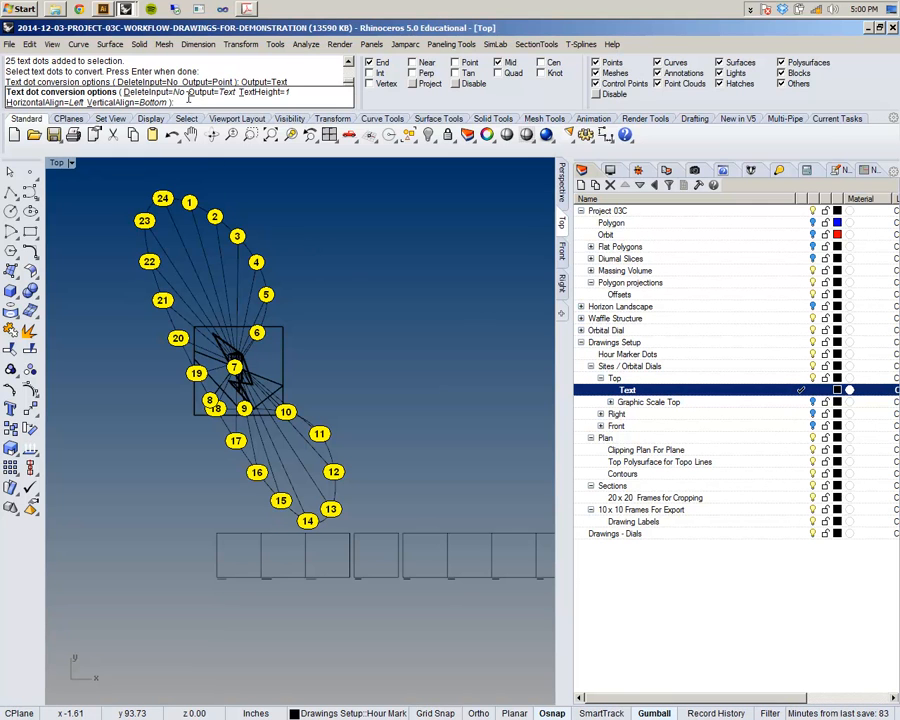
{"action": "left_click", "coordinate": [210, 92]}
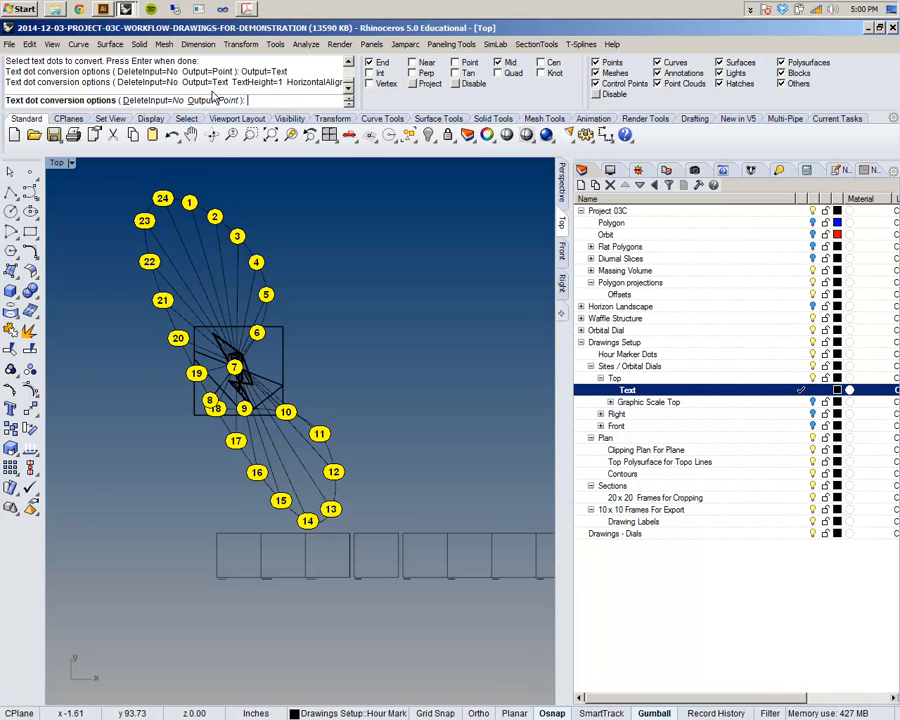
{"action": "left_click", "coordinate": [150, 100]}
{"action": "left_click", "coordinate": [150, 100]}
{"action": "key", "text": "Return"}
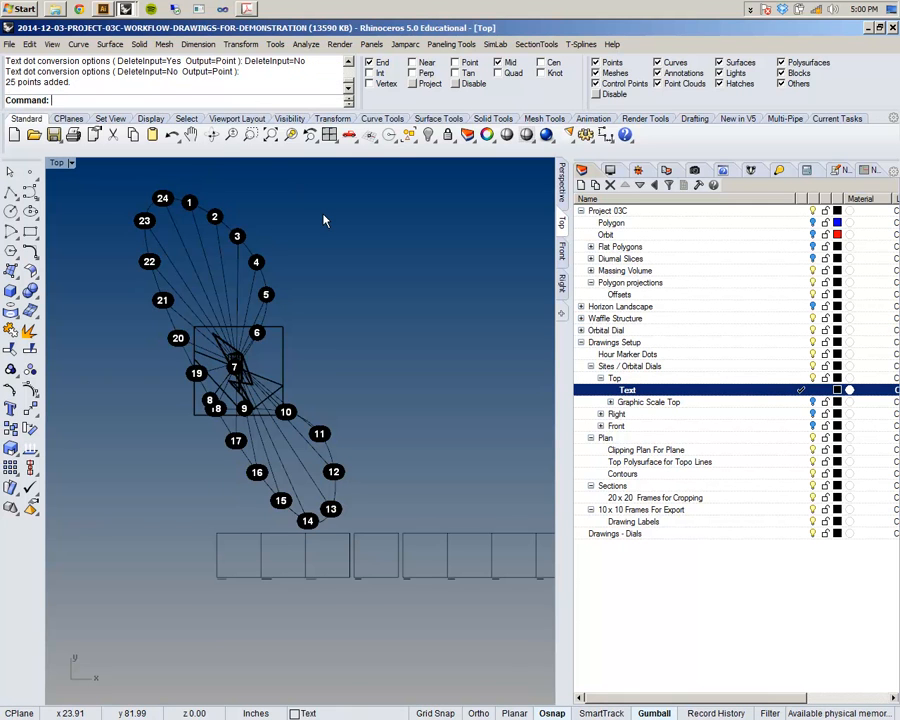
- Temporarily hide the Hour Marker Dots layer to inspect what the conversion left on the dial
{"action": "right_click_drag", "start_coordinate": [336, 254], "coordinate": [365, 289]}
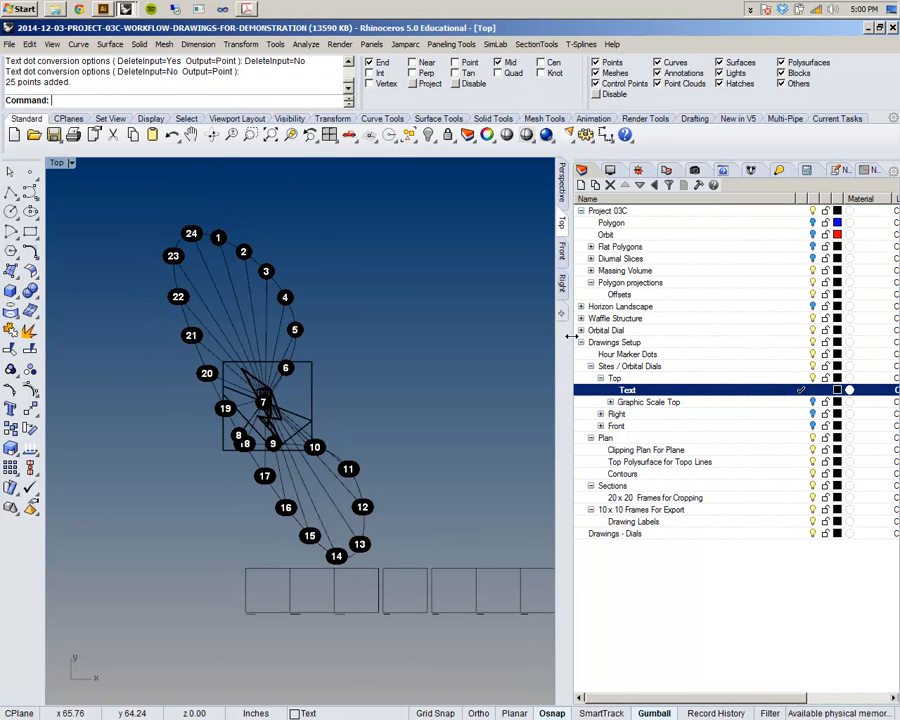
{"action": "left_click", "coordinate": [812, 354]}
{"action": "scroll", "coordinate": [256, 277], "scroll_direction": "up", "scroll_amount": 5}
{"action": "scroll", "coordinate": [256, 277], "scroll_direction": "up", "scroll_amount": 4}
{"action": "scroll", "coordinate": [338, 287], "scroll_direction": "down", "scroll_amount": 8}
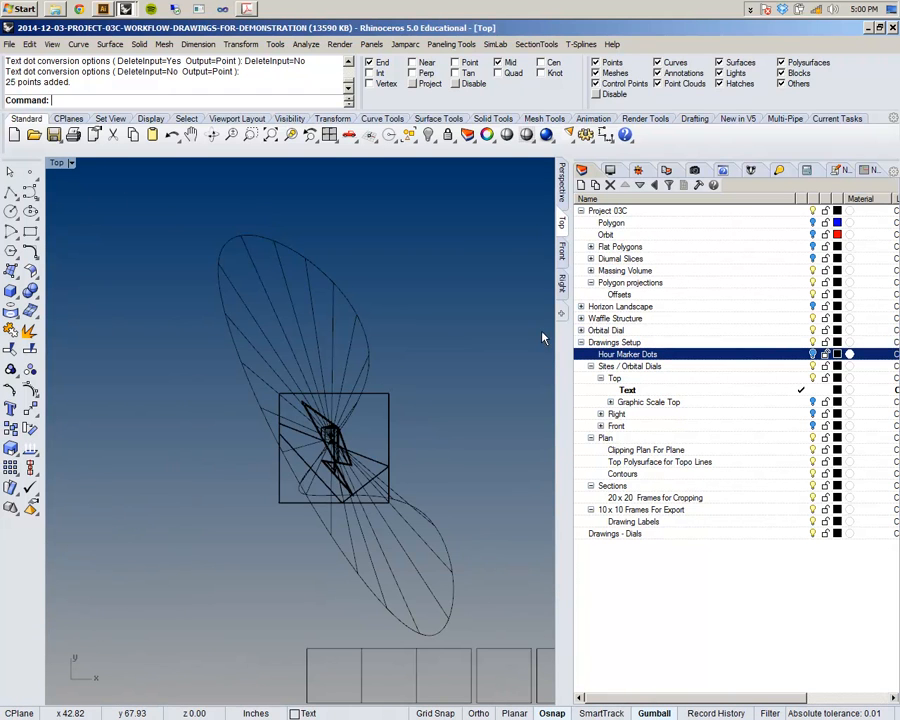
{"action": "left_click", "coordinate": [812, 354]}
- Select all text objects to check the dial for converted hour numbers, and clear the selection
{"action": "right_click_drag", "start_coordinate": [100, 272], "coordinate": [61, 293]}
{"action": "type", "text": "SelText"}
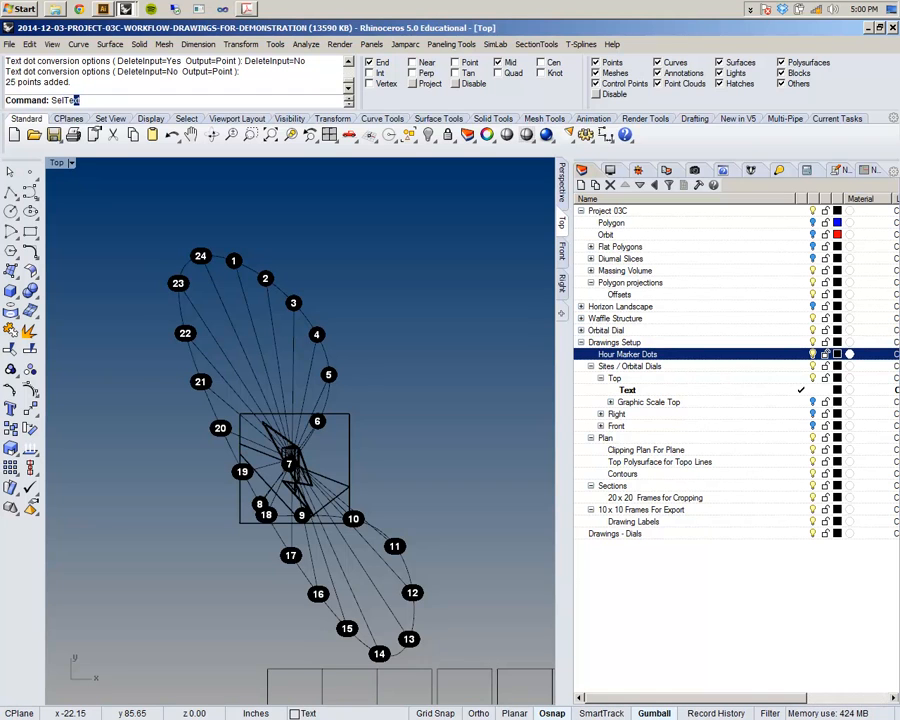
{"action": "key", "text": "Return"}
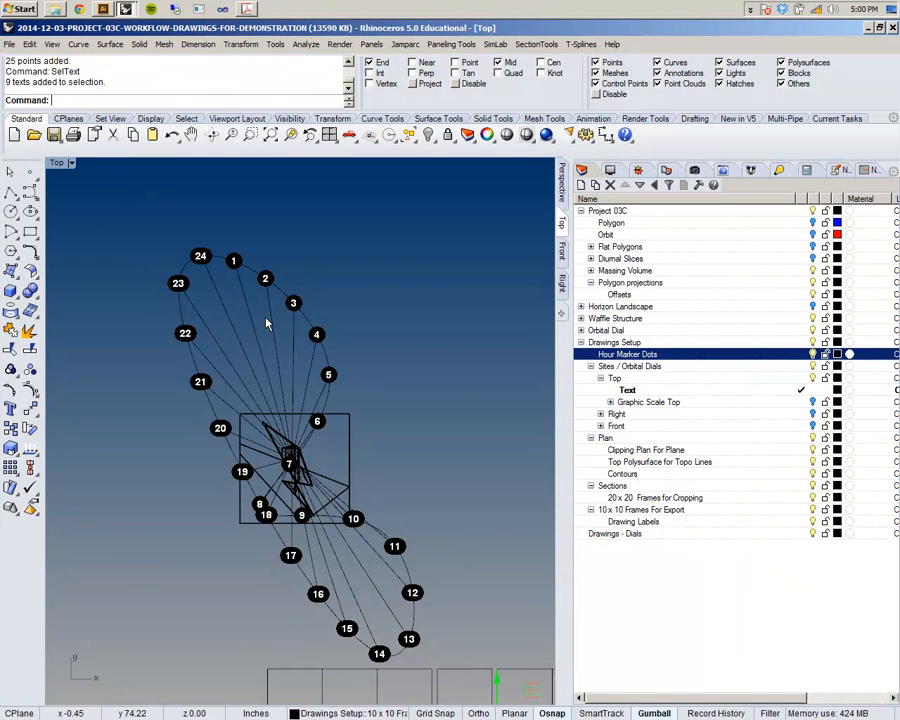
{"action": "scroll", "coordinate": [255, 313], "scroll_direction": "up", "scroll_amount": 5}
{"action": "right_click_drag", "start_coordinate": [255, 313], "coordinate": [252, 372]}
{"action": "scroll", "coordinate": [249, 339], "scroll_direction": "down", "scroll_amount": 10}
{"action": "scroll", "coordinate": [304, 508], "scroll_direction": "up", "scroll_amount": 6}
{"action": "right_click_drag", "start_coordinate": [304, 508], "coordinate": [321, 690]}
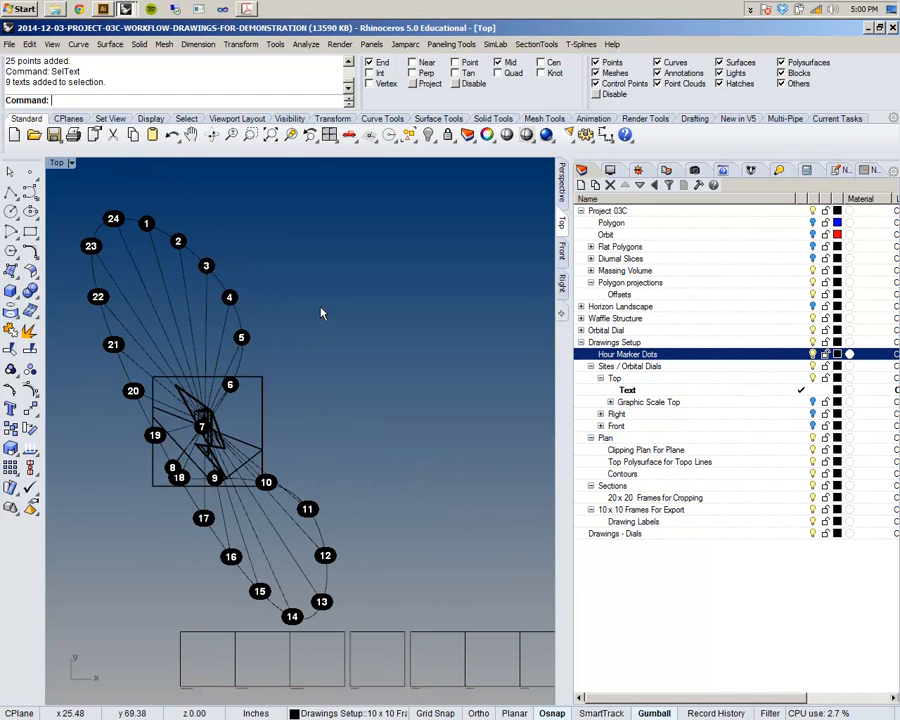
{"action": "left_click", "coordinate": [320, 311]}
- Convert all the hour marker dots around the dial to text with a height of 1, keeping the original dots
{"action": "scroll", "coordinate": [315, 317], "scroll_direction": "down", "scroll_amount": 8}
{"action": "right_click_drag", "start_coordinate": [315, 319], "coordinate": [311, 296]}
{"action": "right_click_drag", "start_coordinate": [396, 293], "coordinate": [416, 379]}
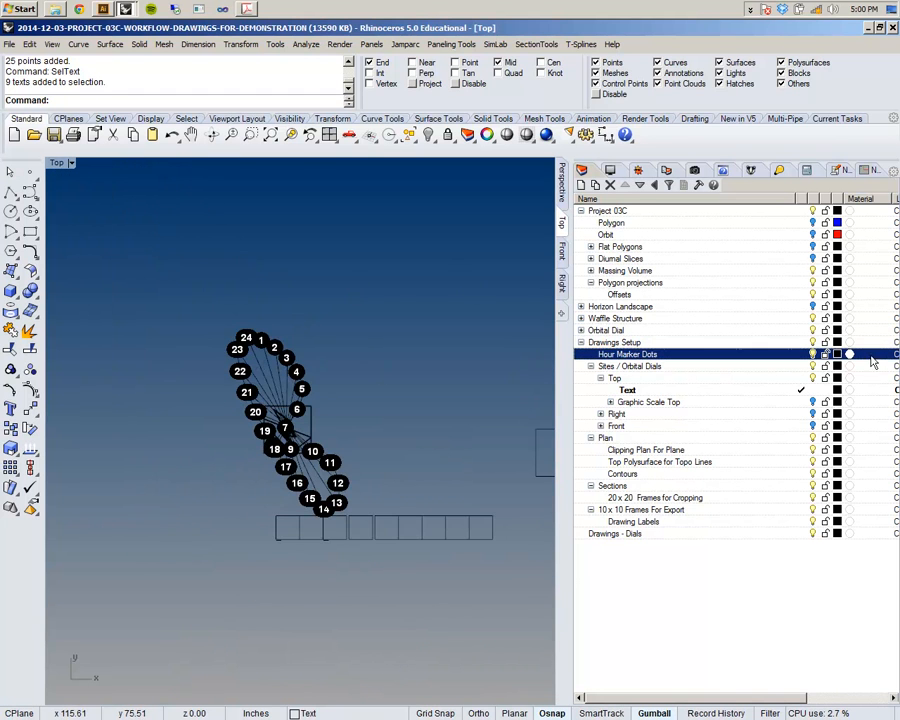
{"action": "right_click_drag", "start_coordinate": [356, 302], "coordinate": [357, 271]}
{"action": "type", "text": "ConvertDots"}
{"action": "key", "text": "Return"}
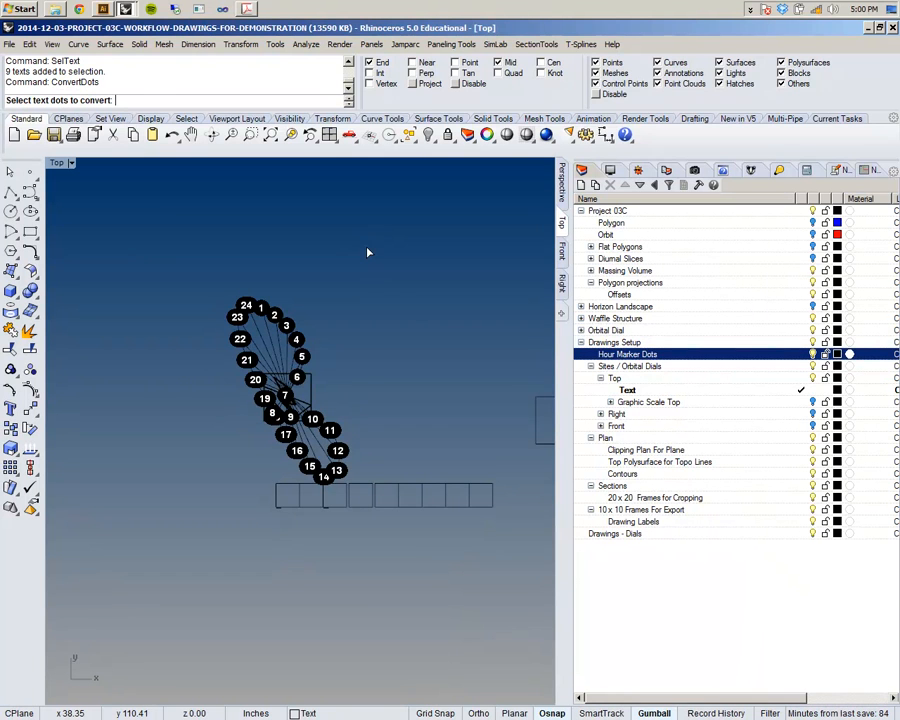
{"action": "left_click_drag", "start_coordinate": [179, 277], "coordinate": [418, 534]}
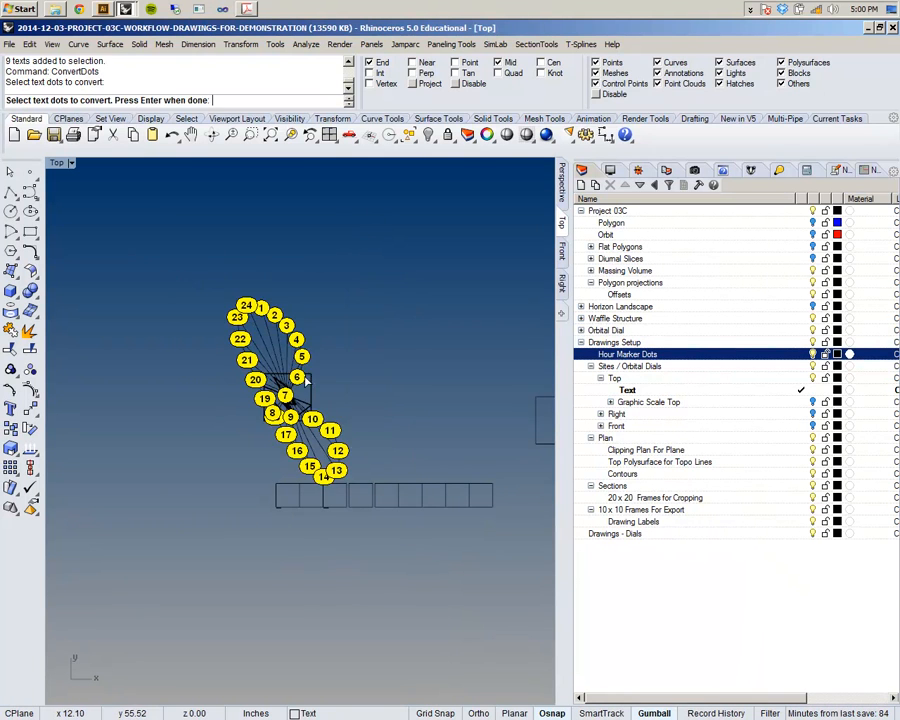
{"action": "scroll", "coordinate": [297, 366], "scroll_direction": "up", "scroll_amount": 3}
{"action": "key", "text": "Return"}
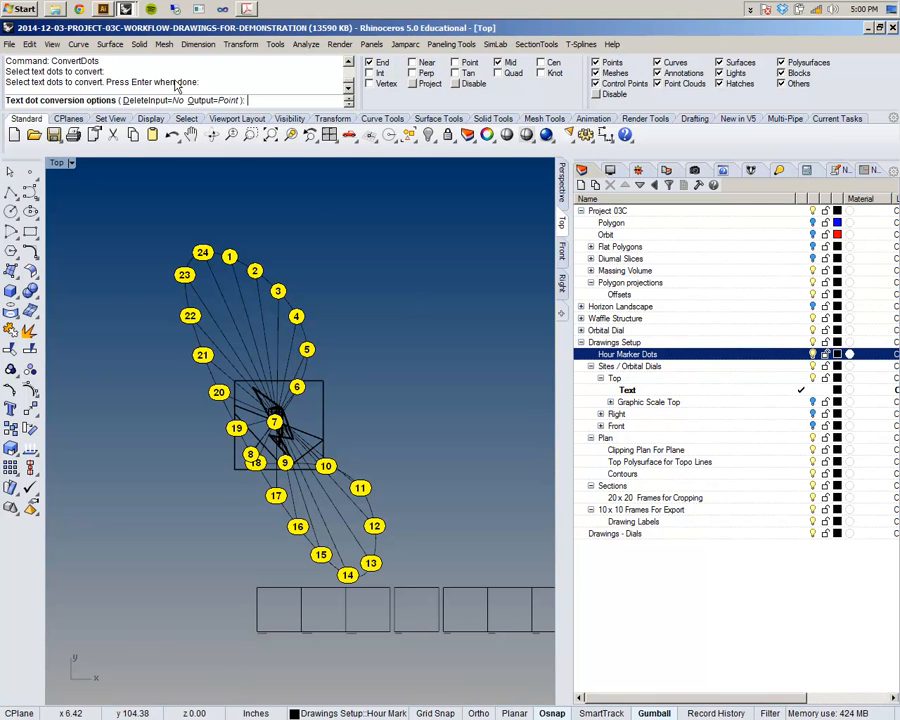
{"action": "left_click", "coordinate": [229, 100]}
{"action": "left_click", "coordinate": [232, 102]}
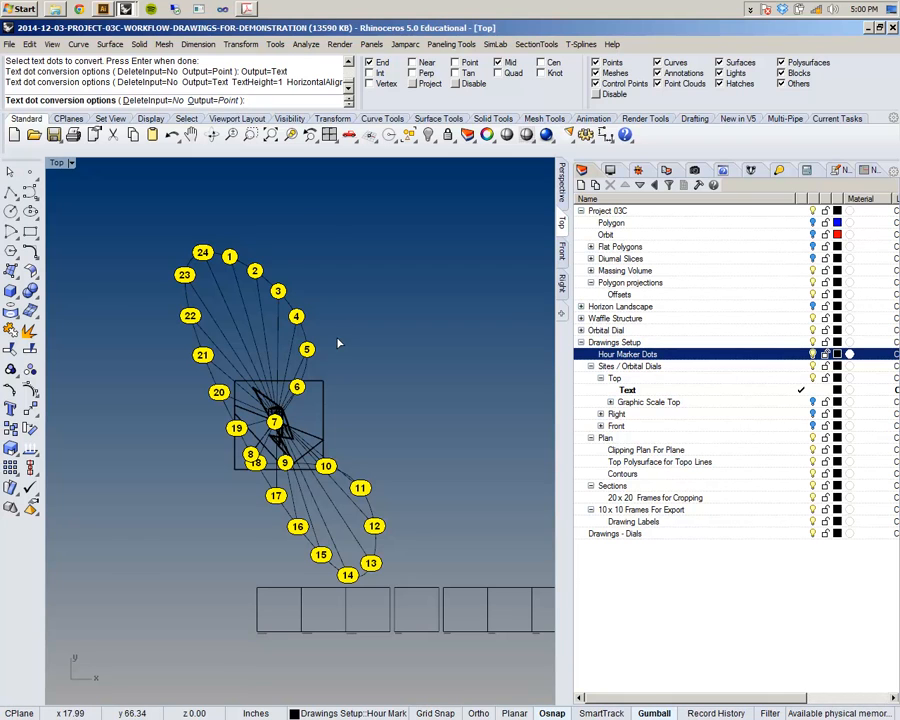
{"action": "left_click", "coordinate": [213, 100]}
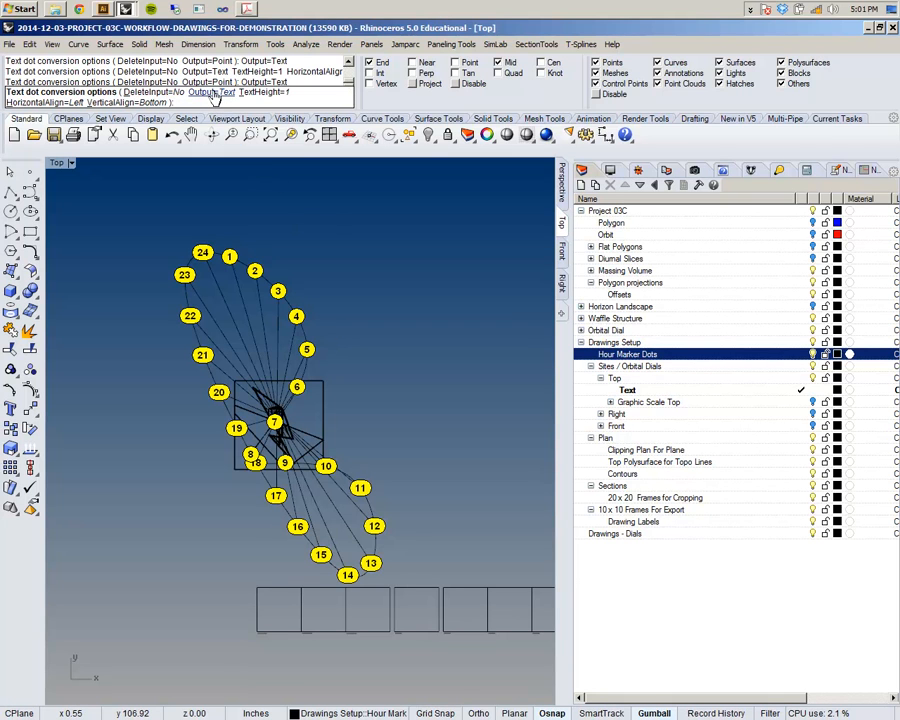
{"action": "left_click", "coordinate": [211, 93]}
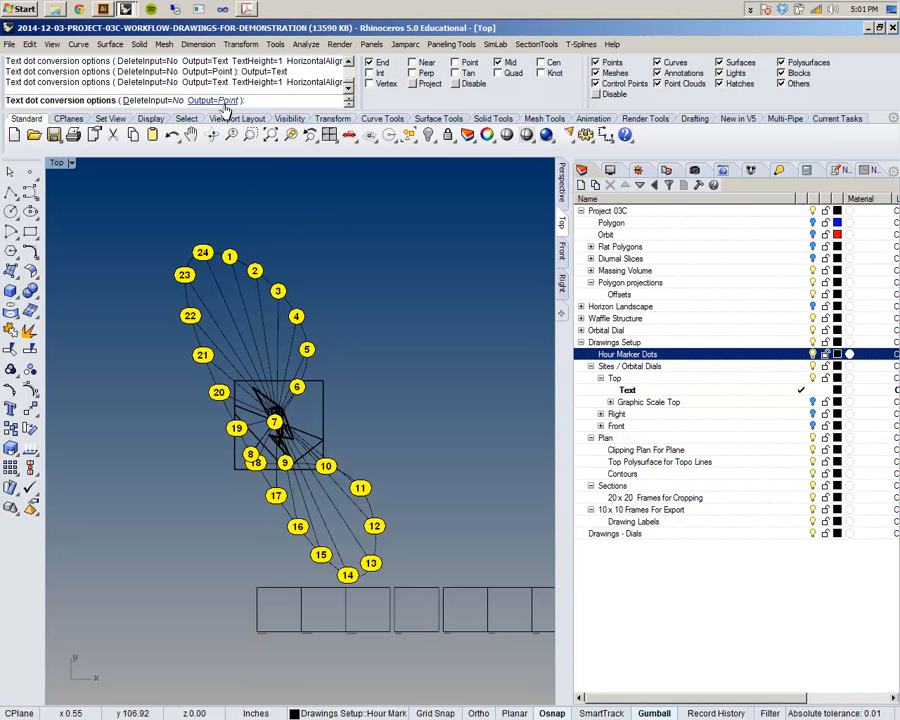
{"action": "left_click", "coordinate": [205, 93]}
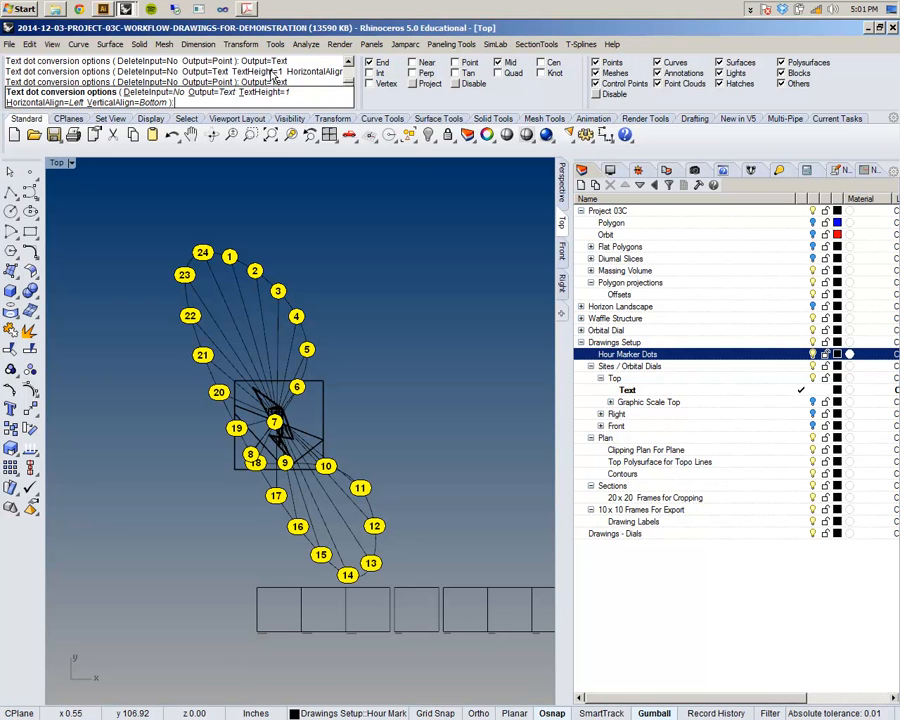
{"action": "type", "text": "o"}
{"action": "key", "text": "Return"}
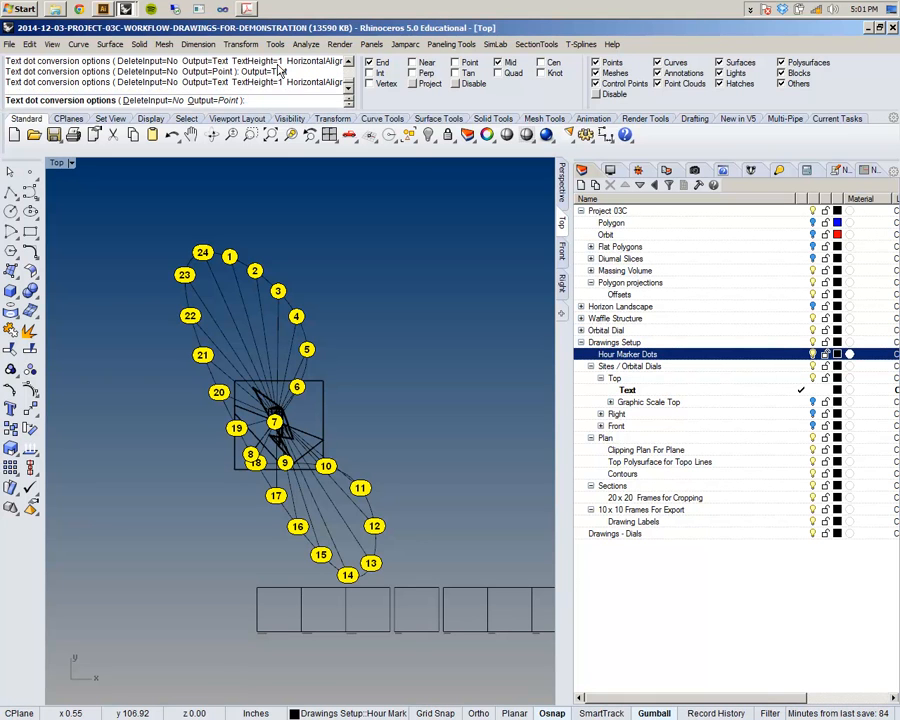
{"action": "left_click", "coordinate": [215, 100]}
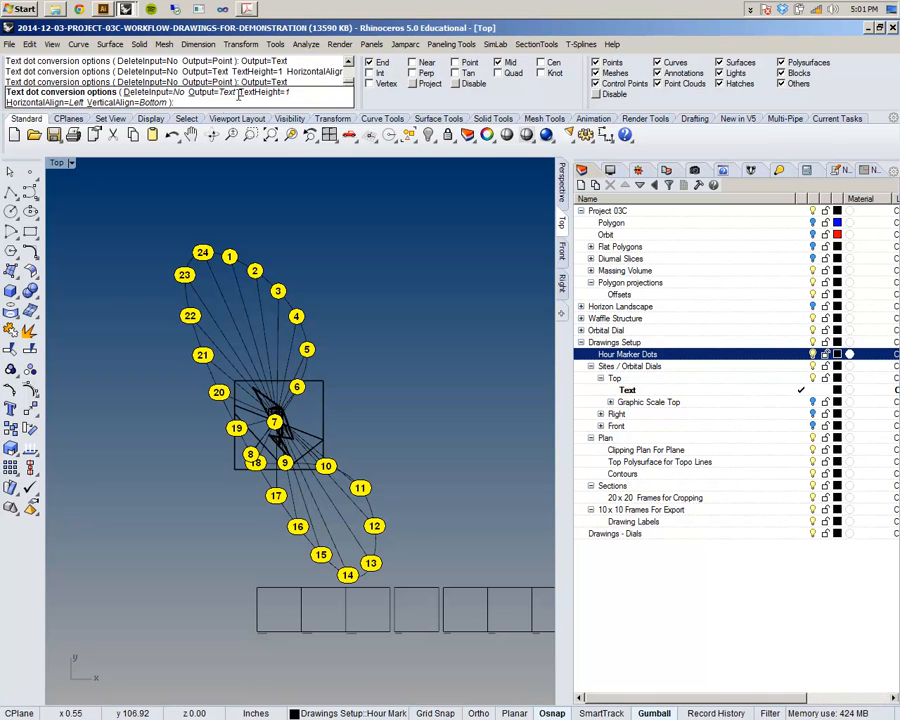
{"action": "left_click", "coordinate": [258, 93]}
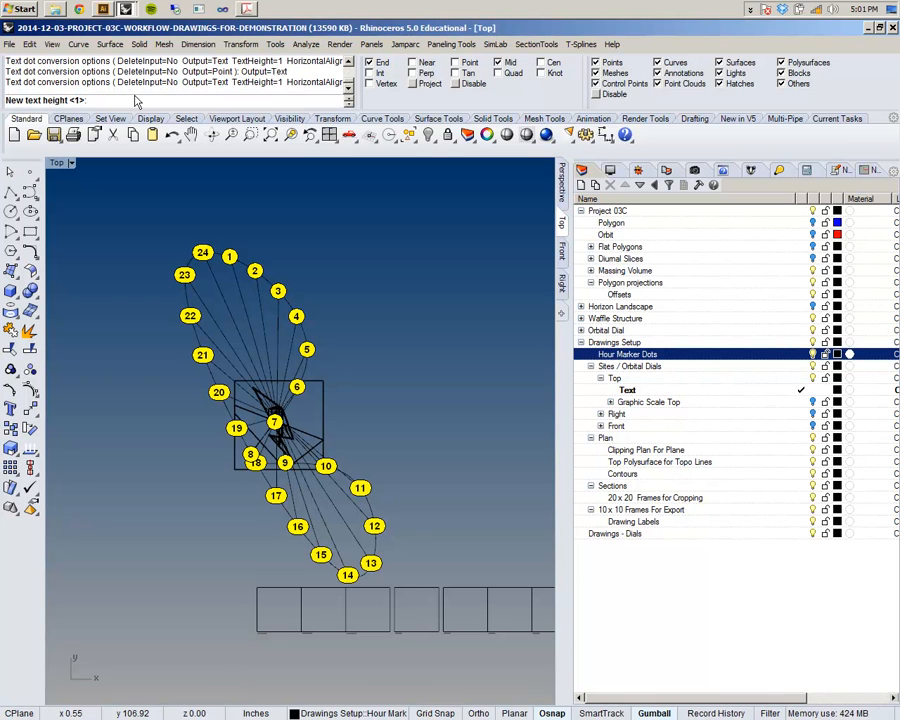
{"action": "type", "text": "1"}
{"action": "key", "text": "Return"}
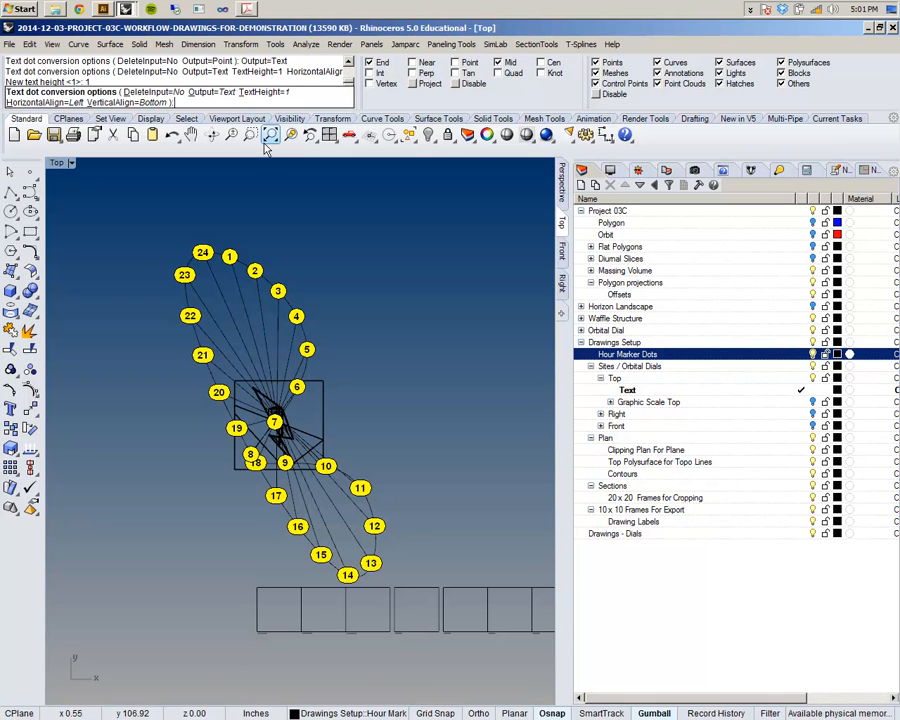
{"action": "key", "text": "Return"}
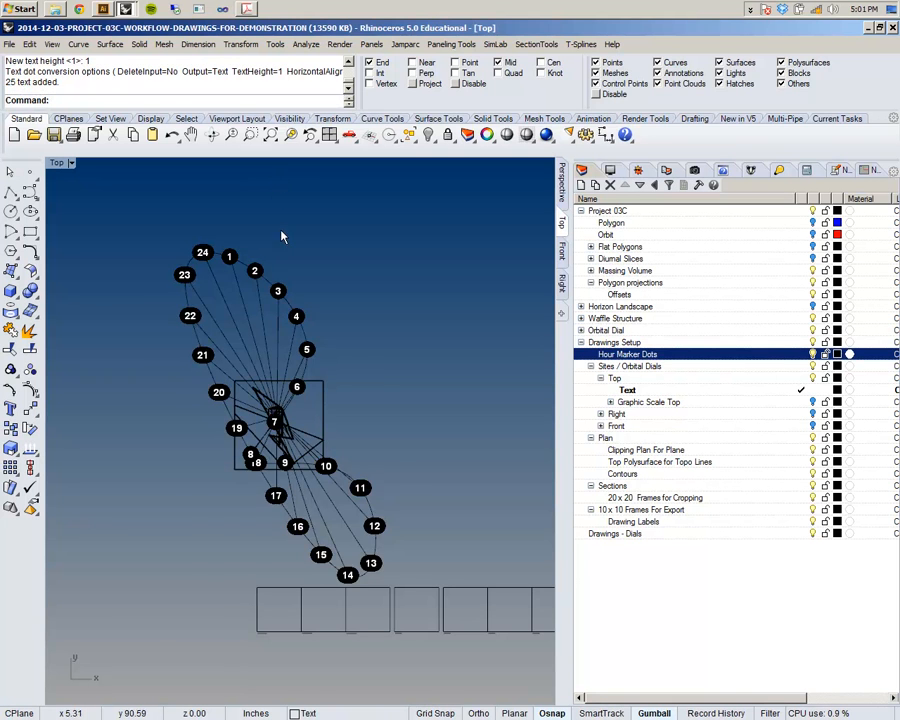
- Briefly switch the Hour Marker Dots layer off and back on to look for the new text on the dial
{"action": "scroll", "coordinate": [227, 238], "scroll_direction": "up", "scroll_amount": 3}
{"action": "scroll", "coordinate": [249, 264], "scroll_direction": "down", "scroll_amount": 8}
{"action": "scroll", "coordinate": [249, 264], "scroll_direction": "up", "scroll_amount": 4}
{"action": "right_click_drag", "start_coordinate": [249, 264], "coordinate": [244, 184]}
{"action": "left_click", "coordinate": [812, 355]}
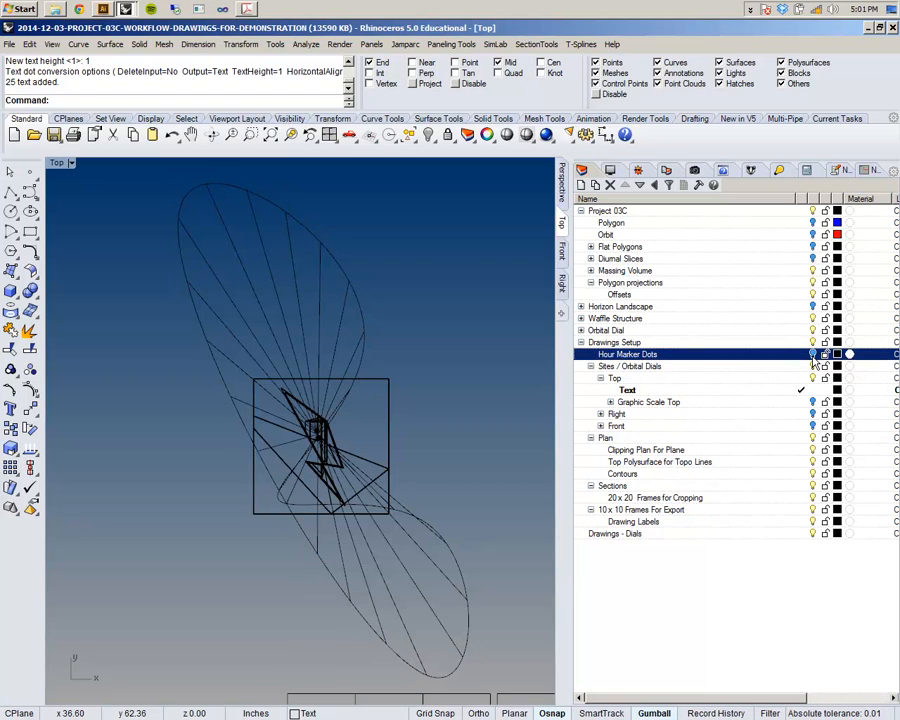
{"action": "left_click", "coordinate": [812, 355]}
- Highlight all text objects, then the row of frames and labels below the dial, and clear the selection
{"action": "type", "text": "SelText"}
{"action": "key", "text": "Return"}
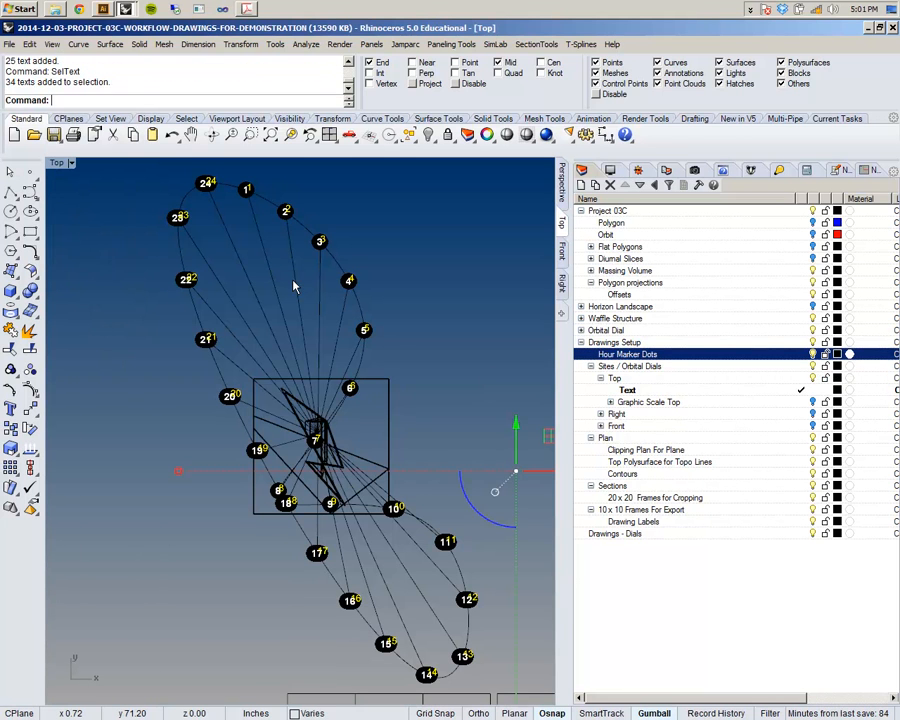
{"action": "scroll", "coordinate": [392, 366], "scroll_direction": "down", "scroll_amount": 8}
{"action": "right_click_drag", "start_coordinate": [387, 358], "coordinate": [184, 240]}
{"action": "left_click_drag", "start_coordinate": [450, 468], "coordinate": [103, 408]}
{"action": "left_click", "coordinate": [336, 331]}
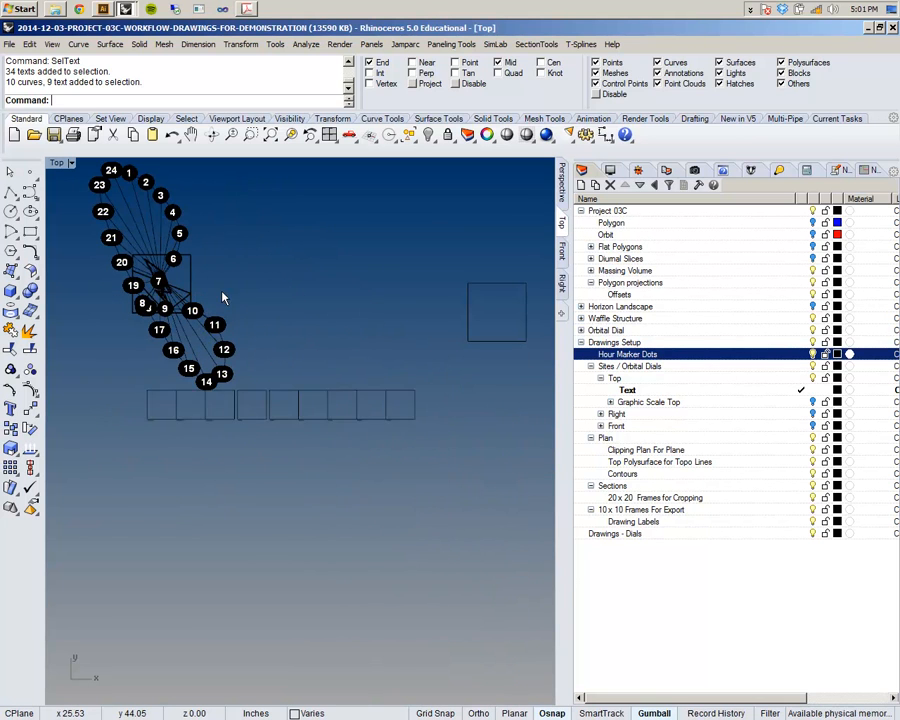
- Highlight all text objects in the Top view, clear the selection, and box-select the dial area for a closer check
{"action": "right_click_drag", "start_coordinate": [312, 182], "coordinate": [388, 266]}
{"action": "type", "text": "SelText"}
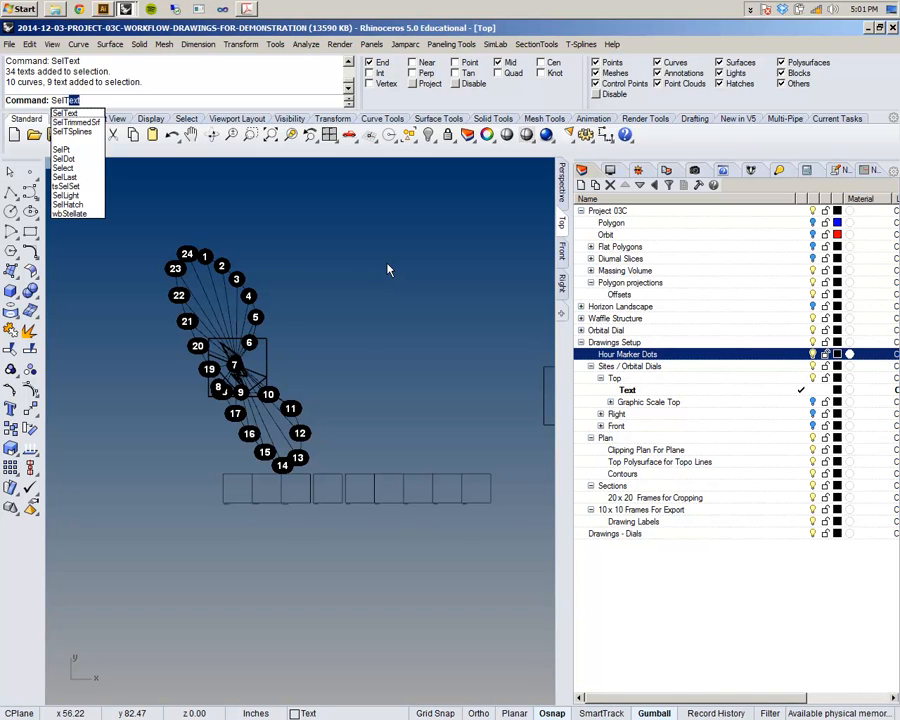
{"action": "key", "text": "Return"}
{"action": "right_click_drag", "start_coordinate": [374, 262], "coordinate": [396, 298]}
{"action": "left_click", "coordinate": [368, 224]}
{"action": "right_click_drag", "start_coordinate": [167, 197], "coordinate": [172, 222]}
{"action": "scroll", "coordinate": [172, 217], "scroll_direction": "up", "scroll_amount": 4}
{"action": "mouse_move", "coordinate": [105, 200]}
{"action": "left_mouse_down"}
{"action": "mouse_move", "coordinate": [420, 480]}
{"action": "mouse_move", "coordinate": [418, 560]}
{"action": "left_mouse_up"}
- Select all text objects except the drawing labels under the frames and move them to the Text layer under Top
{"action": "type", "text": "SelText"}
{"action": "key", "text": "Return"}
{"action": "scroll", "coordinate": [342, 481], "scroll_direction": "down", "scroll_amount": 10}
{"action": "right_click_drag", "start_coordinate": [418, 461], "coordinate": [318, 365]}
{"action": "left_click_drag", "start_coordinate": [177, 432], "coordinate": [173, 423], "text": "ctrl"}
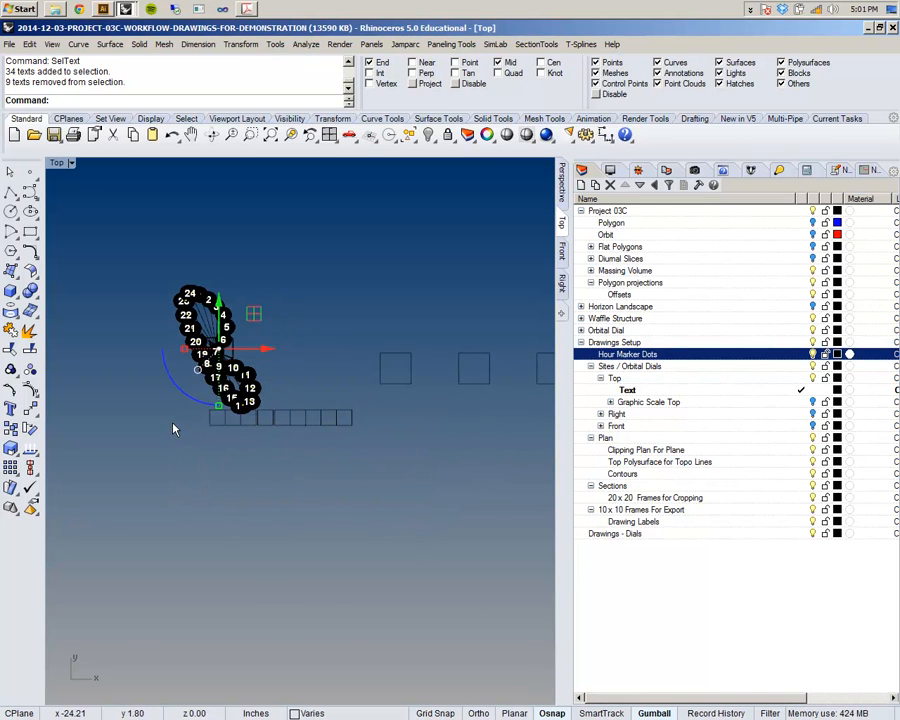
{"action": "scroll", "coordinate": [196, 268], "scroll_direction": "up", "scroll_amount": 10}
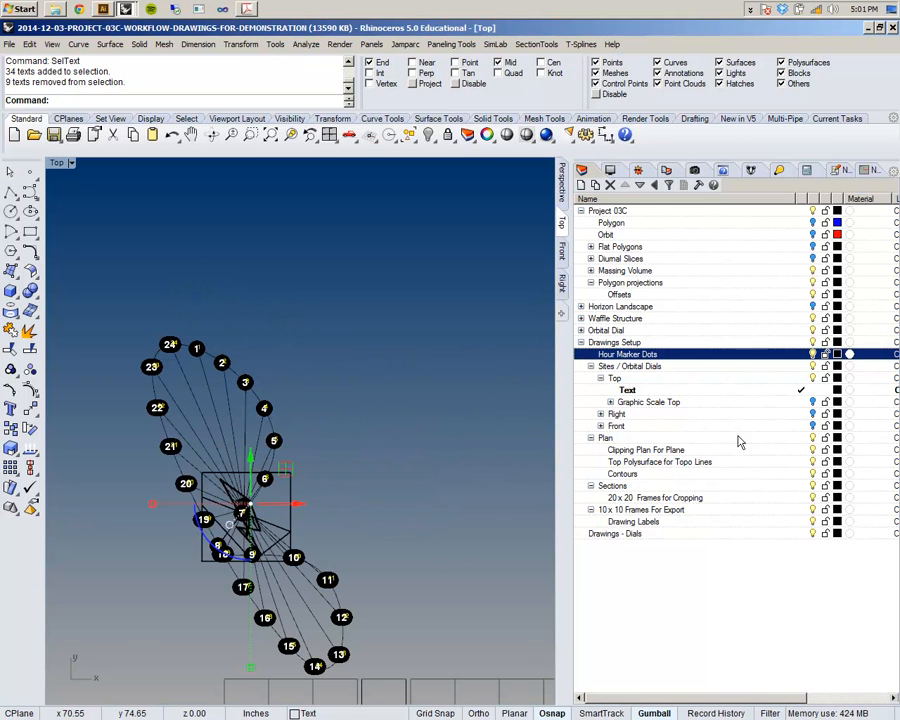
{"action": "left_click", "coordinate": [785, 392]}
{"action": "right_click", "coordinate": [780, 392]}
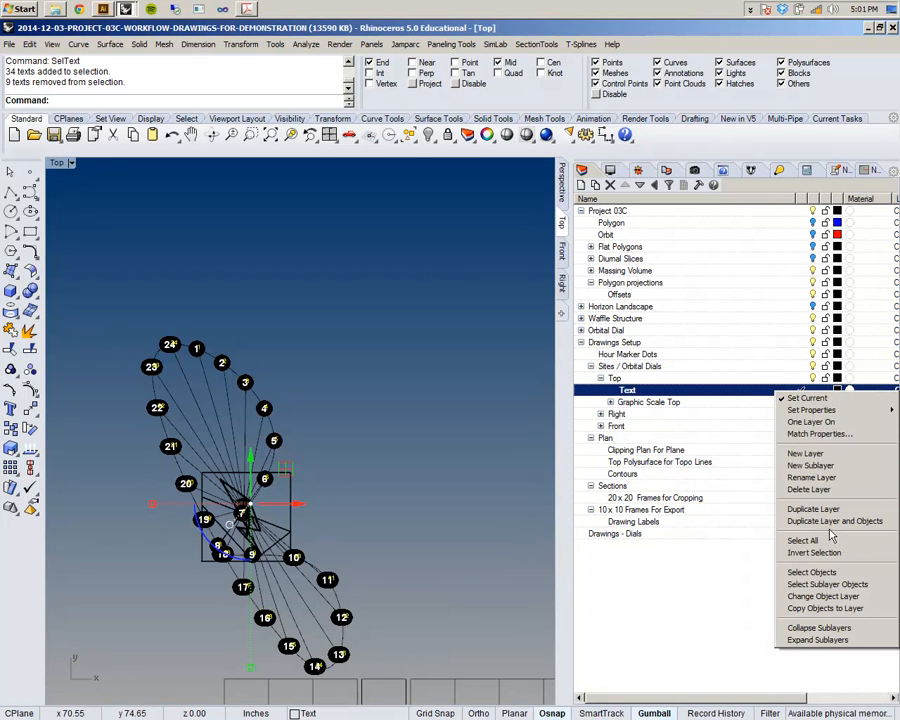
{"action": "left_click", "coordinate": [824, 596]}
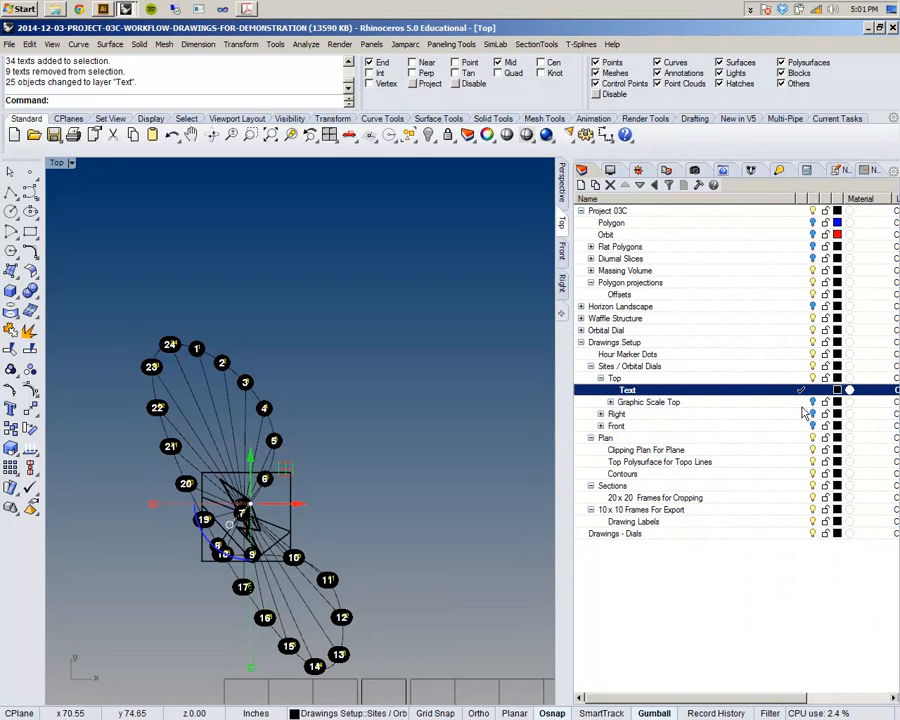
{"action": "left_click", "coordinate": [446, 408]}
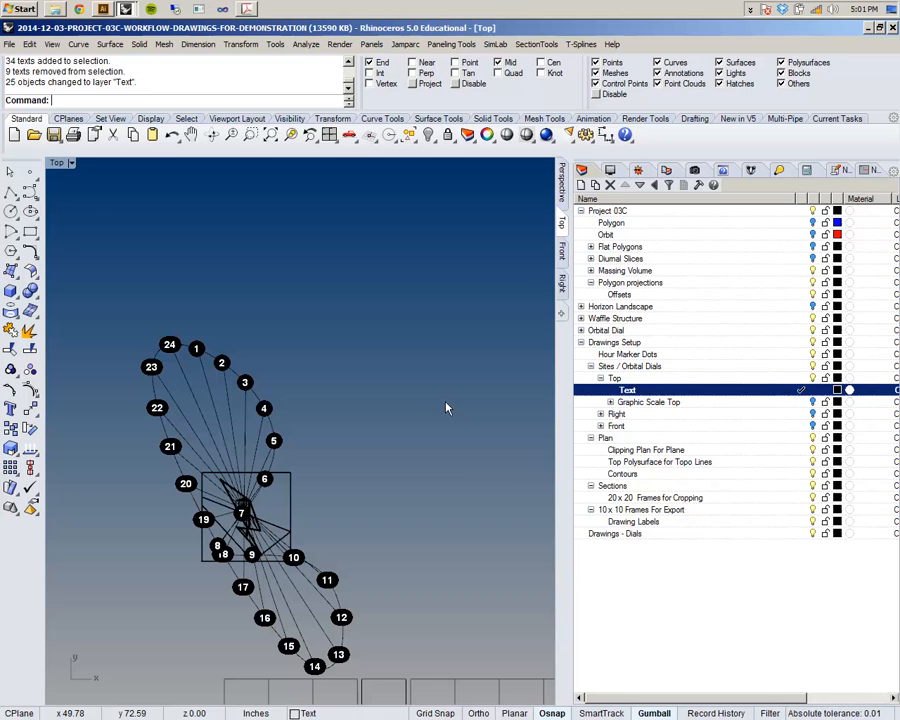
- Turn off the Hour Marker Dots layer and check the hour numbers around the dial
{"action": "left_click", "coordinate": [812, 355]}
{"action": "right_click_drag", "start_coordinate": [297, 400], "coordinate": [296, 312]}
{"action": "scroll", "coordinate": [294, 316], "scroll_direction": "up", "scroll_amount": 4}
{"action": "right_click_drag", "start_coordinate": [268, 425], "coordinate": [272, 408]}
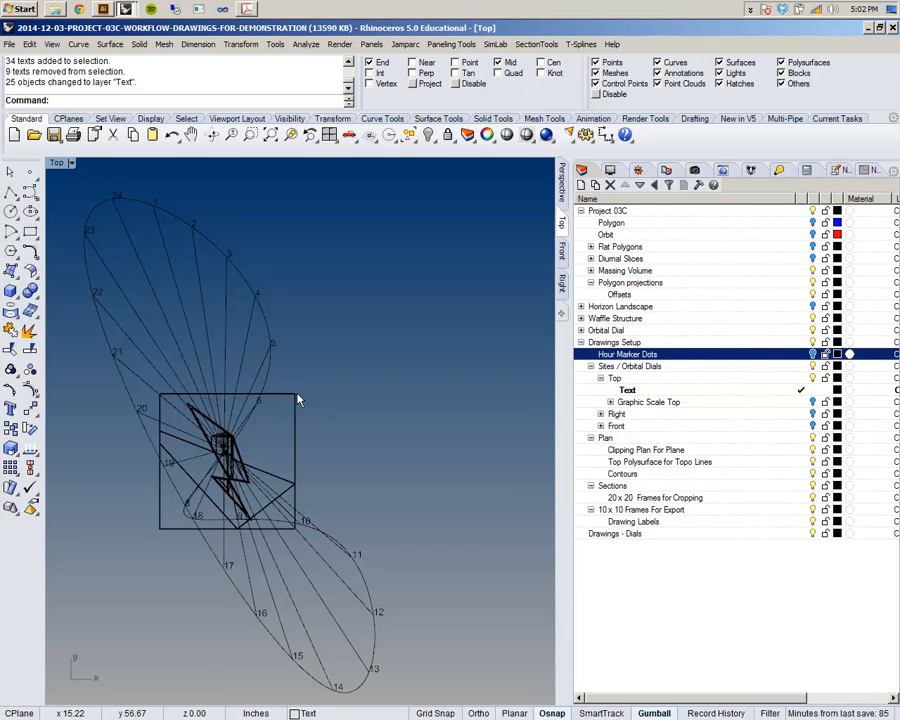
{"action": "mouse_move", "coordinate": [384, 389]}
{"action": "right_mouse_down"}
{"action": "mouse_move", "coordinate": [391, 338]}
{"action": "mouse_move", "coordinate": [385, 376]}
{"action": "right_mouse_up"}
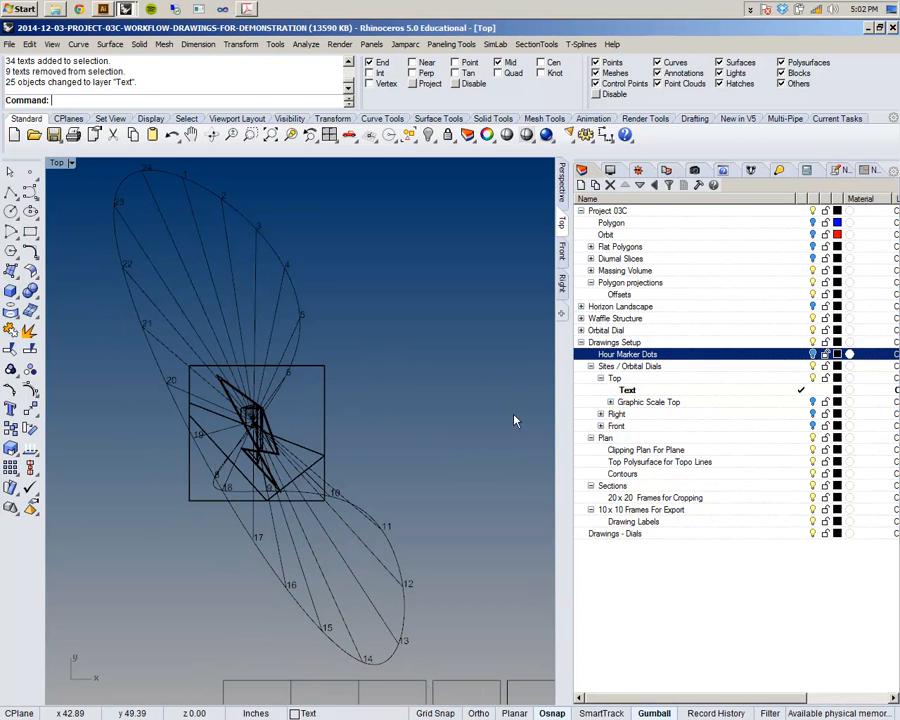
{"action": "right_click_drag", "start_coordinate": [490, 423], "coordinate": [512, 410]}
{"action": "right_click_drag", "start_coordinate": [360, 429], "coordinate": [370, 416]}
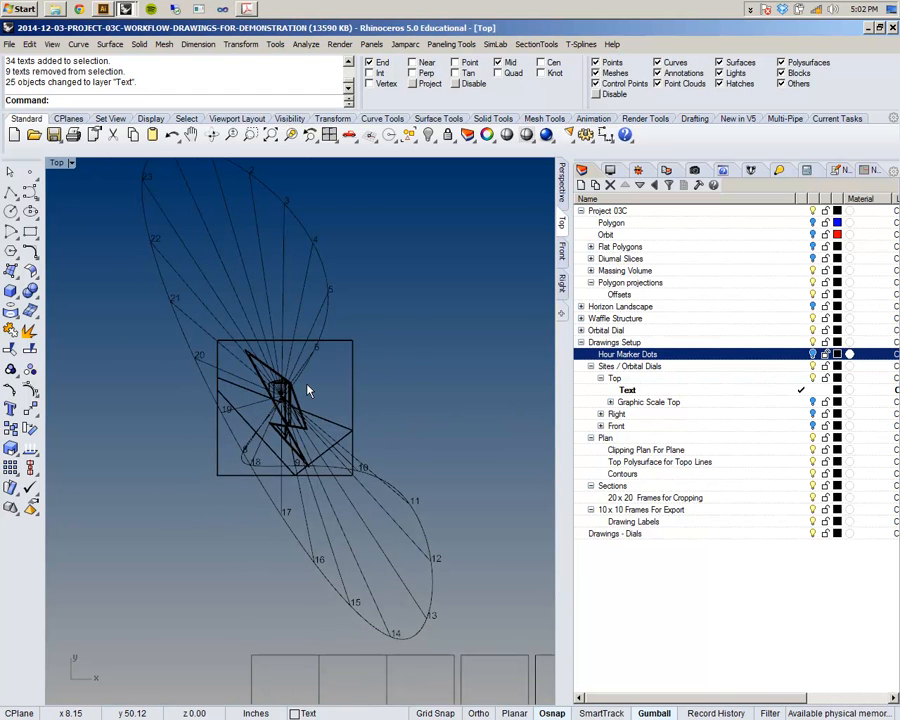
{"action": "scroll", "coordinate": [308, 390], "scroll_direction": "up", "scroll_amount": 3}
{"action": "scroll", "coordinate": [307, 388], "scroll_direction": "down", "scroll_amount": 2}
{"action": "scroll", "coordinate": [310, 382], "scroll_direction": "up", "scroll_amount": 1}
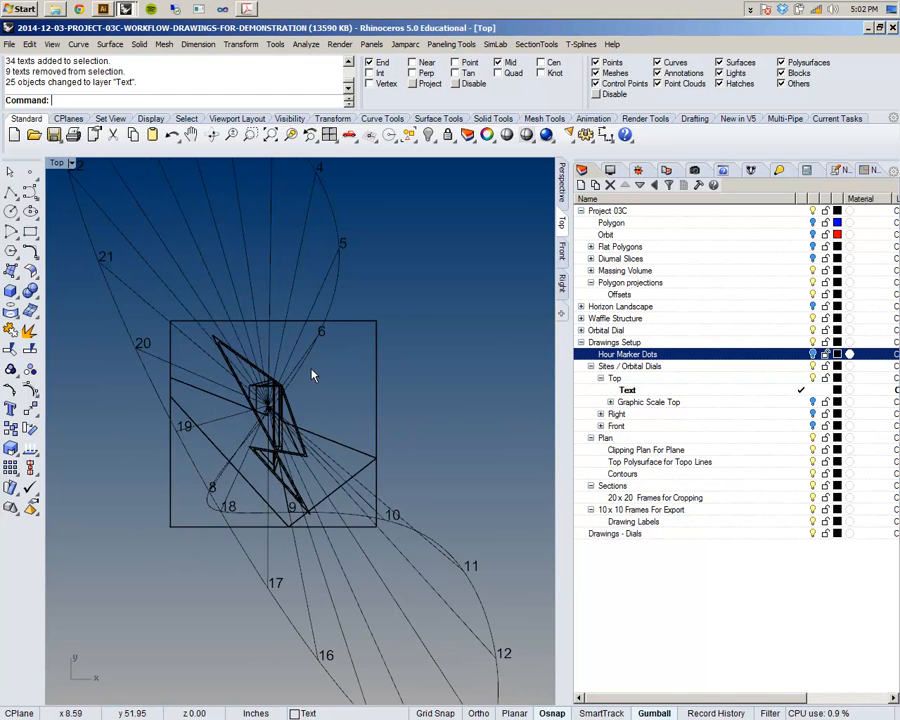
{"action": "right_click_drag", "start_coordinate": [312, 375], "coordinate": [312, 414]}
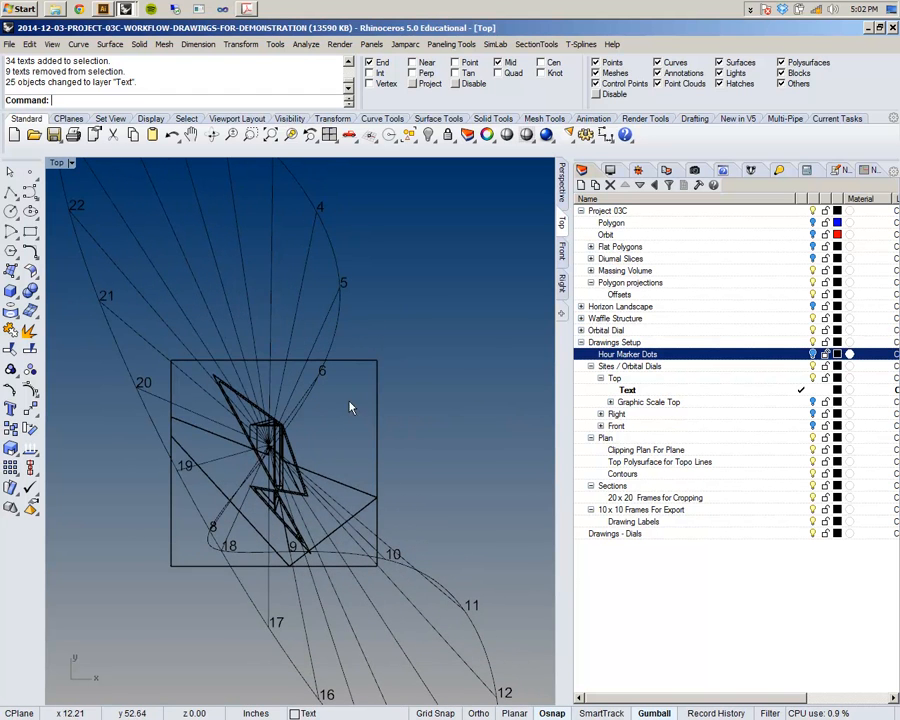
- Turn off the Waffle Structure layer to hide the square outline around the massing
{"action": "left_click", "coordinate": [813, 319]}
{"action": "right_click_drag", "start_coordinate": [469, 383], "coordinate": [462, 383]}
{"action": "scroll", "coordinate": [466, 382], "scroll_direction": "down", "scroll_amount": 3}
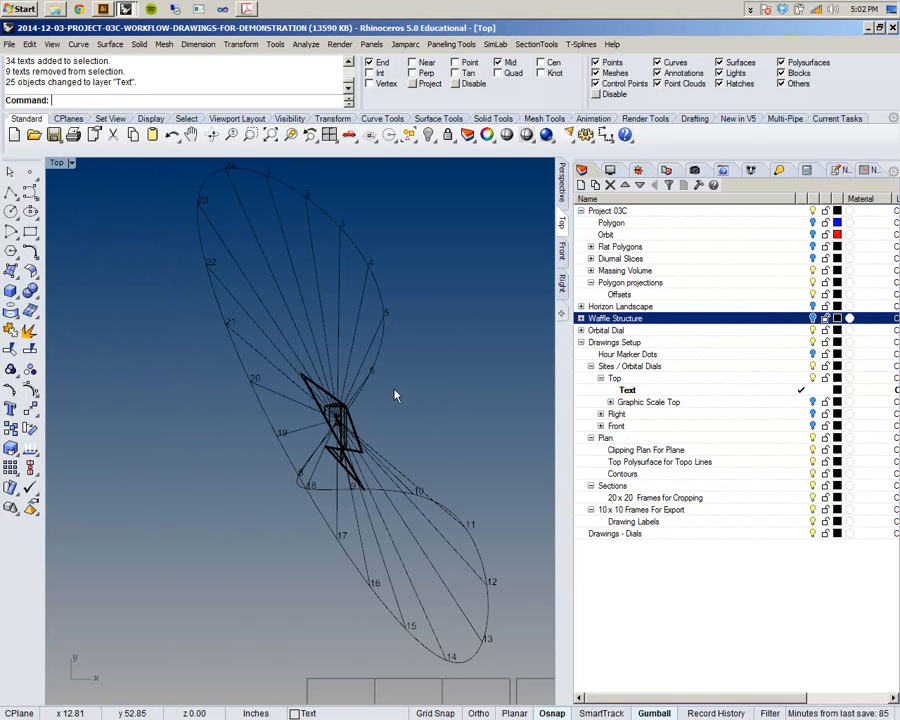
{"action": "right_click_drag", "start_coordinate": [395, 396], "coordinate": [392, 405]}
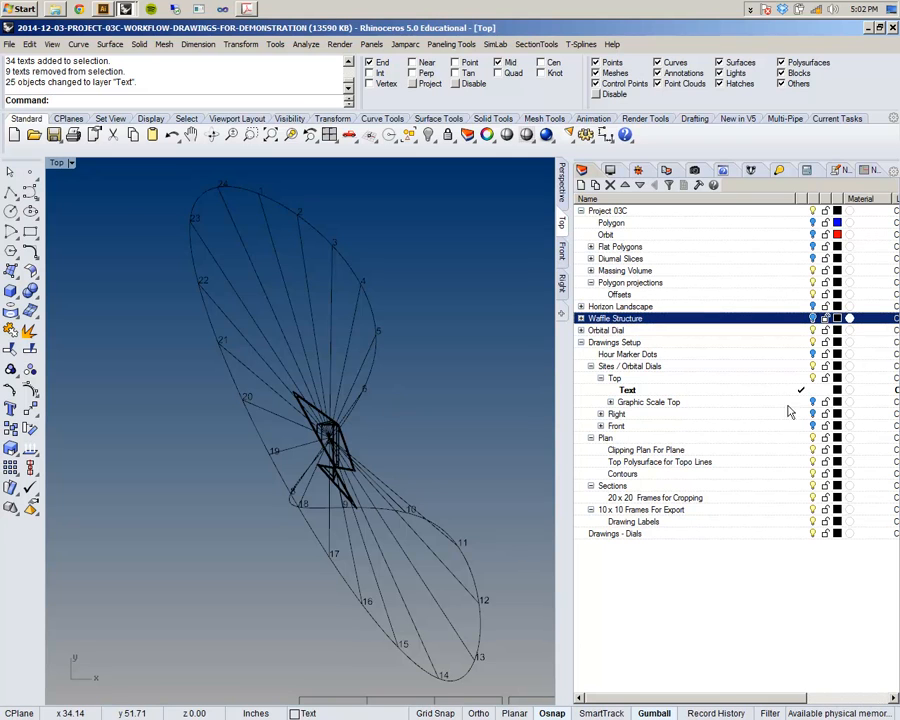
- Turn on the Graphic Scale Top layer, expand its sublayers, and inspect the scale symbol beside the massing
{"action": "left_click", "coordinate": [811, 402]}
{"action": "right_click_drag", "start_coordinate": [229, 328], "coordinate": [182, 318]}
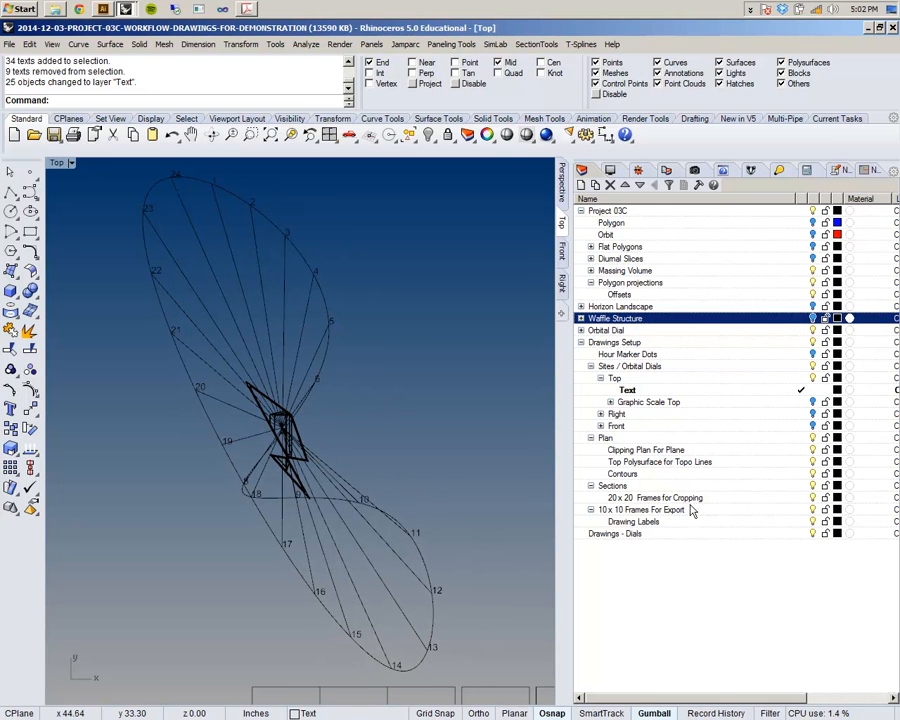
{"action": "left_click", "coordinate": [610, 402]}
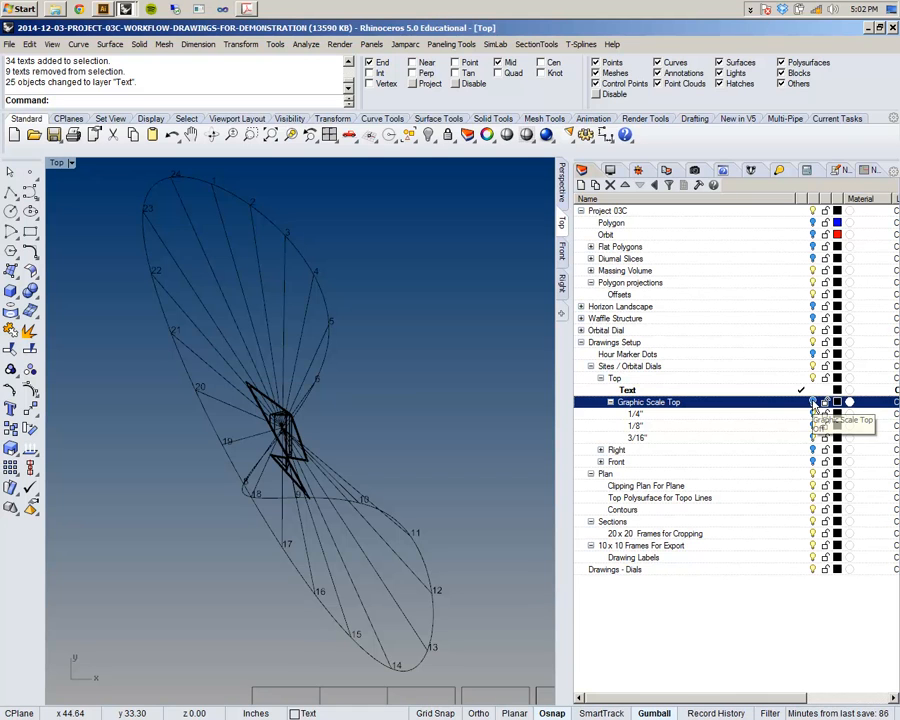
{"action": "scroll", "coordinate": [305, 412], "scroll_direction": "up", "scroll_amount": 2}
{"action": "scroll", "coordinate": [258, 516], "scroll_direction": "up", "scroll_amount": 4}
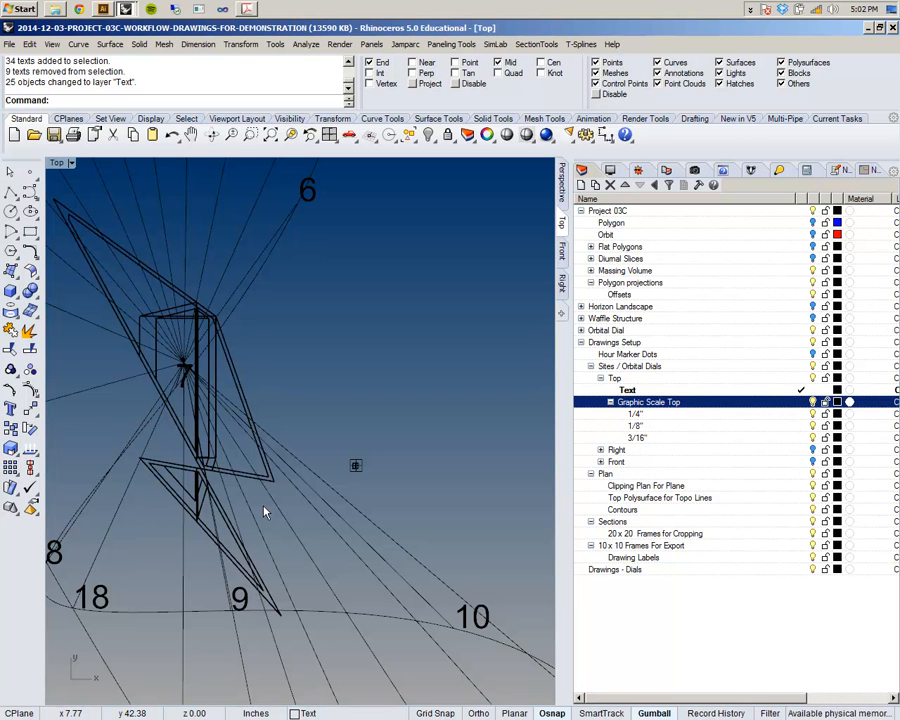
{"action": "right_click_drag", "start_coordinate": [252, 485], "coordinate": [305, 470]}
{"action": "scroll", "coordinate": [412, 464], "scroll_direction": "up", "scroll_amount": 8}
{"action": "scroll", "coordinate": [366, 464], "scroll_direction": "down", "scroll_amount": 6}
{"action": "scroll", "coordinate": [275, 363], "scroll_direction": "down", "scroll_amount": 5}
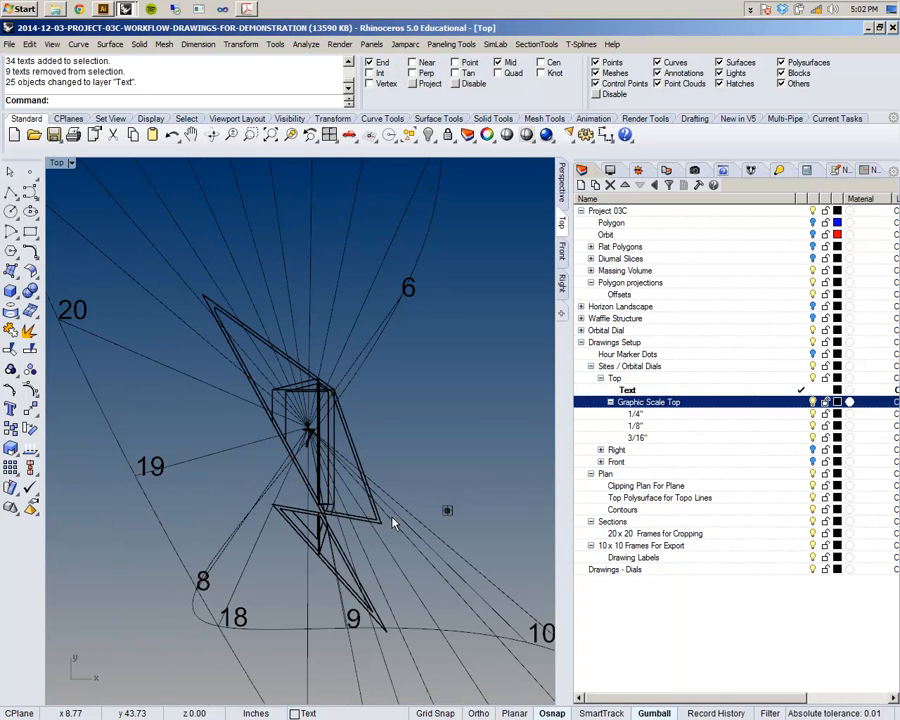
- Turn off the 3/16" and 1/8" graphic scale sublayers, then highlight the remaining scale symbol and clear the selection
{"action": "left_click", "coordinate": [813, 438]}
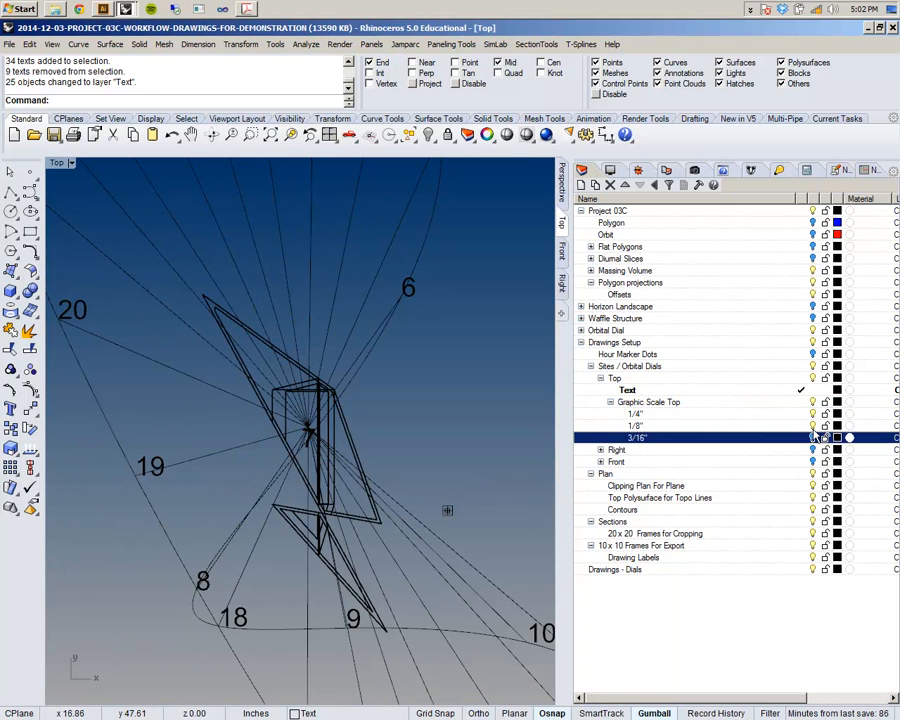
{"action": "left_click", "coordinate": [813, 426]}
{"action": "scroll", "coordinate": [443, 506], "scroll_direction": "up", "scroll_amount": 10}
{"action": "right_click_drag", "start_coordinate": [443, 506], "coordinate": [421, 426]}
{"action": "scroll", "coordinate": [450, 460], "scroll_direction": "up", "scroll_amount": 7}
{"action": "left_click", "coordinate": [441, 447]}
{"action": "left_click_drag", "start_coordinate": [441, 447], "coordinate": [199, 344]}
{"action": "scroll", "coordinate": [344, 436], "scroll_direction": "down", "scroll_amount": 10}
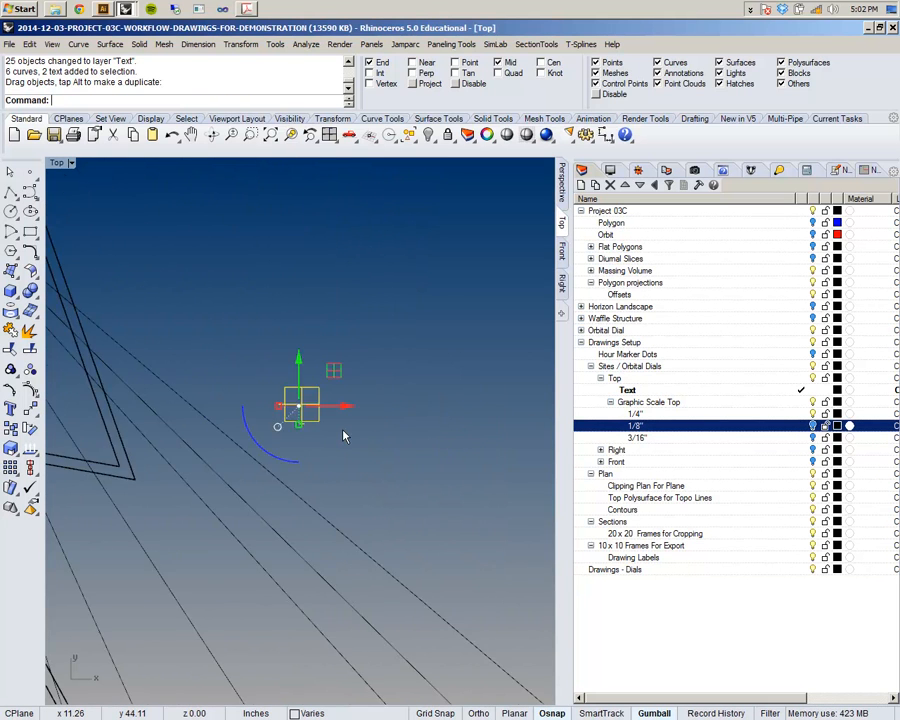
{"action": "scroll", "coordinate": [343, 436], "scroll_direction": "down", "scroll_amount": 10}
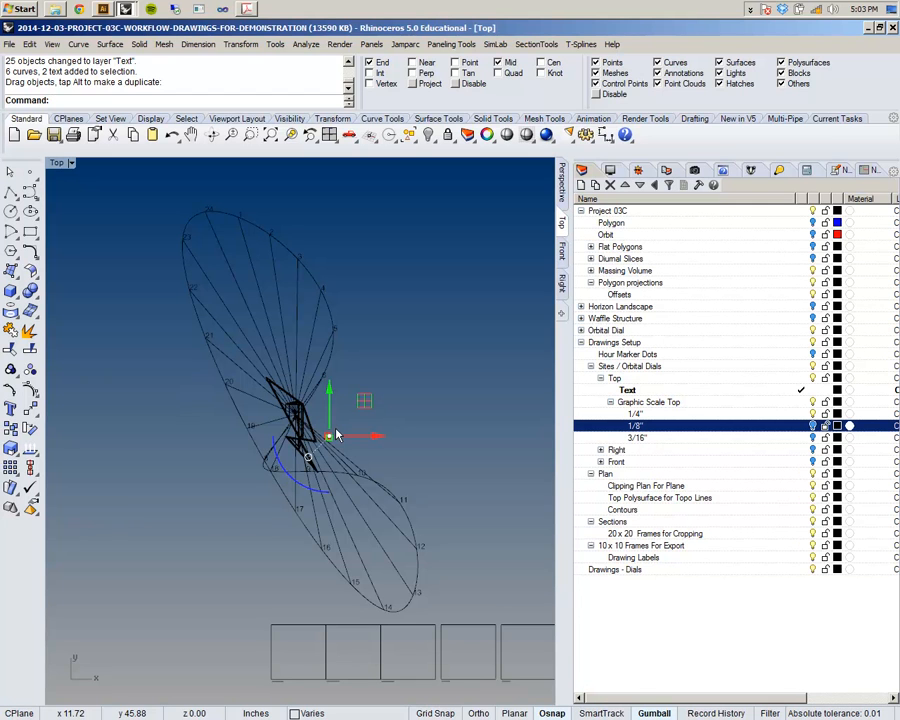
{"action": "key", "text": "Escape"}
{"action": "scroll", "coordinate": [396, 362], "scroll_direction": "down", "scroll_amount": 4}
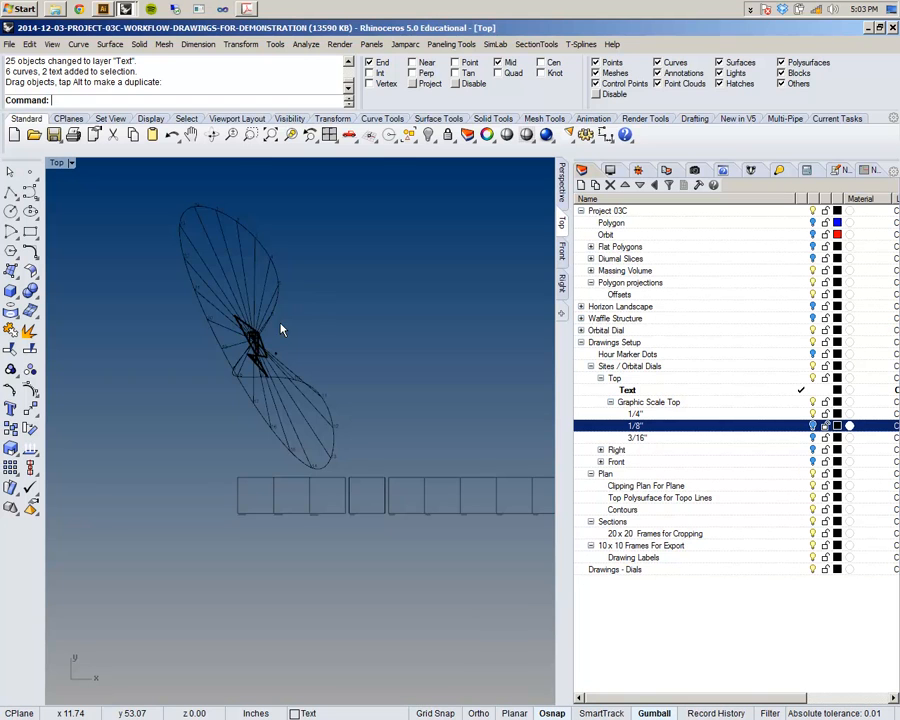
- Review the dial drawing, highlighting the outer dial curve and one of its inner lines, and clear the selection
{"action": "right_click_drag", "start_coordinate": [285, 330], "coordinate": [298, 388]}
{"action": "right_click_drag", "start_coordinate": [492, 467], "coordinate": [460, 434]}
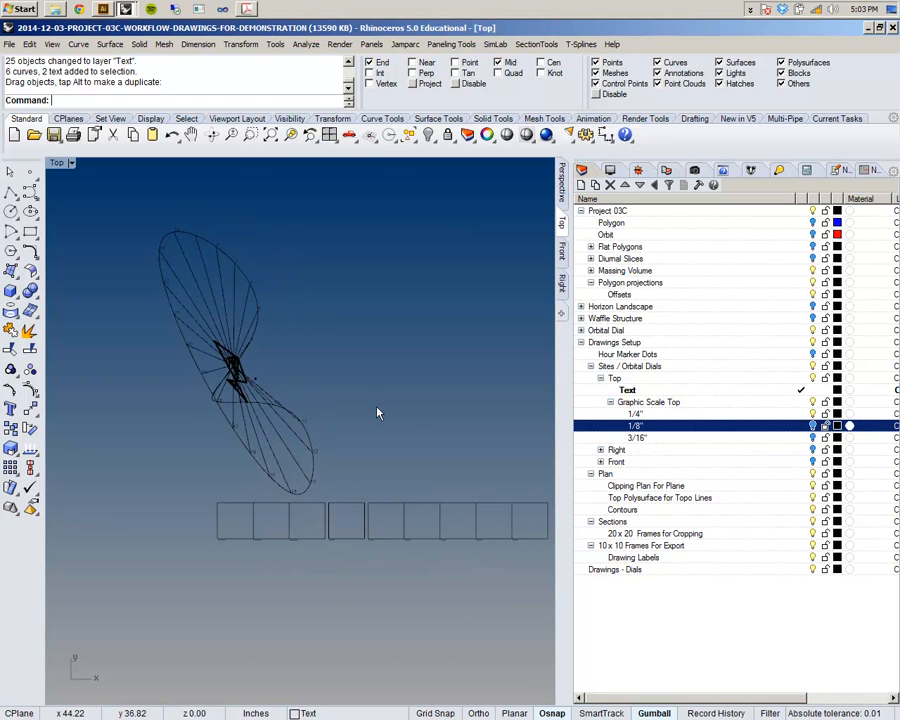
{"action": "scroll", "coordinate": [230, 297], "scroll_direction": "up", "scroll_amount": 4}
{"action": "scroll", "coordinate": [278, 440], "scroll_direction": "up", "scroll_amount": 4}
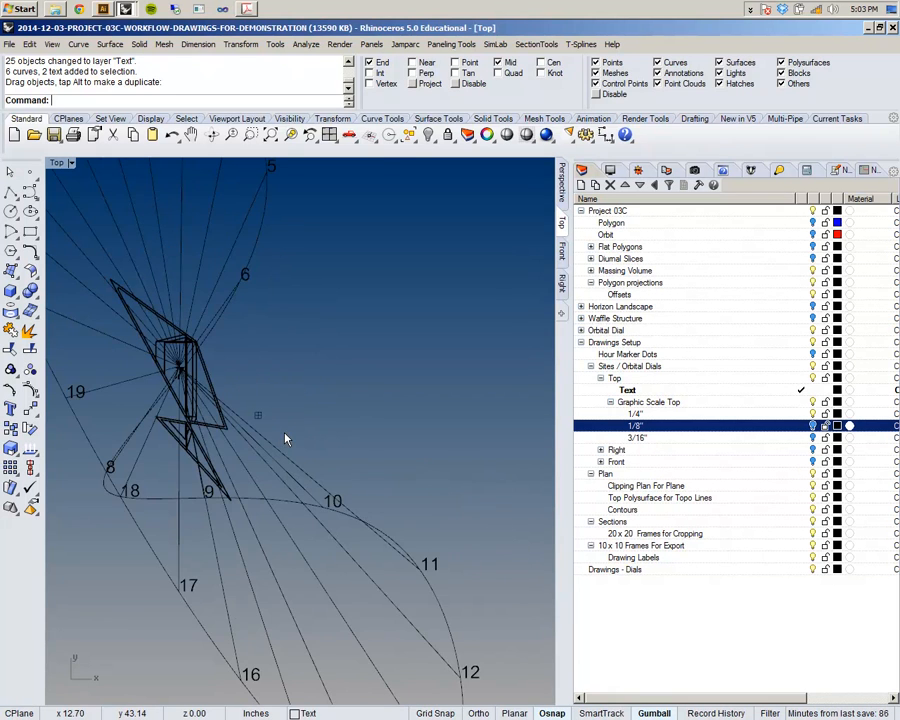
{"action": "scroll", "coordinate": [285, 438], "scroll_direction": "down", "scroll_amount": 4}
{"action": "left_click", "coordinate": [242, 242]}
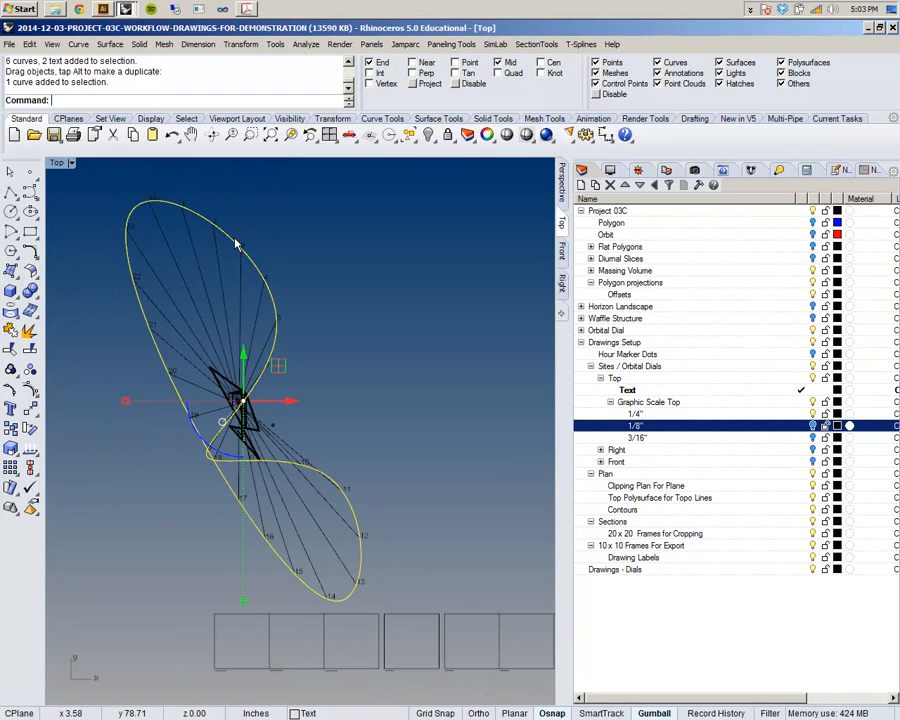
{"action": "left_click", "coordinate": [213, 261]}
{"action": "left_click", "coordinate": [215, 257]}
{"action": "left_click", "coordinate": [249, 209]}
- Highlight the inner offset polysurface within the lower massing triangle to identify its layer, and clear the selection
{"action": "scroll", "coordinate": [205, 518], "scroll_direction": "up", "scroll_amount": 8}
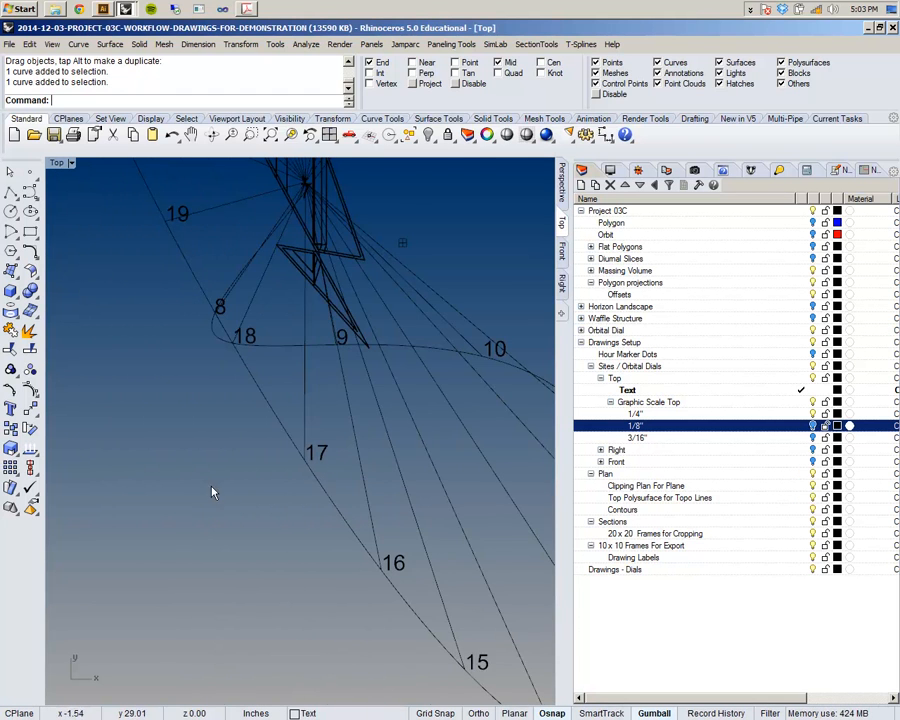
{"action": "right_click_drag", "start_coordinate": [320, 314], "coordinate": [280, 421]}
{"action": "scroll", "coordinate": [268, 388], "scroll_direction": "up", "scroll_amount": 6}
{"action": "left_click", "coordinate": [250, 448]}
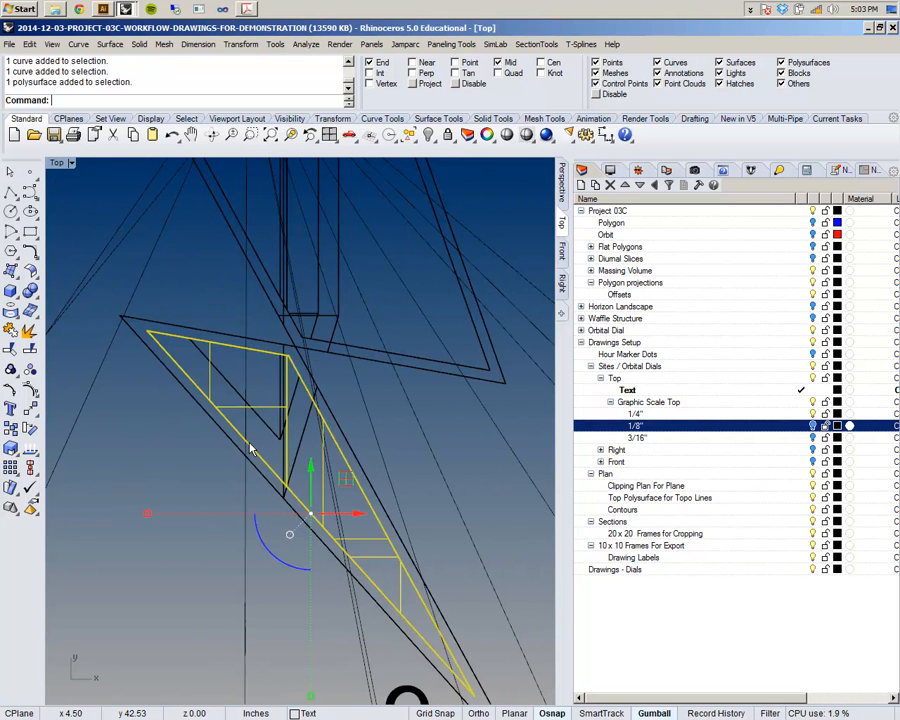
{"action": "scroll", "coordinate": [262, 428], "scroll_direction": "down", "scroll_amount": 5}
{"action": "key", "text": "Escape"}
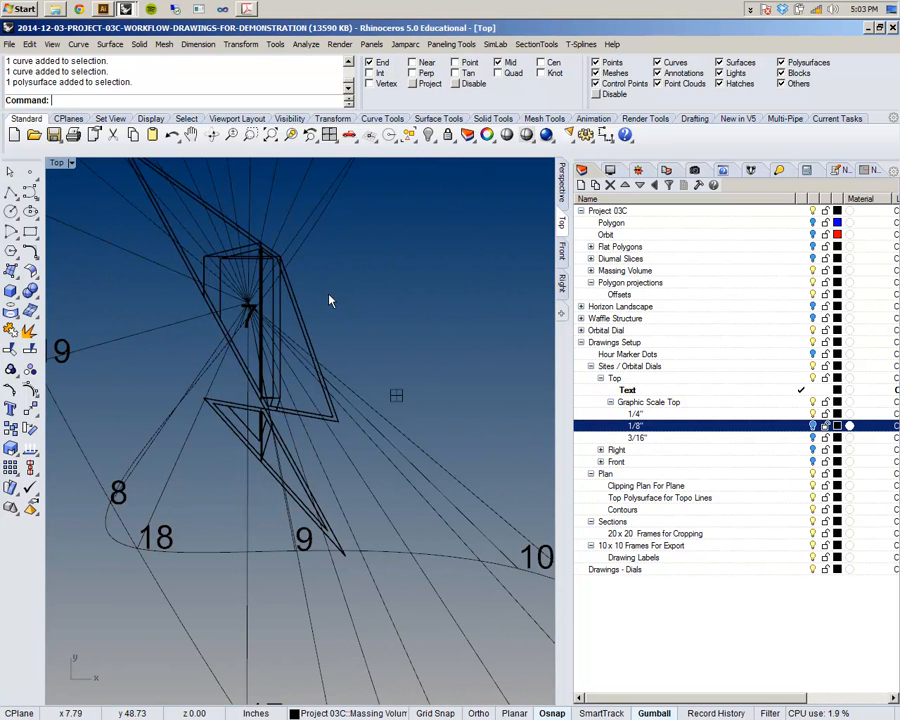
- Turn off the Offsets sublayer under the Massing Volume's Result layer and collapse the Massing Volume layers
{"action": "right_click_drag", "start_coordinate": [305, 320], "coordinate": [278, 397]}
{"action": "scroll", "coordinate": [245, 352], "scroll_direction": "down", "scroll_amount": 3}
{"action": "scroll", "coordinate": [243, 346], "scroll_direction": "up", "scroll_amount": 5}
{"action": "scroll", "coordinate": [255, 313], "scroll_direction": "down", "scroll_amount": 5}
{"action": "scroll", "coordinate": [260, 316], "scroll_direction": "up", "scroll_amount": 3}
{"action": "scroll", "coordinate": [260, 316], "scroll_direction": "down", "scroll_amount": 3}
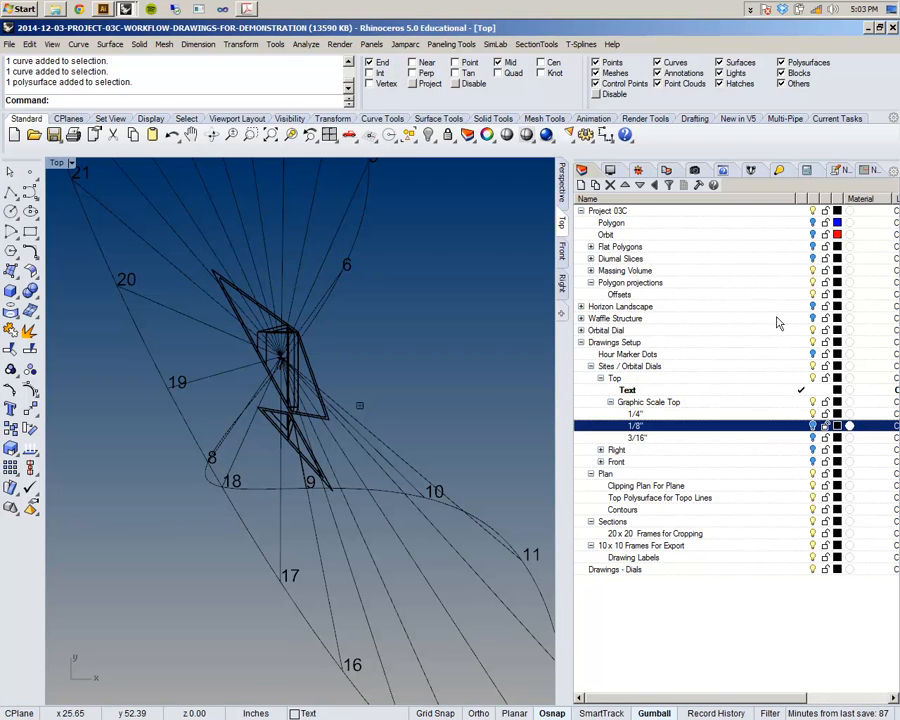
{"action": "left_click", "coordinate": [591, 271]}
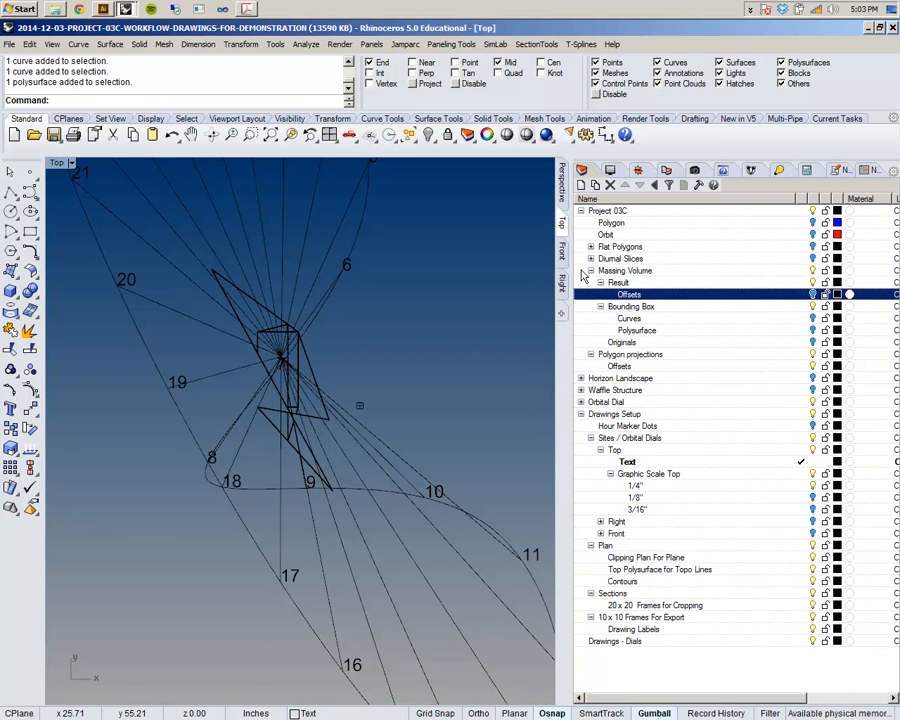
{"action": "left_click", "coordinate": [591, 271]}
- Select the whole dial with its hour numbers, massing and graphic scale, and run Make2D on it from the Top view
{"action": "scroll", "coordinate": [291, 476], "scroll_direction": "down", "scroll_amount": 1}
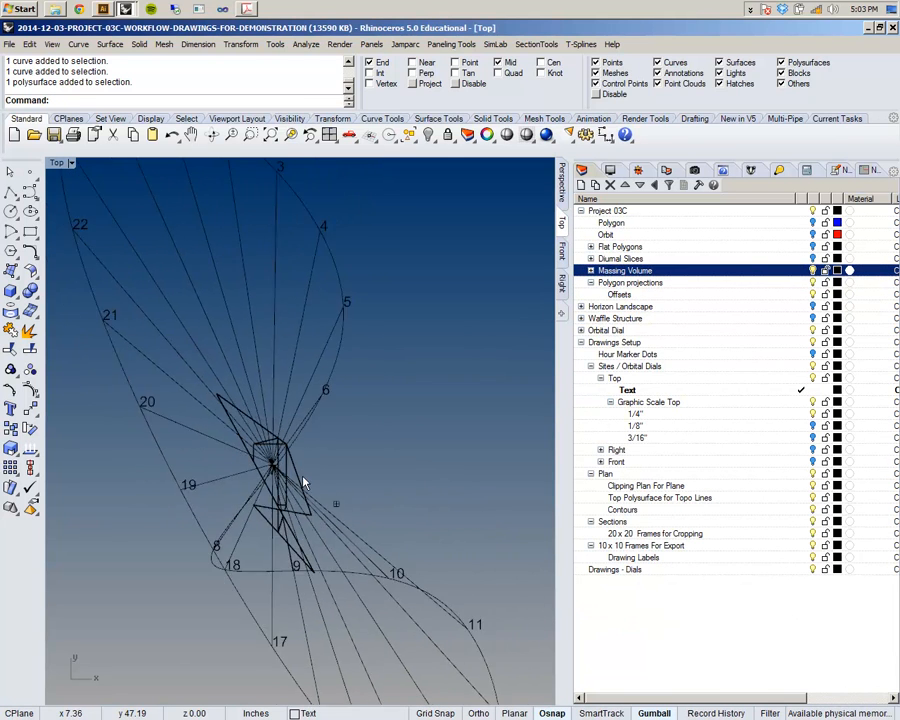
{"action": "scroll", "coordinate": [297, 508], "scroll_direction": "down", "scroll_amount": 1}
{"action": "scroll", "coordinate": [296, 500], "scroll_direction": "down", "scroll_amount": 3}
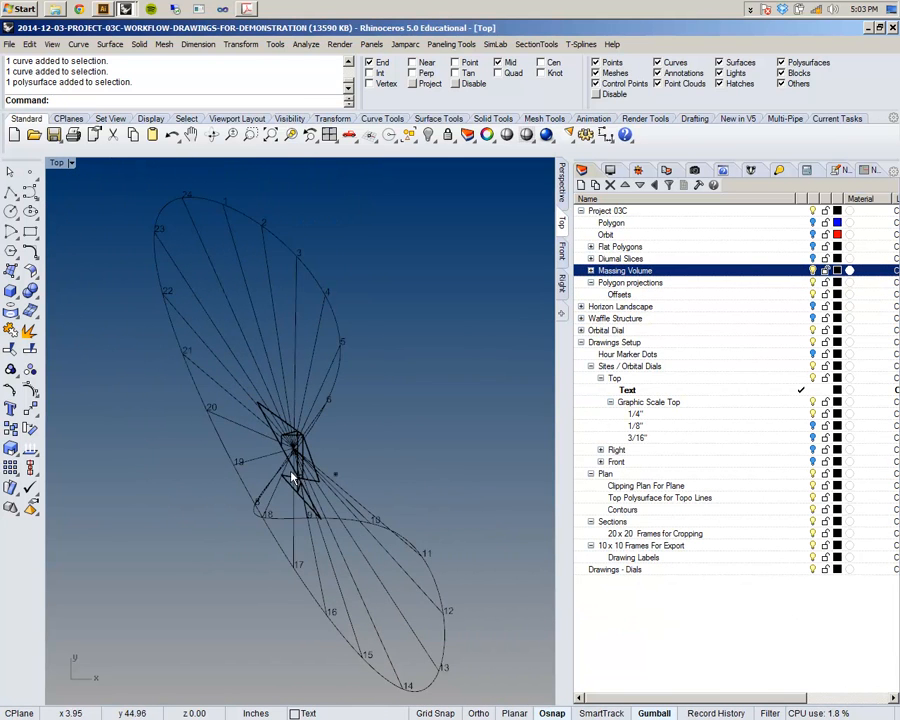
{"action": "left_click", "coordinate": [301, 478]}
{"action": "scroll", "coordinate": [266, 323], "scroll_direction": "down", "scroll_amount": 2}
{"action": "left_click_drag", "start_coordinate": [151, 214], "coordinate": [427, 563]}
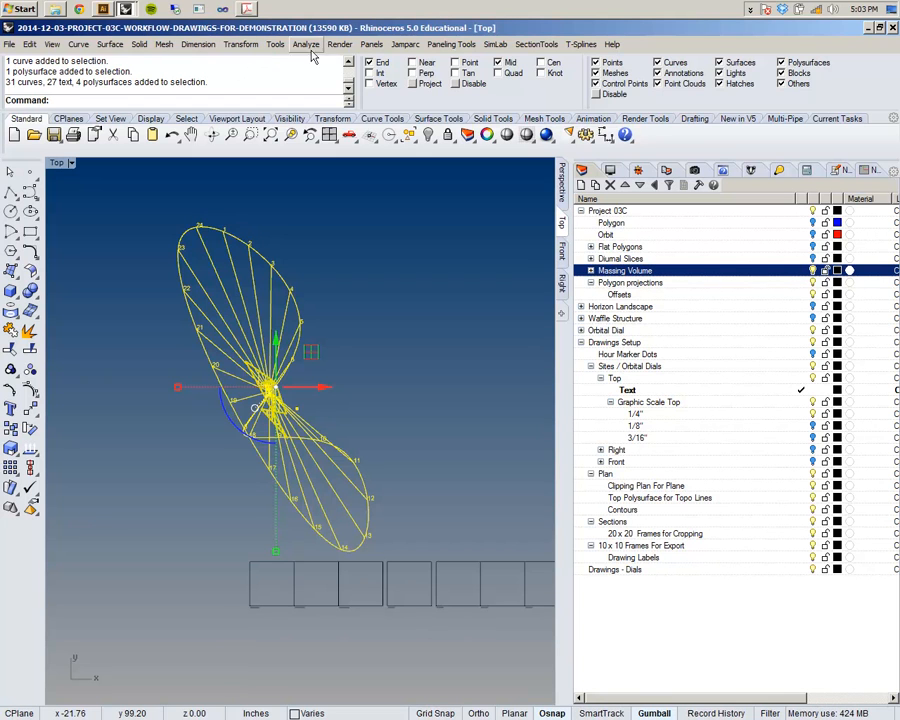
{"action": "type", "text": "Make2D"}
{"action": "key", "text": "Return"}
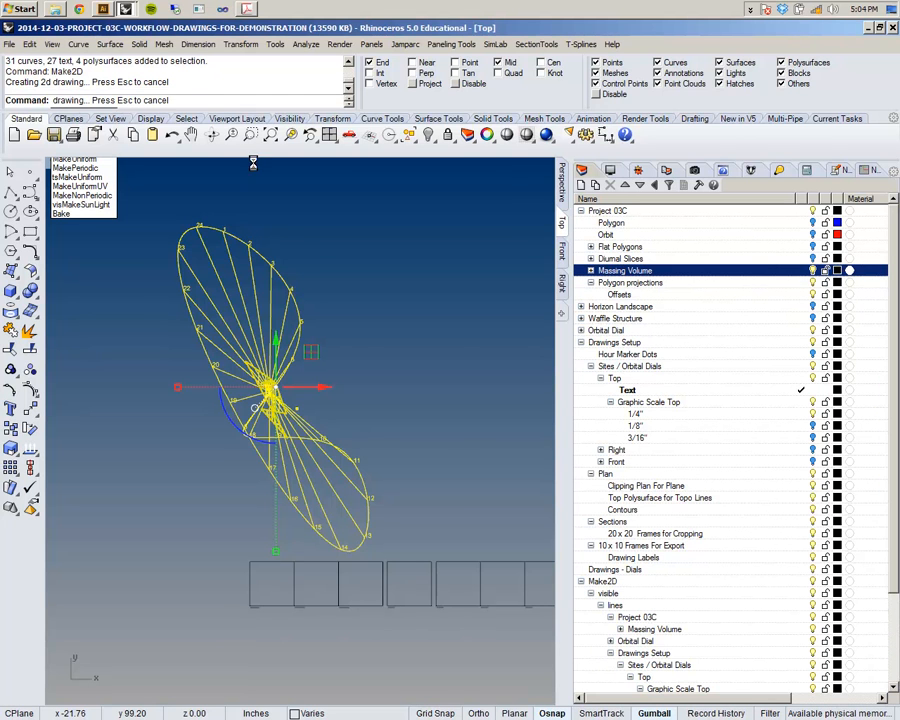
- Look for the generated 2D linework in the Top view and undo the Make2D operation
{"action": "scroll", "coordinate": [357, 444], "scroll_direction": "down", "scroll_amount": 8}
{"action": "right_click_drag", "start_coordinate": [387, 425], "coordinate": [277, 402]}
{"action": "scroll", "coordinate": [363, 366], "scroll_direction": "up", "scroll_amount": 6}
{"action": "scroll", "coordinate": [345, 364], "scroll_direction": "up", "scroll_amount": 5}
{"action": "scroll", "coordinate": [327, 356], "scroll_direction": "down", "scroll_amount": 3}
{"action": "key", "text": "ctrl+z"}
- Select the whole dial in the Top view and run Make2D from the current view with hidden lines and source layers maintained
{"action": "scroll", "coordinate": [327, 352], "scroll_direction": "down", "scroll_amount": 5}
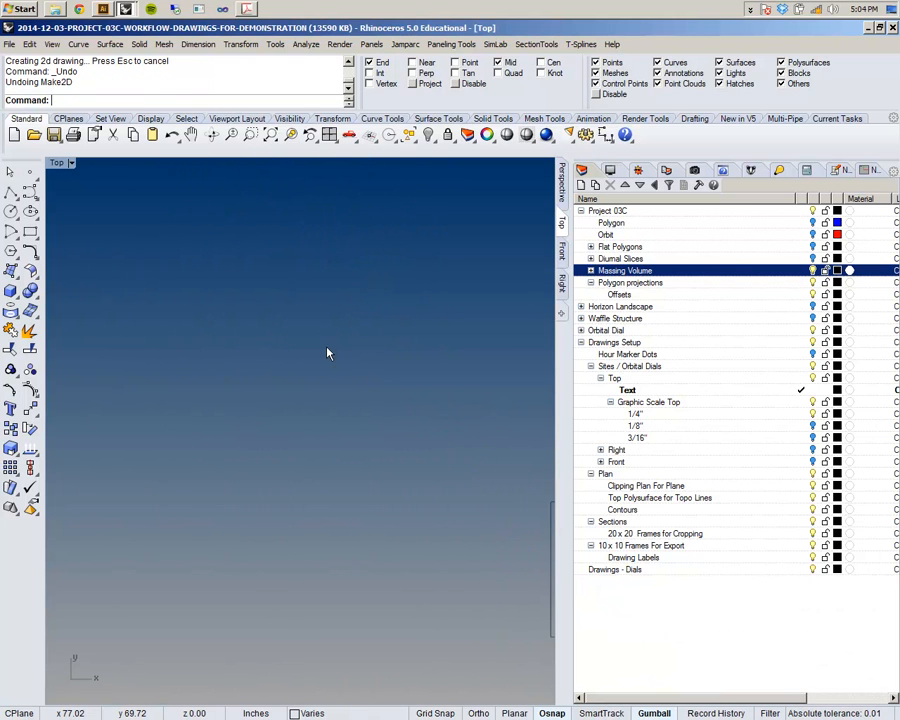
{"action": "left_click_drag", "start_coordinate": [101, 244], "coordinate": [290, 483]}
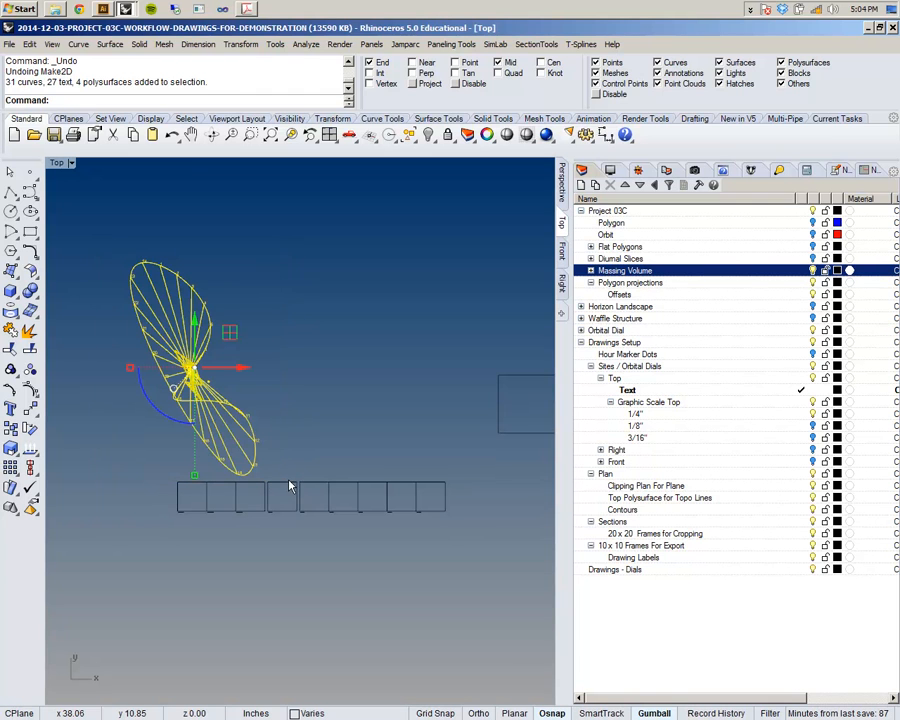
{"action": "key", "text": "Return"}
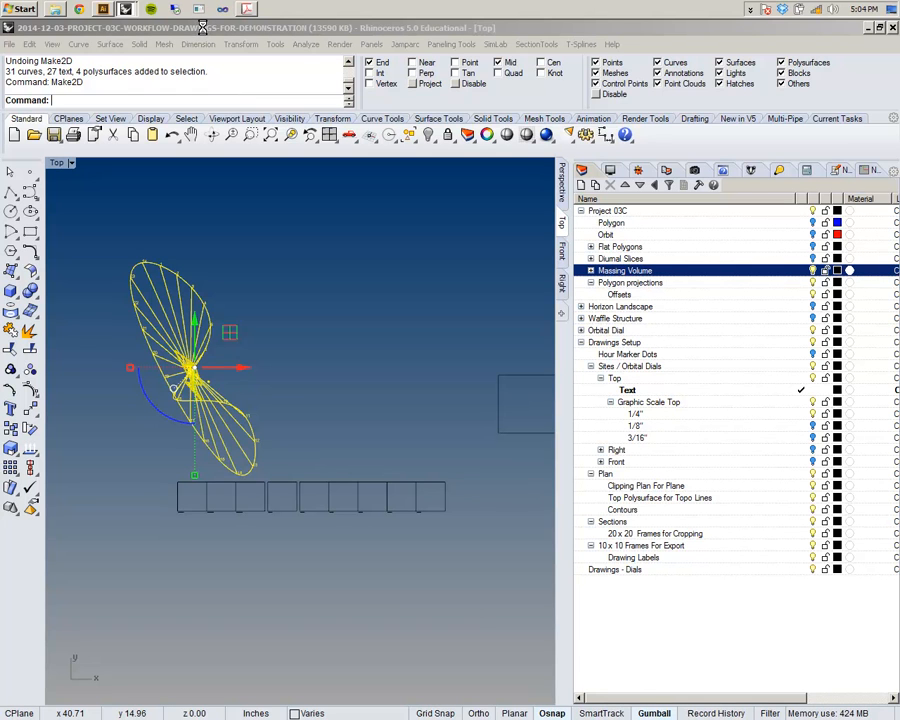
{"action": "left_click", "coordinate": [476, 325]}
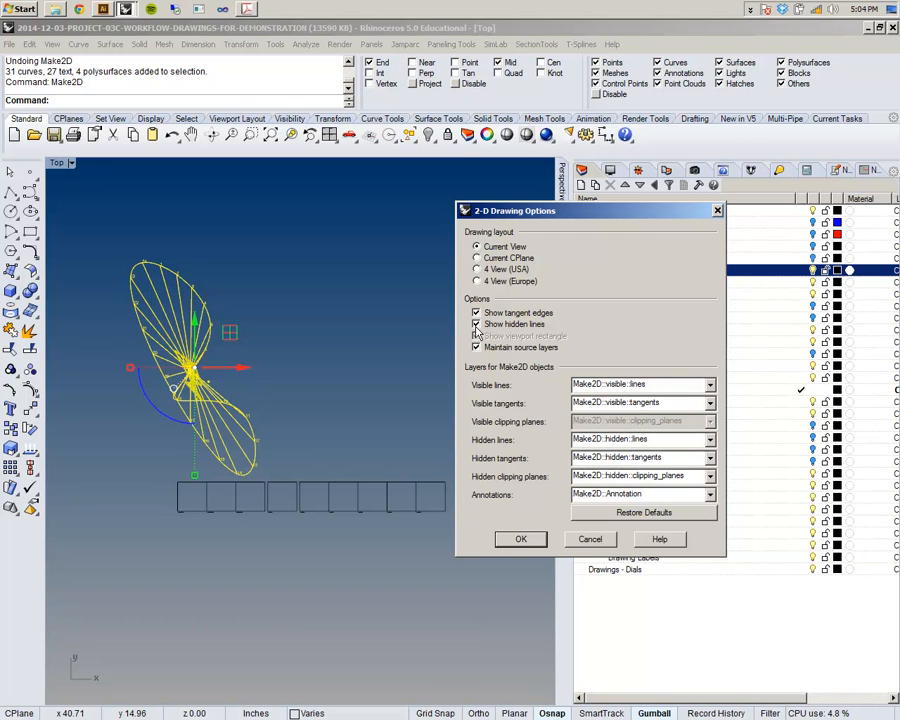
{"action": "left_click", "coordinate": [521, 539]}
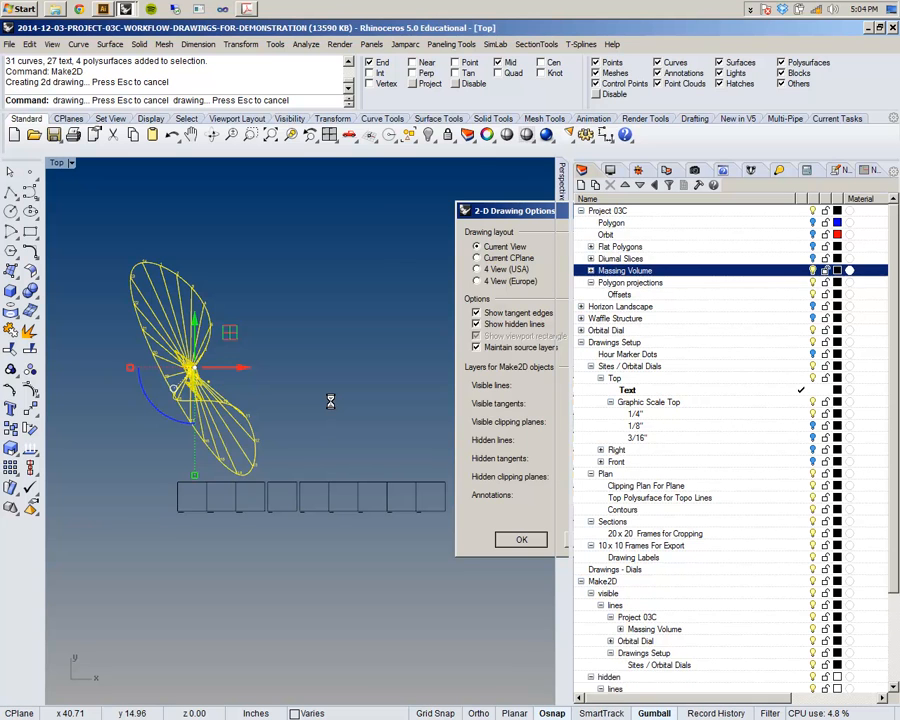
- Clear the dial selection and examine the generated 2D linework, hour numbers and hidden lines around the massing in the Top view
{"action": "right_click_drag", "start_coordinate": [338, 384], "coordinate": [314, 440]}
{"action": "scroll", "coordinate": [338, 225], "scroll_direction": "up", "scroll_amount": 10}
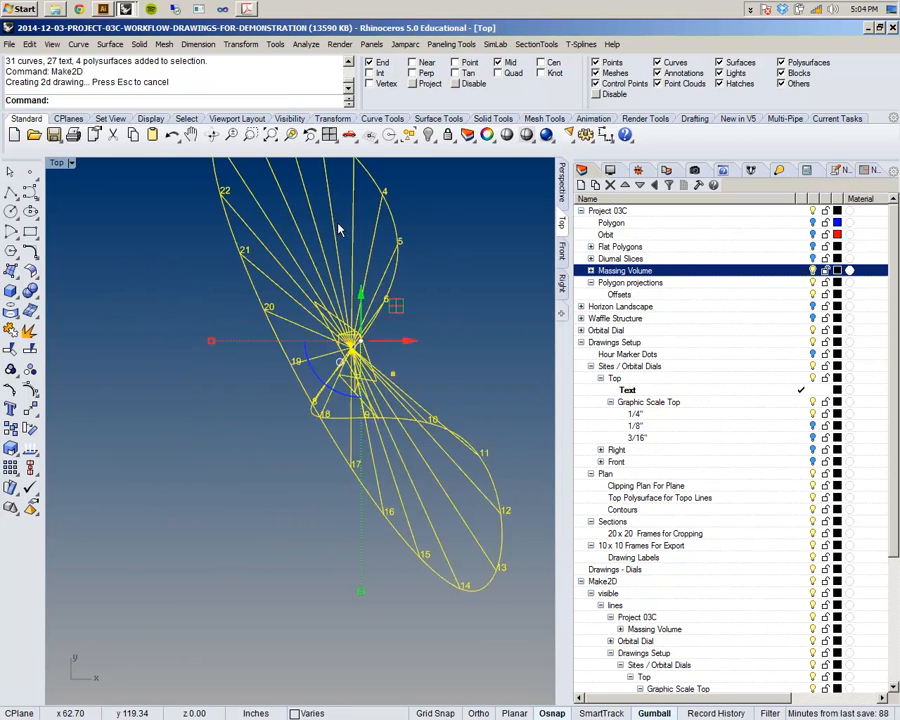
{"action": "left_click", "coordinate": [450, 346]}
{"action": "mouse_move", "coordinate": [450, 348]}
{"action": "right_mouse_down"}
{"action": "mouse_move", "coordinate": [370, 401]}
{"action": "mouse_move", "coordinate": [354, 390]}
{"action": "right_mouse_up"}
{"action": "scroll", "coordinate": [372, 405], "scroll_direction": "down", "scroll_amount": 4}
{"action": "right_click_drag", "start_coordinate": [400, 426], "coordinate": [378, 416]}
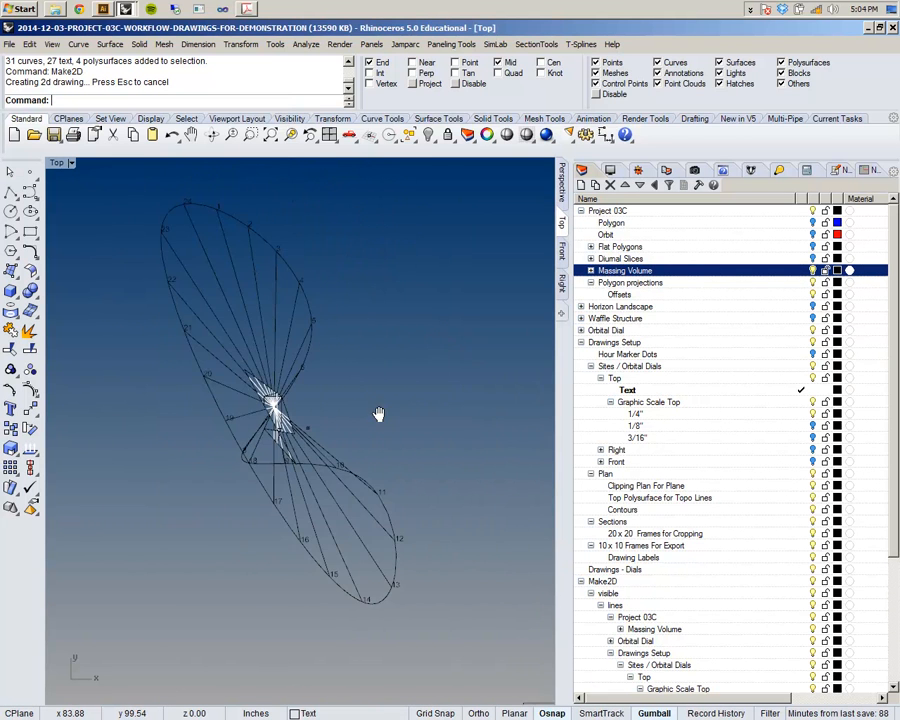
{"action": "scroll", "coordinate": [305, 362], "scroll_direction": "up", "scroll_amount": 6}
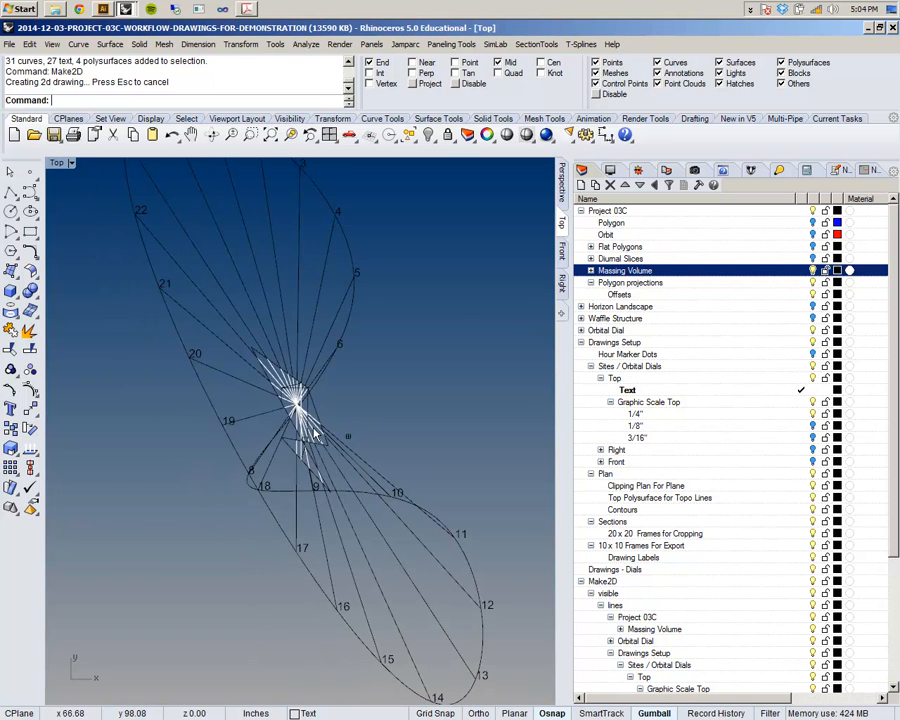
{"action": "scroll", "coordinate": [308, 420], "scroll_direction": "down", "scroll_amount": 8}
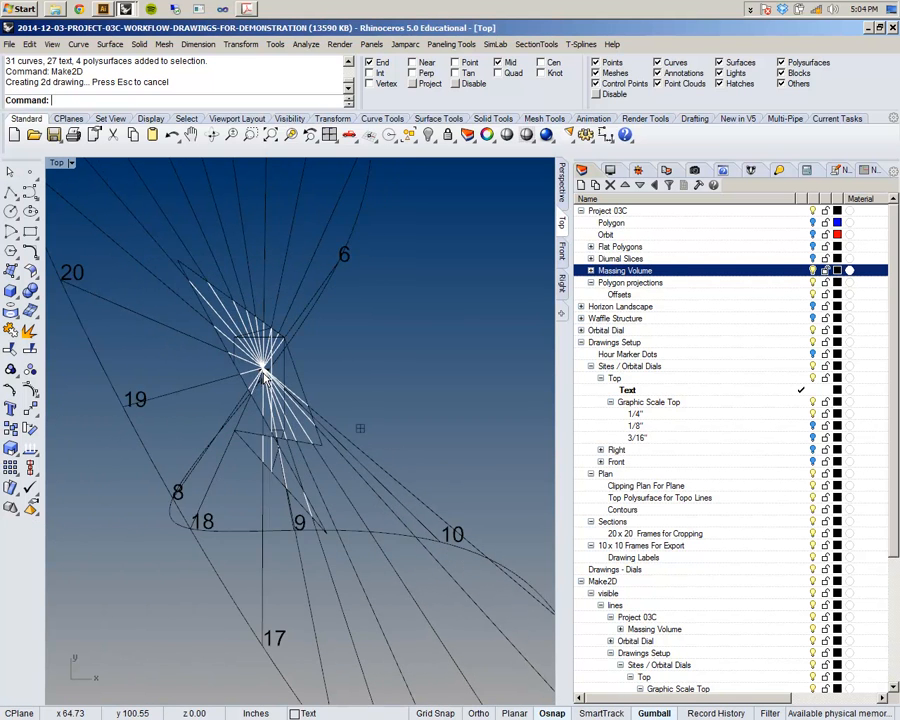
{"action": "scroll", "coordinate": [264, 371], "scroll_direction": "down", "scroll_amount": 2}
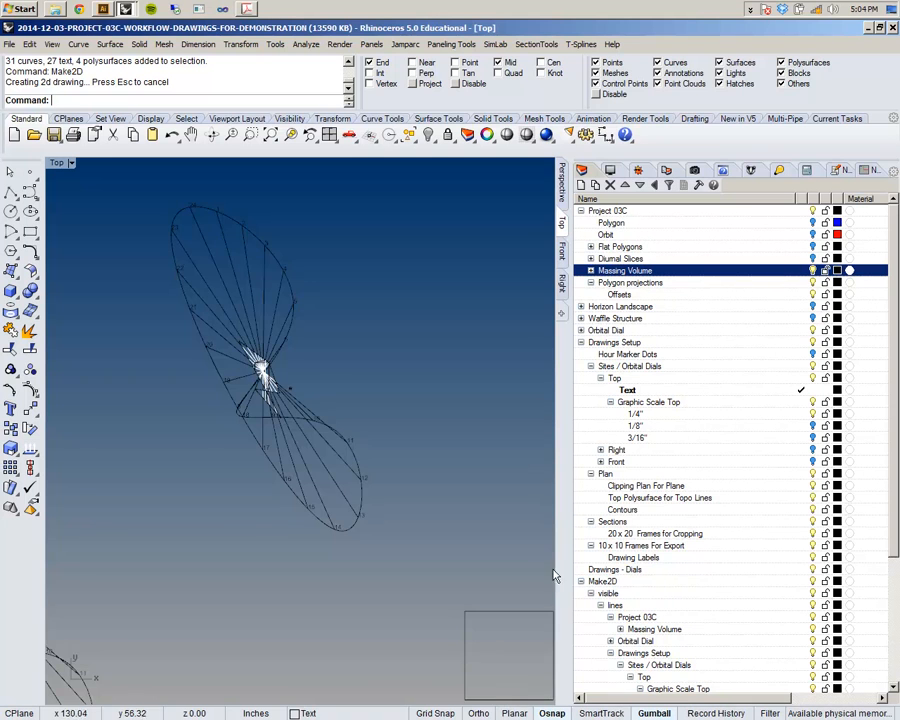
{"action": "scroll", "coordinate": [446, 529], "scroll_direction": "down", "scroll_amount": 2}
{"action": "scroll", "coordinate": [281, 332], "scroll_direction": "up", "scroll_amount": 3}
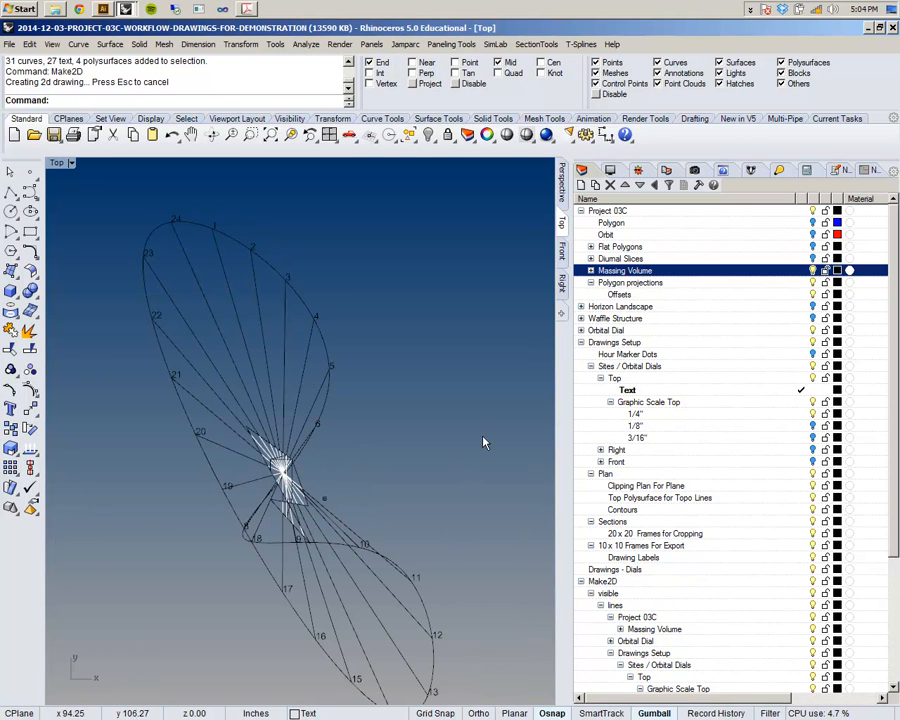
- Collapse the Make2D layer group and rename it as Drawings-Dials, and check its sublayers
{"action": "scroll", "coordinate": [586, 421], "scroll_direction": "down", "scroll_amount": 5}
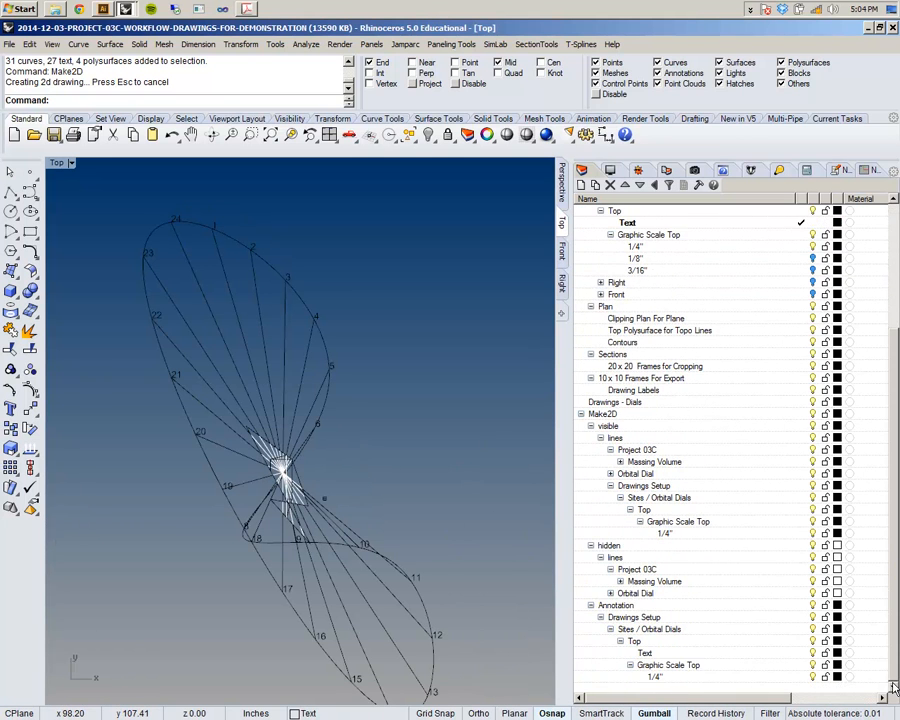
{"action": "left_click", "coordinate": [582, 415]}
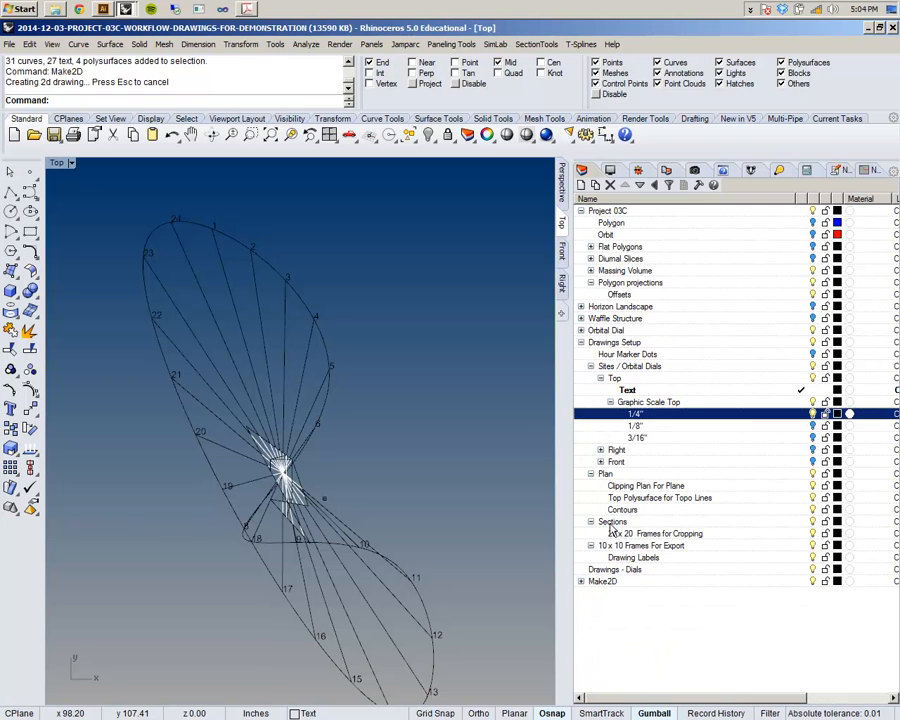
{"action": "left_click", "coordinate": [602, 582]}
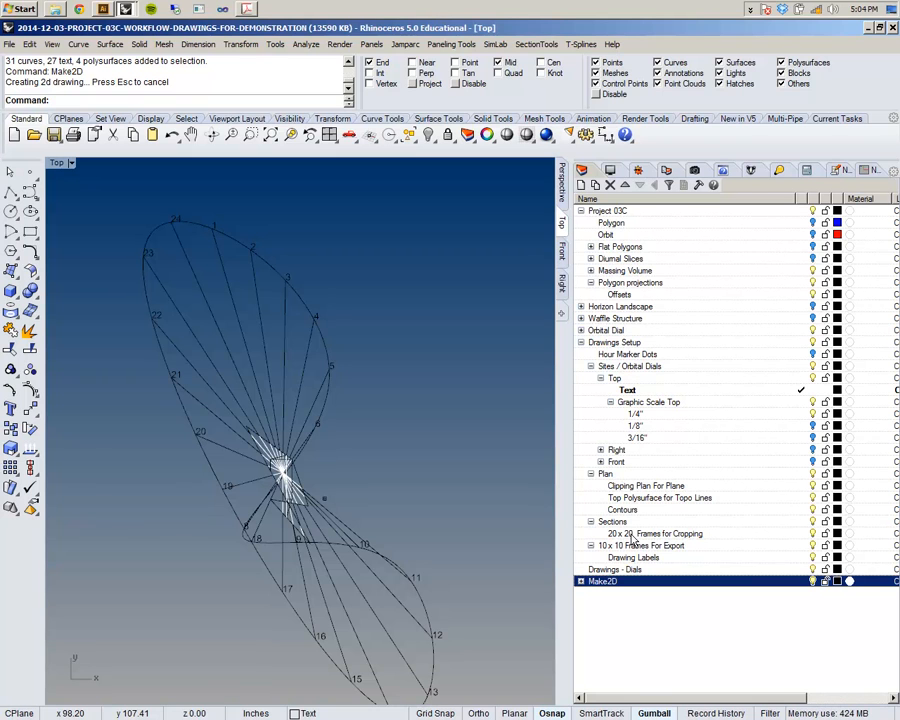
{"action": "left_click", "coordinate": [610, 587]}
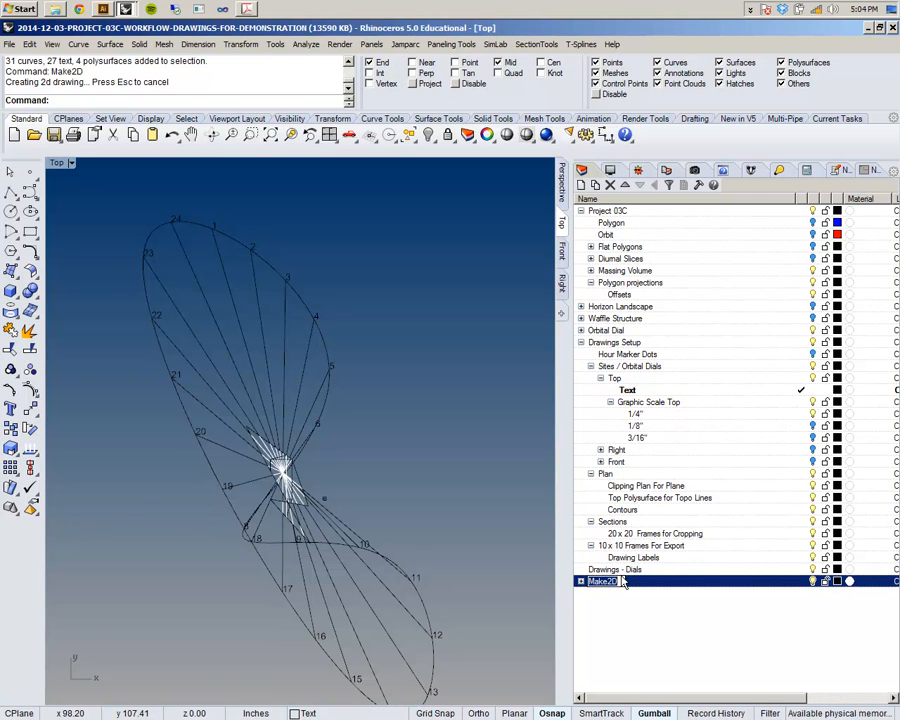
{"action": "type", "text": "Drawings - Dials"}
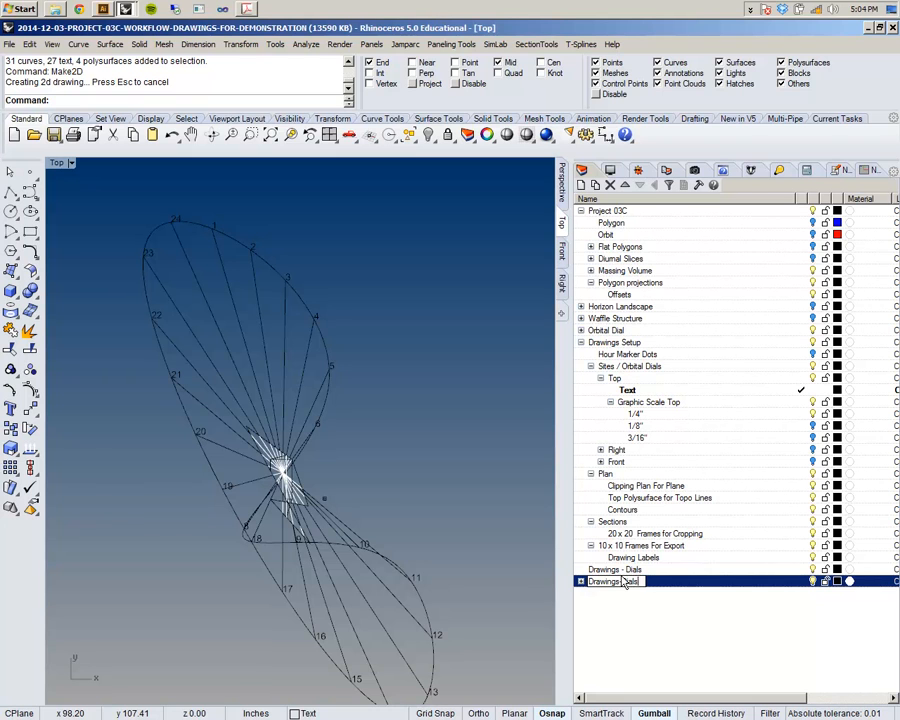
{"action": "key", "text": "Return"}
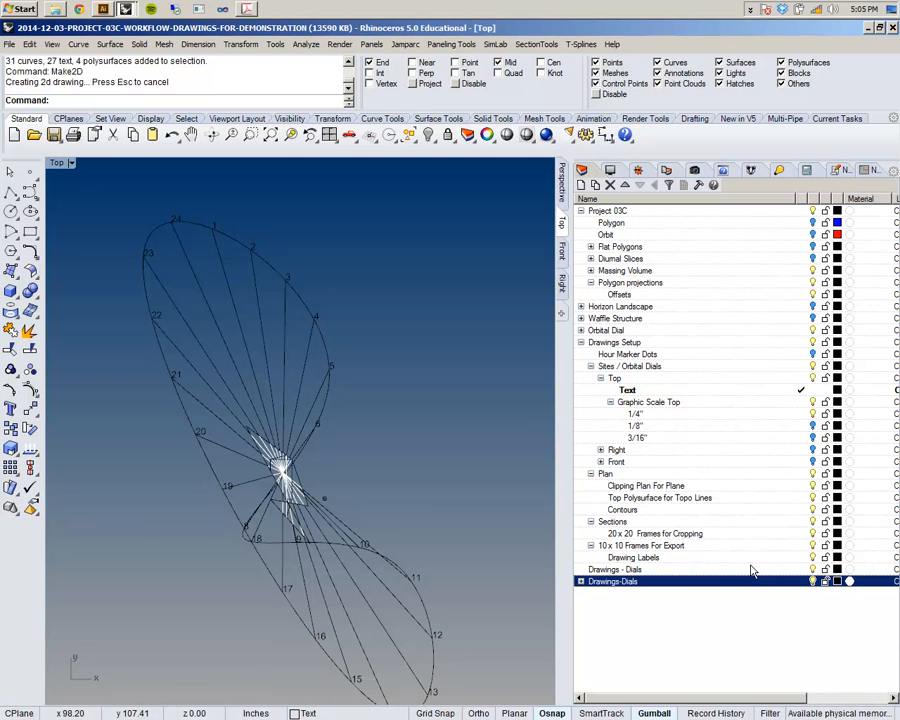
{"action": "right_click_drag", "start_coordinate": [467, 396], "coordinate": [299, 362]}
{"action": "scroll", "coordinate": [423, 358], "scroll_direction": "down", "scroll_amount": 6}
{"action": "scroll", "coordinate": [297, 368], "scroll_direction": "down", "scroll_amount": 4}
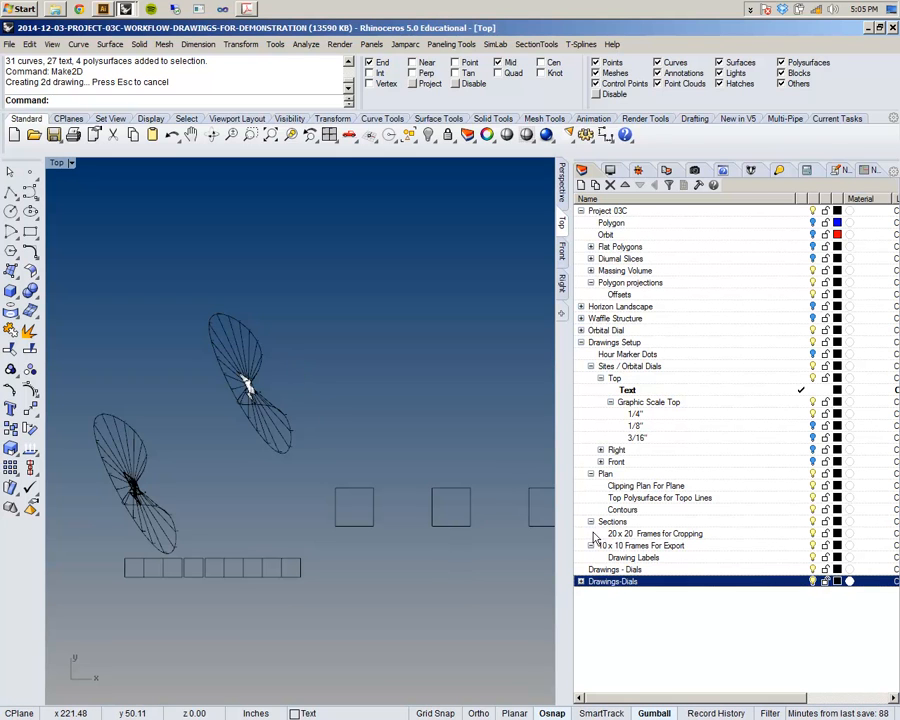
{"action": "left_click", "coordinate": [581, 582]}
{"action": "left_click", "coordinate": [581, 582]}
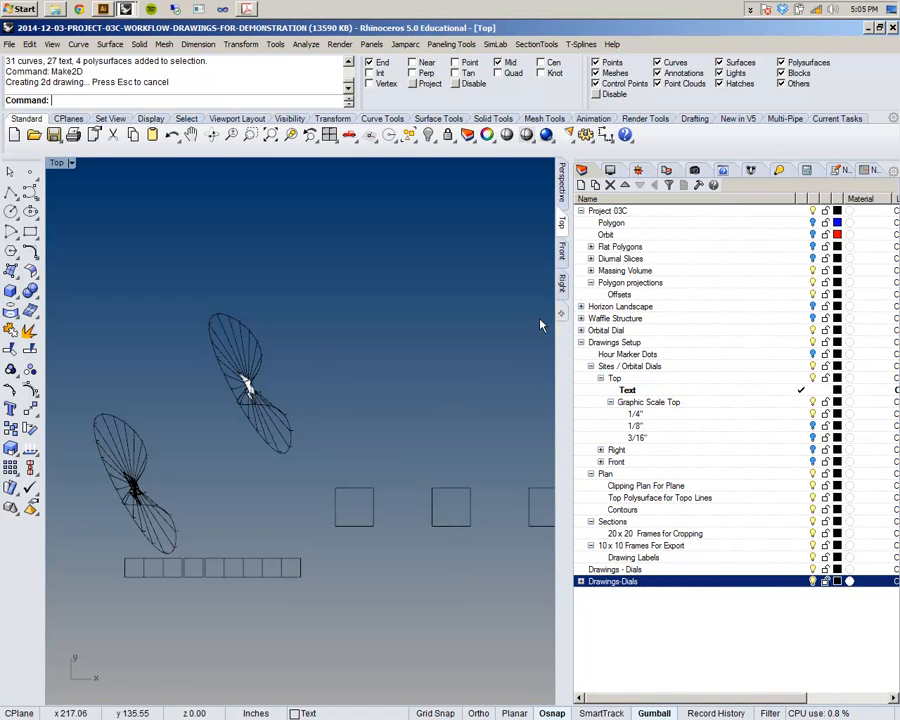
- In the Front view, turn on the Right layer with only the 1/4" scale of Graphic Scale Right, and turn off Graphic Scale Top's 1/4" sublayer
{"action": "left_click", "coordinate": [563, 252]}
{"action": "type", "text": "ZE"}
{"action": "key", "text": "Return"}
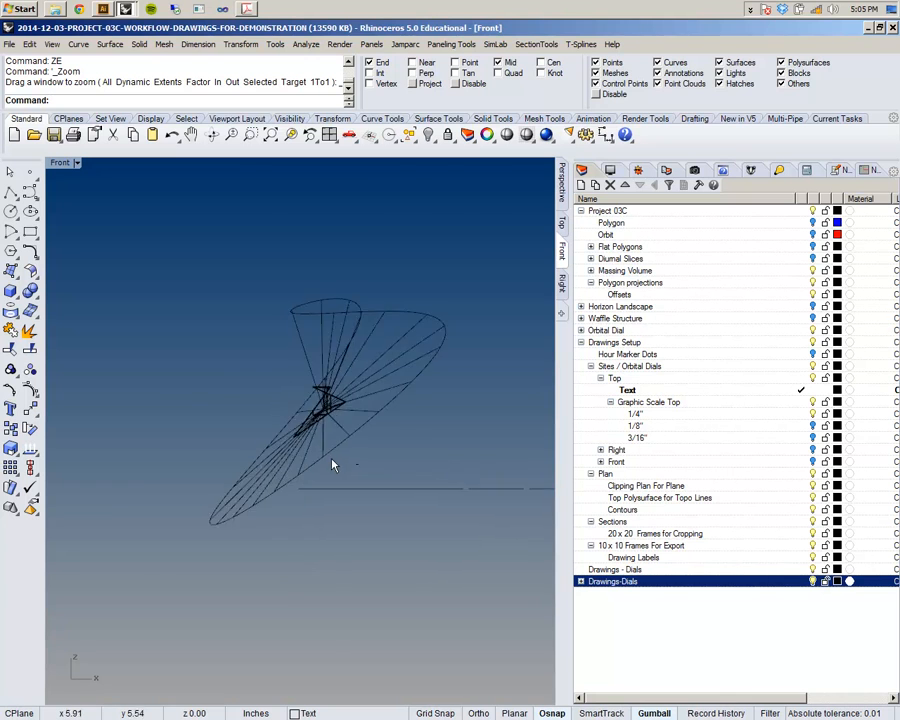
{"action": "scroll", "coordinate": [307, 472], "scroll_direction": "up", "scroll_amount": 5}
{"action": "scroll", "coordinate": [346, 460], "scroll_direction": "down", "scroll_amount": 5}
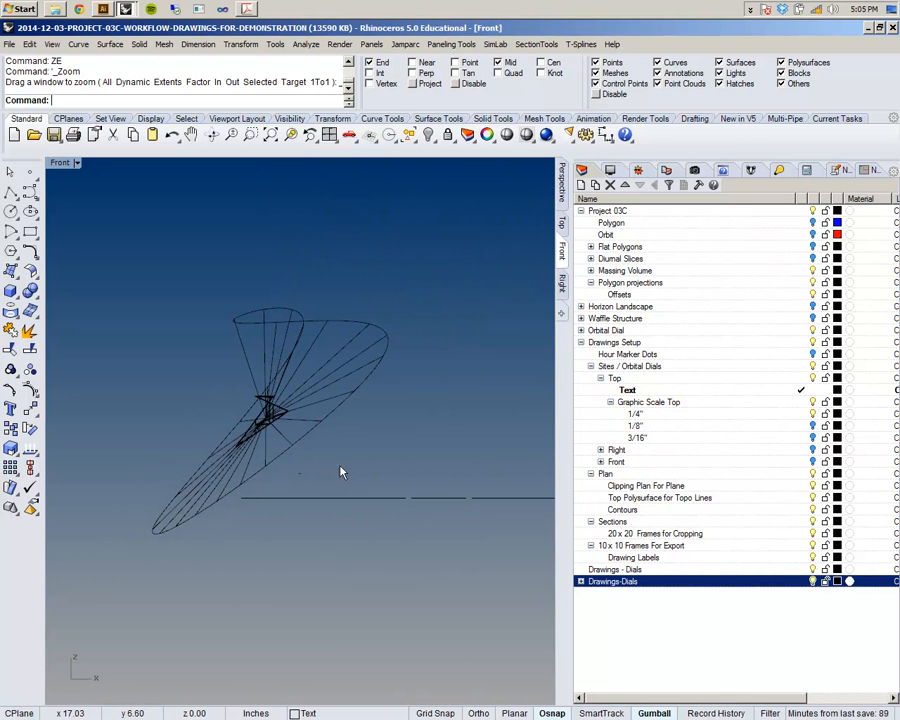
{"action": "left_click", "coordinate": [812, 450]}
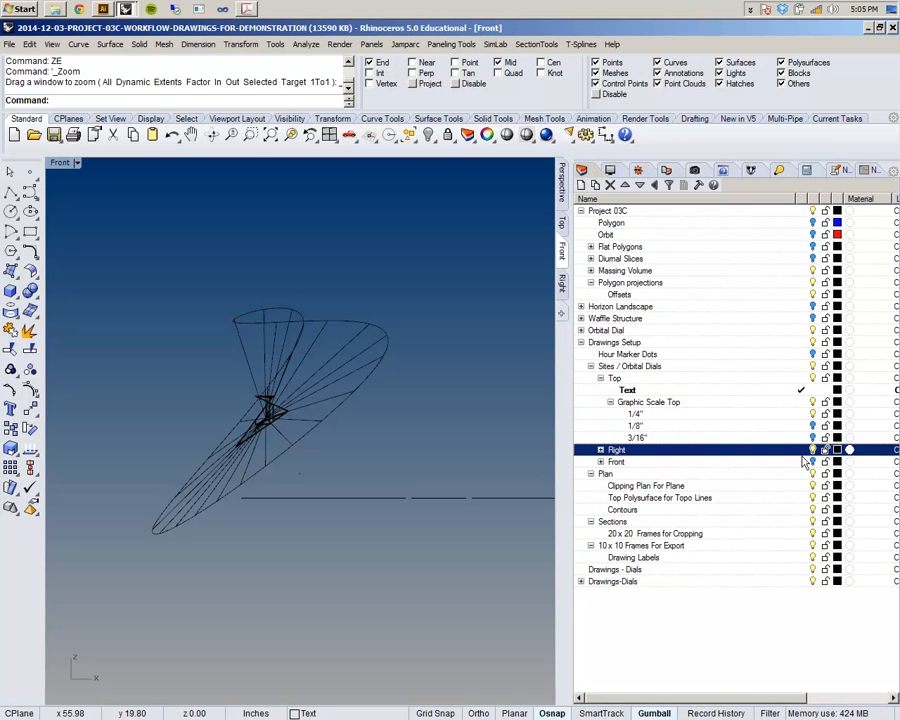
{"action": "left_click", "coordinate": [601, 451]}
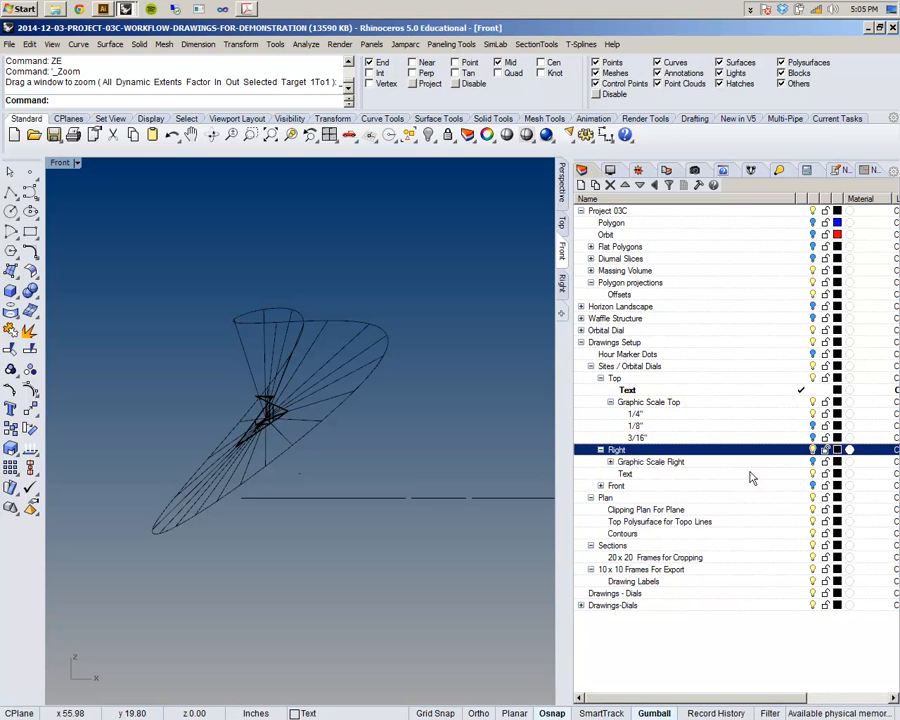
{"action": "left_click", "coordinate": [610, 462]}
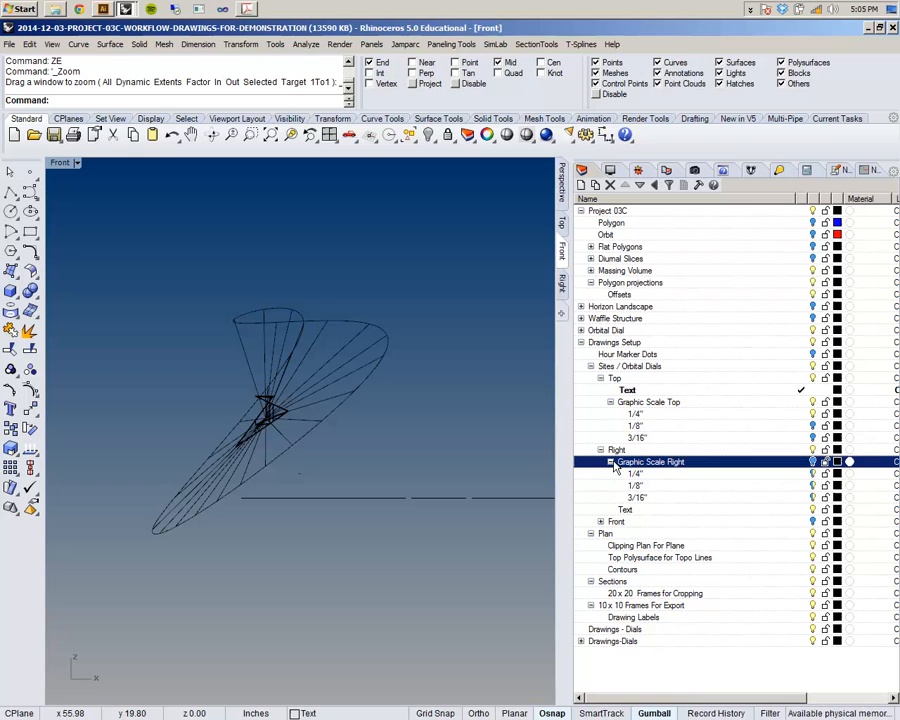
{"action": "left_click", "coordinate": [812, 498]}
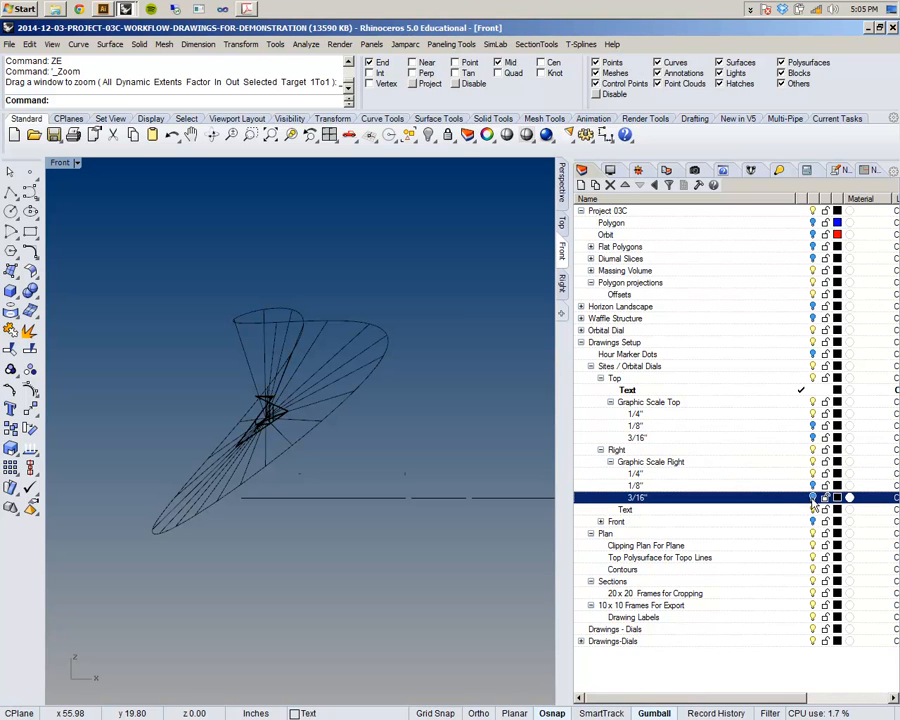
{"action": "left_click", "coordinate": [813, 414]}
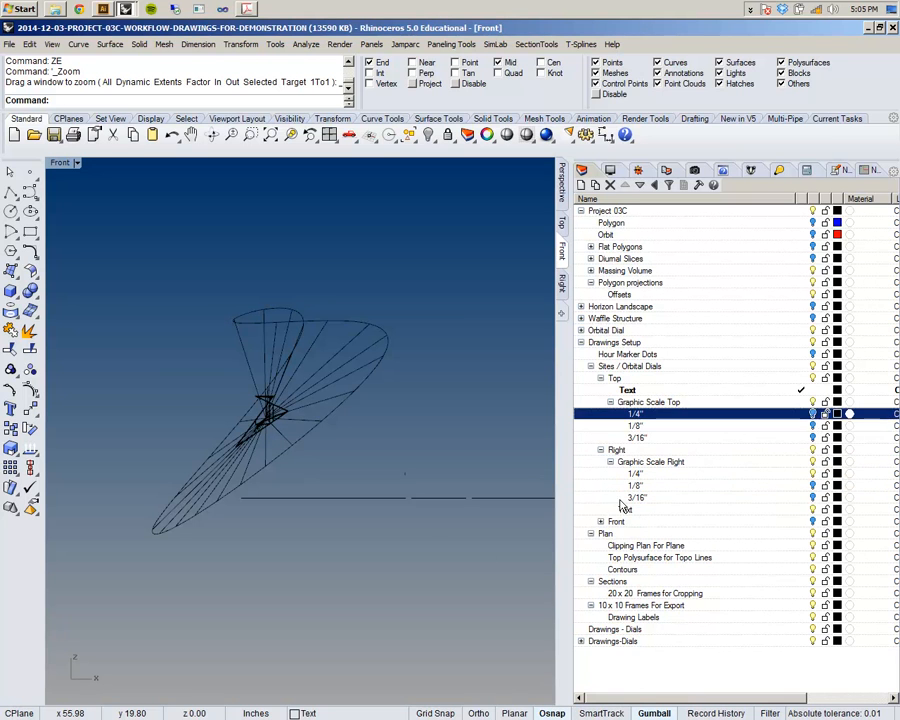
{"action": "scroll", "coordinate": [436, 516], "scroll_direction": "down", "scroll_amount": 3}
{"action": "scroll", "coordinate": [397, 467], "scroll_direction": "up", "scroll_amount": 2}
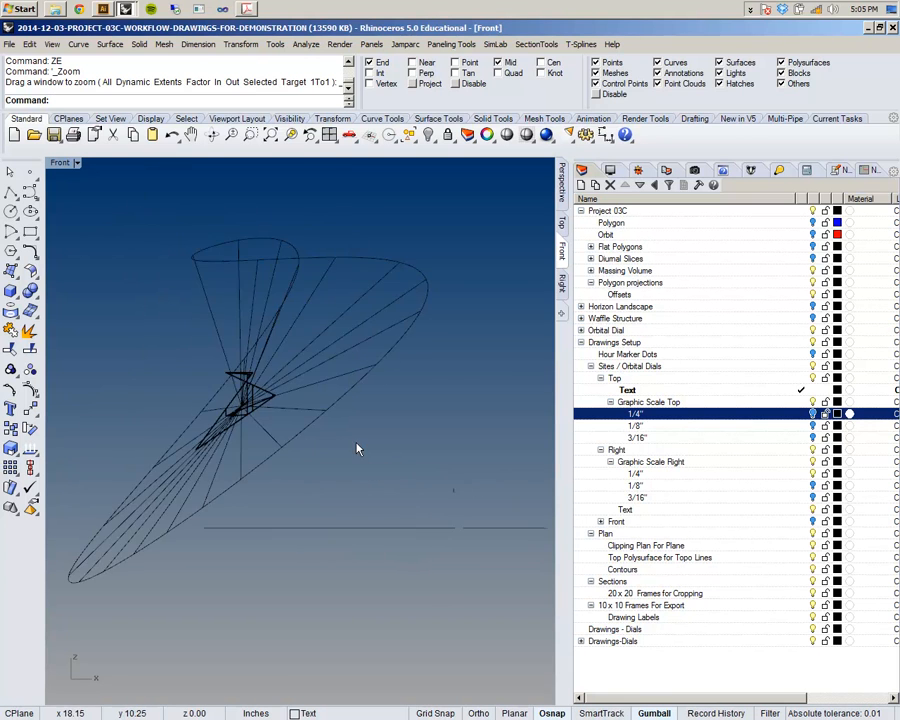
- Check the dial and graphic scale in the Right view, turn off the Right layer and collapse Graphic Scale Top
{"action": "left_click", "coordinate": [563, 284]}
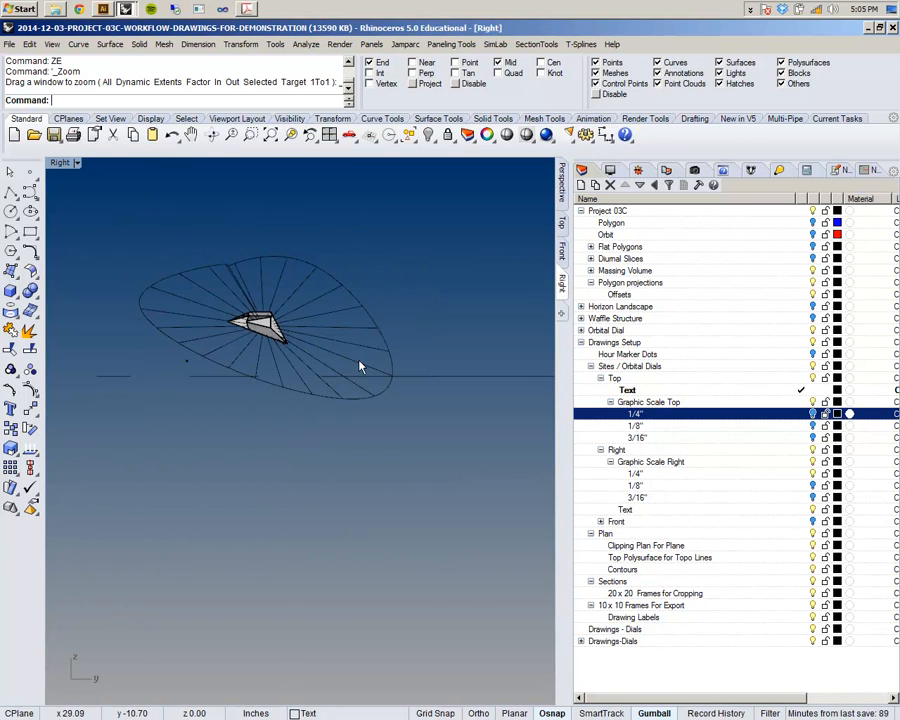
{"action": "scroll", "coordinate": [175, 395], "scroll_direction": "up", "scroll_amount": 3}
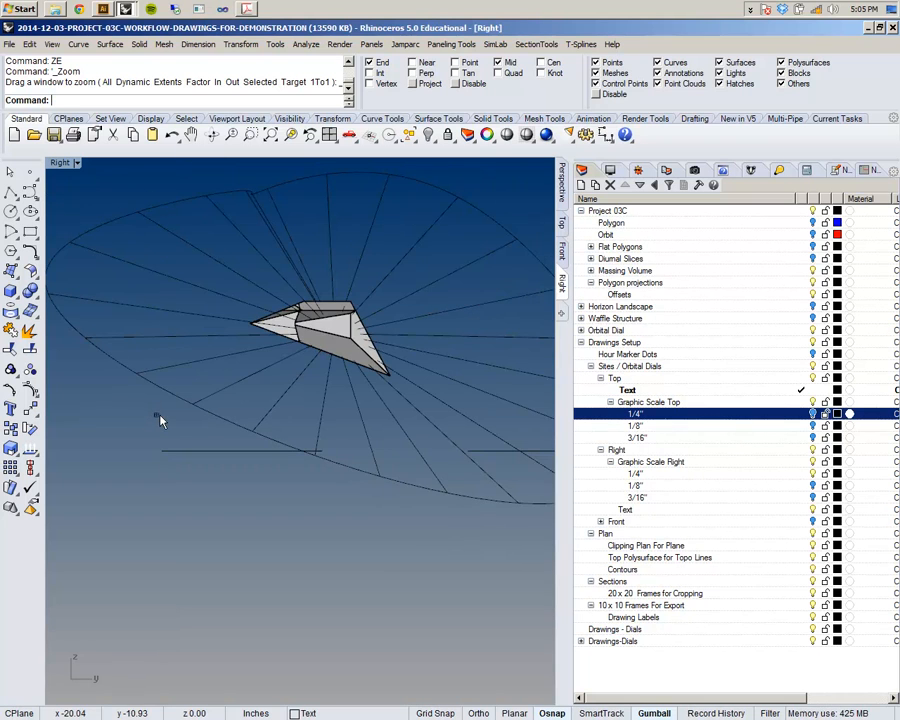
{"action": "left_click", "coordinate": [790, 450]}
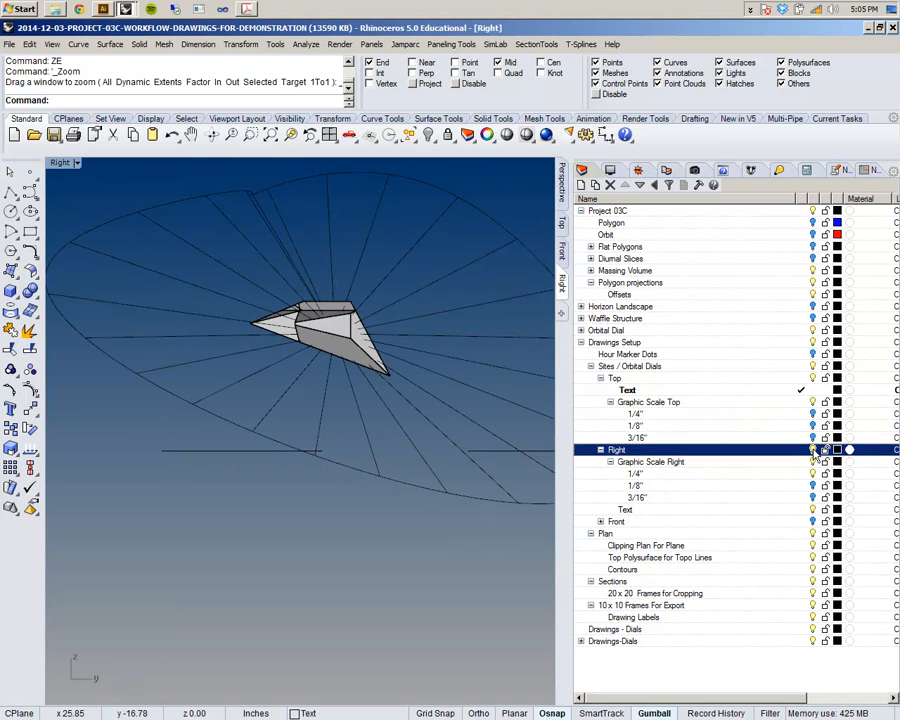
{"action": "right_click_drag", "start_coordinate": [436, 419], "coordinate": [405, 422]}
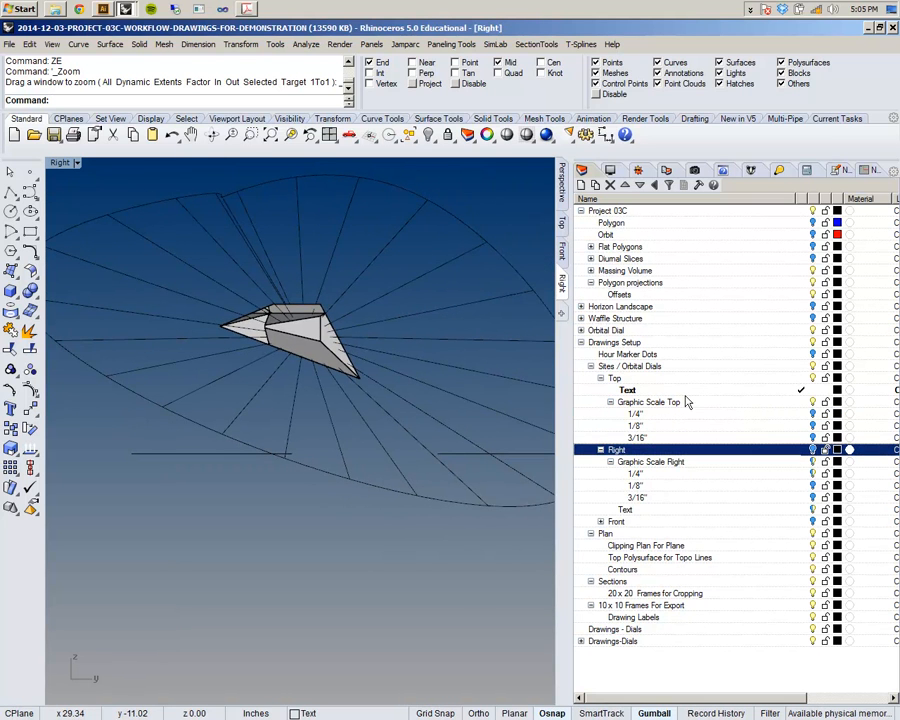
{"action": "left_click", "coordinate": [610, 402]}
{"action": "scroll", "coordinate": [333, 418], "scroll_direction": "down", "scroll_amount": 3}
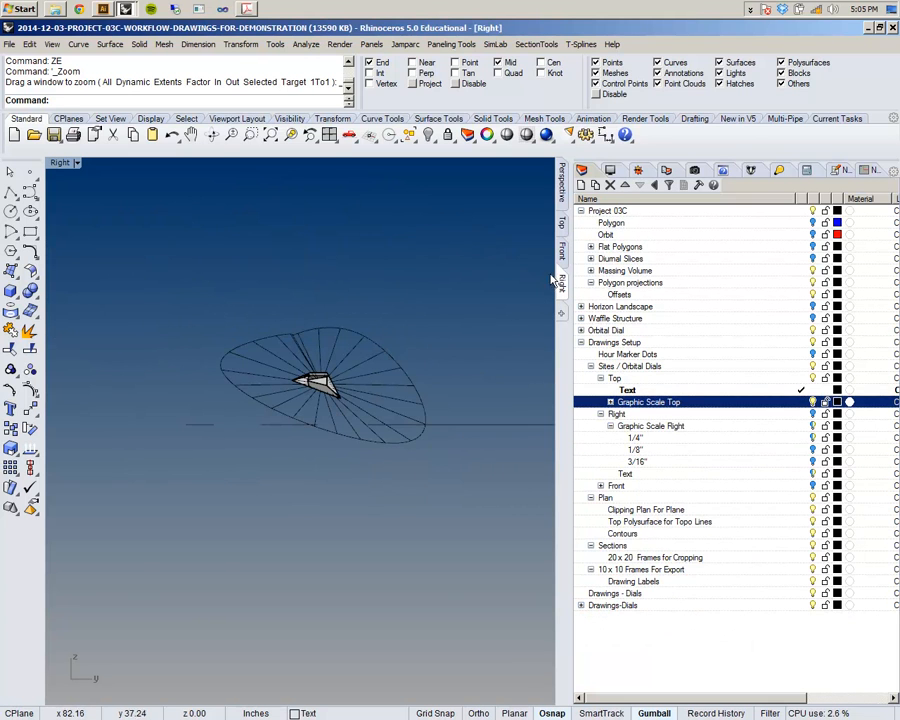
- Return to the Top view and compare the source dial with its generated 2D drawing
{"action": "left_click", "coordinate": [562, 226]}
{"action": "scroll", "coordinate": [321, 418], "scroll_direction": "down", "scroll_amount": 2}
{"action": "scroll", "coordinate": [232, 466], "scroll_direction": "up", "scroll_amount": 3}
{"action": "right_click_drag", "start_coordinate": [232, 466], "coordinate": [222, 577]}
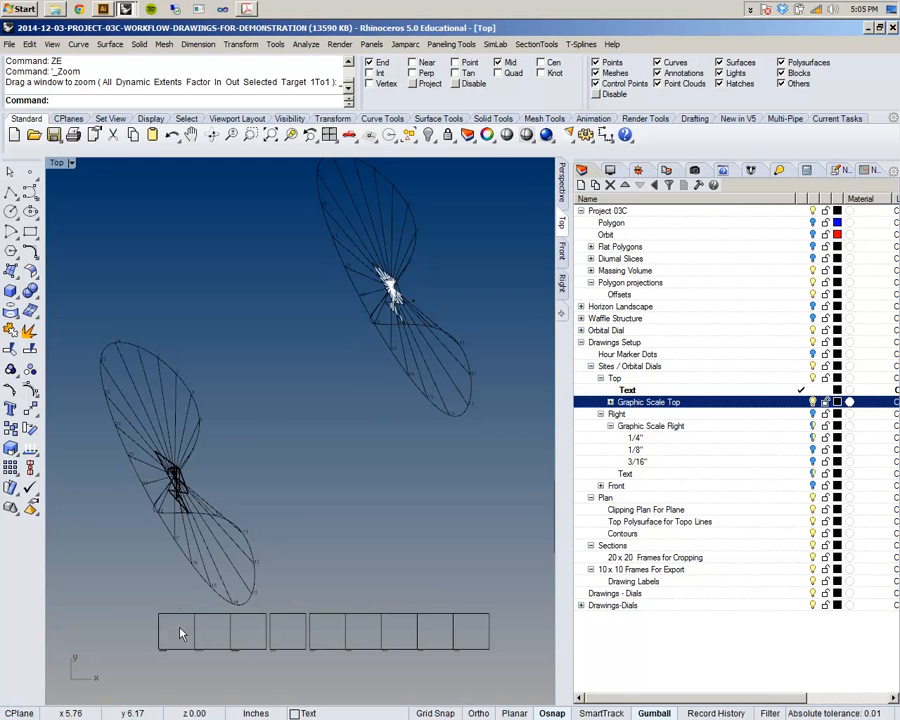
{"action": "right_click_drag", "start_coordinate": [252, 430], "coordinate": [214, 484]}
{"action": "right_click_drag", "start_coordinate": [397, 300], "coordinate": [386, 350]}
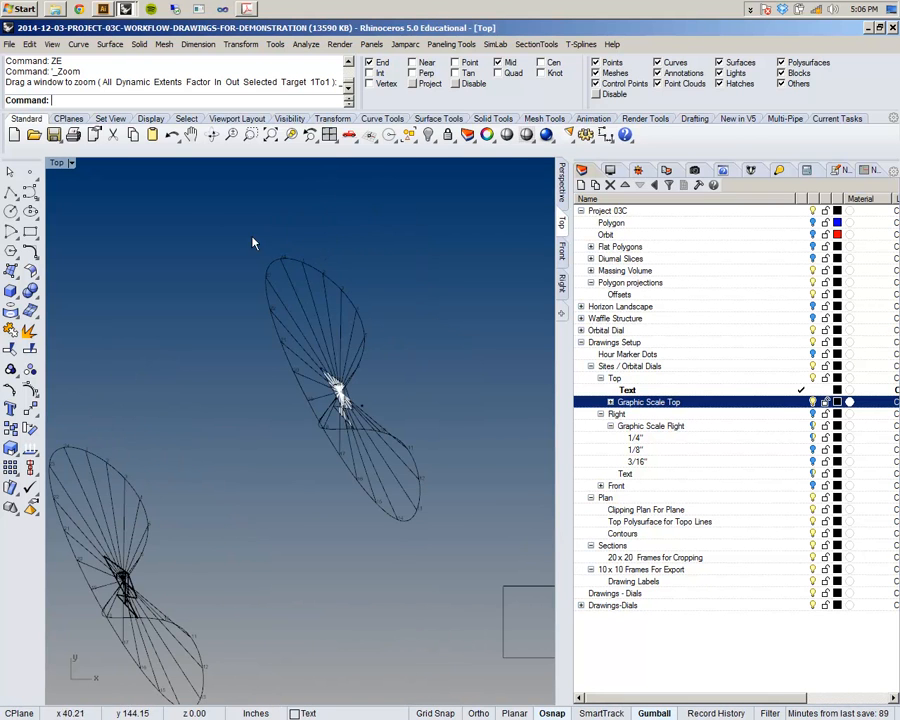
{"action": "right_click_drag", "start_coordinate": [271, 407], "coordinate": [291, 380]}
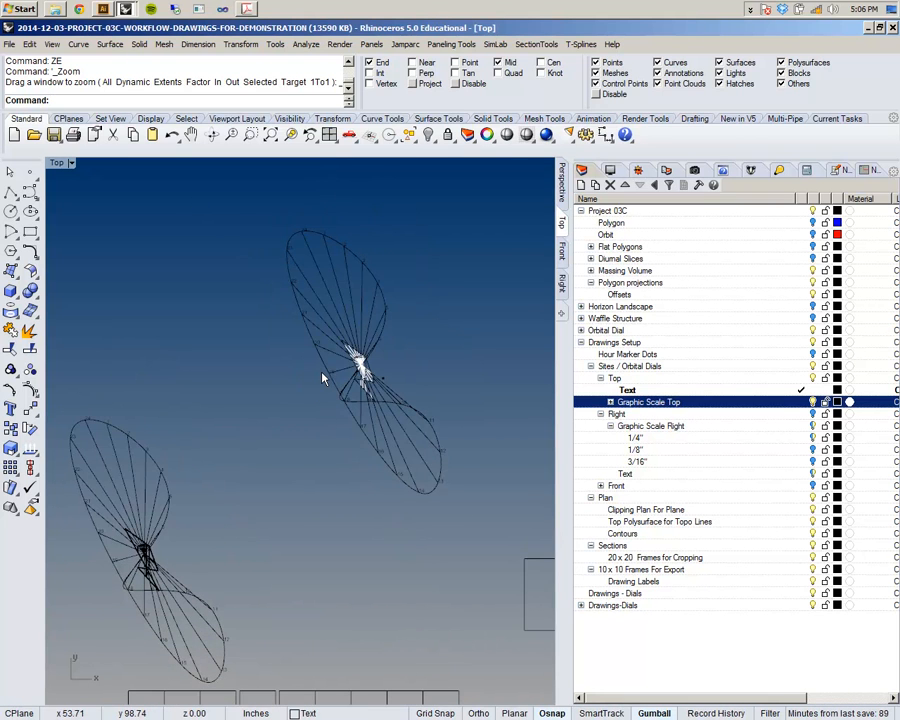
- Select the separate top-view dial drawing together with its hour text in the Top view
{"action": "mouse_move", "coordinate": [292, 389]}
{"action": "right_mouse_down"}
{"action": "mouse_move", "coordinate": [296, 342]}
{"action": "mouse_move", "coordinate": [309, 355]}
{"action": "mouse_move", "coordinate": [296, 391]}
{"action": "right_mouse_up"}
{"action": "scroll", "coordinate": [298, 345], "scroll_direction": "down", "scroll_amount": 2}
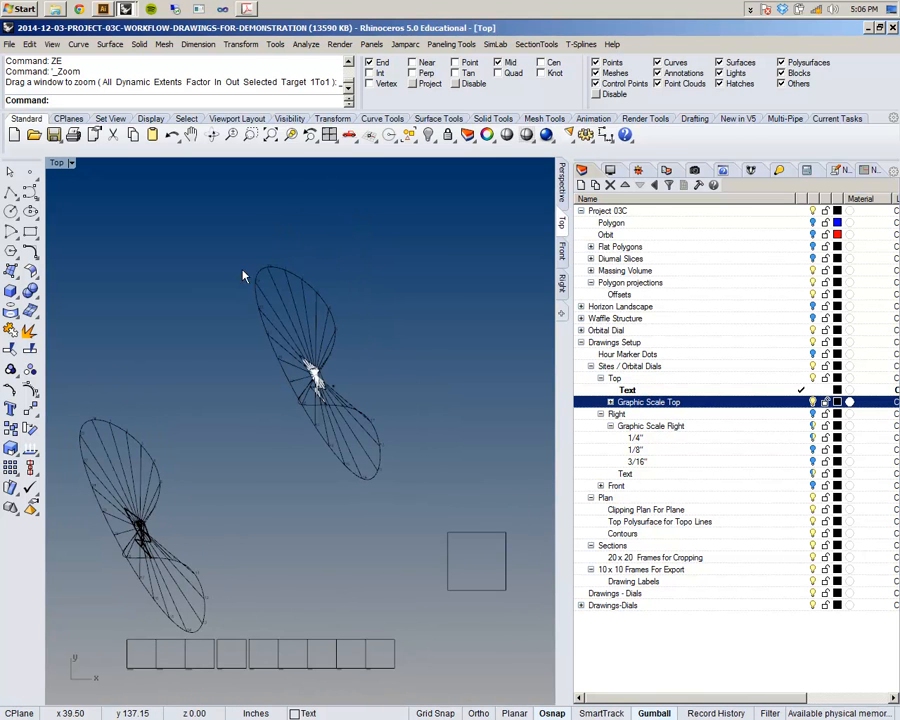
{"action": "right_click_drag", "start_coordinate": [221, 239], "coordinate": [253, 234]}
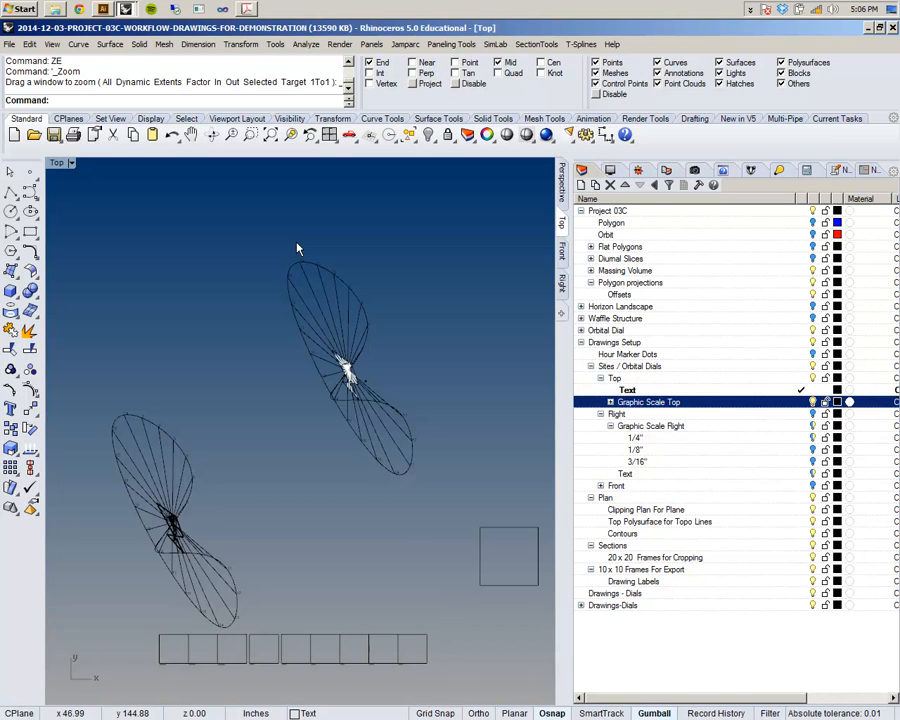
{"action": "right_click_drag", "start_coordinate": [428, 352], "coordinate": [366, 354]}
{"action": "scroll", "coordinate": [344, 351], "scroll_direction": "up", "scroll_amount": 2}
{"action": "scroll", "coordinate": [344, 351], "scroll_direction": "down", "scroll_amount": 2}
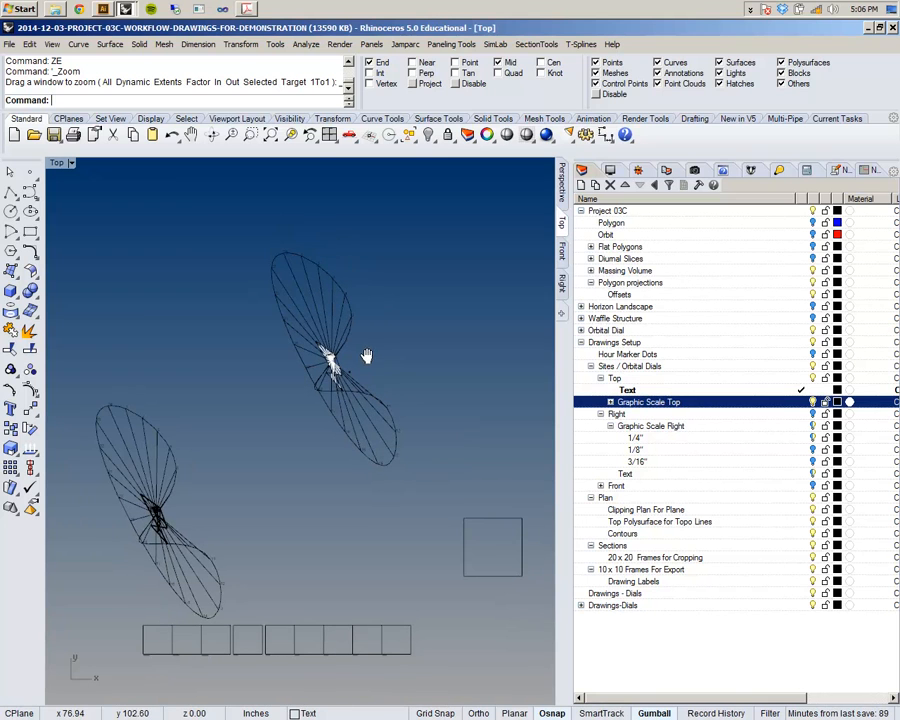
{"action": "left_click_drag", "start_coordinate": [237, 221], "coordinate": [450, 490]}
- Try stretching the selected dial drawing freehand with the gumball scale handle, and undo it
{"action": "right_click_drag", "start_coordinate": [363, 428], "coordinate": [387, 471]}
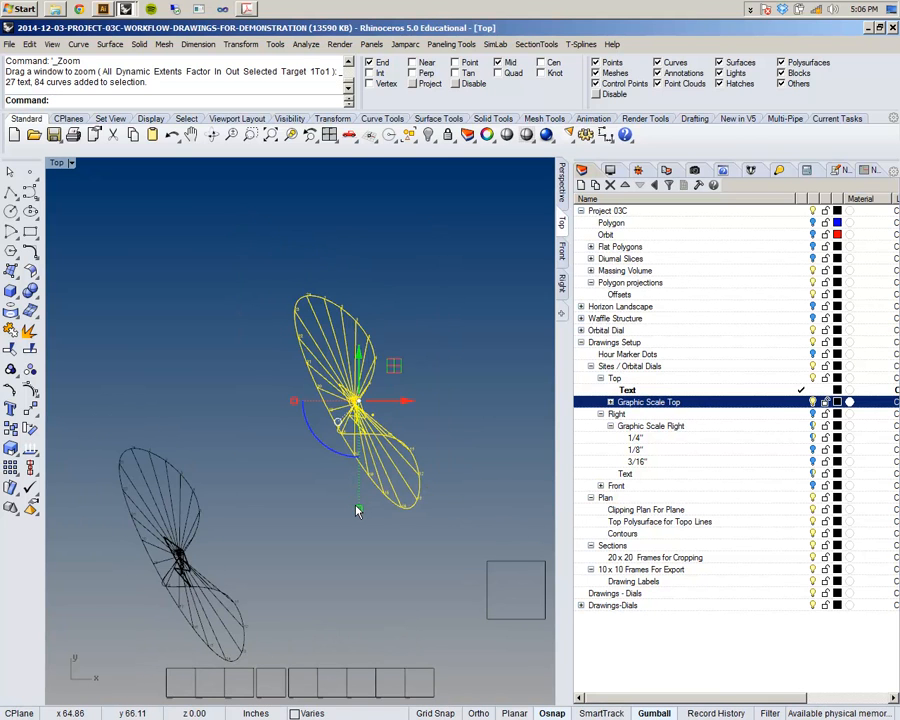
{"action": "scroll", "coordinate": [360, 512], "scroll_direction": "up", "scroll_amount": 3}
{"action": "scroll", "coordinate": [362, 515], "scroll_direction": "down", "scroll_amount": 2}
{"action": "left_click_drag", "start_coordinate": [362, 512], "coordinate": [402, 502]}
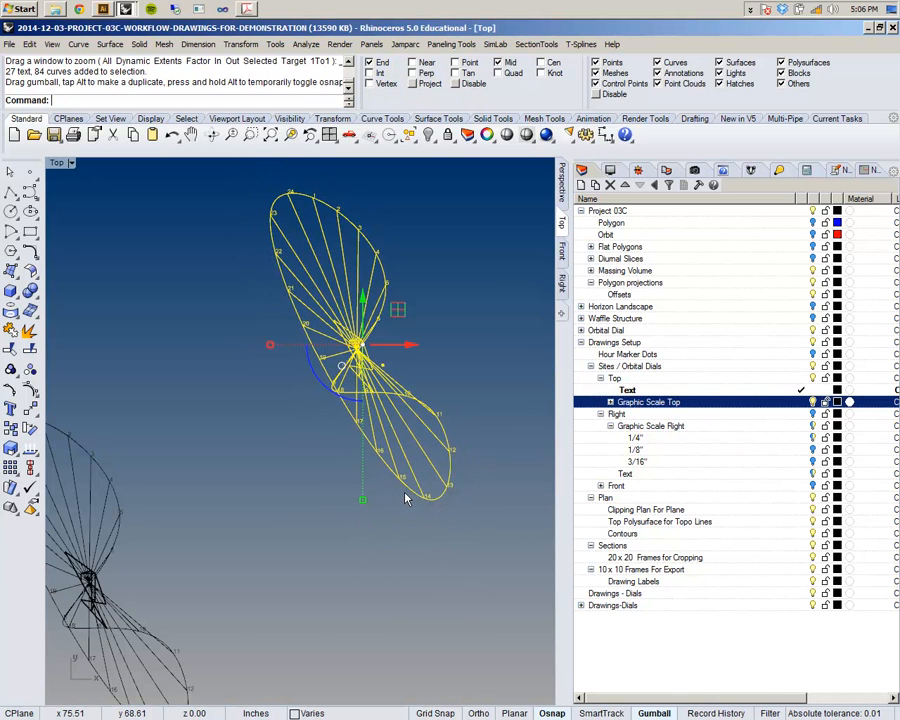
{"action": "key", "text": "ctrl+z"}
- Scale the selected dial drawing uniformly by a factor of 1/8
{"action": "scroll", "coordinate": [388, 468], "scroll_direction": "down", "scroll_amount": 10}
{"action": "scroll", "coordinate": [386, 467], "scroll_direction": "up", "scroll_amount": 8}
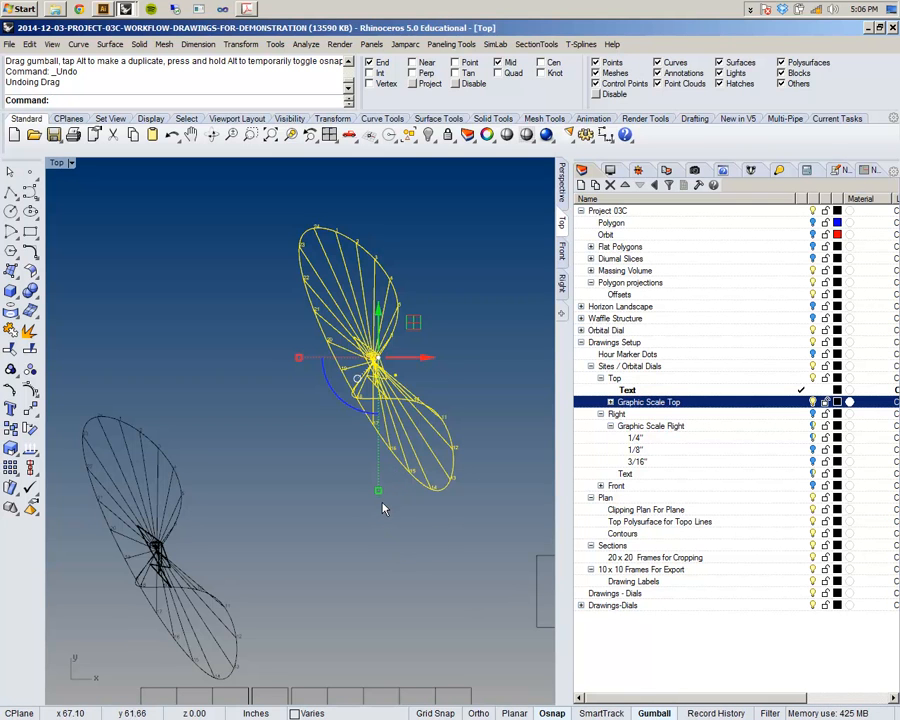
{"action": "left_click", "coordinate": [378, 493]}
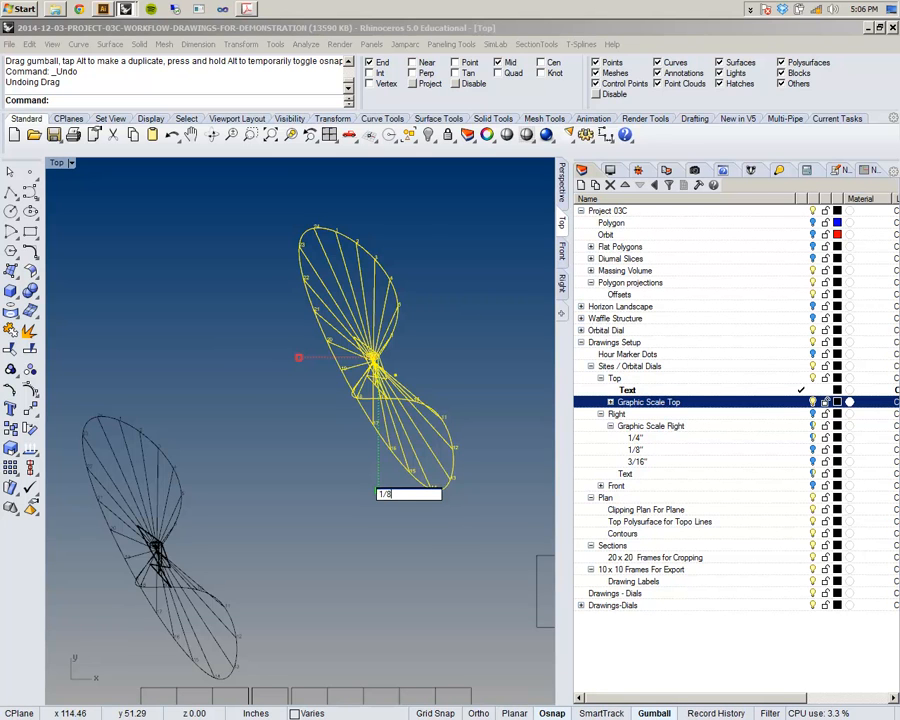
{"action": "key", "text": "Return"}
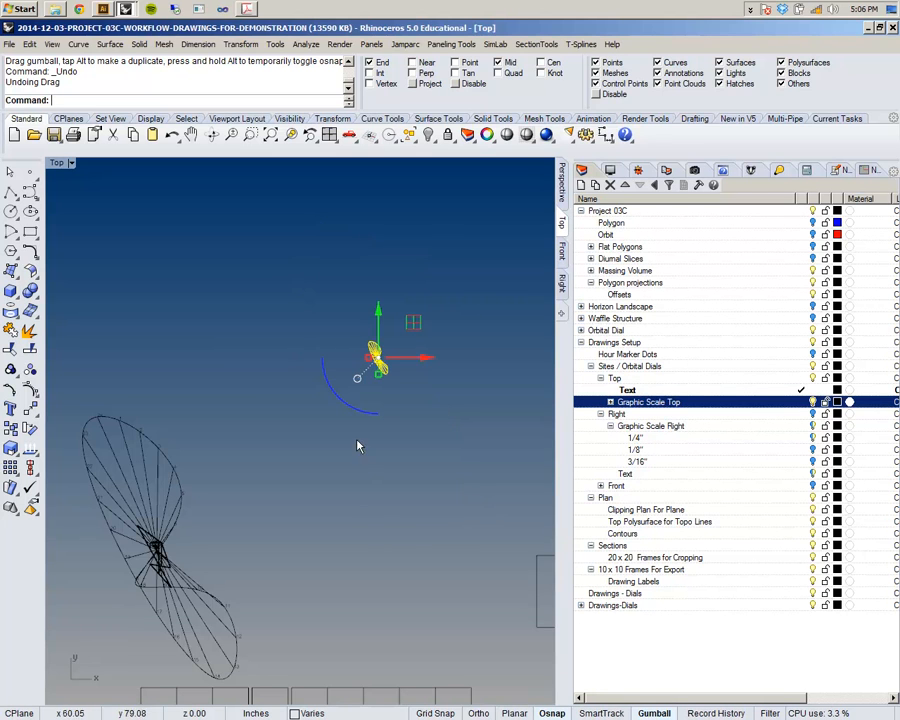
- Move the scaled dial drawing into the Orbit Dial Top frame and deselect it
{"action": "left_click_drag", "start_coordinate": [376, 358], "coordinate": [148, 663]}
{"action": "right_click_drag", "start_coordinate": [158, 664], "coordinate": [297, 326]}
{"action": "scroll", "coordinate": [283, 444], "scroll_direction": "up", "scroll_amount": 10}
{"action": "scroll", "coordinate": [283, 439], "scroll_direction": "down", "scroll_amount": 4}
{"action": "left_click_drag", "start_coordinate": [289, 290], "coordinate": [294, 469]}
{"action": "scroll", "coordinate": [299, 467], "scroll_direction": "up", "scroll_amount": 13}
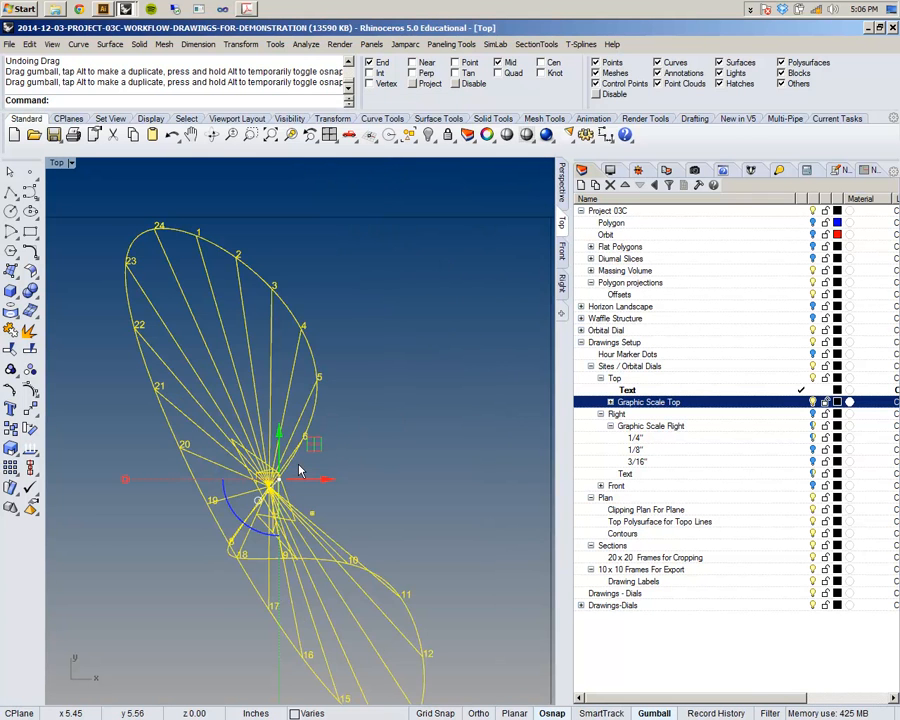
{"action": "left_click", "coordinate": [331, 500]}
{"action": "scroll", "coordinate": [312, 507], "scroll_direction": "up", "scroll_amount": 12}
{"action": "scroll", "coordinate": [312, 536], "scroll_direction": "down", "scroll_amount": 18}
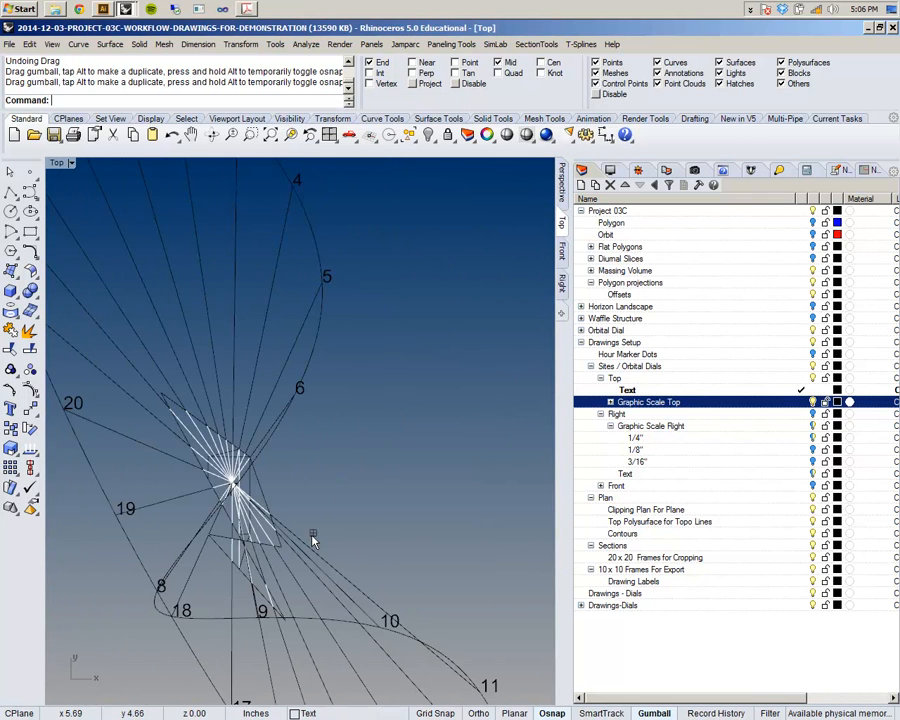
- Examine the row of export frames and how the dial drawing sits within the Orbit Dial Top frame
{"action": "right_click_drag", "start_coordinate": [363, 469], "coordinate": [365, 391]}
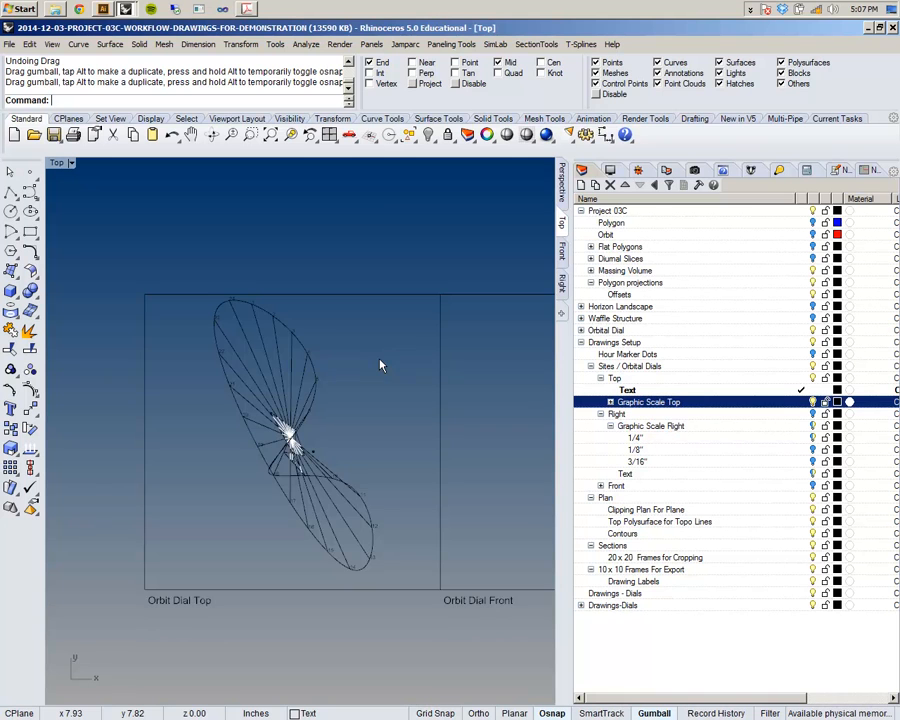
{"action": "scroll", "coordinate": [326, 323], "scroll_direction": "down", "scroll_amount": 20}
{"action": "scroll", "coordinate": [269, 388], "scroll_direction": "up", "scroll_amount": 10}
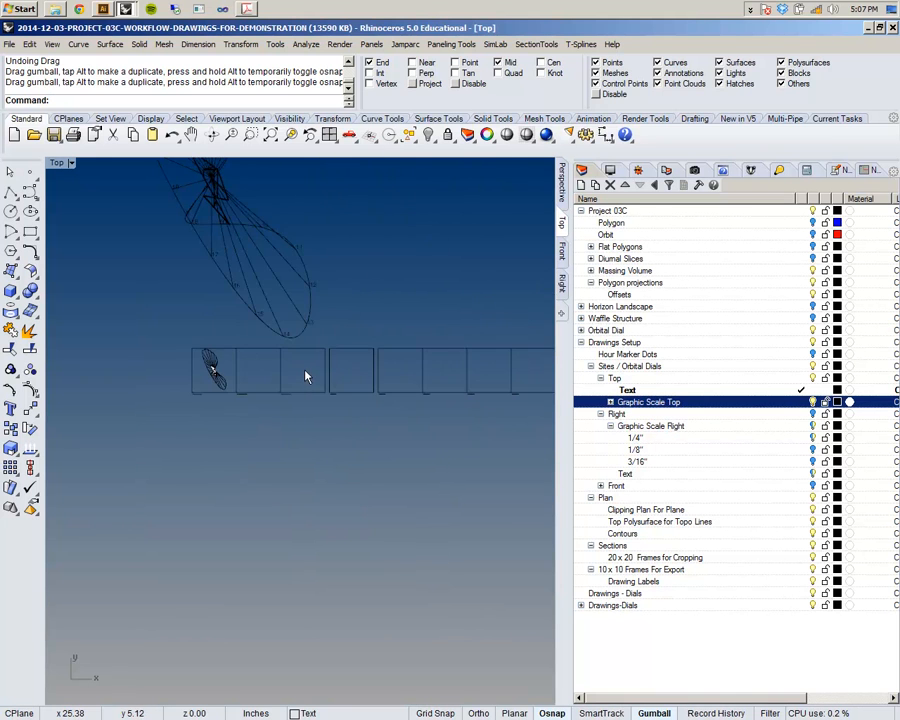
{"action": "mouse_move", "coordinate": [387, 396]}
{"action": "right_mouse_down"}
{"action": "mouse_move", "coordinate": [428, 406]}
{"action": "mouse_move", "coordinate": [290, 416]}
{"action": "right_mouse_up"}
{"action": "right_click_drag", "start_coordinate": [381, 426], "coordinate": [189, 428]}
{"action": "mouse_move", "coordinate": [267, 422]}
{"action": "right_mouse_down"}
{"action": "mouse_move", "coordinate": [287, 407]}
{"action": "mouse_move", "coordinate": [350, 408]}
{"action": "mouse_move", "coordinate": [195, 432]}
{"action": "mouse_move", "coordinate": [281, 430]}
{"action": "right_mouse_up"}
{"action": "scroll", "coordinate": [211, 400], "scroll_direction": "up", "scroll_amount": 4}
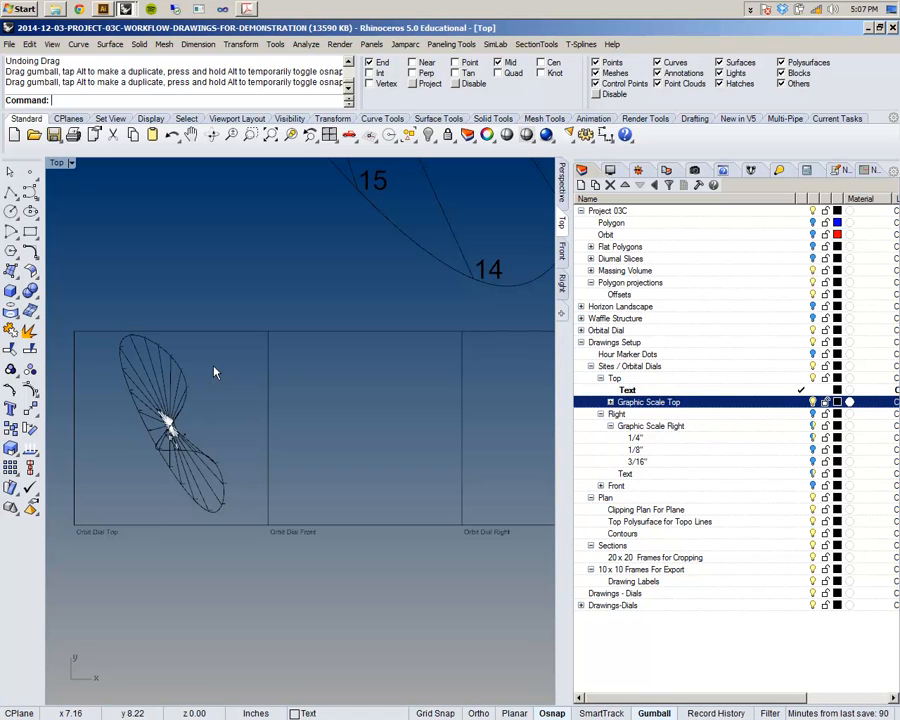
{"action": "scroll", "coordinate": [255, 385], "scroll_direction": "up", "scroll_amount": 5}
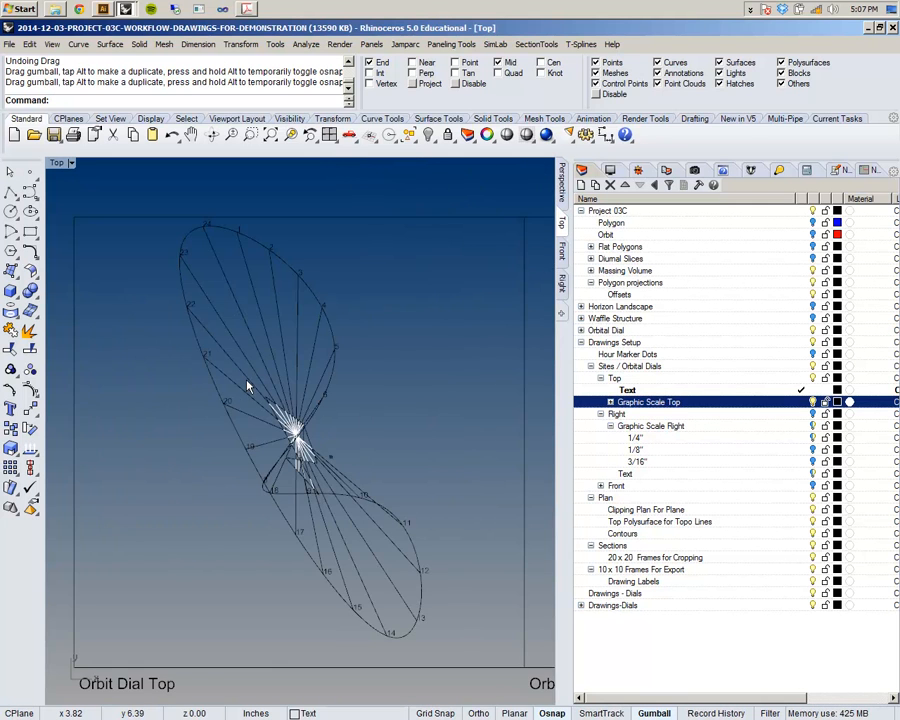
{"action": "scroll", "coordinate": [249, 377], "scroll_direction": "down", "scroll_amount": 3}
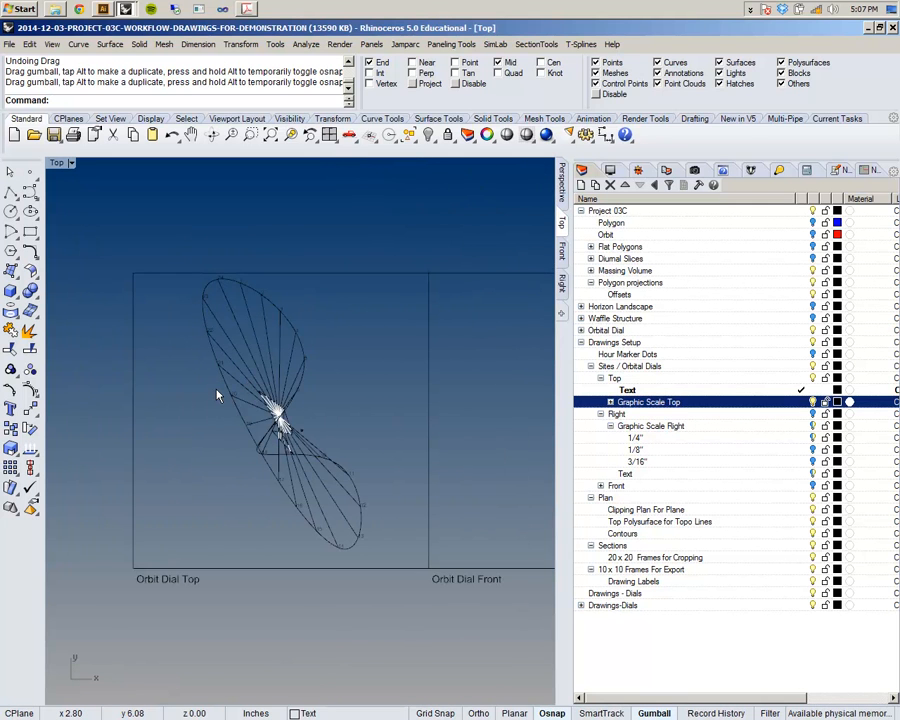
- Shift the whole dial drawing slightly within the Orbit Dial Top frame, and deselect it
{"action": "left_click_drag", "start_coordinate": [150, 225], "coordinate": [390, 560]}
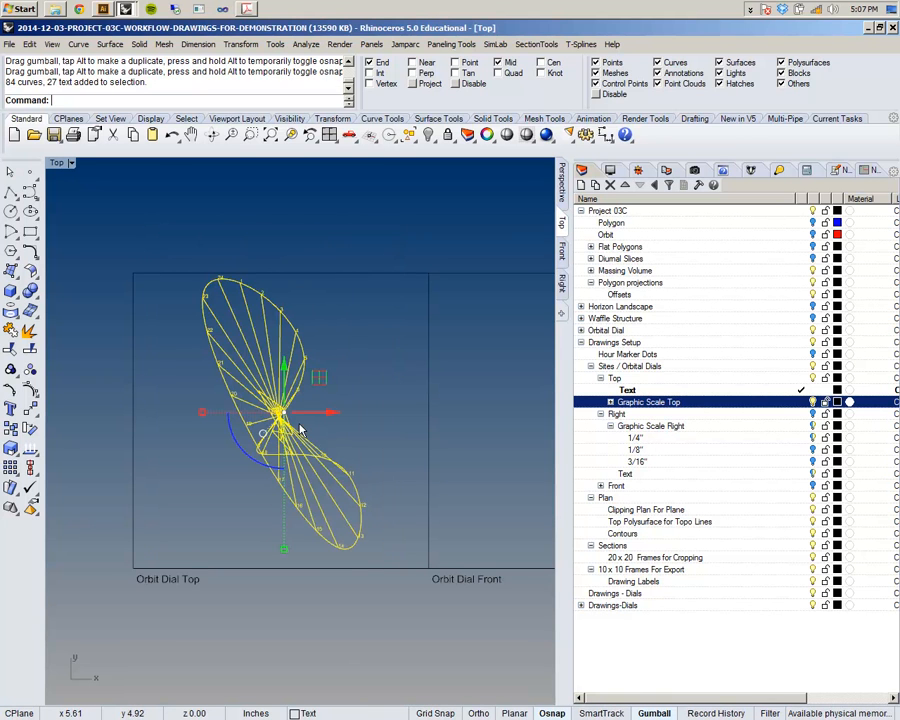
{"action": "left_click_drag", "start_coordinate": [265, 362], "coordinate": [259, 368]}
{"action": "left_click", "coordinate": [345, 399]}
{"action": "scroll", "coordinate": [300, 413], "scroll_direction": "up", "scroll_amount": 10}
{"action": "scroll", "coordinate": [300, 413], "scroll_direction": "down", "scroll_amount": 6}
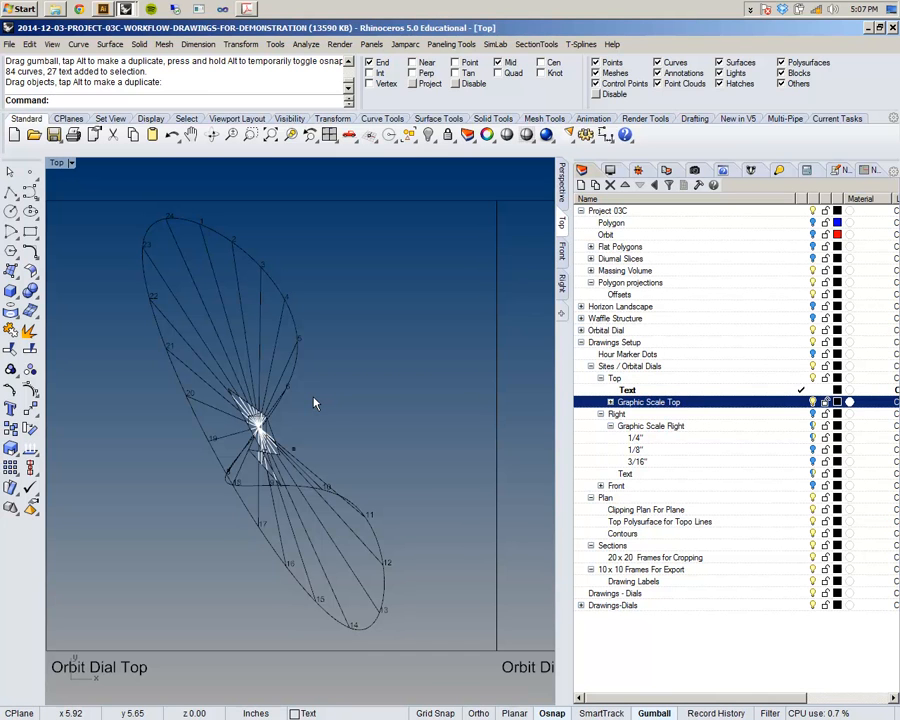
- Expand the Drawings-Dials layer and check its visible, hidden and Annotation sublayers, including Graphic Scale Top
{"action": "left_click", "coordinate": [581, 606]}
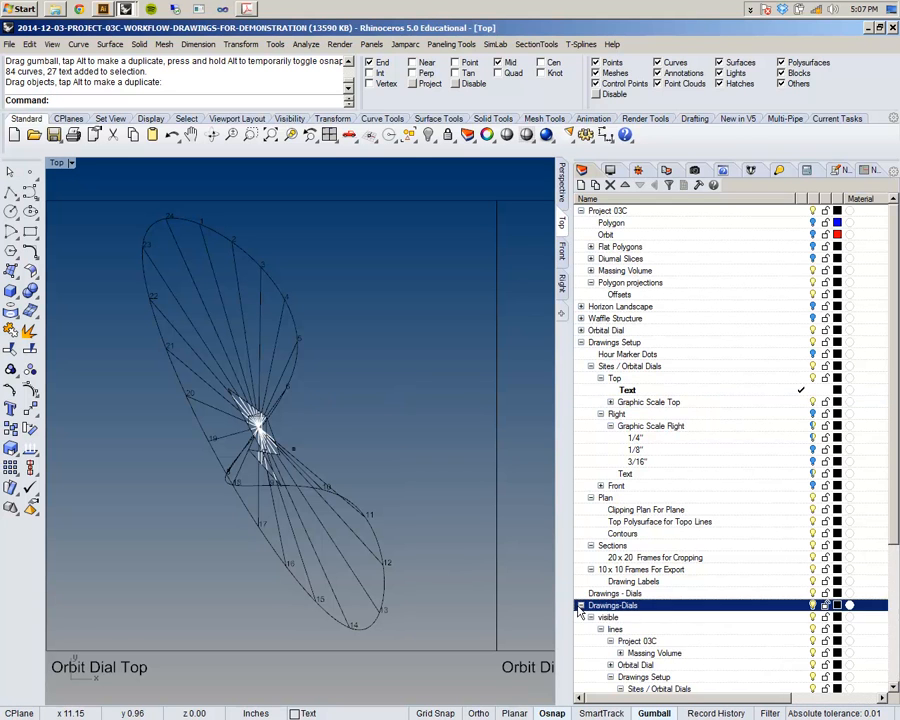
{"action": "scroll", "coordinate": [620, 575], "scroll_direction": "down", "scroll_amount": 5}
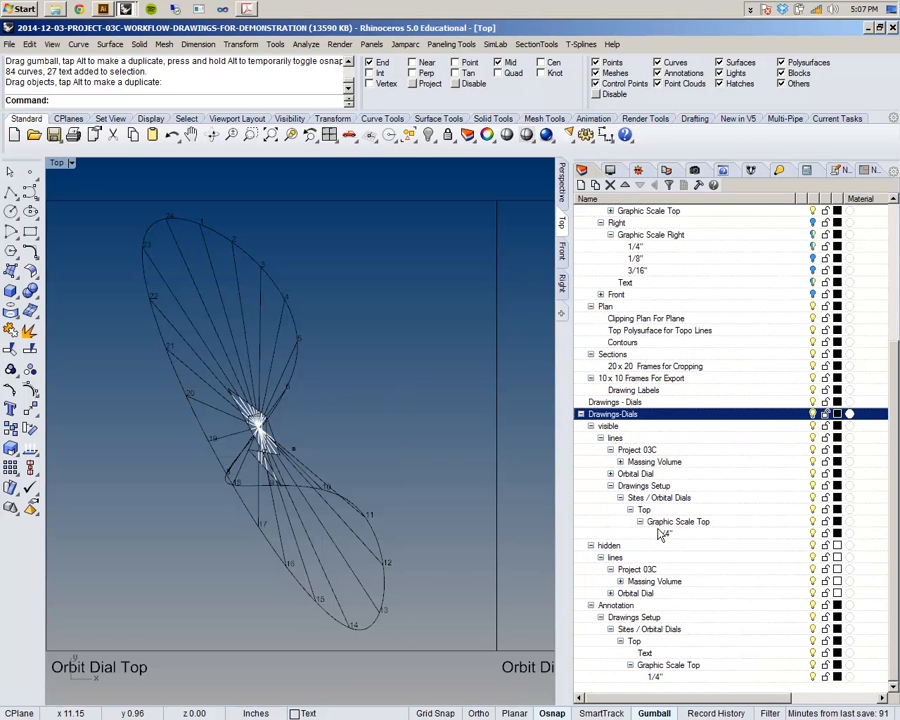
{"action": "right_click_drag", "start_coordinate": [400, 463], "coordinate": [403, 479]}
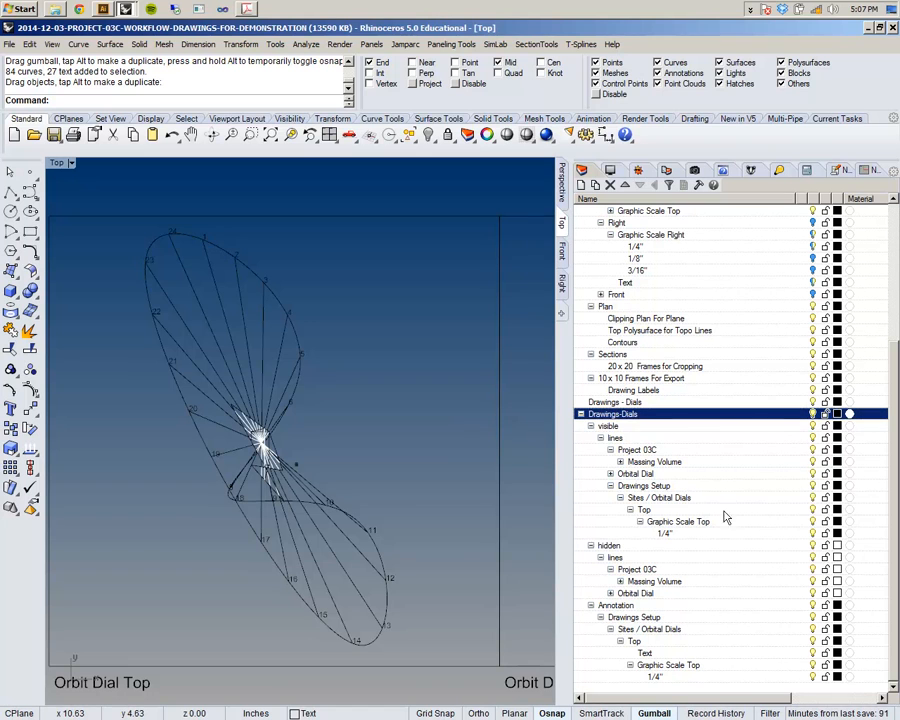
{"action": "left_click", "coordinate": [660, 522]}
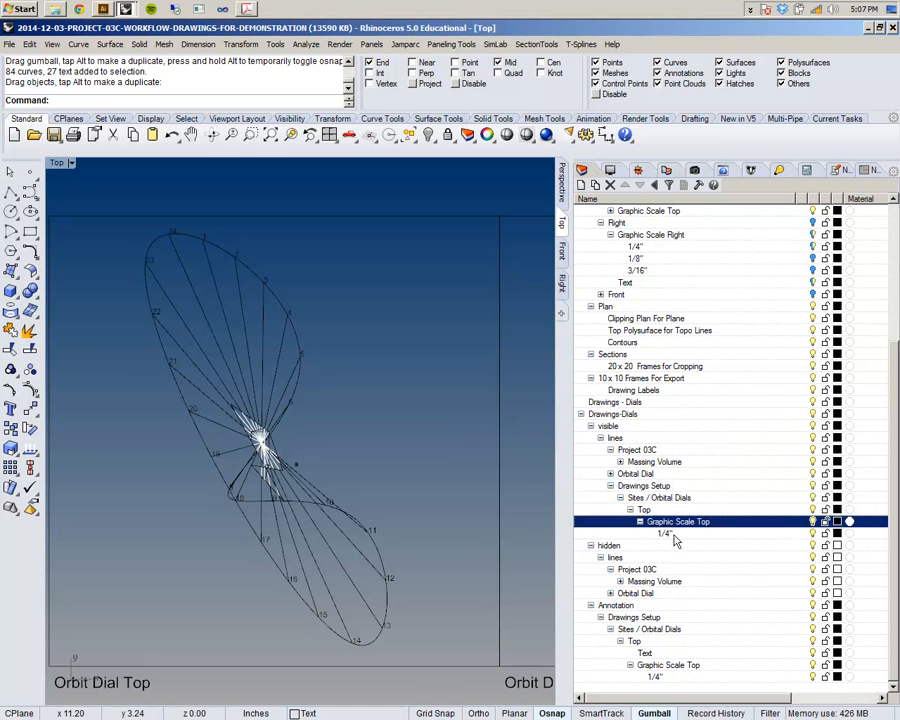
{"action": "right_click_drag", "start_coordinate": [381, 479], "coordinate": [408, 474]}
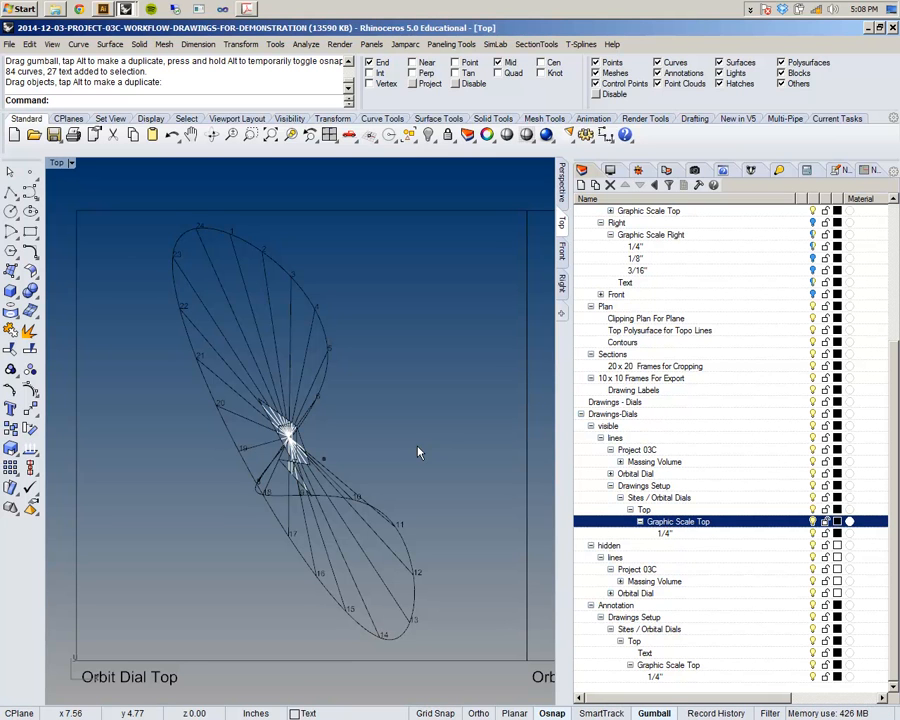
- Delete the Massing Volume sublayer under the hidden lines of Drawings-Dials, including all its objects and sublayers
{"action": "left_click", "coordinate": [640, 547]}
{"action": "right_click", "coordinate": [620, 479]}
{"action": "left_click", "coordinate": [672, 581]}
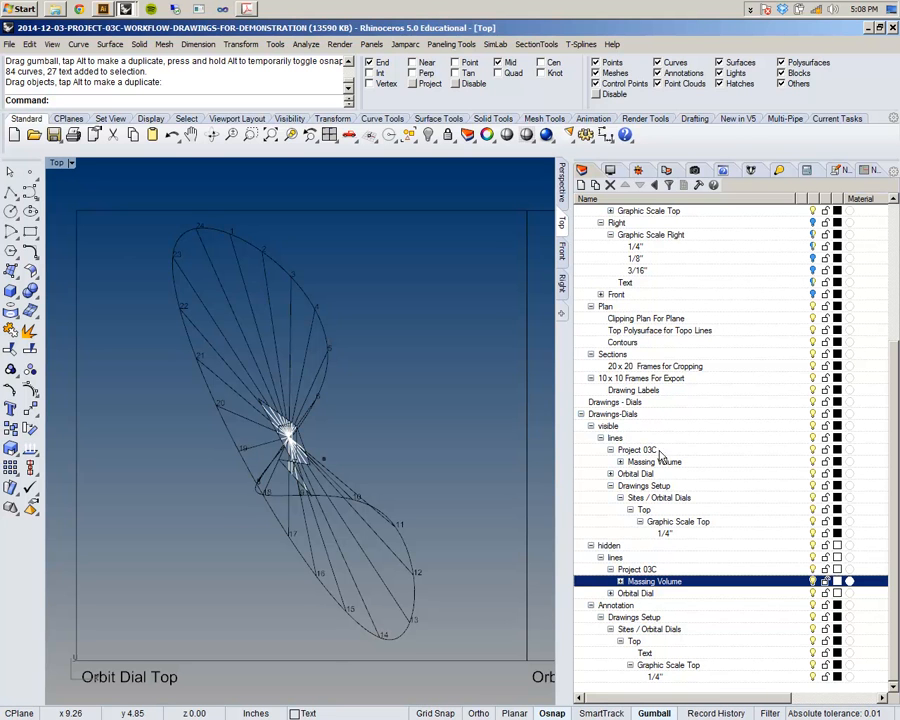
{"action": "key", "text": "Delete"}
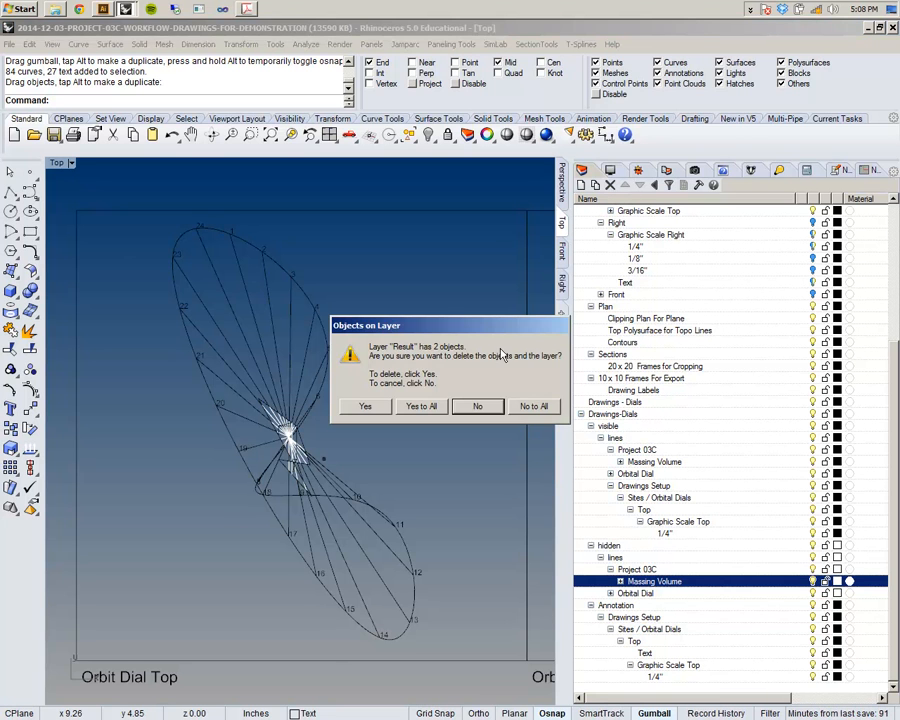
{"action": "left_click", "coordinate": [421, 406]}
- Move all objects from the sublayers of Drawings Setup under the visible lines onto the Drawings Setup layer itself
{"action": "scroll", "coordinate": [331, 416], "scroll_direction": "up", "scroll_amount": 5}
{"action": "scroll", "coordinate": [269, 346], "scroll_direction": "up", "scroll_amount": 8}
{"action": "scroll", "coordinate": [271, 357], "scroll_direction": "down", "scroll_amount": 10}
{"action": "right_click_drag", "start_coordinate": [327, 370], "coordinate": [321, 416]}
{"action": "scroll", "coordinate": [283, 452], "scroll_direction": "down", "scroll_amount": 8}
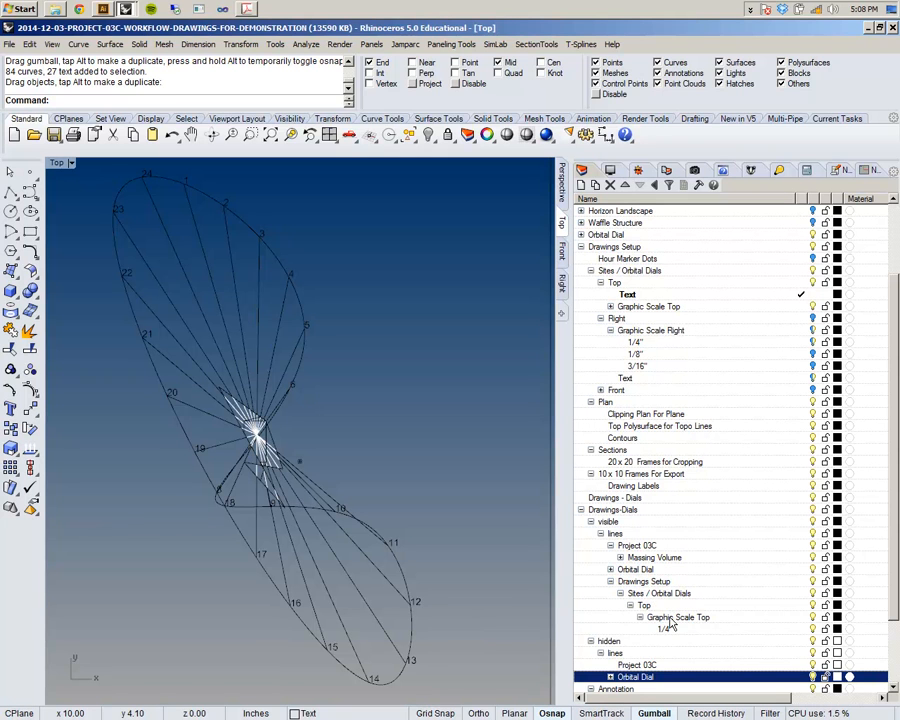
{"action": "left_click", "coordinate": [646, 582]}
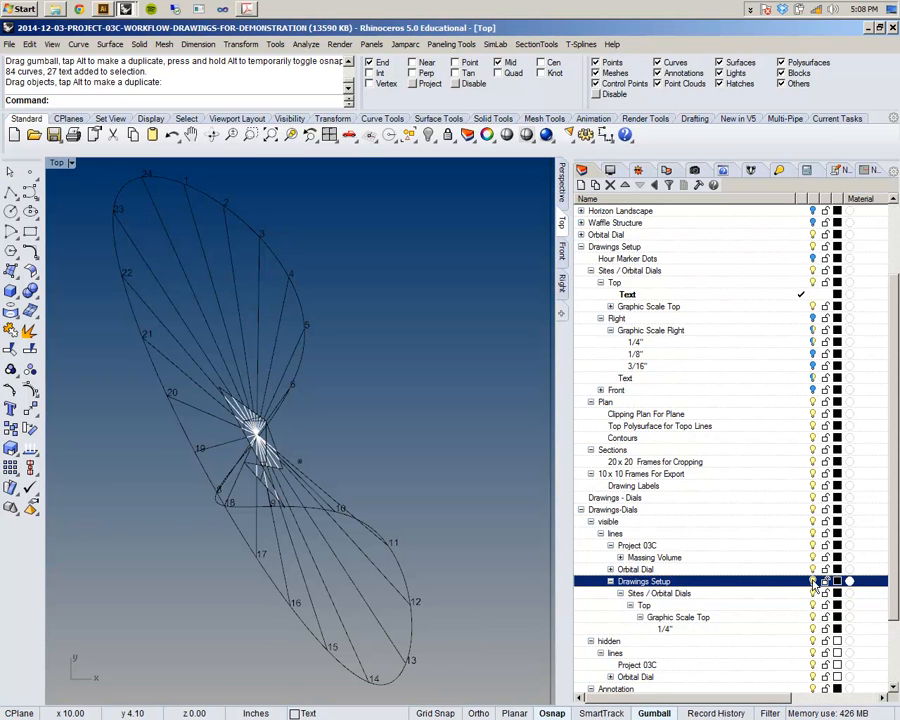
{"action": "right_click", "coordinate": [750, 582]}
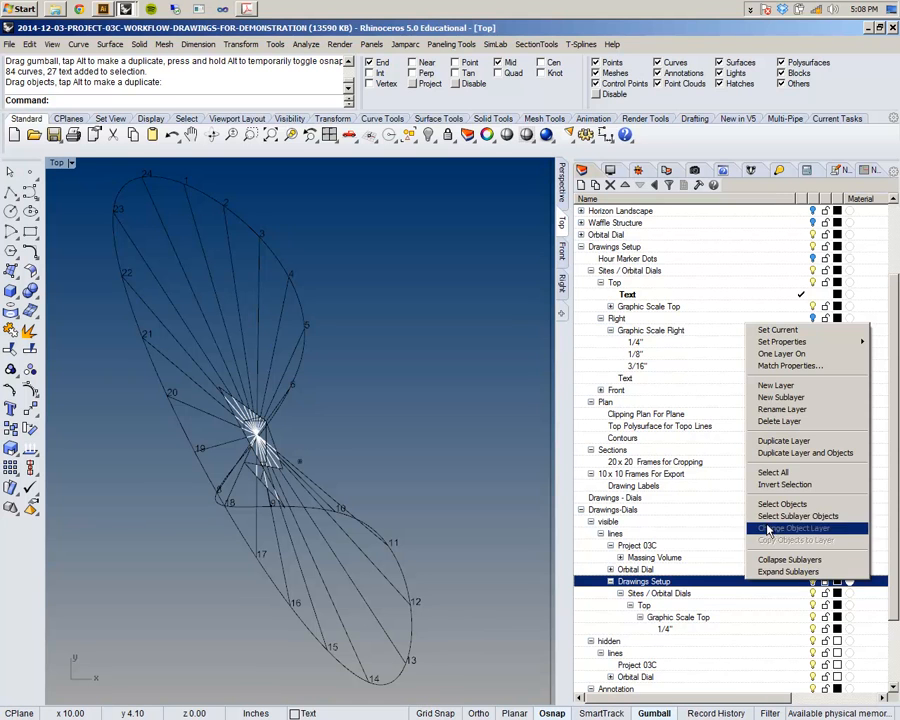
{"action": "left_click", "coordinate": [769, 524]}
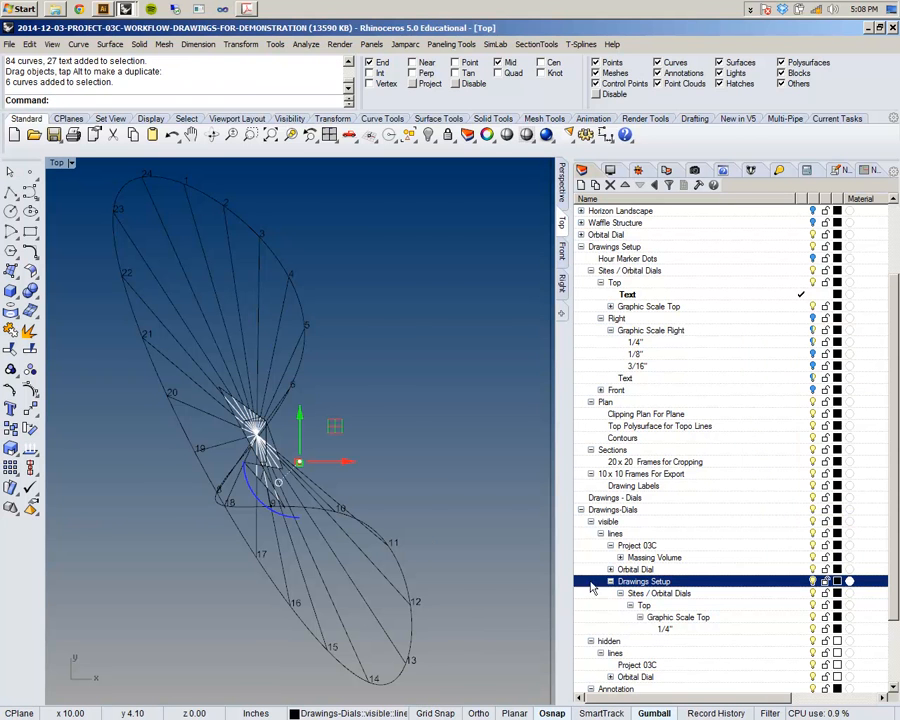
{"action": "scroll", "coordinate": [200, 458], "scroll_direction": "up", "scroll_amount": 5}
{"action": "right_click_drag", "start_coordinate": [431, 456], "coordinate": [296, 440]}
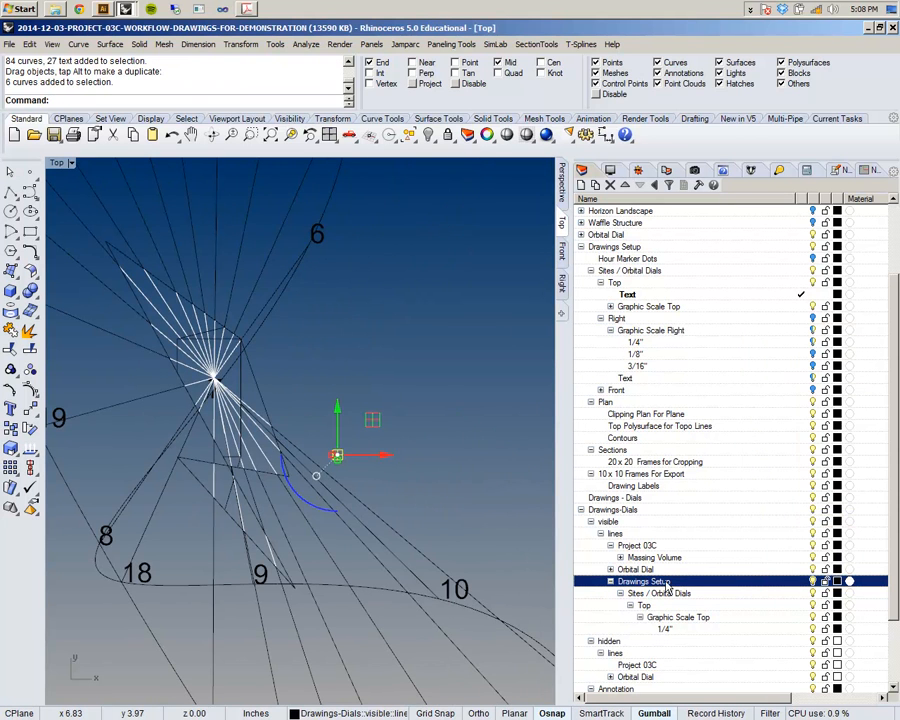
{"action": "right_click", "coordinate": [676, 581]}
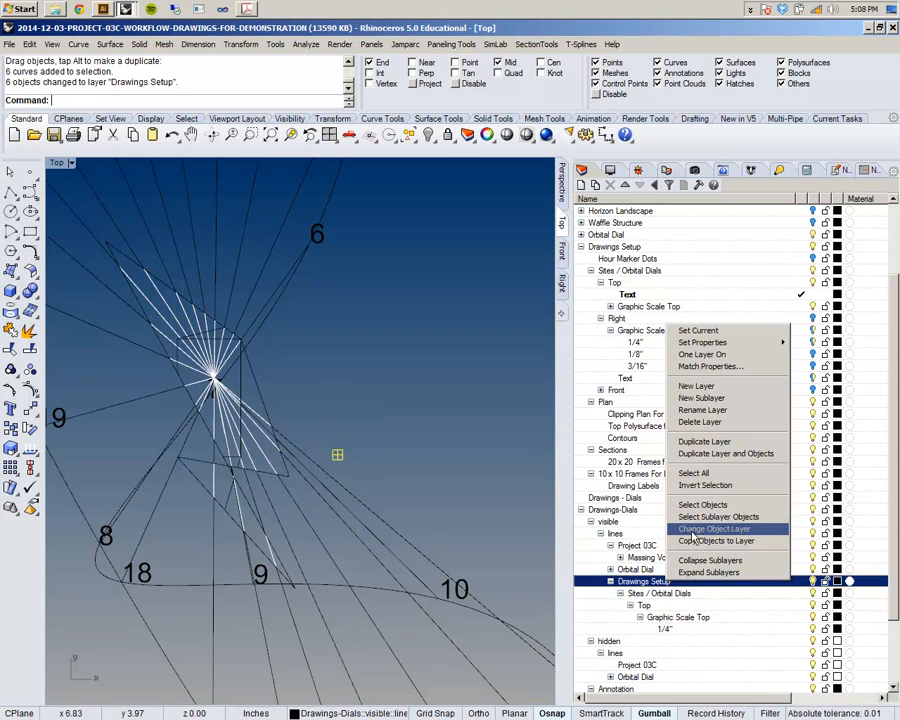
{"action": "left_click", "coordinate": [695, 528]}
- Delete the emptied Sites / Orbital Dials, Top, Graphic Scale Top and 1/4" sublayers under the visible Drawings Setup layer
{"action": "left_click", "coordinate": [657, 596]}
{"action": "left_click", "coordinate": [669, 630], "text": "shift"}
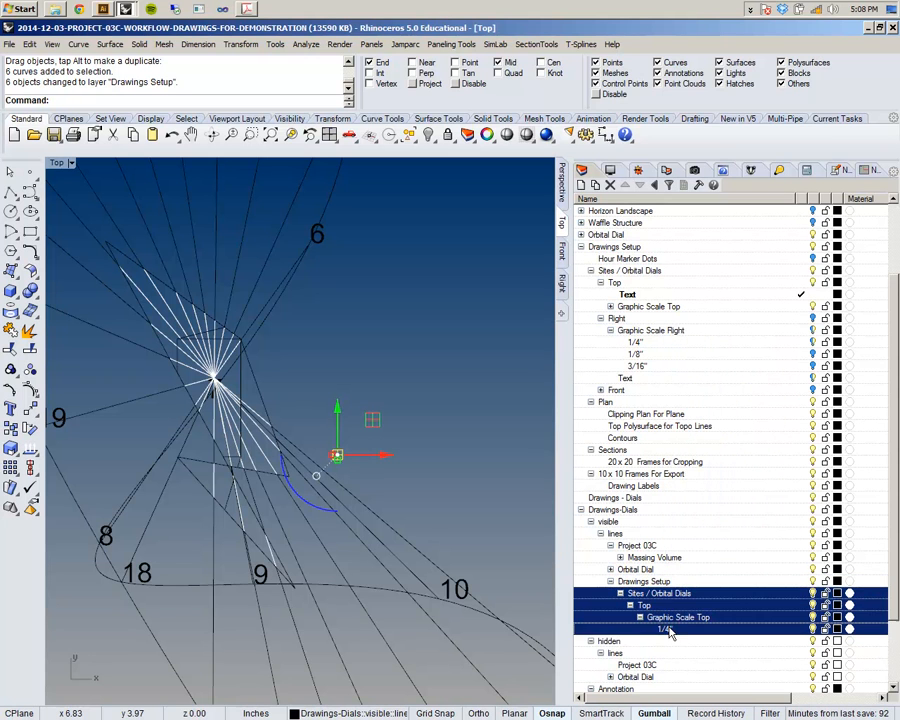
{"action": "left_click", "coordinate": [619, 187]}
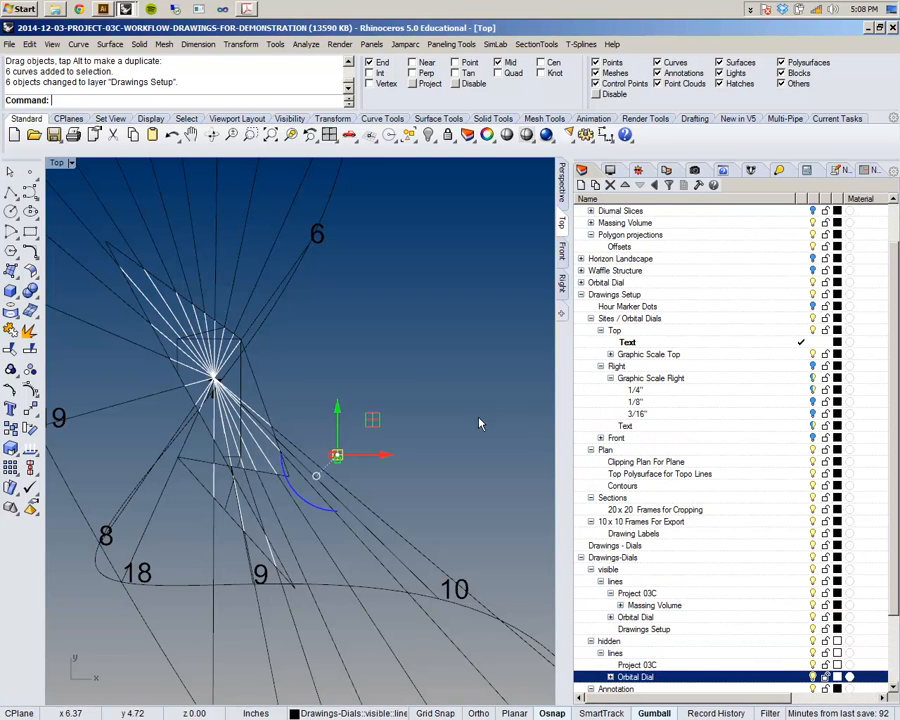
- Turn off the Drawings Setup layer under the visible lines of Drawings-Dials
{"action": "scroll", "coordinate": [352, 352], "scroll_direction": "up", "scroll_amount": 5}
{"action": "scroll", "coordinate": [352, 352], "scroll_direction": "down", "scroll_amount": 3}
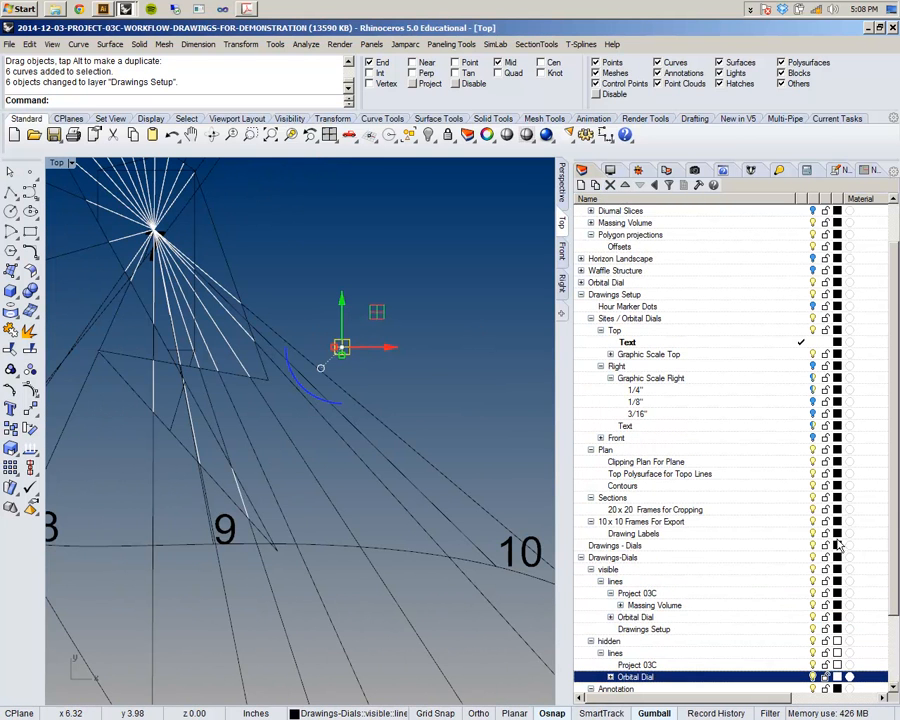
{"action": "scroll", "coordinate": [895, 590], "scroll_direction": "down", "scroll_amount": 3}
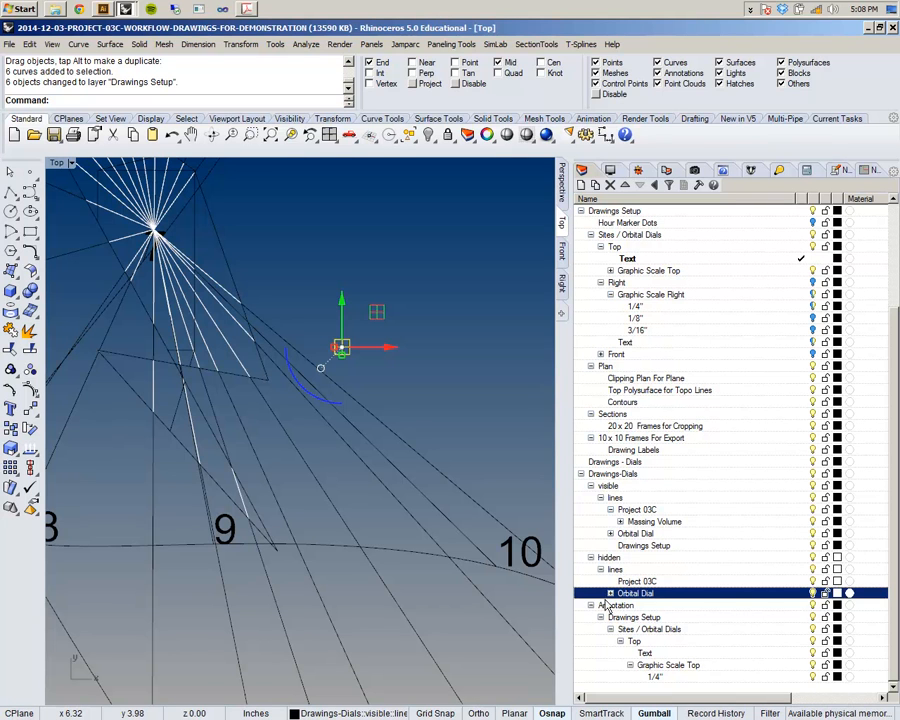
{"action": "left_click", "coordinate": [700, 545]}
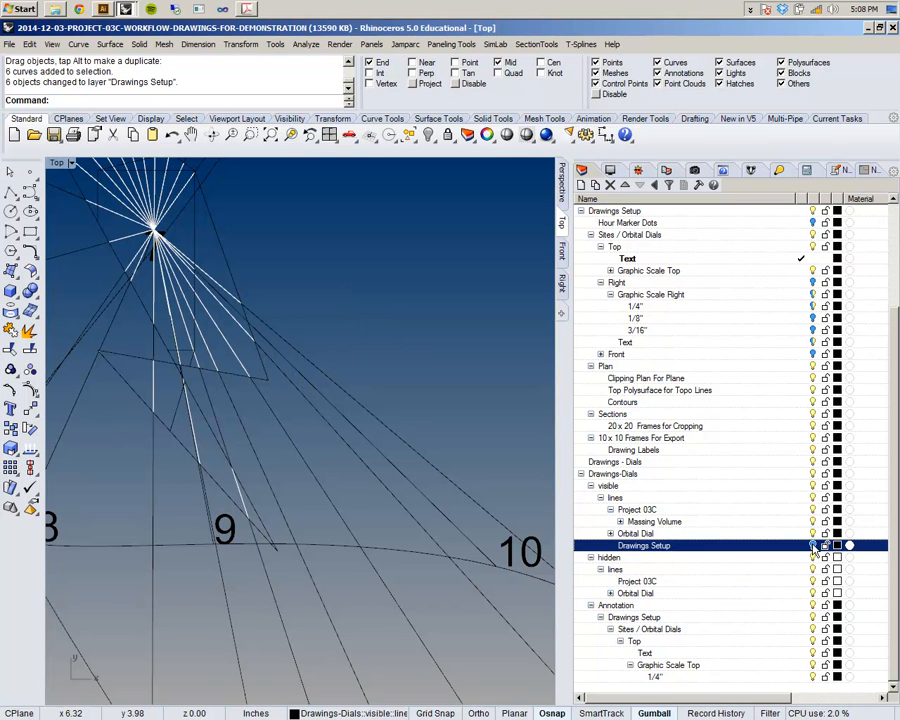
- Rename the Drawings Setup layer under the visible lines of Drawings-Dials to Graphic Scale
{"action": "left_click", "coordinate": [660, 546]}
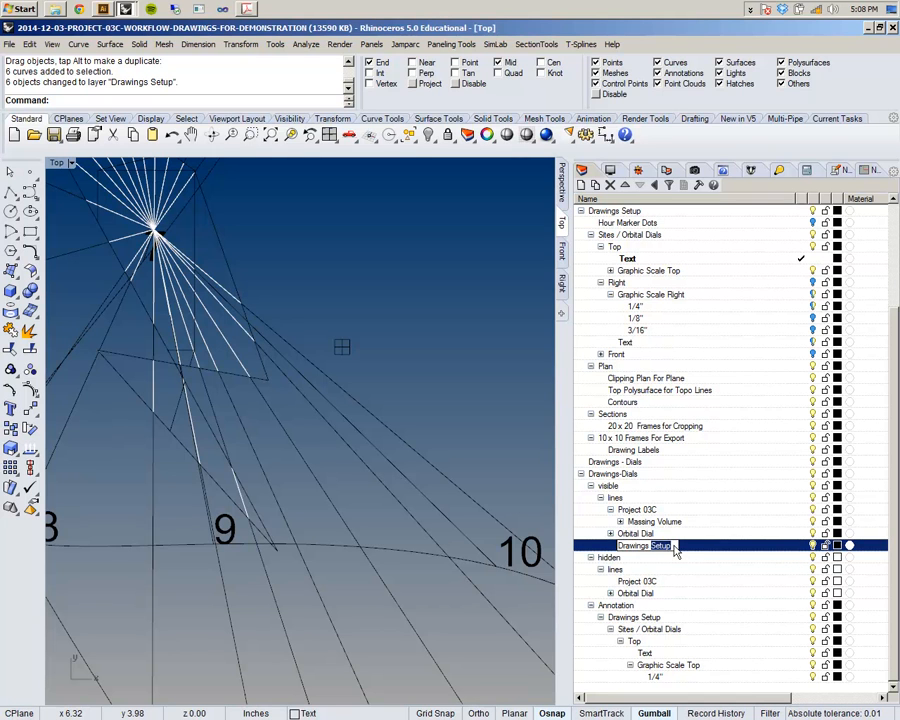
{"action": "type", "text": "Gra"}
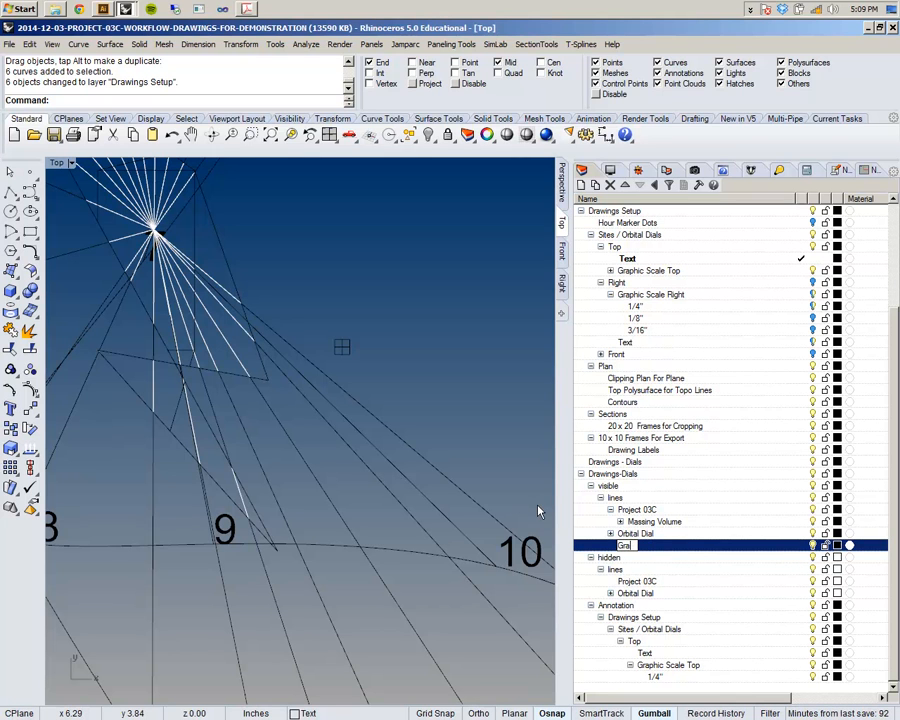
{"action": "type", "text": "phic "}
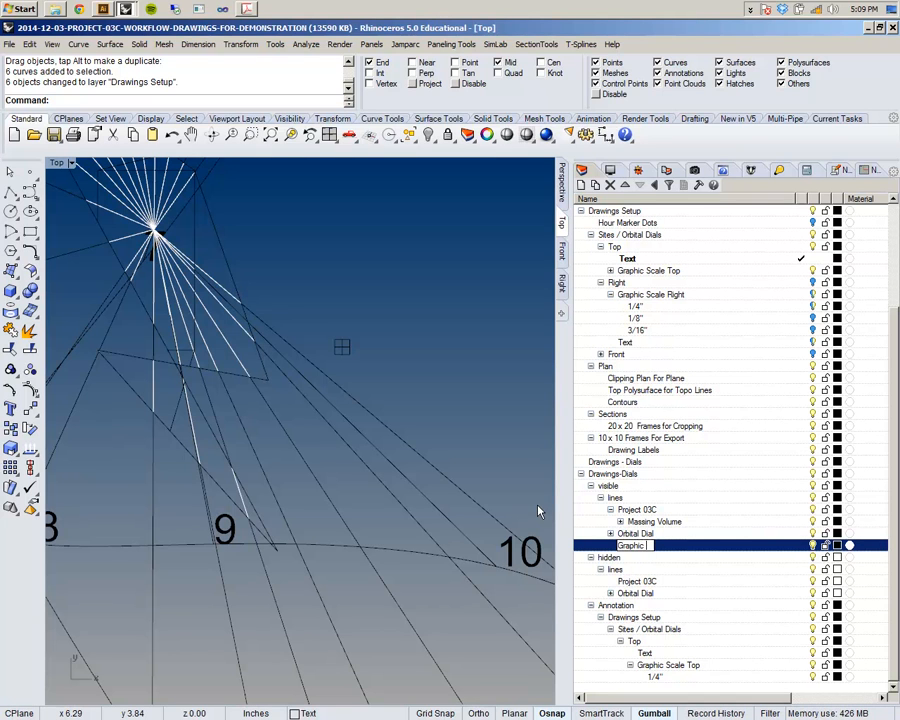
{"action": "type", "text": "Scale"}
{"action": "key", "text": "Return"}
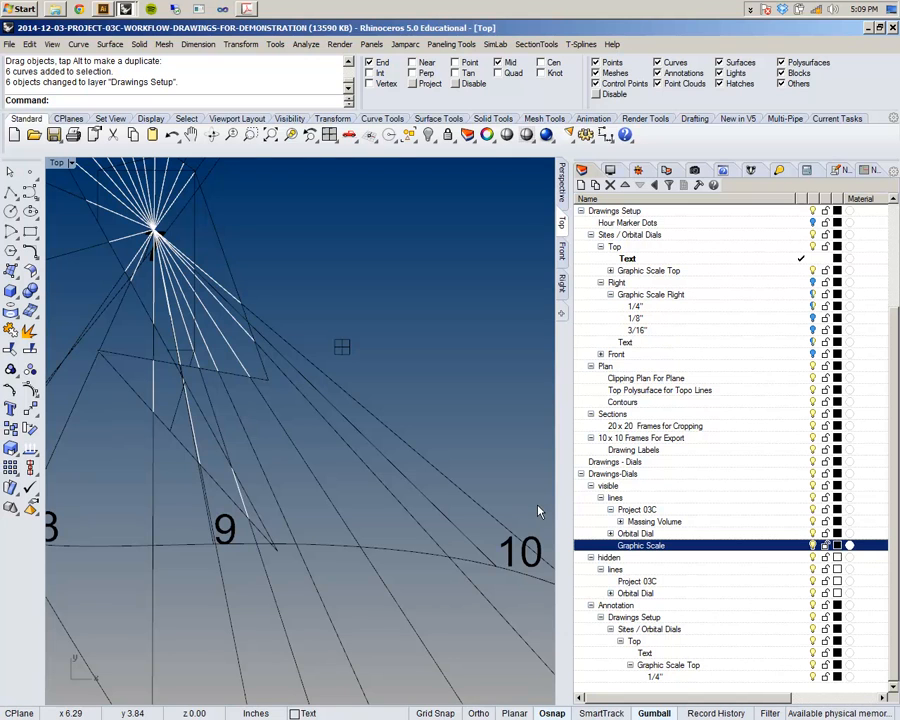
- Review the remaining visible-line layers of Drawings-Dials by toggling Orbital Dial off and on and expanding its sublayers
{"action": "right_click_drag", "start_coordinate": [381, 360], "coordinate": [389, 432]}
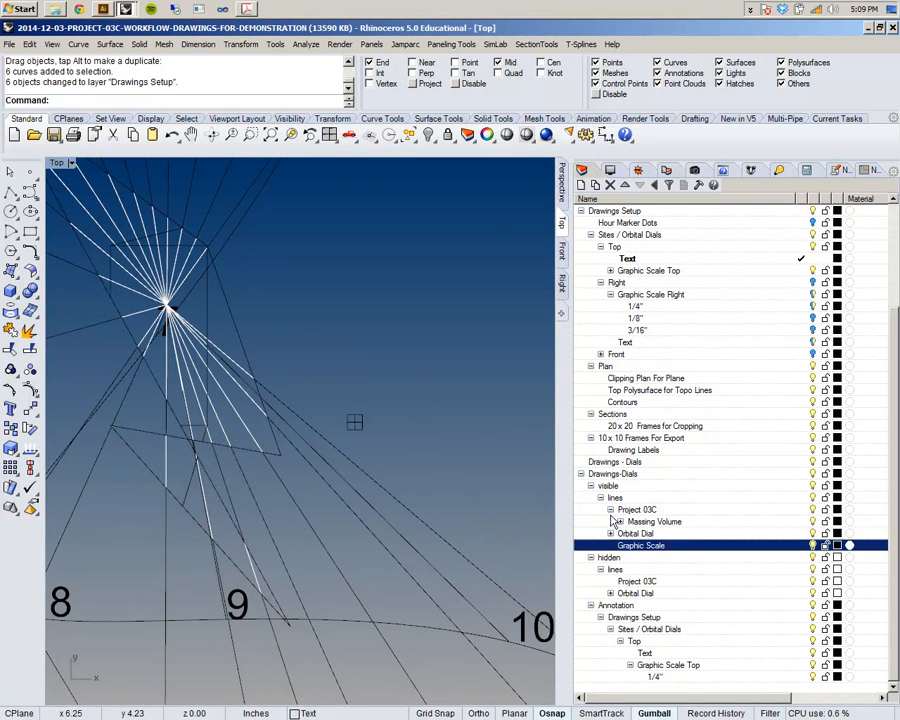
{"action": "scroll", "coordinate": [372, 470], "scroll_direction": "down", "scroll_amount": 3}
{"action": "scroll", "coordinate": [374, 470], "scroll_direction": "up", "scroll_amount": 4}
{"action": "scroll", "coordinate": [380, 466], "scroll_direction": "down", "scroll_amount": 4}
{"action": "right_click_drag", "start_coordinate": [377, 460], "coordinate": [367, 494]}
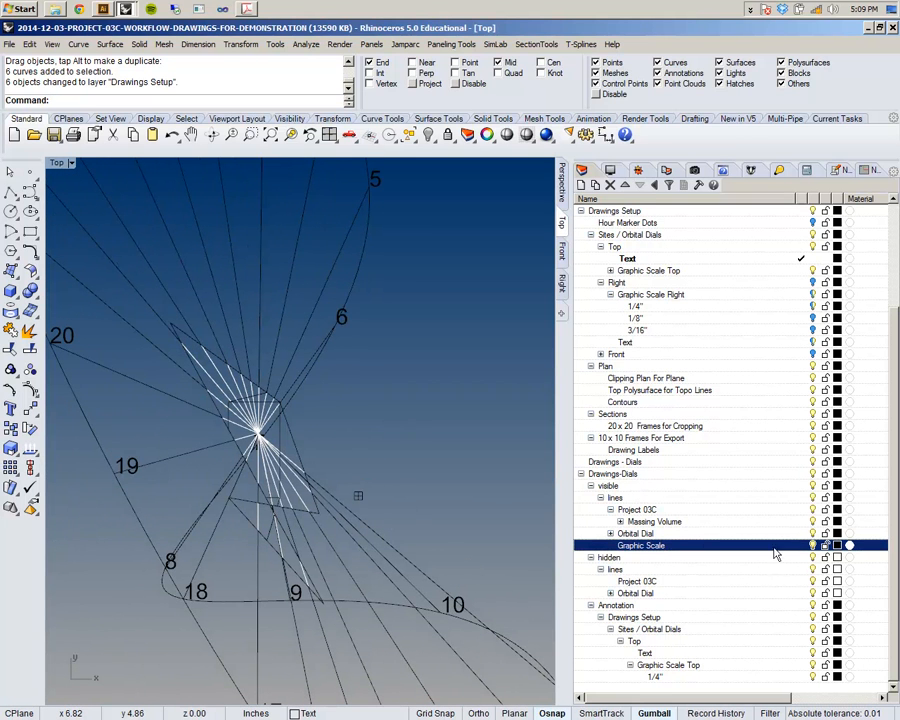
{"action": "left_click", "coordinate": [654, 522]}
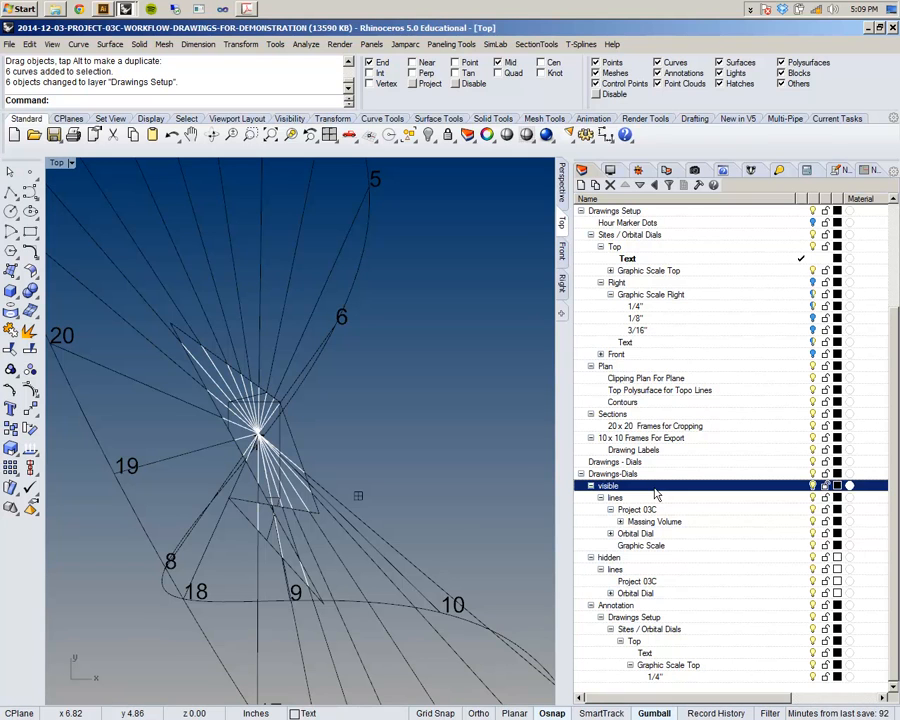
{"action": "left_click", "coordinate": [640, 513]}
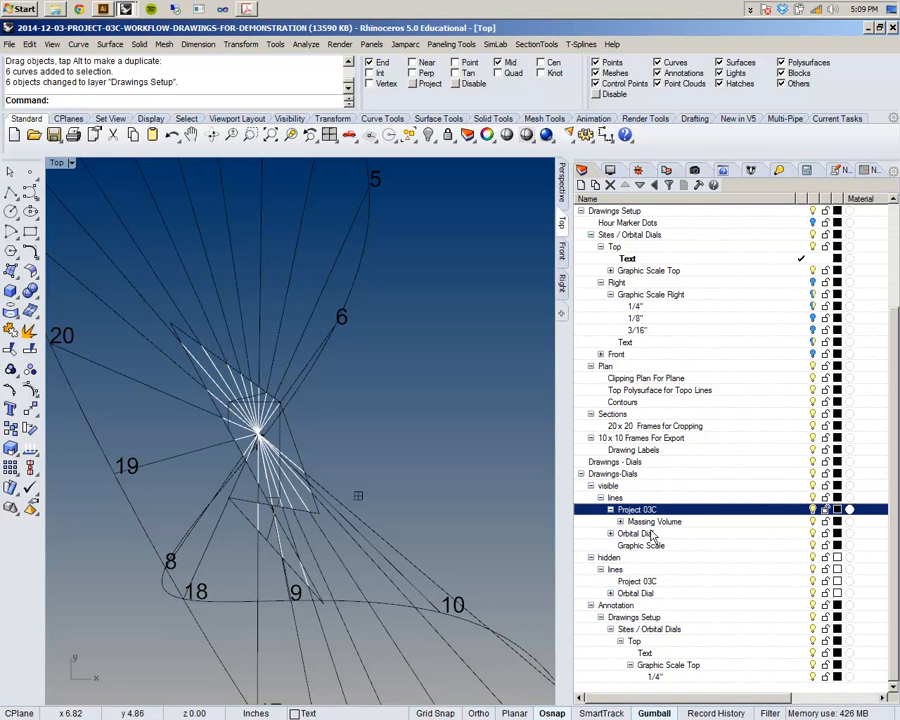
{"action": "left_click", "coordinate": [645, 534]}
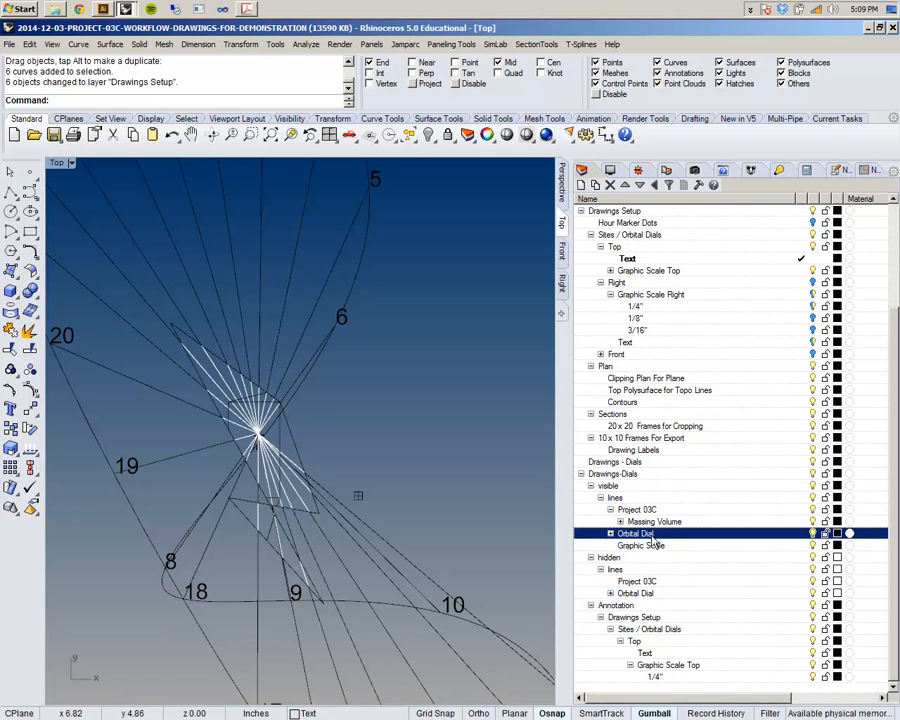
{"action": "left_click", "coordinate": [812, 533]}
{"action": "left_click", "coordinate": [812, 533]}
{"action": "left_click", "coordinate": [813, 534]}
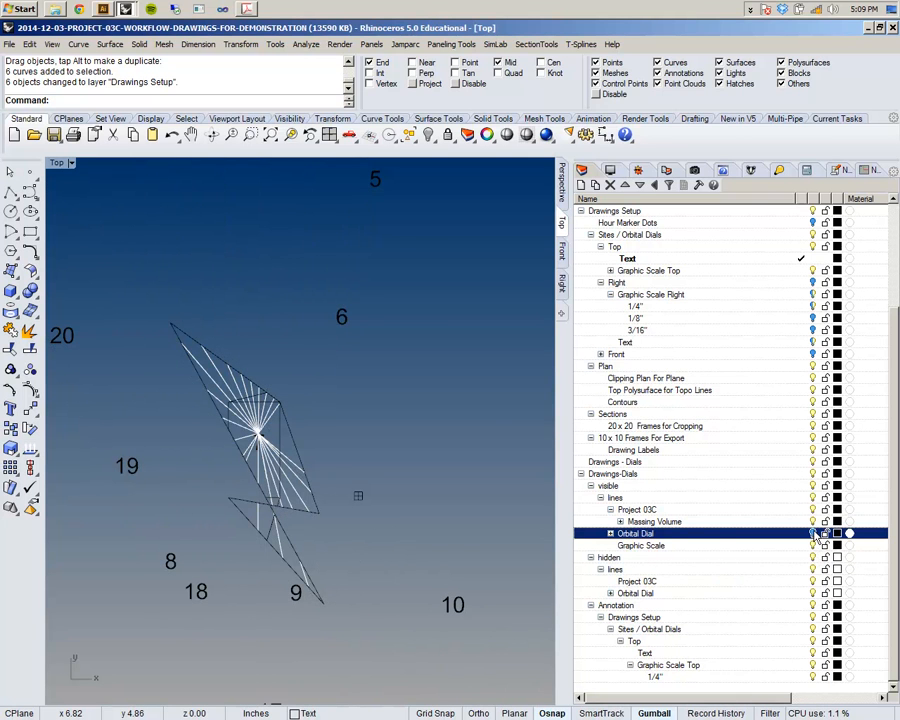
{"action": "left_click", "coordinate": [813, 534]}
{"action": "left_click", "coordinate": [610, 534]}
{"action": "left_click", "coordinate": [675, 547]}
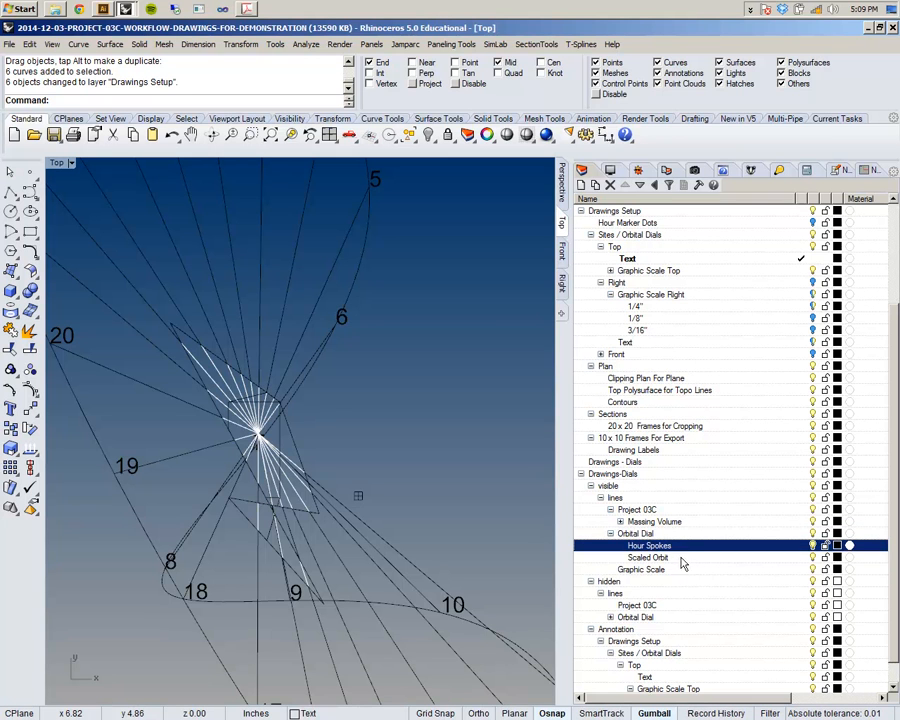
{"action": "scroll", "coordinate": [660, 568], "scroll_direction": "down", "scroll_amount": 1}
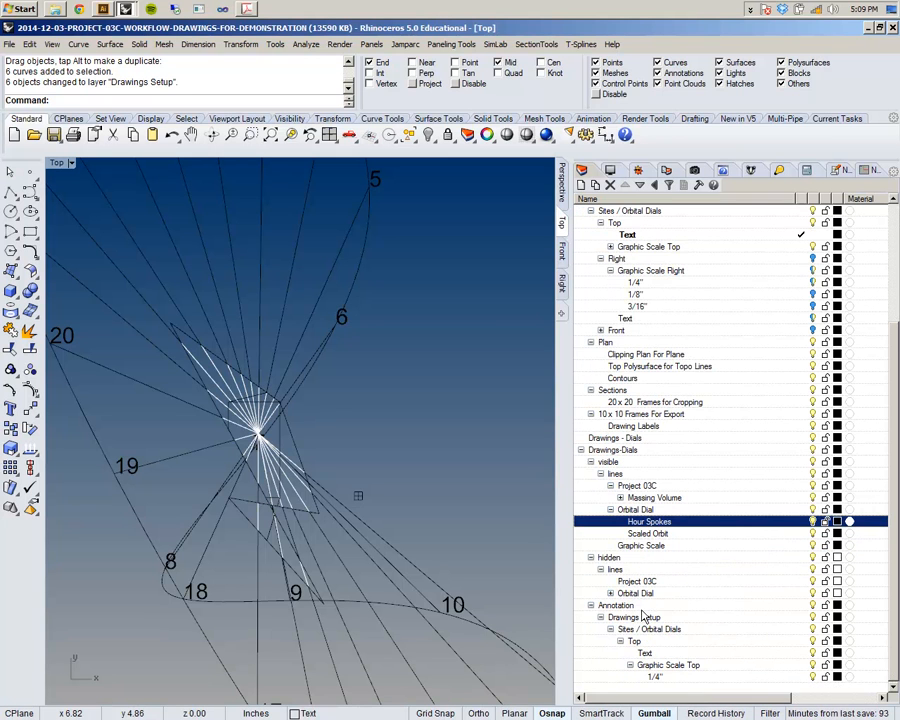
- Check the Project 03C layer under the hidden lines for objects and delete the empty layer
{"action": "left_click", "coordinate": [607, 557]}
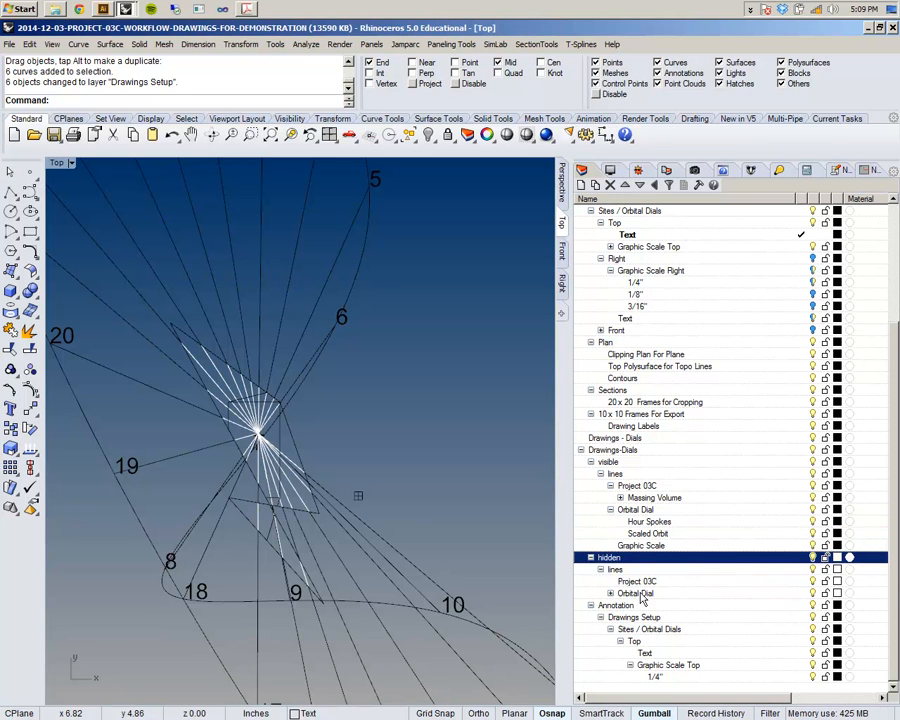
{"action": "left_click", "coordinate": [635, 582]}
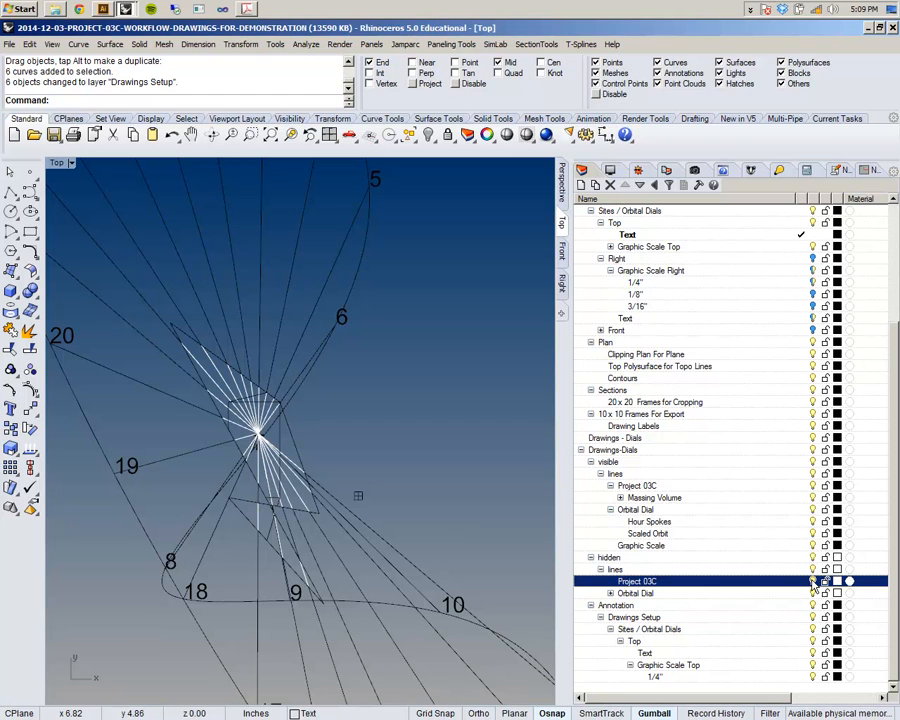
{"action": "right_click", "coordinate": [679, 585]}
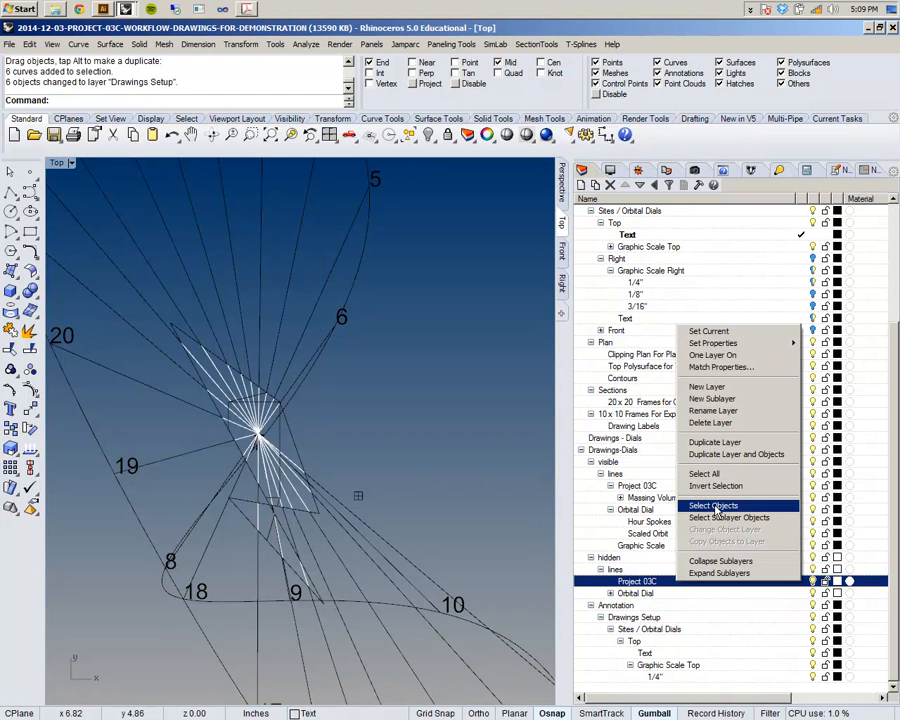
{"action": "left_click", "coordinate": [714, 505]}
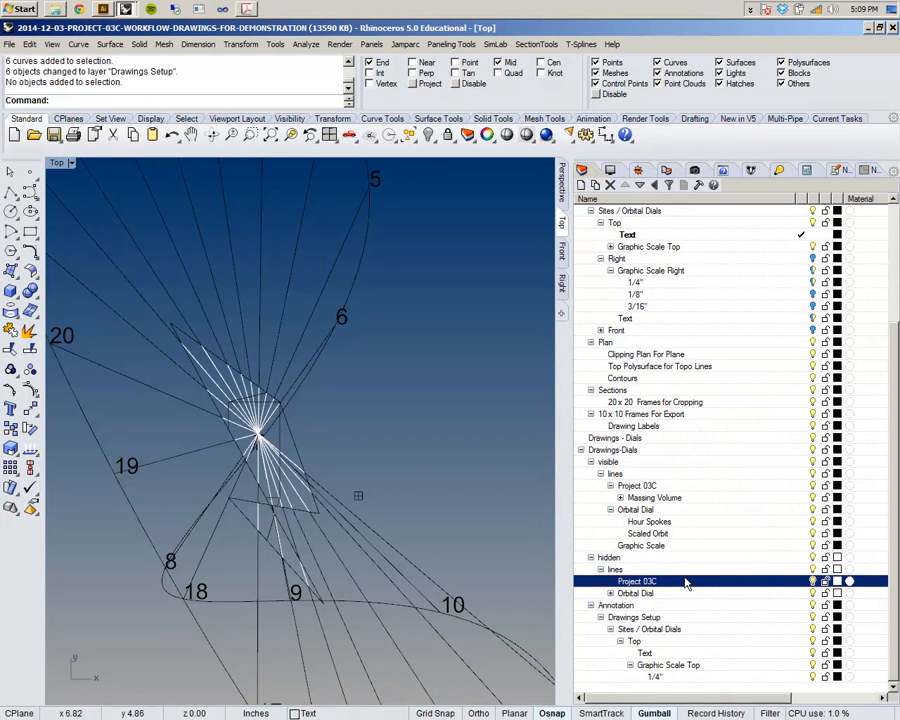
{"action": "left_click", "coordinate": [609, 185]}
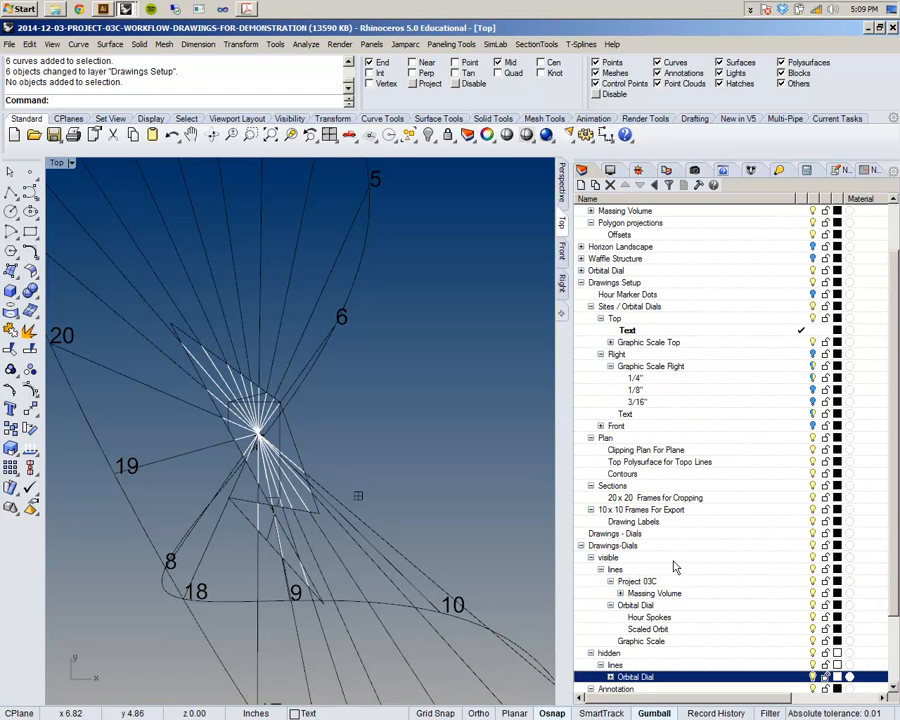
- Select all objects on the sublayers of Drawings-Dials to check what they contain
{"action": "scroll", "coordinate": [664, 500], "scroll_direction": "down", "scroll_amount": 3}
{"action": "scroll", "coordinate": [291, 472], "scroll_direction": "down", "scroll_amount": 3}
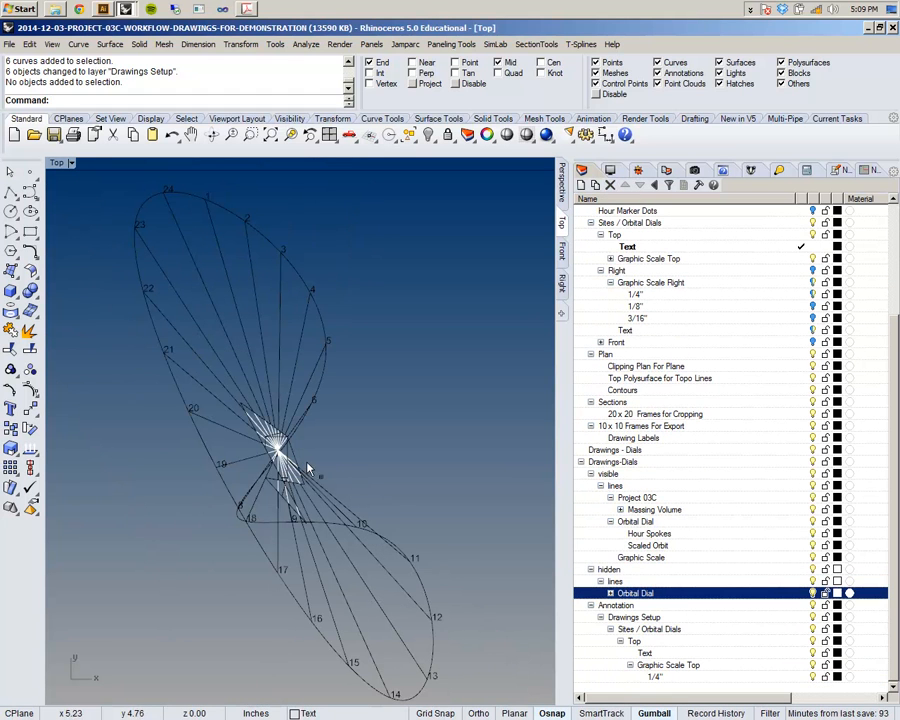
{"action": "left_click", "coordinate": [650, 462]}
{"action": "right_click", "coordinate": [688, 463]}
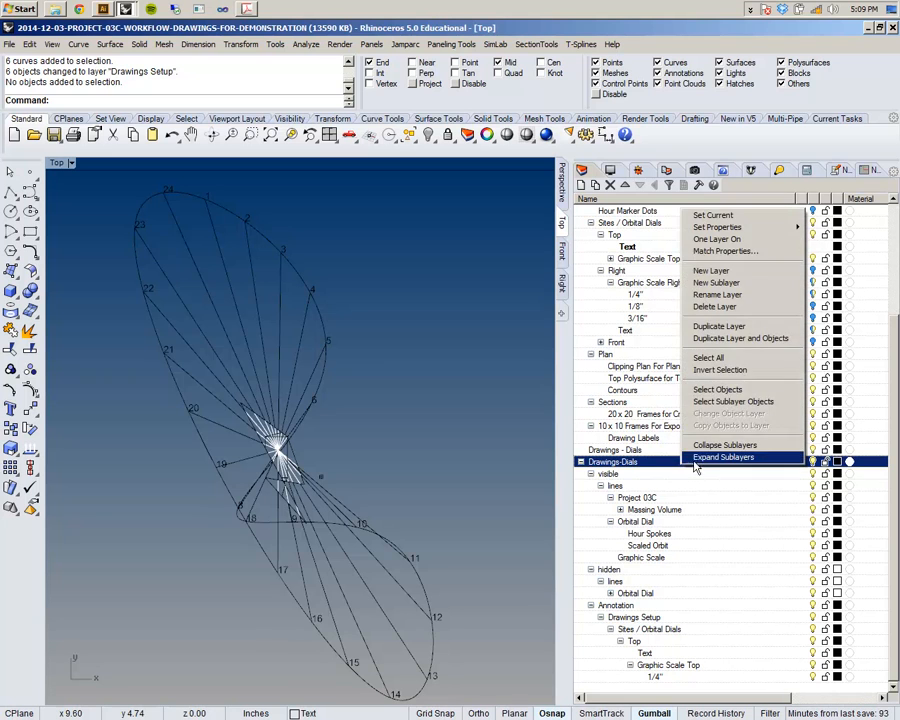
{"action": "left_click", "coordinate": [738, 401]}
{"action": "scroll", "coordinate": [358, 517], "scroll_direction": "down", "scroll_amount": 5}
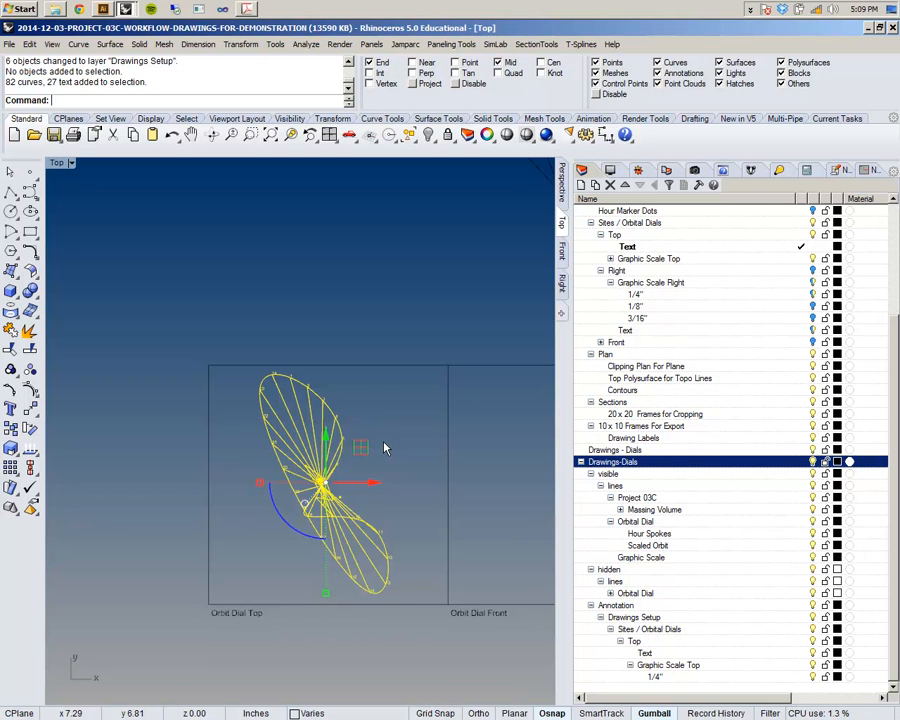
- Clear the selection and check the hour label 1 on the top orbital dial for overlapping text
{"action": "left_click", "coordinate": [385, 398]}
{"action": "left_click", "coordinate": [262, 380]}
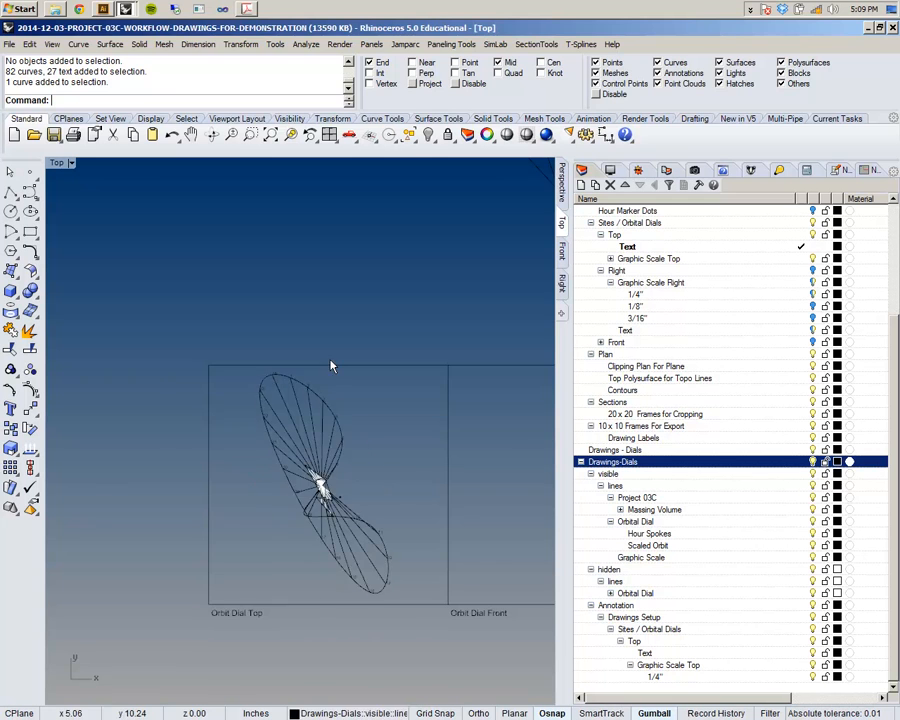
{"action": "scroll", "coordinate": [263, 385], "scroll_direction": "up", "scroll_amount": 5}
{"action": "left_click", "coordinate": [265, 343]}
{"action": "scroll", "coordinate": [295, 328], "scroll_direction": "down", "scroll_amount": 5}
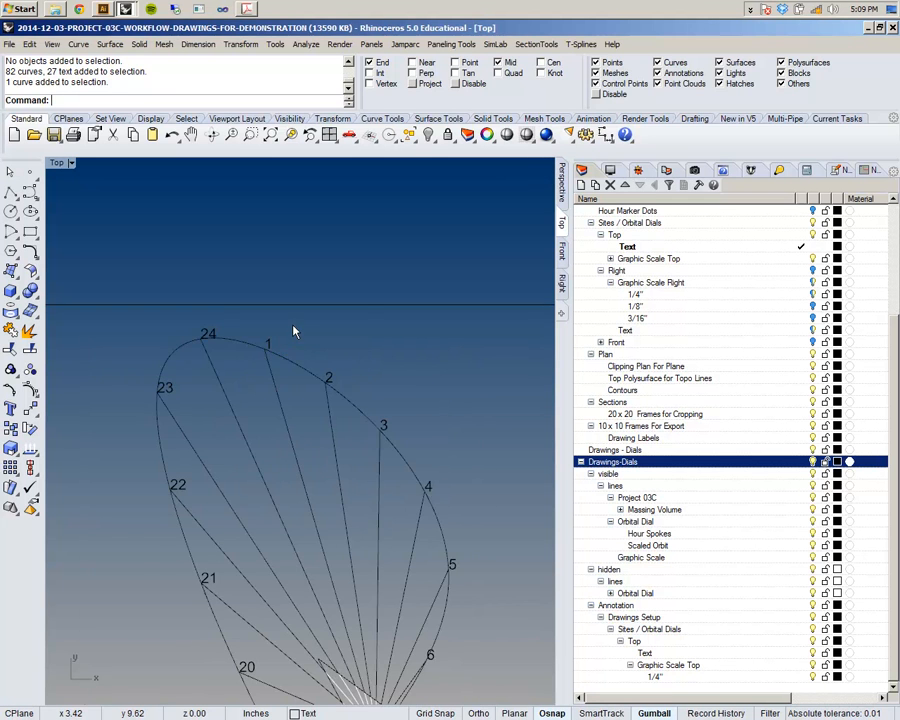
{"action": "scroll", "coordinate": [290, 330], "scroll_direction": "up", "scroll_amount": 5}
{"action": "left_click", "coordinate": [239, 321]}
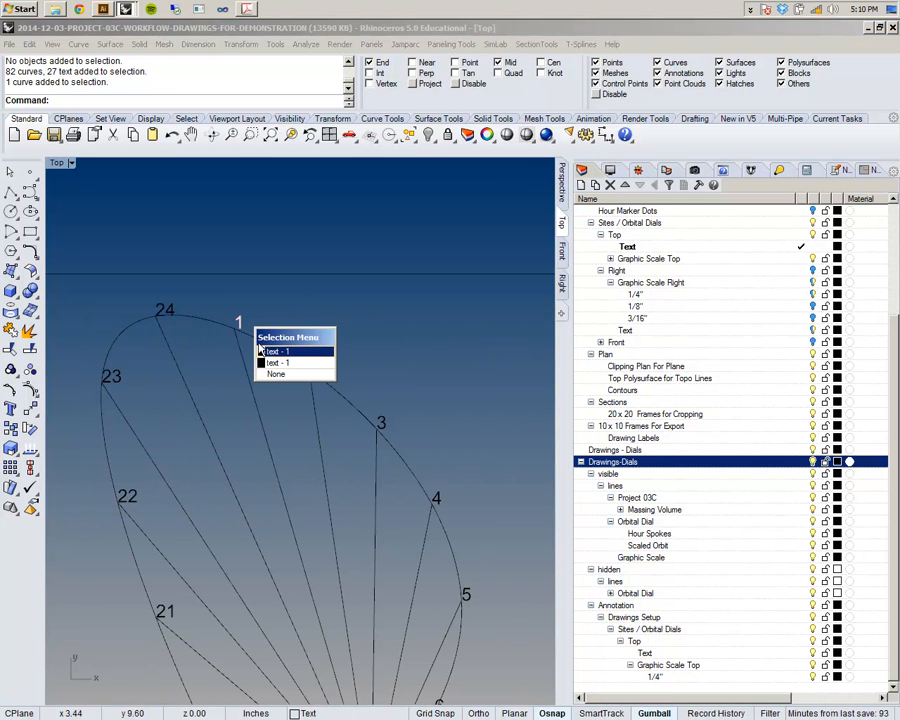
{"action": "left_click", "coordinate": [304, 308]}
- Select the duplicate objects with SelDup and delete them
{"action": "type", "text": "SelDup"}
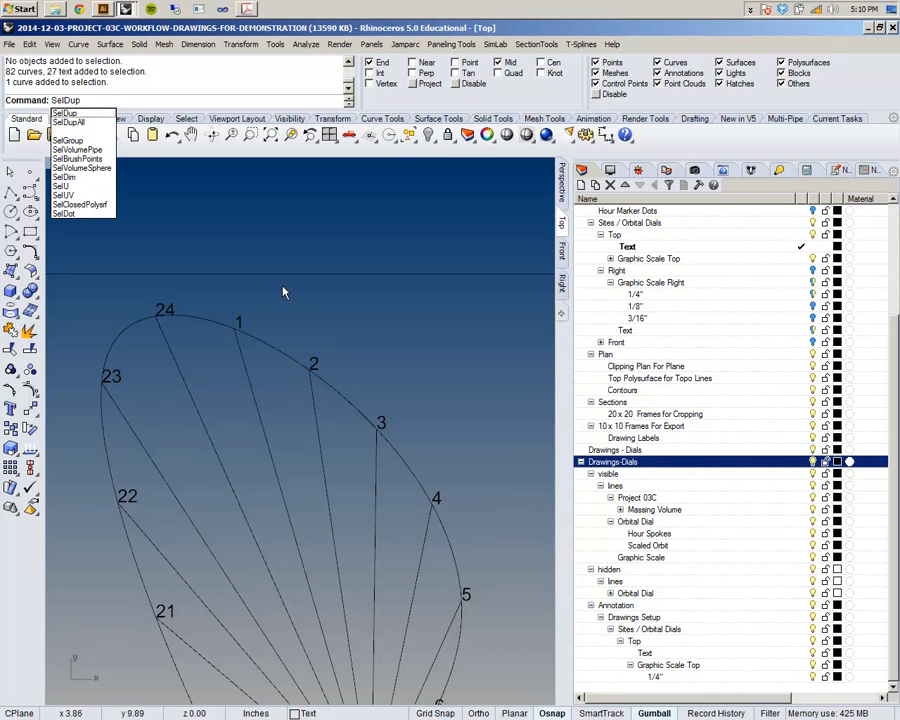
{"action": "key", "text": "Return"}
{"action": "scroll", "coordinate": [426, 292], "scroll_direction": "down", "scroll_amount": 12}
{"action": "right_click_drag", "start_coordinate": [388, 296], "coordinate": [327, 293]}
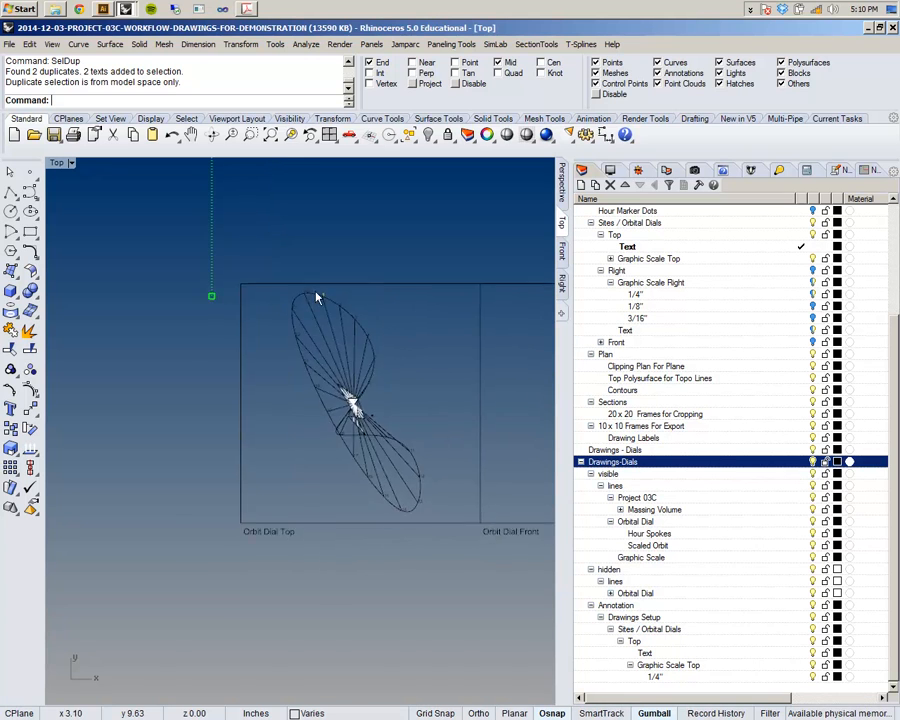
{"action": "scroll", "coordinate": [323, 288], "scroll_direction": "up", "scroll_amount": 14}
{"action": "key", "text": "Delete"}
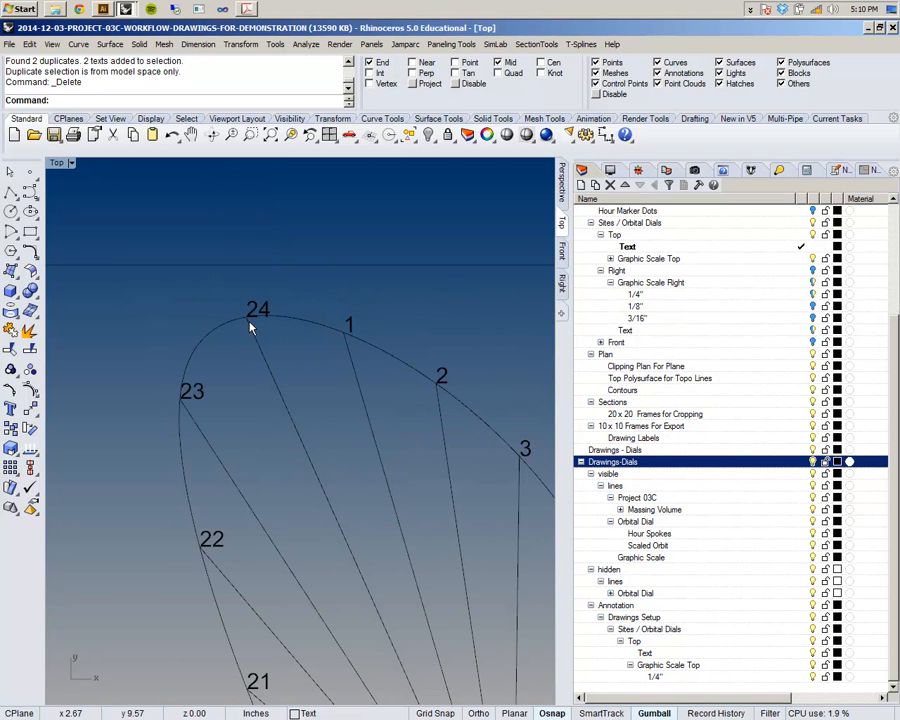
- Review the SelDup report in the command history, adjusting the height of the command area to read it
{"action": "scroll", "coordinate": [231, 283], "scroll_direction": "down", "scroll_amount": 4}
{"action": "scroll", "coordinate": [275, 375], "scroll_direction": "down", "scroll_amount": 4}
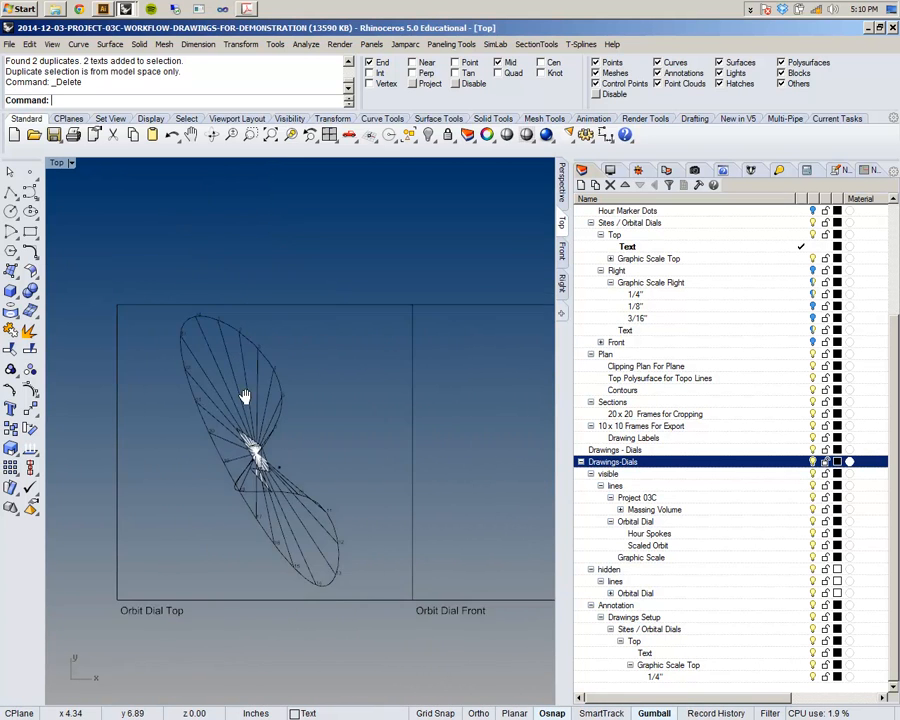
{"action": "left_click_drag", "start_coordinate": [187, 62], "coordinate": [6, 46]}
{"action": "scroll", "coordinate": [100, 76], "scroll_direction": "down", "scroll_amount": 4}
{"action": "scroll", "coordinate": [122, 79], "scroll_direction": "down", "scroll_amount": 4}
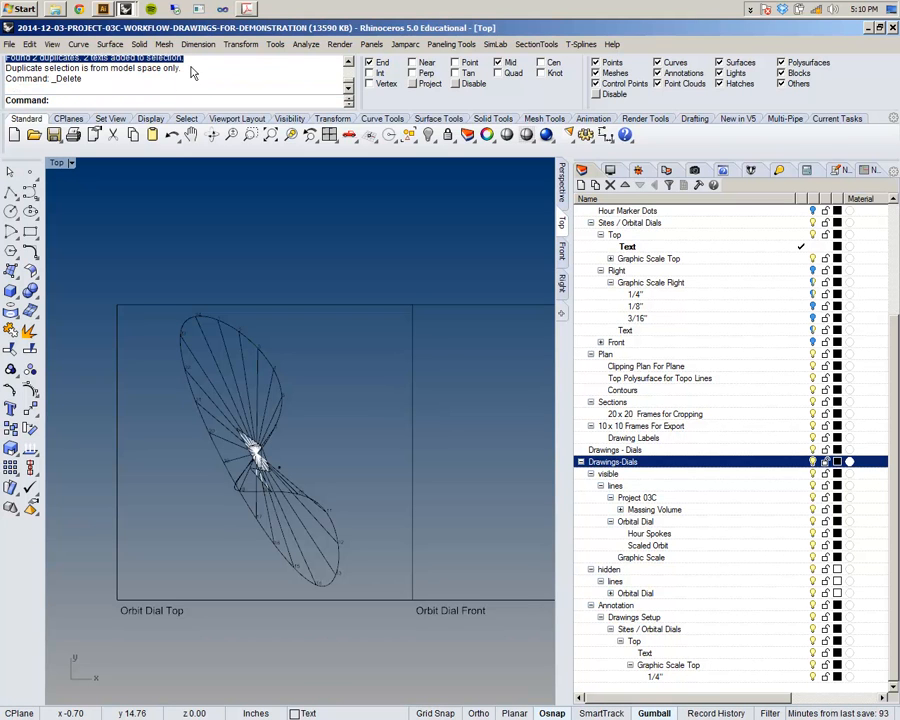
{"action": "left_click", "coordinate": [190, 67]}
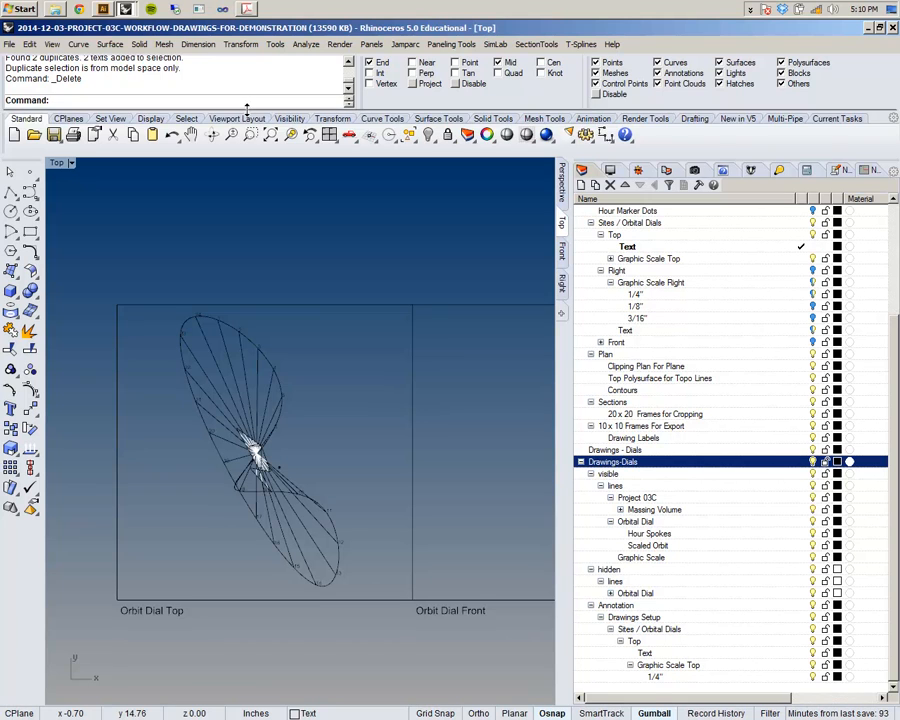
{"action": "left_click_drag", "start_coordinate": [247, 108], "coordinate": [251, 127]}
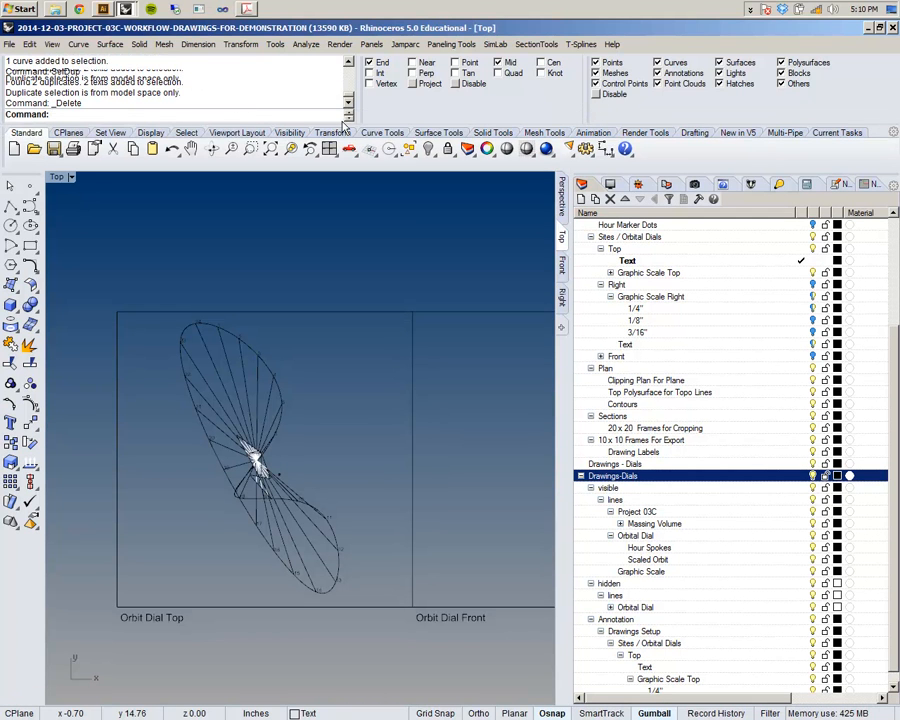
{"action": "right_click_drag", "start_coordinate": [292, 434], "coordinate": [275, 372]}
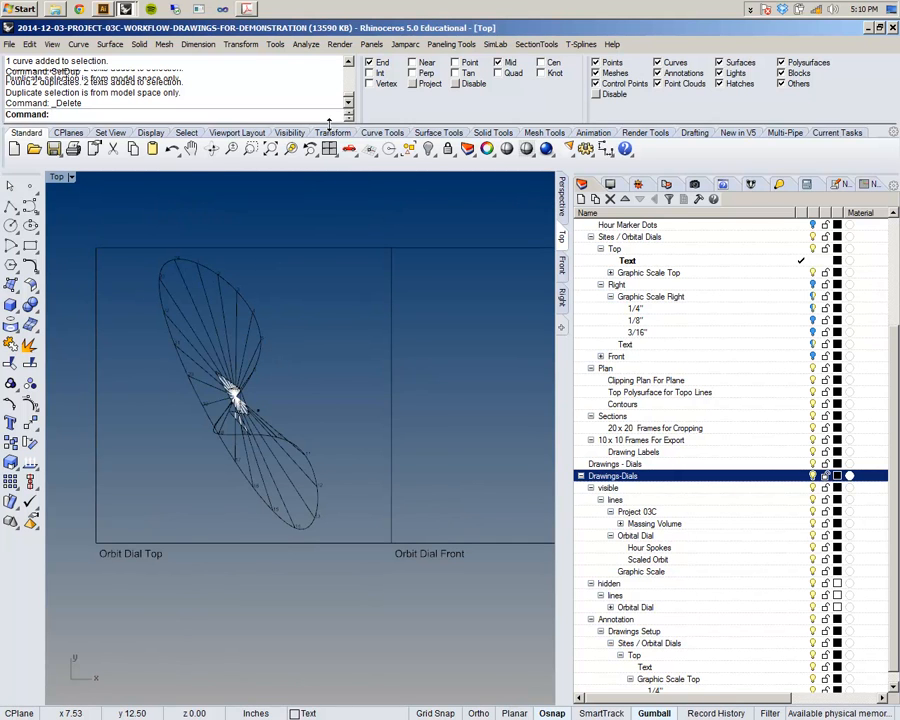
{"action": "left_click_drag", "start_coordinate": [333, 126], "coordinate": [333, 118]}
{"action": "scroll", "coordinate": [268, 415], "scroll_direction": "down", "scroll_amount": 3}
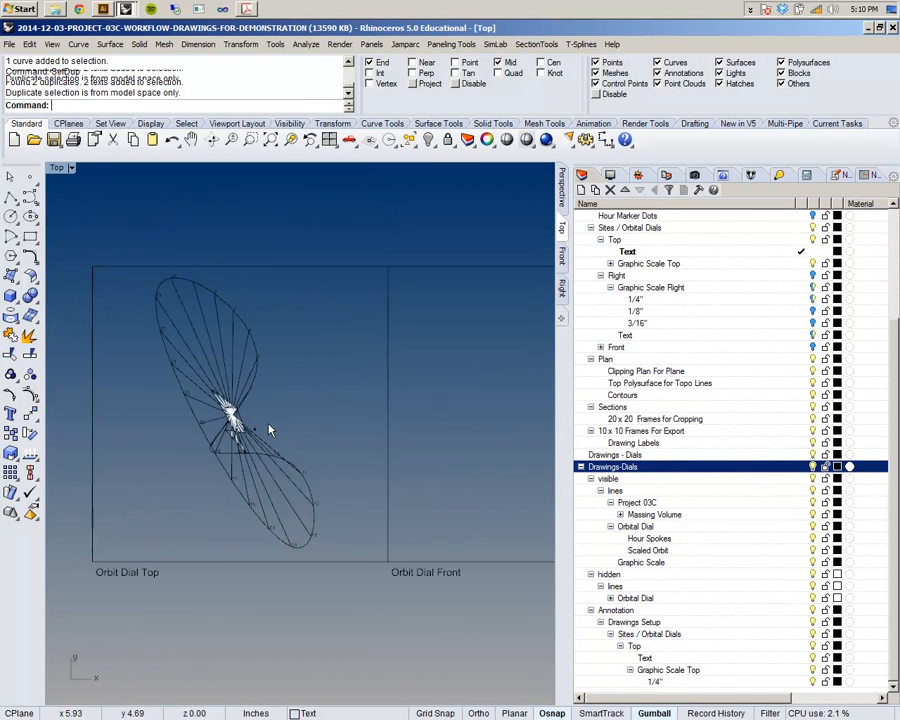
{"action": "left_click_drag", "start_coordinate": [325, 278], "coordinate": [127, 508]}
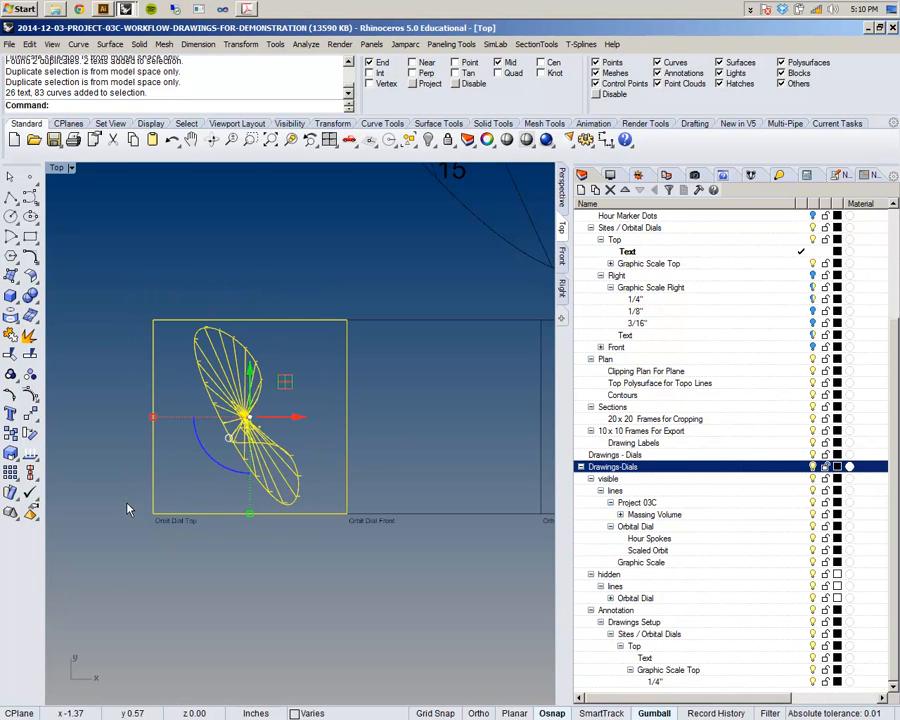
{"action": "right_click", "coordinate": [672, 478]}
{"action": "left_click", "coordinate": [677, 404]}
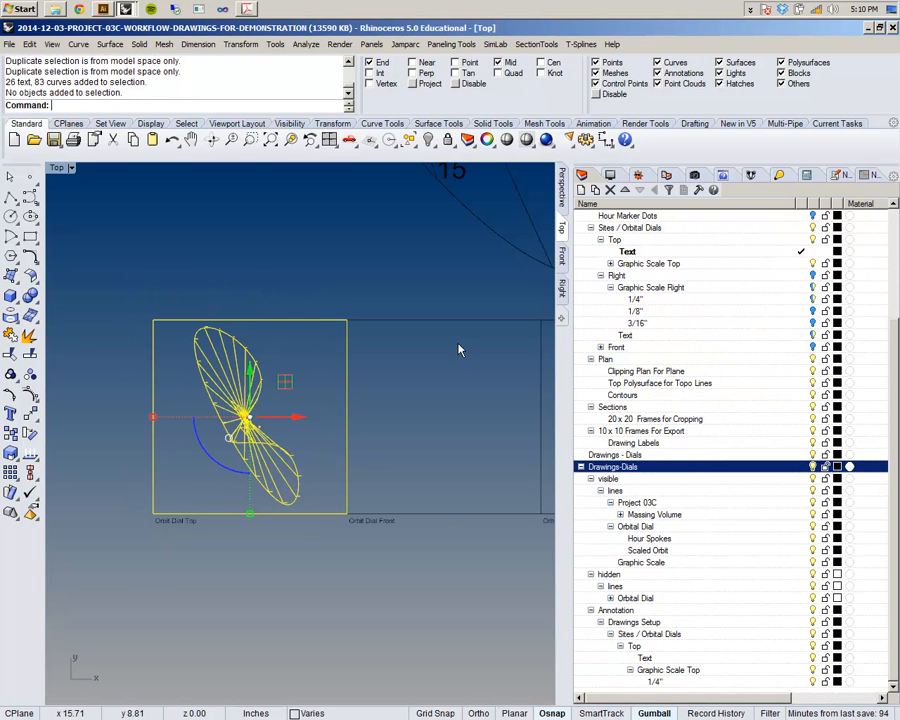
{"action": "left_click", "coordinate": [12, 46]}
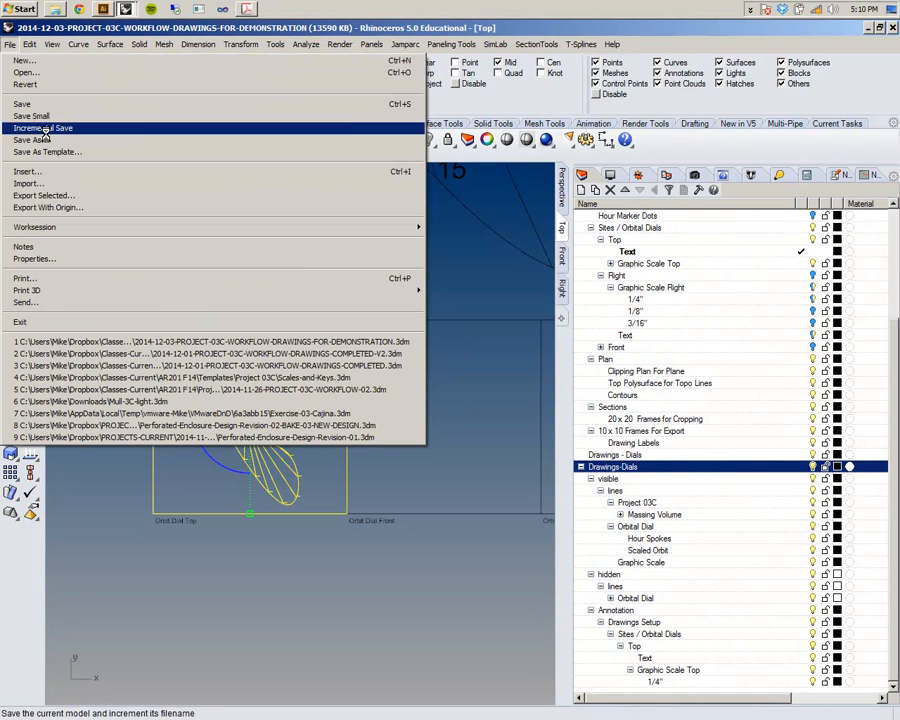
{"action": "left_click", "coordinate": [44, 195]}
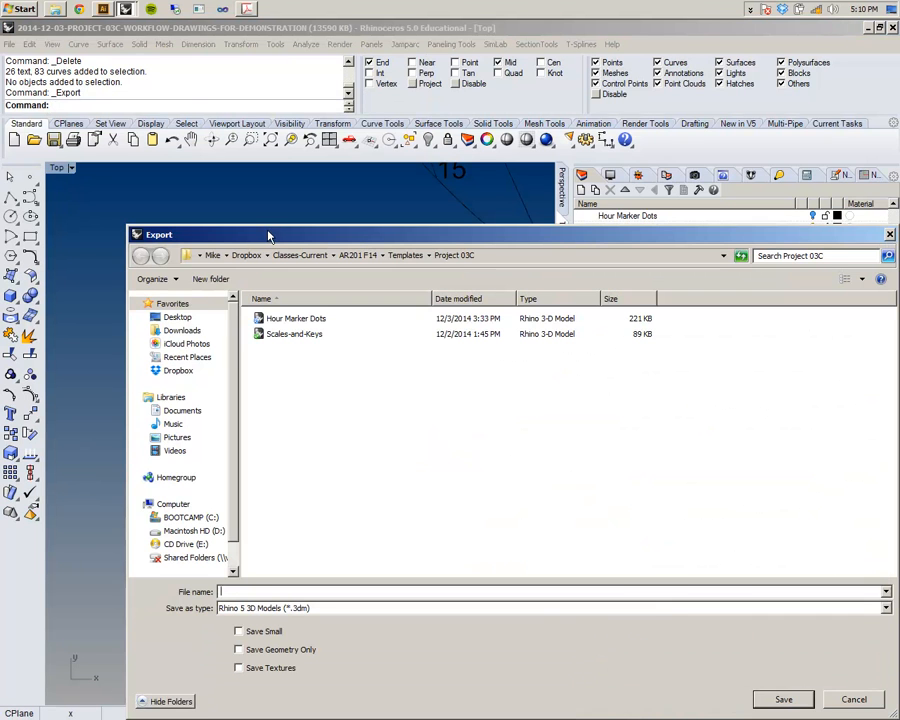
{"action": "left_click_drag", "start_coordinate": [268, 236], "coordinate": [196, 164]}
{"action": "left_click", "coordinate": [797, 628]}
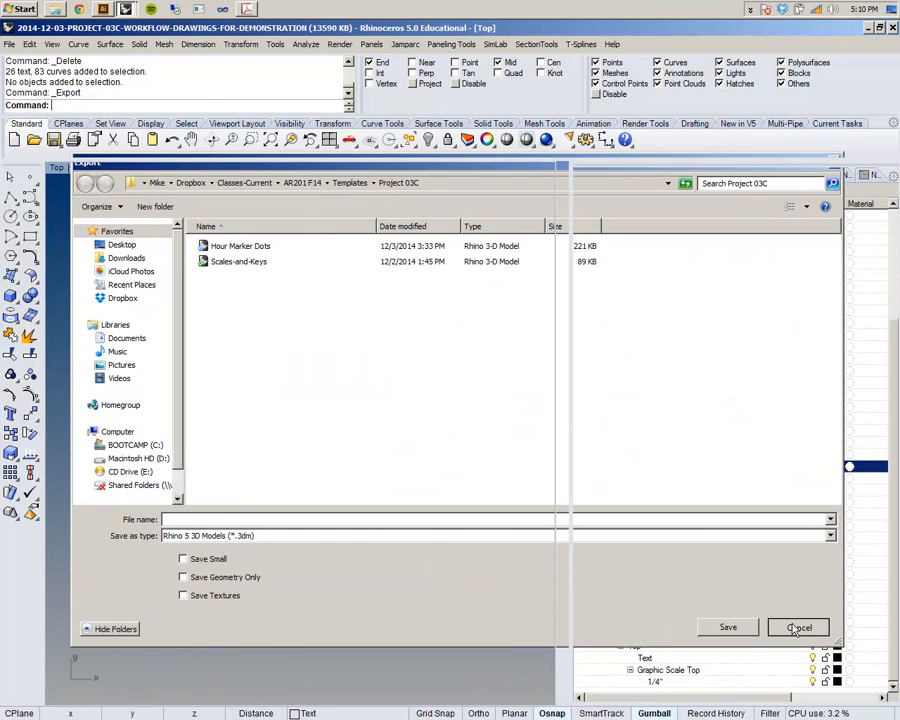
{"action": "left_click", "coordinate": [298, 272]}
{"action": "right_click_drag", "start_coordinate": [257, 383], "coordinate": [265, 409]}
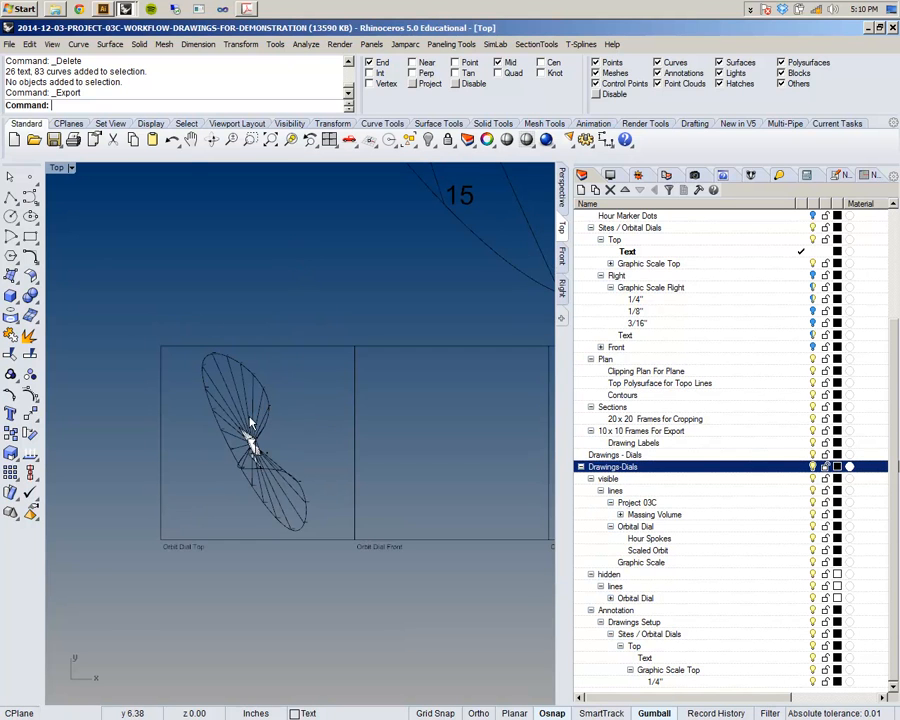
- Switch to the template PDF in Acrobat and examine the orbital dial's filled hour cells and numbered markers on page 1
{"action": "left_click", "coordinate": [175, 10]}
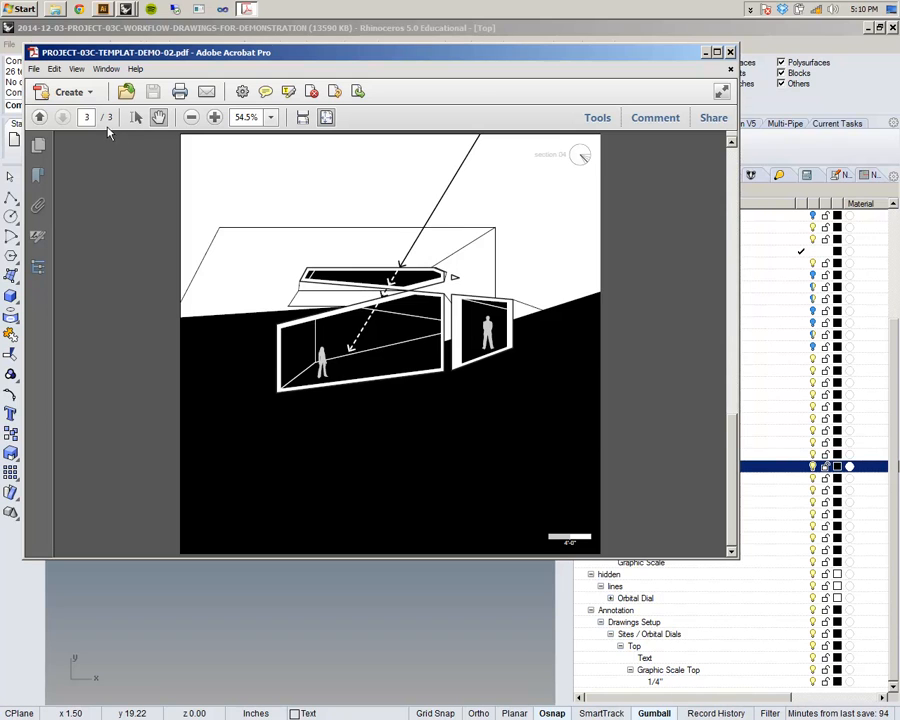
{"action": "left_click", "coordinate": [41, 119]}
{"action": "left_click", "coordinate": [41, 119]}
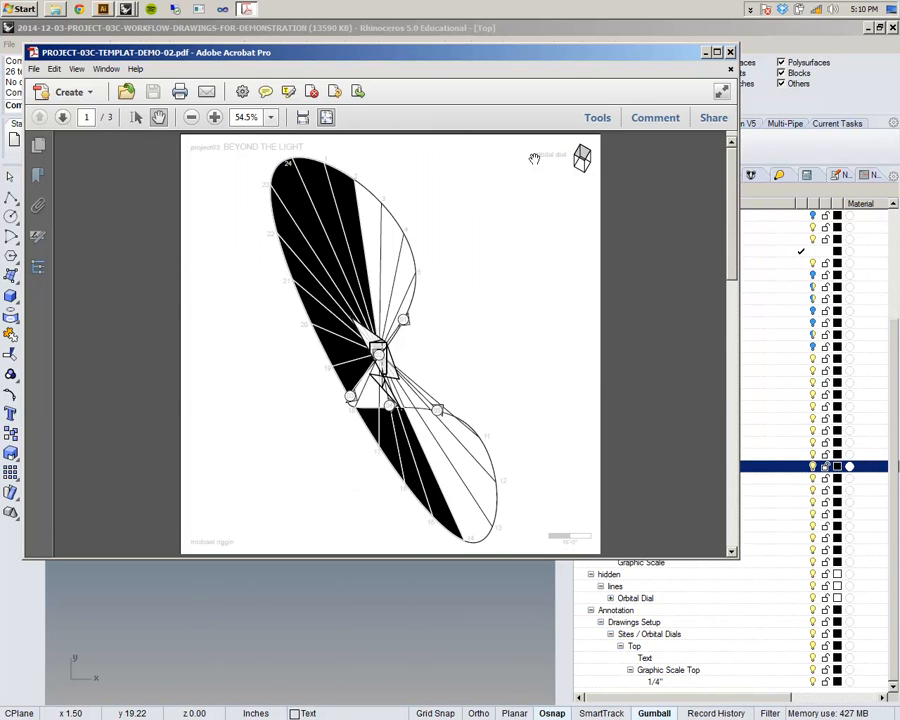
{"action": "left_click", "coordinate": [717, 52]}
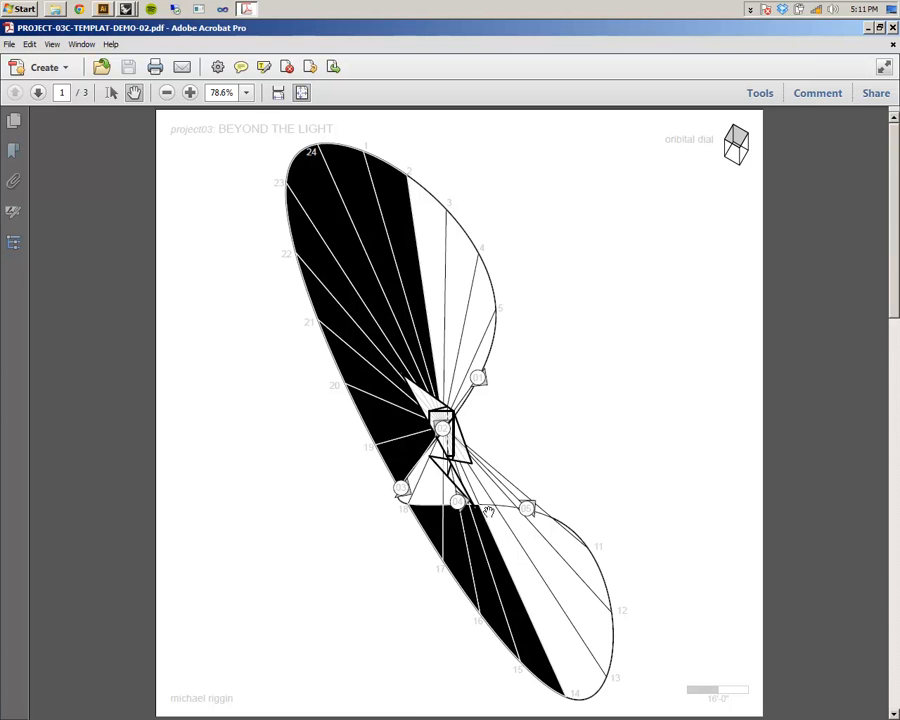
{"action": "scroll", "coordinate": [488, 511], "scroll_direction": "up", "scroll_amount": 2, "text": "ctrl"}
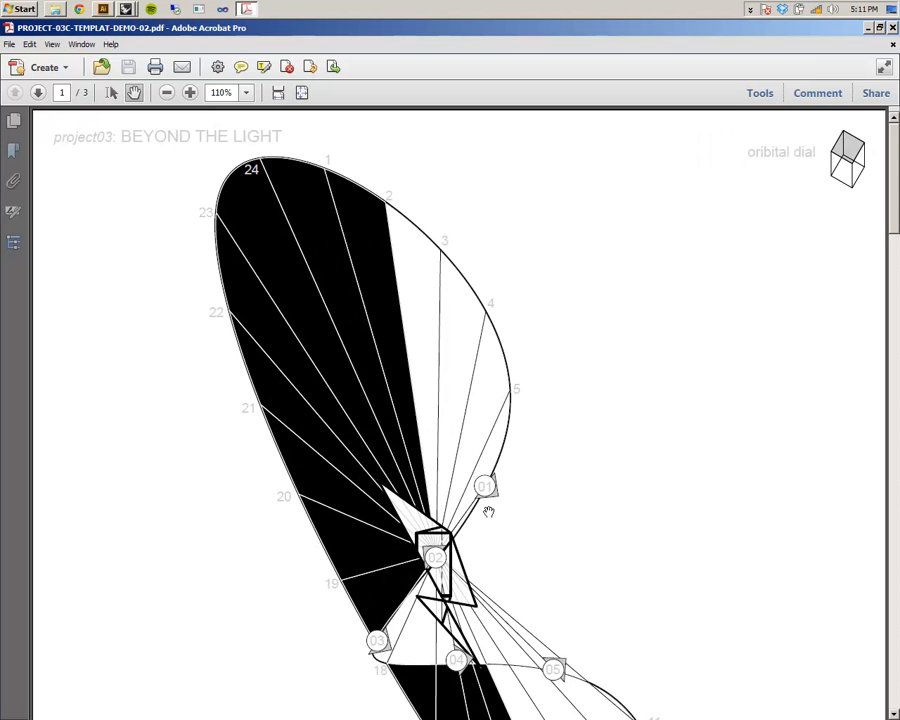
{"action": "scroll", "coordinate": [488, 511], "scroll_direction": "up", "scroll_amount": 2, "text": "ctrl"}
{"action": "scroll", "coordinate": [400, 392], "scroll_direction": "down", "scroll_amount": 6}
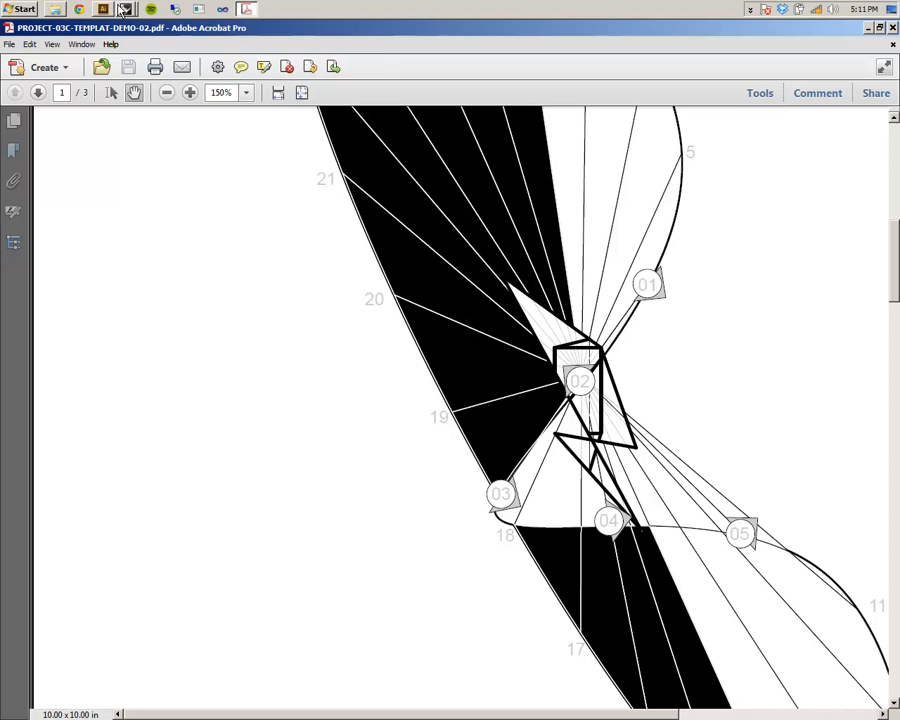
- Switch back to the Rhino demonstration model and add an Hour Cells sublayer under Drawings-Dials, placing it above the visible sublayer
{"action": "mouse_move", "coordinate": [125, 9]}
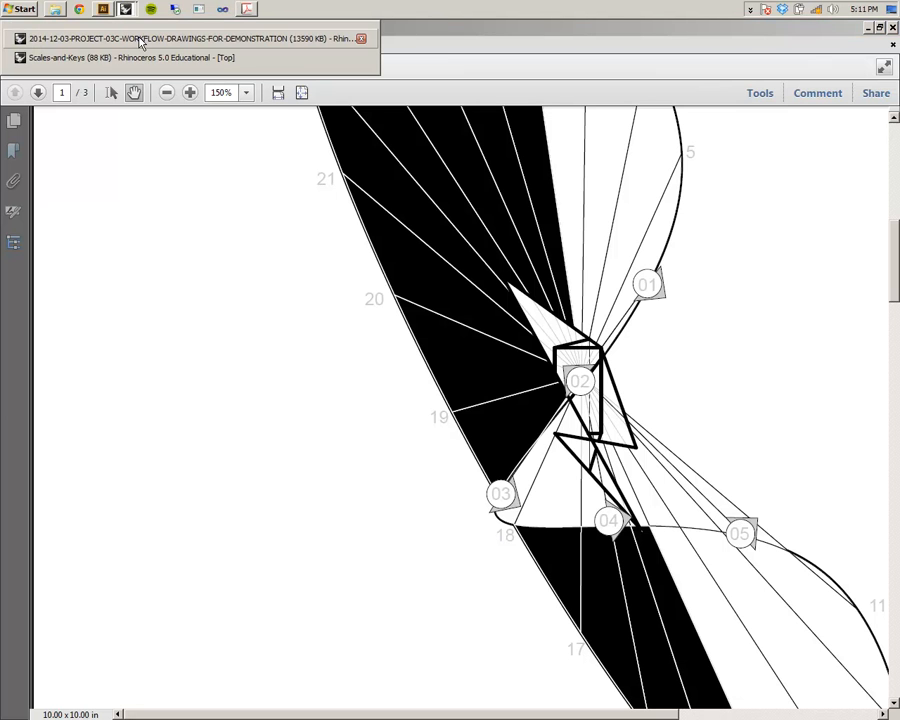
{"action": "left_click", "coordinate": [141, 42]}
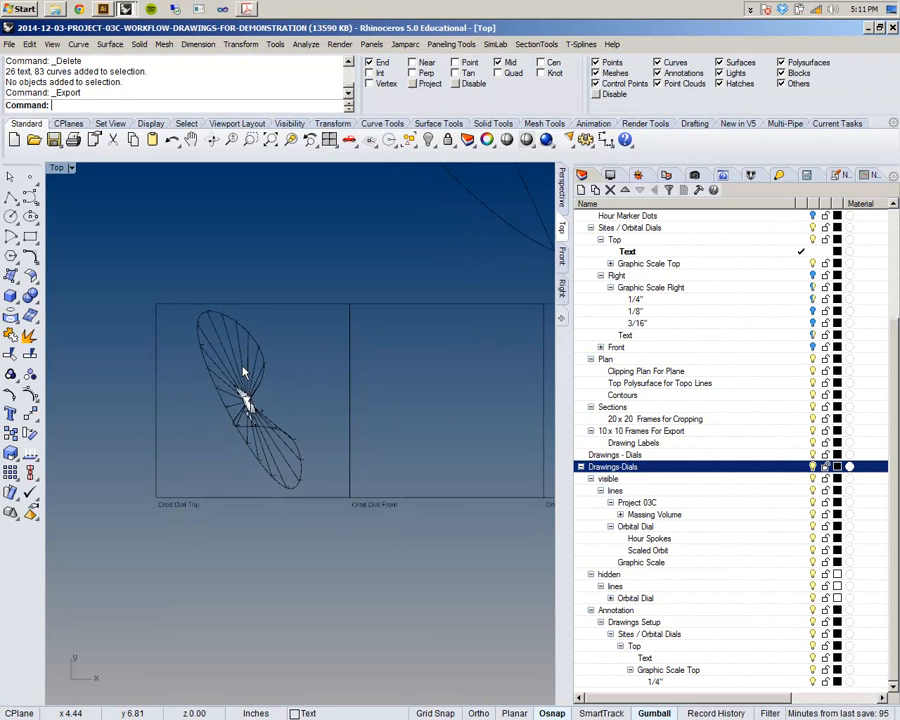
{"action": "scroll", "coordinate": [248, 372], "scroll_direction": "up", "scroll_amount": 3}
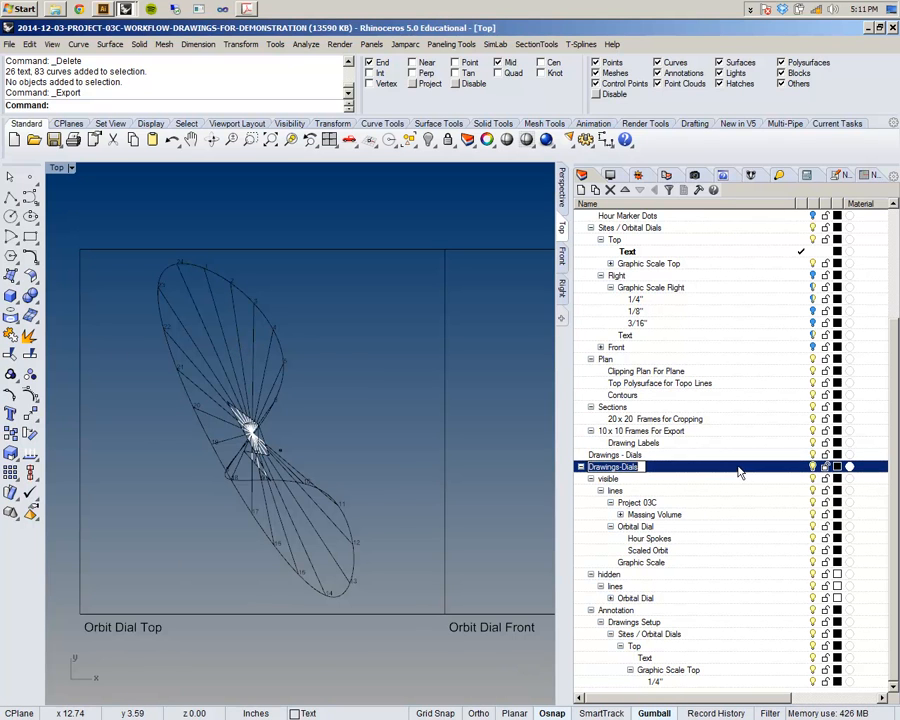
{"action": "left_click", "coordinate": [595, 189]}
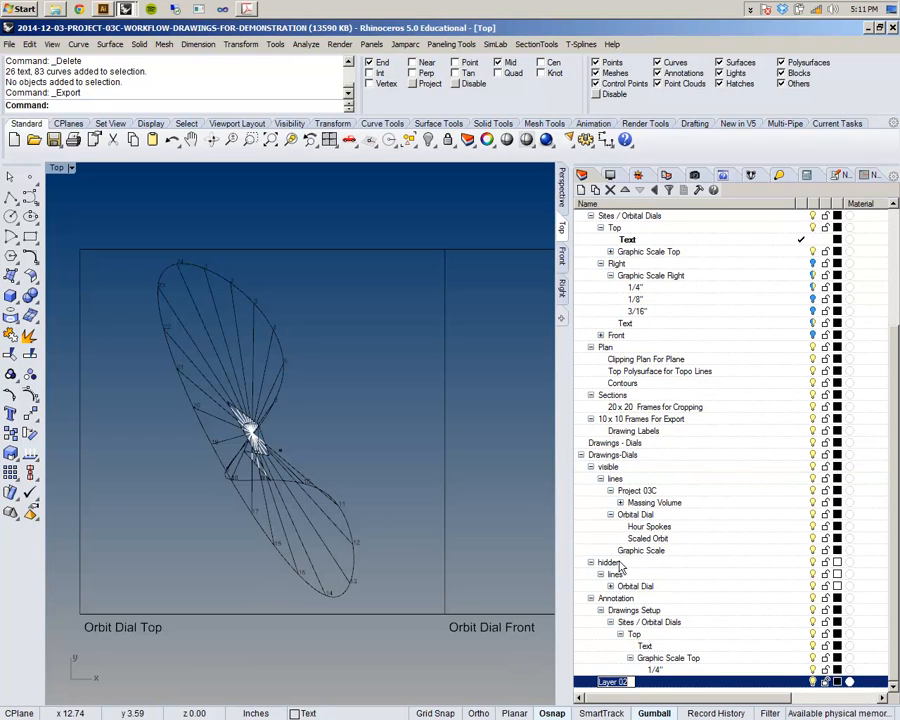
{"action": "type", "text": "Hour Cells"}
{"action": "key", "text": "Return"}
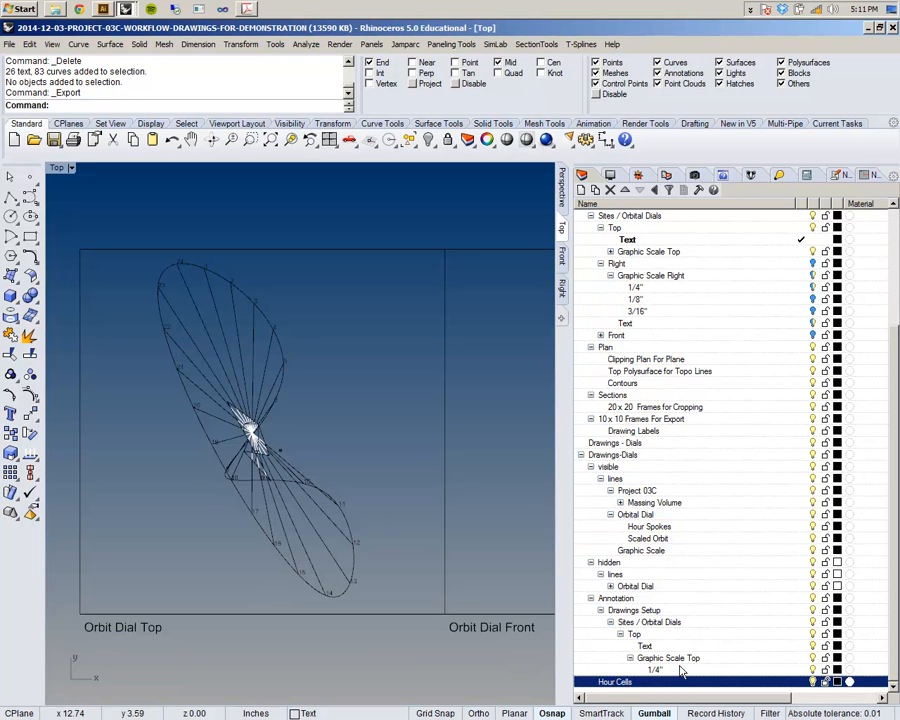
{"action": "left_click", "coordinate": [626, 190]}
{"action": "left_click", "coordinate": [626, 190]}
{"action": "left_click", "coordinate": [627, 191]}
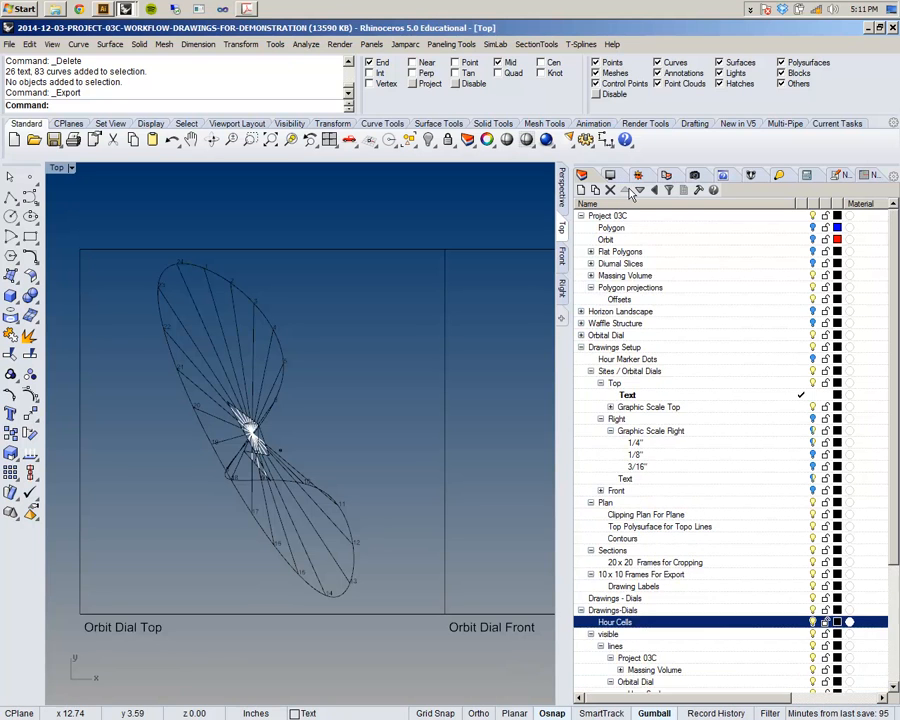
{"action": "scroll", "coordinate": [703, 562], "scroll_direction": "down", "scroll_amount": 5}
- Examine the cells between the numbered hour spokes of the top orbital dial
{"action": "scroll", "coordinate": [331, 406], "scroll_direction": "up", "scroll_amount": 3}
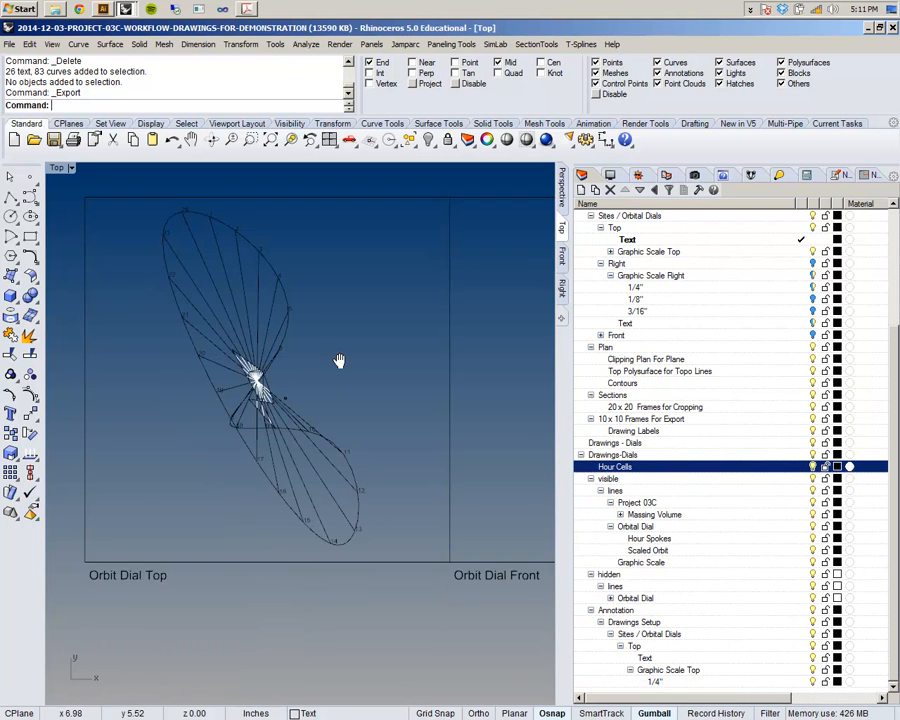
{"action": "scroll", "coordinate": [190, 285], "scroll_direction": "down", "scroll_amount": 3}
{"action": "scroll", "coordinate": [192, 282], "scroll_direction": "up", "scroll_amount": 2}
{"action": "scroll", "coordinate": [188, 300], "scroll_direction": "down", "scroll_amount": 2}
{"action": "right_click_drag", "start_coordinate": [187, 301], "coordinate": [213, 330]}
{"action": "scroll", "coordinate": [225, 265], "scroll_direction": "up", "scroll_amount": 4}
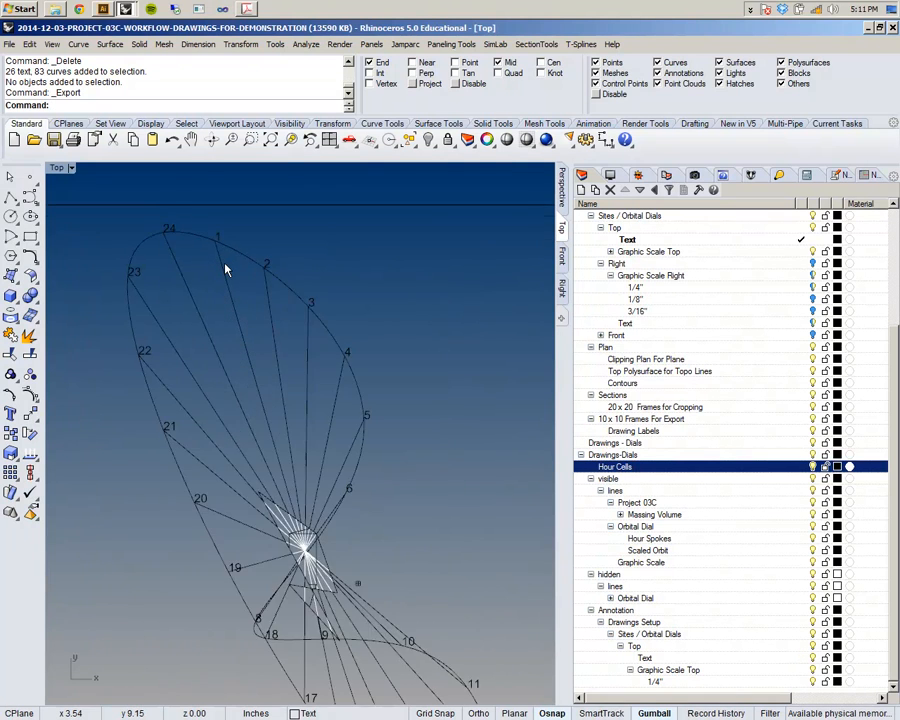
{"action": "scroll", "coordinate": [225, 265], "scroll_direction": "down", "scroll_amount": 4}
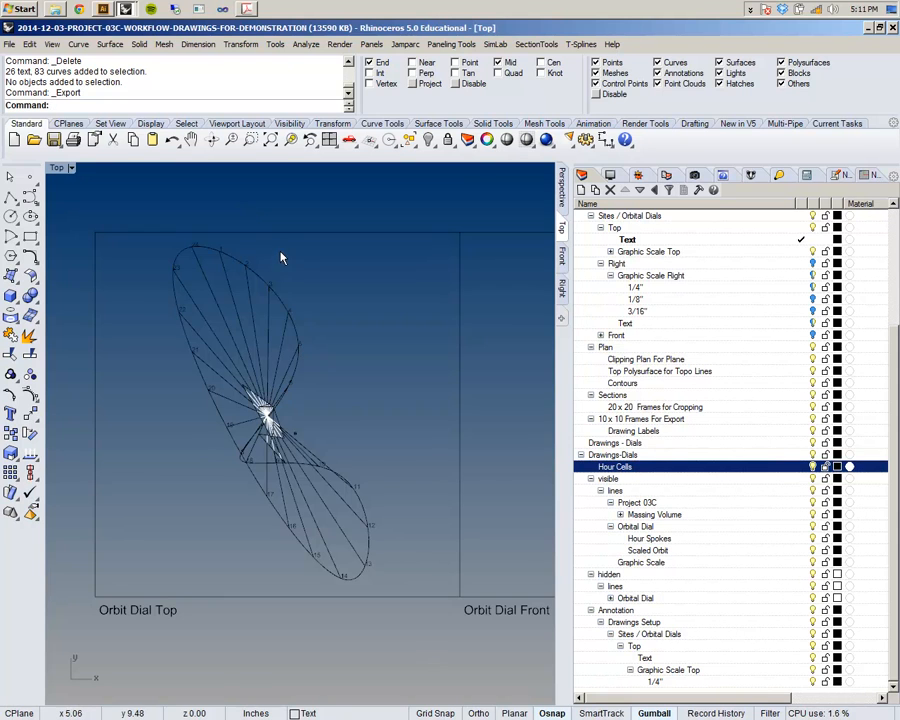
{"action": "right_click_drag", "start_coordinate": [301, 337], "coordinate": [345, 332]}
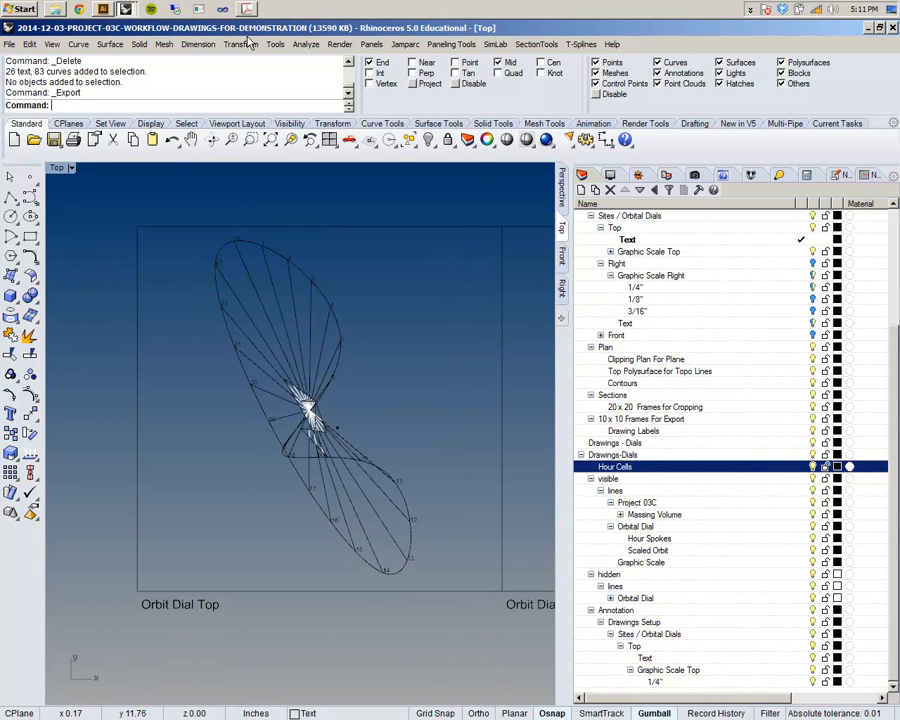
- Start Curve Boolean and select all curves of the top orbital dial, leaving its surrounding frame out of the selection
{"action": "left_click", "coordinate": [78, 44]}
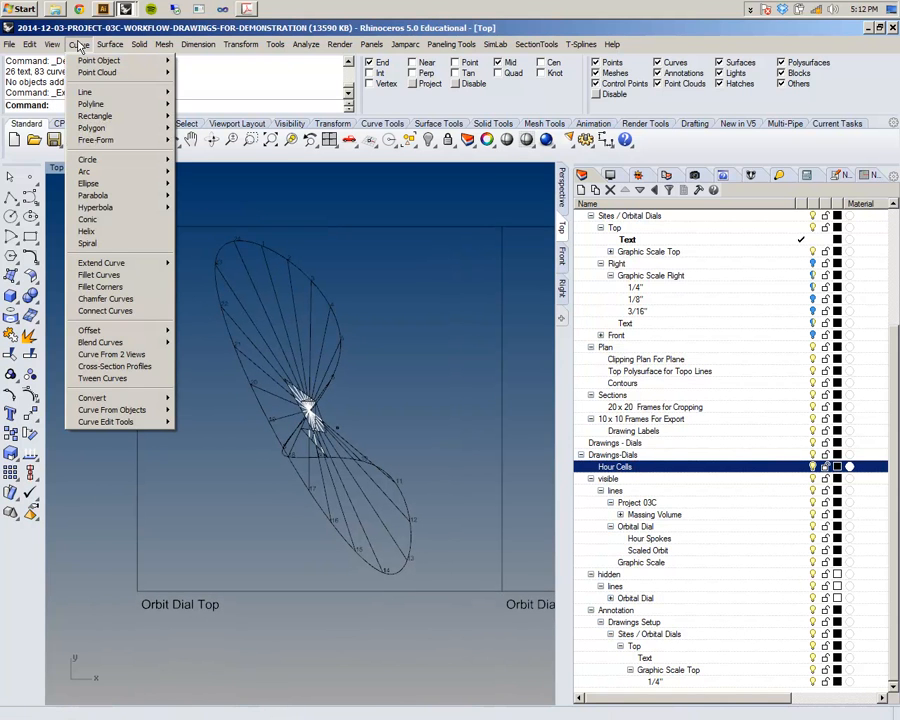
{"action": "mouse_move", "coordinate": [122, 412]}
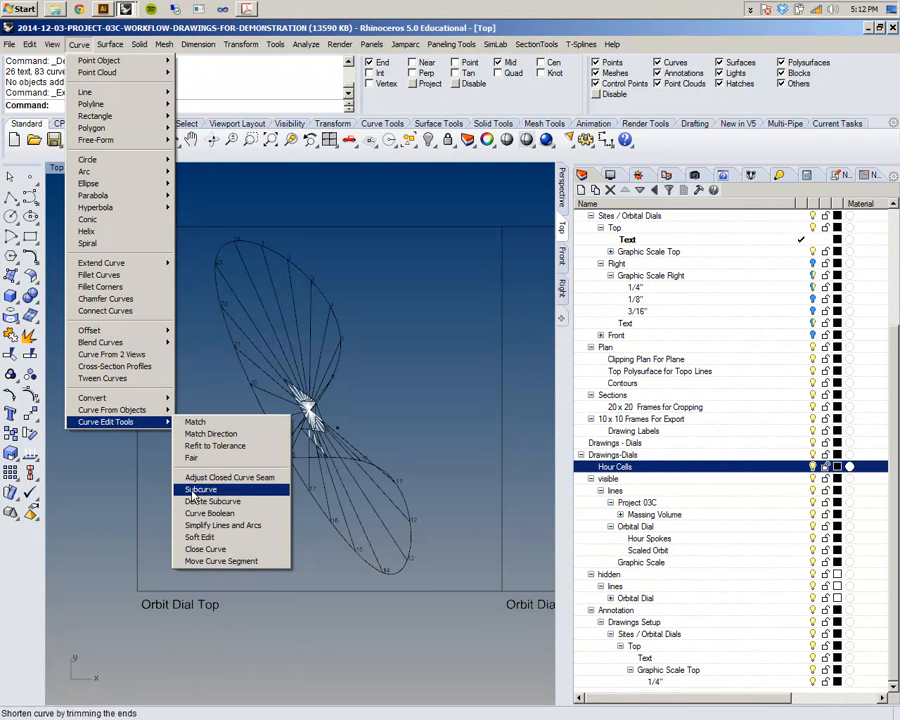
{"action": "left_click", "coordinate": [188, 514]}
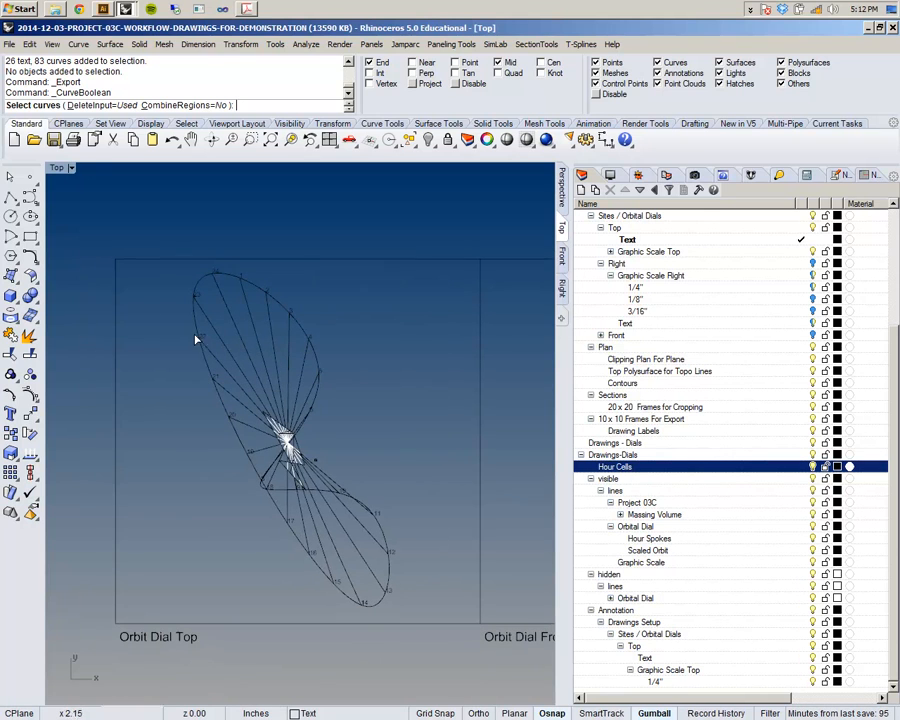
{"action": "left_click", "coordinate": [176, 263]}
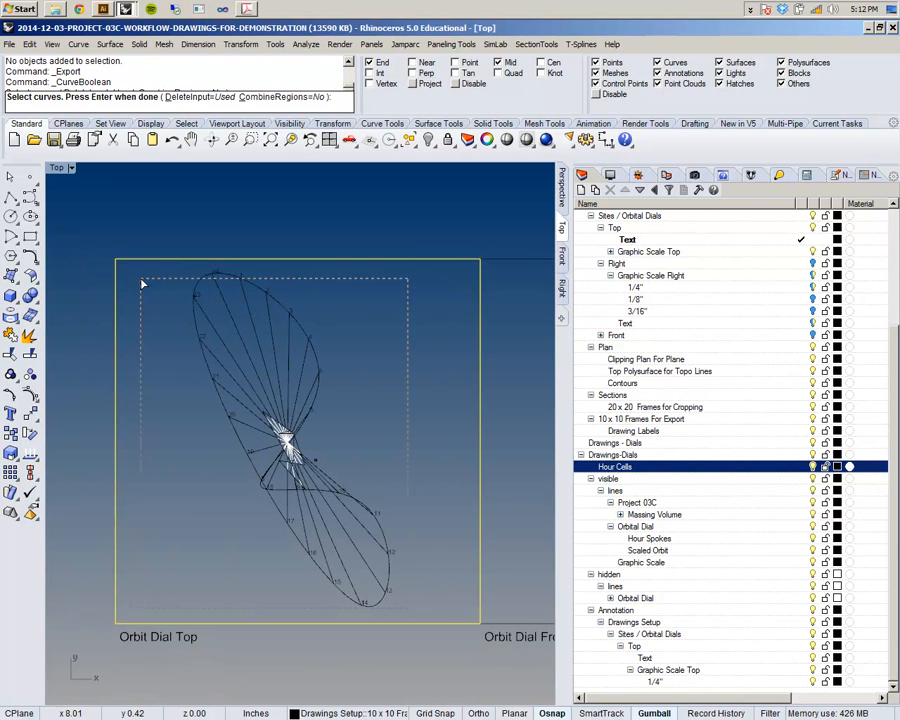
{"action": "left_click_drag", "start_coordinate": [131, 278], "coordinate": [131, 278]}
{"action": "right_click_drag", "start_coordinate": [272, 290], "coordinate": [278, 261]}
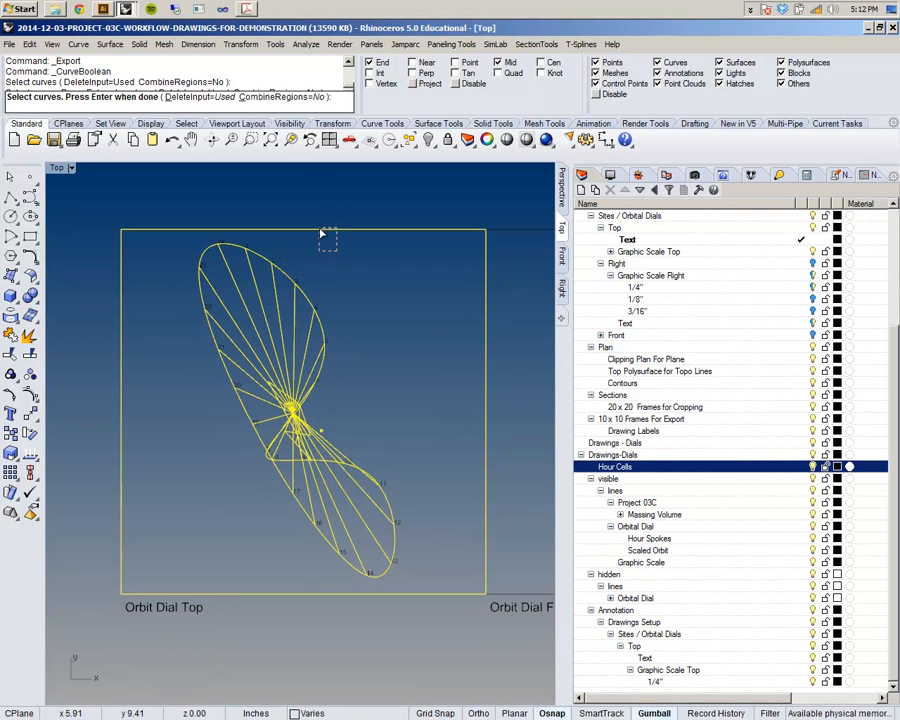
{"action": "left_click", "coordinate": [303, 230], "text": "ctrl"}
- Remove the small square marker beside the dial's centre from the Curve Boolean selection
{"action": "scroll", "coordinate": [297, 402], "scroll_direction": "up", "scroll_amount": 8}
{"action": "scroll", "coordinate": [297, 401], "scroll_direction": "down", "scroll_amount": 10}
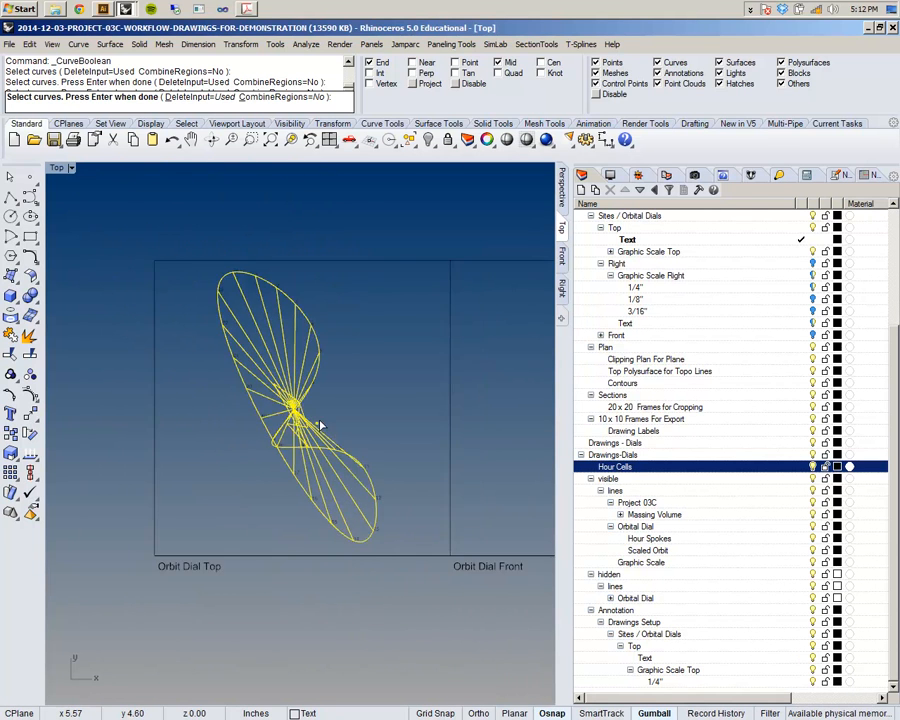
{"action": "scroll", "coordinate": [317, 424], "scroll_direction": "up", "scroll_amount": 5}
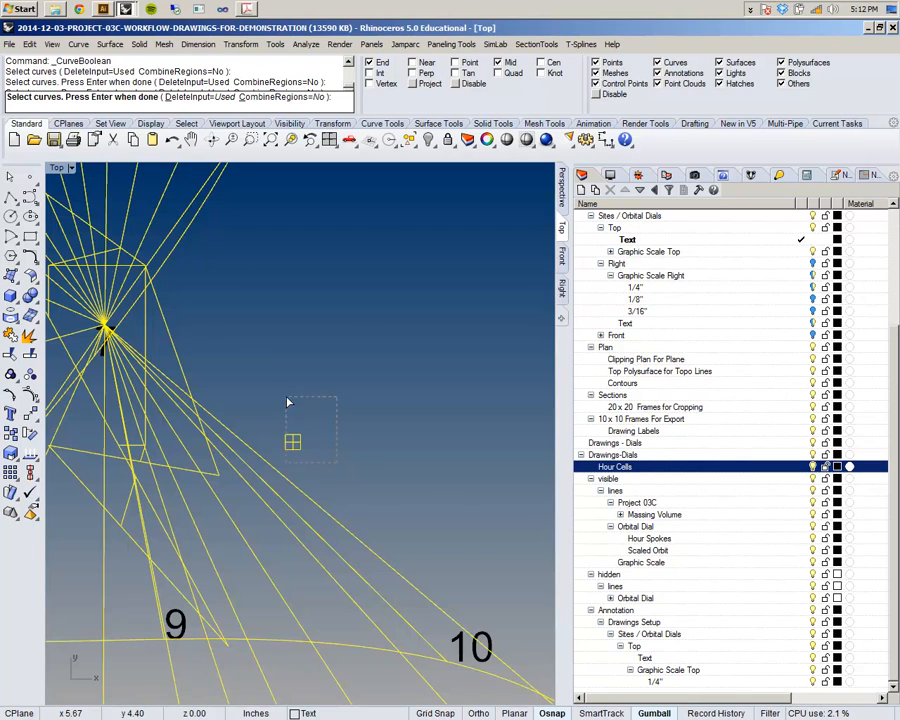
{"action": "scroll", "coordinate": [333, 425], "scroll_direction": "down", "scroll_amount": 6}
{"action": "right_click_drag", "start_coordinate": [235, 346], "coordinate": [355, 409]}
{"action": "scroll", "coordinate": [240, 432], "scroll_direction": "up", "scroll_amount": 10}
{"action": "scroll", "coordinate": [224, 427], "scroll_direction": "down", "scroll_amount": 6}
{"action": "scroll", "coordinate": [323, 455], "scroll_direction": "down", "scroll_amount": 8}
{"action": "right_click_drag", "start_coordinate": [355, 268], "coordinate": [399, 310]}
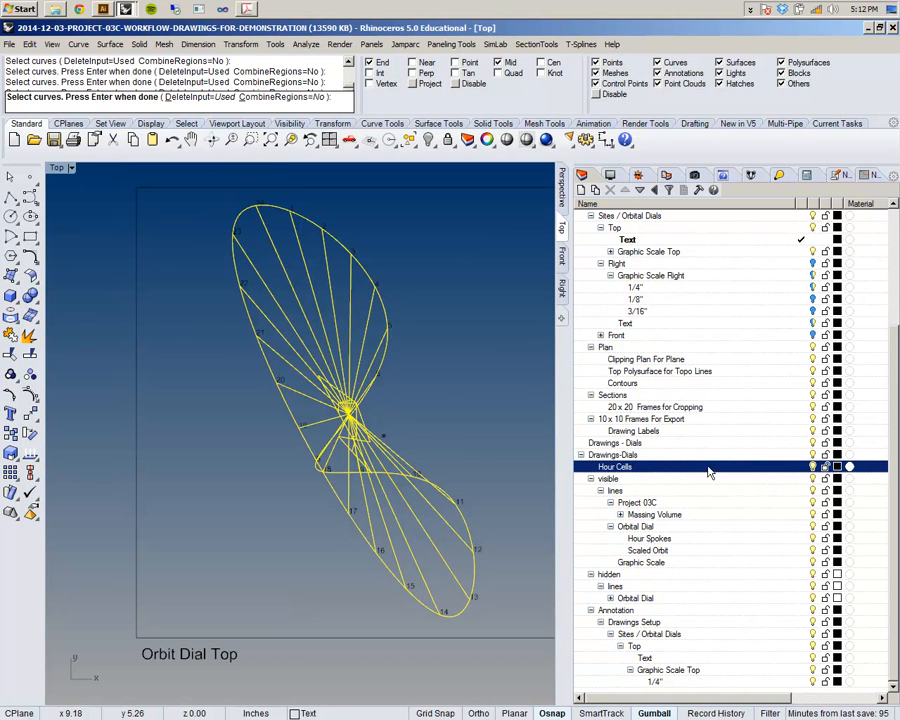
- Set Curve Boolean's DeleteInput to None and mark the dial cells between hours 3 and 6 as regions to keep
{"action": "left_click", "coordinate": [202, 97]}
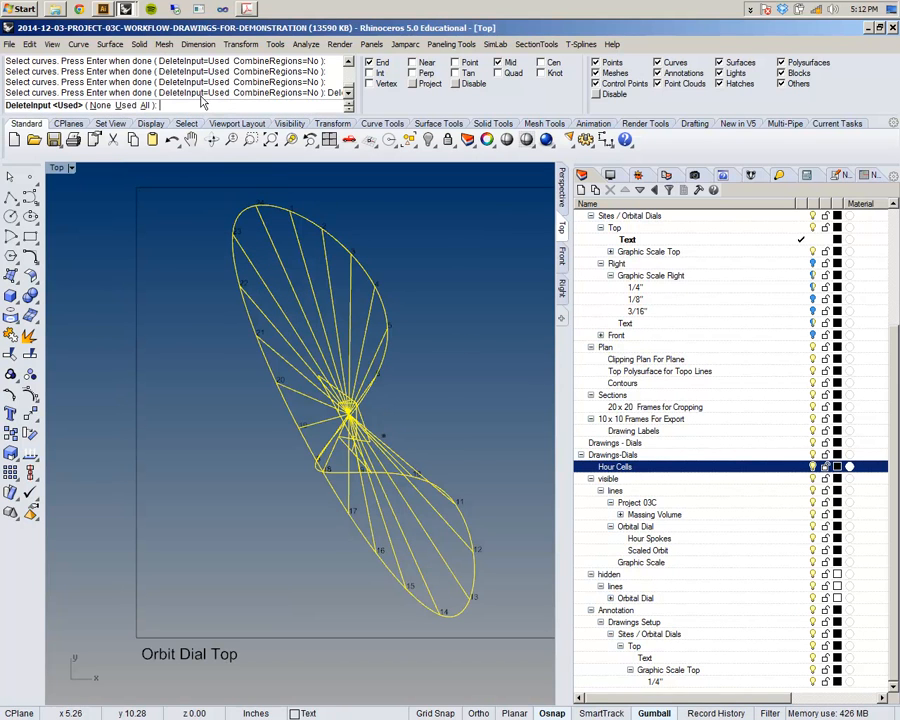
{"action": "left_click", "coordinate": [100, 104]}
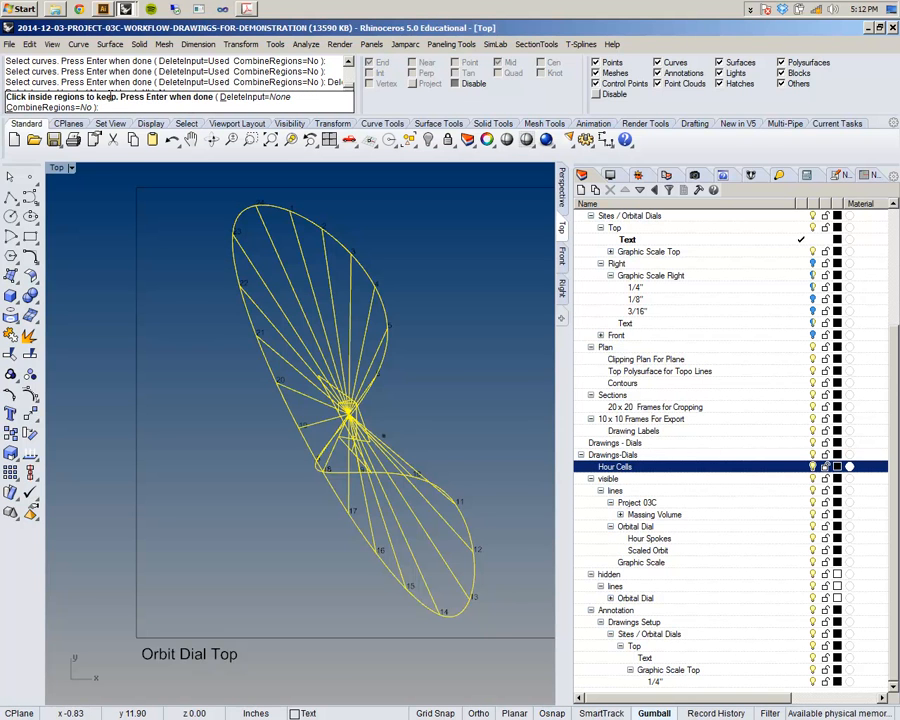
{"action": "scroll", "coordinate": [175, 315], "scroll_direction": "up", "scroll_amount": 6}
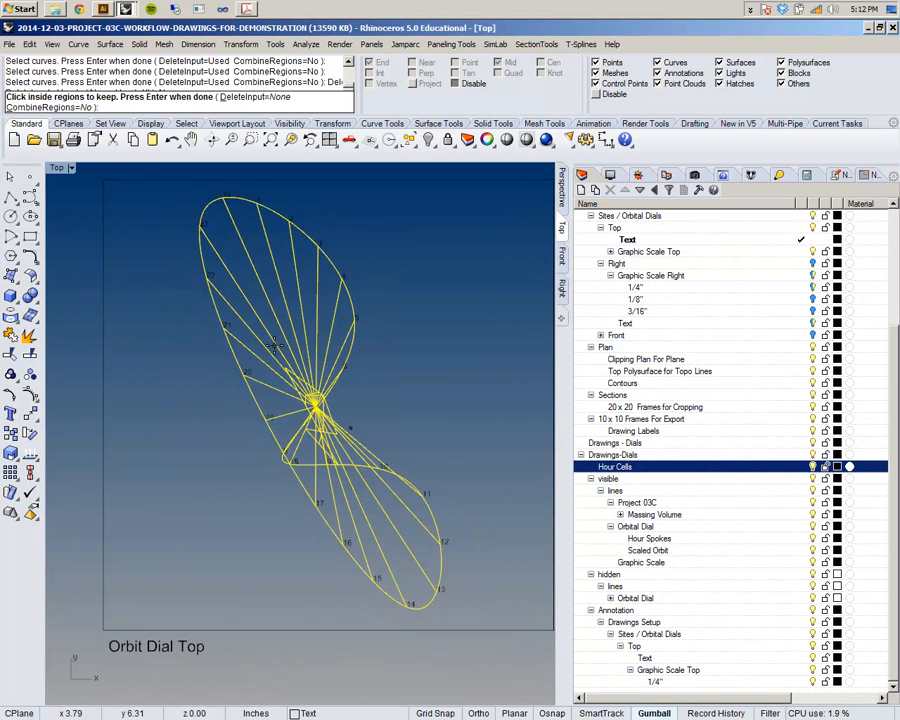
{"action": "scroll", "coordinate": [200, 250], "scroll_direction": "down", "scroll_amount": 5}
{"action": "scroll", "coordinate": [170, 258], "scroll_direction": "up", "scroll_amount": 1}
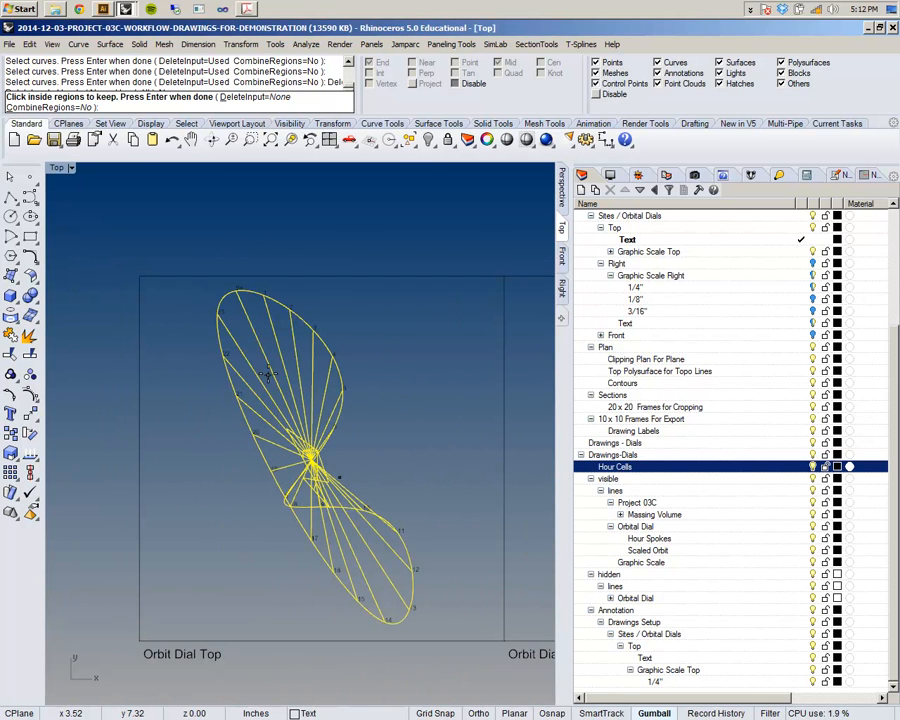
{"action": "scroll", "coordinate": [320, 418], "scroll_direction": "up", "scroll_amount": 5}
{"action": "mouse_move", "coordinate": [335, 469]}
{"action": "right_mouse_down"}
{"action": "mouse_move", "coordinate": [354, 456]}
{"action": "mouse_move", "coordinate": [344, 508]}
{"action": "right_mouse_up"}
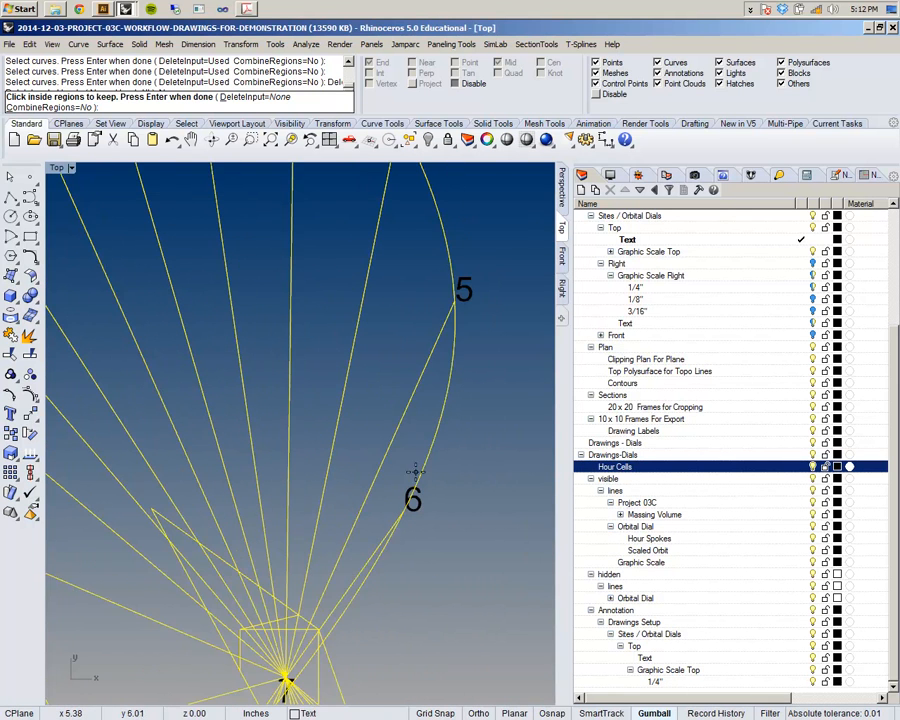
{"action": "left_click", "coordinate": [411, 427]}
{"action": "left_click", "coordinate": [402, 342]}
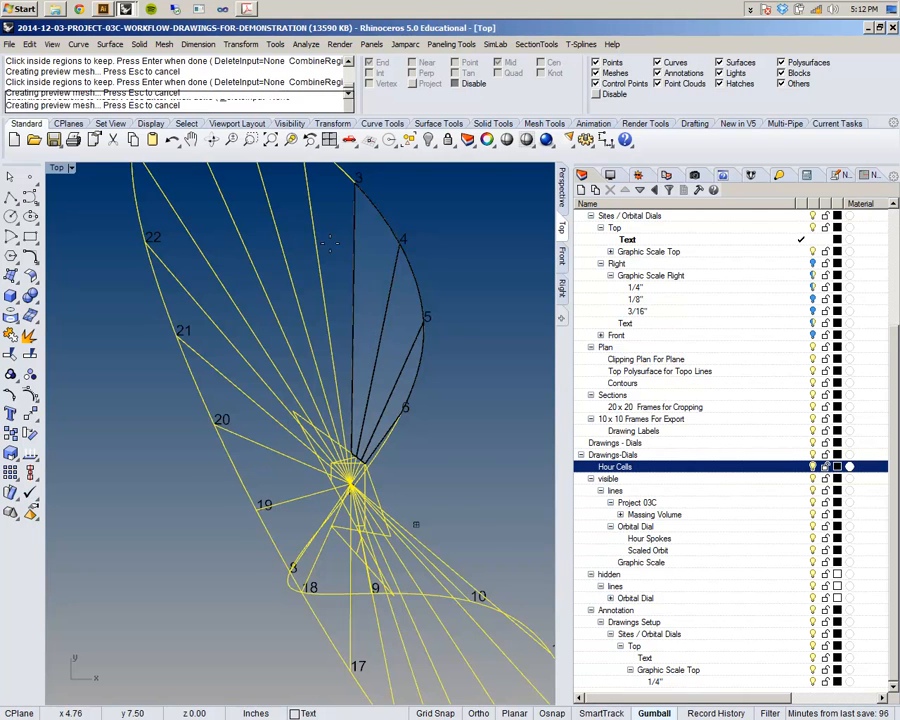
- Mark the cells from hour 3 back through 24 and round to 18 as regions to keep, including the small loop beside 8
{"action": "right_click_drag", "start_coordinate": [229, 167], "coordinate": [264, 302]}
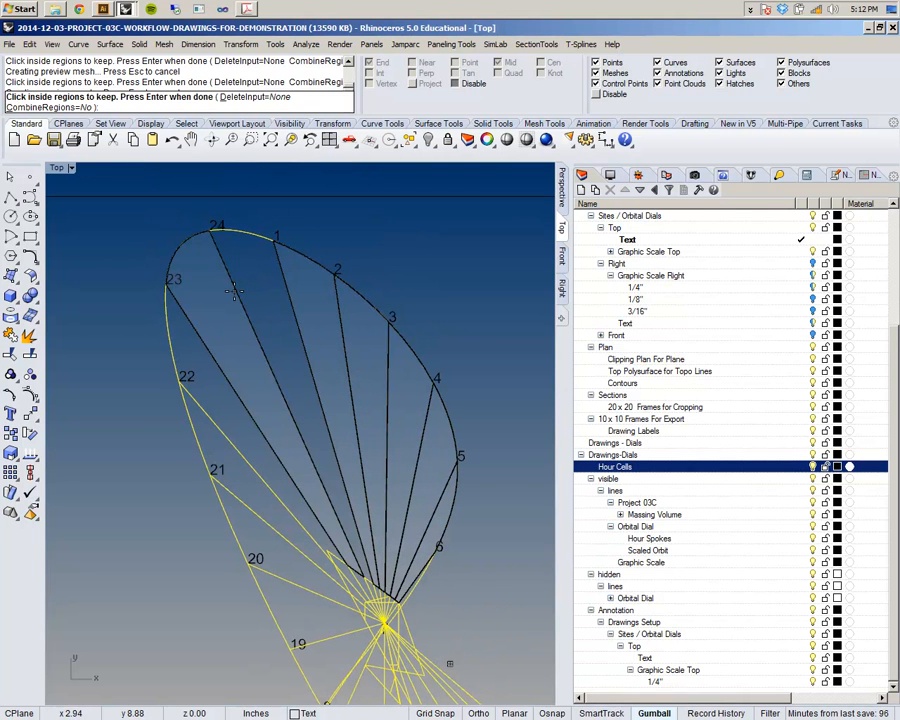
{"action": "mouse_move", "coordinate": [233, 409]}
{"action": "right_mouse_down"}
{"action": "mouse_move", "coordinate": [212, 272]}
{"action": "mouse_move", "coordinate": [59, 140]}
{"action": "right_mouse_up"}
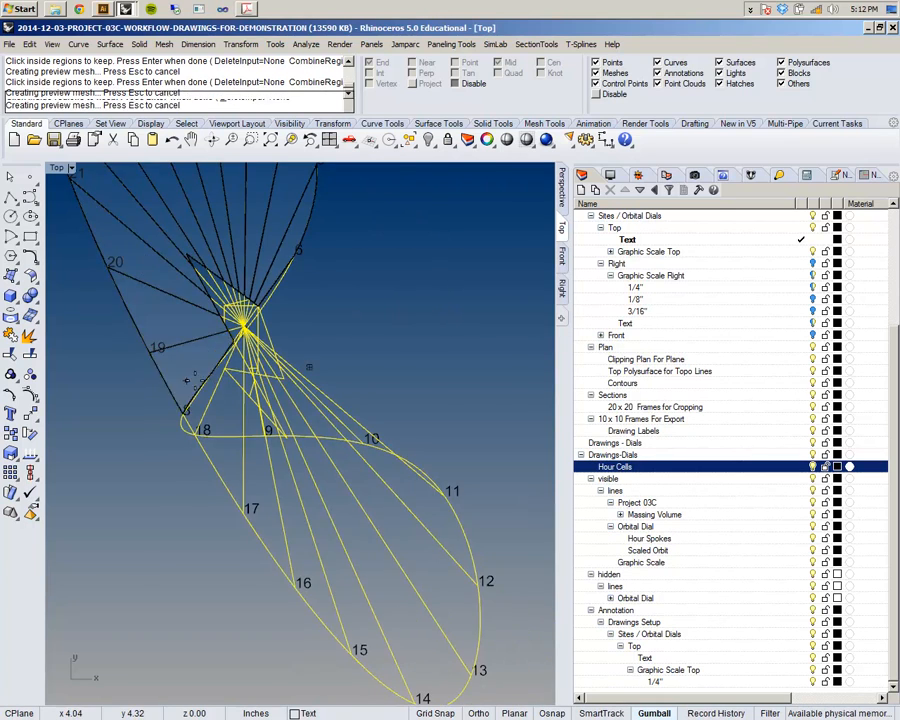
{"action": "scroll", "coordinate": [196, 378], "scroll_direction": "up", "scroll_amount": 10}
{"action": "scroll", "coordinate": [196, 390], "scroll_direction": "down", "scroll_amount": 10}
{"action": "scroll", "coordinate": [200, 420], "scroll_direction": "up", "scroll_amount": 10}
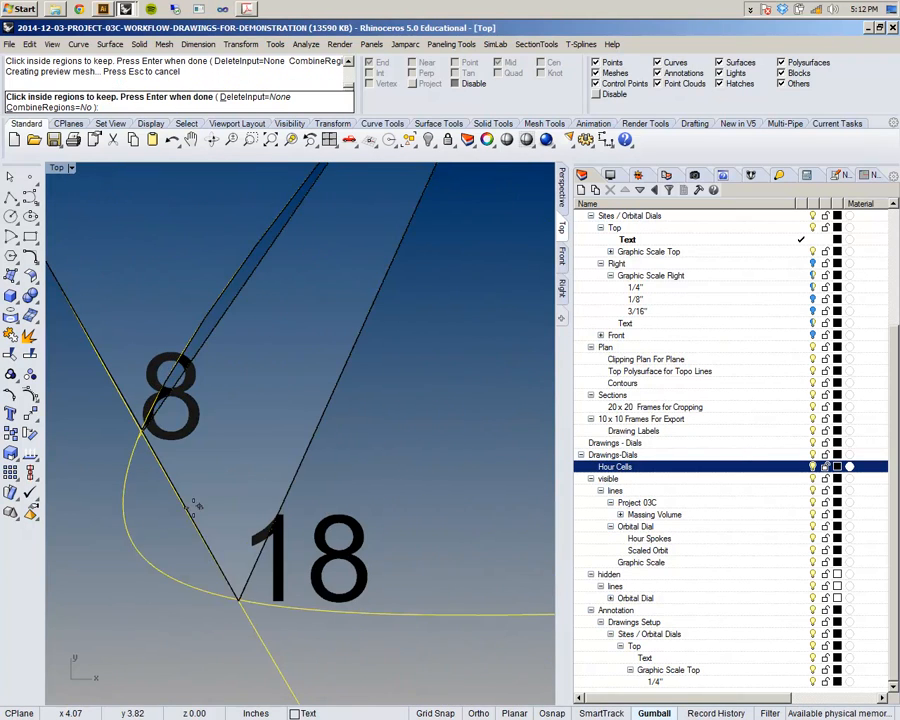
{"action": "scroll", "coordinate": [196, 450], "scroll_direction": "down", "scroll_amount": 5}
{"action": "scroll", "coordinate": [251, 451], "scroll_direction": "down", "scroll_amount": 5}
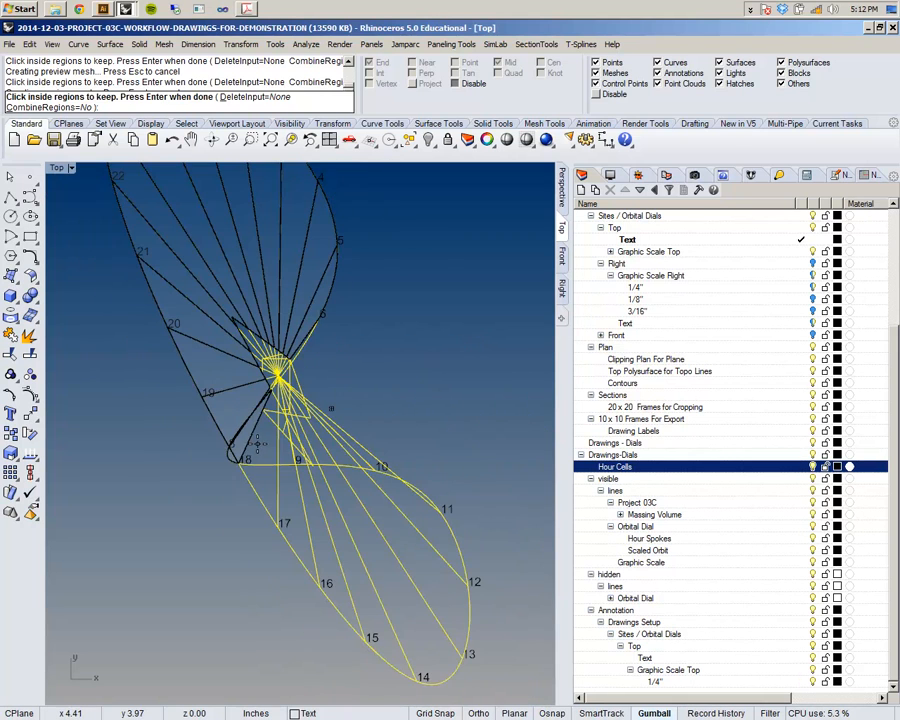
- Mark the cells between hours 18, 17 and 16 as regions to keep, on both sides of the crossing orbit curve
{"action": "scroll", "coordinate": [283, 486], "scroll_direction": "up", "scroll_amount": 10}
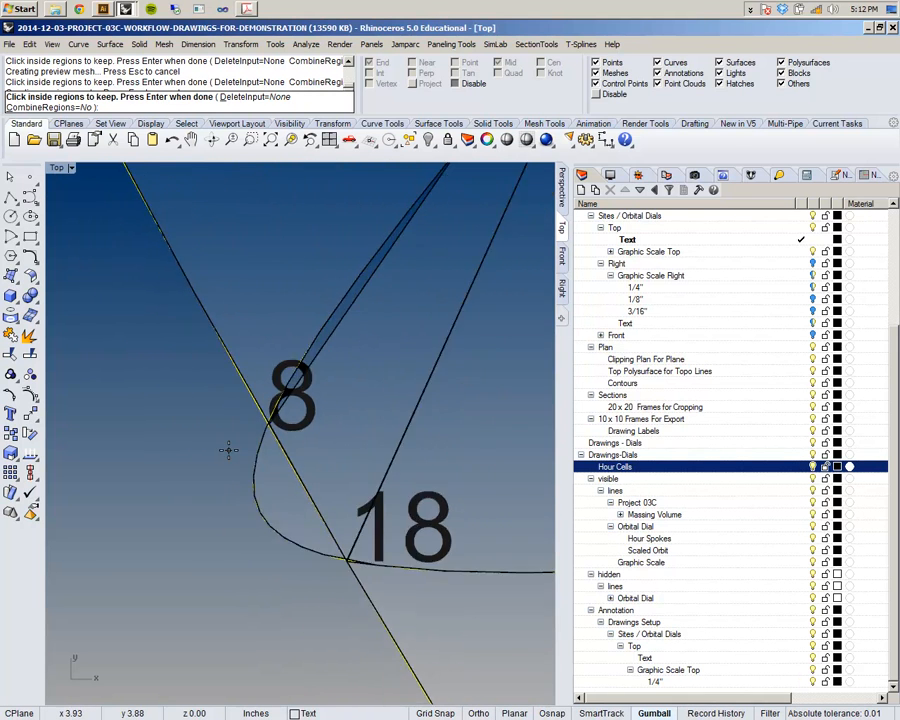
{"action": "scroll", "coordinate": [280, 424], "scroll_direction": "down", "scroll_amount": 5}
{"action": "right_click_drag", "start_coordinate": [344, 361], "coordinate": [260, 432]}
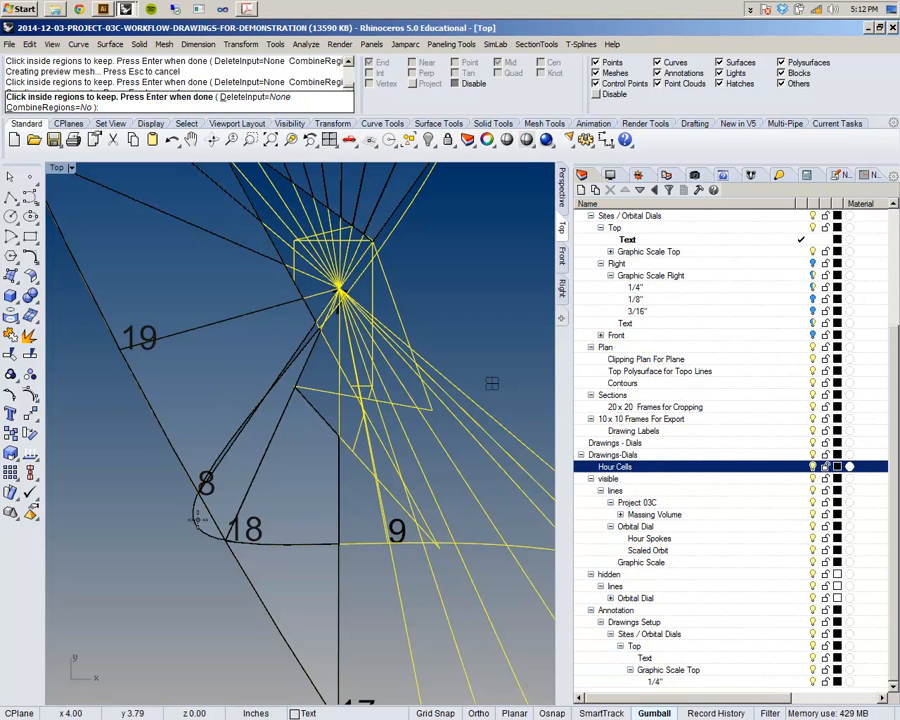
{"action": "scroll", "coordinate": [192, 380], "scroll_direction": "down", "scroll_amount": 6}
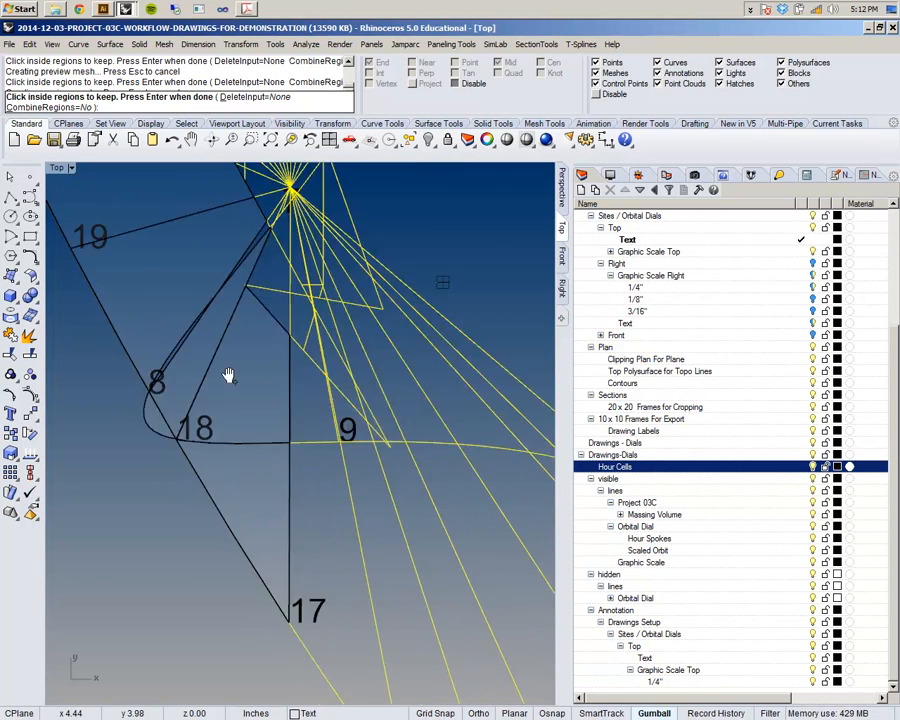
{"action": "scroll", "coordinate": [224, 405], "scroll_direction": "up", "scroll_amount": 3}
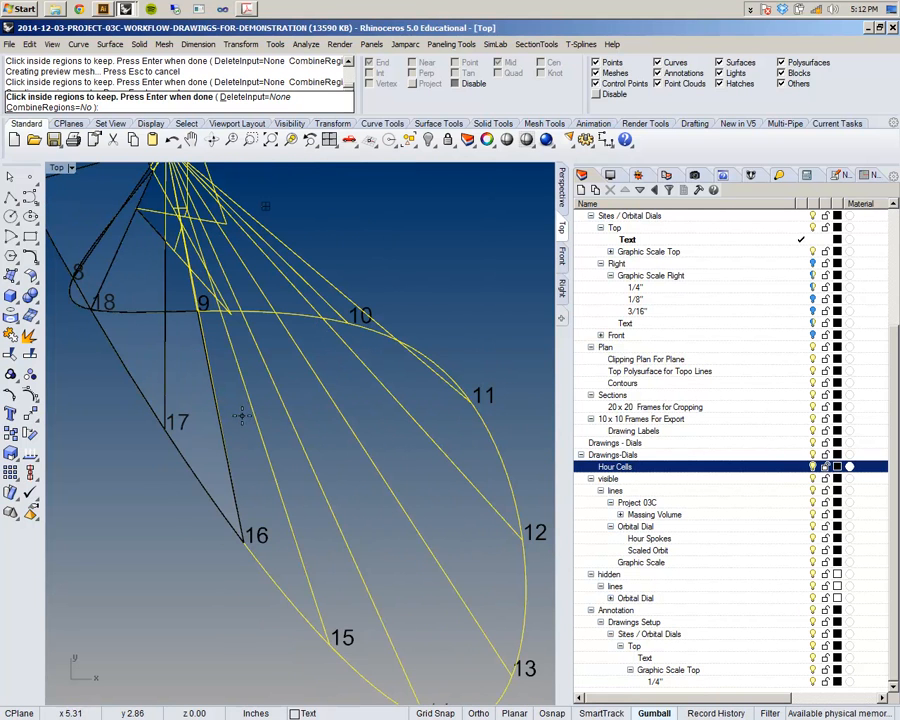
- Mark the remaining lower-lobe cells from hour 16 round to 11 as regions to keep, including the thin sliver beside 11
{"action": "left_click", "coordinate": [299, 423]}
{"action": "left_click", "coordinate": [368, 404]}
{"action": "left_click", "coordinate": [396, 363]}
{"action": "scroll", "coordinate": [434, 366], "scroll_direction": "up", "scroll_amount": 8}
{"action": "left_click", "coordinate": [434, 366]}
{"action": "scroll", "coordinate": [434, 366], "scroll_direction": "down", "scroll_amount": 7}
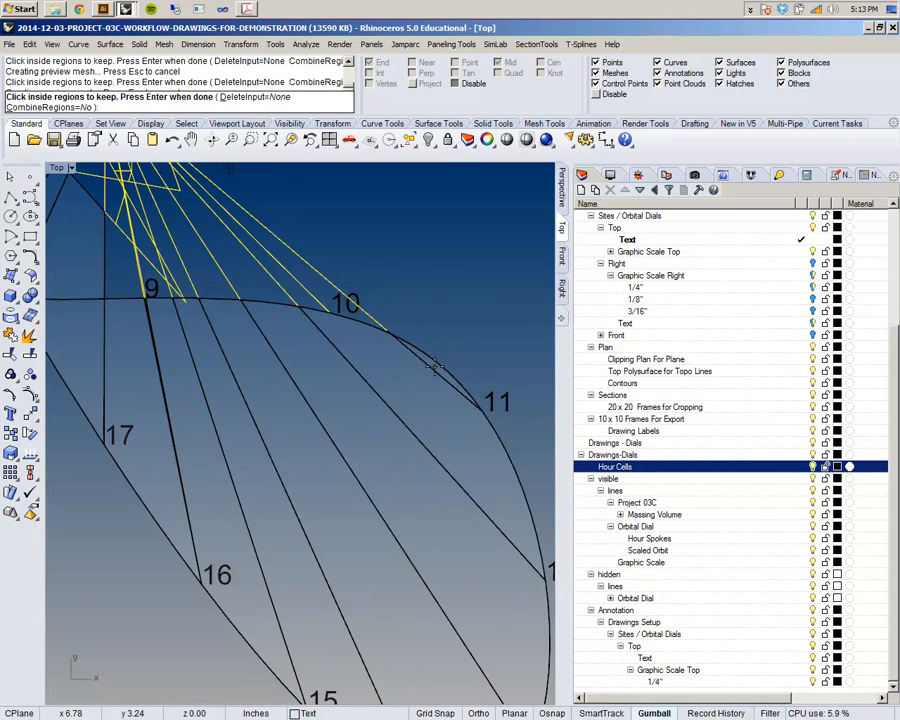
- Mark the narrow cells between hour 10 and the massing outline, above the orbit curve, as regions to keep
{"action": "right_click_drag", "start_coordinate": [434, 366], "coordinate": [476, 637]}
{"action": "scroll", "coordinate": [320, 506], "scroll_direction": "up", "scroll_amount": 10}
{"action": "right_click_drag", "start_coordinate": [320, 506], "coordinate": [414, 410]}
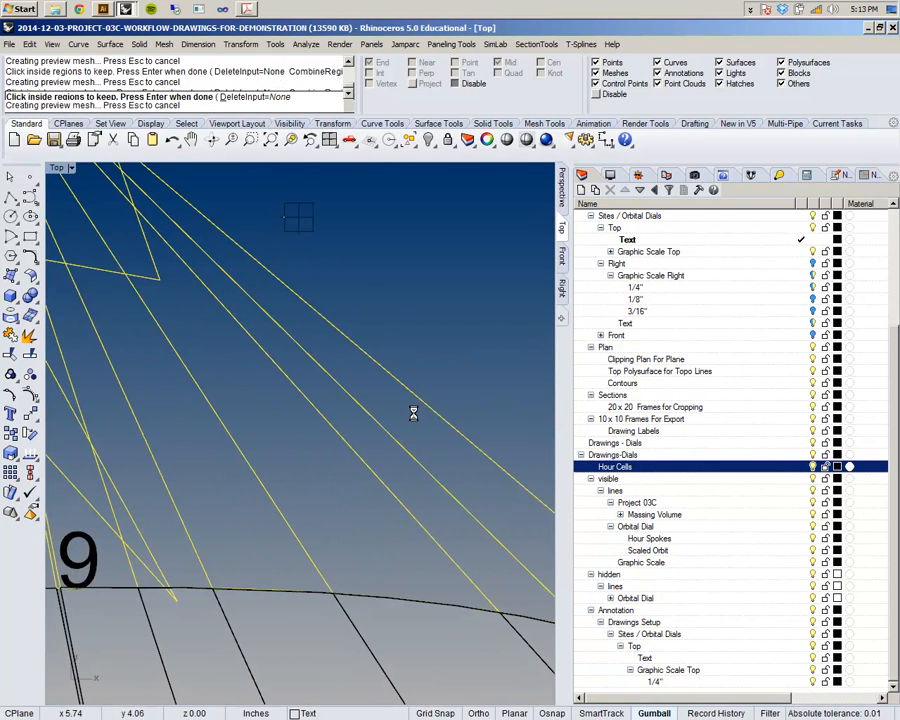
{"action": "left_click", "coordinate": [414, 410]}
{"action": "left_click", "coordinate": [365, 438]}
{"action": "scroll", "coordinate": [365, 438], "scroll_direction": "down", "scroll_amount": 5}
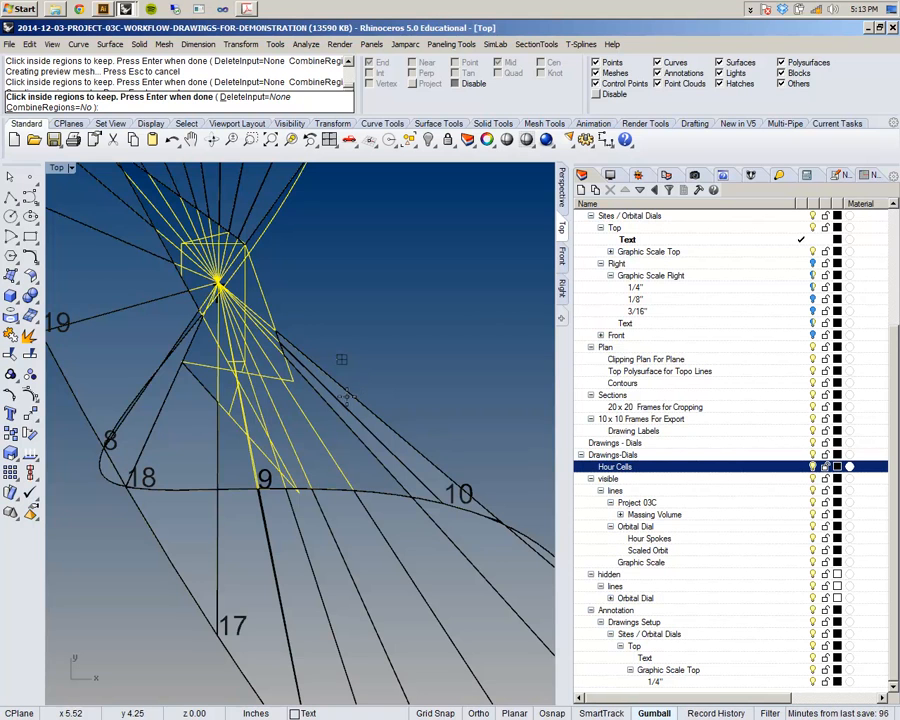
{"action": "scroll", "coordinate": [334, 383], "scroll_direction": "up", "scroll_amount": 6}
{"action": "left_click", "coordinate": [330, 410]}
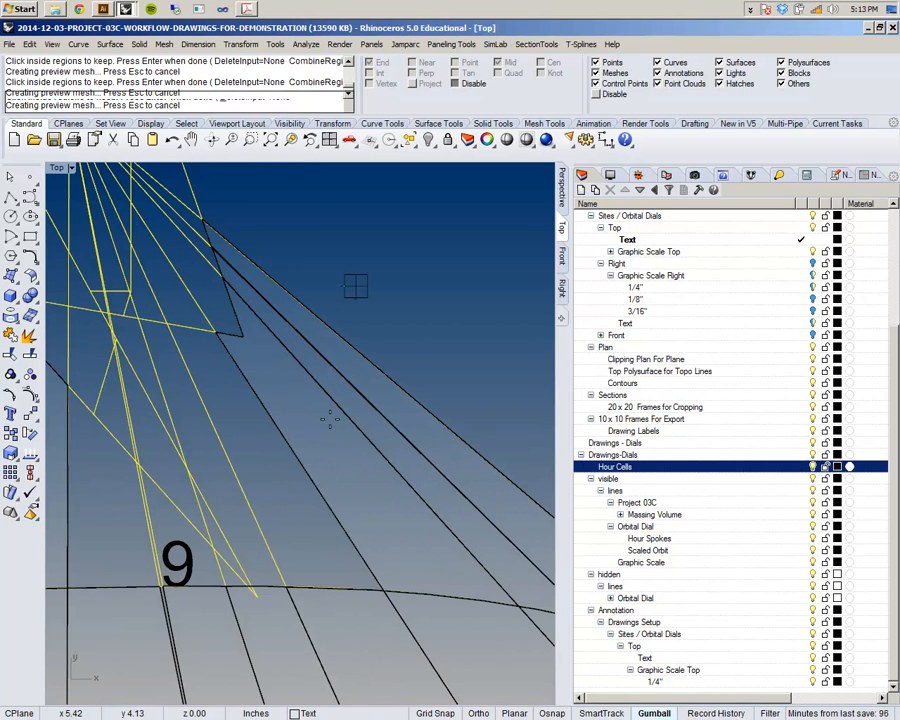
- Mark the cells around hour 9, between the orbit curve and the massing outline, as regions to keep
{"action": "scroll", "coordinate": [329, 418], "scroll_direction": "down", "scroll_amount": 5}
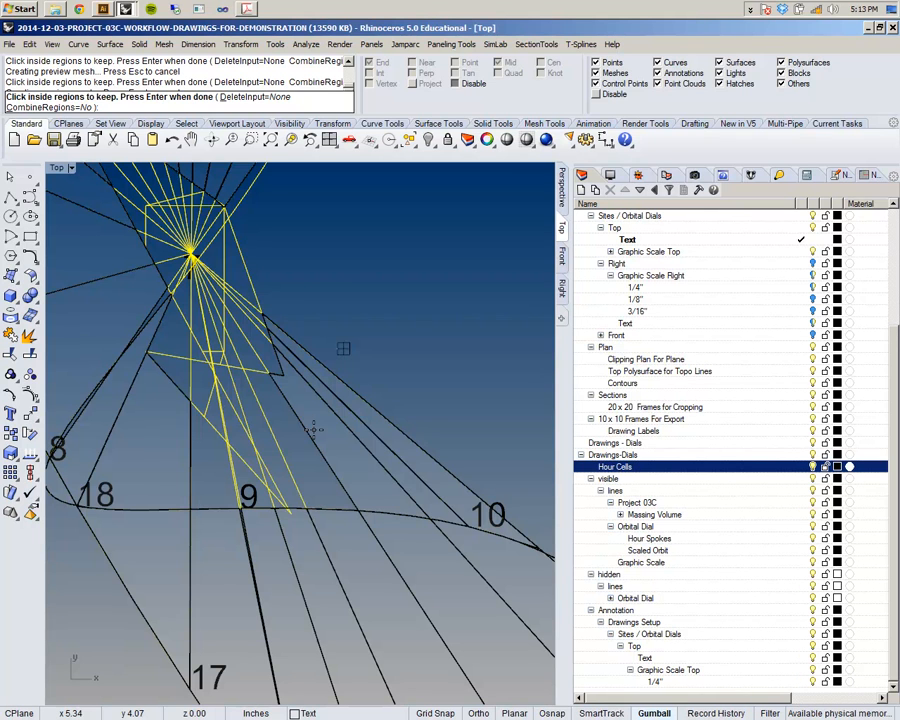
{"action": "scroll", "coordinate": [313, 430], "scroll_direction": "up", "scroll_amount": 4}
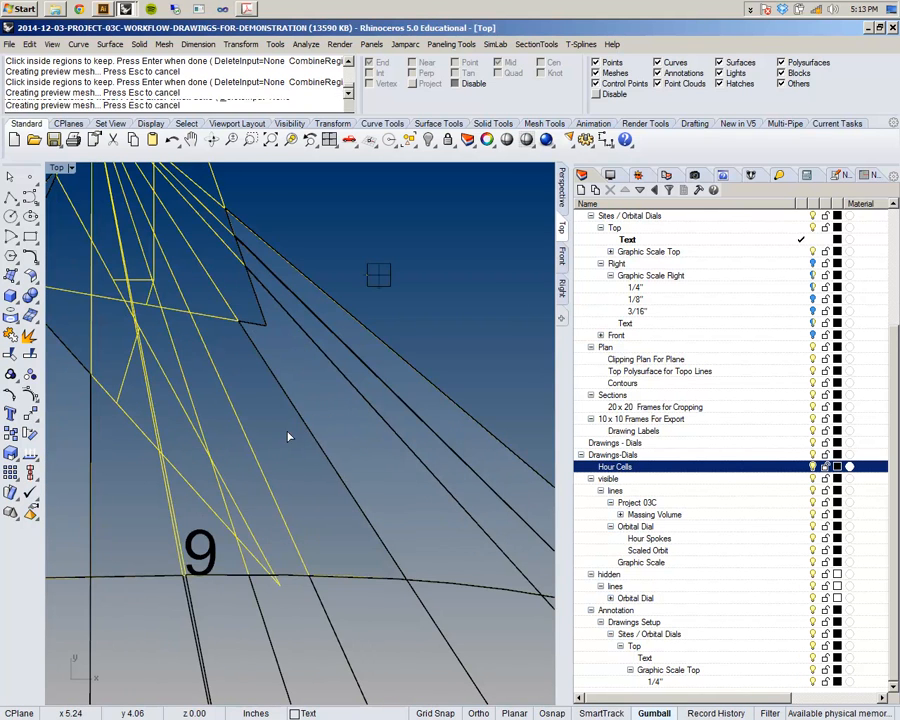
{"action": "right_click_drag", "start_coordinate": [286, 426], "coordinate": [372, 424]}
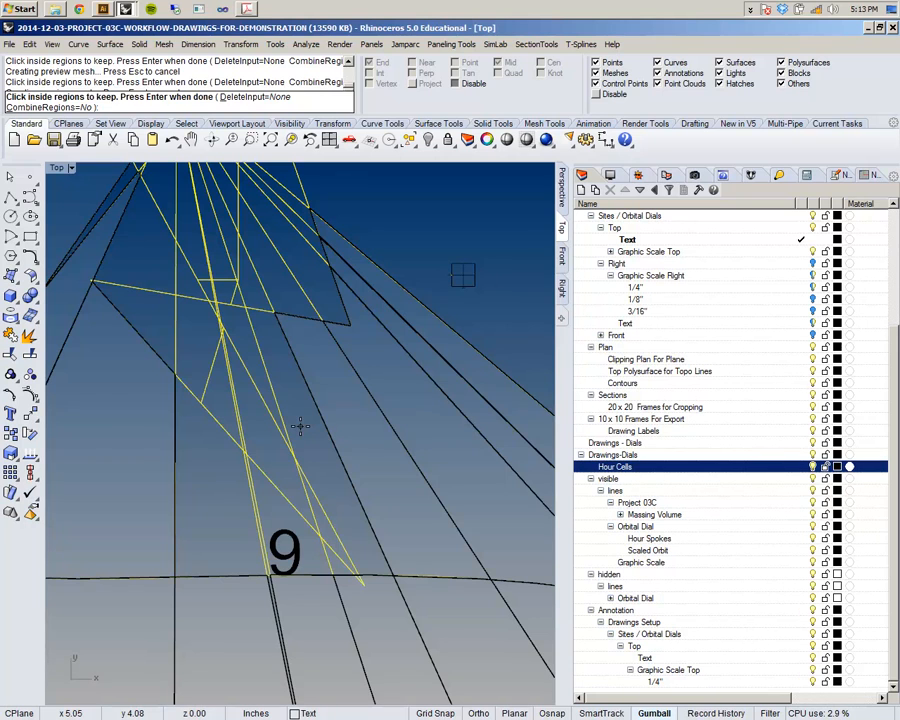
{"action": "scroll", "coordinate": [285, 395], "scroll_direction": "down", "scroll_amount": 3}
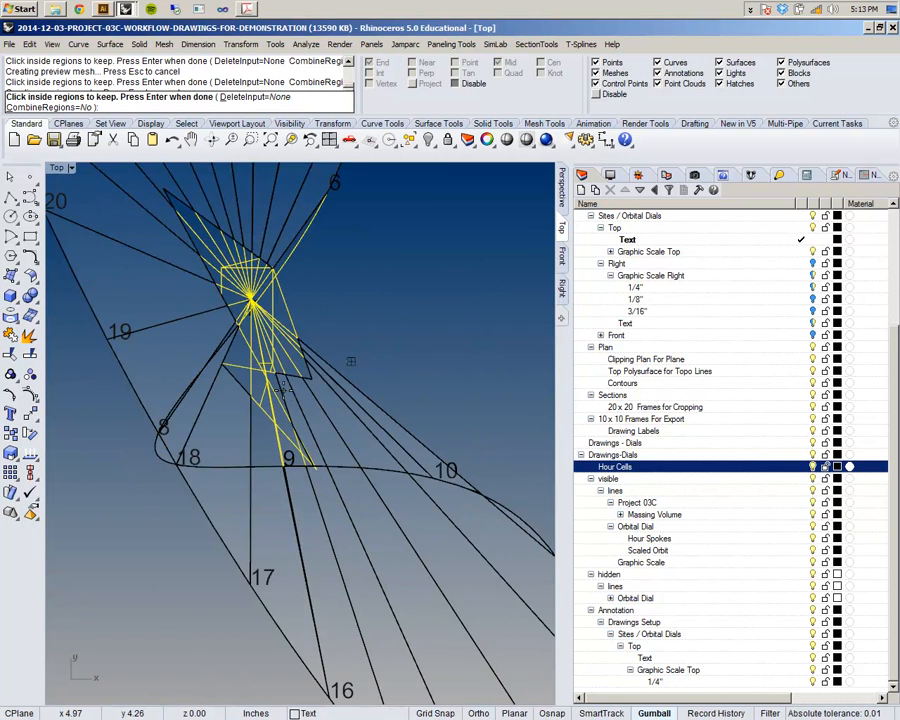
{"action": "scroll", "coordinate": [282, 388], "scroll_direction": "up", "scroll_amount": 5}
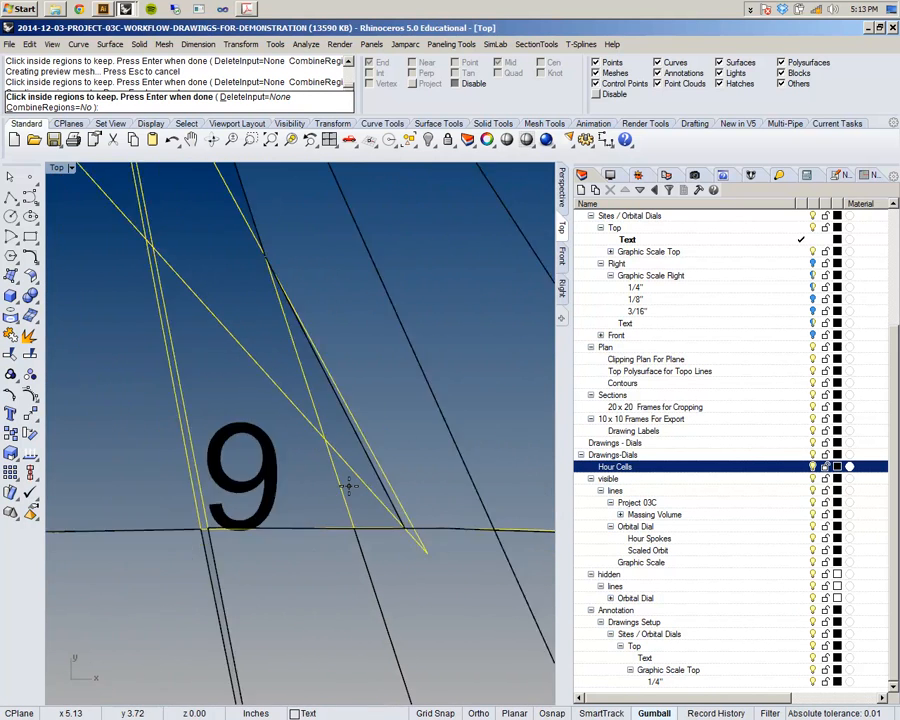
{"action": "scroll", "coordinate": [348, 487], "scroll_direction": "up", "scroll_amount": 1}
{"action": "scroll", "coordinate": [308, 487], "scroll_direction": "down", "scroll_amount": 3}
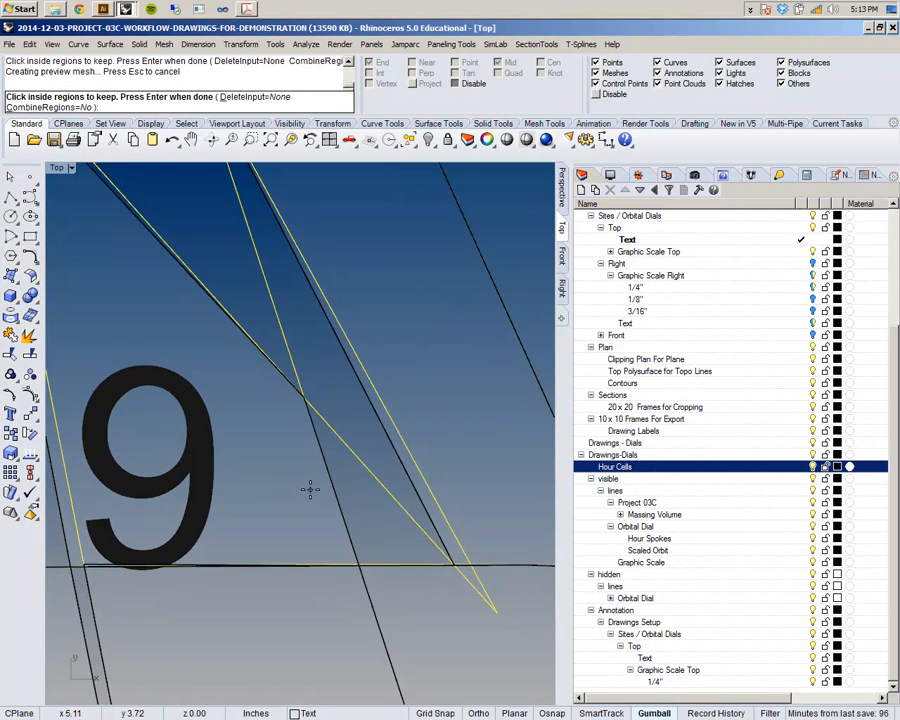
{"action": "scroll", "coordinate": [324, 487], "scroll_direction": "up", "scroll_amount": 5}
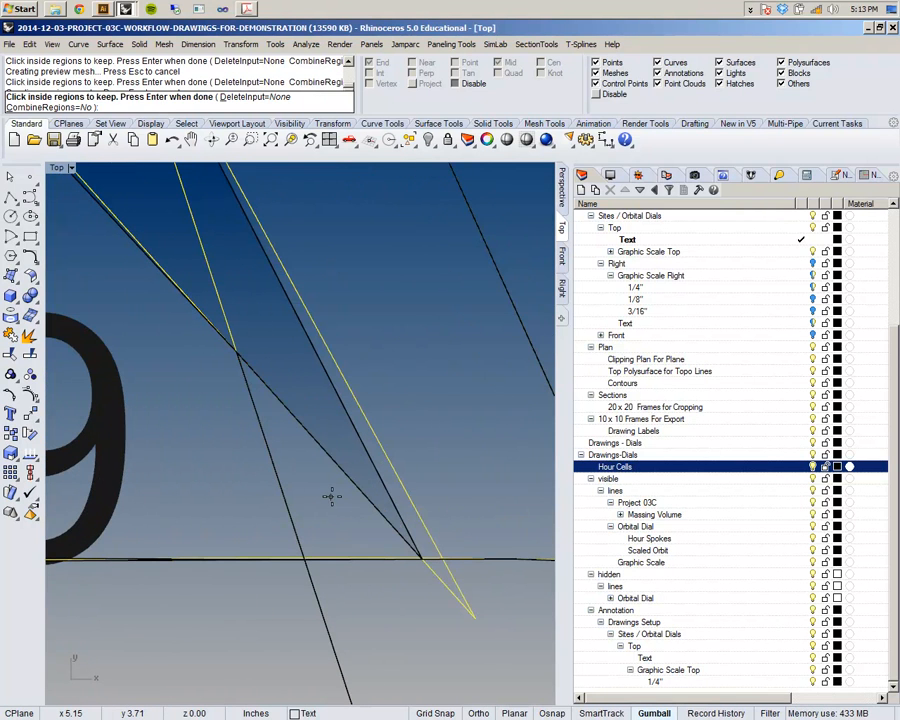
{"action": "scroll", "coordinate": [332, 494], "scroll_direction": "down", "scroll_amount": 4}
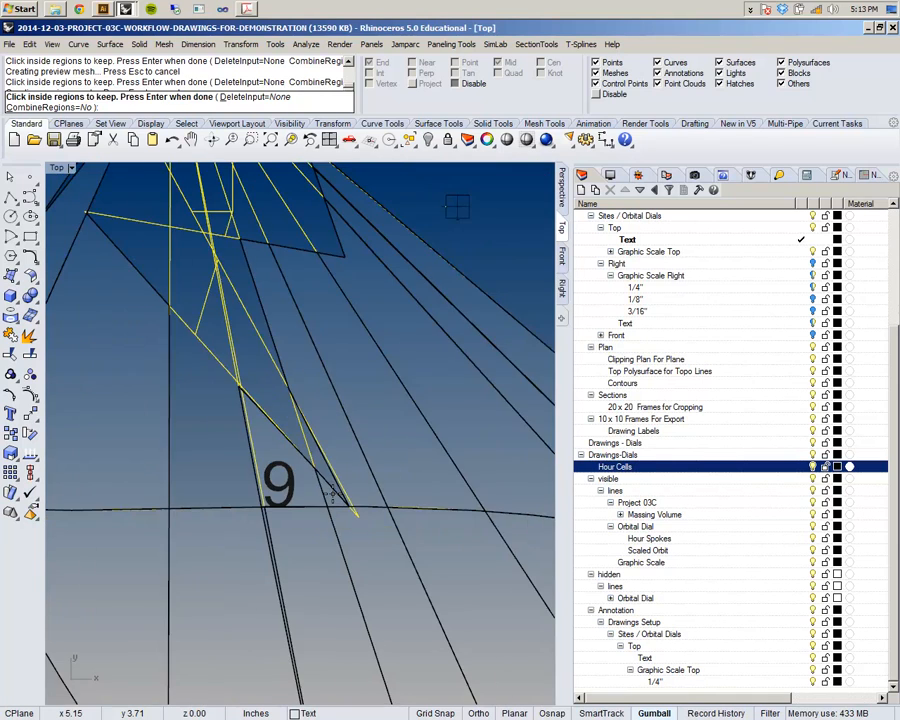
- Mark the triangular cell below the dial's centre, bounded by the massing edges and the vertical spoke to 17, as a region to keep
{"action": "scroll", "coordinate": [238, 448], "scroll_direction": "down", "scroll_amount": 3}
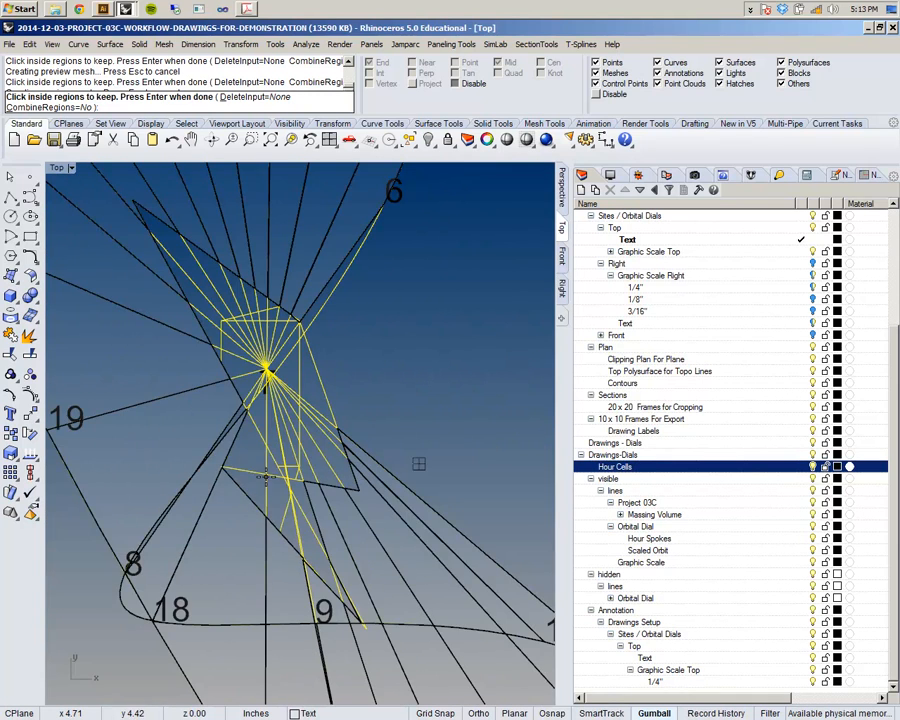
{"action": "scroll", "coordinate": [244, 458], "scroll_direction": "up", "scroll_amount": 4}
{"action": "scroll", "coordinate": [244, 458], "scroll_direction": "down", "scroll_amount": 3}
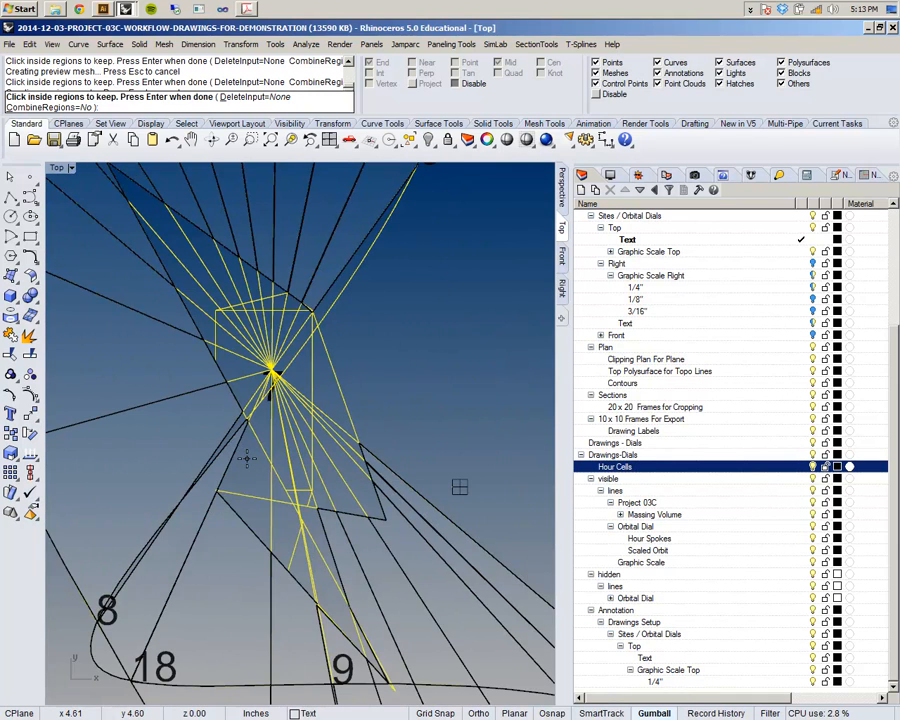
{"action": "scroll", "coordinate": [247, 459], "scroll_direction": "down", "scroll_amount": 3}
{"action": "scroll", "coordinate": [249, 463], "scroll_direction": "up", "scroll_amount": 5}
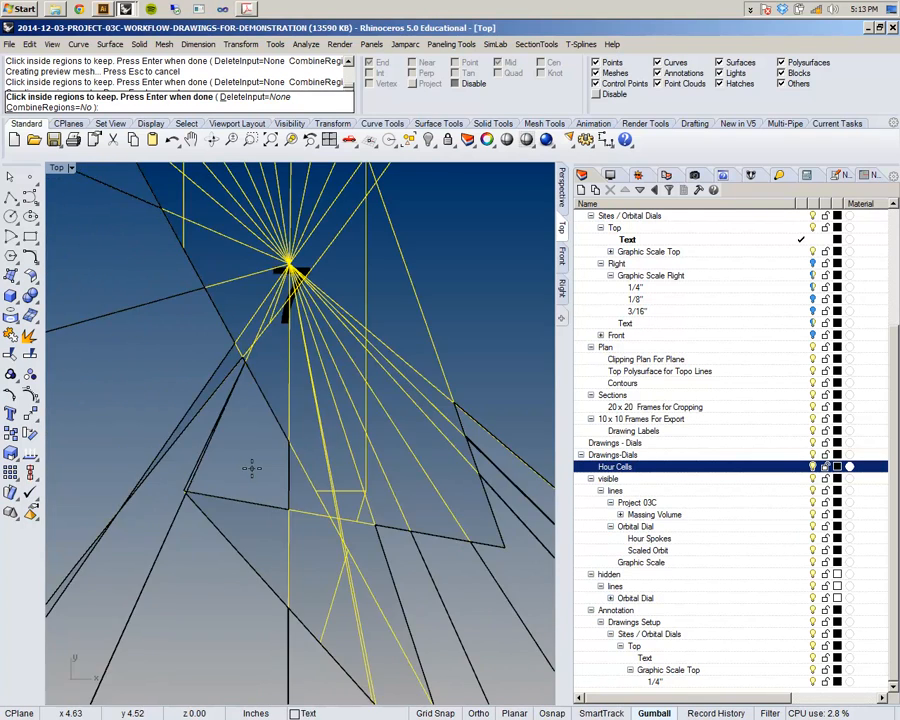
{"action": "scroll", "coordinate": [250, 466], "scroll_direction": "down", "scroll_amount": 4}
{"action": "scroll", "coordinate": [276, 496], "scroll_direction": "up", "scroll_amount": 5}
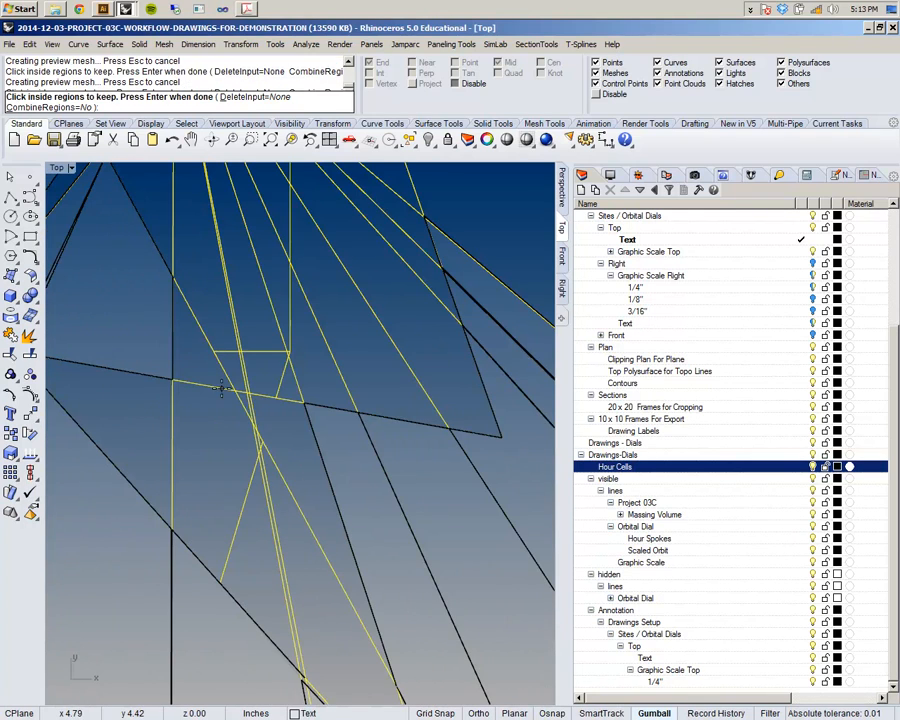
- Mark the small leftover regions where the massing outline crosses the spokes to 9 and 18 as regions to keep
{"action": "scroll", "coordinate": [269, 426], "scroll_direction": "down", "scroll_amount": 4}
{"action": "scroll", "coordinate": [285, 491], "scroll_direction": "up", "scroll_amount": 5}
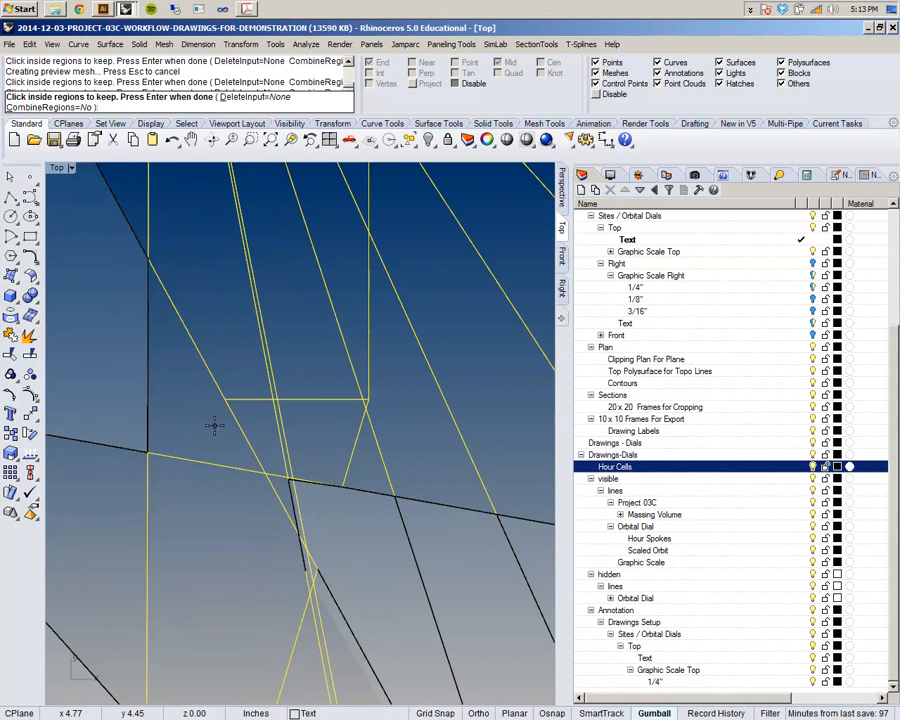
{"action": "scroll", "coordinate": [214, 425], "scroll_direction": "down", "scroll_amount": 4}
{"action": "scroll", "coordinate": [197, 405], "scroll_direction": "up", "scroll_amount": 3}
{"action": "scroll", "coordinate": [197, 405], "scroll_direction": "down", "scroll_amount": 4}
{"action": "scroll", "coordinate": [193, 393], "scroll_direction": "up", "scroll_amount": 5}
{"action": "scroll", "coordinate": [193, 393], "scroll_direction": "up", "scroll_amount": 3}
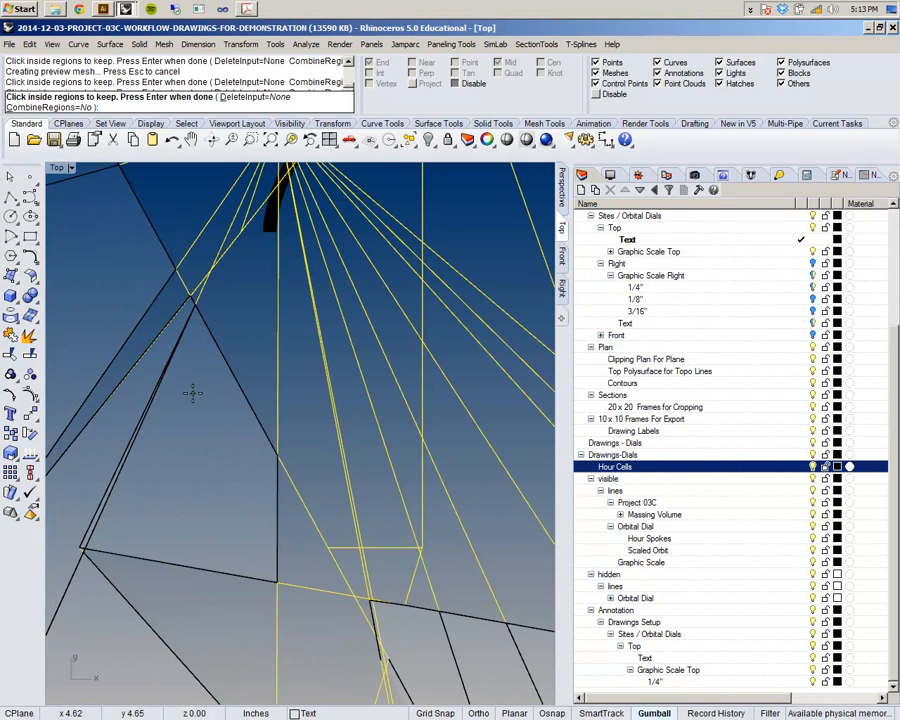
{"action": "scroll", "coordinate": [298, 537], "scroll_direction": "down", "scroll_amount": 4}
{"action": "scroll", "coordinate": [292, 483], "scroll_direction": "up", "scroll_amount": 2}
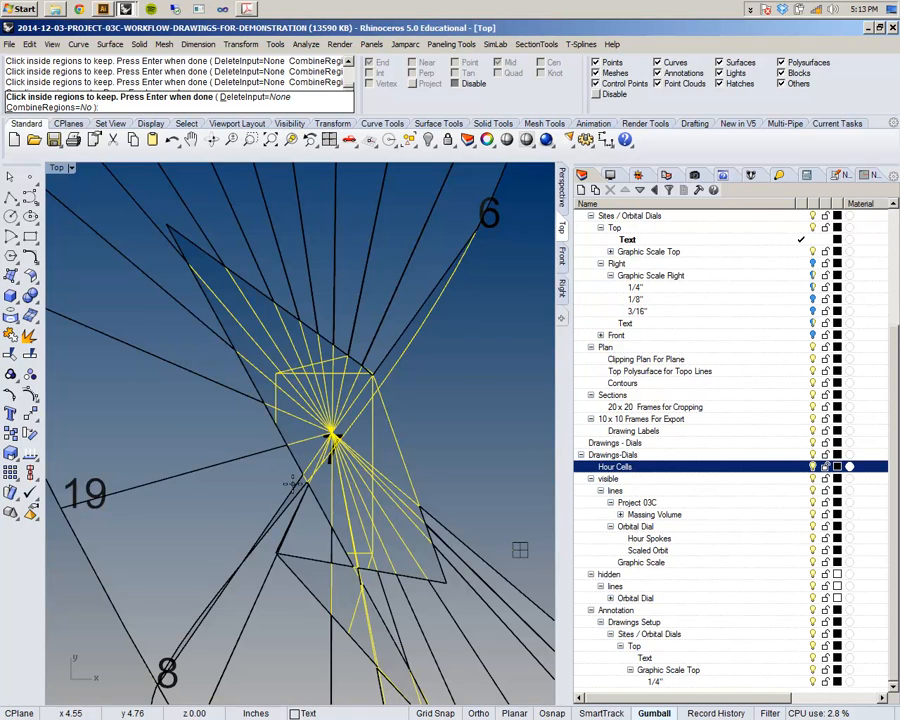
- Switch to PROJECT-03C-TEMPLAT-DEMO-02.pdf in Acrobat to check the reference cells around the massing at the dial's centre
{"action": "scroll", "coordinate": [291, 485], "scroll_direction": "down", "scroll_amount": 3}
{"action": "scroll", "coordinate": [292, 500], "scroll_direction": "up", "scroll_amount": 5}
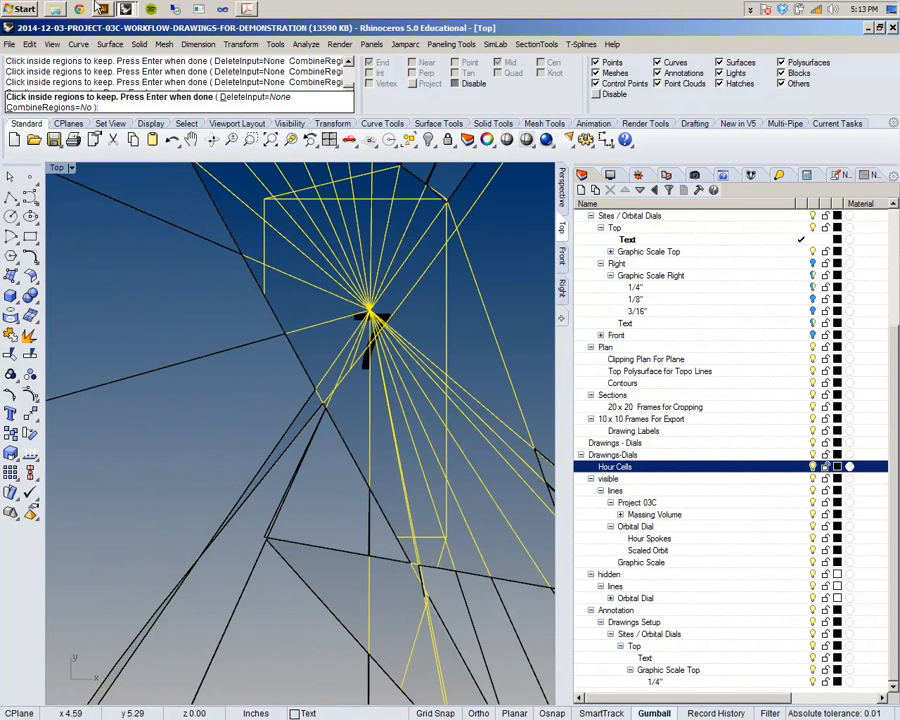
{"action": "left_click", "coordinate": [248, 9]}
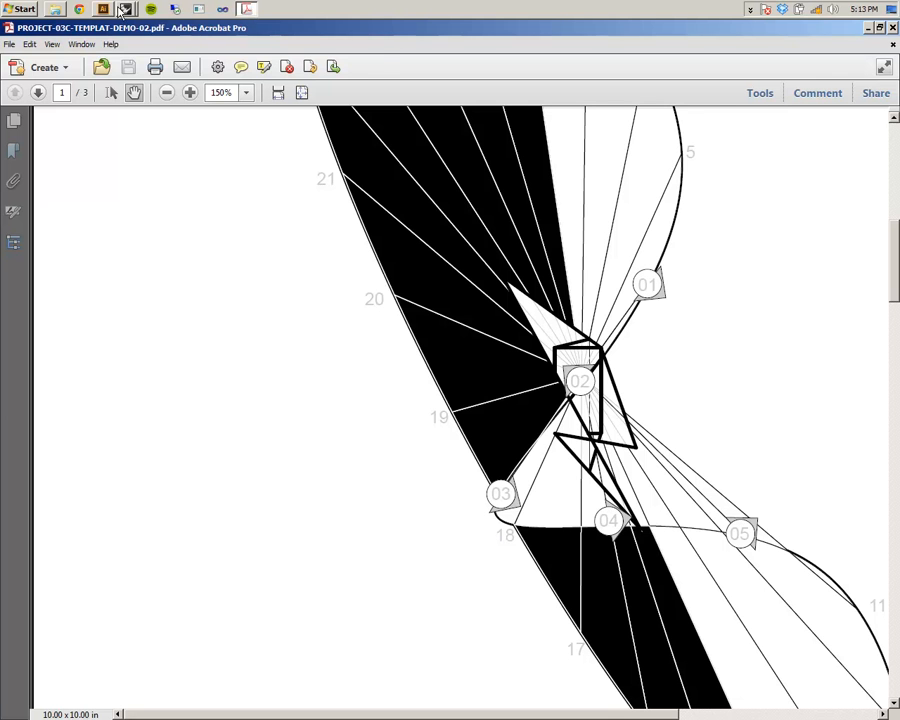
- Switch back to the 2014-12-03 Project 03C workflow drawing in Rhino and mark the remaining small cells around the massing as regions to keep
{"action": "left_click", "coordinate": [126, 9]}
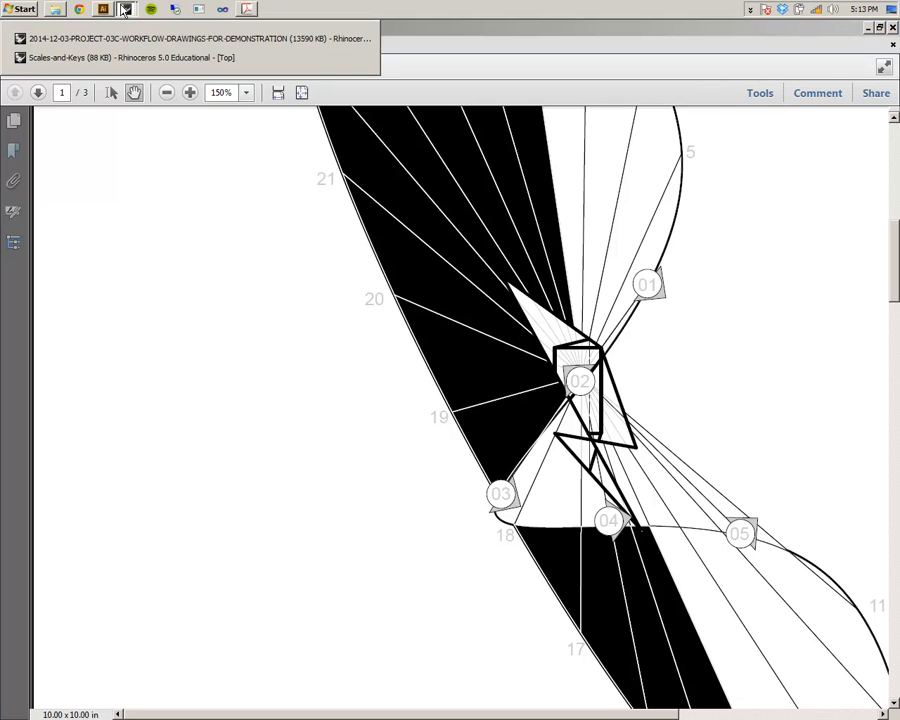
{"action": "left_click", "coordinate": [118, 40]}
{"action": "scroll", "coordinate": [232, 438], "scroll_direction": "down", "scroll_amount": 10}
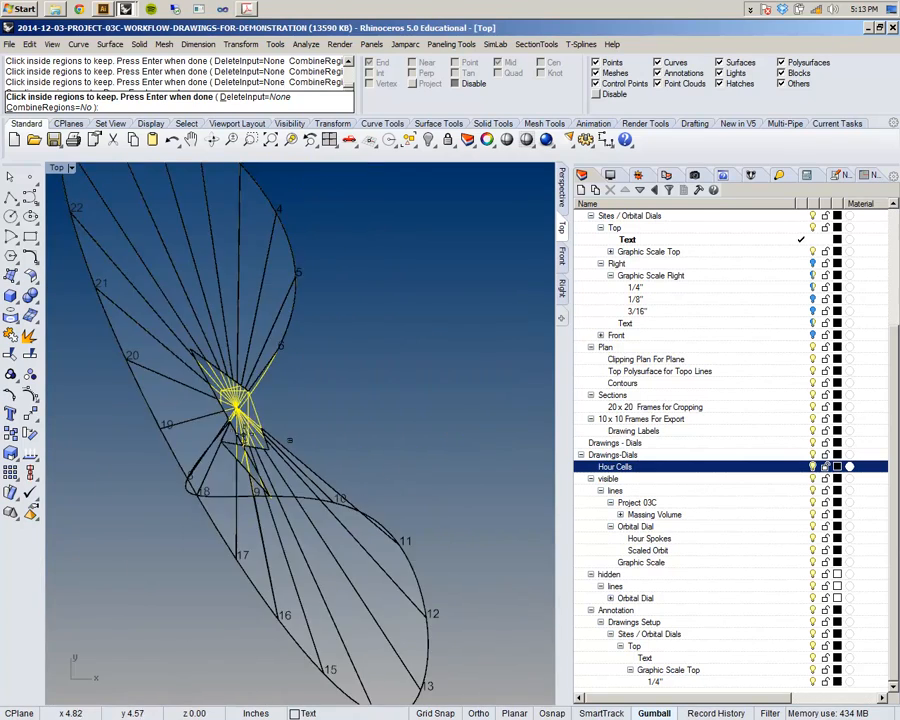
{"action": "scroll", "coordinate": [222, 438], "scroll_direction": "up", "scroll_amount": 13}
{"action": "left_click", "coordinate": [267, 327]}
{"action": "scroll", "coordinate": [270, 320], "scroll_direction": "down", "scroll_amount": 8}
{"action": "scroll", "coordinate": [278, 310], "scroll_direction": "up", "scroll_amount": 8}
{"action": "left_click", "coordinate": [301, 399]}
{"action": "left_click", "coordinate": [301, 399]}
{"action": "scroll", "coordinate": [301, 400], "scroll_direction": "down", "scroll_amount": 10}
- Mark the thin sliver cells along the near-parallel lines running from the massing to hour 8 as regions to keep
{"action": "right_click_drag", "start_coordinate": [240, 533], "coordinate": [268, 430]}
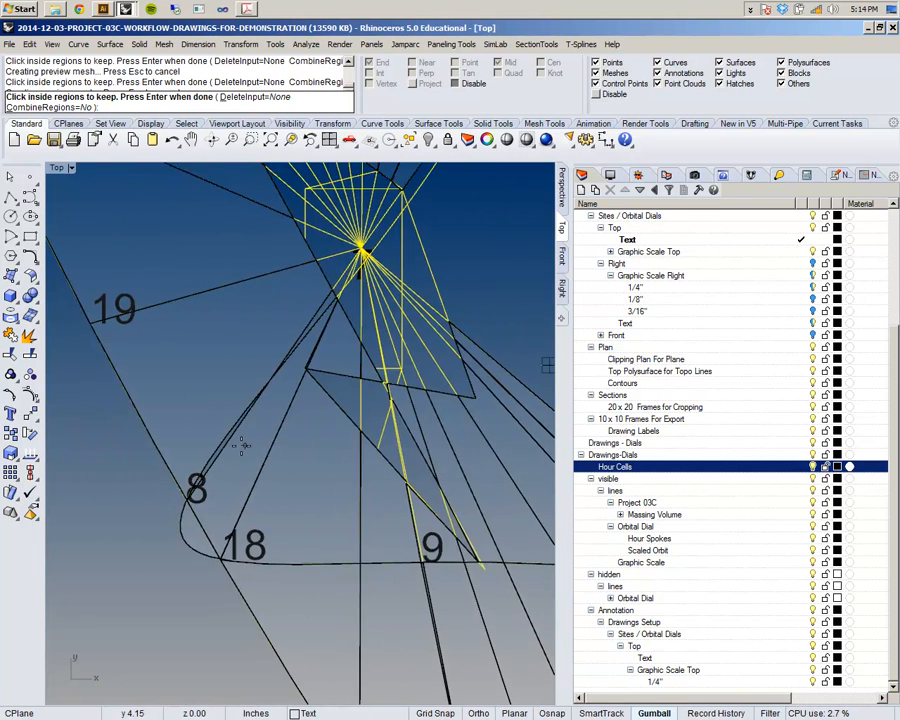
{"action": "scroll", "coordinate": [229, 458], "scroll_direction": "up", "scroll_amount": 12}
{"action": "left_click", "coordinate": [163, 416]}
{"action": "left_click", "coordinate": [164, 416]}
{"action": "scroll", "coordinate": [164, 416], "scroll_direction": "down", "scroll_amount": 11}
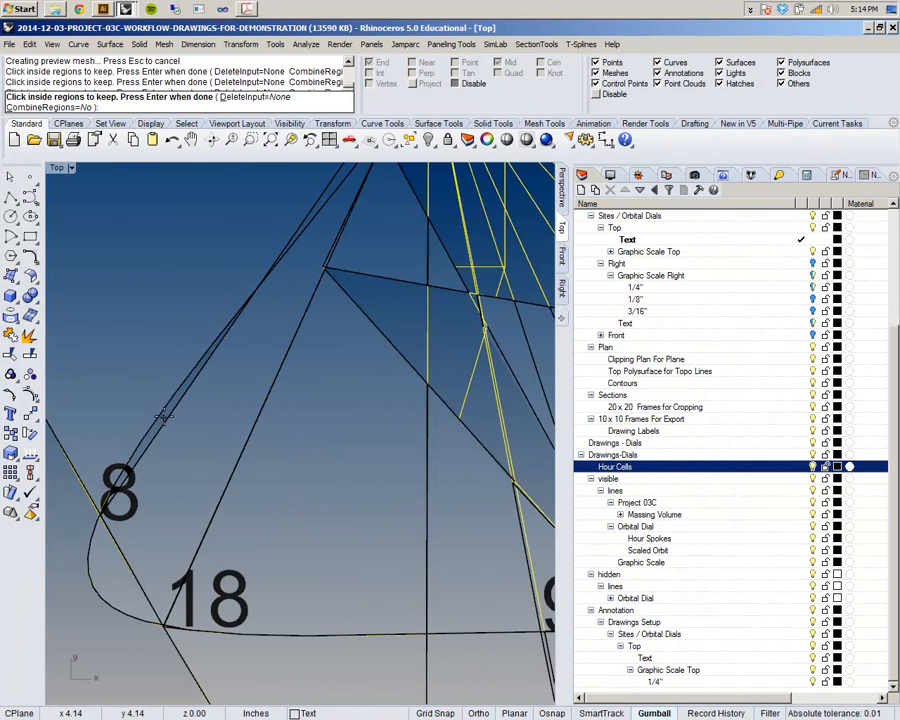
{"action": "scroll", "coordinate": [145, 438], "scroll_direction": "up", "scroll_amount": 14}
{"action": "left_click", "coordinate": [144, 438]}
{"action": "scroll", "coordinate": [145, 438], "scroll_direction": "down", "scroll_amount": 10}
{"action": "scroll", "coordinate": [201, 468], "scroll_direction": "down", "scroll_amount": 8}
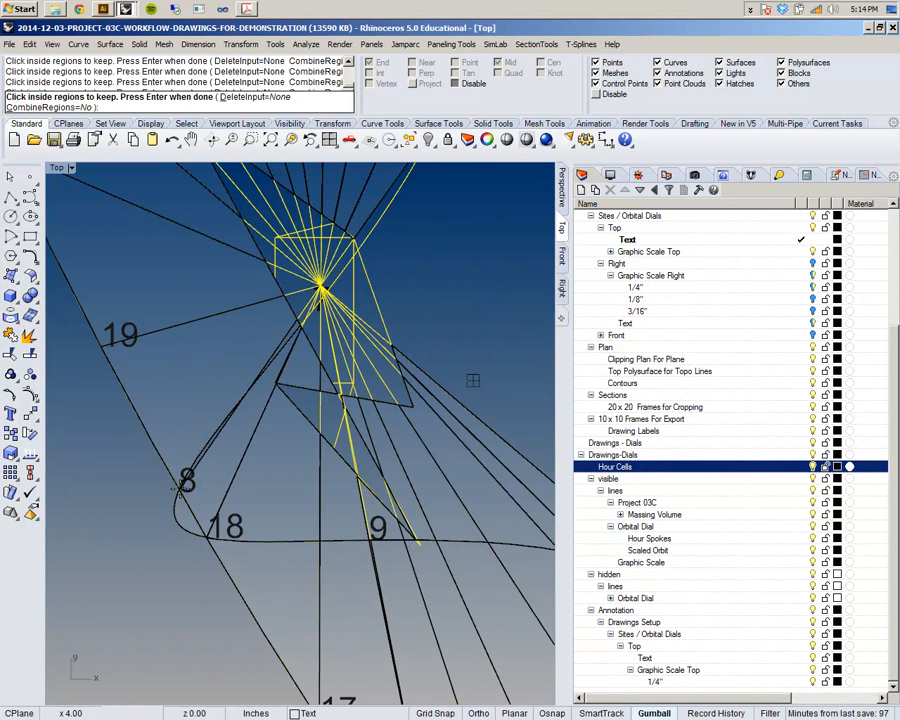
- Finish the Curve Boolean to generate the closed hour cell curves from the marked regions
{"action": "scroll", "coordinate": [190, 456], "scroll_direction": "down", "scroll_amount": 6}
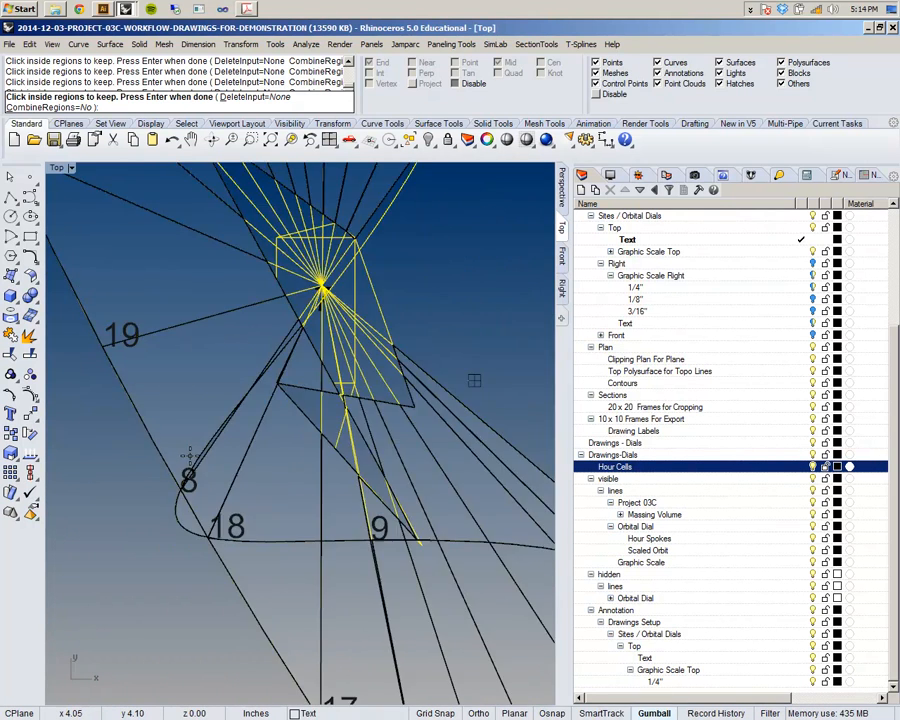
{"action": "scroll", "coordinate": [205, 456], "scroll_direction": "down", "scroll_amount": 4}
{"action": "scroll", "coordinate": [360, 400], "scroll_direction": "up", "scroll_amount": 8}
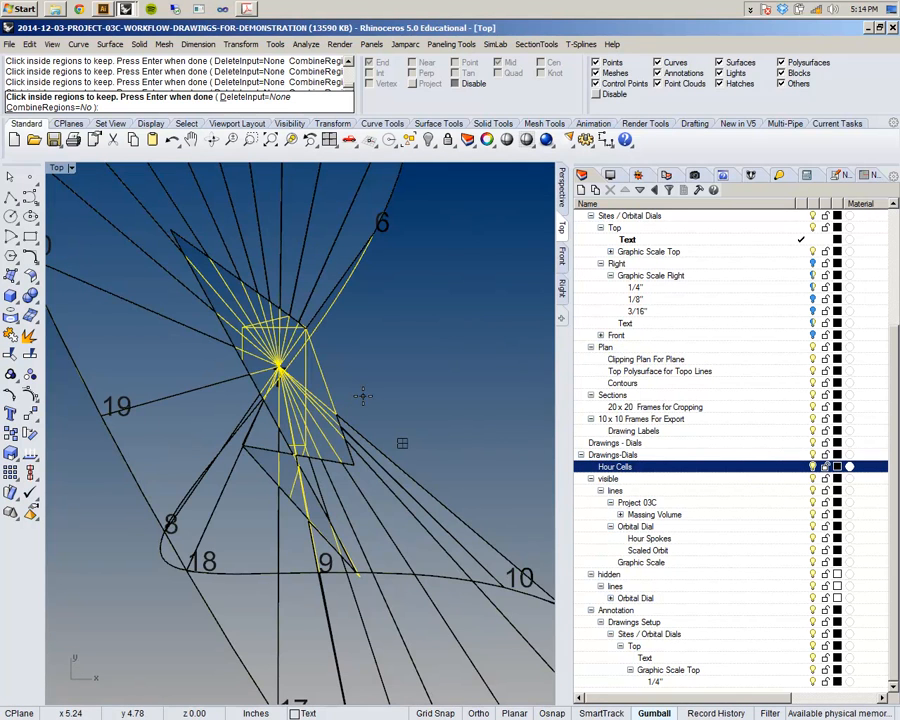
{"action": "key", "text": "Return"}
{"action": "scroll", "coordinate": [360, 390], "scroll_direction": "down", "scroll_amount": 4}
{"action": "scroll", "coordinate": [358, 386], "scroll_direction": "up", "scroll_amount": 2}
{"action": "scroll", "coordinate": [357, 383], "scroll_direction": "down", "scroll_amount": 3}
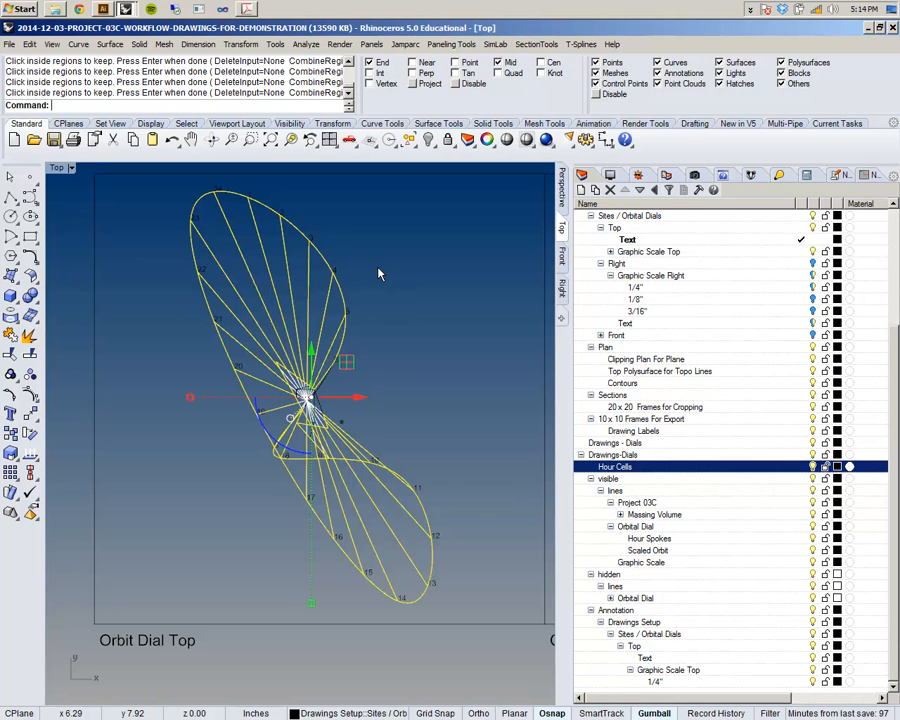
- Add two sublayers named Light and Dark under the Hour Cells layer and deselect the generated curves
{"action": "left_click", "coordinate": [595, 190]}
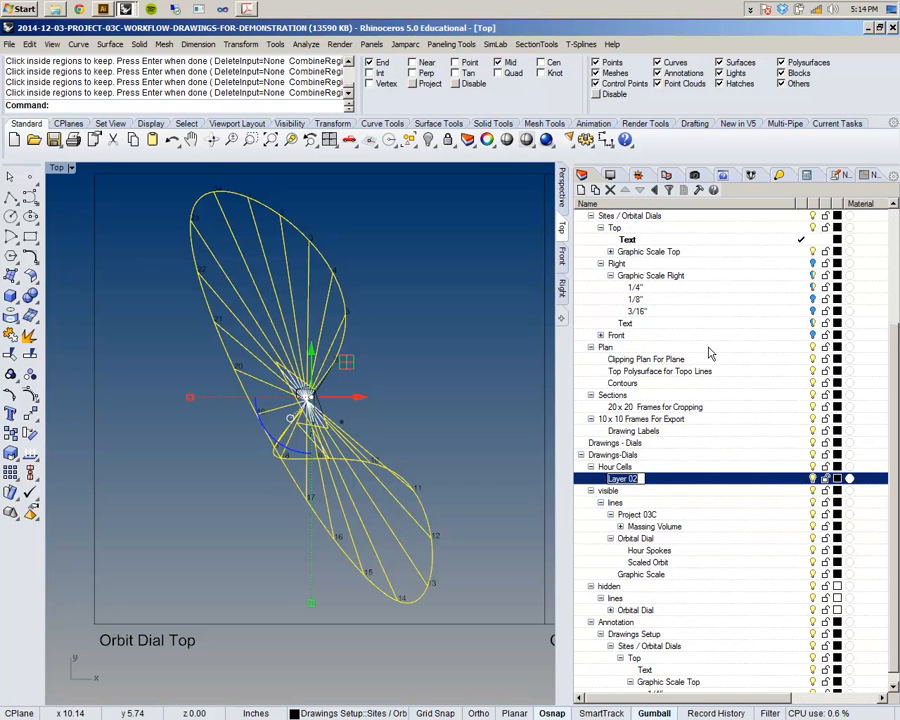
{"action": "type", "text": "Light"}
{"action": "key", "text": "Return"}
{"action": "left_click", "coordinate": [580, 190]}
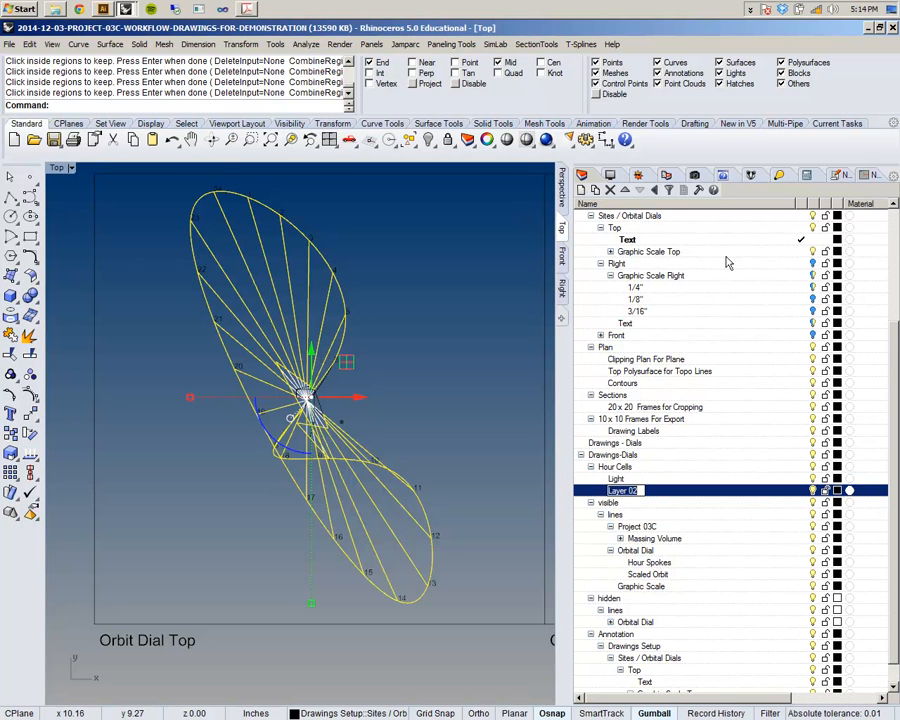
{"action": "type", "text": "Dia"}
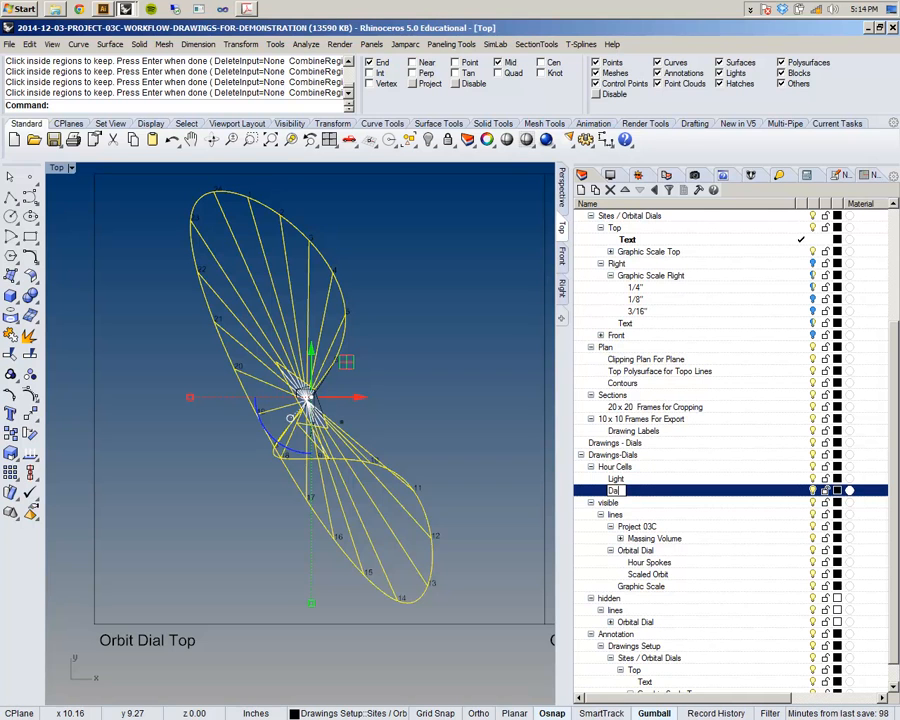
{"action": "key", "text": "Return"}
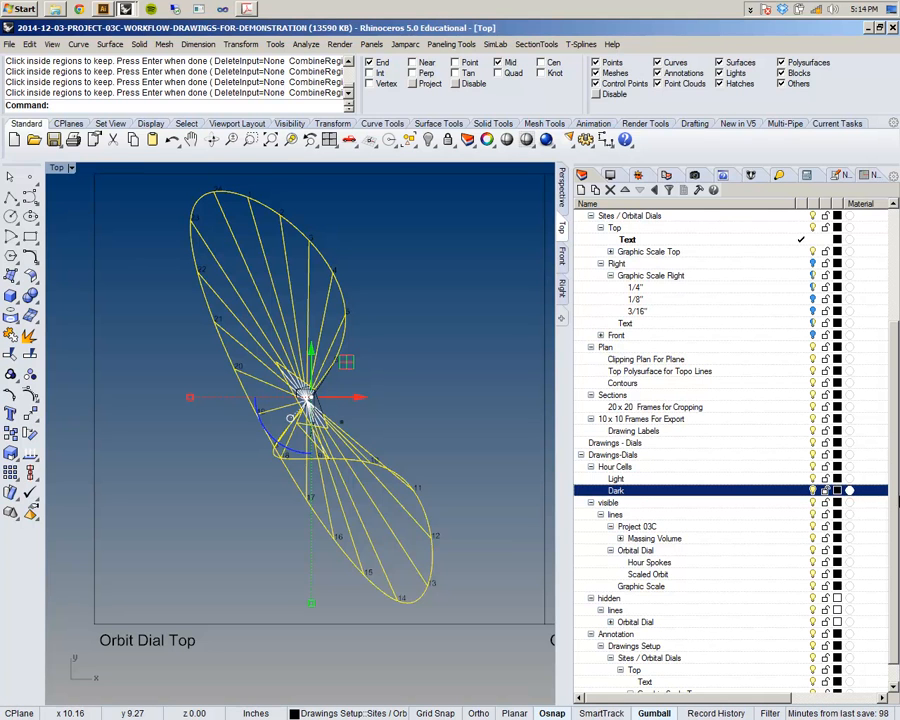
{"action": "left_click", "coordinate": [464, 408]}
- Switch to PROJECT-03C-TEMPLAT-DEMO-02.pdf in Acrobat to check which hour cells of the whole dial are light and which are dark
{"action": "right_click_drag", "start_coordinate": [324, 304], "coordinate": [253, 322]}
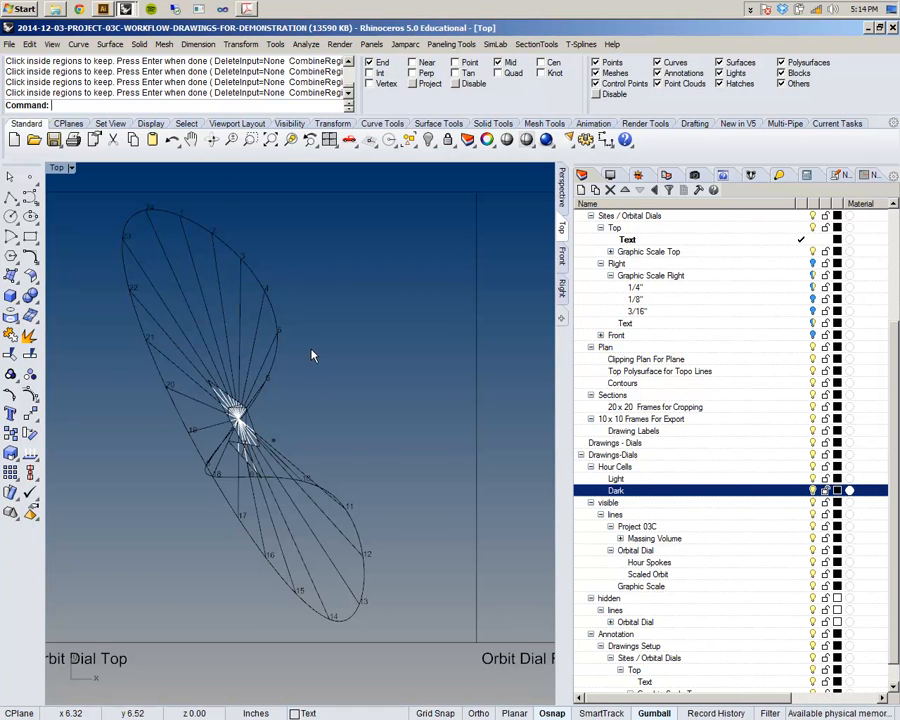
{"action": "scroll", "coordinate": [325, 341], "scroll_direction": "down", "scroll_amount": 2}
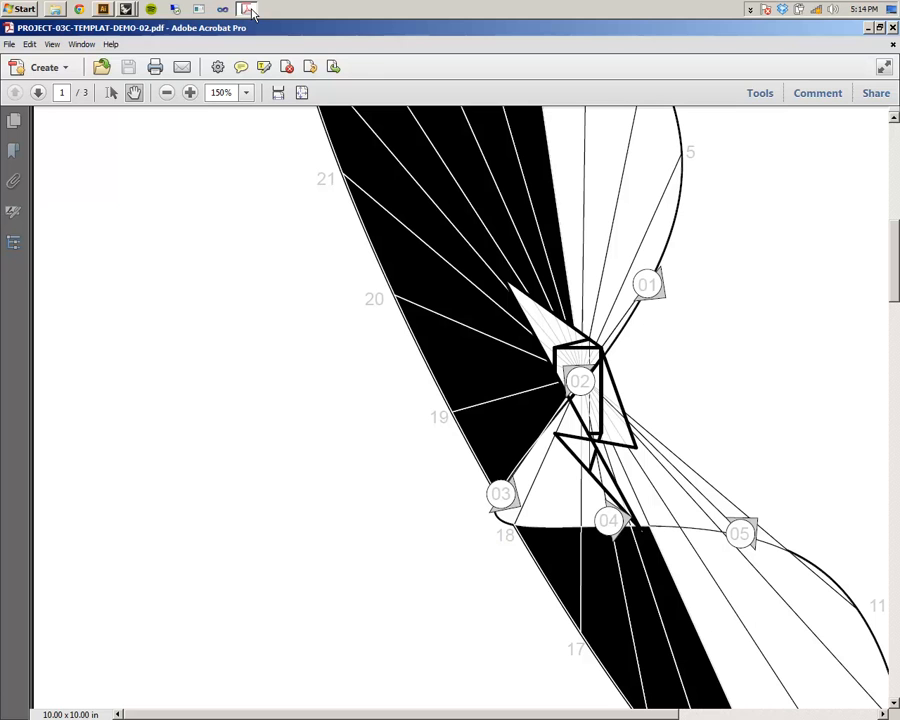
{"action": "left_click", "coordinate": [247, 9]}
{"action": "scroll", "coordinate": [398, 354], "scroll_direction": "down", "scroll_amount": 3, "text": "ctrl"}
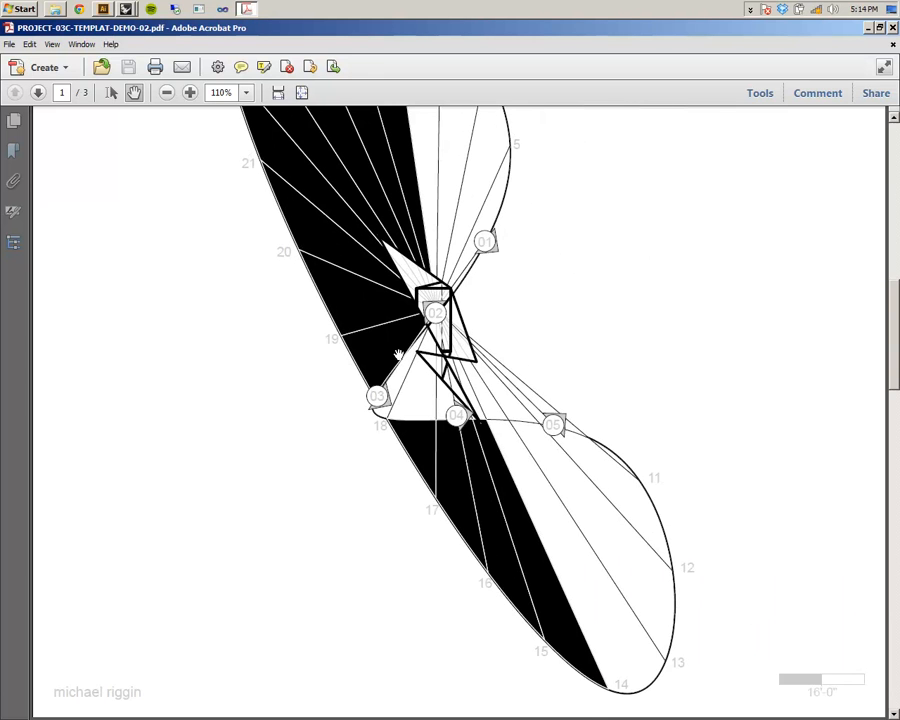
{"action": "scroll", "coordinate": [398, 354], "scroll_direction": "down", "scroll_amount": 2, "text": "ctrl"}
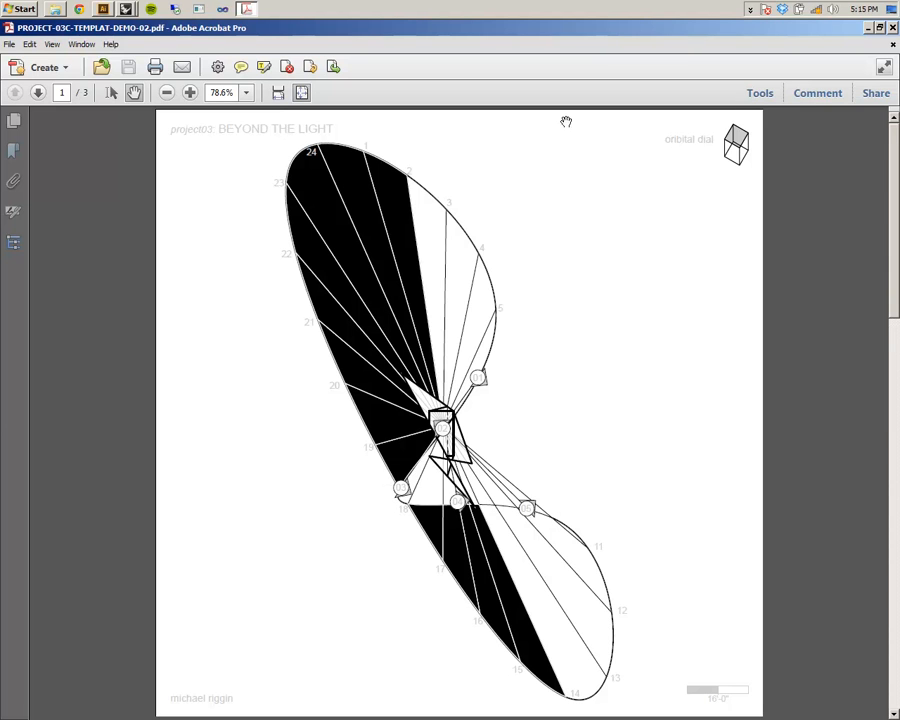
- Switch back to the Project 03C workflow drawing in Rhino and select the closed hour cell between hours 2 and 3
{"action": "left_click", "coordinate": [90, 6]}
{"action": "left_click", "coordinate": [139, 34]}
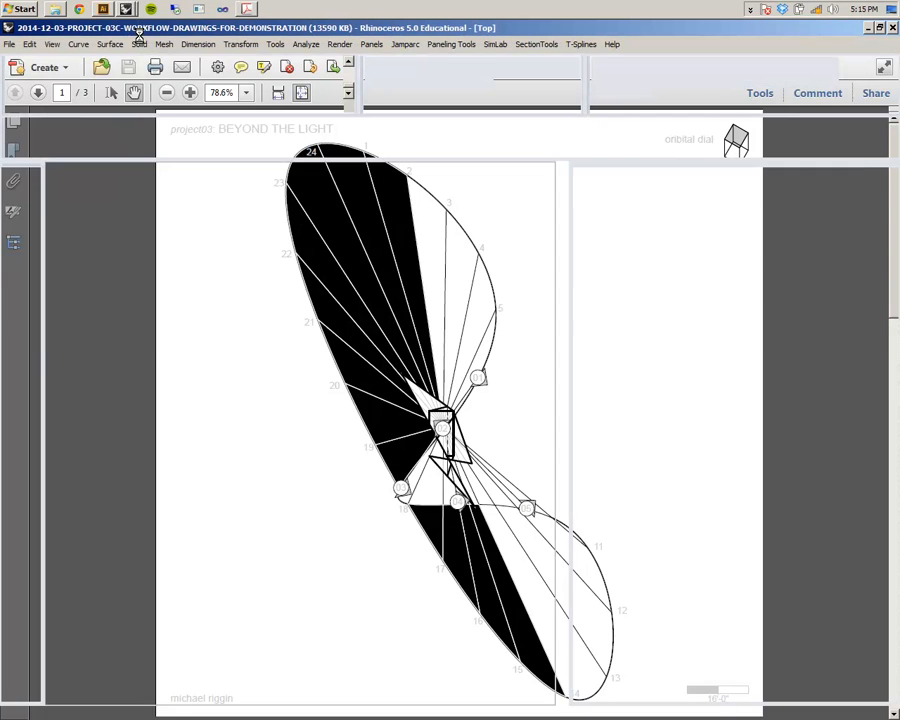
{"action": "scroll", "coordinate": [219, 317], "scroll_direction": "up", "scroll_amount": 2}
{"action": "scroll", "coordinate": [219, 315], "scroll_direction": "down", "scroll_amount": 2}
{"action": "scroll", "coordinate": [219, 270], "scroll_direction": "up", "scroll_amount": 4}
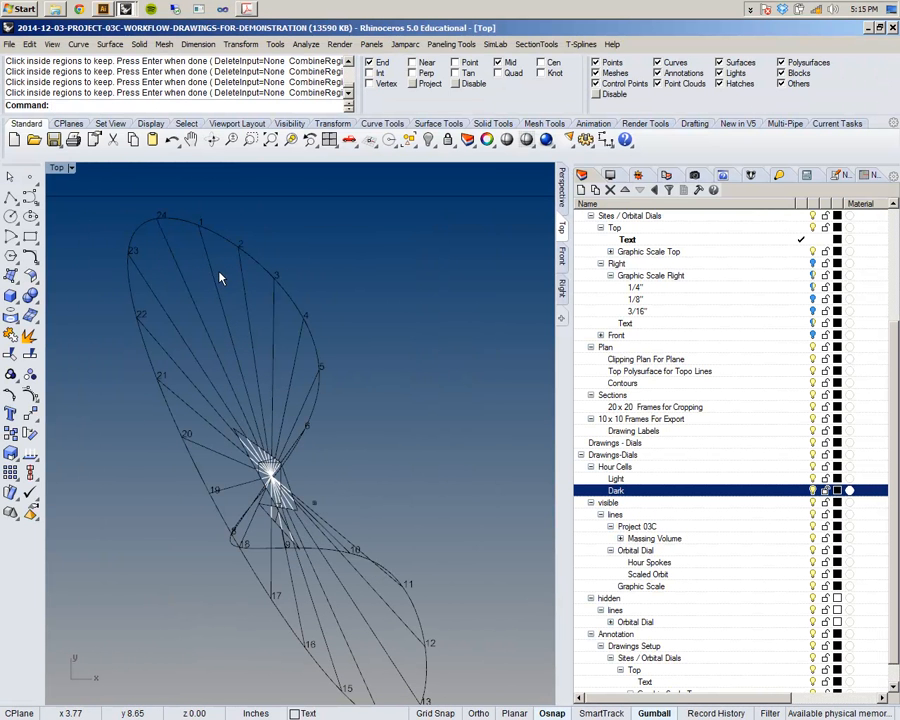
{"action": "left_click", "coordinate": [241, 289]}
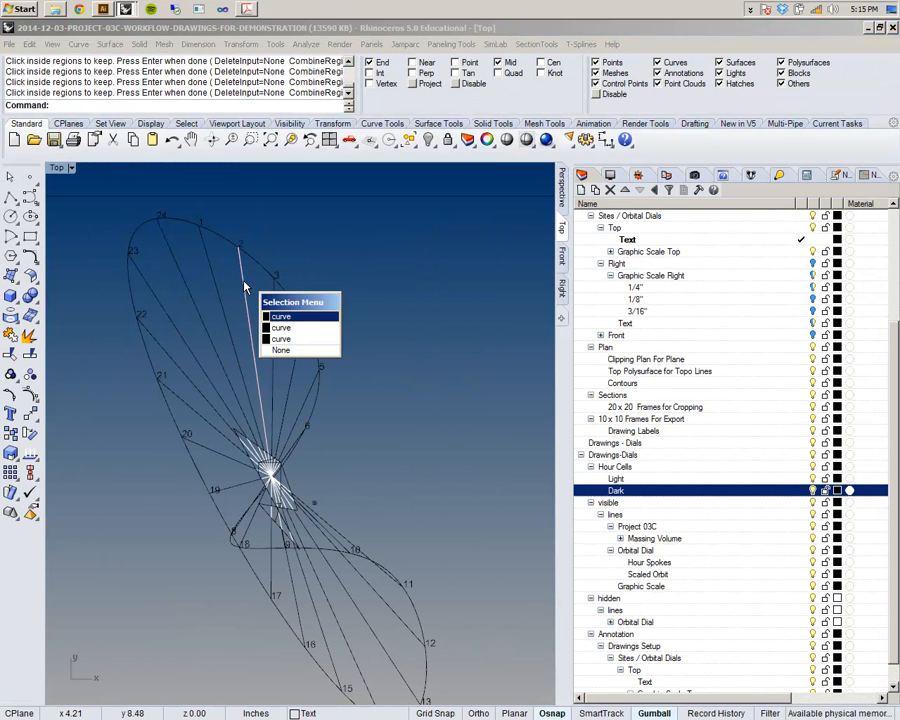
{"action": "left_click", "coordinate": [282, 327]}
- Add the light hour cells between hours 3 and 6 to the selection and lock the Scaled Orbit layer
{"action": "scroll", "coordinate": [390, 371], "scroll_direction": "up", "scroll_amount": 2}
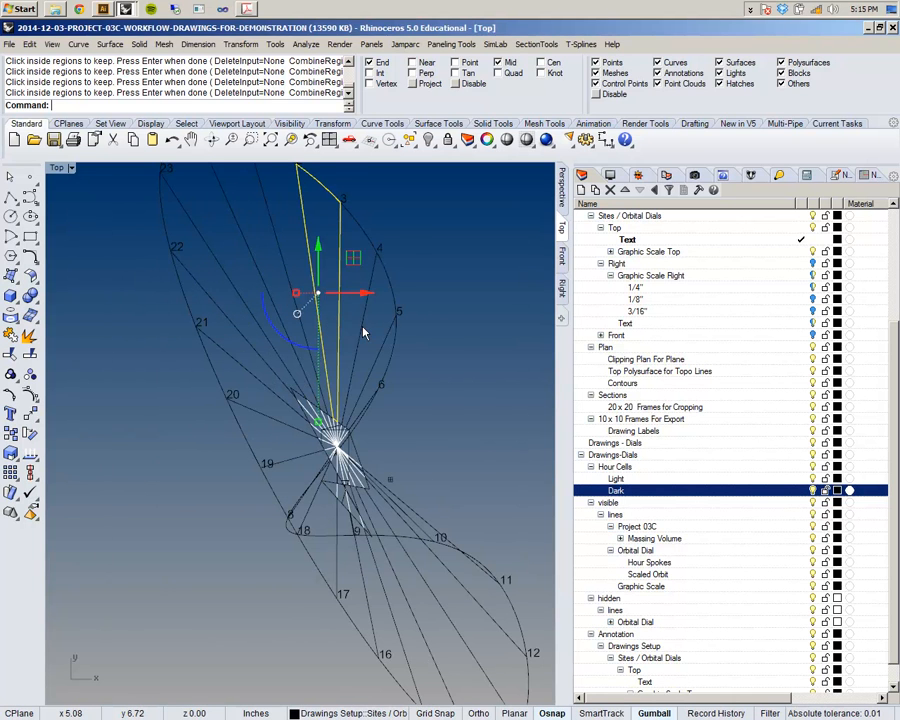
{"action": "left_click", "coordinate": [366, 340]}
{"action": "left_click", "coordinate": [389, 363]}
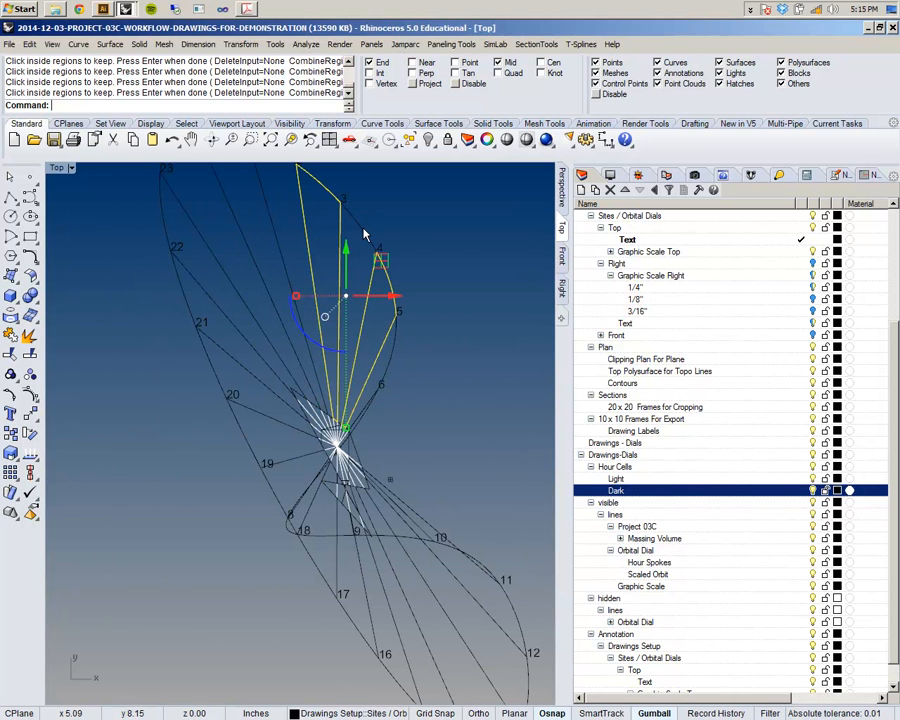
{"action": "left_click", "coordinate": [364, 229], "text": "shift"}
{"action": "left_click", "coordinate": [394, 274]}
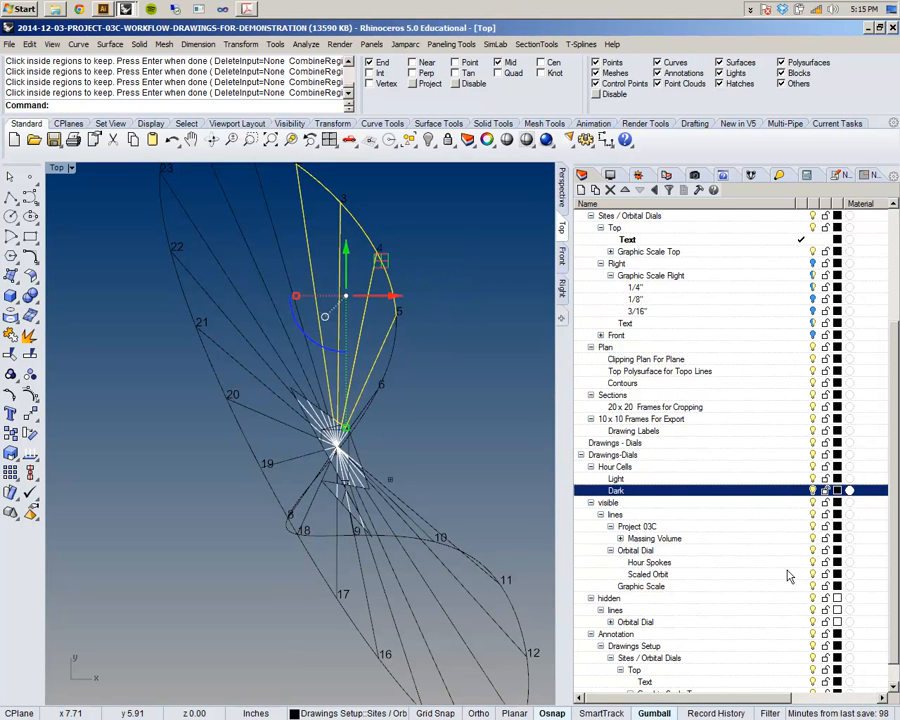
{"action": "left_click", "coordinate": [824, 575]}
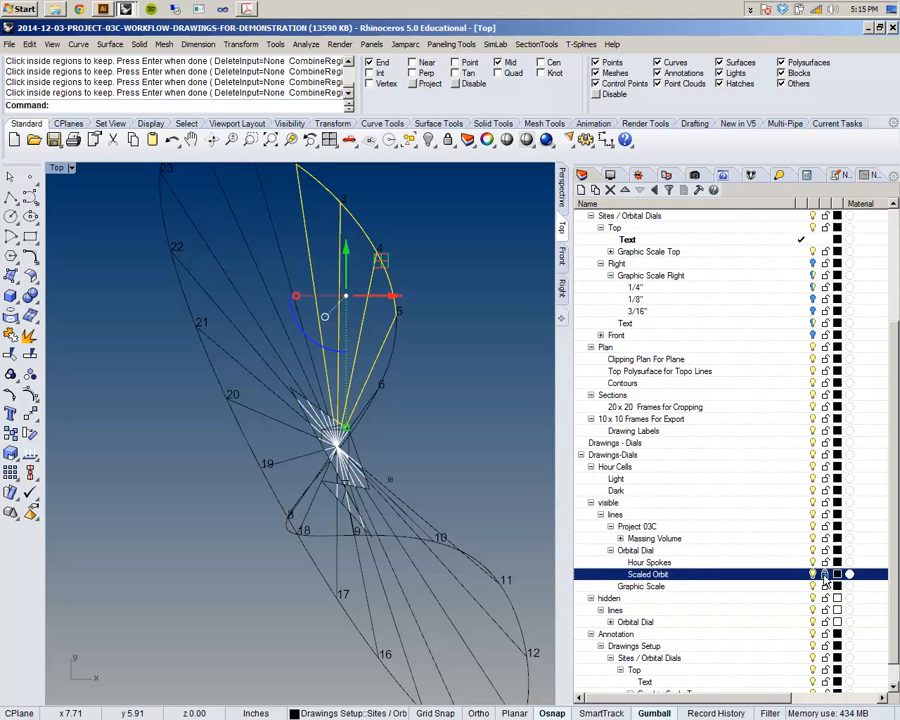
{"action": "left_click", "coordinate": [391, 371], "text": "shift"}
- Add the cell between the spokes to 18 and 17 inside the orbit and the crescent cell between 8 and 18 to the selection
{"action": "scroll", "coordinate": [352, 432], "scroll_direction": "up", "scroll_amount": 5}
{"action": "scroll", "coordinate": [306, 547], "scroll_direction": "down", "scroll_amount": 5}
{"action": "scroll", "coordinate": [320, 537], "scroll_direction": "up", "scroll_amount": 8}
{"action": "left_click", "coordinate": [336, 516], "text": "shift"}
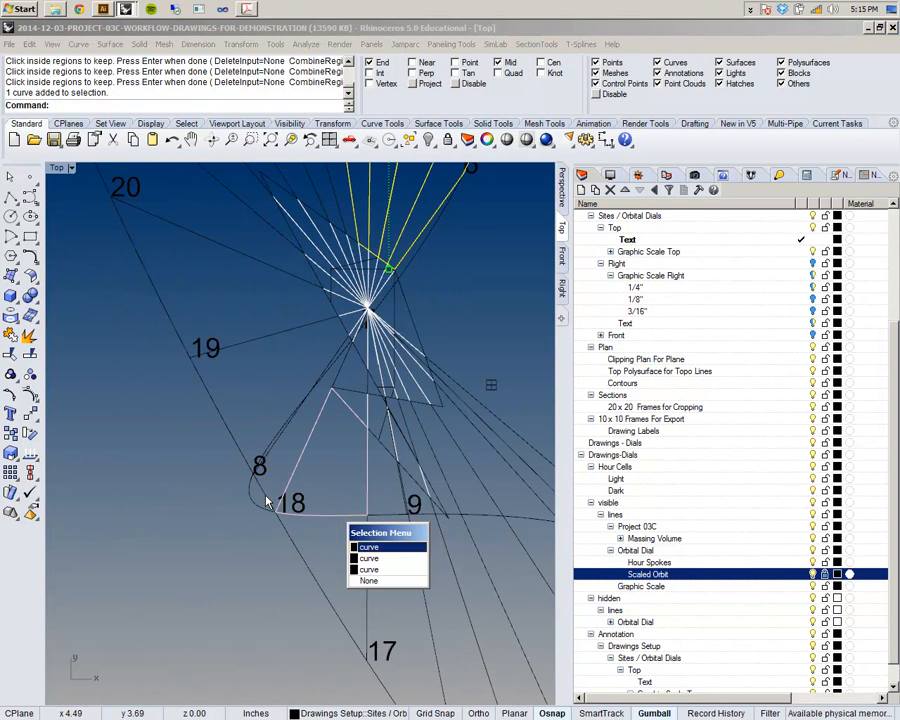
{"action": "right_click", "coordinate": [264, 510]}
{"action": "scroll", "coordinate": [274, 465], "scroll_direction": "up", "scroll_amount": 4}
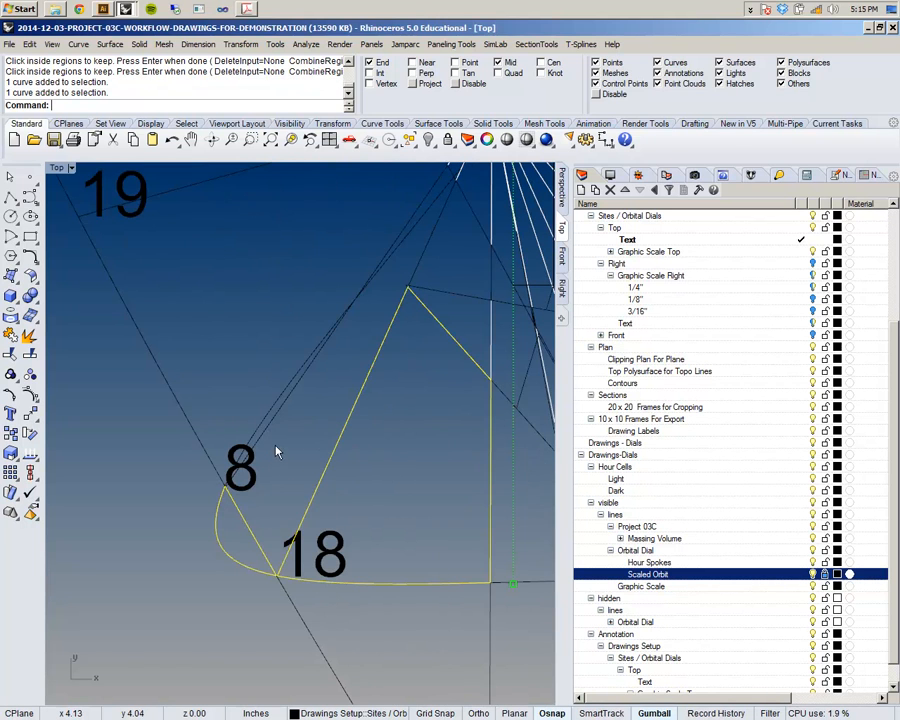
{"action": "left_click", "coordinate": [271, 433], "text": "shift"}
{"action": "left_click", "coordinate": [300, 473]}
{"action": "scroll", "coordinate": [288, 474], "scroll_direction": "down", "scroll_amount": 6}
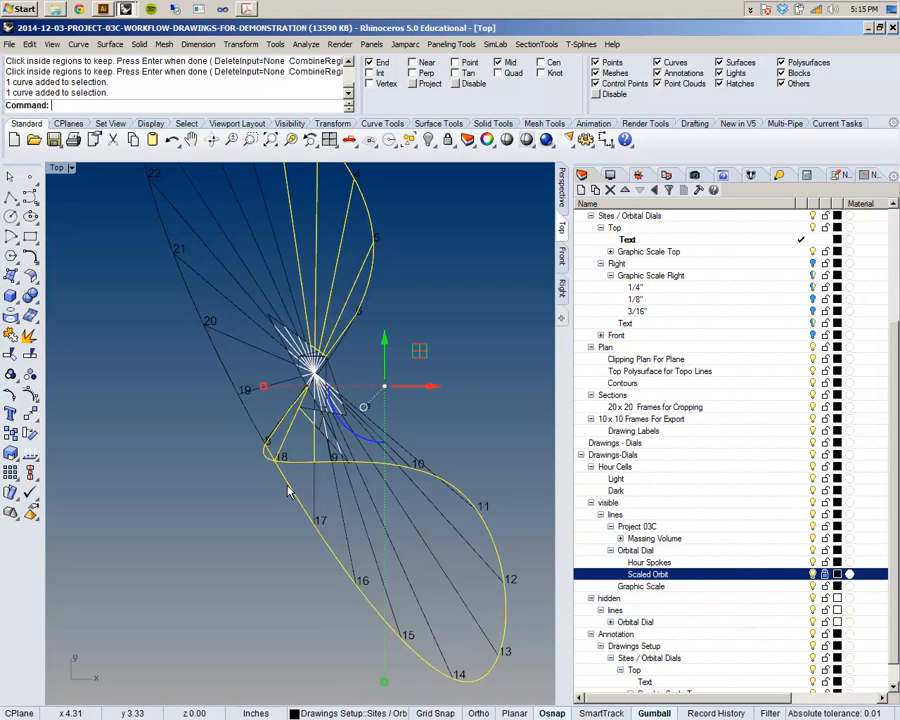
{"action": "left_click", "coordinate": [288, 485], "text": "ctrl"}
- Add the four-sided cell just past hour 9, between the massing outline and the orbit curve, to the selection
{"action": "scroll", "coordinate": [285, 470], "scroll_direction": "up", "scroll_amount": 4}
{"action": "left_click", "coordinate": [295, 360]}
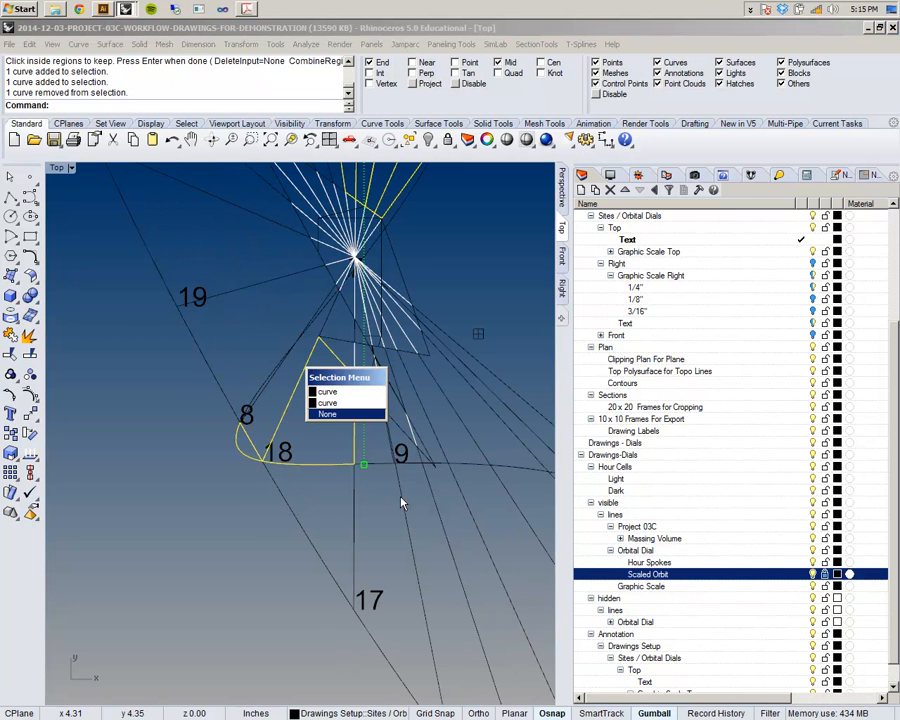
{"action": "left_click", "coordinate": [452, 403]}
{"action": "left_click", "coordinate": [452, 404], "text": "shift"}
{"action": "left_click", "coordinate": [452, 404]}
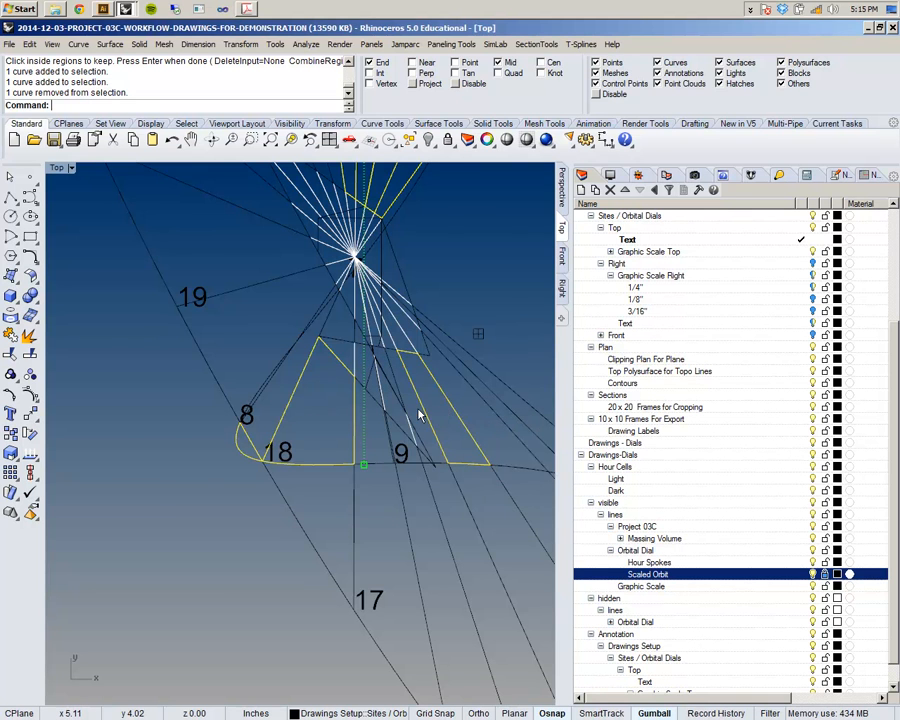
- Add the two cells on either side of the spoke to hour 9, below the massing edge, to the selection
{"action": "scroll", "coordinate": [395, 437], "scroll_direction": "up", "scroll_amount": 3}
{"action": "left_click", "coordinate": [389, 444]}
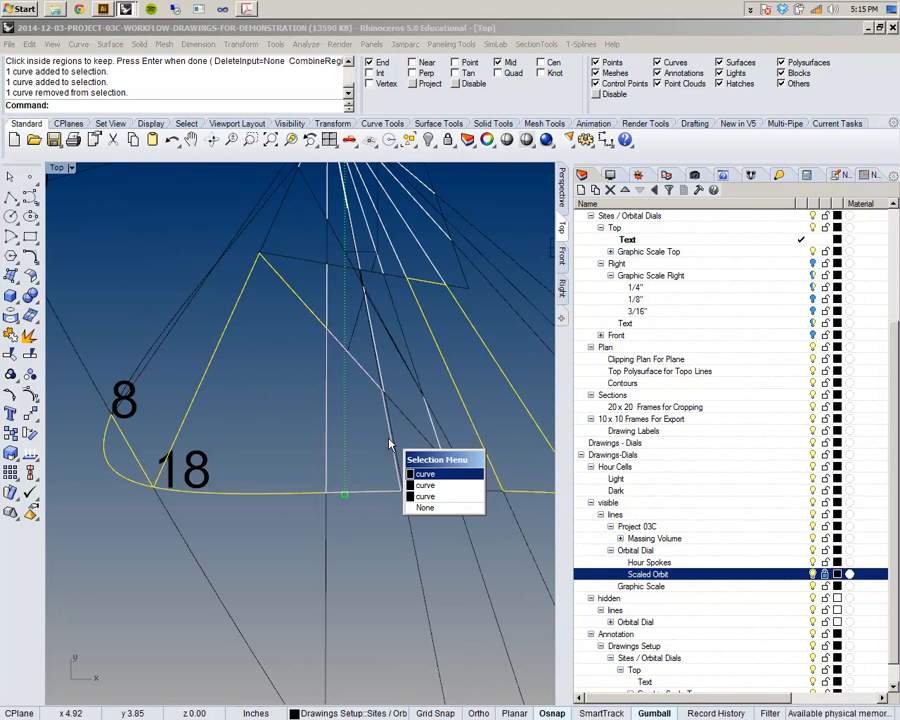
{"action": "scroll", "coordinate": [390, 447], "scroll_direction": "down", "scroll_amount": 3}
{"action": "scroll", "coordinate": [400, 460], "scroll_direction": "up", "scroll_amount": 5}
{"action": "left_click", "coordinate": [466, 498]}
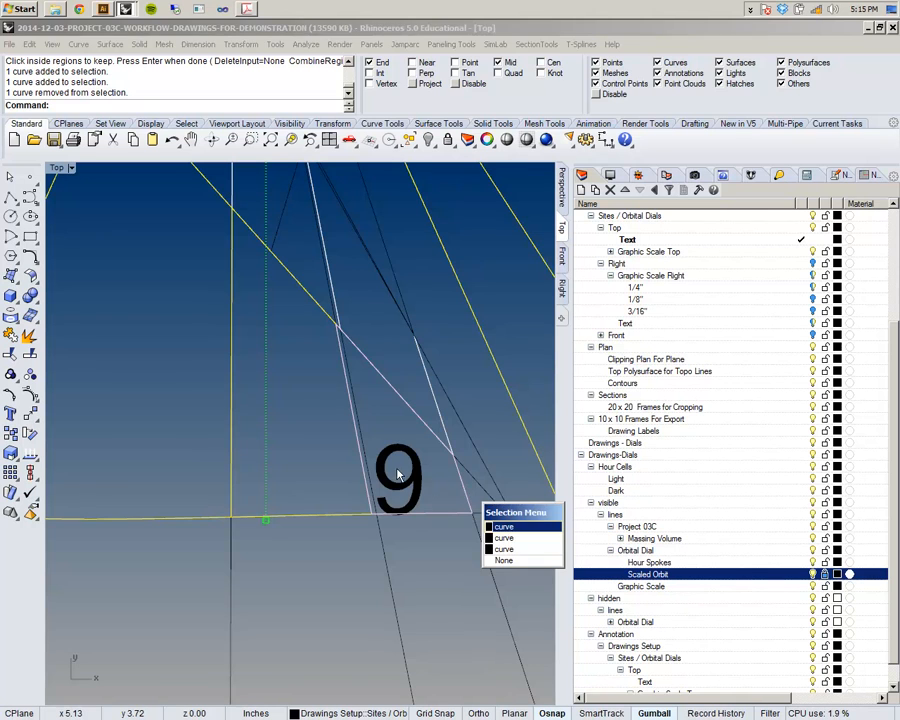
{"action": "left_click", "coordinate": [402, 473]}
- Add the narrow cells leading to hour 10, between the massing outline and the orbit curve, to the selection
{"action": "scroll", "coordinate": [332, 436], "scroll_direction": "down", "scroll_amount": 10}
{"action": "scroll", "coordinate": [400, 440], "scroll_direction": "up", "scroll_amount": 6}
{"action": "left_click", "coordinate": [387, 448], "text": "shift"}
{"action": "left_click", "coordinate": [418, 493]}
{"action": "left_click", "coordinate": [416, 447], "text": "shift"}
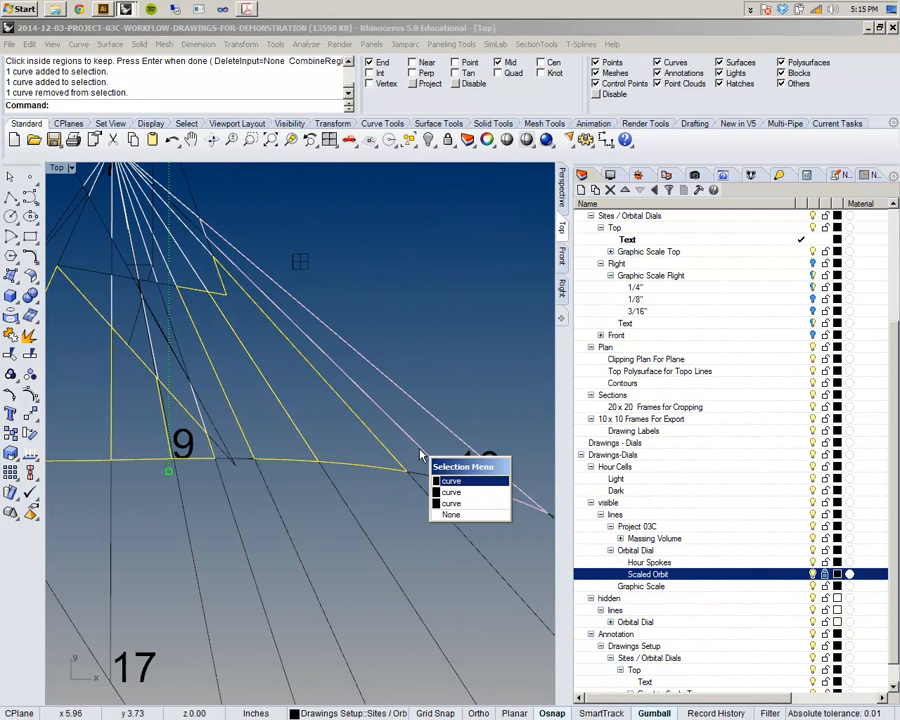
{"action": "left_click", "coordinate": [451, 481]}
{"action": "left_click", "coordinate": [421, 482], "text": "shift"}
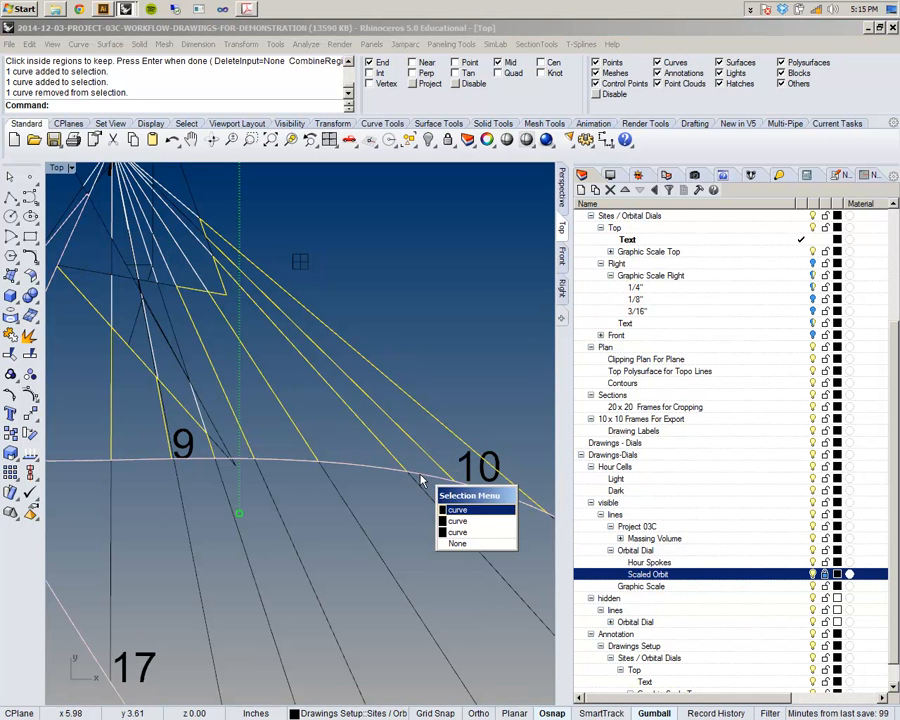
{"action": "left_click", "coordinate": [452, 533]}
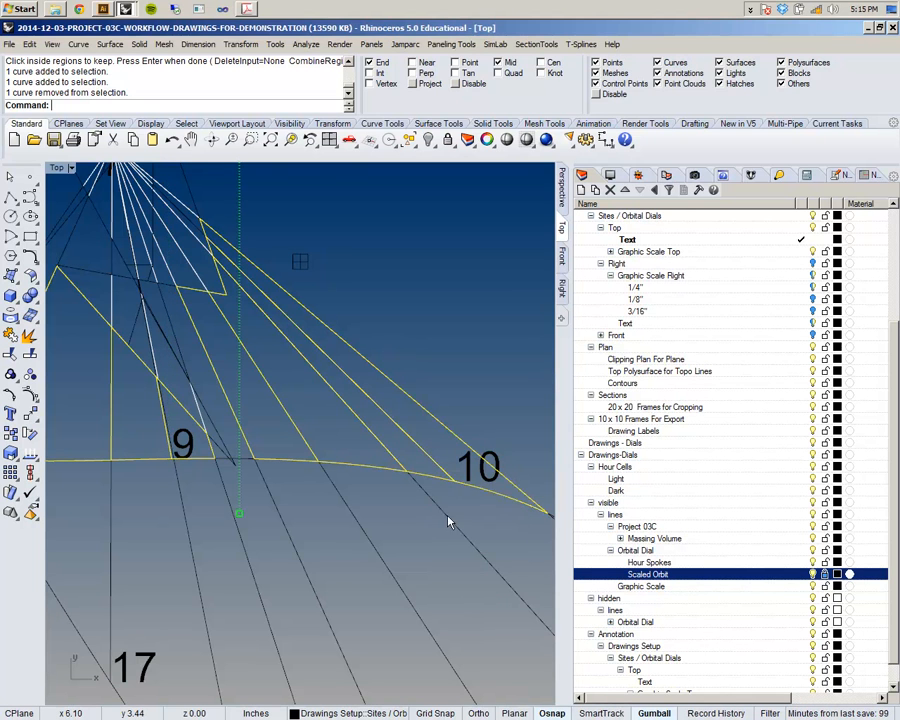
- Add the three orbit cells between hours 14 and 13, 13 and 12, and 12 and 11 to the selection
{"action": "scroll", "coordinate": [252, 283], "scroll_direction": "down", "scroll_amount": 4}
{"action": "left_click", "coordinate": [408, 512]}
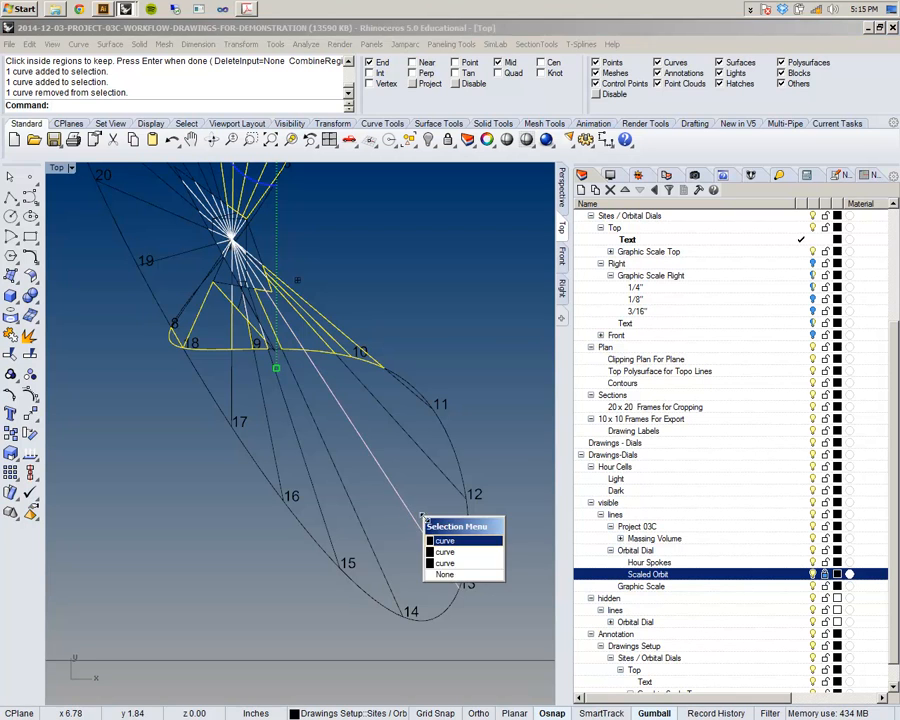
{"action": "left_click", "coordinate": [445, 552]}
{"action": "left_click", "coordinate": [450, 485]}
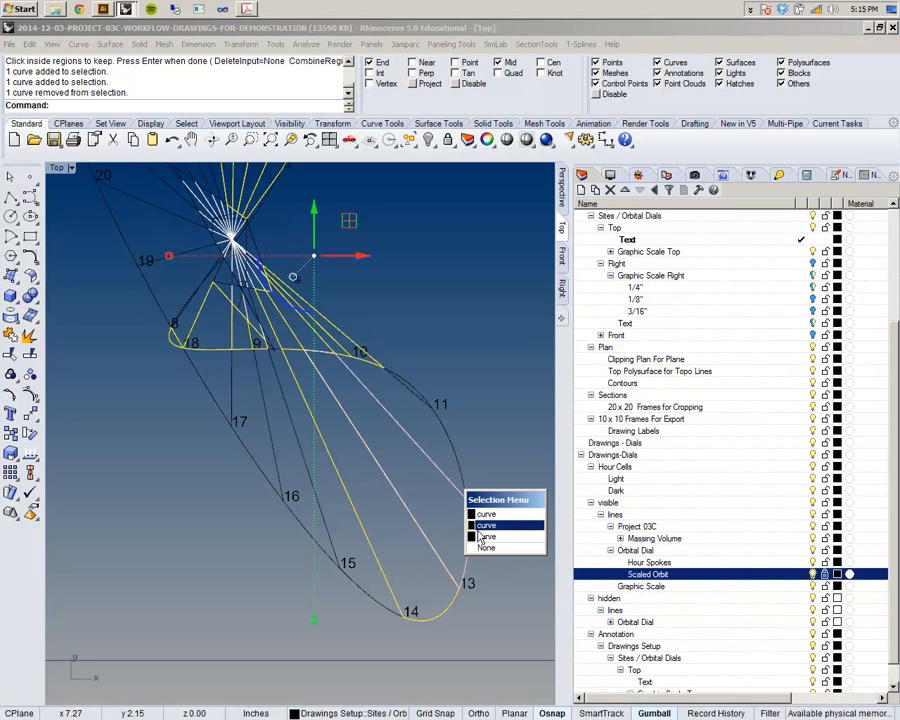
{"action": "left_click", "coordinate": [477, 527]}
{"action": "left_click", "coordinate": [449, 449]}
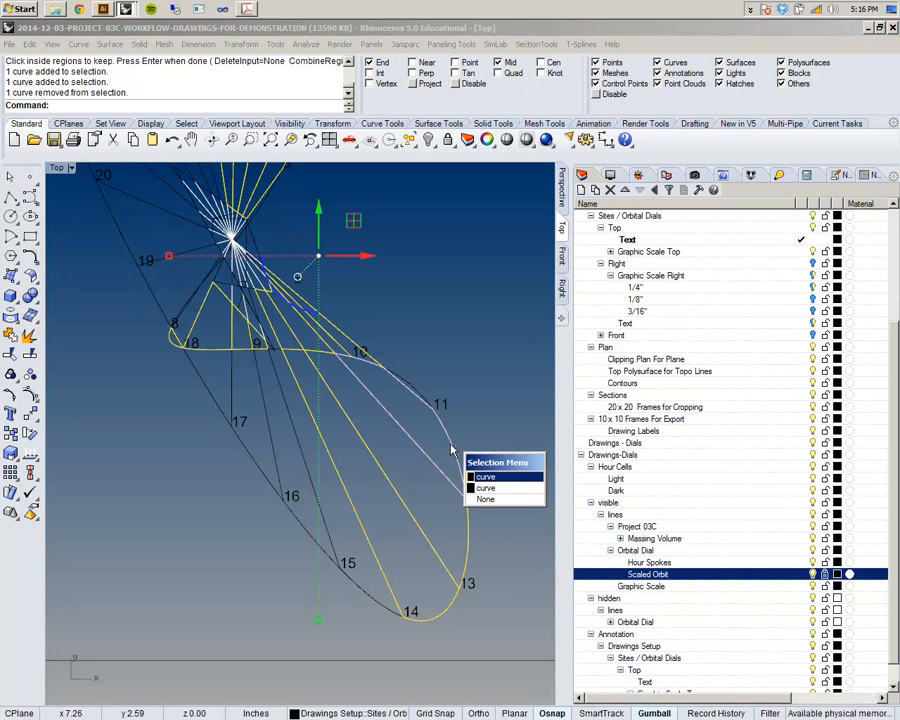
{"action": "left_click", "coordinate": [480, 474]}
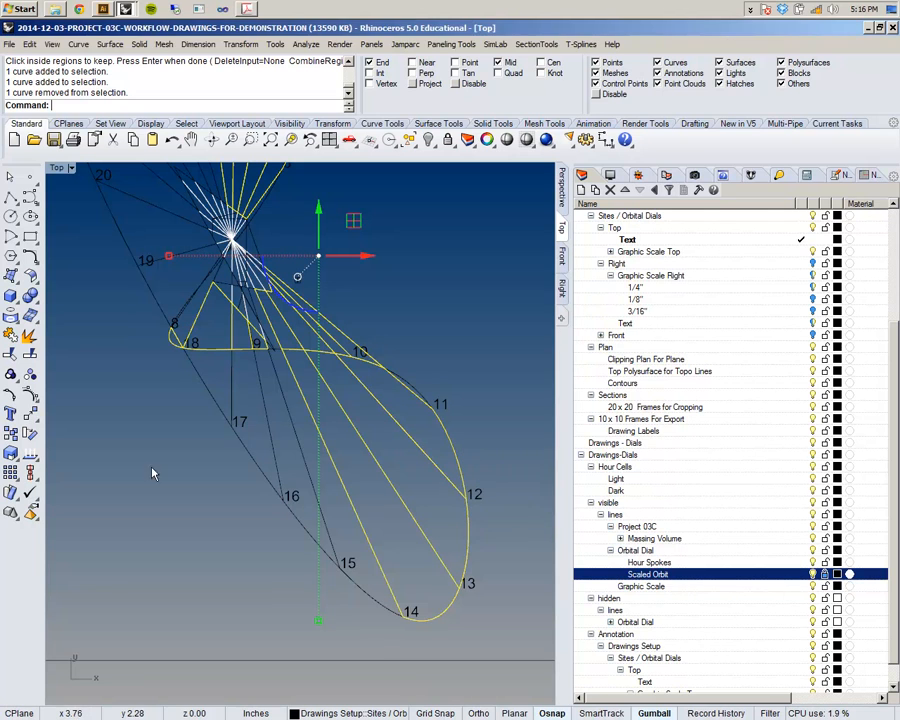
- Add the four outer orbit cells running from hour 14 to hour 18 to the selection
{"action": "left_click", "coordinate": [330, 533]}
{"action": "left_click", "coordinate": [328, 535], "text": "shift"}
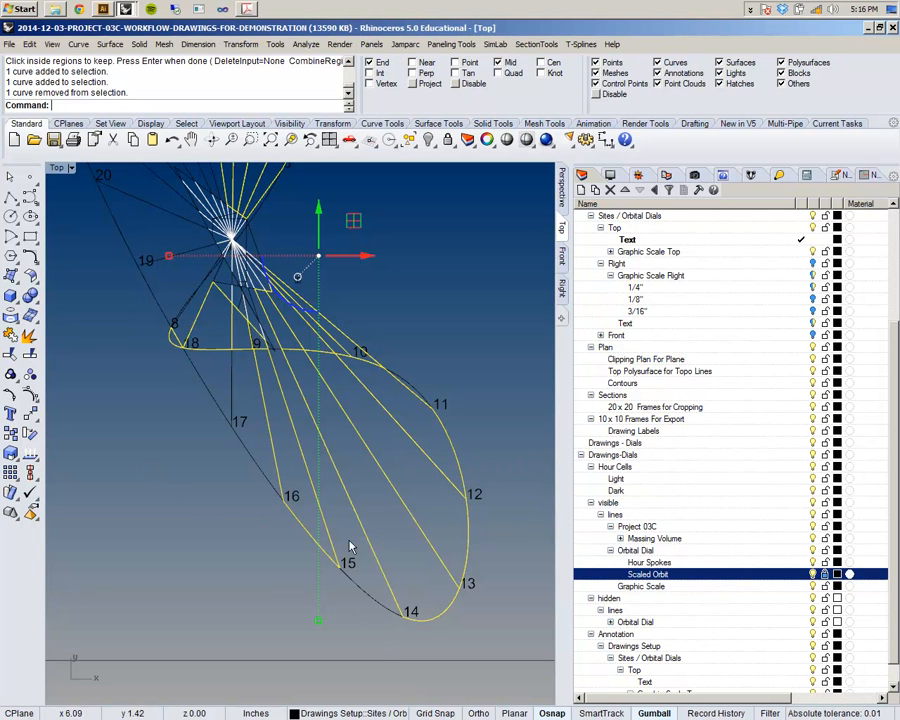
{"action": "left_click", "coordinate": [374, 602], "text": "shift"}
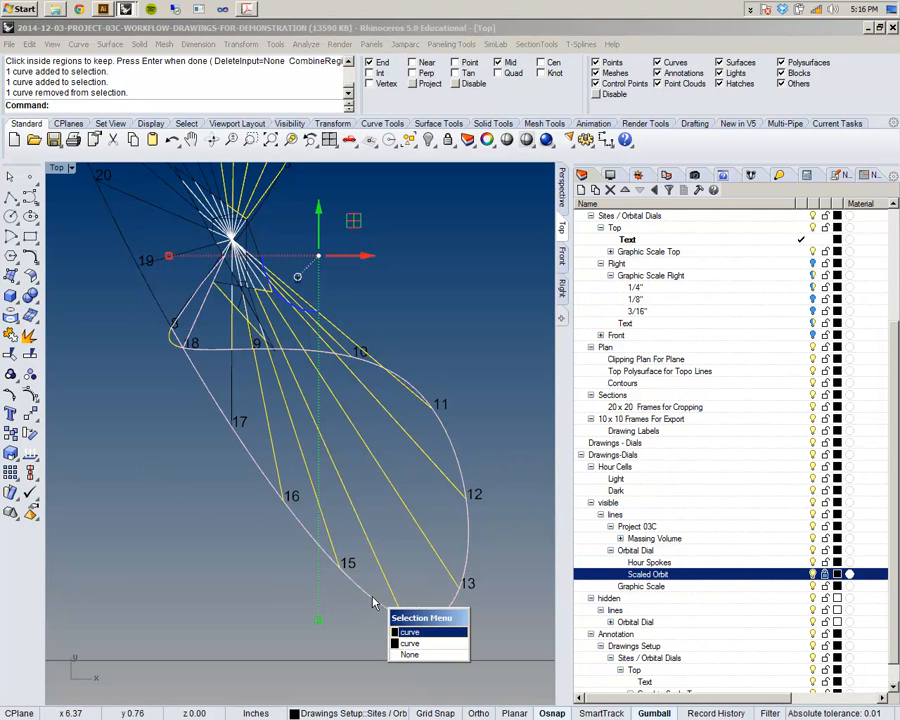
{"action": "left_click", "coordinate": [407, 643]}
{"action": "left_click", "coordinate": [259, 476]}
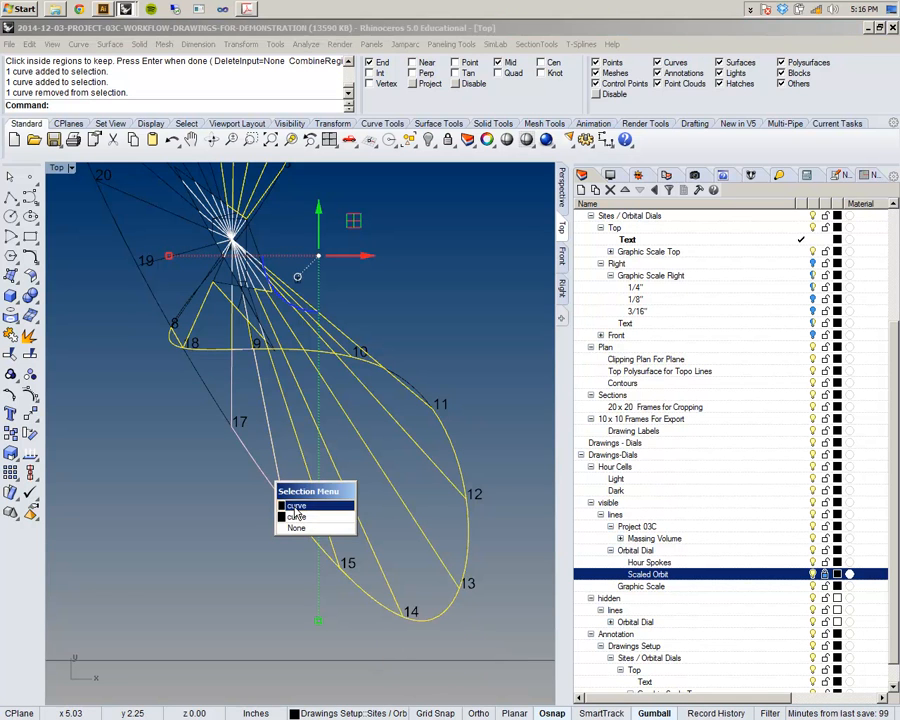
{"action": "left_click", "coordinate": [294, 500]}
{"action": "left_click", "coordinate": [232, 413]}
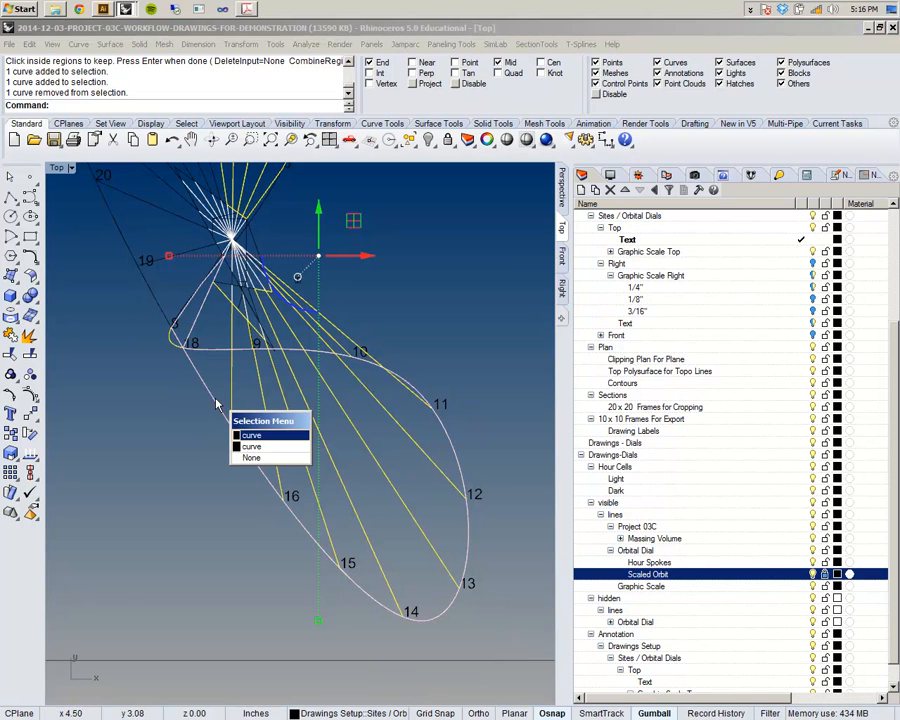
{"action": "left_click", "coordinate": [242, 450]}
- Examine which cells are selected across the whole dial and around hours 8, 17 and 18
{"action": "scroll", "coordinate": [297, 512], "scroll_direction": "down", "scroll_amount": 8}
{"action": "scroll", "coordinate": [232, 374], "scroll_direction": "up", "scroll_amount": 10}
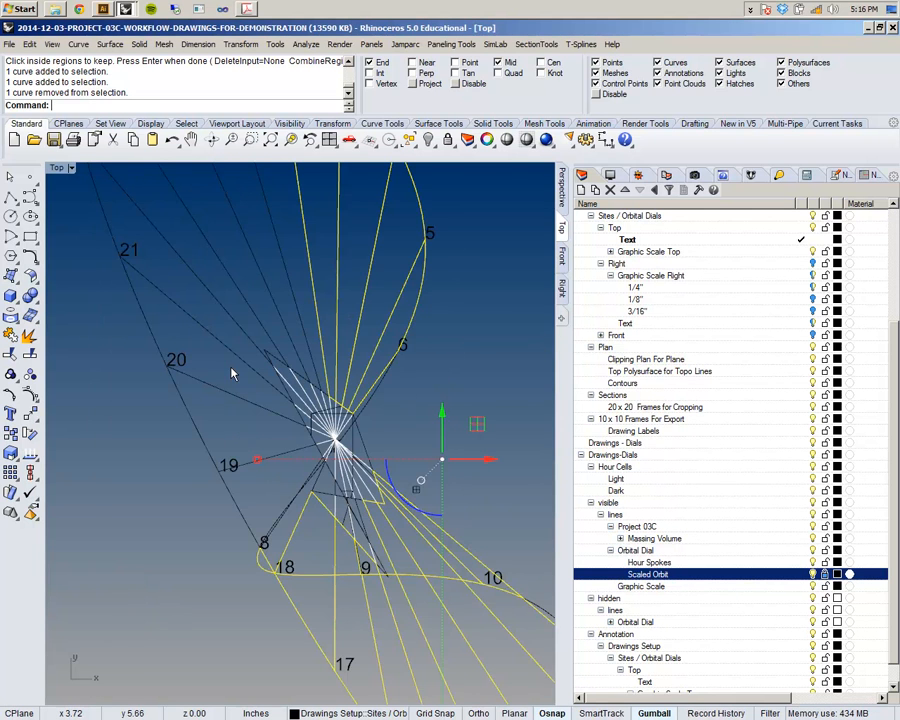
{"action": "scroll", "coordinate": [232, 376], "scroll_direction": "down", "scroll_amount": 6}
{"action": "scroll", "coordinate": [236, 378], "scroll_direction": "up", "scroll_amount": 6}
{"action": "scroll", "coordinate": [236, 378], "scroll_direction": "down", "scroll_amount": 6}
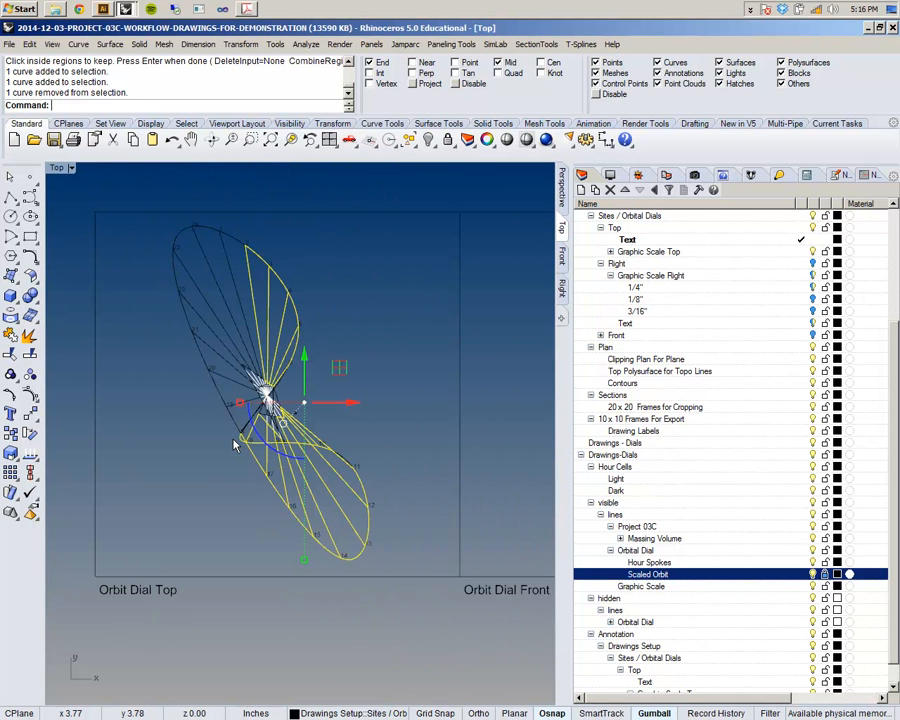
{"action": "scroll", "coordinate": [226, 414], "scroll_direction": "up", "scroll_amount": 6}
{"action": "scroll", "coordinate": [224, 412], "scroll_direction": "down", "scroll_amount": 5}
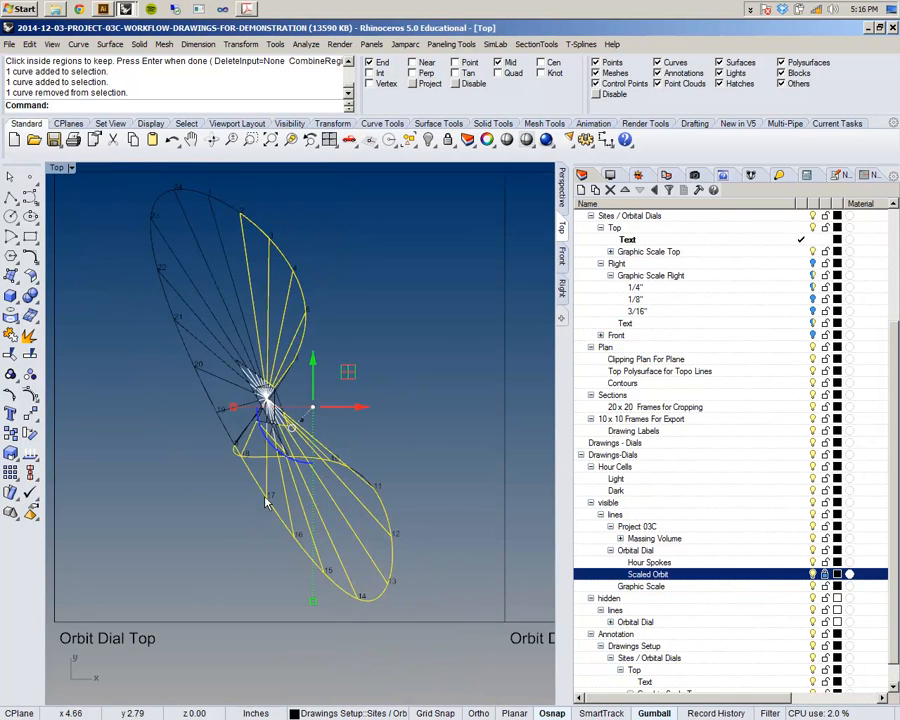
{"action": "scroll", "coordinate": [223, 410], "scroll_direction": "up", "scroll_amount": 4}
{"action": "scroll", "coordinate": [224, 414], "scroll_direction": "up", "scroll_amount": 3}
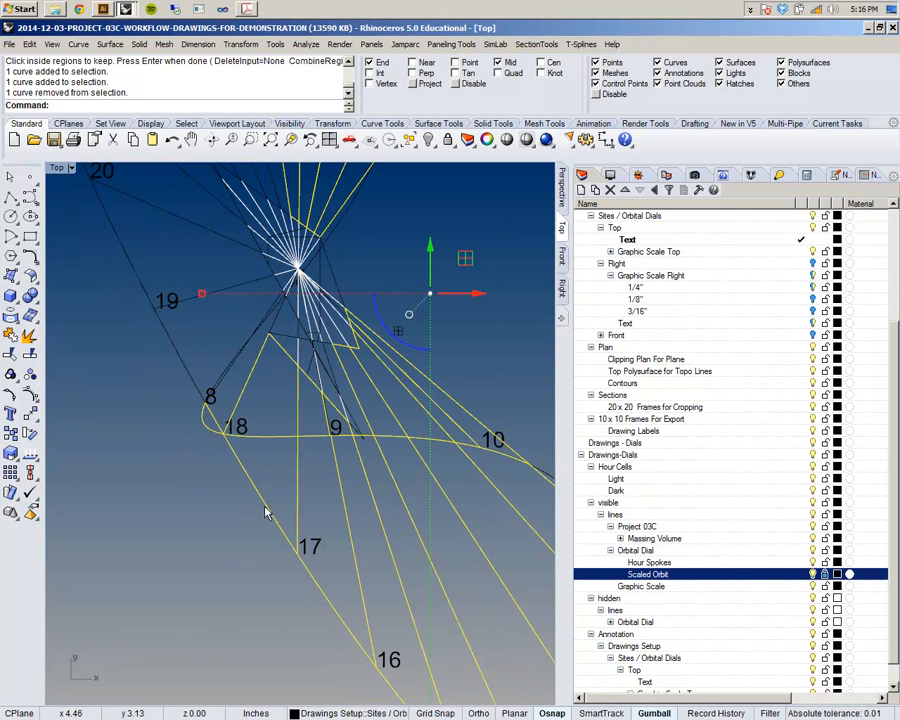
- Remove the cells around hours 8 and 18 and the outer cells from hour 18 to hour 14 from the selection
{"action": "left_click_drag", "start_coordinate": [198, 434], "coordinate": [183, 390], "text": "shift"}
{"action": "scroll", "coordinate": [187, 406], "scroll_direction": "down", "scroll_amount": 8}
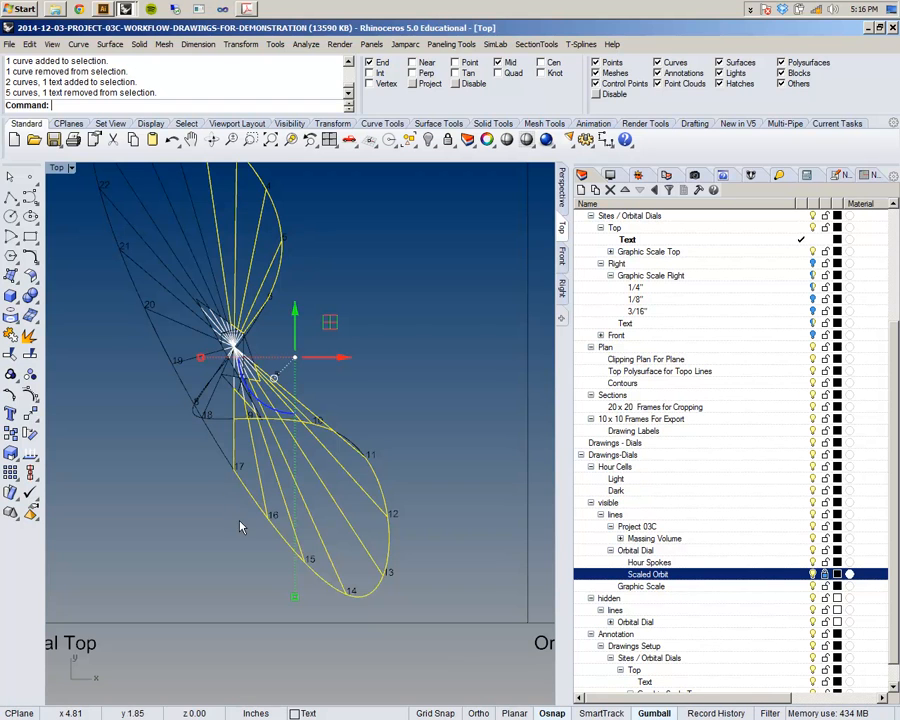
{"action": "left_click", "coordinate": [207, 434], "text": "ctrl"}
{"action": "left_click", "coordinate": [250, 514], "text": "ctrl"}
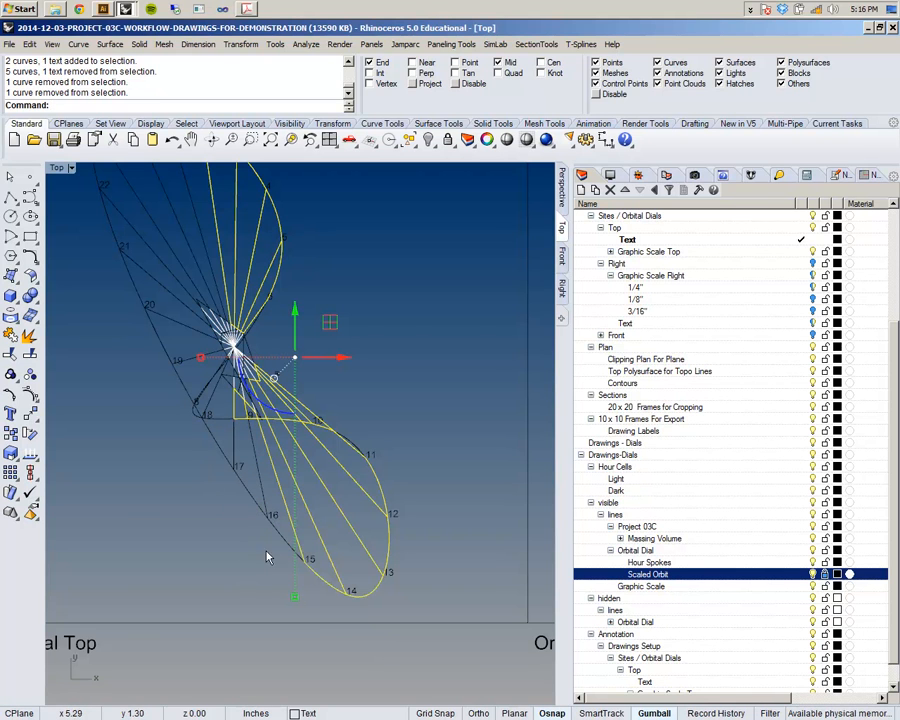
{"action": "left_click", "coordinate": [306, 571], "text": "ctrl"}
{"action": "scroll", "coordinate": [302, 580], "scroll_direction": "down", "scroll_amount": 3}
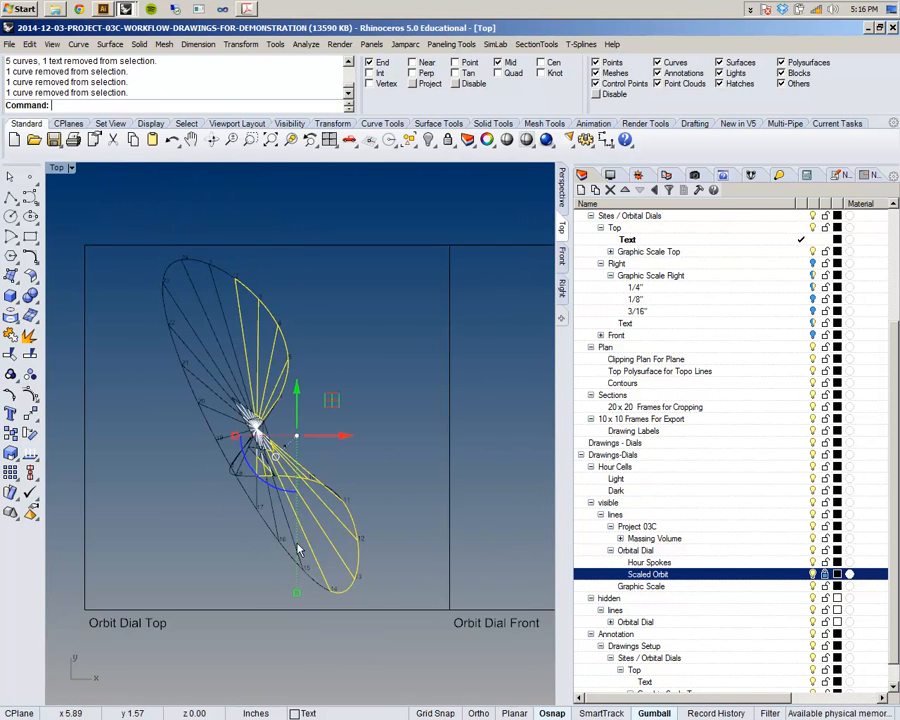
- Add the cell between the spokes to 18 and 17 inside the orbit, the crescent cell and the wedge between 8 and 18 to the selection
{"action": "scroll", "coordinate": [248, 468], "scroll_direction": "up", "scroll_amount": 8}
{"action": "left_click", "coordinate": [245, 476], "text": "shift"}
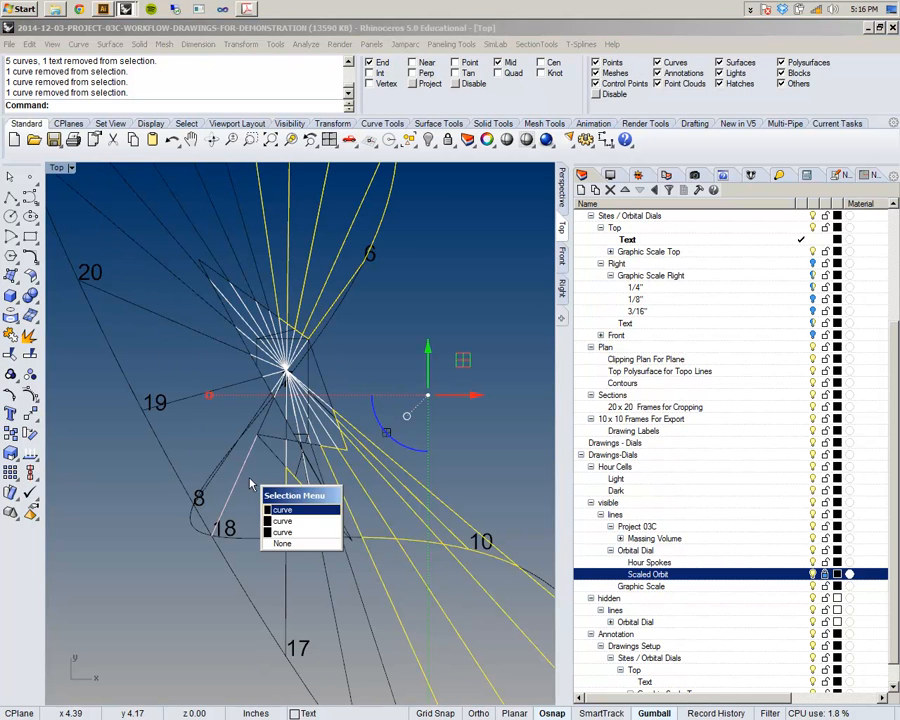
{"action": "left_click", "coordinate": [283, 523]}
{"action": "left_click", "coordinate": [201, 516], "text": "shift"}
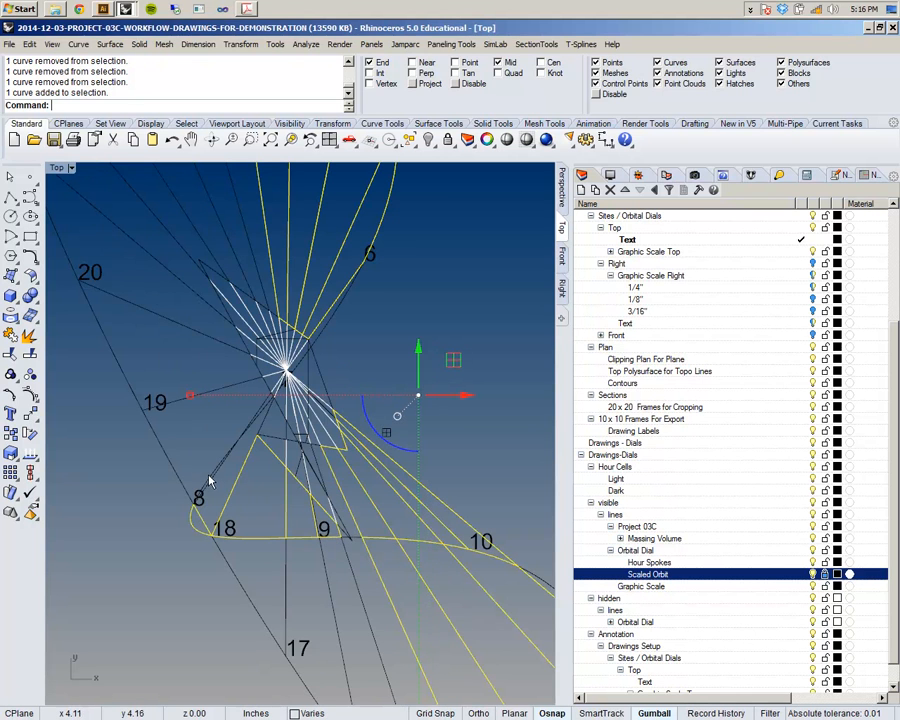
{"action": "left_click", "coordinate": [212, 487], "text": "shift"}
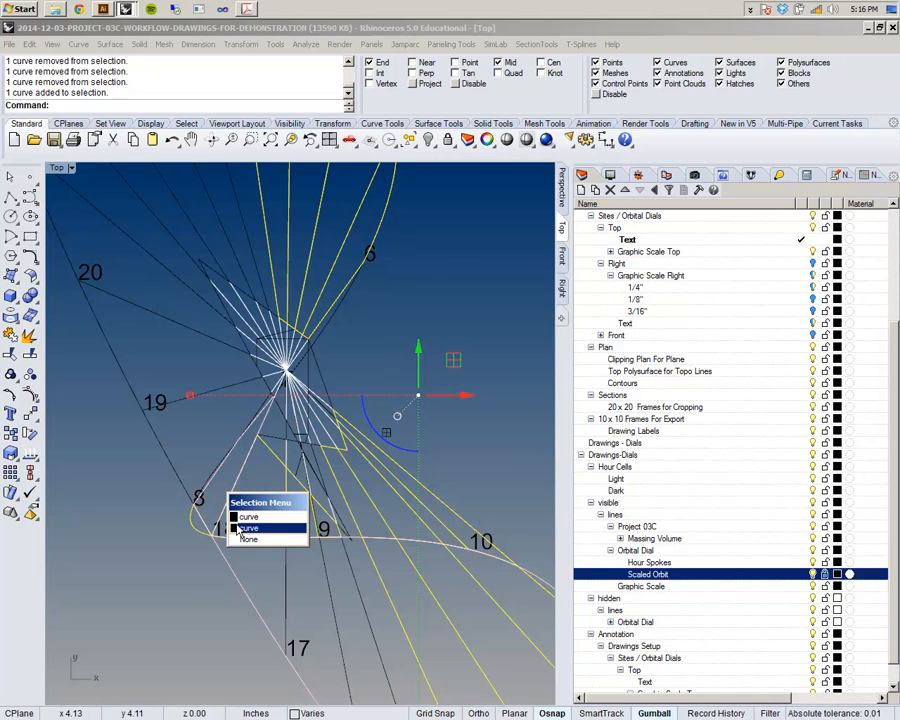
{"action": "left_click", "coordinate": [245, 517]}
- Add the three small cells above the massing edge, between the spokes to 18 and 9, to the selection
{"action": "scroll", "coordinate": [245, 455], "scroll_direction": "up", "scroll_amount": 5}
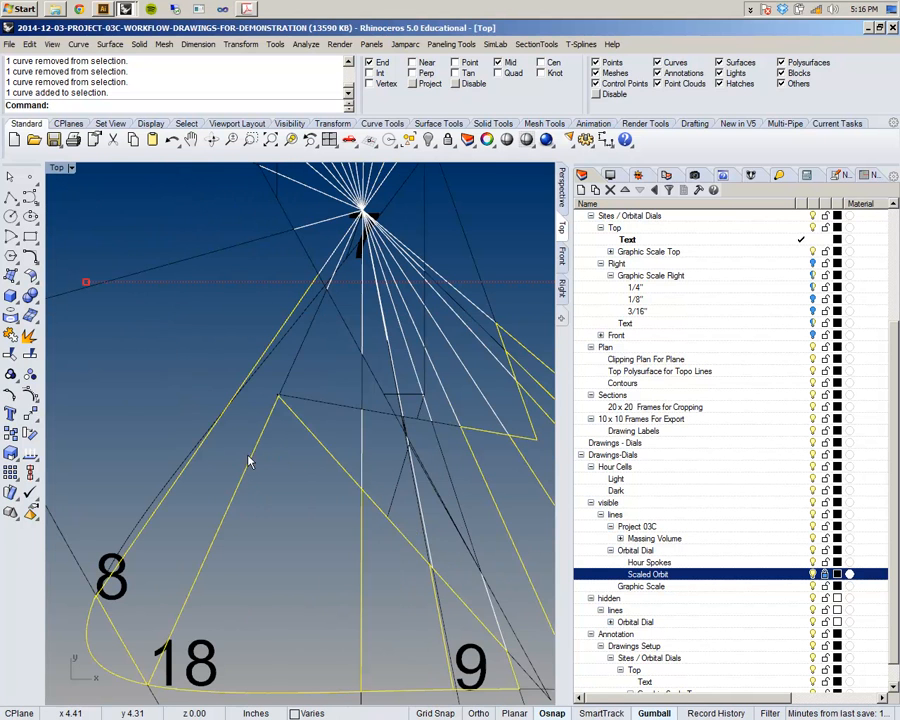
{"action": "left_click", "coordinate": [290, 376], "text": "shift"}
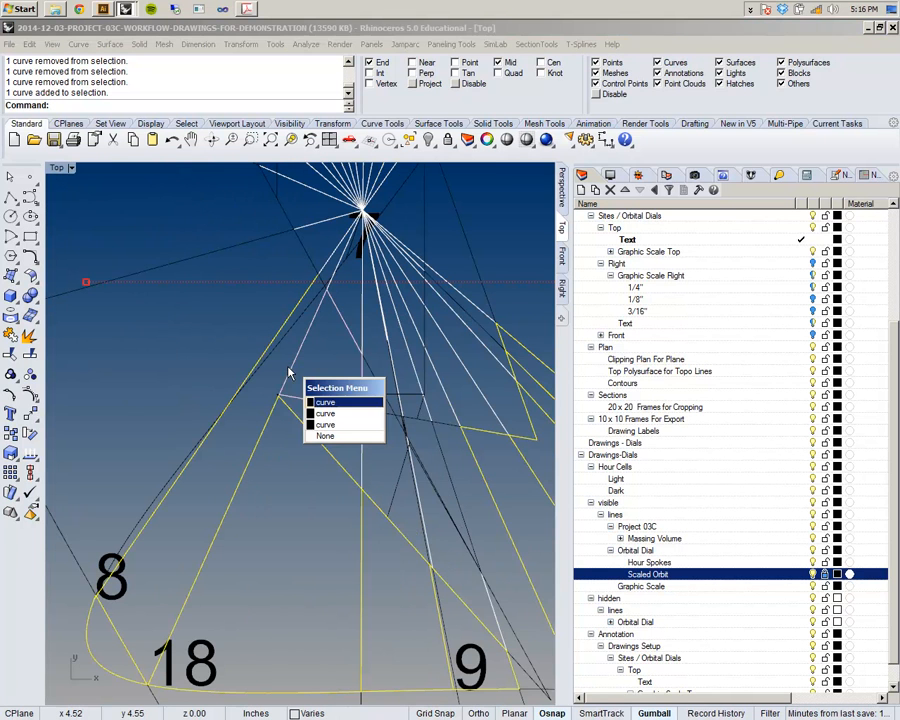
{"action": "left_click", "coordinate": [321, 427]}
{"action": "scroll", "coordinate": [312, 385], "scroll_direction": "down", "scroll_amount": 3}
{"action": "scroll", "coordinate": [313, 400], "scroll_direction": "up", "scroll_amount": 3}
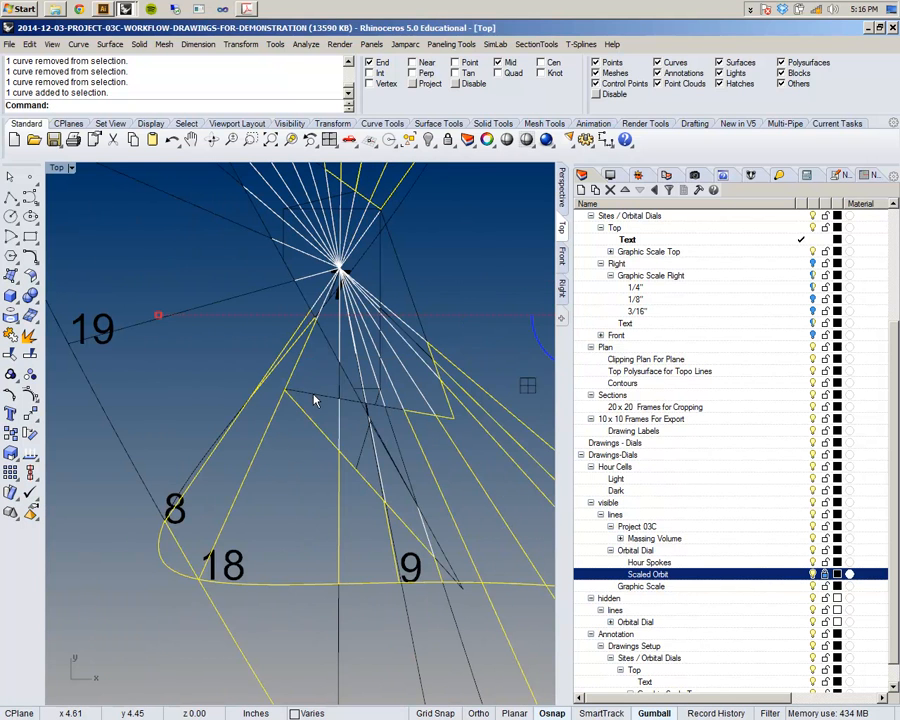
{"action": "left_click", "coordinate": [314, 400], "text": "shift"}
{"action": "left_click", "coordinate": [345, 429]}
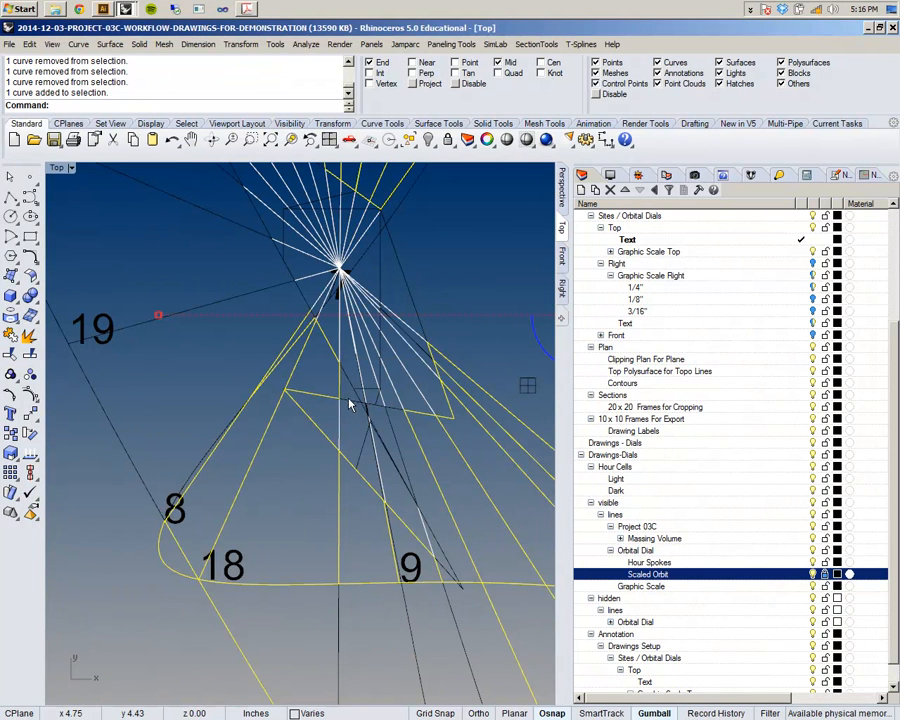
{"action": "left_click", "coordinate": [352, 402], "text": "shift"}
{"action": "left_click", "coordinate": [376, 448]}
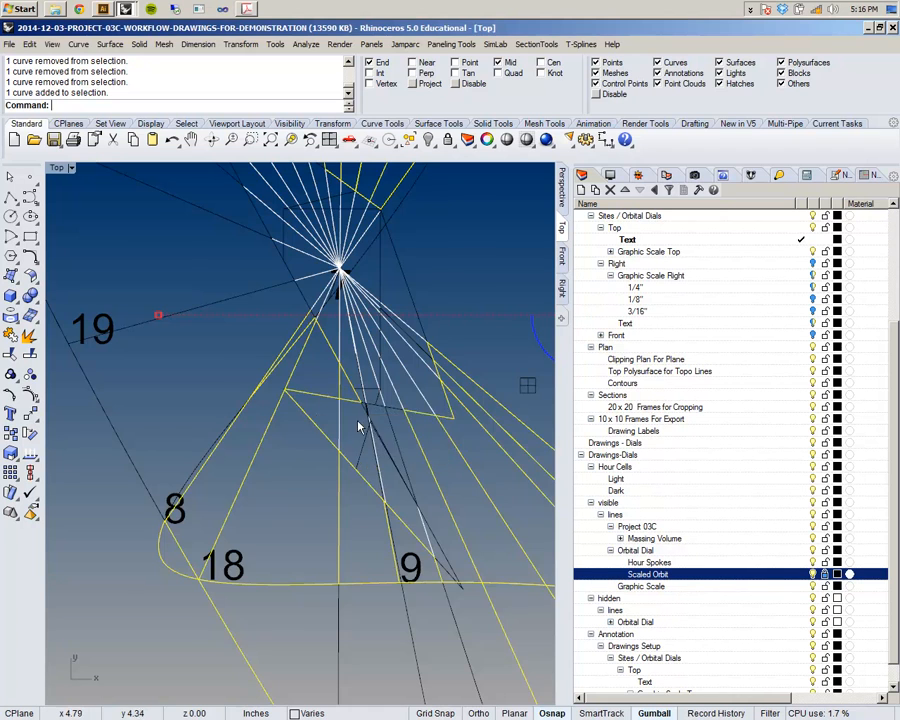
- Move the selected cells to the Light layer under Hour Cells and clear the selection
{"action": "scroll", "coordinate": [293, 417], "scroll_direction": "down", "scroll_amount": 8}
{"action": "scroll", "coordinate": [275, 360], "scroll_direction": "up", "scroll_amount": 2}
{"action": "scroll", "coordinate": [275, 360], "scroll_direction": "up", "scroll_amount": 2}
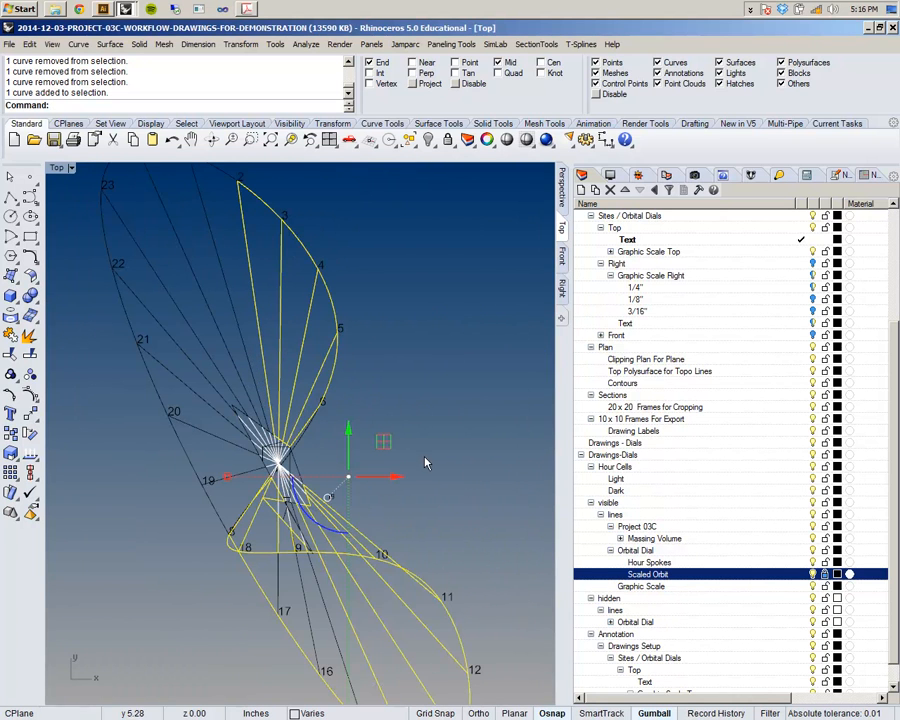
{"action": "right_click", "coordinate": [634, 480]}
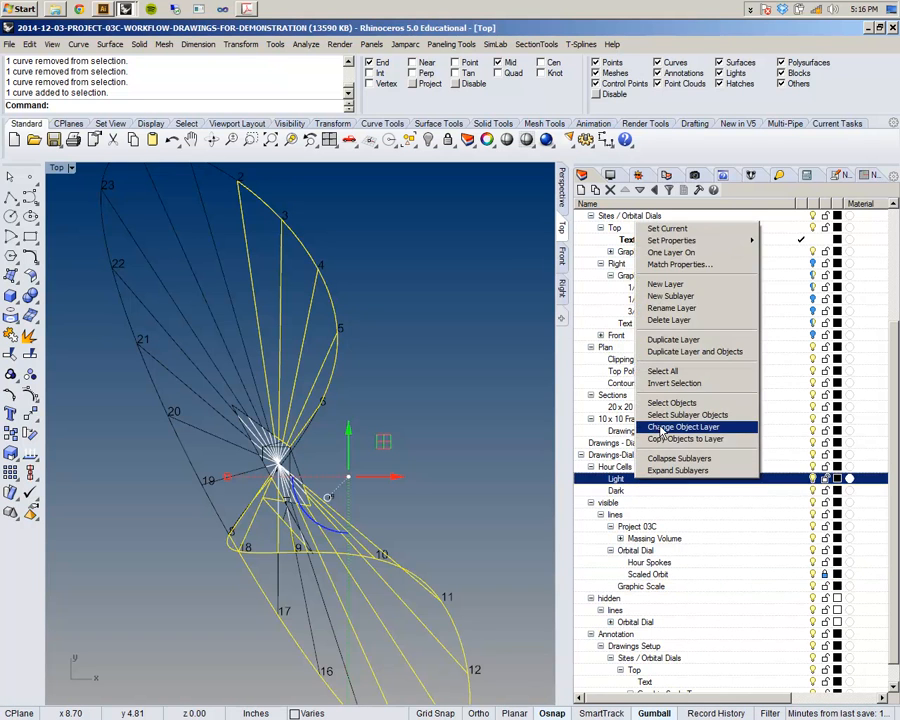
{"action": "left_click", "coordinate": [661, 428]}
{"action": "key", "text": "Escape"}
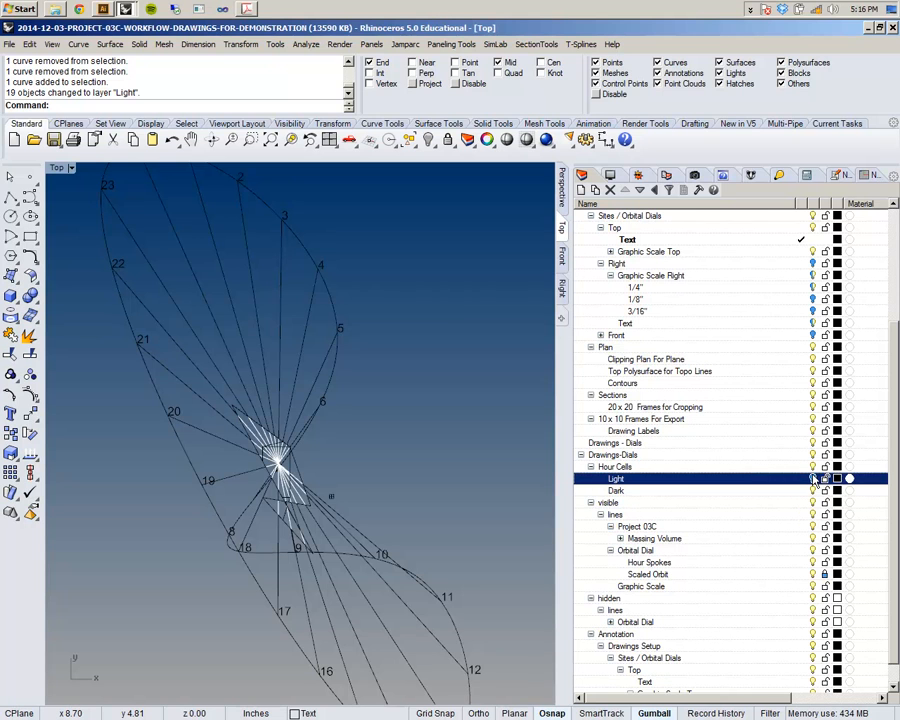
- Hide the Light and Hour Spokes layers and select the remaining cells from hour 2 around to 19 and from 18 to 14
{"action": "left_click", "coordinate": [814, 564]}
{"action": "scroll", "coordinate": [289, 422], "scroll_direction": "down", "scroll_amount": 8}
{"action": "scroll", "coordinate": [296, 424], "scroll_direction": "up", "scroll_amount": 6}
{"action": "scroll", "coordinate": [296, 430], "scroll_direction": "down", "scroll_amount": 5}
{"action": "scroll", "coordinate": [280, 400], "scroll_direction": "up", "scroll_amount": 7}
{"action": "left_click_drag", "start_coordinate": [294, 390], "coordinate": [201, 334]}
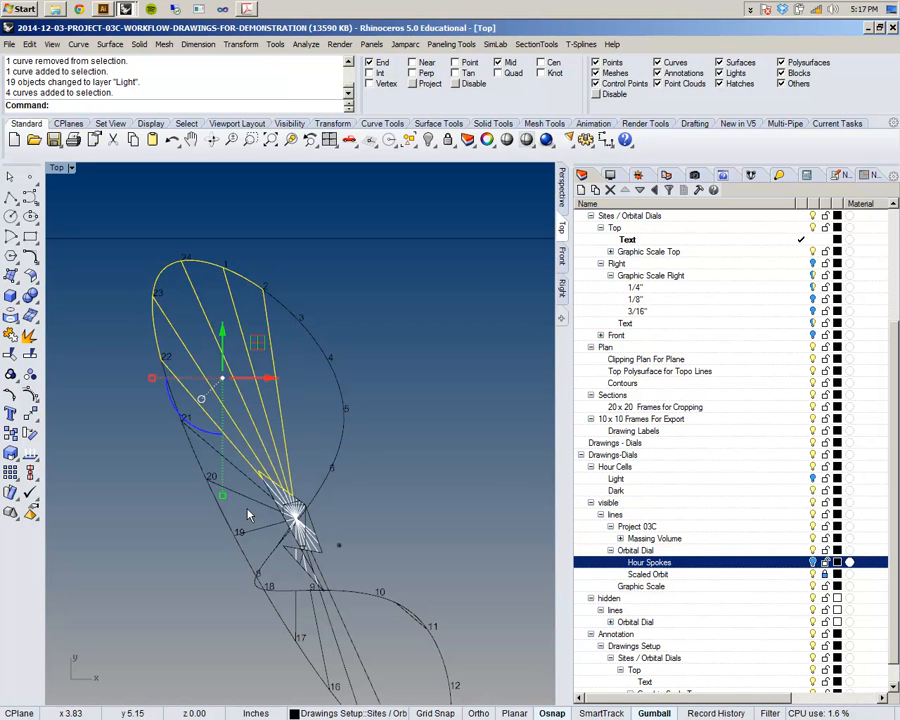
{"action": "left_click_drag", "start_coordinate": [243, 428], "coordinate": [243, 428], "text": "shift"}
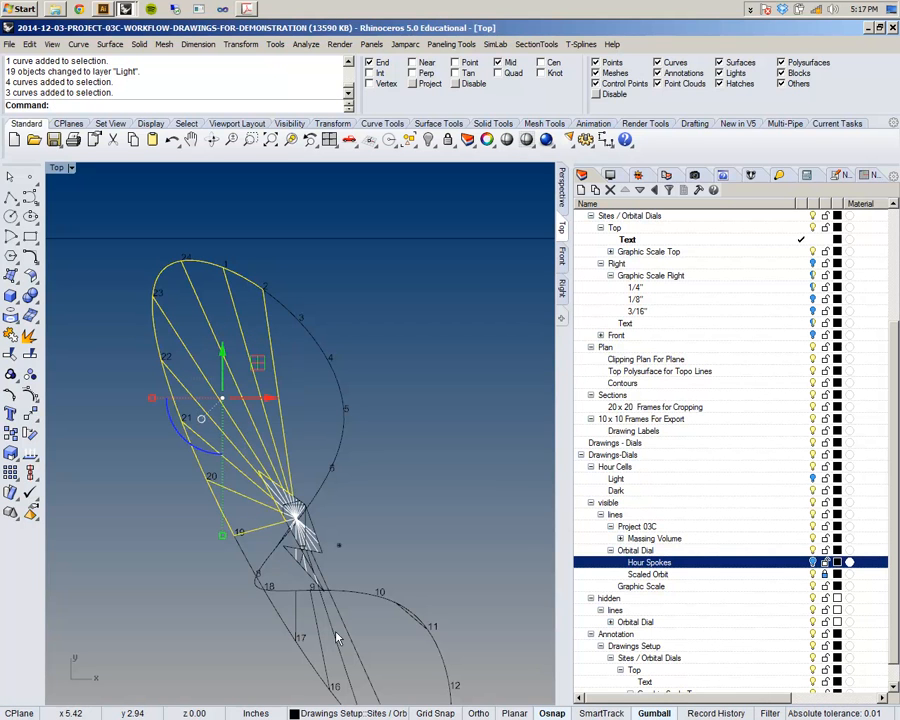
{"action": "left_click_drag", "start_coordinate": [302, 601], "coordinate": [293, 601], "text": "shift"}
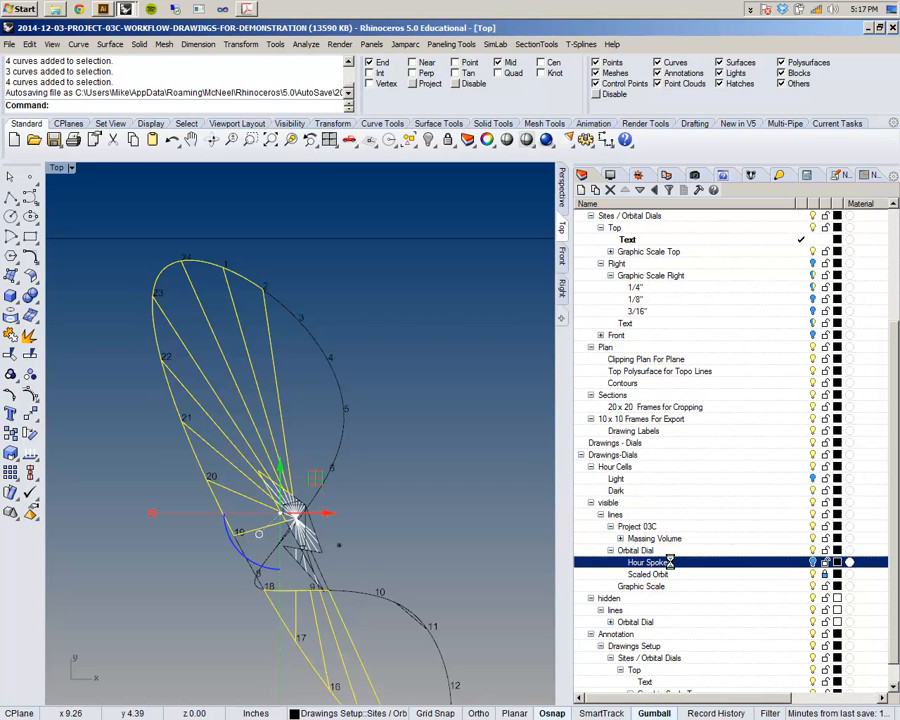
- Move the selected cells to the Dark layer under Hour Cells and check them by toggling that layer's visibility
{"action": "left_click", "coordinate": [643, 490]}
{"action": "right_click", "coordinate": [643, 490]}
{"action": "left_click", "coordinate": [673, 438]}
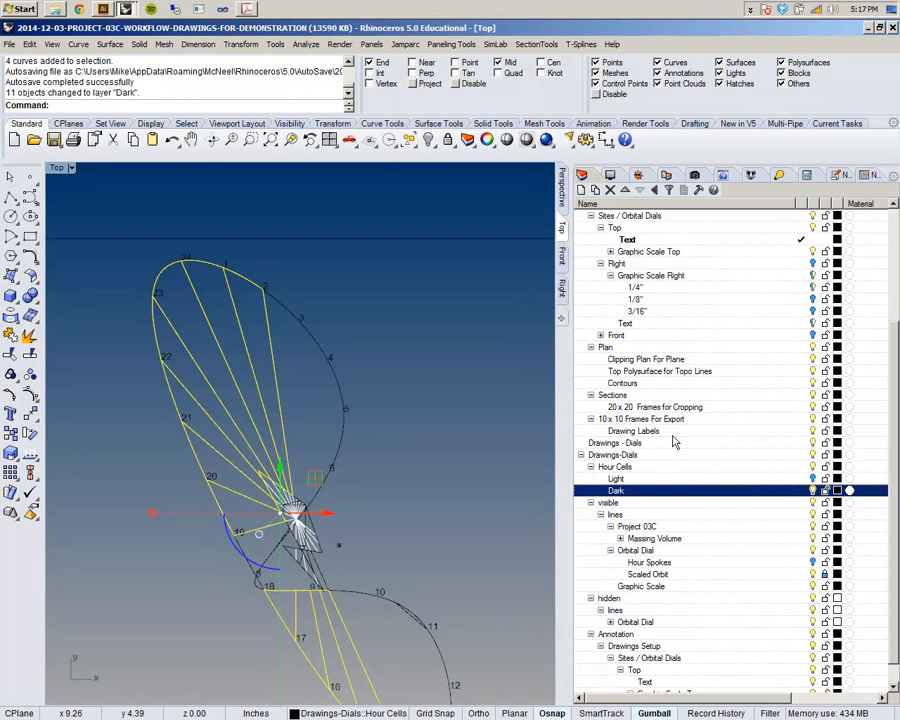
{"action": "left_click", "coordinate": [812, 491]}
{"action": "left_click", "coordinate": [812, 491]}
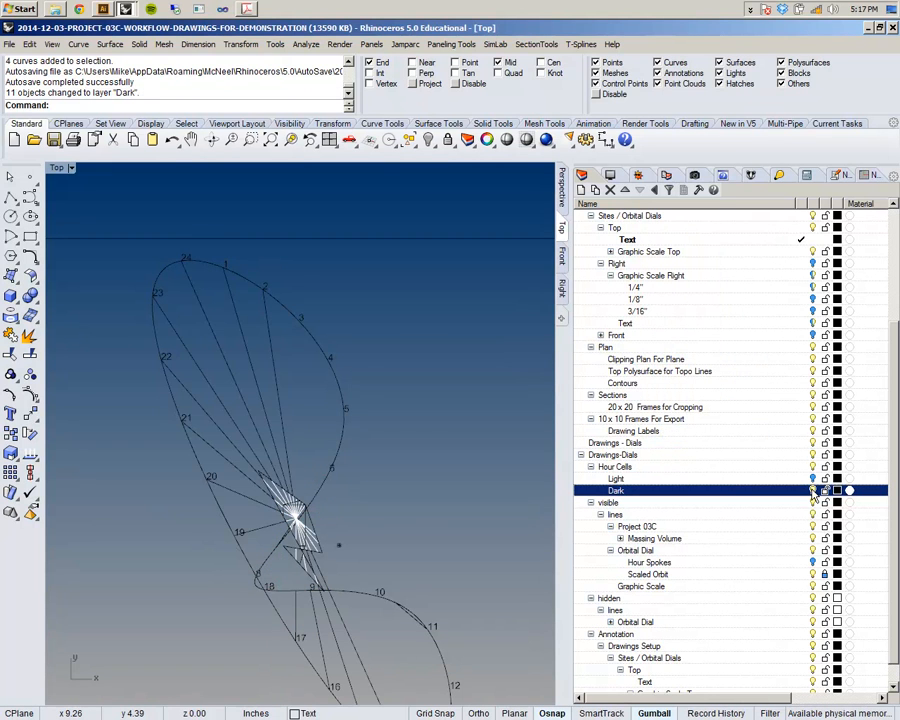
- Try to move the cell along the spoke to hour 19 to the Dark layer, and clear the selection
{"action": "scroll", "coordinate": [255, 540], "scroll_direction": "up", "scroll_amount": 5}
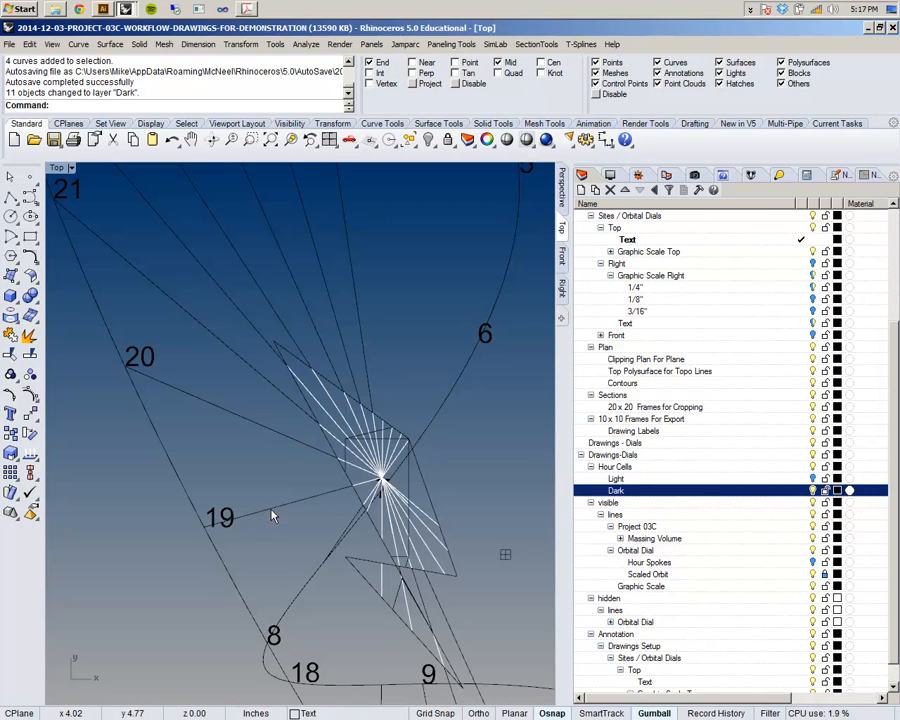
{"action": "left_click", "coordinate": [272, 516]}
{"action": "left_click", "coordinate": [310, 538]}
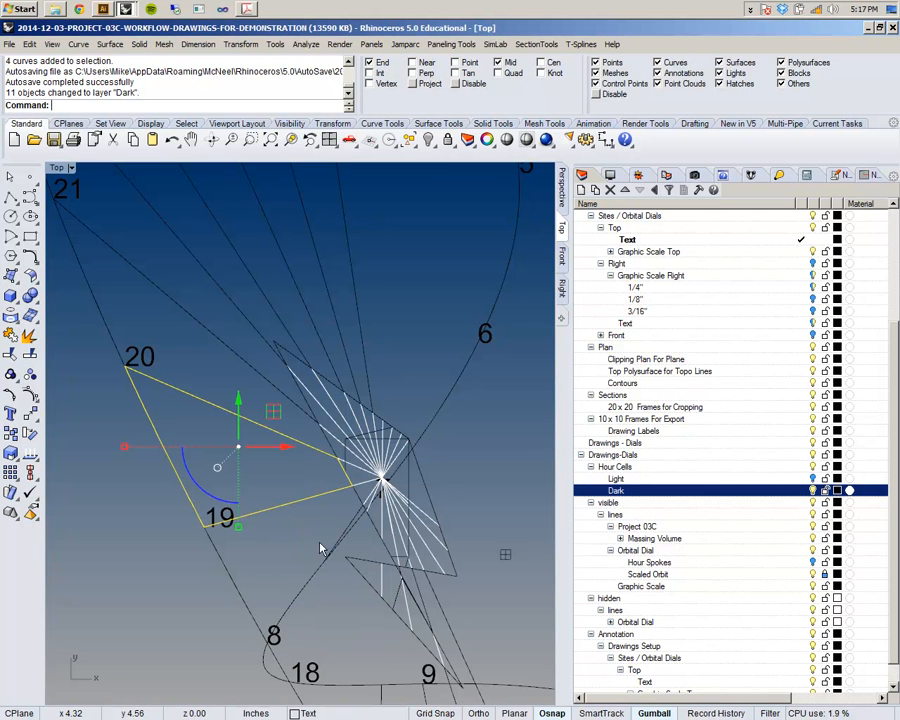
{"action": "right_click", "coordinate": [735, 487]}
{"action": "left_click", "coordinate": [753, 432]}
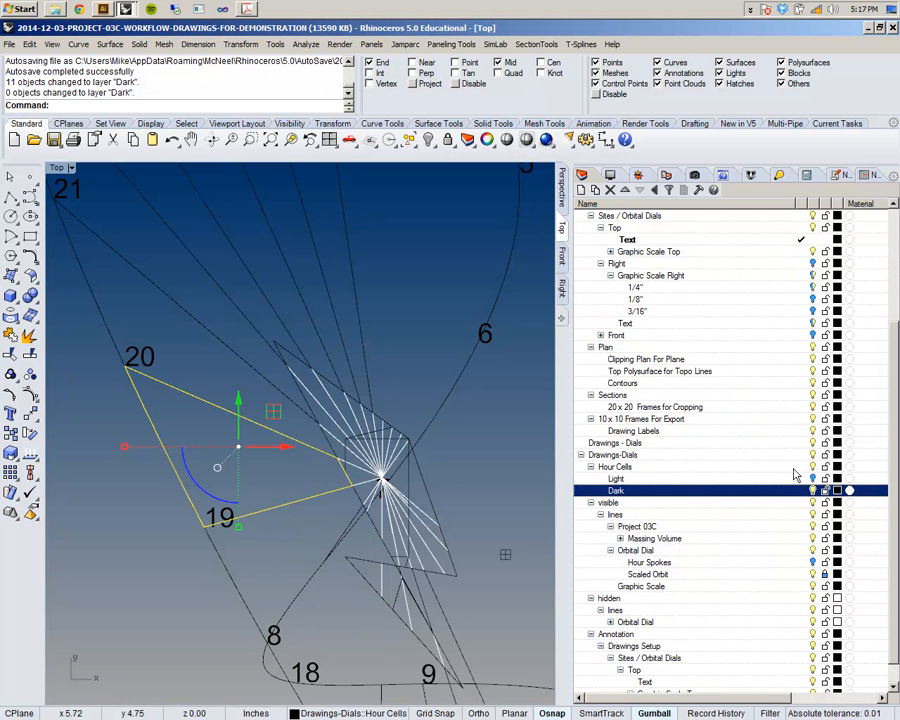
{"action": "key", "text": "Escape"}
- Move the cell between hours 19 and 8 and the thin sliver cell below the spoke centre to the Dark layer
{"action": "left_click", "coordinate": [298, 503]}
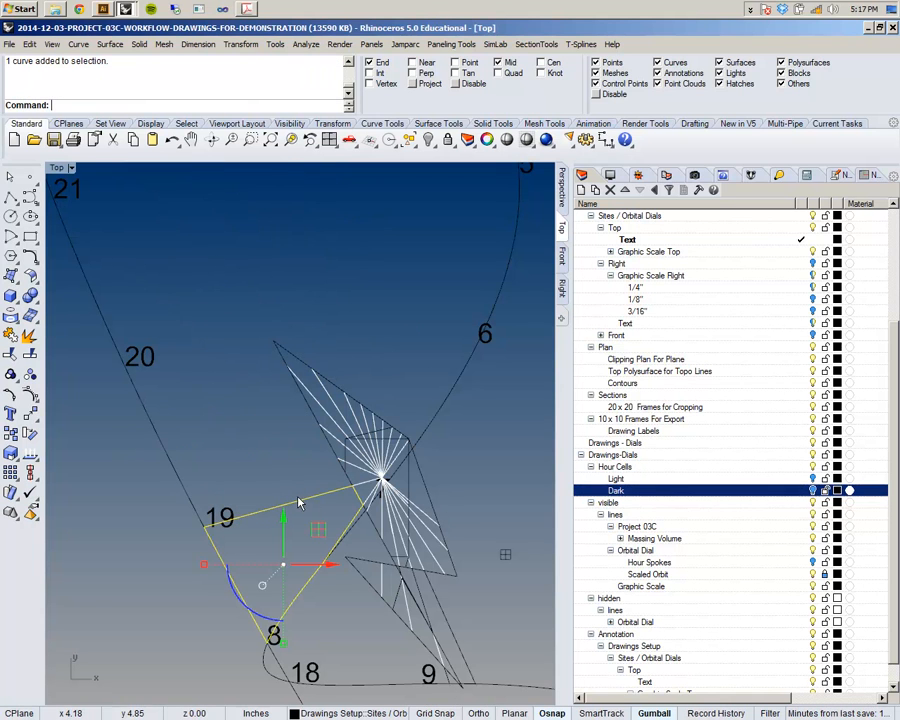
{"action": "right_click", "coordinate": [765, 490]}
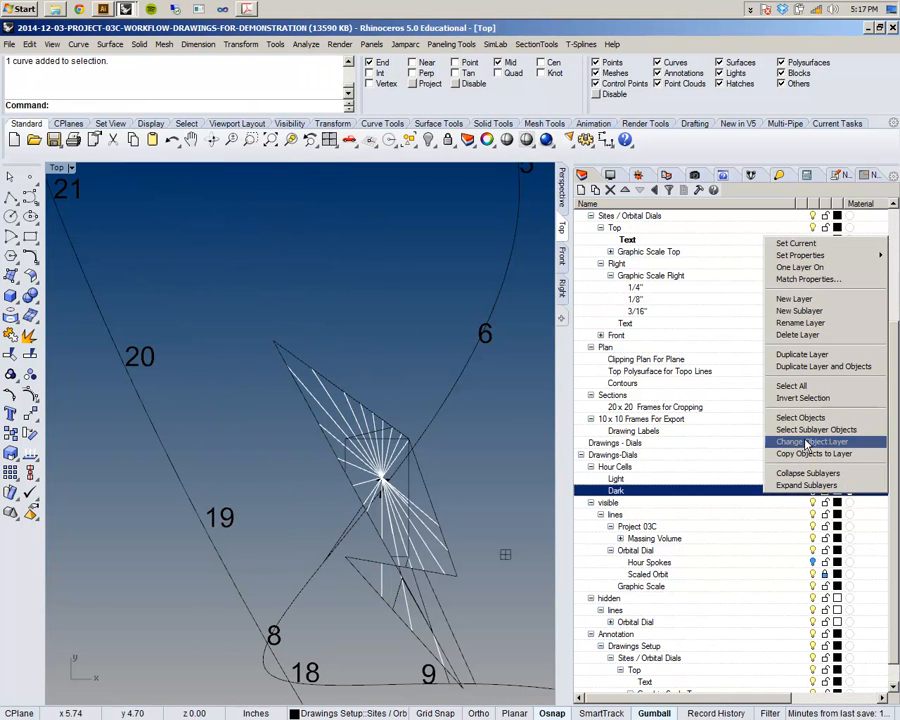
{"action": "left_click", "coordinate": [807, 443]}
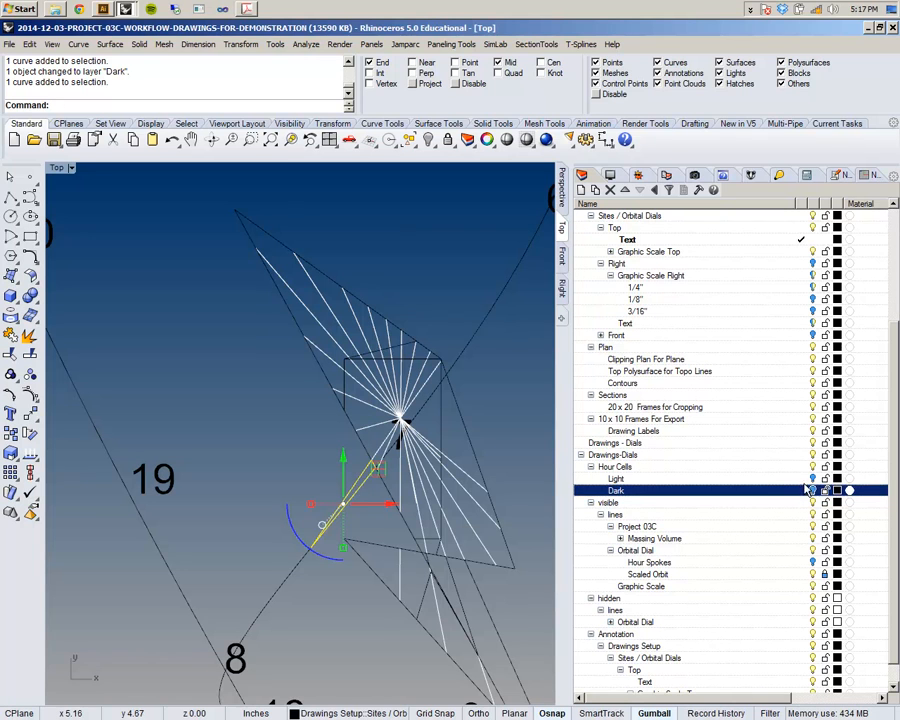
{"action": "right_click", "coordinate": [765, 490]}
{"action": "left_click", "coordinate": [804, 432]}
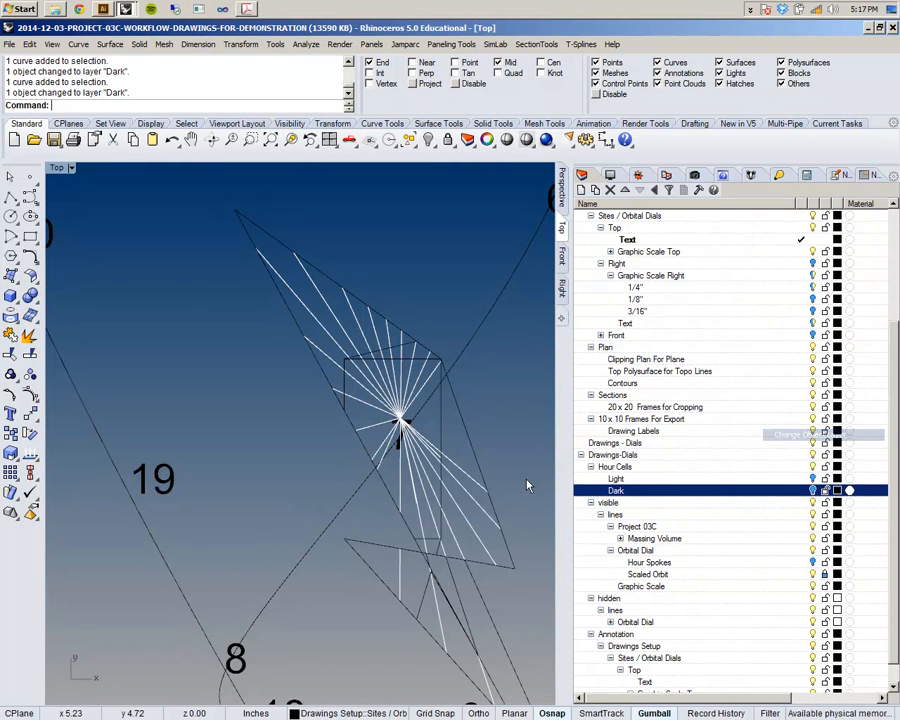
- Select the overlapping narrow cells just above hour 9 and move them to the Light layer under Hour Cells
{"action": "scroll", "coordinate": [340, 513], "scroll_direction": "down", "scroll_amount": 4}
{"action": "scroll", "coordinate": [340, 513], "scroll_direction": "down", "scroll_amount": 2}
{"action": "scroll", "coordinate": [348, 527], "scroll_direction": "up", "scroll_amount": 6}
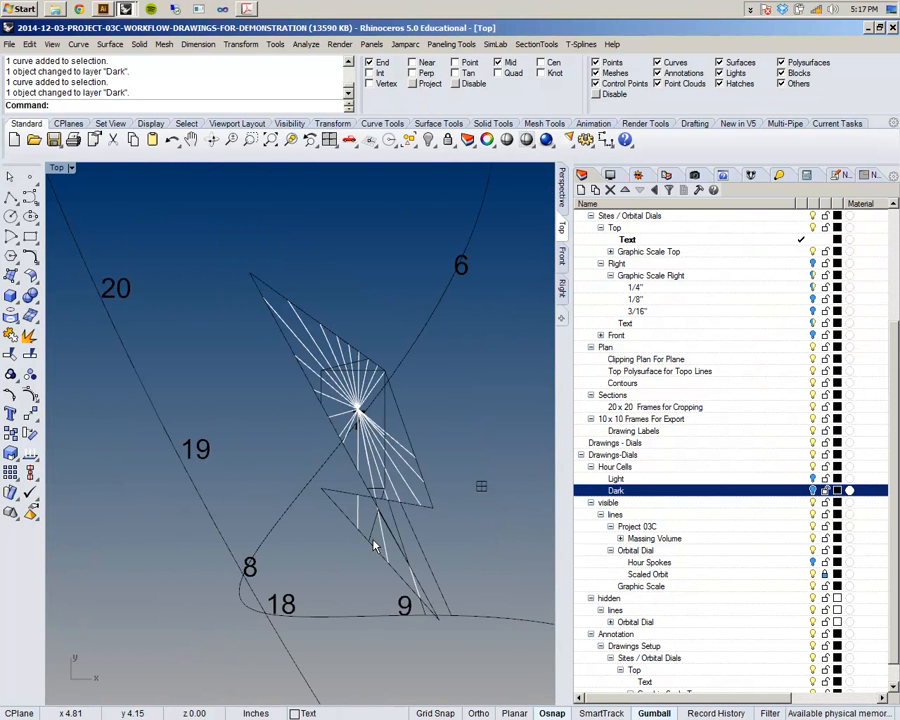
{"action": "left_click", "coordinate": [382, 538]}
{"action": "left_click", "coordinate": [422, 566]}
{"action": "left_click", "coordinate": [356, 481]}
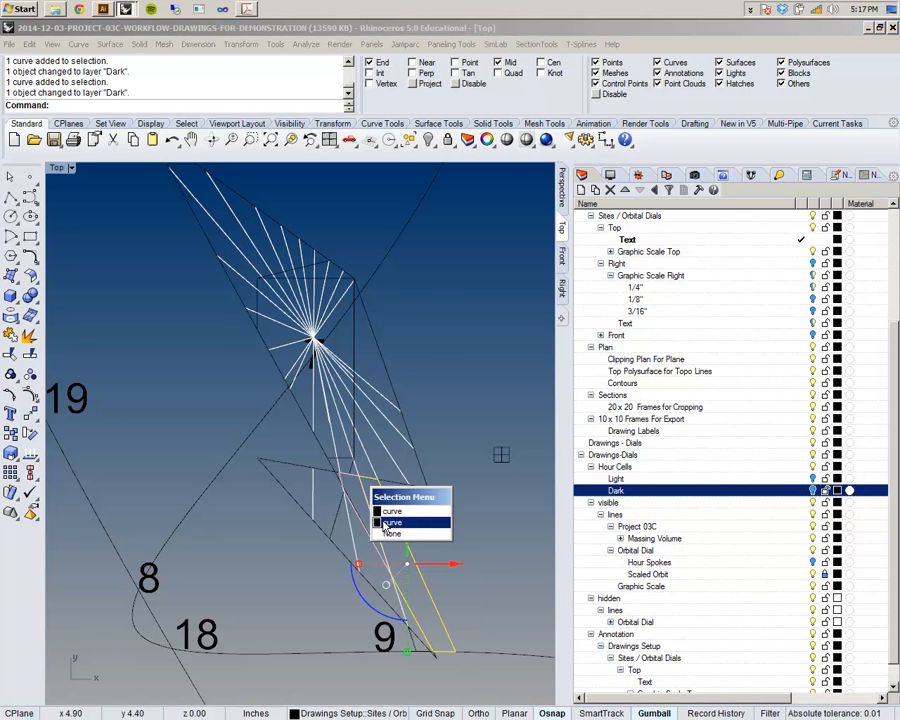
{"action": "left_click", "coordinate": [392, 521]}
{"action": "right_click", "coordinate": [681, 479]}
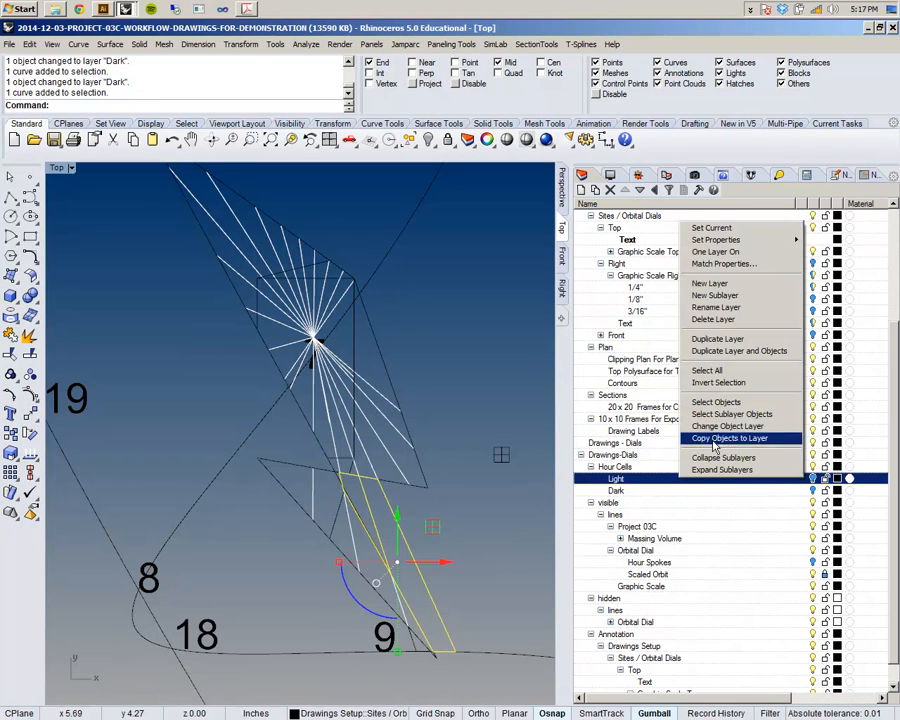
- Move the two selected hour cell curves to the Light layer under Hour Cells
{"action": "left_click", "coordinate": [735, 424]}
{"action": "scroll", "coordinate": [420, 521], "scroll_direction": "down", "scroll_amount": 10}
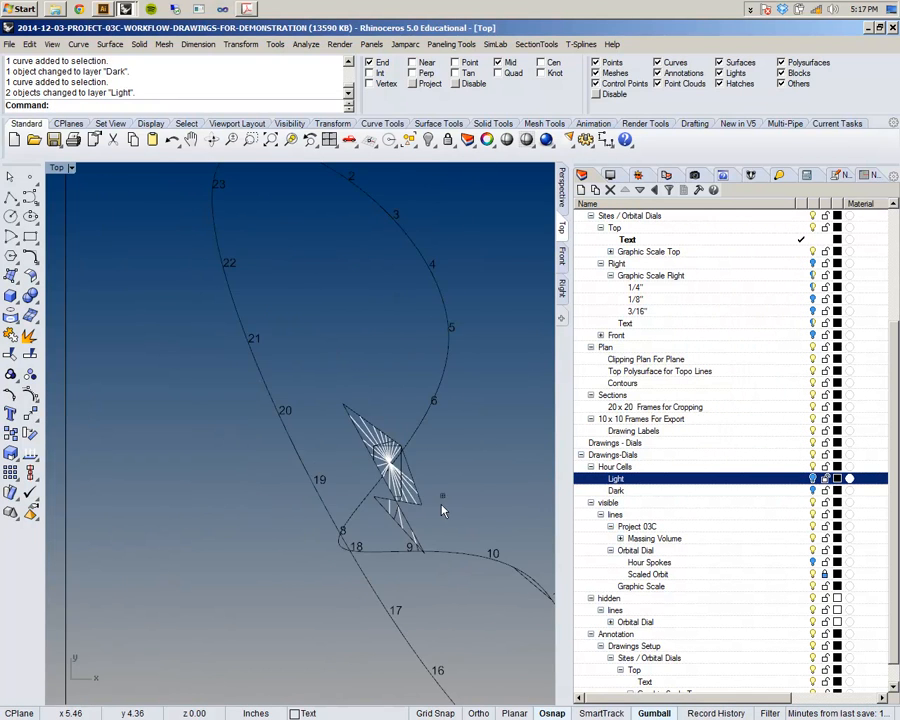
{"action": "scroll", "coordinate": [340, 432], "scroll_direction": "up", "scroll_amount": 6}
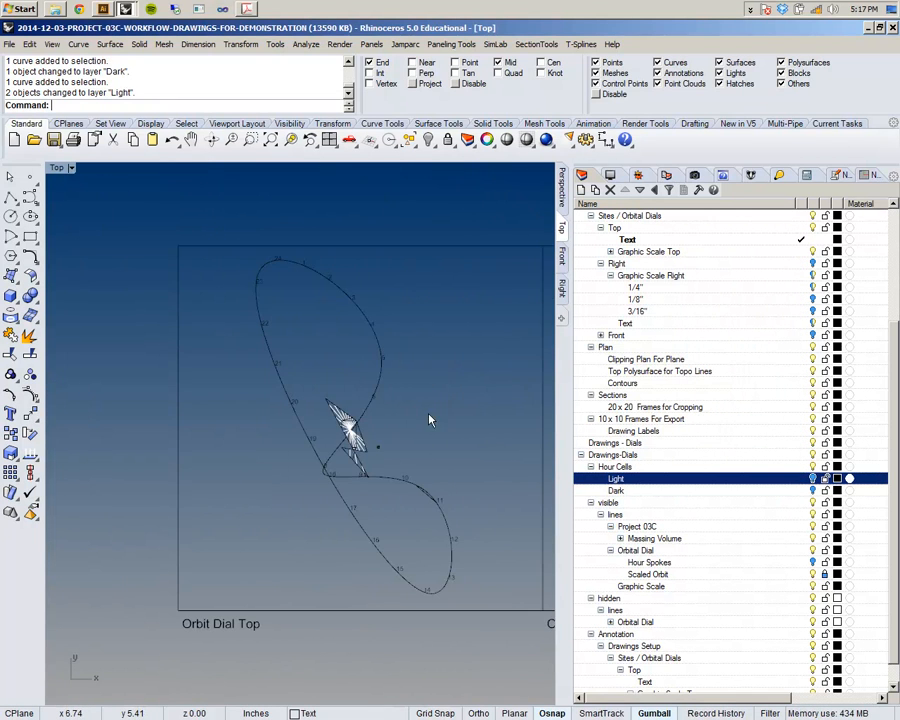
- Turn on the Light, Dark and visible Hour Spokes layers, and unlock the Scaled Orbit layer
{"action": "left_click", "coordinate": [813, 479]}
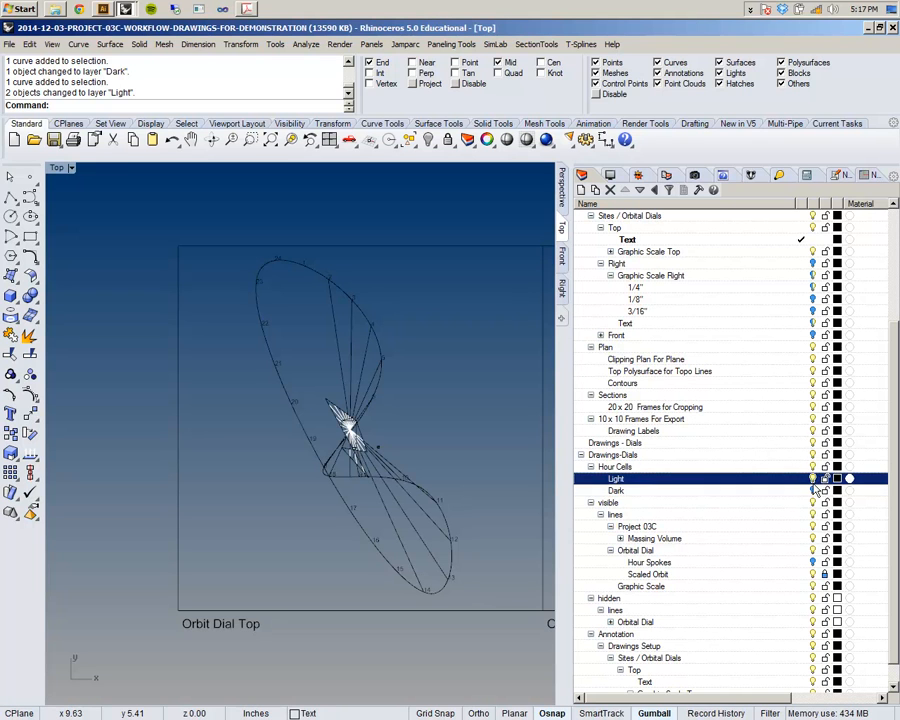
{"action": "left_click", "coordinate": [813, 491]}
{"action": "left_click", "coordinate": [813, 563]}
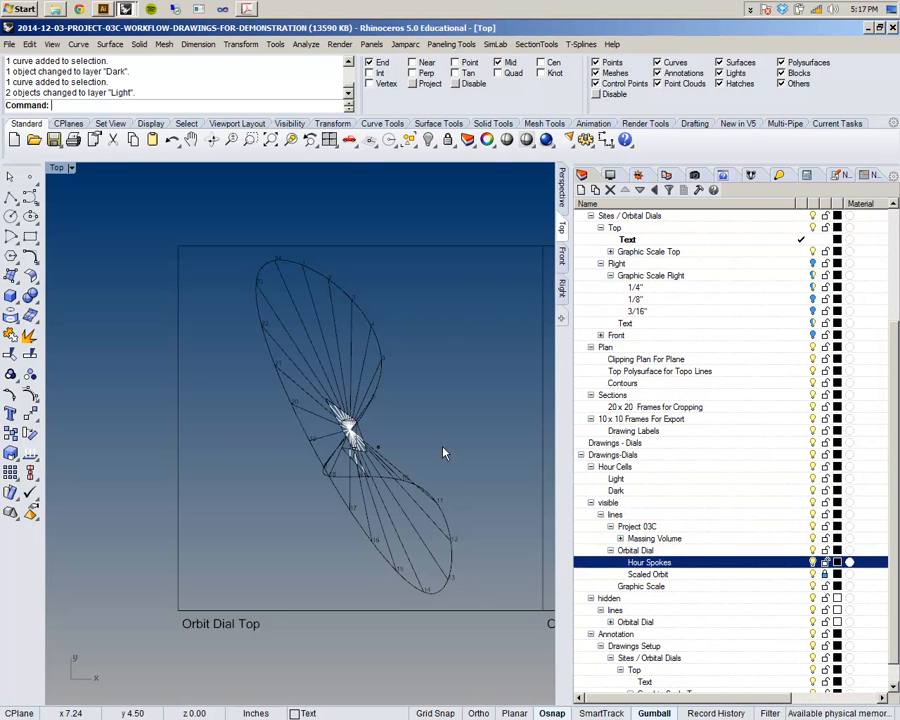
{"action": "scroll", "coordinate": [100, 380], "scroll_direction": "down", "scroll_amount": 4}
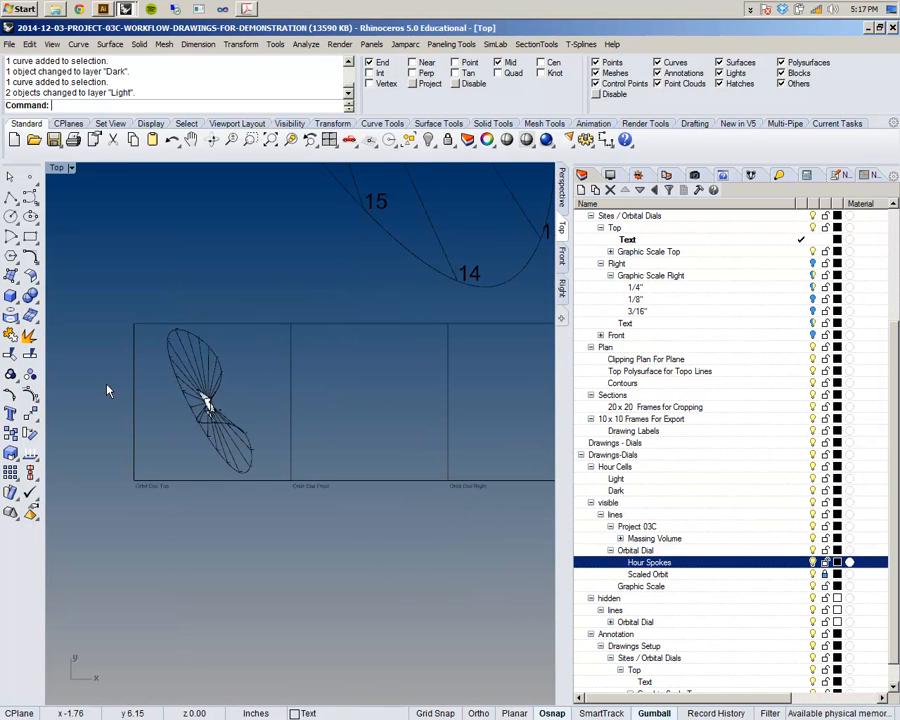
{"action": "left_click", "coordinate": [824, 576]}
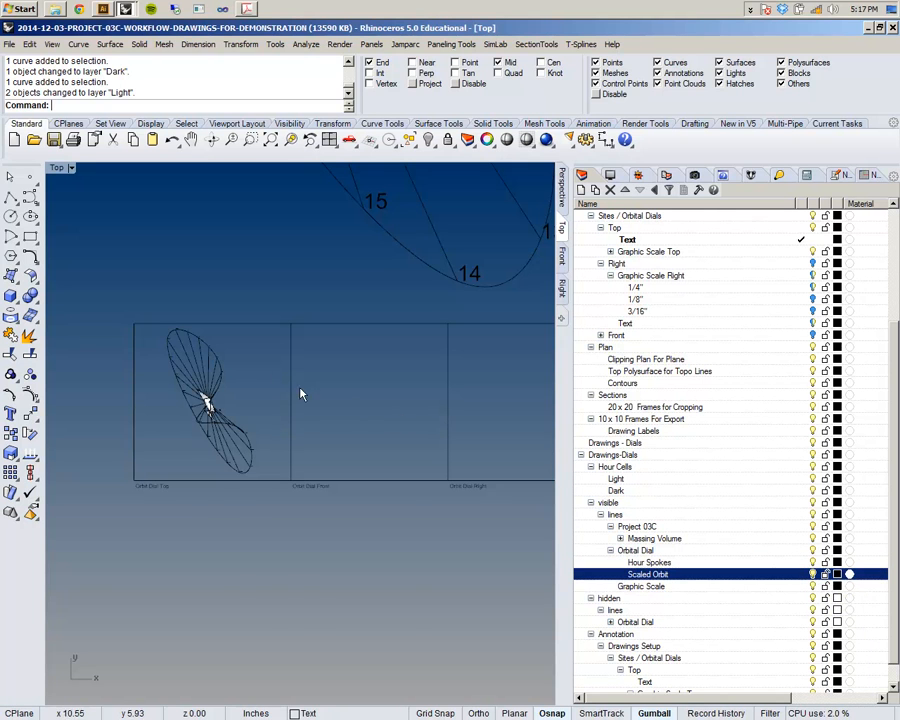
{"action": "scroll", "coordinate": [200, 345], "scroll_direction": "up", "scroll_amount": 4}
{"action": "left_click", "coordinate": [203, 362]}
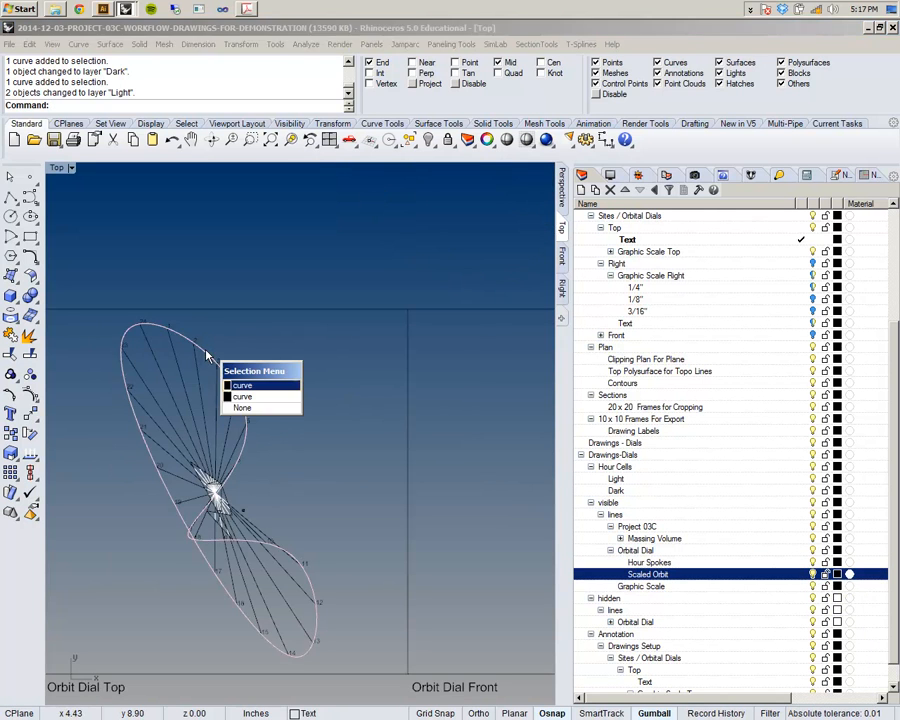
{"action": "left_click", "coordinate": [245, 386]}
- Select all sublayer objects of Drawings-Dials and add the square frame around the Orbit Dial Top drawing to the selection
{"action": "scroll", "coordinate": [263, 364], "scroll_direction": "down", "scroll_amount": 5}
{"action": "right_click_drag", "start_coordinate": [265, 372], "coordinate": [316, 366]}
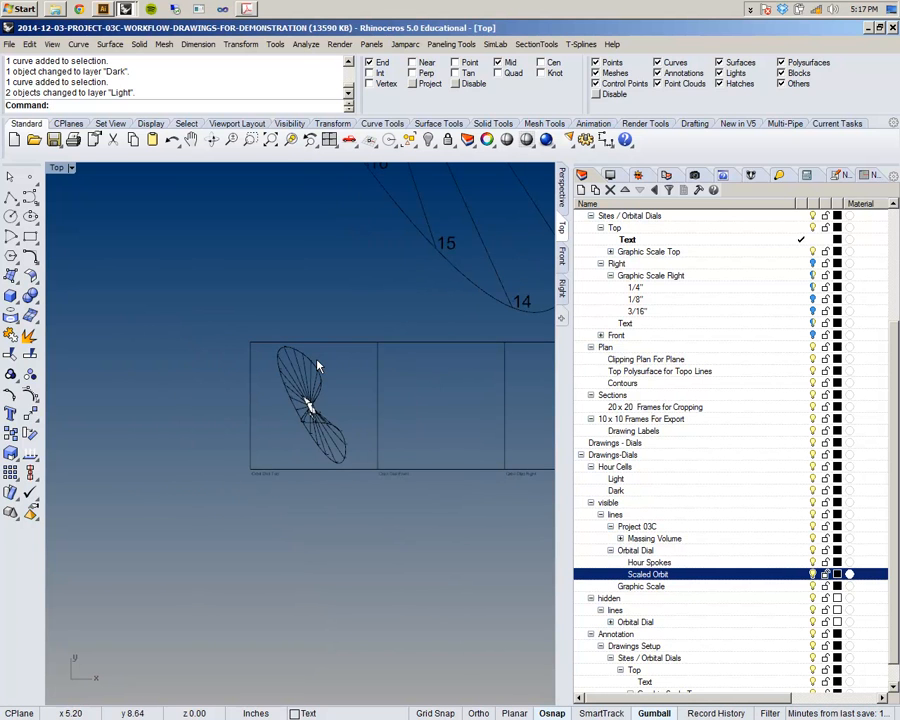
{"action": "scroll", "coordinate": [305, 358], "scroll_direction": "up", "scroll_amount": 8}
{"action": "right_click_drag", "start_coordinate": [286, 323], "coordinate": [239, 287]}
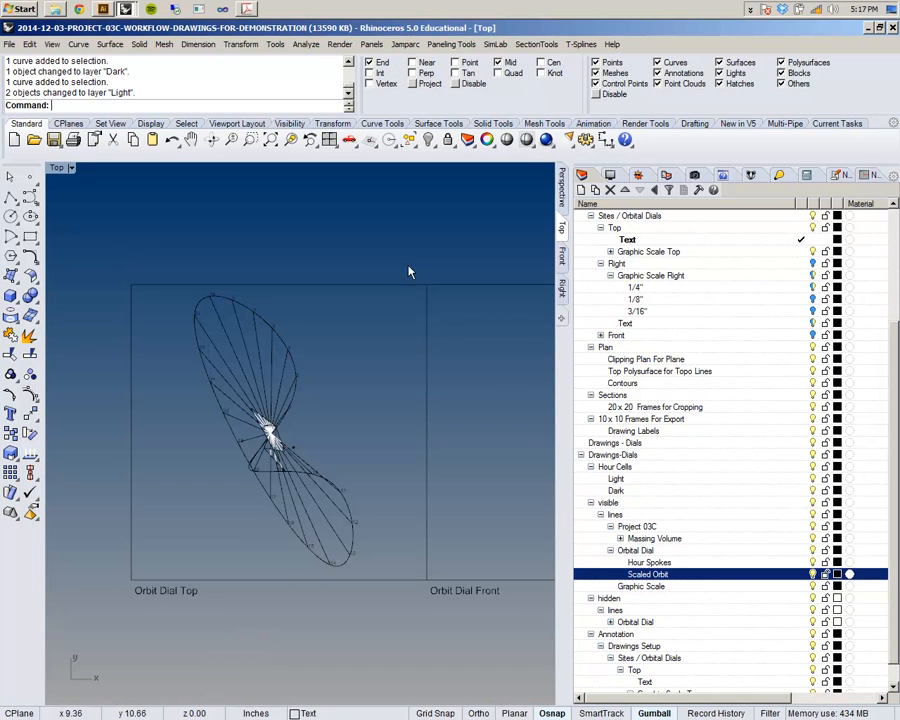
{"action": "left_click", "coordinate": [686, 458]}
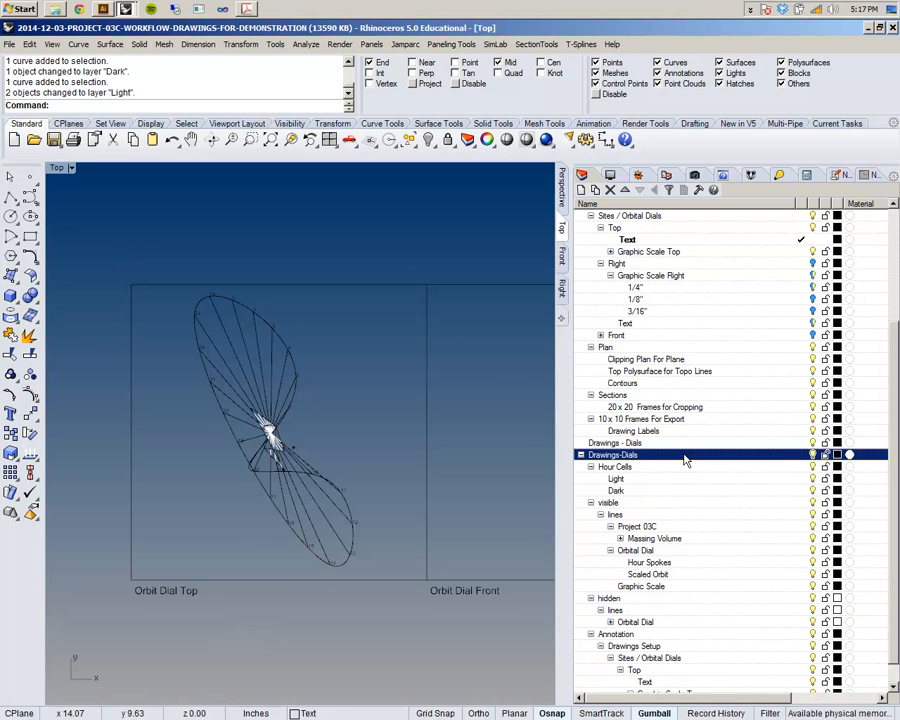
{"action": "right_click", "coordinate": [686, 458]}
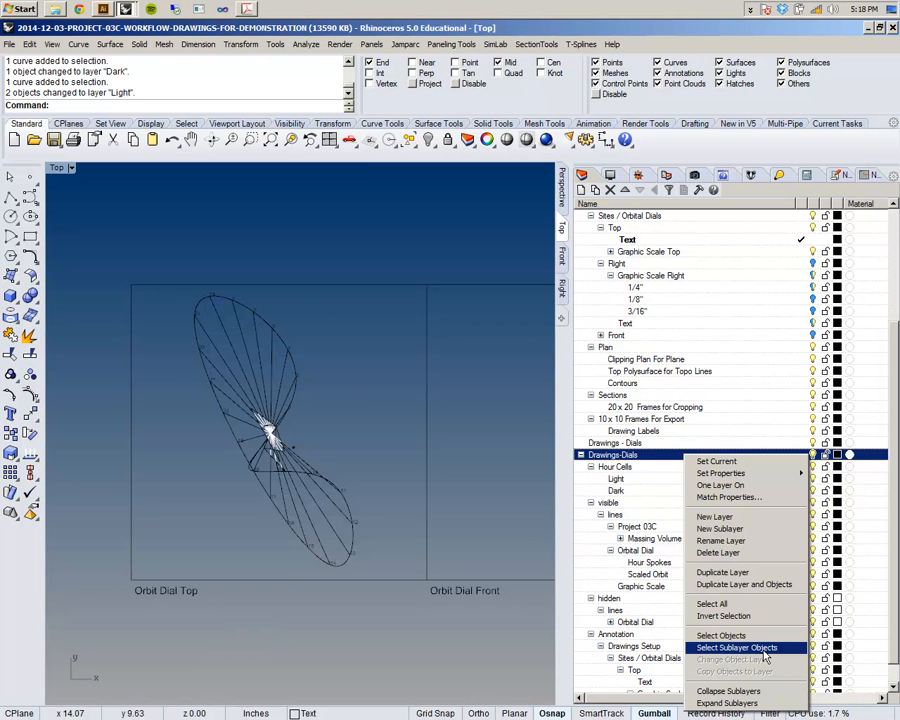
{"action": "left_click", "coordinate": [765, 658]}
{"action": "right_click_drag", "start_coordinate": [320, 298], "coordinate": [395, 265]}
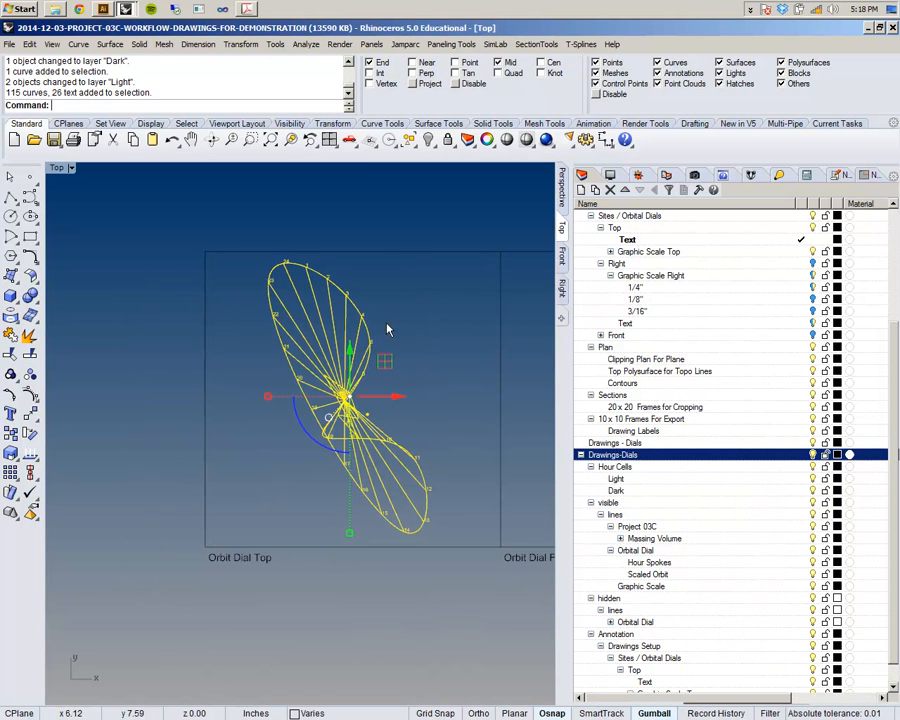
{"action": "left_click", "coordinate": [395, 252], "text": "shift"}
{"action": "scroll", "coordinate": [325, 300], "scroll_direction": "down", "scroll_amount": 3}
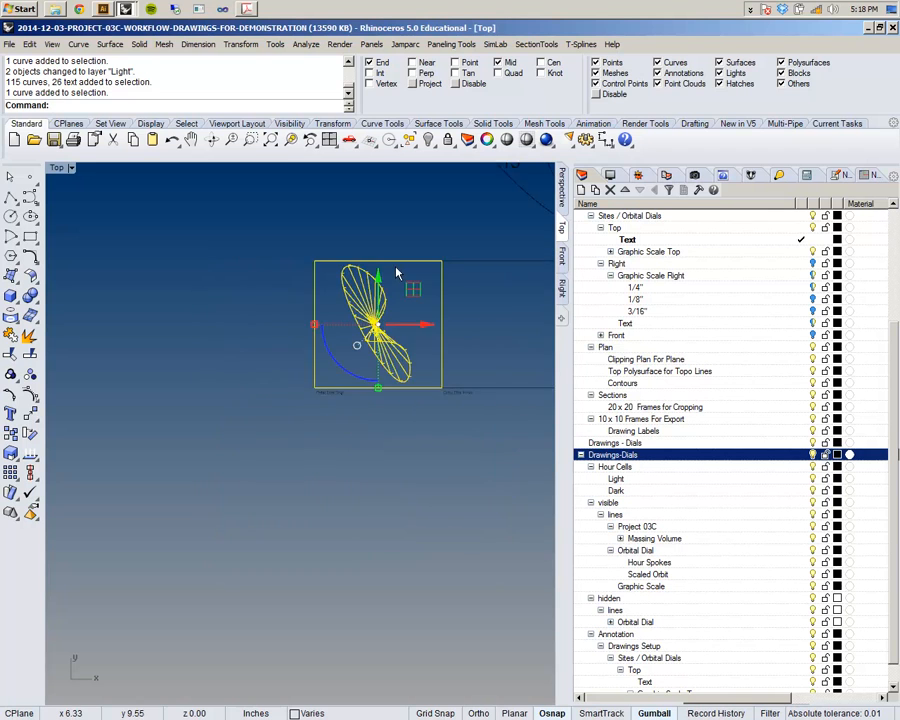
- Begin exporting the selected objects with Adobe Illustrator (*.ai) as the file type
{"action": "left_click", "coordinate": [8, 44]}
{"action": "mouse_move", "coordinate": [30, 44]}
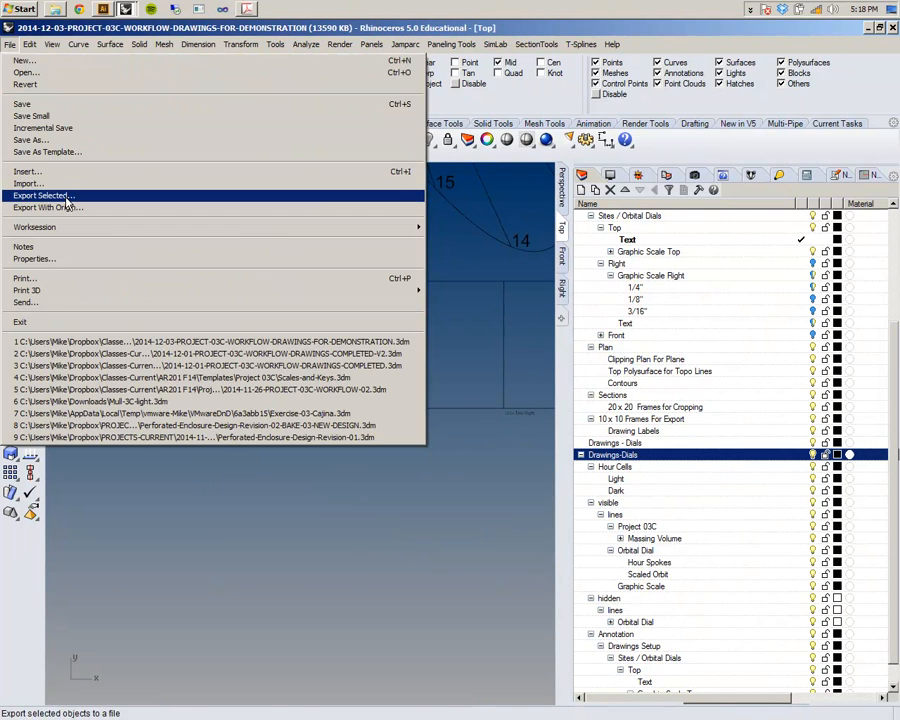
{"action": "left_click", "coordinate": [62, 196]}
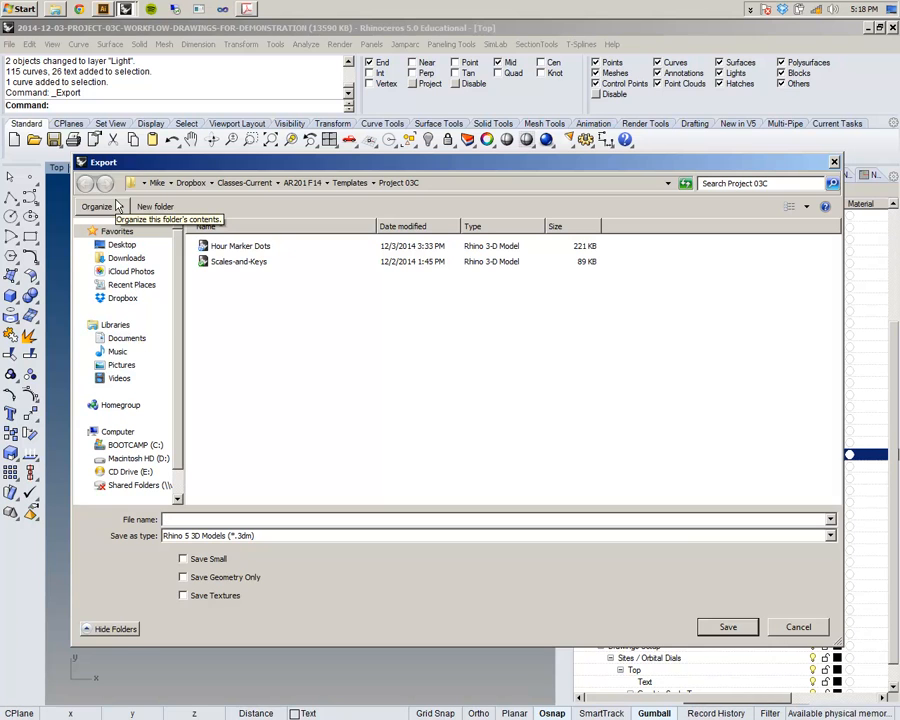
{"action": "left_click", "coordinate": [830, 536]}
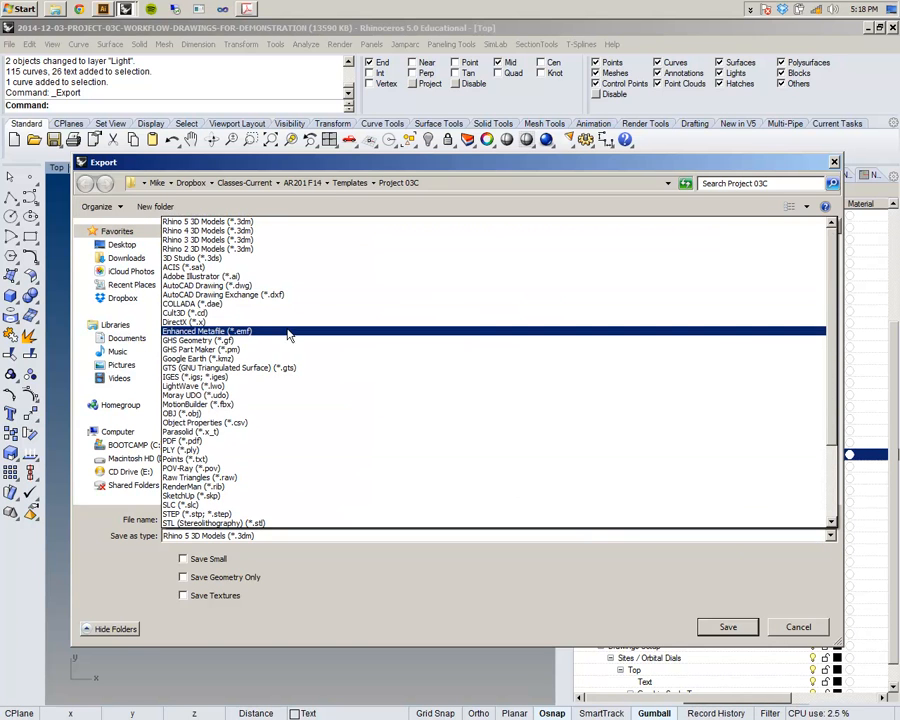
{"action": "scroll", "coordinate": [289, 393], "scroll_direction": "down", "scroll_amount": 2}
{"action": "scroll", "coordinate": [289, 395], "scroll_direction": "down", "scroll_amount": 2}
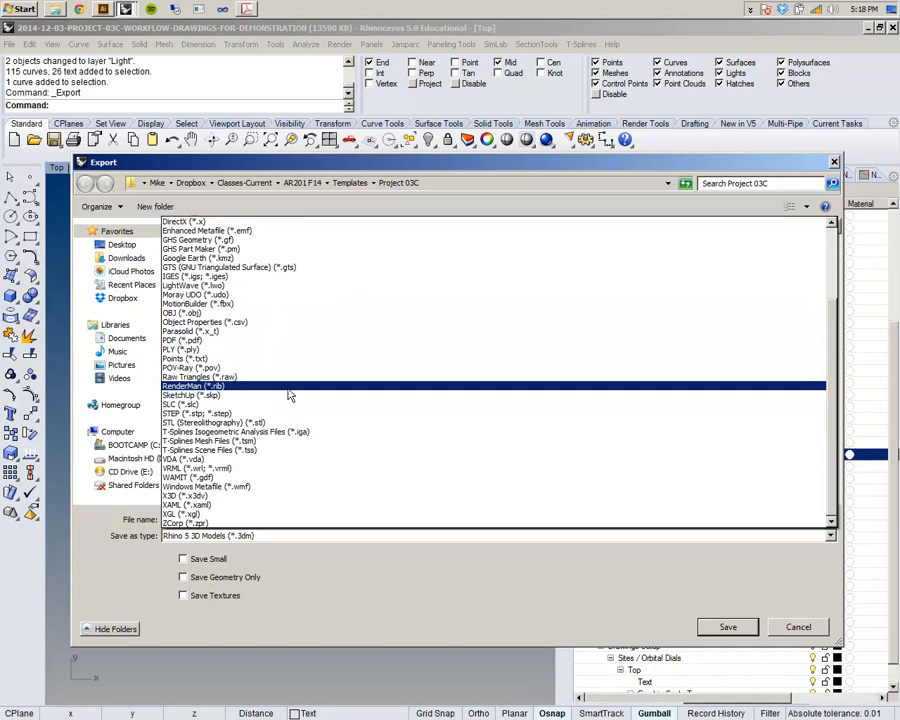
{"action": "scroll", "coordinate": [291, 382], "scroll_direction": "up", "scroll_amount": 4}
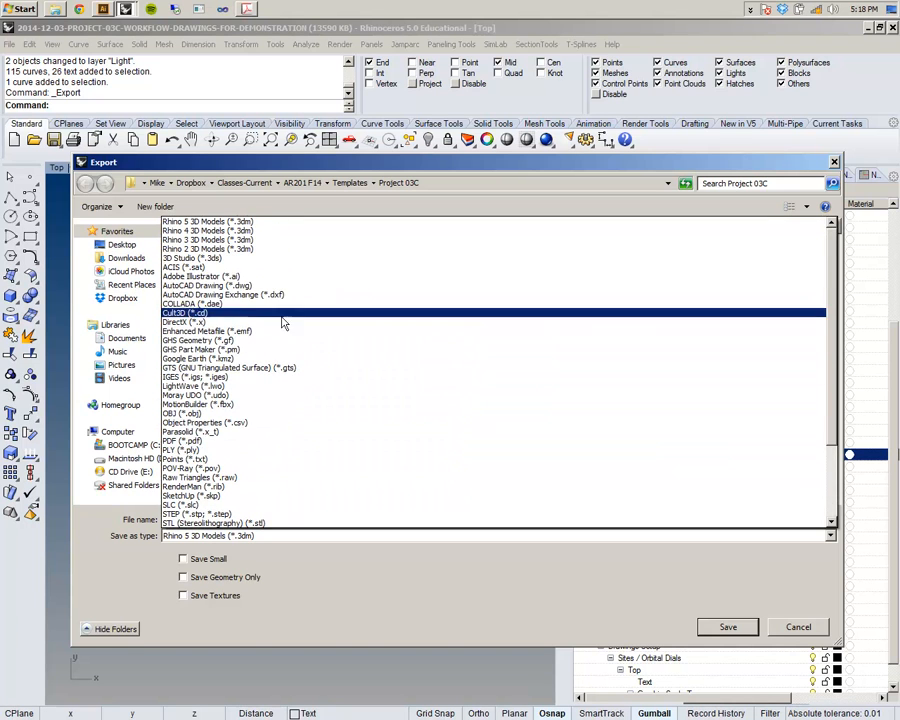
{"action": "left_click", "coordinate": [282, 277]}
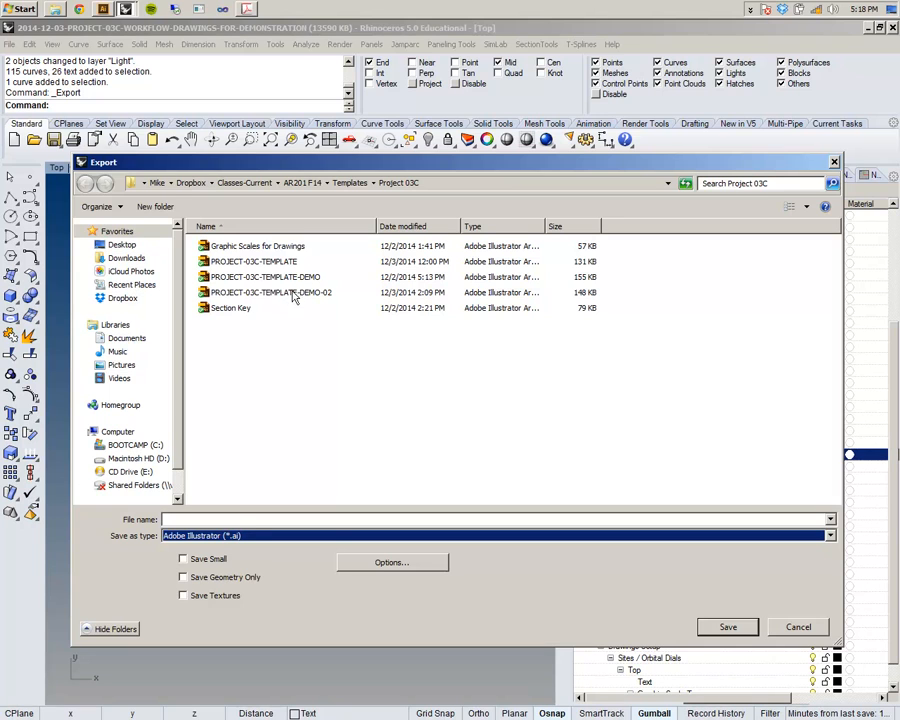
- Name the export DEMO-ORBIT-DIAL and save it in the Project 03C folder, preserving model scale at 1 inch = 1 inch in RGB
{"action": "left_click", "coordinate": [236, 520]}
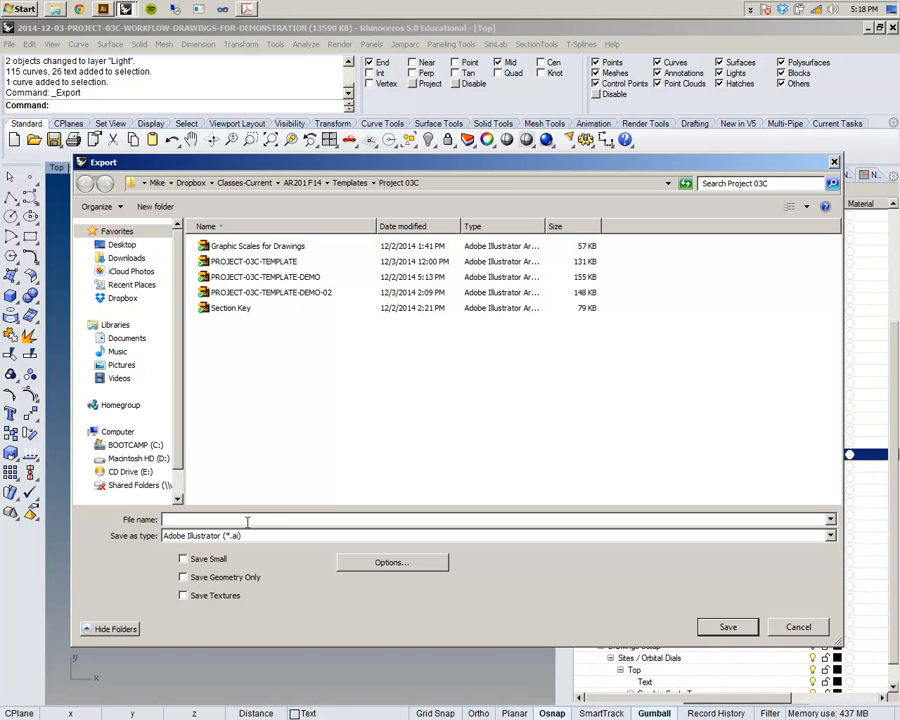
{"action": "type", "text": "DEMO-"}
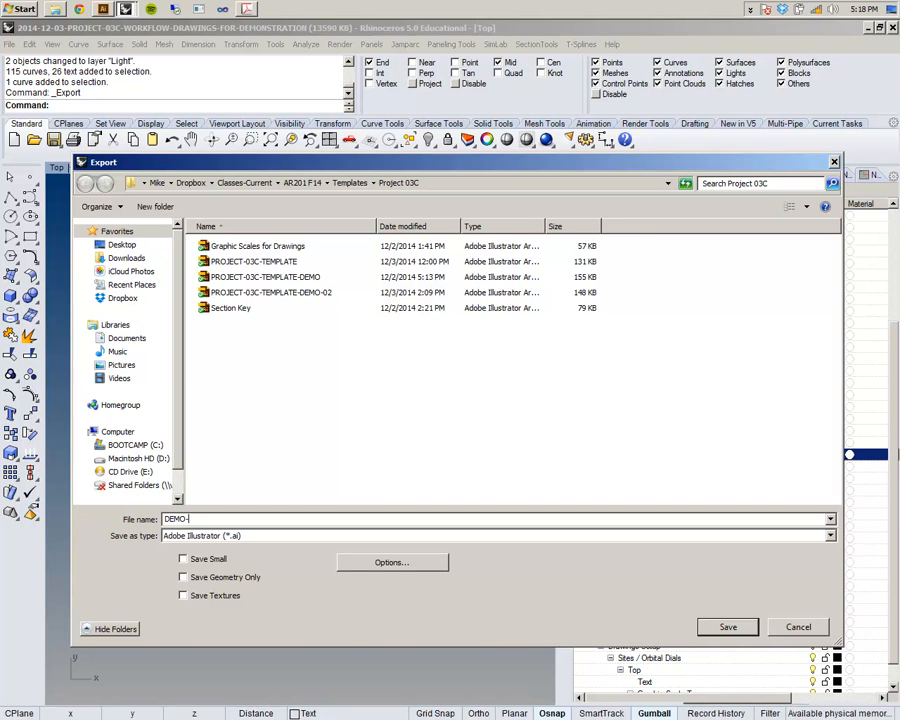
{"action": "type", "text": "ORBIT-DIAL"}
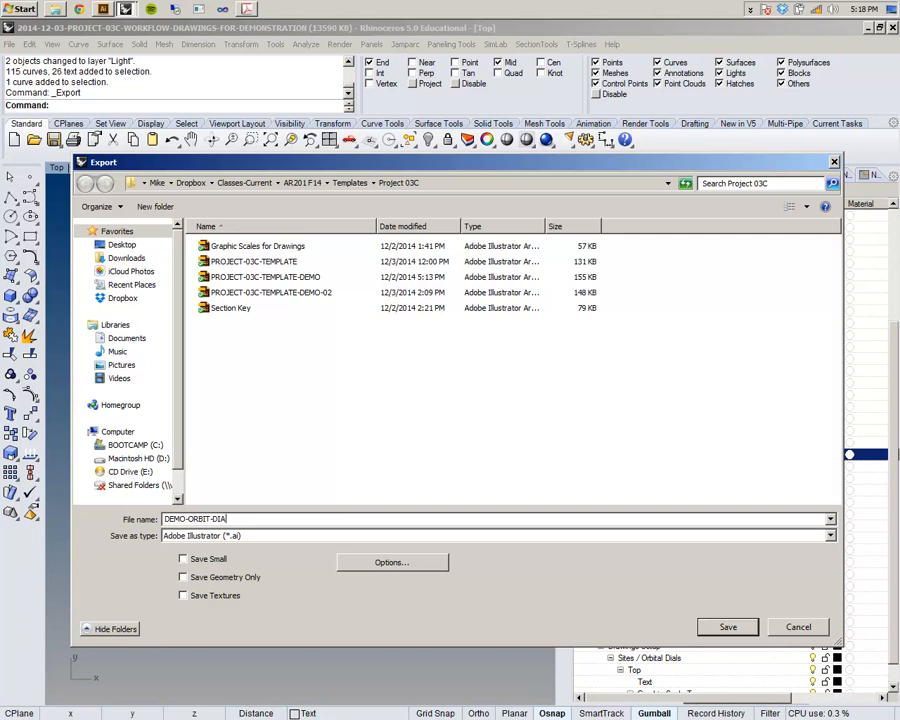
{"action": "left_click", "coordinate": [740, 626]}
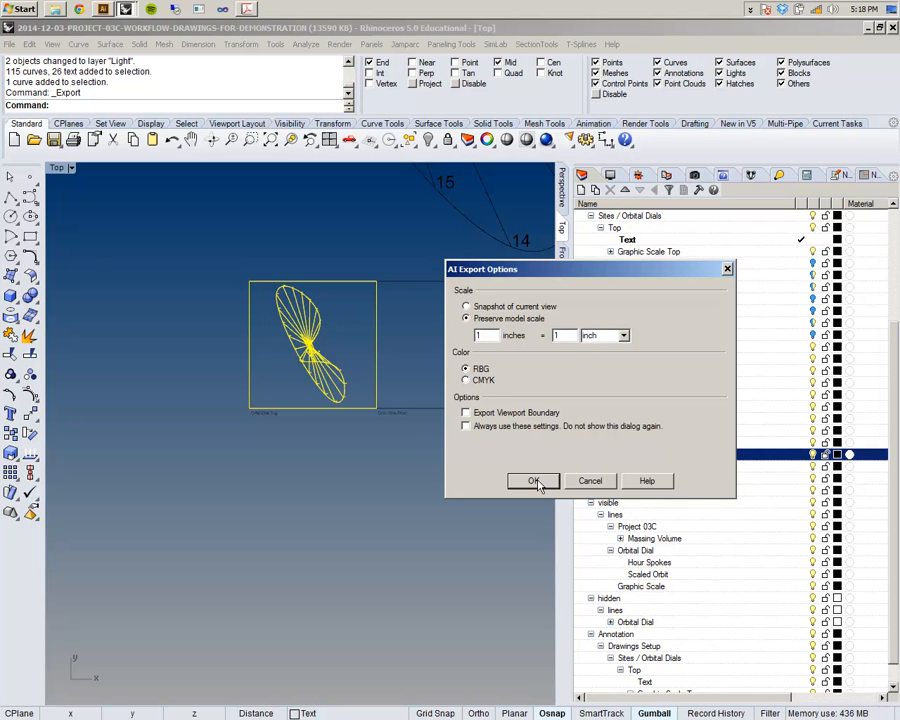
{"action": "left_click", "coordinate": [535, 481]}
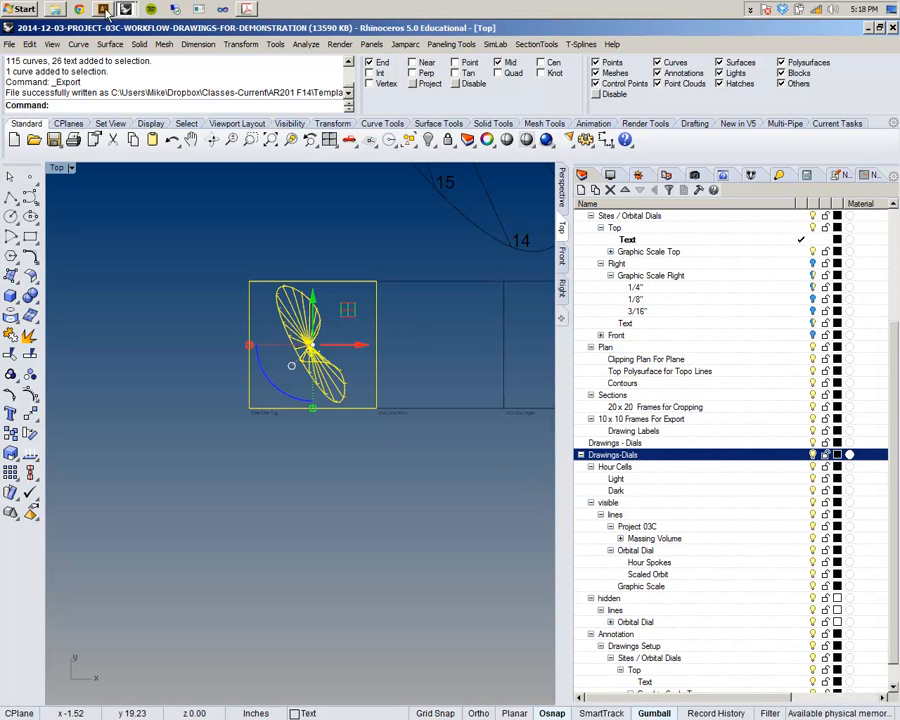
- Switch to Illustrator and open DEMO-ORBIT-DIAL from the Project 03C folder, updating its legacy text
{"action": "left_click", "coordinate": [104, 10]}
{"action": "left_click", "coordinate": [38, 31]}
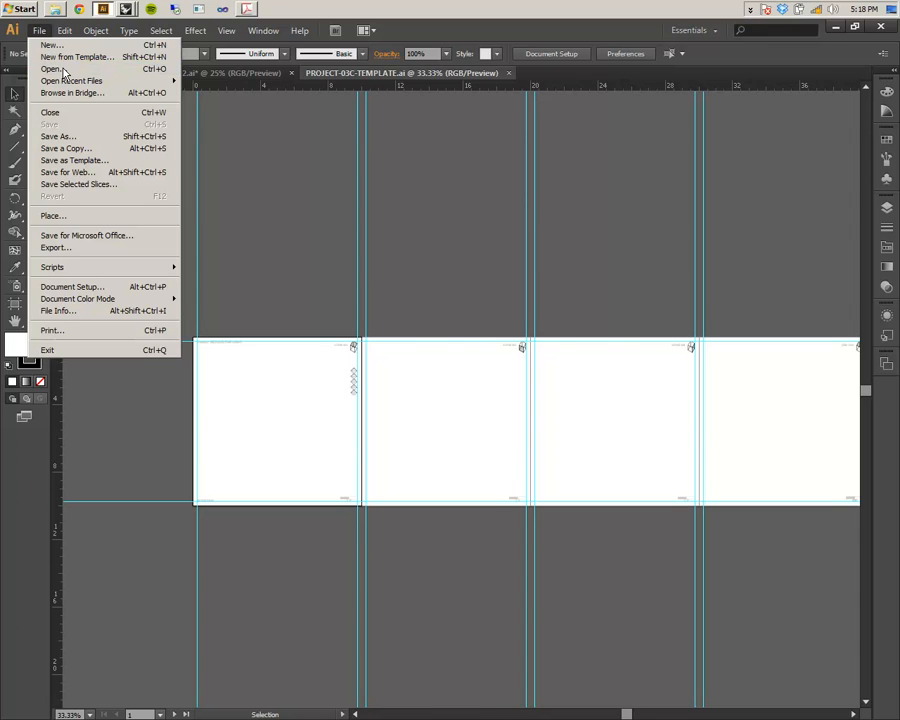
{"action": "left_click", "coordinate": [52, 69]}
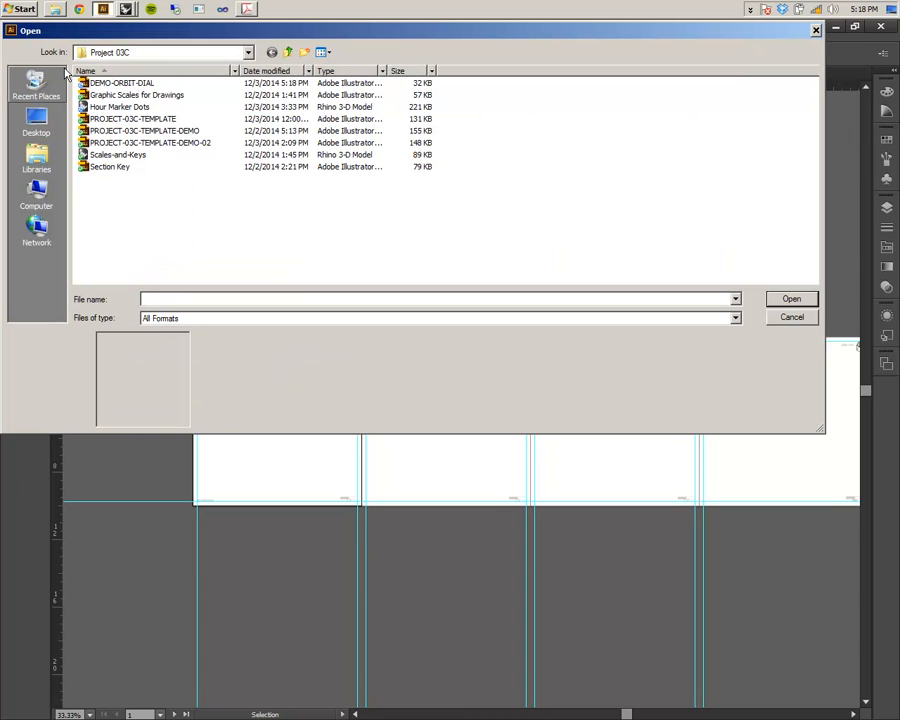
{"action": "double_click", "coordinate": [122, 83]}
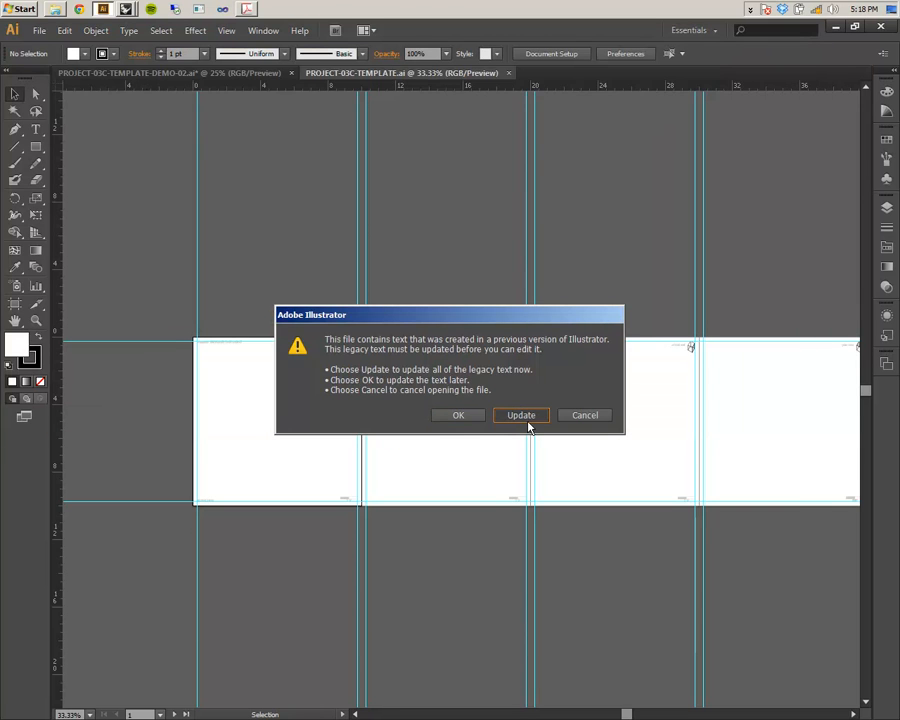
{"action": "left_click", "coordinate": [522, 416]}
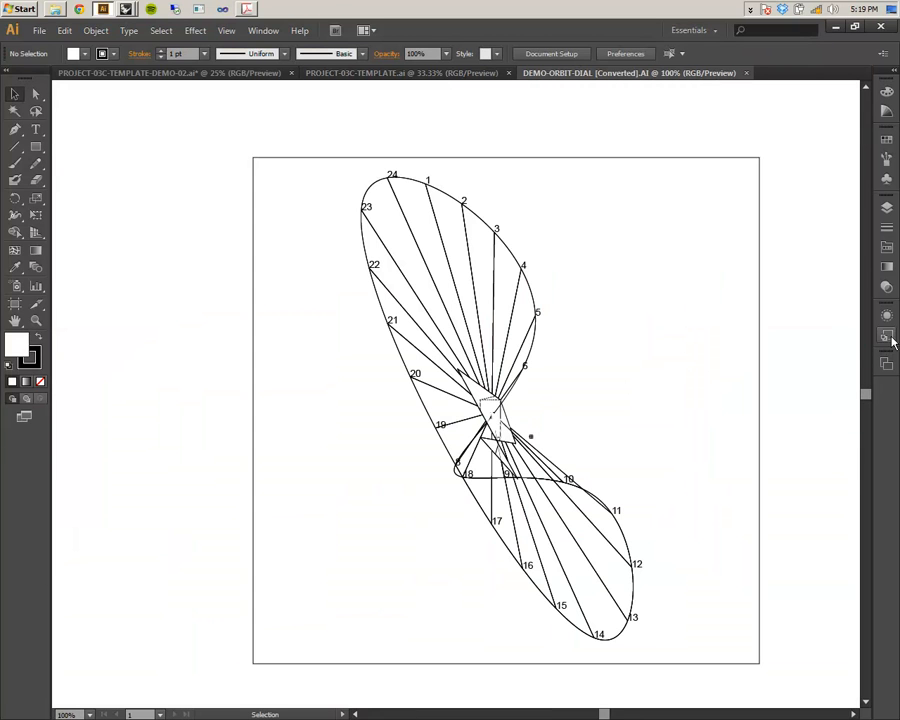
- Show the layers of the opened drawing and size the layer list so the long layer names are readable
{"action": "left_click", "coordinate": [888, 210]}
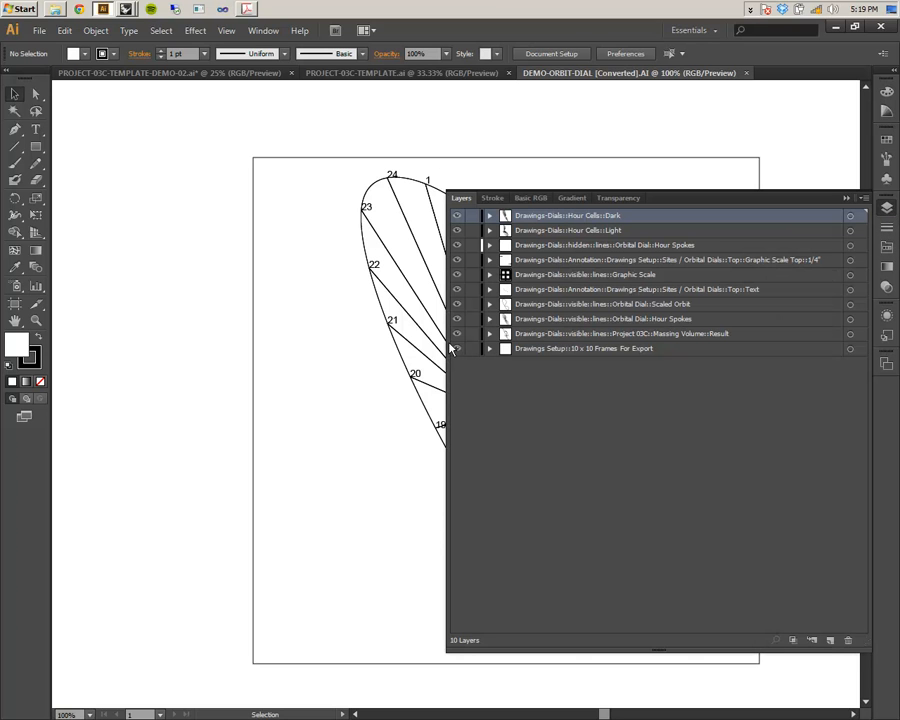
{"action": "left_click_drag", "start_coordinate": [444, 343], "coordinate": [575, 343]}
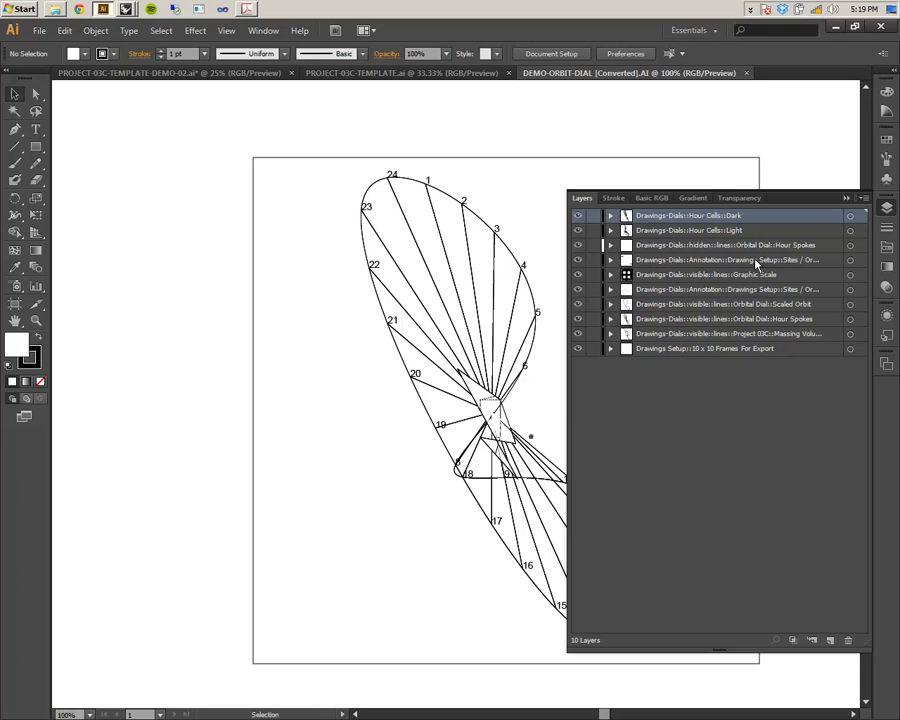
{"action": "left_click", "coordinate": [726, 249]}
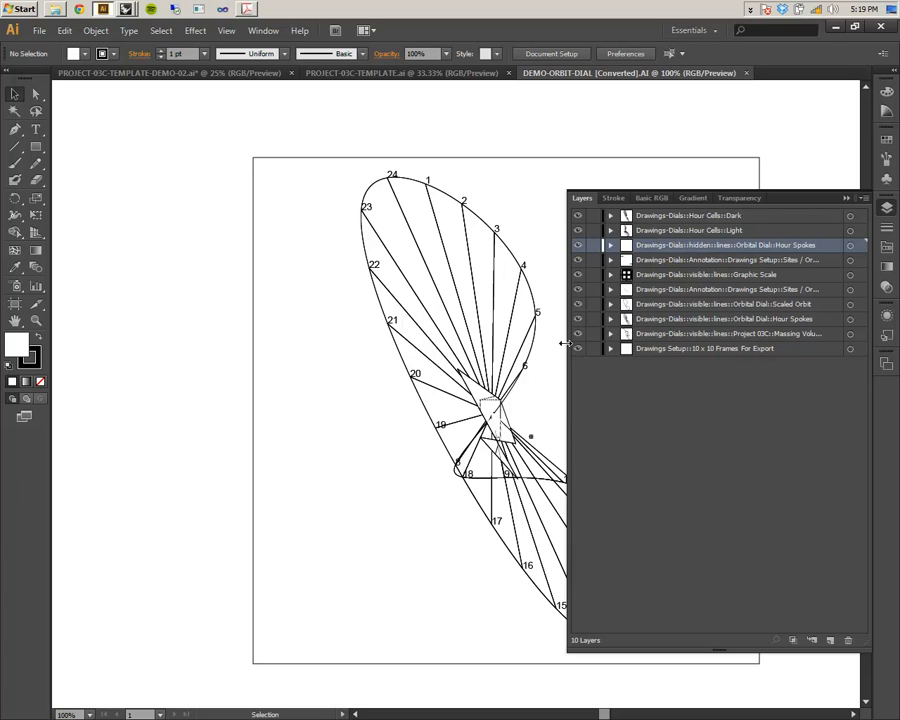
{"action": "left_click_drag", "start_coordinate": [566, 343], "coordinate": [504, 345]}
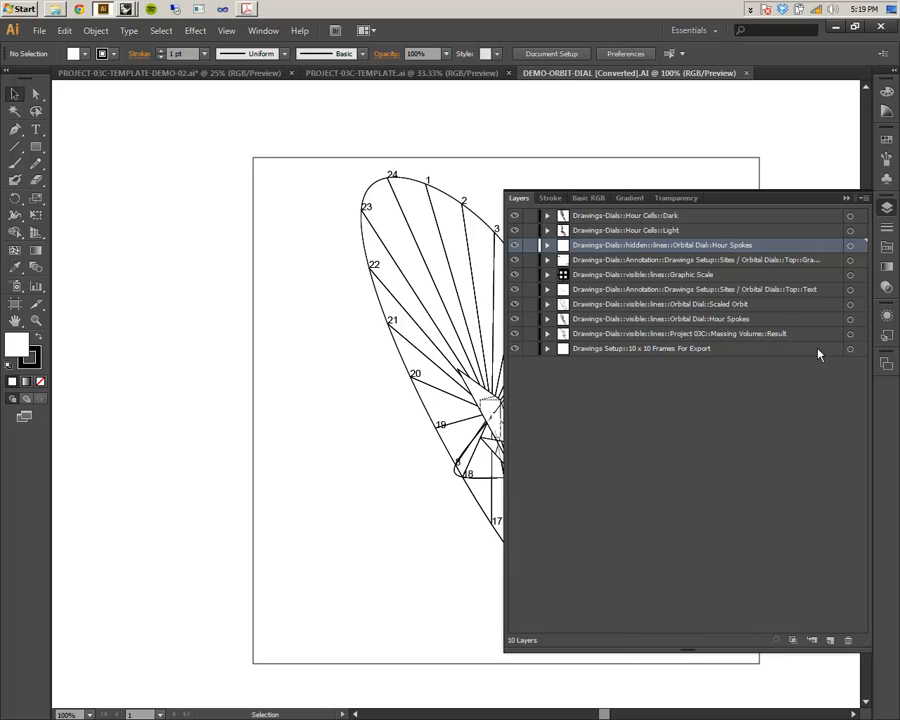
- Move the Orbital Dials Top::Text annotation layer to the top of the layer stack, above Hour Cells::Dark
{"action": "left_click", "coordinate": [711, 288]}
{"action": "left_click", "coordinate": [514, 289]}
{"action": "left_click", "coordinate": [514, 289]}
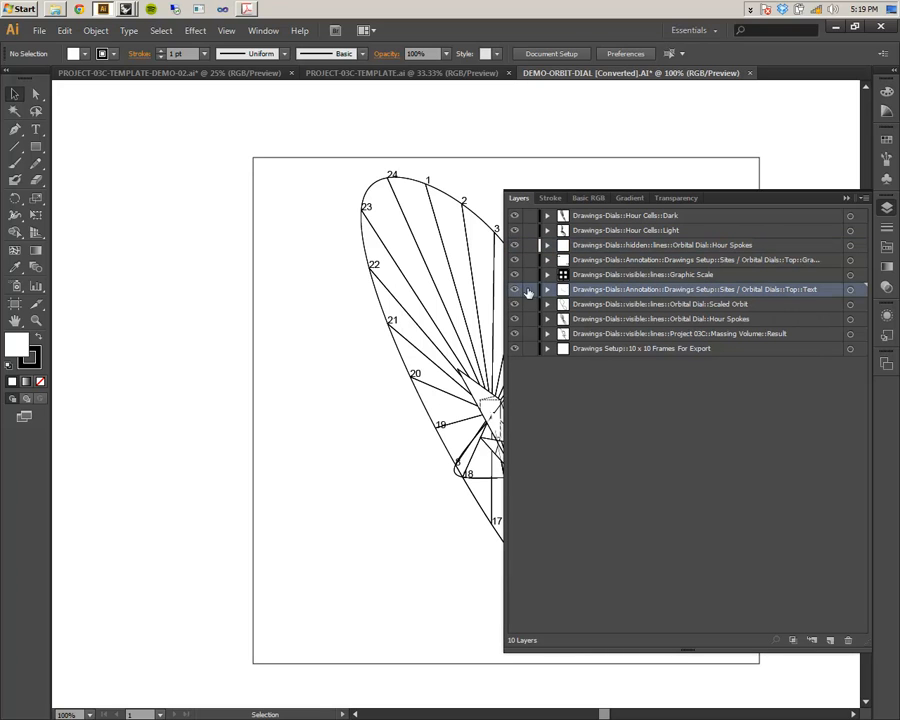
{"action": "left_click_drag", "start_coordinate": [602, 213], "coordinate": [604, 214]}
{"action": "left_click", "coordinate": [603, 231]}
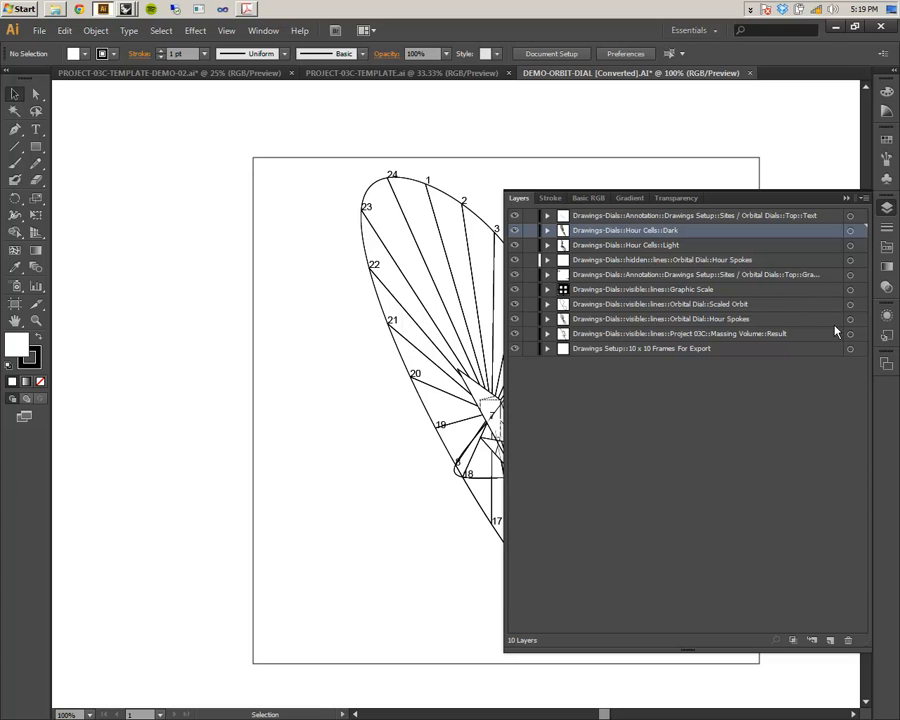
- Move the visible Orbital Dial::Hour Spokes layer below the Massing Volume::Result layer
{"action": "left_click", "coordinate": [515, 319]}
{"action": "left_click", "coordinate": [516, 320]}
{"action": "left_click_drag", "start_coordinate": [607, 325], "coordinate": [634, 358]}
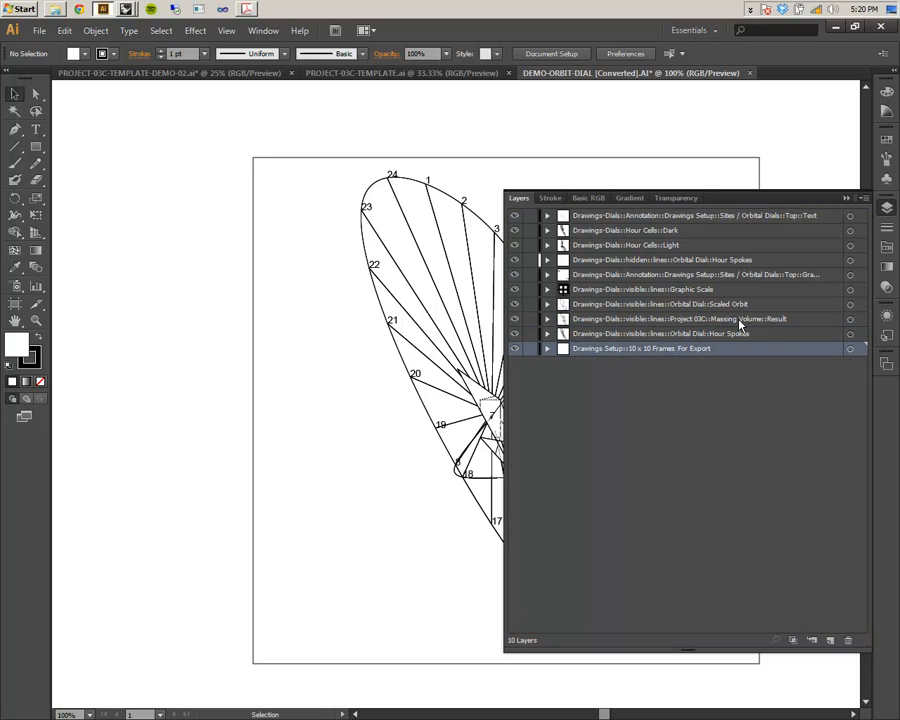
- Move the visible Massing Volume::Result layer up to sit directly below the Top::Text annotation layer
{"action": "left_click", "coordinate": [803, 320]}
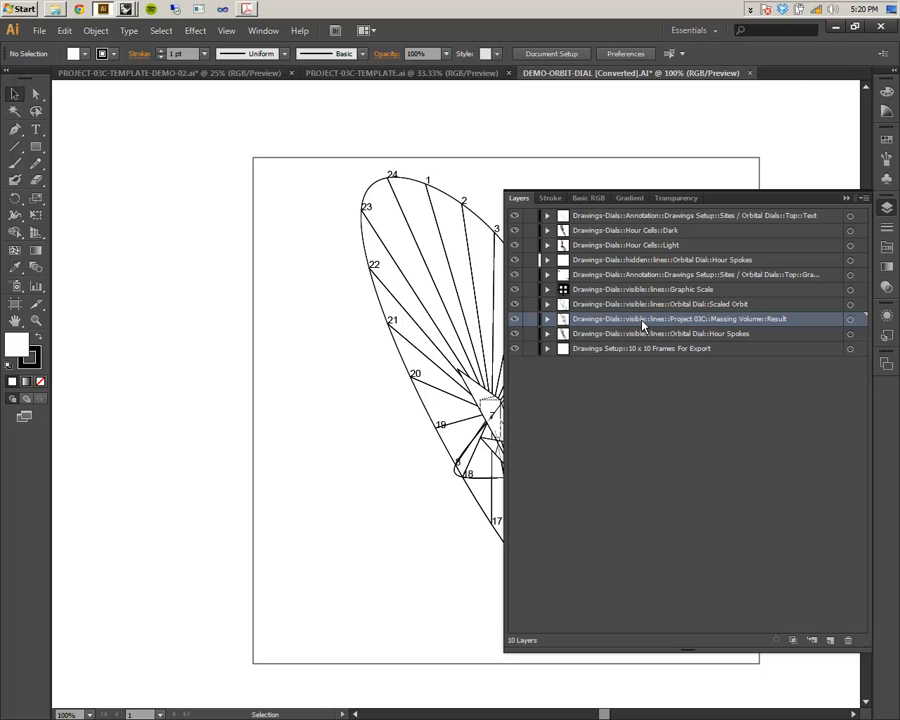
{"action": "left_click_drag", "start_coordinate": [641, 325], "coordinate": [657, 222]}
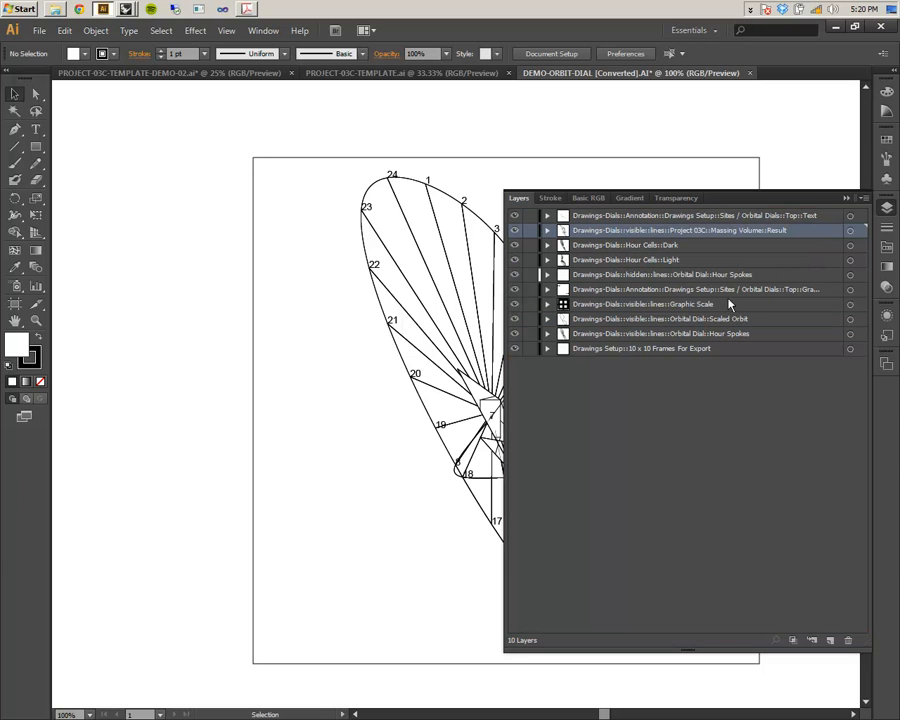
- Widen the layer list and move the Graphic Scale Top::1/4" annotation layer to the very end of the stack, below 10 x 10 Frames For Export
{"action": "left_click", "coordinate": [713, 275]}
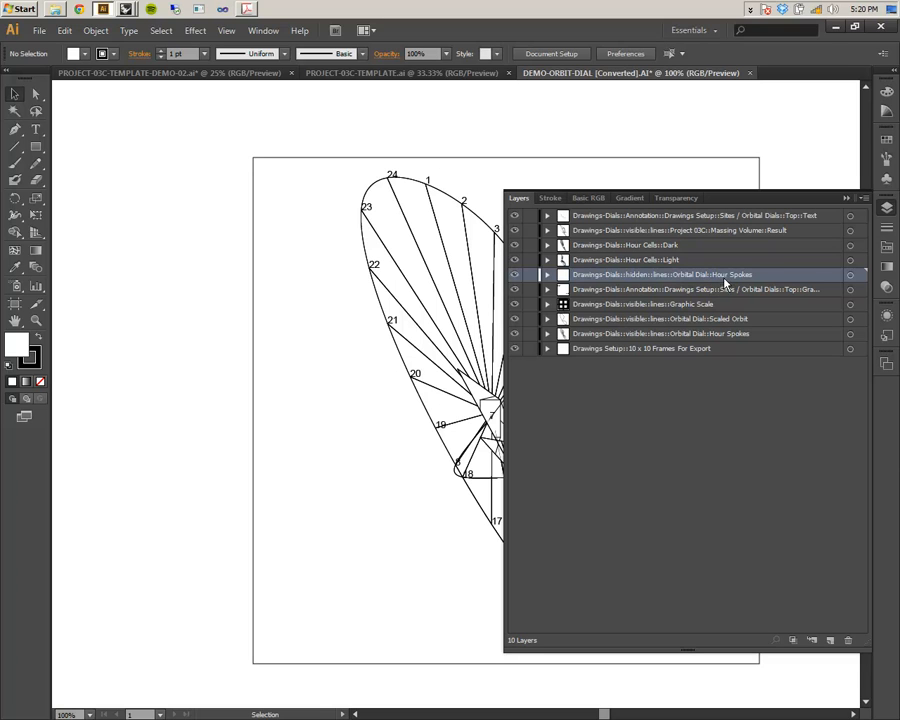
{"action": "left_click", "coordinate": [713, 291]}
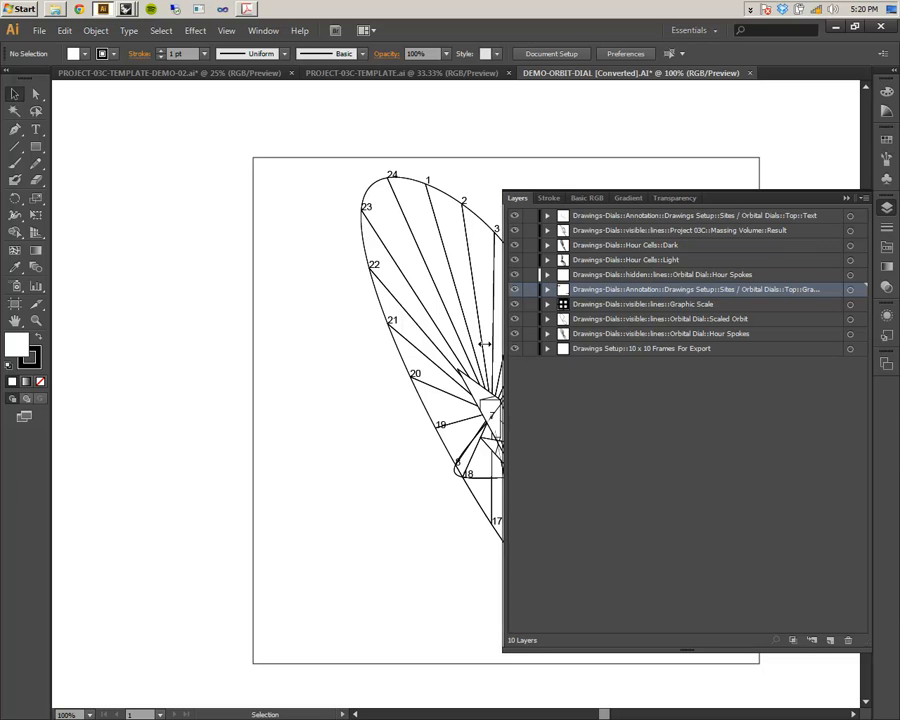
{"action": "left_click_drag", "start_coordinate": [505, 347], "coordinate": [447, 345]}
{"action": "mouse_move", "coordinate": [749, 292]}
{"action": "left_mouse_down"}
{"action": "mouse_move", "coordinate": [699, 358]}
{"action": "mouse_move", "coordinate": [713, 361]}
{"action": "left_mouse_up"}
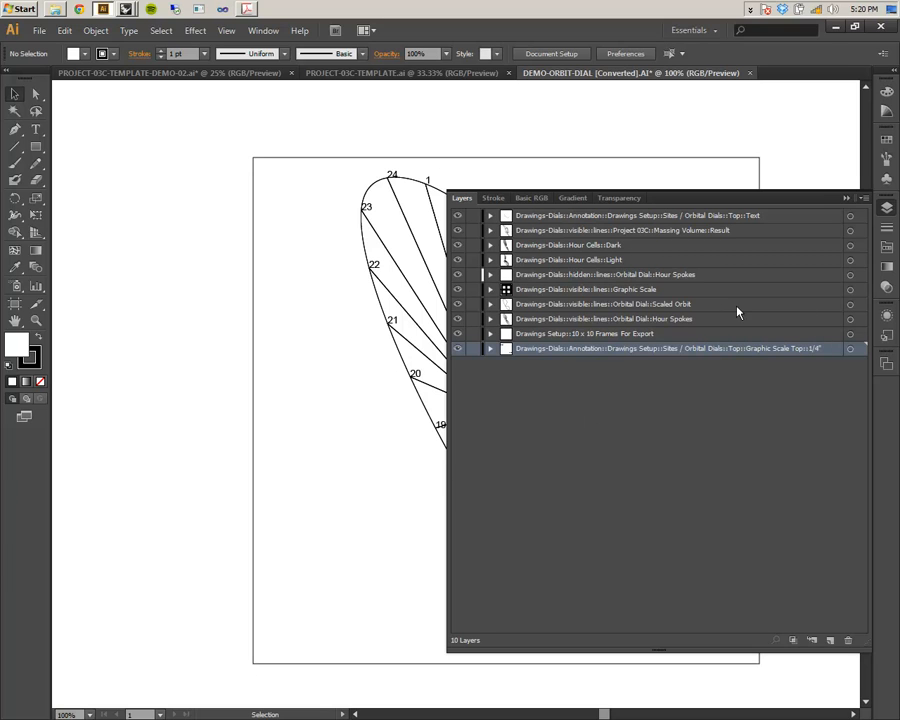
- Move the visible Orbital Dial::Scaled Orbit layer directly below Hour Cells::Light and narrow the layer list to uncover the drawing
{"action": "left_click", "coordinate": [623, 303]}
{"action": "left_click_drag", "start_coordinate": [630, 308], "coordinate": [629, 269]}
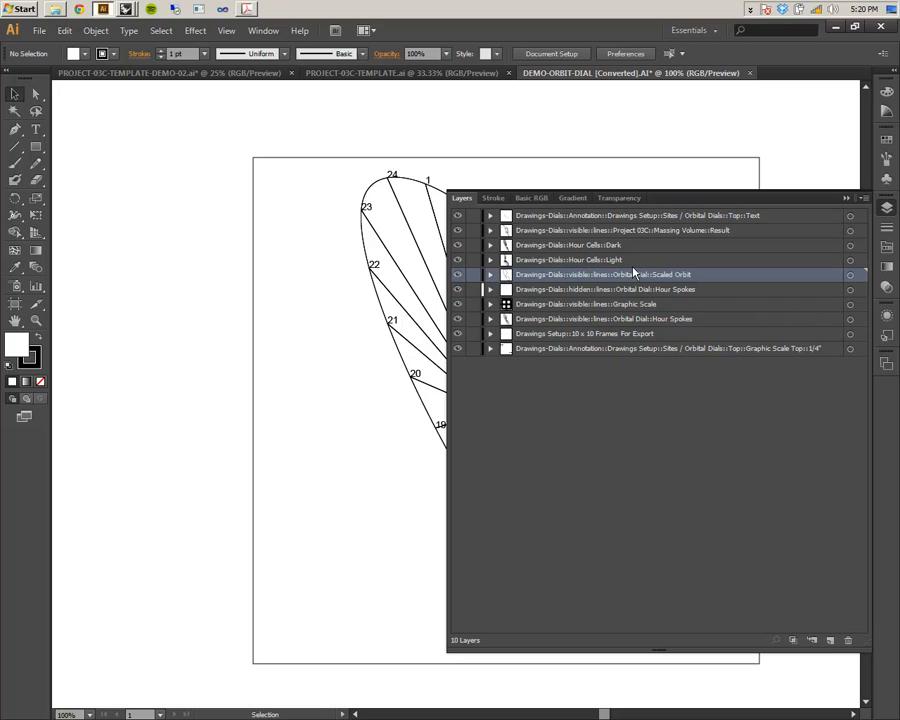
{"action": "left_click_drag", "start_coordinate": [447, 390], "coordinate": [567, 398]}
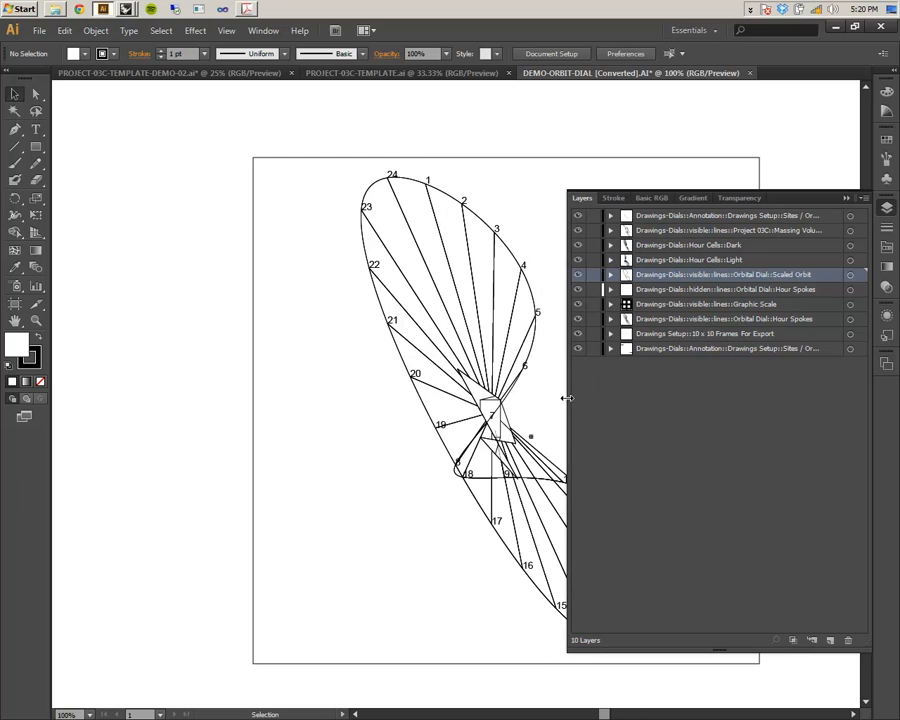
- Create a new layer named Orbit Dials and place it above all other layers
{"action": "left_click", "coordinate": [830, 640]}
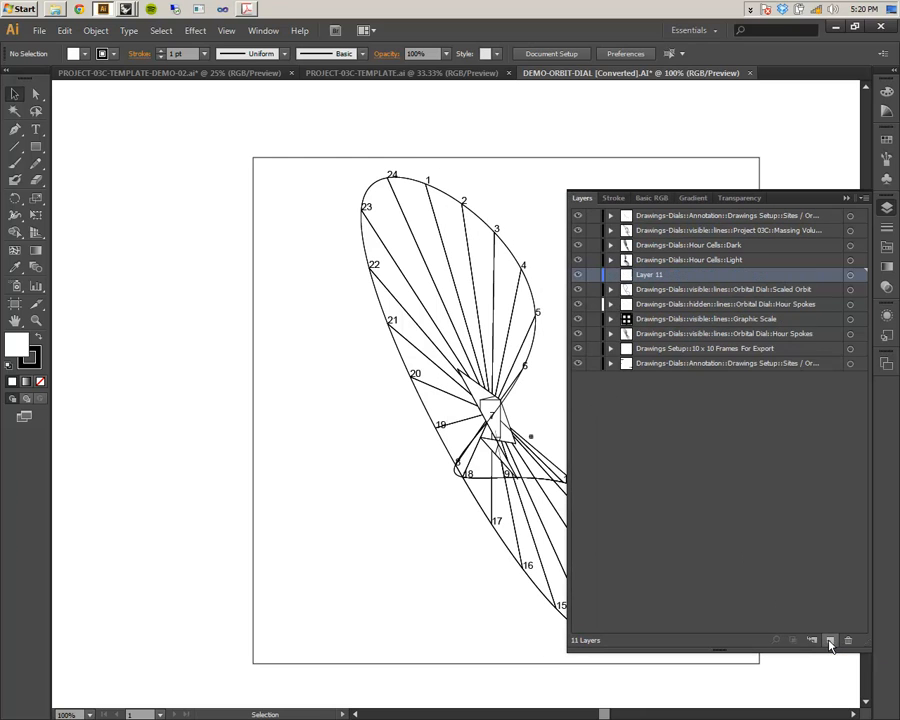
{"action": "double_click", "coordinate": [652, 275]}
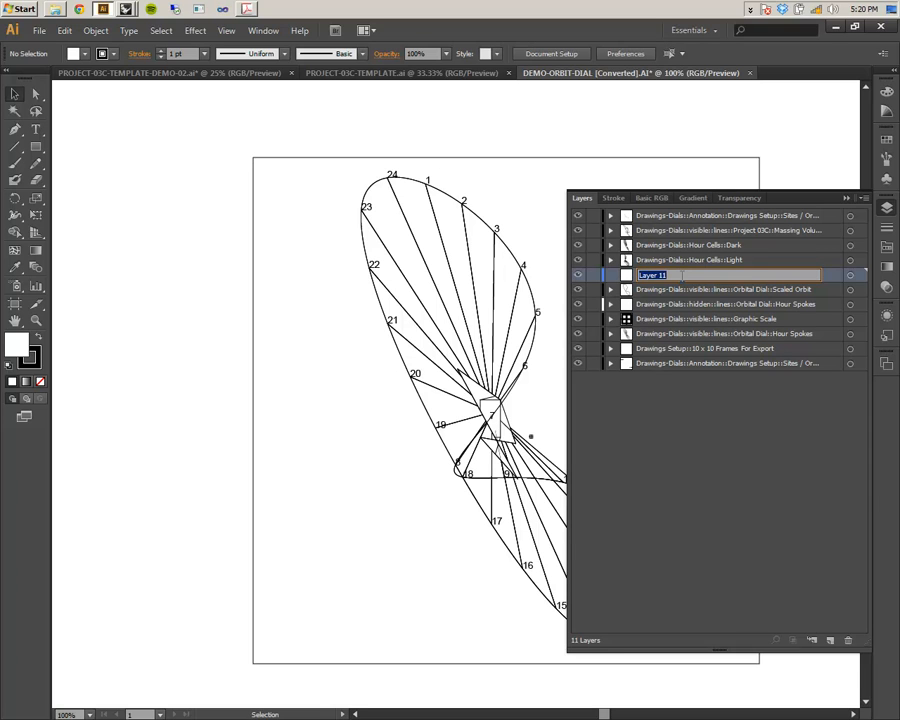
{"action": "type", "text": "Orbit Dials"}
{"action": "key", "text": "Return"}
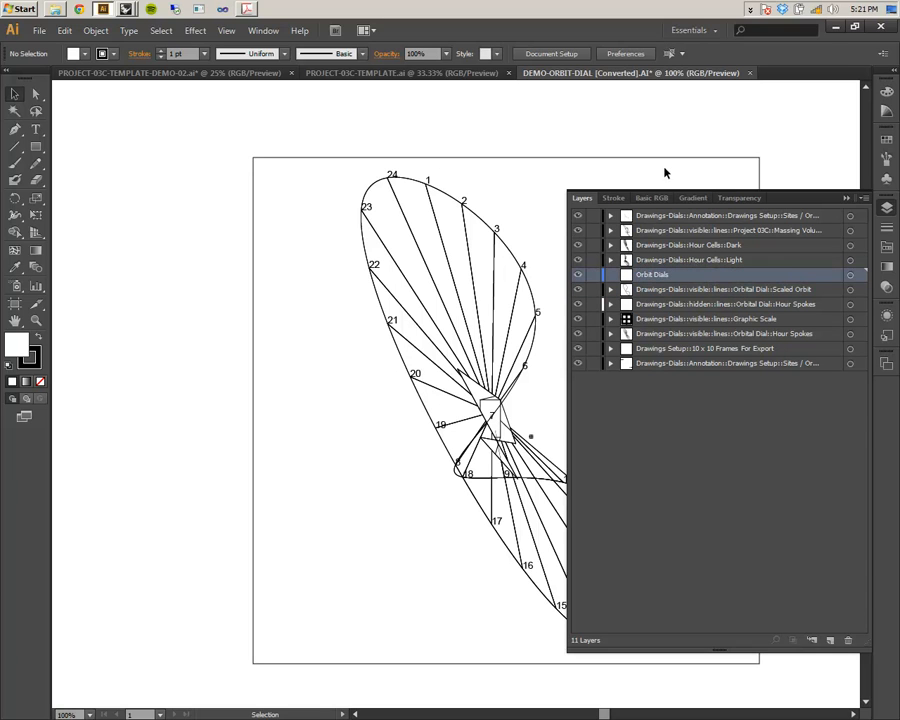
{"action": "left_click_drag", "start_coordinate": [668, 272], "coordinate": [706, 213]}
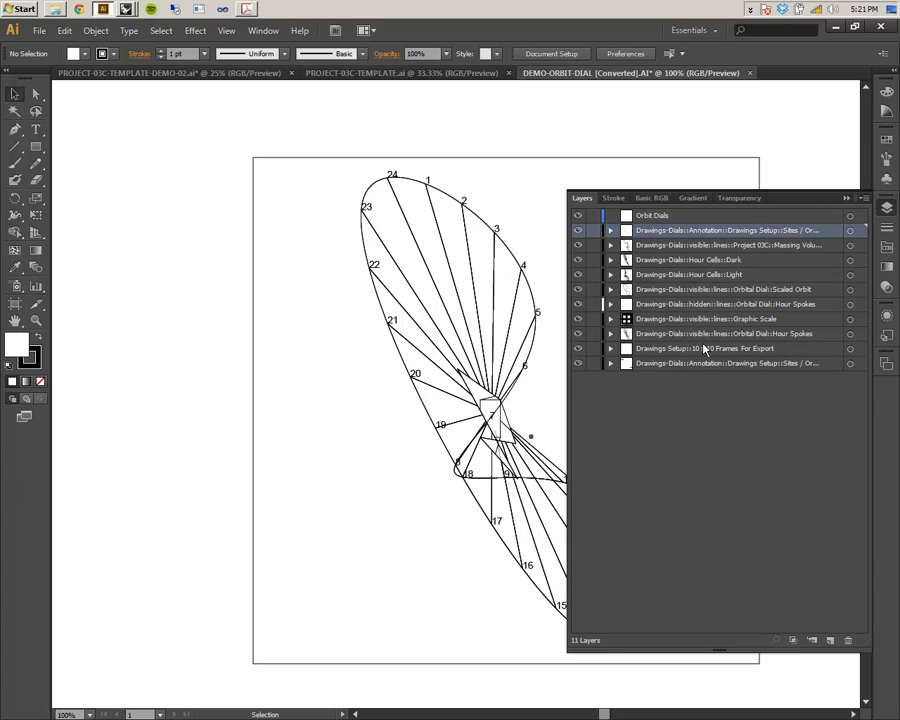
- Nest all the imported drawing layers inside the Orbit Dials layer and select all of its artwork
{"action": "left_click", "coordinate": [704, 363], "text": "shift"}
{"action": "left_click_drag", "start_coordinate": [653, 228], "coordinate": [662, 216]}
{"action": "left_click", "coordinate": [662, 216]}
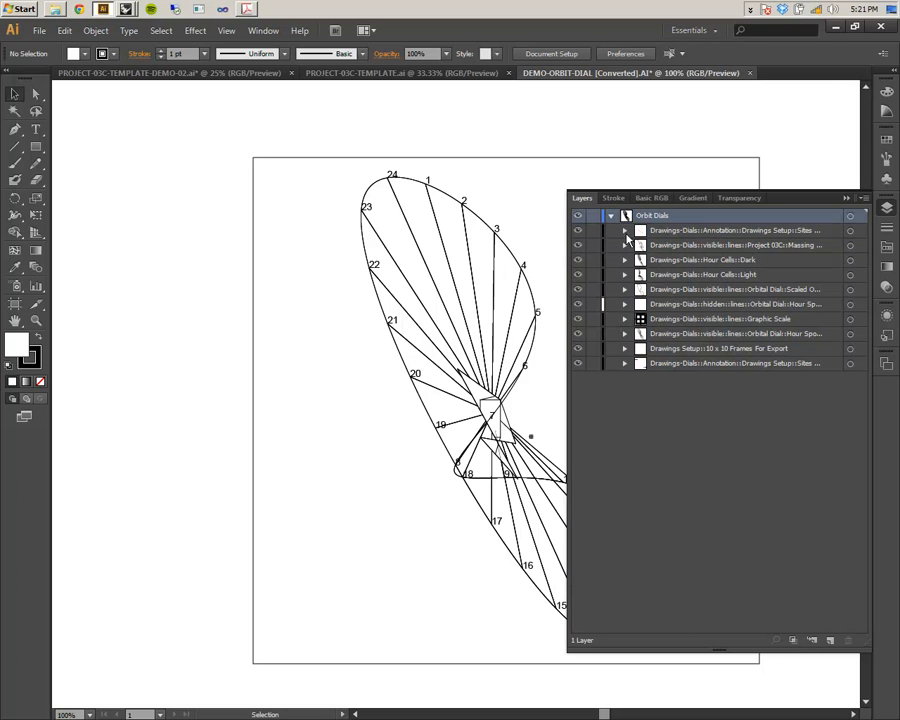
{"action": "left_click", "coordinate": [849, 215]}
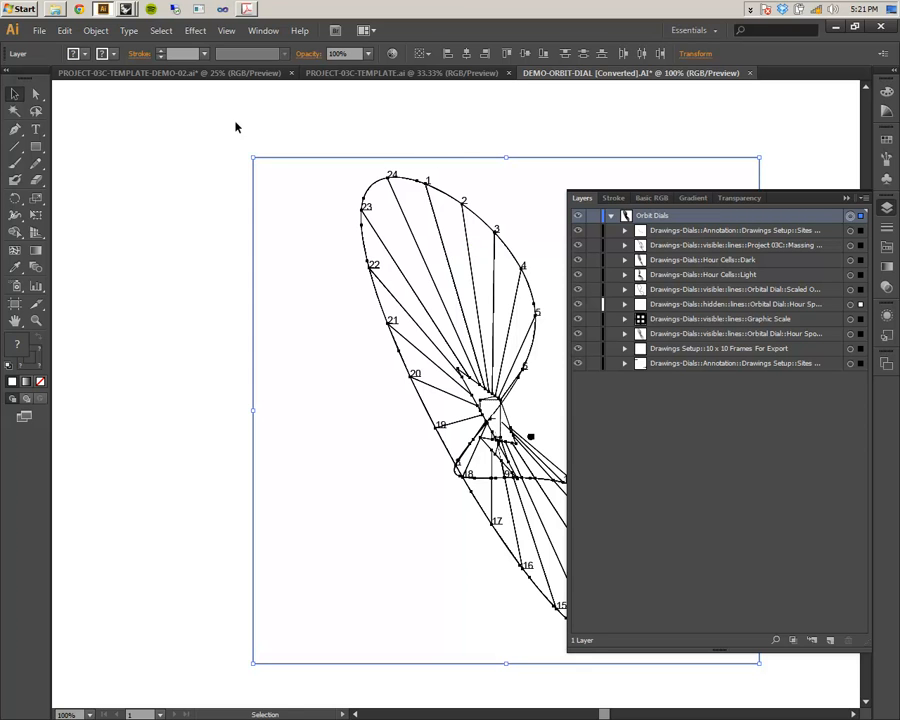
{"action": "left_click_drag", "start_coordinate": [556, 134], "coordinate": [398, 124]}
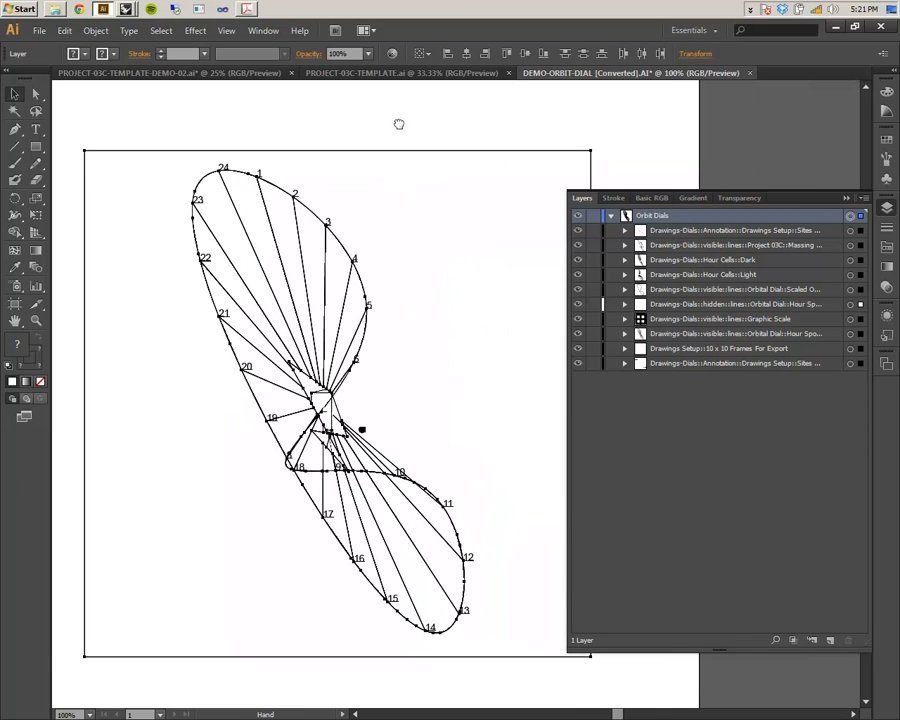
- Save the drawing over DEMO-ORBIT-DIAL in the Project 03C folder with the Illustrator CS6 options
{"action": "left_click", "coordinate": [39, 30]}
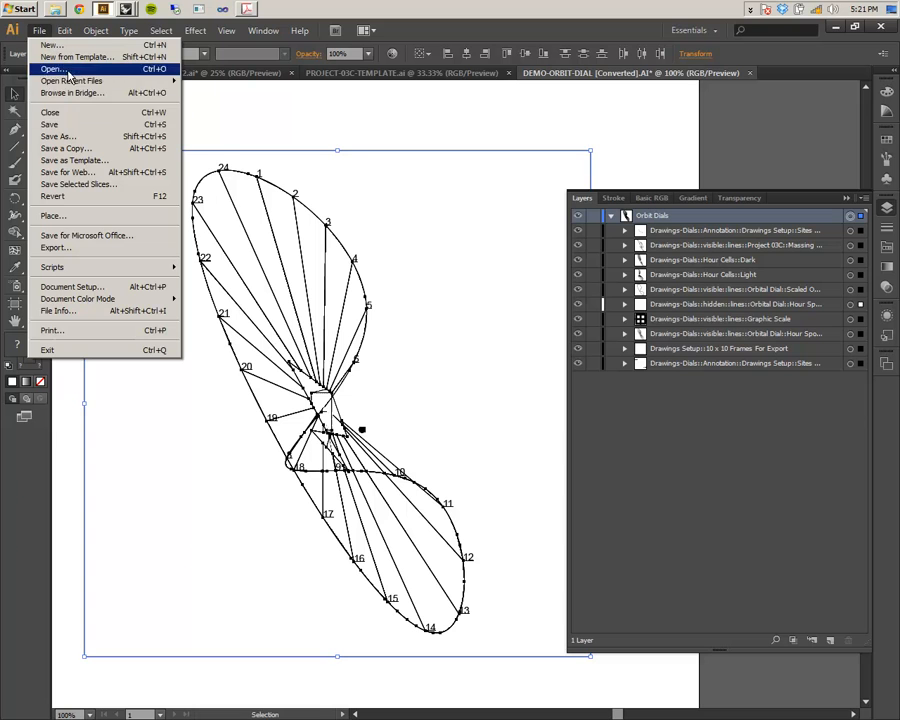
{"action": "left_click", "coordinate": [104, 126]}
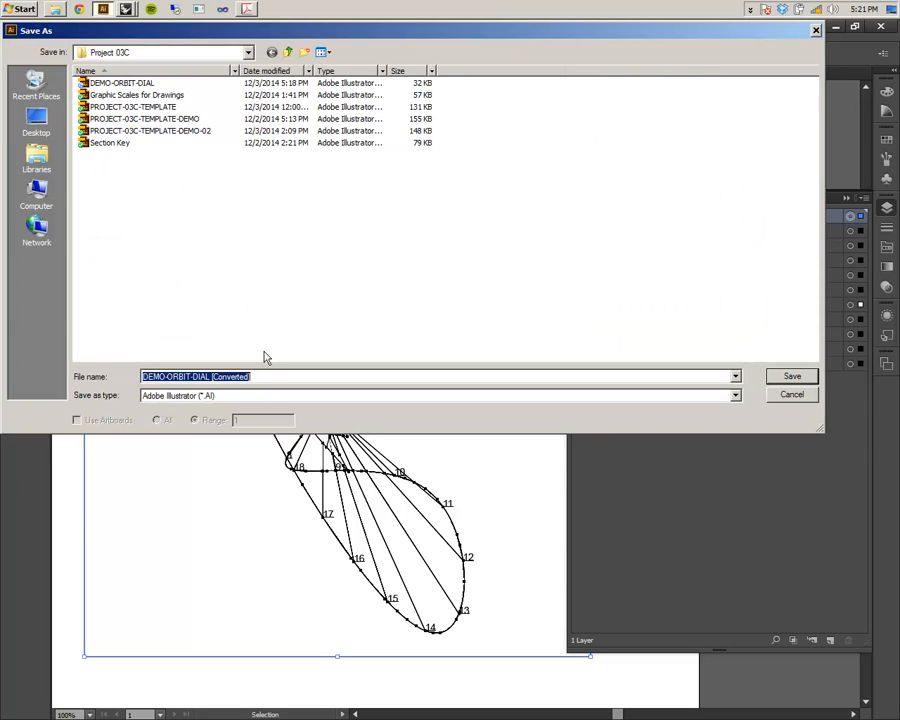
{"action": "left_click", "coordinate": [146, 86]}
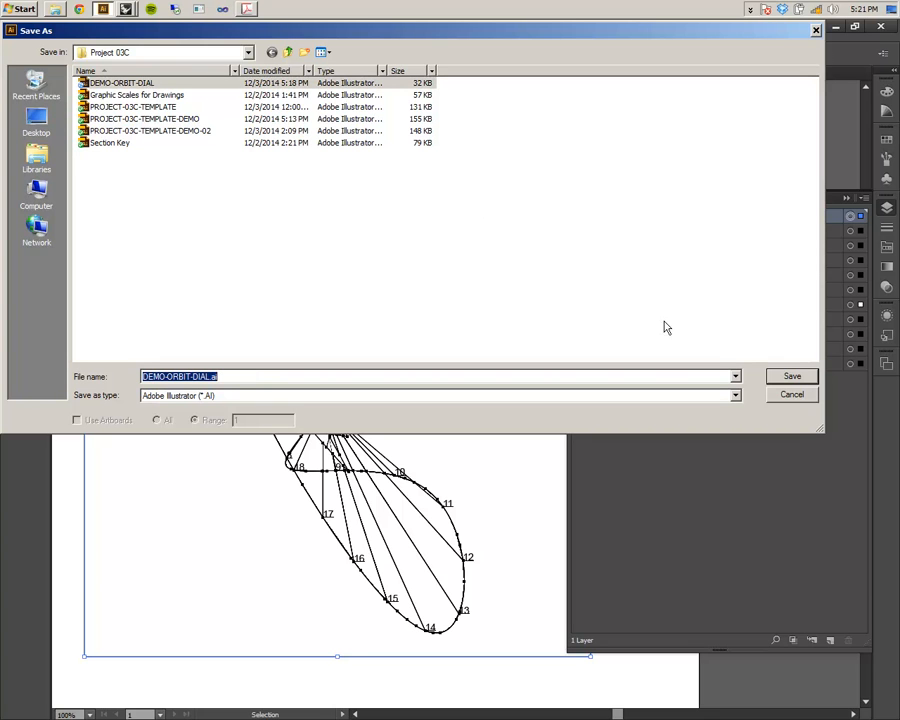
{"action": "left_click", "coordinate": [777, 378]}
{"action": "left_click", "coordinate": [526, 482]}
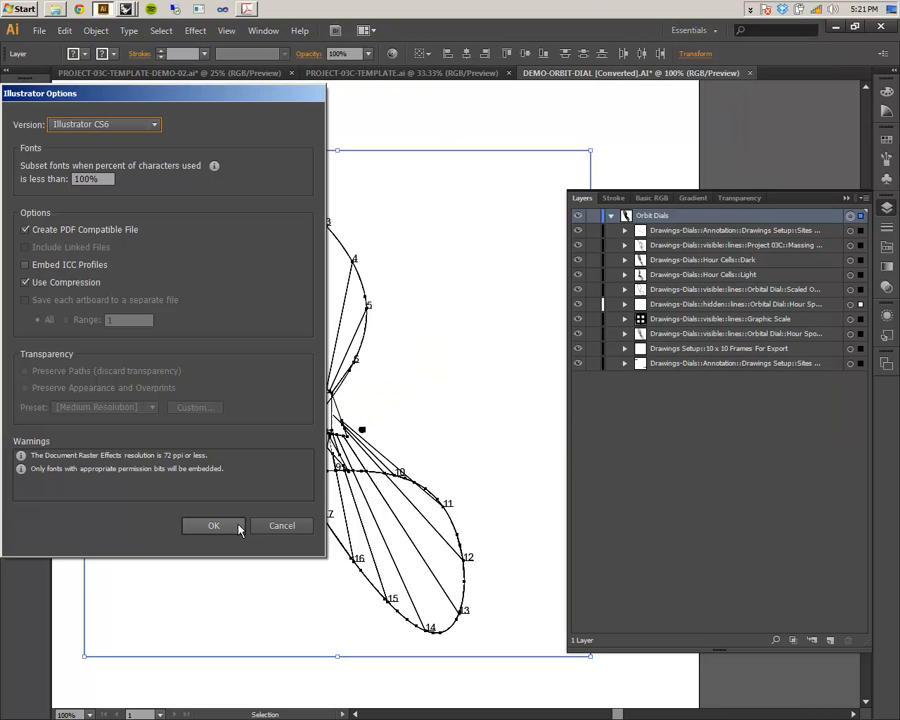
{"action": "left_click", "coordinate": [240, 527]}
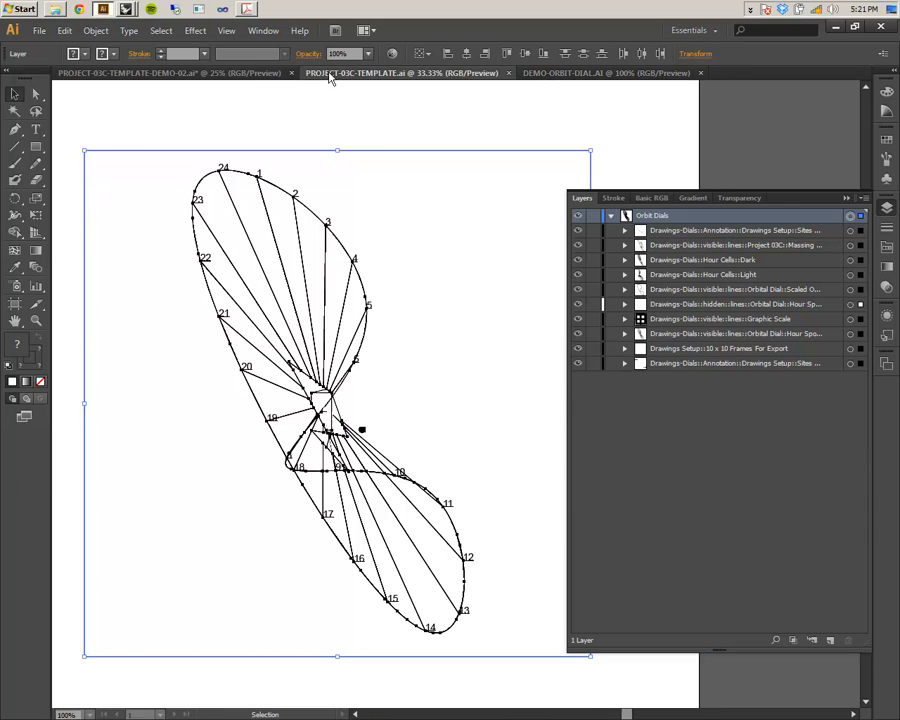
- Paste the orbit dial with its layers into PROJECT-03C-TEMPLATE.ai and nest the Orbit Dials layer inside Drawings, above Entourage
{"action": "left_click", "coordinate": [293, 73]}
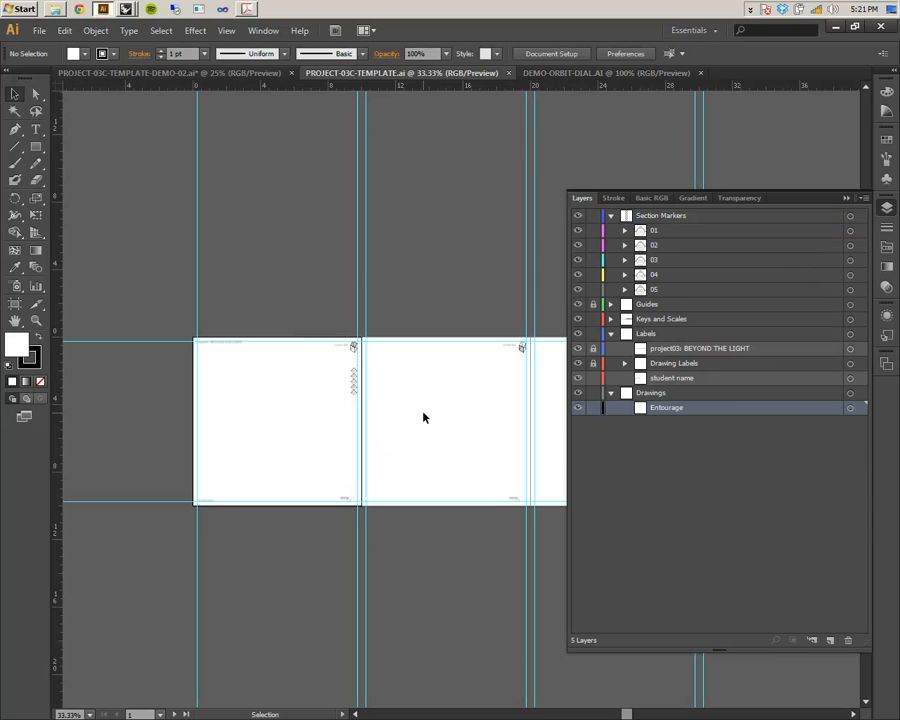
{"action": "key", "text": "a"}
{"action": "key", "text": "ctrl+v"}
{"action": "key", "text": "v"}
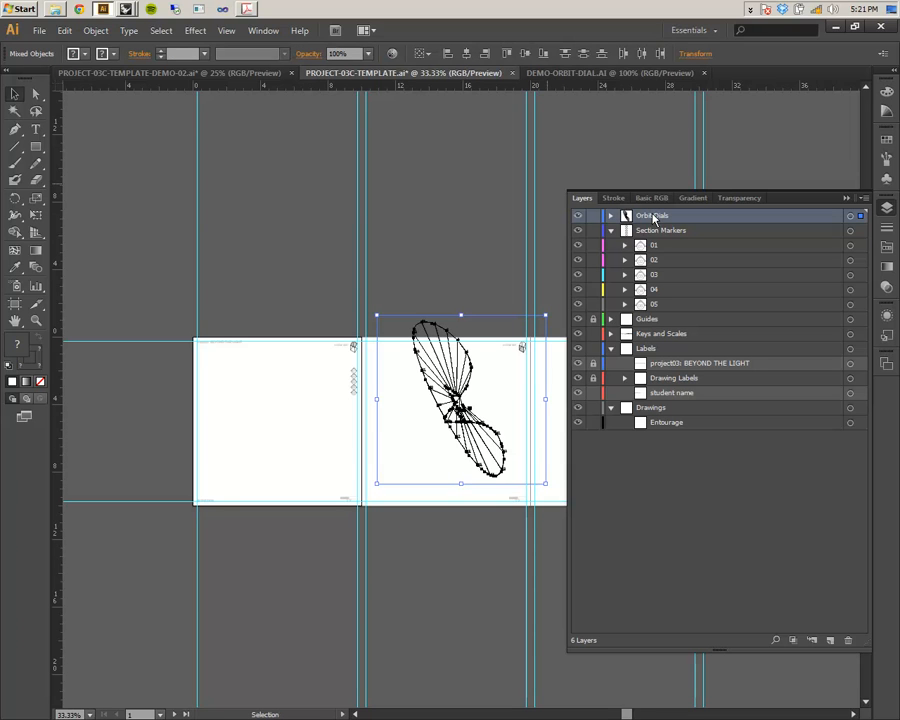
{"action": "left_click_drag", "start_coordinate": [654, 218], "coordinate": [656, 408]}
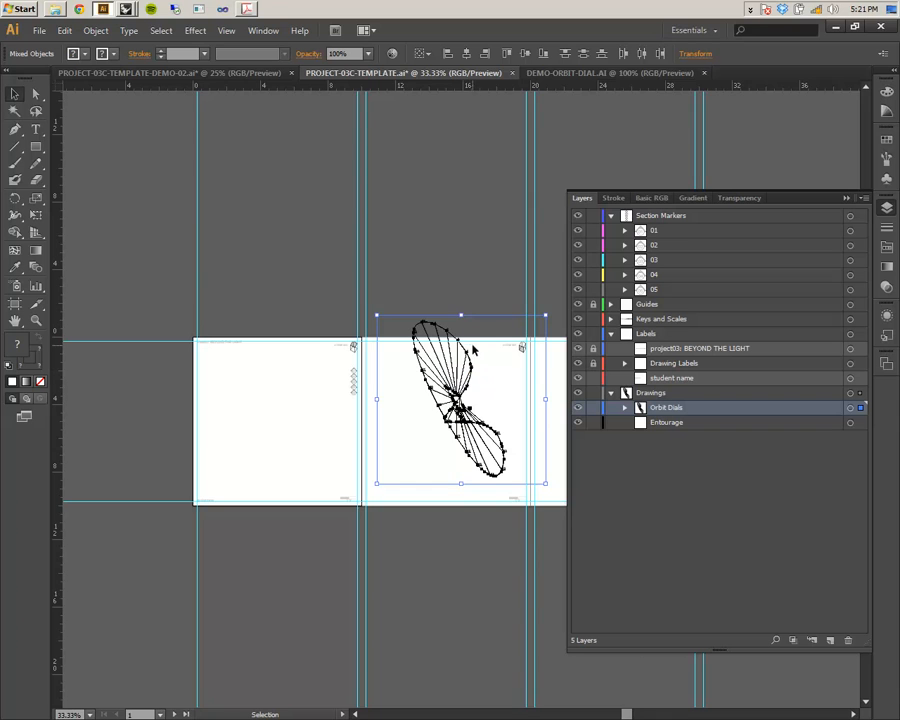
- Align the pasted dial's frame with the edges of the first artboard and hide the Guides layer
{"action": "mouse_move", "coordinate": [491, 317]}
{"action": "left_mouse_down"}
{"action": "mouse_move", "coordinate": [372, 368]}
{"action": "mouse_move", "coordinate": [307, 344]}
{"action": "left_mouse_up"}
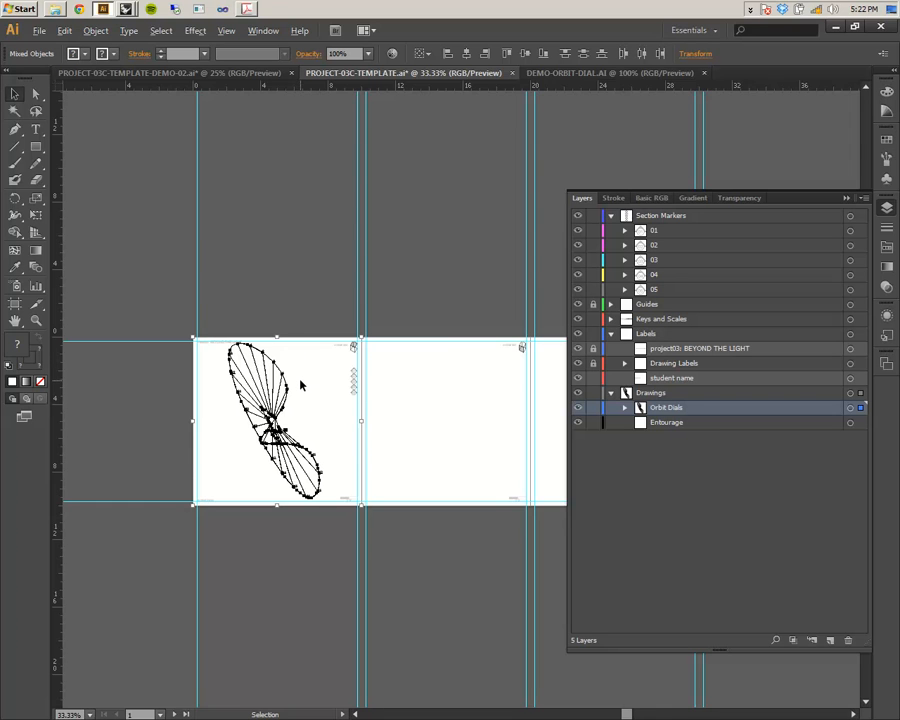
{"action": "scroll", "coordinate": [300, 385], "scroll_direction": "up", "scroll_amount": 5, "text": "alt"}
{"action": "scroll", "coordinate": [297, 352], "scroll_direction": "down", "scroll_amount": 3, "text": "alt"}
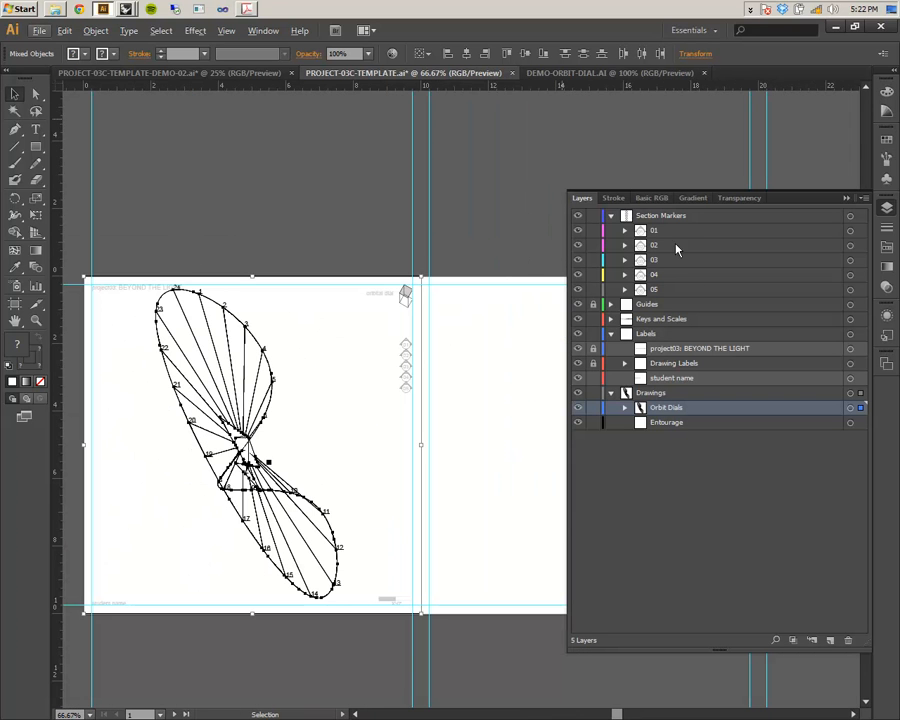
{"action": "left_click", "coordinate": [577, 305]}
{"action": "left_click", "coordinate": [313, 363]}
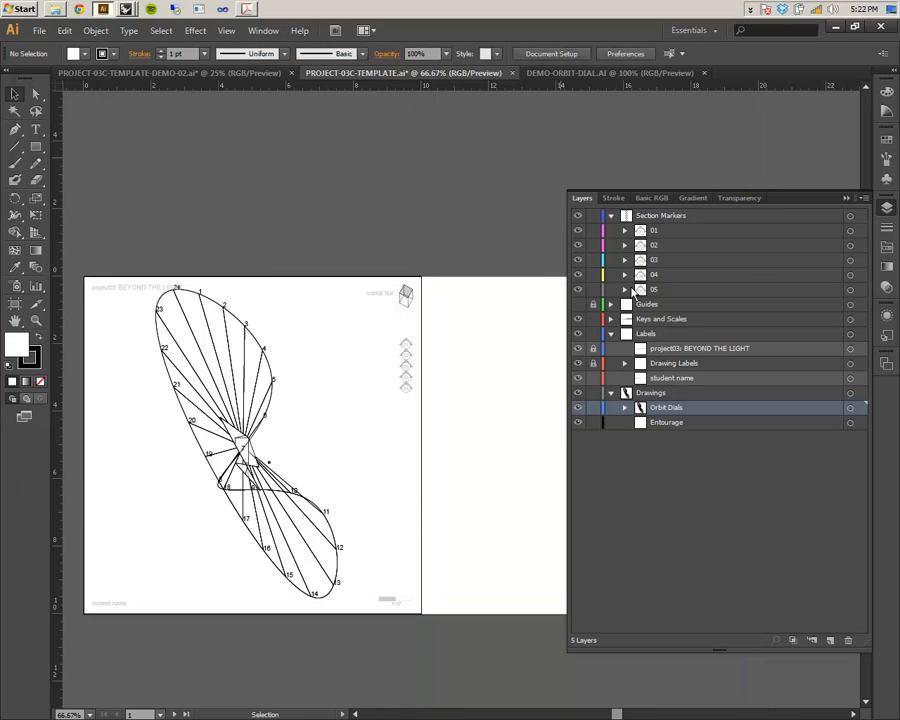
- Hide the 10 x 10 Frames For Export sublayer and shift the remaining dial artwork slightly right and down, clear of the project title
{"action": "left_click", "coordinate": [624, 407]}
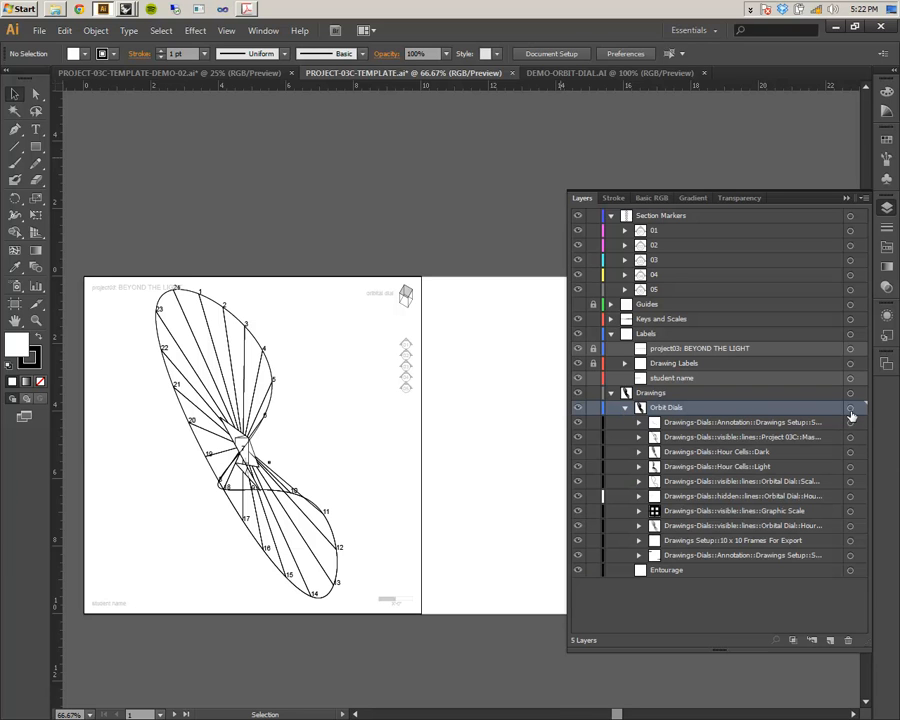
{"action": "left_click", "coordinate": [850, 408]}
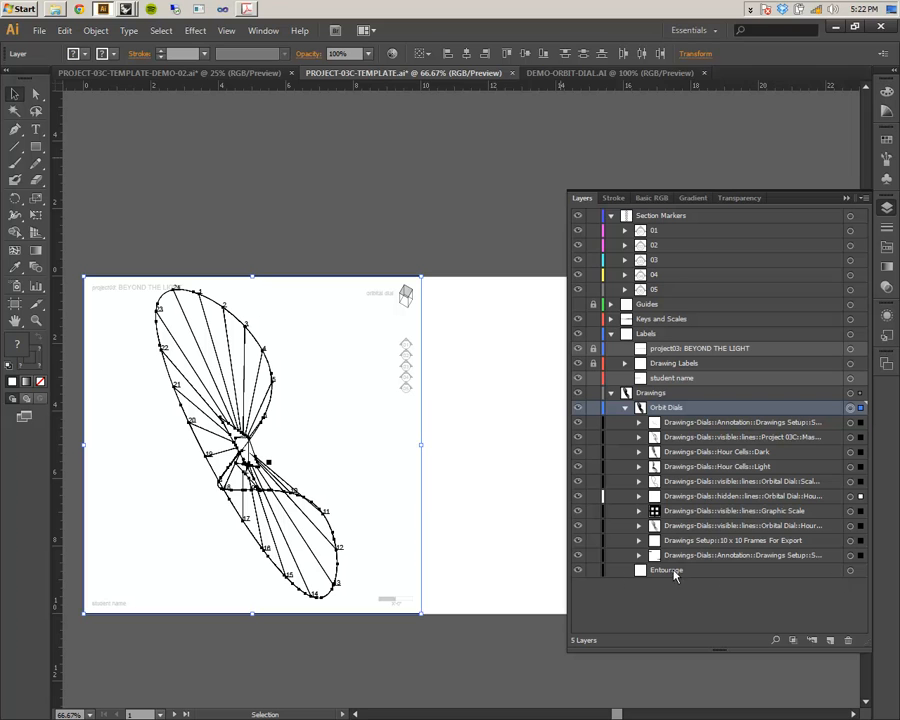
{"action": "left_click", "coordinate": [578, 540]}
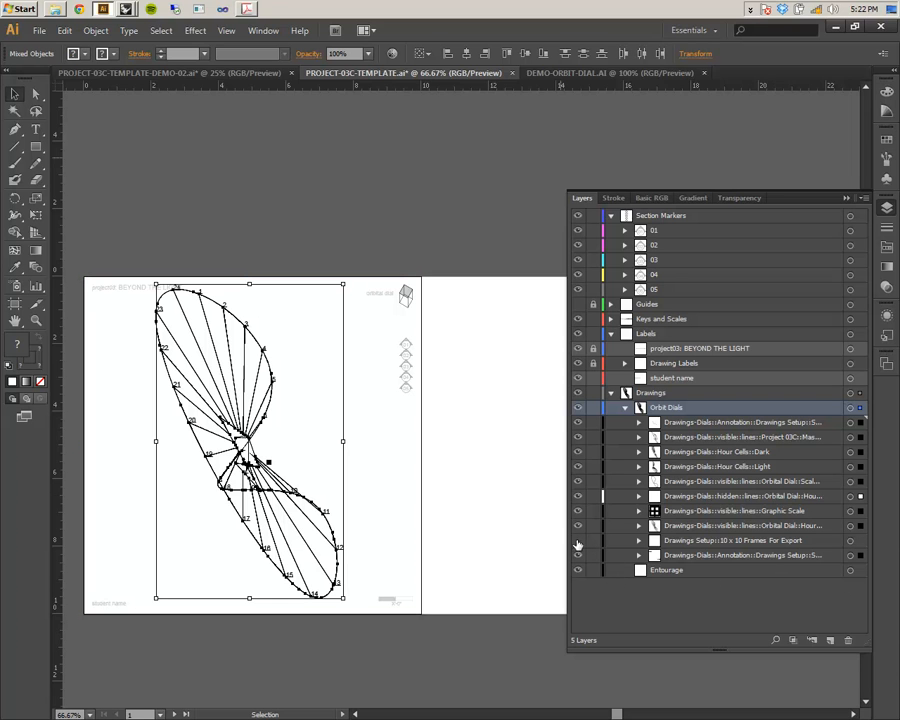
{"action": "mouse_move", "coordinate": [270, 406]}
{"action": "left_mouse_down"}
{"action": "mouse_move", "coordinate": [272, 418]}
{"action": "mouse_move", "coordinate": [285, 410]}
{"action": "left_mouse_up"}
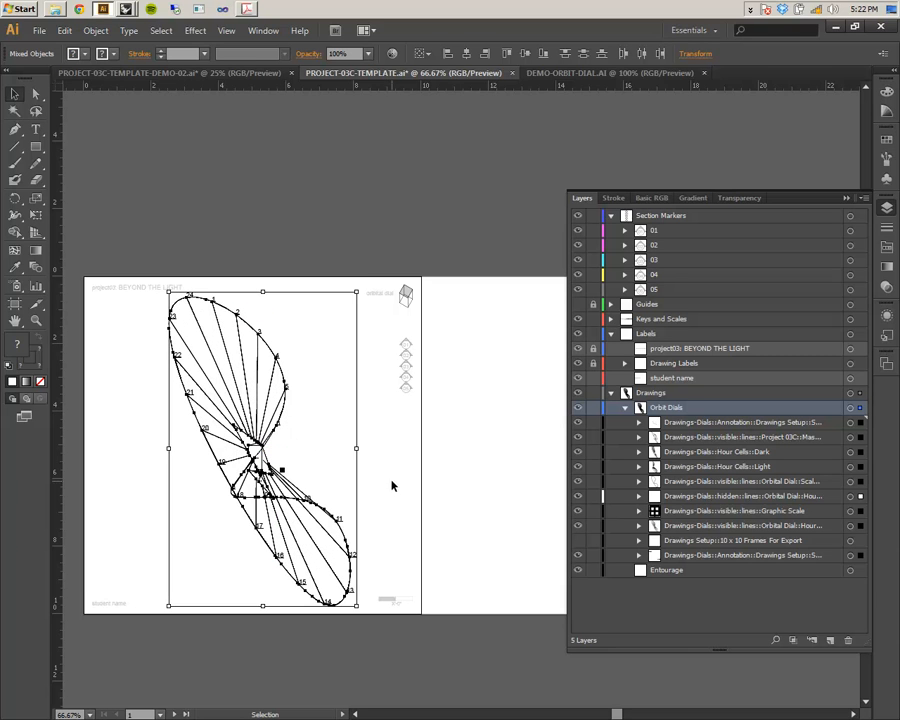
{"action": "left_click", "coordinate": [390, 469]}
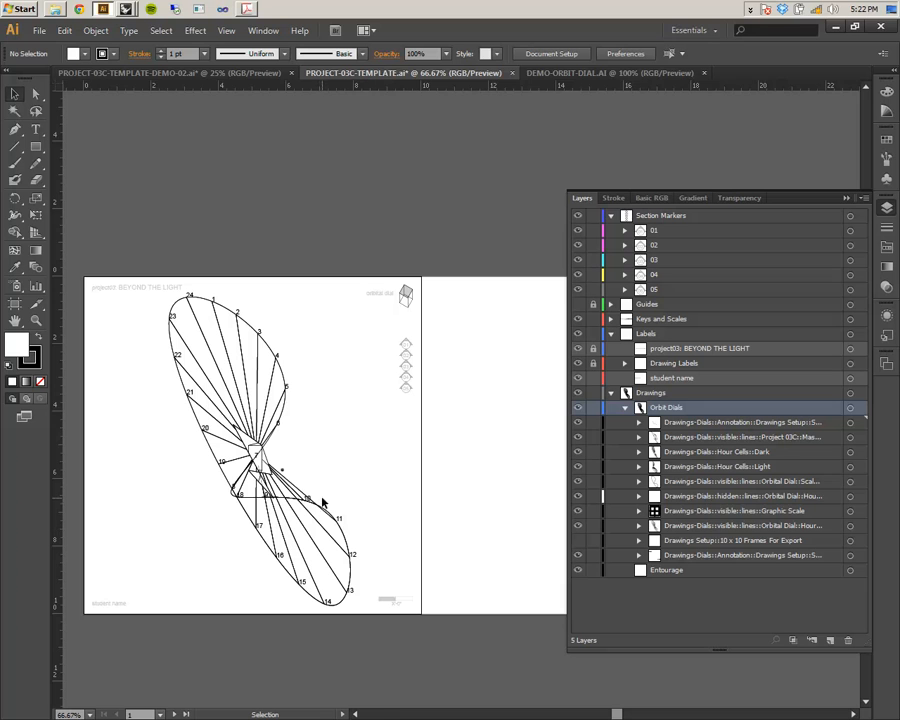
- Examine the massing volume, hour spokes and hour numbers around the dial's centre up close
{"action": "scroll", "coordinate": [350, 533], "scroll_direction": "up", "scroll_amount": 3, "text": "alt"}
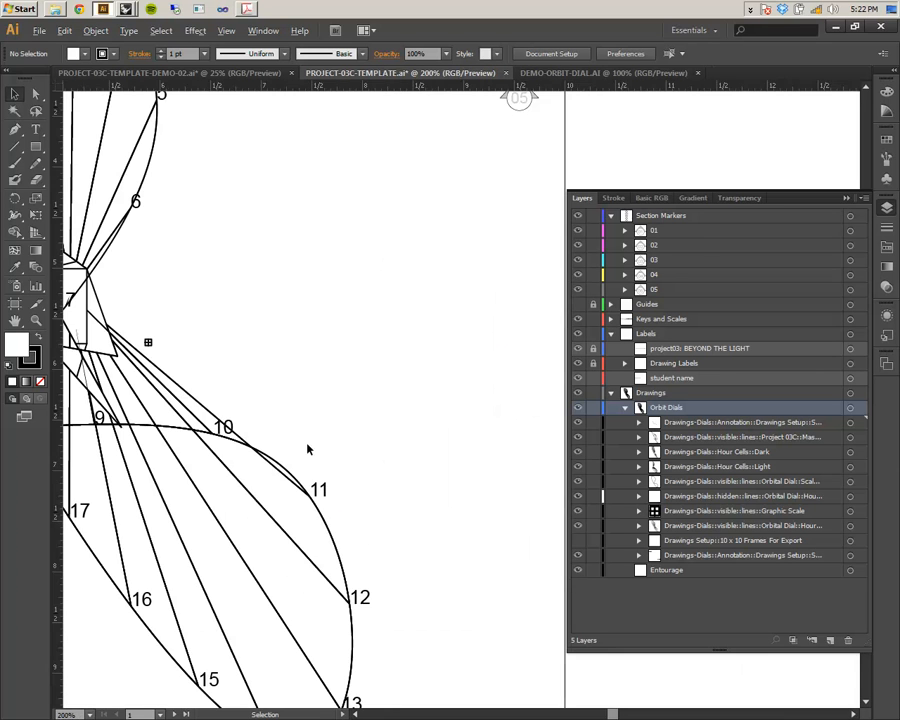
{"action": "scroll", "coordinate": [265, 415], "scroll_direction": "down", "scroll_amount": 4, "text": "alt"}
{"action": "scroll", "coordinate": [268, 416], "scroll_direction": "up", "scroll_amount": 6, "text": "alt"}
{"action": "scroll", "coordinate": [264, 451], "scroll_direction": "up", "scroll_amount": 2, "text": "alt"}
{"action": "scroll", "coordinate": [262, 449], "scroll_direction": "down", "scroll_amount": 4, "text": "alt"}
{"action": "scroll", "coordinate": [250, 445], "scroll_direction": "up", "scroll_amount": 1, "text": "alt"}
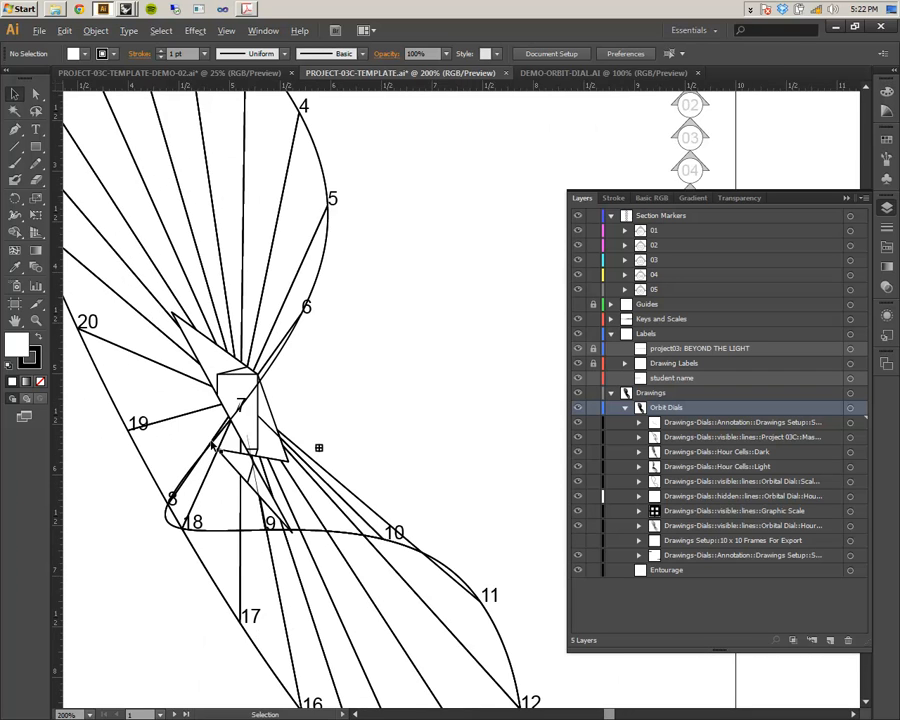
{"action": "scroll", "coordinate": [215, 440], "scroll_direction": "down", "scroll_amount": 3, "text": "alt"}
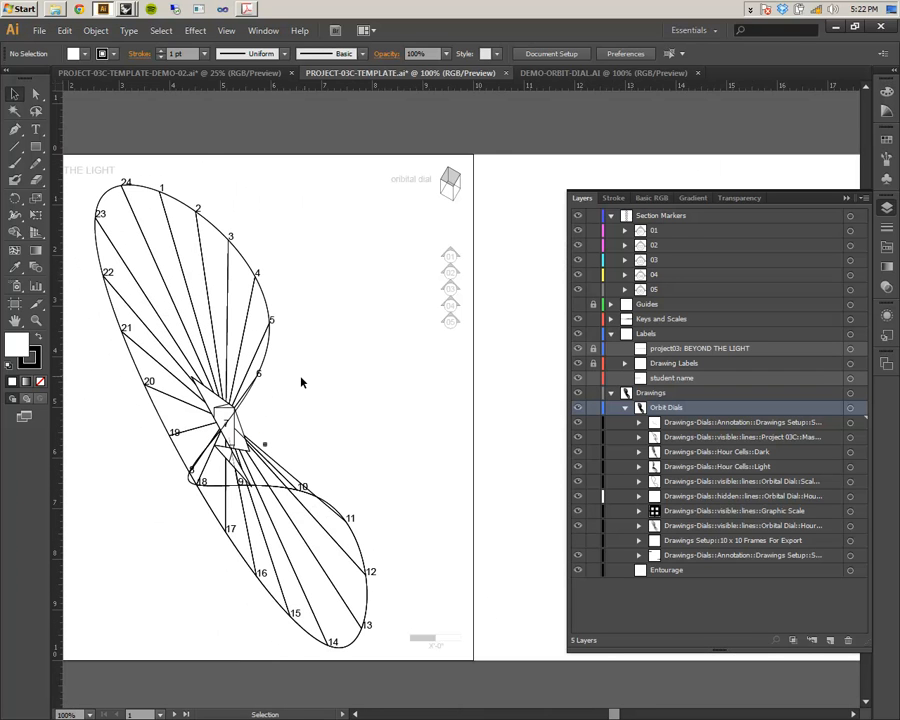
- Move hour numbers 24 and 1 through 6 just outside the upper loop's curve, clear of the spoke ends
{"action": "left_click_drag", "start_coordinate": [293, 382], "coordinate": [376, 369]}
{"action": "left_click_drag", "start_coordinate": [273, 415], "coordinate": [246, 412]}
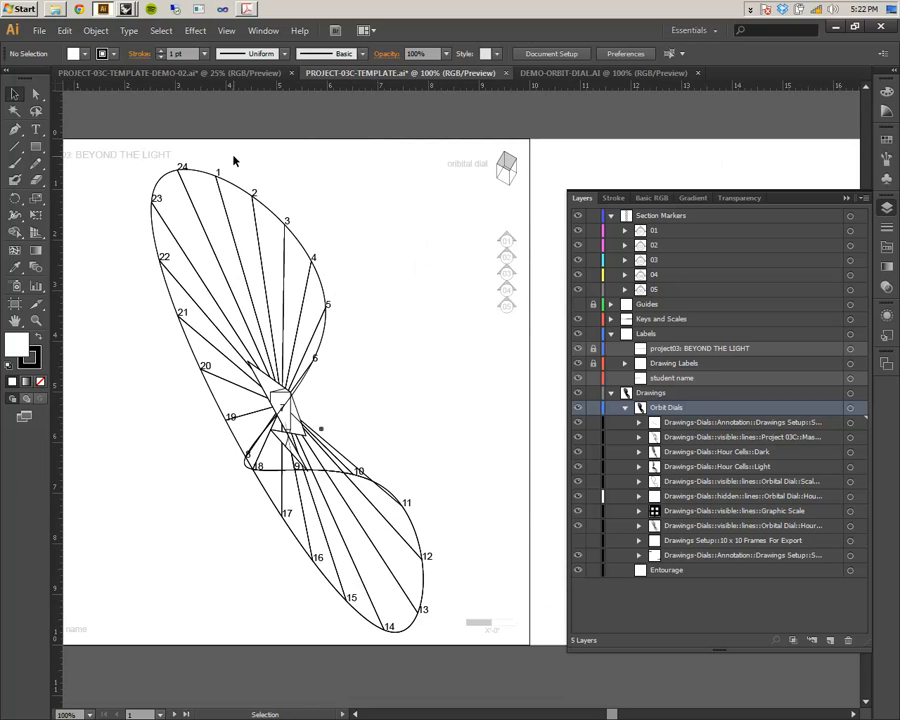
{"action": "left_click_drag", "start_coordinate": [185, 167], "coordinate": [184, 162]}
{"action": "left_click", "coordinate": [259, 197]}
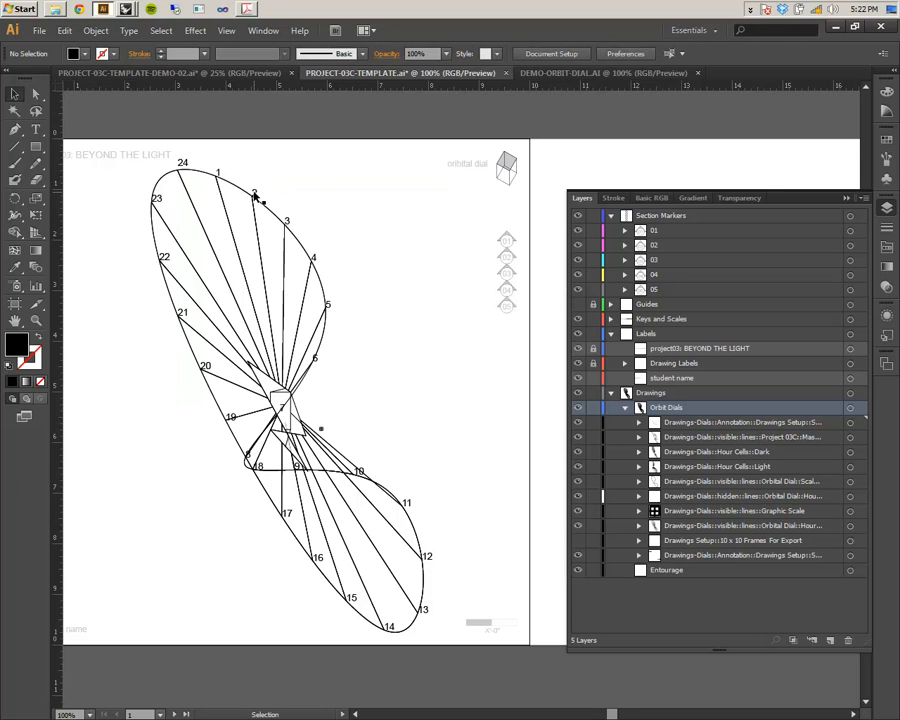
{"action": "scroll", "coordinate": [259, 197], "scroll_direction": "up", "scroll_amount": 2, "text": "alt"}
{"action": "left_click_drag", "start_coordinate": [320, 189], "coordinate": [333, 170]}
{"action": "left_click_drag", "start_coordinate": [259, 139], "coordinate": [259, 132]}
{"action": "left_click_drag", "start_coordinate": [395, 236], "coordinate": [396, 228]}
{"action": "left_click_drag", "start_coordinate": [451, 309], "coordinate": [457, 308]}
{"action": "left_click_drag", "start_coordinate": [477, 400], "coordinate": [481, 403]}
{"action": "left_click_drag", "start_coordinate": [450, 508], "coordinate": [462, 516]}
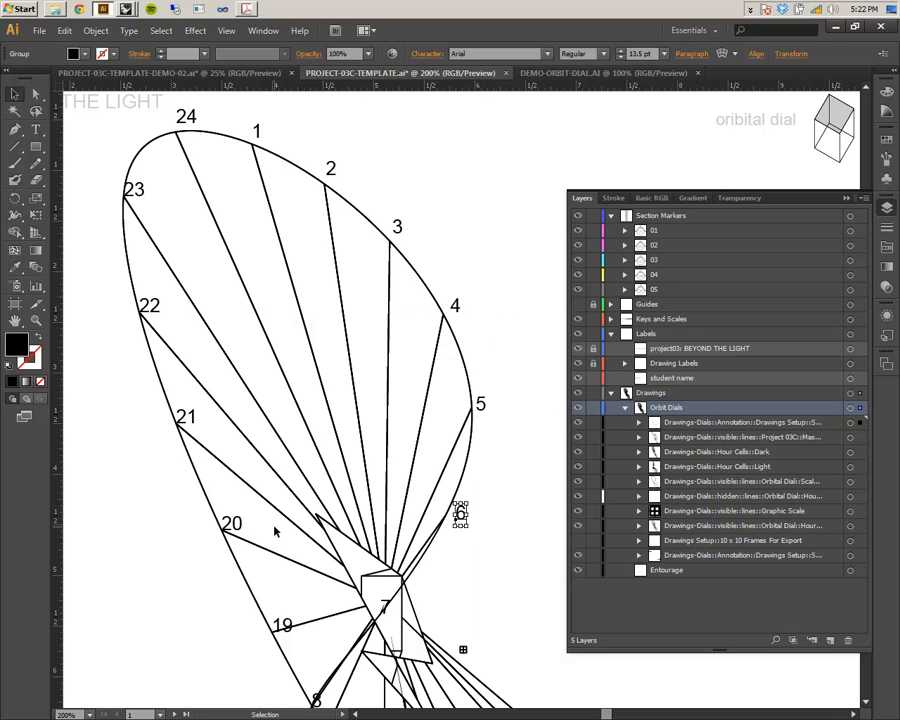
- Move hour numbers 20, 21, 22 and 23 to the outer left side of the dial's curve
{"action": "left_click_drag", "start_coordinate": [233, 524], "coordinate": [209, 529]}
{"action": "left_click_drag", "start_coordinate": [188, 420], "coordinate": [158, 415]}
{"action": "left_click_drag", "start_coordinate": [155, 309], "coordinate": [127, 312]}
{"action": "left_click_drag", "start_coordinate": [146, 195], "coordinate": [120, 182]}
- Move hour numbers 19, 18, 17, 16, 15 and 14 outside the lower loop, just off their spoke ends
{"action": "scroll", "coordinate": [221, 232], "scroll_direction": "down", "scroll_amount": 1}
{"action": "scroll", "coordinate": [222, 232], "scroll_direction": "down", "scroll_amount": 10}
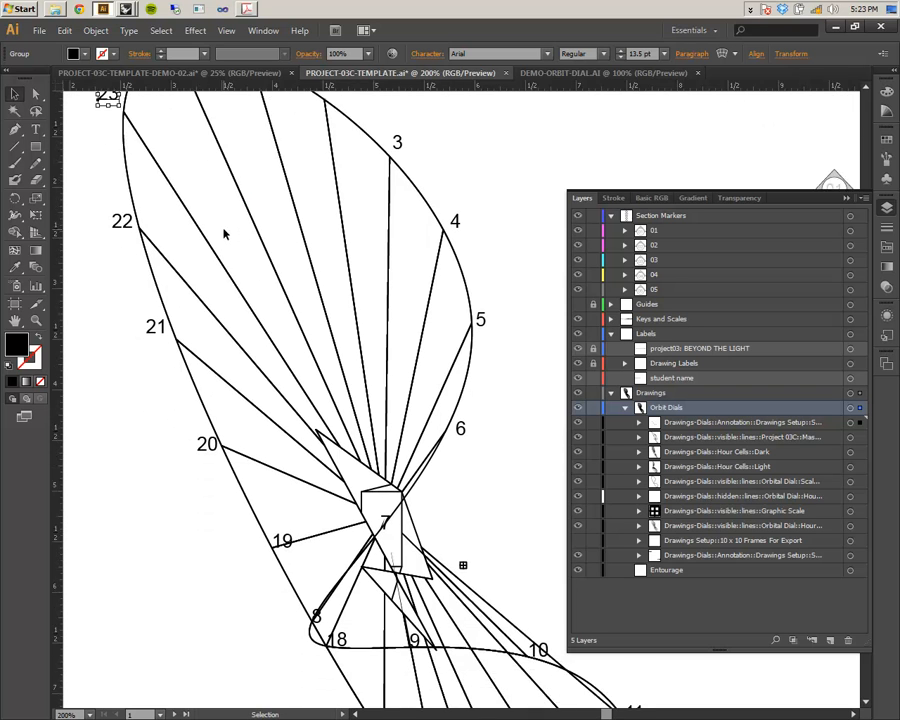
{"action": "left_click", "coordinate": [505, 286]}
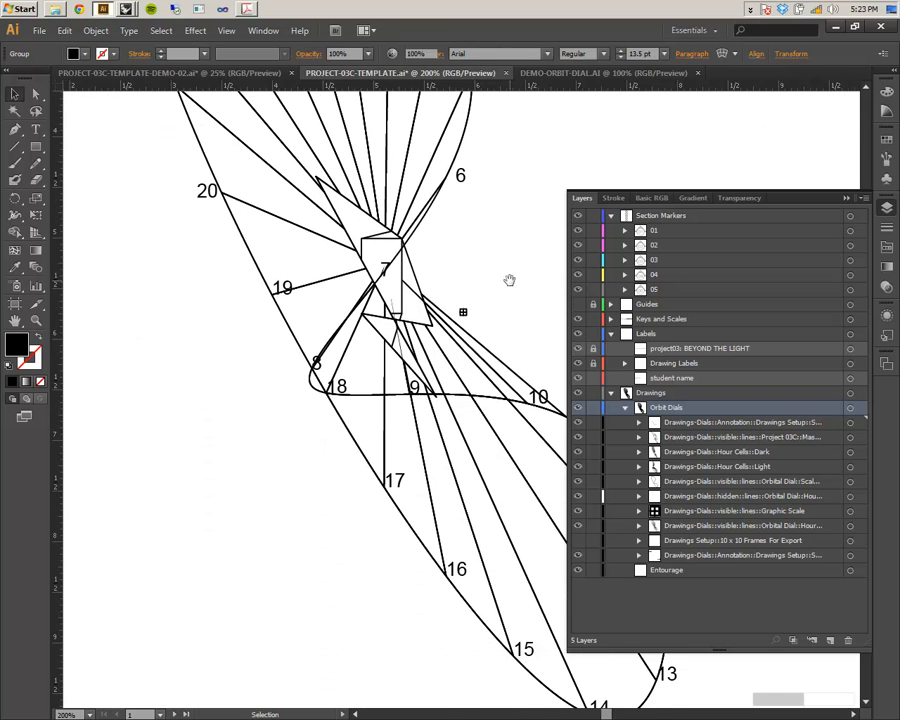
{"action": "left_click_drag", "start_coordinate": [512, 286], "coordinate": [416, 261]}
{"action": "left_click_drag", "start_coordinate": [184, 268], "coordinate": [163, 298]}
{"action": "left_click_drag", "start_coordinate": [238, 358], "coordinate": [218, 379]}
{"action": "left_click_drag", "start_coordinate": [312, 460], "coordinate": [292, 487]}
{"action": "left_click_drag", "start_coordinate": [393, 553], "coordinate": [298, 413]}
{"action": "left_click_drag", "start_coordinate": [382, 468], "coordinate": [368, 488]}
{"action": "left_click_drag", "start_coordinate": [462, 520], "coordinate": [448, 546]}
- Move hour numbers 13, 12, 11 and 10 slightly outward, off the right side of the lower loop's curve
{"action": "left_click_drag", "start_coordinate": [516, 488], "coordinate": [521, 500]}
{"action": "left_click_drag", "start_coordinate": [485, 274], "coordinate": [491, 278]}
{"action": "mouse_move", "coordinate": [398, 211]}
{"action": "left_mouse_down"}
{"action": "mouse_move", "coordinate": [420, 207]}
{"action": "mouse_move", "coordinate": [413, 201]}
{"action": "left_mouse_up"}
{"action": "left_click_drag", "start_coordinate": [524, 381], "coordinate": [533, 378]}
{"action": "left_click_drag", "start_coordinate": [494, 284], "coordinate": [487, 283]}
{"action": "left_click", "coordinate": [406, 172]}
{"action": "left_click_drag", "start_coordinate": [406, 172], "coordinate": [451, 355]}
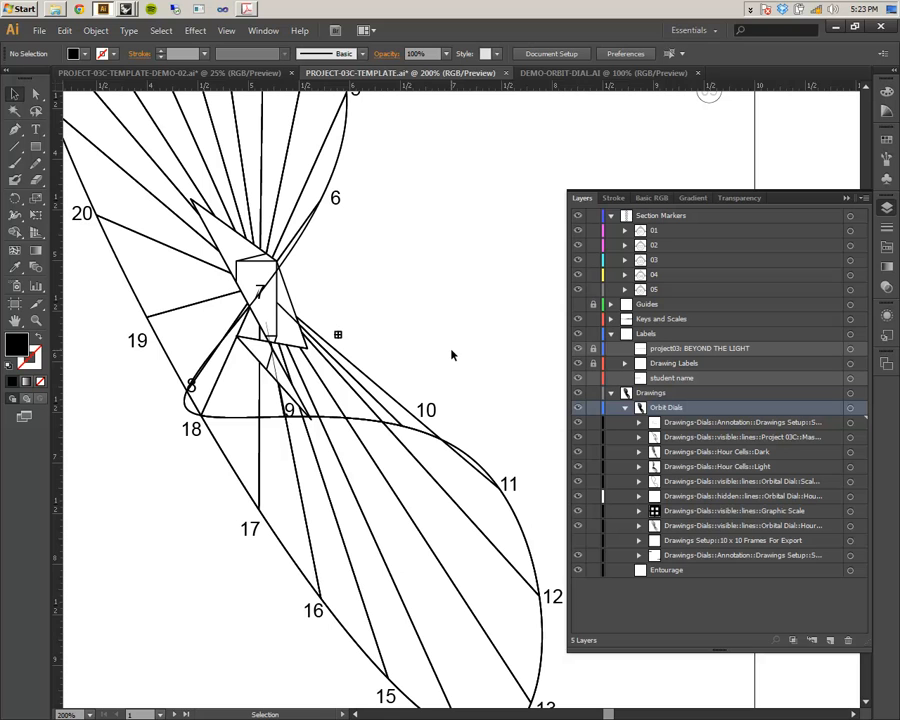
- Group the tiny graphic scale grid with its annotations and move it into the empty area beside the dial
{"action": "left_click_drag", "start_coordinate": [384, 330], "coordinate": [243, 291]}
{"action": "left_click", "coordinate": [283, 208]}
{"action": "left_click", "coordinate": [242, 248]}
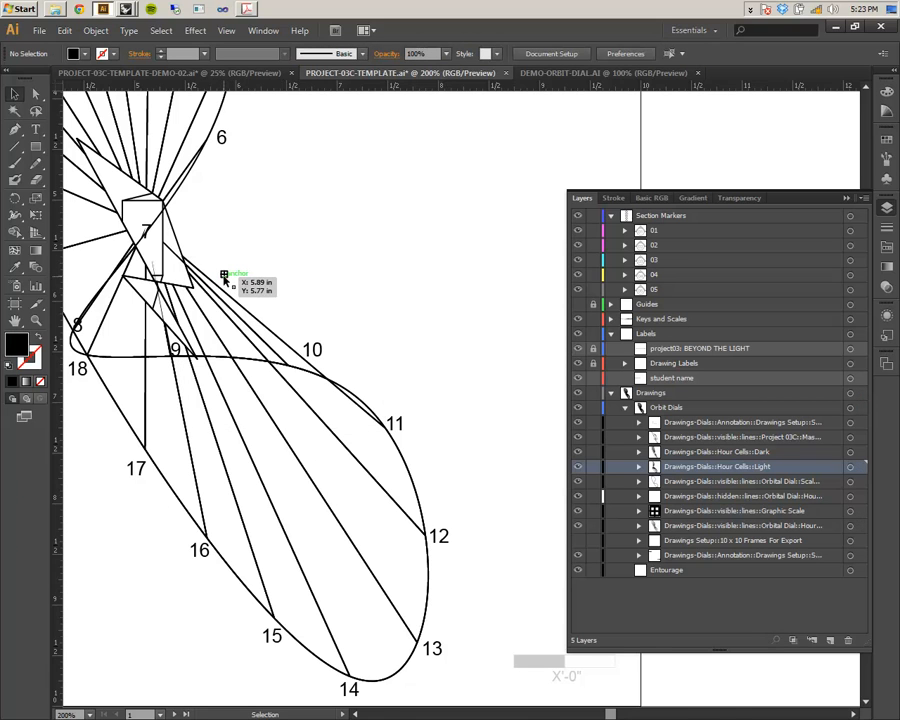
{"action": "scroll", "coordinate": [222, 283], "scroll_direction": "up", "scroll_amount": 3, "text": "alt"}
{"action": "left_click_drag", "start_coordinate": [214, 238], "coordinate": [273, 263]}
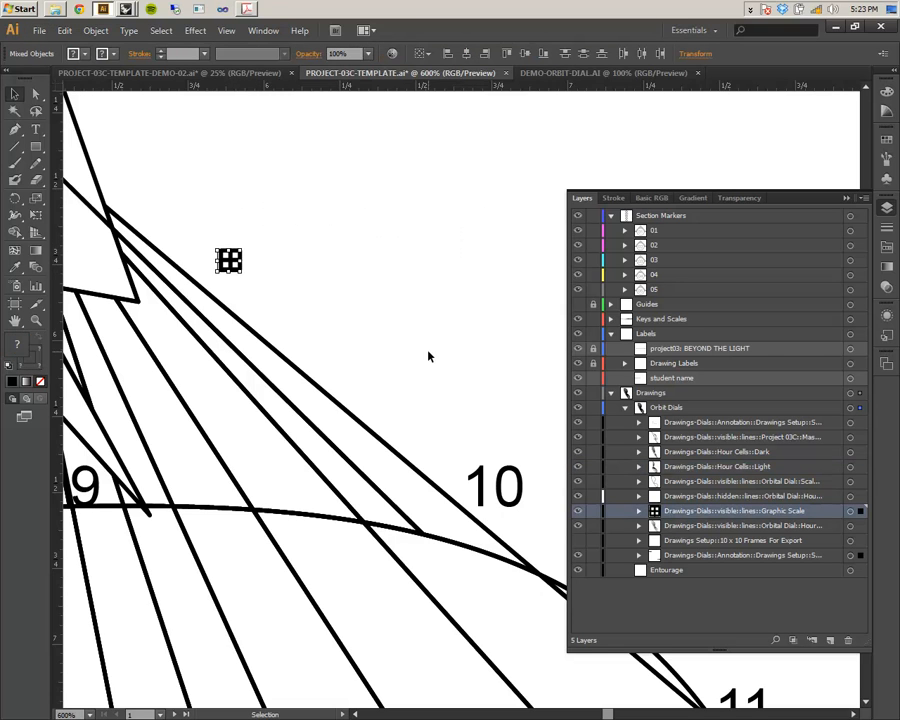
{"action": "left_click_drag", "start_coordinate": [239, 264], "coordinate": [488, 201]}
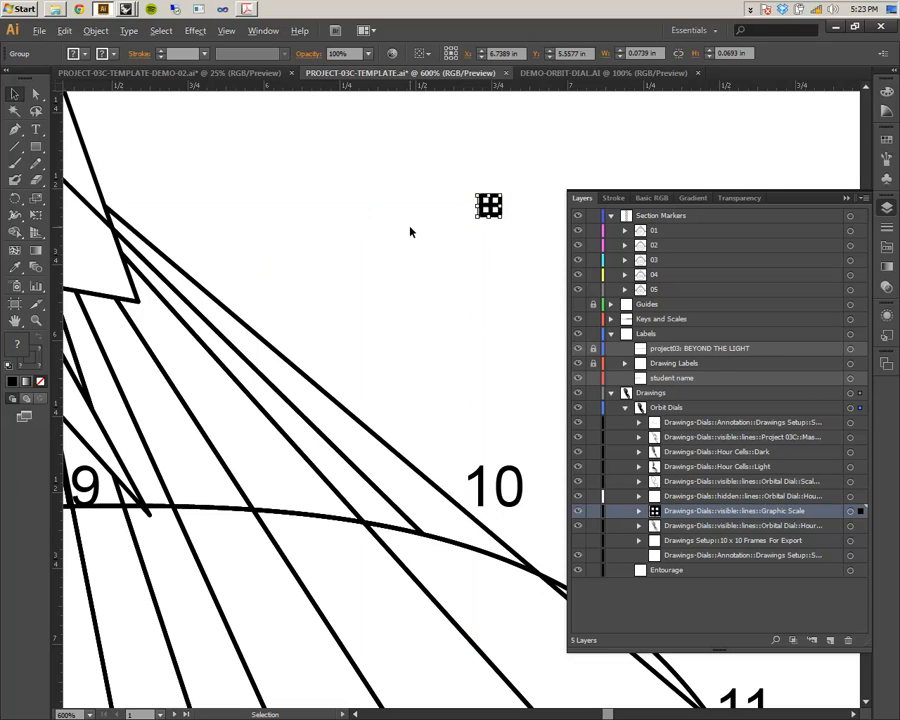
- Move the grid group just above the blank graphic scale in the first artboard's lower right corner
{"action": "scroll", "coordinate": [411, 231], "scroll_direction": "down", "scroll_amount": 3, "text": "alt"}
{"action": "scroll", "coordinate": [411, 230], "scroll_direction": "down", "scroll_amount": 3, "text": "alt"}
{"action": "scroll", "coordinate": [513, 353], "scroll_direction": "up", "scroll_amount": 4, "text": "alt"}
{"action": "scroll", "coordinate": [512, 354], "scroll_direction": "down", "scroll_amount": 1, "text": "alt"}
{"action": "left_click_drag", "start_coordinate": [478, 232], "coordinate": [463, 449]}
{"action": "left_click_drag", "start_coordinate": [216, 193], "coordinate": [356, 388]}
{"action": "scroll", "coordinate": [454, 558], "scroll_direction": "up", "scroll_amount": 3, "text": "alt"}
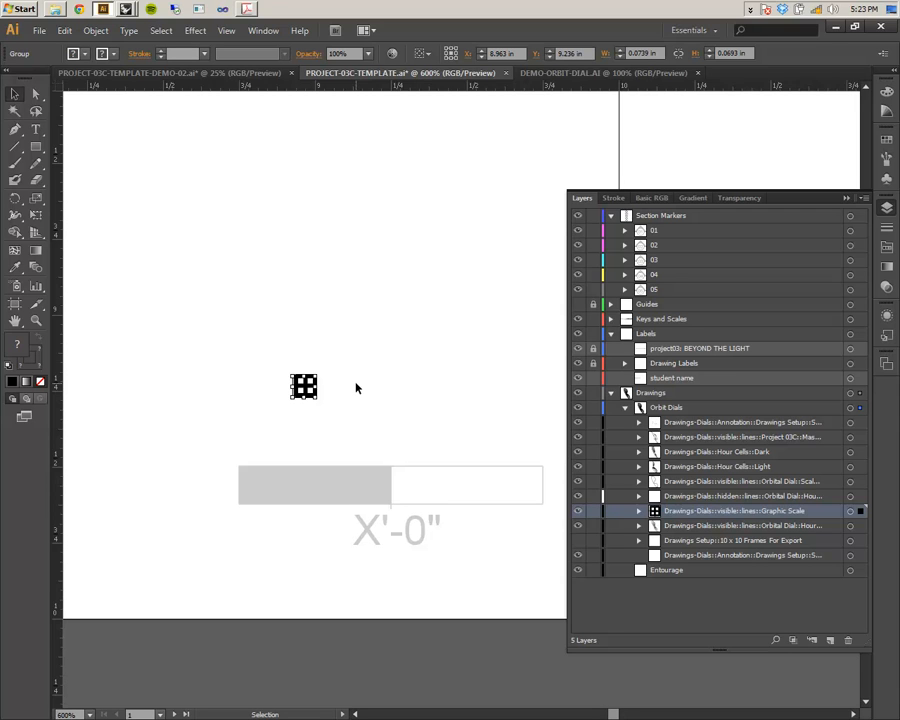
- Scale the grid group uniformly by 200% two times in succession, then deselect it
{"action": "left_click", "coordinate": [87, 32]}
{"action": "mouse_move", "coordinate": [122, 44]}
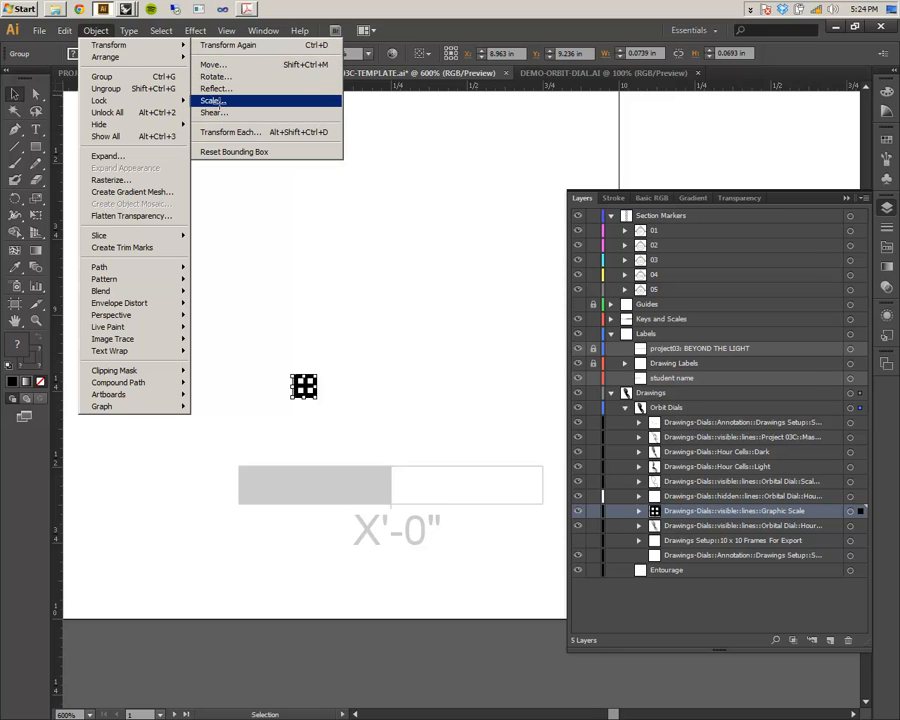
{"action": "left_click", "coordinate": [215, 101]}
{"action": "left_click_drag", "start_coordinate": [829, 228], "coordinate": [117, 104]}
{"action": "type", "text": "200"}
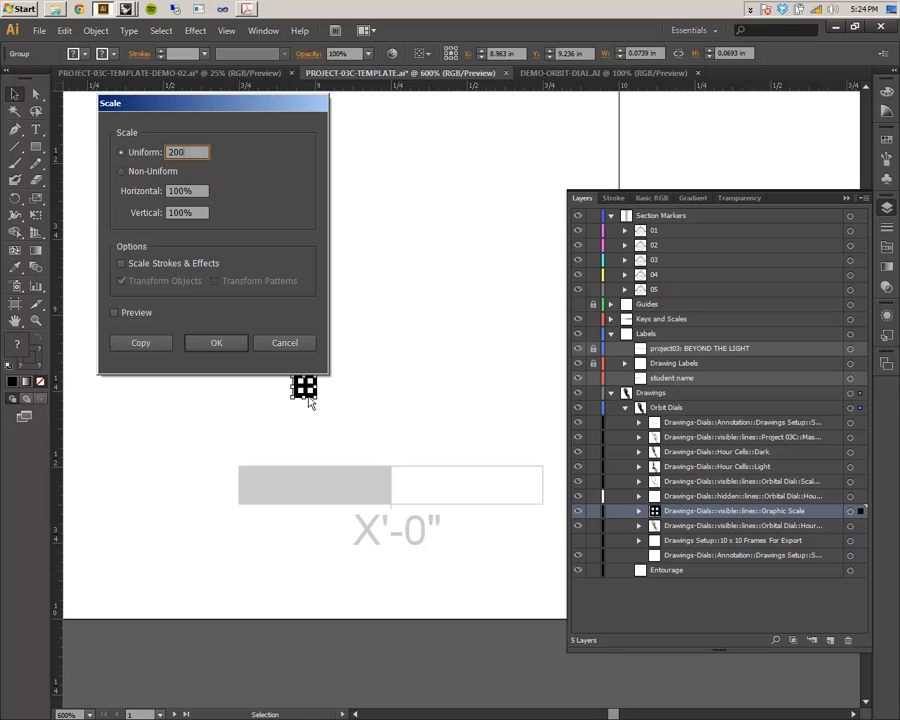
{"action": "left_click", "coordinate": [217, 344]}
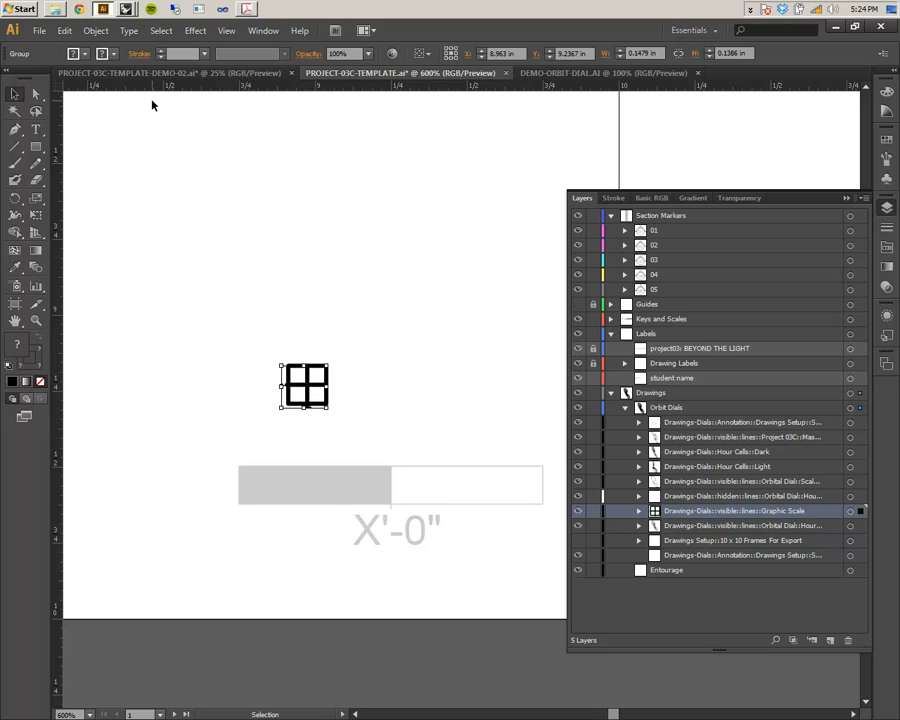
{"action": "left_click", "coordinate": [95, 30]}
{"action": "mouse_move", "coordinate": [180, 45]}
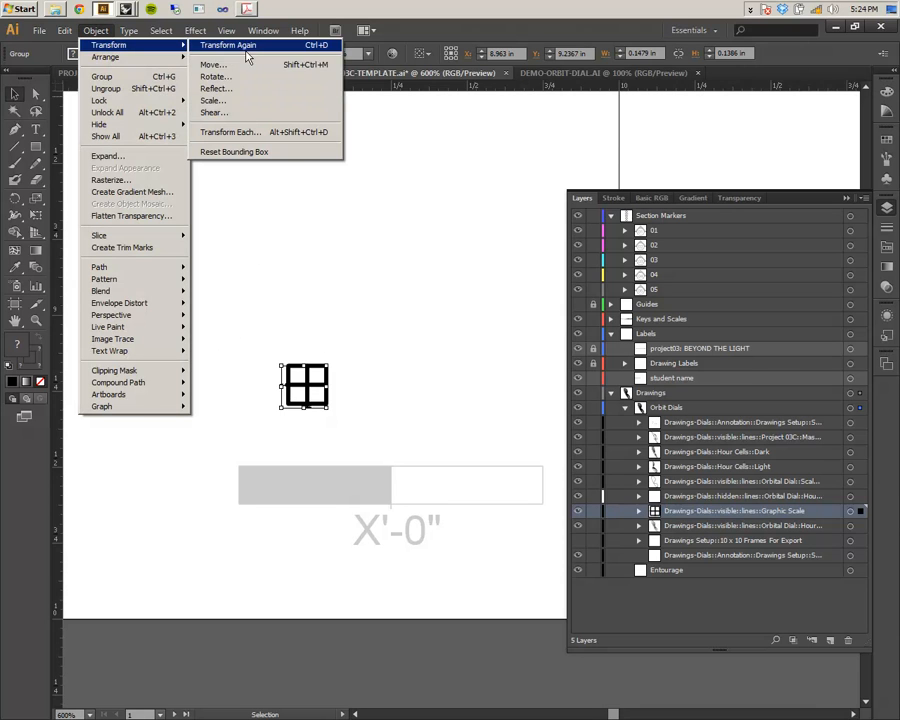
{"action": "left_click", "coordinate": [252, 100]}
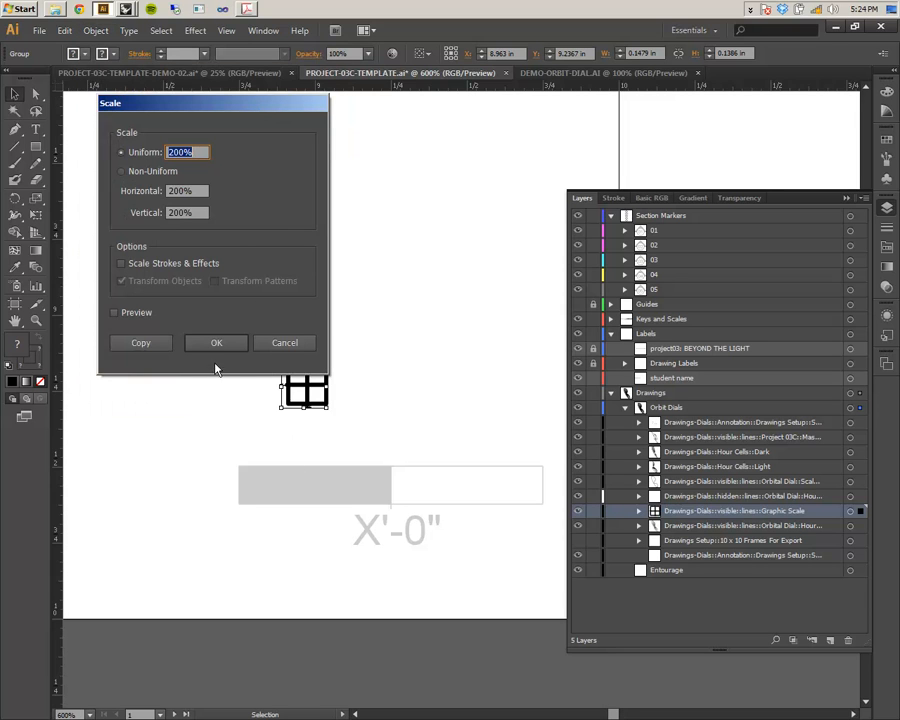
{"action": "left_click", "coordinate": [215, 343]}
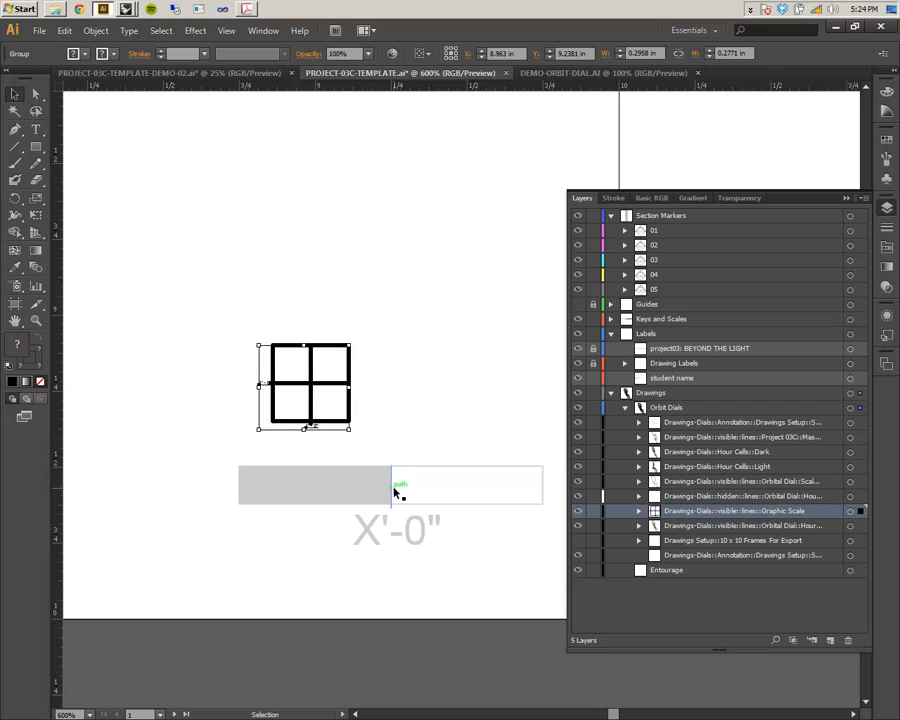
{"action": "left_click_drag", "start_coordinate": [394, 438], "coordinate": [440, 392]}
- Change the blank graphic scale's X'-0" label to 16'-0"
{"action": "double_click", "coordinate": [365, 521]}
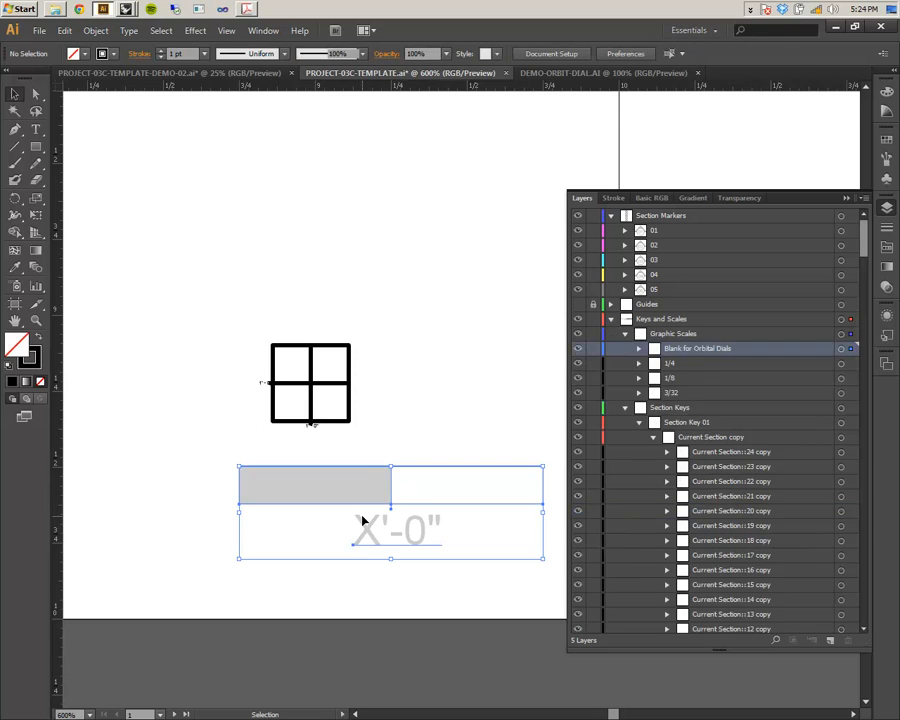
{"action": "double_click", "coordinate": [370, 528]}
{"action": "left_click", "coordinate": [378, 533]}
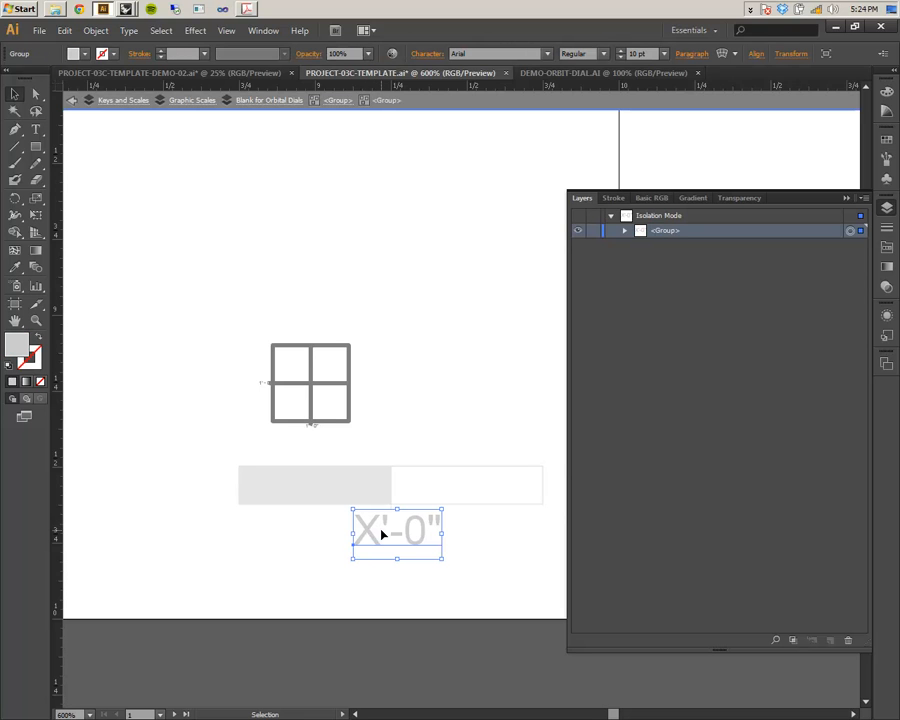
{"action": "double_click", "coordinate": [362, 527]}
{"action": "left_click_drag", "start_coordinate": [444, 527], "coordinate": [333, 518]}
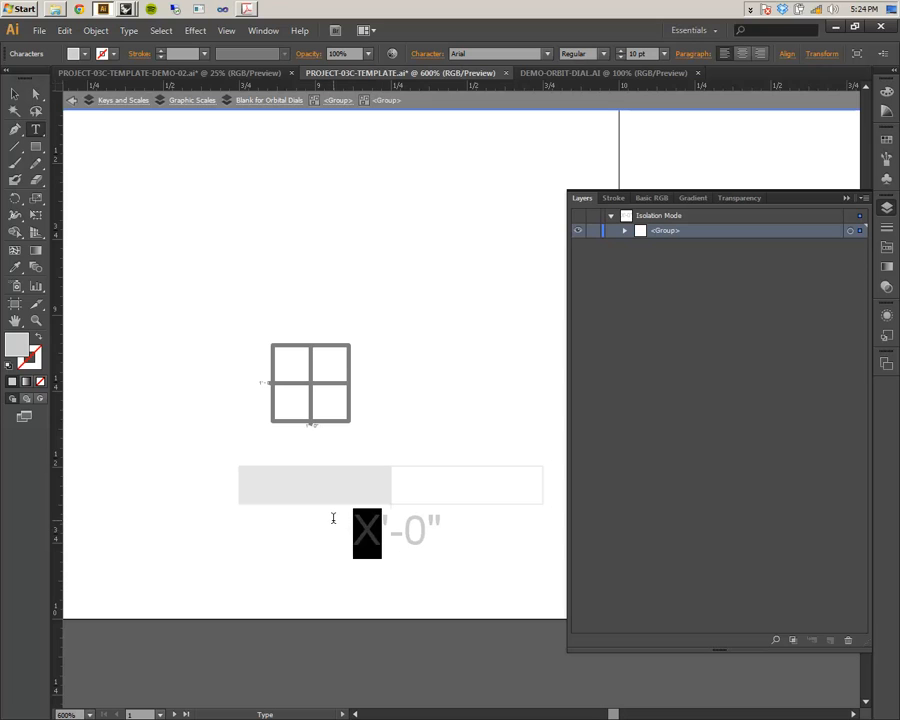
{"action": "type", "text": "19"}
{"action": "key", "text": "BackSpace"}
{"action": "type", "text": "6"}
{"action": "left_click", "coordinate": [15, 93]}
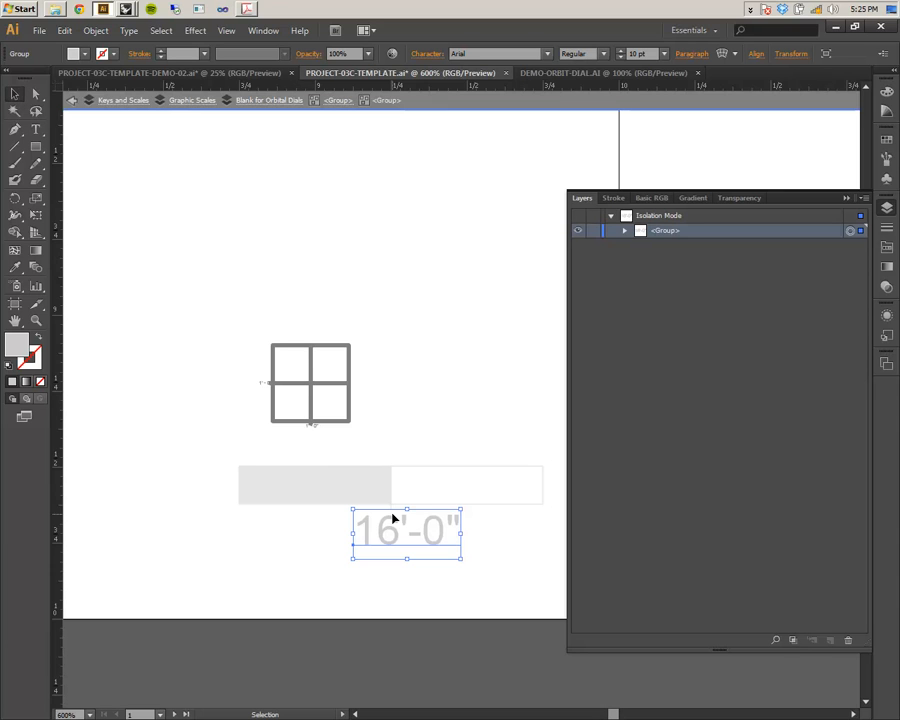
- Nudge the 16'-0" label left so it sits roughly centred under the scale bar
{"action": "key", "text": "Left"}
{"action": "key", "text": "Left"}
{"action": "key", "text": "Left"}
{"action": "key", "text": "Right"}
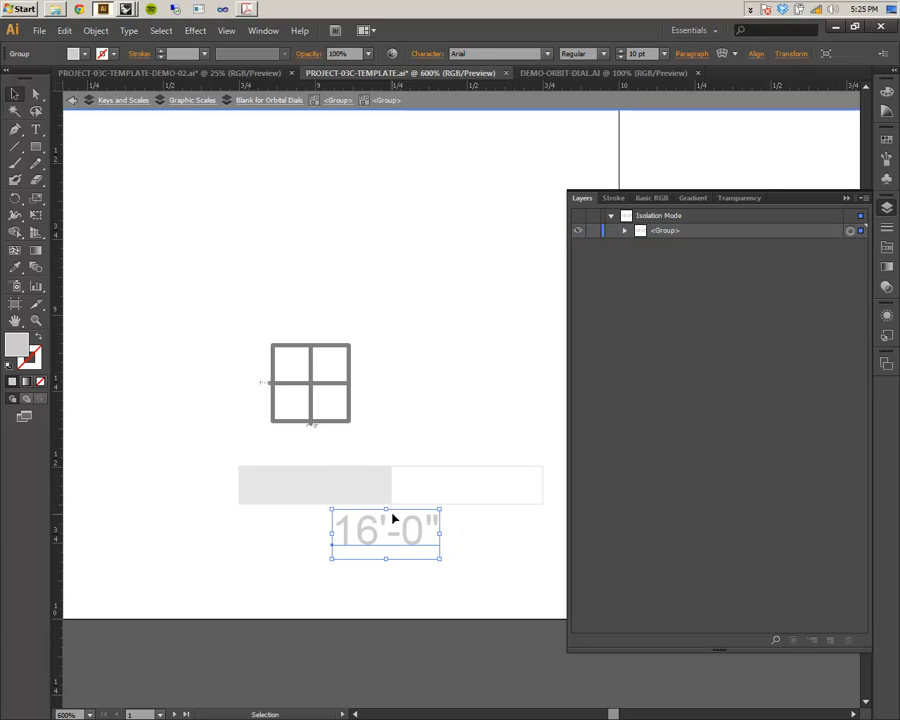
{"action": "left_click", "coordinate": [426, 348]}
- Exit the label's isolation mode and delete the enlarged grid group above the graphic scale
{"action": "left_click_drag", "start_coordinate": [379, 427], "coordinate": [178, 295]}
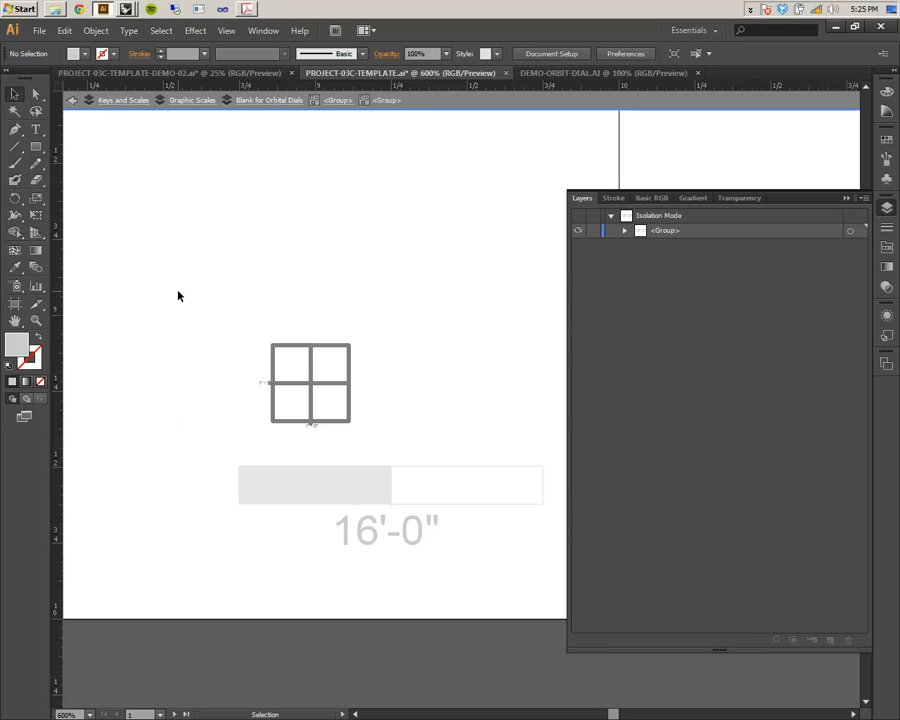
{"action": "double_click", "coordinate": [204, 294]}
{"action": "left_click_drag", "start_coordinate": [416, 438], "coordinate": [235, 302]}
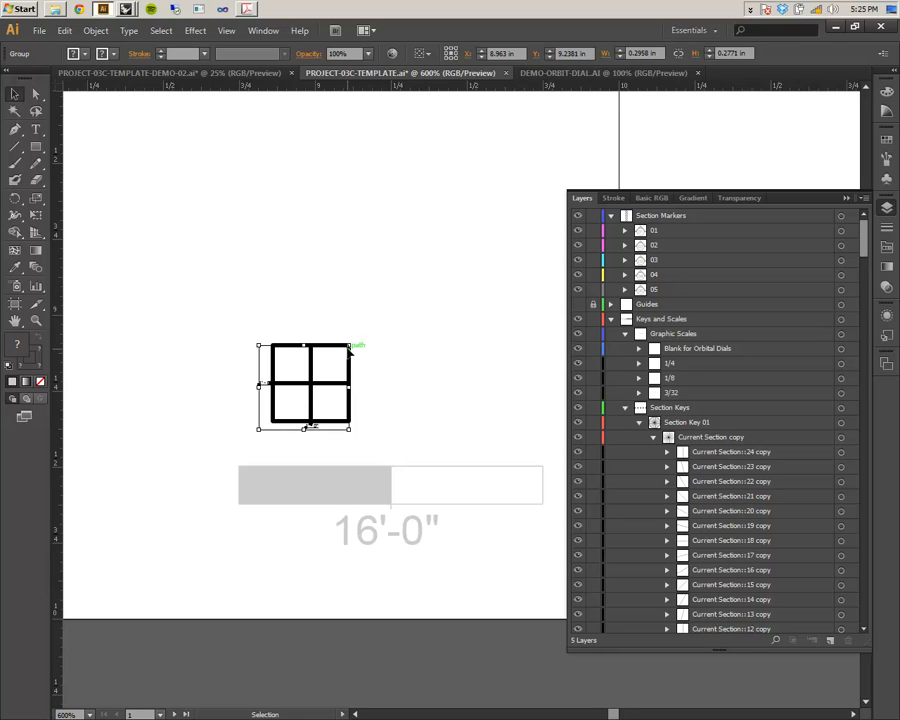
{"action": "key", "text": "Delete"}
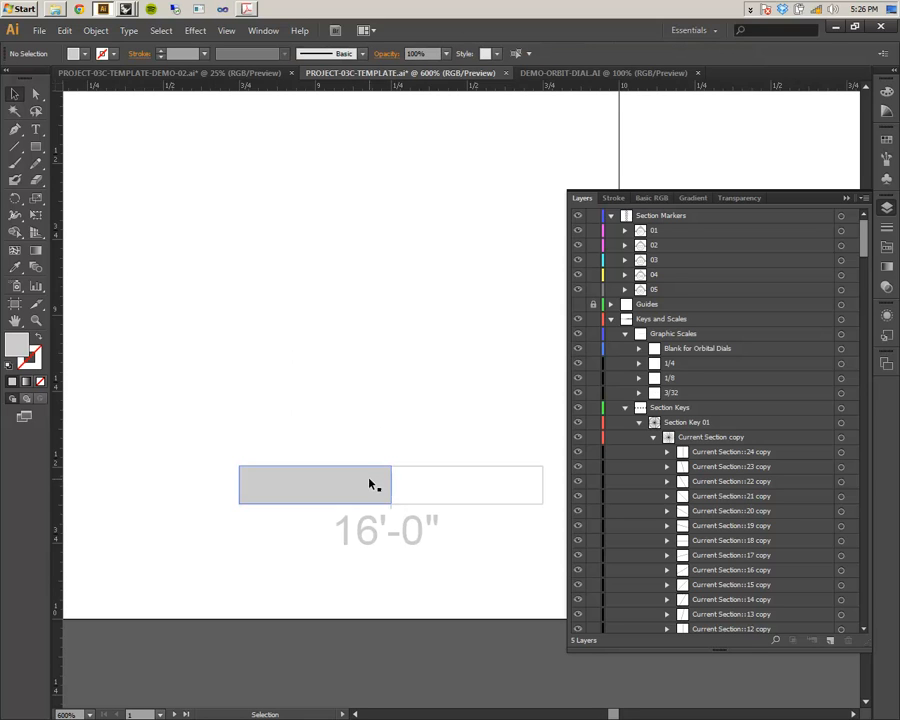
- Isolate the graphic scale group and try shifting its centre tick left into the grey half
{"action": "left_click", "coordinate": [393, 483]}
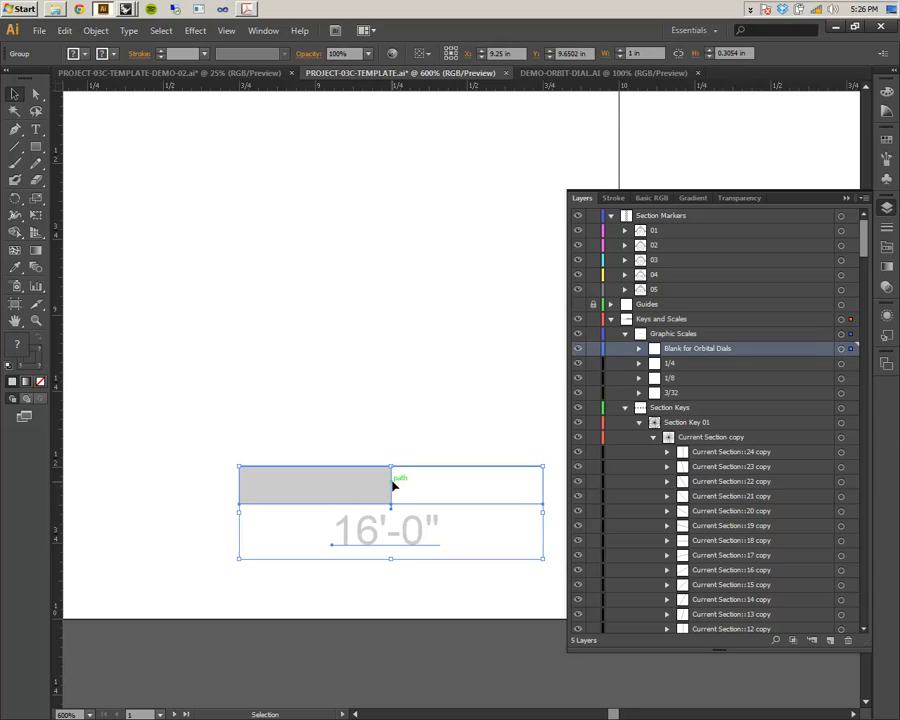
{"action": "double_click", "coordinate": [393, 483]}
{"action": "left_click", "coordinate": [393, 483]}
{"action": "left_click_drag", "start_coordinate": [393, 483], "coordinate": [376, 484]}
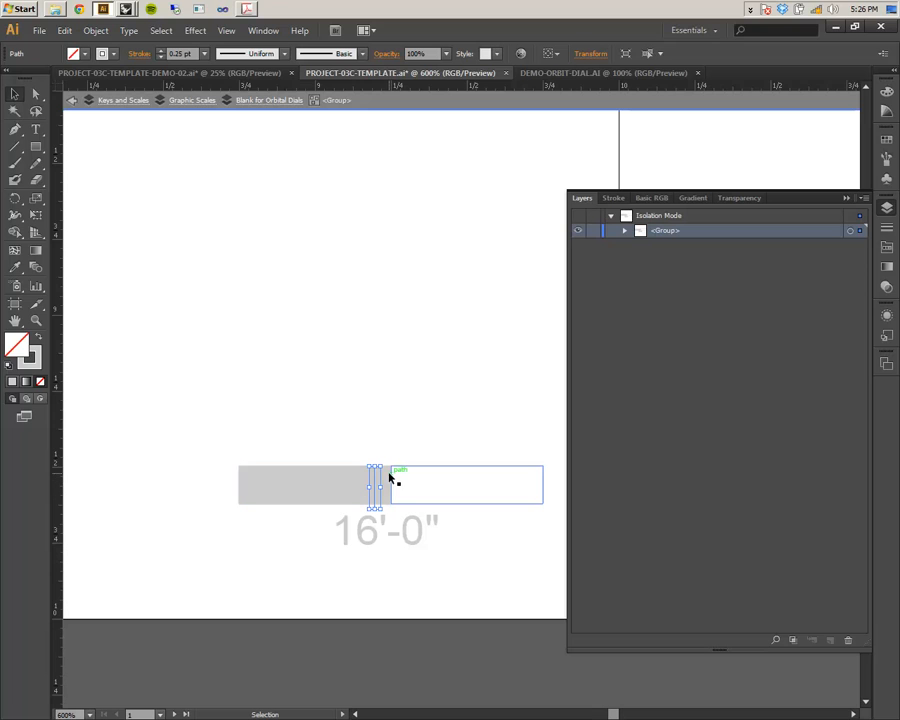
- Try moving the grey half's right edge slightly left with Direct Selection, and undo that change
{"action": "left_click", "coordinate": [391, 478]}
{"action": "left_click", "coordinate": [389, 484]}
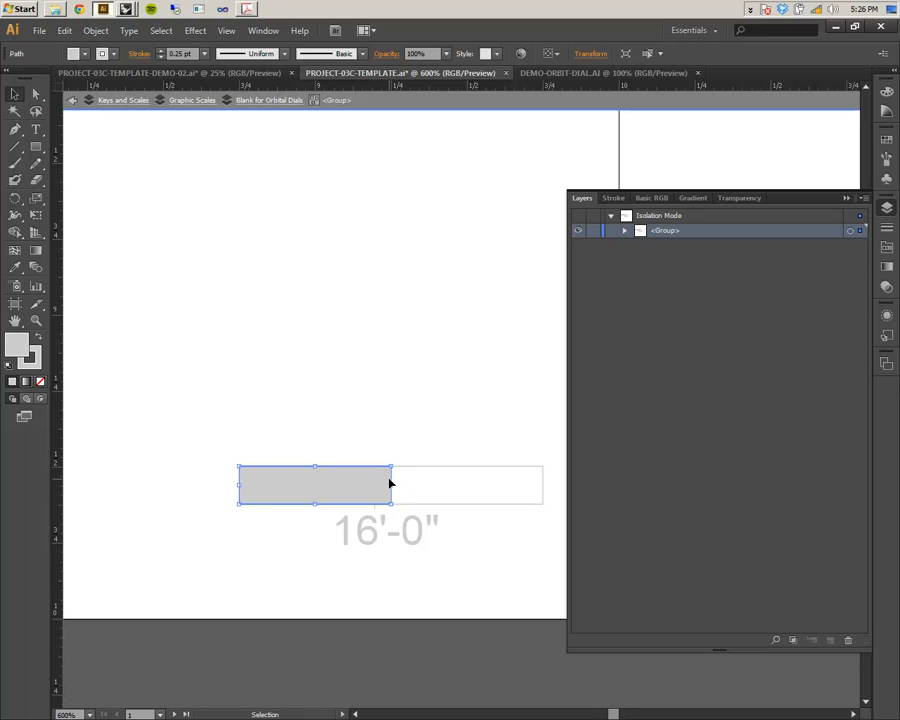
{"action": "key", "text": "a"}
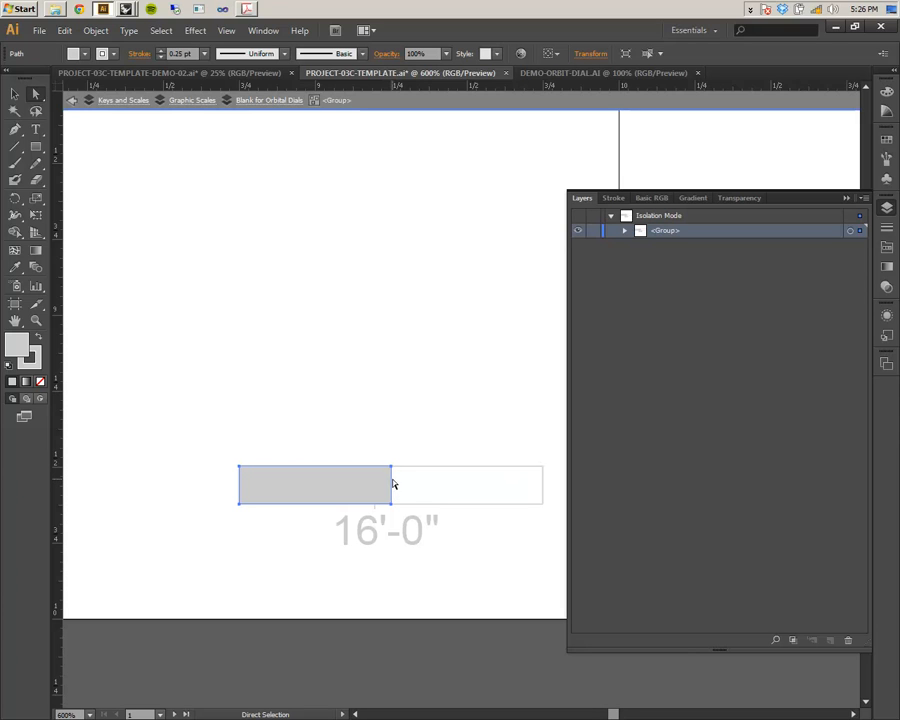
{"action": "left_click_drag", "start_coordinate": [392, 481], "coordinate": [388, 484]}
{"action": "key", "text": "v"}
{"action": "key", "text": "ctrl+z"}
{"action": "left_click", "coordinate": [401, 411]}
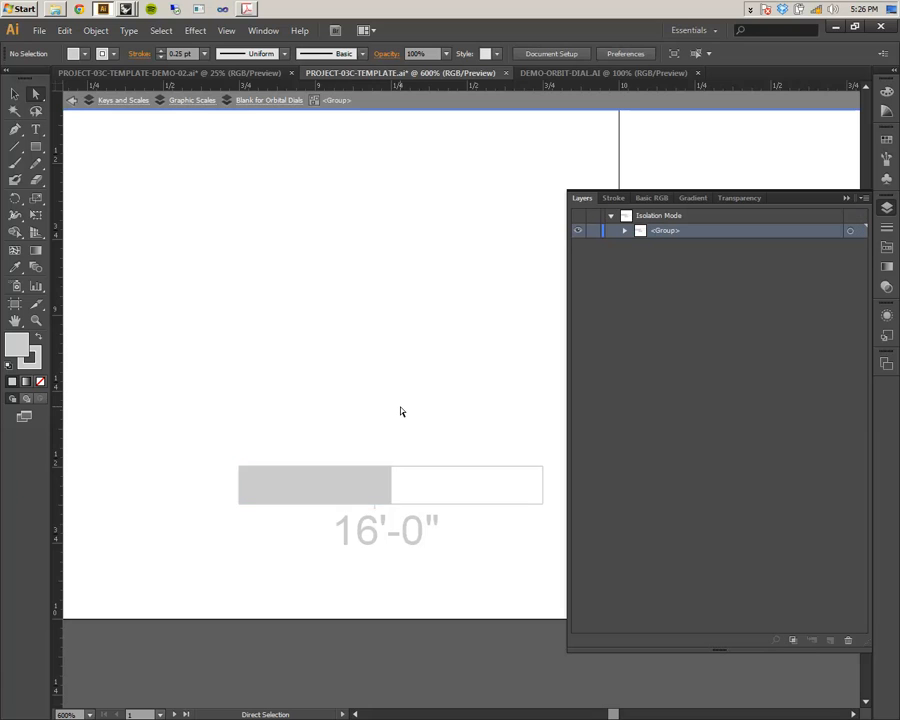
- Return the graphic scale's tick to the boundary between the grey and white halves
{"action": "left_click", "coordinate": [375, 509]}
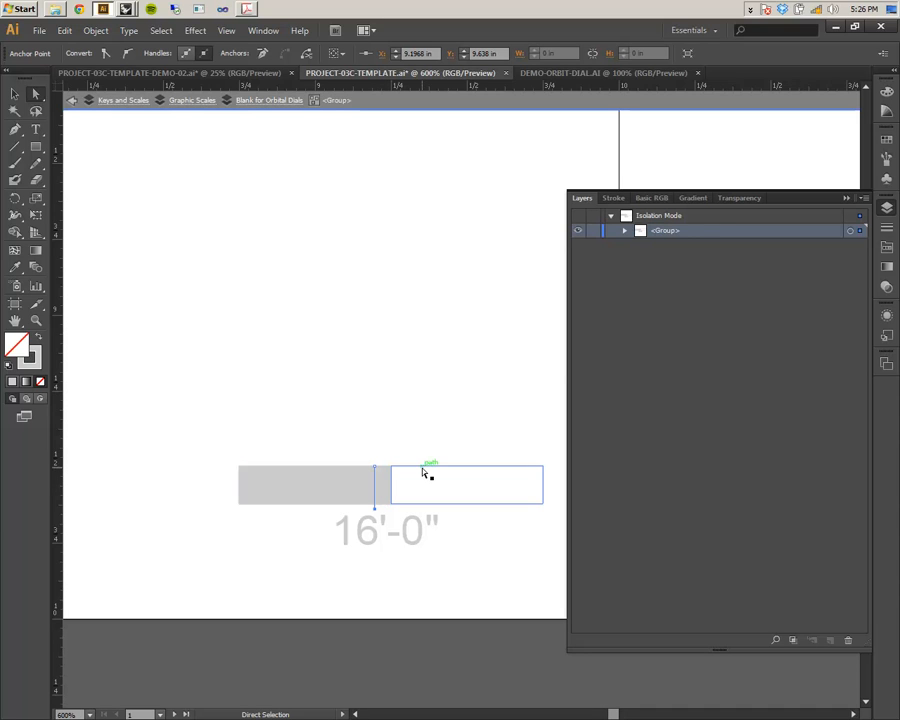
{"action": "key", "text": "v"}
{"action": "key", "text": "a"}
{"action": "left_click", "coordinate": [426, 433]}
- Review the full orbit dial and its graphic scale at 100% and leave the scale group's isolation mode
{"action": "scroll", "coordinate": [309, 402], "scroll_direction": "down", "scroll_amount": 3, "text": "ctrl"}
{"action": "scroll", "coordinate": [309, 402], "scroll_direction": "up", "scroll_amount": 2, "text": "ctrl"}
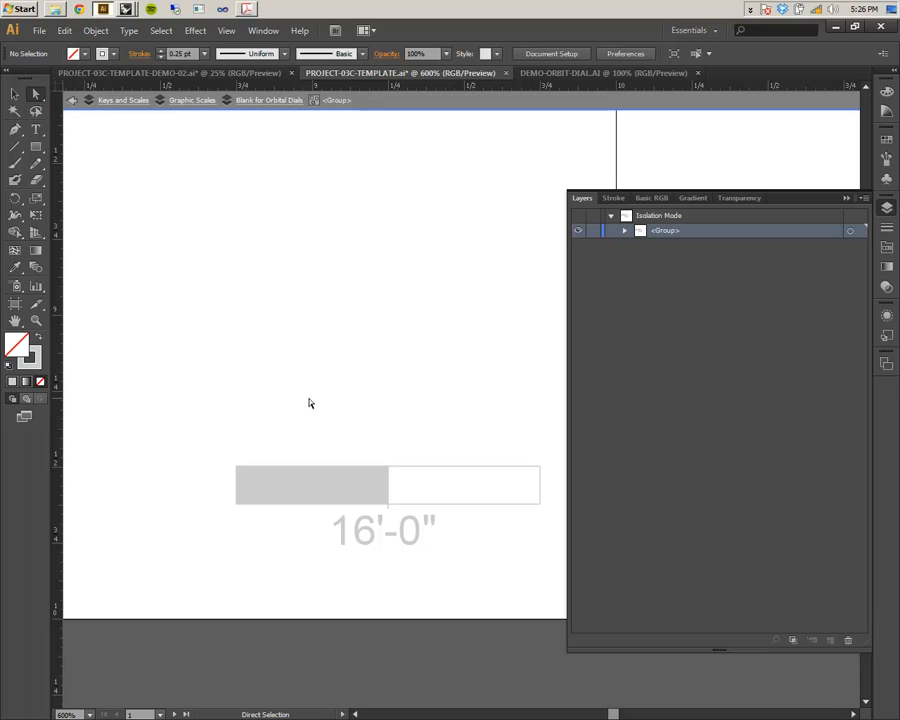
{"action": "scroll", "coordinate": [309, 402], "scroll_direction": "down", "scroll_amount": 2, "text": "ctrl"}
{"action": "scroll", "coordinate": [309, 402], "scroll_direction": "up", "scroll_amount": 2, "text": "ctrl"}
{"action": "scroll", "coordinate": [321, 388], "scroll_direction": "down", "scroll_amount": 1, "text": "ctrl"}
{"action": "key", "text": "ctrl+1"}
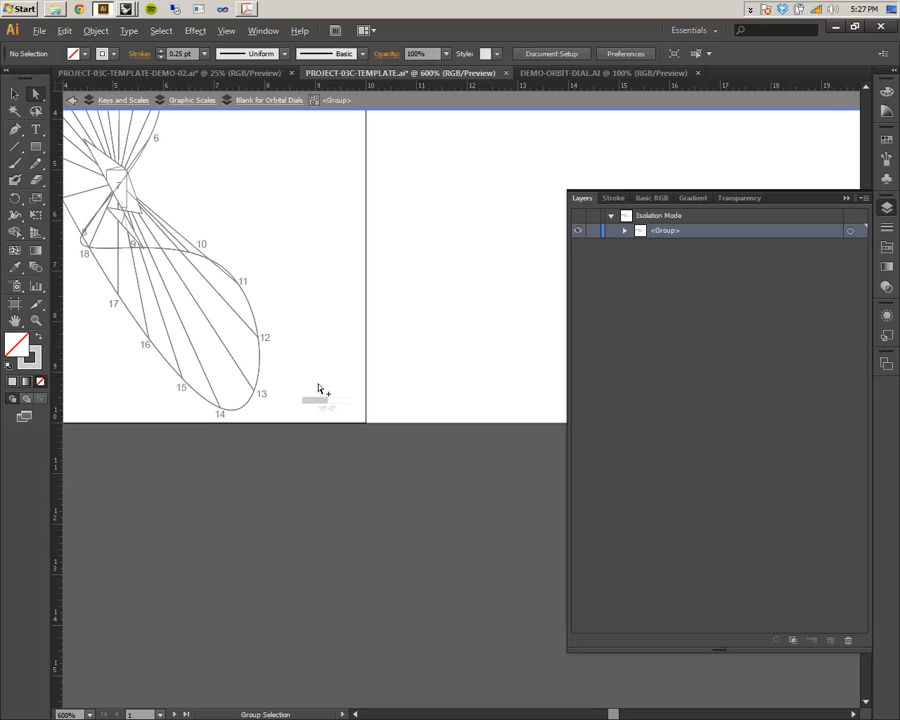
{"action": "mouse_move", "coordinate": [246, 228]}
{"action": "left_mouse_down"}
{"action": "mouse_move", "coordinate": [400, 416]}
{"action": "mouse_move", "coordinate": [404, 370]}
{"action": "mouse_move", "coordinate": [422, 376]}
{"action": "mouse_move", "coordinate": [447, 286]}
{"action": "mouse_move", "coordinate": [384, 272]}
{"action": "left_mouse_up"}
{"action": "key", "text": "Escape"}
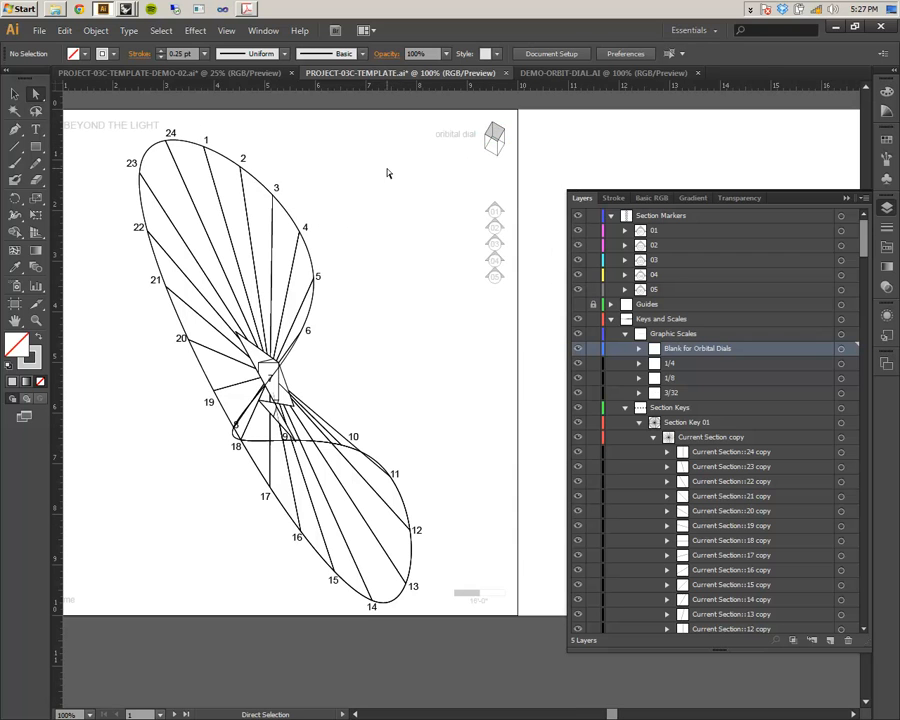
- Replace the student name placeholder in the sheet's lower corner with the student's full name
{"action": "left_click_drag", "start_coordinate": [202, 437], "coordinate": [322, 392]}
{"action": "left_click", "coordinate": [185, 554]}
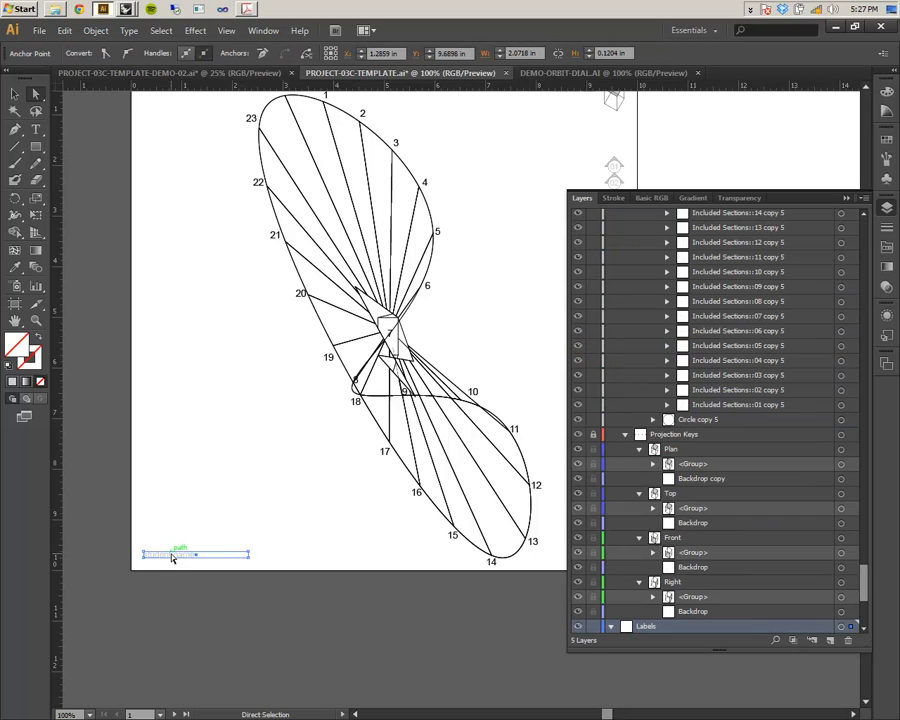
{"action": "key", "text": "t"}
{"action": "triple_click", "coordinate": [160, 552]}
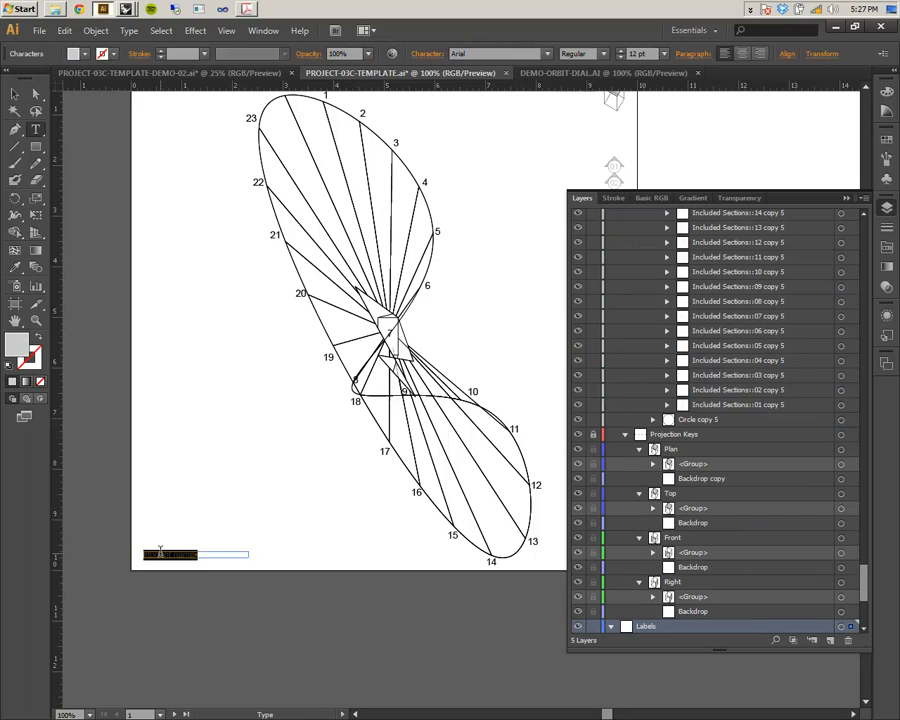
{"action": "key", "text": "BackSpace"}
{"action": "left_click", "coordinate": [17, 94]}
{"action": "left_click", "coordinate": [187, 230]}
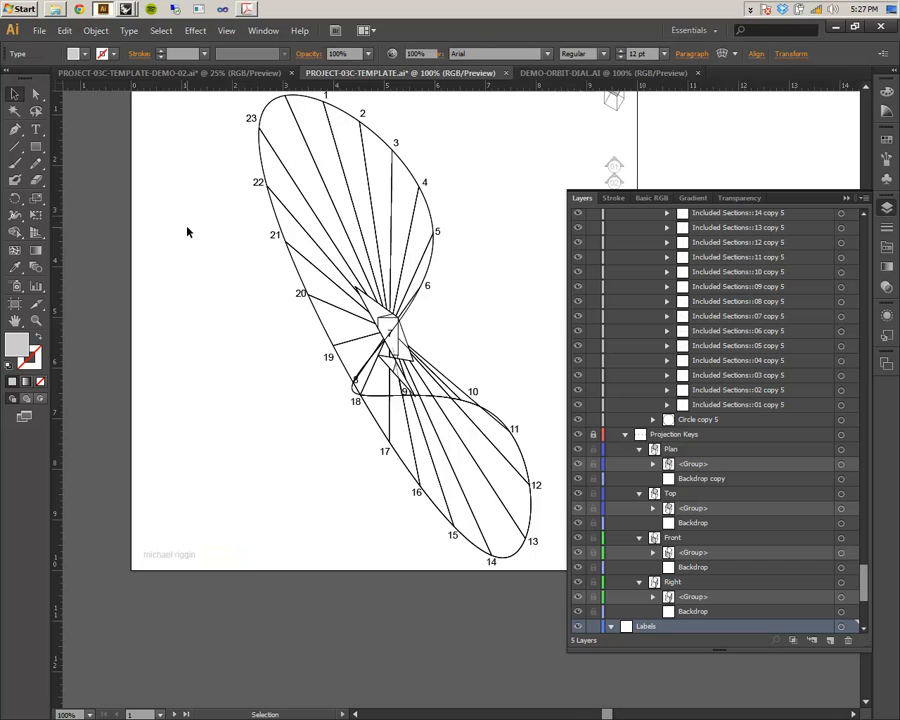
- Select all the hour numbers on the Orbit Dials annotation sublayer and set their font size to 11 pt
{"action": "left_click_drag", "start_coordinate": [338, 323], "coordinate": [225, 352]}
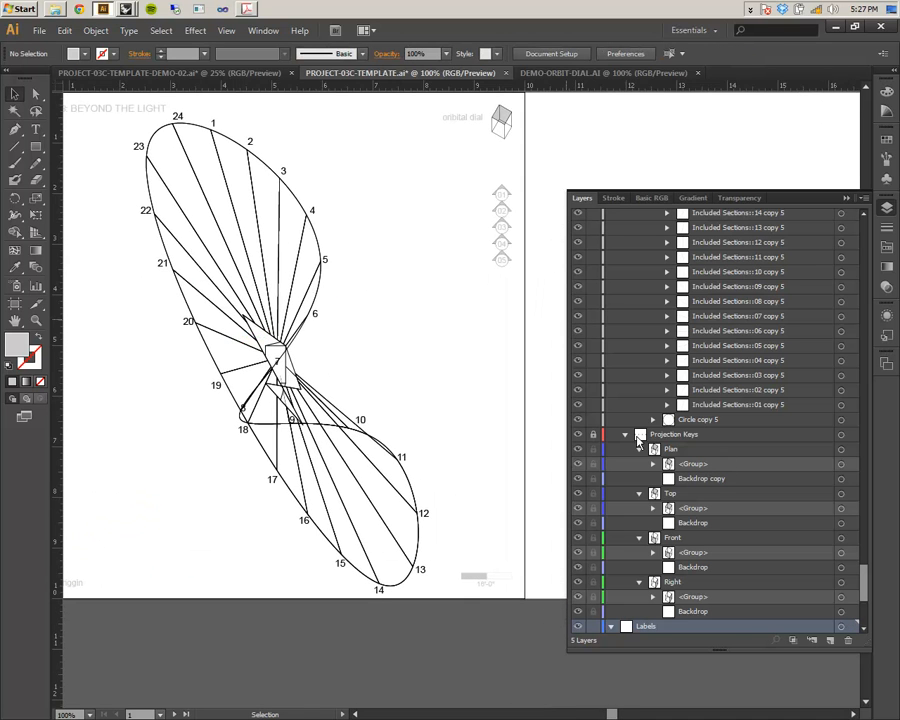
{"action": "scroll", "coordinate": [869, 596], "scroll_direction": "down", "scroll_amount": 4}
{"action": "scroll", "coordinate": [869, 596], "scroll_direction": "down", "scroll_amount": 2}
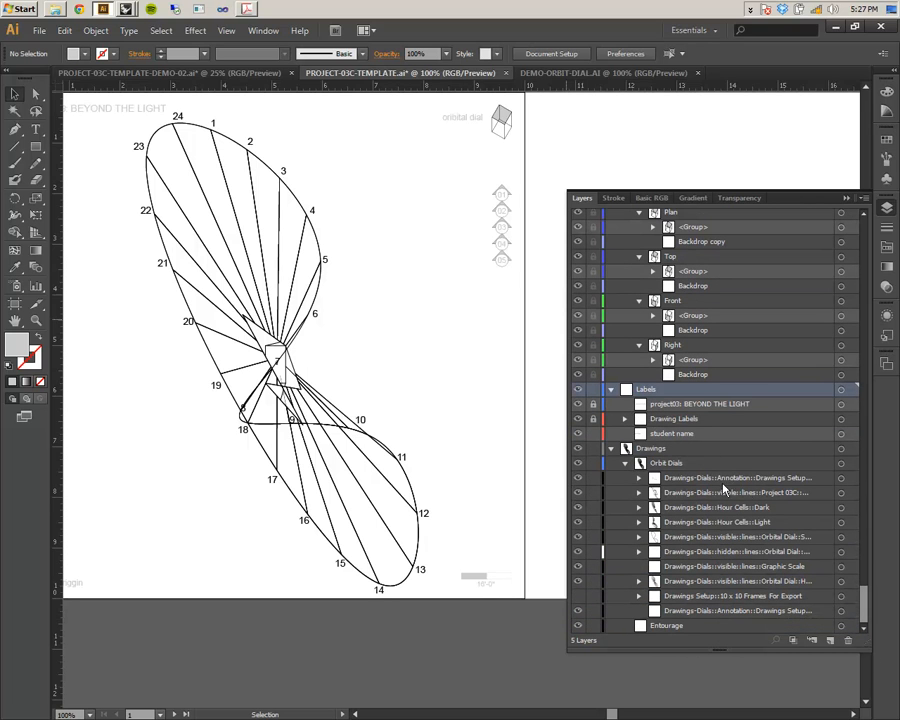
{"action": "left_click", "coordinate": [676, 479]}
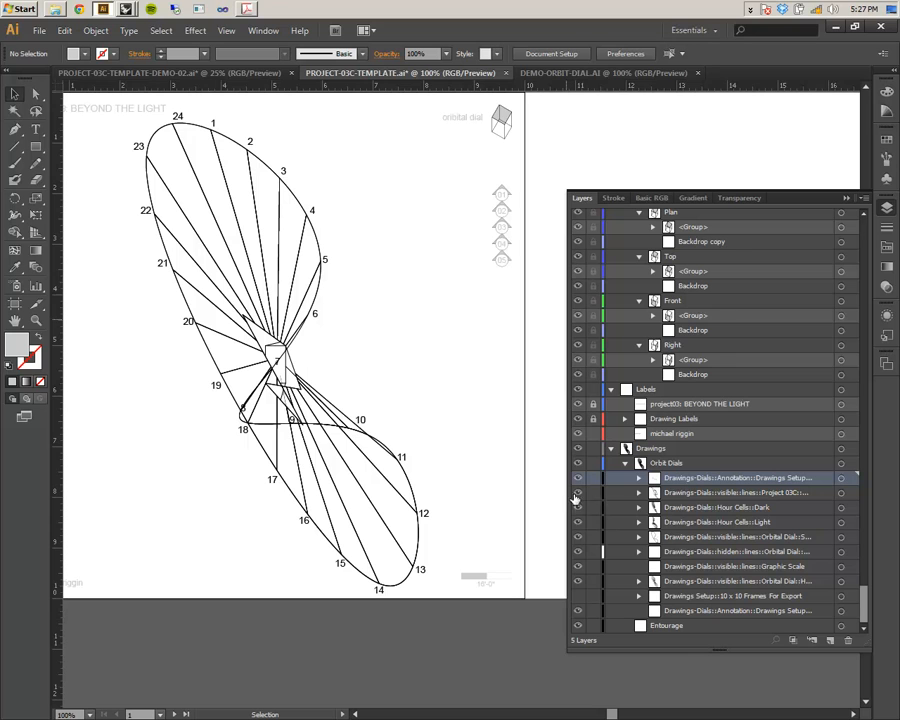
{"action": "left_click_drag", "start_coordinate": [565, 490], "coordinate": [532, 490]}
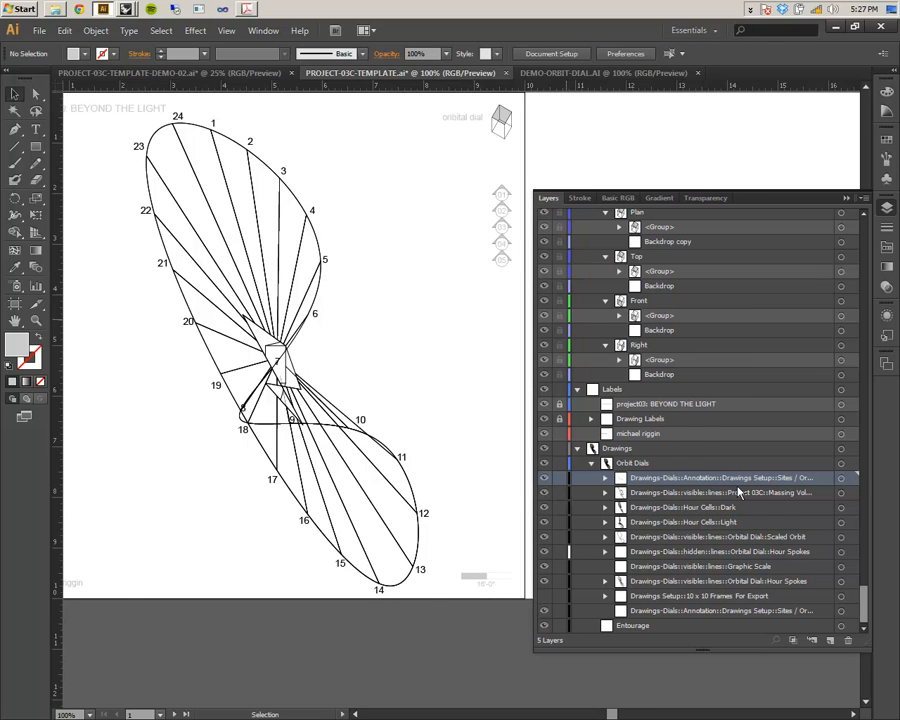
{"action": "left_click", "coordinate": [845, 479]}
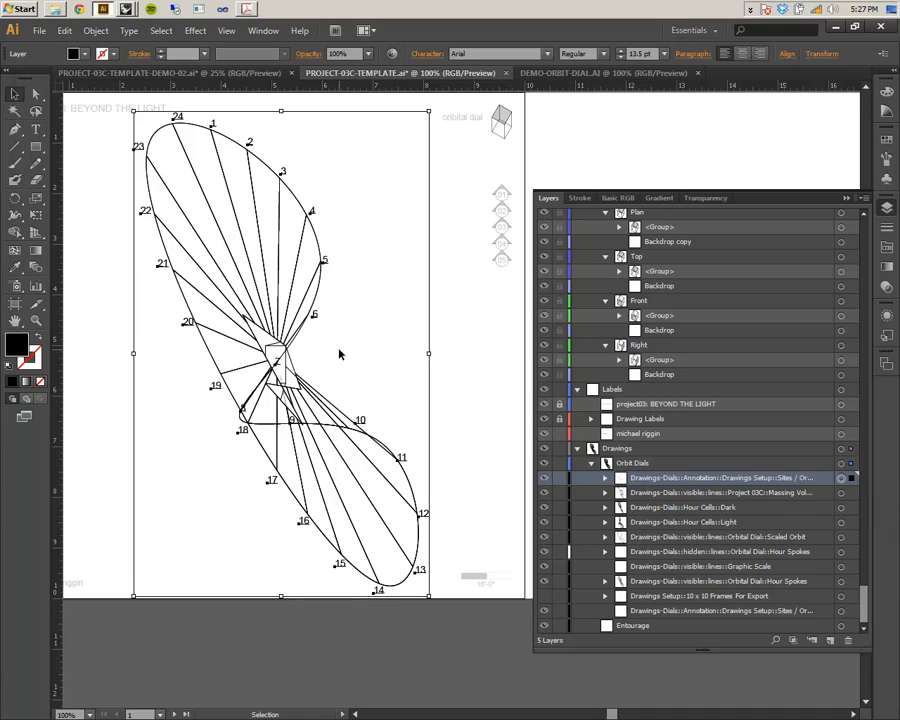
{"action": "left_click", "coordinate": [638, 54]}
{"action": "type", "text": "11"}
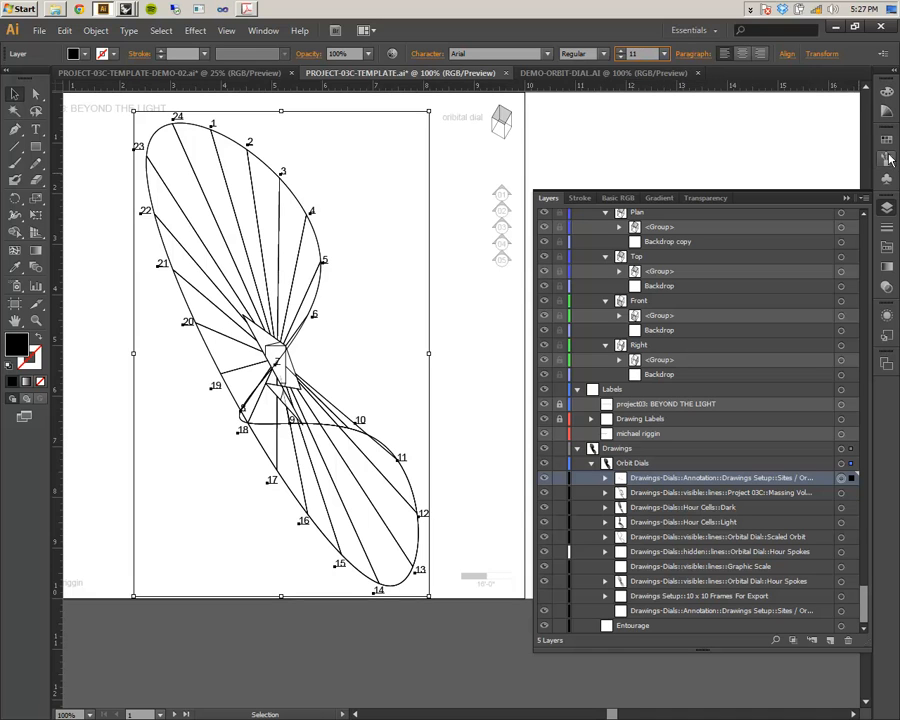
- Fill the hour numbers with the light grey swatch and check them against the section markers
{"action": "left_click", "coordinate": [888, 249]}
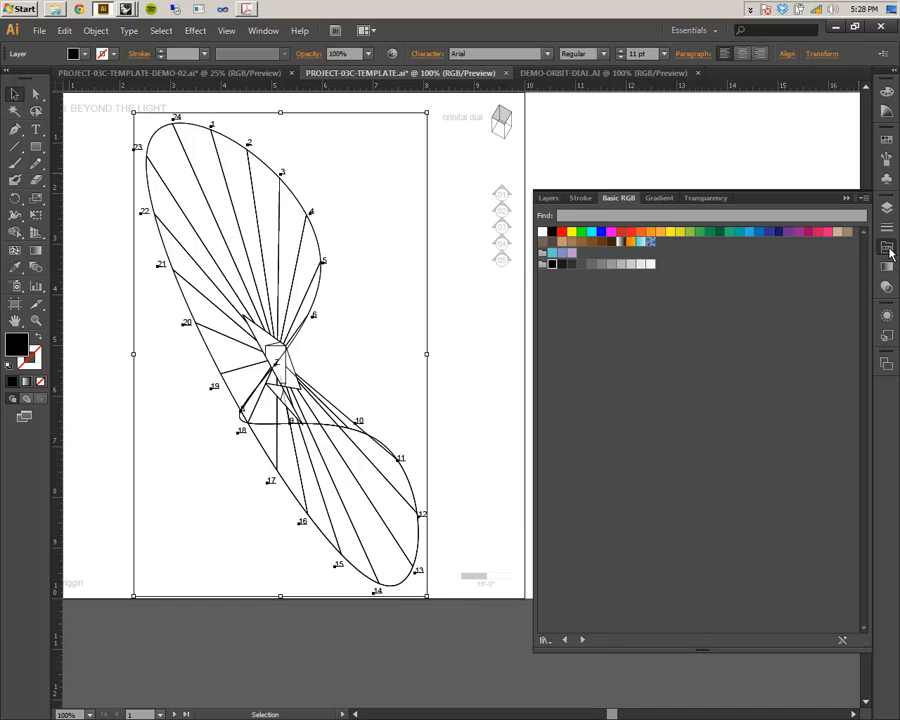
{"action": "left_click", "coordinate": [630, 265]}
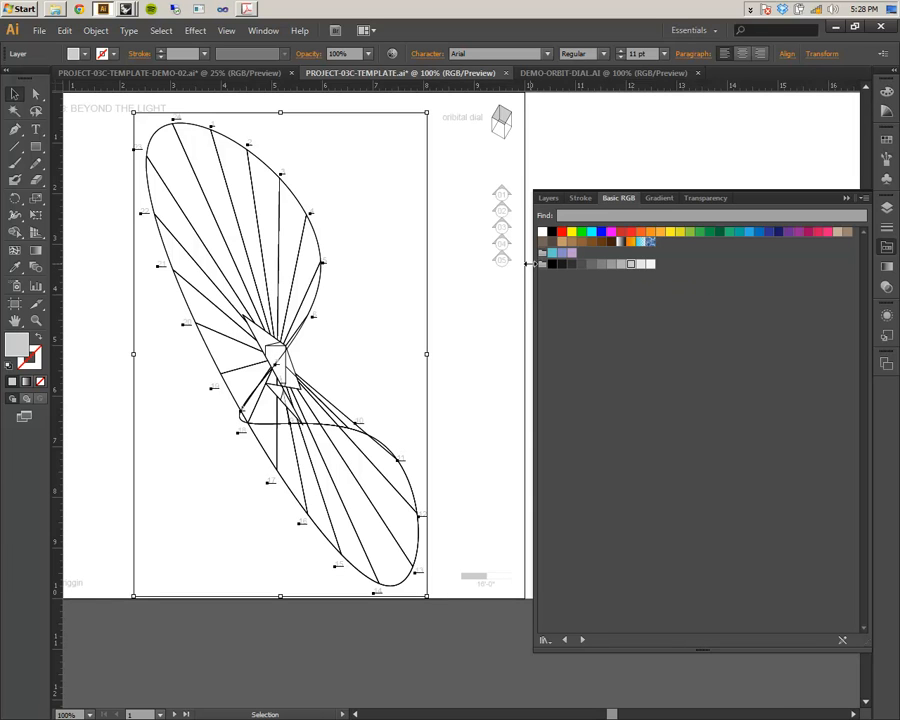
{"action": "left_click", "coordinate": [467, 278]}
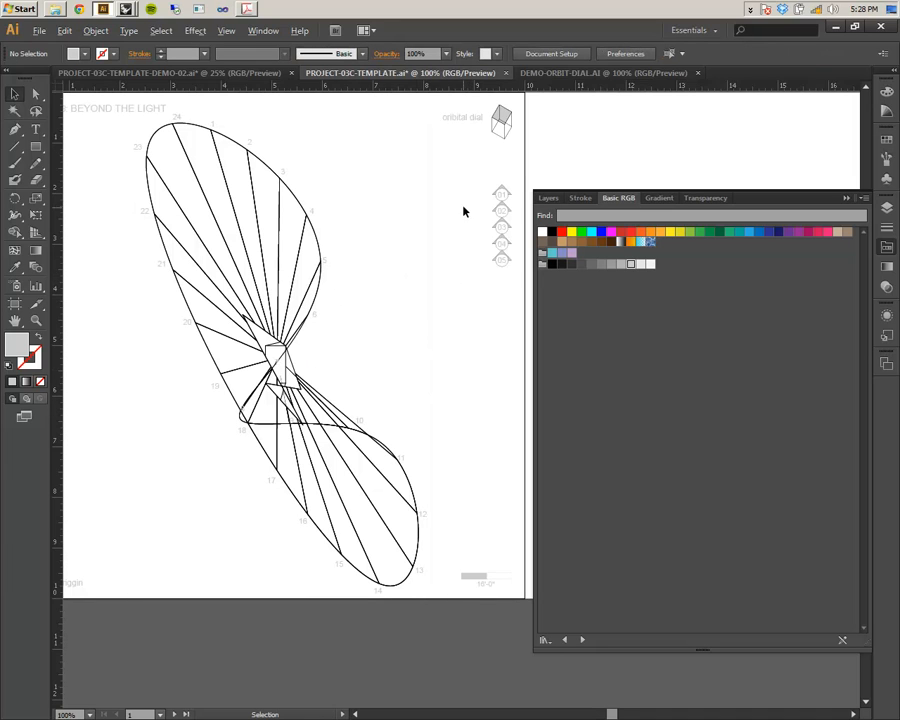
{"action": "scroll", "coordinate": [500, 195], "scroll_direction": "up", "scroll_amount": 4, "text": "alt"}
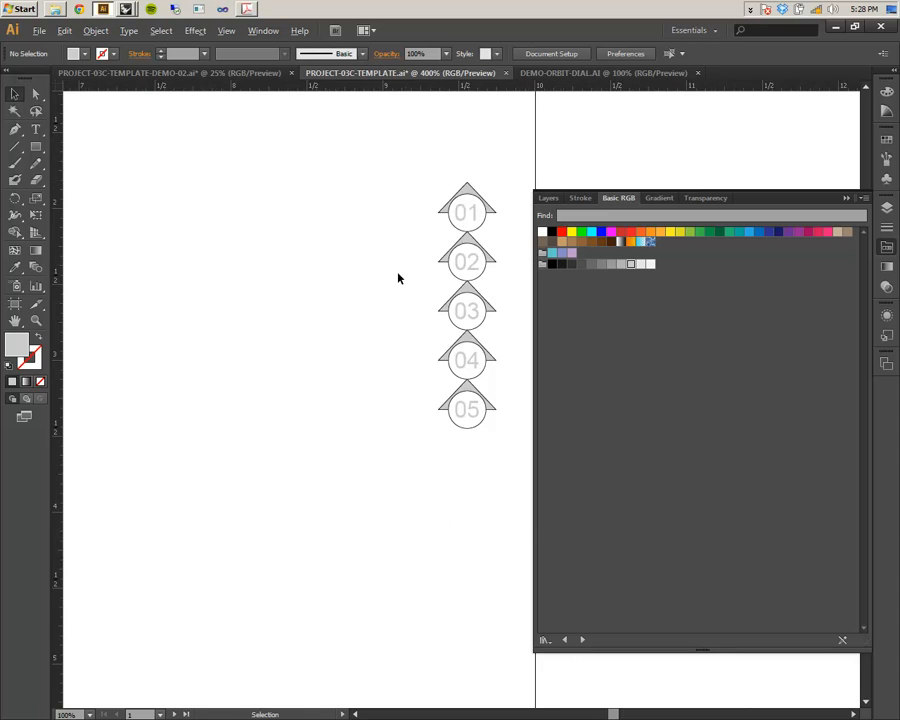
{"action": "scroll", "coordinate": [398, 278], "scroll_direction": "down", "scroll_amount": 8, "text": "alt"}
{"action": "scroll", "coordinate": [420, 265], "scroll_direction": "up", "scroll_amount": 4, "text": "alt"}
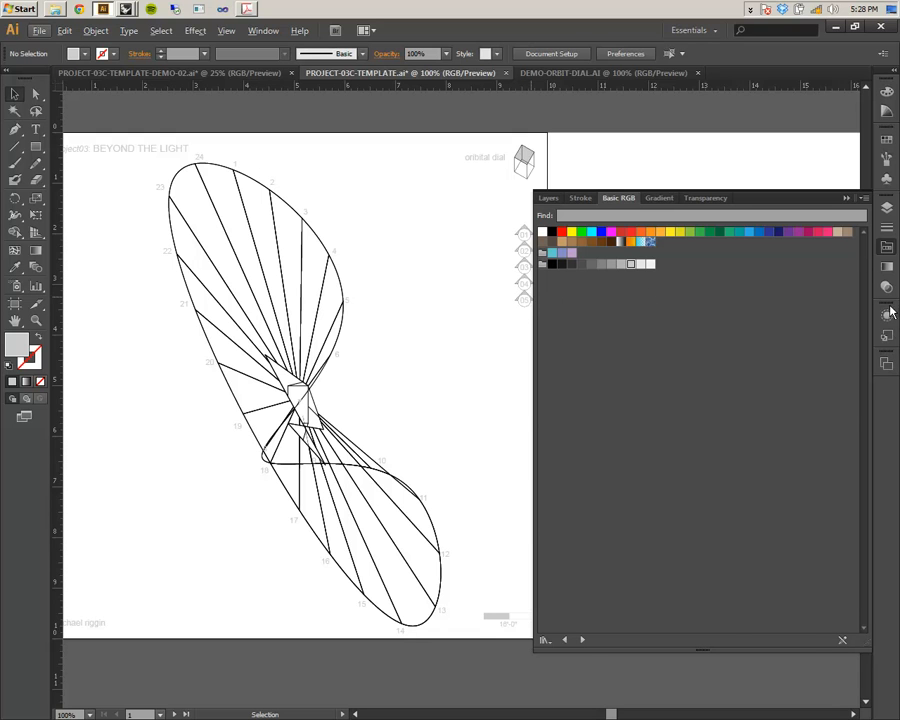
- Collapse the Keys and Scales layer so the Labels and Drawings layers are within reach
{"action": "left_click", "coordinate": [885, 209]}
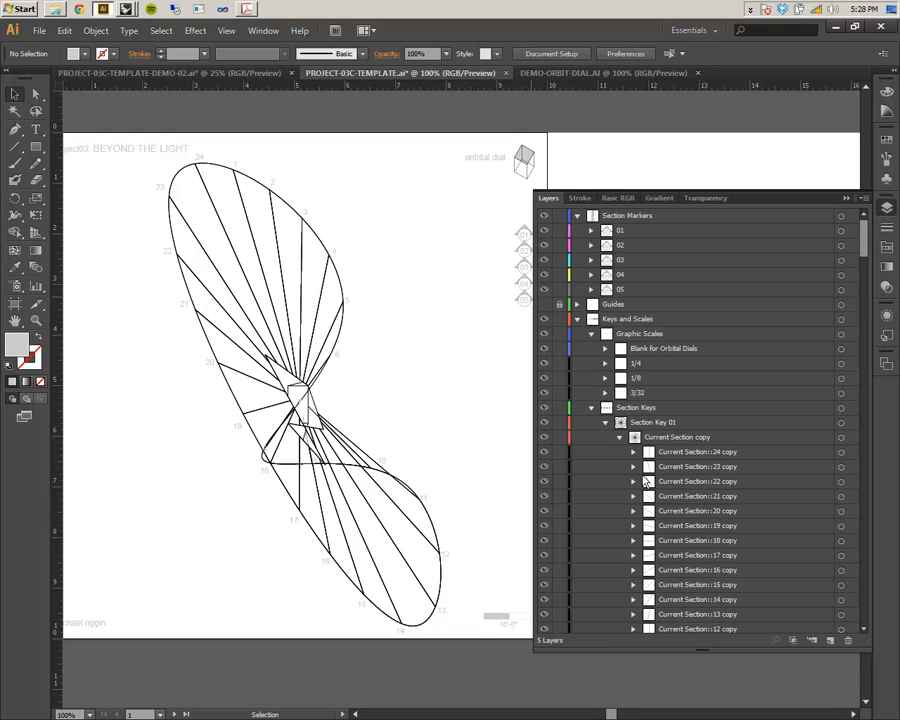
{"action": "scroll", "coordinate": [645, 476], "scroll_direction": "down", "scroll_amount": 5}
{"action": "scroll", "coordinate": [632, 406], "scroll_direction": "up", "scroll_amount": 1}
{"action": "scroll", "coordinate": [652, 470], "scroll_direction": "down", "scroll_amount": 20}
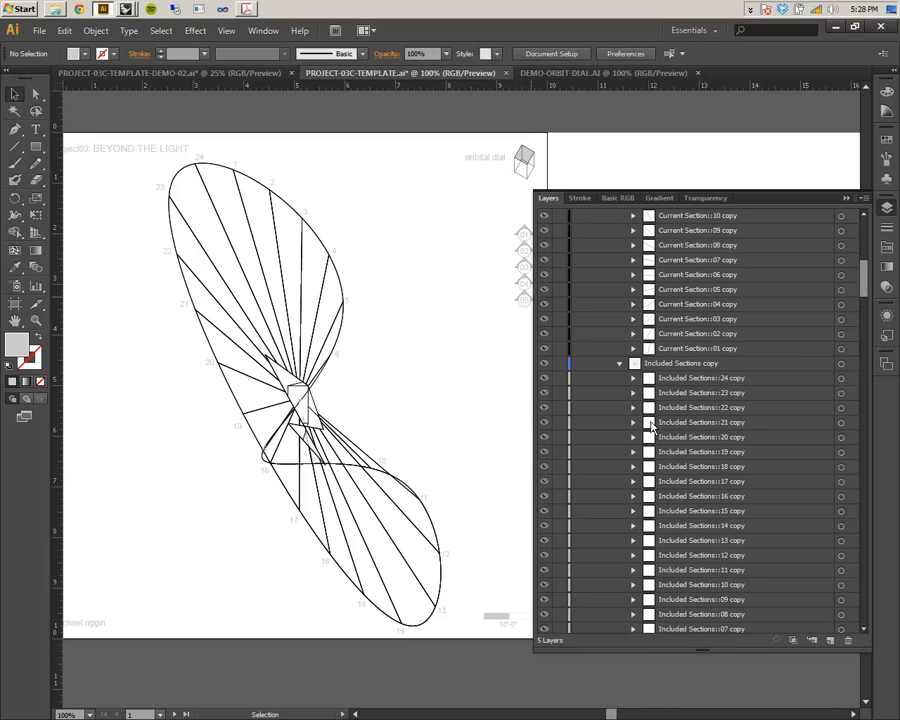
{"action": "scroll", "coordinate": [654, 425], "scroll_direction": "down", "scroll_amount": 18}
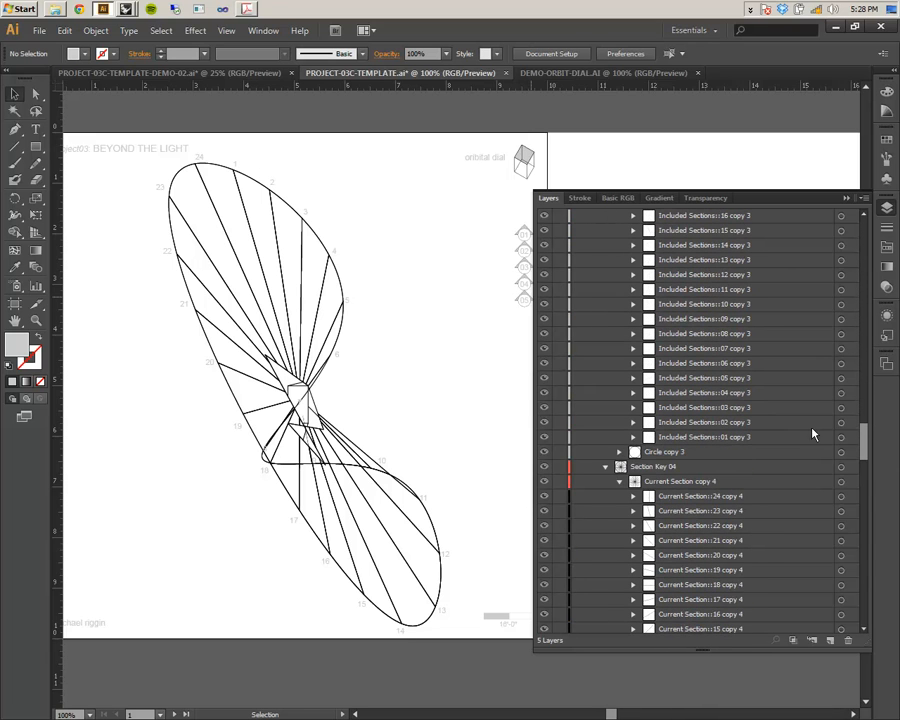
{"action": "scroll", "coordinate": [858, 397], "scroll_direction": "up", "scroll_amount": 2}
{"action": "scroll", "coordinate": [858, 397], "scroll_direction": "up", "scroll_amount": 20}
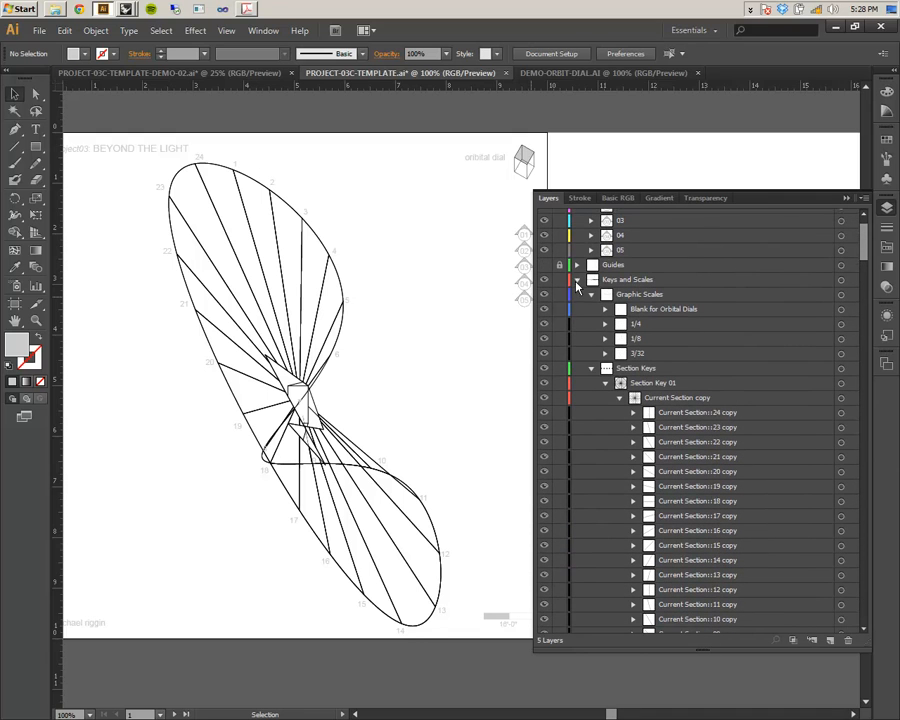
{"action": "left_click", "coordinate": [576, 280]}
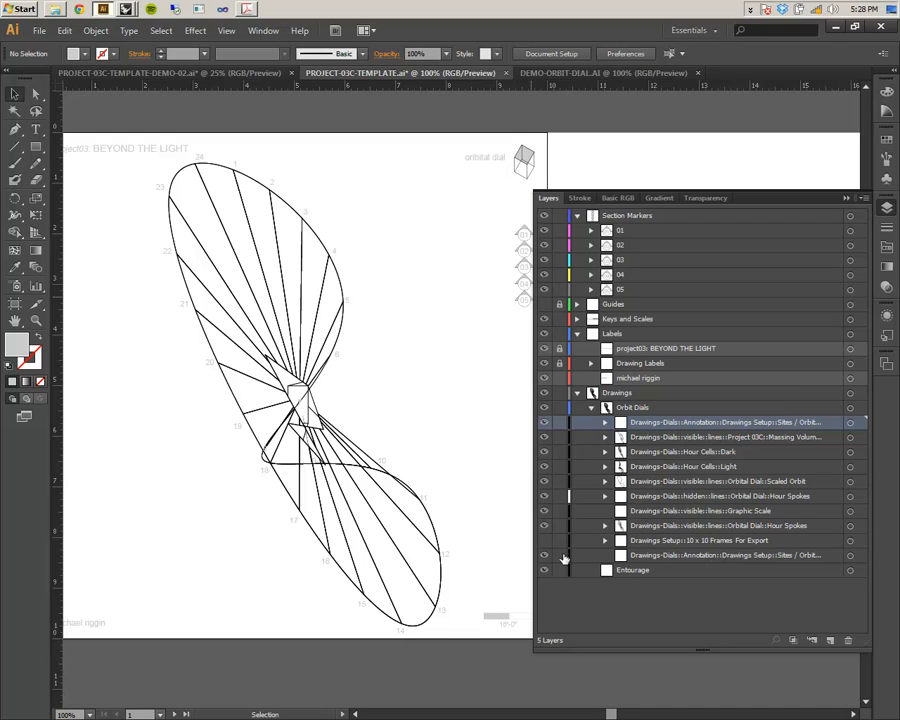
- Set the stroke of all linework on the Project 03C Massing Volume sublayer to 2 pt
{"action": "left_click", "coordinate": [786, 440]}
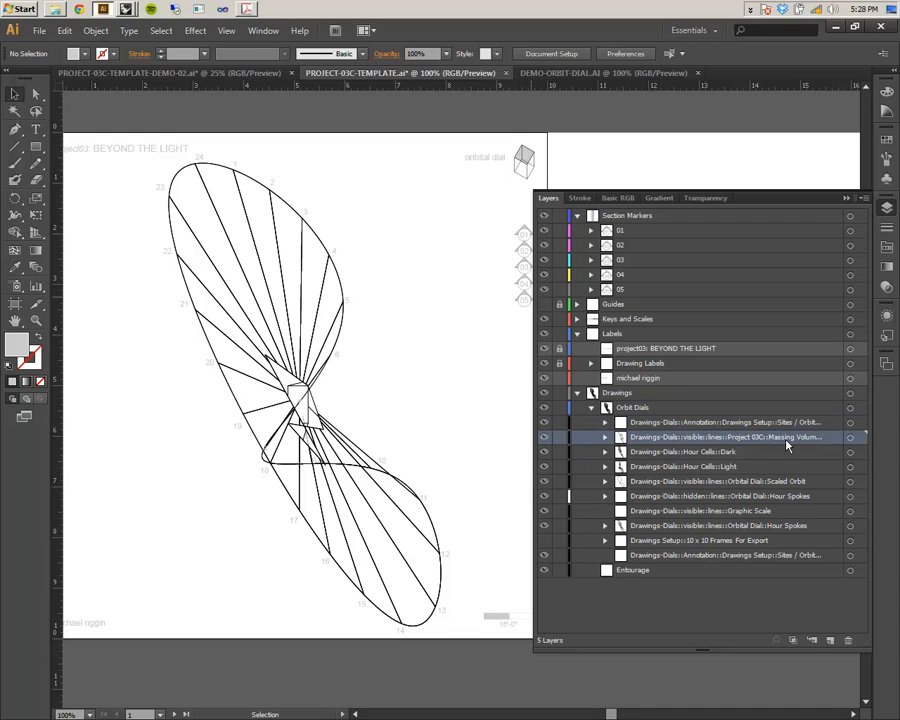
{"action": "left_click", "coordinate": [850, 437]}
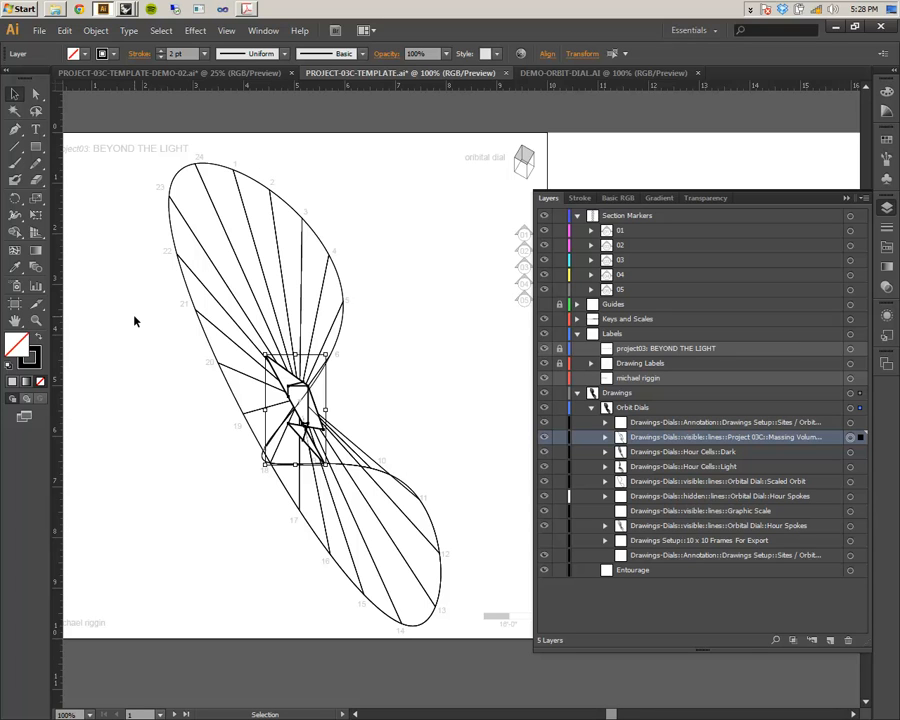
{"action": "left_click", "coordinate": [380, 406]}
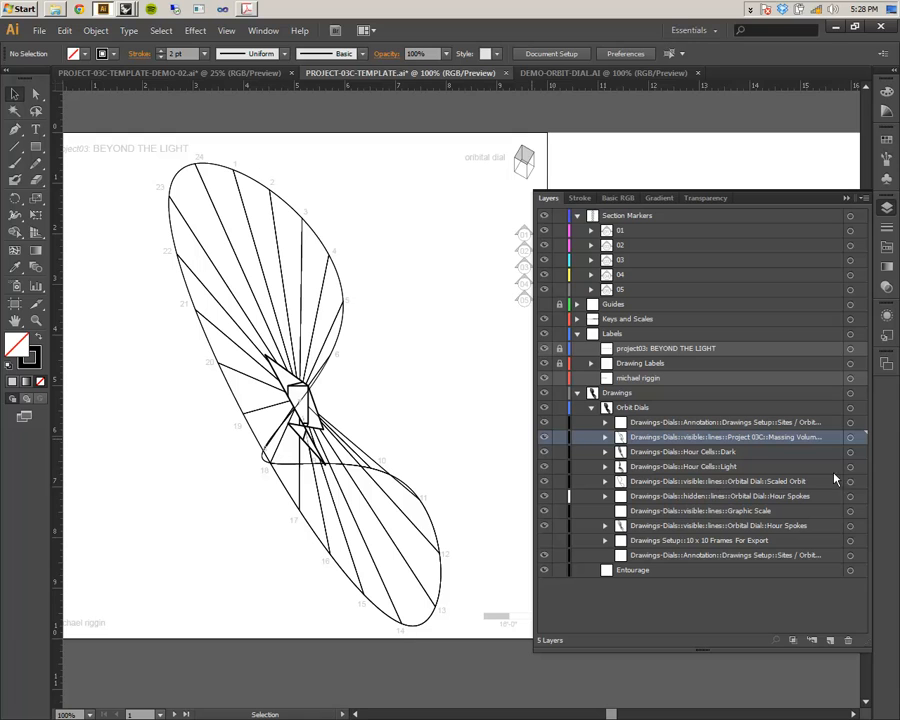
{"action": "left_click", "coordinate": [850, 438]}
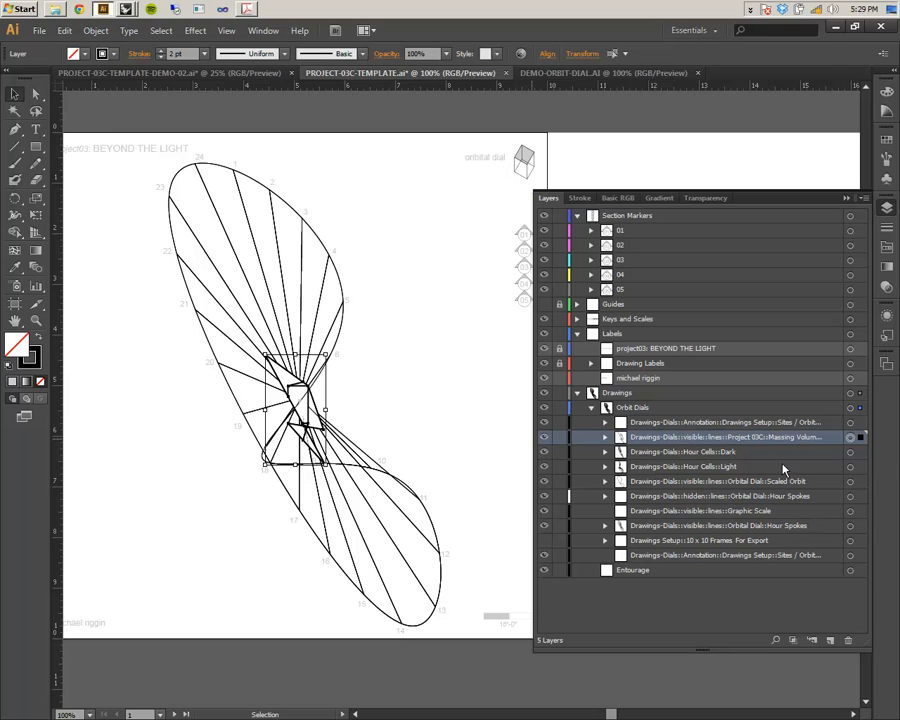
- Set the stroke of the Scaled Orbit sublayer's curve to 2 pt
{"action": "left_click", "coordinate": [850, 481]}
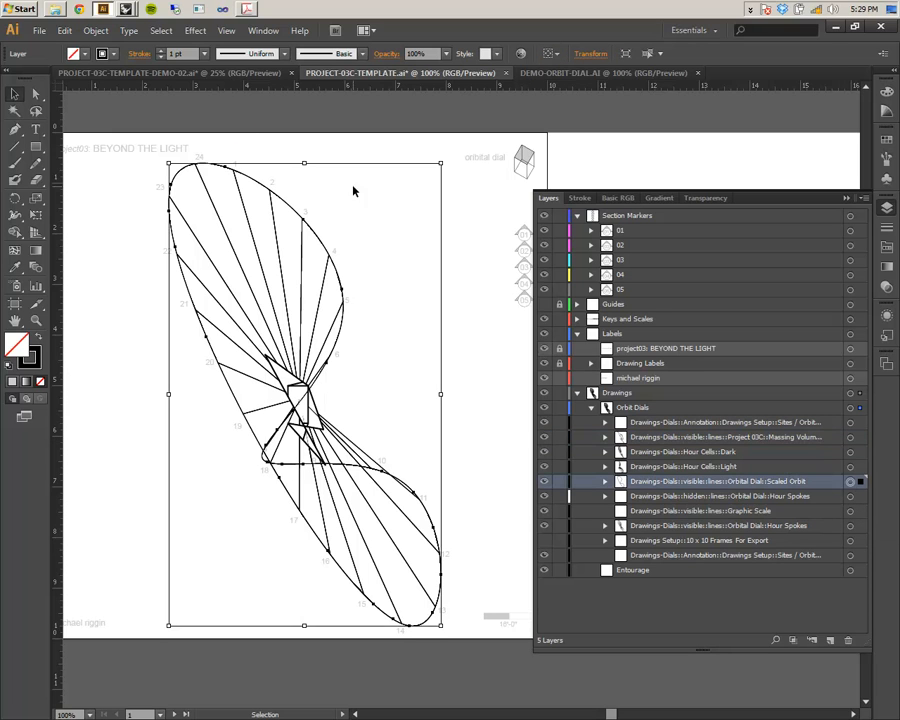
{"action": "left_click", "coordinate": [162, 51]}
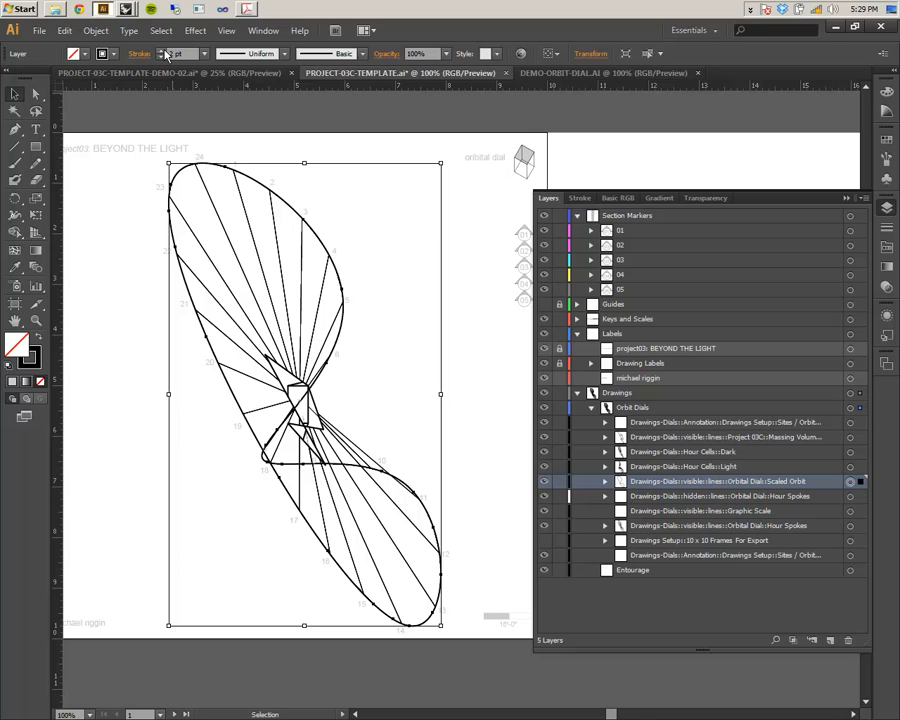
{"action": "left_click", "coordinate": [140, 232]}
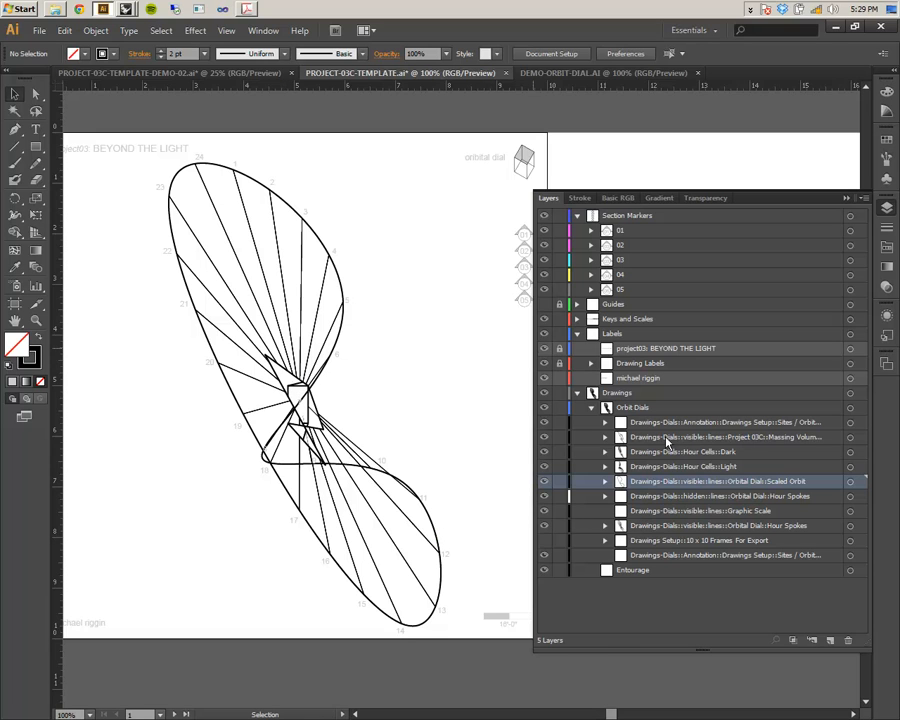
- Set the stroke of both the Dark and Light Hour Cells sublayers to 0.5 pt
{"action": "left_click", "coordinate": [850, 452]}
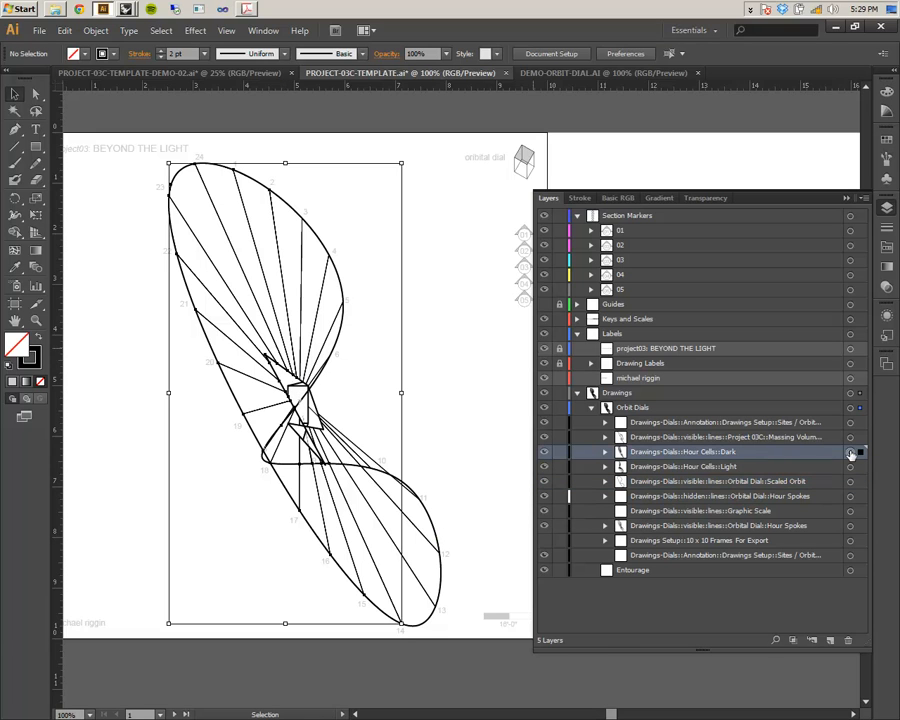
{"action": "left_click", "coordinate": [851, 467], "text": "shift"}
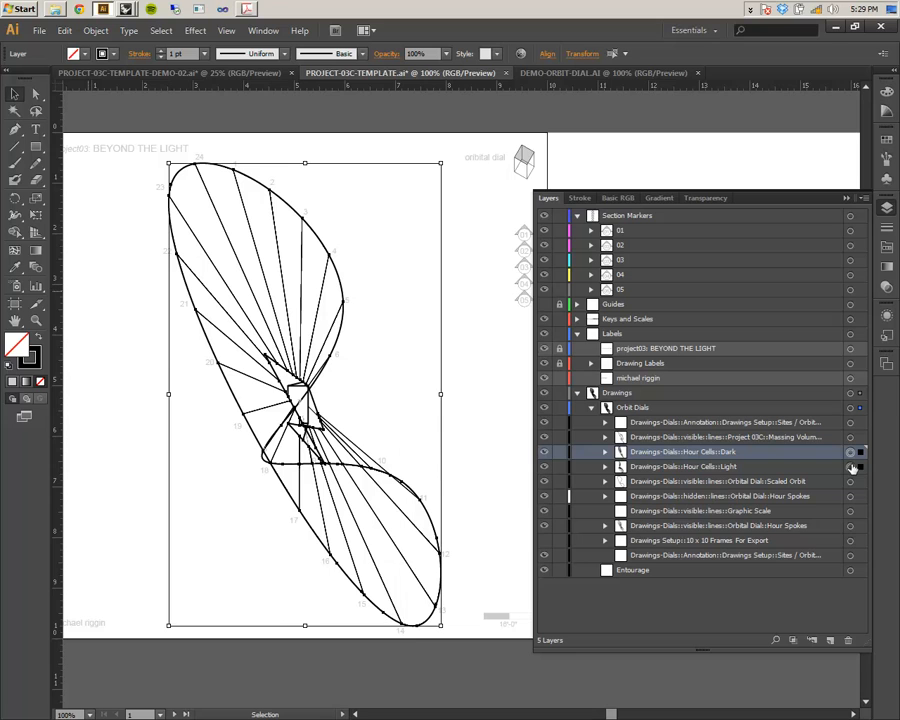
{"action": "left_click", "coordinate": [205, 55]}
{"action": "left_click", "coordinate": [212, 85]}
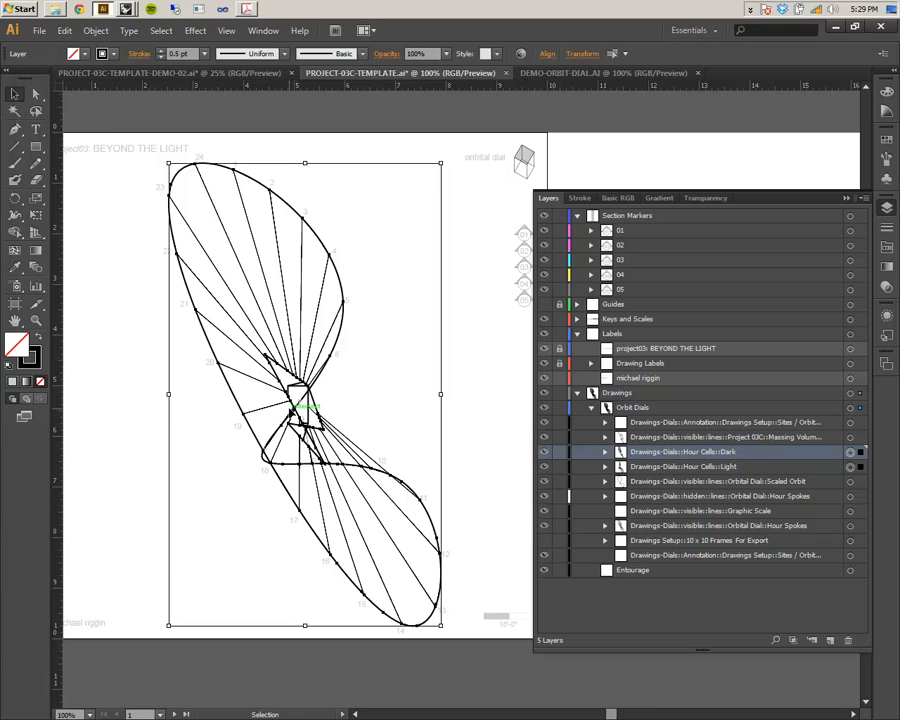
{"action": "left_click", "coordinate": [512, 421]}
- Give the Dark Hour Cells a black fill and a white stroke, and return to the layer list
{"action": "left_click", "coordinate": [850, 452]}
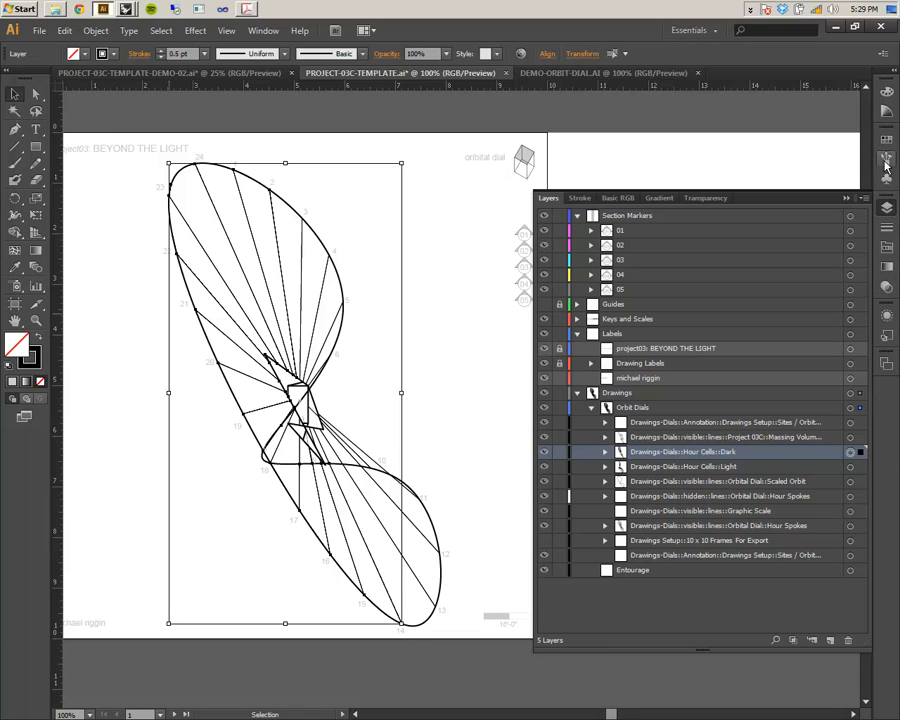
{"action": "left_click", "coordinate": [887, 247]}
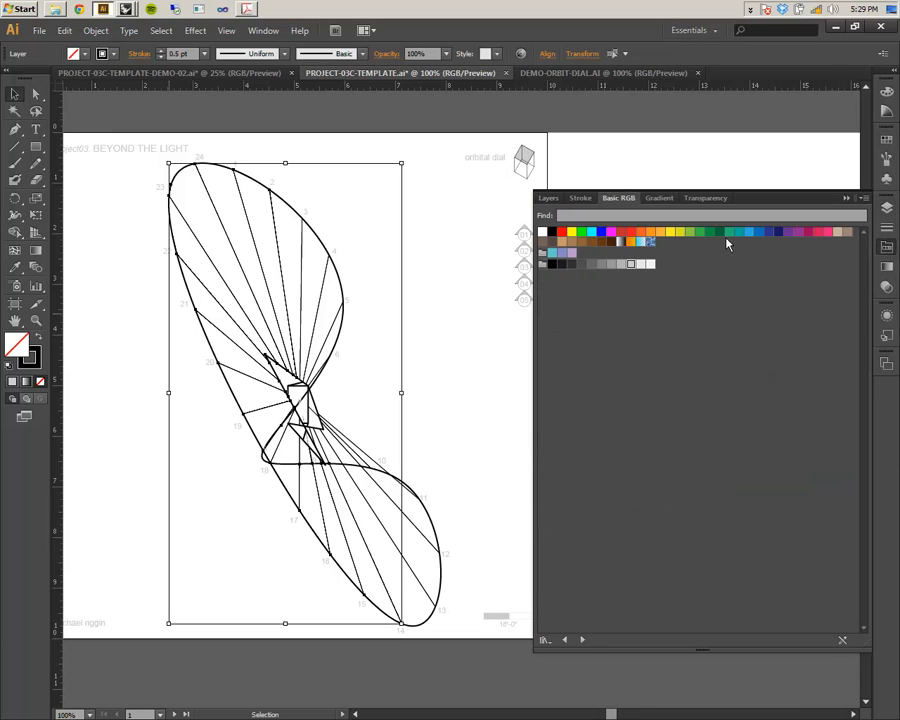
{"action": "left_click", "coordinate": [552, 233]}
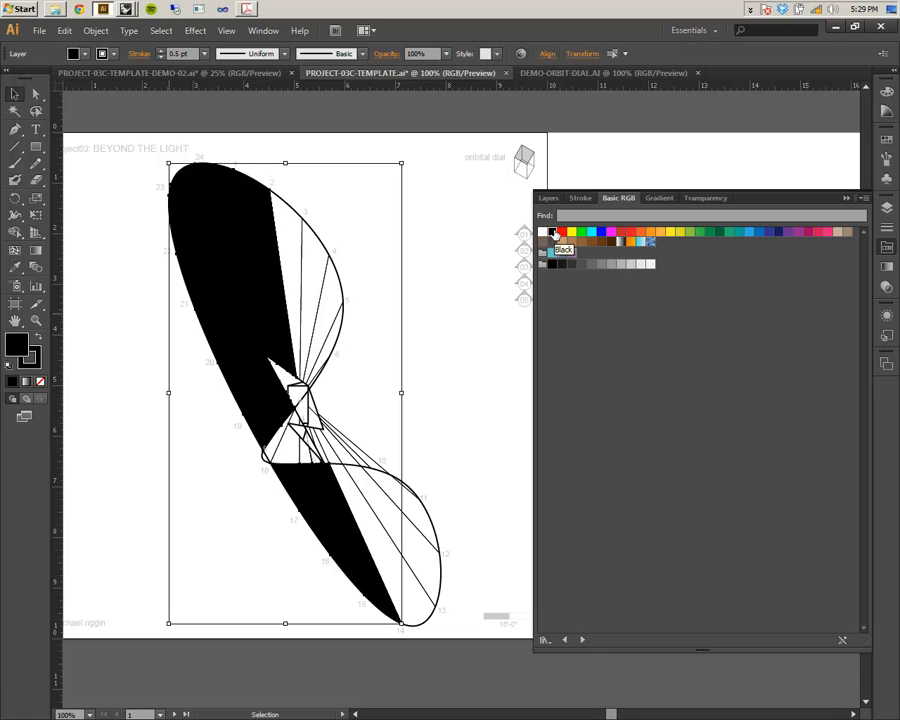
{"action": "left_click", "coordinate": [38, 364]}
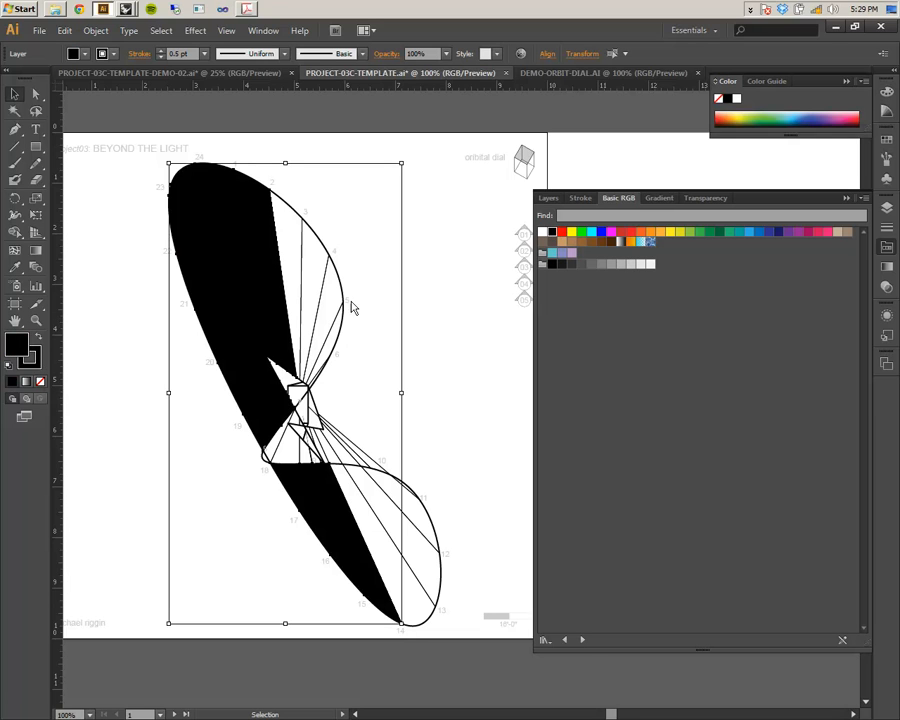
{"action": "left_click", "coordinate": [737, 99]}
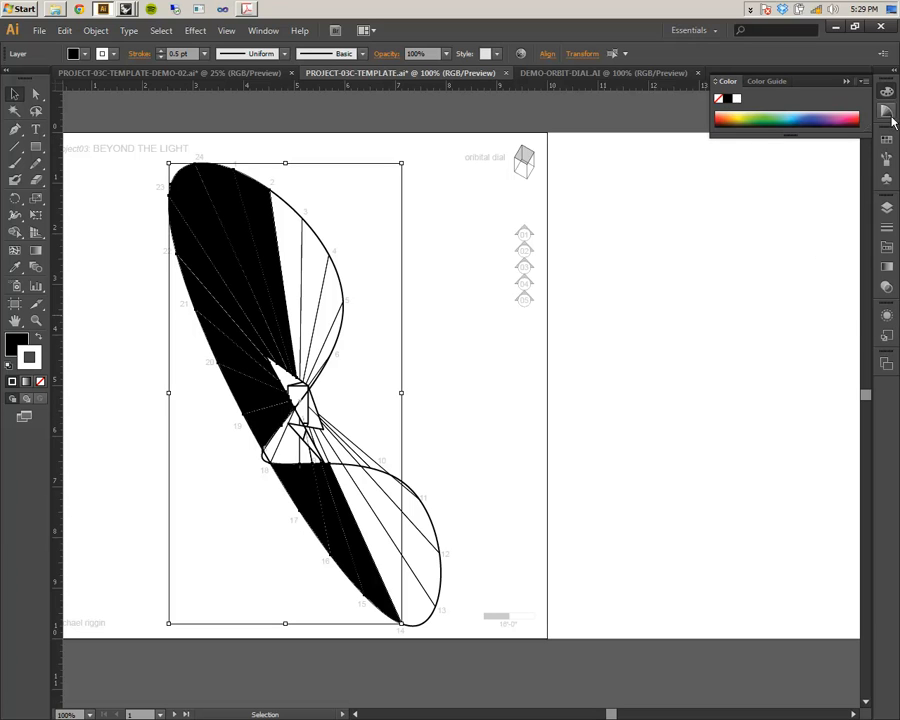
{"action": "left_click", "coordinate": [887, 211]}
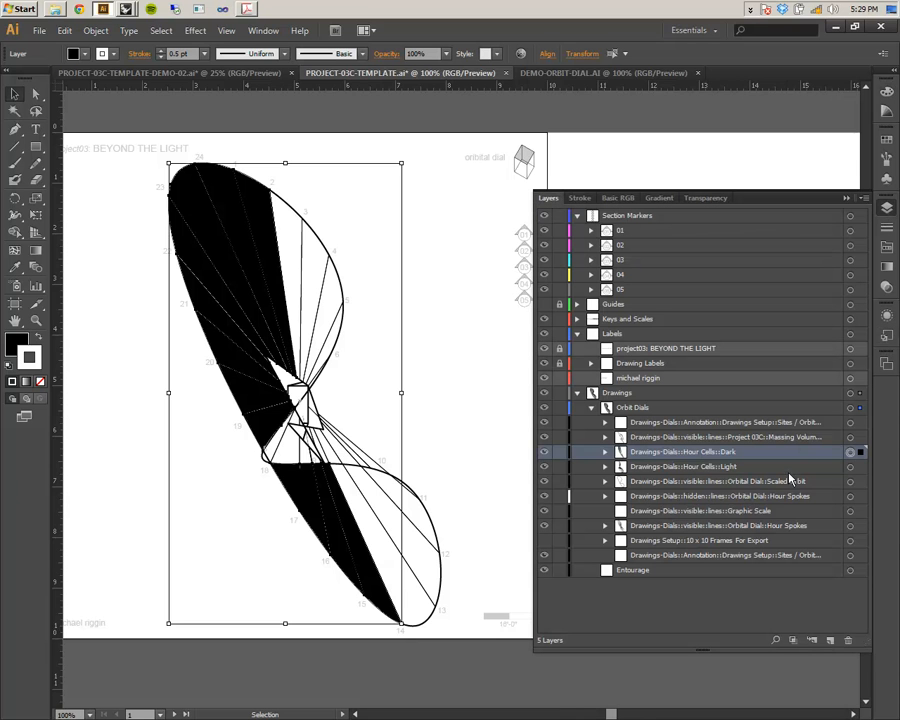
- Give the Light Hour Cells sublayer a white fill, keeping its black stroke, and clear the selection
{"action": "left_click", "coordinate": [850, 468]}
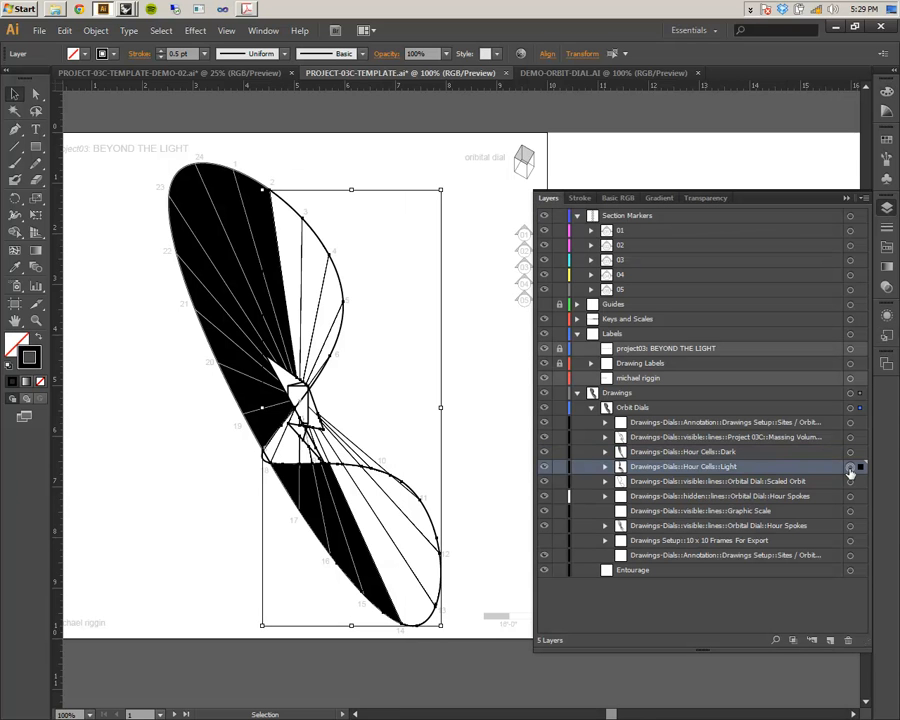
{"action": "left_click", "coordinate": [20, 344]}
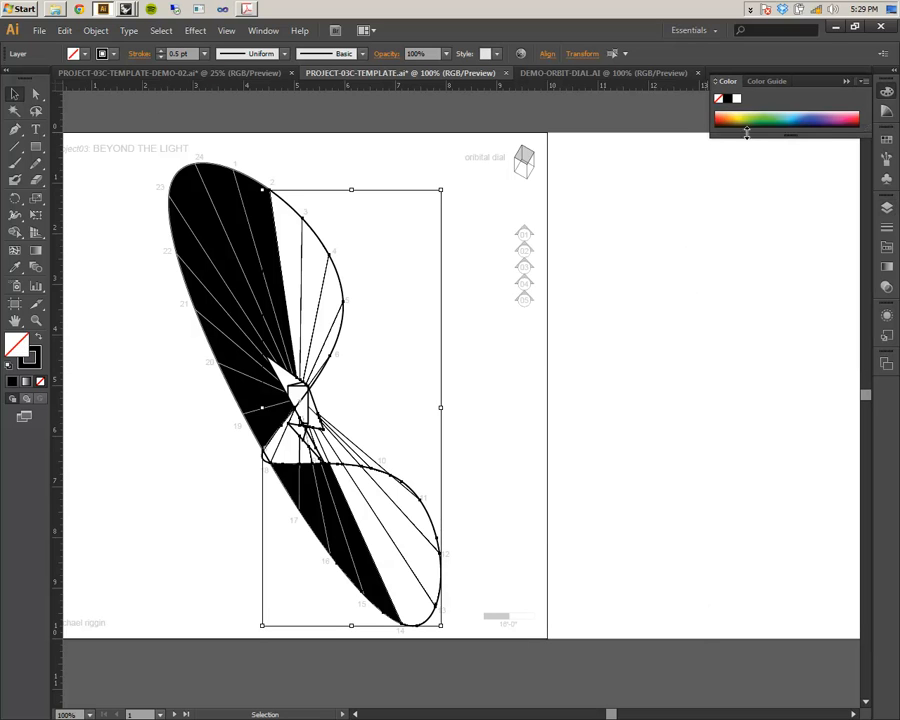
{"action": "left_click", "coordinate": [736, 99]}
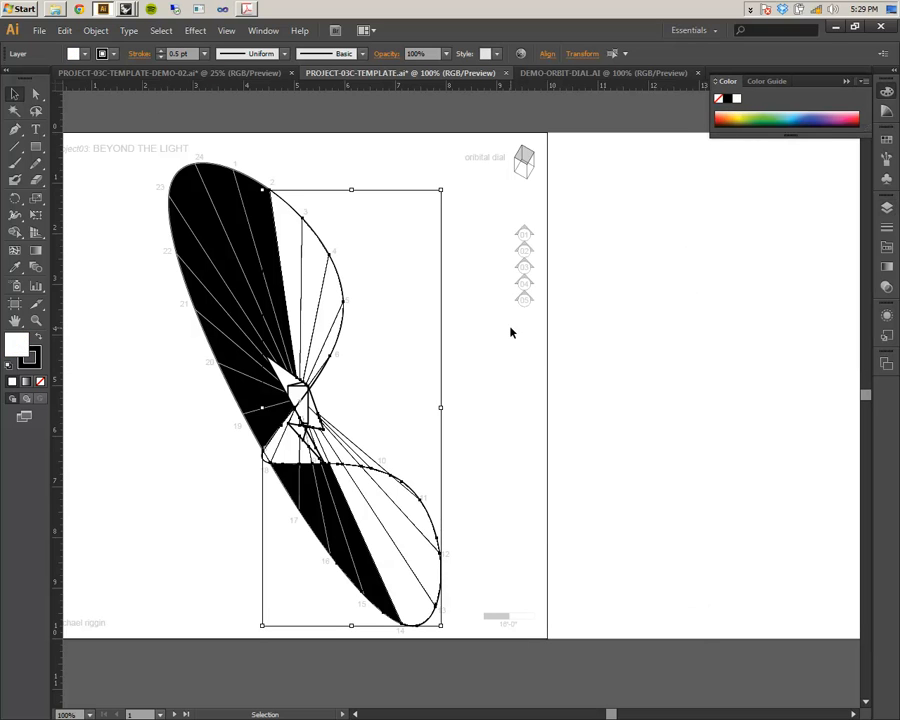
{"action": "left_click", "coordinate": [489, 355]}
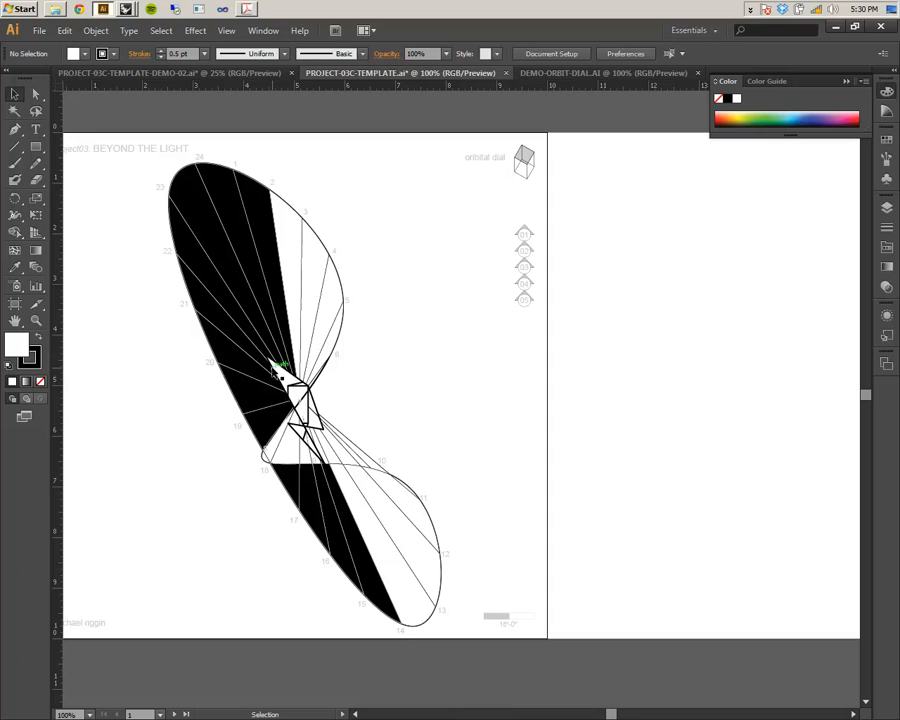
- Try removing the small light hour cell between the 8 and 18 labels, and undo the removal
{"action": "key", "text": "alt"}
{"action": "scroll", "coordinate": [251, 460], "scroll_direction": "up", "scroll_amount": 6, "text": "alt"}
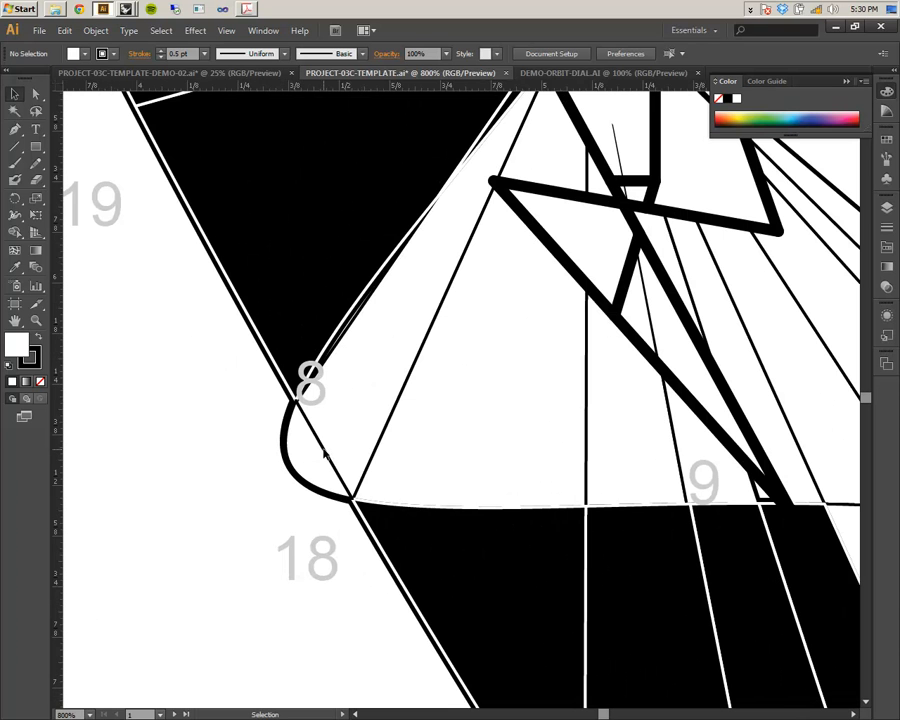
{"action": "left_click", "coordinate": [325, 455]}
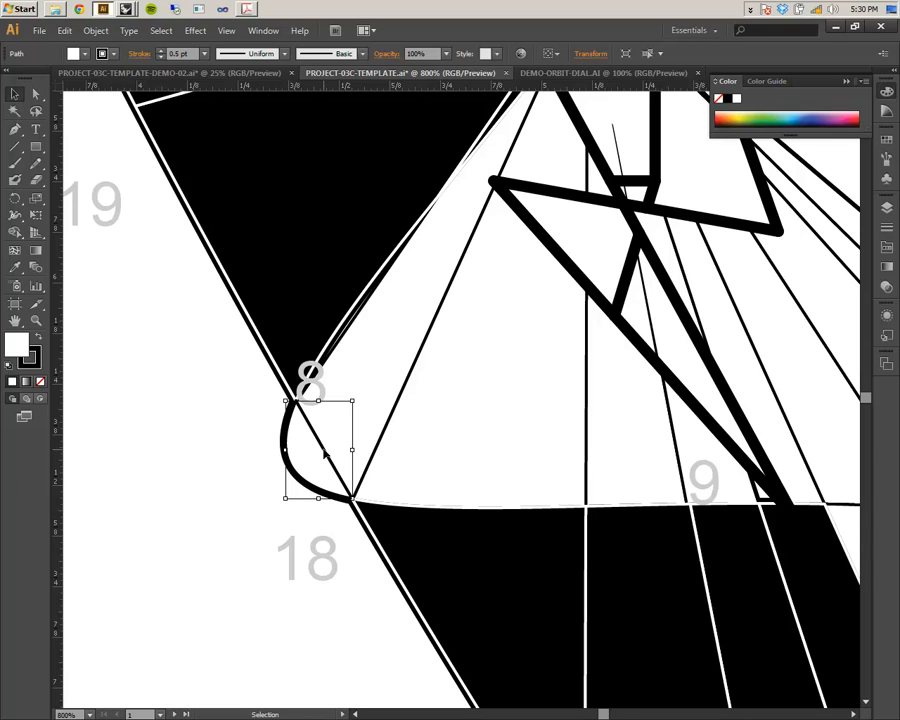
{"action": "key", "text": "ctrl+shift+a"}
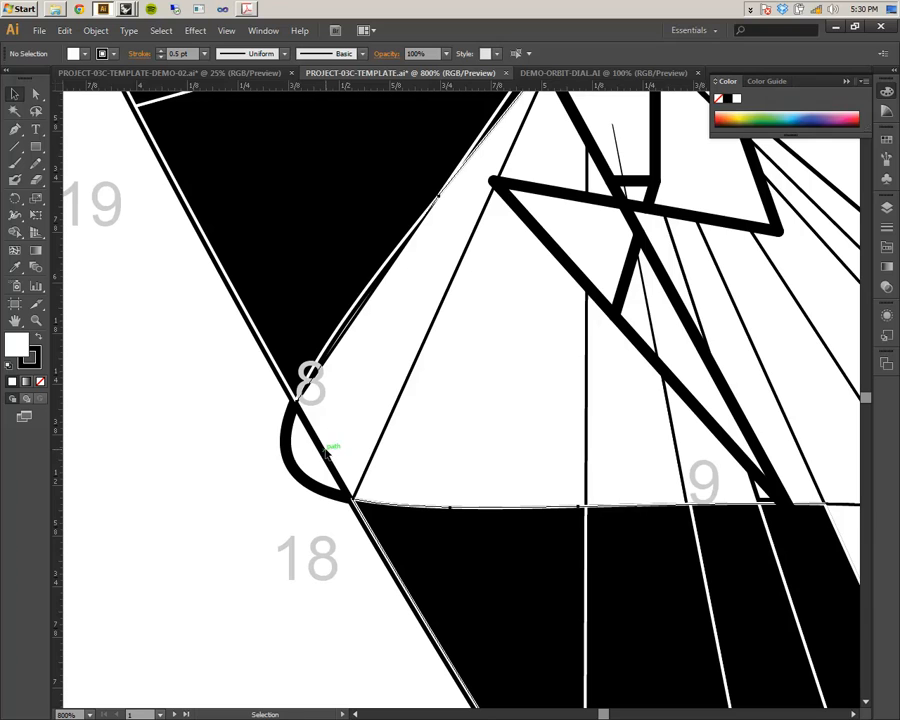
{"action": "left_click", "coordinate": [290, 455]}
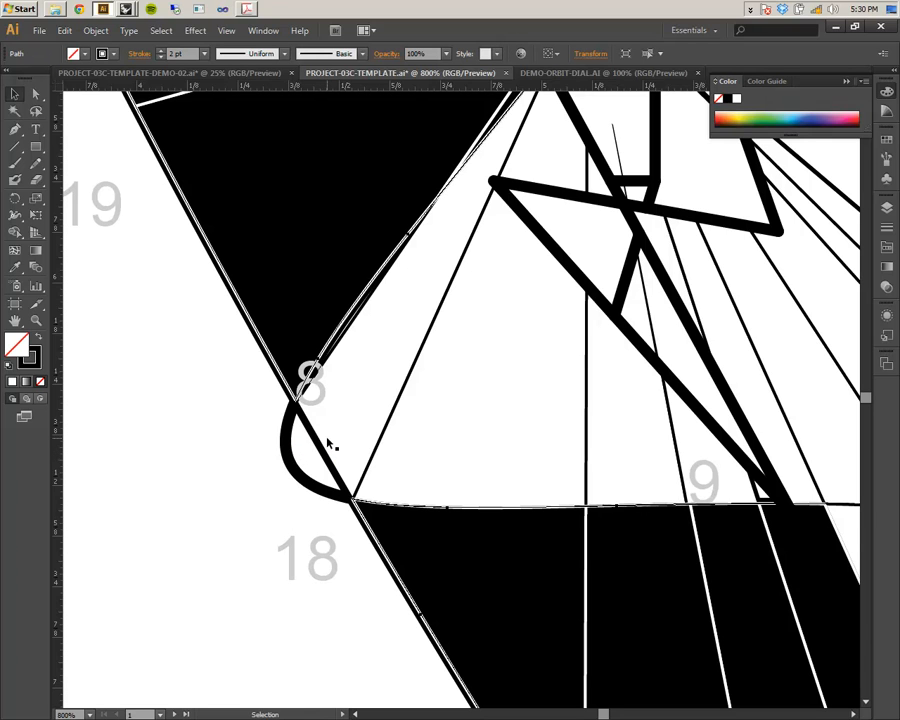
{"action": "key", "text": "ctrl+z"}
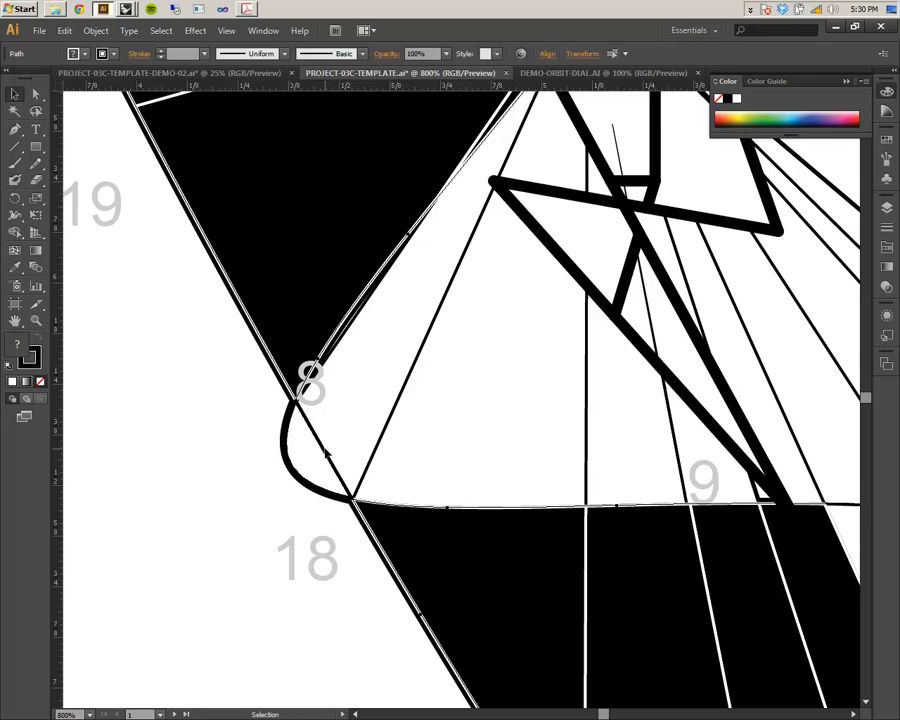
- Examine how the orbit curve overlaps the dark and light hour cells around hours 8 and 18 and across the dial
{"action": "scroll", "coordinate": [327, 453], "scroll_direction": "up", "scroll_amount": 1}
{"action": "scroll", "coordinate": [326, 453], "scroll_direction": "down", "scroll_amount": 2}
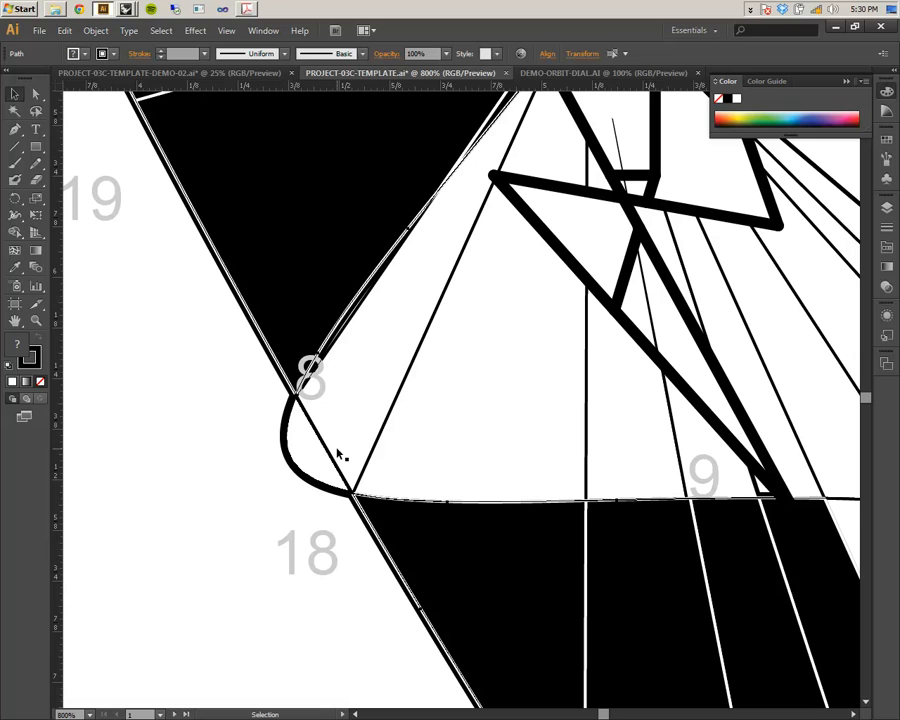
{"action": "scroll", "coordinate": [340, 455], "scroll_direction": "down", "scroll_amount": 4, "text": "alt"}
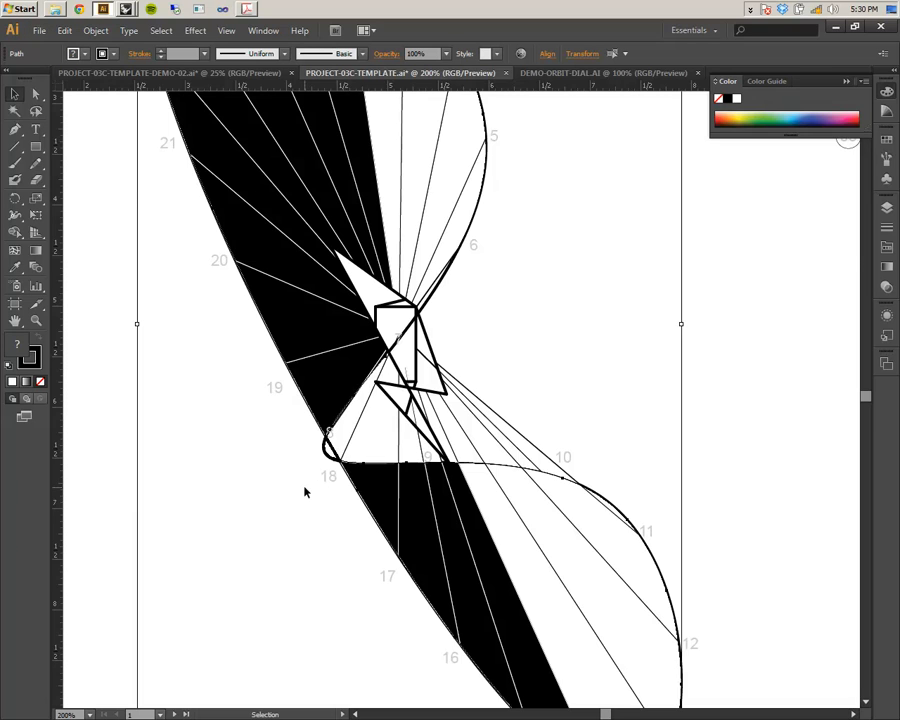
{"action": "scroll", "coordinate": [305, 489], "scroll_direction": "down", "scroll_amount": 3, "text": "alt"}
{"action": "left_click", "coordinate": [376, 438]}
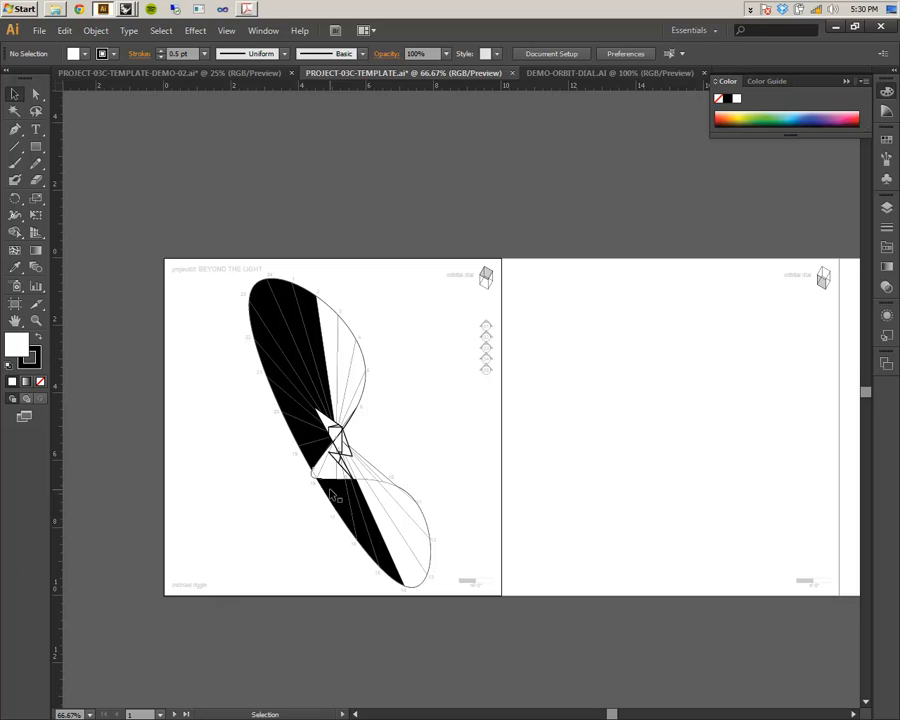
{"action": "scroll", "coordinate": [332, 494], "scroll_direction": "up", "scroll_amount": 3, "text": "alt"}
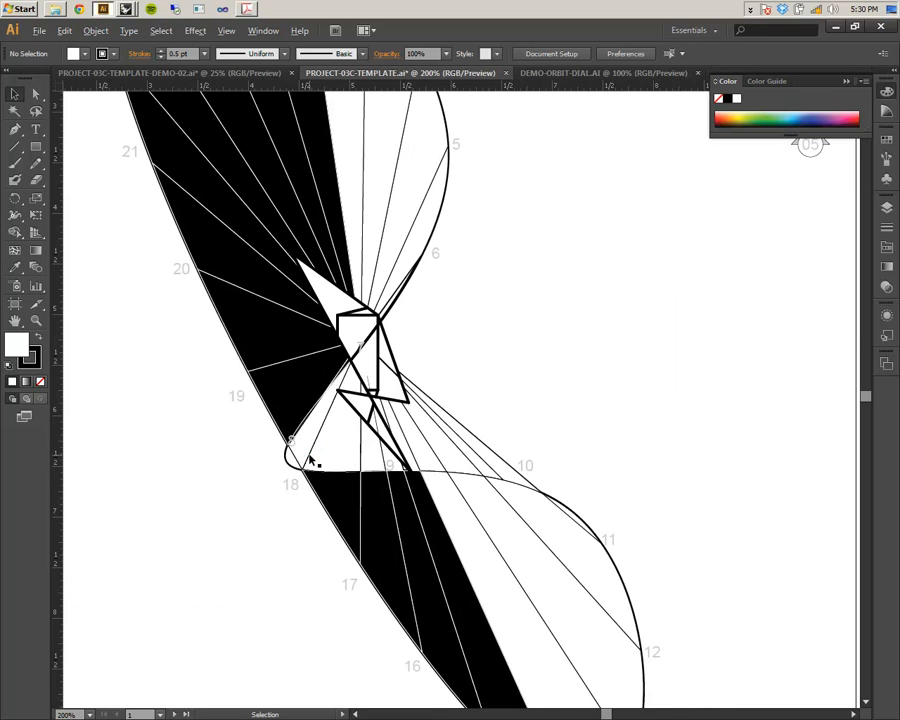
{"action": "scroll", "coordinate": [310, 460], "scroll_direction": "down", "scroll_amount": 1, "text": "alt"}
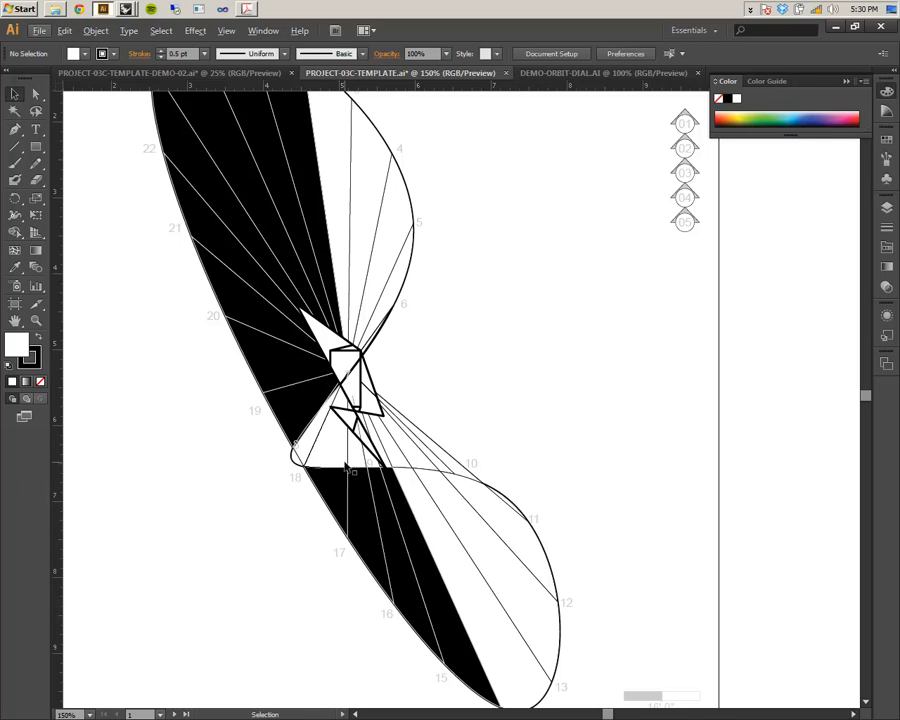
{"action": "scroll", "coordinate": [352, 442], "scroll_direction": "up", "scroll_amount": 2}
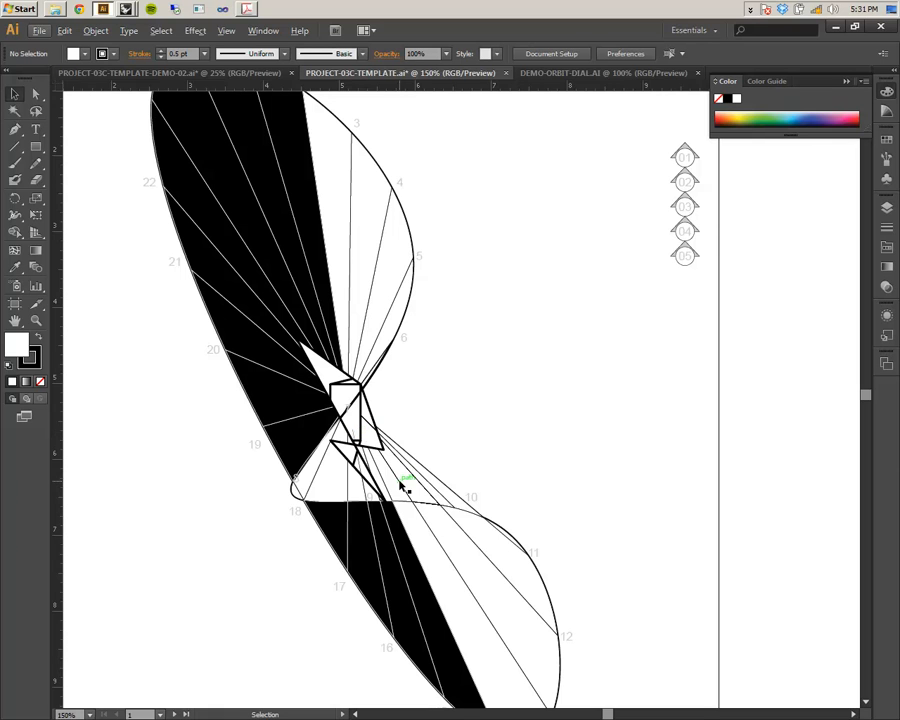
{"action": "scroll", "coordinate": [373, 432], "scroll_direction": "down", "scroll_amount": 1, "text": "alt"}
{"action": "scroll", "coordinate": [371, 431], "scroll_direction": "down", "scroll_amount": 1, "text": "alt"}
{"action": "scroll", "coordinate": [371, 431], "scroll_direction": "up", "scroll_amount": 1, "text": "alt"}
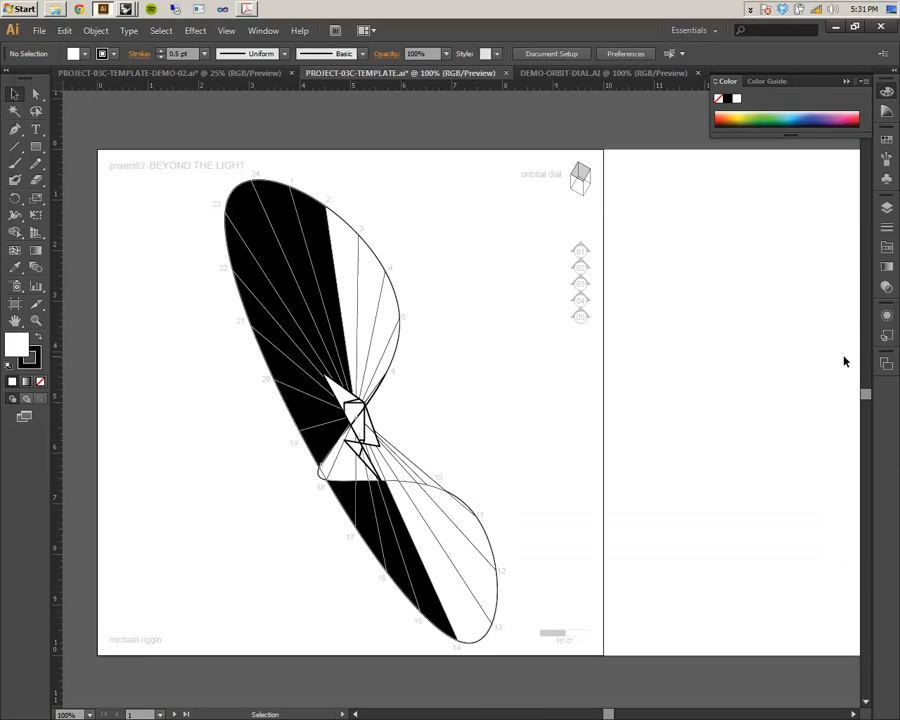
- Move the visible-lines Hour Spokes sublayer directly above the hidden-lines Hour Spokes sublayer, below Scaled Orbit
{"action": "left_click", "coordinate": [889, 209]}
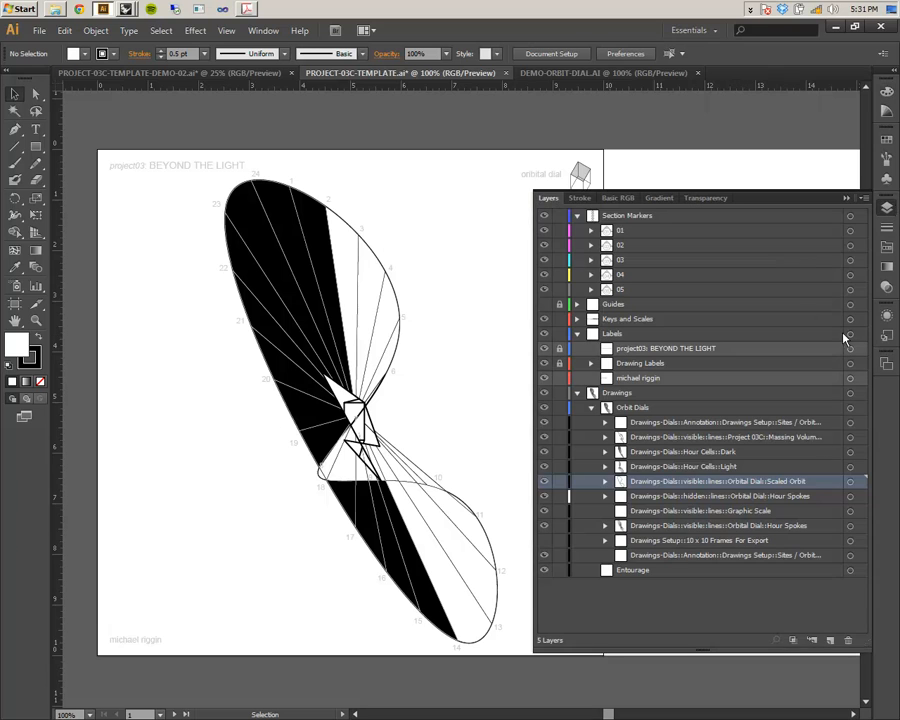
{"action": "left_click", "coordinate": [851, 496]}
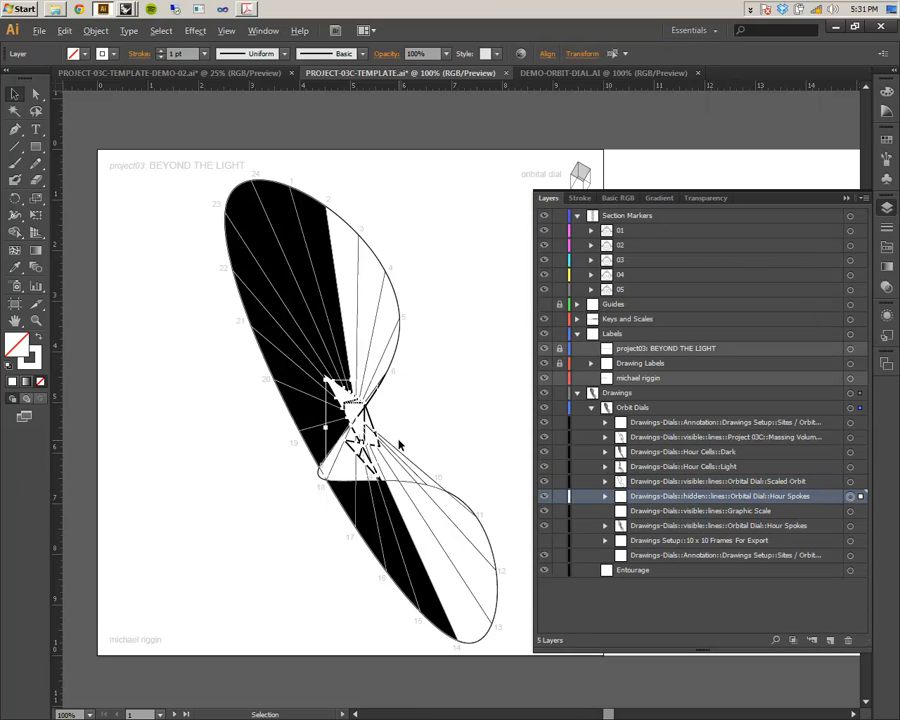
{"action": "scroll", "coordinate": [389, 435], "scroll_direction": "up", "scroll_amount": 3, "text": "alt"}
{"action": "scroll", "coordinate": [264, 374], "scroll_direction": "up", "scroll_amount": 1, "text": "alt"}
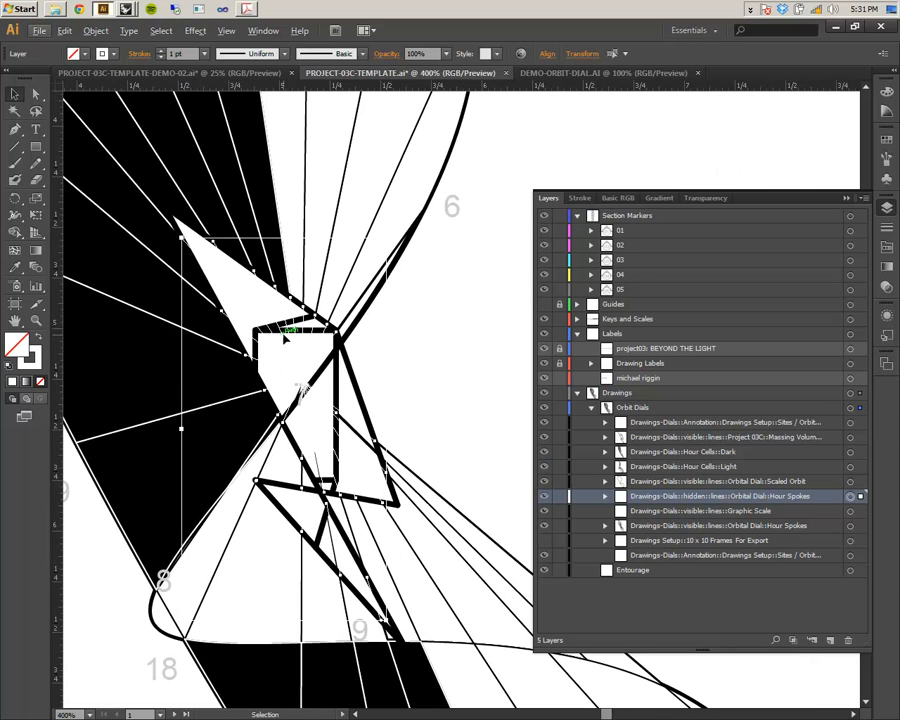
{"action": "left_click", "coordinate": [773, 484]}
{"action": "left_click", "coordinate": [700, 527]}
{"action": "left_click_drag", "start_coordinate": [700, 527], "coordinate": [733, 495]}
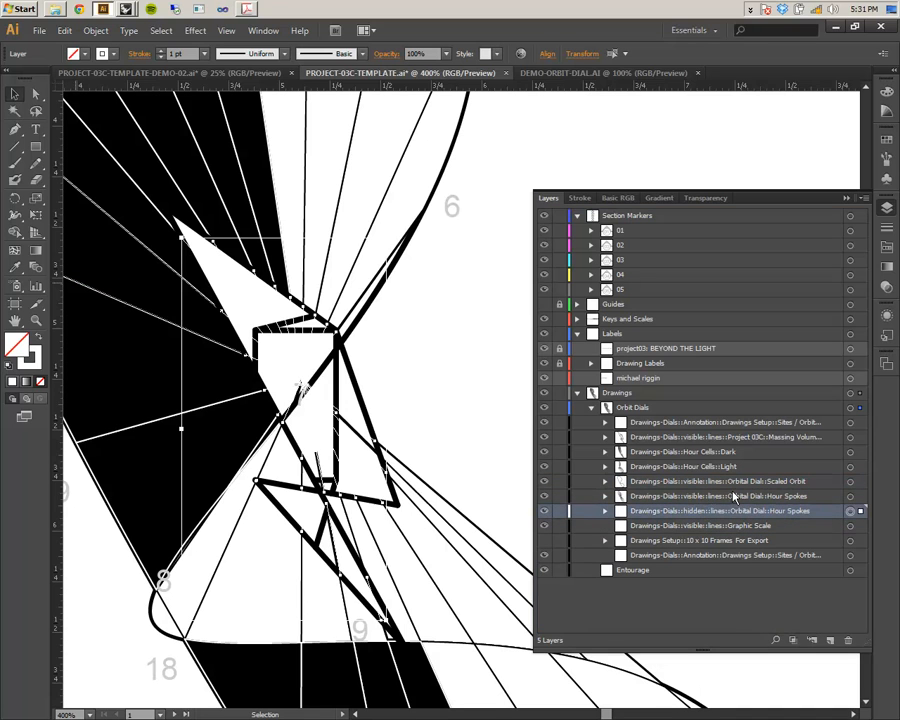
- Set the stroke of the visible-lines Hour Spokes sublayer to 0.5 pt and clear the selection
{"action": "left_click", "coordinate": [851, 497]}
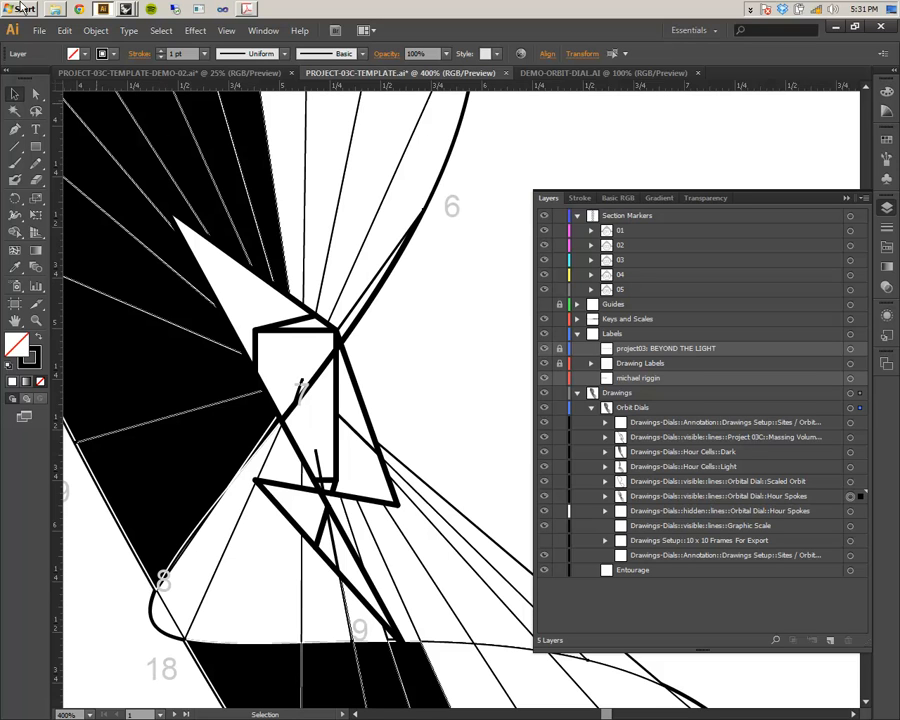
{"action": "left_click", "coordinate": [205, 53]}
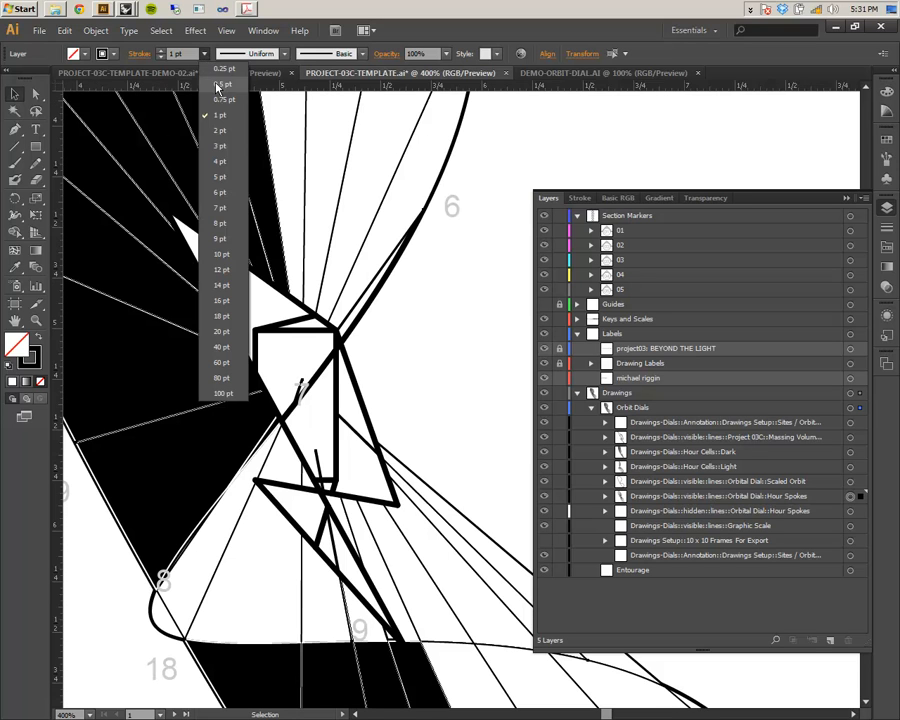
{"action": "left_click", "coordinate": [222, 84]}
{"action": "left_click", "coordinate": [399, 320]}
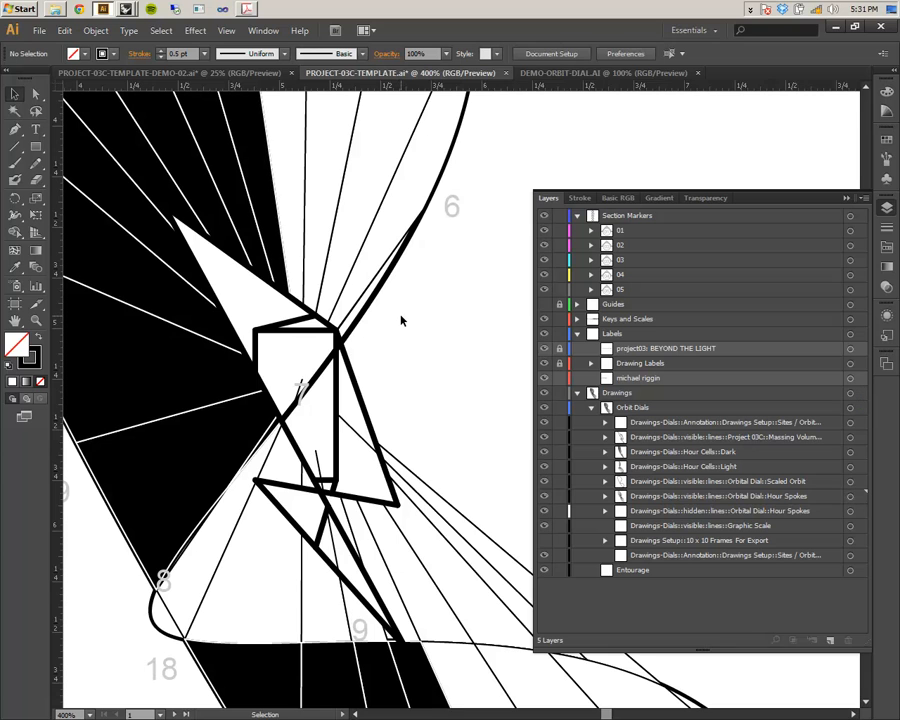
{"action": "scroll", "coordinate": [401, 320], "scroll_direction": "down", "scroll_amount": 2, "text": "alt"}
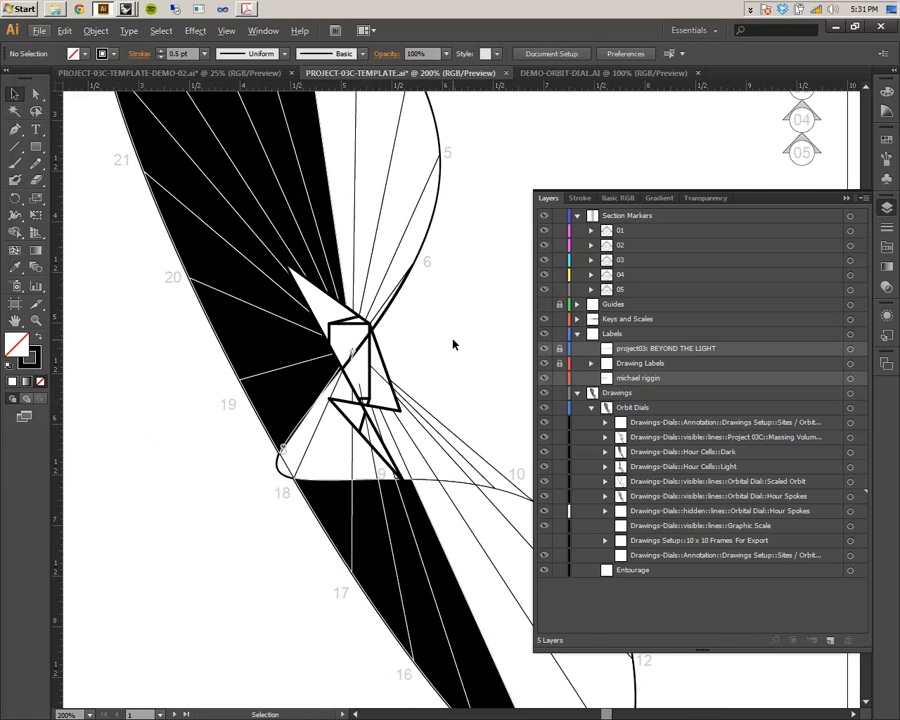
{"action": "left_click_drag", "start_coordinate": [454, 343], "coordinate": [402, 374]}
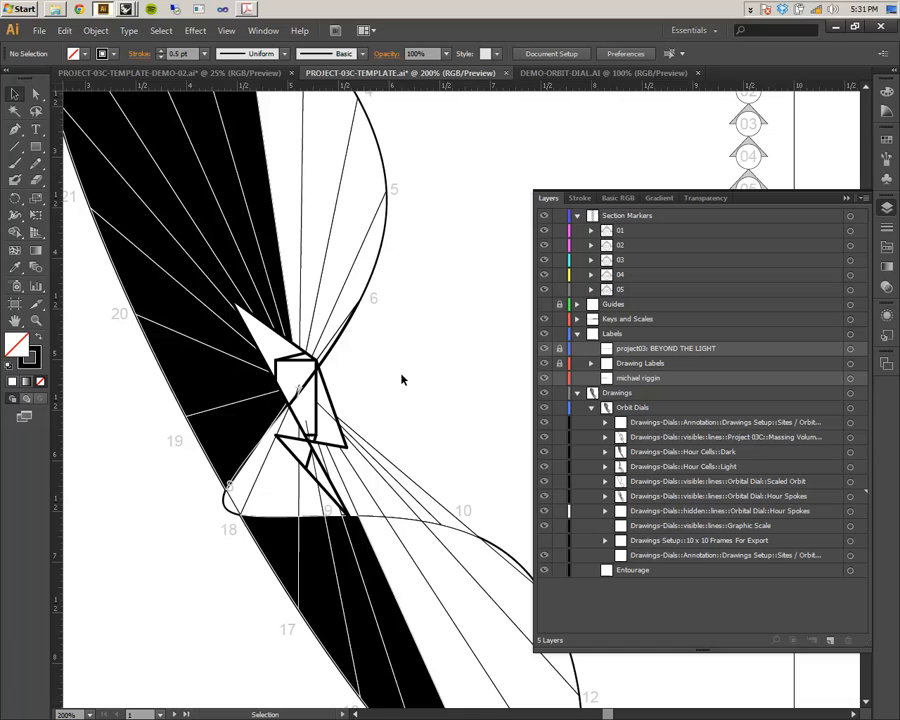
- Change the stroke color of the hidden-lines Hour Spokes sublayer to a light gray from the Basic RGB swatches
{"action": "left_click", "coordinate": [850, 511]}
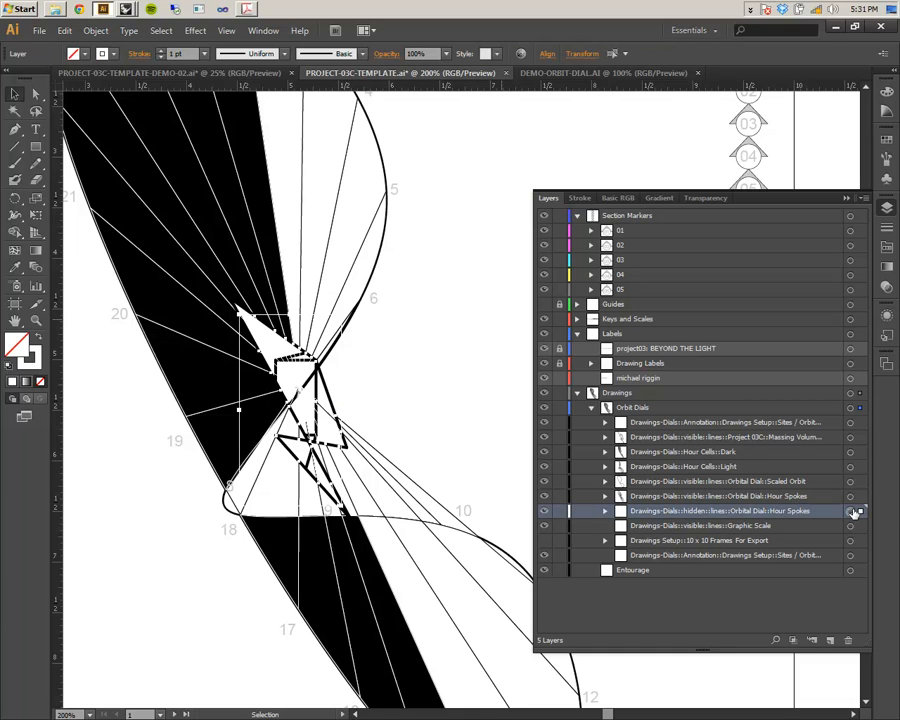
{"action": "left_click", "coordinate": [36, 363]}
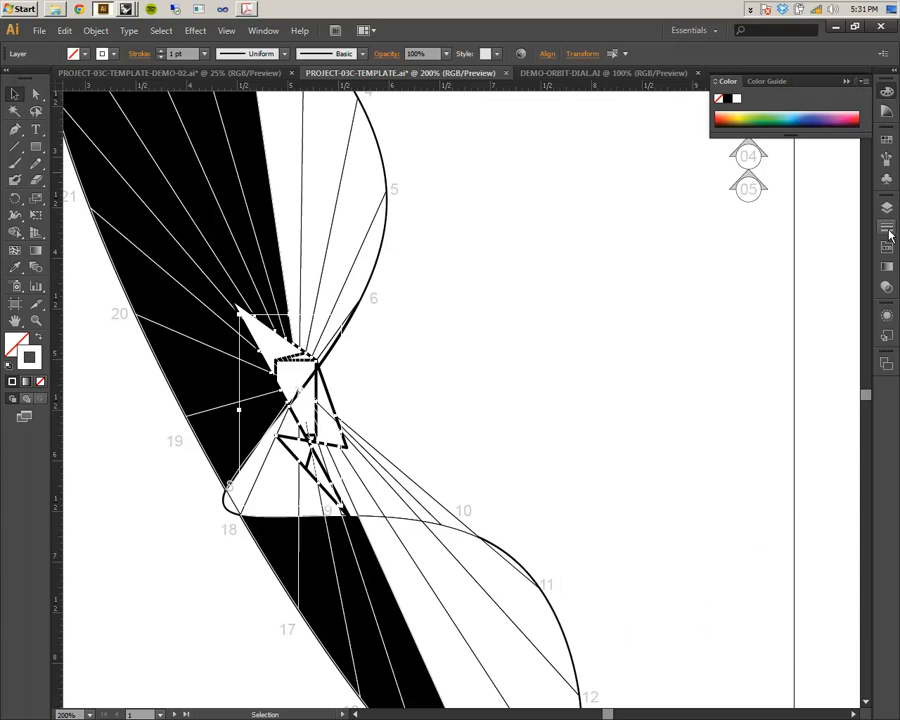
{"action": "left_click", "coordinate": [884, 143]}
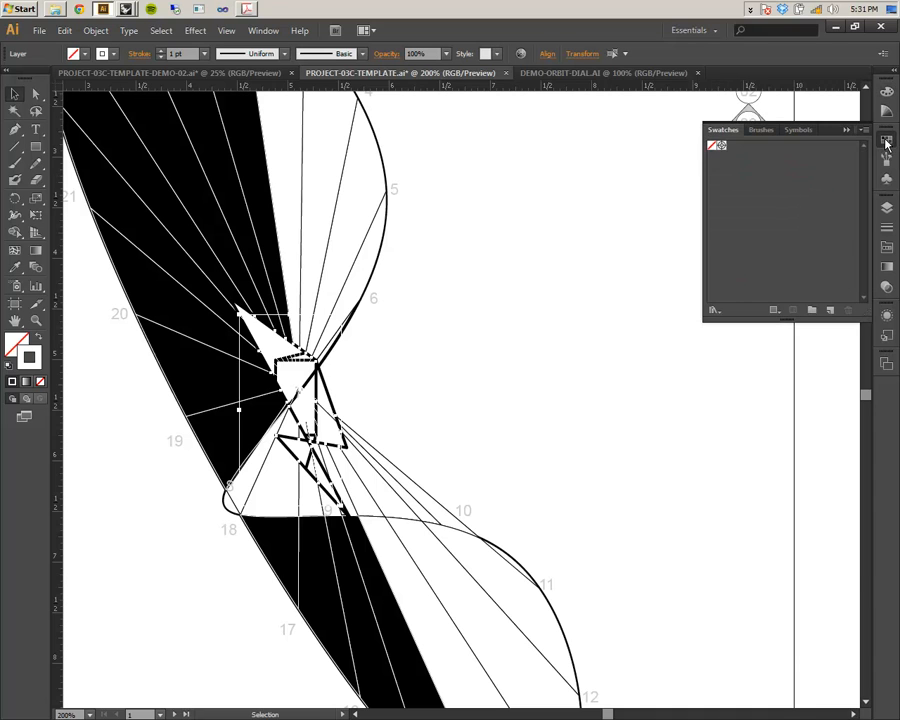
{"action": "left_click", "coordinate": [886, 246]}
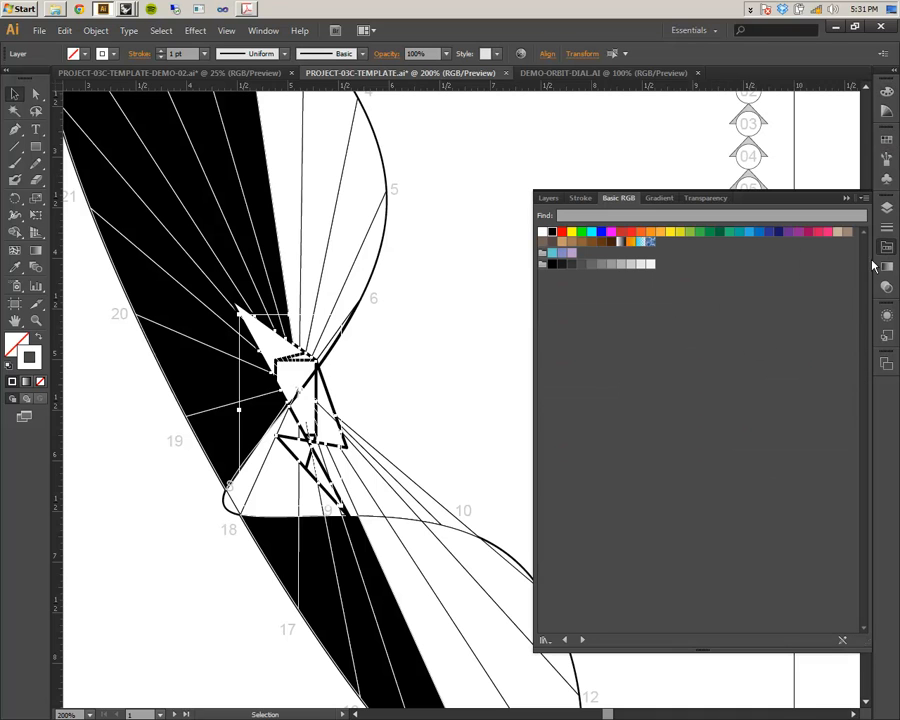
{"action": "left_click", "coordinate": [631, 264]}
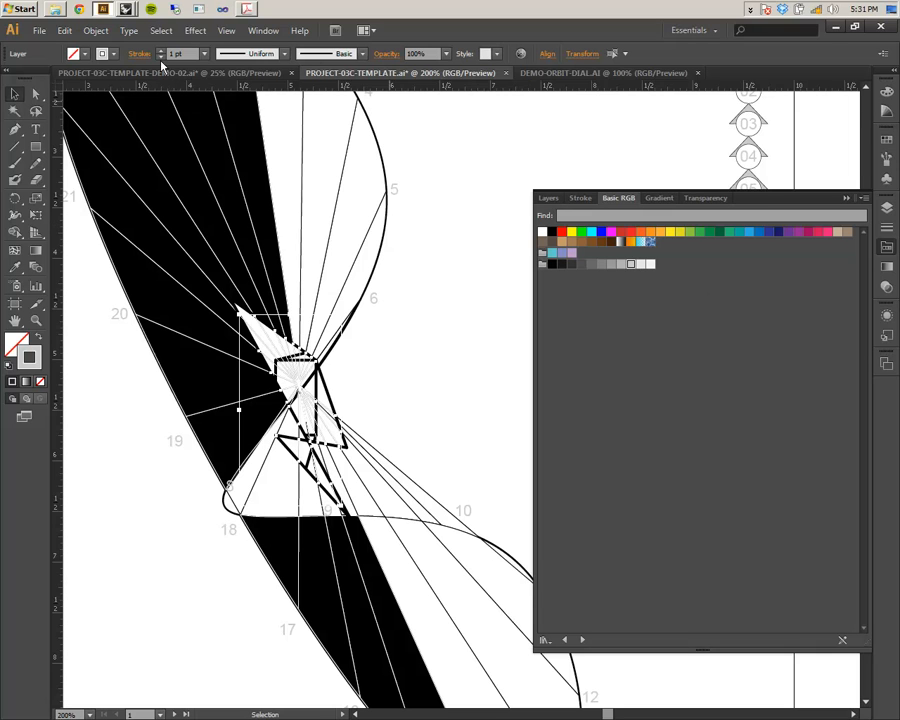
- Set the stroke of the hidden-lines Hour Spokes to 0.5 pt, clear the selection and check the dial's center
{"action": "left_click", "coordinate": [204, 53]}
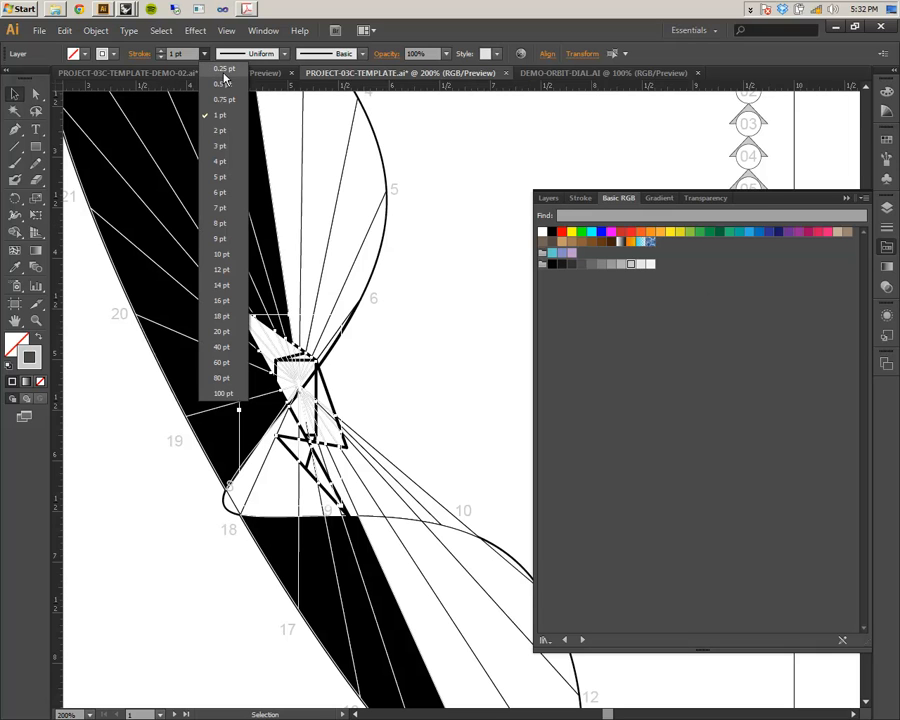
{"action": "left_click", "coordinate": [221, 85]}
{"action": "left_click", "coordinate": [461, 347]}
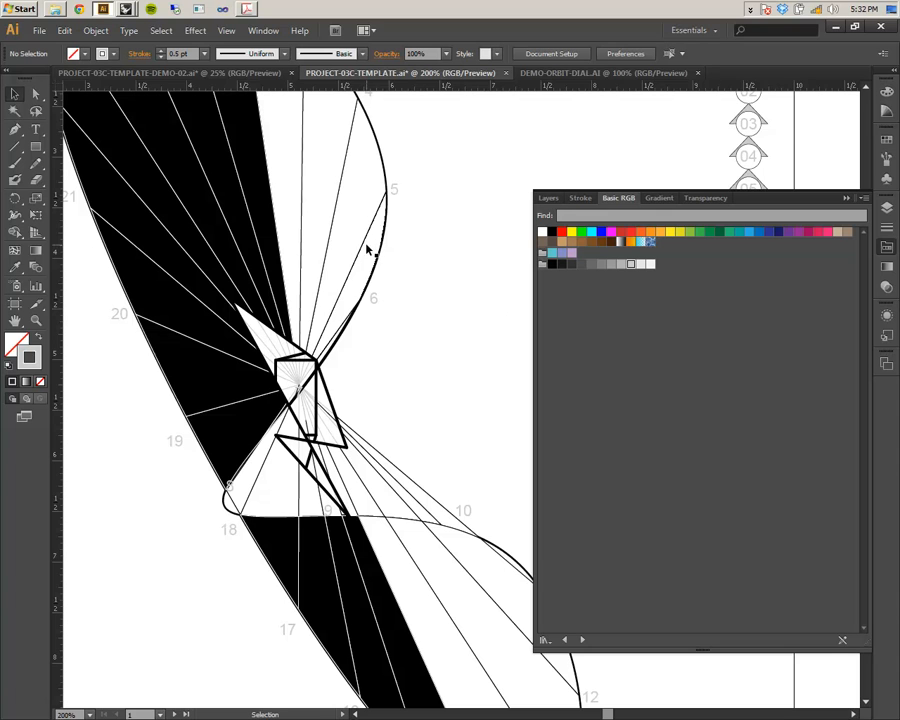
{"action": "scroll", "coordinate": [366, 321], "scroll_direction": "down", "scroll_amount": 2, "text": "alt"}
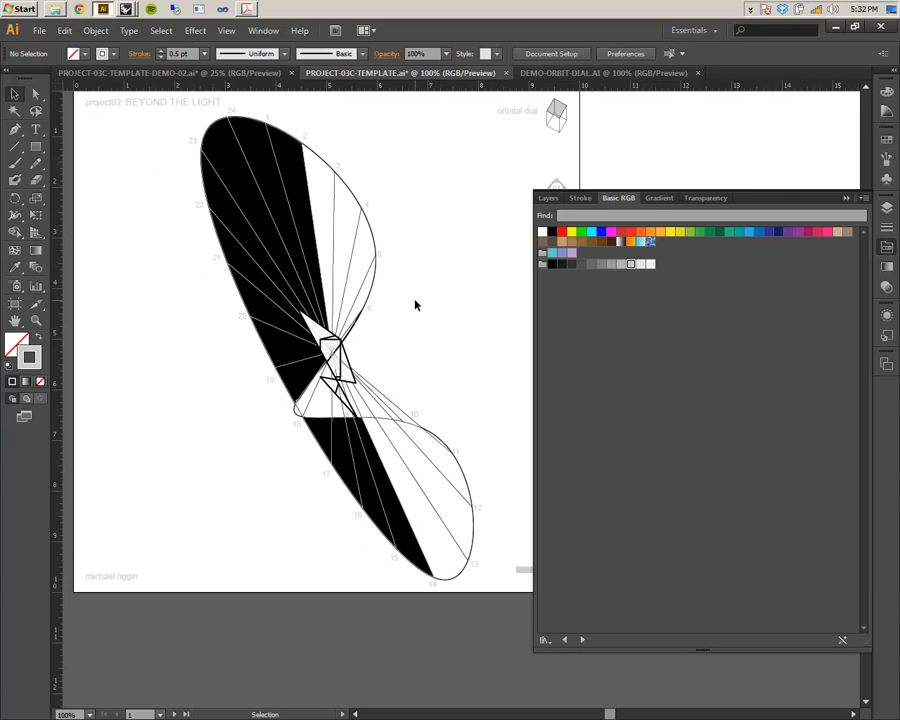
{"action": "scroll", "coordinate": [345, 350], "scroll_direction": "up", "scroll_amount": 4, "text": "alt"}
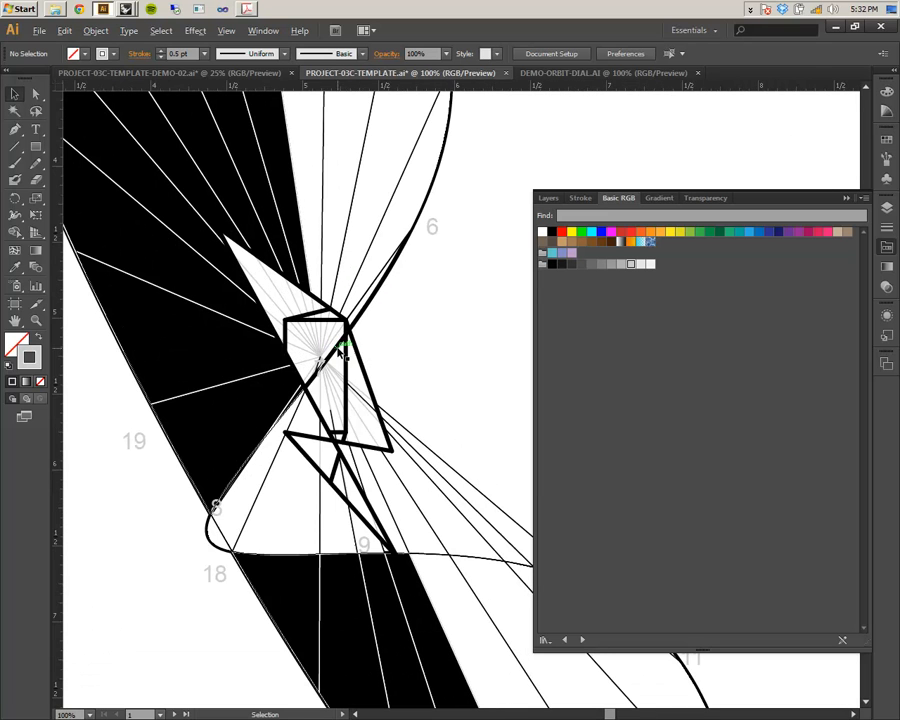
{"action": "scroll", "coordinate": [265, 375], "scroll_direction": "down", "scroll_amount": 2, "text": "alt"}
{"action": "scroll", "coordinate": [265, 375], "scroll_direction": "down", "scroll_amount": 3, "text": "alt"}
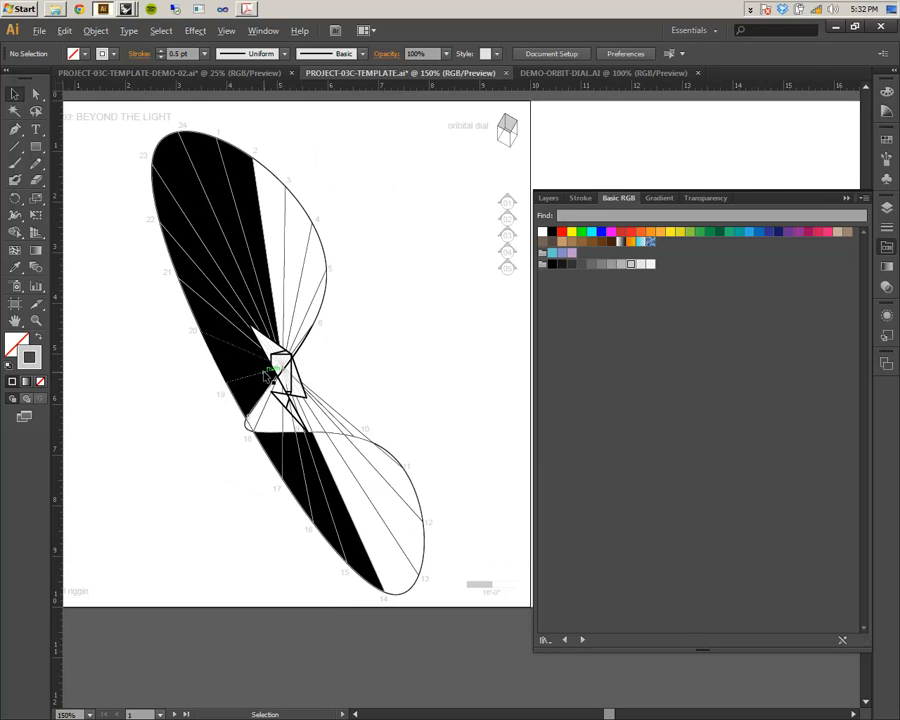
- Move section marker 04 out of the marker column to a spot near the hour 9 label below the massing volume
{"action": "scroll", "coordinate": [256, 294], "scroll_direction": "up", "scroll_amount": 2, "text": "alt"}
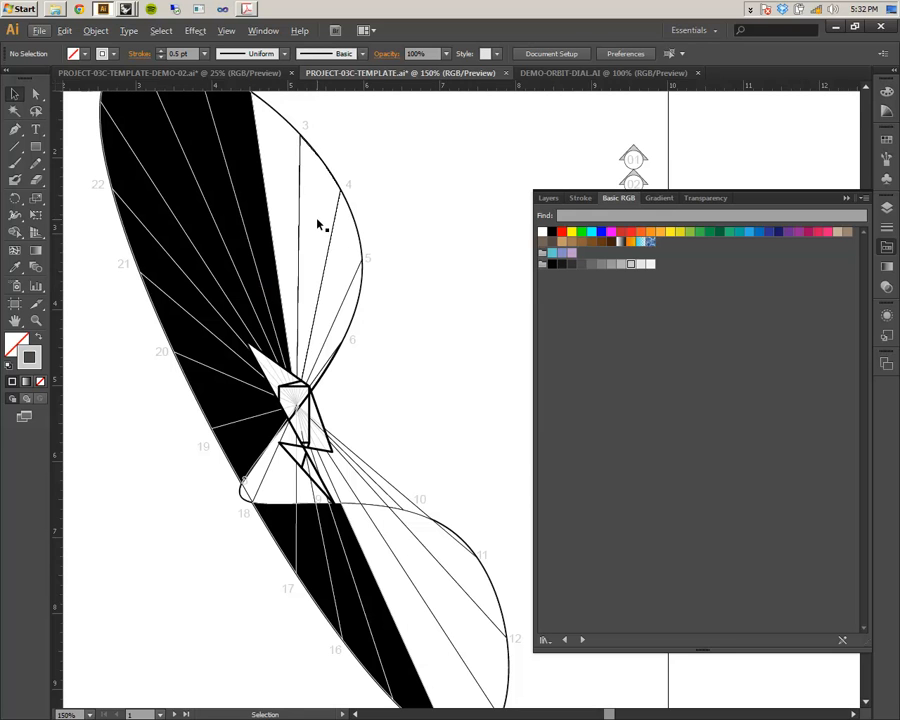
{"action": "mouse_move", "coordinate": [404, 205]}
{"action": "left_mouse_down"}
{"action": "mouse_move", "coordinate": [316, 263]}
{"action": "mouse_move", "coordinate": [239, 233]}
{"action": "mouse_move", "coordinate": [249, 299]}
{"action": "mouse_move", "coordinate": [235, 296]}
{"action": "left_mouse_up"}
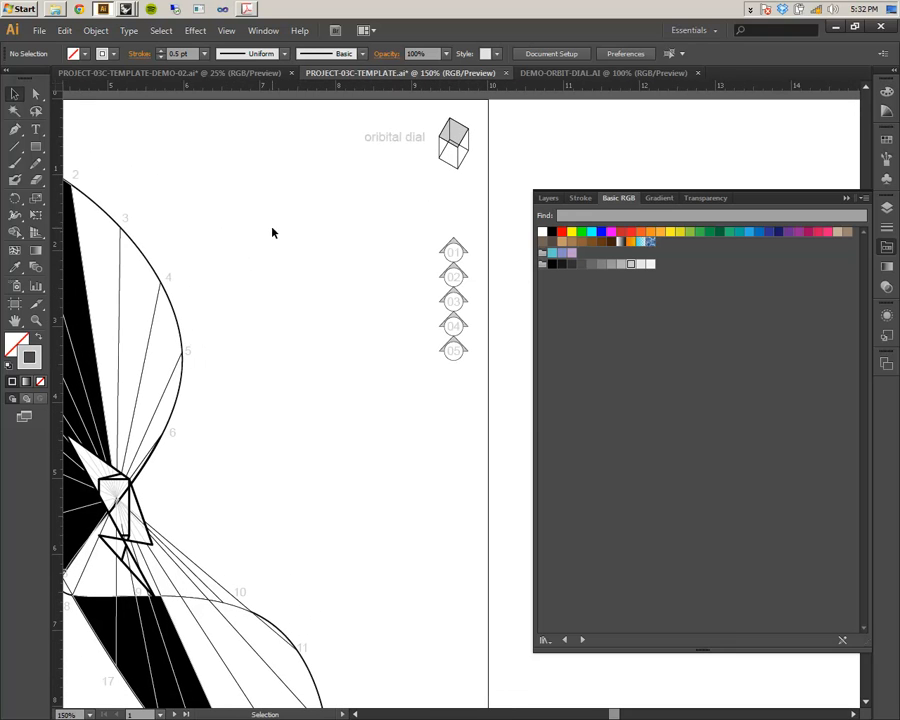
{"action": "mouse_move", "coordinate": [453, 354]}
{"action": "left_mouse_down"}
{"action": "mouse_move", "coordinate": [297, 382]}
{"action": "mouse_move", "coordinate": [296, 485]}
{"action": "left_mouse_up"}
{"action": "left_click_drag", "start_coordinate": [261, 544], "coordinate": [325, 411]}
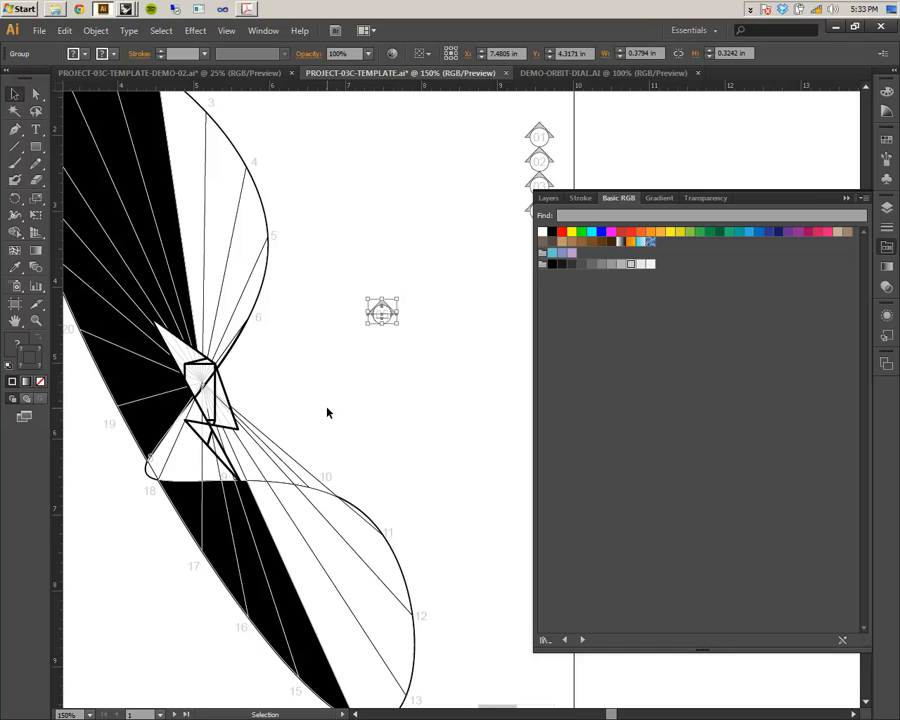
{"action": "left_click_drag", "start_coordinate": [382, 315], "coordinate": [366, 398]}
{"action": "key", "text": "space"}
{"action": "scroll", "coordinate": [362, 392], "scroll_direction": "up", "scroll_amount": 4, "text": "alt"}
{"action": "mouse_move", "coordinate": [260, 523]}
{"action": "left_mouse_down"}
{"action": "mouse_move", "coordinate": [376, 394]}
{"action": "mouse_move", "coordinate": [448, 240]}
{"action": "left_mouse_up"}
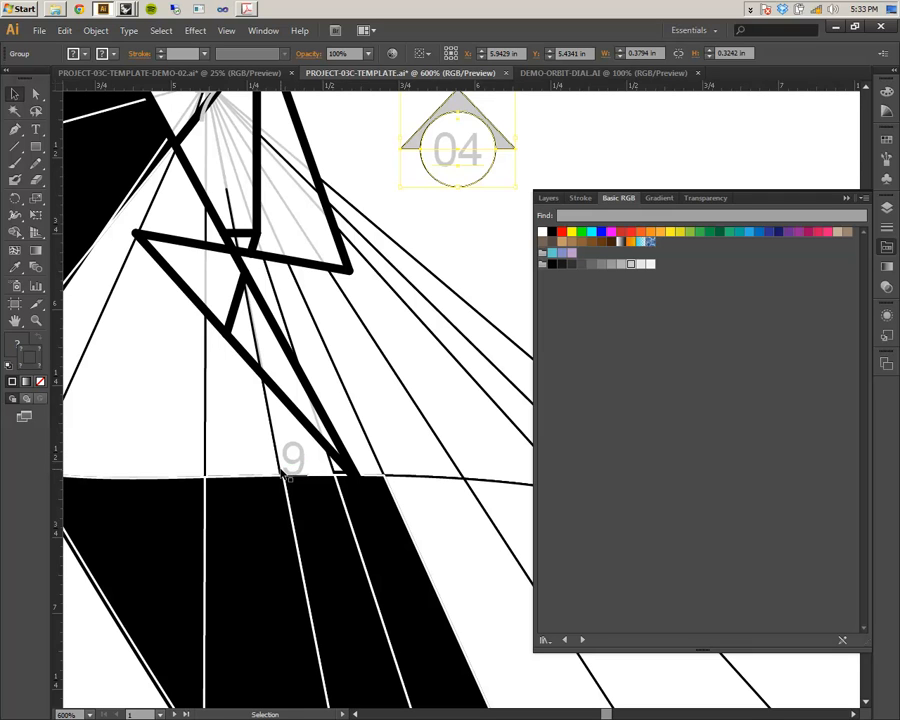
- Delete the hour 9 label at the edge of the dark hour cells
{"action": "key", "text": "ctrl"}
{"action": "key", "text": "ctrl"}
{"action": "key", "text": "alt"}
{"action": "key", "text": "ctrl"}
{"action": "left_click", "coordinate": [295, 465]}
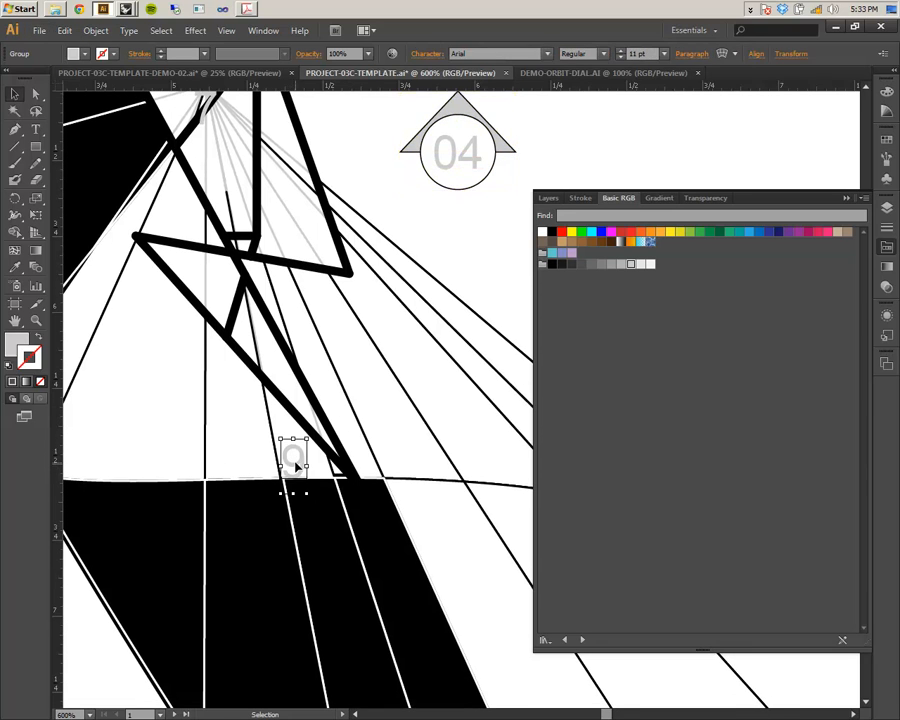
{"action": "key", "text": "Delete"}
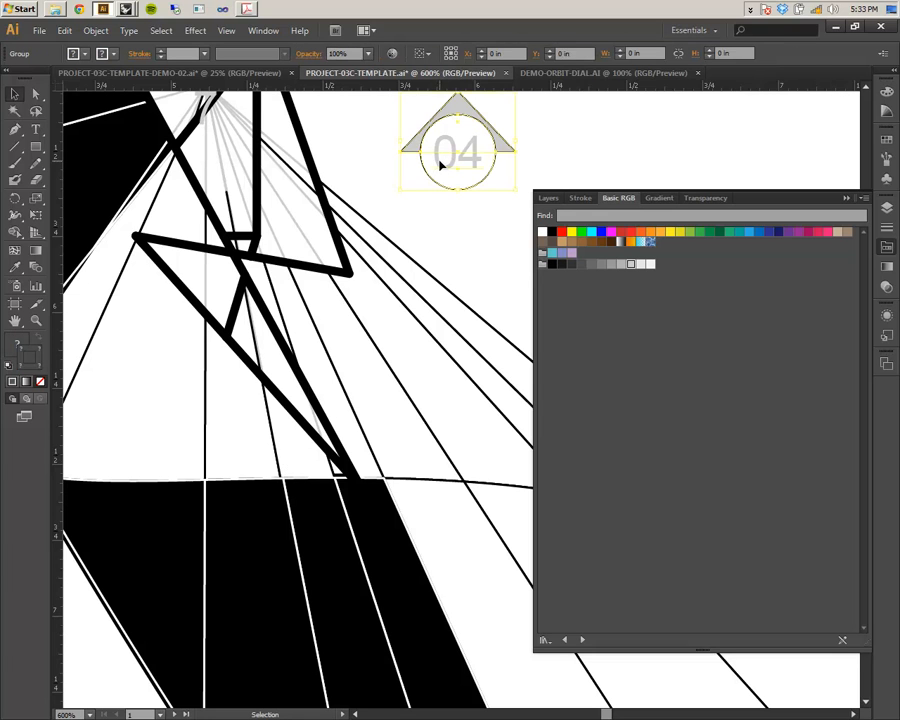
- Place section marker 04 over the outer end of the hour 9 spoke and undo the trial transformation made after it
{"action": "left_click_drag", "start_coordinate": [475, 155], "coordinate": [297, 478]}
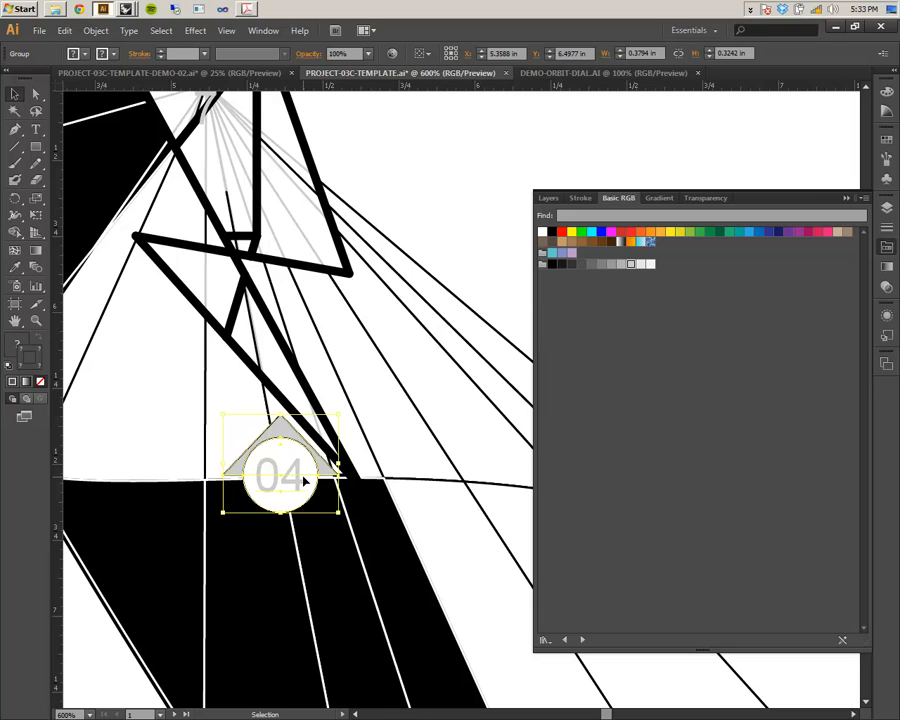
{"action": "left_click_drag", "start_coordinate": [355, 423], "coordinate": [450, 690]}
{"action": "key", "text": "ctrl+z"}
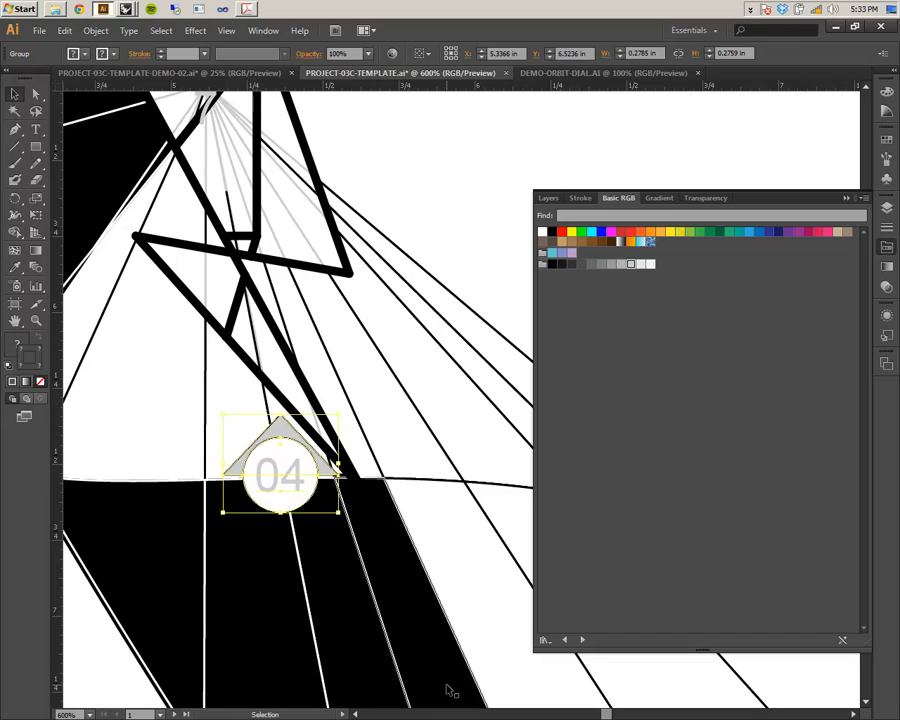
- Isolate section marker 04's group and rotate its arrow to align with the hour 9 spoke, keeping the number upright
{"action": "double_click", "coordinate": [297, 451]}
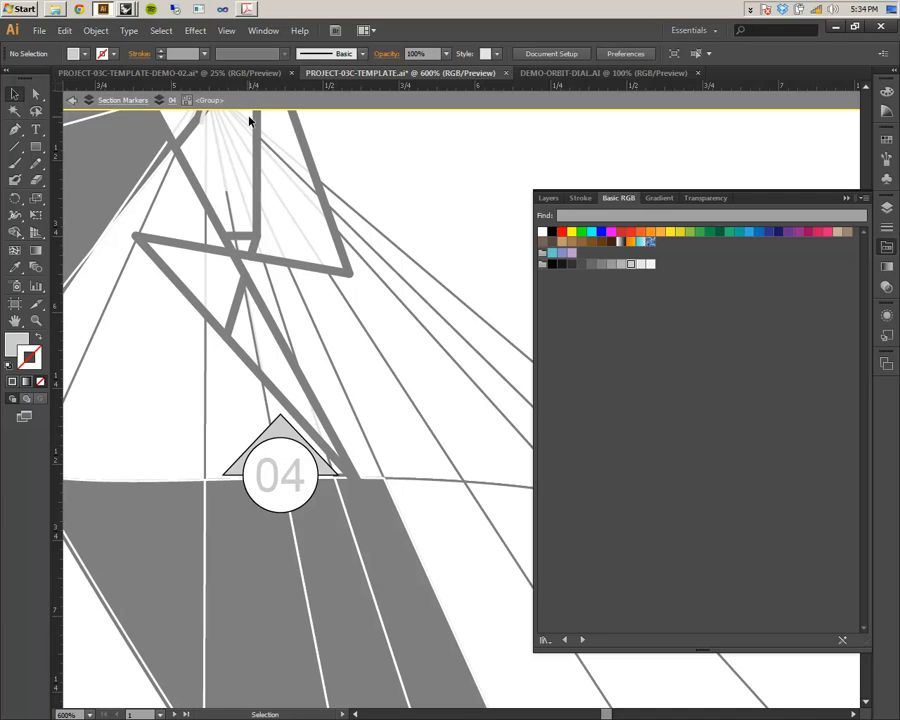
{"action": "left_click", "coordinate": [298, 476]}
{"action": "left_click", "coordinate": [280, 434]}
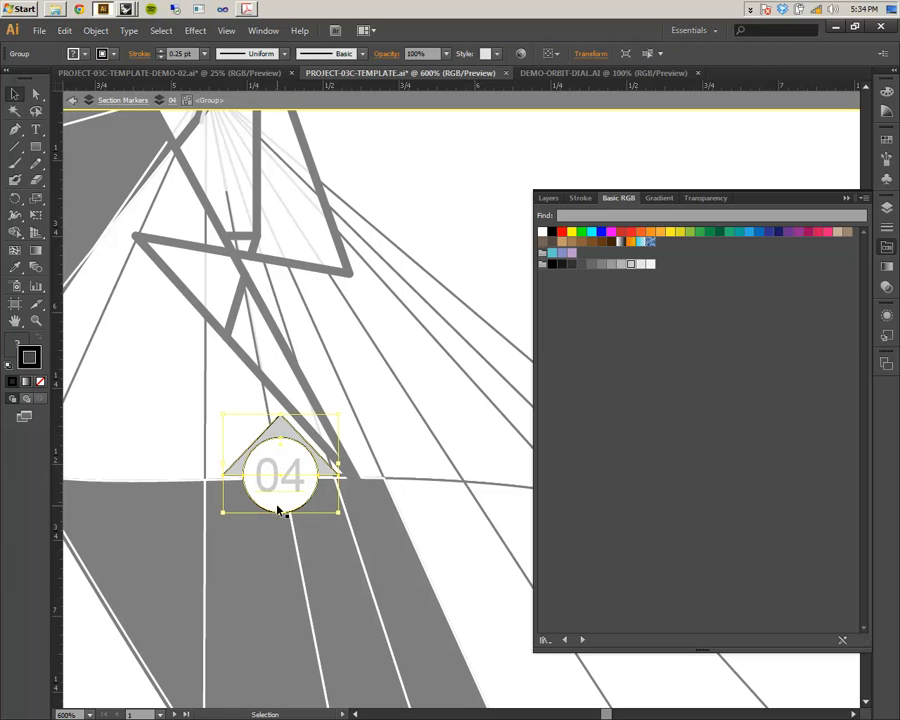
{"action": "left_click_drag", "start_coordinate": [345, 409], "coordinate": [338, 482]}
{"action": "left_click_drag", "start_coordinate": [283, 444], "coordinate": [291, 452]}
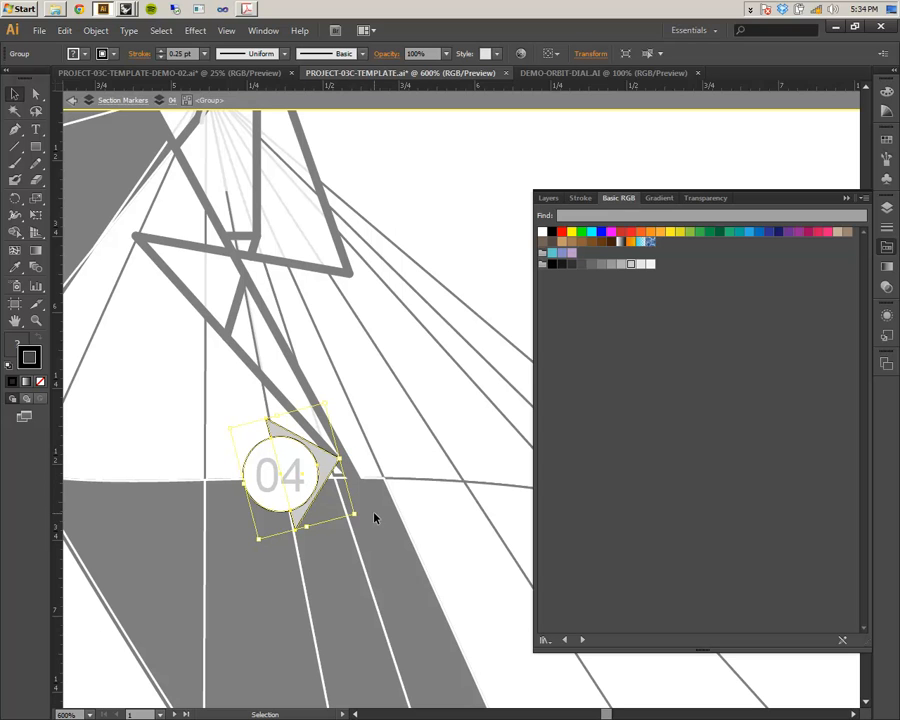
{"action": "left_click_drag", "start_coordinate": [362, 517], "coordinate": [368, 526]}
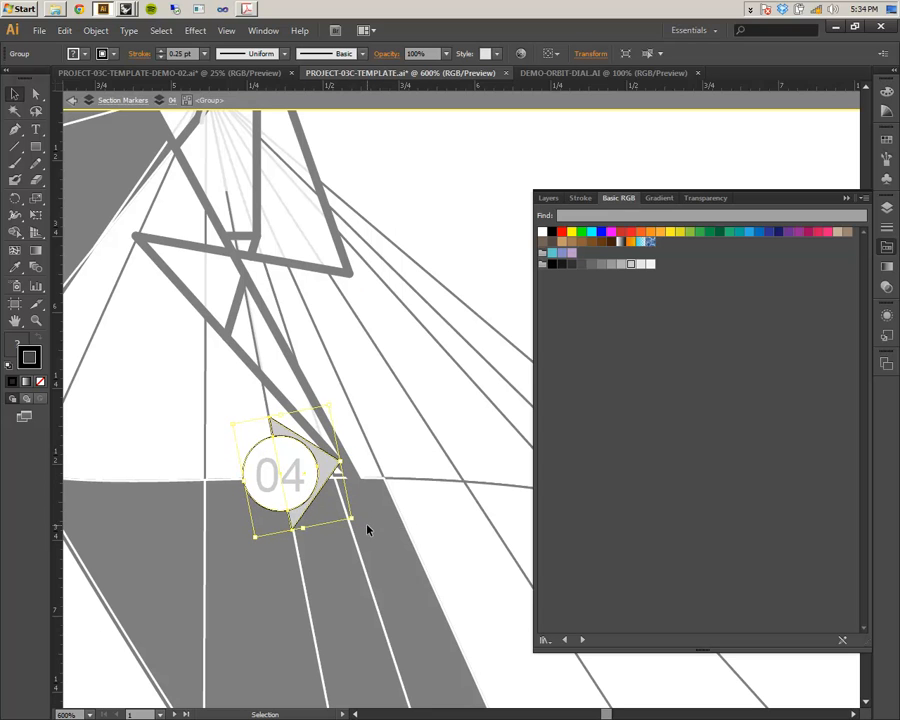
- Check marker 04's upright number and its placement on the whole dial, and leave isolation mode
{"action": "left_click", "coordinate": [300, 478]}
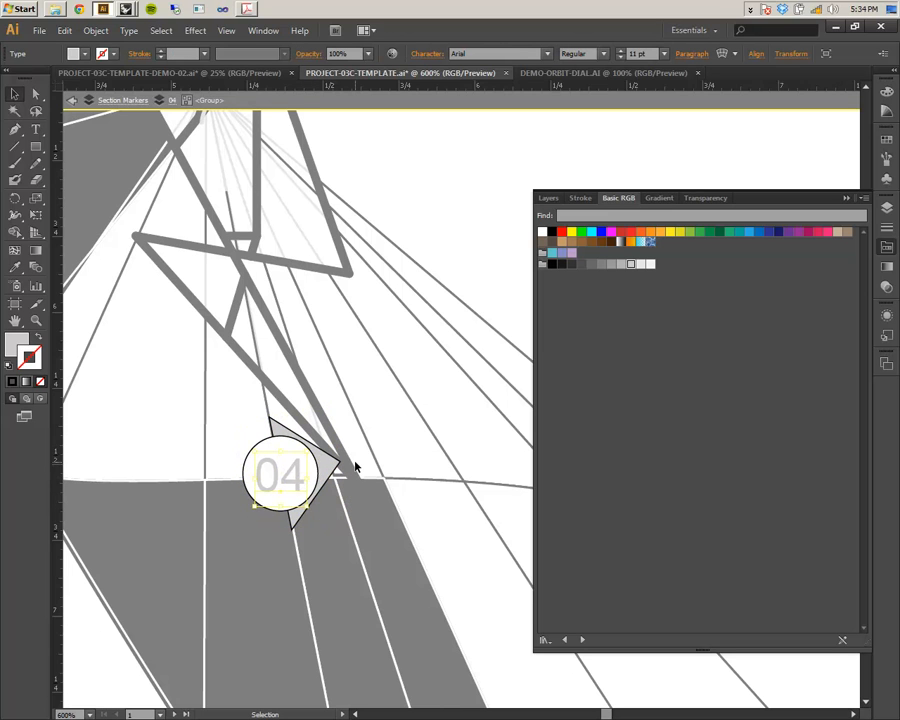
{"action": "scroll", "coordinate": [355, 467], "scroll_direction": "down", "scroll_amount": 1}
{"action": "scroll", "coordinate": [355, 467], "scroll_direction": "up", "scroll_amount": 2}
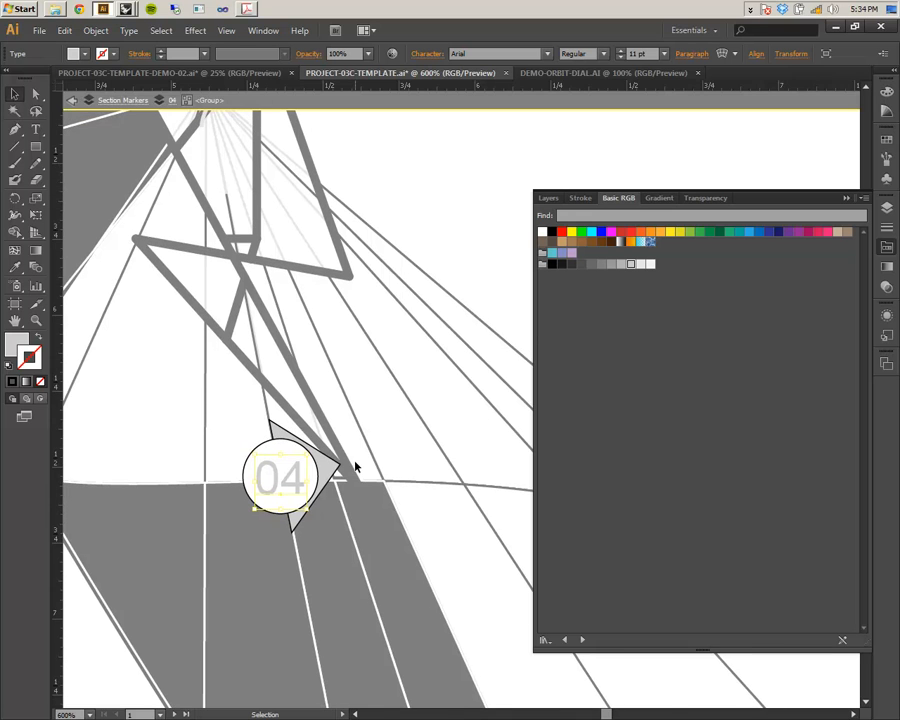
{"action": "scroll", "coordinate": [355, 463], "scroll_direction": "down", "scroll_amount": 4, "text": "alt"}
{"action": "scroll", "coordinate": [365, 276], "scroll_direction": "down", "scroll_amount": 1, "text": "alt"}
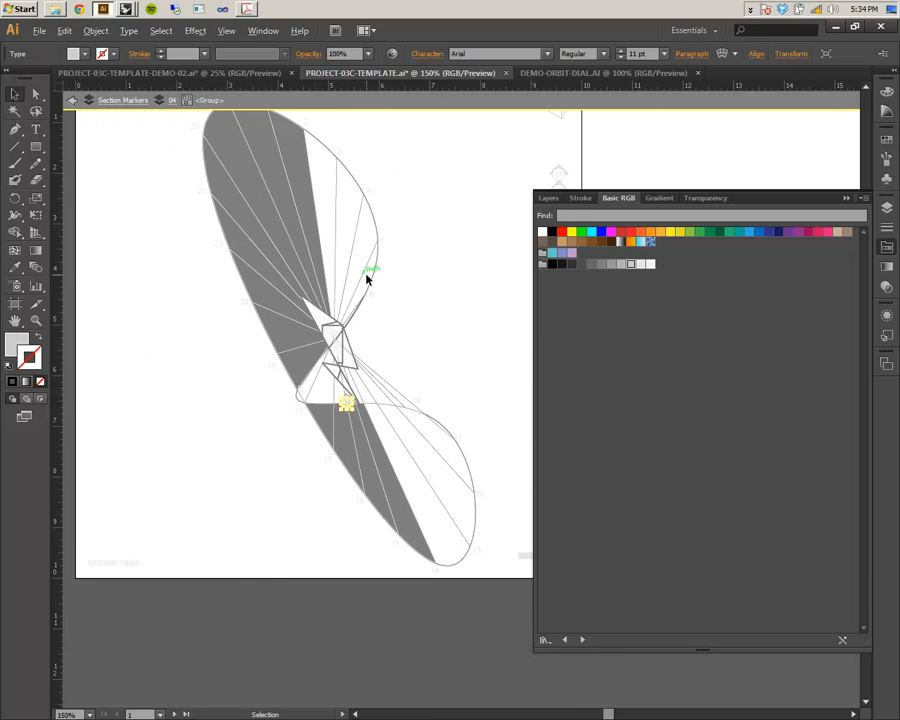
{"action": "scroll", "coordinate": [378, 270], "scroll_direction": "down", "scroll_amount": 1, "text": "alt"}
{"action": "left_click_drag", "start_coordinate": [334, 333], "coordinate": [320, 323]}
{"action": "double_click", "coordinate": [444, 318]}
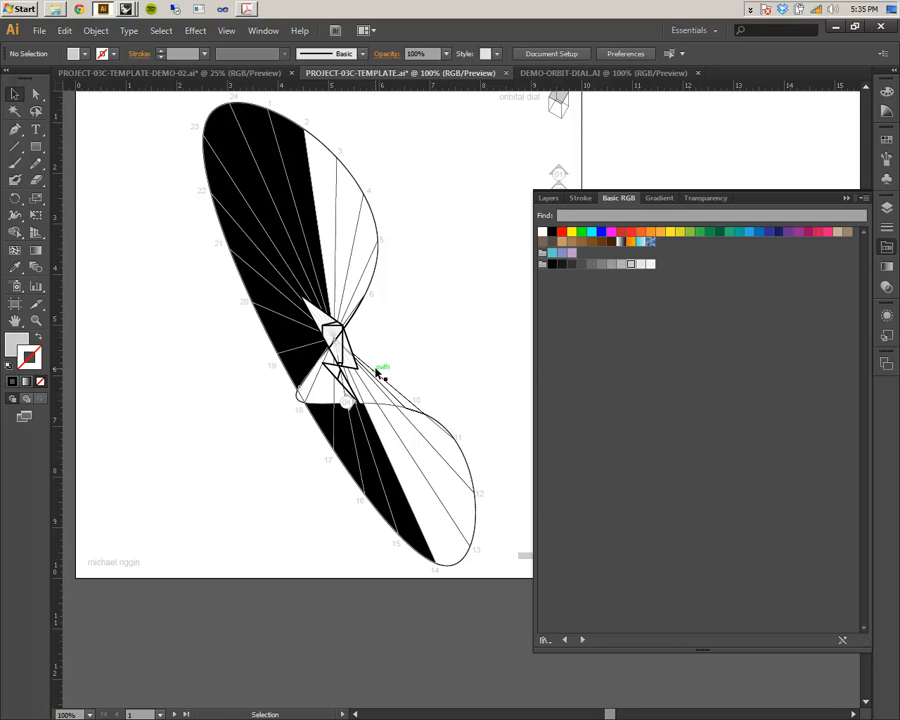
- Switch to Acrobat to compare the section marker placement with the reference PDF, and return to Illustrator
{"action": "scroll", "coordinate": [382, 363], "scroll_direction": "up", "scroll_amount": 3, "text": "alt"}
{"action": "key", "text": "space"}
{"action": "left_click_drag", "start_coordinate": [414, 311], "coordinate": [353, 413]}
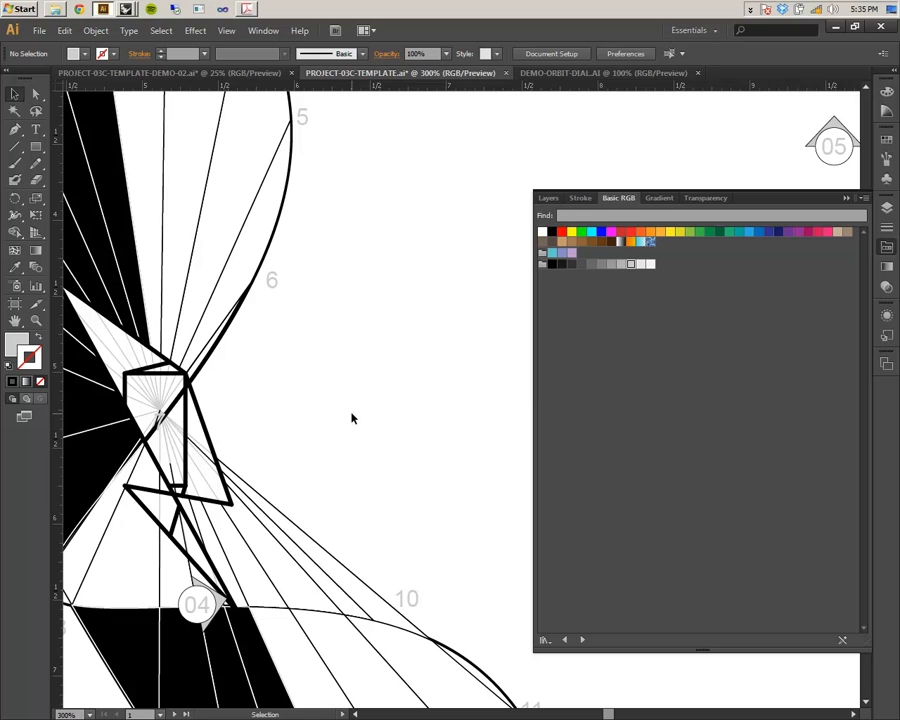
{"action": "key", "text": "alt+Tab"}
{"action": "key", "text": "Tab"}
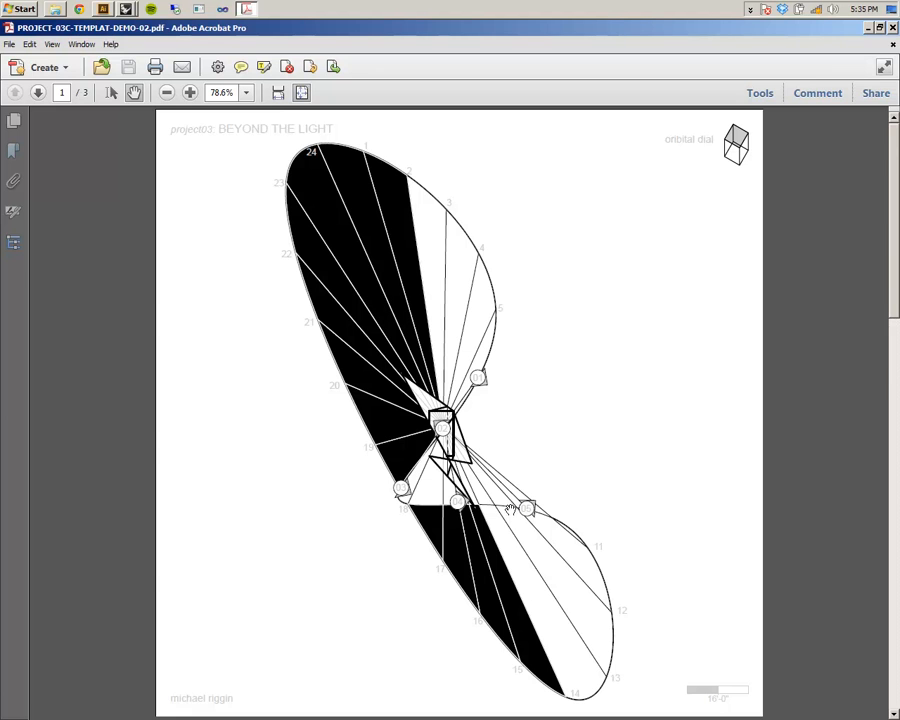
{"action": "key", "text": "alt+Tab"}
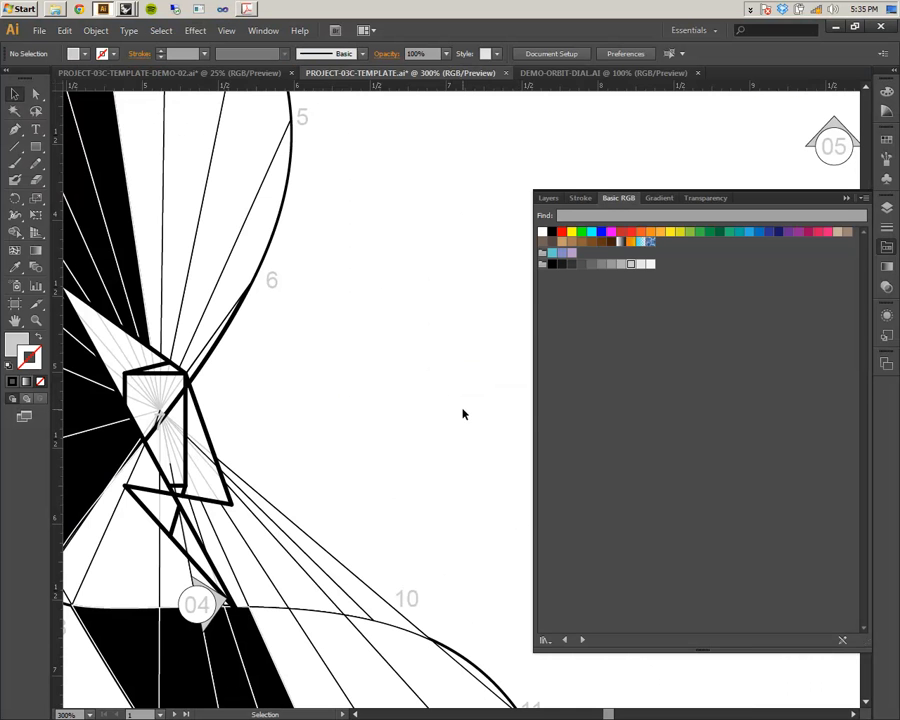
- Show the layer list and select all artwork on the Hour Cells::Dark sublayer
{"action": "key", "text": "ctrl+1"}
{"action": "left_click_drag", "start_coordinate": [460, 408], "coordinate": [370, 394]}
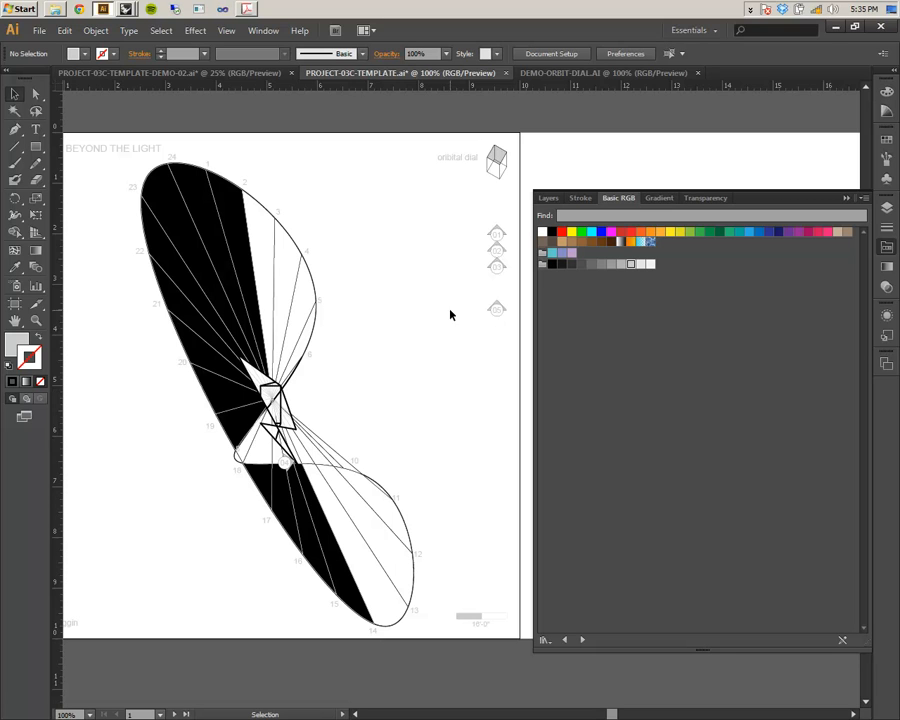
{"action": "left_click", "coordinate": [885, 206]}
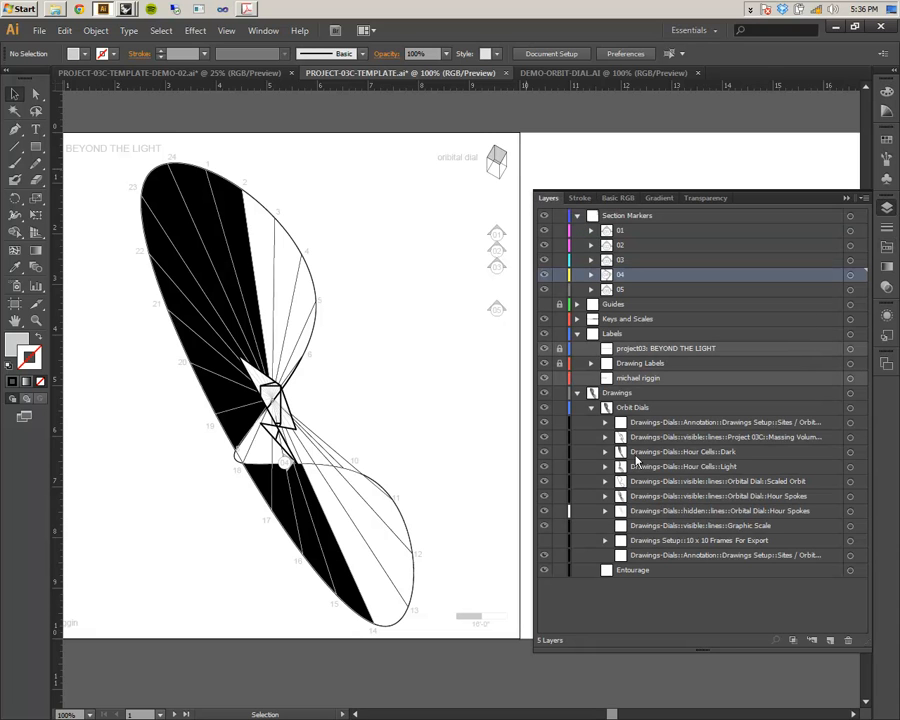
{"action": "left_click", "coordinate": [849, 455]}
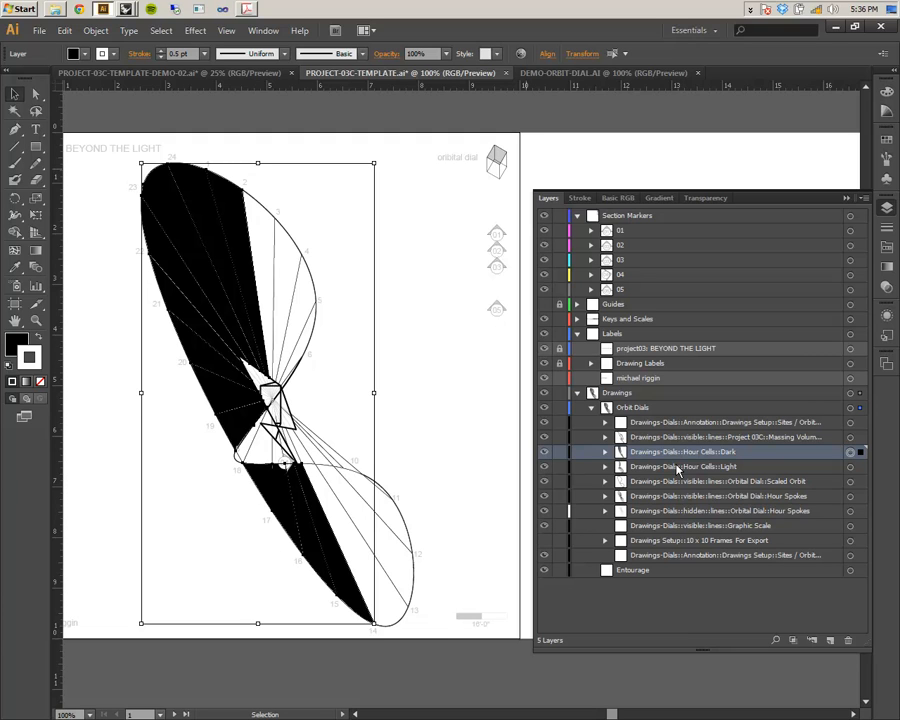
{"action": "left_click", "coordinate": [751, 9]}
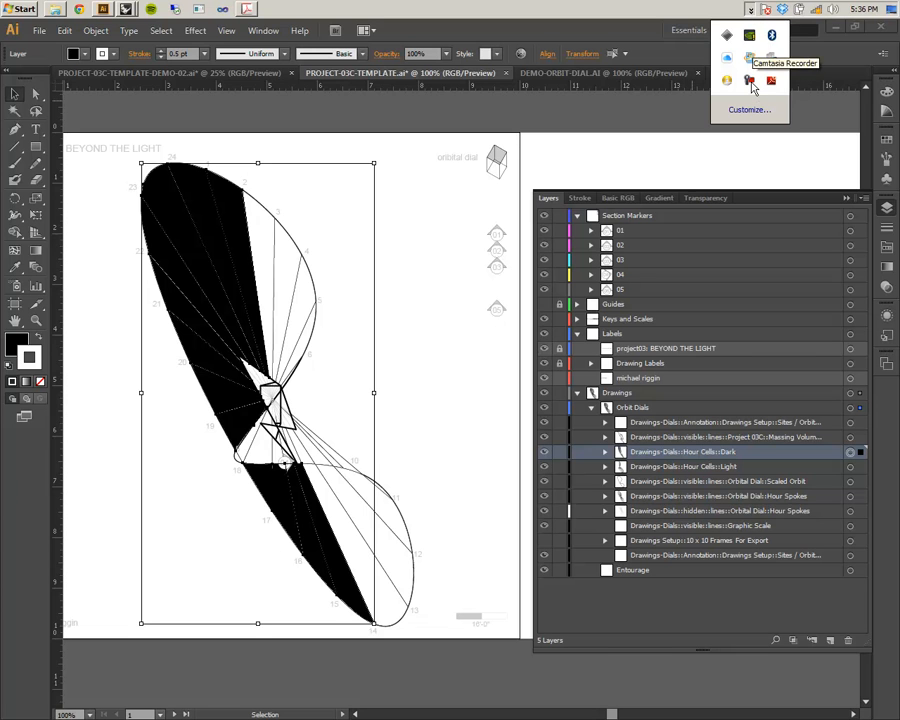
{"action": "left_click", "coordinate": [752, 88]}
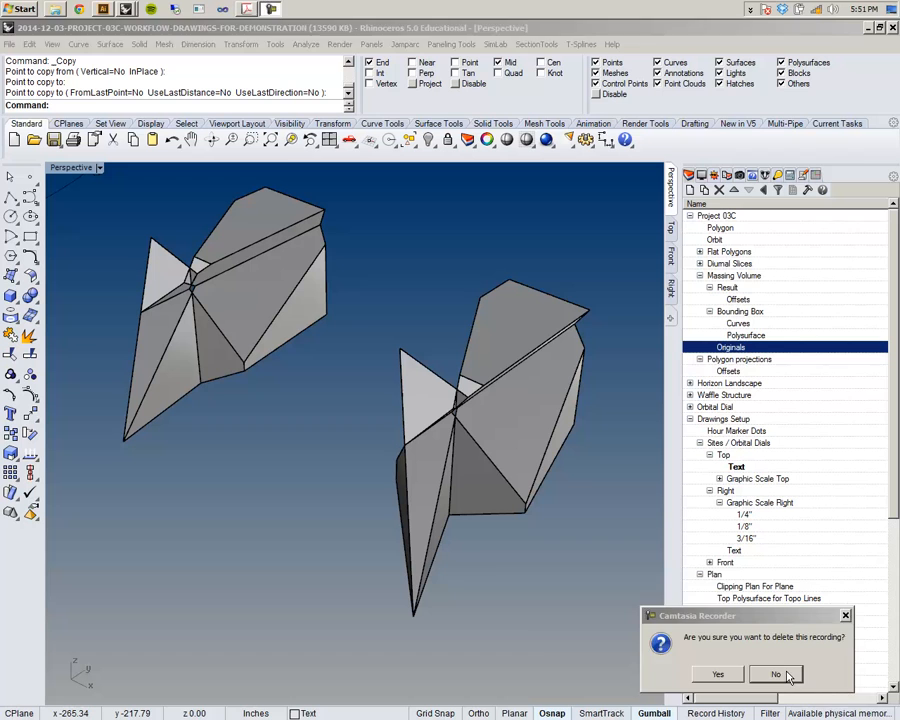
{"action": "left_click", "coordinate": [776, 674]}
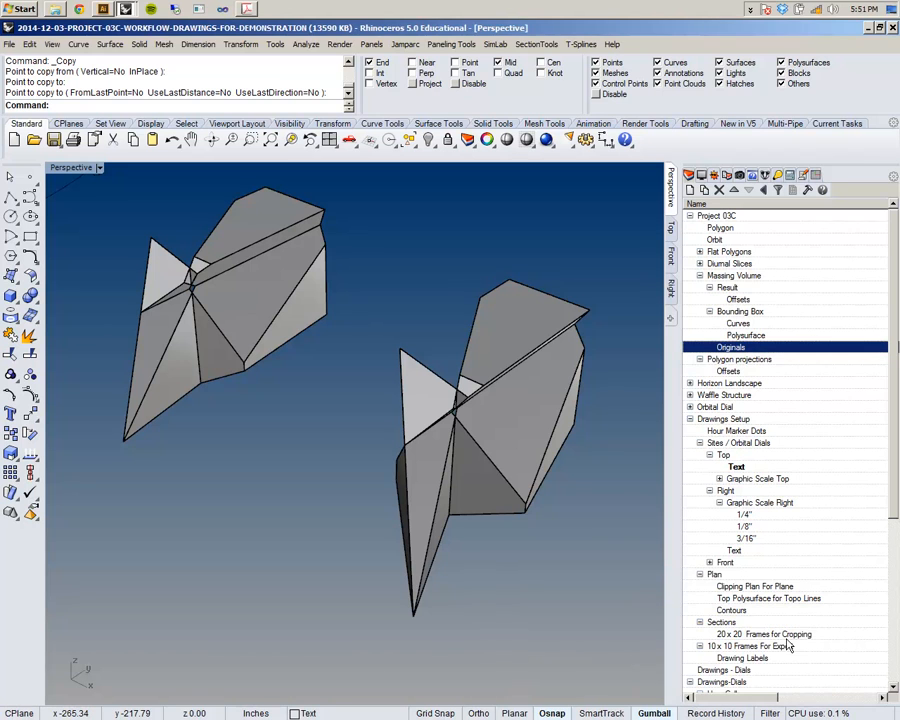
{"action": "left_click", "coordinate": [749, 10]}
{"action": "left_click", "coordinate": [750, 86]}
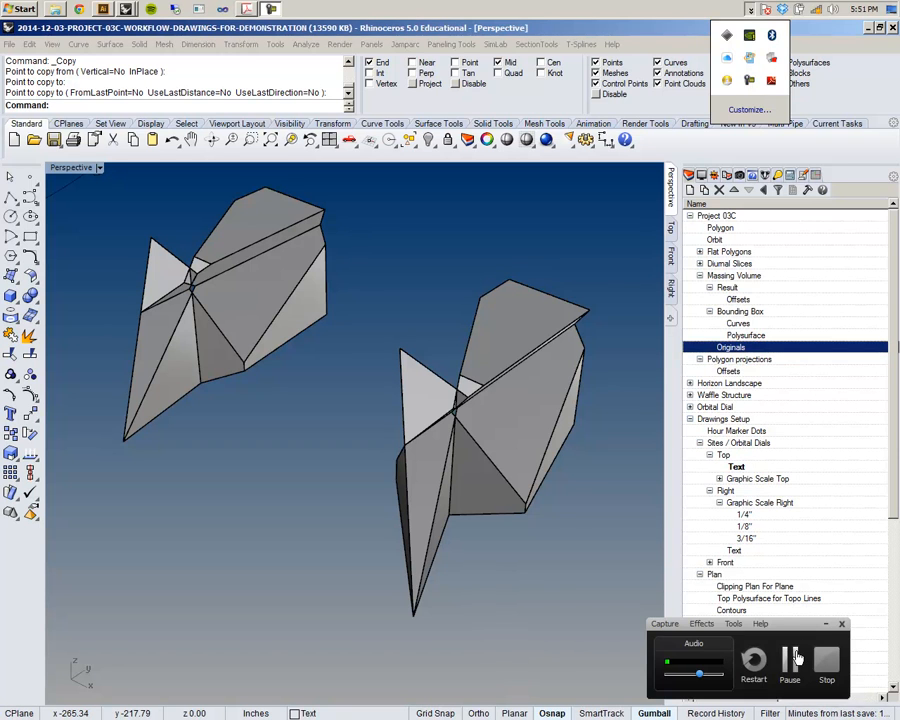
{"action": "left_click", "coordinate": [797, 656]}
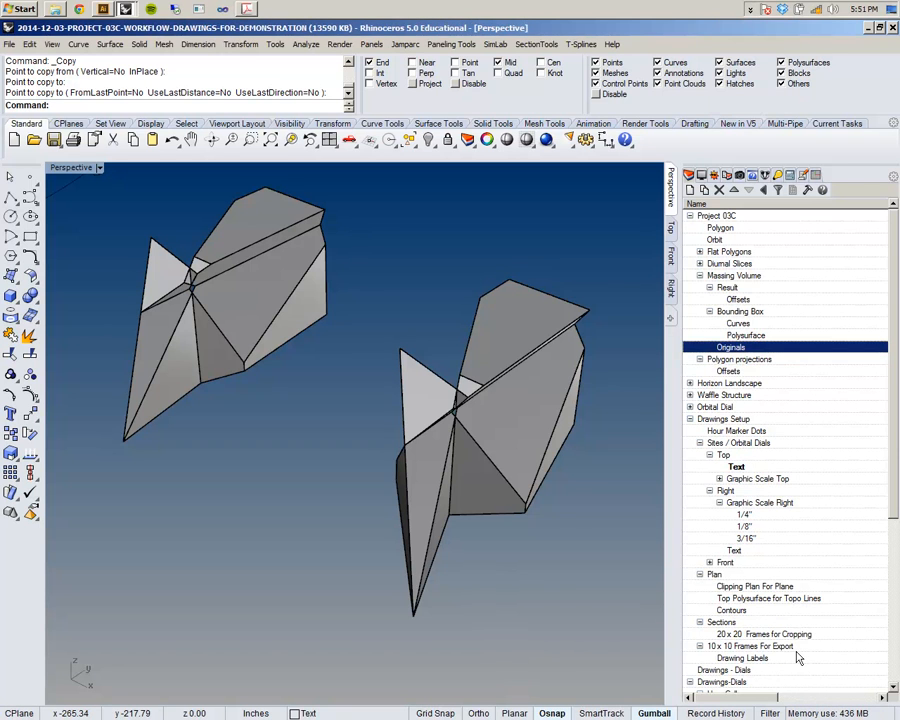
{"action": "left_click", "coordinate": [750, 9]}
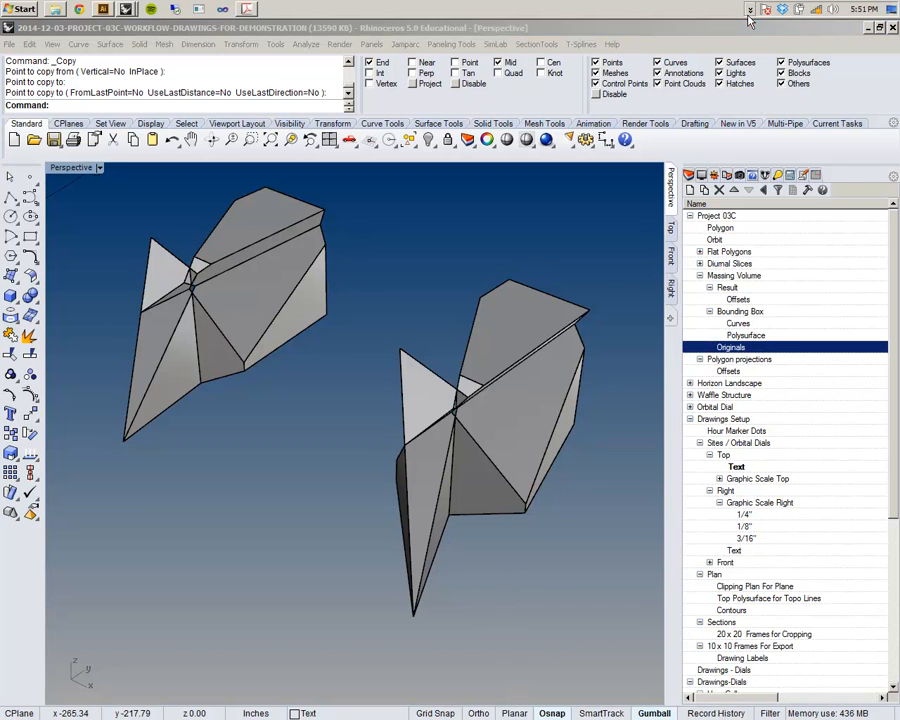
{"action": "left_click", "coordinate": [749, 80]}
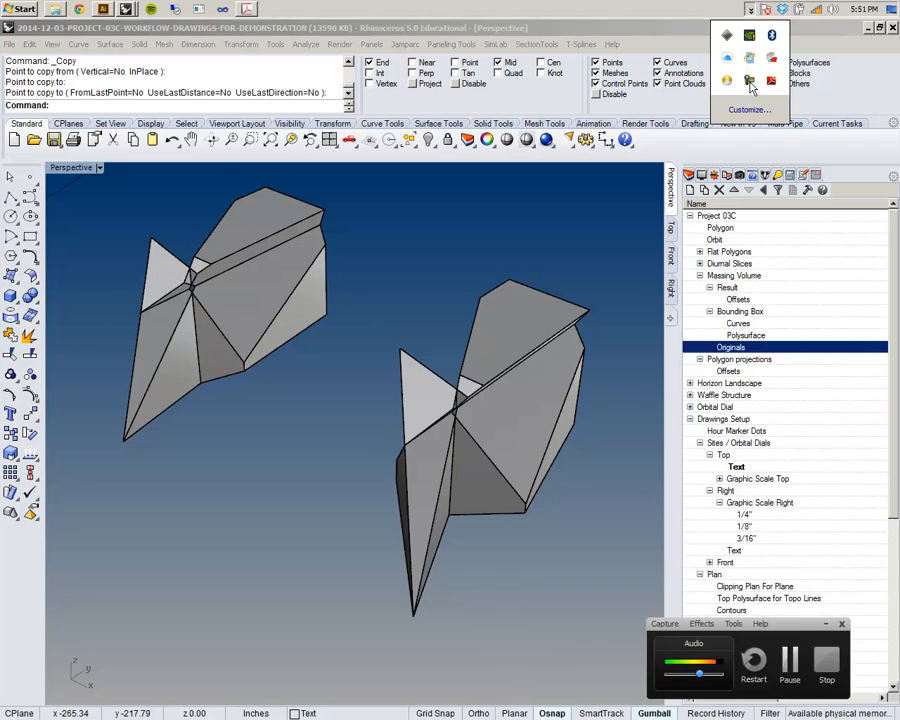
{"action": "left_click", "coordinate": [796, 666]}
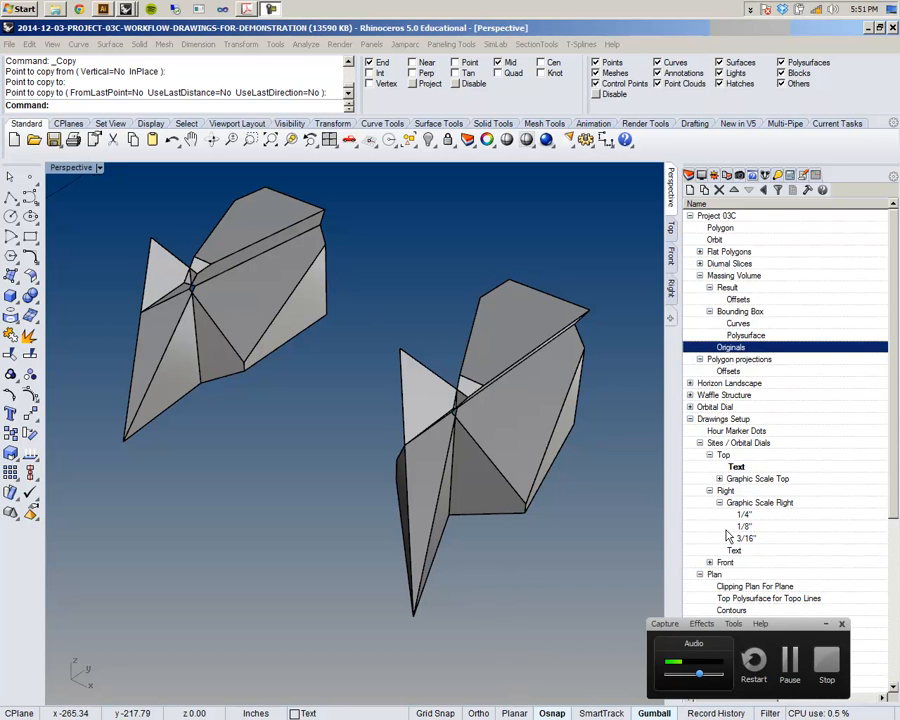
{"action": "left_click", "coordinate": [455, 30]}
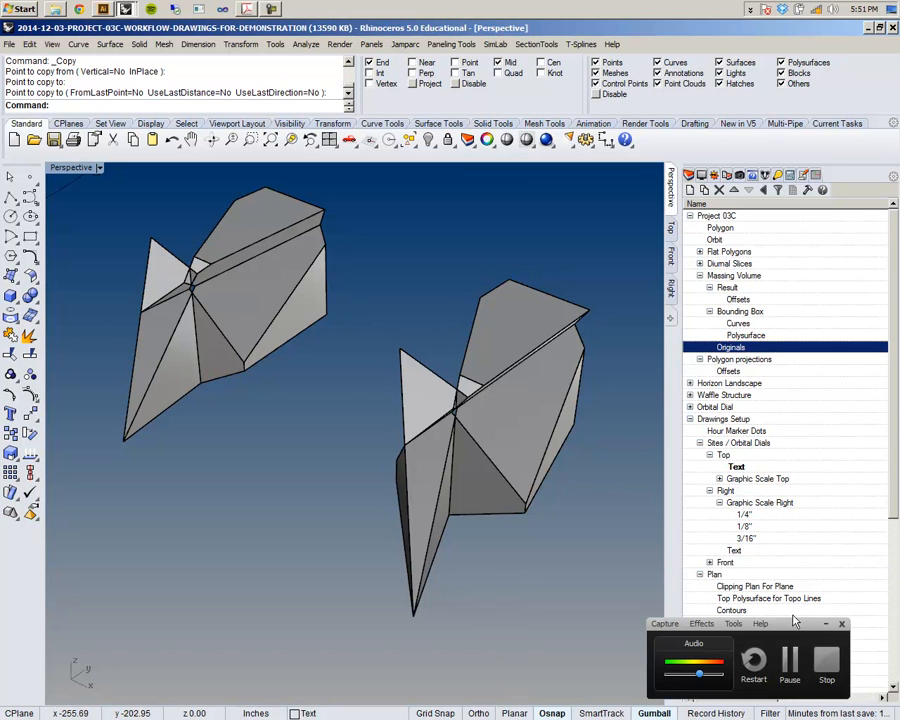
{"action": "left_click", "coordinate": [828, 627]}
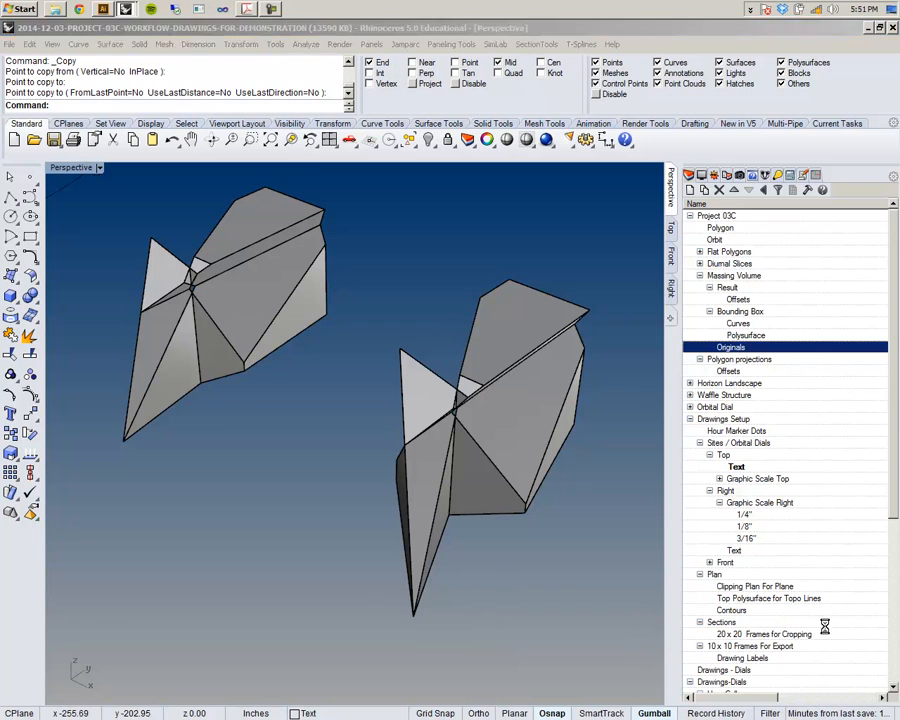
- Examine the two massing volume copies in Rhino, selecting individual polysurfaces of the first copy and clearing the selection
{"action": "right_click_drag", "start_coordinate": [517, 332], "coordinate": [245, 245]}
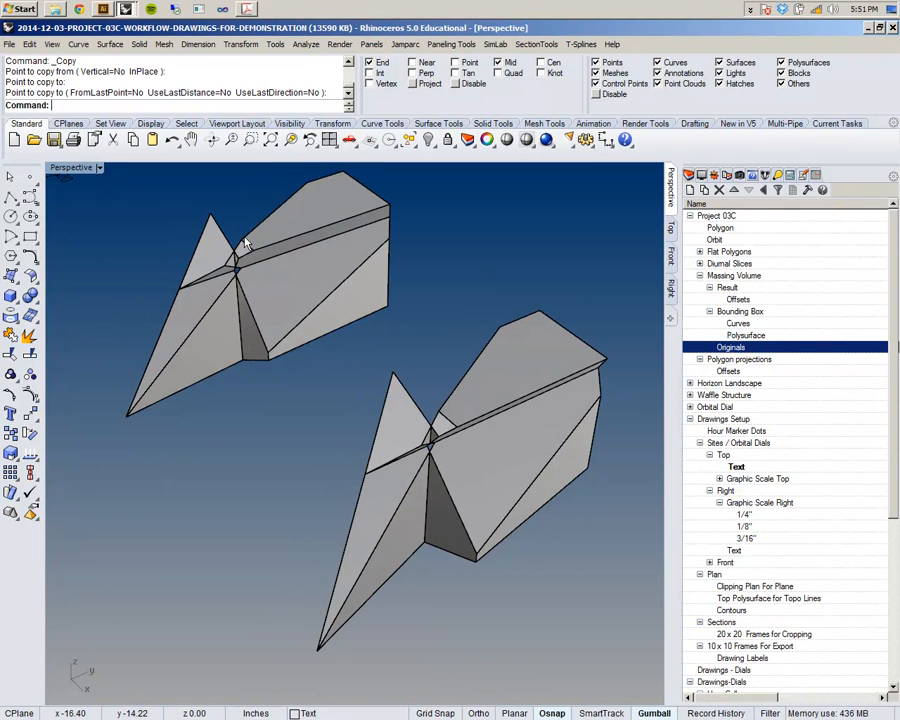
{"action": "left_click", "coordinate": [298, 280]}
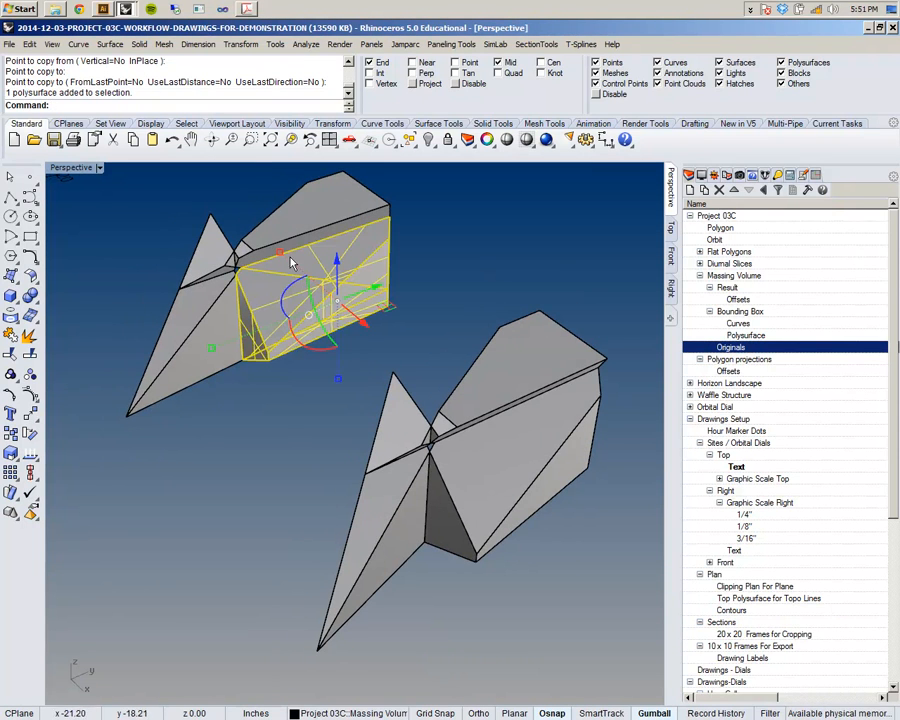
{"action": "left_click", "coordinate": [275, 234]}
{"action": "right_click_drag", "start_coordinate": [250, 290], "coordinate": [198, 318]}
{"action": "left_click", "coordinate": [420, 387]}
{"action": "right_click_drag", "start_coordinate": [267, 398], "coordinate": [328, 373], "text": "shift"}
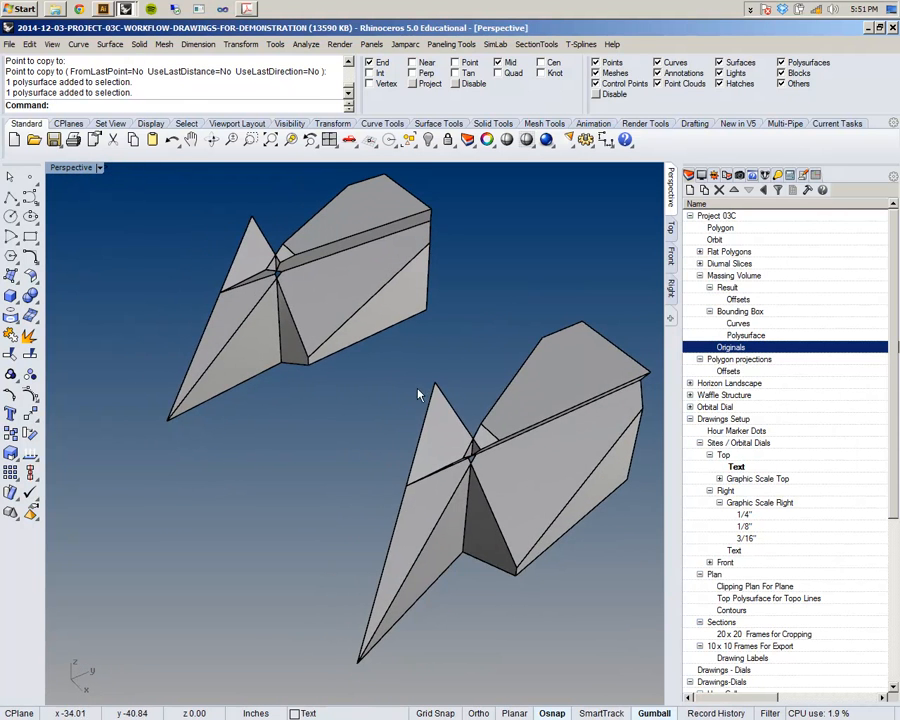
- Examine the second massing volume copy from several angles with its polysurface selected
{"action": "right_click_drag", "start_coordinate": [475, 467], "coordinate": [425, 418], "text": "shift"}
{"action": "left_click", "coordinate": [413, 457]}
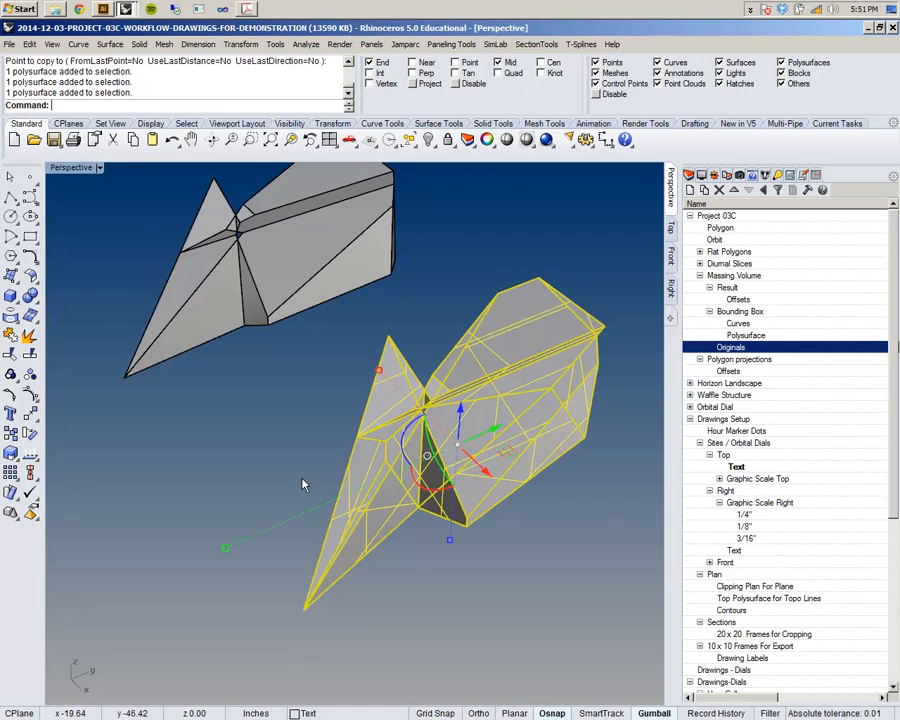
{"action": "right_click_drag", "start_coordinate": [362, 474], "coordinate": [234, 418]}
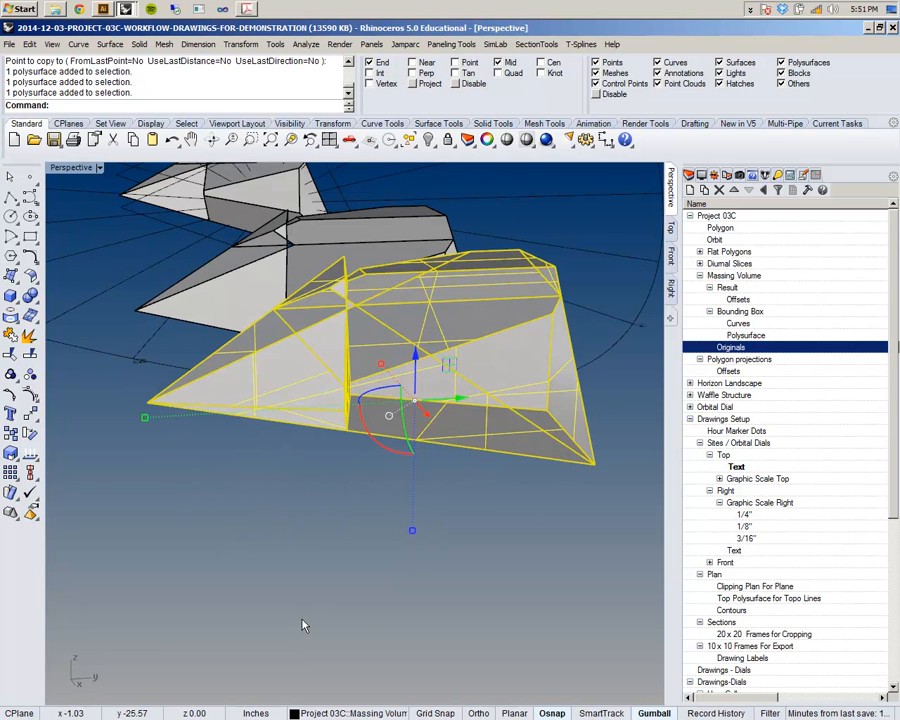
{"action": "right_click_drag", "start_coordinate": [257, 454], "coordinate": [400, 414]}
{"action": "left_click", "coordinate": [348, 424]}
{"action": "scroll", "coordinate": [379, 451], "scroll_direction": "up", "scroll_amount": 2}
{"action": "scroll", "coordinate": [396, 443], "scroll_direction": "down", "scroll_amount": 5}
{"action": "left_click", "coordinate": [402, 413]}
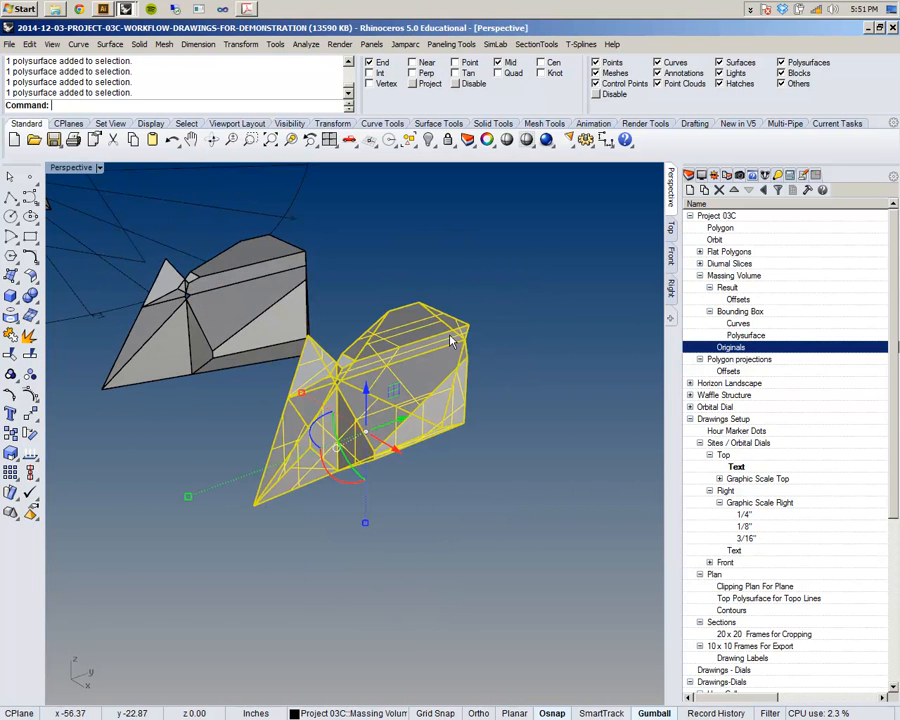
{"action": "right_click_drag", "start_coordinate": [363, 381], "coordinate": [379, 394]}
{"action": "scroll", "coordinate": [384, 372], "scroll_direction": "up", "scroll_amount": 5}
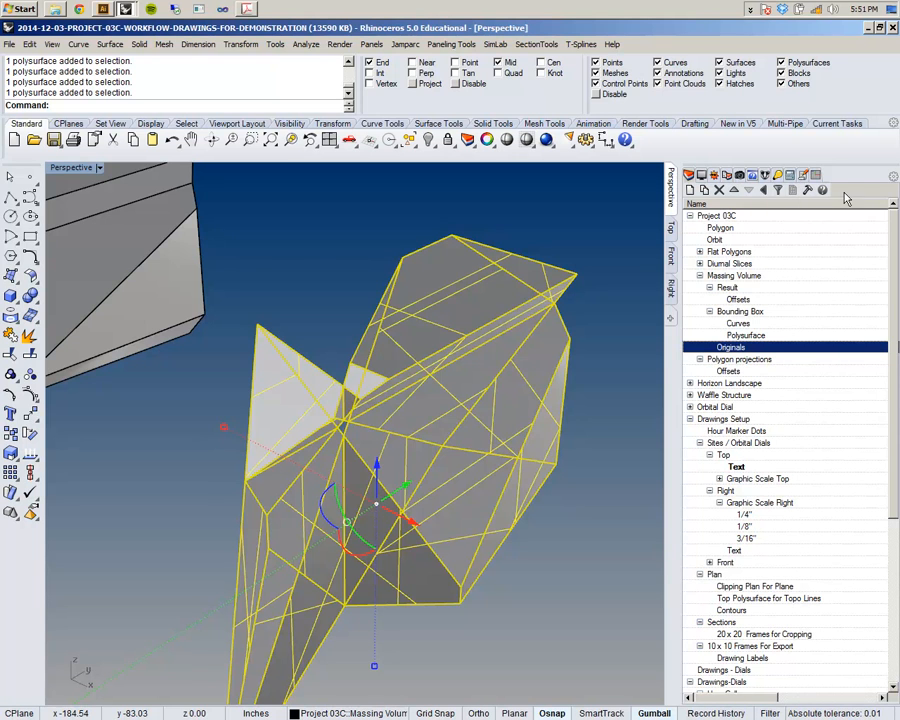
- Display the object properties of the selected second massing copy, and clear the selection
{"action": "left_click", "coordinate": [893, 176]}
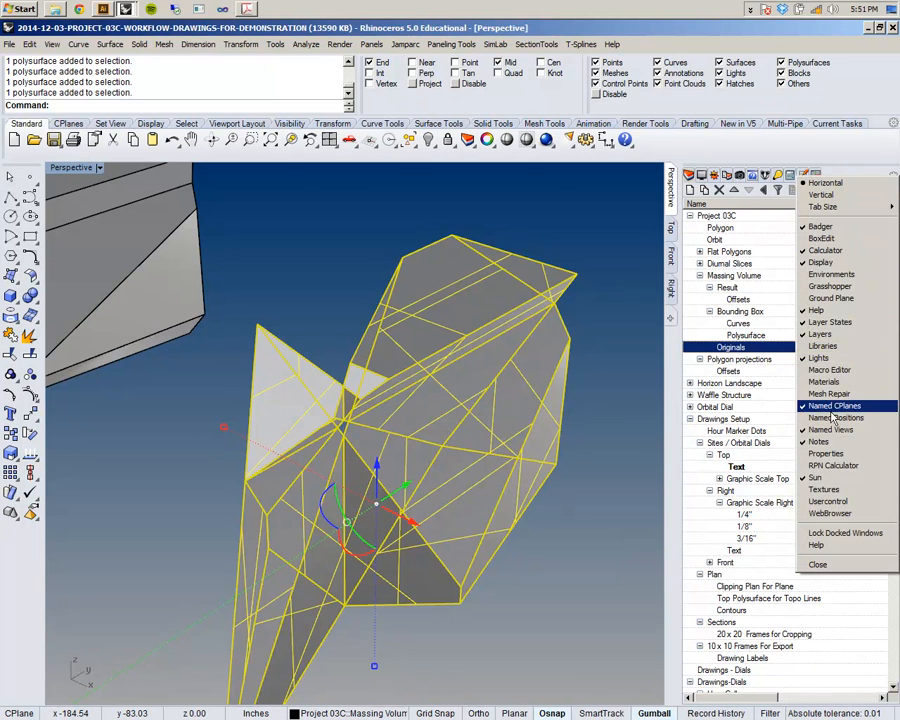
{"action": "left_click", "coordinate": [826, 453]}
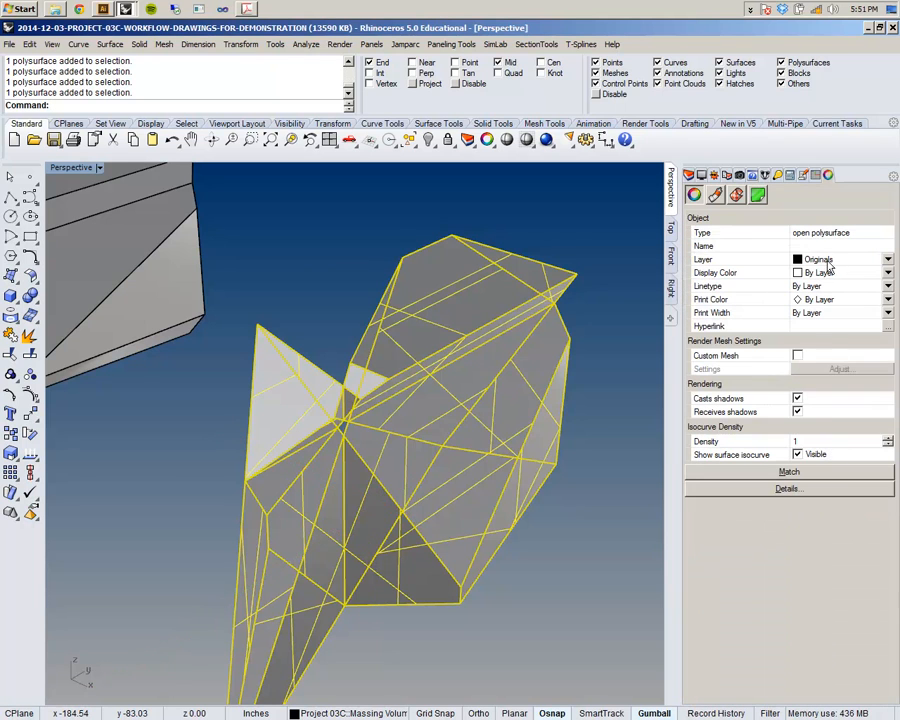
{"action": "right_click_drag", "start_coordinate": [456, 543], "coordinate": [441, 418]}
{"action": "right_click_drag", "start_coordinate": [425, 304], "coordinate": [470, 308]}
{"action": "scroll", "coordinate": [443, 362], "scroll_direction": "down", "scroll_amount": 4}
{"action": "key", "text": "Escape"}
{"action": "scroll", "coordinate": [488, 373], "scroll_direction": "up", "scroll_amount": 4}
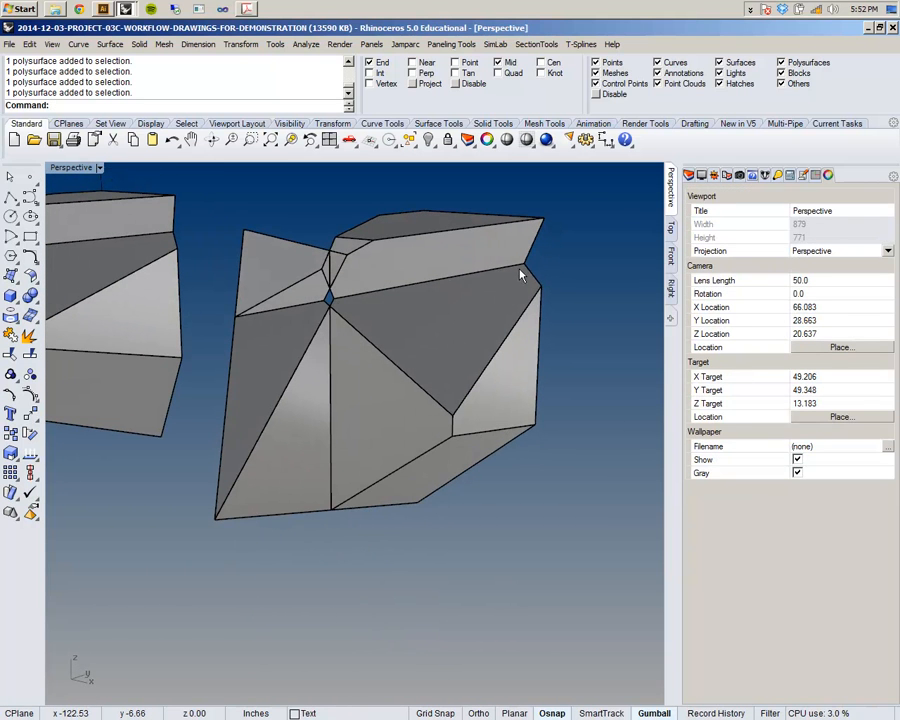
- Inspect the pinched junction of the second massing copy from both near and far
{"action": "right_click_drag", "start_coordinate": [255, 321], "coordinate": [398, 321]}
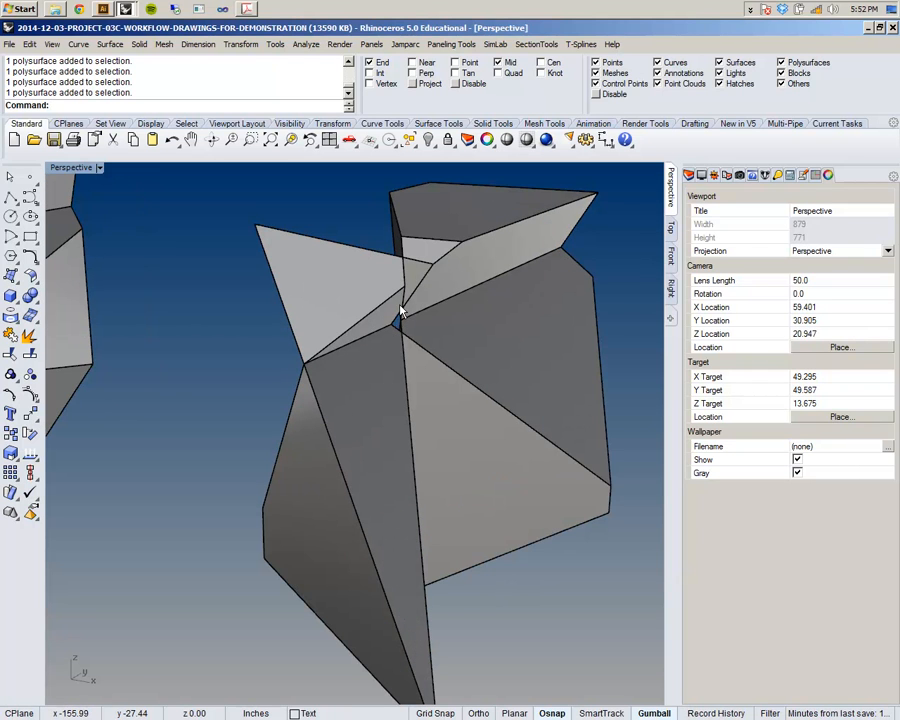
{"action": "scroll", "coordinate": [444, 331], "scroll_direction": "down", "scroll_amount": 3}
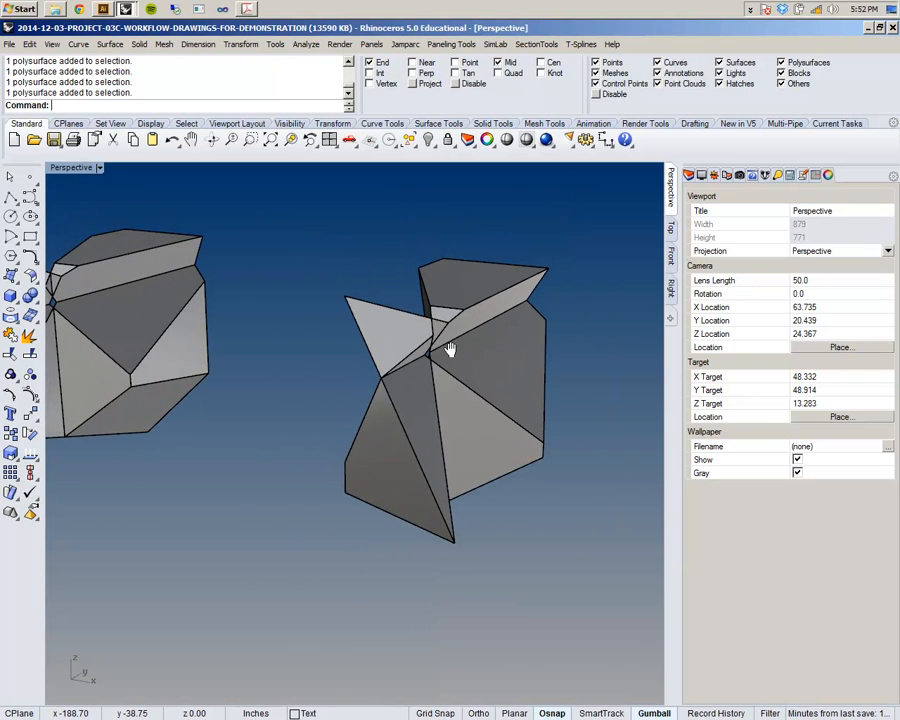
{"action": "scroll", "coordinate": [450, 348], "scroll_direction": "up", "scroll_amount": 3}
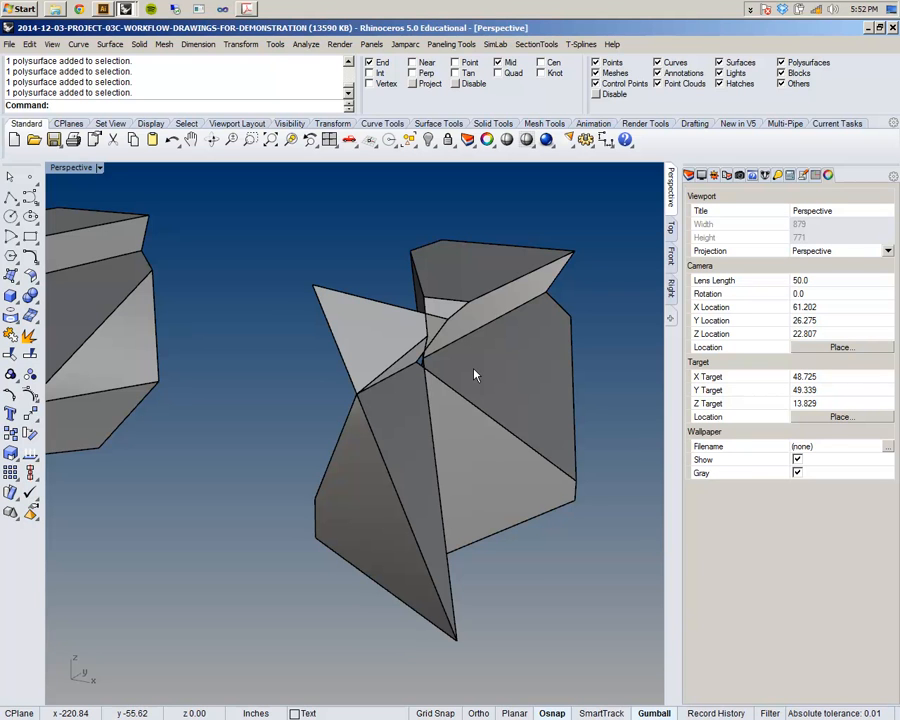
{"action": "right_click_drag", "start_coordinate": [300, 448], "coordinate": [414, 470], "text": "shift"}
{"action": "scroll", "coordinate": [416, 472], "scroll_direction": "down", "scroll_amount": 2}
- Select all polysurfaces of the first massing copy to check their object properties, and clear the selection
{"action": "mouse_move", "coordinate": [265, 438]}
{"action": "right_mouse_down"}
{"action": "mouse_move", "coordinate": [176, 420]}
{"action": "mouse_move", "coordinate": [307, 422]}
{"action": "mouse_move", "coordinate": [275, 438]}
{"action": "right_mouse_up"}
{"action": "left_click", "coordinate": [168, 300]}
{"action": "key", "text": "Escape"}
{"action": "left_click_drag", "start_coordinate": [241, 482], "coordinate": [78, 256]}
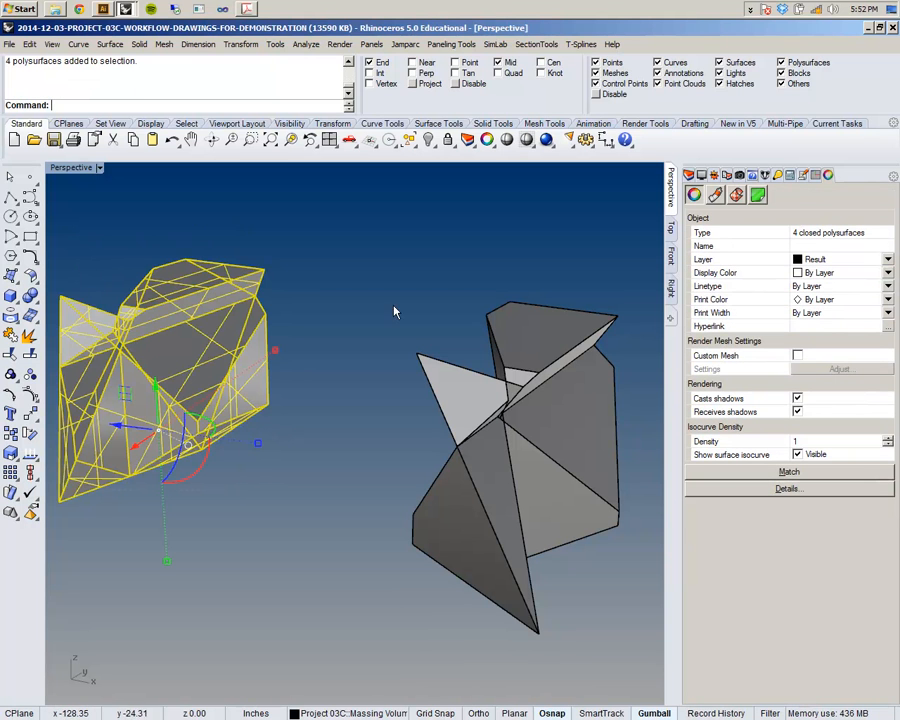
{"action": "key", "text": "Escape"}
{"action": "right_click_drag", "start_coordinate": [392, 342], "coordinate": [341, 371]}
{"action": "left_click", "coordinate": [341, 371]}
{"action": "key", "text": "Escape"}
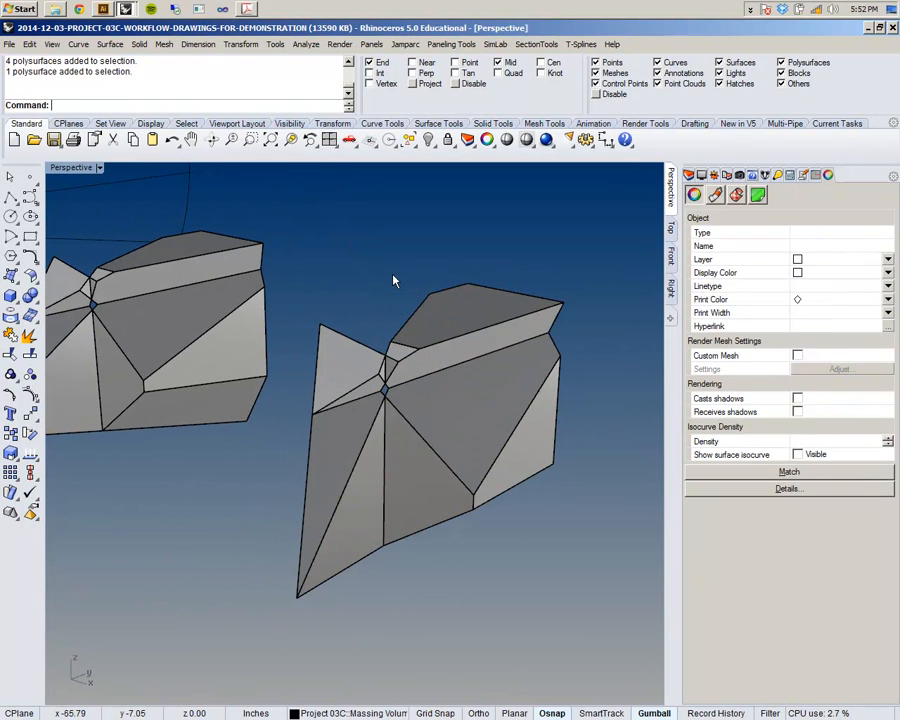
- Run Show Edges on both massing copies and inspect the second copy's non-manifold edges
{"action": "left_click", "coordinate": [302, 46]}
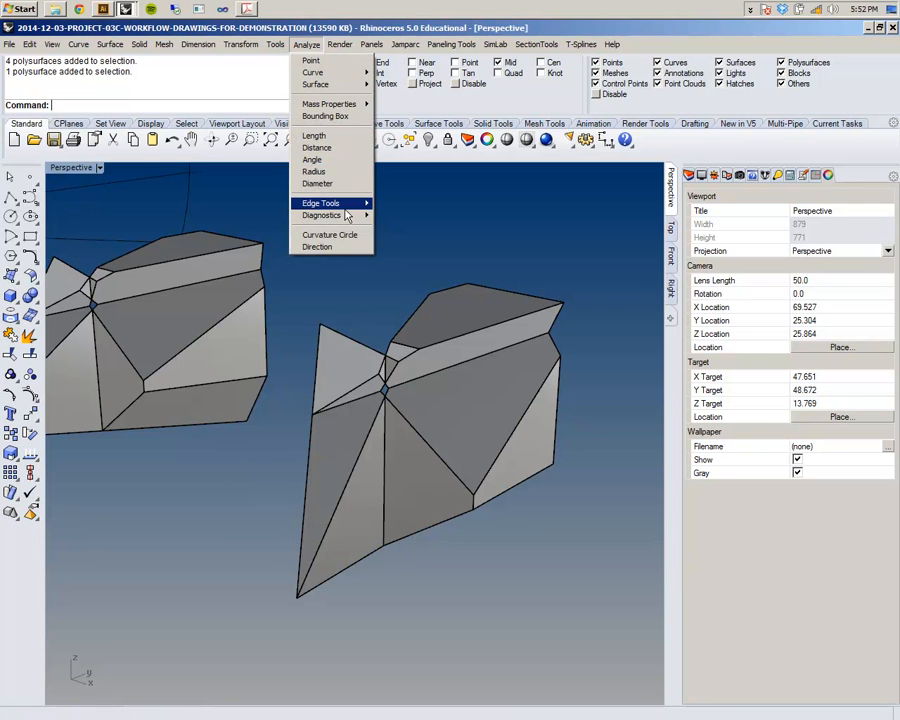
{"action": "mouse_move", "coordinate": [346, 204]}
{"action": "left_click", "coordinate": [400, 205]}
{"action": "scroll", "coordinate": [530, 290], "scroll_direction": "down", "scroll_amount": 3}
{"action": "right_click_drag", "start_coordinate": [526, 340], "coordinate": [507, 318]}
{"action": "left_click_drag", "start_coordinate": [250, 510], "coordinate": [247, 506]}
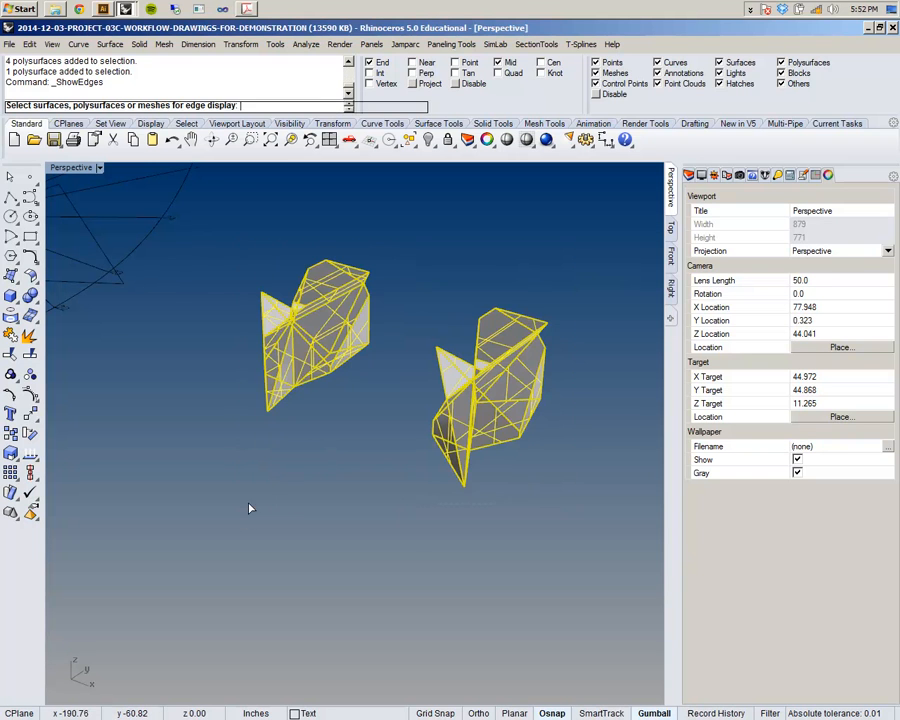
{"action": "key", "text": "Return"}
{"action": "right_click_drag", "start_coordinate": [484, 412], "coordinate": [332, 280]}
{"action": "right_click_drag", "start_coordinate": [480, 416], "coordinate": [331, 438]}
{"action": "scroll", "coordinate": [452, 351], "scroll_direction": "up", "scroll_amount": 8}
- Explode the second massing copy into separate surfaces and clear the selection
{"action": "left_click", "coordinate": [410, 440]}
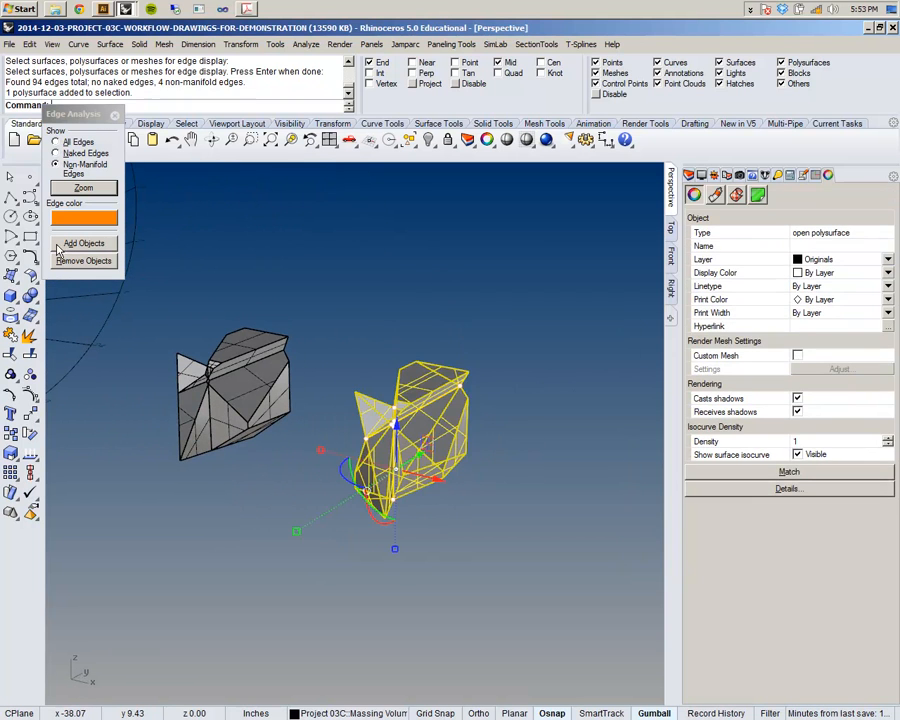
{"action": "left_click", "coordinate": [16, 337]}
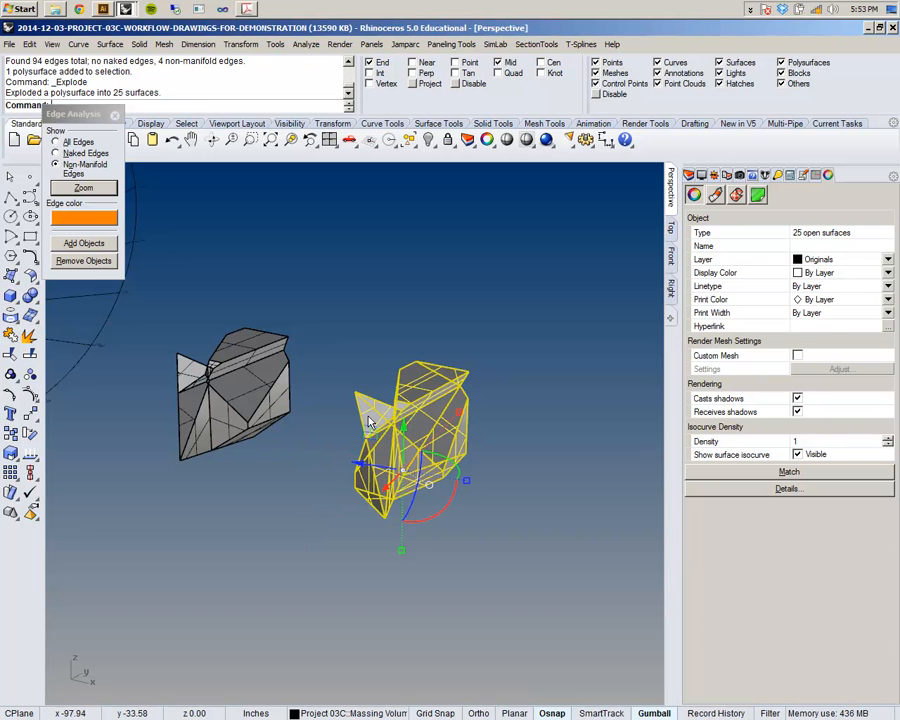
{"action": "left_click", "coordinate": [401, 362]}
{"action": "right_click_drag", "start_coordinate": [401, 362], "coordinate": [459, 382]}
{"action": "scroll", "coordinate": [448, 405], "scroll_direction": "up", "scroll_amount": 6}
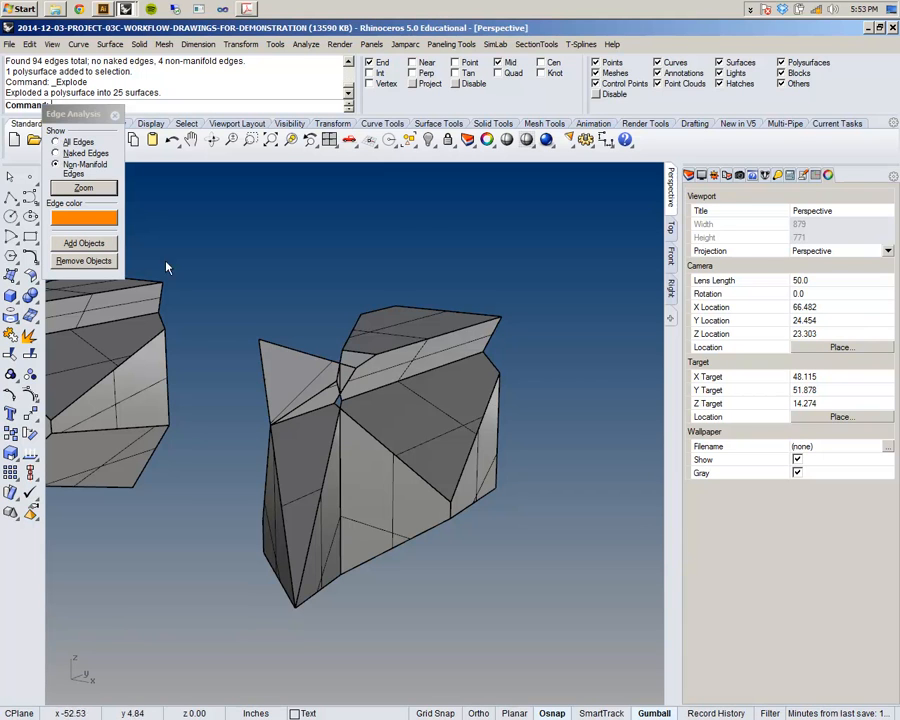
- Select five surfaces around the exploded copy's upper volume and join them into one polysurface
{"action": "right_click_drag", "start_coordinate": [425, 267], "coordinate": [427, 280]}
{"action": "right_click_drag", "start_coordinate": [370, 424], "coordinate": [373, 348], "text": "shift"}
{"action": "mouse_move", "coordinate": [463, 409]}
{"action": "right_mouse_down"}
{"action": "mouse_move", "coordinate": [448, 380]}
{"action": "mouse_move", "coordinate": [462, 386]}
{"action": "right_mouse_up"}
{"action": "left_click", "coordinate": [450, 290]}
{"action": "left_click", "coordinate": [502, 203]}
{"action": "mouse_move", "coordinate": [502, 206]}
{"action": "right_mouse_down"}
{"action": "mouse_move", "coordinate": [488, 235]}
{"action": "mouse_move", "coordinate": [492, 214]}
{"action": "right_mouse_up"}
{"action": "left_click_drag", "start_coordinate": [393, 276], "coordinate": [400, 270]}
{"action": "right_click_drag", "start_coordinate": [400, 270], "coordinate": [142, 202]}
{"action": "scroll", "coordinate": [212, 228], "scroll_direction": "up", "scroll_amount": 10}
{"action": "right_click_drag", "start_coordinate": [222, 235], "coordinate": [562, 321]}
{"action": "scroll", "coordinate": [561, 323], "scroll_direction": "down", "scroll_amount": 6}
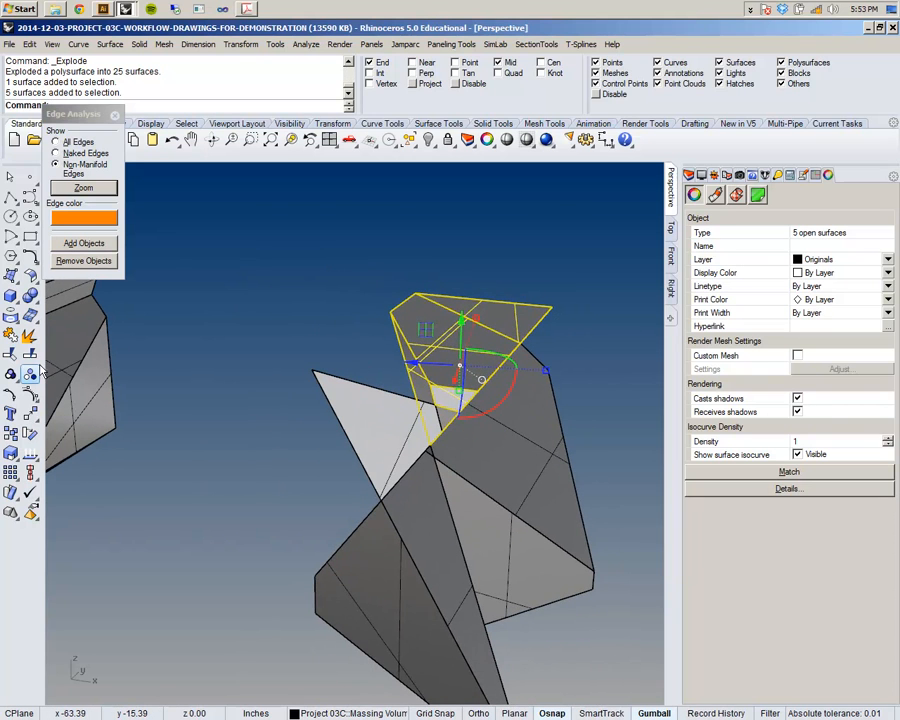
{"action": "left_click", "coordinate": [9, 238]}
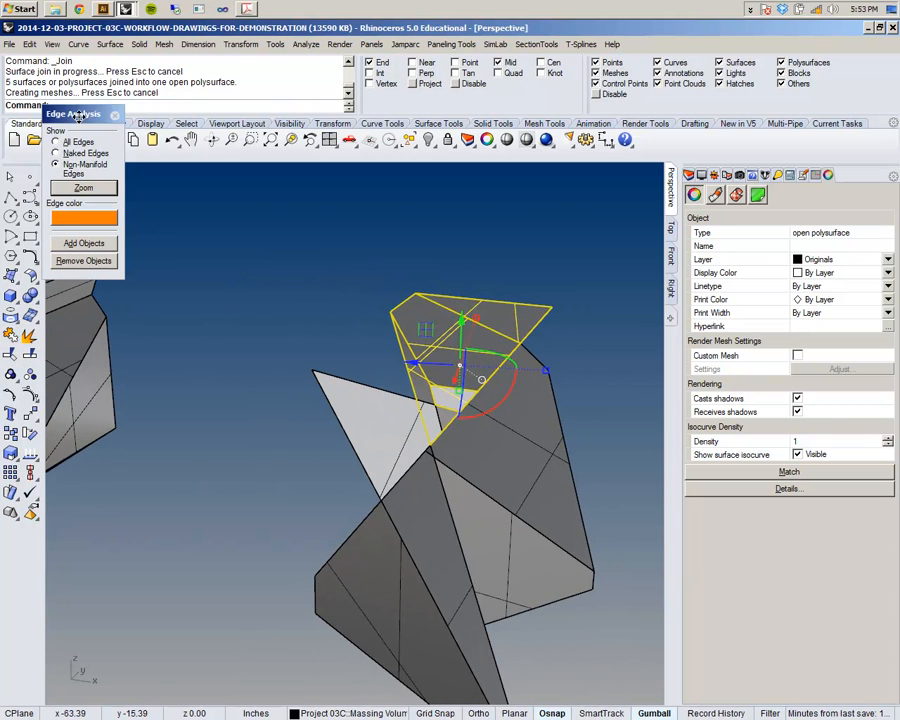
{"action": "left_click_drag", "start_coordinate": [78, 116], "coordinate": [90, 162]}
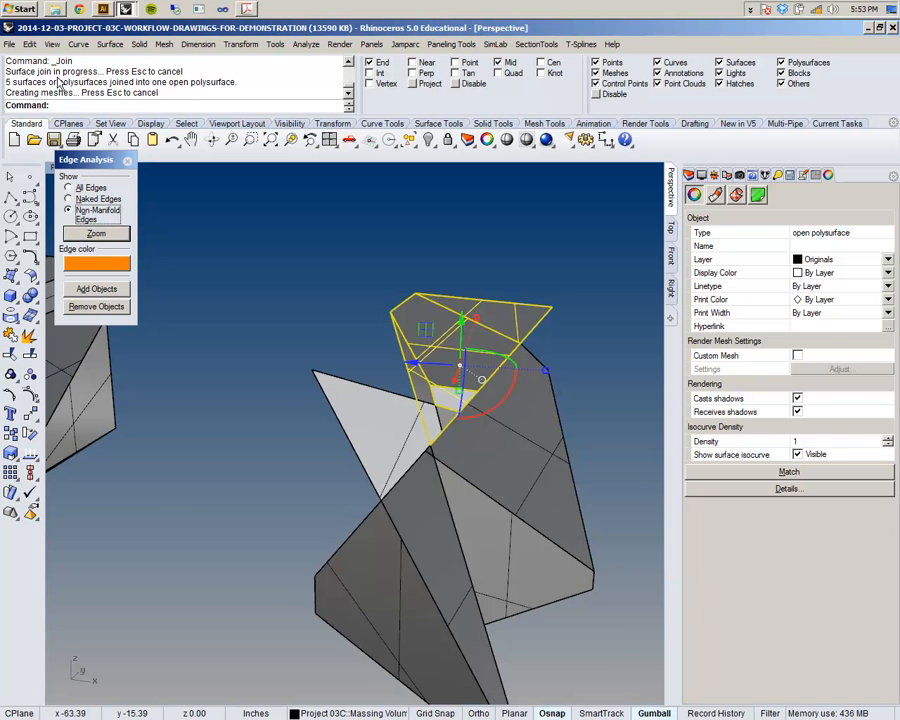
- Add the two small surfaces beside the pinched junction to the upper polysurface and join them
{"action": "right_click_drag", "start_coordinate": [405, 365], "coordinate": [365, 420]}
{"action": "scroll", "coordinate": [365, 420], "scroll_direction": "up", "scroll_amount": 5}
{"action": "scroll", "coordinate": [307, 450], "scroll_direction": "up", "scroll_amount": 3}
{"action": "left_click", "coordinate": [315, 444], "text": "ctrl+shift"}
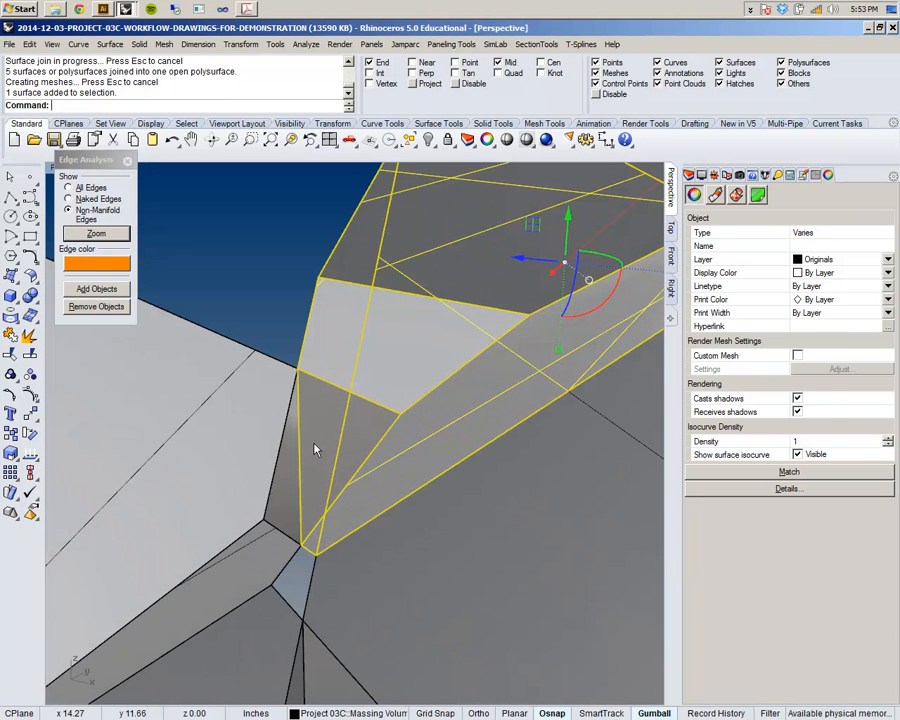
{"action": "left_click", "coordinate": [287, 491], "text": "ctrl+shift"}
{"action": "right_click_drag", "start_coordinate": [287, 491], "coordinate": [309, 466]}
{"action": "scroll", "coordinate": [309, 467], "scroll_direction": "down", "scroll_amount": 6}
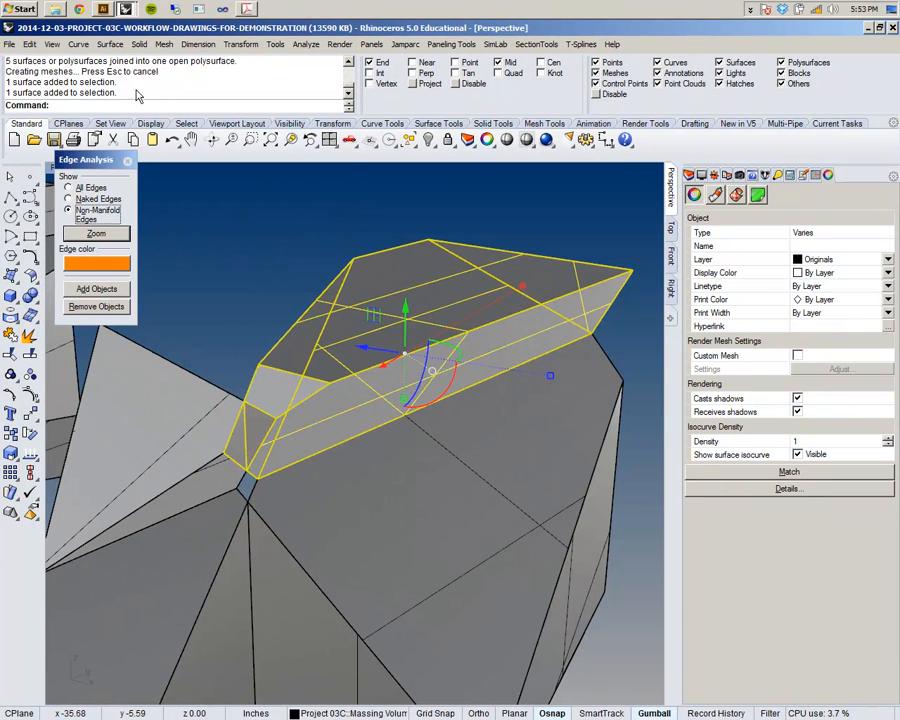
{"action": "middle_click", "coordinate": [232, 128]}
{"action": "left_click", "coordinate": [255, 131]}
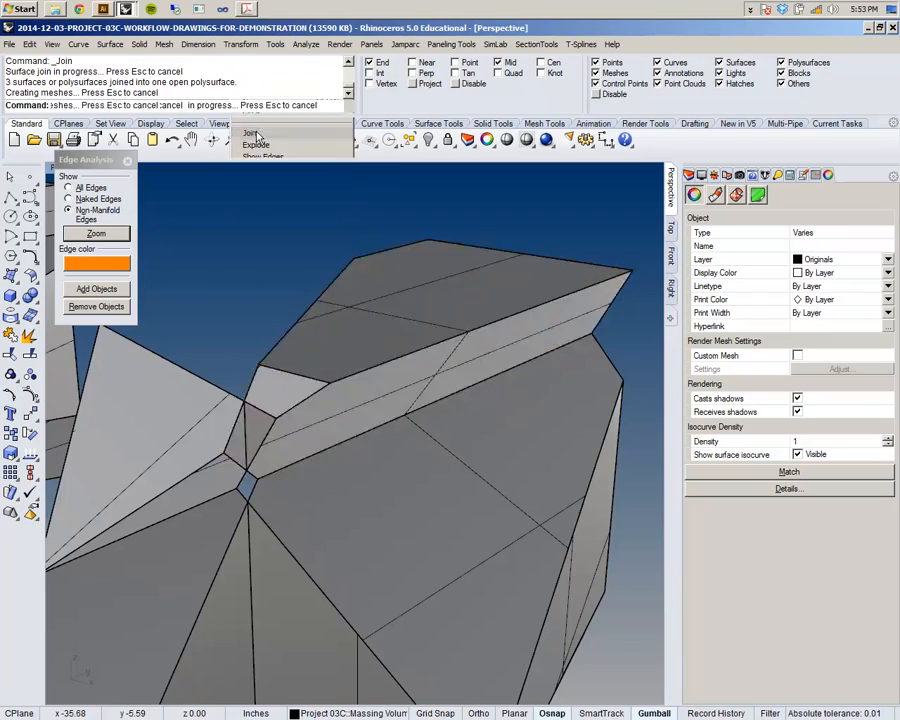
- Try lifting the joined upper polysurface off the remaining surfaces, and undo the move
{"action": "right_click_drag", "start_coordinate": [330, 287], "coordinate": [336, 398]}
{"action": "left_click_drag", "start_coordinate": [327, 386], "coordinate": [327, 194]}
{"action": "left_click", "coordinate": [321, 319]}
{"action": "mouse_move", "coordinate": [296, 343]}
{"action": "right_mouse_down"}
{"action": "mouse_move", "coordinate": [313, 299]}
{"action": "mouse_move", "coordinate": [442, 348]}
{"action": "mouse_move", "coordinate": [426, 359]}
{"action": "mouse_move", "coordinate": [285, 339]}
{"action": "right_mouse_up"}
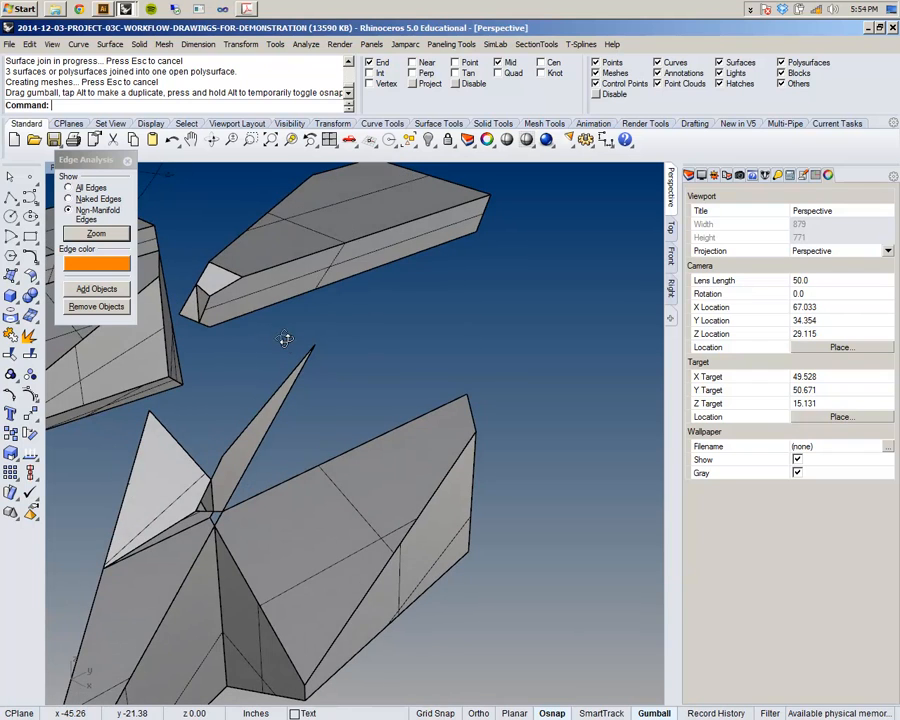
{"action": "key", "text": "ctrl+z"}
- Join one more adjoining surface on the far side to the upper polysurface
{"action": "right_click_drag", "start_coordinate": [285, 390], "coordinate": [549, 380]}
{"action": "right_click_drag", "start_coordinate": [594, 342], "coordinate": [326, 344]}
{"action": "scroll", "coordinate": [328, 349], "scroll_direction": "up", "scroll_amount": 4}
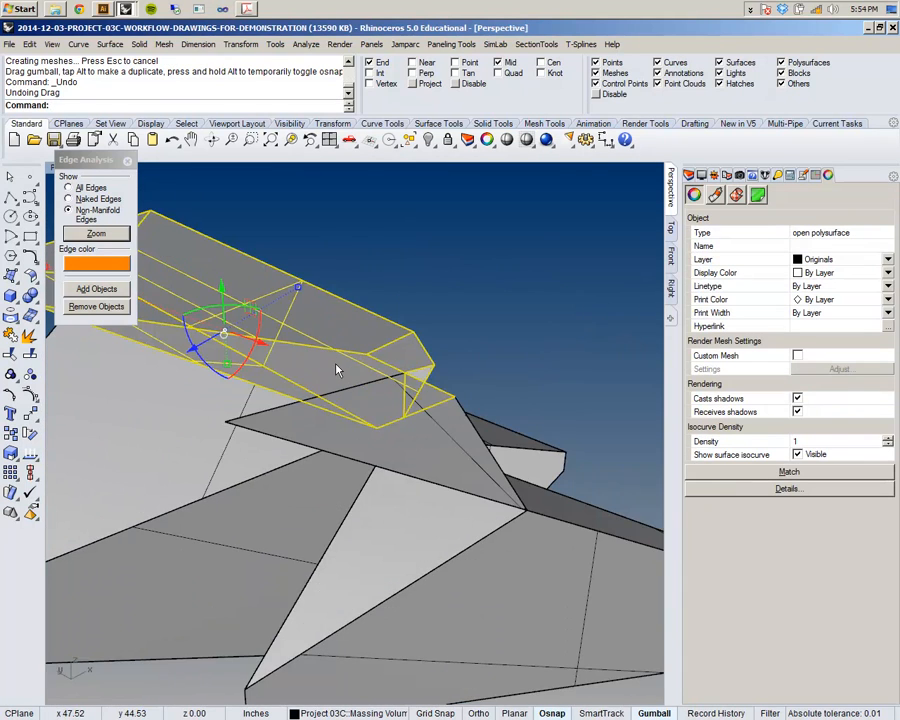
{"action": "left_click", "coordinate": [337, 369], "text": "shift"}
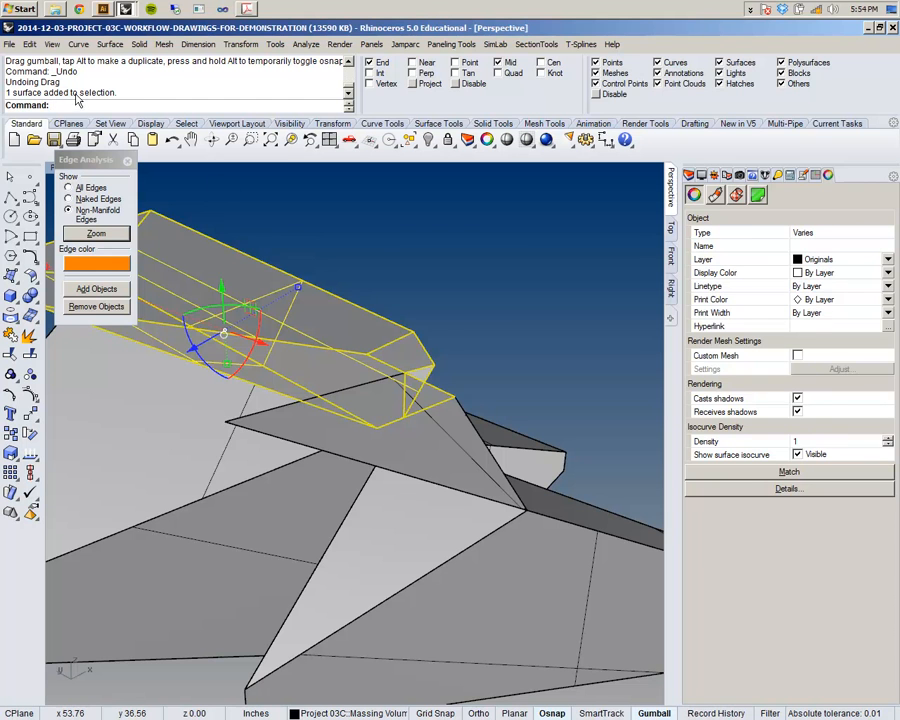
{"action": "middle_click", "coordinate": [101, 60]}
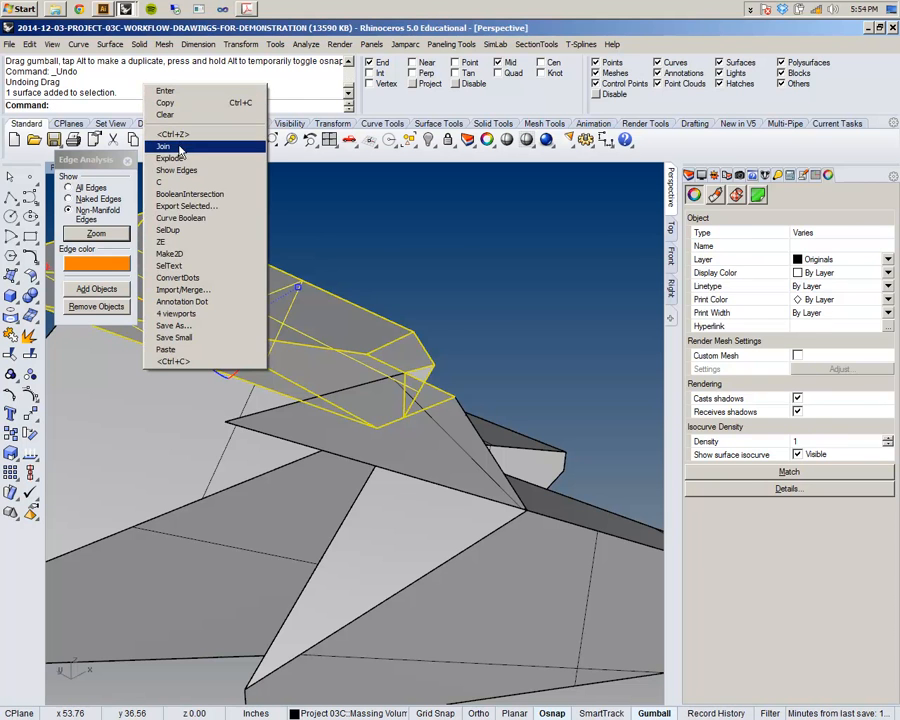
{"action": "left_click", "coordinate": [181, 145]}
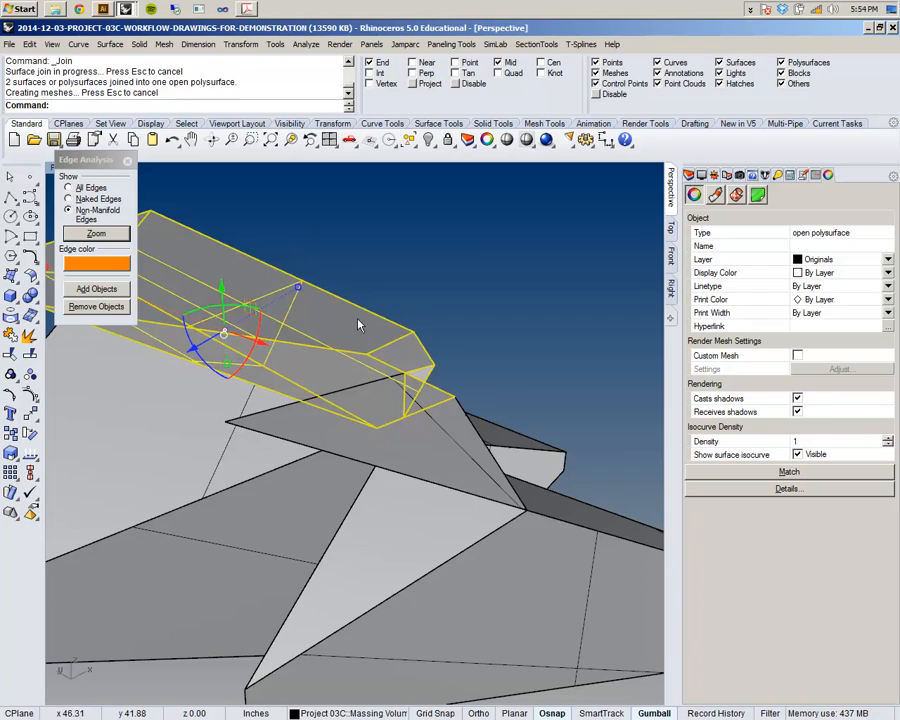
- Raise the joined upper polysurface well above the remaining exploded surfaces
{"action": "right_click_drag", "start_coordinate": [249, 227], "coordinate": [453, 437]}
{"action": "left_click_drag", "start_coordinate": [437, 420], "coordinate": [410, 372]}
{"action": "right_click_drag", "start_coordinate": [410, 372], "coordinate": [362, 396]}
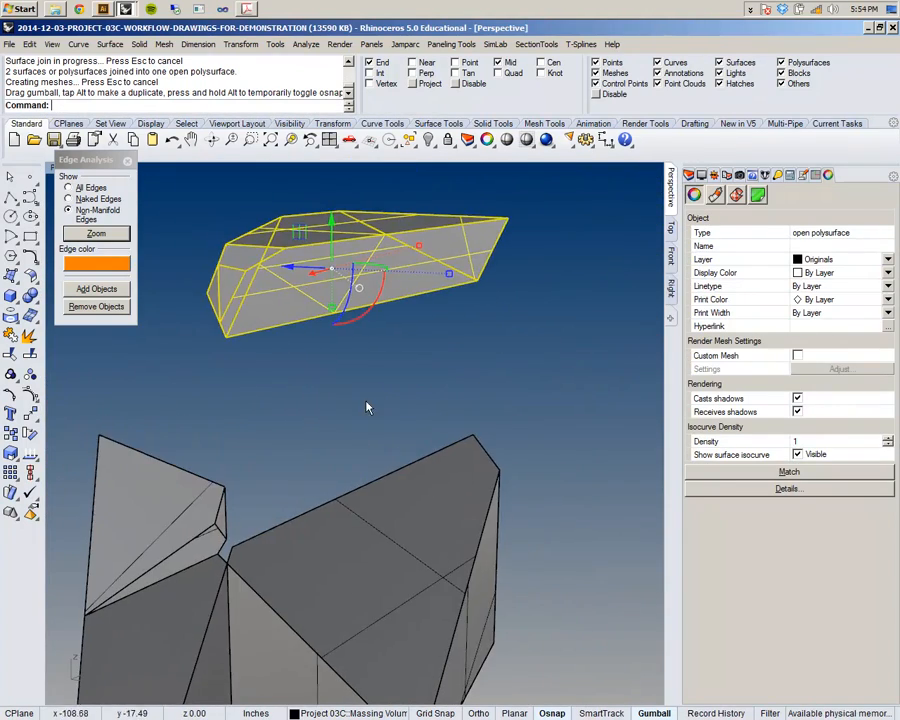
- Switch the edge analysis to naked edges, run Add Objects, and inspect the raised polysurface's open edges
{"action": "left_click", "coordinate": [88, 203]}
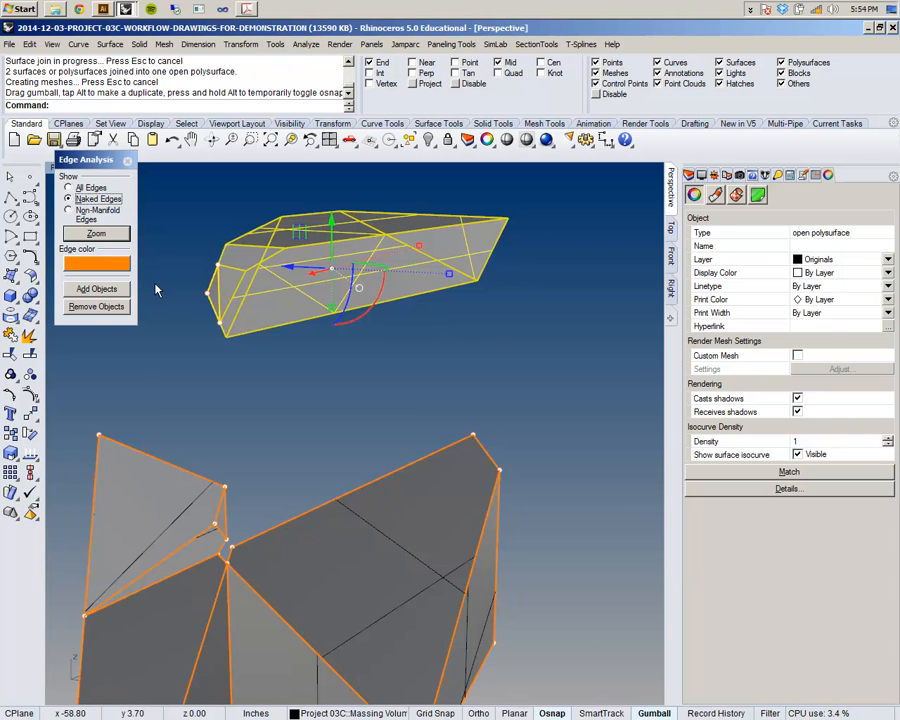
{"action": "left_click", "coordinate": [116, 291]}
{"action": "left_click", "coordinate": [275, 358]}
{"action": "right_click_drag", "start_coordinate": [269, 355], "coordinate": [343, 366]}
{"action": "scroll", "coordinate": [524, 310], "scroll_direction": "up", "scroll_amount": 5}
{"action": "right_click_drag", "start_coordinate": [524, 311], "coordinate": [462, 327]}
{"action": "right_click_drag", "start_coordinate": [392, 388], "coordinate": [410, 402], "text": "shift"}
{"action": "scroll", "coordinate": [475, 376], "scroll_direction": "down", "scroll_amount": 4}
{"action": "right_click_drag", "start_coordinate": [350, 404], "coordinate": [453, 326], "text": "shift"}
{"action": "scroll", "coordinate": [387, 340], "scroll_direction": "up", "scroll_amount": 2}
{"action": "scroll", "coordinate": [325, 336], "scroll_direction": "down", "scroll_amount": 4}
- Extract the small triangular surface bounded by naked edges at the raised polysurface's tip with ExtractSrf
{"action": "left_click", "coordinate": [327, 336]}
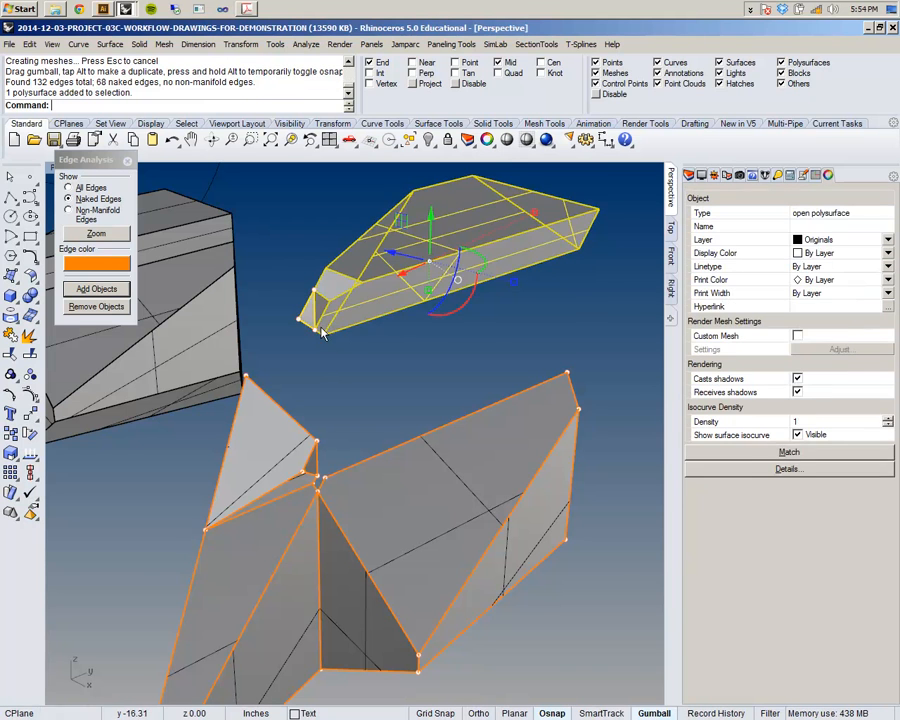
{"action": "left_click", "coordinate": [303, 300]}
{"action": "scroll", "coordinate": [294, 295], "scroll_direction": "up", "scroll_amount": 2}
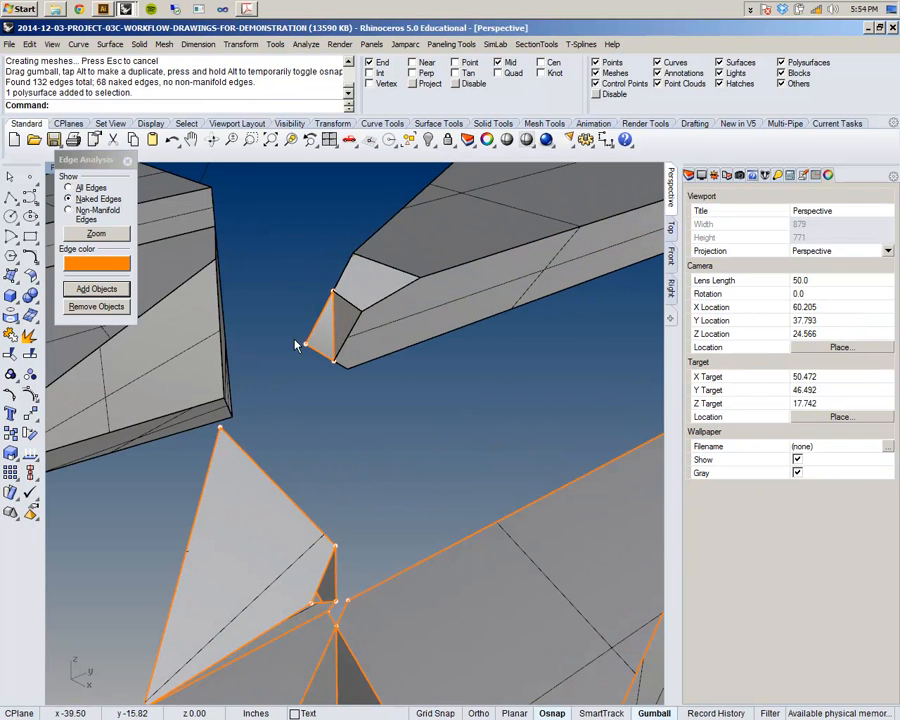
{"action": "type", "text": "ractControlPolygon"}
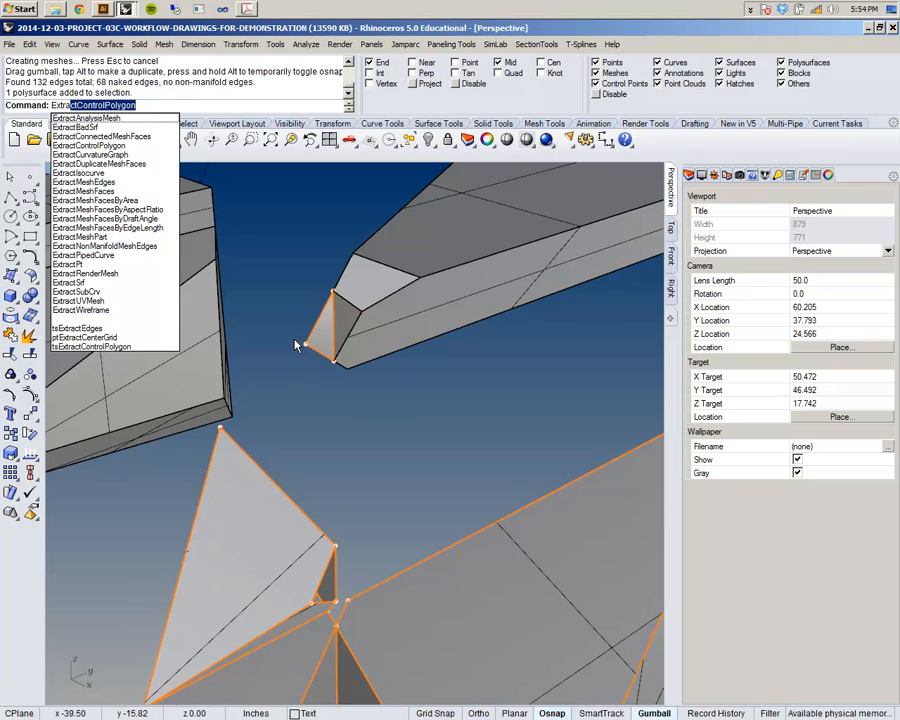
{"action": "left_click", "coordinate": [110, 283]}
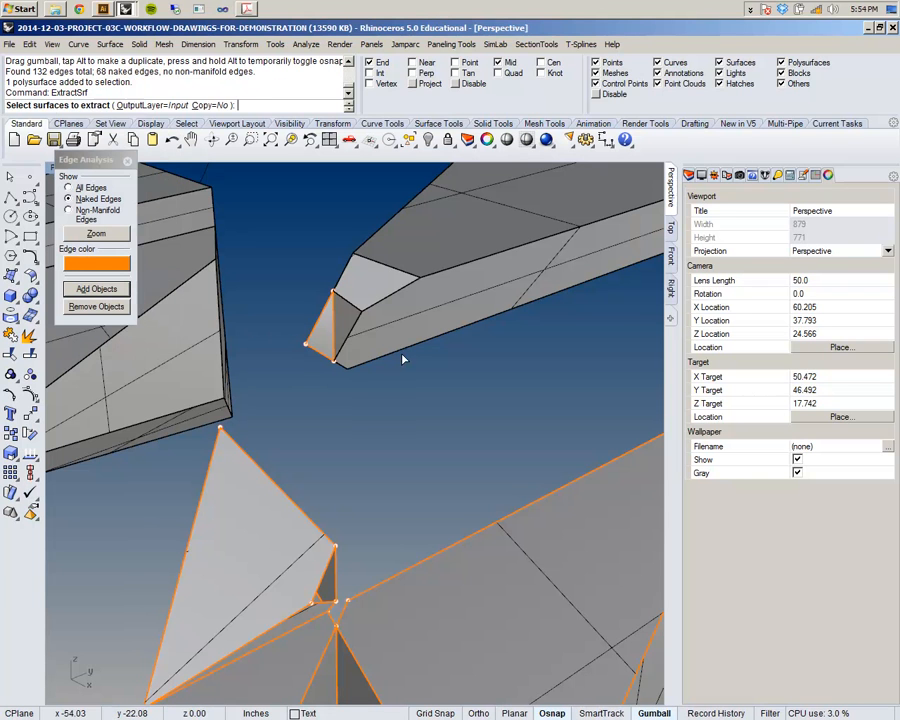
{"action": "left_click", "coordinate": [324, 340]}
{"action": "key", "text": "Return"}
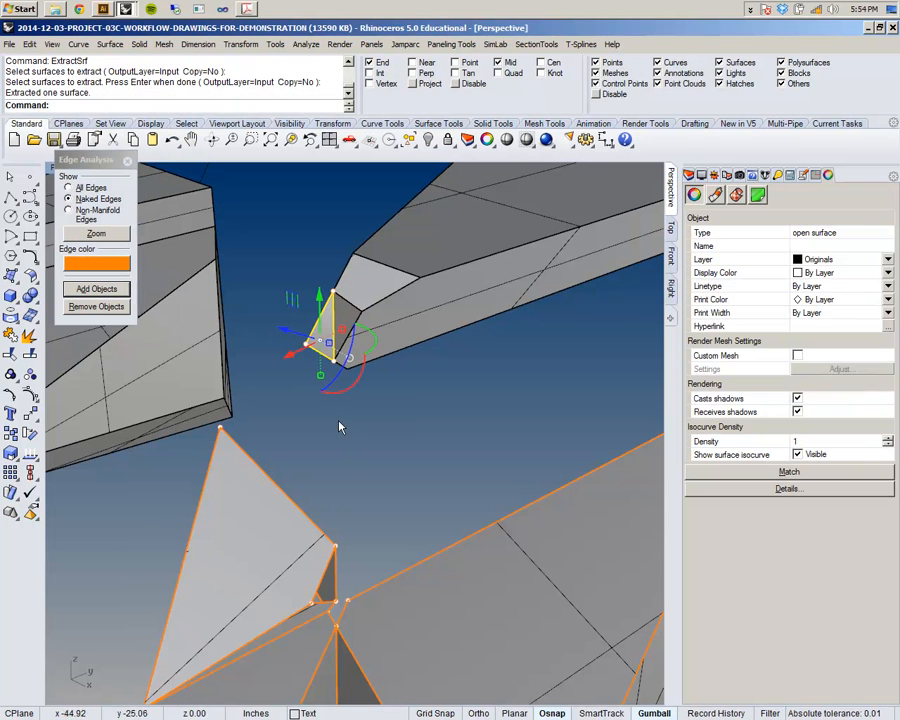
- Move the extracted triangular surface from its upper corner at the polysurface's tip down to the matching corner of the lower surfaces
{"action": "key", "text": "Escape"}
{"action": "scroll", "coordinate": [328, 318], "scroll_direction": "up", "scroll_amount": 3}
{"action": "type", "text": "m"}
{"action": "key", "text": "Return"}
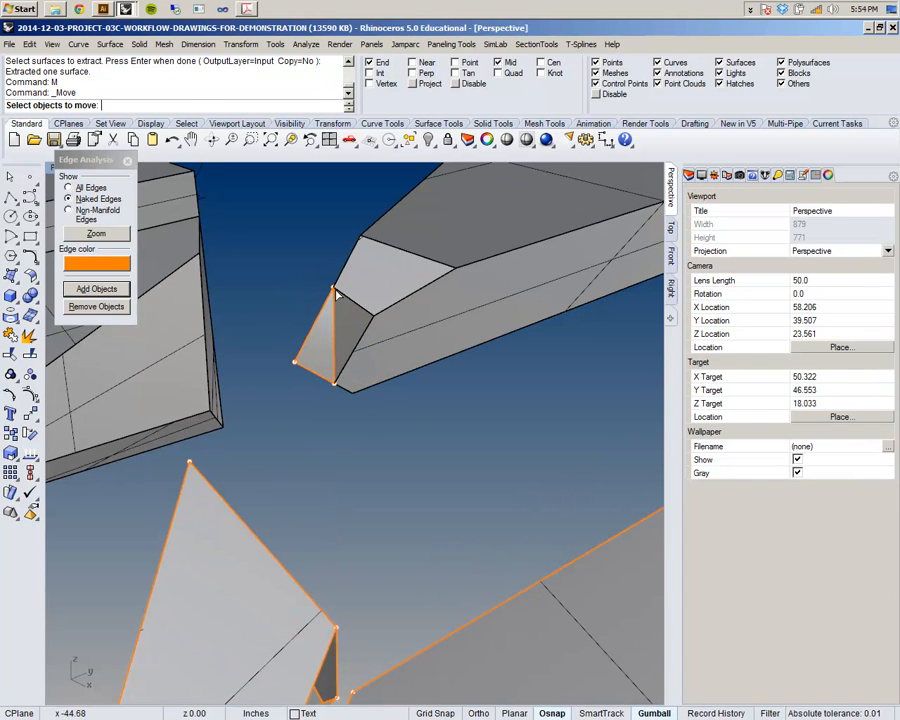
{"action": "left_click", "coordinate": [324, 325]}
{"action": "key", "text": "Return"}
{"action": "left_click", "coordinate": [333, 288]}
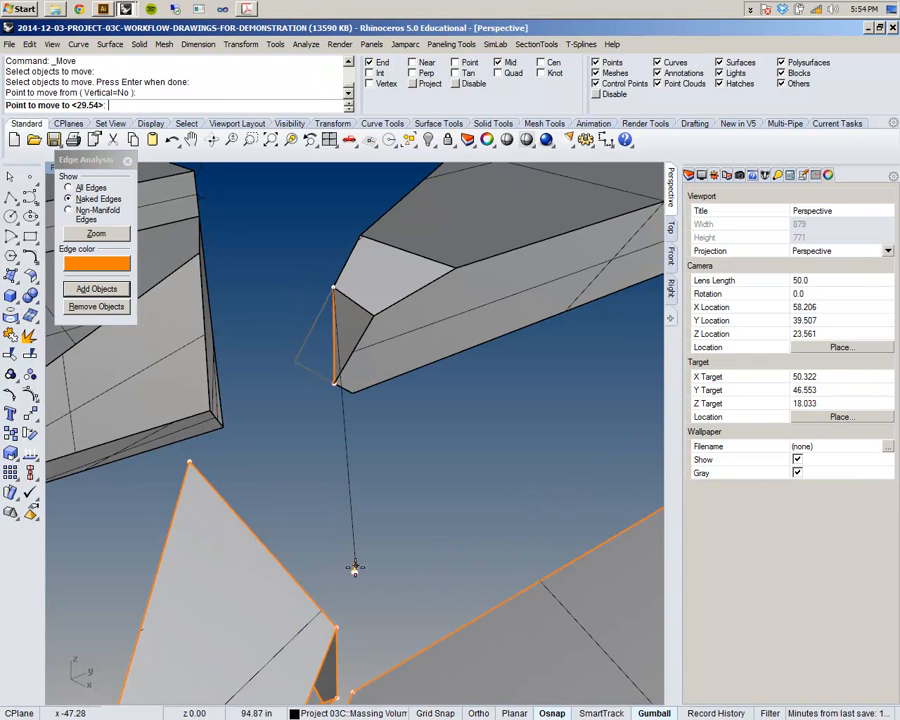
{"action": "left_click", "coordinate": [336, 627]}
{"action": "right_click_drag", "start_coordinate": [336, 627], "coordinate": [352, 570]}
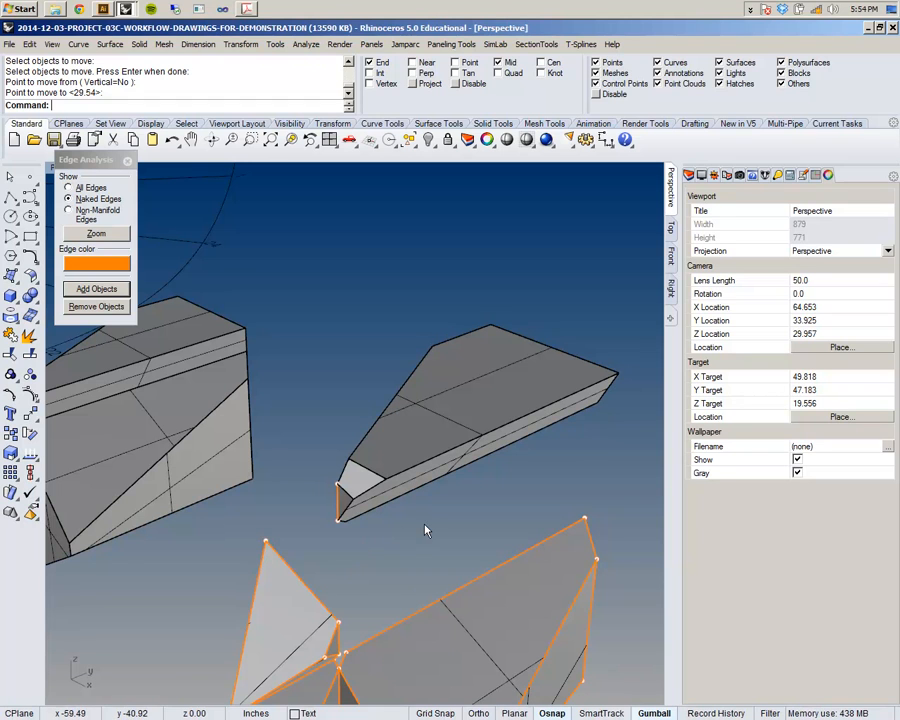
- Try to close the raised open polysurface by running Join on it alone
{"action": "left_click", "coordinate": [416, 410]}
{"action": "right_click_drag", "start_coordinate": [416, 410], "coordinate": [420, 358]}
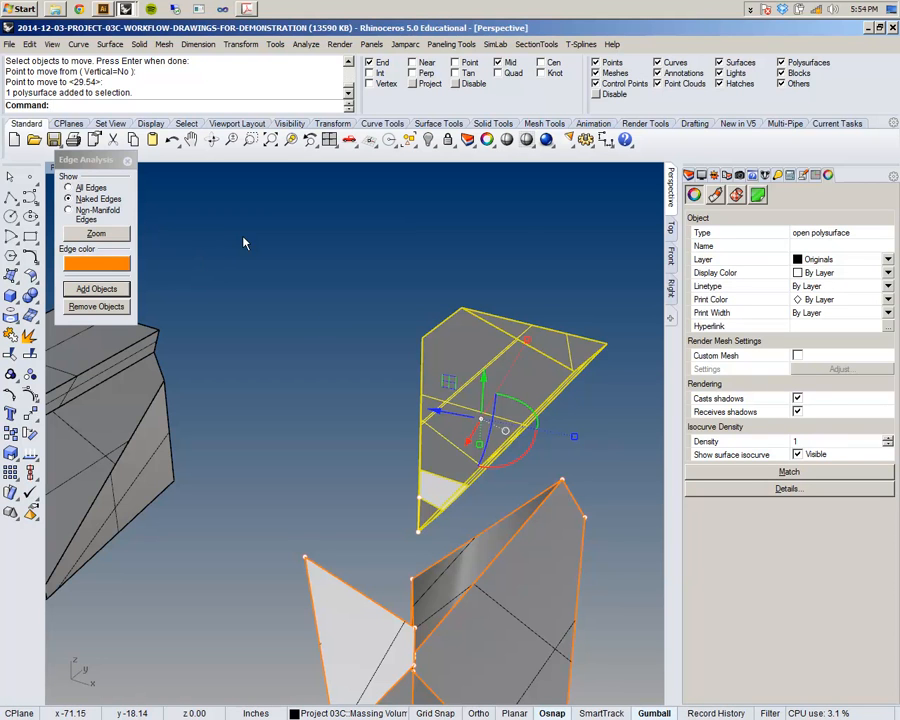
{"action": "type", "text": "Clo"}
{"action": "key", "text": "BackSpace"}
{"action": "key", "text": "BackSpace"}
{"action": "key", "text": "BackSpace"}
{"action": "key", "text": "BackSpace"}
{"action": "type", "text": "Join"}
{"action": "key", "text": "Return"}
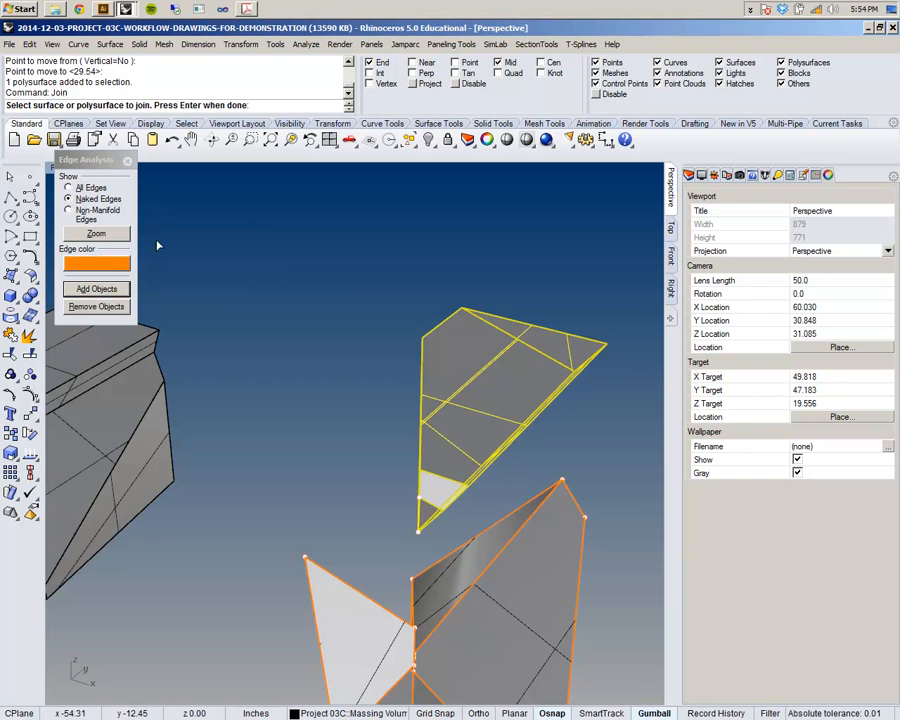
{"action": "key", "text": "Return"}
- Examine the remaining naked edge and the adjacent faces at the raised polysurface's tip from both sides
{"action": "right_click_drag", "start_coordinate": [367, 374], "coordinate": [314, 411]}
{"action": "left_click", "coordinate": [375, 315]}
{"action": "scroll", "coordinate": [300, 540], "scroll_direction": "up", "scroll_amount": 3}
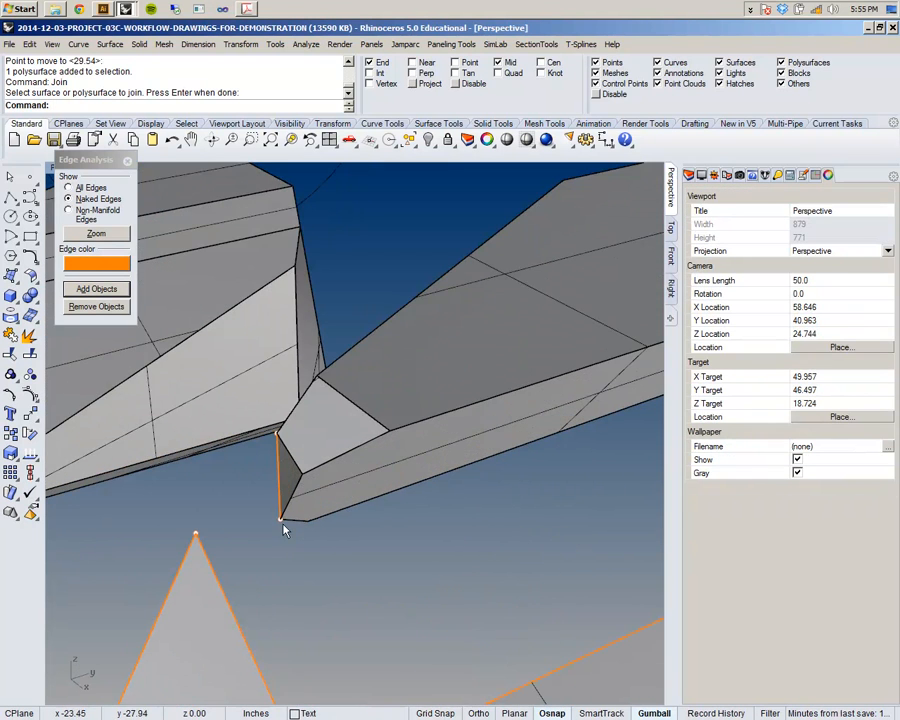
{"action": "scroll", "coordinate": [307, 515], "scroll_direction": "down", "scroll_amount": 6}
{"action": "right_click_drag", "start_coordinate": [307, 516], "coordinate": [420, 494]}
{"action": "scroll", "coordinate": [532, 431], "scroll_direction": "up", "scroll_amount": 7}
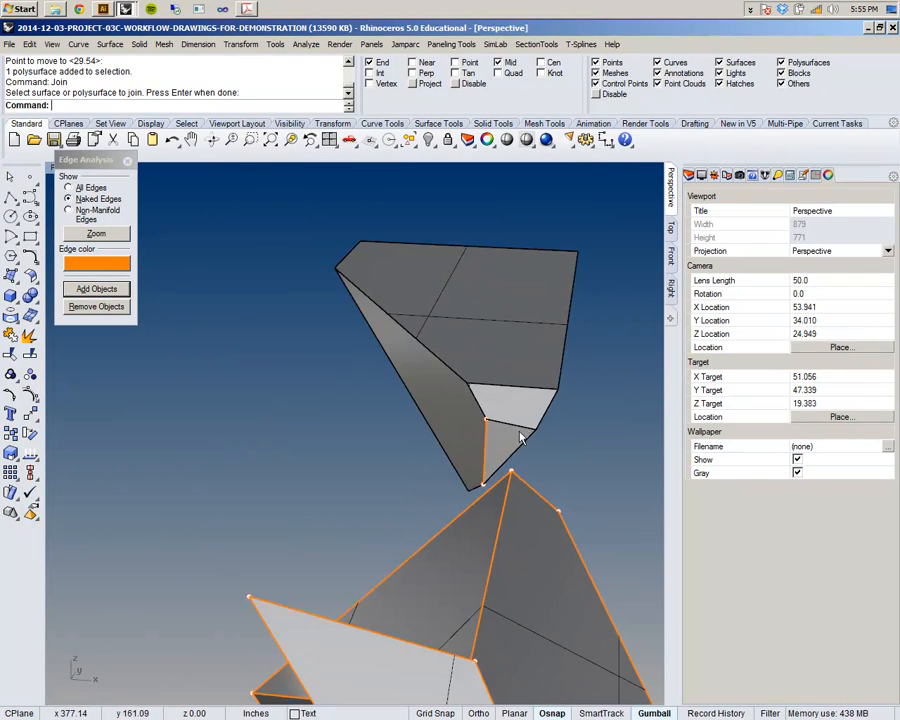
{"action": "left_click", "coordinate": [480, 464]}
{"action": "left_click", "coordinate": [518, 470]}
{"action": "left_click", "coordinate": [540, 428]}
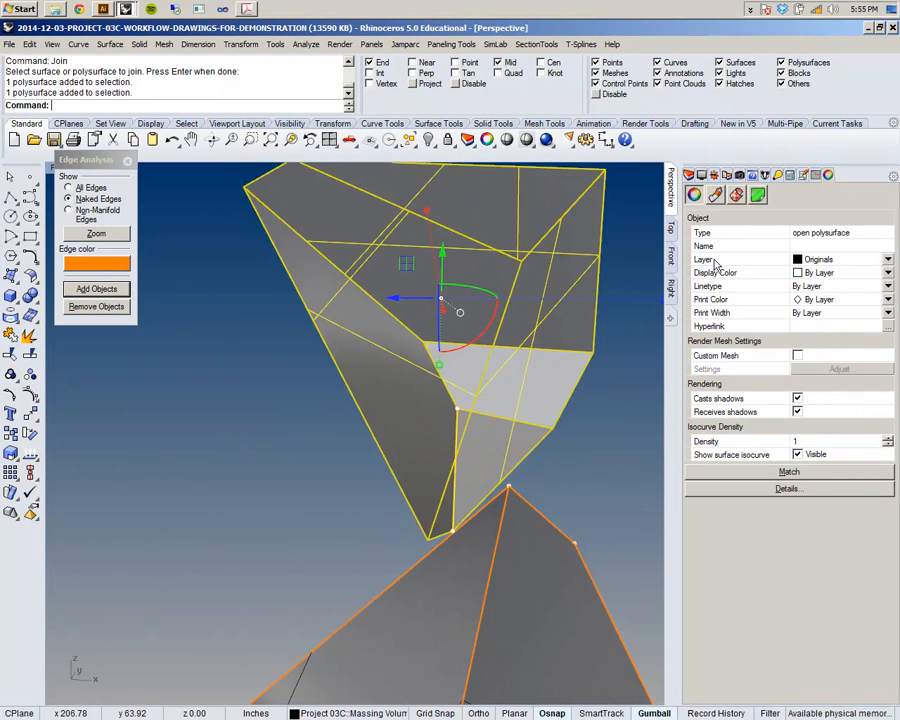
- Extract the small triangular face beside the naked edge with ExtractSrf and delete it
{"action": "left_click", "coordinate": [111, 475]}
{"action": "type", "text": "ExtractSrf"}
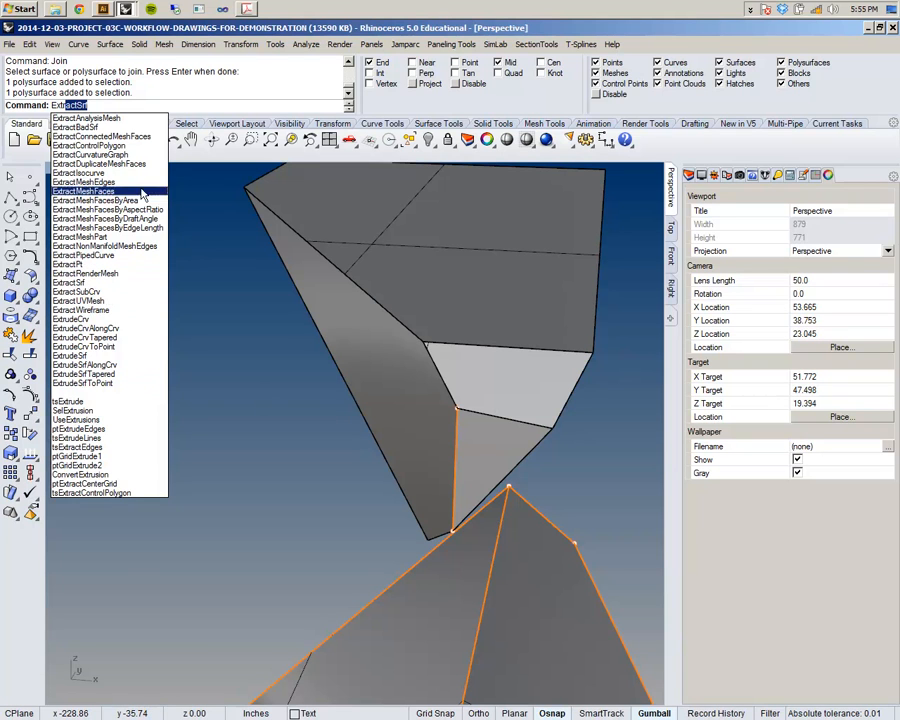
{"action": "key", "text": "Return"}
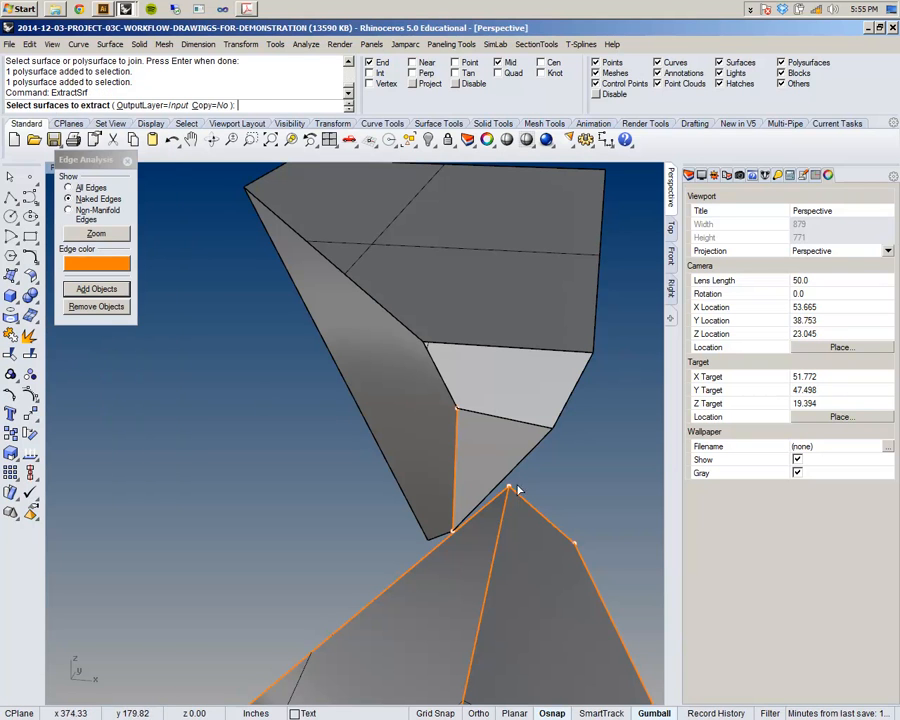
{"action": "left_click", "coordinate": [483, 468]}
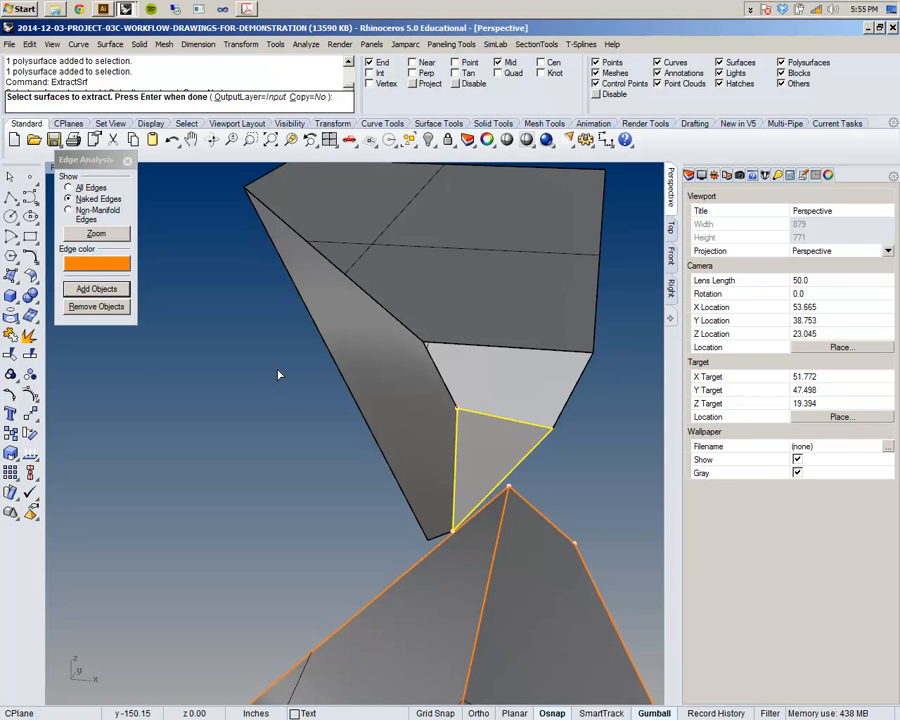
{"action": "key", "text": "Return"}
{"action": "key", "text": "Delete"}
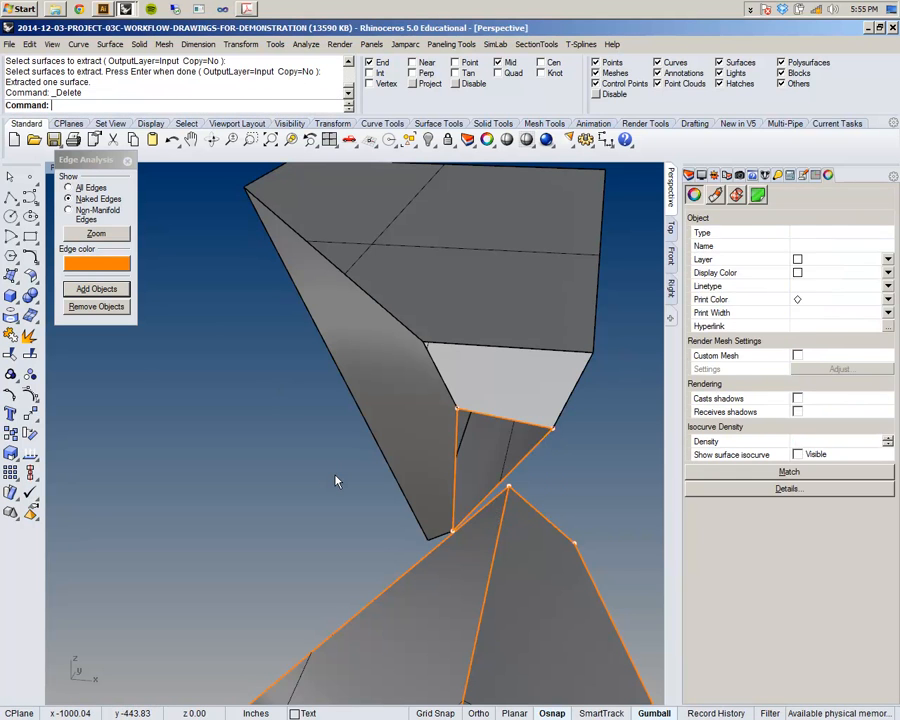
- Cap the triangular opening at the raised polysurface's tip
{"action": "right_click_drag", "start_coordinate": [380, 465], "coordinate": [337, 400]}
{"action": "scroll", "coordinate": [322, 396], "scroll_direction": "up", "scroll_amount": 6}
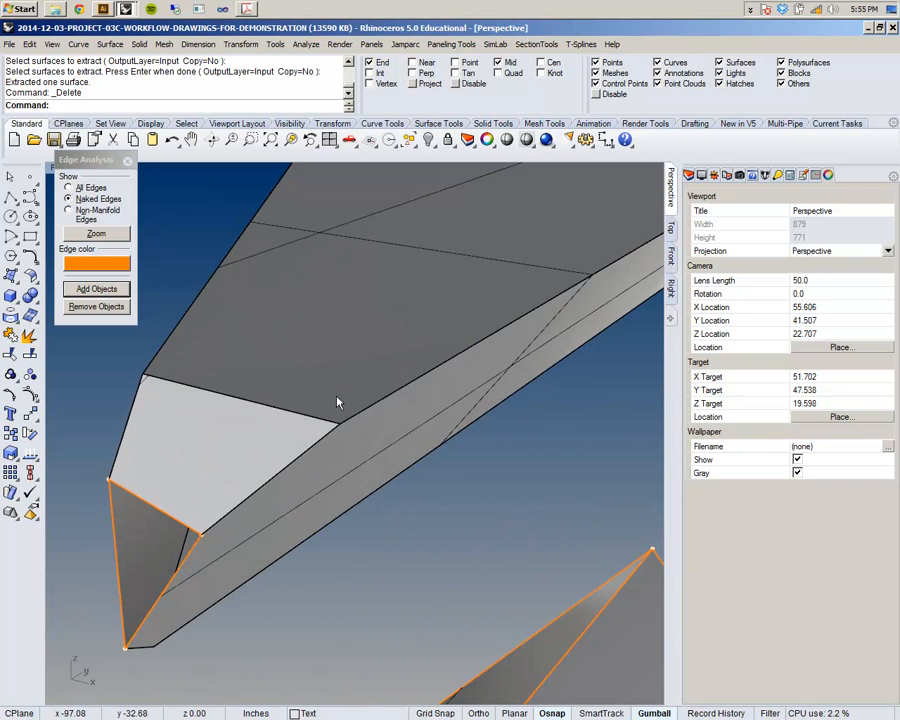
{"action": "left_click", "coordinate": [328, 422]}
{"action": "scroll", "coordinate": [328, 430], "scroll_direction": "down", "scroll_amount": 2}
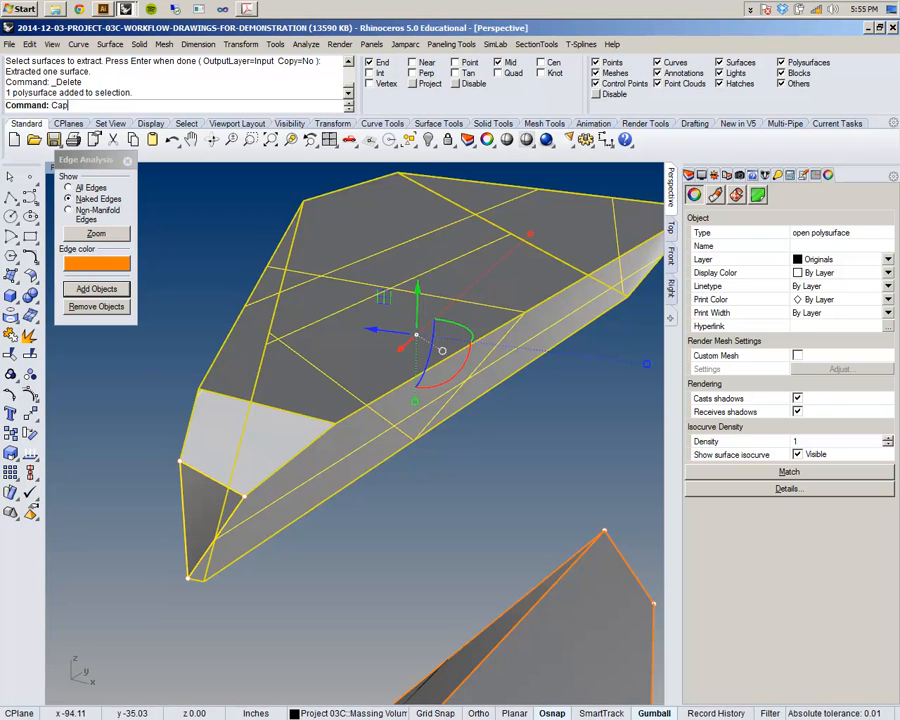
{"action": "key", "text": "Return"}
{"action": "right_click_drag", "start_coordinate": [262, 324], "coordinate": [308, 447]}
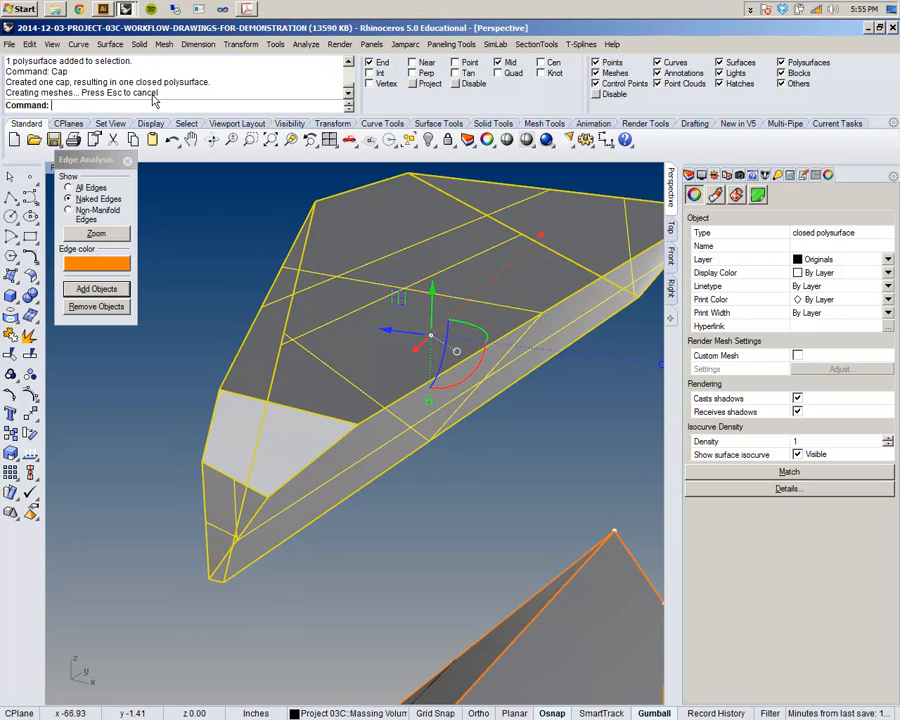
{"action": "left_click", "coordinate": [382, 522]}
- Join the seven surfaces of the large volume below the raised piece into one polysurface
{"action": "scroll", "coordinate": [382, 522], "scroll_direction": "down", "scroll_amount": 5}
{"action": "right_click_drag", "start_coordinate": [390, 545], "coordinate": [432, 314], "text": "shift"}
{"action": "right_click_drag", "start_coordinate": [432, 314], "coordinate": [482, 472]}
{"action": "scroll", "coordinate": [482, 474], "scroll_direction": "down", "scroll_amount": 4}
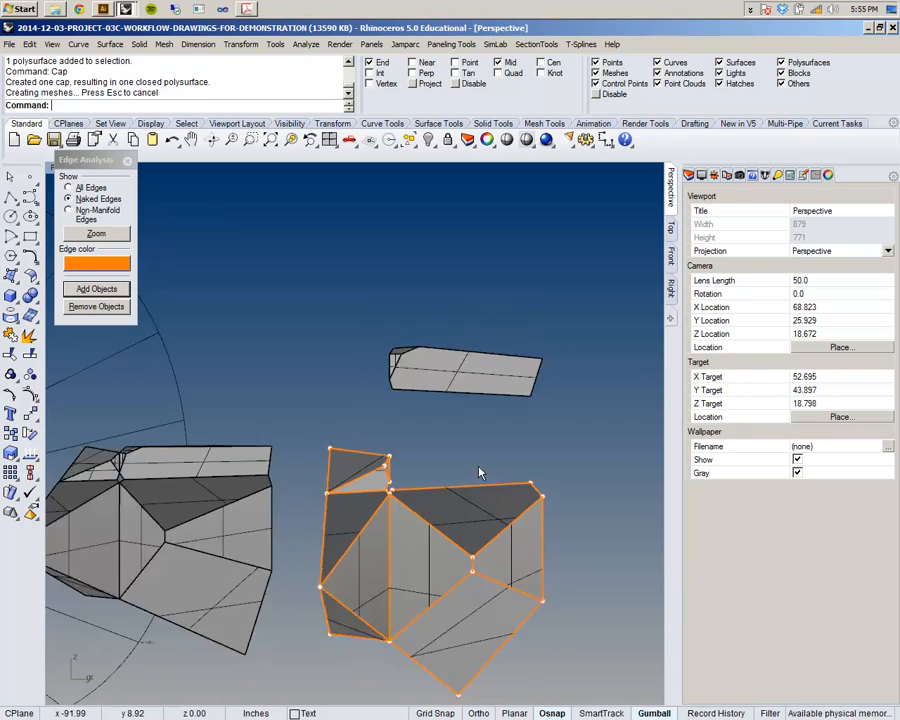
{"action": "left_click_drag", "start_coordinate": [521, 660], "coordinate": [430, 468]}
{"action": "right_click_drag", "start_coordinate": [430, 468], "coordinate": [452, 540]}
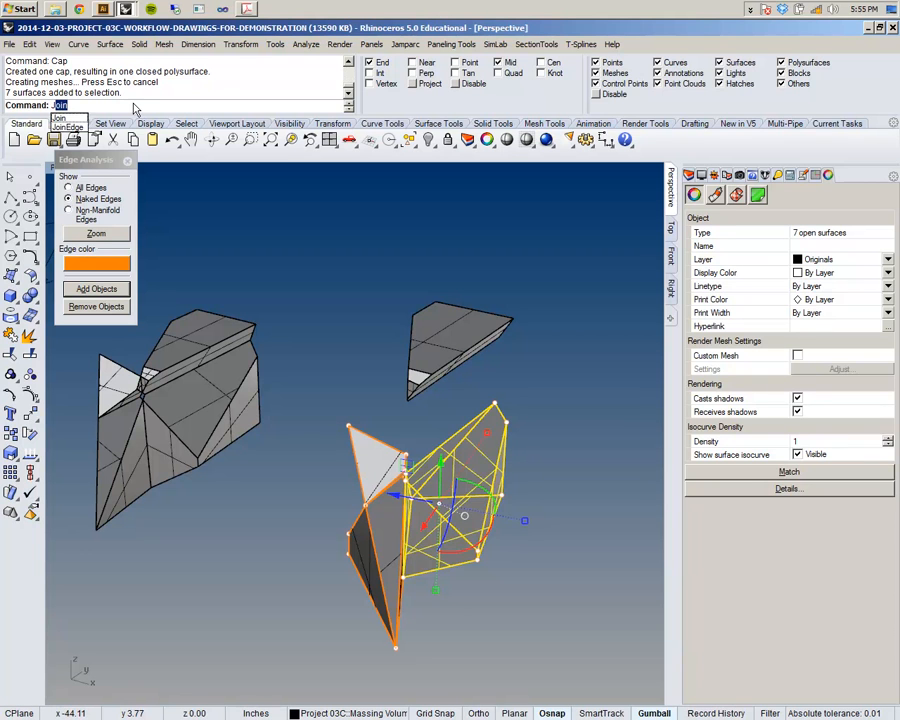
{"action": "key", "text": "Return"}
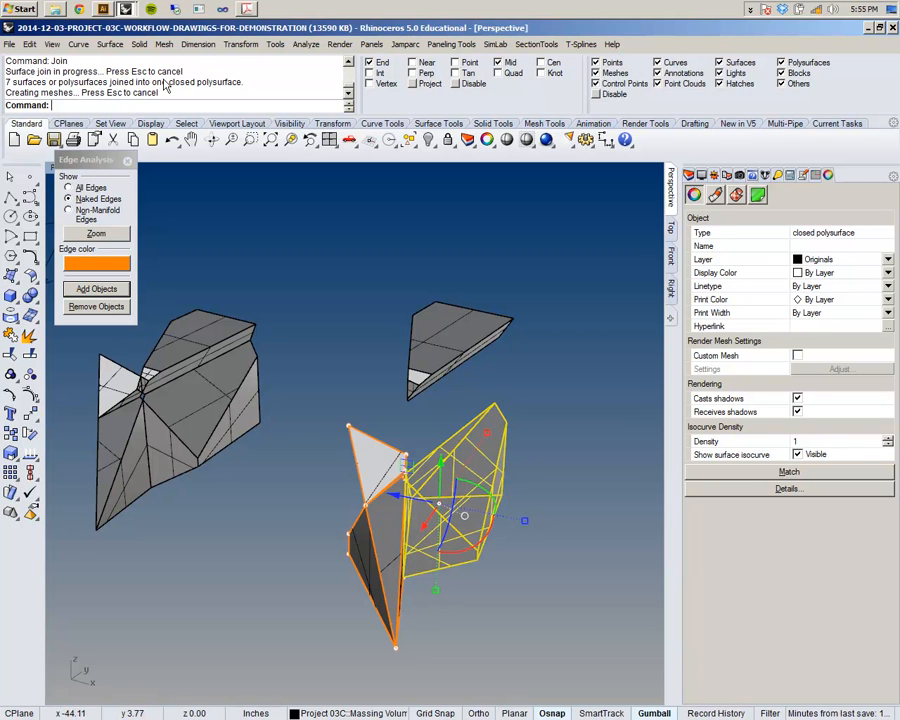
{"action": "left_click_drag", "start_coordinate": [165, 73], "coordinate": [229, 80]}
{"action": "left_click", "coordinate": [524, 450]}
{"action": "right_click_drag", "start_coordinate": [524, 455], "coordinate": [435, 436]}
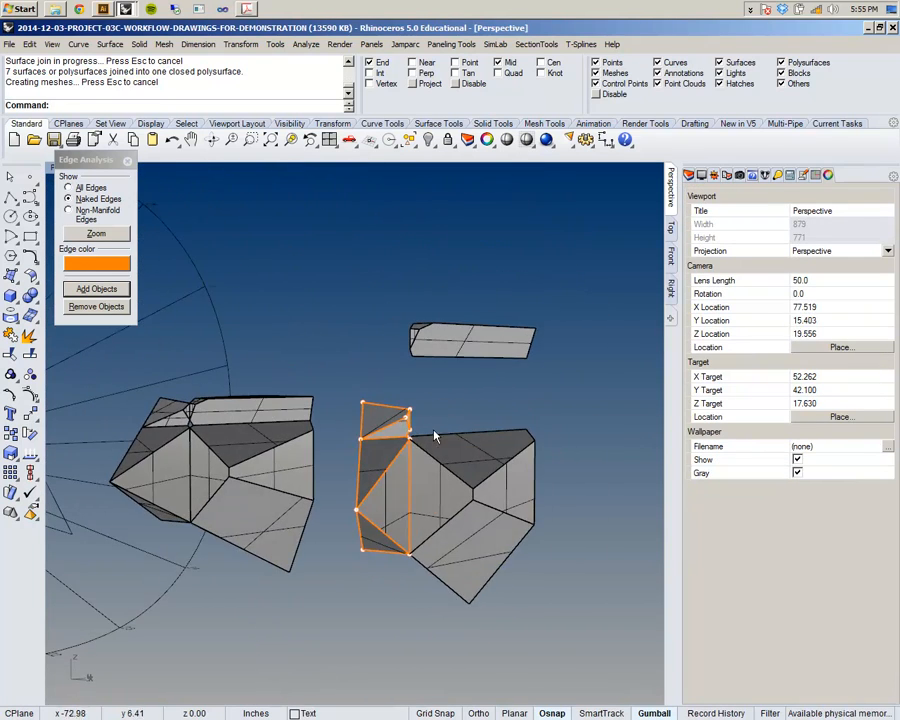
- Join the six surfaces of the pointed lower volume next to the large one into one polysurface
{"action": "left_click", "coordinate": [380, 478]}
{"action": "right_click_drag", "start_coordinate": [458, 482], "coordinate": [337, 511]}
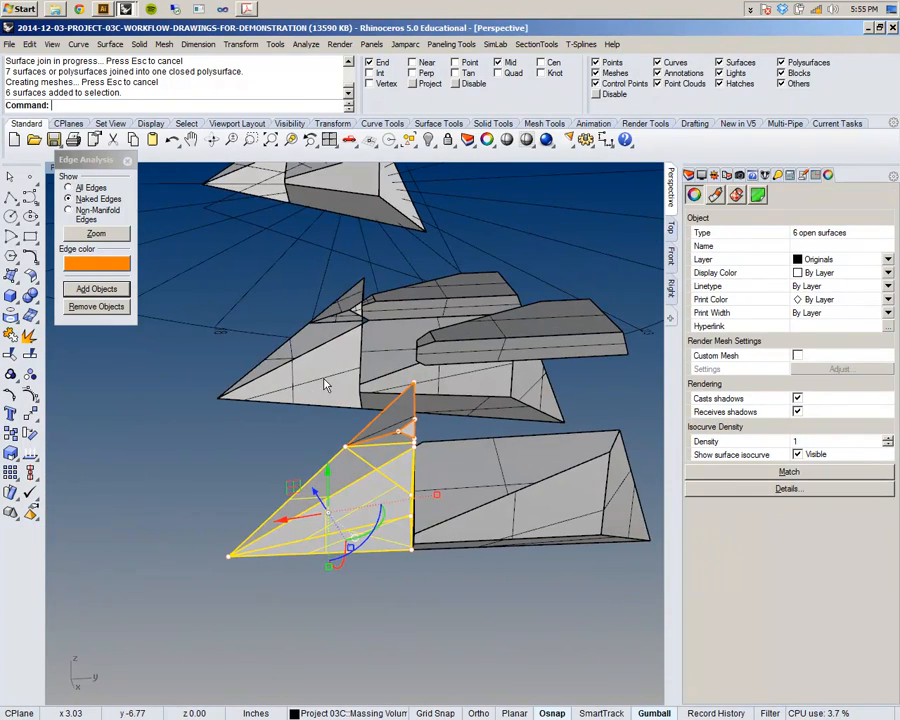
{"action": "right_click", "coordinate": [268, 80]}
{"action": "left_click", "coordinate": [313, 128]}
{"action": "left_click", "coordinate": [252, 513]}
{"action": "right_click_drag", "start_coordinate": [252, 513], "coordinate": [415, 438]}
- Join the five remaining surfaces of the small triangular volume above the pointed one
{"action": "left_click_drag", "start_coordinate": [415, 438], "coordinate": [288, 336]}
{"action": "right_click_drag", "start_coordinate": [313, 299], "coordinate": [411, 509]}
{"action": "right_click", "coordinate": [88, 74]}
{"action": "left_click", "coordinate": [113, 126]}
- Move the capped upper polysurface by its tip corner back down onto the matching corner of the small triangular volume
{"action": "right_click_drag", "start_coordinate": [277, 476], "coordinate": [339, 401], "text": "shift"}
{"action": "right_click_drag", "start_coordinate": [720, 476], "coordinate": [435, 420]}
{"action": "scroll", "coordinate": [392, 382], "scroll_direction": "up", "scroll_amount": 6}
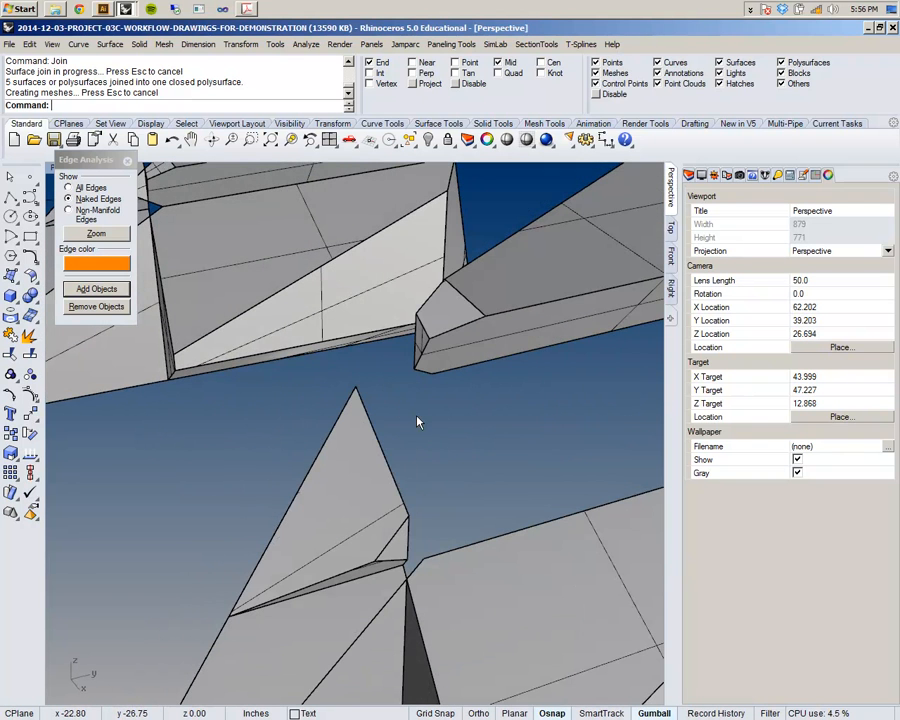
{"action": "type", "text": "m"}
{"action": "key", "text": "Return"}
{"action": "left_click", "coordinate": [416, 370]}
{"action": "key", "text": "Return"}
{"action": "left_click", "coordinate": [414, 369]}
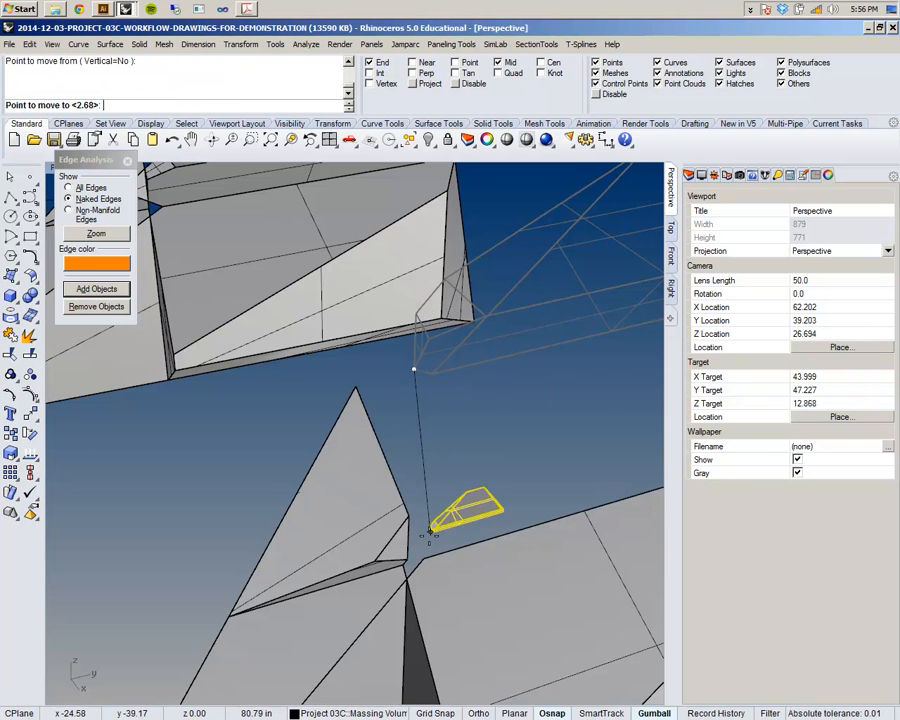
{"action": "left_click", "coordinate": [407, 565]}
{"action": "scroll", "coordinate": [416, 470], "scroll_direction": "down", "scroll_amount": 5}
{"action": "right_click_drag", "start_coordinate": [422, 474], "coordinate": [440, 488]}
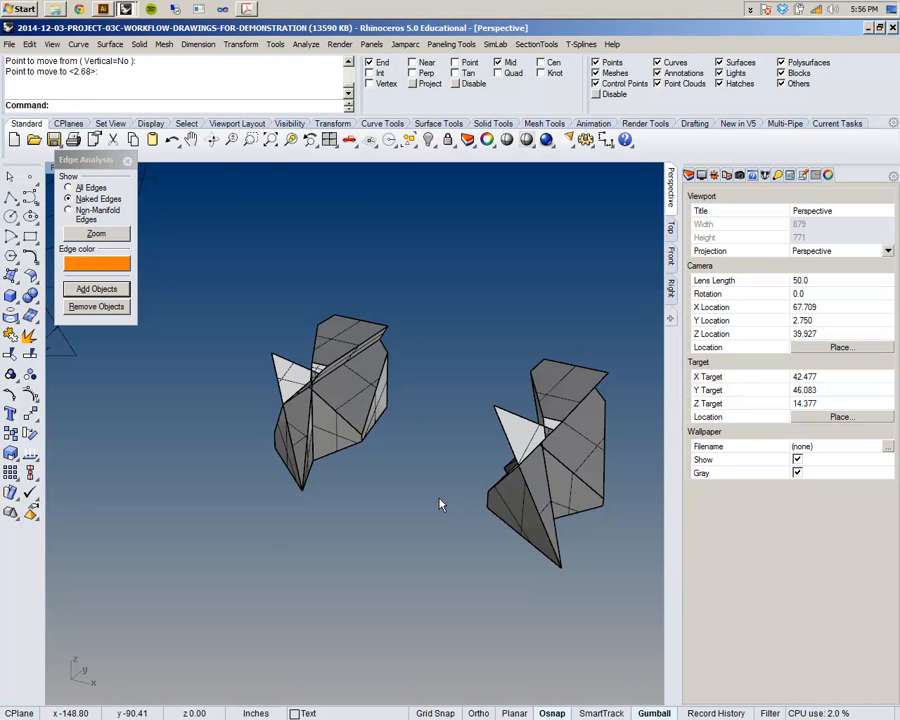
- Select the four closed polysurfaces of the massing volume on the Result layer
{"action": "right_click_drag", "start_coordinate": [440, 504], "coordinate": [433, 473]}
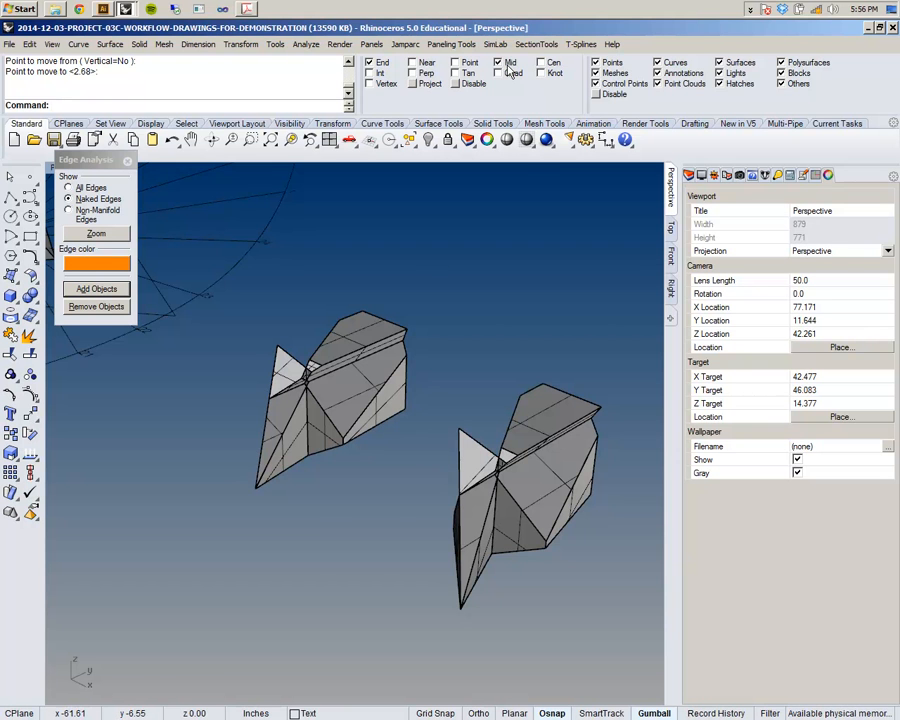
{"action": "right_click_drag", "start_coordinate": [341, 396], "coordinate": [454, 496], "text": "shift"}
{"action": "scroll", "coordinate": [388, 443], "scroll_direction": "up", "scroll_amount": 5}
{"action": "scroll", "coordinate": [390, 354], "scroll_direction": "up", "scroll_amount": 3}
{"action": "left_click", "coordinate": [390, 354]}
{"action": "scroll", "coordinate": [391, 358], "scroll_direction": "down", "scroll_amount": 9}
{"action": "left_click", "coordinate": [483, 372]}
{"action": "left_click_drag", "start_coordinate": [488, 639], "coordinate": [325, 400]}
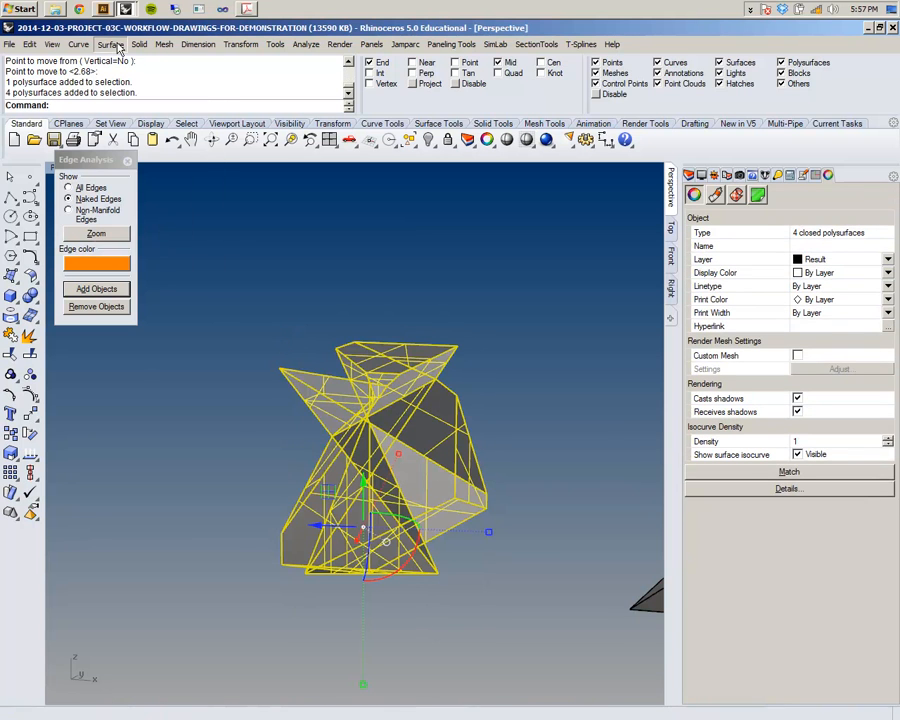
- Start Offset Surface on the four selected polysurfaces, flip all offset directions inward, and examine the direction arrows
{"action": "left_click", "coordinate": [112, 44]}
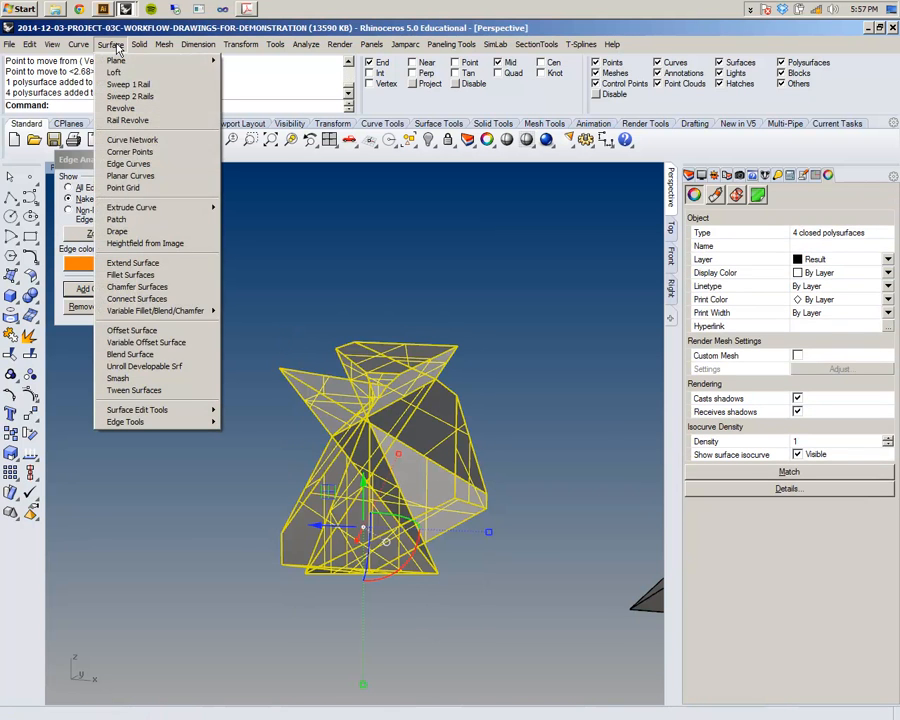
{"action": "left_click", "coordinate": [131, 330]}
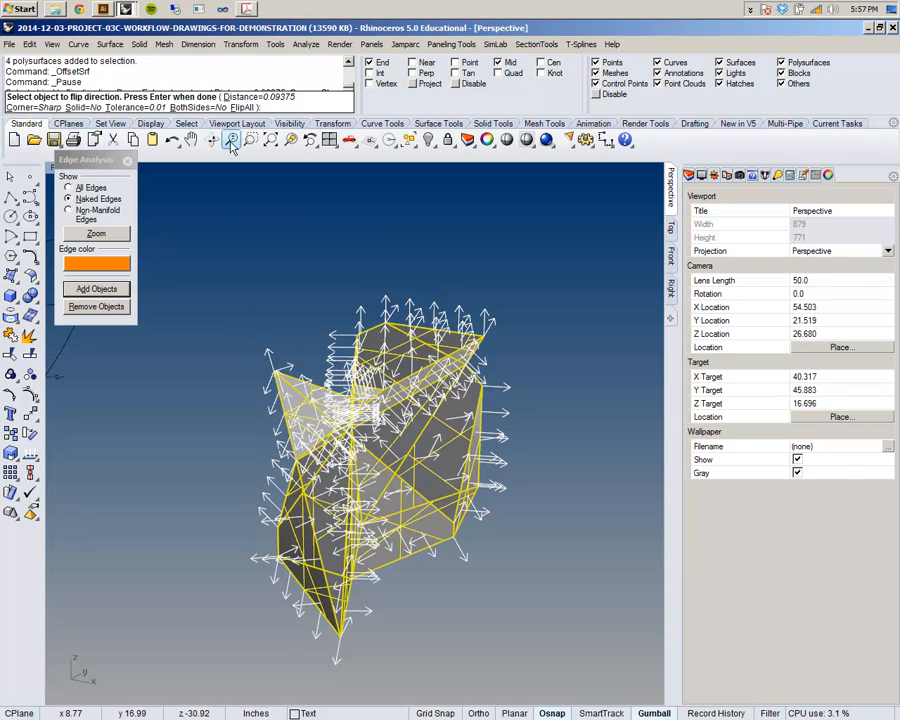
{"action": "right_click_drag", "start_coordinate": [240, 225], "coordinate": [337, 315]}
{"action": "scroll", "coordinate": [289, 367], "scroll_direction": "up", "scroll_amount": 5}
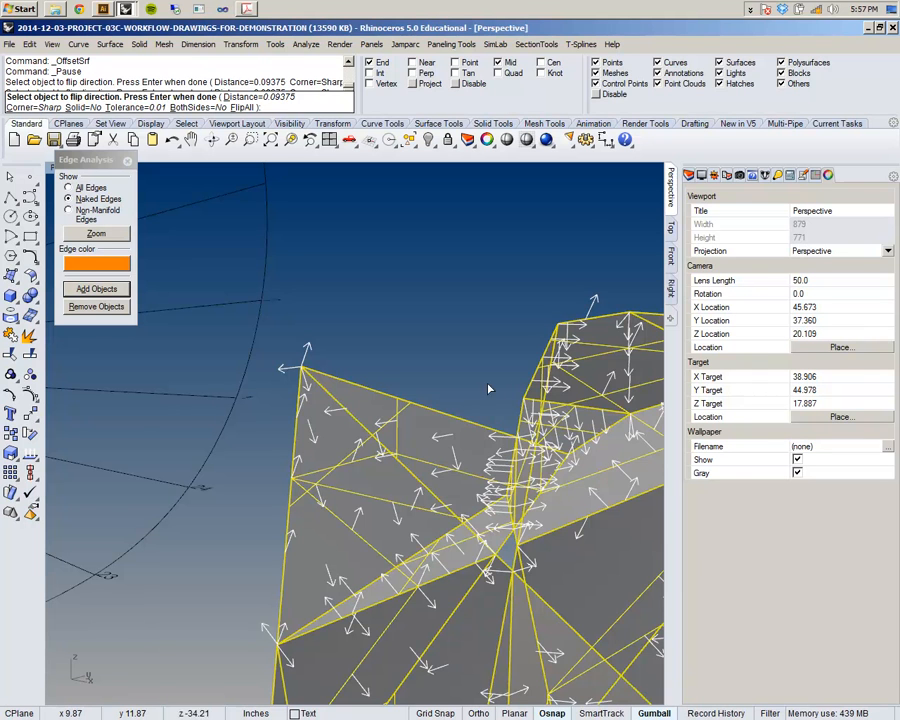
{"action": "scroll", "coordinate": [315, 385], "scroll_direction": "up", "scroll_amount": 5}
{"action": "scroll", "coordinate": [315, 385], "scroll_direction": "up", "scroll_amount": 5}
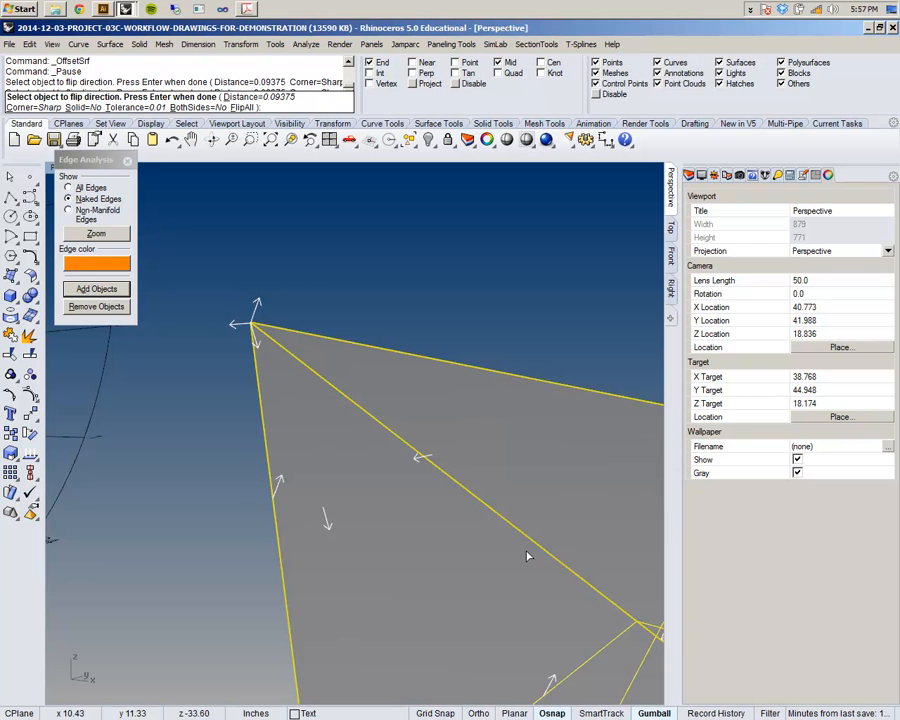
{"action": "scroll", "coordinate": [291, 358], "scroll_direction": "down", "scroll_amount": 2}
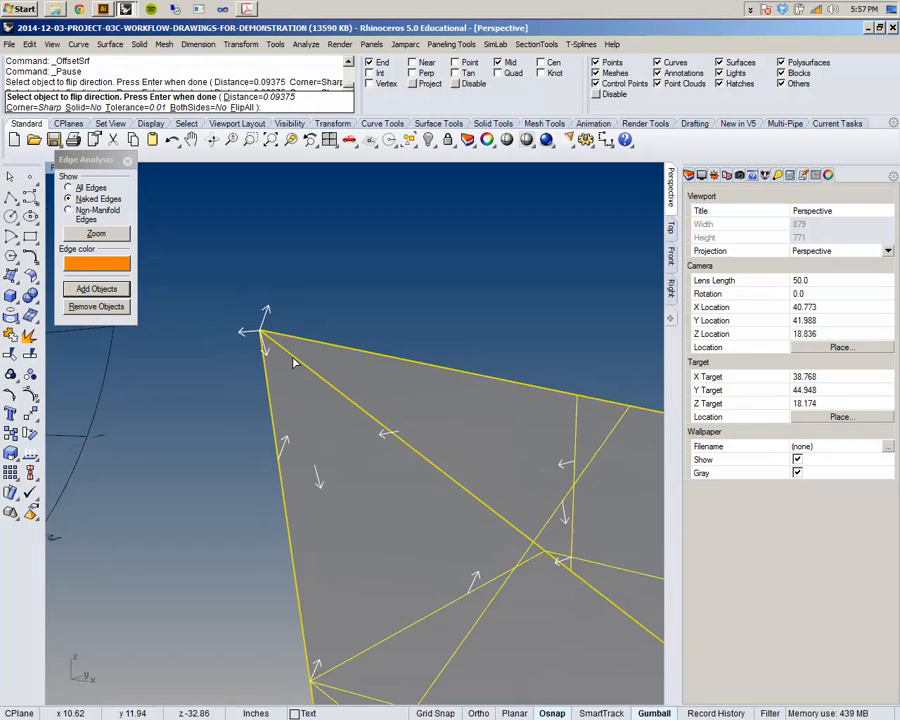
- Offset the four polysurfaces inward as solids with a distance of .24 and inspect the resulting shells
{"action": "left_click", "coordinate": [84, 107]}
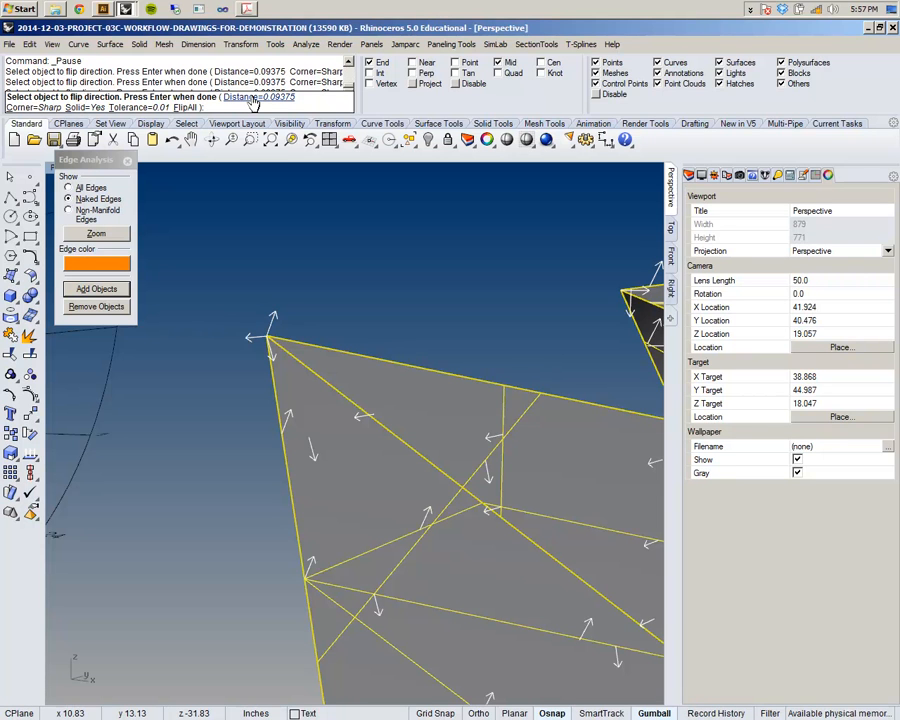
{"action": "left_click", "coordinate": [252, 107]}
{"action": "scroll", "coordinate": [312, 265], "scroll_direction": "down", "scroll_amount": 8}
{"action": "right_click_drag", "start_coordinate": [312, 265], "coordinate": [311, 348]}
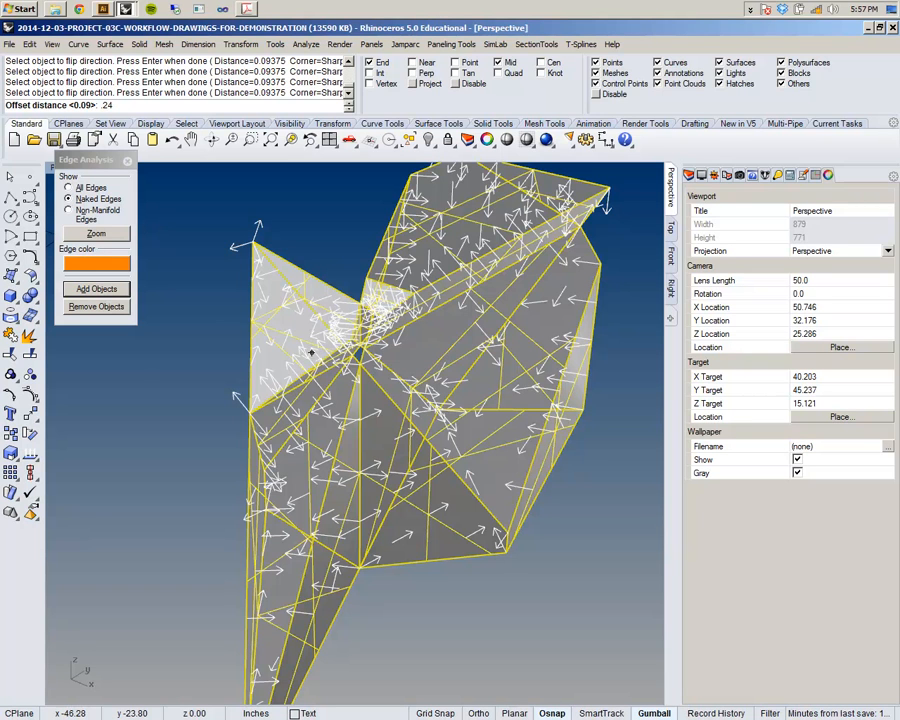
{"action": "type", "text": ".25"}
{"action": "key", "text": "Return"}
{"action": "key", "text": "Return"}
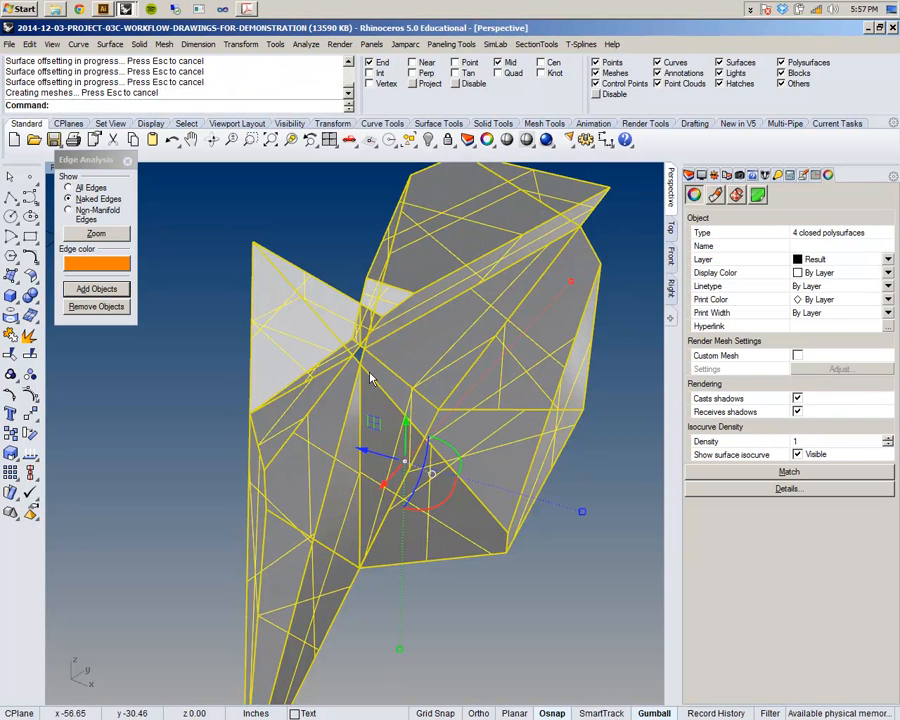
{"action": "right_click_drag", "start_coordinate": [264, 450], "coordinate": [247, 434]}
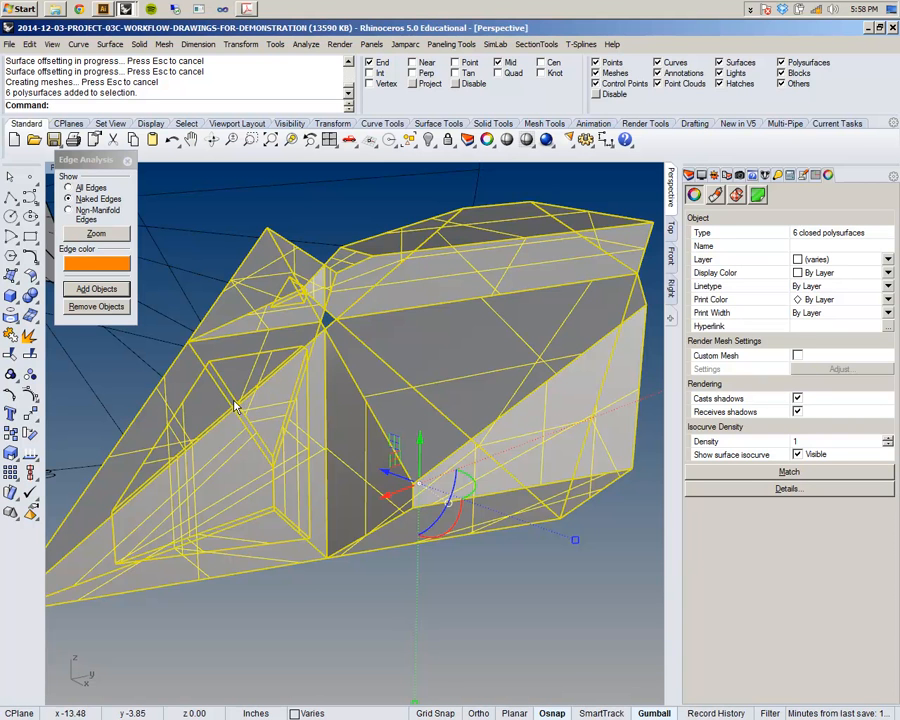
{"action": "right_click_drag", "start_coordinate": [247, 412], "coordinate": [225, 297]}
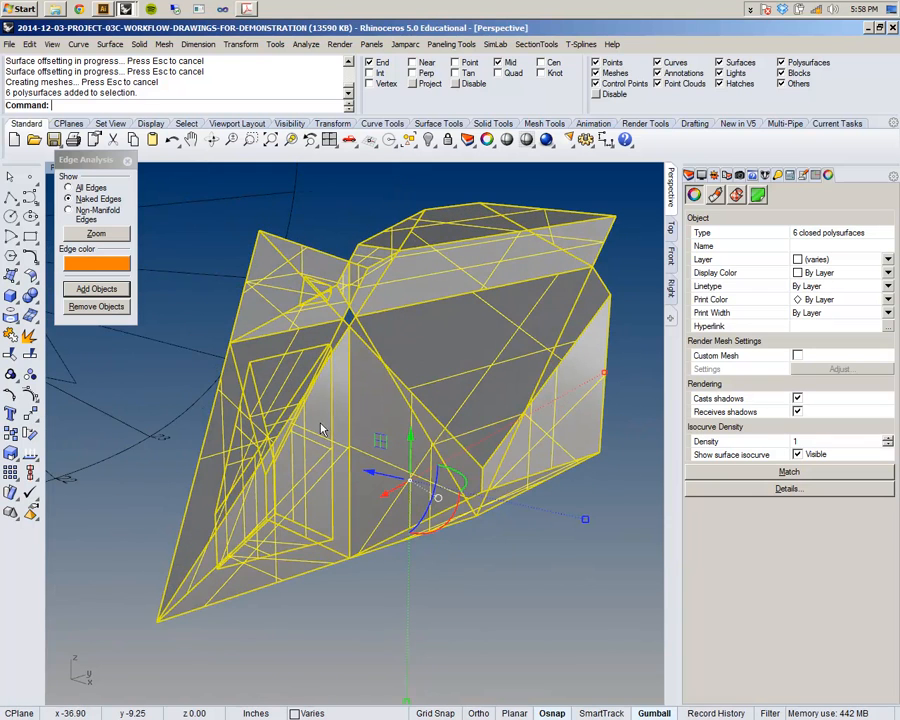
- Set the Perspective viewport to Wireframe display and examine the nested edges of the offset solids
{"action": "left_click_drag", "start_coordinate": [79, 161], "coordinate": [128, 322]}
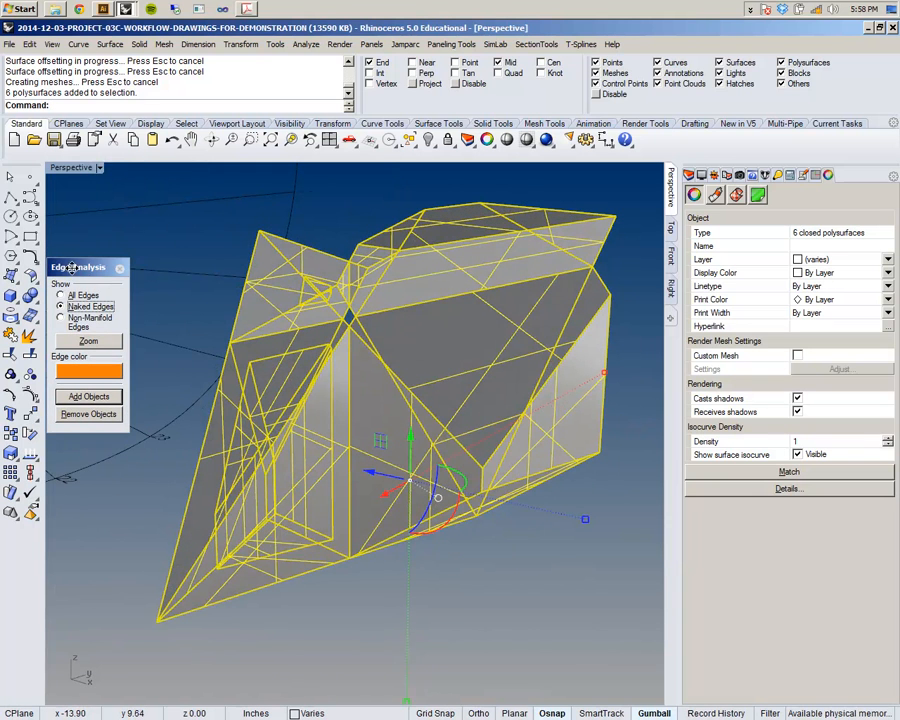
{"action": "left_click", "coordinate": [100, 168]}
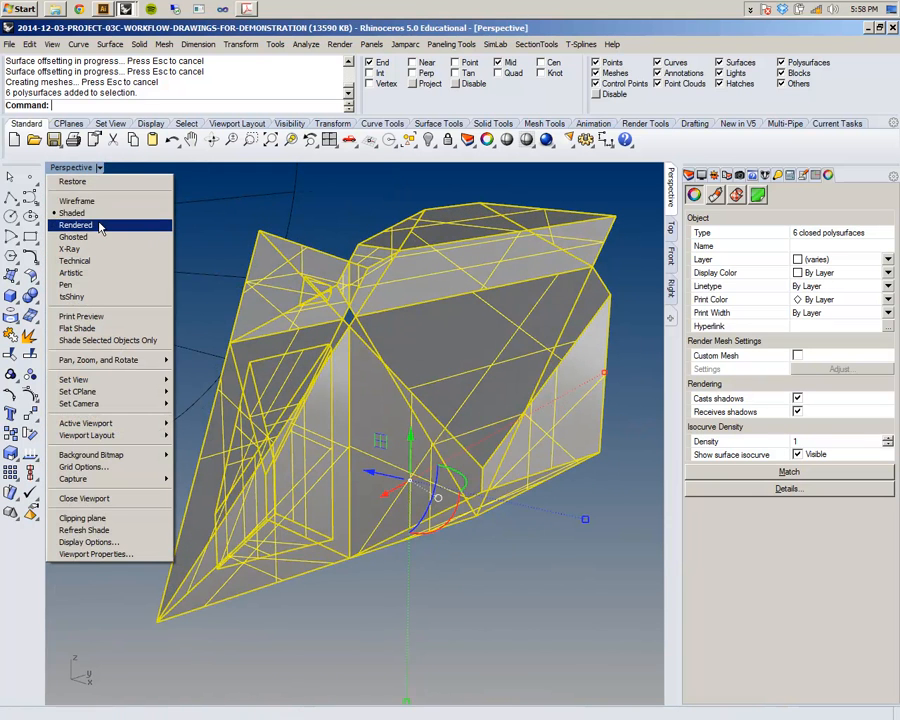
{"action": "left_click", "coordinate": [90, 201]}
{"action": "key", "text": "Escape"}
{"action": "right_click_drag", "start_coordinate": [466, 503], "coordinate": [428, 432]}
{"action": "scroll", "coordinate": [452, 368], "scroll_direction": "up", "scroll_amount": 5}
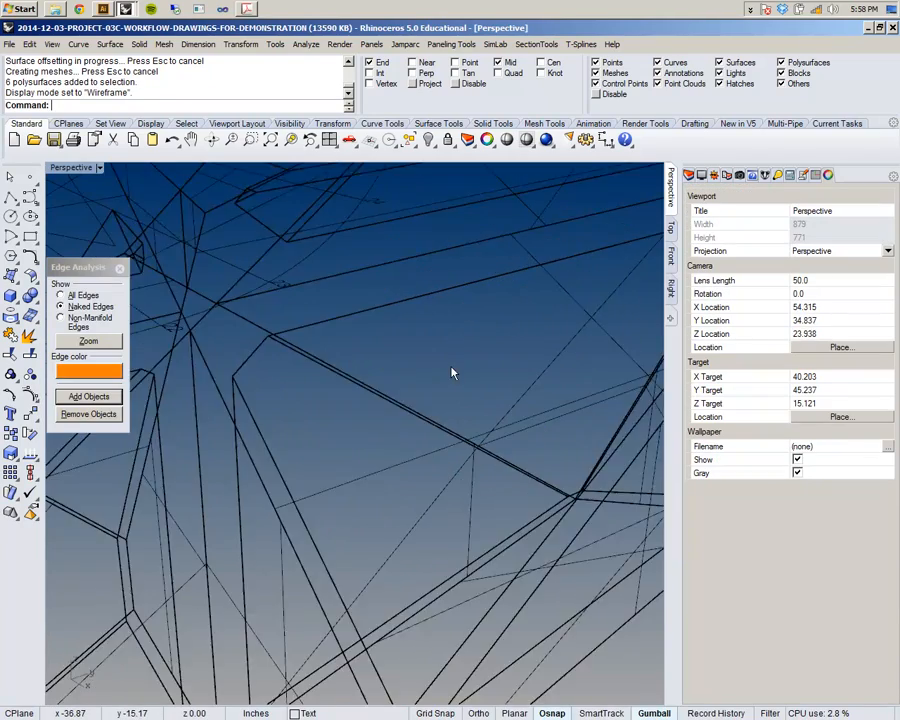
{"action": "scroll", "coordinate": [452, 368], "scroll_direction": "down", "scroll_amount": 7}
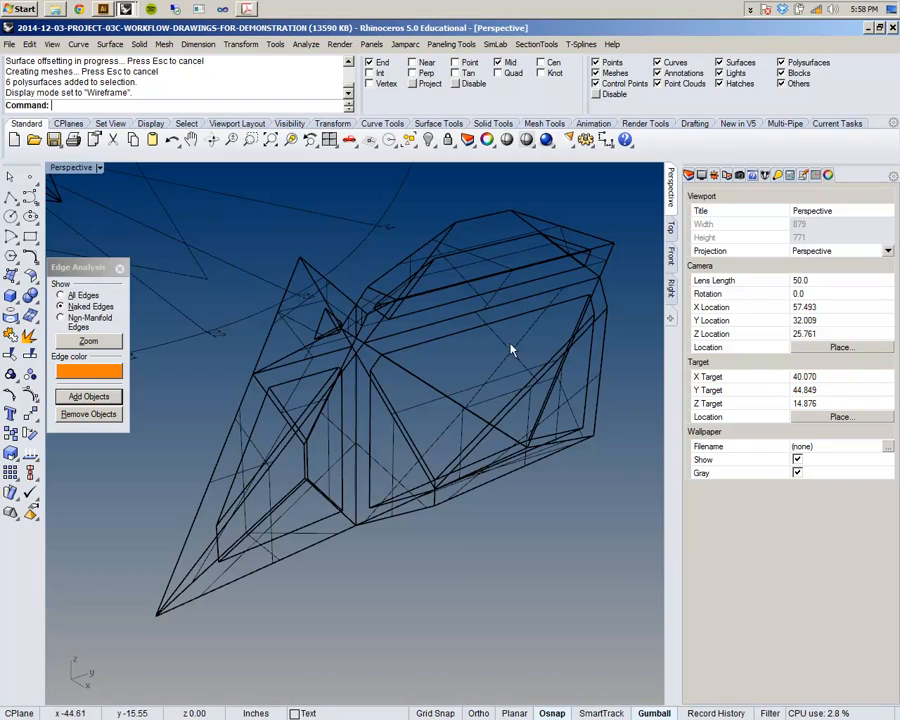
- Select the two nested polysurfaces of the large main volume and compare them with the original massing volume on the orbital dial
{"action": "left_click_drag", "start_coordinate": [625, 375], "coordinate": [548, 316]}
{"action": "right_click_drag", "start_coordinate": [446, 438], "coordinate": [581, 356]}
{"action": "right_click_drag", "start_coordinate": [388, 412], "coordinate": [430, 425]}
{"action": "scroll", "coordinate": [430, 425], "scroll_direction": "up", "scroll_amount": 2}
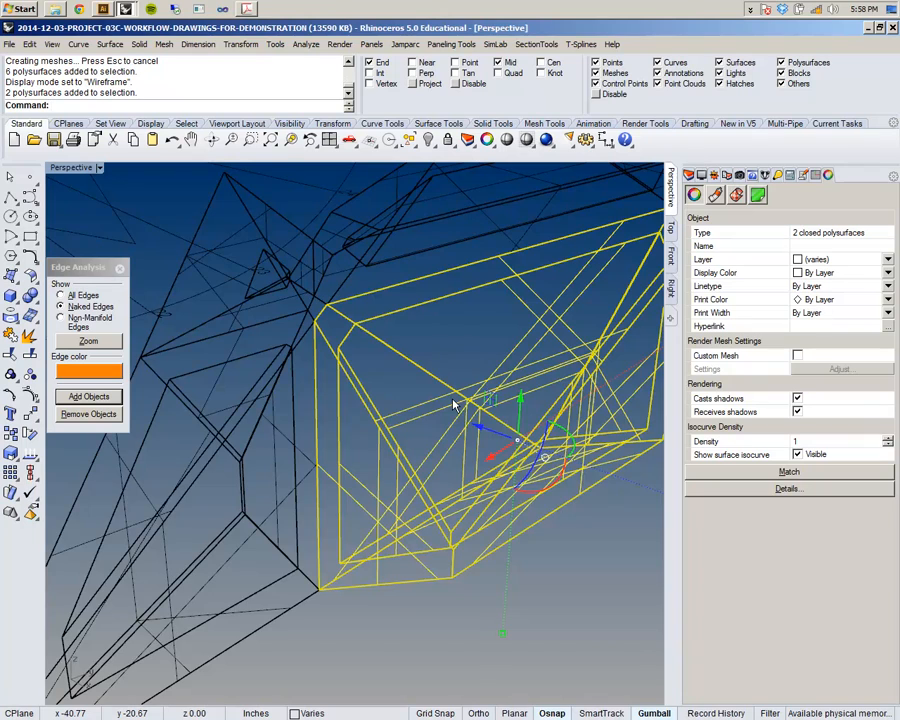
{"action": "scroll", "coordinate": [430, 393], "scroll_direction": "down", "scroll_amount": 5}
{"action": "scroll", "coordinate": [431, 393], "scroll_direction": "down", "scroll_amount": 7}
{"action": "scroll", "coordinate": [370, 360], "scroll_direction": "up", "scroll_amount": 7}
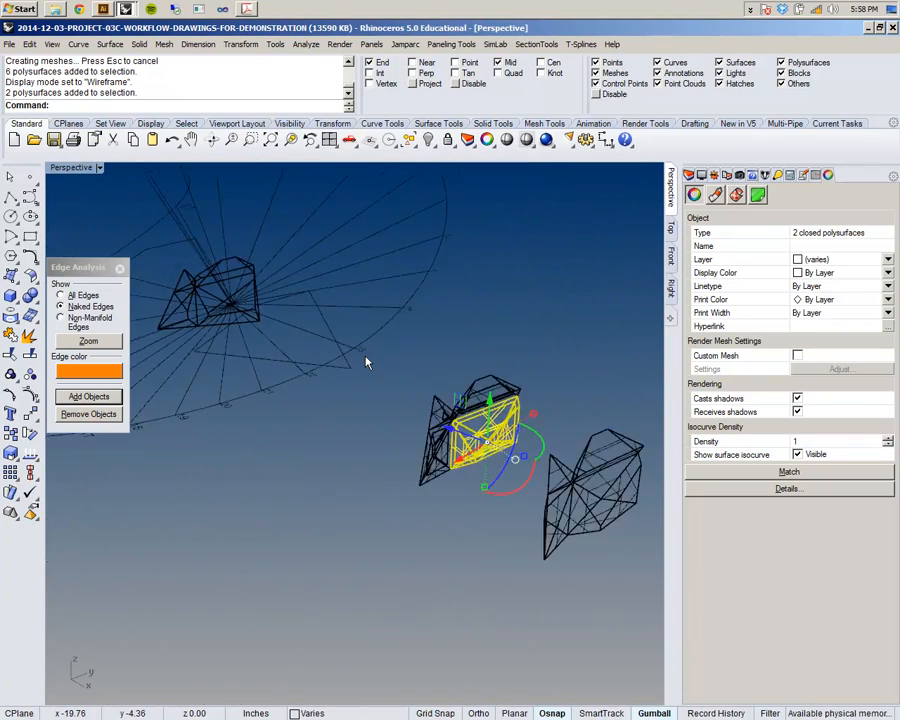
{"action": "scroll", "coordinate": [366, 363], "scroll_direction": "down", "scroll_amount": 5}
{"action": "right_click_drag", "start_coordinate": [386, 372], "coordinate": [448, 446], "text": "shift"}
{"action": "scroll", "coordinate": [305, 383], "scroll_direction": "up", "scroll_amount": 8}
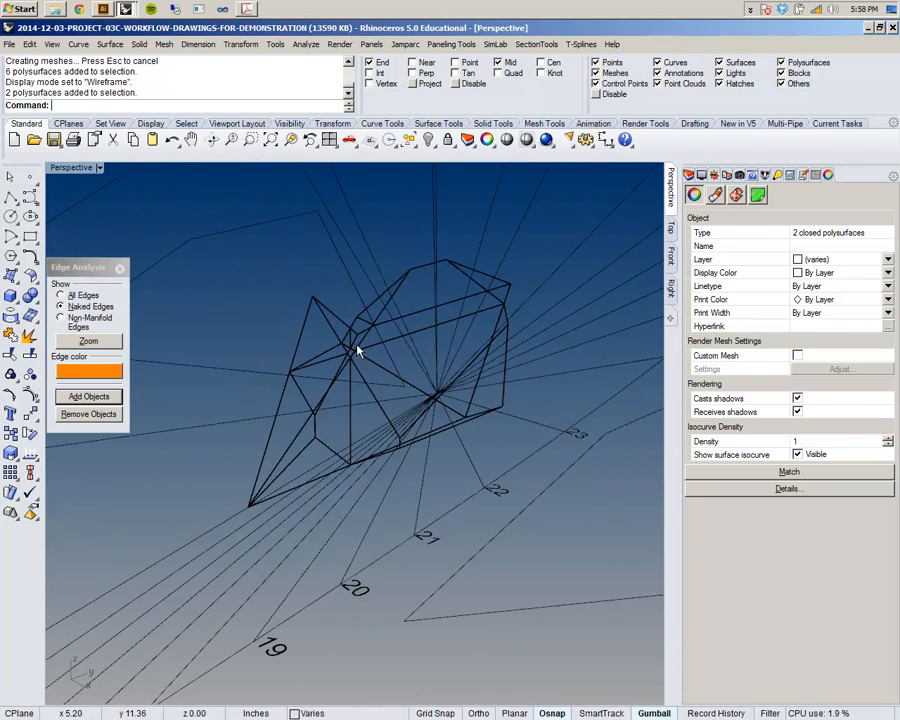
- Show the layer list with its visibility column and turn on the Offsets sublayer under Result
{"action": "left_click", "coordinate": [717, 176]}
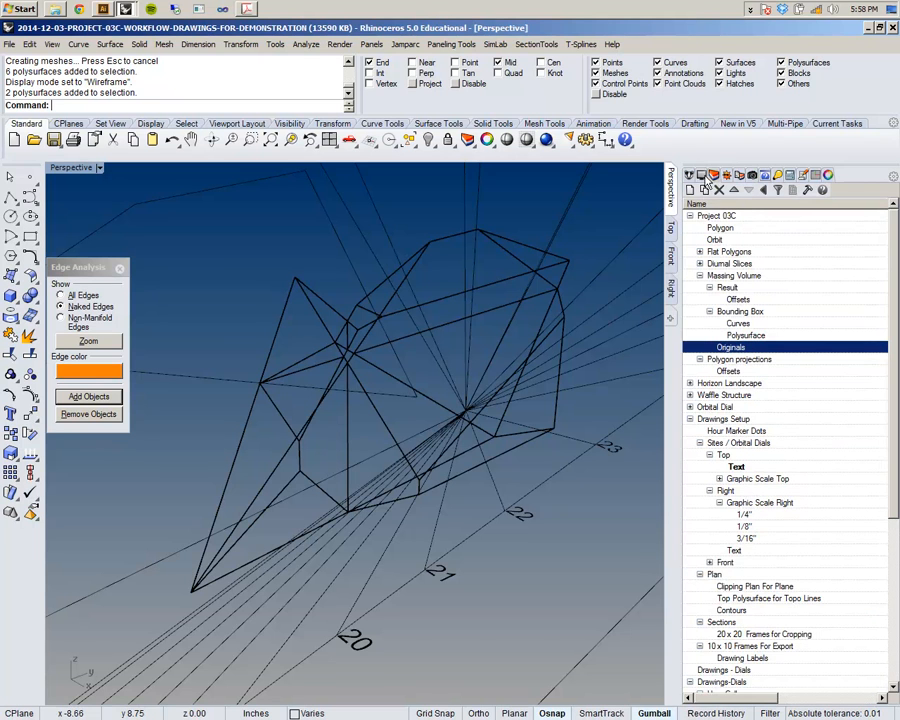
{"action": "left_click", "coordinate": [727, 177]}
{"action": "left_click", "coordinate": [717, 176]}
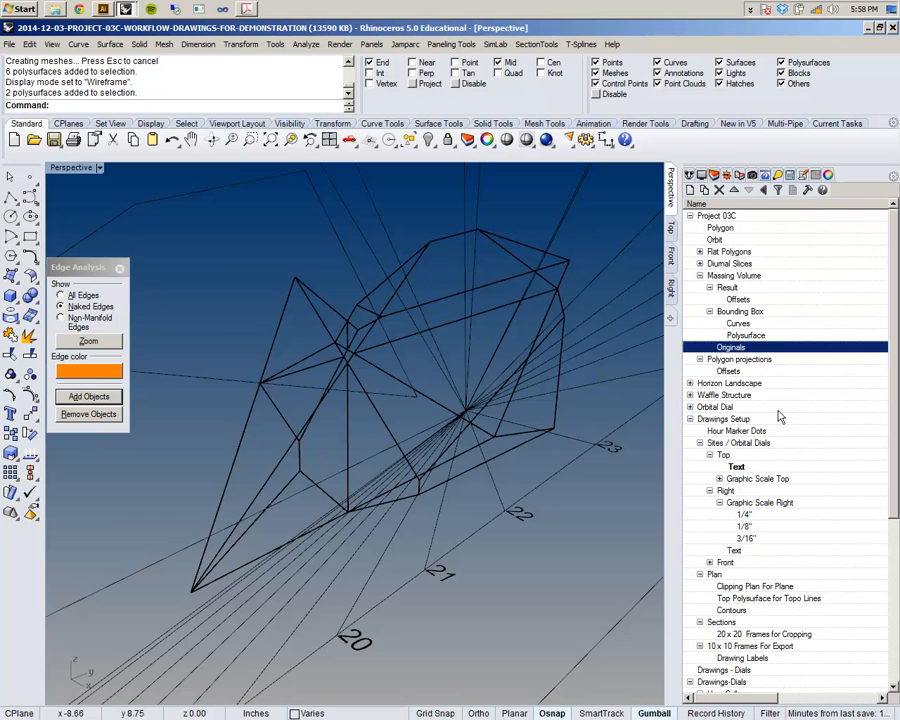
{"action": "left_click", "coordinate": [738, 299]}
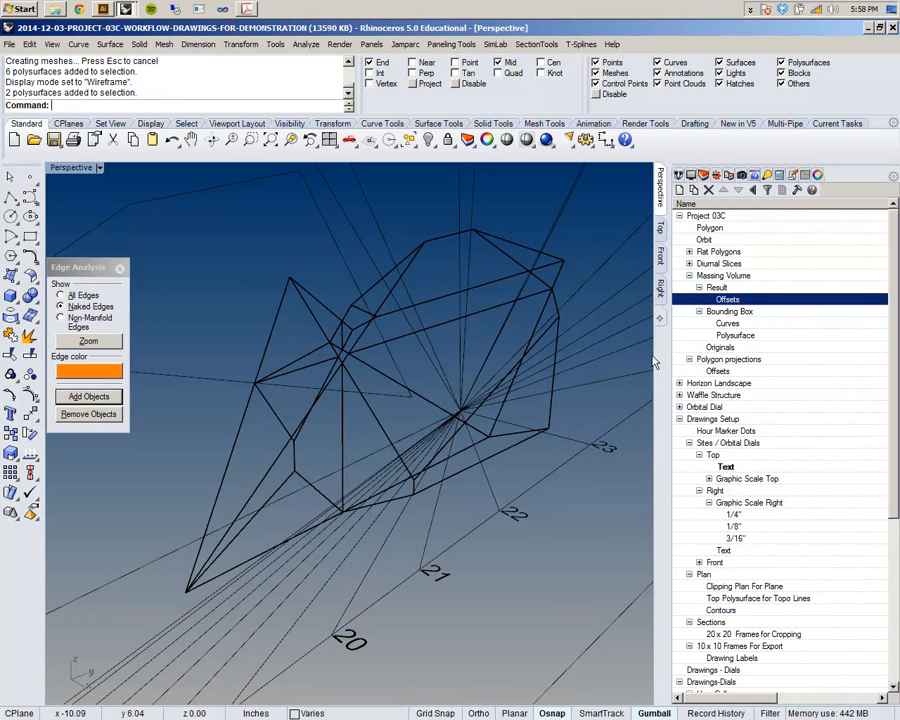
{"action": "left_click_drag", "start_coordinate": [669, 352], "coordinate": [608, 350]}
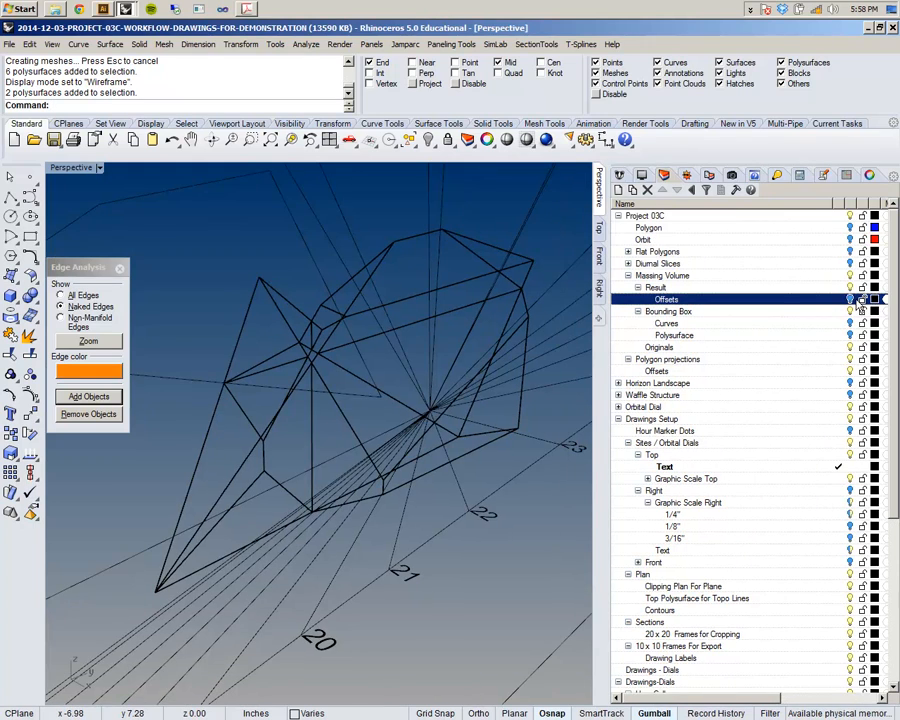
{"action": "right_click_drag", "start_coordinate": [345, 352], "coordinate": [232, 408]}
{"action": "scroll", "coordinate": [215, 407], "scroll_direction": "down", "scroll_amount": 6}
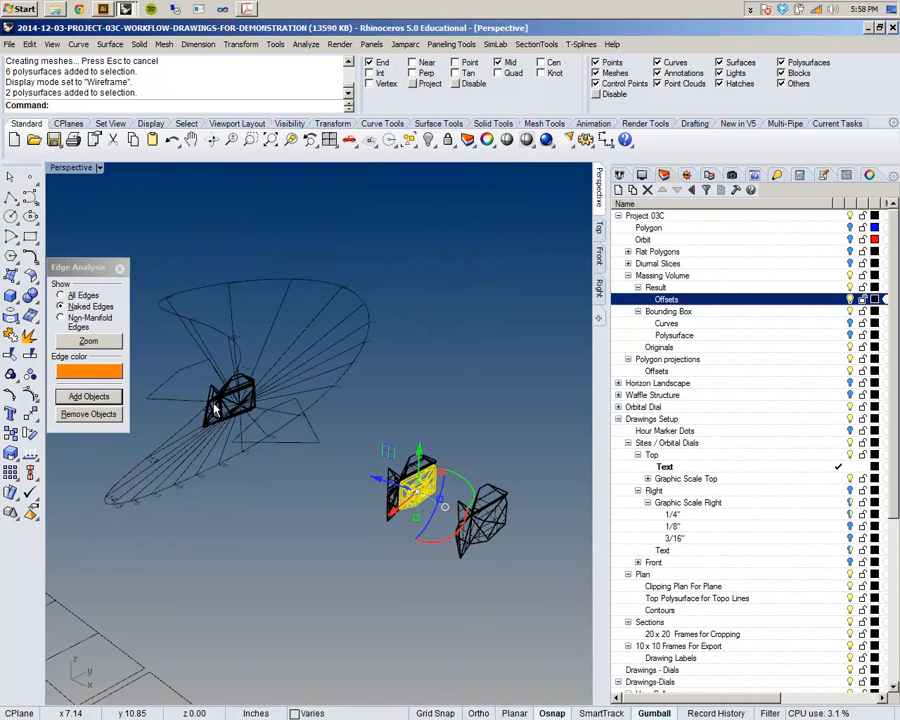
- Clear the selection and compare the offset massing copy with the second, unshelled copy beside it
{"action": "scroll", "coordinate": [215, 408], "scroll_direction": "up", "scroll_amount": 2}
{"action": "left_click", "coordinate": [346, 509]}
{"action": "right_click_drag", "start_coordinate": [350, 510], "coordinate": [313, 353], "text": "shift"}
{"action": "scroll", "coordinate": [325, 351], "scroll_direction": "up", "scroll_amount": 3}
{"action": "scroll", "coordinate": [337, 346], "scroll_direction": "down", "scroll_amount": 3}
{"action": "right_click_drag", "start_coordinate": [392, 360], "coordinate": [344, 379]}
{"action": "scroll", "coordinate": [416, 403], "scroll_direction": "up", "scroll_amount": 8}
{"action": "scroll", "coordinate": [416, 403], "scroll_direction": "down", "scroll_amount": 4}
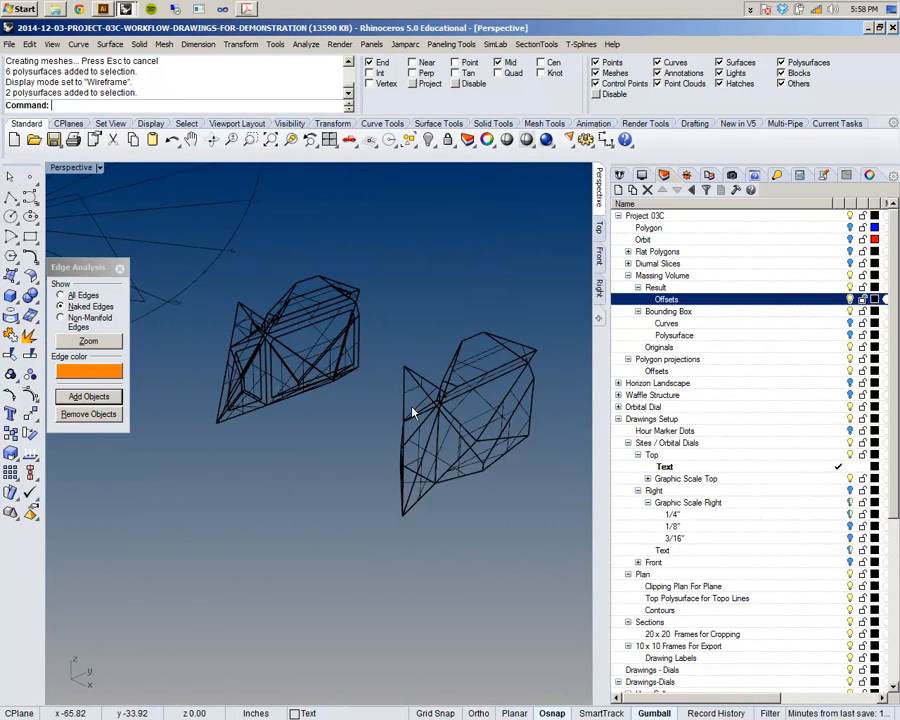
{"action": "right_click_drag", "start_coordinate": [416, 406], "coordinate": [385, 445]}
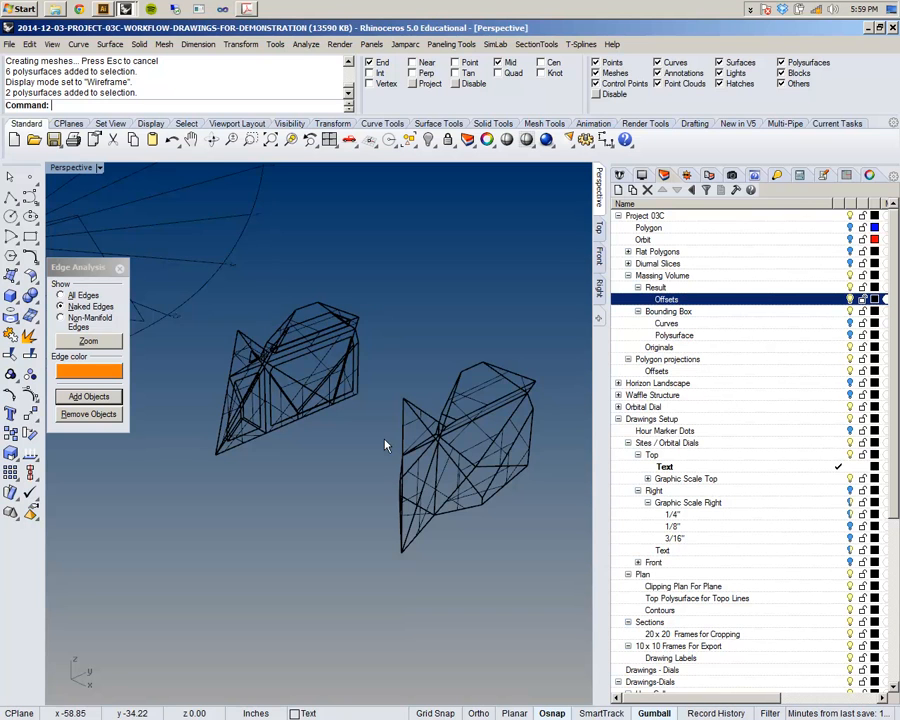
- Examine the edges and individual volumes of the unshelled massing copy from several angles
{"action": "right_click_drag", "start_coordinate": [466, 553], "coordinate": [416, 456]}
{"action": "scroll", "coordinate": [407, 444], "scroll_direction": "up", "scroll_amount": 10}
{"action": "scroll", "coordinate": [407, 444], "scroll_direction": "down", "scroll_amount": 9}
{"action": "scroll", "coordinate": [416, 456], "scroll_direction": "up", "scroll_amount": 6}
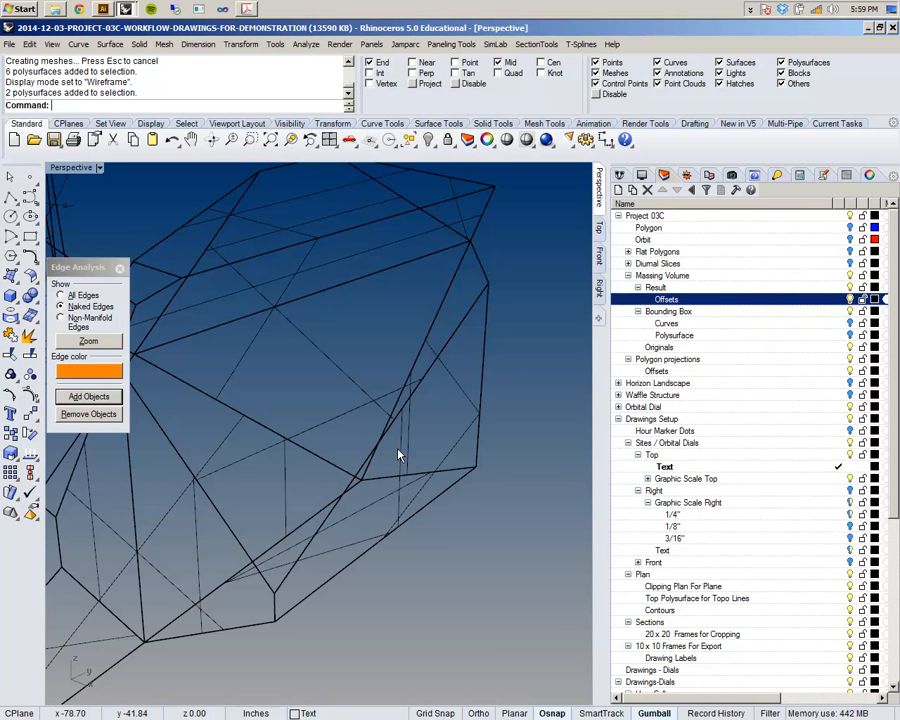
{"action": "scroll", "coordinate": [400, 454], "scroll_direction": "down", "scroll_amount": 5}
{"action": "right_click_drag", "start_coordinate": [402, 454], "coordinate": [440, 546]}
{"action": "right_click_drag", "start_coordinate": [448, 264], "coordinate": [380, 360]}
{"action": "scroll", "coordinate": [350, 384], "scroll_direction": "up", "scroll_amount": 5}
{"action": "scroll", "coordinate": [358, 382], "scroll_direction": "down", "scroll_amount": 5}
- Examine the upper polysurface of the unshelled copy, checking its sloped top face as the one to open
{"action": "left_click", "coordinate": [360, 384]}
{"action": "left_click", "coordinate": [422, 277]}
{"action": "scroll", "coordinate": [392, 356], "scroll_direction": "up", "scroll_amount": 7}
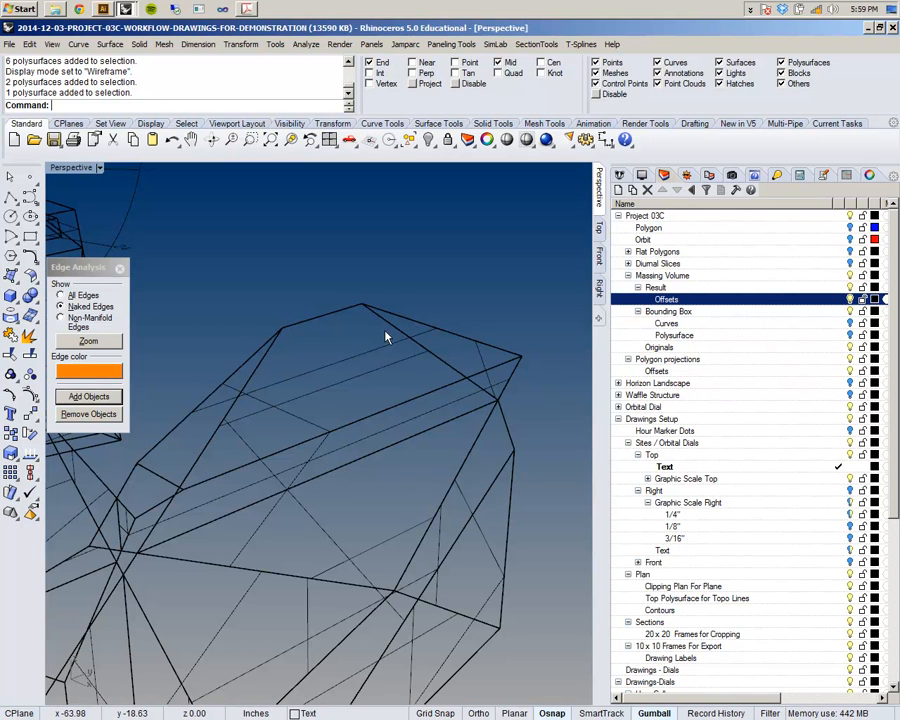
{"action": "right_click_drag", "start_coordinate": [366, 357], "coordinate": [406, 386]}
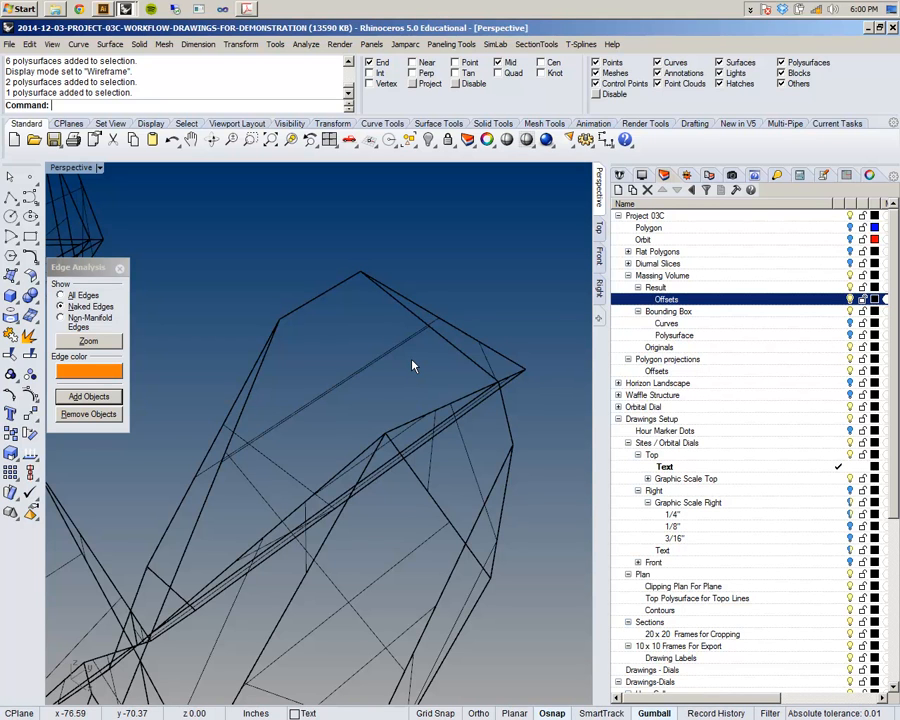
{"action": "right_click_drag", "start_coordinate": [412, 366], "coordinate": [372, 320]}
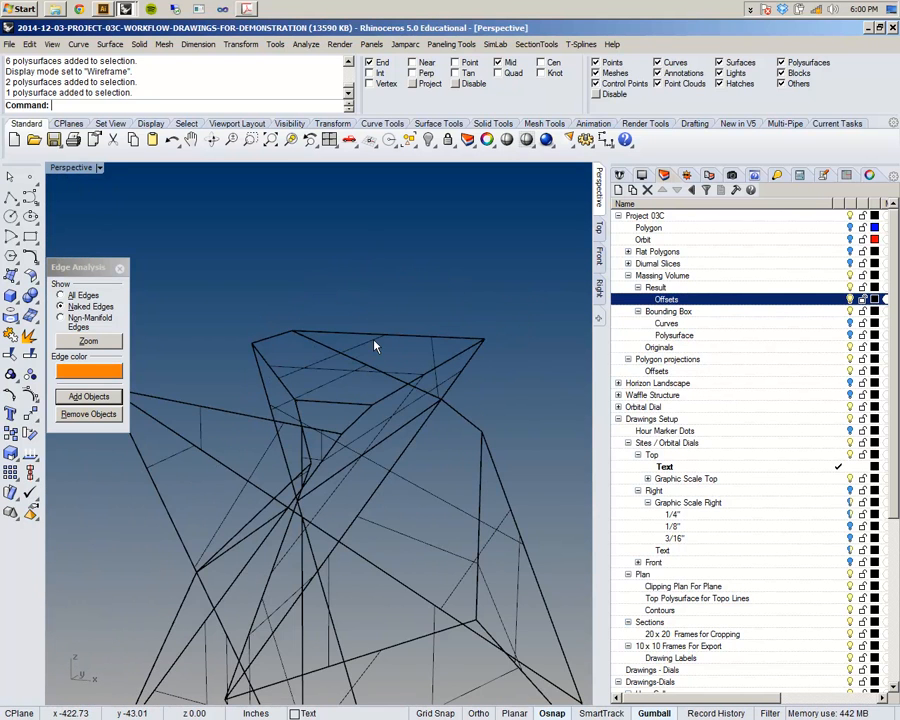
{"action": "left_click", "coordinate": [375, 341]}
{"action": "left_click", "coordinate": [478, 287]}
{"action": "right_click_drag", "start_coordinate": [478, 287], "coordinate": [425, 266]}
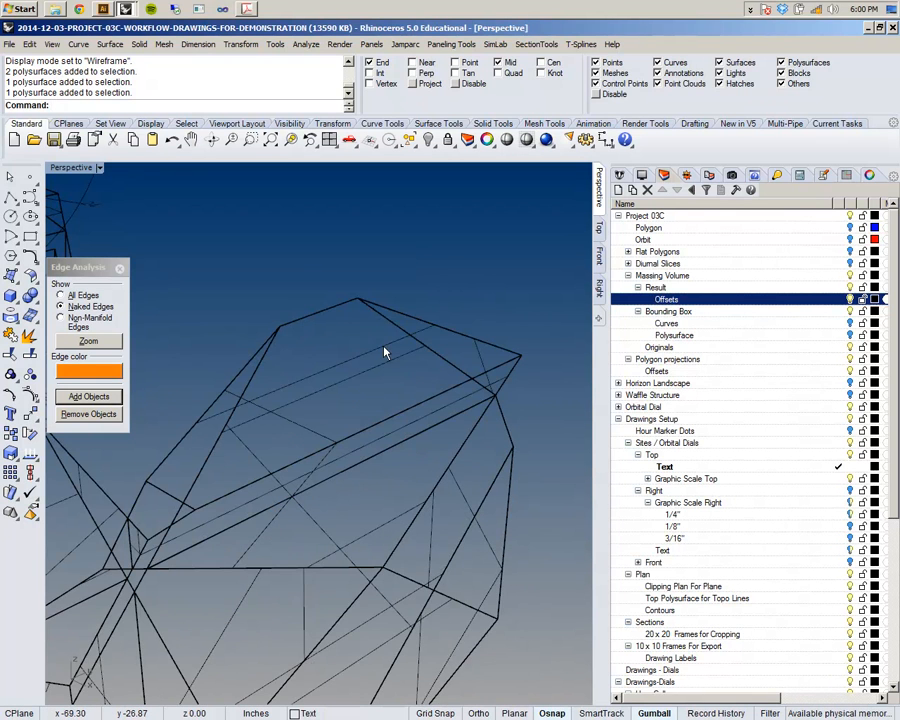
{"action": "right_click_drag", "start_coordinate": [386, 351], "coordinate": [291, 181]}
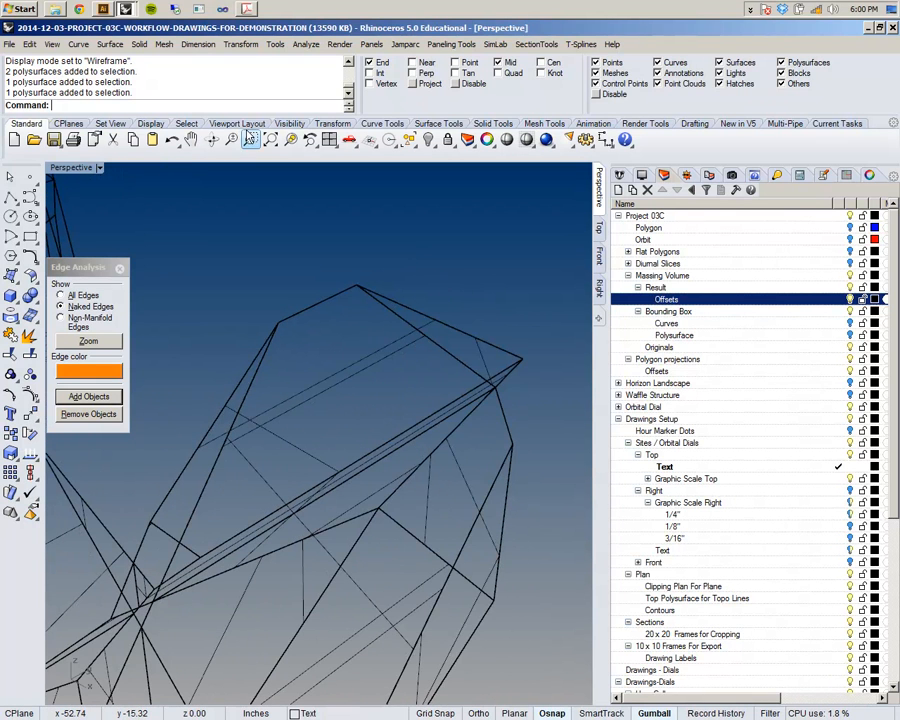
- Start the Shell command, bring the unshelled massing copy into view and close the Edge Analysis window
{"action": "type", "text": "Shell"}
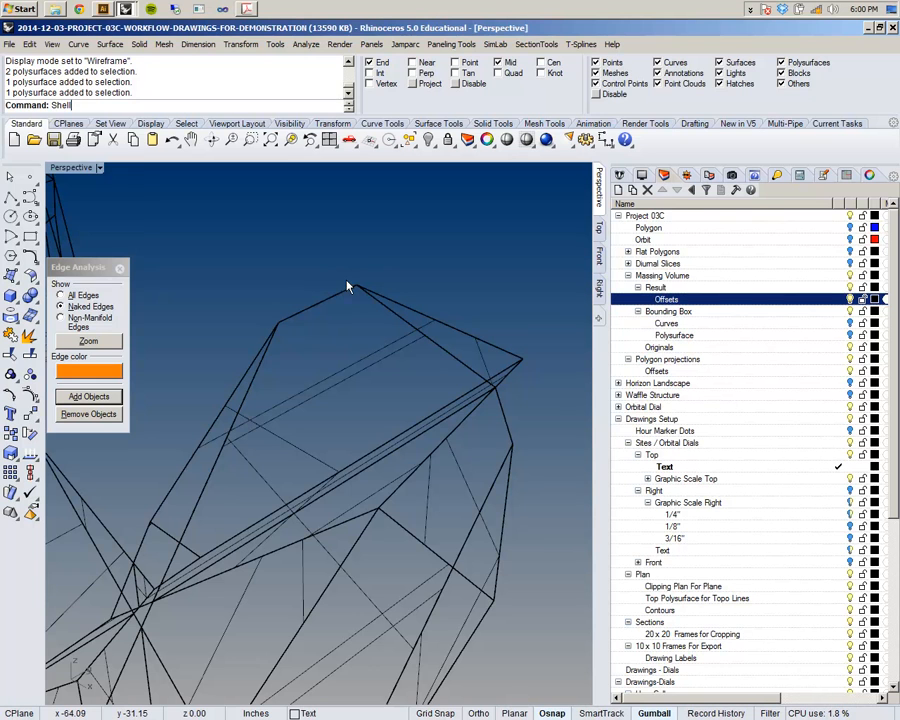
{"action": "key", "text": "Return"}
{"action": "right_click_drag", "start_coordinate": [378, 358], "coordinate": [373, 383]}
{"action": "scroll", "coordinate": [428, 333], "scroll_direction": "down", "scroll_amount": 9}
{"action": "scroll", "coordinate": [373, 383], "scroll_direction": "up", "scroll_amount": 10}
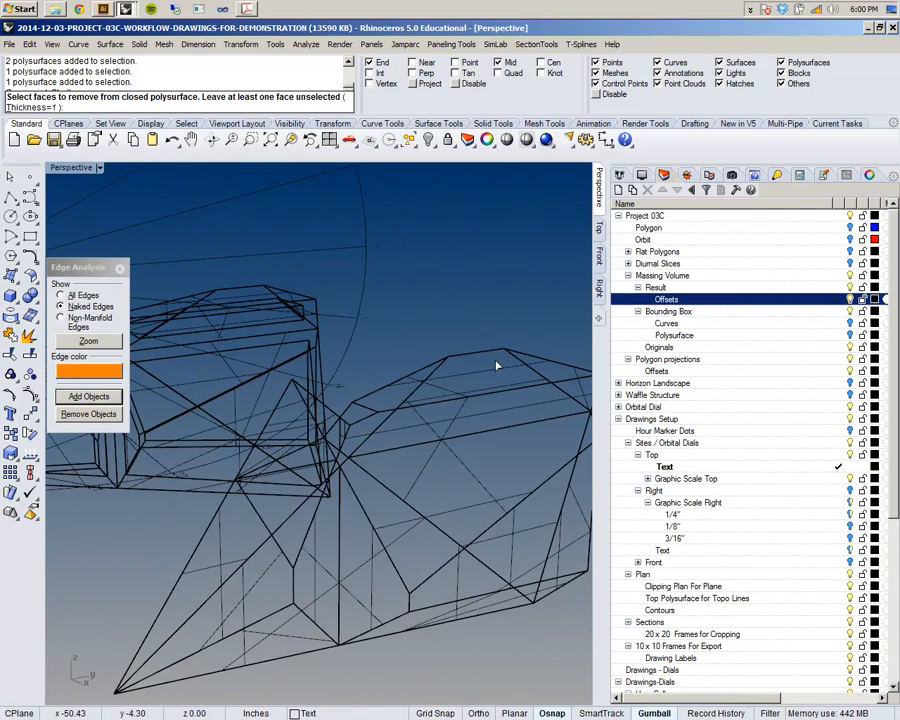
{"action": "right_click_drag", "start_coordinate": [466, 362], "coordinate": [488, 448]}
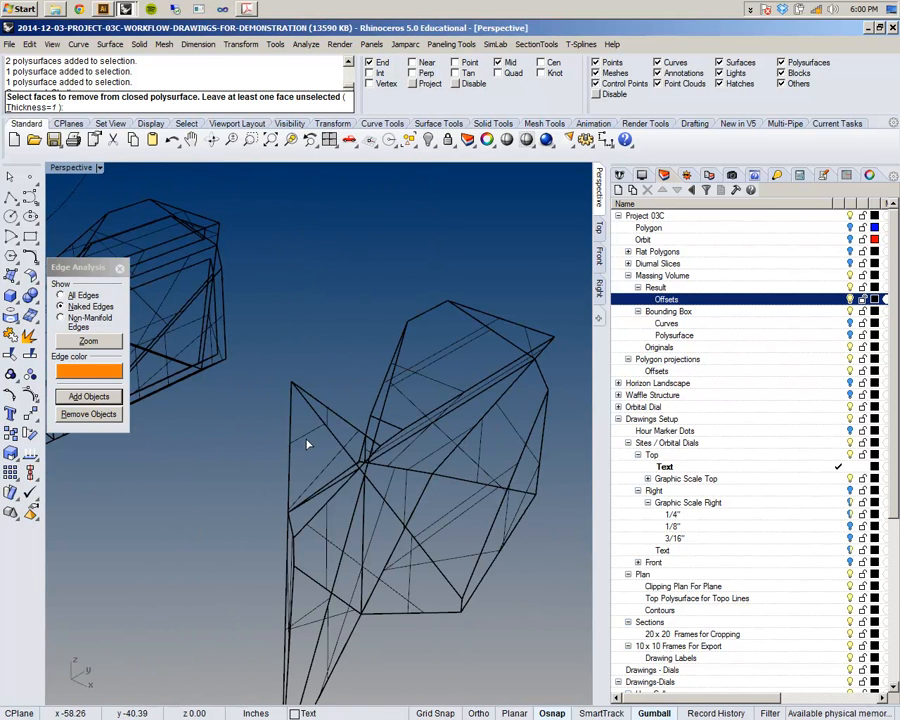
{"action": "scroll", "coordinate": [330, 390], "scroll_direction": "down", "scroll_amount": 5}
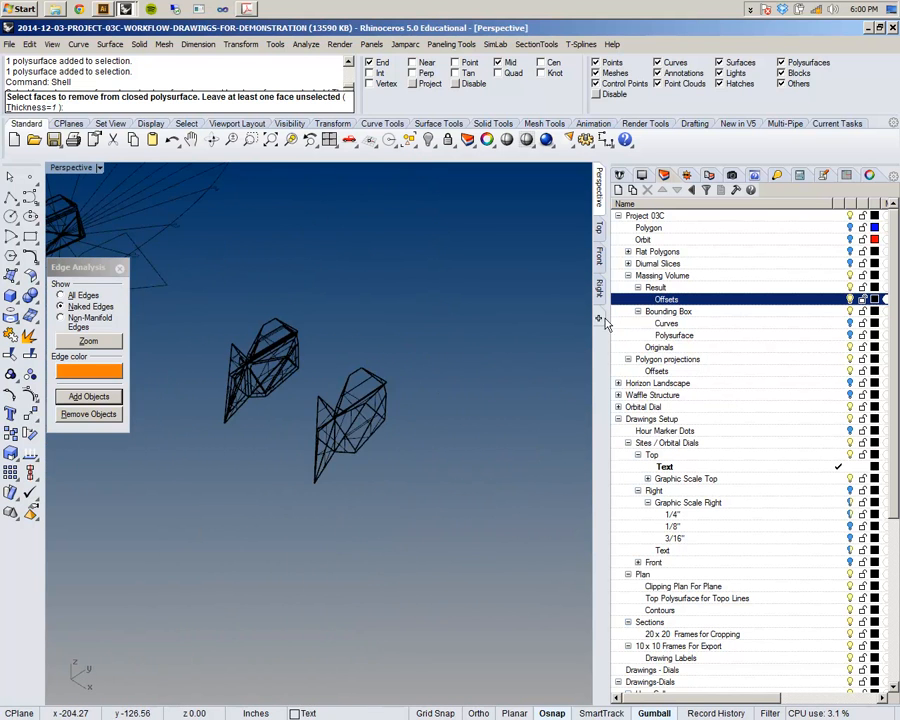
{"action": "left_click", "coordinate": [598, 235]}
{"action": "left_click", "coordinate": [600, 203]}
{"action": "right_click_drag", "start_coordinate": [510, 305], "coordinate": [345, 371]}
{"action": "scroll", "coordinate": [407, 418], "scroll_direction": "up", "scroll_amount": 5}
{"action": "left_click", "coordinate": [120, 268]}
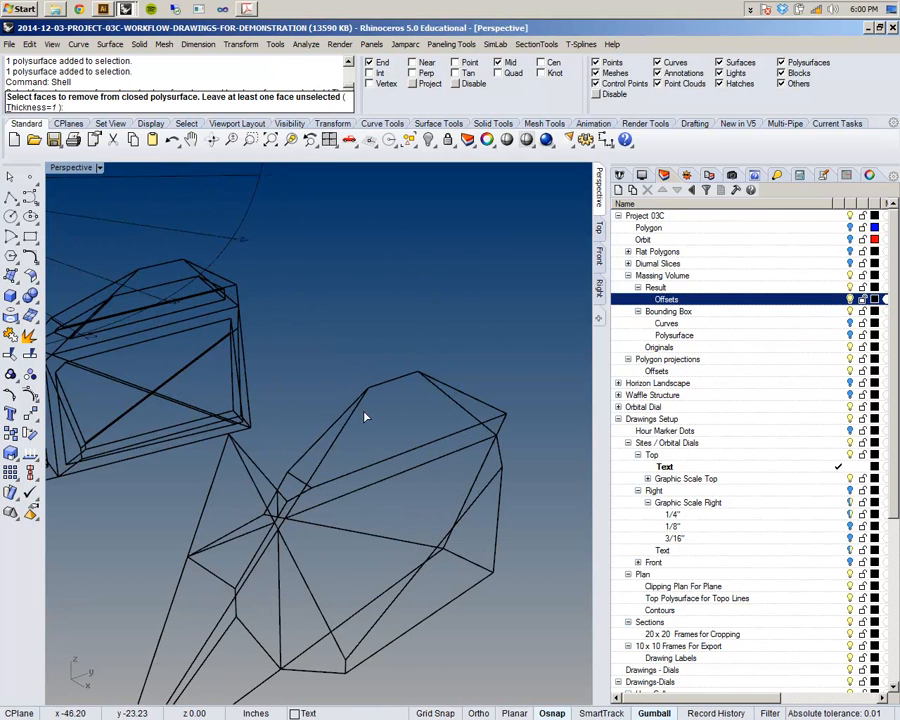
- Shell the upper polysurface of the unshelled copy with a thickness of .125, removing its large sloped top face
{"action": "scroll", "coordinate": [387, 420], "scroll_direction": "down", "scroll_amount": 3}
{"action": "scroll", "coordinate": [420, 400], "scroll_direction": "up", "scroll_amount": 5}
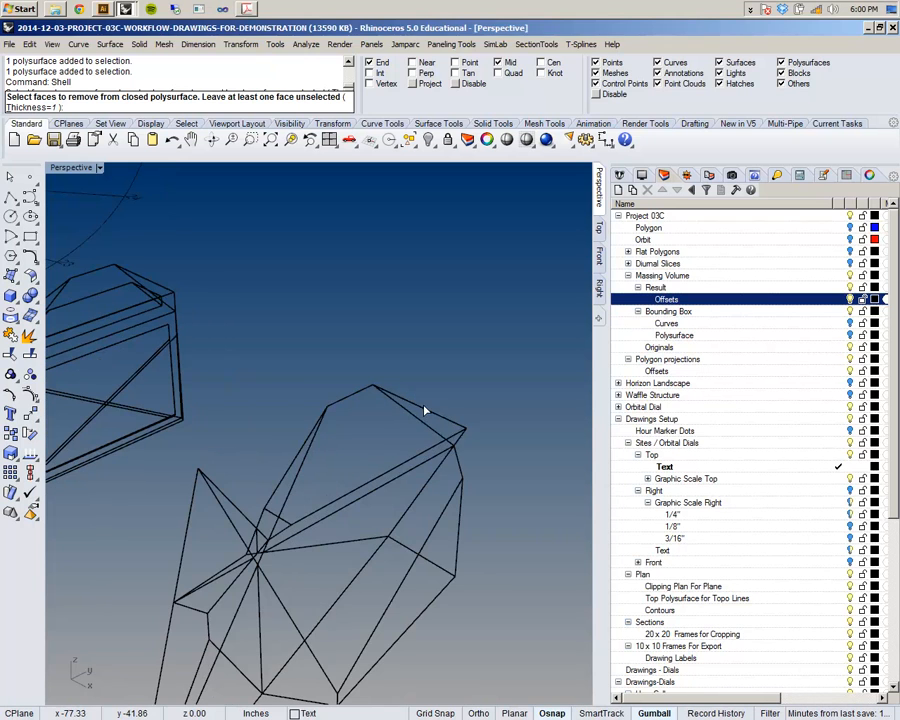
{"action": "left_click", "coordinate": [424, 412]}
{"action": "left_click", "coordinate": [458, 453]}
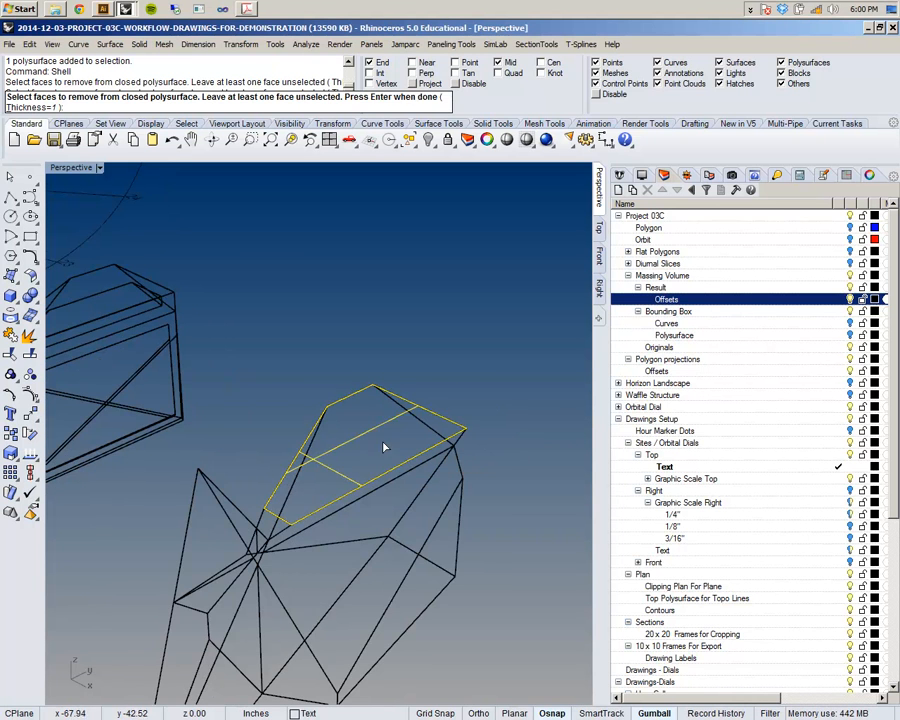
{"action": "right_click_drag", "start_coordinate": [383, 438], "coordinate": [411, 416], "text": "shift"}
{"action": "left_click", "coordinate": [25, 106]}
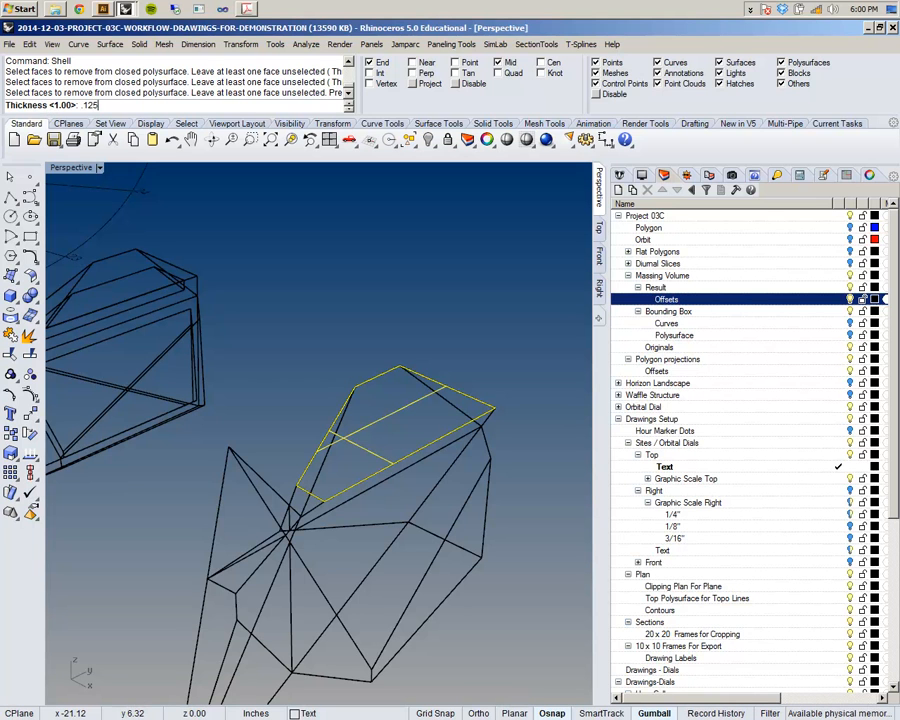
{"action": "type", "text": ".125"}
{"action": "key", "text": "Return"}
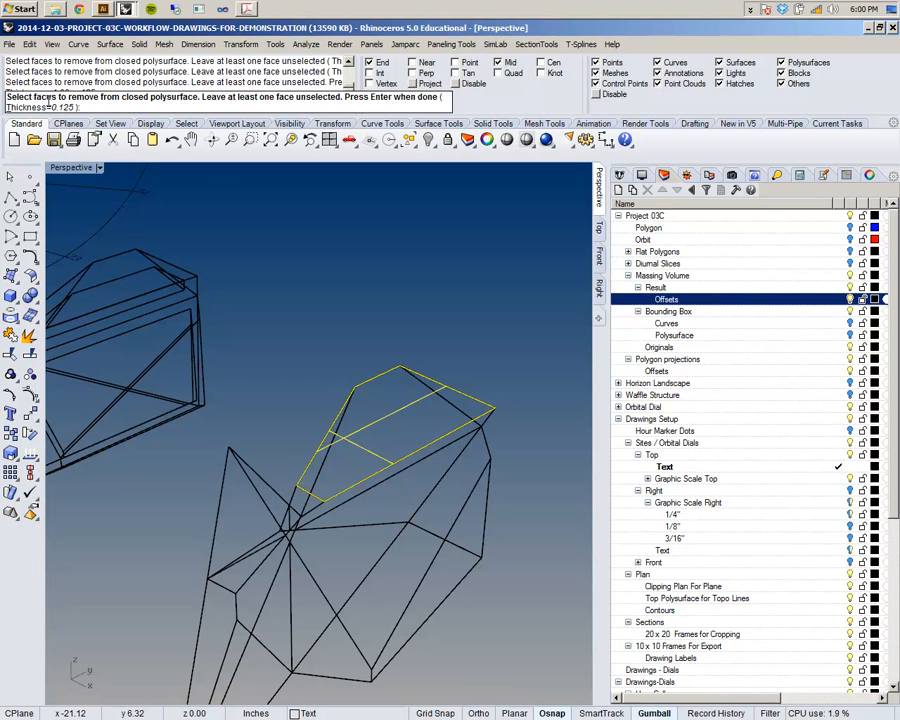
{"action": "scroll", "coordinate": [376, 297], "scroll_direction": "up", "scroll_amount": 3}
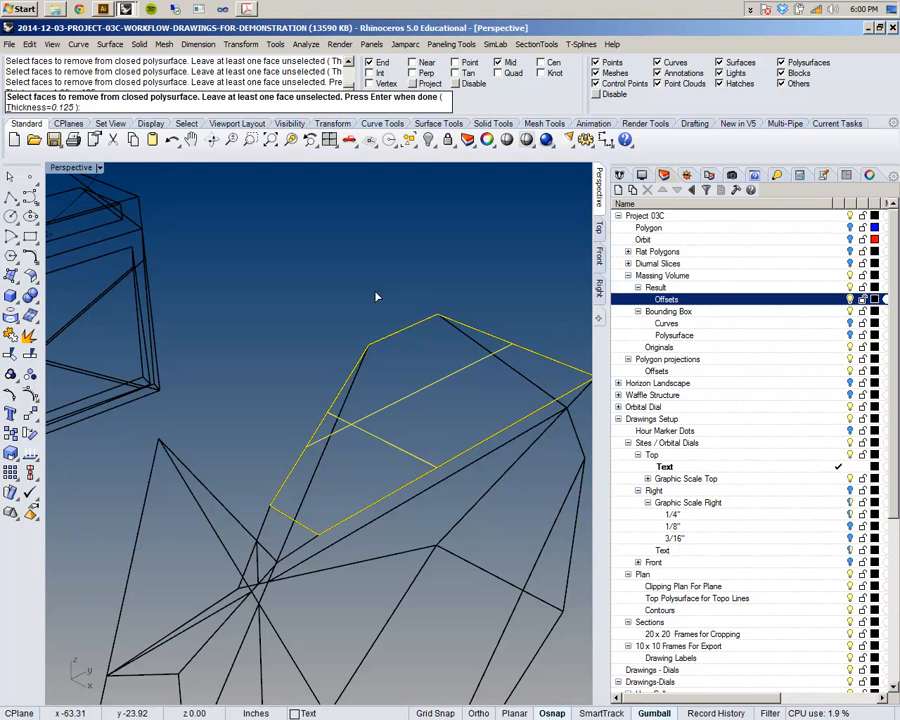
{"action": "key", "text": "Return"}
{"action": "right_click_drag", "start_coordinate": [376, 296], "coordinate": [385, 270]}
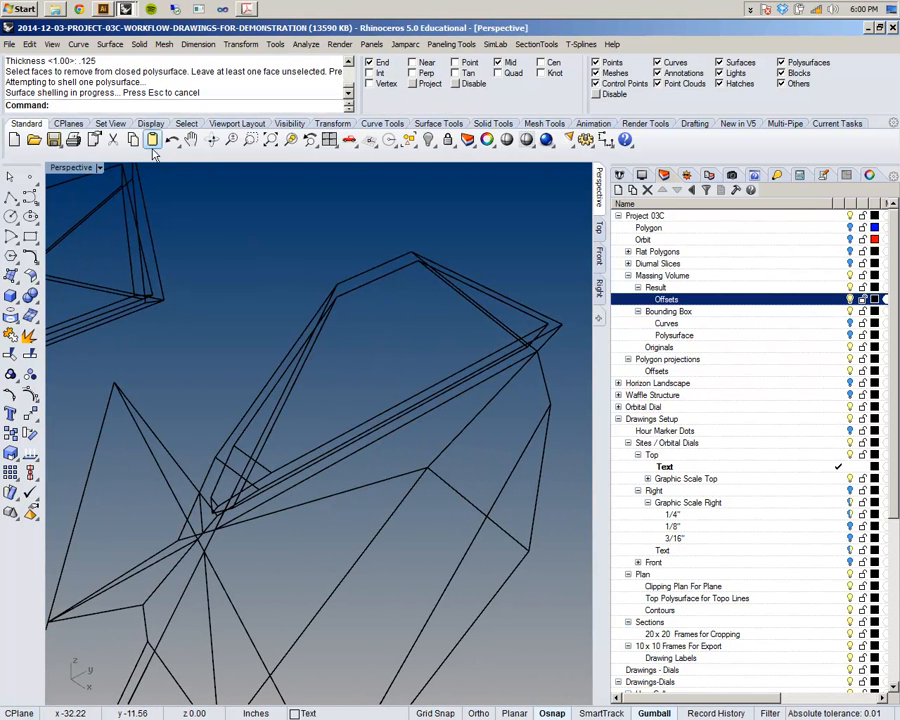
- Set the Perspective viewport to Shaded display and inspect the wall thickness and open face of the shelled upper volume
{"action": "left_click", "coordinate": [96, 167]}
{"action": "left_click", "coordinate": [96, 213]}
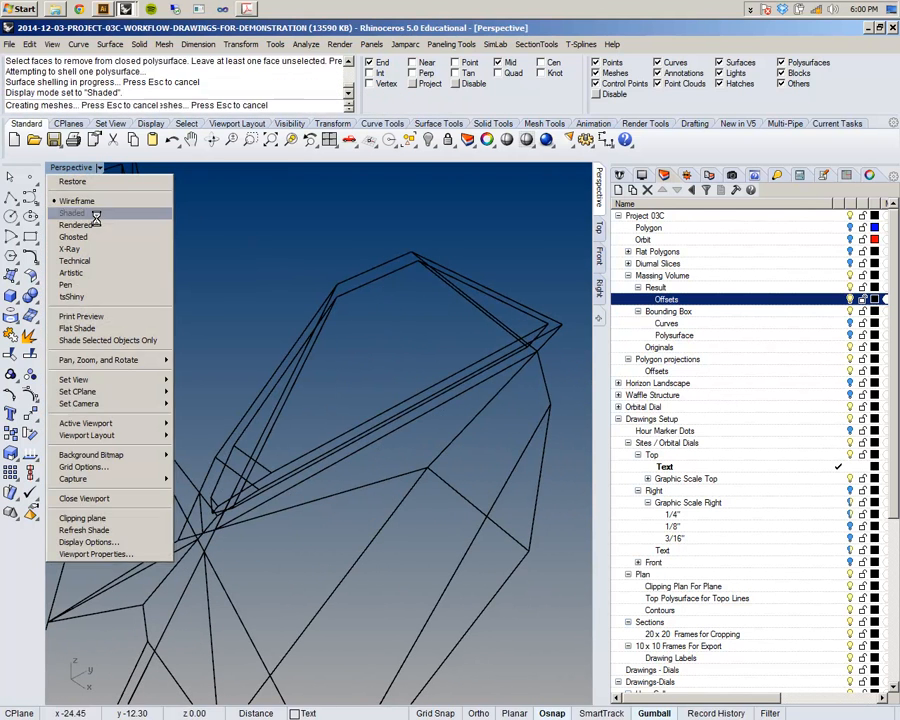
{"action": "right_click_drag", "start_coordinate": [382, 288], "coordinate": [352, 311]}
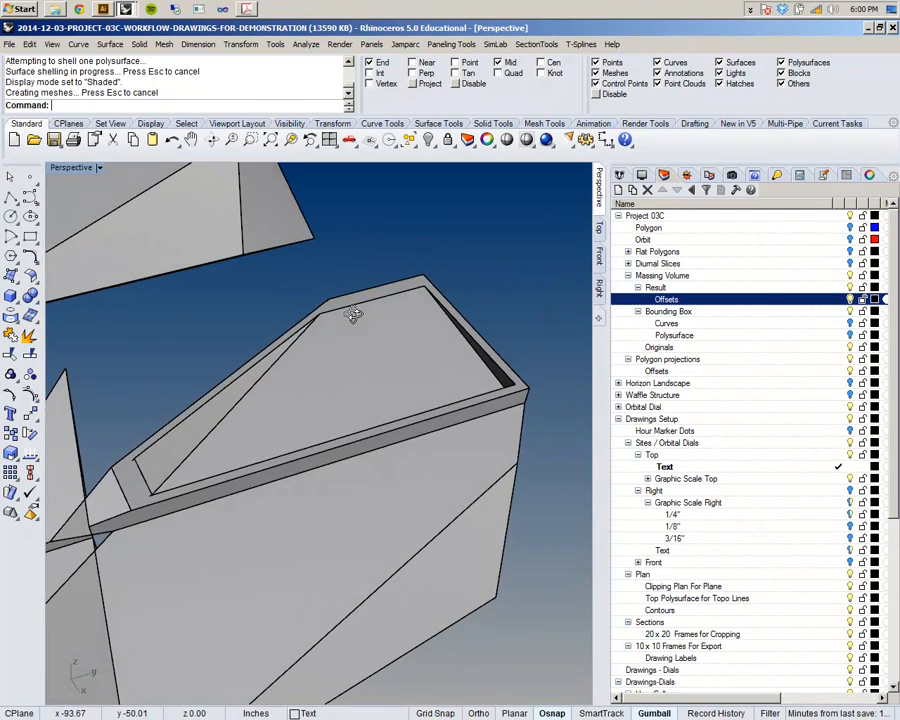
{"action": "mouse_move", "coordinate": [207, 408]}
{"action": "right_mouse_down"}
{"action": "mouse_move", "coordinate": [249, 374]}
{"action": "mouse_move", "coordinate": [283, 313]}
{"action": "mouse_move", "coordinate": [270, 366]}
{"action": "right_mouse_up"}
{"action": "scroll", "coordinate": [270, 366], "scroll_direction": "up", "scroll_amount": 9}
{"action": "scroll", "coordinate": [270, 366], "scroll_direction": "down", "scroll_amount": 8}
{"action": "right_click_drag", "start_coordinate": [380, 374], "coordinate": [427, 293]}
{"action": "left_click", "coordinate": [391, 356]}
{"action": "key", "text": "Escape"}
{"action": "scroll", "coordinate": [430, 300], "scroll_direction": "up", "scroll_amount": 5}
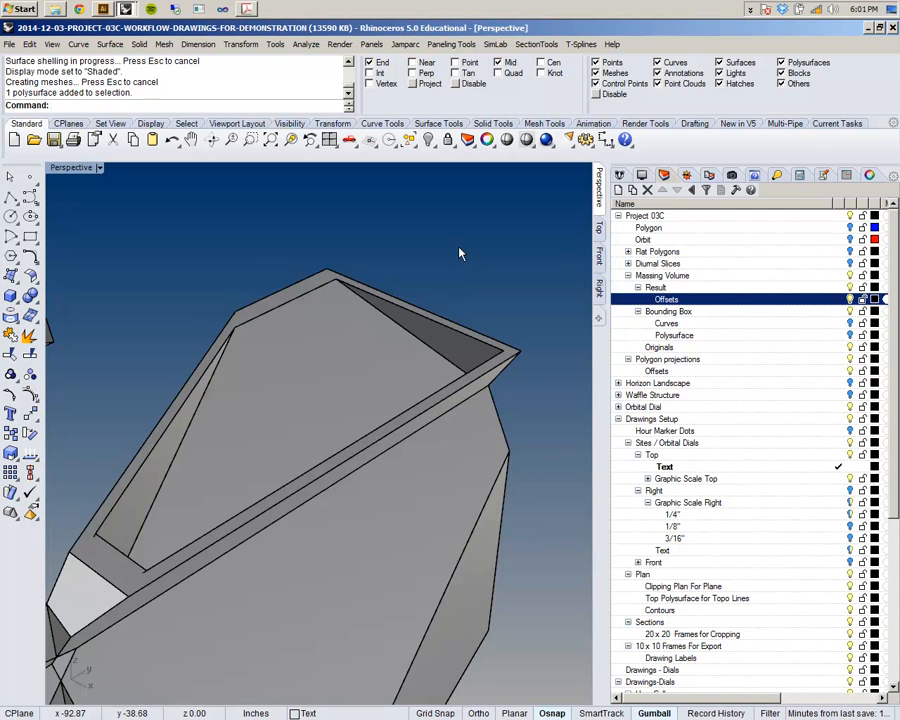
{"action": "right_click_drag", "start_coordinate": [406, 251], "coordinate": [446, 297]}
{"action": "scroll", "coordinate": [370, 328], "scroll_direction": "up", "scroll_amount": 5}
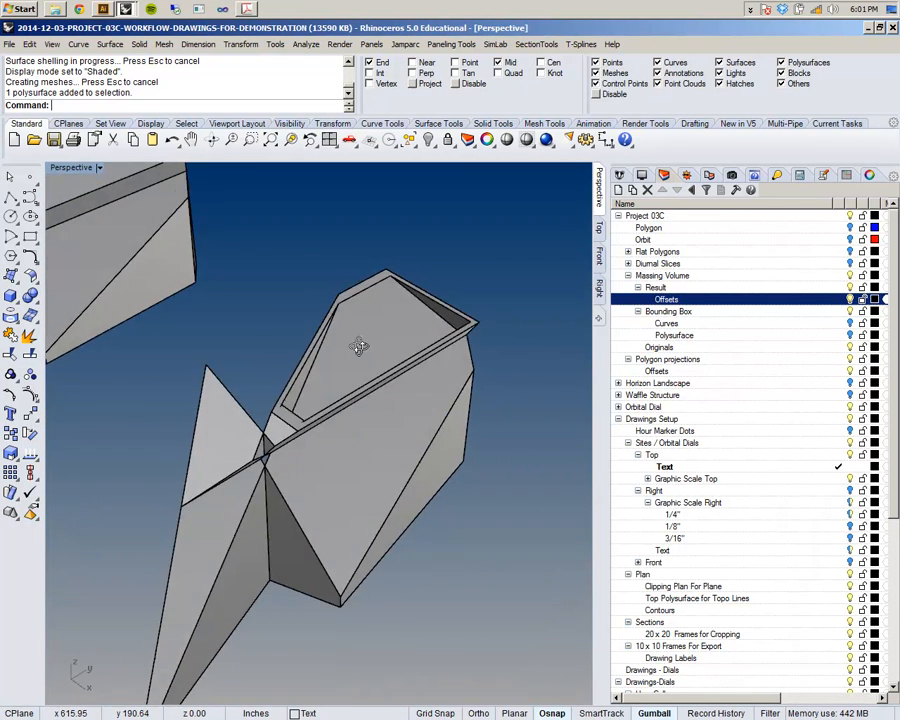
- Delete the two offset and shelled copies of the massing volume, keeping the original massing volume at the dial
{"action": "scroll", "coordinate": [370, 320], "scroll_direction": "up", "scroll_amount": 2}
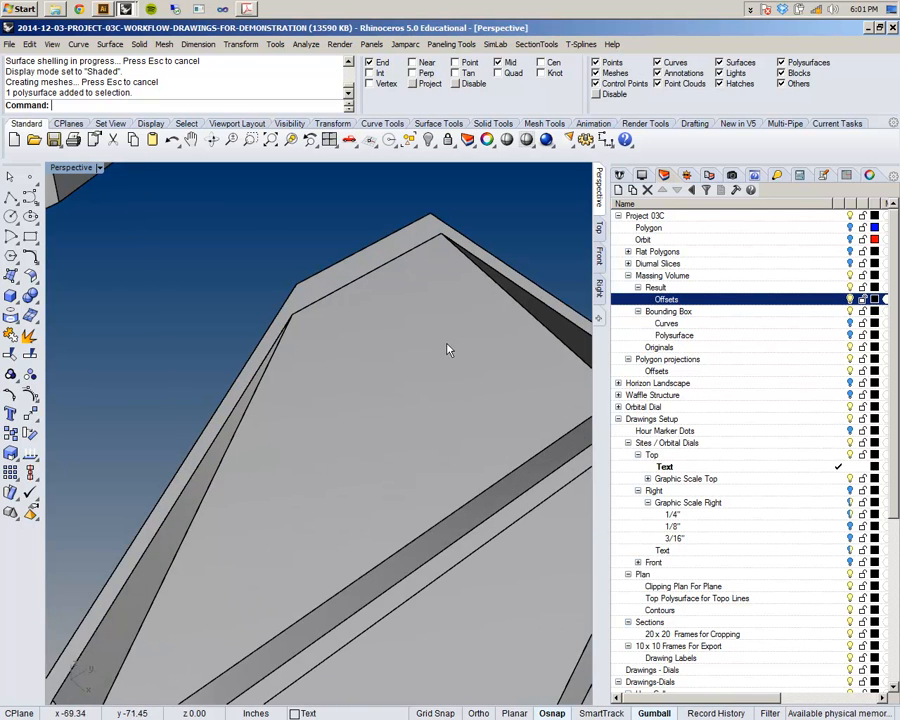
{"action": "scroll", "coordinate": [450, 343], "scroll_direction": "down", "scroll_amount": 8}
{"action": "scroll", "coordinate": [330, 403], "scroll_direction": "down", "scroll_amount": 7}
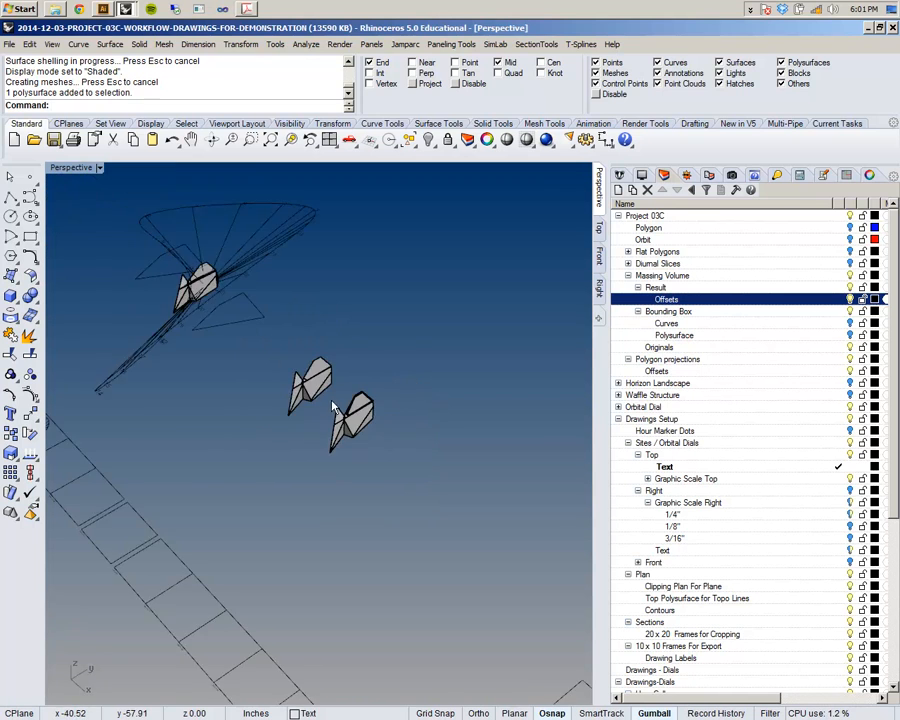
{"action": "right_click_drag", "start_coordinate": [331, 403], "coordinate": [372, 440], "text": "shift"}
{"action": "left_click_drag", "start_coordinate": [325, 364], "coordinate": [500, 535]}
{"action": "key", "text": "Delete"}
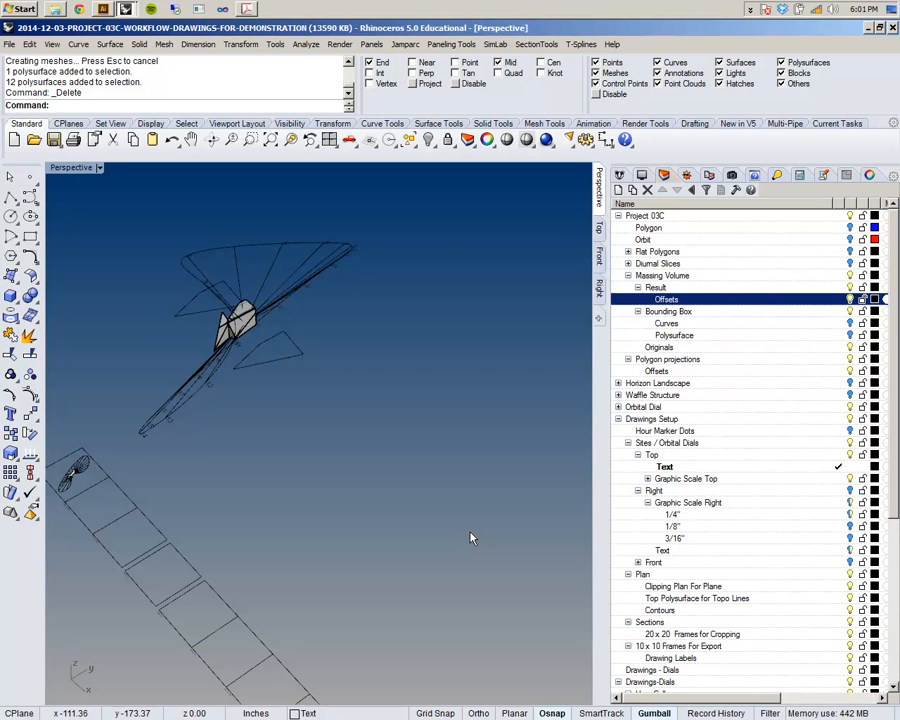
- Turn off the Orbital Dial layer to hide the dial around the massing volume
{"action": "right_click_drag", "start_coordinate": [231, 367], "coordinate": [360, 337]}
{"action": "scroll", "coordinate": [337, 378], "scroll_direction": "down", "scroll_amount": 8}
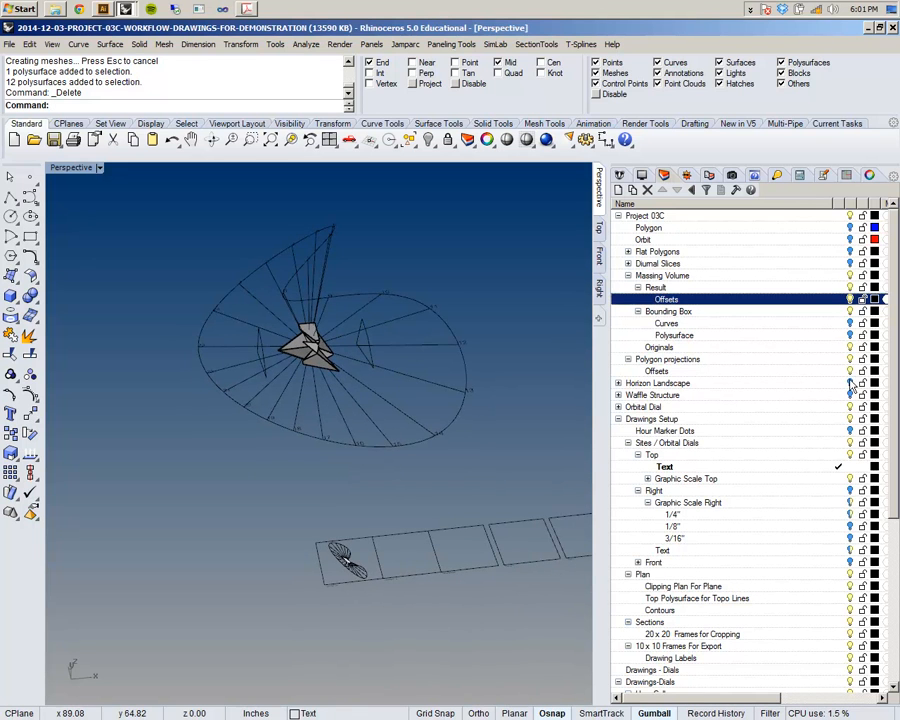
{"action": "left_click", "coordinate": [700, 407]}
- Turn off the Drawings-Dials and Drawings - Dials layers and collapse the Drawings-Dials sublayers
{"action": "scroll", "coordinate": [358, 337], "scroll_direction": "up", "scroll_amount": 3}
{"action": "scroll", "coordinate": [358, 336], "scroll_direction": "up", "scroll_amount": 4}
{"action": "scroll", "coordinate": [358, 335], "scroll_direction": "down", "scroll_amount": 6}
{"action": "scroll", "coordinate": [800, 533], "scroll_direction": "down", "scroll_amount": 6}
{"action": "scroll", "coordinate": [792, 531], "scroll_direction": "down", "scroll_amount": 1}
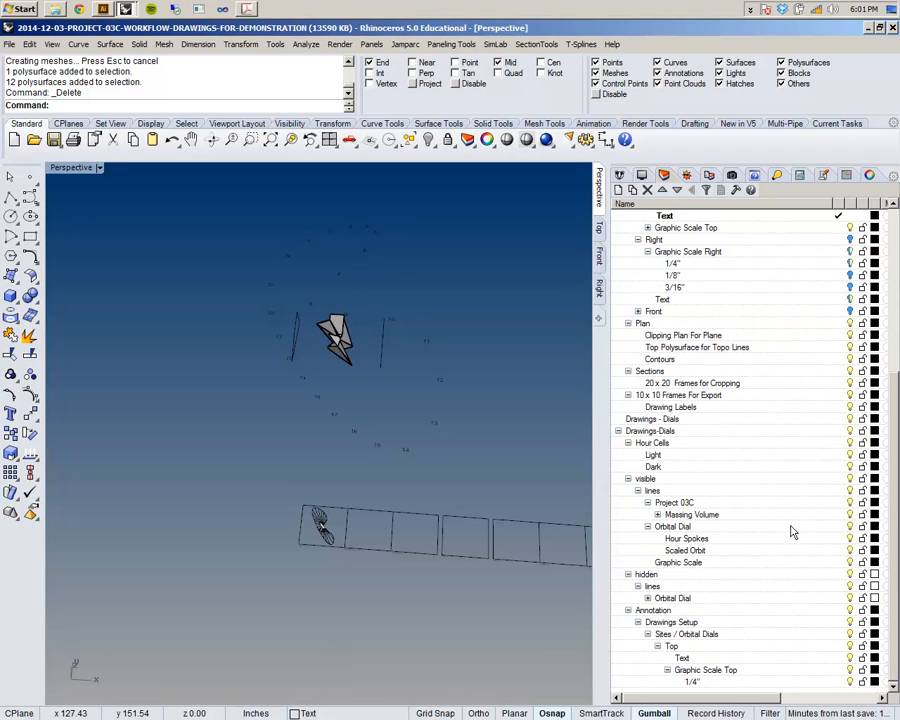
{"action": "left_click", "coordinate": [850, 431]}
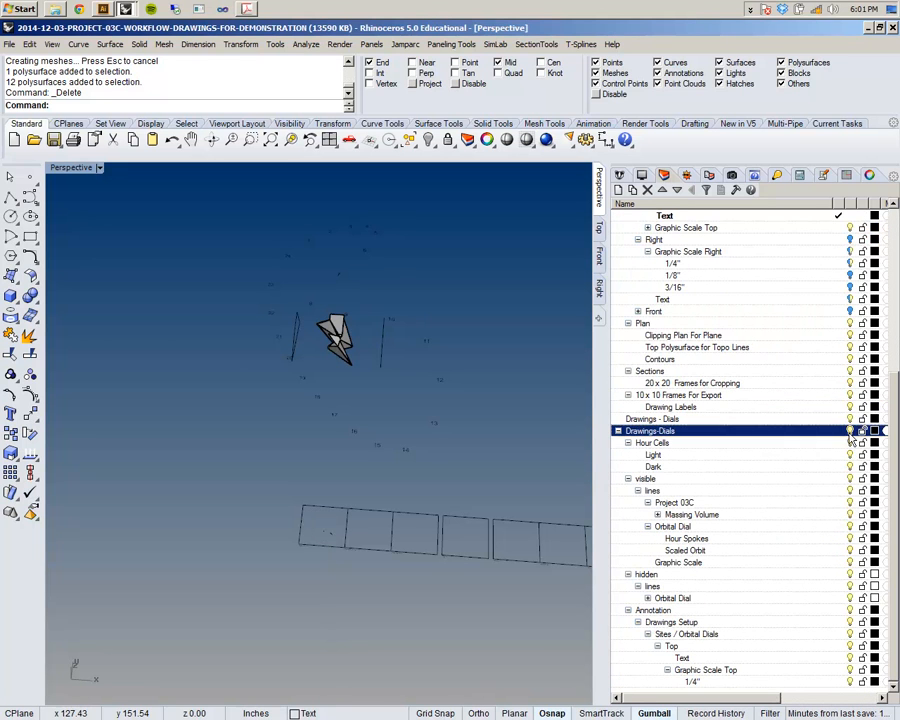
{"action": "left_click", "coordinate": [850, 419]}
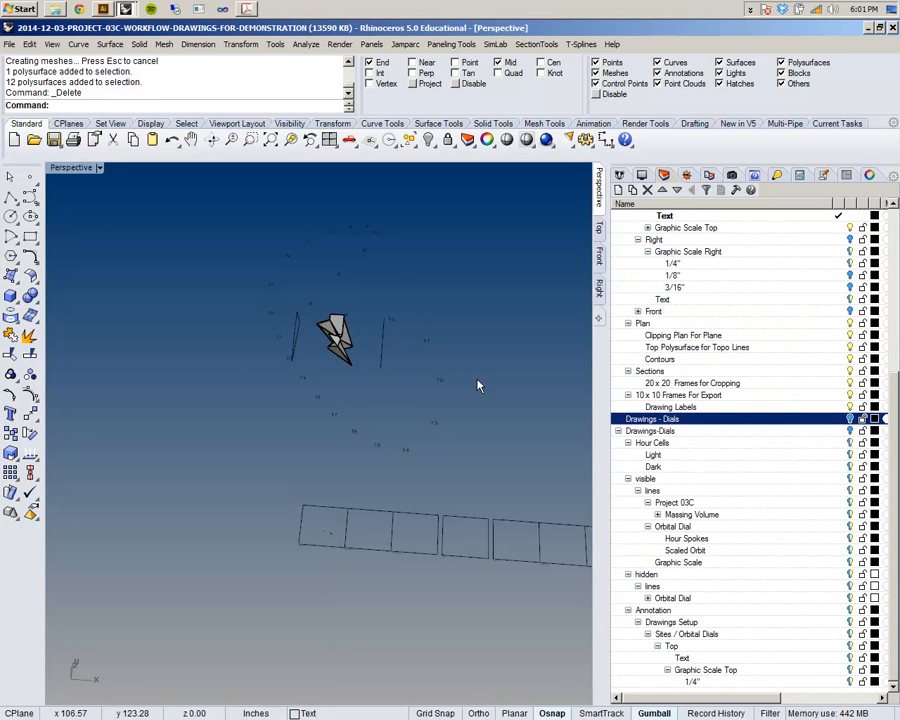
{"action": "left_click", "coordinate": [619, 431]}
{"action": "left_click", "coordinate": [620, 432]}
{"action": "right_click_drag", "start_coordinate": [308, 407], "coordinate": [219, 445], "text": "shift"}
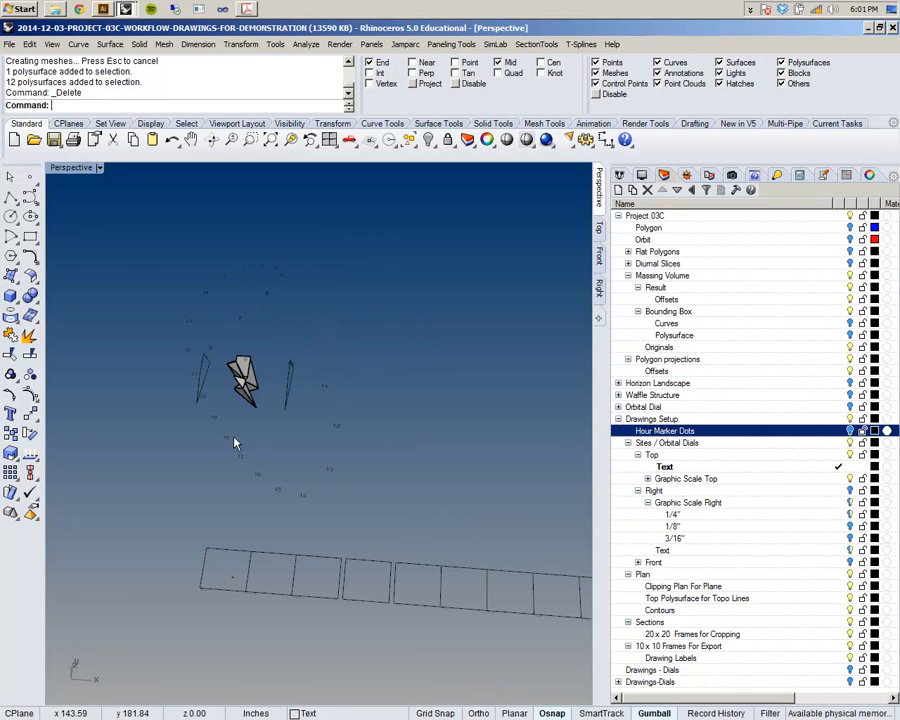
- Make Hour Marker Dots the current layer and turn off the Sites / Orbital Dials layer
{"action": "left_click", "coordinate": [850, 419]}
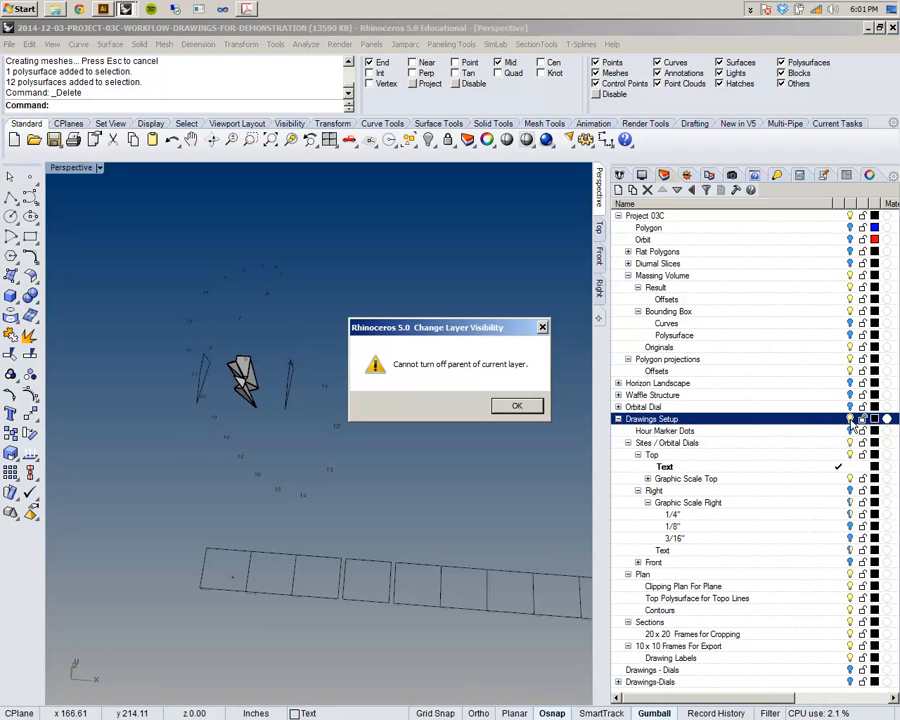
{"action": "left_click", "coordinate": [517, 405]}
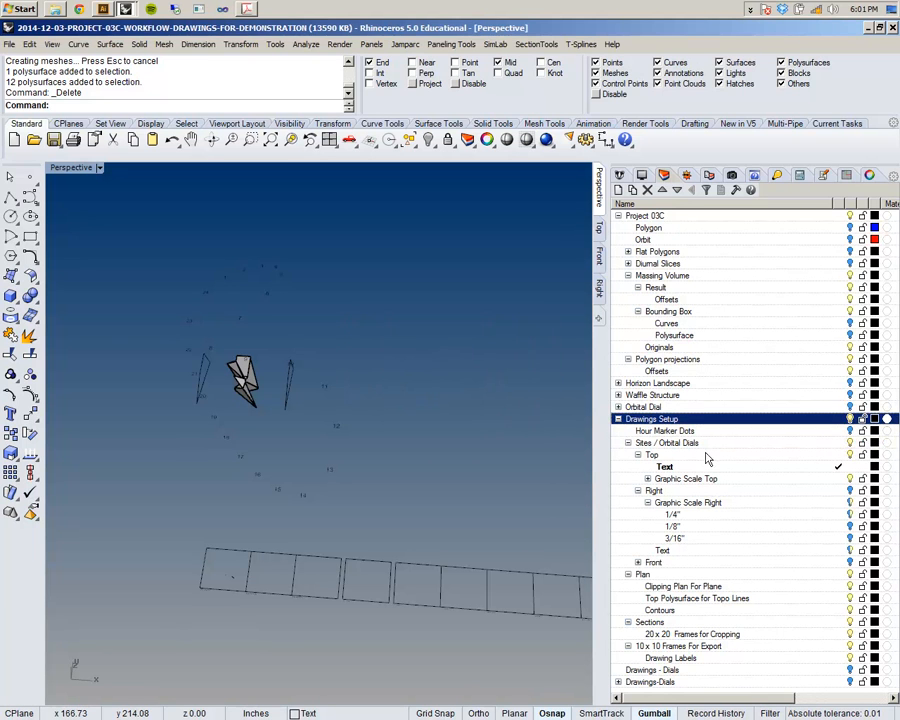
{"action": "left_click", "coordinate": [850, 443]}
{"action": "left_click", "coordinate": [528, 409]}
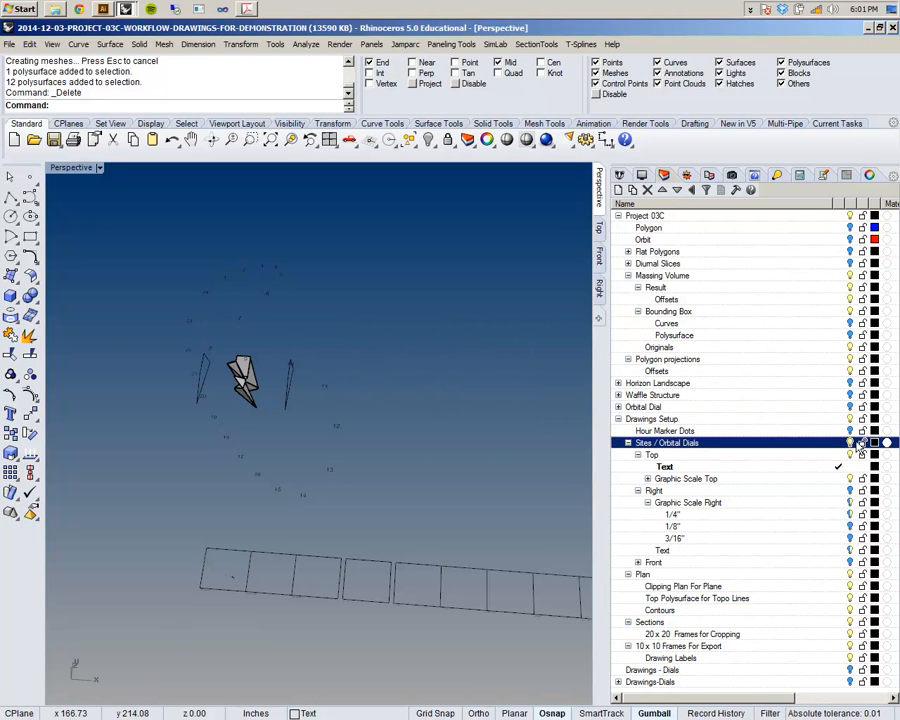
{"action": "left_click", "coordinate": [850, 431]}
{"action": "left_click", "coordinate": [850, 443]}
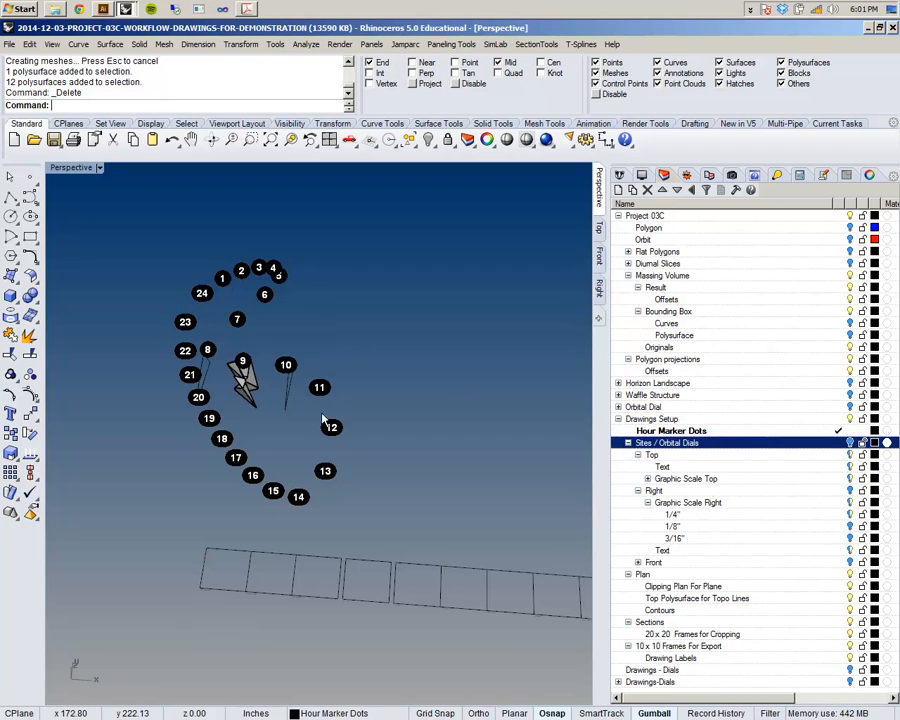
- Make Drawings Setup the current layer and turn off the Hour Marker Dots layer
{"action": "scroll", "coordinate": [305, 414], "scroll_direction": "up", "scroll_amount": 5}
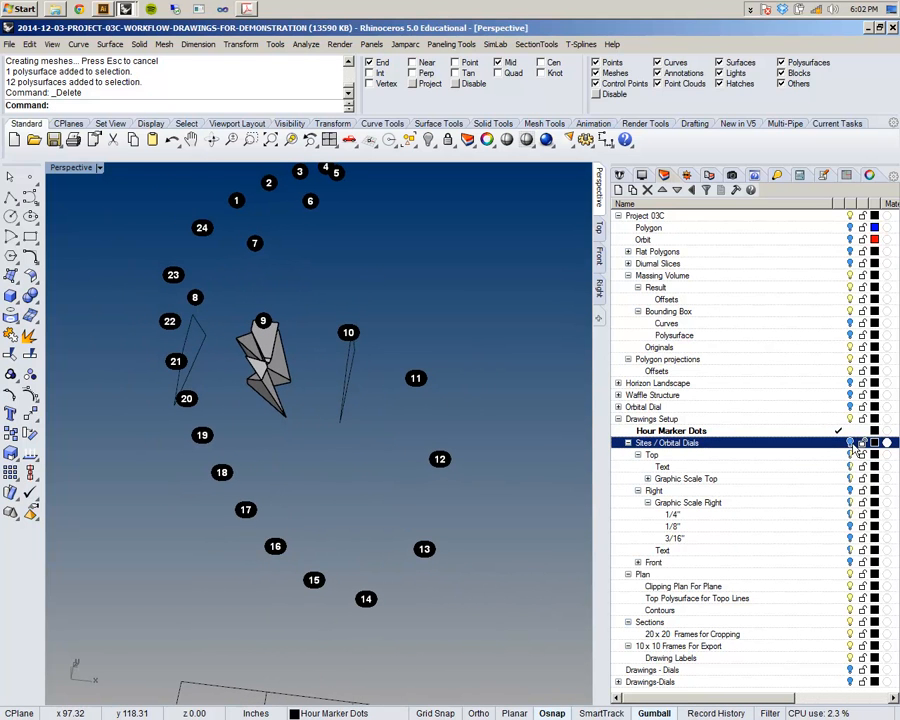
{"action": "left_click", "coordinate": [838, 419]}
{"action": "left_click", "coordinate": [850, 431]}
- Delete the two polygon outline curves standing on either side of the massing volume
{"action": "right_click_drag", "start_coordinate": [324, 408], "coordinate": [344, 437]}
{"action": "scroll", "coordinate": [344, 437], "scroll_direction": "up", "scroll_amount": 3}
{"action": "left_click", "coordinate": [369, 435]}
{"action": "left_click", "coordinate": [195, 342], "text": "shift"}
{"action": "key", "text": "Delete"}
{"action": "right_click_drag", "start_coordinate": [208, 345], "coordinate": [318, 438]}
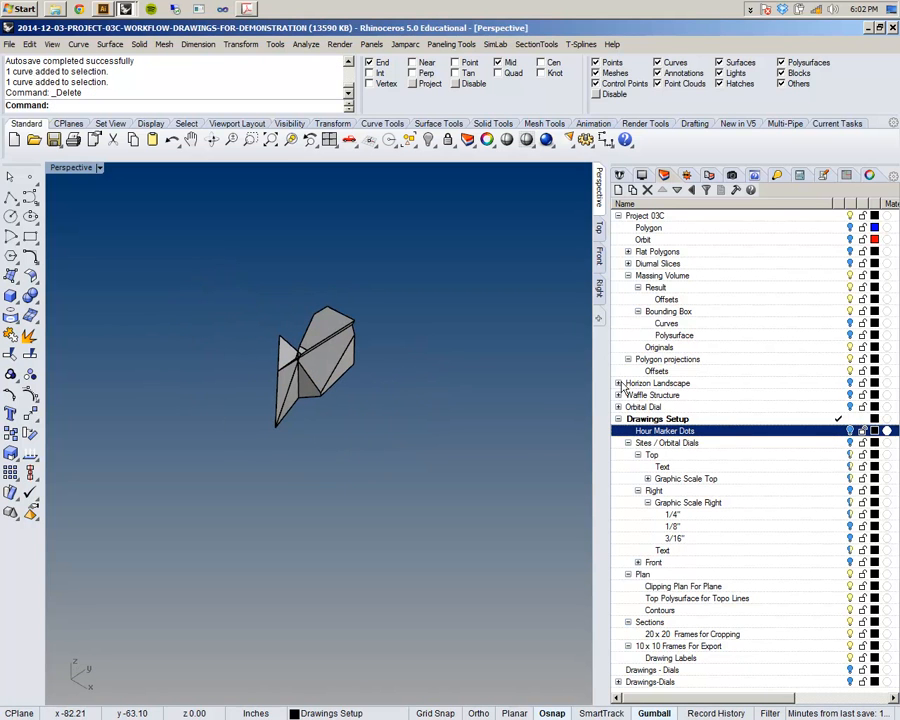
- Turn on the Horizon Landscape layer and expand its sublayers
{"action": "left_click", "coordinate": [830, 383]}
{"action": "left_click", "coordinate": [850, 383]}
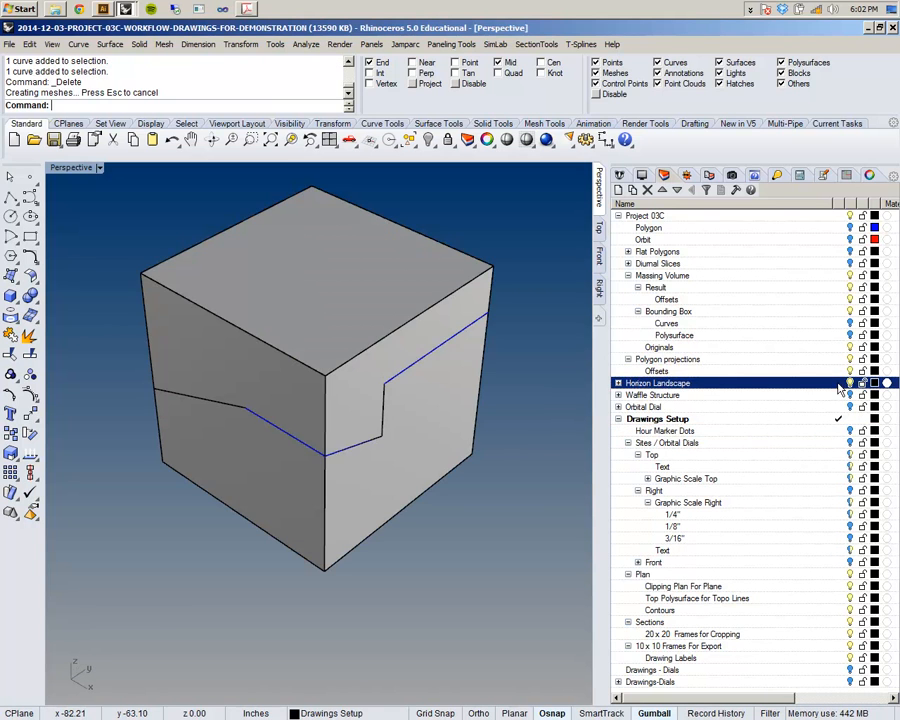
{"action": "right_click_drag", "start_coordinate": [430, 318], "coordinate": [312, 250]}
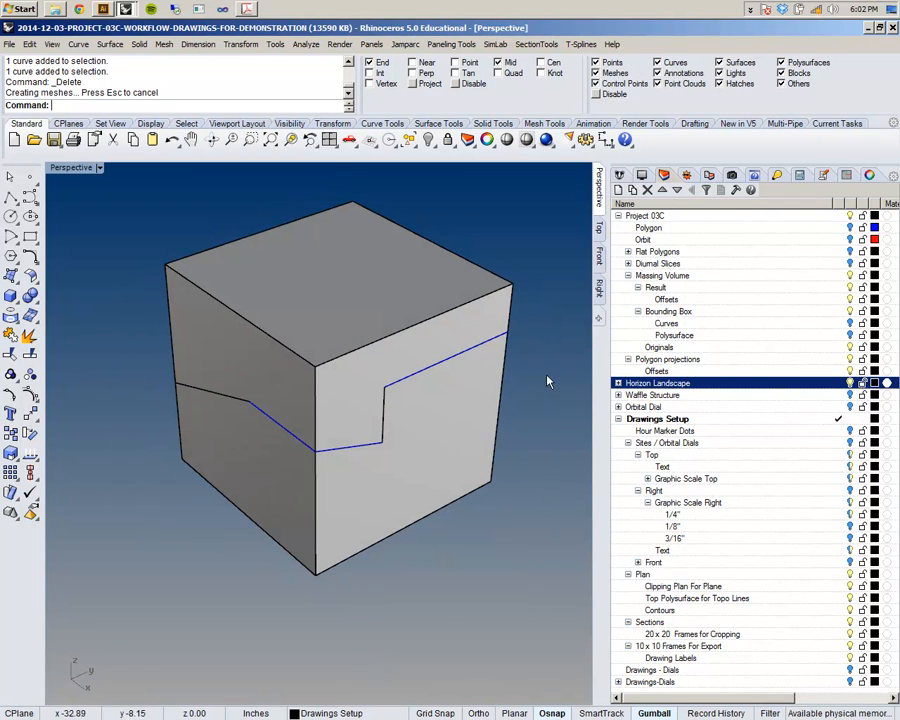
{"action": "left_click", "coordinate": [618, 383]}
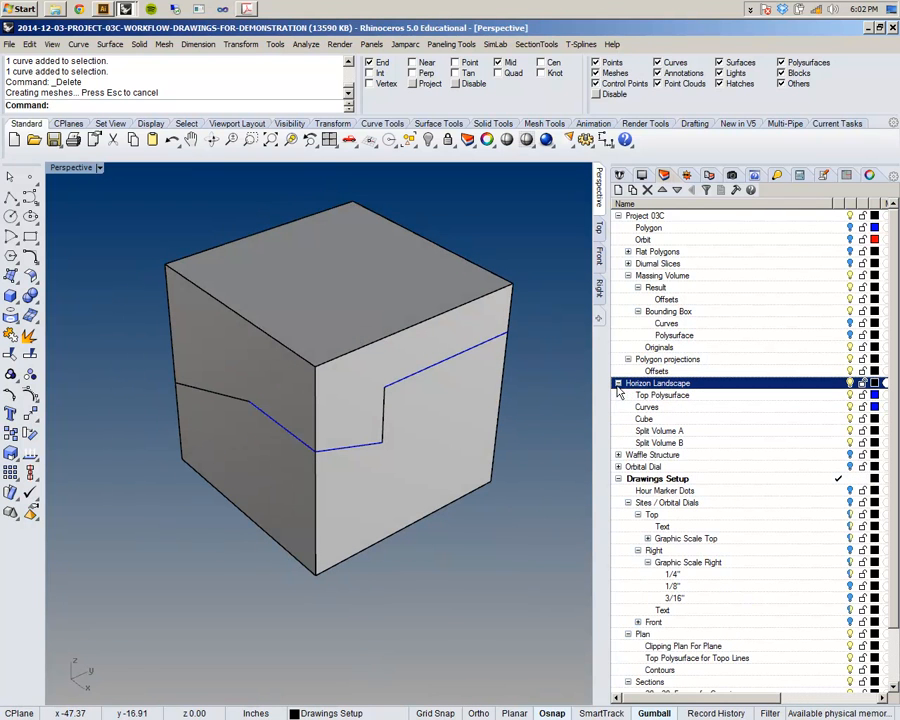
- Hide the upper split volume and the cube extrusion enclosing the landscape, leaving the lower landscape volume and massing volume
{"action": "left_click", "coordinate": [835, 419]}
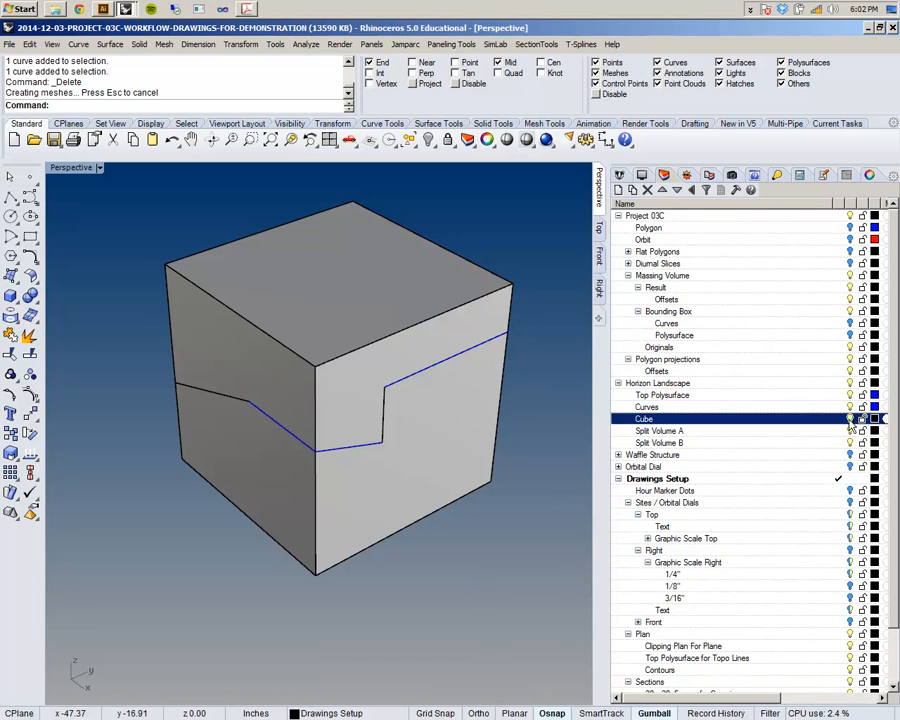
{"action": "left_click", "coordinate": [400, 333]}
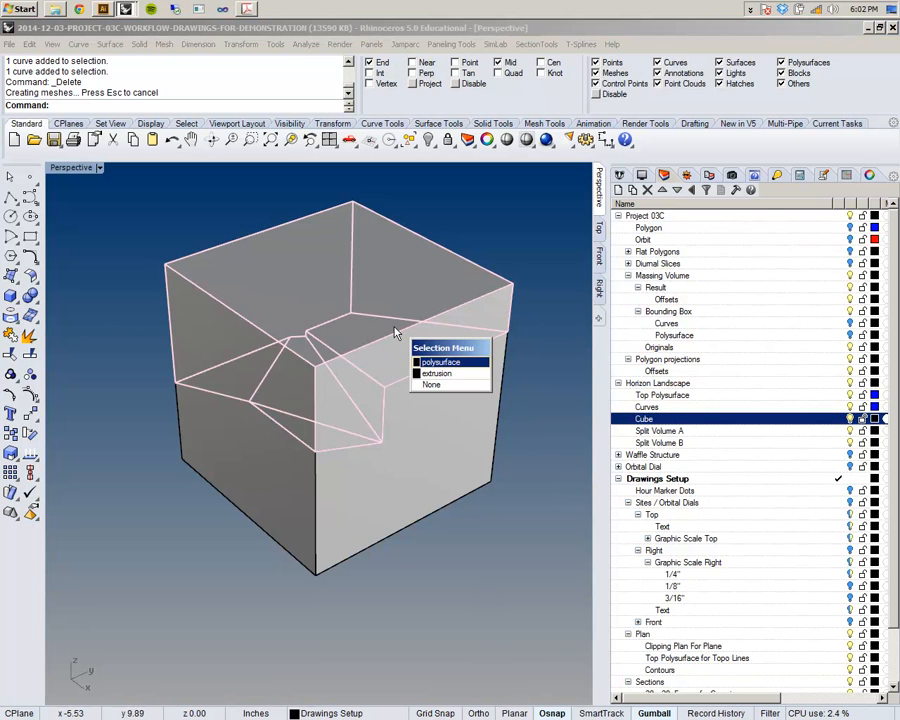
{"action": "left_click", "coordinate": [440, 362]}
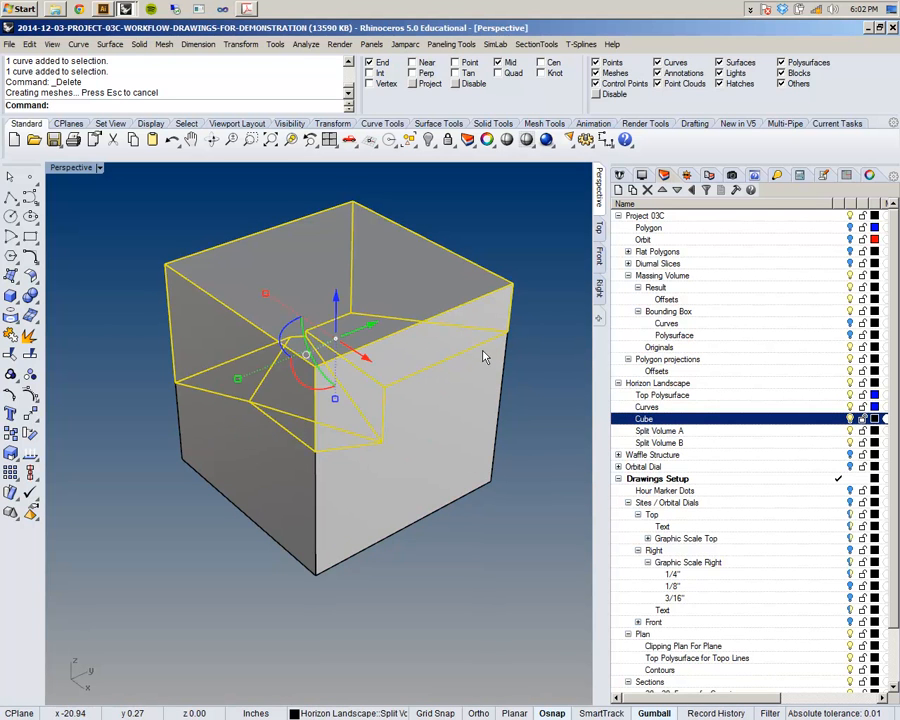
{"action": "key", "text": "ctrl+h"}
{"action": "left_click", "coordinate": [460, 354]}
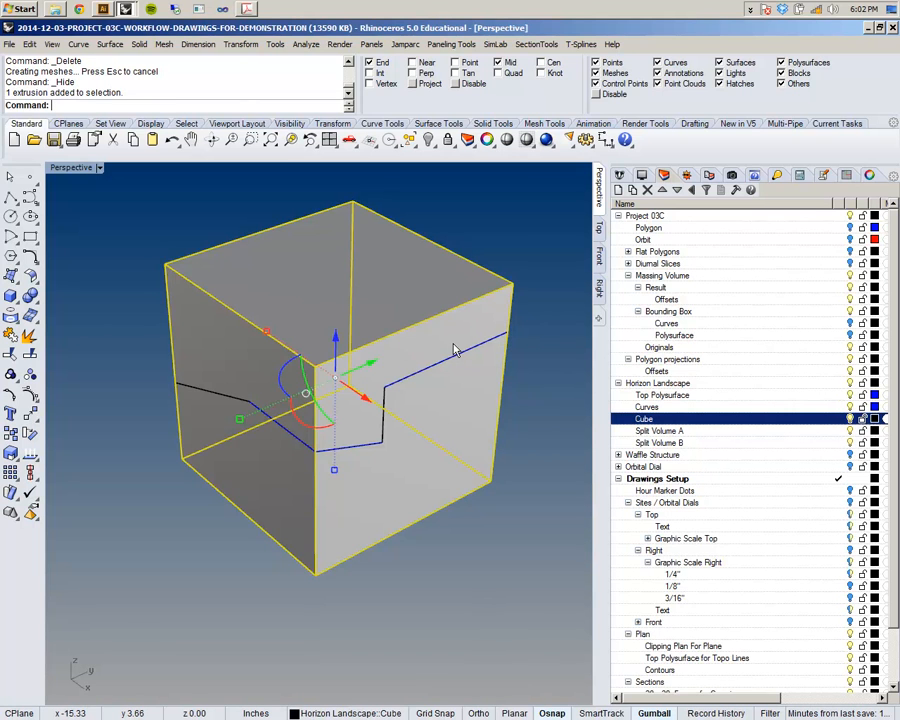
{"action": "right_click_drag", "start_coordinate": [426, 364], "coordinate": [418, 392]}
{"action": "right_click_drag", "start_coordinate": [305, 353], "coordinate": [399, 349]}
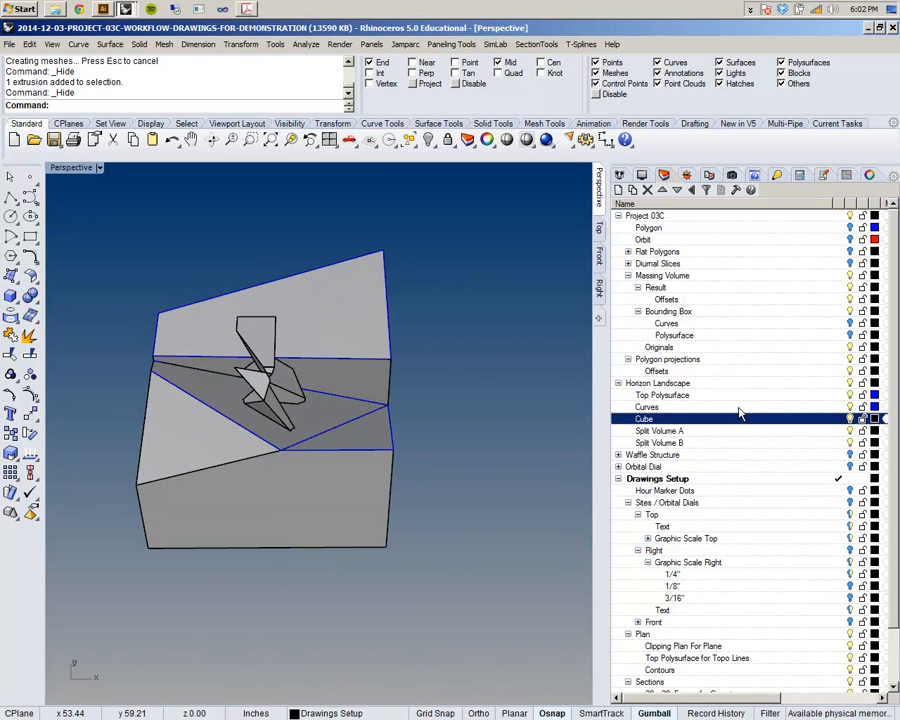
- Turn off the Curves sublayer of Horizon Landscape and clear the selection
{"action": "left_click", "coordinate": [850, 407]}
{"action": "right_click_drag", "start_coordinate": [418, 422], "coordinate": [344, 281]}
{"action": "left_click", "coordinate": [358, 412]}
{"action": "left_click", "coordinate": [378, 416]}
{"action": "key", "text": "Escape"}
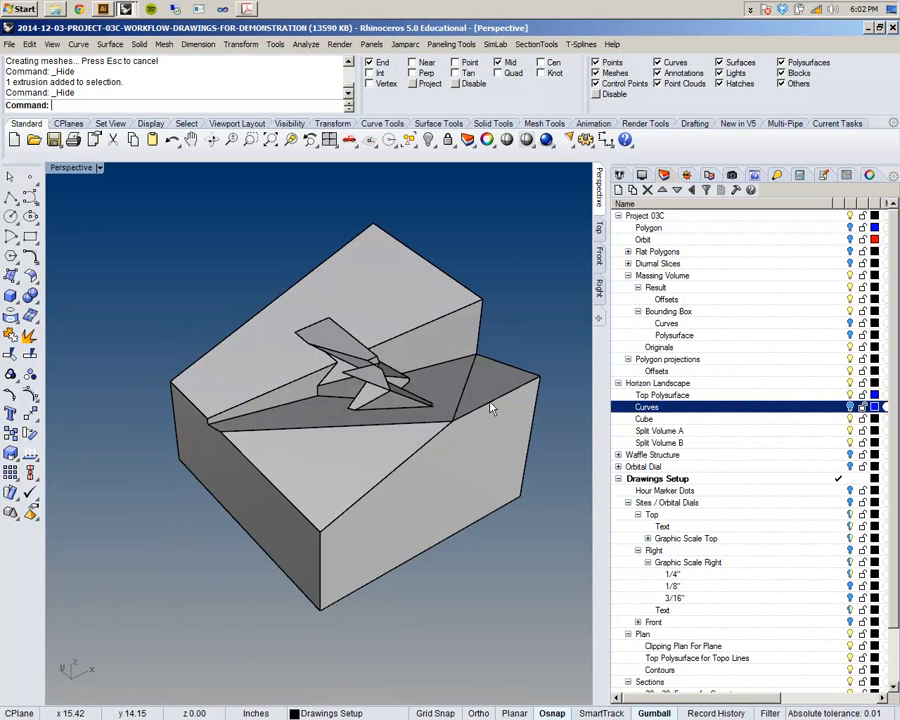
- Select the landscape's top polysurface and examine how its opening meets the massing volume
{"action": "left_click", "coordinate": [851, 396]}
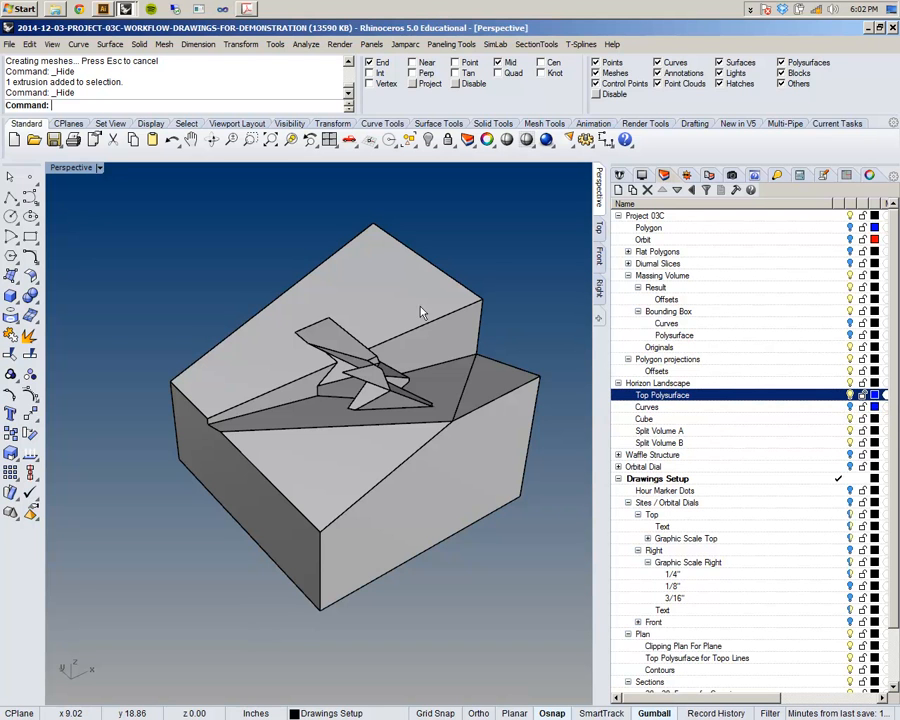
{"action": "left_click", "coordinate": [422, 332]}
{"action": "left_click", "coordinate": [443, 340]}
{"action": "right_click_drag", "start_coordinate": [408, 402], "coordinate": [330, 385]}
{"action": "scroll", "coordinate": [330, 385], "scroll_direction": "up", "scroll_amount": 7}
{"action": "scroll", "coordinate": [330, 385], "scroll_direction": "down", "scroll_amount": 3}
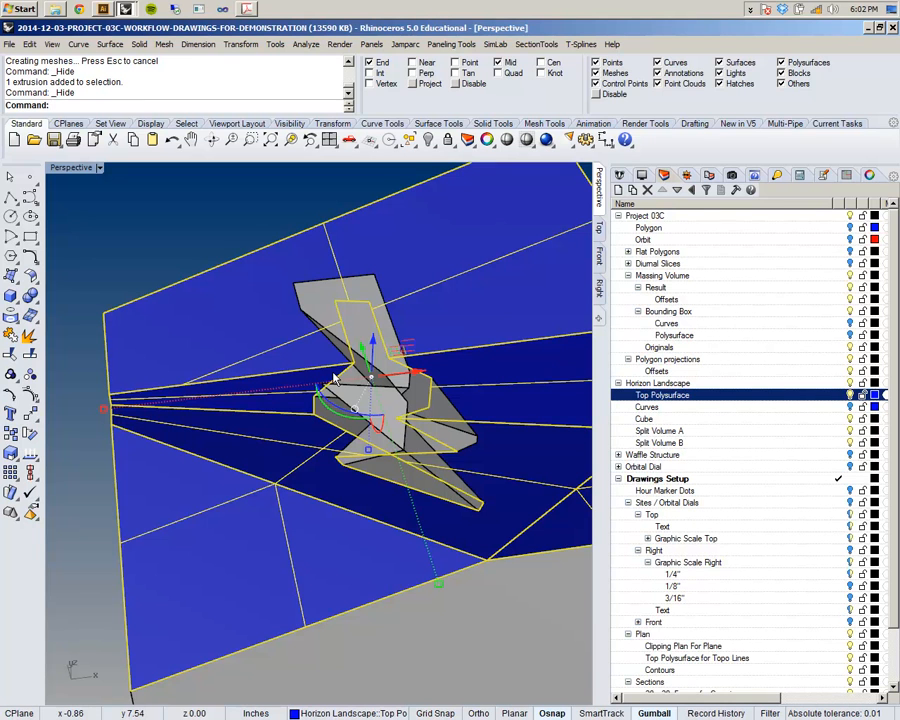
{"action": "right_click_drag", "start_coordinate": [336, 378], "coordinate": [277, 358]}
{"action": "scroll", "coordinate": [790, 410], "scroll_direction": "down", "scroll_amount": 2}
{"action": "scroll", "coordinate": [763, 375], "scroll_direction": "up", "scroll_amount": 2}
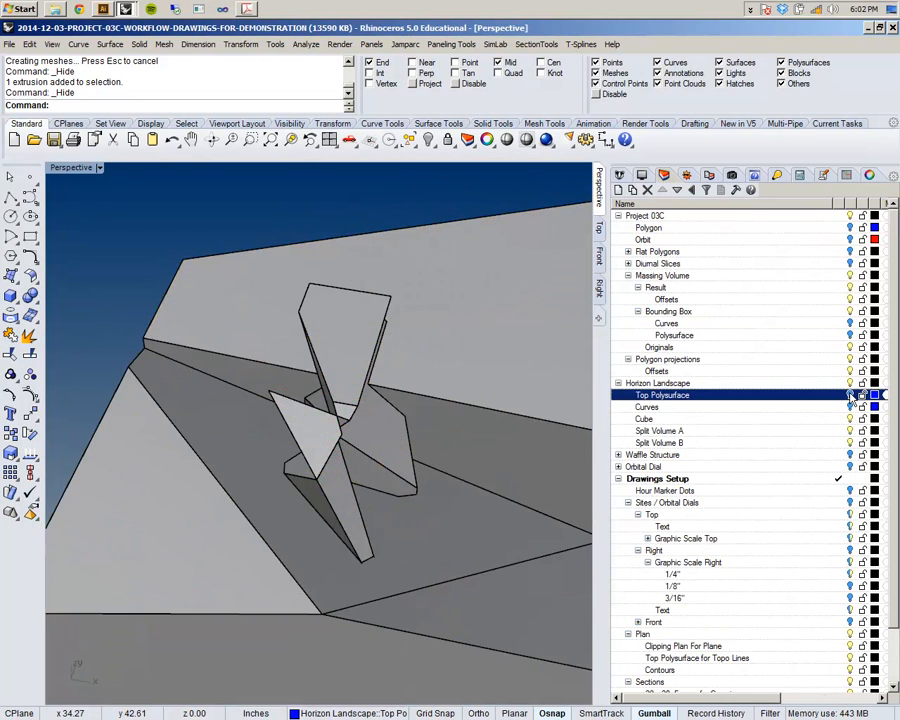
- Turn off the Top Polysurface layer and make Top Polysurface for Topo Lines under Plan the current layer
{"action": "left_click", "coordinate": [851, 397]}
{"action": "scroll", "coordinate": [249, 320], "scroll_direction": "down", "scroll_amount": 12}
{"action": "right_click_drag", "start_coordinate": [252, 323], "coordinate": [385, 332]}
{"action": "right_click_drag", "start_coordinate": [270, 413], "coordinate": [351, 407], "text": "shift"}
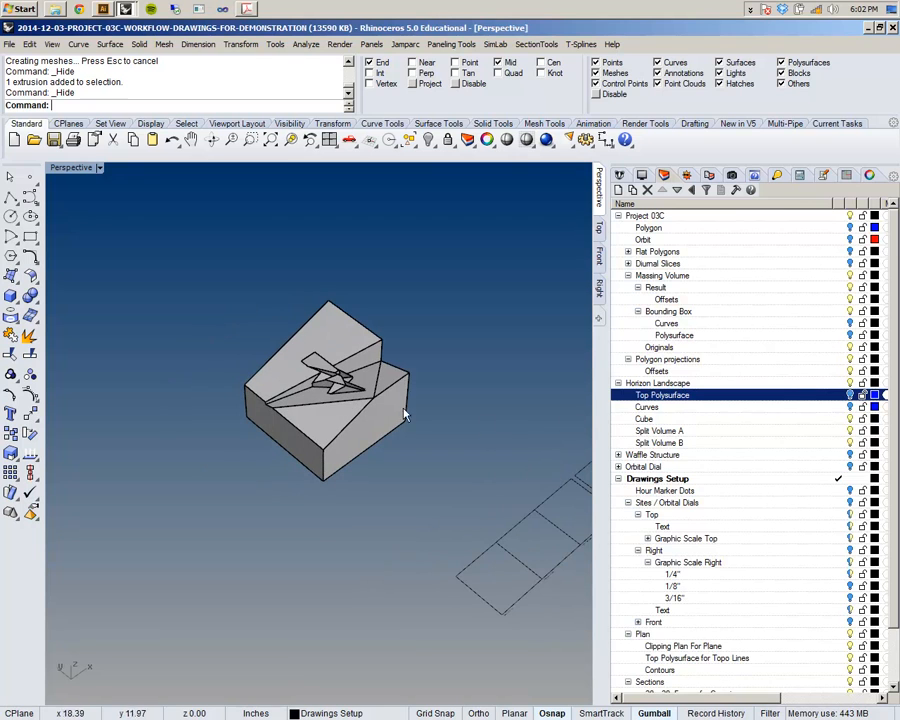
{"action": "scroll", "coordinate": [727, 529], "scroll_direction": "down", "scroll_amount": 2}
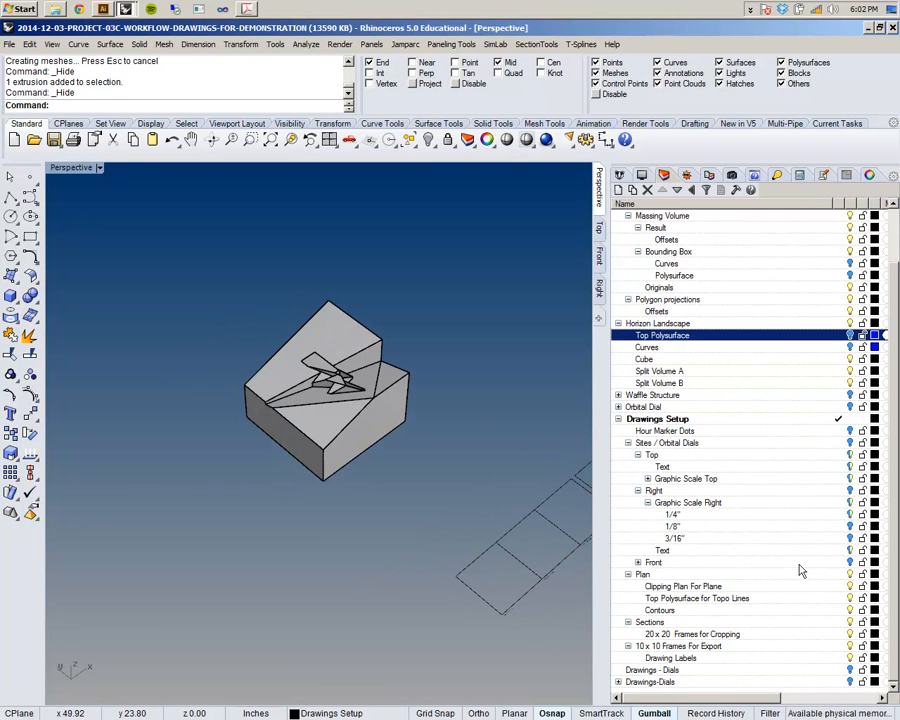
{"action": "left_click", "coordinate": [847, 600]}
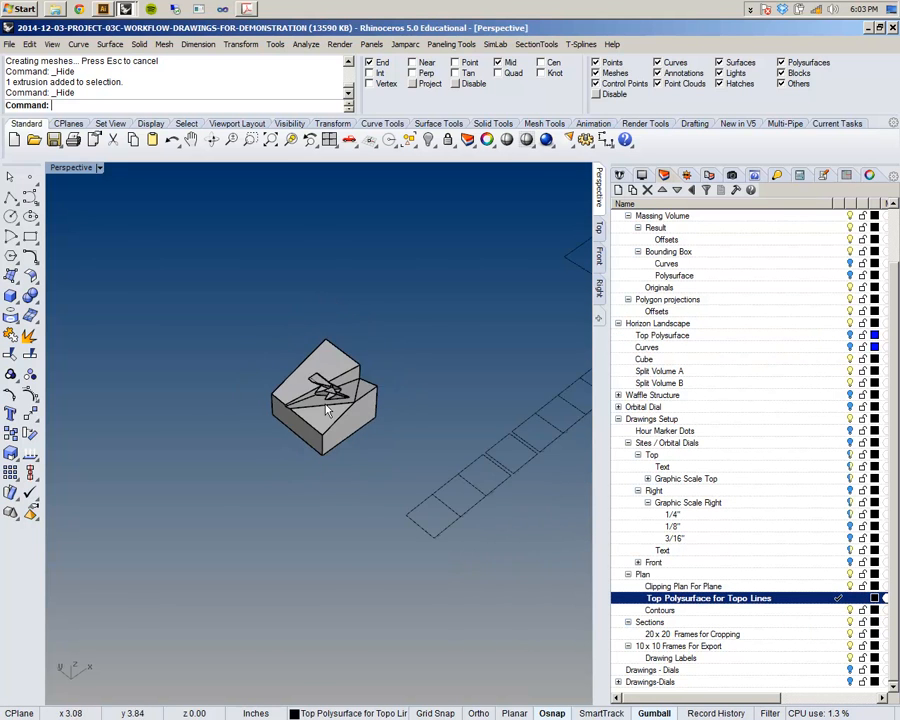
- Switch to Acrobat and examine the plan view on page 2 of the reference PDF, returning to Rhino when done
{"action": "scroll", "coordinate": [321, 411], "scroll_direction": "up", "scroll_amount": 5}
{"action": "scroll", "coordinate": [323, 447], "scroll_direction": "down", "scroll_amount": 2}
{"action": "scroll", "coordinate": [322, 447], "scroll_direction": "down", "scroll_amount": 1}
{"action": "scroll", "coordinate": [317, 566], "scroll_direction": "up", "scroll_amount": 4}
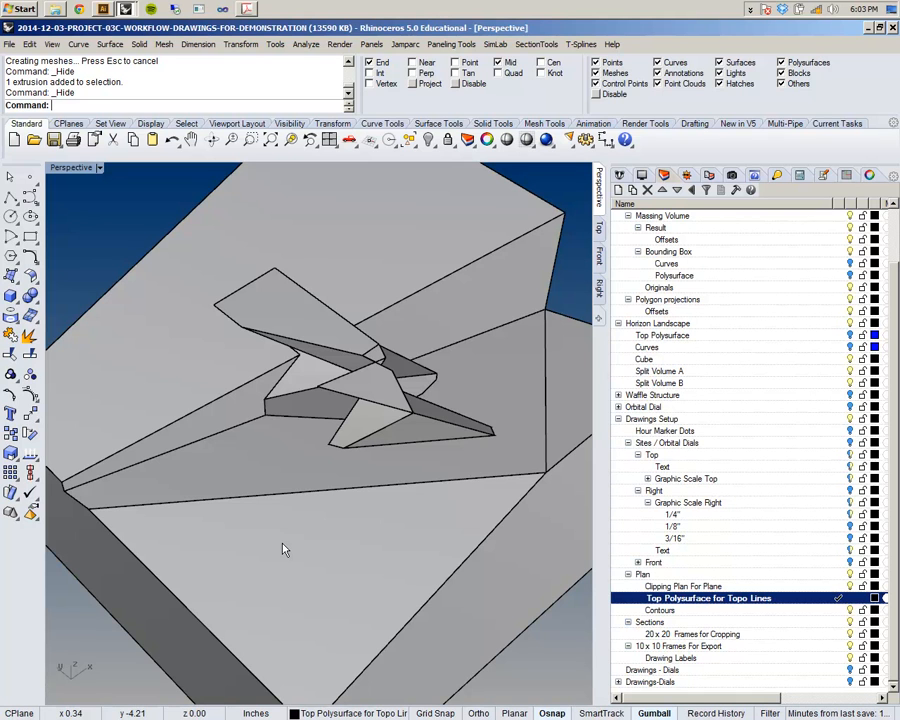
{"action": "left_click", "coordinate": [247, 9]}
{"action": "left_click", "coordinate": [38, 92]}
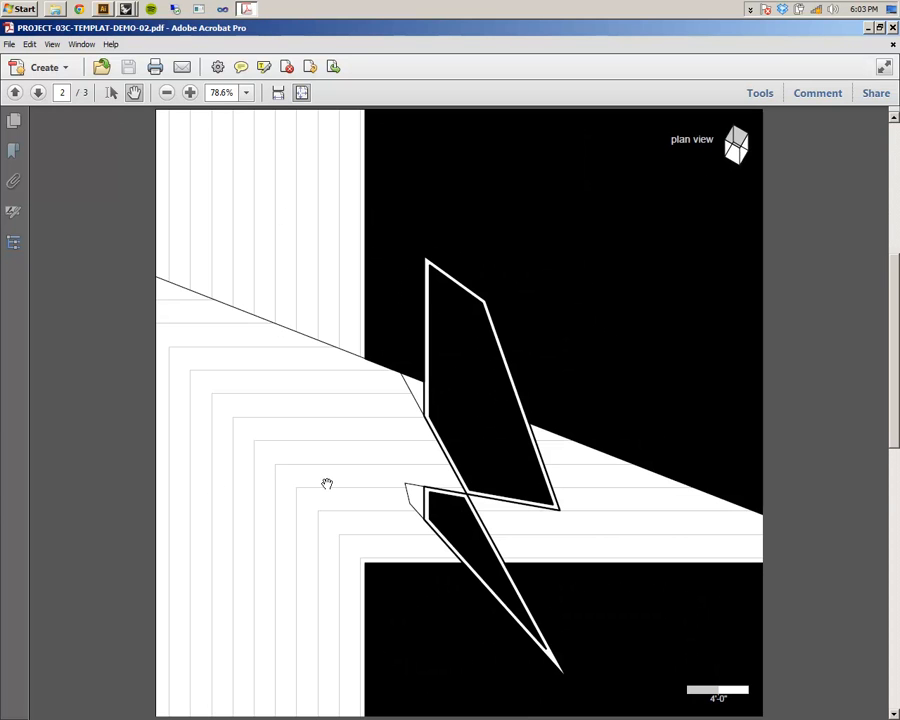
{"action": "left_click", "coordinate": [126, 9]}
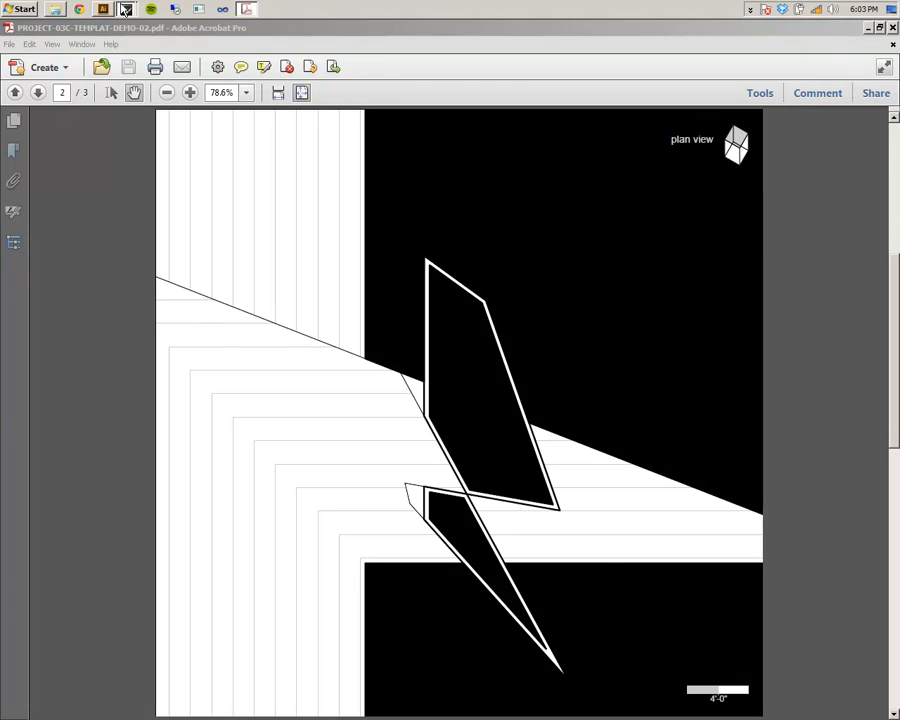
{"action": "left_click", "coordinate": [116, 35]}
- Start ExtractSrf and select all the upper faces of the landscape volume, including the sloped planes and the vertical face between them
{"action": "scroll", "coordinate": [357, 402], "scroll_direction": "down", "scroll_amount": 6}
{"action": "scroll", "coordinate": [355, 404], "scroll_direction": "up", "scroll_amount": 4}
{"action": "mouse_move", "coordinate": [352, 398]}
{"action": "right_mouse_down"}
{"action": "mouse_move", "coordinate": [324, 411]}
{"action": "mouse_move", "coordinate": [340, 400]}
{"action": "right_mouse_up"}
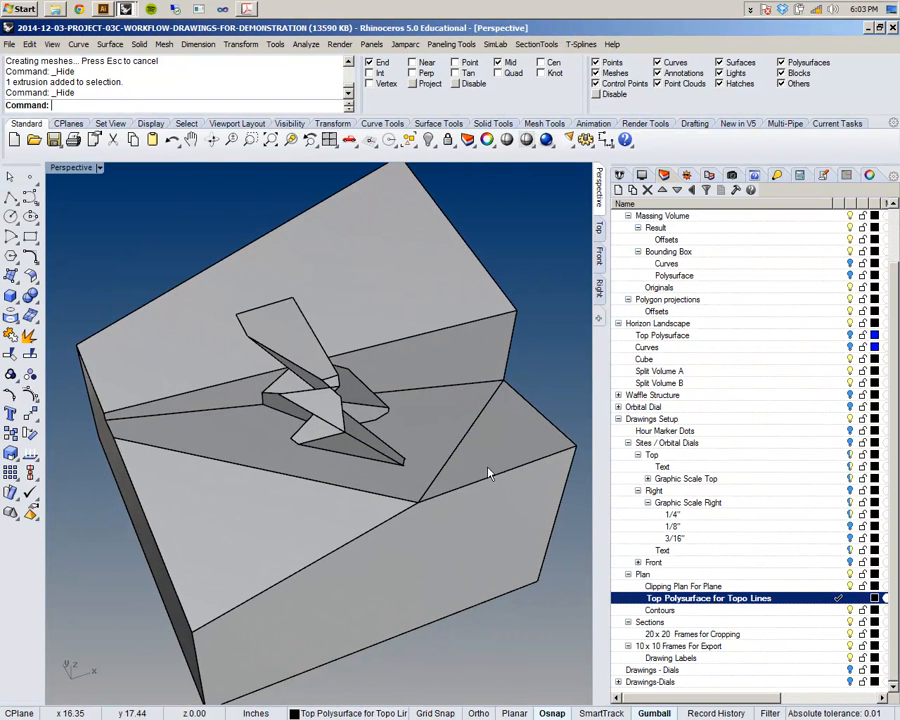
{"action": "scroll", "coordinate": [237, 350], "scroll_direction": "down", "scroll_amount": 2}
{"action": "right_click", "coordinate": [136, 77]}
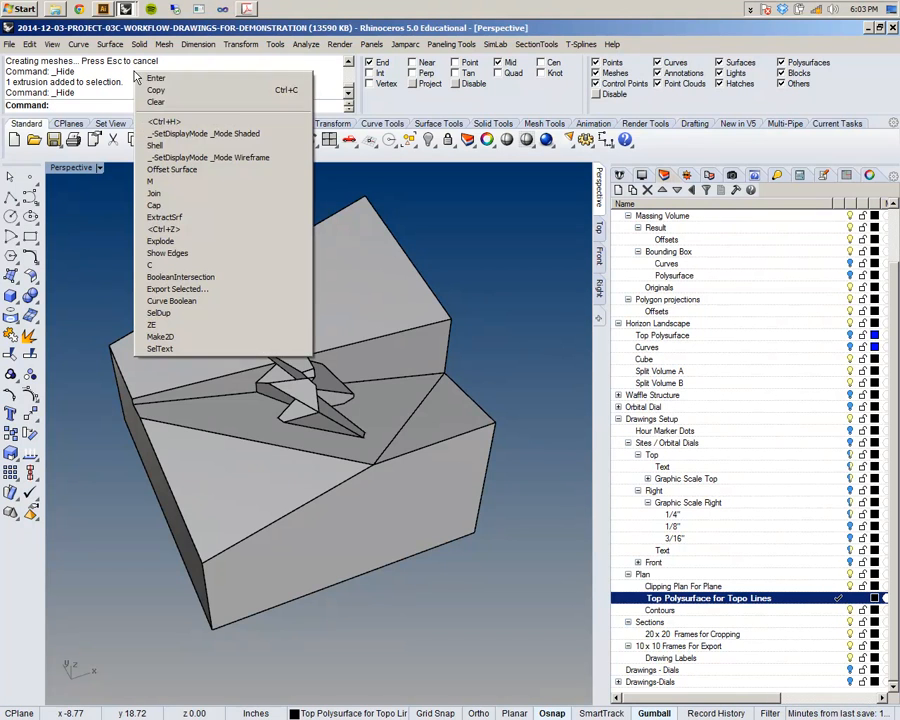
{"action": "left_click", "coordinate": [127, 153]}
{"action": "right_click_drag", "start_coordinate": [225, 215], "coordinate": [261, 222]}
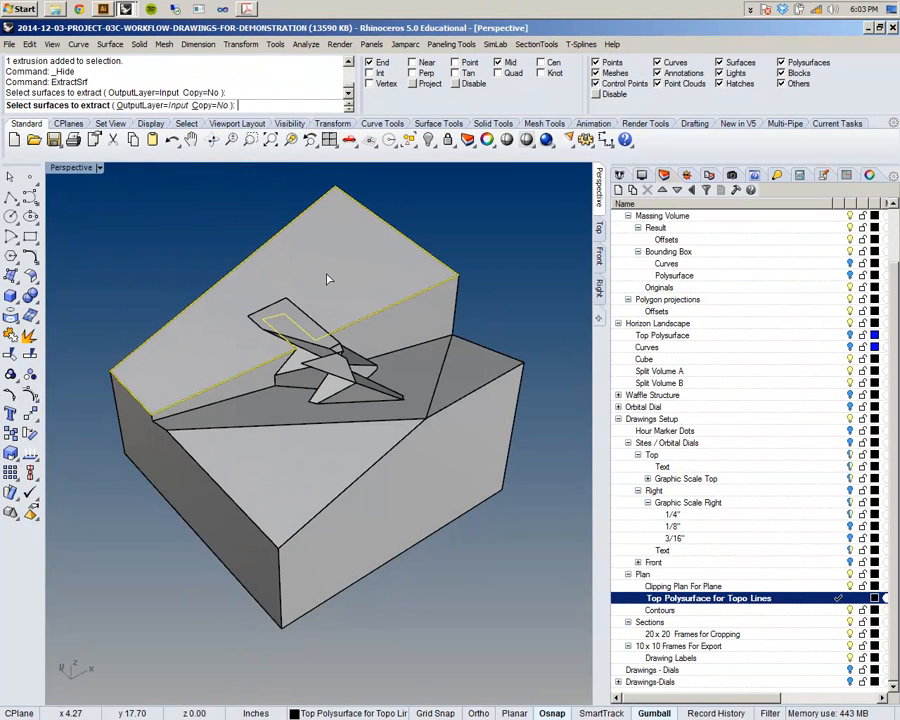
{"action": "left_click", "coordinate": [261, 222]}
{"action": "left_click", "coordinate": [258, 475]}
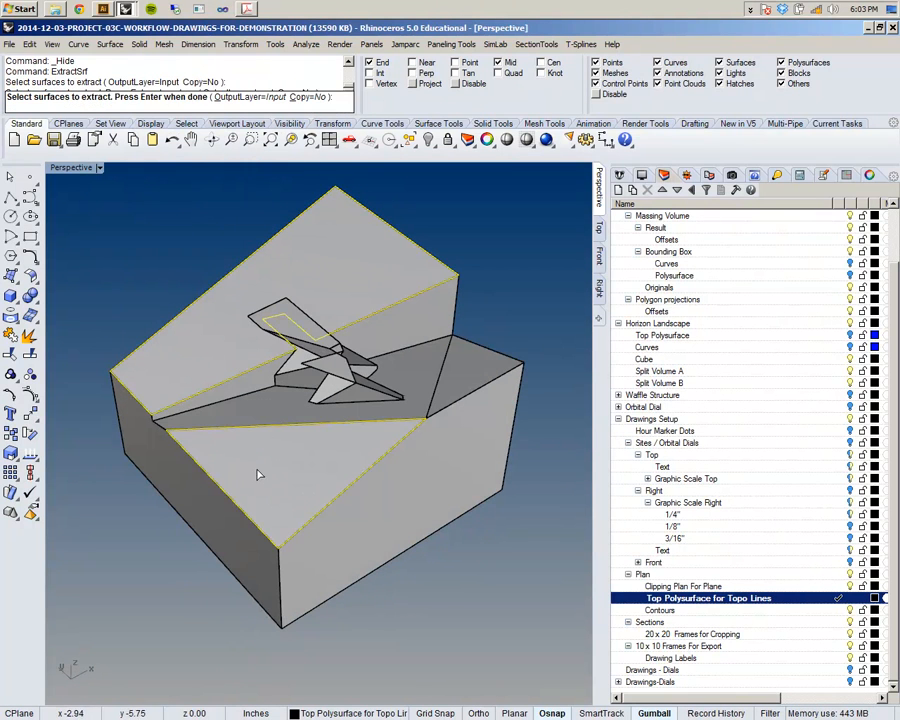
{"action": "left_click", "coordinate": [474, 387]}
{"action": "right_click_drag", "start_coordinate": [448, 371], "coordinate": [396, 372]}
{"action": "left_click", "coordinate": [406, 345]}
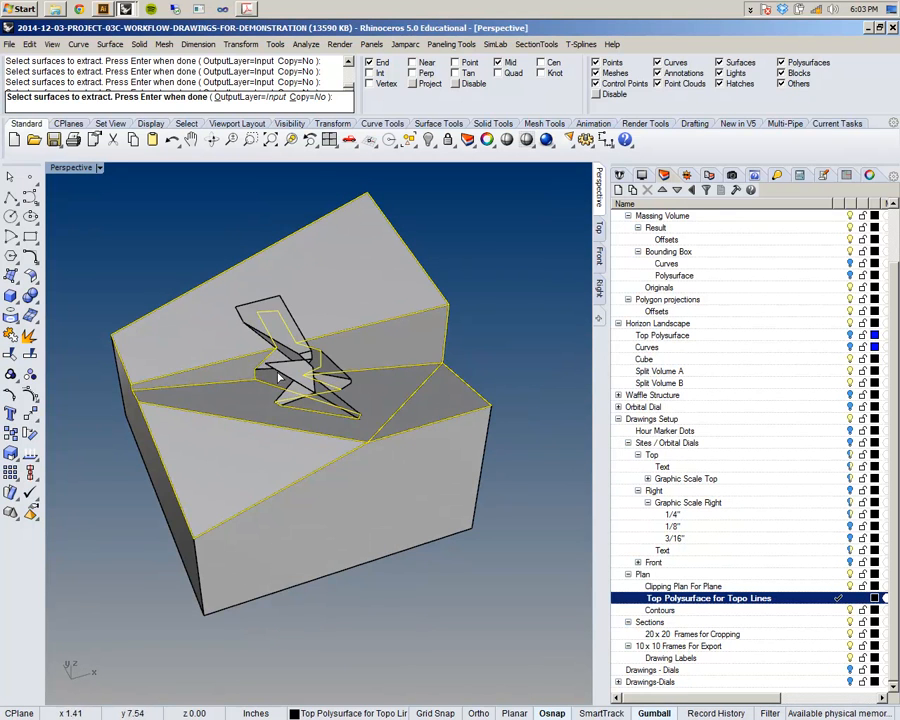
- Set the Top view to Shaded display mode and check the selected faces from above
{"action": "scroll", "coordinate": [241, 378], "scroll_direction": "up", "scroll_amount": 10}
{"action": "scroll", "coordinate": [322, 366], "scroll_direction": "down", "scroll_amount": 10}
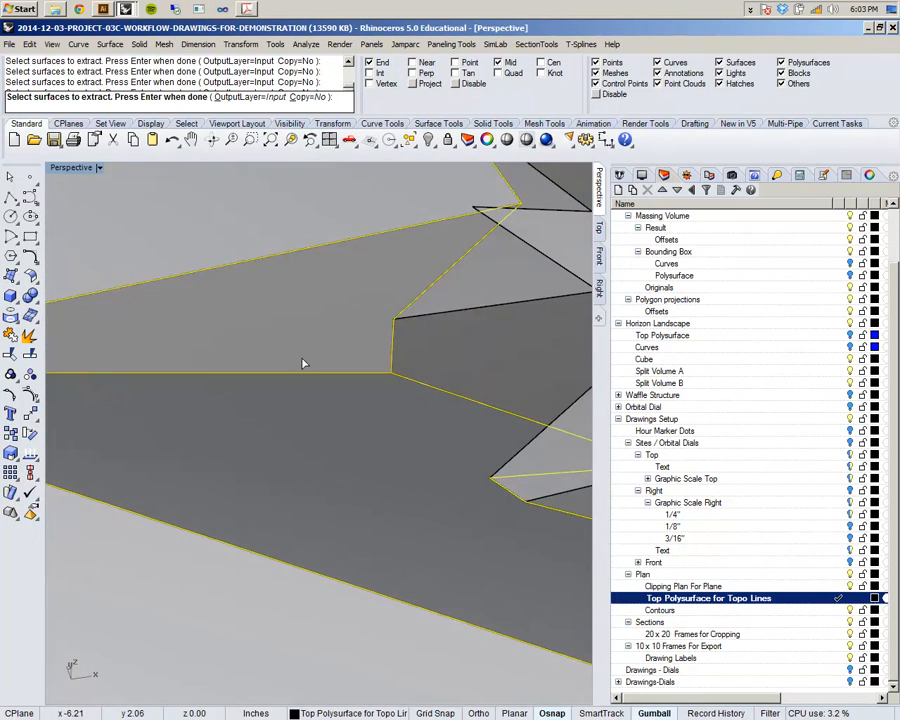
{"action": "left_click", "coordinate": [599, 231]}
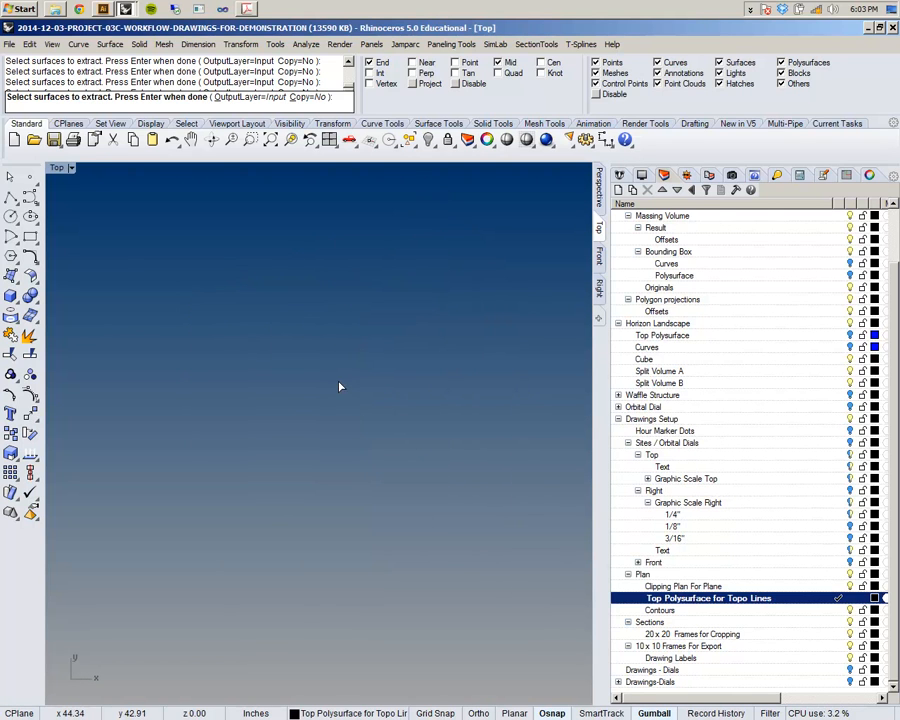
{"action": "key", "text": "ctrl+shift+e"}
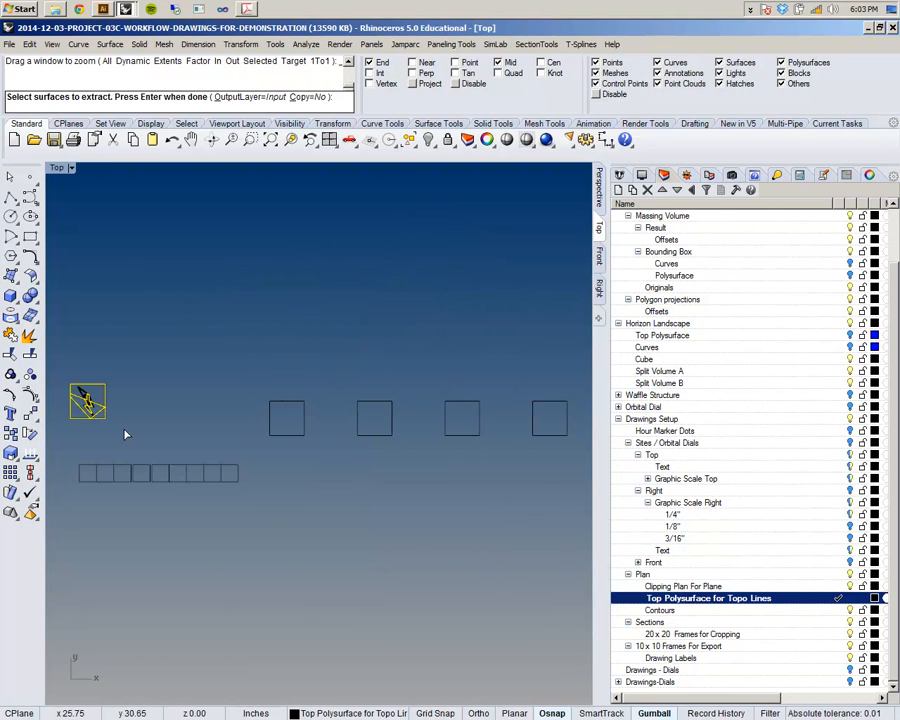
{"action": "left_click_drag", "start_coordinate": [250, 421], "coordinate": [238, 371]}
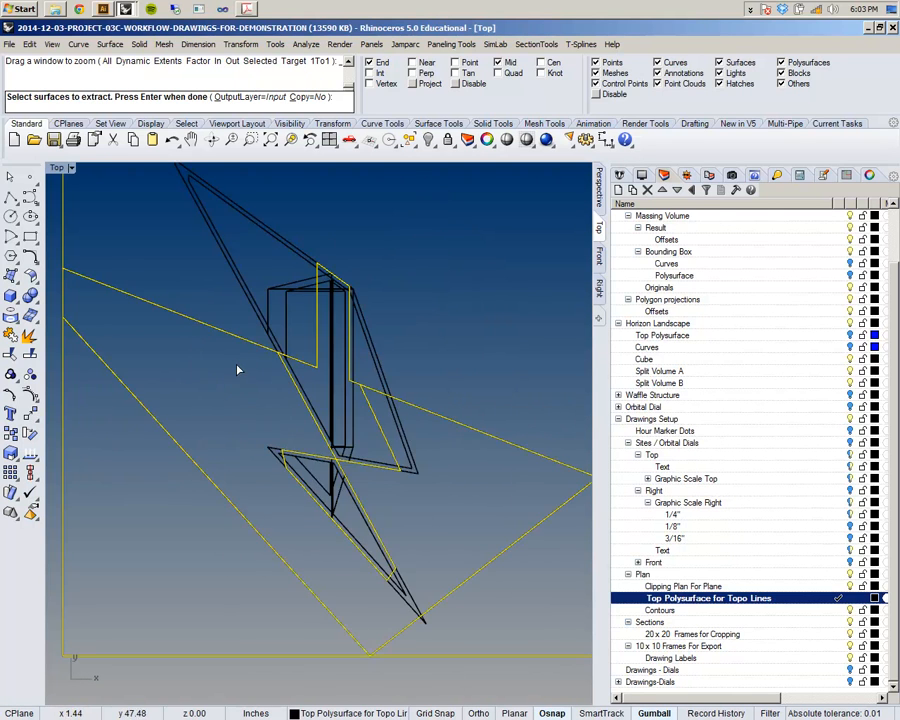
{"action": "left_click", "coordinate": [57, 167]}
{"action": "left_click", "coordinate": [80, 211]}
{"action": "scroll", "coordinate": [209, 318], "scroll_direction": "down", "scroll_amount": 4}
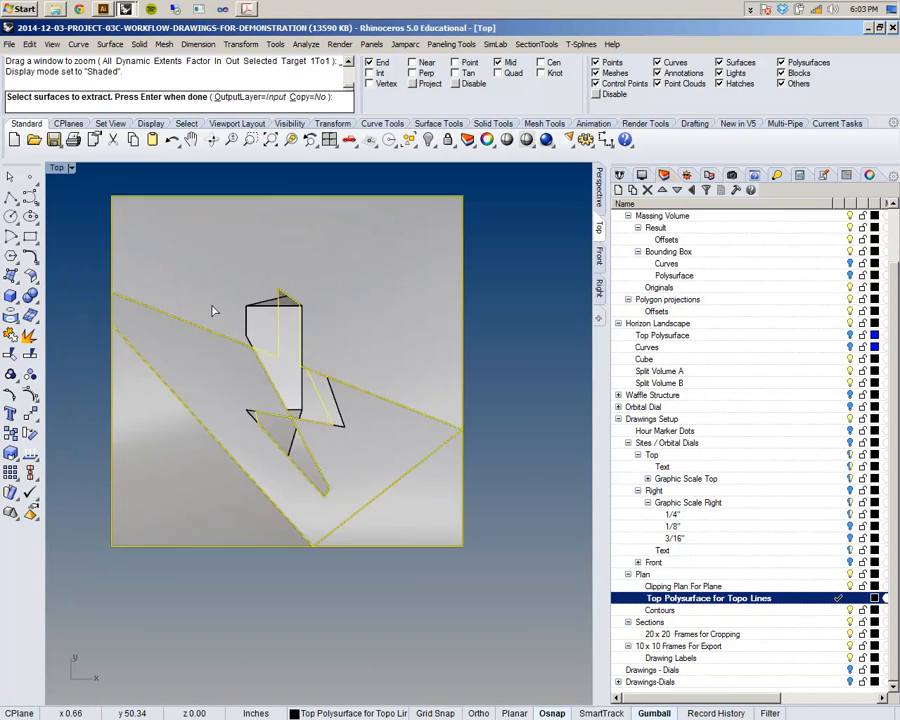
{"action": "scroll", "coordinate": [210, 308], "scroll_direction": "up", "scroll_amount": 3}
{"action": "scroll", "coordinate": [250, 300], "scroll_direction": "down", "scroll_amount": 1}
- Examine the selected faces around the central opening in the perspective and plan views for anything missed
{"action": "left_click", "coordinate": [597, 190]}
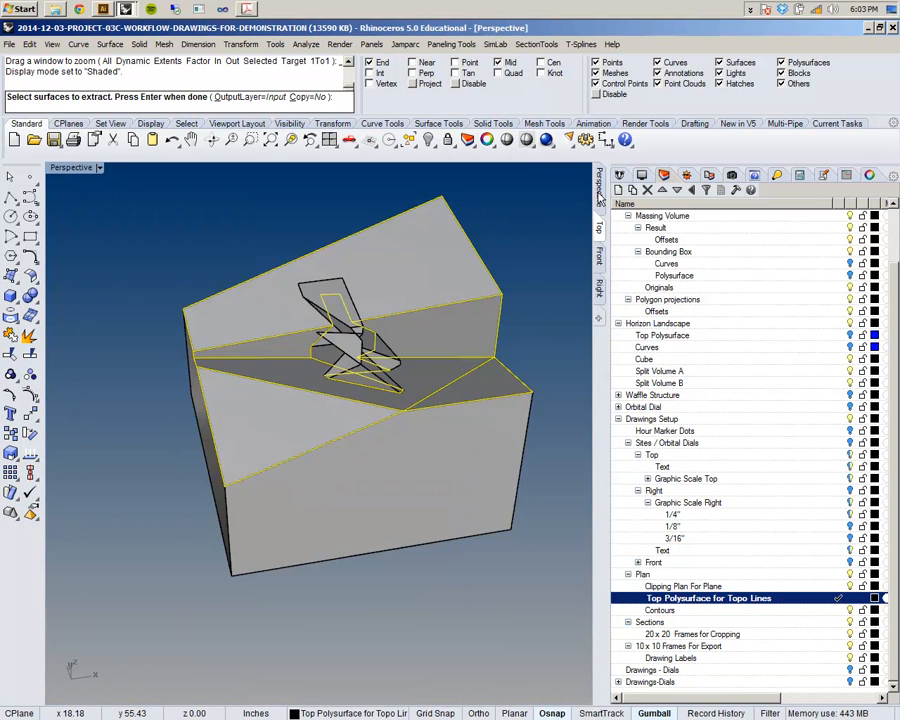
{"action": "right_click_drag", "start_coordinate": [486, 314], "coordinate": [438, 328]}
{"action": "scroll", "coordinate": [301, 408], "scroll_direction": "up", "scroll_amount": 5}
{"action": "right_click_drag", "start_coordinate": [301, 408], "coordinate": [384, 405]}
{"action": "scroll", "coordinate": [286, 411], "scroll_direction": "down", "scroll_amount": 5}
{"action": "right_click_drag", "start_coordinate": [286, 411], "coordinate": [390, 426]}
{"action": "scroll", "coordinate": [388, 428], "scroll_direction": "up", "scroll_amount": 5}
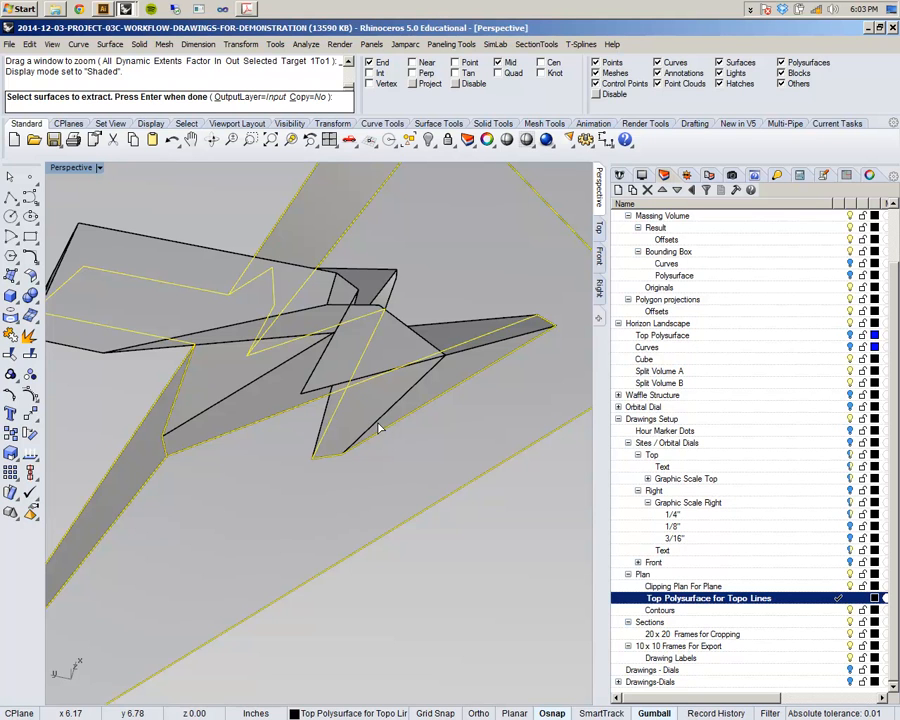
{"action": "left_click", "coordinate": [600, 229]}
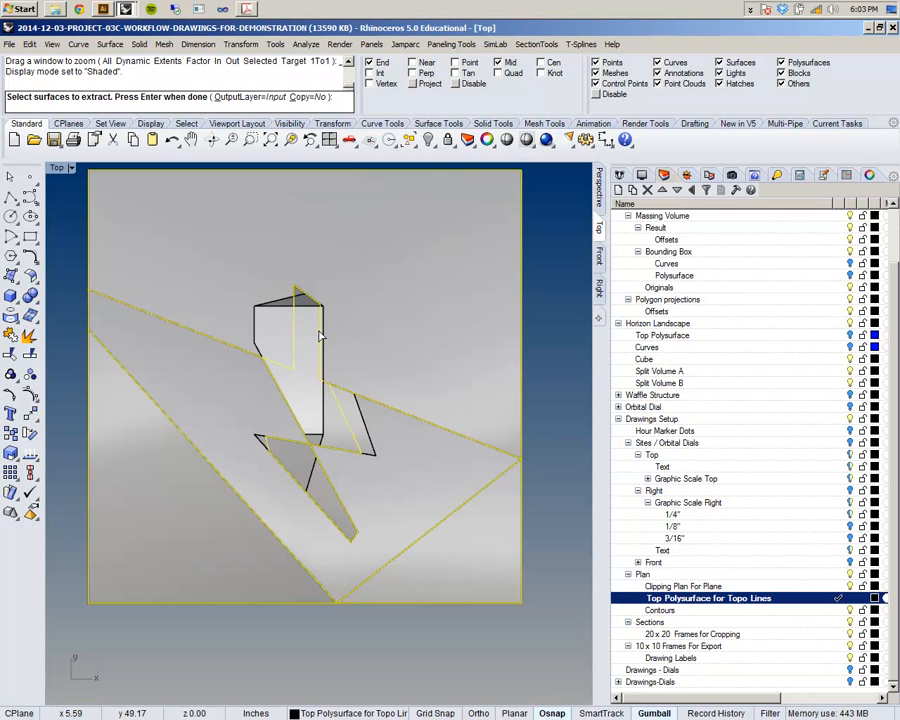
- Extract the selected top faces as copies with the Copy option, keeping the original volume intact
{"action": "left_click", "coordinate": [599, 189]}
{"action": "right_click_drag", "start_coordinate": [372, 367], "coordinate": [358, 418]}
{"action": "scroll", "coordinate": [366, 376], "scroll_direction": "down", "scroll_amount": 8}
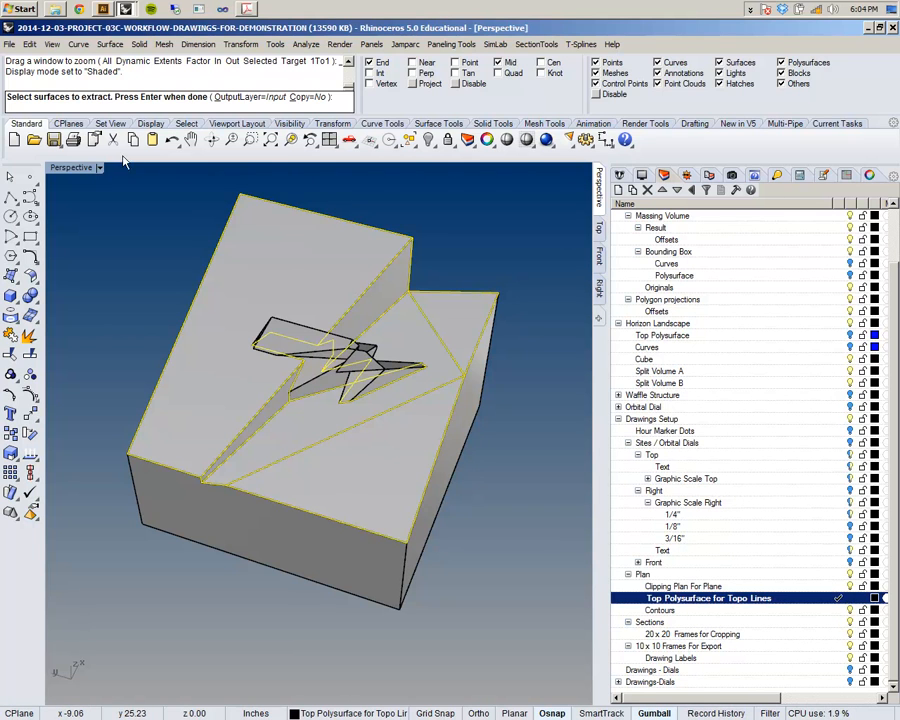
{"action": "key", "text": "Return"}
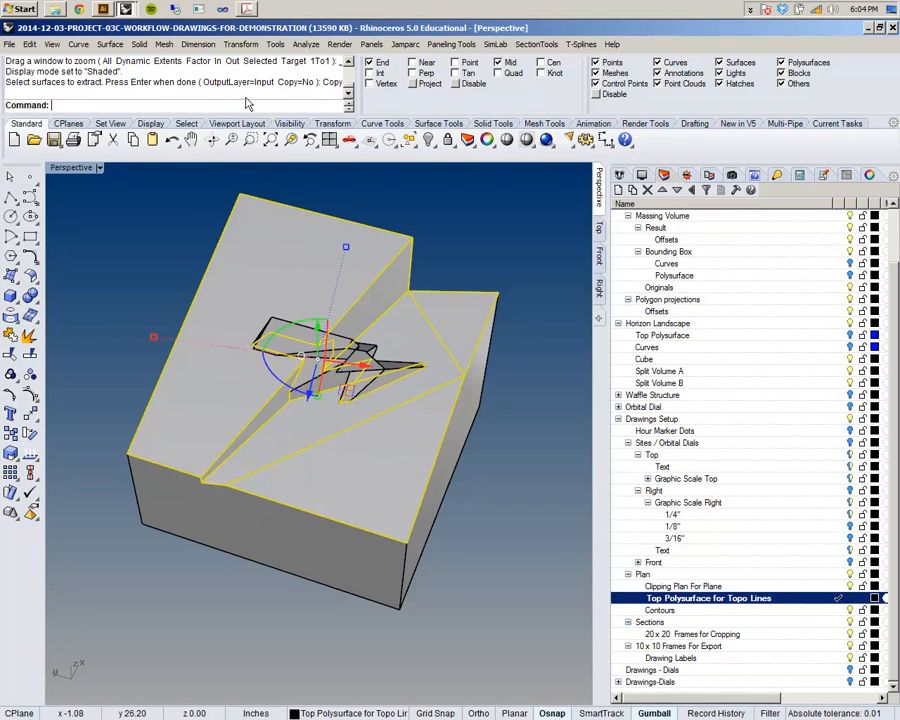
{"action": "right_click_drag", "start_coordinate": [187, 205], "coordinate": [240, 285]}
{"action": "left_click_drag", "start_coordinate": [198, 345], "coordinate": [203, 258]}
{"action": "key", "text": "ctrl+z"}
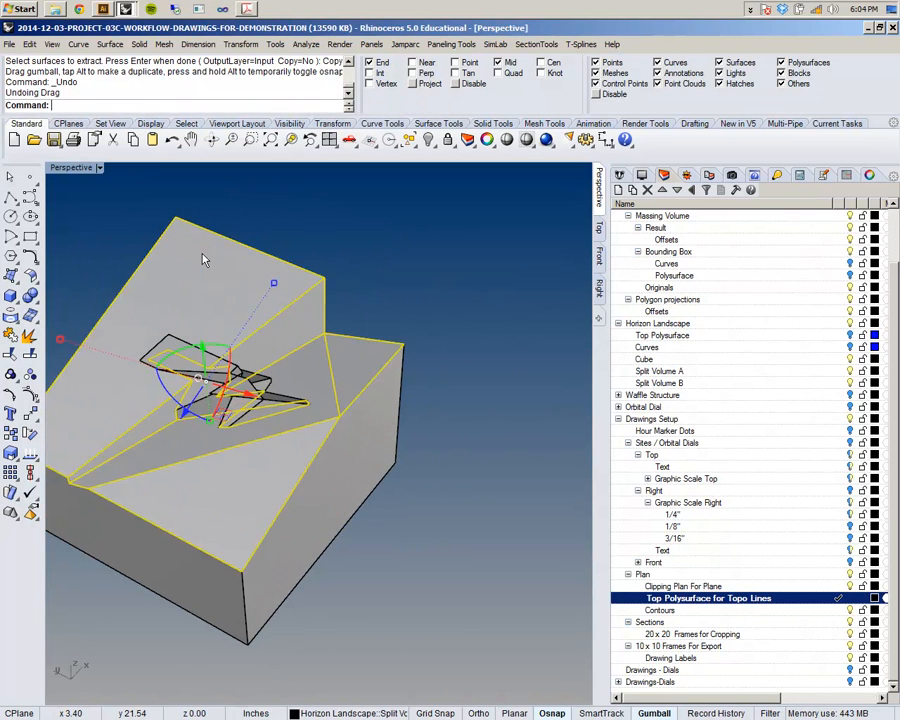
- Lift the extracted surfaces above the landscape volume and join them into one polysurface
{"action": "right_click_drag", "start_coordinate": [214, 266], "coordinate": [258, 263]}
{"action": "left_click_drag", "start_coordinate": [283, 285], "coordinate": [283, 175]}
{"action": "right_click_drag", "start_coordinate": [371, 284], "coordinate": [470, 380]}
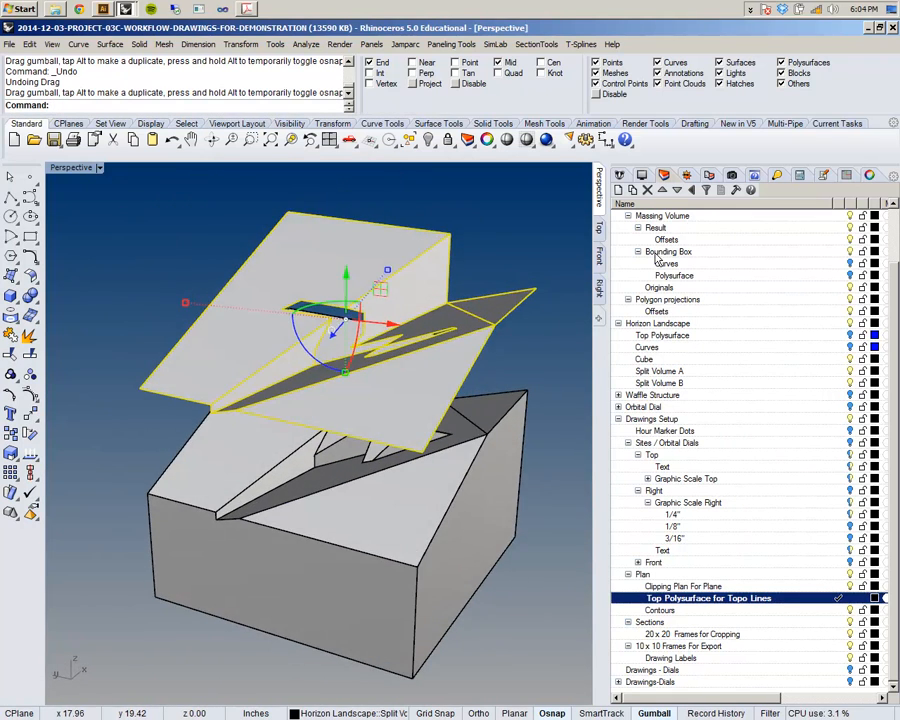
{"action": "left_click", "coordinate": [663, 176]}
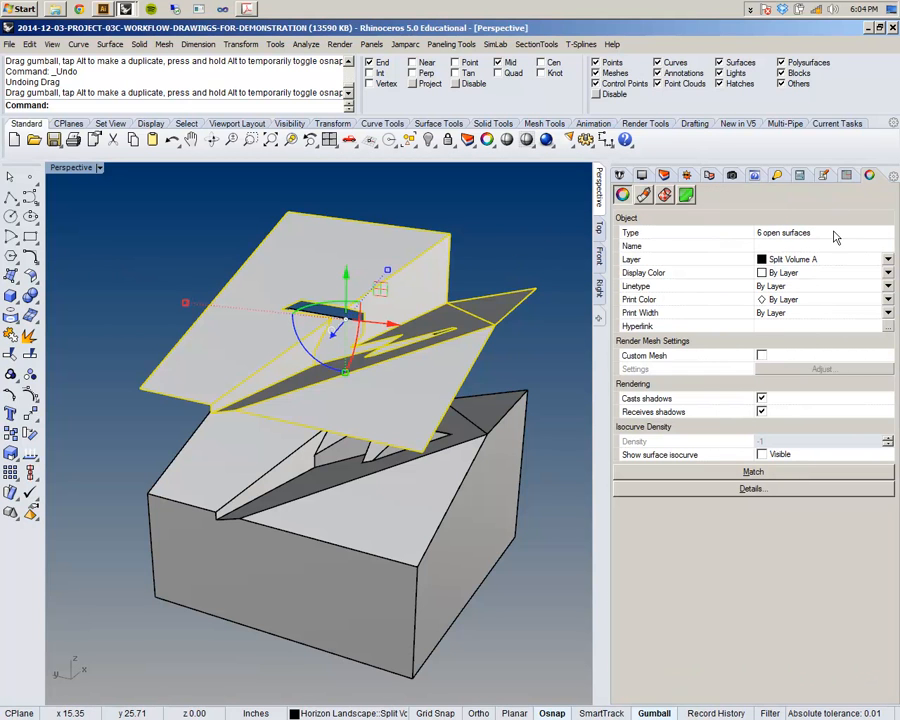
{"action": "left_click", "coordinate": [10, 336]}
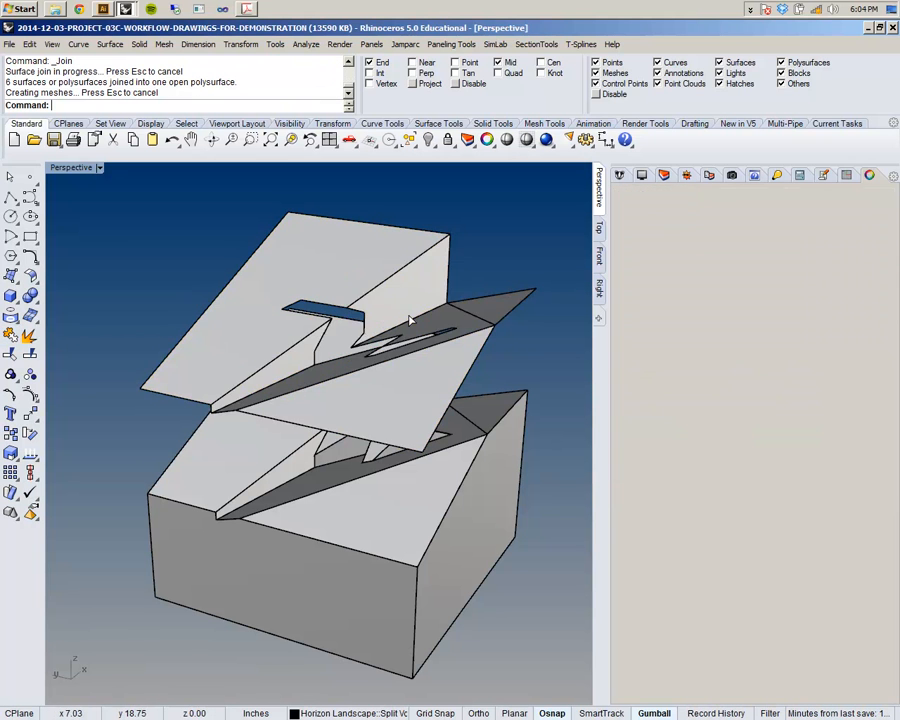
{"action": "right_click_drag", "start_coordinate": [498, 275], "coordinate": [427, 301]}
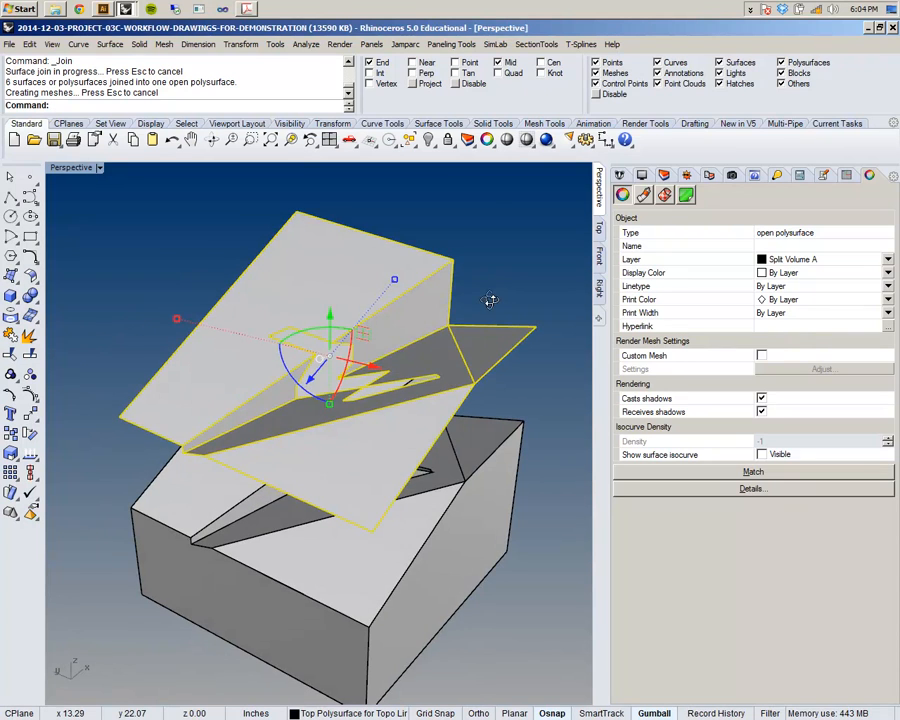
{"action": "right_click_drag", "start_coordinate": [394, 346], "coordinate": [402, 383]}
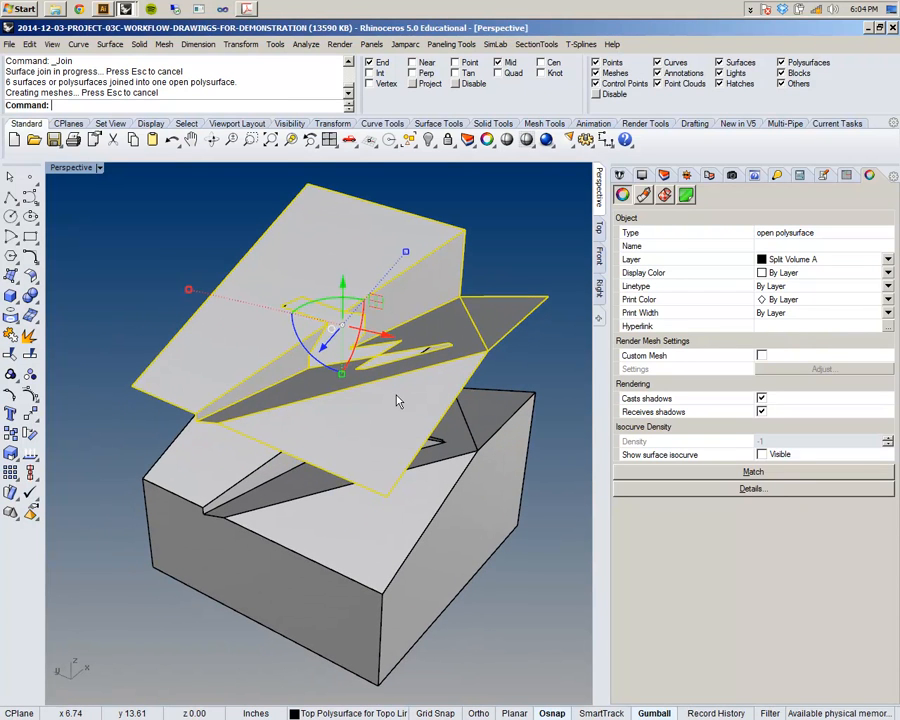
- Undo the join and the upward move of the extracted surfaces
{"action": "key", "text": "ctrl+z"}
{"action": "key", "text": "ctrl+z"}
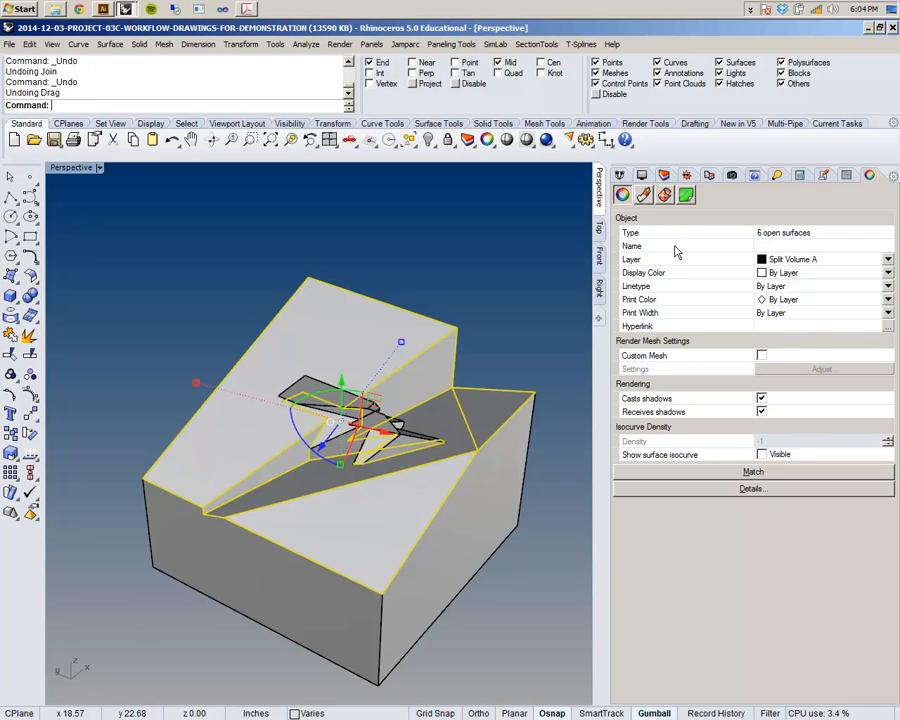
- Join the extracted surfaces in place and move the polysurface to the "Top Polysurface for Topo Lines" layer
{"action": "key", "text": "ctrl+j"}
{"action": "right_click_drag", "start_coordinate": [460, 300], "coordinate": [422, 342]}
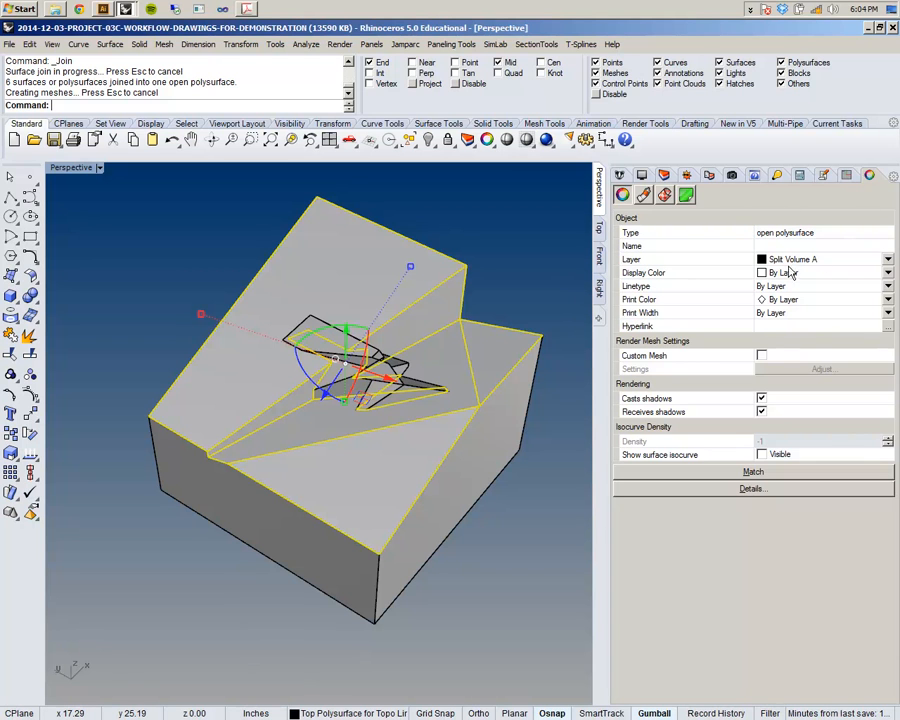
{"action": "left_click", "coordinate": [664, 177]}
{"action": "right_click", "coordinate": [777, 598]}
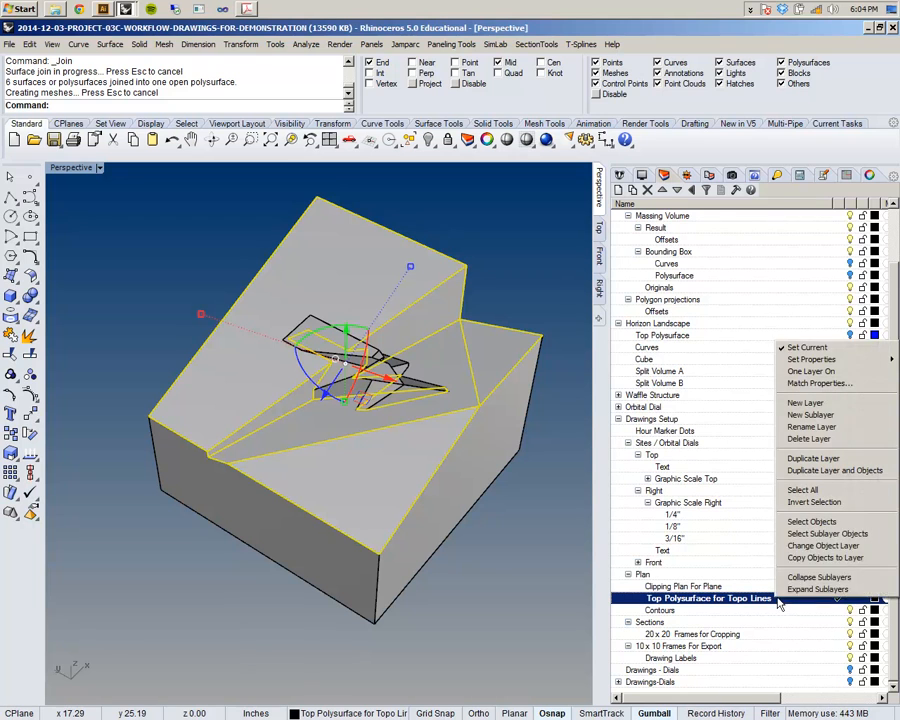
{"action": "left_click", "coordinate": [813, 547]}
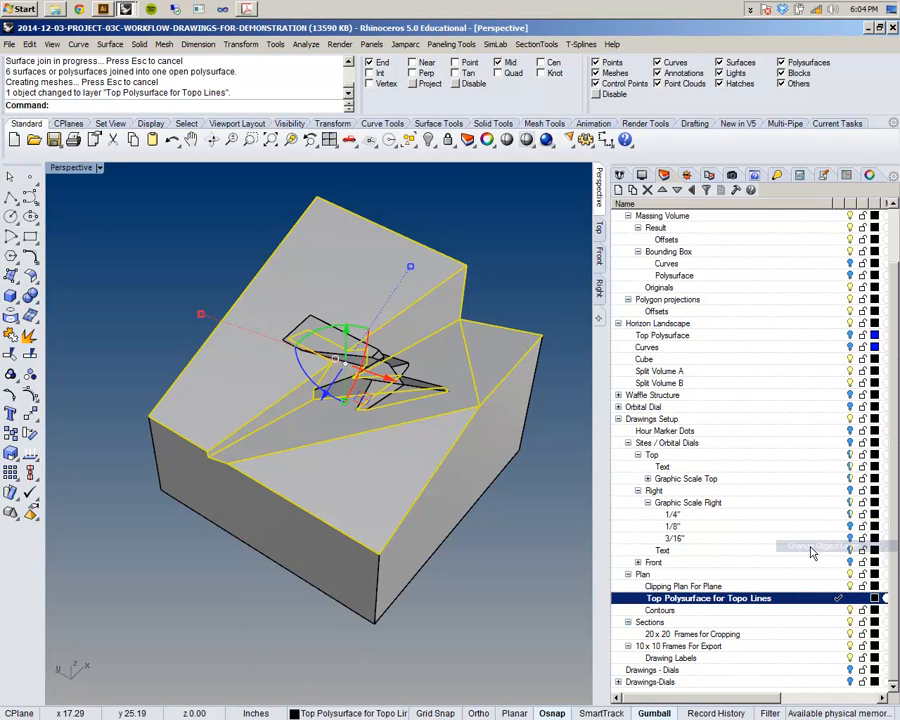
- Turn off the Horizon Landscape layer, deselect the joined top polysurface and inspect it around the central object
{"action": "left_click", "coordinate": [850, 323]}
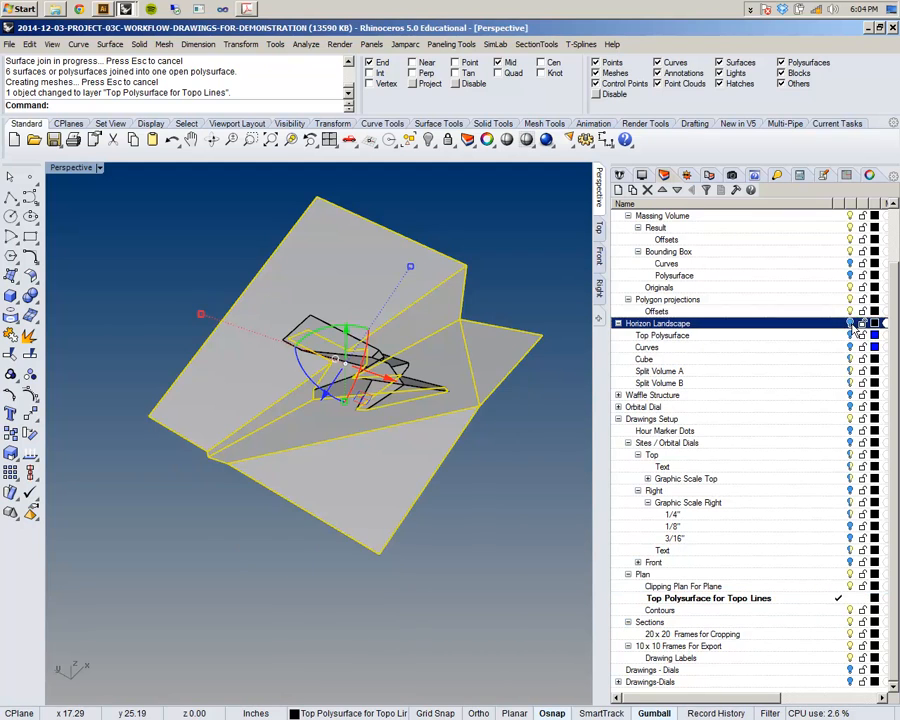
{"action": "left_click", "coordinate": [439, 470]}
{"action": "scroll", "coordinate": [381, 354], "scroll_direction": "up", "scroll_amount": 5}
{"action": "scroll", "coordinate": [381, 354], "scroll_direction": "down", "scroll_amount": 5}
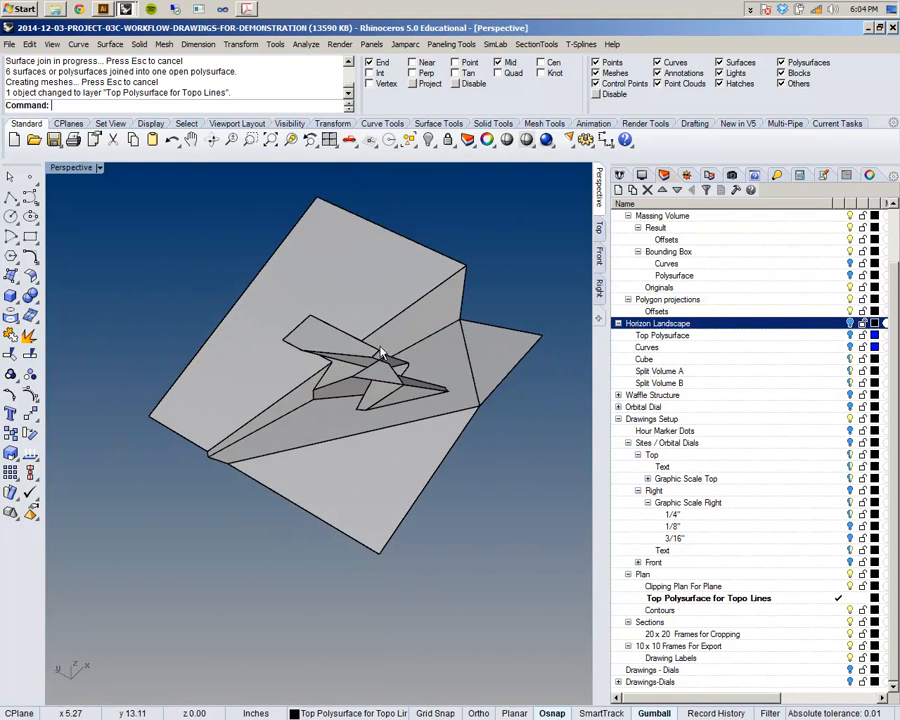
{"action": "scroll", "coordinate": [381, 356], "scroll_direction": "up", "scroll_amount": 6}
{"action": "right_click_drag", "start_coordinate": [386, 372], "coordinate": [358, 372]}
{"action": "scroll", "coordinate": [355, 378], "scroll_direction": "down", "scroll_amount": 3}
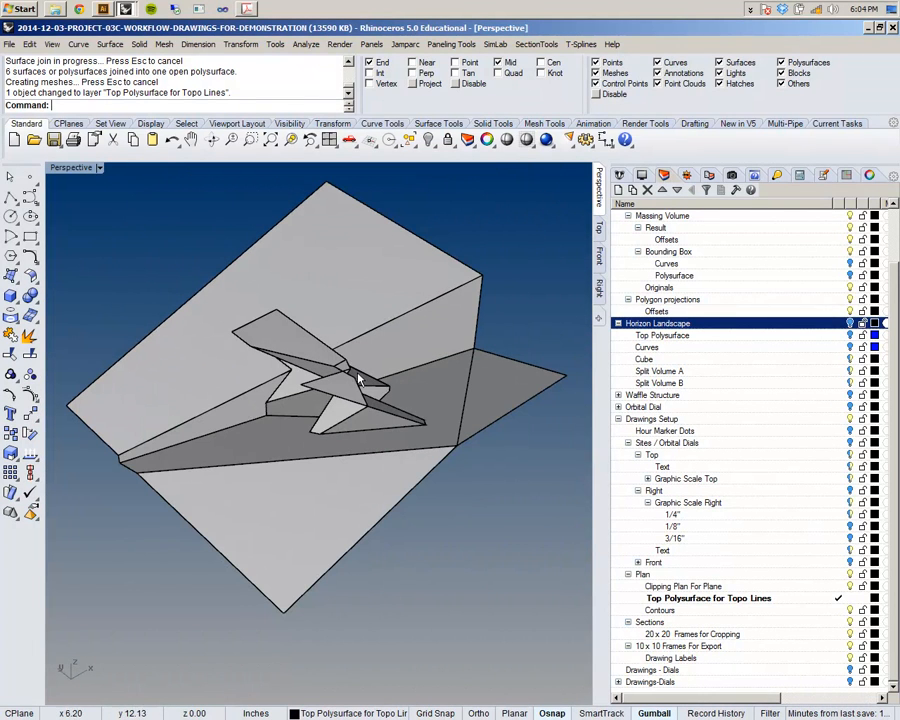
- Make the Contours layer current and orient the perspective view on the top polysurface
{"action": "left_click", "coordinate": [840, 610]}
{"action": "right_click_drag", "start_coordinate": [435, 526], "coordinate": [386, 443]}
{"action": "scroll", "coordinate": [175, 376], "scroll_direction": "down", "scroll_amount": 5}
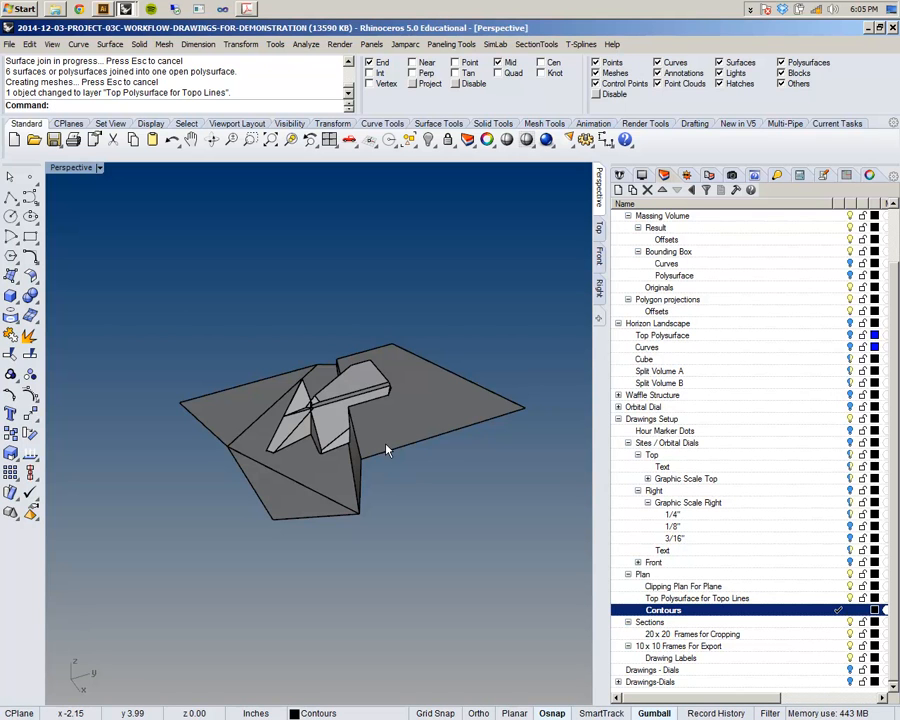
{"action": "right_click_drag", "start_coordinate": [294, 328], "coordinate": [362, 335]}
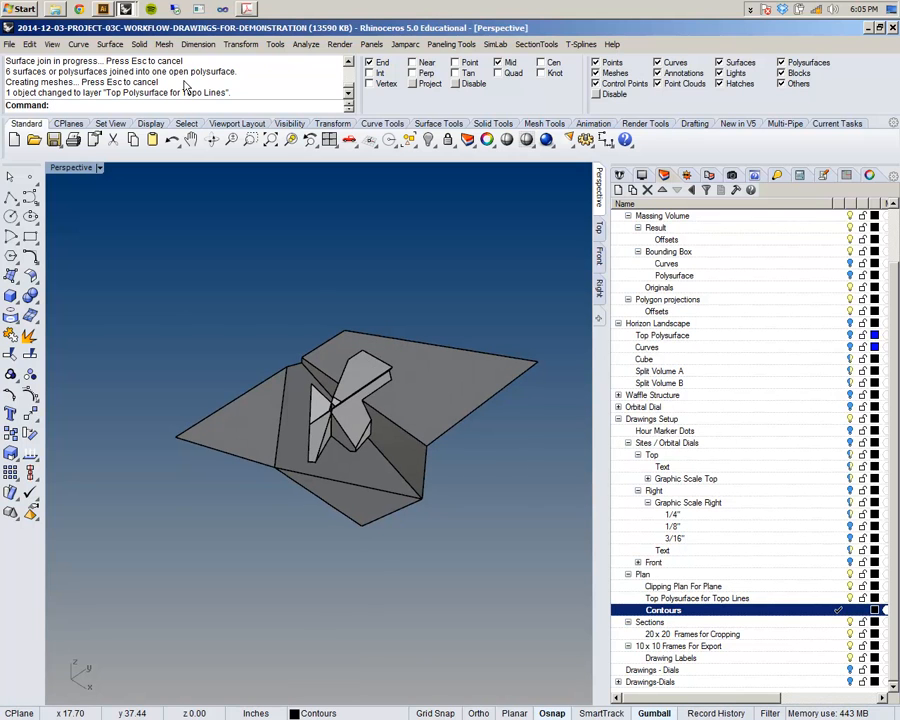
- Start the Contour command on the joined top polysurface with JoinCurves set to ByContourPlane
{"action": "type", "text": "ontour"}
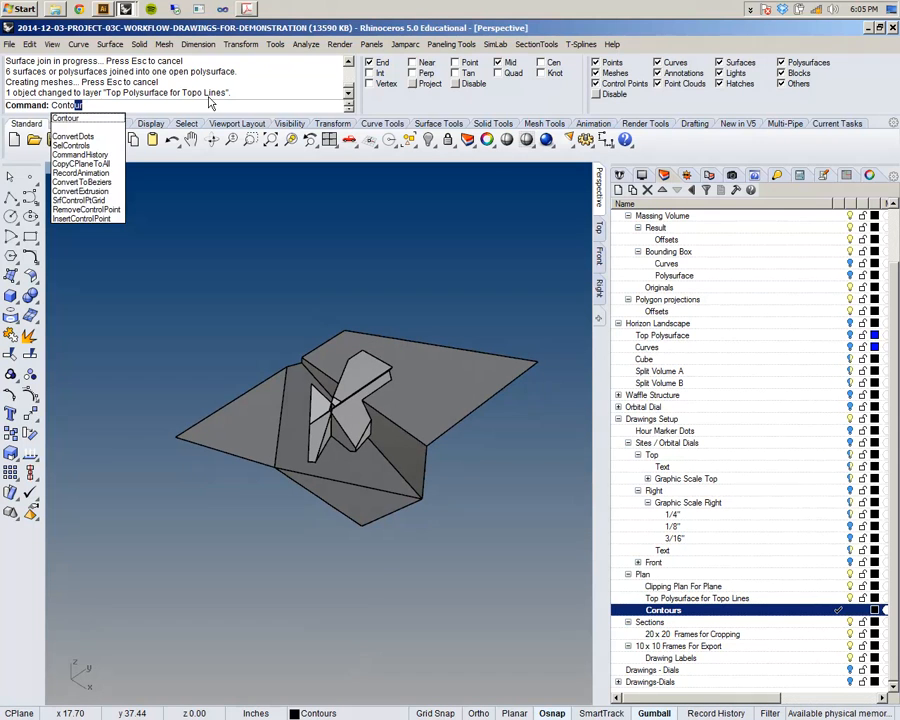
{"action": "key", "text": "Return"}
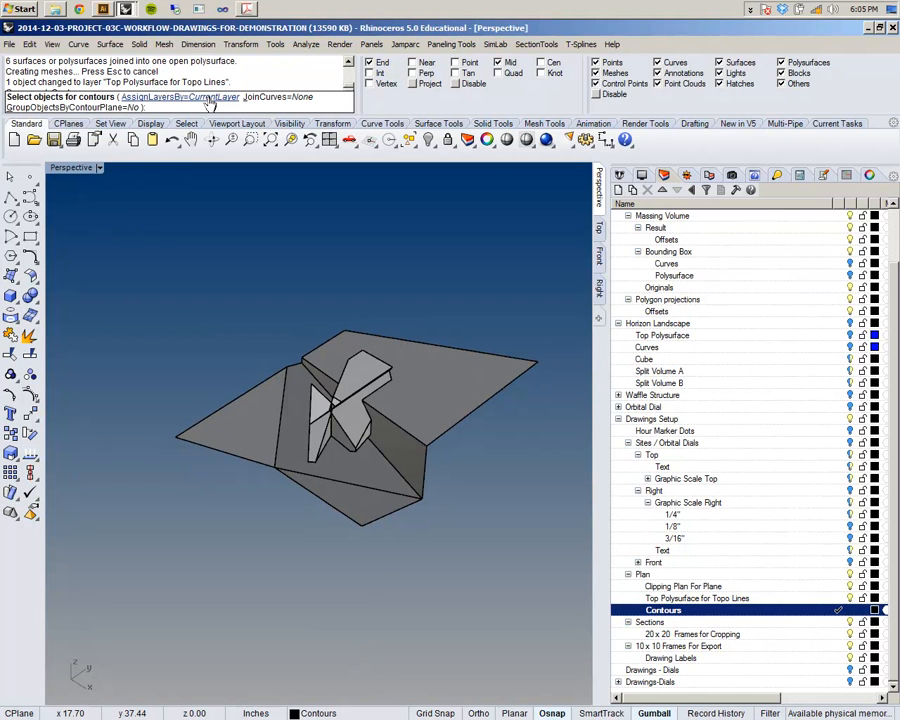
{"action": "left_click", "coordinate": [272, 98]}
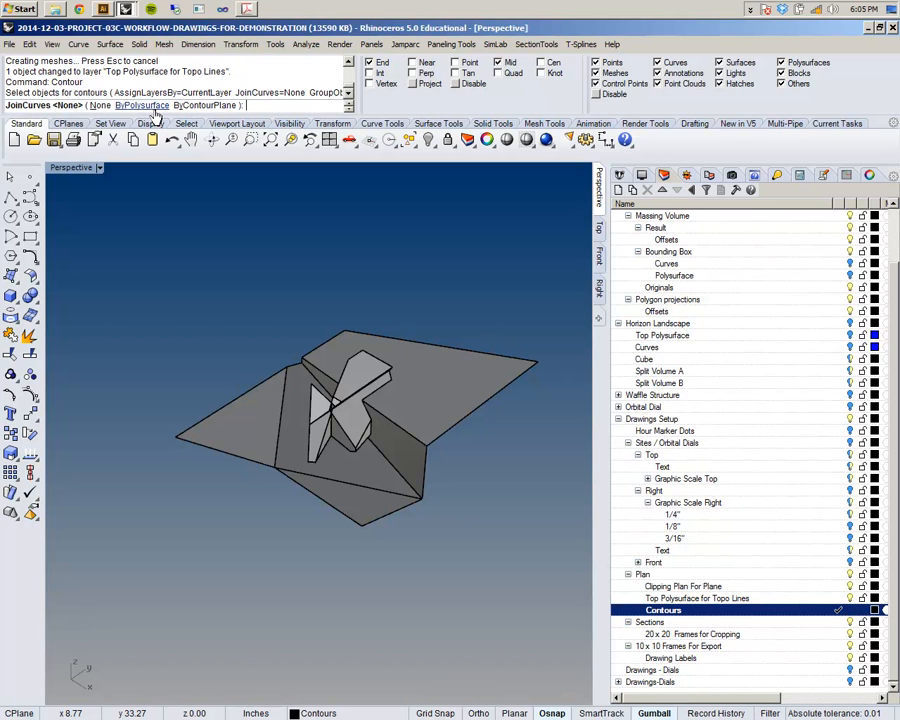
{"action": "left_click", "coordinate": [199, 106]}
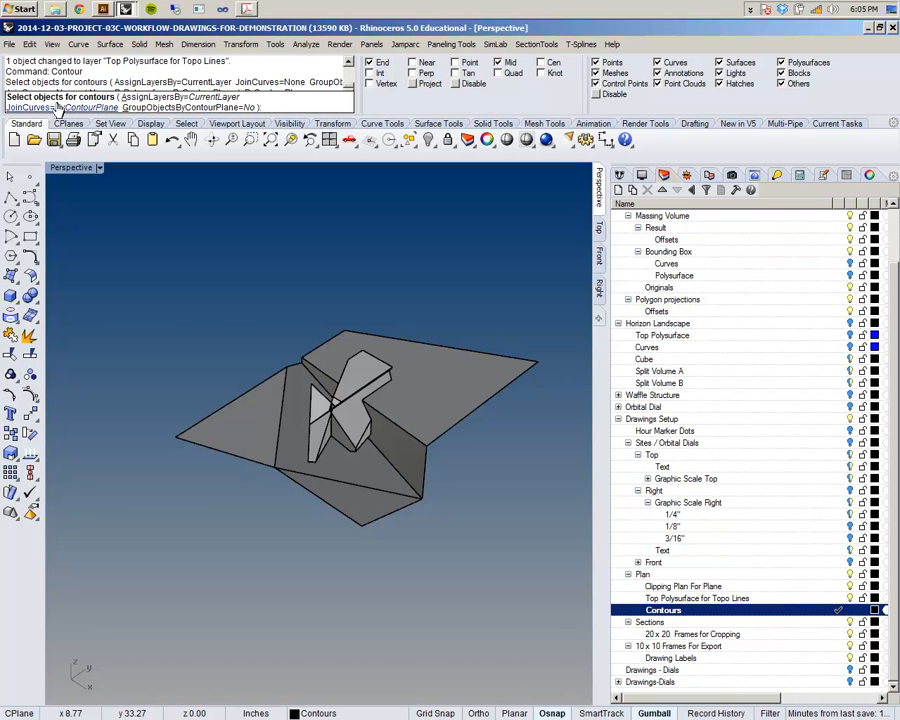
{"action": "right_click_drag", "start_coordinate": [419, 321], "coordinate": [409, 312]}
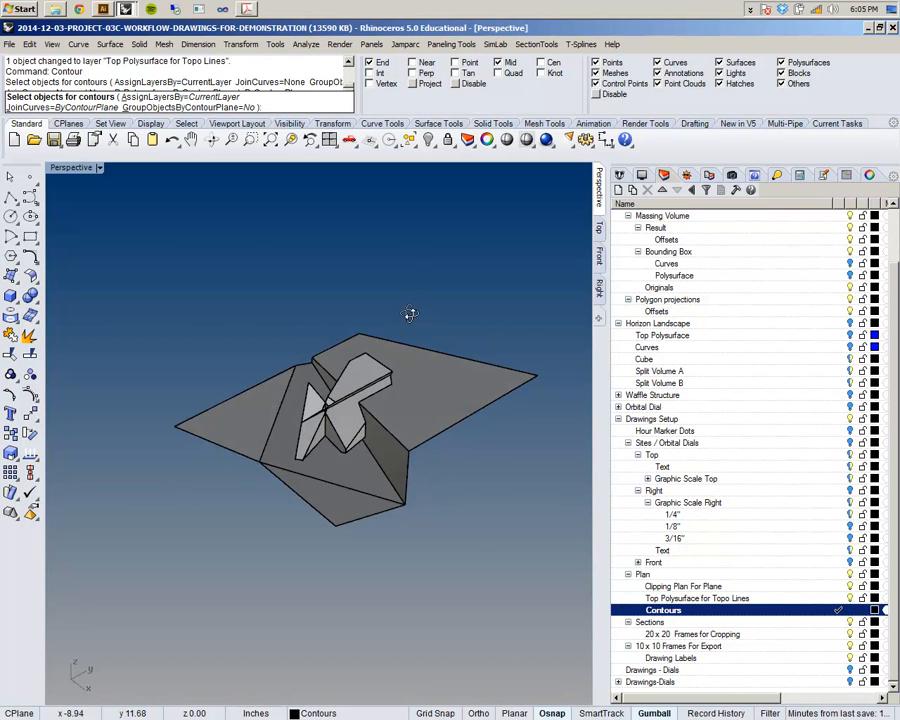
{"action": "left_click", "coordinate": [448, 399]}
{"action": "right_click_drag", "start_coordinate": [448, 401], "coordinate": [408, 433]}
{"action": "key", "text": "Return"}
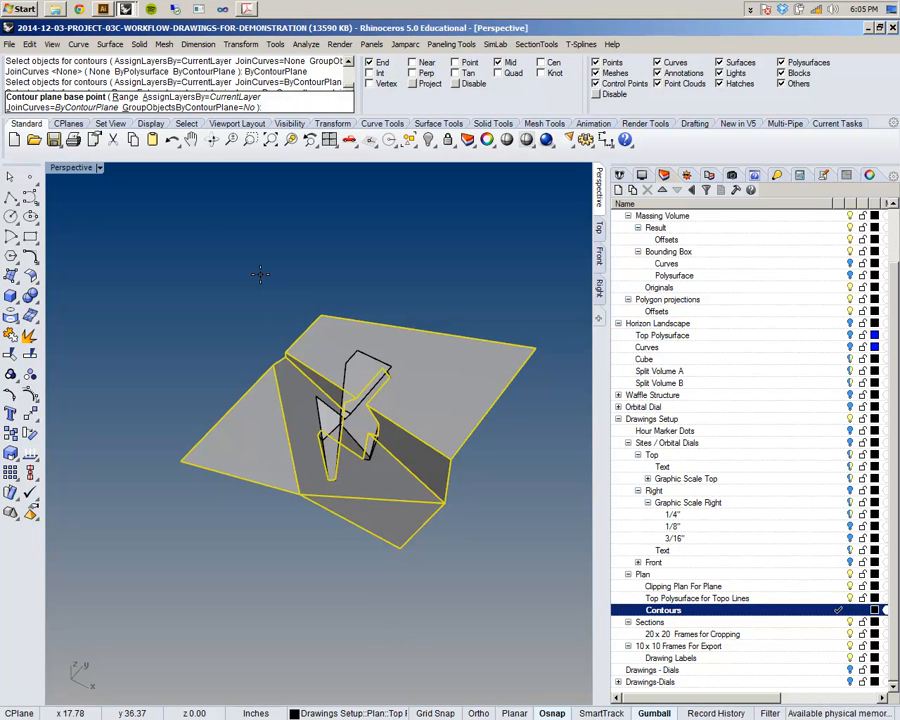
- Generate the contours from the surface's highest corner in the Front view, directed straight down, at 0.25 inch spacing
{"action": "right_click_drag", "start_coordinate": [522, 361], "coordinate": [355, 287]}
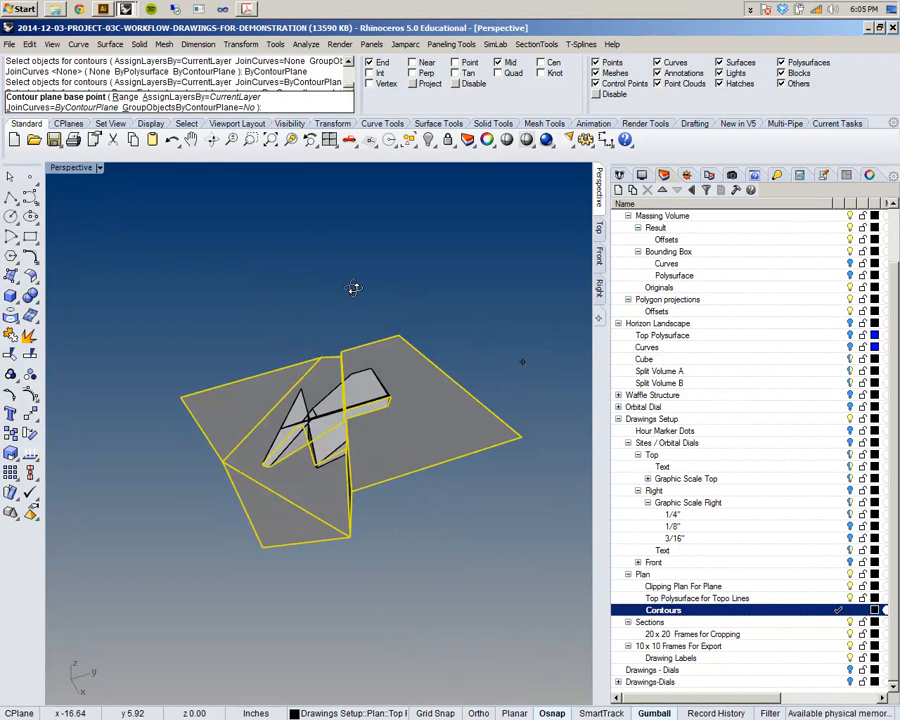
{"action": "left_click", "coordinate": [598, 262]}
{"action": "scroll", "coordinate": [355, 418], "scroll_direction": "up", "scroll_amount": 5}
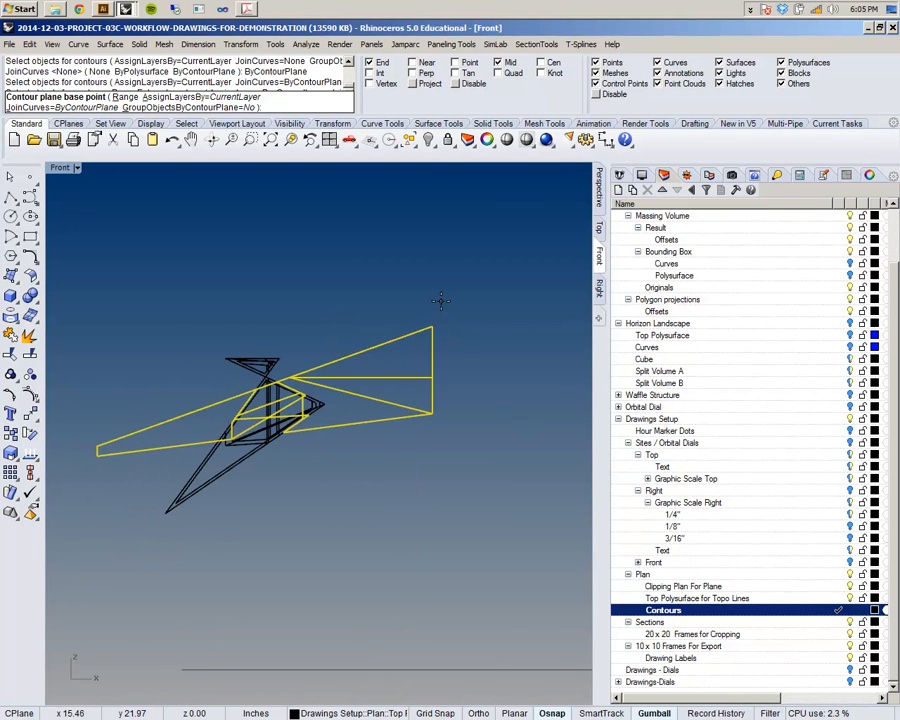
{"action": "left_click", "coordinate": [432, 327]}
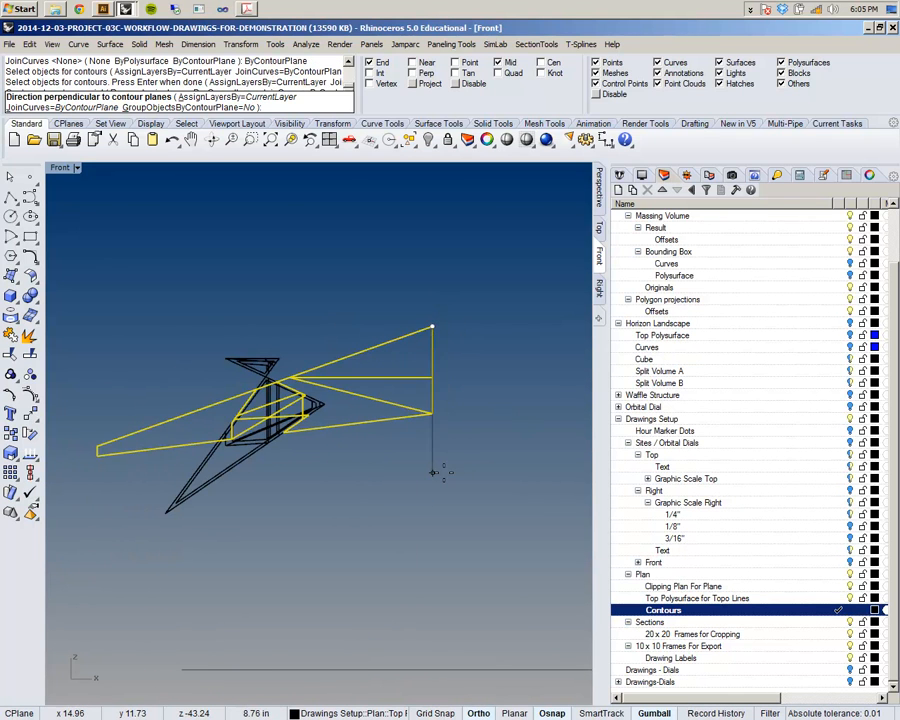
{"action": "key", "text": "F8"}
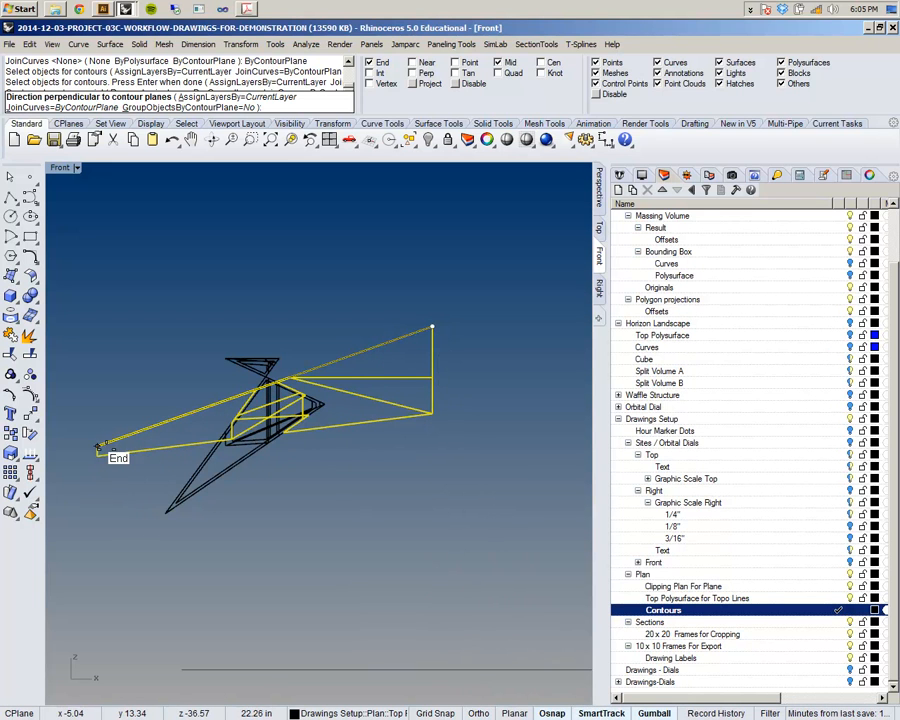
{"action": "key", "text": "F8"}
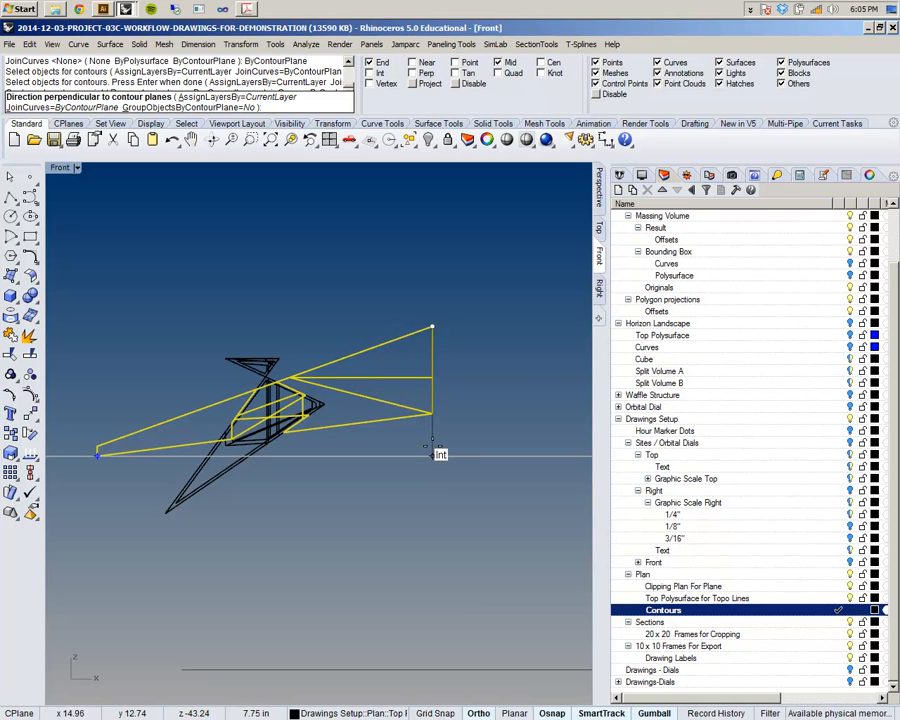
{"action": "left_click", "coordinate": [429, 441]}
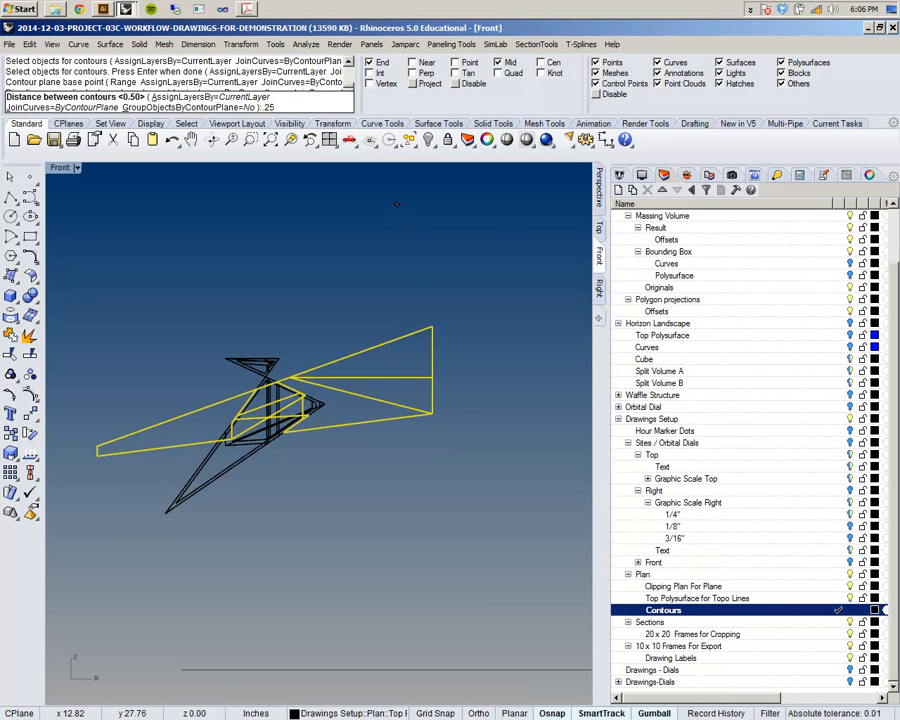
{"action": "key", "text": "Return"}
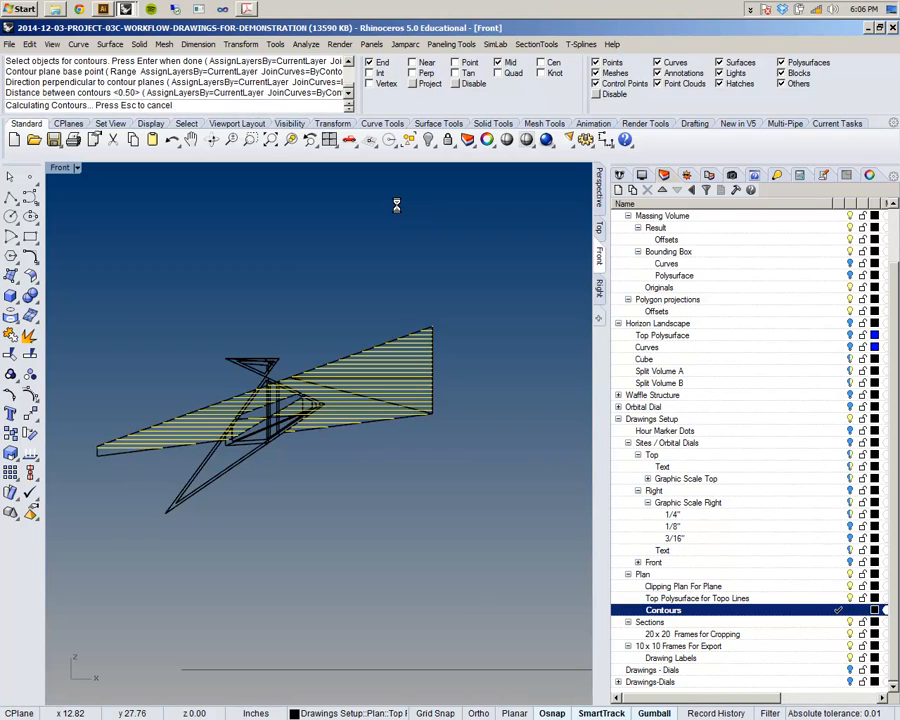
- Inspect the new contour curves in perspective, check their object properties and deselect them
{"action": "left_click", "coordinate": [598, 193]}
{"action": "right_click_drag", "start_coordinate": [456, 386], "coordinate": [310, 325]}
{"action": "right_click_drag", "start_coordinate": [375, 315], "coordinate": [351, 341]}
{"action": "scroll", "coordinate": [351, 341], "scroll_direction": "up", "scroll_amount": 6}
{"action": "scroll", "coordinate": [351, 341], "scroll_direction": "down", "scroll_amount": 5}
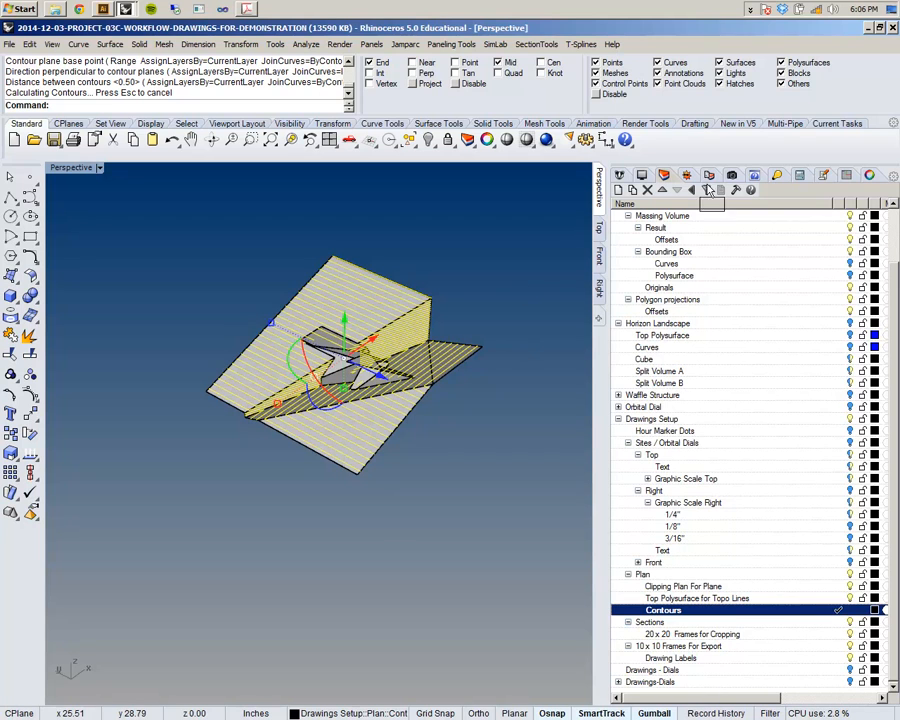
{"action": "left_click", "coordinate": [869, 176]}
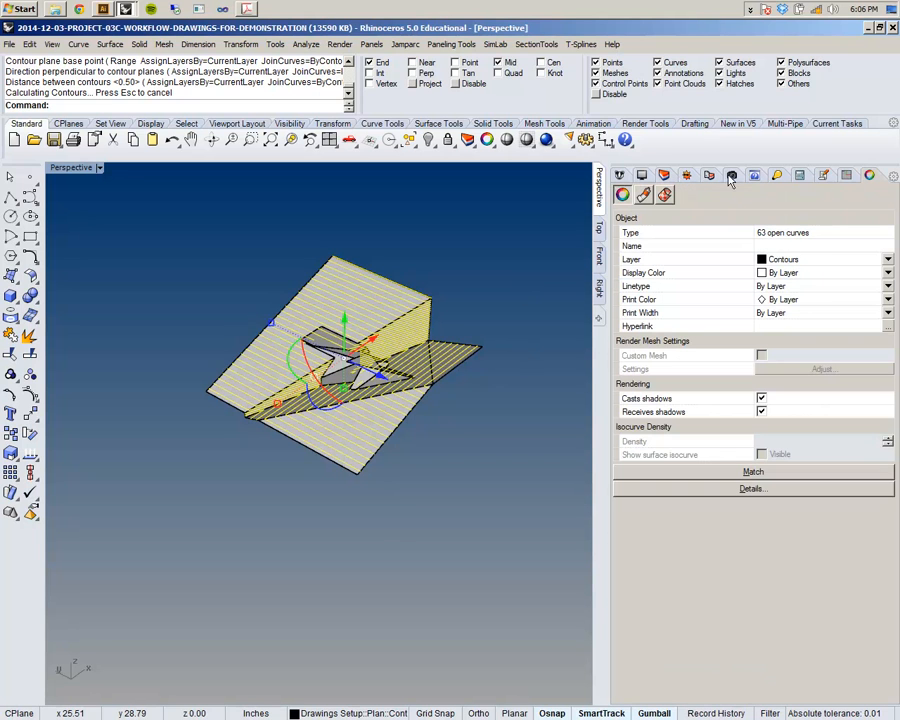
{"action": "left_click", "coordinate": [777, 175]}
{"action": "key", "text": "Escape"}
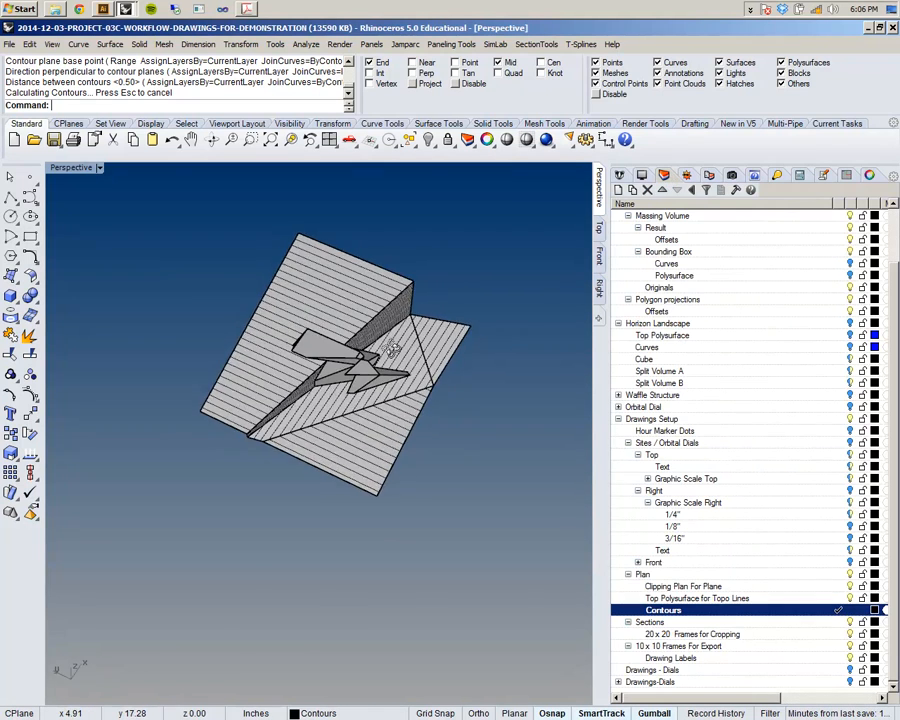
{"action": "scroll", "coordinate": [366, 352], "scroll_direction": "up", "scroll_amount": 12}
{"action": "scroll", "coordinate": [366, 352], "scroll_direction": "down", "scroll_amount": 10}
{"action": "right_click_drag", "start_coordinate": [367, 352], "coordinate": [355, 340]}
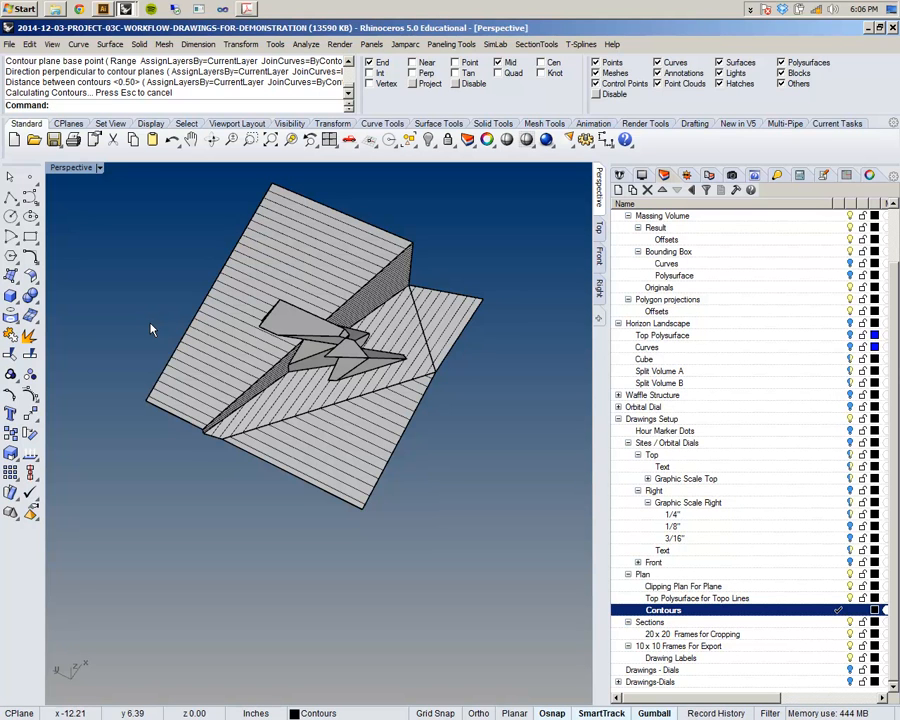
- Turn on the Horizon Landscape layer and examine the contours on the full landscape volume
{"action": "left_click", "coordinate": [850, 324]}
{"action": "right_click_drag", "start_coordinate": [492, 440], "coordinate": [450, 407]}
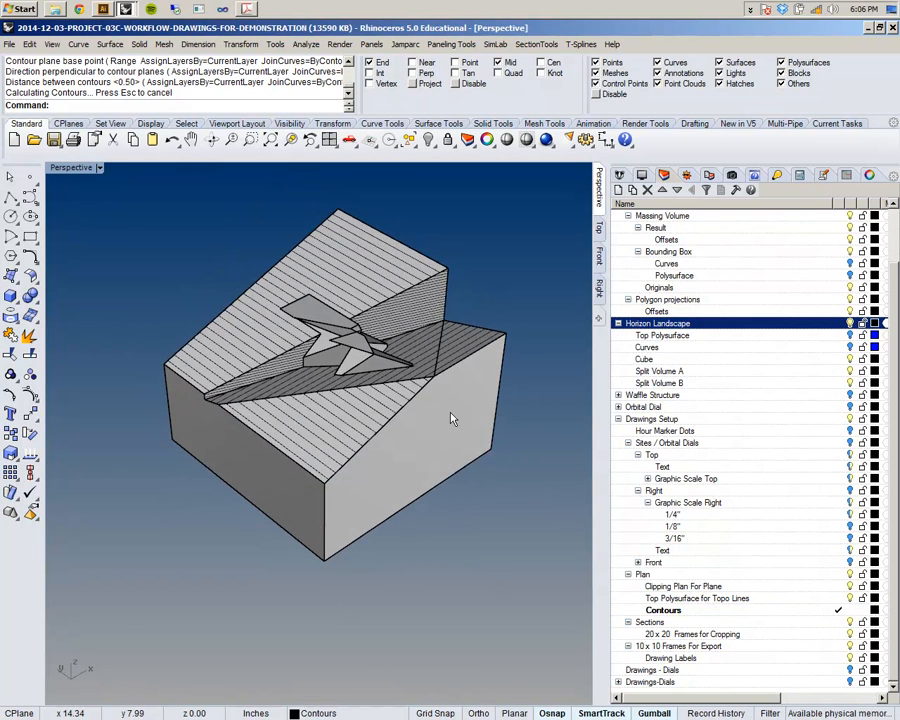
{"action": "left_click", "coordinate": [452, 416]}
{"action": "scroll", "coordinate": [441, 318], "scroll_direction": "up", "scroll_amount": 3}
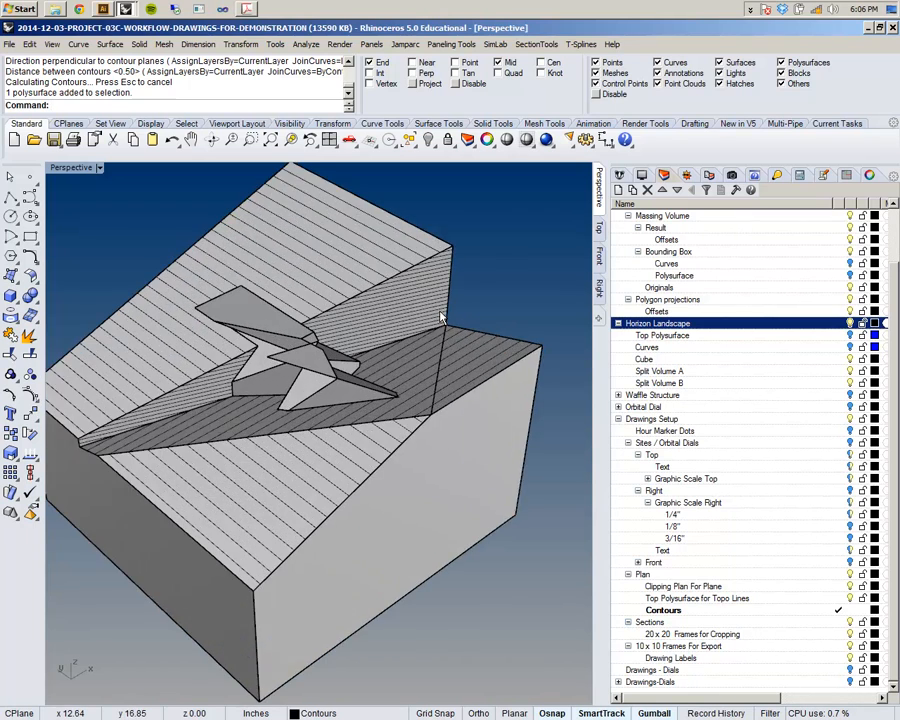
{"action": "scroll", "coordinate": [330, 430], "scroll_direction": "up", "scroll_amount": 3}
{"action": "scroll", "coordinate": [327, 430], "scroll_direction": "down", "scroll_amount": 4}
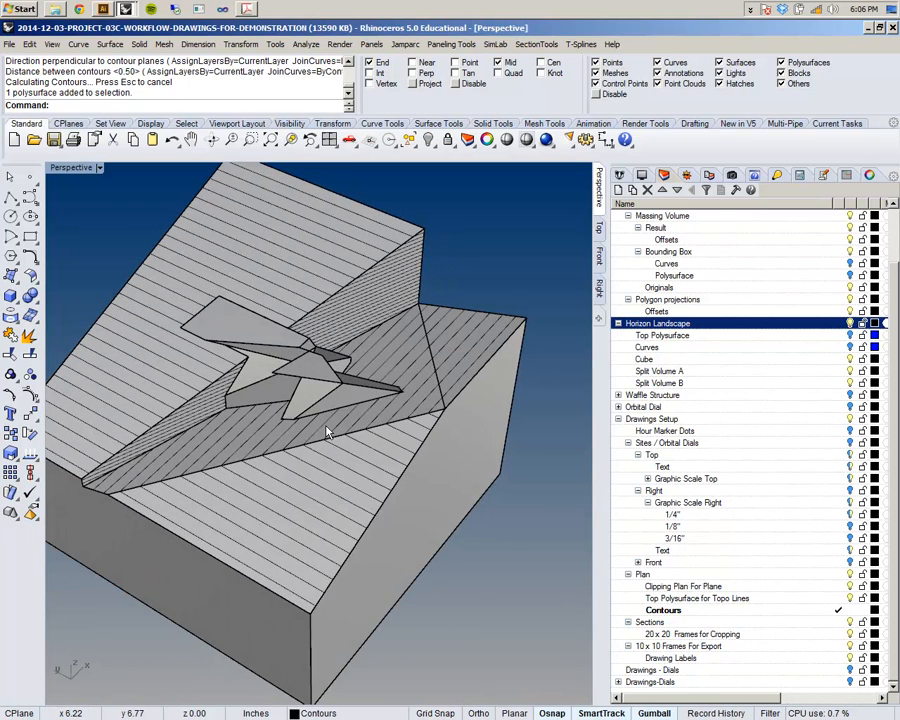
{"action": "right_click_drag", "start_coordinate": [231, 298], "coordinate": [295, 428]}
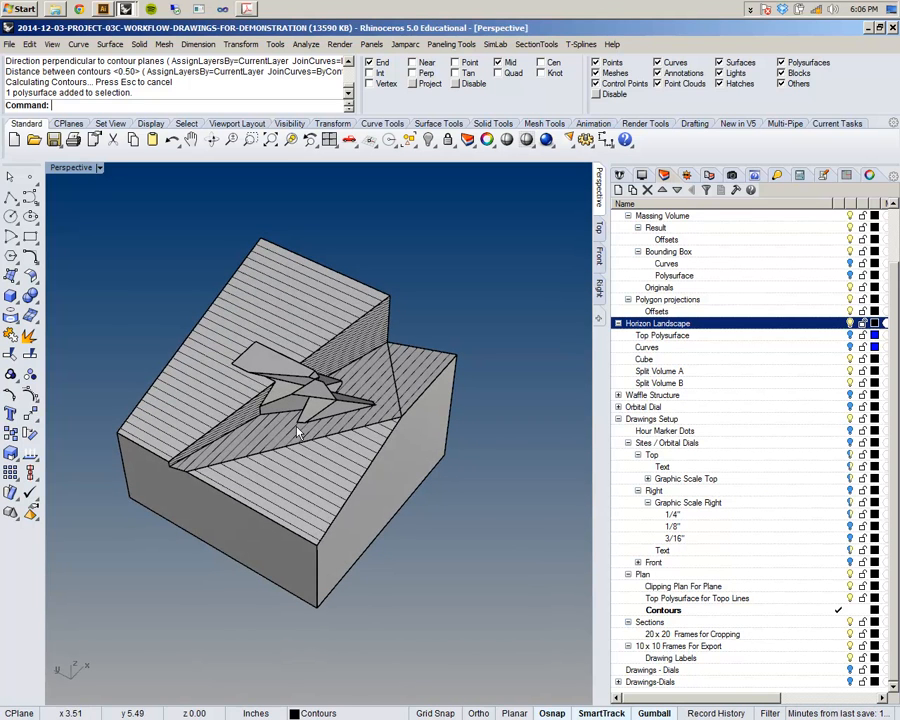
{"action": "right_click_drag", "start_coordinate": [314, 526], "coordinate": [312, 515]}
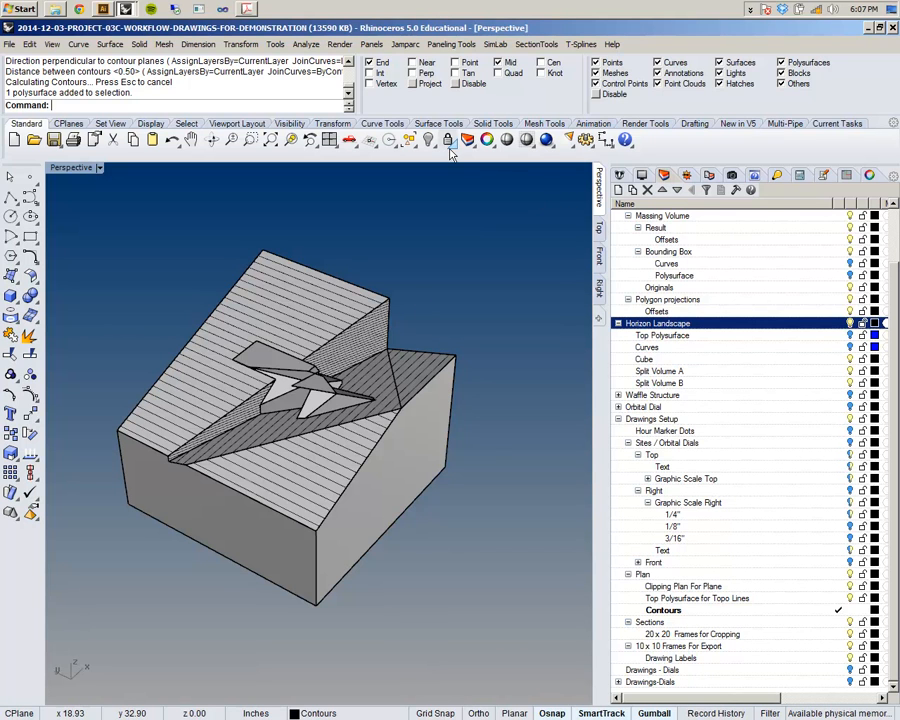
- Make the clipping layer under Plan current and rename it "Clipping Plane For Plan"
{"action": "left_click", "coordinate": [838, 587]}
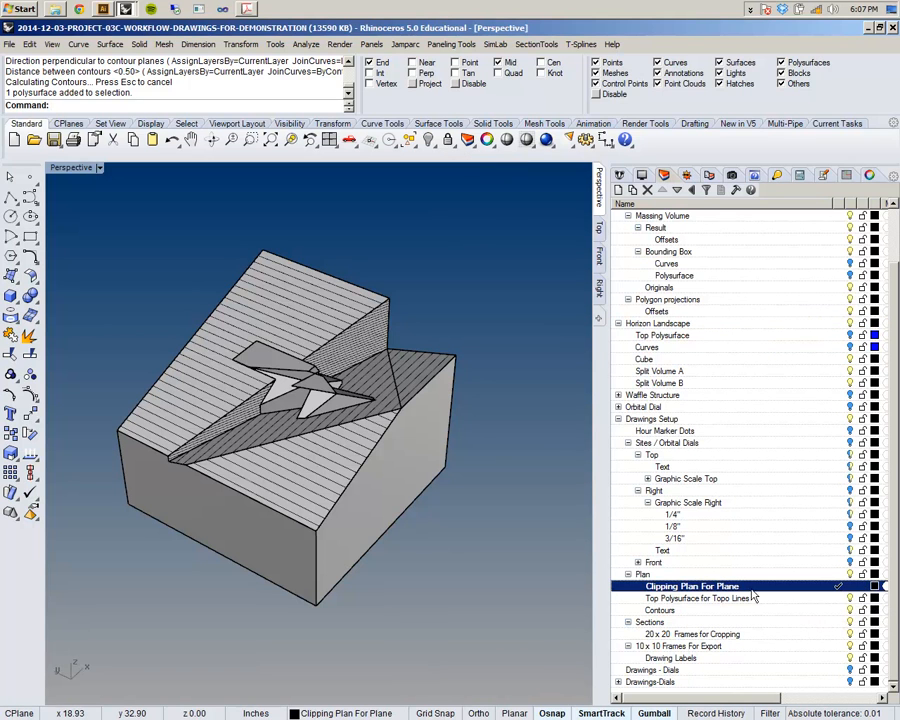
{"action": "left_click", "coordinate": [691, 589]}
{"action": "left_click", "coordinate": [691, 588]}
{"action": "type", "text": "e"}
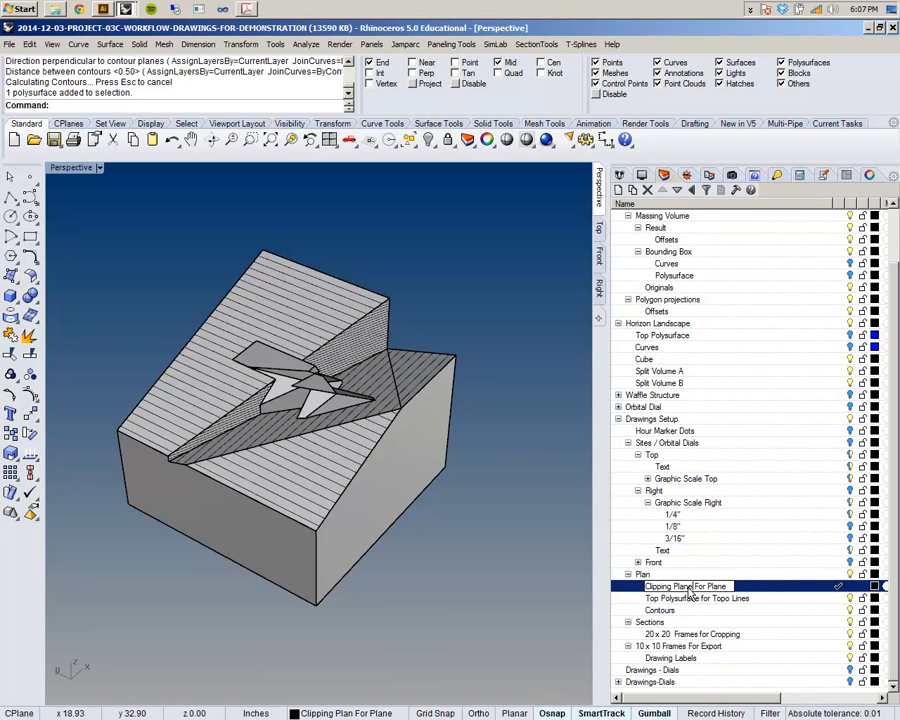
{"action": "key", "text": "Return"}
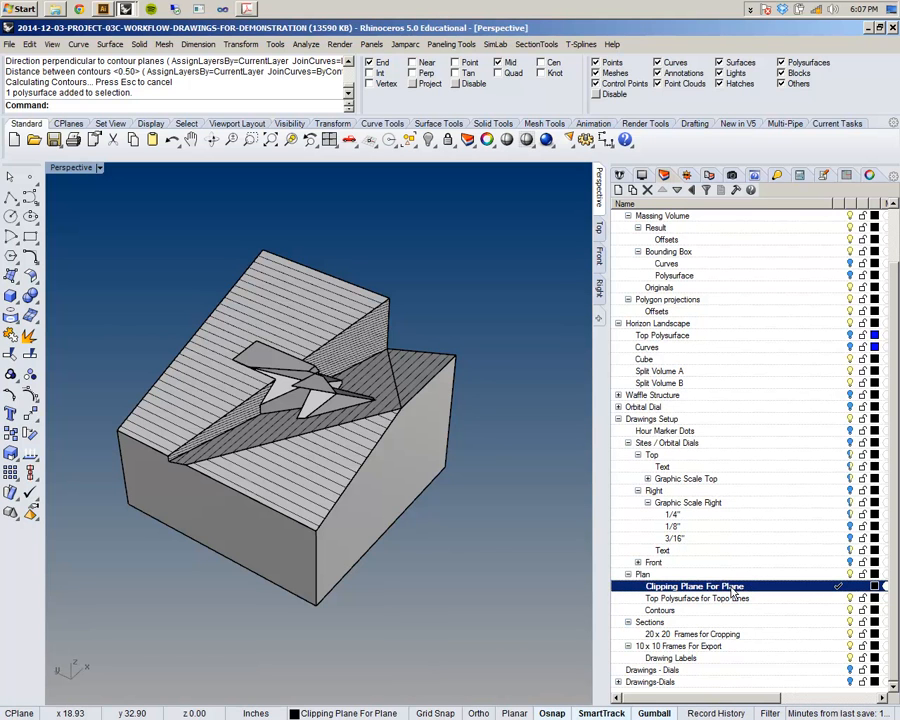
{"action": "left_click", "coordinate": [733, 588]}
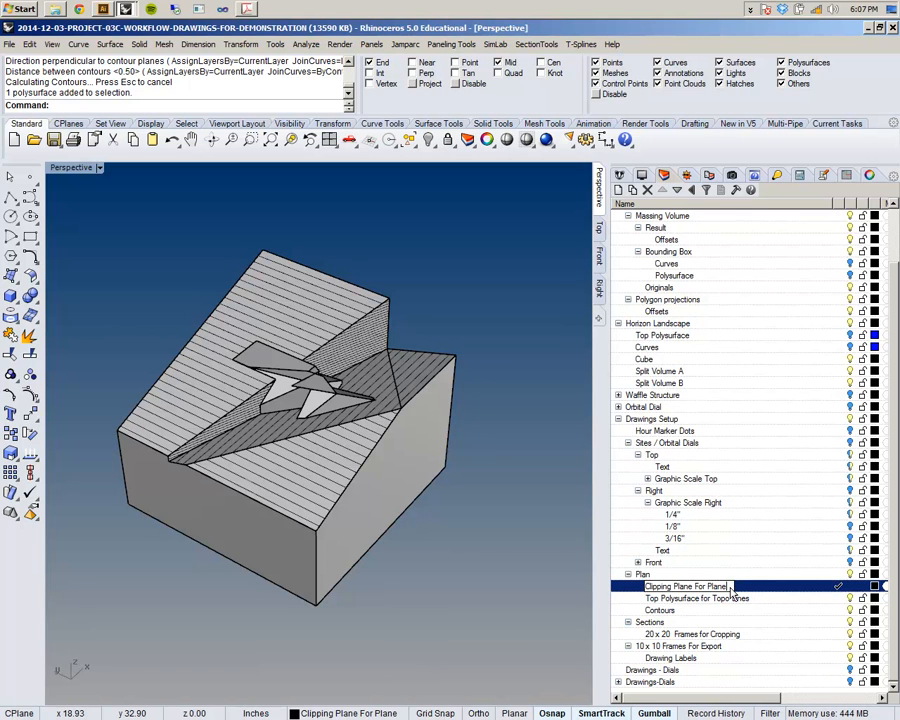
{"action": "key", "text": "BackSpace"}
{"action": "key", "text": "Return"}
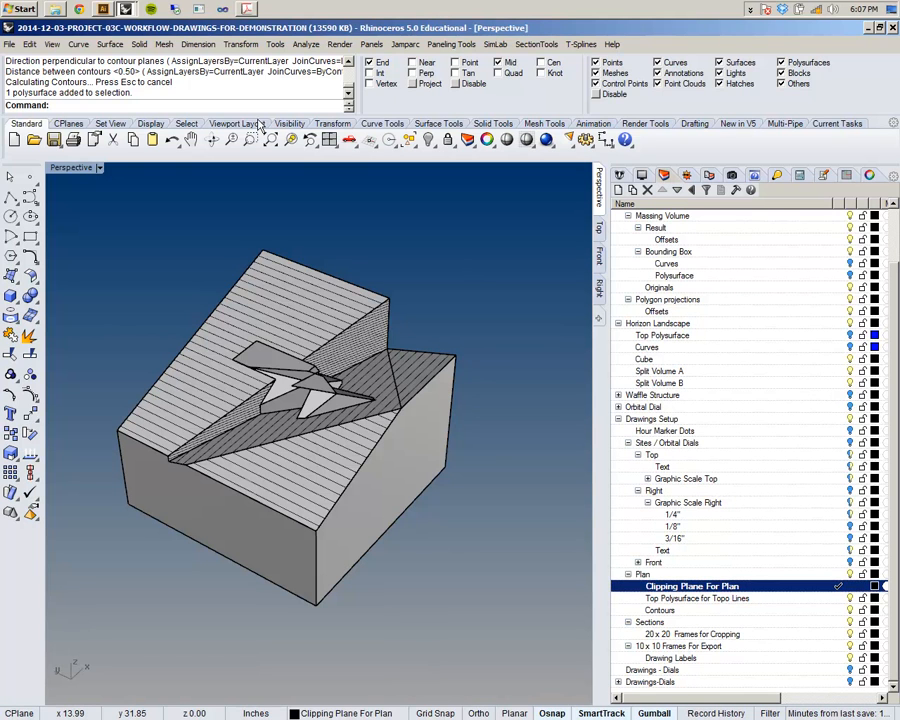
- Add a horizontal clipping plane between diagonally opposite corners of the landscape volume's base, placing the second corner in the Top view
{"action": "left_click", "coordinate": [289, 124]}
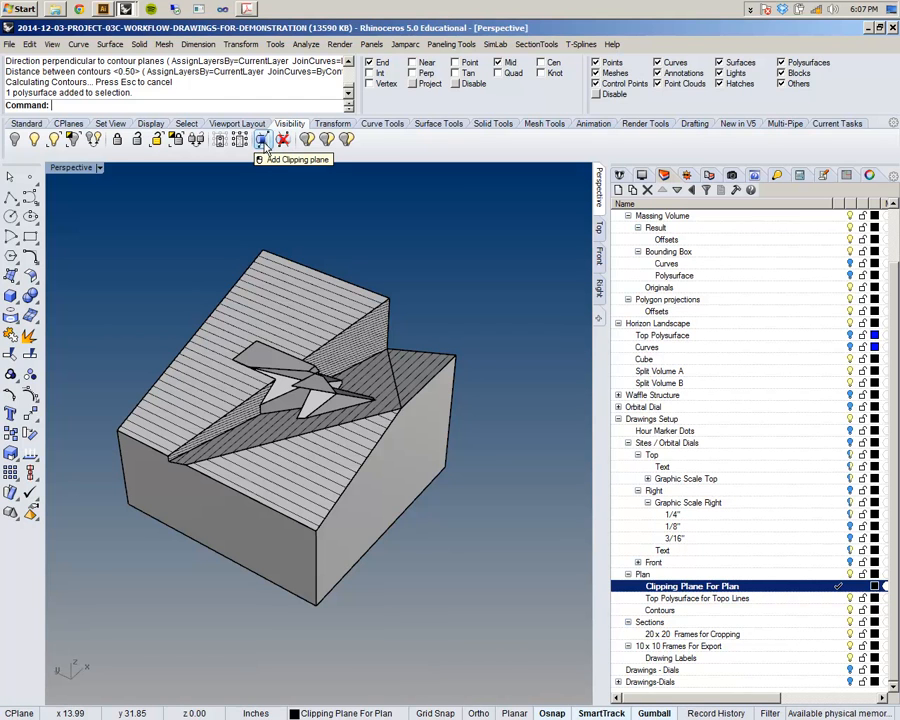
{"action": "left_click", "coordinate": [263, 142]}
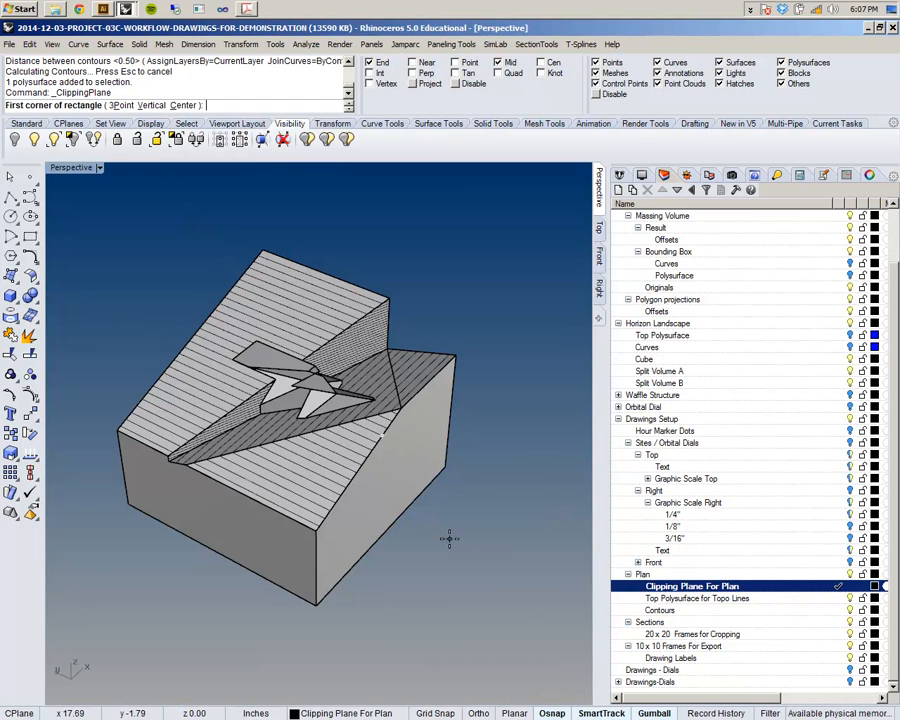
{"action": "right_click_drag", "start_coordinate": [237, 643], "coordinate": [516, 598]}
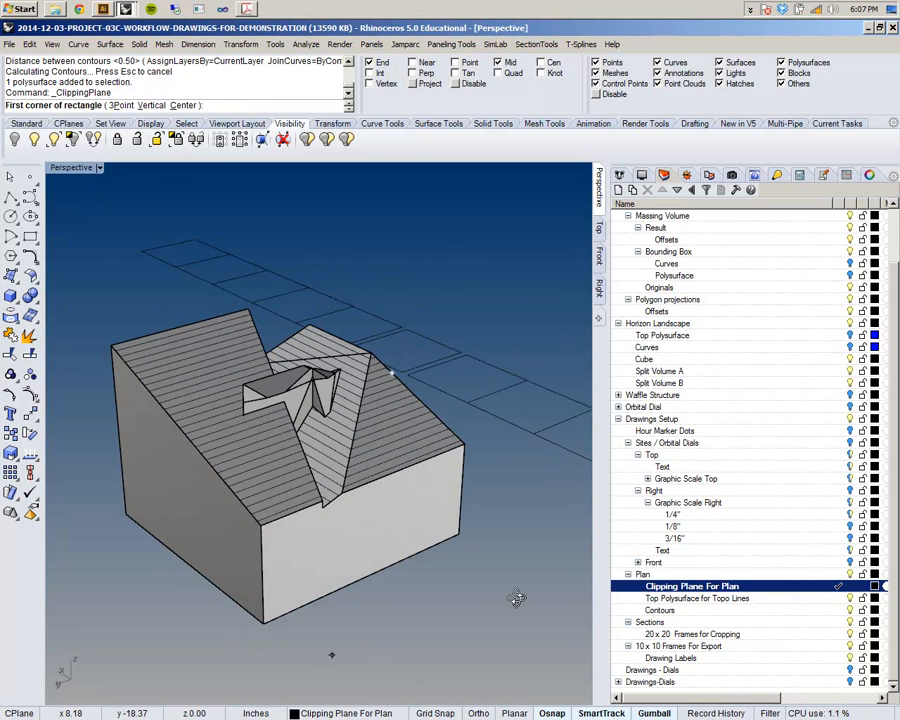
{"action": "left_click", "coordinate": [125, 514]}
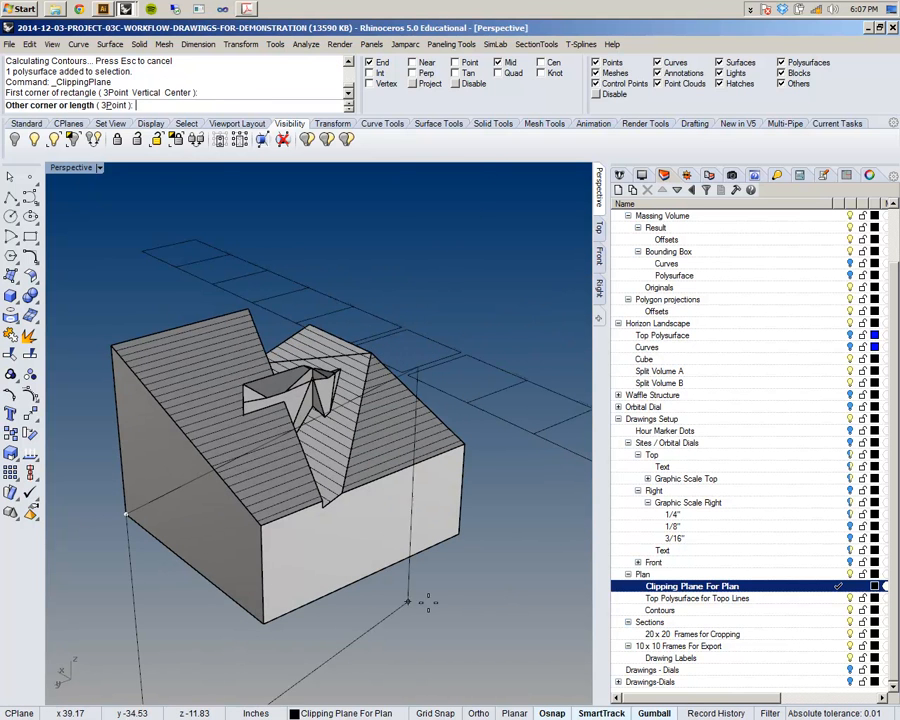
{"action": "left_click", "coordinate": [459, 534]}
{"action": "right_click_drag", "start_coordinate": [482, 543], "coordinate": [369, 613]}
{"action": "scroll", "coordinate": [354, 558], "scroll_direction": "down", "scroll_amount": 4}
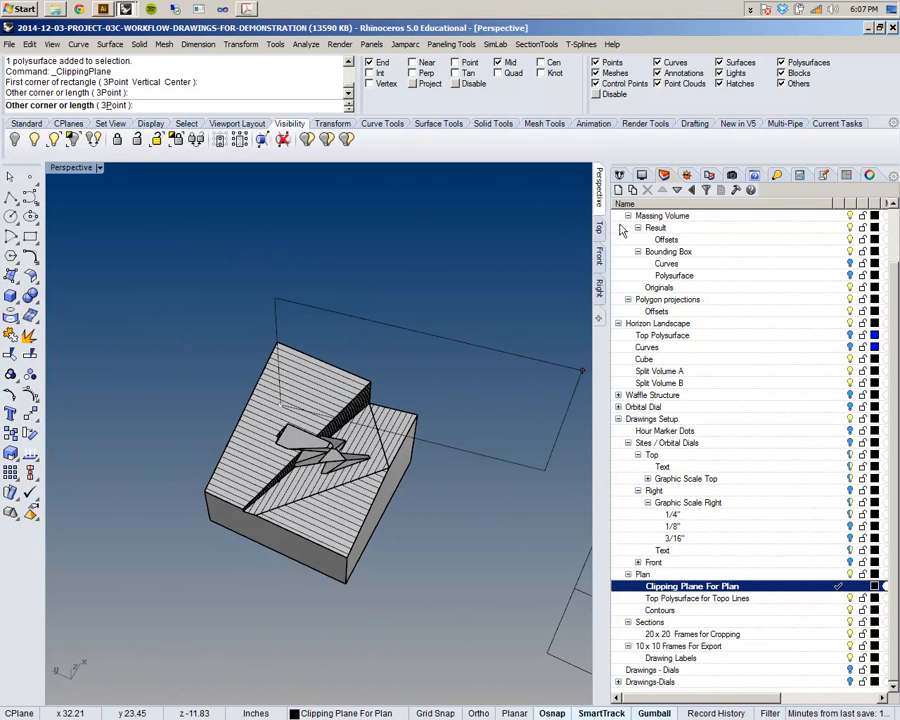
{"action": "left_click", "coordinate": [599, 228]}
{"action": "scroll", "coordinate": [378, 322], "scroll_direction": "down", "scroll_amount": 2}
{"action": "scroll", "coordinate": [246, 462], "scroll_direction": "up", "scroll_amount": 4}
{"action": "left_click", "coordinate": [258, 425]}
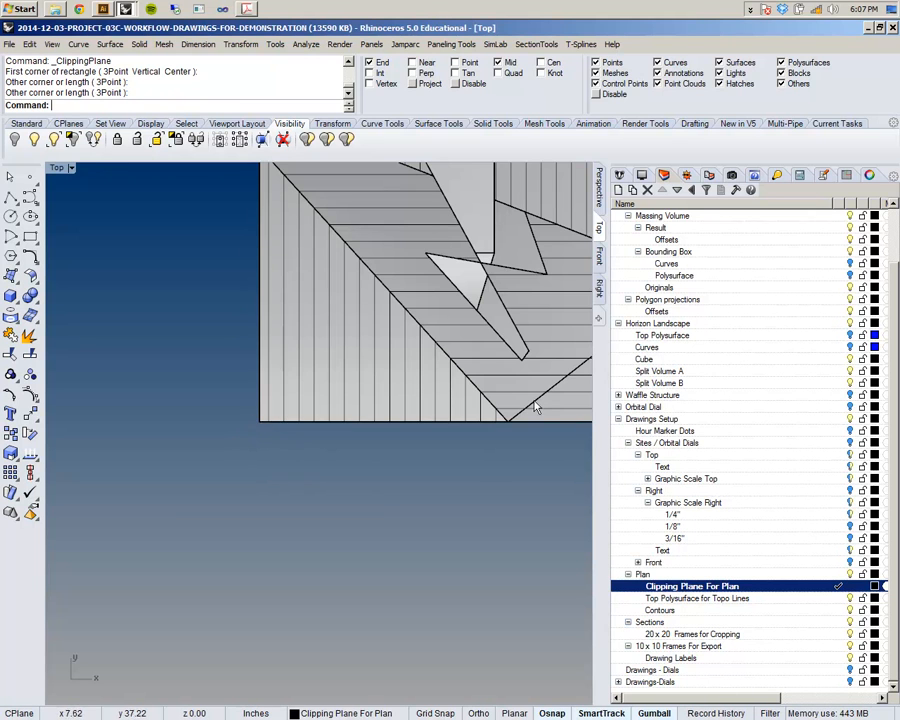
- Select the clipping plane in the Perspective view and open its clipping plane properties
{"action": "left_click", "coordinate": [599, 186]}
{"action": "right_click_drag", "start_coordinate": [395, 330], "coordinate": [364, 402]}
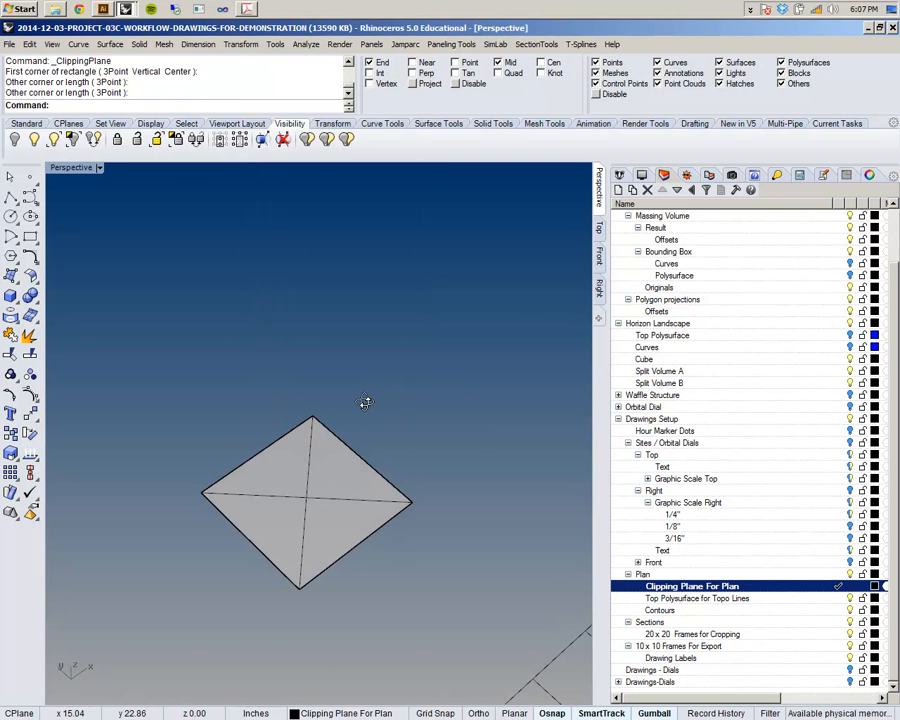
{"action": "right_click_drag", "start_coordinate": [420, 466], "coordinate": [371, 449]}
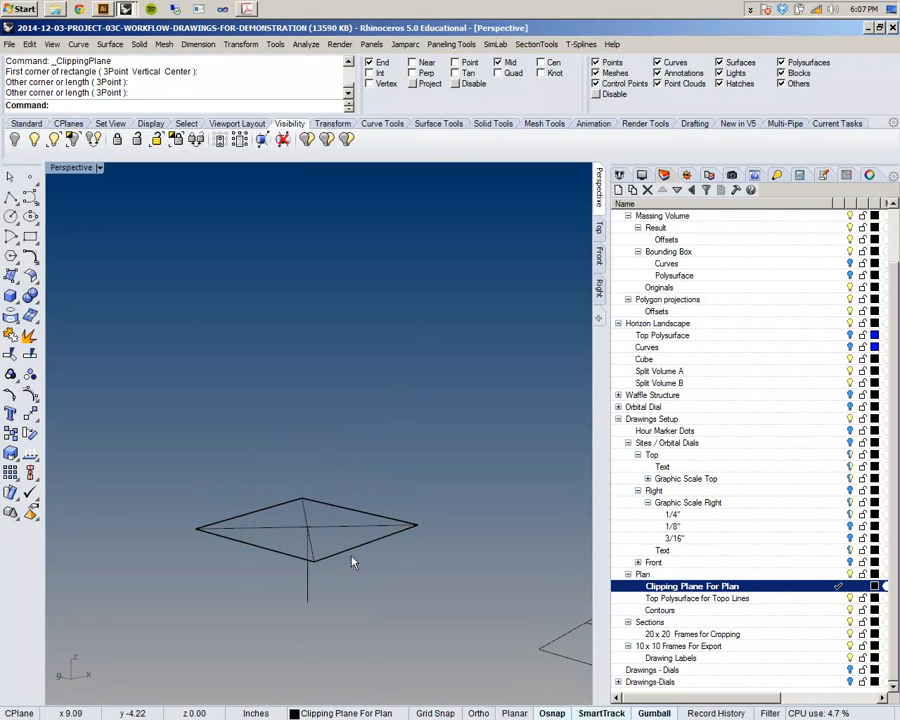
{"action": "left_click", "coordinate": [305, 593]}
{"action": "scroll", "coordinate": [335, 533], "scroll_direction": "up", "scroll_amount": 3}
{"action": "scroll", "coordinate": [323, 532], "scroll_direction": "down", "scroll_amount": 4}
{"action": "scroll", "coordinate": [446, 564], "scroll_direction": "up", "scroll_amount": 1}
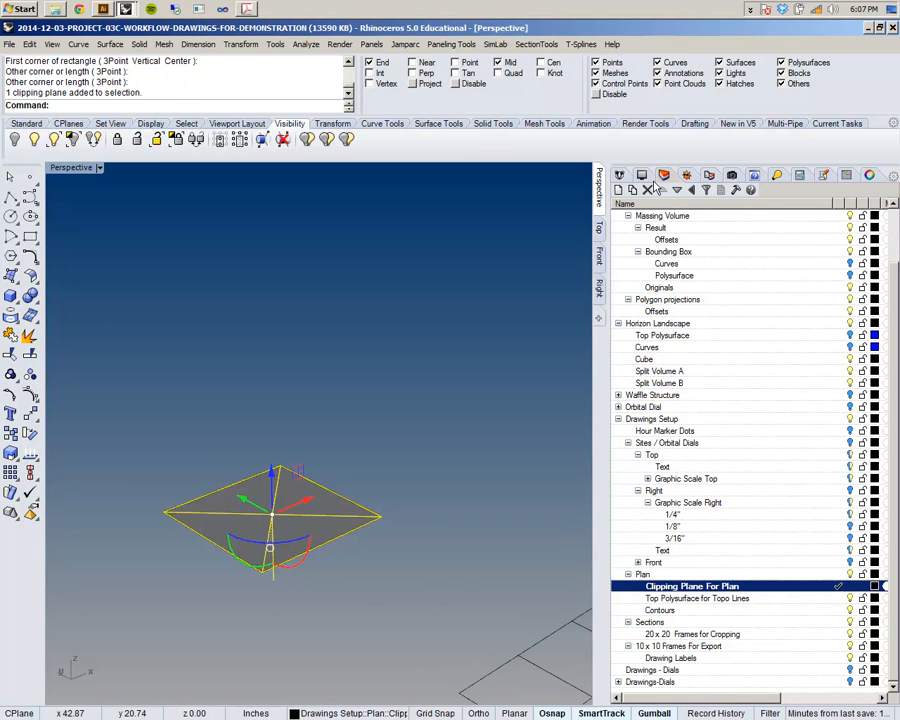
{"action": "left_click", "coordinate": [642, 176]}
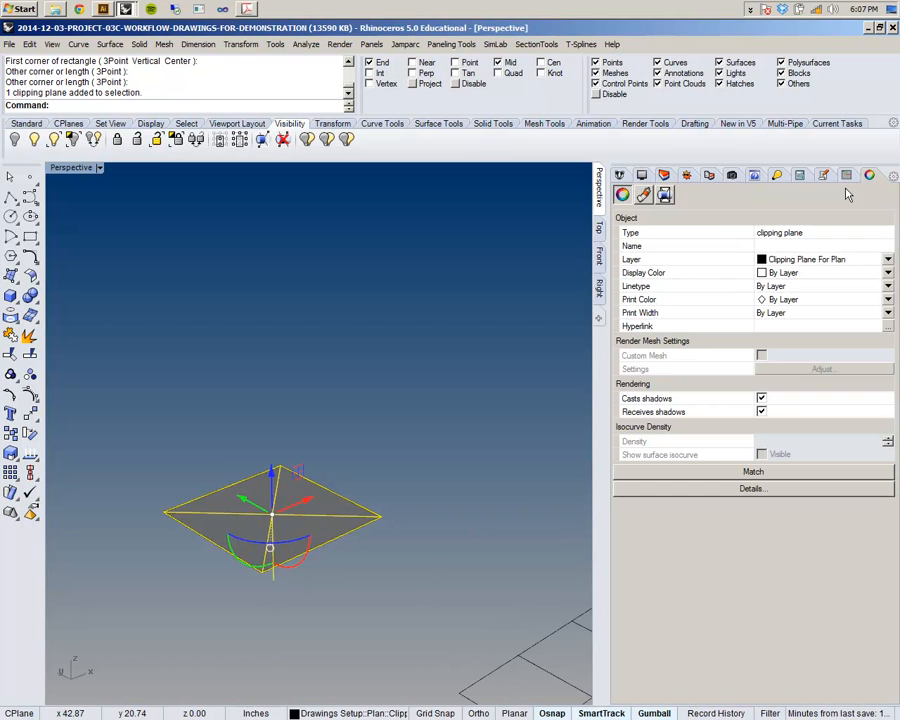
{"action": "left_click", "coordinate": [666, 196]}
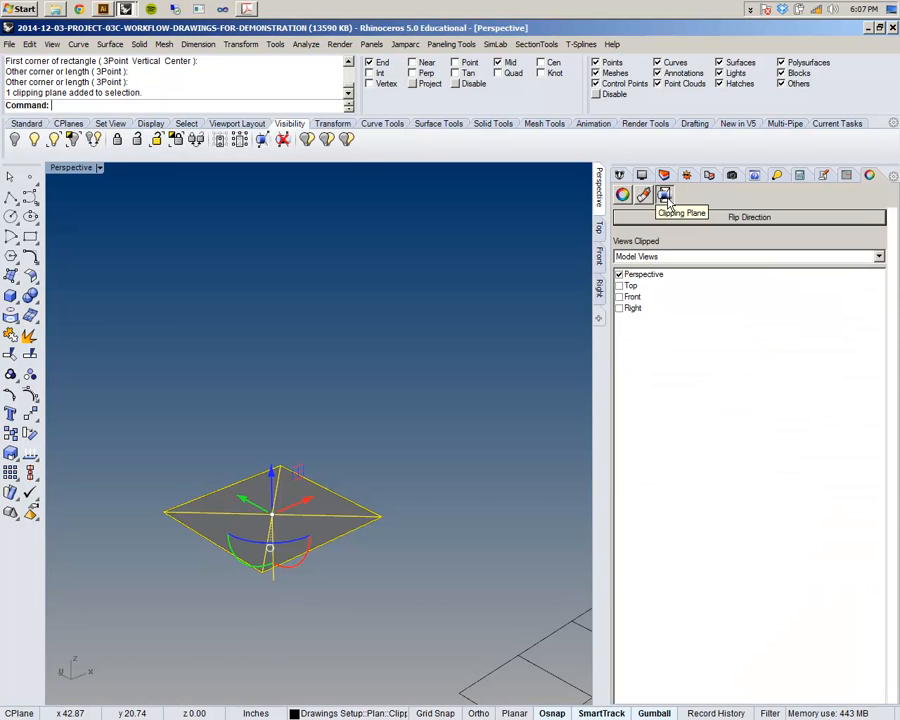
- Toggle the plane's clipping of the Perspective view to compare the cut and uncut landscape volume, leaving clipping off
{"action": "left_click", "coordinate": [620, 279]}
{"action": "left_click", "coordinate": [620, 279]}
{"action": "left_click", "coordinate": [620, 275]}
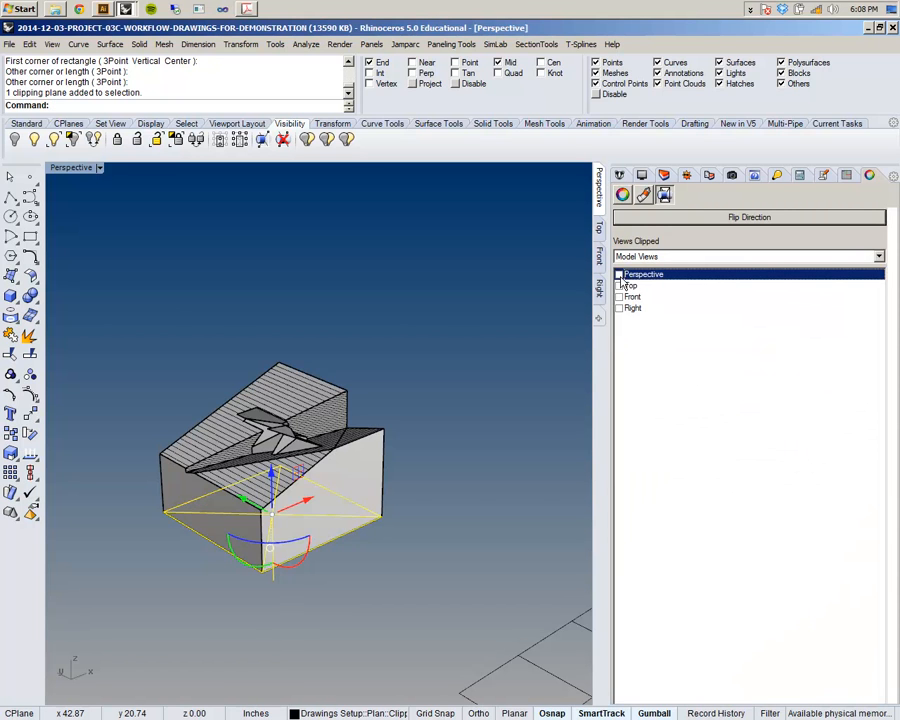
{"action": "left_click", "coordinate": [620, 278]}
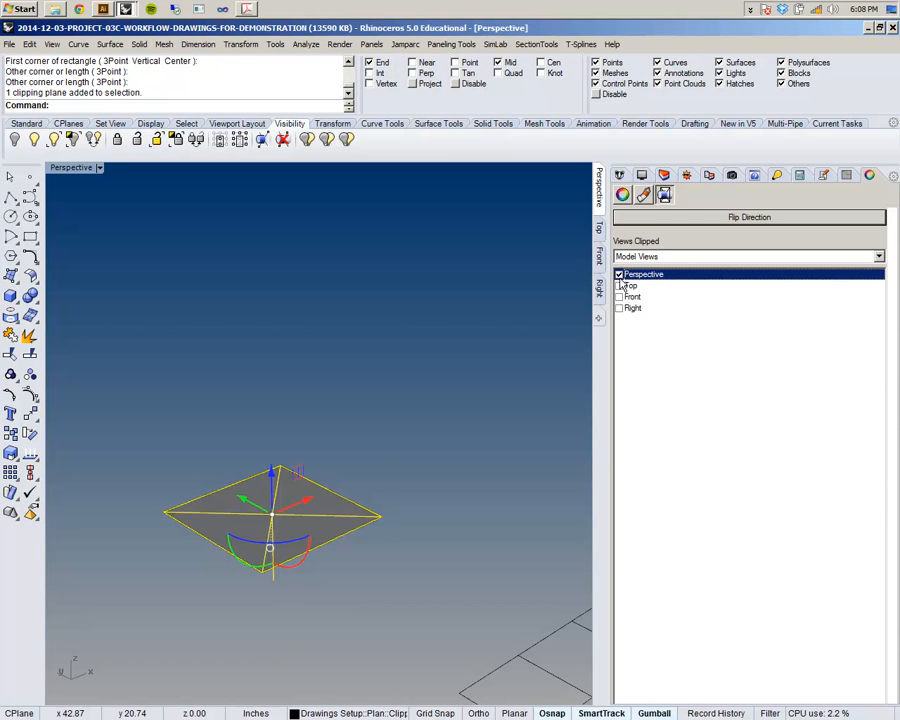
{"action": "left_click", "coordinate": [621, 280]}
{"action": "left_click", "coordinate": [621, 280]}
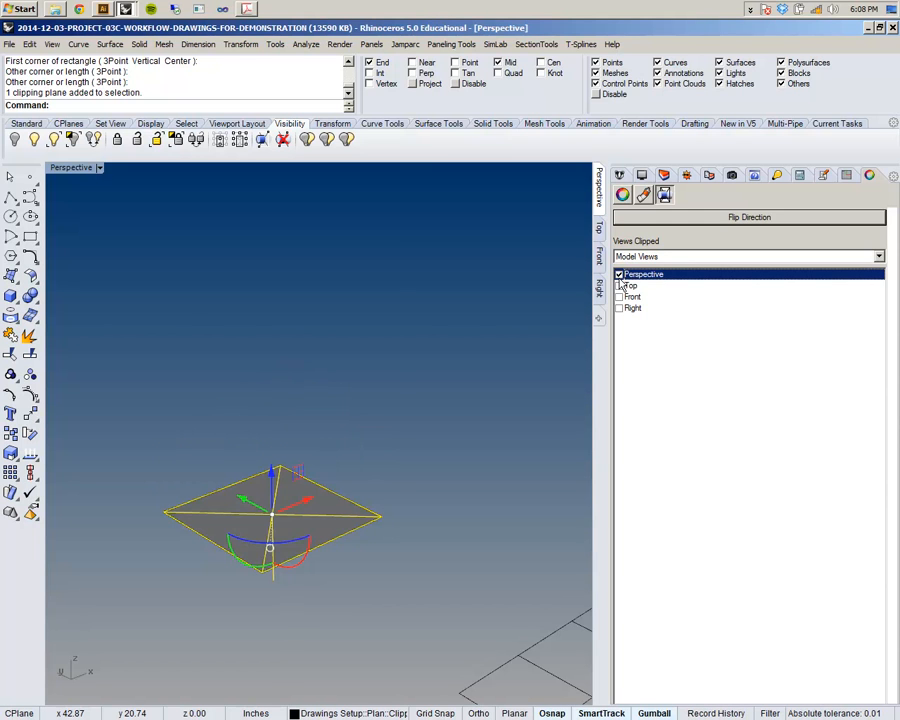
{"action": "right_click_drag", "start_coordinate": [275, 520], "coordinate": [287, 494]}
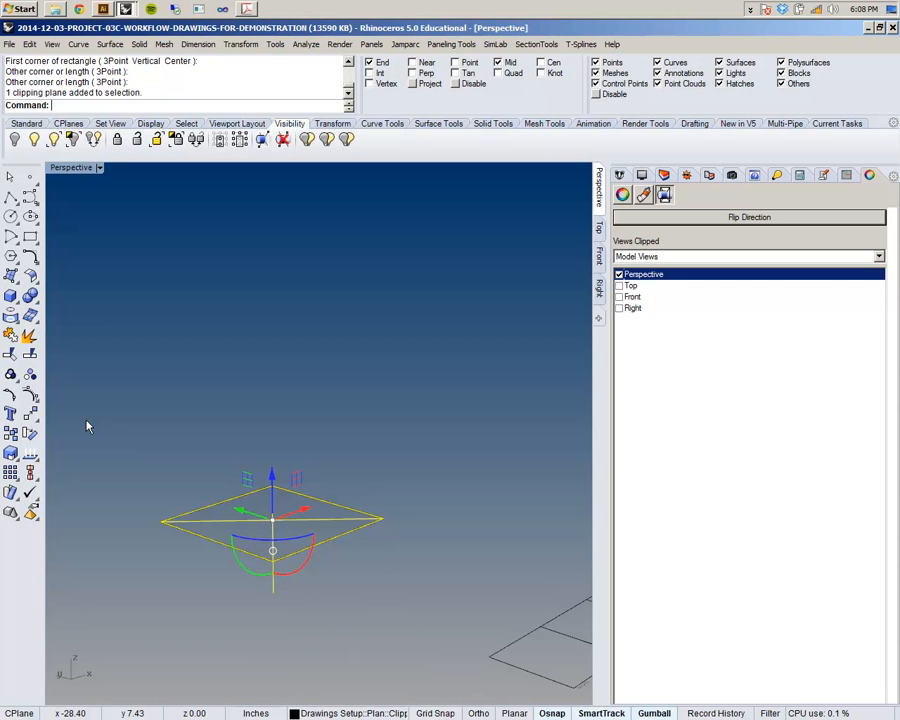
{"action": "left_click", "coordinate": [619, 275]}
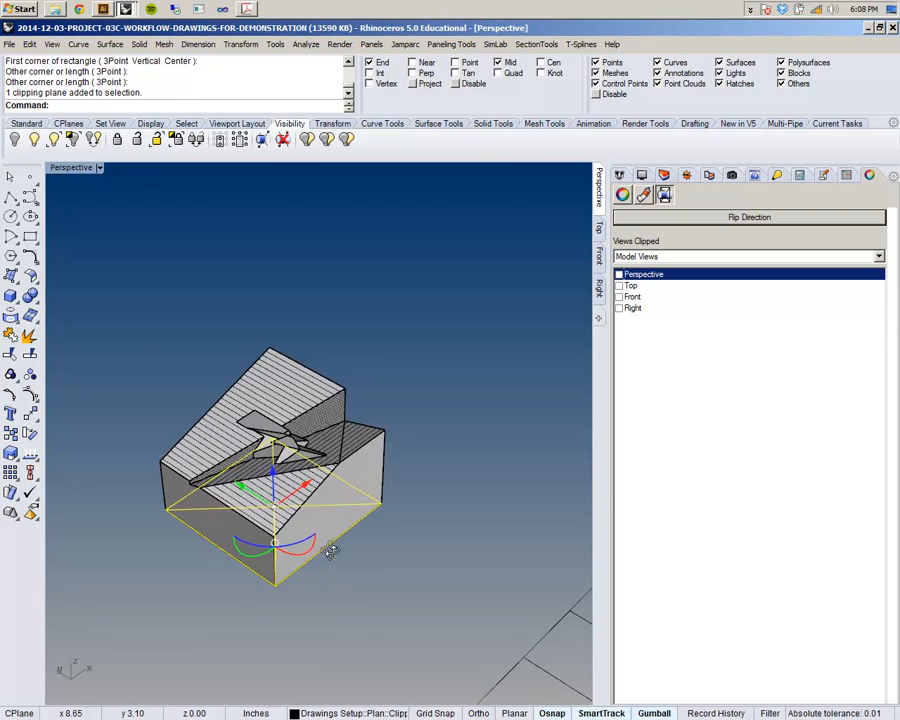
{"action": "right_click_drag", "start_coordinate": [392, 488], "coordinate": [310, 553]}
{"action": "scroll", "coordinate": [350, 525], "scroll_direction": "up", "scroll_amount": 5}
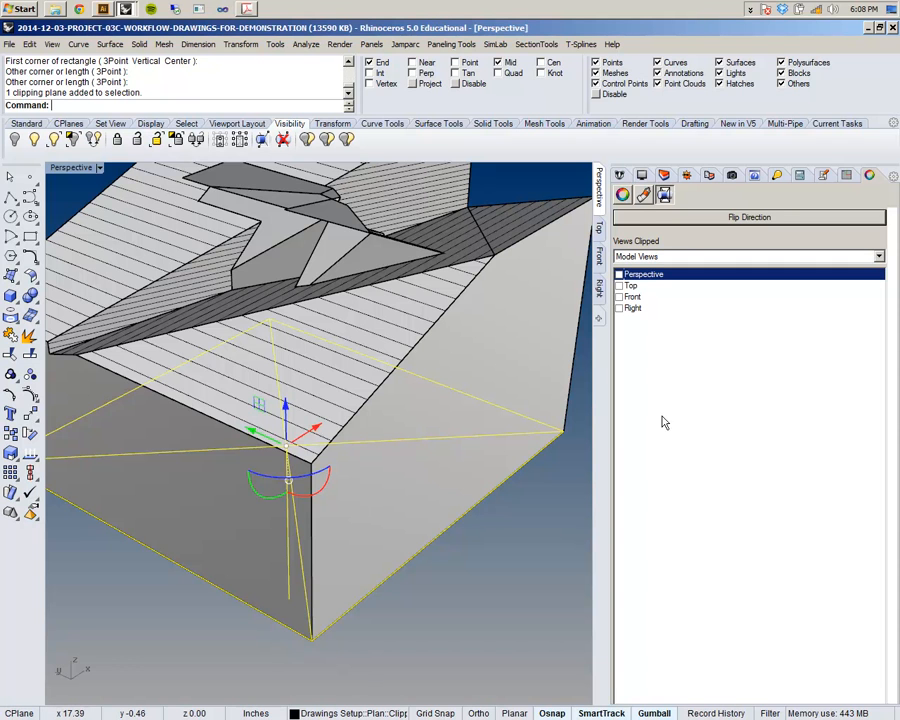
- Restore the multi-viewport layout, split the Top viewport horizontally into two and recentre the landscape in both
{"action": "left_click", "coordinate": [599, 229]}
{"action": "scroll", "coordinate": [212, 379], "scroll_direction": "down", "scroll_amount": 12}
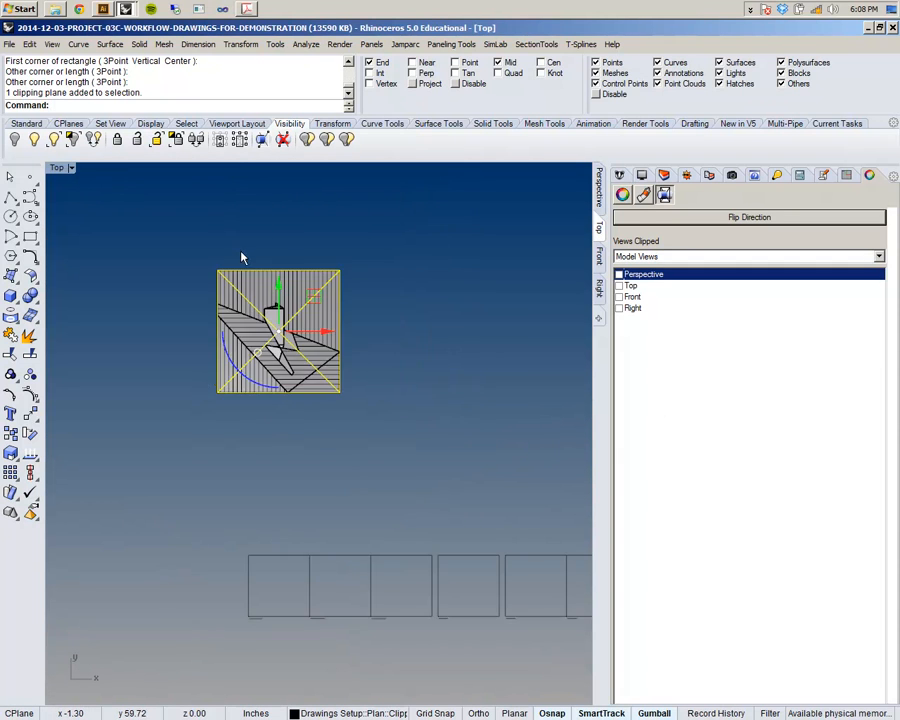
{"action": "scroll", "coordinate": [241, 250], "scroll_direction": "up", "scroll_amount": 10}
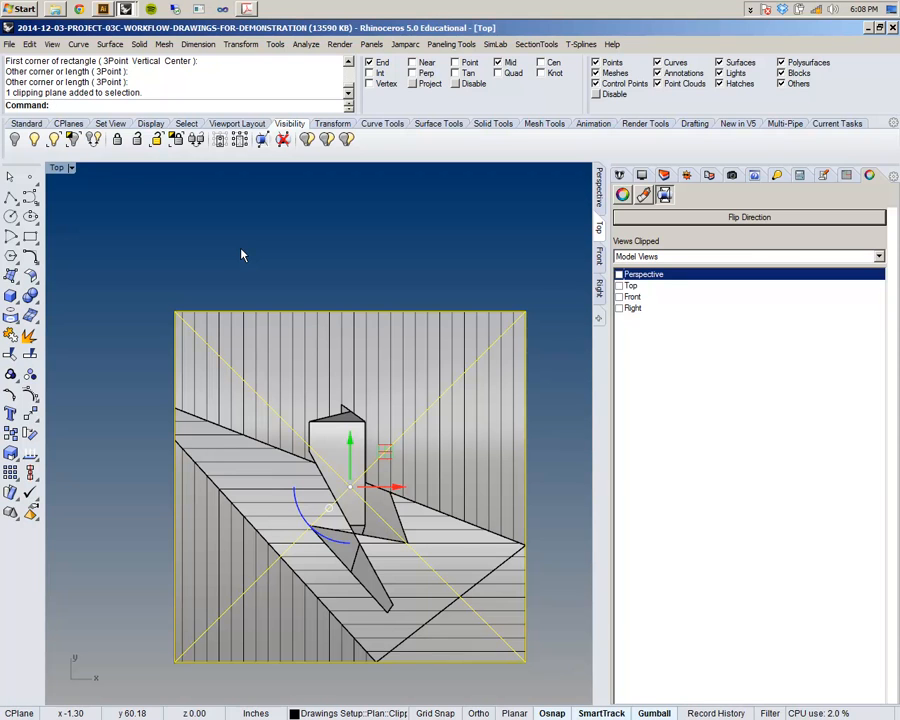
{"action": "double_click", "coordinate": [62, 168]}
{"action": "left_click", "coordinate": [71, 168]}
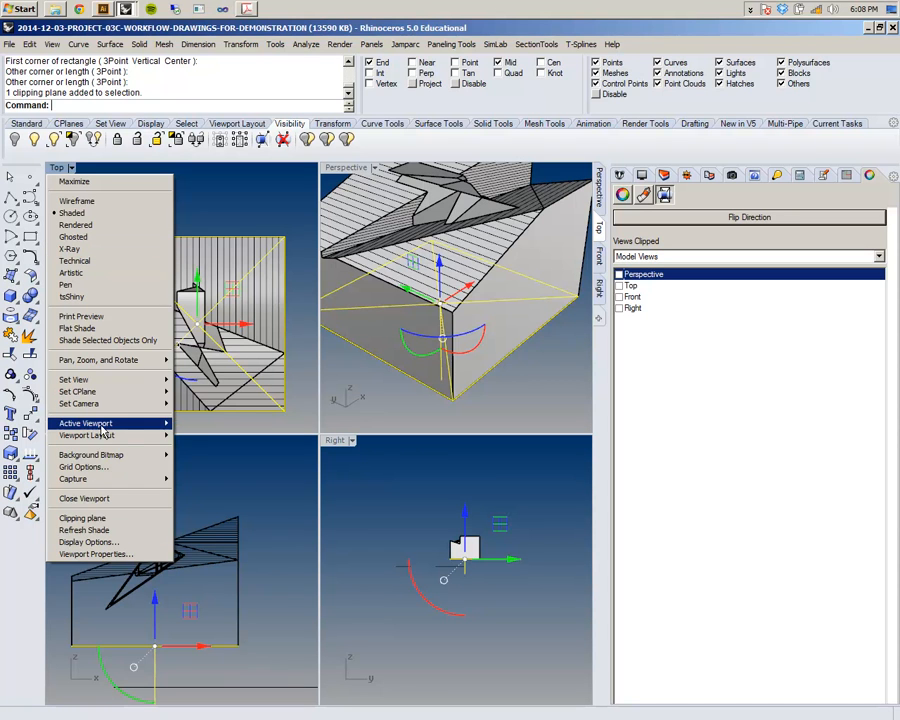
{"action": "mouse_move", "coordinate": [150, 436]}
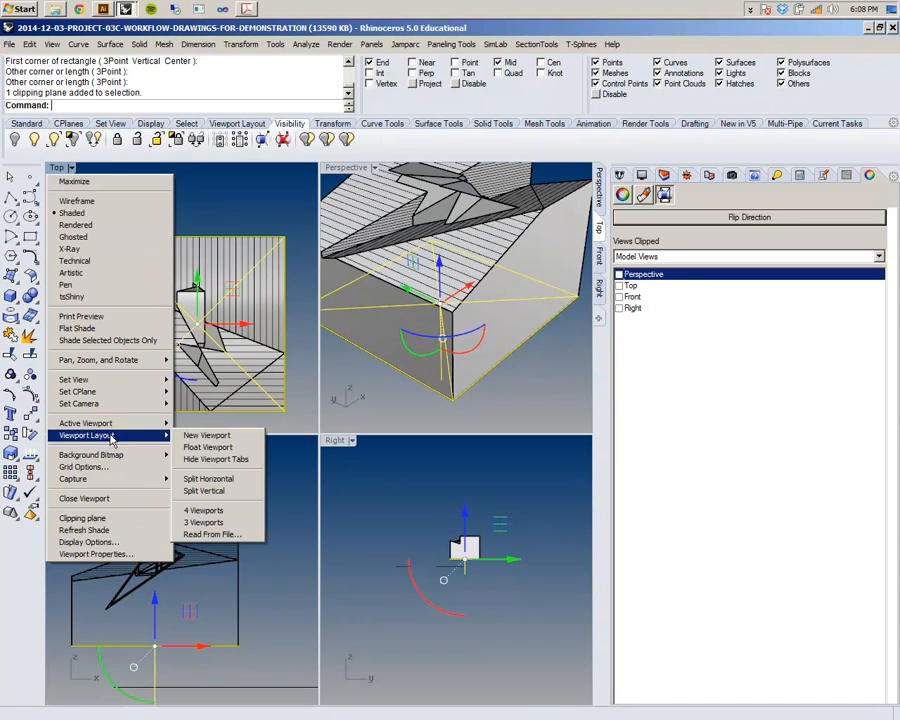
{"action": "left_click", "coordinate": [209, 479]}
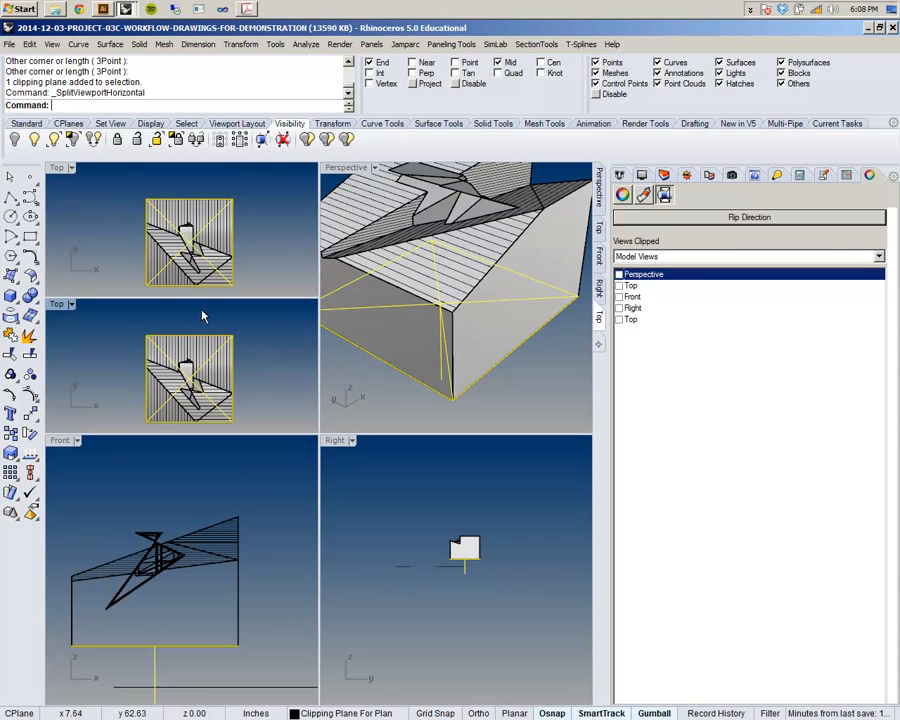
{"action": "mouse_move", "coordinate": [232, 255]}
{"action": "right_mouse_down"}
{"action": "mouse_move", "coordinate": [232, 231]}
{"action": "mouse_move", "coordinate": [221, 235]}
{"action": "right_mouse_up"}
{"action": "right_click_drag", "start_coordinate": [72, 352], "coordinate": [79, 355]}
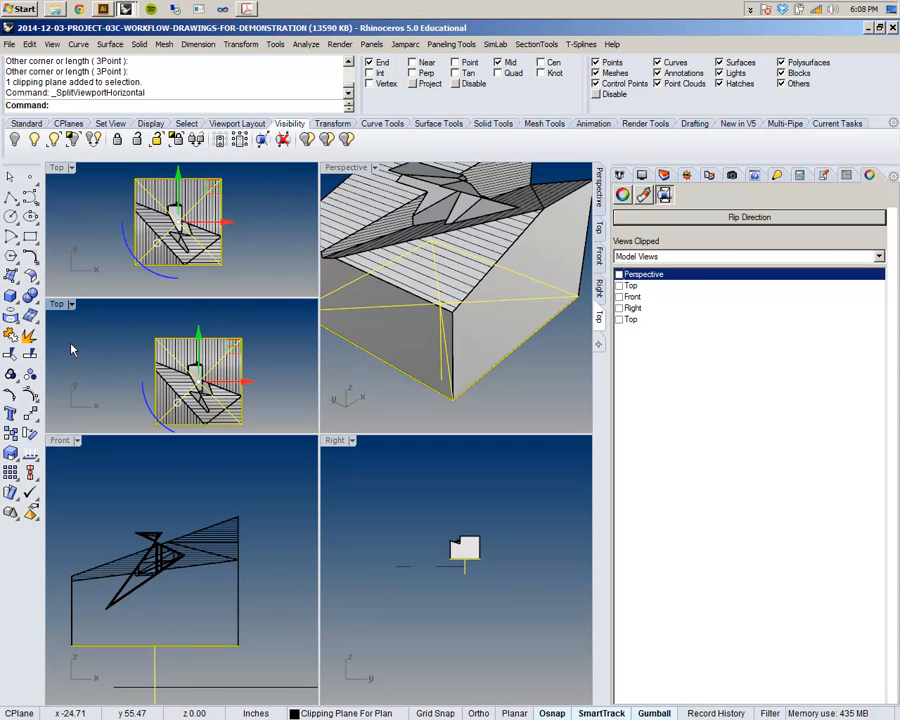
- Rename the lower of the two Top viewports to "Plan"
{"action": "left_click", "coordinate": [66, 304]}
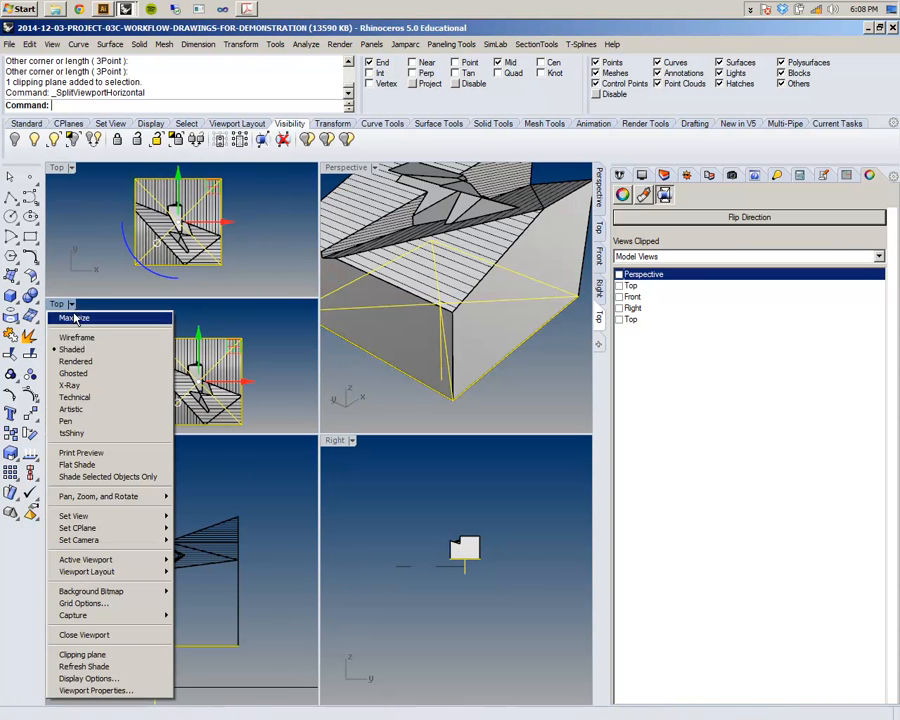
{"action": "left_click", "coordinate": [95, 690]}
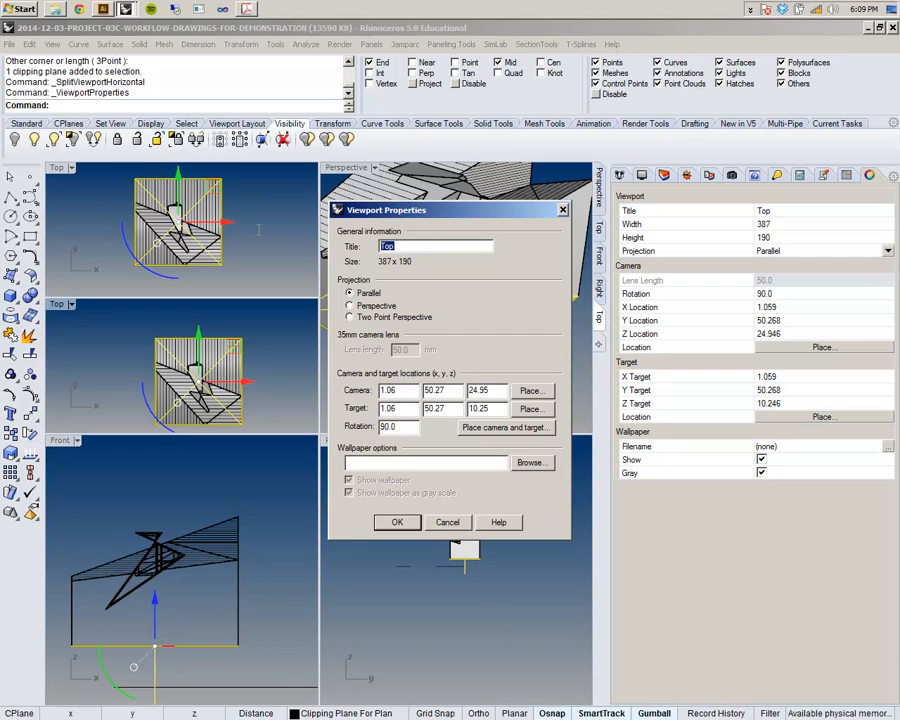
{"action": "type", "text": "Plan"}
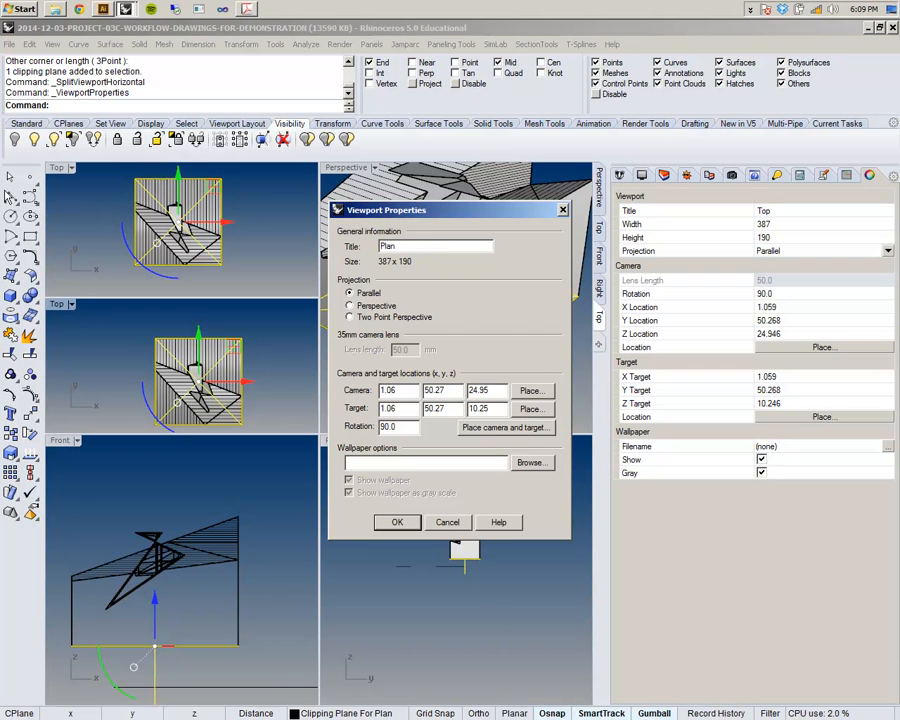
{"action": "left_click", "coordinate": [398, 522]}
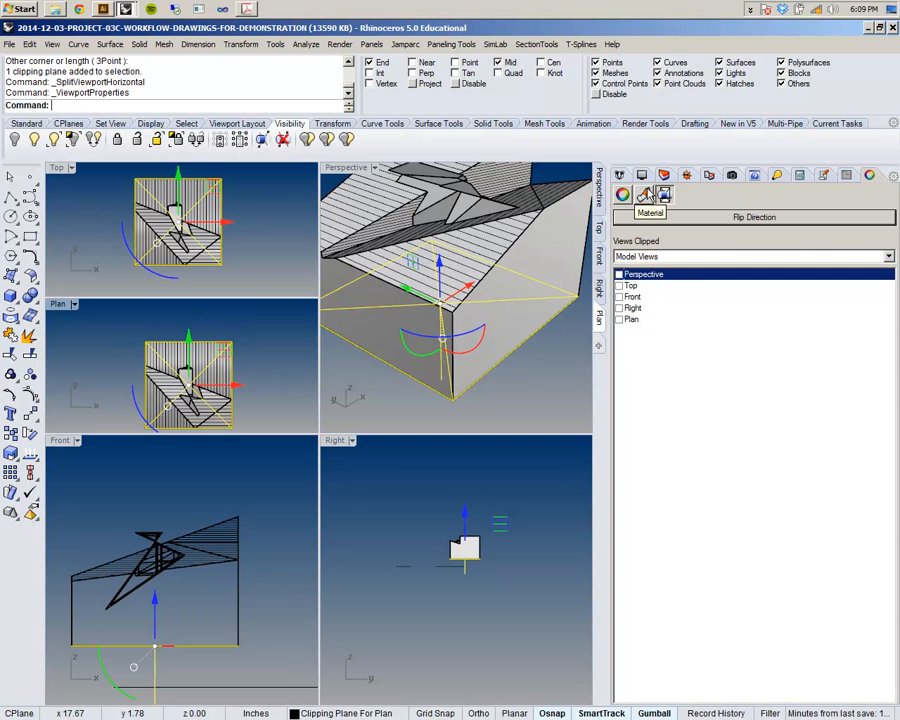
- Enable the clipping plane for the Plan and Perspective views, and enlarge those two viewports side by side
{"action": "left_click", "coordinate": [619, 319]}
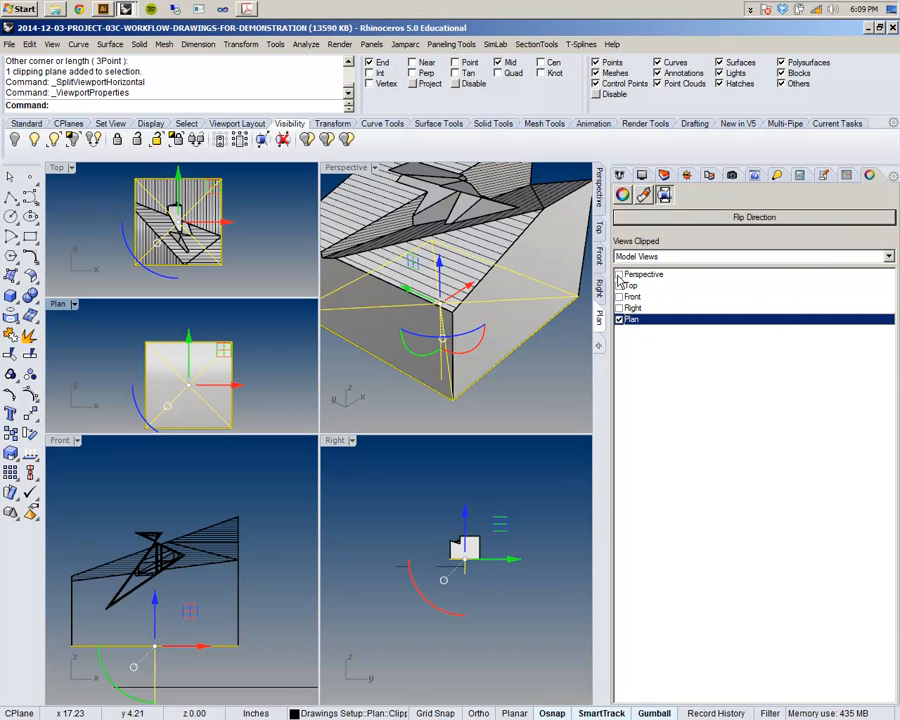
{"action": "left_click", "coordinate": [619, 275]}
{"action": "left_click_drag", "start_coordinate": [399, 434], "coordinate": [403, 706]}
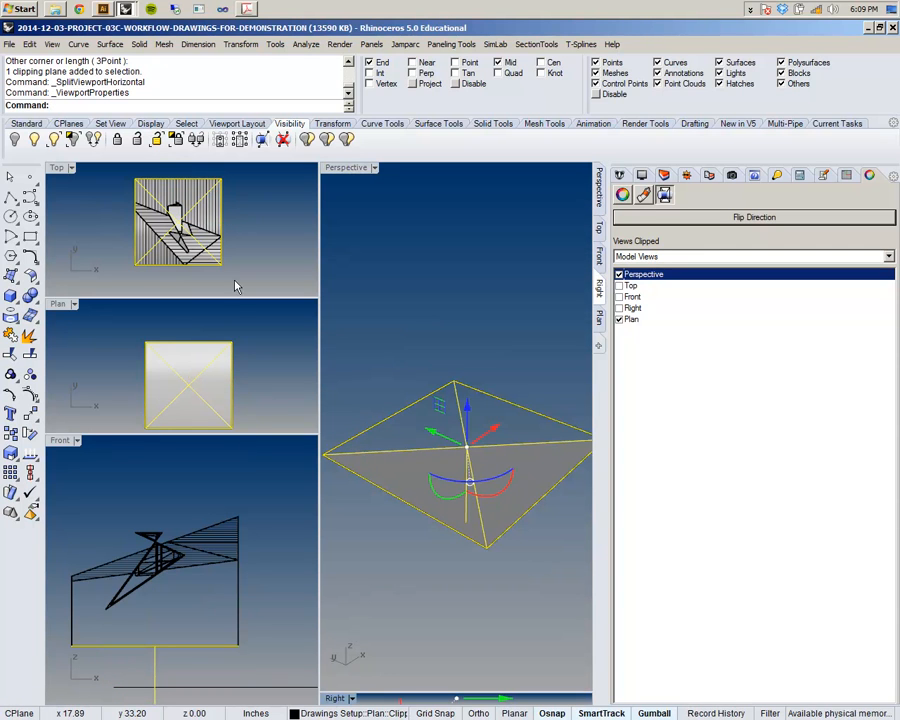
{"action": "left_click_drag", "start_coordinate": [229, 432], "coordinate": [232, 697]}
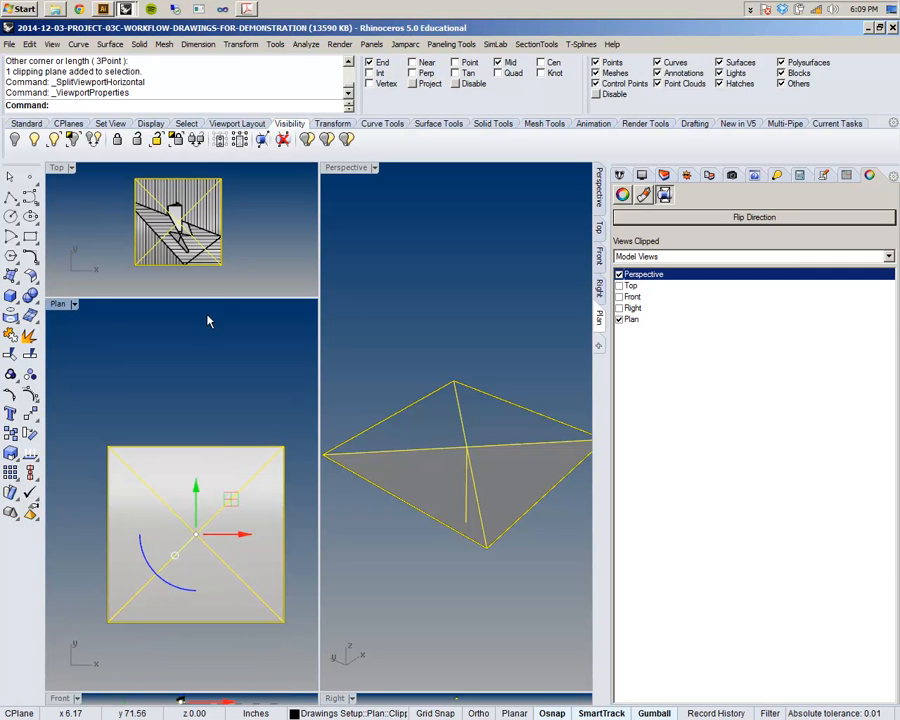
{"action": "left_click_drag", "start_coordinate": [210, 298], "coordinate": [210, 177]}
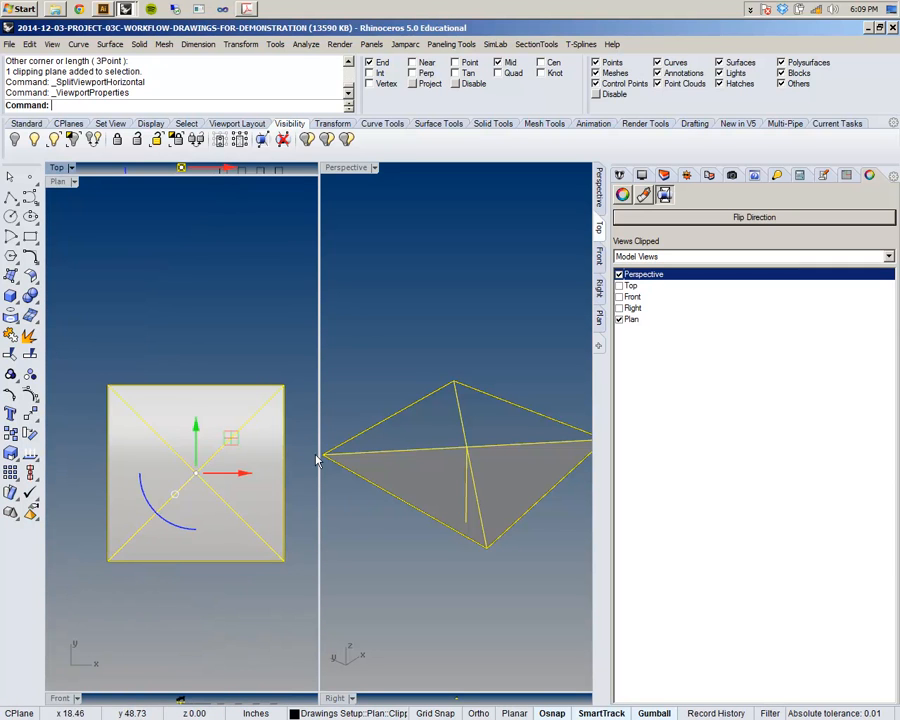
{"action": "right_click_drag", "start_coordinate": [247, 486], "coordinate": [227, 442]}
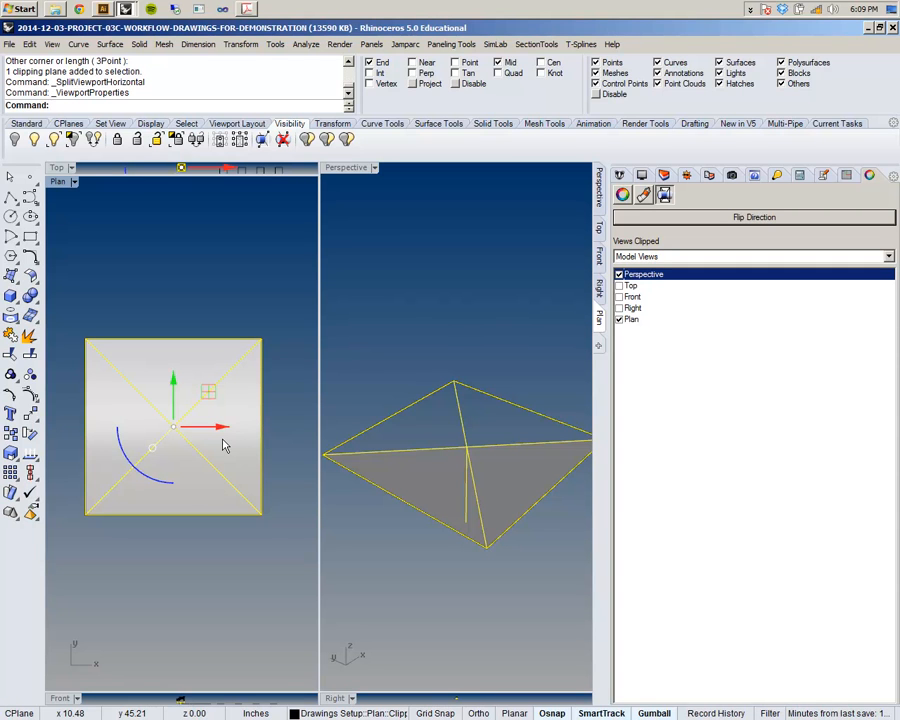
- Reselect the clipping plane, flip its direction to show the landscape volume, and flip it back
{"action": "scroll", "coordinate": [406, 490], "scroll_direction": "down", "scroll_amount": 4}
{"action": "mouse_move", "coordinate": [409, 485]}
{"action": "right_mouse_down"}
{"action": "mouse_move", "coordinate": [438, 476]}
{"action": "mouse_move", "coordinate": [435, 519]}
{"action": "mouse_move", "coordinate": [447, 494]}
{"action": "mouse_move", "coordinate": [454, 394]}
{"action": "right_mouse_up"}
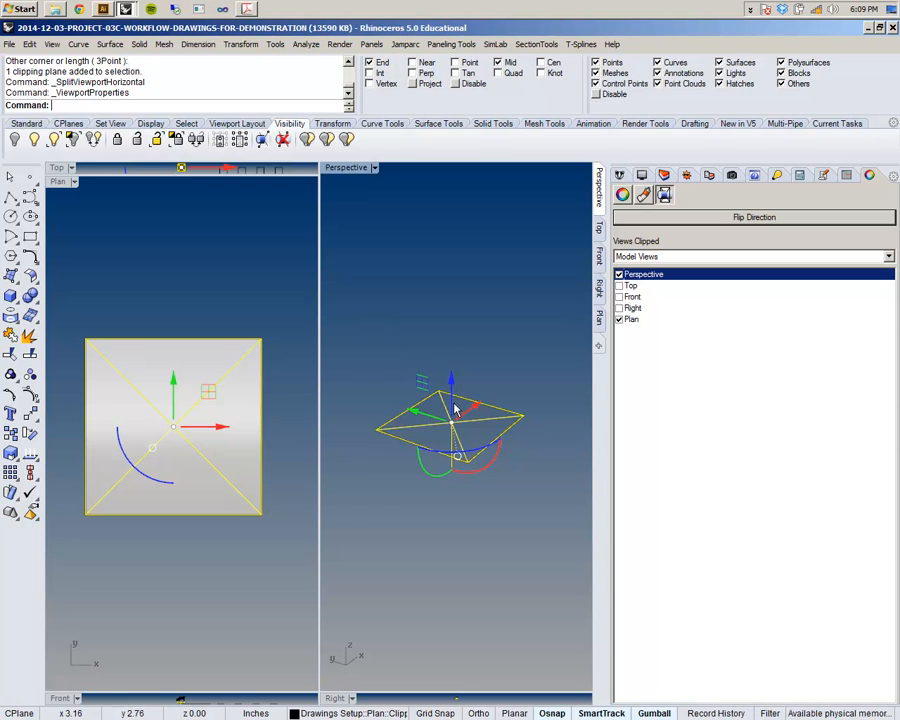
{"action": "right_click_drag", "start_coordinate": [460, 458], "coordinate": [451, 499]}
{"action": "left_click", "coordinate": [470, 352]}
{"action": "scroll", "coordinate": [452, 468], "scroll_direction": "up", "scroll_amount": 6}
{"action": "scroll", "coordinate": [452, 468], "scroll_direction": "down", "scroll_amount": 9}
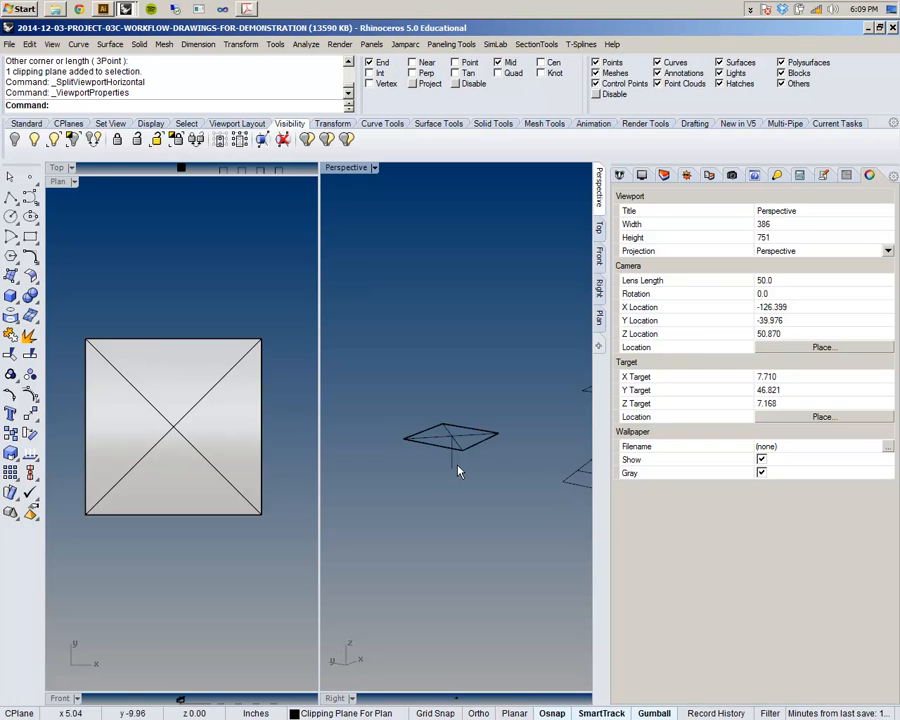
{"action": "left_click", "coordinate": [455, 465]}
{"action": "type", "text": "F"}
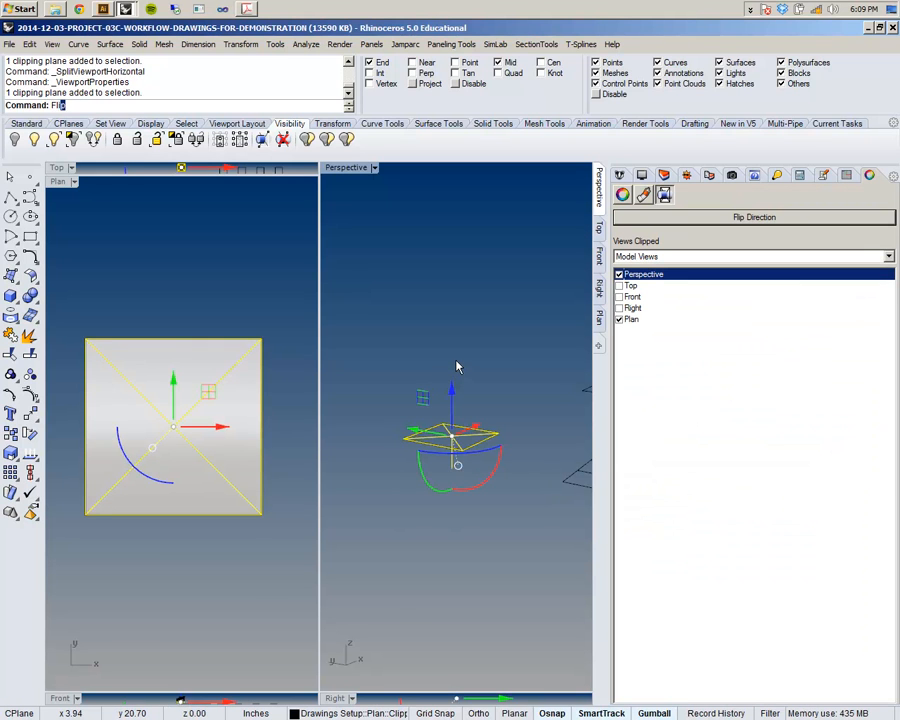
{"action": "type", "text": "lip"}
{"action": "key", "text": "Return"}
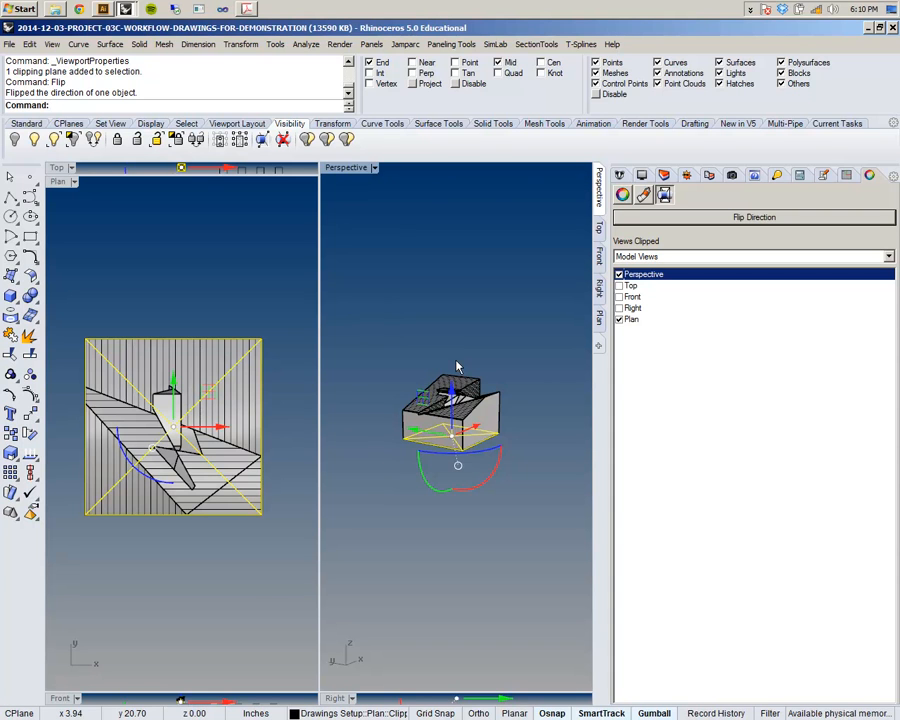
{"action": "type", "text": "Flip"}
{"action": "key", "text": "Return"}
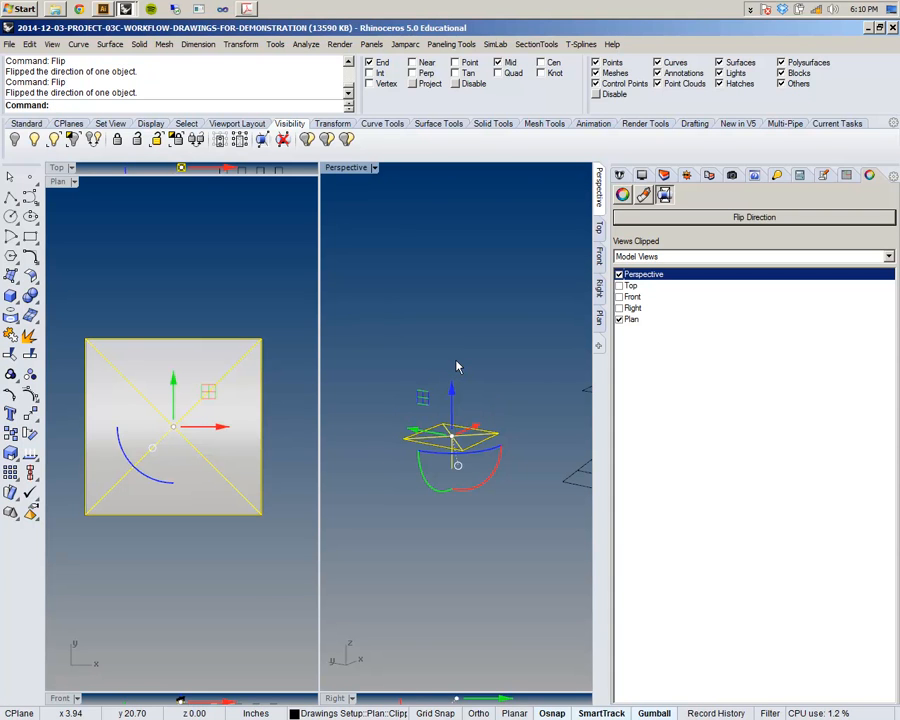
- Raise the clipping plane vertically until it cuts through the landscape's upper part, and frame the cut in the Plan view
{"action": "mouse_move", "coordinate": [451, 420]}
{"action": "left_mouse_down"}
{"action": "mouse_move", "coordinate": [452, 395]}
{"action": "mouse_move", "coordinate": [452, 408]}
{"action": "left_mouse_up"}
{"action": "right_click_drag", "start_coordinate": [161, 440], "coordinate": [174, 393]}
{"action": "scroll", "coordinate": [198, 400], "scroll_direction": "up", "scroll_amount": 4}
{"action": "scroll", "coordinate": [199, 397], "scroll_direction": "down", "scroll_amount": 2}
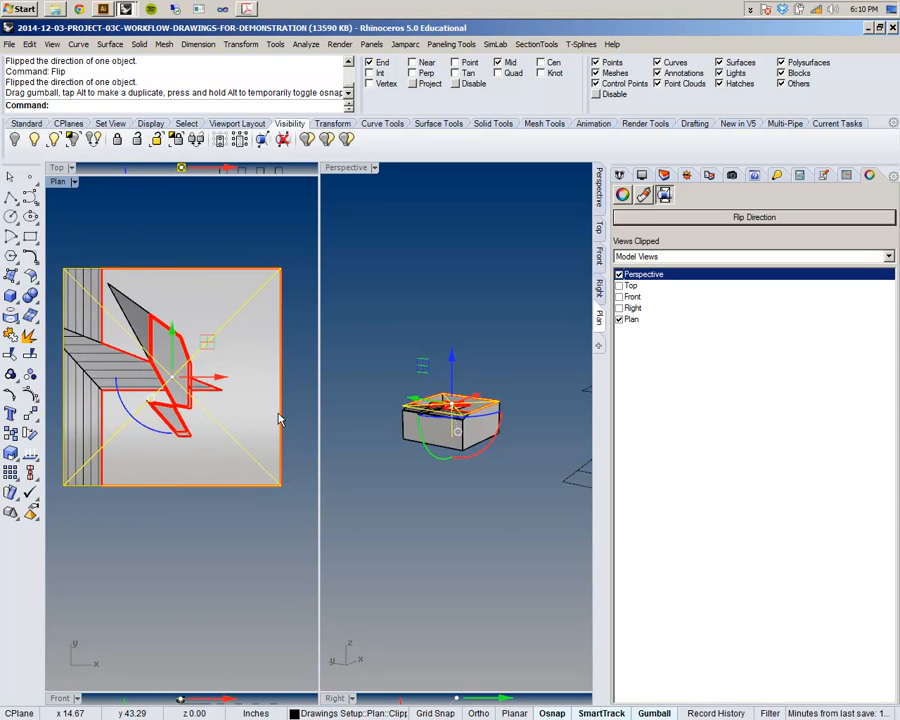
- Widen the Plan viewport and the modelling area, and fine-tune the clipping plane's height in the Perspective view
{"action": "left_click_drag", "start_coordinate": [318, 419], "coordinate": [384, 427]}
{"action": "right_click_drag", "start_coordinate": [438, 436], "coordinate": [495, 474]}
{"action": "scroll", "coordinate": [495, 474], "scroll_direction": "up", "scroll_amount": 5}
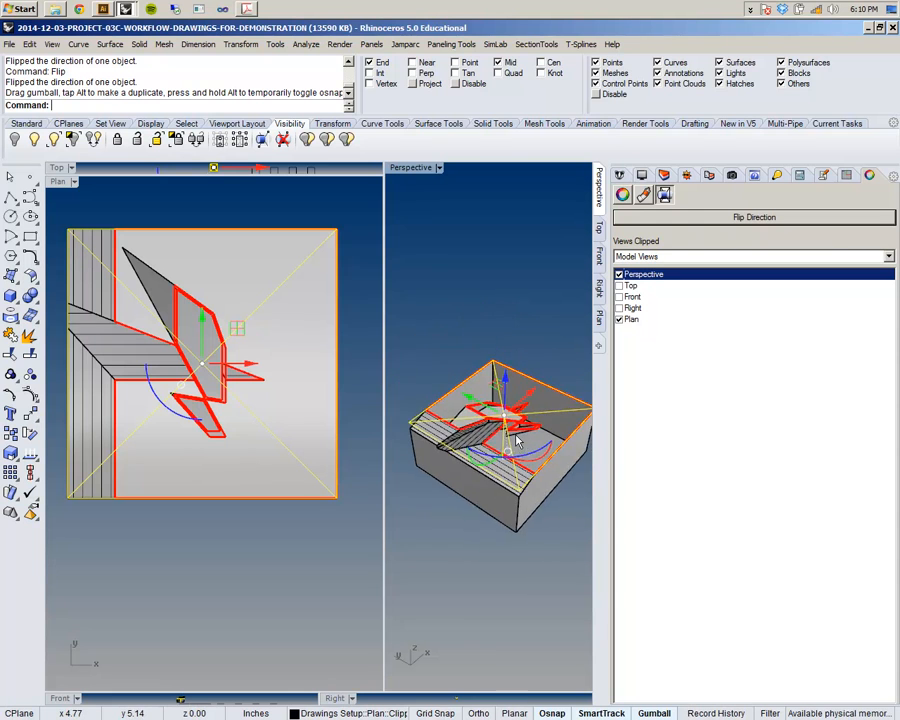
{"action": "left_click_drag", "start_coordinate": [612, 463], "coordinate": [747, 484]}
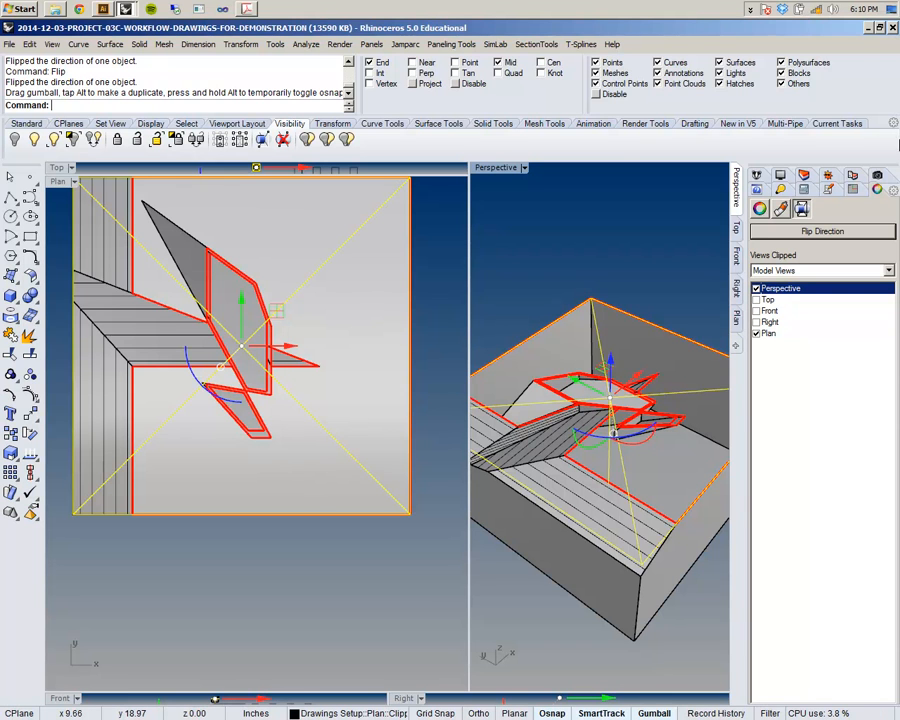
{"action": "right_click_drag", "start_coordinate": [665, 297], "coordinate": [622, 349]}
{"action": "left_click_drag", "start_coordinate": [613, 343], "coordinate": [664, 382]}
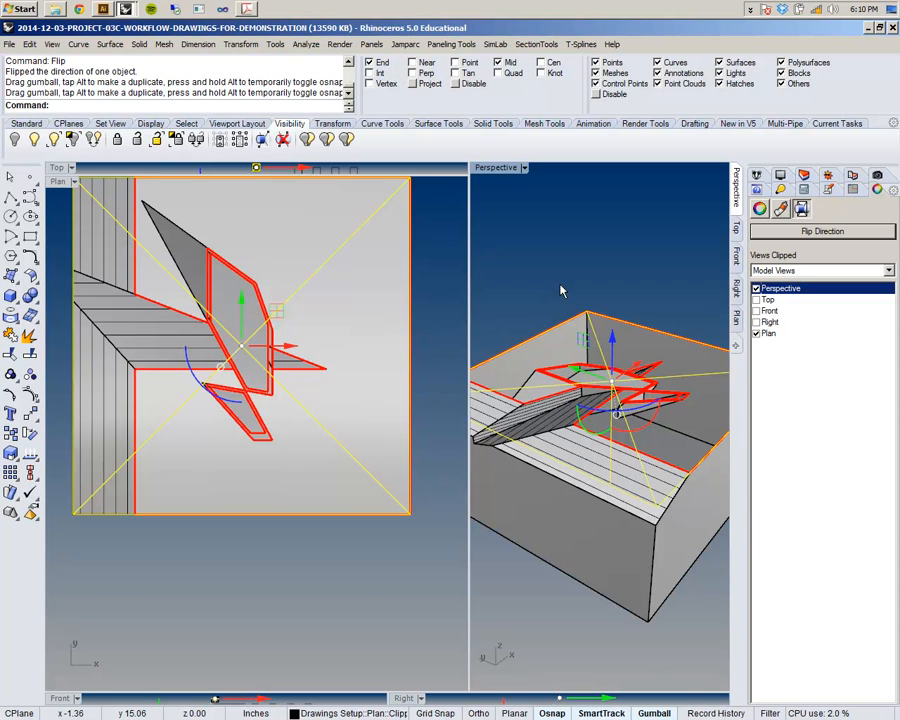
- Open the options for the Shaded display mode and bring up its Clipping Plane Objects settings beside the Perspective view
{"action": "left_click", "coordinate": [274, 45]}
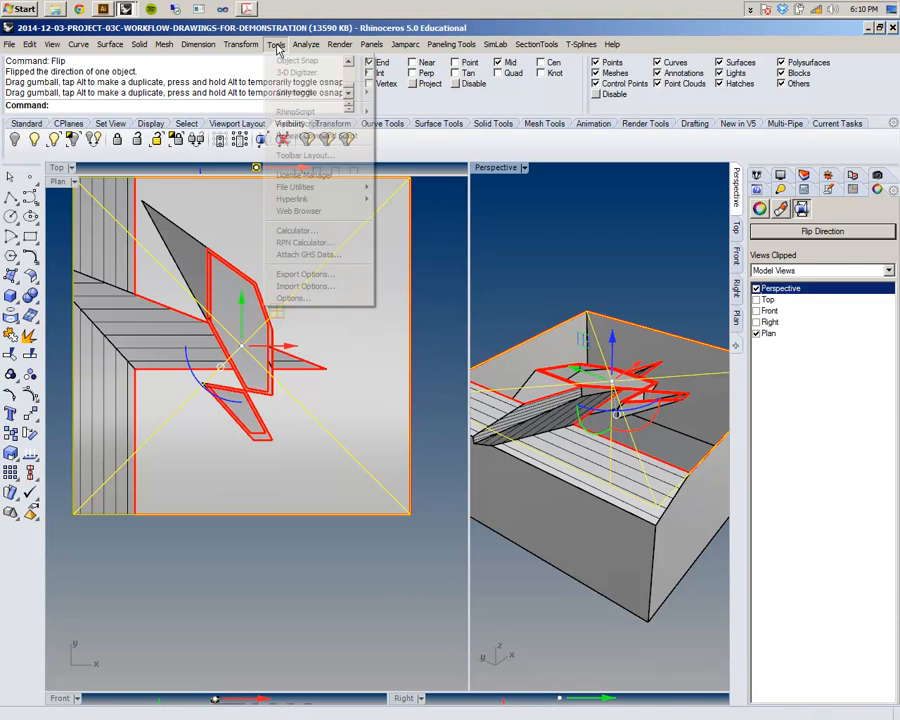
{"action": "left_click", "coordinate": [324, 301]}
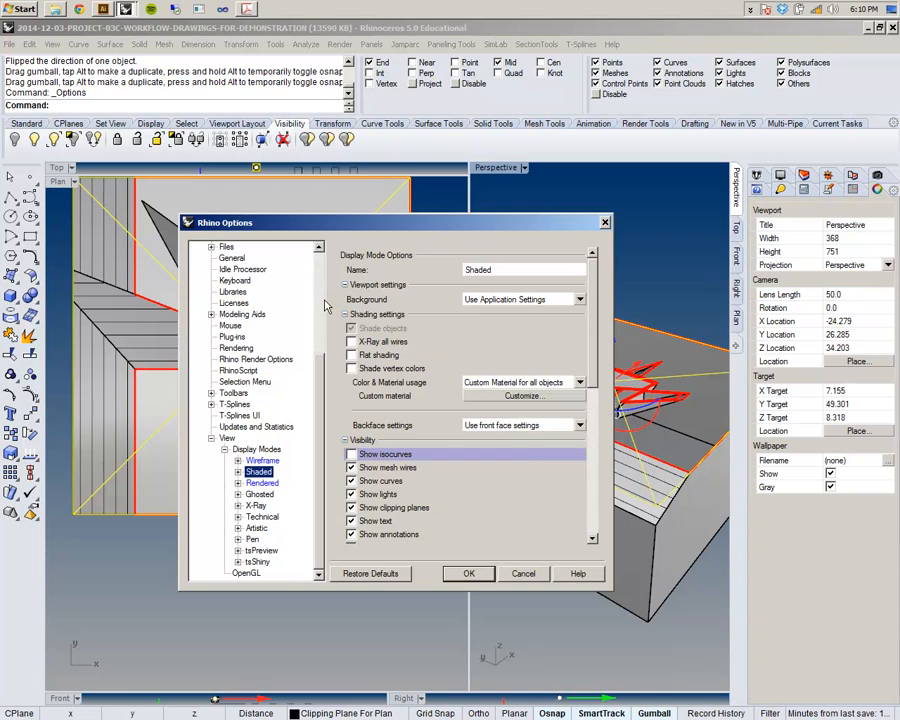
{"action": "left_click_drag", "start_coordinate": [427, 221], "coordinate": [560, 120]}
{"action": "left_click", "coordinate": [357, 348]}
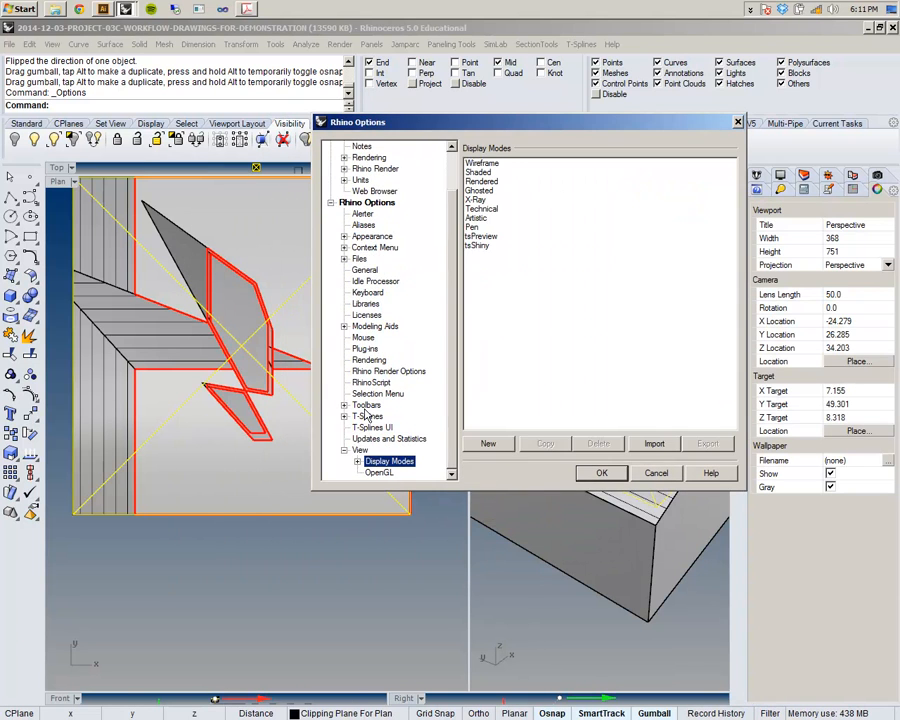
{"action": "left_click", "coordinate": [357, 461]}
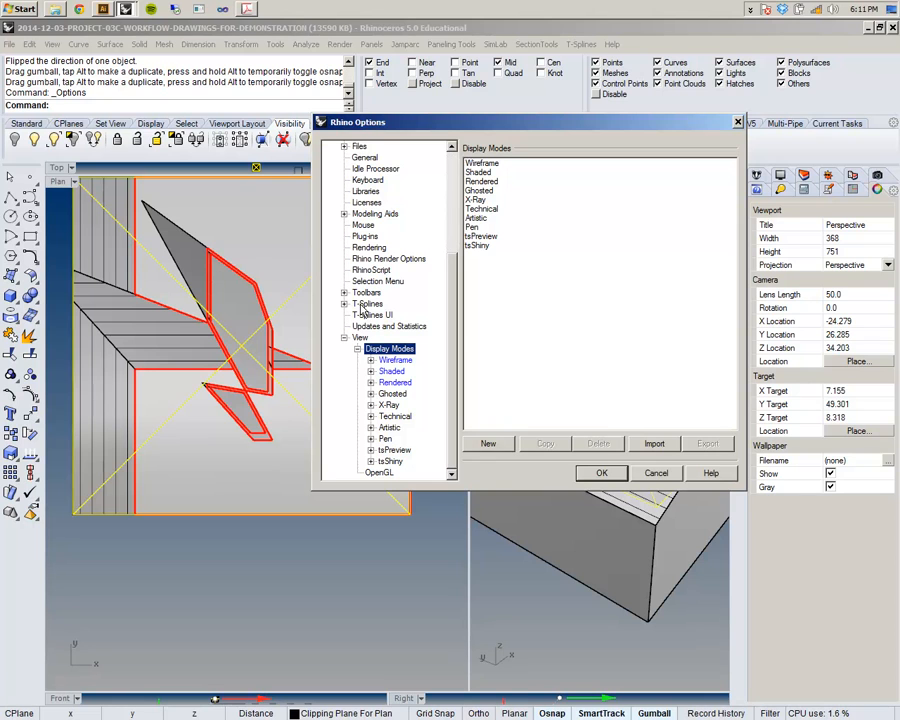
{"action": "left_click", "coordinate": [392, 371]}
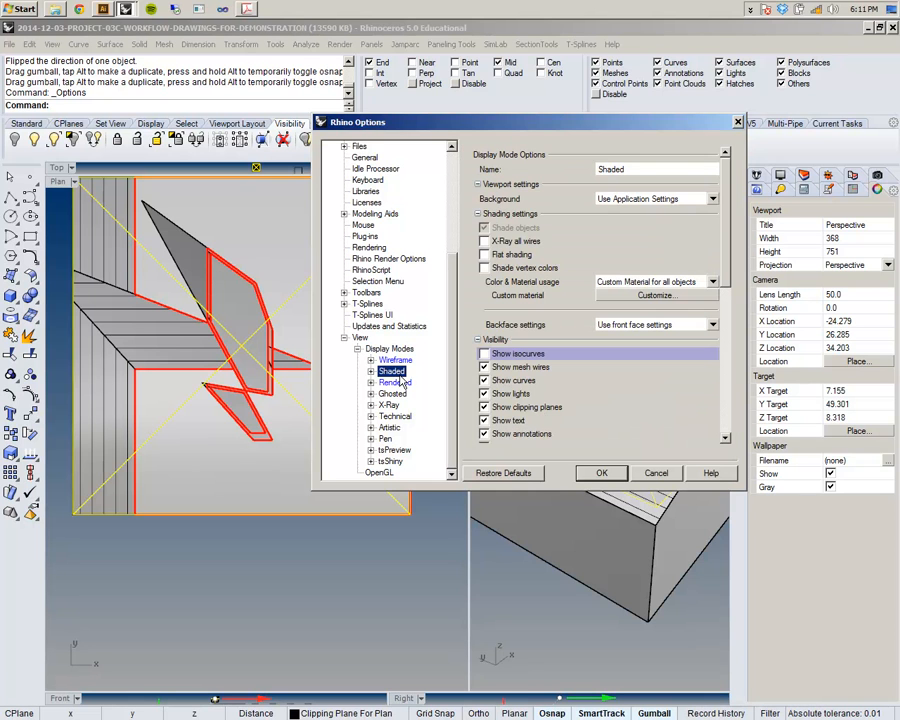
{"action": "left_click", "coordinate": [371, 372]}
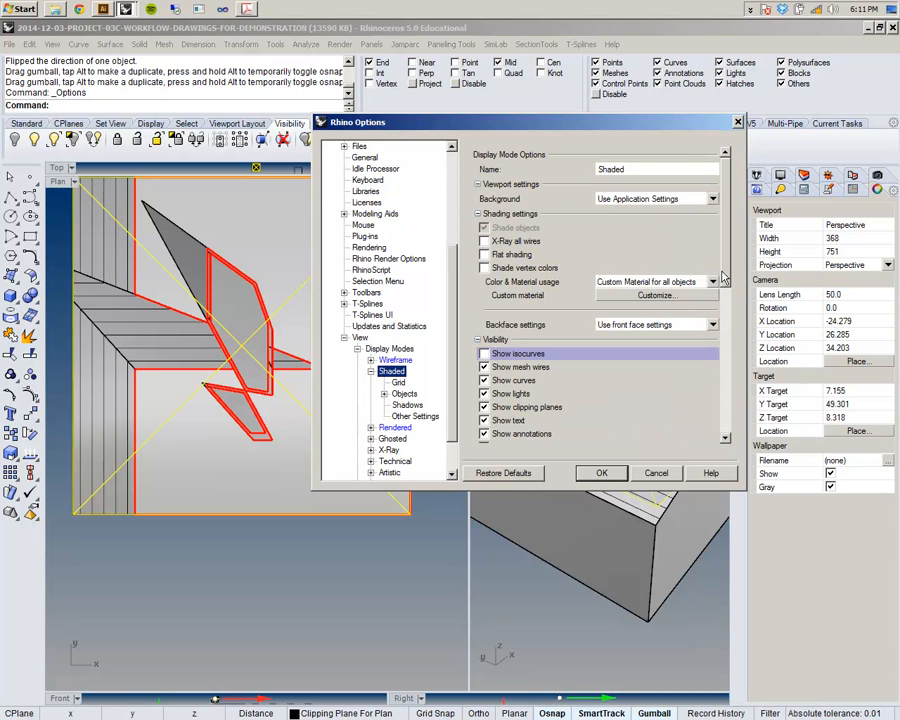
{"action": "scroll", "coordinate": [726, 384], "scroll_direction": "down", "scroll_amount": 5}
{"action": "scroll", "coordinate": [726, 384], "scroll_direction": "down", "scroll_amount": 2}
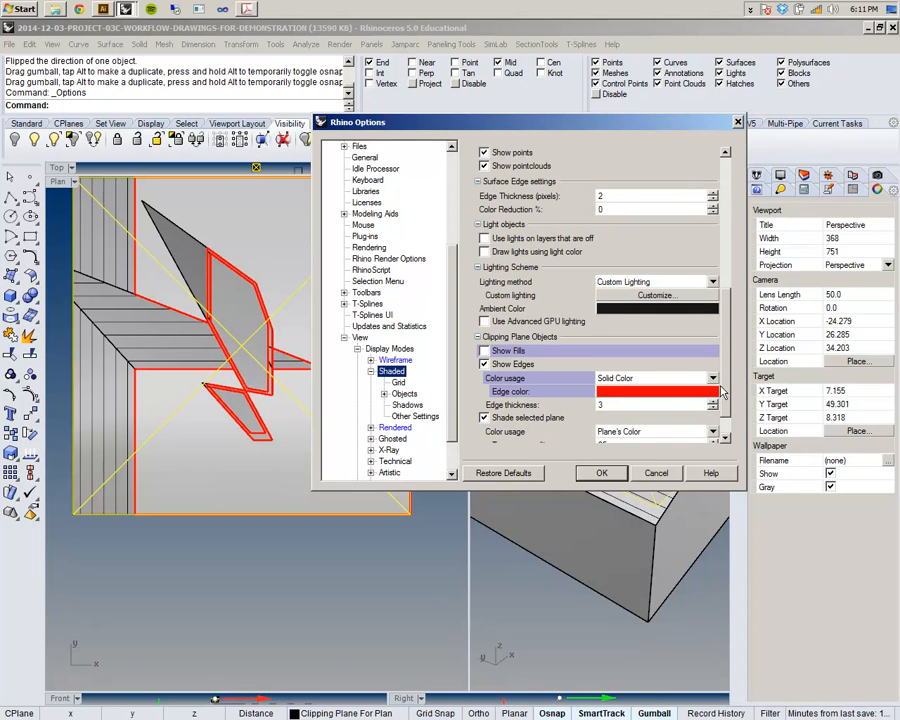
{"action": "left_click_drag", "start_coordinate": [576, 130], "coordinate": [297, 88]}
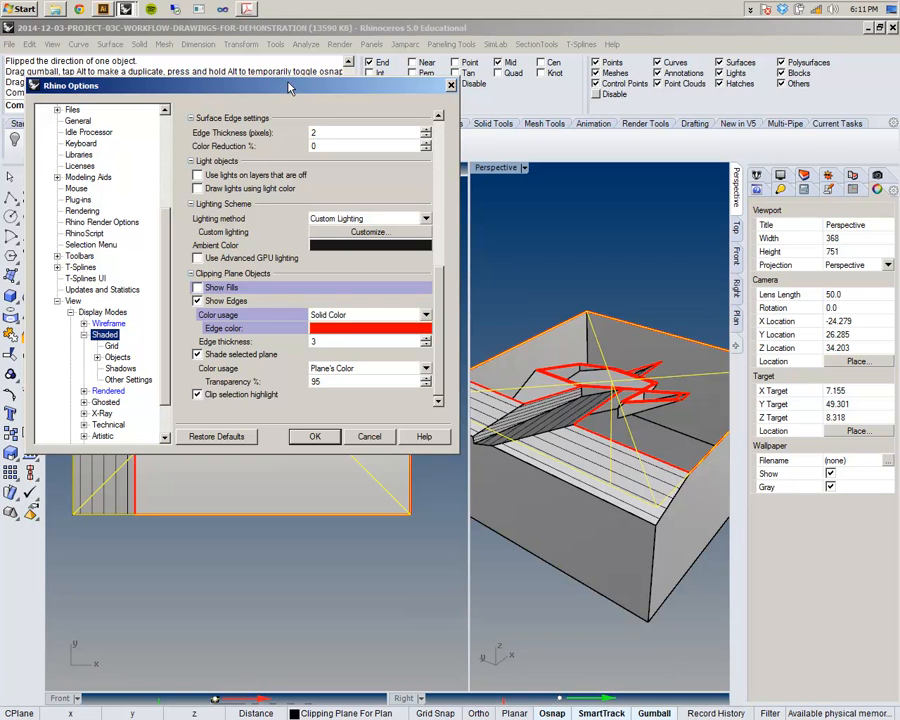
- Try showing fills for clipping plane objects, turn them off again, and keep the edge color usage on Solid Color
{"action": "left_click", "coordinate": [197, 288]}
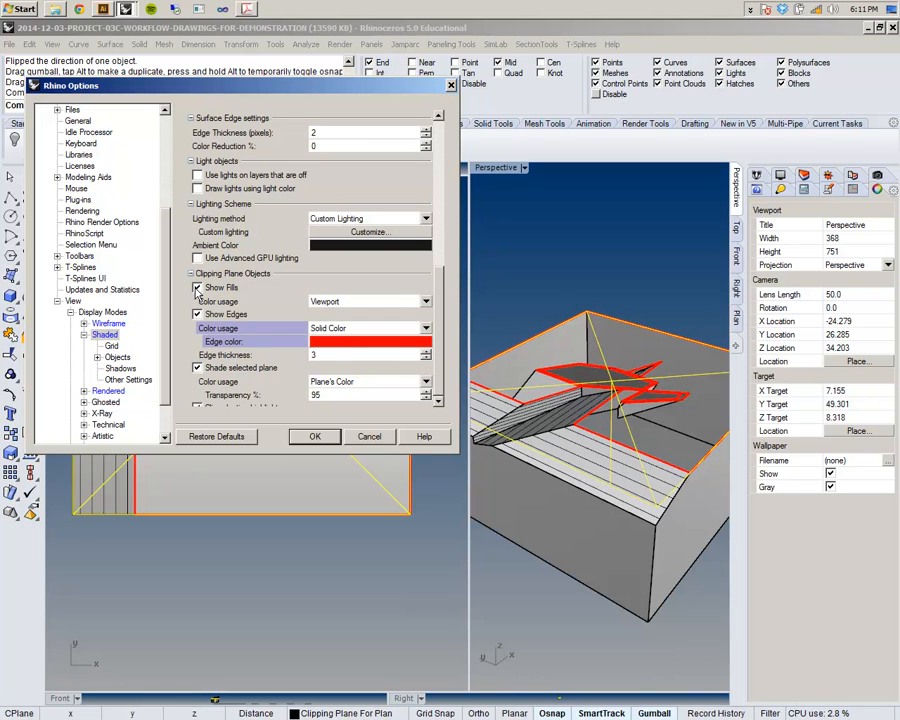
{"action": "left_click", "coordinate": [197, 288]}
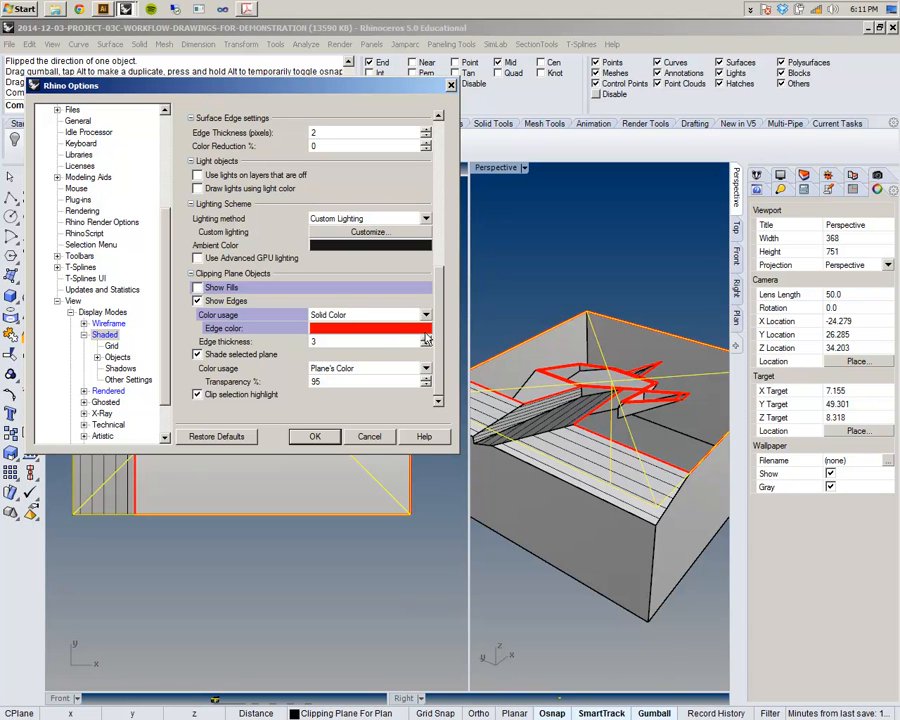
{"action": "left_click", "coordinate": [425, 315]}
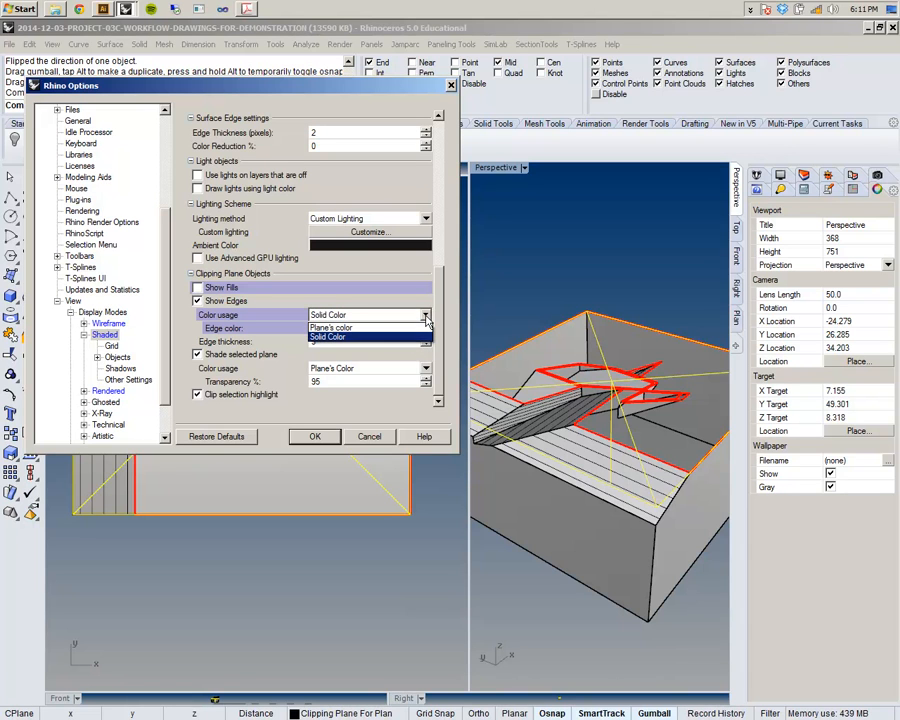
{"action": "left_click", "coordinate": [426, 337]}
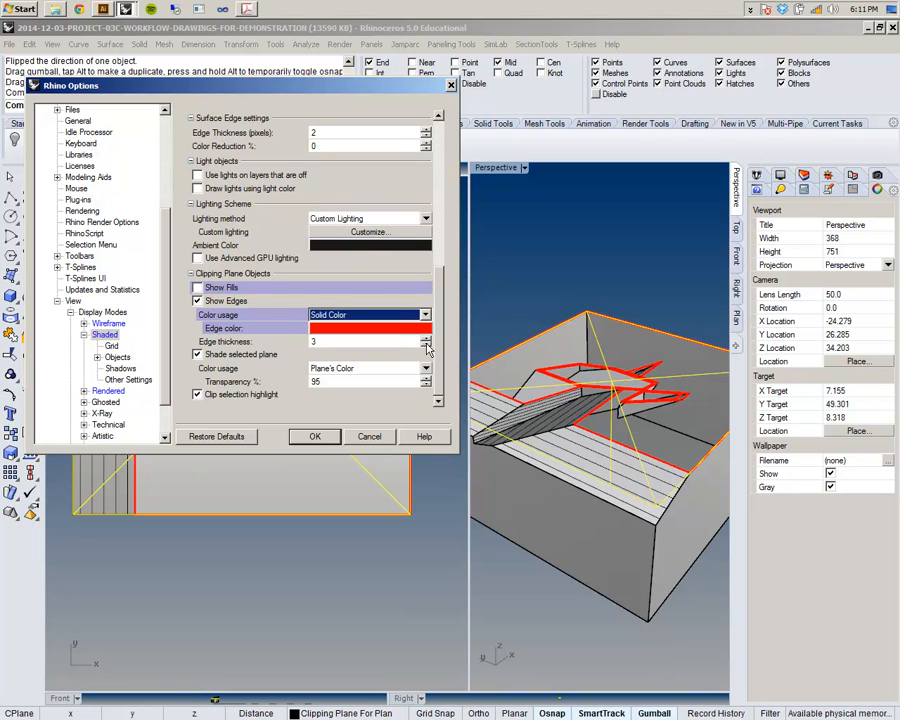
- Try thinner clipping plane edges, set the edge thickness back to 3, and accept the options
{"action": "left_click", "coordinate": [426, 346]}
{"action": "left_click", "coordinate": [426, 346]}
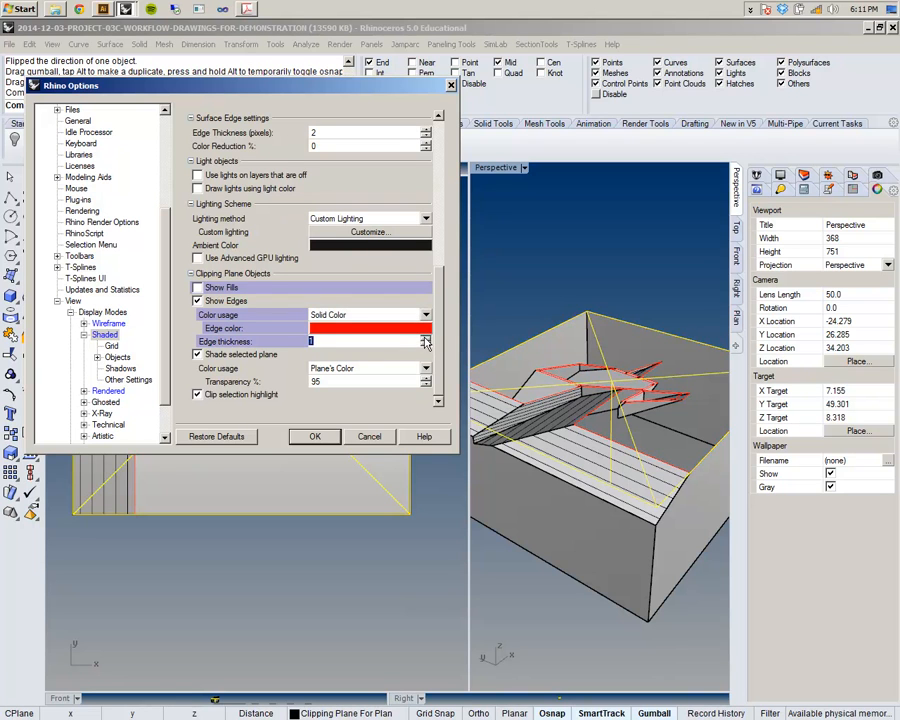
{"action": "left_click", "coordinate": [426, 346]}
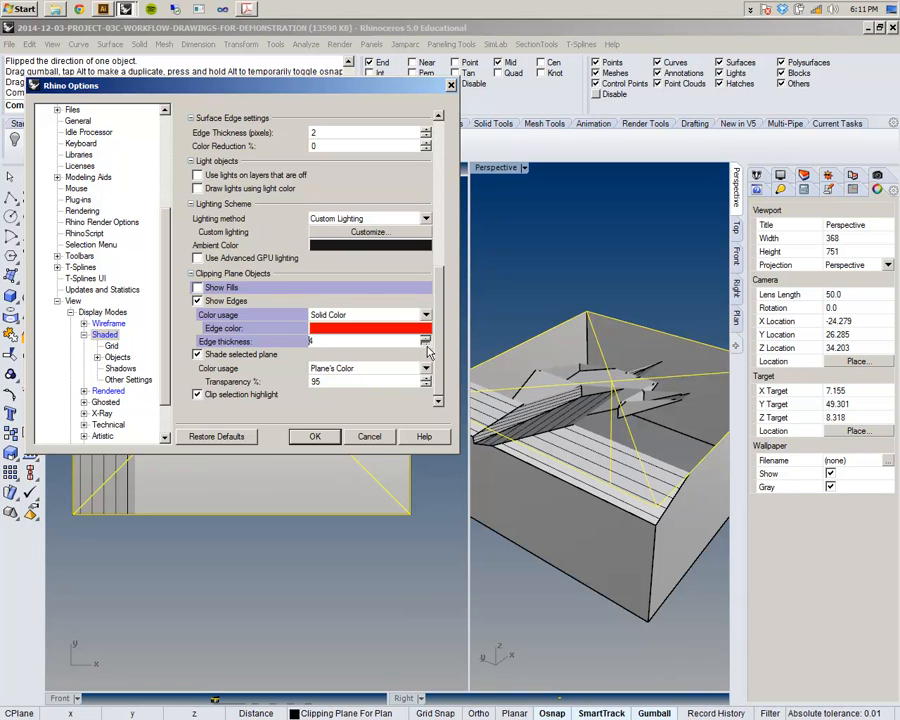
{"action": "type", "text": "3"}
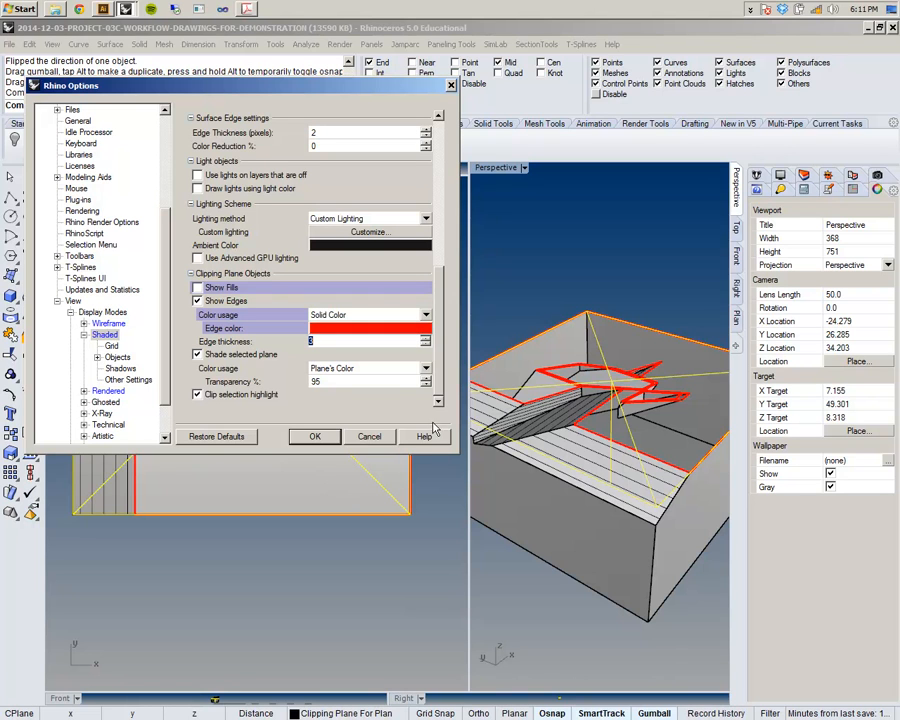
{"action": "left_click", "coordinate": [84, 335]}
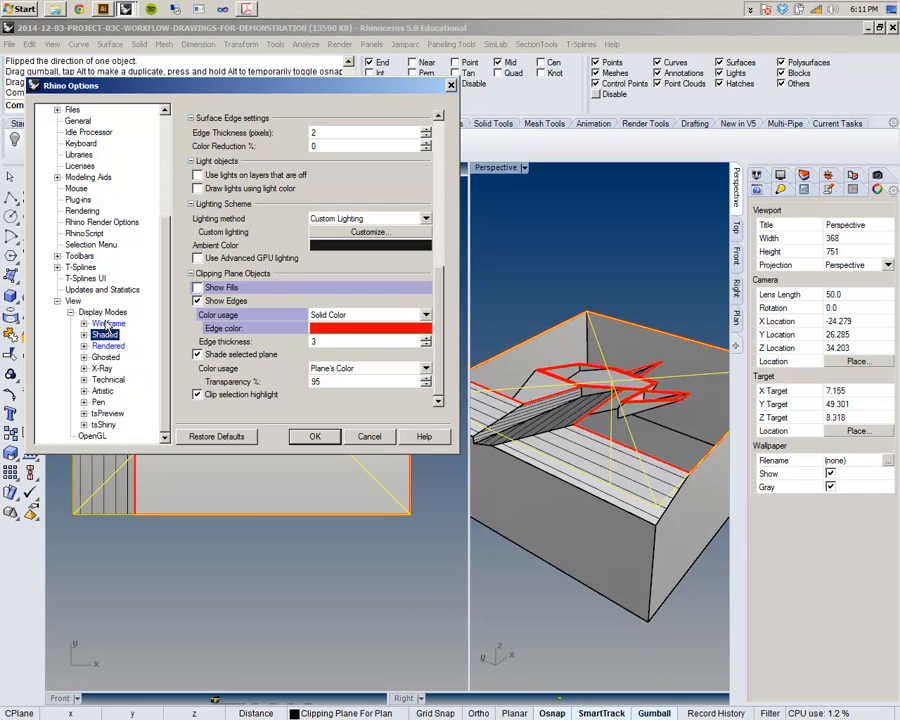
{"action": "left_click", "coordinate": [314, 437]}
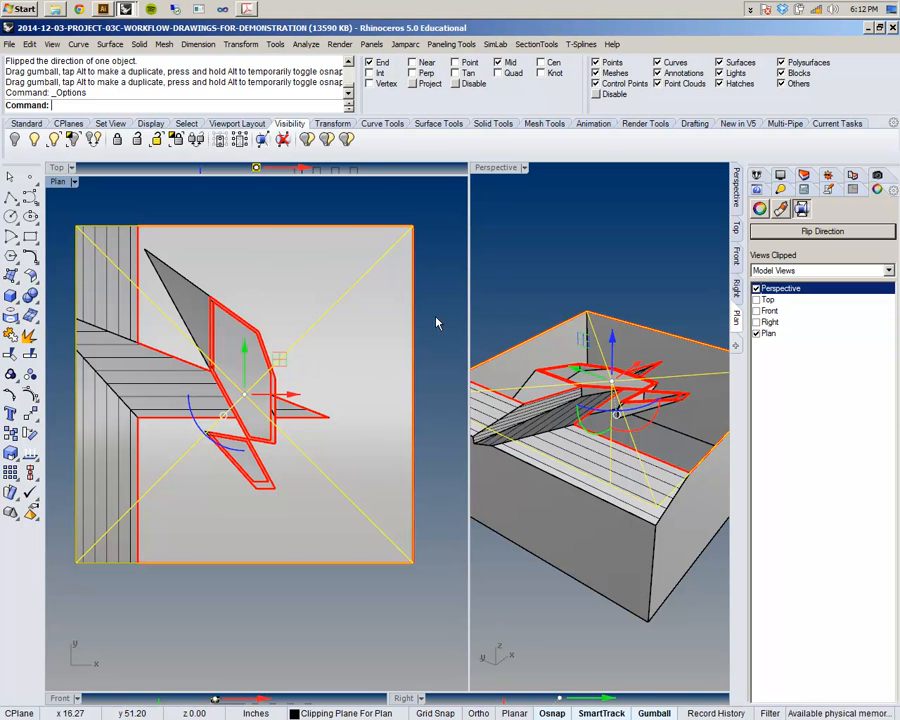
- Deselect the clipping plane, inspect the cut landscape in the Perspective and Plan views, and widen the properties panel
{"action": "left_click", "coordinate": [556, 264]}
{"action": "scroll", "coordinate": [556, 264], "scroll_direction": "down", "scroll_amount": 10}
{"action": "right_click_drag", "start_coordinate": [586, 333], "coordinate": [600, 406], "text": "shift"}
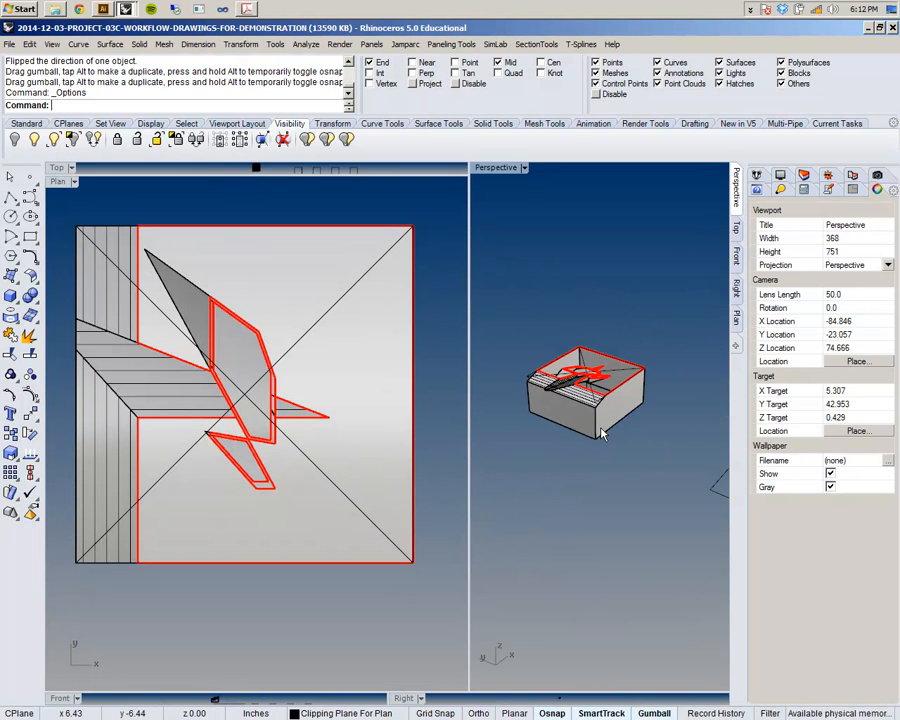
{"action": "mouse_move", "coordinate": [311, 462]}
{"action": "right_mouse_down"}
{"action": "mouse_move", "coordinate": [305, 518]}
{"action": "mouse_move", "coordinate": [313, 474]}
{"action": "mouse_move", "coordinate": [316, 482]}
{"action": "right_mouse_up"}
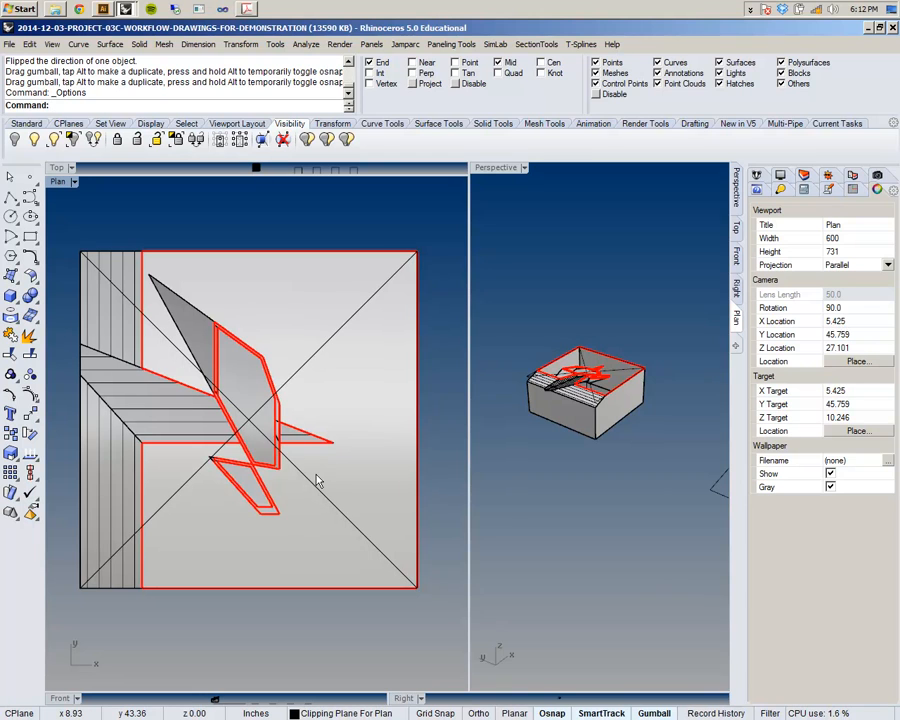
{"action": "right_click_drag", "start_coordinate": [261, 412], "coordinate": [262, 389]}
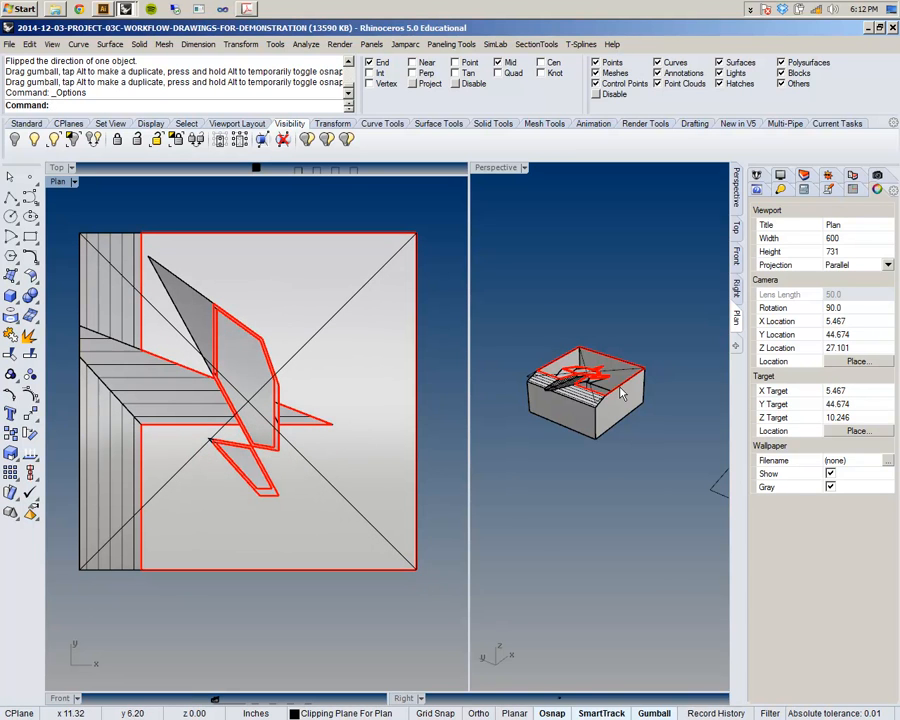
{"action": "scroll", "coordinate": [613, 398], "scroll_direction": "up", "scroll_amount": 4}
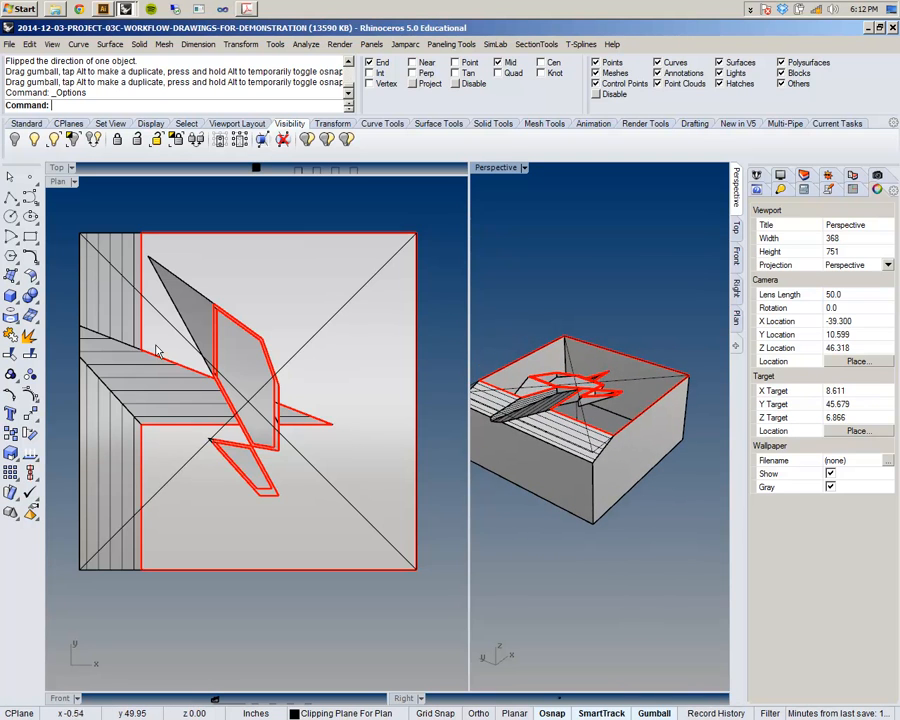
{"action": "scroll", "coordinate": [140, 354], "scroll_direction": "up", "scroll_amount": 3}
{"action": "scroll", "coordinate": [141, 364], "scroll_direction": "down", "scroll_amount": 3}
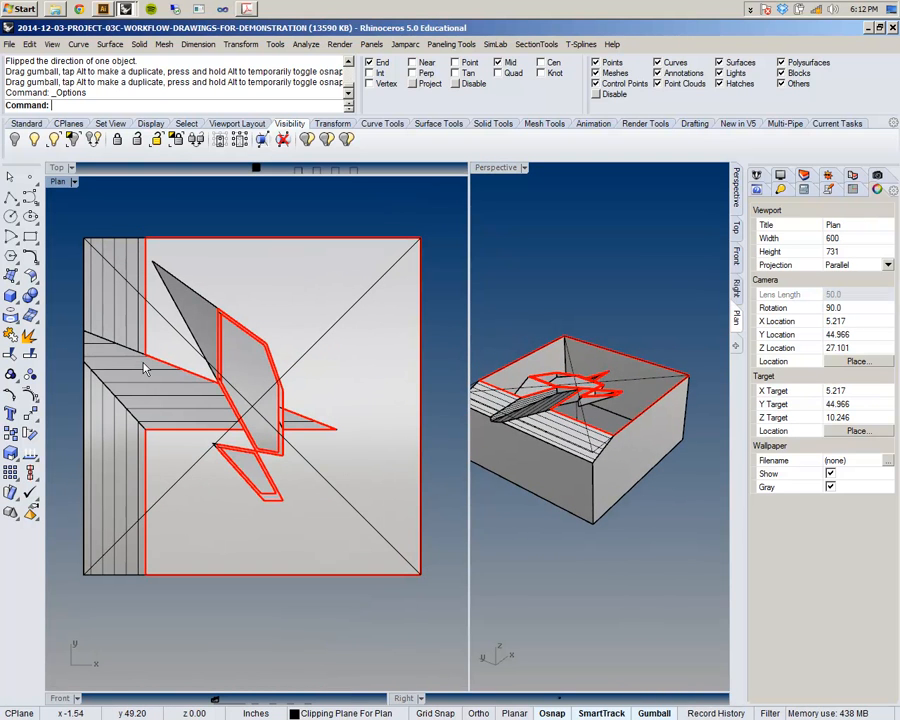
{"action": "scroll", "coordinate": [145, 360], "scroll_direction": "down", "scroll_amount": 2}
{"action": "scroll", "coordinate": [176, 327], "scroll_direction": "up", "scroll_amount": 1}
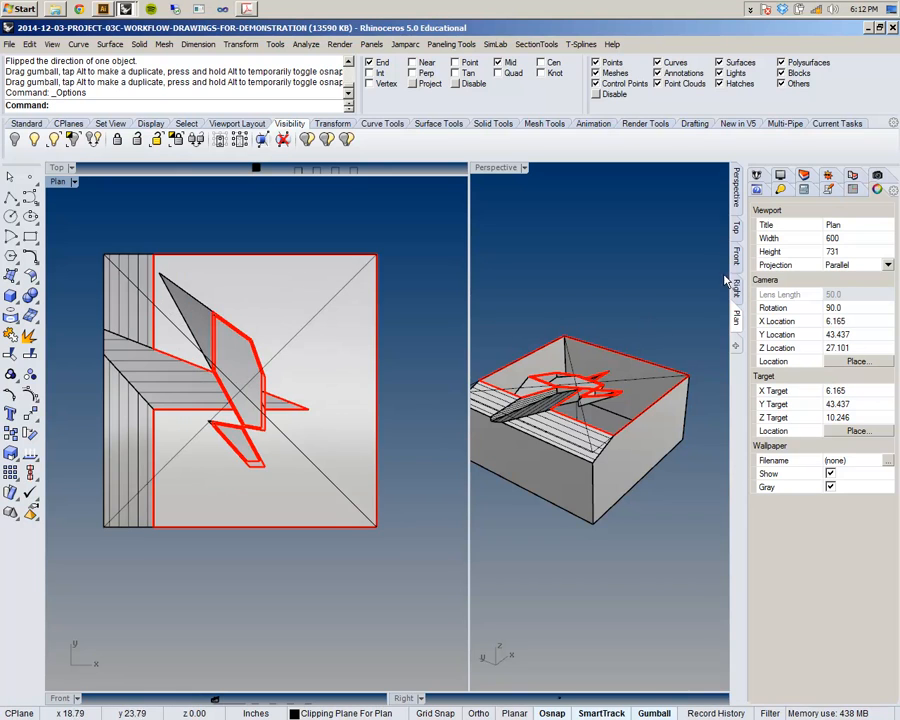
{"action": "left_click_drag", "start_coordinate": [746, 262], "coordinate": [693, 262]}
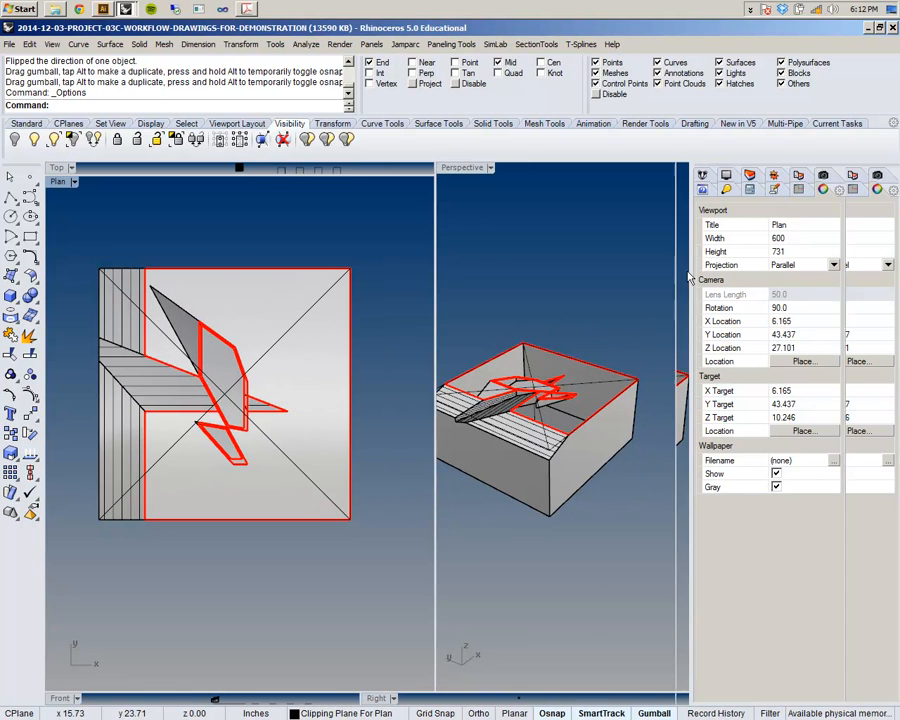
{"action": "right_click_drag", "start_coordinate": [120, 283], "coordinate": [139, 288]}
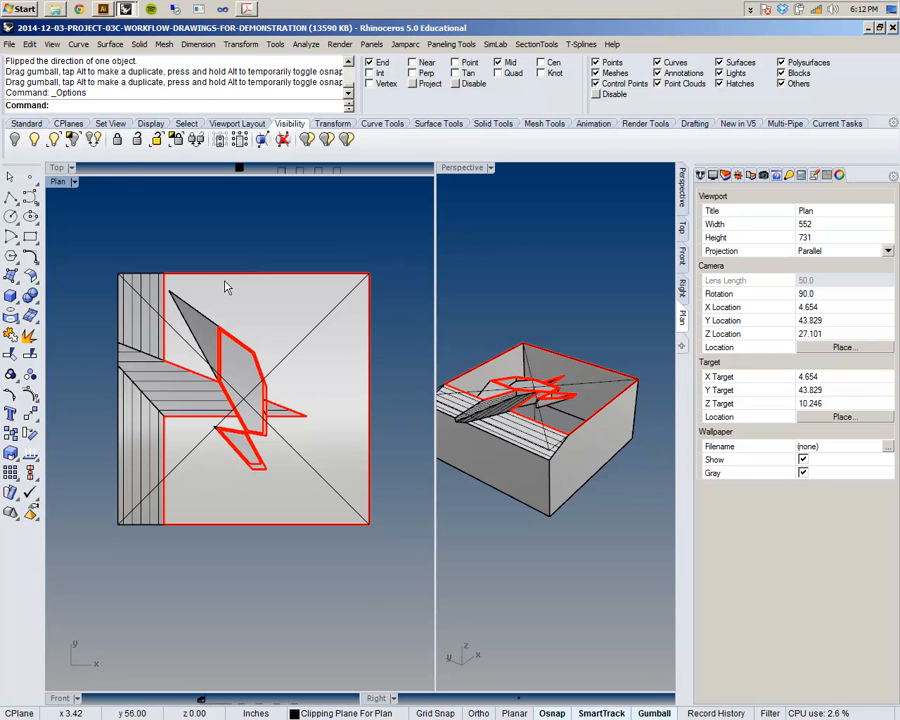
- Start Make2D and select the whole cut landscape with its contour lines in the Plan view
{"action": "type", "text": "Make2D"}
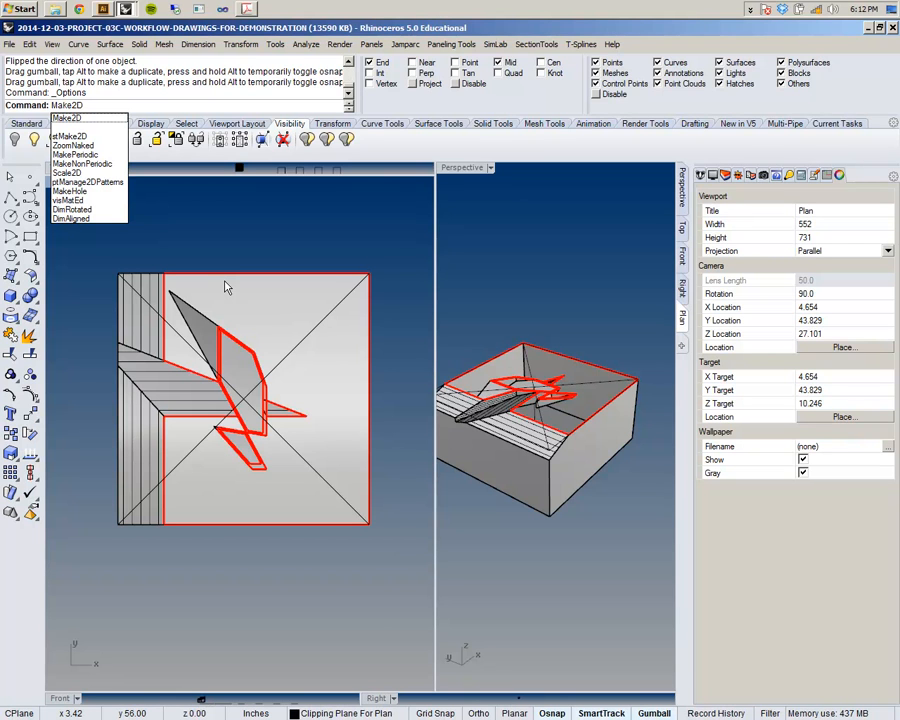
{"action": "left_click", "coordinate": [74, 118]}
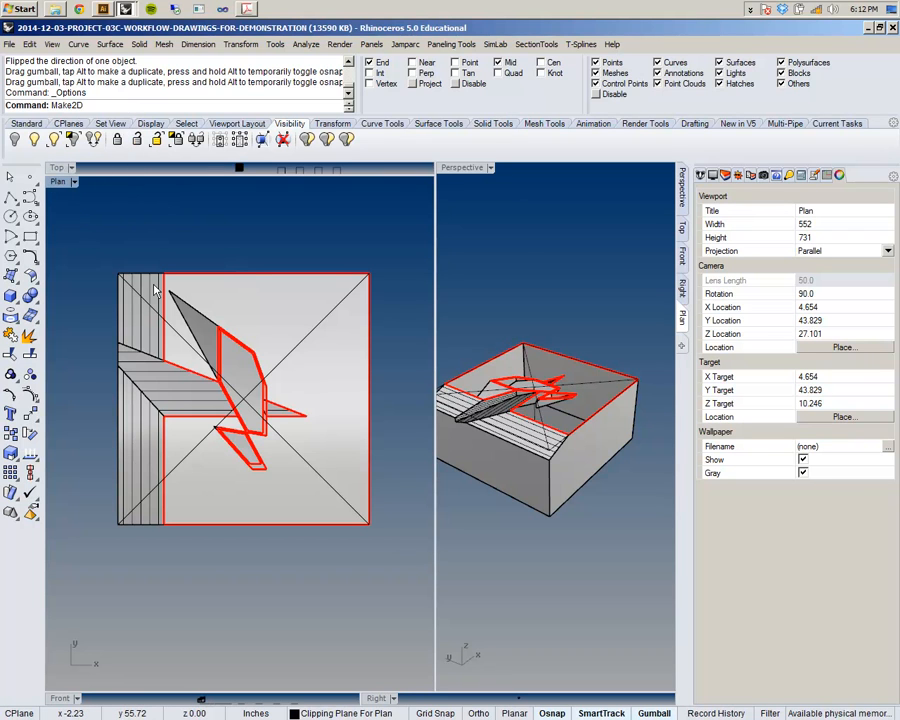
{"action": "key", "text": "Return"}
{"action": "left_click_drag", "start_coordinate": [88, 250], "coordinate": [392, 566]}
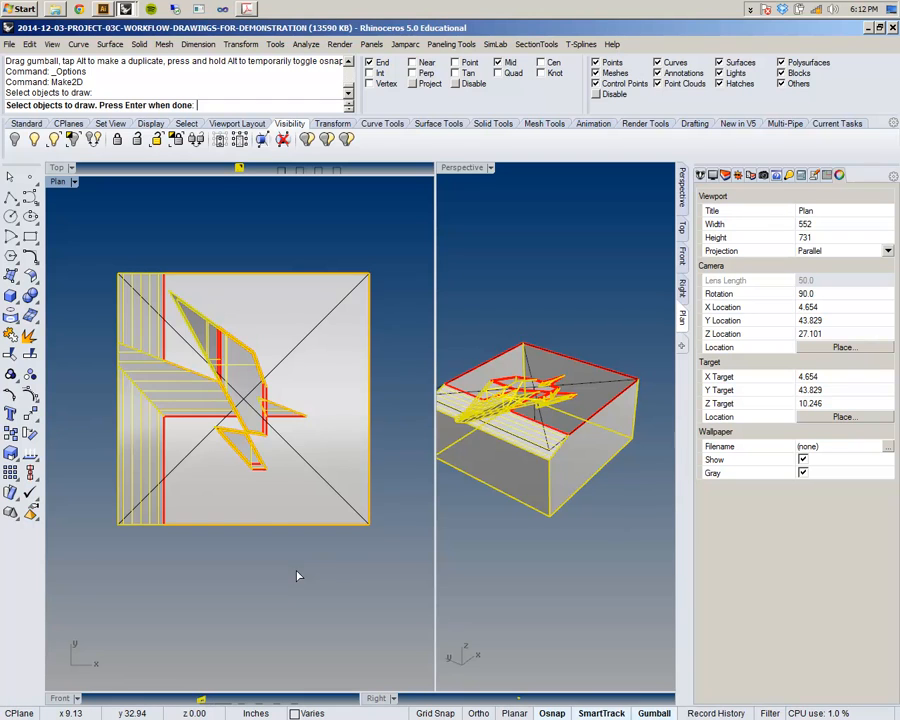
{"action": "scroll", "coordinate": [296, 576], "scroll_direction": "down", "scroll_amount": 2}
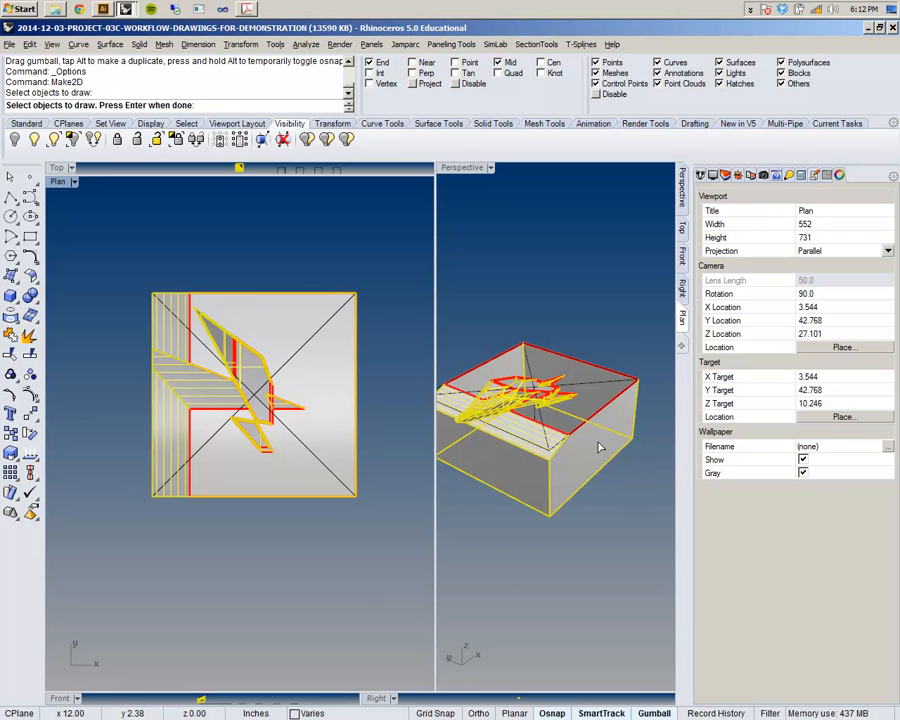
- Remove the solid landscape block from the Make2D selection, keeping the contour lines and inner forms selected
{"action": "left_click", "coordinate": [549, 495]}
{"action": "mouse_move", "coordinate": [567, 582]}
{"action": "right_mouse_down"}
{"action": "mouse_move", "coordinate": [579, 530]}
{"action": "mouse_move", "coordinate": [571, 564]}
{"action": "mouse_move", "coordinate": [583, 578]}
{"action": "right_mouse_up"}
{"action": "left_click", "coordinate": [533, 482], "text": "ctrl"}
{"action": "right_click_drag", "start_coordinate": [543, 533], "coordinate": [546, 552]}
{"action": "left_click", "coordinate": [250, 536]}
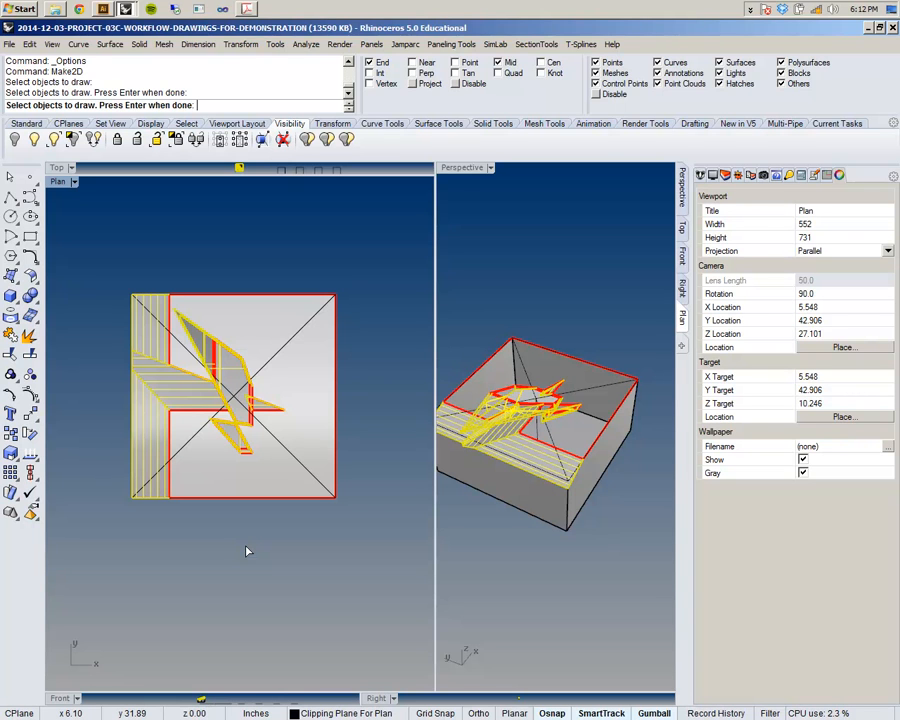
- Create the 2D drawing from the current view with hidden lines off and source layers maintained, and maximize the Top viewport
{"action": "key", "text": "Return"}
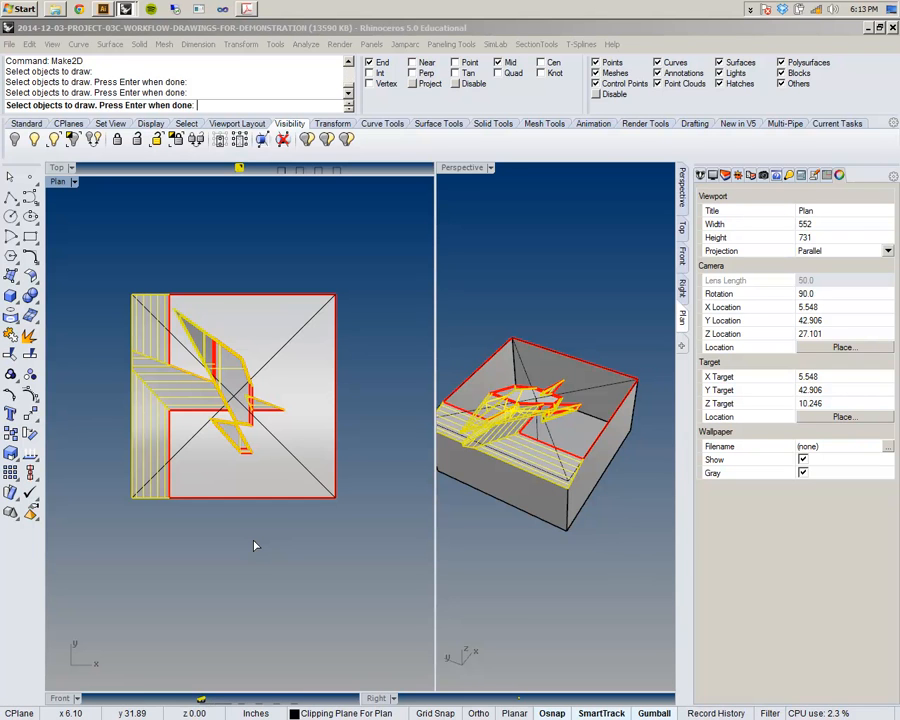
{"action": "key", "text": "Return"}
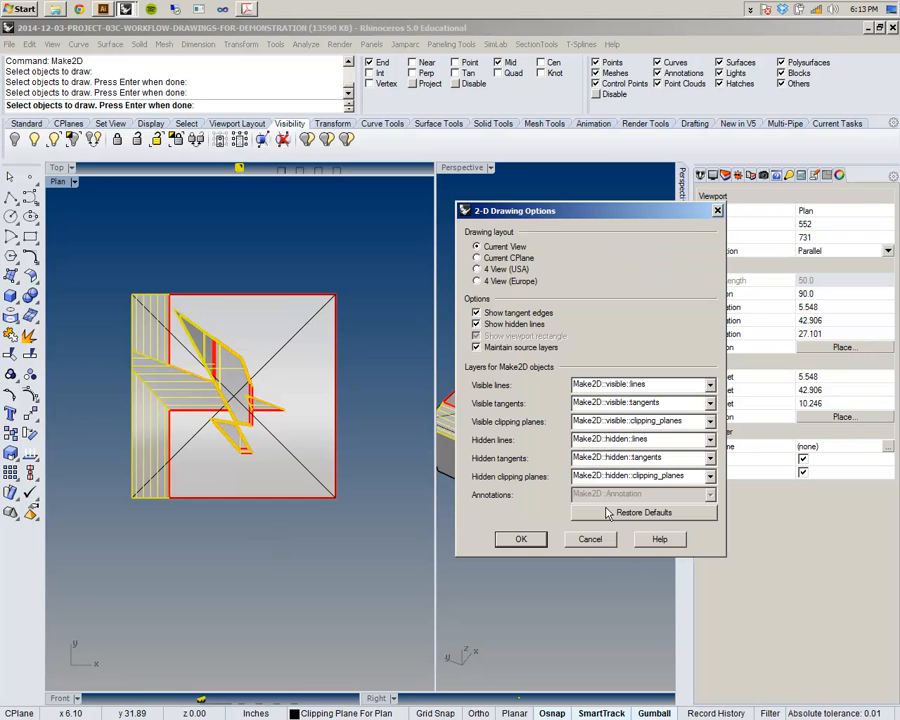
{"action": "left_click", "coordinate": [476, 324]}
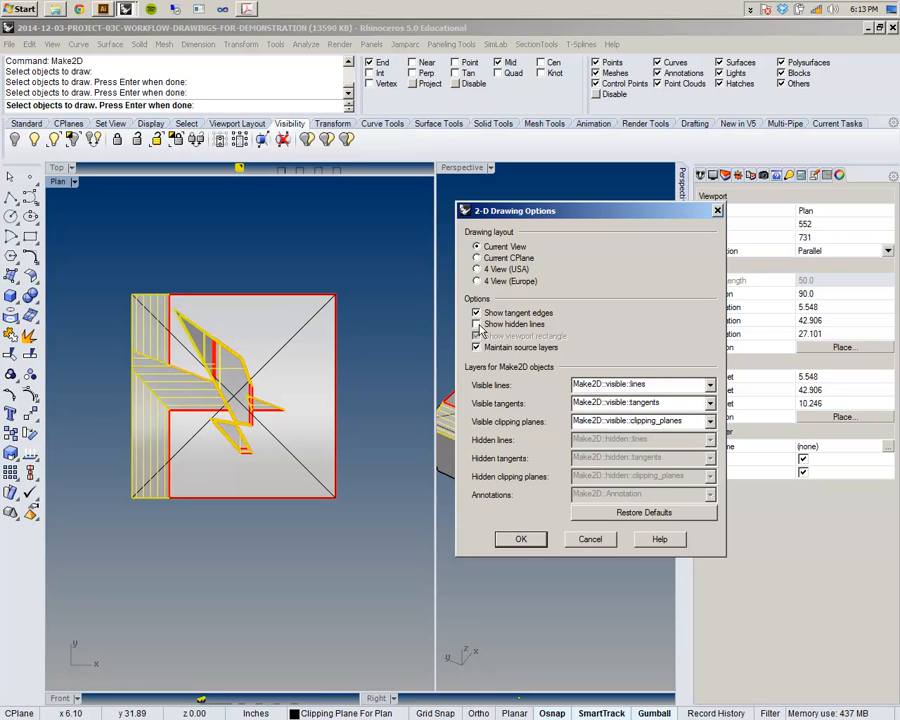
{"action": "left_click", "coordinate": [518, 538]}
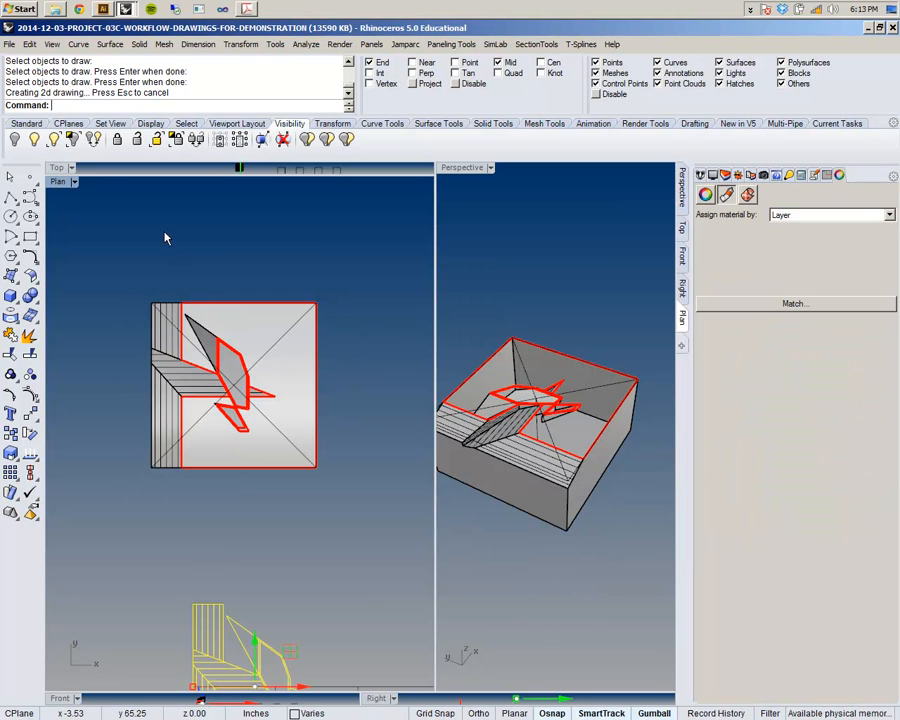
{"action": "double_click", "coordinate": [54, 168]}
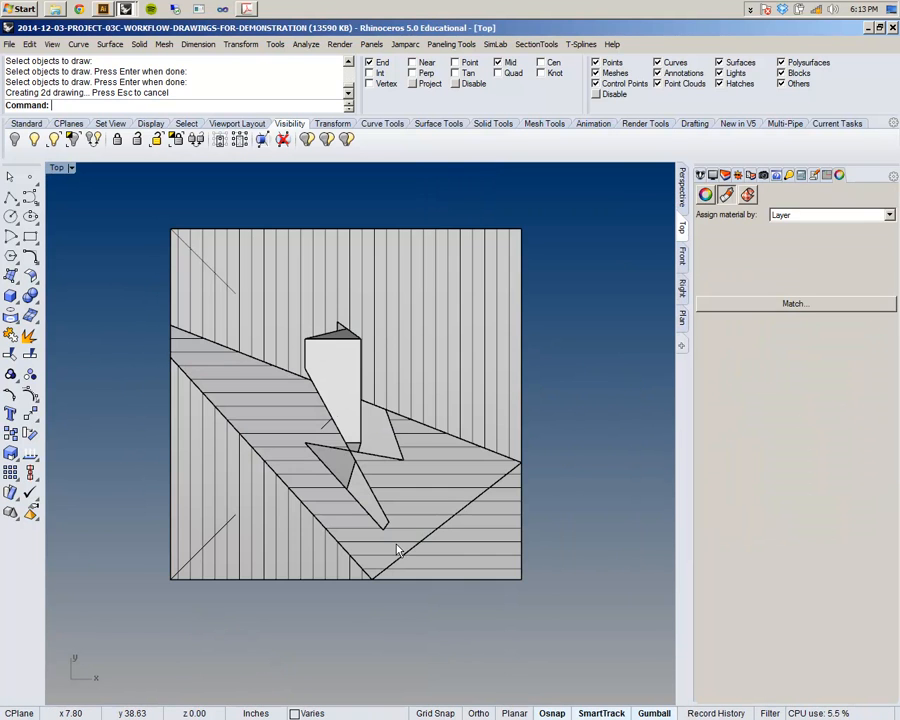
- Move the new 2D plan drawing off the model into the empty area beside it and deselect it
{"action": "scroll", "coordinate": [356, 372], "scroll_direction": "down", "scroll_amount": 5}
{"action": "scroll", "coordinate": [367, 463], "scroll_direction": "up", "scroll_amount": 2}
{"action": "mouse_move", "coordinate": [367, 486]}
{"action": "right_mouse_down"}
{"action": "mouse_move", "coordinate": [360, 437]}
{"action": "mouse_move", "coordinate": [349, 453]}
{"action": "right_mouse_up"}
{"action": "left_click_drag", "start_coordinate": [343, 453], "coordinate": [485, 322]}
{"action": "scroll", "coordinate": [476, 400], "scroll_direction": "up", "scroll_amount": 3}
{"action": "scroll", "coordinate": [446, 390], "scroll_direction": "down", "scroll_amount": 4}
{"action": "mouse_move", "coordinate": [444, 378]}
{"action": "right_mouse_down"}
{"action": "mouse_move", "coordinate": [250, 450]}
{"action": "mouse_move", "coordinate": [300, 339]}
{"action": "mouse_move", "coordinate": [354, 356]}
{"action": "mouse_move", "coordinate": [281, 396]}
{"action": "mouse_move", "coordinate": [458, 382]}
{"action": "right_mouse_up"}
{"action": "scroll", "coordinate": [438, 390], "scroll_direction": "up", "scroll_amount": 3}
{"action": "scroll", "coordinate": [438, 390], "scroll_direction": "up", "scroll_amount": 4}
{"action": "right_click_drag", "start_coordinate": [469, 422], "coordinate": [477, 372]}
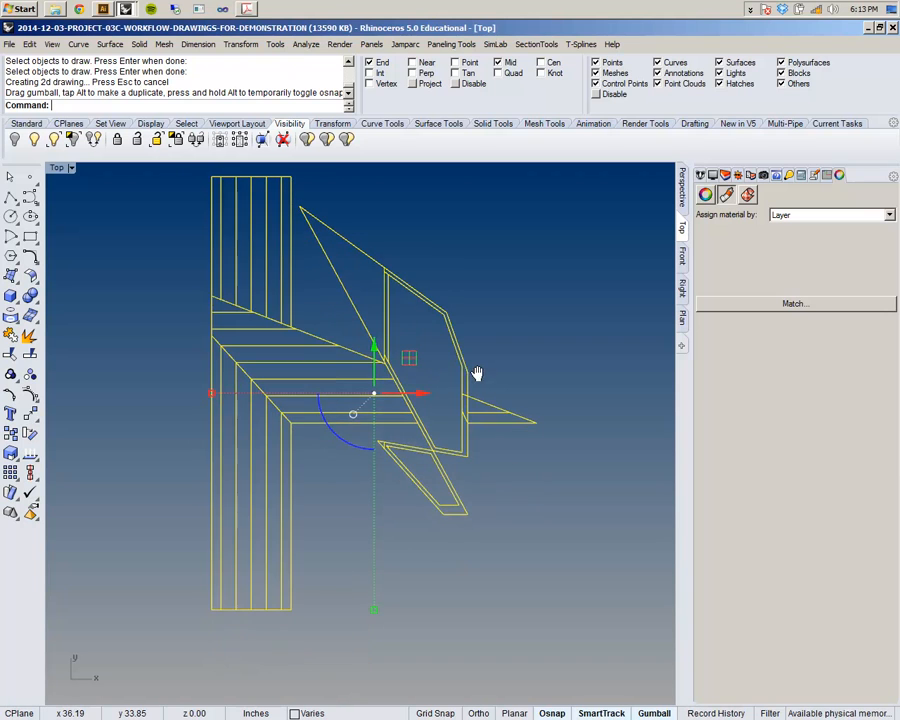
{"action": "scroll", "coordinate": [493, 367], "scroll_direction": "up", "scroll_amount": 2}
{"action": "left_click", "coordinate": [493, 374]}
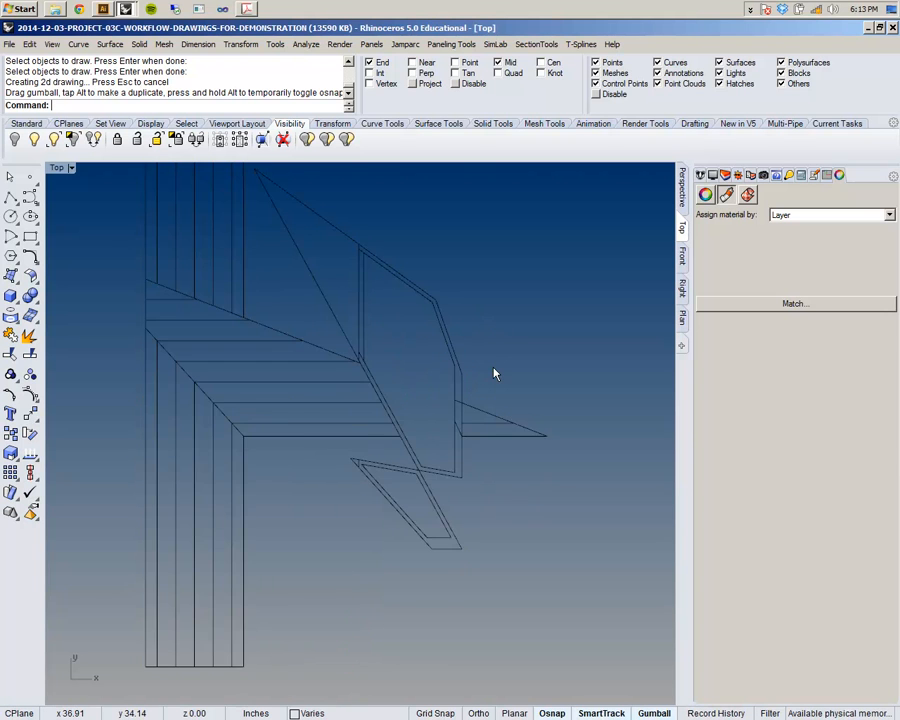
{"action": "scroll", "coordinate": [482, 377], "scroll_direction": "down", "scroll_amount": 2}
{"action": "right_click_drag", "start_coordinate": [446, 390], "coordinate": [476, 376]}
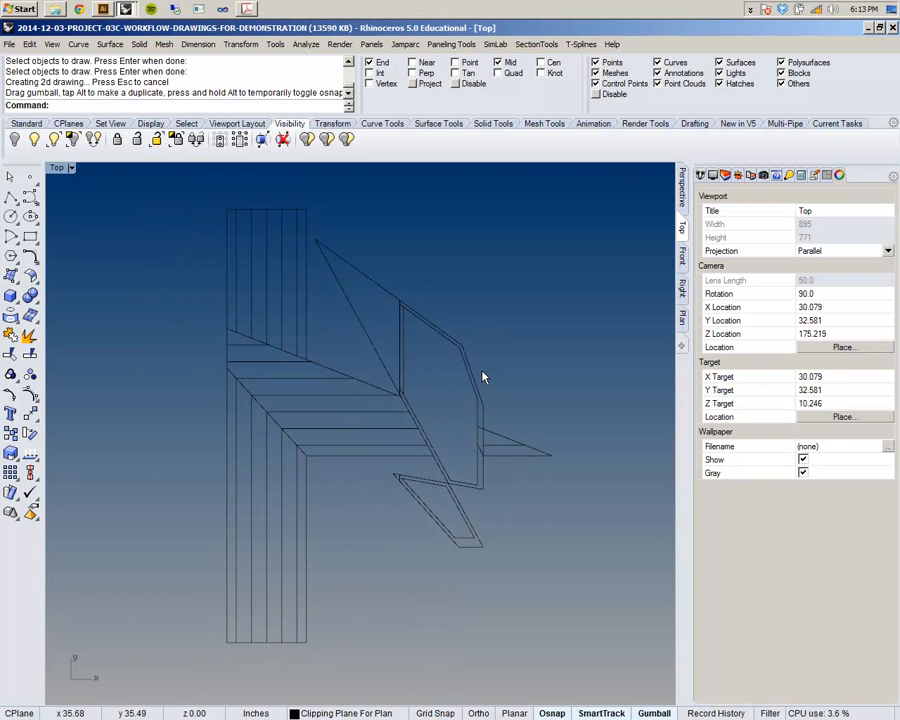
- Show the layer list at a wider size, collapse the Make2D layer and rename it "Drawings- Plan"
{"action": "left_click", "coordinate": [727, 176]}
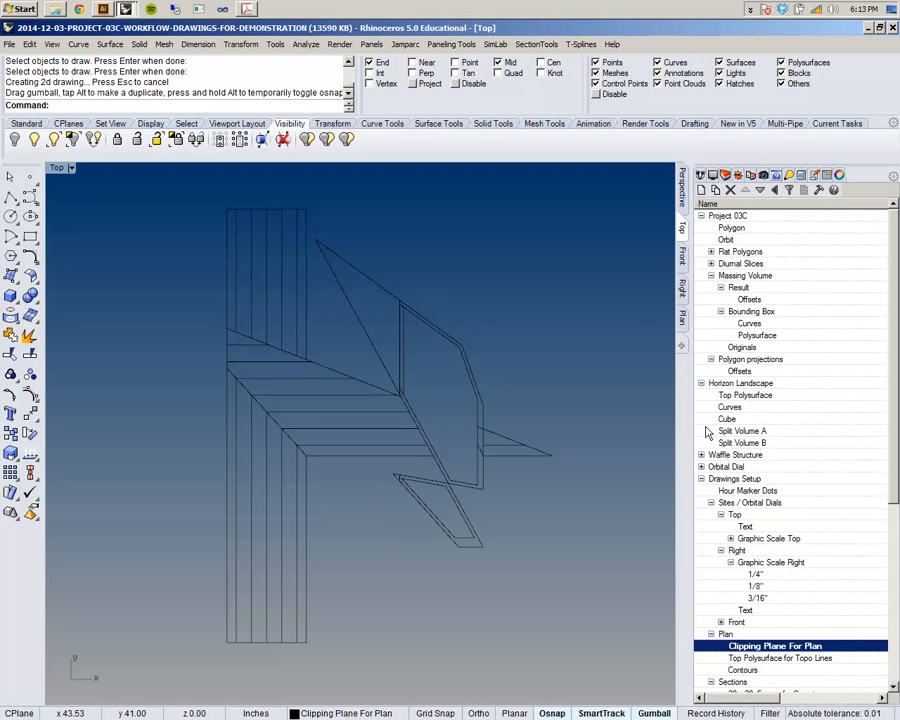
{"action": "left_click_drag", "start_coordinate": [688, 443], "coordinate": [632, 447]}
{"action": "scroll", "coordinate": [770, 630], "scroll_direction": "down", "scroll_amount": 8}
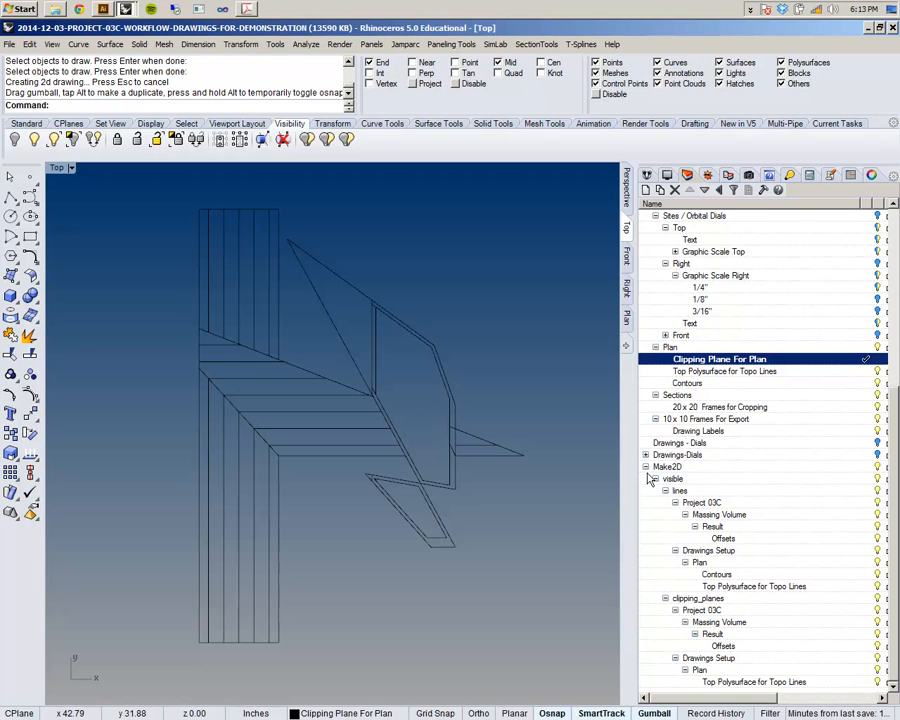
{"action": "scroll", "coordinate": [770, 600], "scroll_direction": "up", "scroll_amount": 6}
{"action": "left_click", "coordinate": [713, 467]}
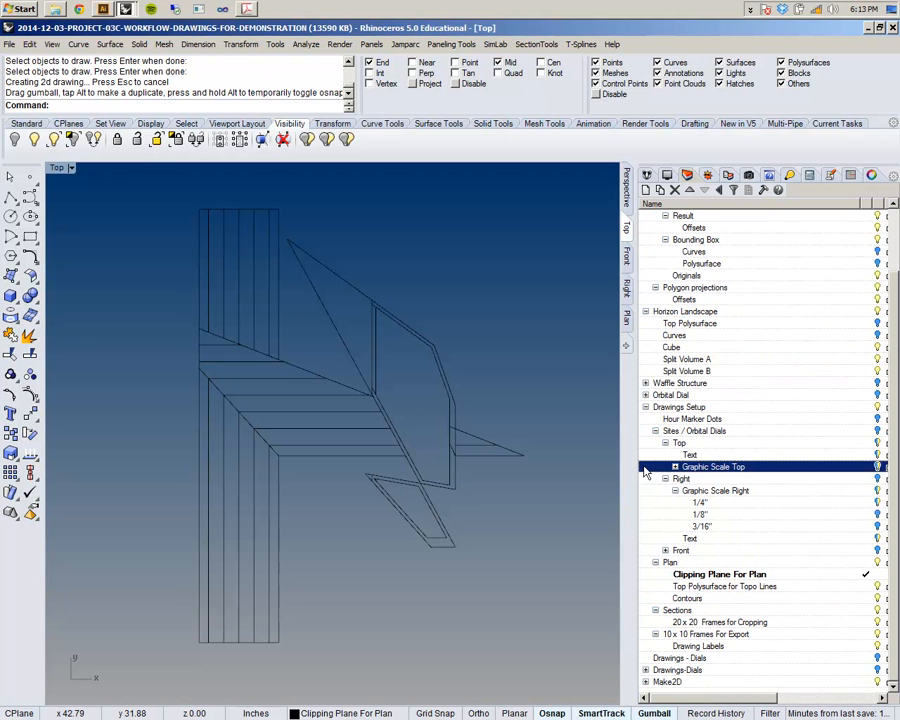
{"action": "left_click", "coordinate": [667, 682]}
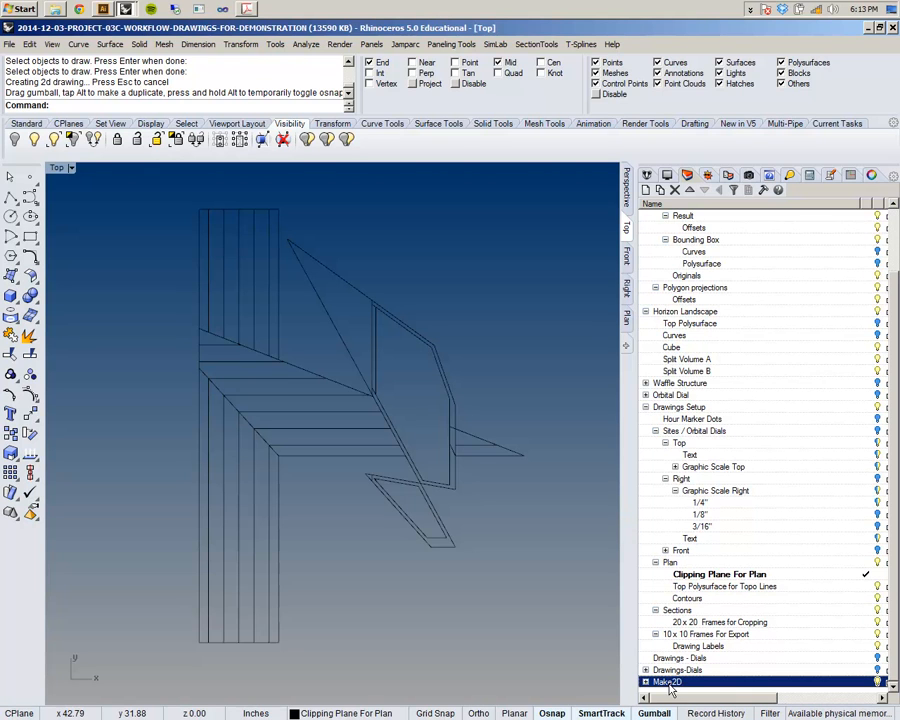
{"action": "left_click", "coordinate": [671, 688]}
{"action": "type", "text": "Drawings- Plan"}
{"action": "key", "text": "Return"}
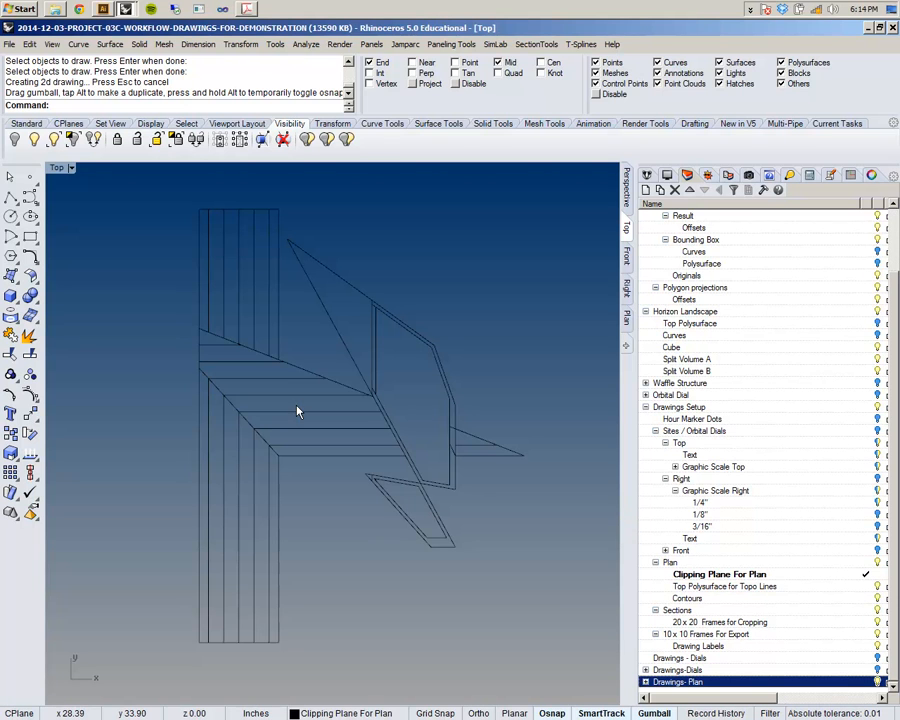
- Copy a 20 x 20 cropping frame from its lower-left corner onto the lower-left corner of the 2D plan drawing
{"action": "key", "text": "ctrl"}
{"action": "scroll", "coordinate": [314, 492], "scroll_direction": "down", "scroll_amount": 5}
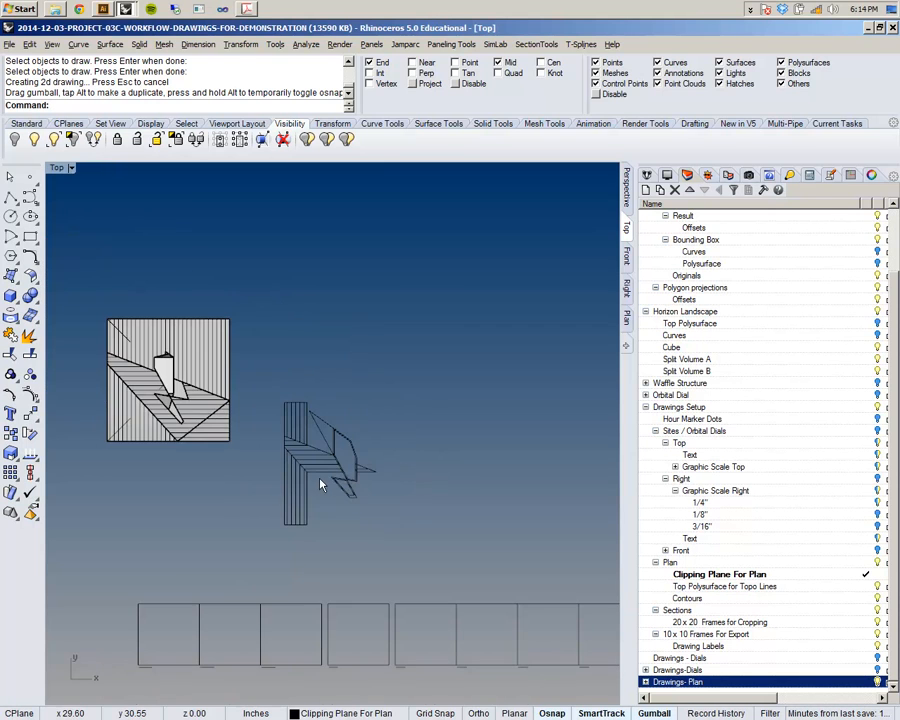
{"action": "scroll", "coordinate": [335, 483], "scroll_direction": "up", "scroll_amount": 3}
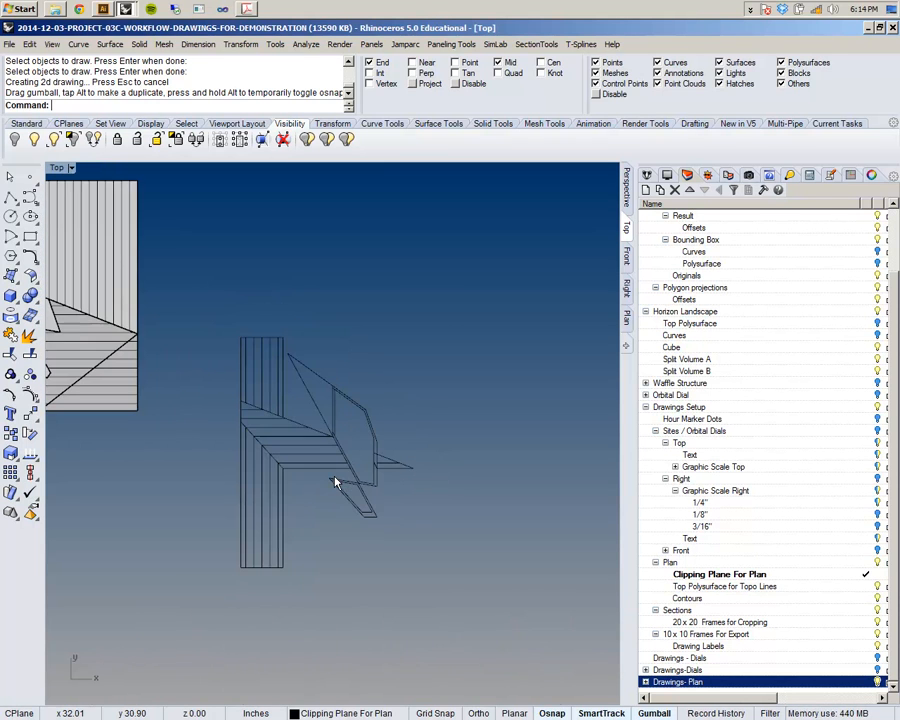
{"action": "scroll", "coordinate": [335, 483], "scroll_direction": "down", "scroll_amount": 2}
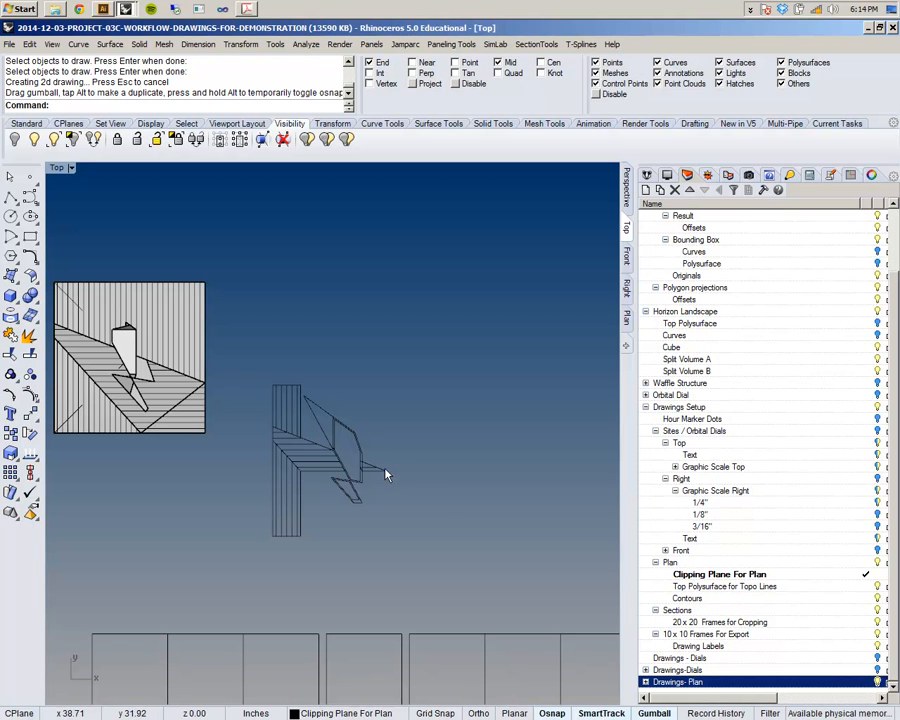
{"action": "scroll", "coordinate": [341, 458], "scroll_direction": "down", "scroll_amount": 5}
{"action": "right_click_drag", "start_coordinate": [430, 459], "coordinate": [258, 448]}
{"action": "scroll", "coordinate": [361, 441], "scroll_direction": "up", "scroll_amount": 2}
{"action": "right_click_drag", "start_coordinate": [407, 449], "coordinate": [217, 458]}
{"action": "scroll", "coordinate": [218, 462], "scroll_direction": "down", "scroll_amount": 2}
{"action": "right_click_drag", "start_coordinate": [285, 466], "coordinate": [328, 433]}
{"action": "scroll", "coordinate": [227, 429], "scroll_direction": "up", "scroll_amount": 3}
{"action": "scroll", "coordinate": [269, 438], "scroll_direction": "down", "scroll_amount": 2}
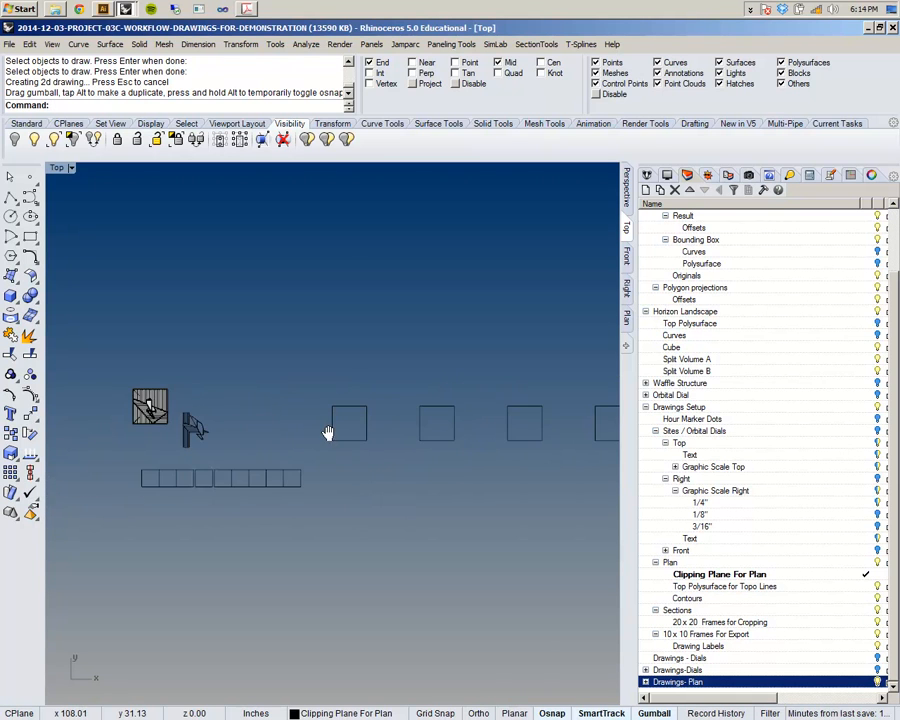
{"action": "scroll", "coordinate": [328, 433], "scroll_direction": "up", "scroll_amount": 2}
{"action": "left_click", "coordinate": [331, 441]}
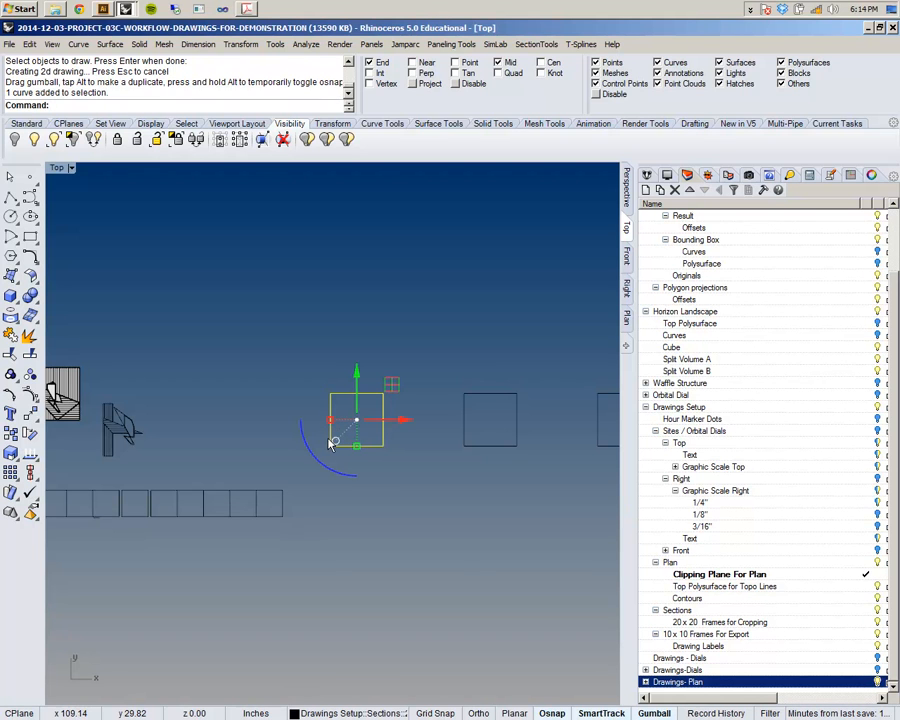
{"action": "type", "text": "c"}
{"action": "key", "text": "Return"}
{"action": "left_click", "coordinate": [331, 447]}
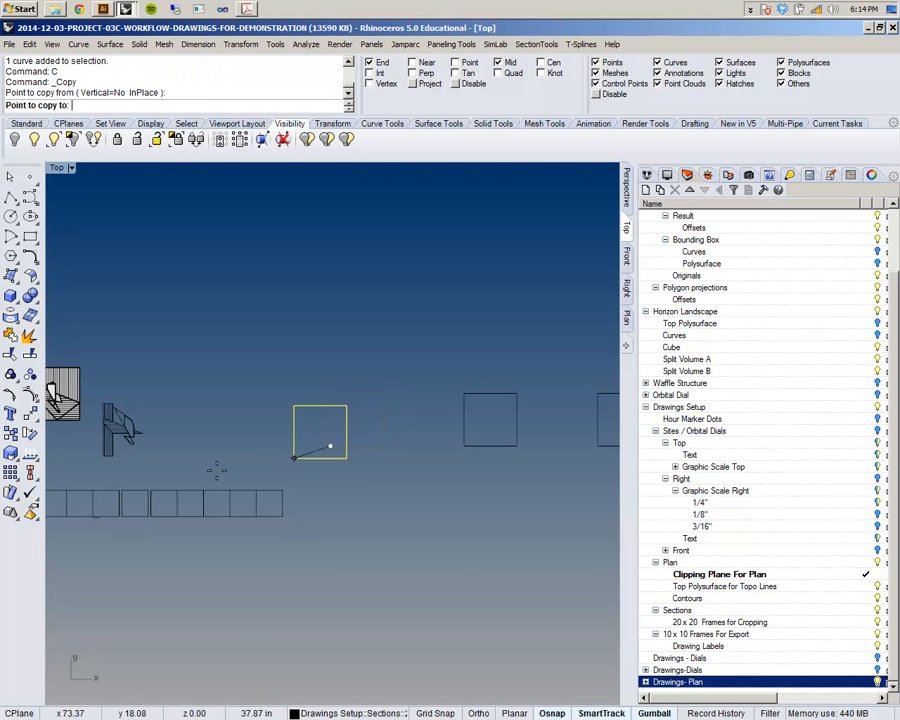
{"action": "scroll", "coordinate": [329, 450], "scroll_direction": "up", "scroll_amount": 6}
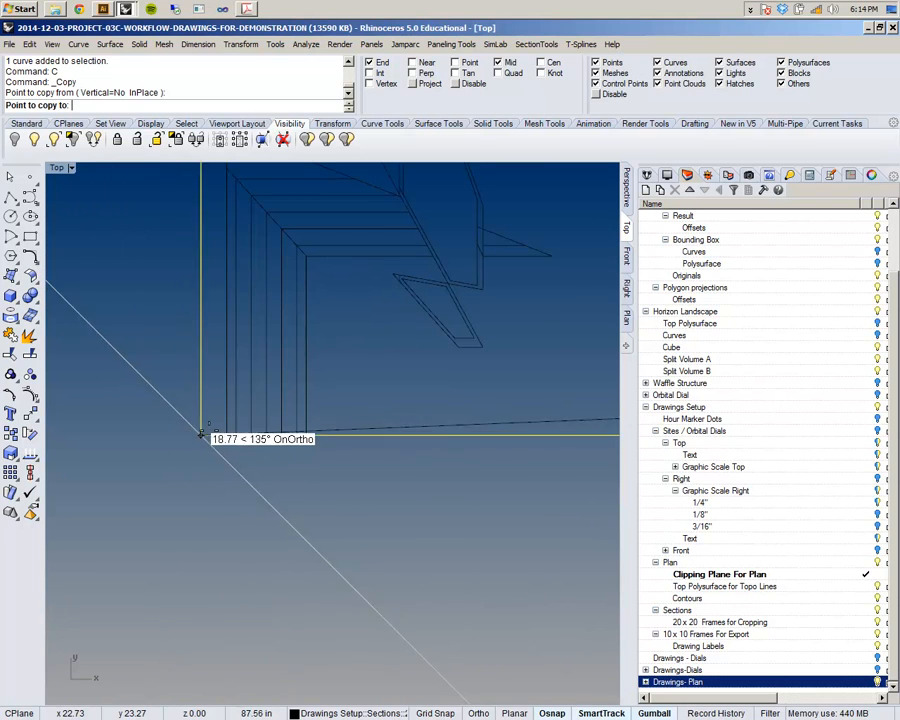
{"action": "left_click", "coordinate": [226, 388]}
{"action": "scroll", "coordinate": [228, 392], "scroll_direction": "down", "scroll_amount": 3}
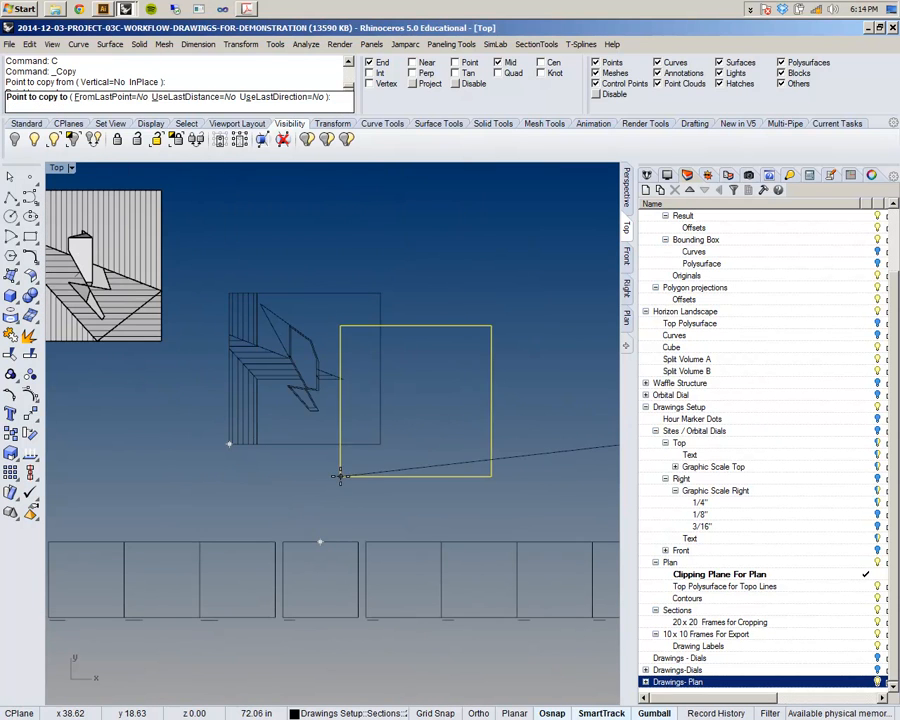
{"action": "key", "text": "Return"}
- Select the plan drawing together with its cropping frame and move both farther up and away from the model
{"action": "right_click_drag", "start_coordinate": [317, 479], "coordinate": [328, 502]}
{"action": "left_click_drag", "start_coordinate": [217, 284], "coordinate": [444, 529]}
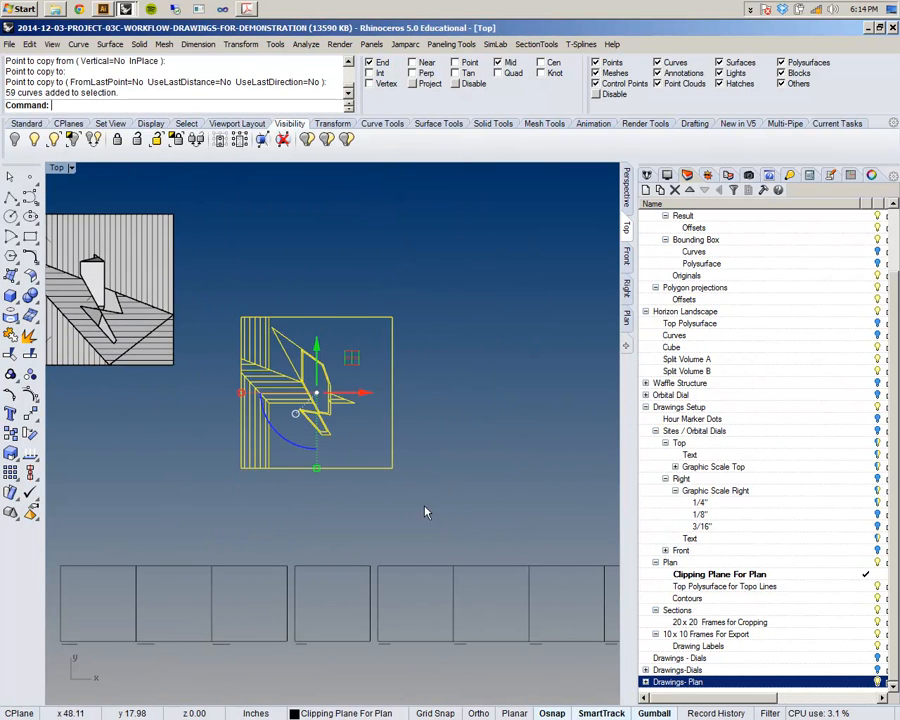
{"action": "left_click_drag", "start_coordinate": [391, 380], "coordinate": [500, 314]}
{"action": "scroll", "coordinate": [499, 317], "scroll_direction": "down", "scroll_amount": 8}
{"action": "right_click_drag", "start_coordinate": [507, 377], "coordinate": [434, 438]}
{"action": "scroll", "coordinate": [419, 350], "scroll_direction": "up", "scroll_amount": 14}
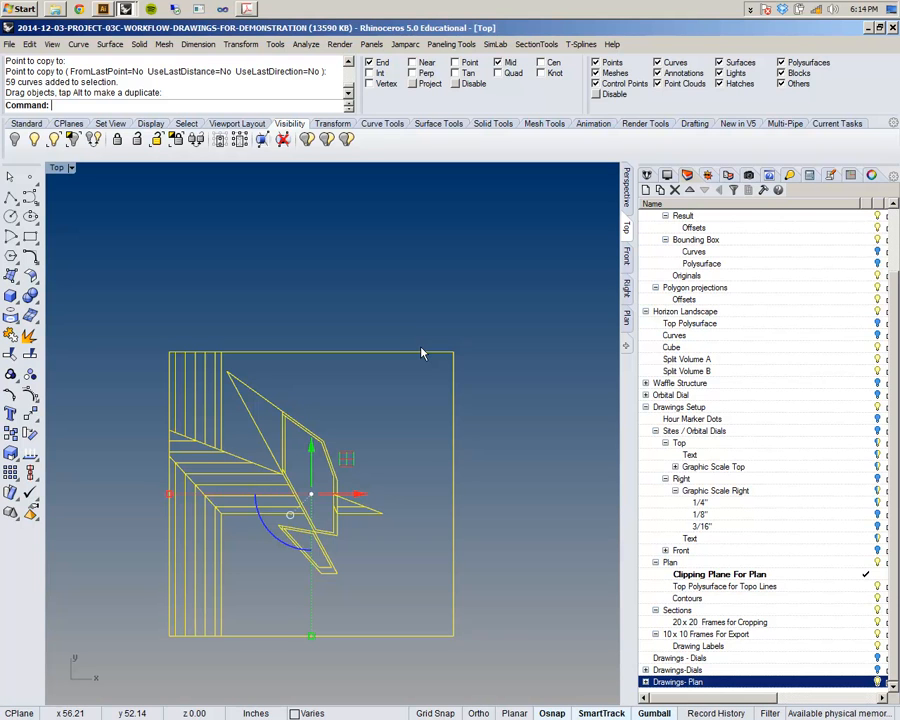
{"action": "right_click_drag", "start_coordinate": [305, 346], "coordinate": [313, 316]}
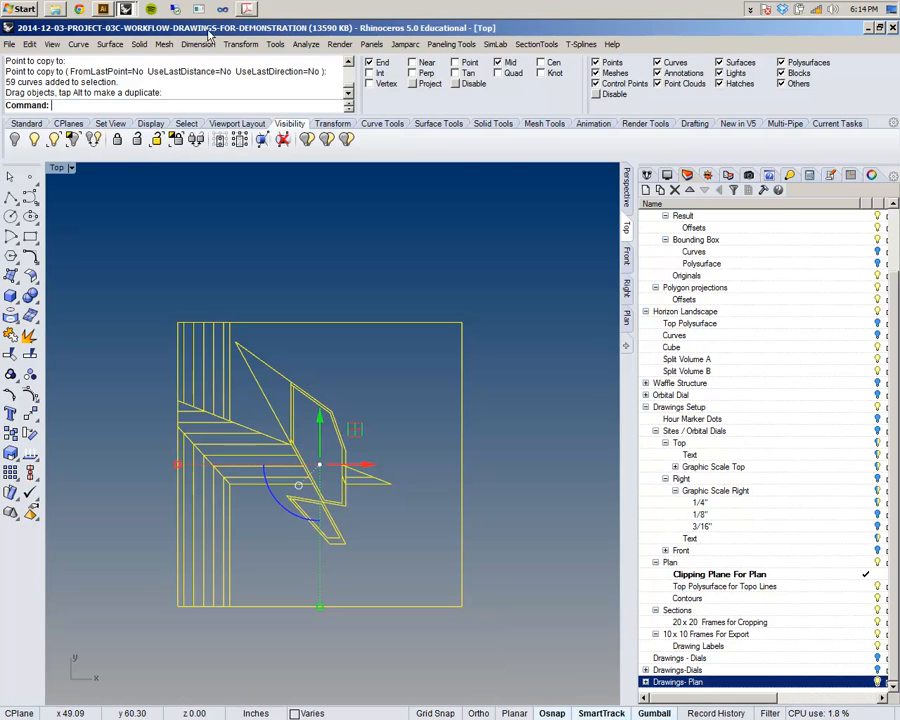
- Check the finished plan view in the reference PDF, return to the Rhino model and deselect the plan drawing
{"action": "left_click", "coordinate": [246, 10]}
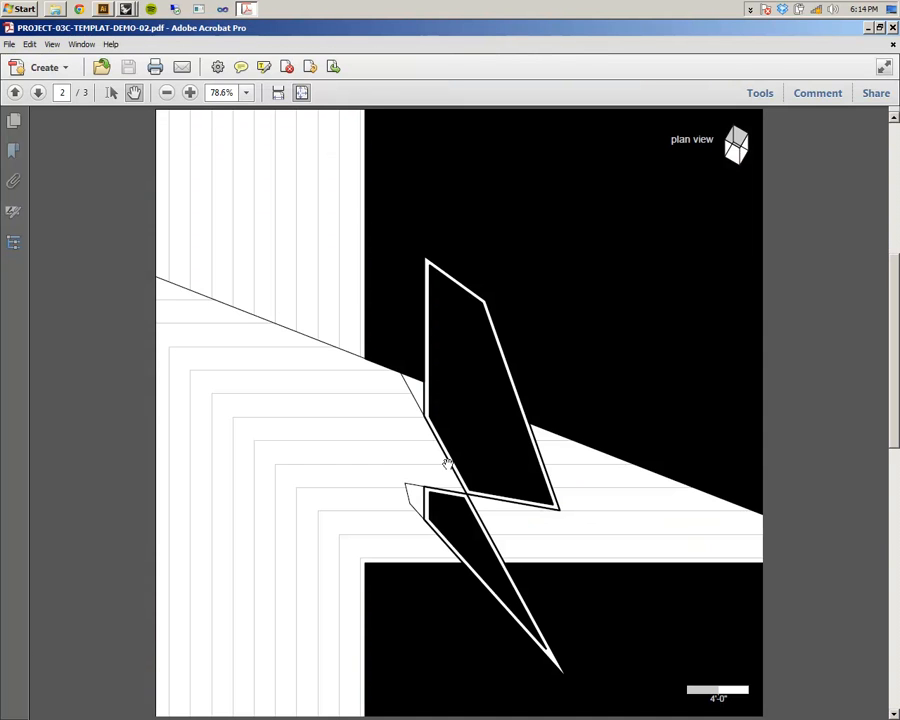
{"action": "key", "text": "alt+Tab"}
{"action": "left_click", "coordinate": [125, 9]}
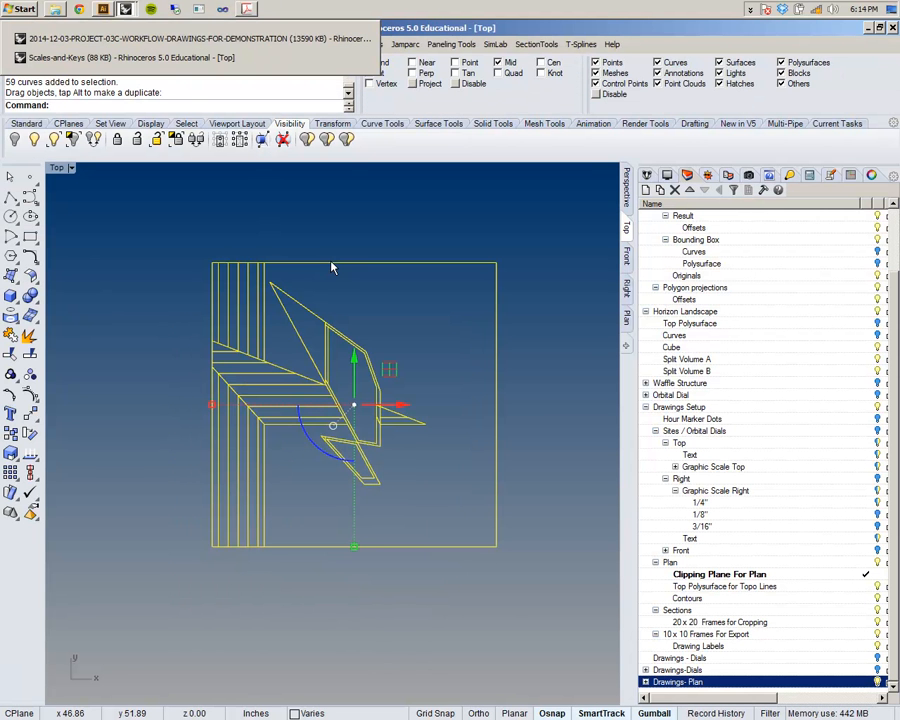
{"action": "left_click", "coordinate": [333, 252]}
- Examine the linework of the plan drawing, expand the Drawings- Plan layer and select its clipping_planes sublayer
{"action": "mouse_move", "coordinate": [382, 346]}
{"action": "right_mouse_down"}
{"action": "mouse_move", "coordinate": [410, 373]}
{"action": "mouse_move", "coordinate": [367, 363]}
{"action": "right_mouse_up"}
{"action": "scroll", "coordinate": [282, 427], "scroll_direction": "up", "scroll_amount": 5}
{"action": "right_click_drag", "start_coordinate": [329, 476], "coordinate": [263, 465]}
{"action": "scroll", "coordinate": [271, 465], "scroll_direction": "down", "scroll_amount": 2}
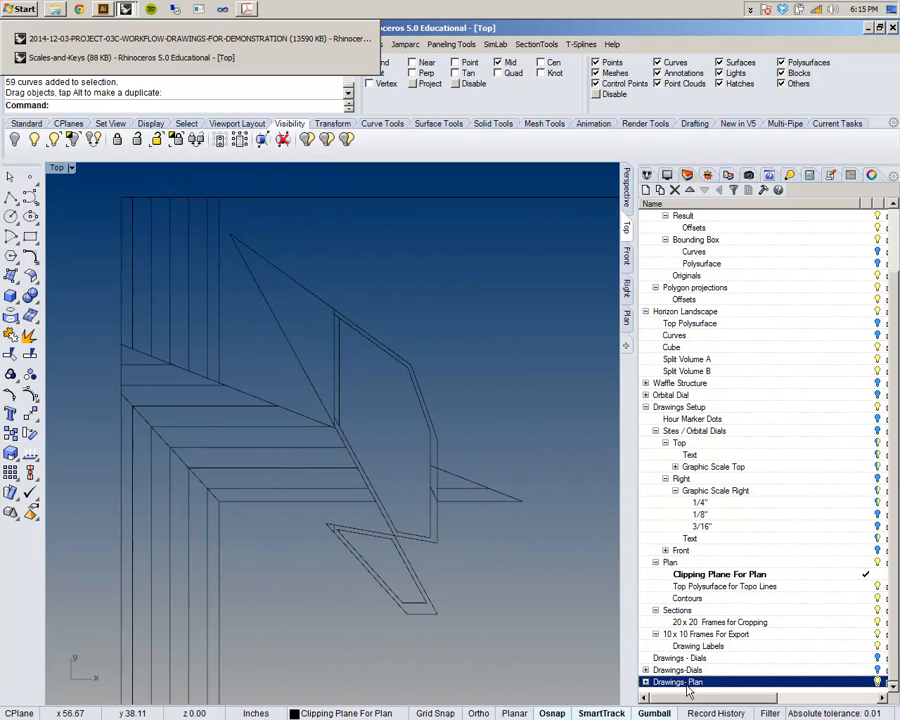
{"action": "double_click", "coordinate": [688, 685]}
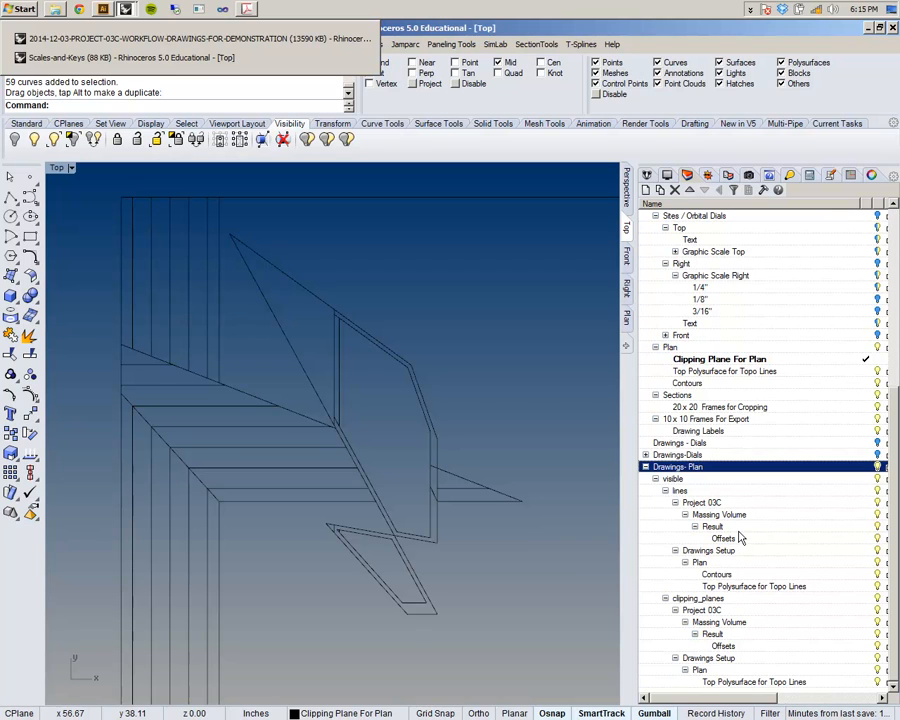
{"action": "left_click", "coordinate": [737, 600]}
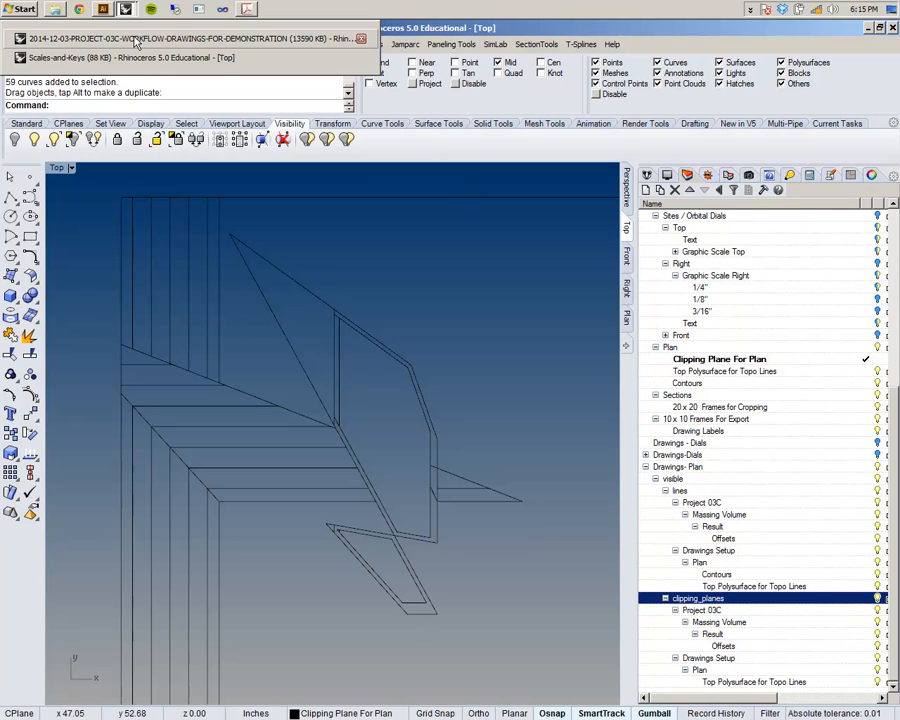
{"action": "left_click", "coordinate": [877, 598]}
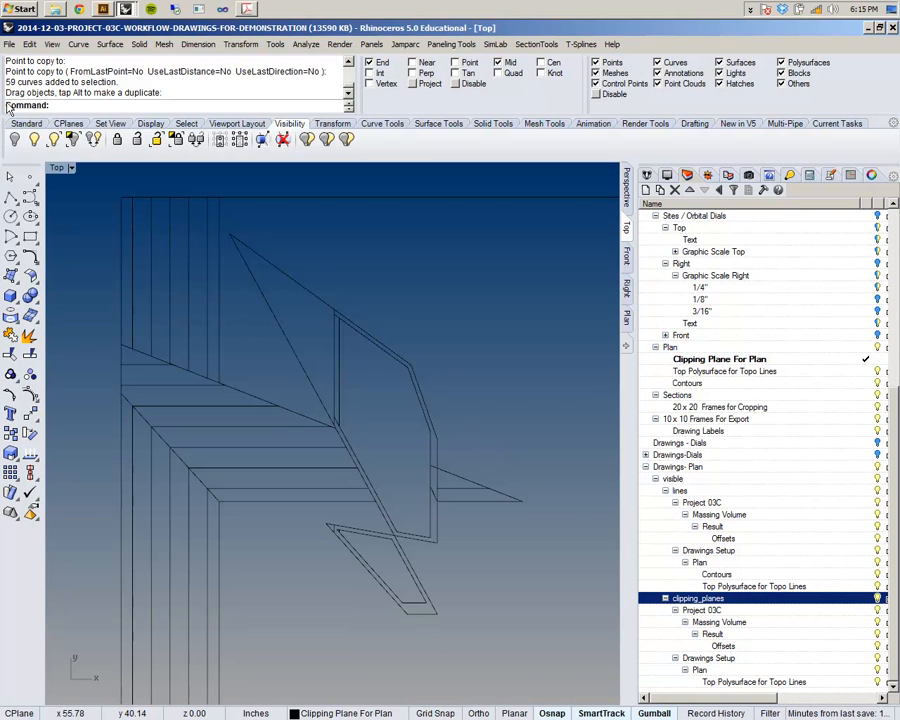
- Draw a straight single-segment polyline inside the upper cut form of the plan drawing
{"action": "left_click", "coordinate": [9, 199]}
{"action": "left_click", "coordinate": [9, 199]}
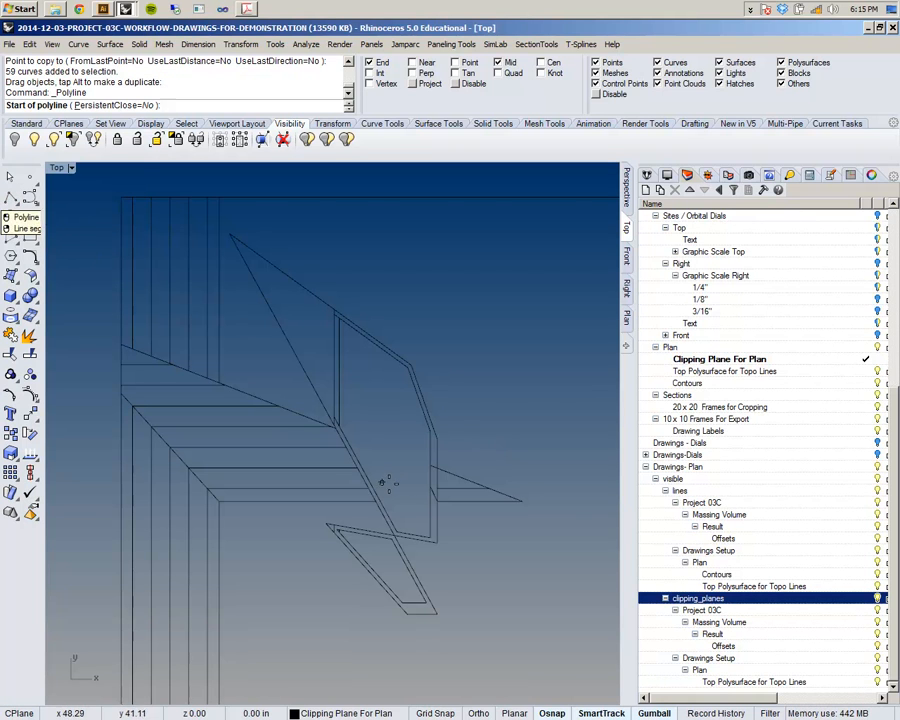
{"action": "left_click", "coordinate": [357, 357]}
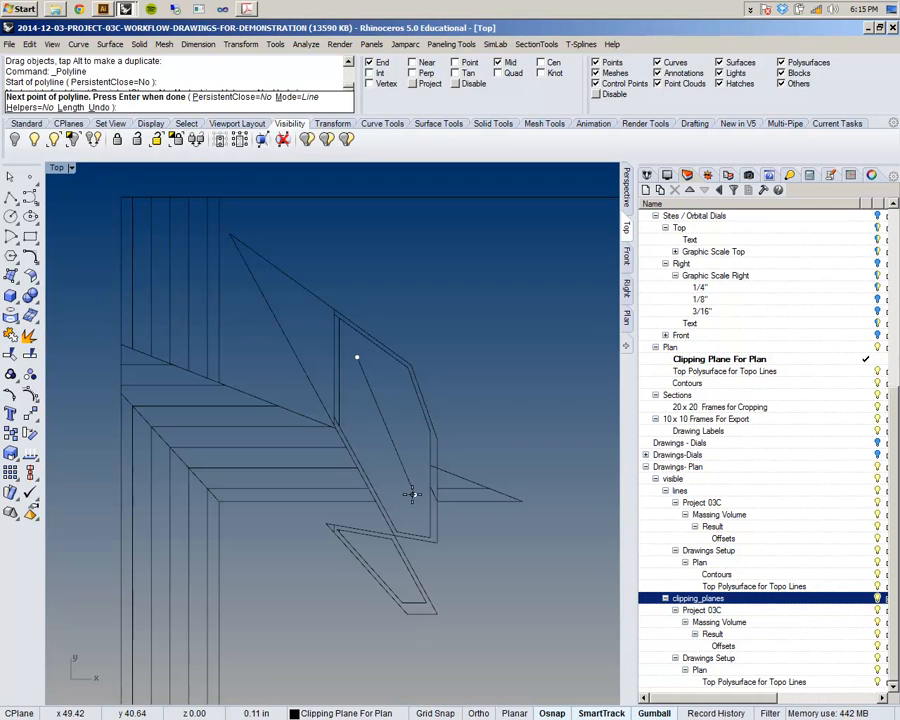
{"action": "left_click", "coordinate": [412, 494]}
{"action": "key", "text": "Return"}
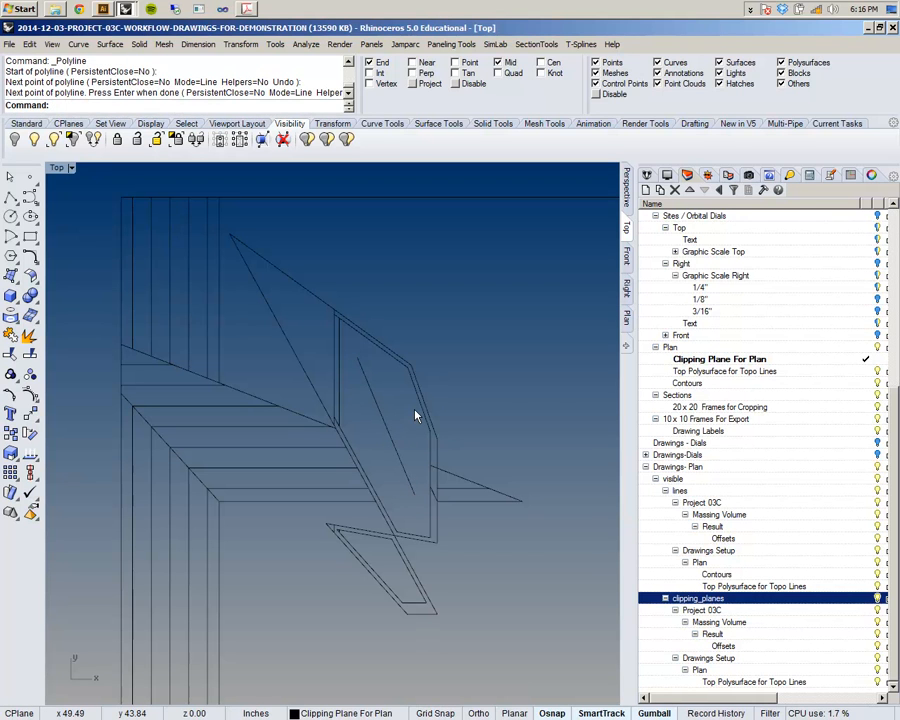
- Examine the cut edges of the inner forms in the Perspective view and return to the Top view
{"action": "left_click", "coordinate": [627, 195]}
{"action": "right_click_drag", "start_coordinate": [330, 412], "coordinate": [138, 461]}
{"action": "scroll", "coordinate": [271, 311], "scroll_direction": "up", "scroll_amount": 7}
{"action": "right_click_drag", "start_coordinate": [352, 368], "coordinate": [301, 372]}
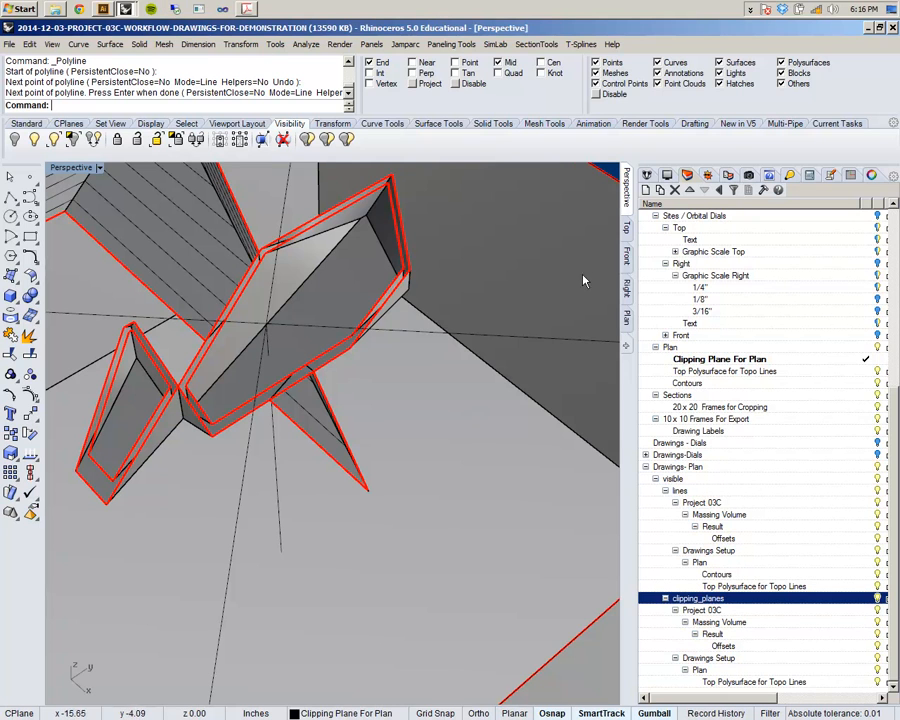
{"action": "left_click", "coordinate": [437, 170]}
{"action": "left_click", "coordinate": [626, 230]}
{"action": "scroll", "coordinate": [362, 325], "scroll_direction": "down", "scroll_amount": 3}
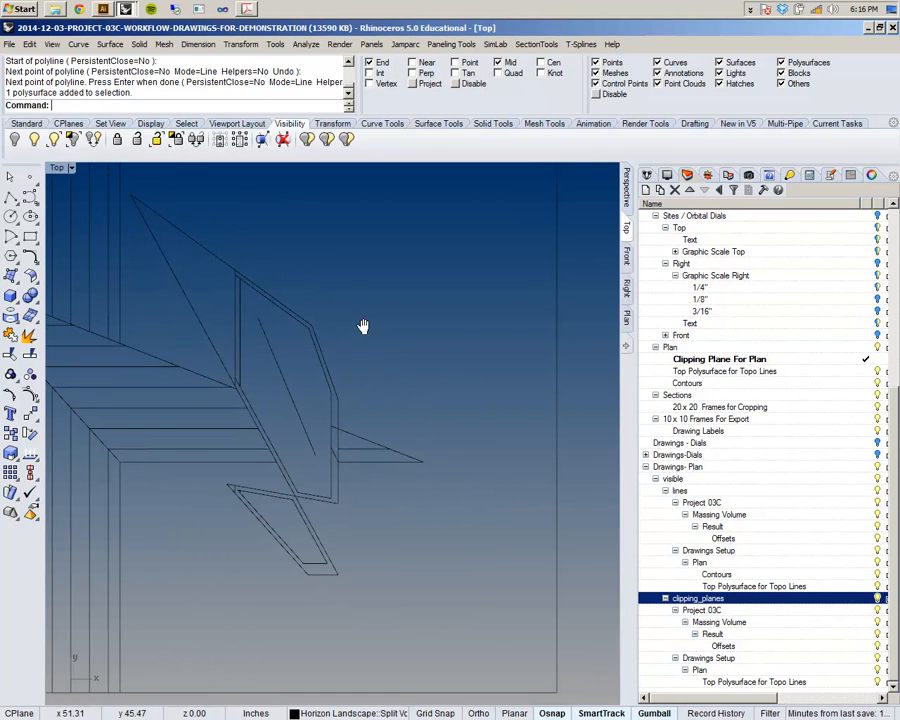
- Delete the loose diagonal line inside the upper cut form of the plan drawing
{"action": "left_click", "coordinate": [286, 384]}
{"action": "key", "text": "Delete"}
{"action": "right_click_drag", "start_coordinate": [291, 380], "coordinate": [399, 400]}
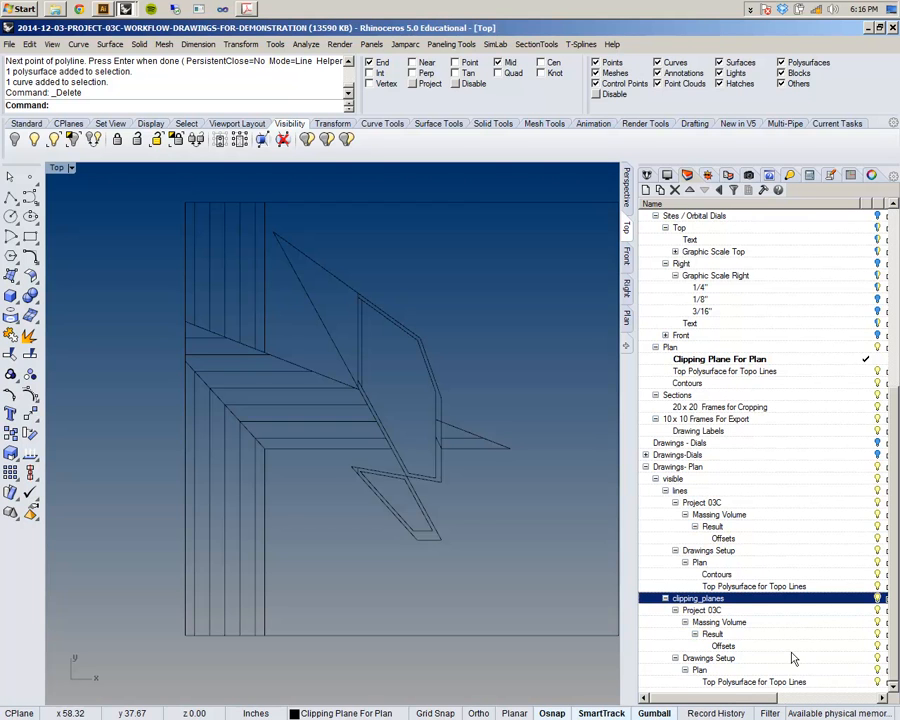
- Collapse the Drawings Setup sublayer under clipping_planes and move clipping_planes above the lines sublayer in Drawings- Plan
{"action": "left_click", "coordinate": [675, 660]}
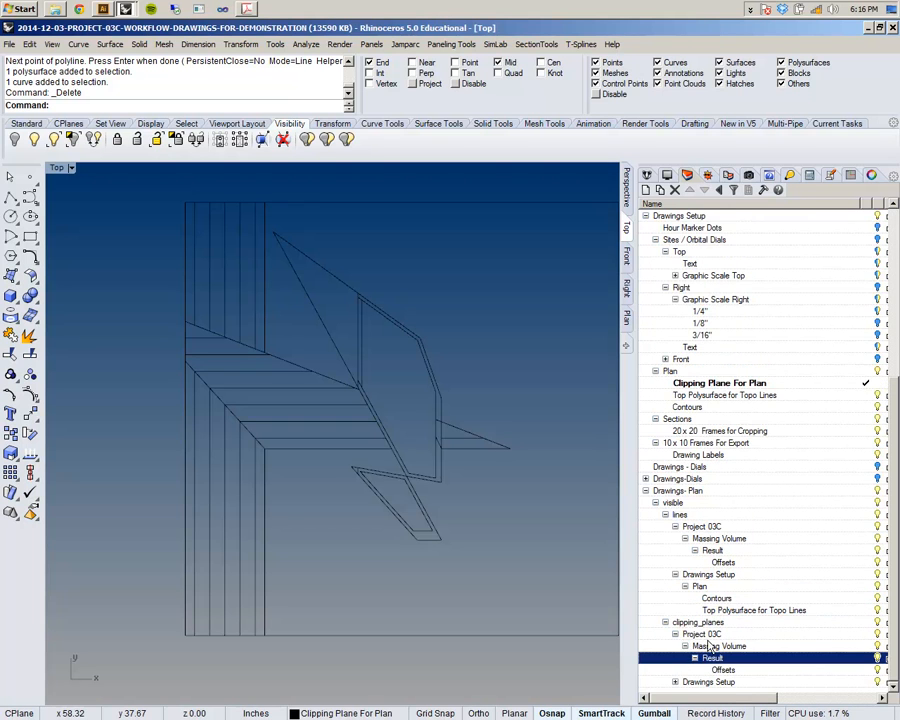
{"action": "left_click", "coordinate": [692, 191]}
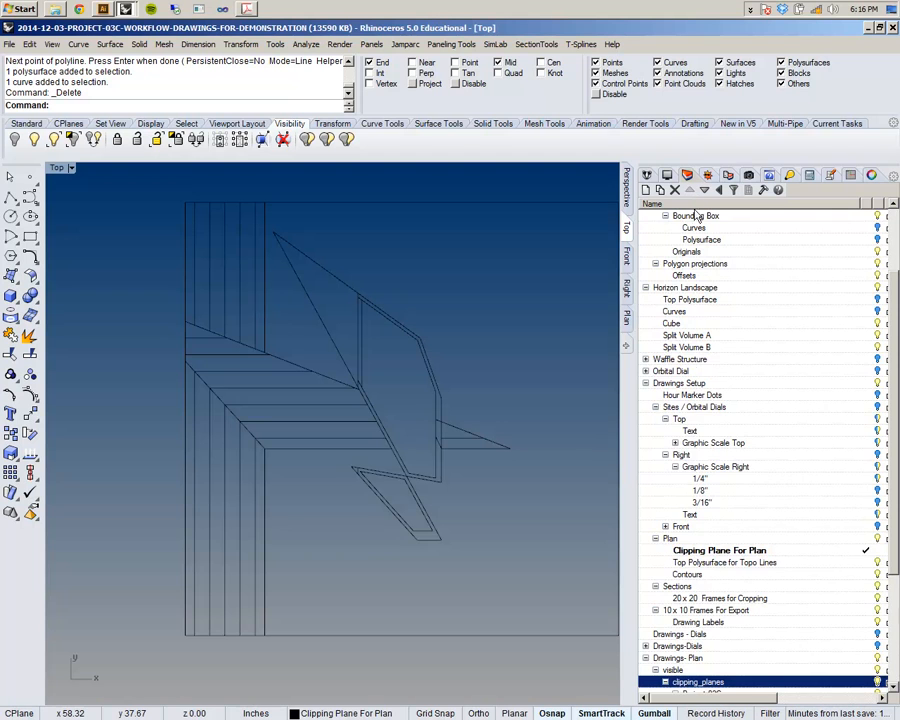
{"action": "scroll", "coordinate": [716, 588], "scroll_direction": "down", "scroll_amount": 3}
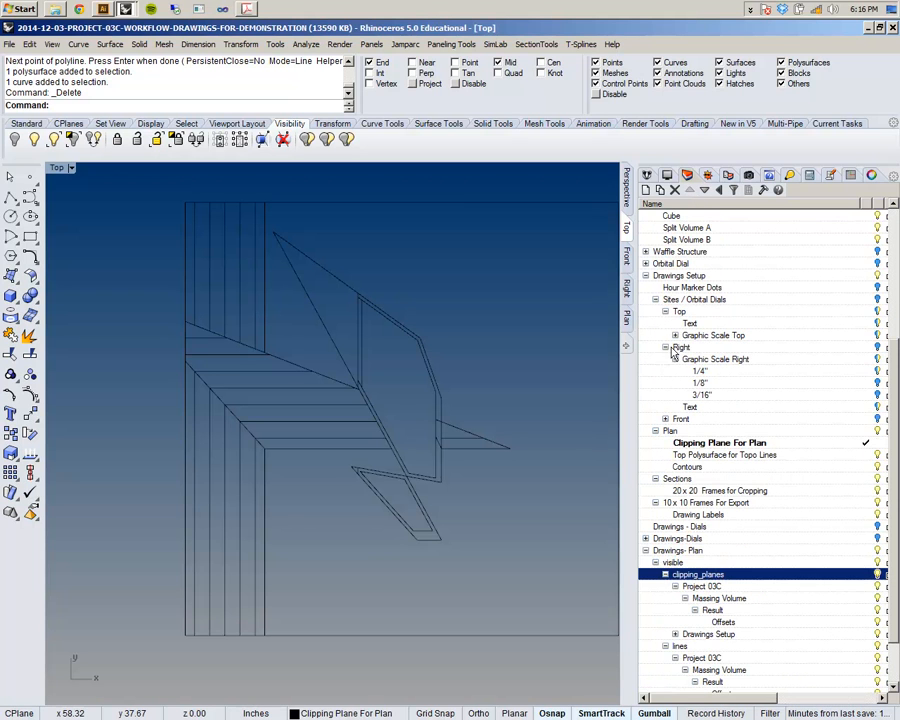
{"action": "scroll", "coordinate": [688, 580], "scroll_direction": "down", "scroll_amount": 2}
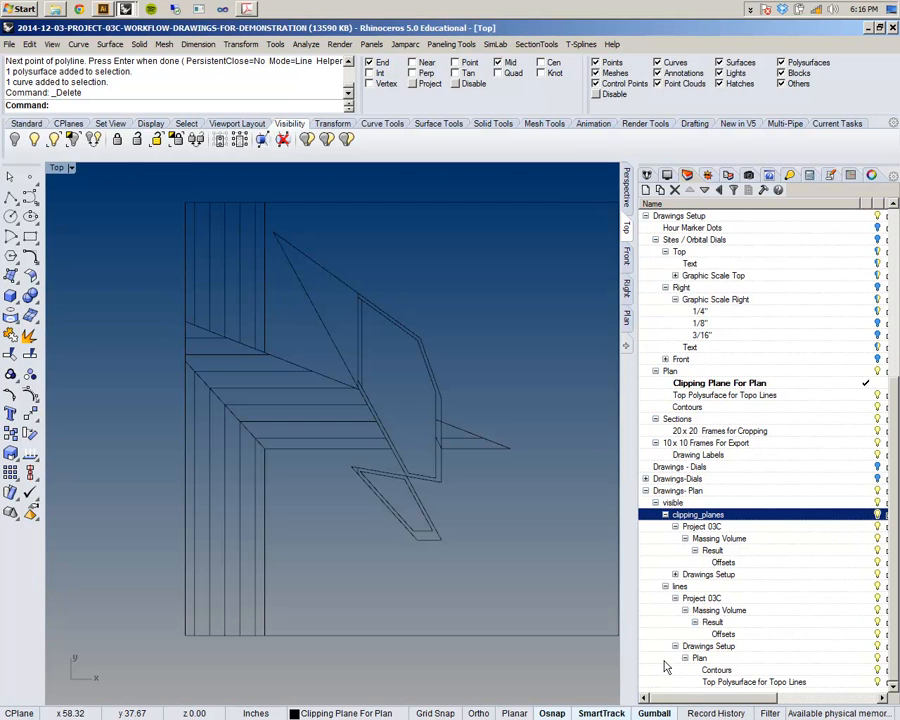
- Set the layer color of clipping_planes and its Project 03C, Massing Volume, Result and Offsets sublayers to Red
{"action": "left_click_drag", "start_coordinate": [862, 203], "coordinate": [834, 203]}
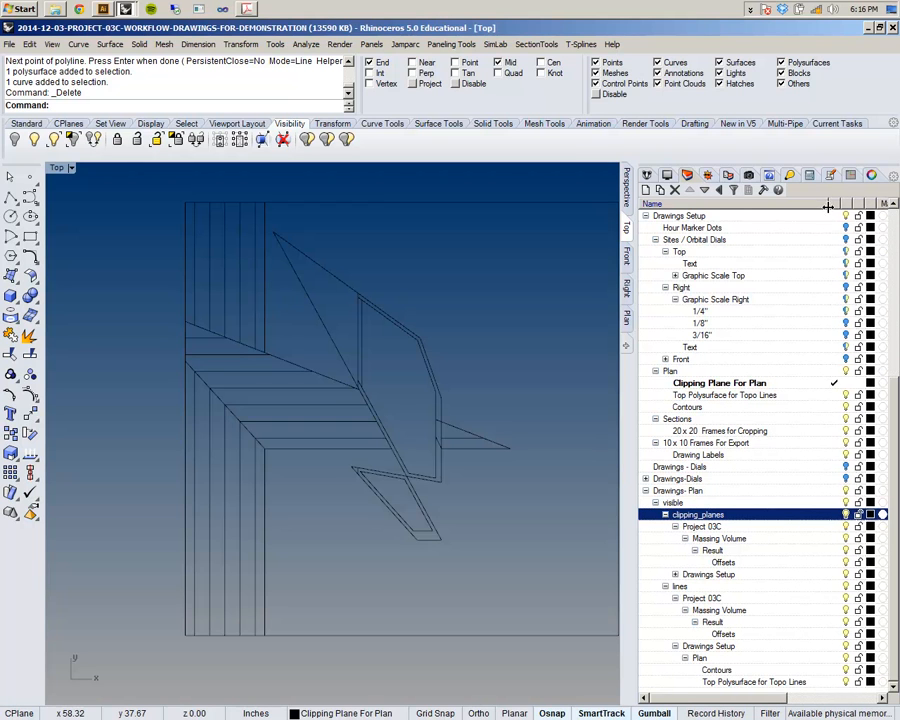
{"action": "left_click", "coordinate": [869, 514]}
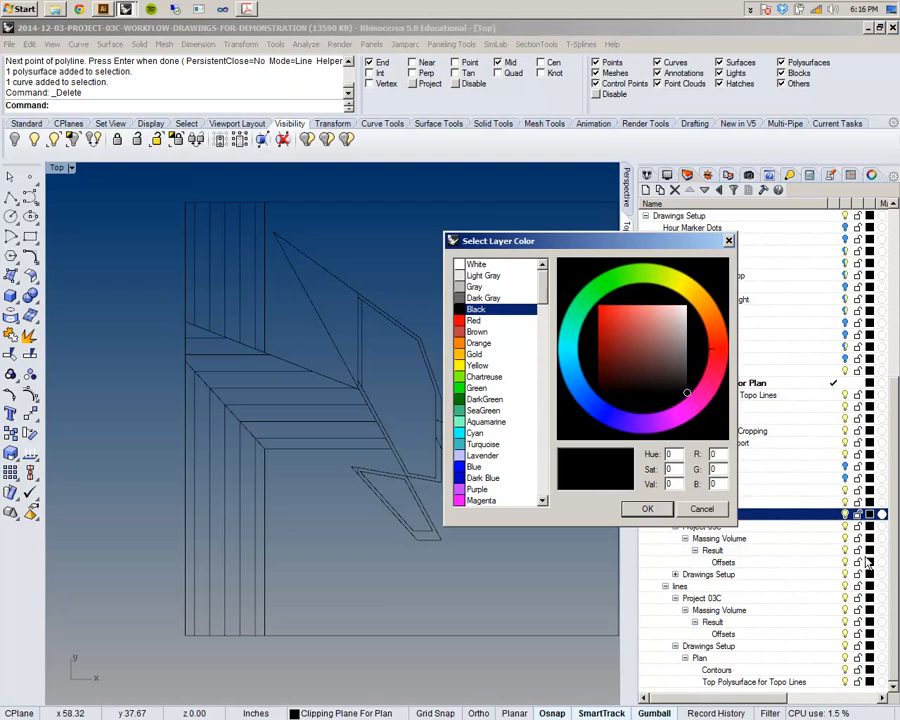
{"action": "left_click", "coordinate": [690, 511]}
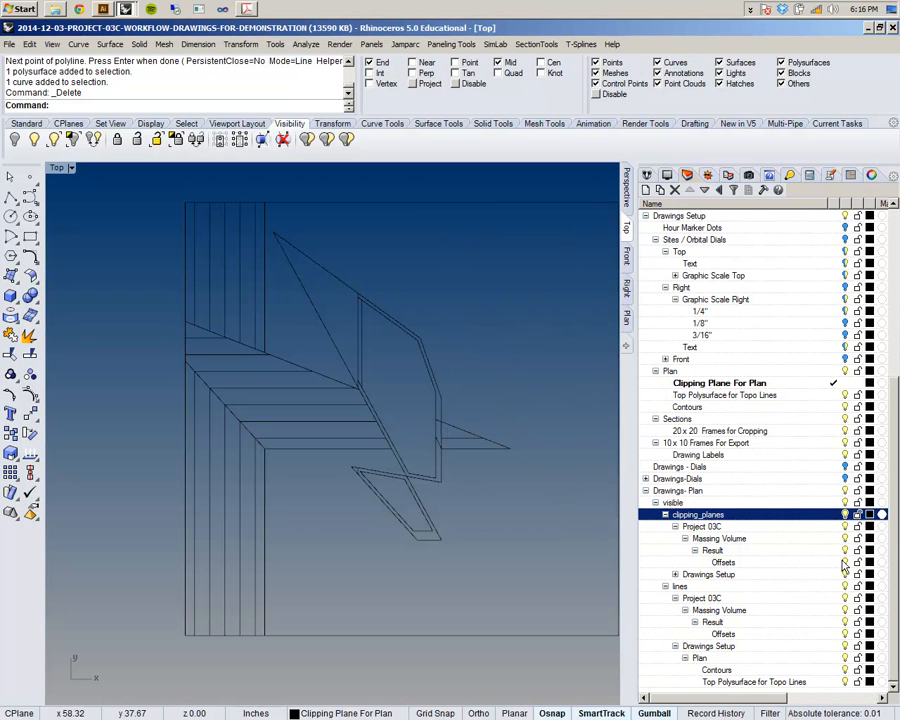
{"action": "left_click", "coordinate": [828, 563]}
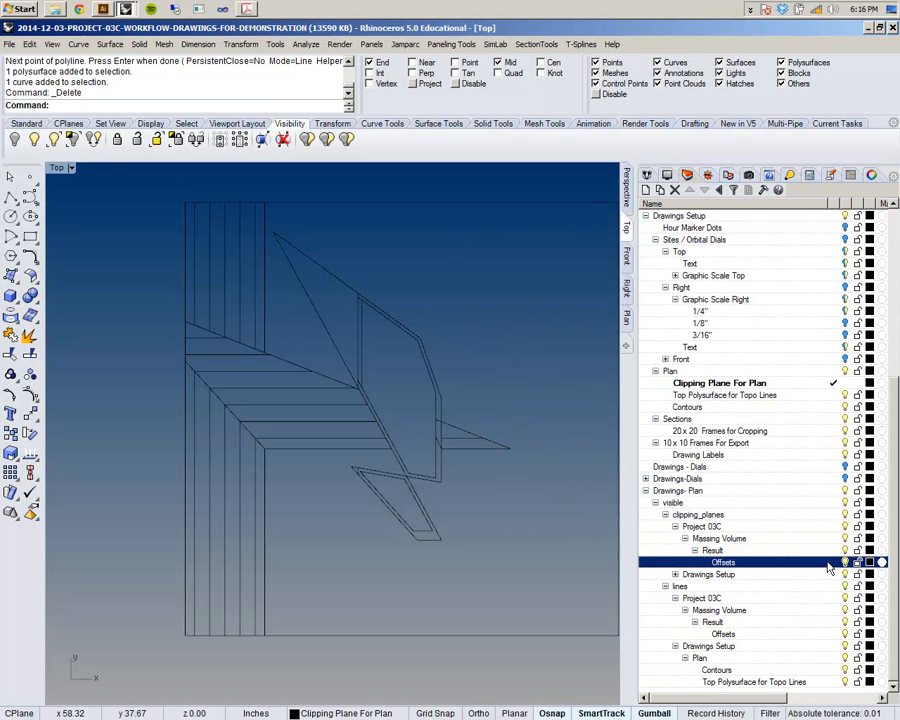
{"action": "left_click", "coordinate": [821, 515], "text": "shift"}
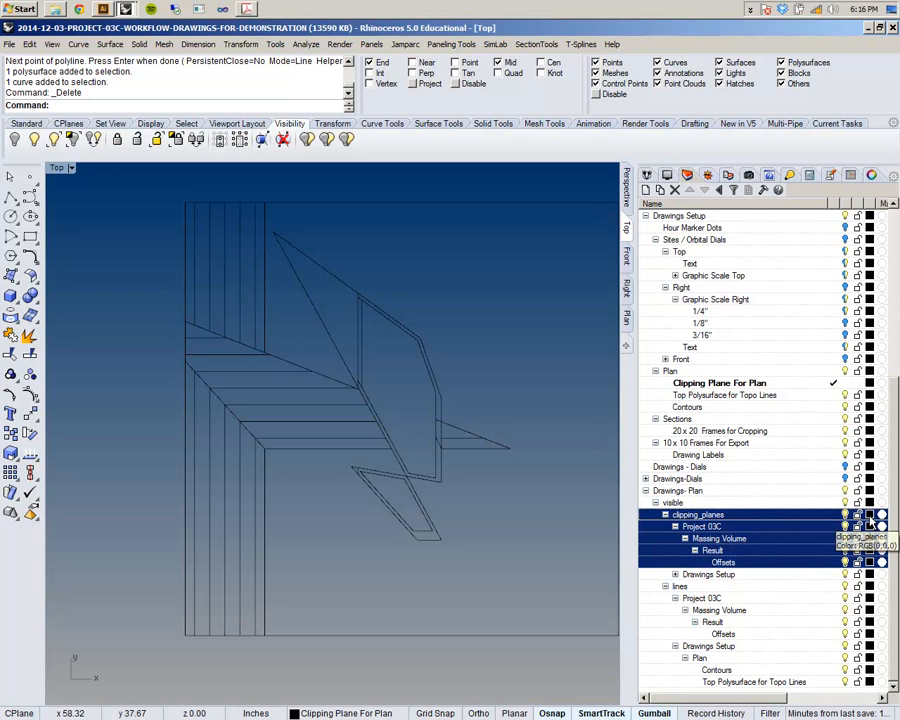
{"action": "left_click", "coordinate": [869, 515]}
{"action": "key", "text": "Down"}
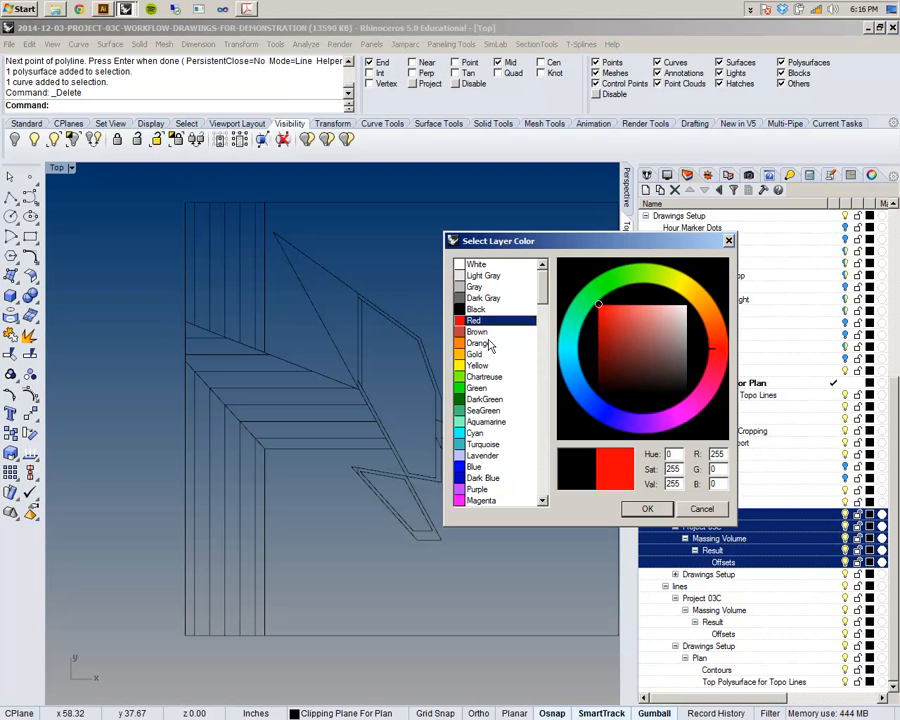
{"action": "left_click", "coordinate": [646, 509]}
{"action": "right_click_drag", "start_coordinate": [411, 506], "coordinate": [415, 442]}
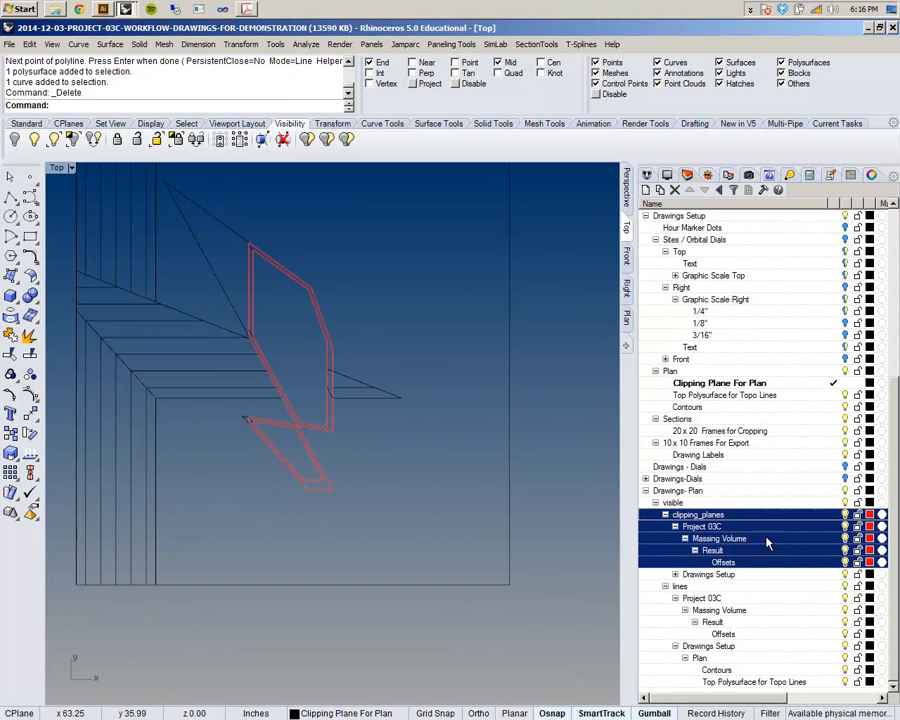
- Set the color of the Drawings Setup sublayer under clipping_planes to Red
{"action": "left_click", "coordinate": [869, 575]}
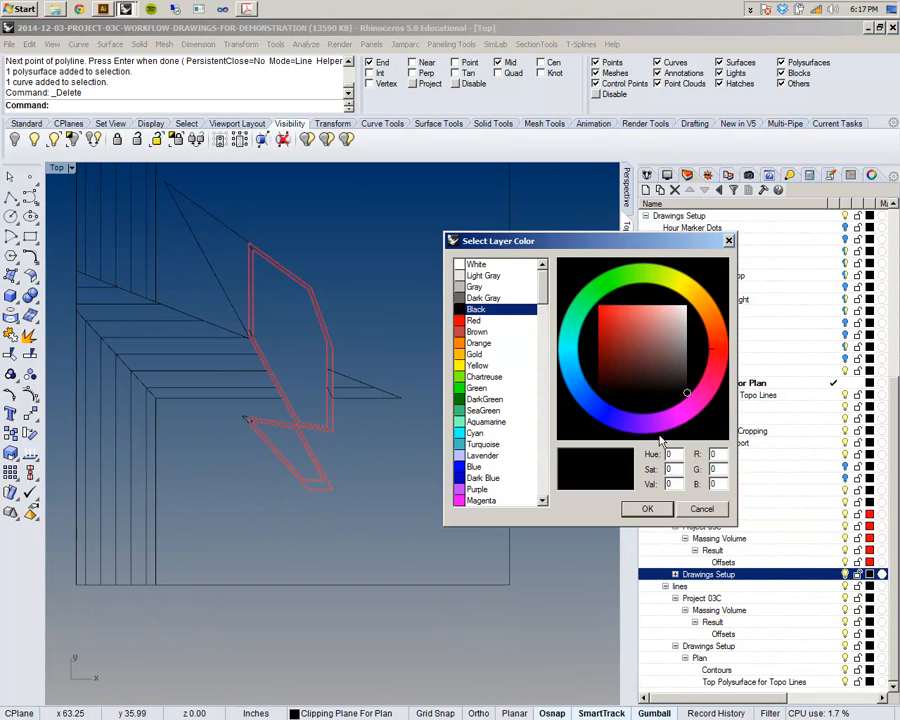
{"action": "left_click", "coordinate": [476, 321]}
{"action": "left_click", "coordinate": [645, 508]}
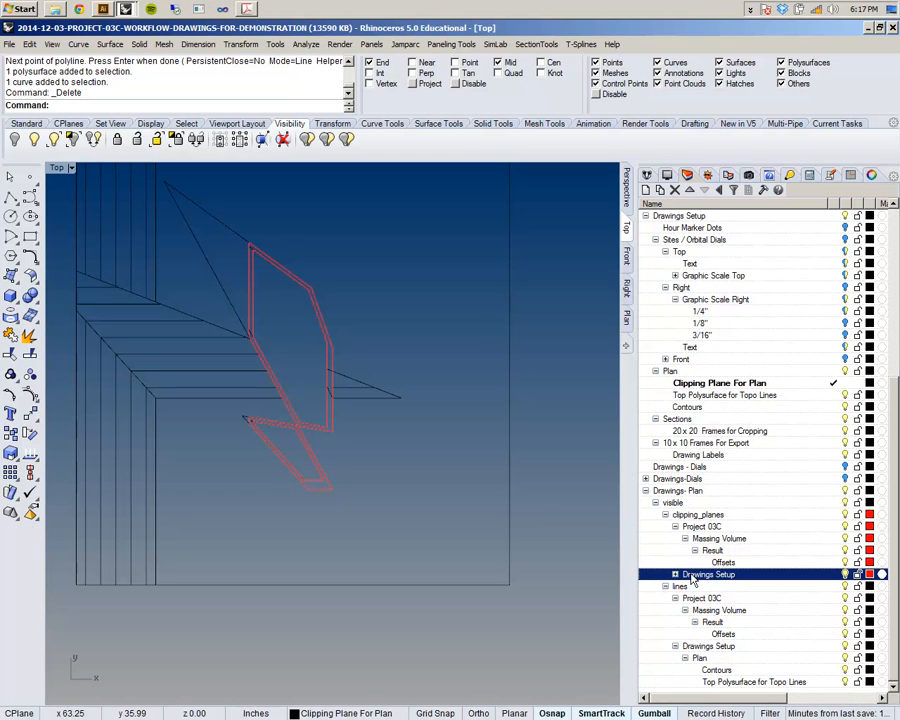
{"action": "scroll", "coordinate": [412, 498], "scroll_direction": "down", "scroll_amount": 3}
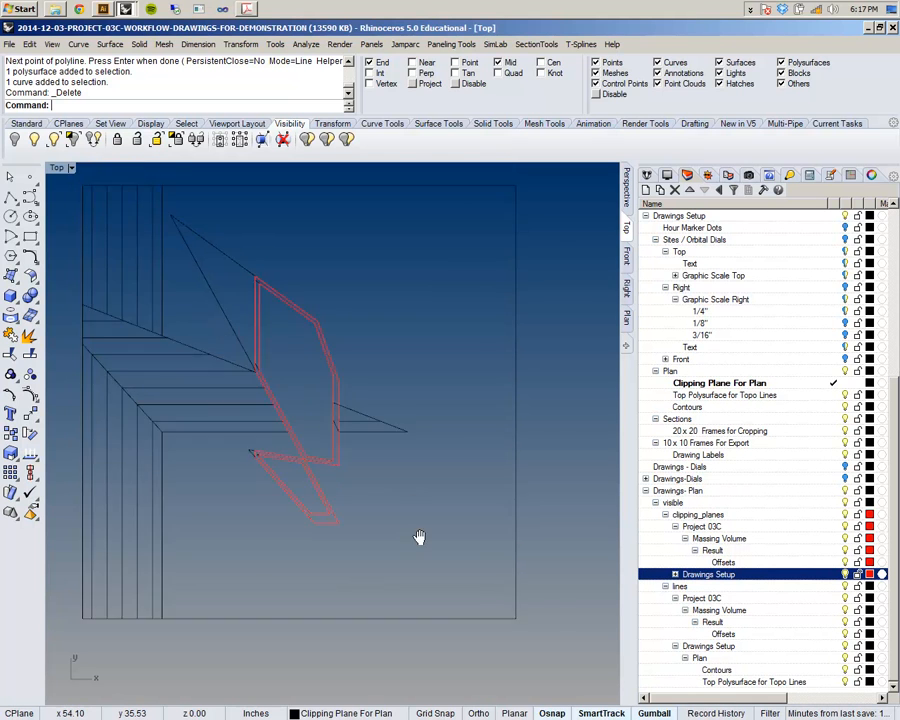
{"action": "scroll", "coordinate": [405, 498], "scroll_direction": "up", "scroll_amount": 5}
- Check the layer assignment of the lower horizontal line extending from the upper cut form's right wall
{"action": "left_click", "coordinate": [396, 460]}
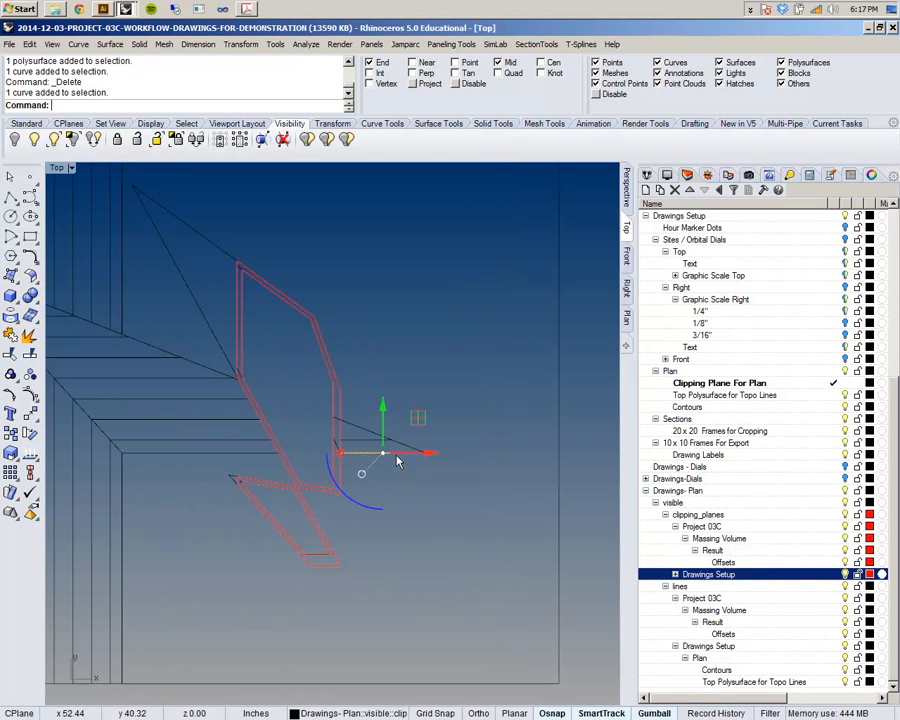
{"action": "left_click", "coordinate": [874, 177]}
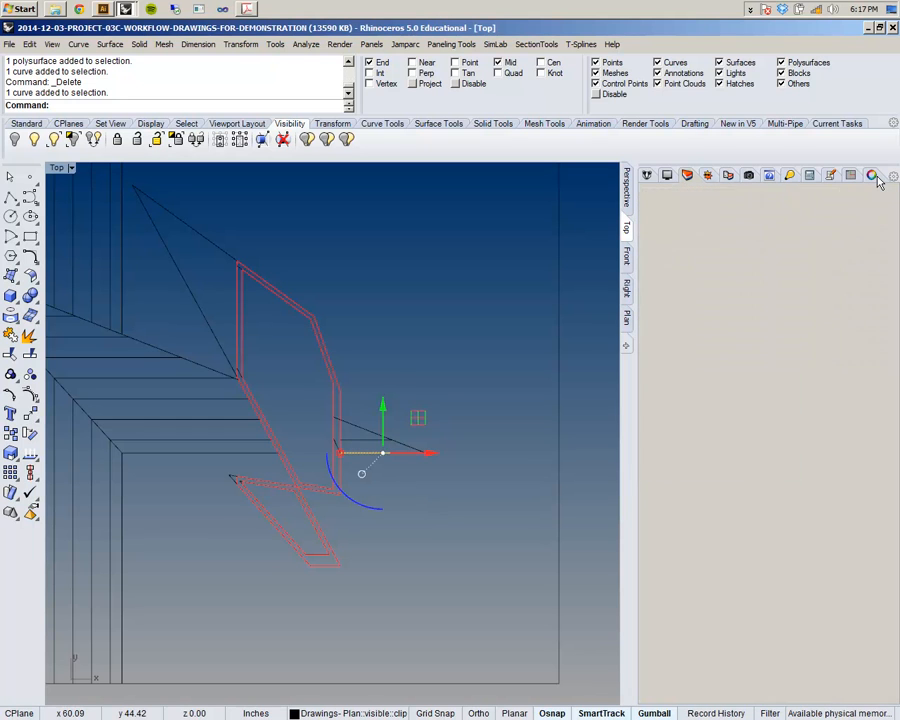
{"action": "left_click", "coordinate": [650, 195]}
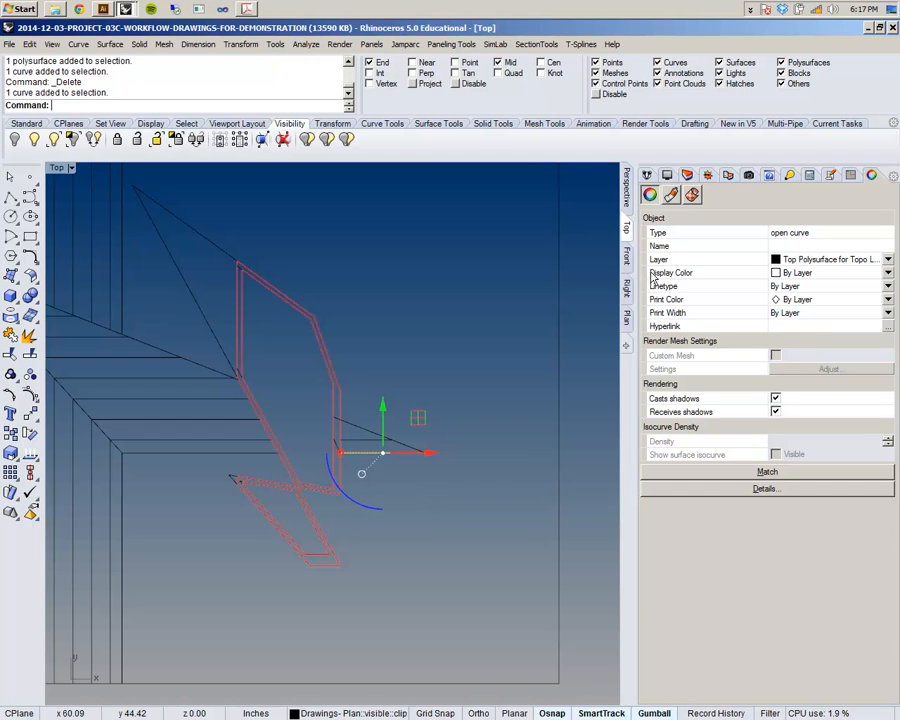
{"action": "left_click", "coordinate": [688, 177]}
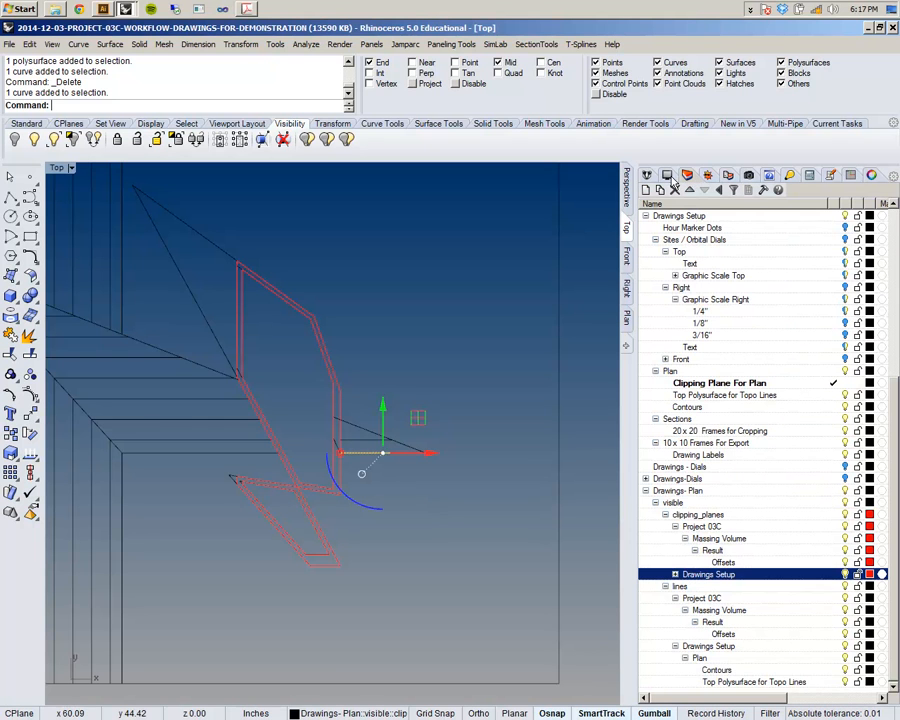
- Make clipping_planes under Drawings- Plan the current layer
{"action": "left_click", "coordinate": [834, 503]}
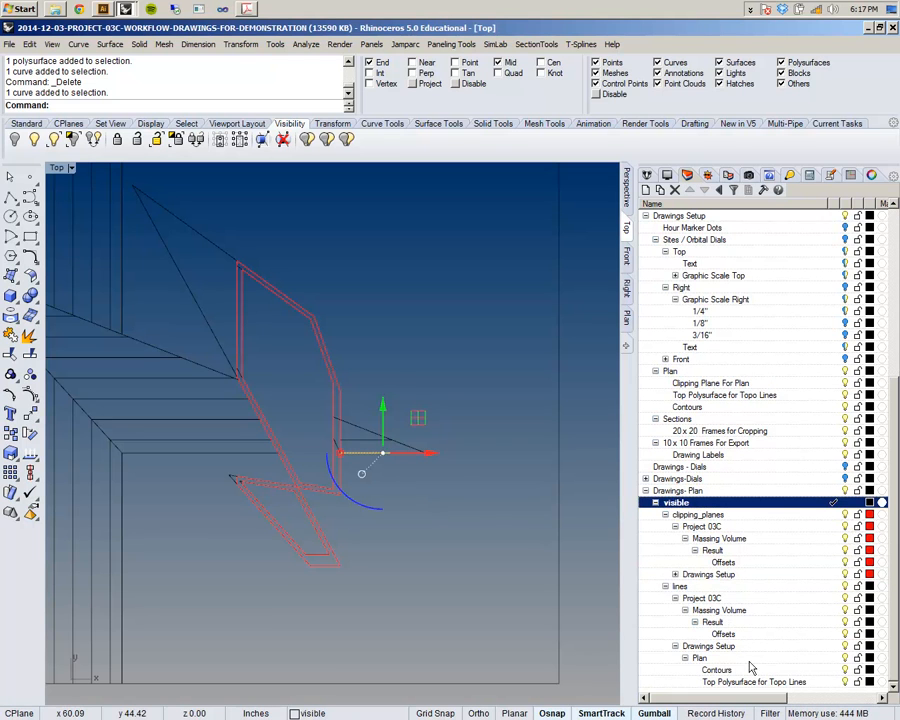
{"action": "left_click", "coordinate": [403, 356]}
{"action": "scroll", "coordinate": [402, 355], "scroll_direction": "down", "scroll_amount": 6}
{"action": "right_click_drag", "start_coordinate": [402, 355], "coordinate": [405, 401]}
{"action": "scroll", "coordinate": [277, 356], "scroll_direction": "up", "scroll_amount": 4}
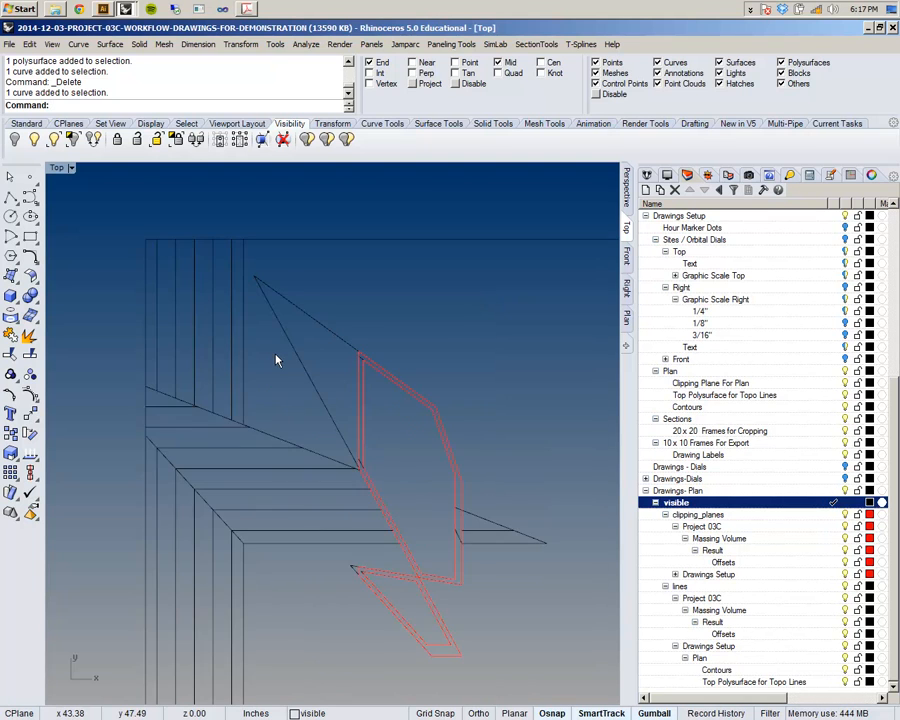
{"action": "right_click_drag", "start_coordinate": [277, 356], "coordinate": [221, 336]}
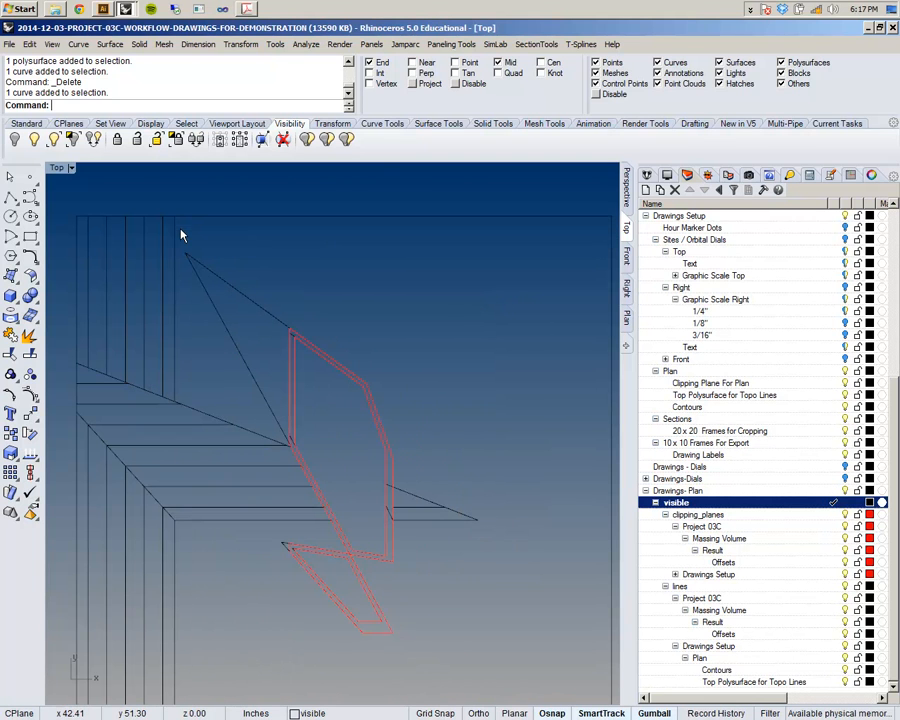
{"action": "scroll", "coordinate": [424, 444], "scroll_direction": "down", "scroll_amount": 4}
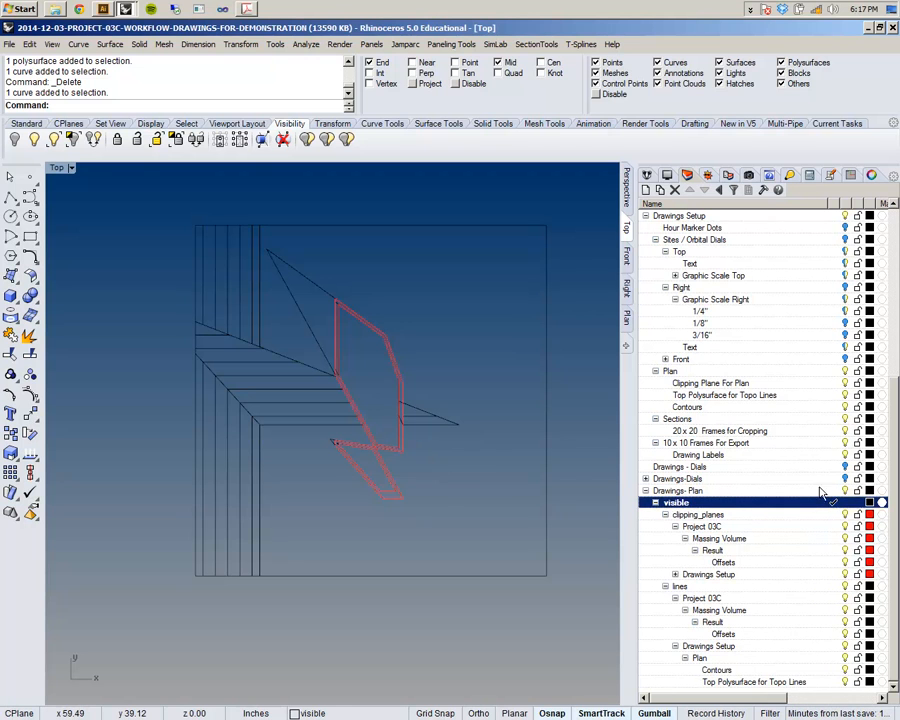
{"action": "left_click", "coordinate": [835, 514]}
- Delete the short stray black diagonals at both ends of the upper cut form's left wall and inside its right wall
{"action": "scroll", "coordinate": [341, 368], "scroll_direction": "up", "scroll_amount": 5}
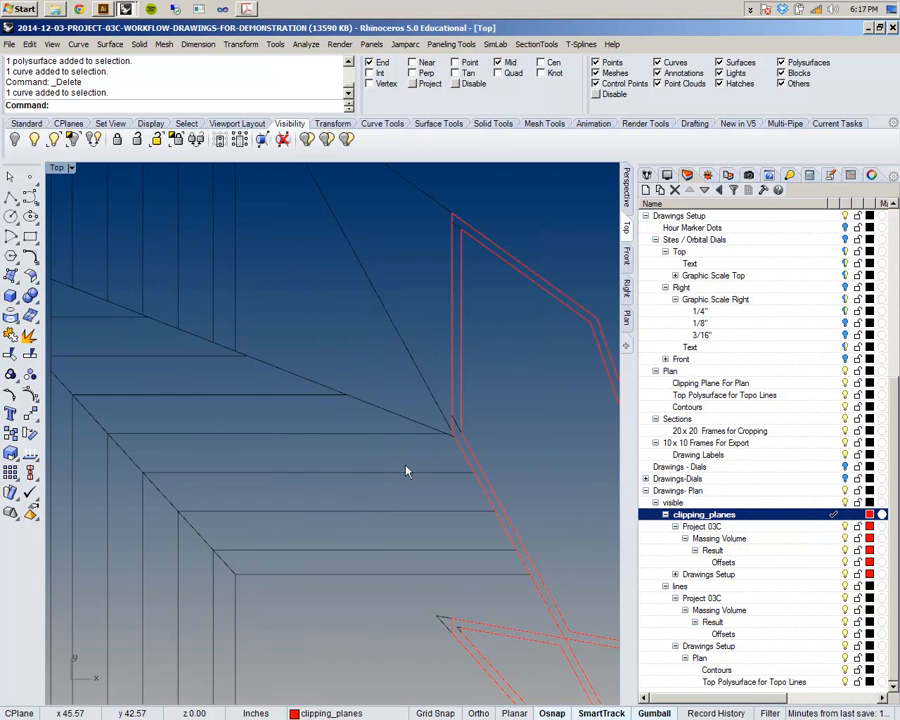
{"action": "scroll", "coordinate": [322, 396], "scroll_direction": "down", "scroll_amount": 4}
{"action": "scroll", "coordinate": [401, 477], "scroll_direction": "up", "scroll_amount": 8}
{"action": "scroll", "coordinate": [405, 479], "scroll_direction": "down", "scroll_amount": 8}
{"action": "right_click_drag", "start_coordinate": [347, 581], "coordinate": [324, 498]}
{"action": "scroll", "coordinate": [304, 459], "scroll_direction": "up", "scroll_amount": 6}
{"action": "scroll", "coordinate": [303, 459], "scroll_direction": "down", "scroll_amount": 10}
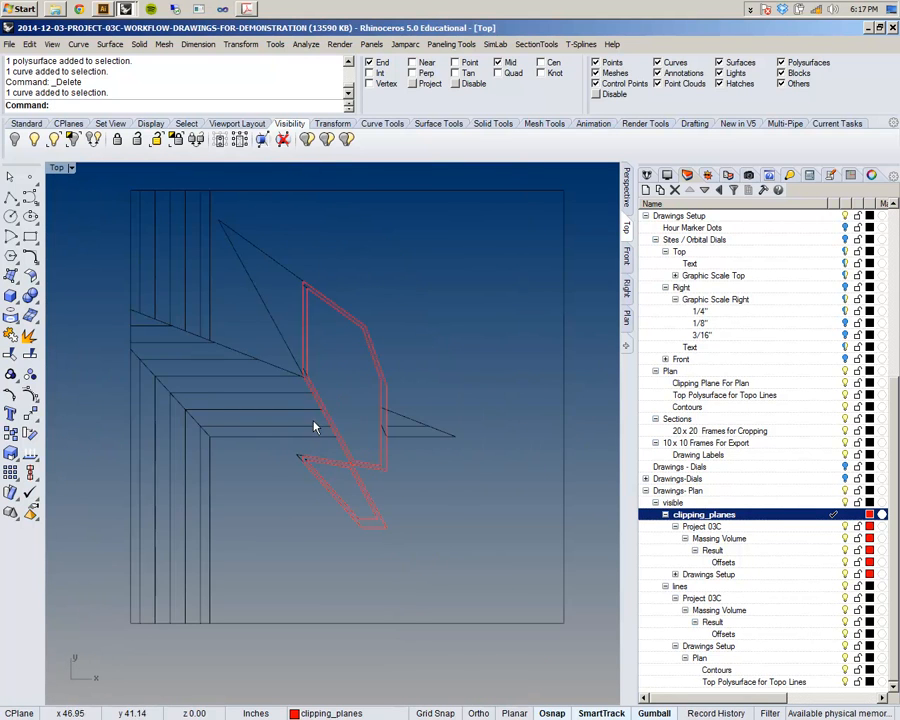
{"action": "right_click_drag", "start_coordinate": [352, 307], "coordinate": [362, 397]}
{"action": "scroll", "coordinate": [311, 387], "scroll_direction": "up", "scroll_amount": 5}
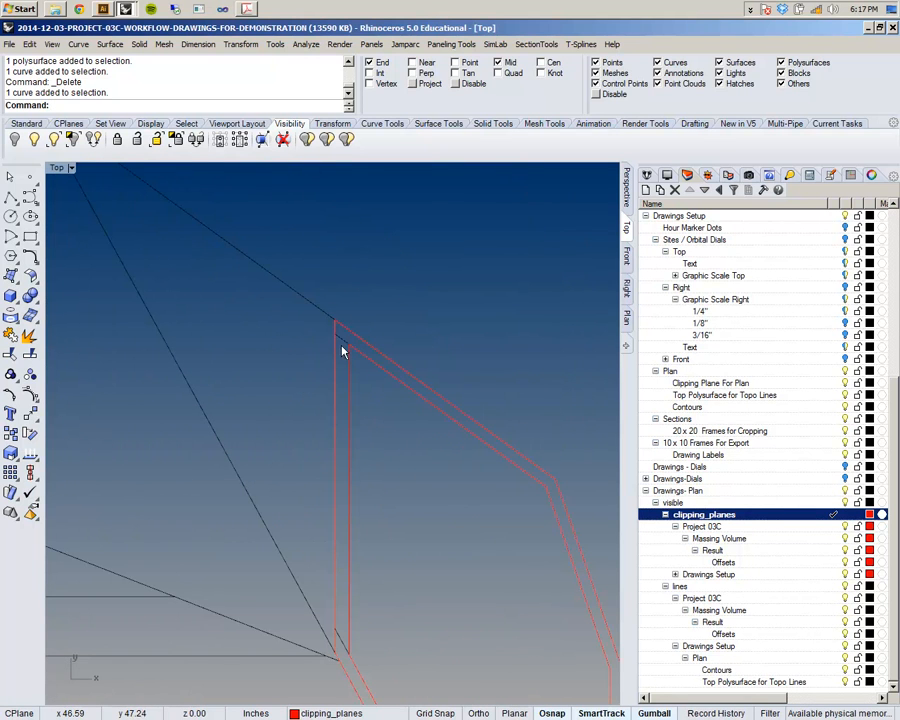
{"action": "left_click", "coordinate": [341, 343]}
{"action": "left_click", "coordinate": [337, 643]}
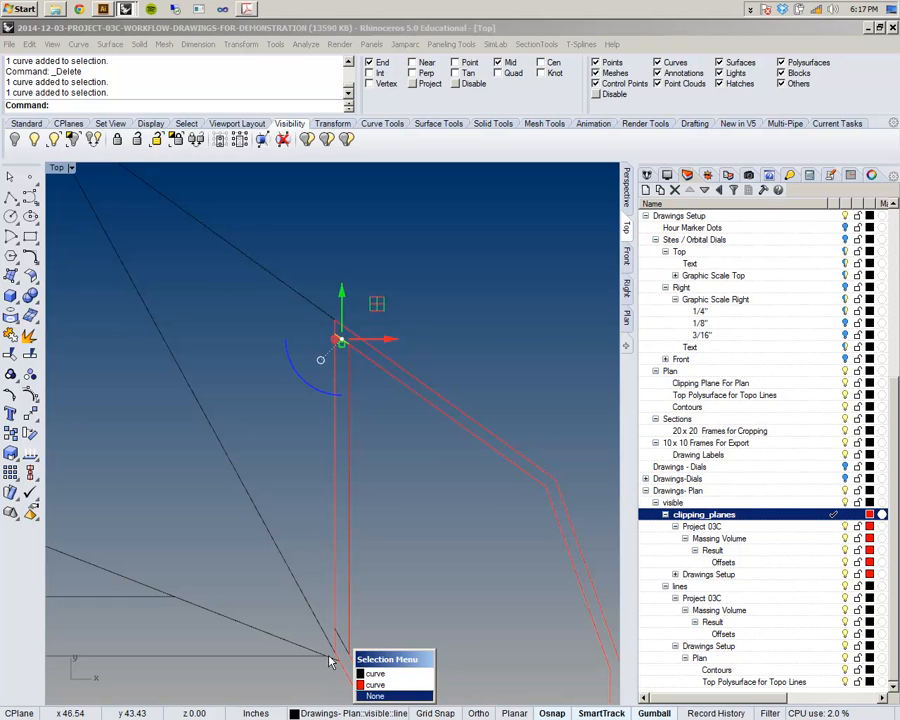
{"action": "left_click", "coordinate": [371, 676]}
{"action": "scroll", "coordinate": [376, 630], "scroll_direction": "down", "scroll_amount": 10}
{"action": "right_click_drag", "start_coordinate": [385, 634], "coordinate": [421, 374]}
{"action": "scroll", "coordinate": [414, 494], "scroll_direction": "up", "scroll_amount": 4}
{"action": "scroll", "coordinate": [415, 500], "scroll_direction": "up", "scroll_amount": 5}
{"action": "left_click_drag", "start_coordinate": [360, 450], "coordinate": [362, 450], "text": "shift"}
{"action": "scroll", "coordinate": [363, 449], "scroll_direction": "down", "scroll_amount": 10}
{"action": "scroll", "coordinate": [404, 411], "scroll_direction": "up", "scroll_amount": 6}
{"action": "scroll", "coordinate": [483, 462], "scroll_direction": "down", "scroll_amount": 4}
{"action": "key", "text": "Delete"}
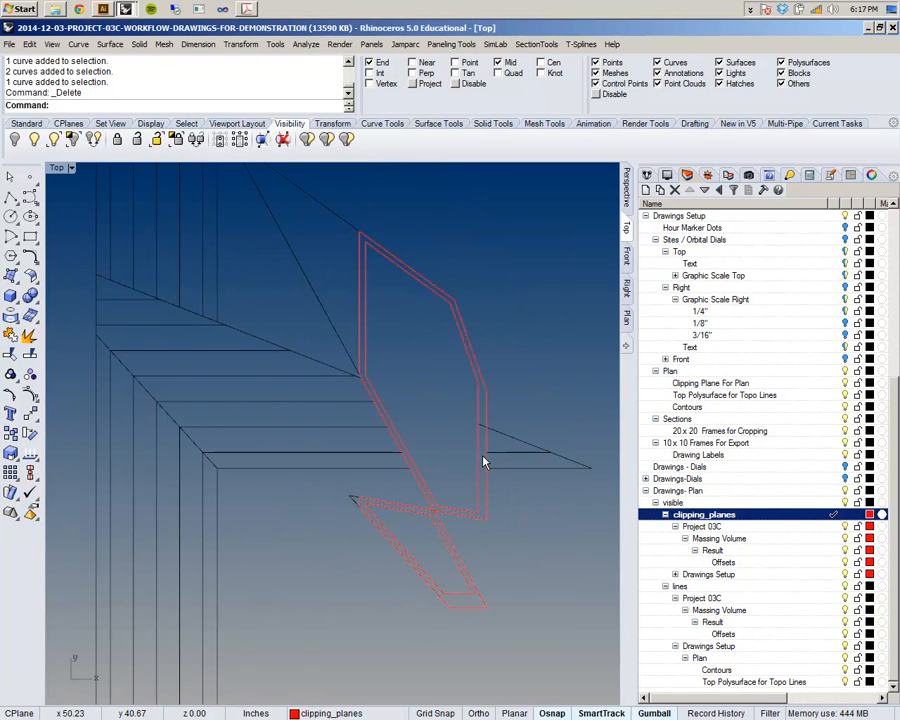
- Delete the remaining short line segment crossing the thickness of the upper cut form's right wall
{"action": "right_click_drag", "start_coordinate": [483, 462], "coordinate": [446, 500]}
{"action": "scroll", "coordinate": [466, 478], "scroll_direction": "up", "scroll_amount": 5}
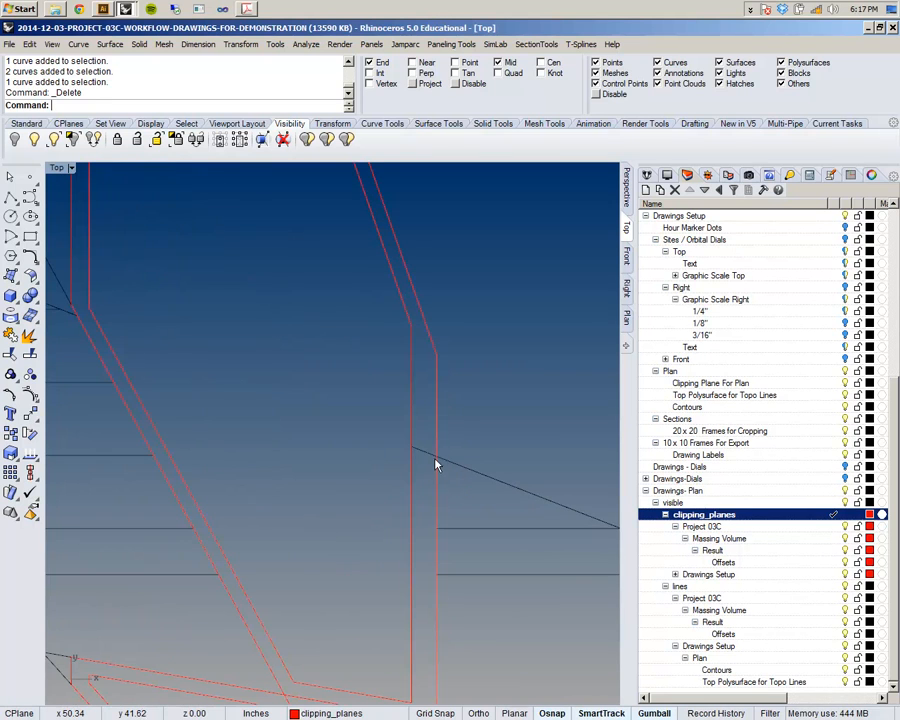
{"action": "left_click", "coordinate": [423, 454]}
{"action": "key", "text": "Delete"}
- Examine the red cut outlines and surrounding plan lines for remaining stray segments
{"action": "scroll", "coordinate": [402, 401], "scroll_direction": "down", "scroll_amount": 8}
{"action": "right_click_drag", "start_coordinate": [378, 446], "coordinate": [423, 492]}
{"action": "right_click_drag", "start_coordinate": [410, 443], "coordinate": [350, 412]}
{"action": "scroll", "coordinate": [357, 418], "scroll_direction": "down", "scroll_amount": 4}
{"action": "right_click_drag", "start_coordinate": [454, 407], "coordinate": [368, 417]}
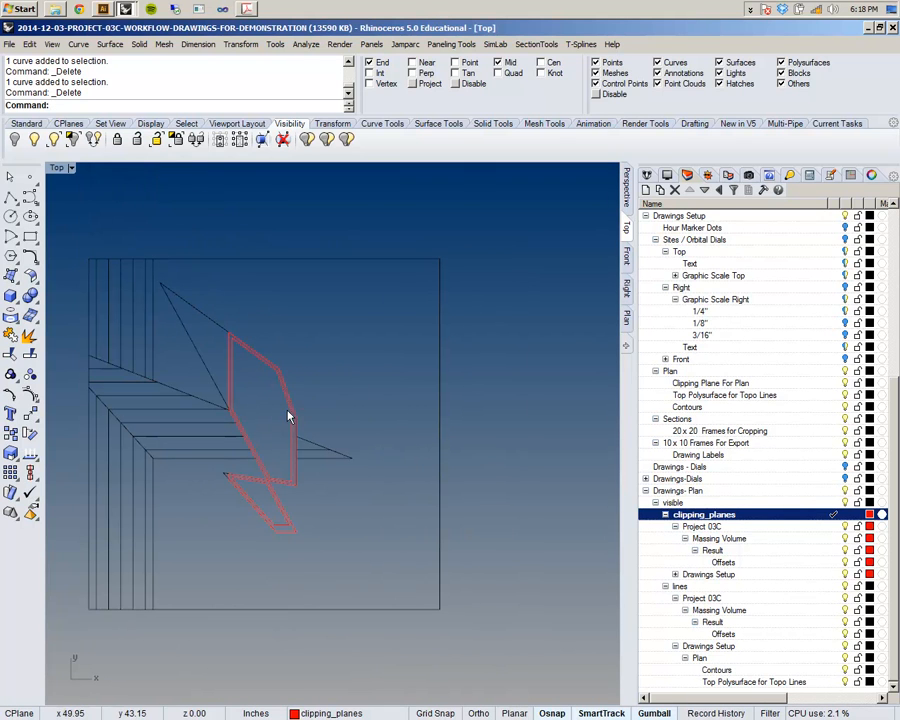
{"action": "right_click_drag", "start_coordinate": [244, 449], "coordinate": [290, 473]}
{"action": "scroll", "coordinate": [216, 376], "scroll_direction": "up", "scroll_amount": 4}
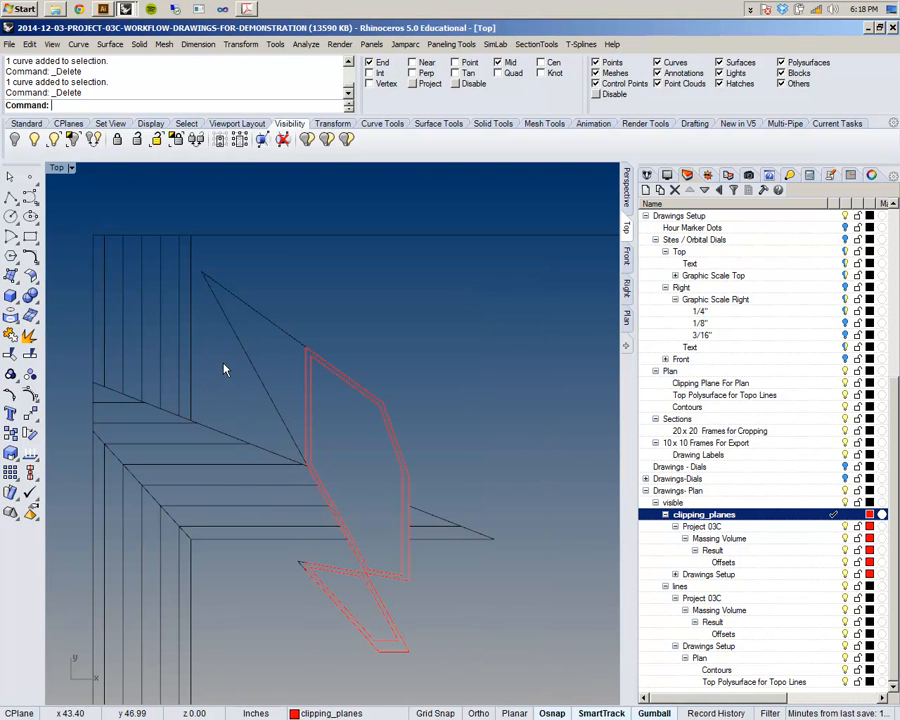
{"action": "scroll", "coordinate": [460, 380], "scroll_direction": "down", "scroll_amount": 4}
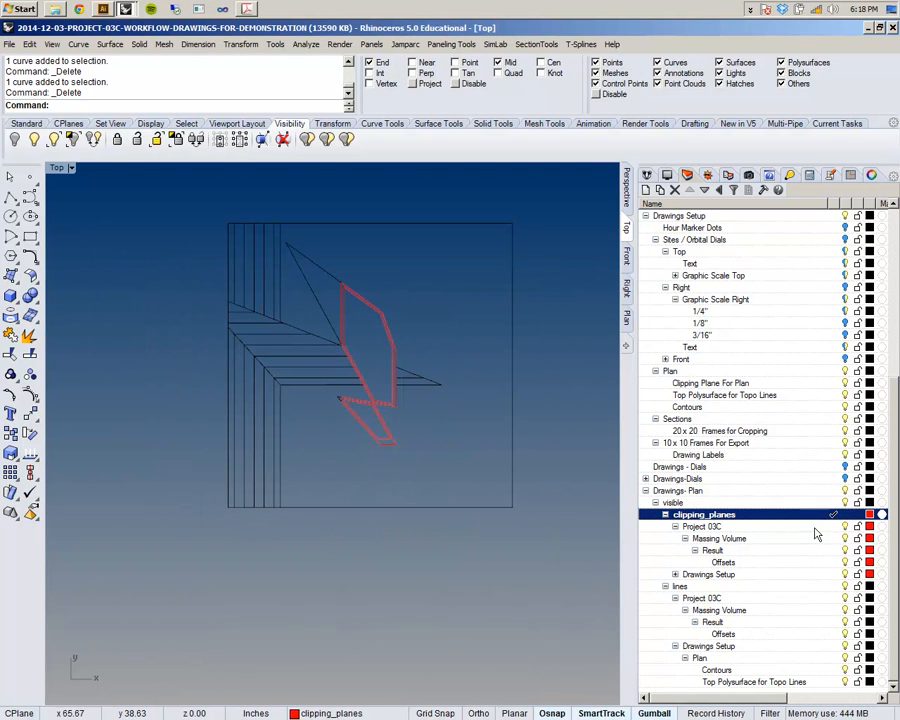
{"action": "scroll", "coordinate": [376, 373], "scroll_direction": "up", "scroll_amount": 6}
{"action": "right_click_drag", "start_coordinate": [369, 345], "coordinate": [372, 416]}
{"action": "scroll", "coordinate": [350, 331], "scroll_direction": "up", "scroll_amount": 4}
{"action": "scroll", "coordinate": [350, 331], "scroll_direction": "down", "scroll_amount": 4}
{"action": "right_click_drag", "start_coordinate": [350, 331], "coordinate": [350, 299]}
{"action": "scroll", "coordinate": [351, 316], "scroll_direction": "up", "scroll_amount": 2}
{"action": "scroll", "coordinate": [351, 310], "scroll_direction": "down", "scroll_amount": 4}
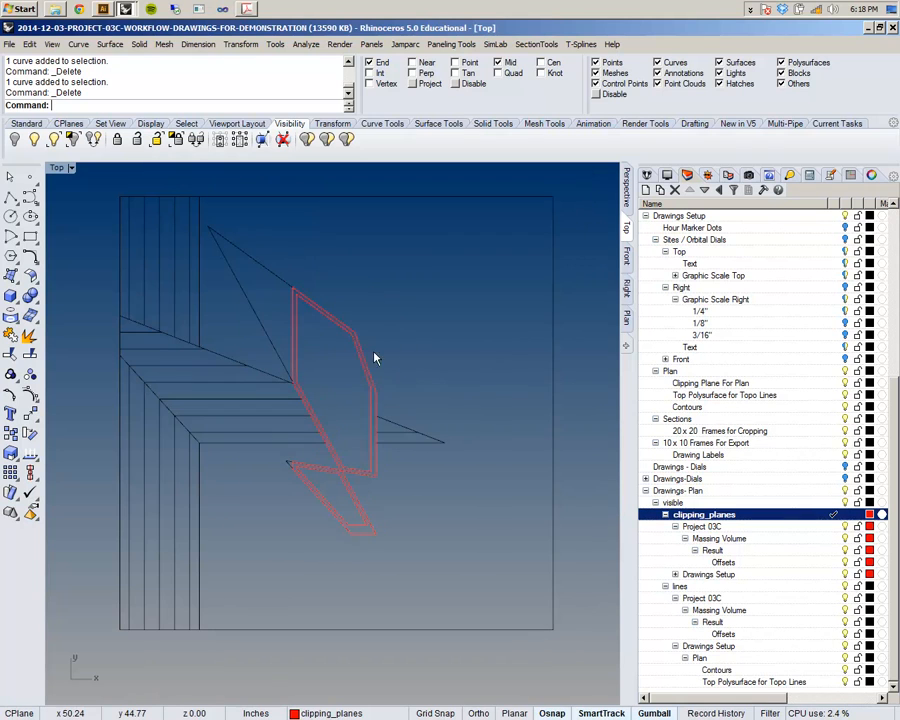
- Start a curve Boolean on the crossing-selected plan linework around the cut forms, with DeleteInput set to Used
{"action": "right_click", "coordinate": [246, 74]}
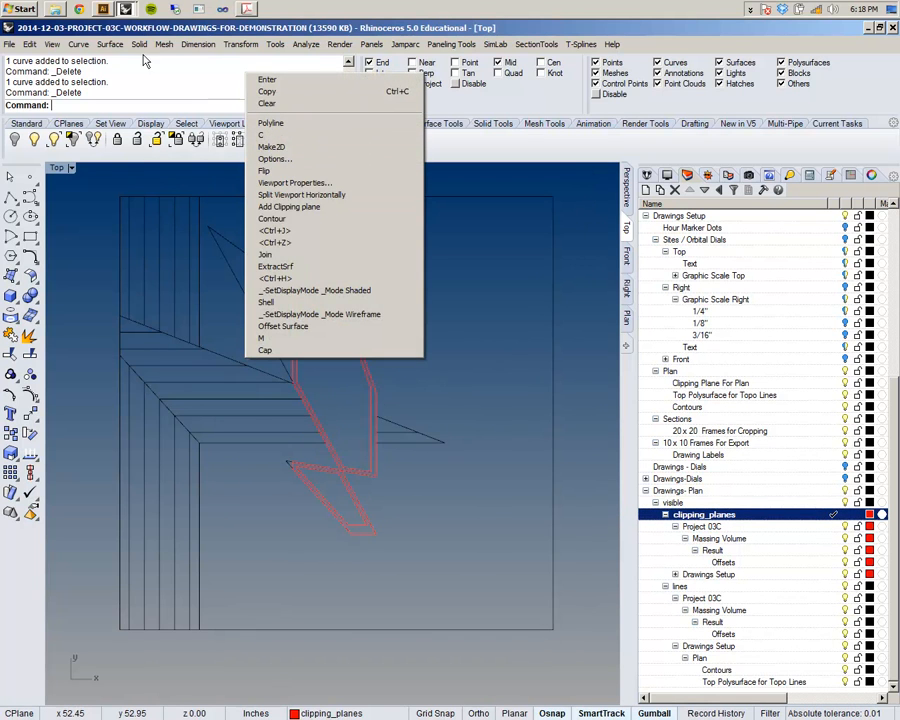
{"action": "left_click", "coordinate": [52, 44]}
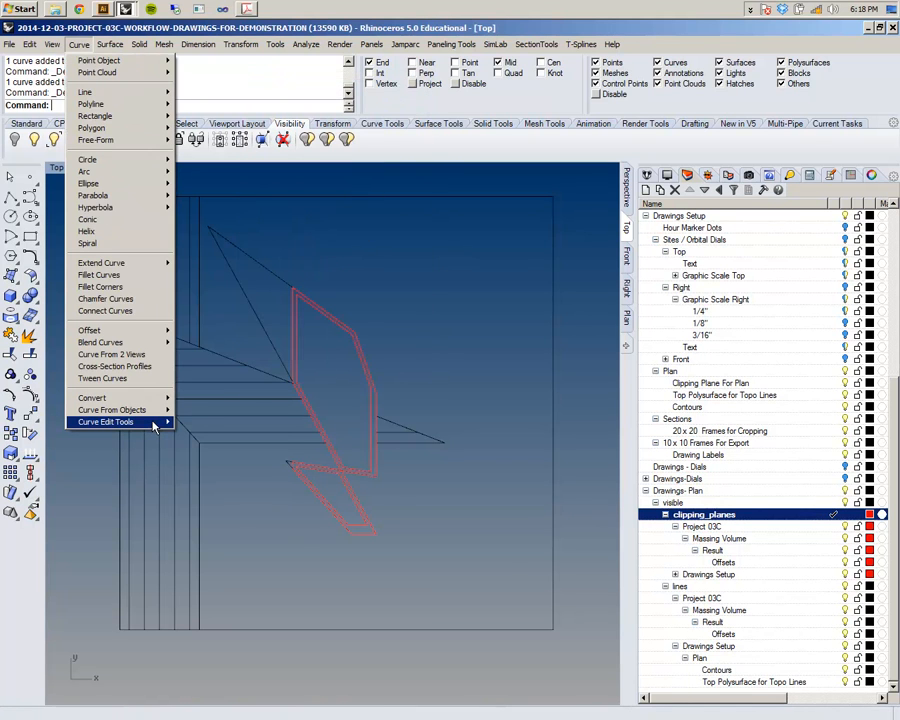
{"action": "mouse_move", "coordinate": [155, 425]}
{"action": "left_click", "coordinate": [230, 514]}
{"action": "scroll", "coordinate": [300, 416], "scroll_direction": "down", "scroll_amount": 2}
{"action": "left_click_drag", "start_coordinate": [421, 498], "coordinate": [254, 337]}
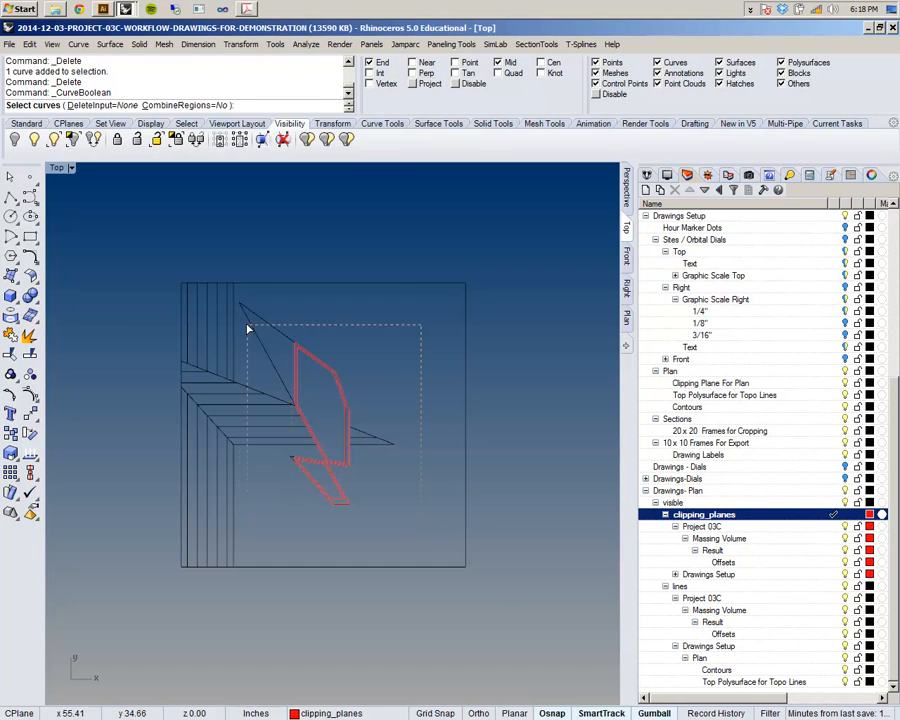
{"action": "left_click_drag", "start_coordinate": [245, 267], "coordinate": [246, 264]}
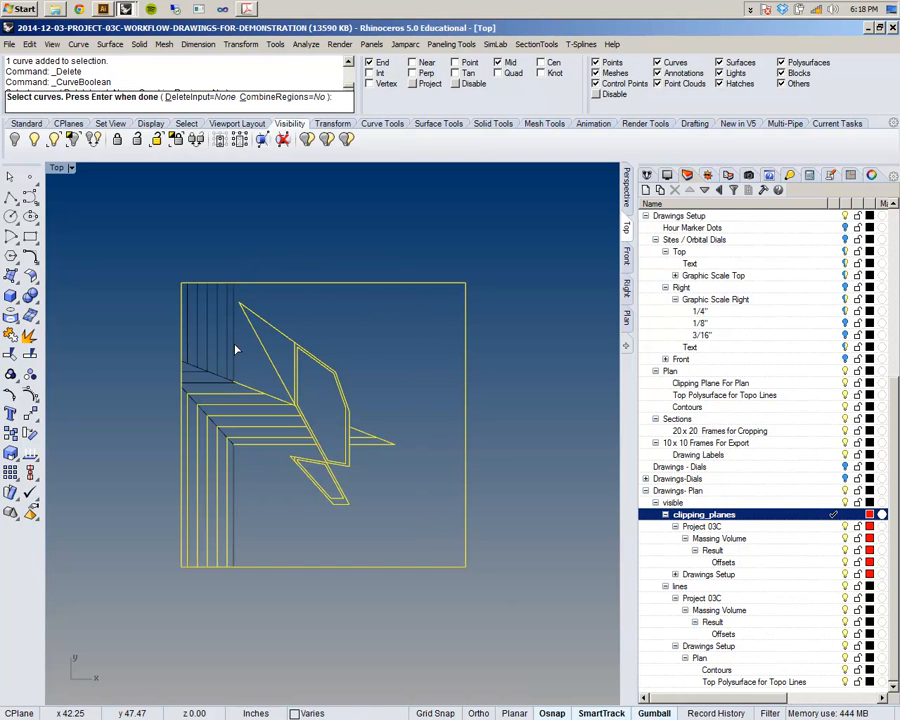
{"action": "right_click_drag", "start_coordinate": [257, 367], "coordinate": [253, 345]}
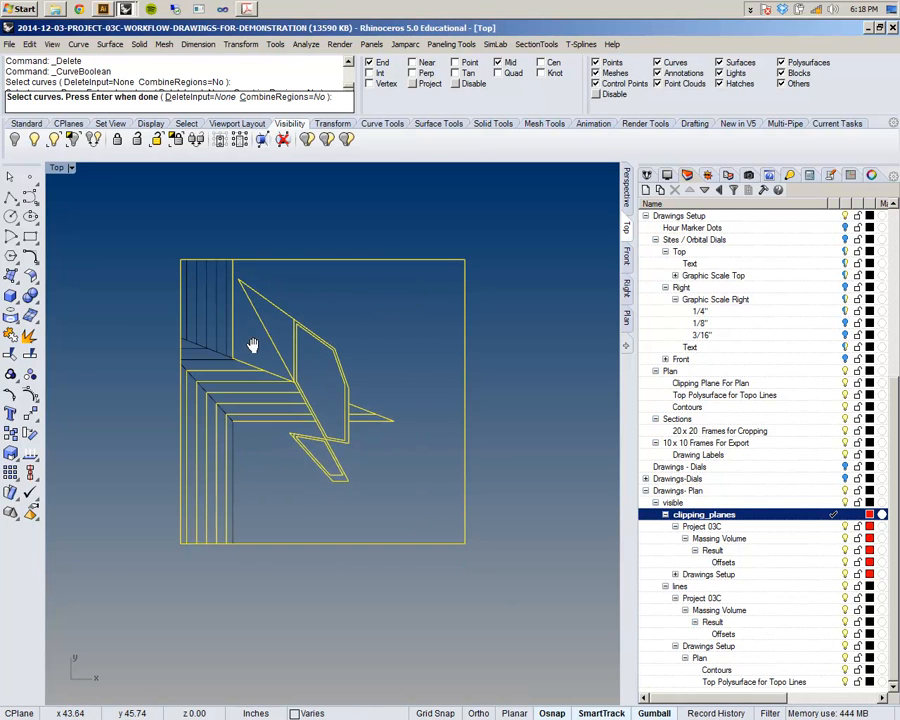
{"action": "left_click", "coordinate": [225, 98]}
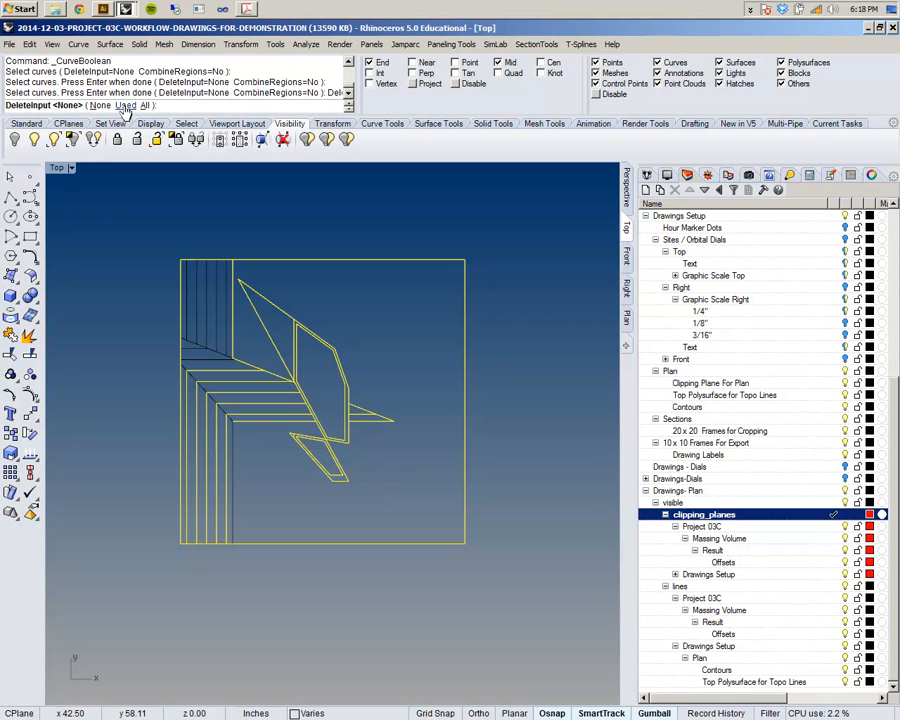
{"action": "left_click", "coordinate": [125, 106]}
{"action": "right_click_drag", "start_coordinate": [356, 291], "coordinate": [378, 238]}
{"action": "scroll", "coordinate": [325, 295], "scroll_direction": "up", "scroll_amount": 5}
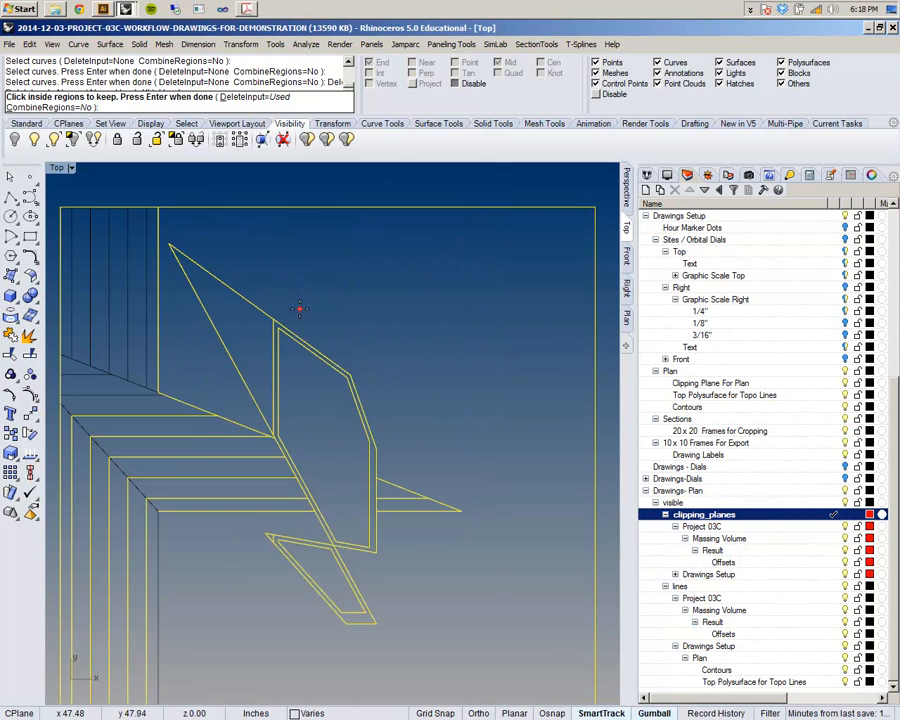
{"action": "scroll", "coordinate": [267, 295], "scroll_direction": "down", "scroll_amount": 3}
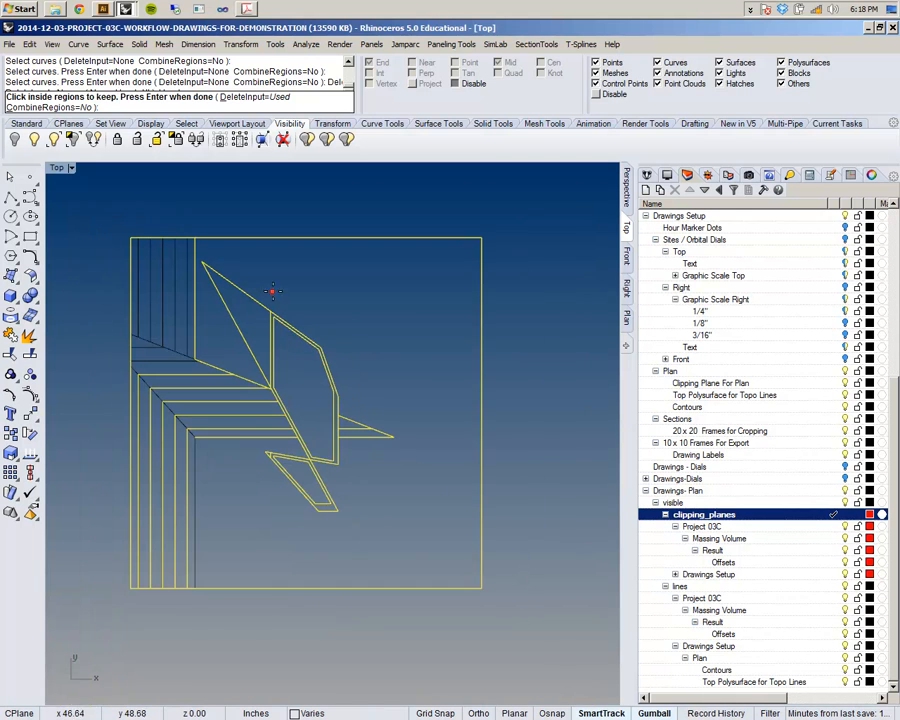
{"action": "left_click", "coordinate": [392, 323]}
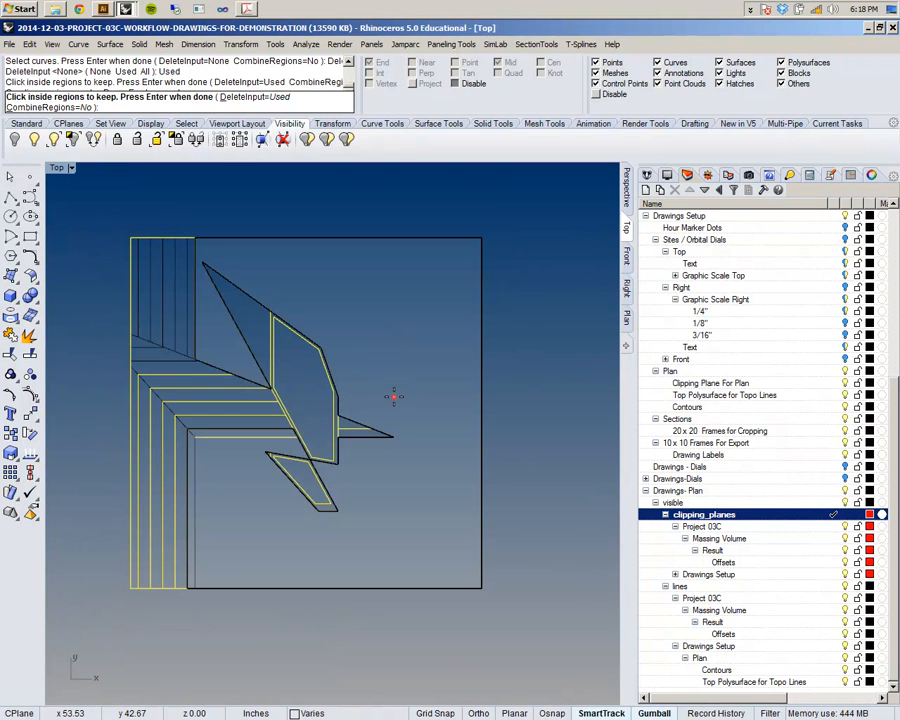
{"action": "scroll", "coordinate": [434, 322], "scroll_direction": "up", "scroll_amount": 4}
{"action": "scroll", "coordinate": [244, 357], "scroll_direction": "down", "scroll_amount": 2}
{"action": "scroll", "coordinate": [232, 360], "scroll_direction": "up", "scroll_amount": 2}
{"action": "scroll", "coordinate": [232, 360], "scroll_direction": "up", "scroll_amount": 1}
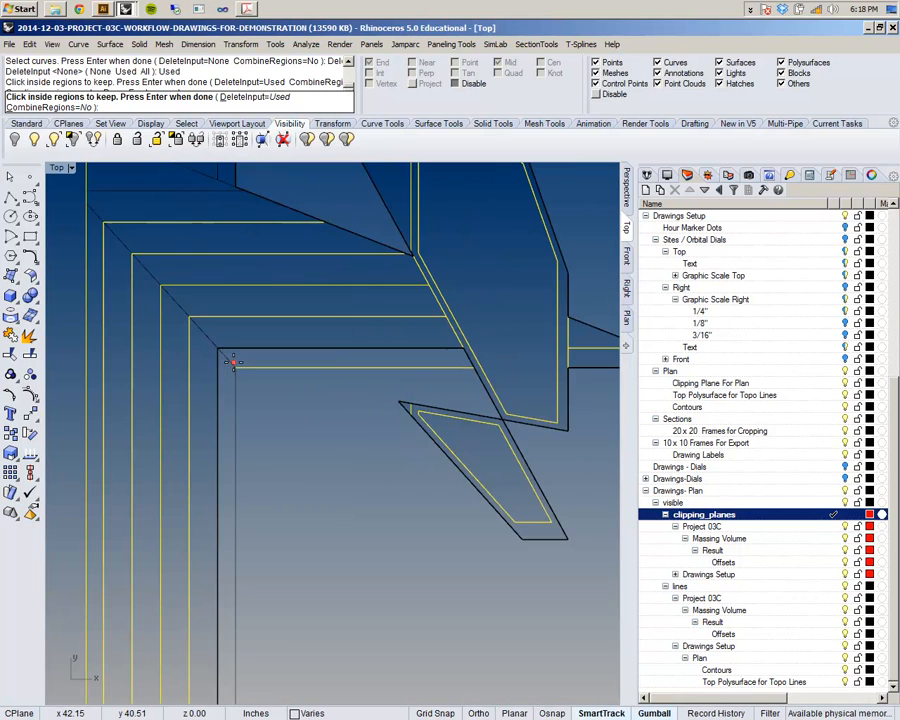
{"action": "left_click", "coordinate": [229, 413]}
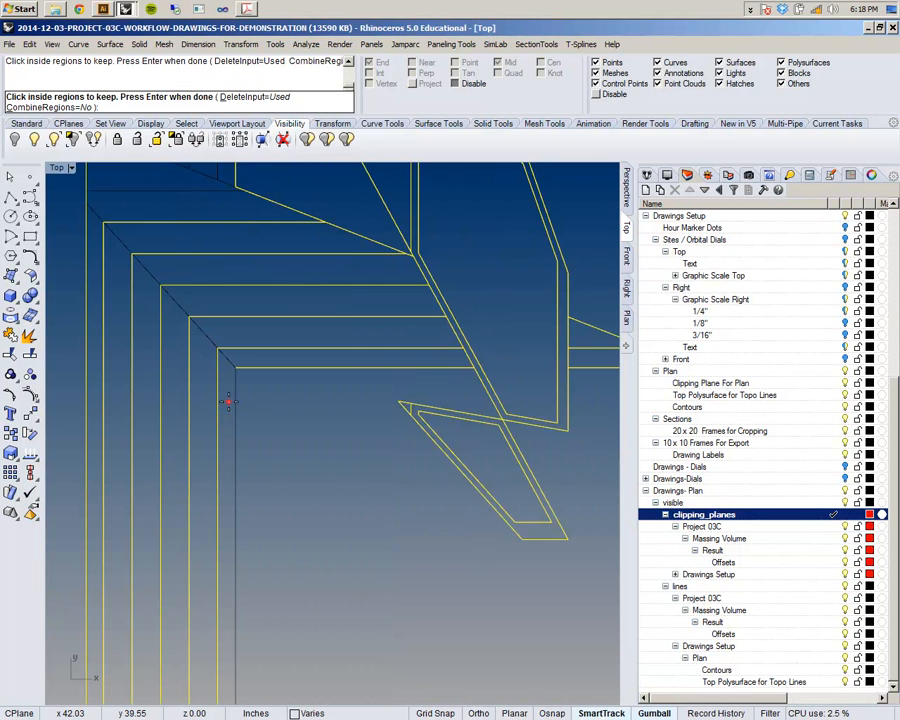
{"action": "scroll", "coordinate": [228, 389], "scroll_direction": "down", "scroll_amount": 3}
{"action": "key", "text": "Return"}
{"action": "scroll", "coordinate": [234, 380], "scroll_direction": "down", "scroll_amount": 3}
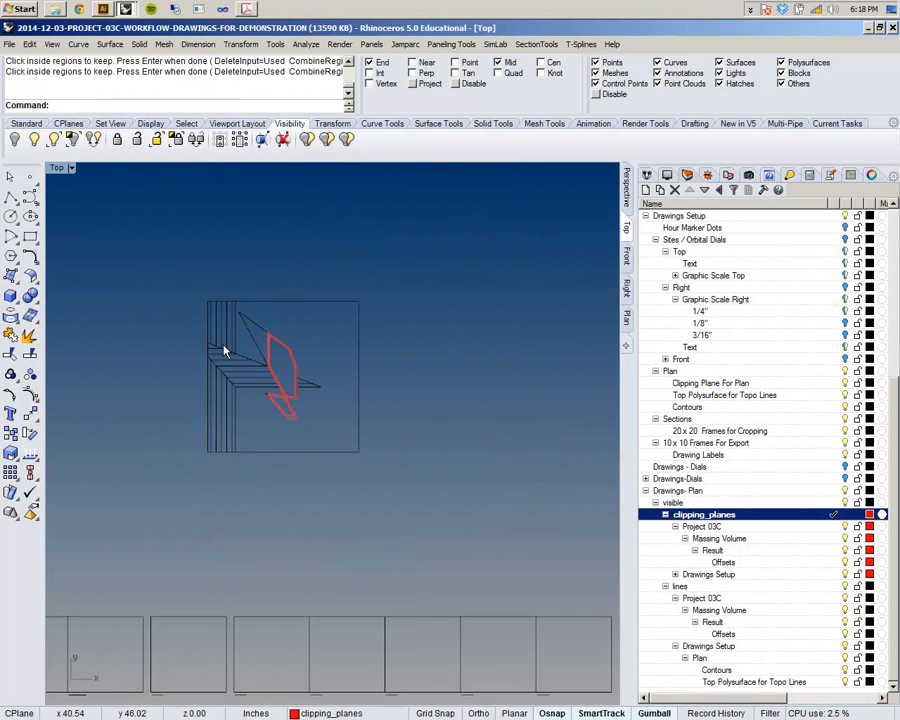
- Rerun the curve Boolean on the whole plan linework, keeping the open background region around the cut forms as a closed outline
{"action": "key", "text": "Return"}
{"action": "key", "text": "Return"}
{"action": "scroll", "coordinate": [250, 356], "scroll_direction": "up", "scroll_amount": 5}
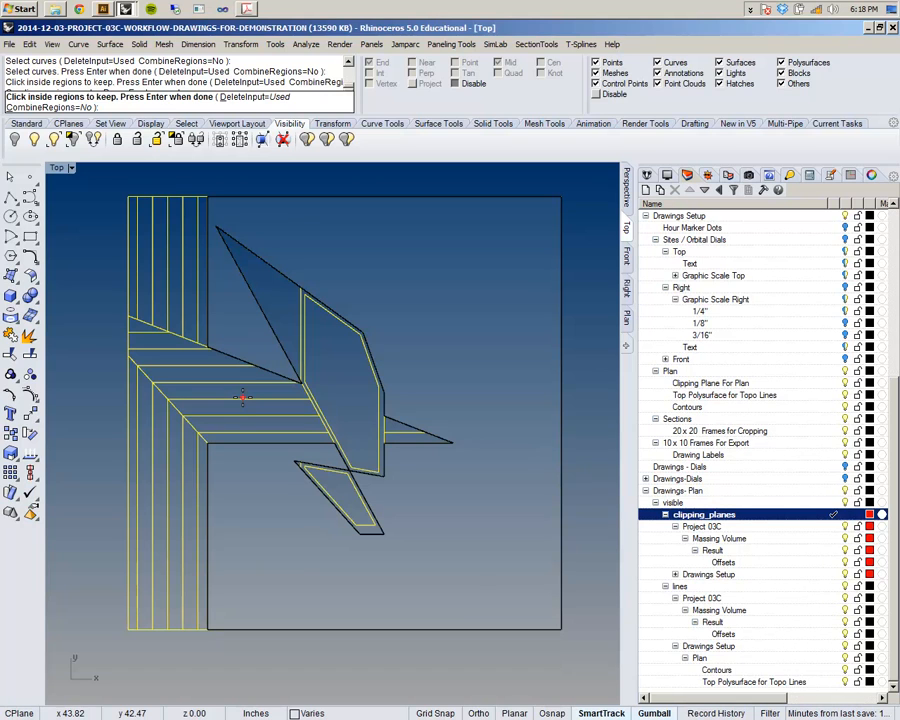
{"action": "key", "text": "alt+Tab"}
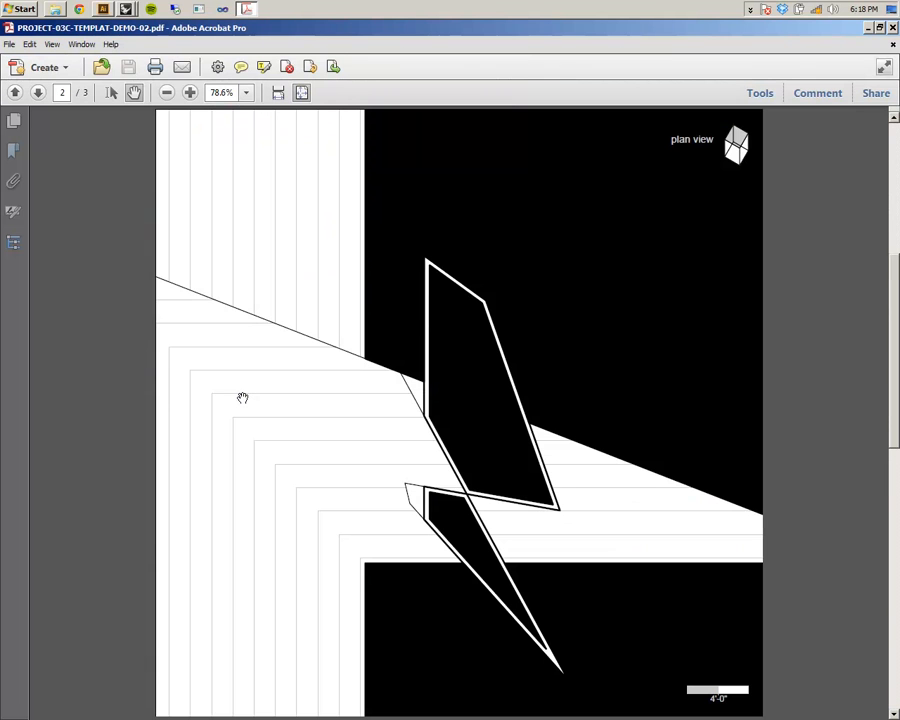
{"action": "key", "text": "alt+Tab"}
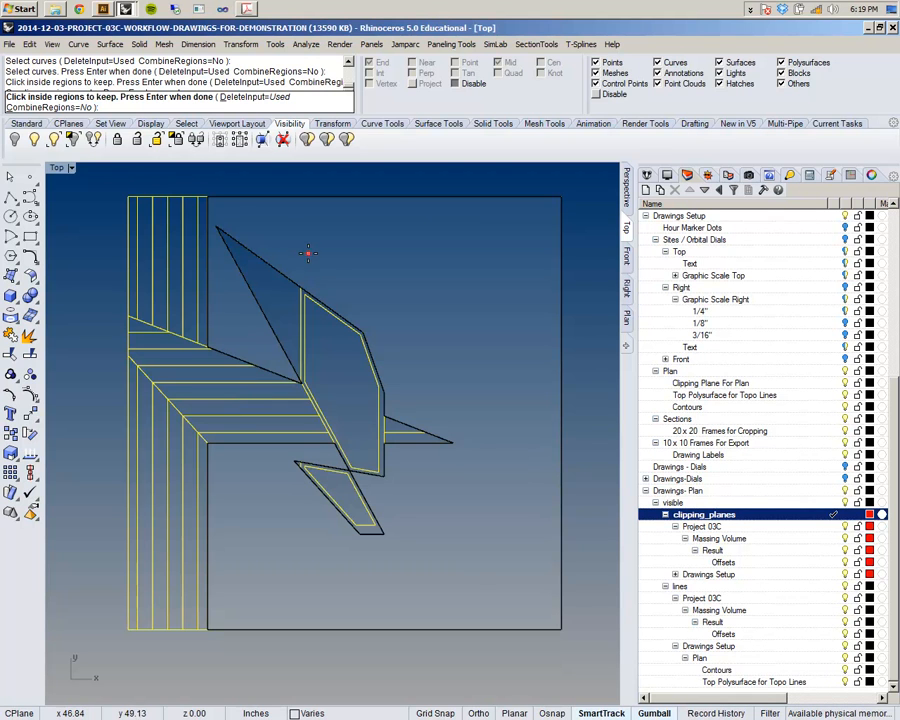
{"action": "scroll", "coordinate": [294, 340], "scroll_direction": "up", "scroll_amount": 4}
{"action": "scroll", "coordinate": [295, 340], "scroll_direction": "down", "scroll_amount": 4}
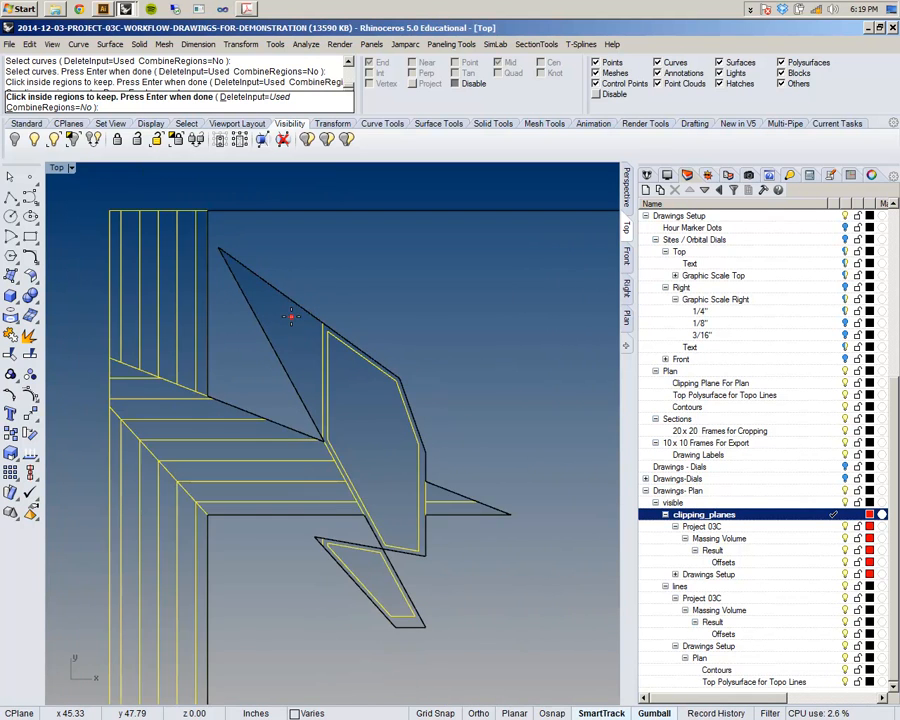
{"action": "scroll", "coordinate": [291, 317], "scroll_direction": "up", "scroll_amount": 2}
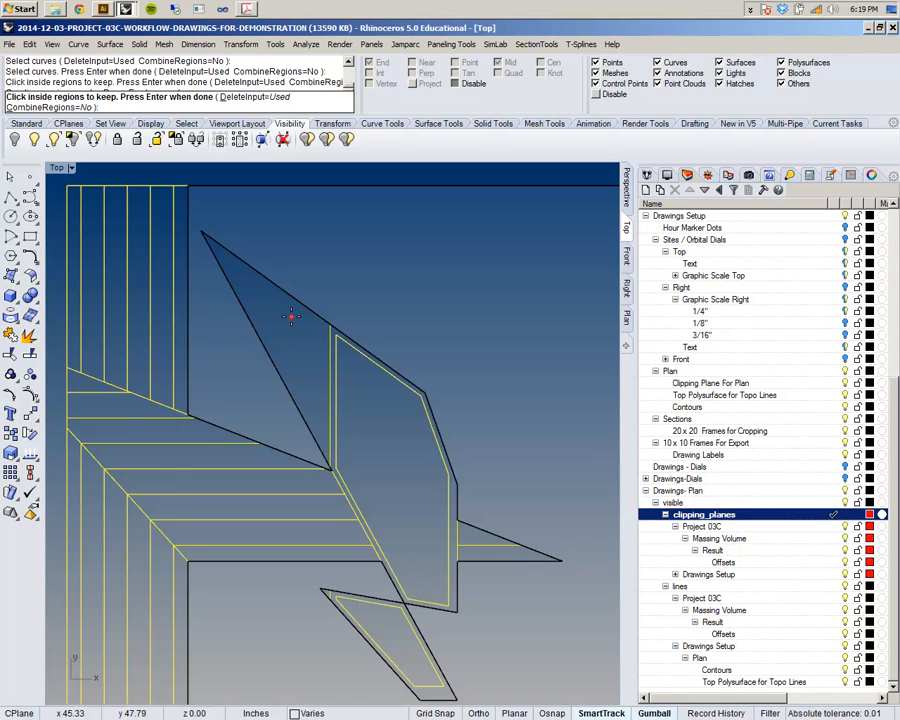
{"action": "scroll", "coordinate": [291, 317], "scroll_direction": "down", "scroll_amount": 1}
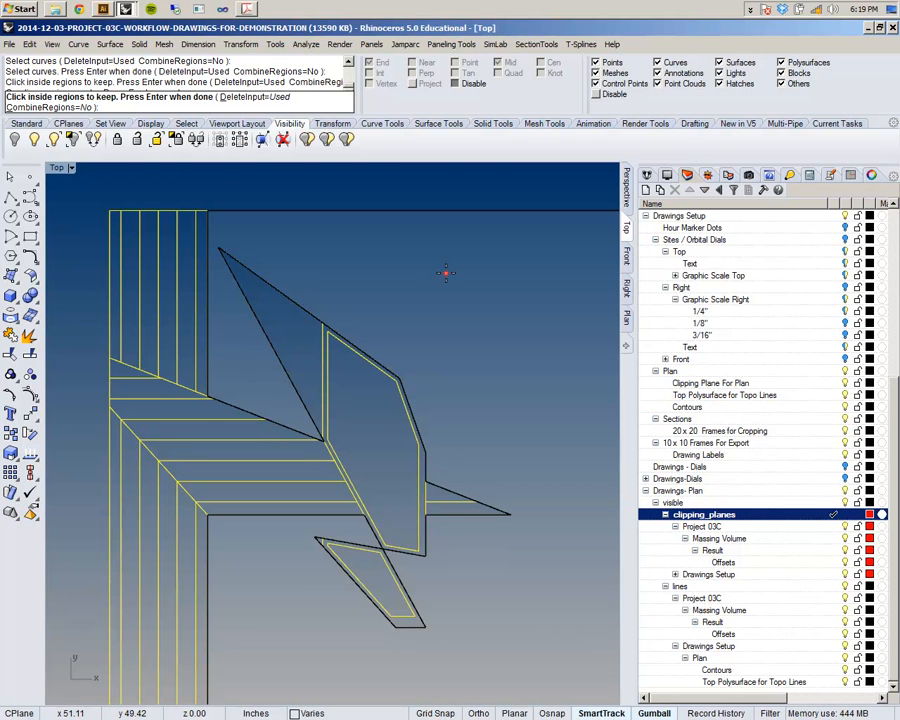
{"action": "scroll", "coordinate": [342, 358], "scroll_direction": "down", "scroll_amount": 3}
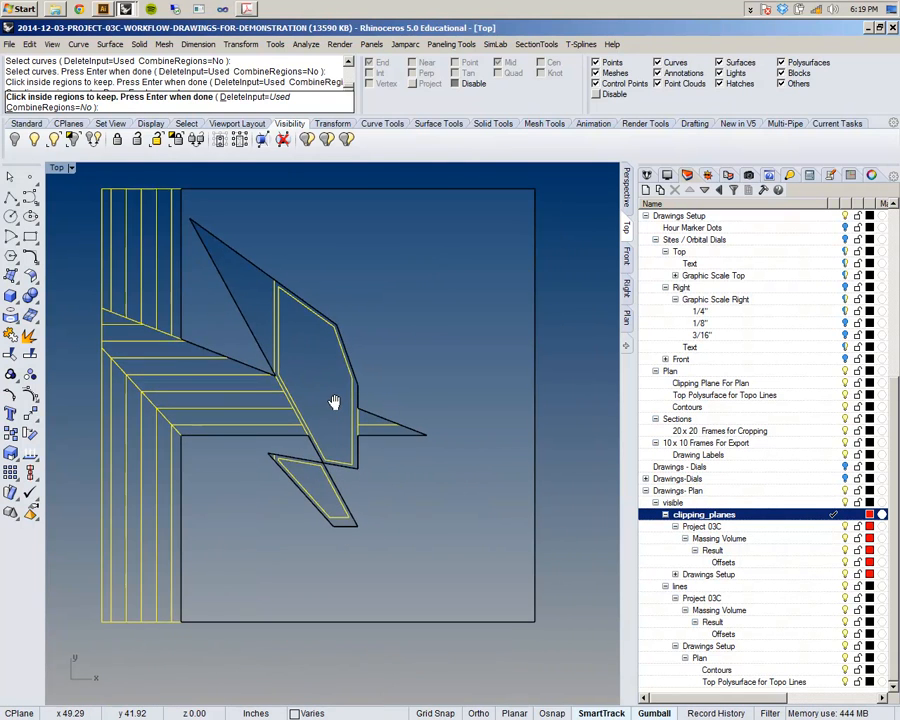
{"action": "scroll", "coordinate": [320, 314], "scroll_direction": "up", "scroll_amount": 4}
{"action": "scroll", "coordinate": [320, 314], "scroll_direction": "down", "scroll_amount": 2}
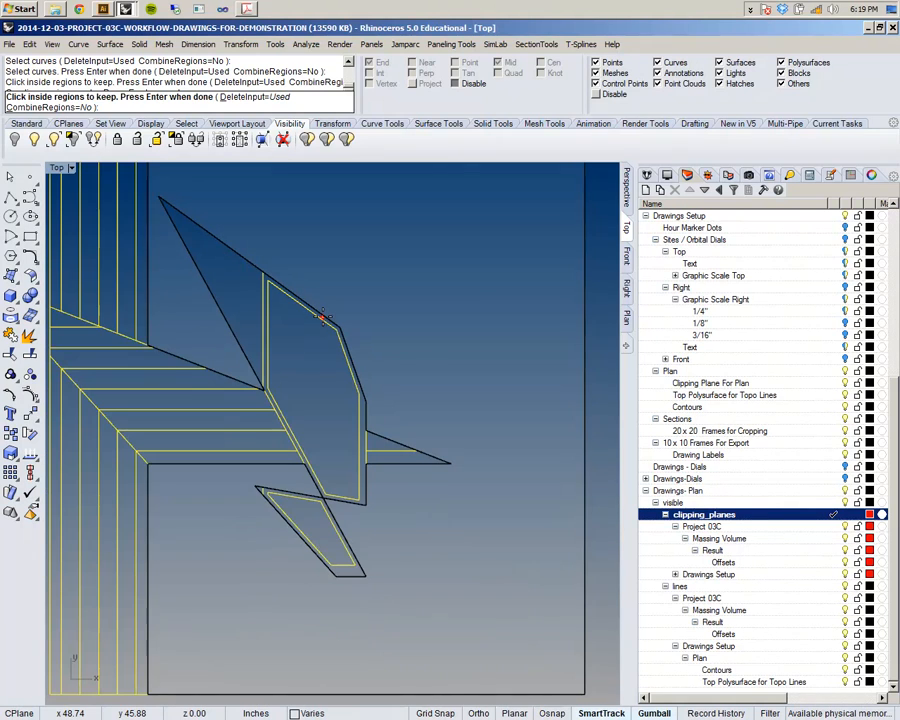
{"action": "key", "text": "Return"}
- Move the new background outline to the clipping_planes layer and check that it selects as a single curve
{"action": "scroll", "coordinate": [385, 318], "scroll_direction": "down", "scroll_amount": 5}
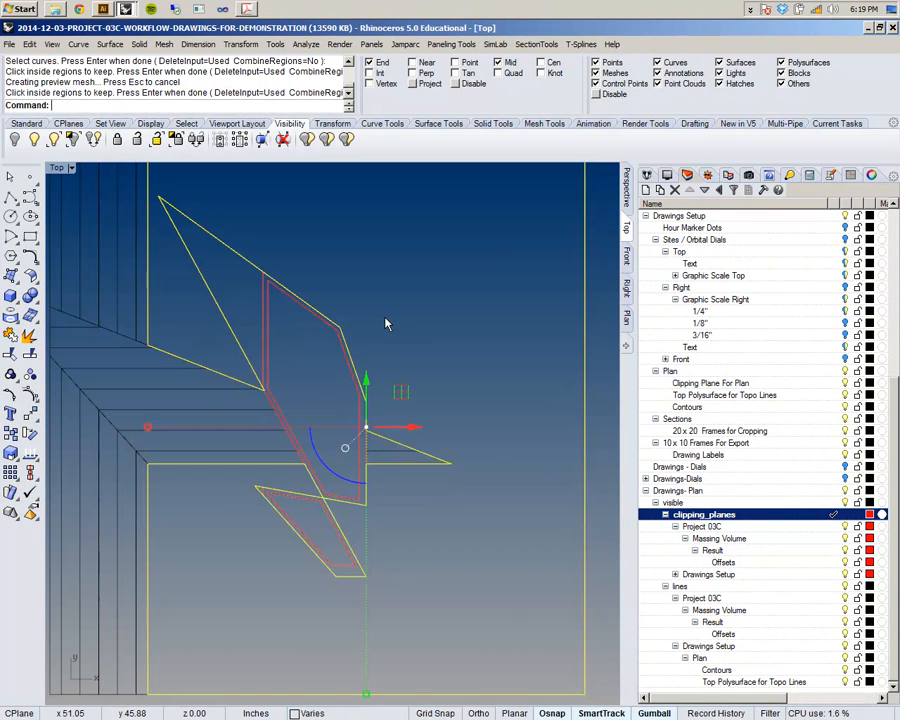
{"action": "right_click", "coordinate": [762, 514]}
{"action": "left_click", "coordinate": [786, 463]}
{"action": "left_click", "coordinate": [520, 341]}
{"action": "right_click_drag", "start_coordinate": [470, 329], "coordinate": [418, 341]}
{"action": "scroll", "coordinate": [253, 289], "scroll_direction": "up", "scroll_amount": 2}
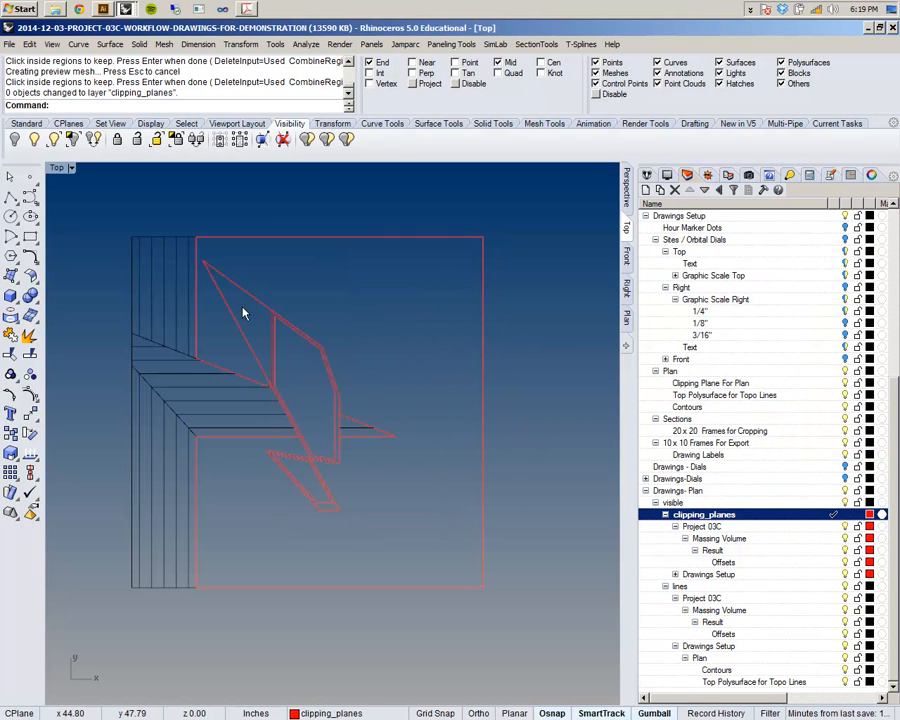
{"action": "right_click_drag", "start_coordinate": [377, 568], "coordinate": [392, 545]}
{"action": "left_click", "coordinate": [388, 564]}
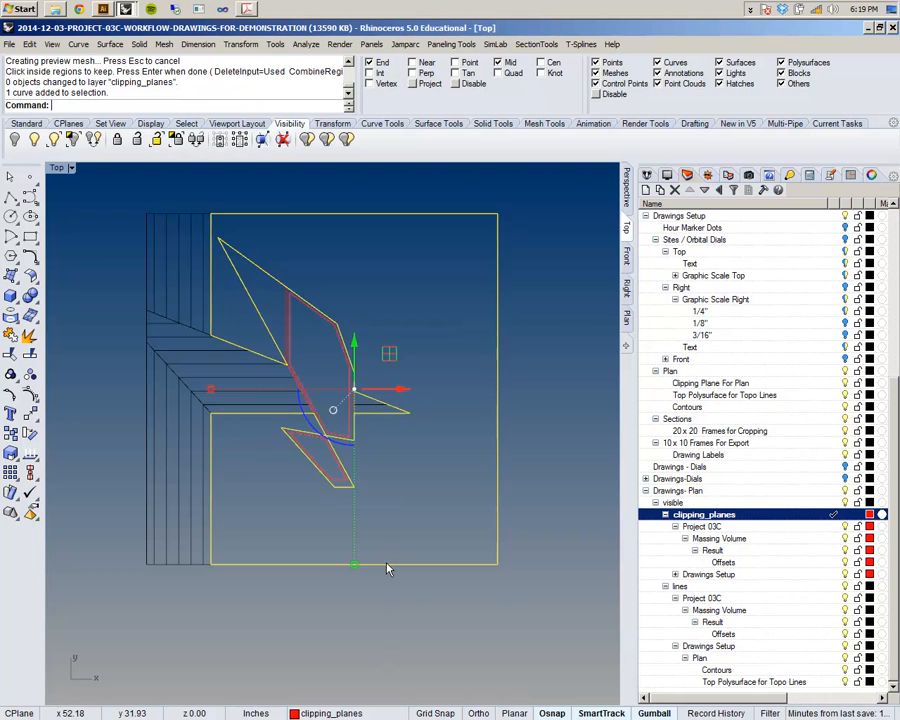
{"action": "left_click", "coordinate": [396, 308]}
{"action": "scroll", "coordinate": [315, 311], "scroll_direction": "up", "scroll_amount": 3}
{"action": "scroll", "coordinate": [332, 295], "scroll_direction": "down", "scroll_amount": 2}
- Start another curve Boolean on the cut outlines and background outline, with DeleteInput set to None
{"action": "key", "text": "Return"}
{"action": "scroll", "coordinate": [331, 293], "scroll_direction": "down", "scroll_amount": 3}
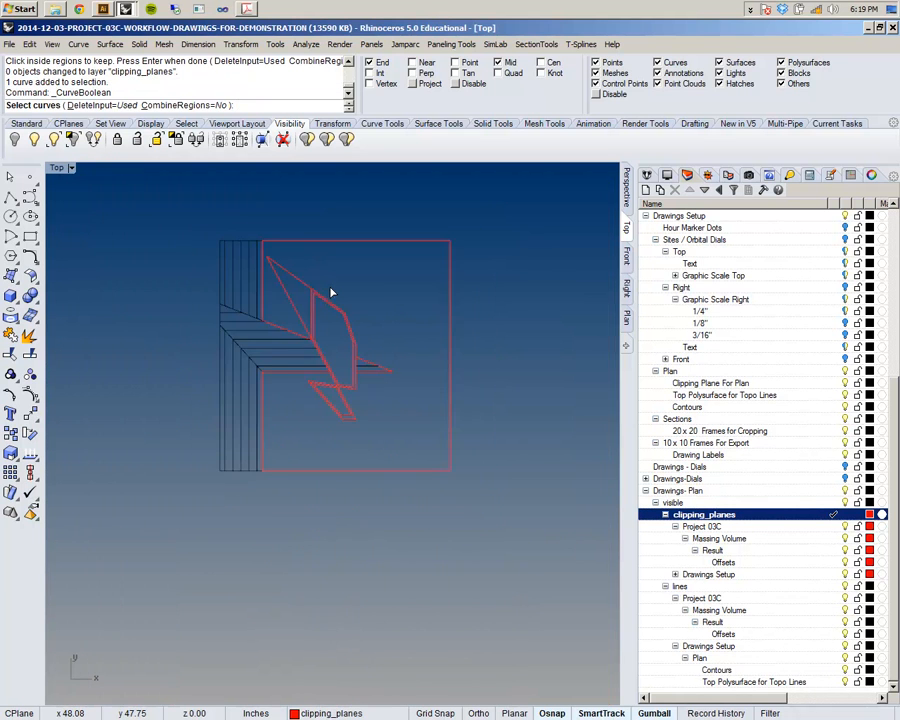
{"action": "scroll", "coordinate": [316, 282], "scroll_direction": "up", "scroll_amount": 3}
{"action": "left_click_drag", "start_coordinate": [296, 261], "coordinate": [458, 590]}
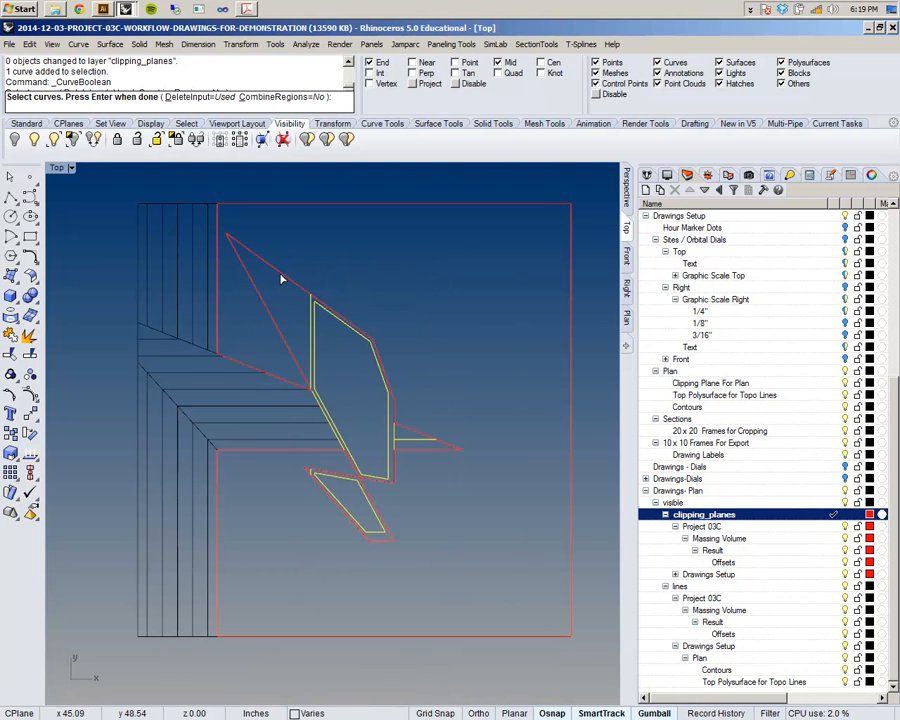
{"action": "left_click_drag", "start_coordinate": [364, 220], "coordinate": [363, 217]}
{"action": "scroll", "coordinate": [340, 278], "scroll_direction": "up", "scroll_amount": 3}
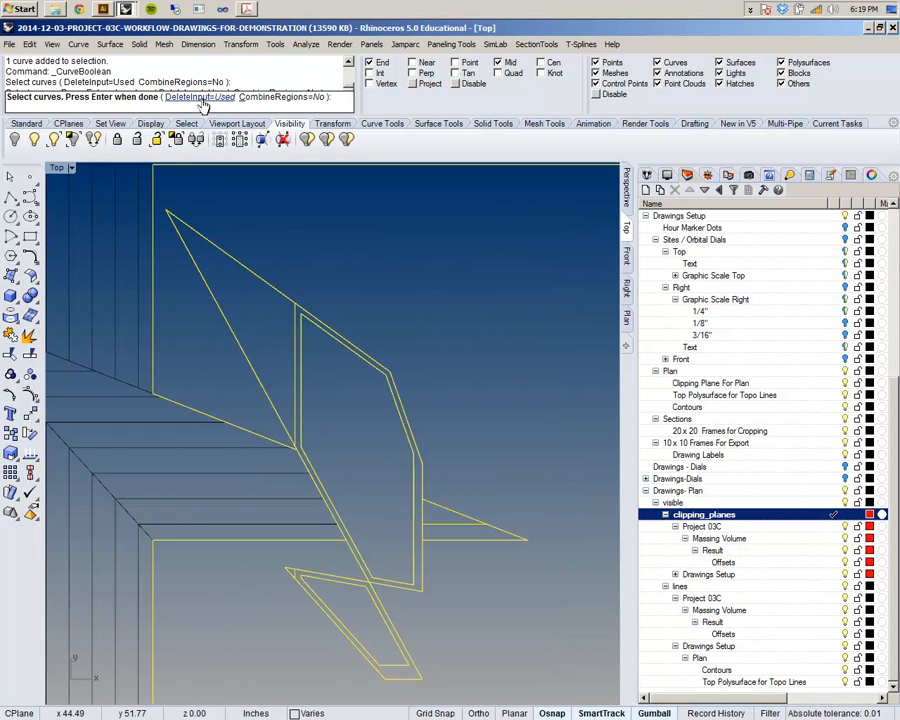
{"action": "scroll", "coordinate": [315, 227], "scroll_direction": "up", "scroll_amount": 4}
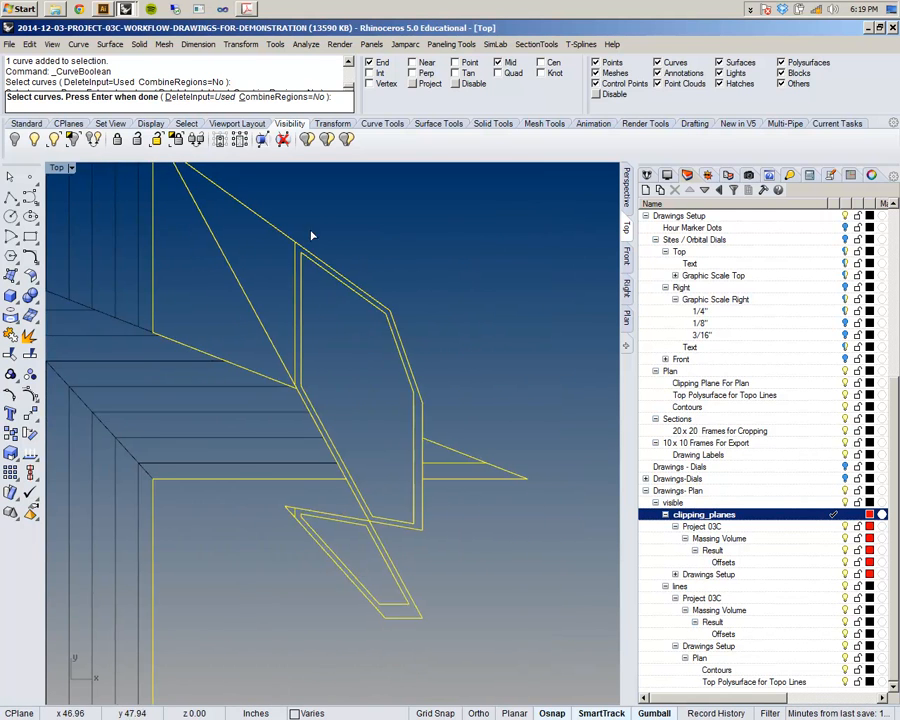
{"action": "scroll", "coordinate": [294, 306], "scroll_direction": "down", "scroll_amount": 7}
{"action": "scroll", "coordinate": [294, 302], "scroll_direction": "up", "scroll_amount": 5}
{"action": "scroll", "coordinate": [280, 255], "scroll_direction": "down", "scroll_amount": 4}
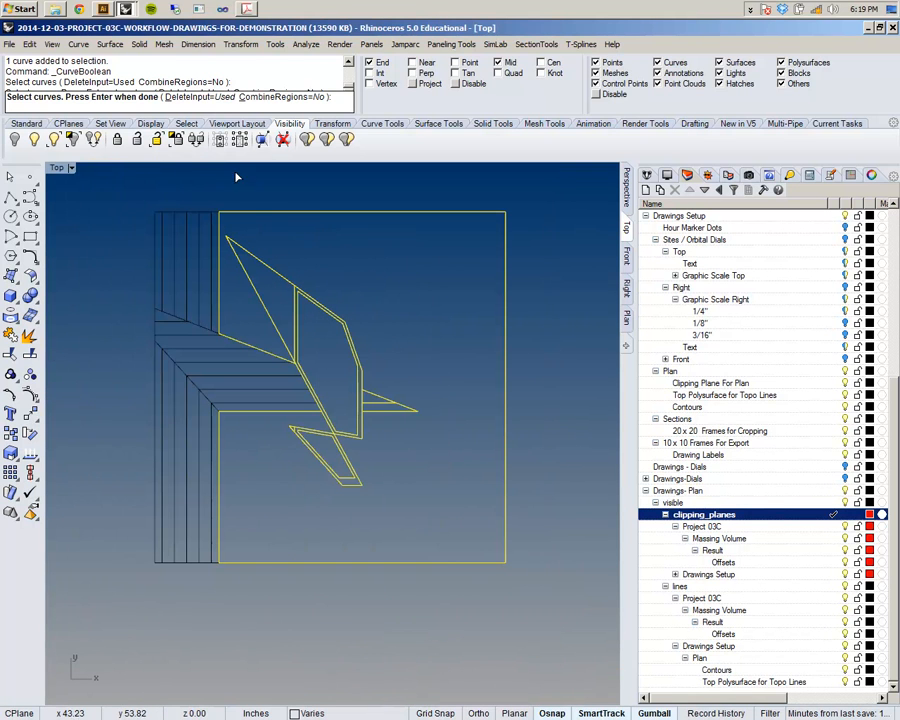
{"action": "left_click", "coordinate": [205, 96]}
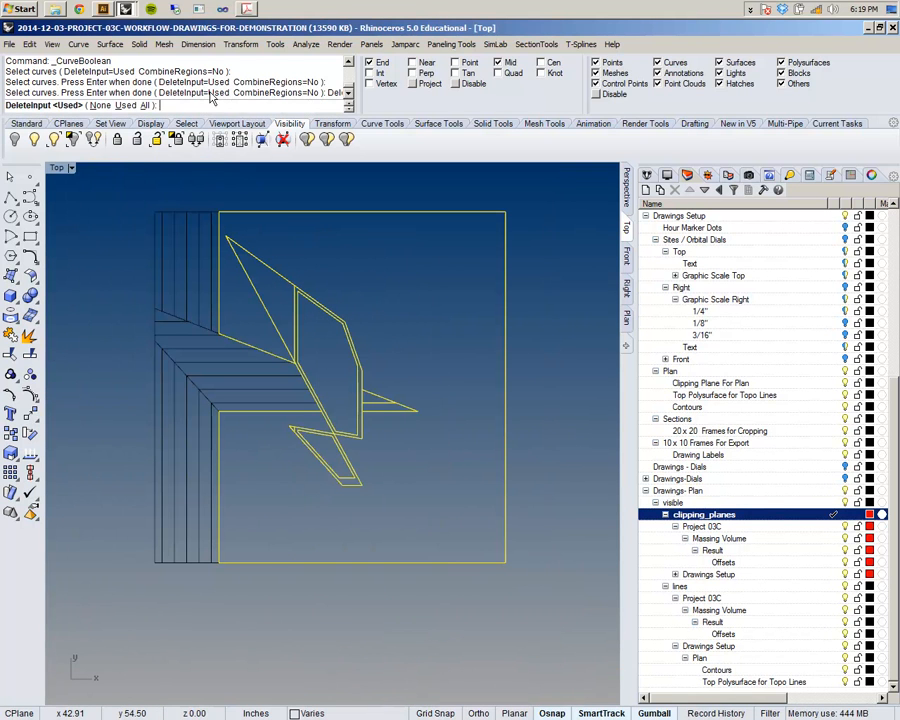
{"action": "left_click", "coordinate": [97, 105]}
- Keep the wall-thickness regions of the upper and lower cut forms as closed outlines
{"action": "scroll", "coordinate": [329, 291], "scroll_direction": "up", "scroll_amount": 3}
{"action": "scroll", "coordinate": [249, 240], "scroll_direction": "up", "scroll_amount": 3}
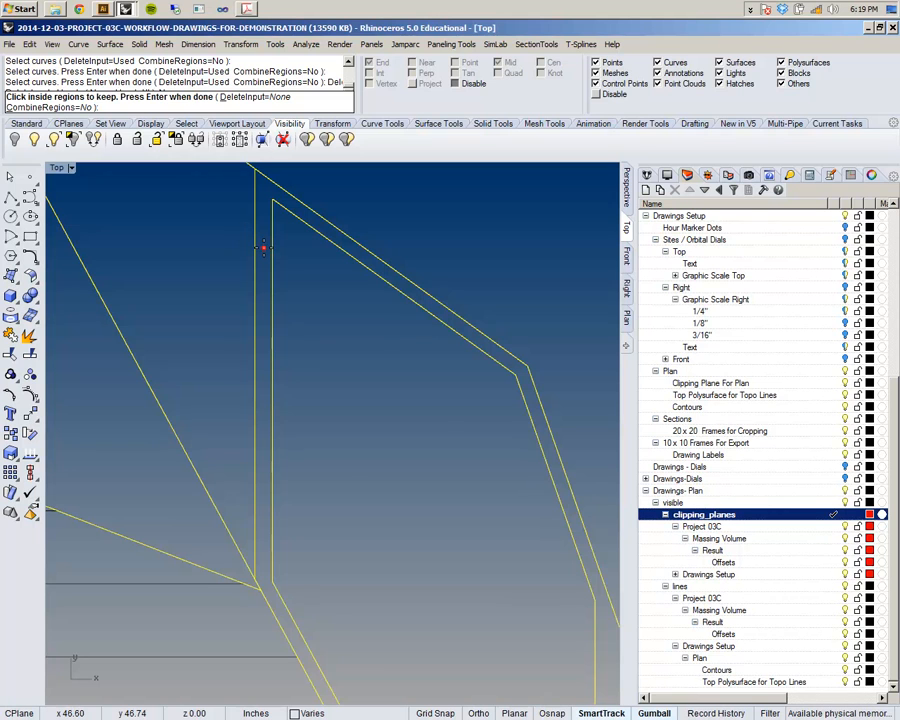
{"action": "scroll", "coordinate": [263, 247], "scroll_direction": "down", "scroll_amount": 2}
{"action": "left_click", "coordinate": [263, 249]}
{"action": "scroll", "coordinate": [263, 249], "scroll_direction": "down", "scroll_amount": 3}
{"action": "scroll", "coordinate": [261, 344], "scroll_direction": "up", "scroll_amount": 10}
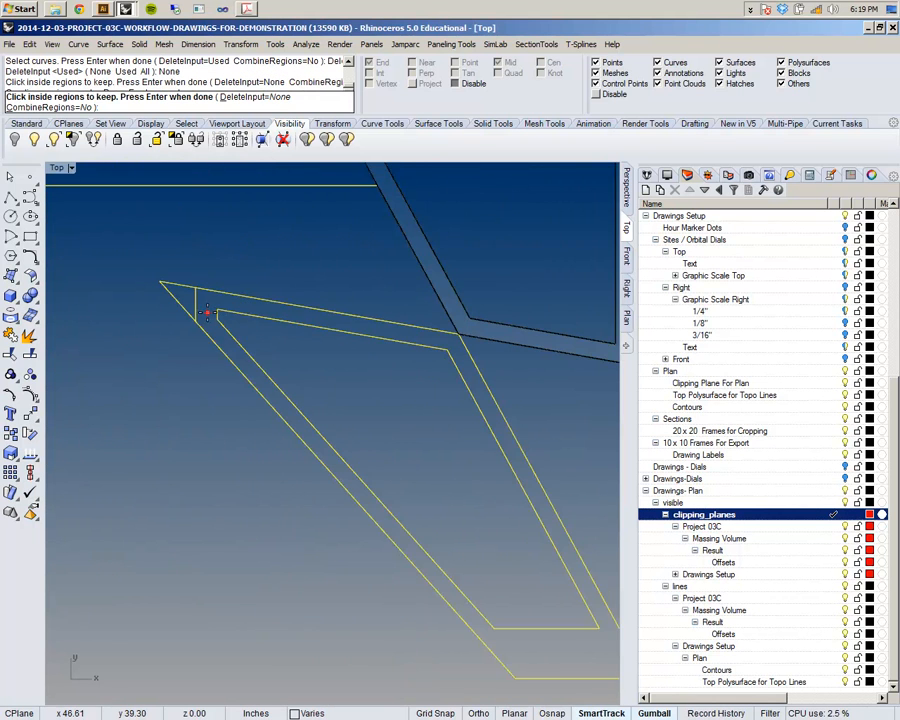
{"action": "left_click", "coordinate": [205, 313]}
{"action": "scroll", "coordinate": [205, 313], "scroll_direction": "down", "scroll_amount": 5}
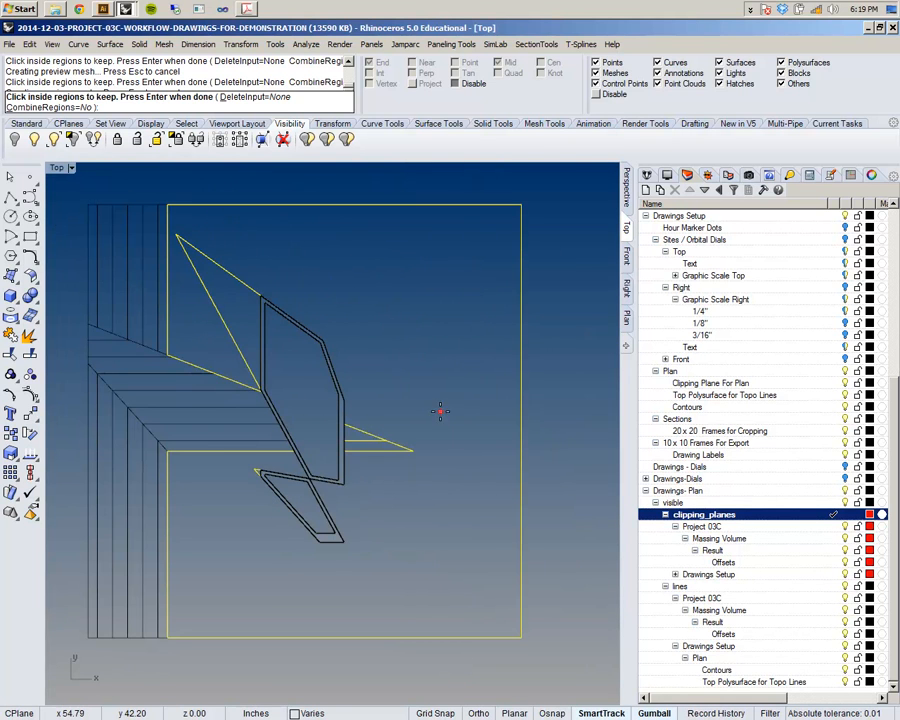
{"action": "key", "text": "Return"}
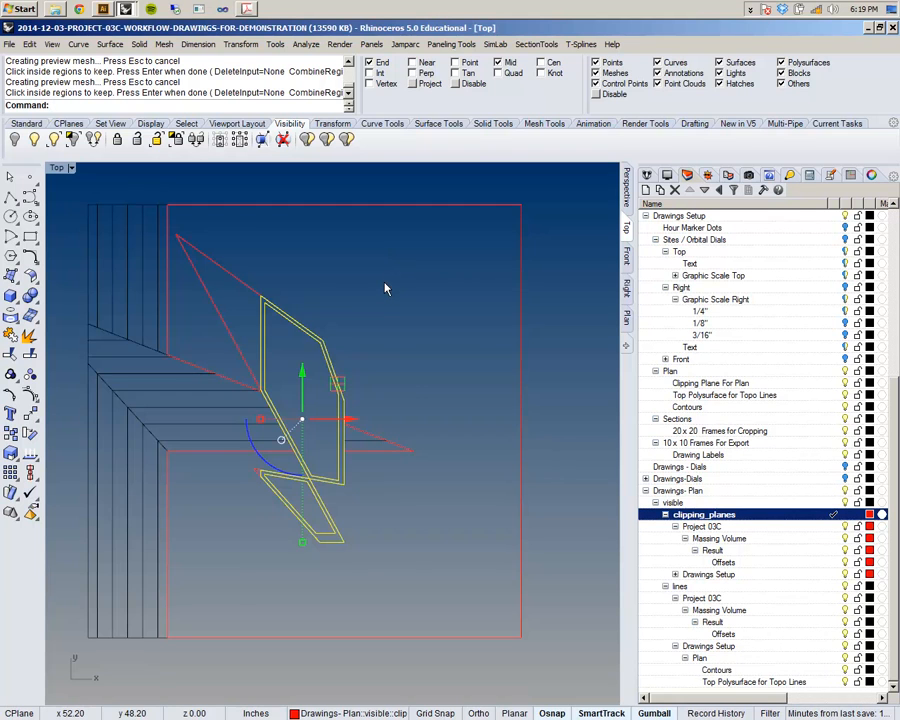
- Examine the closed cut outlines and the neighbouring landscape contour lines in the plan
{"action": "scroll", "coordinate": [386, 287], "scroll_direction": "up", "scroll_amount": 3}
{"action": "scroll", "coordinate": [426, 322], "scroll_direction": "down", "scroll_amount": 4}
{"action": "left_click", "coordinate": [459, 278]}
{"action": "right_click_drag", "start_coordinate": [391, 353], "coordinate": [383, 390]}
{"action": "scroll", "coordinate": [307, 366], "scroll_direction": "up", "scroll_amount": 6}
{"action": "scroll", "coordinate": [307, 366], "scroll_direction": "down", "scroll_amount": 6}
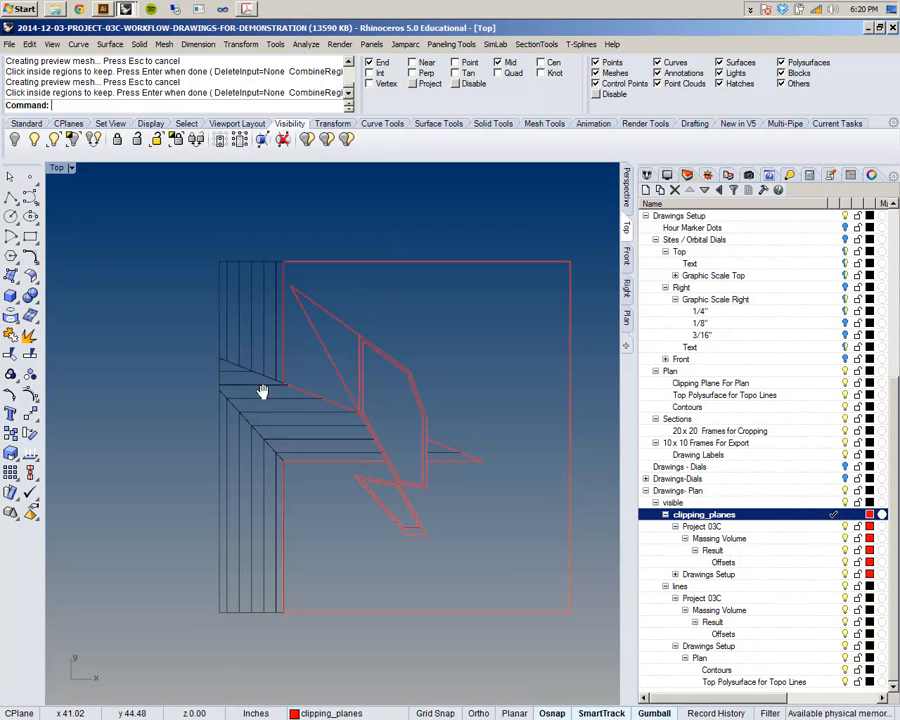
{"action": "scroll", "coordinate": [241, 362], "scroll_direction": "up", "scroll_amount": 4}
{"action": "scroll", "coordinate": [239, 362], "scroll_direction": "down", "scroll_amount": 2}
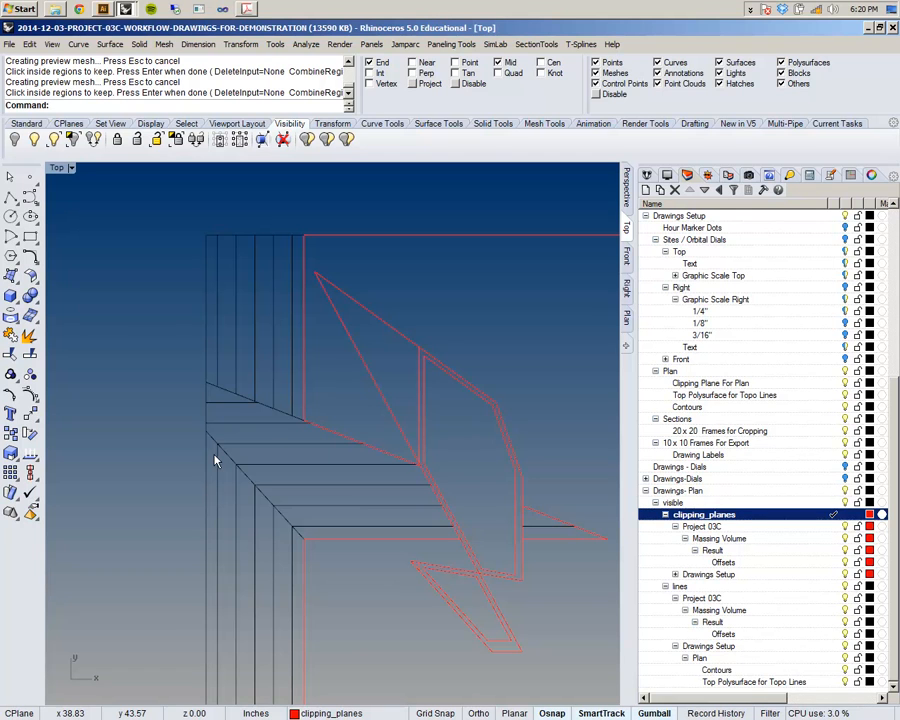
- Check the landscape fold in the perspective model, then delete the diagonal line joining the lower contour corners in the plan drawing
{"action": "left_click", "coordinate": [624, 205]}
{"action": "right_click_drag", "start_coordinate": [375, 356], "coordinate": [250, 332]}
{"action": "scroll", "coordinate": [432, 307], "scroll_direction": "down", "scroll_amount": 7}
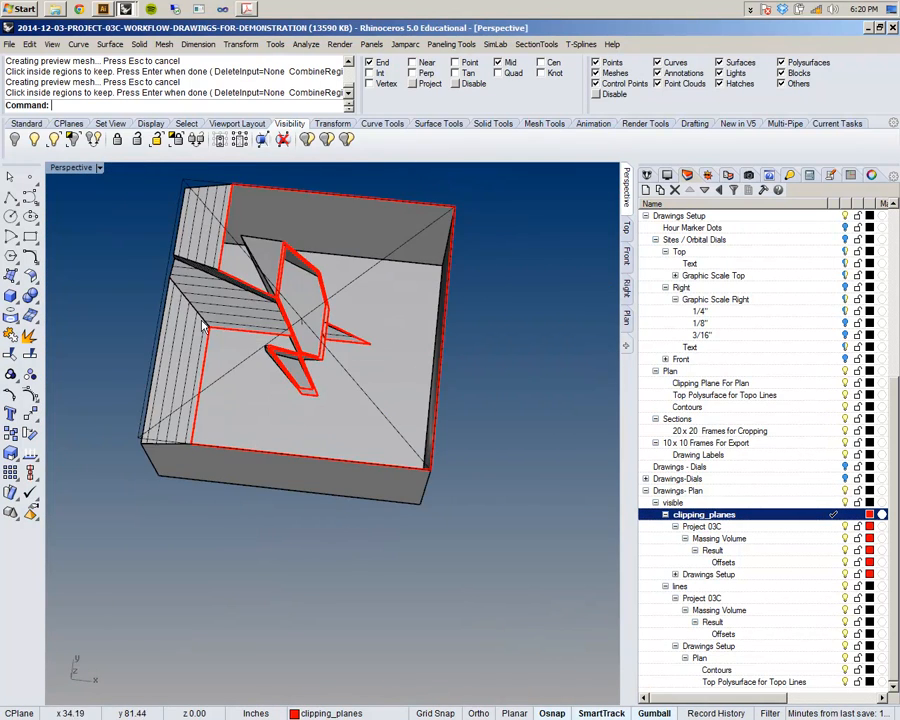
{"action": "scroll", "coordinate": [183, 310], "scroll_direction": "up", "scroll_amount": 9}
{"action": "right_click_drag", "start_coordinate": [183, 310], "coordinate": [284, 390]}
{"action": "scroll", "coordinate": [284, 390], "scroll_direction": "down", "scroll_amount": 5}
{"action": "scroll", "coordinate": [284, 392], "scroll_direction": "down", "scroll_amount": 2}
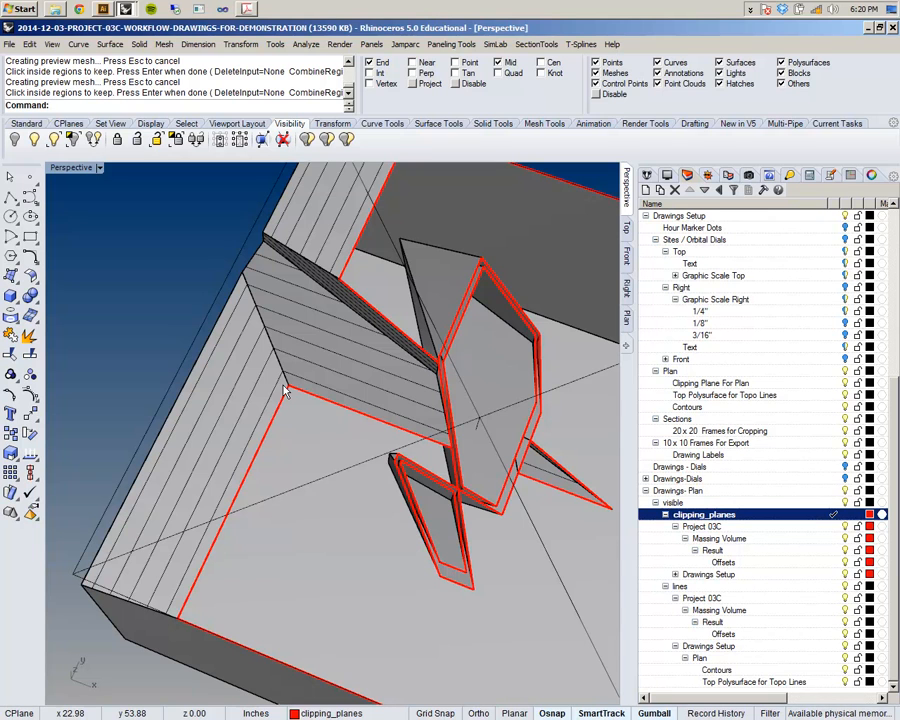
{"action": "left_click", "coordinate": [626, 230]}
{"action": "left_click", "coordinate": [253, 458]}
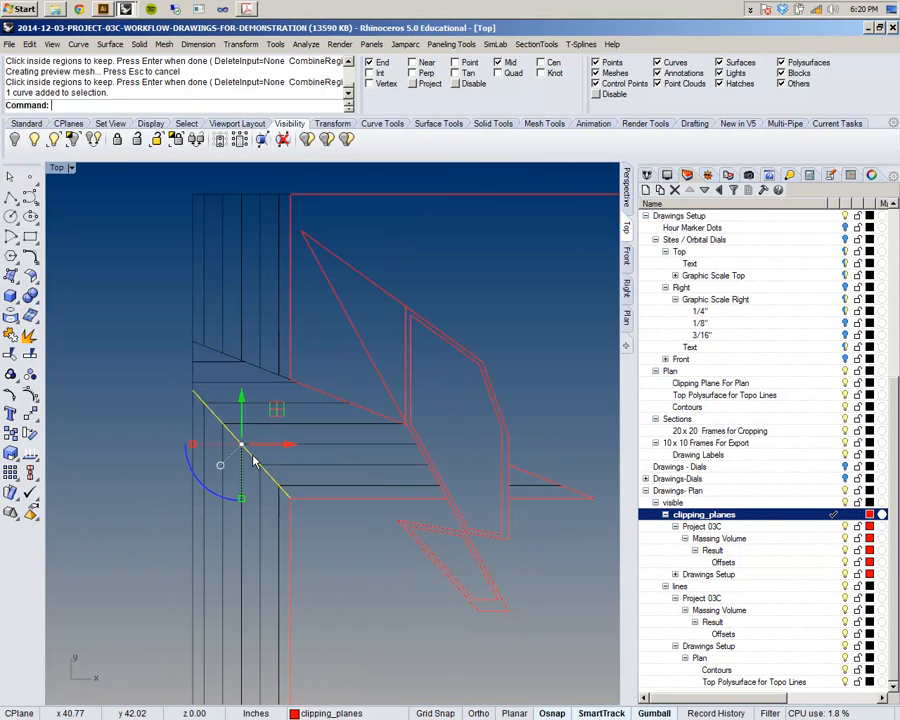
{"action": "key", "text": "Delete"}
- Examine the remaining contour lines and cut outlines of the plan drawing
{"action": "scroll", "coordinate": [254, 455], "scroll_direction": "down", "scroll_amount": 3}
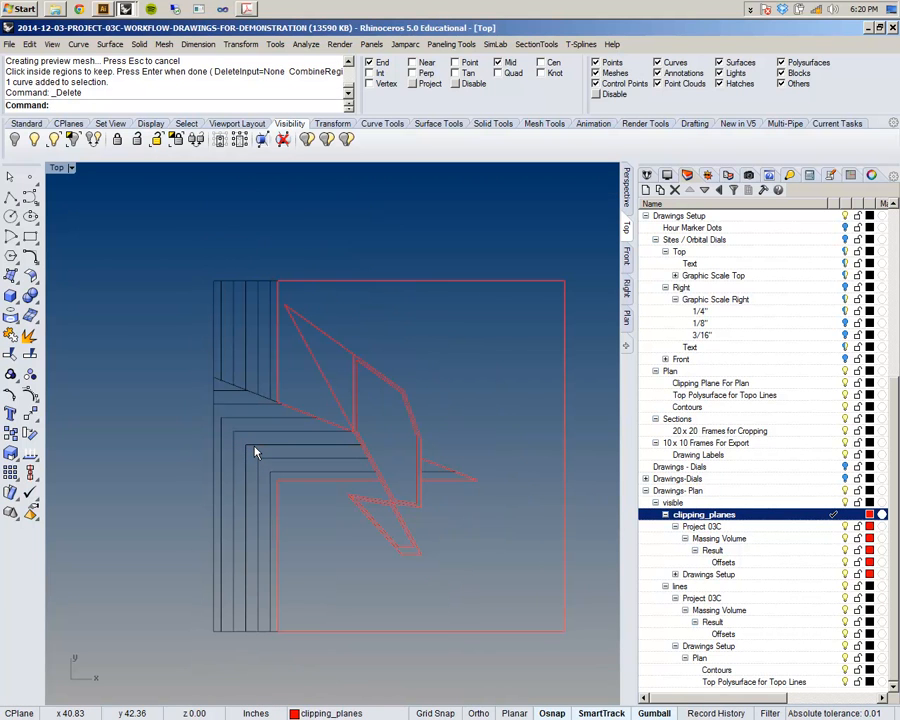
{"action": "scroll", "coordinate": [257, 453], "scroll_direction": "up", "scroll_amount": 5}
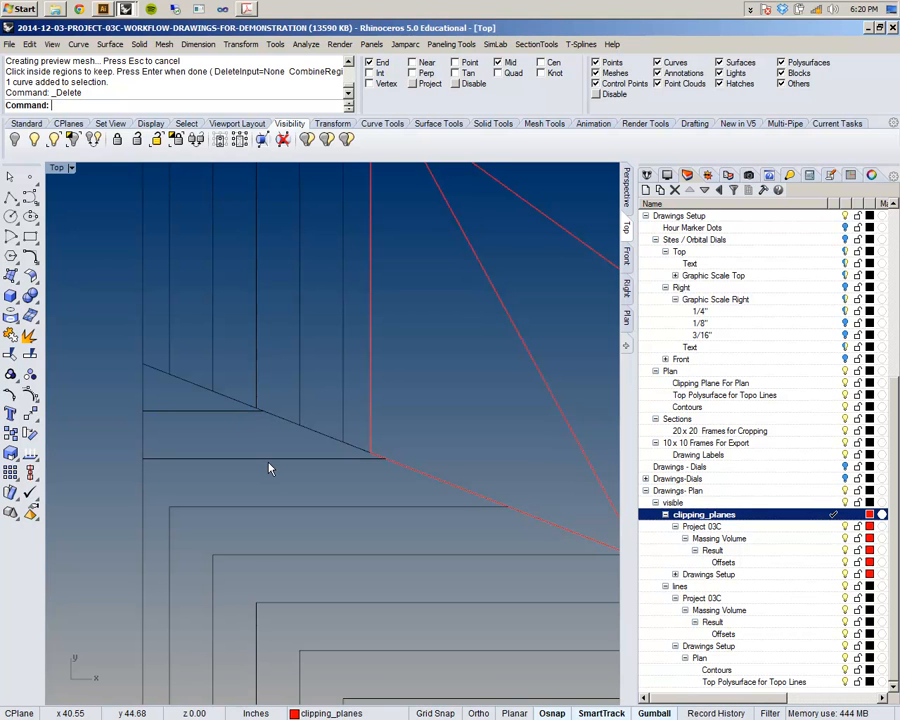
{"action": "scroll", "coordinate": [268, 466], "scroll_direction": "down", "scroll_amount": 5}
{"action": "scroll", "coordinate": [119, 305], "scroll_direction": "up", "scroll_amount": 5}
{"action": "scroll", "coordinate": [174, 350], "scroll_direction": "down", "scroll_amount": 5}
{"action": "scroll", "coordinate": [273, 438], "scroll_direction": "up", "scroll_amount": 5}
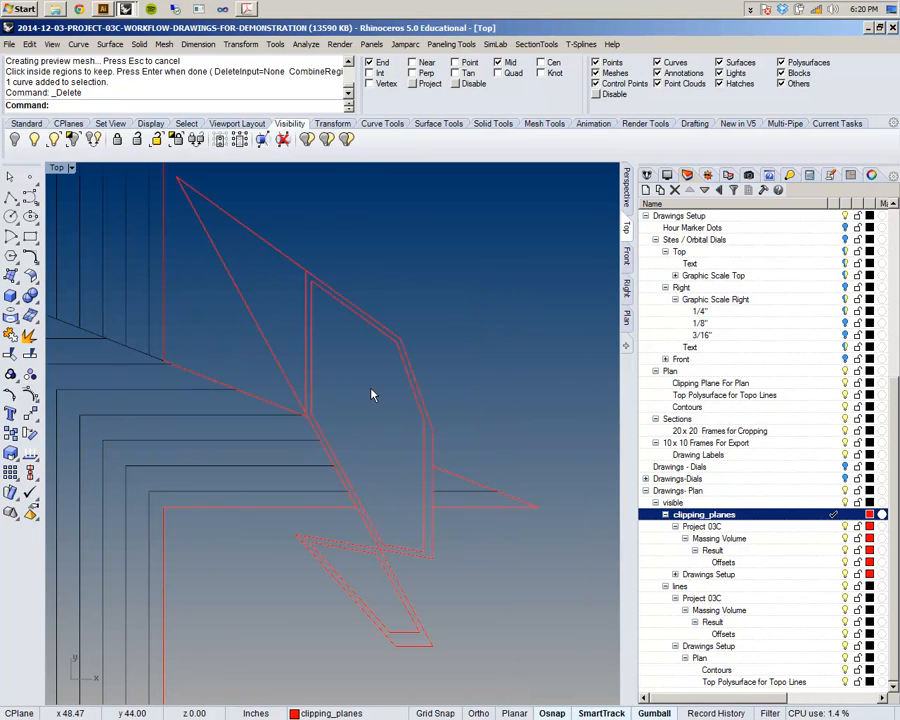
{"action": "scroll", "coordinate": [385, 410], "scroll_direction": "down", "scroll_amount": 2}
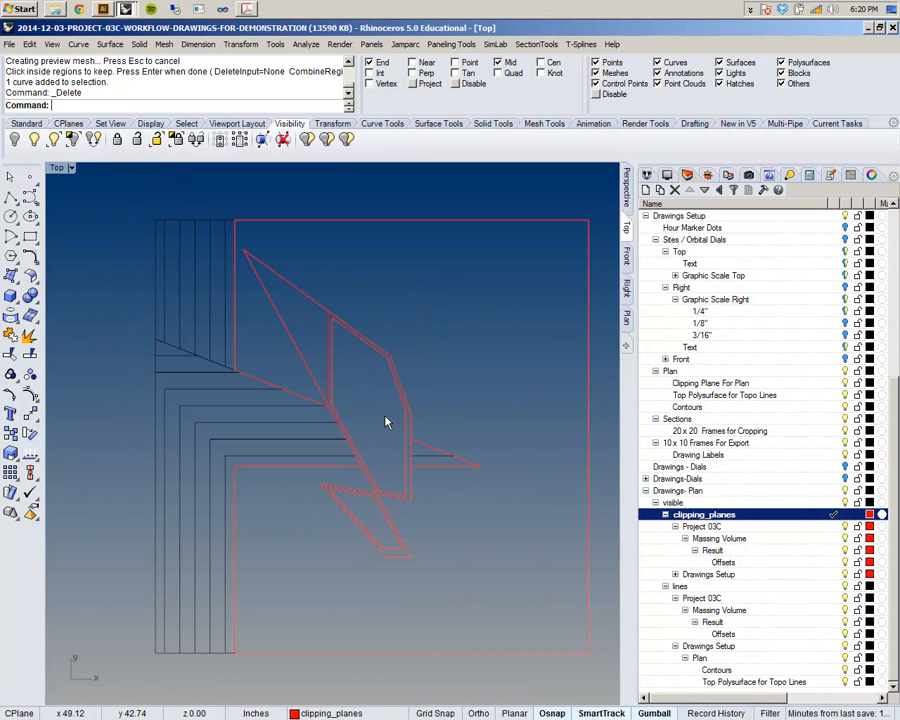
{"action": "double_click", "coordinate": [768, 511]}
{"action": "left_click", "coordinate": [770, 517]}
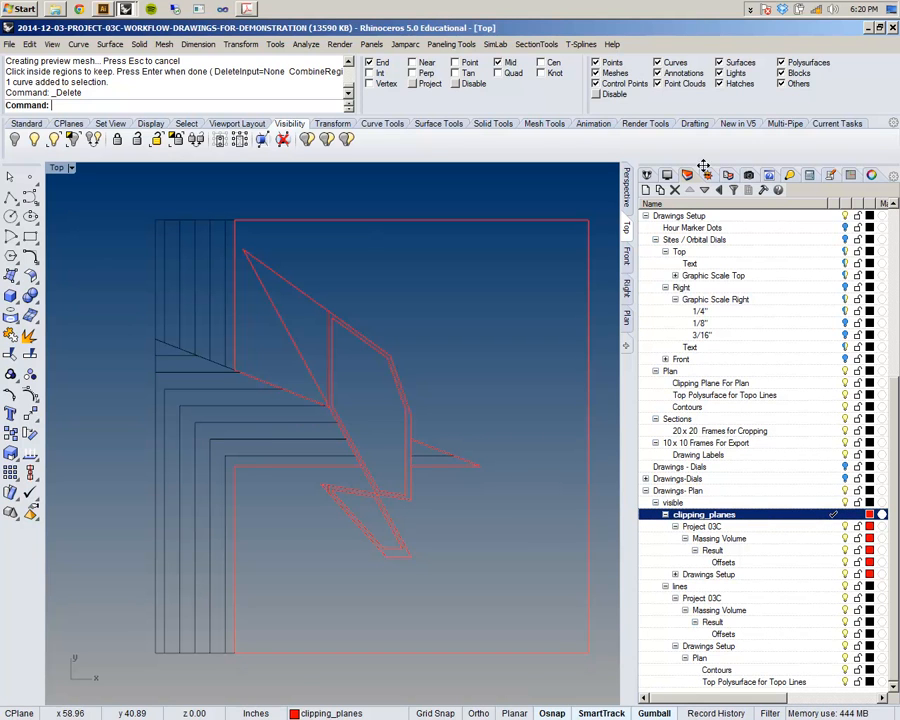
{"action": "left_click", "coordinate": [660, 191]}
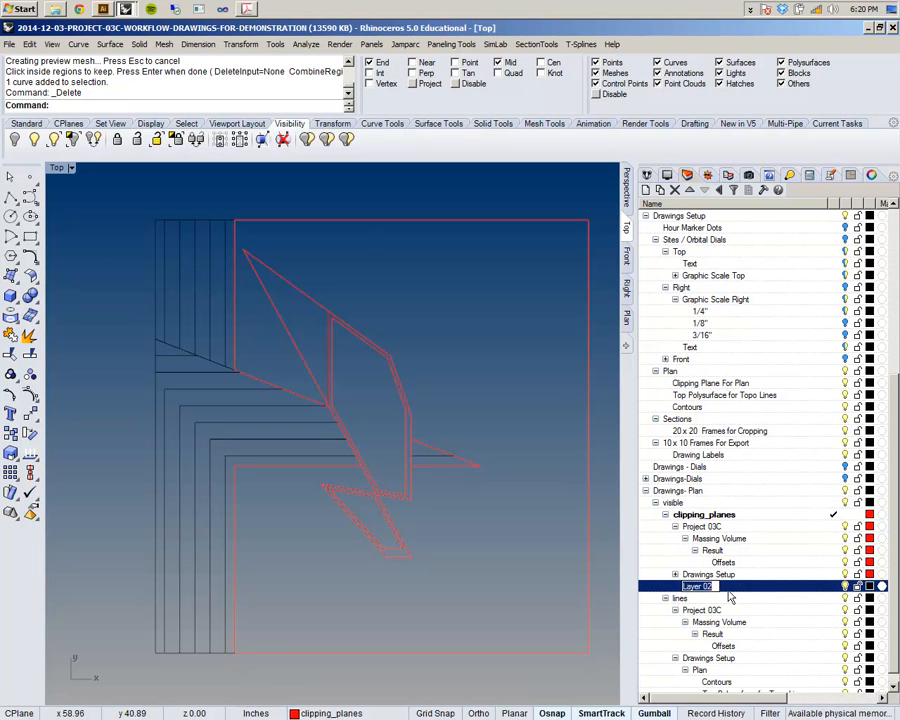
{"action": "key", "text": "Return"}
{"action": "key", "text": "ctrl+z"}
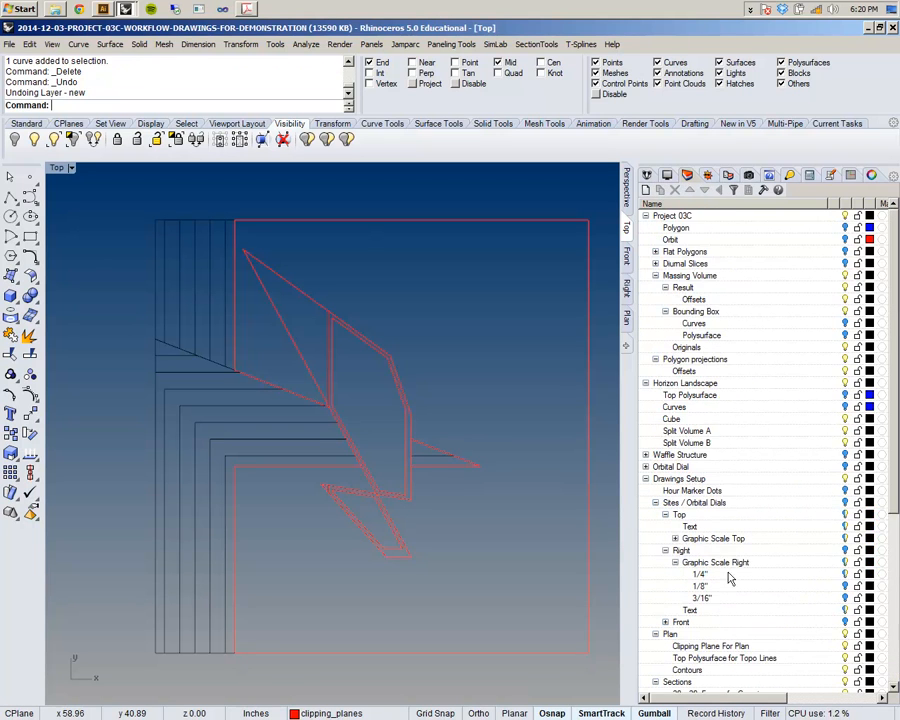
- Create a sublayer named Interior Fills under the Drawings- Plan layer
{"action": "scroll", "coordinate": [893, 590], "scroll_direction": "down", "scroll_amount": 4}
{"action": "scroll", "coordinate": [893, 590], "scroll_direction": "down", "scroll_amount": 3}
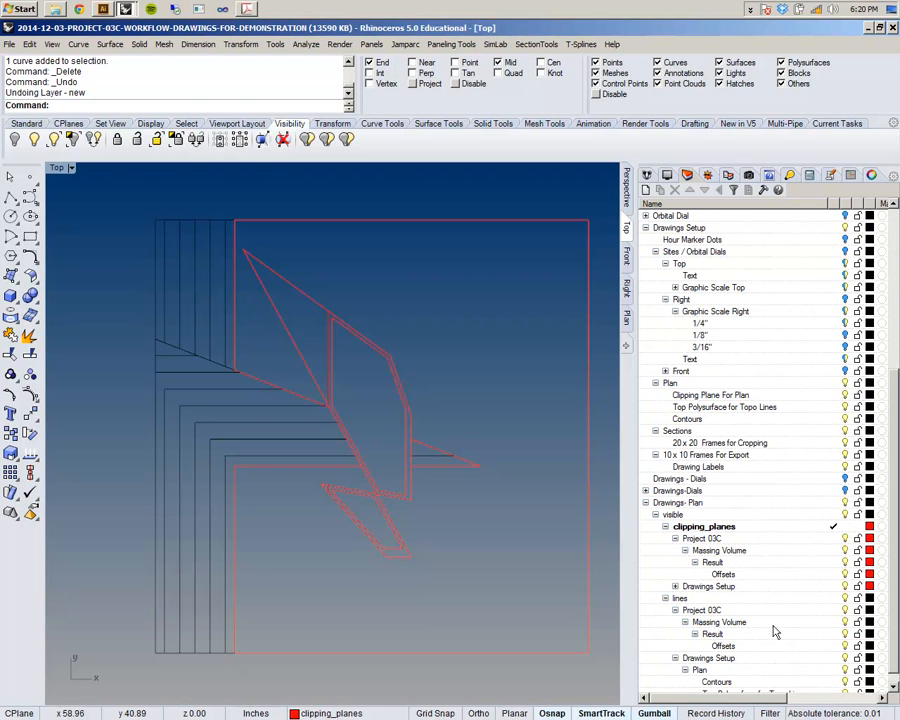
{"action": "left_click", "coordinate": [702, 526]}
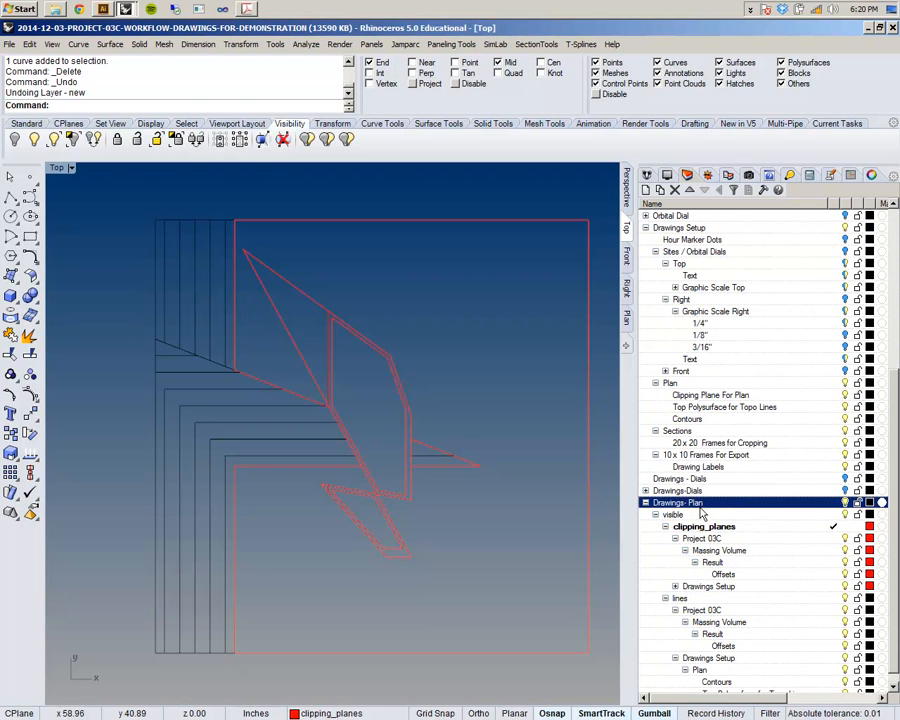
{"action": "left_click", "coordinate": [659, 190]}
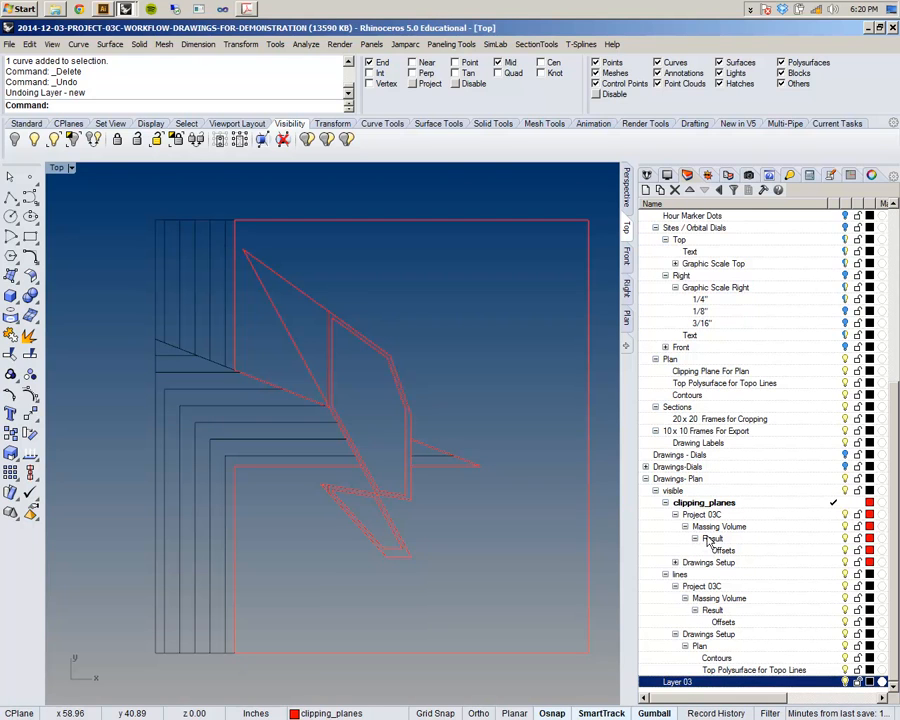
{"action": "type", "text": "Interior Fills"}
{"action": "key", "text": "Return"}
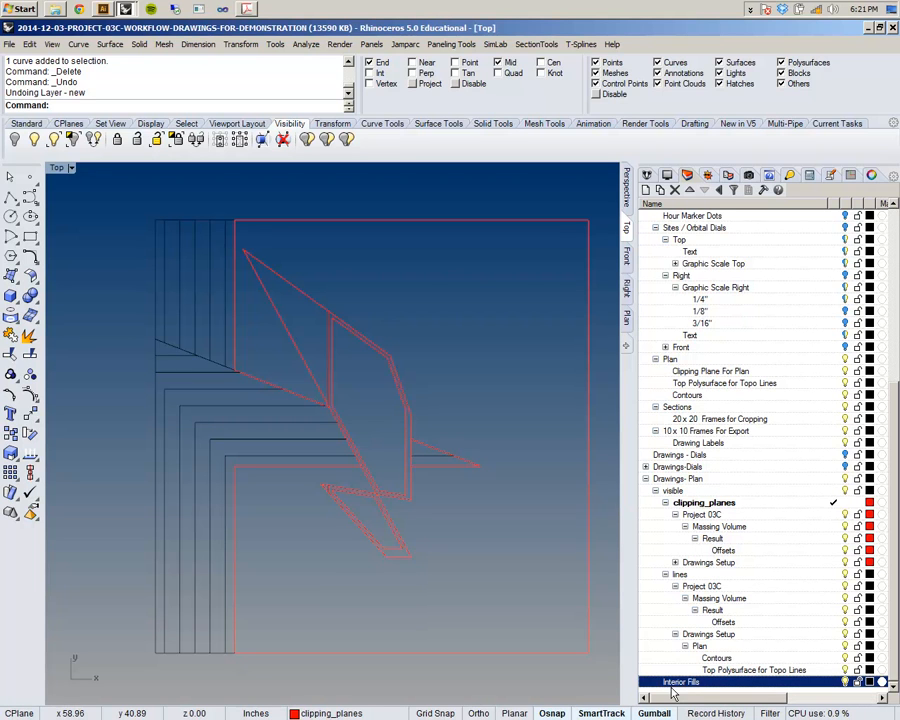
- Add another layer named Interio Curves at the same level as Interior Fills
{"action": "left_click", "coordinate": [647, 190]}
{"action": "type", "text": "Inter"}
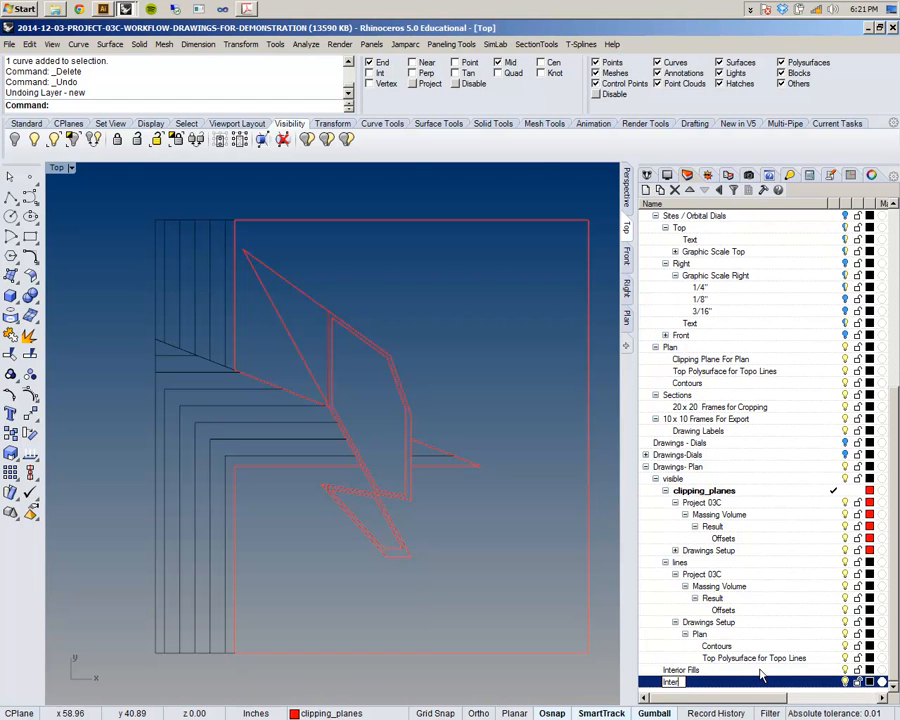
{"action": "type", "text": "io Curve"}
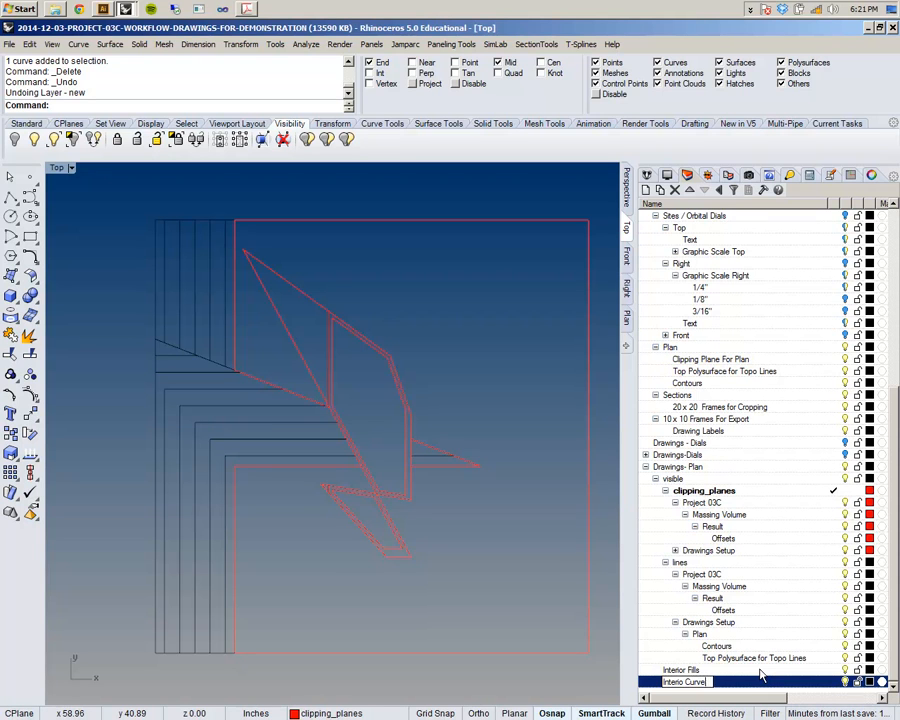
{"action": "type", "text": "s"}
{"action": "key", "text": "Return"}
- Move the Interio Curves layer above Interior Fills in the layer order
{"action": "left_click", "coordinate": [777, 670]}
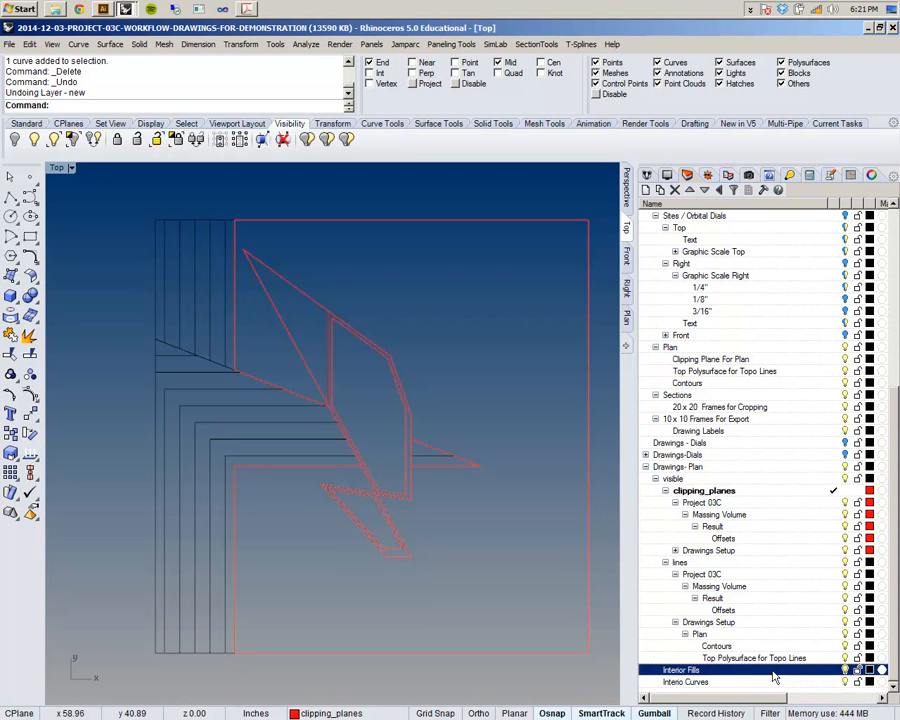
{"action": "left_click", "coordinate": [742, 679]}
{"action": "left_click", "coordinate": [739, 670]}
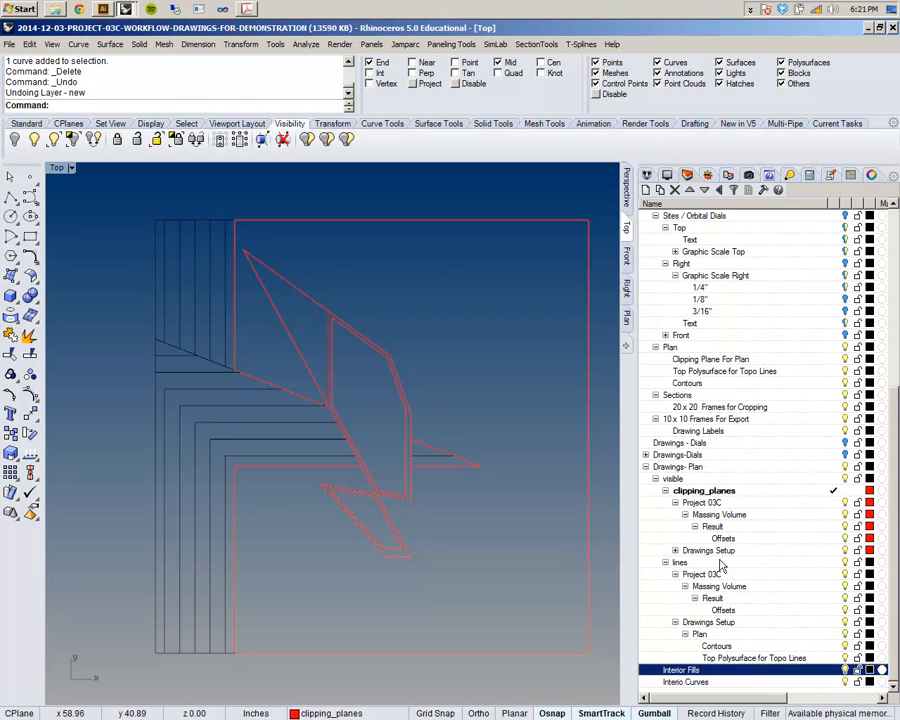
{"action": "left_click", "coordinate": [707, 683]}
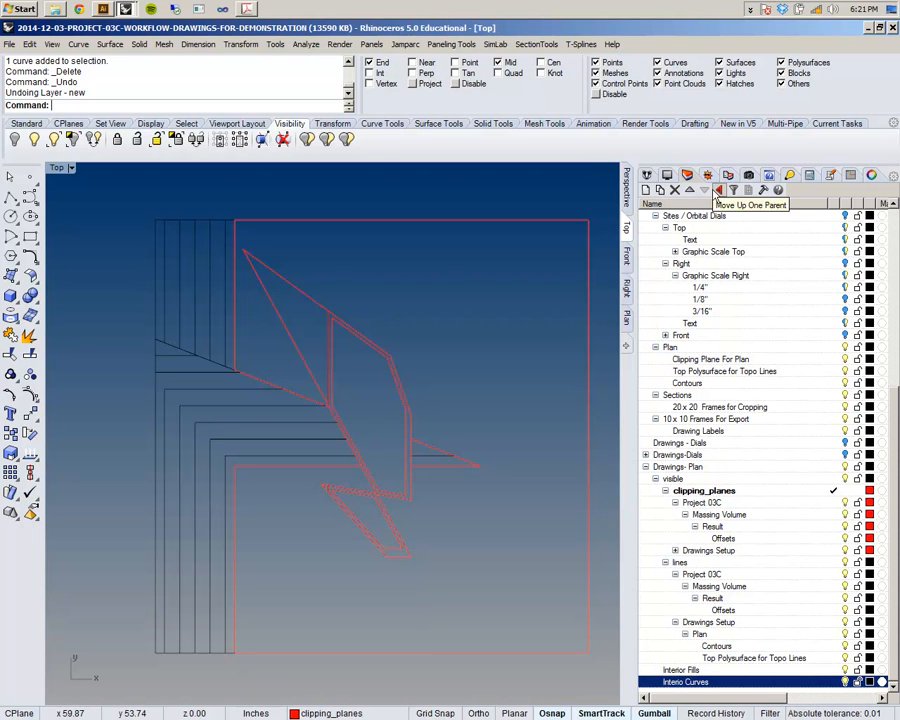
{"action": "left_click", "coordinate": [690, 190]}
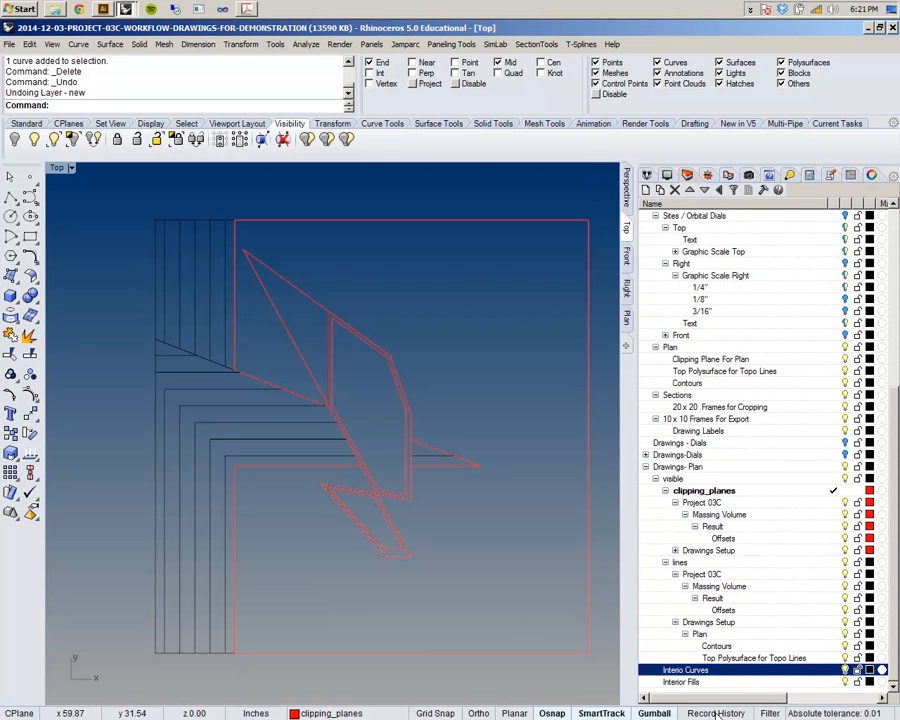
- Select the closed inner outlines of the upper and lower cut forms together with the background outline
{"action": "left_click", "coordinate": [334, 360]}
{"action": "left_click", "coordinate": [372, 402]}
{"action": "right_click_drag", "start_coordinate": [381, 431], "coordinate": [404, 373]}
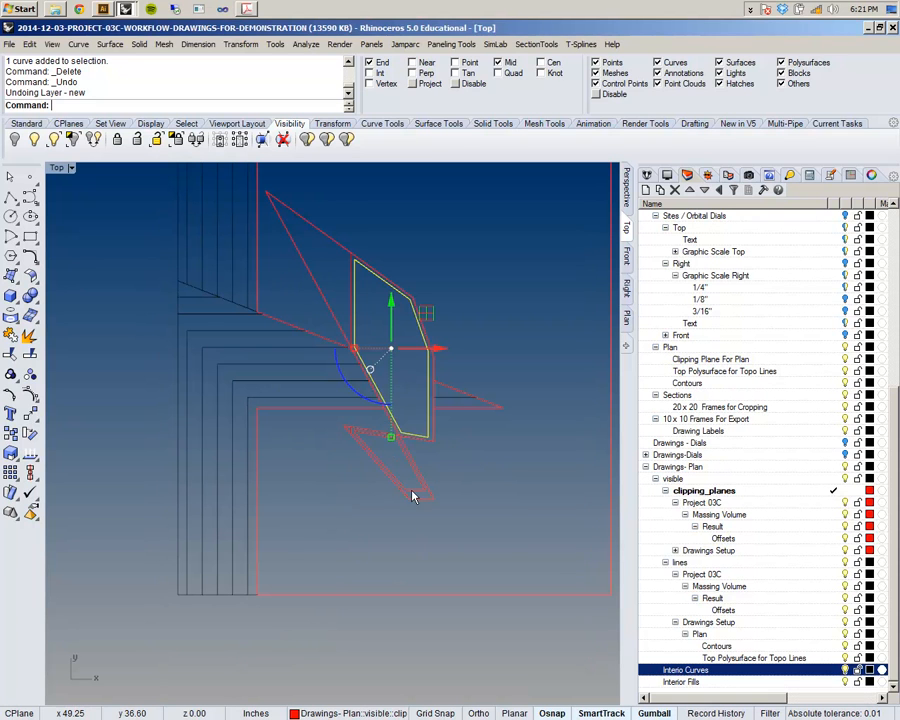
{"action": "left_click", "coordinate": [424, 497], "text": "shift"}
{"action": "left_click", "coordinate": [439, 536]}
{"action": "right_click_drag", "start_coordinate": [415, 449], "coordinate": [390, 478]}
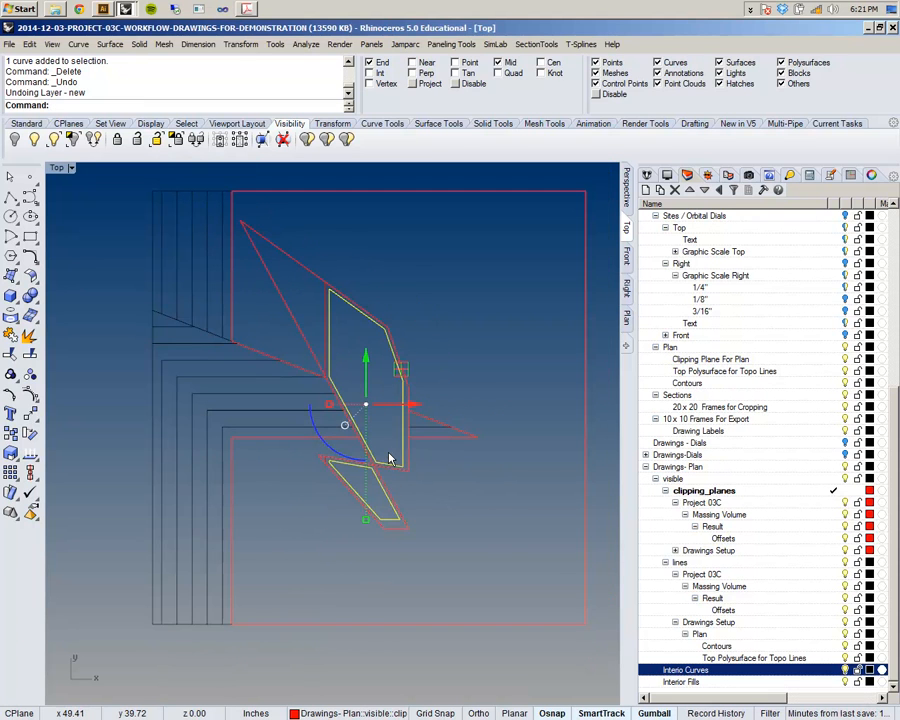
{"action": "left_click", "coordinate": [466, 444], "text": "shift"}
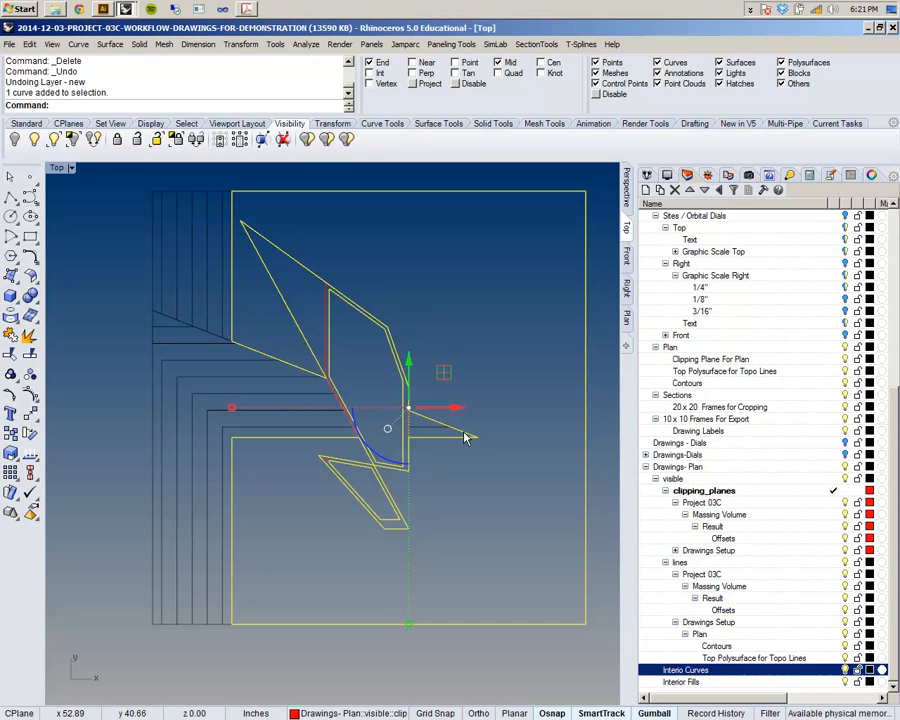
- Switch to the reference PDF in Adobe Acrobat, review its filled plan and section drawings, and return to Rhinoceros
{"action": "key", "text": "alt+Tab"}
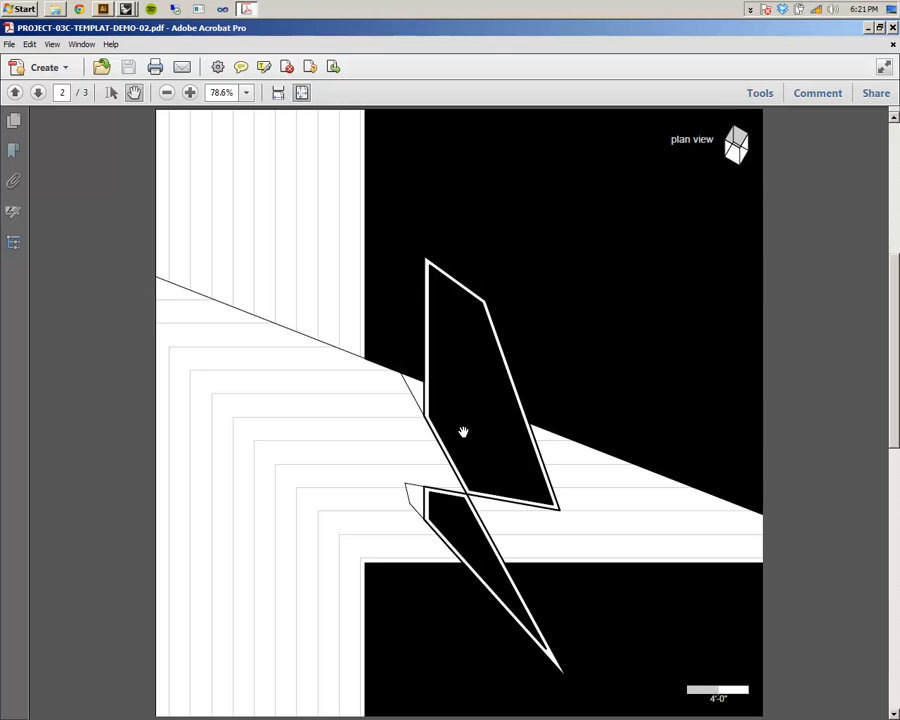
{"action": "key", "text": "alt+Tab"}
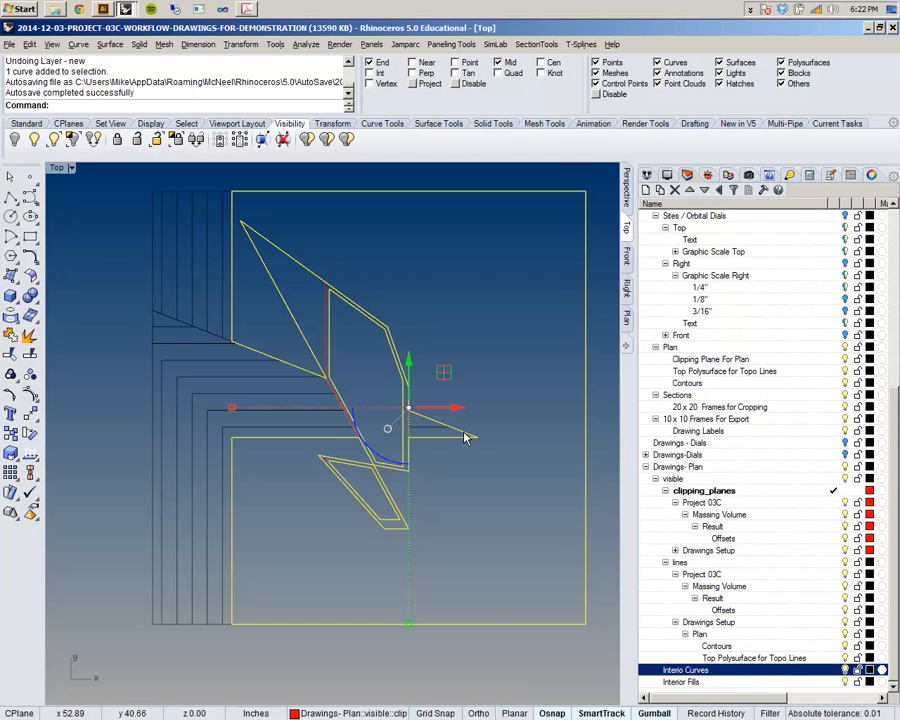
{"action": "key", "text": "alt+Tab"}
{"action": "scroll", "coordinate": [463, 432], "scroll_direction": "down", "scroll_amount": 2}
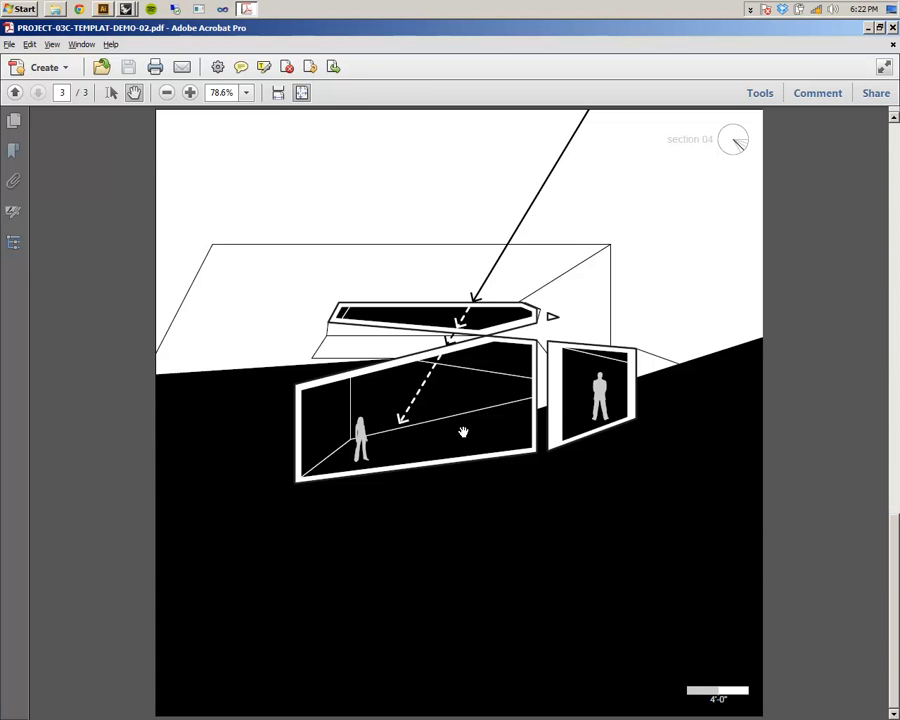
{"action": "key", "text": "alt+Tab"}
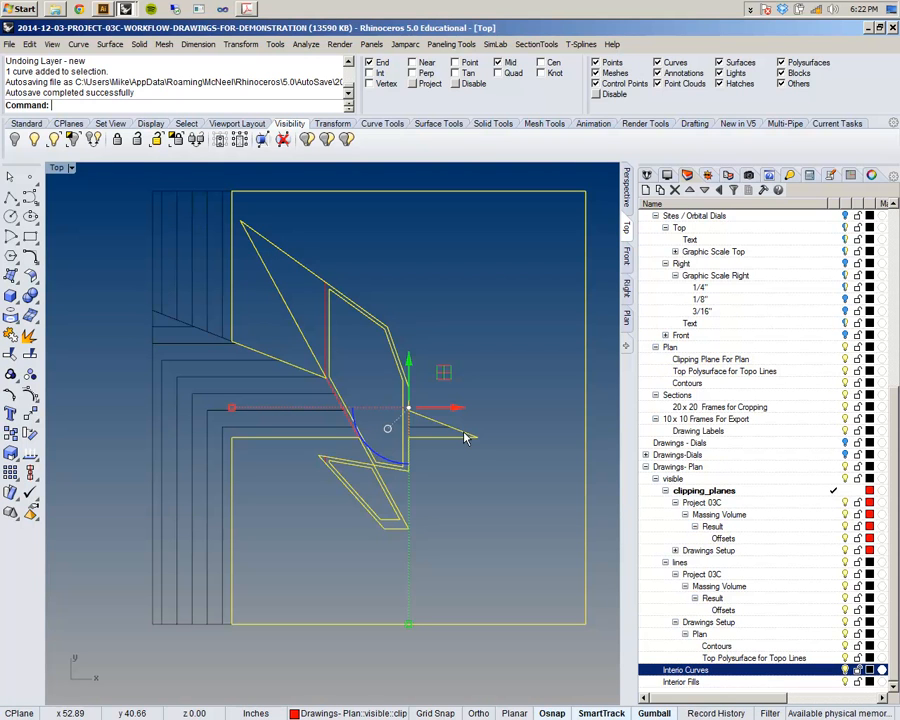
- Change the three selected outlines to the Interior Fills layer and clear the selection
{"action": "right_click", "coordinate": [713, 688]}
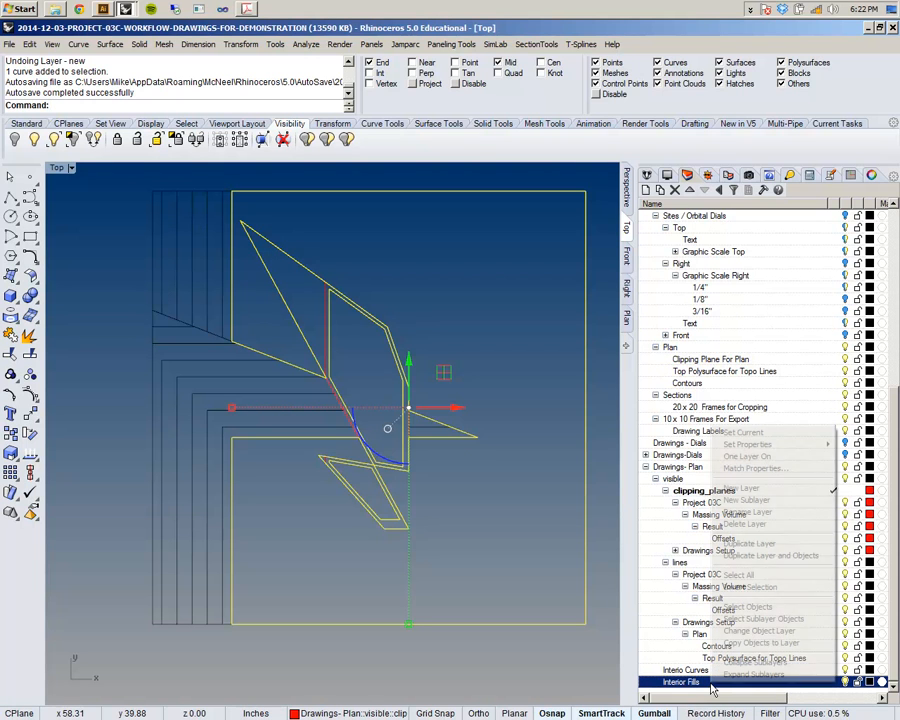
{"action": "left_click", "coordinate": [770, 631]}
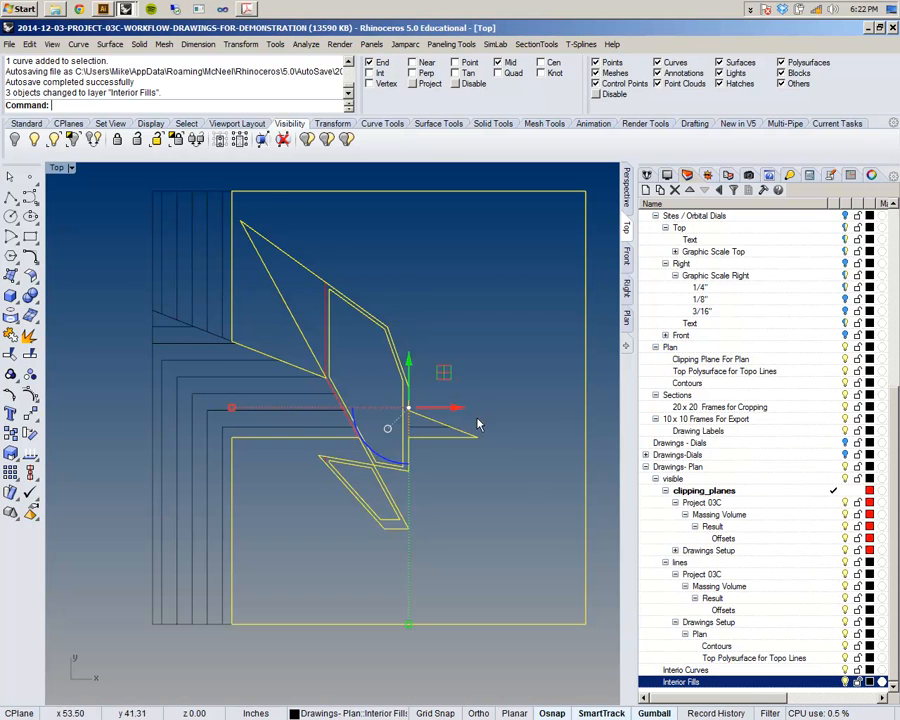
{"action": "key", "text": "Escape"}
{"action": "scroll", "coordinate": [446, 345], "scroll_direction": "up", "scroll_amount": 8}
{"action": "scroll", "coordinate": [335, 345], "scroll_direction": "down", "scroll_amount": 4}
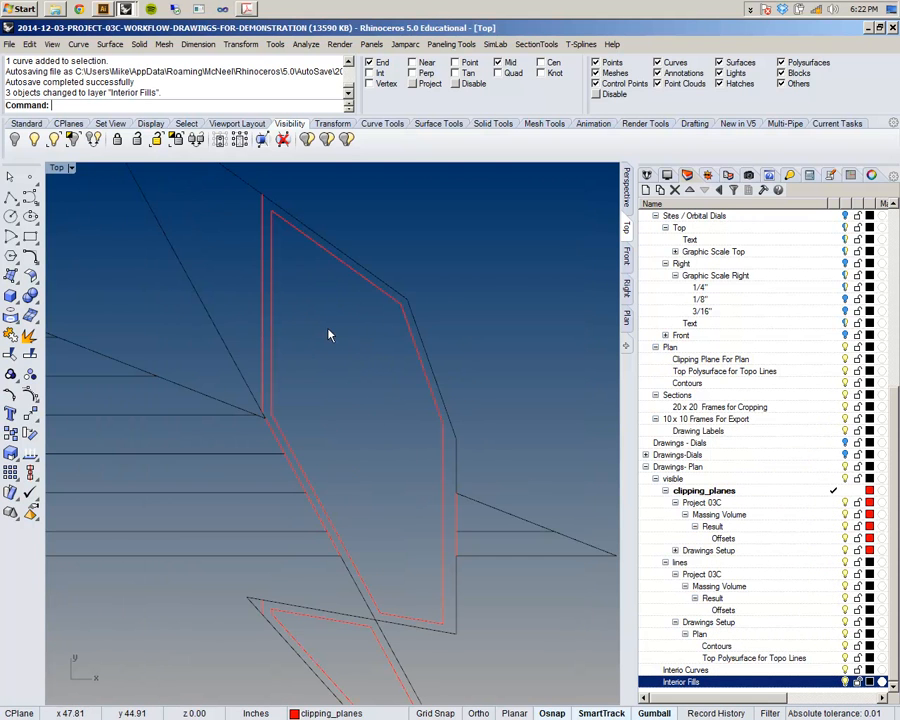
- Correct the Interio Curves layer name to Interior Curves
{"action": "left_click", "coordinate": [750, 671]}
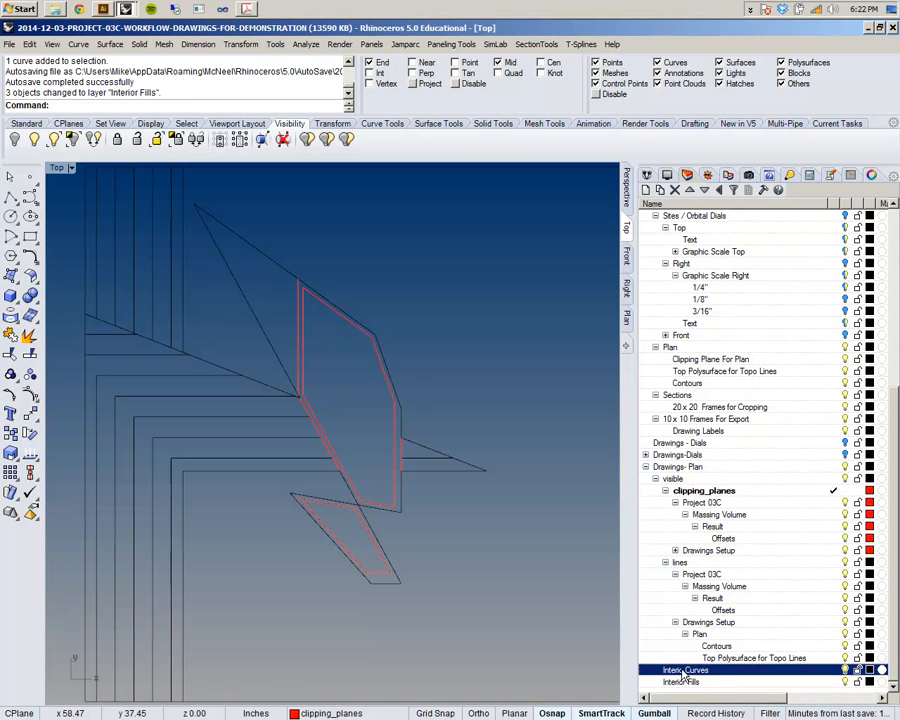
{"action": "left_click", "coordinate": [685, 671]}
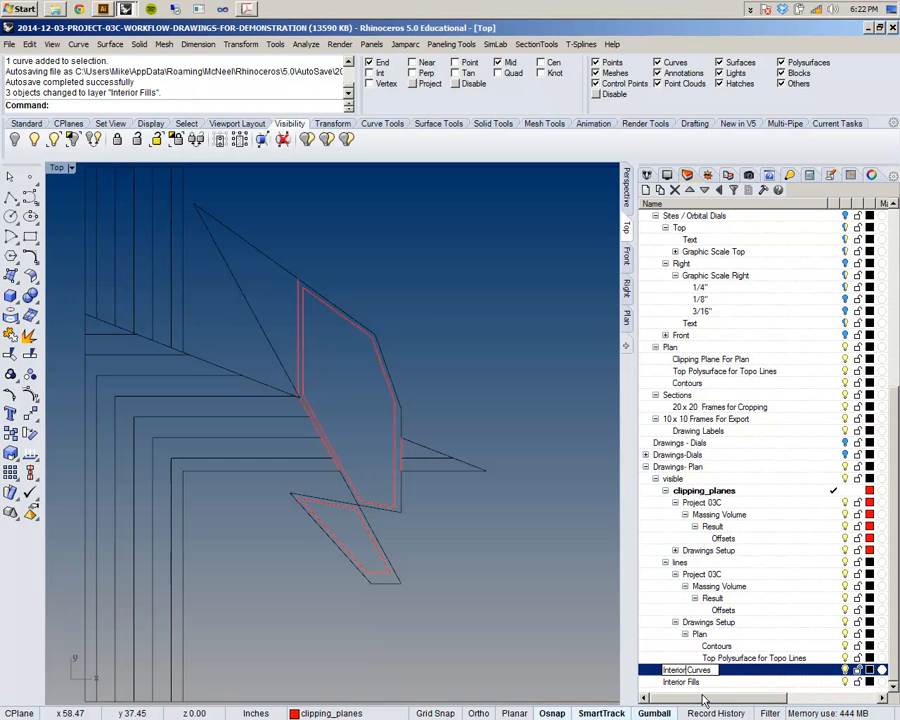
- Select all curves of the 2D plan drawing and scale them uniformly by a factor of .5
{"action": "scroll", "coordinate": [396, 392], "scroll_direction": "down", "scroll_amount": 5}
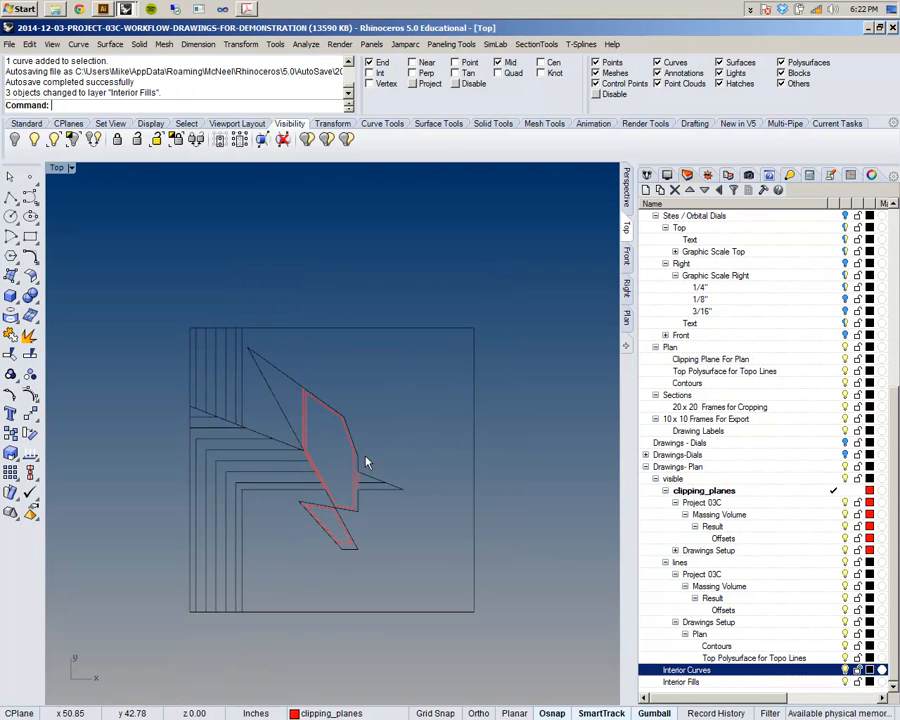
{"action": "right_click_drag", "start_coordinate": [376, 428], "coordinate": [378, 363]}
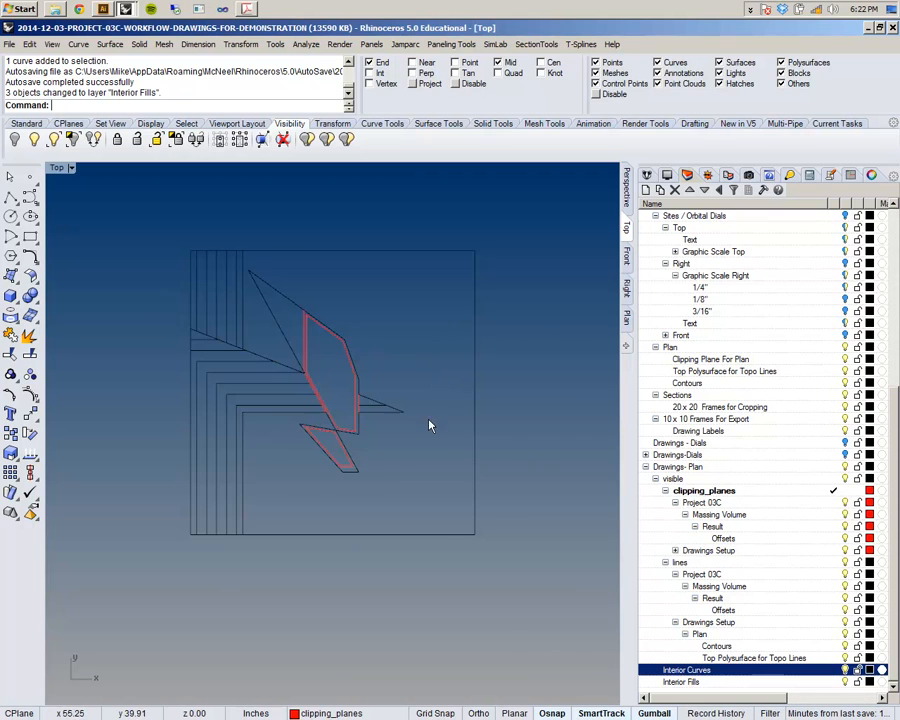
{"action": "scroll", "coordinate": [395, 420], "scroll_direction": "down", "scroll_amount": 7}
{"action": "scroll", "coordinate": [385, 428], "scroll_direction": "up", "scroll_amount": 4}
{"action": "left_click_drag", "start_coordinate": [277, 313], "coordinate": [471, 500]}
{"action": "scroll", "coordinate": [410, 425], "scroll_direction": "up", "scroll_amount": 5}
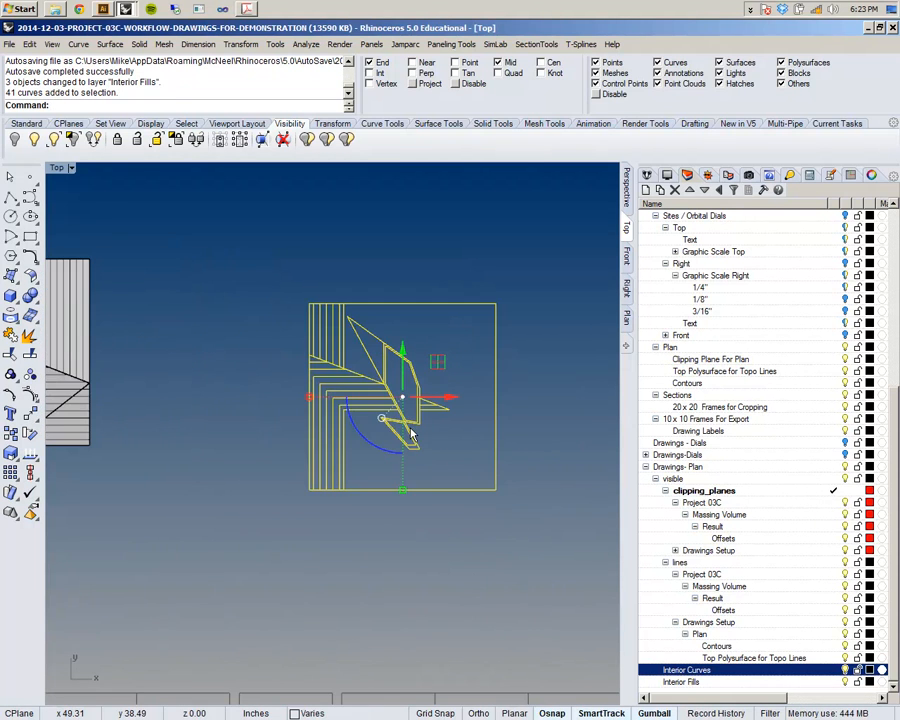
{"action": "scroll", "coordinate": [410, 462], "scroll_direction": "up", "scroll_amount": 6}
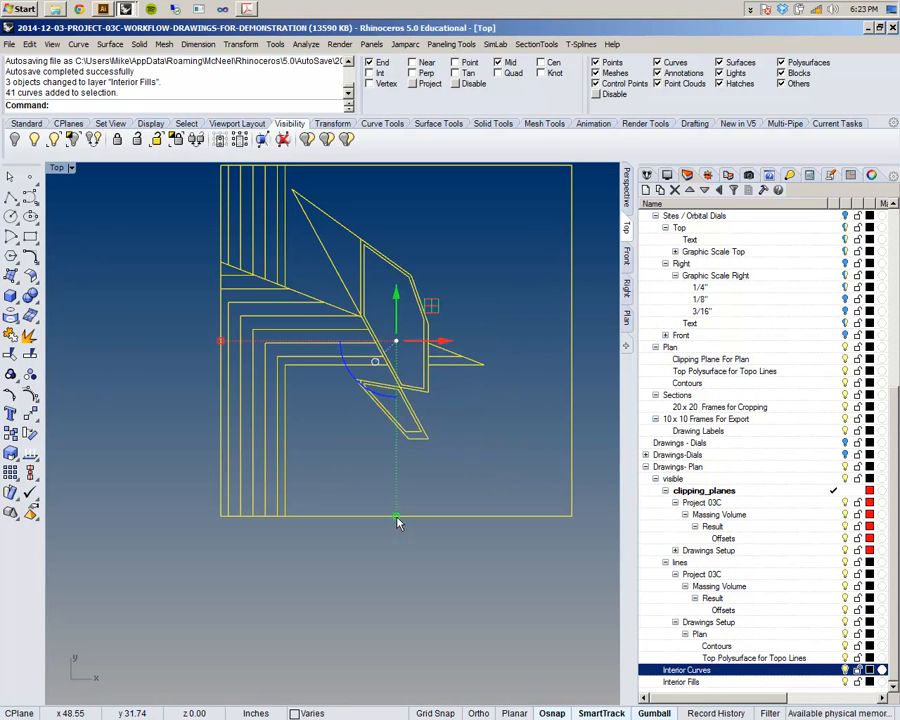
{"action": "left_click", "coordinate": [397, 517]}
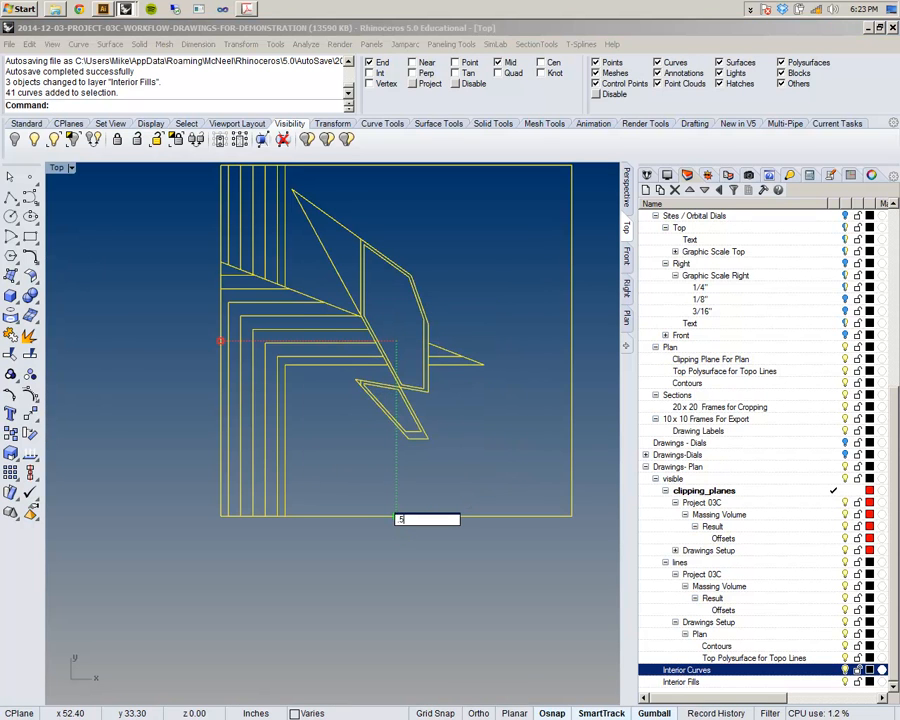
{"action": "scroll", "coordinate": [396, 341], "scroll_direction": "down", "scroll_amount": 4}
- Move the scaled plan drawing from its lower-right corner to the lower-right corner of the Plan View export frame
{"action": "type", "text": "M"}
{"action": "key", "text": "Return"}
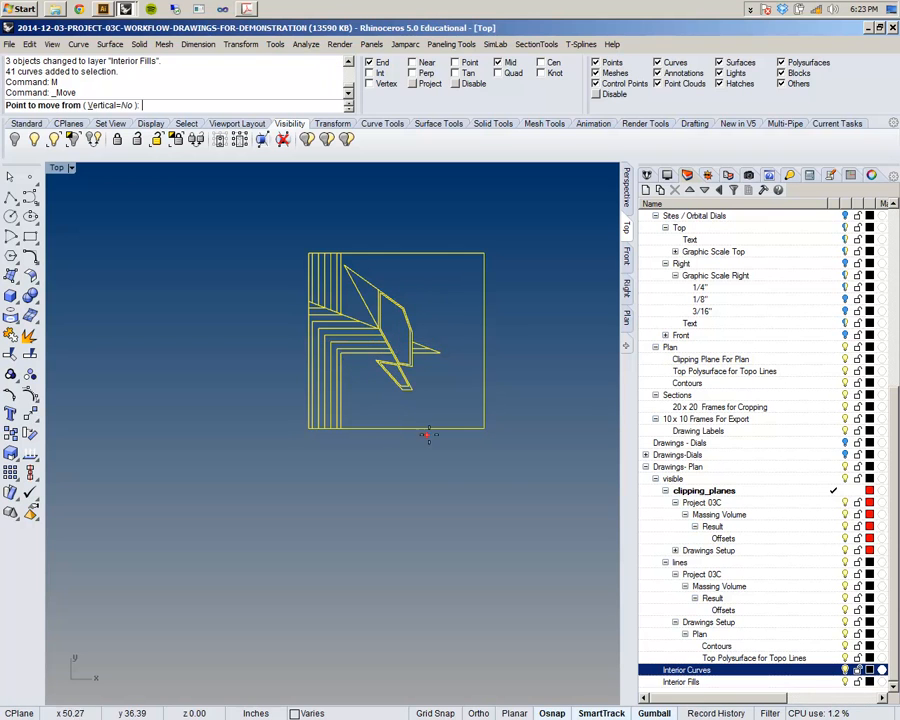
{"action": "left_click", "coordinate": [484, 428]}
{"action": "scroll", "coordinate": [480, 410], "scroll_direction": "down", "scroll_amount": 3}
{"action": "scroll", "coordinate": [478, 407], "scroll_direction": "down", "scroll_amount": 4}
{"action": "right_click_drag", "start_coordinate": [292, 575], "coordinate": [207, 440]}
{"action": "scroll", "coordinate": [269, 440], "scroll_direction": "up", "scroll_amount": 10}
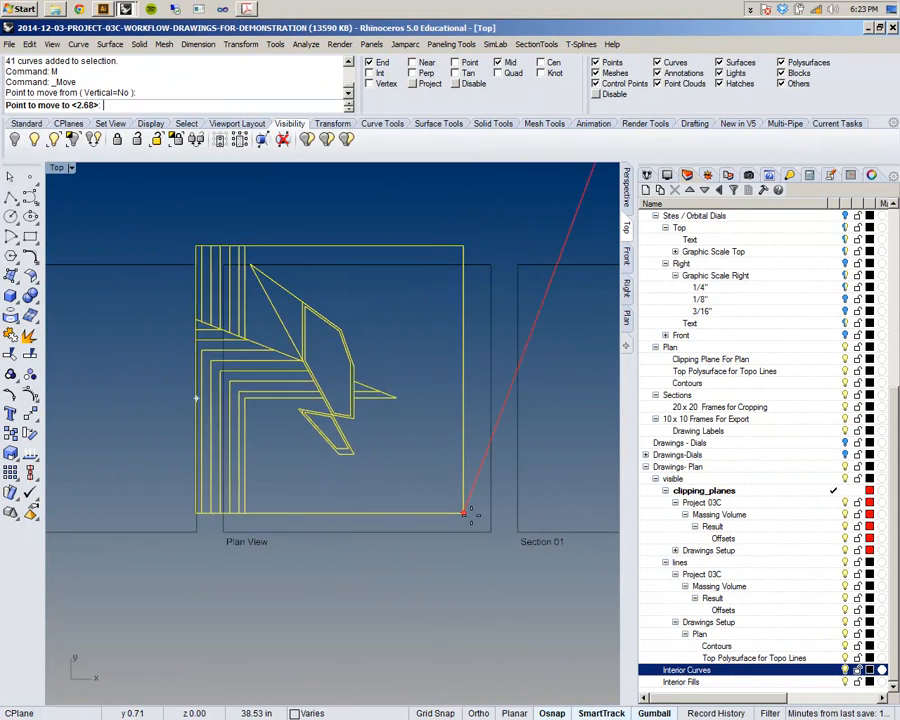
{"action": "left_click", "coordinate": [492, 533]}
{"action": "left_click", "coordinate": [468, 575]}
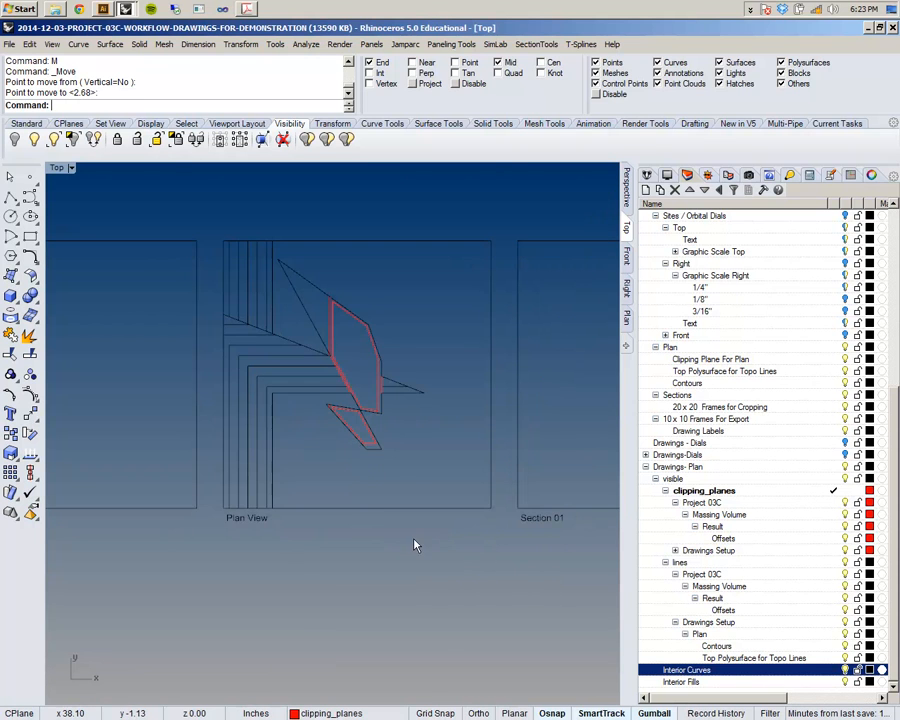
- Select the plan drawing together with its Plan View export frame
{"action": "scroll", "coordinate": [324, 553], "scroll_direction": "down", "scroll_amount": 5}
{"action": "scroll", "coordinate": [328, 546], "scroll_direction": "up", "scroll_amount": 3}
{"action": "scroll", "coordinate": [340, 542], "scroll_direction": "down", "scroll_amount": 4}
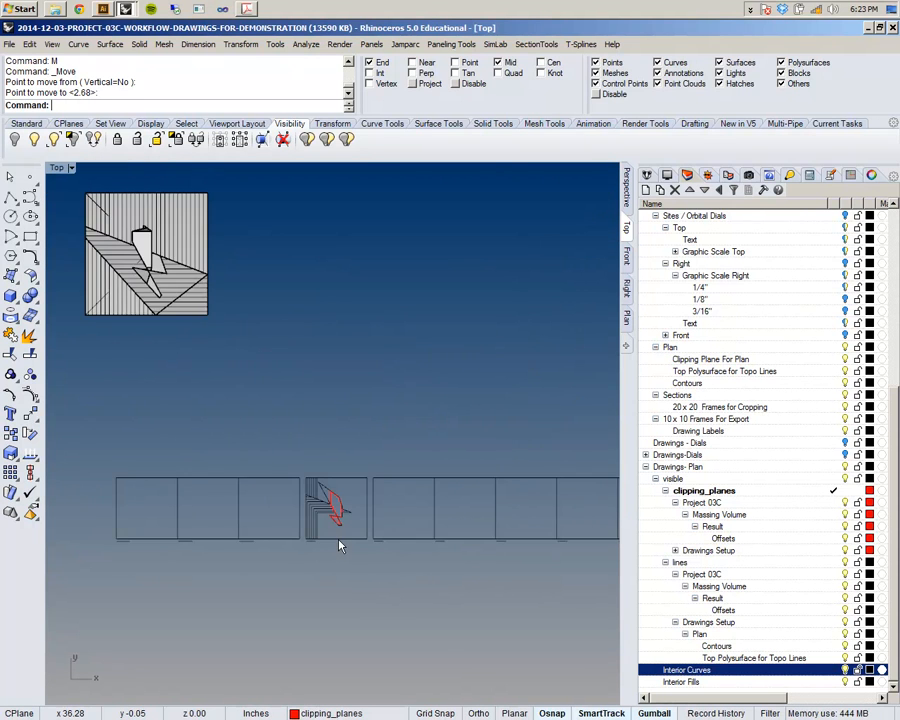
{"action": "right_click_drag", "start_coordinate": [333, 526], "coordinate": [287, 478]}
{"action": "scroll", "coordinate": [287, 478], "scroll_direction": "up", "scroll_amount": 6}
{"action": "left_click_drag", "start_coordinate": [183, 256], "coordinate": [422, 508]}
- Export the selected curves as an Adobe Illustrator file named DEMO-Plan, preserving model scale at 1 inch = 1 inch in RGB
{"action": "type", "text": "Export"}
{"action": "key", "text": "Return"}
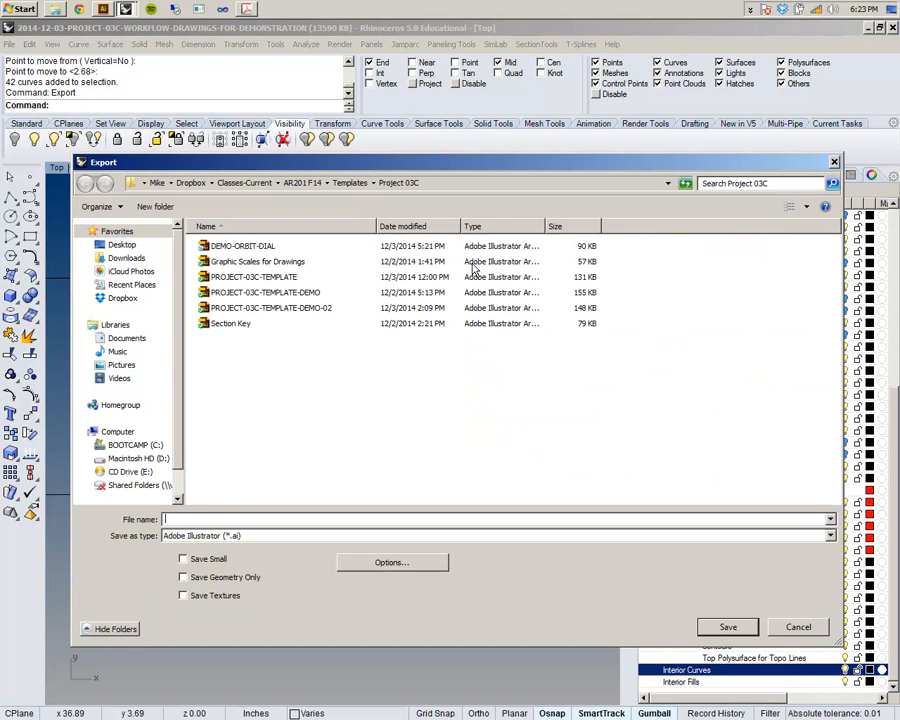
{"action": "left_click", "coordinate": [245, 246]}
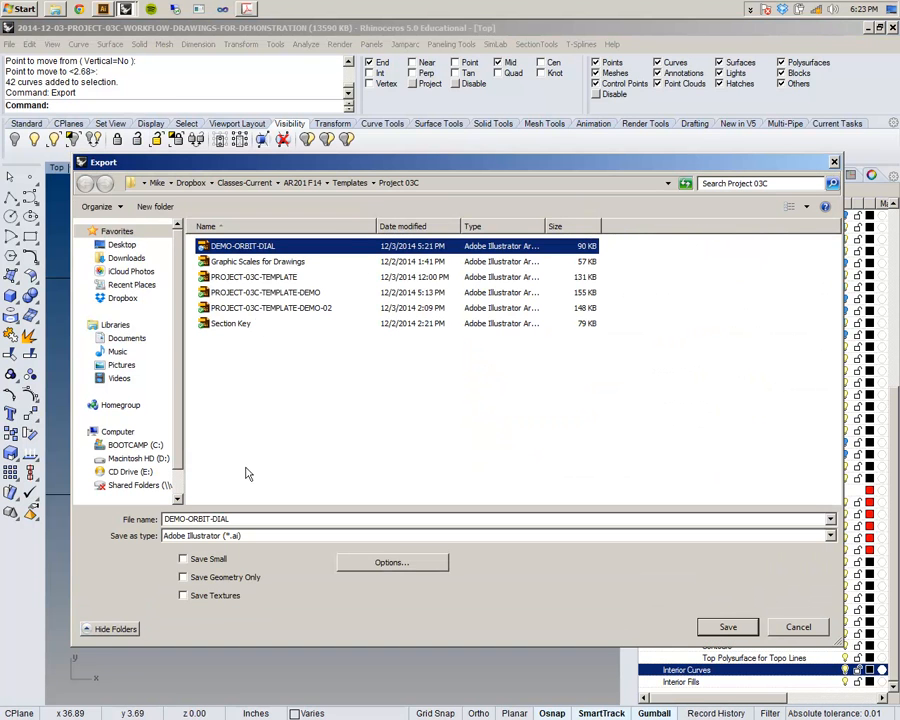
{"action": "left_click_drag", "start_coordinate": [230, 519], "coordinate": [166, 520]}
{"action": "left_click_drag", "start_coordinate": [189, 519], "coordinate": [342, 557]}
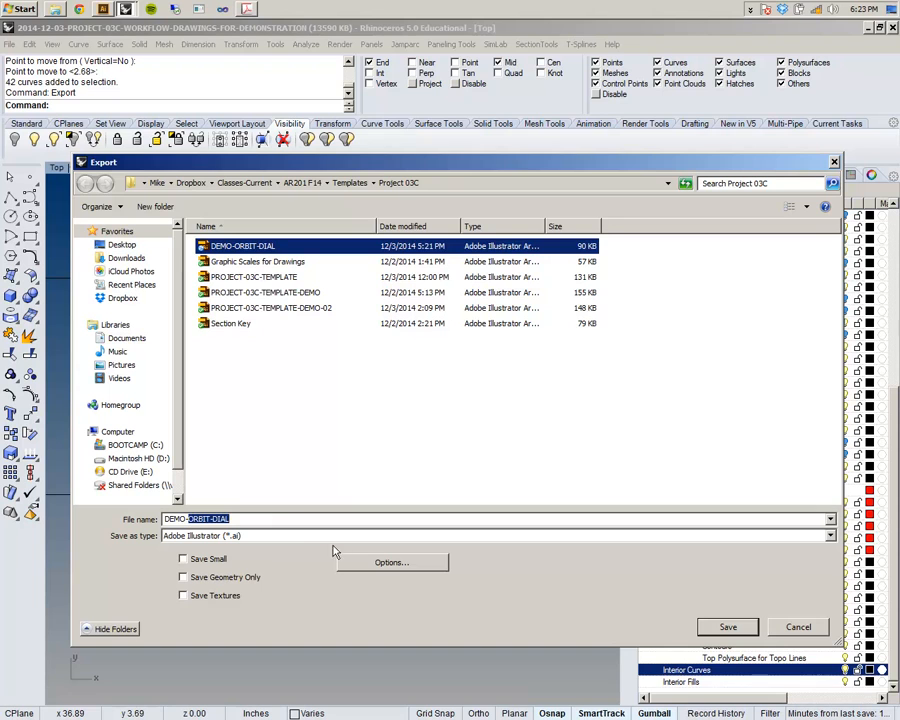
{"action": "type", "text": "Plan"}
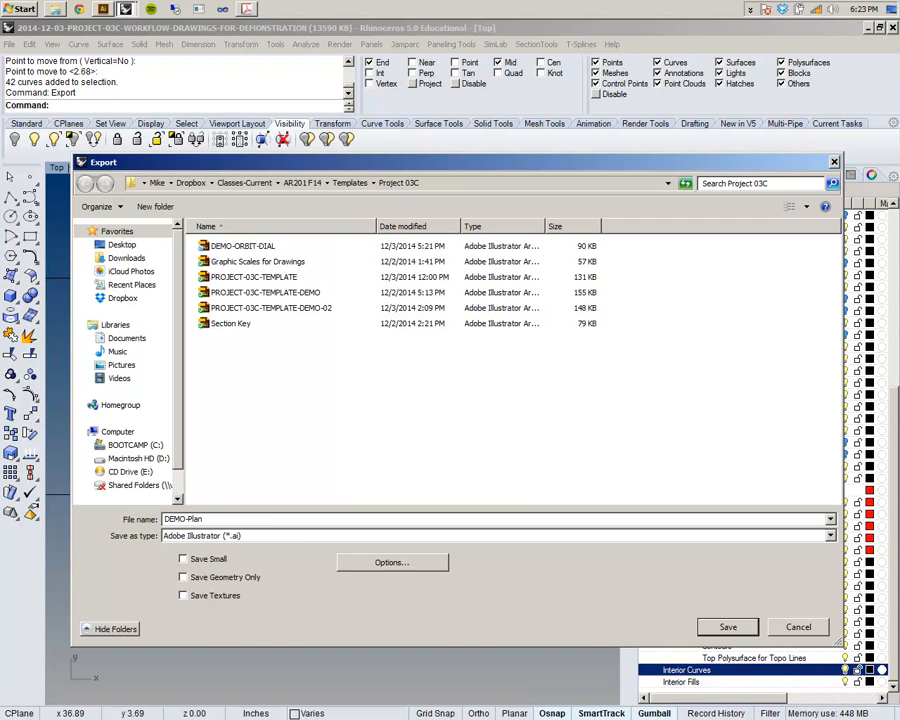
{"action": "left_click", "coordinate": [728, 628]}
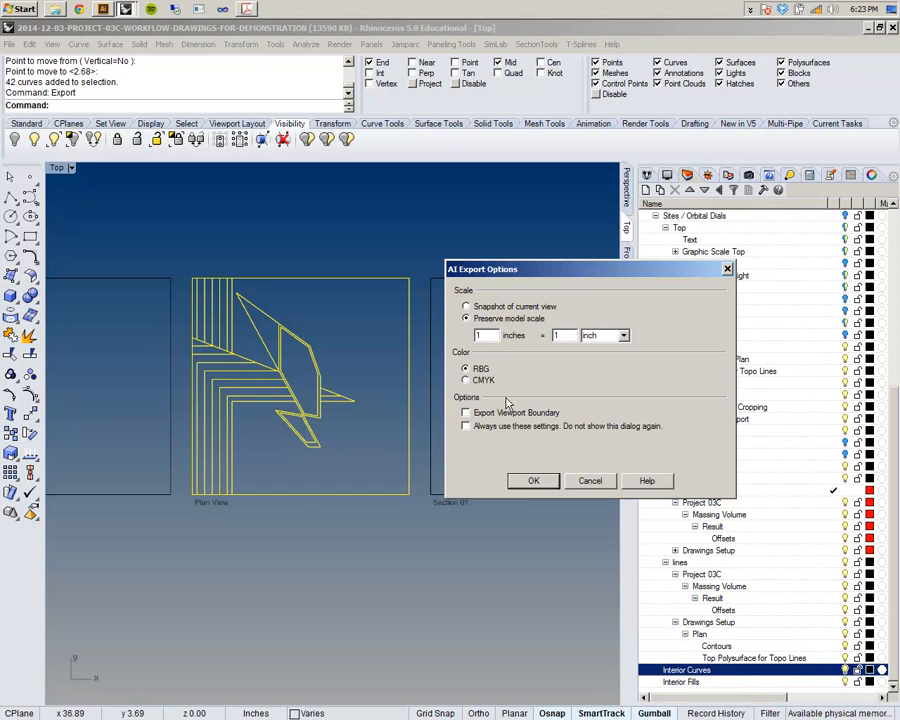
{"action": "left_click", "coordinate": [533, 480]}
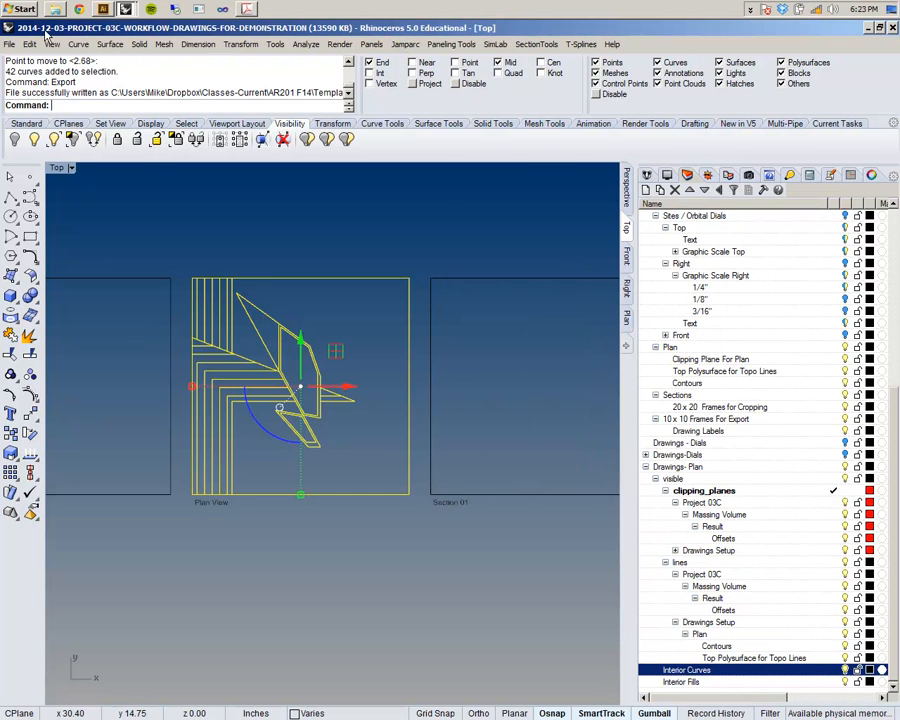
- Switch to Adobe Illustrator, save the template document as PROJECT-03C-TEMPLATE-DEMO-03 in Illustrator CS6 format, and clear the artwork selection
{"action": "left_click", "coordinate": [102, 9]}
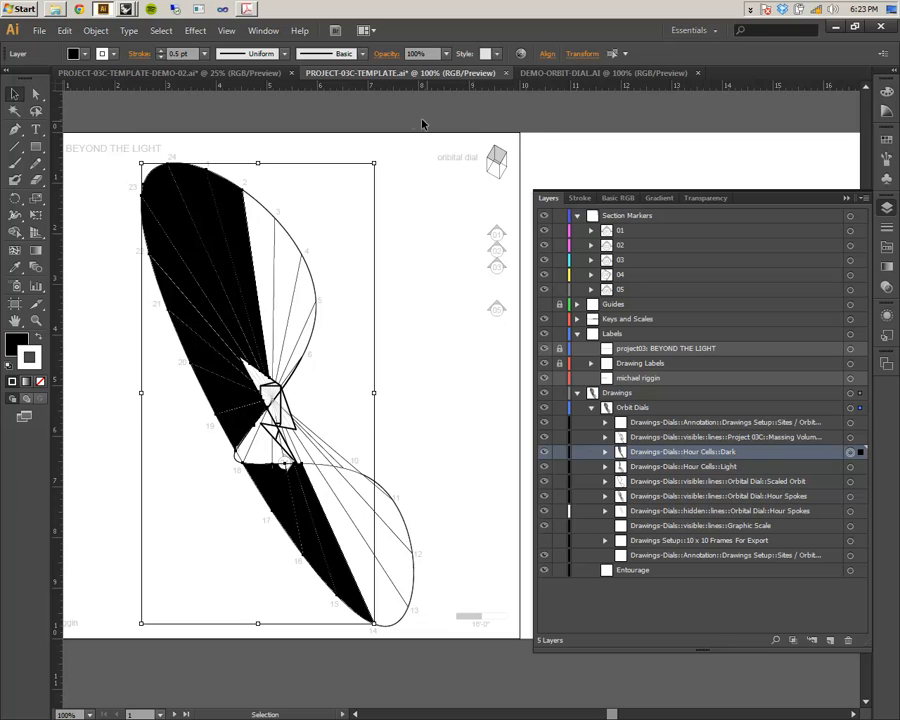
{"action": "scroll", "coordinate": [350, 215], "scroll_direction": "down", "scroll_amount": 2, "text": "alt"}
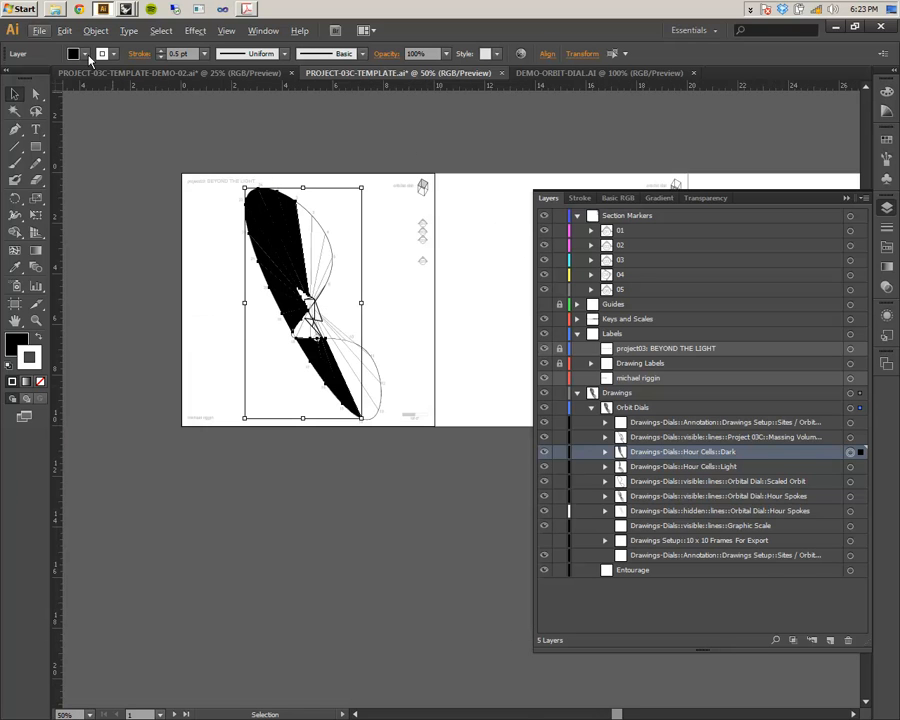
{"action": "left_click", "coordinate": [39, 30]}
{"action": "left_click", "coordinate": [58, 137]}
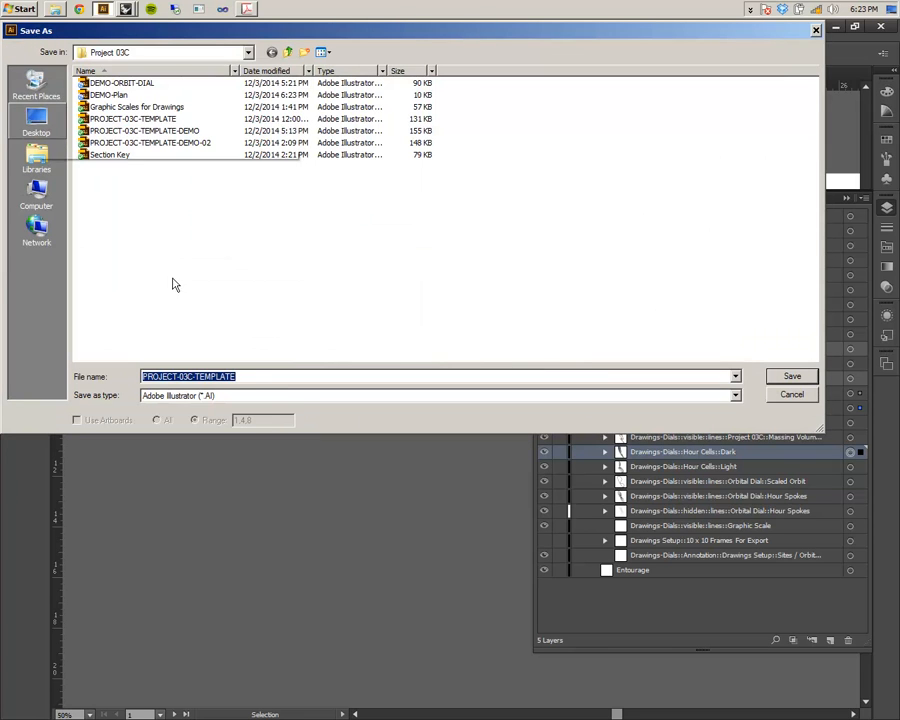
{"action": "left_click", "coordinate": [249, 377]}
{"action": "type", "text": "-DE"}
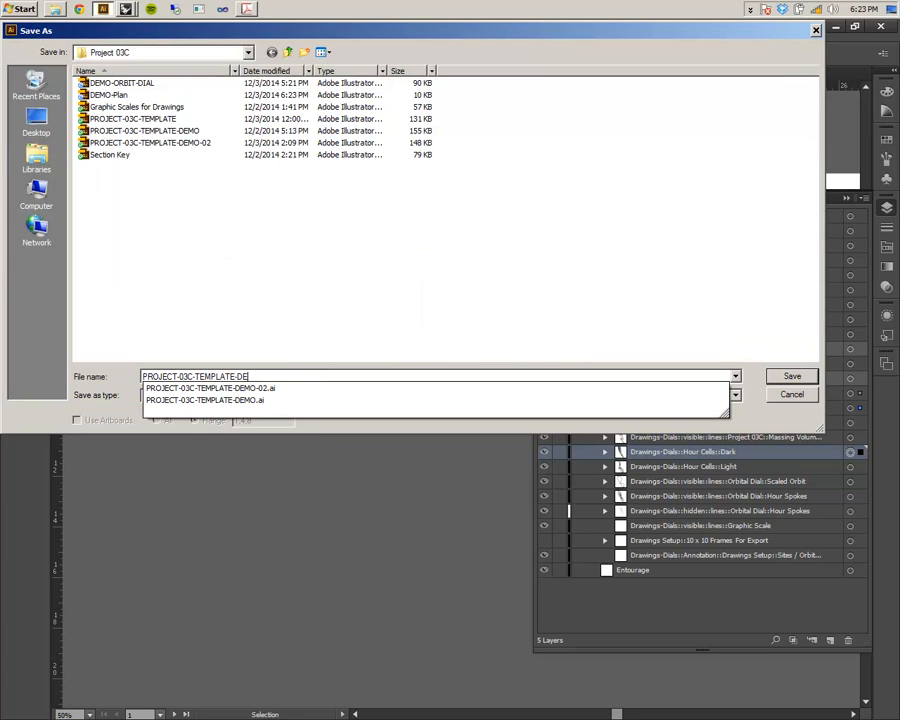
{"action": "type", "text": "MO-03"}
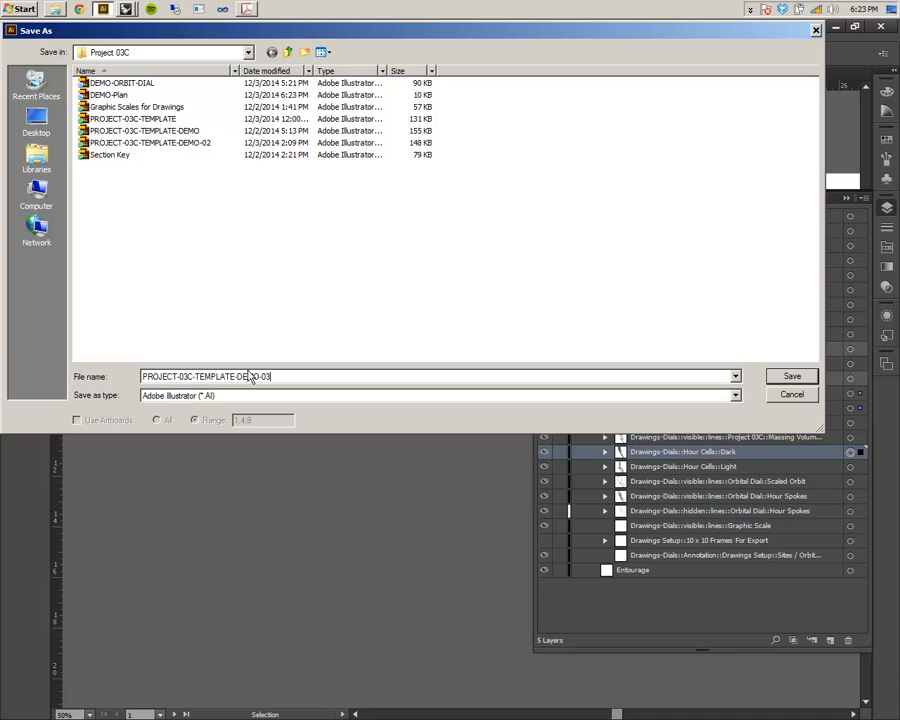
{"action": "left_click", "coordinate": [789, 378]}
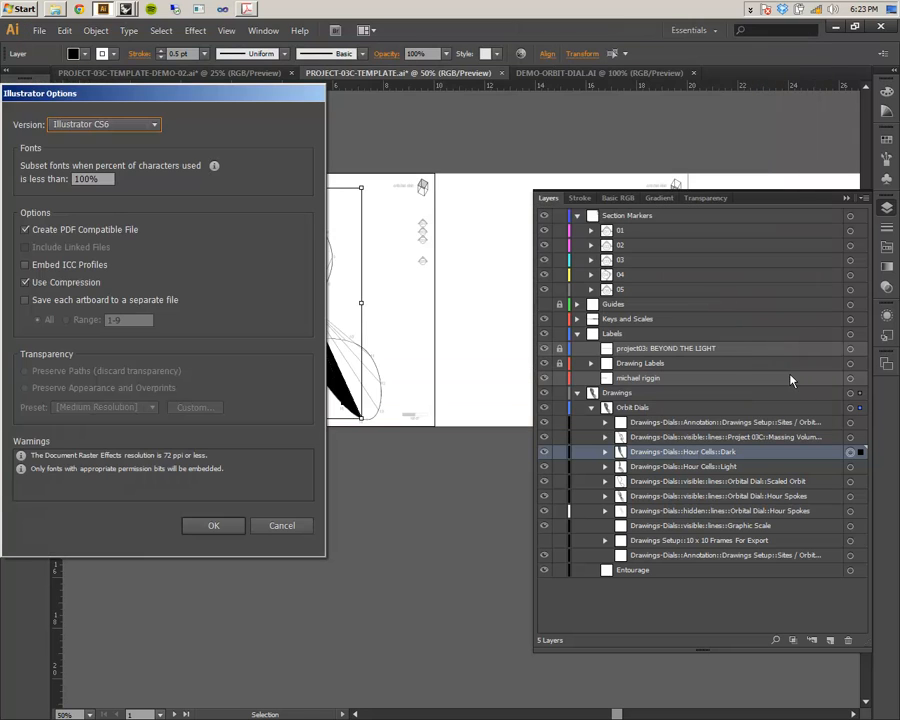
{"action": "left_click", "coordinate": [231, 528]}
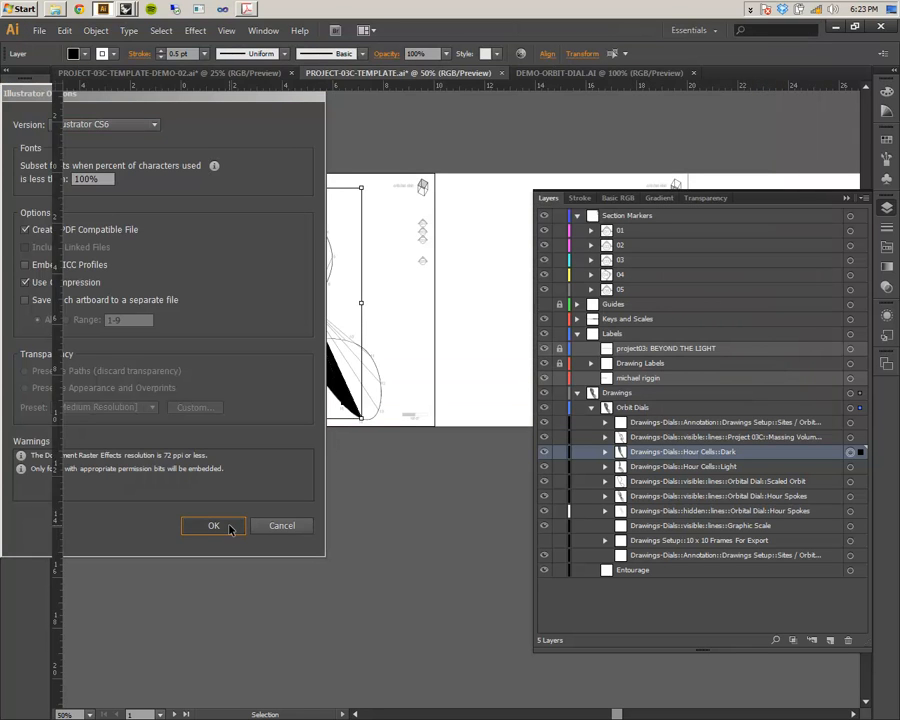
{"action": "left_click", "coordinate": [428, 464]}
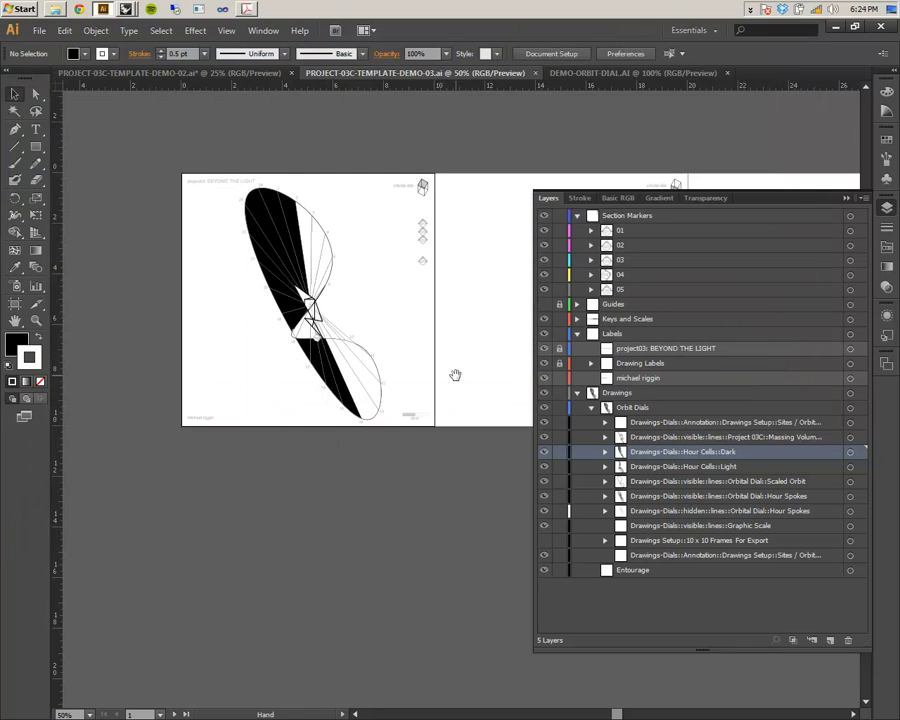
- Open the exported DEMO-Plan file from the Project 03C folder
{"action": "left_click_drag", "start_coordinate": [471, 347], "coordinate": [210, 364]}
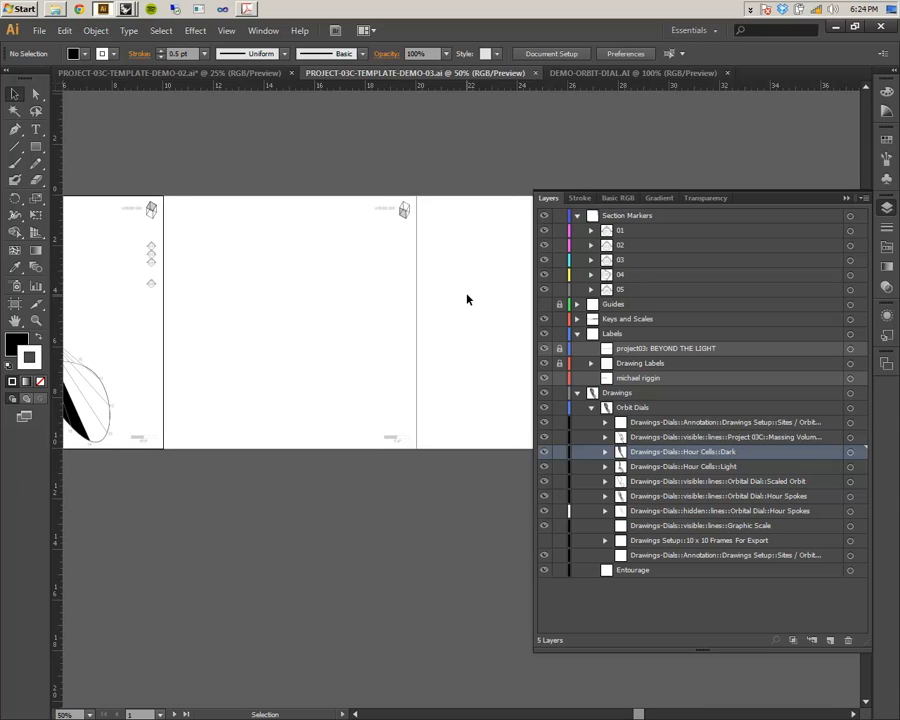
{"action": "left_click_drag", "start_coordinate": [450, 299], "coordinate": [214, 318]}
{"action": "left_click", "coordinate": [39, 30]}
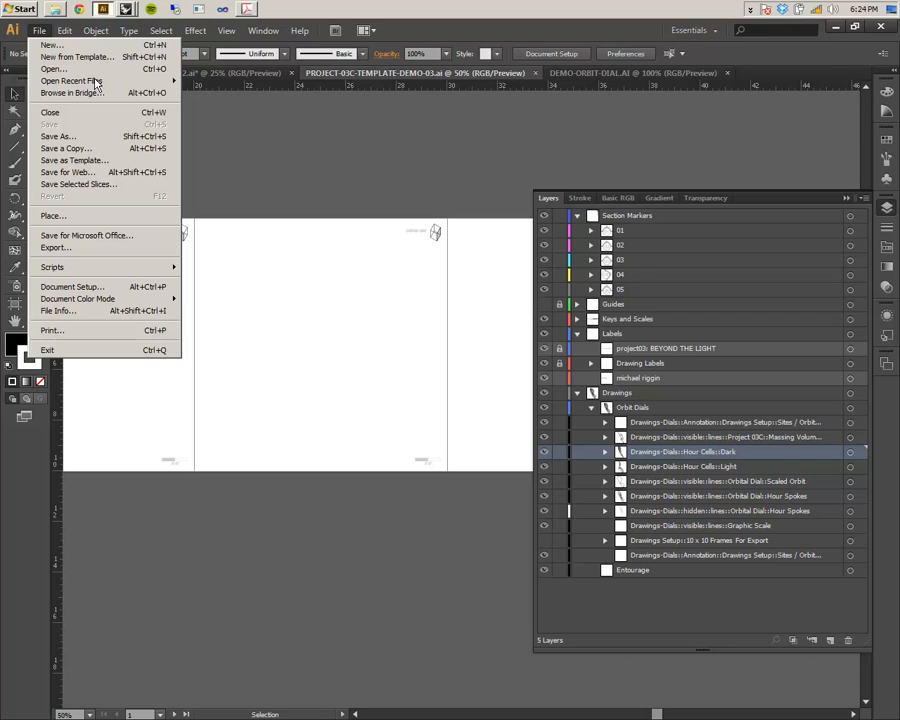
{"action": "left_click", "coordinate": [54, 68]}
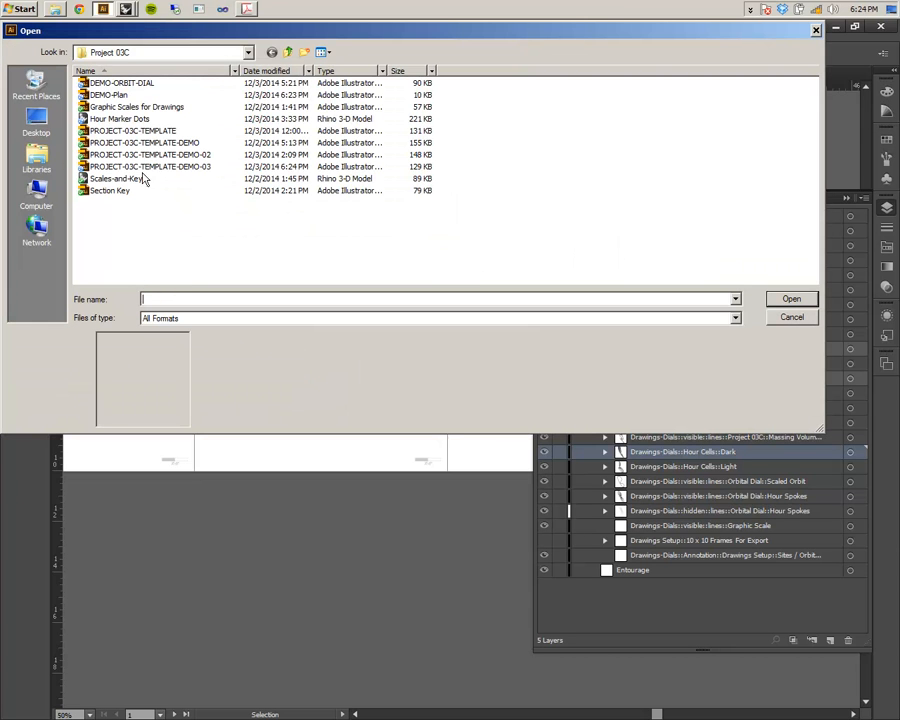
{"action": "double_click", "coordinate": [110, 95]}
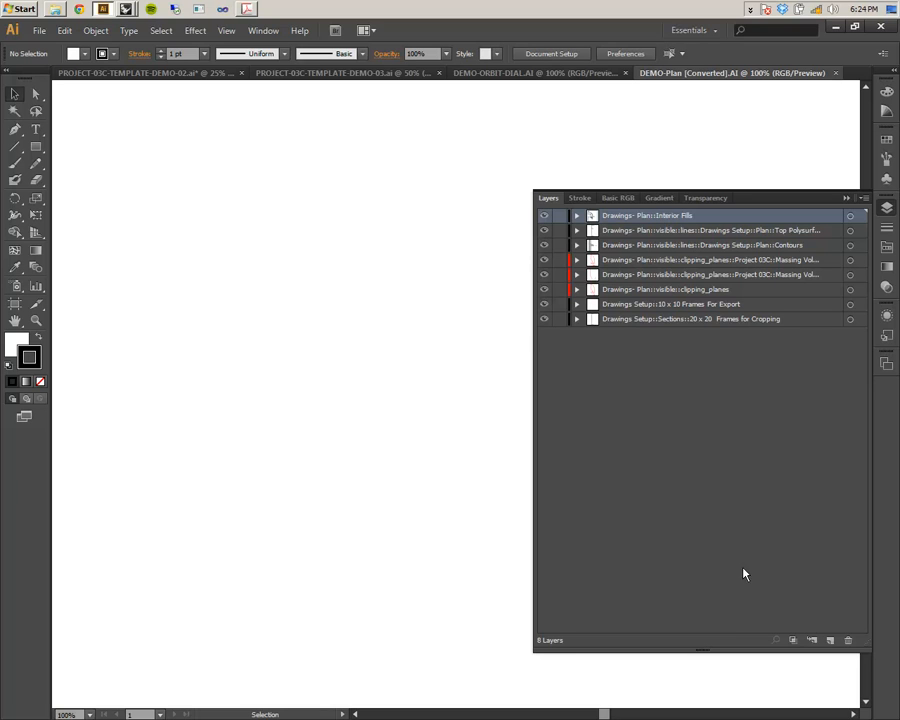
- Create a new layer above the imported layers and name it Plan
{"action": "left_click", "coordinate": [830, 639]}
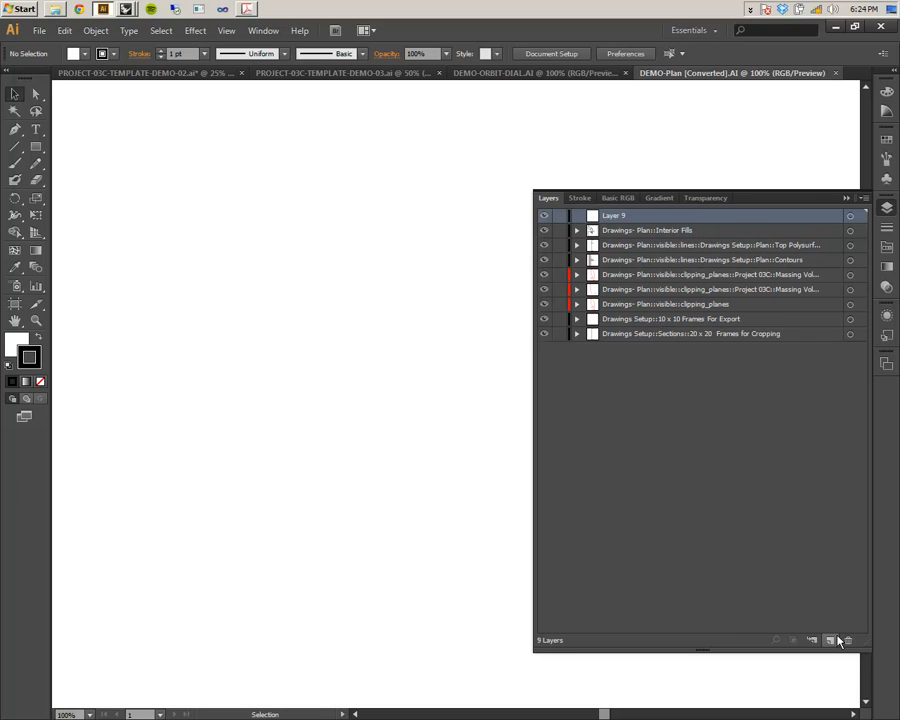
{"action": "double_click", "coordinate": [603, 216]}
{"action": "type", "text": "Pl"}
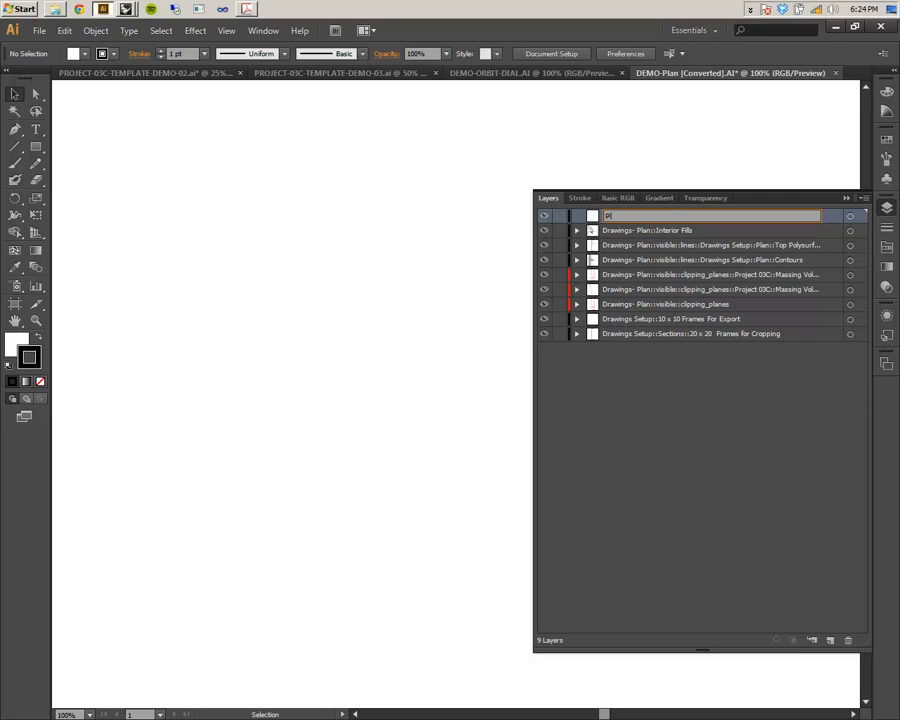
{"action": "type", "text": "an"}
{"action": "key", "text": "Return"}
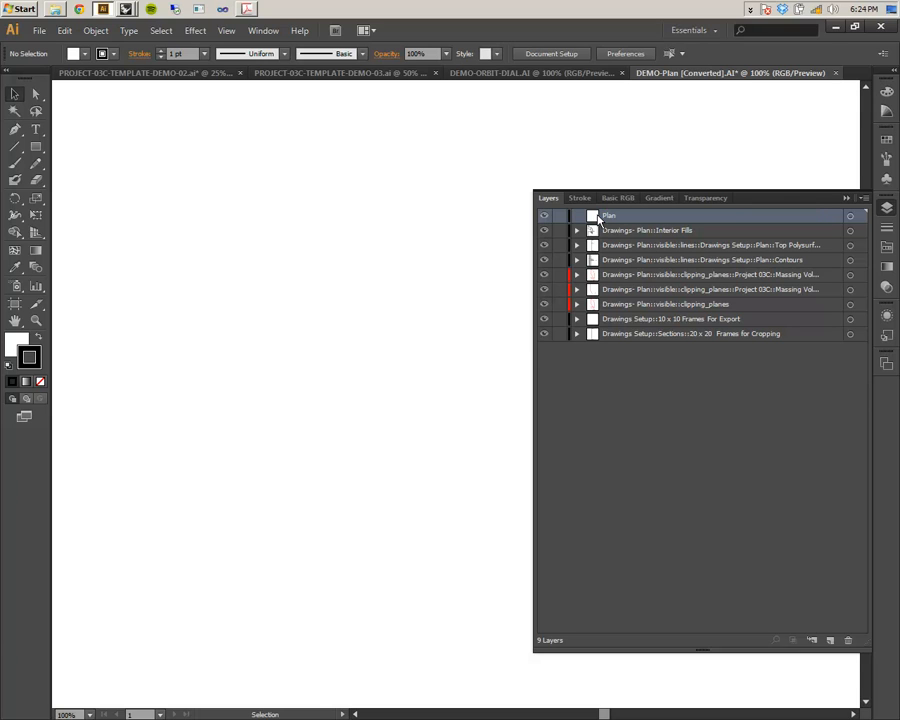
- Select all the plan artwork lying outside the artboard, move it onto the artboard, and clear the selection
{"action": "scroll", "coordinate": [407, 410], "scroll_direction": "down", "scroll_amount": 10, "text": "alt"}
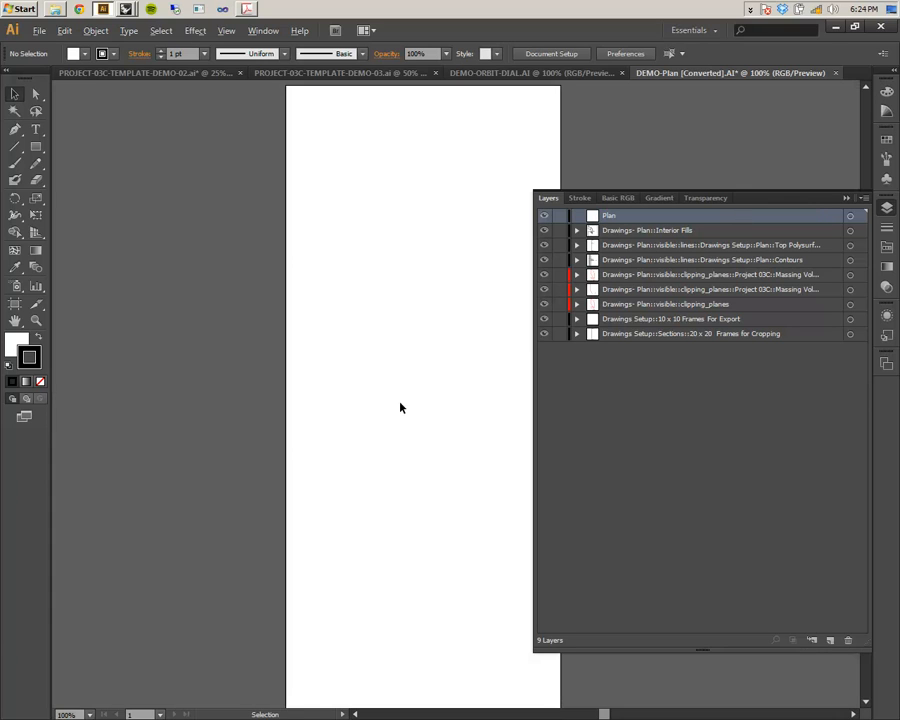
{"action": "left_click_drag", "start_coordinate": [433, 403], "coordinate": [339, 405]}
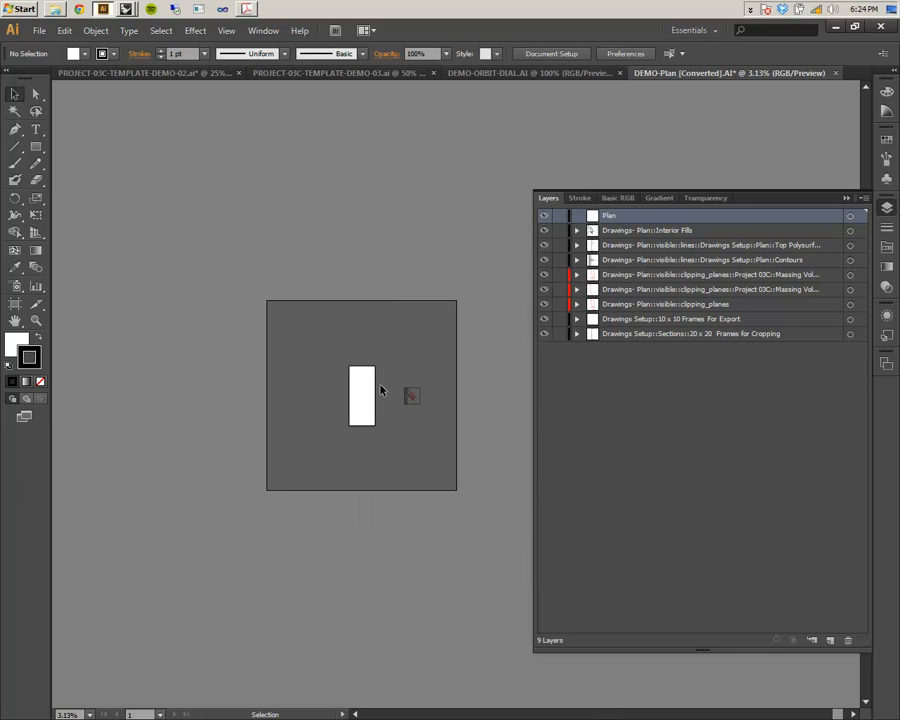
{"action": "mouse_move", "coordinate": [432, 429]}
{"action": "left_mouse_down"}
{"action": "mouse_move", "coordinate": [211, 384]}
{"action": "mouse_move", "coordinate": [117, 388]}
{"action": "left_mouse_up"}
{"action": "scroll", "coordinate": [413, 395], "scroll_direction": "up", "scroll_amount": 4, "text": "alt"}
{"action": "left_click_drag", "start_coordinate": [338, 381], "coordinate": [136, 382]}
{"action": "scroll", "coordinate": [158, 379], "scroll_direction": "up", "scroll_amount": 5, "text": "ctrl"}
{"action": "scroll", "coordinate": [166, 380], "scroll_direction": "down", "scroll_amount": 4, "text": "ctrl"}
{"action": "scroll", "coordinate": [310, 376], "scroll_direction": "up", "scroll_amount": 1, "text": "ctrl"}
{"action": "scroll", "coordinate": [310, 376], "scroll_direction": "down", "scroll_amount": 2, "text": "ctrl"}
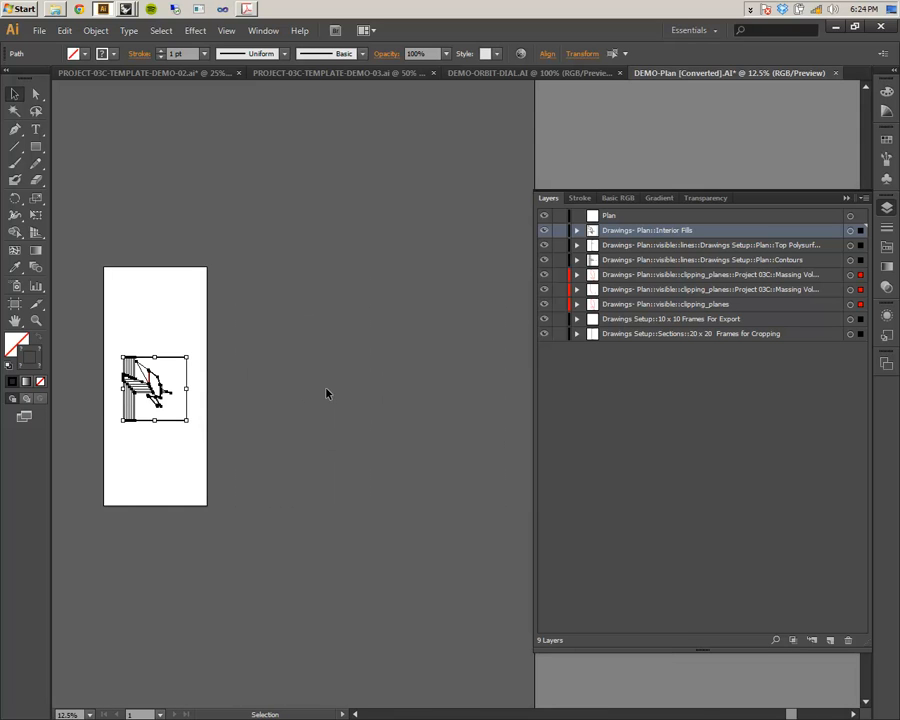
{"action": "left_click", "coordinate": [303, 393]}
{"action": "scroll", "coordinate": [148, 391], "scroll_direction": "up", "scroll_amount": 3, "text": "alt"}
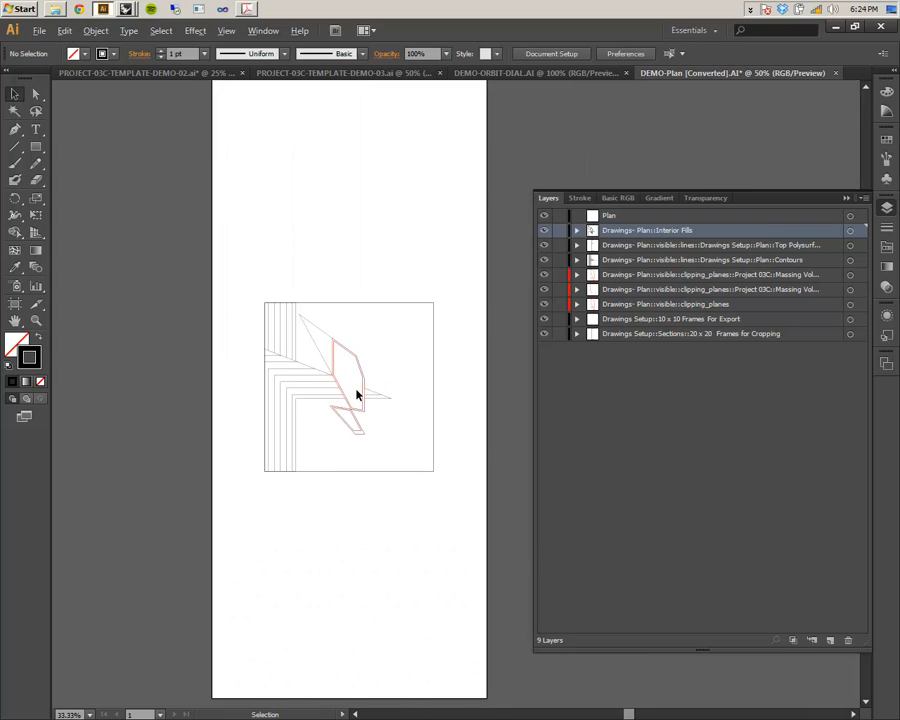
{"action": "scroll", "coordinate": [357, 395], "scroll_direction": "up", "scroll_amount": 2, "text": "alt"}
- Select all the artwork on the three red clipping_planes layers, set its stroke to black, and clear the selection
{"action": "left_click", "coordinate": [806, 277]}
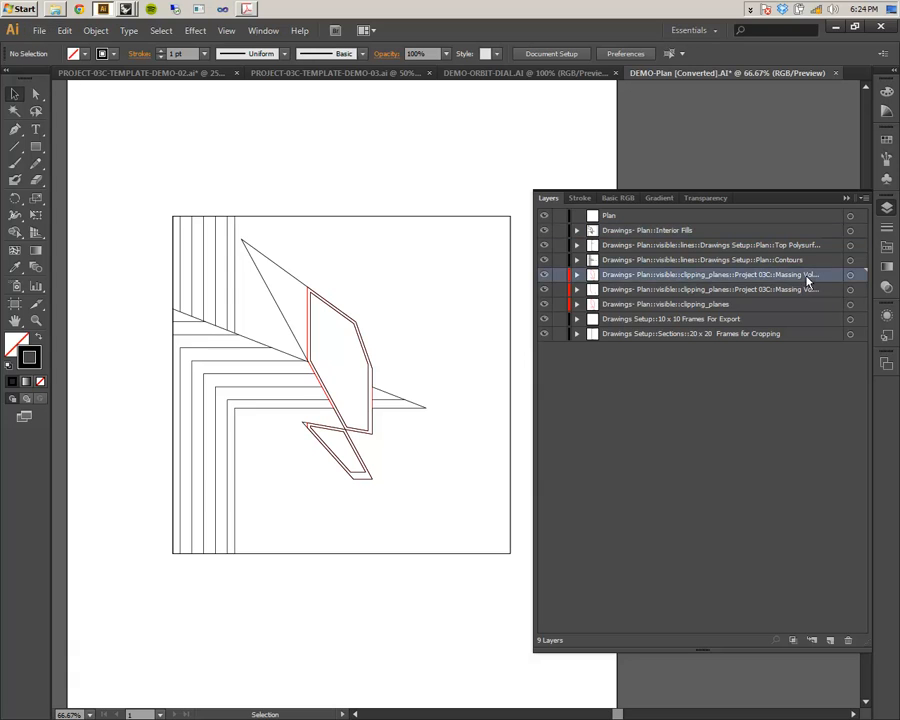
{"action": "left_click", "coordinate": [744, 306], "text": "shift"}
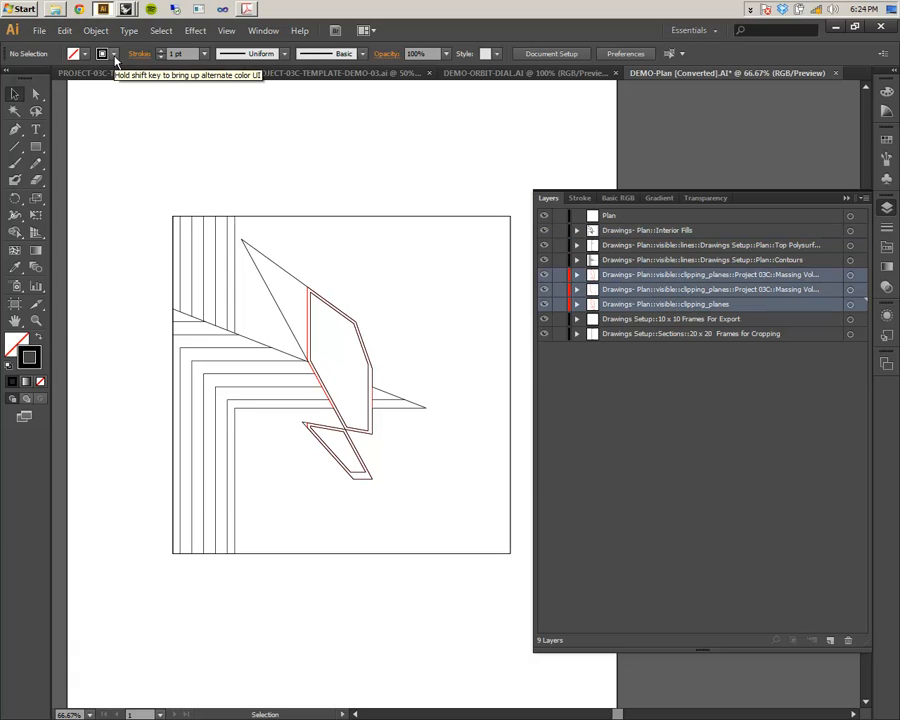
{"action": "left_click", "coordinate": [852, 275]}
{"action": "left_click", "coordinate": [851, 289], "text": "shift"}
{"action": "left_click", "coordinate": [851, 304], "text": "shift"}
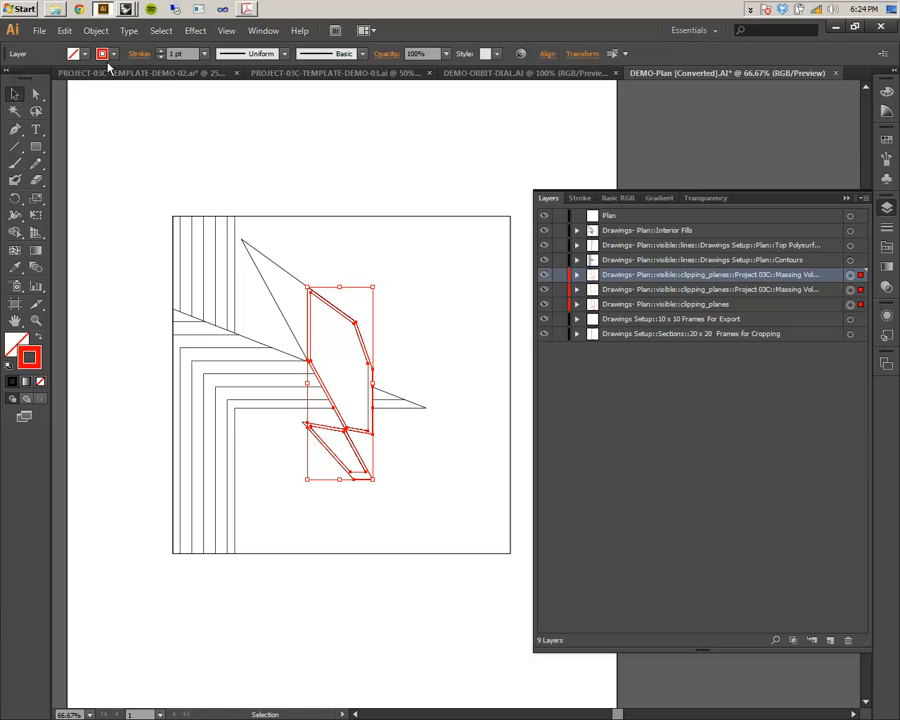
{"action": "left_click", "coordinate": [886, 139]}
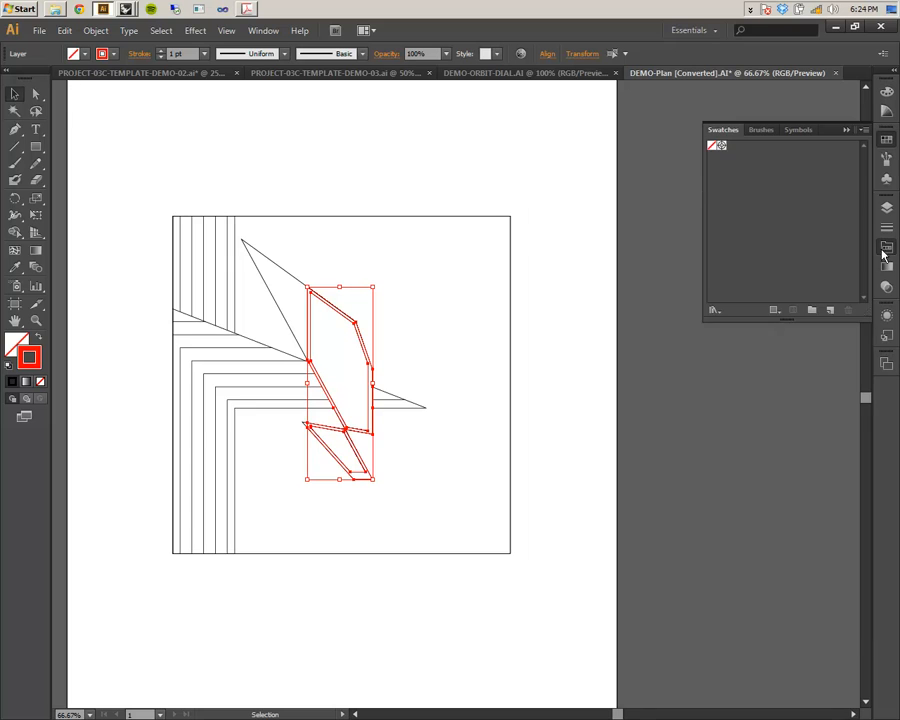
{"action": "left_click", "coordinate": [886, 247]}
{"action": "left_click", "coordinate": [551, 233]}
{"action": "left_click", "coordinate": [358, 178]}
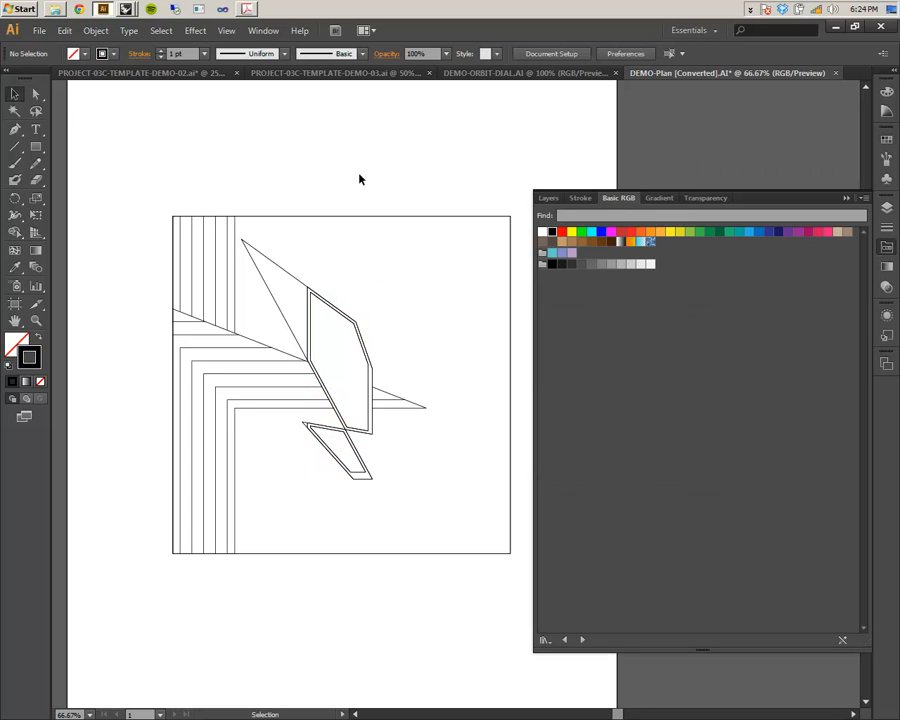
{"action": "scroll", "coordinate": [406, 305], "scroll_direction": "right", "scroll_amount": 2}
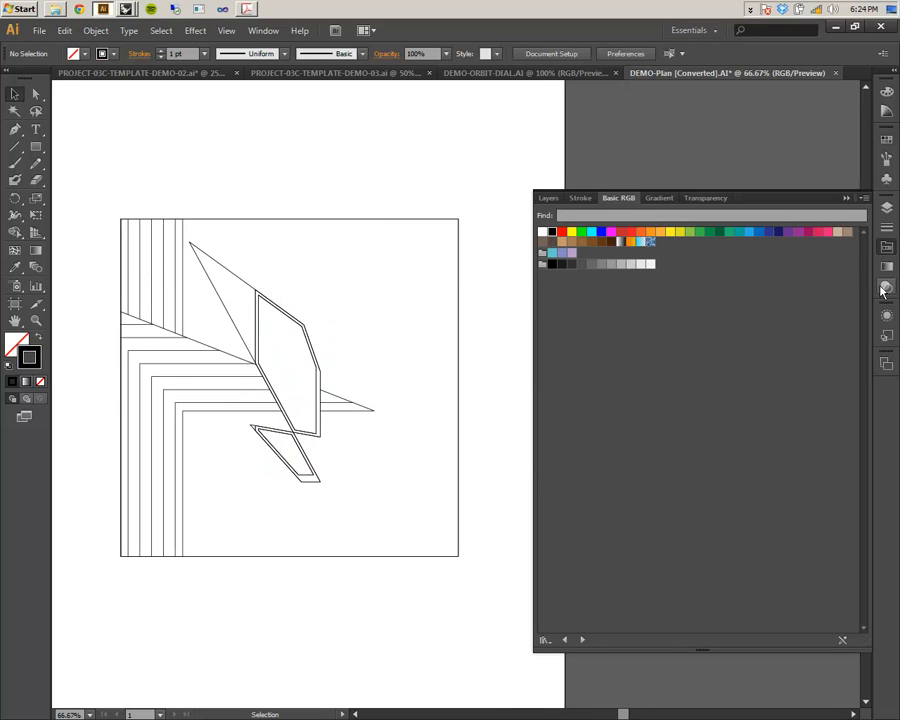
- Reorder the imported layers with visible::clipping_planes directly below Plan, and Interior Fills, 20 x 20 Frames and 10 x 10 Frames last
{"action": "left_click", "coordinate": [886, 207]}
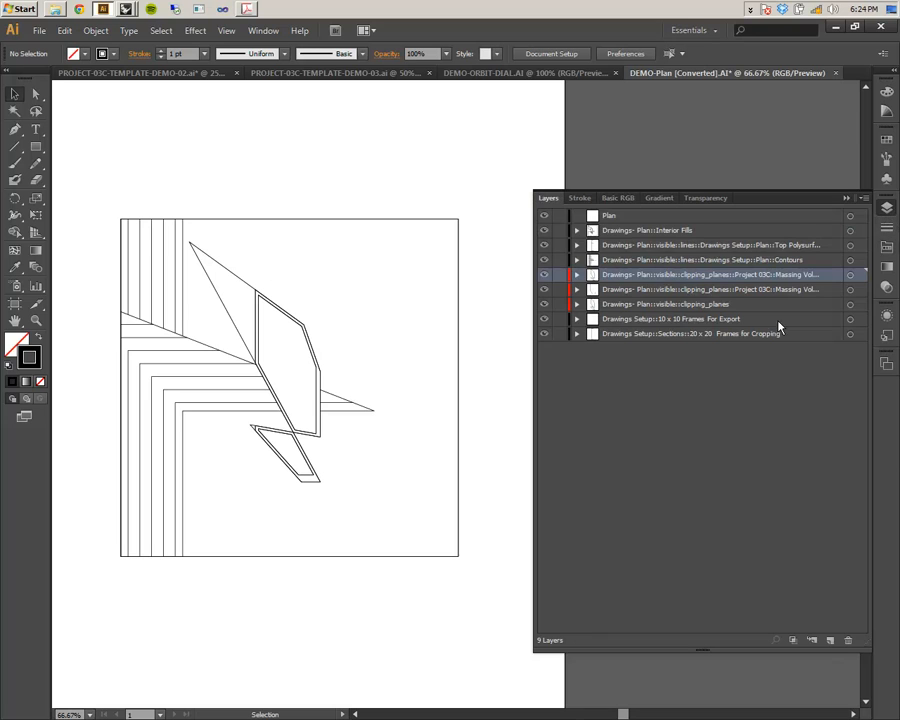
{"action": "left_click", "coordinate": [721, 307]}
{"action": "left_click_drag", "start_coordinate": [715, 310], "coordinate": [695, 344]}
{"action": "left_click", "coordinate": [679, 246]}
{"action": "left_click", "coordinate": [691, 305]}
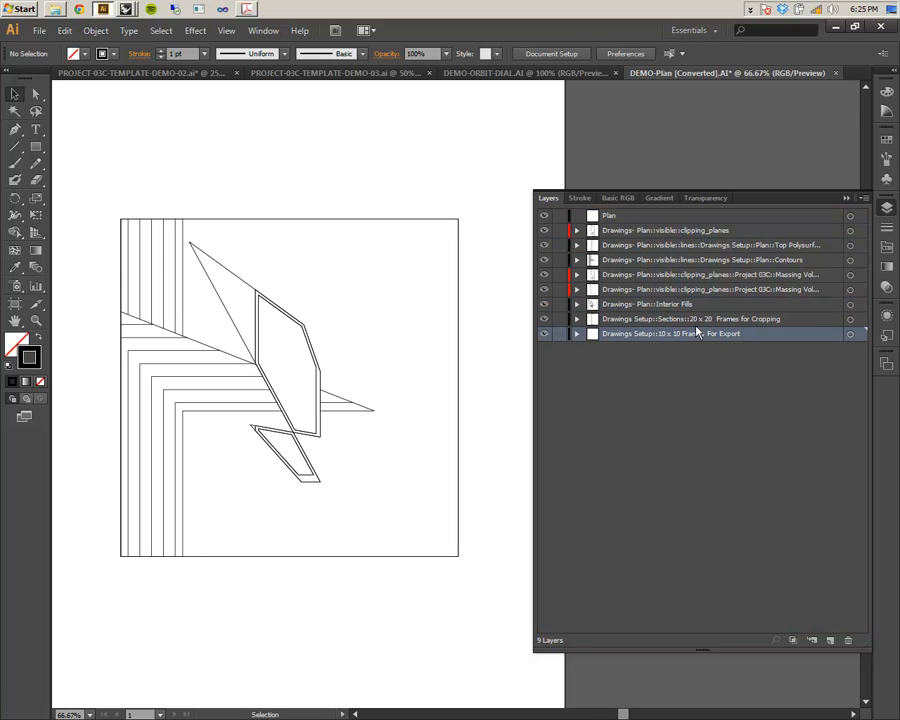
- Delete the Drawings Setup::Sections::20 x 20 Frames for Cropping layer together with its artwork
{"action": "left_click", "coordinate": [711, 321]}
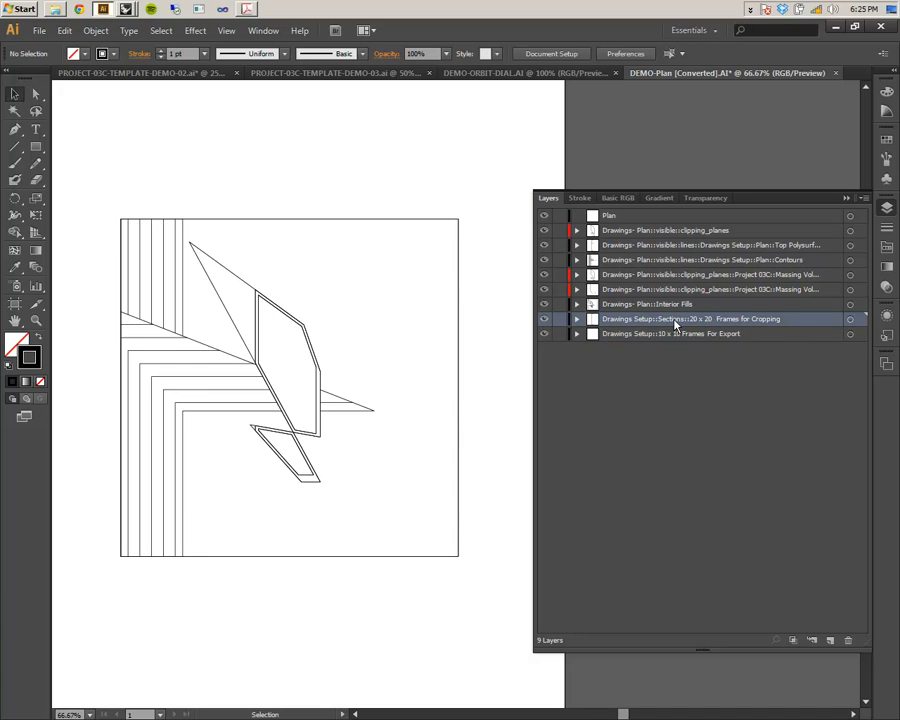
{"action": "left_click", "coordinate": [849, 641]}
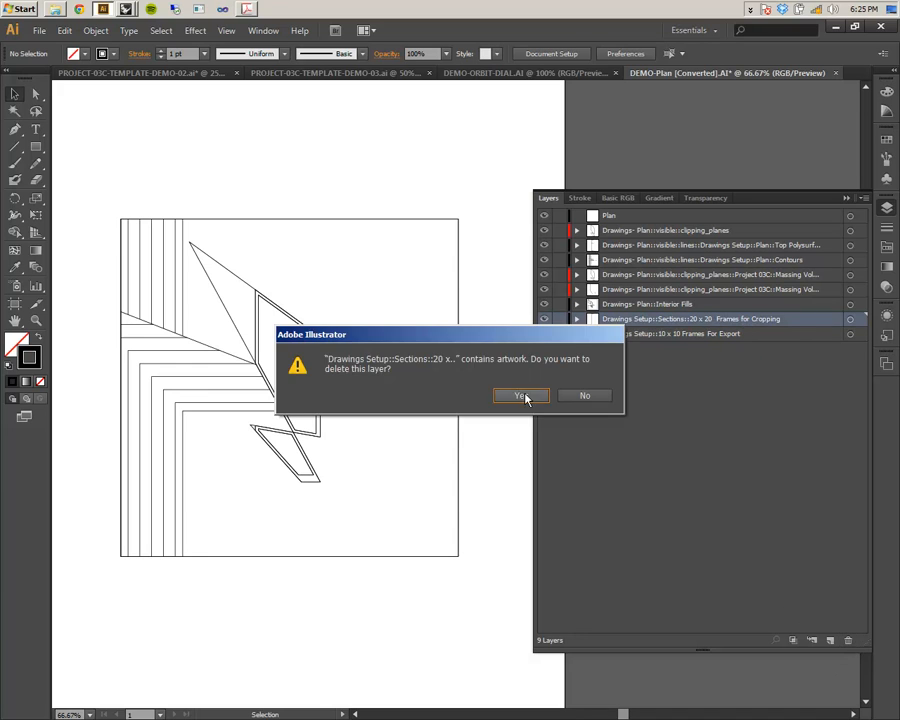
{"action": "left_click", "coordinate": [518, 339]}
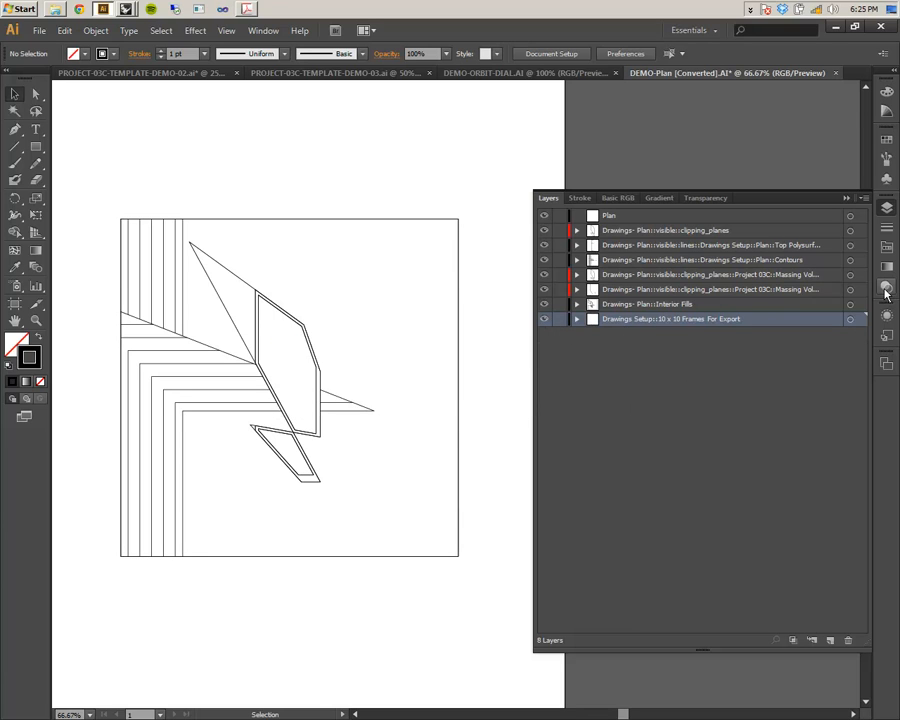
- Widen the layer list to show full layer names and review the interior fill, massing volume, contour and topo line layers
{"action": "left_click", "coordinate": [685, 305]}
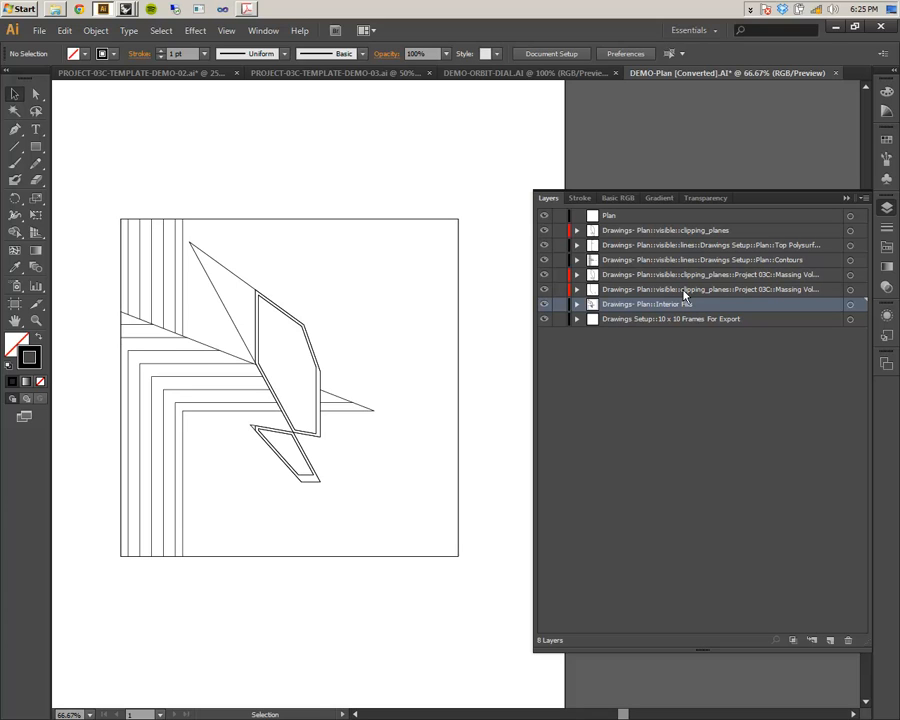
{"action": "left_click", "coordinate": [652, 290]}
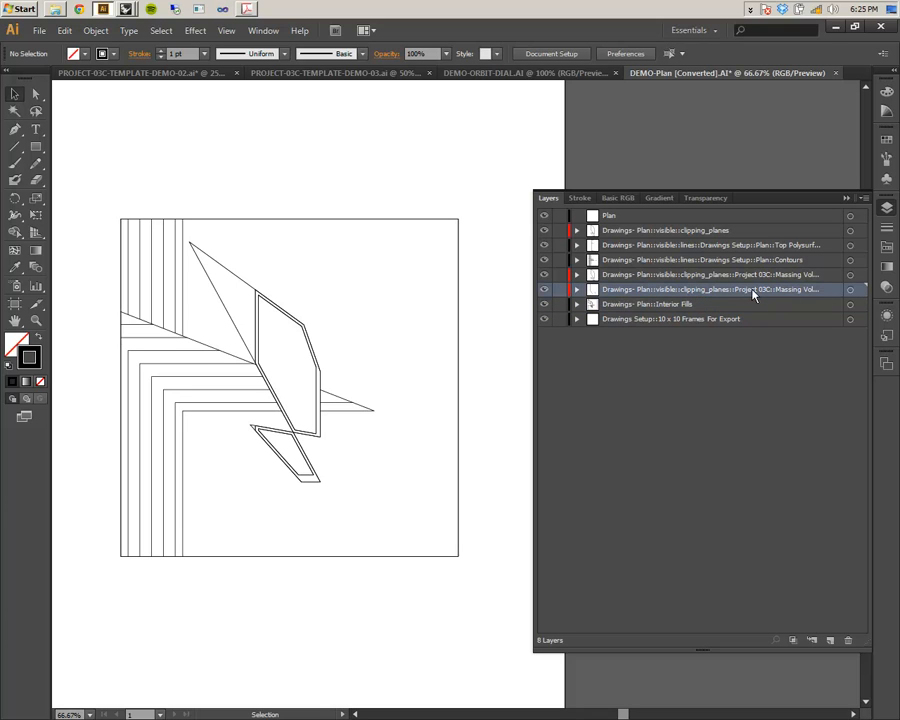
{"action": "left_click_drag", "start_coordinate": [532, 297], "coordinate": [462, 302]}
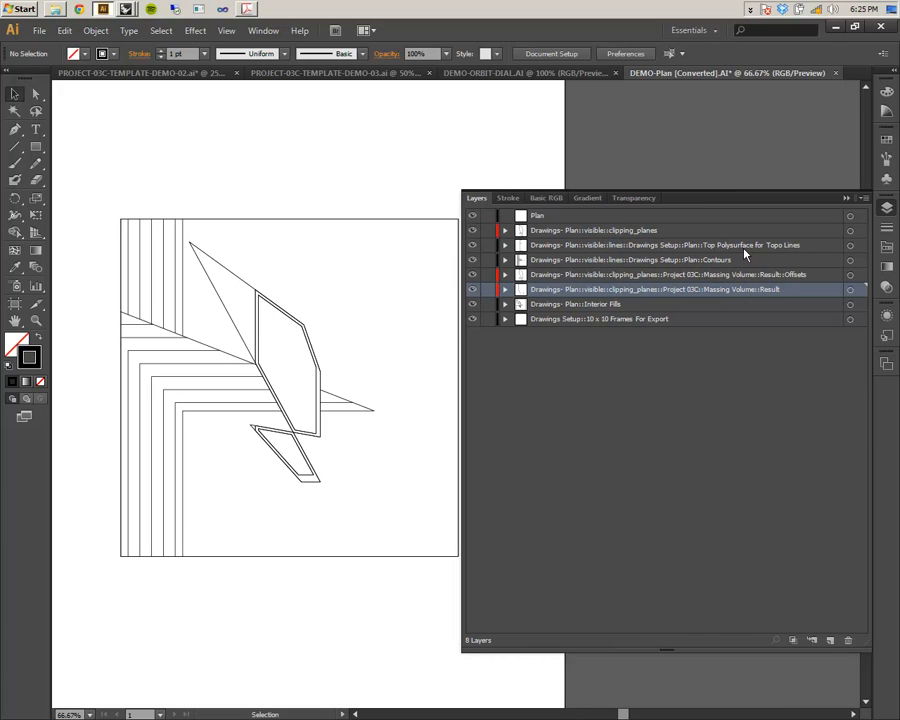
{"action": "left_click", "coordinate": [630, 275]}
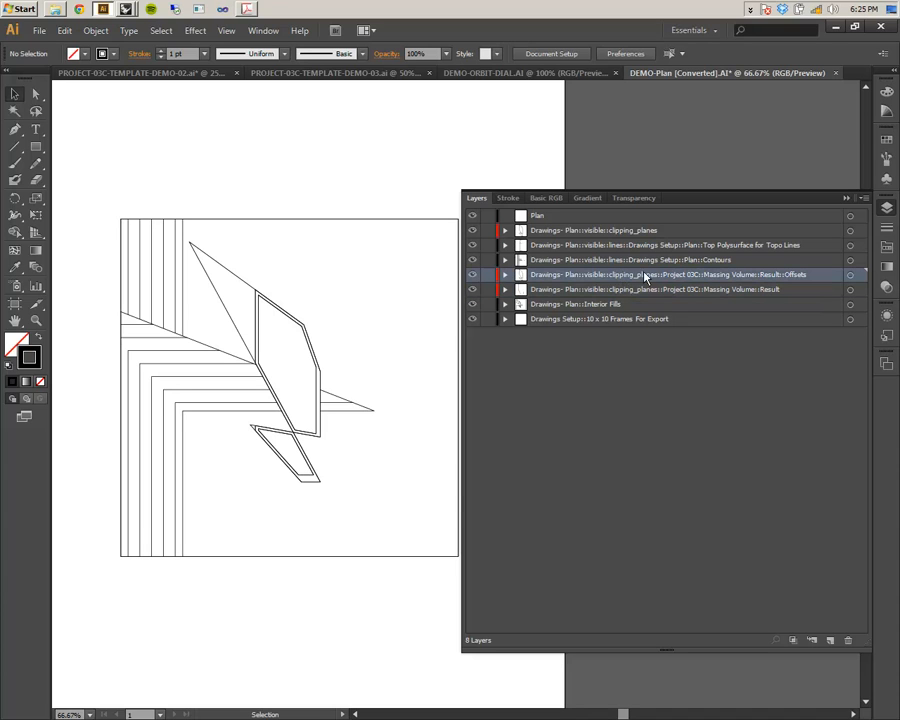
{"action": "left_click", "coordinate": [684, 261]}
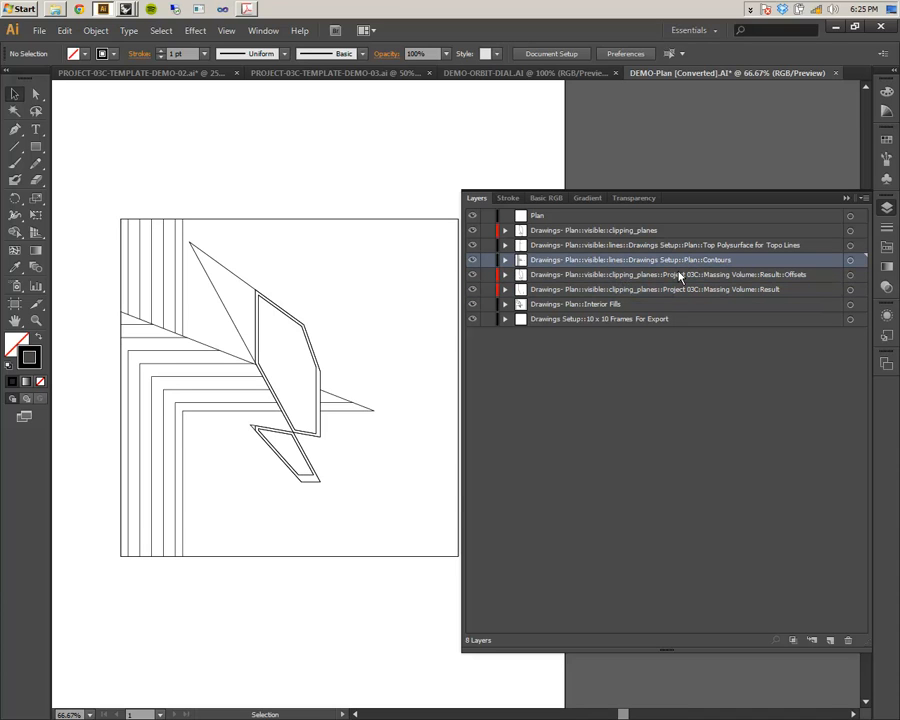
{"action": "left_click", "coordinate": [679, 245]}
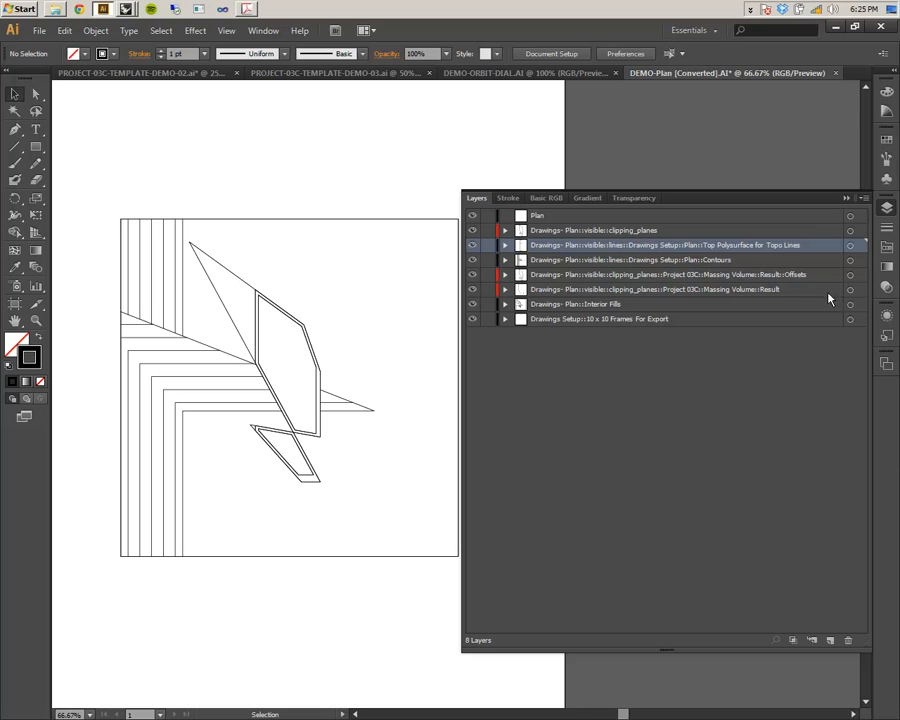
- Nest all seven imported drawing layers inside the Plan layer, keeping their order
{"action": "left_click", "coordinate": [537, 232]}
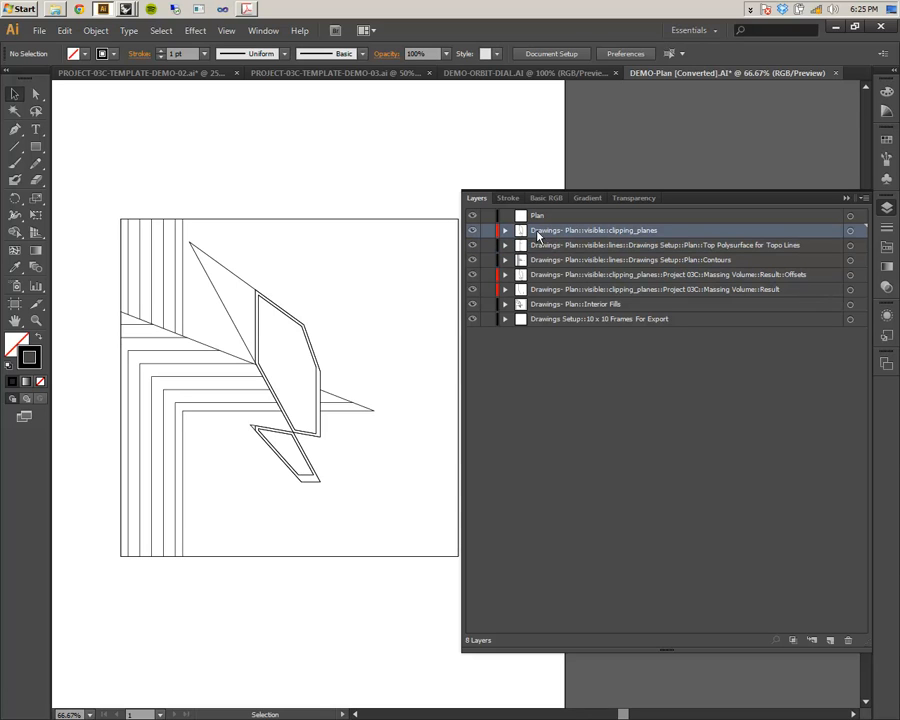
{"action": "left_click", "coordinate": [577, 316], "text": "shift"}
{"action": "left_click_drag", "start_coordinate": [551, 237], "coordinate": [540, 216]}
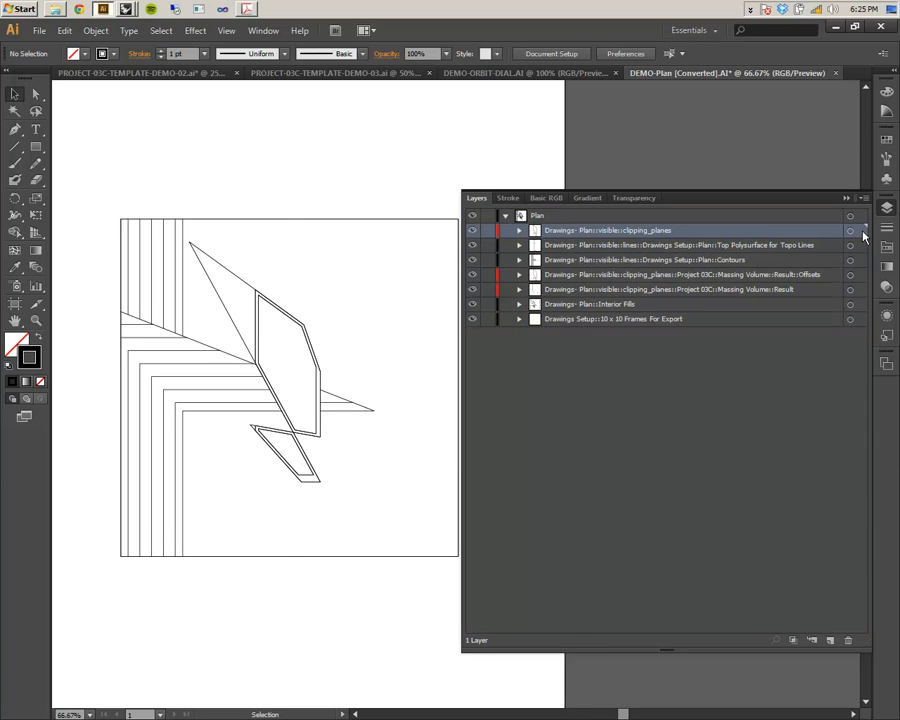
- Copy all the Plan layer's artwork into PROJECT-03C-TEMPLATE-DEMO-03 and place its Plan layer inside Drawings, above Orbit Dials
{"action": "left_click", "coordinate": [850, 216]}
{"action": "left_click", "coordinate": [504, 216]}
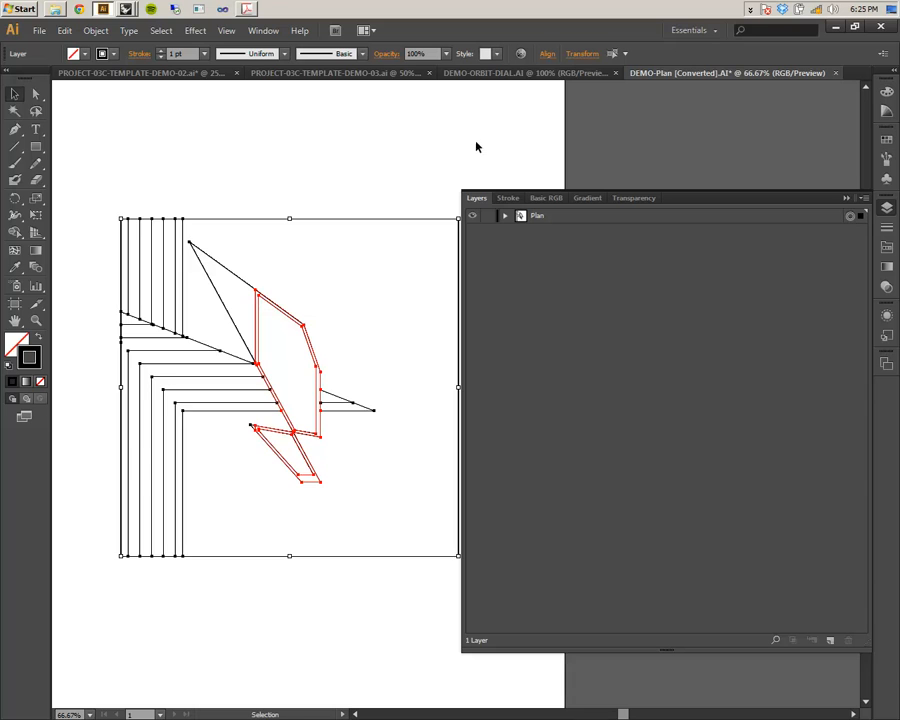
{"action": "left_click", "coordinate": [340, 73]}
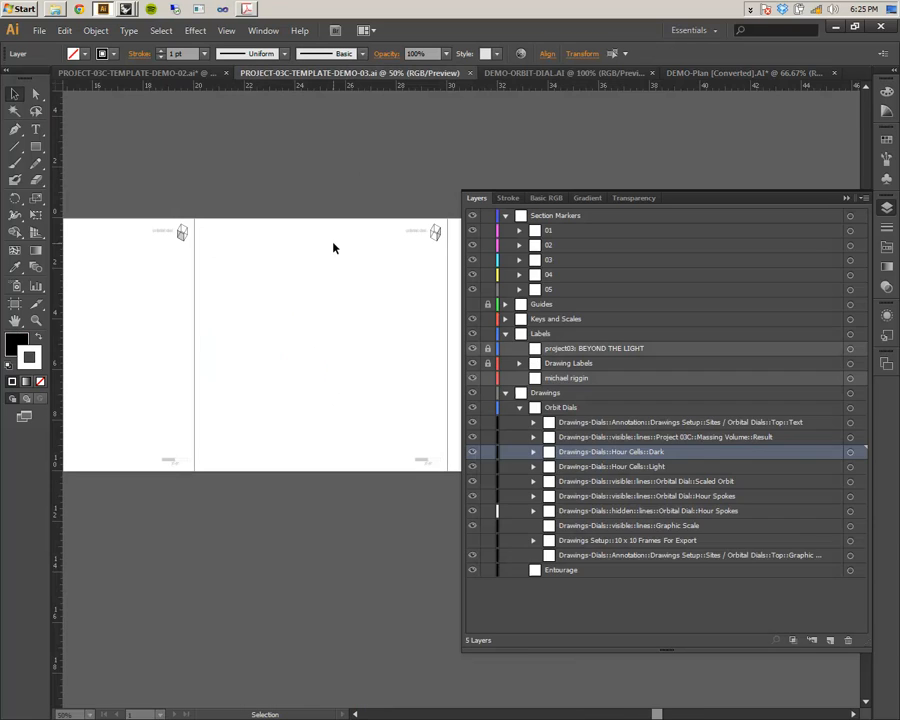
{"action": "key", "text": "ctrl+v"}
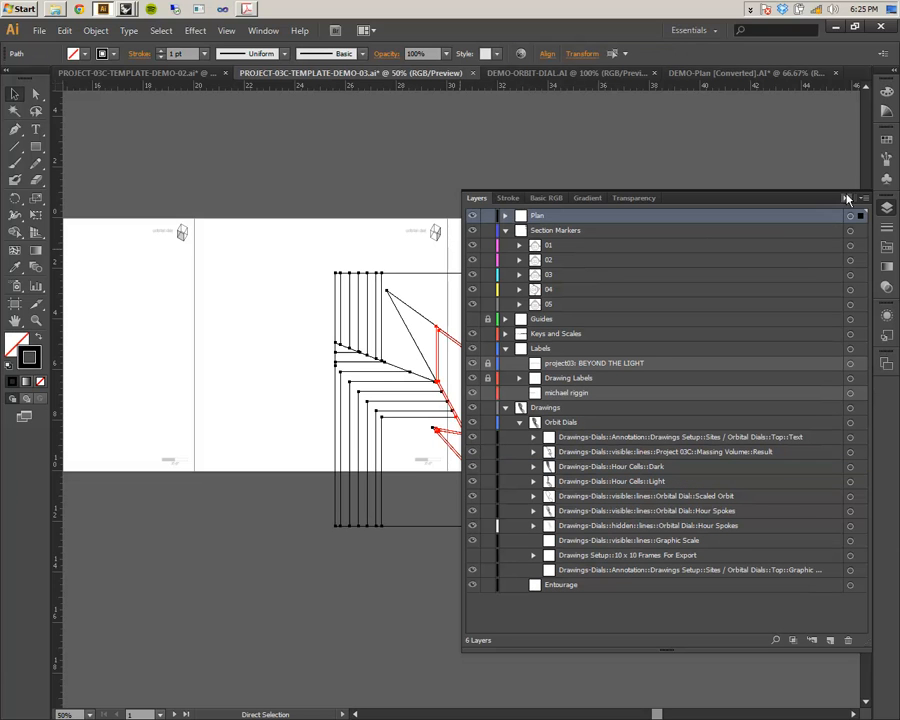
{"action": "left_click_drag", "start_coordinate": [526, 218], "coordinate": [546, 414]}
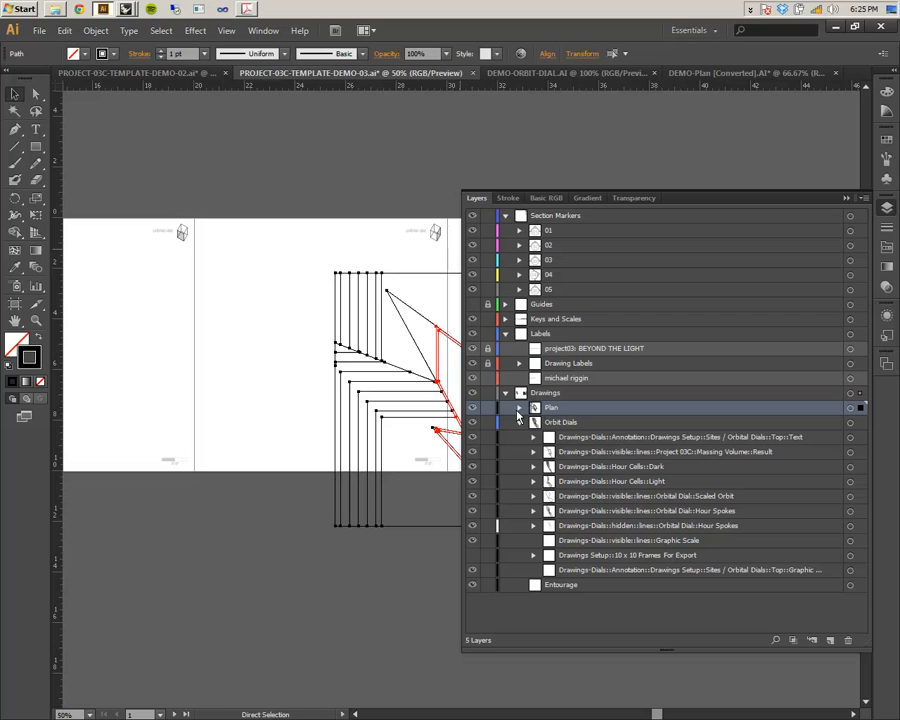
- Move the pasted plan artwork onto the plan view artboard so its frame aligns with the artboard edges, and clear the selection
{"action": "left_click", "coordinate": [846, 198]}
{"action": "scroll", "coordinate": [450, 405], "scroll_direction": "down", "scroll_amount": 1, "text": "alt"}
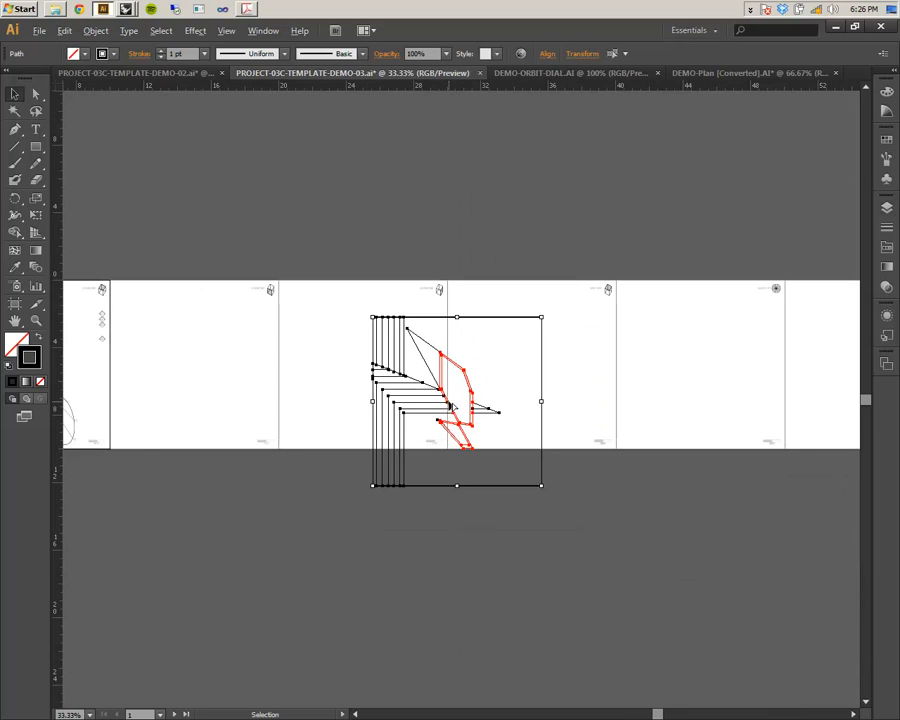
{"action": "scroll", "coordinate": [450, 405], "scroll_direction": "down", "scroll_amount": 2, "text": "alt"}
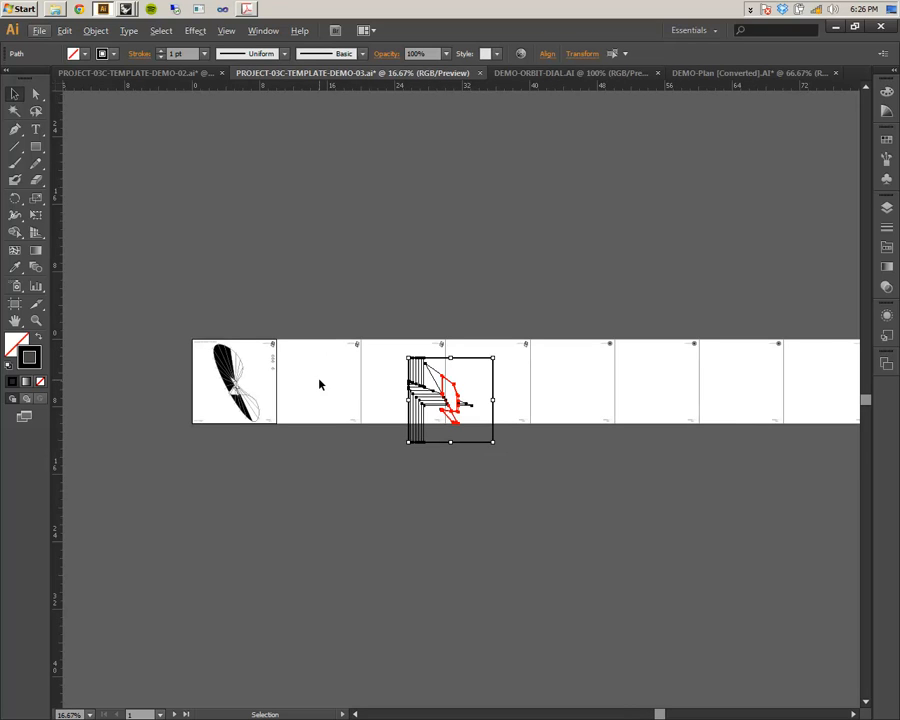
{"action": "scroll", "coordinate": [467, 374], "scroll_direction": "up", "scroll_amount": 3, "text": "alt"}
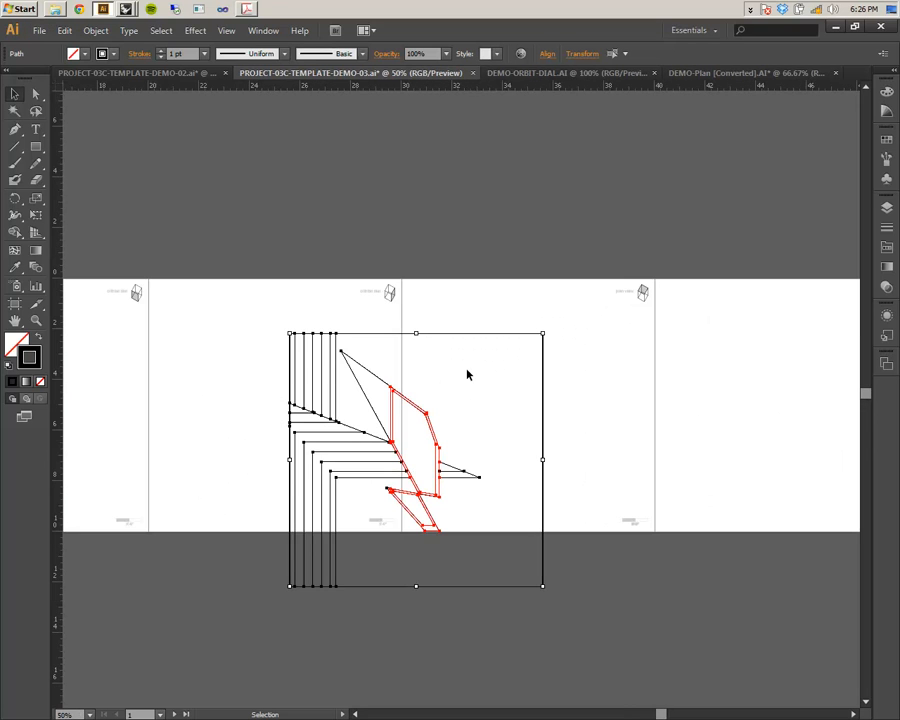
{"action": "left_click_drag", "start_coordinate": [513, 587], "coordinate": [626, 535]}
{"action": "left_click", "coordinate": [559, 305]}
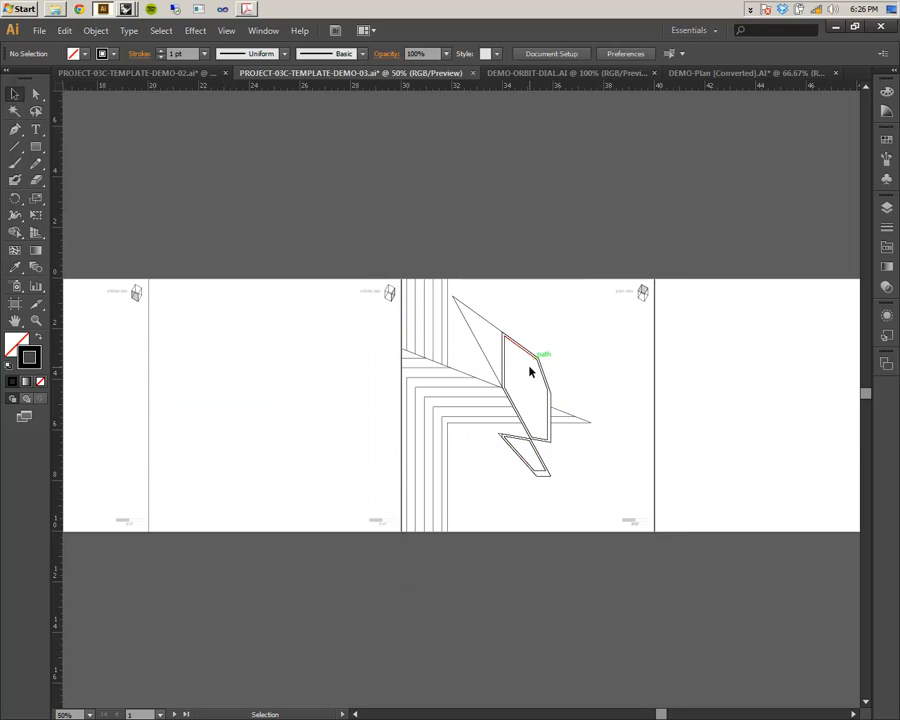
- Check the placed plan on its artboard, then collapse the Orbit Dials layer and expand the Plan layer's sublayers
{"action": "scroll", "coordinate": [527, 378], "scroll_direction": "up", "scroll_amount": 3, "text": "alt"}
{"action": "scroll", "coordinate": [527, 378], "scroll_direction": "down", "scroll_amount": 3, "text": "alt"}
{"action": "scroll", "coordinate": [527, 378], "scroll_direction": "up", "scroll_amount": 2, "text": "alt"}
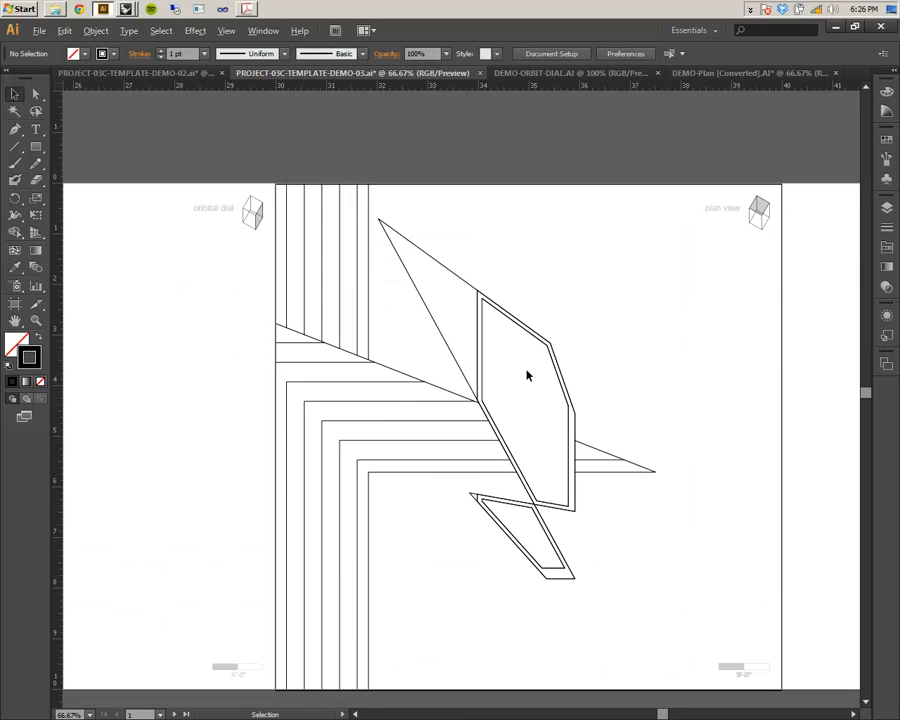
{"action": "scroll", "coordinate": [530, 376], "scroll_direction": "down", "scroll_amount": 1, "text": "alt"}
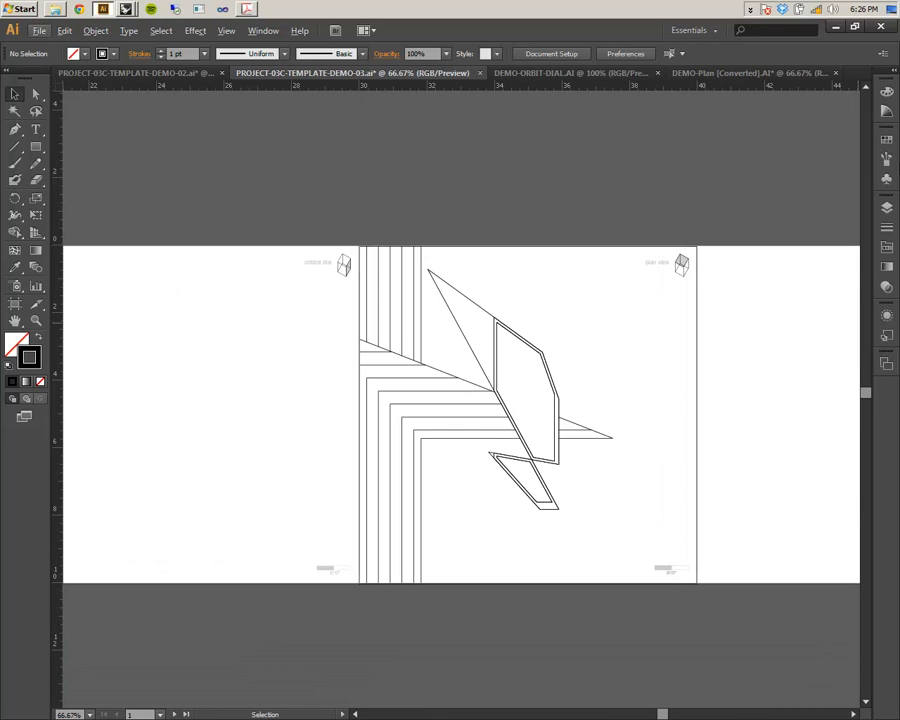
{"action": "left_click", "coordinate": [886, 207]}
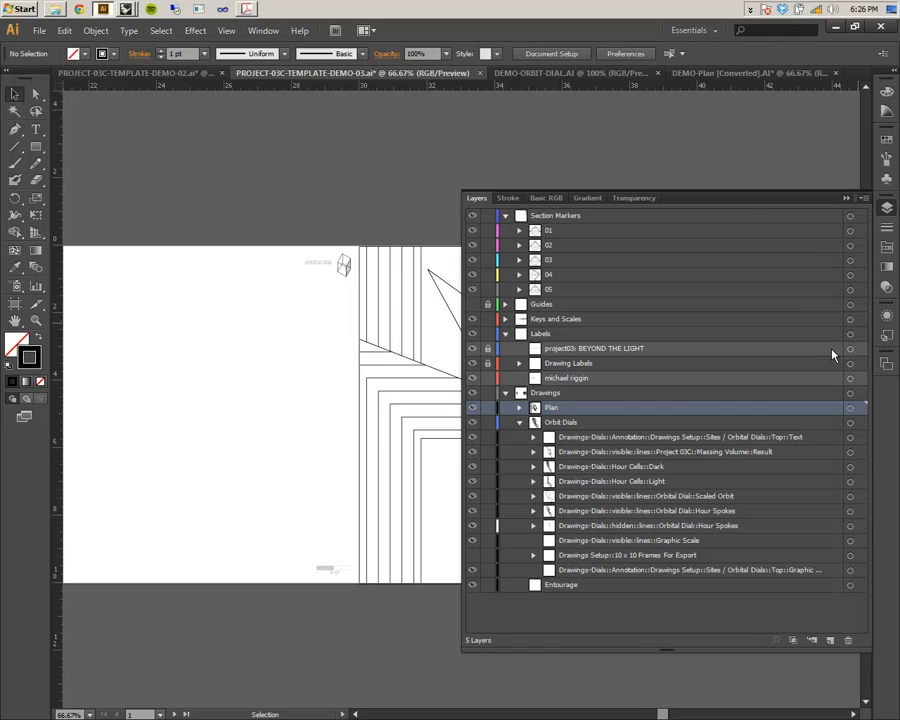
{"action": "left_click", "coordinate": [519, 423]}
{"action": "left_click", "coordinate": [519, 408]}
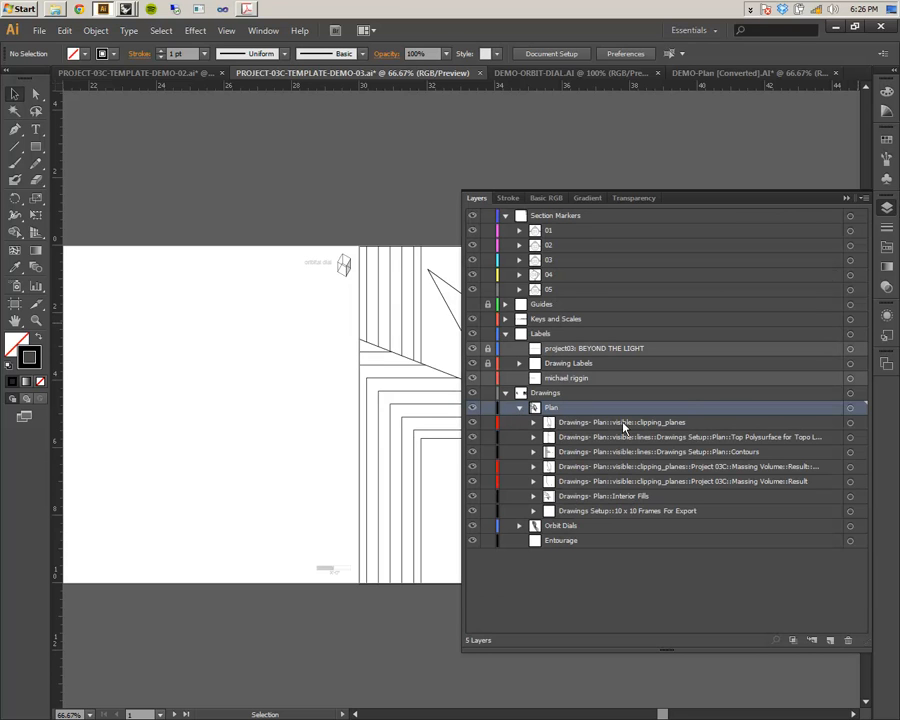
- Select the Massing Volume::Result::Offsets sublayer's artwork to see which plan lines it holds, then clear the selection
{"action": "left_click", "coordinate": [849, 467]}
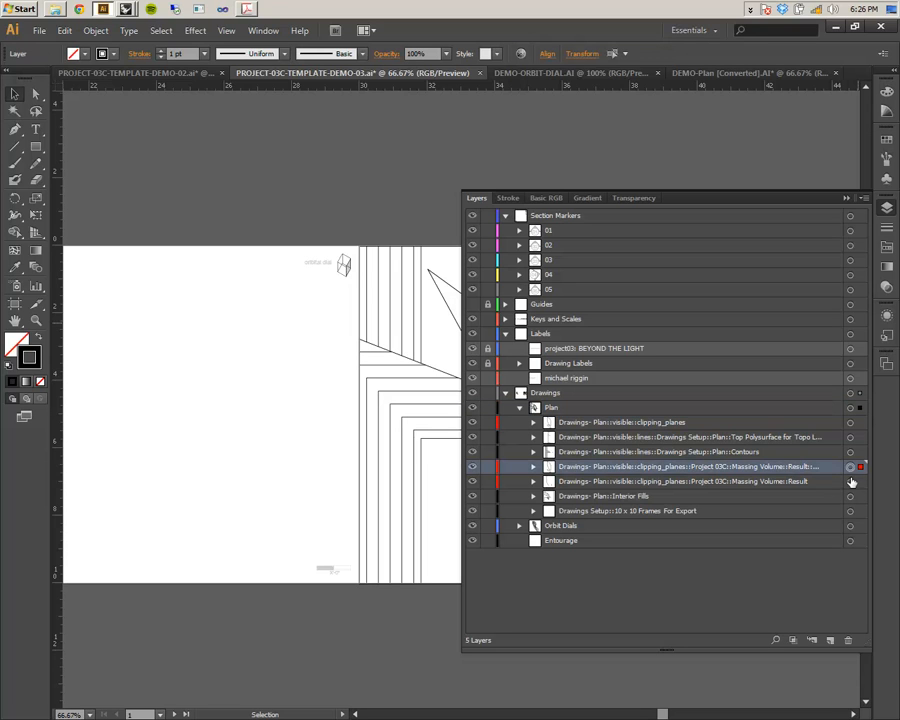
{"action": "left_click", "coordinate": [846, 198]}
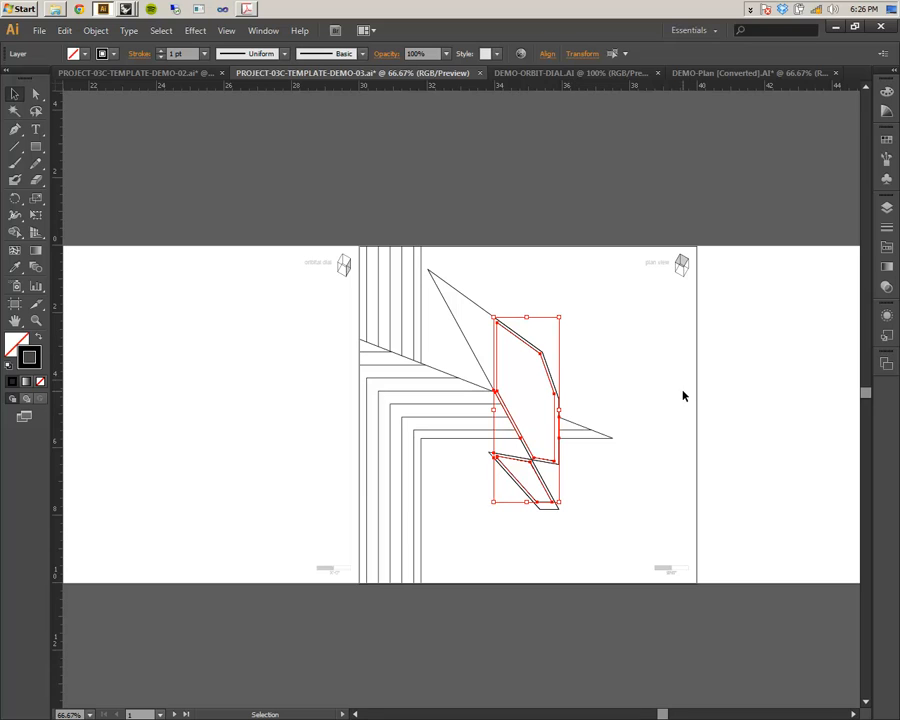
{"action": "left_click", "coordinate": [595, 208]}
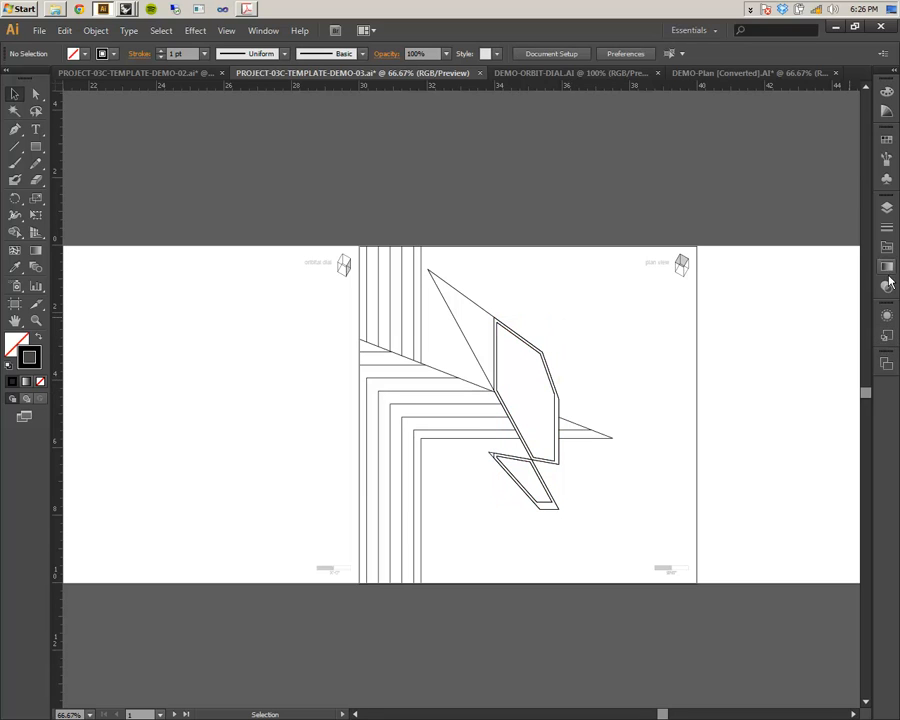
{"action": "left_click", "coordinate": [887, 217]}
{"action": "left_click_drag", "start_coordinate": [305, 174], "coordinate": [160, 166]}
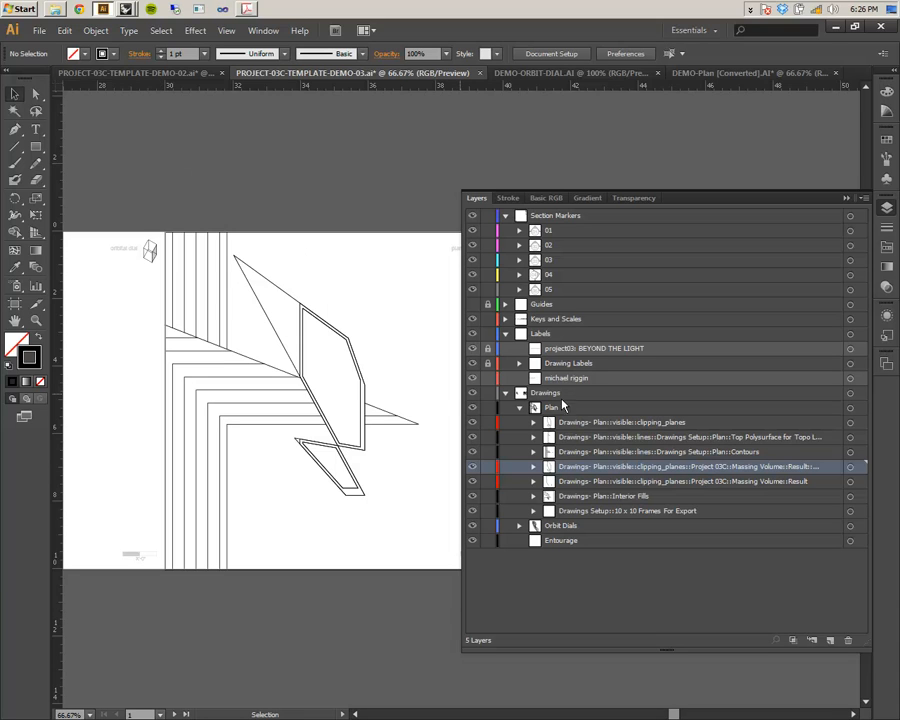
- Collapse the Plan layer, then examine the scale bars and their labels on the plan view and section 01 artboards
{"action": "left_click", "coordinate": [519, 407]}
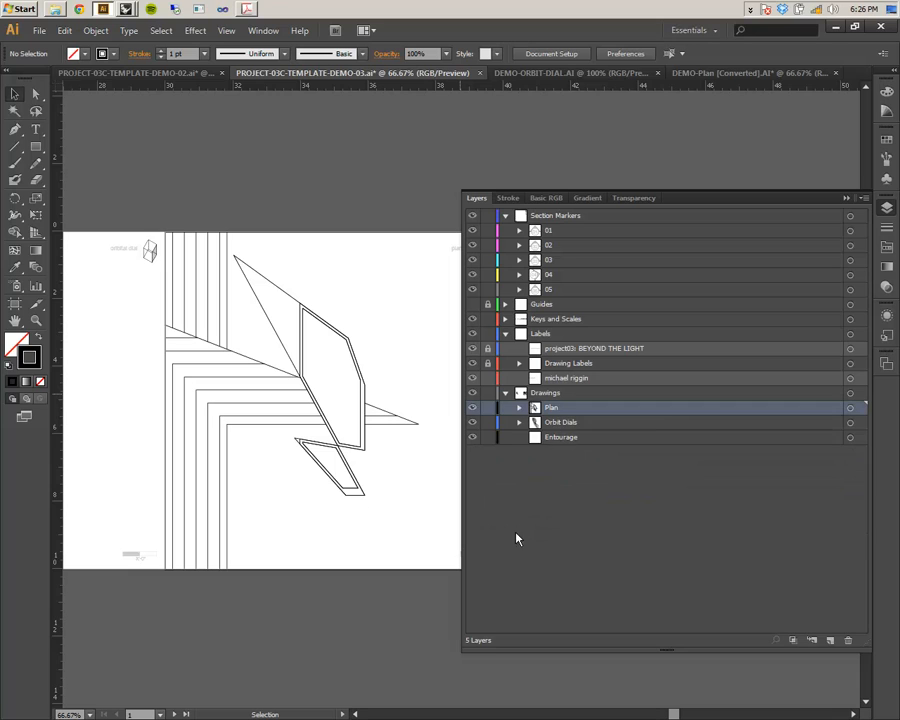
{"action": "left_click", "coordinate": [843, 198]}
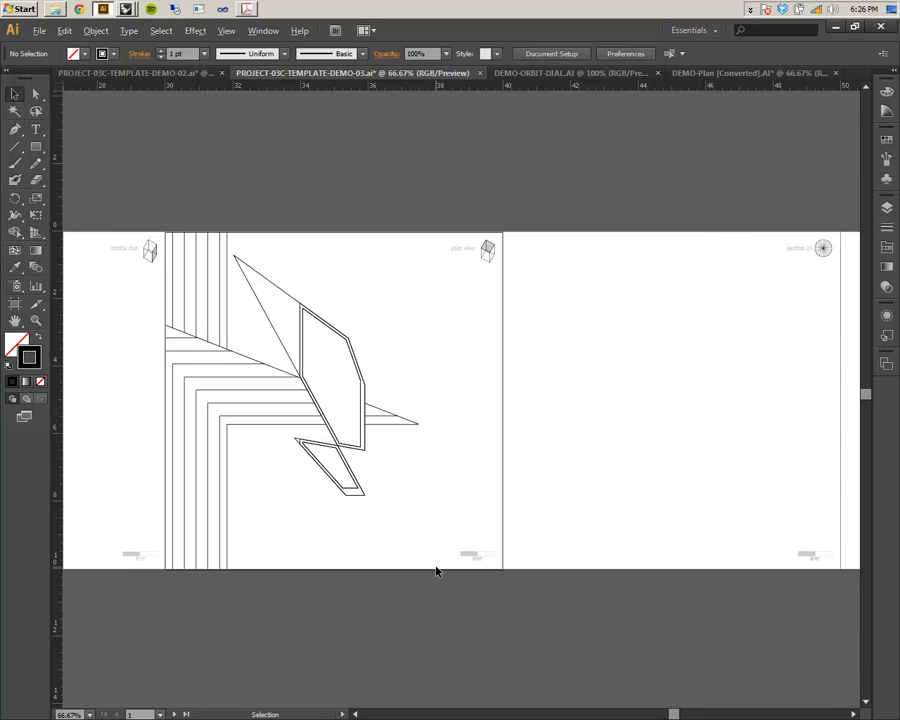
{"action": "scroll", "coordinate": [438, 568], "scroll_direction": "up", "scroll_amount": 4, "text": "alt"}
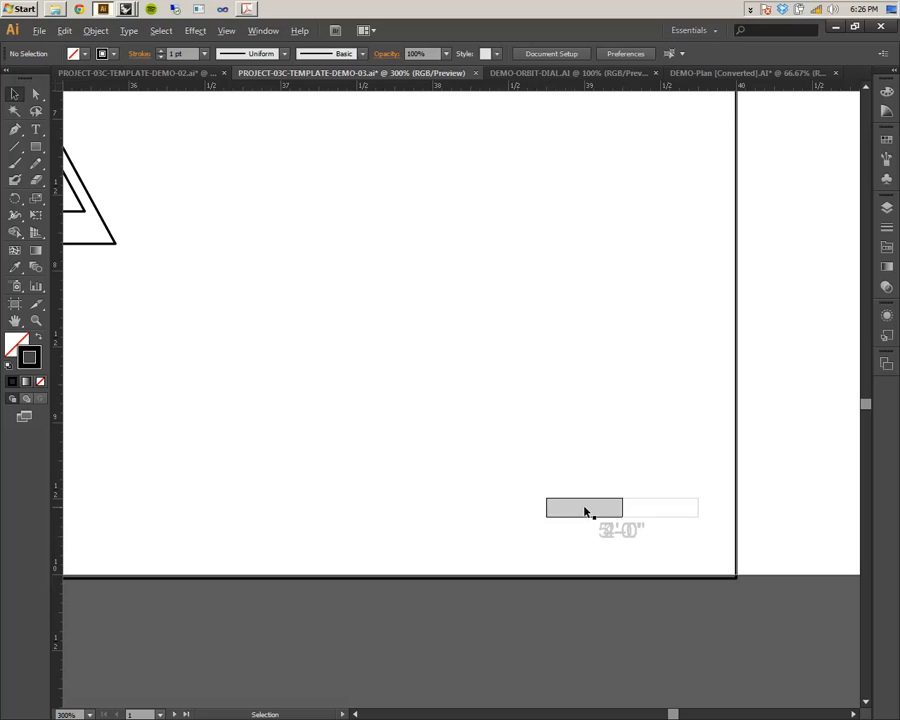
{"action": "scroll", "coordinate": [414, 518], "scroll_direction": "down", "scroll_amount": 3, "text": "alt"}
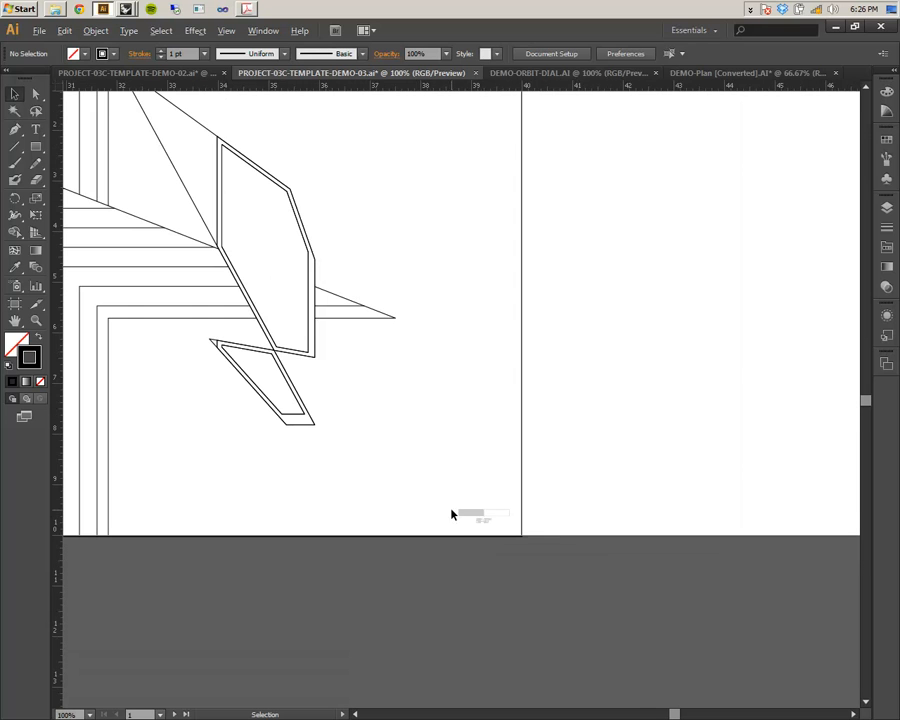
{"action": "scroll", "coordinate": [454, 516], "scroll_direction": "down", "scroll_amount": 5, "text": "alt"}
{"action": "scroll", "coordinate": [595, 524], "scroll_direction": "up", "scroll_amount": 5, "text": "alt"}
{"action": "scroll", "coordinate": [489, 438], "scroll_direction": "up", "scroll_amount": 3, "text": "alt"}
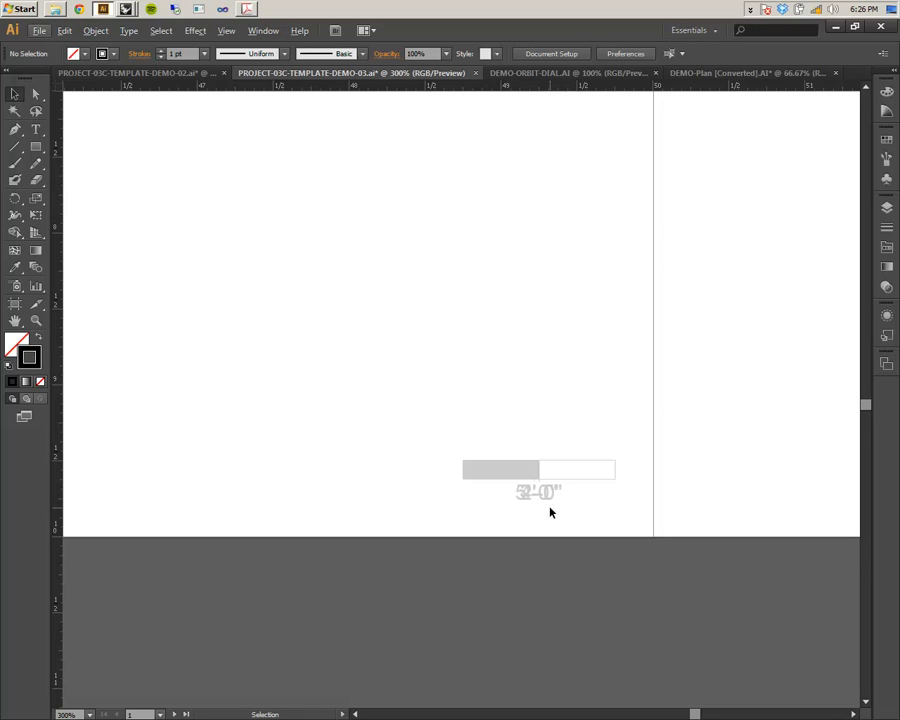
{"action": "left_click", "coordinate": [886, 207]}
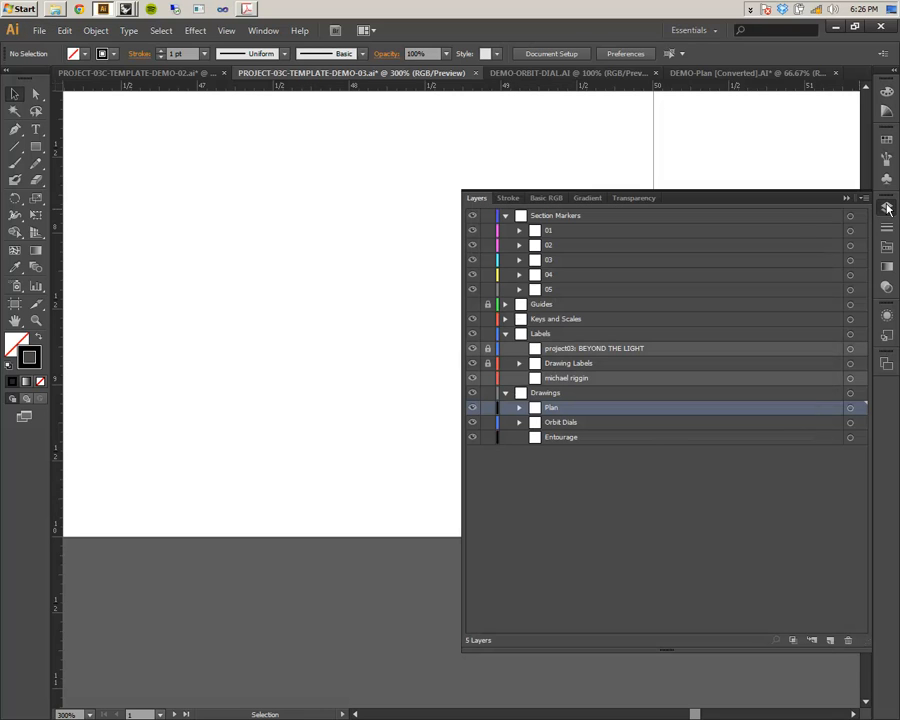
- Hide the 1/4 and 3/32 graphic scales in the Keys and Scales layer and turn the guides off
{"action": "left_click", "coordinate": [505, 318]}
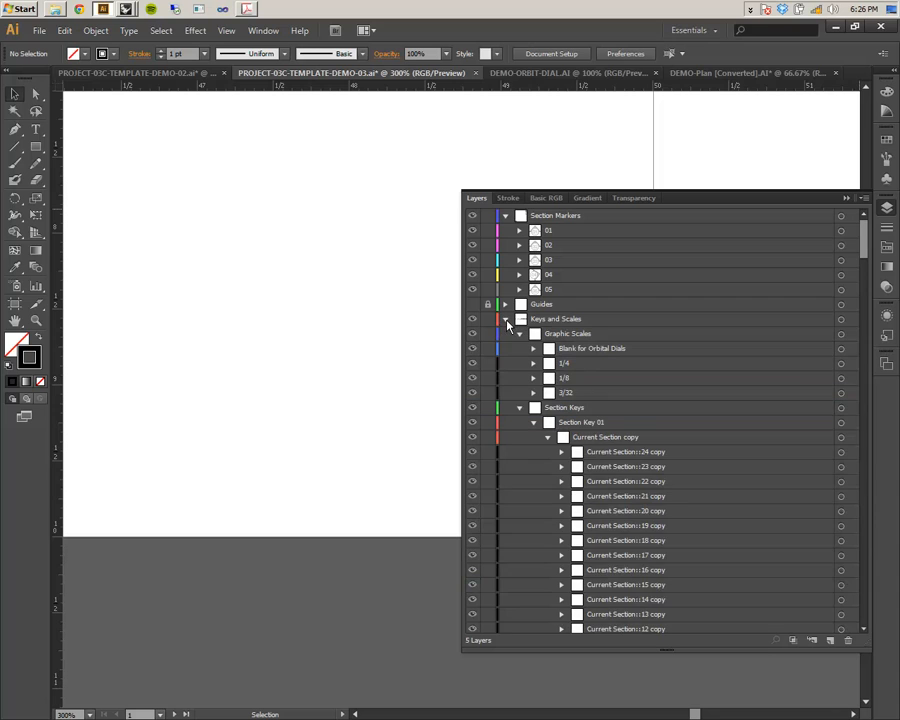
{"action": "left_click", "coordinate": [520, 409]}
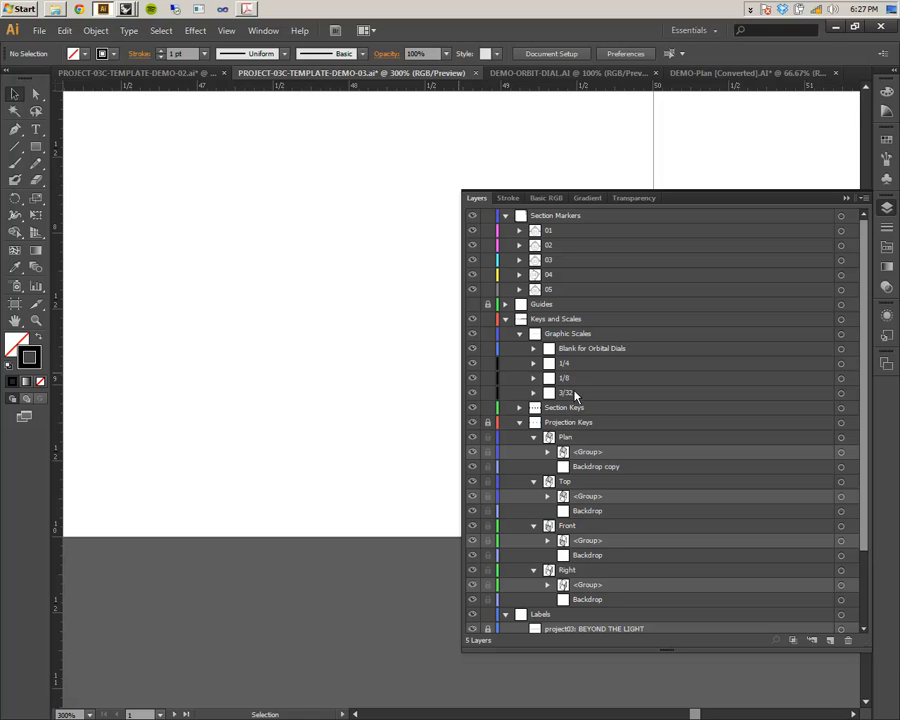
{"action": "left_click", "coordinate": [473, 393]}
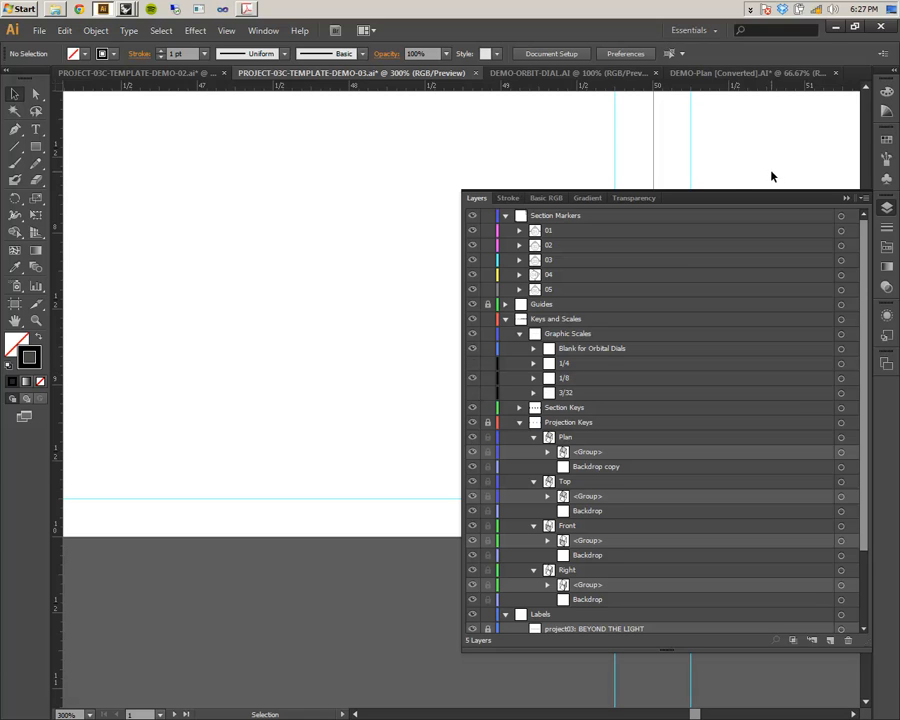
{"action": "left_click", "coordinate": [473, 304]}
{"action": "left_click", "coordinate": [845, 199]}
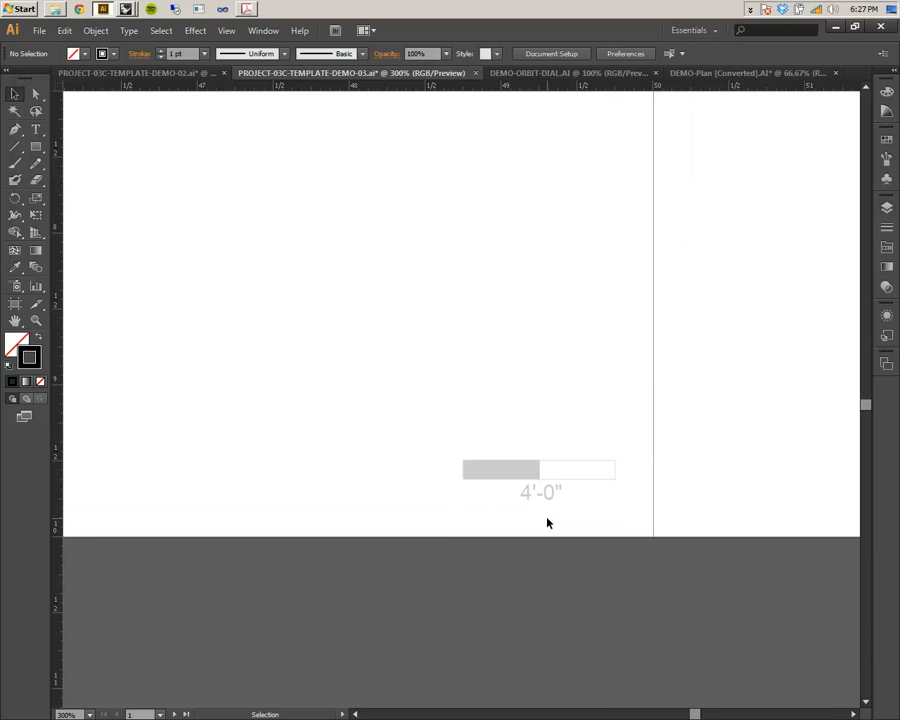
- Check the graphic scales and view keys across the section artboards and the plan view artboard
{"action": "scroll", "coordinate": [522, 441], "scroll_direction": "down", "scroll_amount": 4, "text": "alt"}
{"action": "scroll", "coordinate": [522, 441], "scroll_direction": "down", "scroll_amount": 5, "text": "alt"}
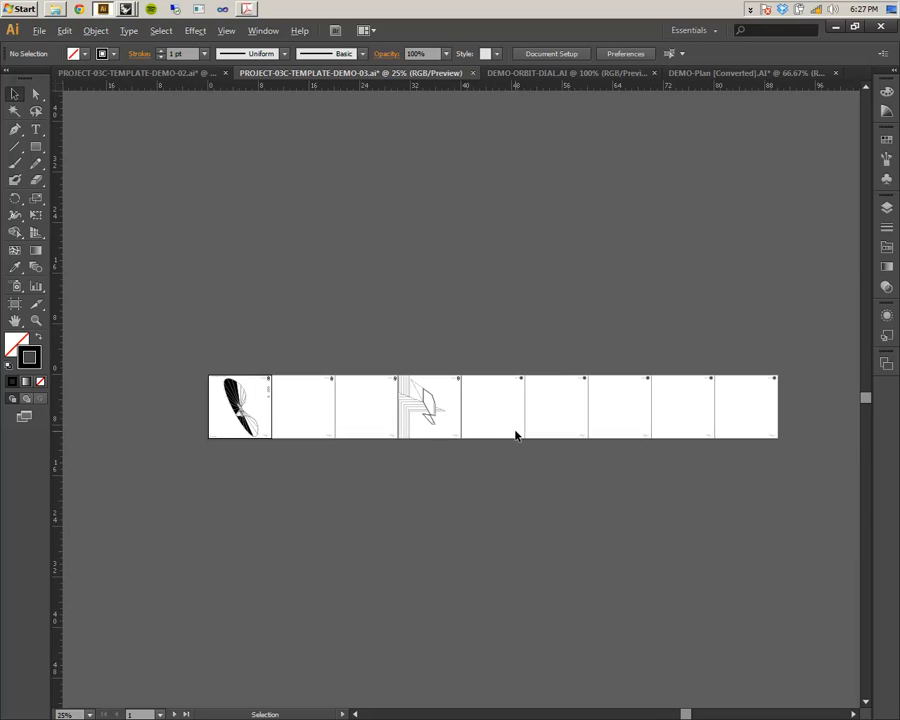
{"action": "scroll", "coordinate": [790, 432], "scroll_direction": "up", "scroll_amount": 5, "text": "alt"}
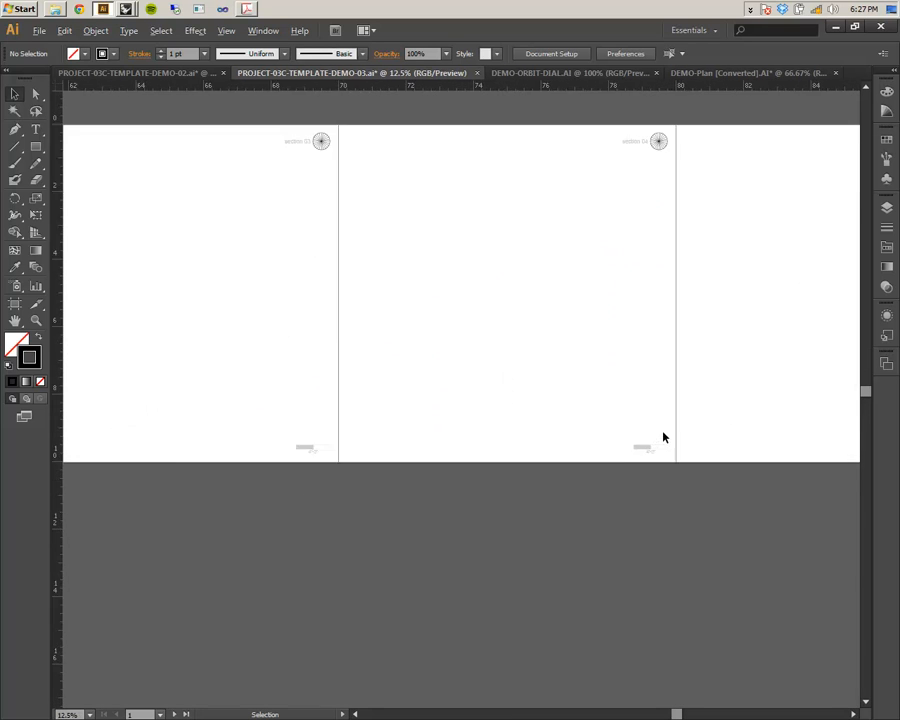
{"action": "scroll", "coordinate": [581, 460], "scroll_direction": "down", "scroll_amount": 4, "text": "alt"}
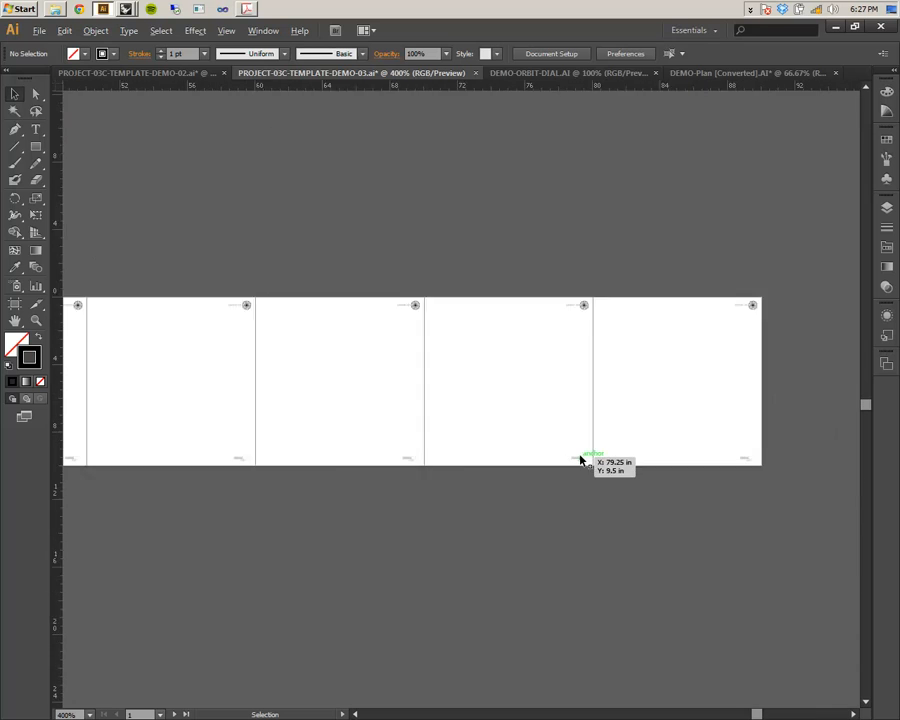
{"action": "left_click_drag", "start_coordinate": [267, 399], "coordinate": [515, 412]}
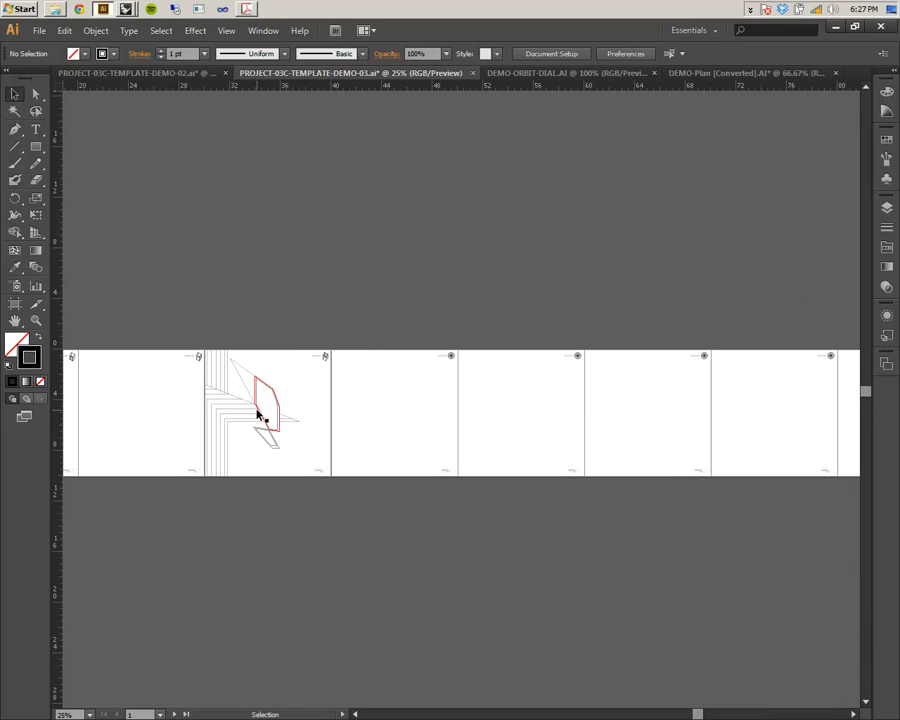
{"action": "scroll", "coordinate": [222, 402], "scroll_direction": "up", "scroll_amount": 4, "text": "alt"}
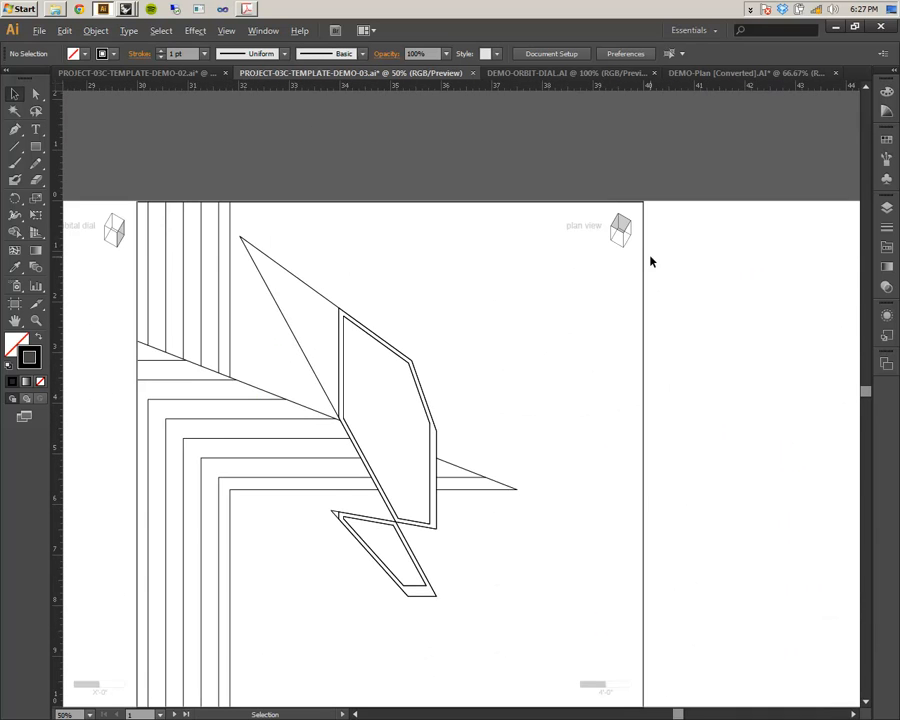
{"action": "scroll", "coordinate": [368, 292], "scroll_direction": "down", "scroll_amount": 2, "text": "alt"}
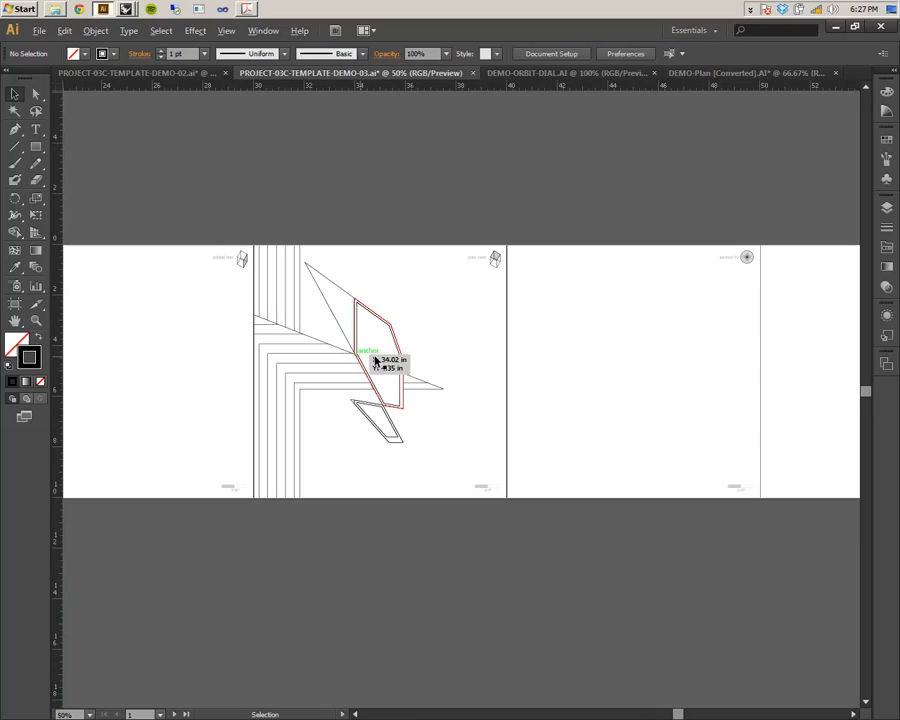
- Set the stroke weight of the Plan layer's clipping_planes sublayer artwork to 2 pt
{"action": "left_click", "coordinate": [886, 210]}
{"action": "scroll", "coordinate": [680, 484], "scroll_direction": "down", "scroll_amount": 3}
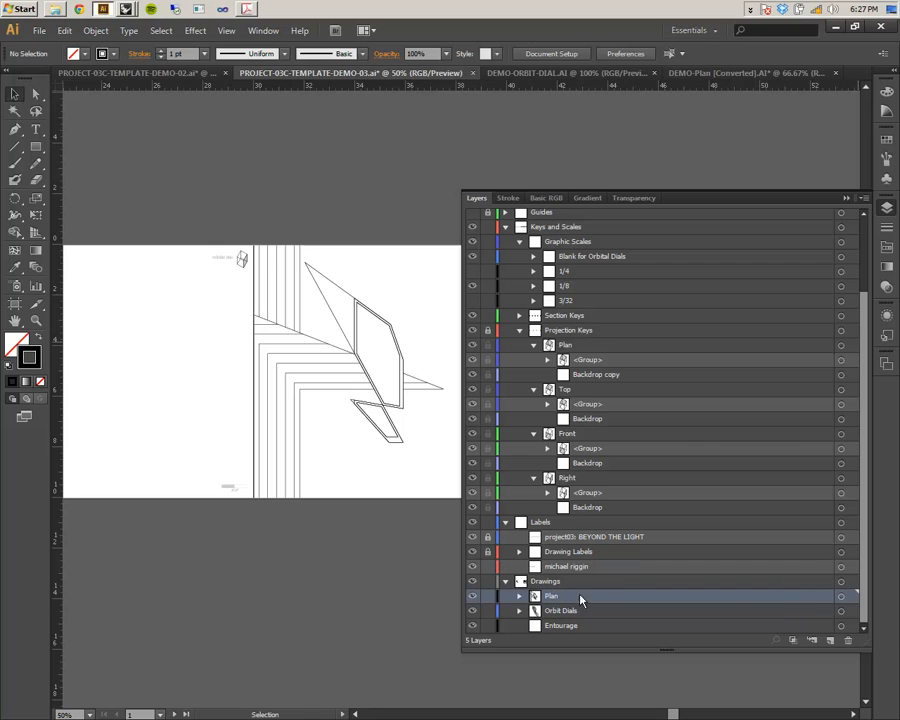
{"action": "left_click", "coordinate": [519, 596]}
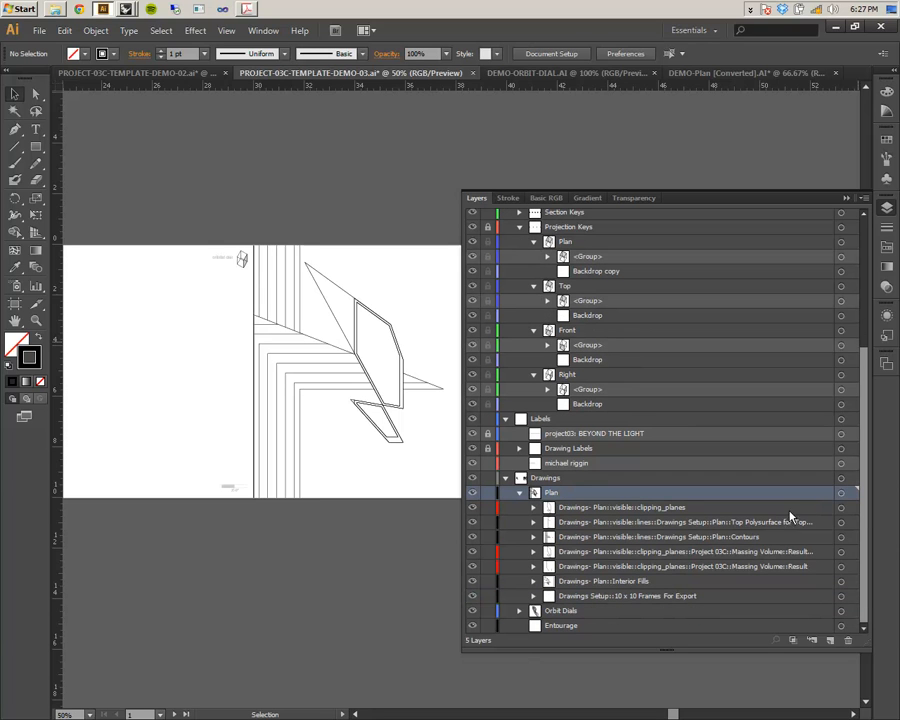
{"action": "left_click", "coordinate": [840, 508]}
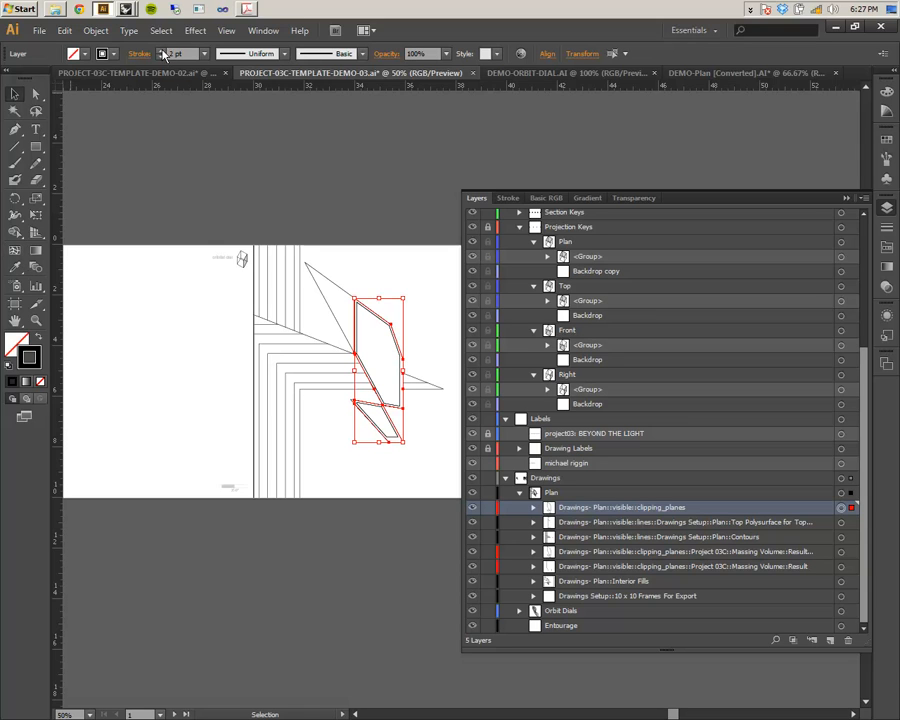
{"action": "left_click", "coordinate": [370, 227]}
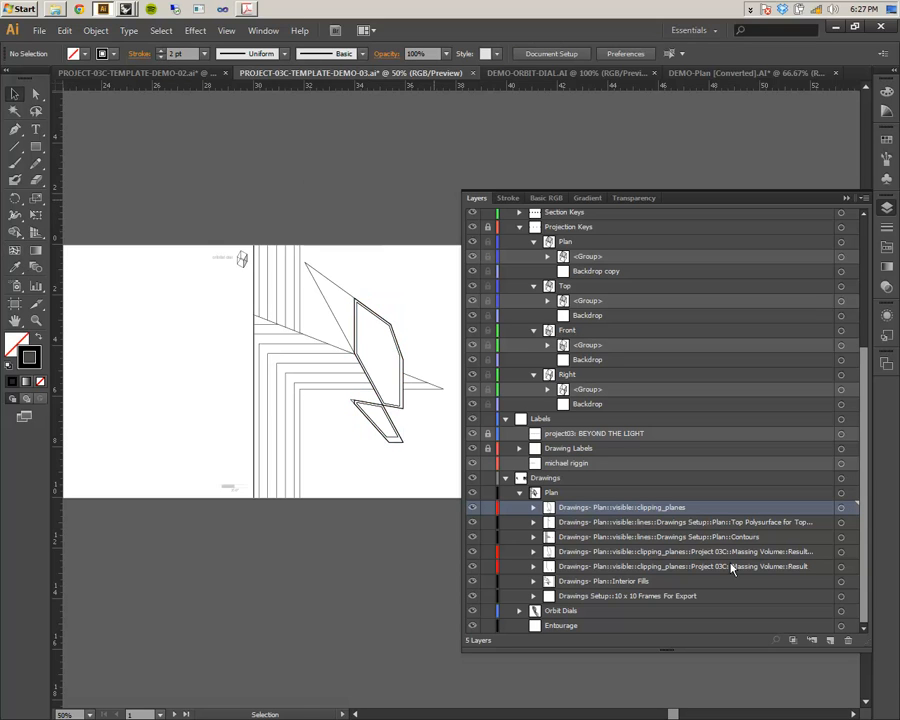
- Give the Plan layer's Contours sublayer artwork a 0.25 pt light grey stroke
{"action": "left_click", "coordinate": [841, 522]}
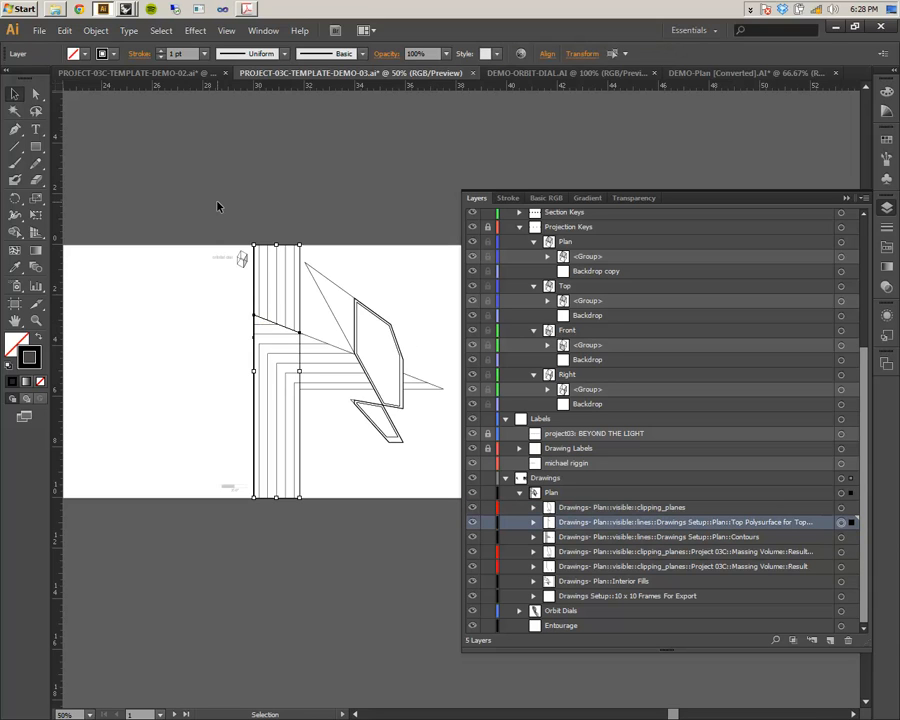
{"action": "left_click", "coordinate": [840, 537]}
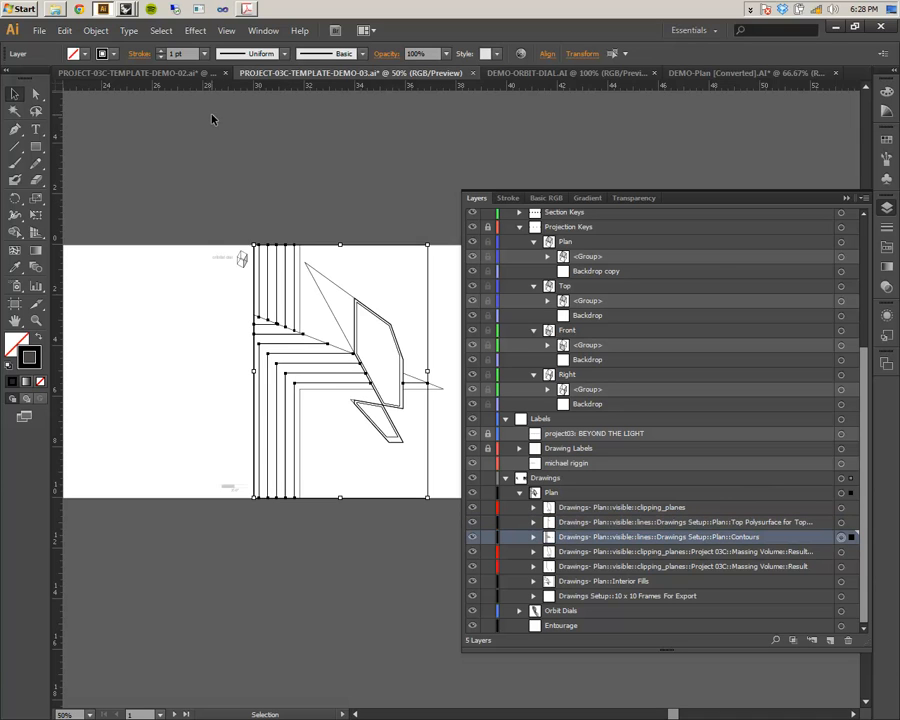
{"action": "left_click", "coordinate": [204, 53]}
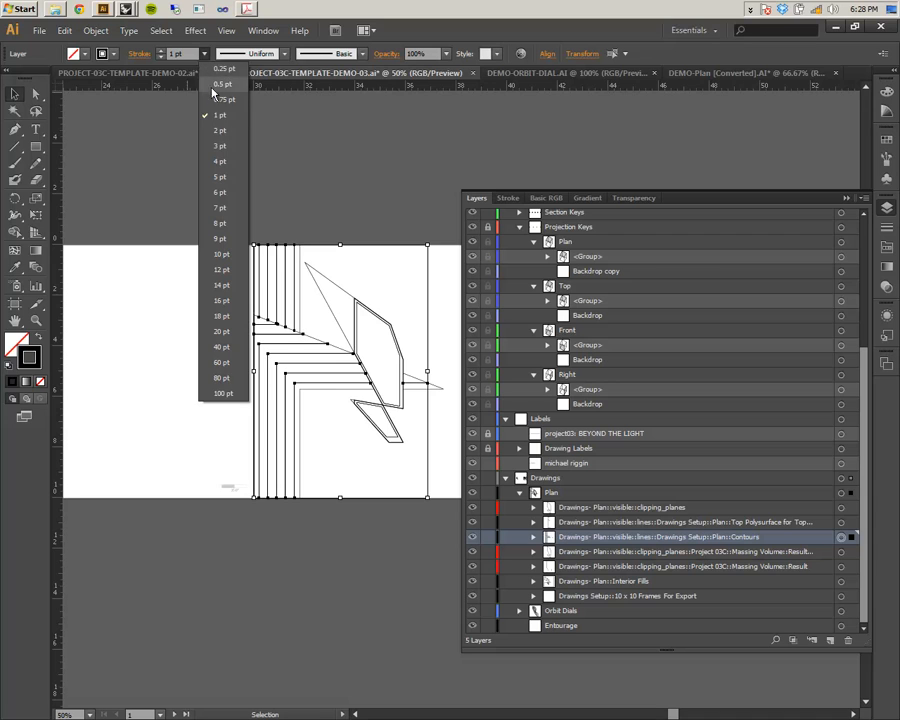
{"action": "left_click", "coordinate": [217, 69]}
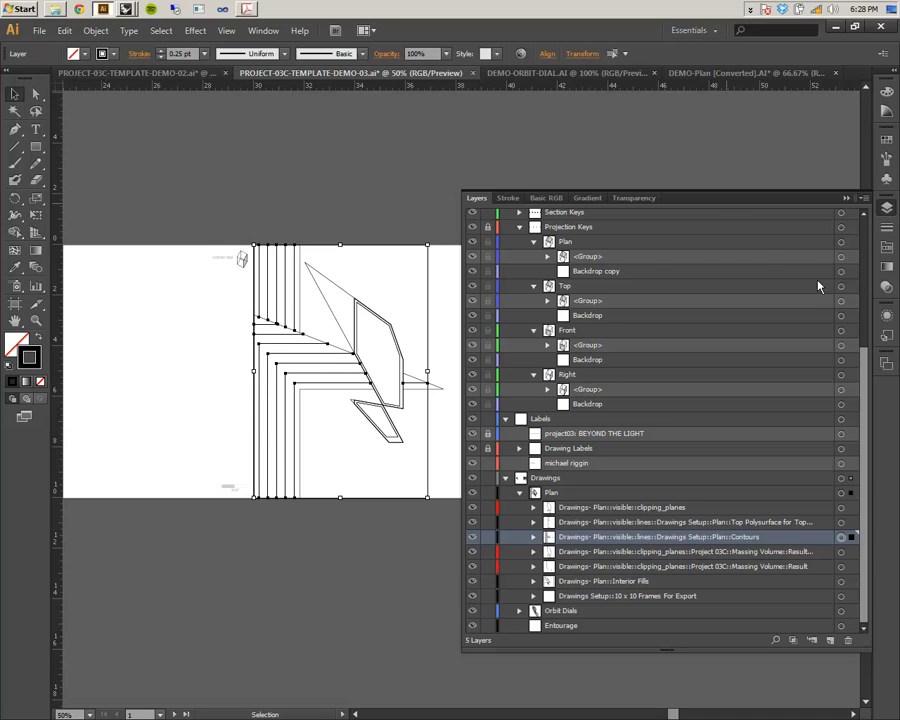
{"action": "left_click", "coordinate": [887, 143]}
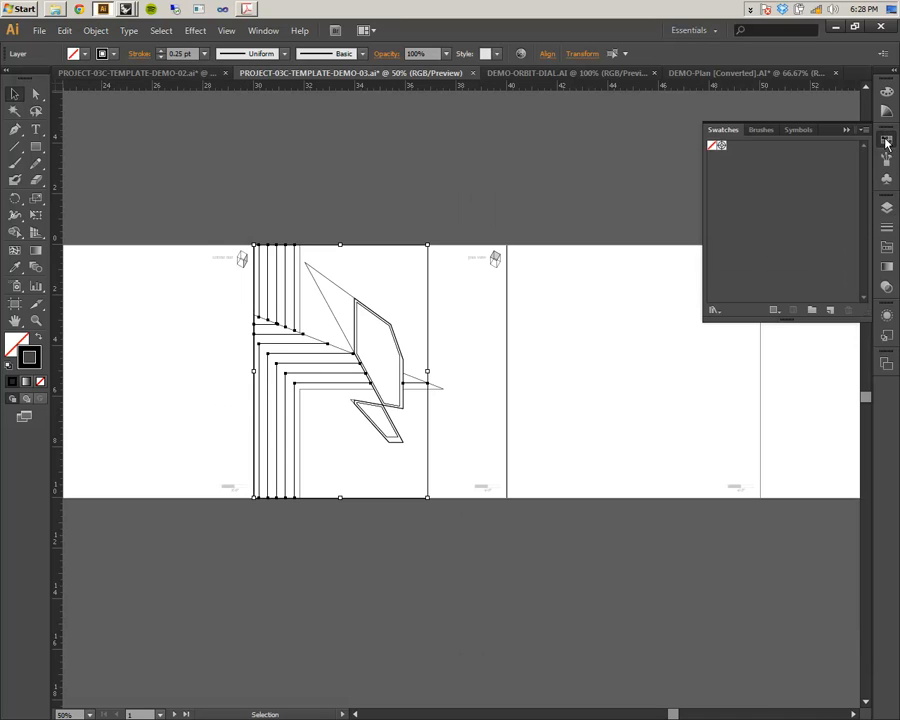
{"action": "left_click", "coordinate": [888, 249]}
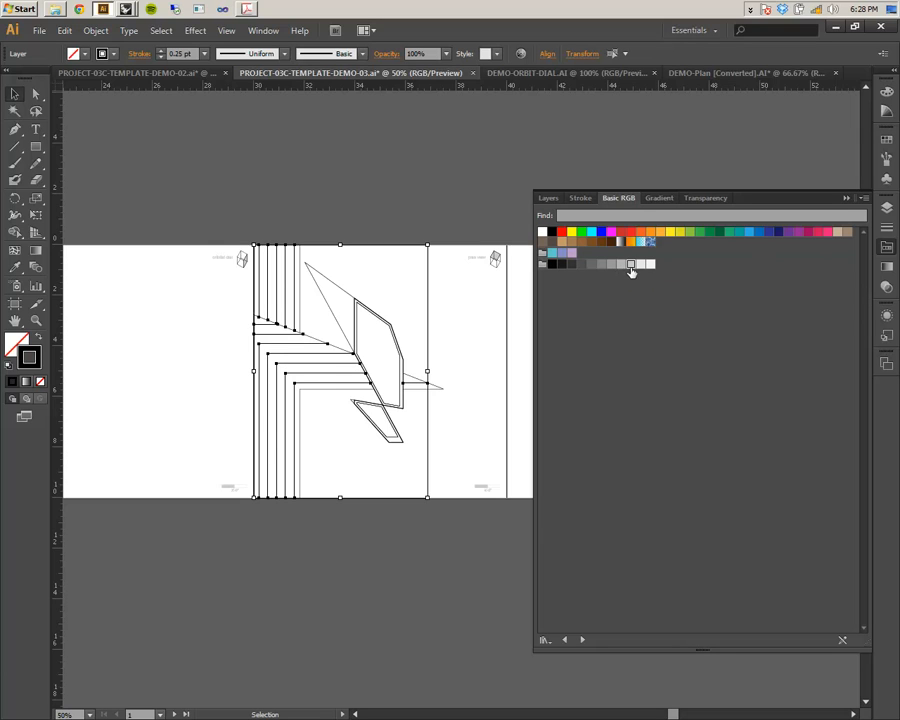
{"action": "left_click", "coordinate": [845, 199]}
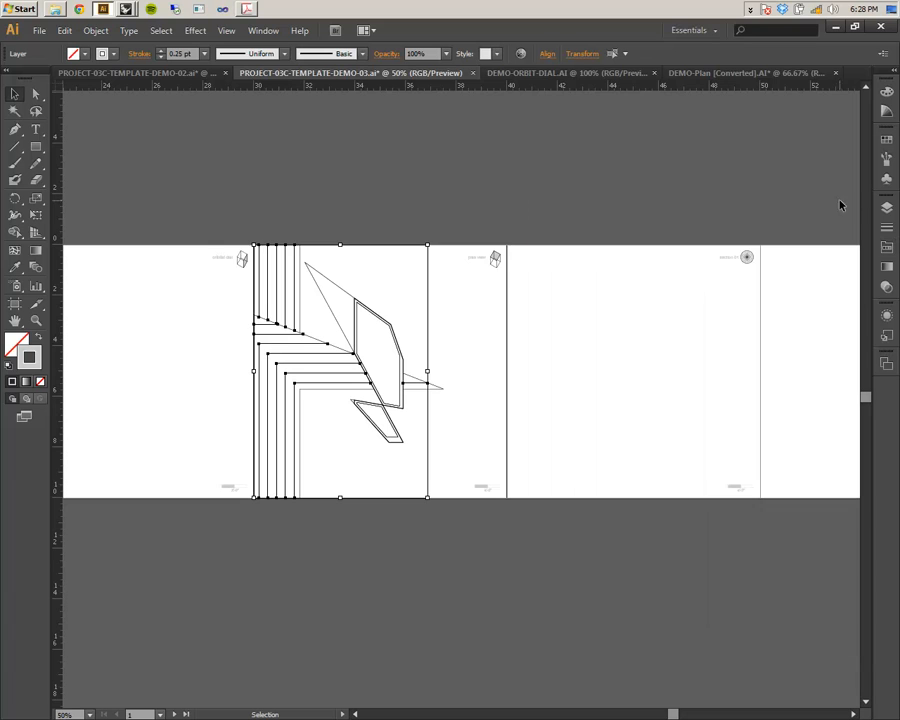
{"action": "left_click", "coordinate": [340, 224]}
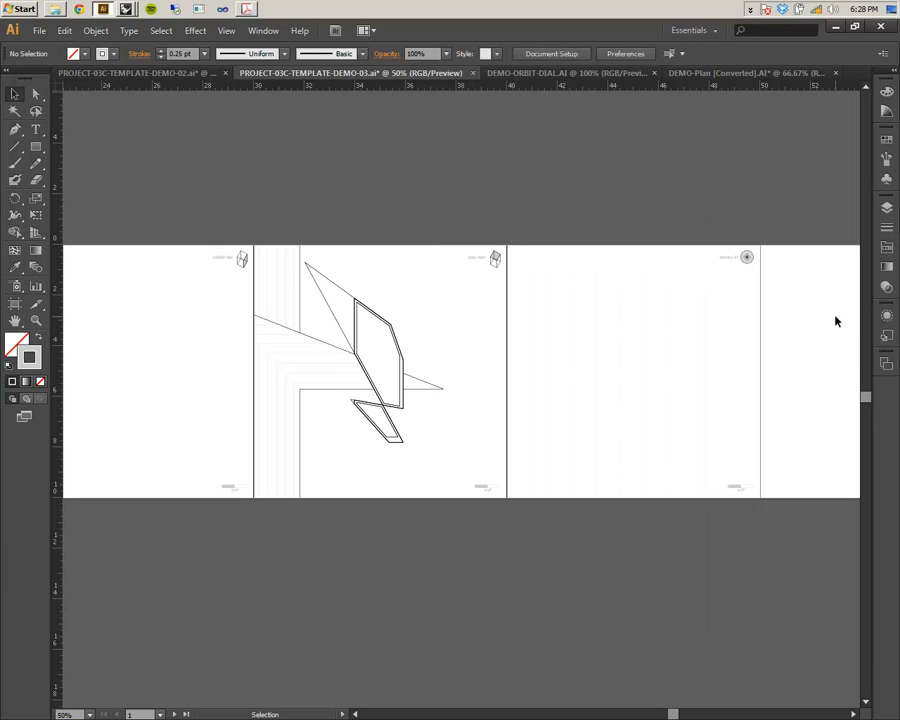
- Examine which plan linework belongs to the two Massing Volume result sublayers under clipping_planes
{"action": "left_click", "coordinate": [886, 246]}
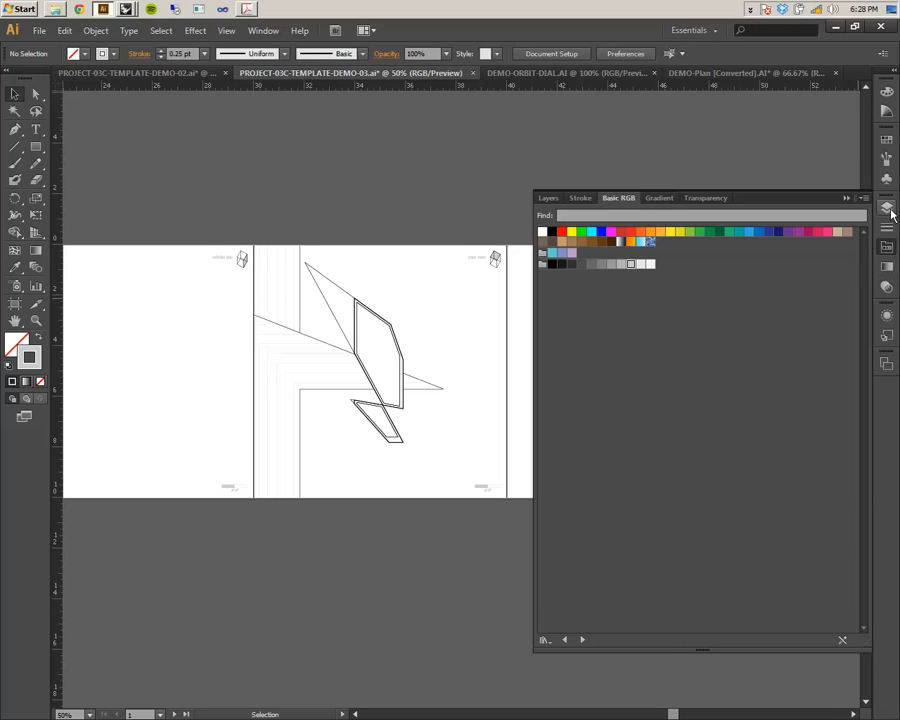
{"action": "left_click", "coordinate": [886, 207]}
{"action": "scroll", "coordinate": [738, 531], "scroll_direction": "down", "scroll_amount": 1}
{"action": "scroll", "coordinate": [738, 531], "scroll_direction": "down", "scroll_amount": 3}
{"action": "left_click", "coordinate": [741, 537]}
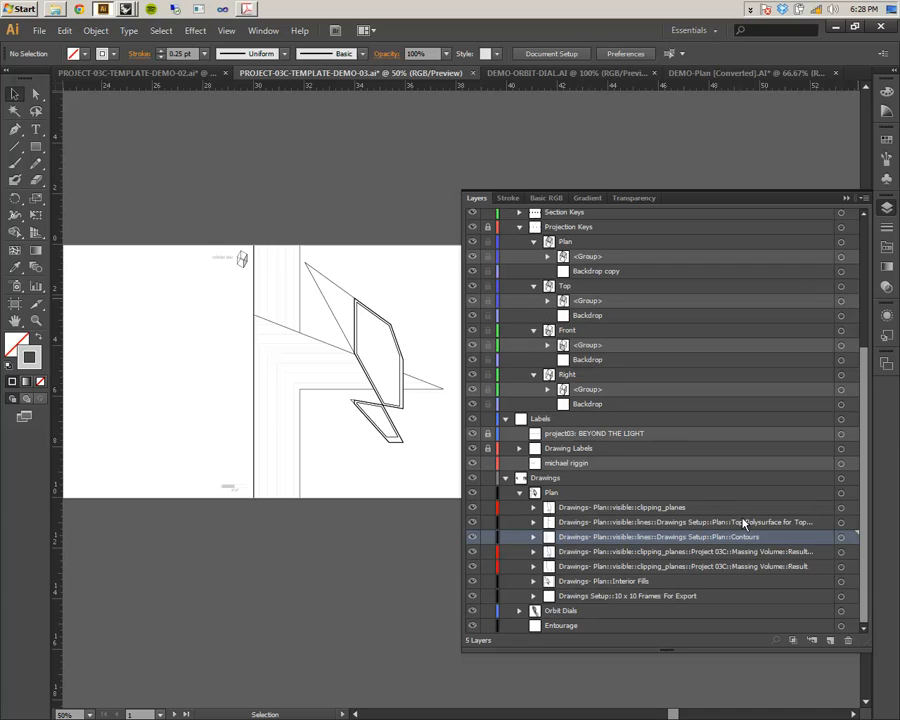
{"action": "left_click", "coordinate": [840, 552]}
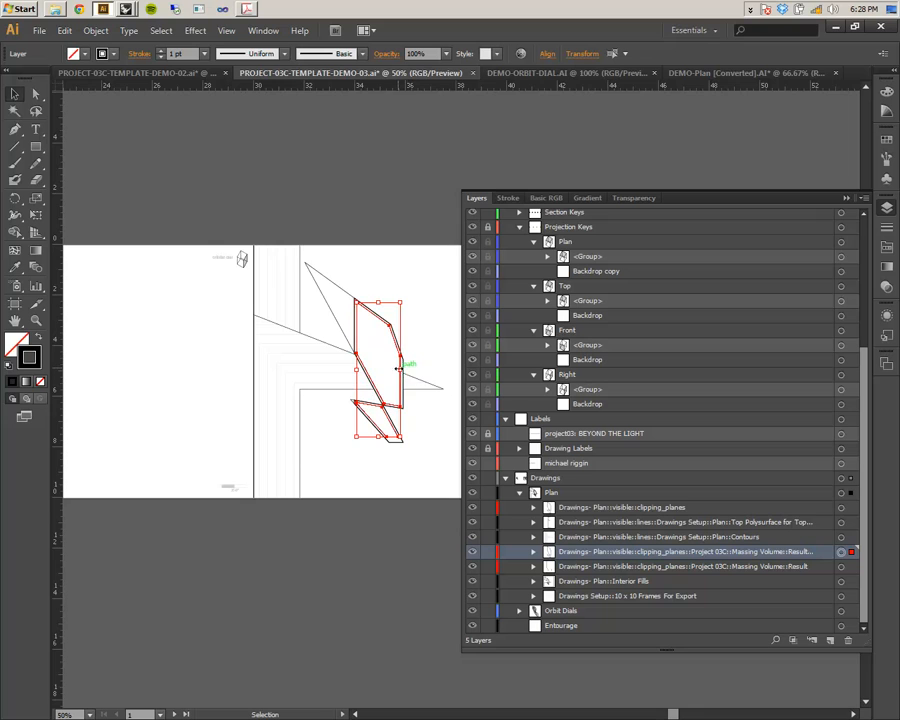
{"action": "scroll", "coordinate": [395, 370], "scroll_direction": "up", "scroll_amount": 3, "text": "alt"}
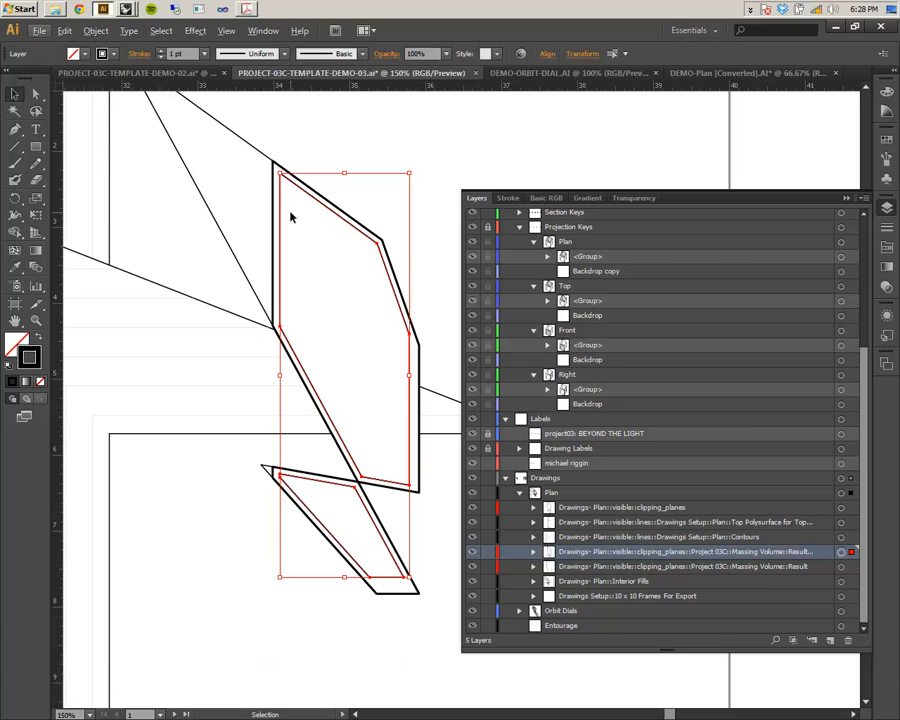
{"action": "left_click", "coordinate": [840, 566]}
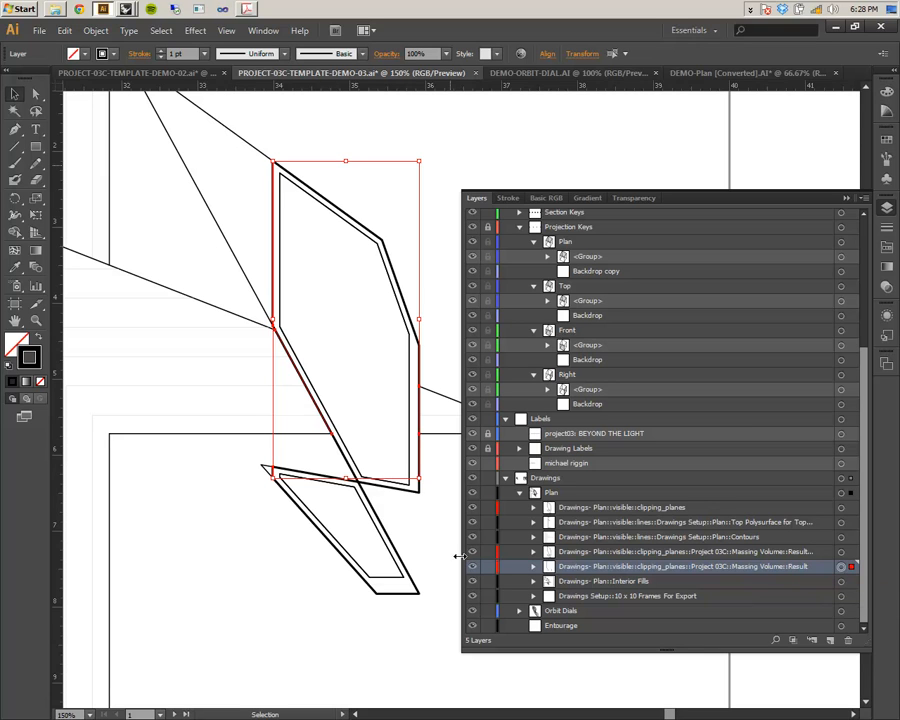
{"action": "left_click_drag", "start_coordinate": [457, 556], "coordinate": [528, 572]}
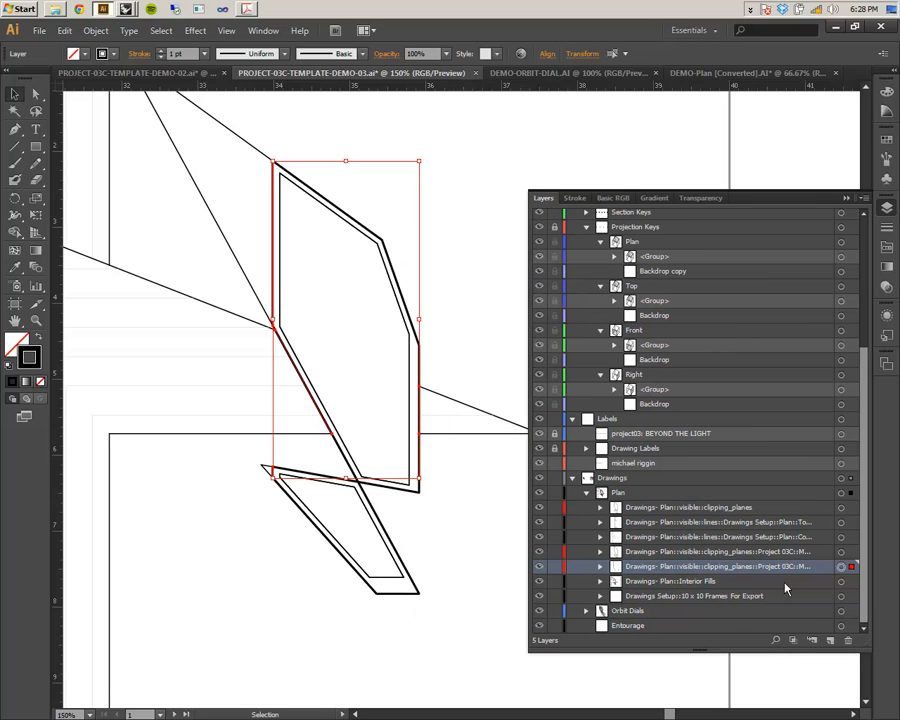
- Swap fill and stroke on the Plan layer's Interior Fills artwork to get a black fill without a stroke
{"action": "left_click", "coordinate": [841, 581]}
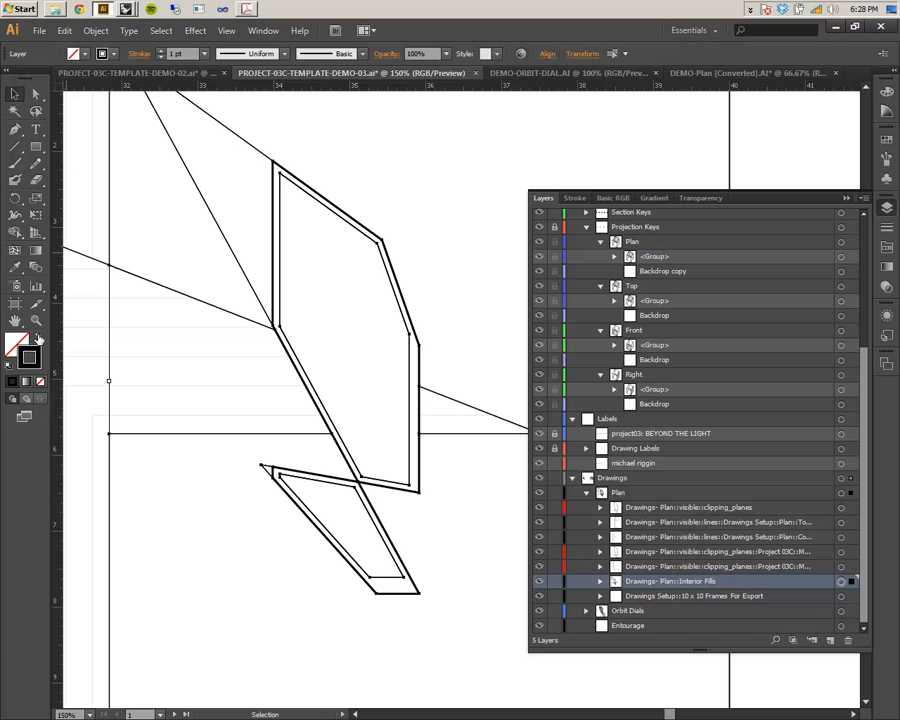
{"action": "left_click", "coordinate": [37, 339]}
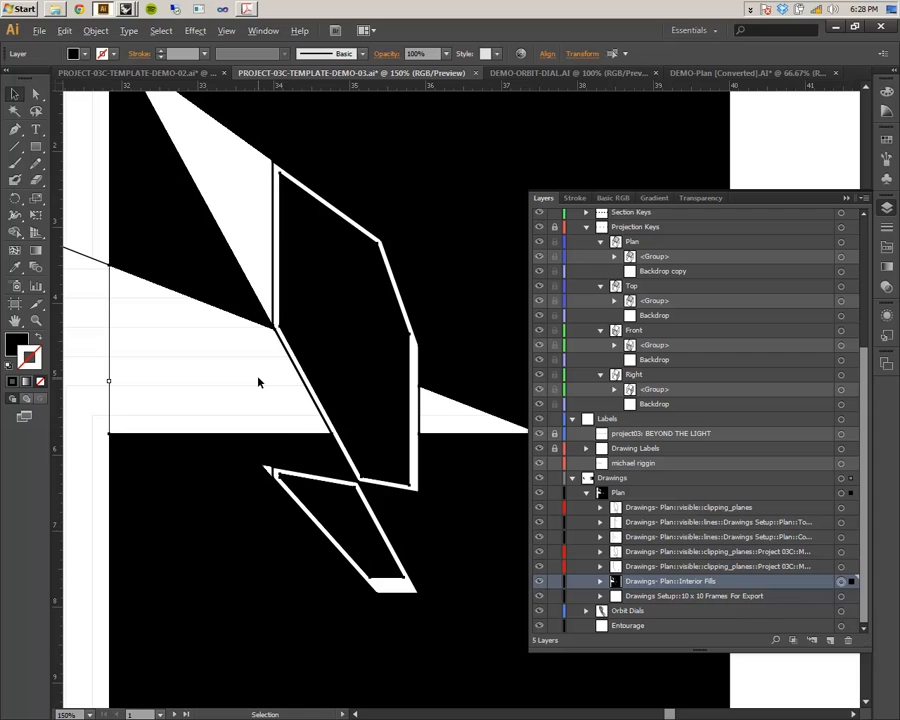
{"action": "scroll", "coordinate": [258, 380], "scroll_direction": "down", "scroll_amount": 2, "text": "alt"}
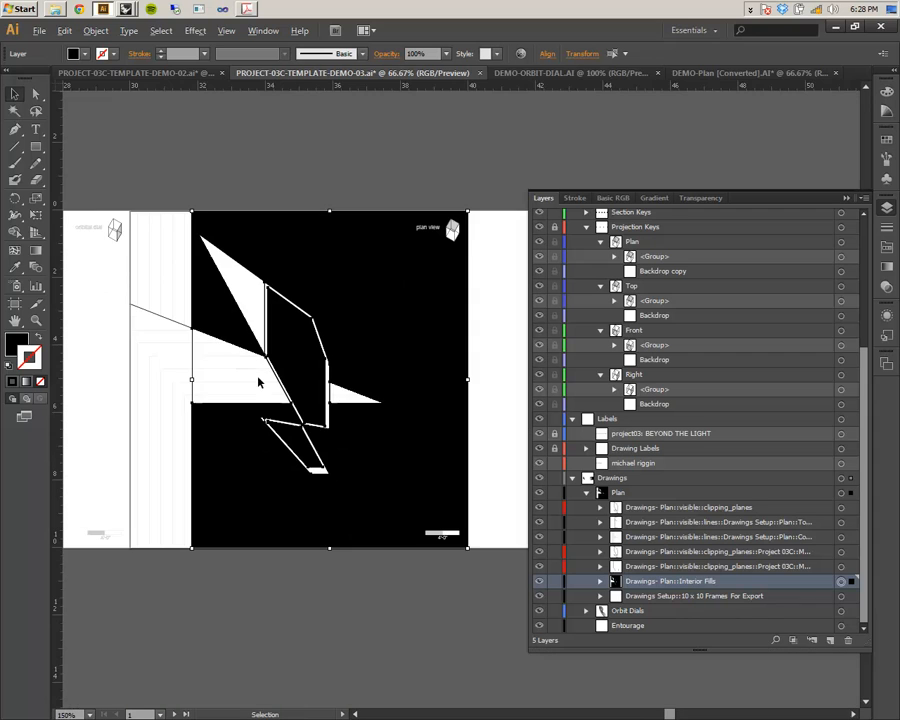
{"action": "left_click", "coordinate": [300, 168]}
- Inspect the black-filled plan drawing up close and as a whole artboard
{"action": "scroll", "coordinate": [240, 396], "scroll_direction": "up", "scroll_amount": 3, "text": "alt"}
{"action": "scroll", "coordinate": [240, 396], "scroll_direction": "down", "scroll_amount": 1, "text": "alt"}
{"action": "scroll", "coordinate": [240, 396], "scroll_direction": "down", "scroll_amount": 2, "text": "alt"}
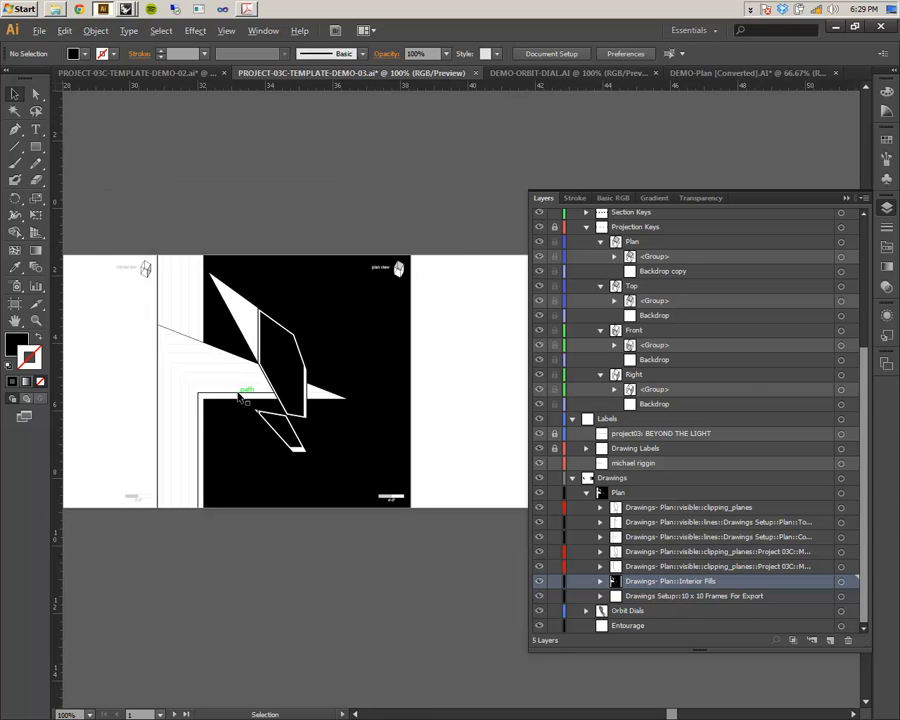
{"action": "scroll", "coordinate": [280, 446], "scroll_direction": "up", "scroll_amount": 3, "text": "alt"}
{"action": "scroll", "coordinate": [278, 443], "scroll_direction": "down", "scroll_amount": 1, "text": "alt"}
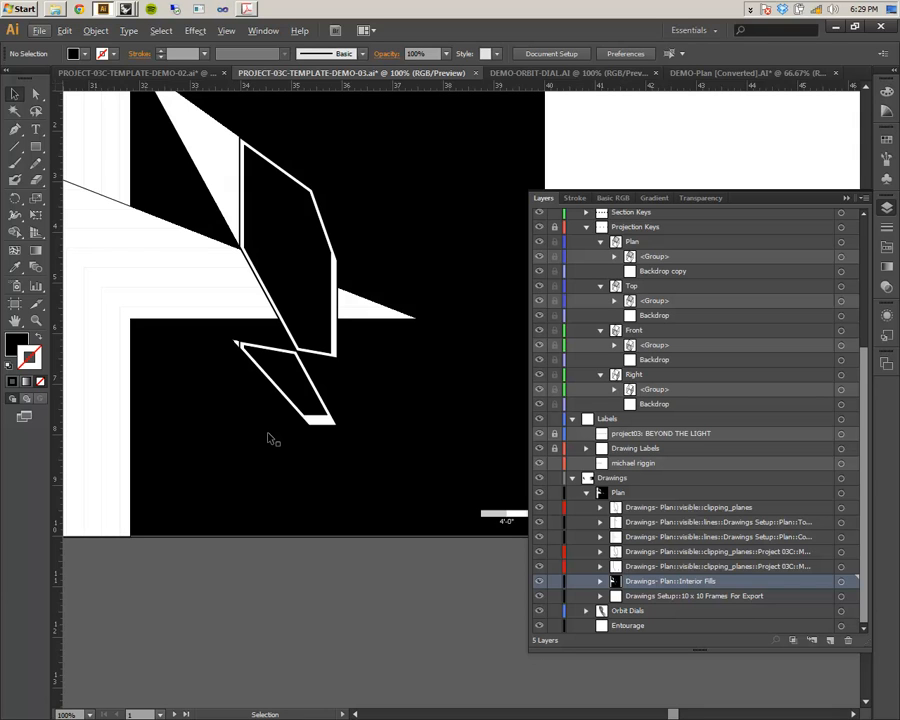
{"action": "scroll", "coordinate": [252, 380], "scroll_direction": "down", "scroll_amount": 2, "text": "alt"}
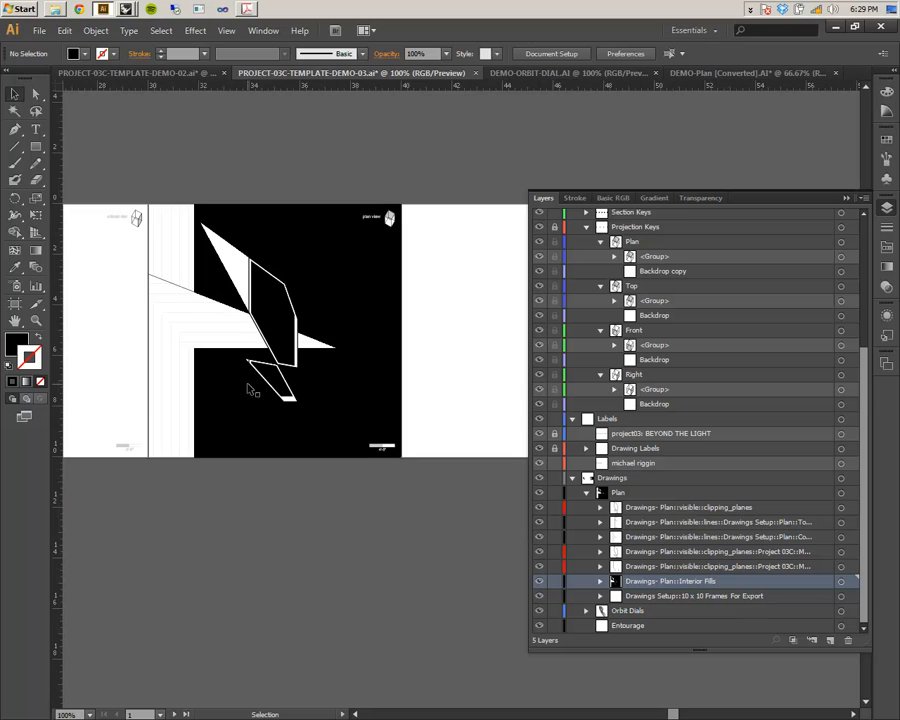
{"action": "scroll", "coordinate": [148, 280], "scroll_direction": "up", "scroll_amount": 2, "text": "alt"}
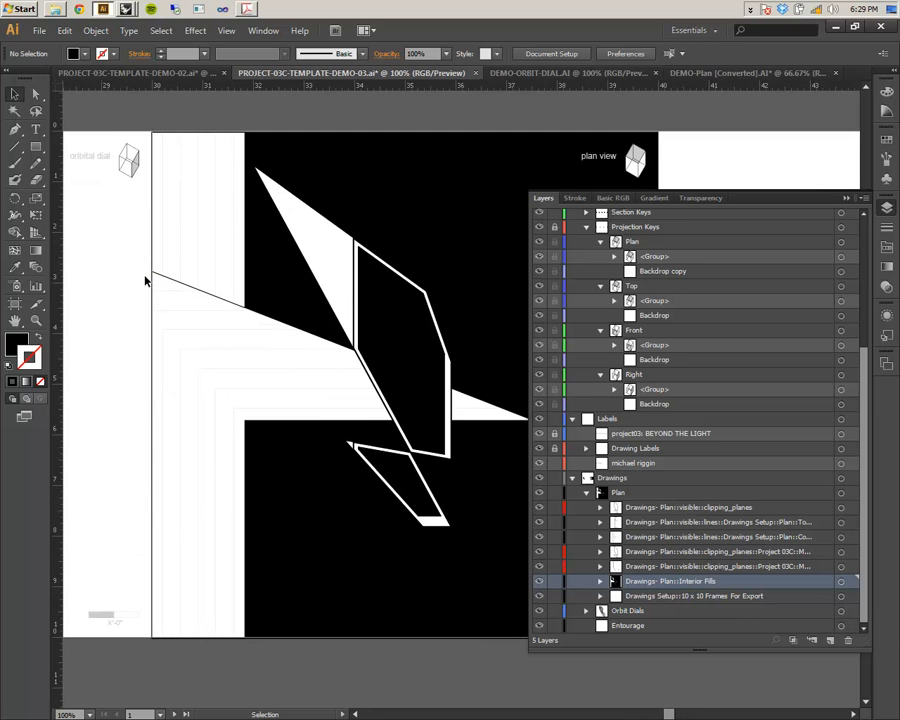
- Compare the plan artboard with the plan view page of PROJECT-03C-TEMPLAT-DEMO-02.pdf in Acrobat, and return to the Illustrator document
{"action": "scroll", "coordinate": [146, 281], "scroll_direction": "down", "scroll_amount": 1, "text": "alt"}
{"action": "scroll", "coordinate": [147, 284], "scroll_direction": "down", "scroll_amount": 1, "text": "alt"}
{"action": "scroll", "coordinate": [135, 307], "scroll_direction": "up", "scroll_amount": 1, "text": "alt"}
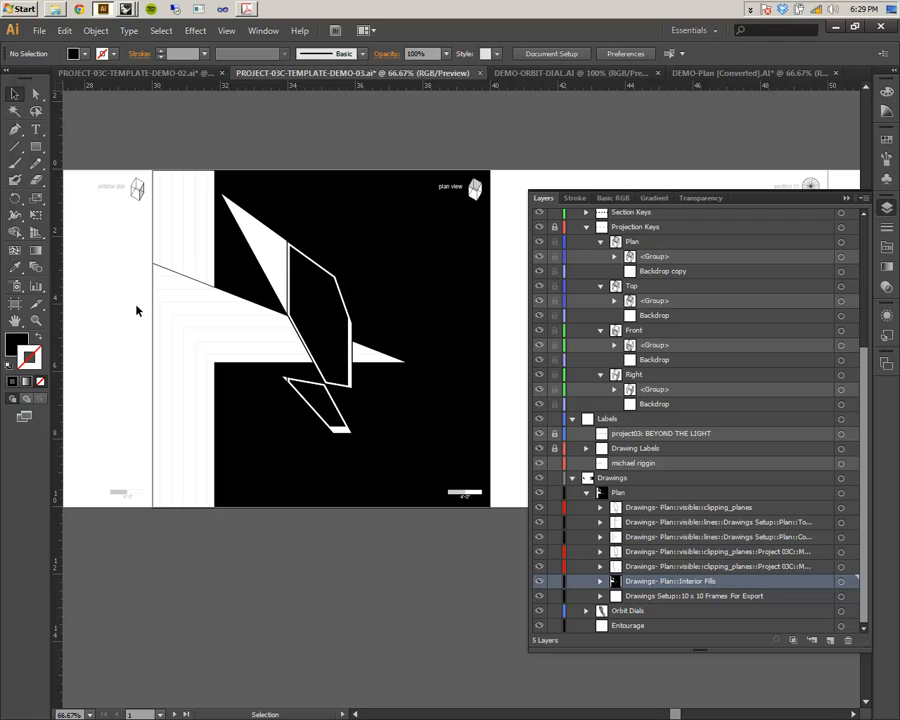
{"action": "key", "text": "alt+Tab"}
{"action": "key", "text": "alt+Tab"}
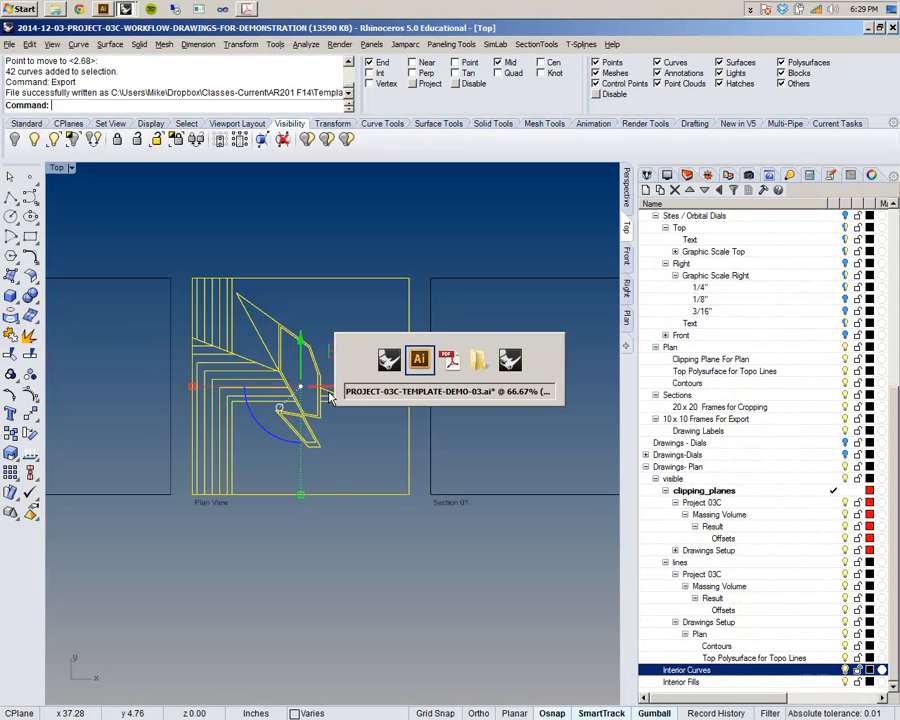
{"action": "key", "text": "alt+Tab"}
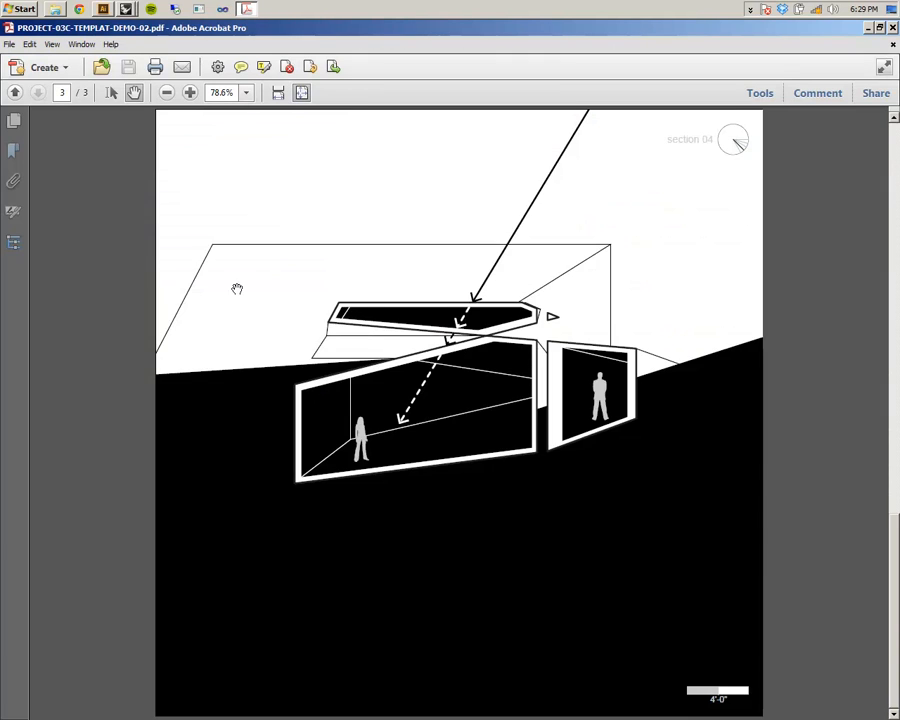
{"action": "left_click", "coordinate": [15, 92]}
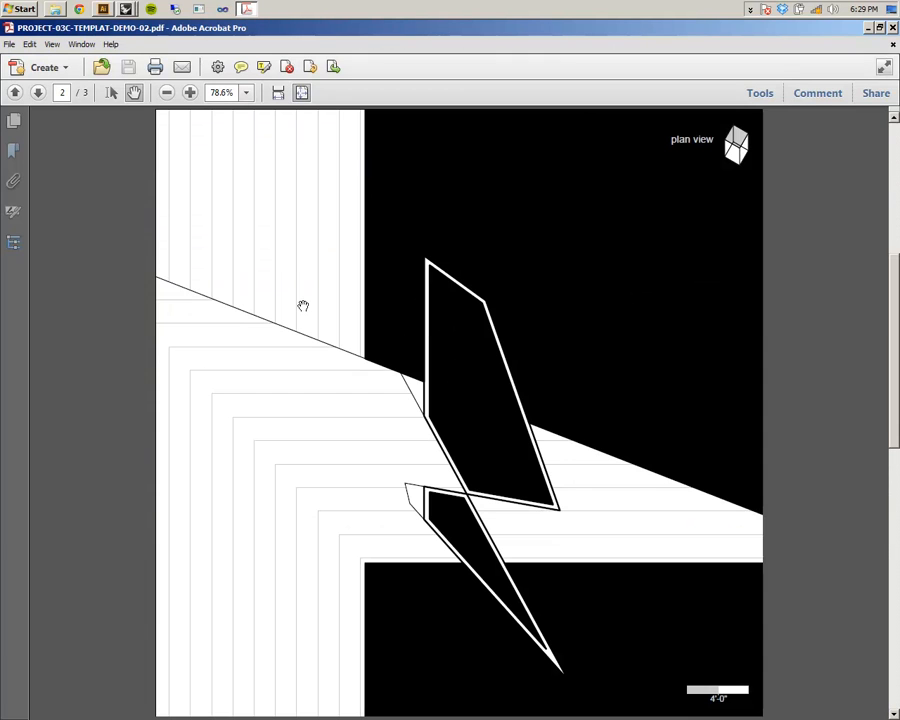
{"action": "key", "text": "alt+Tab"}
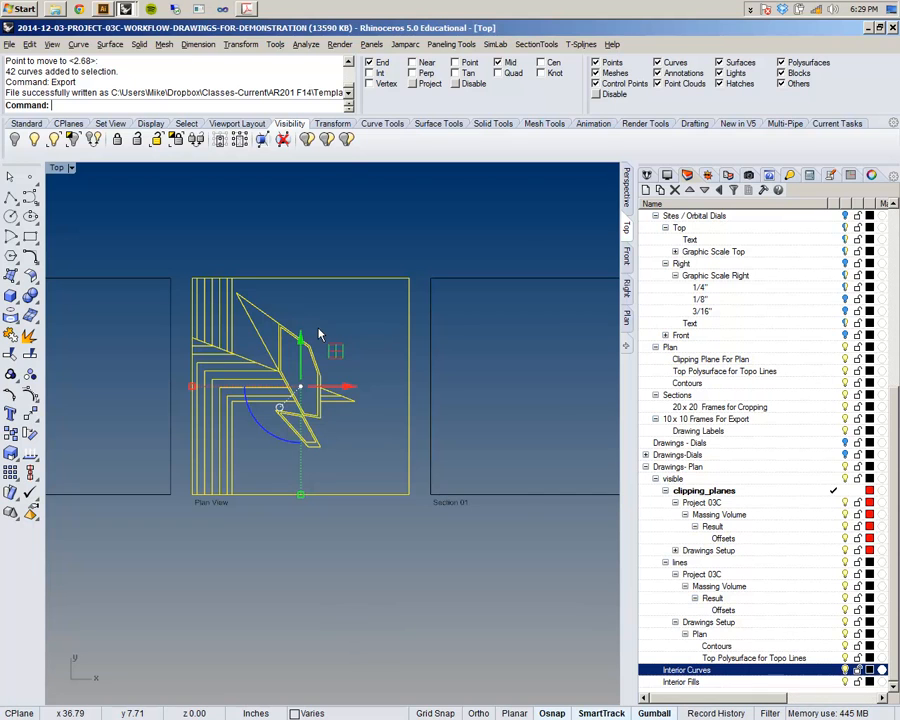
{"action": "key", "text": "alt+Tab"}
{"action": "key", "text": "alt+Tab"}
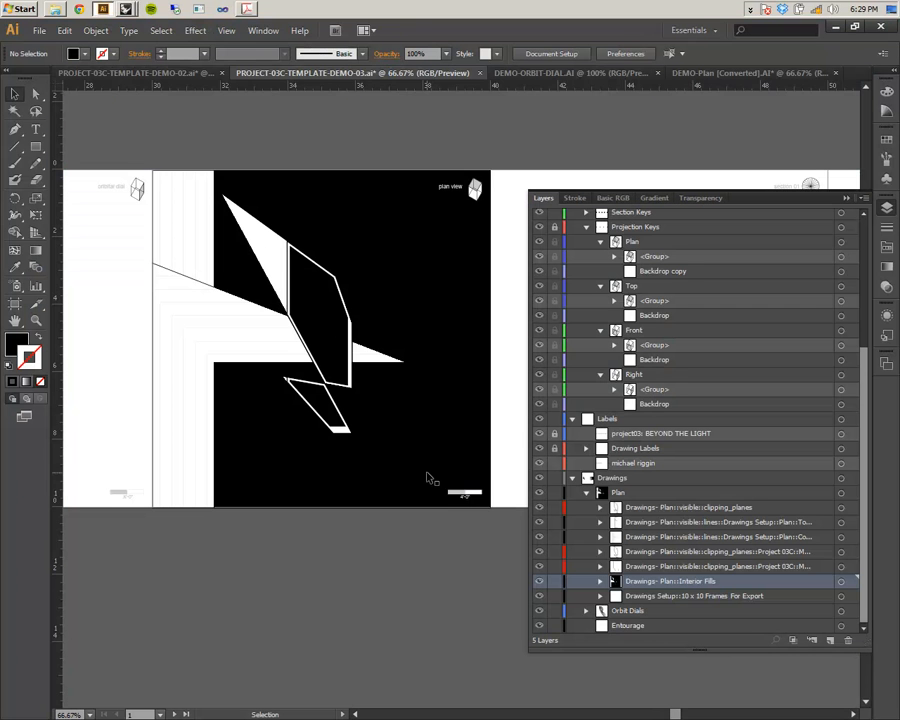
- Inspect the plan artboard's graphic scale up close and the plan drawing as a whole
{"action": "scroll", "coordinate": [471, 499], "scroll_direction": "up", "scroll_amount": 3, "text": "alt"}
{"action": "scroll", "coordinate": [471, 503], "scroll_direction": "up", "scroll_amount": 5, "text": "alt"}
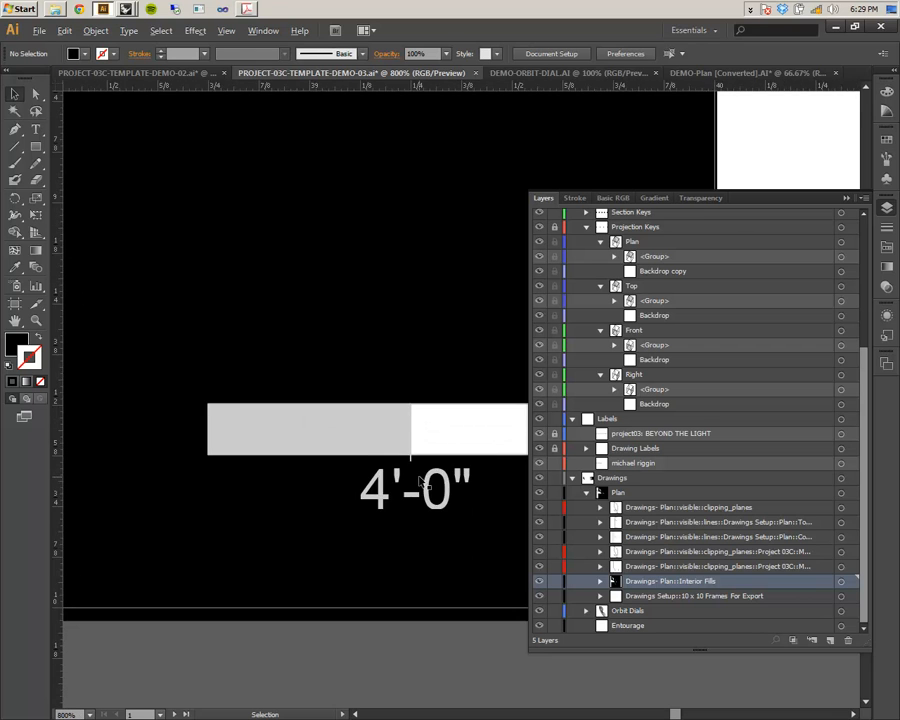
{"action": "scroll", "coordinate": [420, 480], "scroll_direction": "down", "scroll_amount": 6, "text": "alt"}
{"action": "scroll", "coordinate": [350, 430], "scroll_direction": "up", "scroll_amount": 6, "text": "alt"}
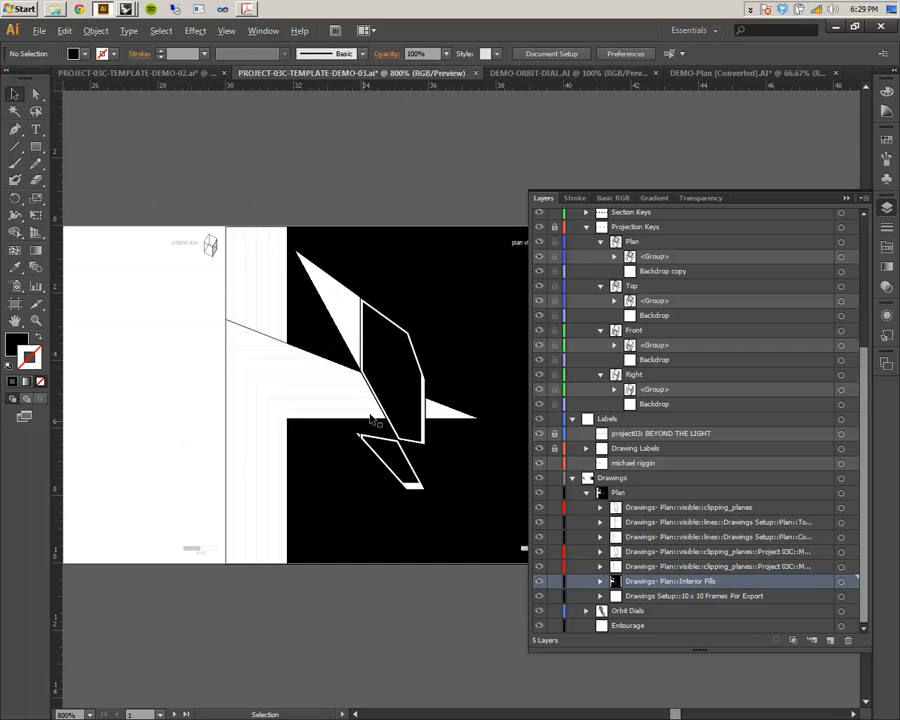
{"action": "scroll", "coordinate": [226, 283], "scroll_direction": "down", "scroll_amount": 9, "text": "alt"}
{"action": "scroll", "coordinate": [226, 283], "scroll_direction": "up", "scroll_amount": 1, "text": "alt"}
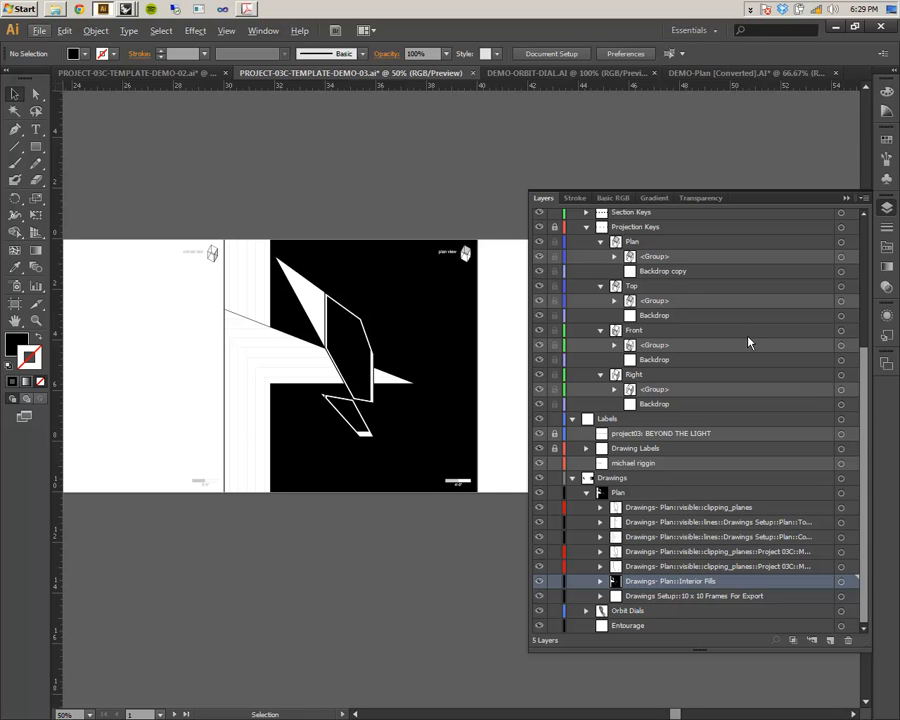
- Collapse the Keys and Scales layer at the upper end of the layer list
{"action": "left_click_drag", "start_coordinate": [866, 418], "coordinate": [857, 232]}
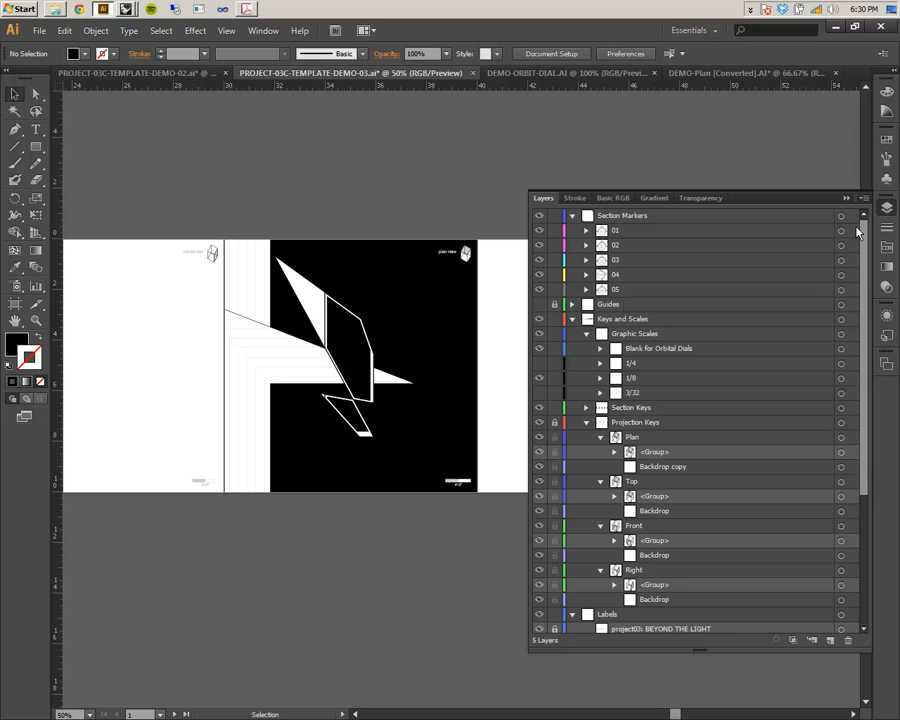
{"action": "left_click", "coordinate": [539, 319]}
{"action": "left_click", "coordinate": [539, 319]}
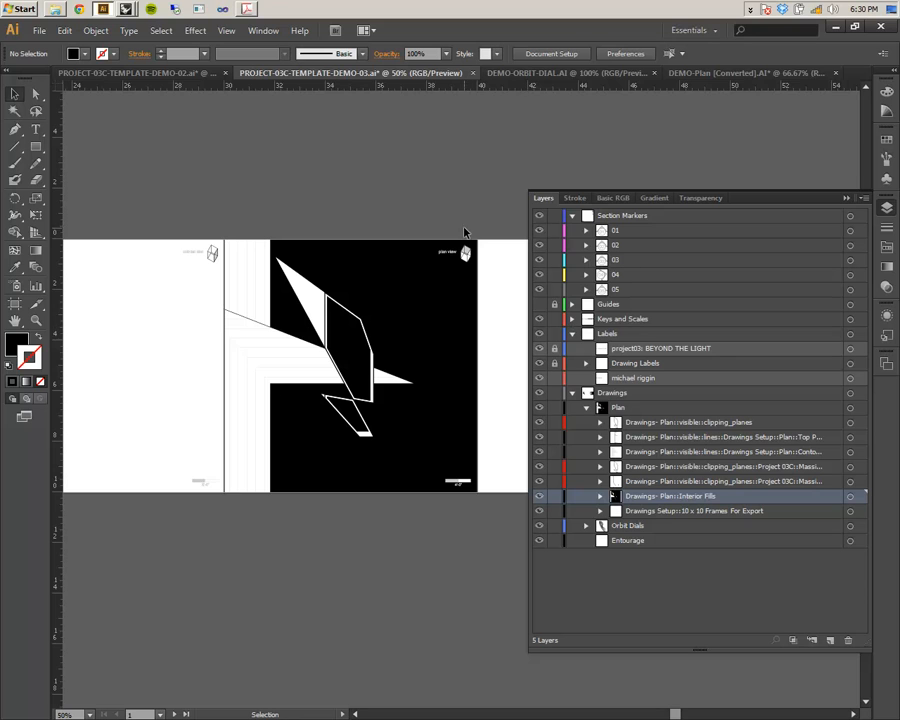
{"action": "left_click_drag", "start_coordinate": [383, 593], "coordinate": [330, 611]}
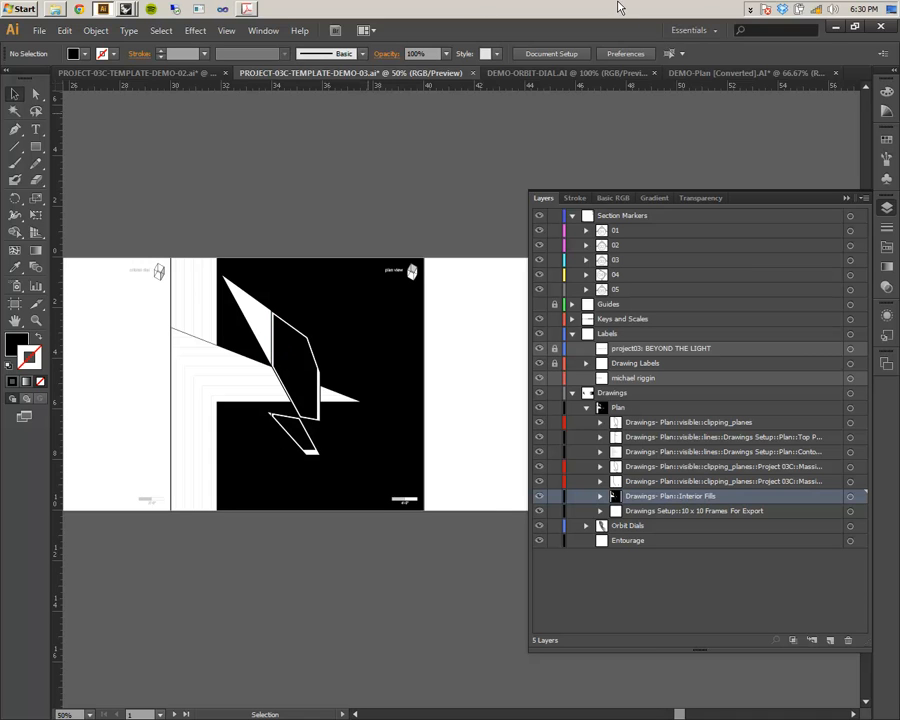
{"action": "left_click", "coordinate": [750, 10]}
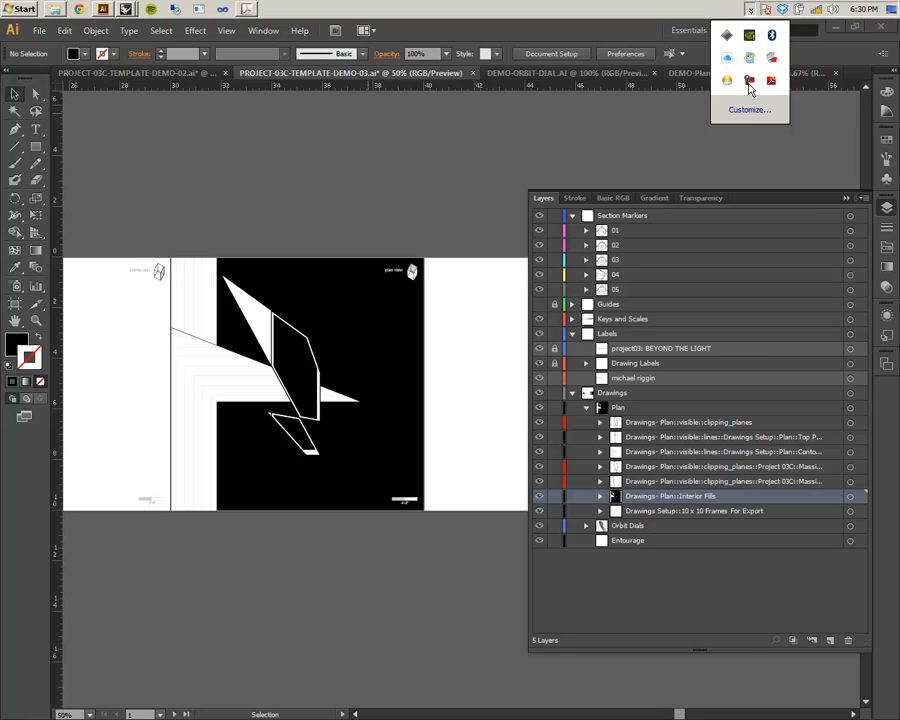
{"action": "left_click", "coordinate": [750, 88]}
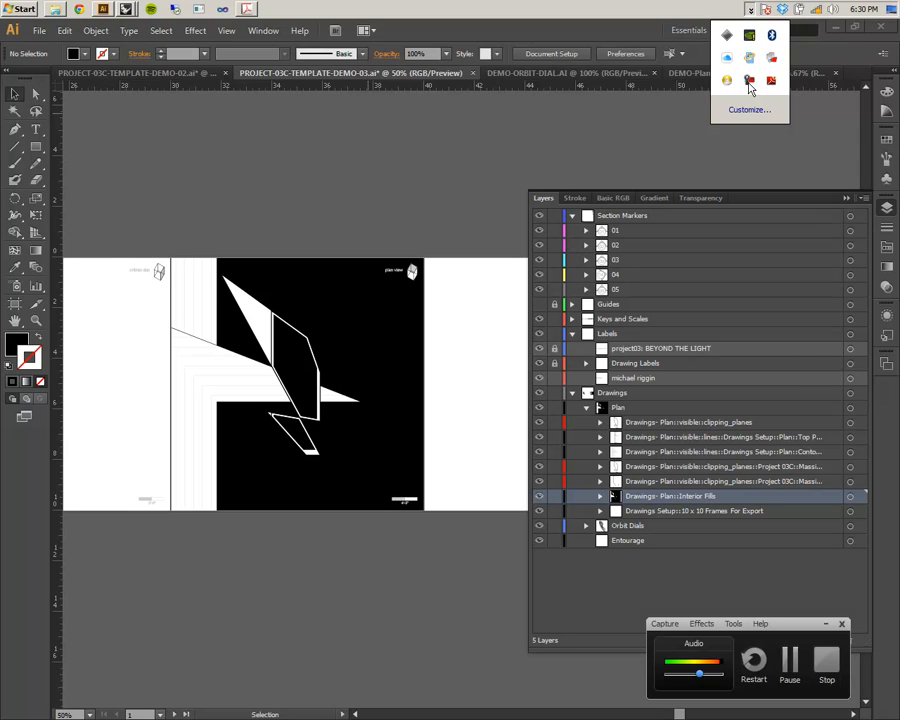
{"action": "left_click", "coordinate": [790, 664]}
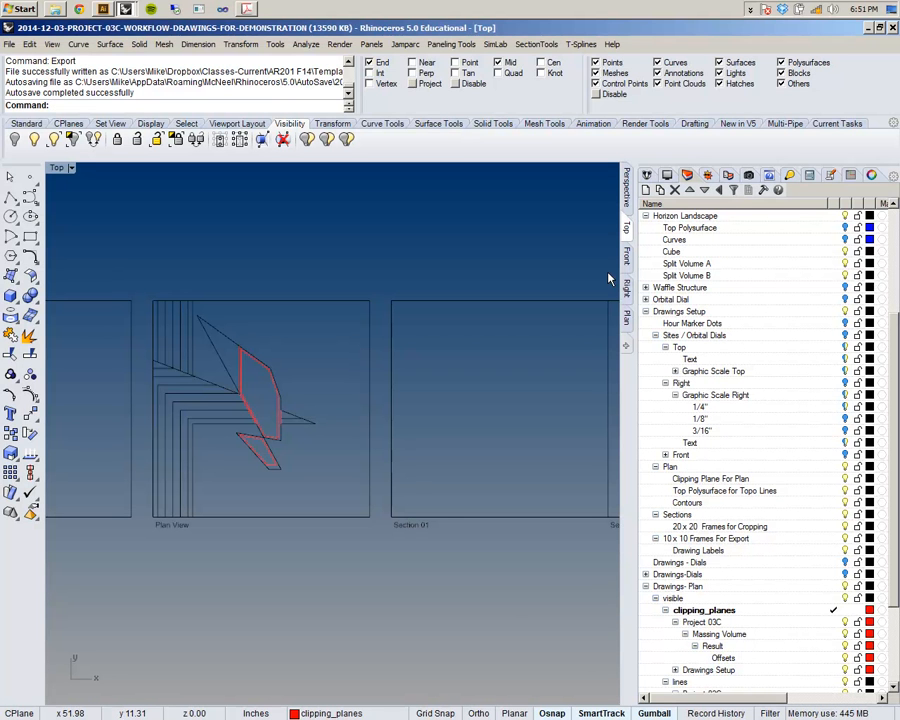
- In Rhinoceros, bring the site model into the Top view, collapse the Drawings- Plan layer and hide the Plan sublayer Contours
{"action": "scroll", "coordinate": [468, 290], "scroll_direction": "down", "scroll_amount": 6}
{"action": "right_click_drag", "start_coordinate": [458, 312], "coordinate": [265, 421]}
{"action": "scroll", "coordinate": [265, 422], "scroll_direction": "down", "scroll_amount": 6}
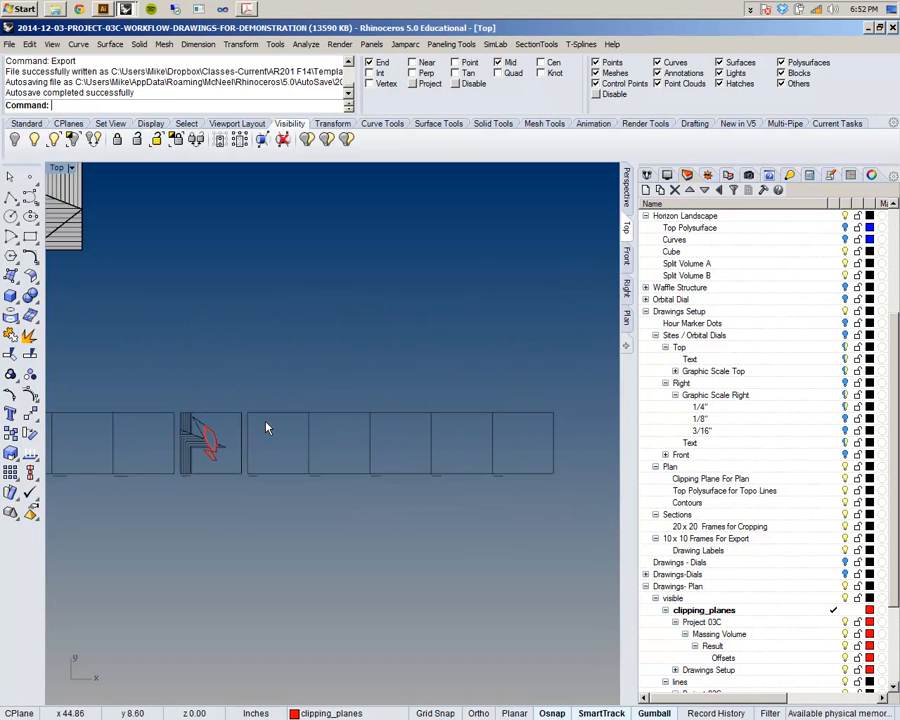
{"action": "scroll", "coordinate": [276, 422], "scroll_direction": "down", "scroll_amount": 4}
{"action": "right_click_drag", "start_coordinate": [210, 393], "coordinate": [314, 452]}
{"action": "scroll", "coordinate": [219, 324], "scroll_direction": "up", "scroll_amount": 10}
{"action": "right_click_drag", "start_coordinate": [219, 324], "coordinate": [303, 362]}
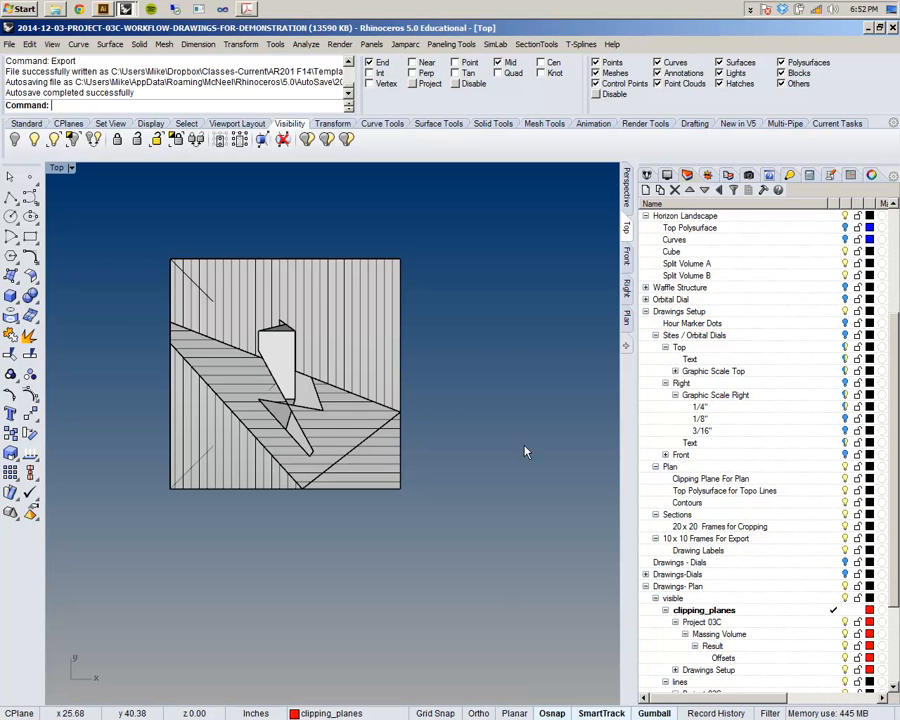
{"action": "scroll", "coordinate": [647, 592], "scroll_direction": "up", "scroll_amount": 3}
{"action": "left_click", "coordinate": [646, 588]}
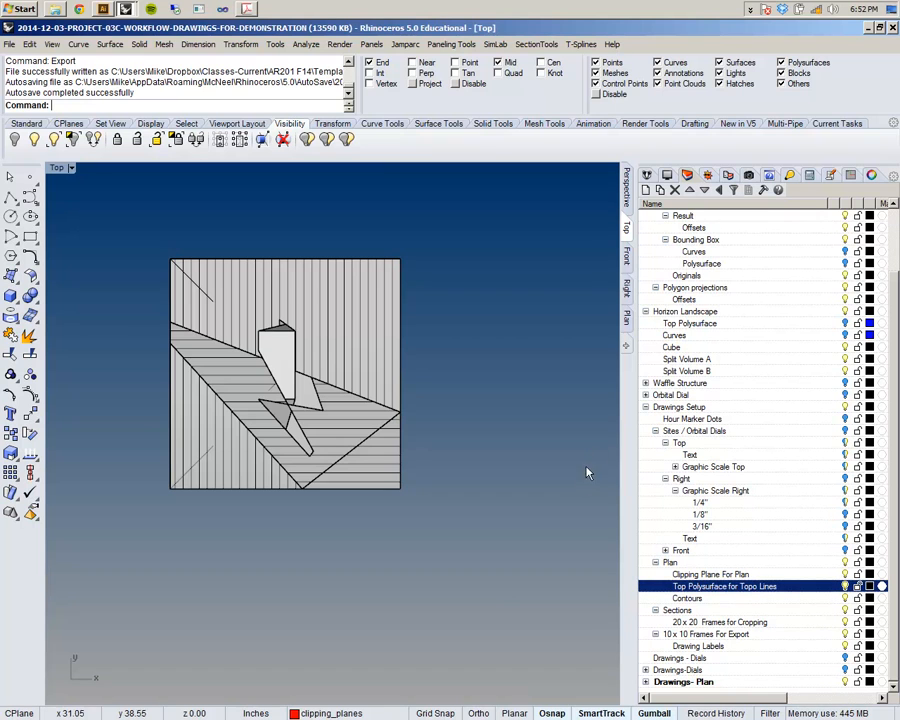
{"action": "left_click", "coordinate": [845, 598]}
{"action": "right_click_drag", "start_coordinate": [367, 305], "coordinate": [375, 350]}
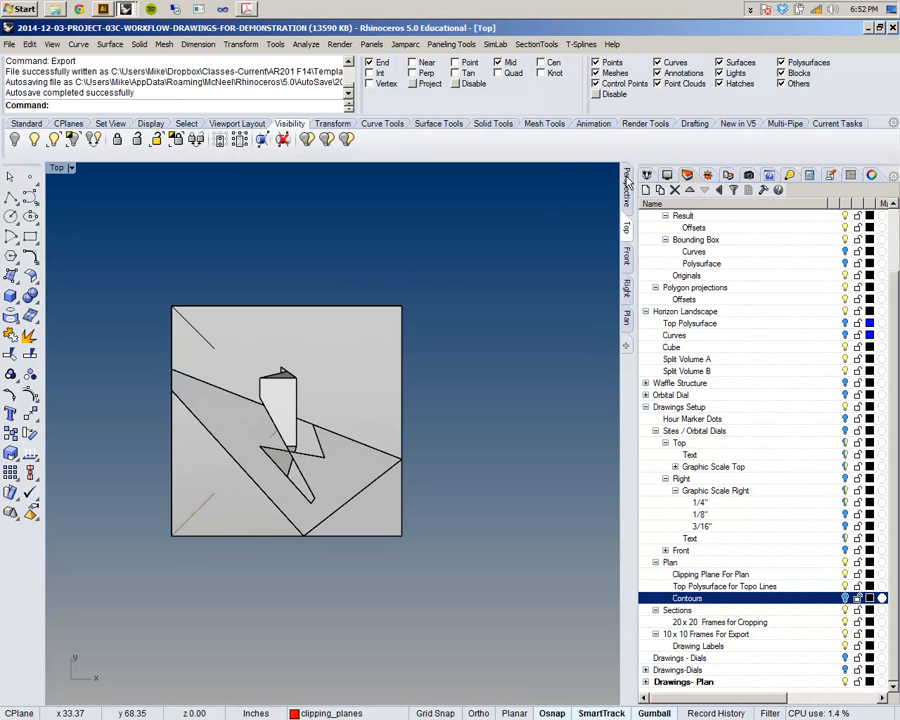
- Look at the clipped model in the Plan viewport and return to the Top viewport
{"action": "left_click", "coordinate": [627, 320]}
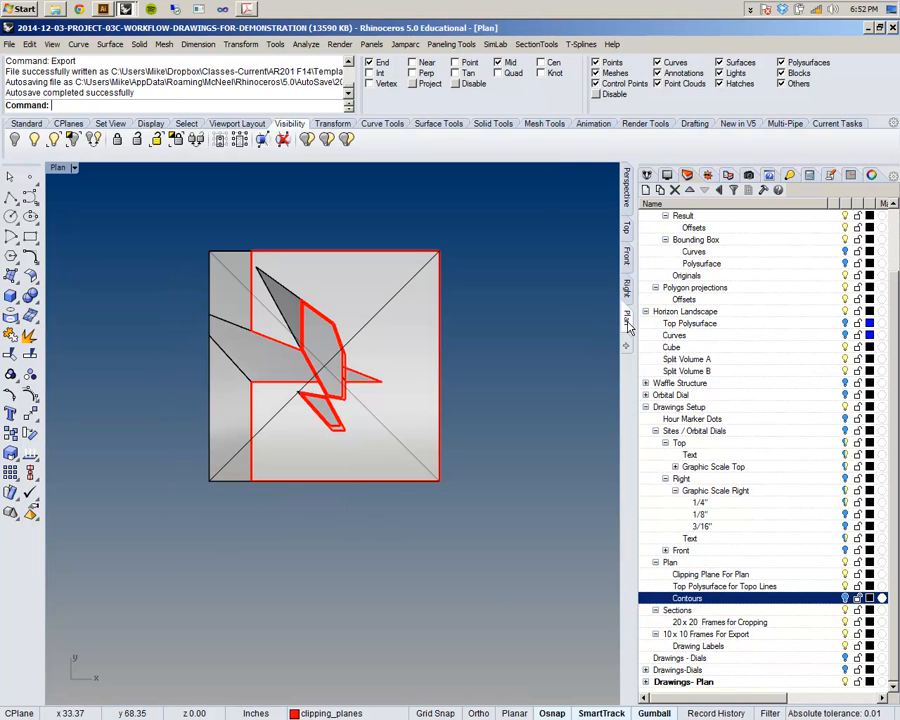
{"action": "right_click_drag", "start_coordinate": [478, 317], "coordinate": [442, 358]}
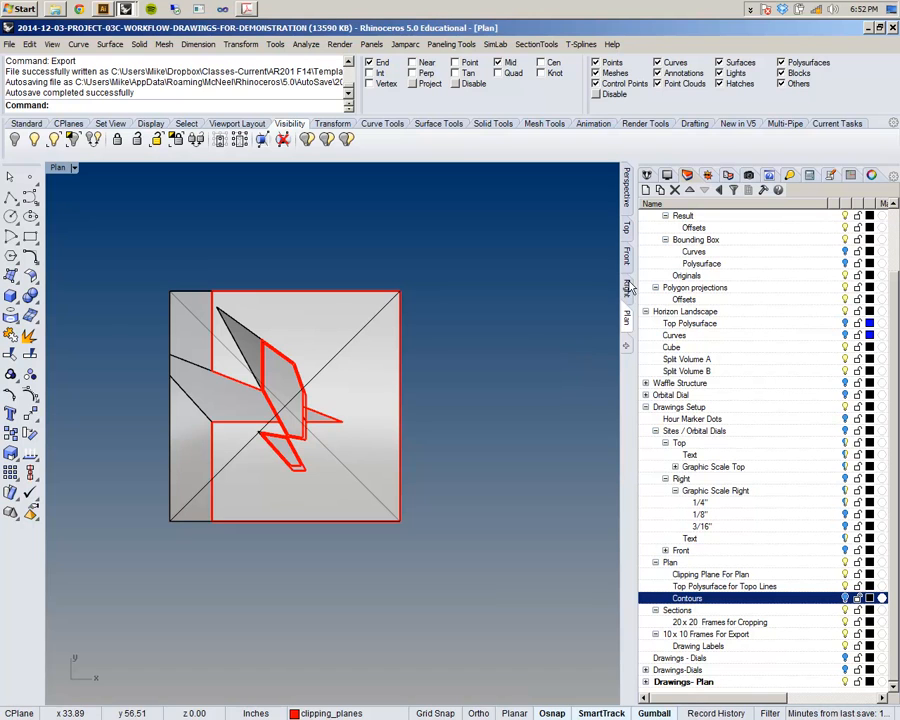
{"action": "left_click", "coordinate": [628, 232]}
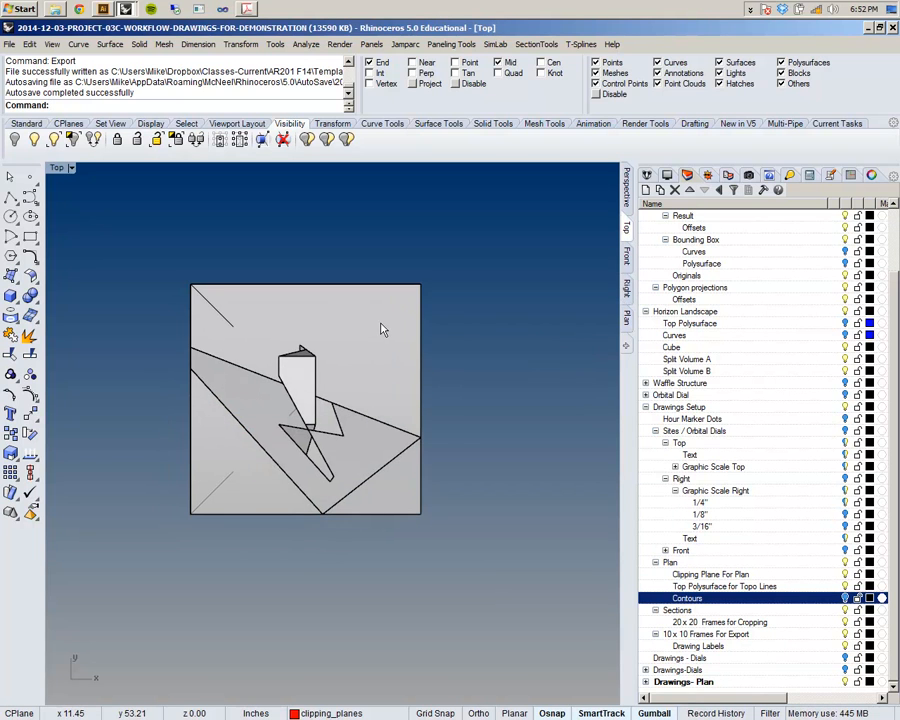
- Restore the multi-viewport layout and resize the panes to enlarge the Front viewport, with the model framed in it
{"action": "double_click", "coordinate": [58, 168]}
{"action": "left_click_drag", "start_coordinate": [178, 178], "coordinate": [189, 329]}
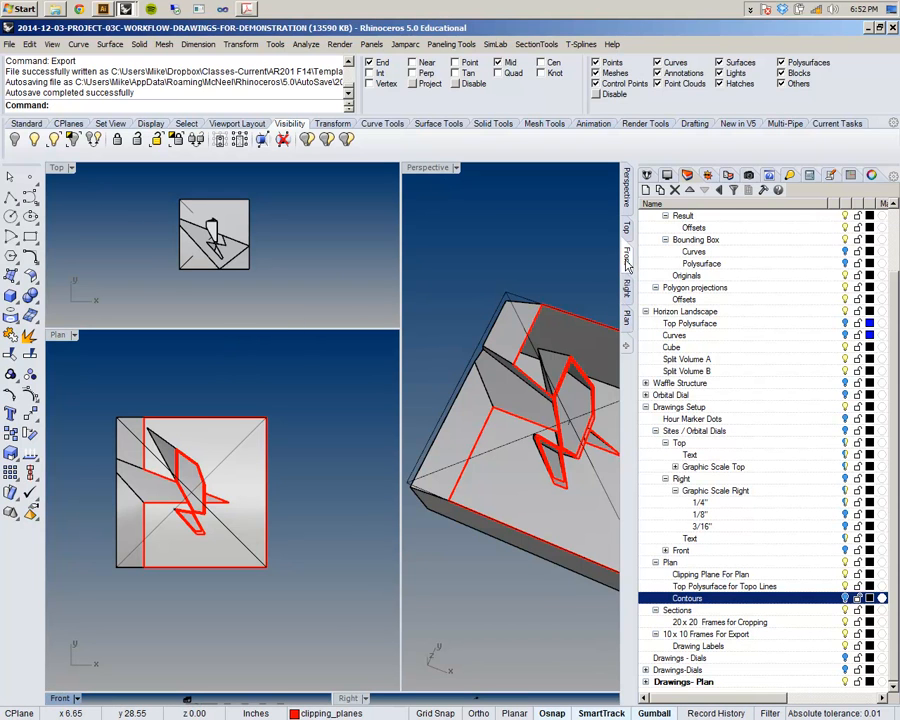
{"action": "left_click_drag", "start_coordinate": [143, 689], "coordinate": [143, 380]}
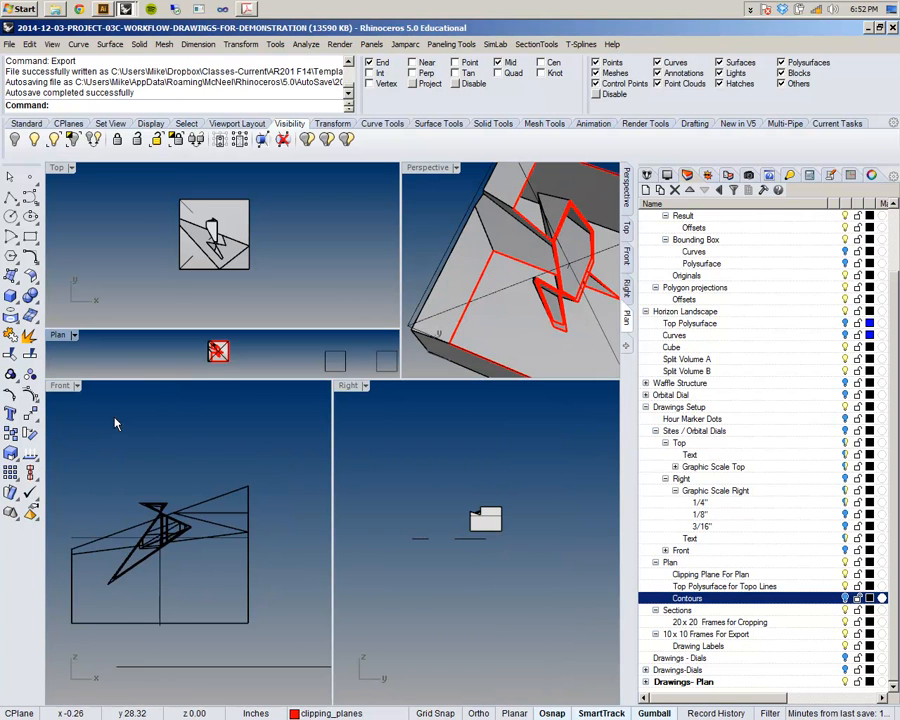
{"action": "right_click_drag", "start_coordinate": [175, 468], "coordinate": [267, 418]}
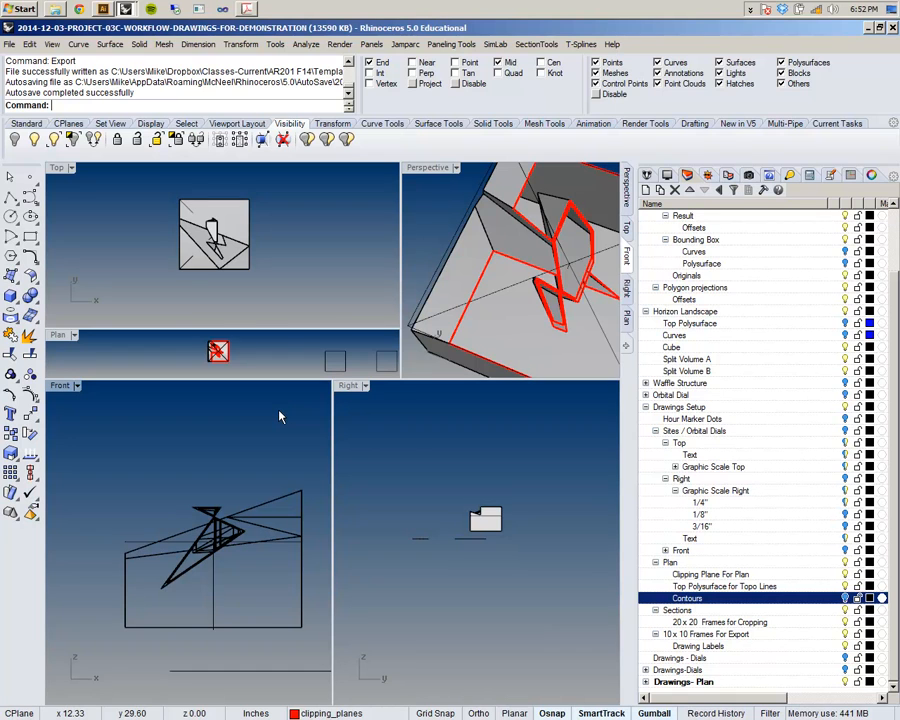
{"action": "right_click_drag", "start_coordinate": [177, 438], "coordinate": [169, 460]}
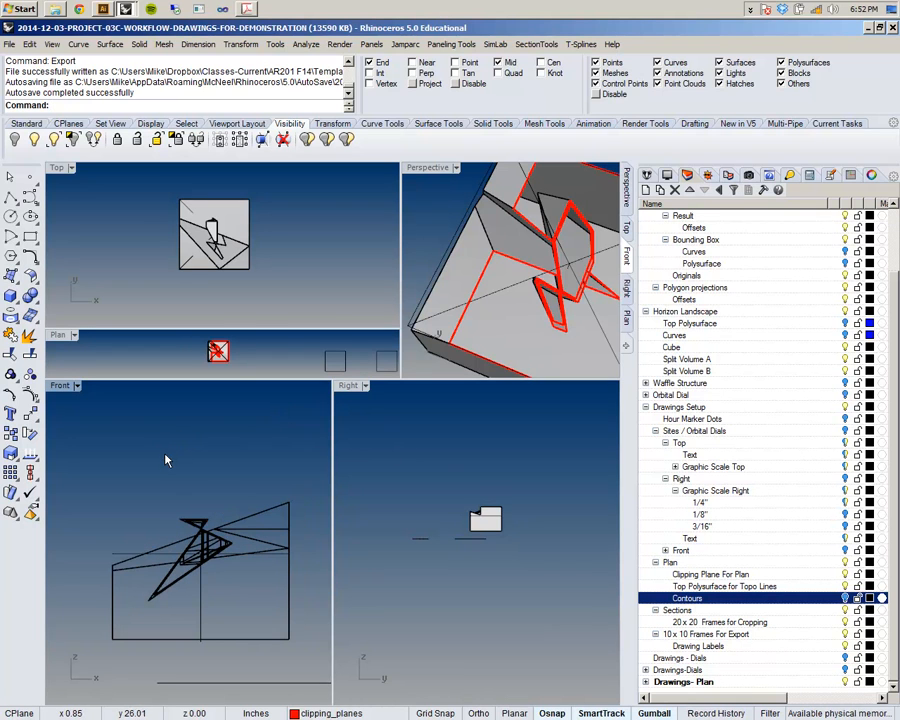
- Split the Front viewport horizontally into two viewports
{"action": "left_click", "coordinate": [77, 386]}
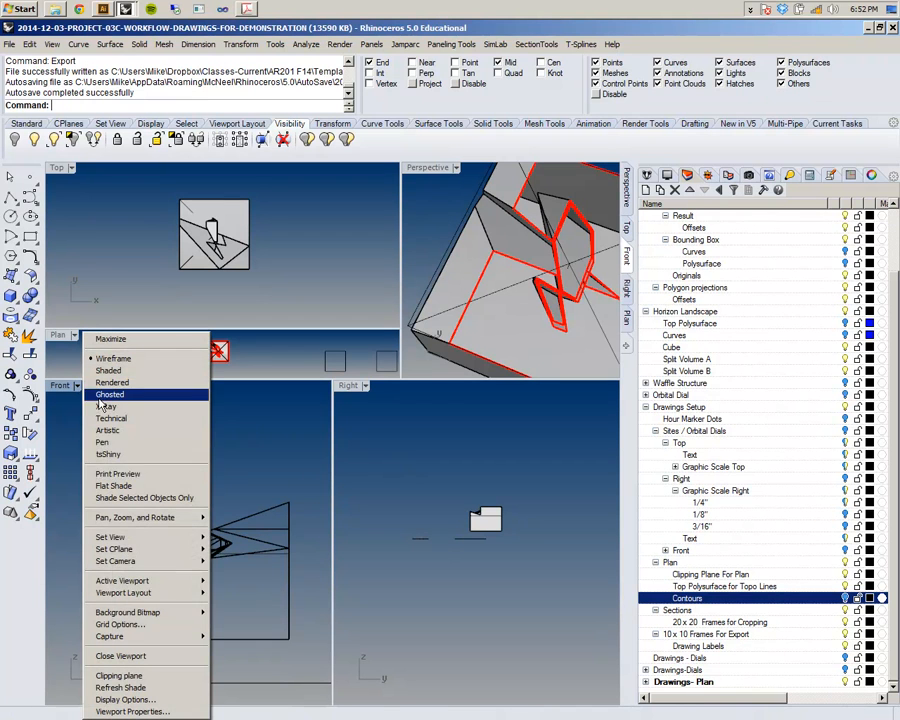
{"action": "mouse_move", "coordinate": [190, 581]}
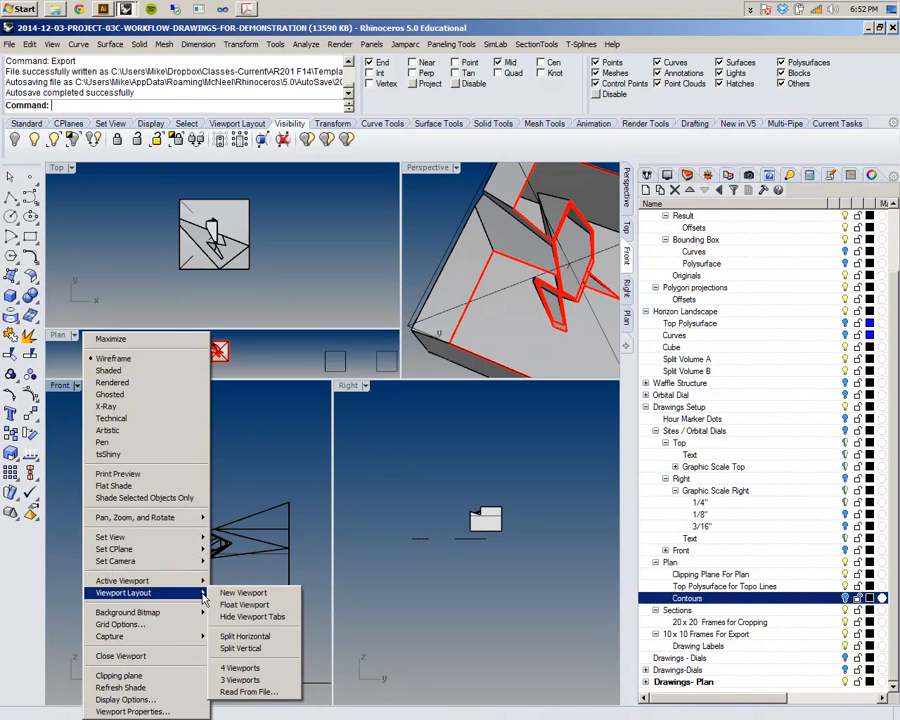
{"action": "left_click", "coordinate": [245, 637]}
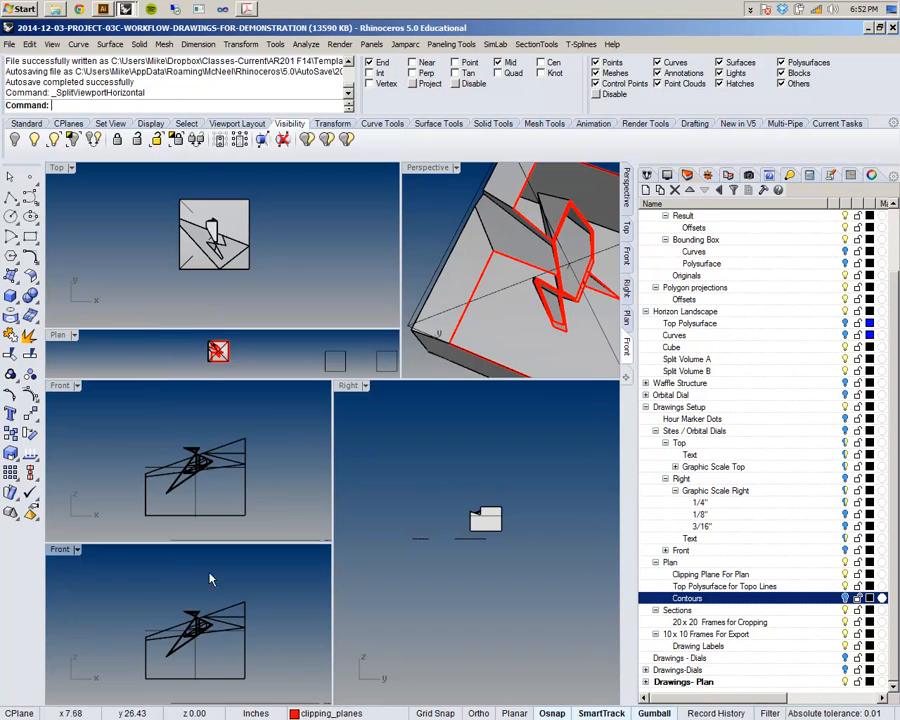
- Rename the lower of the two Front viewports as Section 04 9 O.C
{"action": "left_click", "coordinate": [77, 551]}
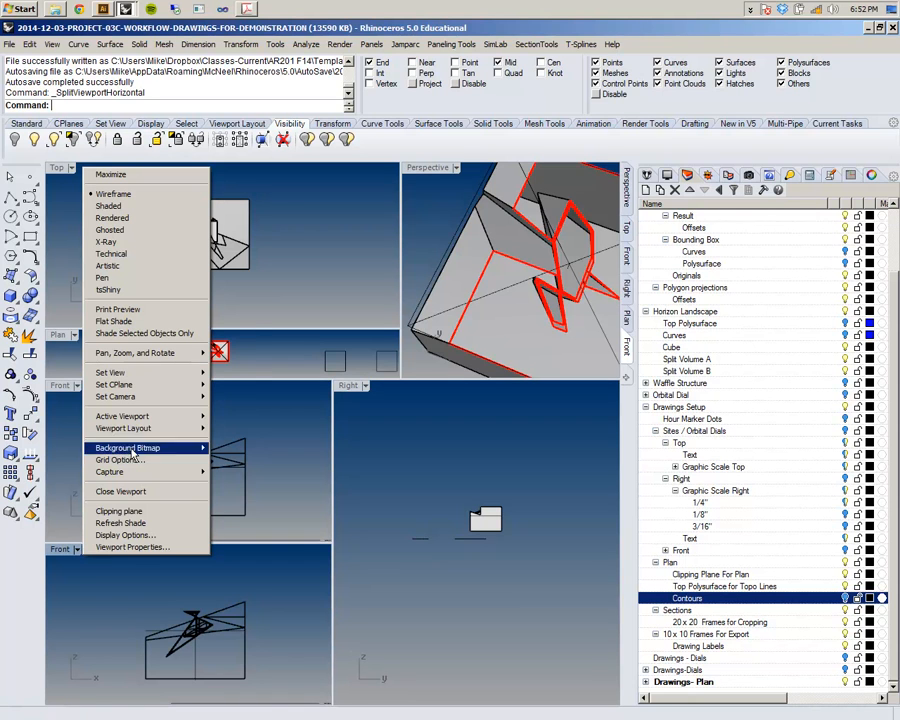
{"action": "left_click", "coordinate": [148, 548]}
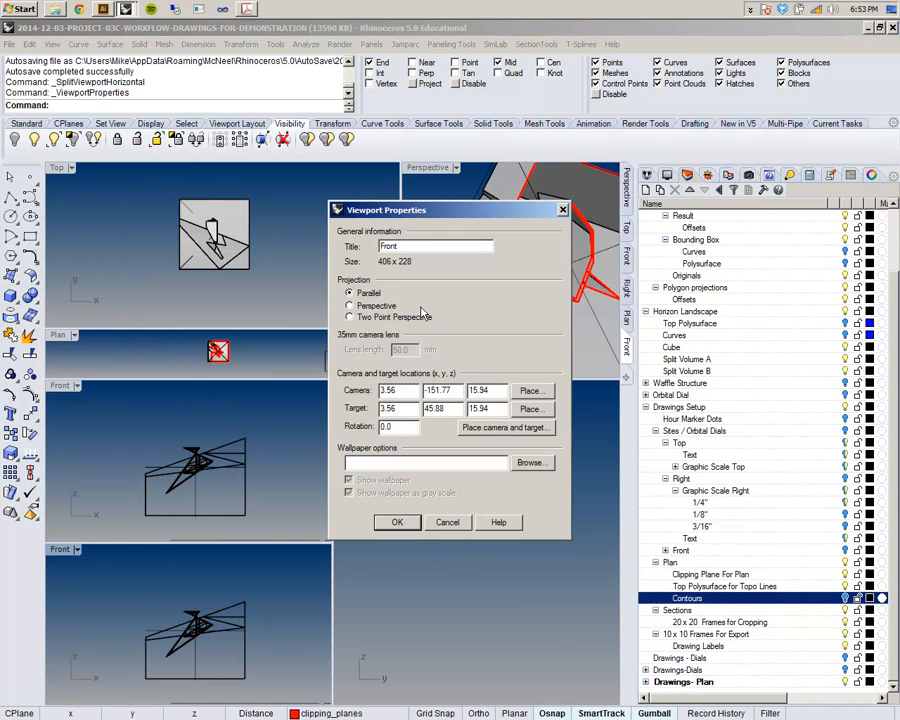
{"action": "type", "text": "S"}
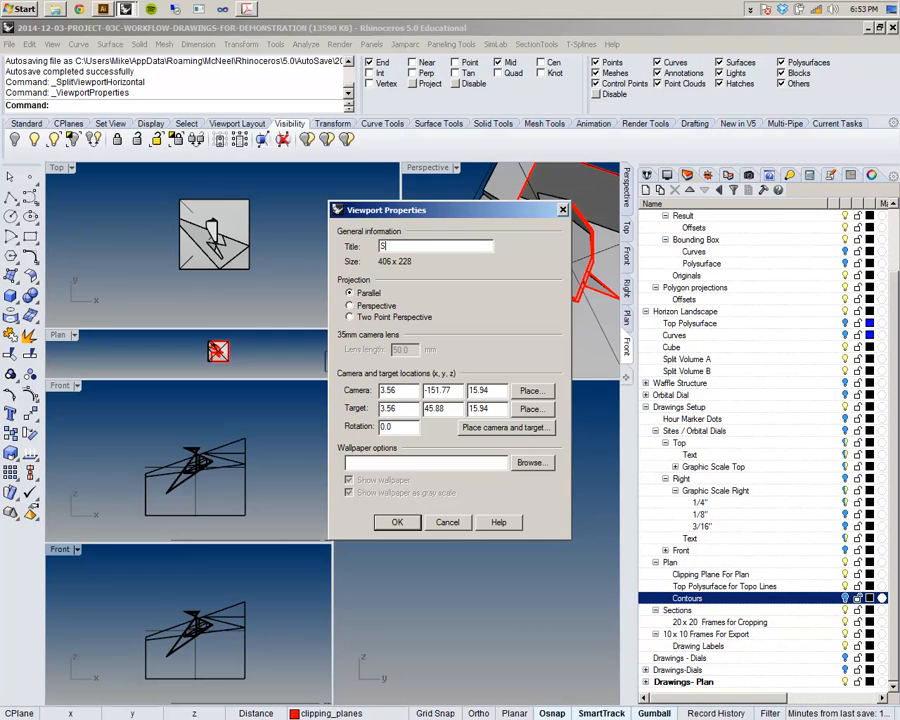
{"action": "type", "text": "ection 04 9"}
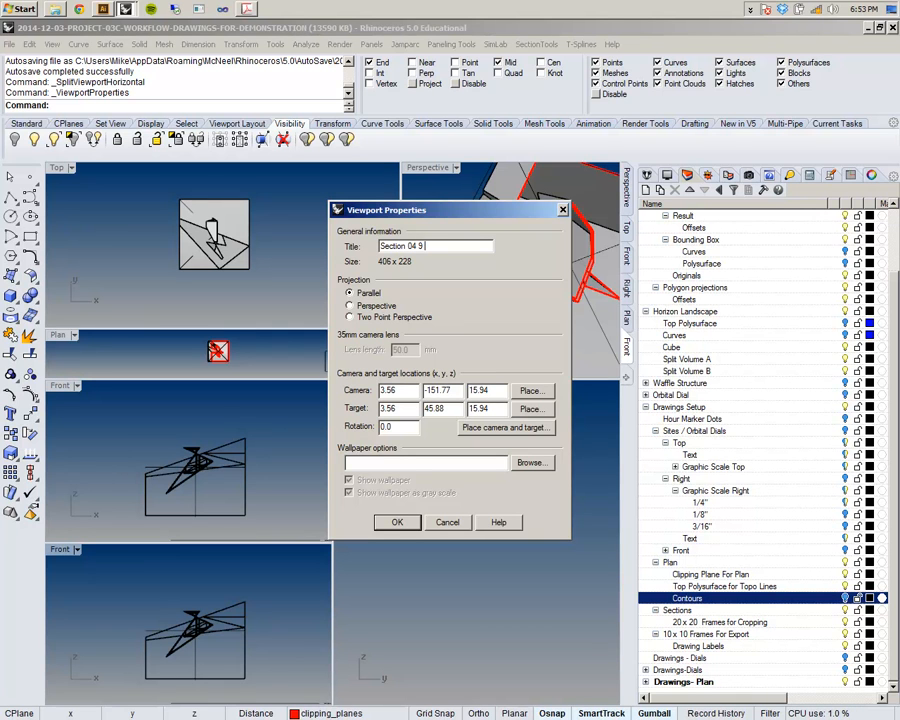
{"action": "type", "text": ".C."}
{"action": "left_click", "coordinate": [397, 523]}
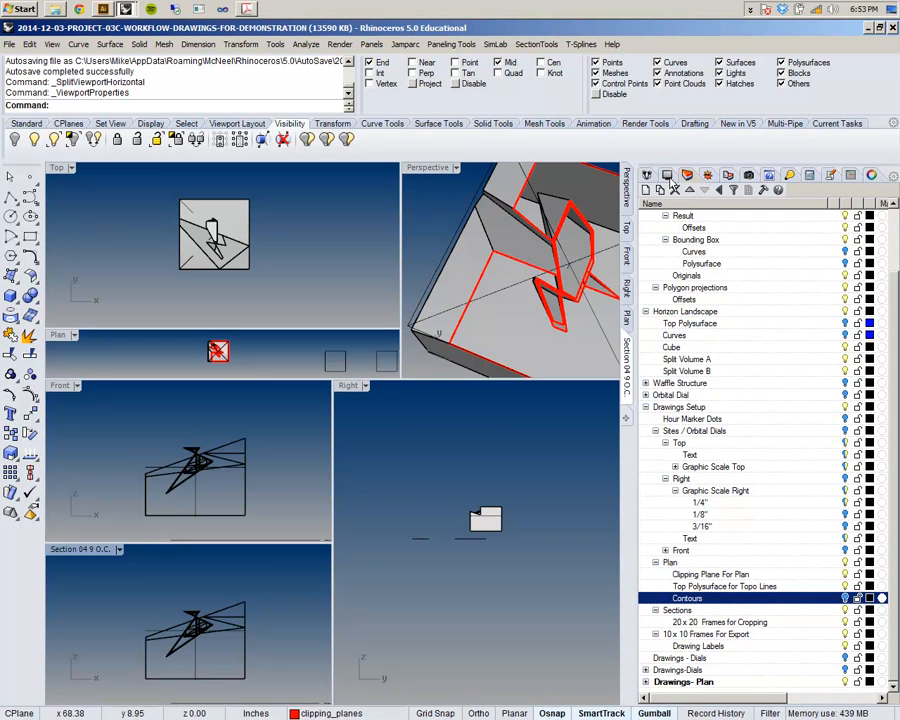
- Delete the named view Section 1 - 9 OC and save the current viewport as the named view Section 04 9 O.C
{"action": "left_click", "coordinate": [669, 177]}
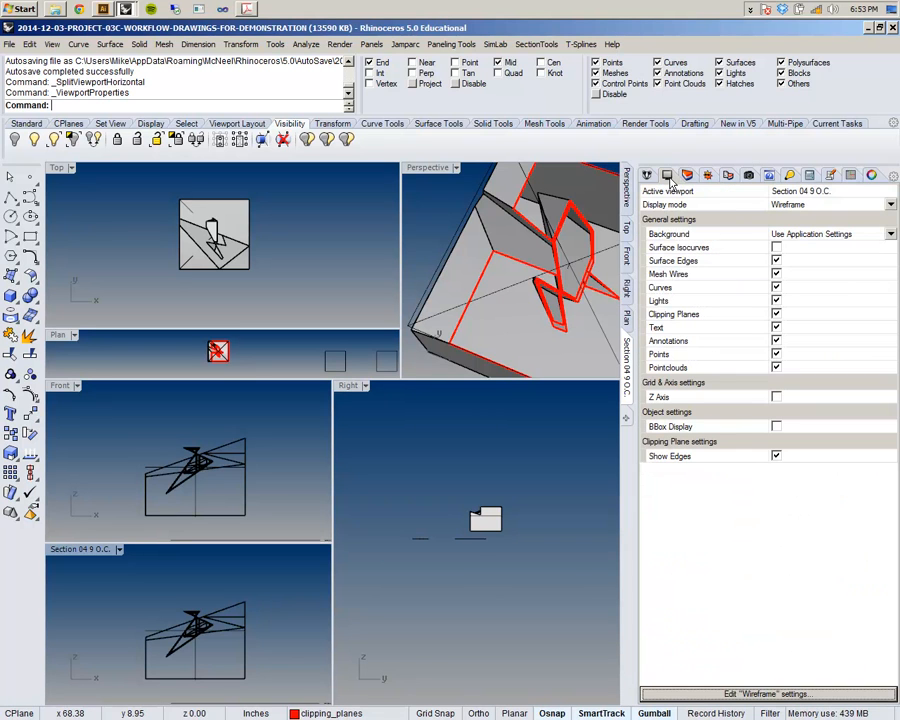
{"action": "left_click", "coordinate": [749, 176]}
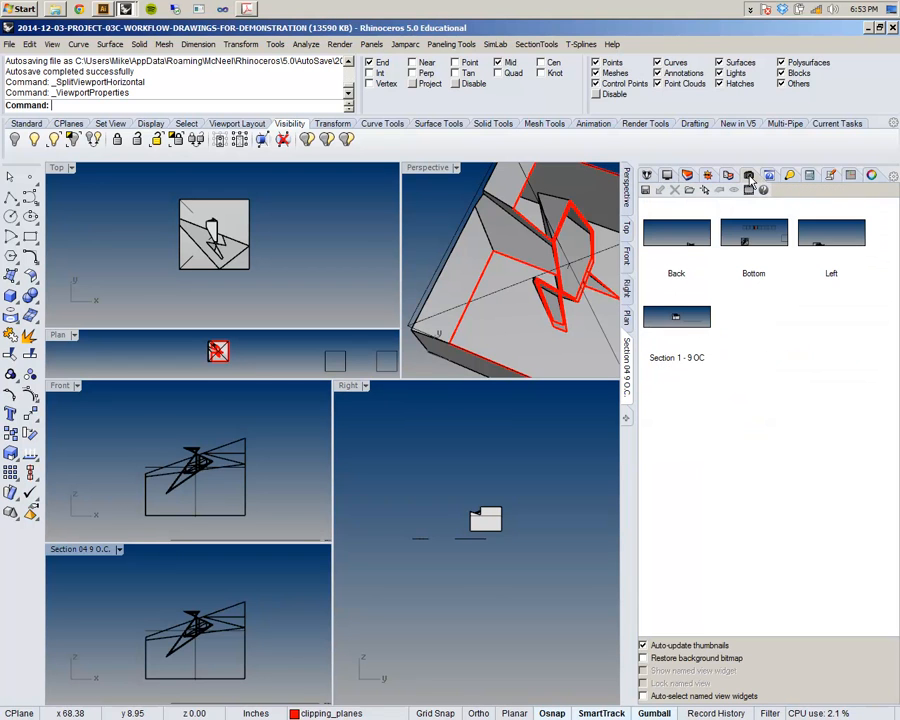
{"action": "left_click", "coordinate": [678, 327]}
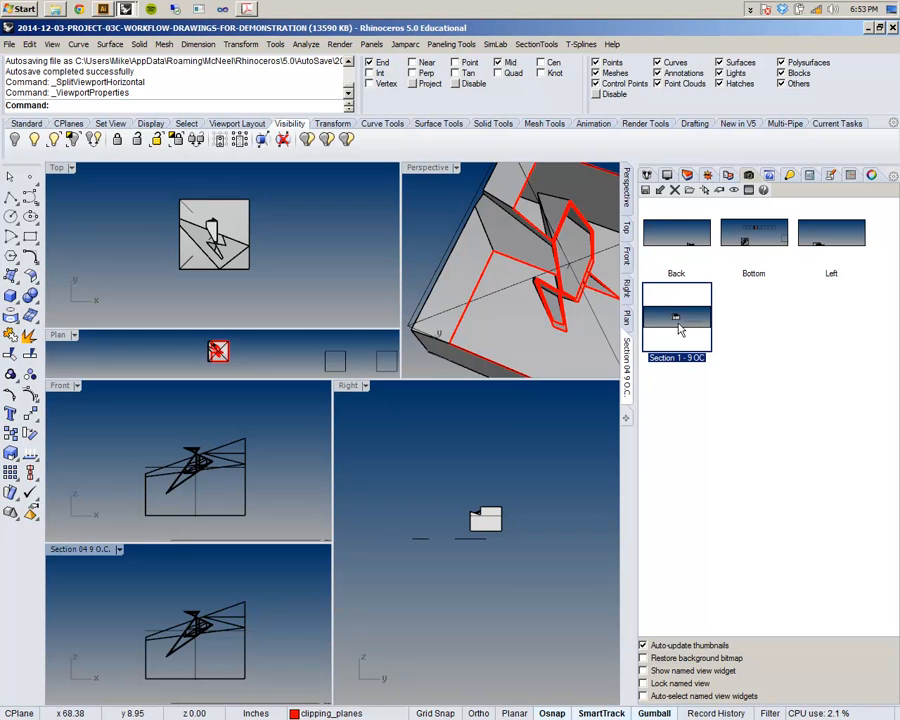
{"action": "left_click", "coordinate": [674, 191]}
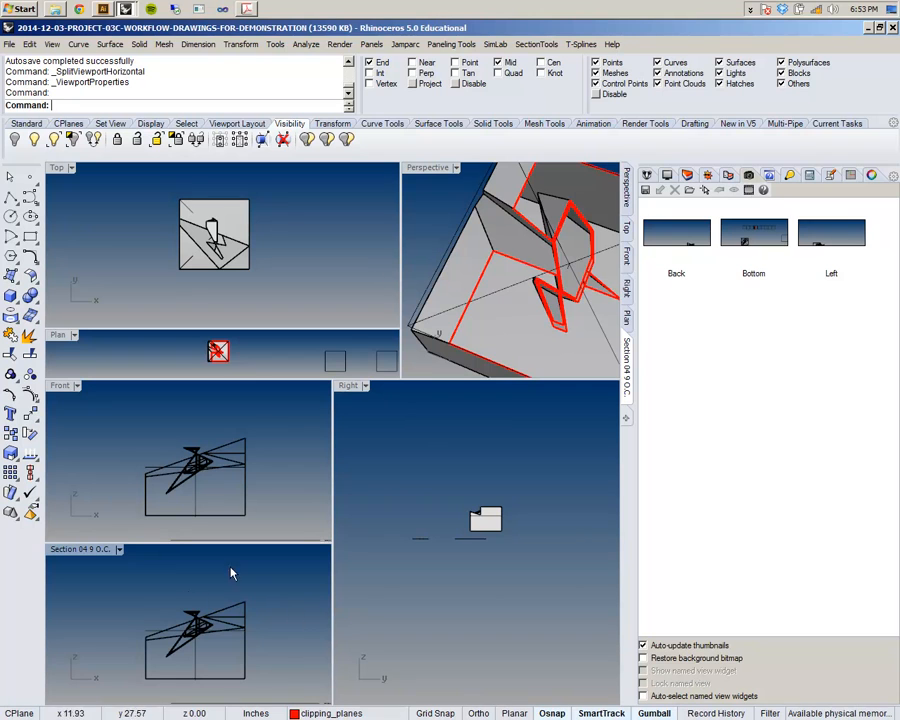
{"action": "left_click", "coordinate": [645, 190]}
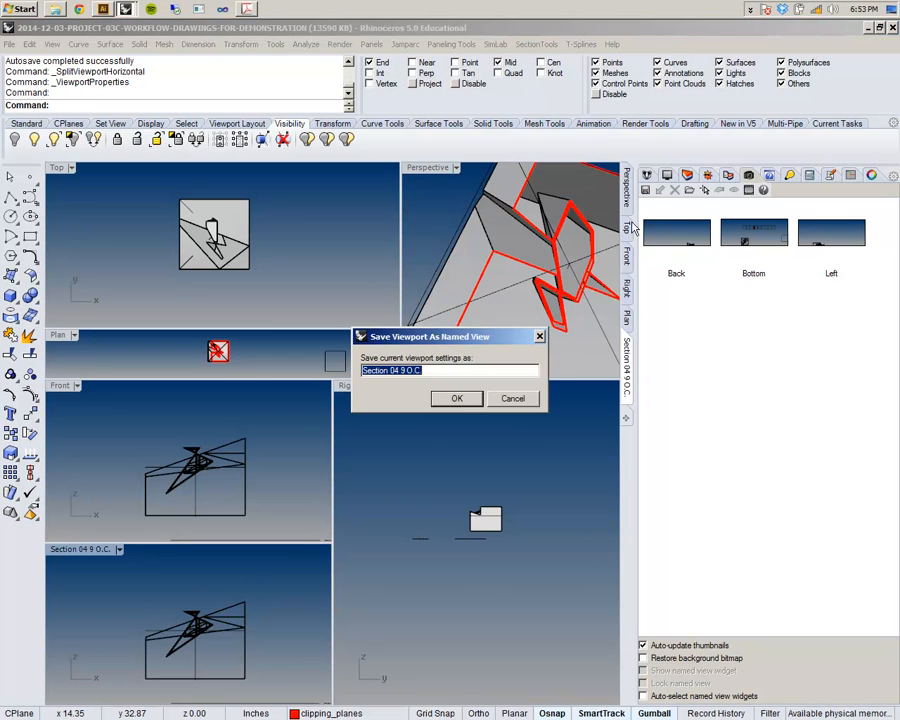
{"action": "left_click", "coordinate": [456, 399]}
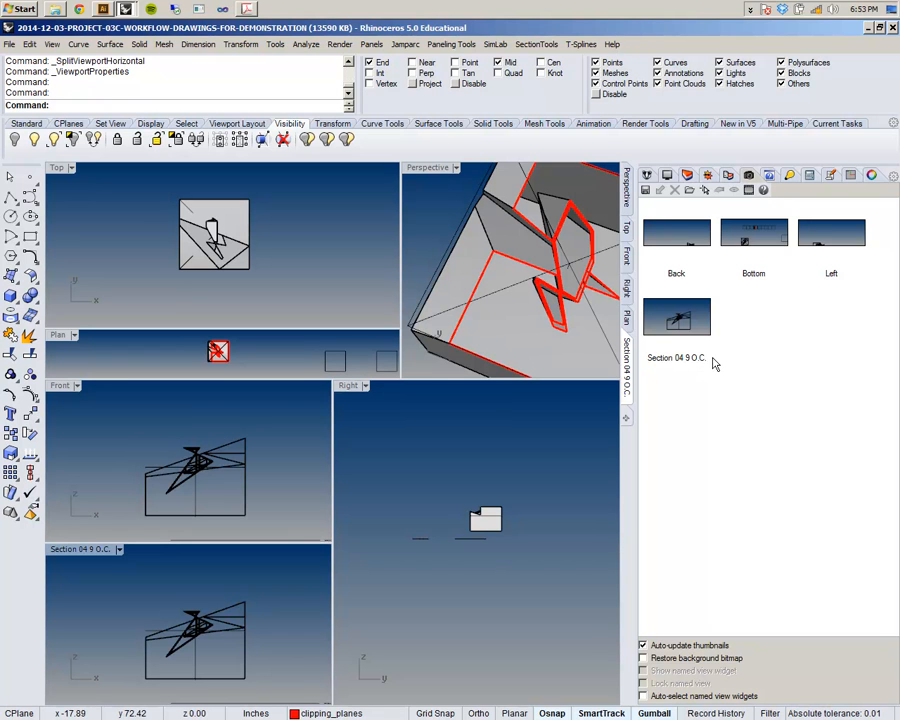
- Stop the plan's clipping plane from clipping the Perspective view, leaving only the Plan view clipped
{"action": "double_click", "coordinate": [60, 168]}
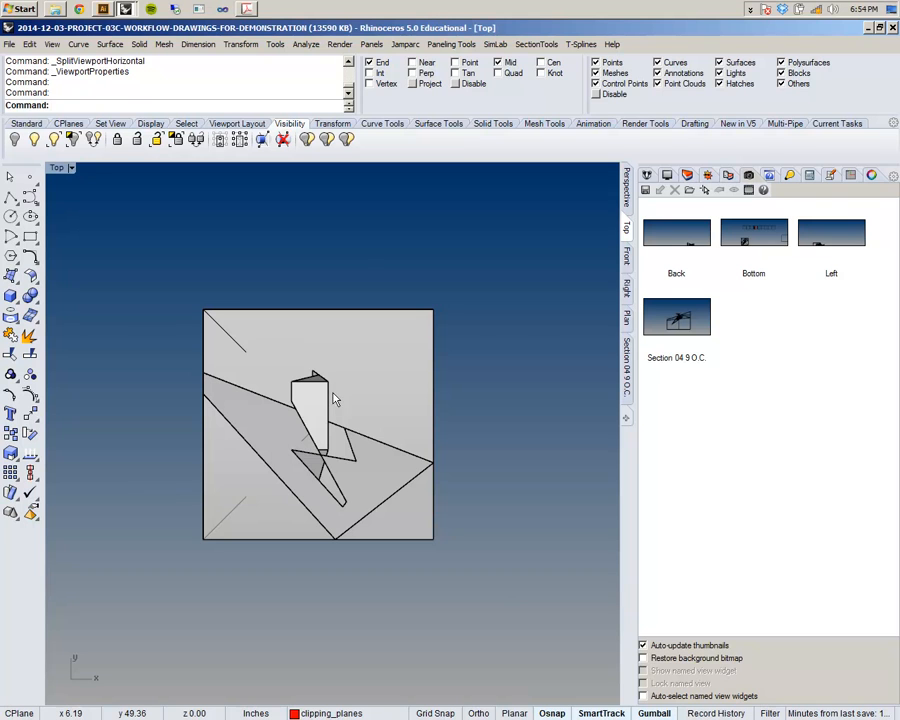
{"action": "left_click", "coordinate": [626, 188]}
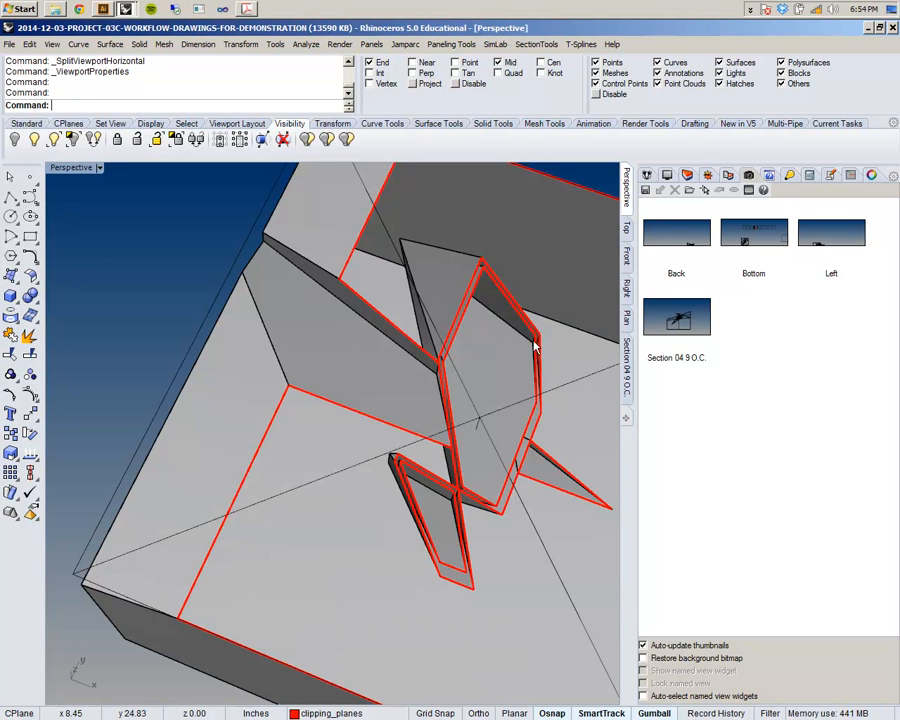
{"action": "scroll", "coordinate": [310, 380], "scroll_direction": "down", "scroll_amount": 5}
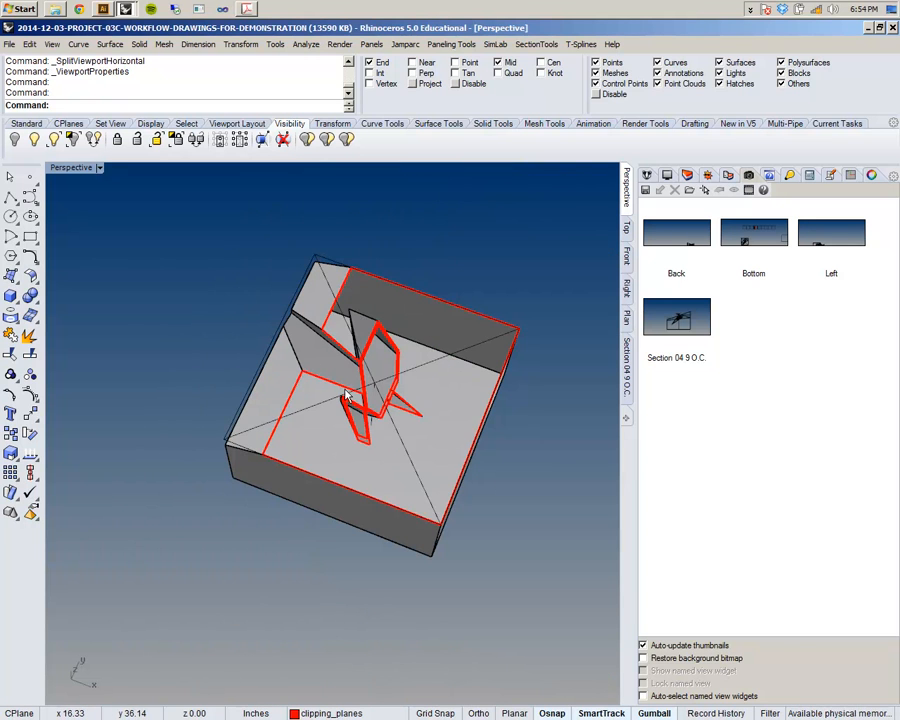
{"action": "left_click", "coordinate": [411, 372]}
{"action": "left_click", "coordinate": [869, 176]}
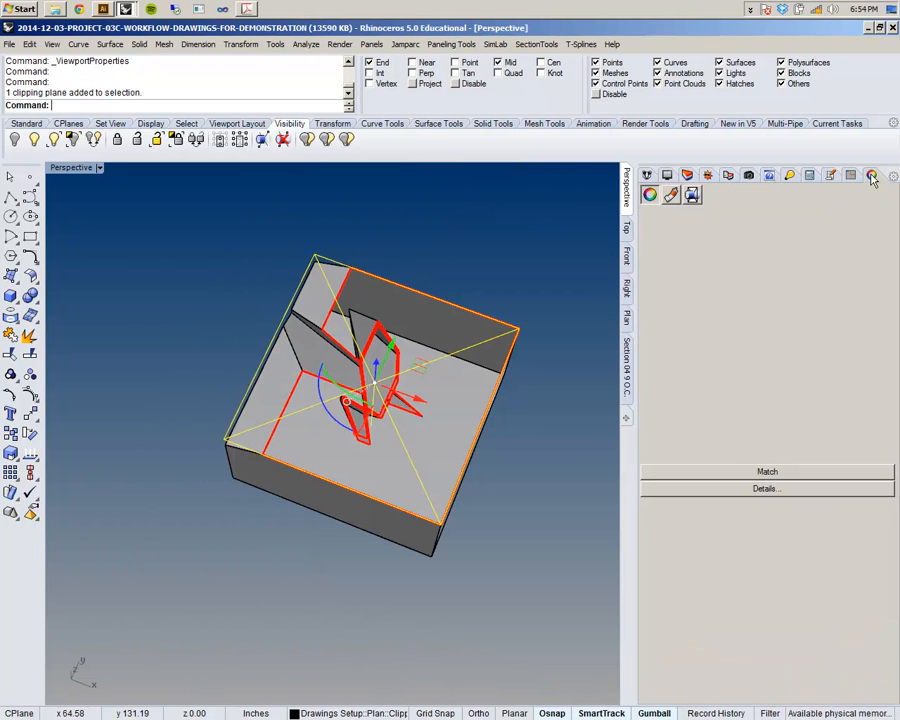
{"action": "left_click", "coordinate": [696, 198]}
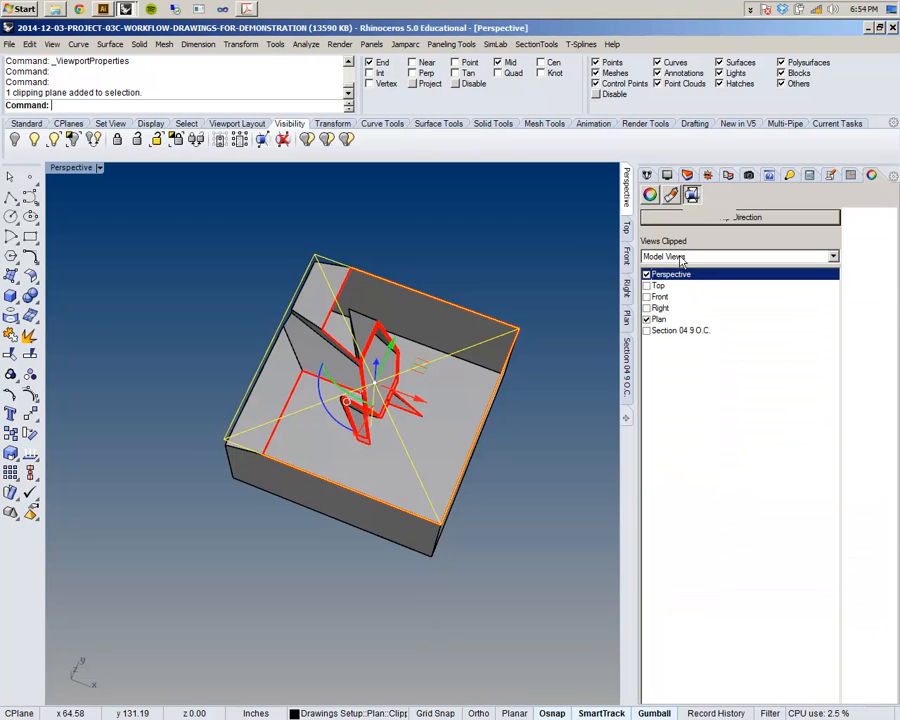
{"action": "left_click", "coordinate": [647, 275]}
{"action": "right_click_drag", "start_coordinate": [548, 478], "coordinate": [538, 362]}
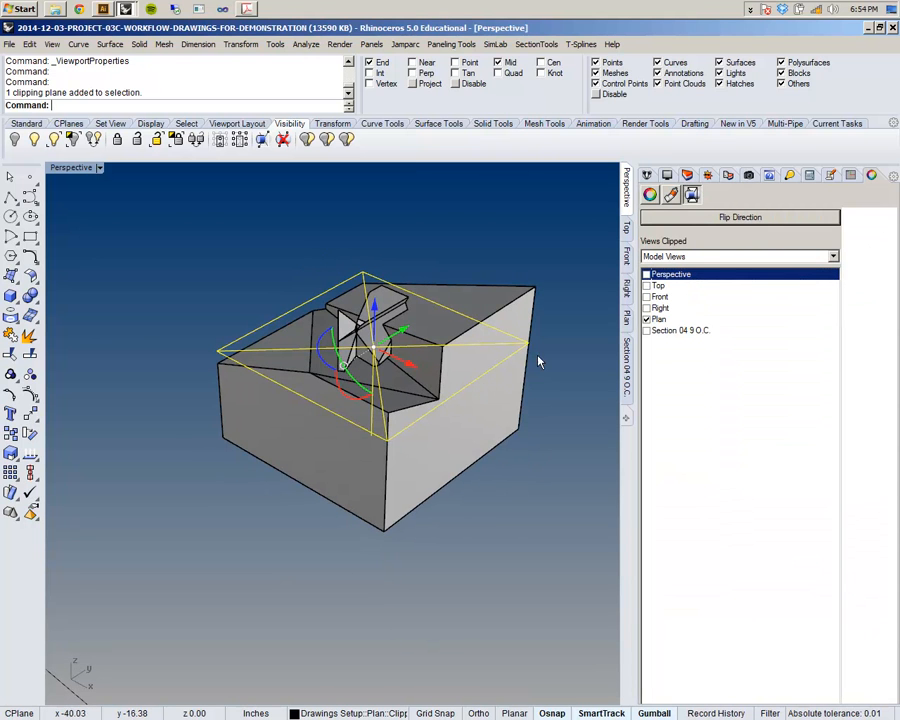
- Collapse the Sites / Orbital Dials sublayers and hide the Plan layer under Drawings Setup
{"action": "left_click", "coordinate": [809, 176]}
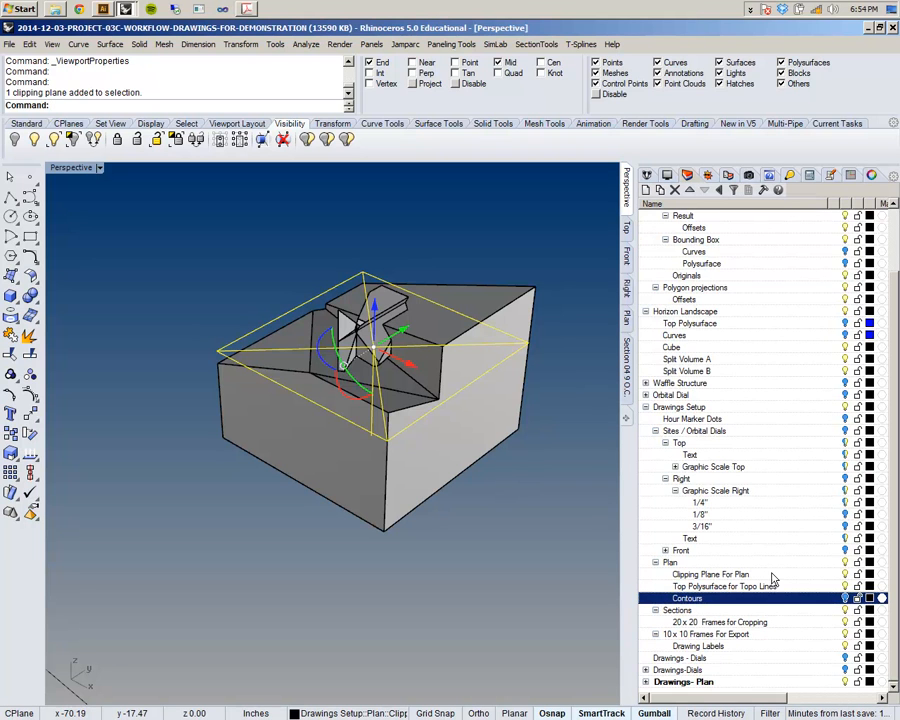
{"action": "left_click", "coordinate": [655, 431]}
{"action": "left_click", "coordinate": [657, 435]}
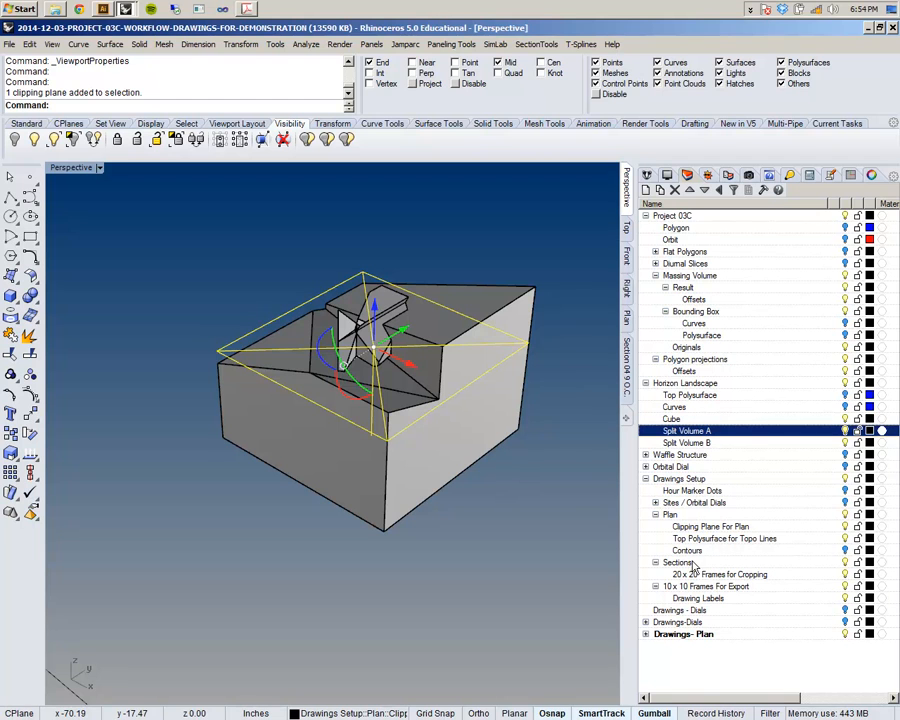
{"action": "left_click", "coordinate": [698, 503]}
{"action": "left_click", "coordinate": [700, 514]}
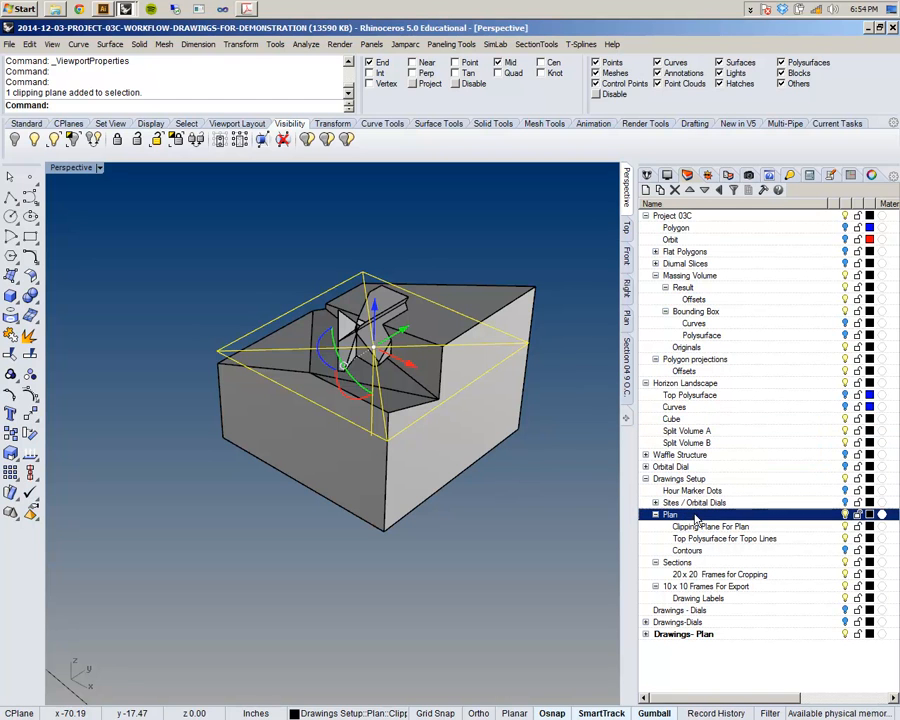
{"action": "left_click", "coordinate": [846, 516]}
{"action": "right_click_drag", "start_coordinate": [354, 446], "coordinate": [412, 384]}
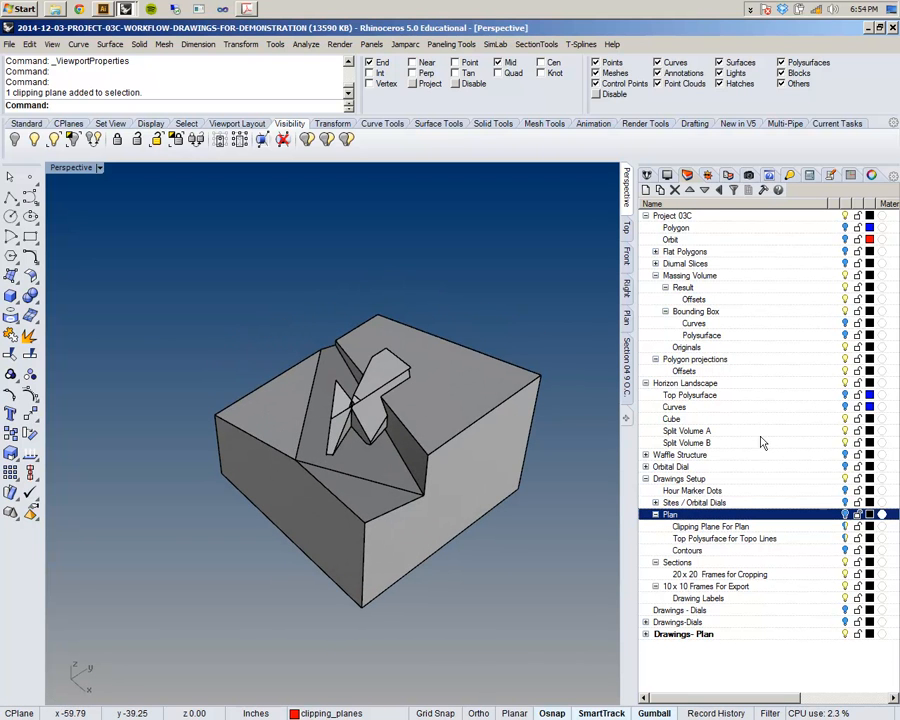
- Turn on the Orbital Dial layer to display the dial around the model
{"action": "left_click", "coordinate": [846, 467]}
{"action": "right_click_drag", "start_coordinate": [267, 319], "coordinate": [240, 373]}
{"action": "right_click_drag", "start_coordinate": [231, 424], "coordinate": [418, 477]}
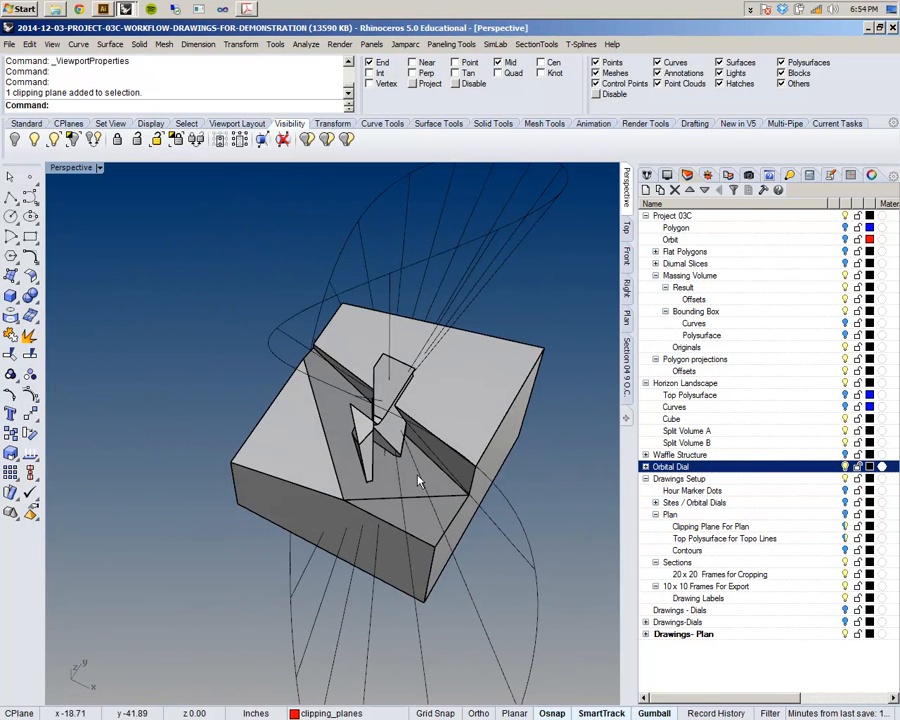
- Collapse the Horizon Landscape sublayers and turn on the Hour Marker Dots layer
{"action": "left_click", "coordinate": [646, 384]}
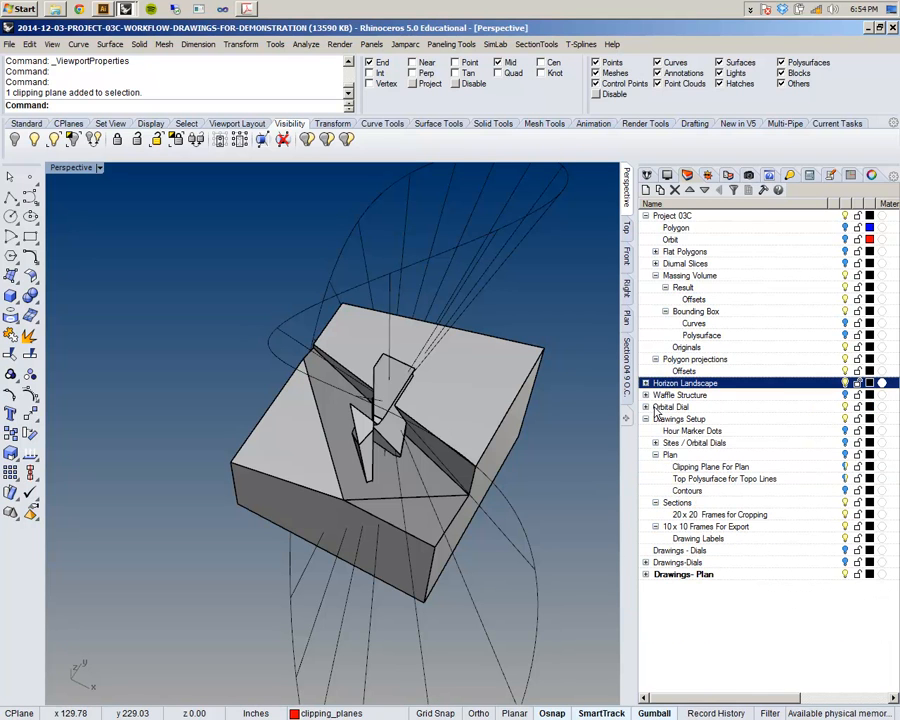
{"action": "left_click", "coordinate": [646, 407]}
{"action": "left_click", "coordinate": [646, 407]}
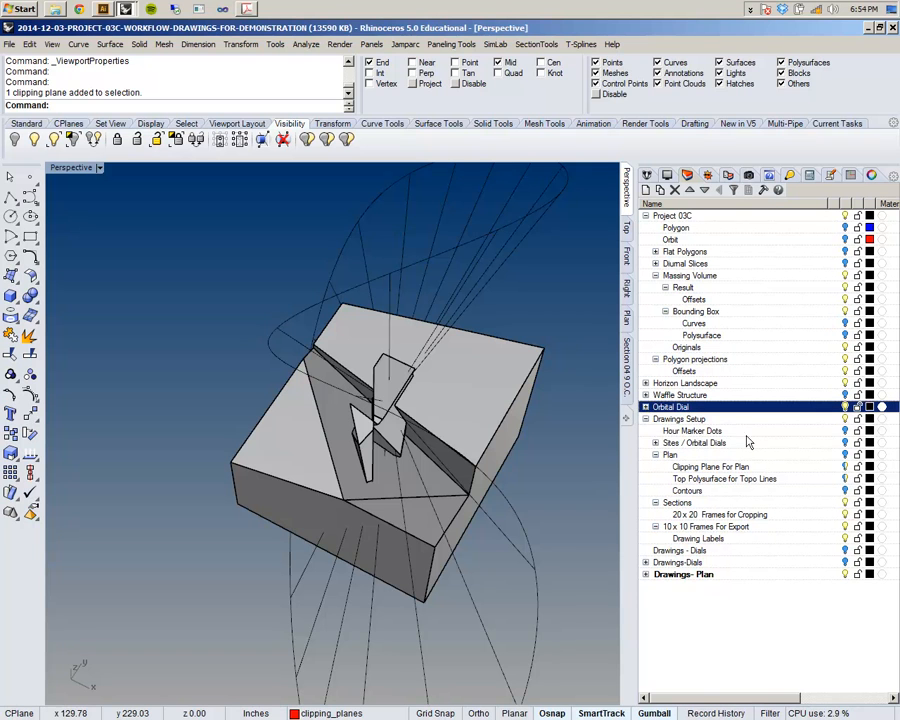
{"action": "left_click", "coordinate": [845, 431]}
{"action": "right_click_drag", "start_coordinate": [492, 442], "coordinate": [468, 428]}
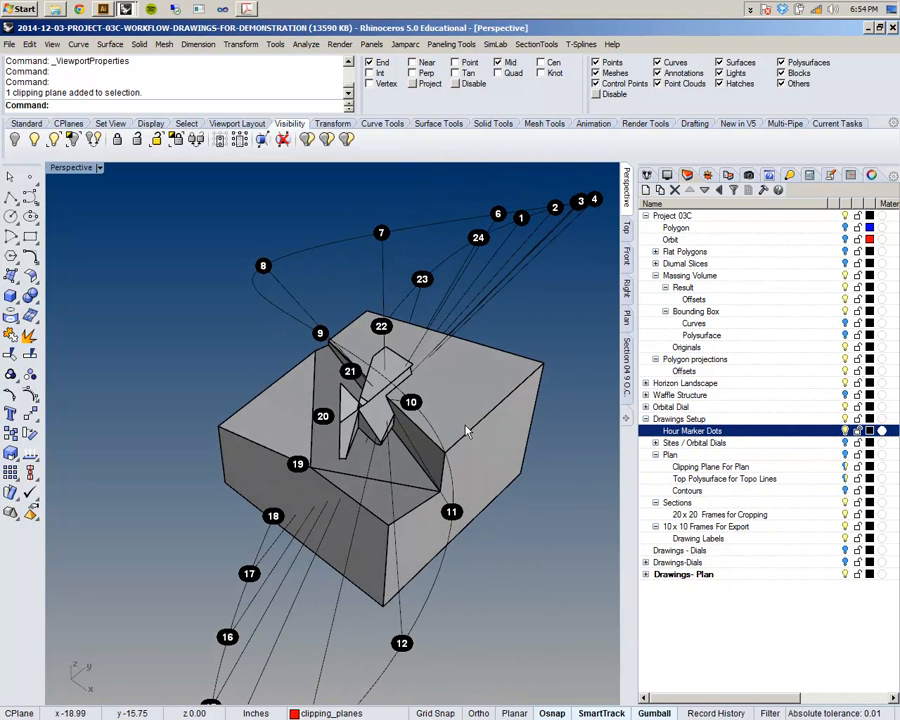
- Set the Perspective viewport's display mode to Wireframe
{"action": "right_click_drag", "start_coordinate": [335, 340], "coordinate": [284, 388]}
{"action": "scroll", "coordinate": [284, 388], "scroll_direction": "up", "scroll_amount": 5}
{"action": "left_click", "coordinate": [415, 415]}
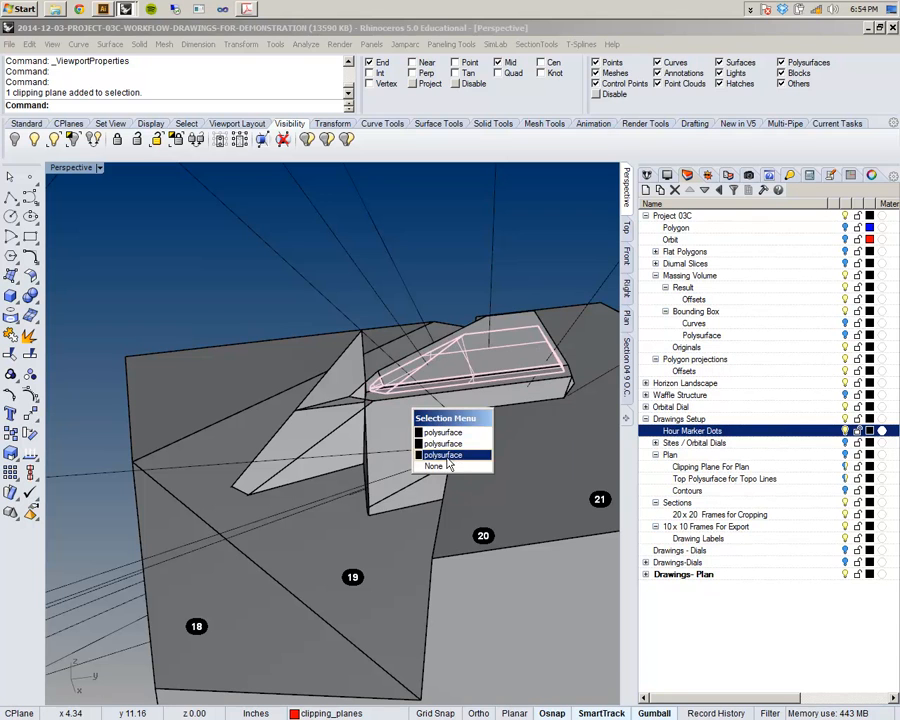
{"action": "left_click", "coordinate": [100, 175]}
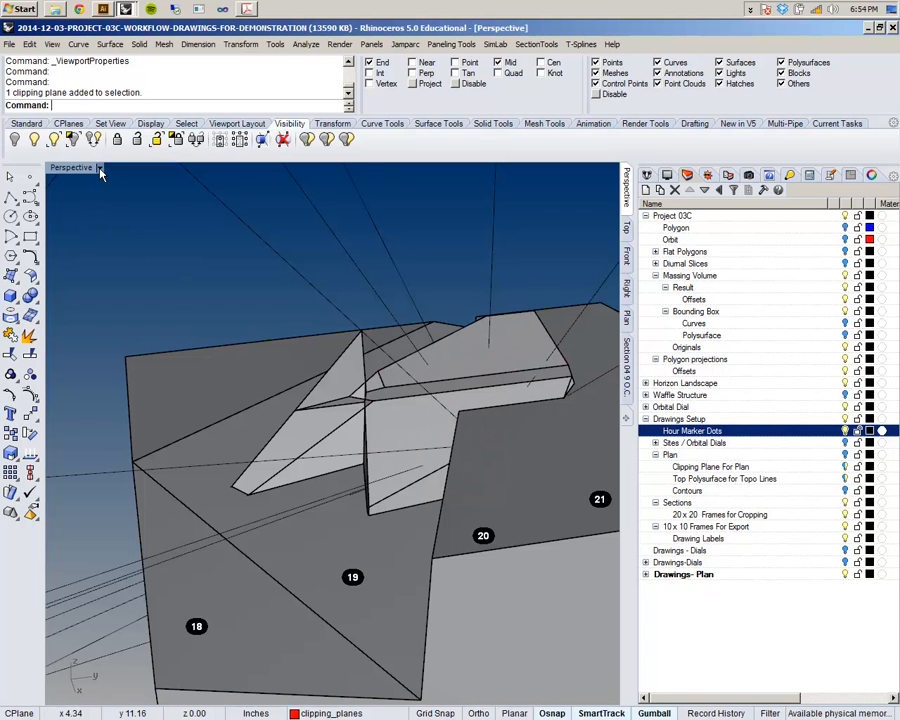
{"action": "left_click", "coordinate": [100, 175]}
{"action": "left_click", "coordinate": [101, 206]}
{"action": "right_click_drag", "start_coordinate": [272, 427], "coordinate": [269, 395]}
{"action": "scroll", "coordinate": [268, 396], "scroll_direction": "down", "scroll_amount": 6}
{"action": "right_click_drag", "start_coordinate": [201, 378], "coordinate": [249, 328]}
- Look at the section 04 sample drawing in the Adobe Acrobat PDF and return to Rhinoceros
{"action": "left_click", "coordinate": [247, 10]}
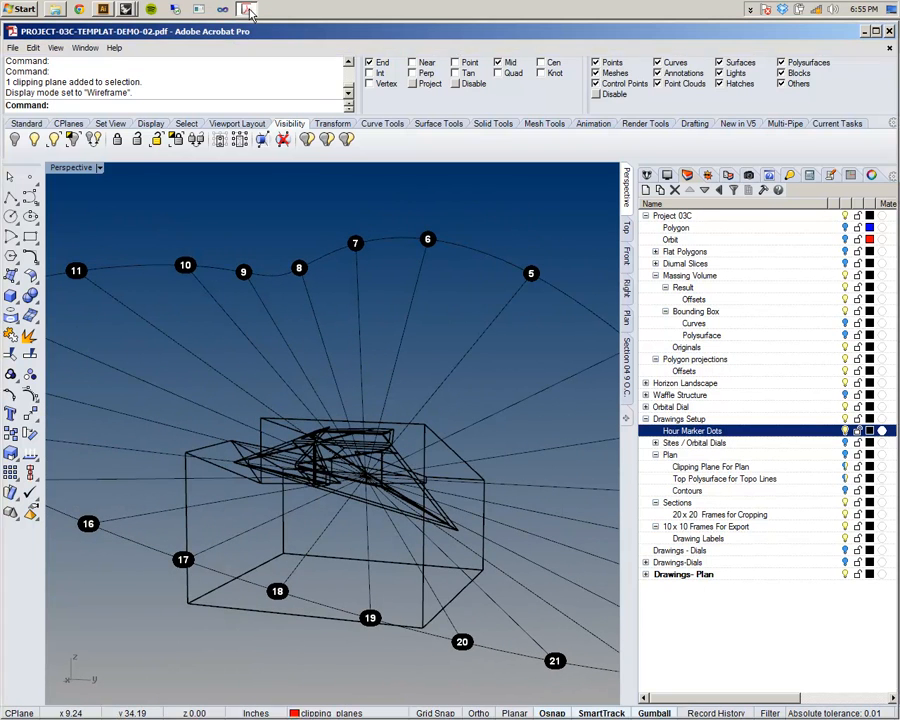
{"action": "left_click", "coordinate": [46, 102]}
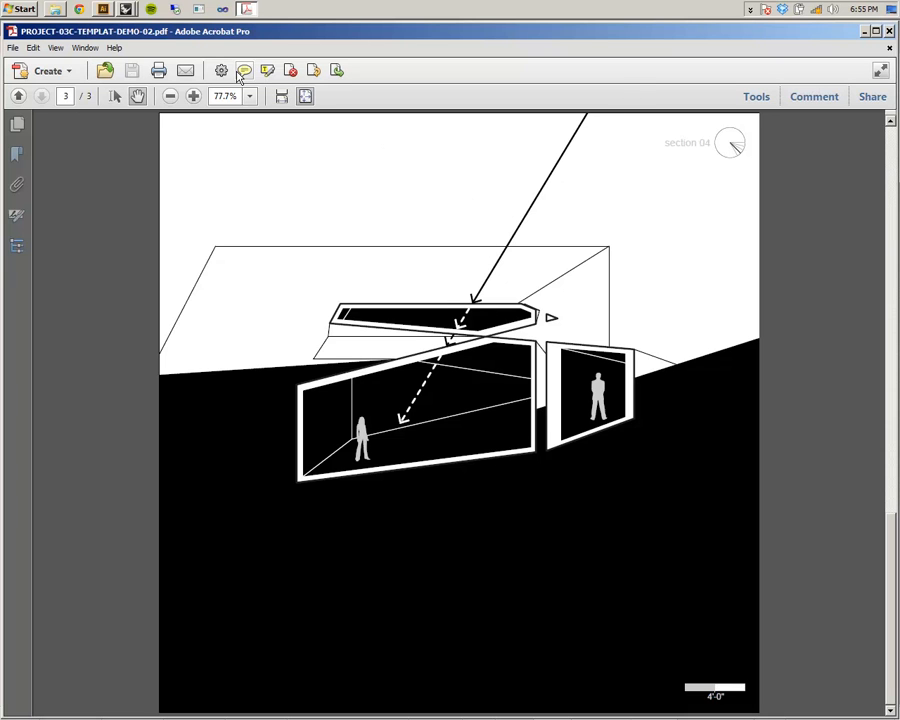
{"action": "left_click", "coordinate": [247, 10]}
- Start creating a section with SectionTools and choose the landscape block and the massing volumes inside it as the objects to section
{"action": "right_click_drag", "start_coordinate": [406, 372], "coordinate": [488, 384]}
{"action": "right_click_drag", "start_coordinate": [488, 384], "coordinate": [406, 364], "text": "shift"}
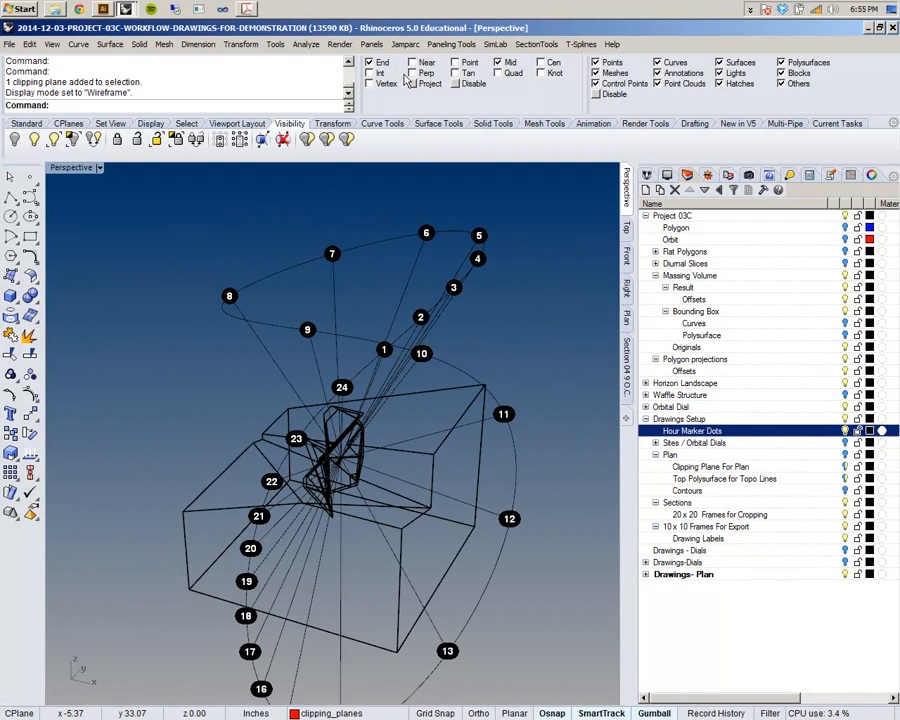
{"action": "left_click", "coordinate": [520, 46]}
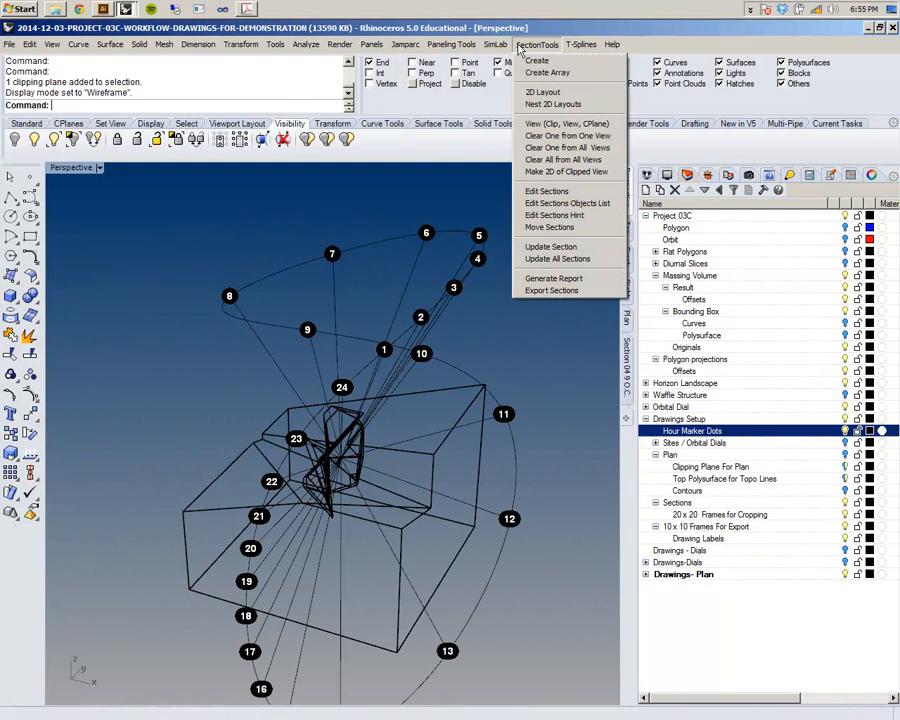
{"action": "left_click", "coordinate": [536, 61]}
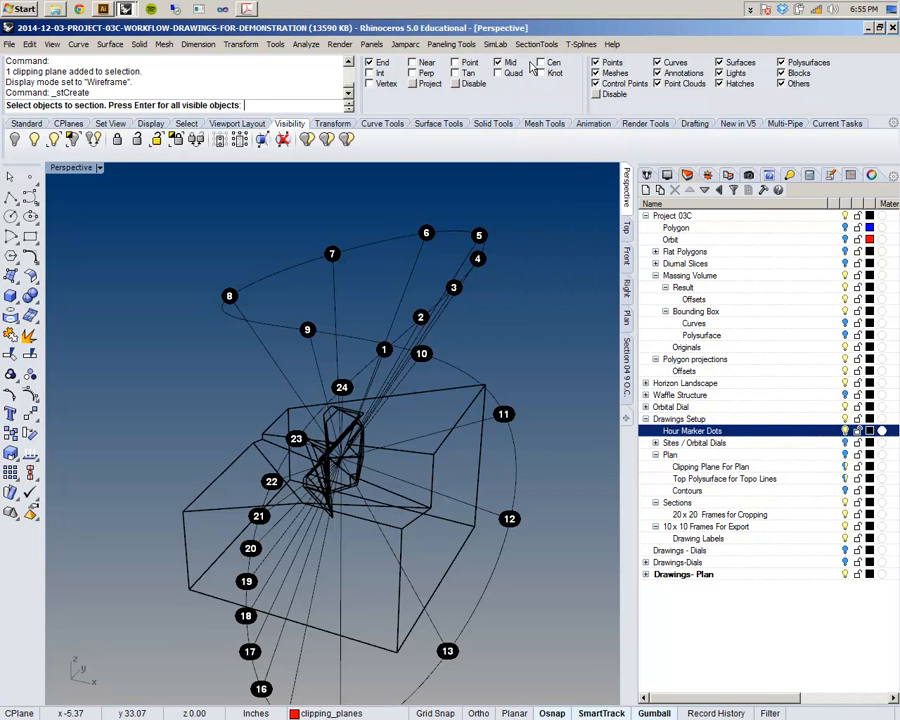
{"action": "right_click_drag", "start_coordinate": [360, 300], "coordinate": [495, 490]}
{"action": "left_click_drag", "start_coordinate": [495, 490], "coordinate": [133, 249]}
{"action": "left_click_drag", "start_coordinate": [414, 500], "coordinate": [182, 248]}
{"action": "right_click_drag", "start_coordinate": [450, 390], "coordinate": [354, 386]}
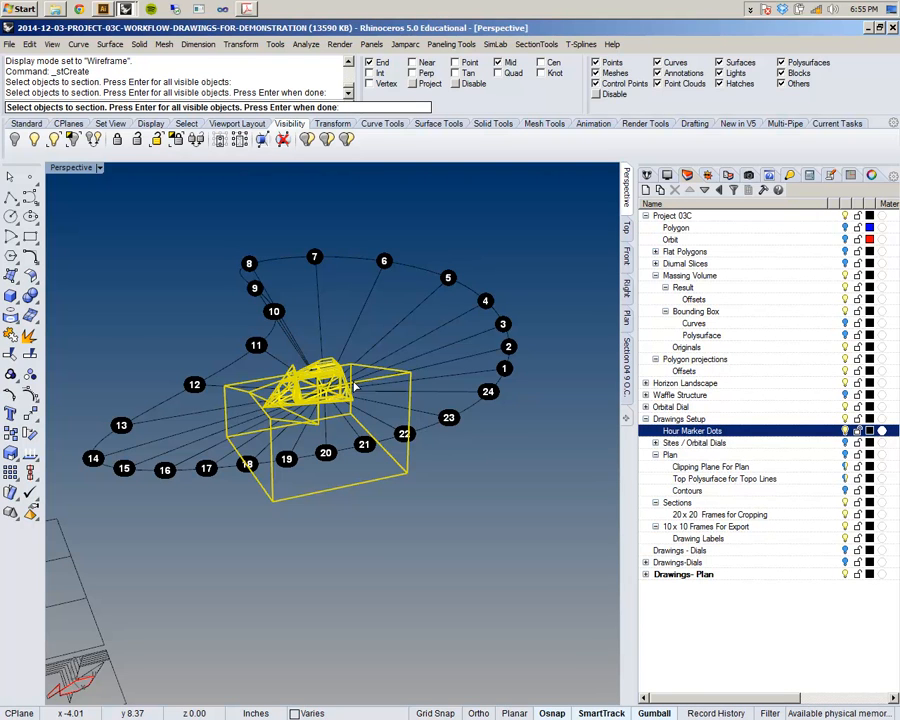
{"action": "key", "text": "Return"}
- Enter section as the section name and set the starting index to 4
{"action": "right_click_drag", "start_coordinate": [90, 263], "coordinate": [101, 197]}
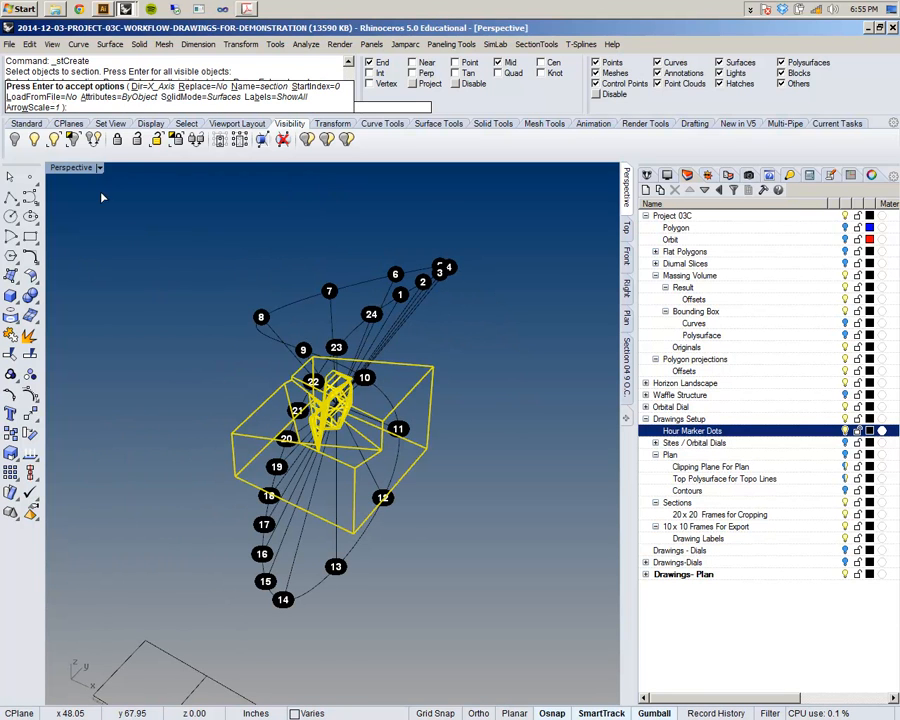
{"action": "left_click", "coordinate": [258, 87]}
{"action": "type", "text": "section"}
{"action": "key", "text": "Return"}
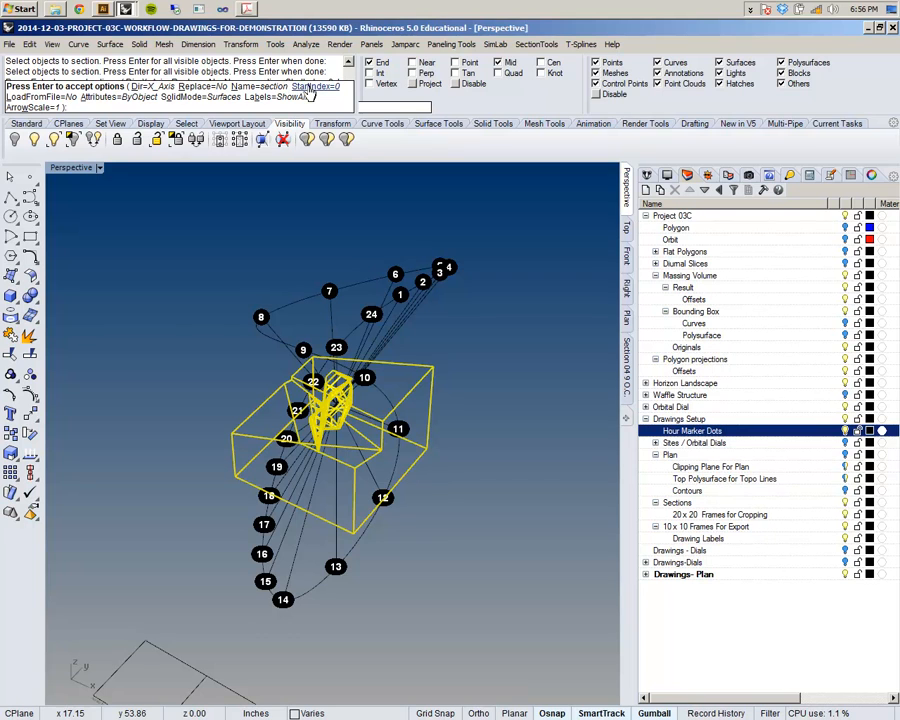
{"action": "left_click", "coordinate": [309, 88]}
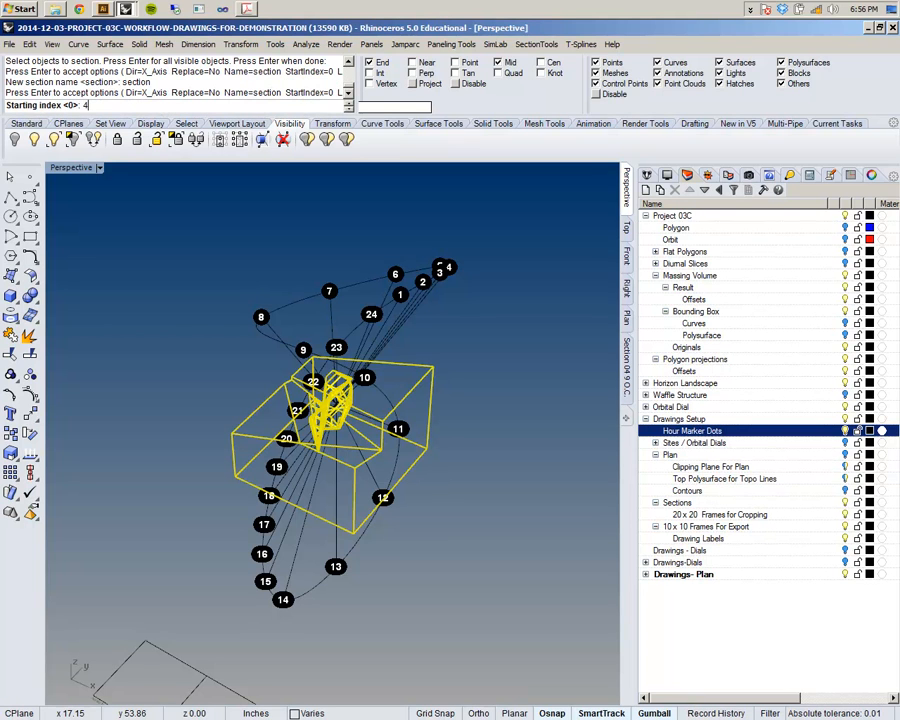
{"action": "key", "text": "Return"}
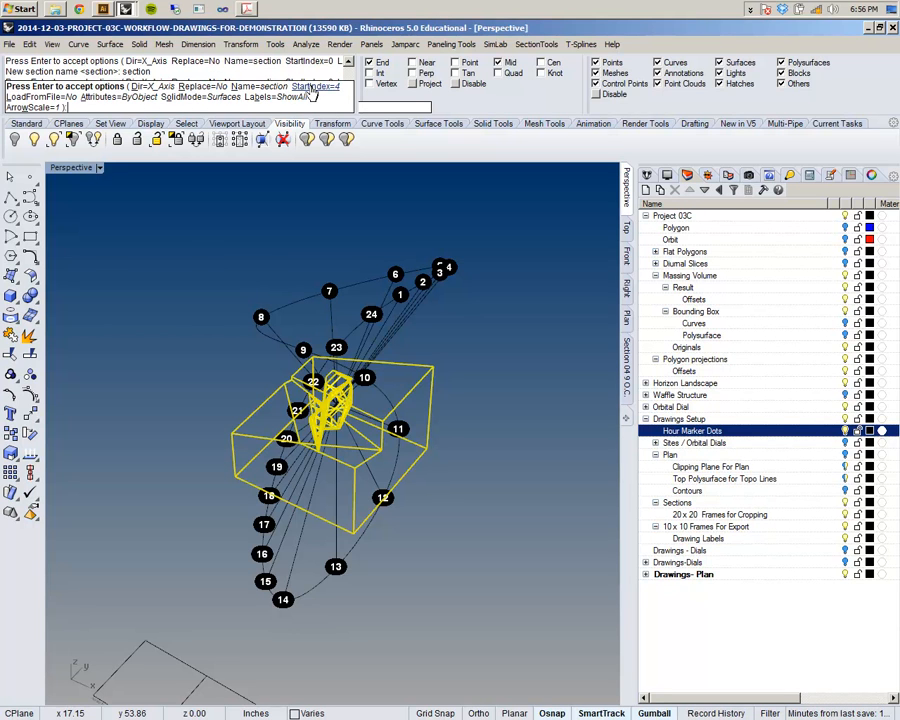
- Set the section's solid mode to None
{"action": "left_click", "coordinate": [201, 99]}
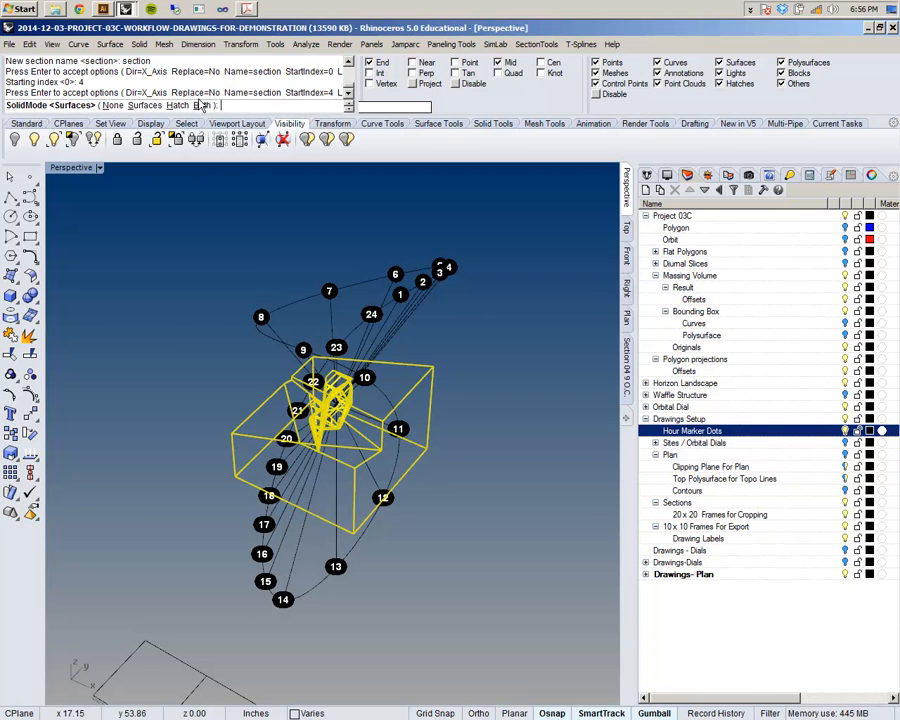
{"action": "left_click", "coordinate": [113, 105]}
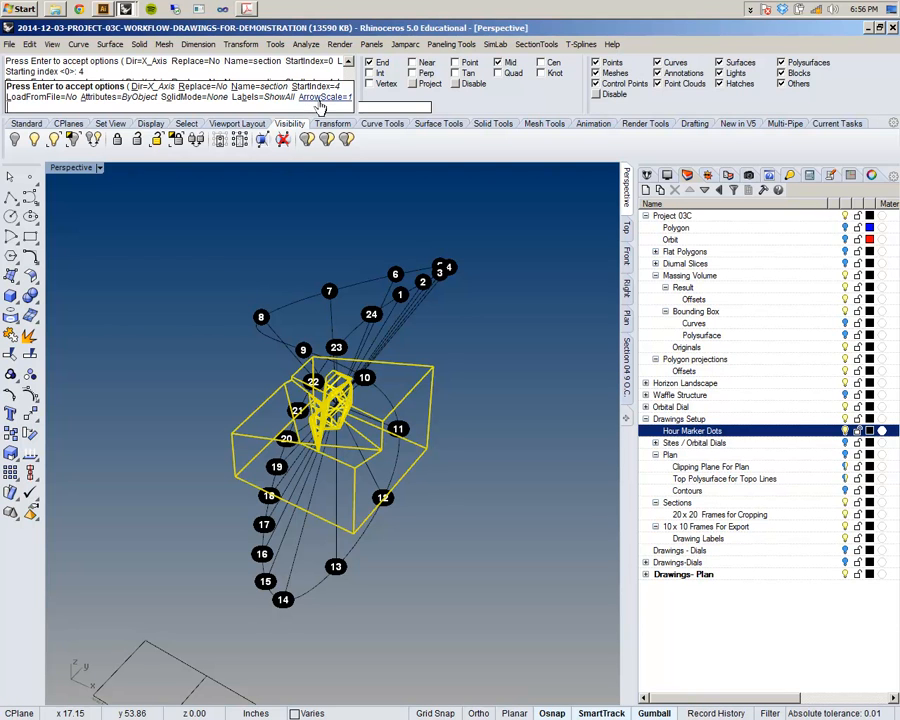
{"action": "mouse_move", "coordinate": [392, 268]}
{"action": "right_mouse_down"}
{"action": "mouse_move", "coordinate": [370, 275]}
{"action": "mouse_move", "coordinate": [398, 285]}
{"action": "right_mouse_up"}
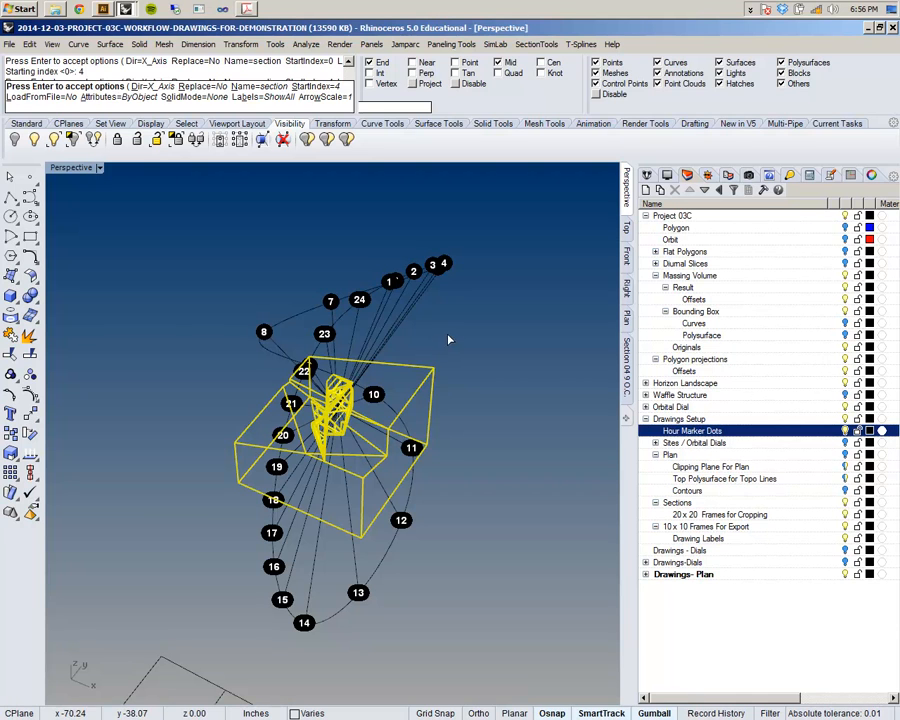
{"action": "key", "text": "Return"}
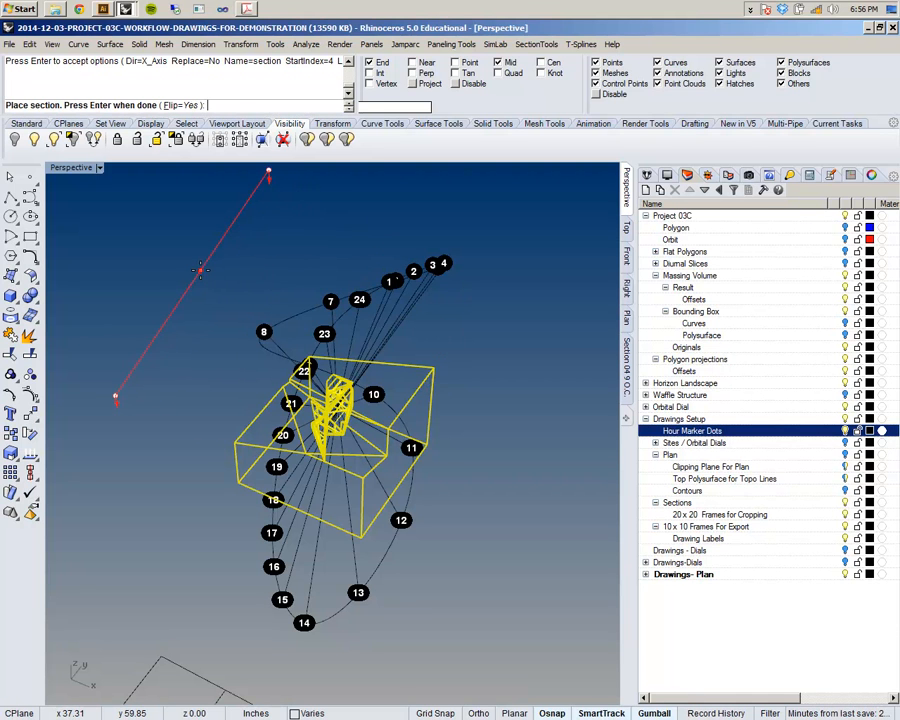
{"action": "mouse_move", "coordinate": [206, 272]}
{"action": "right_mouse_down"}
{"action": "mouse_move", "coordinate": [255, 287]}
{"action": "mouse_move", "coordinate": [217, 261]}
{"action": "right_mouse_up"}
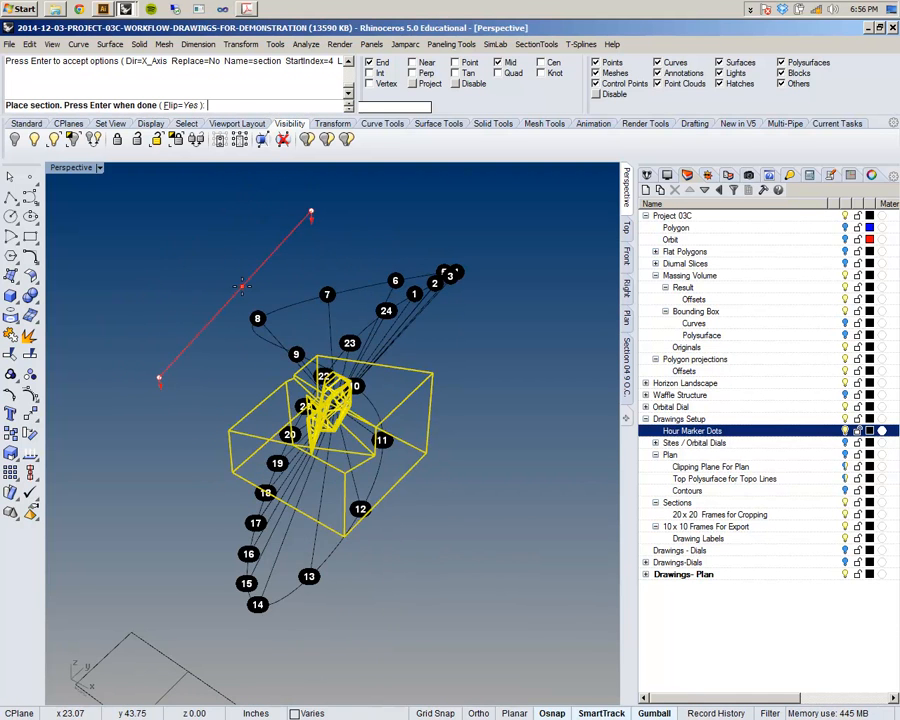
{"action": "left_click", "coordinate": [254, 292]}
- Restart the section on the landscape block and massing volumes, and set its direction to Pick in the Top view
{"action": "left_click_drag", "start_coordinate": [183, 235], "coordinate": [500, 647]}
{"action": "key", "text": "Return"}
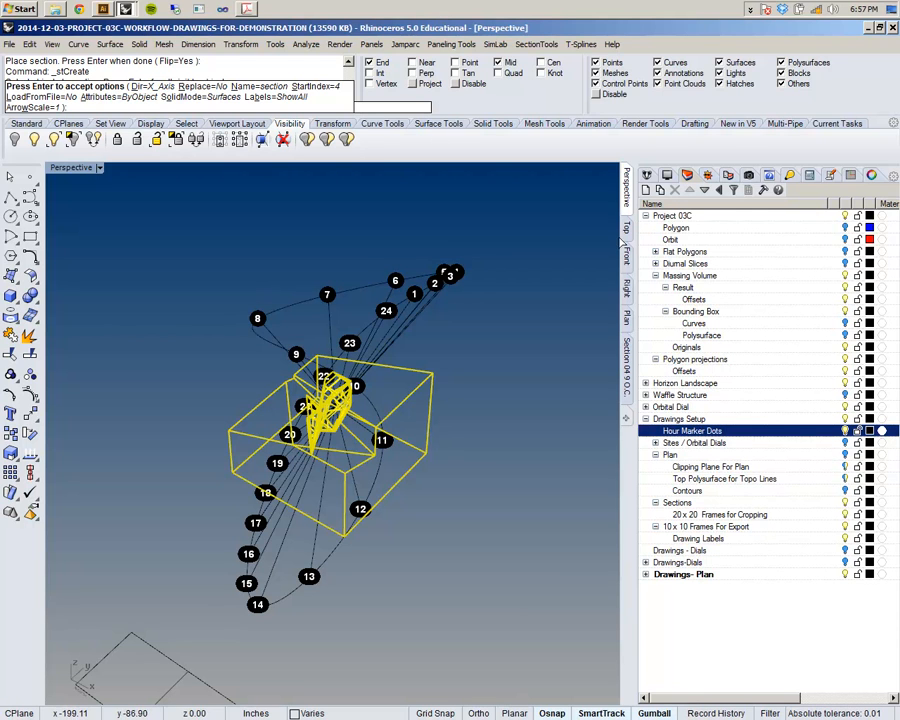
{"action": "left_click", "coordinate": [628, 230]}
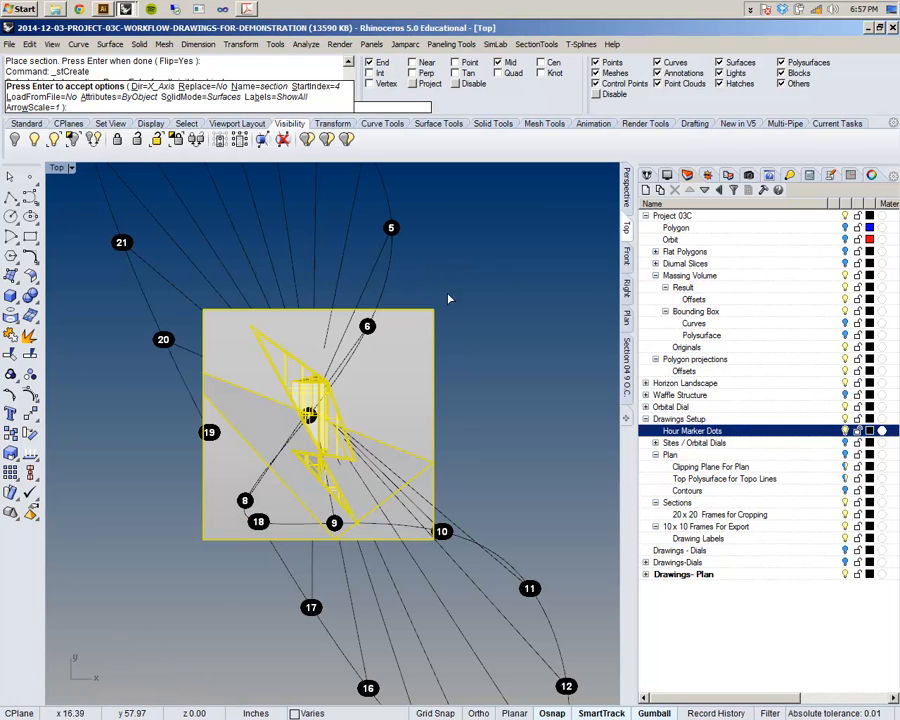
{"action": "left_click", "coordinate": [148, 88]}
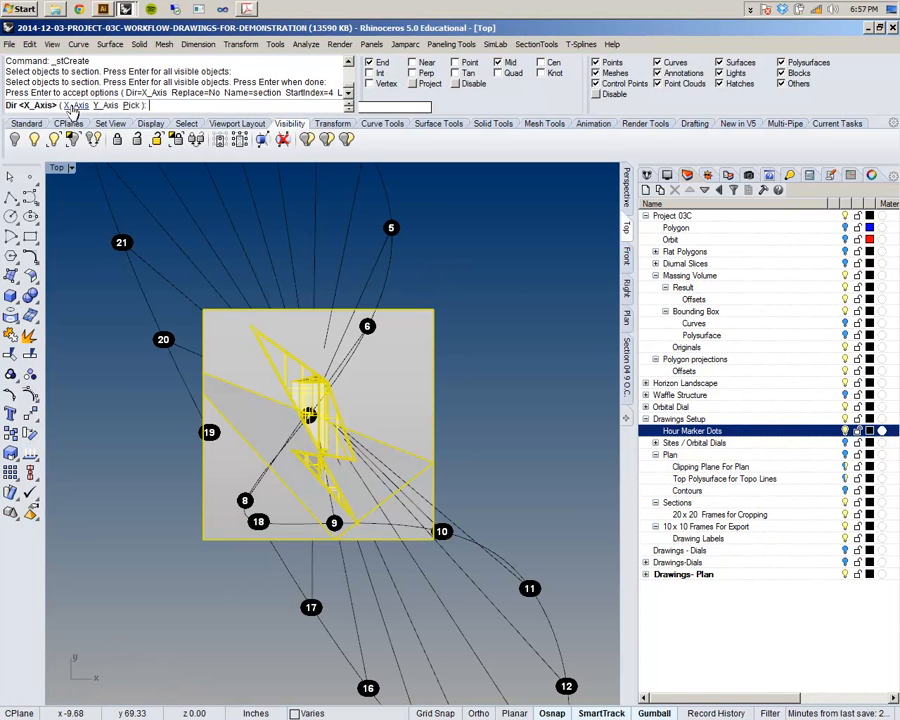
{"action": "left_click", "coordinate": [131, 106]}
- Set the Top view's display mode to Wireframe while the section direction is being picked
{"action": "scroll", "coordinate": [226, 442], "scroll_direction": "down", "scroll_amount": 3}
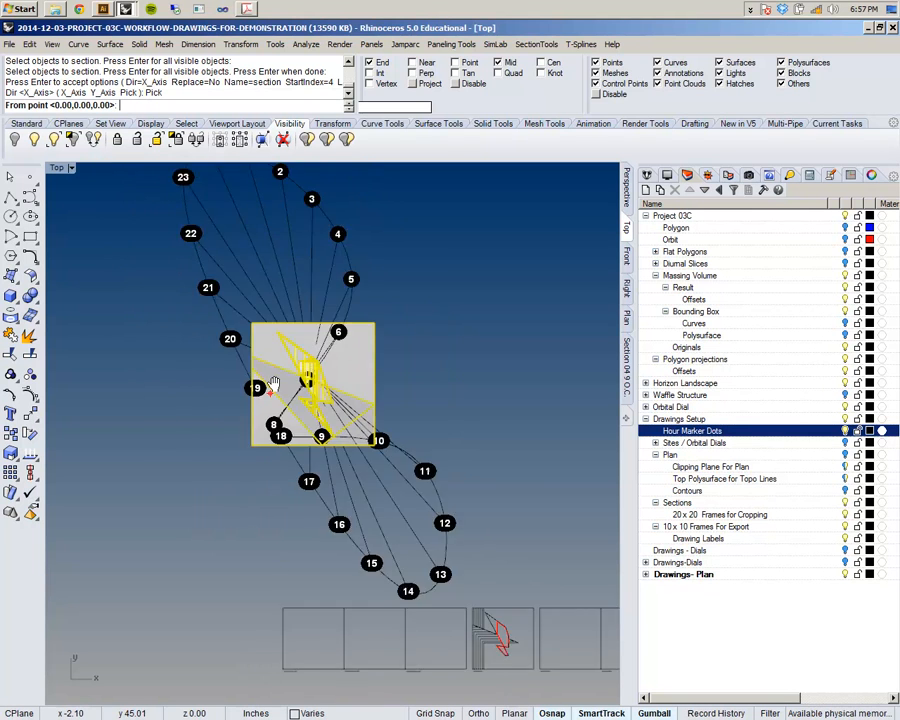
{"action": "right_click_drag", "start_coordinate": [294, 358], "coordinate": [280, 381]}
{"action": "scroll", "coordinate": [310, 366], "scroll_direction": "up", "scroll_amount": 10}
{"action": "right_click_drag", "start_coordinate": [352, 360], "coordinate": [203, 414]}
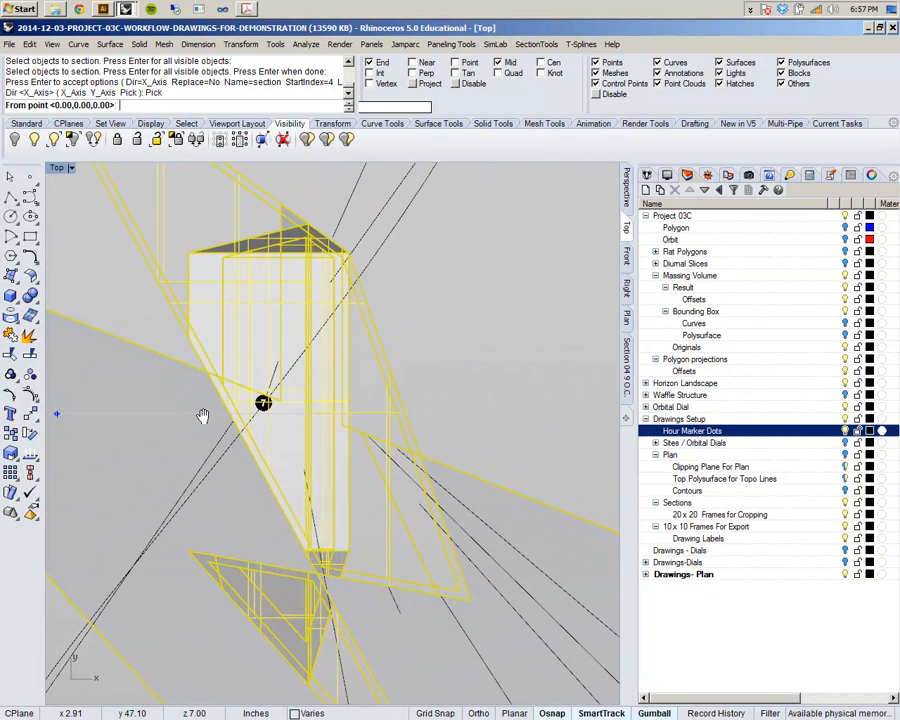
{"action": "scroll", "coordinate": [206, 409], "scroll_direction": "down", "scroll_amount": 6}
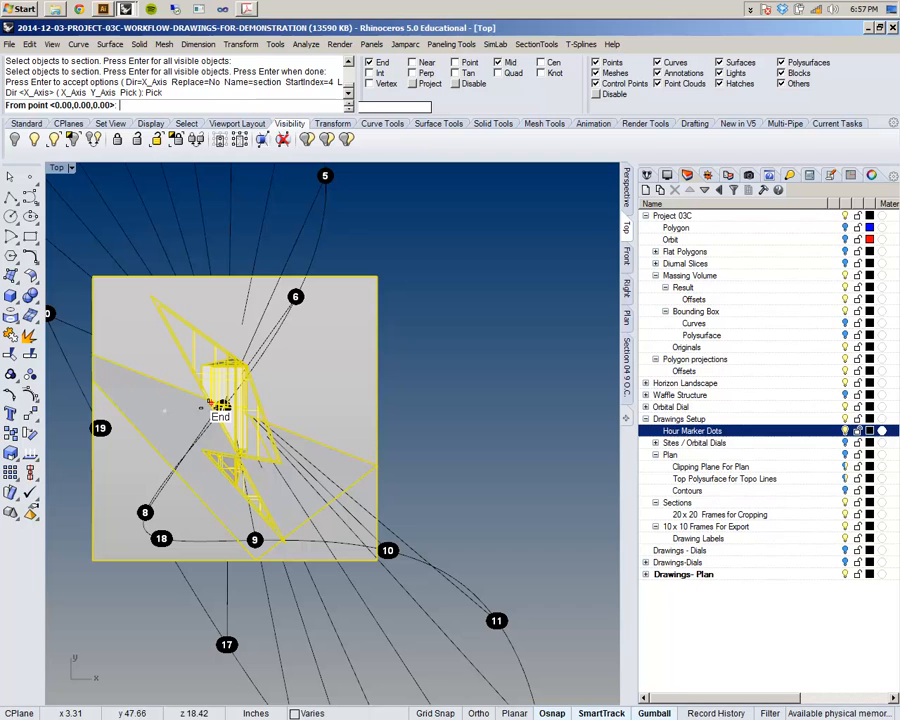
{"action": "left_click", "coordinate": [70, 168]}
{"action": "left_click", "coordinate": [72, 201]}
- Define the section direction from the shared endpoint of the hour lines to the 9 o'clock marker and accept the section options
{"action": "scroll", "coordinate": [312, 320], "scroll_direction": "up", "scroll_amount": 8}
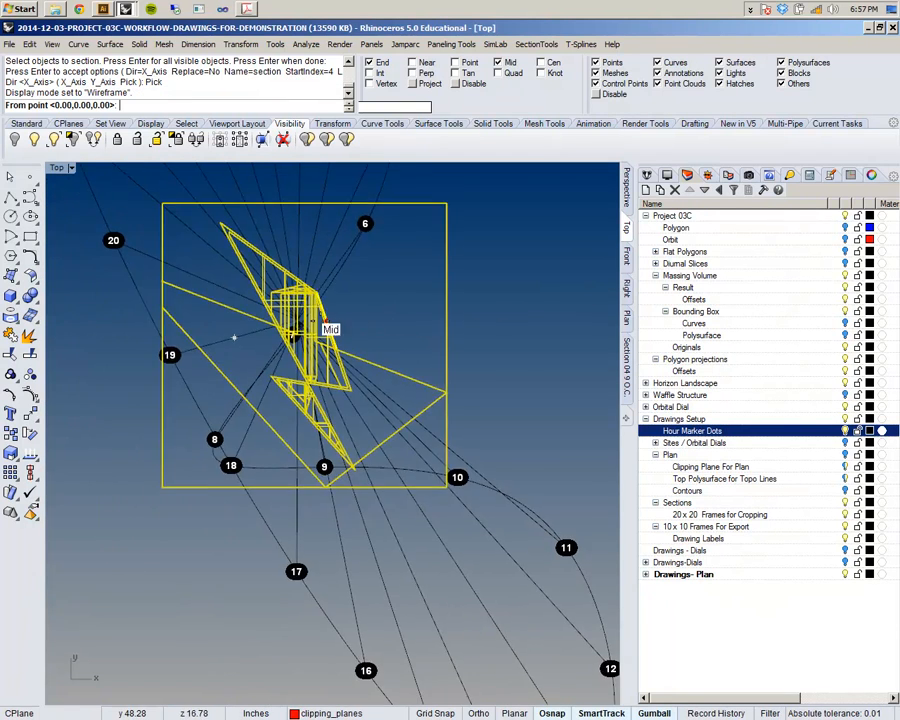
{"action": "scroll", "coordinate": [242, 318], "scroll_direction": "up", "scroll_amount": 5}
{"action": "scroll", "coordinate": [244, 304], "scroll_direction": "down", "scroll_amount": 5}
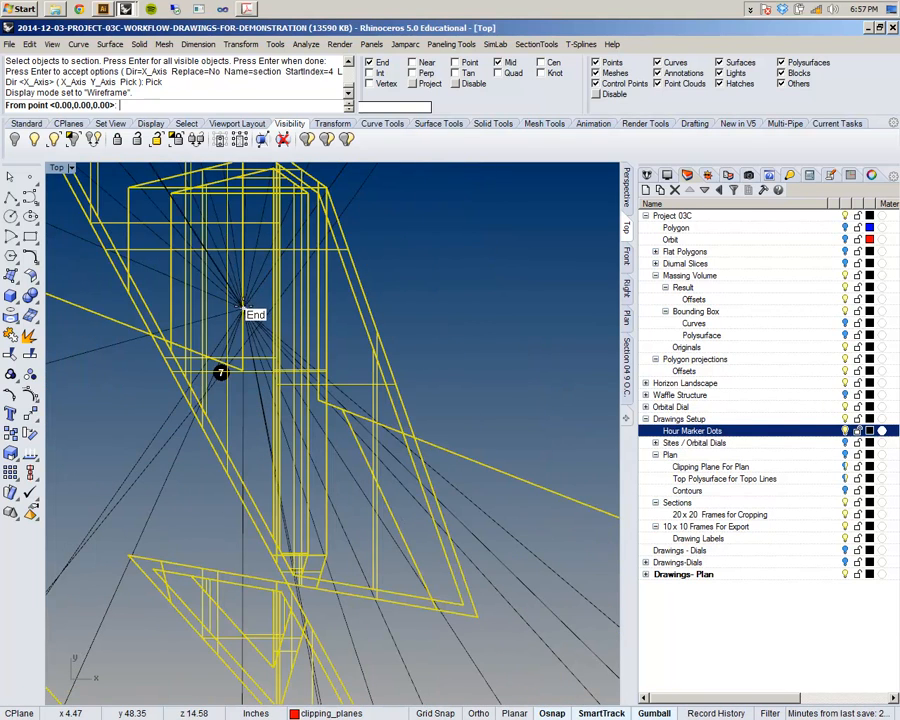
{"action": "left_click", "coordinate": [244, 310]}
{"action": "scroll", "coordinate": [244, 315], "scroll_direction": "down", "scroll_amount": 5}
{"action": "scroll", "coordinate": [244, 315], "scroll_direction": "up", "scroll_amount": 6}
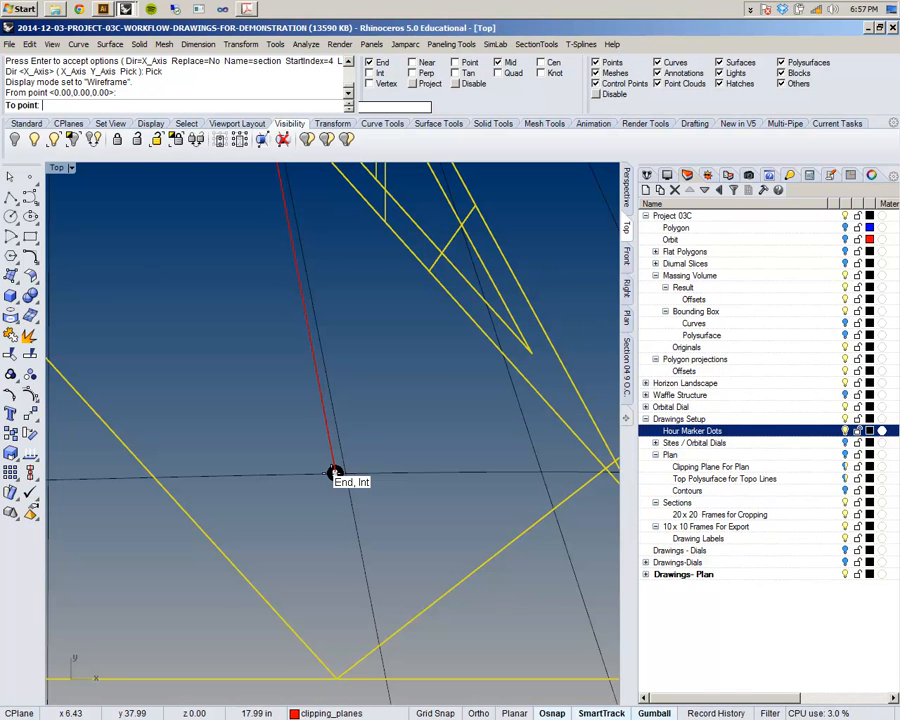
{"action": "left_click", "coordinate": [334, 473]}
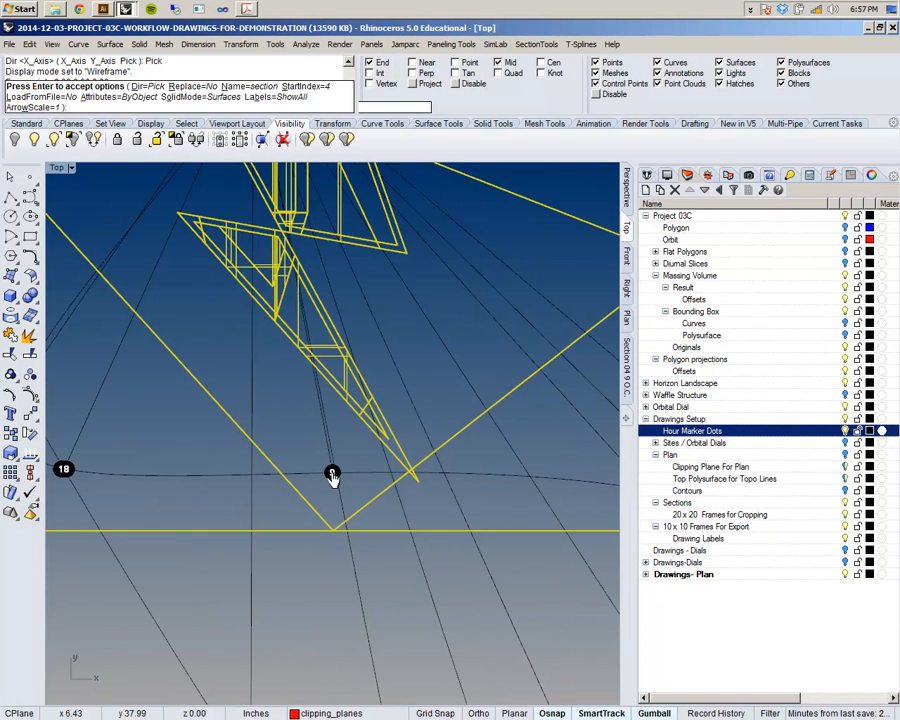
{"action": "scroll", "coordinate": [333, 474], "scroll_direction": "down", "scroll_amount": 4}
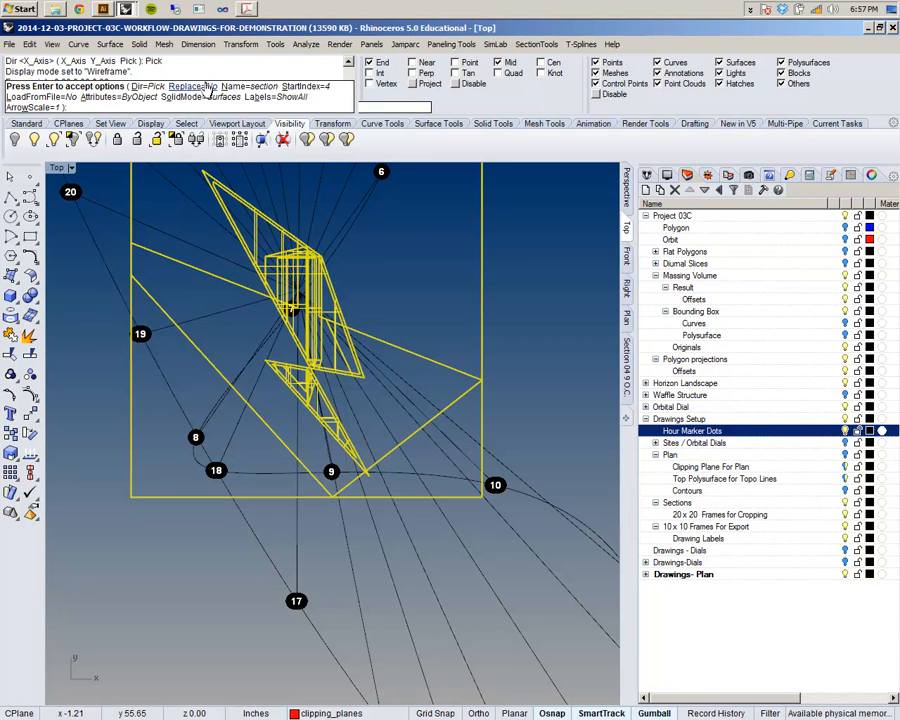
{"action": "key", "text": "Return"}
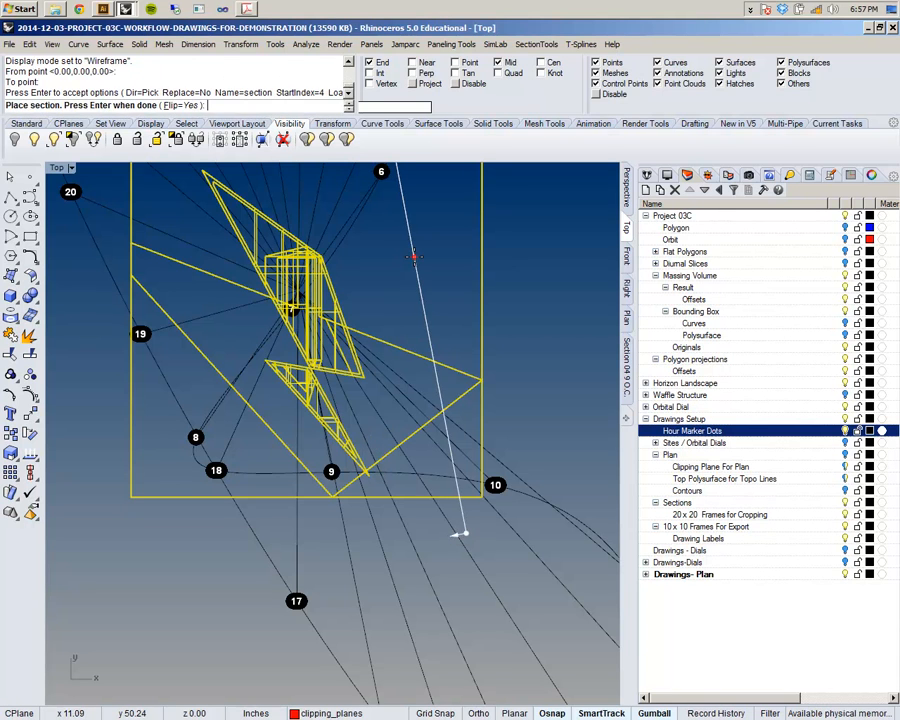
- Examine the section line's position and viewing direction over the massing volumes in the Top view
{"action": "scroll", "coordinate": [424, 270], "scroll_direction": "down", "scroll_amount": 10}
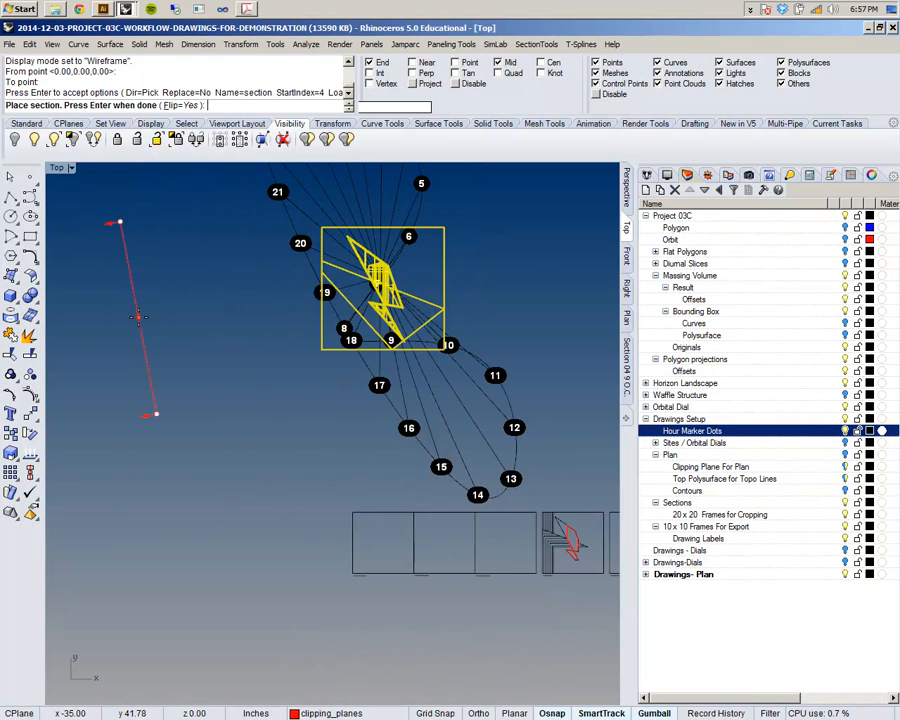
{"action": "scroll", "coordinate": [255, 315], "scroll_direction": "up", "scroll_amount": 6}
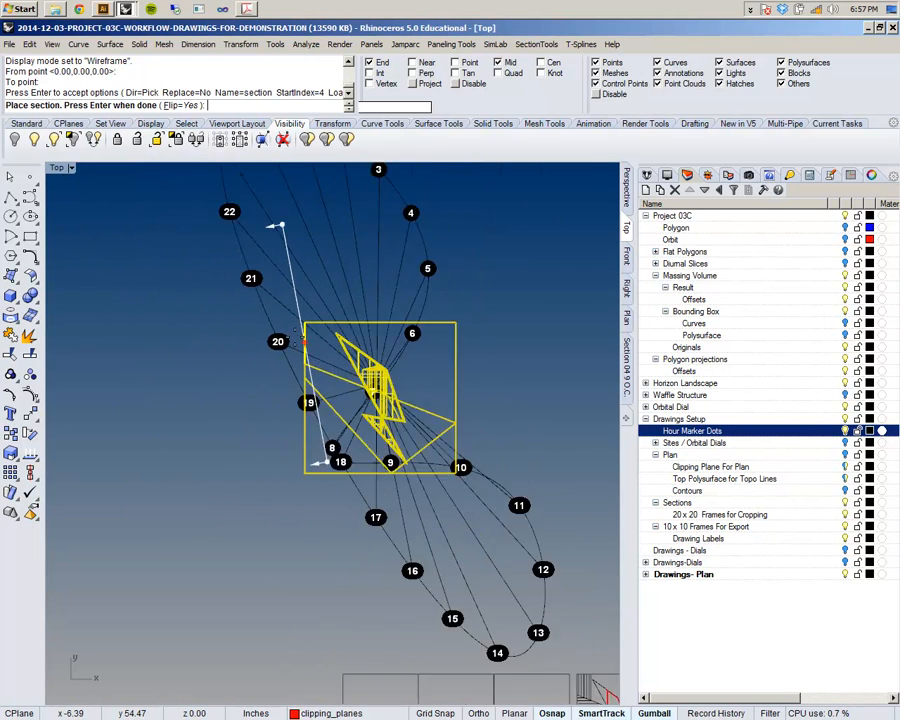
{"action": "right_click_drag", "start_coordinate": [218, 380], "coordinate": [164, 343]}
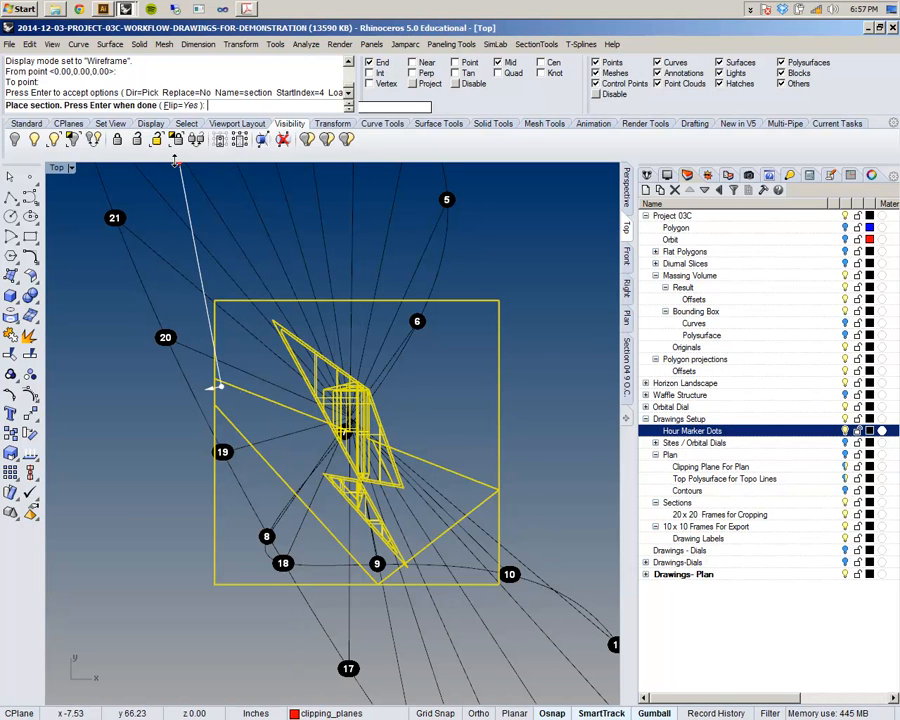
{"action": "scroll", "coordinate": [292, 420], "scroll_direction": "down", "scroll_amount": 3}
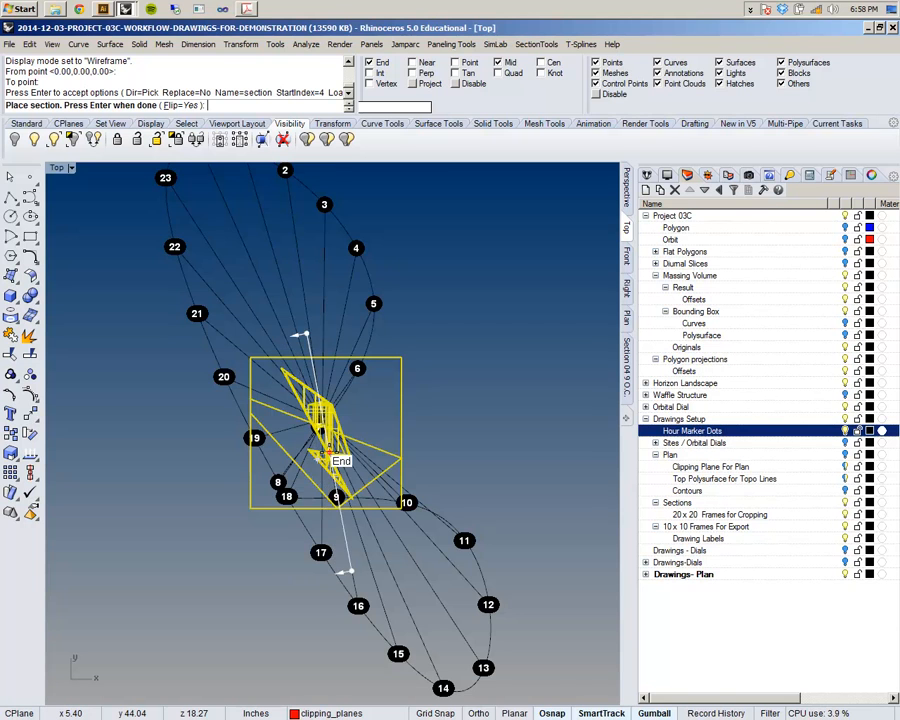
{"action": "scroll", "coordinate": [330, 455], "scroll_direction": "up", "scroll_amount": 3}
{"action": "scroll", "coordinate": [334, 456], "scroll_direction": "down", "scroll_amount": 4}
{"action": "scroll", "coordinate": [320, 450], "scroll_direction": "up", "scroll_amount": 5}
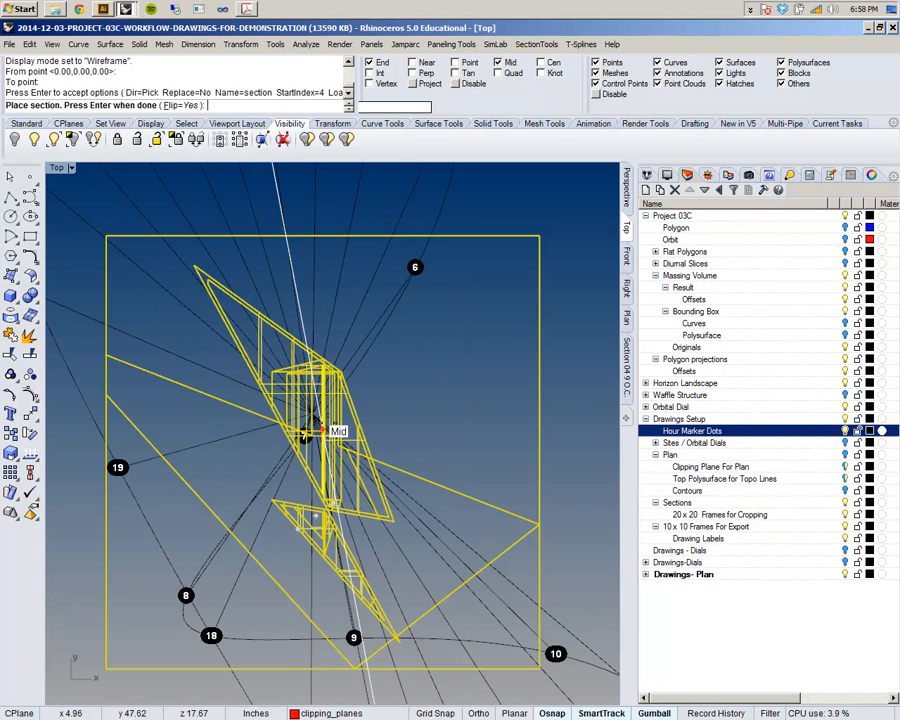
{"action": "scroll", "coordinate": [308, 426], "scroll_direction": "down", "scroll_amount": 2}
{"action": "scroll", "coordinate": [412, 415], "scroll_direction": "down", "scroll_amount": 3}
{"action": "right_click_drag", "start_coordinate": [357, 431], "coordinate": [314, 511]}
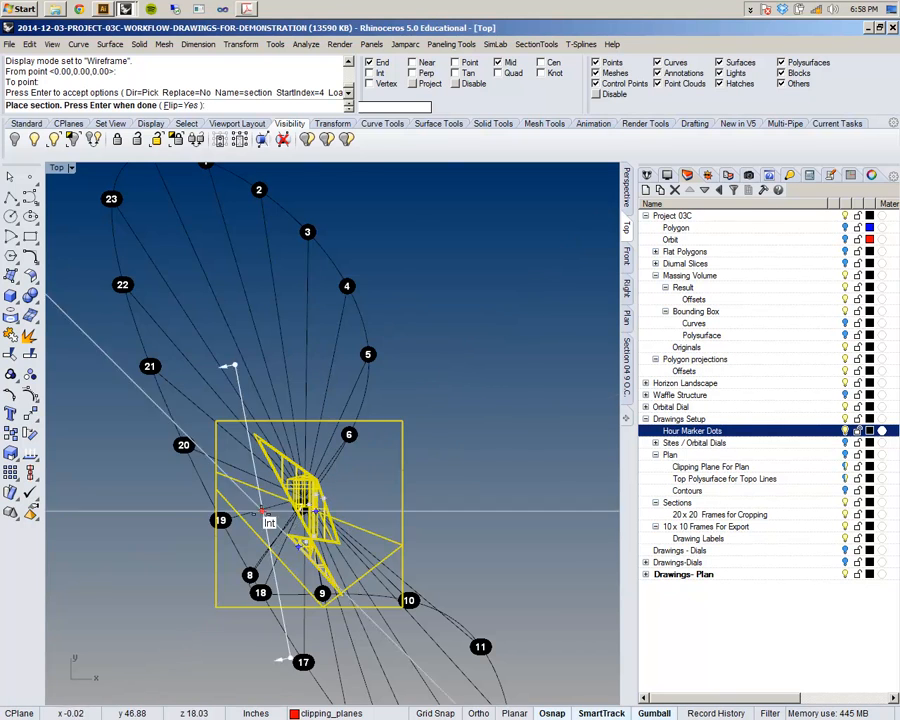
{"action": "scroll", "coordinate": [238, 578], "scroll_direction": "up", "scroll_amount": 5}
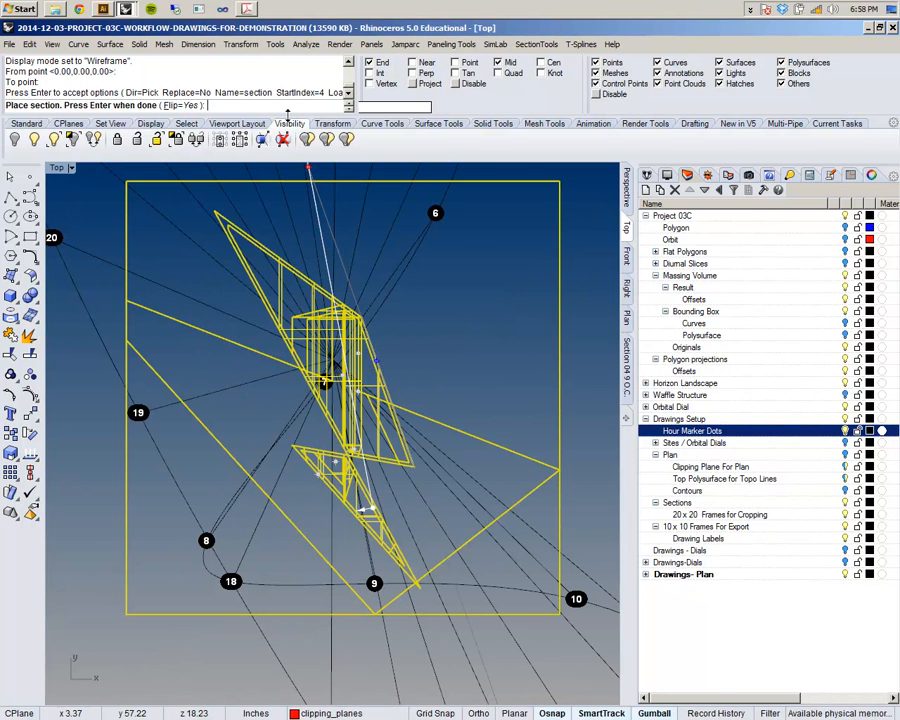
- Check the section 04 marker on the orbital dial page of the PDF in Adobe Acrobat and return to Rhinoceros
{"action": "left_click", "coordinate": [252, 9]}
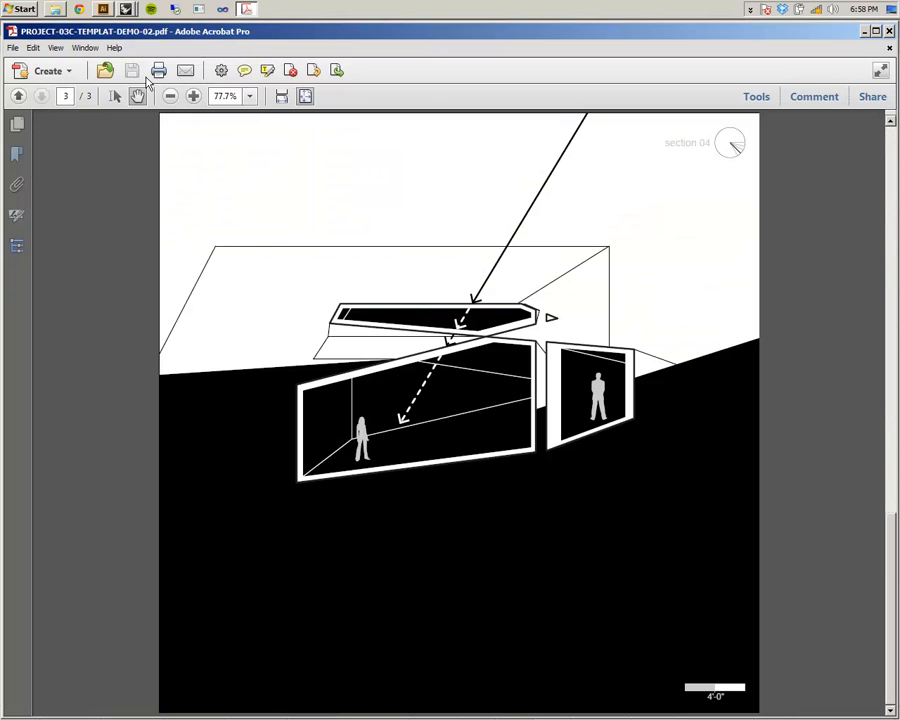
{"action": "left_click", "coordinate": [24, 96]}
{"action": "left_click", "coordinate": [24, 96]}
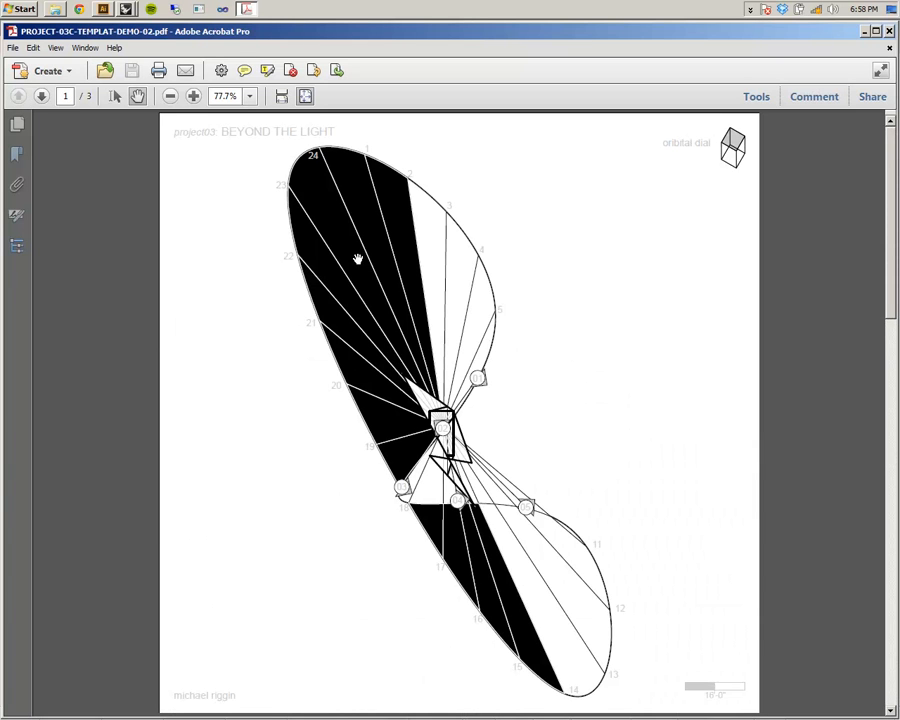
{"action": "key", "text": "alt+Tab"}
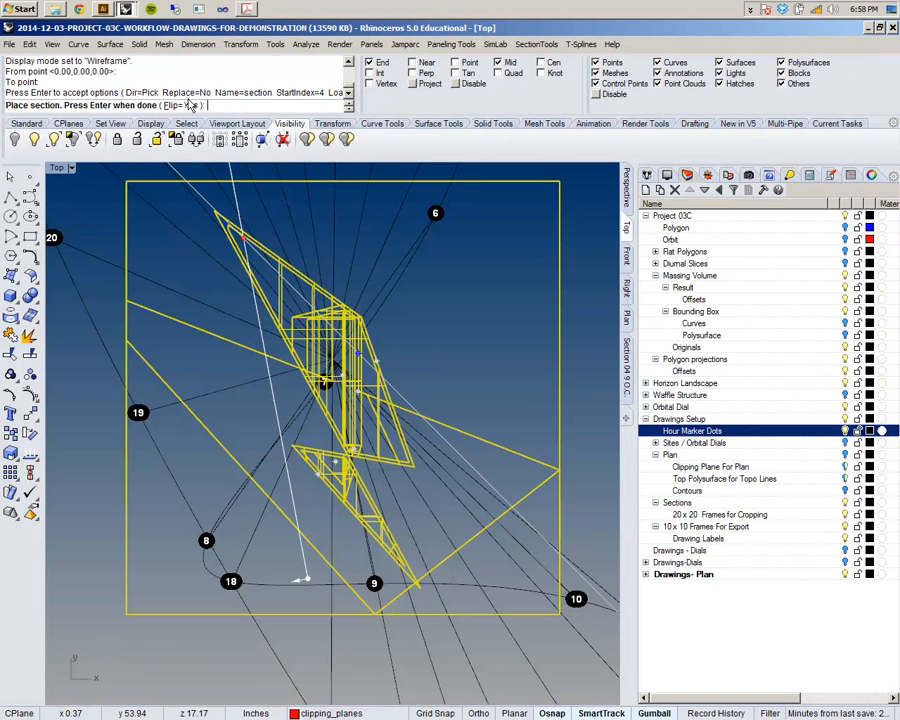
- Set Flip to No, place the section line through the shared endpoint of the hour lines and create the section
{"action": "left_click", "coordinate": [183, 106]}
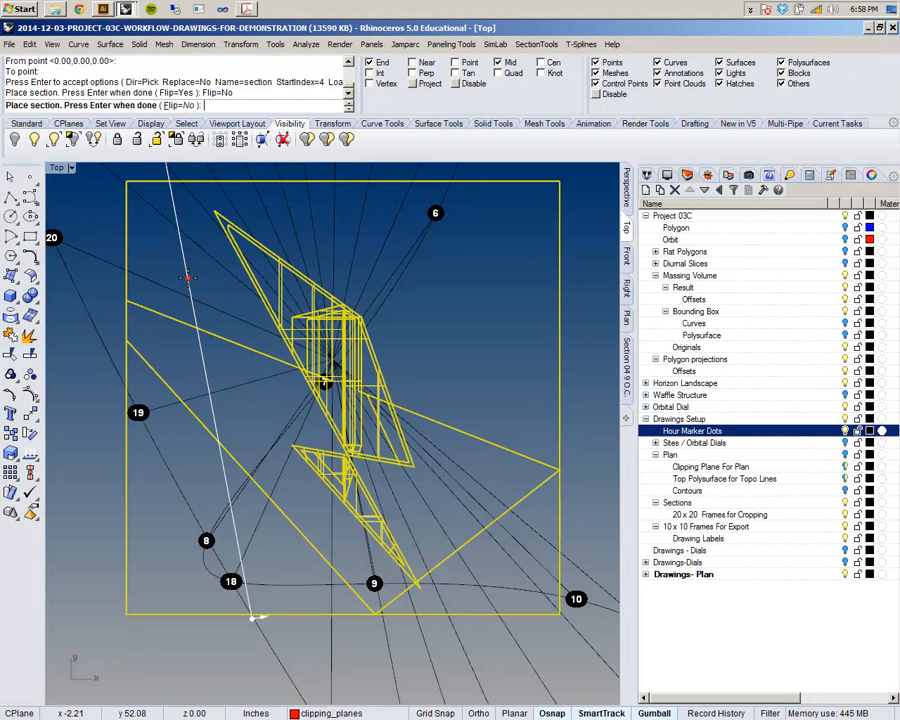
{"action": "scroll", "coordinate": [201, 404], "scroll_direction": "down", "scroll_amount": 1}
{"action": "scroll", "coordinate": [201, 404], "scroll_direction": "down", "scroll_amount": 2}
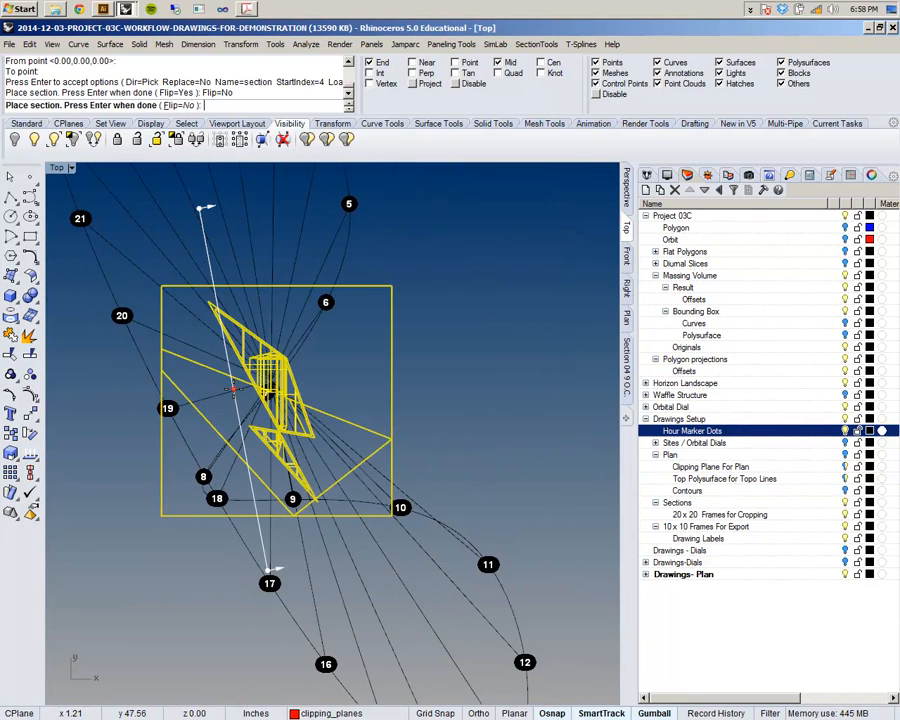
{"action": "scroll", "coordinate": [380, 396], "scroll_direction": "up", "scroll_amount": 5}
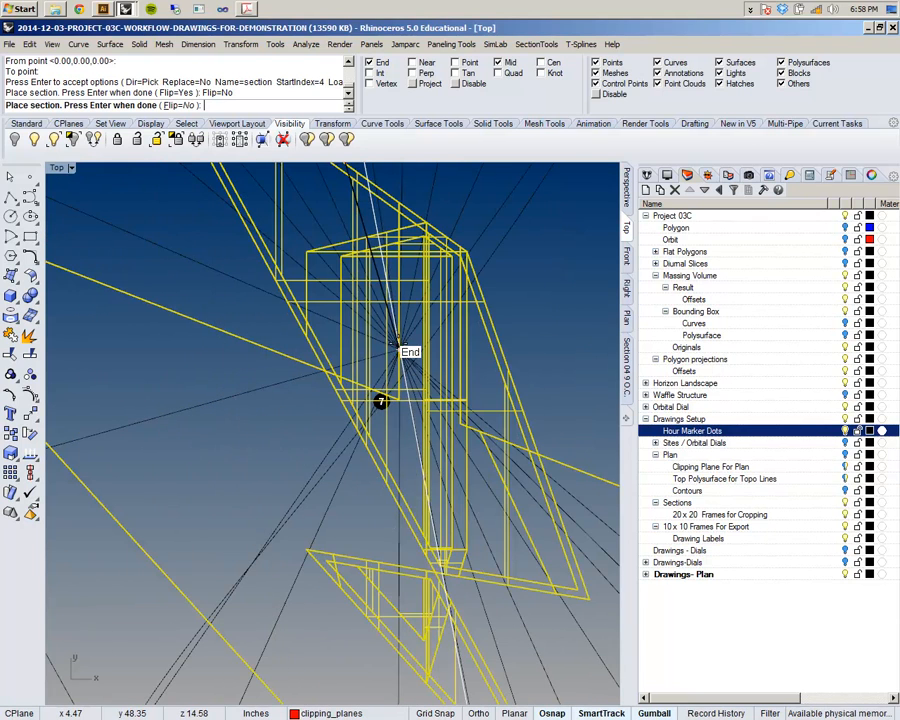
{"action": "scroll", "coordinate": [404, 358], "scroll_direction": "up", "scroll_amount": 3}
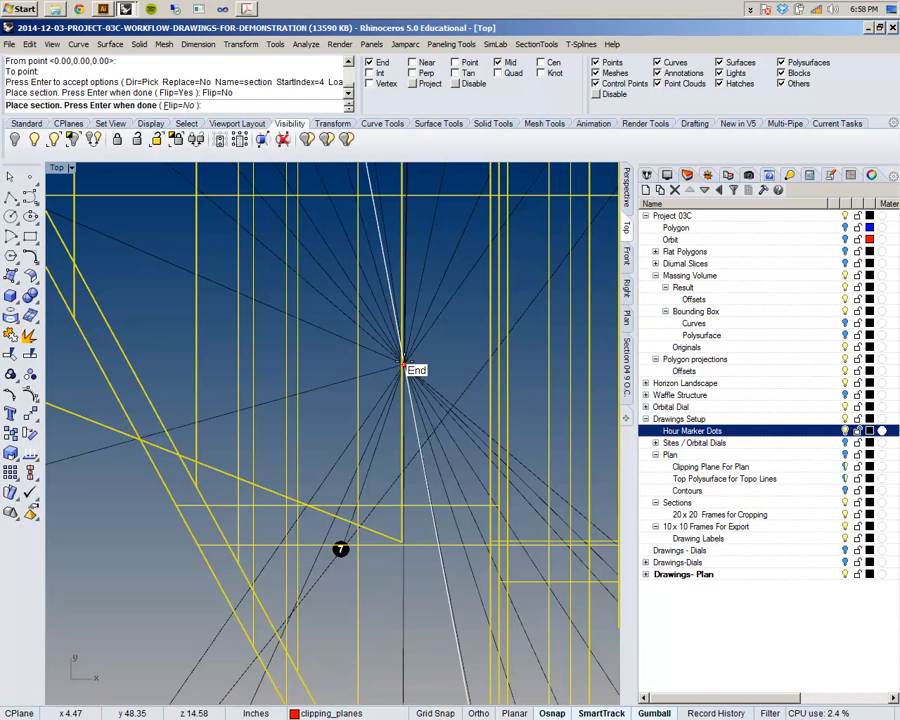
{"action": "left_click", "coordinate": [403, 364]}
{"action": "scroll", "coordinate": [403, 364], "scroll_direction": "down", "scroll_amount": 5}
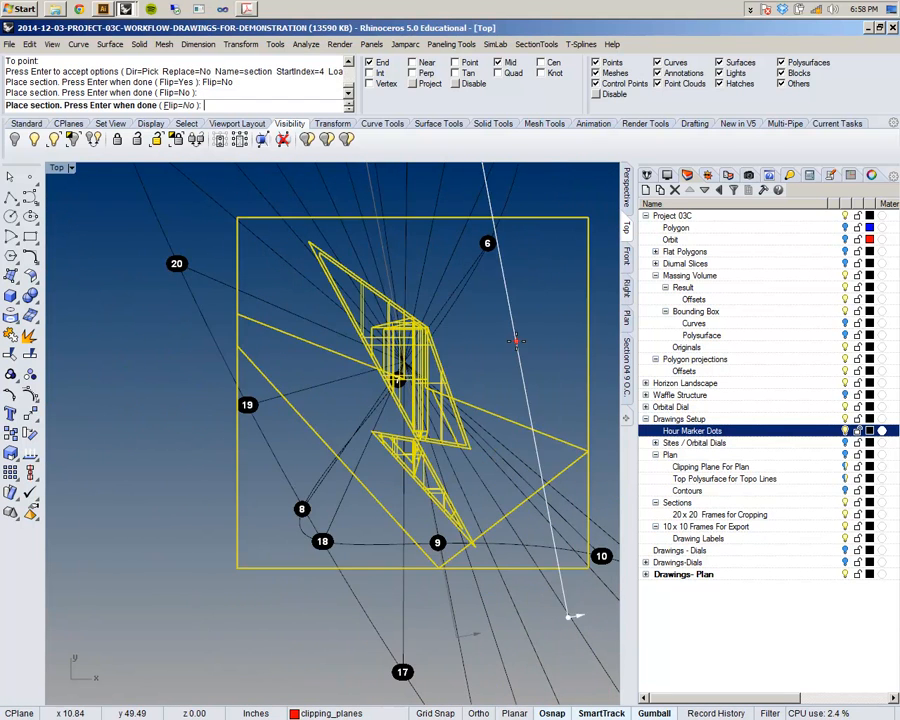
{"action": "scroll", "coordinate": [460, 278], "scroll_direction": "up", "scroll_amount": 4}
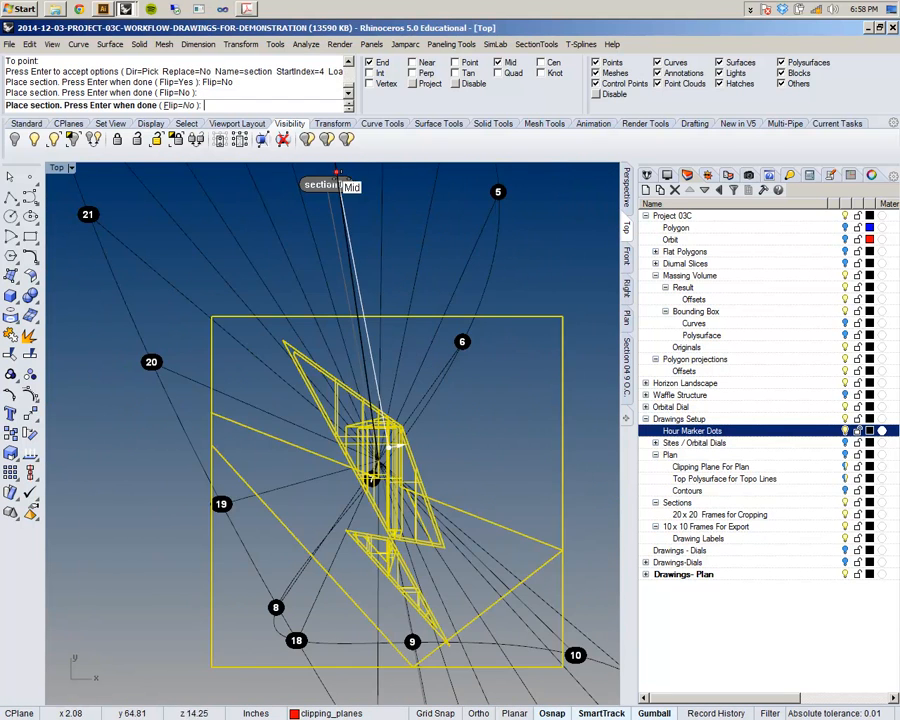
{"action": "scroll", "coordinate": [408, 276], "scroll_direction": "down", "scroll_amount": 3}
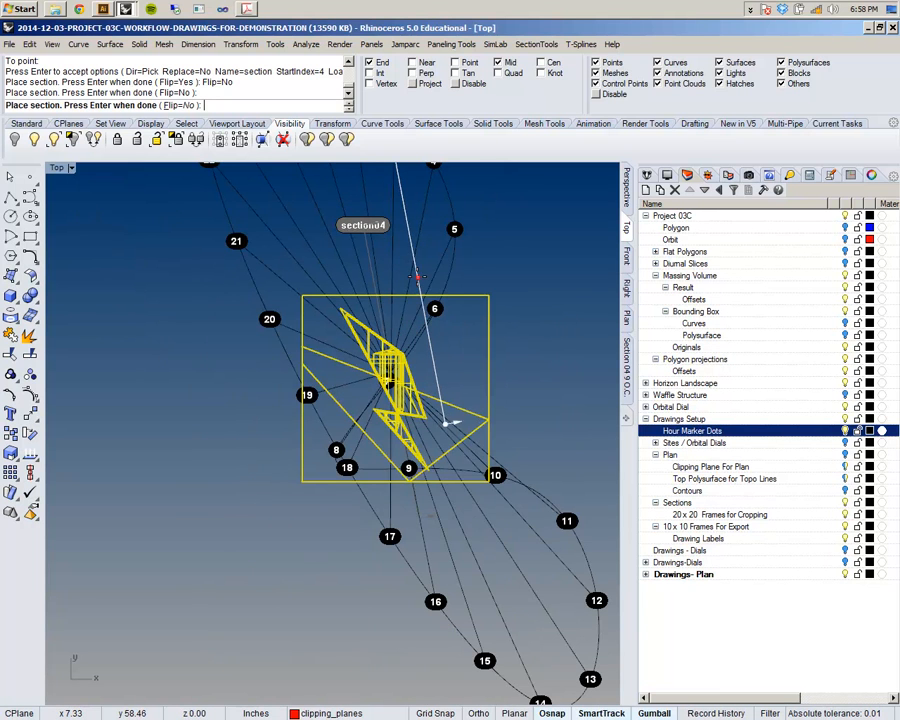
{"action": "key", "text": "Return"}
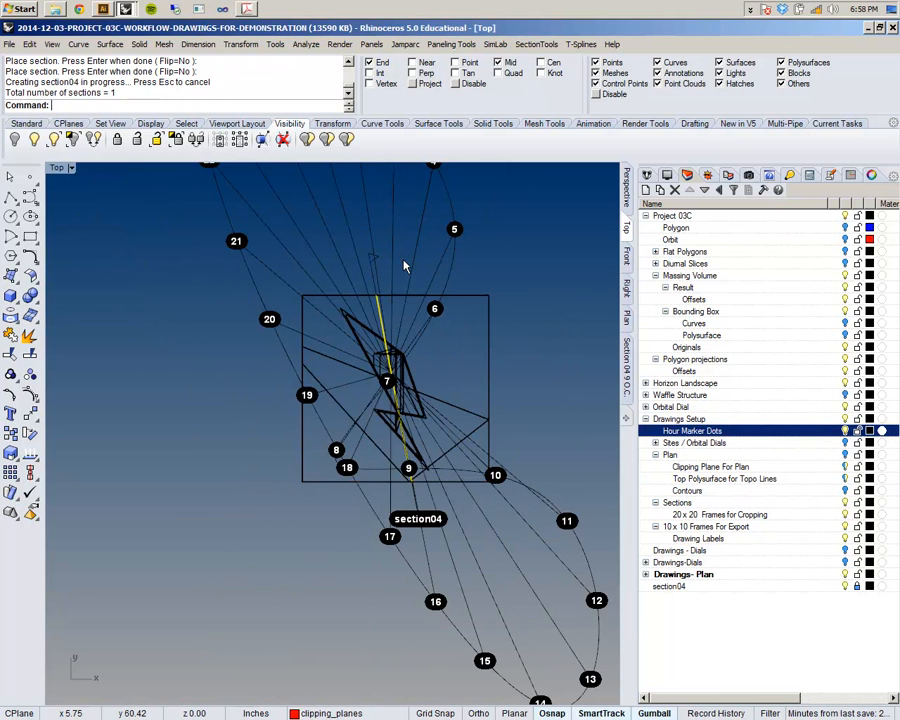
- Examine the new section curves through the landscape block and massing volumes in the Top and Perspective views
{"action": "right_click_drag", "start_coordinate": [445, 378], "coordinate": [386, 378]}
{"action": "scroll", "coordinate": [386, 376], "scroll_direction": "up", "scroll_amount": 4}
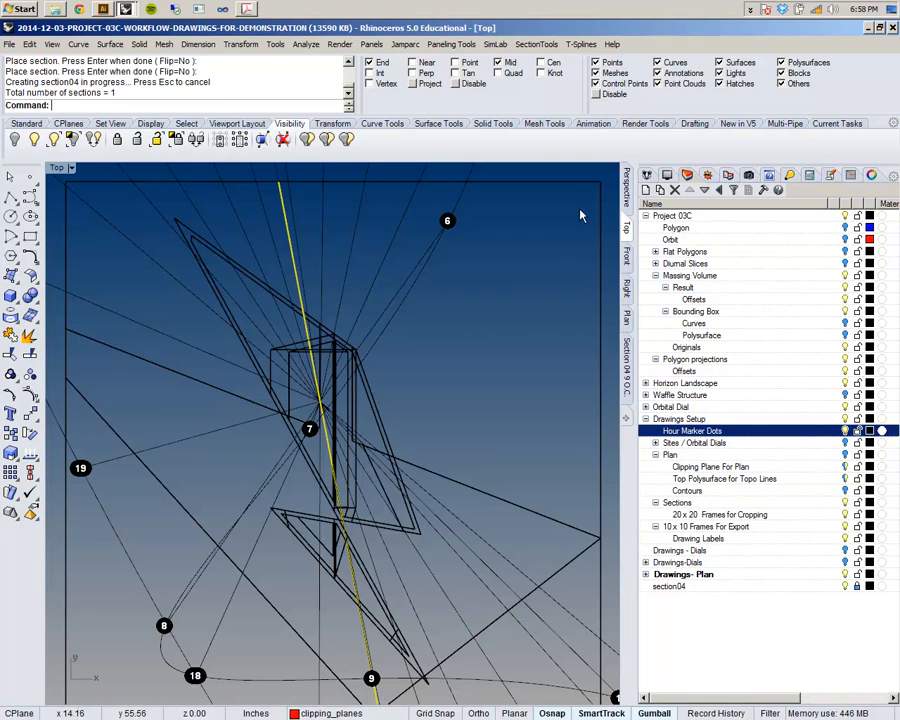
{"action": "left_click", "coordinate": [626, 190]}
{"action": "right_click_drag", "start_coordinate": [440, 330], "coordinate": [270, 355]}
{"action": "scroll", "coordinate": [270, 355], "scroll_direction": "up", "scroll_amount": 5}
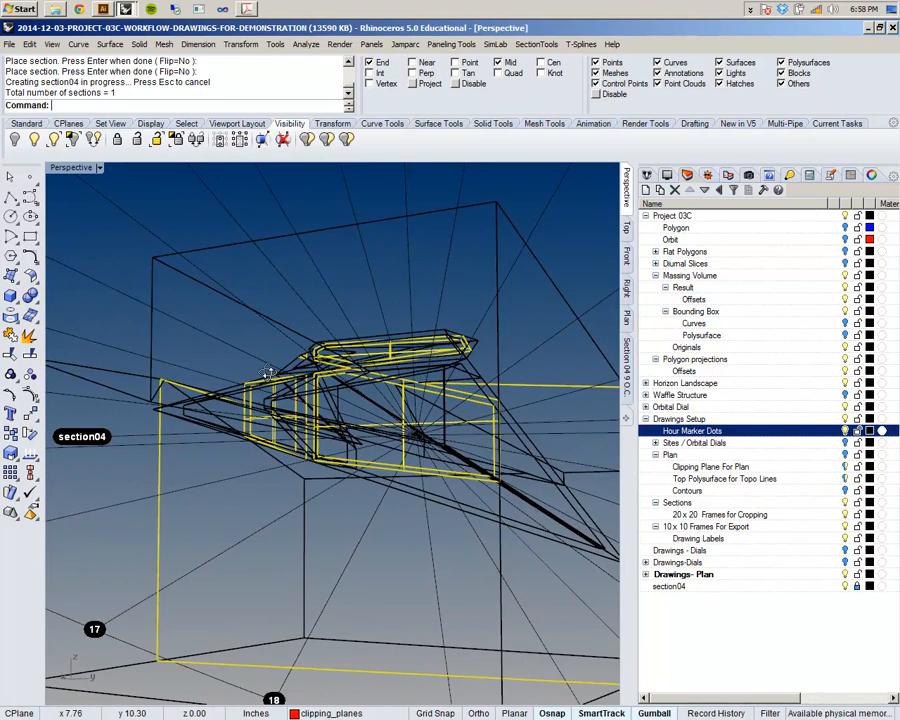
{"action": "right_click_drag", "start_coordinate": [577, 549], "coordinate": [533, 525], "text": "shift"}
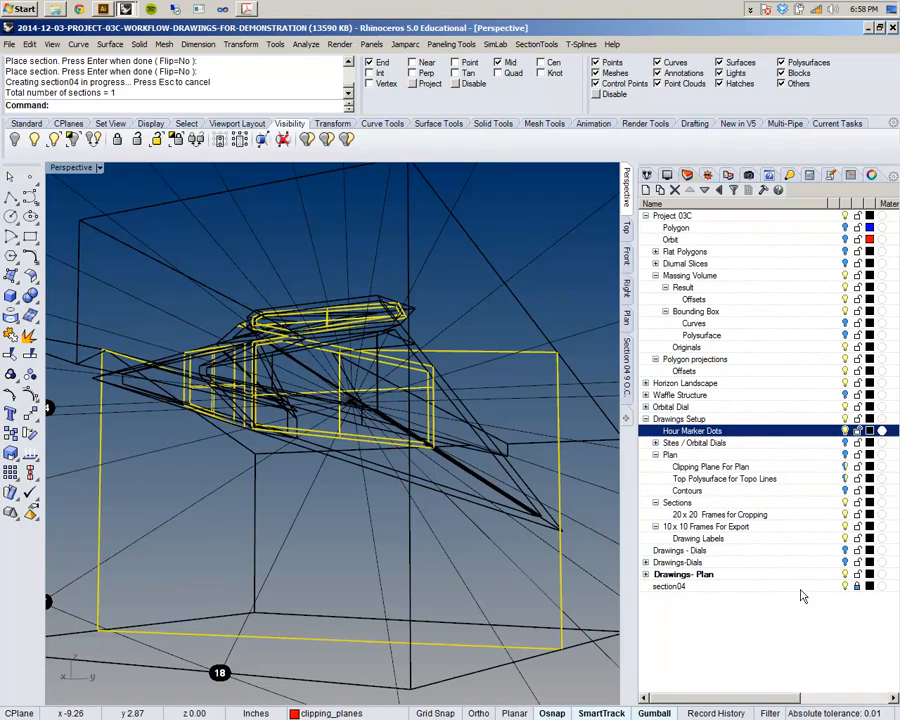
- Inspect where the section curves cut the massing volumes and landscape block in the Perspective view
{"action": "right_click_drag", "start_coordinate": [425, 385], "coordinate": [477, 390]}
{"action": "scroll", "coordinate": [328, 345], "scroll_direction": "up", "scroll_amount": 5}
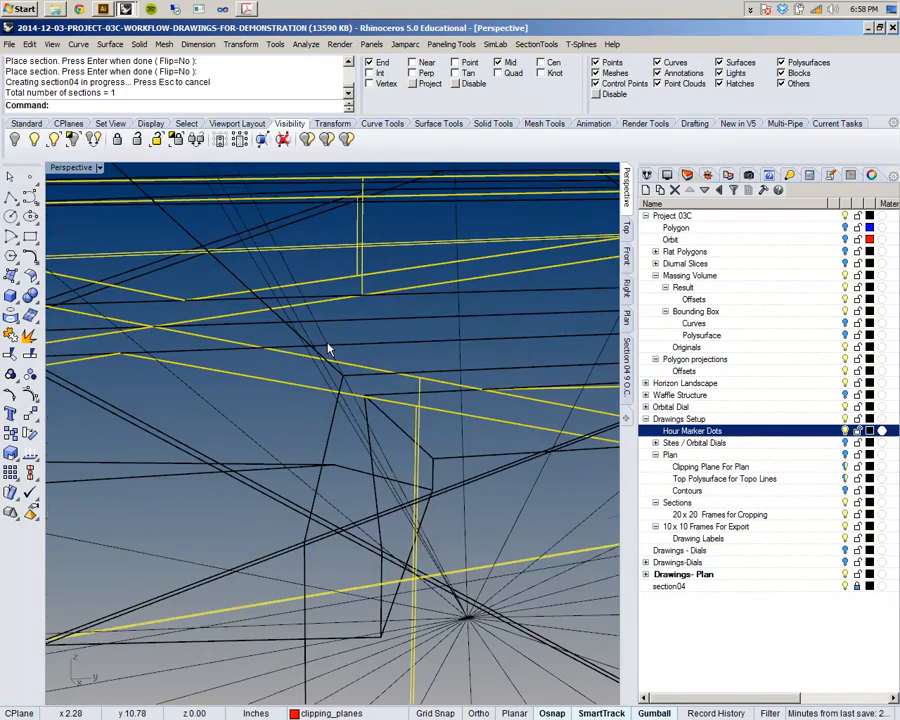
{"action": "scroll", "coordinate": [338, 369], "scroll_direction": "down", "scroll_amount": 8}
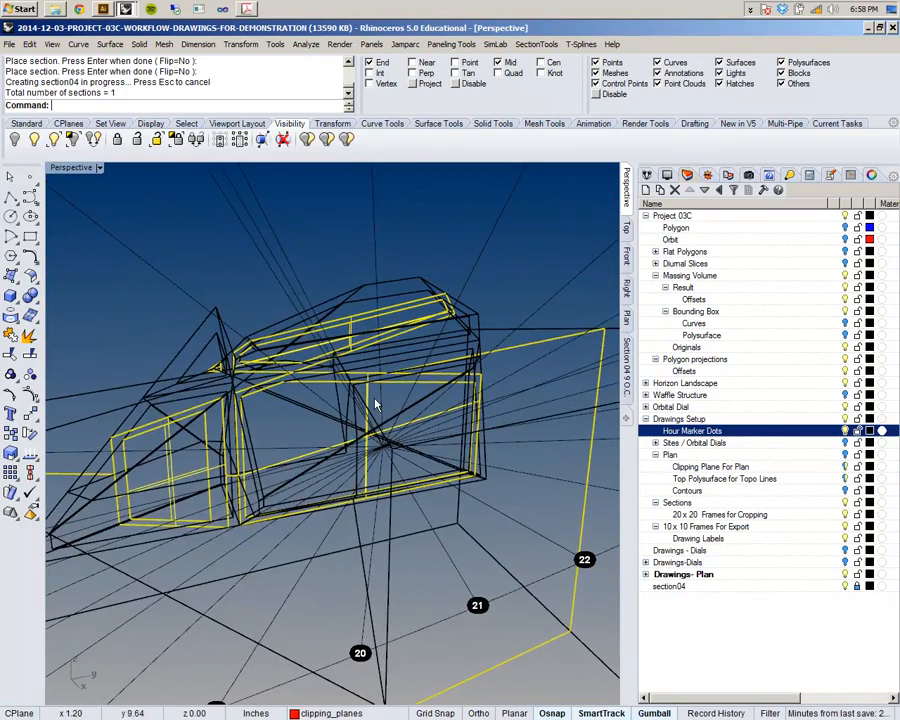
{"action": "scroll", "coordinate": [376, 404], "scroll_direction": "down", "scroll_amount": 3}
- Enlarge the command history to review the options used for creating the section, and shrink it again
{"action": "right_click", "coordinate": [151, 87]}
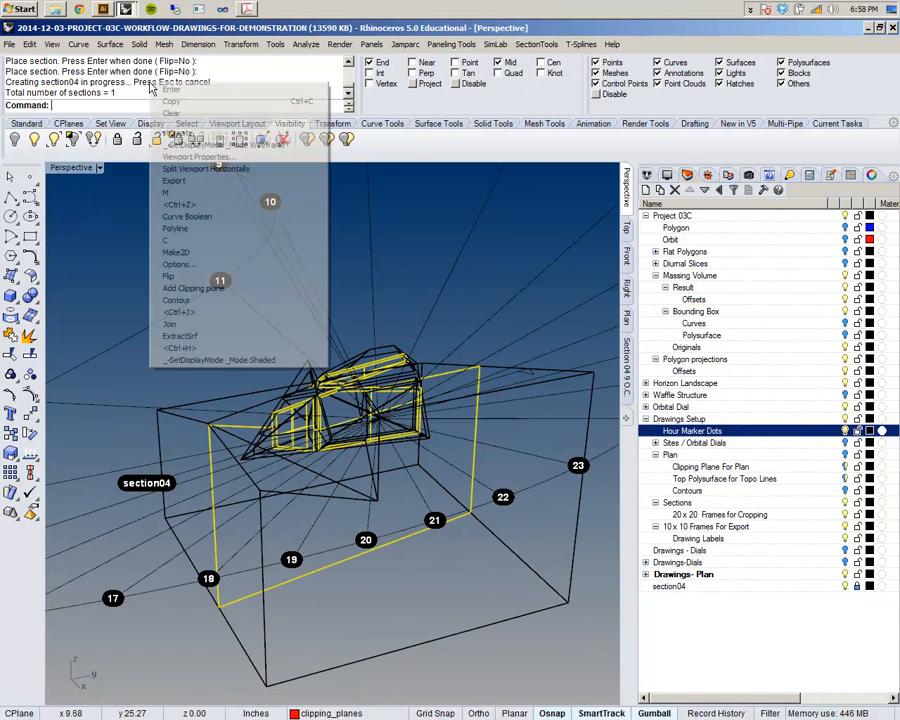
{"action": "left_click", "coordinate": [110, 75]}
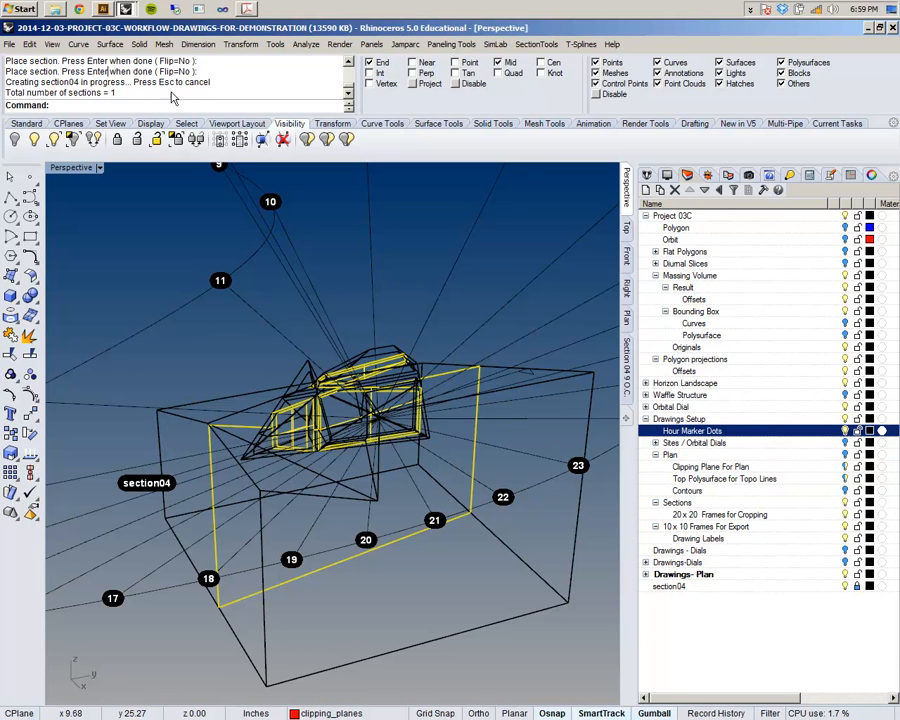
{"action": "left_click_drag", "start_coordinate": [197, 120], "coordinate": [195, 228]}
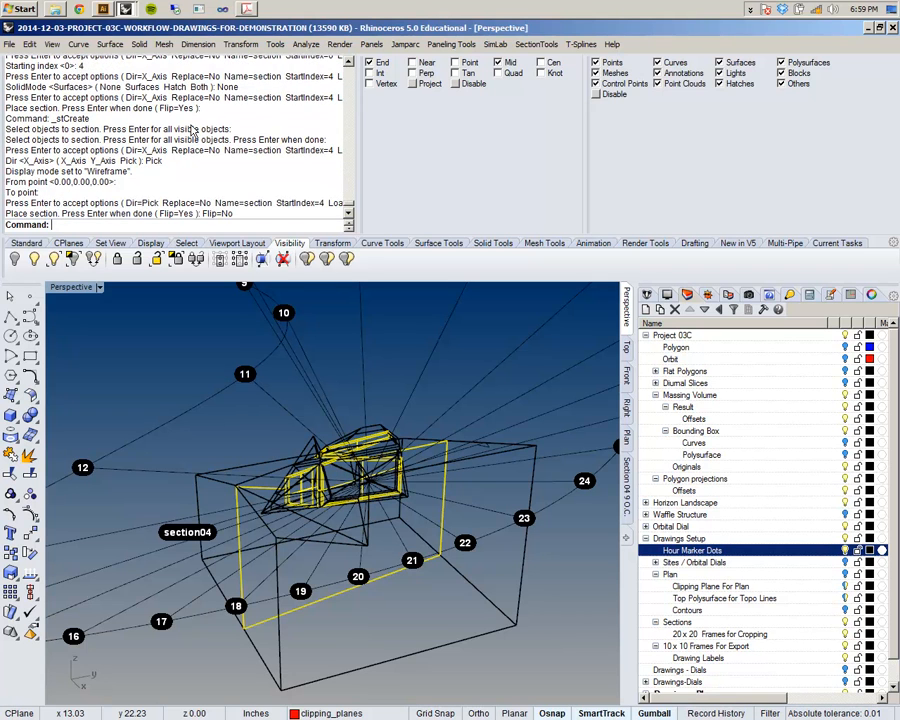
{"action": "key", "text": "Return"}
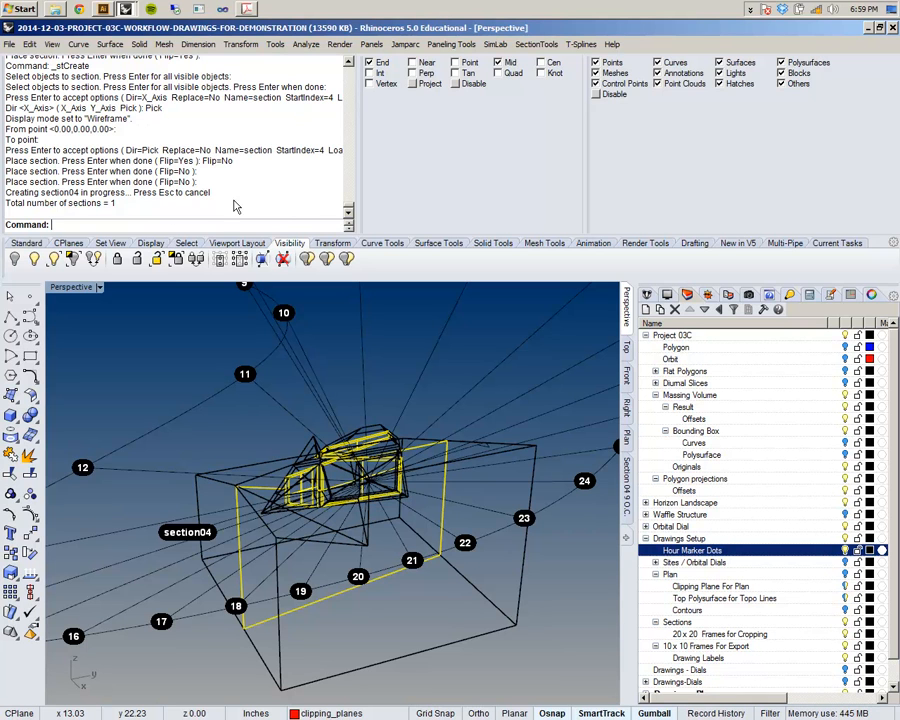
{"action": "left_click_drag", "start_coordinate": [357, 169], "coordinate": [268, 165]}
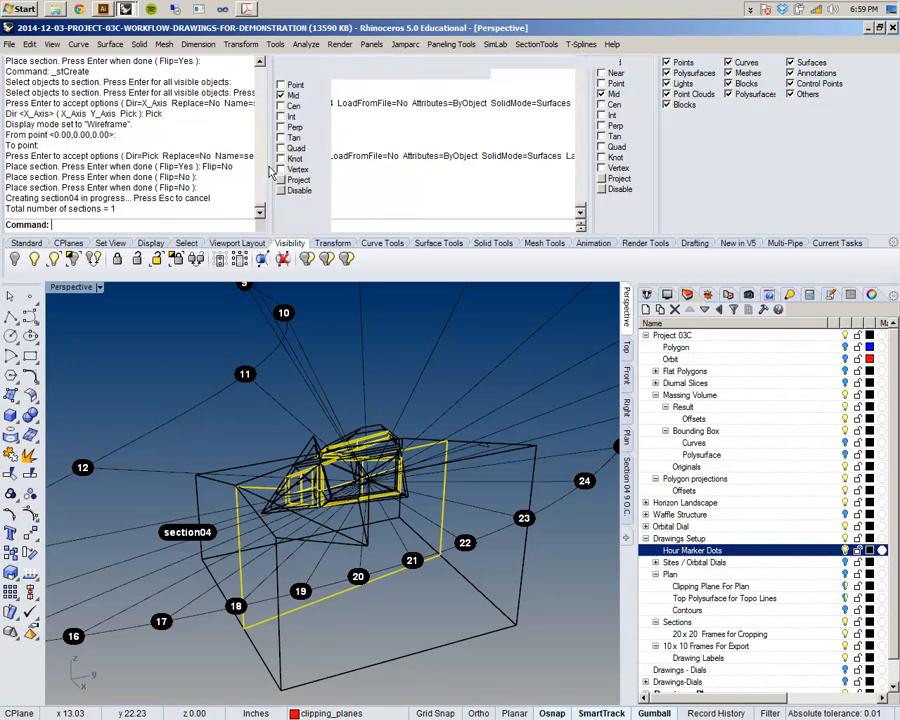
{"action": "left_click_drag", "start_coordinate": [244, 235], "coordinate": [245, 131]}
- Recheck the section curves in the Perspective view and undo the creation of section04
{"action": "scroll", "coordinate": [254, 345], "scroll_direction": "down", "scroll_amount": 5}
{"action": "scroll", "coordinate": [255, 350], "scroll_direction": "up", "scroll_amount": 10}
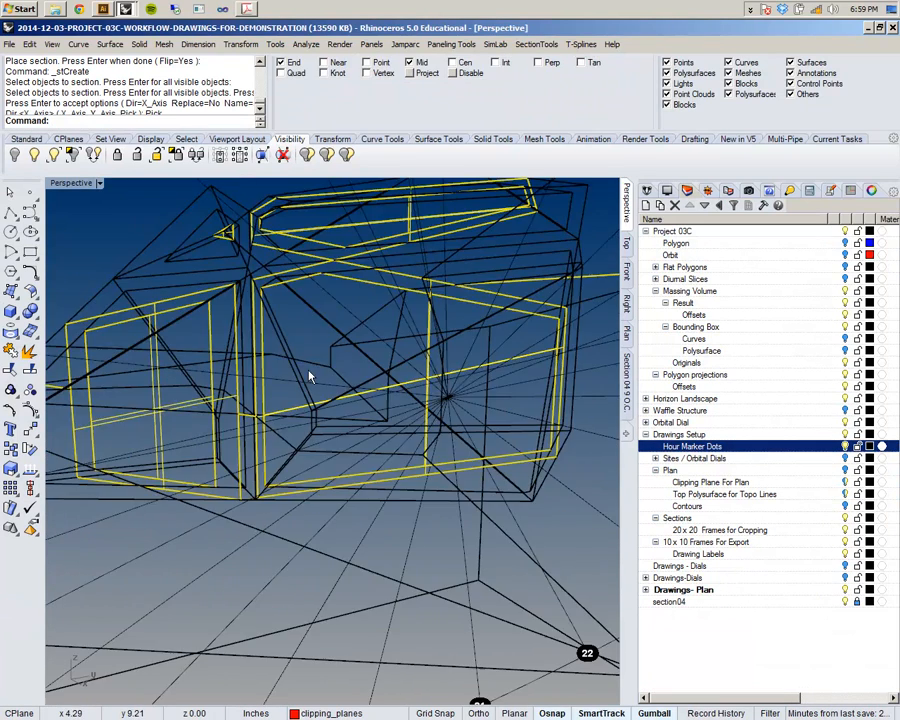
{"action": "scroll", "coordinate": [336, 388], "scroll_direction": "down", "scroll_amount": 8}
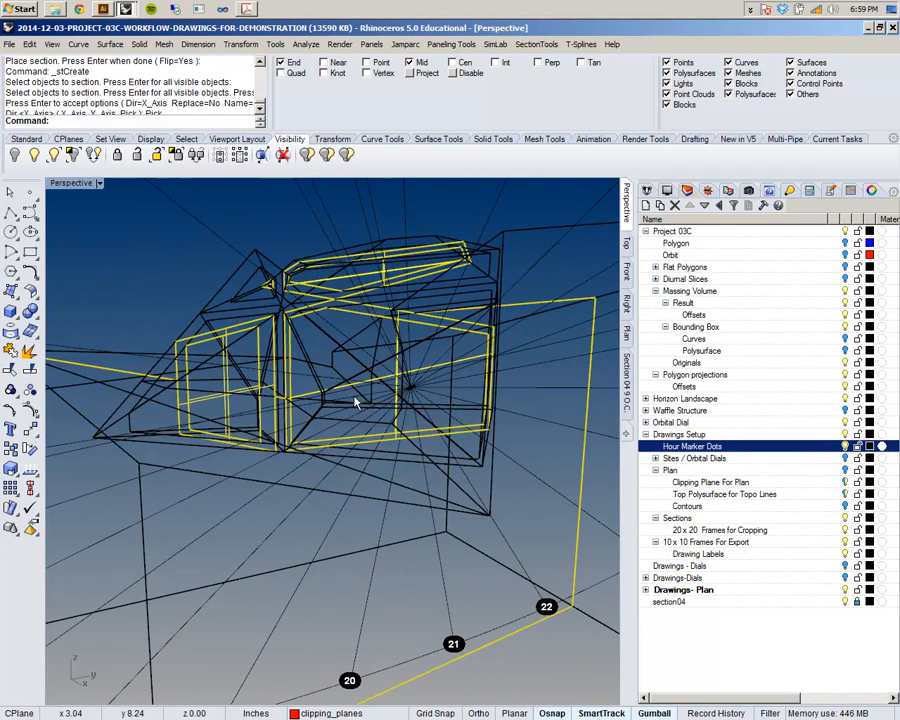
{"action": "right_click_drag", "start_coordinate": [336, 388], "coordinate": [300, 400]}
{"action": "key", "text": "Return"}
{"action": "key", "text": "ctrl+z"}
- Start a new section in SectionTools with the massing volumes and landscape block as the objects to cut
{"action": "right_click_drag", "start_coordinate": [350, 274], "coordinate": [467, 506]}
{"action": "key", "text": "Return"}
{"action": "mouse_move", "coordinate": [466, 499]}
{"action": "left_mouse_down"}
{"action": "mouse_move", "coordinate": [258, 262]}
{"action": "mouse_move", "coordinate": [279, 257]}
{"action": "left_mouse_up"}
{"action": "key", "text": "Return"}
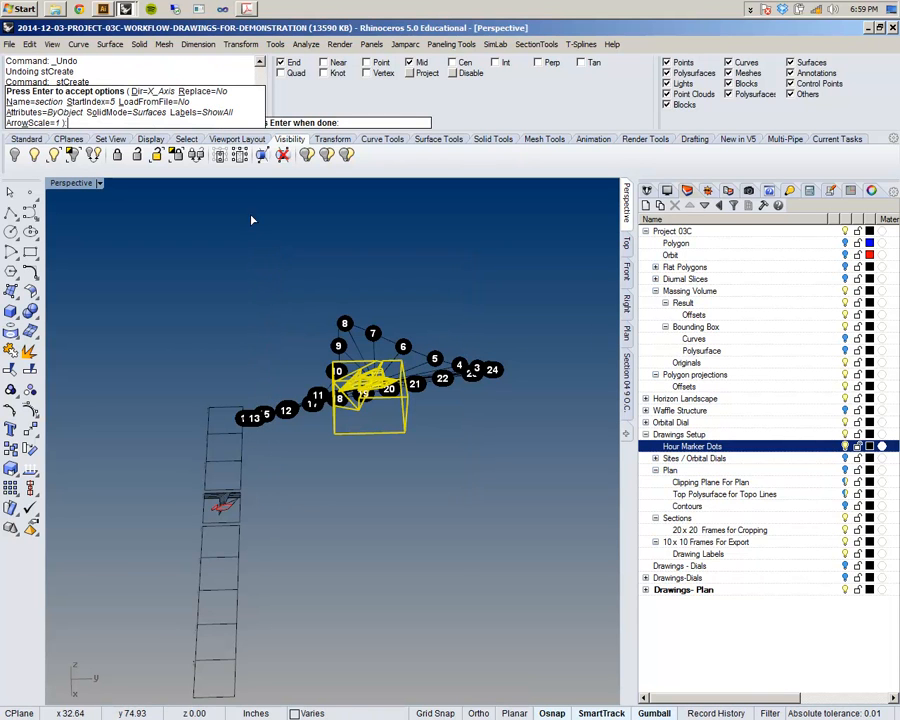
- Widen the command area and set the section's starting index to 4 and its solid mode to None
{"action": "left_click_drag", "start_coordinate": [268, 84], "coordinate": [546, 91]}
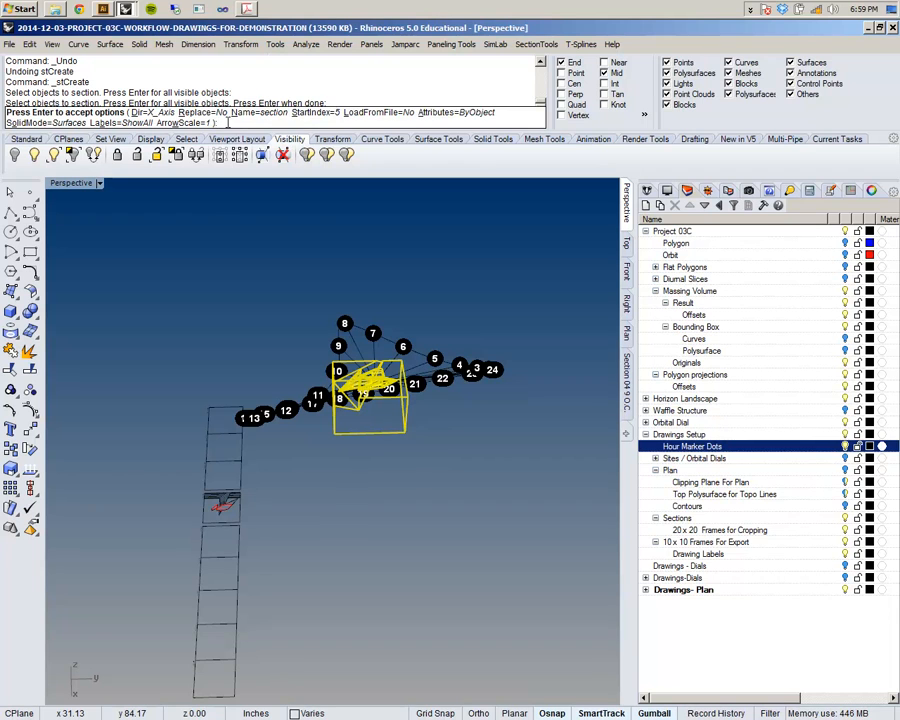
{"action": "left_click", "coordinate": [302, 114]}
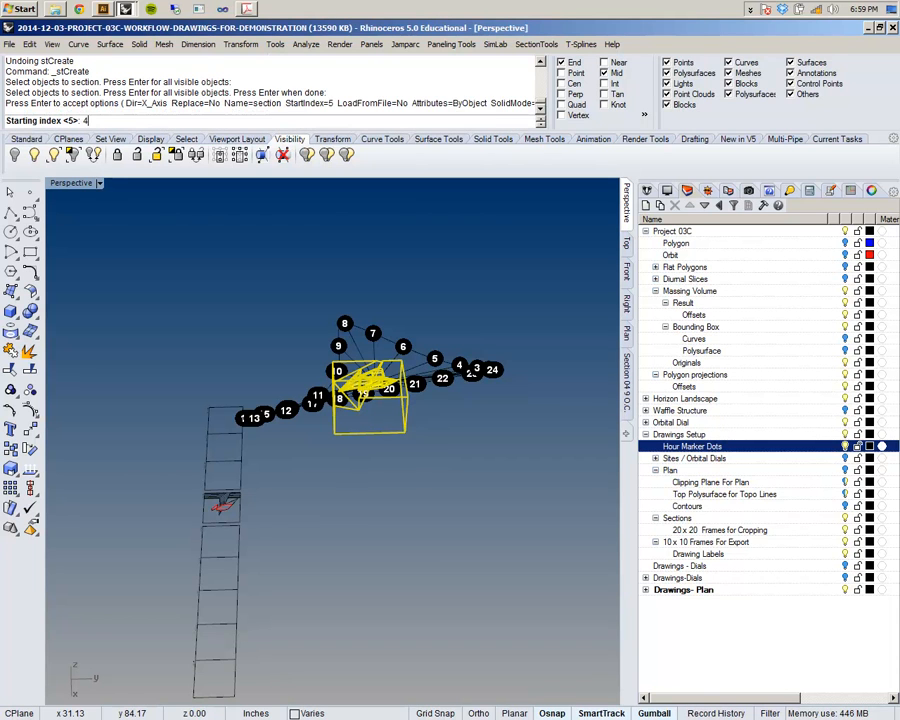
{"action": "type", "text": "4"}
{"action": "key", "text": "Return"}
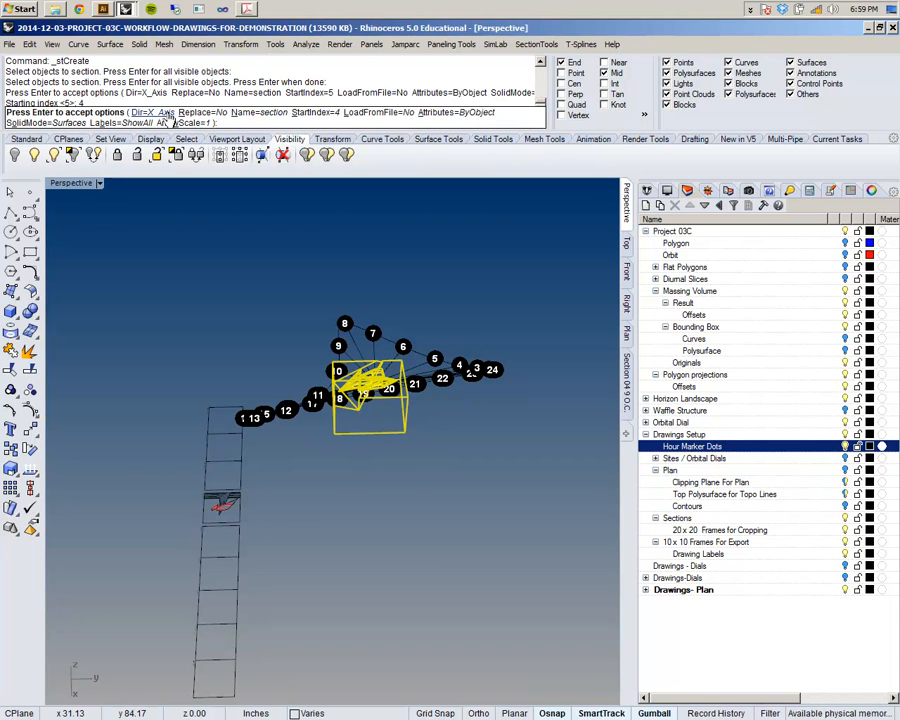
{"action": "left_click", "coordinate": [30, 123]}
{"action": "left_click", "coordinate": [113, 121]}
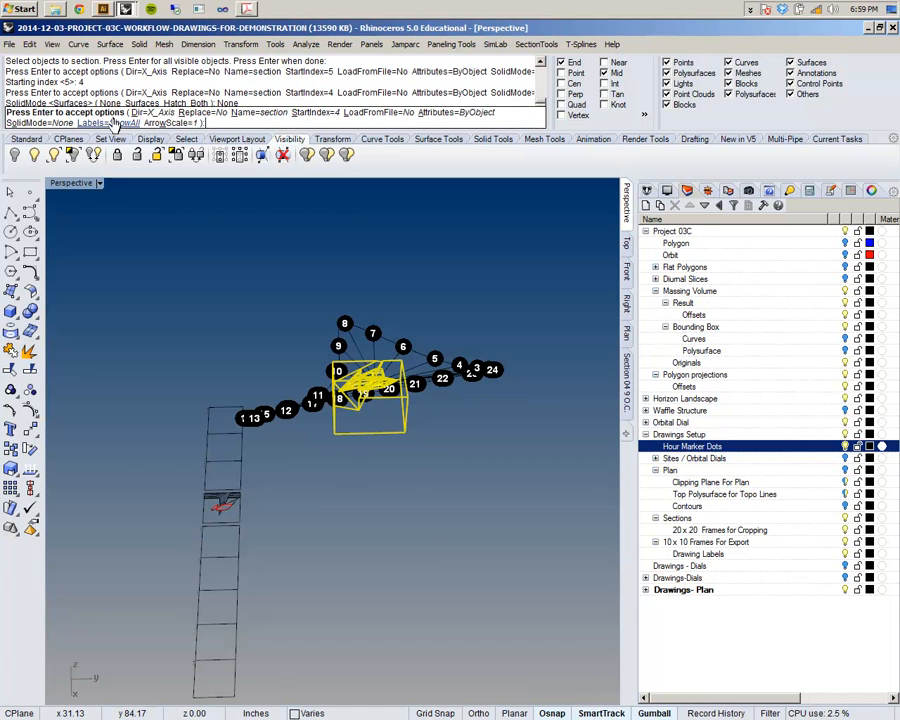
- Set the section direction to Pick, from the hour lines' shared endpoint to the hour 9 marker point in the Top view
{"action": "left_click", "coordinate": [148, 112]}
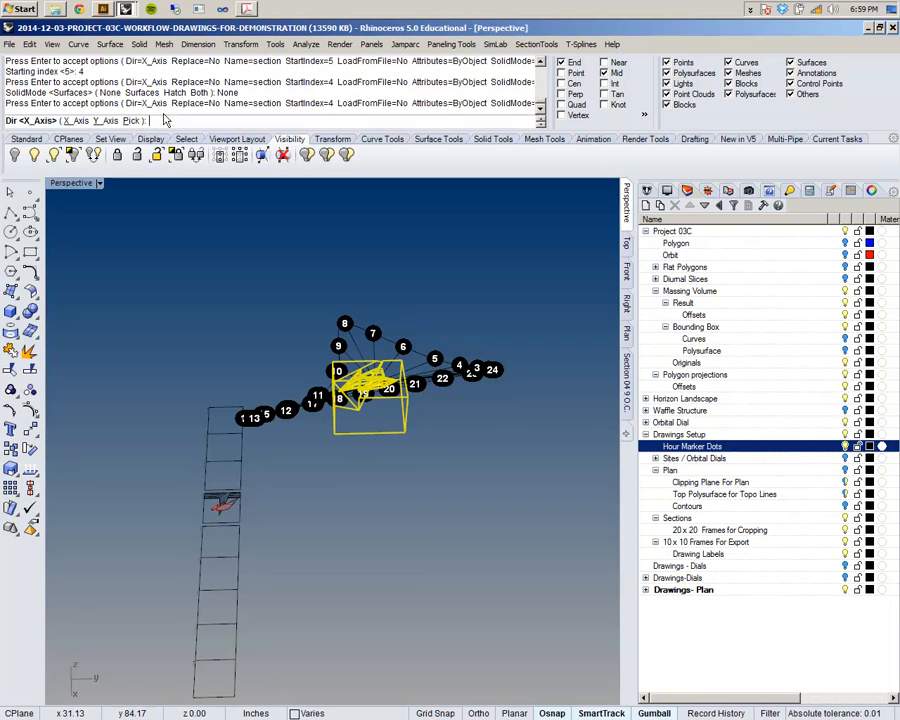
{"action": "left_click", "coordinate": [127, 122]}
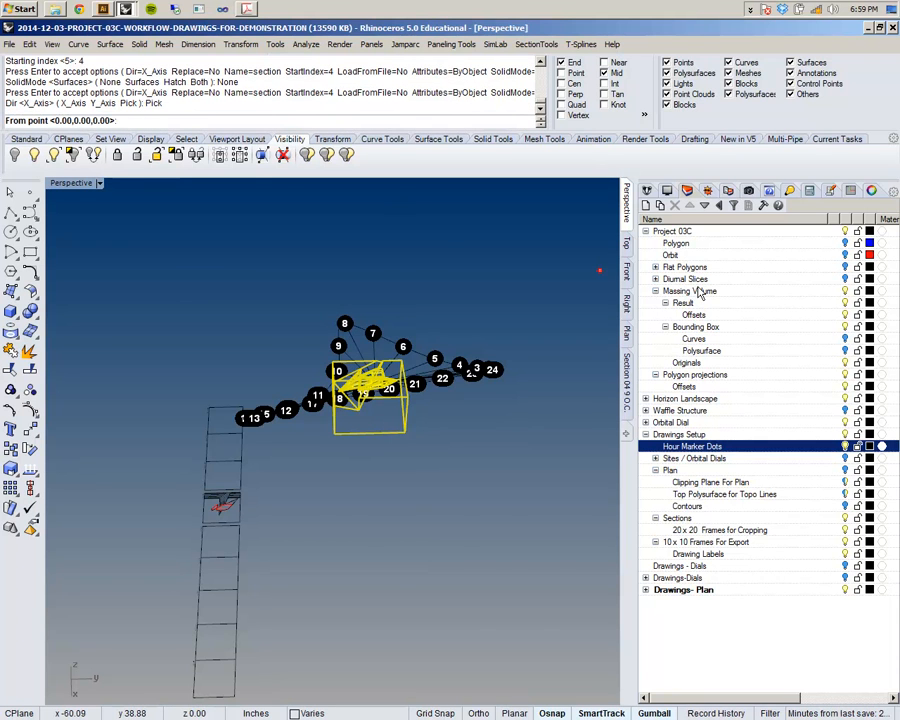
{"action": "left_click", "coordinate": [626, 243]}
{"action": "scroll", "coordinate": [288, 420], "scroll_direction": "up", "scroll_amount": 3}
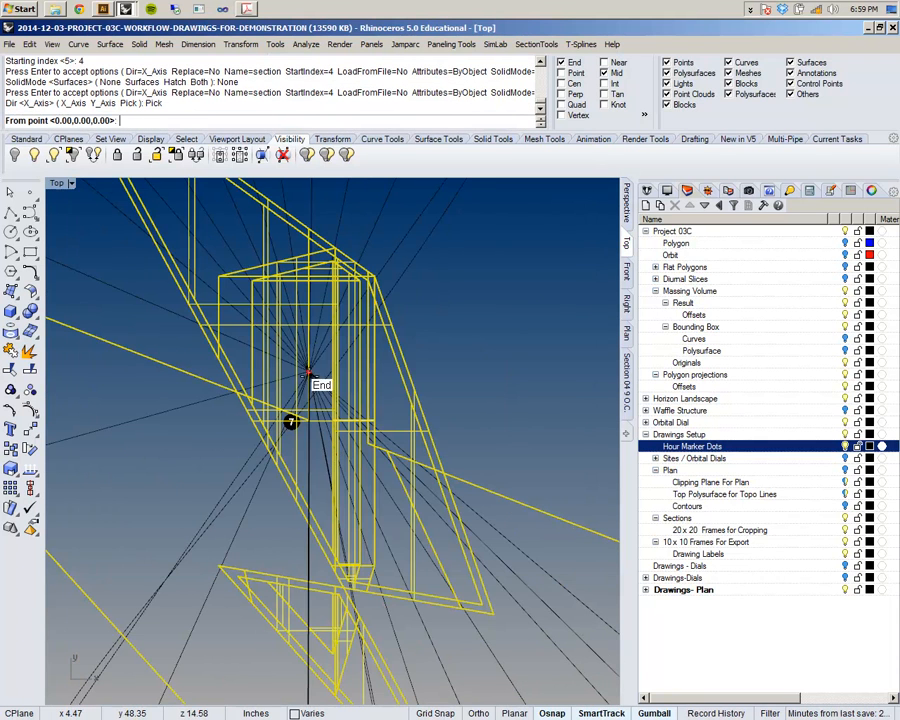
{"action": "left_click", "coordinate": [309, 372]}
{"action": "scroll", "coordinate": [300, 400], "scroll_direction": "down", "scroll_amount": 3}
{"action": "scroll", "coordinate": [315, 499], "scroll_direction": "up", "scroll_amount": 4}
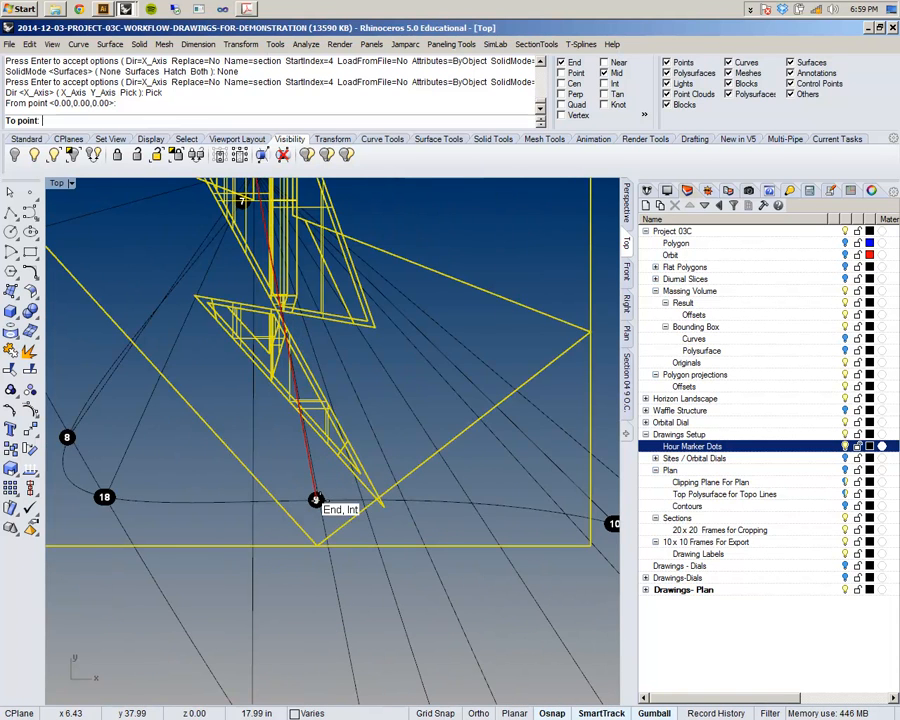
{"action": "left_click", "coordinate": [315, 499]}
- Accept the section options, place the section line through the hour lines' shared endpoint with Flip set to No, and create the section
{"action": "scroll", "coordinate": [316, 500], "scroll_direction": "down", "scroll_amount": 5}
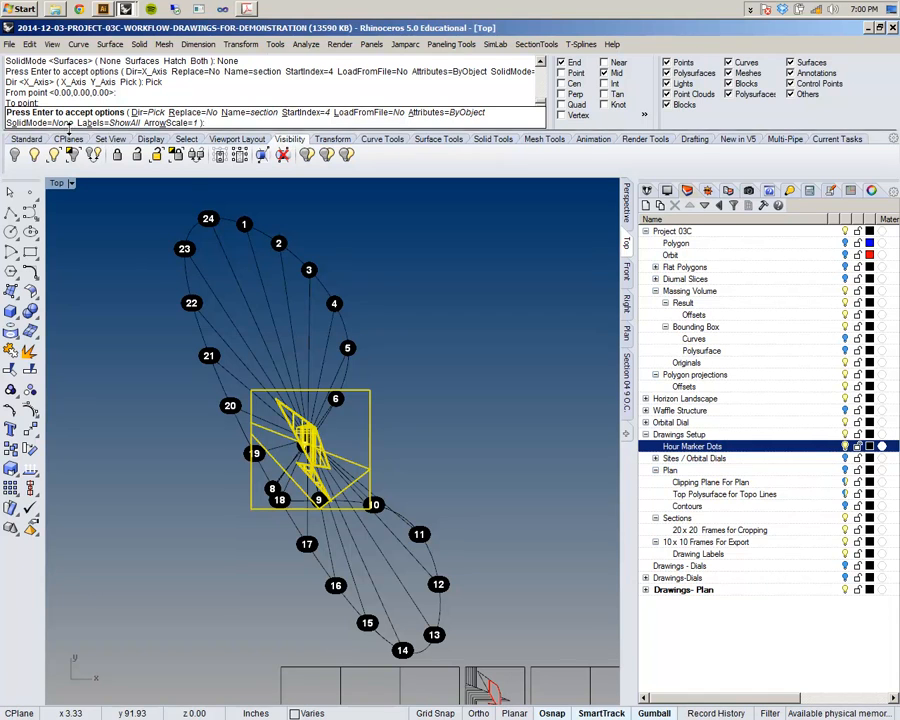
{"action": "key", "text": "Return"}
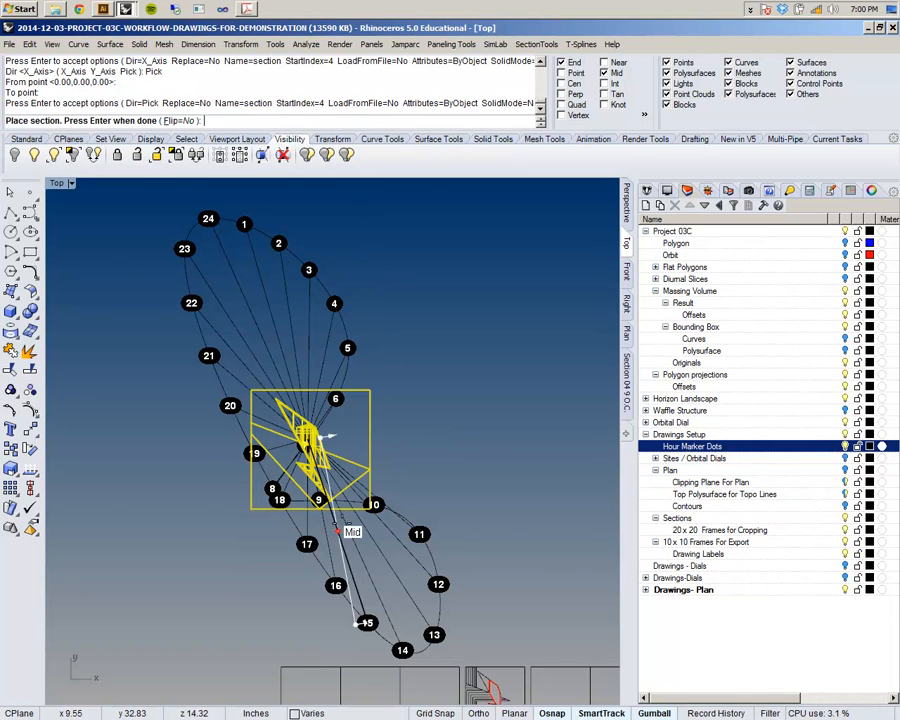
{"action": "scroll", "coordinate": [340, 515], "scroll_direction": "up", "scroll_amount": 4}
{"action": "scroll", "coordinate": [300, 388], "scroll_direction": "down", "scroll_amount": 1}
{"action": "scroll", "coordinate": [312, 390], "scroll_direction": "up", "scroll_amount": 1}
{"action": "scroll", "coordinate": [320, 507], "scroll_direction": "up", "scroll_amount": 6}
{"action": "left_click", "coordinate": [324, 513]}
{"action": "scroll", "coordinate": [321, 524], "scroll_direction": "down", "scroll_amount": 5}
{"action": "key", "text": "Return"}
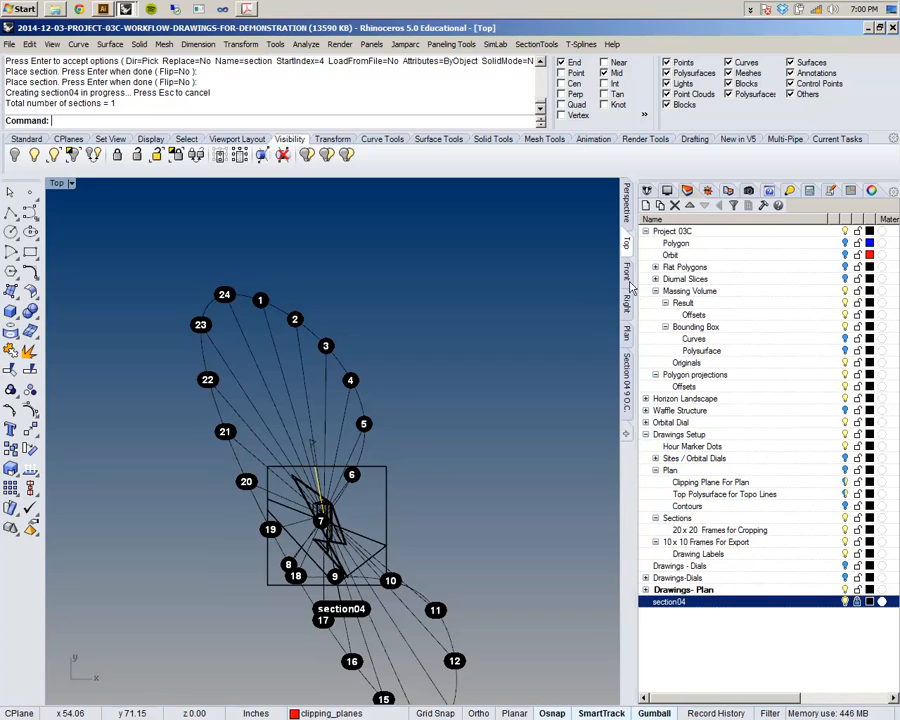
- Examine the recreated section04 curves against the massing volumes, landscape block and hour markers in the Perspective view
{"action": "left_click", "coordinate": [627, 213]}
{"action": "right_click_drag", "start_coordinate": [520, 468], "coordinate": [440, 490]}
{"action": "scroll", "coordinate": [335, 377], "scroll_direction": "up", "scroll_amount": 15}
{"action": "scroll", "coordinate": [335, 377], "scroll_direction": "down", "scroll_amount": 15}
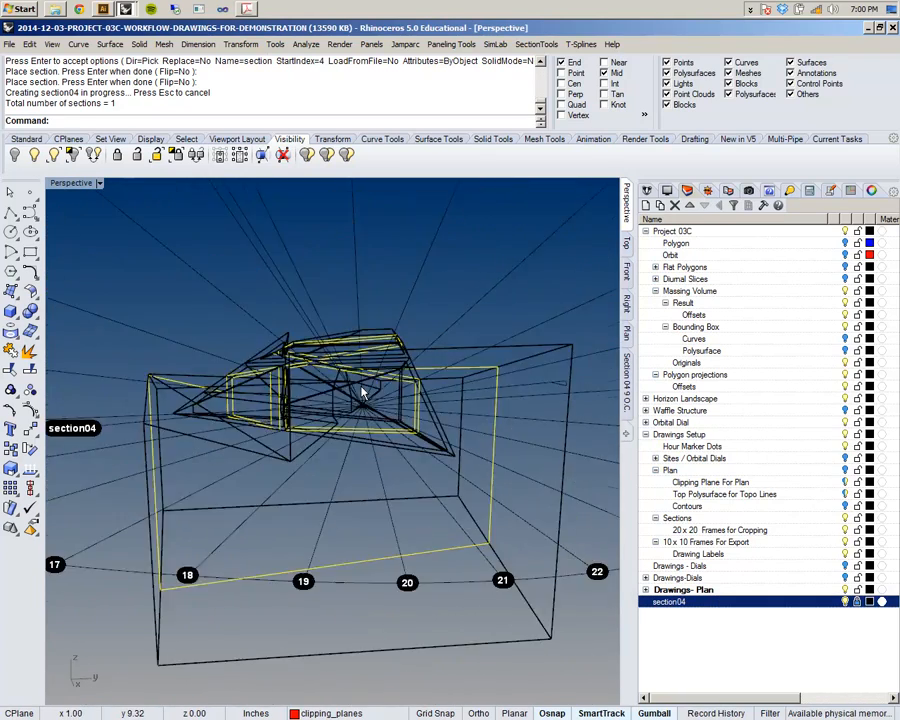
{"action": "right_click_drag", "start_coordinate": [404, 420], "coordinate": [310, 400]}
{"action": "scroll", "coordinate": [320, 398], "scroll_direction": "up", "scroll_amount": 5}
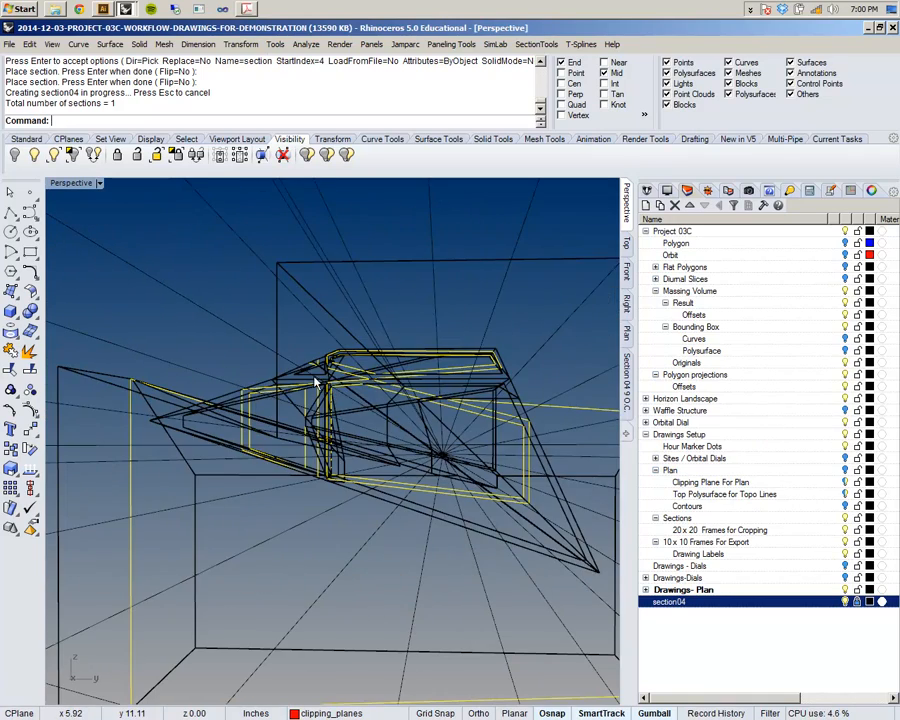
{"action": "scroll", "coordinate": [350, 355], "scroll_direction": "down", "scroll_amount": 6}
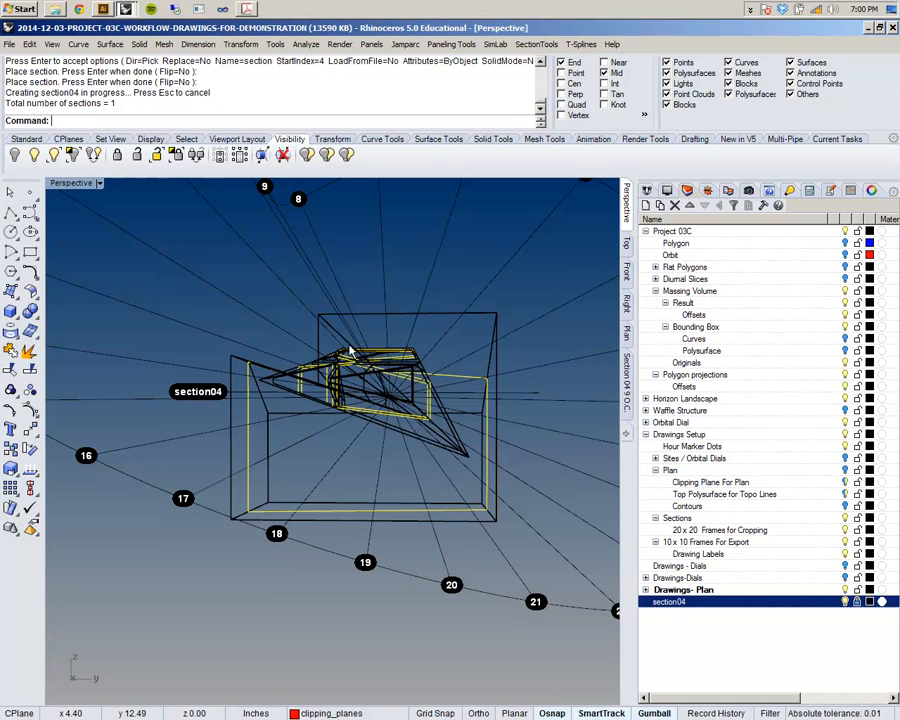
{"action": "right_click_drag", "start_coordinate": [490, 416], "coordinate": [380, 457]}
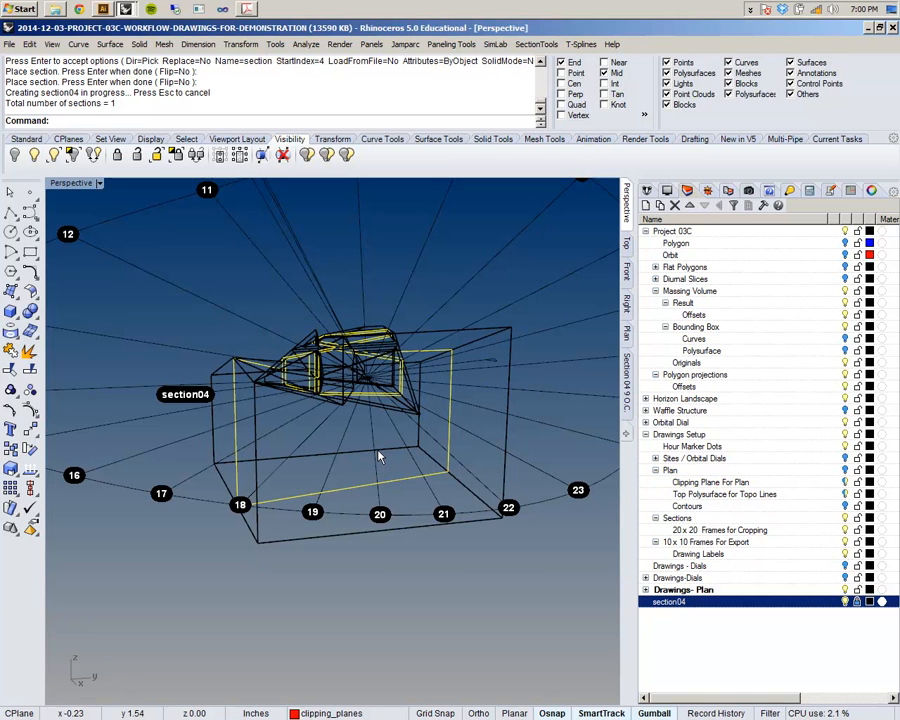
{"action": "scroll", "coordinate": [380, 457], "scroll_direction": "down", "scroll_amount": 5}
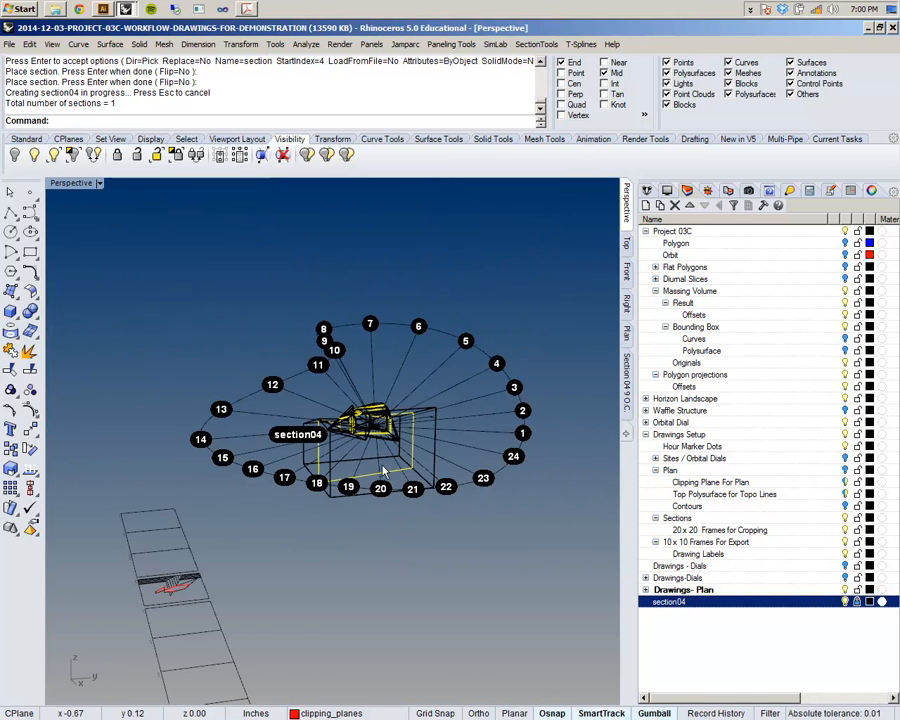
{"action": "right_click_drag", "start_coordinate": [462, 456], "coordinate": [464, 497]}
{"action": "right_click_drag", "start_coordinate": [503, 546], "coordinate": [466, 495], "text": "shift"}
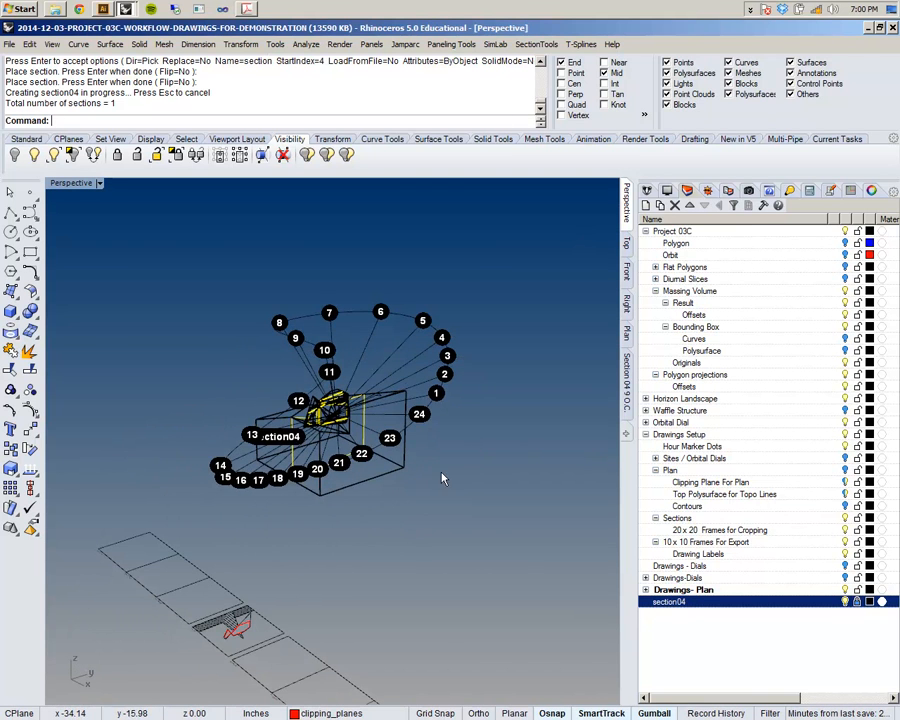
- Run the SectionTools View (Clip, View, CPlane) command and select section04 by its label in the Perspective view
{"action": "left_click", "coordinate": [627, 398]}
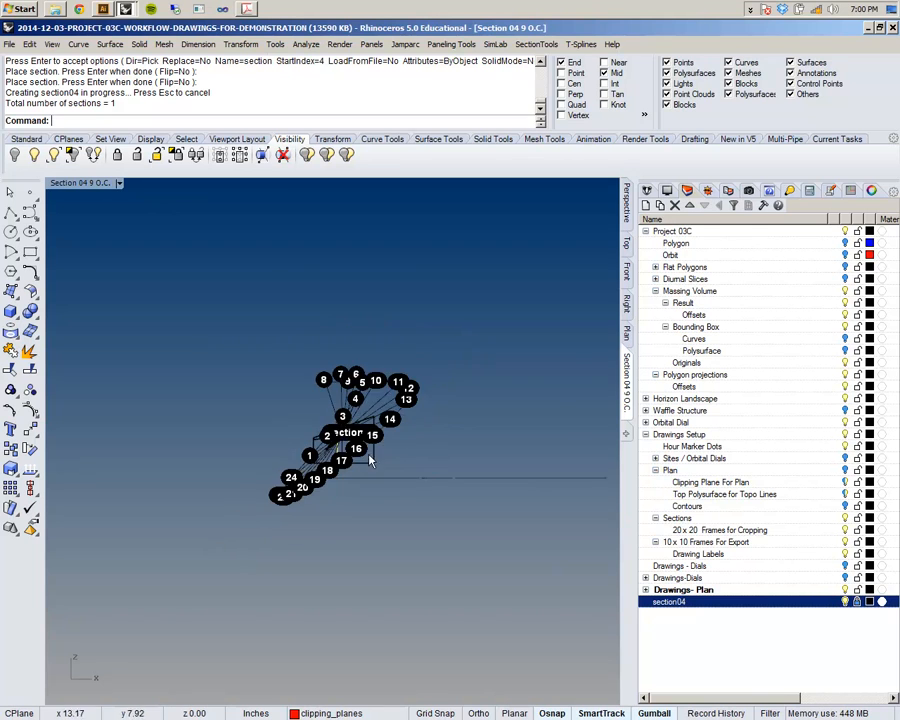
{"action": "left_click", "coordinate": [536, 44]}
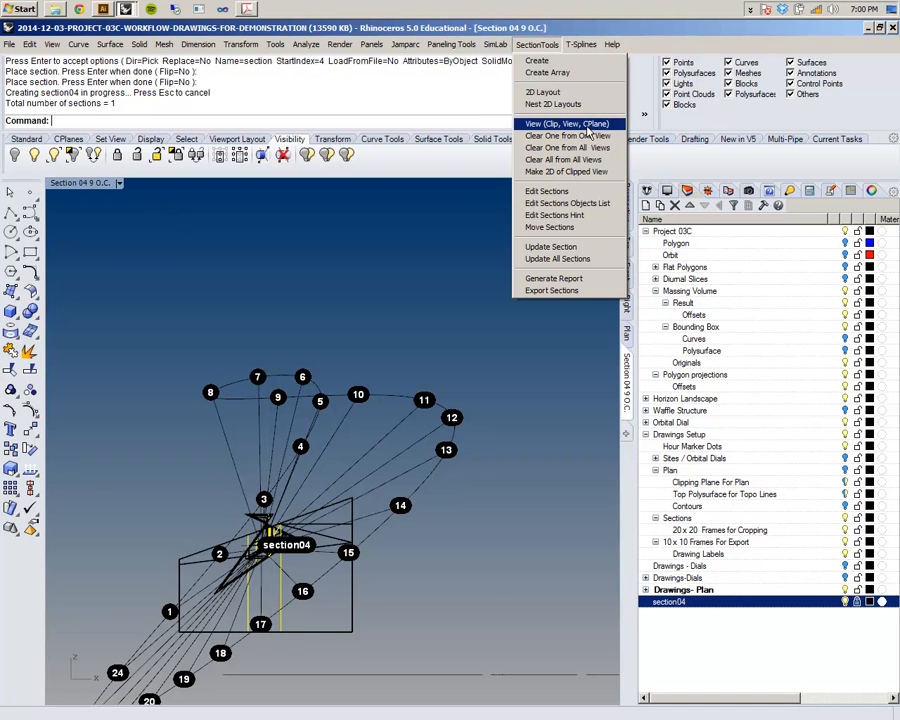
{"action": "left_click", "coordinate": [590, 124]}
{"action": "scroll", "coordinate": [552, 240], "scroll_direction": "down", "scroll_amount": 3}
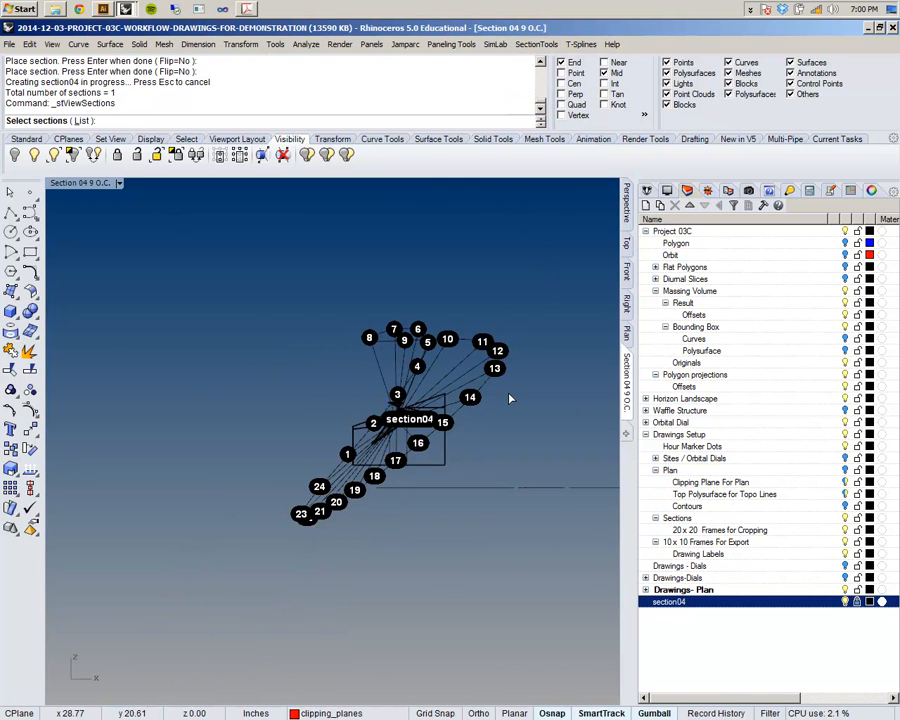
{"action": "scroll", "coordinate": [512, 396], "scroll_direction": "up", "scroll_amount": 3}
{"action": "left_click", "coordinate": [628, 215]}
{"action": "right_click_drag", "start_coordinate": [396, 400], "coordinate": [548, 452]}
{"action": "scroll", "coordinate": [257, 460], "scroll_direction": "up", "scroll_amount": 8}
{"action": "scroll", "coordinate": [257, 458], "scroll_direction": "down", "scroll_amount": 3}
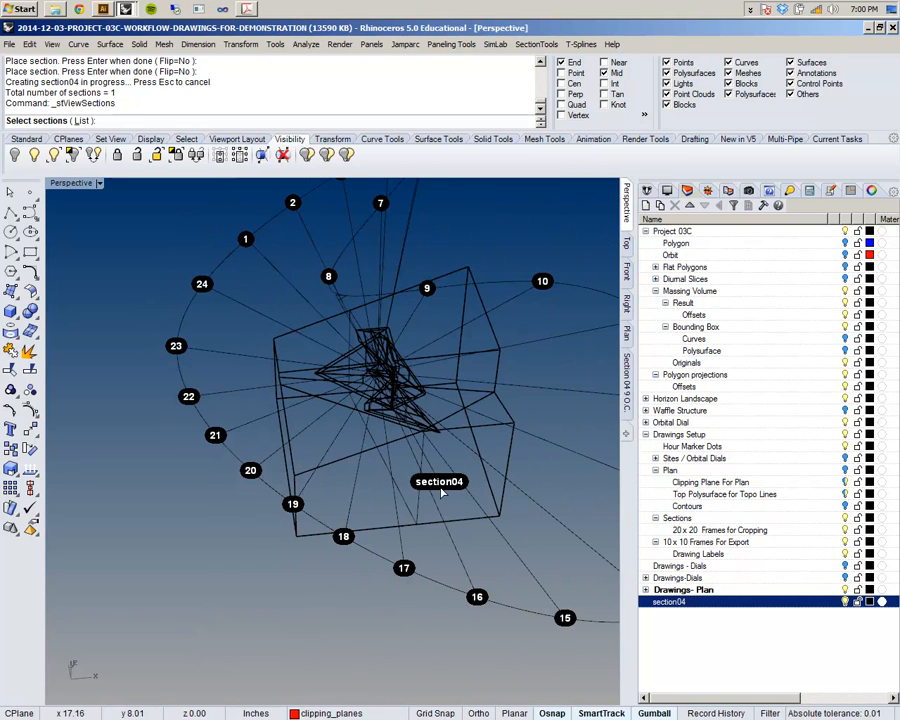
{"action": "left_click", "coordinate": [431, 468]}
{"action": "right_click_drag", "start_coordinate": [431, 468], "coordinate": [140, 348]}
{"action": "key", "text": "Return"}
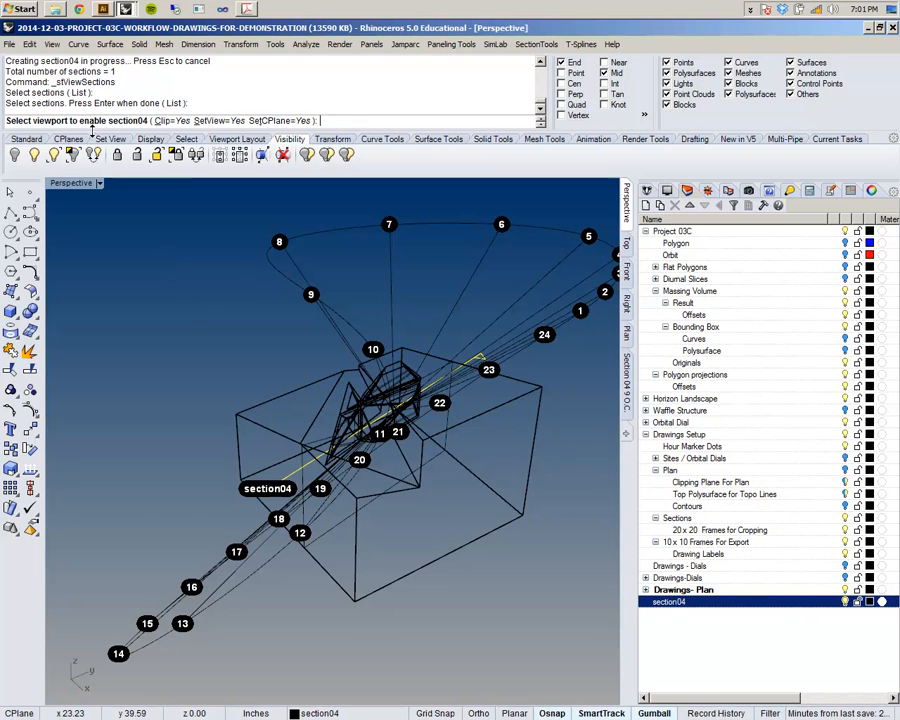
- Enable section04 in the Section 04 9 O.C. viewport with Clip, SetView and SetCPlane set to Yes
{"action": "left_click", "coordinate": [628, 385]}
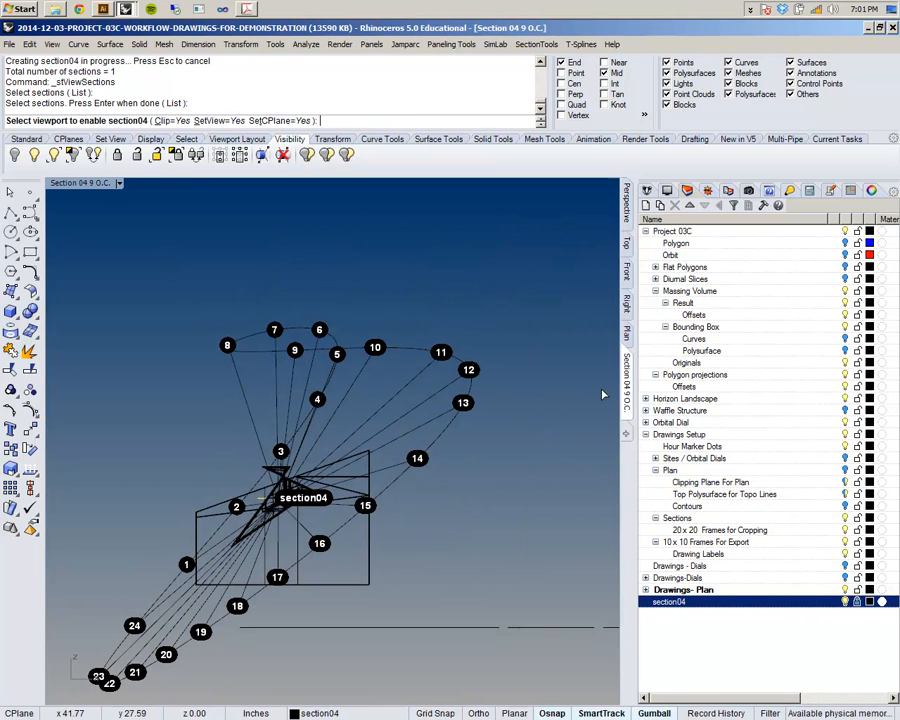
{"action": "left_click", "coordinate": [285, 288]}
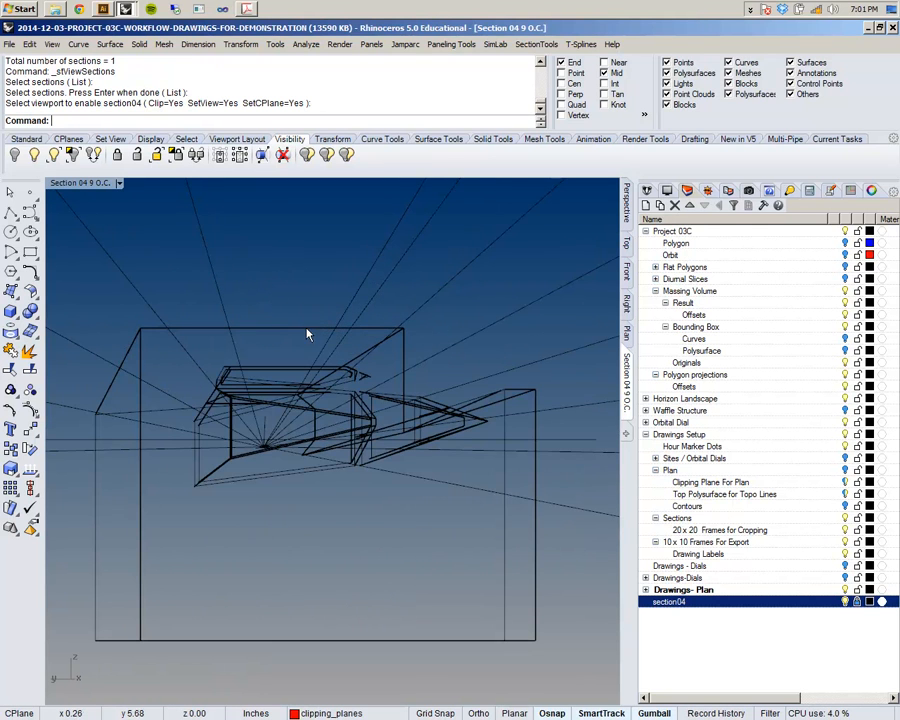
{"action": "scroll", "coordinate": [308, 325], "scroll_direction": "down", "scroll_amount": 2}
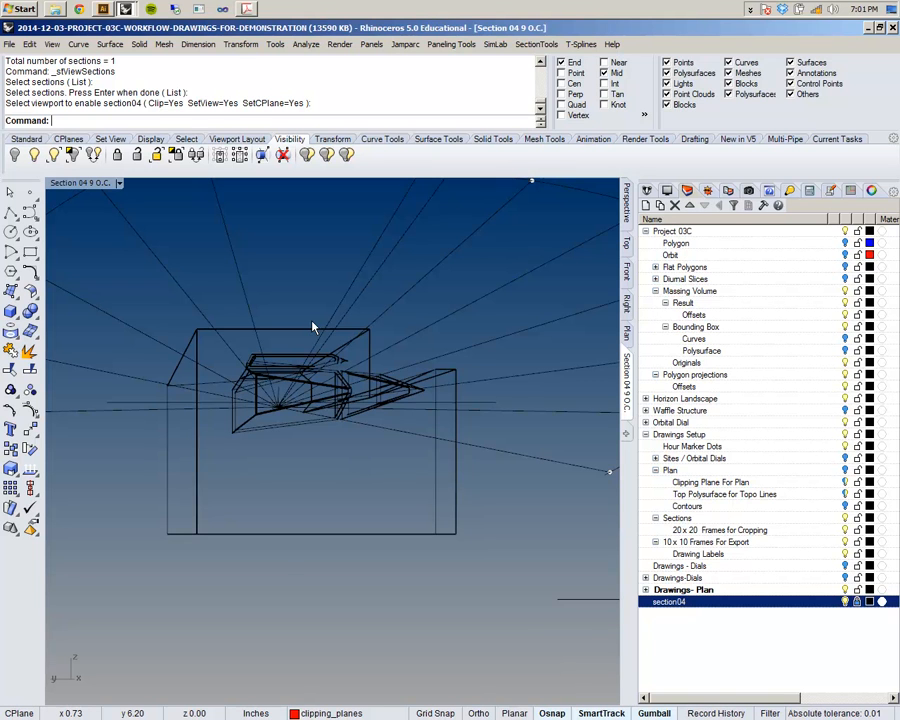
- Examine the clipped massing, landscape block and hour spokes in the Section 04 9 O.C. viewport
{"action": "scroll", "coordinate": [375, 377], "scroll_direction": "up", "scroll_amount": 14}
{"action": "right_click_drag", "start_coordinate": [150, 460], "coordinate": [404, 476]}
{"action": "scroll", "coordinate": [407, 480], "scroll_direction": "down", "scroll_amount": 4}
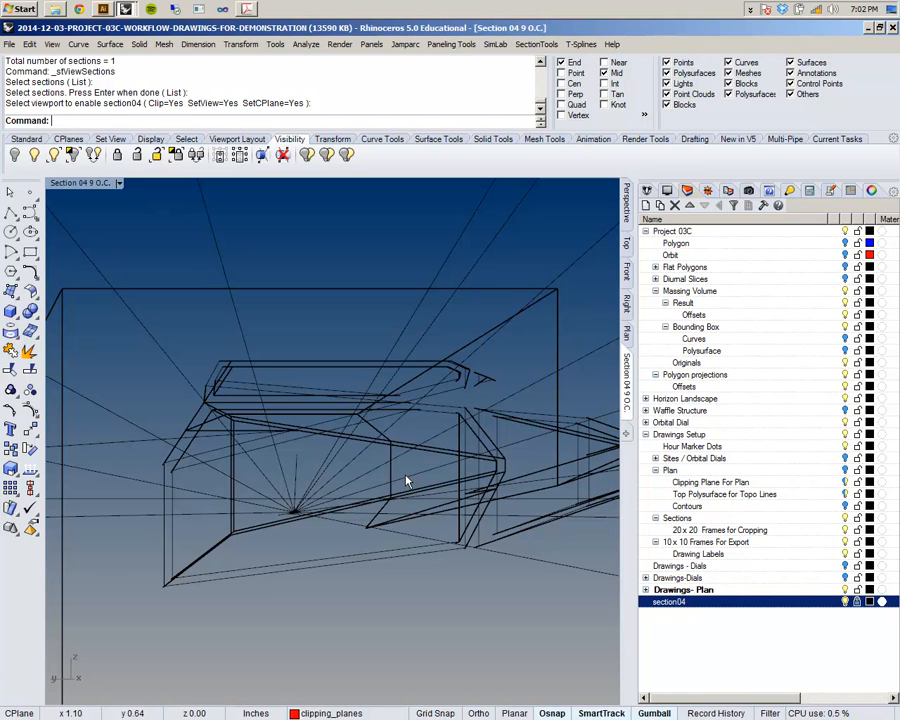
{"action": "scroll", "coordinate": [301, 466], "scroll_direction": "down", "scroll_amount": 5}
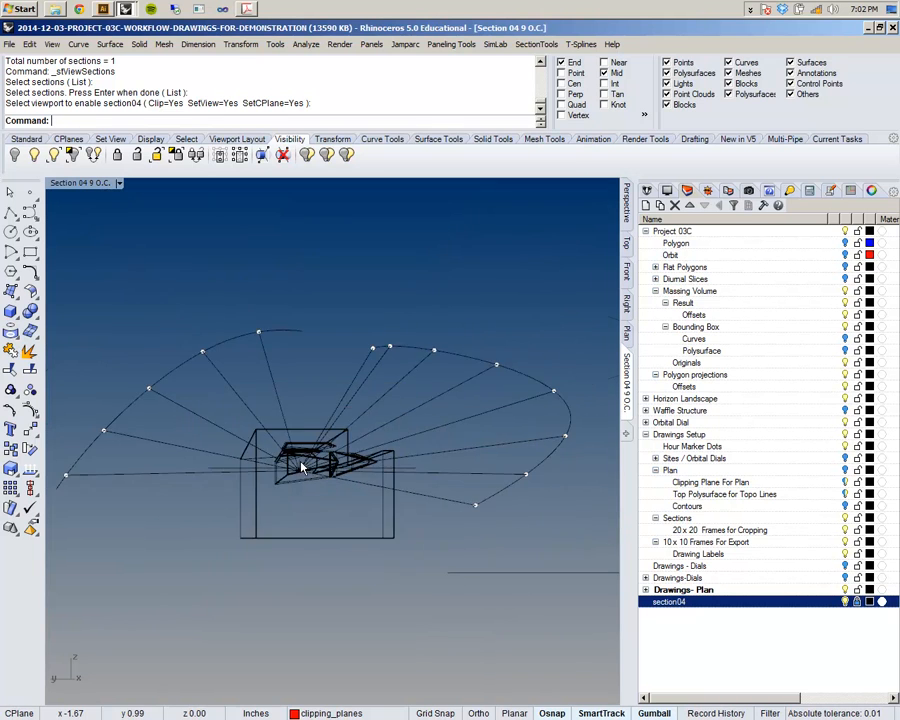
{"action": "scroll", "coordinate": [270, 257], "scroll_direction": "up", "scroll_amount": 4}
{"action": "scroll", "coordinate": [270, 257], "scroll_direction": "down", "scroll_amount": 3}
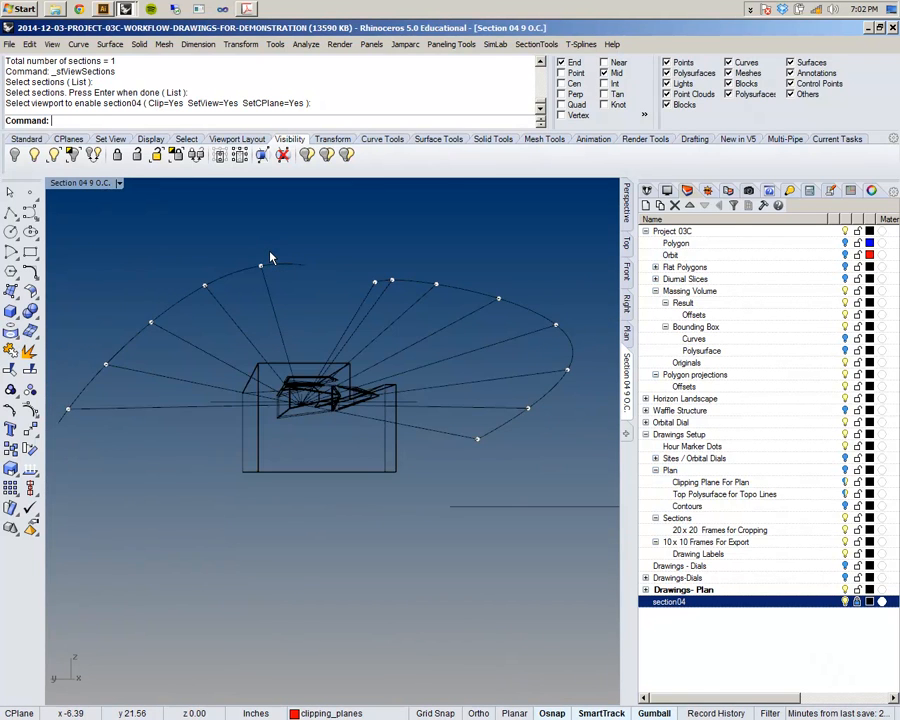
{"action": "scroll", "coordinate": [472, 337], "scroll_direction": "up", "scroll_amount": 3}
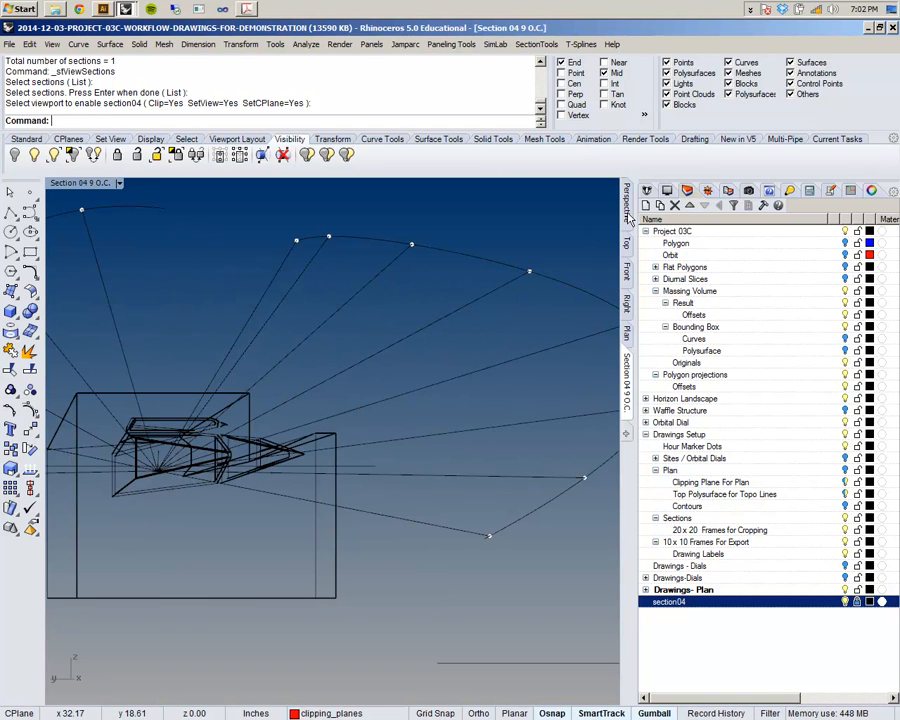
- Select the hour 9 spoke in the Perspective view and check where it falls in the Section 04 9 O.C. viewport
{"action": "left_click", "coordinate": [630, 218]}
{"action": "right_click_drag", "start_coordinate": [492, 305], "coordinate": [276, 287]}
{"action": "left_click", "coordinate": [276, 287]}
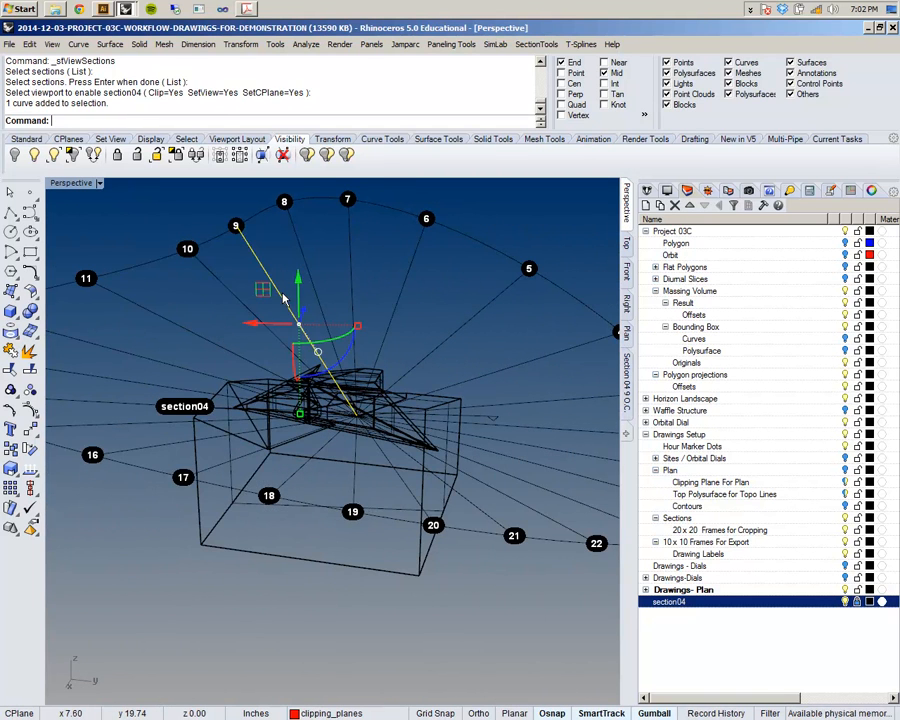
{"action": "left_click", "coordinate": [627, 366]}
{"action": "scroll", "coordinate": [464, 396], "scroll_direction": "down", "scroll_amount": 3}
{"action": "right_click_drag", "start_coordinate": [332, 408], "coordinate": [436, 437]}
{"action": "scroll", "coordinate": [420, 379], "scroll_direction": "up", "scroll_amount": 8}
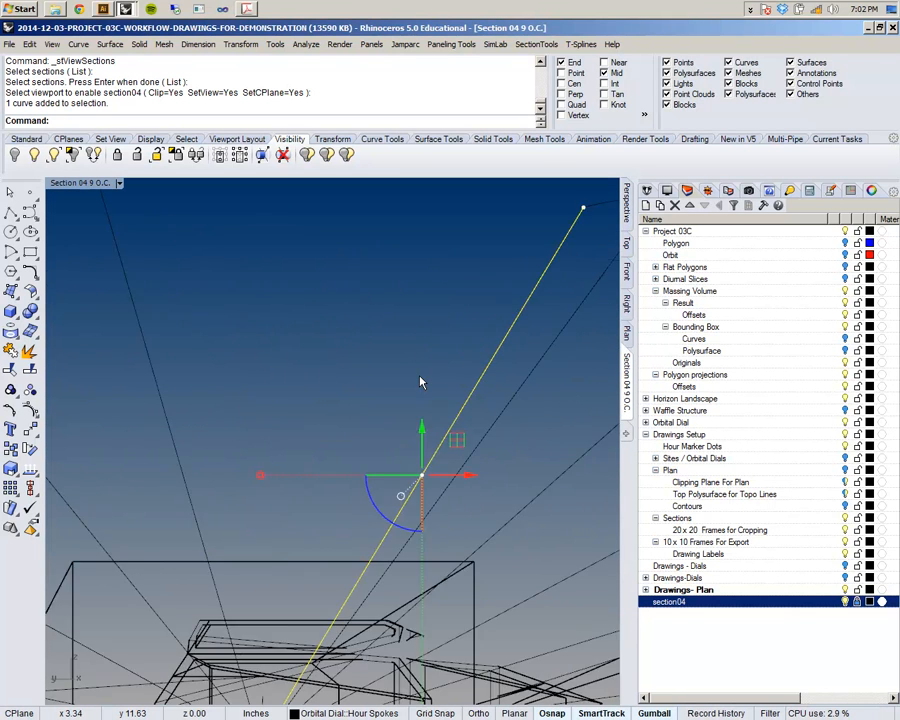
{"action": "scroll", "coordinate": [420, 382], "scroll_direction": "down", "scroll_amount": 3}
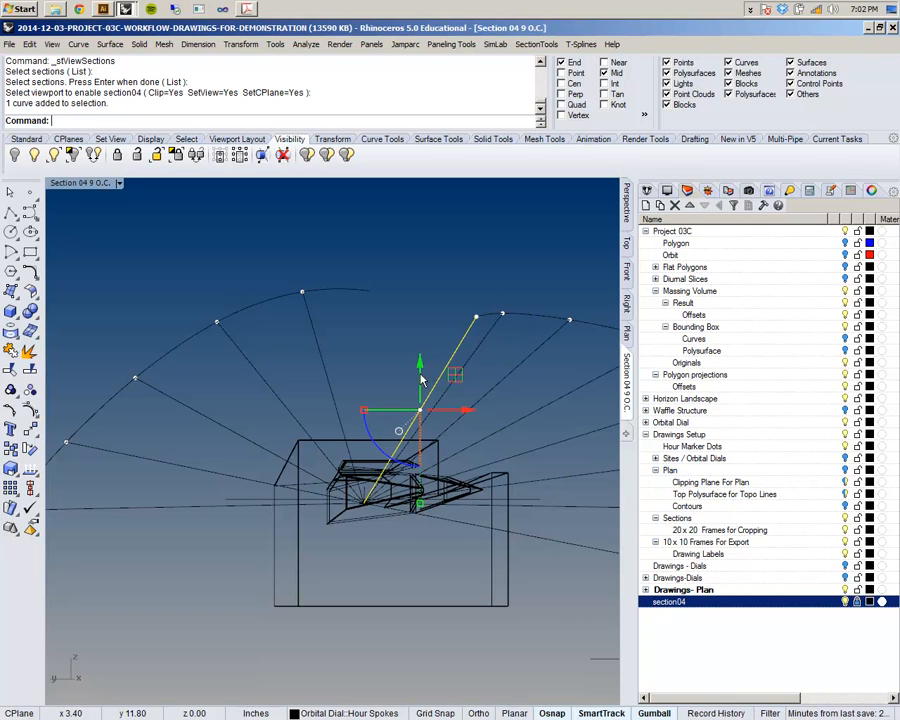
{"action": "scroll", "coordinate": [330, 342], "scroll_direction": "down", "scroll_amount": 3}
{"action": "scroll", "coordinate": [360, 367], "scroll_direction": "up", "scroll_amount": 5}
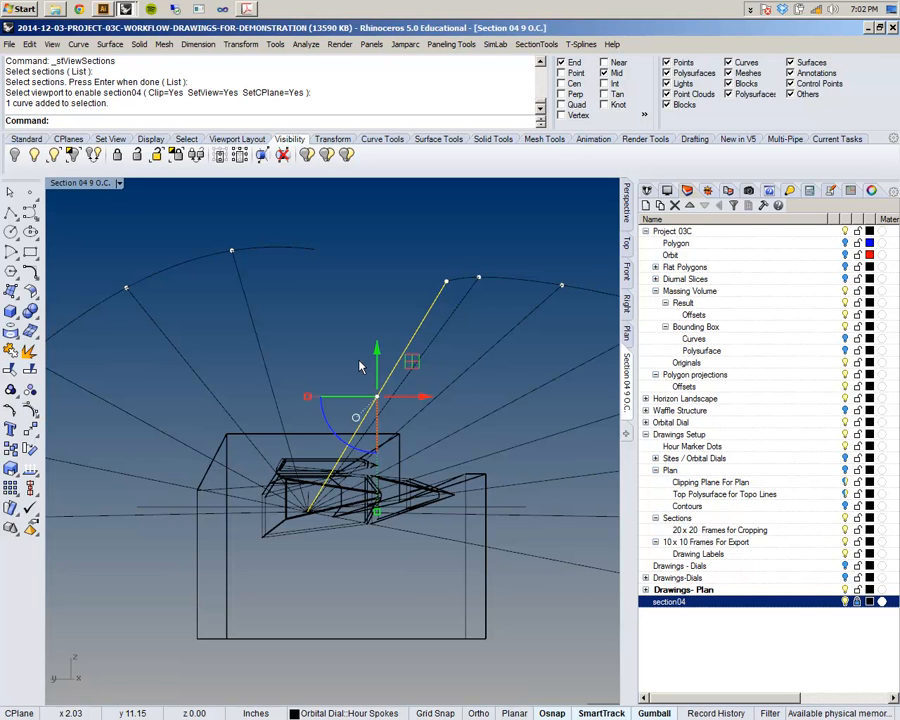
{"action": "scroll", "coordinate": [360, 367], "scroll_direction": "down", "scroll_amount": 3}
- Clear the selection, select all point objects with SelPt, and delete them
{"action": "key", "text": "Escape"}
{"action": "type", "text": "SelPt"}
{"action": "key", "text": "Return"}
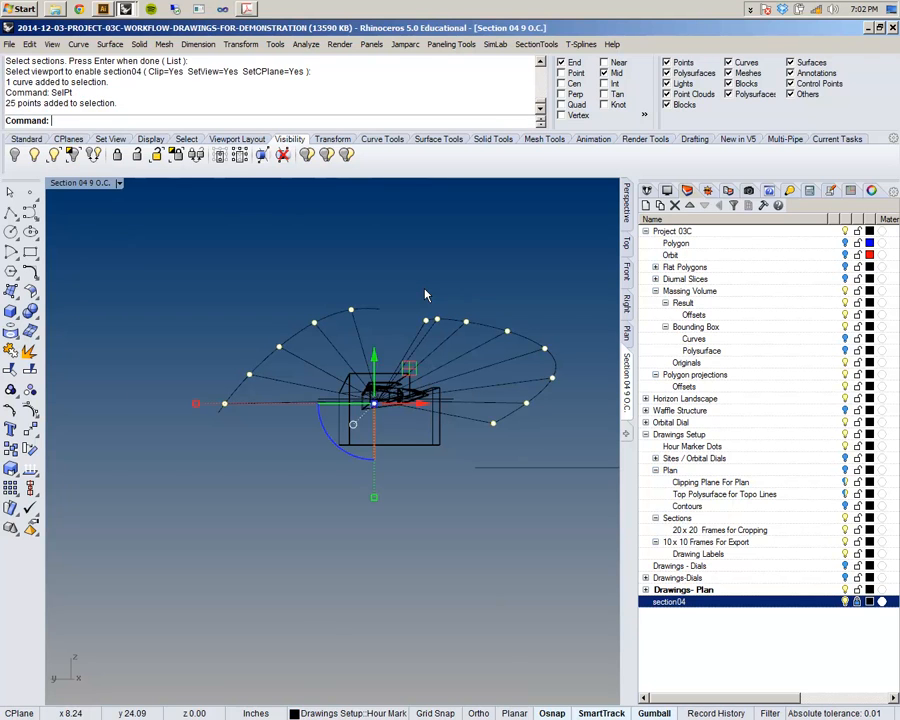
{"action": "key", "text": "Delete"}
- Create a rectangular clipping plane over the model in the Section 04 9 O.C. viewport
{"action": "scroll", "coordinate": [425, 295], "scroll_direction": "up", "scroll_amount": 1}
{"action": "scroll", "coordinate": [379, 321], "scroll_direction": "up", "scroll_amount": 2}
{"action": "scroll", "coordinate": [379, 321], "scroll_direction": "up", "scroll_amount": 4}
{"action": "right_click_drag", "start_coordinate": [301, 507], "coordinate": [318, 440]}
{"action": "scroll", "coordinate": [270, 407], "scroll_direction": "down", "scroll_amount": 6}
{"action": "scroll", "coordinate": [287, 435], "scroll_direction": "up", "scroll_amount": 3}
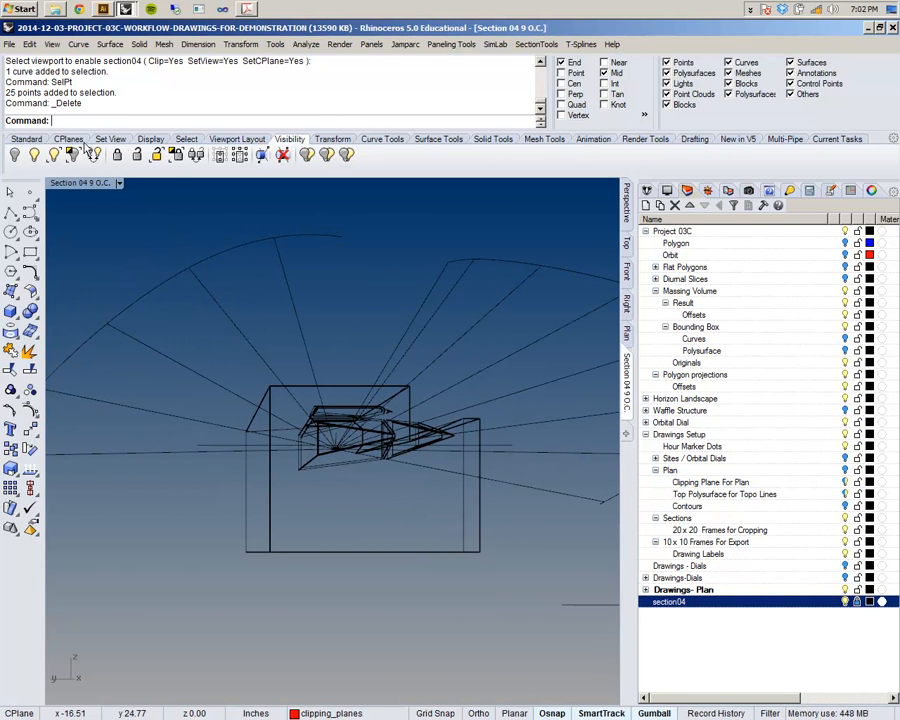
{"action": "left_click", "coordinate": [261, 154]}
{"action": "scroll", "coordinate": [257, 195], "scroll_direction": "down", "scroll_amount": 3}
{"action": "left_click", "coordinate": [184, 196]}
{"action": "left_click", "coordinate": [378, 352]}
{"action": "scroll", "coordinate": [312, 345], "scroll_direction": "up", "scroll_amount": 8}
{"action": "scroll", "coordinate": [320, 385], "scroll_direction": "down", "scroll_amount": 6}
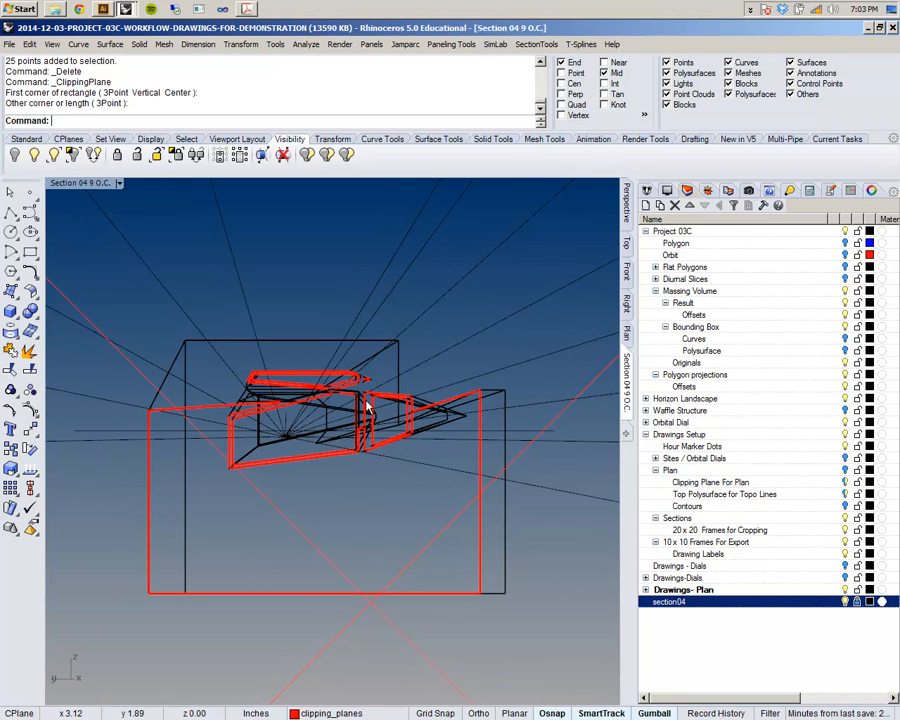
- Check the new clipping plane's position and cut in the Section 04 9 O.C. and Perspective views
{"action": "scroll", "coordinate": [310, 390], "scroll_direction": "down", "scroll_amount": 5}
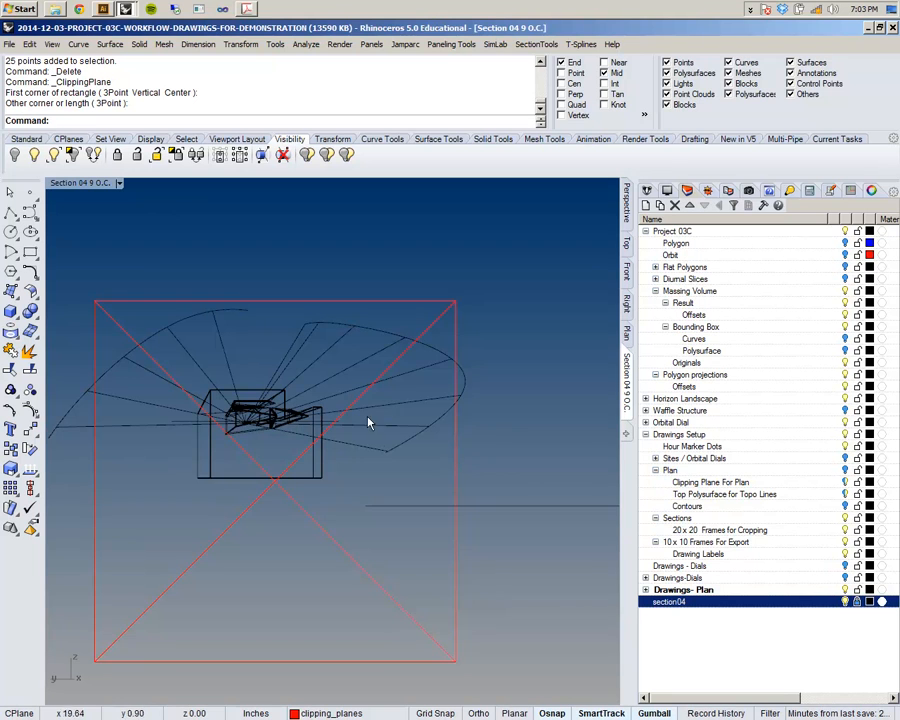
{"action": "scroll", "coordinate": [271, 402], "scroll_direction": "up", "scroll_amount": 3}
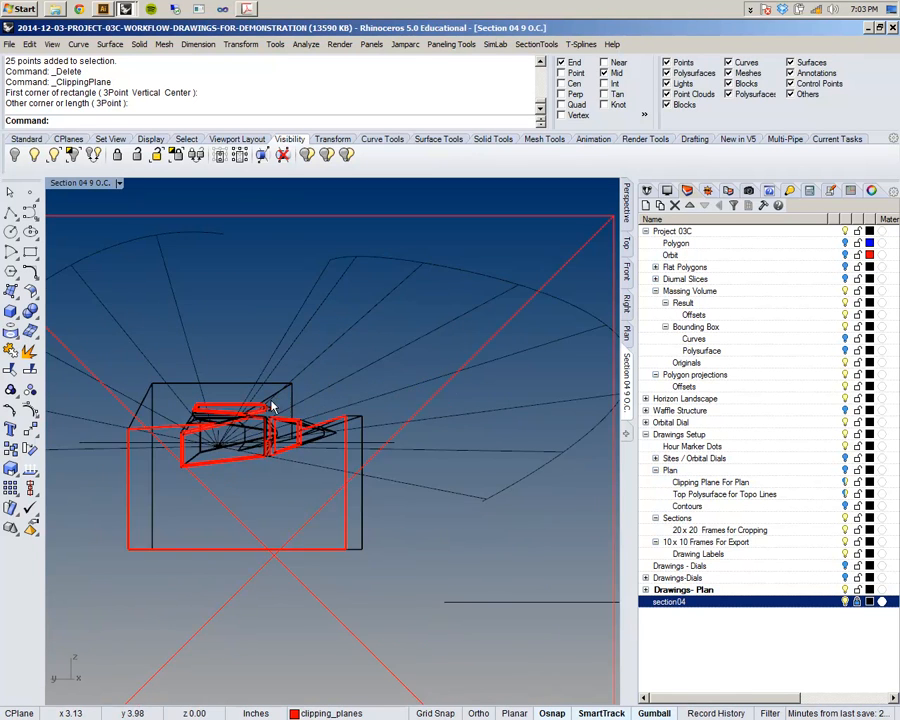
{"action": "left_click", "coordinate": [625, 205]}
{"action": "scroll", "coordinate": [230, 394], "scroll_direction": "down", "scroll_amount": 4}
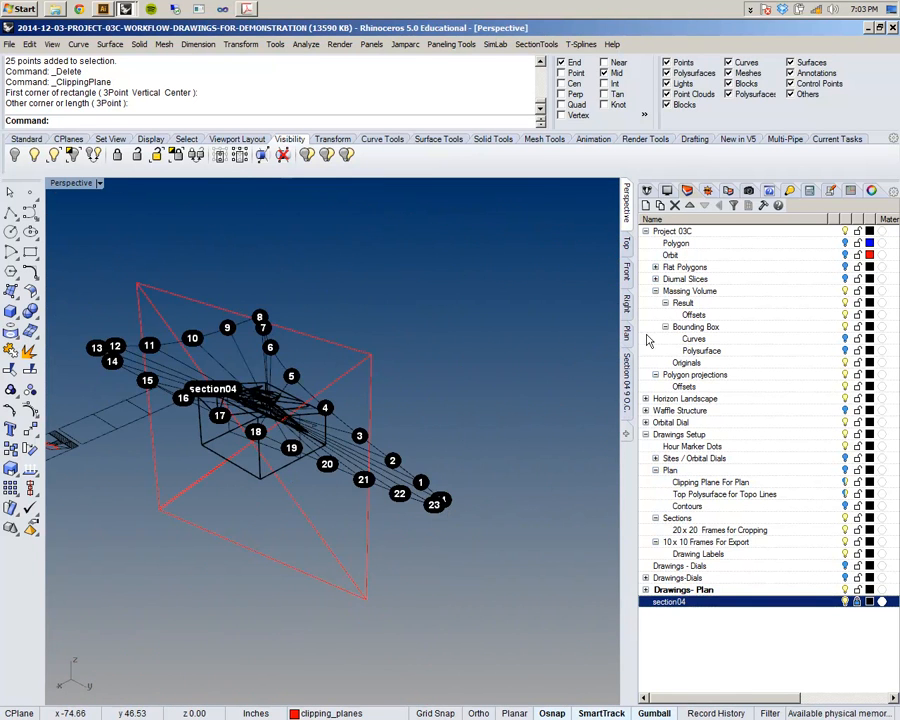
{"action": "left_click", "coordinate": [626, 390]}
{"action": "scroll", "coordinate": [428, 390], "scroll_direction": "down", "scroll_amount": 3}
{"action": "right_click_drag", "start_coordinate": [347, 368], "coordinate": [400, 388]}
{"action": "scroll", "coordinate": [390, 479], "scroll_direction": "up", "scroll_amount": 3}
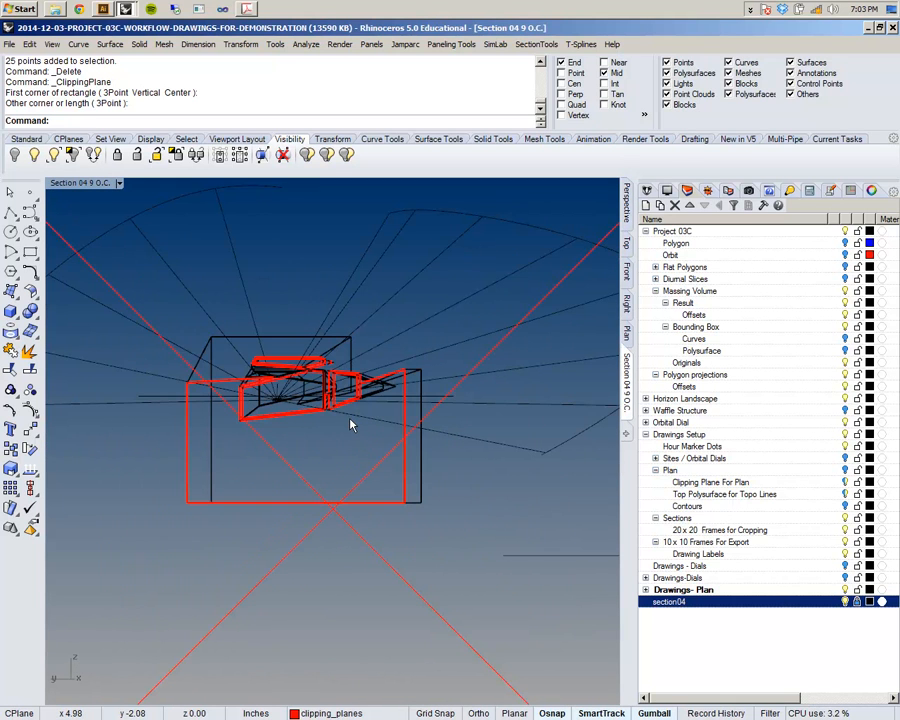
- Run Make2D in the Section 04 9 O.C. viewport on the massing, landscape block, hour spokes and orbit curve
{"action": "type", "text": "Make2D"}
{"action": "key", "text": "Return"}
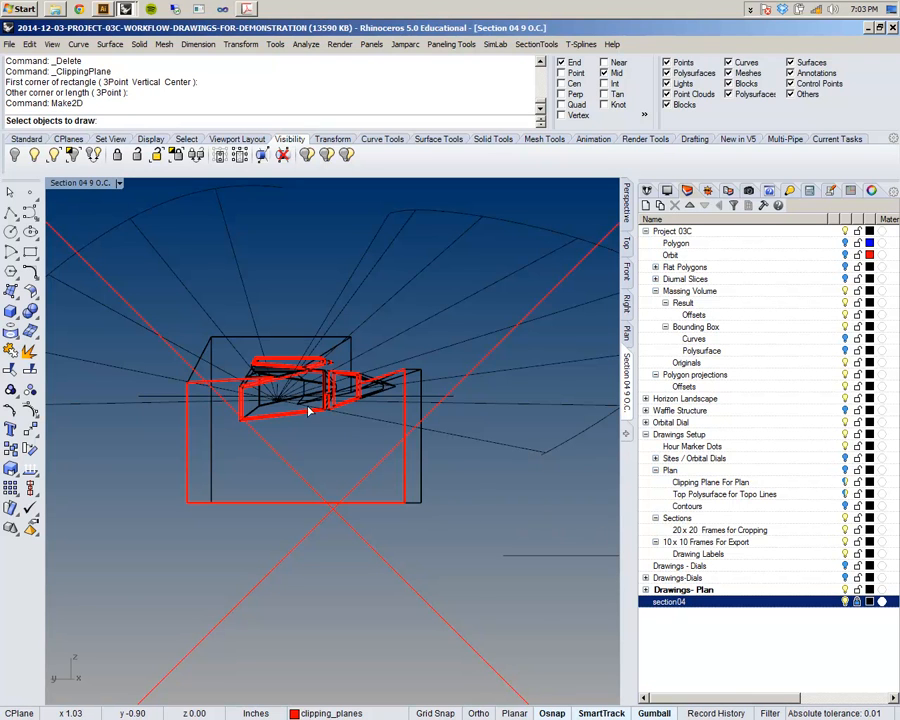
{"action": "scroll", "coordinate": [293, 416], "scroll_direction": "down", "scroll_amount": 3}
{"action": "scroll", "coordinate": [284, 401], "scroll_direction": "down", "scroll_amount": 8}
{"action": "scroll", "coordinate": [279, 394], "scroll_direction": "up", "scroll_amount": 4}
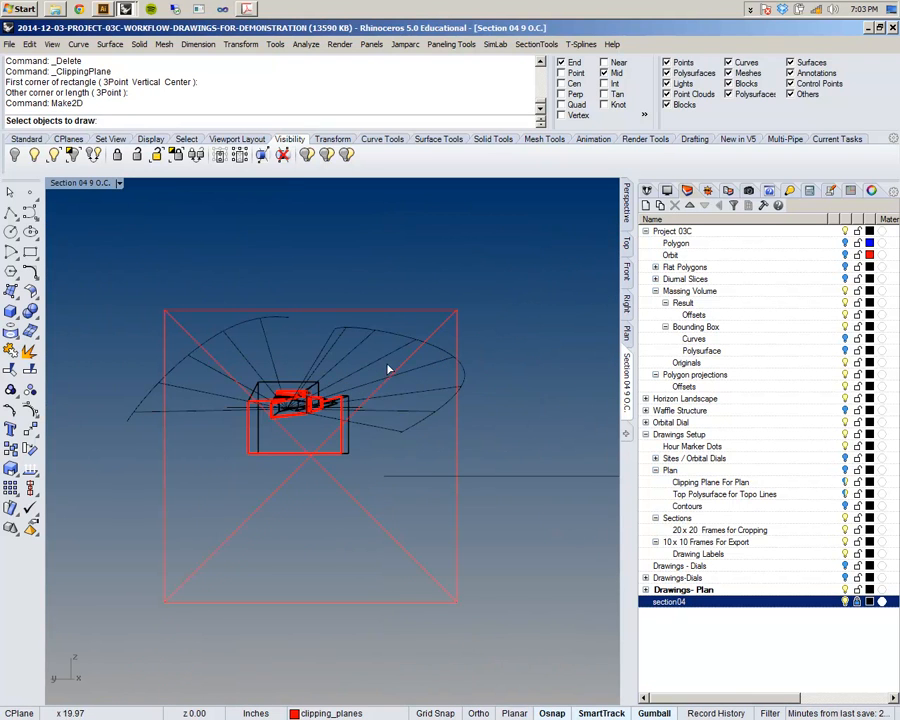
{"action": "left_click_drag", "start_coordinate": [415, 451], "coordinate": [157, 264]}
{"action": "scroll", "coordinate": [299, 460], "scroll_direction": "up", "scroll_amount": 10}
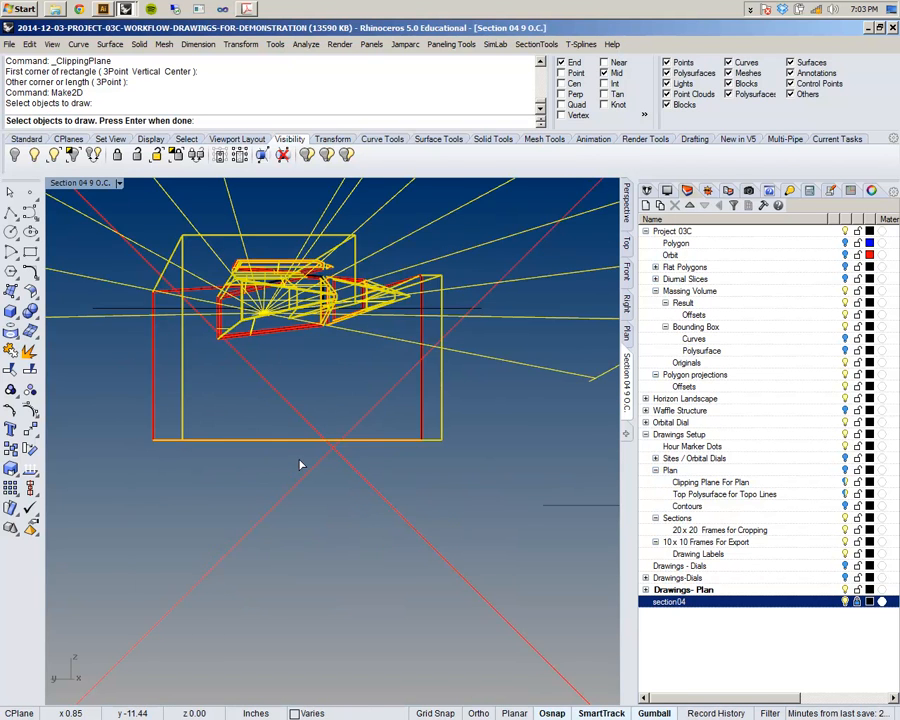
{"action": "scroll", "coordinate": [299, 460], "scroll_direction": "down", "scroll_amount": 8}
{"action": "scroll", "coordinate": [315, 333], "scroll_direction": "up", "scroll_amount": 5}
{"action": "scroll", "coordinate": [315, 316], "scroll_direction": "down", "scroll_amount": 7}
{"action": "scroll", "coordinate": [315, 316], "scroll_direction": "down", "scroll_amount": 4}
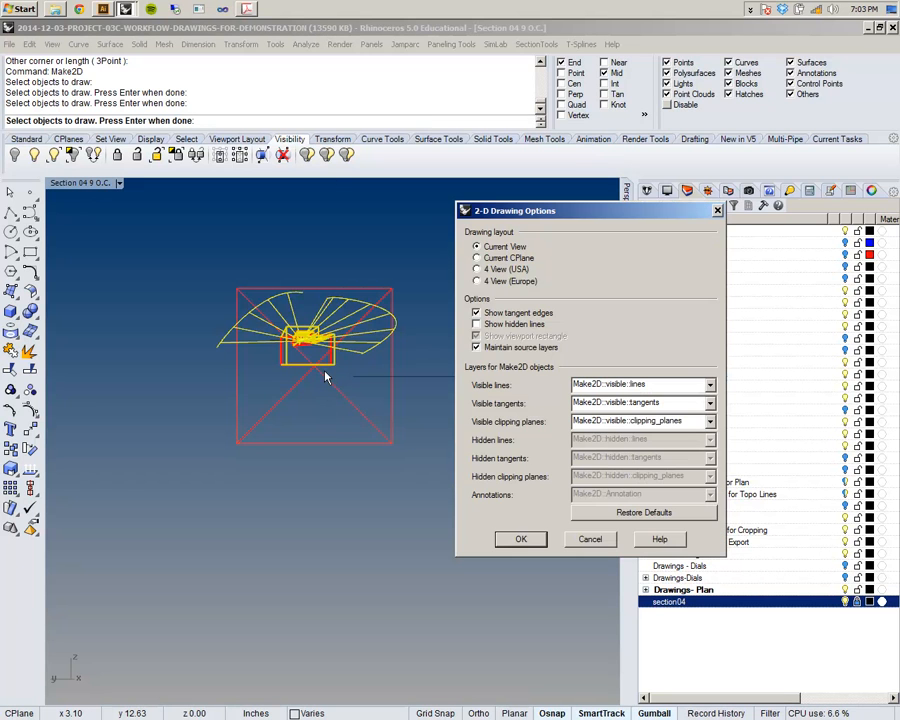
- Generate the 2D drawing from Current View with tangent edges shown and source layers maintained, and view it in the Top view
{"action": "mouse_move", "coordinate": [509, 214]}
{"action": "left_mouse_down"}
{"action": "mouse_move", "coordinate": [364, 212]}
{"action": "mouse_move", "coordinate": [415, 201]}
{"action": "left_mouse_up"}
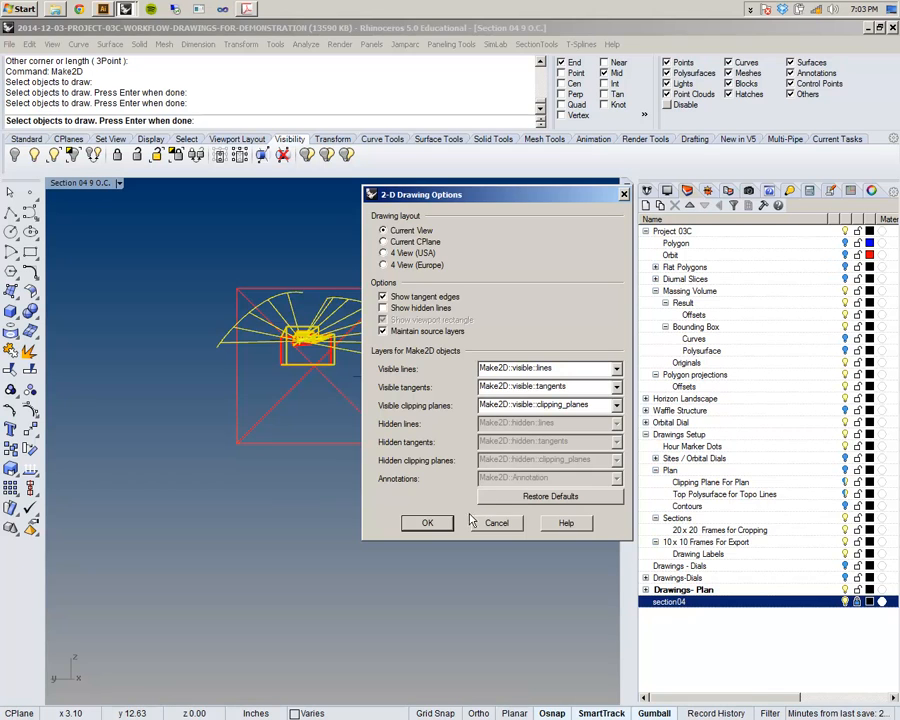
{"action": "left_click", "coordinate": [427, 523]}
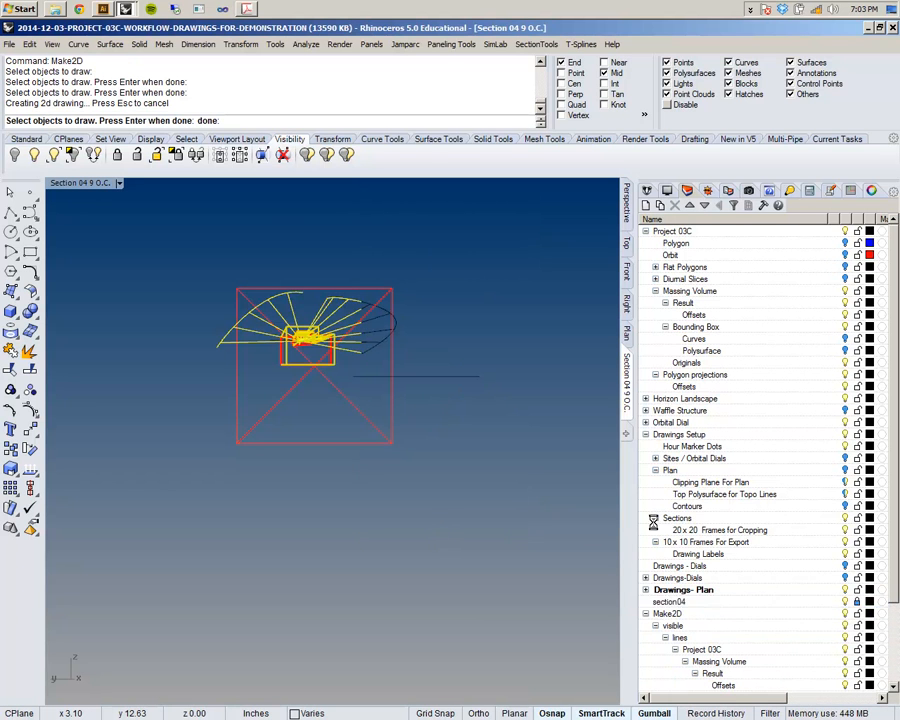
{"action": "left_click", "coordinate": [627, 242]}
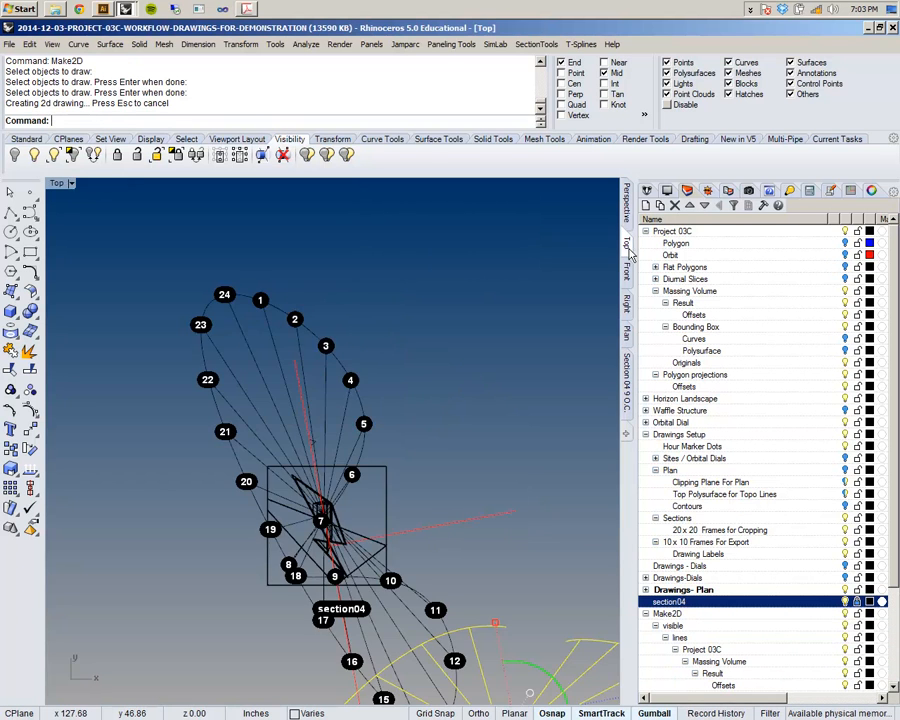
{"action": "scroll", "coordinate": [432, 335], "scroll_direction": "up", "scroll_amount": 8}
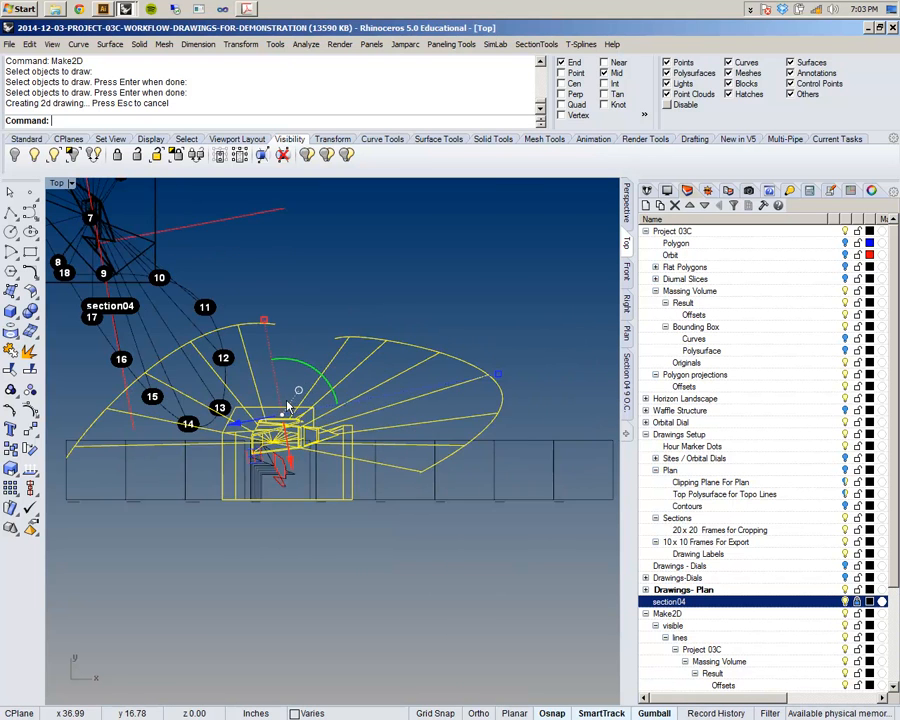
{"action": "scroll", "coordinate": [288, 405], "scroll_direction": "down", "scroll_amount": 5}
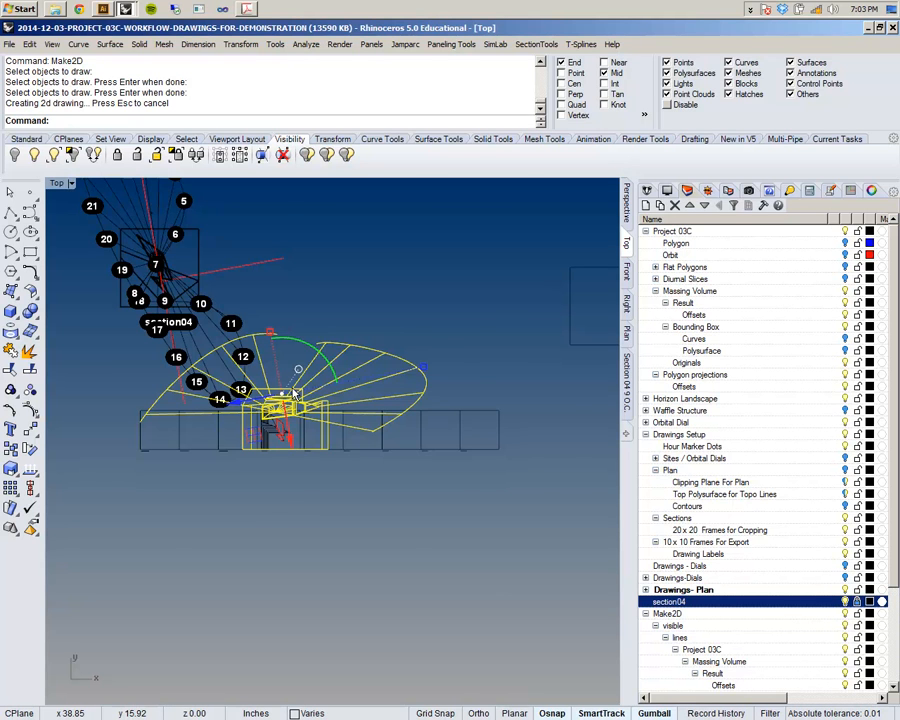
{"action": "scroll", "coordinate": [292, 393], "scroll_direction": "up", "scroll_amount": 4}
- Reset the gumball and move the 2D drawing away from the hour markers and row of export frames, beside the larger square frame
{"action": "left_click", "coordinate": [305, 364]}
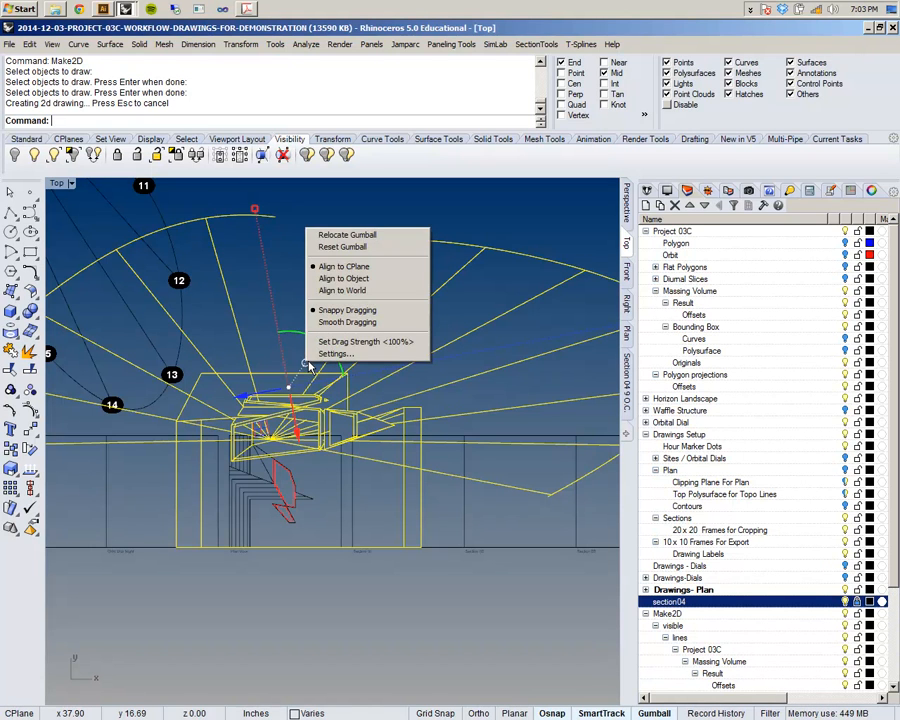
{"action": "left_click", "coordinate": [340, 248]}
{"action": "scroll", "coordinate": [296, 356], "scroll_direction": "down", "scroll_amount": 4}
{"action": "left_click_drag", "start_coordinate": [325, 330], "coordinate": [495, 224]}
{"action": "right_click_drag", "start_coordinate": [452, 298], "coordinate": [297, 376]}
{"action": "scroll", "coordinate": [323, 345], "scroll_direction": "up", "scroll_amount": 4}
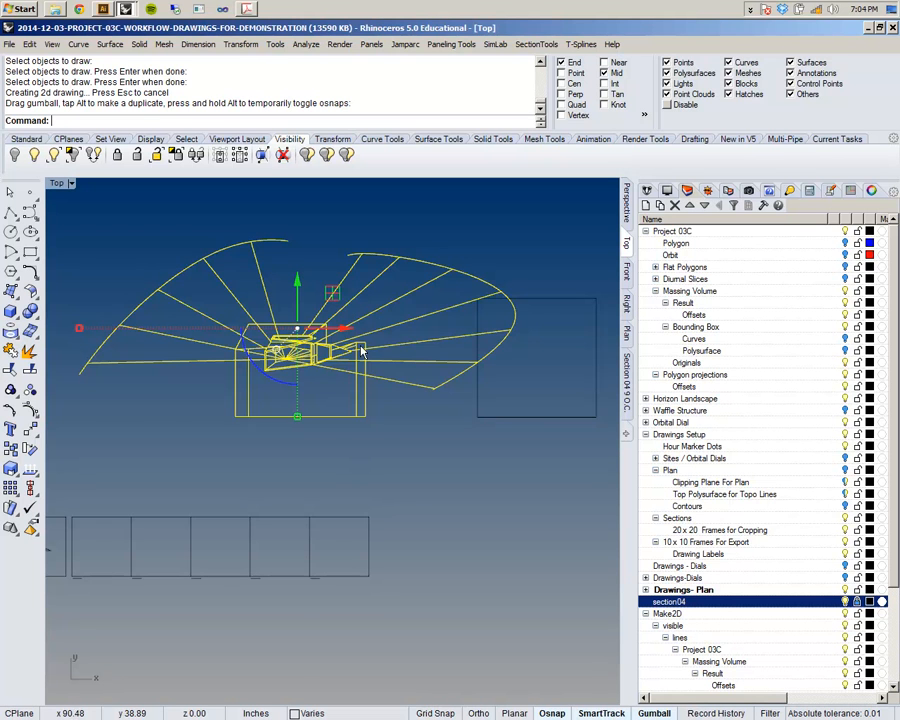
- Deselect the 2D drawing and examine its massing linework, hour spokes and orbit curve in the Top view
{"action": "scroll", "coordinate": [318, 335], "scroll_direction": "down", "scroll_amount": 8}
{"action": "scroll", "coordinate": [229, 312], "scroll_direction": "up", "scroll_amount": 6}
{"action": "right_click_drag", "start_coordinate": [301, 317], "coordinate": [352, 323]}
{"action": "scroll", "coordinate": [438, 316], "scroll_direction": "up", "scroll_amount": 10}
{"action": "right_click_drag", "start_coordinate": [445, 316], "coordinate": [427, 274]}
{"action": "left_click", "coordinate": [424, 274]}
{"action": "scroll", "coordinate": [343, 289], "scroll_direction": "down", "scroll_amount": 4}
{"action": "right_click_drag", "start_coordinate": [349, 354], "coordinate": [340, 358]}
{"action": "scroll", "coordinate": [275, 382], "scroll_direction": "up", "scroll_amount": 4}
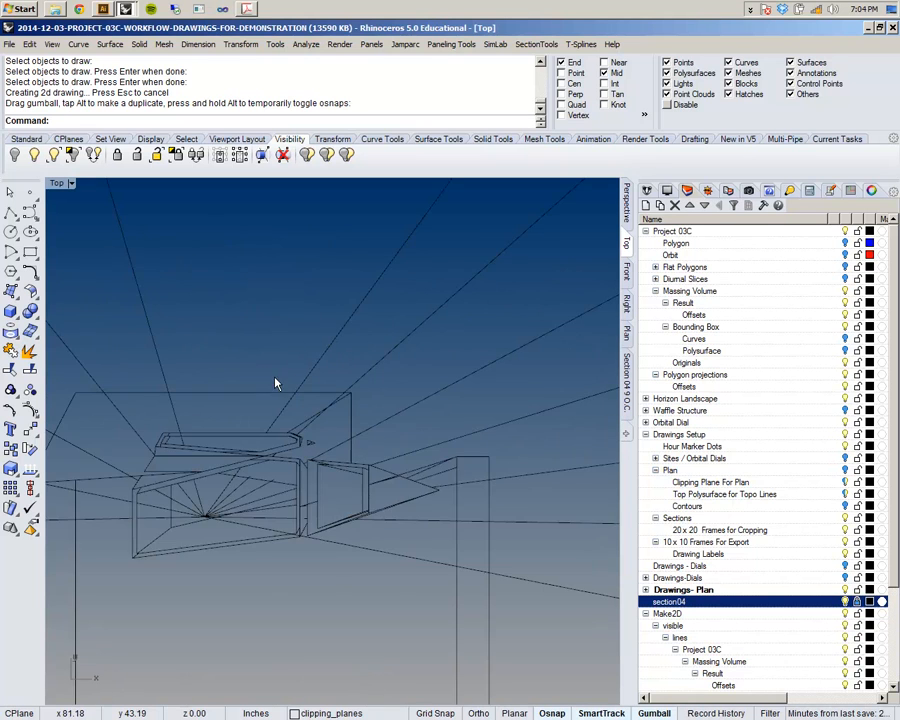
{"action": "scroll", "coordinate": [263, 430], "scroll_direction": "down", "scroll_amount": 4}
{"action": "right_click_drag", "start_coordinate": [263, 408], "coordinate": [281, 367]}
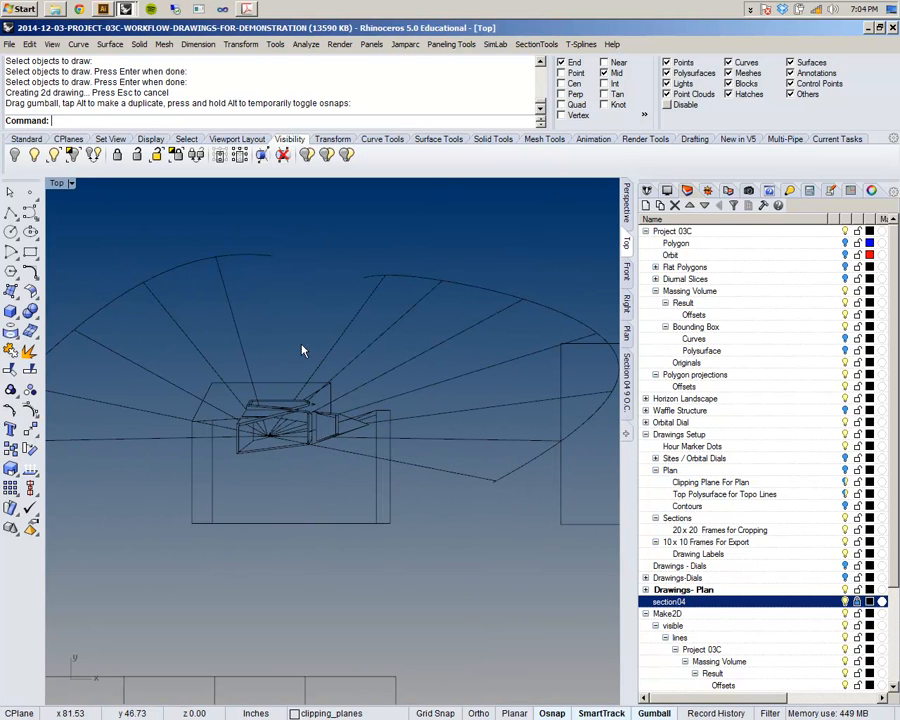
{"action": "scroll", "coordinate": [366, 288], "scroll_direction": "down", "scroll_amount": 2}
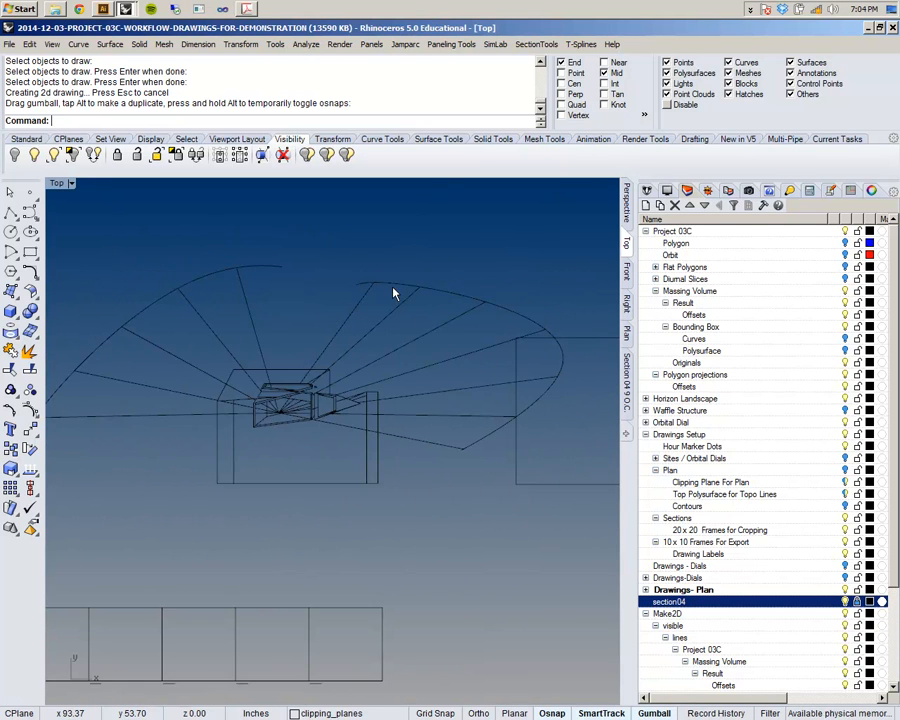
{"action": "left_click", "coordinate": [401, 286]}
{"action": "left_click", "coordinate": [376, 266]}
{"action": "scroll", "coordinate": [276, 306], "scroll_direction": "down", "scroll_amount": 2}
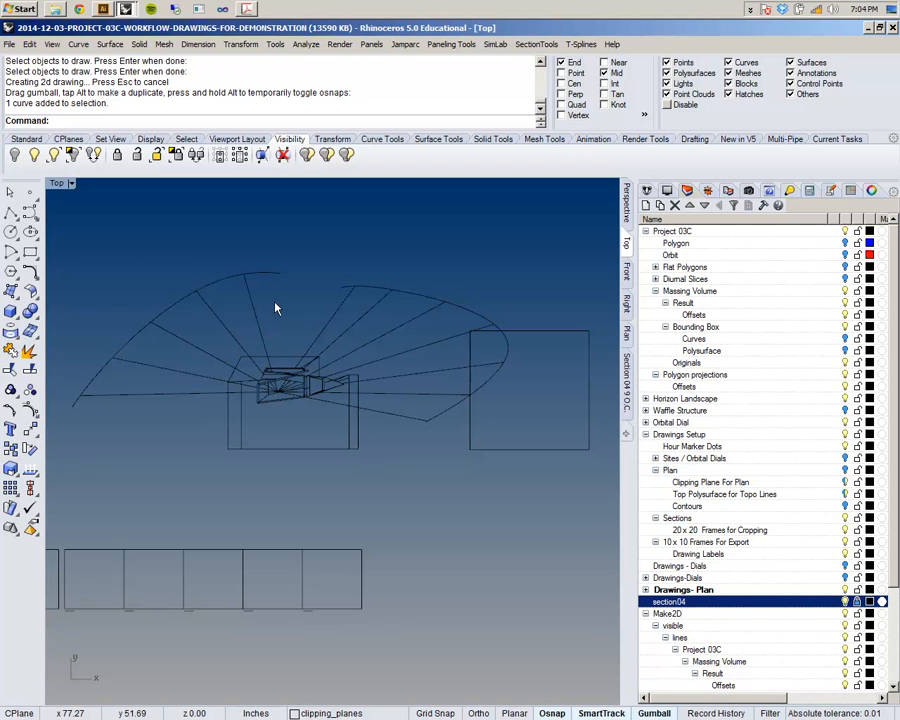
- Select the hour 7 spoke in the Perspective view and compare it with the clipped Section 04 9 O.C. view
{"action": "left_click", "coordinate": [627, 207]}
{"action": "right_click_drag", "start_coordinate": [432, 376], "coordinate": [214, 418]}
{"action": "right_click_drag", "start_coordinate": [436, 376], "coordinate": [311, 322]}
{"action": "scroll", "coordinate": [331, 384], "scroll_direction": "up", "scroll_amount": 8}
{"action": "scroll", "coordinate": [263, 418], "scroll_direction": "down", "scroll_amount": 3}
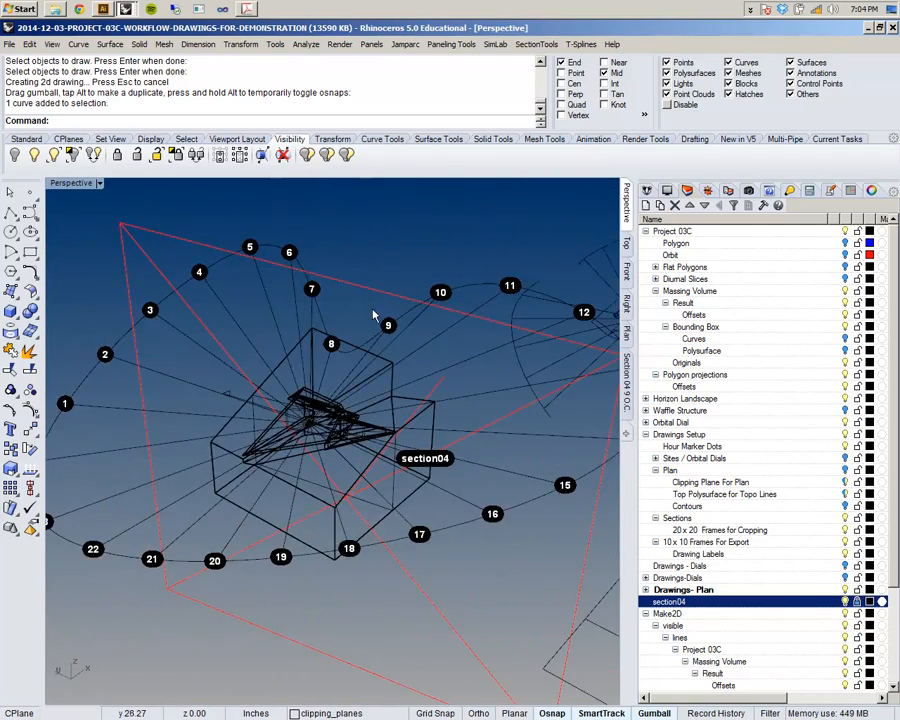
{"action": "scroll", "coordinate": [370, 360], "scroll_direction": "up", "scroll_amount": 3}
{"action": "left_click", "coordinate": [352, 379]}
{"action": "right_click_drag", "start_coordinate": [287, 307], "coordinate": [293, 345]}
{"action": "left_click", "coordinate": [290, 348]}
{"action": "scroll", "coordinate": [292, 348], "scroll_direction": "down", "scroll_amount": 5}
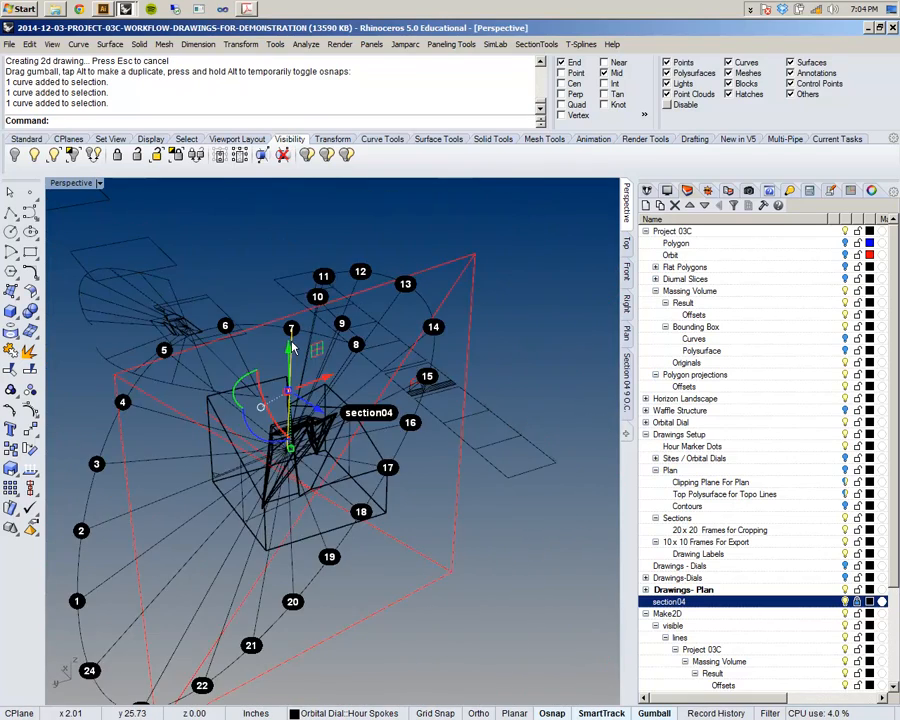
{"action": "right_click_drag", "start_coordinate": [346, 434], "coordinate": [320, 391]}
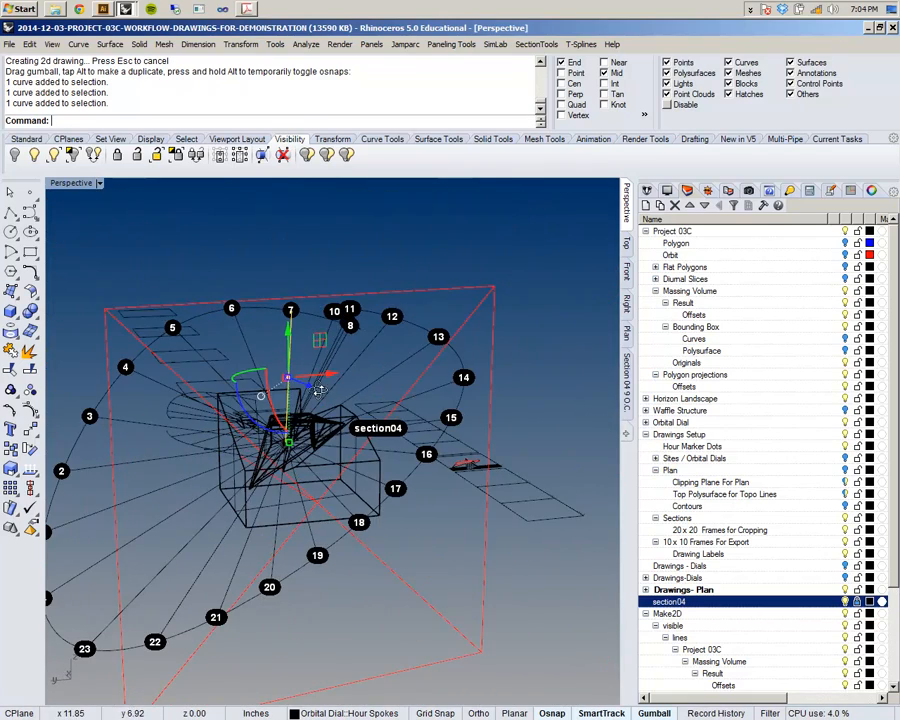
{"action": "left_click", "coordinate": [626, 382]}
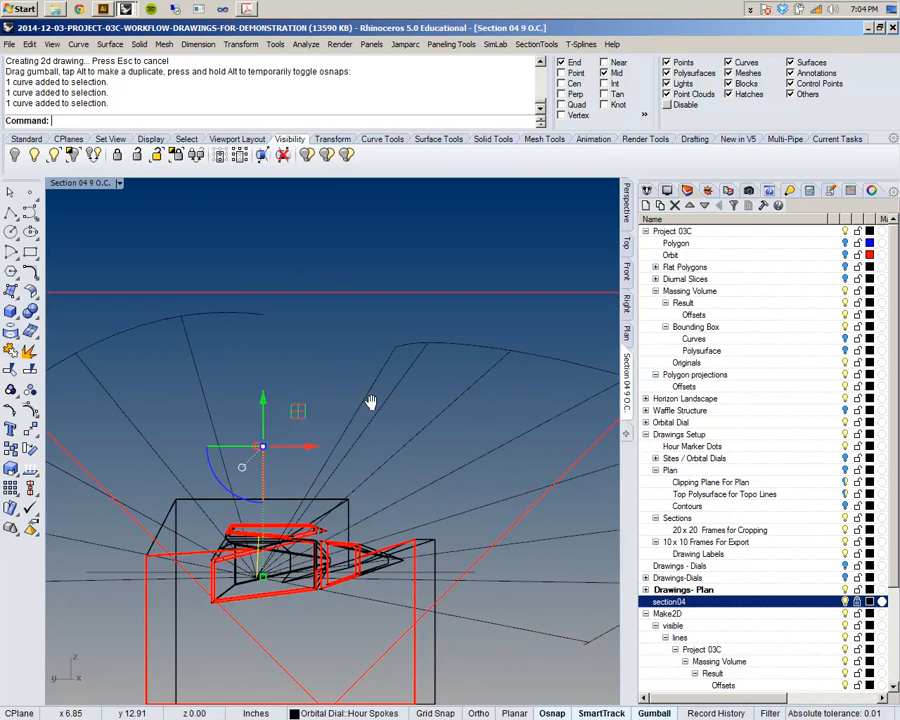
{"action": "scroll", "coordinate": [370, 402], "scroll_direction": "down", "scroll_amount": 5}
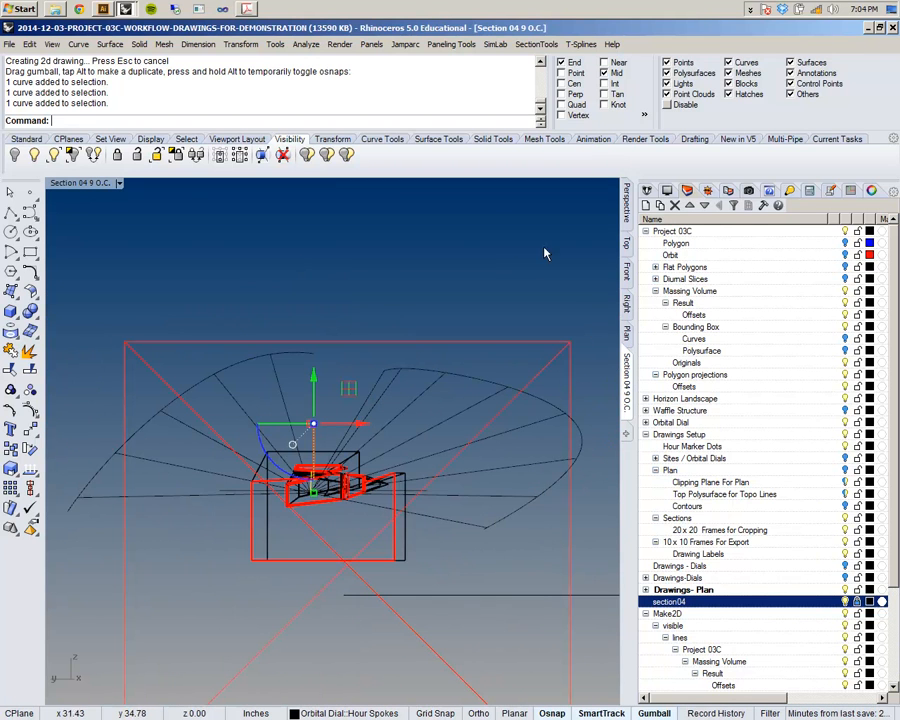
- Select the hour spoke at the open end of the larger orbit arc in the Section 04 view and examine it
{"action": "left_click", "coordinate": [381, 379]}
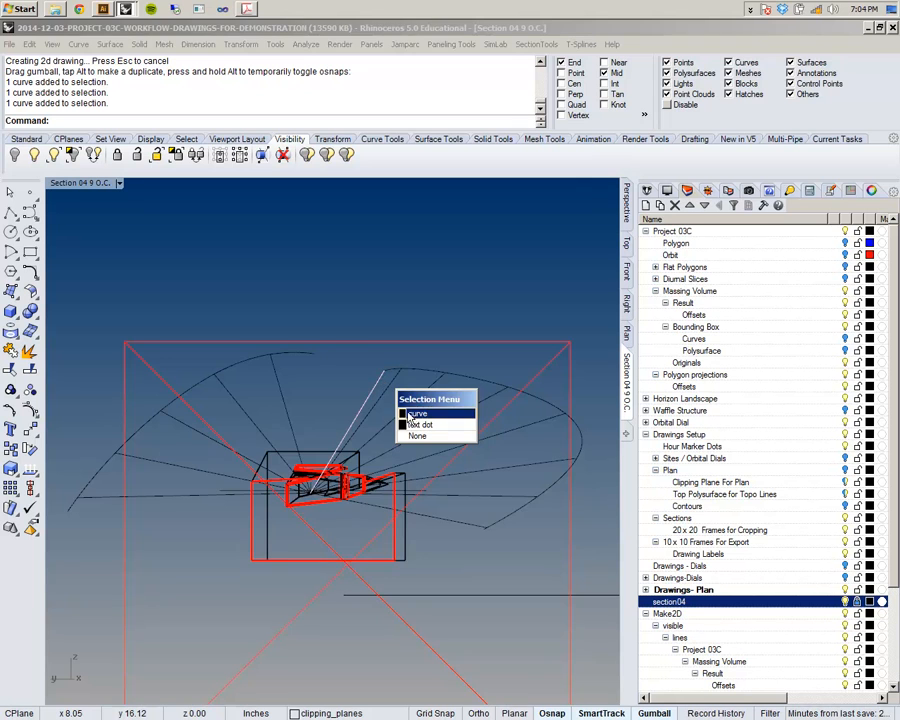
{"action": "left_click", "coordinate": [408, 413]}
{"action": "right_click_drag", "start_coordinate": [384, 406], "coordinate": [367, 362]}
{"action": "scroll", "coordinate": [368, 364], "scroll_direction": "up", "scroll_amount": 3}
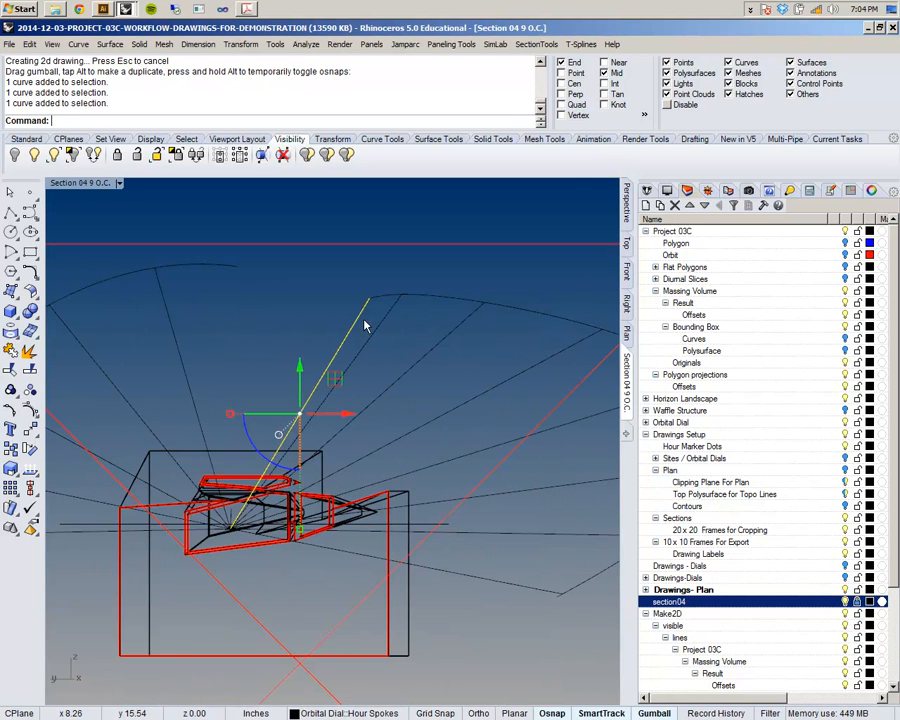
{"action": "scroll", "coordinate": [364, 179], "scroll_direction": "up", "scroll_amount": 4}
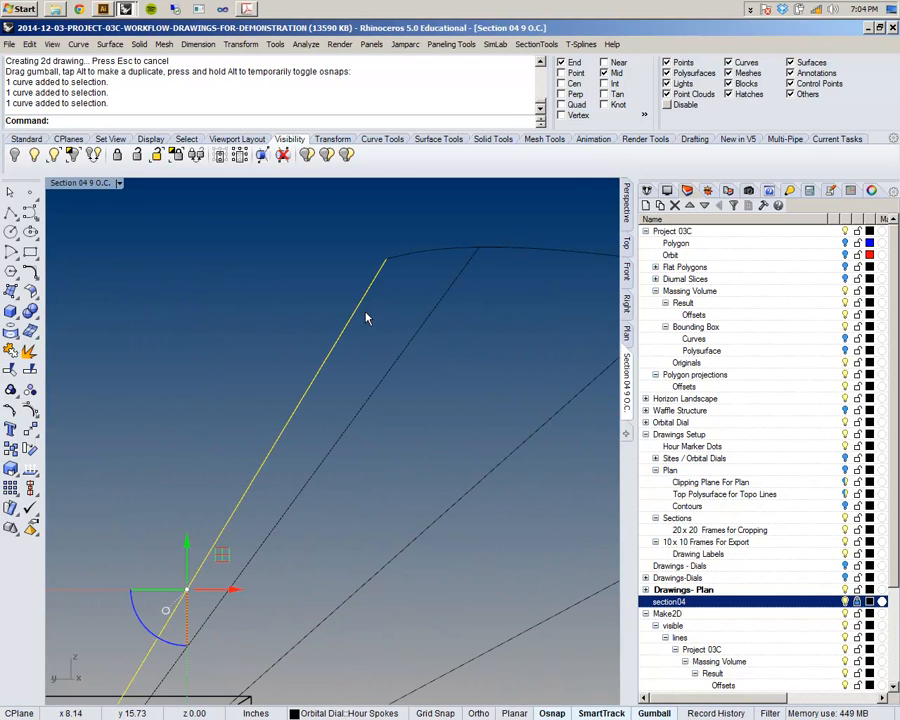
- Return to the Top view and rename the Make2D layer as Drawings-Sections
{"action": "left_click", "coordinate": [626, 243]}
{"action": "scroll", "coordinate": [300, 400], "scroll_direction": "down", "scroll_amount": 3}
{"action": "scroll", "coordinate": [270, 389], "scroll_direction": "up", "scroll_amount": 5}
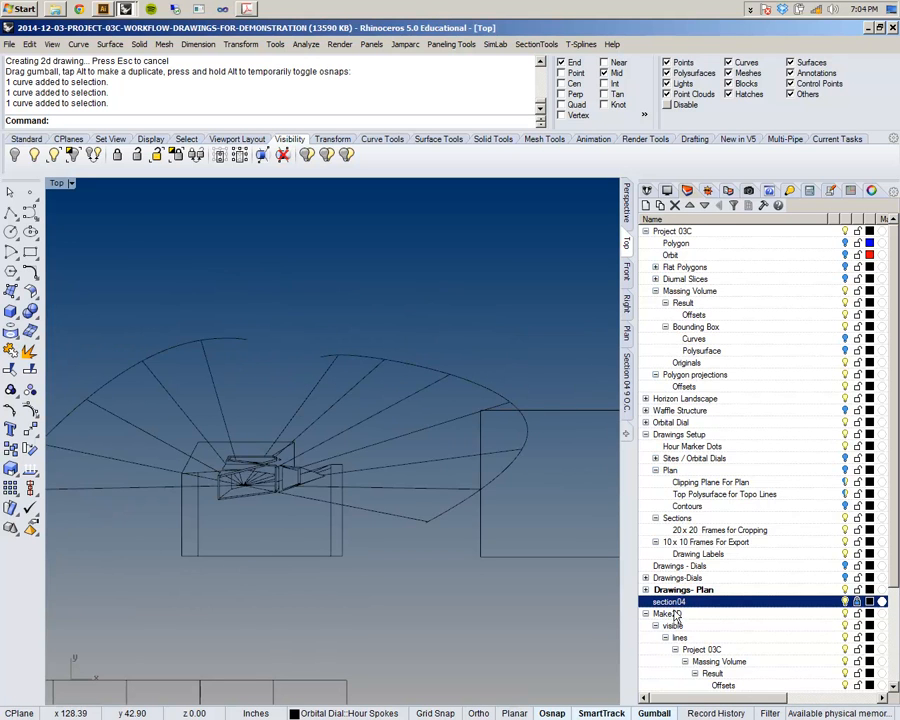
{"action": "scroll", "coordinate": [668, 634], "scroll_direction": "down", "scroll_amount": 3}
{"action": "left_click", "coordinate": [690, 495]}
{"action": "left_click", "coordinate": [690, 495]}
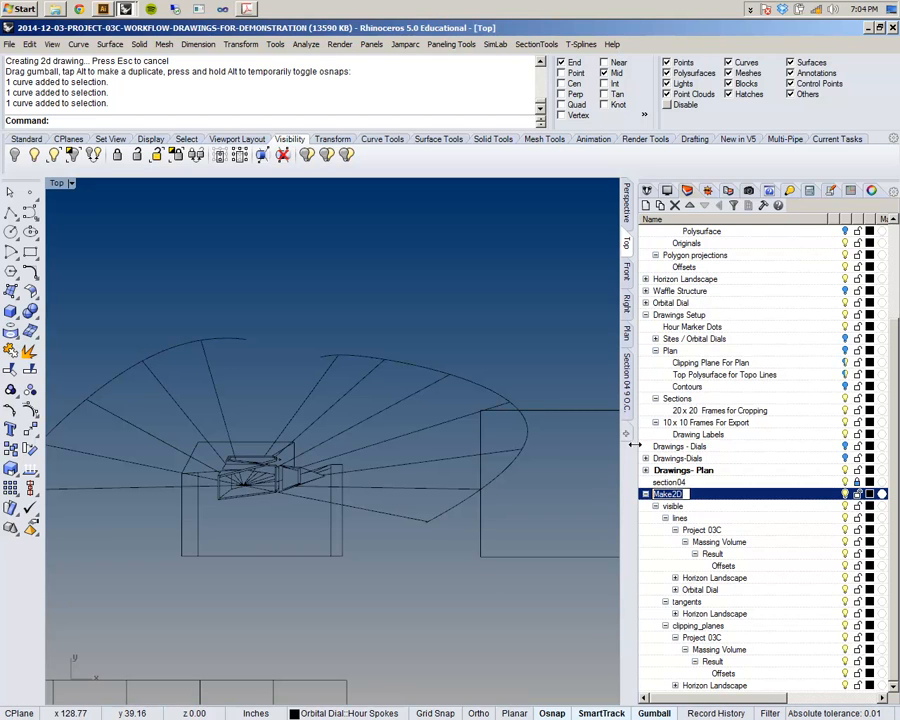
{"action": "type", "text": "Drawings-"}
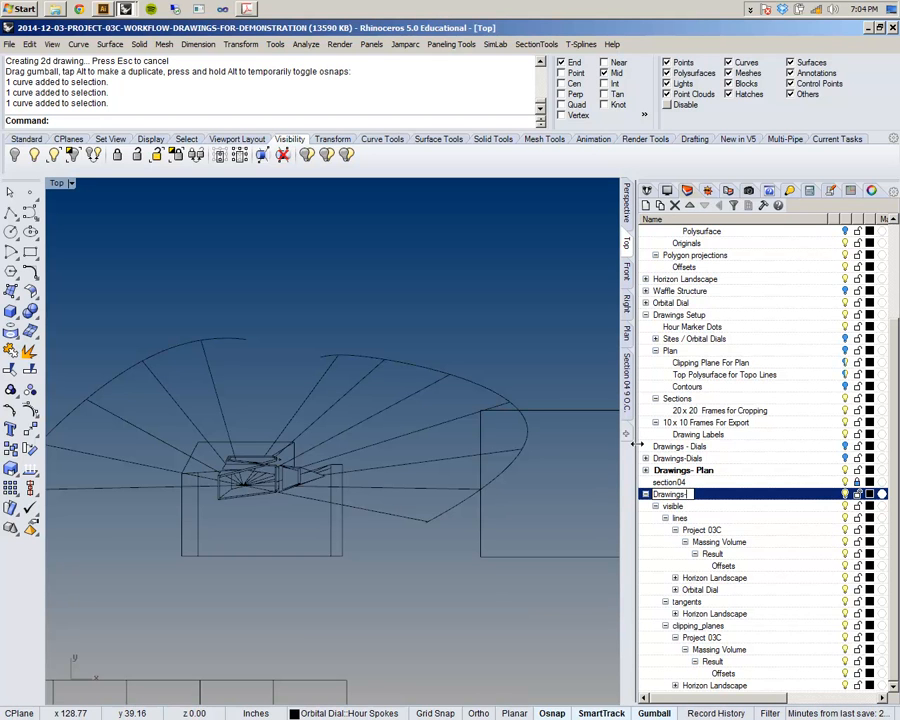
{"action": "type", "text": "Section"}
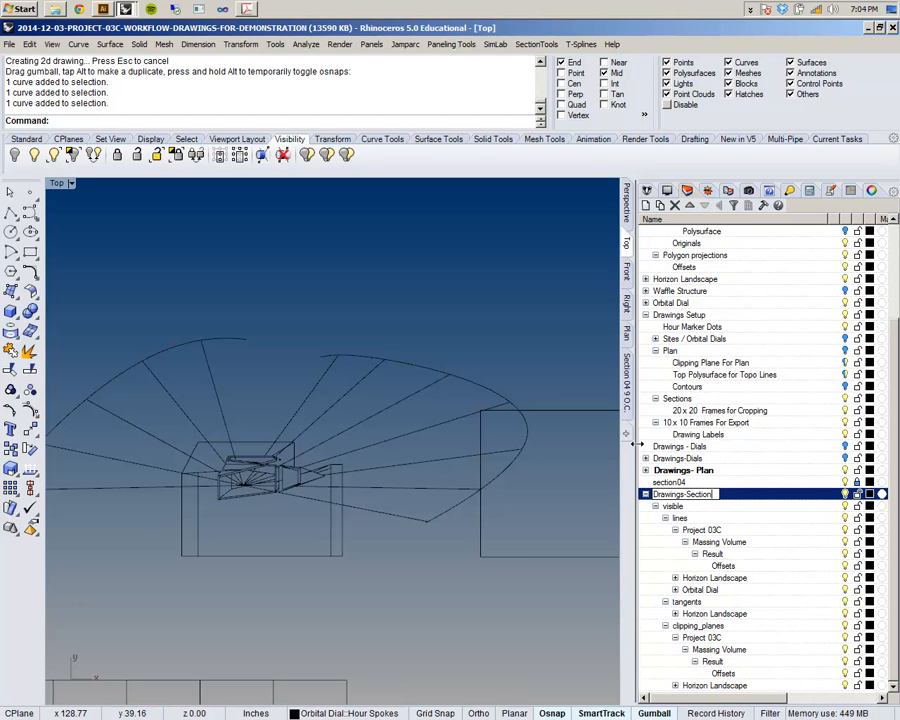
{"action": "type", "text": "s"}
{"action": "key", "text": "Return"}
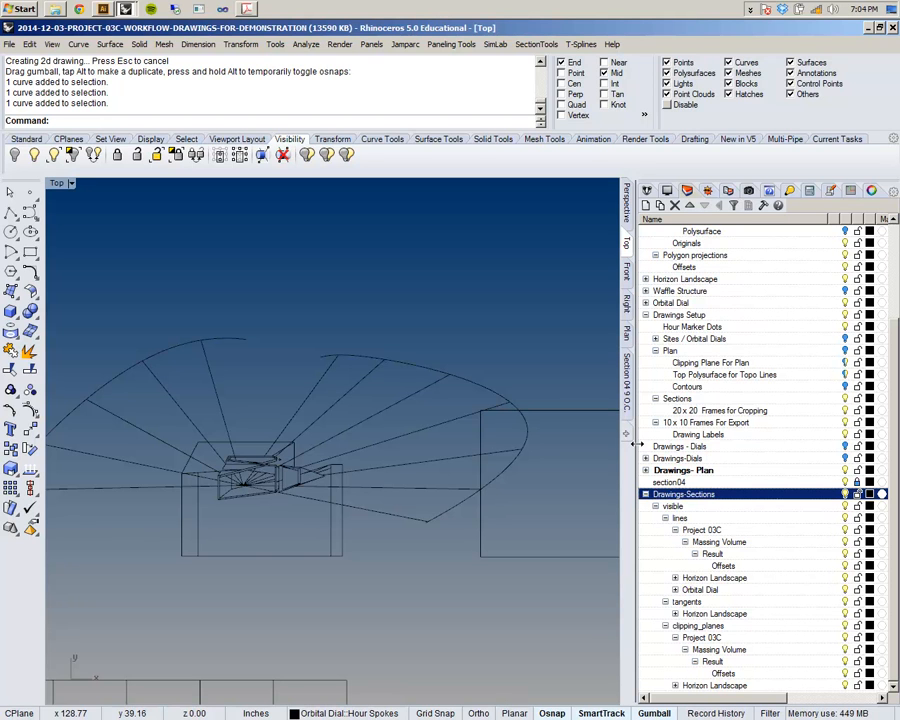
- Create two new top-level layers named Interior Fills and Interior Curves
{"action": "left_click", "coordinate": [656, 205]}
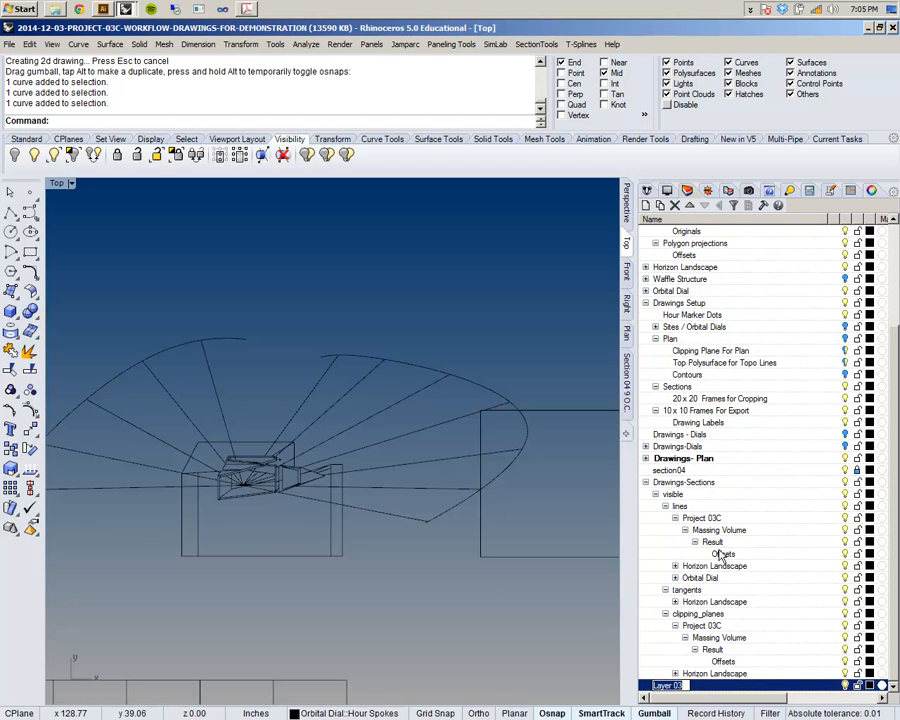
{"action": "type", "text": "Interior Fills"}
{"action": "key", "text": "Return"}
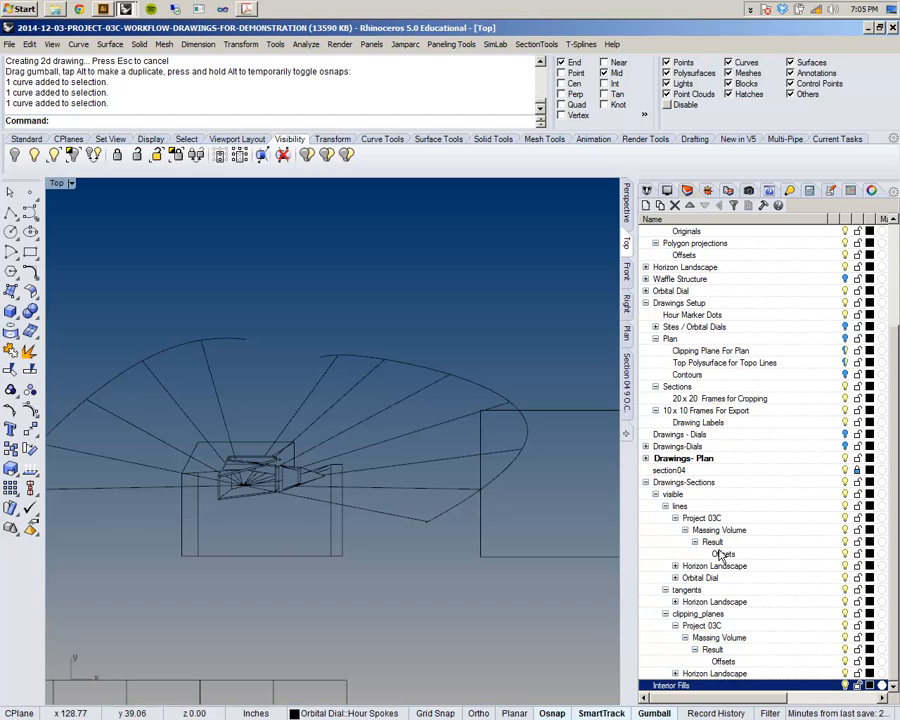
{"action": "left_click", "coordinate": [646, 205]}
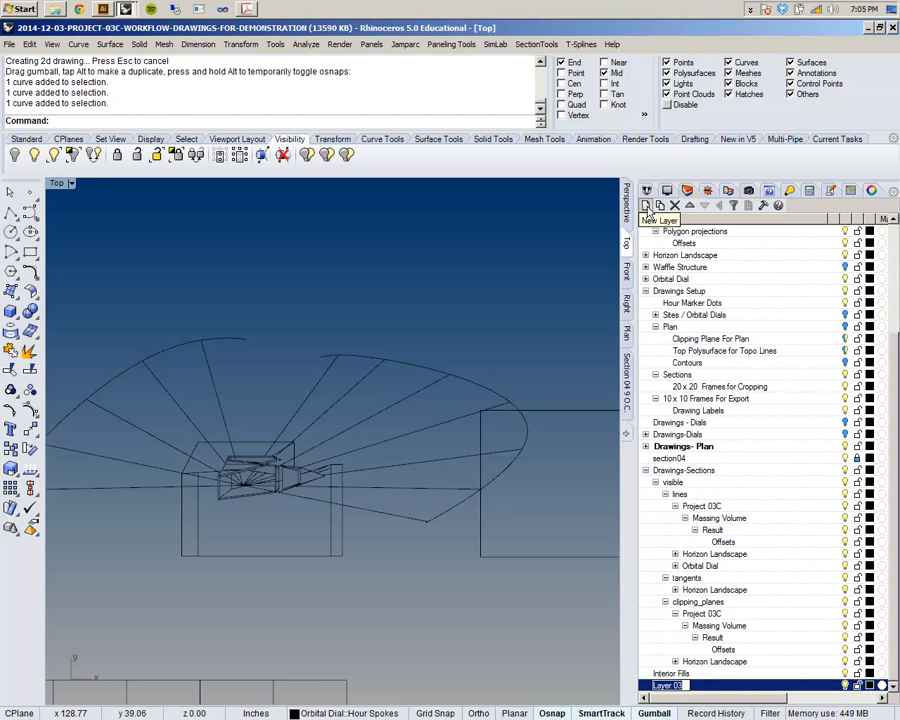
{"action": "type", "text": "Interi"}
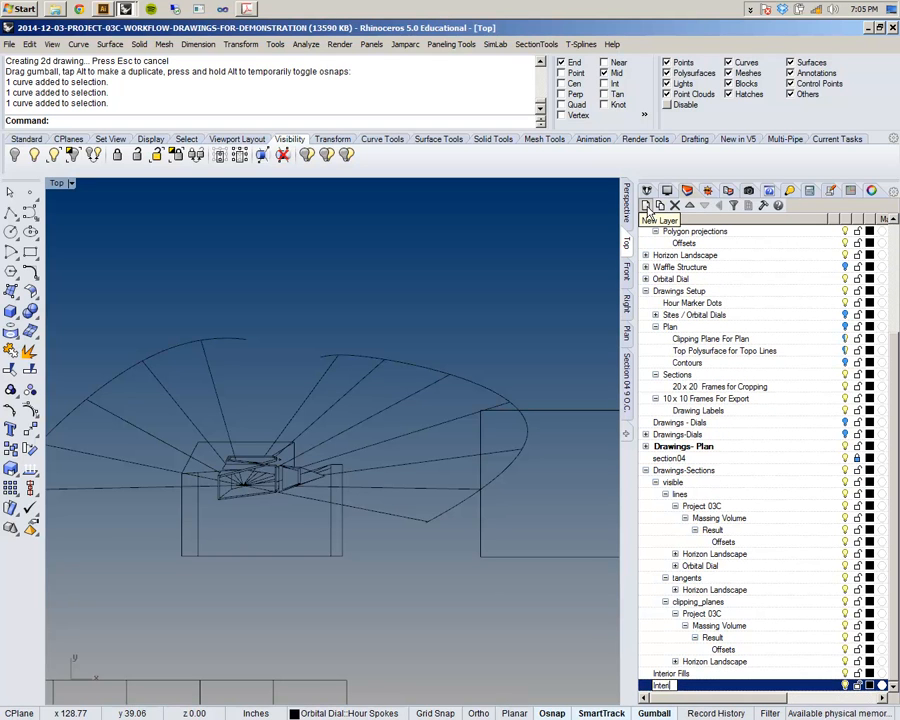
{"action": "type", "text": "or Curves"}
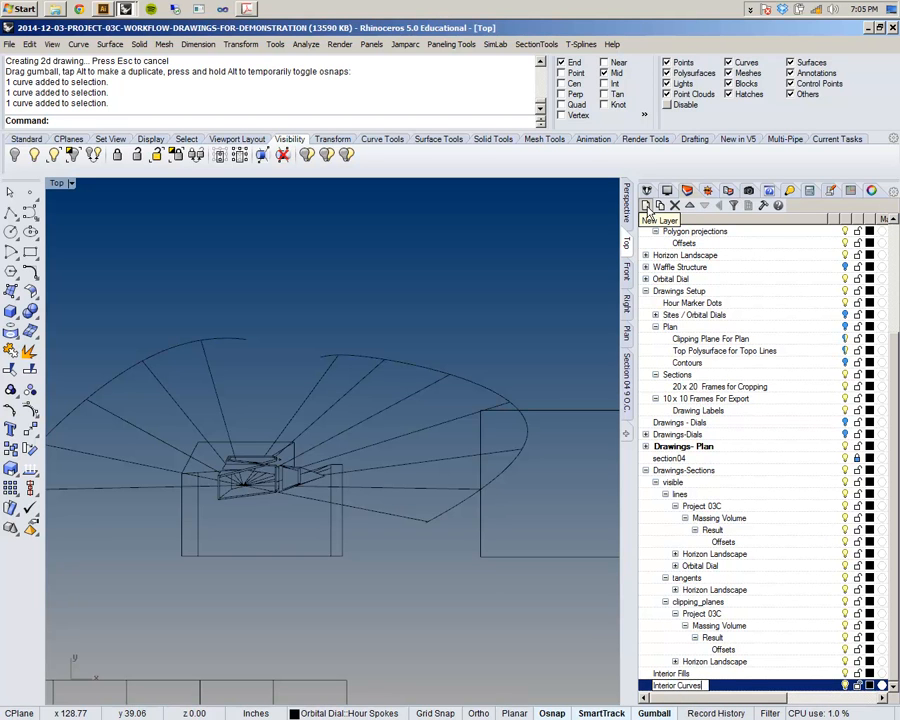
{"action": "key", "text": "Return"}
- Create a layer named Light Vector and move it up the layer list to just above section04
{"action": "left_click", "coordinate": [646, 205]}
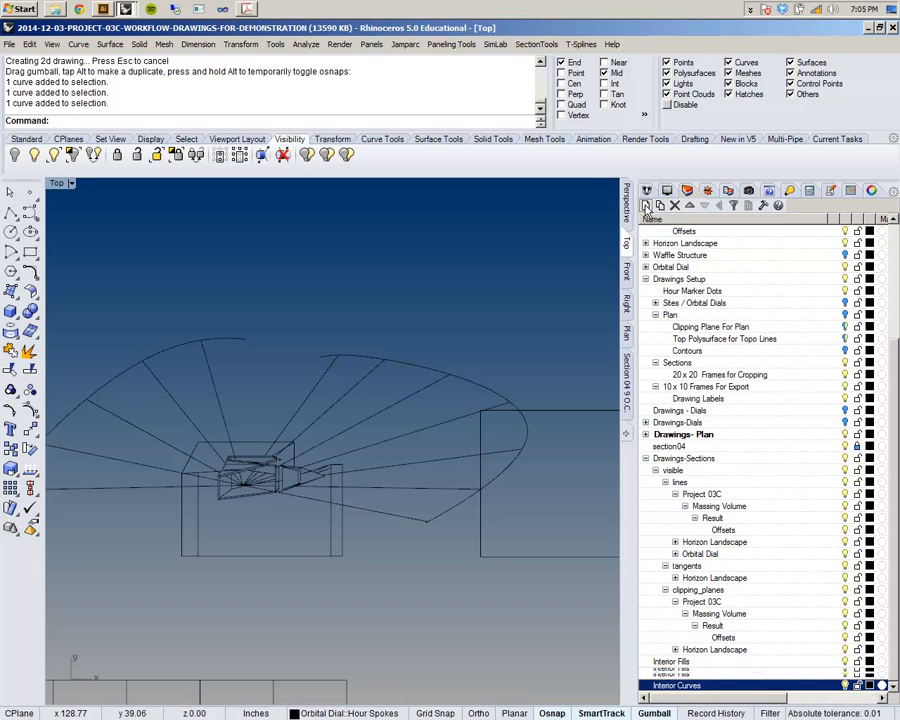
{"action": "type", "text": "Light Vector"}
{"action": "key", "text": "Return"}
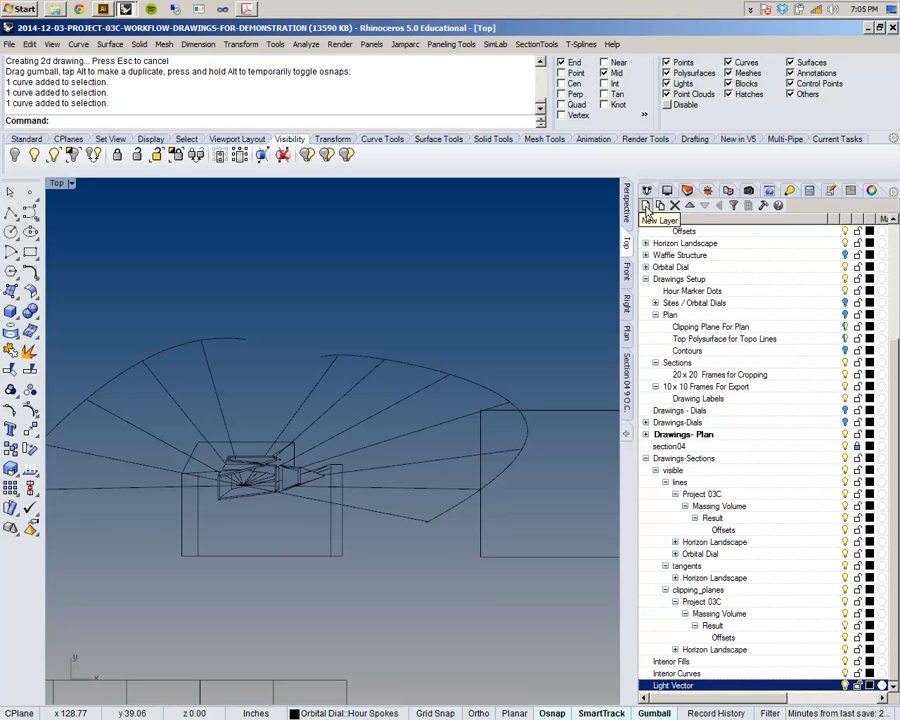
{"action": "left_click", "coordinate": [689, 205]}
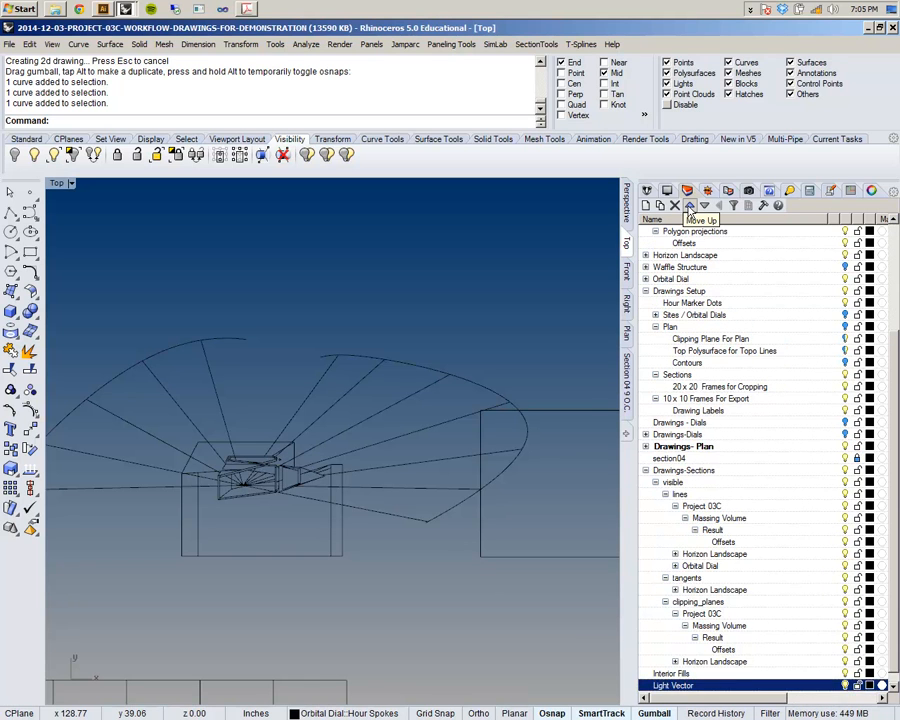
{"action": "left_click", "coordinate": [689, 205]}
{"action": "left_click", "coordinate": [689, 205]}
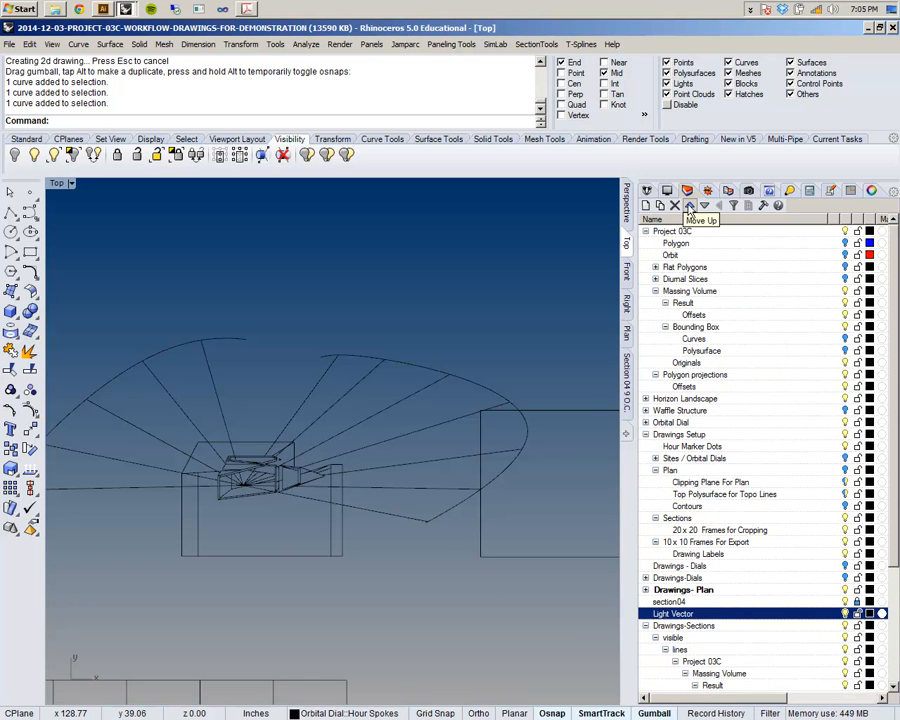
{"action": "left_click", "coordinate": [689, 205]}
- Move the Interior Curves layer above Interior Fills in the layer list
{"action": "left_click", "coordinate": [670, 685]}
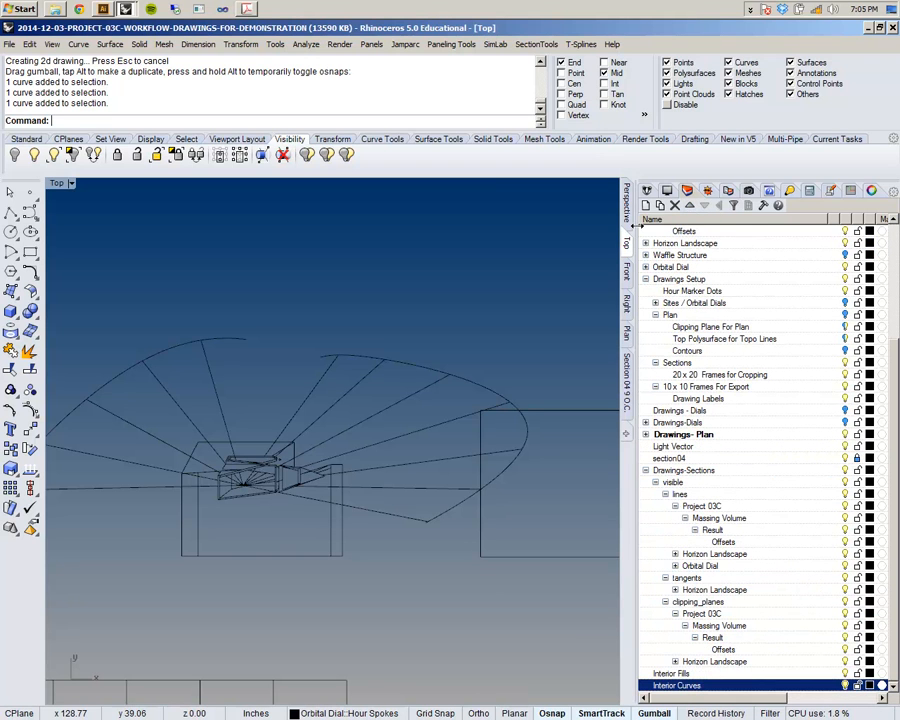
{"action": "left_click", "coordinate": [689, 205]}
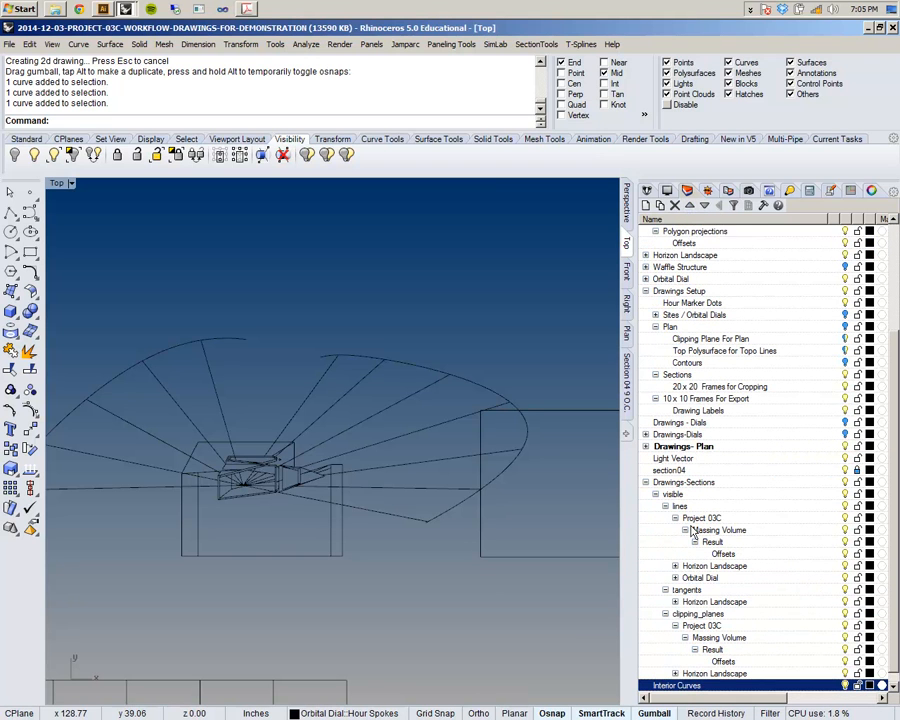
{"action": "left_click", "coordinate": [503, 278]}
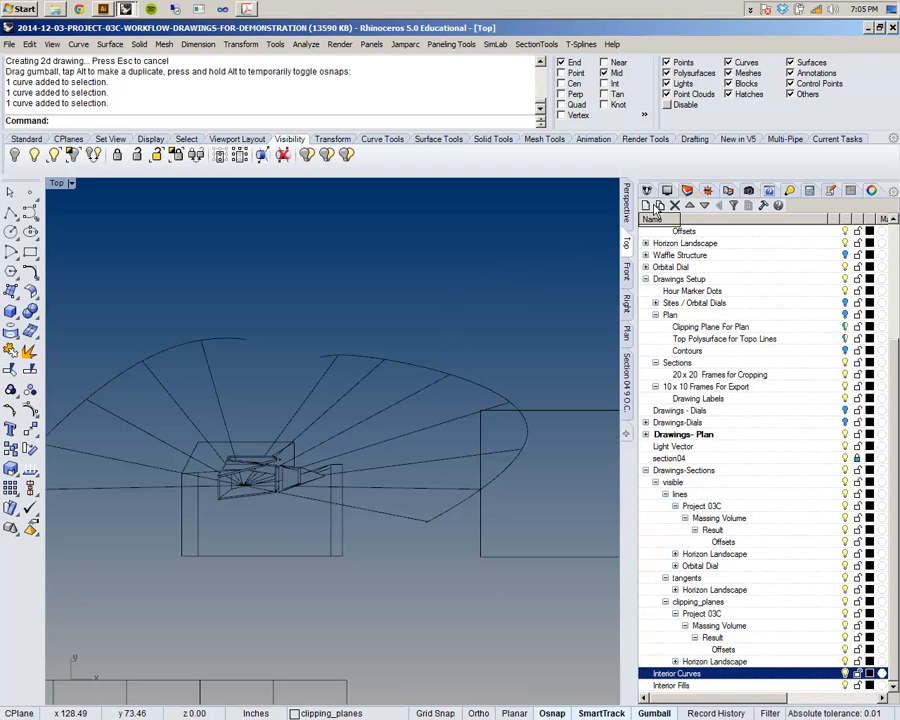
- Set the Light Vector layer's color to Green
{"action": "left_click", "coordinate": [878, 446]}
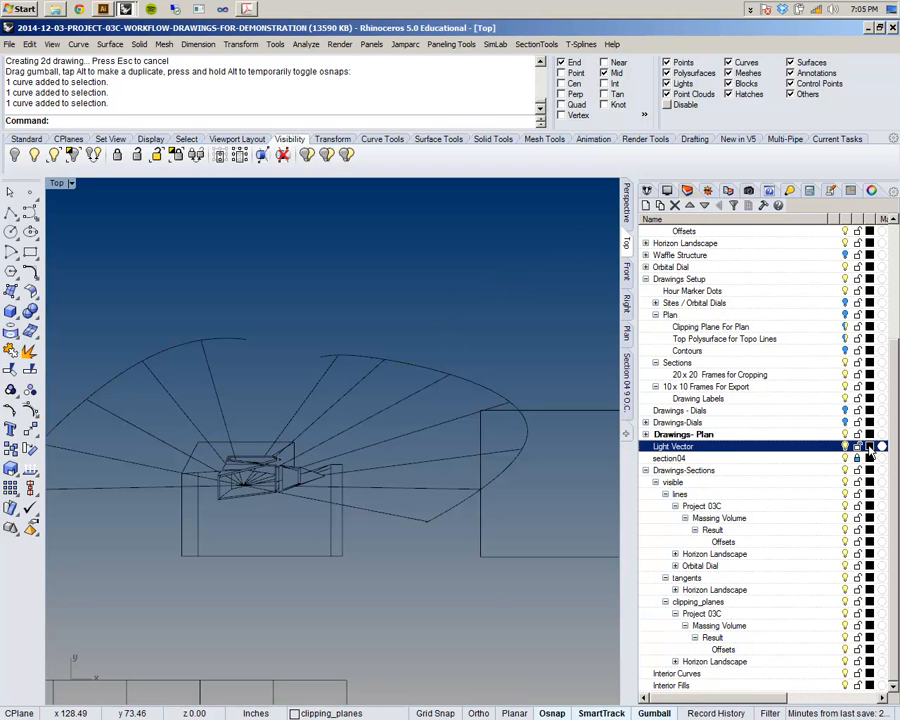
{"action": "left_click", "coordinate": [868, 446]}
{"action": "left_click", "coordinate": [477, 388]}
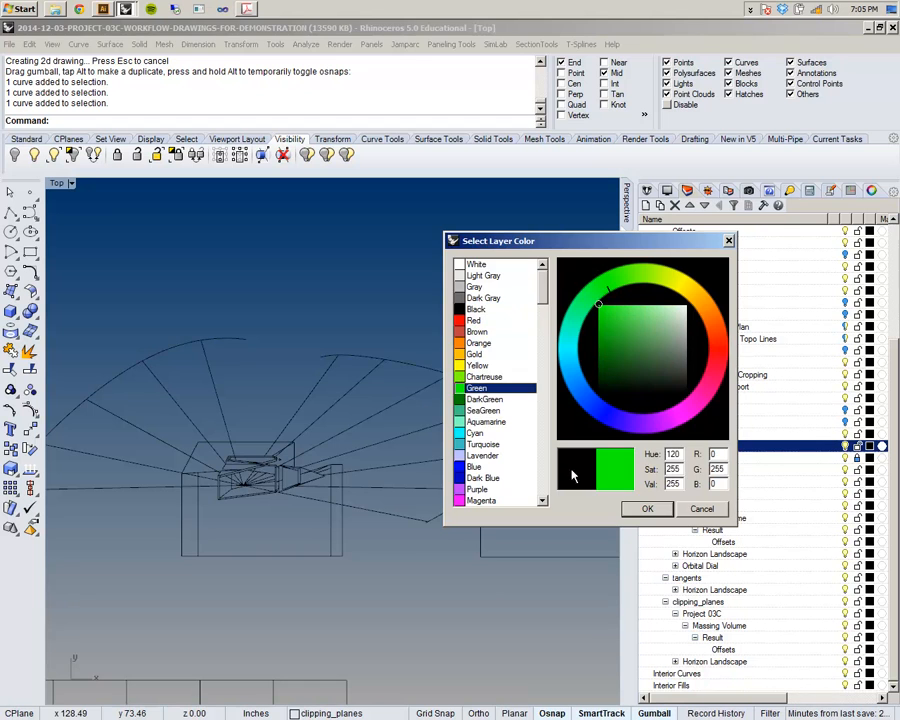
{"action": "left_click", "coordinate": [647, 509]}
- With Light Vector as the current layer, draw a line from the larger orbit arc's open end to the spokes' common center point
{"action": "scroll", "coordinate": [260, 376], "scroll_direction": "up", "scroll_amount": 3}
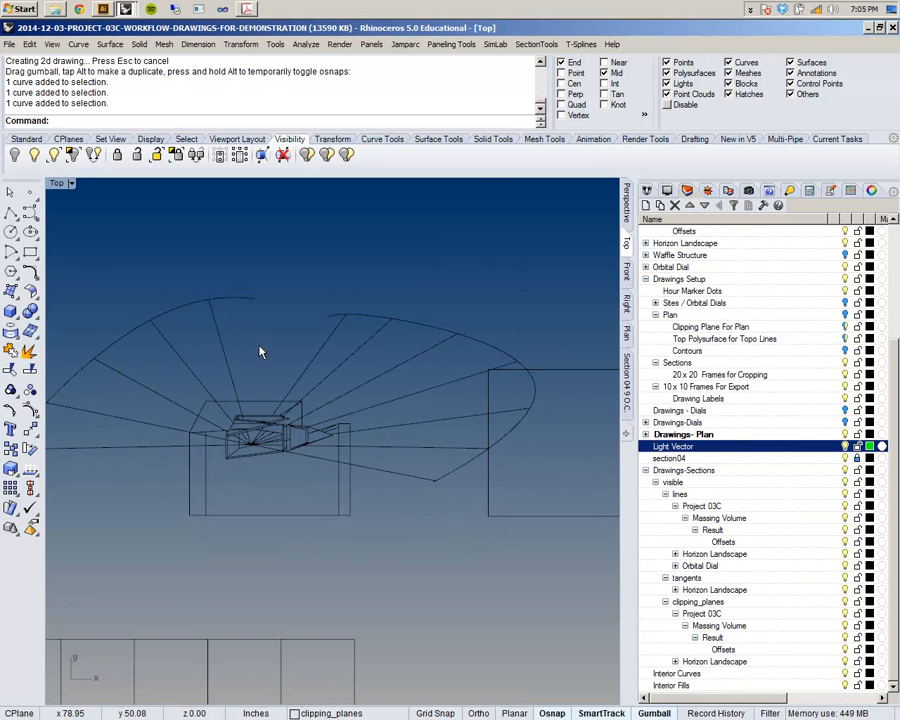
{"action": "scroll", "coordinate": [350, 262], "scroll_direction": "up", "scroll_amount": 2}
{"action": "type", "text": "Line"}
{"action": "key", "text": "Return"}
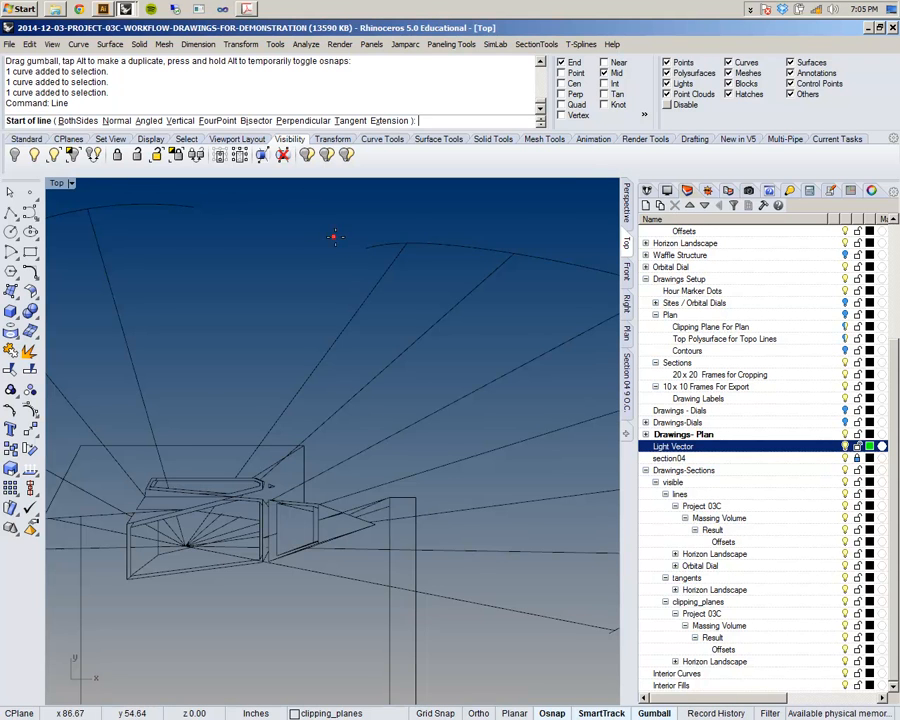
{"action": "left_click", "coordinate": [363, 248]}
{"action": "scroll", "coordinate": [170, 575], "scroll_direction": "up", "scroll_amount": 1}
{"action": "scroll", "coordinate": [170, 575], "scroll_direction": "up", "scroll_amount": 2}
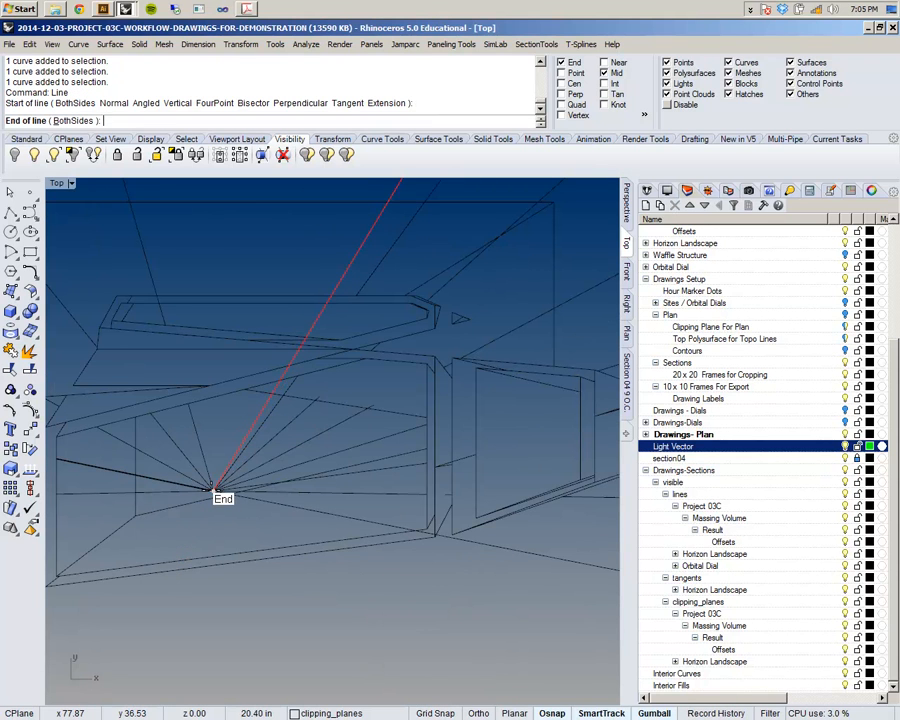
{"action": "left_click", "coordinate": [834, 447]}
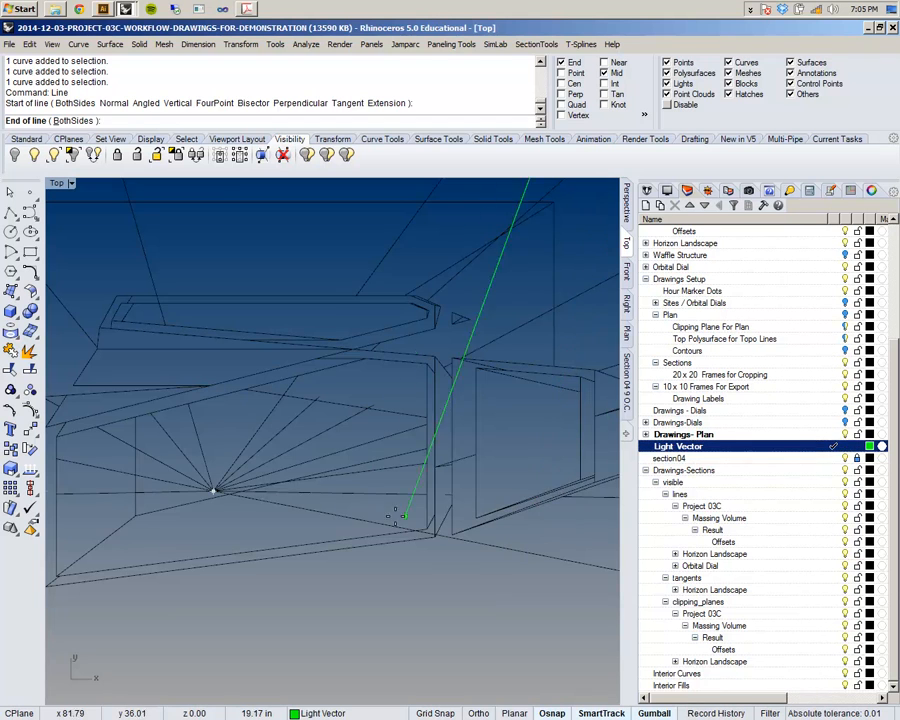
{"action": "scroll", "coordinate": [215, 490], "scroll_direction": "down", "scroll_amount": 1}
{"action": "left_click", "coordinate": [214, 424]}
{"action": "scroll", "coordinate": [216, 494], "scroll_direction": "down", "scroll_amount": 3}
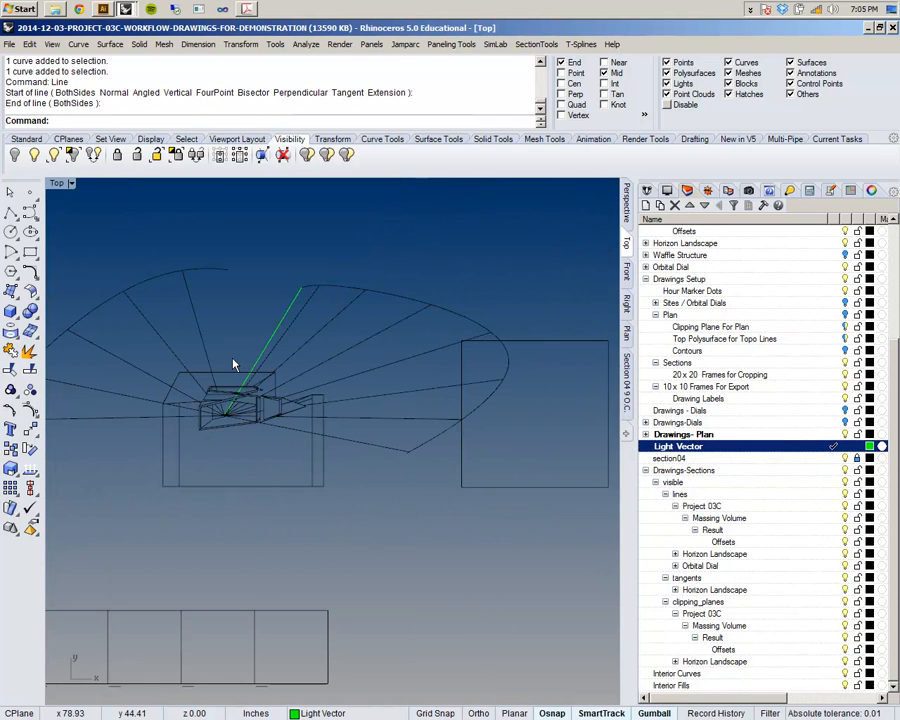
- Examine the light vector line against the massing rooms and hour spokes of the section drawing
{"action": "right_click_drag", "start_coordinate": [262, 360], "coordinate": [292, 357]}
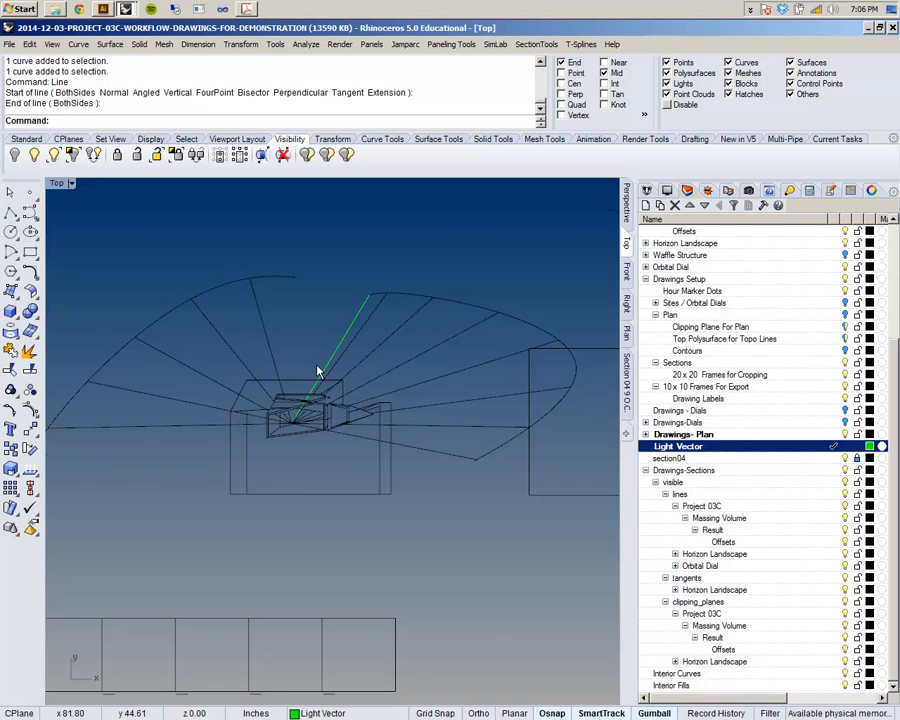
{"action": "scroll", "coordinate": [305, 377], "scroll_direction": "up", "scroll_amount": 3}
{"action": "scroll", "coordinate": [307, 376], "scroll_direction": "down", "scroll_amount": 8}
{"action": "right_click_drag", "start_coordinate": [305, 368], "coordinate": [312, 333]}
{"action": "scroll", "coordinate": [312, 368], "scroll_direction": "up", "scroll_amount": 12}
{"action": "scroll", "coordinate": [247, 302], "scroll_direction": "down", "scroll_amount": 3}
{"action": "scroll", "coordinate": [247, 302], "scroll_direction": "up", "scroll_amount": 3}
{"action": "scroll", "coordinate": [336, 540], "scroll_direction": "down", "scroll_amount": 5}
{"action": "scroll", "coordinate": [318, 440], "scroll_direction": "up", "scroll_amount": 6}
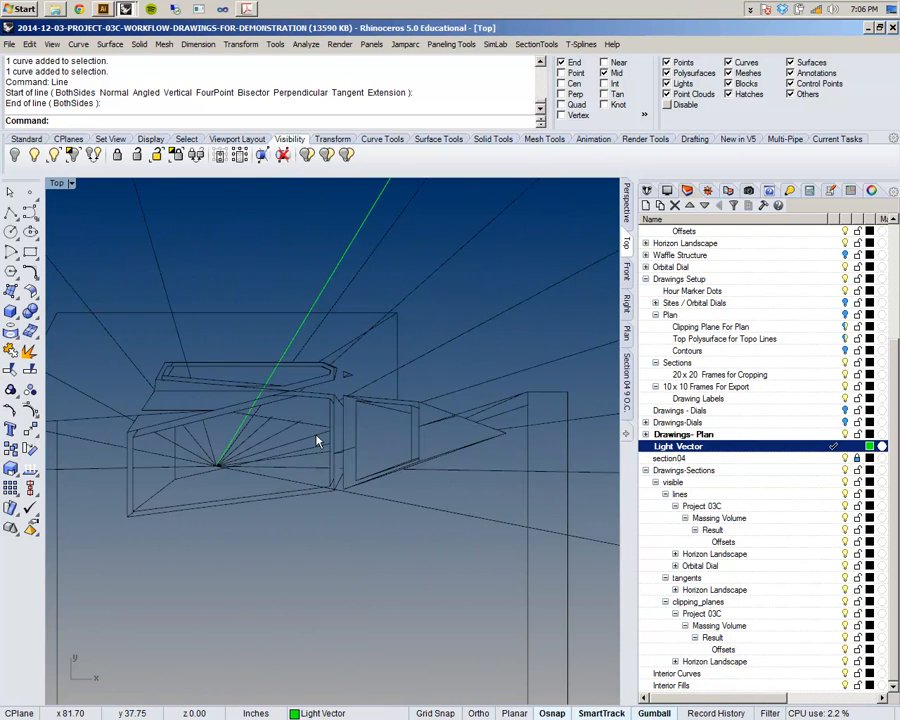
{"action": "right_click_drag", "start_coordinate": [315, 416], "coordinate": [315, 413]}
{"action": "scroll", "coordinate": [367, 464], "scroll_direction": "down", "scroll_amount": 6}
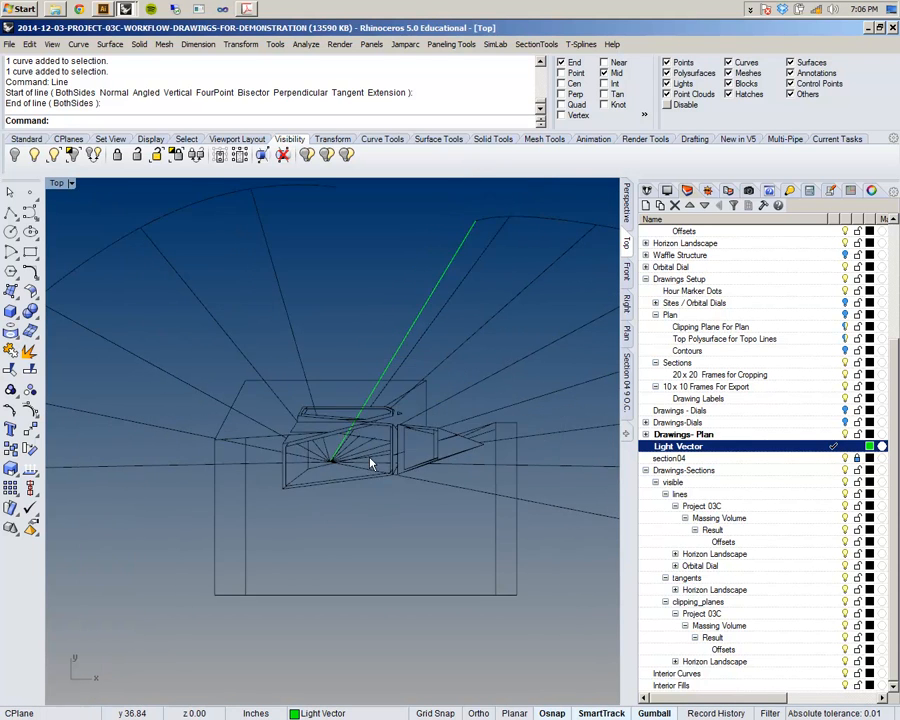
{"action": "right_click_drag", "start_coordinate": [366, 465], "coordinate": [313, 451]}
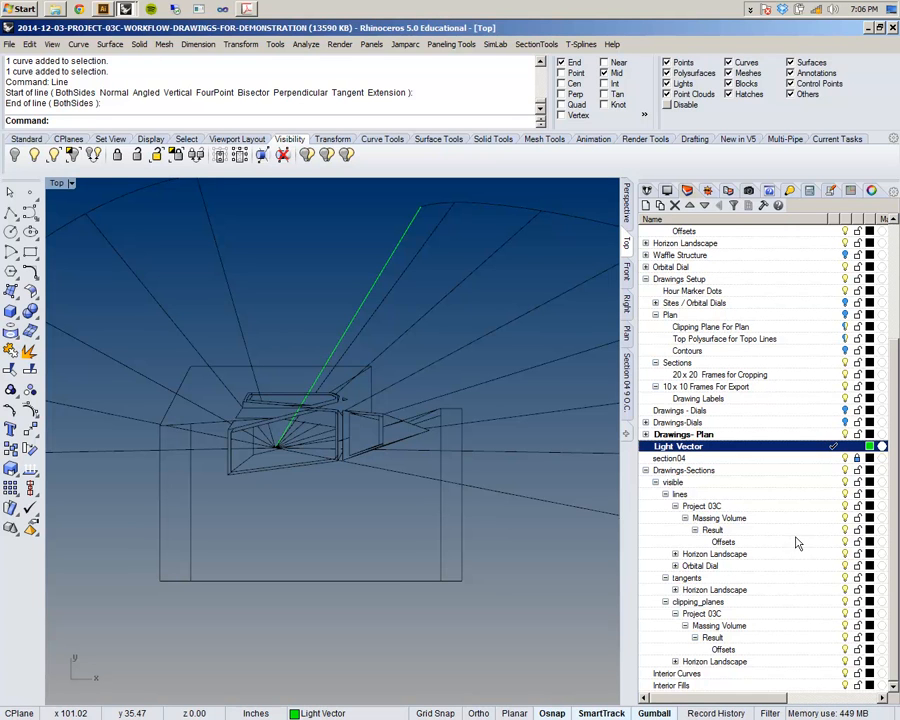
- Delete the Hour Spokes and Scaled Orbit sublayers of Orbital Dial within the section drawing's lines layer, together with their linework
{"action": "left_click", "coordinate": [762, 484]}
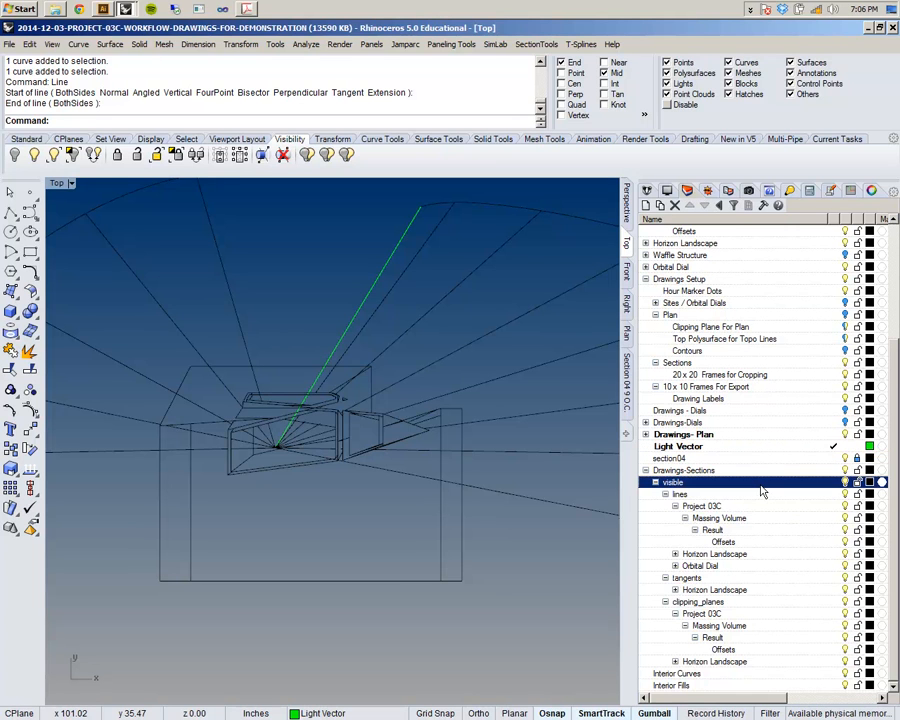
{"action": "left_click", "coordinate": [791, 567]}
{"action": "key", "text": "Right"}
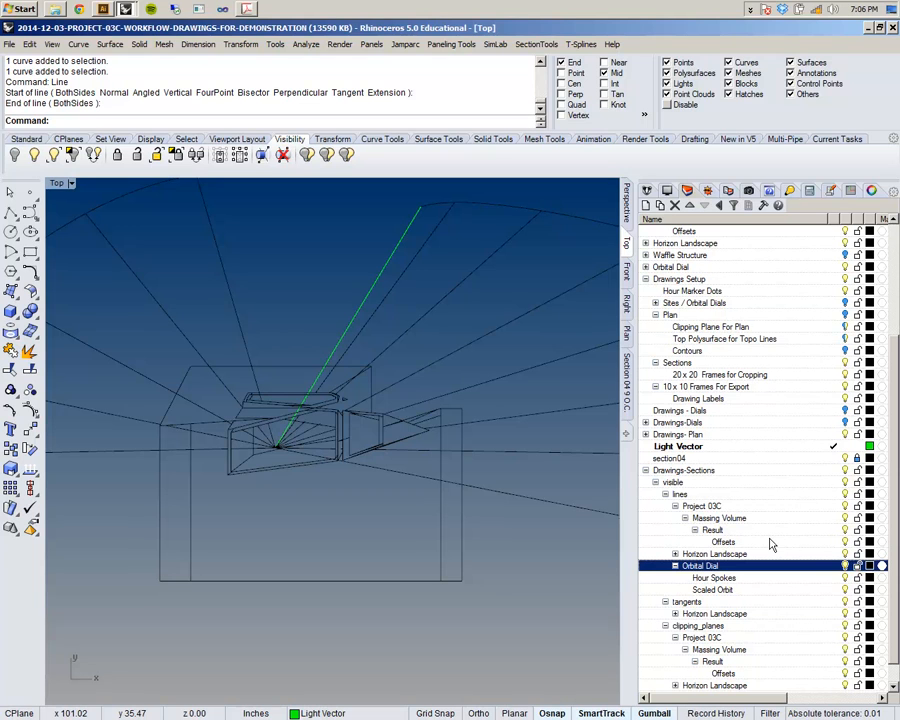
{"action": "key", "text": "Down"}
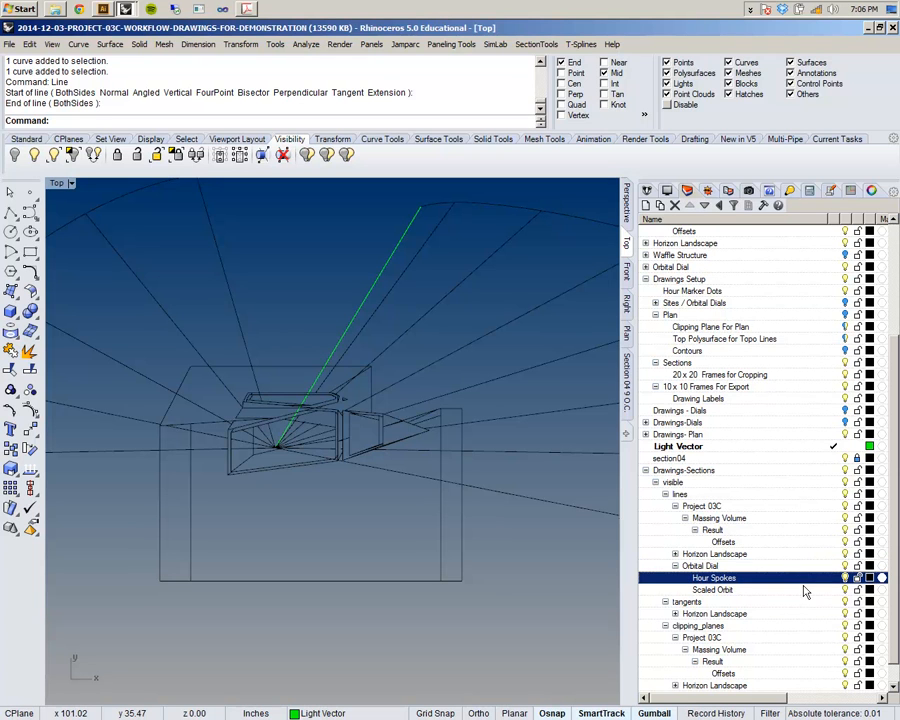
{"action": "left_click", "coordinate": [804, 590], "text": "shift"}
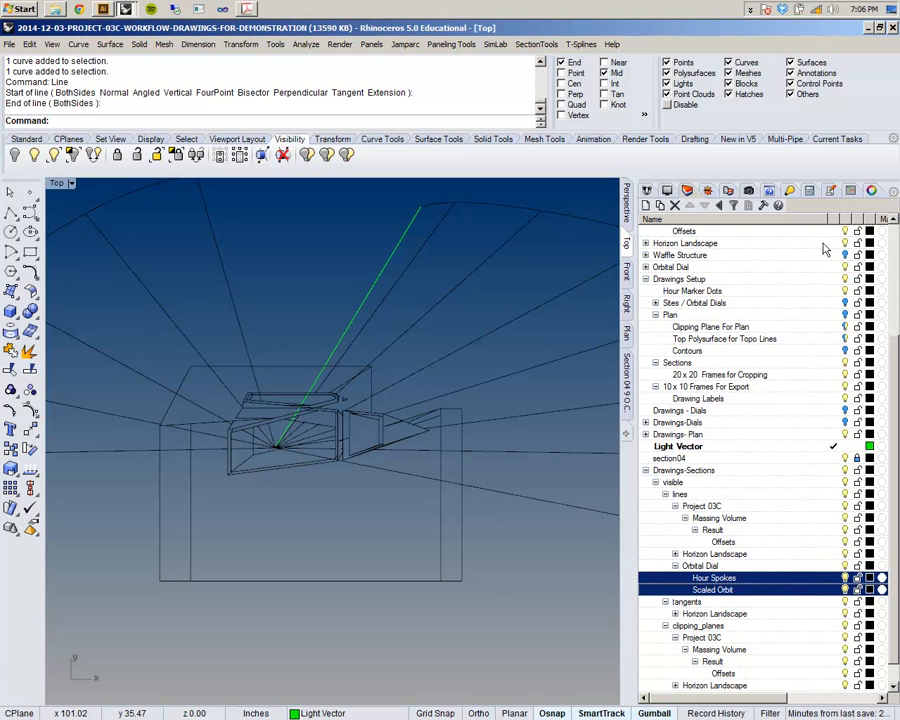
{"action": "left_click", "coordinate": [674, 205]}
{"action": "left_click", "coordinate": [416, 461]}
- Examine the massing rooms and surrounding landscape linework of the section drawing
{"action": "scroll", "coordinate": [402, 506], "scroll_direction": "up", "scroll_amount": 1}
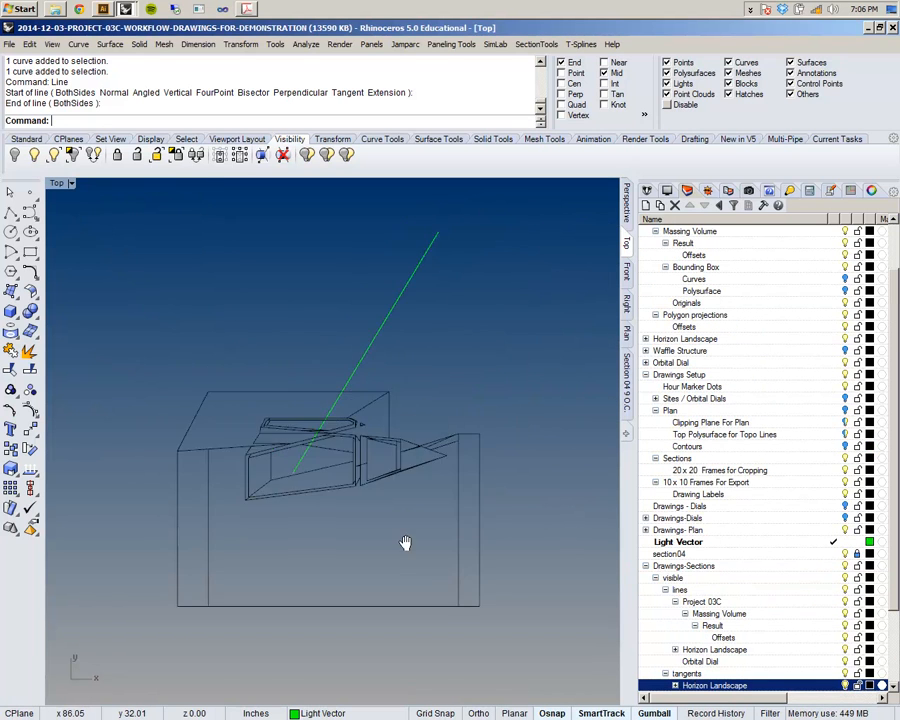
{"action": "scroll", "coordinate": [322, 413], "scroll_direction": "up", "scroll_amount": 3}
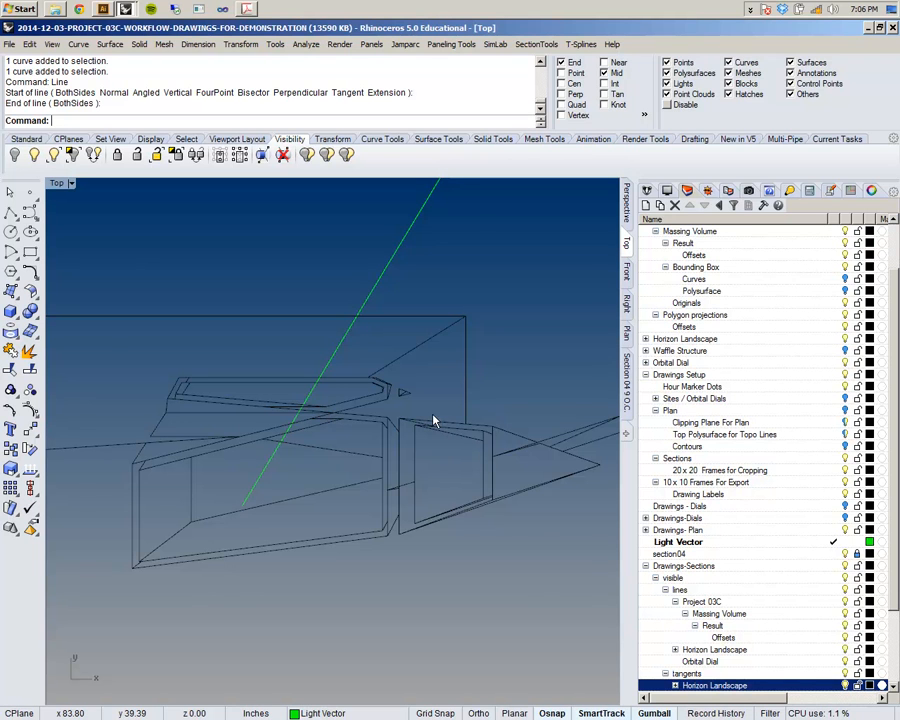
{"action": "scroll", "coordinate": [433, 417], "scroll_direction": "down", "scroll_amount": 6}
{"action": "right_click_drag", "start_coordinate": [467, 483], "coordinate": [408, 411]}
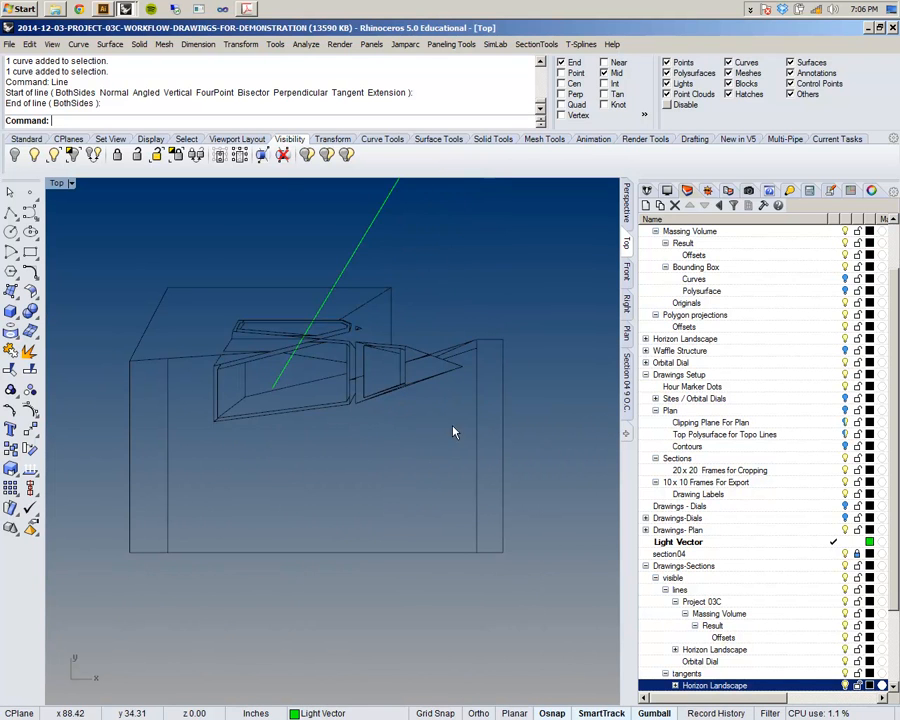
{"action": "scroll", "coordinate": [404, 376], "scroll_direction": "up", "scroll_amount": 3}
{"action": "right_click_drag", "start_coordinate": [387, 365], "coordinate": [396, 376]}
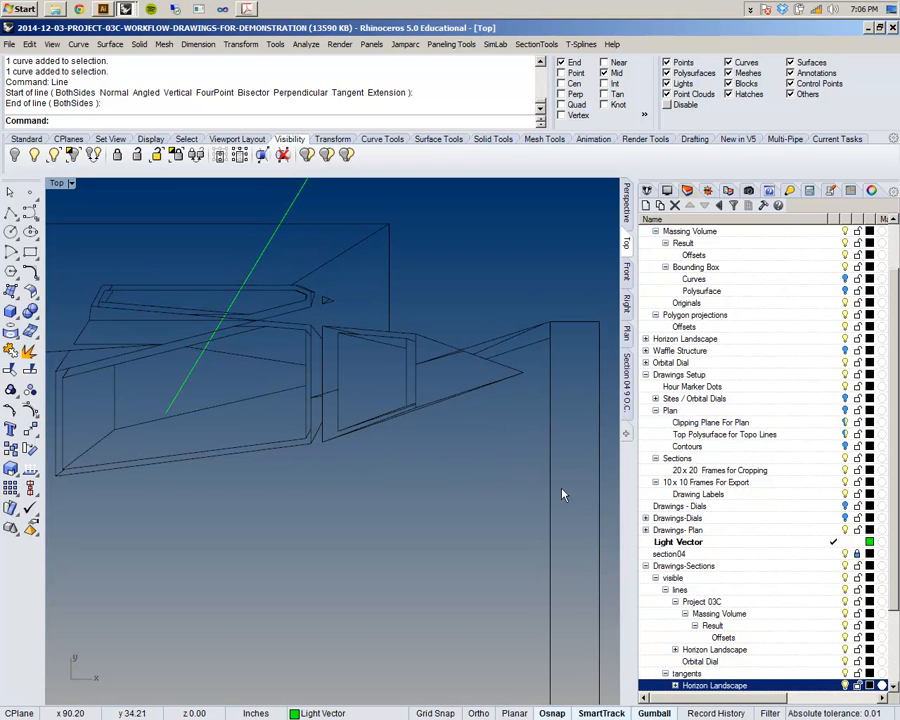
{"action": "scroll", "coordinate": [690, 560], "scroll_direction": "down", "scroll_amount": 3}
- Move the clipping_planes layer above lines and tangents within the visible layer, keeping its sublayers expanded
{"action": "left_click", "coordinate": [730, 603]}
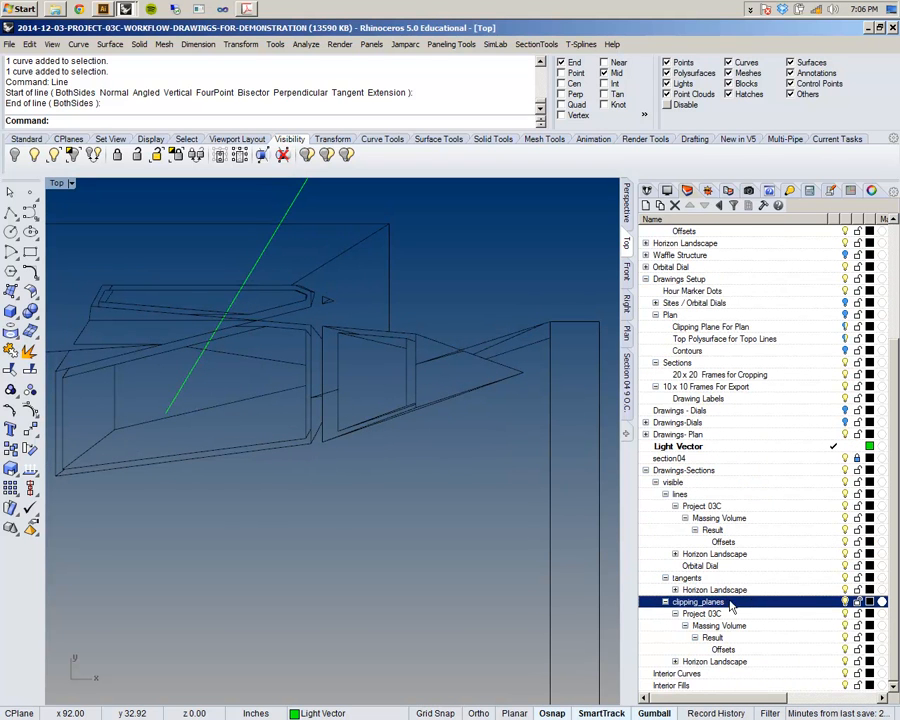
{"action": "left_click", "coordinate": [691, 206]}
{"action": "left_click", "coordinate": [691, 206]}
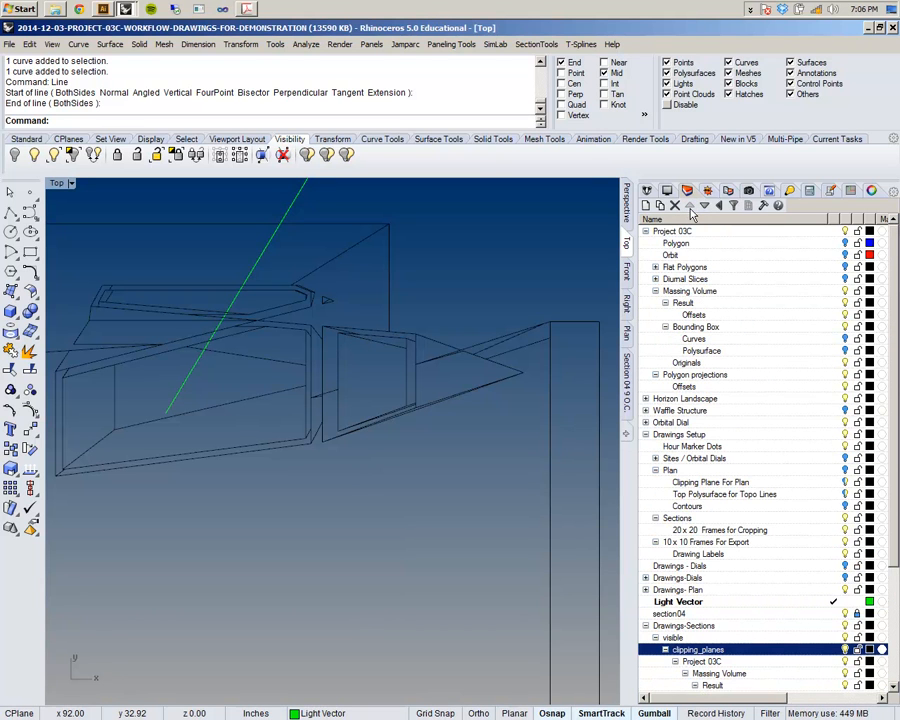
{"action": "scroll", "coordinate": [750, 460], "scroll_direction": "down", "scroll_amount": 4}
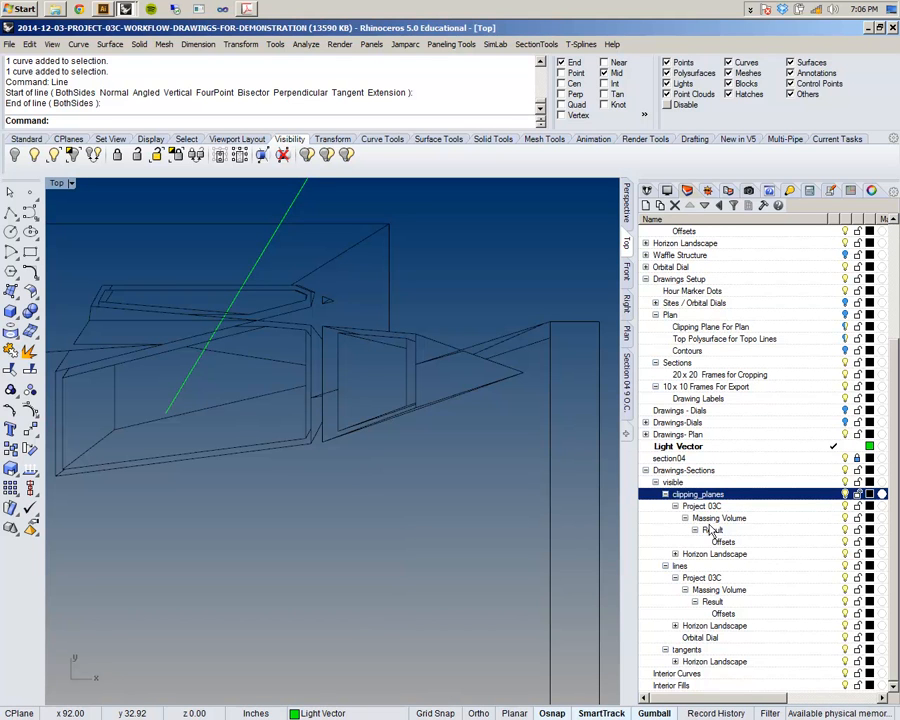
{"action": "left_click", "coordinate": [664, 495]}
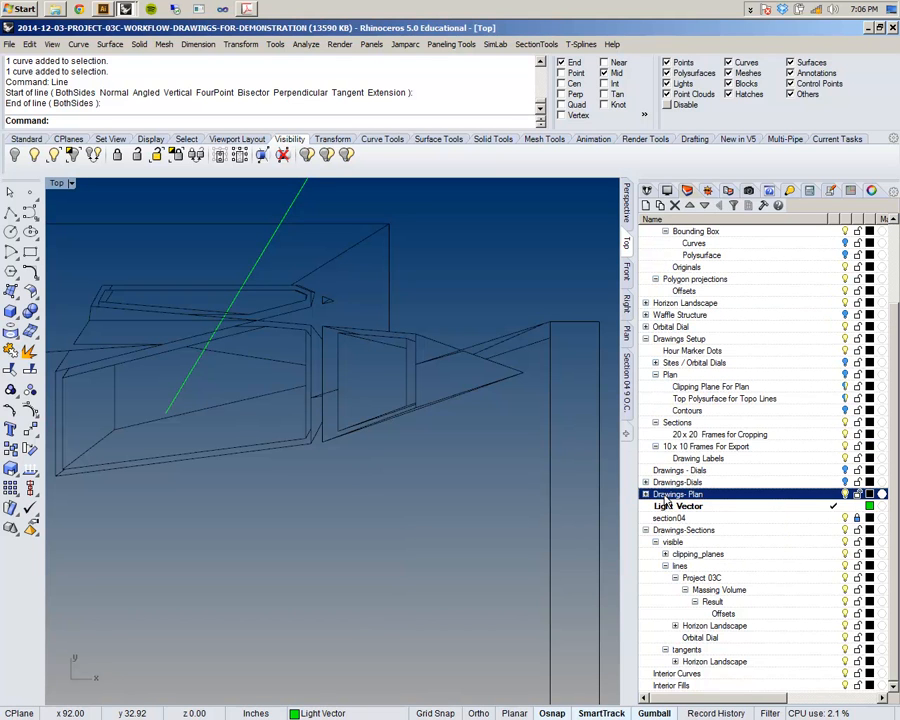
{"action": "left_click", "coordinate": [666, 556]}
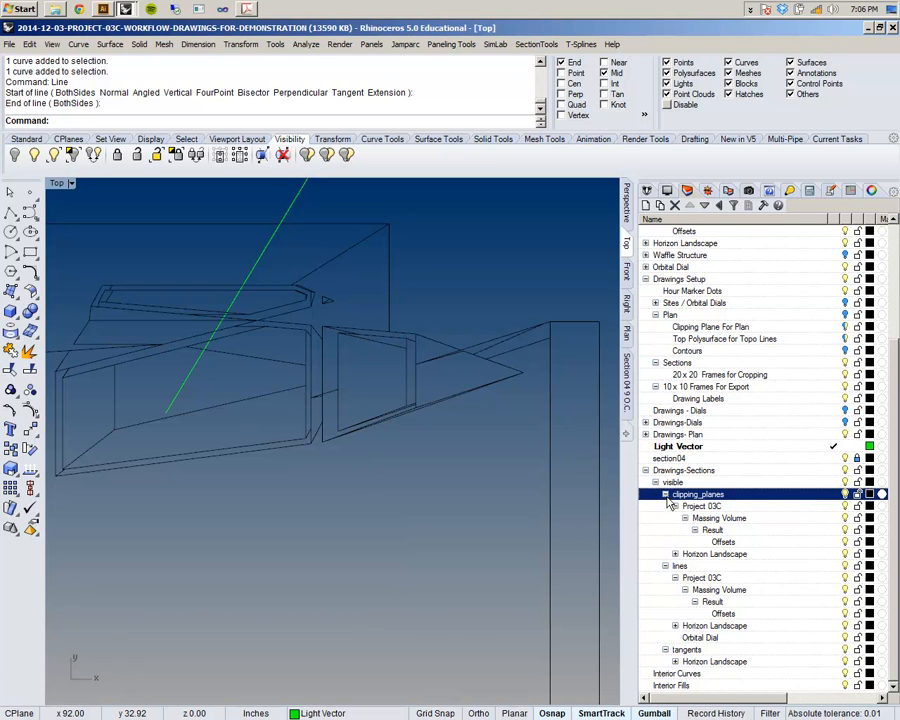
- Set the color of clipping_planes and all its listed sublayers, from Project 03C to Horizon Landscape, to Red
{"action": "left_click", "coordinate": [697, 638], "text": "shift"}
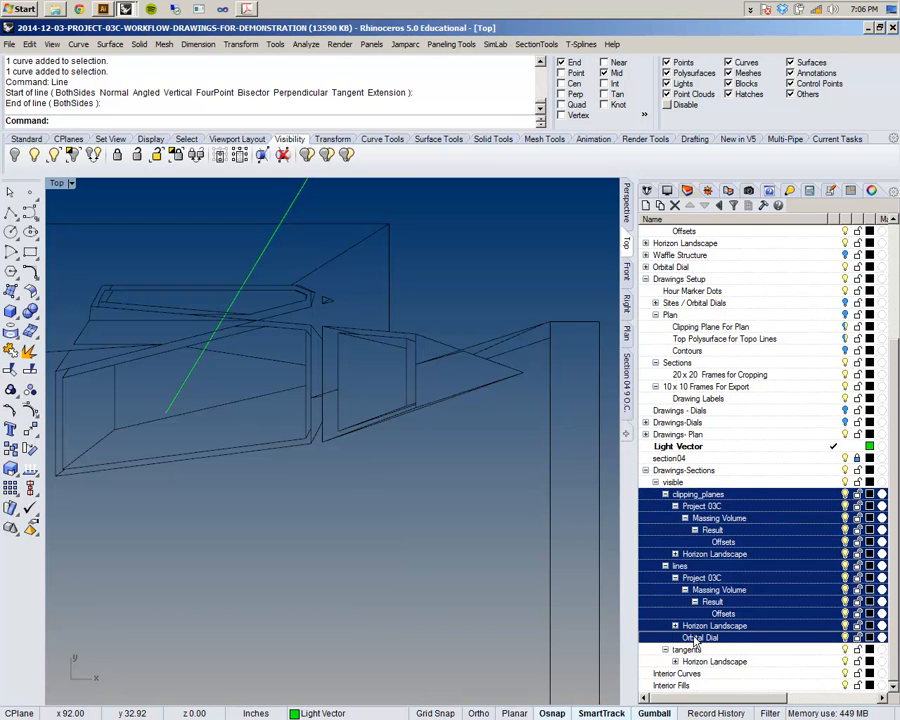
{"action": "left_click", "coordinate": [716, 556]}
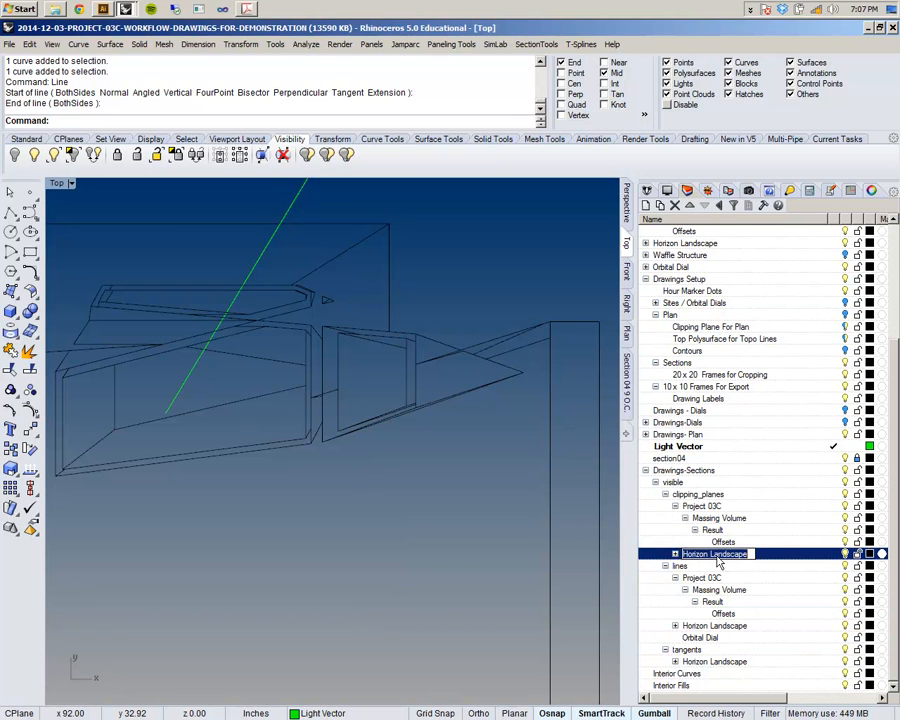
{"action": "left_click", "coordinate": [728, 494]}
{"action": "left_click", "coordinate": [747, 556]}
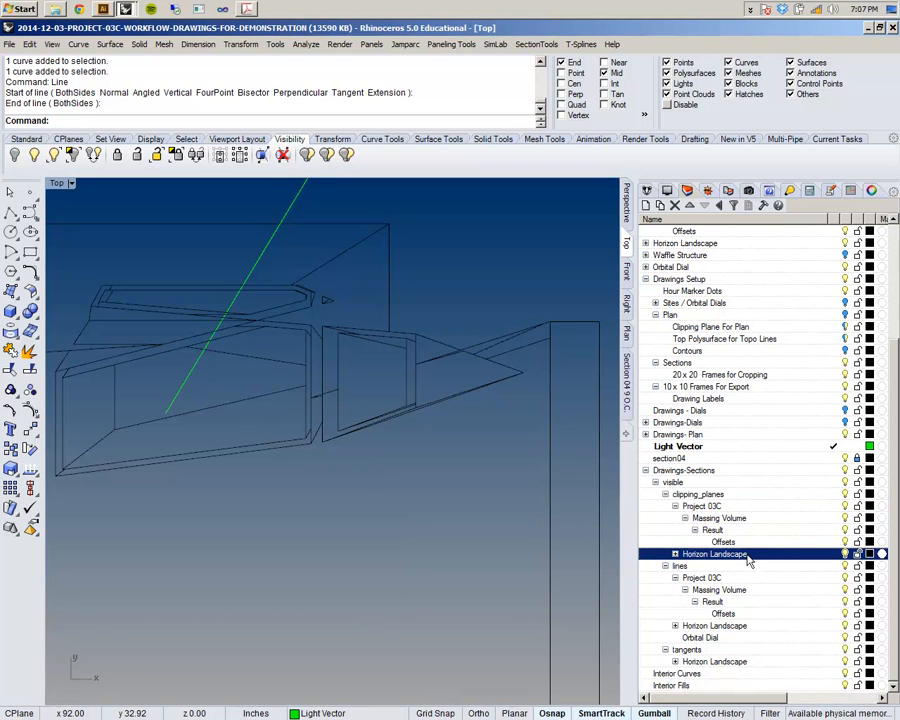
{"action": "left_click", "coordinate": [742, 504], "text": "shift"}
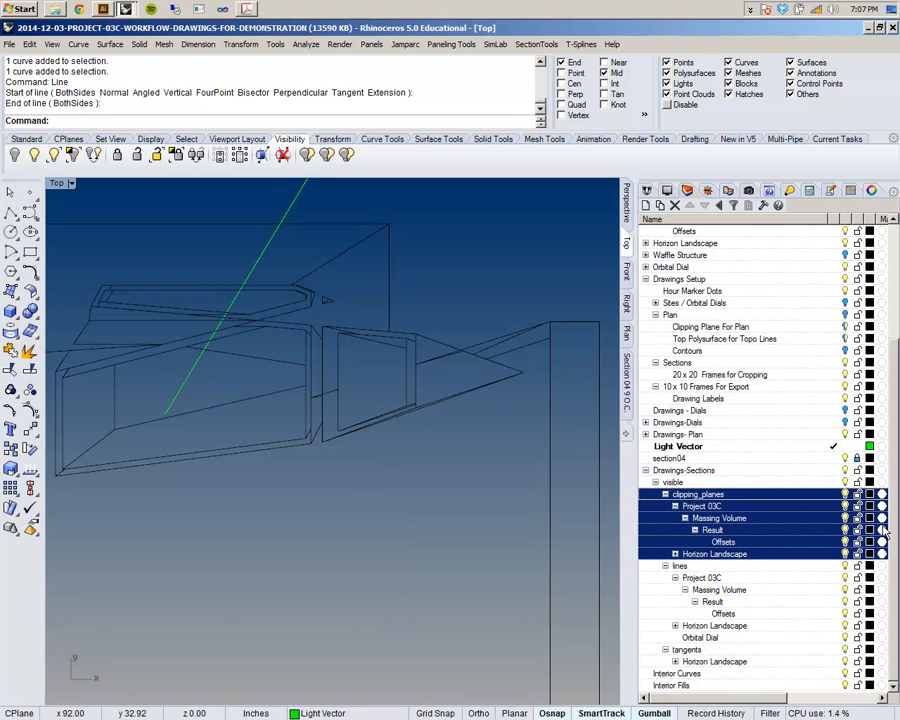
{"action": "left_click", "coordinate": [869, 496]}
{"action": "left_click", "coordinate": [482, 319]}
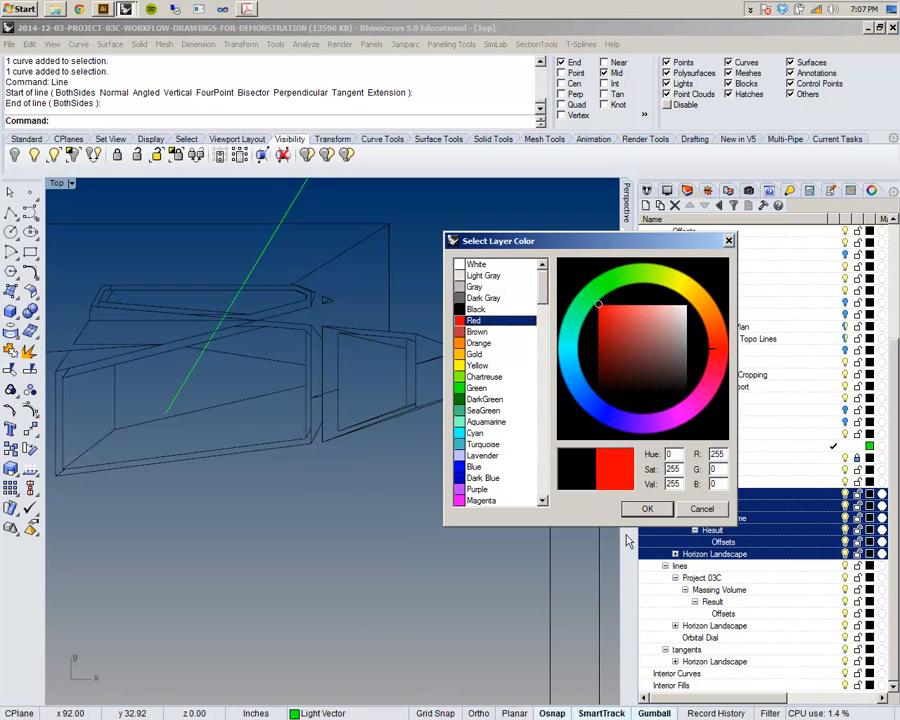
{"action": "left_click", "coordinate": [640, 510]}
{"action": "scroll", "coordinate": [456, 506], "scroll_direction": "down", "scroll_amount": 1}
{"action": "scroll", "coordinate": [422, 452], "scroll_direction": "down", "scroll_amount": 2}
{"action": "scroll", "coordinate": [283, 428], "scroll_direction": "up", "scroll_amount": 3}
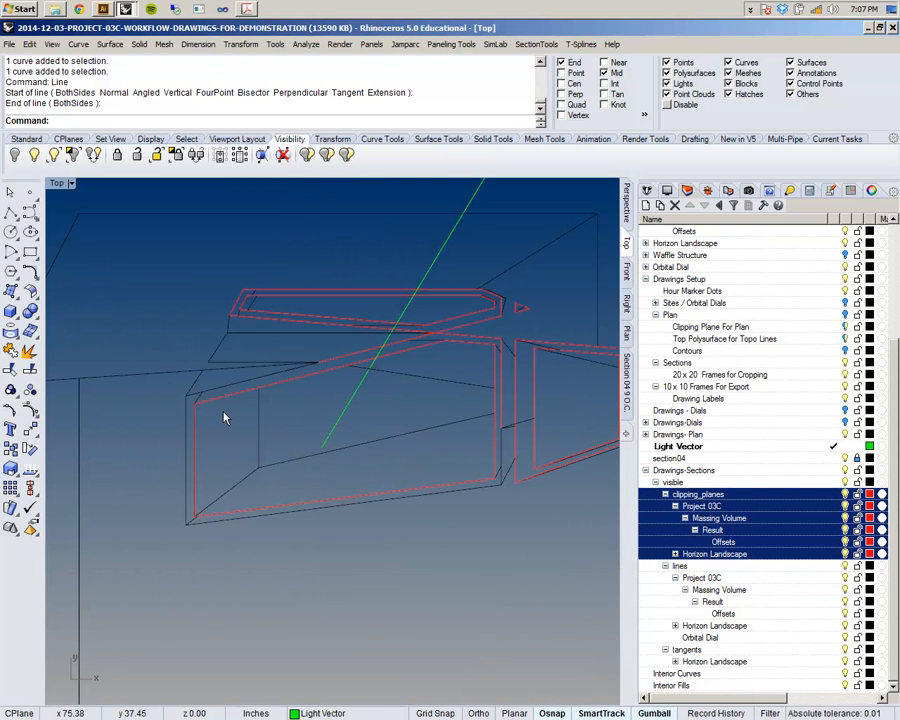
- Try coloring the lines layer and its Project 03C sublayers down to Offsets Red, then undo the color change
{"action": "left_click", "coordinate": [738, 614], "text": "shift"}
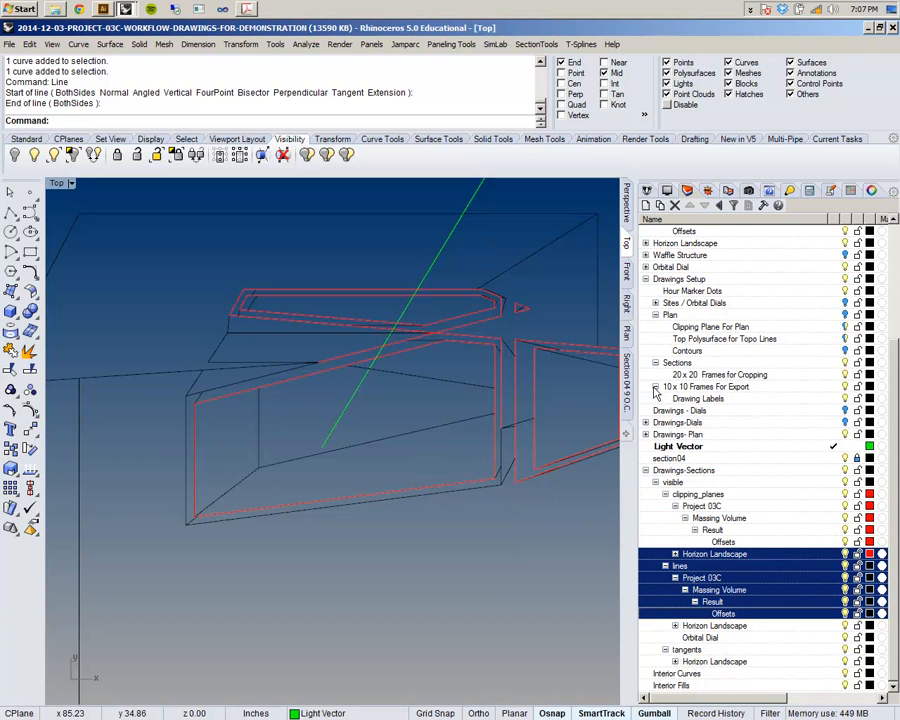
{"action": "right_click_drag", "start_coordinate": [614, 366], "coordinate": [540, 393]}
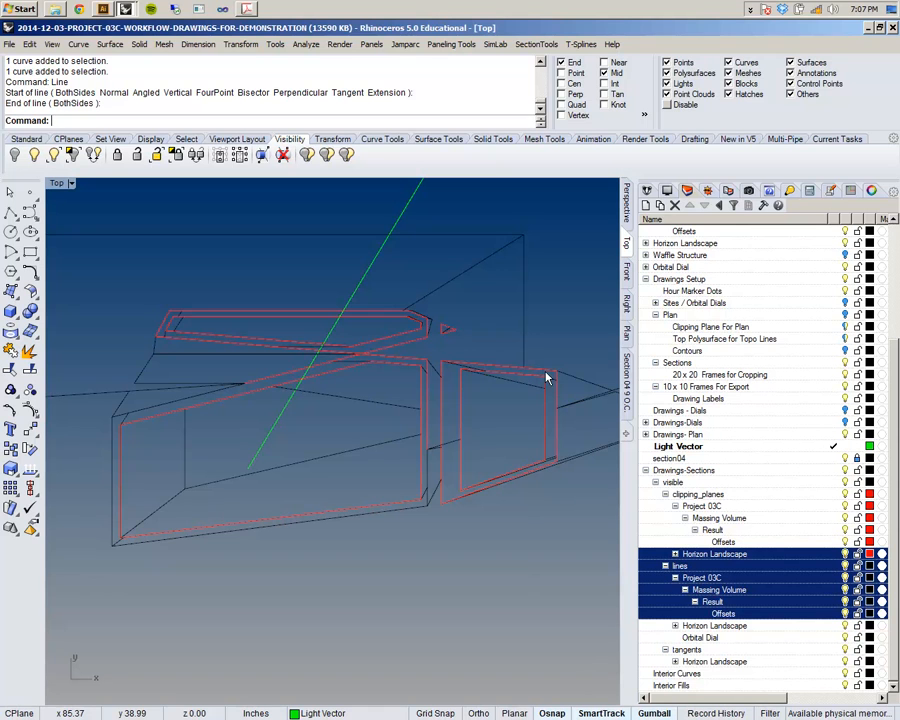
{"action": "right_click_drag", "start_coordinate": [547, 377], "coordinate": [382, 423]}
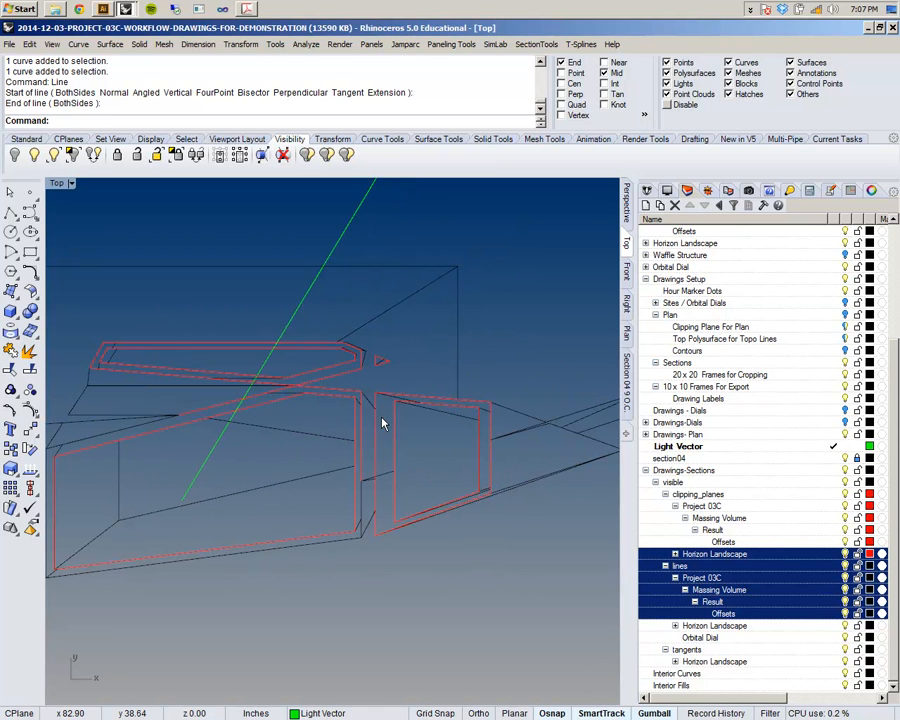
{"action": "scroll", "coordinate": [377, 424], "scroll_direction": "down", "scroll_amount": 2}
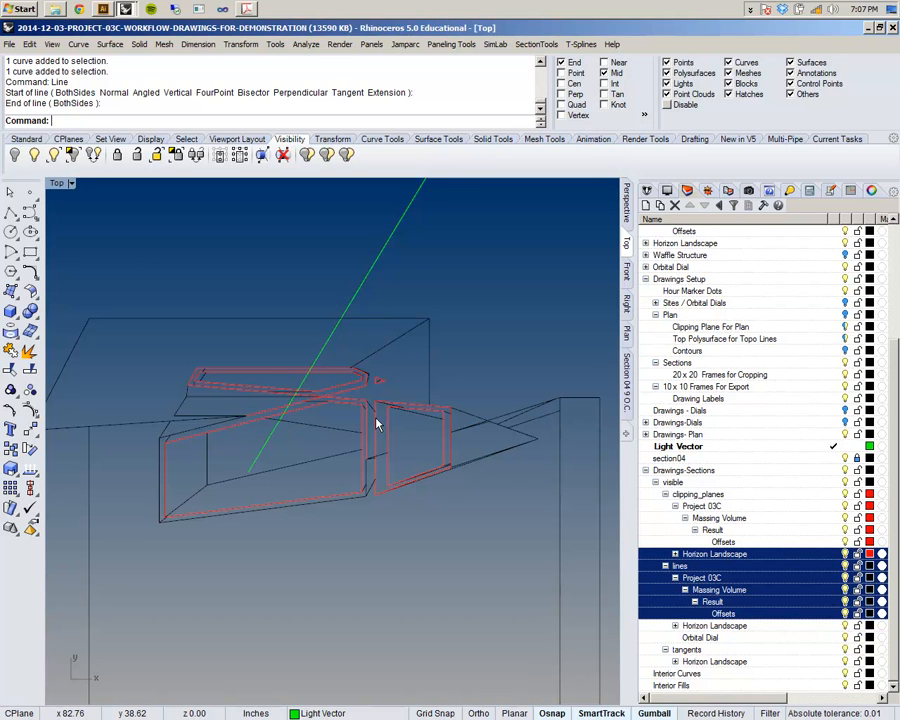
{"action": "scroll", "coordinate": [365, 422], "scroll_direction": "down", "scroll_amount": 2}
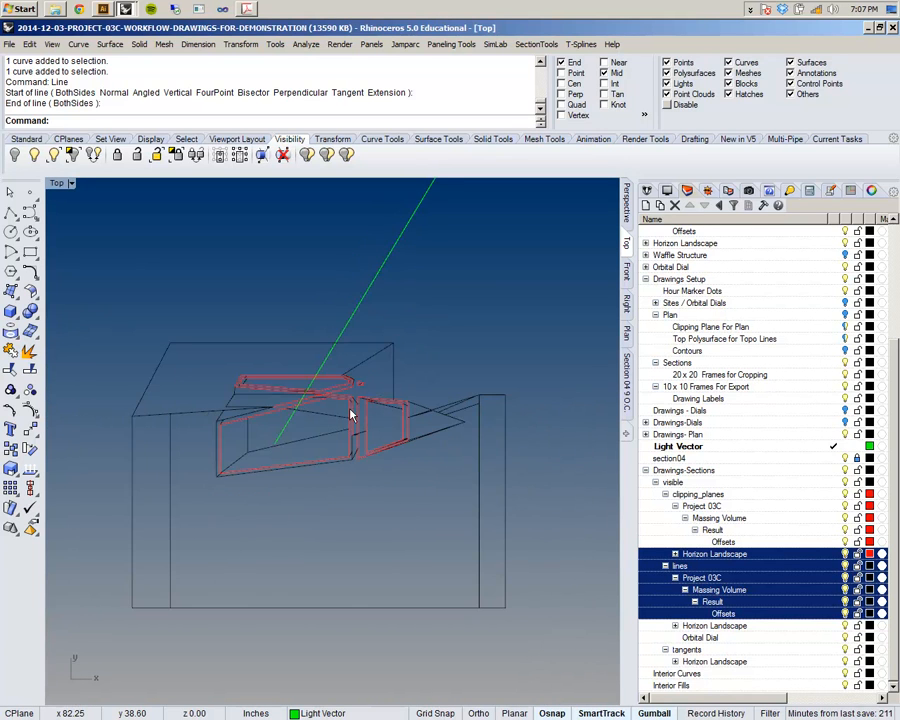
{"action": "right_click_drag", "start_coordinate": [372, 414], "coordinate": [366, 450]}
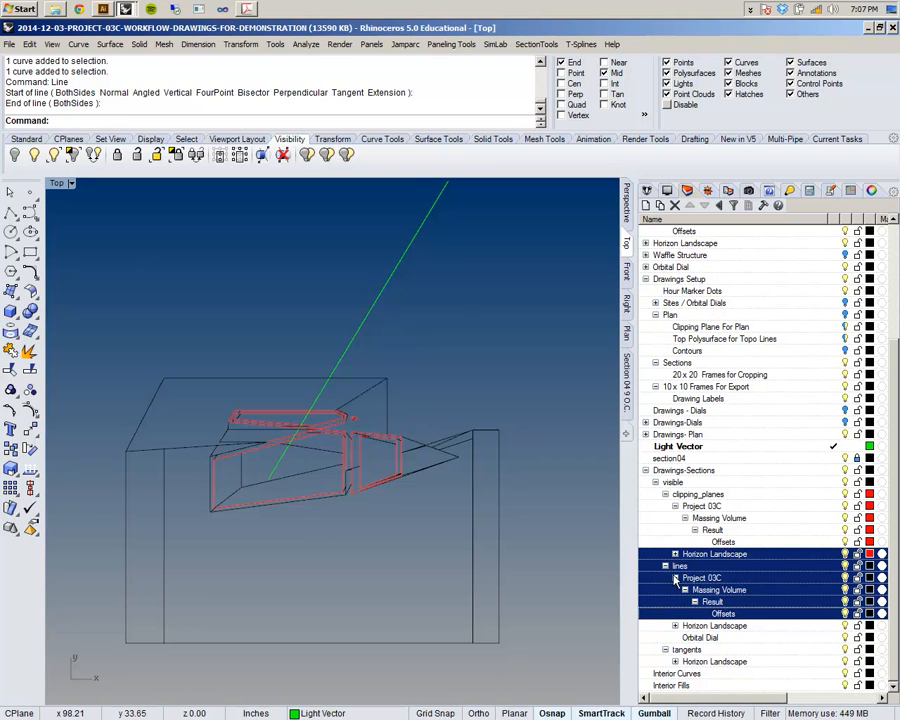
{"action": "left_click", "coordinate": [870, 568]}
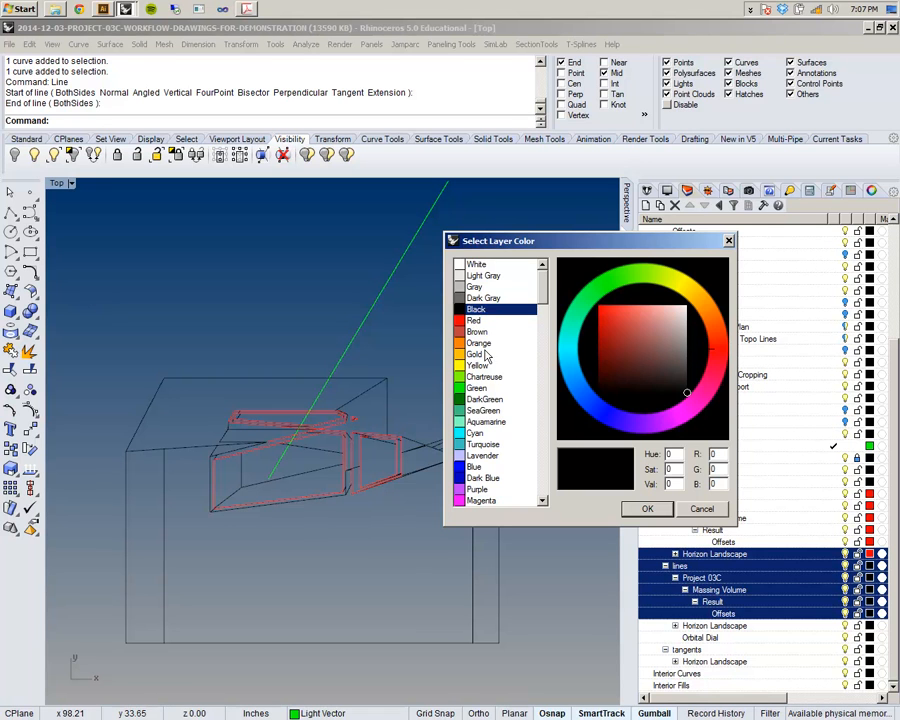
{"action": "left_click", "coordinate": [474, 320]}
{"action": "left_click", "coordinate": [647, 508]}
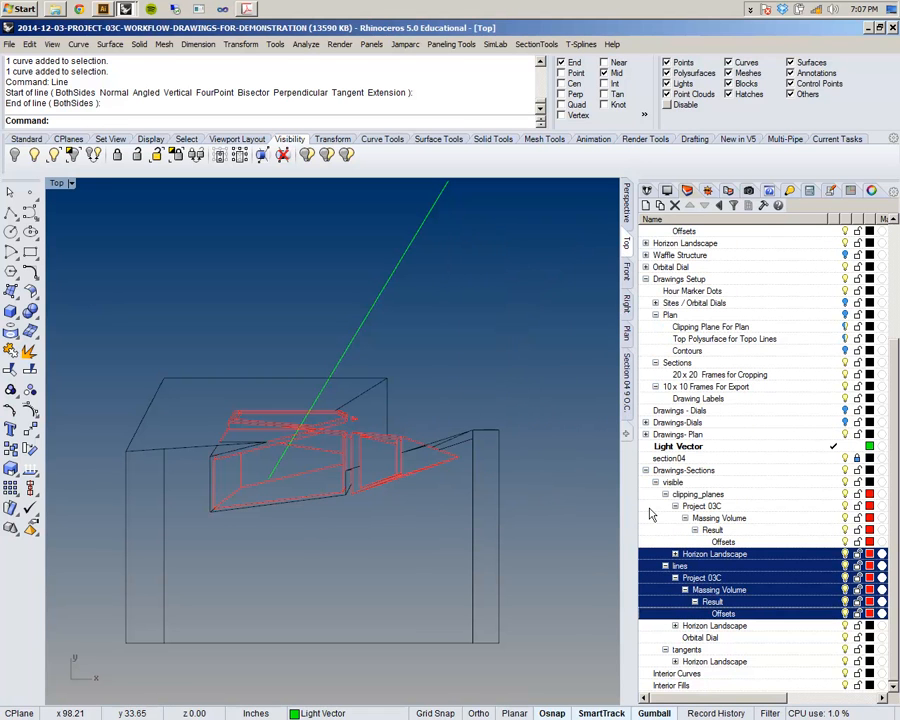
{"action": "scroll", "coordinate": [277, 402], "scroll_direction": "up", "scroll_amount": 4}
{"action": "scroll", "coordinate": [283, 396], "scroll_direction": "down", "scroll_amount": 2}
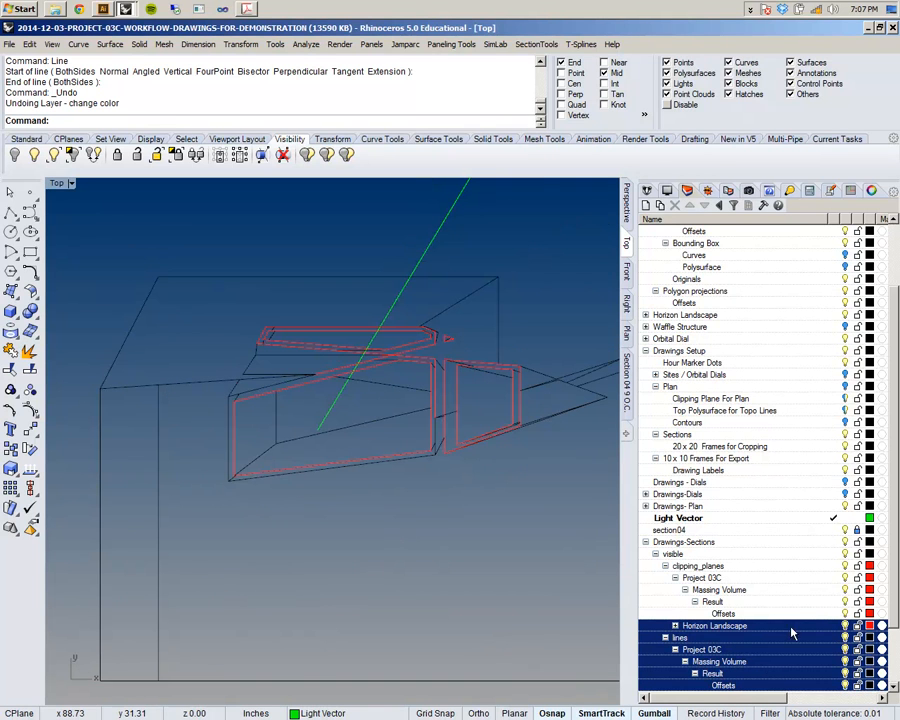
- Collapse the lines layer's sublayers and leave the clipping_planes sublayers expanded under visible
{"action": "scroll", "coordinate": [785, 596], "scroll_direction": "down", "scroll_amount": 1}
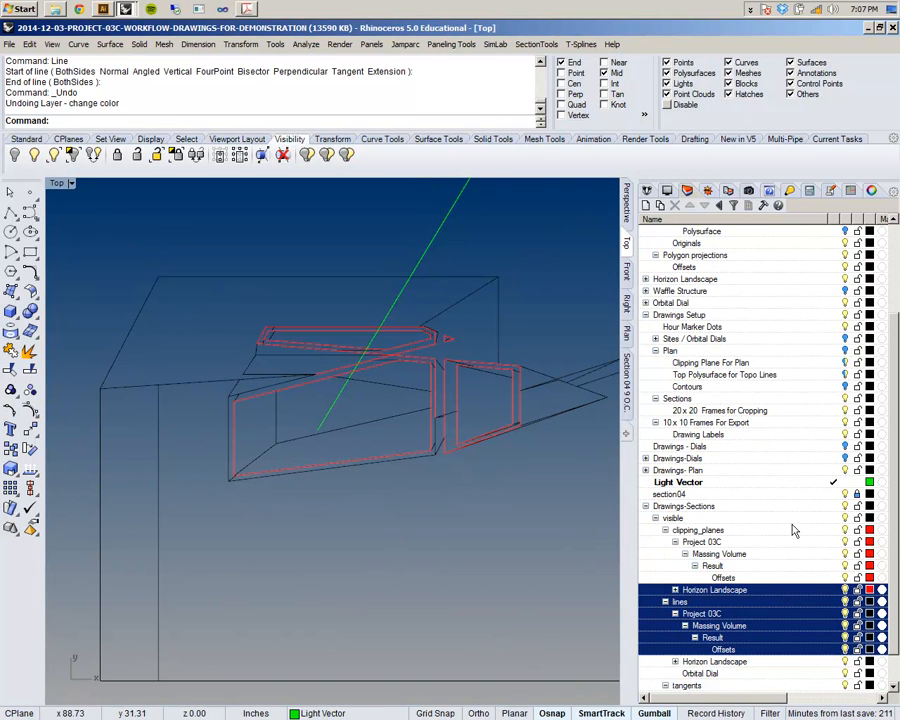
{"action": "left_click", "coordinate": [793, 530]}
{"action": "left_click", "coordinate": [665, 531]}
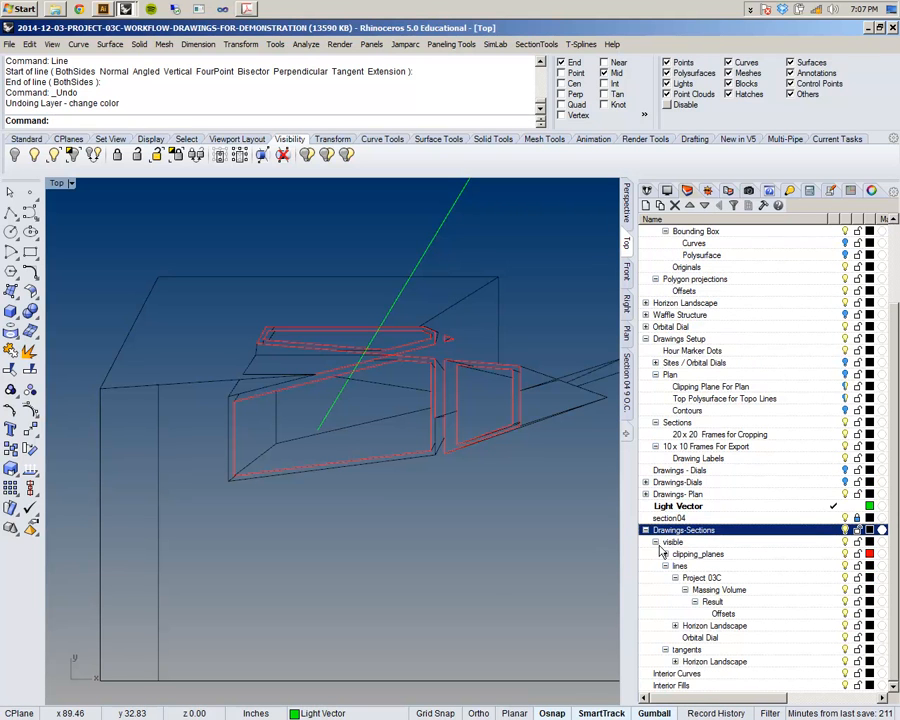
{"action": "left_click", "coordinate": [665, 567]}
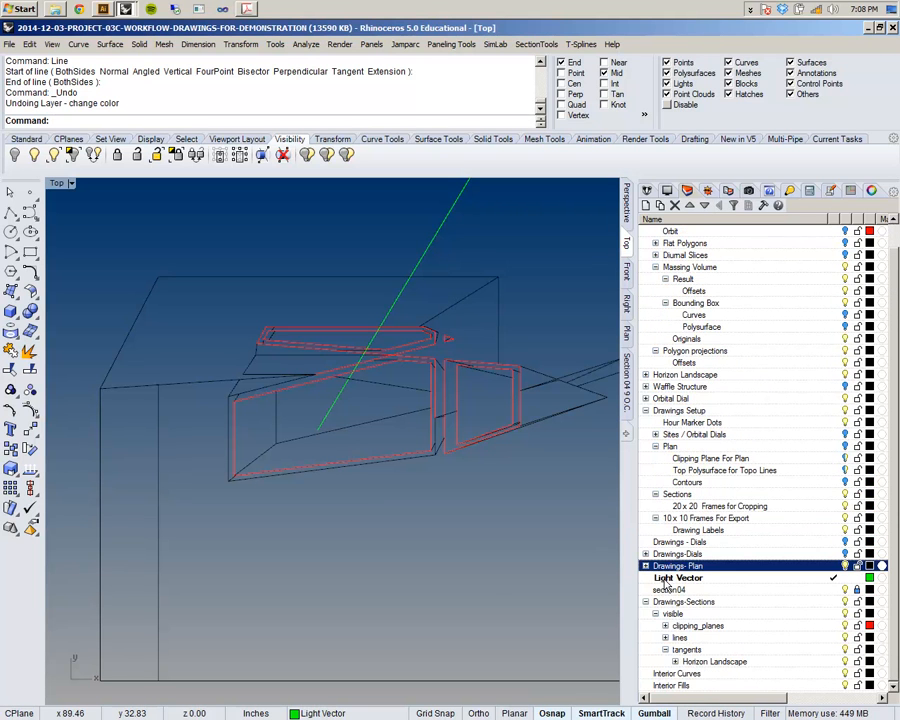
{"action": "left_click", "coordinate": [665, 626]}
{"action": "scroll", "coordinate": [268, 517], "scroll_direction": "down", "scroll_amount": 8}
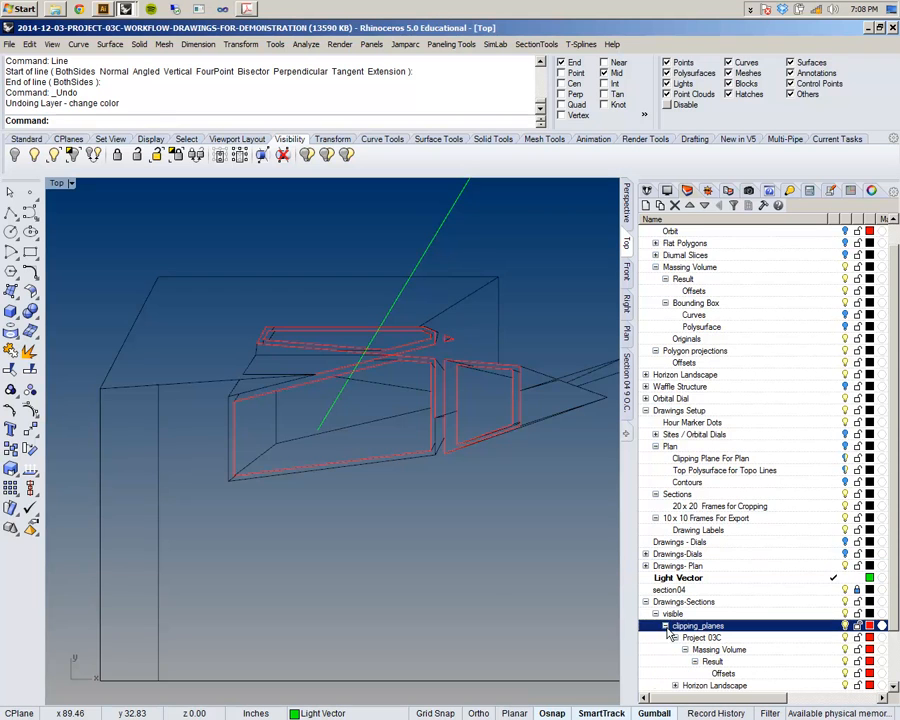
- Examine the red cut outlines and black projected lines of the 9 o'clock section drawing in the Top view
{"action": "right_click_drag", "start_coordinate": [268, 502], "coordinate": [281, 459]}
{"action": "scroll", "coordinate": [197, 440], "scroll_direction": "up", "scroll_amount": 4}
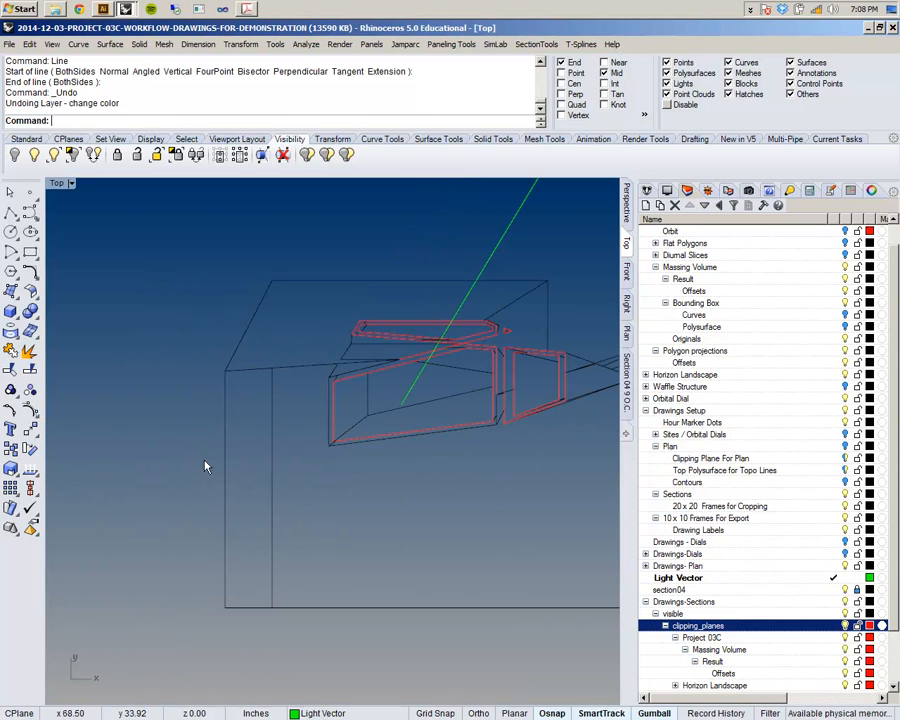
{"action": "scroll", "coordinate": [897, 592], "scroll_direction": "down", "scroll_amount": 2}
{"action": "right_click_drag", "start_coordinate": [506, 487], "coordinate": [322, 505]}
{"action": "scroll", "coordinate": [154, 300], "scroll_direction": "up", "scroll_amount": 2}
{"action": "scroll", "coordinate": [154, 297], "scroll_direction": "down", "scroll_amount": 1}
{"action": "right_click_drag", "start_coordinate": [220, 455], "coordinate": [222, 402]}
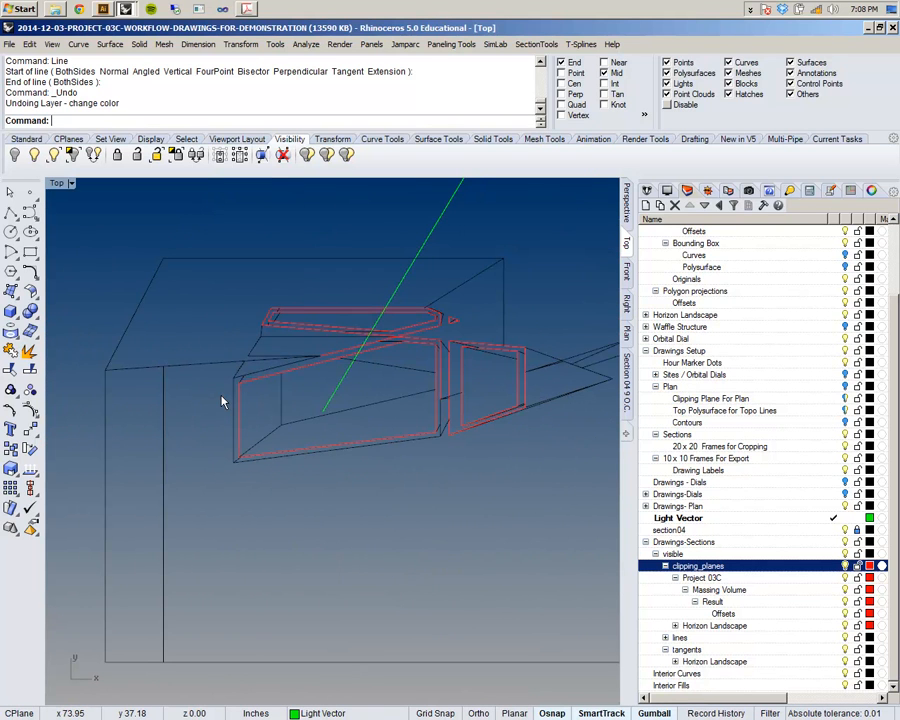
{"action": "left_click", "coordinate": [164, 427]}
{"action": "left_click", "coordinate": [190, 366]}
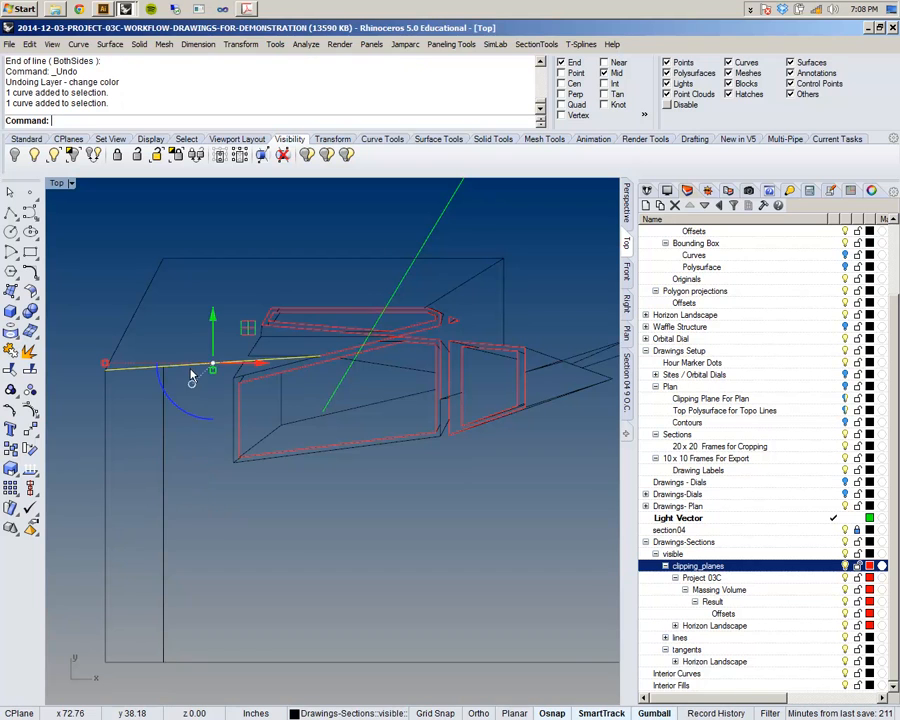
{"action": "left_click", "coordinate": [225, 394]}
{"action": "scroll", "coordinate": [241, 378], "scroll_direction": "up", "scroll_amount": 8}
{"action": "scroll", "coordinate": [241, 378], "scroll_direction": "down", "scroll_amount": 10}
{"action": "scroll", "coordinate": [270, 395], "scroll_direction": "down", "scroll_amount": 2}
{"action": "scroll", "coordinate": [311, 430], "scroll_direction": "up", "scroll_amount": 6}
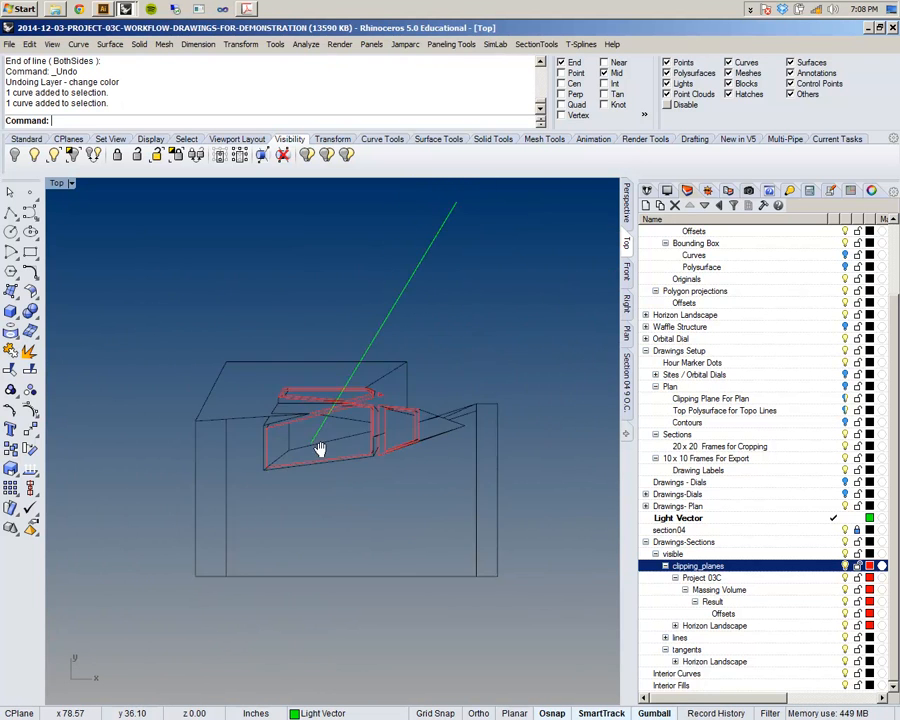
{"action": "scroll", "coordinate": [257, 406], "scroll_direction": "down", "scroll_amount": 3}
{"action": "scroll", "coordinate": [257, 398], "scroll_direction": "up", "scroll_amount": 5}
{"action": "scroll", "coordinate": [257, 399], "scroll_direction": "down", "scroll_amount": 5}
{"action": "scroll", "coordinate": [247, 384], "scroll_direction": "down", "scroll_amount": 1}
{"action": "scroll", "coordinate": [371, 405], "scroll_direction": "up", "scroll_amount": 5}
{"action": "scroll", "coordinate": [374, 486], "scroll_direction": "up", "scroll_amount": 4}
{"action": "scroll", "coordinate": [386, 444], "scroll_direction": "down", "scroll_amount": 5}
{"action": "scroll", "coordinate": [388, 448], "scroll_direction": "up", "scroll_amount": 2}
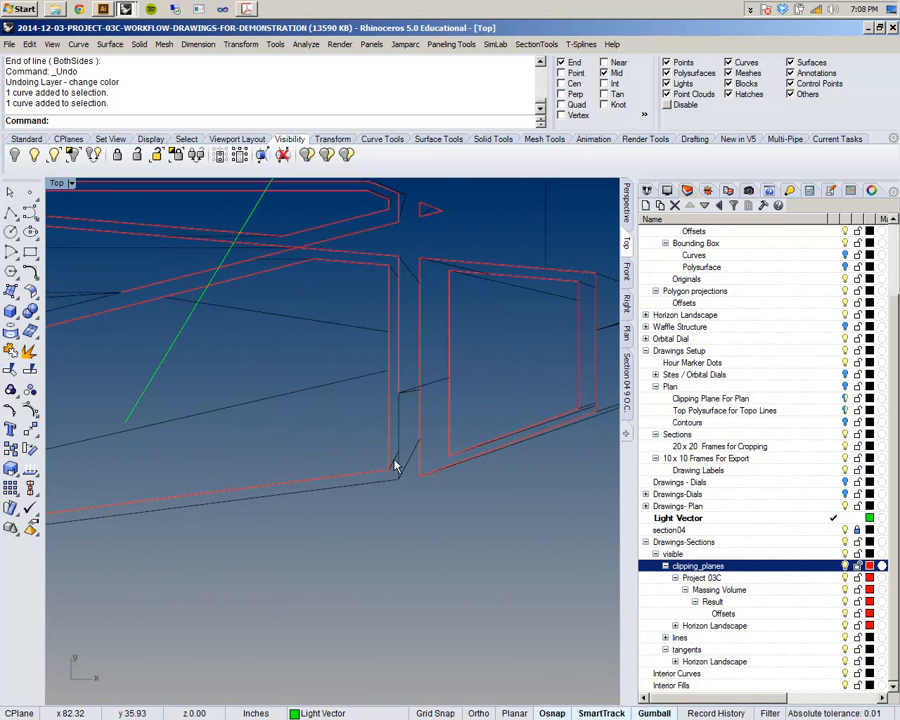
- Delete the short stray curves at the corners between the inner and outer cut outlines of all the massing volumes
{"action": "left_click", "coordinate": [396, 466]}
{"action": "scroll", "coordinate": [480, 442], "scroll_direction": "up", "scroll_amount": 3}
{"action": "left_click", "coordinate": [480, 442]}
{"action": "scroll", "coordinate": [480, 442], "scroll_direction": "down", "scroll_amount": 5}
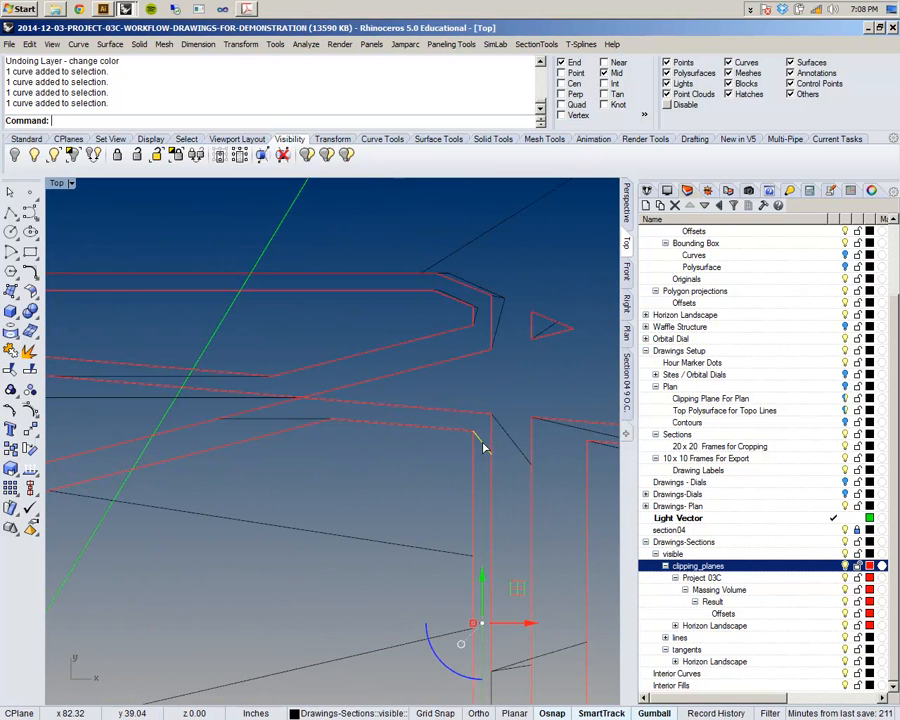
{"action": "scroll", "coordinate": [396, 434], "scroll_direction": "up", "scroll_amount": 3}
{"action": "left_click", "coordinate": [396, 434]}
{"action": "scroll", "coordinate": [396, 434], "scroll_direction": "down", "scroll_amount": 5}
{"action": "scroll", "coordinate": [370, 455], "scroll_direction": "up", "scroll_amount": 3}
{"action": "scroll", "coordinate": [368, 400], "scroll_direction": "down", "scroll_amount": 5}
{"action": "scroll", "coordinate": [257, 315], "scroll_direction": "up", "scroll_amount": 5}
{"action": "scroll", "coordinate": [171, 382], "scroll_direction": "down", "scroll_amount": 3}
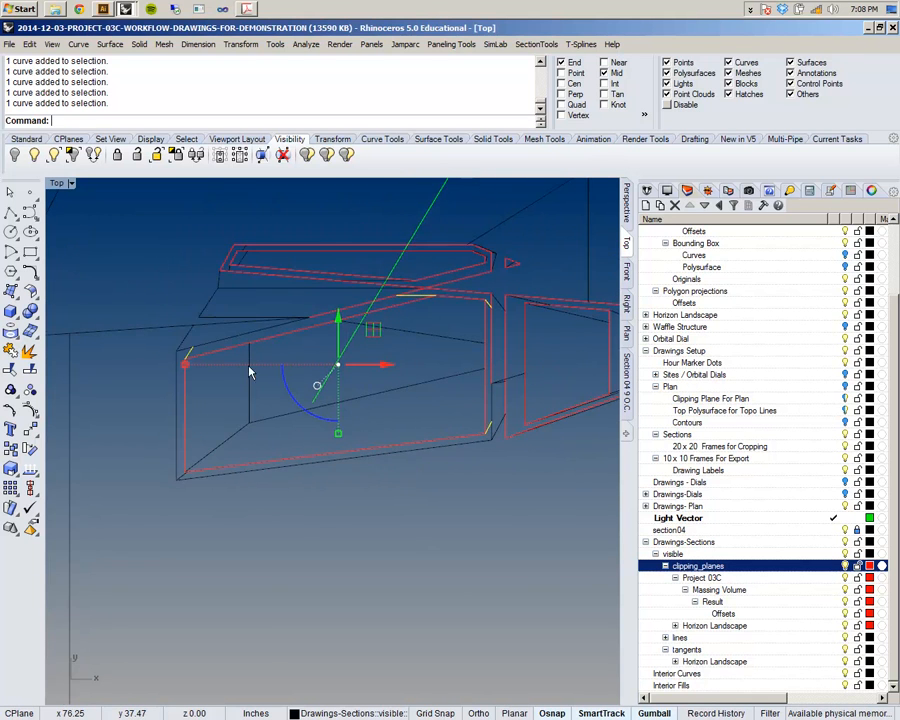
{"action": "scroll", "coordinate": [209, 311], "scroll_direction": "up", "scroll_amount": 5}
{"action": "left_click", "coordinate": [260, 289], "text": "shift"}
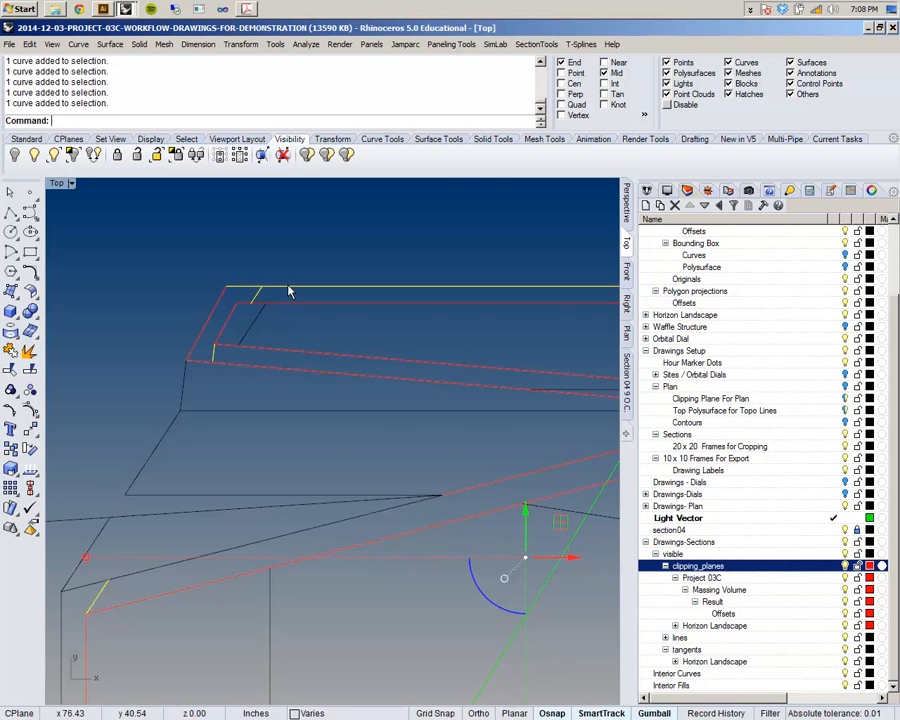
{"action": "left_click", "coordinate": [288, 291], "text": "ctrl"}
{"action": "scroll", "coordinate": [422, 276], "scroll_direction": "down", "scroll_amount": 3}
{"action": "scroll", "coordinate": [426, 260], "scroll_direction": "up", "scroll_amount": 5}
{"action": "scroll", "coordinate": [422, 298], "scroll_direction": "up", "scroll_amount": 6}
{"action": "left_click", "coordinate": [420, 331], "text": "shift"}
{"action": "left_click", "coordinate": [418, 322], "text": "shift"}
{"action": "scroll", "coordinate": [414, 324], "scroll_direction": "up", "scroll_amount": 4}
{"action": "left_click", "coordinate": [392, 318], "text": "shift"}
{"action": "left_click", "coordinate": [165, 221], "text": "shift"}
{"action": "scroll", "coordinate": [242, 259], "scroll_direction": "down", "scroll_amount": 10}
{"action": "right_click_drag", "start_coordinate": [360, 382], "coordinate": [370, 322]}
{"action": "scroll", "coordinate": [372, 320], "scroll_direction": "down", "scroll_amount": 2}
{"action": "scroll", "coordinate": [385, 280], "scroll_direction": "up", "scroll_amount": 5}
{"action": "left_click", "coordinate": [400, 295], "text": "shift"}
{"action": "scroll", "coordinate": [398, 297], "scroll_direction": "down", "scroll_amount": 6}
{"action": "left_click", "coordinate": [419, 358], "text": "shift"}
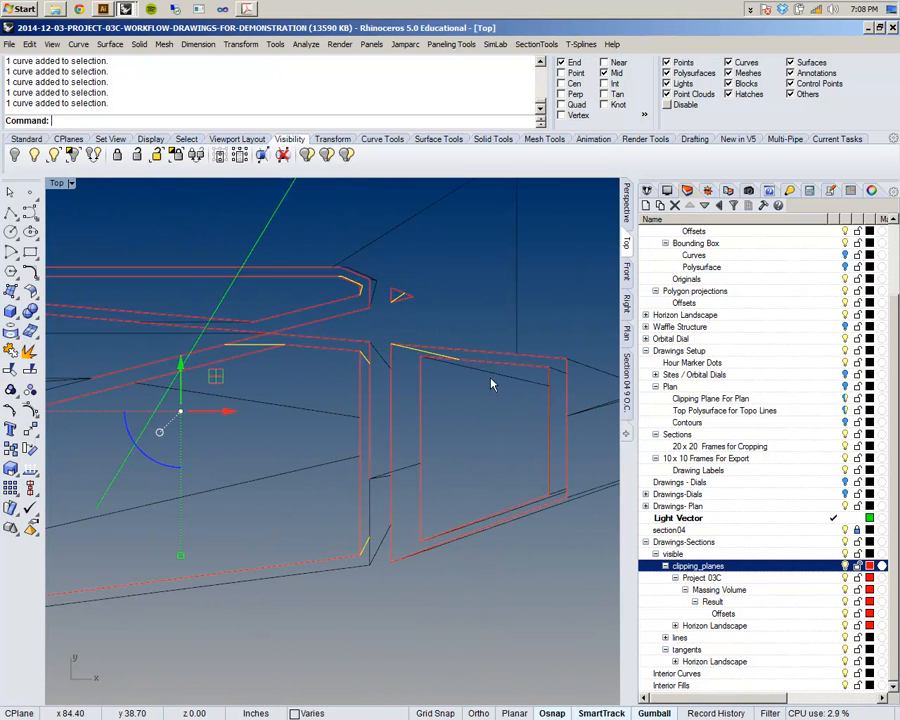
{"action": "left_click", "coordinate": [558, 499], "text": "shift"}
{"action": "scroll", "coordinate": [409, 475], "scroll_direction": "down", "scroll_amount": 5}
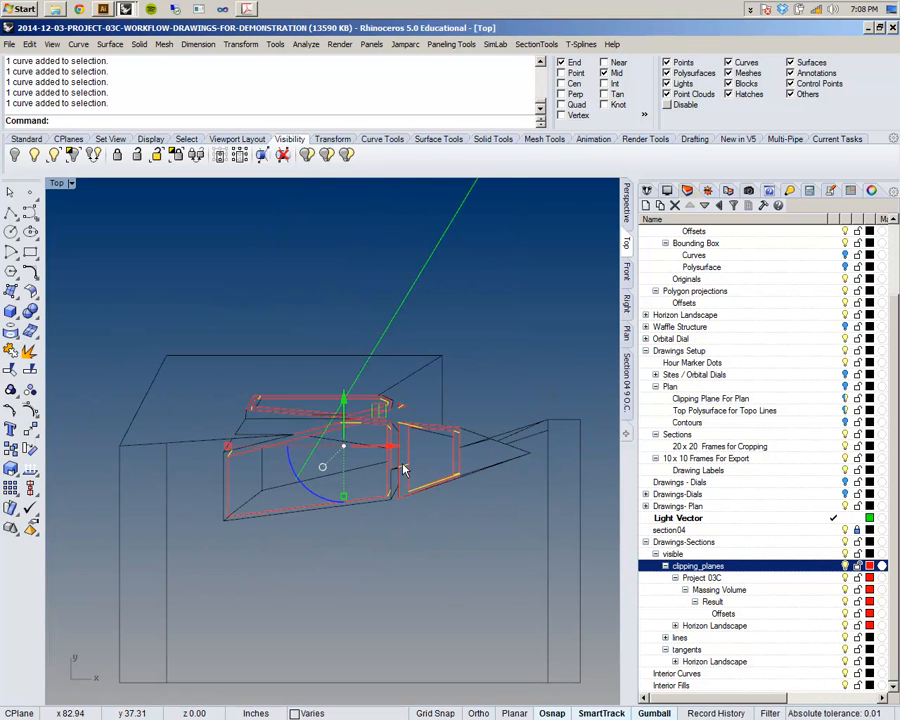
{"action": "key", "text": "Delete"}
- Examine the massing in the Section 04 9 O.C. view with its clipping plane selected, comparing it with the cleaned linework
{"action": "scroll", "coordinate": [420, 412], "scroll_direction": "up", "scroll_amount": 5}
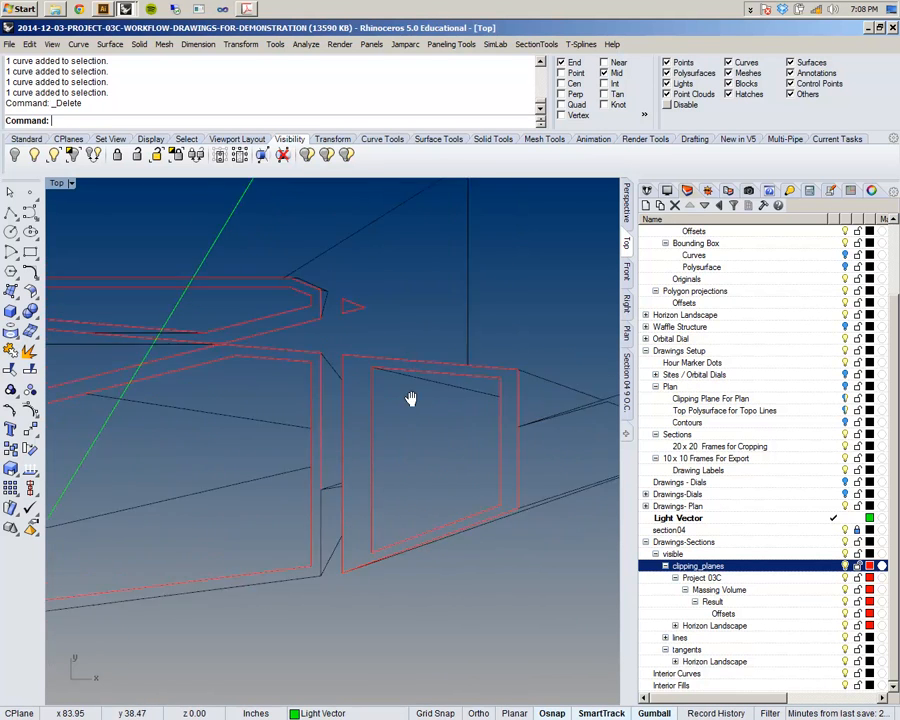
{"action": "scroll", "coordinate": [333, 589], "scroll_direction": "down", "scroll_amount": 4}
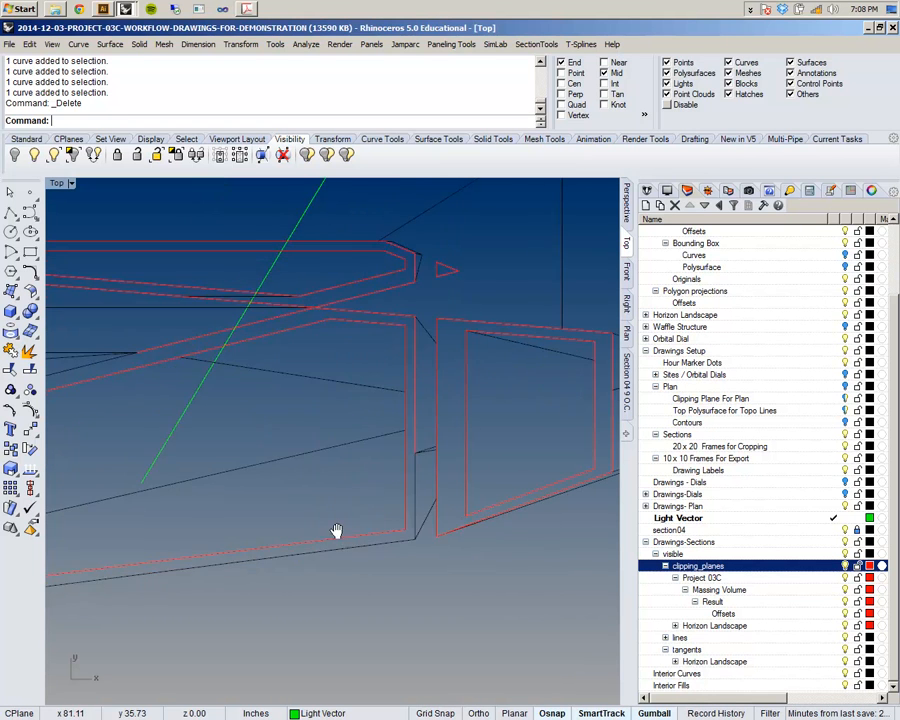
{"action": "right_click_drag", "start_coordinate": [408, 512], "coordinate": [340, 458]}
{"action": "scroll", "coordinate": [340, 458], "scroll_direction": "down", "scroll_amount": 6}
{"action": "right_click_drag", "start_coordinate": [223, 492], "coordinate": [281, 486]}
{"action": "left_click", "coordinate": [625, 365]}
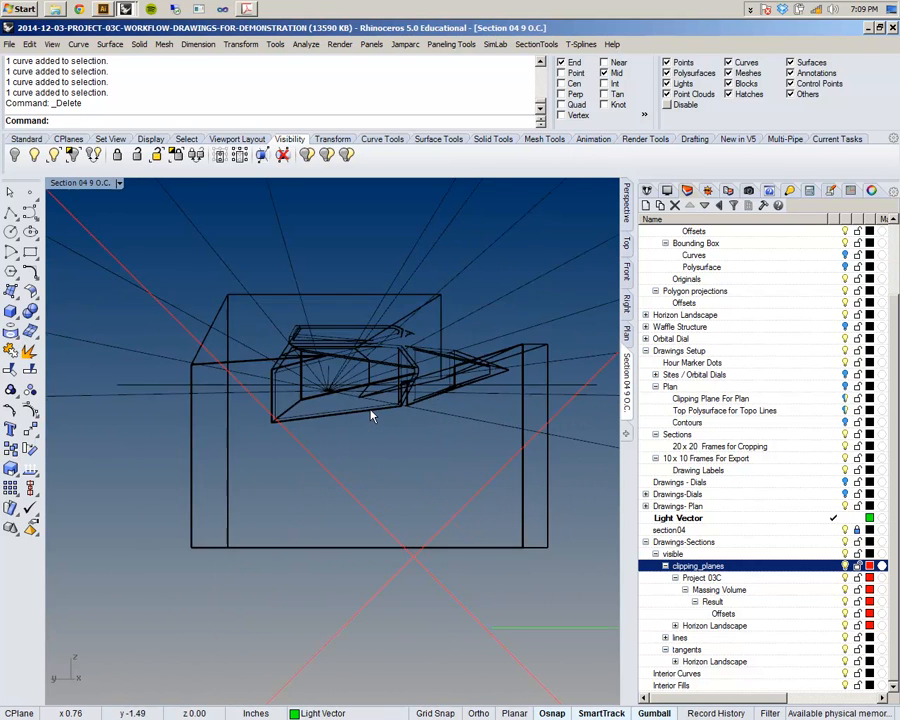
{"action": "right_click_drag", "start_coordinate": [371, 411], "coordinate": [368, 448]}
{"action": "scroll", "coordinate": [470, 390], "scroll_direction": "up", "scroll_amount": 8}
{"action": "scroll", "coordinate": [332, 489], "scroll_direction": "down", "scroll_amount": 12}
{"action": "scroll", "coordinate": [333, 493], "scroll_direction": "down", "scroll_amount": 4}
{"action": "left_click", "coordinate": [321, 540]}
{"action": "scroll", "coordinate": [322, 520], "scroll_direction": "up", "scroll_amount": 10}
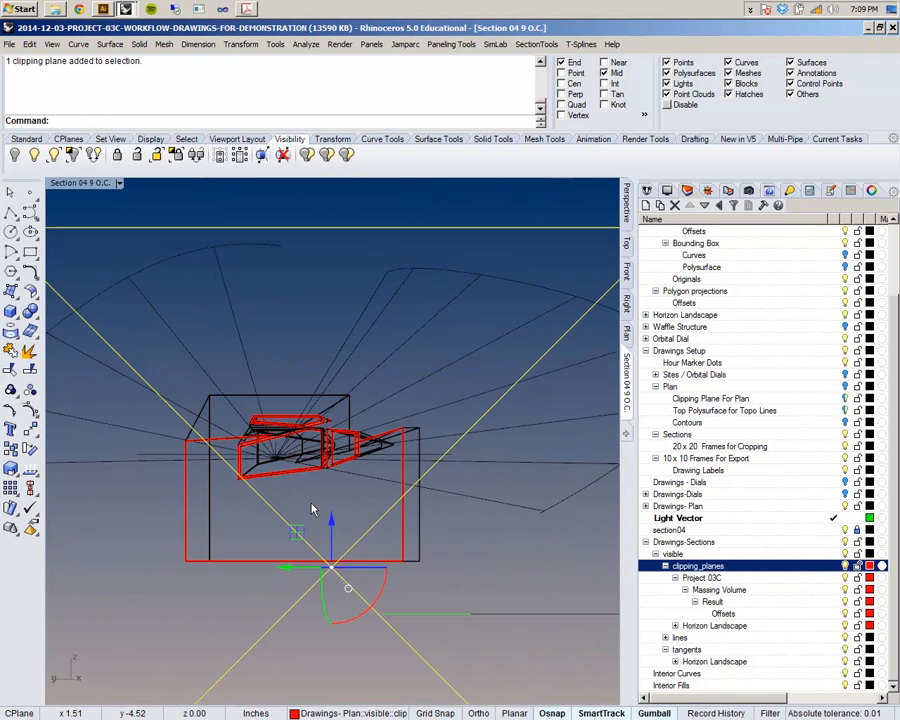
{"action": "scroll", "coordinate": [476, 352], "scroll_direction": "up", "scroll_amount": 10}
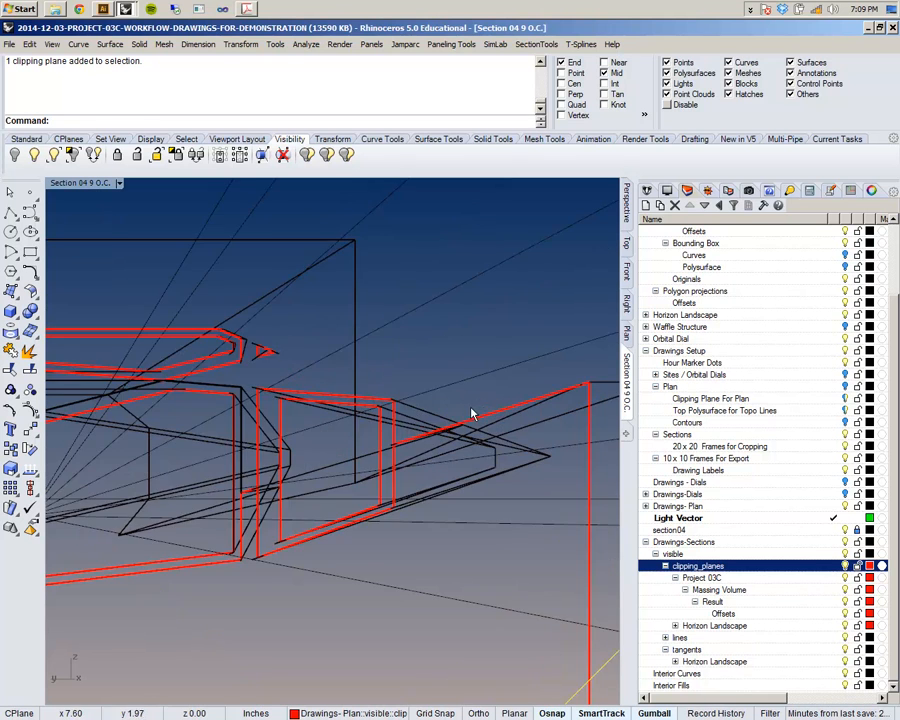
{"action": "right_click_drag", "start_coordinate": [469, 418], "coordinate": [419, 415]}
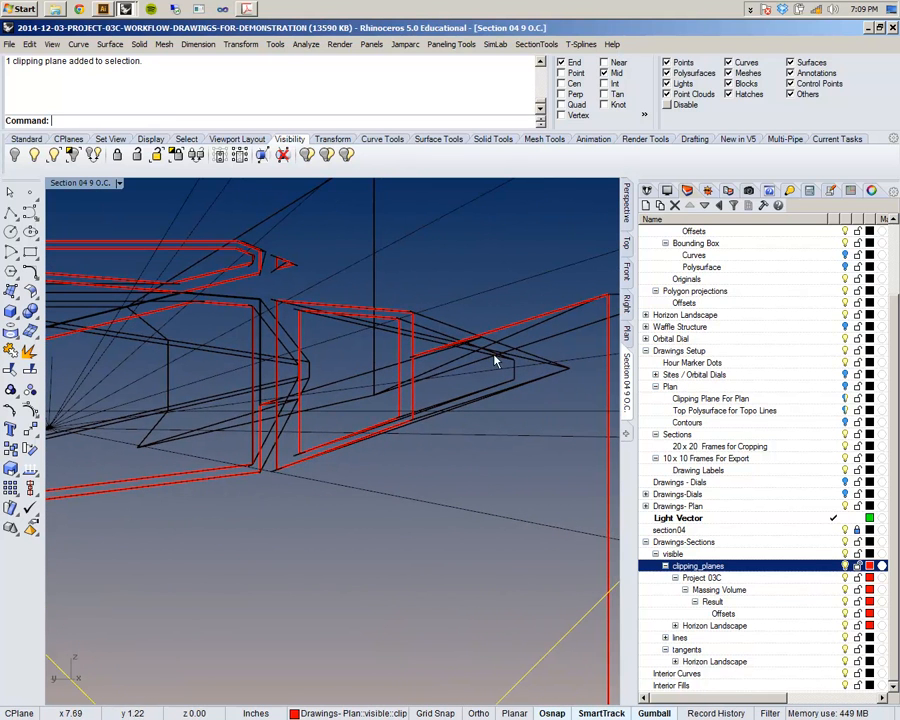
{"action": "scroll", "coordinate": [323, 444], "scroll_direction": "down", "scroll_amount": 5}
{"action": "scroll", "coordinate": [245, 323], "scroll_direction": "up", "scroll_amount": 8}
{"action": "scroll", "coordinate": [340, 421], "scroll_direction": "down", "scroll_amount": 3}
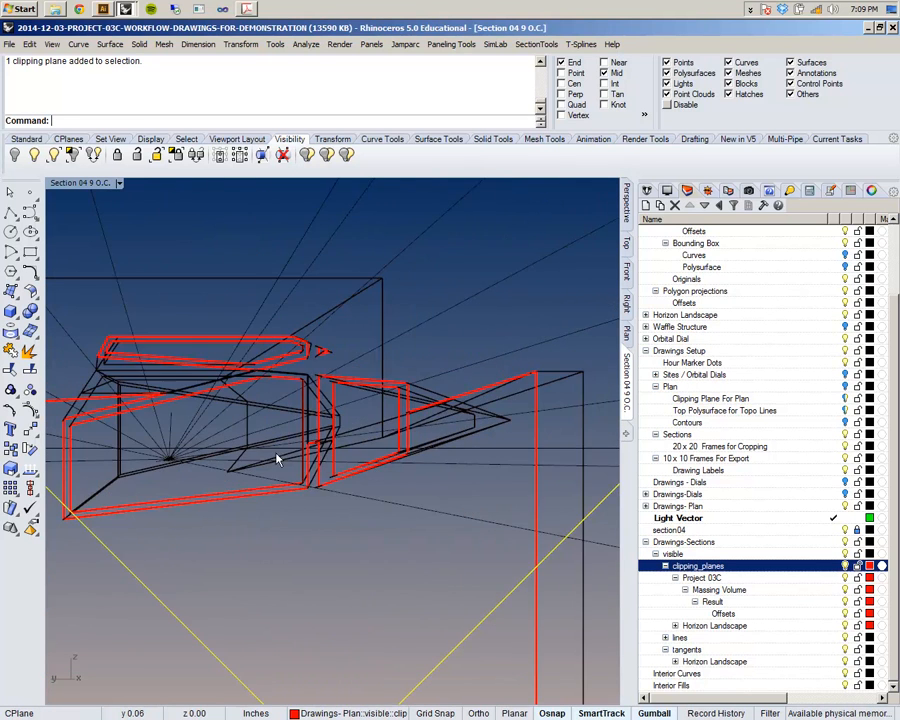
{"action": "right_click_drag", "start_coordinate": [340, 421], "coordinate": [356, 486]}
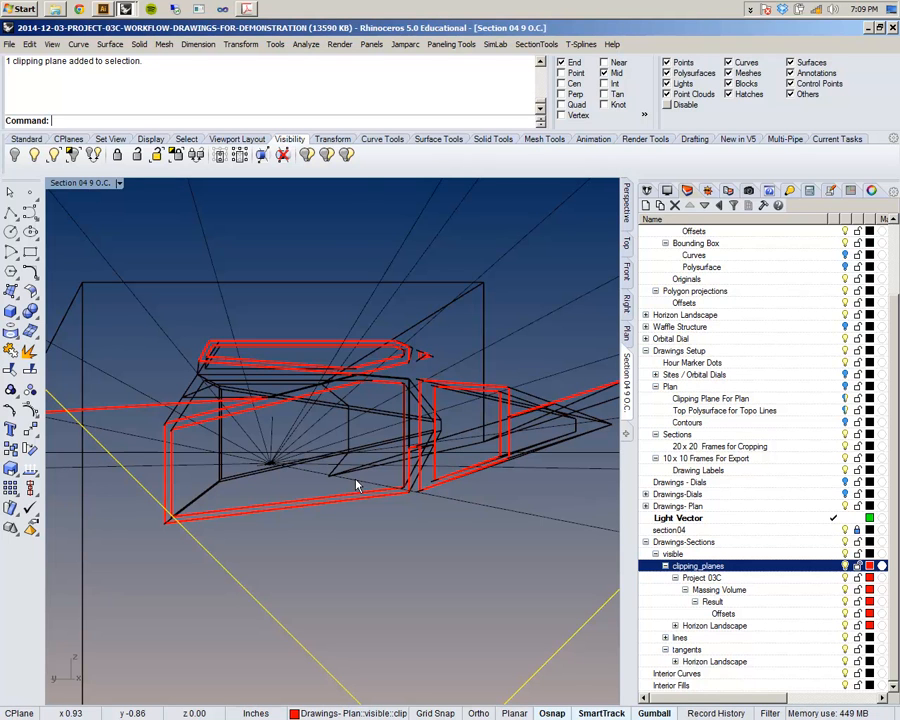
{"action": "right_click_drag", "start_coordinate": [335, 472], "coordinate": [399, 346]}
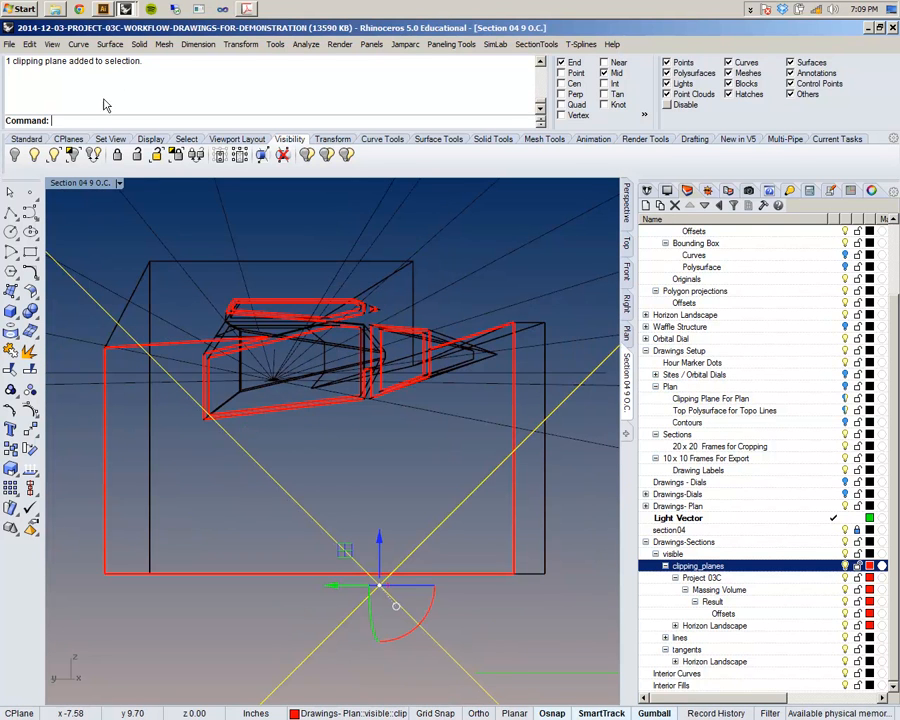
- In the Top view, delete the unneeded black lines of the pointed volume that extends below the sloping ground line
{"action": "left_click", "coordinate": [626, 245]}
{"action": "scroll", "coordinate": [436, 326], "scroll_direction": "up", "scroll_amount": 6}
{"action": "scroll", "coordinate": [327, 343], "scroll_direction": "up", "scroll_amount": 4}
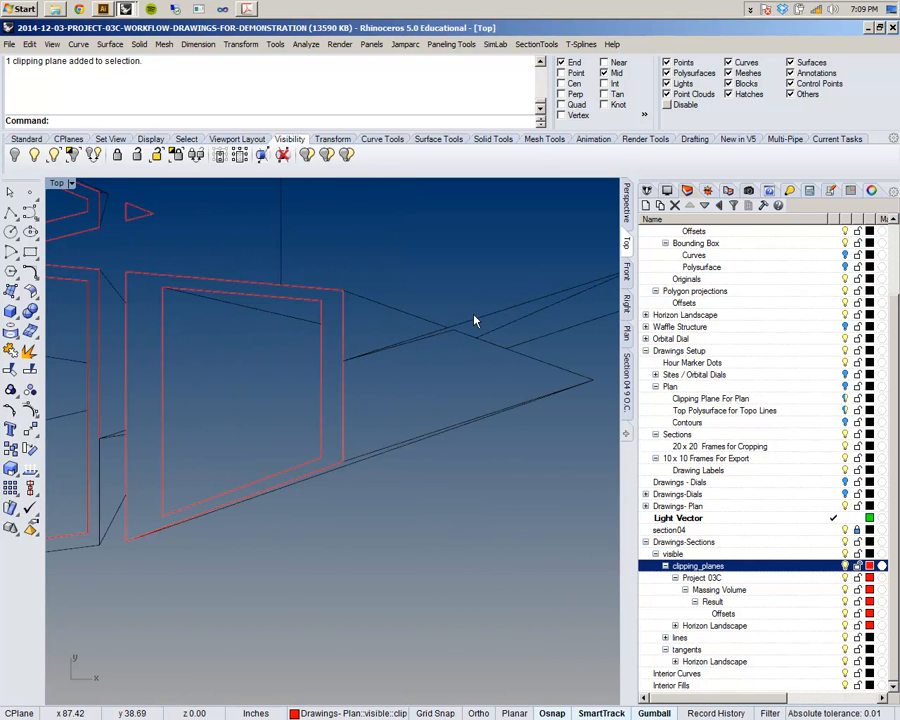
{"action": "left_click", "coordinate": [474, 316]}
{"action": "left_click", "coordinate": [396, 387]}
{"action": "left_click_drag", "start_coordinate": [562, 482], "coordinate": [478, 337]}
{"action": "scroll", "coordinate": [478, 340], "scroll_direction": "down", "scroll_amount": 3}
{"action": "key", "text": "Delete"}
{"action": "scroll", "coordinate": [440, 370], "scroll_direction": "up", "scroll_amount": 3}
{"action": "left_click", "coordinate": [447, 352]}
{"action": "key", "text": "Delete"}
{"action": "scroll", "coordinate": [447, 354], "scroll_direction": "down", "scroll_amount": 3}
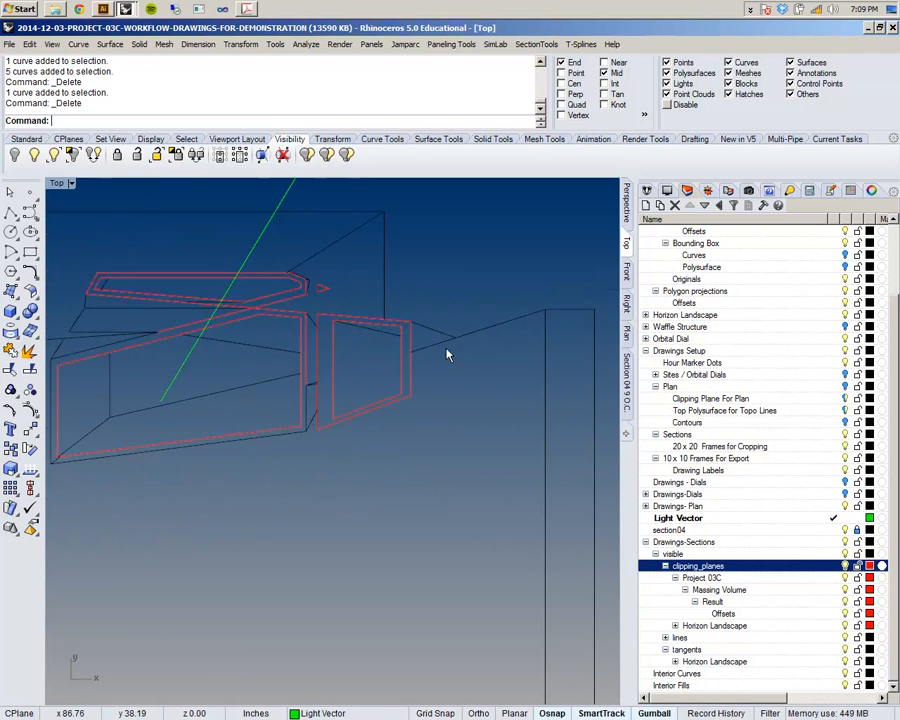
- Delete the two stray short lines in the narrow gap between the two large cut volumes
{"action": "scroll", "coordinate": [384, 396], "scroll_direction": "up", "scroll_amount": 4}
{"action": "scroll", "coordinate": [312, 410], "scroll_direction": "down", "scroll_amount": 2}
{"action": "scroll", "coordinate": [312, 405], "scroll_direction": "up", "scroll_amount": 3}
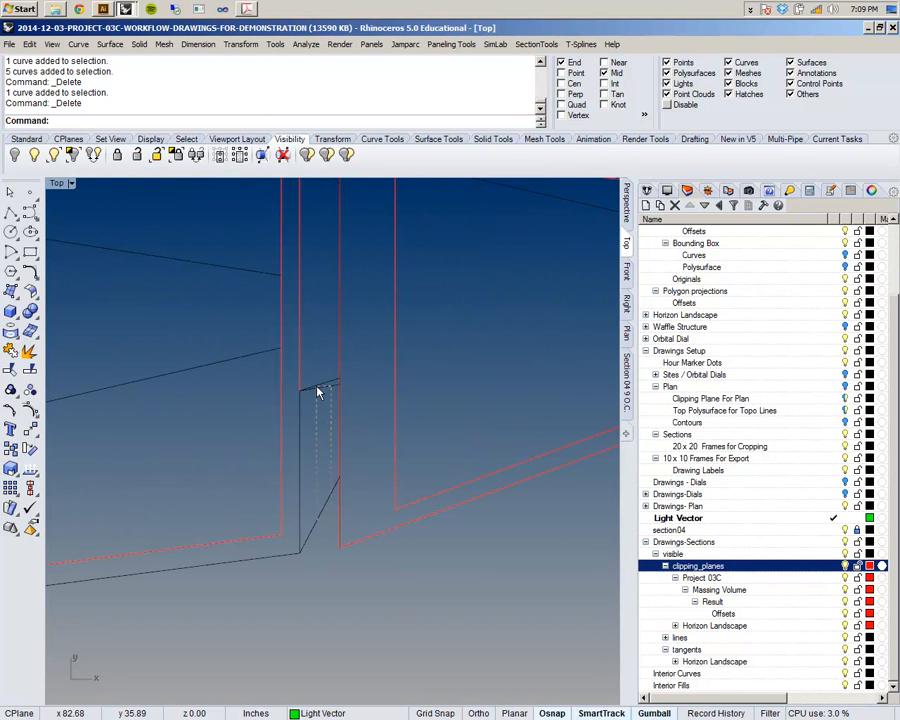
{"action": "left_click", "coordinate": [319, 393]}
{"action": "key", "text": "Delete"}
{"action": "left_click", "coordinate": [321, 389]}
{"action": "key", "text": "Delete"}
{"action": "scroll", "coordinate": [321, 389], "scroll_direction": "down", "scroll_amount": 7}
{"action": "right_click_drag", "start_coordinate": [170, 488], "coordinate": [360, 494]}
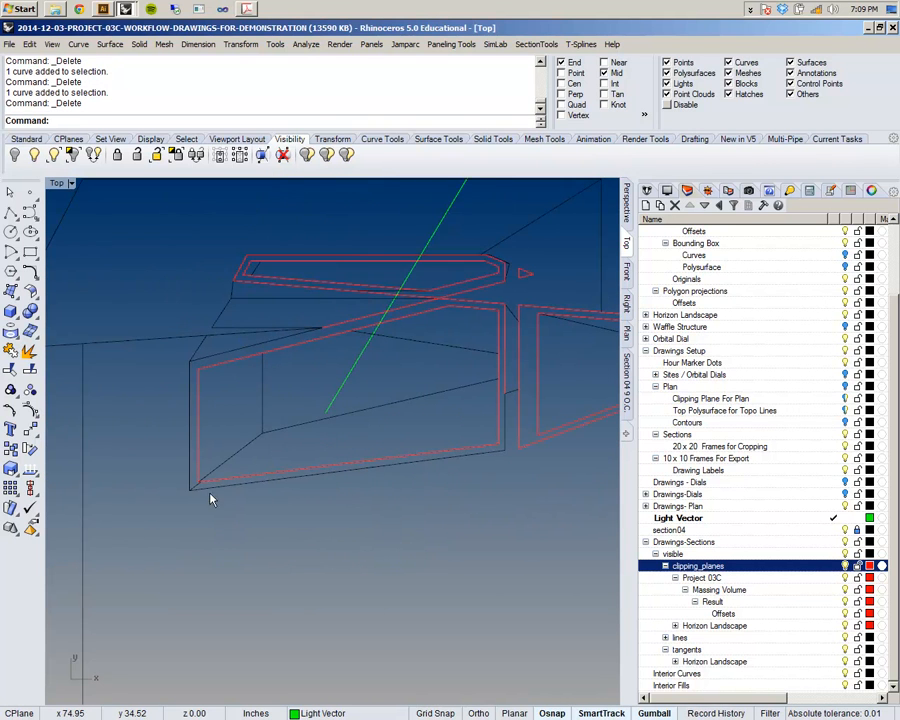
- Delete the stray black line near the left end of the large cut volume
{"action": "scroll", "coordinate": [205, 340], "scroll_direction": "up", "scroll_amount": 3}
{"action": "scroll", "coordinate": [213, 345], "scroll_direction": "down", "scroll_amount": 2}
{"action": "right_click_drag", "start_coordinate": [223, 352], "coordinate": [175, 382]}
{"action": "left_click", "coordinate": [243, 388]}
{"action": "key", "text": "Delete"}
- Inspect the remaining linework around the upper cut volume, the small triangle and the whole section for leftover stray curves
{"action": "scroll", "coordinate": [271, 363], "scroll_direction": "down", "scroll_amount": 2}
{"action": "scroll", "coordinate": [271, 362], "scroll_direction": "up", "scroll_amount": 6}
{"action": "scroll", "coordinate": [223, 320], "scroll_direction": "up", "scroll_amount": 2}
{"action": "left_click", "coordinate": [230, 328]}
{"action": "scroll", "coordinate": [294, 336], "scroll_direction": "down", "scroll_amount": 3}
{"action": "scroll", "coordinate": [389, 344], "scroll_direction": "up", "scroll_amount": 5}
{"action": "scroll", "coordinate": [345, 315], "scroll_direction": "up", "scroll_amount": 3}
{"action": "scroll", "coordinate": [243, 307], "scroll_direction": "down", "scroll_amount": 3}
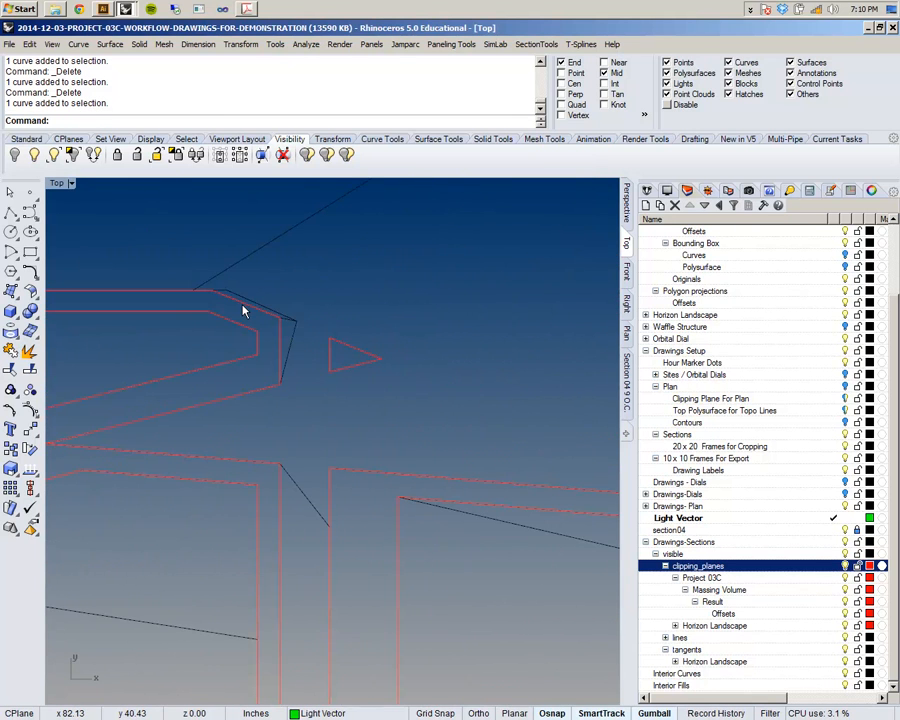
{"action": "scroll", "coordinate": [325, 352], "scroll_direction": "down", "scroll_amount": 3}
{"action": "right_click_drag", "start_coordinate": [310, 358], "coordinate": [408, 371]}
{"action": "scroll", "coordinate": [413, 371], "scroll_direction": "down", "scroll_amount": 6}
{"action": "right_click_drag", "start_coordinate": [388, 443], "coordinate": [394, 395]}
{"action": "scroll", "coordinate": [406, 322], "scroll_direction": "up", "scroll_amount": 2}
{"action": "scroll", "coordinate": [406, 326], "scroll_direction": "down", "scroll_amount": 2}
{"action": "scroll", "coordinate": [412, 325], "scroll_direction": "up", "scroll_amount": 5}
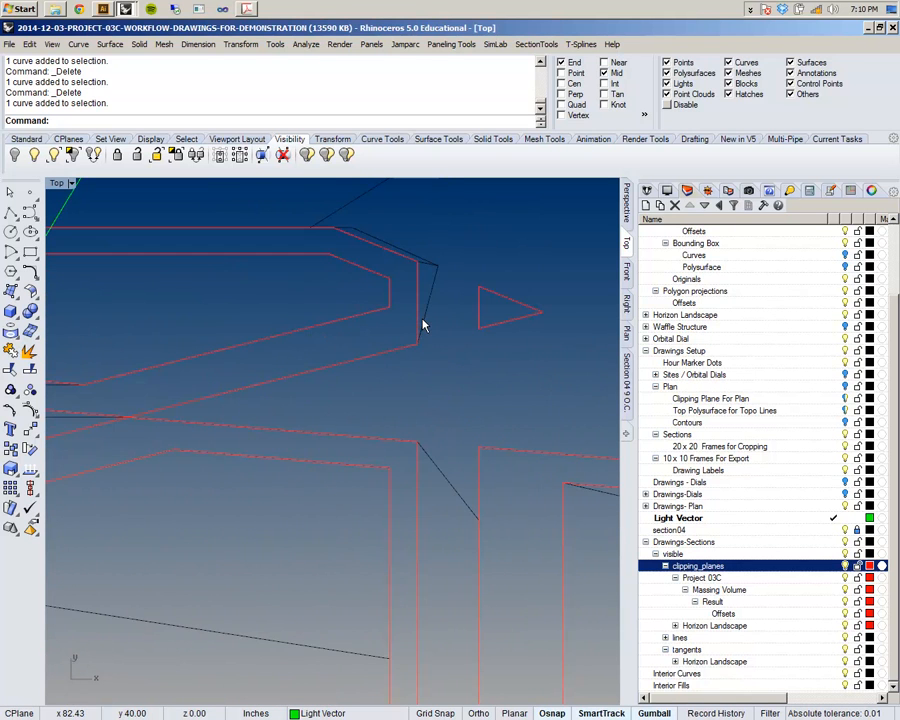
{"action": "left_click", "coordinate": [521, 303]}
{"action": "left_click", "coordinate": [498, 252]}
{"action": "scroll", "coordinate": [474, 262], "scroll_direction": "down", "scroll_amount": 6}
{"action": "right_click_drag", "start_coordinate": [407, 350], "coordinate": [363, 389]}
{"action": "scroll", "coordinate": [304, 403], "scroll_direction": "down", "scroll_amount": 2}
{"action": "scroll", "coordinate": [372, 438], "scroll_direction": "up", "scroll_amount": 4}
{"action": "scroll", "coordinate": [372, 440], "scroll_direction": "down", "scroll_amount": 10}
{"action": "right_click_drag", "start_coordinate": [342, 499], "coordinate": [297, 436]}
{"action": "scroll", "coordinate": [311, 472], "scroll_direction": "up", "scroll_amount": 8}
{"action": "scroll", "coordinate": [311, 471], "scroll_direction": "down", "scroll_amount": 8}
{"action": "scroll", "coordinate": [249, 418], "scroll_direction": "down", "scroll_amount": 5}
{"action": "scroll", "coordinate": [285, 372], "scroll_direction": "up", "scroll_amount": 4}
{"action": "scroll", "coordinate": [285, 377], "scroll_direction": "down", "scroll_amount": 4}
{"action": "scroll", "coordinate": [245, 378], "scroll_direction": "up", "scroll_amount": 5}
{"action": "scroll", "coordinate": [265, 434], "scroll_direction": "down", "scroll_amount": 5}
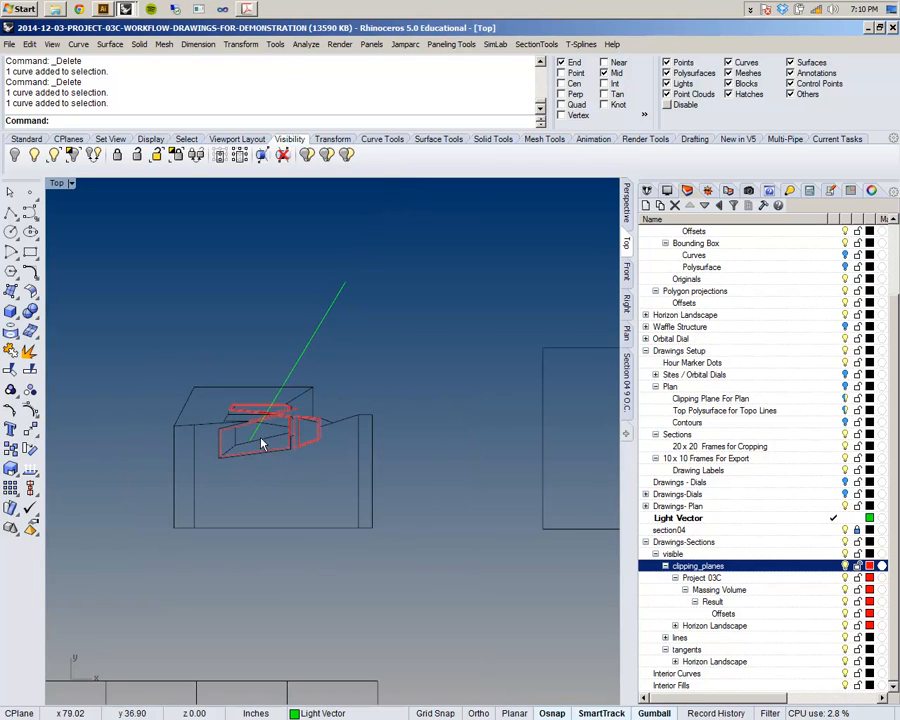
- Review the row of empty square frames laid out beside the section drawing
{"action": "right_click_drag", "start_coordinate": [341, 491], "coordinate": [243, 475]}
{"action": "scroll", "coordinate": [245, 471], "scroll_direction": "down", "scroll_amount": 6}
{"action": "right_click_drag", "start_coordinate": [387, 503], "coordinate": [257, 448]}
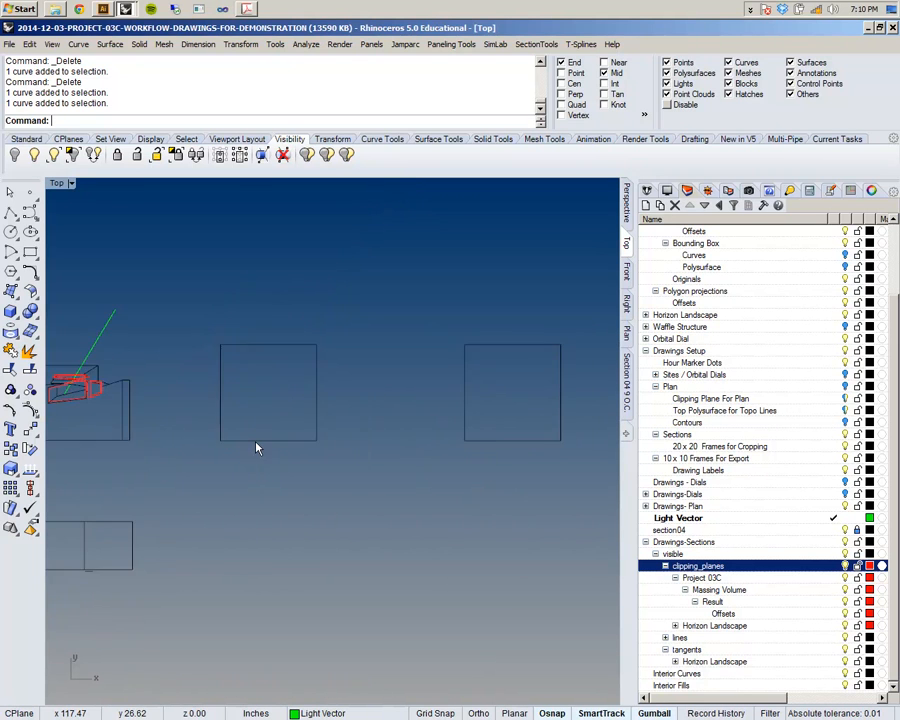
{"action": "scroll", "coordinate": [257, 442], "scroll_direction": "down", "scroll_amount": 8}
{"action": "scroll", "coordinate": [287, 421], "scroll_direction": "down", "scroll_amount": 4}
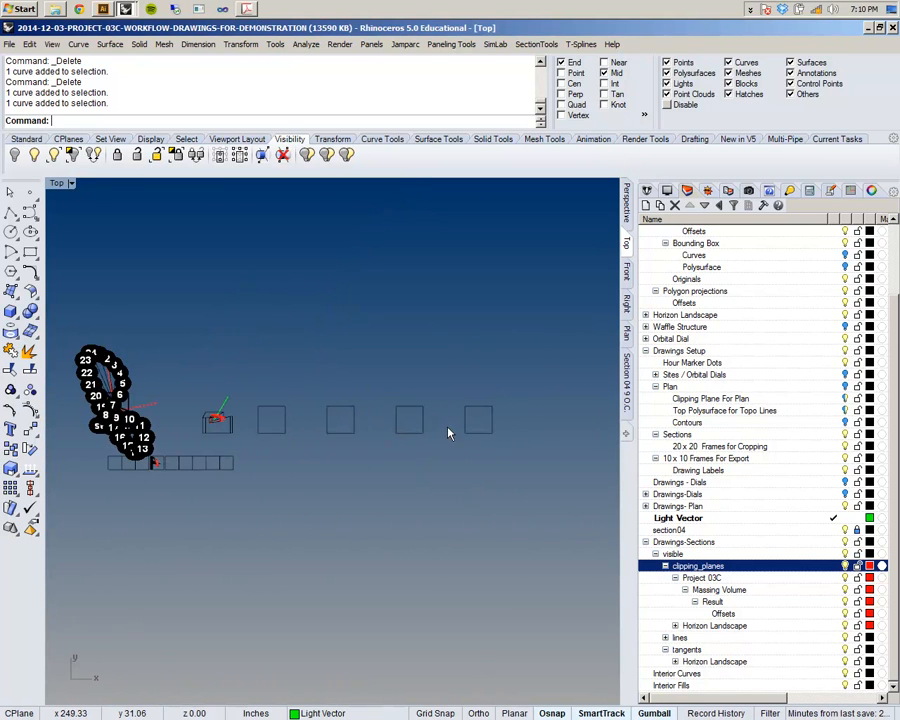
{"action": "scroll", "coordinate": [204, 424], "scroll_direction": "up", "scroll_amount": 5}
{"action": "scroll", "coordinate": [275, 424], "scroll_direction": "up", "scroll_amount": 5}
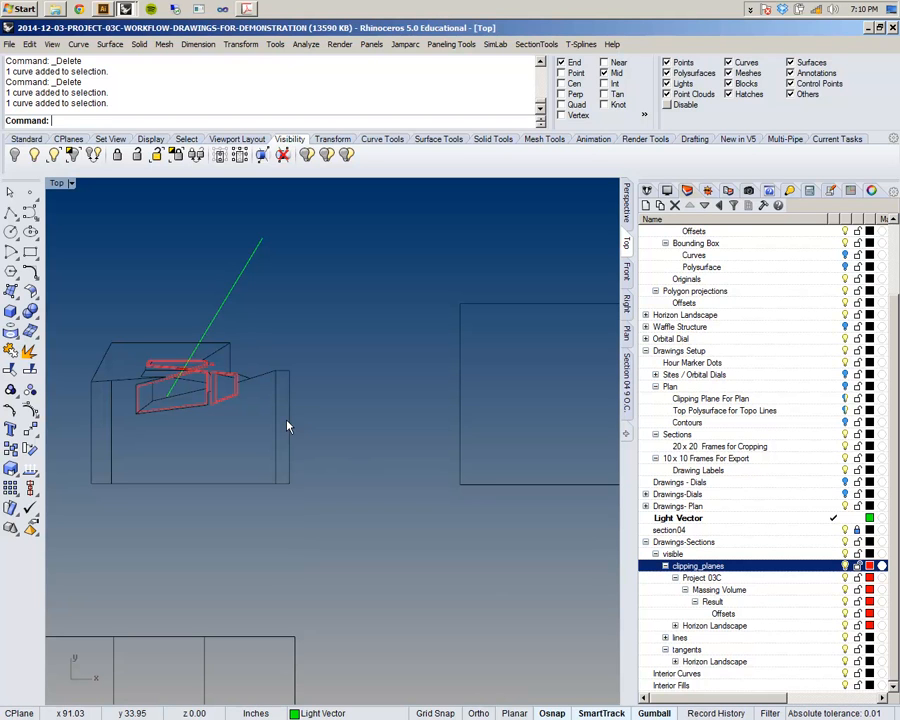
- Select the entire section drawing, including the light vector, and place it roughly over the adjacent empty square frame
{"action": "left_click_drag", "start_coordinate": [333, 526], "coordinate": [92, 314]}
{"action": "left_click_drag", "start_coordinate": [137, 343], "coordinate": [281, 369]}
{"action": "scroll", "coordinate": [254, 387], "scroll_direction": "up", "scroll_amount": 10}
{"action": "scroll", "coordinate": [320, 404], "scroll_direction": "down", "scroll_amount": 10}
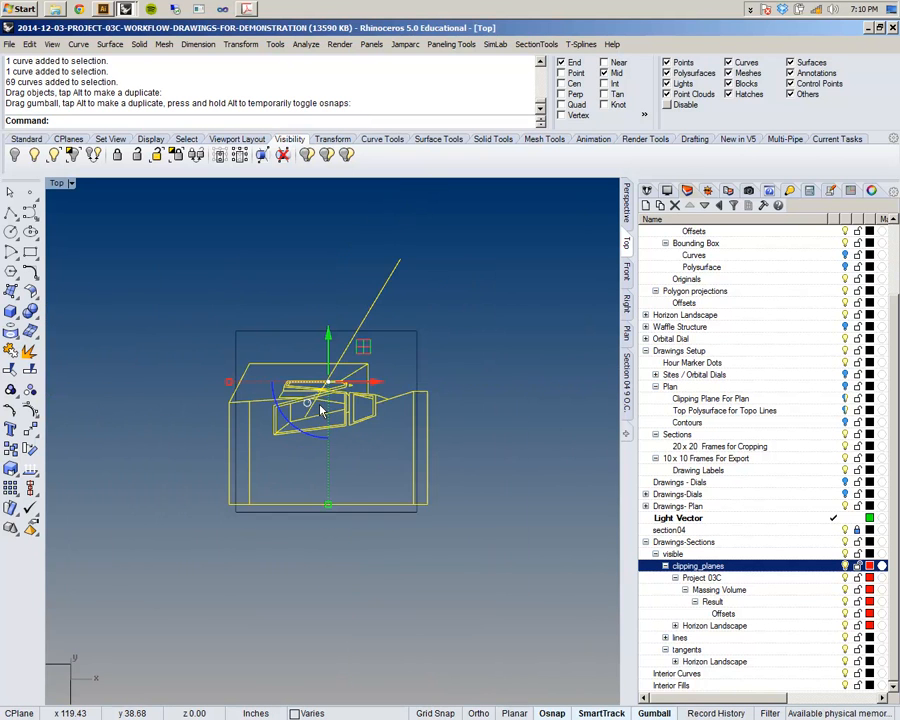
- Move the selected section drawing so its lower-left corner coincides with the square frame's lower-left corner
{"action": "scroll", "coordinate": [323, 416], "scroll_direction": "up", "scroll_amount": 5}
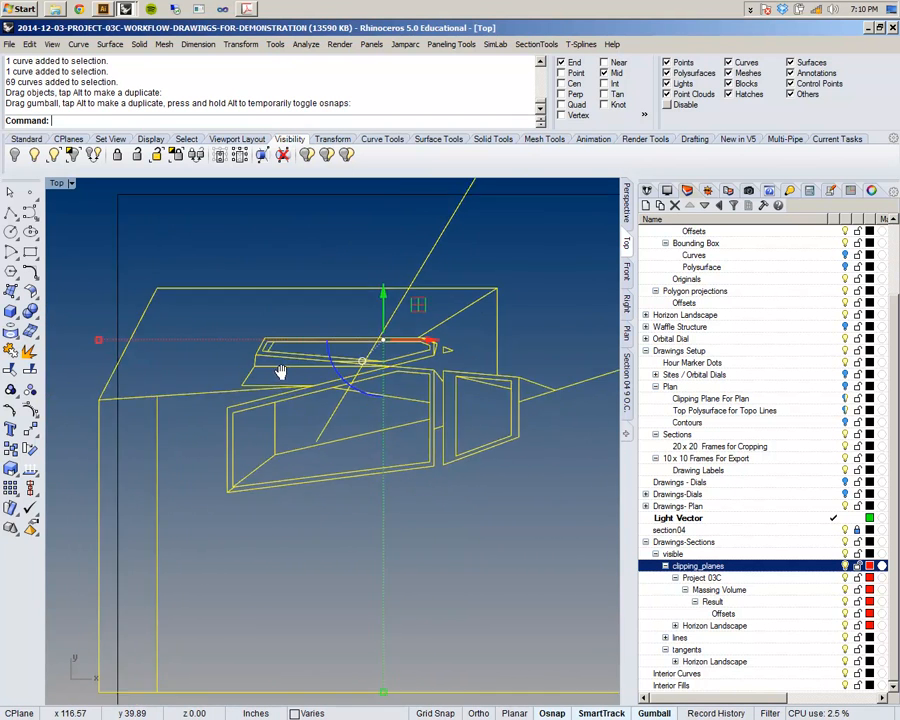
{"action": "scroll", "coordinate": [300, 330], "scroll_direction": "down", "scroll_amount": 3}
{"action": "scroll", "coordinate": [225, 476], "scroll_direction": "up", "scroll_amount": 5}
{"action": "type", "text": "M"}
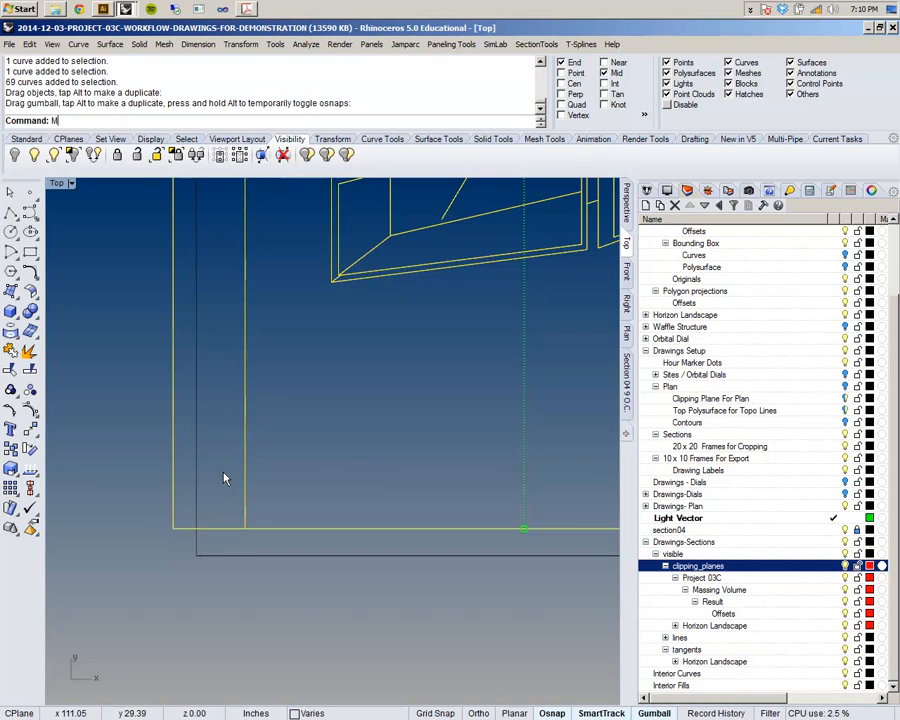
{"action": "key", "text": "Return"}
{"action": "left_click", "coordinate": [184, 540]}
{"action": "left_click", "coordinate": [195, 549]}
{"action": "scroll", "coordinate": [160, 460], "scroll_direction": "down", "scroll_amount": 6}
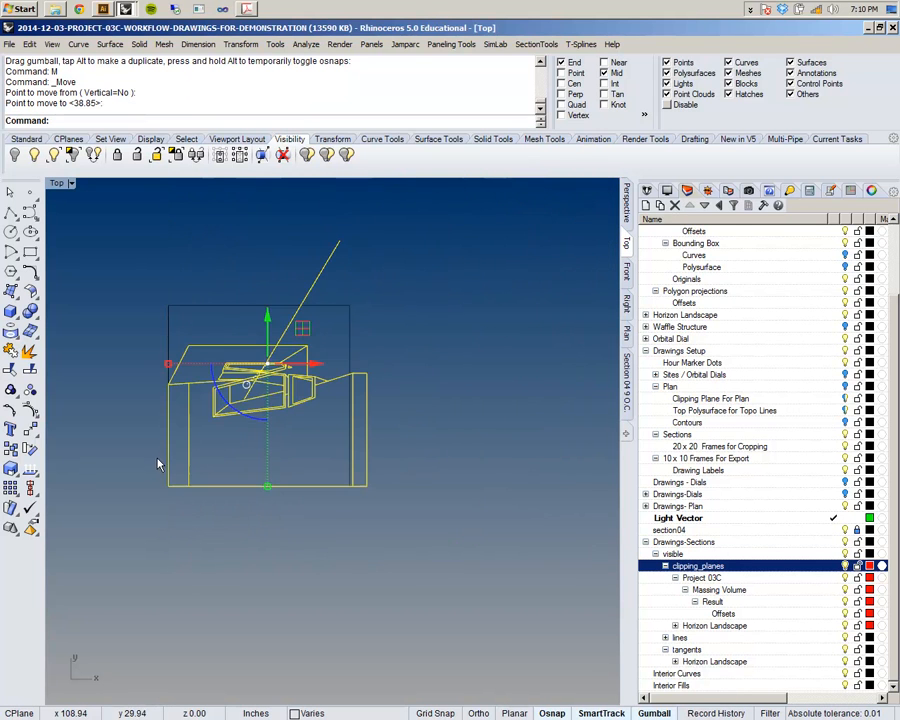
{"action": "scroll", "coordinate": [288, 403], "scroll_direction": "up", "scroll_amount": 4}
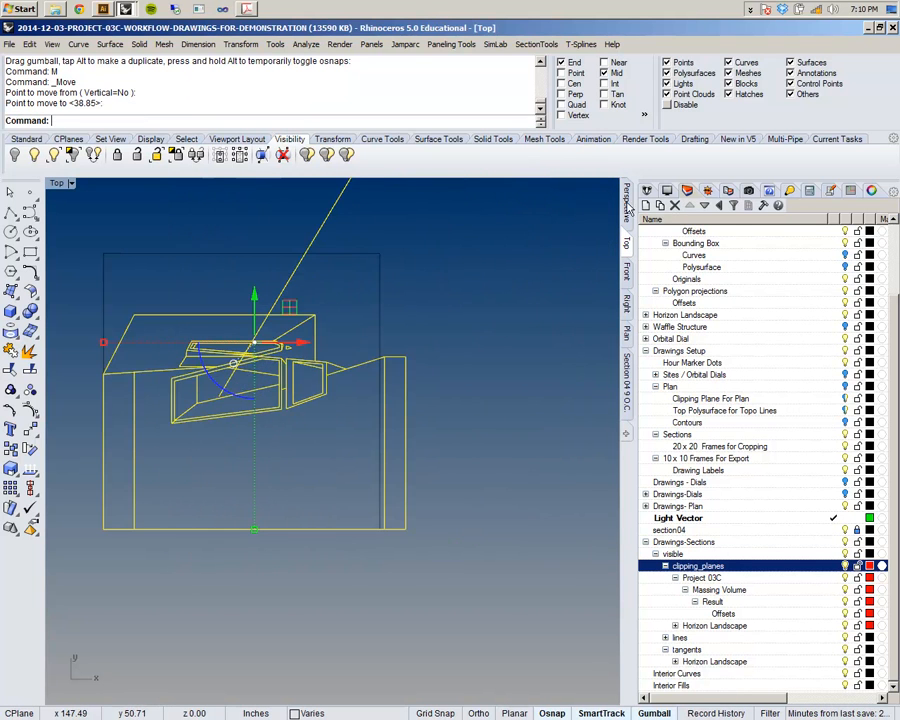
- Compare the placed section drawing with the 3D model in the Section 04 9 O.C. and Perspective views
{"action": "left_click", "coordinate": [627, 366]}
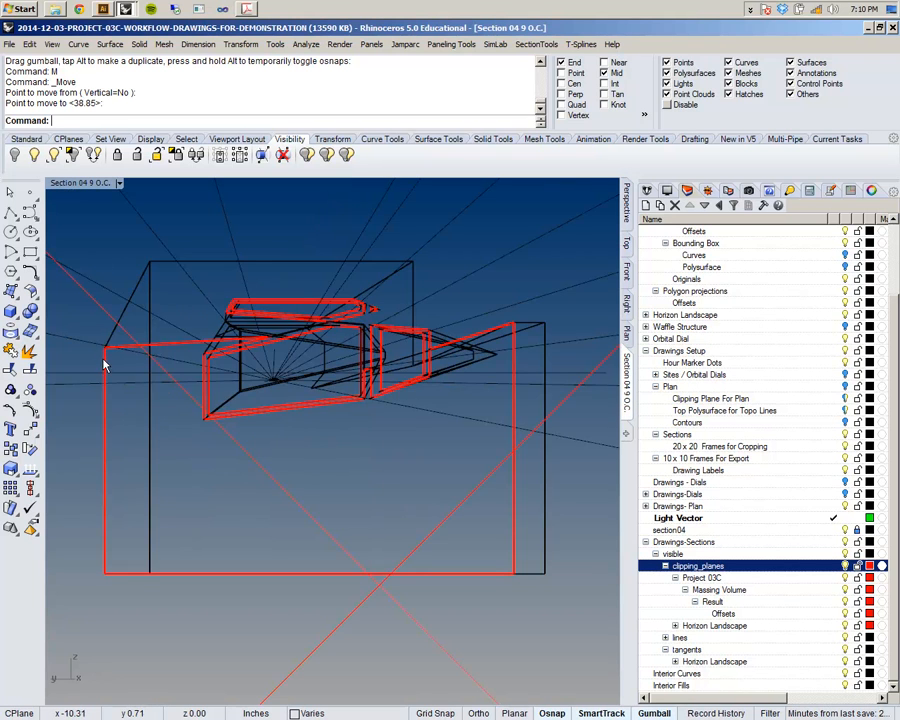
{"action": "scroll", "coordinate": [180, 378], "scroll_direction": "down", "scroll_amount": 10}
{"action": "scroll", "coordinate": [180, 383], "scroll_direction": "up", "scroll_amount": 8}
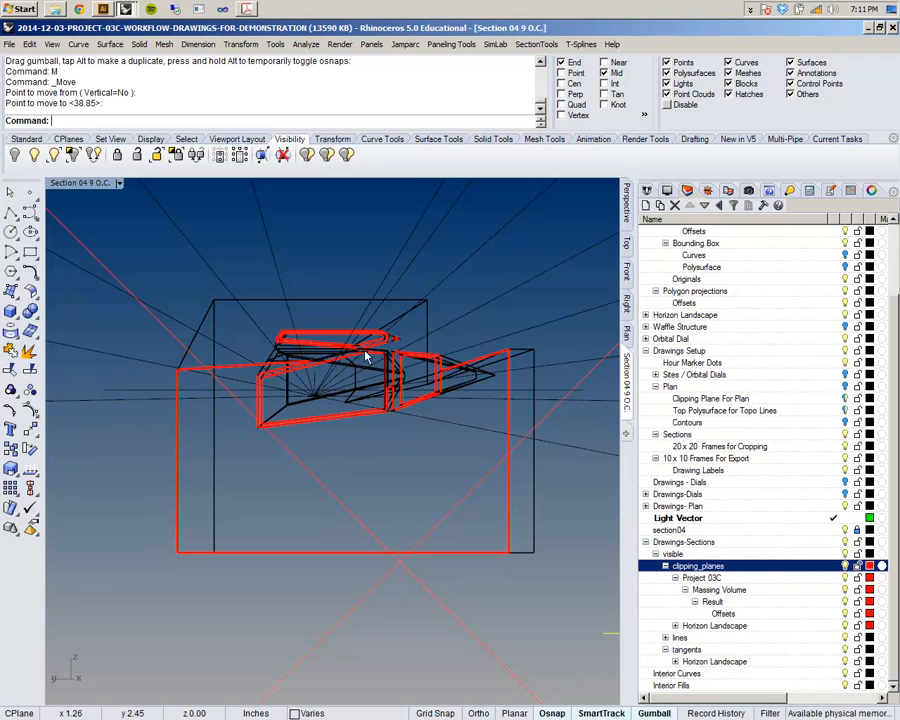
{"action": "left_click", "coordinate": [629, 210]}
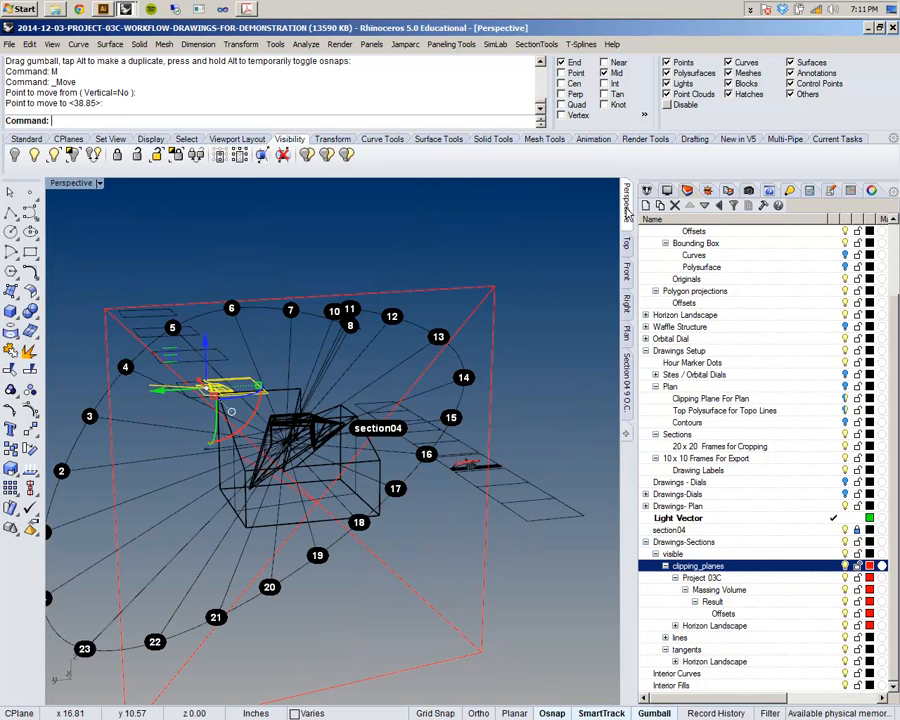
{"action": "left_click", "coordinate": [627, 382]}
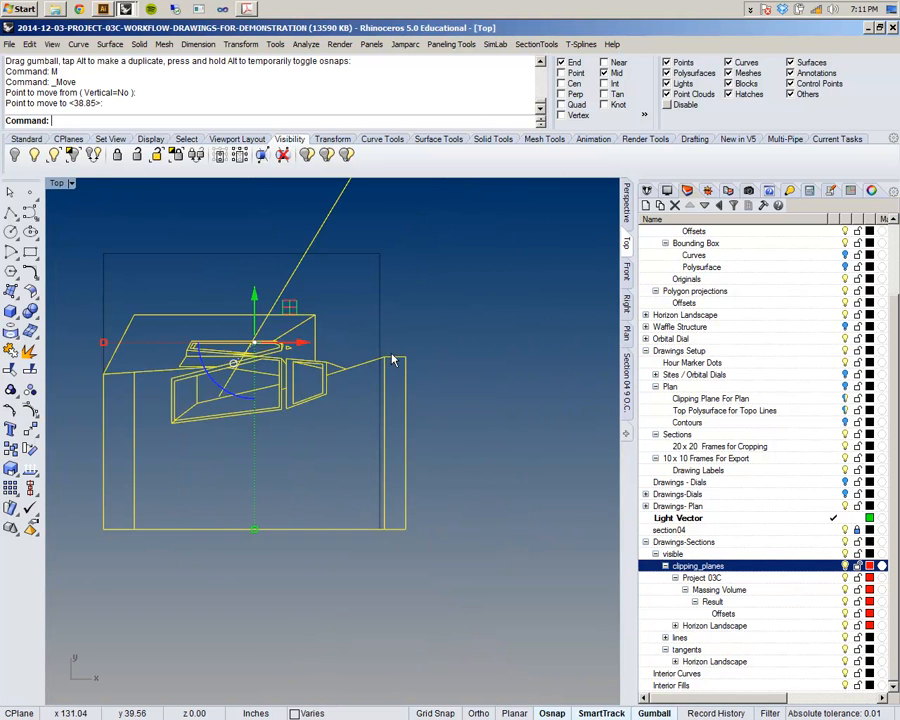
- Deselect the section drawing in the Top view and delete the vertical line just inside its left edge
{"action": "scroll", "coordinate": [290, 354], "scroll_direction": "down", "scroll_amount": 4}
{"action": "left_click", "coordinate": [326, 382]}
{"action": "scroll", "coordinate": [326, 382], "scroll_direction": "up", "scroll_amount": 12}
{"action": "scroll", "coordinate": [425, 262], "scroll_direction": "down", "scroll_amount": 10}
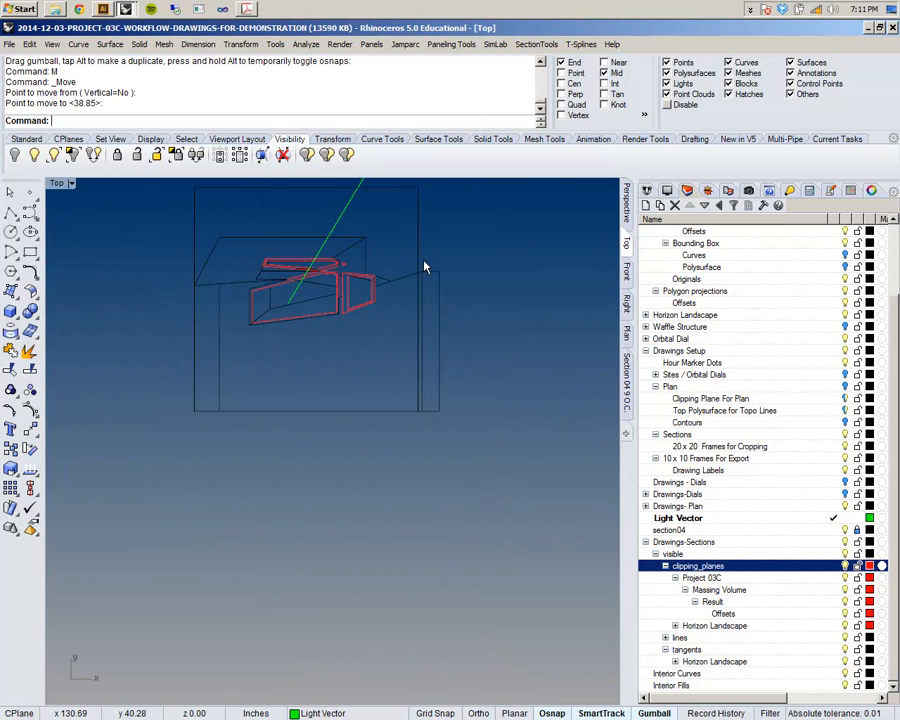
{"action": "right_click_drag", "start_coordinate": [412, 240], "coordinate": [445, 318]}
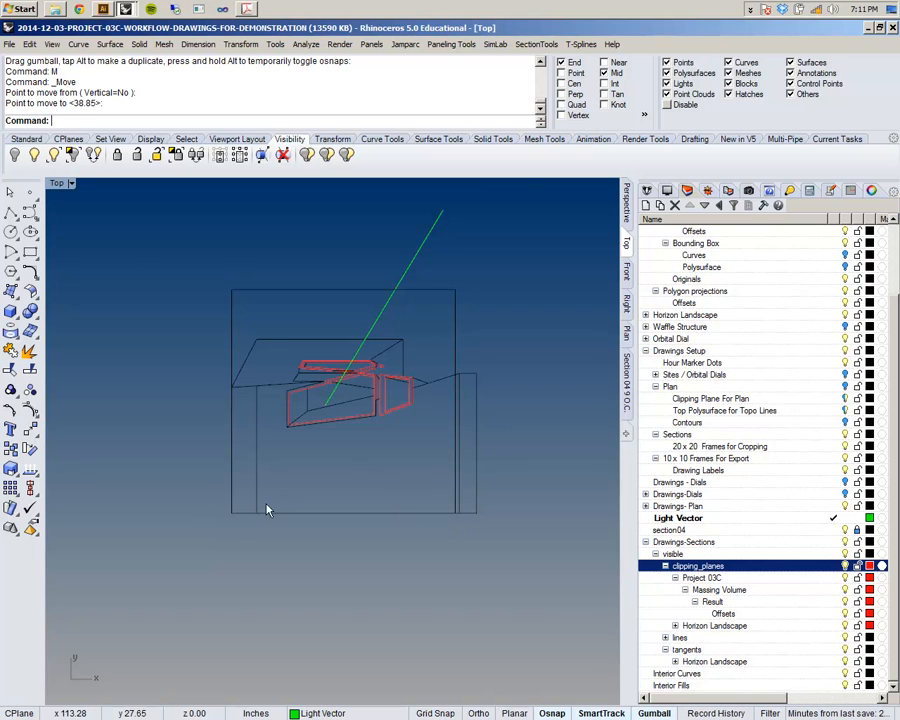
{"action": "scroll", "coordinate": [249, 380], "scroll_direction": "up", "scroll_amount": 5}
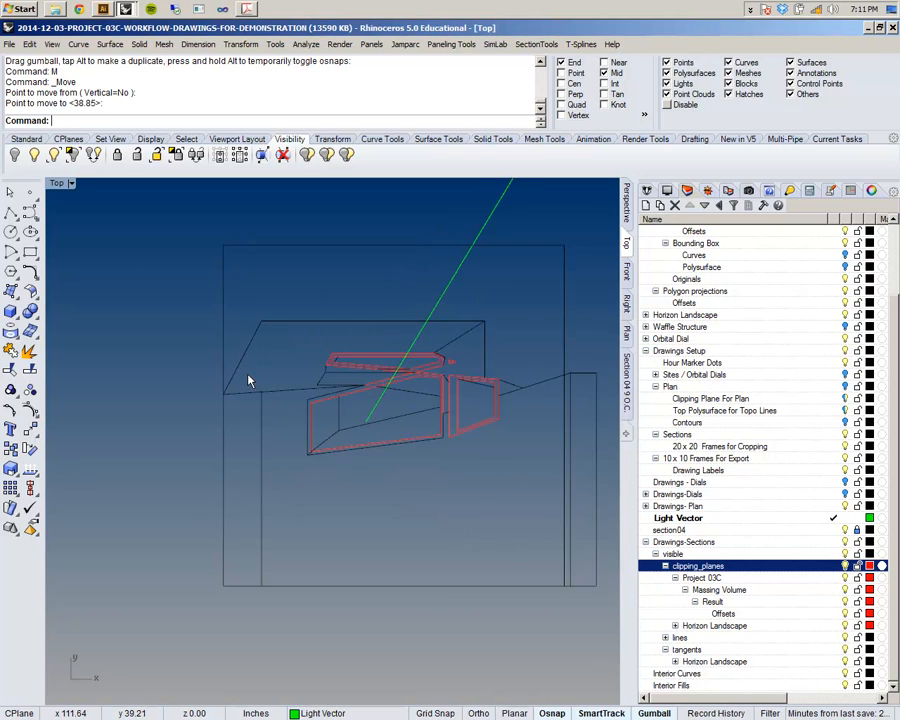
{"action": "left_click", "coordinate": [258, 430]}
{"action": "key", "text": "Delete"}
- Trim the sloping ground line where it crosses the square frame's right edge, using the frame as the cutting object
{"action": "right_click_drag", "start_coordinate": [261, 430], "coordinate": [437, 405]}
{"action": "scroll", "coordinate": [437, 405], "scroll_direction": "down", "scroll_amount": 4}
{"action": "right_click_drag", "start_coordinate": [377, 412], "coordinate": [381, 417]}
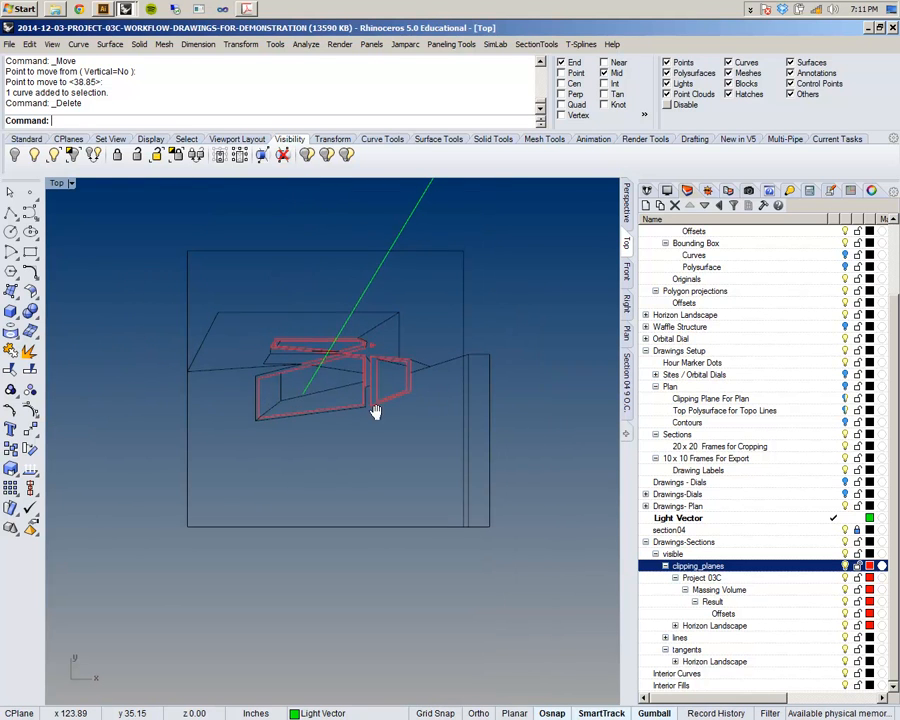
{"action": "type", "text": "Rim"}
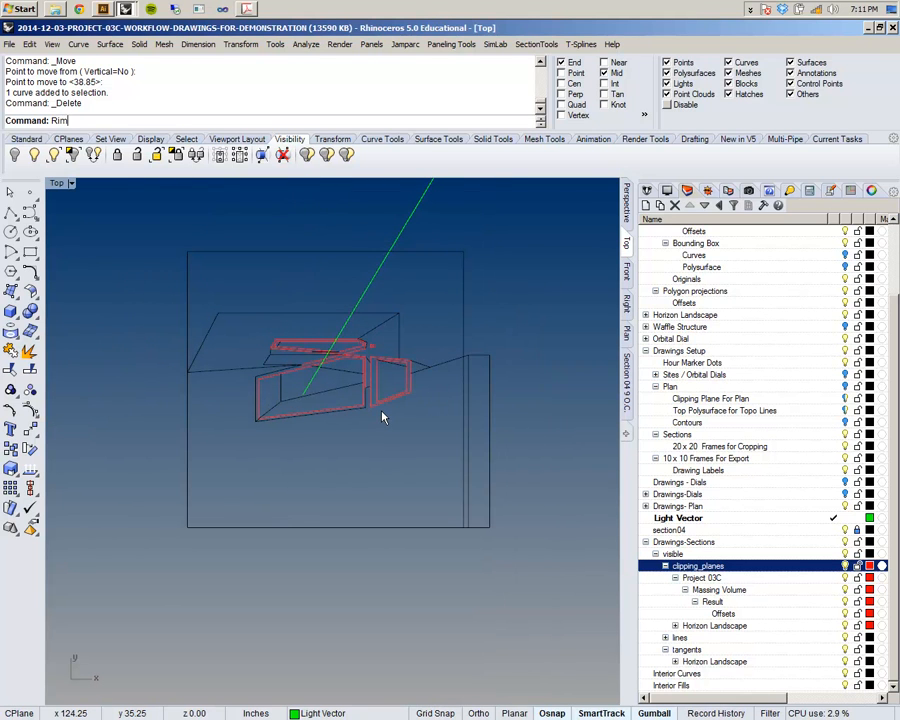
{"action": "key", "text": "BackSpace"}
{"action": "key", "text": "BackSpace"}
{"action": "key", "text": "BackSpace"}
{"action": "type", "text": "Tr"}
{"action": "key", "text": "Return"}
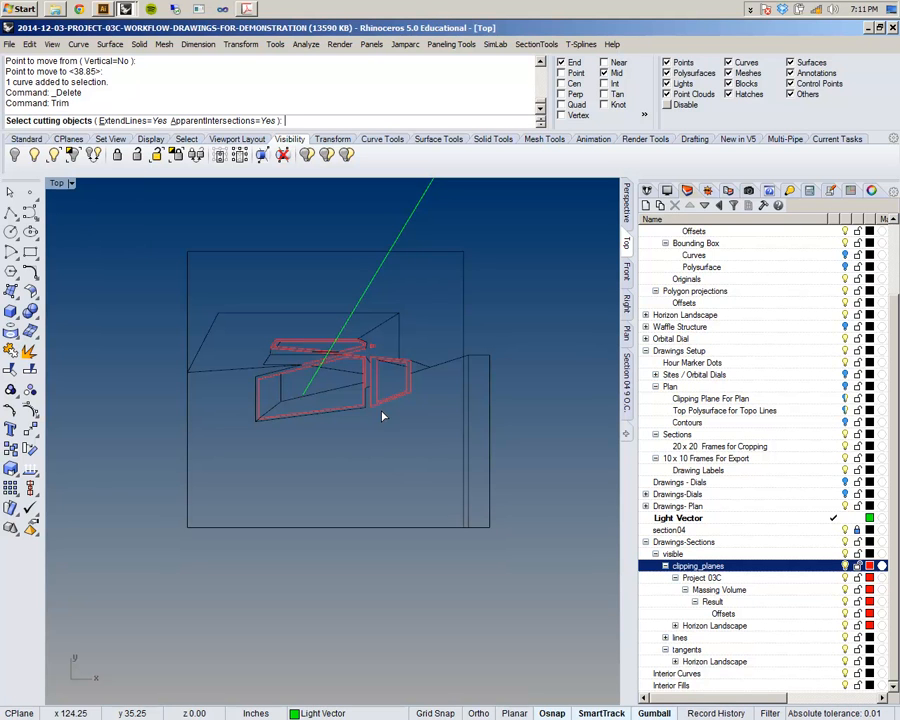
{"action": "left_click", "coordinate": [464, 345]}
{"action": "scroll", "coordinate": [448, 368], "scroll_direction": "up", "scroll_amount": 4}
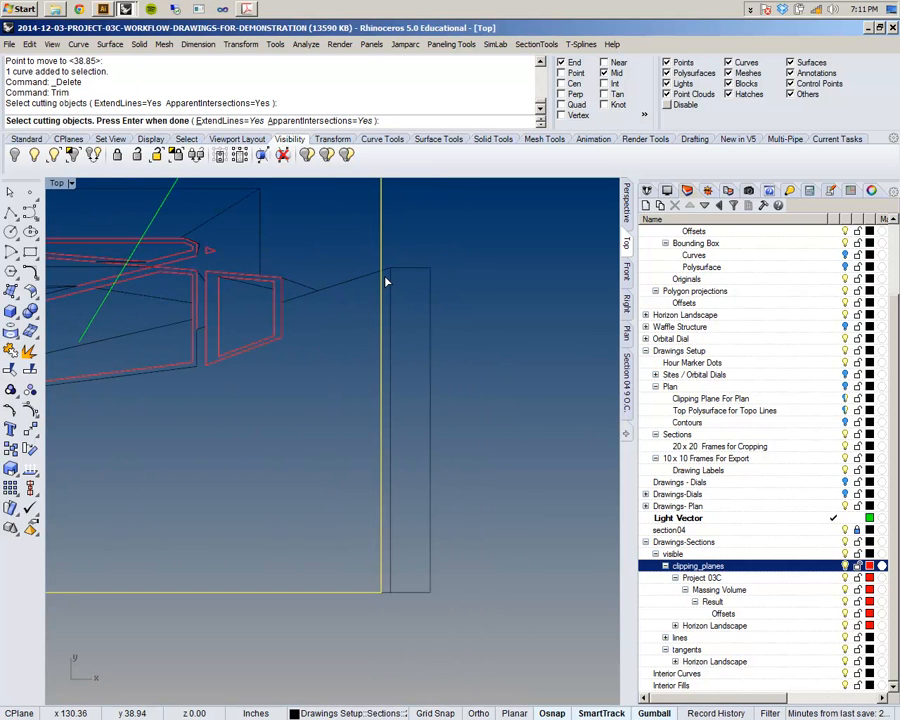
{"action": "key", "text": "Return"}
{"action": "left_click", "coordinate": [396, 328]}
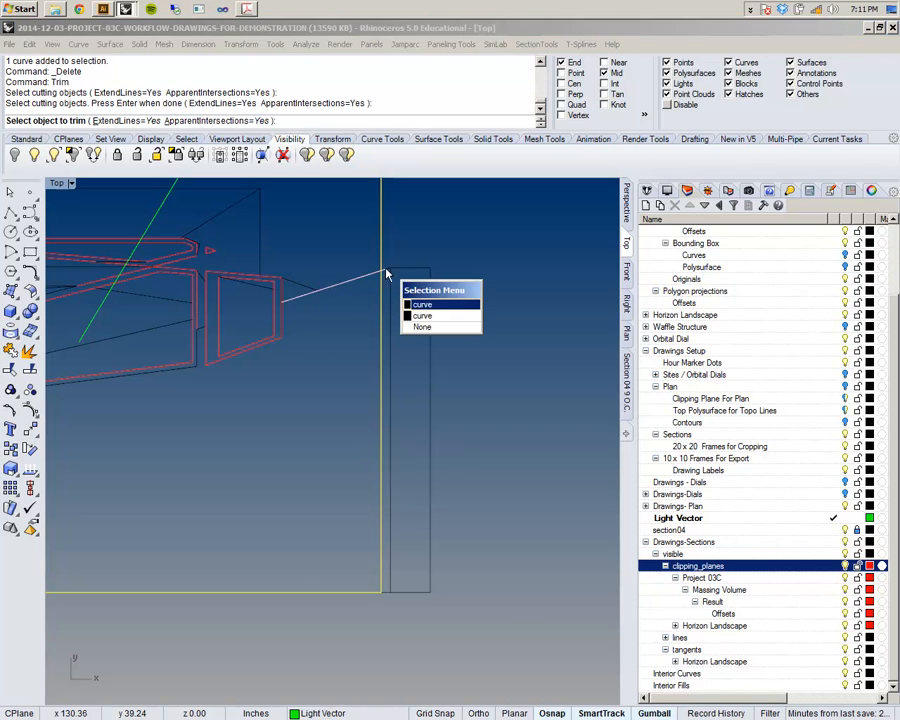
{"action": "left_click", "coordinate": [422, 315]}
{"action": "scroll", "coordinate": [400, 305], "scroll_direction": "up", "scroll_amount": 3}
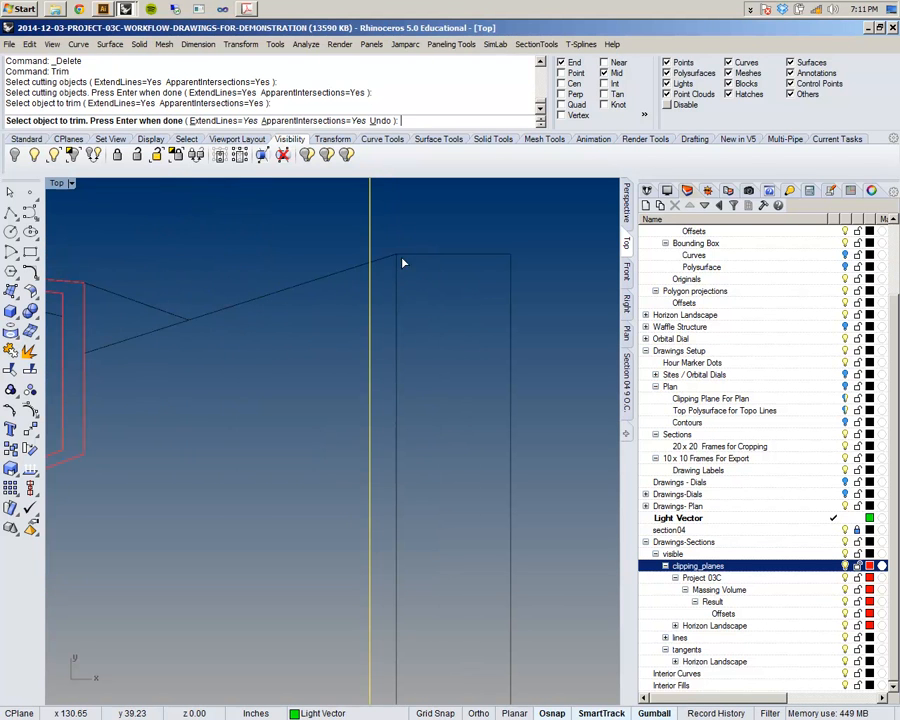
{"action": "left_click", "coordinate": [400, 280]}
{"action": "scroll", "coordinate": [389, 299], "scroll_direction": "up", "scroll_amount": 3}
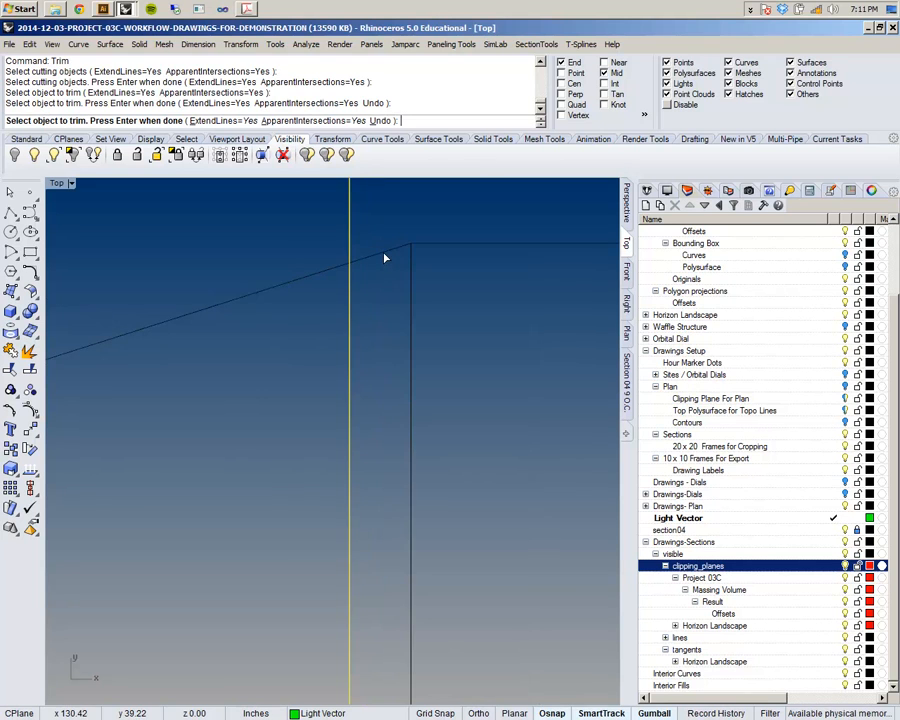
{"action": "left_click", "coordinate": [382, 257]}
{"action": "scroll", "coordinate": [374, 260], "scroll_direction": "up", "scroll_amount": 5}
{"action": "left_click", "coordinate": [306, 253]}
{"action": "scroll", "coordinate": [314, 254], "scroll_direction": "down", "scroll_amount": 5}
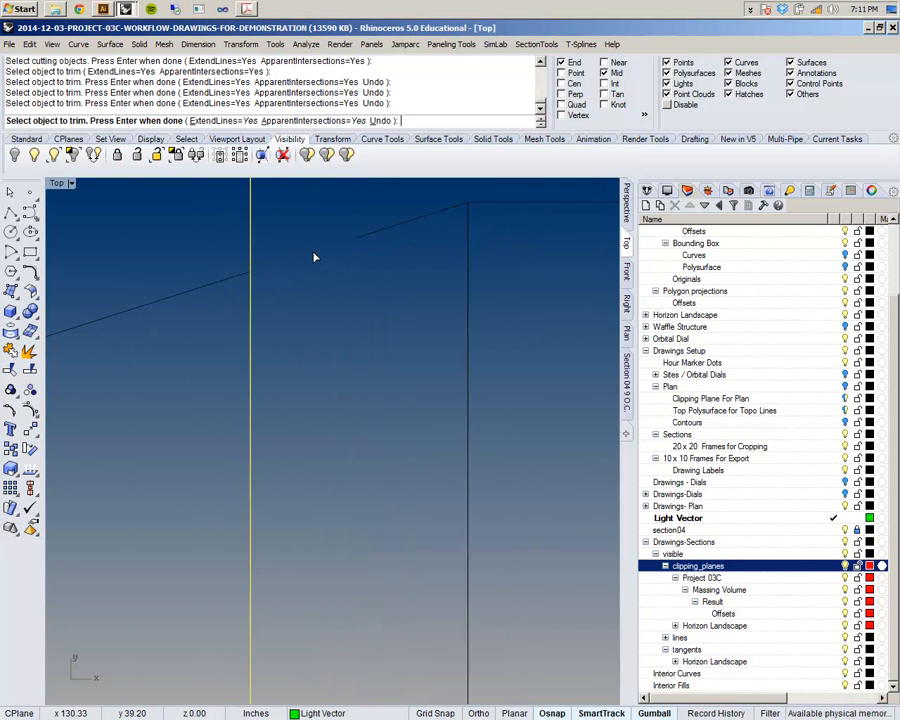
- Trim the section's base line where it extends past the frame's lower-right corner
{"action": "scroll", "coordinate": [317, 255], "scroll_direction": "down", "scroll_amount": 8}
{"action": "right_click_drag", "start_coordinate": [362, 480], "coordinate": [394, 342]}
{"action": "scroll", "coordinate": [416, 444], "scroll_direction": "up", "scroll_amount": 6}
{"action": "left_click_drag", "start_coordinate": [445, 426], "coordinate": [429, 354]}
{"action": "scroll", "coordinate": [428, 356], "scroll_direction": "down", "scroll_amount": 8}
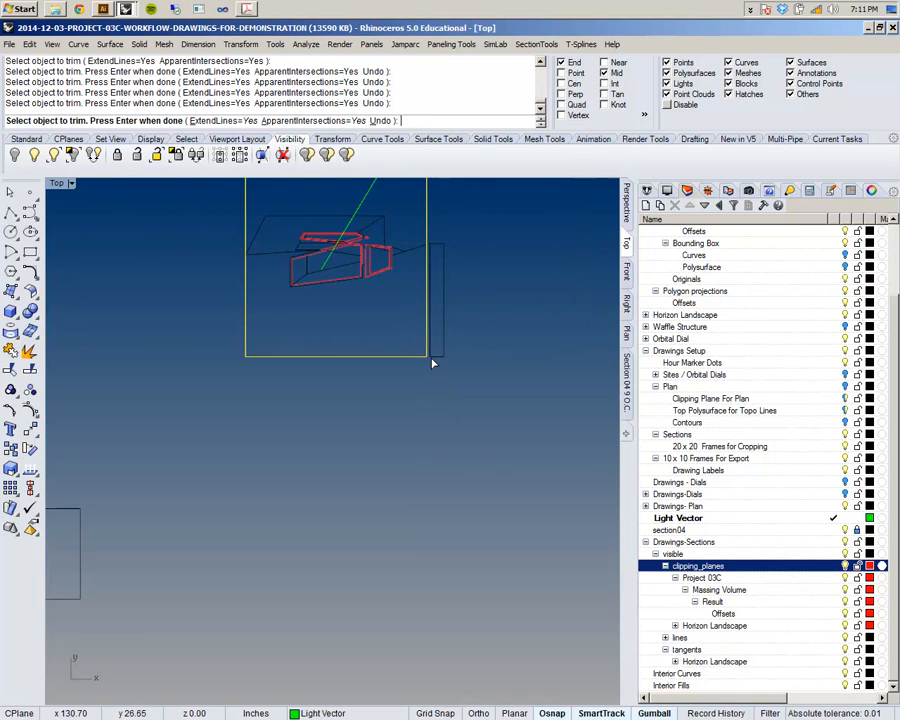
- Trim the part of the light vector above the square frame's upper edge and finish trimming
{"action": "scroll", "coordinate": [416, 306], "scroll_direction": "up", "scroll_amount": 4}
{"action": "right_click_drag", "start_coordinate": [420, 197], "coordinate": [434, 275]}
{"action": "left_click_drag", "start_coordinate": [434, 275], "coordinate": [266, 188]}
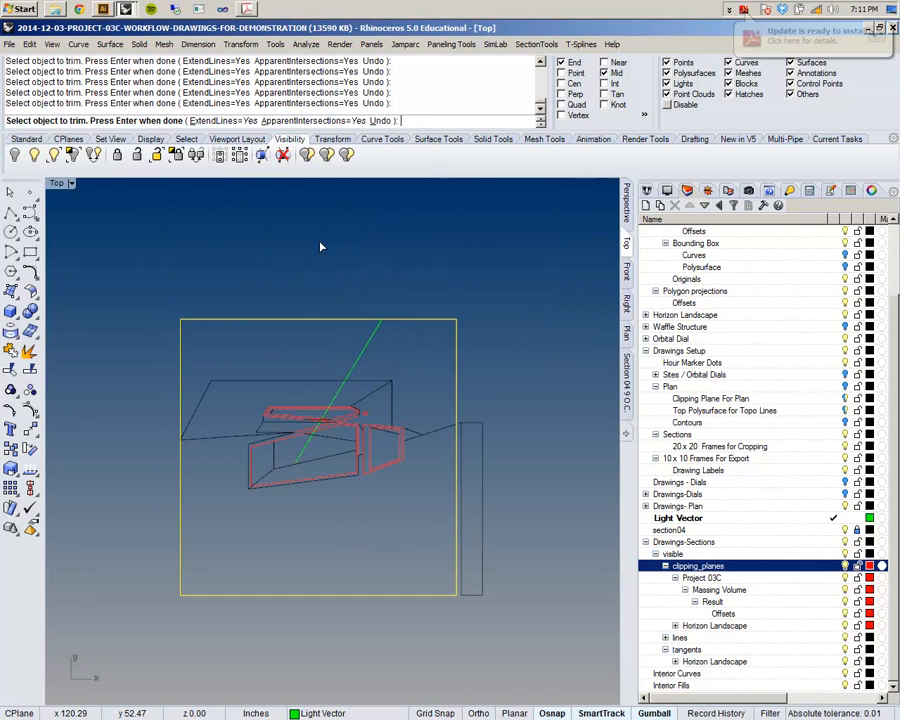
{"action": "right_click_drag", "start_coordinate": [427, 300], "coordinate": [453, 254]}
{"action": "scroll", "coordinate": [422, 281], "scroll_direction": "up", "scroll_amount": 6}
{"action": "scroll", "coordinate": [422, 281], "scroll_direction": "down", "scroll_amount": 8}
{"action": "right_click_drag", "start_coordinate": [407, 279], "coordinate": [352, 249]}
{"action": "key", "text": "Return"}
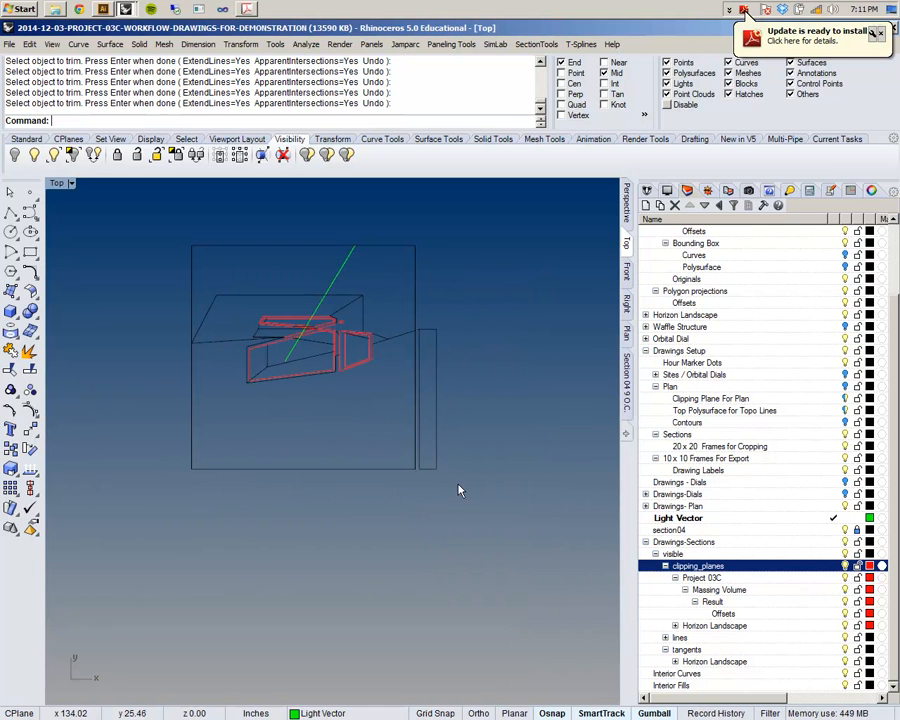
- Delete the leftover curves outside the square frame's right edge, including the short remnant of the sloping ground line
{"action": "left_click_drag", "start_coordinate": [427, 323], "coordinate": [428, 268]}
{"action": "key", "text": "Delete"}
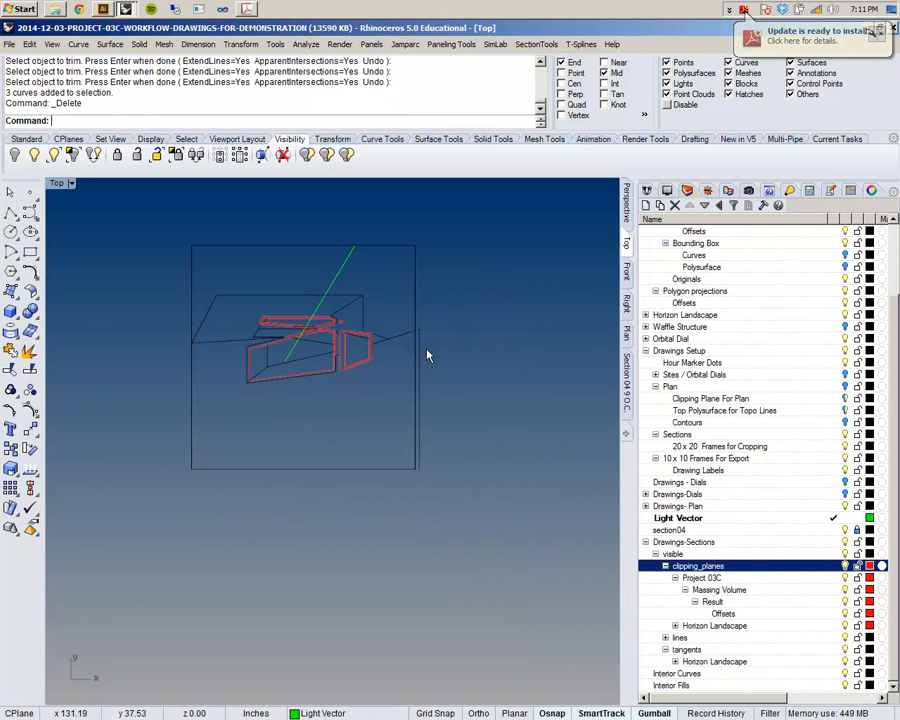
{"action": "left_click", "coordinate": [420, 362]}
{"action": "key", "text": "Delete"}
{"action": "scroll", "coordinate": [419, 344], "scroll_direction": "up", "scroll_amount": 5}
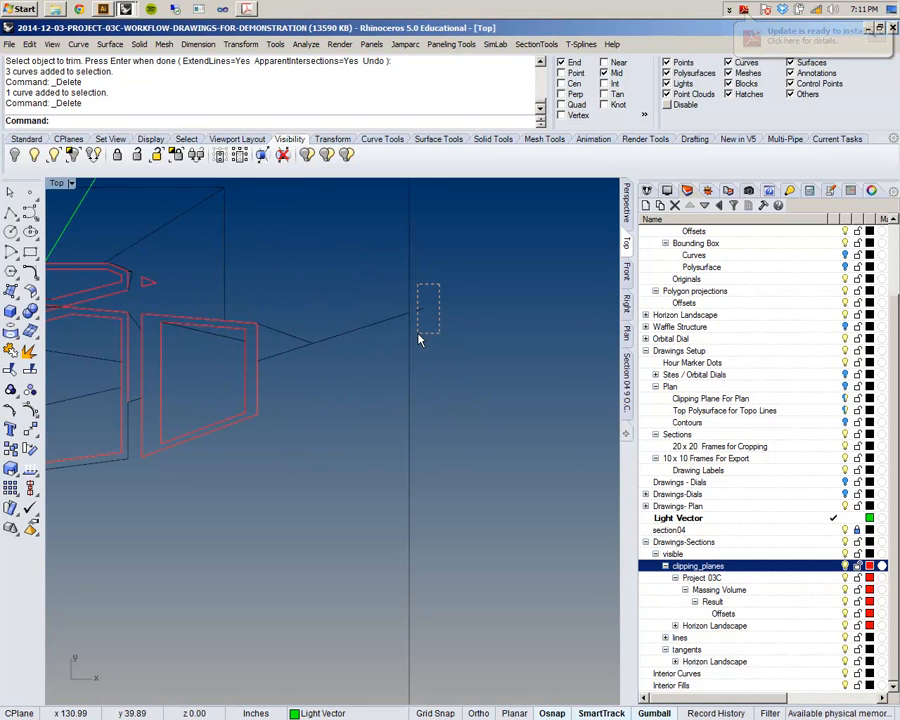
{"action": "left_click_drag", "start_coordinate": [418, 334], "coordinate": [416, 334]}
{"action": "key", "text": "Delete"}
- Examine where the light vector crosses the upper cut volume and the large room outline
{"action": "scroll", "coordinate": [416, 335], "scroll_direction": "down", "scroll_amount": 9}
{"action": "right_click_drag", "start_coordinate": [420, 346], "coordinate": [458, 378]}
{"action": "scroll", "coordinate": [347, 369], "scroll_direction": "up", "scroll_amount": 9}
{"action": "right_click_drag", "start_coordinate": [246, 425], "coordinate": [268, 402]}
{"action": "scroll", "coordinate": [268, 350], "scroll_direction": "up", "scroll_amount": 10}
{"action": "scroll", "coordinate": [268, 349], "scroll_direction": "down", "scroll_amount": 10}
{"action": "scroll", "coordinate": [290, 372], "scroll_direction": "up", "scroll_amount": 4}
{"action": "scroll", "coordinate": [347, 313], "scroll_direction": "down", "scroll_amount": 2}
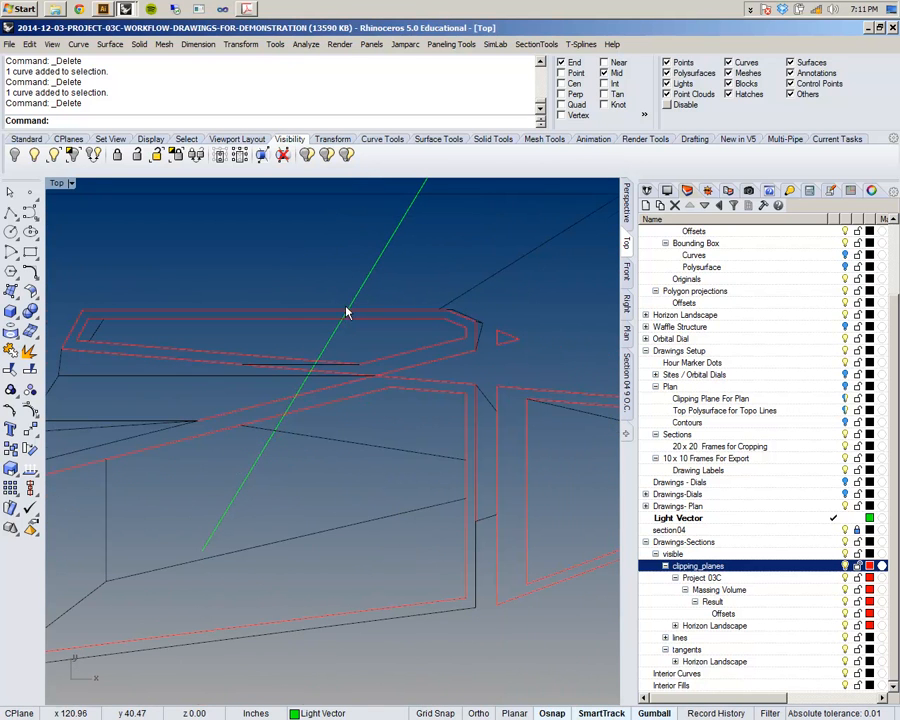
{"action": "right_click_drag", "start_coordinate": [332, 337], "coordinate": [341, 366]}
{"action": "scroll", "coordinate": [341, 366], "scroll_direction": "down", "scroll_amount": 1}
{"action": "scroll", "coordinate": [344, 358], "scroll_direction": "up", "scroll_amount": 5}
{"action": "scroll", "coordinate": [345, 358], "scroll_direction": "down", "scroll_amount": 6}
{"action": "scroll", "coordinate": [345, 358], "scroll_direction": "up", "scroll_amount": 4}
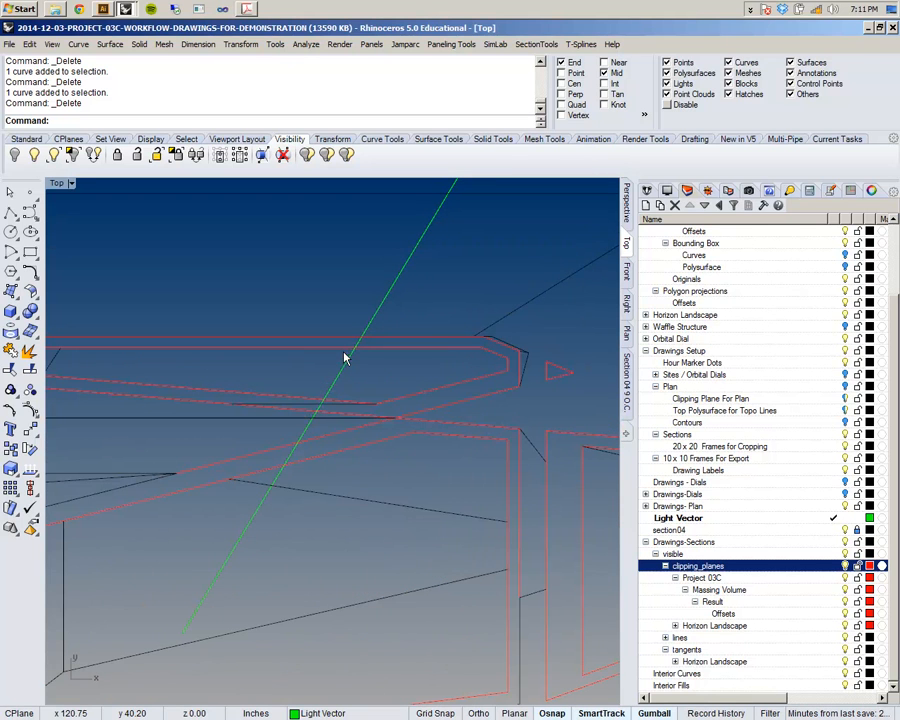
- Switch to Acrobat, review how the light vector is drawn on page 3 of the reference PDF, and return to Rhinoceros
{"action": "key", "text": "alt+Tab"}
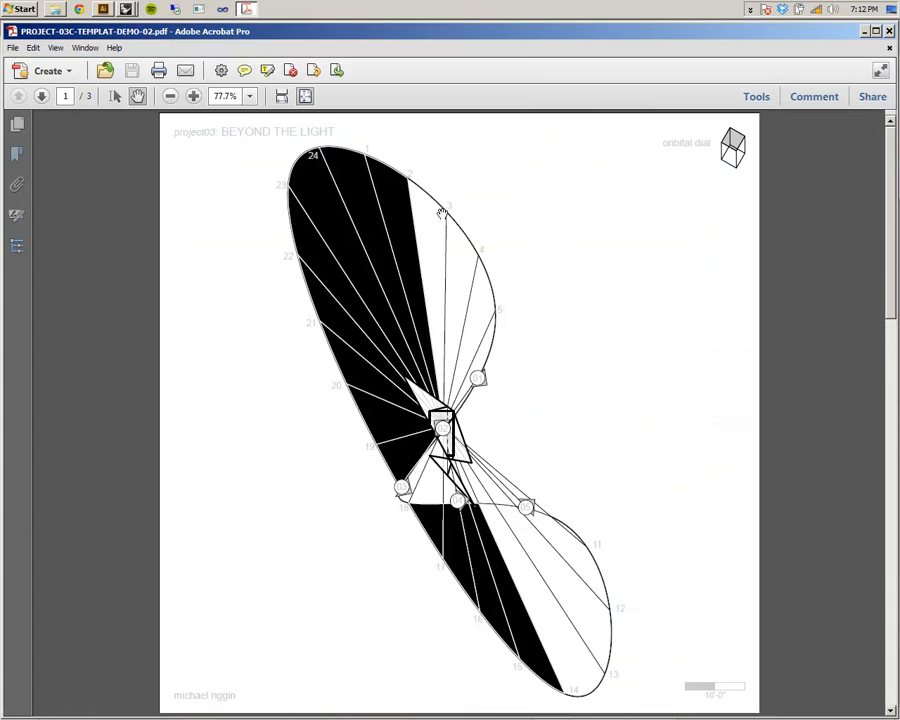
{"action": "left_click", "coordinate": [42, 98]}
{"action": "left_click", "coordinate": [42, 98]}
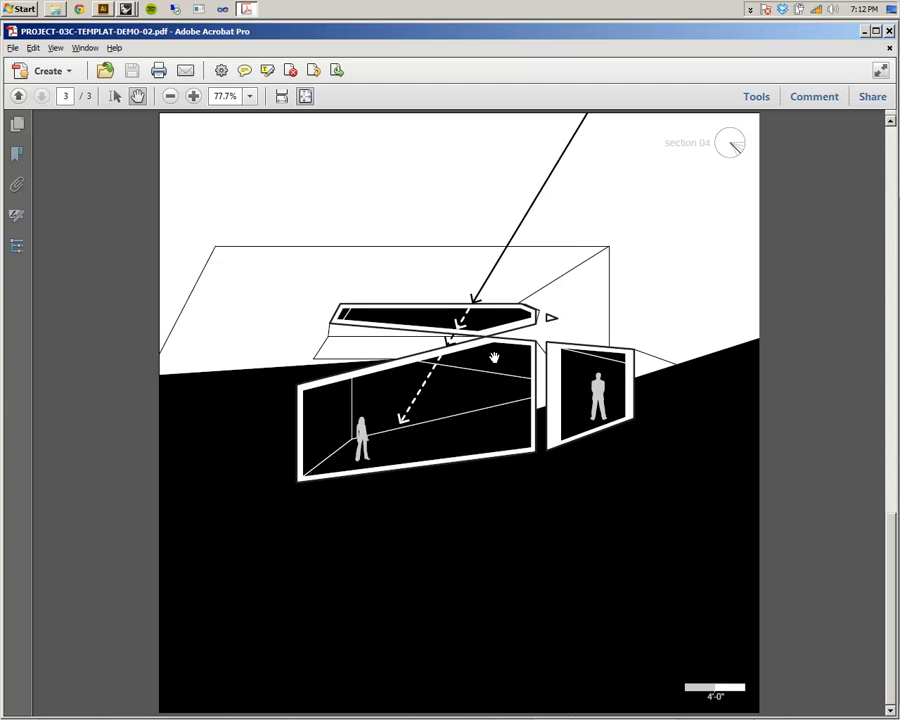
{"action": "key", "text": "alt+Tab"}
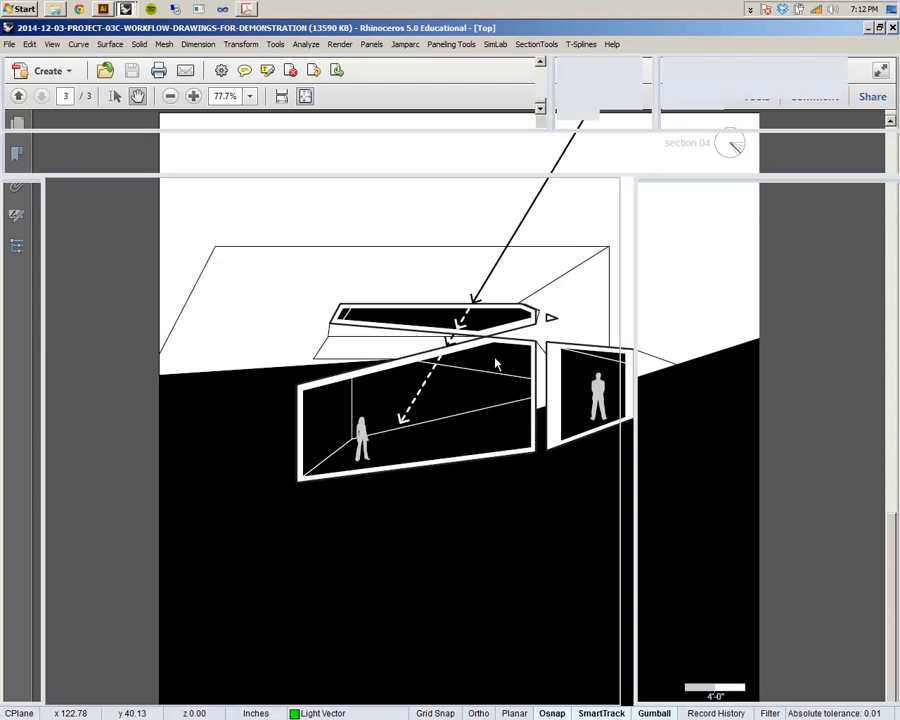
- Start a Trim and pick the cut-volume outlines crossing the light vector as cutting objects, leaving out the superfluous lines nearby
{"action": "scroll", "coordinate": [403, 307], "scroll_direction": "down", "scroll_amount": 6}
{"action": "scroll", "coordinate": [399, 318], "scroll_direction": "up", "scroll_amount": 6}
{"action": "scroll", "coordinate": [402, 321], "scroll_direction": "down", "scroll_amount": 5}
{"action": "scroll", "coordinate": [400, 320], "scroll_direction": "up", "scroll_amount": 6}
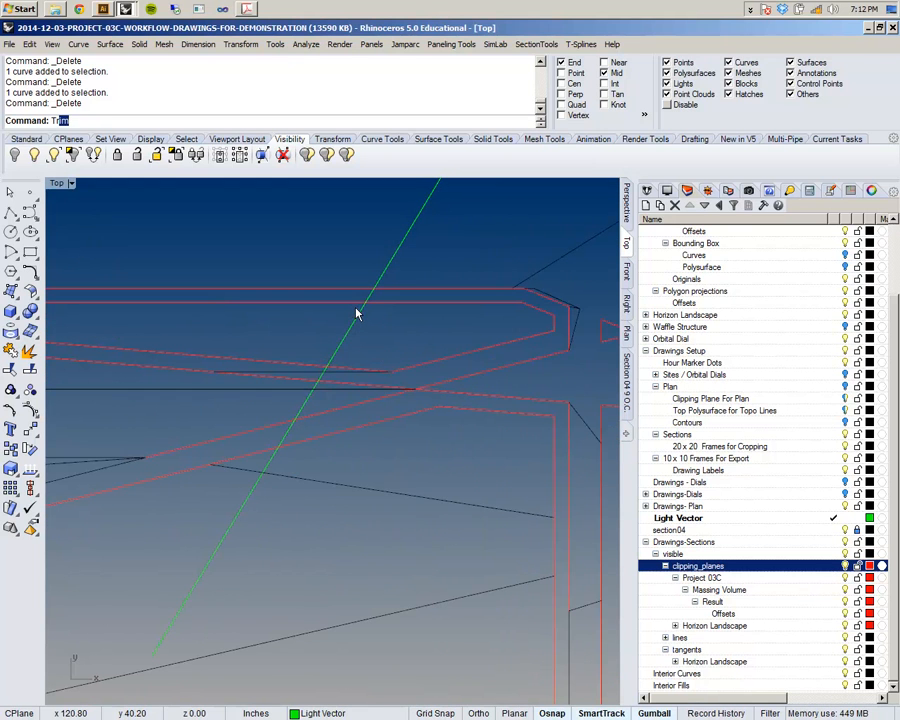
{"action": "key", "text": "Return"}
{"action": "scroll", "coordinate": [384, 313], "scroll_direction": "down", "scroll_amount": 3}
{"action": "scroll", "coordinate": [384, 313], "scroll_direction": "down", "scroll_amount": 2}
{"action": "scroll", "coordinate": [385, 313], "scroll_direction": "up", "scroll_amount": 5}
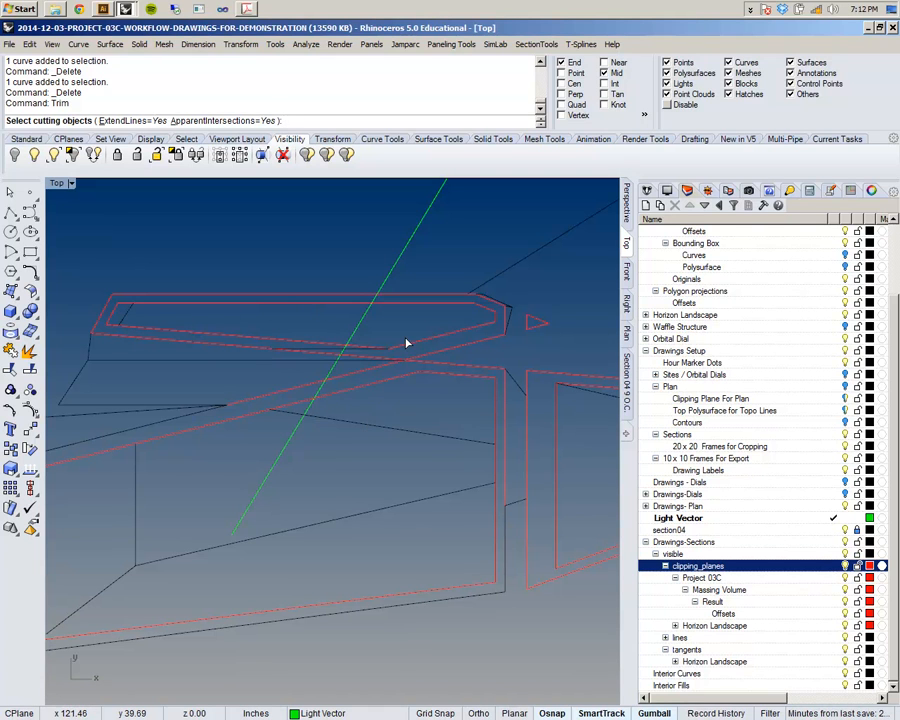
{"action": "scroll", "coordinate": [362, 343], "scroll_direction": "up", "scroll_amount": 5}
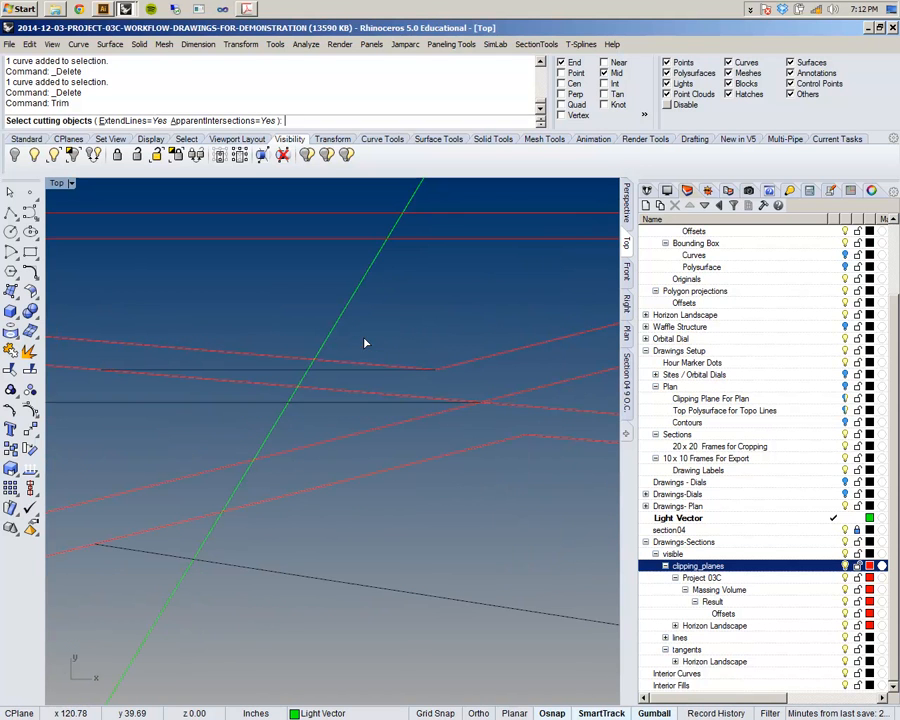
{"action": "scroll", "coordinate": [363, 375], "scroll_direction": "down", "scroll_amount": 5}
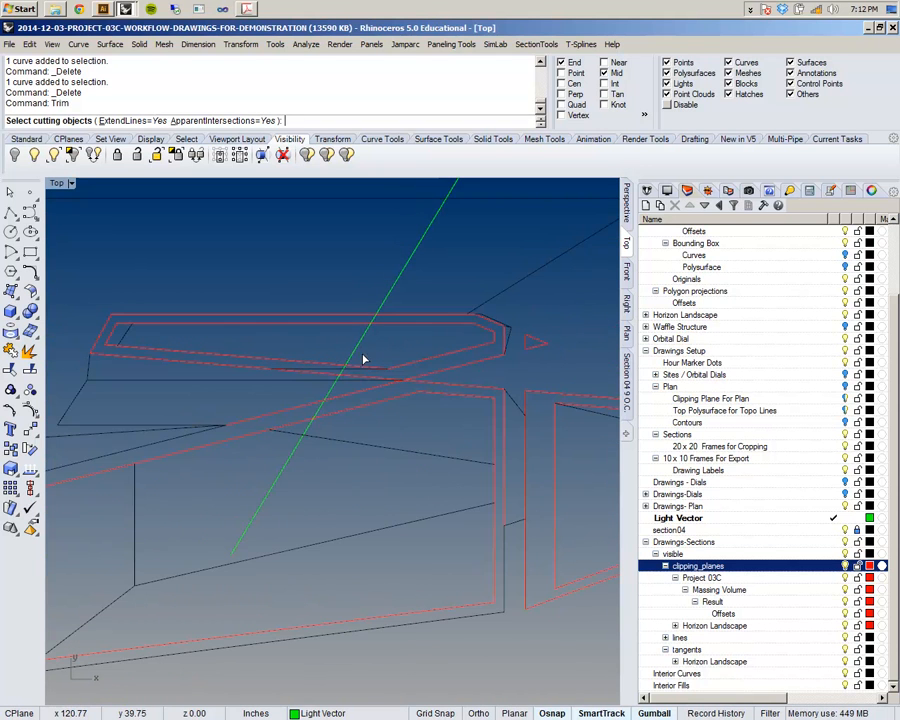
{"action": "scroll", "coordinate": [362, 348], "scroll_direction": "up", "scroll_amount": 4}
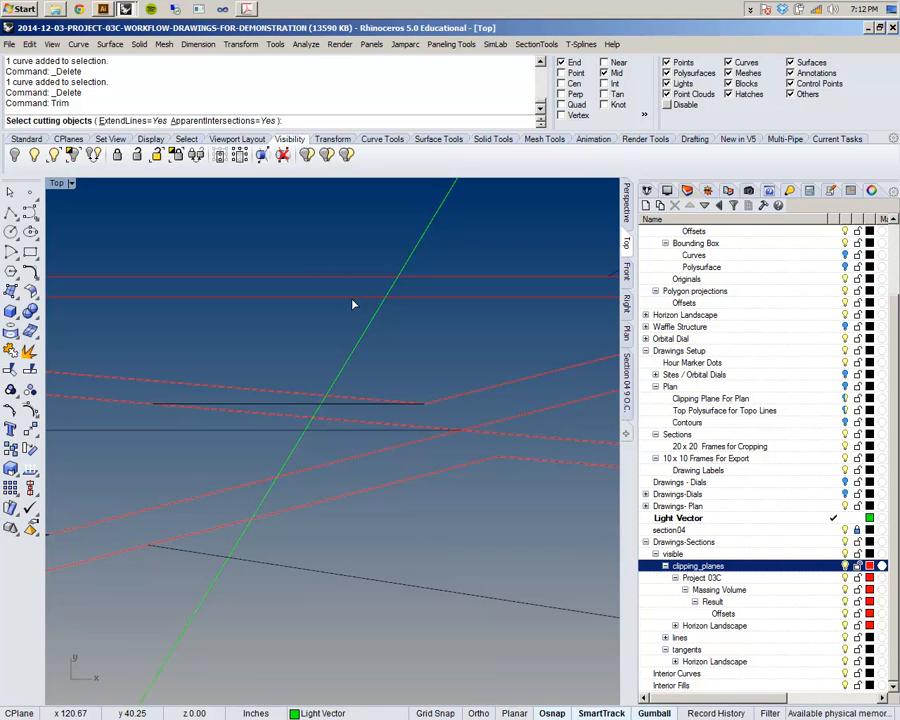
{"action": "scroll", "coordinate": [399, 295], "scroll_direction": "down", "scroll_amount": 4}
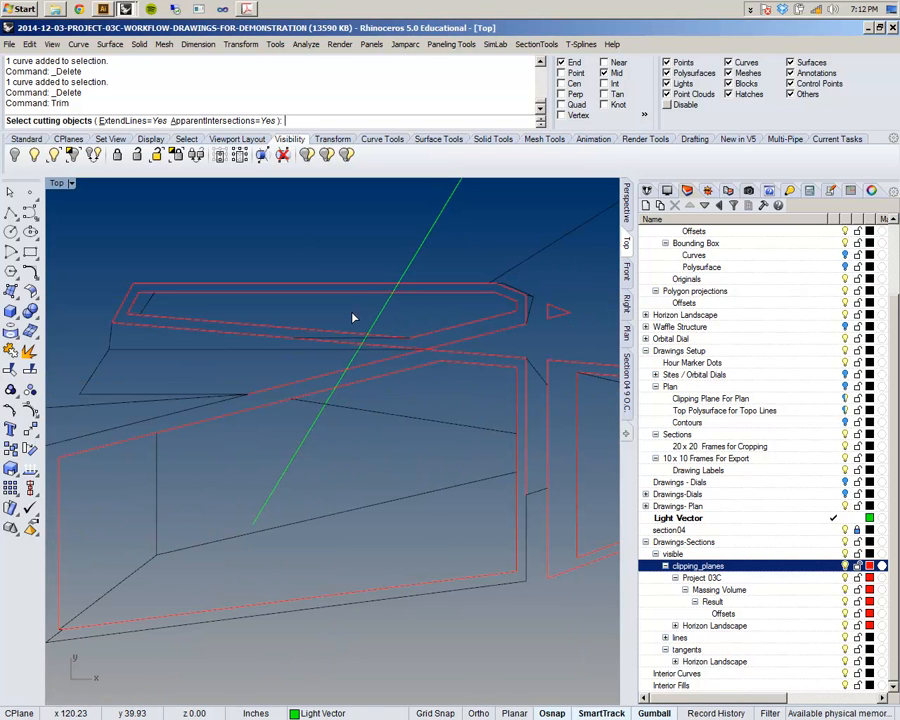
{"action": "left_click", "coordinate": [415, 286]}
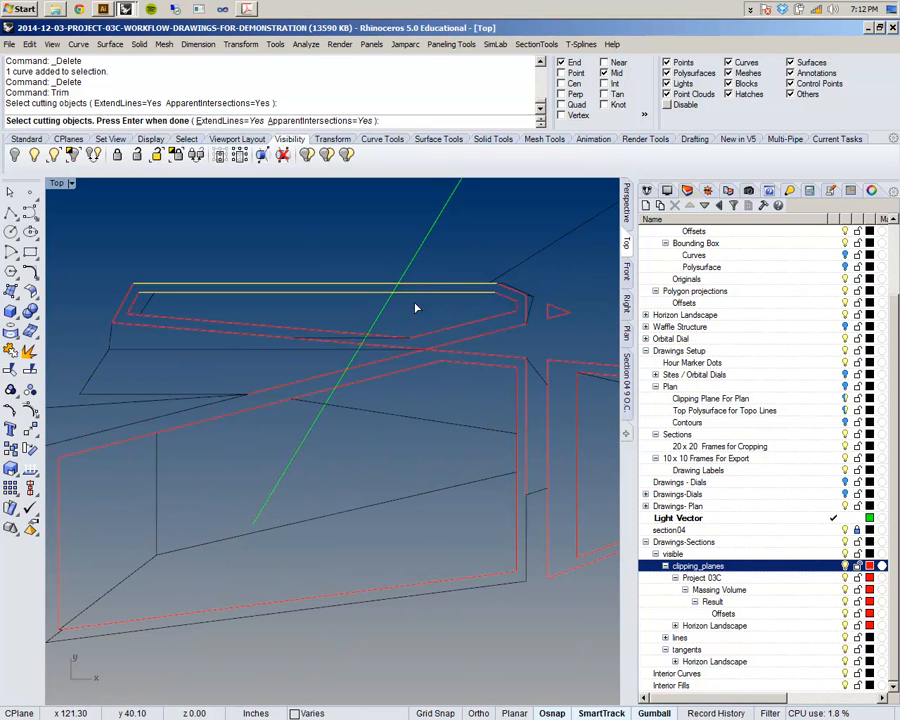
{"action": "left_click_drag", "start_coordinate": [323, 330], "coordinate": [323, 330]}
{"action": "scroll", "coordinate": [325, 330], "scroll_direction": "up", "scroll_amount": 2}
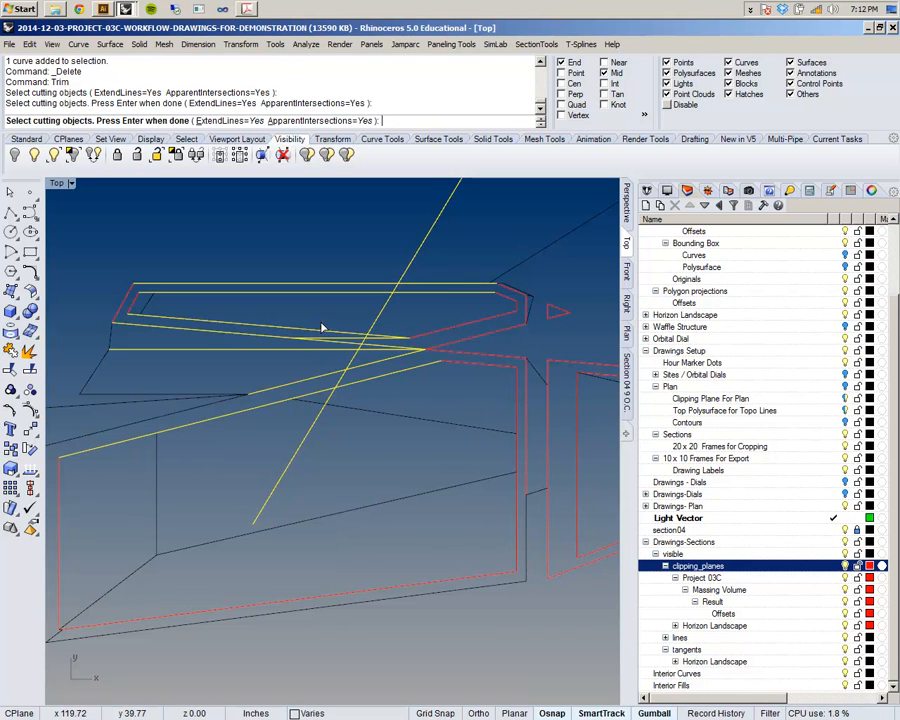
{"action": "scroll", "coordinate": [362, 352], "scroll_direction": "up", "scroll_amount": 3}
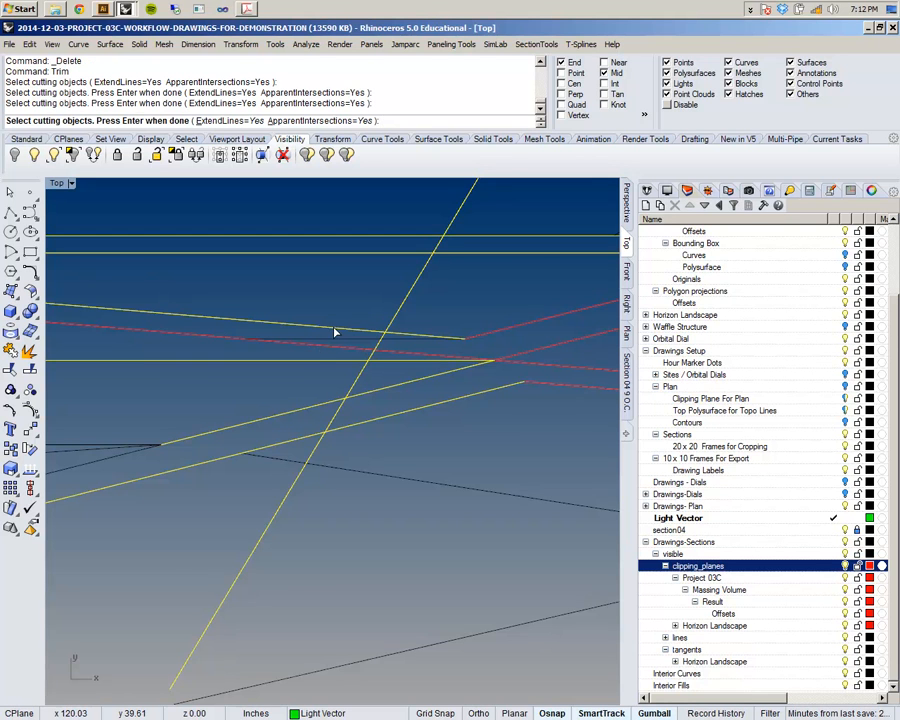
- Try trimming the light vector line above the upper volume's outline and undo that trim
{"action": "scroll", "coordinate": [336, 326], "scroll_direction": "down", "scroll_amount": 3}
{"action": "key", "text": "Return"}
{"action": "scroll", "coordinate": [374, 291], "scroll_direction": "up", "scroll_amount": 3}
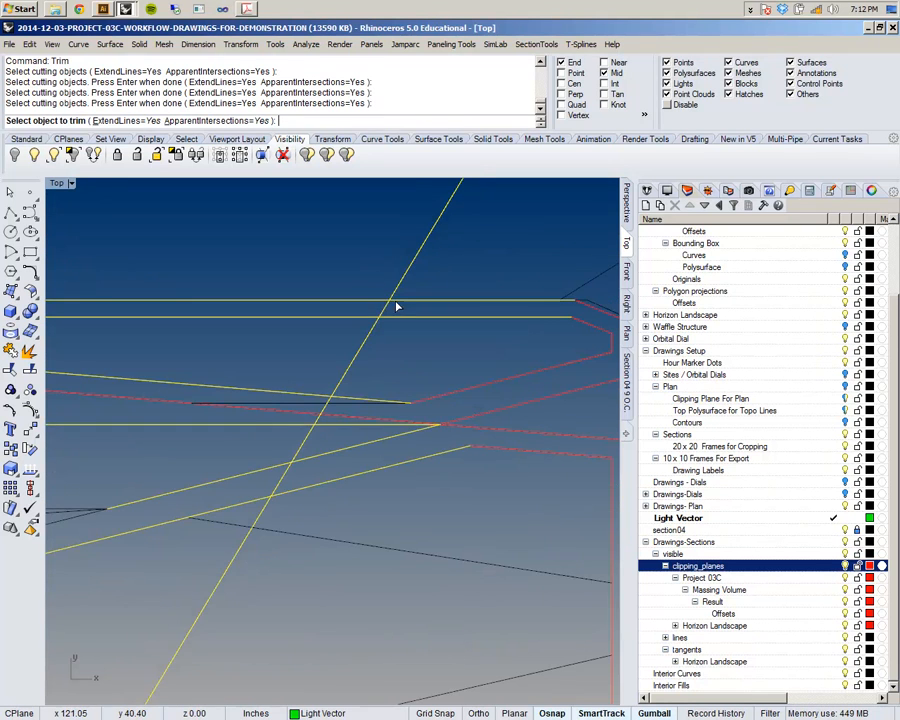
{"action": "scroll", "coordinate": [380, 345], "scroll_direction": "down", "scroll_amount": 3}
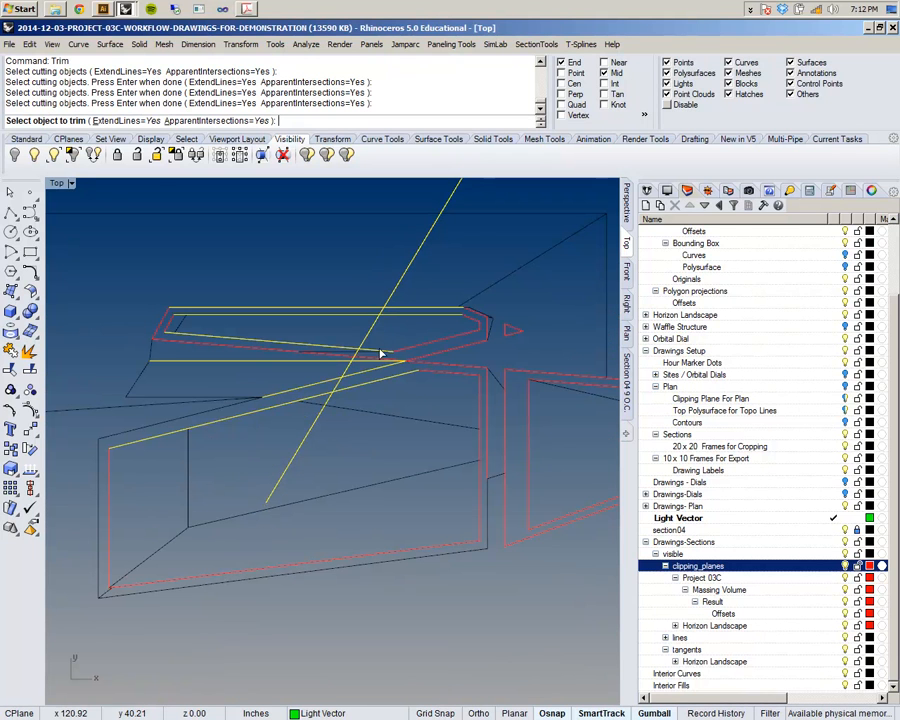
{"action": "left_click", "coordinate": [402, 276]}
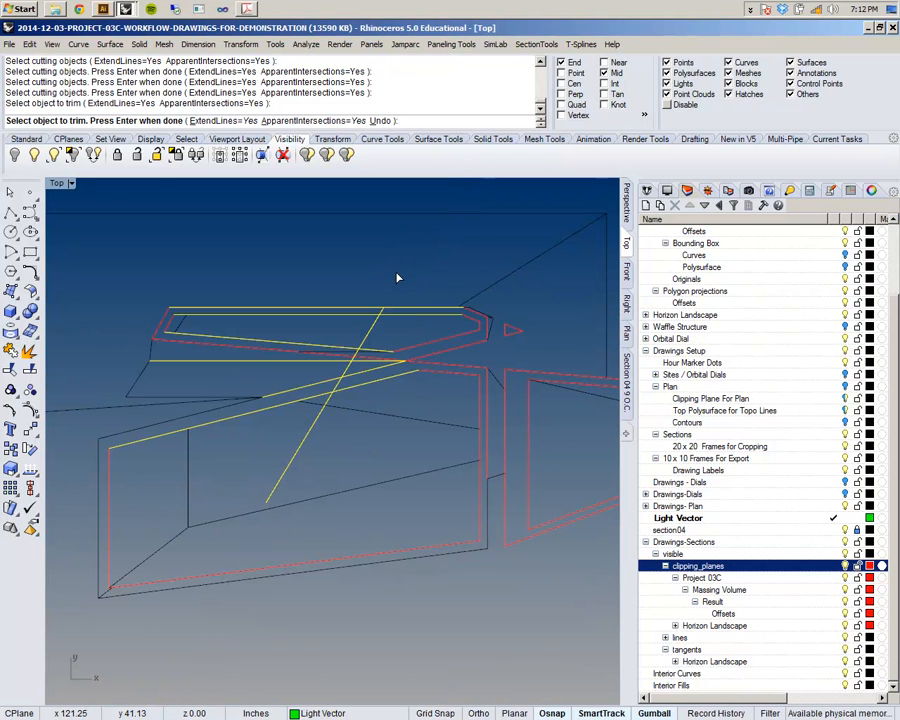
{"action": "key", "text": "ctrl+z"}
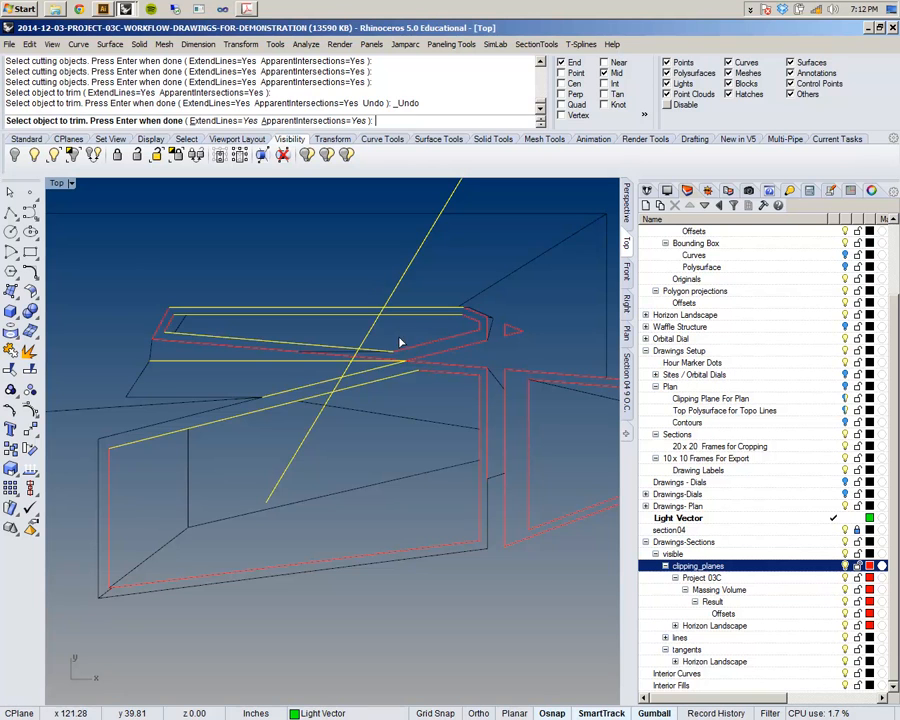
{"action": "scroll", "coordinate": [398, 343], "scroll_direction": "up", "scroll_amount": 5}
{"action": "key", "text": "Return"}
- Delete the short stray horizontal line beneath the upper volume where it crosses the light vector
{"action": "left_click", "coordinate": [345, 373]}
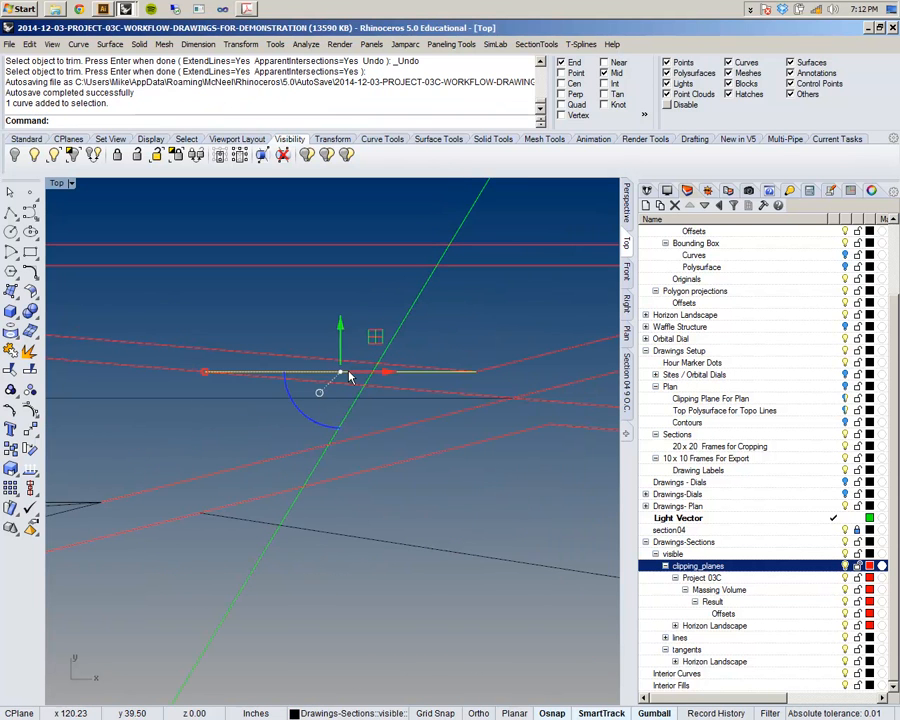
{"action": "key", "text": "Delete"}
{"action": "scroll", "coordinate": [346, 360], "scroll_direction": "down", "scroll_amount": 5}
{"action": "scroll", "coordinate": [358, 404], "scroll_direction": "up", "scroll_amount": 3}
{"action": "scroll", "coordinate": [338, 406], "scroll_direction": "down", "scroll_amount": 2}
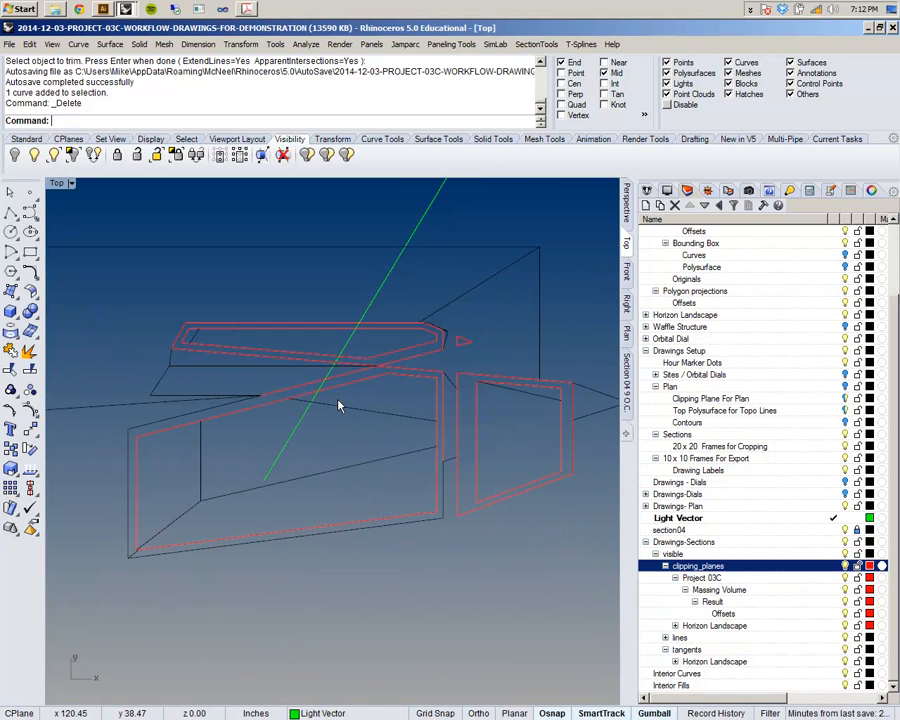
- Delete the short diagonal curve joining the inner and outer lower-left corners of the large volume
{"action": "left_click", "coordinate": [130, 561]}
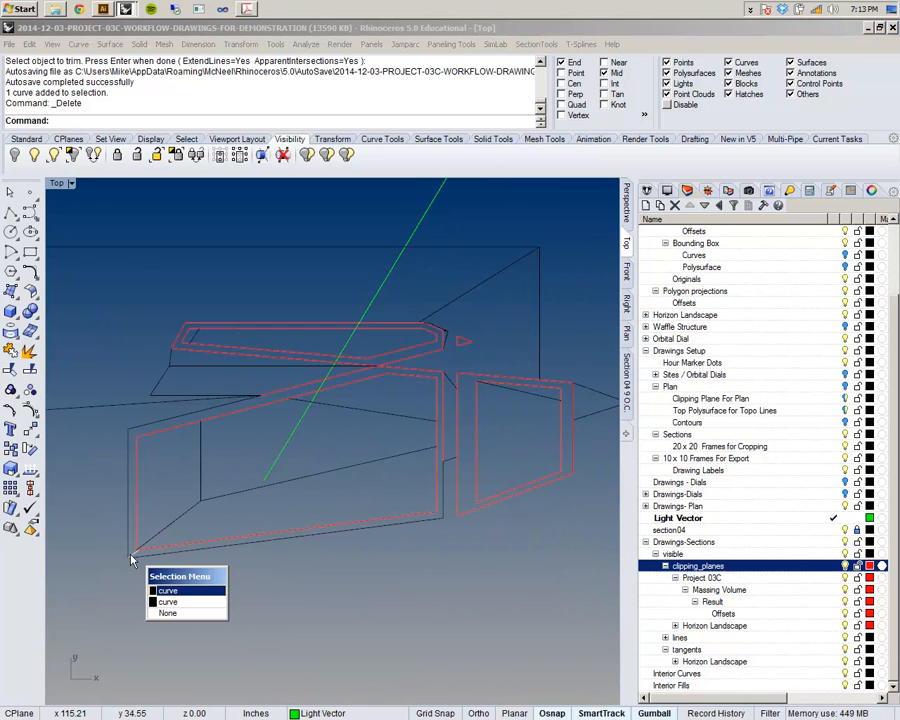
{"action": "left_click", "coordinate": [166, 590]}
{"action": "key", "text": "Delete"}
{"action": "scroll", "coordinate": [175, 590], "scroll_direction": "up", "scroll_amount": 3}
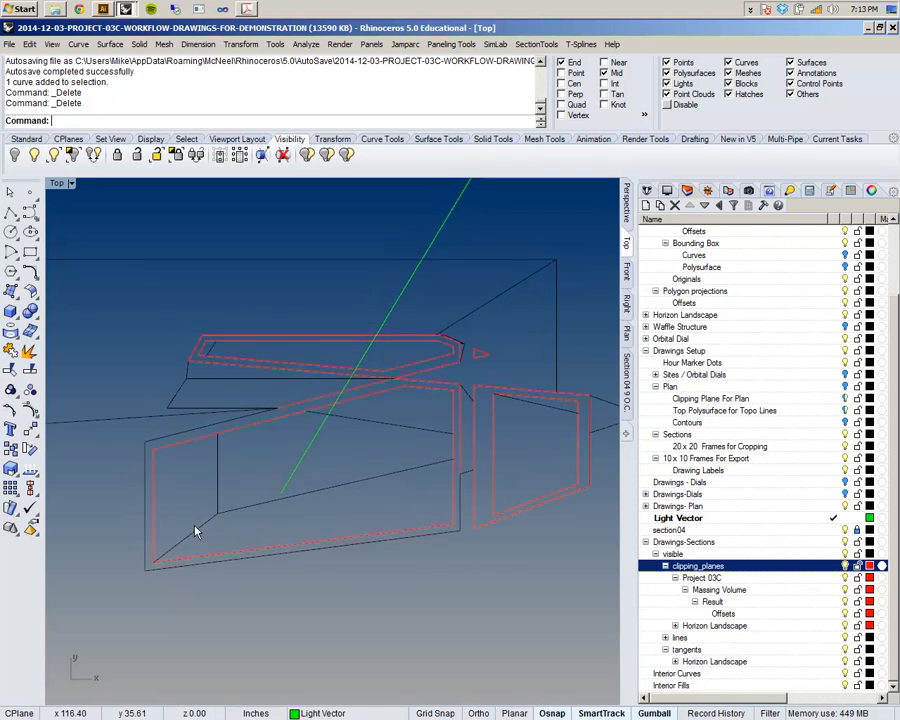
- Trim the light vector inside the large volume's roof thickness, using the section outlines it crosses as cutting objects
{"action": "right_click_drag", "start_coordinate": [262, 474], "coordinate": [227, 430]}
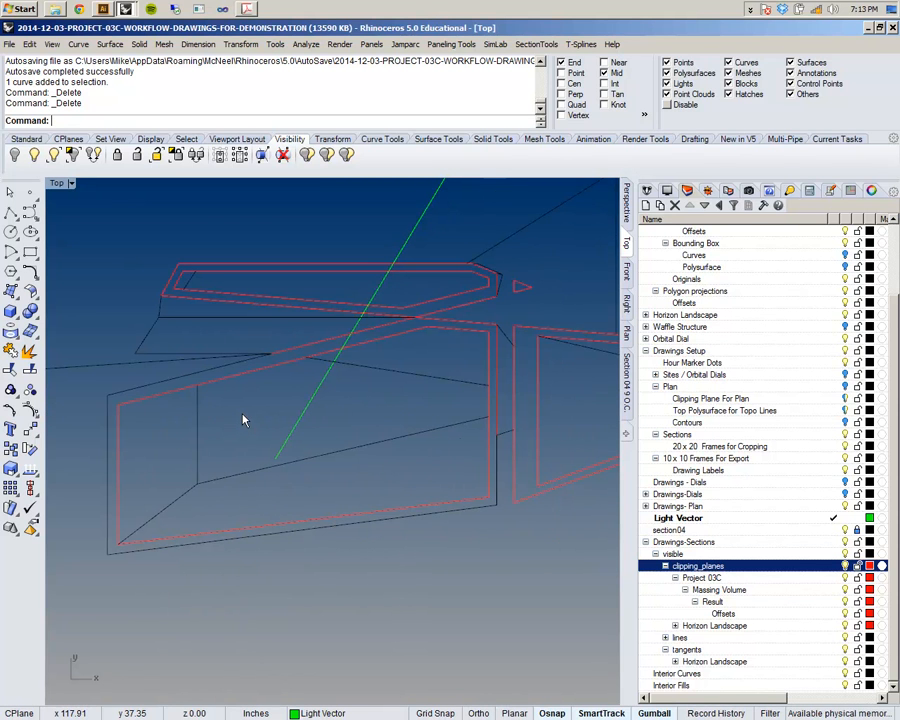
{"action": "mouse_move", "coordinate": [344, 431]}
{"action": "right_mouse_down"}
{"action": "mouse_move", "coordinate": [224, 421]}
{"action": "mouse_move", "coordinate": [309, 436]}
{"action": "right_mouse_up"}
{"action": "scroll", "coordinate": [375, 296], "scroll_direction": "up", "scroll_amount": 6}
{"action": "type", "text": "Trim"}
{"action": "key", "text": "Return"}
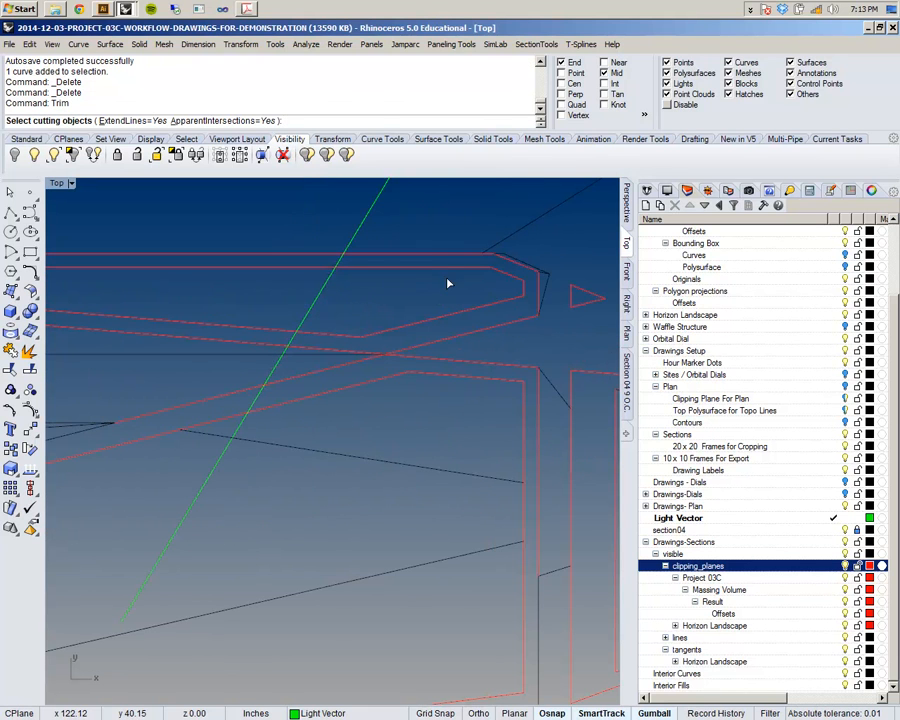
{"action": "left_click", "coordinate": [405, 255]}
{"action": "left_click_drag", "start_coordinate": [368, 299], "coordinate": [232, 442]}
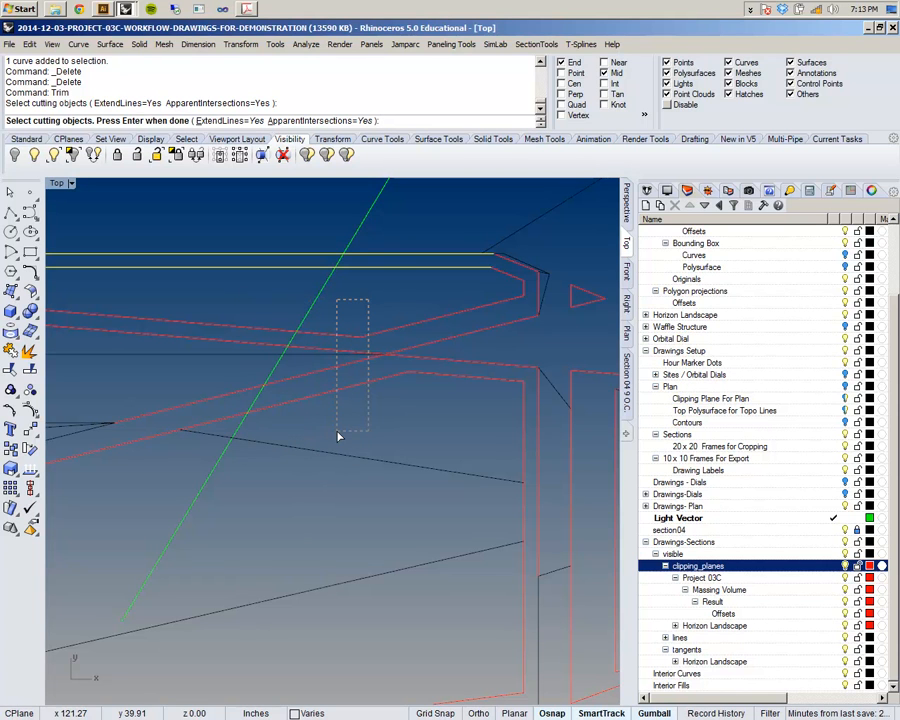
{"action": "left_click_drag", "start_coordinate": [338, 435], "coordinate": [336, 431]}
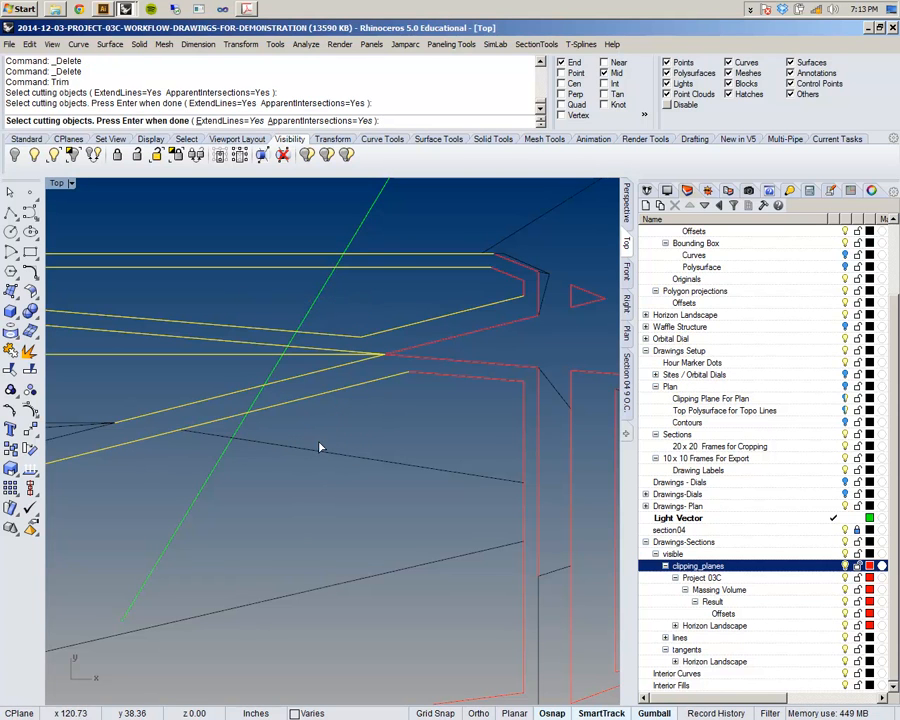
{"action": "key", "text": "Return"}
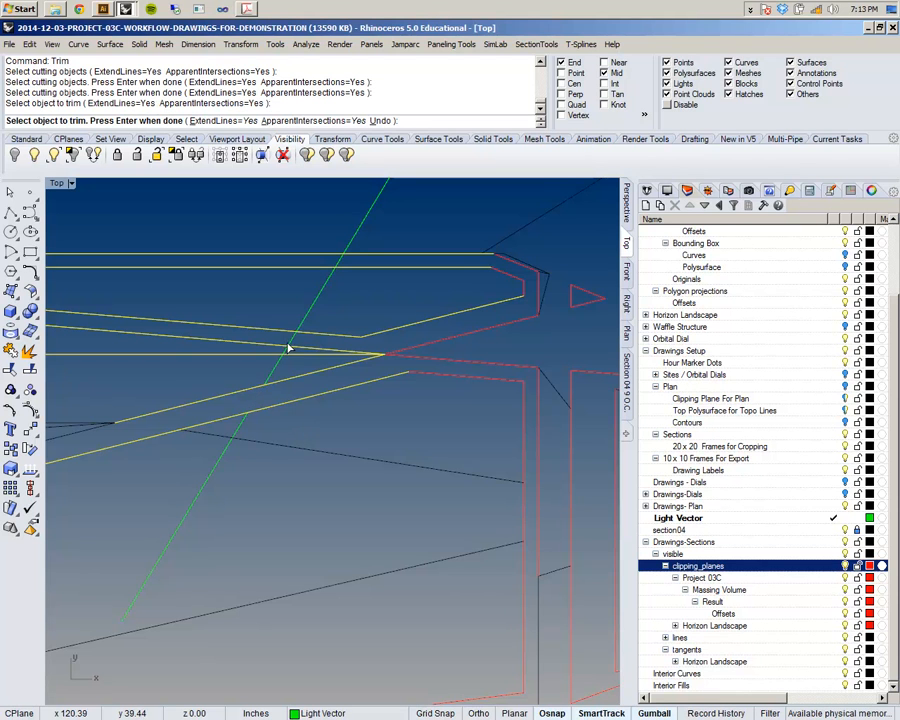
- Trim away the light vector segments inside the lower and upper wall thicknesses of the upper volume
{"action": "scroll", "coordinate": [291, 346], "scroll_direction": "up", "scroll_amount": 3}
{"action": "scroll", "coordinate": [293, 345], "scroll_direction": "down", "scroll_amount": 3}
{"action": "scroll", "coordinate": [296, 343], "scroll_direction": "up", "scroll_amount": 3}
{"action": "left_click", "coordinate": [305, 344]}
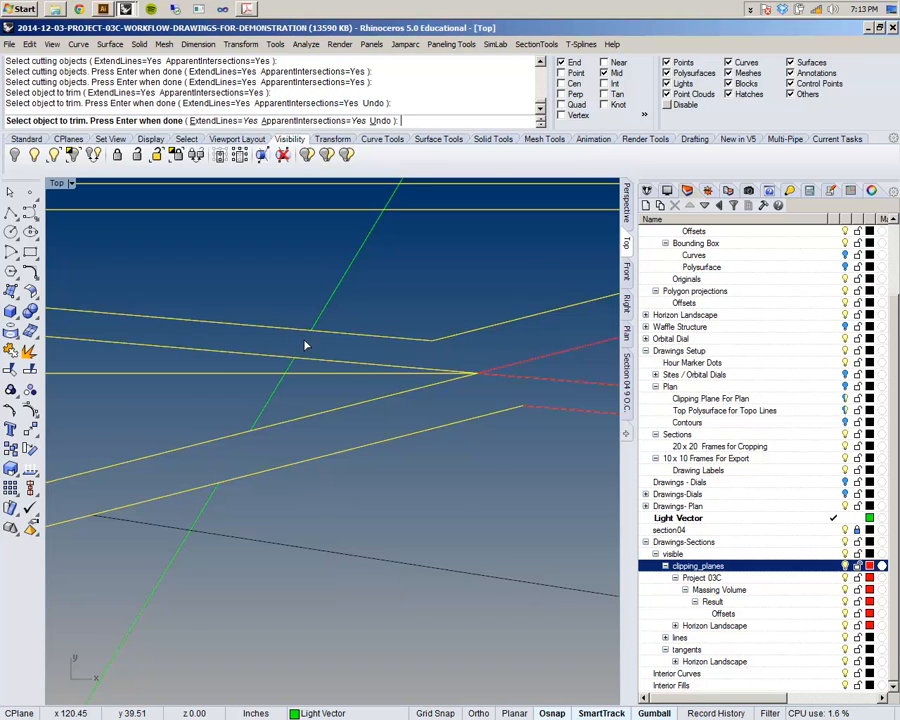
{"action": "scroll", "coordinate": [315, 325], "scroll_direction": "down", "scroll_amount": 2}
{"action": "left_click", "coordinate": [336, 293]}
{"action": "scroll", "coordinate": [336, 293], "scroll_direction": "up", "scroll_amount": 2}
{"action": "scroll", "coordinate": [336, 293], "scroll_direction": "down", "scroll_amount": 2}
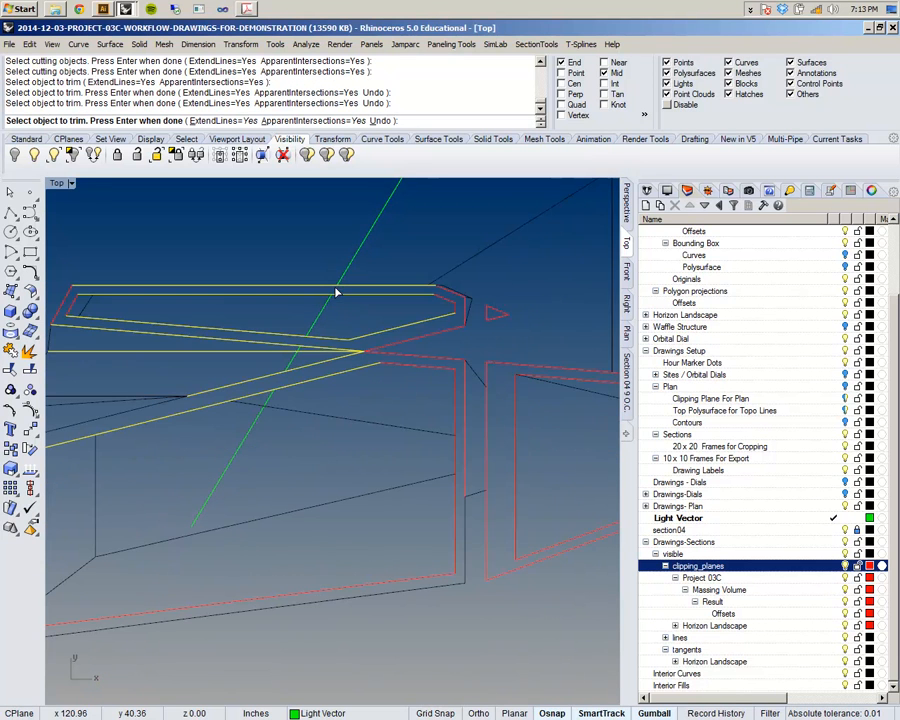
{"action": "scroll", "coordinate": [326, 390], "scroll_direction": "up", "scroll_amount": 2}
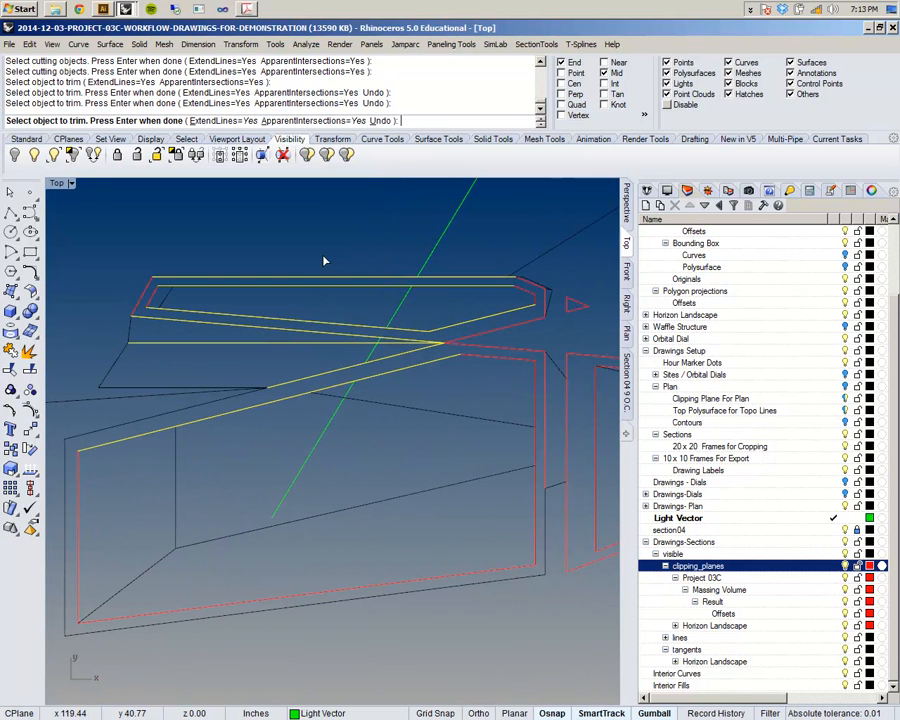
{"action": "key", "text": "Return"}
- Make the clipping_planes layer the current layer
{"action": "scroll", "coordinate": [323, 259], "scroll_direction": "down", "scroll_amount": 3}
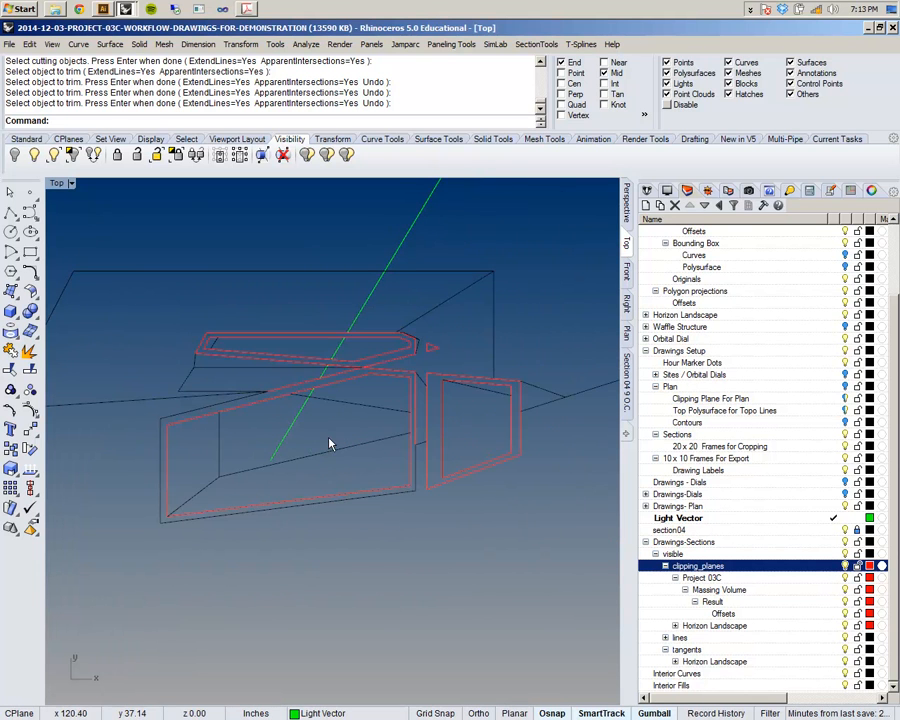
{"action": "scroll", "coordinate": [316, 402], "scroll_direction": "up", "scroll_amount": 3}
{"action": "scroll", "coordinate": [259, 333], "scroll_direction": "down", "scroll_amount": 5}
{"action": "scroll", "coordinate": [262, 396], "scroll_direction": "up", "scroll_amount": 5}
{"action": "scroll", "coordinate": [200, 470], "scroll_direction": "down", "scroll_amount": 3}
{"action": "right_click_drag", "start_coordinate": [397, 561], "coordinate": [372, 554]}
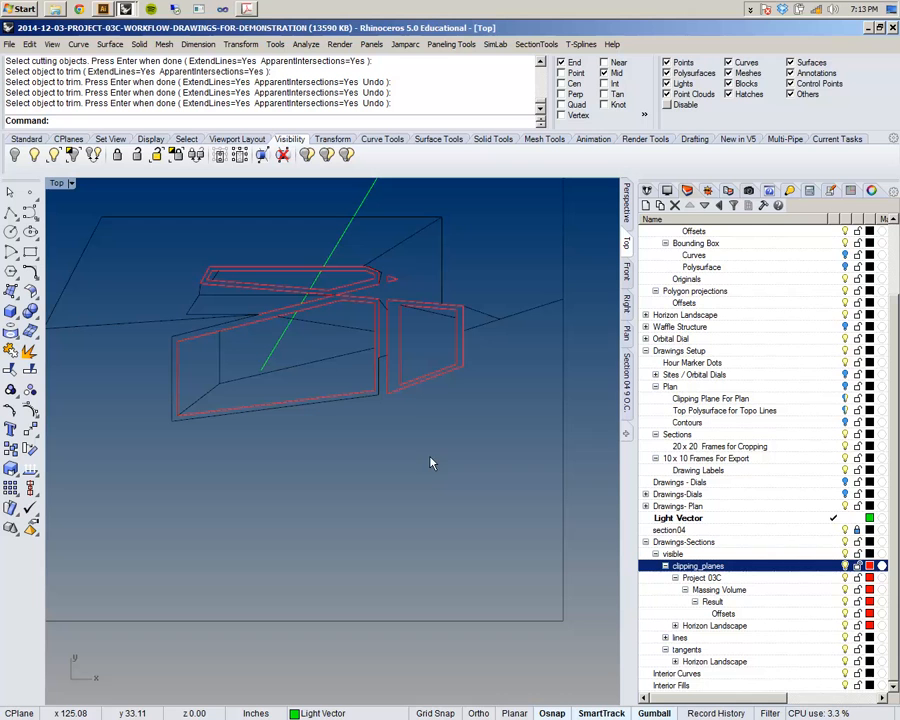
{"action": "left_click", "coordinate": [834, 567]}
- Run CurveBoolean on all the section drawing curves with DeleteInput=None, keeping the ground region below the volumes
{"action": "right_click", "coordinate": [228, 108]}
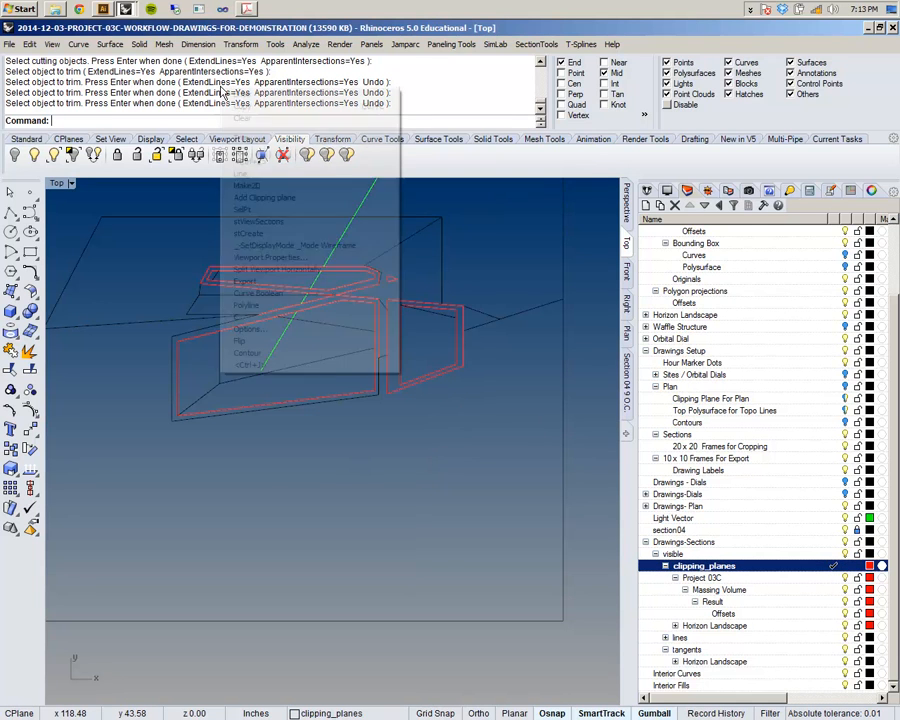
{"action": "left_click", "coordinate": [250, 295]}
{"action": "scroll", "coordinate": [252, 370], "scroll_direction": "down", "scroll_amount": 6}
{"action": "right_click_drag", "start_coordinate": [256, 392], "coordinate": [279, 401]}
{"action": "left_click_drag", "start_coordinate": [517, 587], "coordinate": [98, 291]}
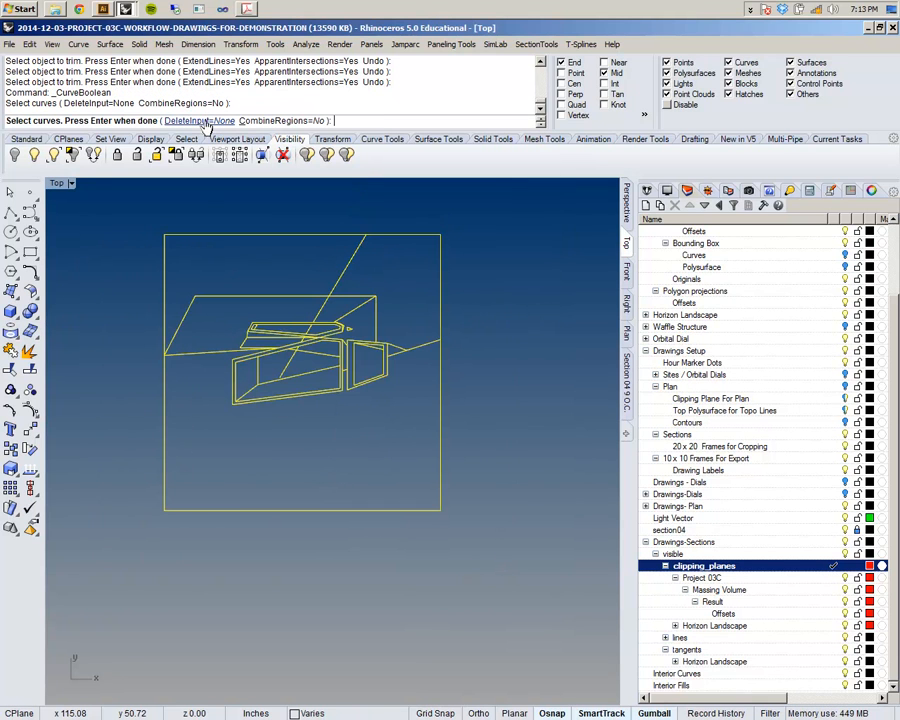
{"action": "right_click", "coordinate": [237, 362]}
{"action": "left_click", "coordinate": [199, 405]}
{"action": "right_click_drag", "start_coordinate": [244, 379], "coordinate": [235, 407]}
{"action": "scroll", "coordinate": [235, 407], "scroll_direction": "up", "scroll_amount": 4}
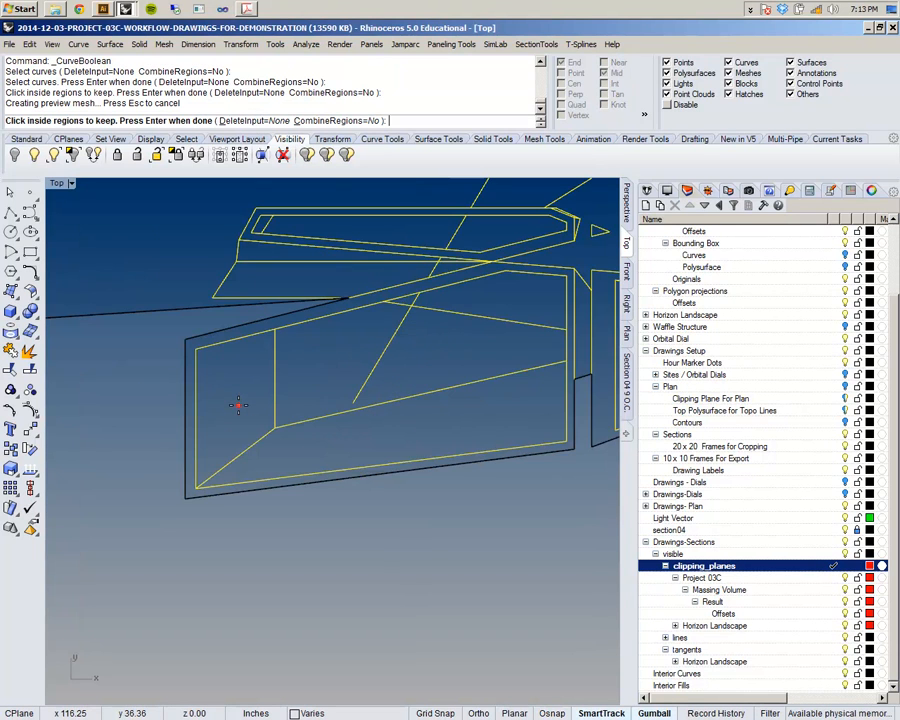
{"action": "scroll", "coordinate": [255, 470], "scroll_direction": "down", "scroll_amount": 3}
{"action": "scroll", "coordinate": [262, 448], "scroll_direction": "down", "scroll_amount": 4}
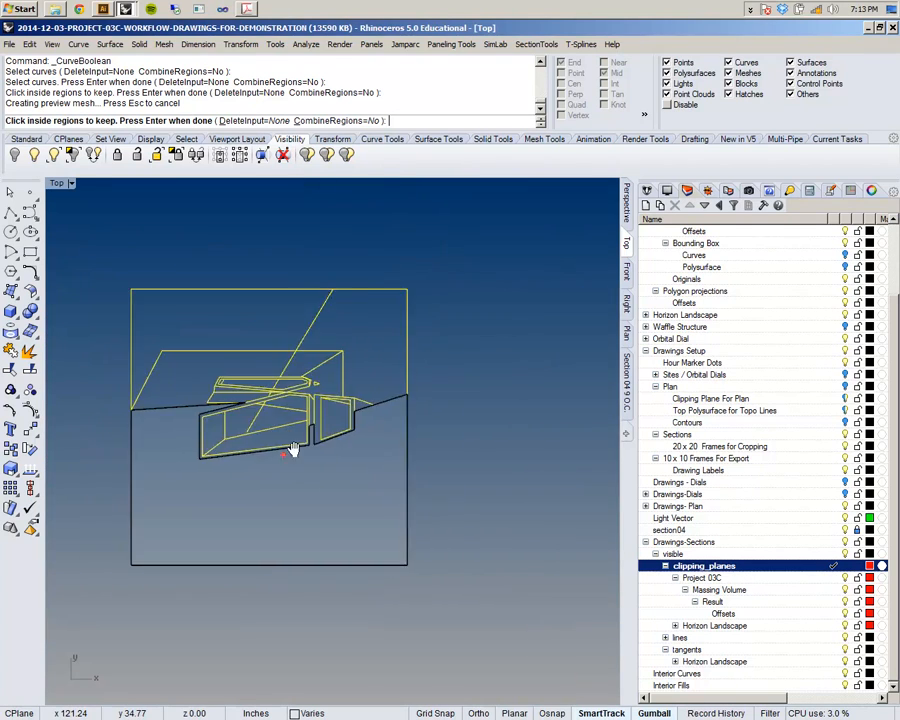
{"action": "scroll", "coordinate": [376, 397], "scroll_direction": "up", "scroll_amount": 3}
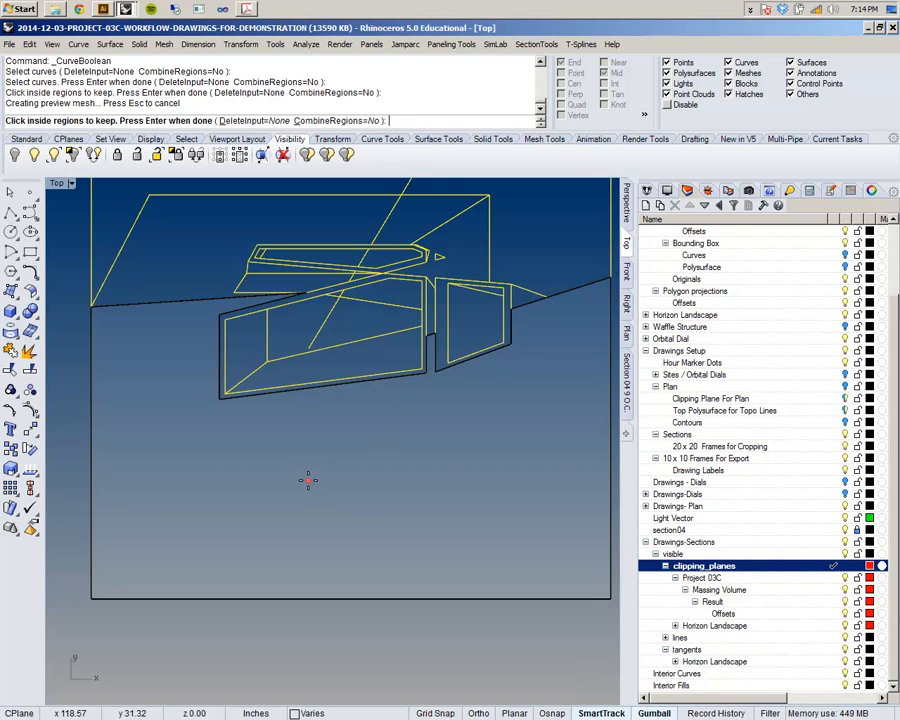
{"action": "key", "text": "Return"}
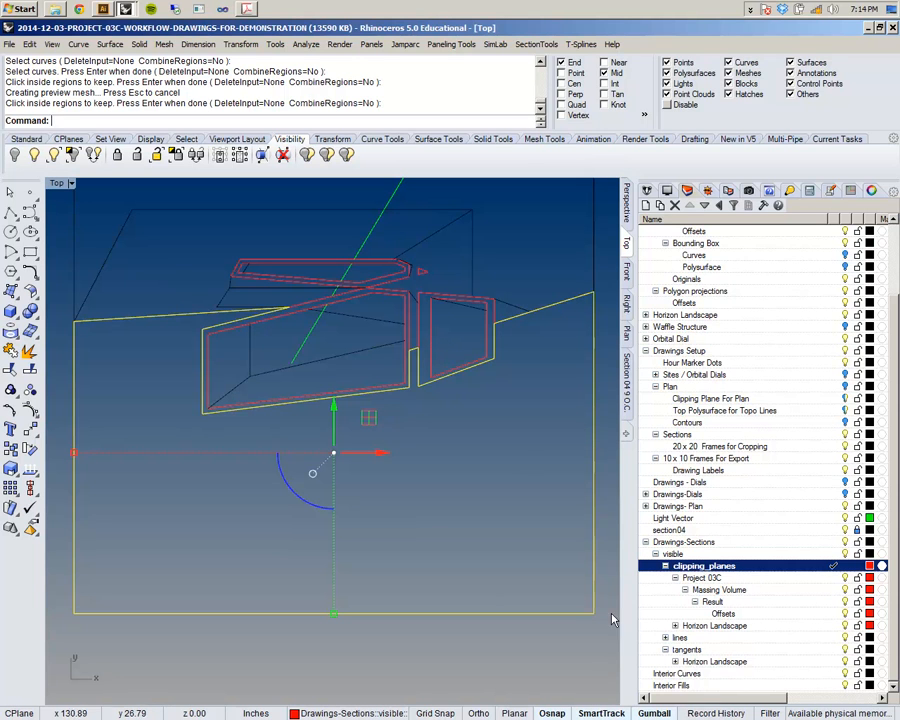
- Move the closed ground region curve to the Interior Fills layer and clear the selection
{"action": "right_click", "coordinate": [708, 685]}
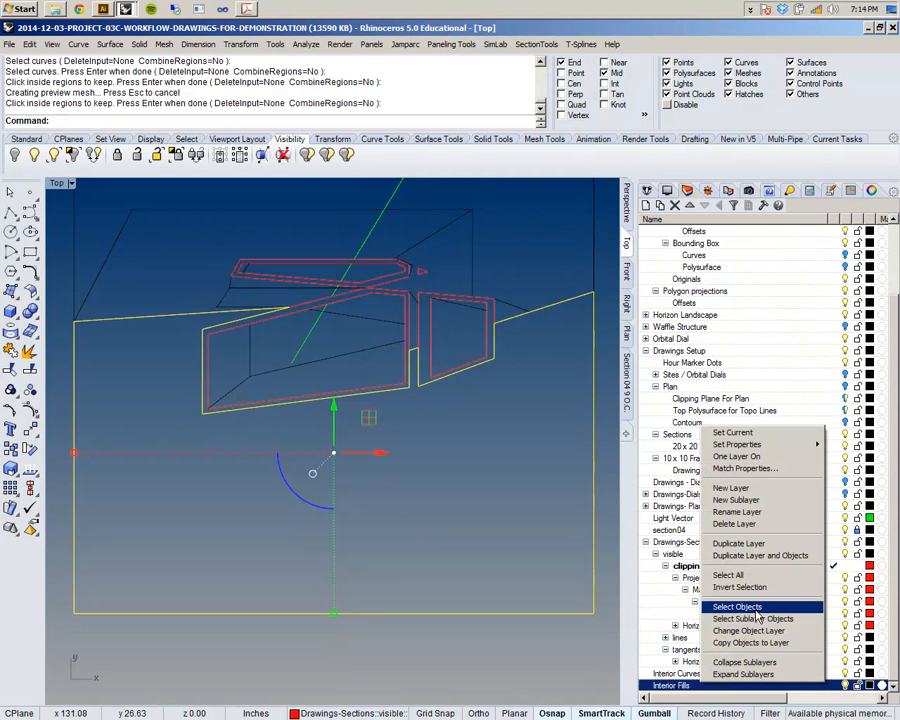
{"action": "left_click", "coordinate": [760, 632]}
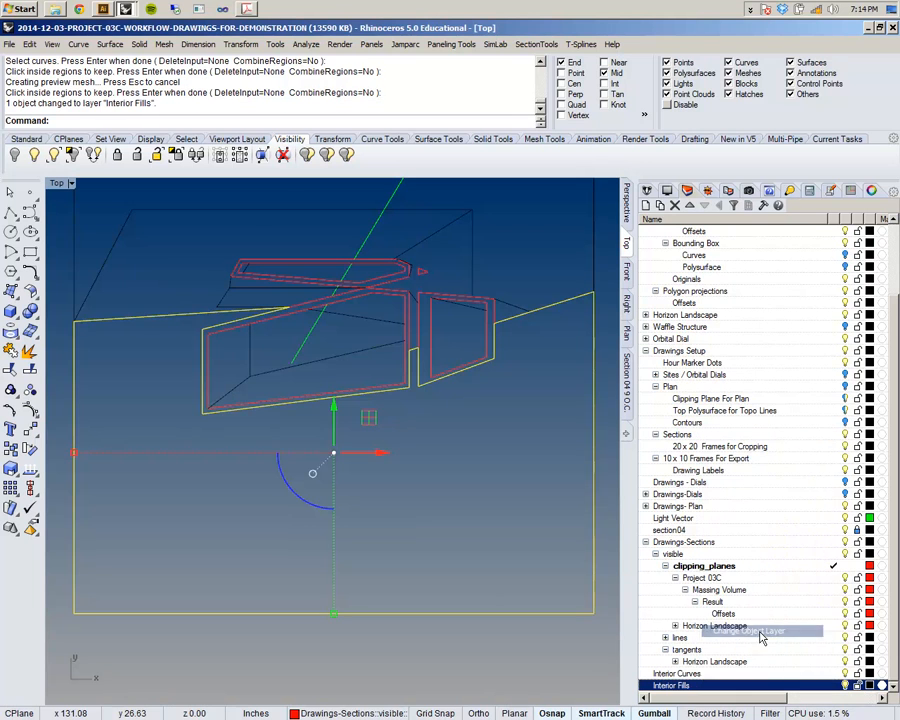
{"action": "left_click", "coordinate": [560, 538]}
- Examine the cut outlines of the volumes and the adjoining ground lines in the section drawing
{"action": "right_click_drag", "start_coordinate": [433, 481], "coordinate": [447, 556]}
{"action": "scroll", "coordinate": [441, 422], "scroll_direction": "up", "scroll_amount": 8}
{"action": "scroll", "coordinate": [442, 421], "scroll_direction": "down", "scroll_amount": 8}
{"action": "scroll", "coordinate": [440, 430], "scroll_direction": "up", "scroll_amount": 8}
{"action": "left_click", "coordinate": [412, 522]}
{"action": "scroll", "coordinate": [464, 408], "scroll_direction": "down", "scroll_amount": 8}
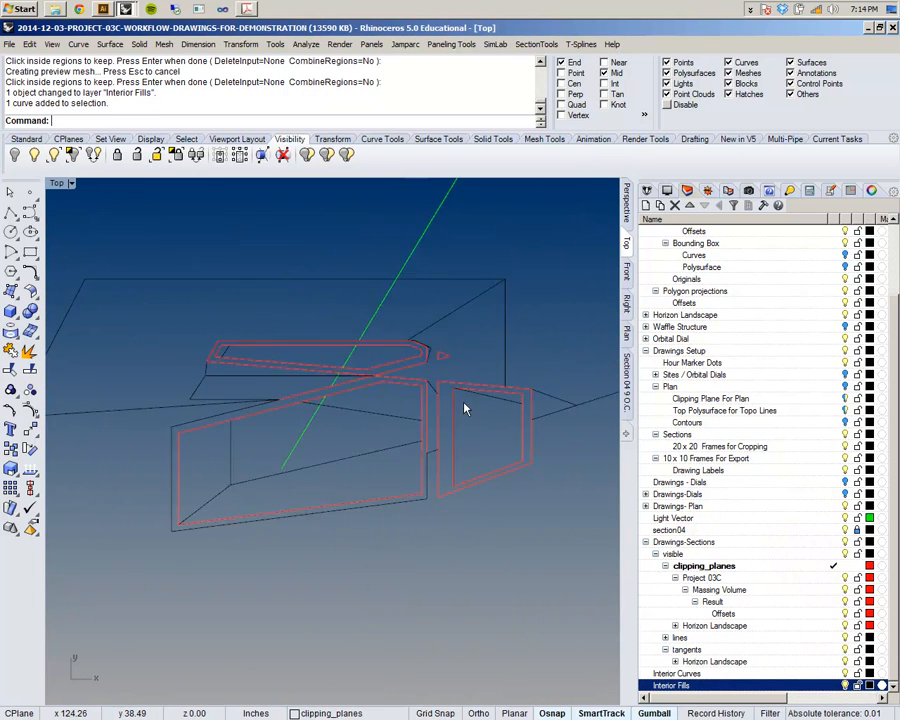
{"action": "scroll", "coordinate": [476, 422], "scroll_direction": "up", "scroll_amount": 5}
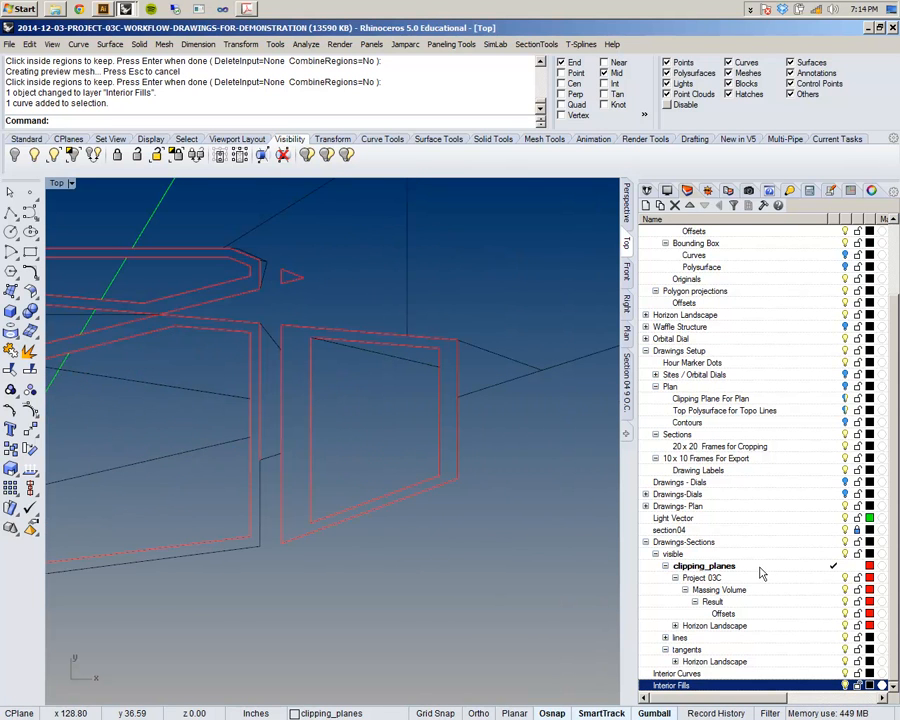
{"action": "right_click_drag", "start_coordinate": [361, 516], "coordinate": [418, 523]}
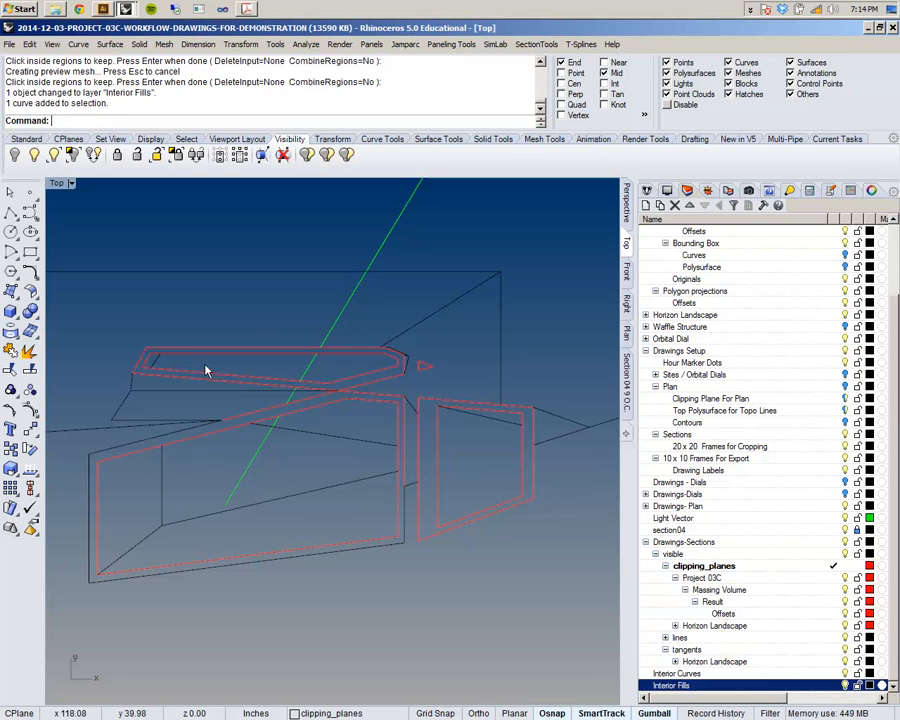
{"action": "right_click_drag", "start_coordinate": [369, 433], "coordinate": [331, 383]}
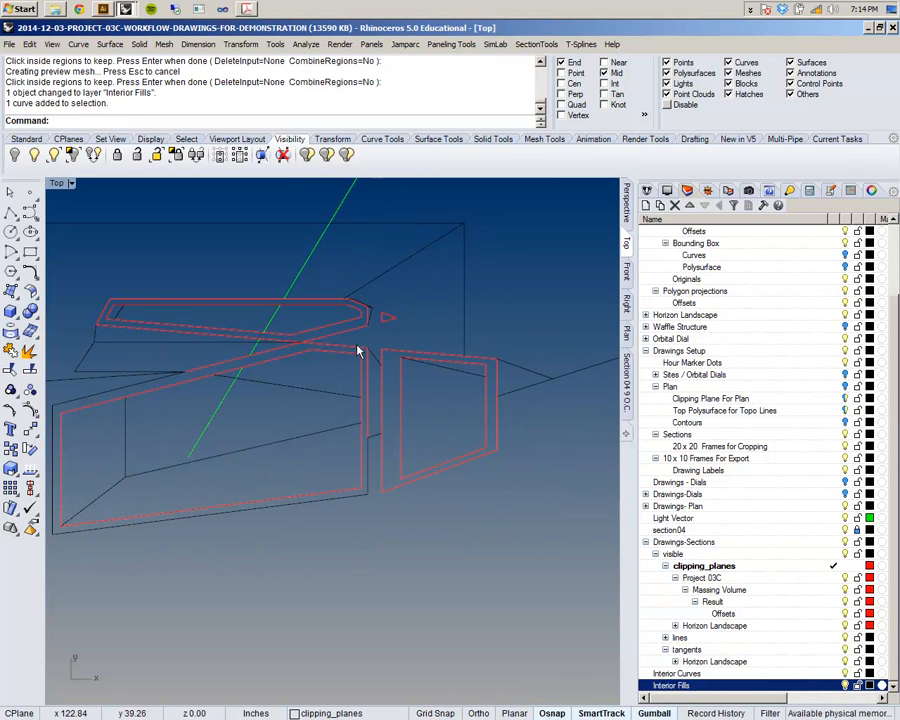
- Select all objects on the clipping_planes sublayers and remove the ground and frame curves around the volumes from the selection
{"action": "left_click", "coordinate": [800, 566]}
{"action": "right_click", "coordinate": [800, 566]}
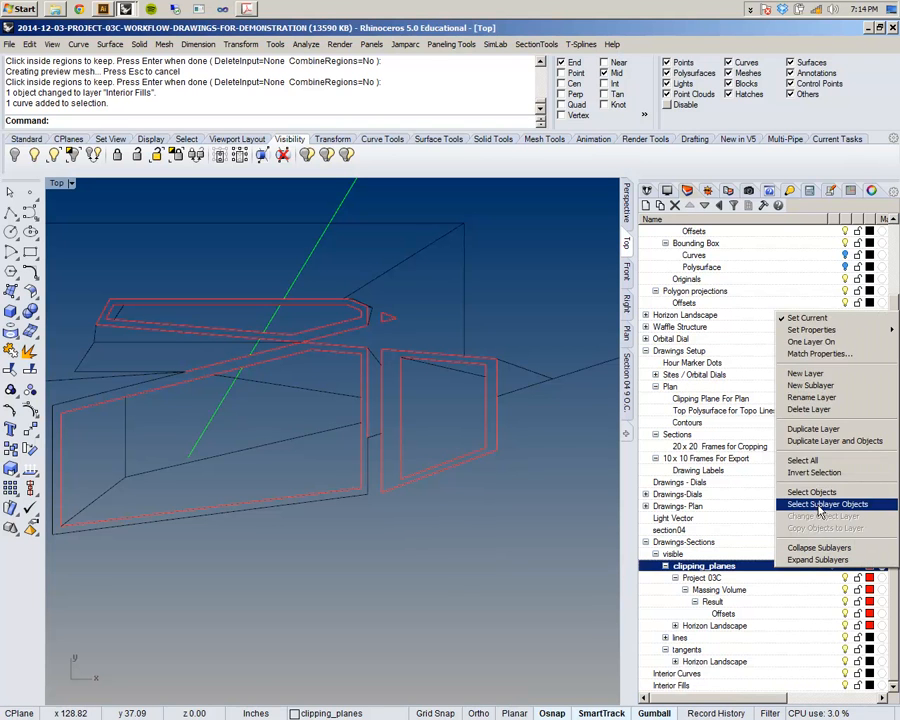
{"action": "left_click", "coordinate": [820, 505]}
{"action": "scroll", "coordinate": [366, 526], "scroll_direction": "down", "scroll_amount": 5}
{"action": "scroll", "coordinate": [475, 478], "scroll_direction": "up", "scroll_amount": 2}
{"action": "scroll", "coordinate": [476, 476], "scroll_direction": "down", "scroll_amount": 4}
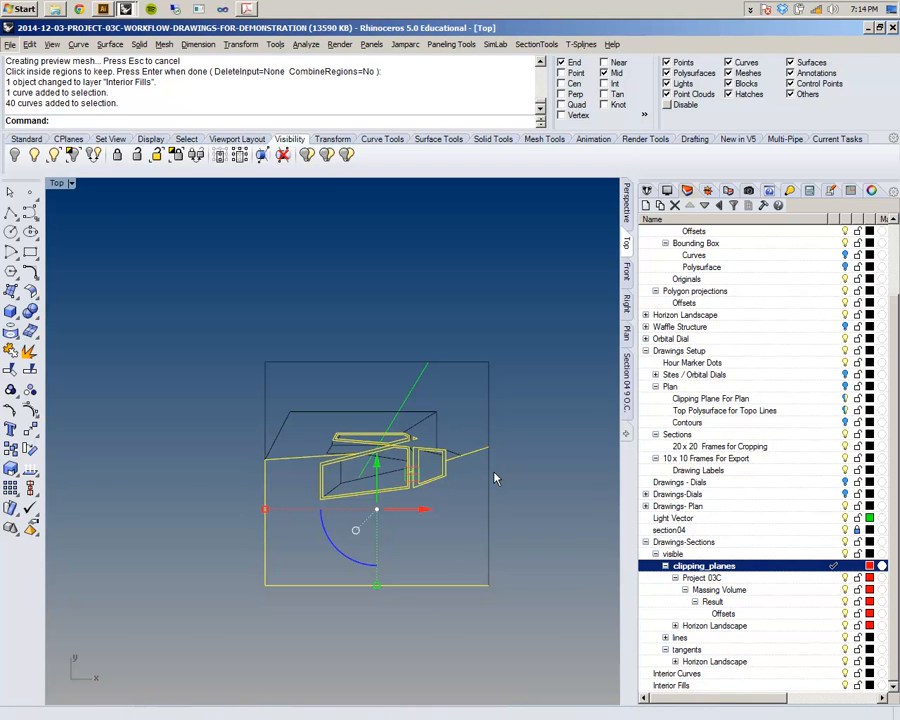
{"action": "left_click_drag", "start_coordinate": [484, 474], "coordinate": [462, 435], "text": "ctrl"}
{"action": "left_click_drag", "start_coordinate": [299, 606], "coordinate": [253, 559], "text": "ctrl"}
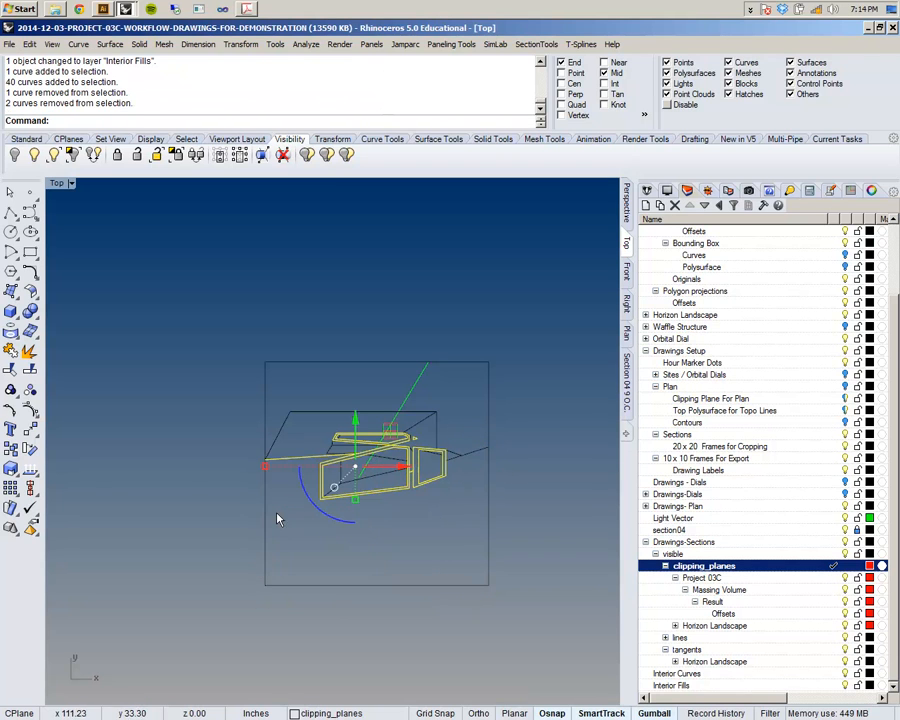
{"action": "left_click_drag", "start_coordinate": [286, 484], "coordinate": [266, 436], "text": "ctrl"}
{"action": "scroll", "coordinate": [461, 425], "scroll_direction": "up", "scroll_amount": 8}
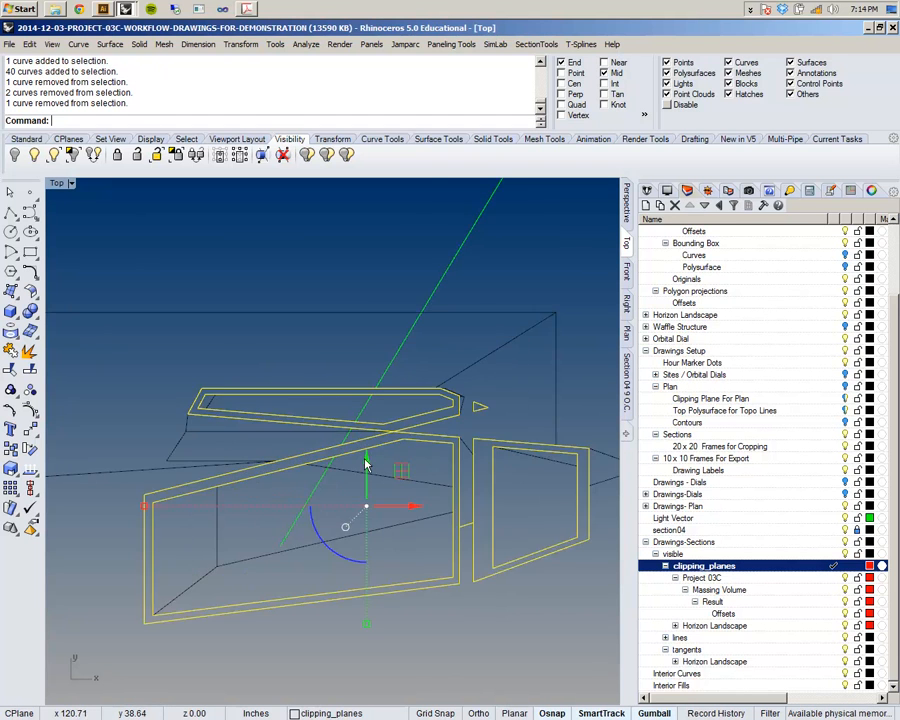
- Remove the upper volume's curves from the selection, join the remaining cut outlines, and clear the selection
{"action": "scroll", "coordinate": [326, 434], "scroll_direction": "down", "scroll_amount": 6}
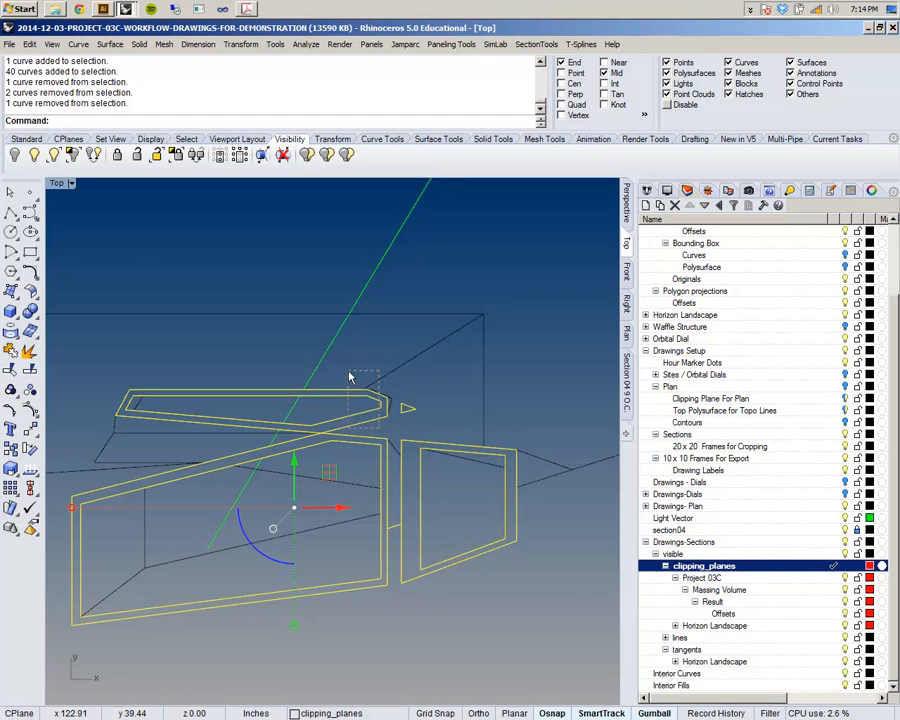
{"action": "left_click", "coordinate": [378, 410], "text": "ctrl"}
{"action": "left_click", "coordinate": [393, 536], "text": "ctrl"}
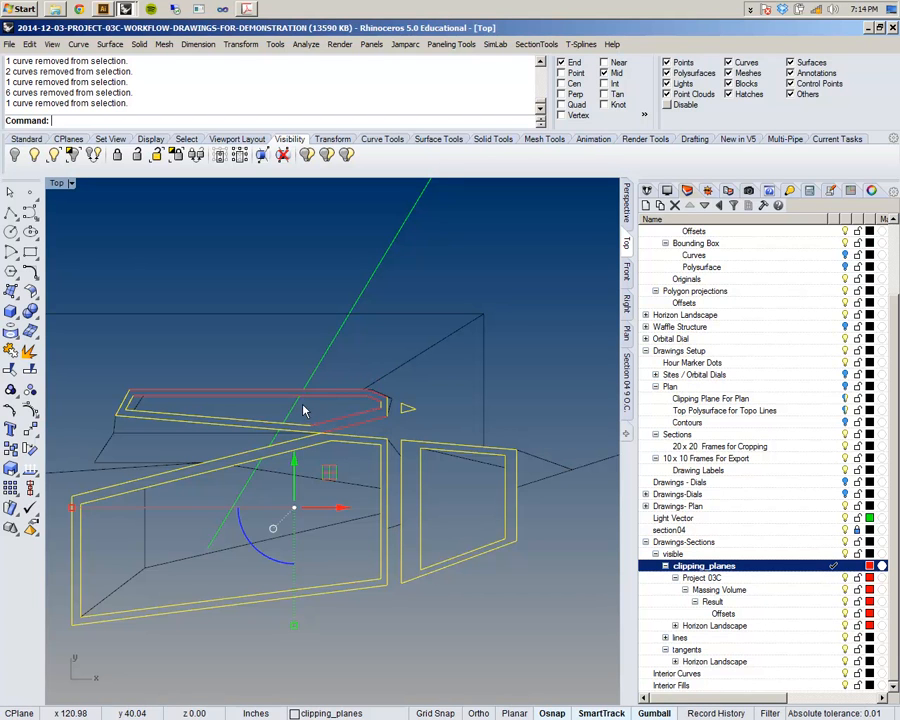
{"action": "left_click_drag", "start_coordinate": [242, 432], "coordinate": [240, 435], "text": "ctrl"}
{"action": "left_click_drag", "start_coordinate": [205, 364], "coordinate": [102, 426], "text": "ctrl"}
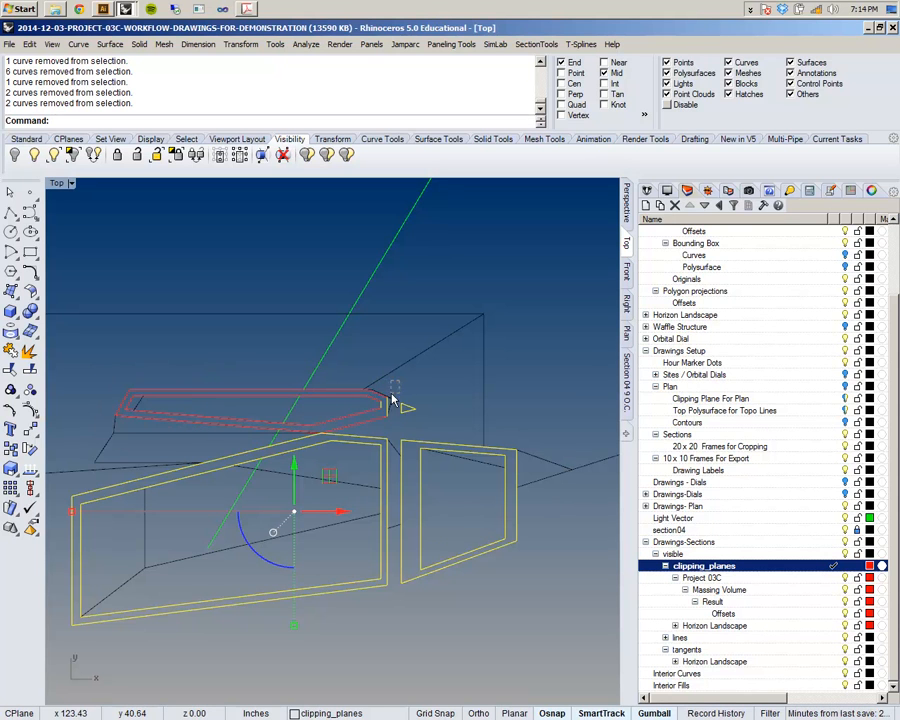
{"action": "left_click_drag", "start_coordinate": [359, 373], "coordinate": [396, 425], "text": "ctrl"}
{"action": "right_click_drag", "start_coordinate": [380, 478], "coordinate": [414, 402]}
{"action": "scroll", "coordinate": [416, 404], "scroll_direction": "up", "scroll_amount": 6}
{"action": "scroll", "coordinate": [422, 411], "scroll_direction": "down", "scroll_amount": 3}
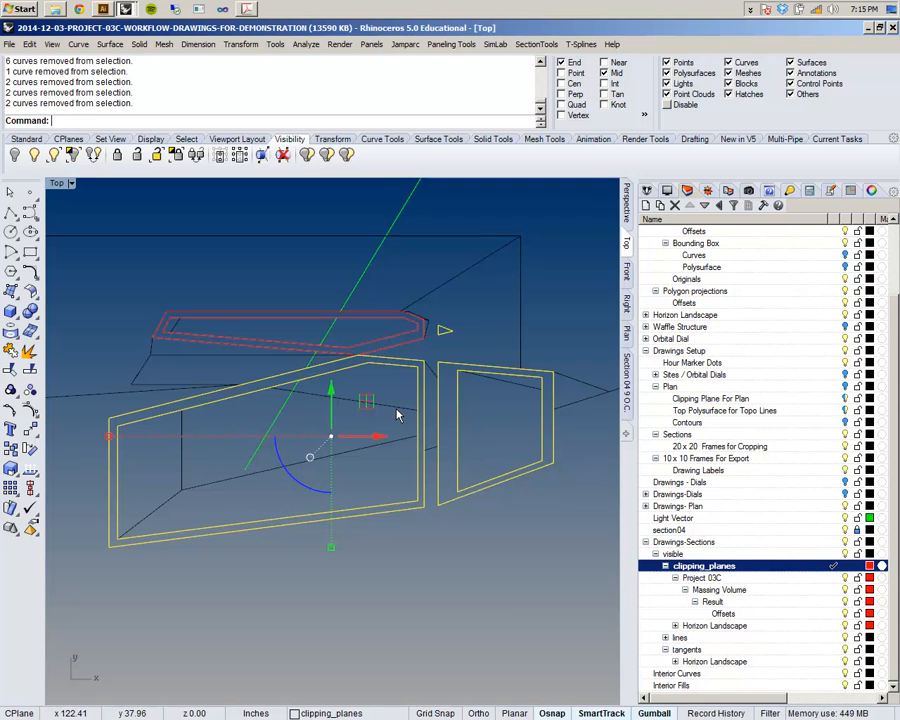
{"action": "key", "text": "ctrl+j"}
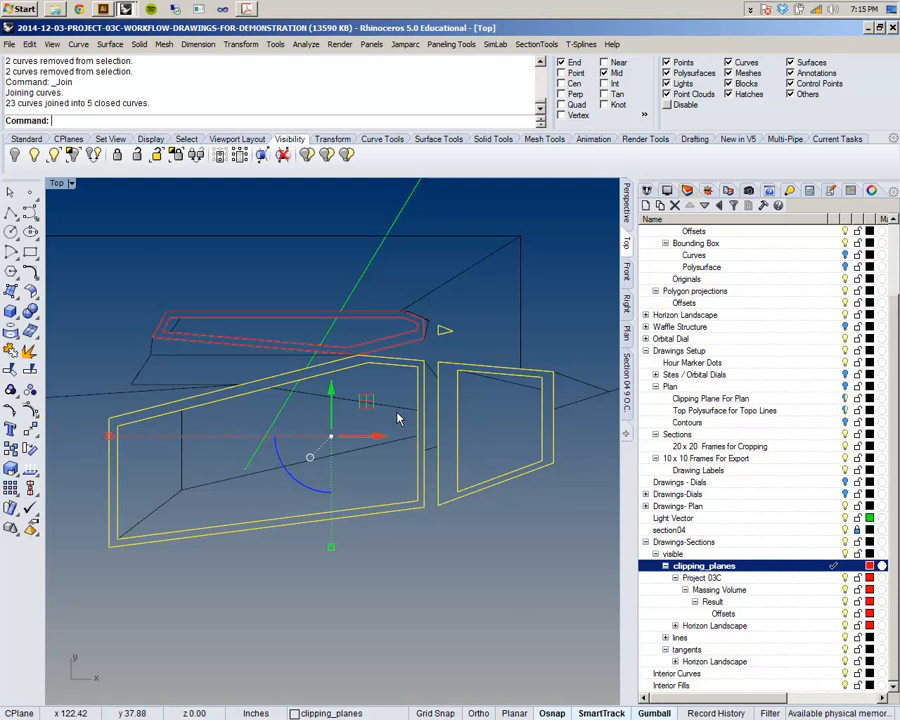
{"action": "left_click", "coordinate": [243, 227]}
{"action": "left_click_drag", "start_coordinate": [140, 299], "coordinate": [444, 358]}
{"action": "left_click", "coordinate": [221, 277]}
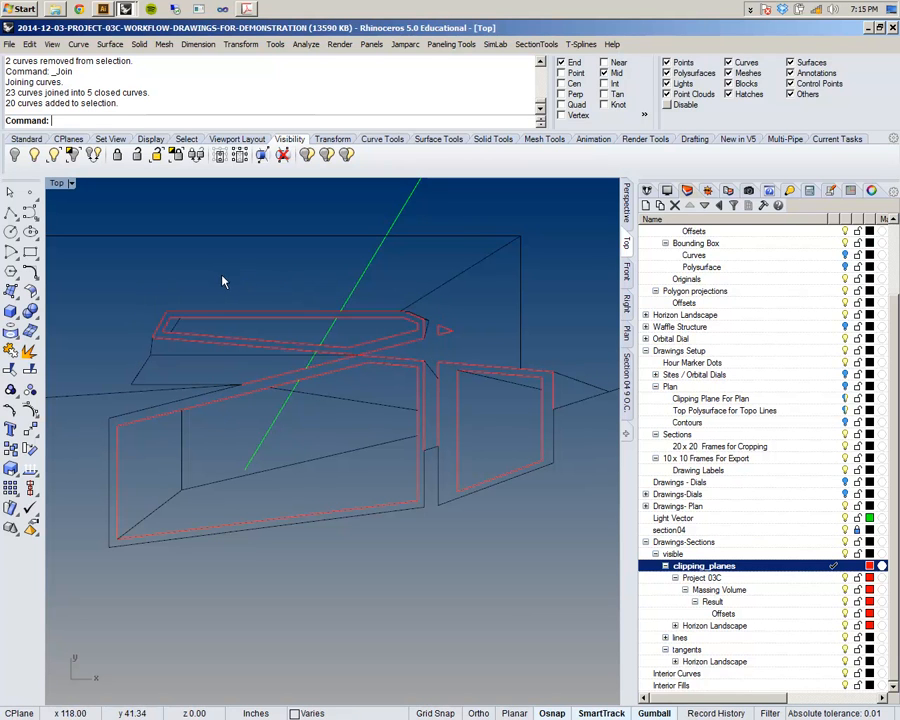
{"action": "scroll", "coordinate": [172, 332], "scroll_direction": "up", "scroll_amount": 3}
{"action": "right_click_drag", "start_coordinate": [227, 328], "coordinate": [212, 341]}
{"action": "scroll", "coordinate": [211, 342], "scroll_direction": "down", "scroll_amount": 8}
{"action": "scroll", "coordinate": [216, 339], "scroll_direction": "up", "scroll_amount": 4}
{"action": "right_click_drag", "start_coordinate": [327, 368], "coordinate": [274, 367]}
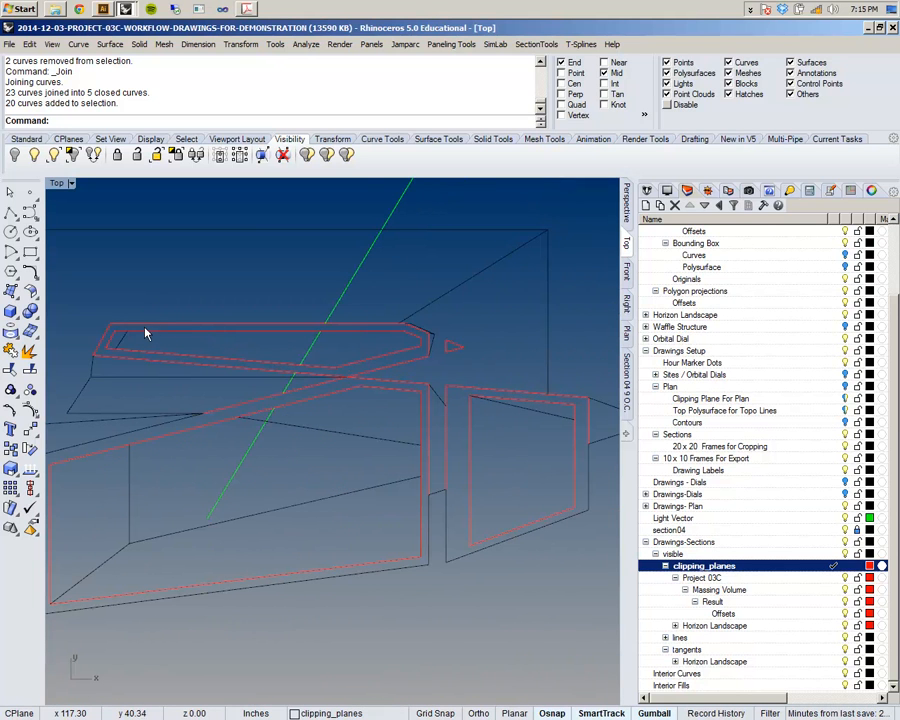
- Select the upper volume's curves and remove the projected, uncut lines at its pointed right end from the selection
{"action": "left_click_drag", "start_coordinate": [78, 298], "coordinate": [446, 387]}
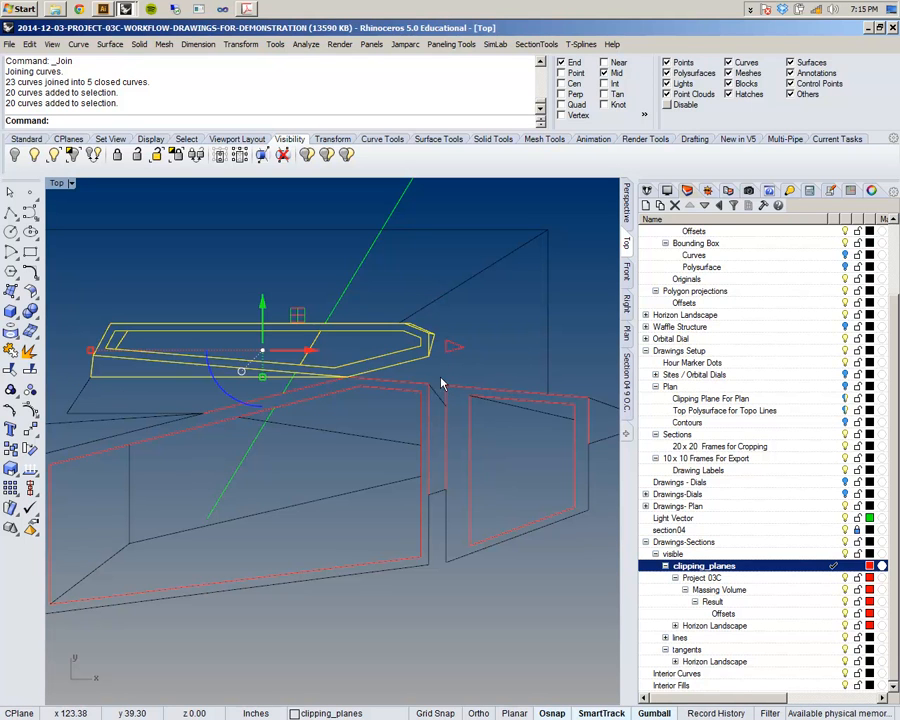
{"action": "key", "text": "ctrl"}
{"action": "left_click", "coordinate": [437, 350], "text": "ctrl"}
{"action": "left_click", "coordinate": [437, 350], "text": "ctrl"}
{"action": "scroll", "coordinate": [438, 351], "scroll_direction": "up", "scroll_amount": 3}
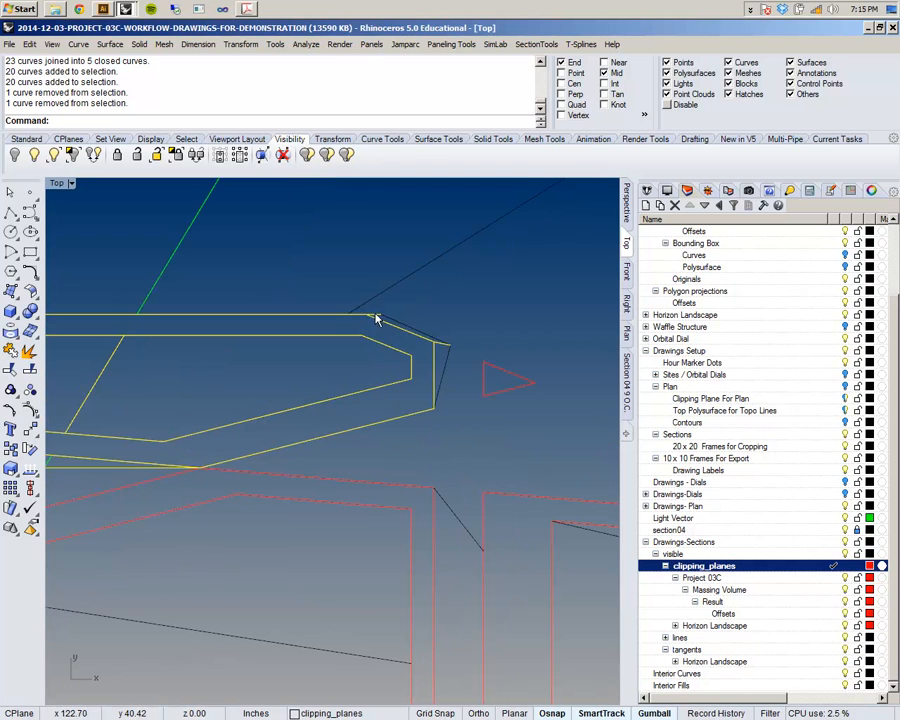
{"action": "left_click", "coordinate": [440, 353], "text": "ctrl"}
{"action": "scroll", "coordinate": [446, 346], "scroll_direction": "down", "scroll_amount": 10}
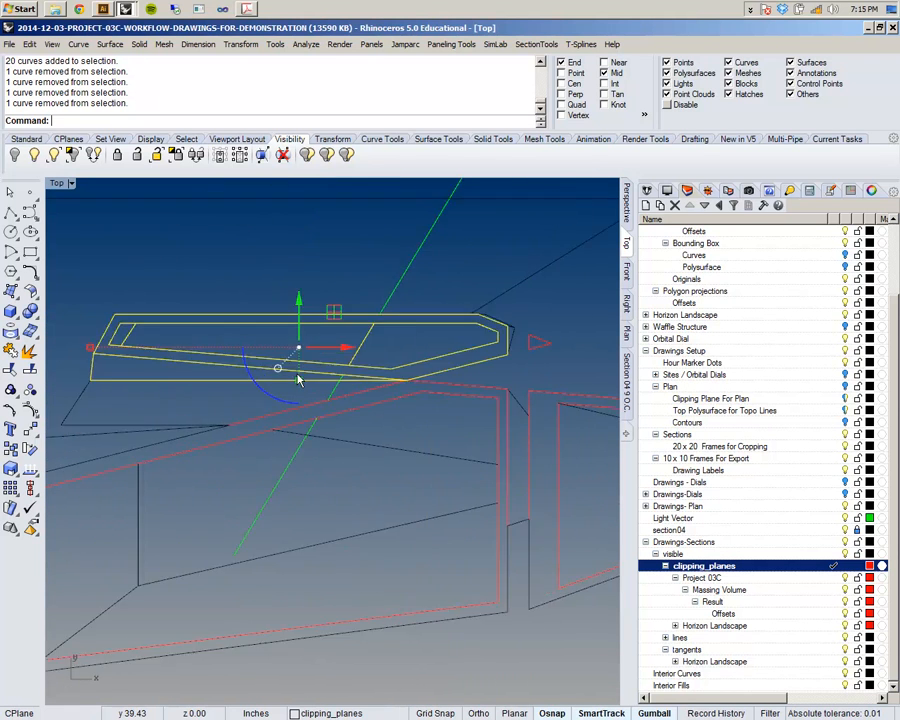
- Remove the projected lines at the upper volume's left end and below it from the selection
{"action": "scroll", "coordinate": [315, 379], "scroll_direction": "up", "scroll_amount": 8}
{"action": "left_click_drag", "start_coordinate": [155, 356], "coordinate": [155, 354], "text": "ctrl"}
{"action": "scroll", "coordinate": [239, 405], "scroll_direction": "down", "scroll_amount": 15}
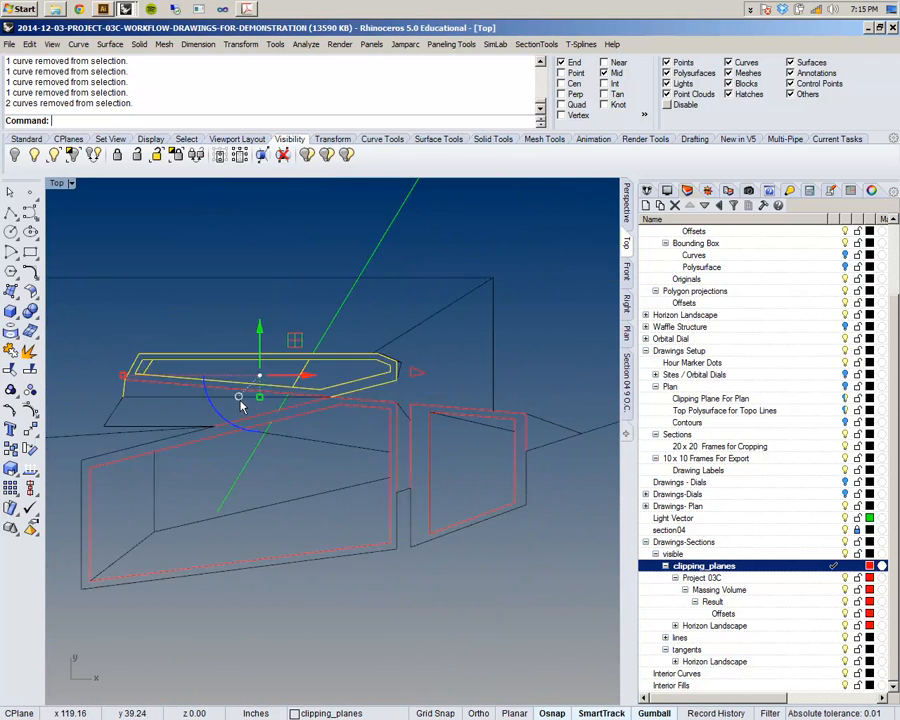
{"action": "scroll", "coordinate": [197, 391], "scroll_direction": "up", "scroll_amount": 9}
{"action": "left_click", "coordinate": [140, 407], "text": "ctrl"}
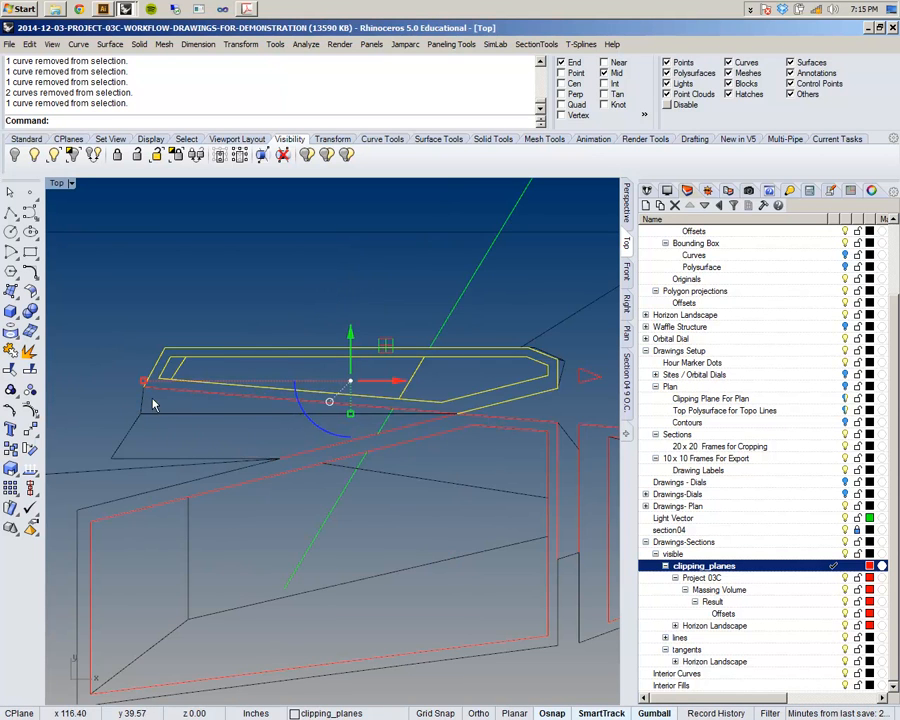
{"action": "scroll", "coordinate": [161, 381], "scroll_direction": "up", "scroll_amount": 5}
{"action": "left_click_drag", "start_coordinate": [256, 362], "coordinate": [217, 339], "text": "ctrl"}
{"action": "scroll", "coordinate": [217, 339], "scroll_direction": "down", "scroll_amount": 18}
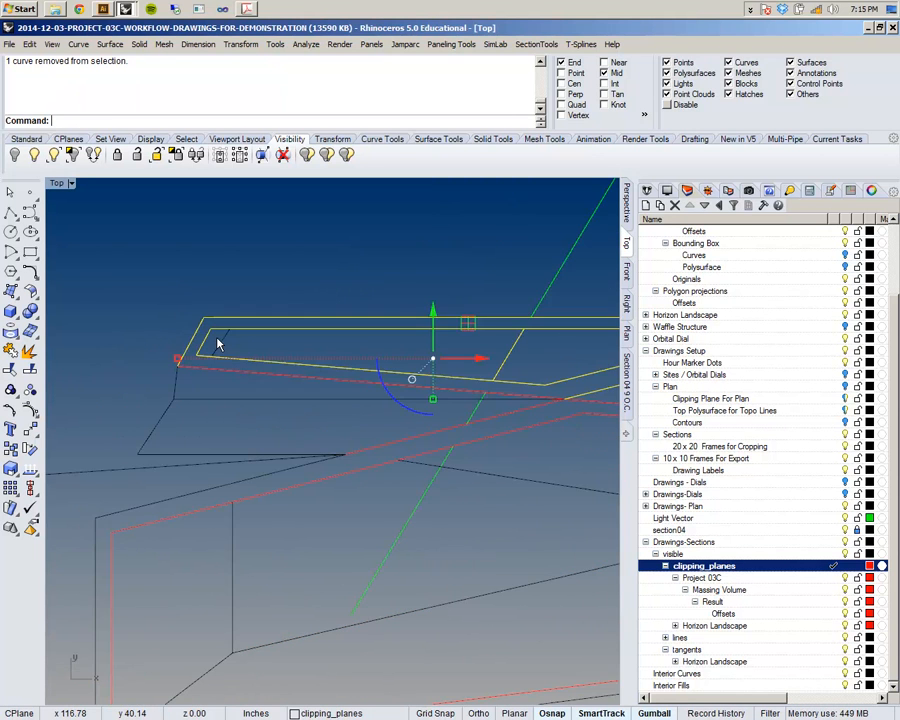
- Add the upper volume's sloping bottom edge to the selection, join its cut outlines, and clear the selection
{"action": "scroll", "coordinate": [368, 337], "scroll_direction": "up", "scroll_amount": 5}
{"action": "scroll", "coordinate": [252, 299], "scroll_direction": "up", "scroll_amount": 6}
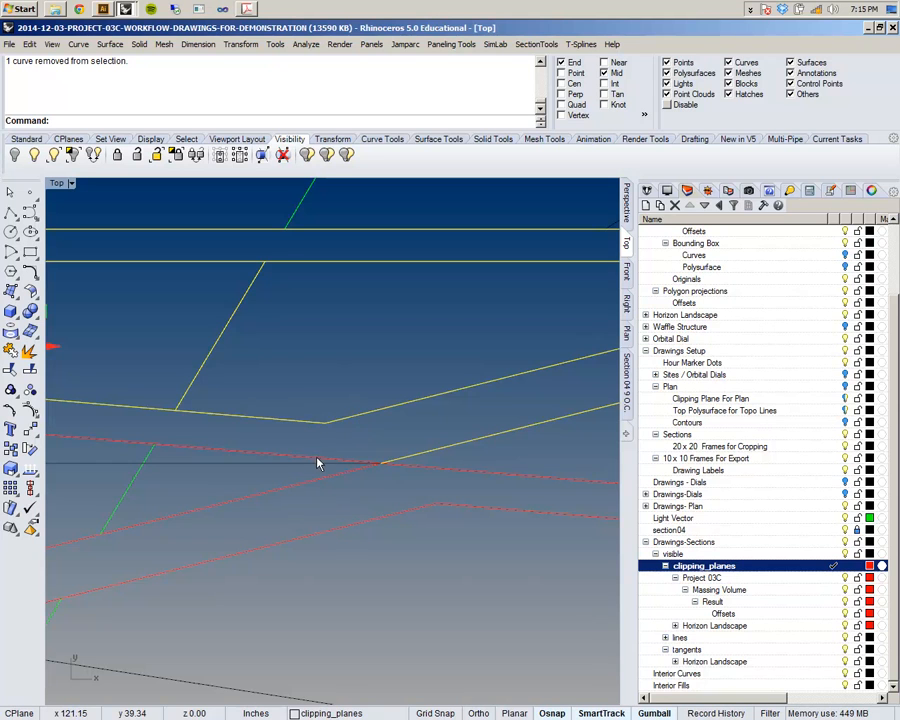
{"action": "left_click", "coordinate": [318, 404], "text": "shift"}
{"action": "scroll", "coordinate": [333, 456], "scroll_direction": "down", "scroll_amount": 4}
{"action": "scroll", "coordinate": [333, 456], "scroll_direction": "down", "scroll_amount": 4}
{"action": "scroll", "coordinate": [440, 366], "scroll_direction": "up", "scroll_amount": 5}
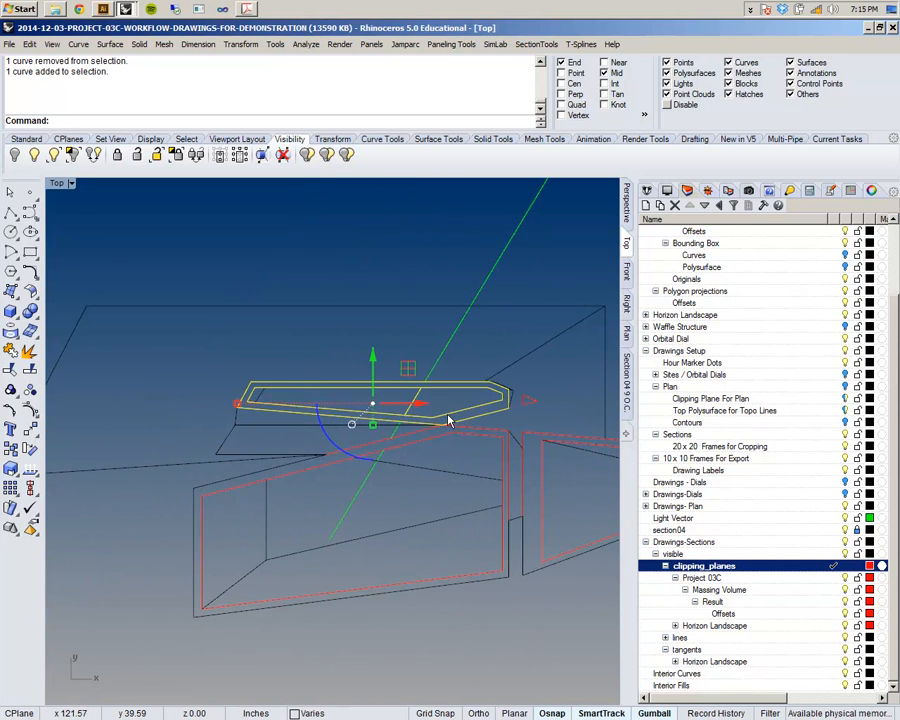
{"action": "key", "text": "ctrl+j"}
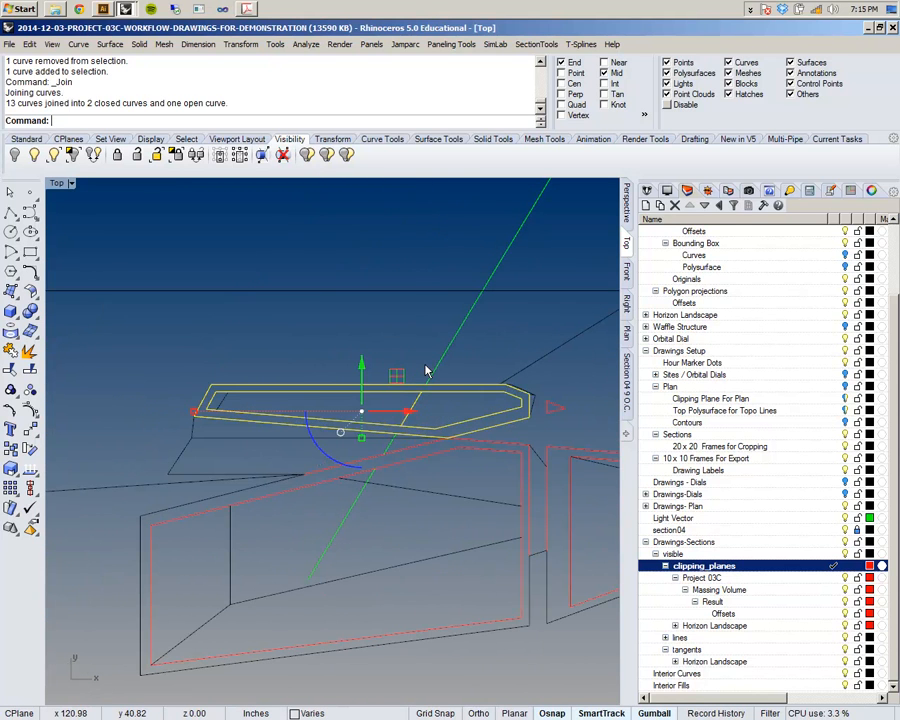
{"action": "key", "text": "Escape"}
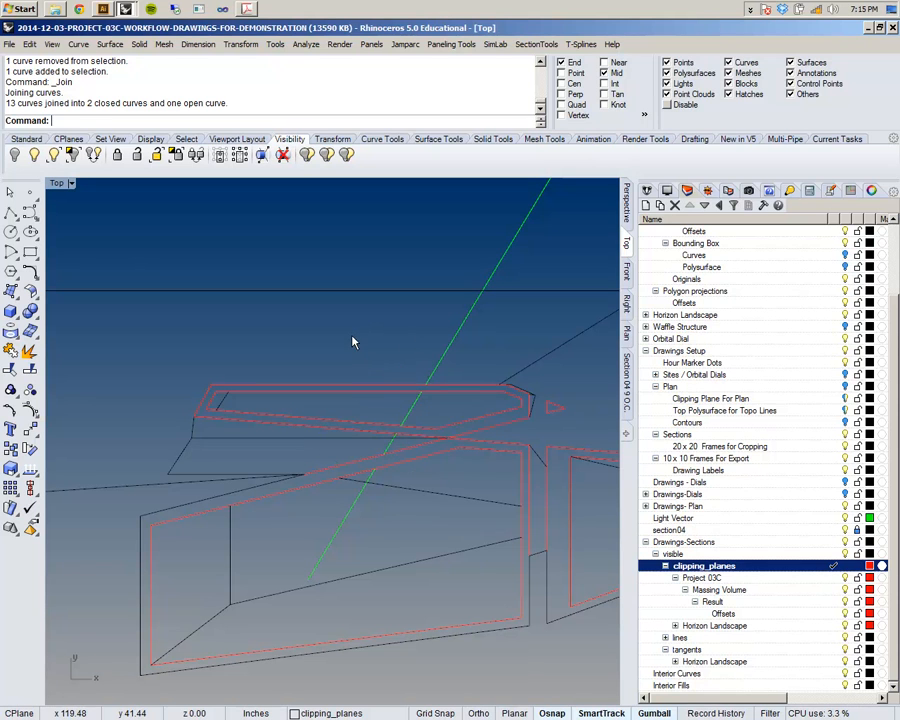
- Check the joined inner and outer outlines of the upper volume by selecting each in turn
{"action": "left_click", "coordinate": [339, 396]}
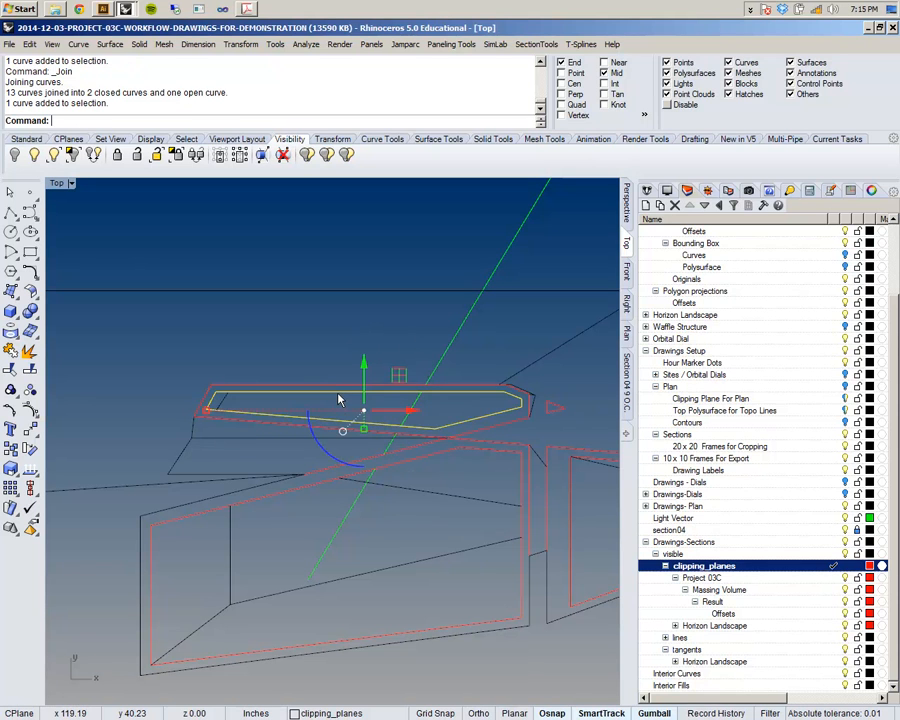
{"action": "left_click", "coordinate": [331, 385]}
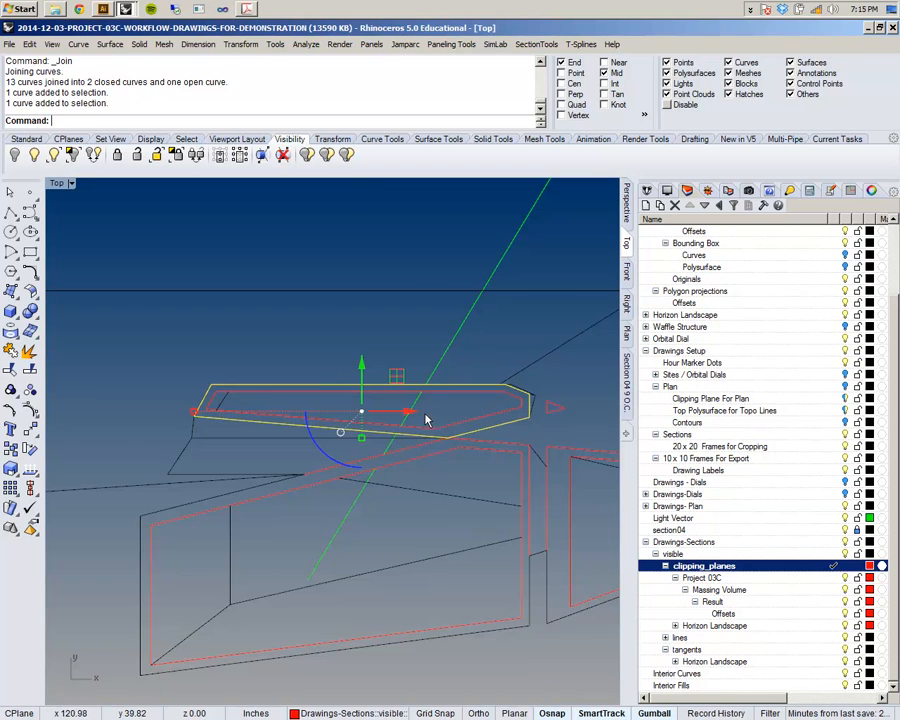
{"action": "right_click_drag", "start_coordinate": [455, 420], "coordinate": [279, 360]}
{"action": "scroll", "coordinate": [279, 365], "scroll_direction": "up", "scroll_amount": 3}
{"action": "key", "text": "Escape"}
{"action": "scroll", "coordinate": [283, 364], "scroll_direction": "down", "scroll_amount": 5}
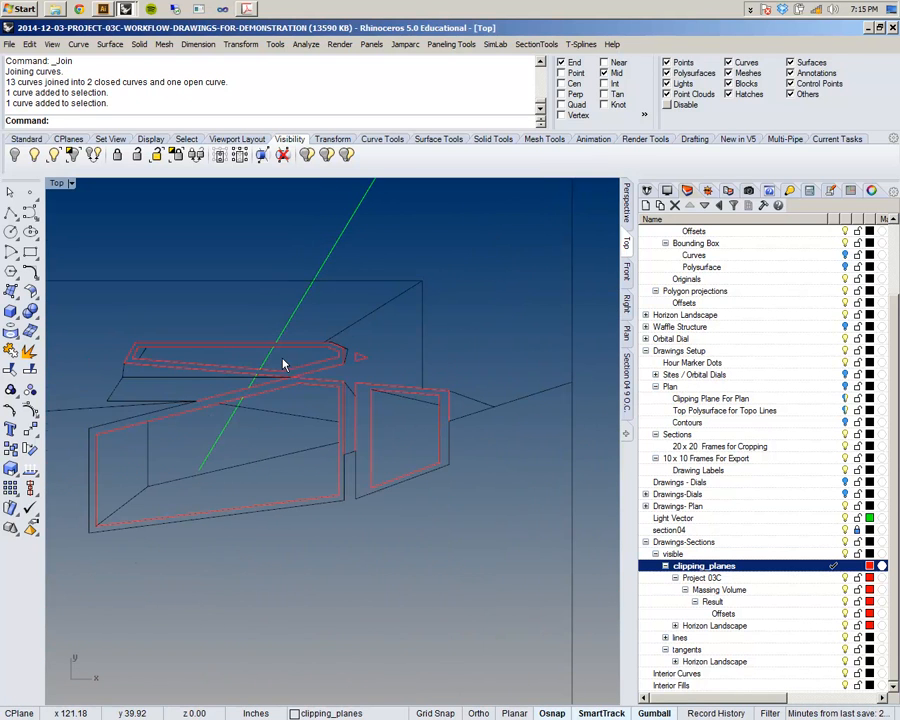
- Select all closed curves with SelClosedCrv to check which outlines are closed, and clear the selection
{"action": "scroll", "coordinate": [486, 510], "scroll_direction": "down", "scroll_amount": 3}
{"action": "type", "text": "SelC"}
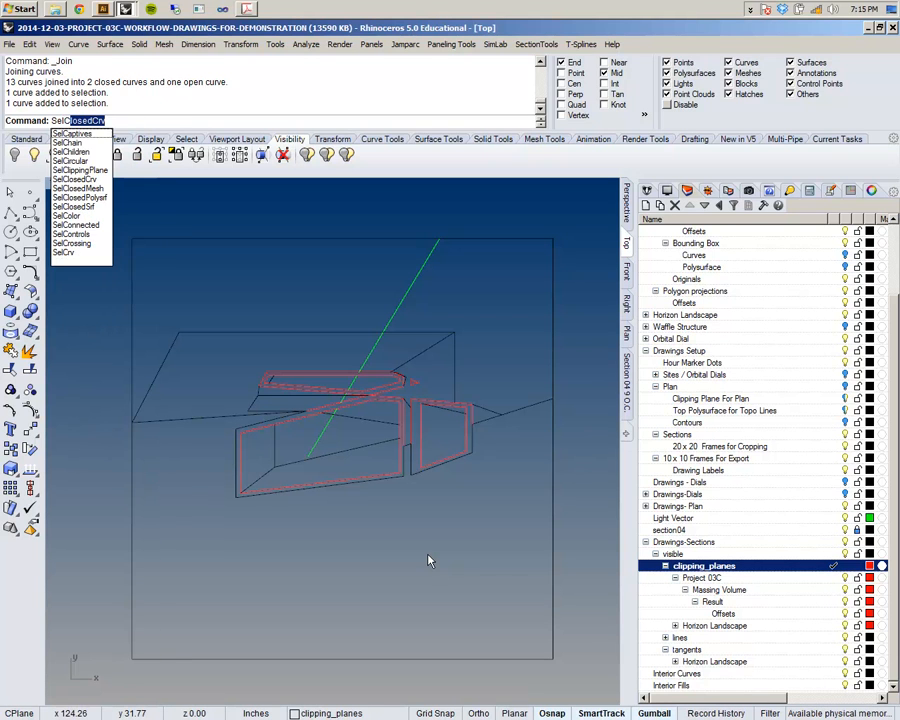
{"action": "key", "text": "Return"}
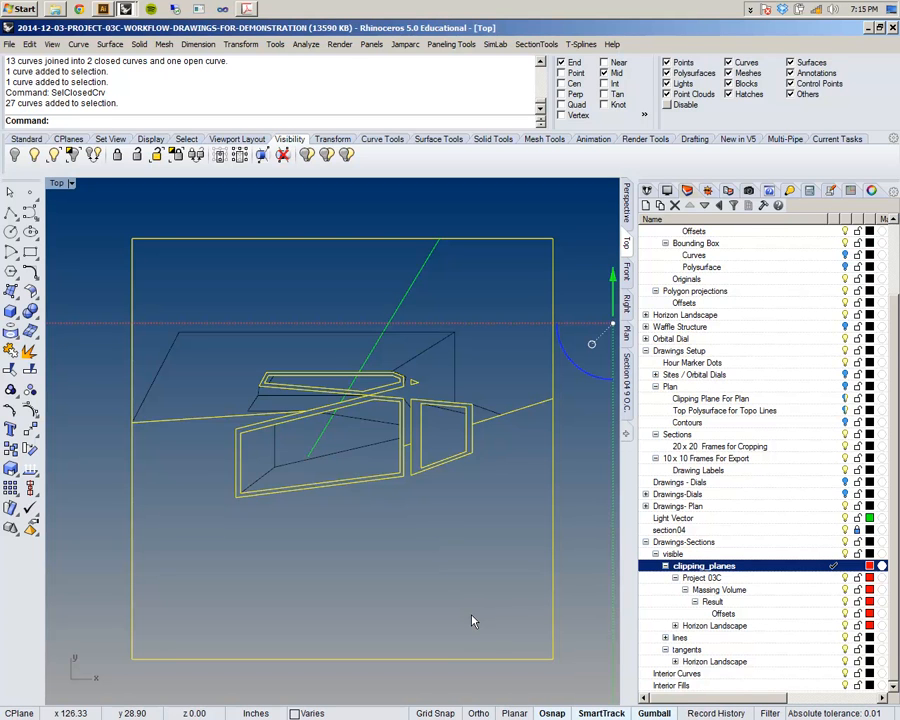
{"action": "left_click", "coordinate": [511, 551]}
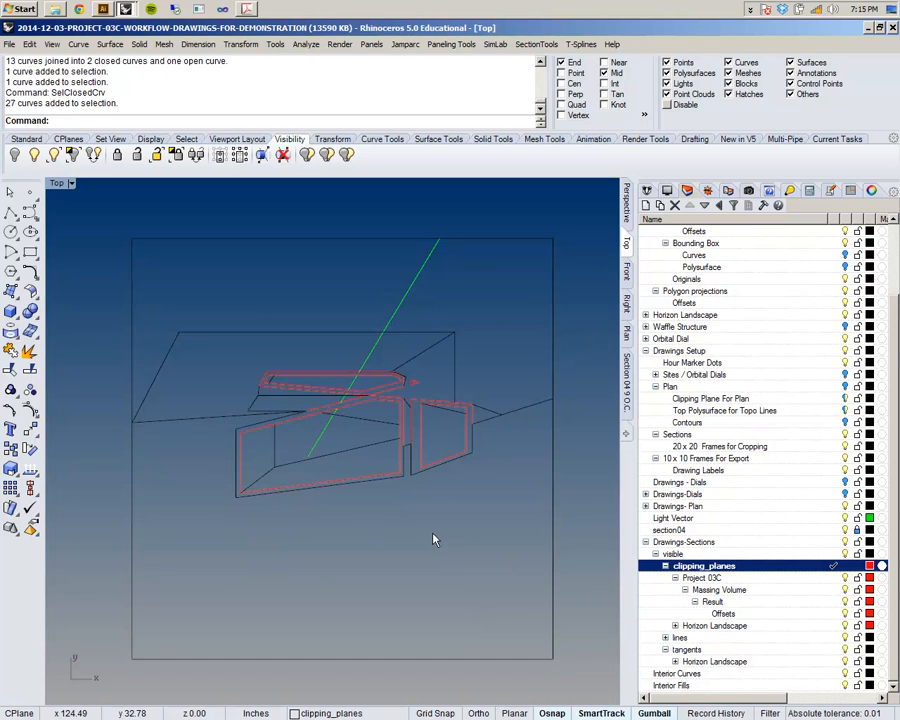
- Collapse the sublayers of the clipping_planes layer
{"action": "right_click_drag", "start_coordinate": [431, 534], "coordinate": [427, 497]}
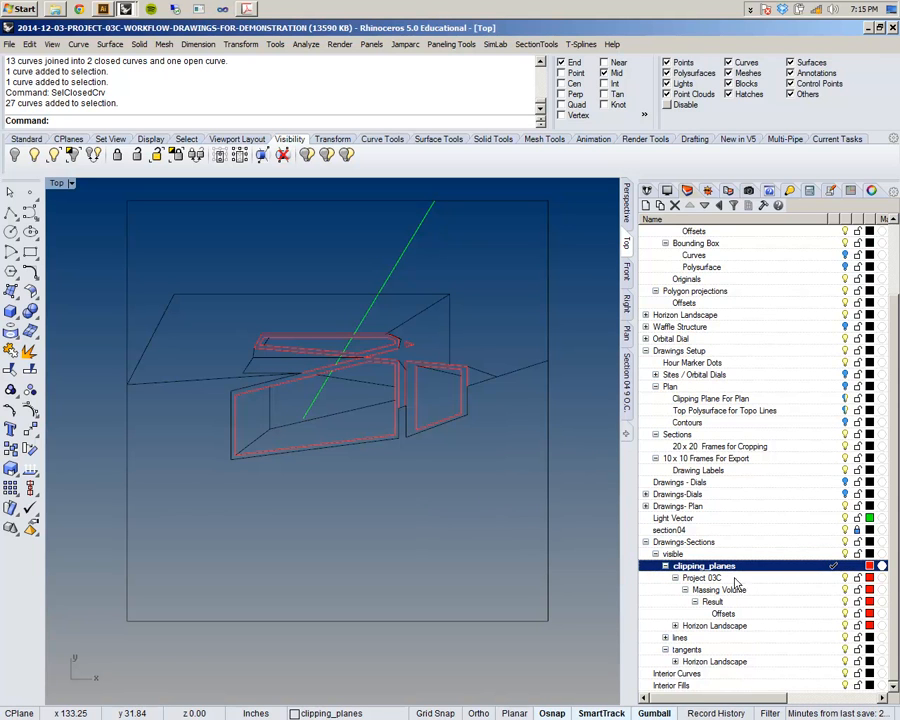
{"action": "left_click", "coordinate": [664, 567]}
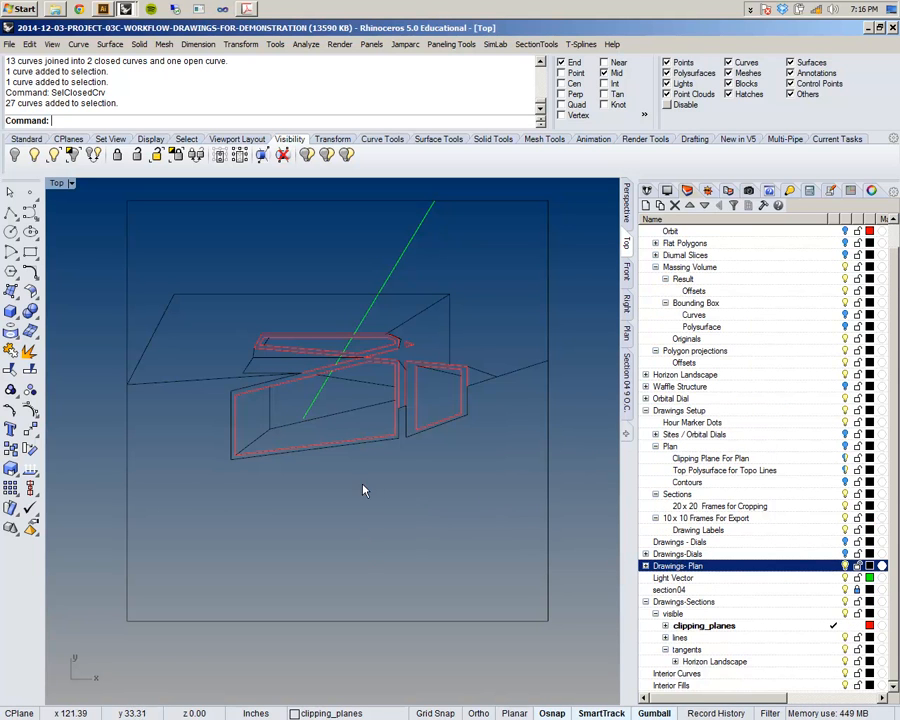
{"action": "right_click_drag", "start_coordinate": [366, 372], "coordinate": [368, 396]}
- Compare the section linework with the section 04 page of the template PDF in Adobe Acrobat and return to Rhino
{"action": "scroll", "coordinate": [204, 361], "scroll_direction": "up", "scroll_amount": 5}
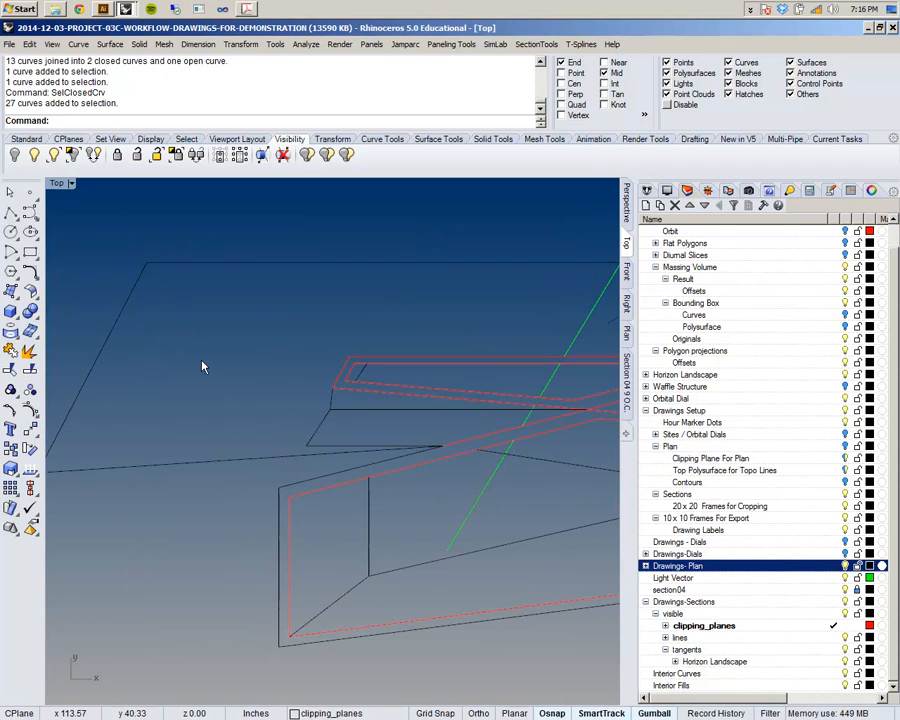
{"action": "scroll", "coordinate": [205, 362], "scroll_direction": "down", "scroll_amount": 4}
{"action": "right_click_drag", "start_coordinate": [280, 402], "coordinate": [188, 379]}
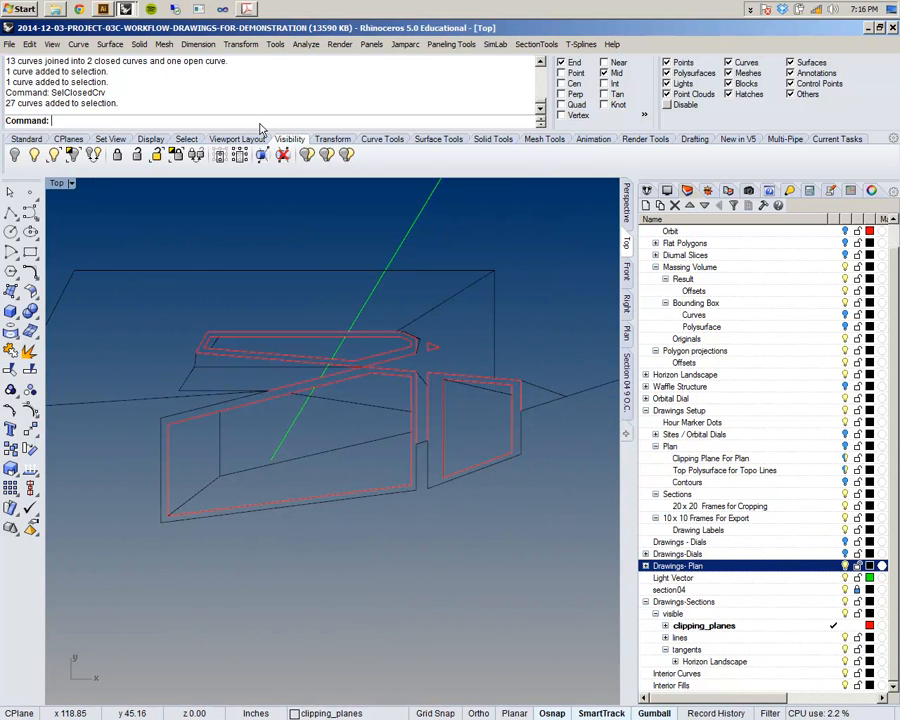
{"action": "left_click", "coordinate": [248, 9]}
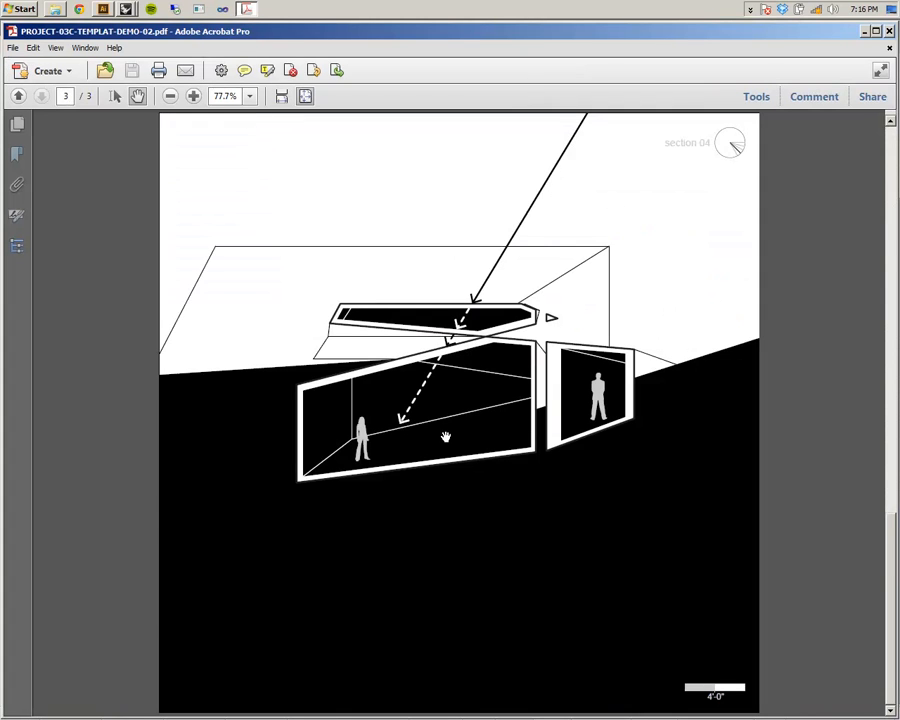
{"action": "key", "text": "alt+Tab"}
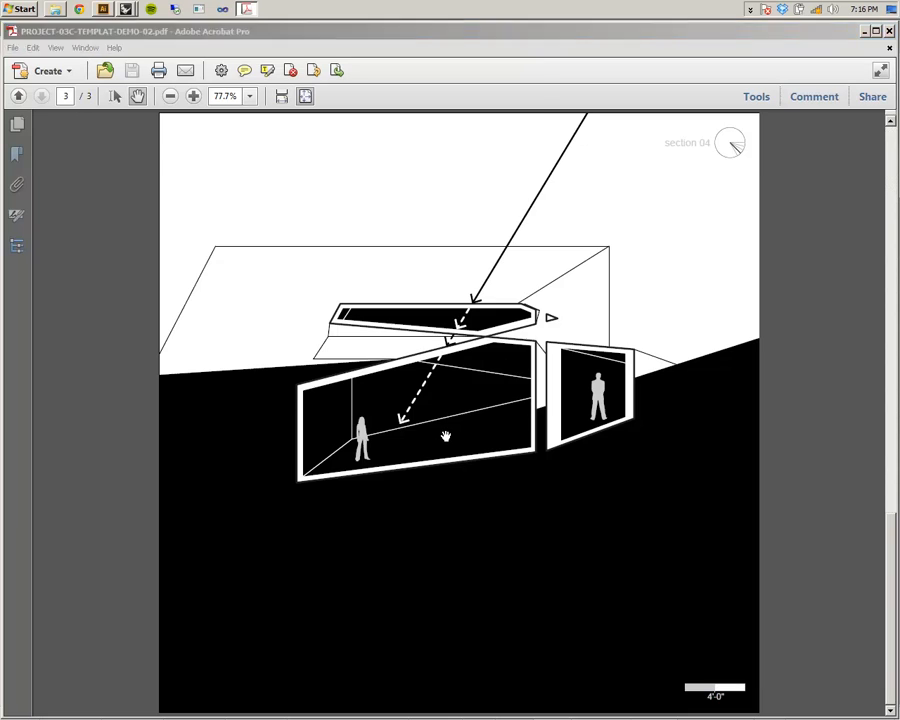
- Move the section drawing with its frame from its lower-right corner to the lower-right corner of the Section 04 export frame in Rhino
{"action": "scroll", "coordinate": [444, 494], "scroll_direction": "down", "scroll_amount": 3}
{"action": "scroll", "coordinate": [376, 459], "scroll_direction": "down", "scroll_amount": 2}
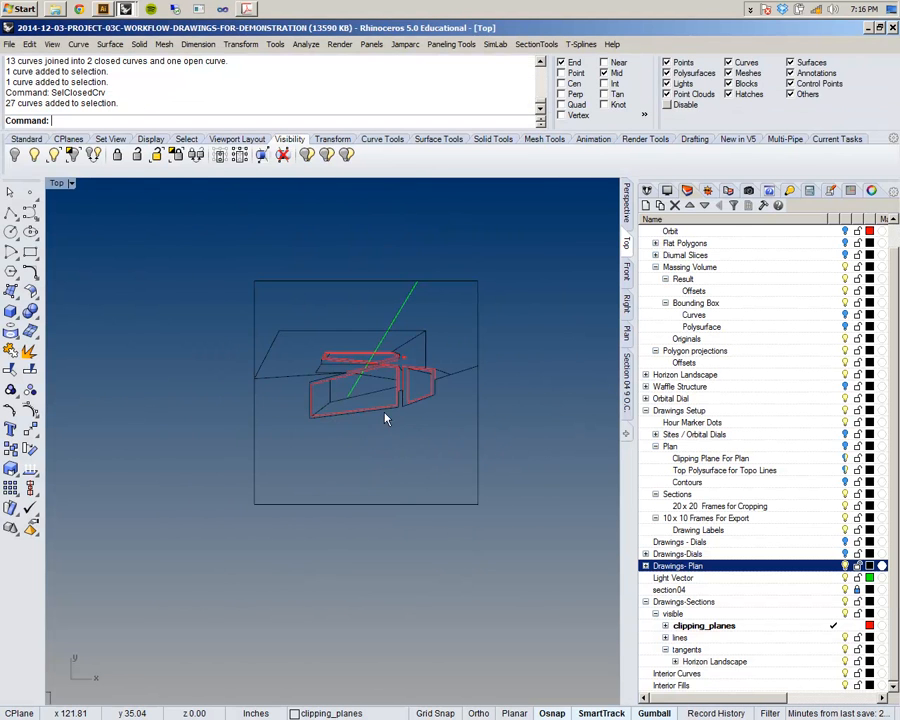
{"action": "scroll", "coordinate": [270, 314], "scroll_direction": "down", "scroll_amount": 2}
{"action": "right_click_drag", "start_coordinate": [236, 350], "coordinate": [345, 338]}
{"action": "left_click_drag", "start_coordinate": [330, 250], "coordinate": [522, 436]}
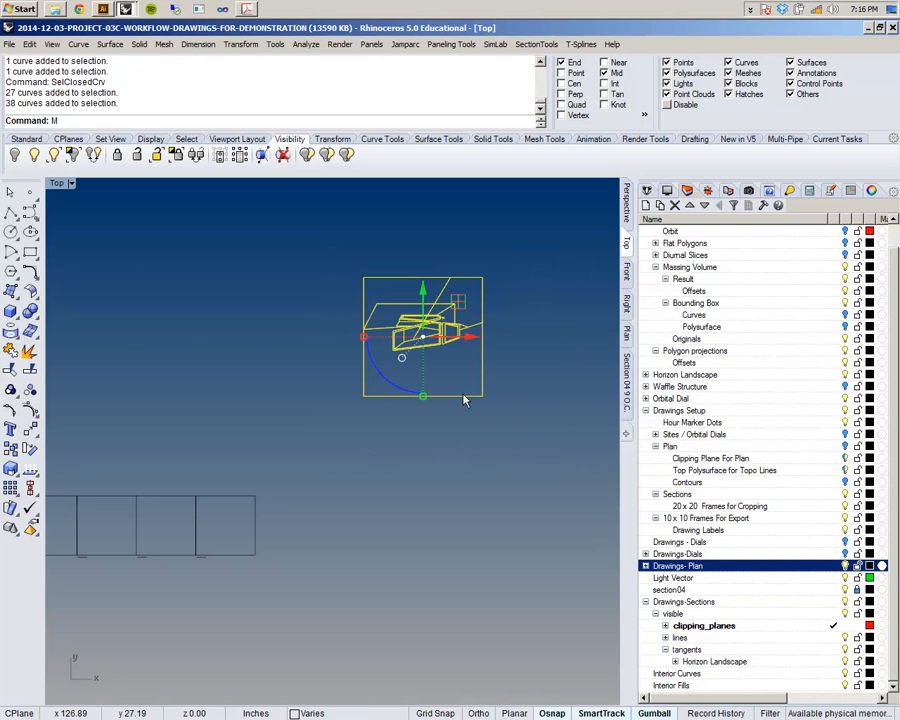
{"action": "key", "text": "Return"}
{"action": "left_click", "coordinate": [482, 396]}
{"action": "scroll", "coordinate": [482, 393], "scroll_direction": "down", "scroll_amount": 10}
{"action": "scroll", "coordinate": [377, 445], "scroll_direction": "up", "scroll_amount": 12}
{"action": "scroll", "coordinate": [375, 446], "scroll_direction": "up", "scroll_amount": 8}
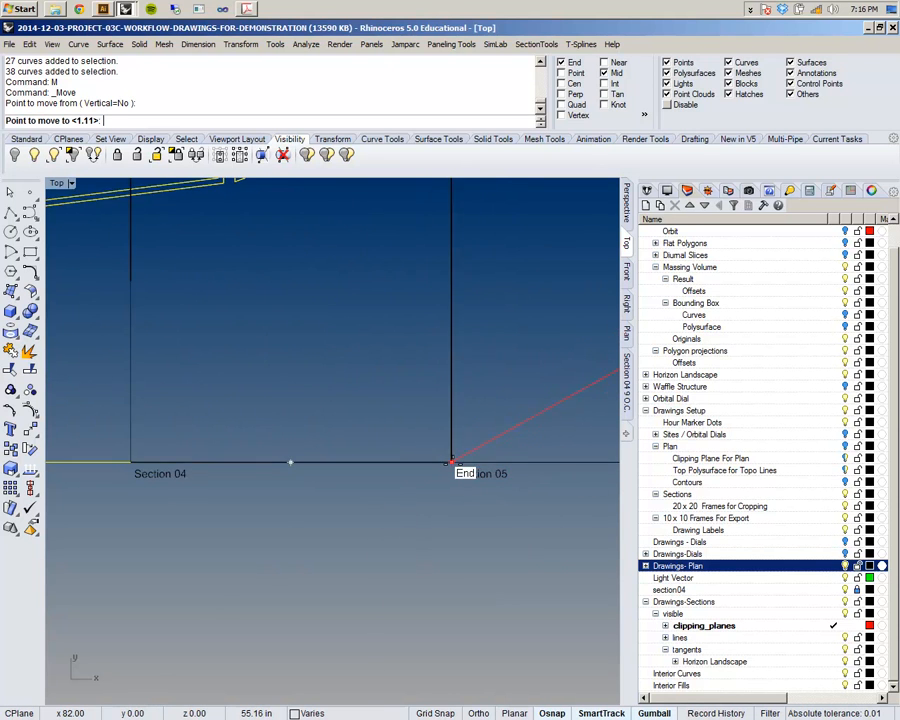
{"action": "left_click", "coordinate": [450, 462]}
- Scale the moved section drawing by 0.5 about its frame's lower-right corner
{"action": "scroll", "coordinate": [450, 465], "scroll_direction": "down", "scroll_amount": 6}
{"action": "scroll", "coordinate": [305, 390], "scroll_direction": "up", "scroll_amount": 4}
{"action": "scroll", "coordinate": [315, 397], "scroll_direction": "down", "scroll_amount": 3}
{"action": "type", "text": "scale"}
{"action": "key", "text": "Return"}
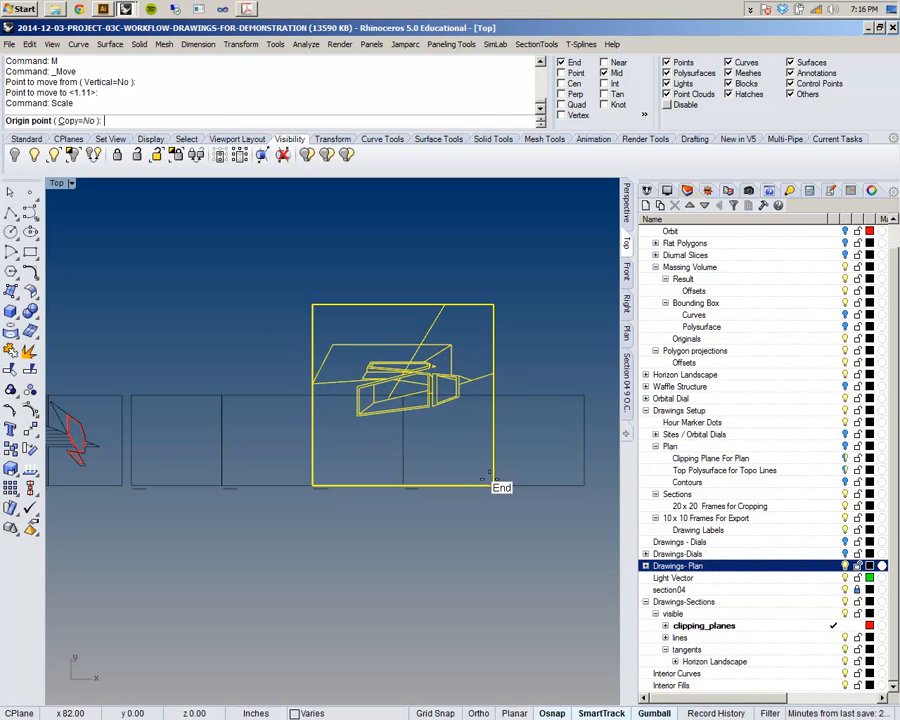
{"action": "left_click", "coordinate": [489, 480]}
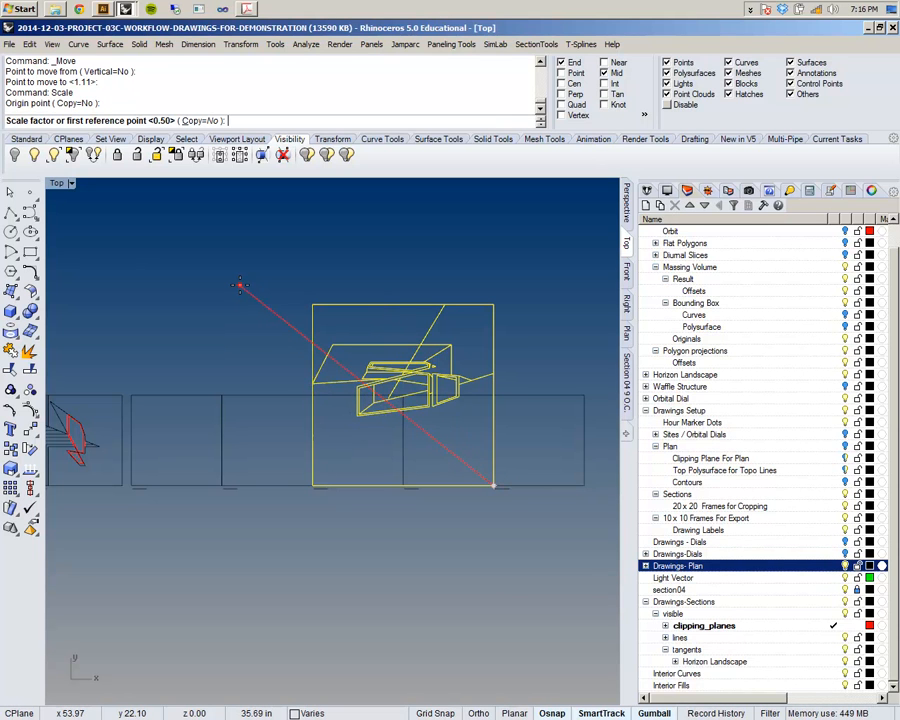
{"action": "type", "text": ".5"}
{"action": "key", "text": "Return"}
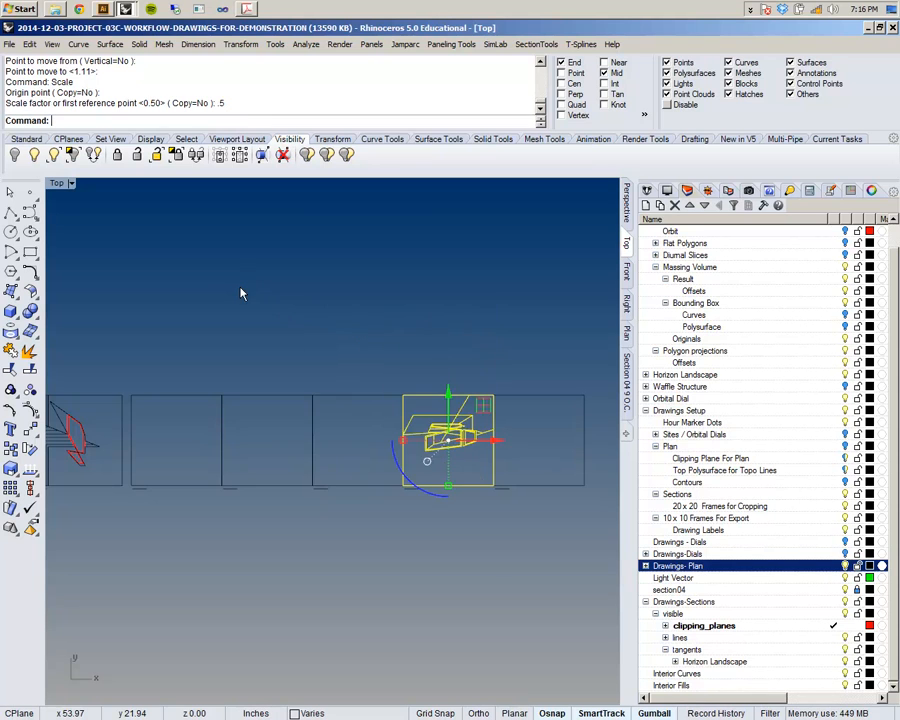
- Highlight the Drawings-Sections layer and clear the selection of the scaled drawing
{"action": "right_click_drag", "start_coordinate": [495, 372], "coordinate": [307, 307]}
{"action": "scroll", "coordinate": [280, 326], "scroll_direction": "up", "scroll_amount": 10}
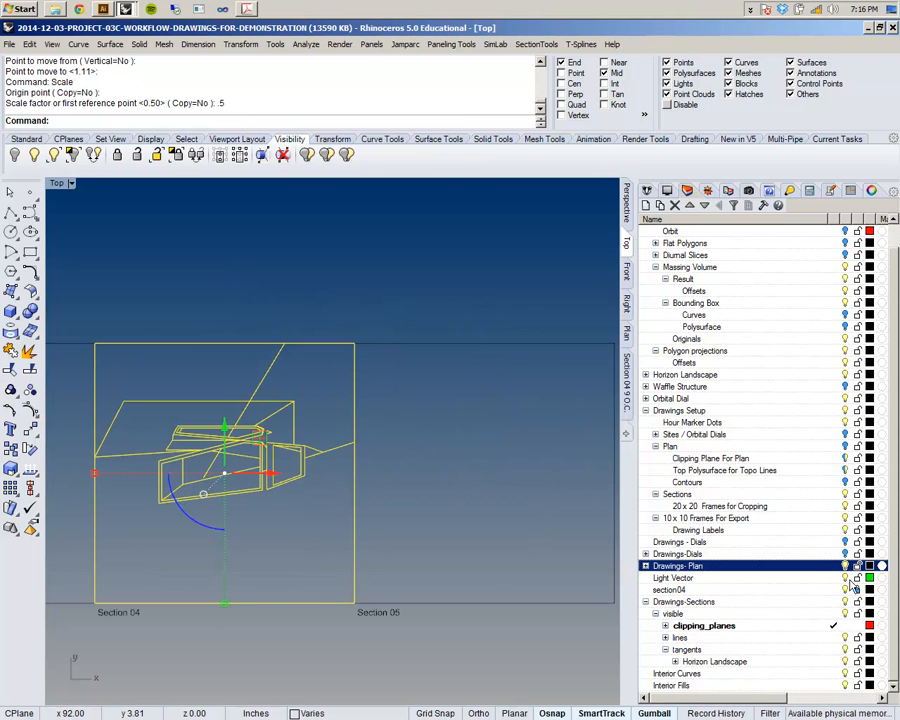
{"action": "left_click", "coordinate": [795, 605]}
{"action": "scroll", "coordinate": [398, 450], "scroll_direction": "down", "scroll_amount": 12}
{"action": "left_click", "coordinate": [368, 359]}
- Examine the placement of the scaled section drawing within the row of export frames
{"action": "scroll", "coordinate": [326, 400], "scroll_direction": "down", "scroll_amount": 10}
{"action": "scroll", "coordinate": [326, 400], "scroll_direction": "up", "scroll_amount": 6}
{"action": "scroll", "coordinate": [338, 390], "scroll_direction": "down", "scroll_amount": 8}
{"action": "scroll", "coordinate": [478, 374], "scroll_direction": "down", "scroll_amount": 2}
{"action": "right_click_drag", "start_coordinate": [478, 374], "coordinate": [337, 366]}
{"action": "scroll", "coordinate": [338, 365], "scroll_direction": "down", "scroll_amount": 1}
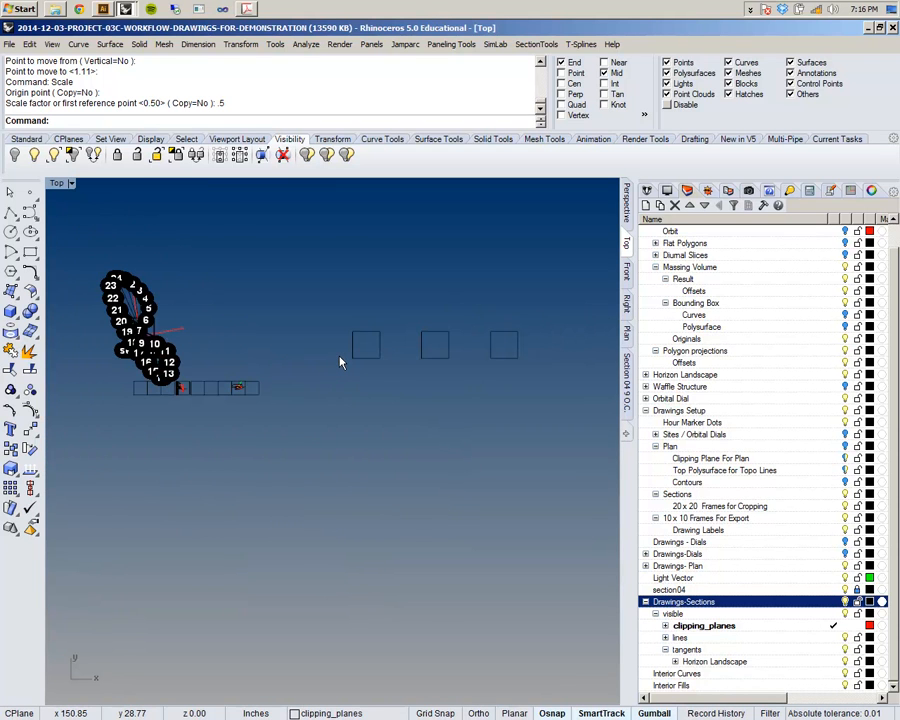
{"action": "scroll", "coordinate": [252, 394], "scroll_direction": "up", "scroll_amount": 8}
{"action": "right_click_drag", "start_coordinate": [211, 387], "coordinate": [292, 410]}
{"action": "scroll", "coordinate": [292, 410], "scroll_direction": "up", "scroll_amount": 10}
{"action": "scroll", "coordinate": [258, 450], "scroll_direction": "down", "scroll_amount": 6}
{"action": "scroll", "coordinate": [321, 437], "scroll_direction": "up", "scroll_amount": 6}
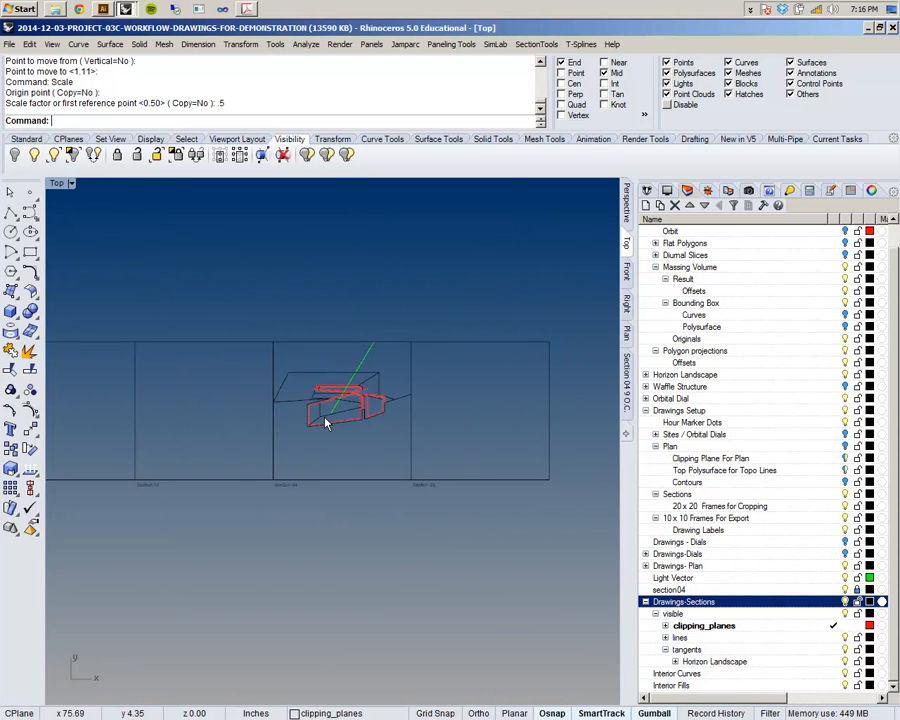
{"action": "scroll", "coordinate": [330, 408], "scroll_direction": "down", "scroll_amount": 2}
{"action": "scroll", "coordinate": [165, 466], "scroll_direction": "down", "scroll_amount": 6}
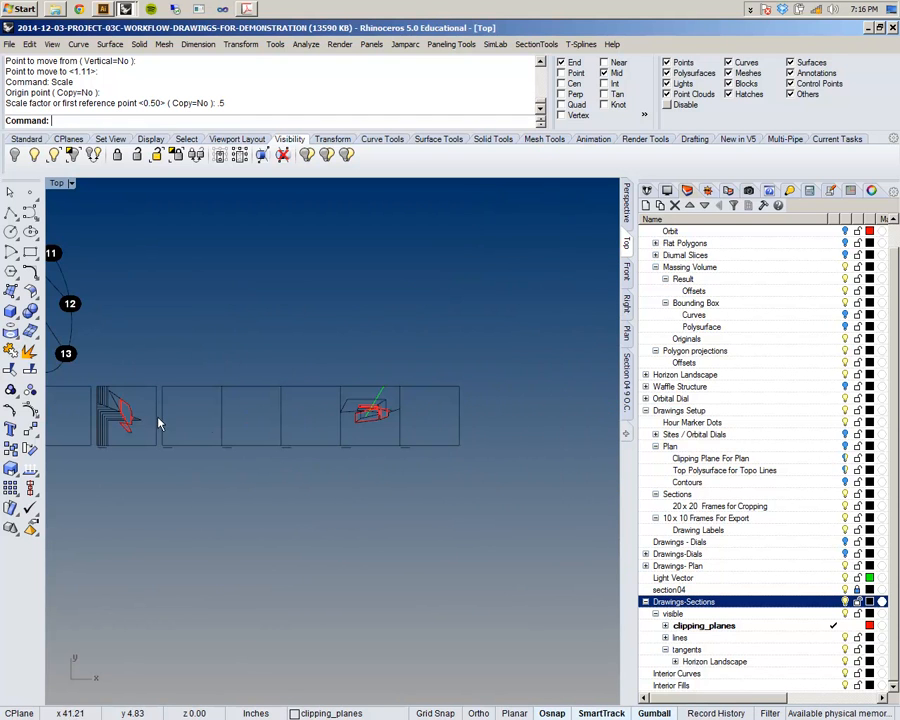
- Check the section frames by window-selecting the whole row and the Section 04 drawing in turn, clearing each selection
{"action": "left_click_drag", "start_coordinate": [167, 364], "coordinate": [478, 486]}
{"action": "left_click", "coordinate": [277, 325]}
{"action": "scroll", "coordinate": [357, 367], "scroll_direction": "up", "scroll_amount": 7}
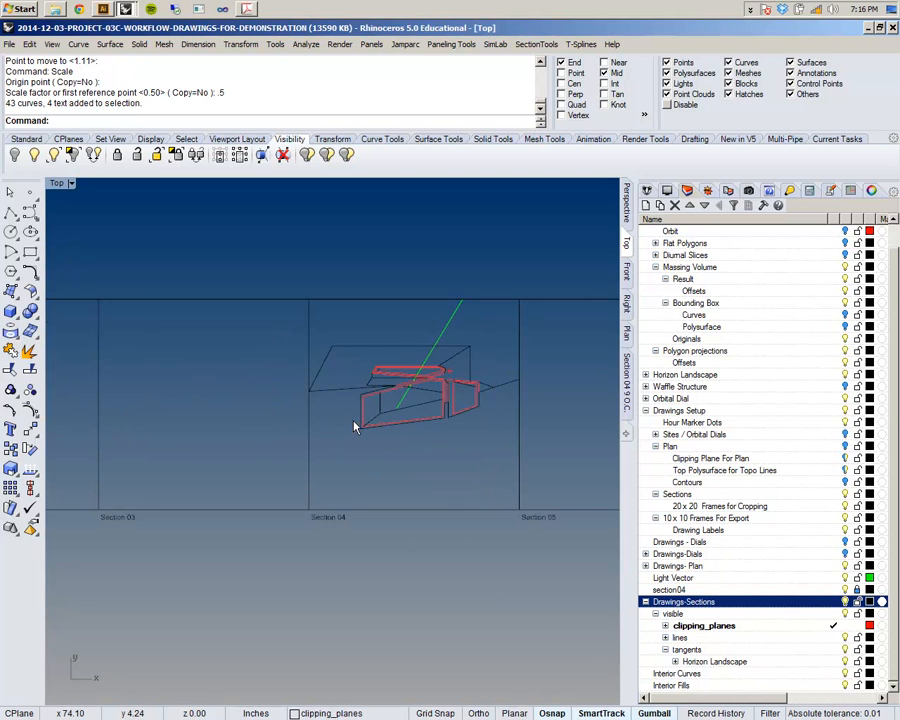
{"action": "right_click_drag", "start_coordinate": [398, 451], "coordinate": [310, 482]}
{"action": "scroll", "coordinate": [348, 464], "scroll_direction": "up", "scroll_amount": 8}
{"action": "scroll", "coordinate": [348, 464], "scroll_direction": "down", "scroll_amount": 8}
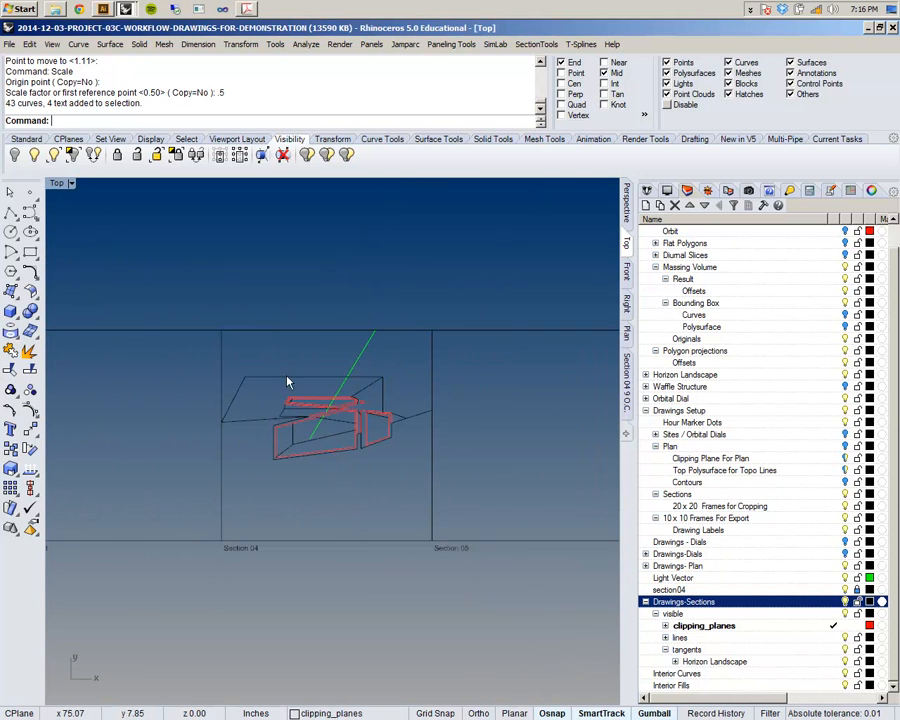
{"action": "left_click_drag", "start_coordinate": [196, 301], "coordinate": [434, 544]}
{"action": "key", "text": "Escape"}
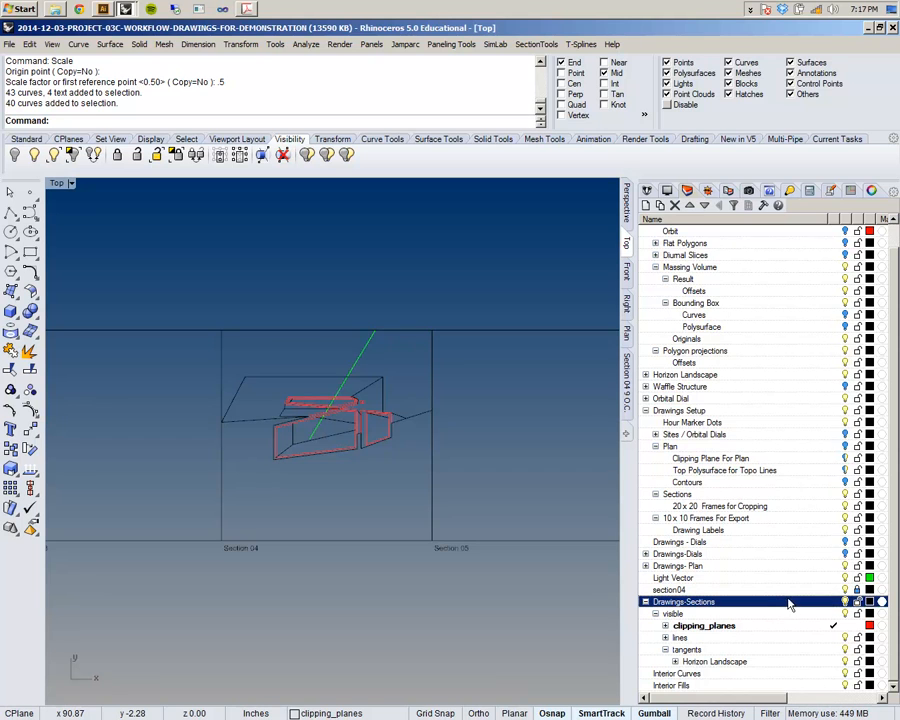
- Select all objects on the Drawings-Sections layer and its sublayers, and add the Section 04 frame to the selection
{"action": "right_click", "coordinate": [792, 605]}
{"action": "left_click", "coordinate": [590, 378]}
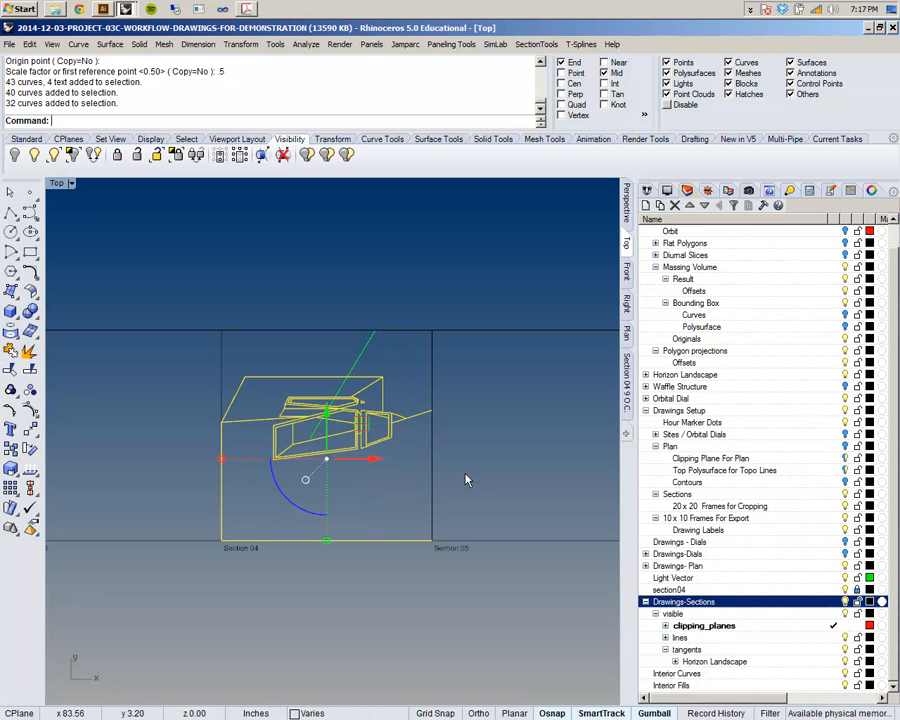
{"action": "left_click", "coordinate": [428, 347]}
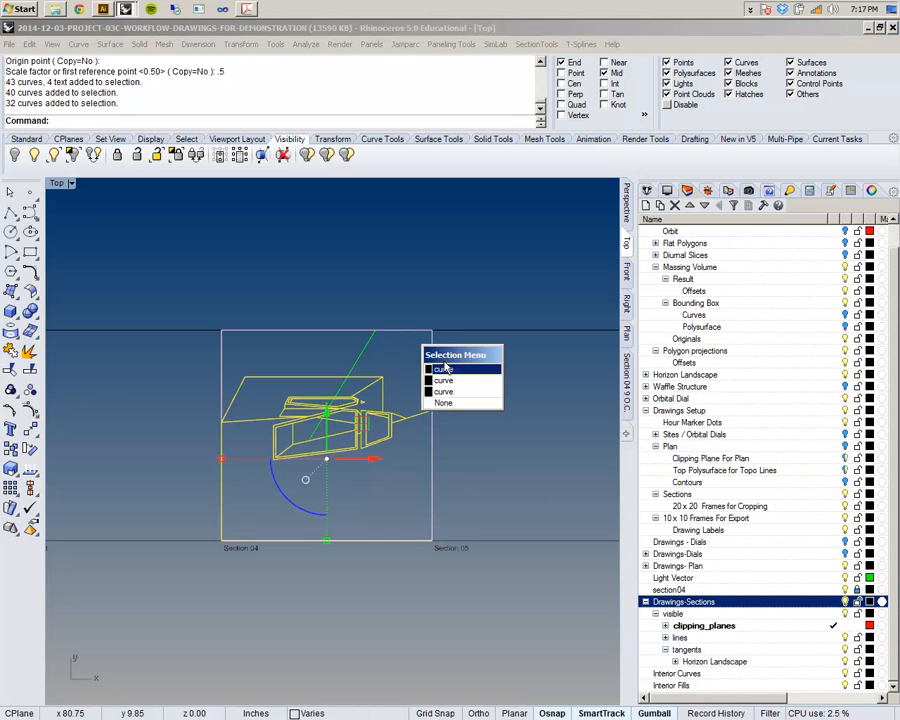
{"action": "left_click", "coordinate": [456, 374]}
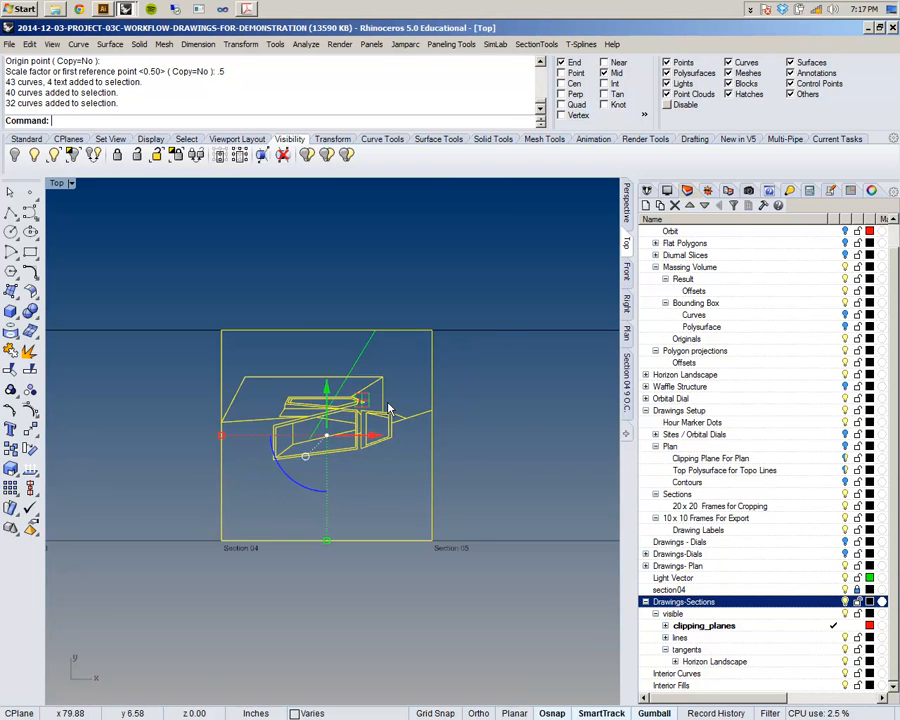
{"action": "right_click_drag", "start_coordinate": [379, 473], "coordinate": [397, 450]}
- Export the selection as the Adobe Illustrator file DEMO-Sections, preserving model scale at 1 inch = 1 inch with RGB colour
{"action": "type", "text": "E"}
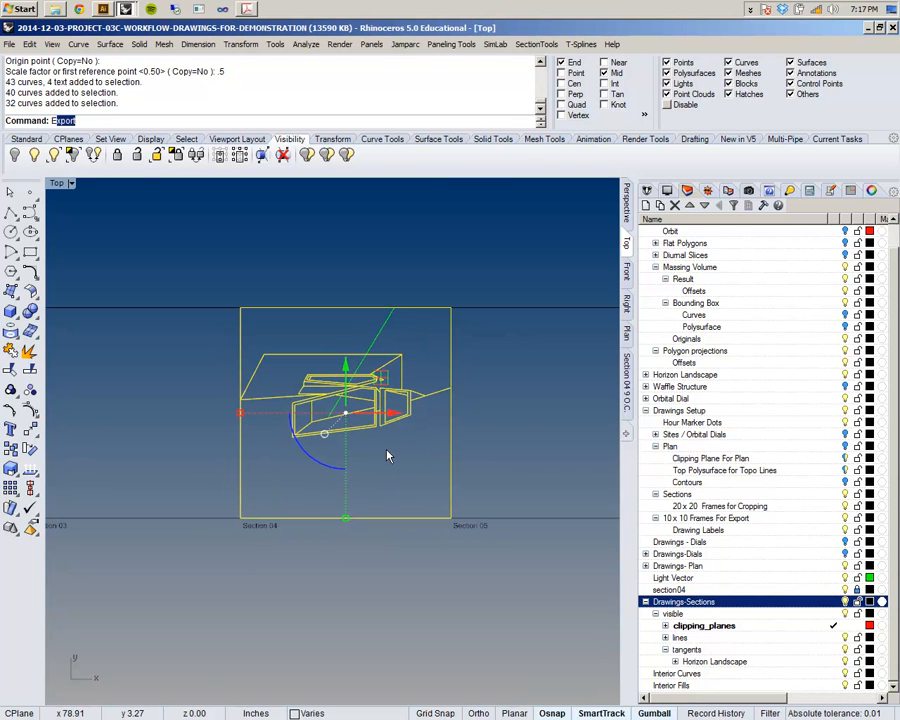
{"action": "type", "text": "xp"}
{"action": "key", "text": "Return"}
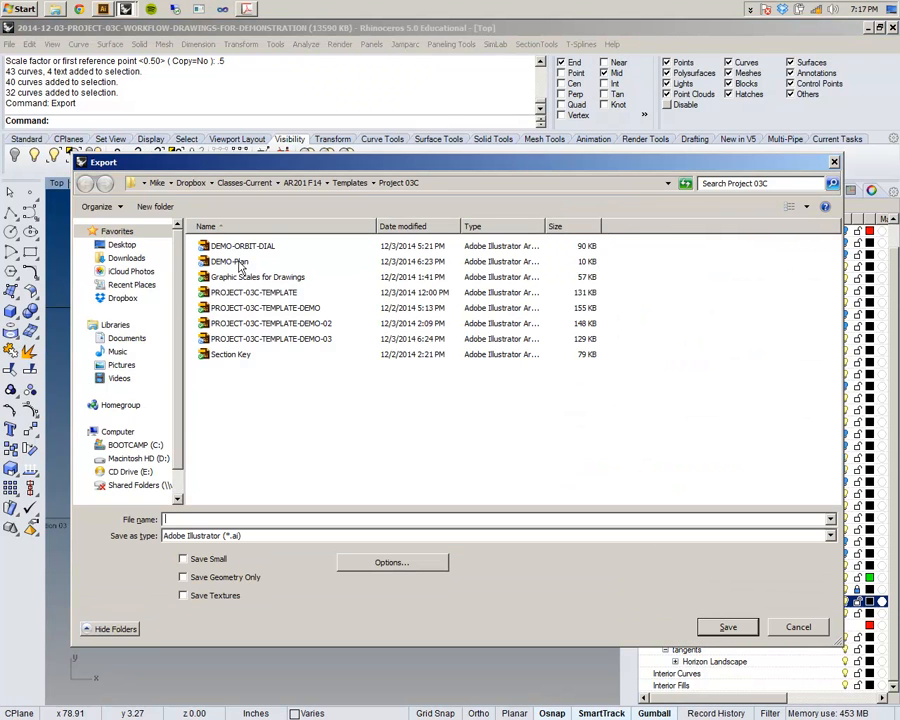
{"action": "left_click", "coordinate": [239, 262]}
{"action": "double_click", "coordinate": [259, 519]}
{"action": "type", "text": "SE"}
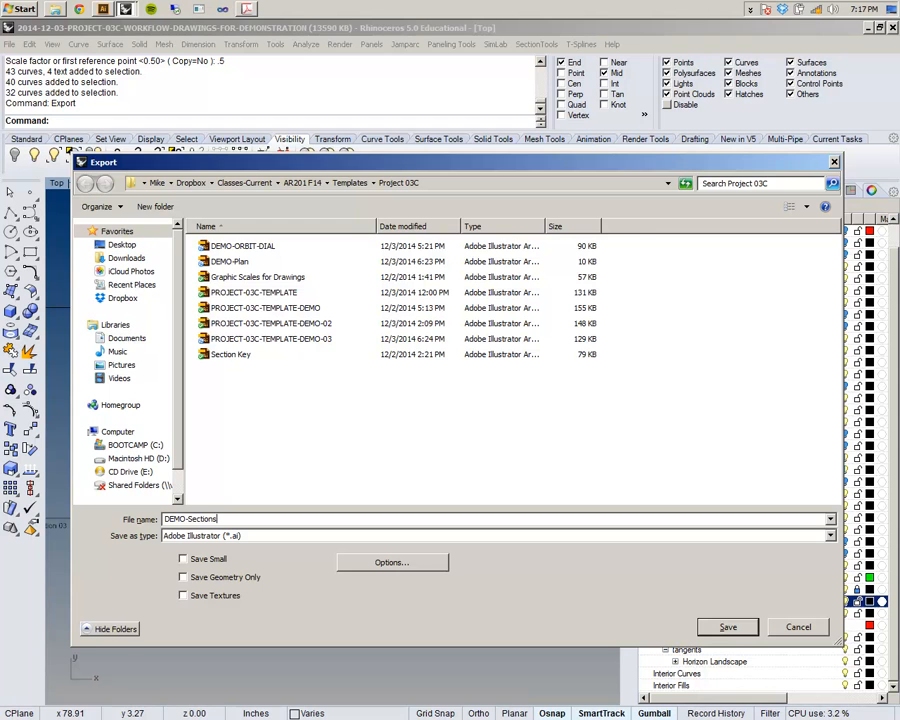
{"action": "key", "text": "Return"}
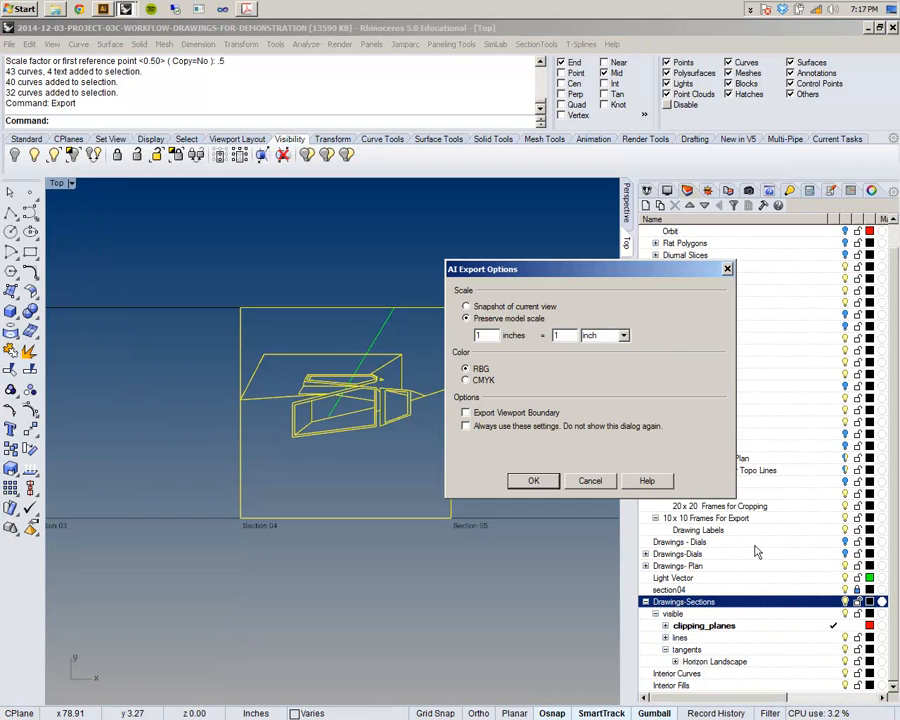
{"action": "left_click", "coordinate": [535, 481]}
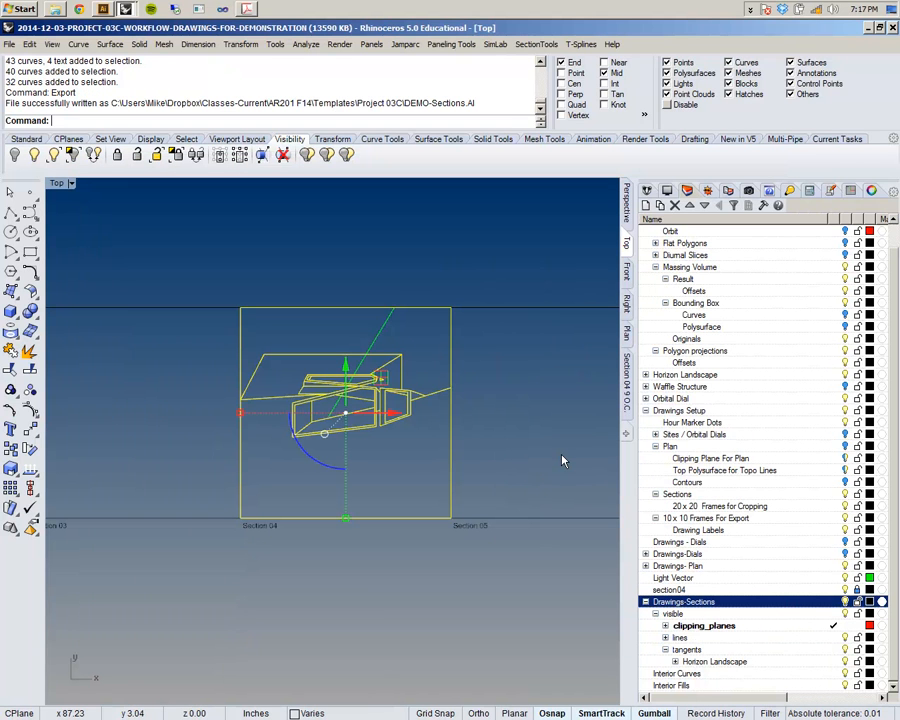
- Switch to Illustrator and examine the radial section key on the section 04 artboard of PROJECT-03C-TEMPLATE-DEMO-03.ai
{"action": "key", "text": "alt+Tab"}
{"action": "key", "text": "alt+Tab"}
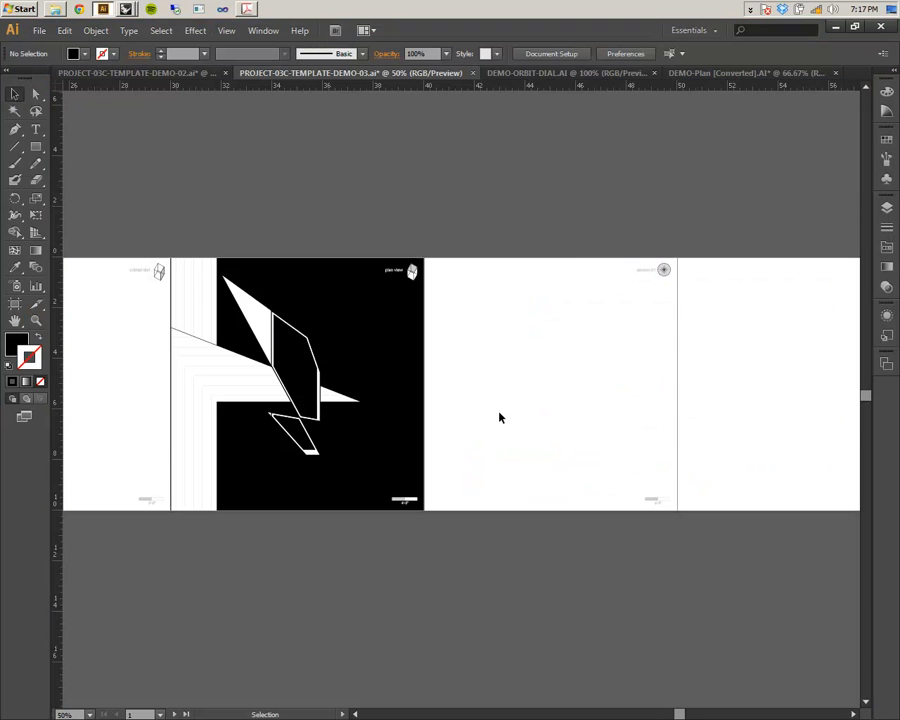
{"action": "key", "text": "space"}
{"action": "left_click_drag", "start_coordinate": [573, 373], "coordinate": [310, 380]}
{"action": "left_click_drag", "start_coordinate": [625, 350], "coordinate": [392, 346]}
{"action": "left_click_drag", "start_coordinate": [490, 350], "coordinate": [293, 355]}
{"action": "left_click_drag", "start_coordinate": [674, 412], "coordinate": [568, 405]}
{"action": "key", "text": "space"}
{"action": "left_click_drag", "start_coordinate": [610, 465], "coordinate": [474, 373]}
{"action": "scroll", "coordinate": [499, 284], "scroll_direction": "up", "scroll_amount": 5, "text": "alt"}
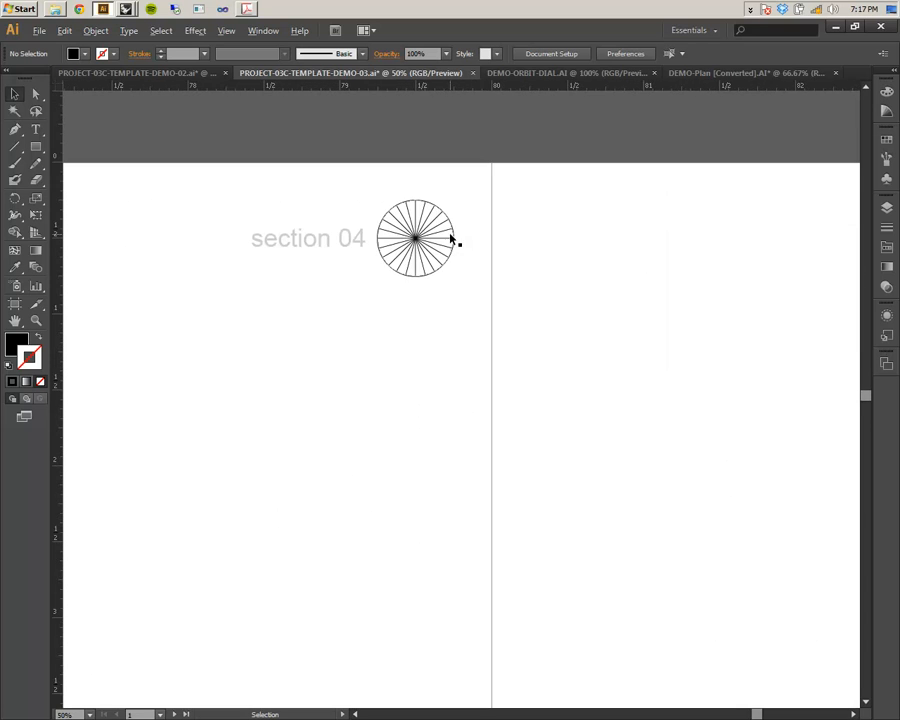
{"action": "left_click_drag", "start_coordinate": [273, 297], "coordinate": [317, 341], "text": "ctrl"}
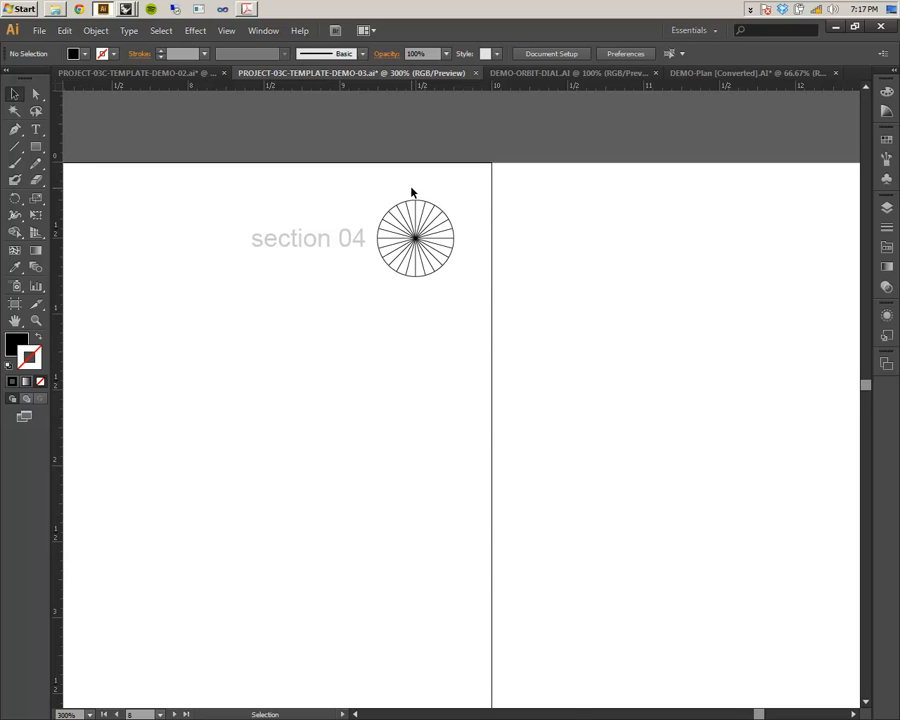
{"action": "scroll", "coordinate": [411, 192], "scroll_direction": "up", "scroll_amount": 2, "text": "alt"}
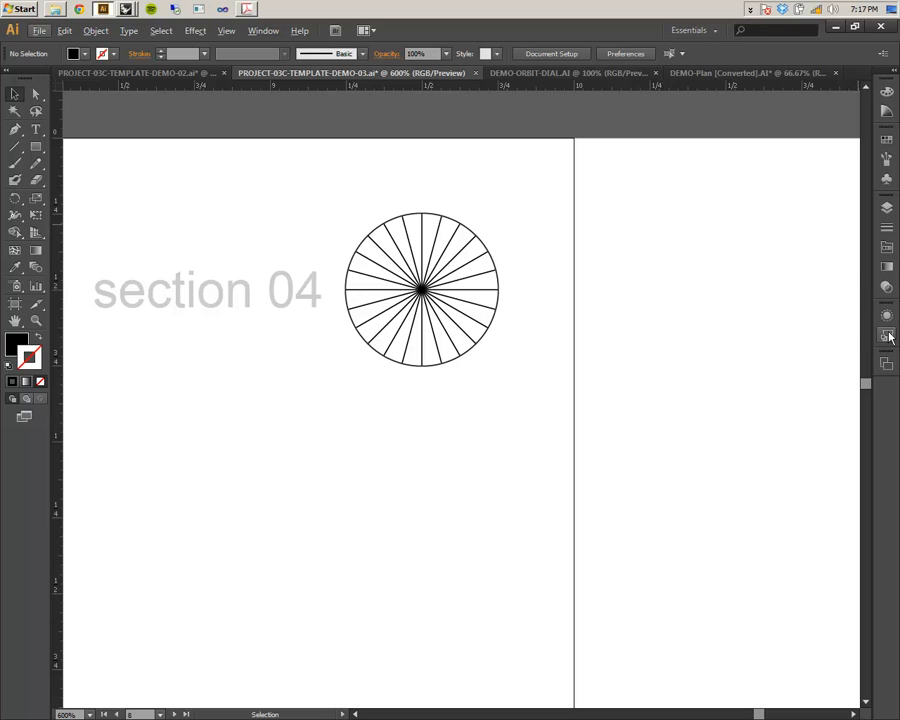
- Expand the Keys and Scales layer and all sublayers of Section Keys
{"action": "left_click", "coordinate": [886, 209]}
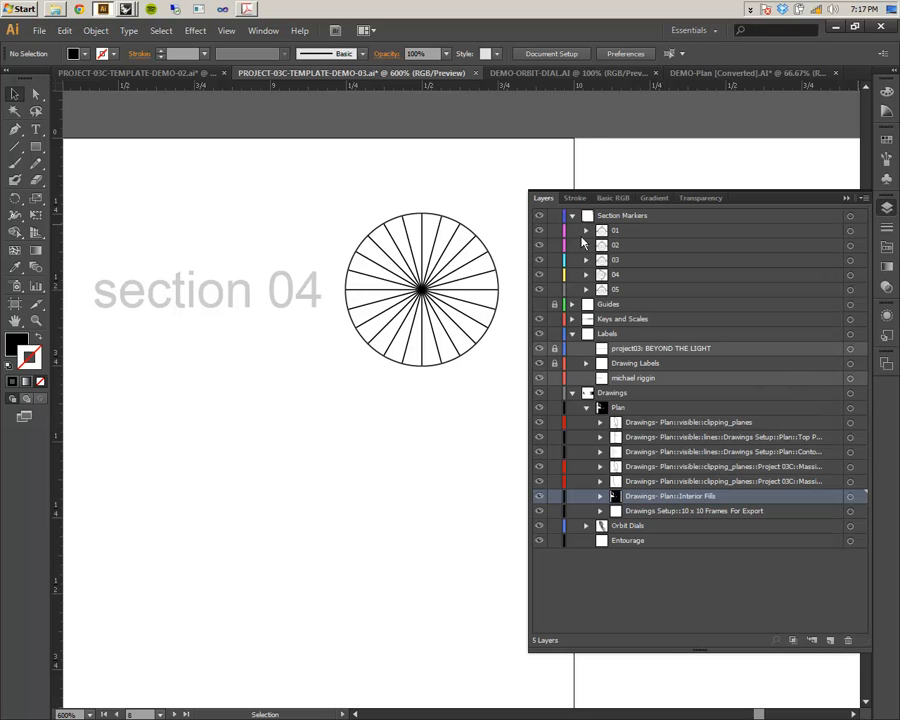
{"action": "left_click", "coordinate": [572, 305]}
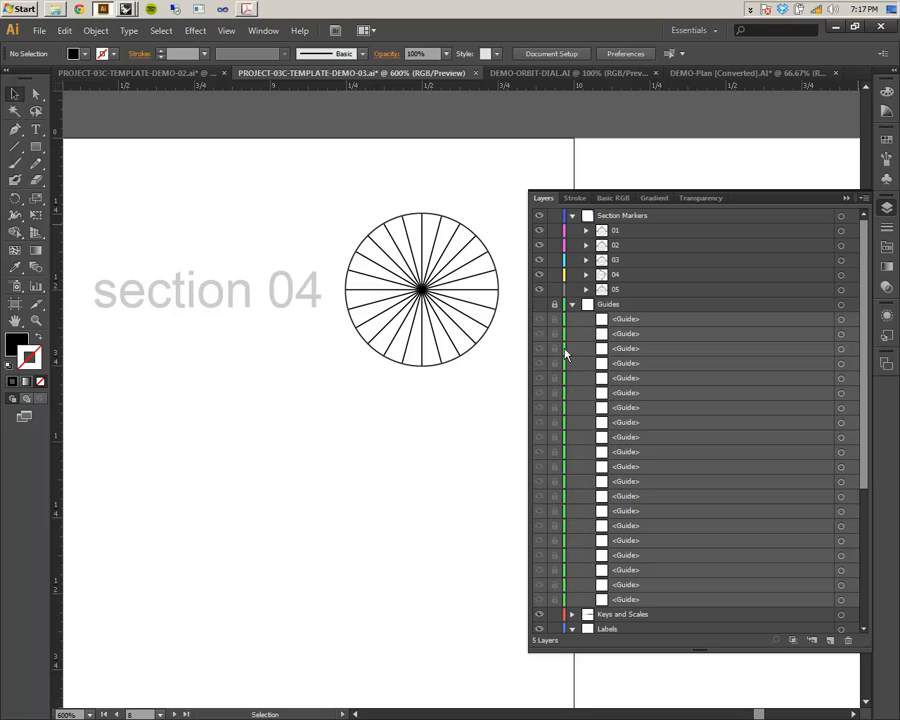
{"action": "scroll", "coordinate": [570, 360], "scroll_direction": "down", "scroll_amount": 5}
{"action": "scroll", "coordinate": [592, 378], "scroll_direction": "up", "scroll_amount": 4}
{"action": "left_click", "coordinate": [573, 305]}
{"action": "left_click", "coordinate": [572, 319]}
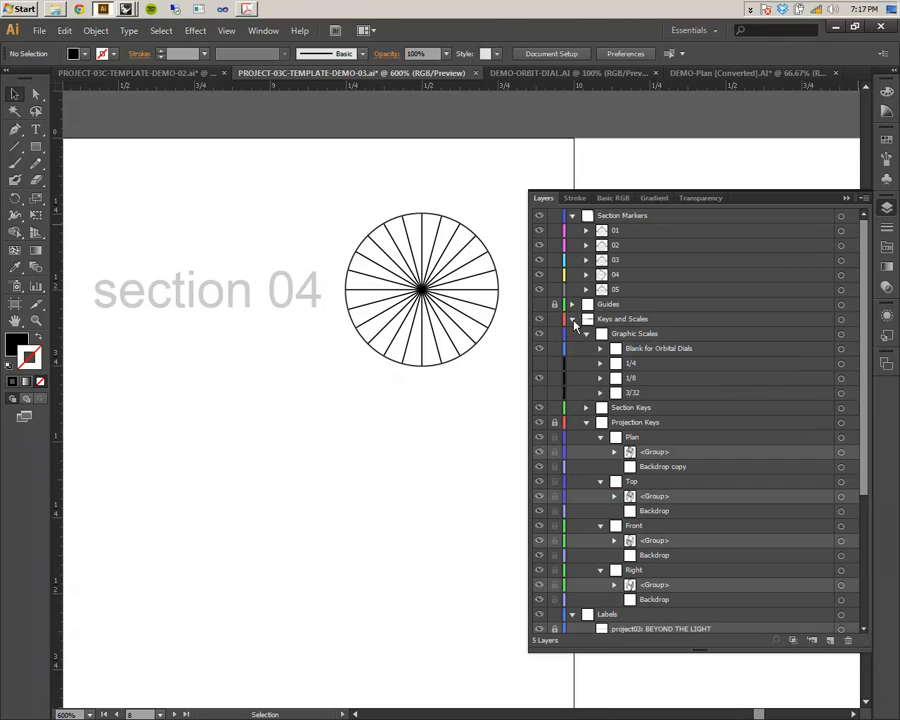
{"action": "scroll", "coordinate": [578, 370], "scroll_direction": "down", "scroll_amount": 3}
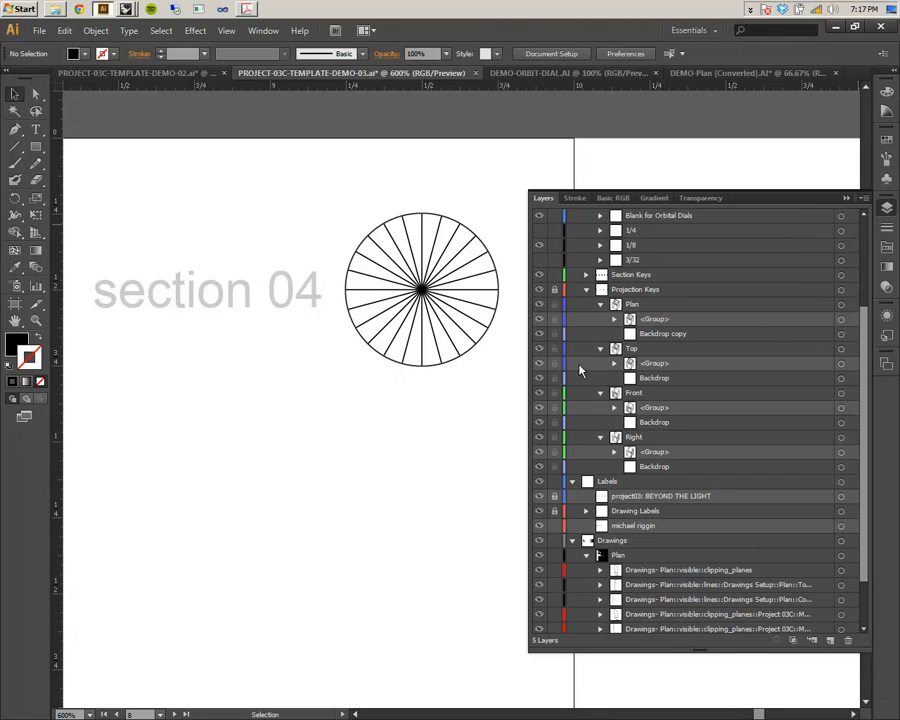
{"action": "left_click", "coordinate": [585, 274], "text": "alt"}
- Hide the Current Section::01 through 08 copy 4 sublayers of Section Key 04
{"action": "scroll", "coordinate": [598, 306], "scroll_direction": "down", "scroll_amount": 5}
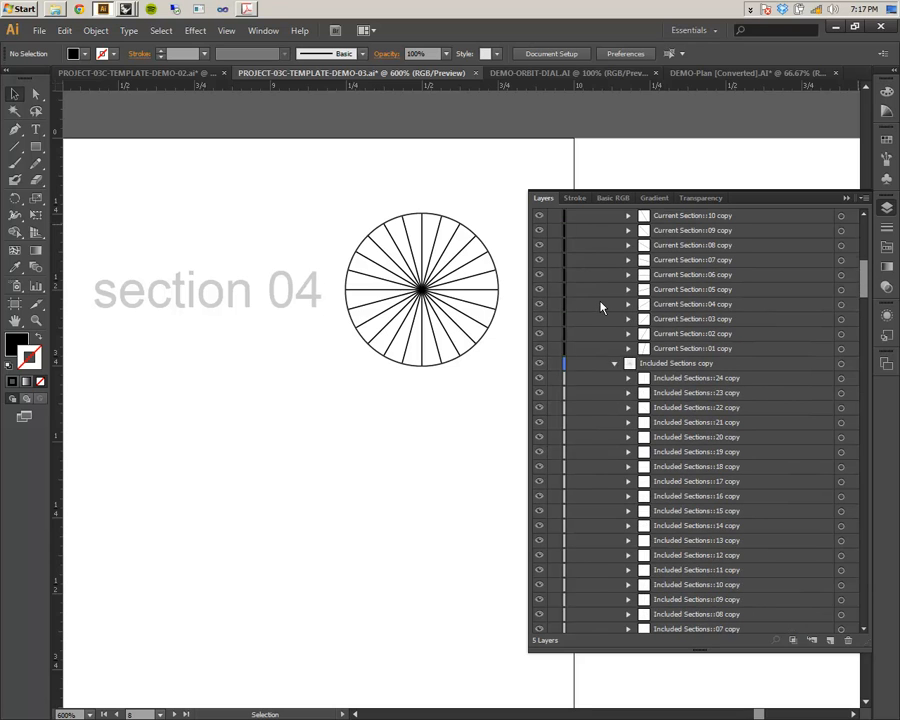
{"action": "scroll", "coordinate": [600, 308], "scroll_direction": "down", "scroll_amount": 20}
{"action": "scroll", "coordinate": [603, 304], "scroll_direction": "down", "scroll_amount": 6}
{"action": "scroll", "coordinate": [603, 304], "scroll_direction": "down", "scroll_amount": 7}
{"action": "scroll", "coordinate": [603, 304], "scroll_direction": "down", "scroll_amount": 13}
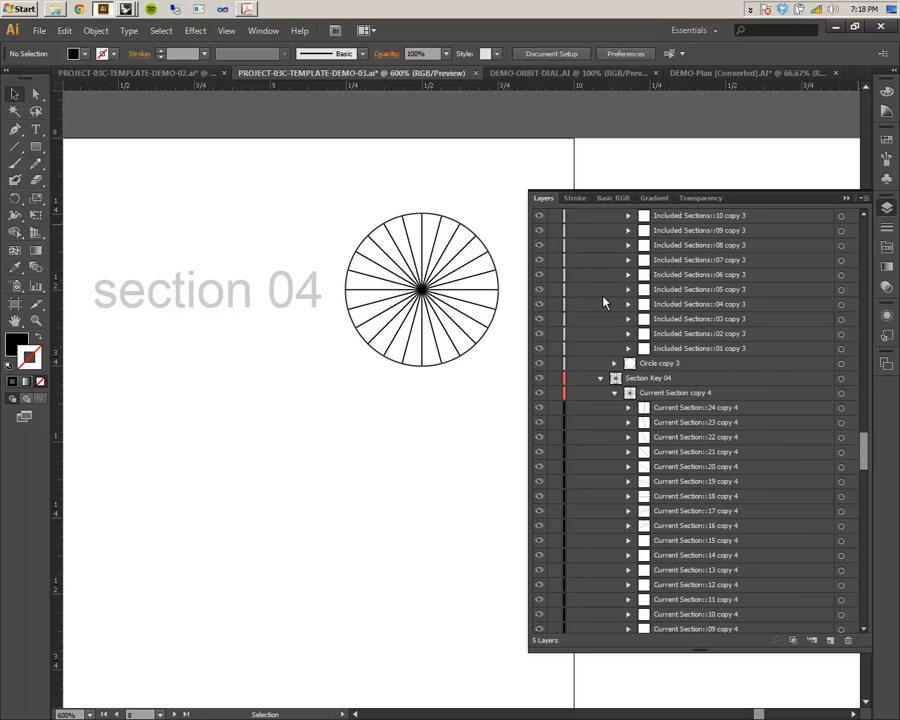
{"action": "scroll", "coordinate": [603, 302], "scroll_direction": "up", "scroll_amount": 4}
{"action": "scroll", "coordinate": [603, 302], "scroll_direction": "down", "scroll_amount": 3}
{"action": "scroll", "coordinate": [603, 302], "scroll_direction": "up", "scroll_amount": 3}
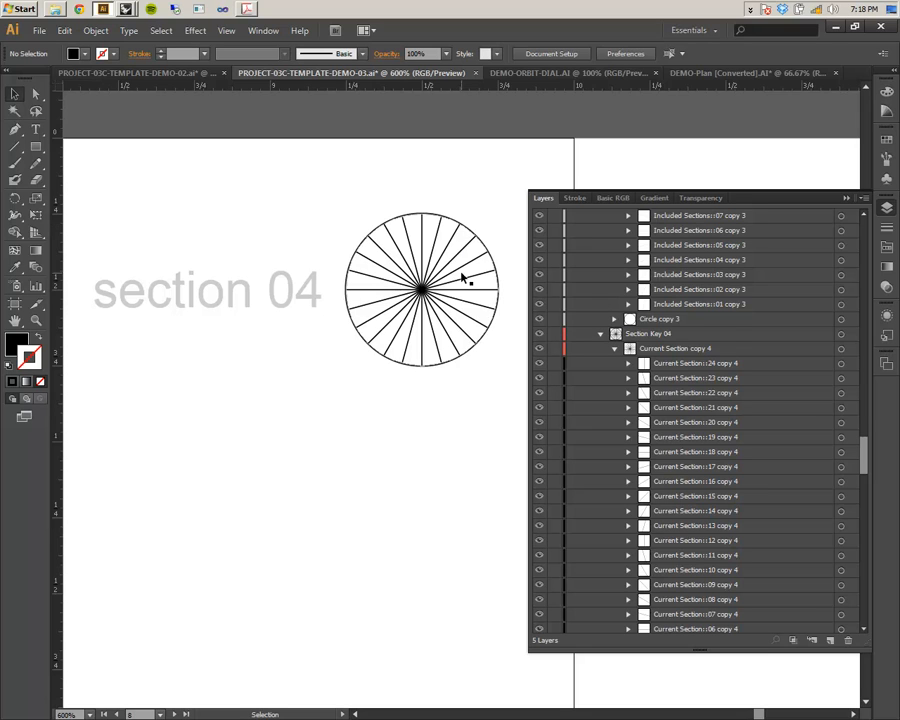
{"action": "scroll", "coordinate": [640, 331], "scroll_direction": "down", "scroll_amount": 1}
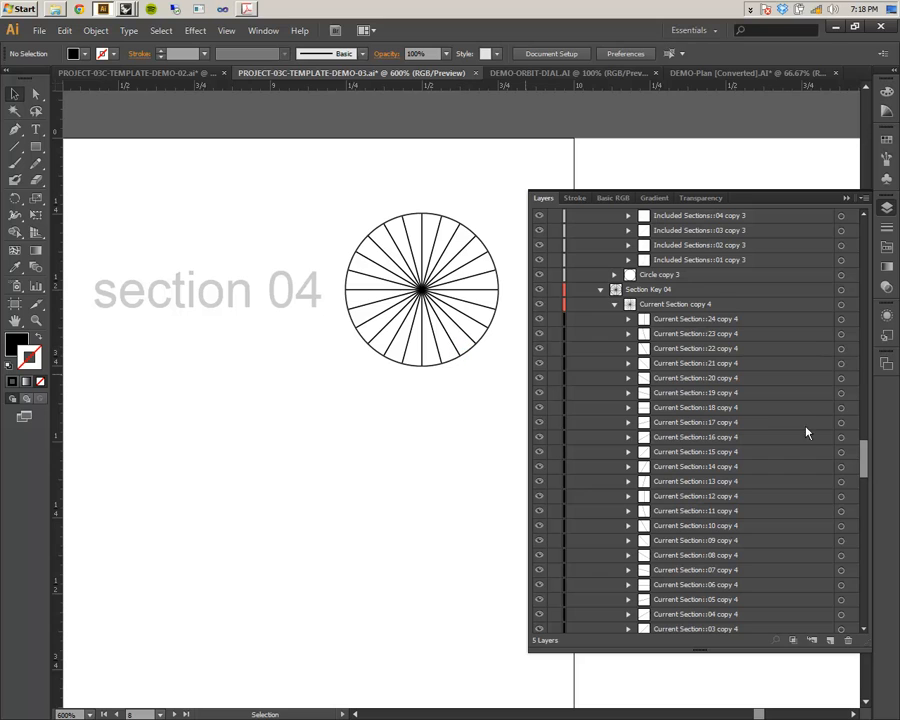
{"action": "scroll", "coordinate": [594, 349], "scroll_direction": "down", "scroll_amount": 1}
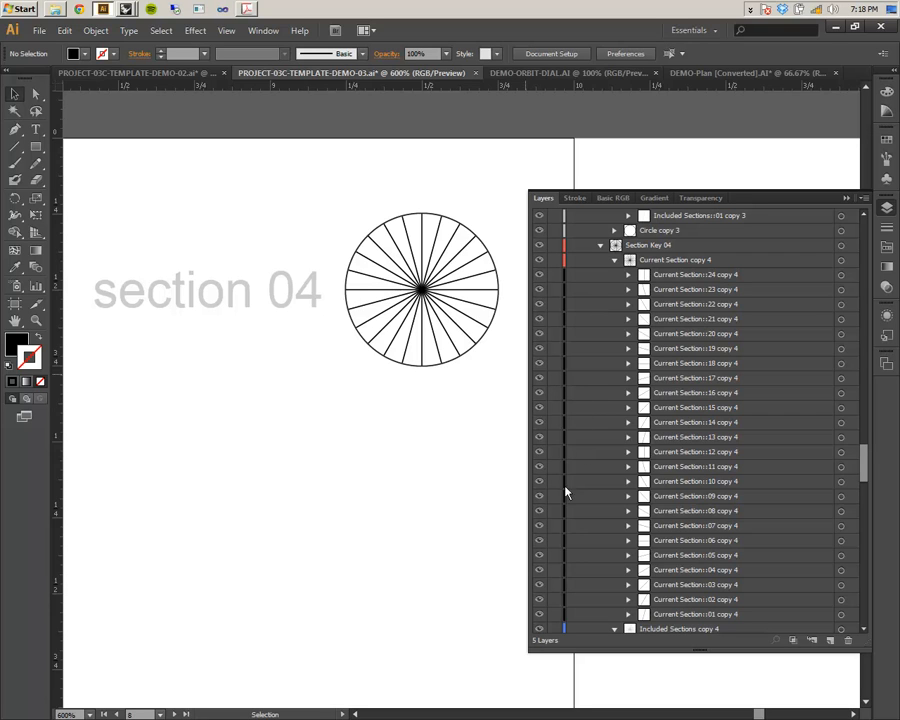
{"action": "left_click_drag", "start_coordinate": [538, 512], "coordinate": [540, 685]}
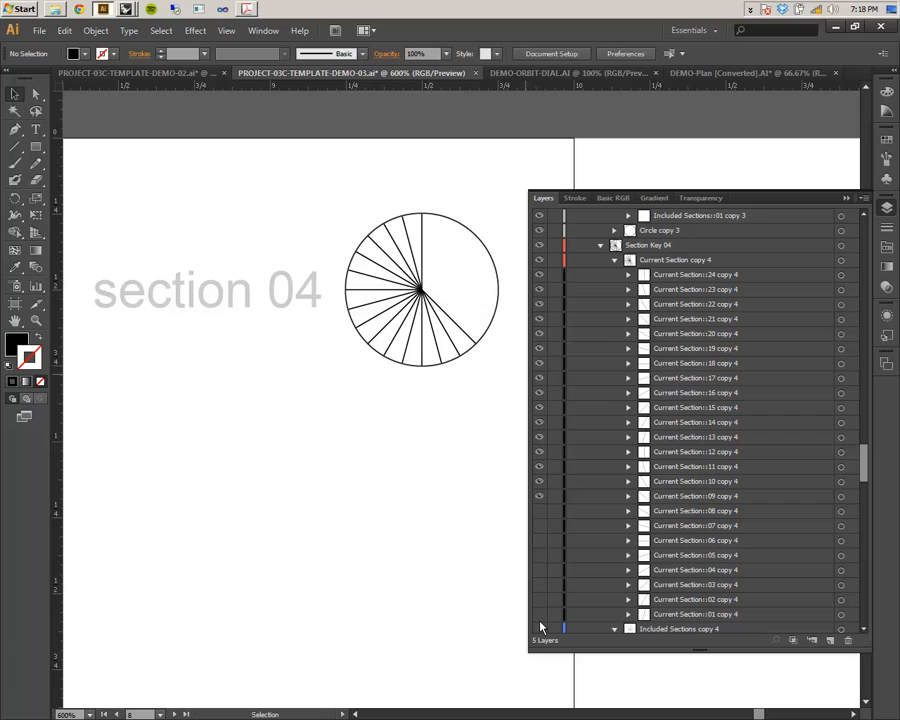
- Hide Current Section::10 through 23 copy 4 in Section Key 04 and show its Included Sections copy 4 sublayer
{"action": "left_click_drag", "start_coordinate": [543, 483], "coordinate": [539, 276]}
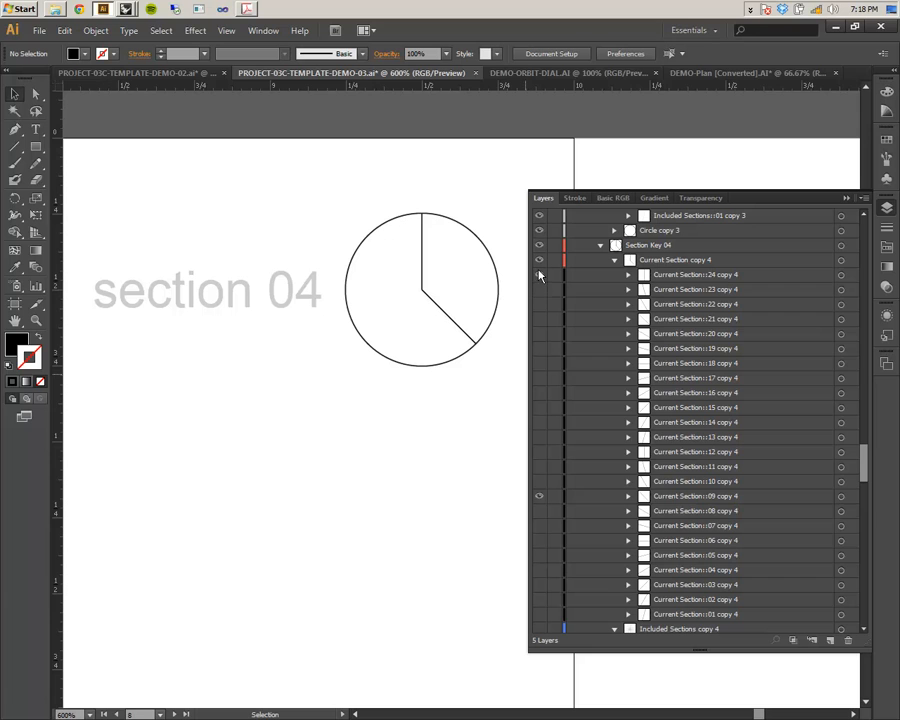
{"action": "left_click", "coordinate": [615, 261]}
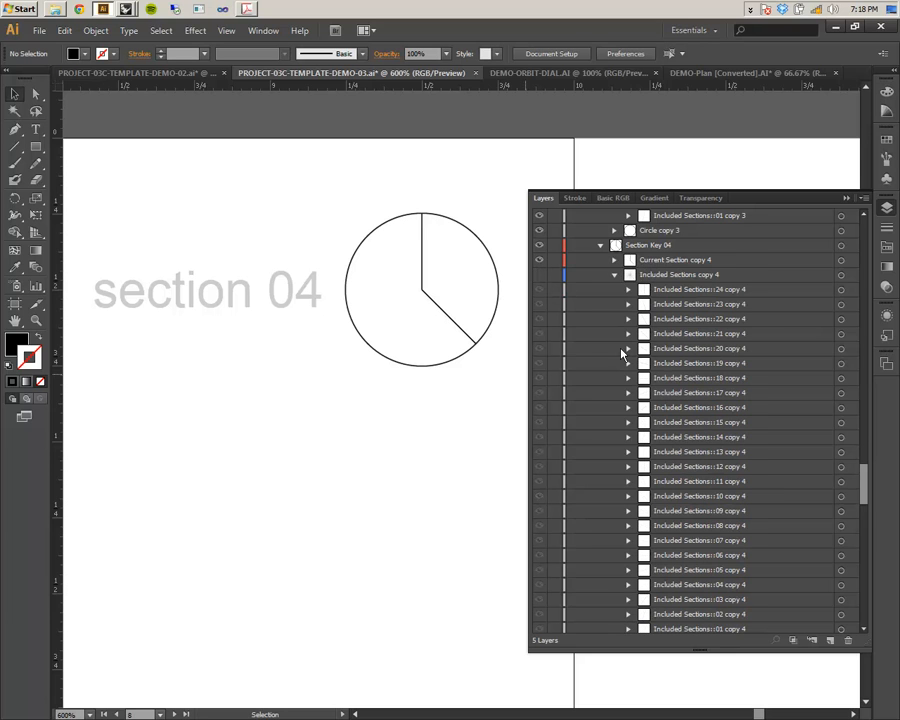
{"action": "scroll", "coordinate": [624, 346], "scroll_direction": "down", "scroll_amount": 8}
{"action": "scroll", "coordinate": [627, 346], "scroll_direction": "up", "scroll_amount": 5}
{"action": "scroll", "coordinate": [627, 346], "scroll_direction": "up", "scroll_amount": 6}
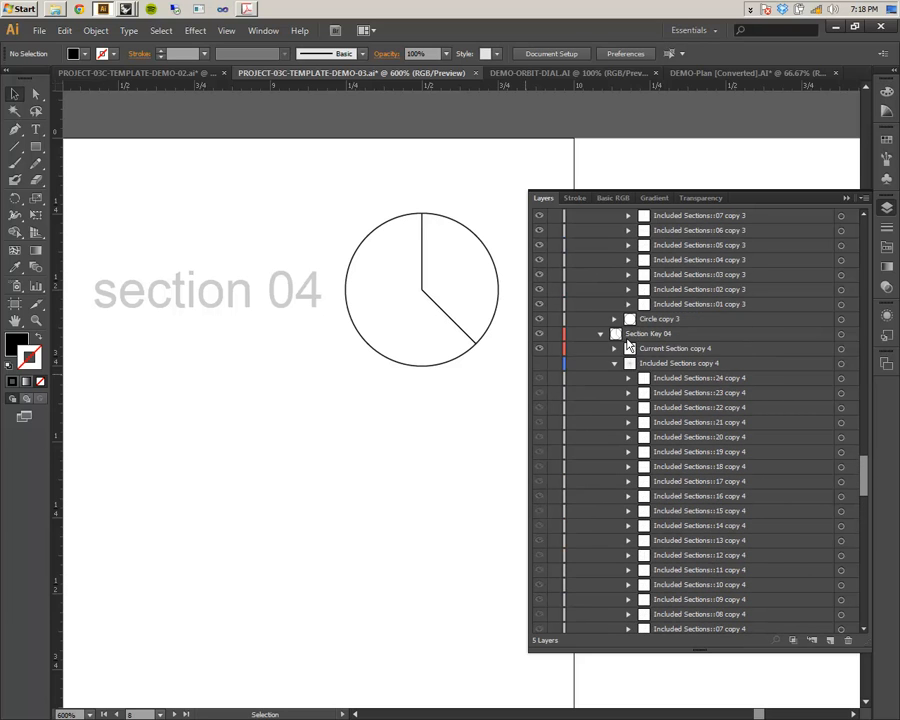
{"action": "scroll", "coordinate": [546, 362], "scroll_direction": "down", "scroll_amount": 2}
{"action": "left_click", "coordinate": [540, 321]}
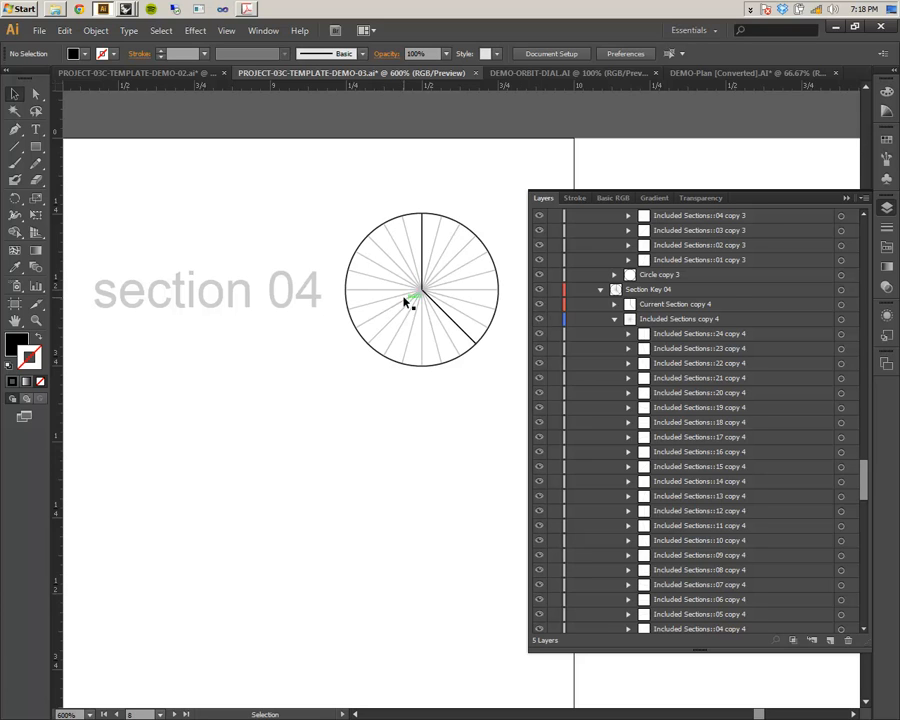
- Hide Included Sections::01 through 05 copy 4 and Included Sections::11 through 24 copy 4 in Section Key 04
{"action": "scroll", "coordinate": [559, 383], "scroll_direction": "down", "scroll_amount": 2}
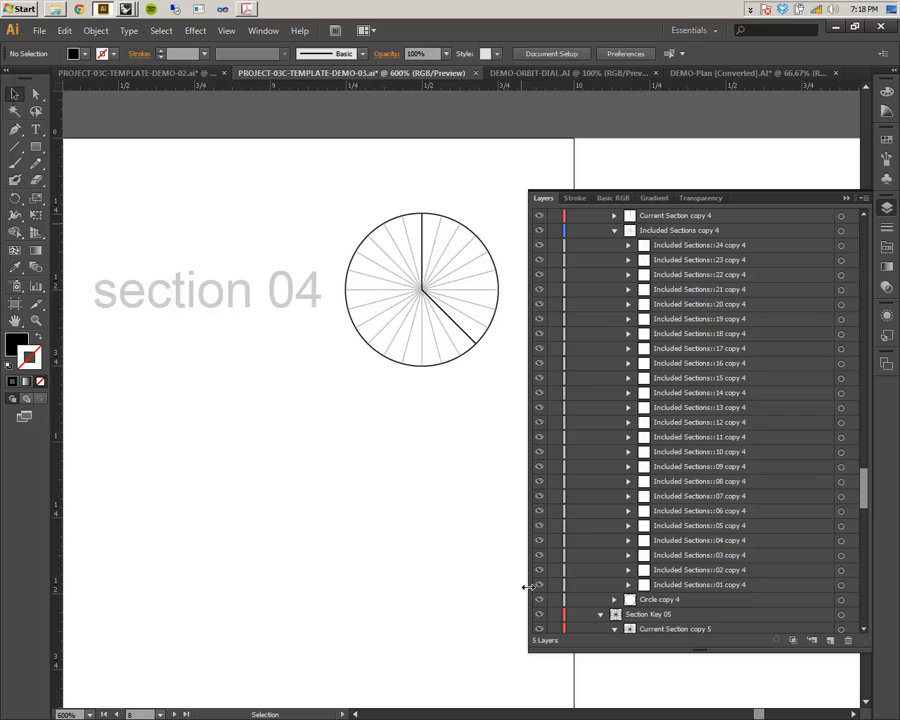
{"action": "left_click_drag", "start_coordinate": [539, 587], "coordinate": [537, 543]}
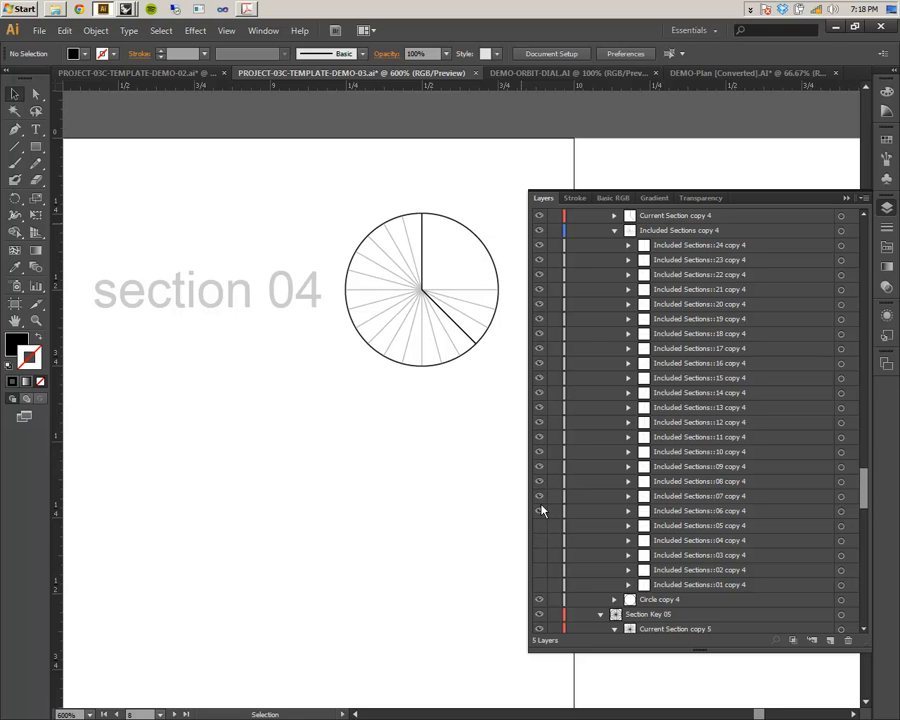
{"action": "left_click_drag", "start_coordinate": [538, 436], "coordinate": [538, 242]}
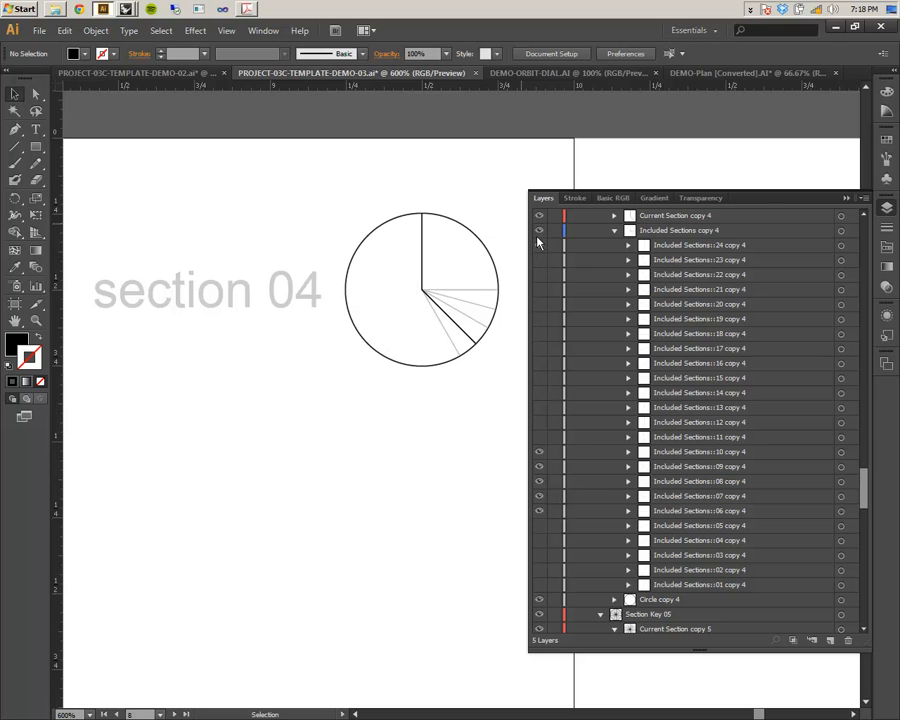
- Hide the remaining vertical line, Current Section::24 copy 4, in Section Key 04
{"action": "scroll", "coordinate": [556, 289], "scroll_direction": "down", "scroll_amount": 10}
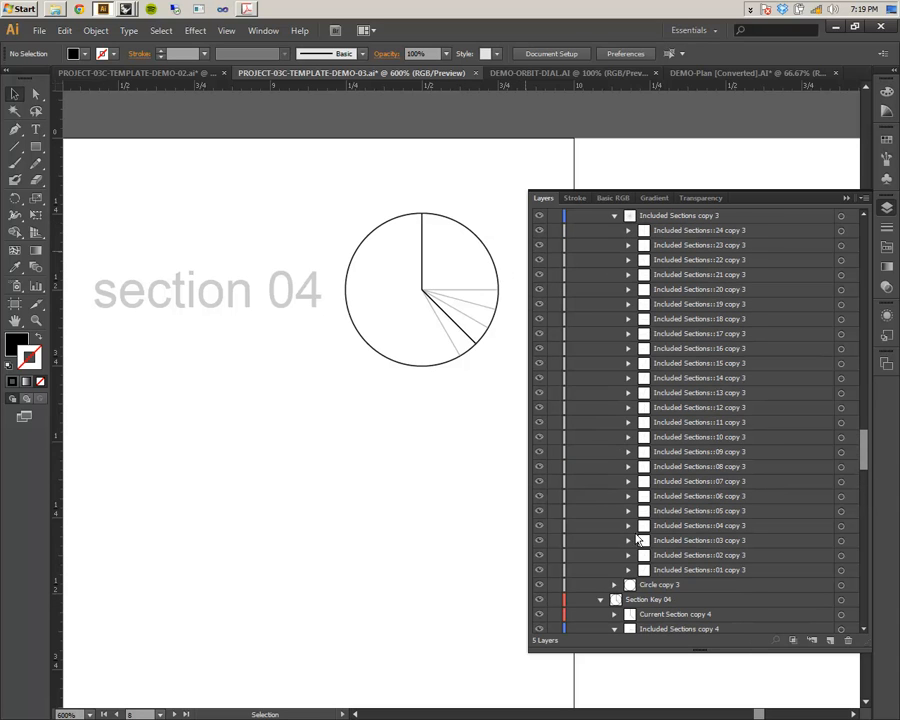
{"action": "scroll", "coordinate": [643, 541], "scroll_direction": "down", "scroll_amount": 3}
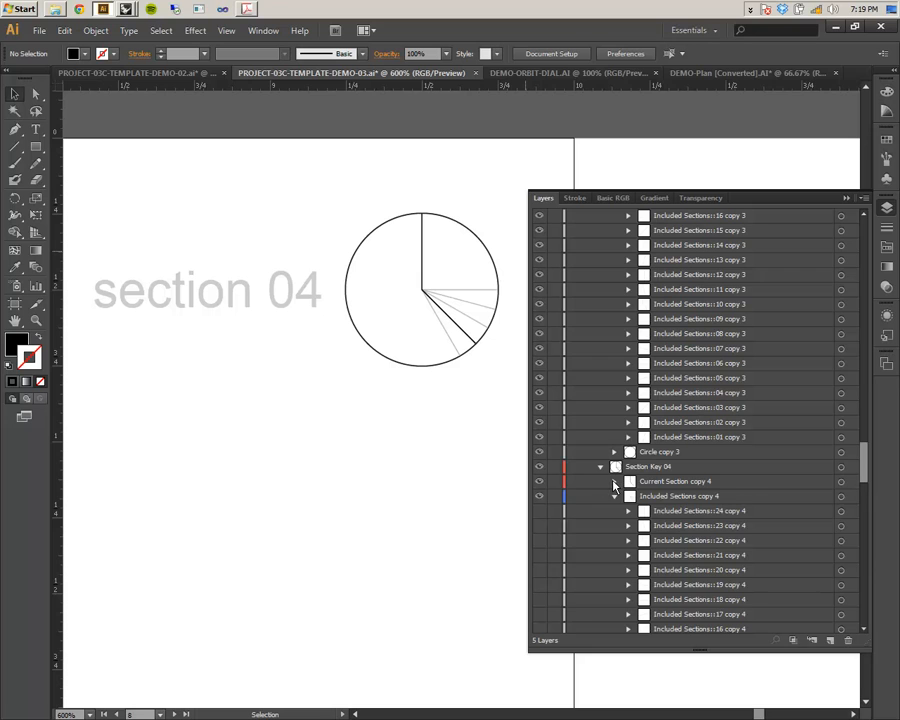
{"action": "left_click", "coordinate": [615, 483]}
{"action": "left_click", "coordinate": [540, 496]}
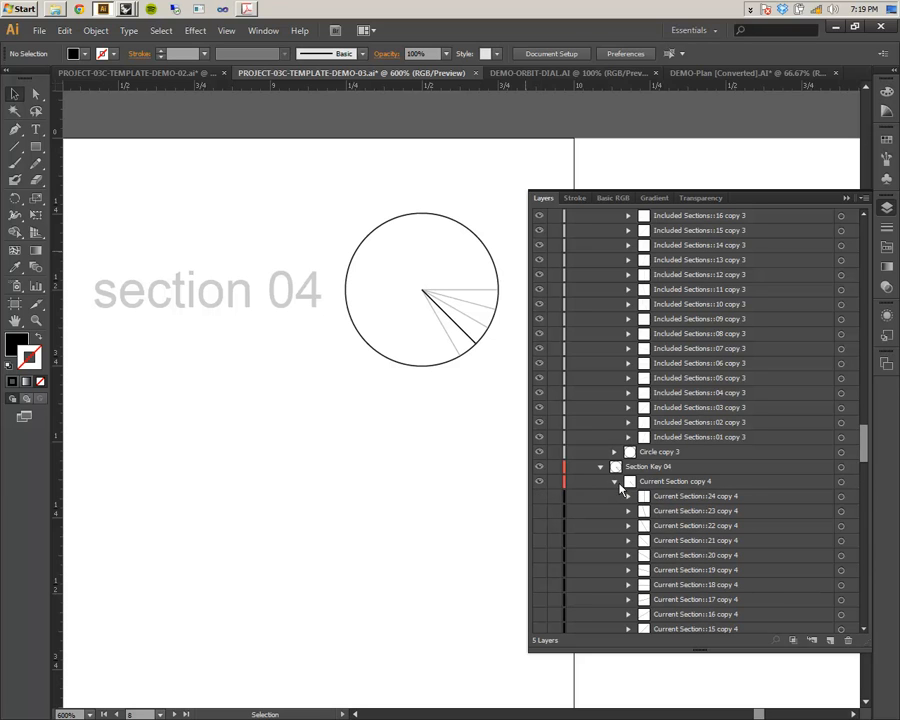
{"action": "left_click", "coordinate": [615, 483]}
{"action": "scroll", "coordinate": [615, 487], "scroll_direction": "down", "scroll_amount": 4}
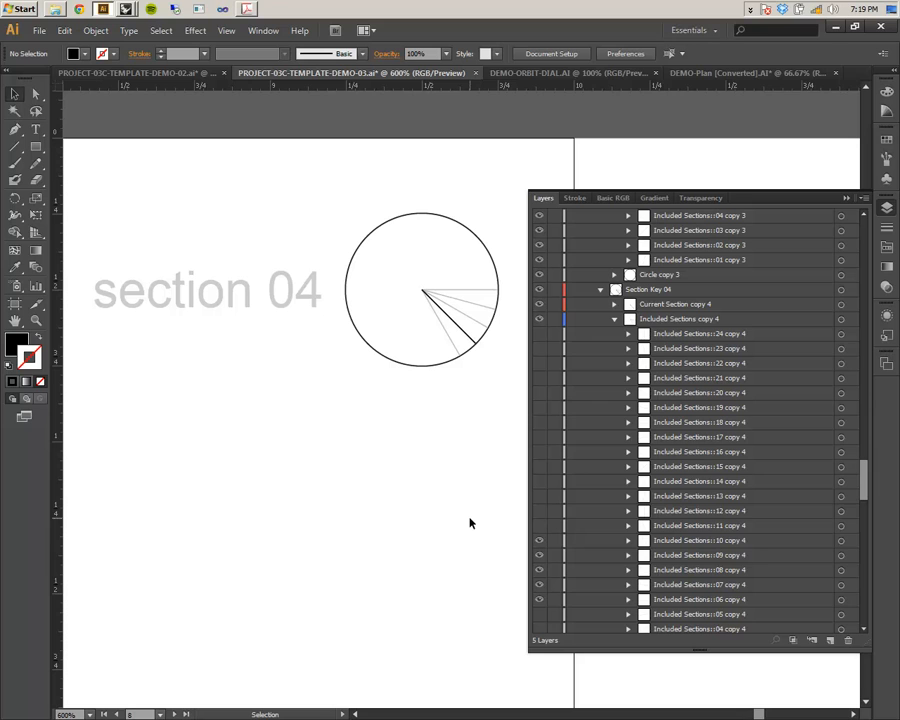
{"action": "left_click", "coordinate": [855, 201]}
- Open the DEMO-Sections Illustrator file from the Project 03C folder
{"action": "scroll", "coordinate": [440, 373], "scroll_direction": "down", "scroll_amount": 5, "text": "alt"}
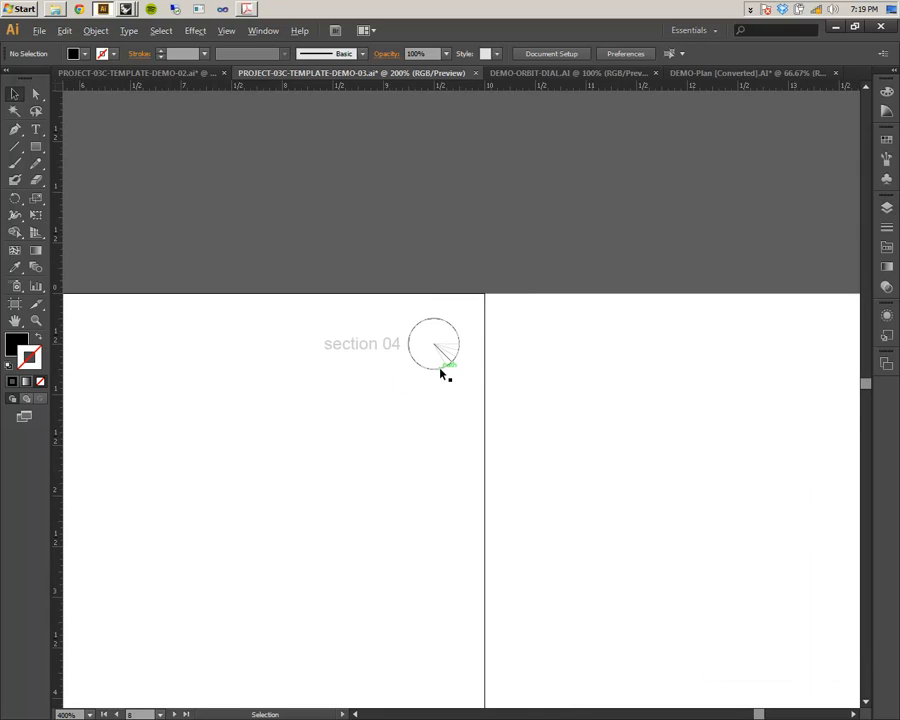
{"action": "scroll", "coordinate": [408, 452], "scroll_direction": "up", "scroll_amount": 4, "text": "alt"}
{"action": "scroll", "coordinate": [430, 440], "scroll_direction": "down", "scroll_amount": 2, "text": "alt"}
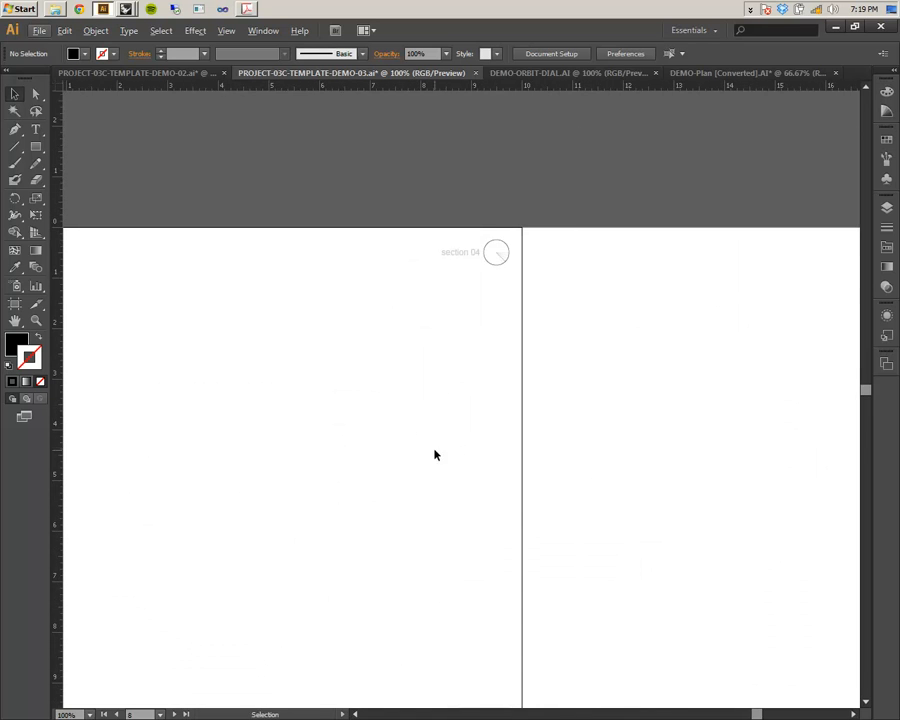
{"action": "scroll", "coordinate": [494, 292], "scroll_direction": "down", "scroll_amount": 3}
{"action": "left_click_drag", "start_coordinate": [465, 231], "coordinate": [515, 415]}
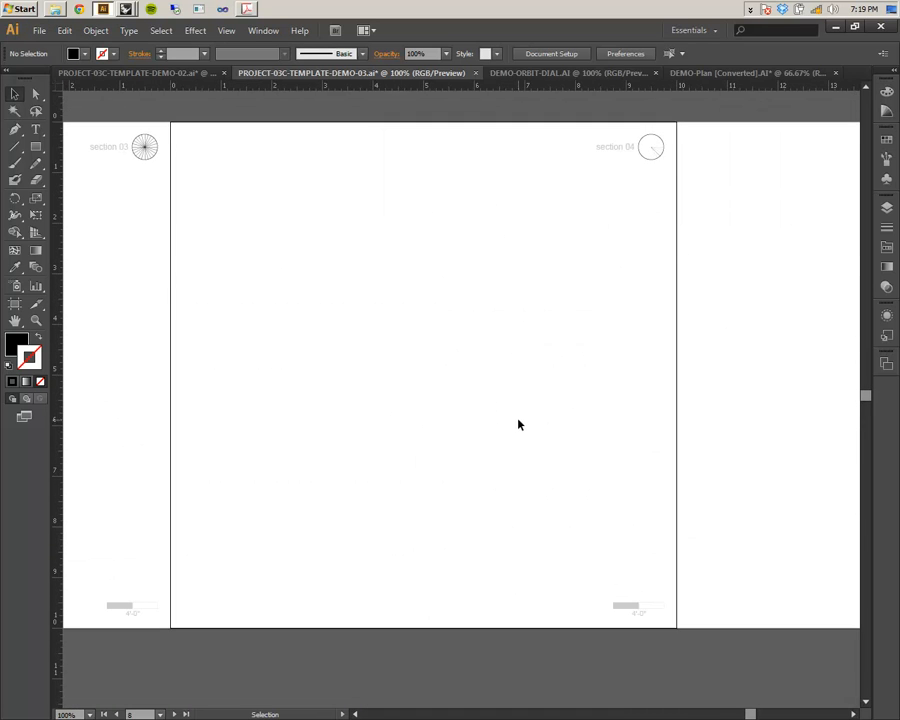
{"action": "left_click", "coordinate": [37, 30]}
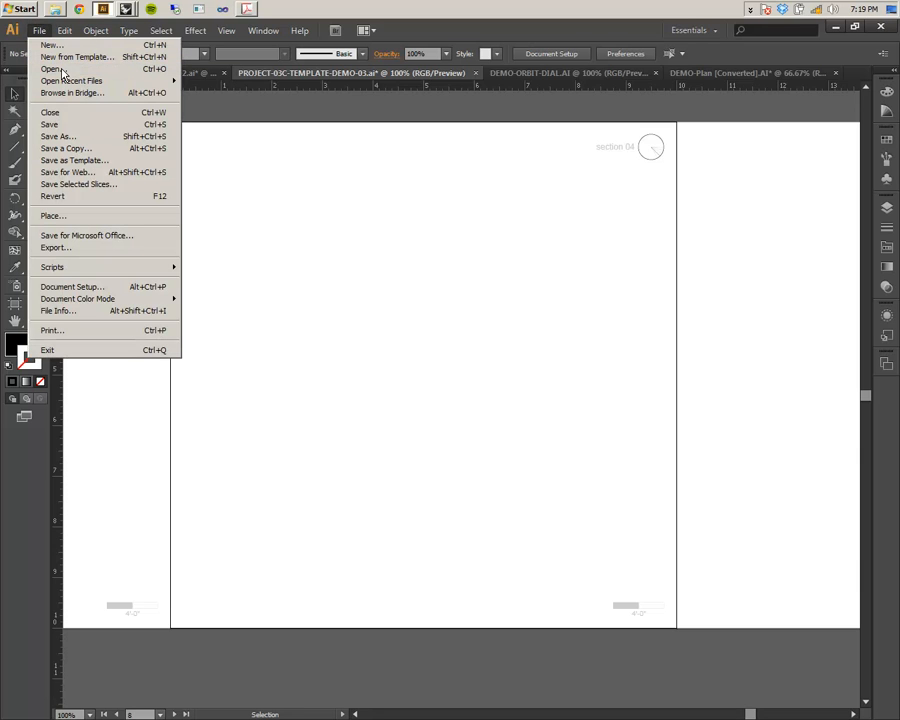
{"action": "left_click", "coordinate": [70, 69]}
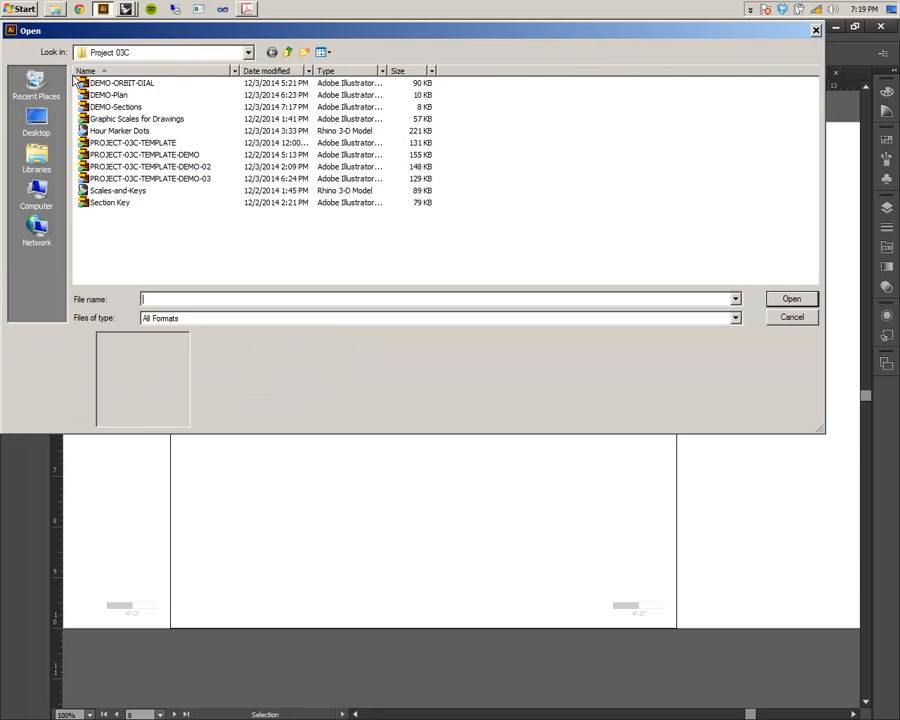
{"action": "double_click", "coordinate": [117, 106]}
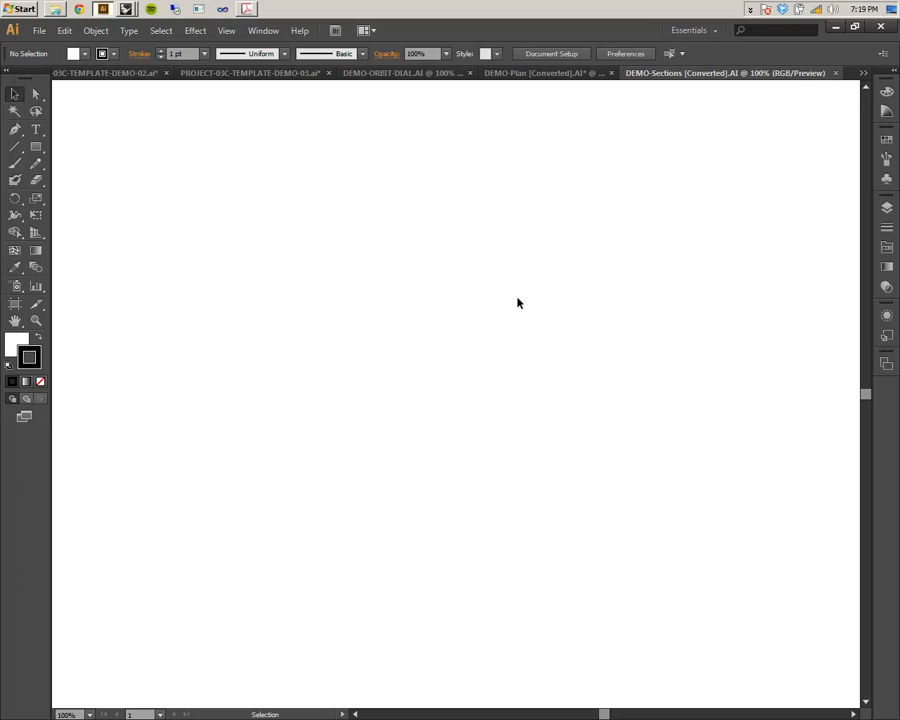
- Move the whole section drawing with its square frame onto the white artboard
{"action": "scroll", "coordinate": [518, 303], "scroll_direction": "down", "scroll_amount": 8, "text": "alt"}
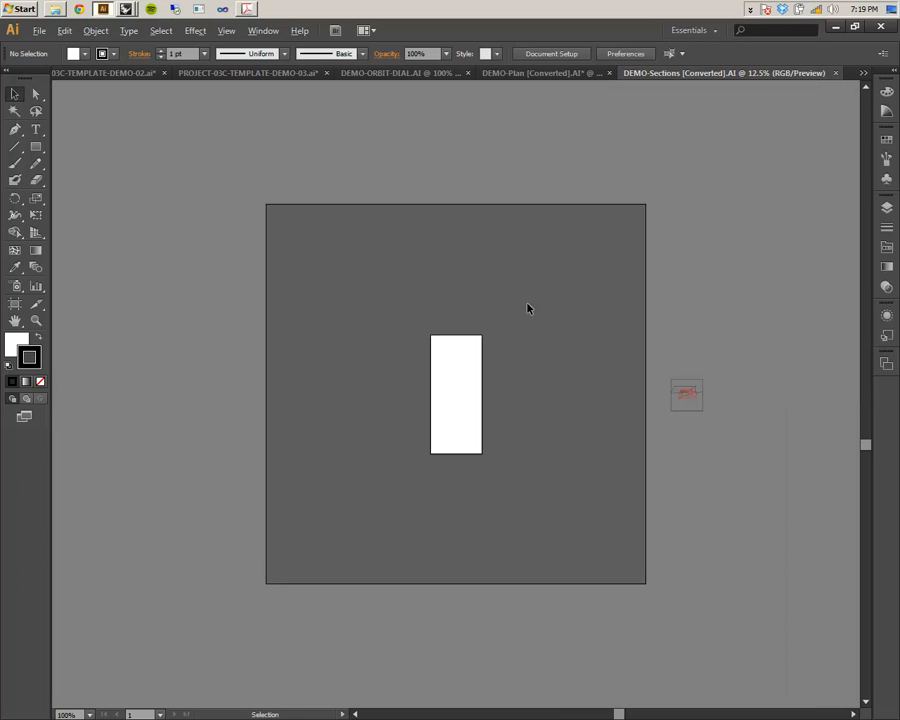
{"action": "left_click_drag", "start_coordinate": [689, 395], "coordinate": [454, 392]}
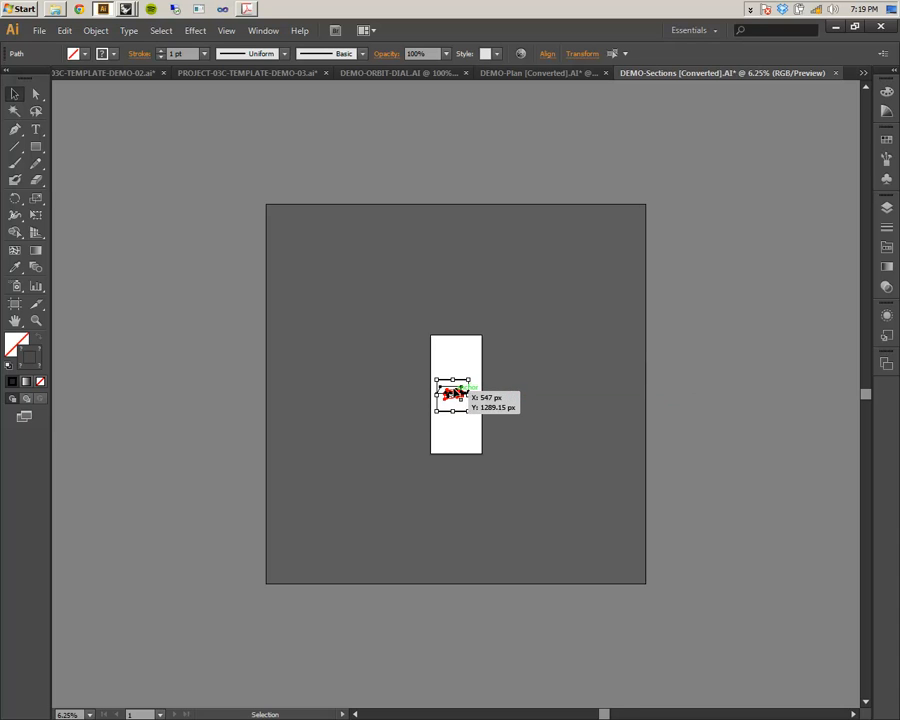
{"action": "scroll", "coordinate": [455, 392], "scroll_direction": "up", "scroll_amount": 3, "text": "alt"}
{"action": "scroll", "coordinate": [454, 393], "scroll_direction": "up", "scroll_amount": 1, "text": "alt"}
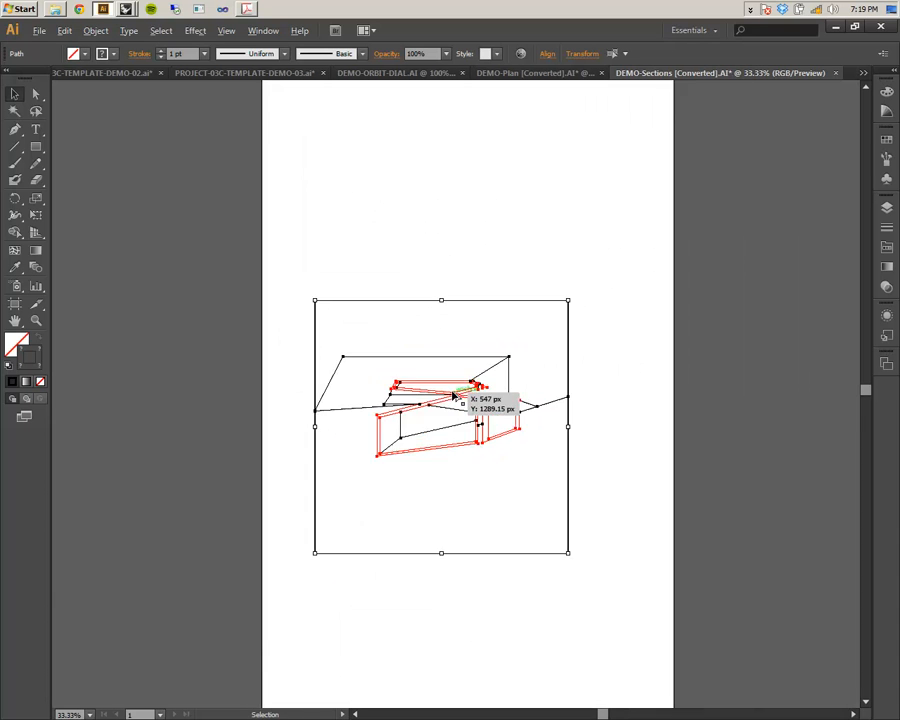
{"action": "scroll", "coordinate": [454, 393], "scroll_direction": "down", "scroll_amount": 4, "text": "alt"}
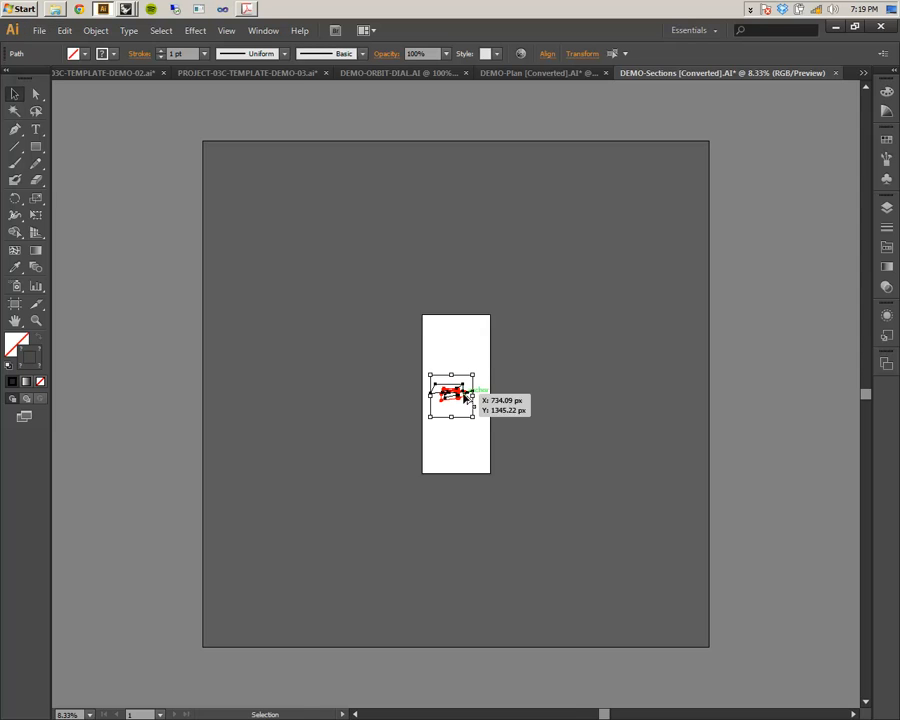
{"action": "scroll", "coordinate": [455, 393], "scroll_direction": "up", "scroll_amount": 7, "text": "alt"}
{"action": "scroll", "coordinate": [444, 392], "scroll_direction": "down", "scroll_amount": 1, "text": "alt"}
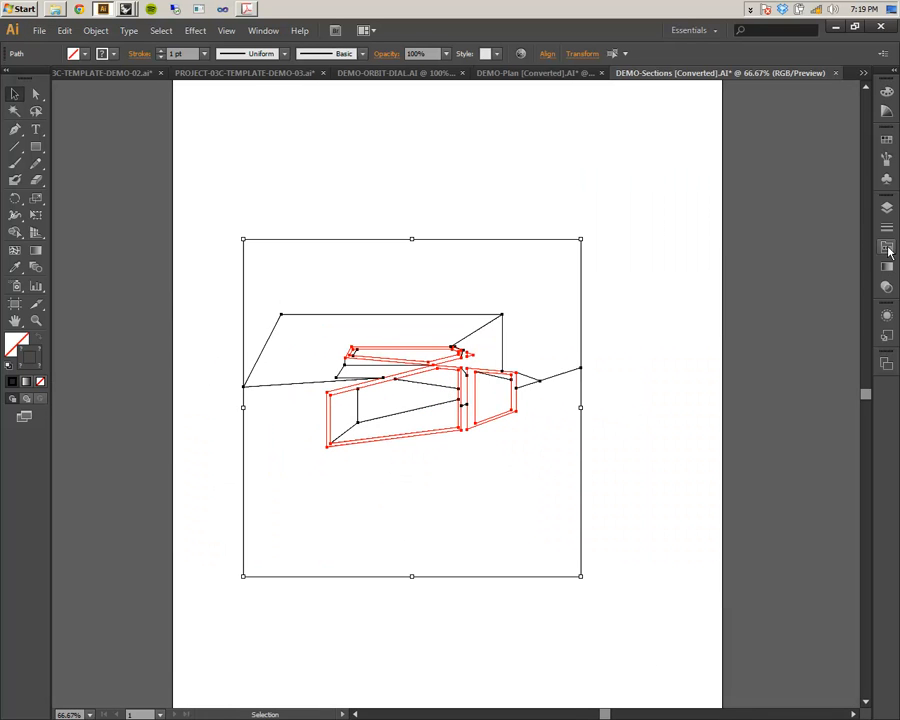
- Select the artwork of both red Project 03C massing clipping_planes layers and set its stroke colour to black
{"action": "left_click", "coordinate": [887, 207]}
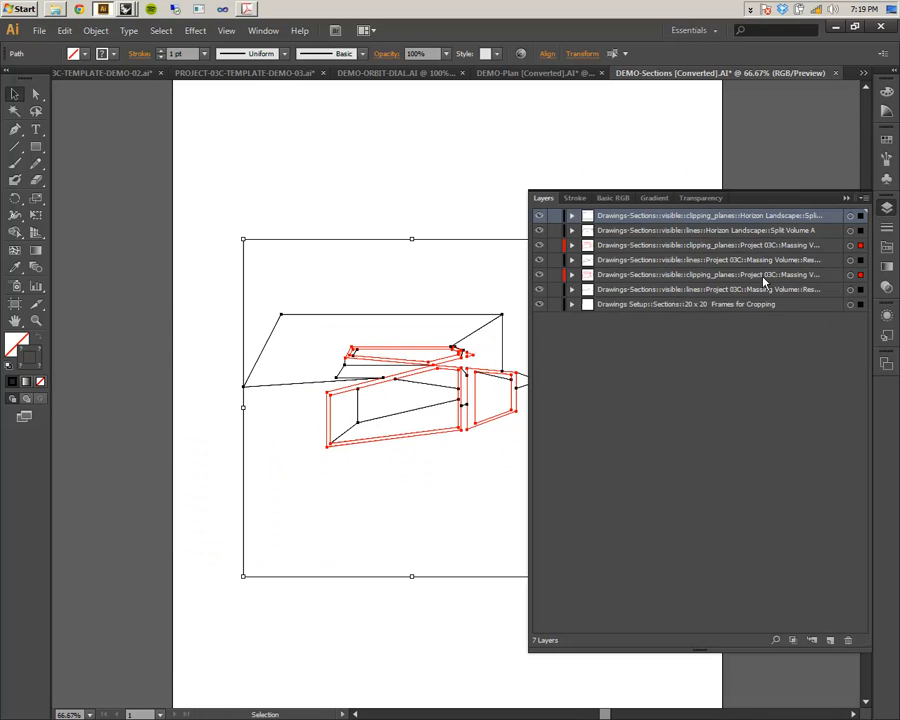
{"action": "left_click", "coordinate": [742, 245]}
{"action": "left_click", "coordinate": [645, 274], "text": "shift"}
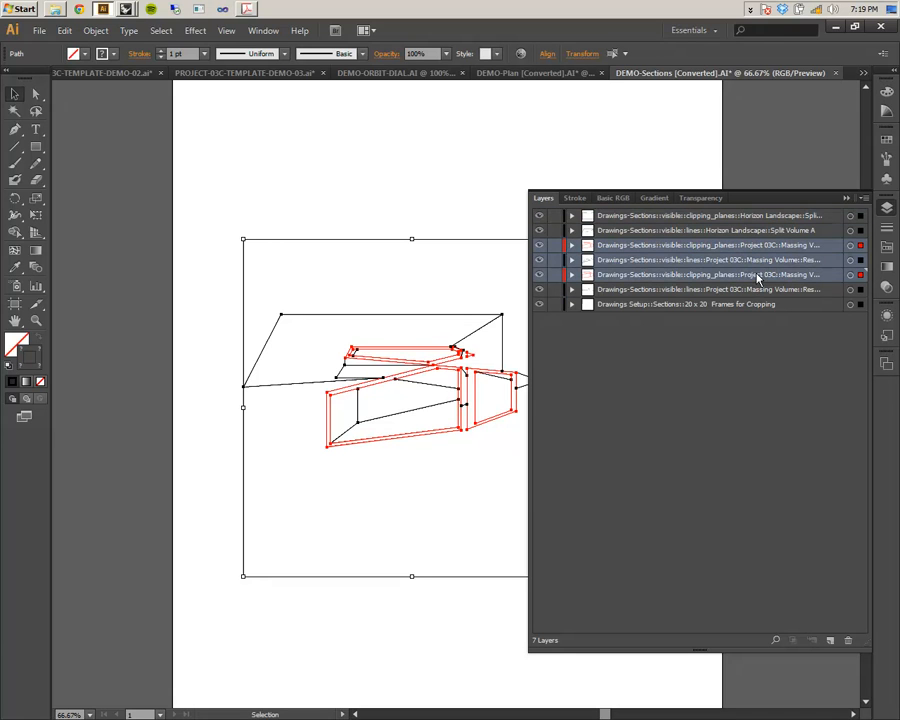
{"action": "left_click", "coordinate": [850, 245]}
{"action": "left_click", "coordinate": [850, 274], "text": "shift"}
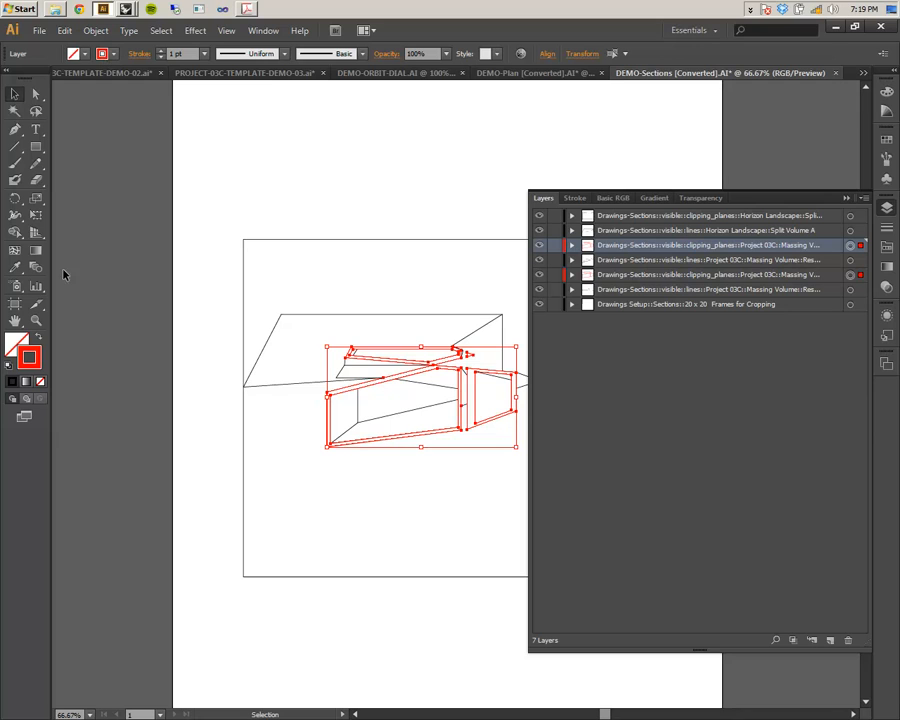
{"action": "left_click", "coordinate": [888, 141]}
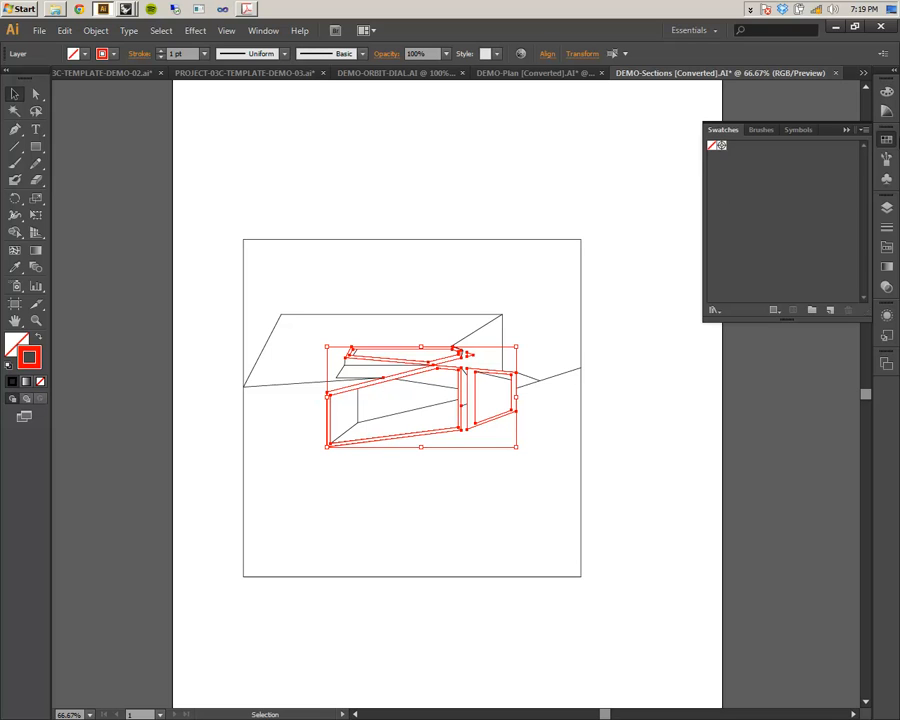
{"action": "left_click", "coordinate": [888, 249]}
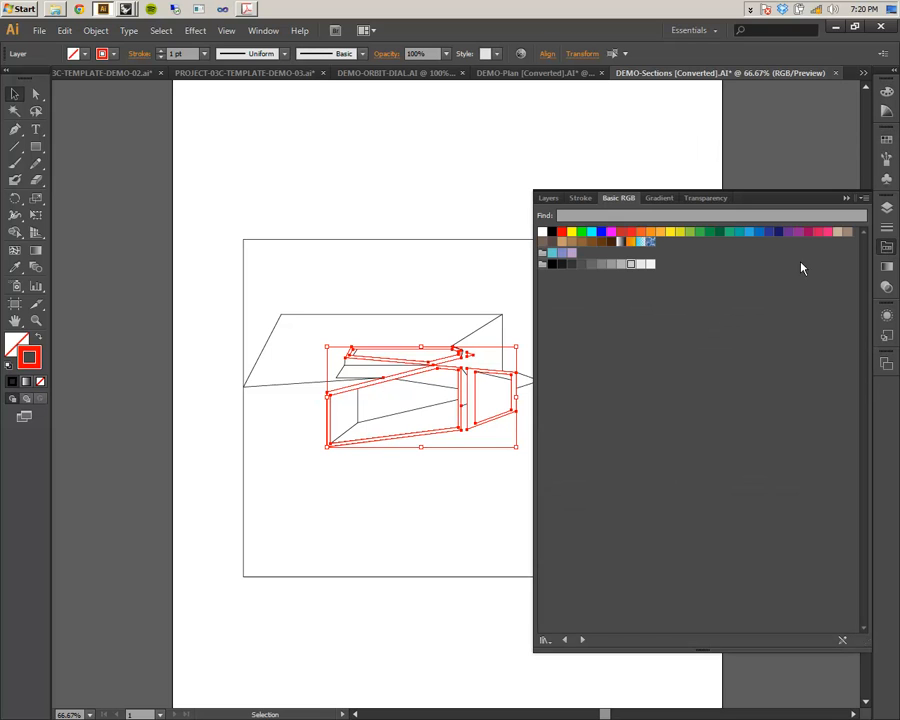
{"action": "left_click", "coordinate": [567, 265]}
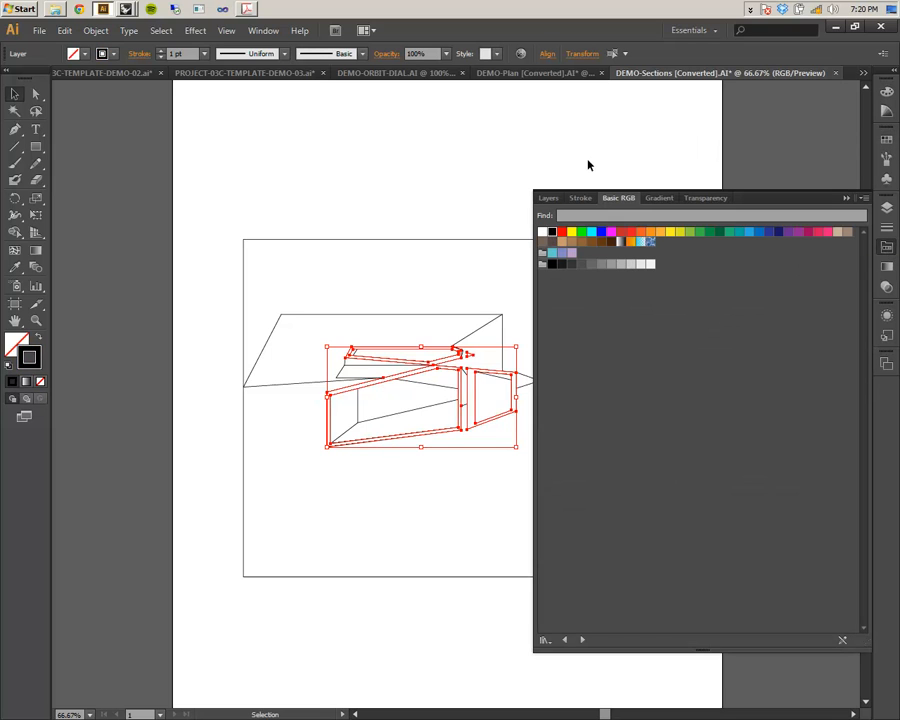
{"action": "left_click", "coordinate": [846, 201]}
{"action": "scroll", "coordinate": [546, 344], "scroll_direction": "down", "scroll_amount": 1}
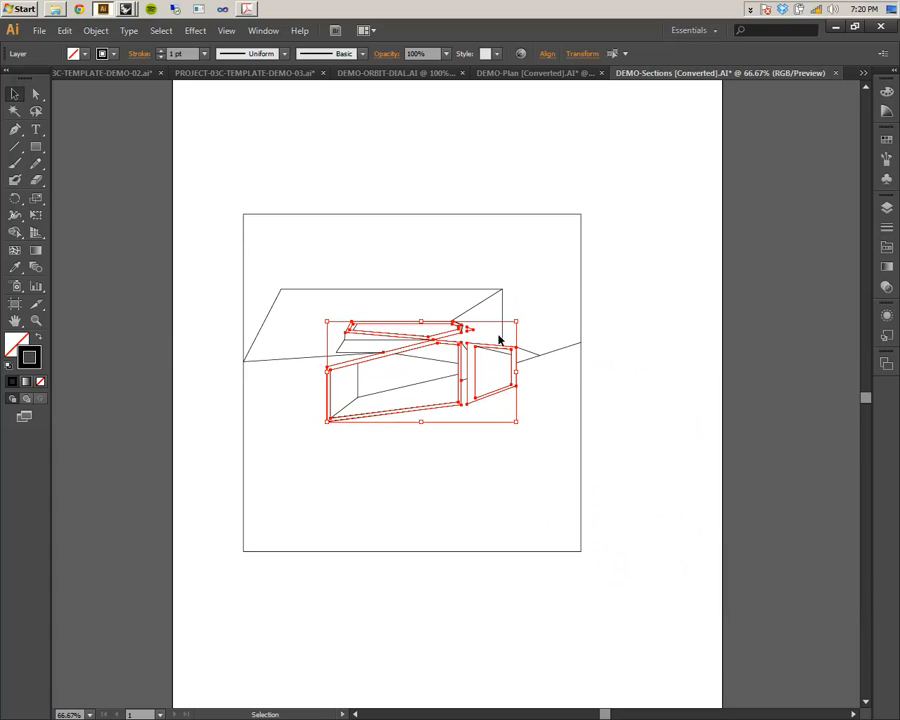
- Deselect the artwork, create a new layer named Sections, and place it at the top of the layer stack
{"action": "scroll", "coordinate": [496, 344], "scroll_direction": "down", "scroll_amount": 3, "text": "alt"}
{"action": "scroll", "coordinate": [493, 346], "scroll_direction": "up", "scroll_amount": 3, "text": "alt"}
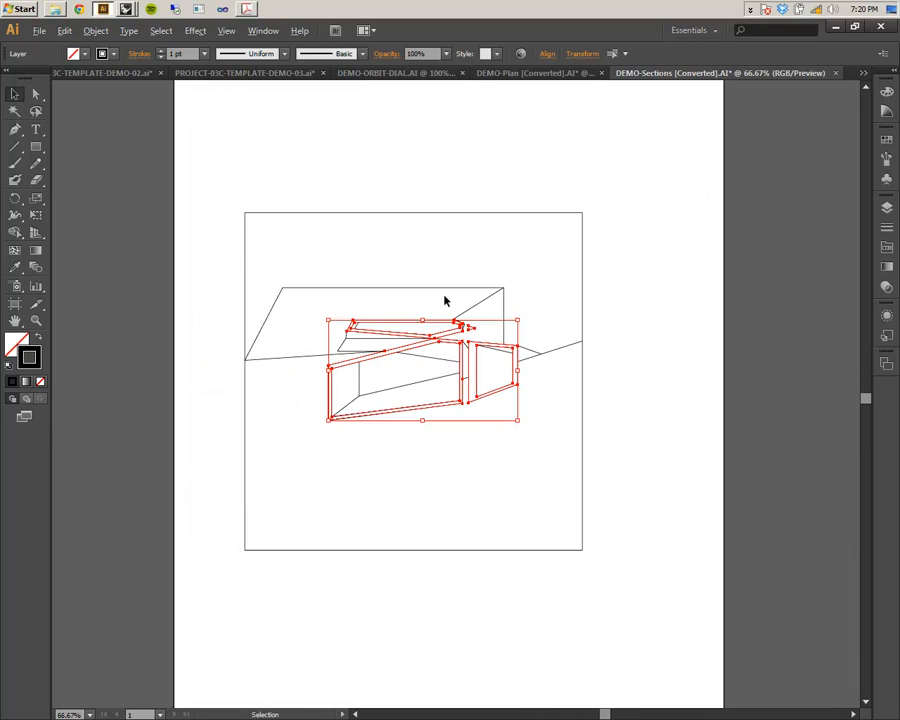
{"action": "scroll", "coordinate": [445, 294], "scroll_direction": "down", "scroll_amount": 1, "text": "alt"}
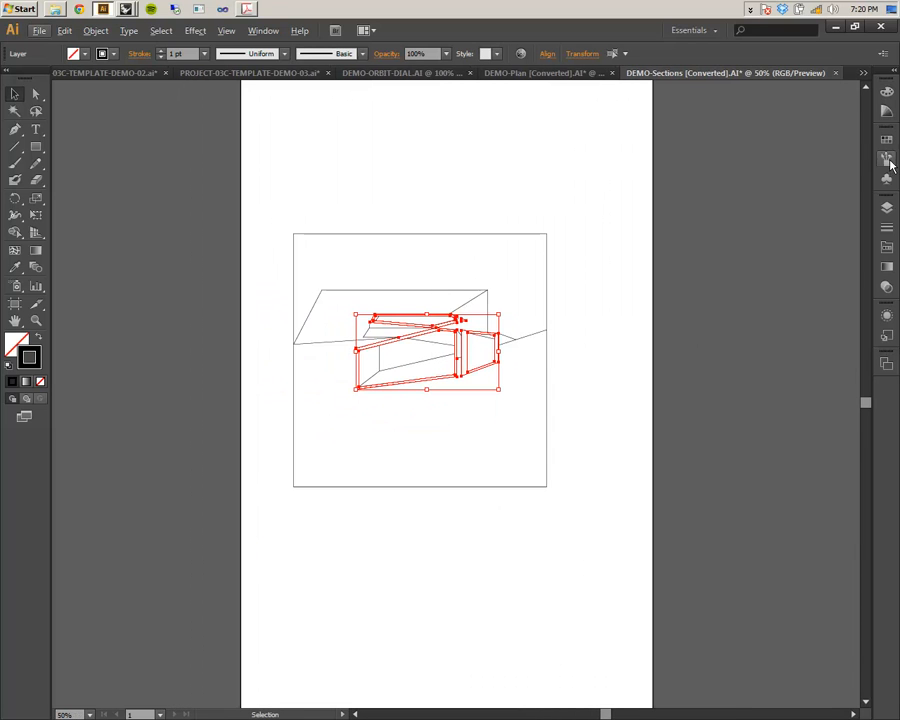
{"action": "left_click", "coordinate": [887, 209]}
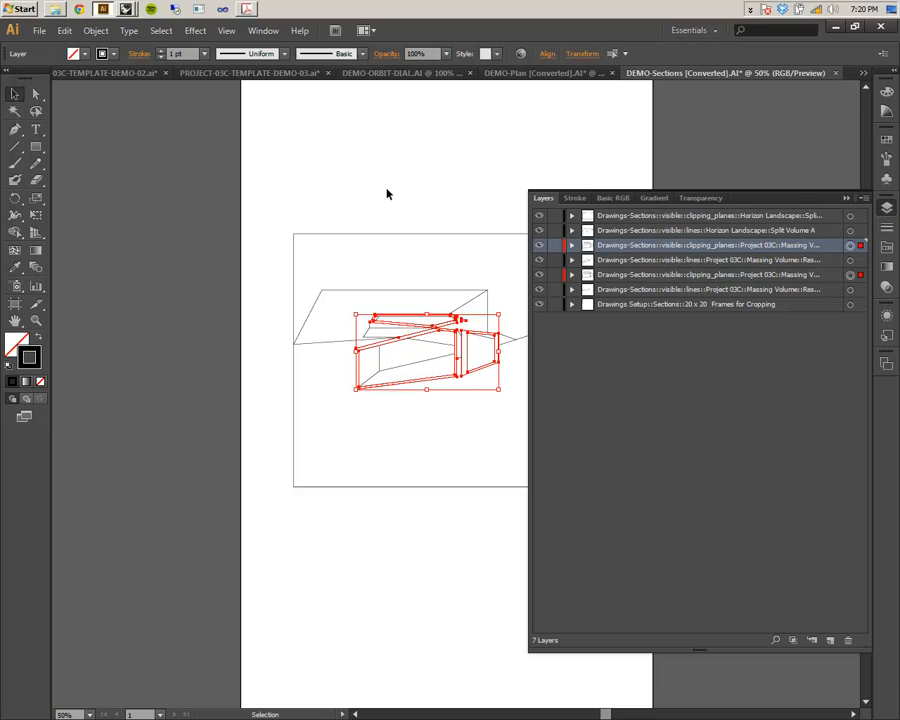
{"action": "left_click", "coordinate": [383, 225]}
{"action": "left_click_drag", "start_coordinate": [461, 226], "coordinate": [353, 197]}
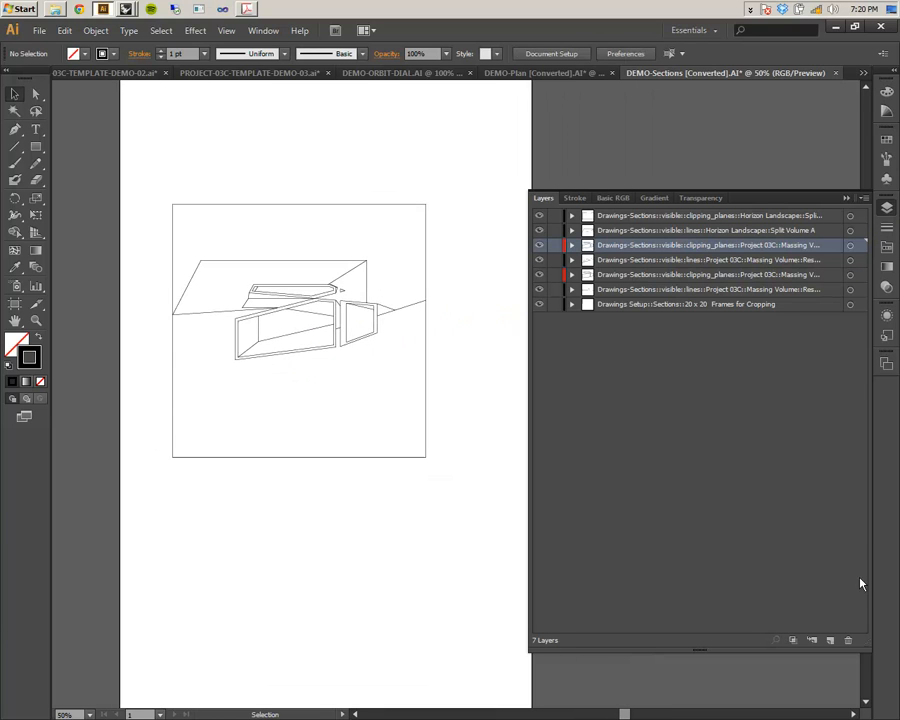
{"action": "left_click", "coordinate": [827, 645]}
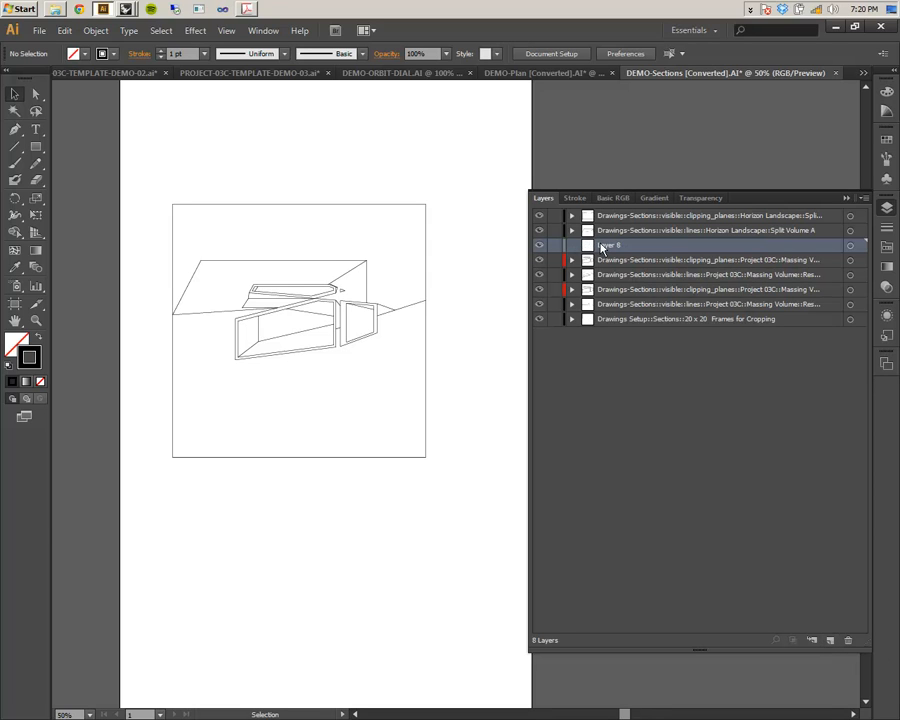
{"action": "double_click", "coordinate": [603, 246]}
{"action": "type", "text": "Sections"}
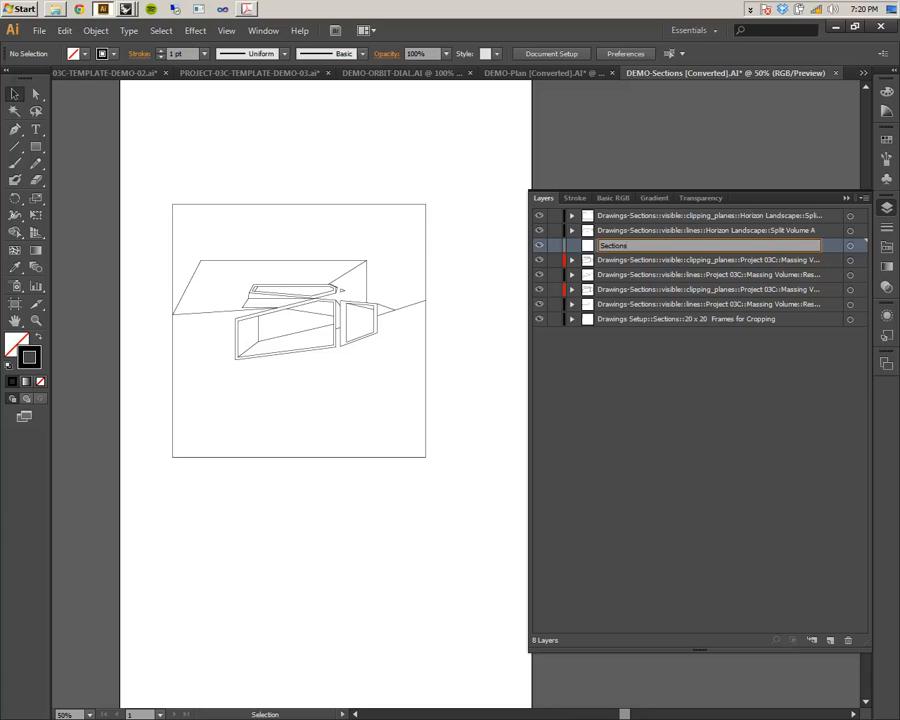
{"action": "key", "text": "Return"}
{"action": "left_click_drag", "start_coordinate": [687, 250], "coordinate": [684, 212]}
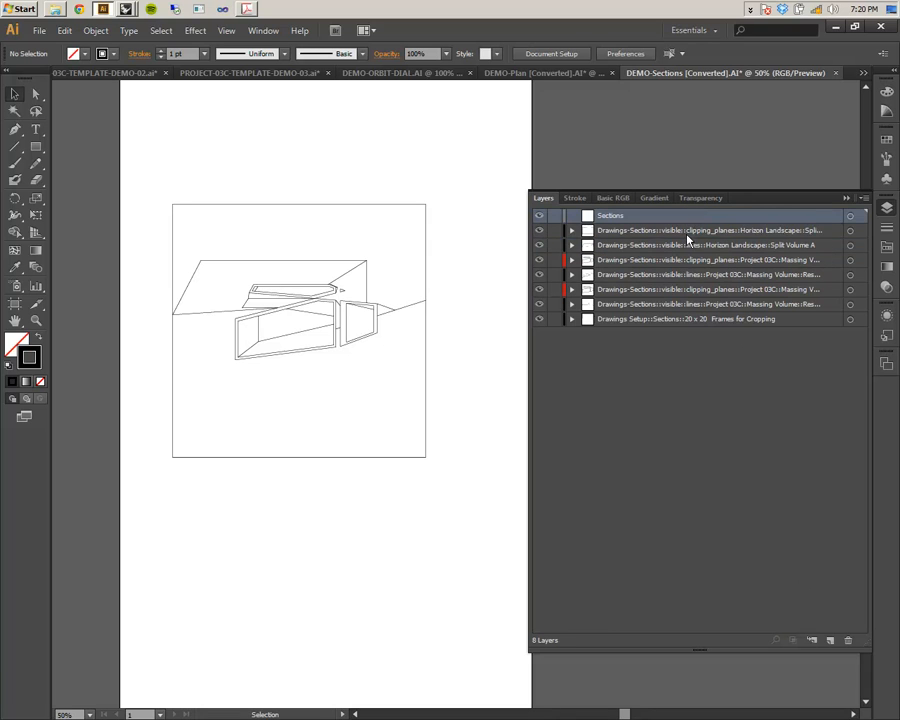
- Nest all seven exported section and frame layers inside the Sections layer and collapse it
{"action": "left_click", "coordinate": [672, 319], "text": "shift"}
{"action": "left_click_drag", "start_coordinate": [613, 236], "coordinate": [605, 216]}
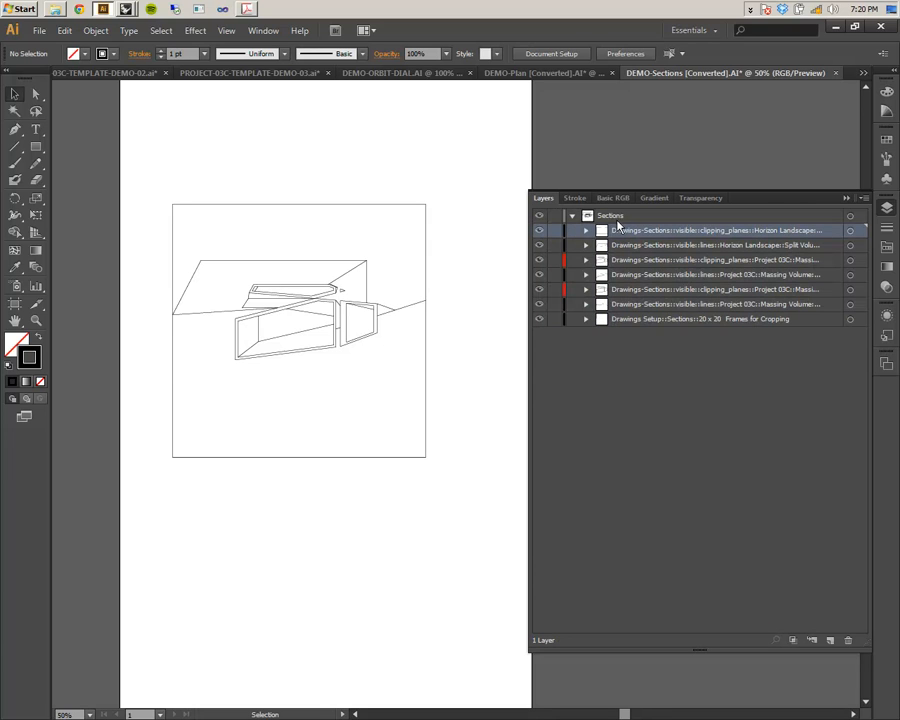
{"action": "left_click", "coordinate": [572, 216]}
{"action": "left_click", "coordinate": [847, 198]}
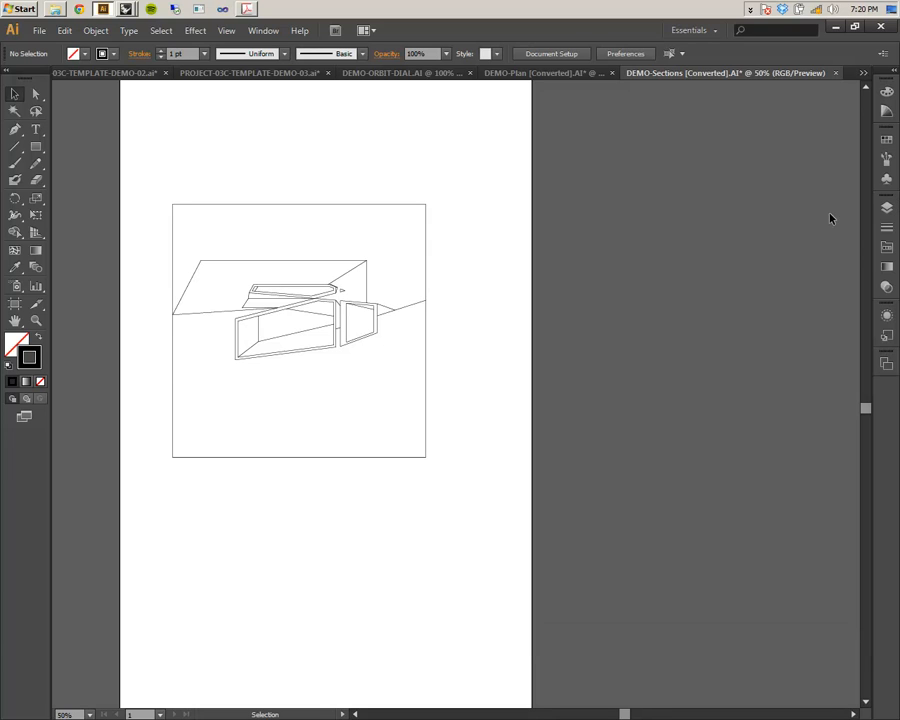
- Copy the whole section drawing into PROJECT-03C-TEMPLATE-DEMO-03.ai and align its square frame with the section 04 artboard
{"action": "left_click_drag", "start_coordinate": [289, 175], "coordinate": [398, 195]}
{"action": "mouse_move", "coordinate": [261, 195]}
{"action": "left_mouse_down"}
{"action": "mouse_move", "coordinate": [578, 535]}
{"action": "mouse_move", "coordinate": [584, 516]}
{"action": "left_mouse_up"}
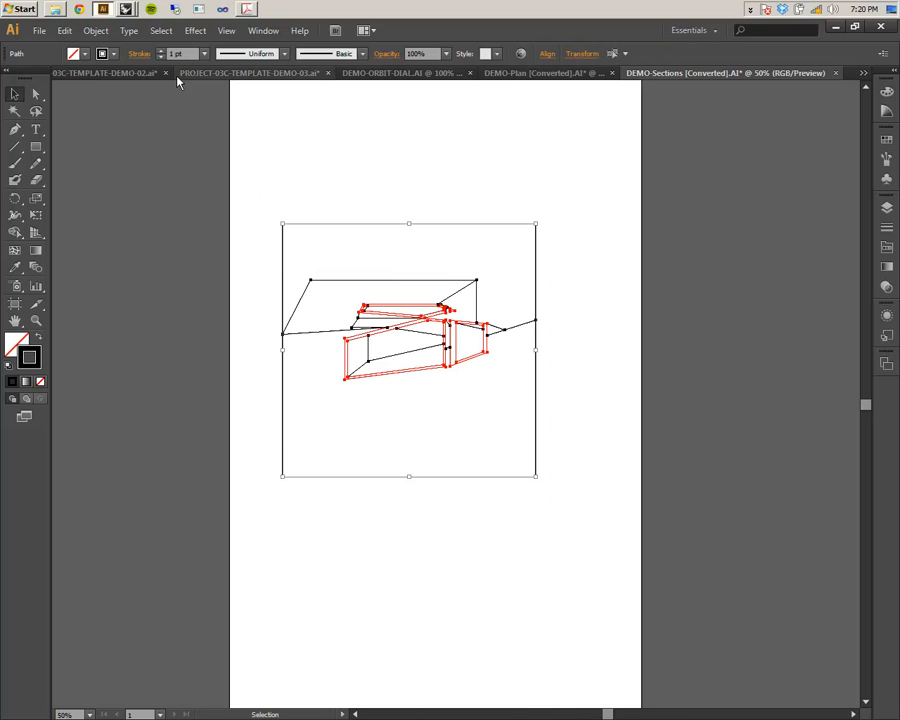
{"action": "left_click", "coordinate": [230, 73]}
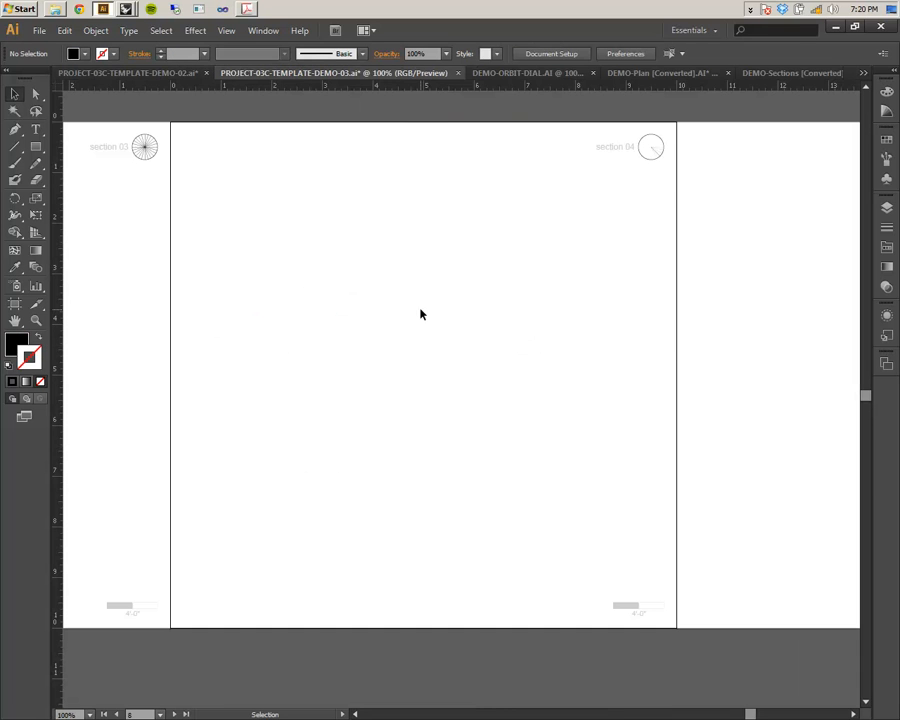
{"action": "key", "text": "ctrl+v"}
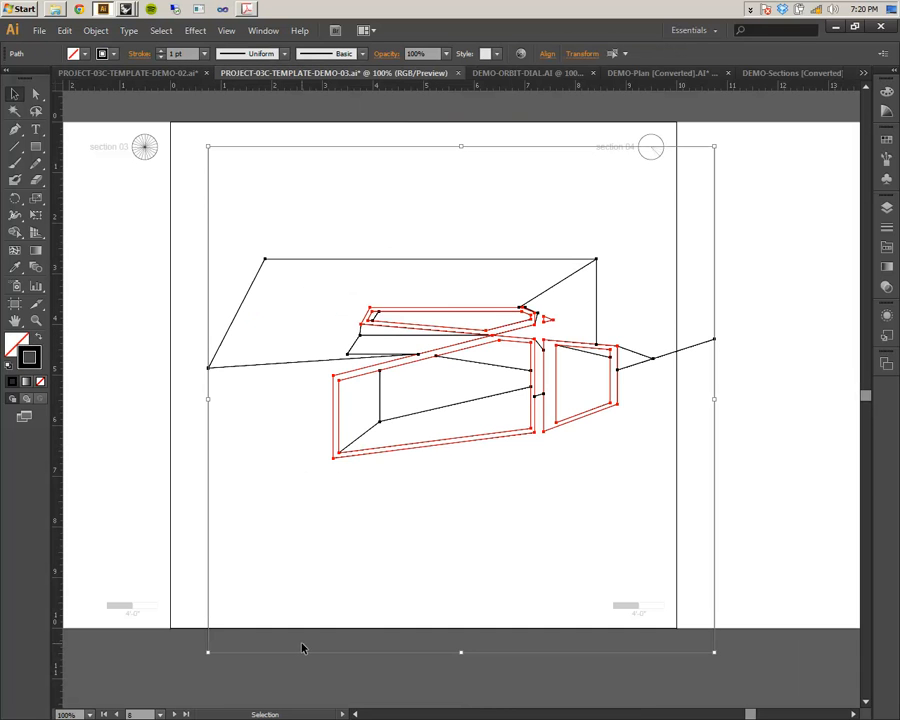
{"action": "left_click_drag", "start_coordinate": [311, 655], "coordinate": [273, 630]}
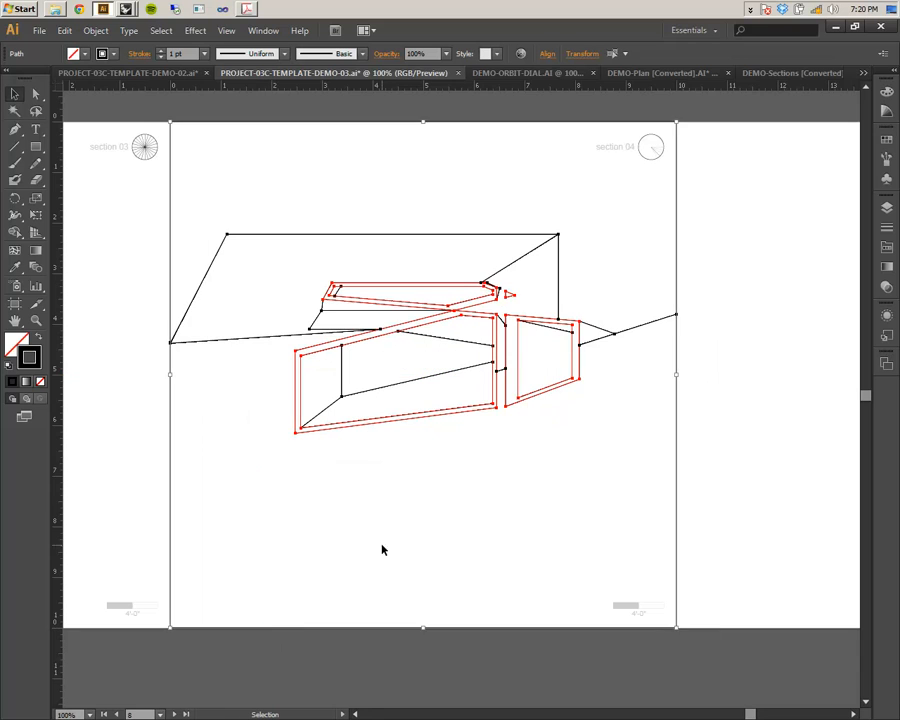
{"action": "left_click", "coordinate": [607, 491]}
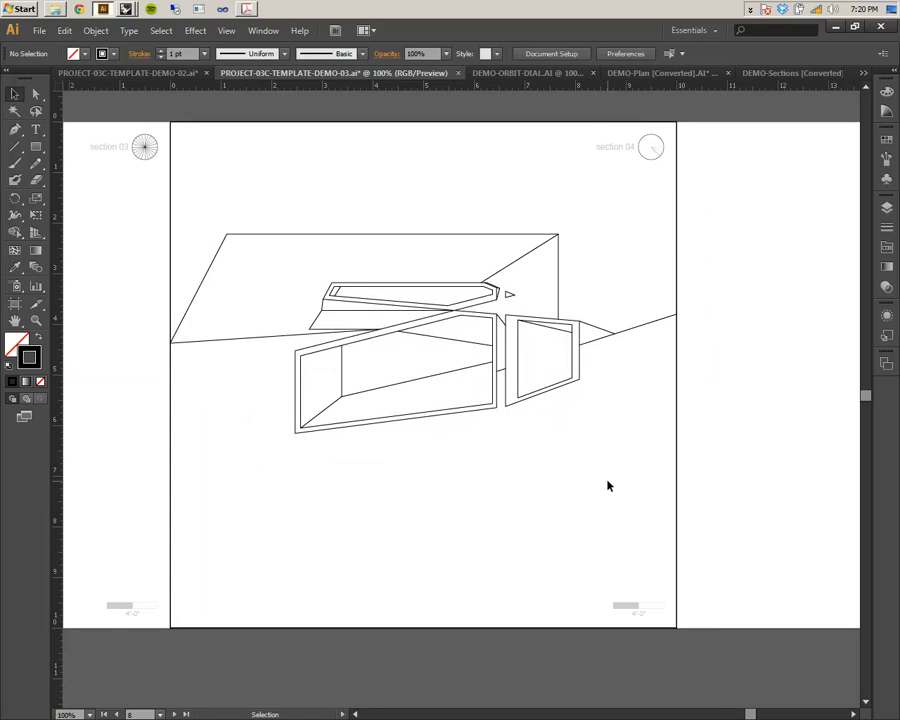
{"action": "left_click_drag", "start_coordinate": [603, 484], "coordinate": [554, 492]}
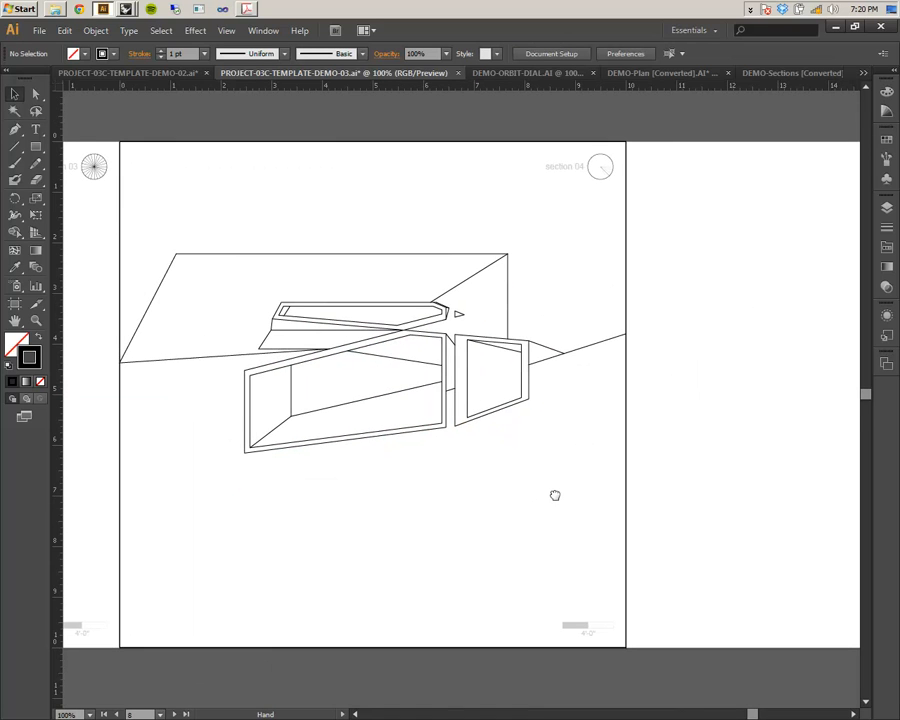
- Nest the Sections layer in Drawings below Orbit Dials, and move Entourage above Plan within the same group
{"action": "left_click", "coordinate": [886, 207]}
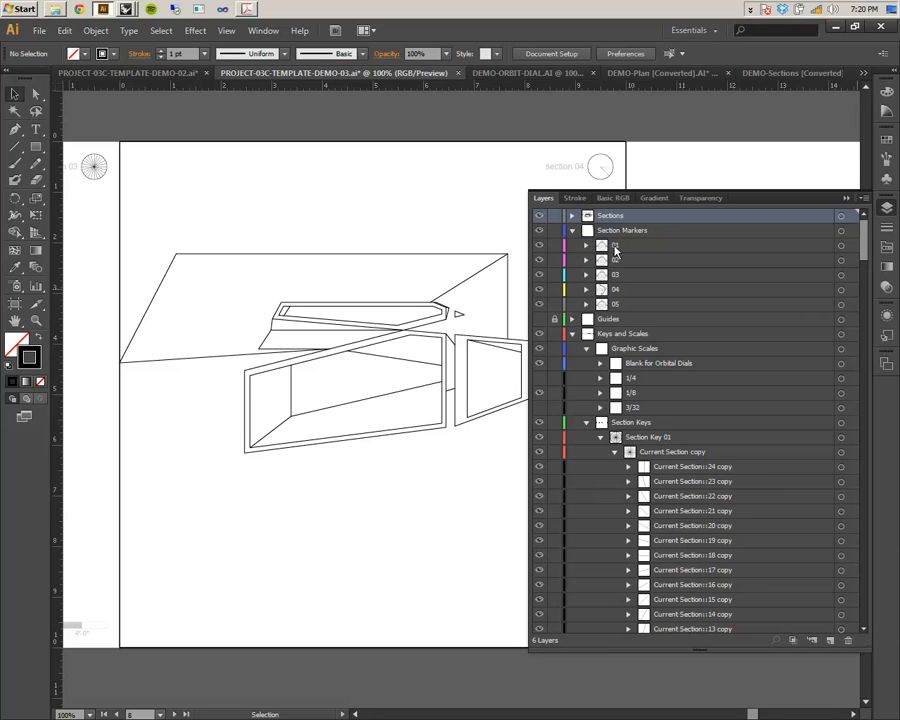
{"action": "mouse_move", "coordinate": [610, 216]}
{"action": "left_mouse_down"}
{"action": "mouse_move", "coordinate": [617, 410]}
{"action": "mouse_move", "coordinate": [683, 297]}
{"action": "mouse_move", "coordinate": [615, 217]}
{"action": "left_mouse_up"}
{"action": "left_click", "coordinate": [574, 338]}
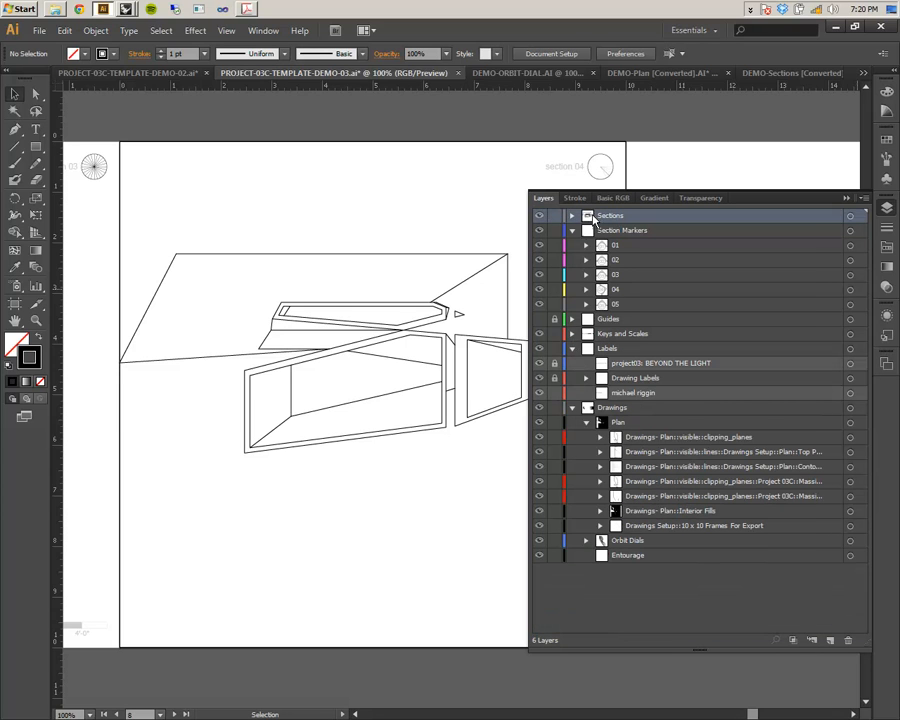
{"action": "left_click_drag", "start_coordinate": [598, 231], "coordinate": [597, 425]}
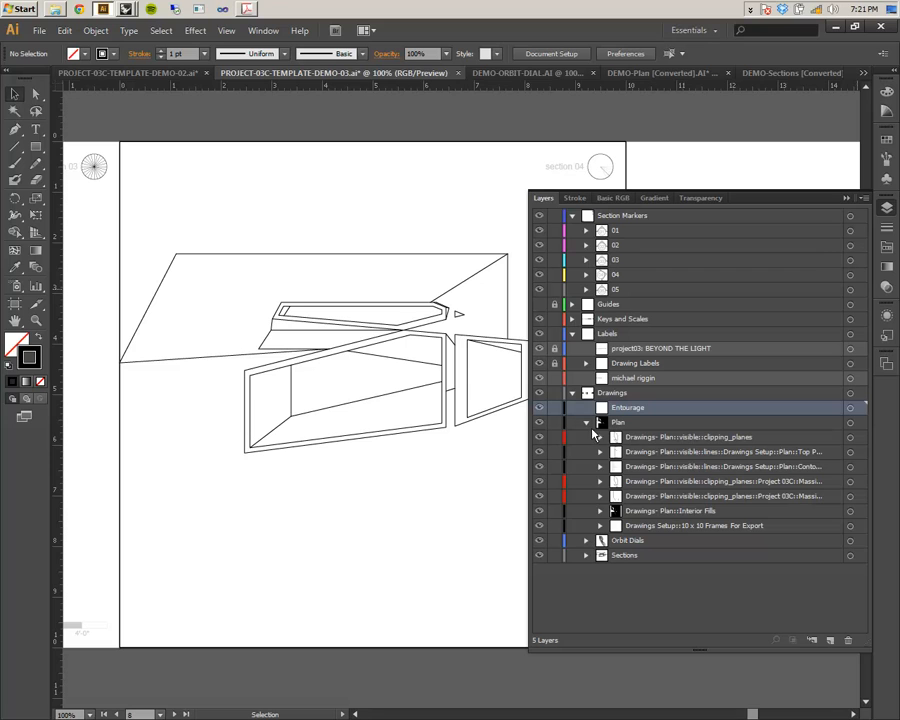
{"action": "left_click", "coordinate": [587, 423]}
{"action": "left_click", "coordinate": [587, 438]}
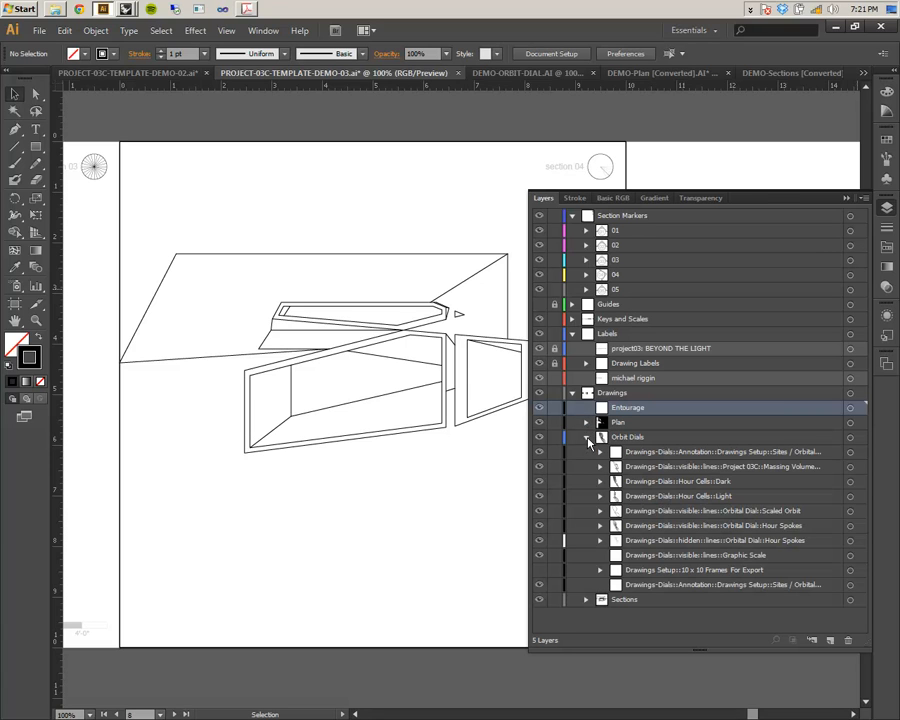
{"action": "left_click", "coordinate": [587, 438]}
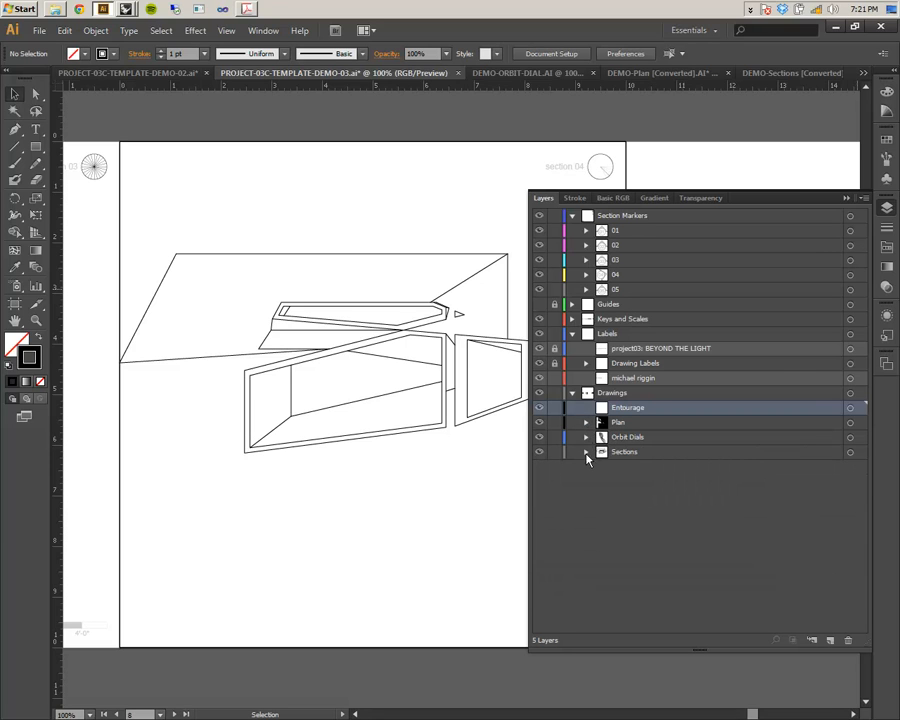
- Inside Sections, move the Massing Volume::Result::Offsets clipping_planes layer to the top and the Massing Volume::Result lines layer above the Horizon Landscape lines layer
{"action": "left_click", "coordinate": [587, 452]}
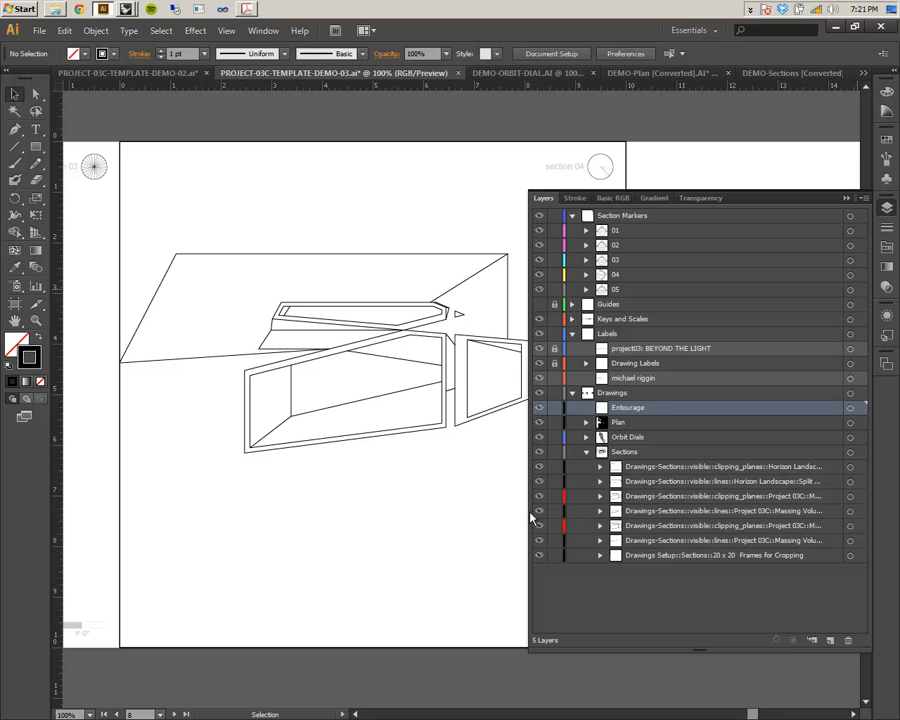
{"action": "left_click_drag", "start_coordinate": [527, 512], "coordinate": [466, 510]}
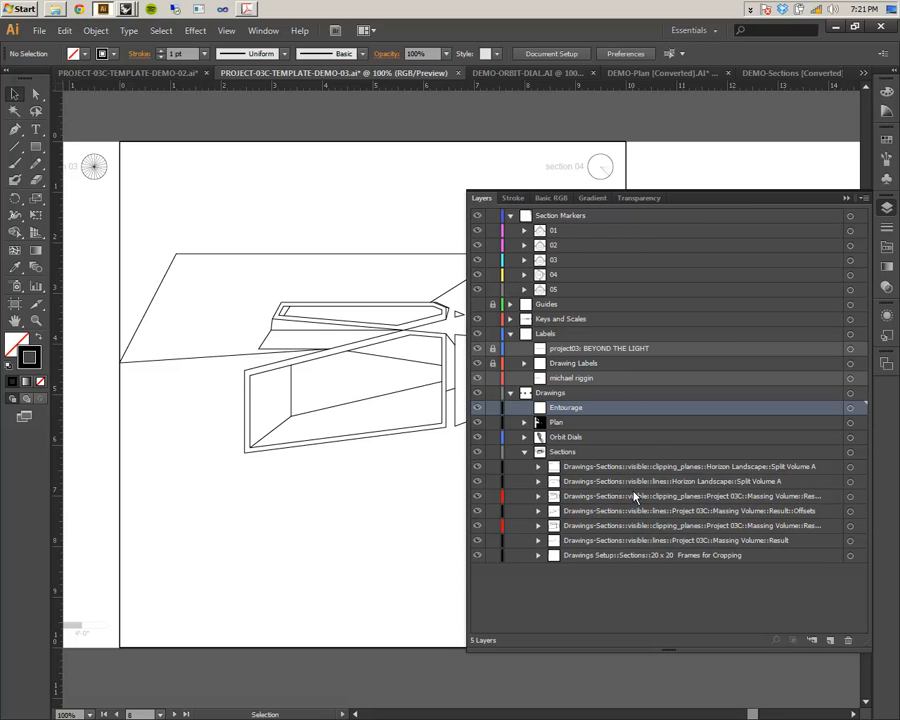
{"action": "left_click", "coordinate": [743, 481]}
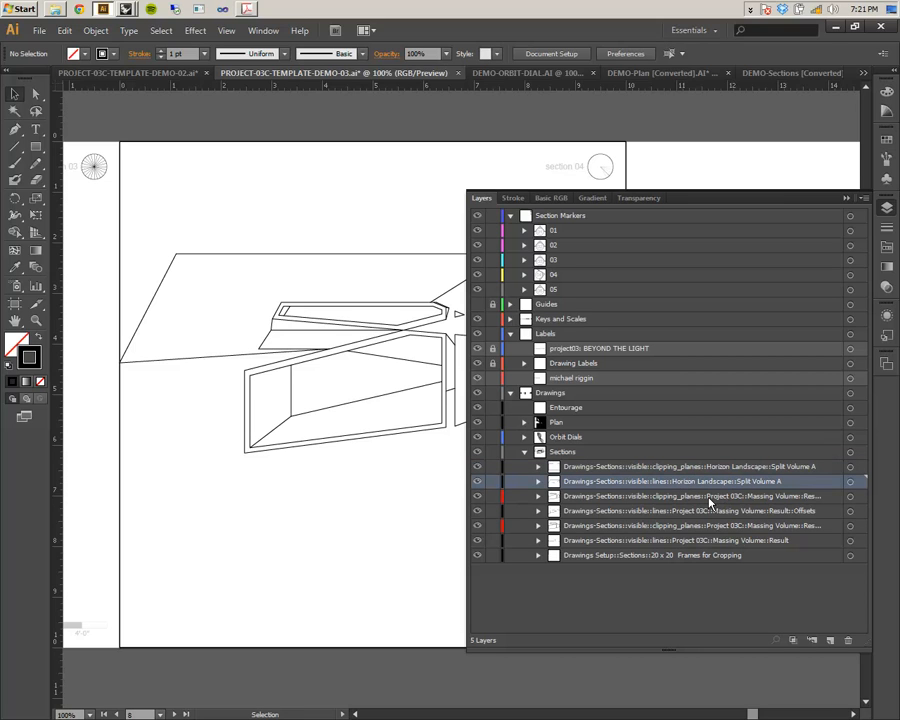
{"action": "left_click", "coordinate": [717, 497]}
{"action": "left_click_drag", "start_coordinate": [717, 497], "coordinate": [722, 468]}
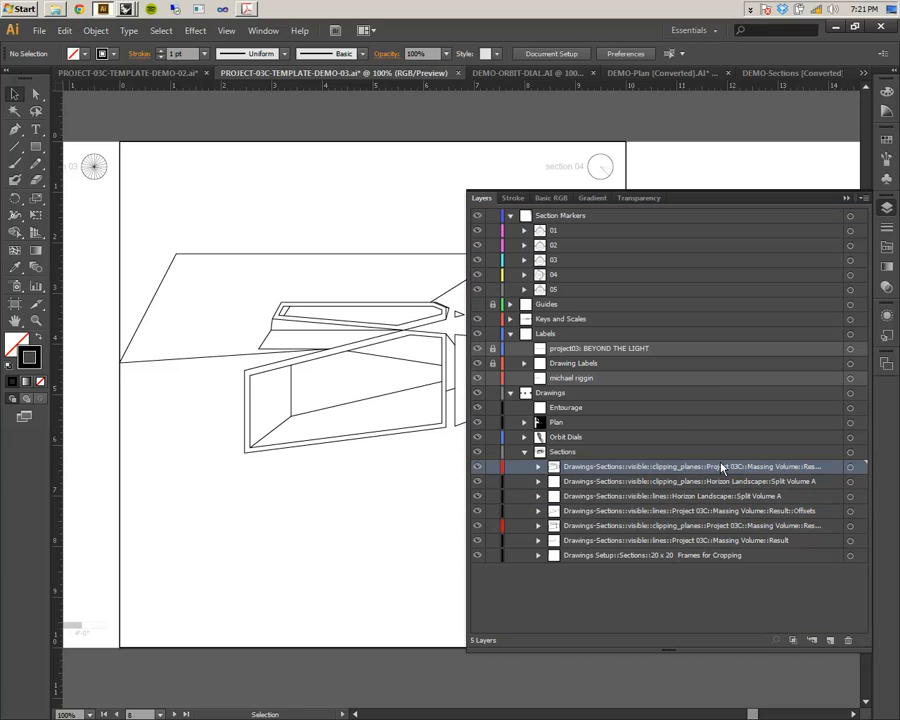
{"action": "left_click", "coordinate": [665, 556]}
{"action": "left_click", "coordinate": [675, 543]}
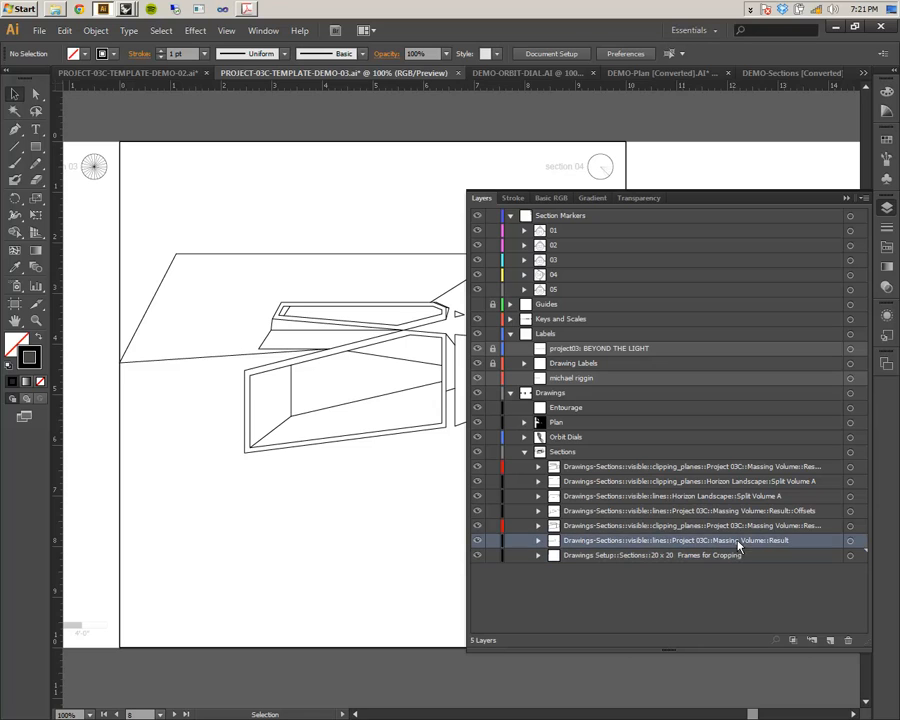
{"action": "left_click_drag", "start_coordinate": [611, 545], "coordinate": [628, 492]}
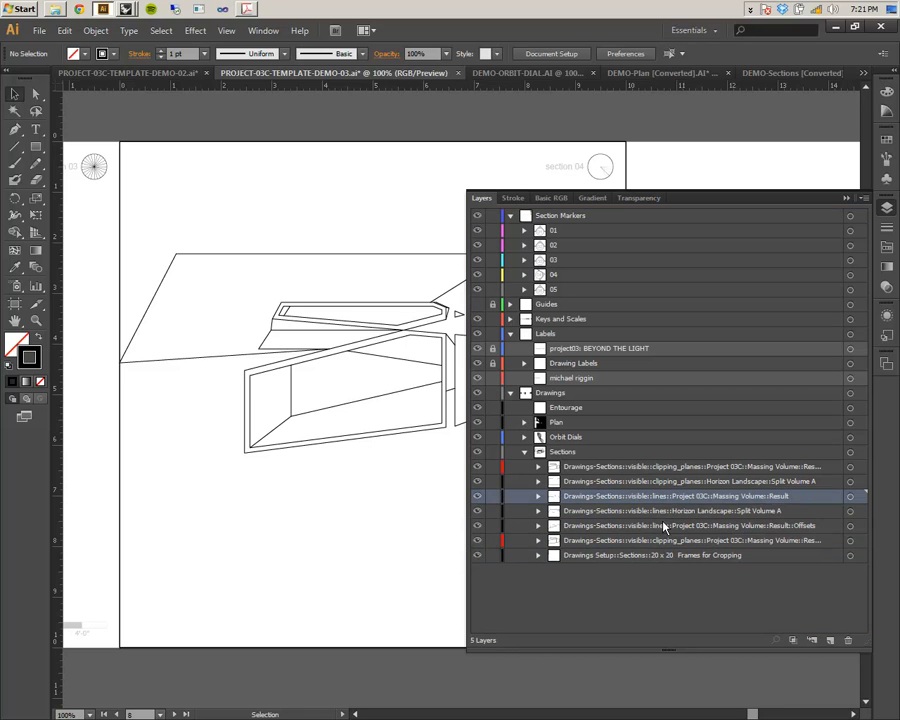
- Examine the order of the remaining Sections sublayers with their full names shown
{"action": "left_click", "coordinate": [655, 511]}
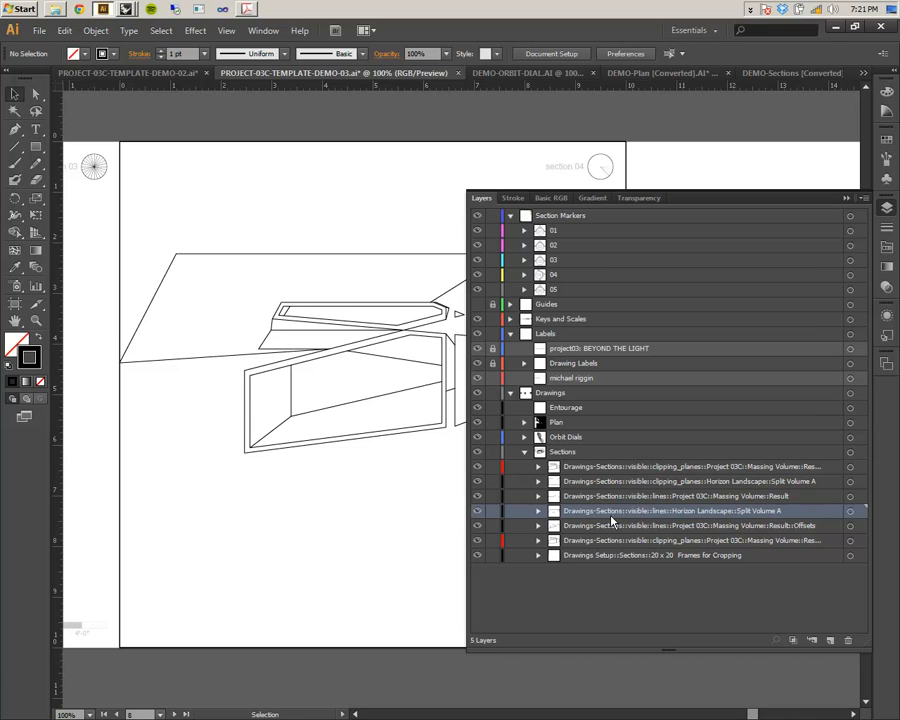
{"action": "left_click", "coordinate": [684, 529]}
{"action": "left_click", "coordinate": [655, 541]}
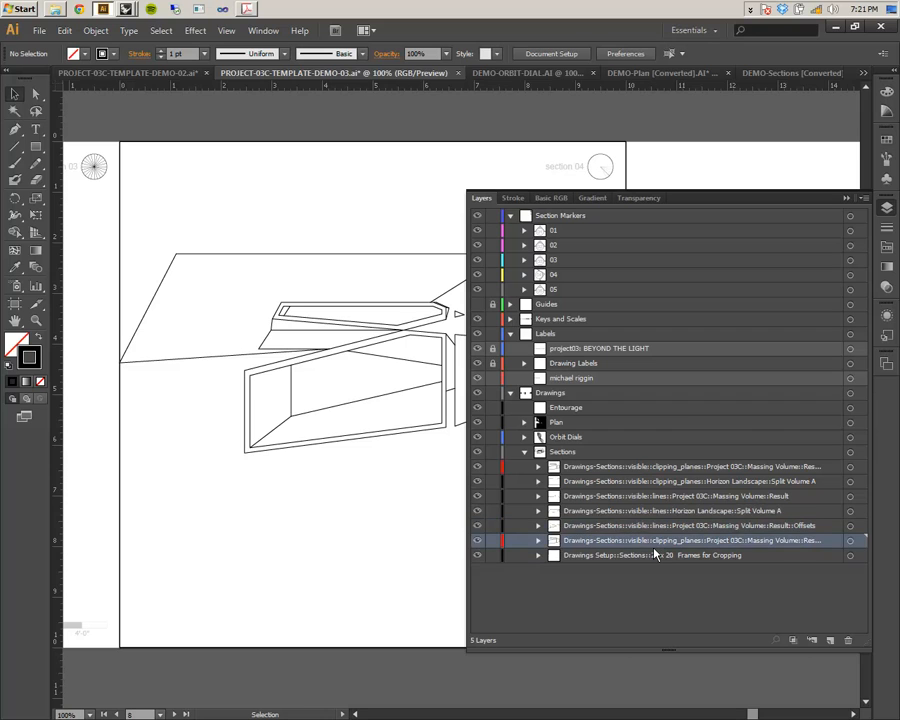
{"action": "left_click_drag", "start_coordinate": [466, 528], "coordinate": [415, 530]}
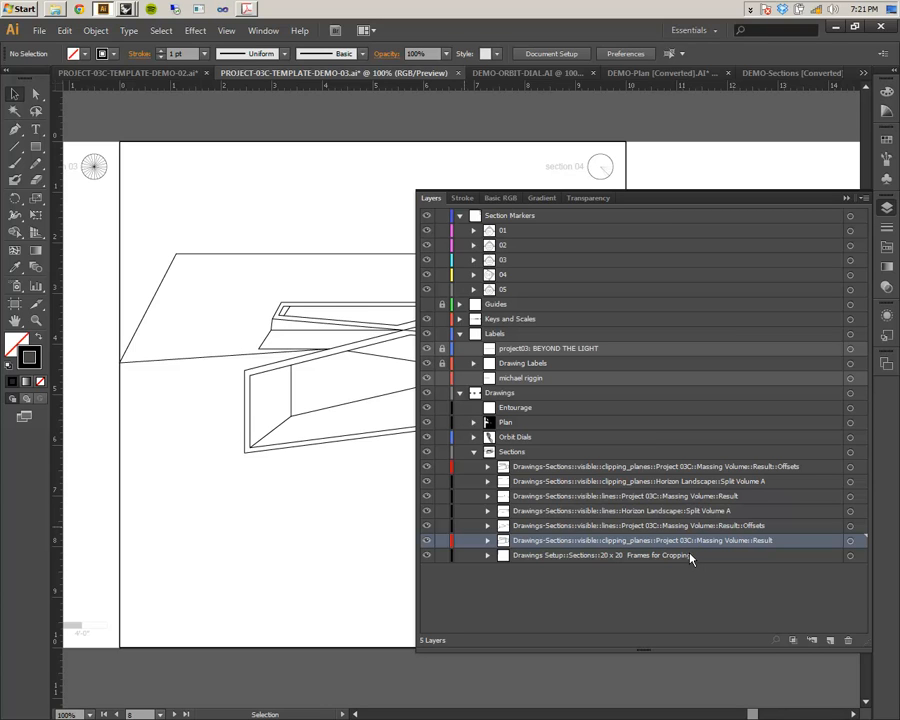
{"action": "left_click", "coordinate": [846, 198]}
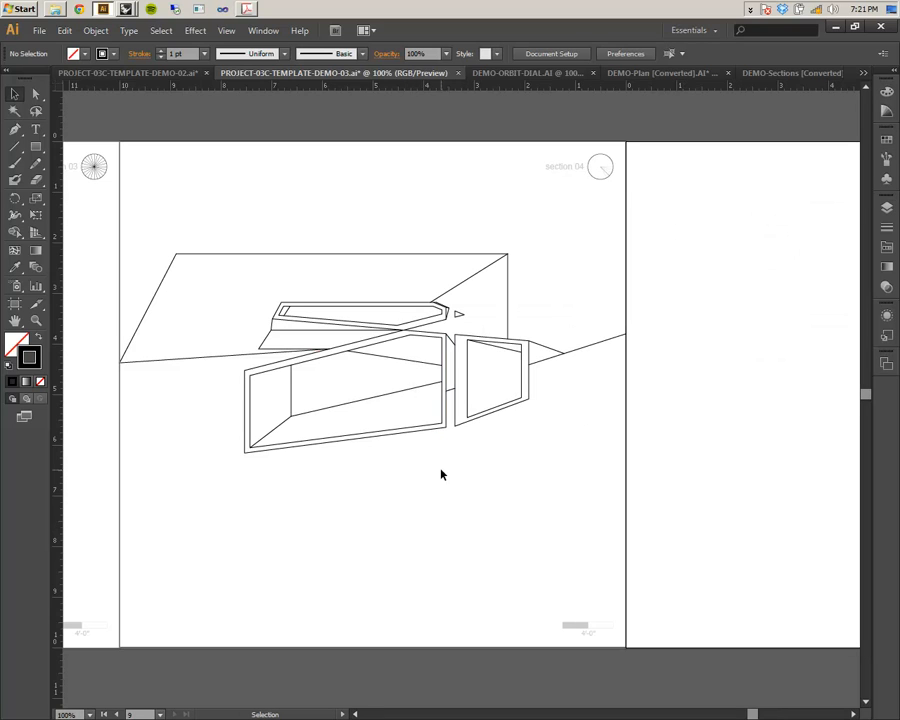
{"action": "left_click", "coordinate": [400, 429]}
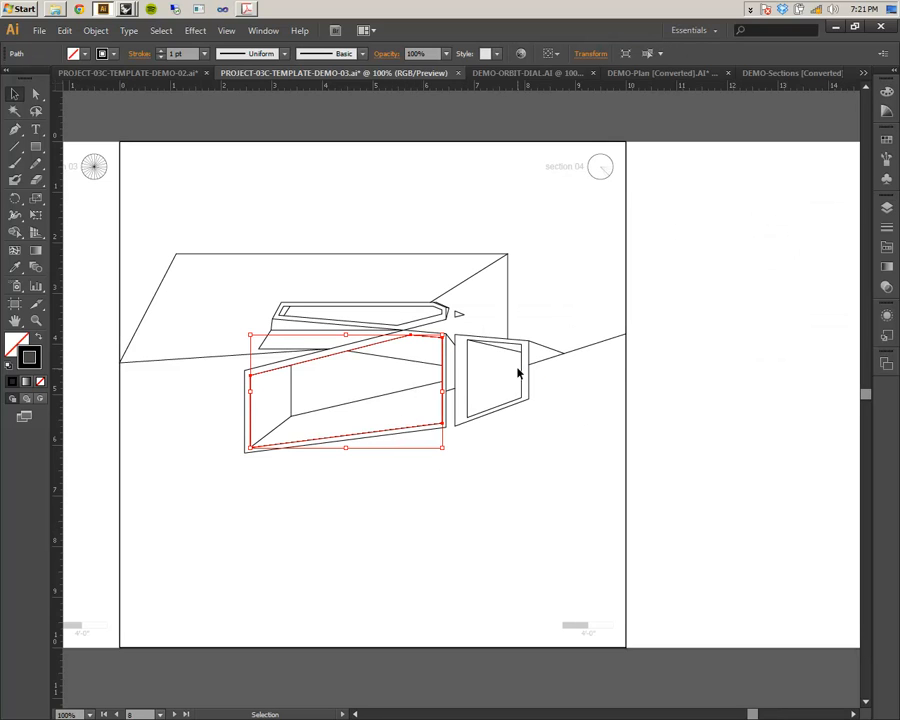
{"action": "left_click", "coordinate": [522, 372], "text": "shift"}
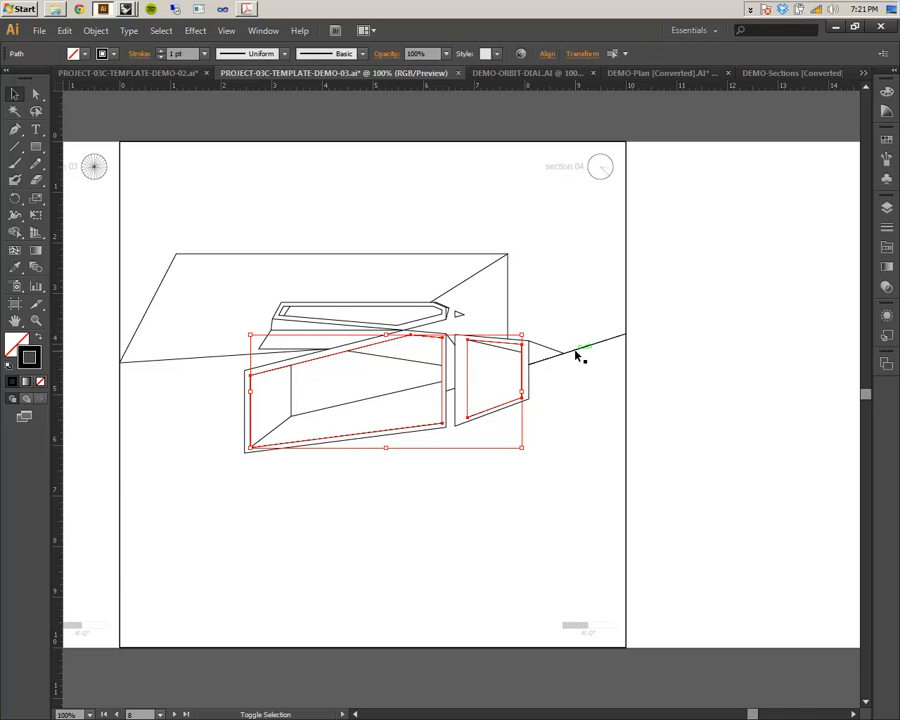
{"action": "left_click", "coordinate": [603, 318]}
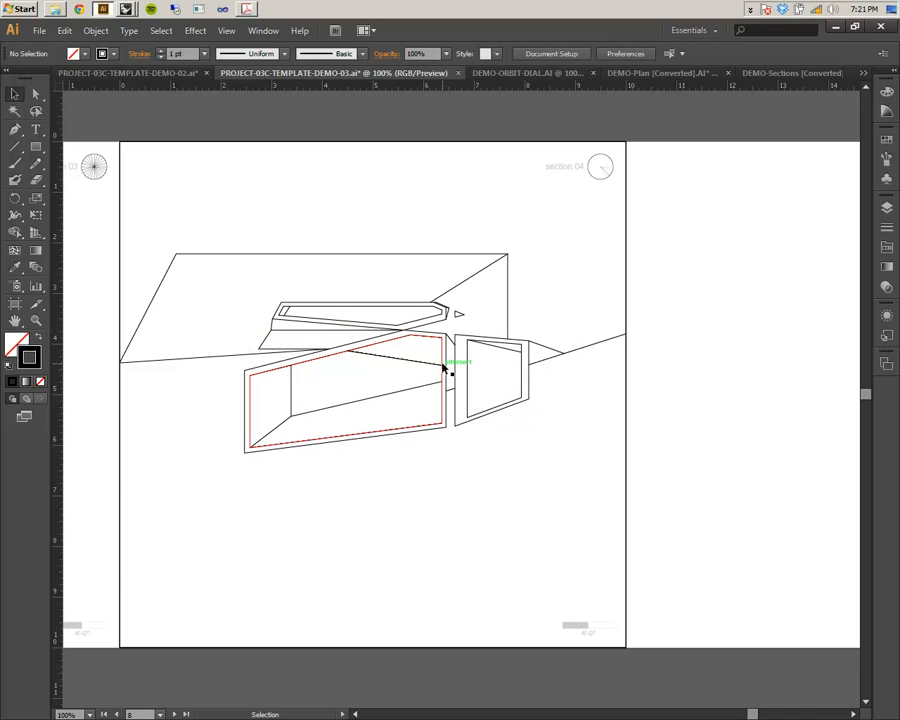
{"action": "key", "text": "alt+Tab"}
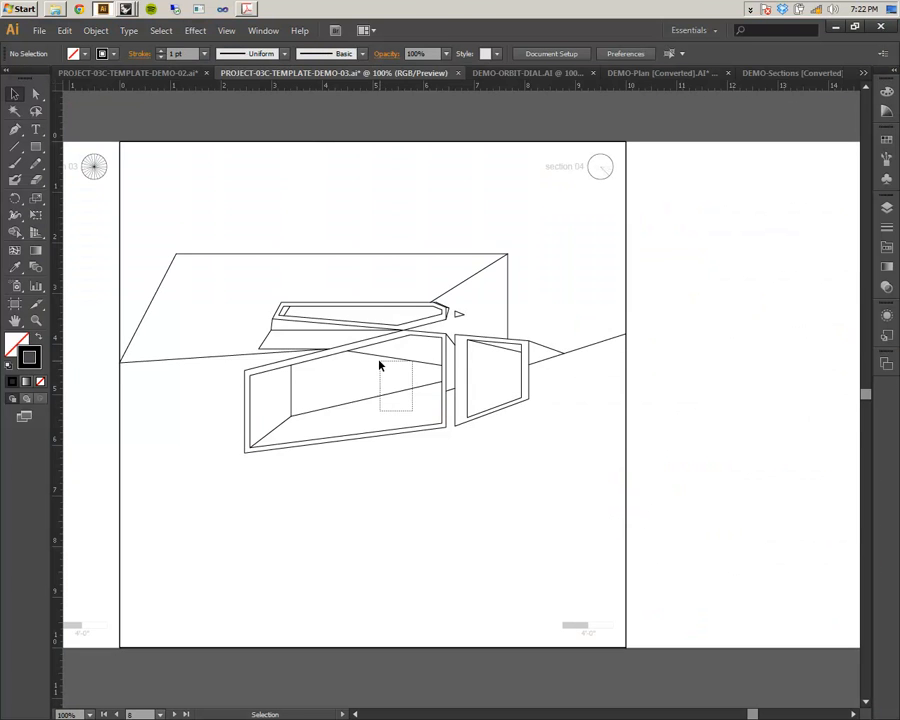
- Select the interior edge lines of the section's volumes and reveal their paths within the Massing Volume::Result::Offsets lines sublayer
{"action": "left_click", "coordinate": [380, 355]}
{"action": "left_click", "coordinate": [285, 315], "text": "shift"}
{"action": "left_click", "coordinate": [276, 434], "text": "shift"}
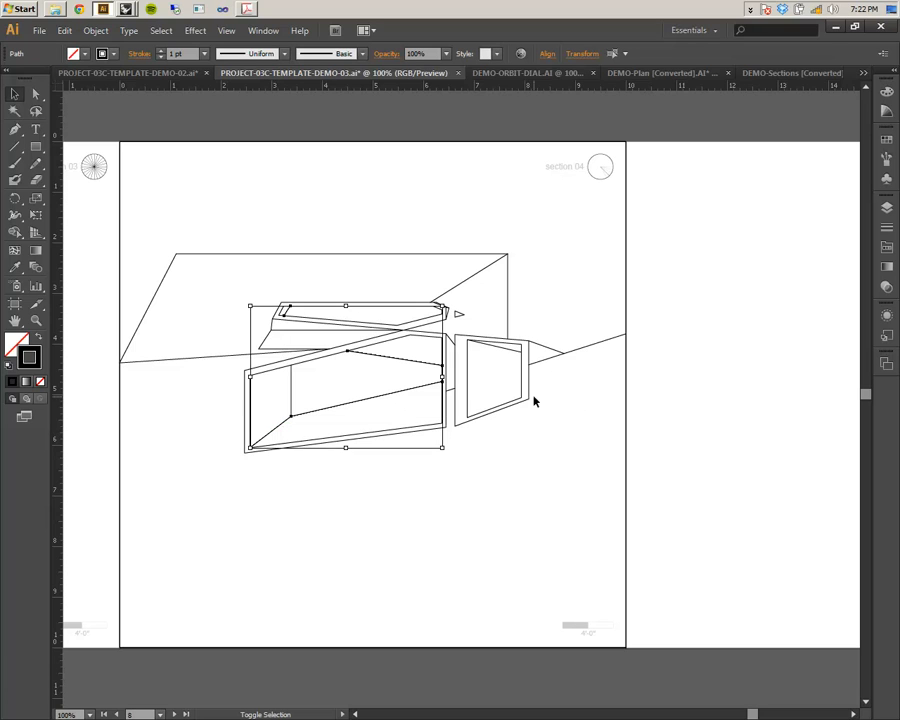
{"action": "left_click", "coordinate": [508, 352], "text": "shift"}
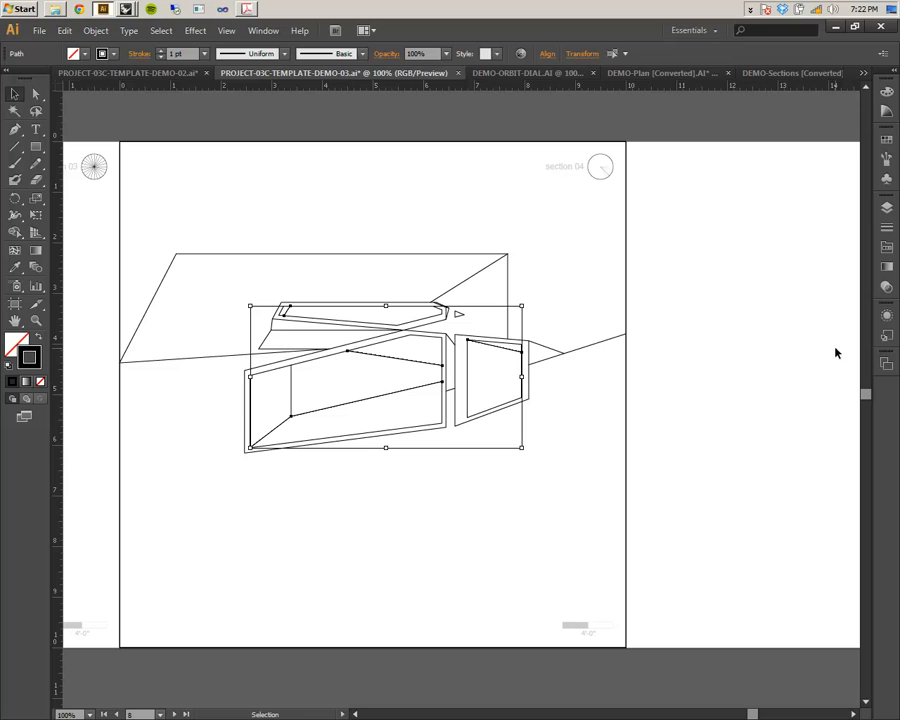
{"action": "left_click", "coordinate": [887, 229]}
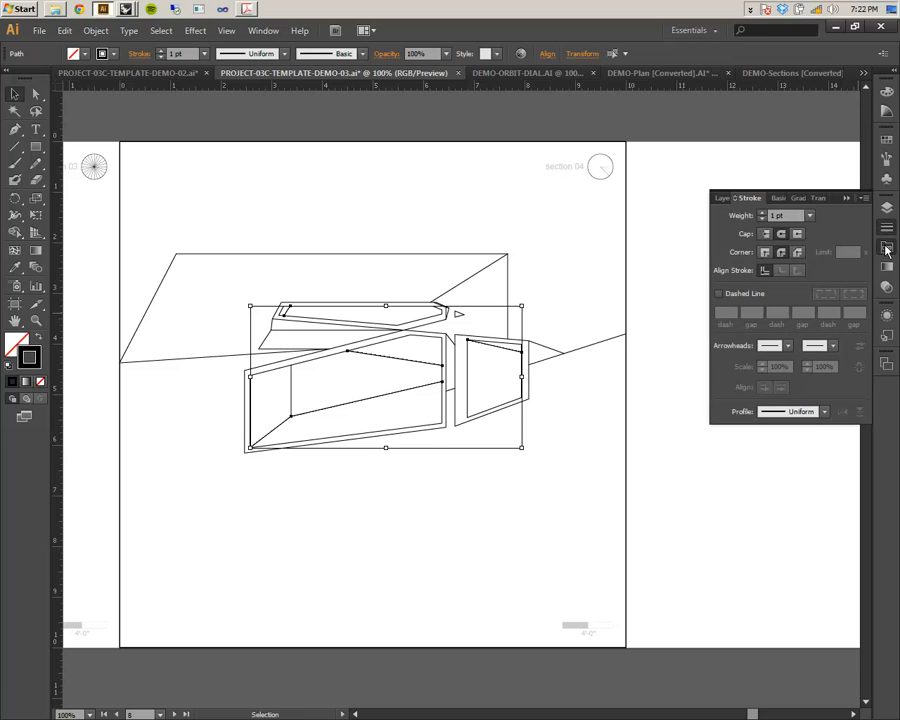
{"action": "left_click", "coordinate": [887, 212]}
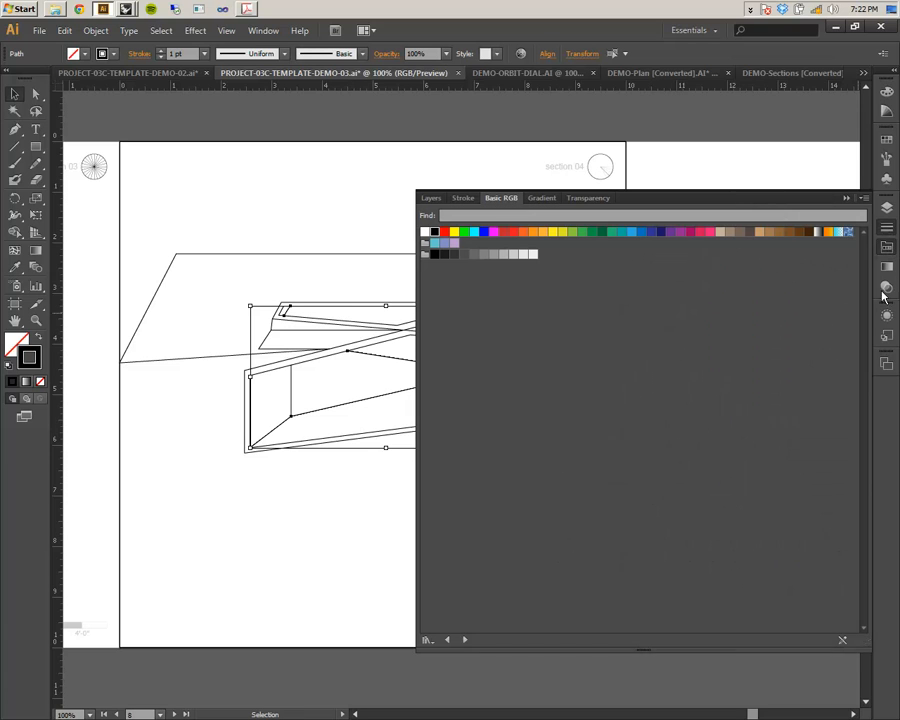
{"action": "left_click", "coordinate": [887, 207]}
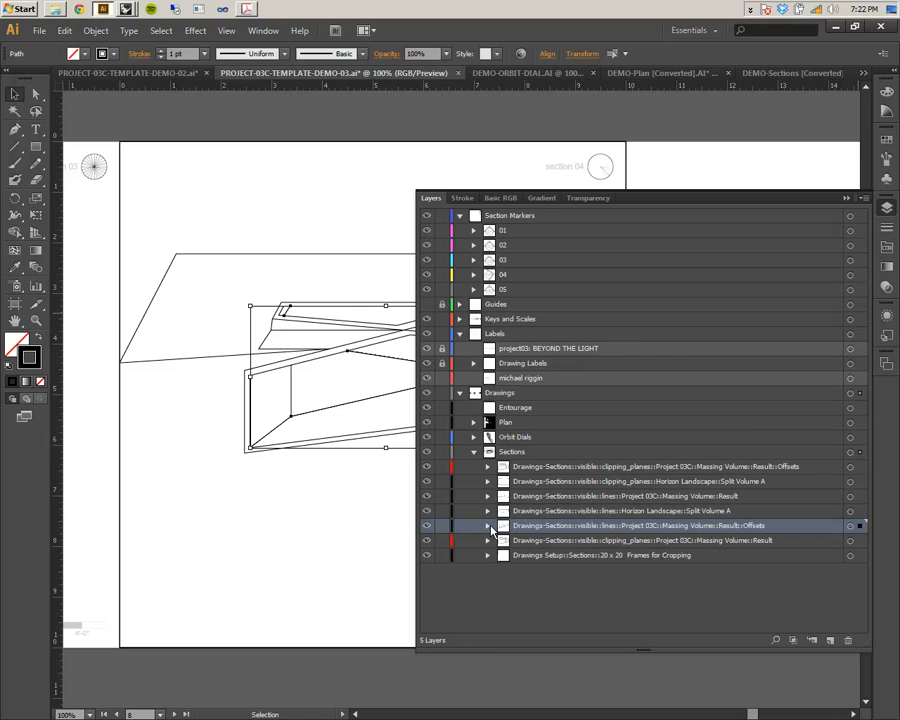
{"action": "left_click", "coordinate": [488, 526]}
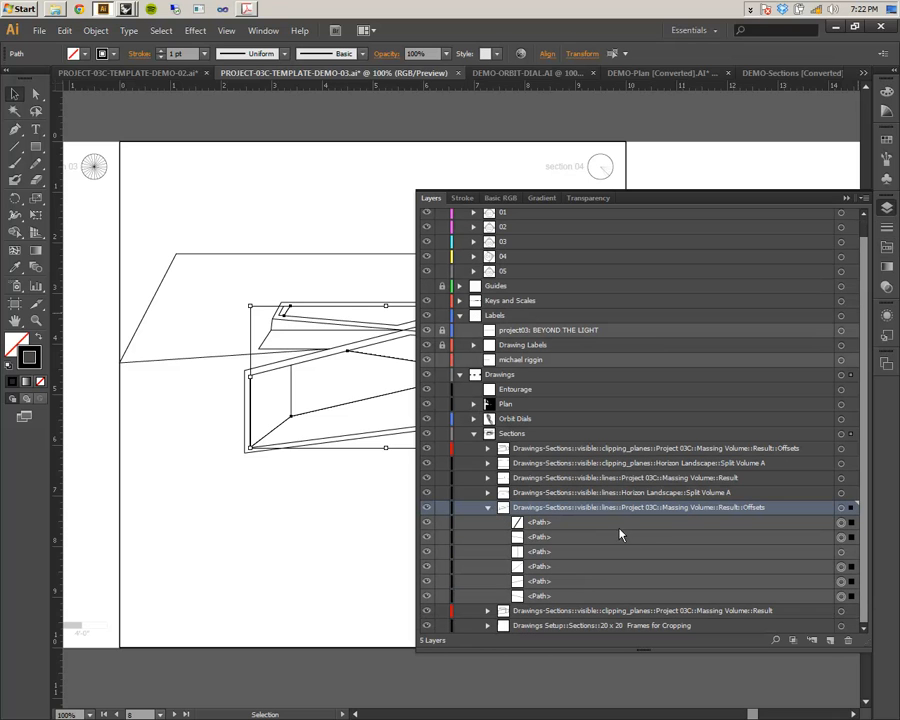
- Highlight the paths listed inside the Massing Volume::Result::Offsets lines sublayer to check which interior edges they represent
{"action": "left_click", "coordinate": [619, 523]}
{"action": "left_click", "coordinate": [640, 540], "text": "shift"}
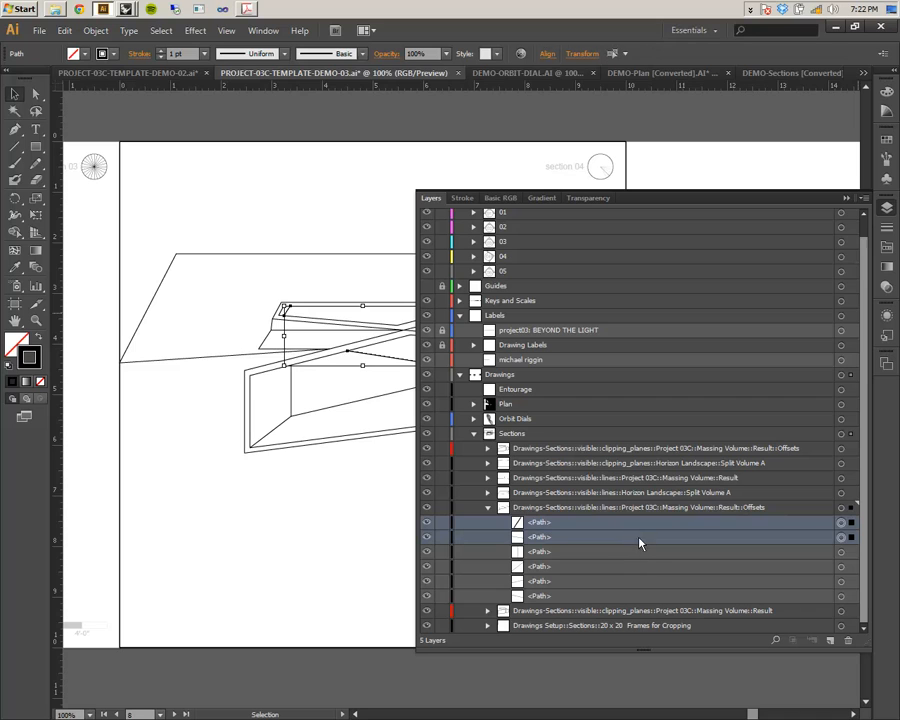
{"action": "left_click", "coordinate": [649, 569], "text": "shift"}
{"action": "left_click", "coordinate": [650, 583], "text": "shift"}
{"action": "left_click", "coordinate": [649, 600], "text": "alt+shift"}
{"action": "left_click", "coordinate": [550, 524], "text": "alt"}
{"action": "mouse_move", "coordinate": [550, 525]}
{"action": "left_mouse_down"}
{"action": "mouse_move", "coordinate": [562, 519]}
{"action": "mouse_move", "coordinate": [553, 525]}
{"action": "left_mouse_up"}
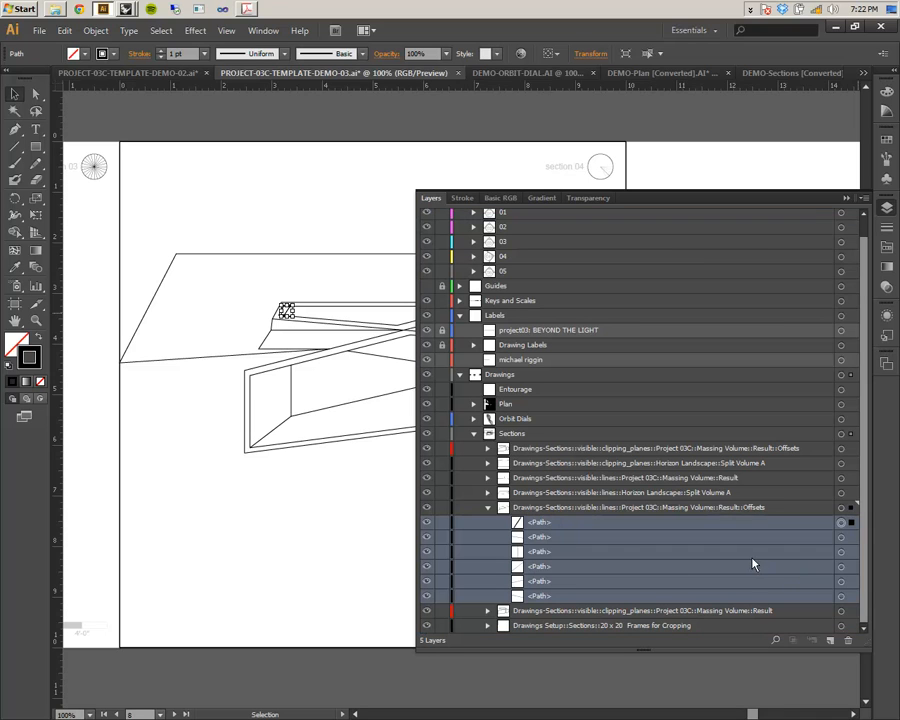
- Create a sublayer named Interior Curves directly above the Massing Volume::Result::Offsets lines layer in Sections
{"action": "left_click", "coordinate": [829, 645]}
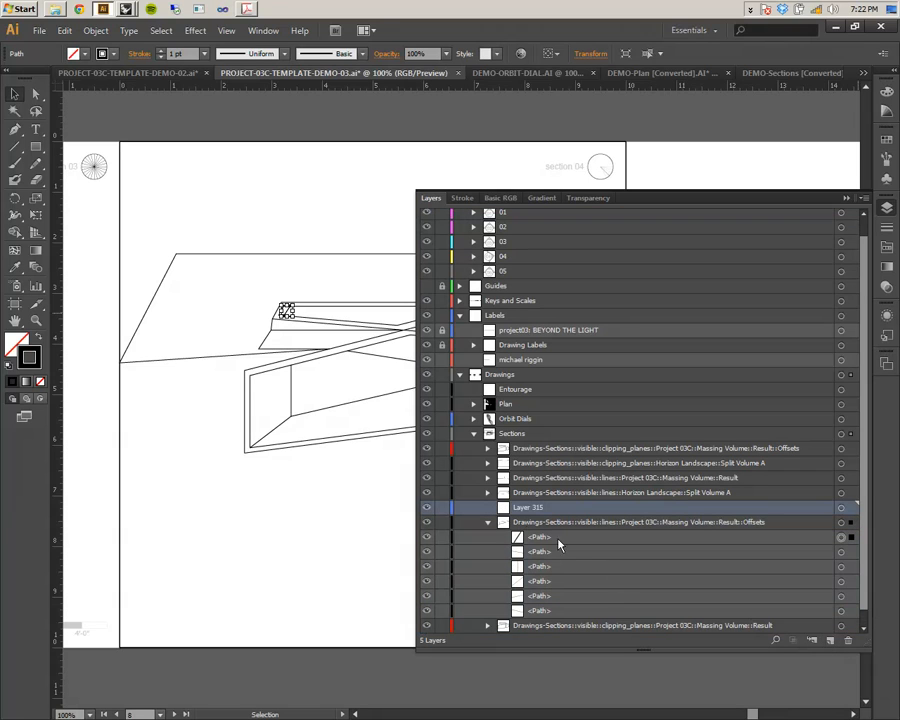
{"action": "double_click", "coordinate": [529, 509]}
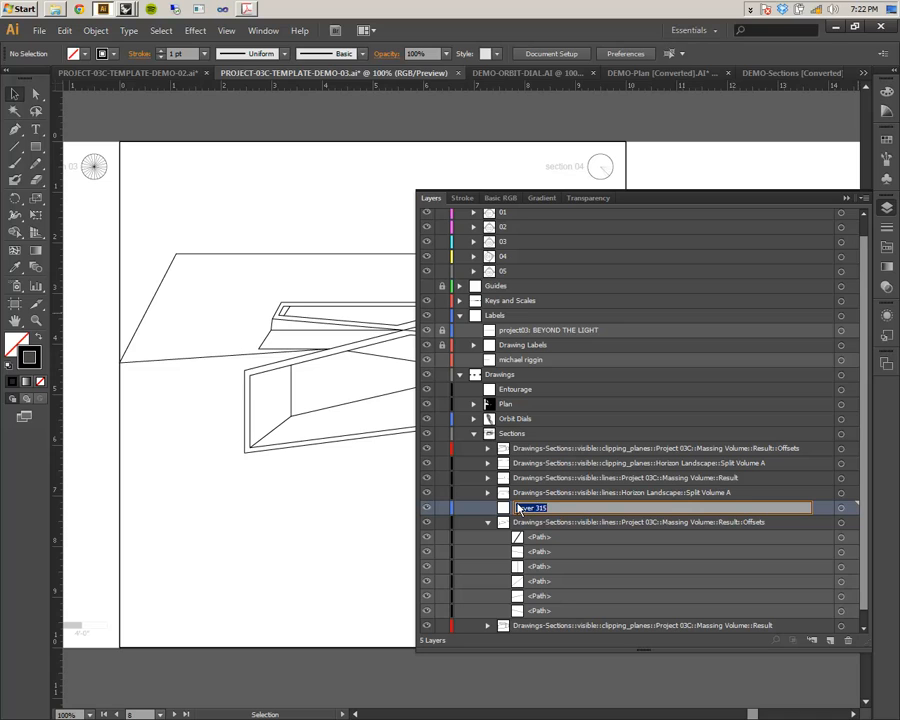
{"action": "type", "text": "Interior Curves"}
{"action": "key", "text": "Return"}
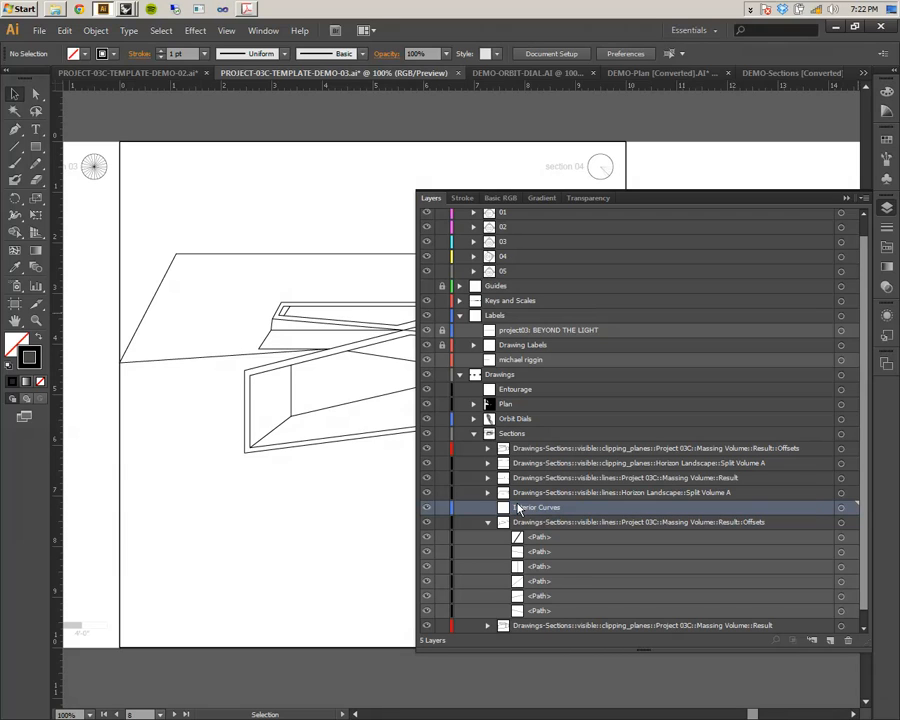
- Create a sublayer named Interior Fills directly above Interior Curves in the Sections group
{"action": "left_click", "coordinate": [829, 645]}
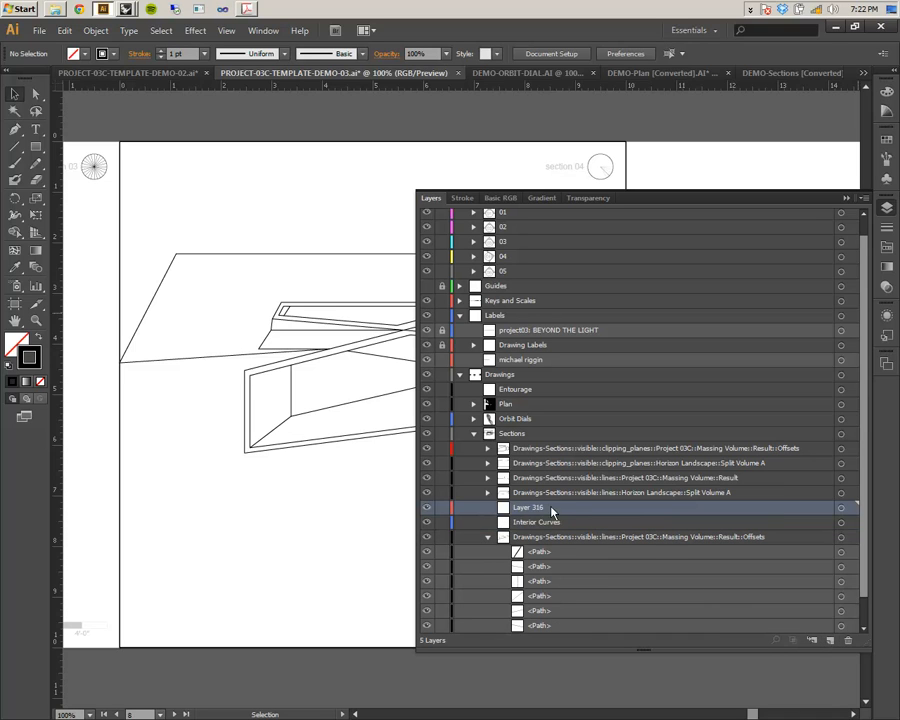
{"action": "double_click", "coordinate": [535, 509]}
{"action": "type", "text": "Inte"}
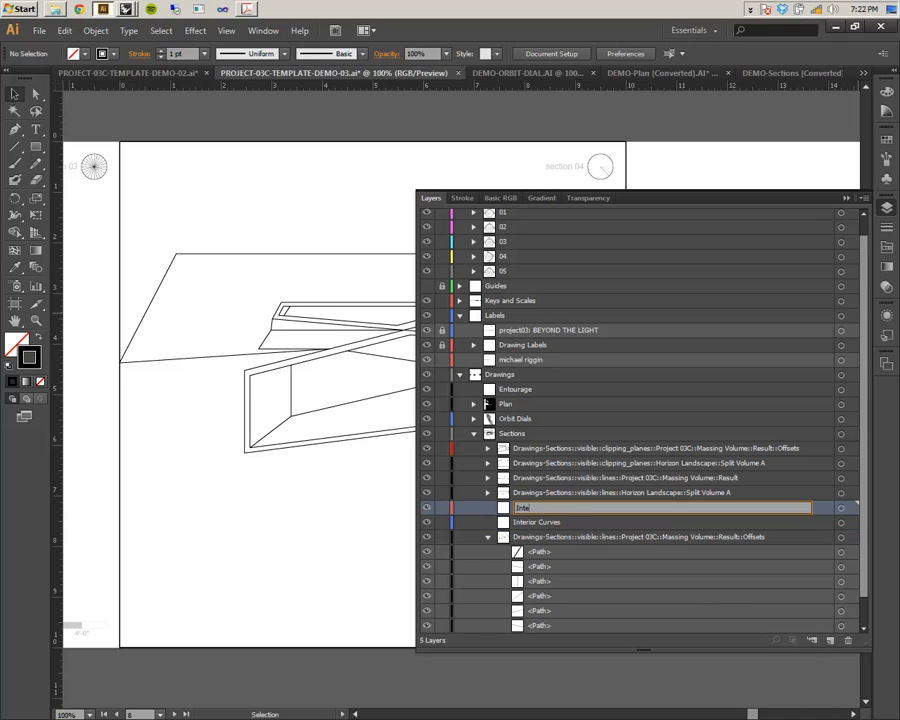
{"action": "type", "text": "rior Fills"}
{"action": "key", "text": "Return"}
{"action": "left_click", "coordinate": [552, 519], "text": "shift"}
{"action": "left_click_drag", "start_coordinate": [552, 519], "coordinate": [571, 531]}
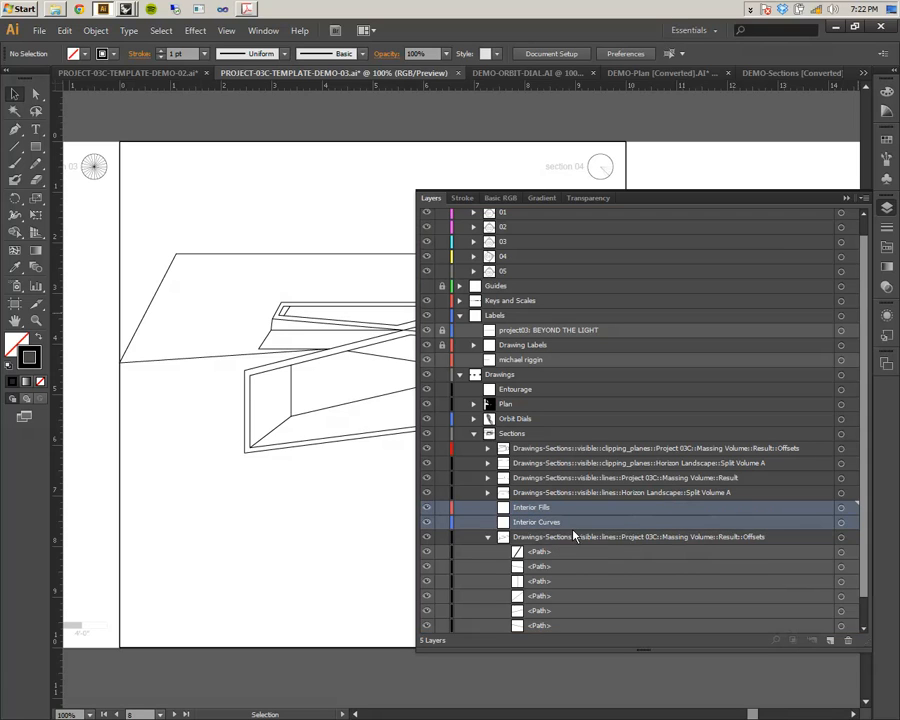
- Select all the interior edge lines in the drawing and compare them with the paths in the Massing Volume::Result::Offsets lines sublayer
{"action": "scroll", "coordinate": [549, 509], "scroll_direction": "down", "scroll_amount": 1}
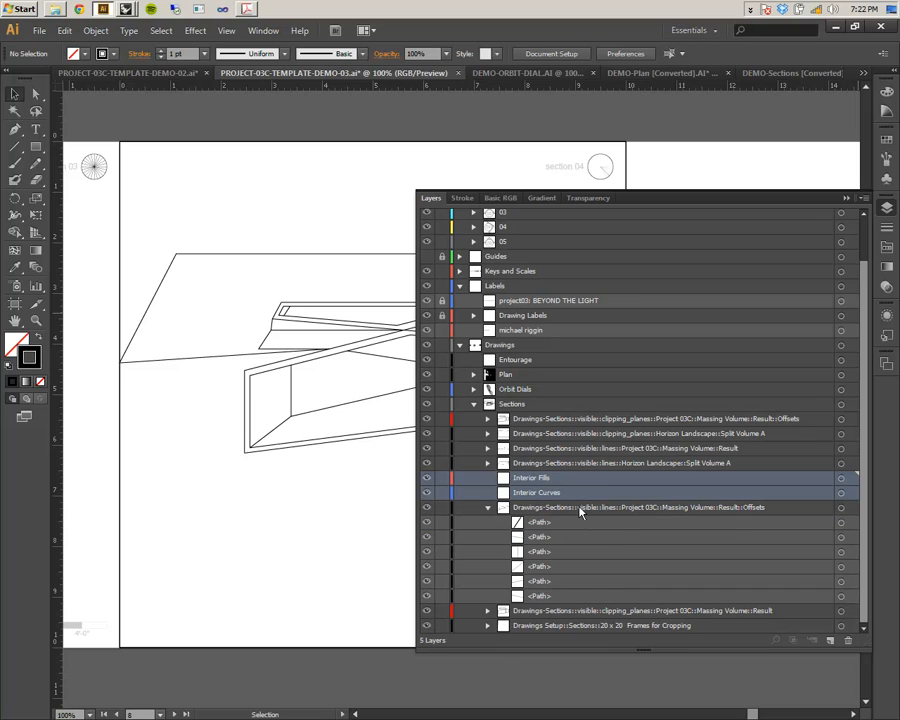
{"action": "left_click", "coordinate": [840, 522]}
{"action": "left_click", "coordinate": [840, 537], "text": "shift"}
{"action": "left_click", "coordinate": [840, 596], "text": "shift"}
{"action": "left_click", "coordinate": [840, 581], "text": "shift"}
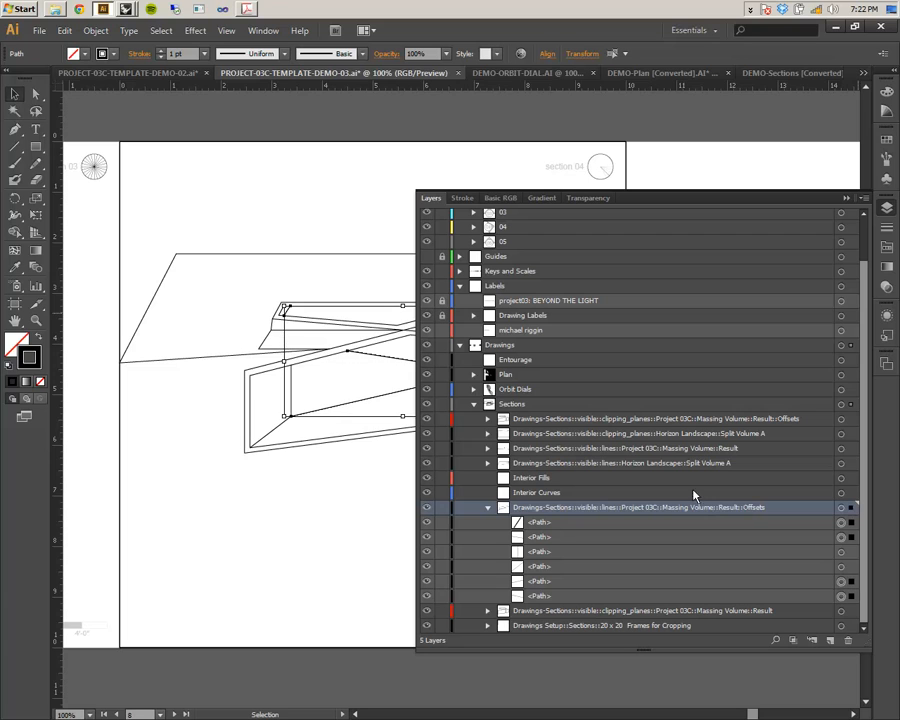
{"action": "left_click", "coordinate": [276, 430], "text": "shift"}
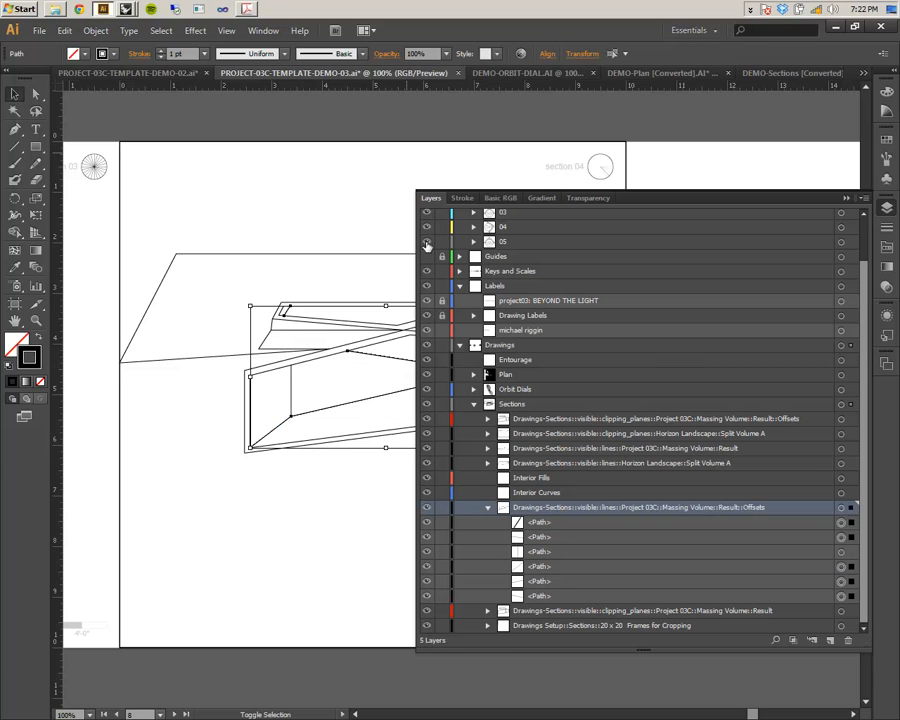
{"action": "left_click_drag", "start_coordinate": [412, 246], "coordinate": [536, 270]}
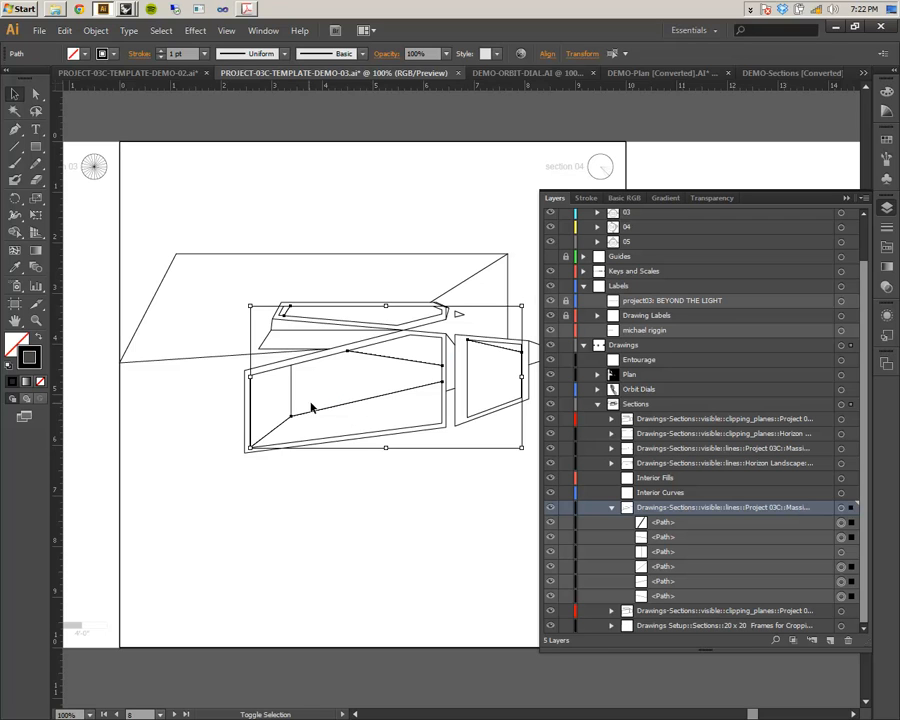
{"action": "left_click_drag", "start_coordinate": [379, 415], "coordinate": [280, 385]}
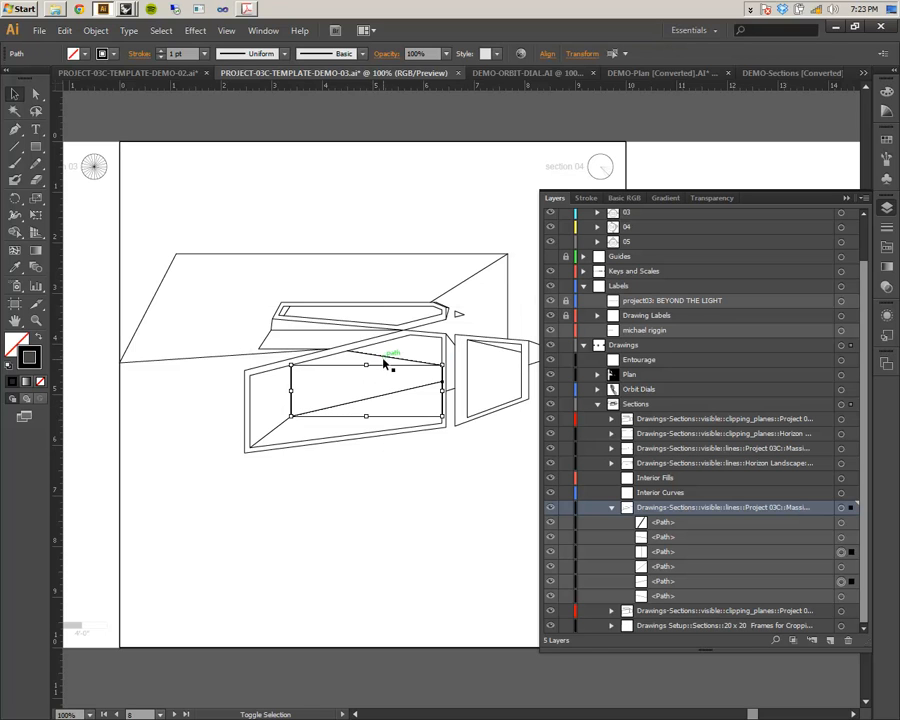
{"action": "left_click", "coordinate": [287, 311], "text": "shift"}
{"action": "left_click", "coordinate": [497, 352], "text": "shift"}
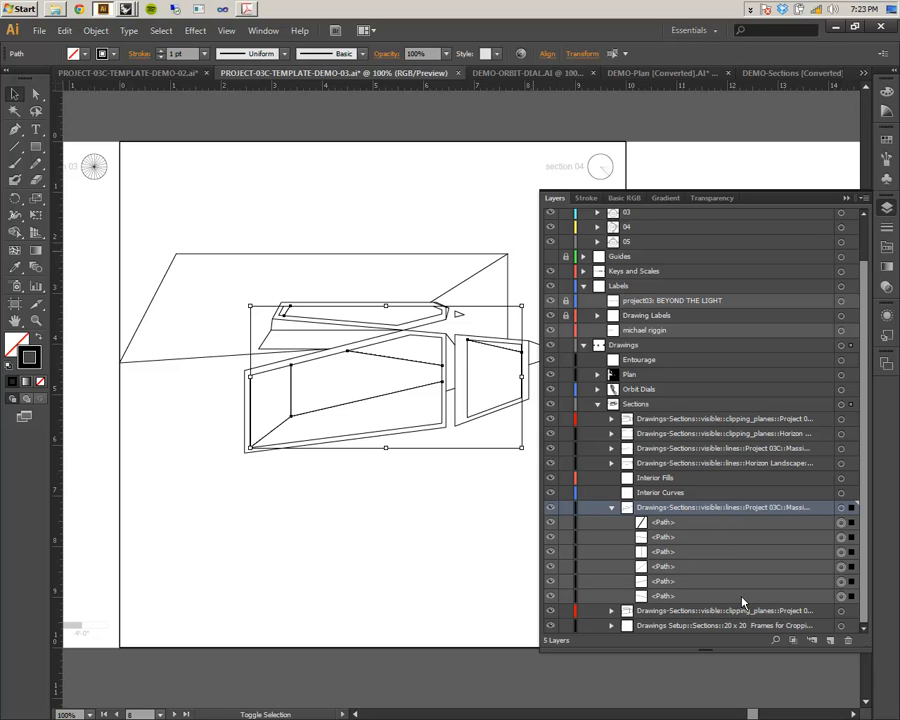
- Rename the Massing Volume::Result::Offsets lines sublayer as Interior Curves and delete the empty sublayer of the same name
{"action": "left_click_drag", "start_coordinate": [537, 558], "coordinate": [507, 531]}
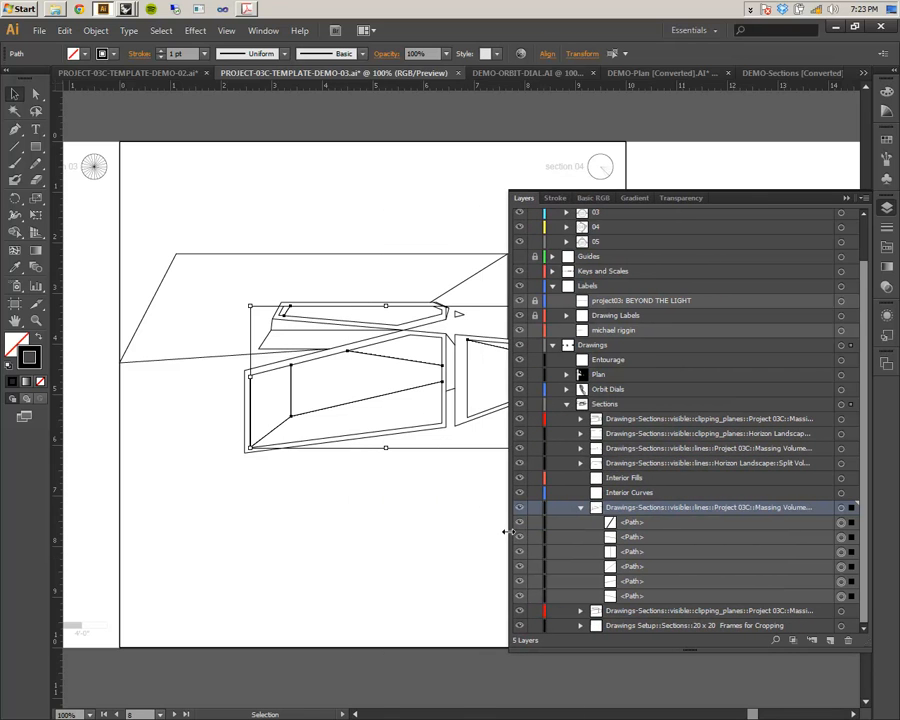
{"action": "double_click", "coordinate": [629, 508]}
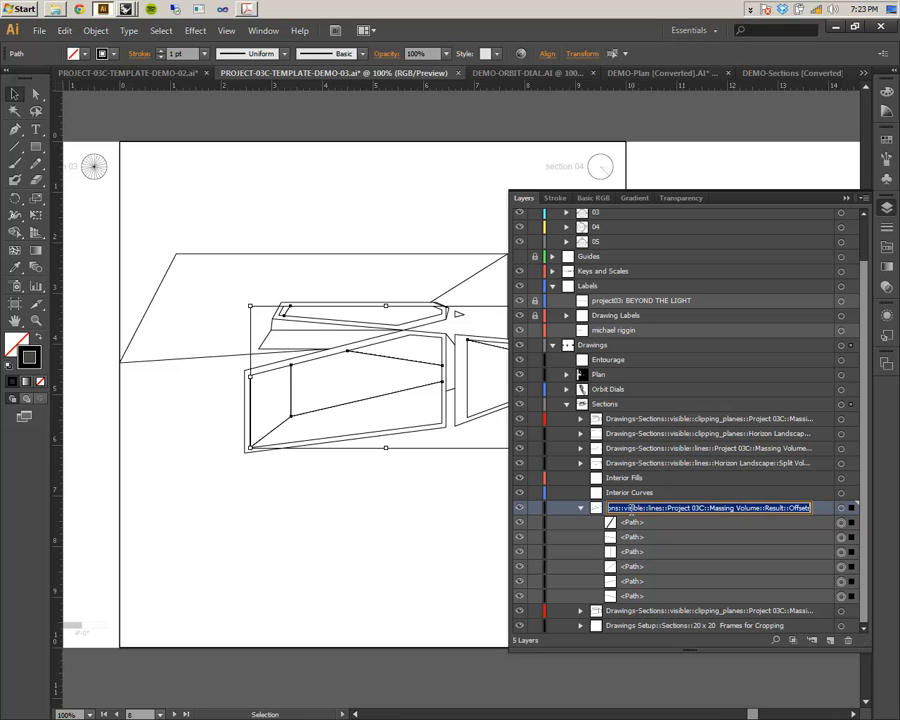
{"action": "type", "text": "U"}
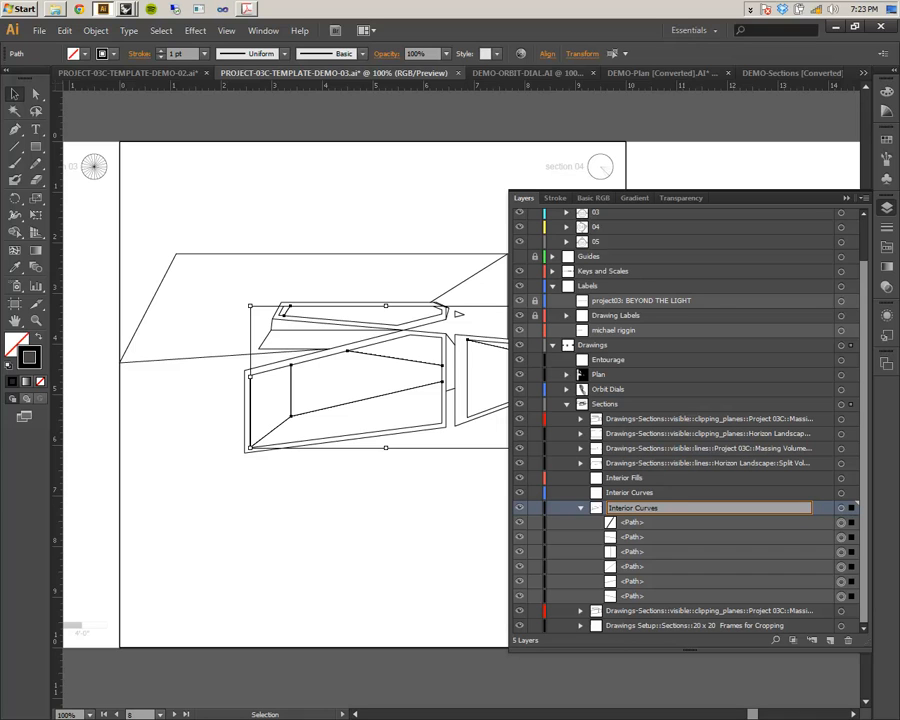
{"action": "key", "text": "Return"}
{"action": "left_click", "coordinate": [755, 495]}
{"action": "key", "text": "ctrl+shift+a"}
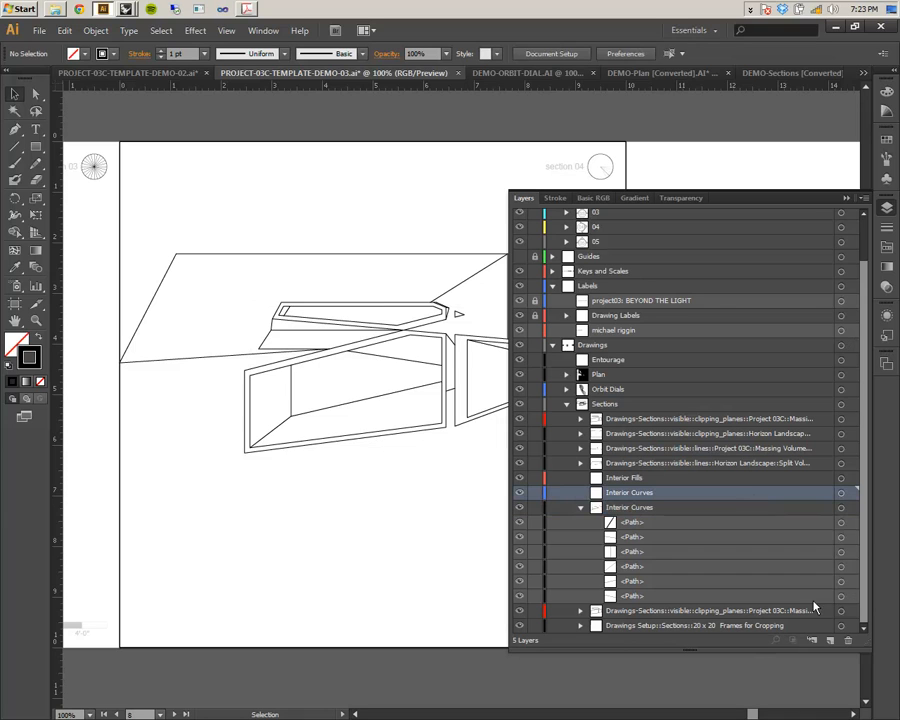
{"action": "left_click", "coordinate": [849, 640]}
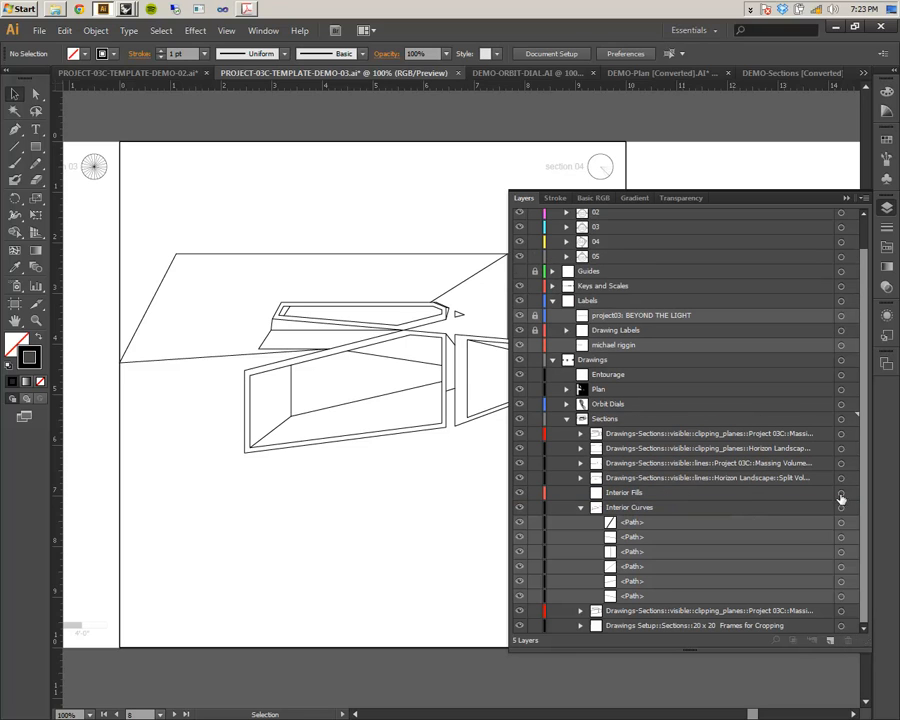
- Select the volumes' inner cut outlines together with the landscape's ground line and side edge to check their layers
{"action": "left_click", "coordinate": [252, 410]}
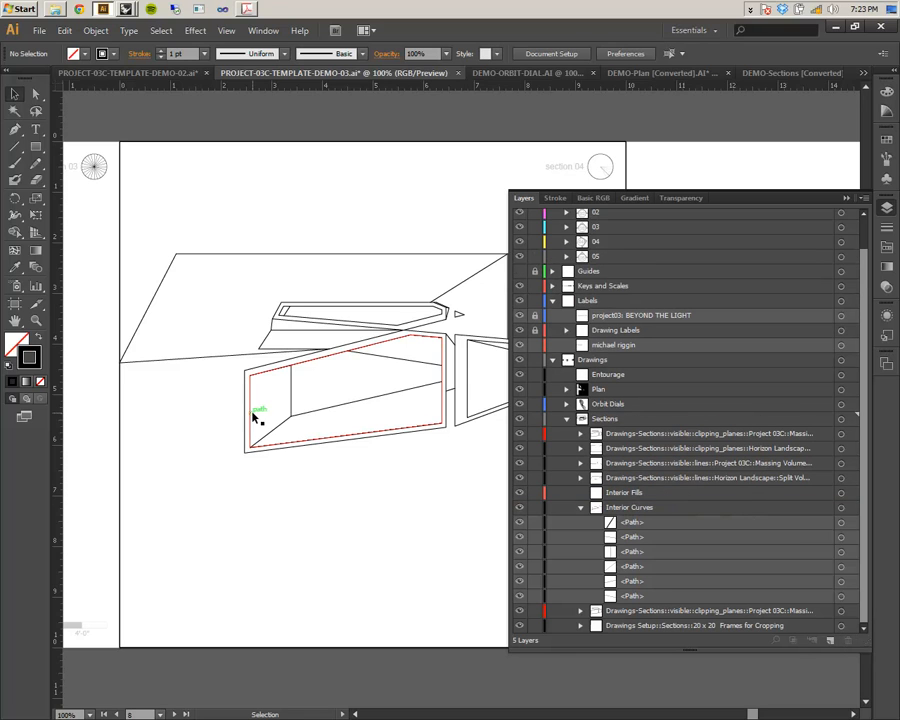
{"action": "left_click", "coordinate": [293, 314], "text": "shift"}
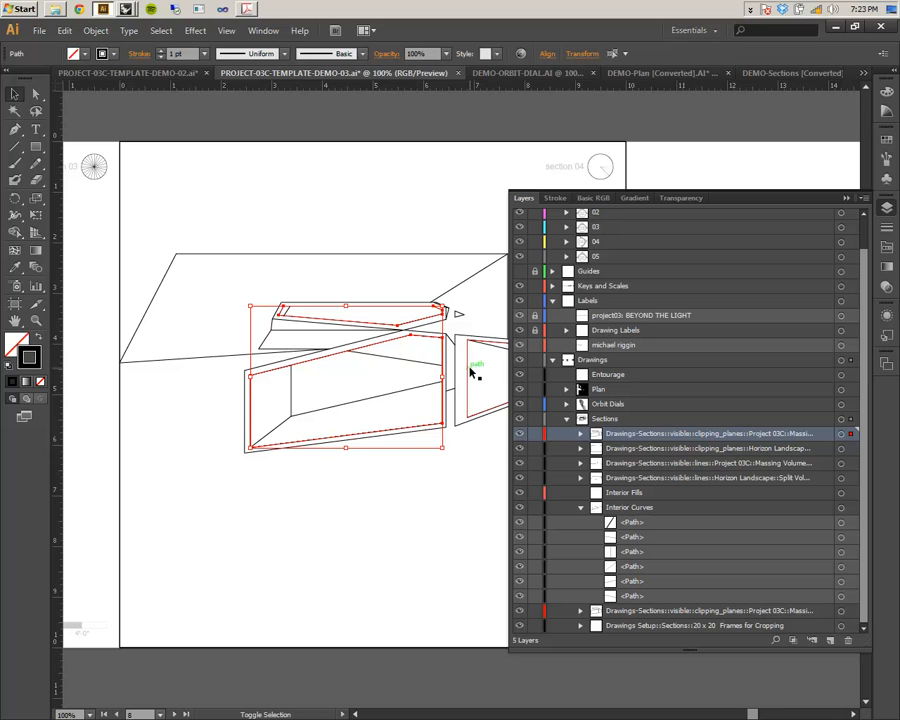
{"action": "left_click", "coordinate": [190, 362], "text": "shift"}
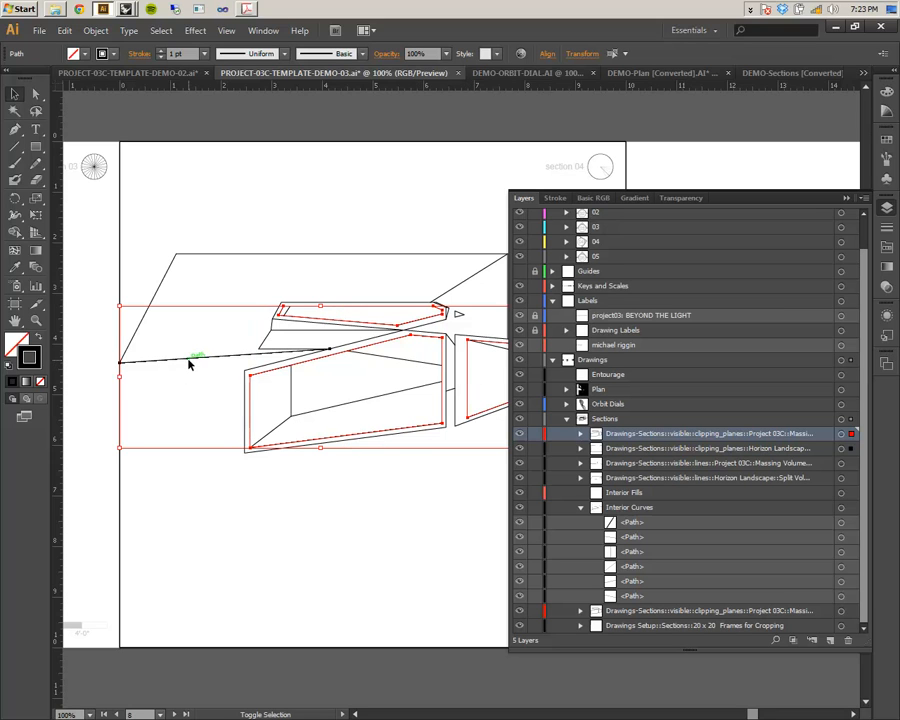
{"action": "left_click", "coordinate": [122, 470], "text": "shift"}
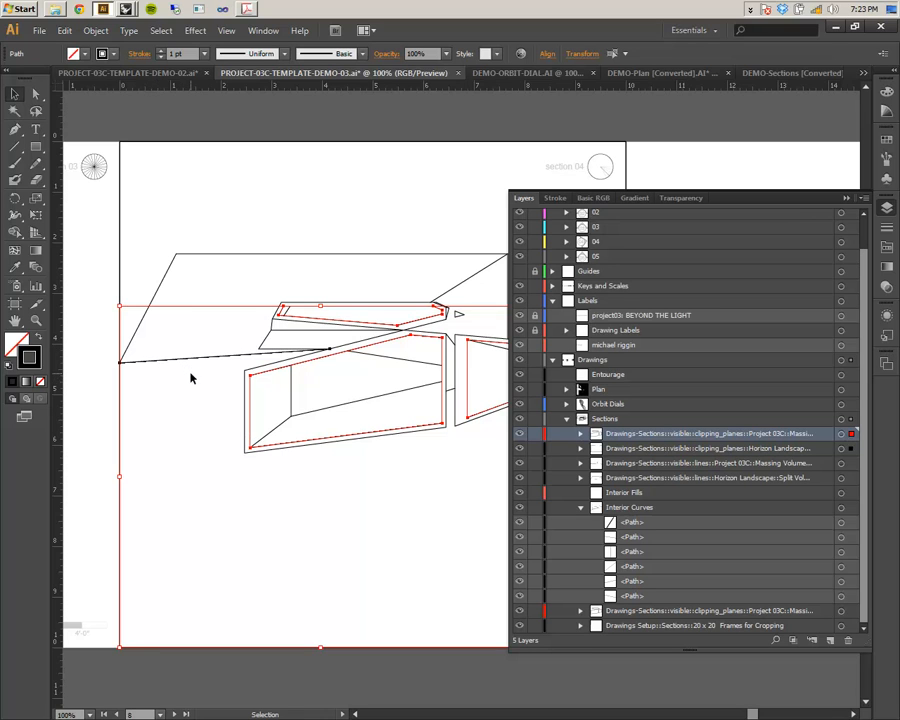
{"action": "left_click", "coordinate": [126, 422]}
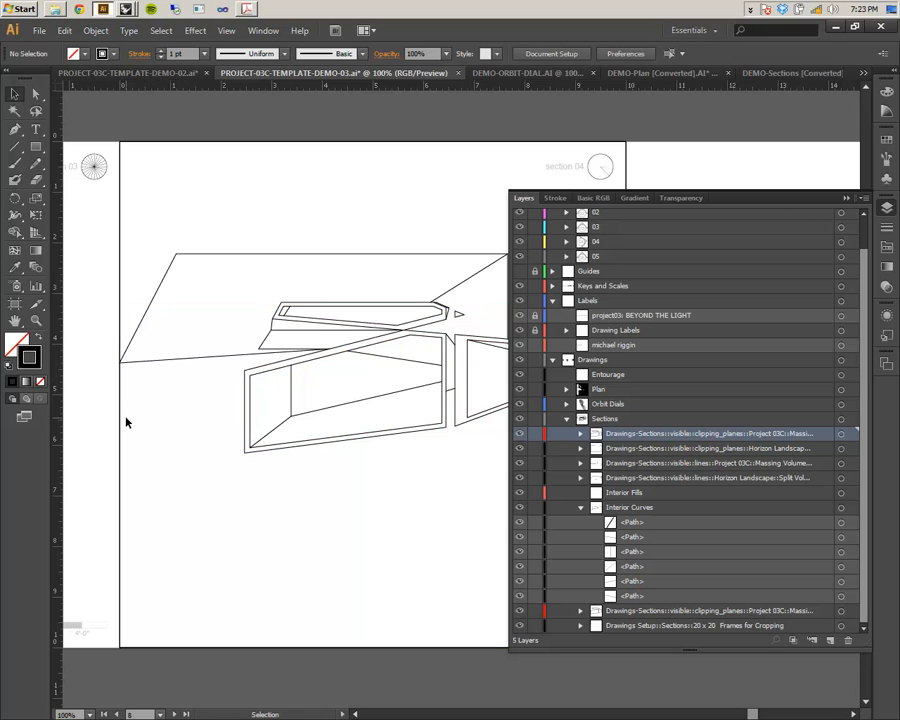
- Examine the landscape section's individual ground, bottom and side segments and the square cropping frame by selecting each one
{"action": "left_click", "coordinate": [121, 416]}
{"action": "key", "text": "Delete"}
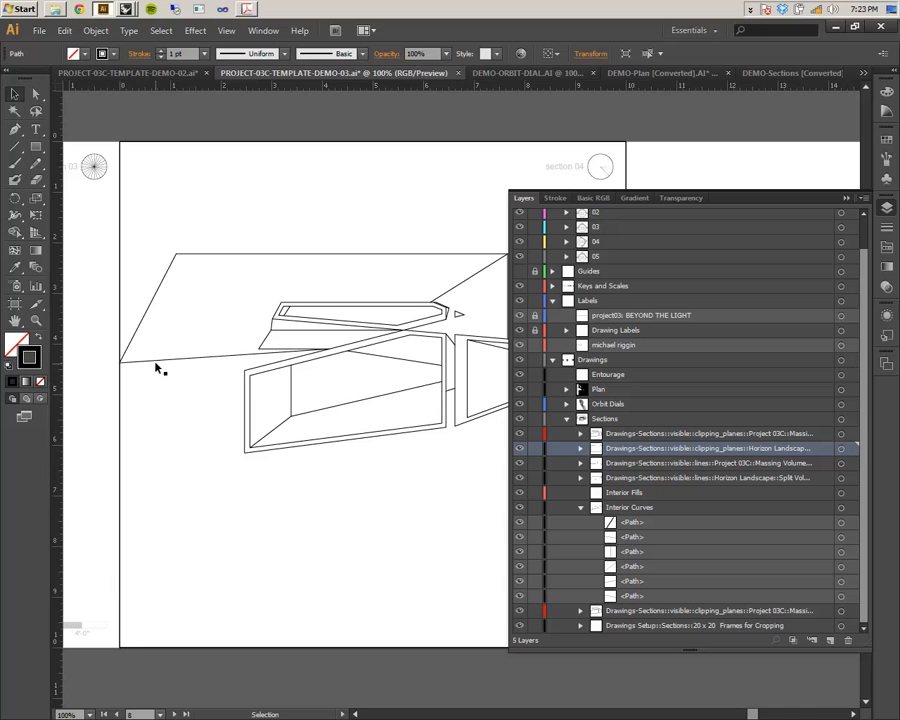
{"action": "left_click", "coordinate": [157, 362]}
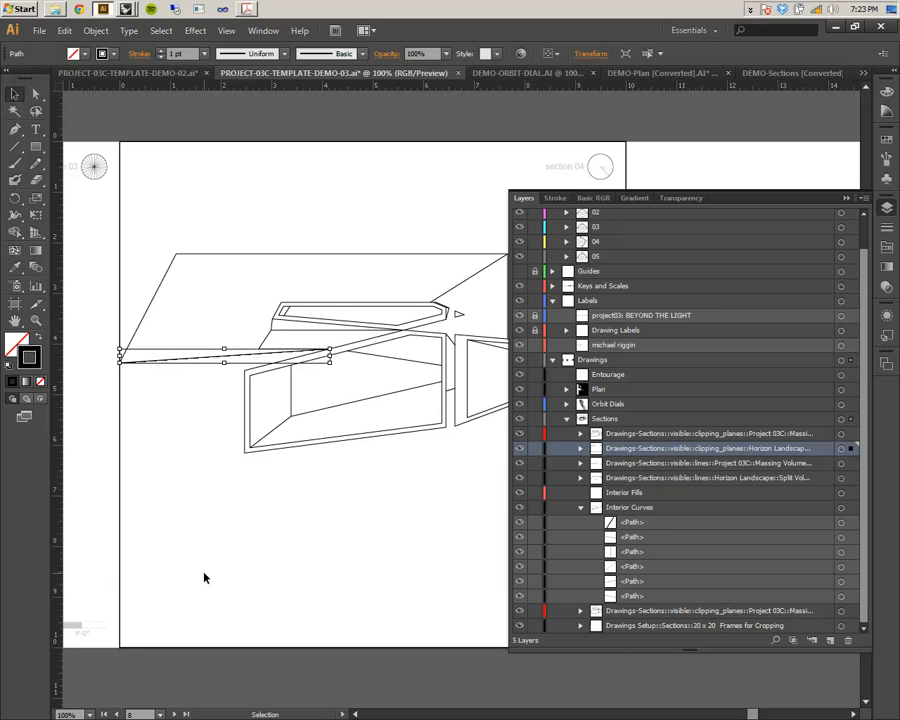
{"action": "left_click", "coordinate": [198, 646]}
{"action": "left_click", "coordinate": [121, 577]}
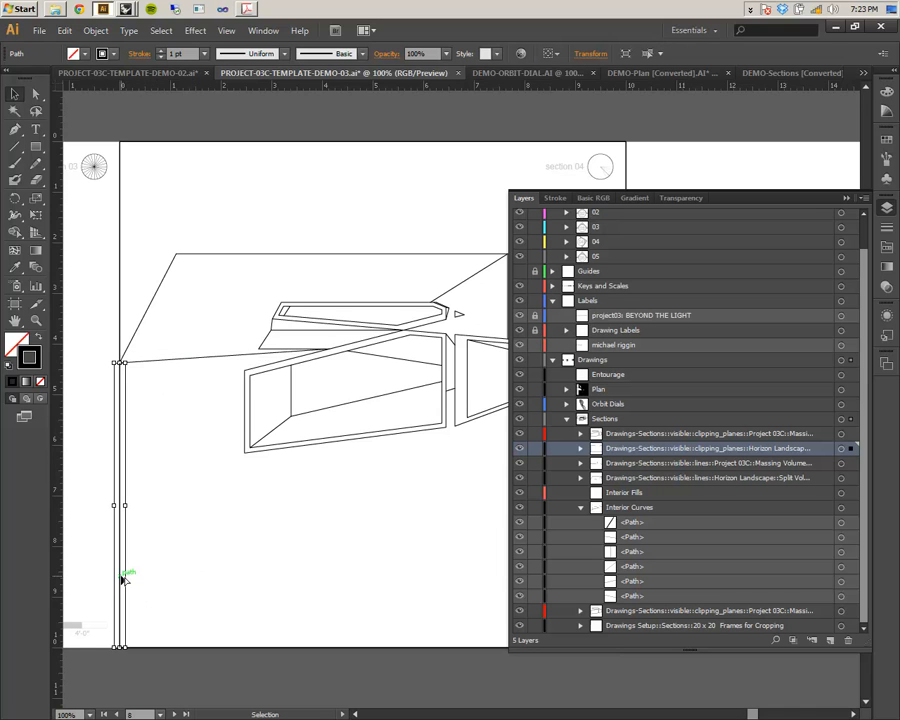
{"action": "left_click_drag", "start_coordinate": [358, 543], "coordinate": [205, 541]}
{"action": "left_click", "coordinate": [426, 349]}
{"action": "left_click", "coordinate": [474, 399]}
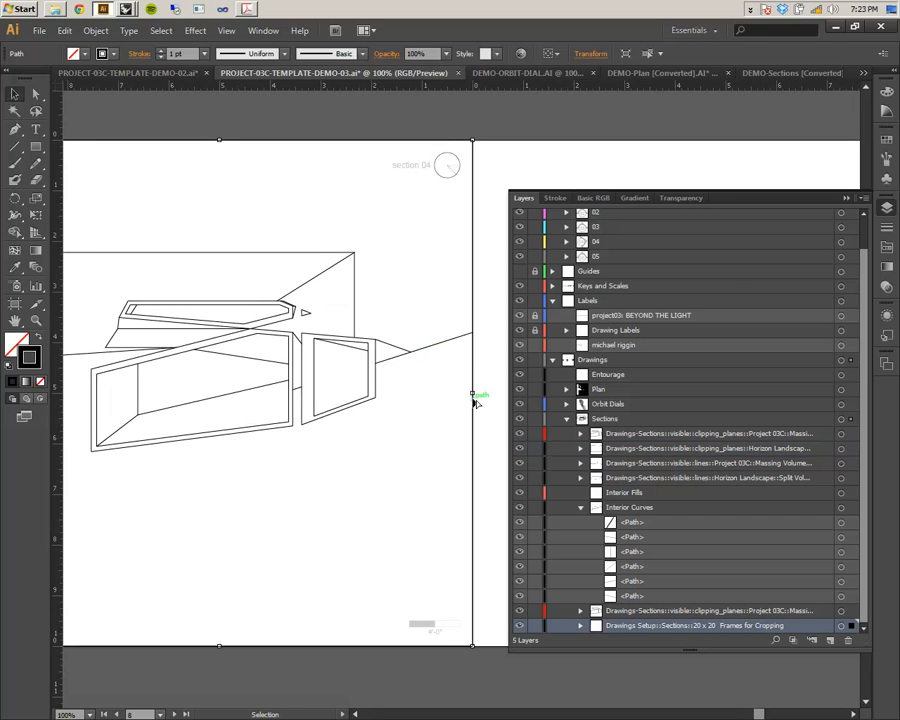
{"action": "mouse_move", "coordinate": [374, 538]}
{"action": "left_mouse_down"}
{"action": "mouse_move", "coordinate": [368, 527]}
{"action": "mouse_move", "coordinate": [375, 530]}
{"action": "left_mouse_up"}
{"action": "mouse_move", "coordinate": [265, 539]}
{"action": "left_mouse_down"}
{"action": "mouse_move", "coordinate": [390, 545]}
{"action": "mouse_move", "coordinate": [205, 543]}
{"action": "mouse_move", "coordinate": [402, 530]}
{"action": "left_mouse_up"}
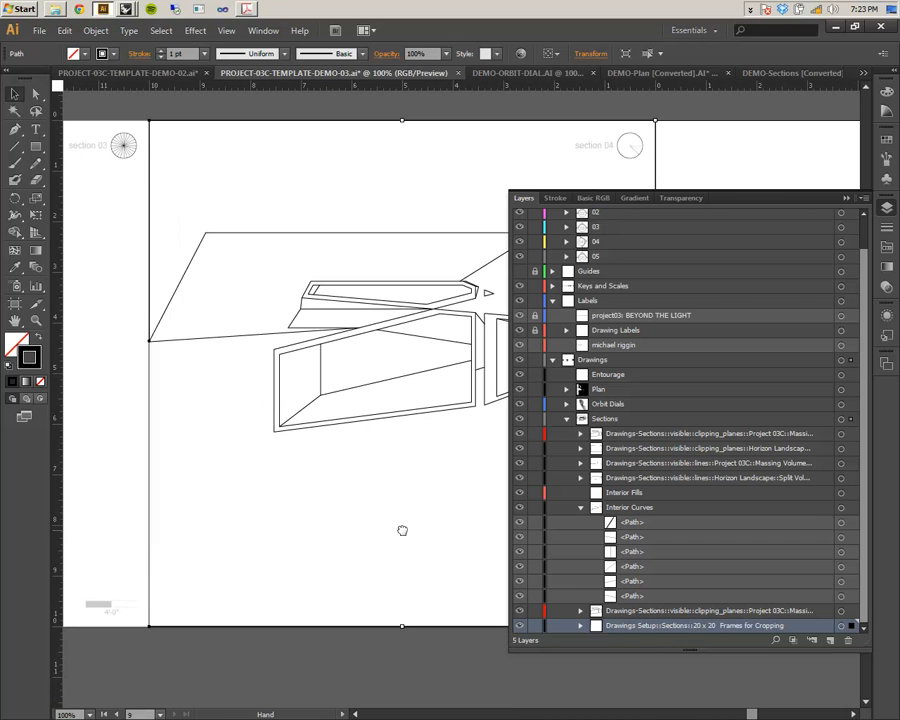
- Delete the square cropping frame and the landscape section's two vertical side edges, leaving its ground line segments in place
{"action": "left_click", "coordinate": [270, 563]}
{"action": "left_click", "coordinate": [149, 484]}
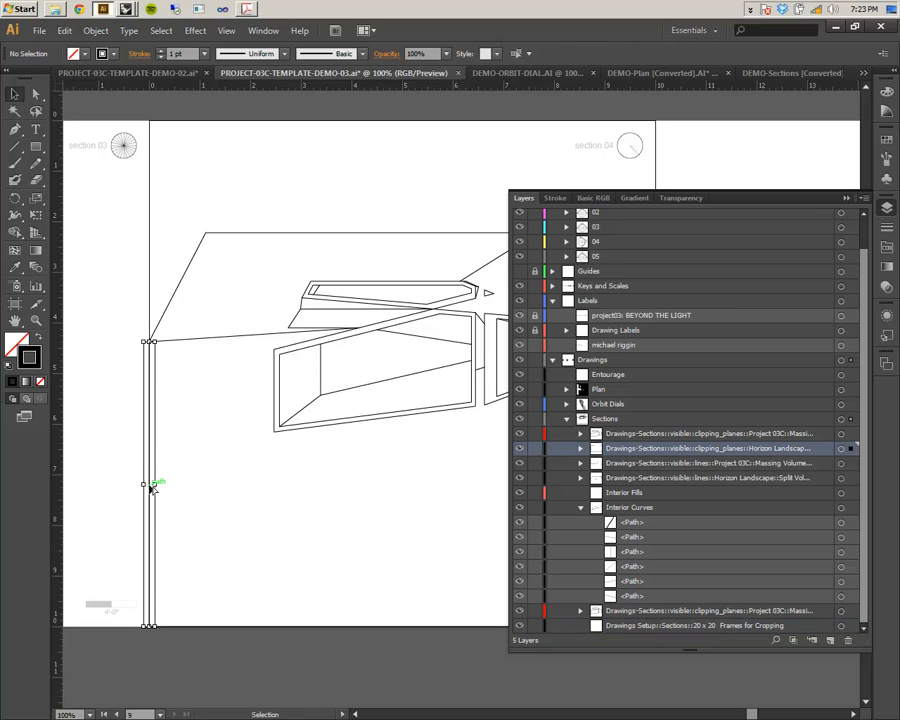
{"action": "key", "text": "Delete"}
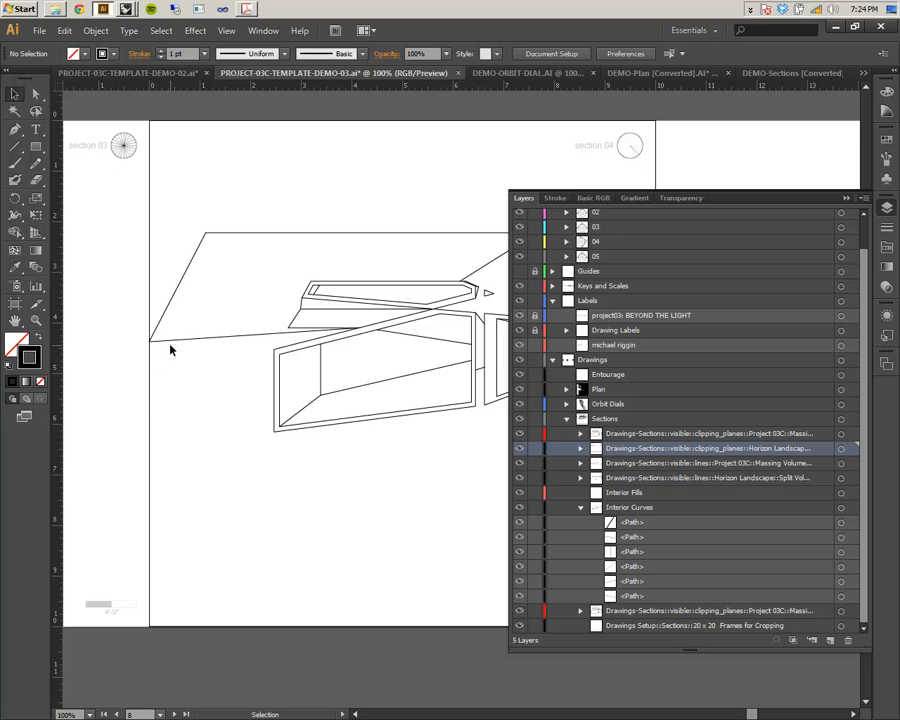
{"action": "left_click", "coordinate": [173, 342]}
{"action": "left_click_drag", "start_coordinate": [356, 480], "coordinate": [221, 488]}
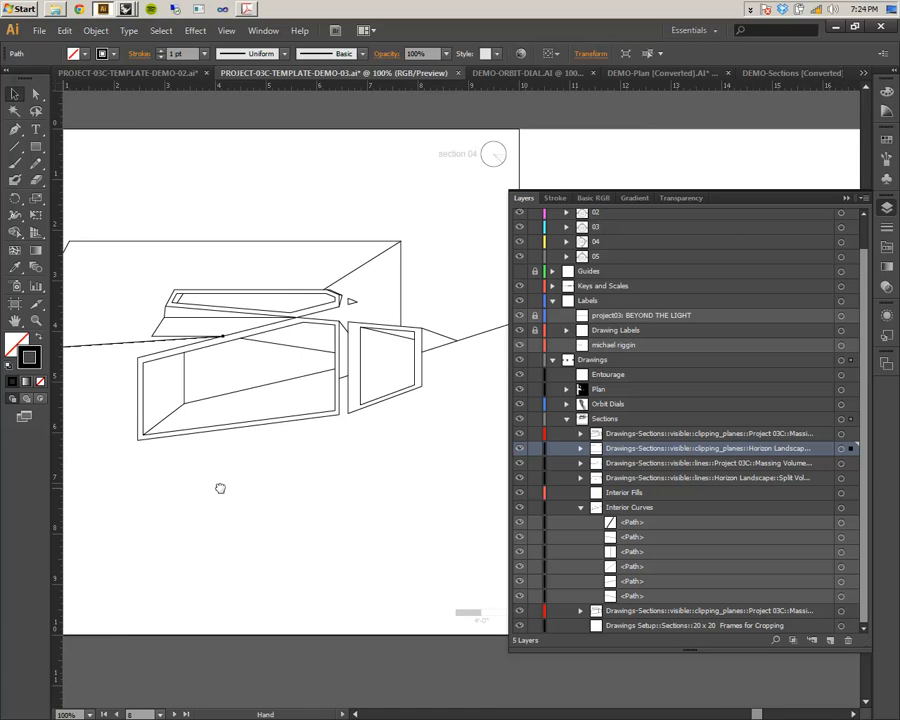
{"action": "left_click", "coordinate": [456, 348]}
{"action": "left_click_drag", "start_coordinate": [466, 436], "coordinate": [284, 450]}
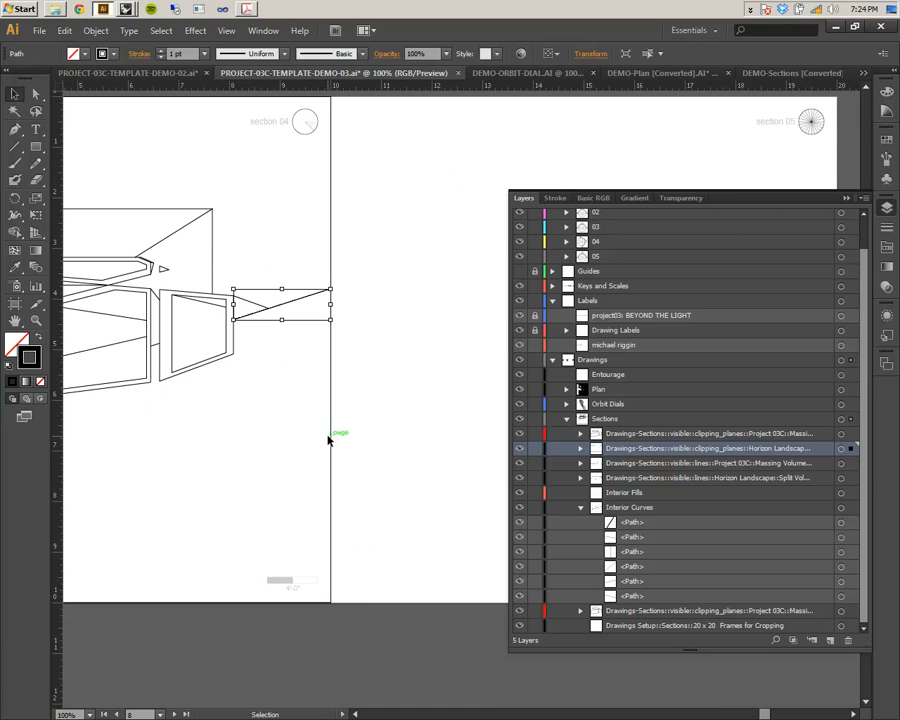
{"action": "left_click", "coordinate": [332, 440]}
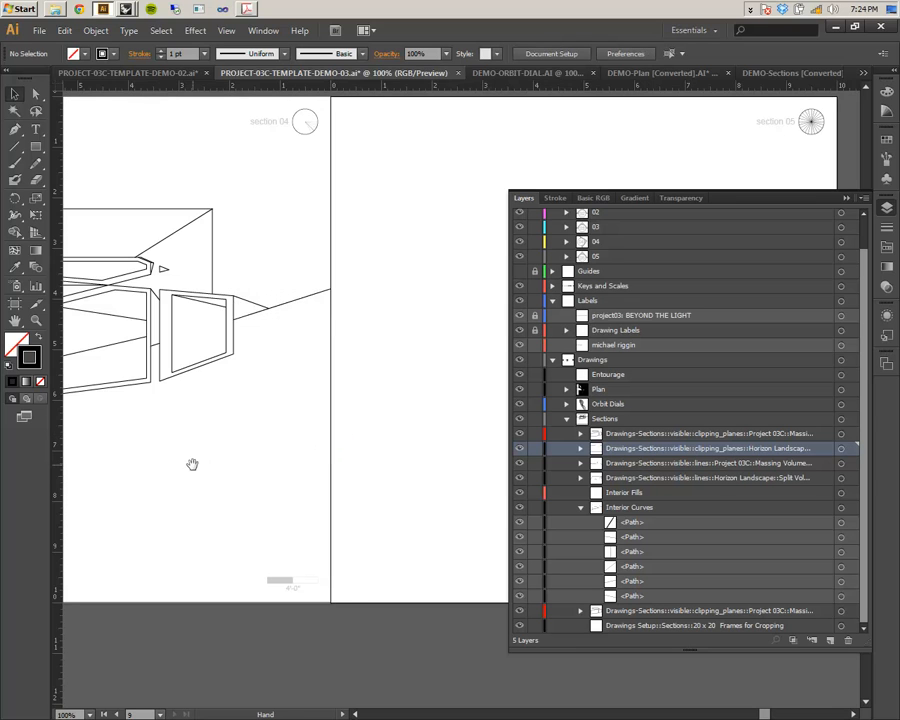
- Rename the sublayer holding the volumes' three inner cut outlines as Interior Fills and delete the empty sublayer of the same name
{"action": "left_click_drag", "start_coordinate": [193, 464], "coordinate": [362, 469]}
{"action": "left_click_drag", "start_coordinate": [301, 480], "coordinate": [343, 481]}
{"action": "left_click", "coordinate": [390, 362]}
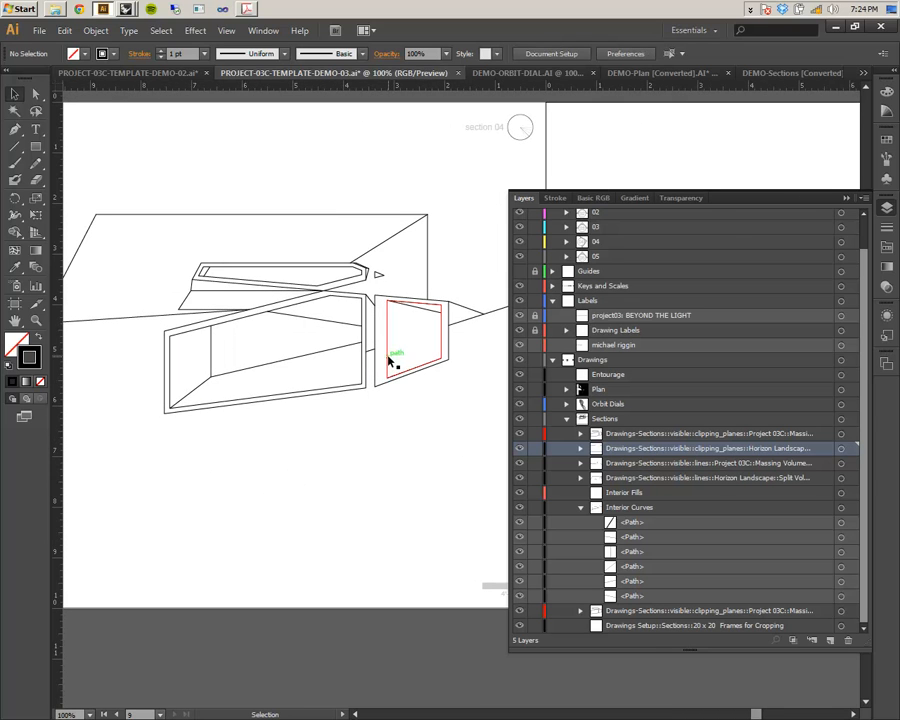
{"action": "left_click", "coordinate": [254, 318], "text": "shift"}
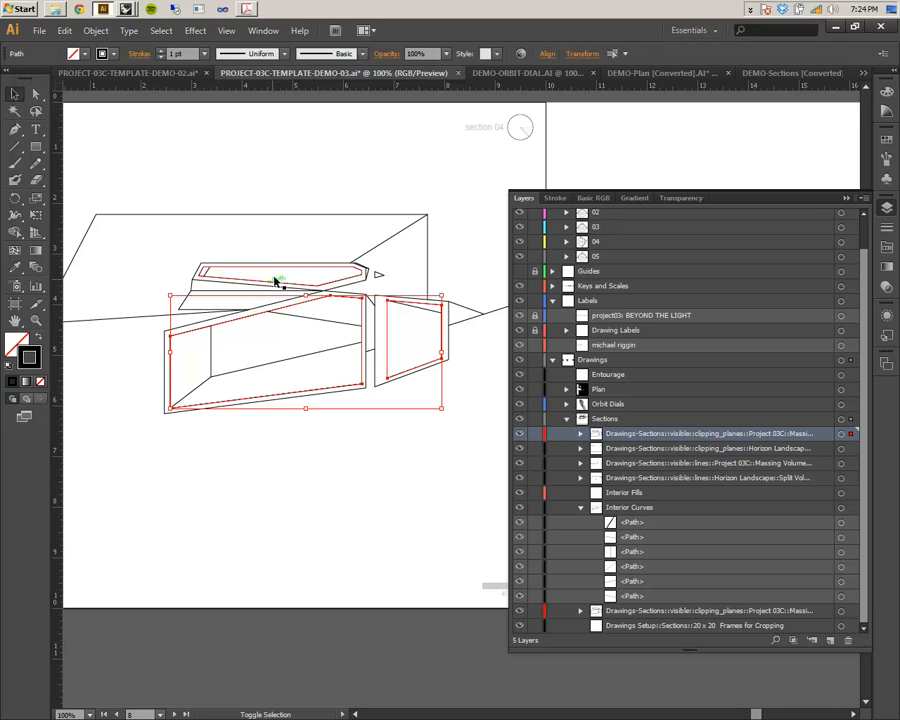
{"action": "left_click", "coordinate": [280, 286], "text": "shift"}
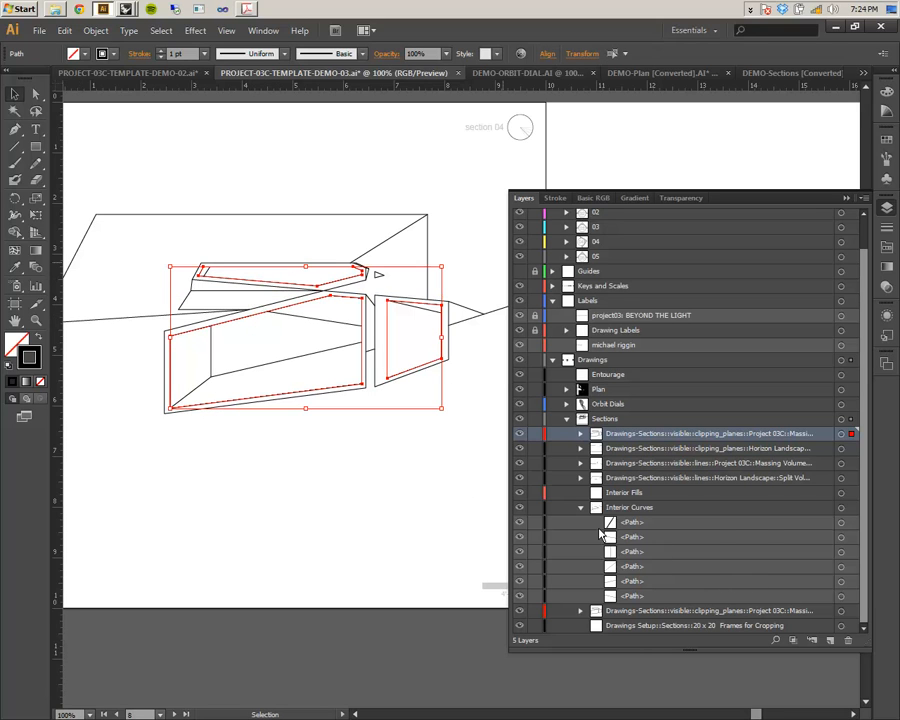
{"action": "left_click", "coordinate": [580, 433]}
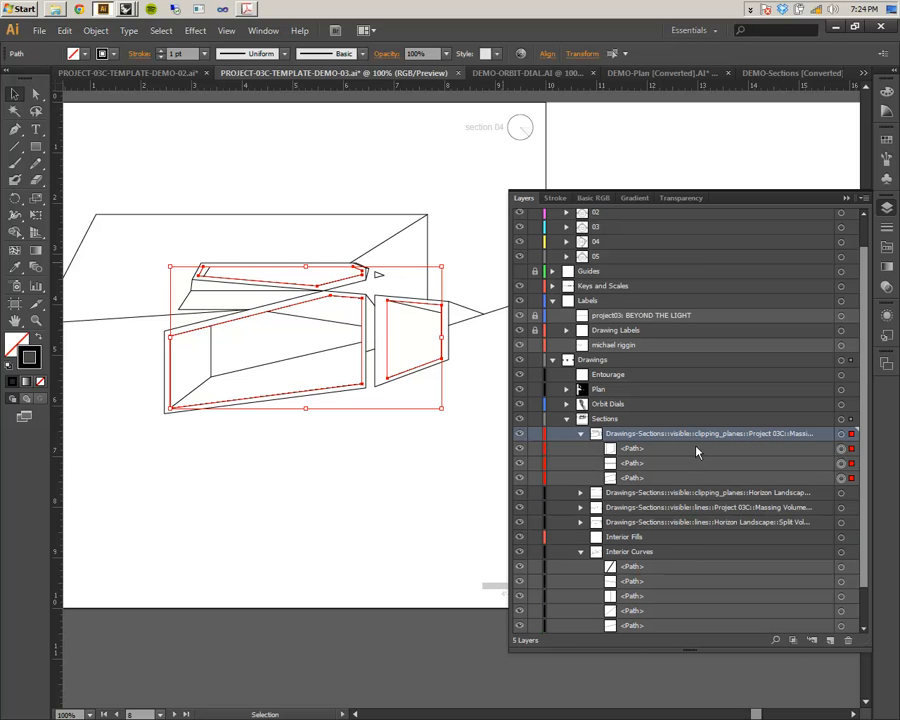
{"action": "double_click", "coordinate": [662, 434]}
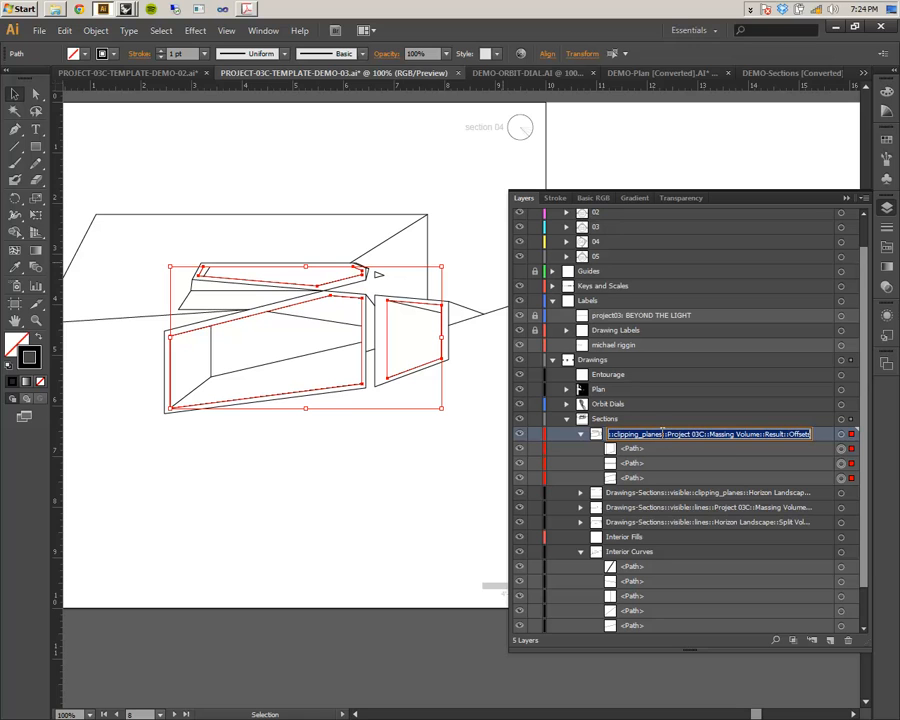
{"action": "type", "text": "Int"}
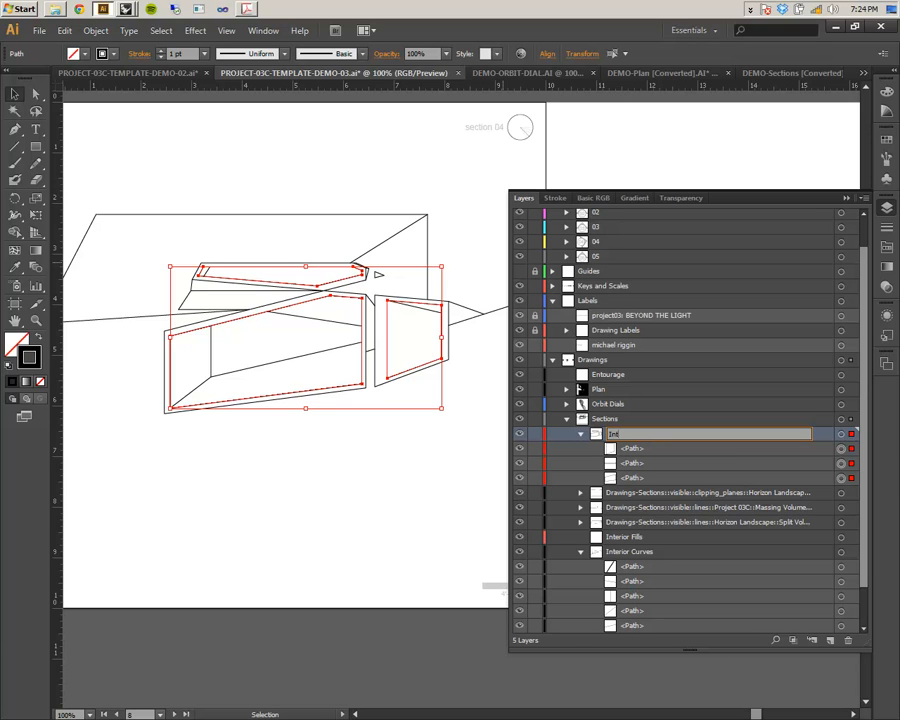
{"action": "type", "text": "erior Fills"}
{"action": "key", "text": "Return"}
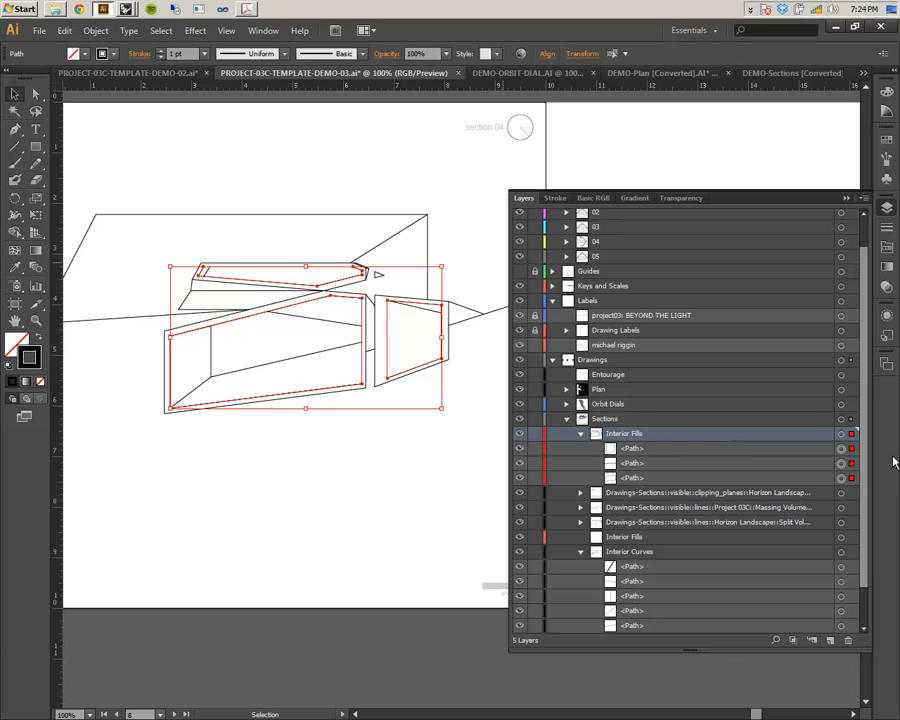
{"action": "left_click", "coordinate": [640, 537]}
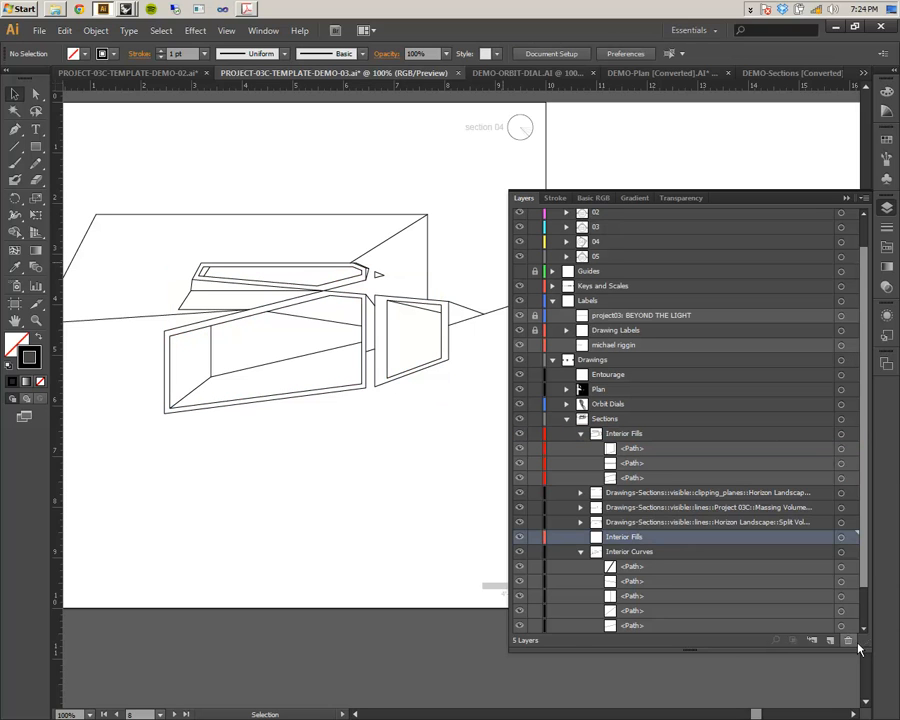
{"action": "left_click", "coordinate": [848, 641]}
- Move the Interior Fills sublayer directly above the 20 x 20 Frames for Cropping sublayer and place Interior Curves just above Interior Fills
{"action": "left_click", "coordinate": [579, 435]}
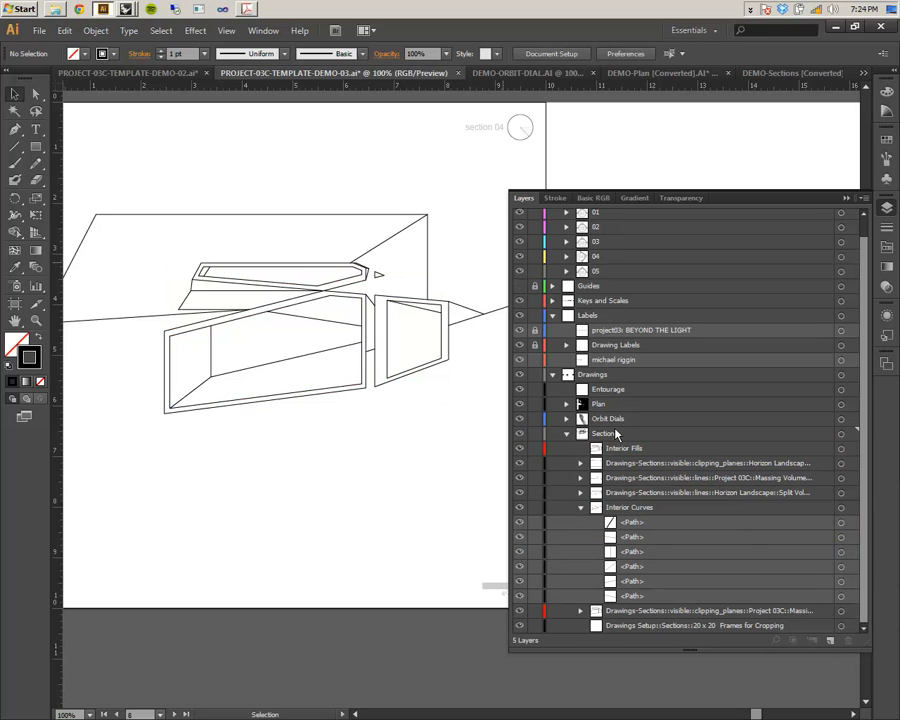
{"action": "left_click", "coordinate": [588, 510]}
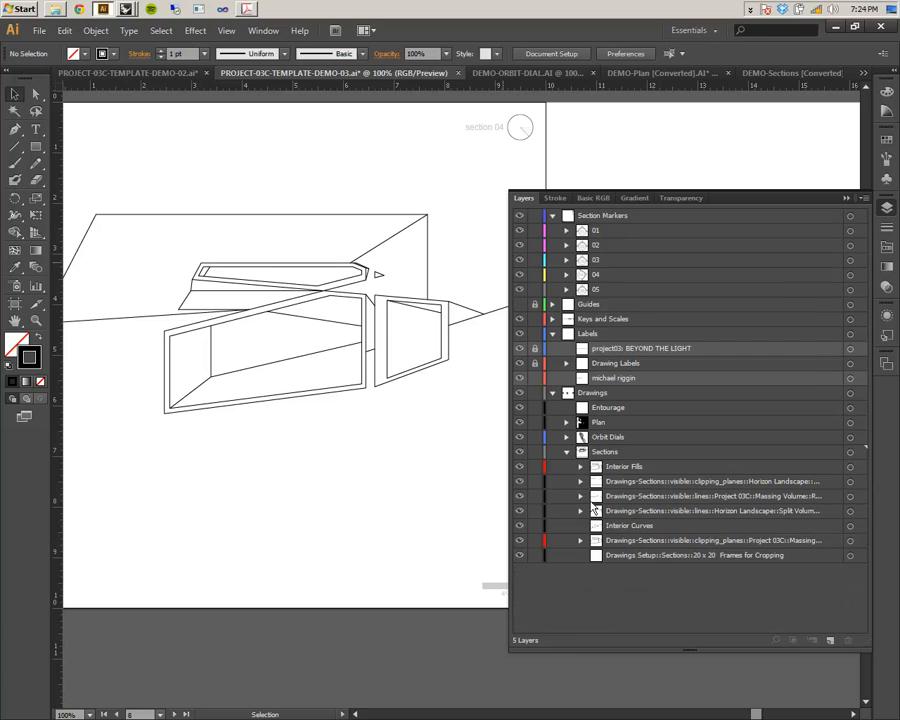
{"action": "left_click_drag", "start_coordinate": [620, 466], "coordinate": [628, 556]}
{"action": "left_click_drag", "start_coordinate": [641, 514], "coordinate": [663, 532]}
{"action": "left_click", "coordinate": [346, 523]}
- Move the clipping_planes::Project 03C::Massing Volume sublayer directly below the clipping_planes::Horizon Landscape::Split Volume A sublayer
{"action": "left_click_drag", "start_coordinate": [276, 523], "coordinate": [329, 518]}
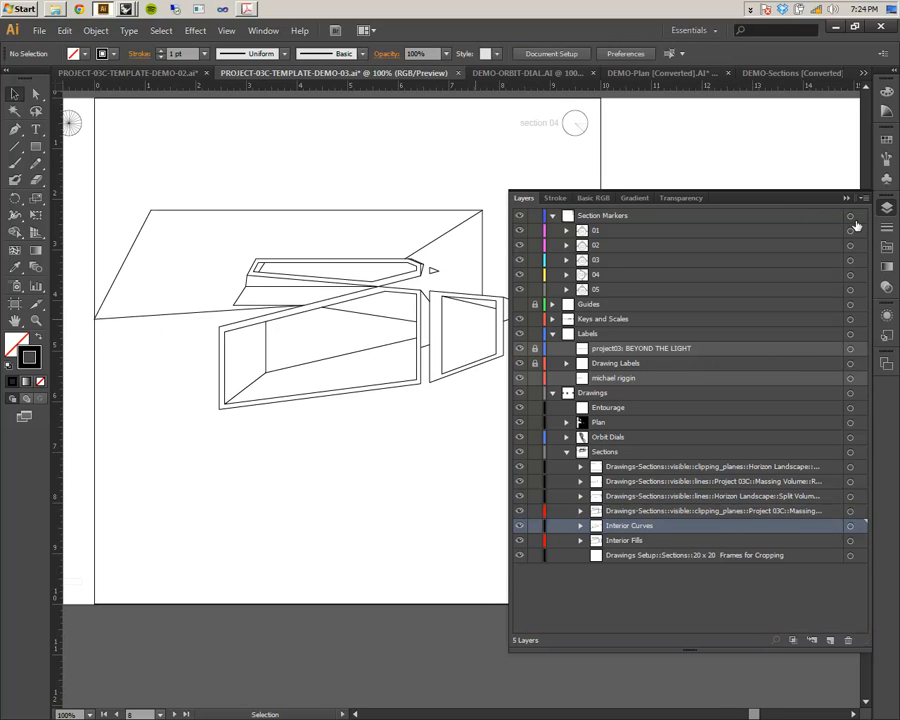
{"action": "left_click_drag", "start_coordinate": [340, 474], "coordinate": [253, 558]}
{"action": "left_click_drag", "start_coordinate": [420, 516], "coordinate": [328, 518]}
{"action": "left_click_drag", "start_coordinate": [222, 528], "coordinate": [325, 517]}
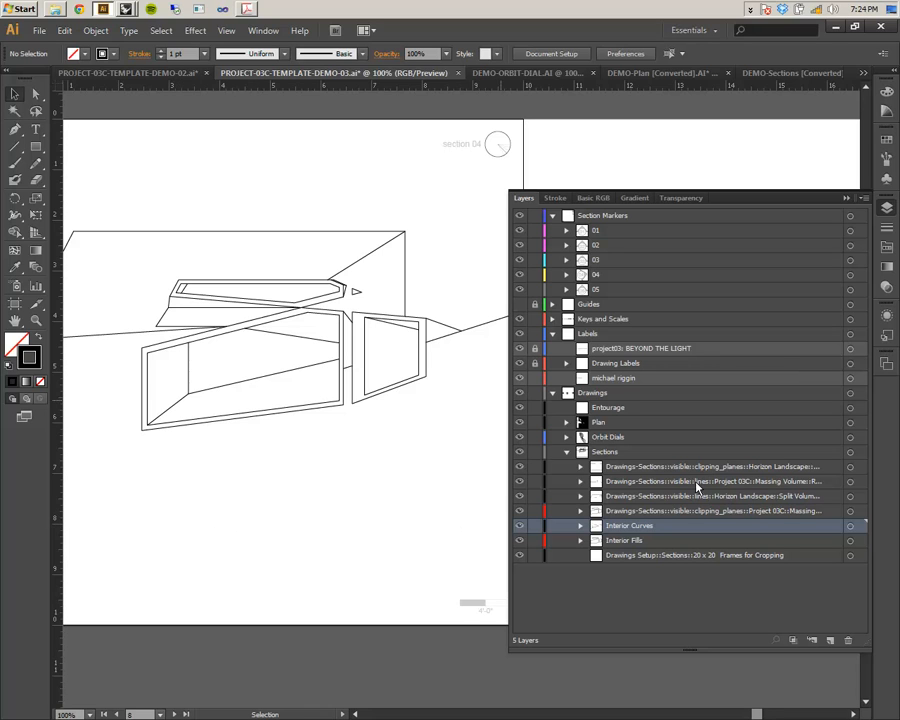
{"action": "left_click_drag", "start_coordinate": [507, 485], "coordinate": [467, 540]}
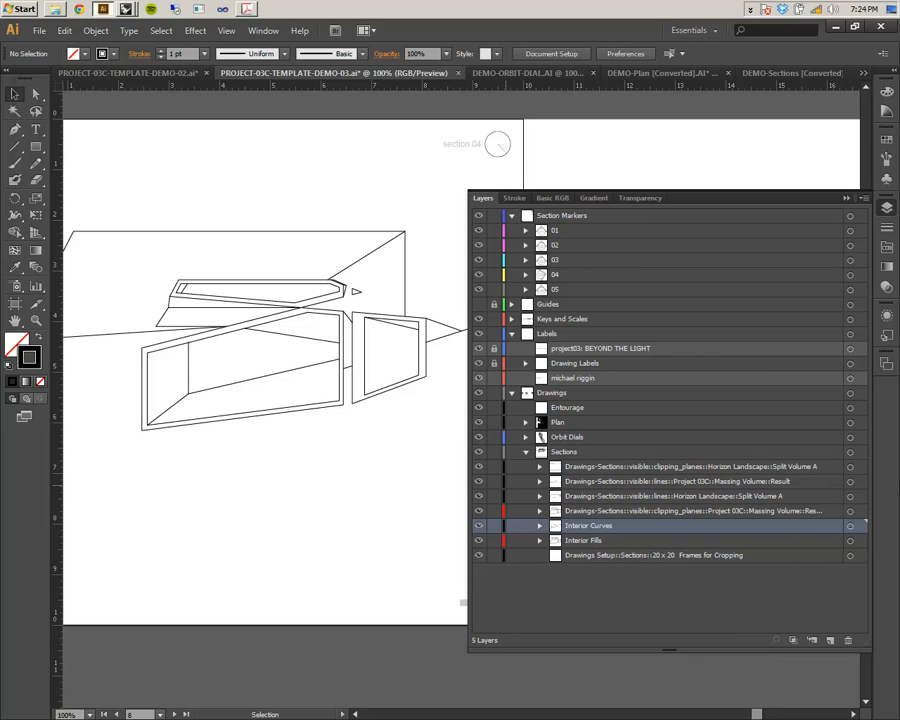
{"action": "left_click", "coordinate": [852, 468]}
{"action": "left_click", "coordinate": [736, 512]}
{"action": "left_click_drag", "start_coordinate": [738, 509], "coordinate": [798, 484]}
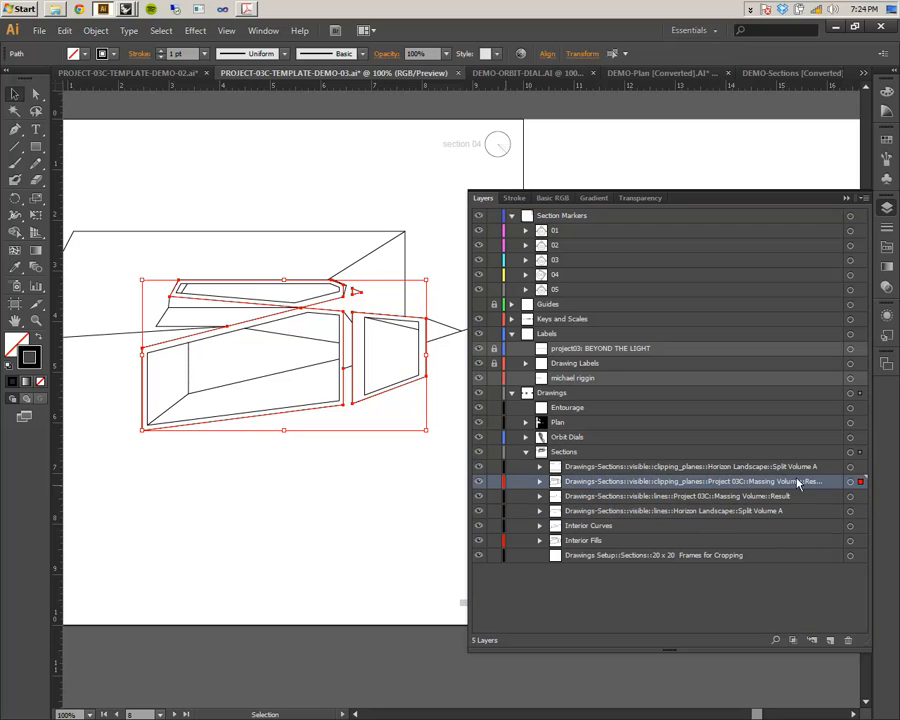
- Set the stroke of everything on the clipping_planes::Horizon Landscape sublayer to 2 pt and show the Guides layer
{"action": "left_click", "coordinate": [850, 467]}
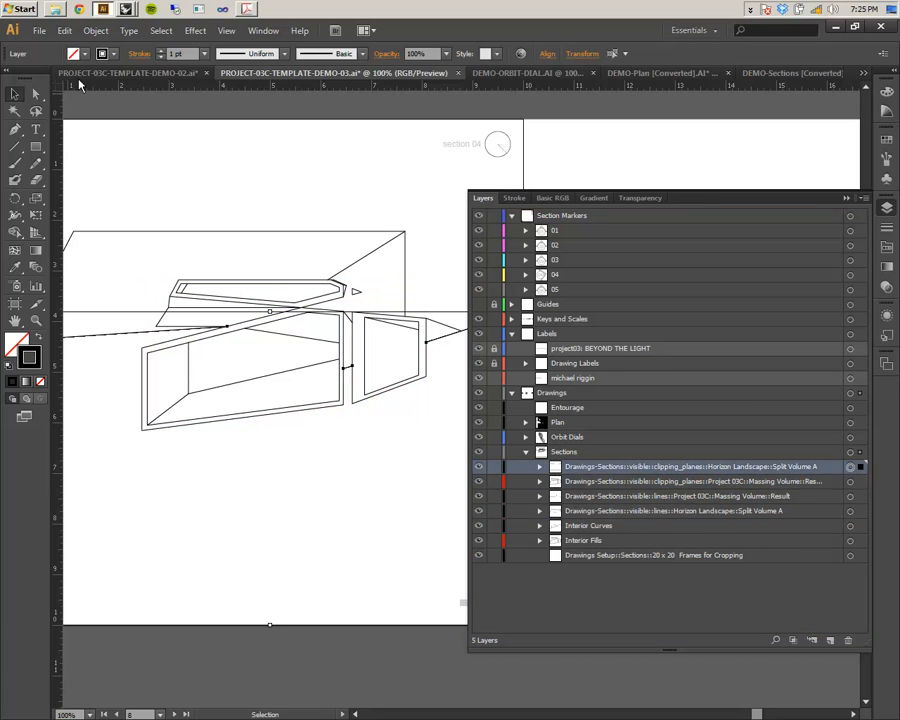
{"action": "left_click", "coordinate": [160, 50]}
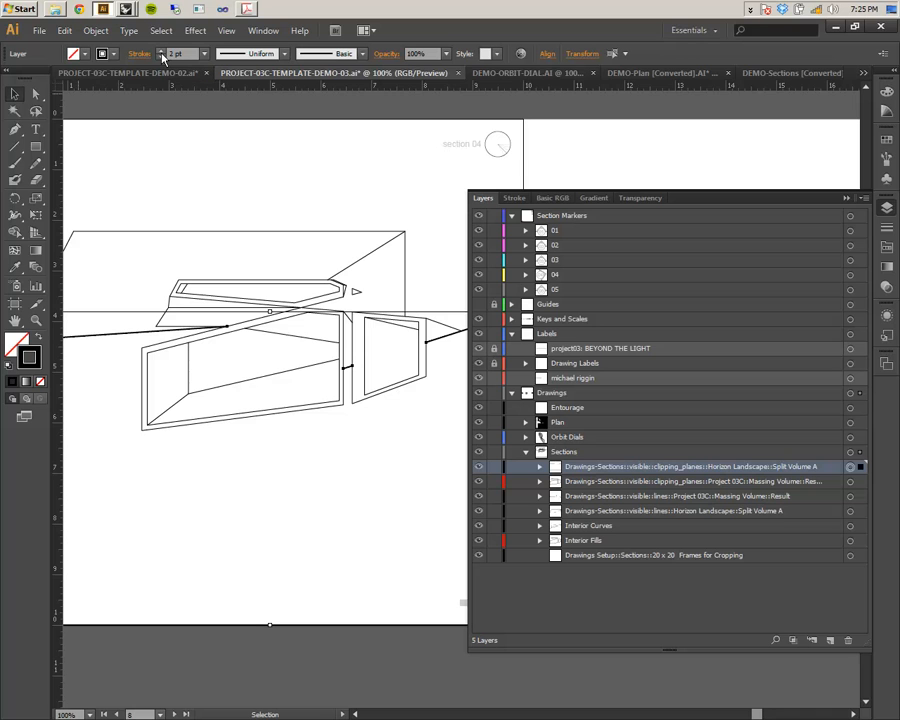
{"action": "left_click_drag", "start_coordinate": [157, 359], "coordinate": [194, 328]}
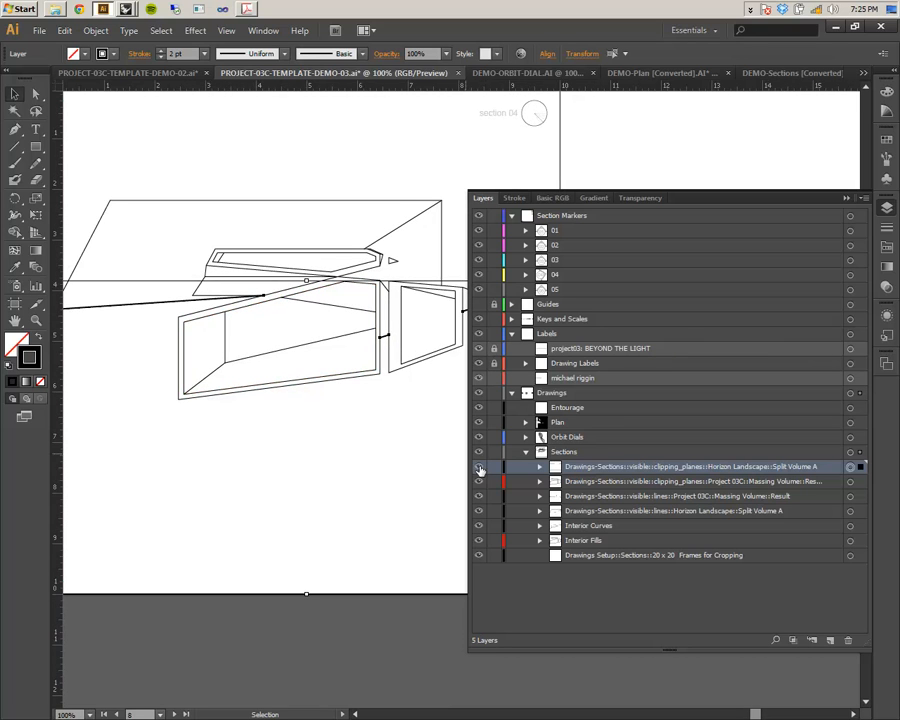
{"action": "left_click", "coordinate": [479, 304]}
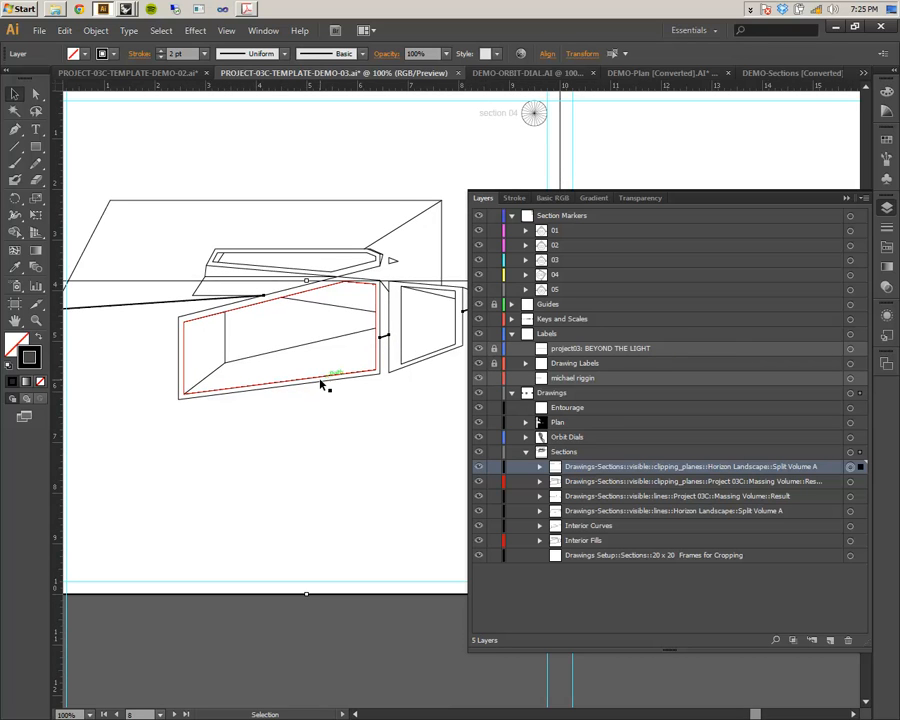
{"action": "left_click", "coordinate": [479, 470]}
{"action": "left_click", "coordinate": [479, 470]}
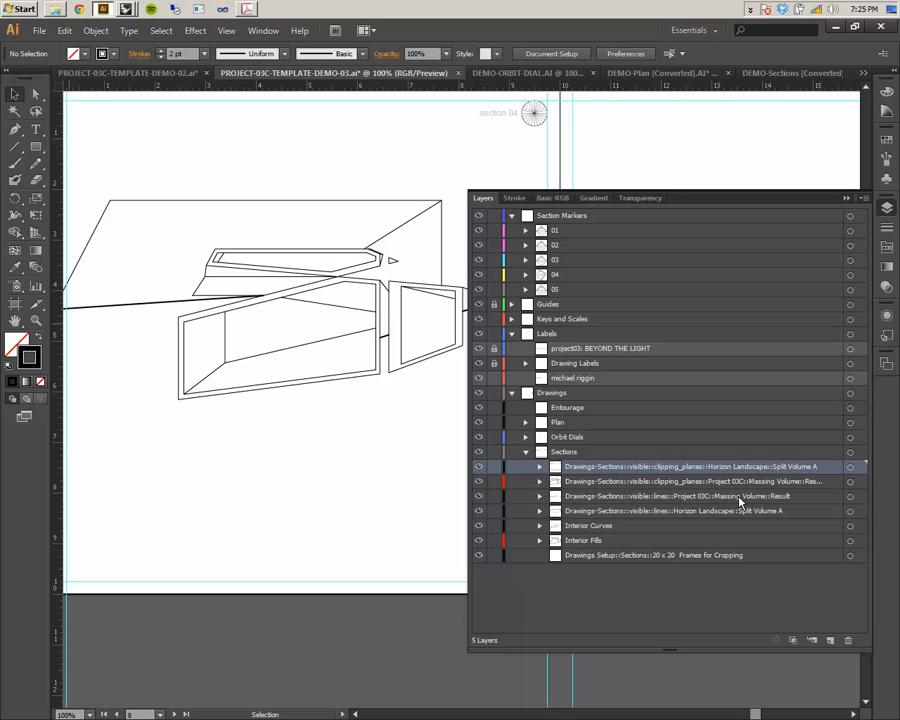
- Set the stroke of all paths on the clipping_planes::Project 03C::Massing Volume sublayer to 2 pt
{"action": "left_click", "coordinate": [783, 497]}
{"action": "left_click", "coordinate": [849, 496]}
{"action": "left_click", "coordinate": [849, 466]}
{"action": "left_click", "coordinate": [849, 481]}
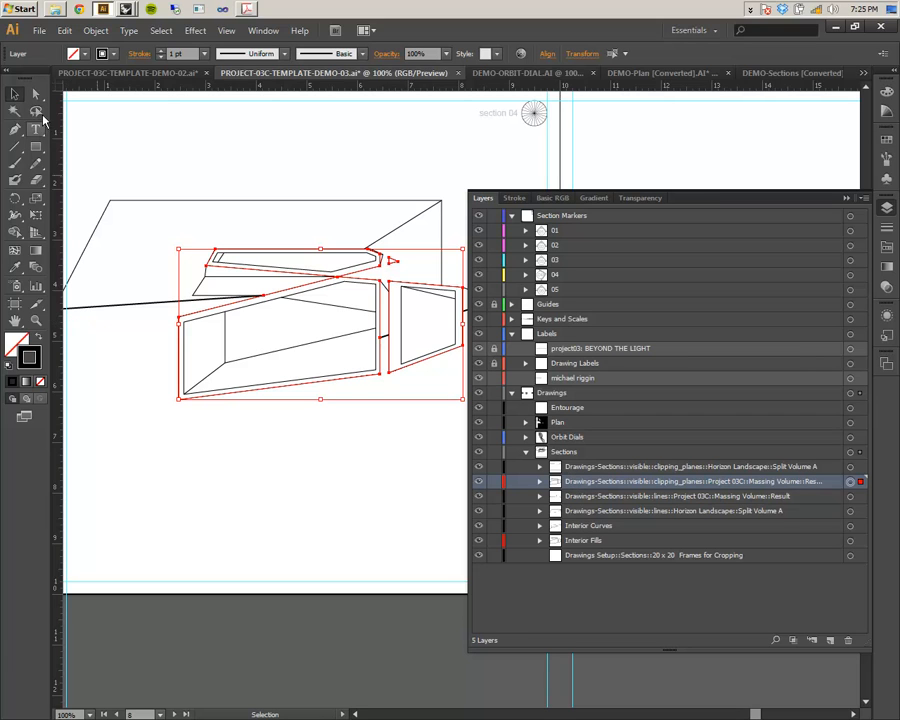
{"action": "left_click", "coordinate": [162, 51]}
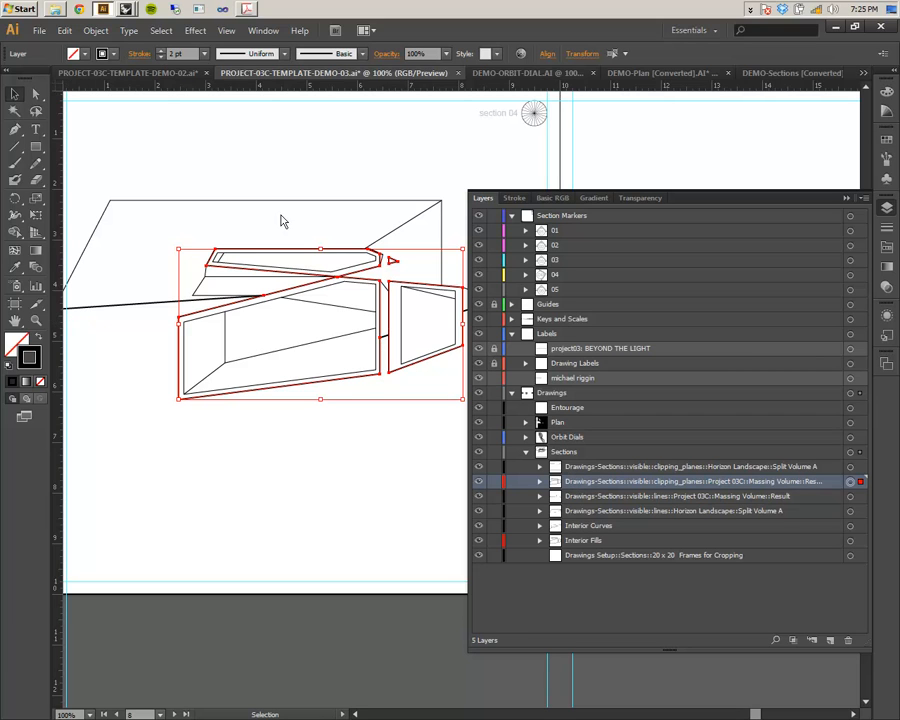
- Check the artwork on the two visible::lines sublayers and set the stroke of the Interior Curves sublayer to 0.5 pt
{"action": "left_click", "coordinate": [856, 496]}
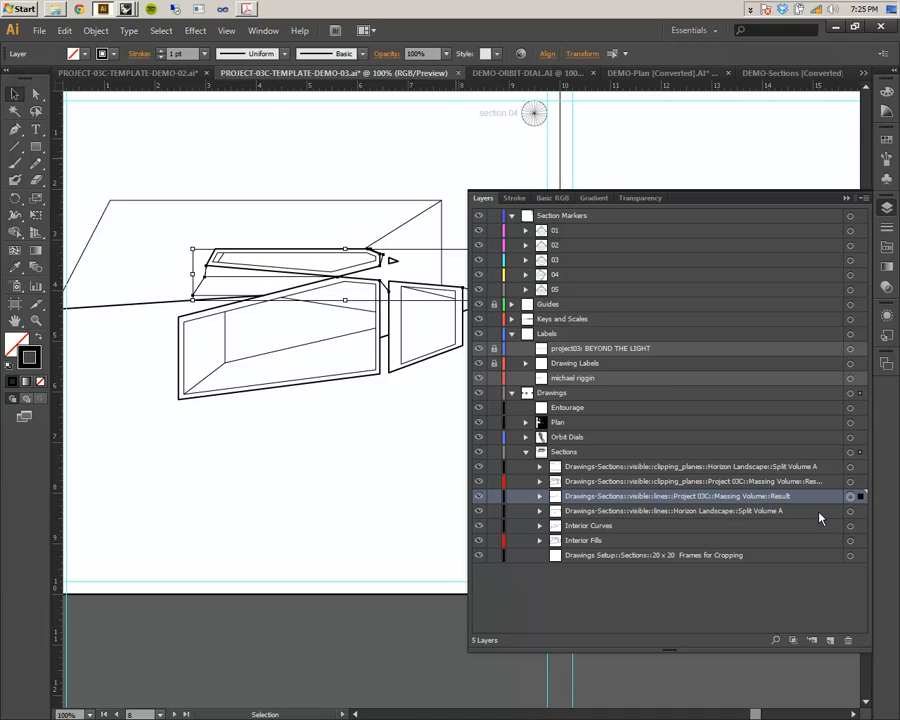
{"action": "left_click", "coordinate": [850, 512]}
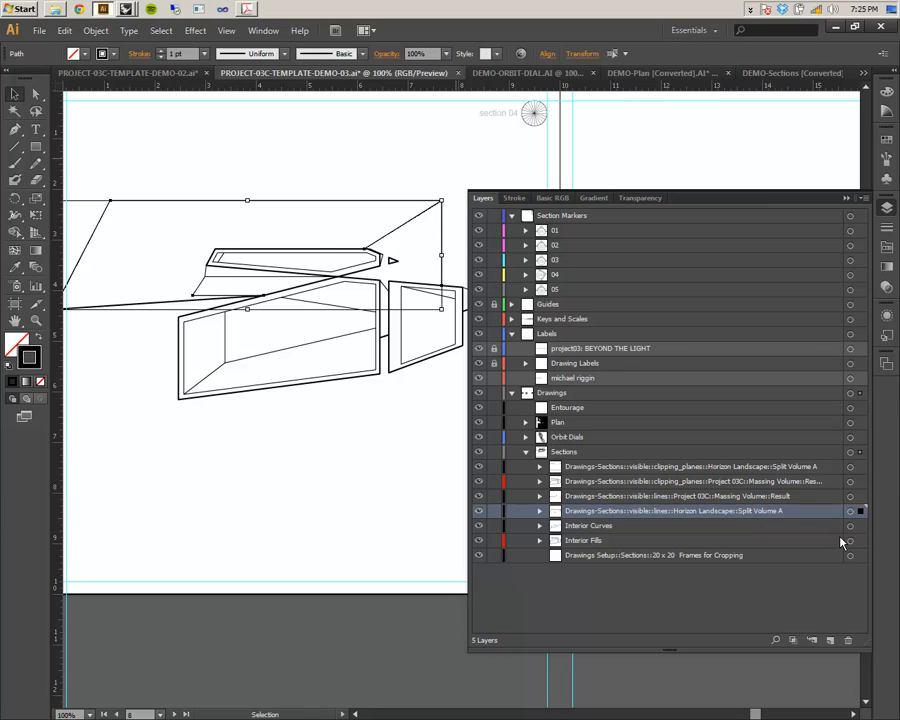
{"action": "left_click", "coordinate": [850, 526]}
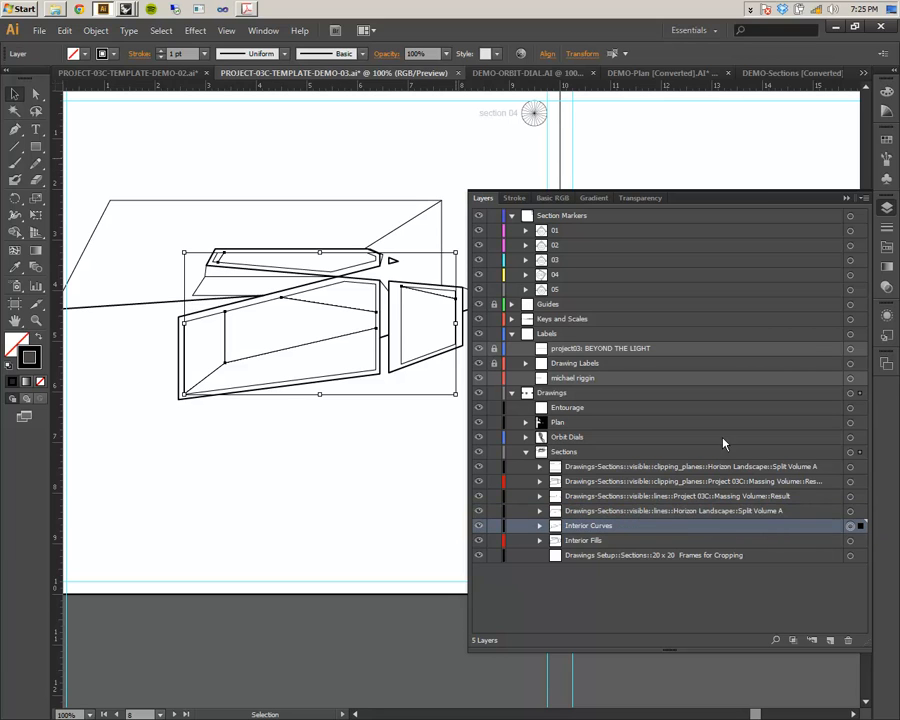
{"action": "left_click", "coordinate": [205, 55]}
{"action": "left_click", "coordinate": [205, 55]}
{"action": "left_click", "coordinate": [205, 55]}
{"action": "left_click", "coordinate": [222, 84]}
- Give the Interior Curves paths a white stroke from the Basic RGB swatches, then deselect them and show the layer list again
{"action": "left_click", "coordinate": [887, 141]}
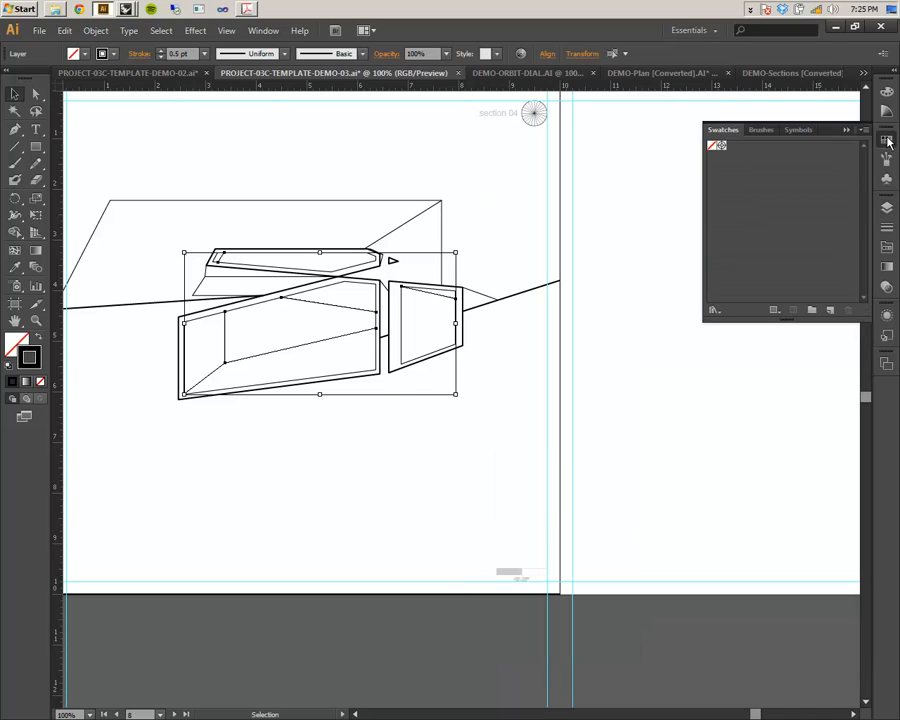
{"action": "left_click", "coordinate": [888, 252]}
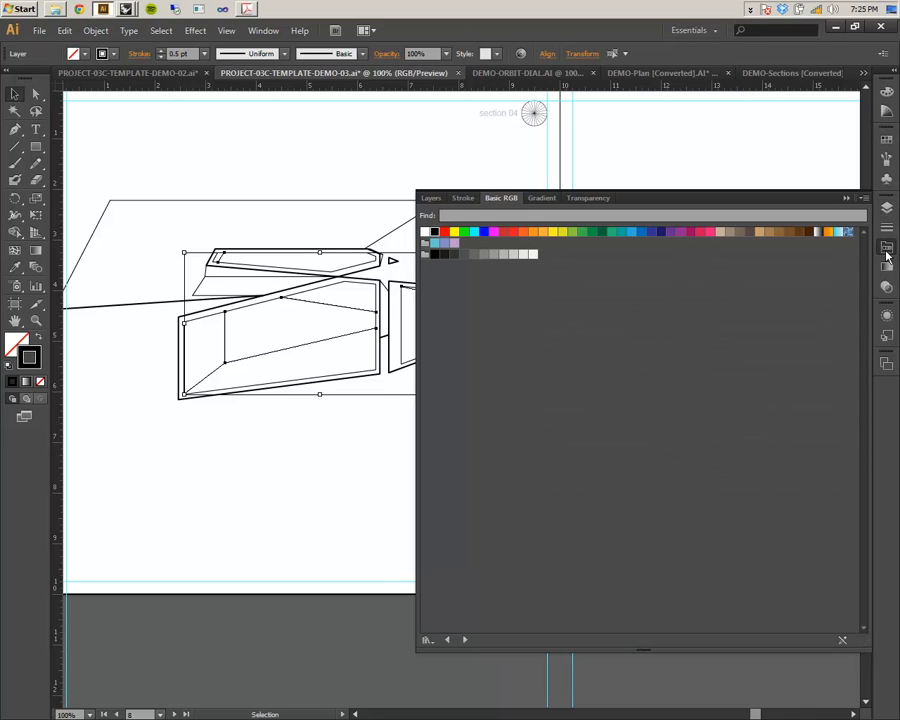
{"action": "left_click", "coordinate": [424, 231]}
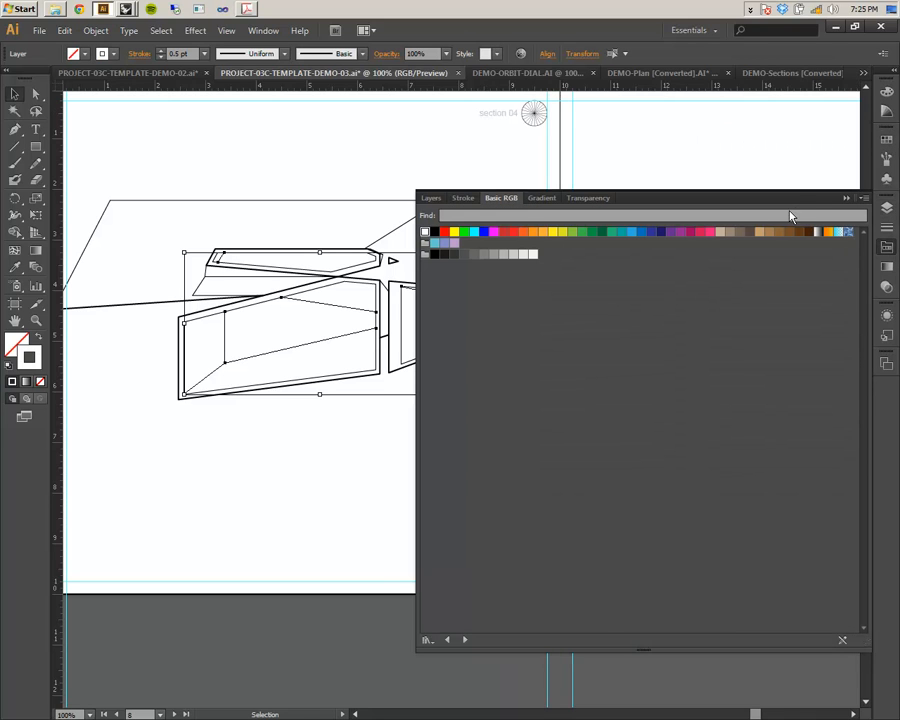
{"action": "left_click", "coordinate": [848, 198]}
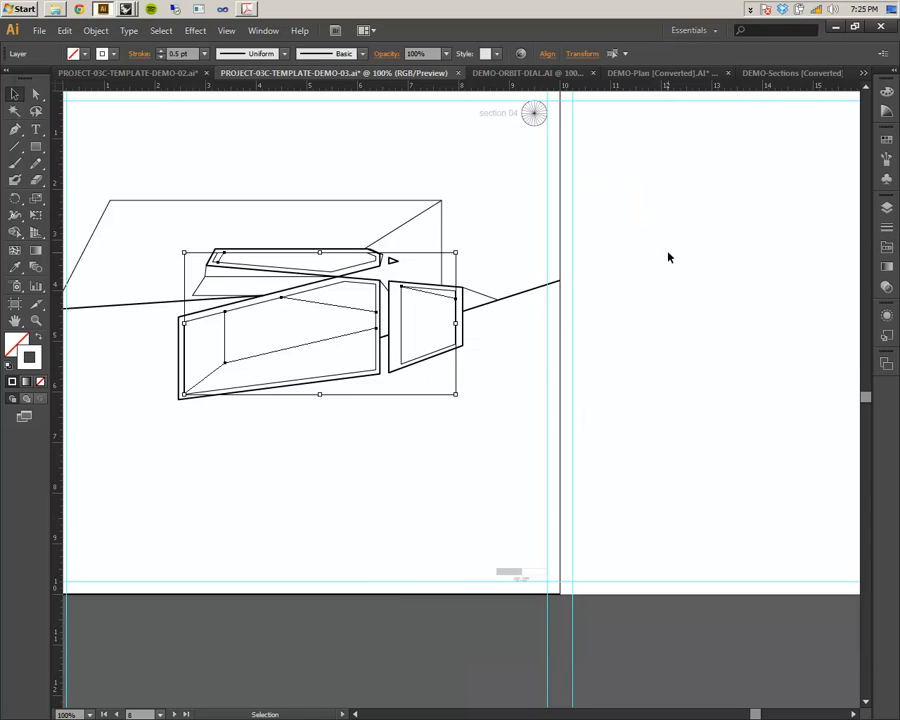
{"action": "left_click", "coordinate": [510, 364]}
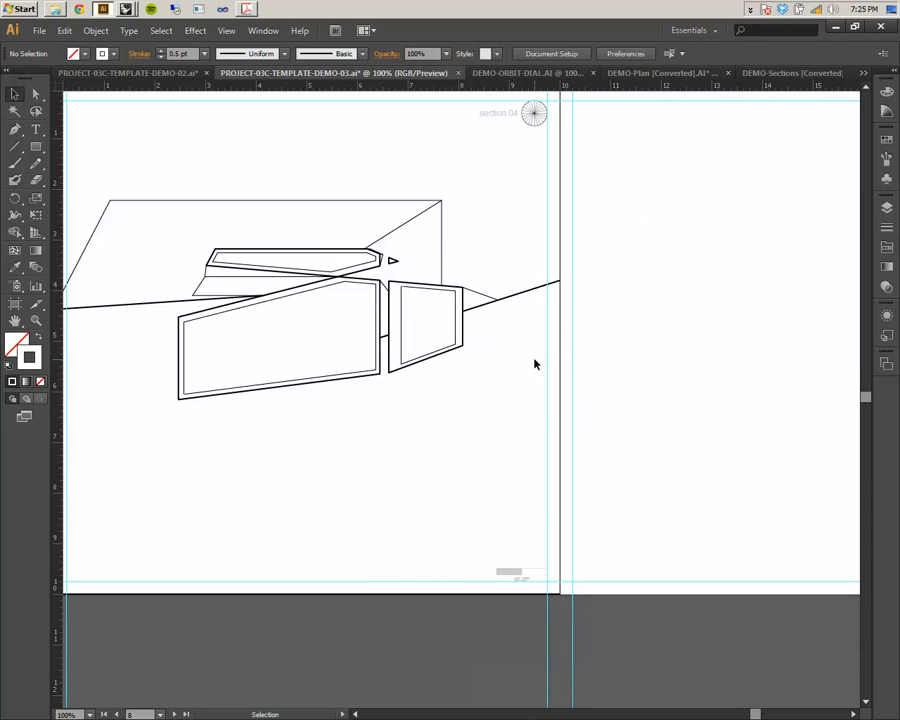
{"action": "left_click", "coordinate": [887, 209]}
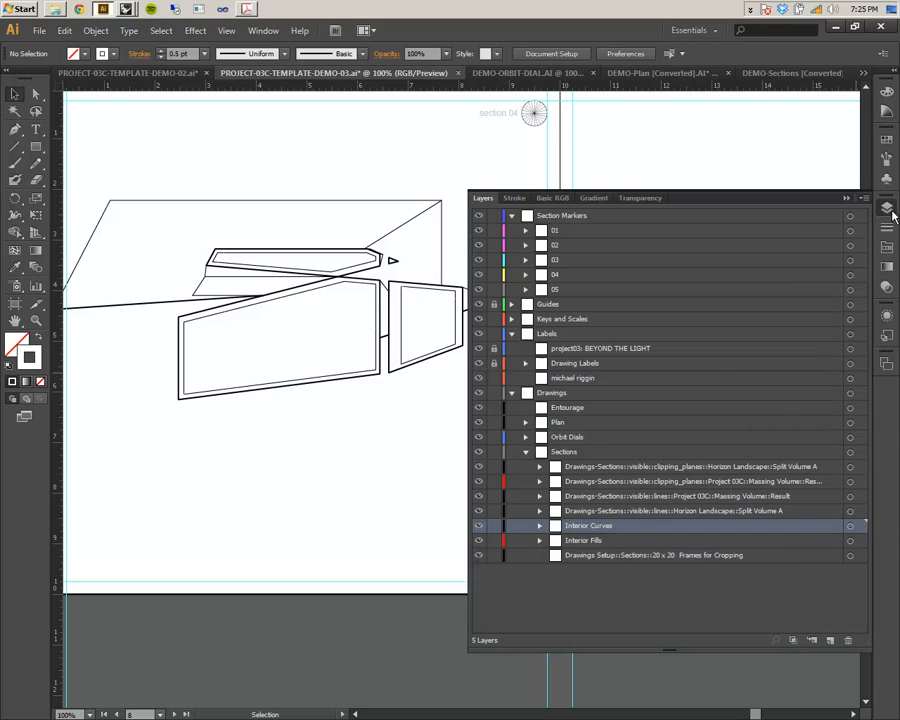
- Swap fill and stroke on all Interior Fills artwork so it has a black fill and no stroke, then deselect it
{"action": "left_click", "coordinate": [850, 540]}
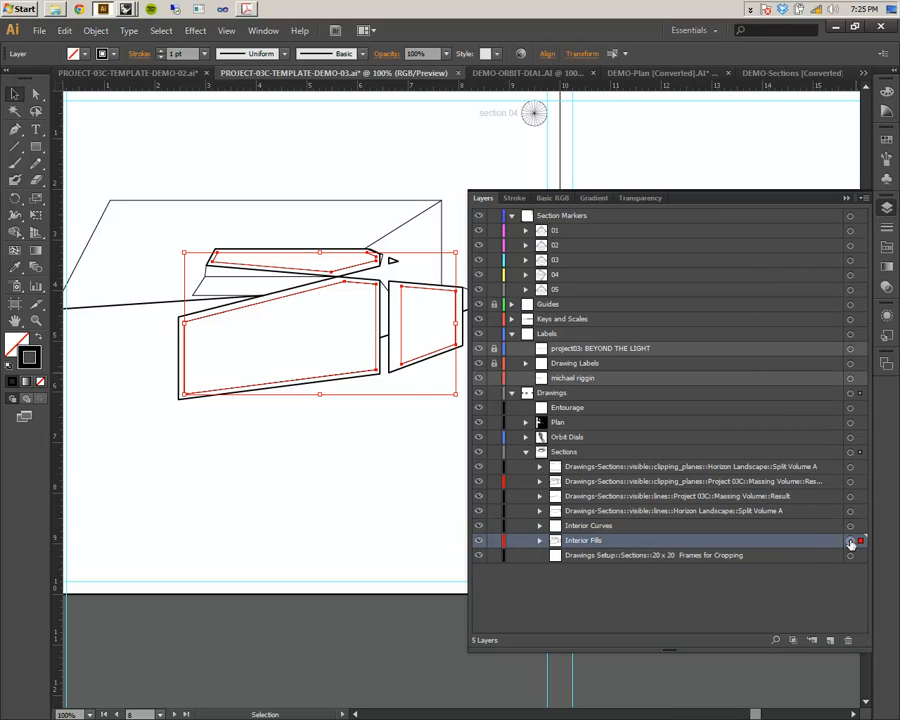
{"action": "left_click", "coordinate": [37, 340]}
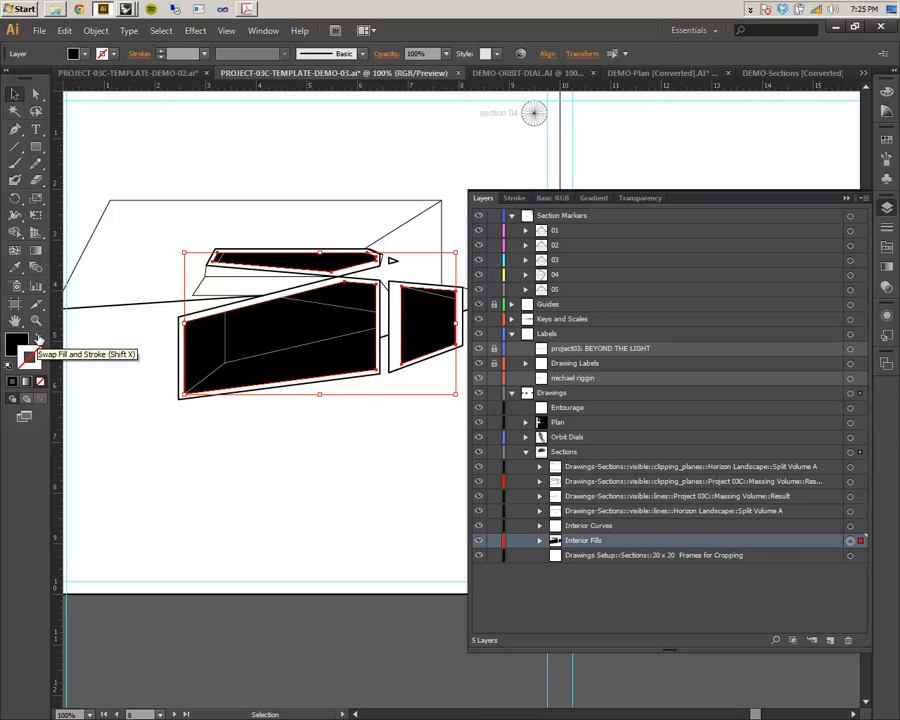
{"action": "left_click", "coordinate": [414, 382]}
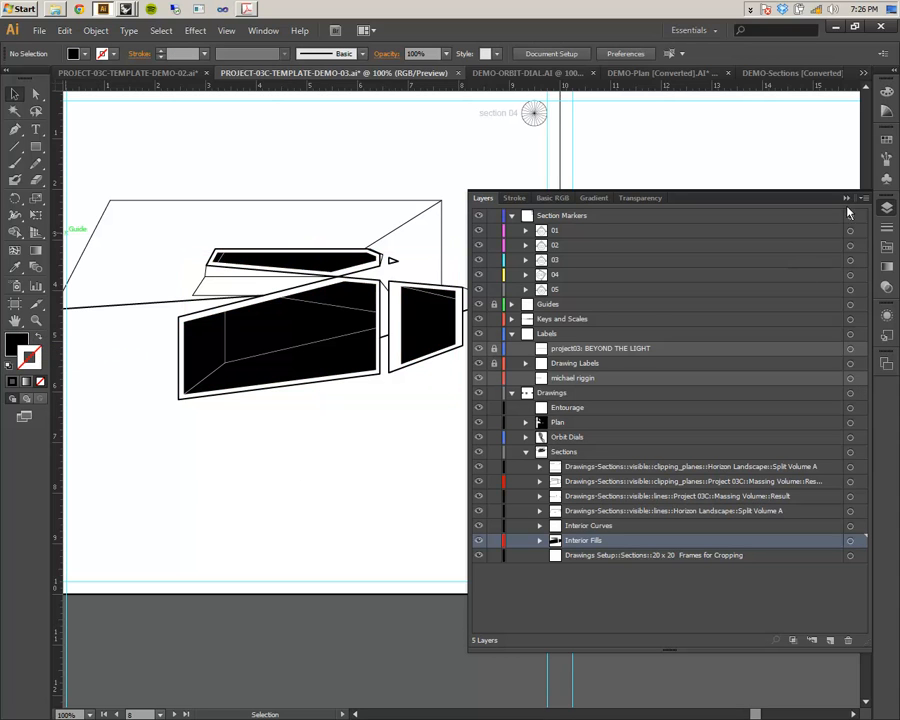
{"action": "left_click", "coordinate": [594, 140]}
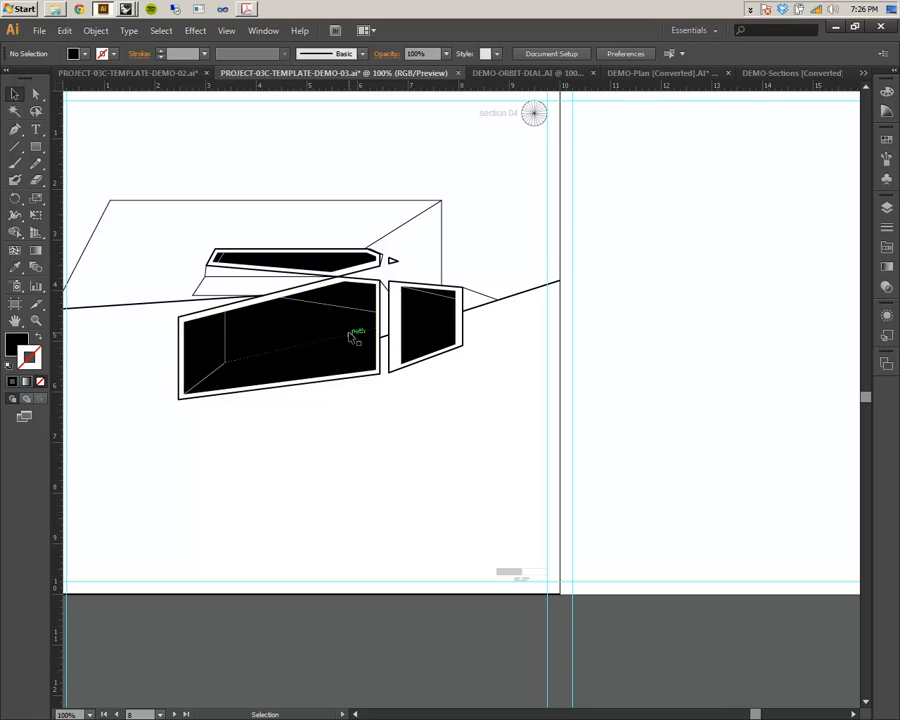
{"action": "left_click_drag", "start_coordinate": [227, 460], "coordinate": [331, 448]}
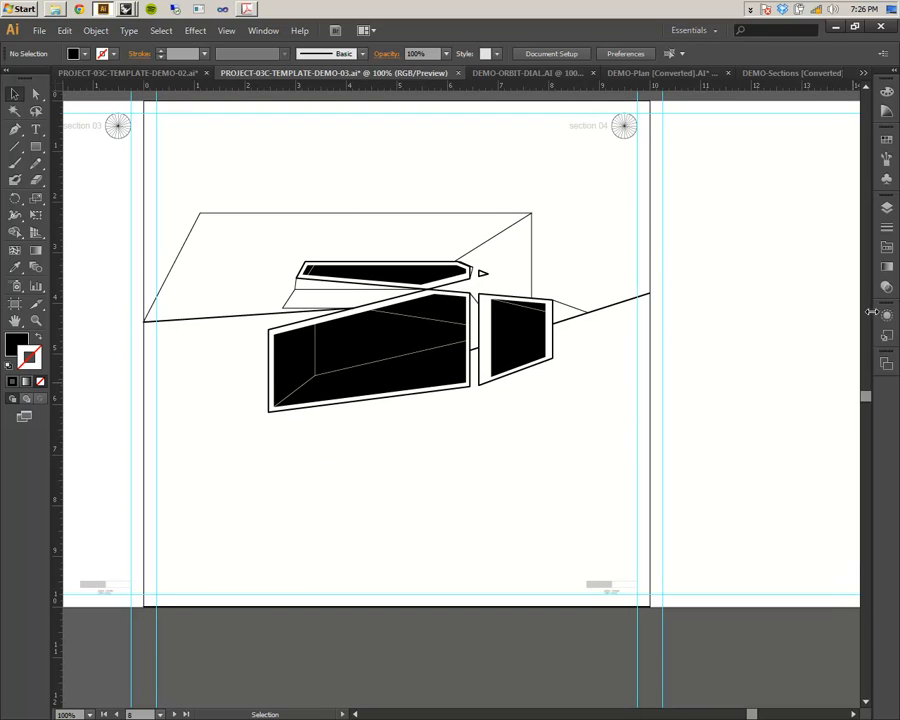
- Examine the Graphic Scales sublayers under Keys and Scales, isolating and selecting the scale artwork to see what each one holds
{"action": "left_click", "coordinate": [886, 207]}
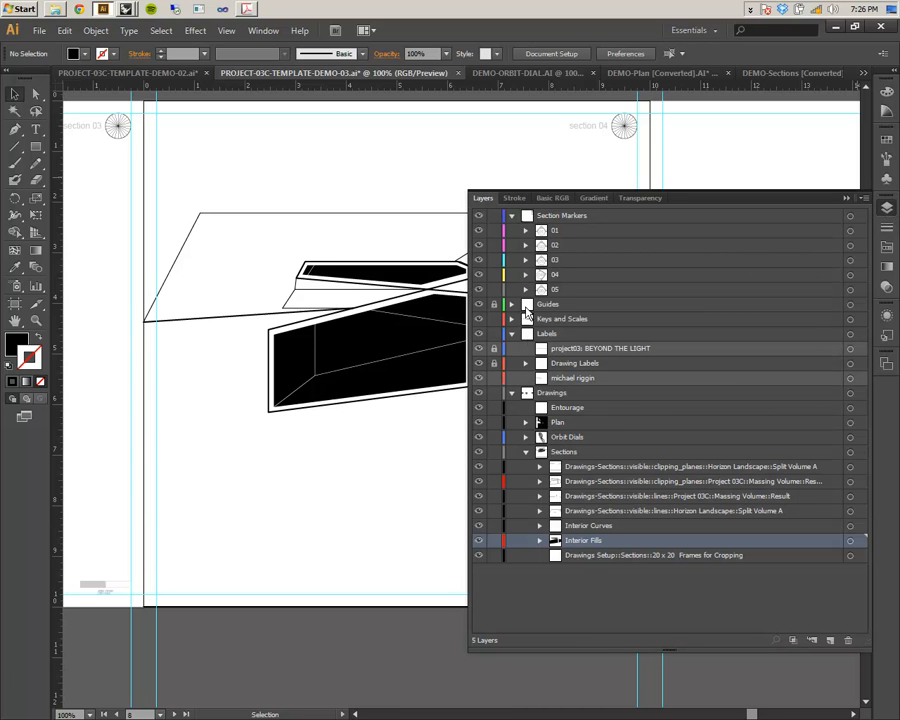
{"action": "left_click", "coordinate": [511, 318], "text": "alt"}
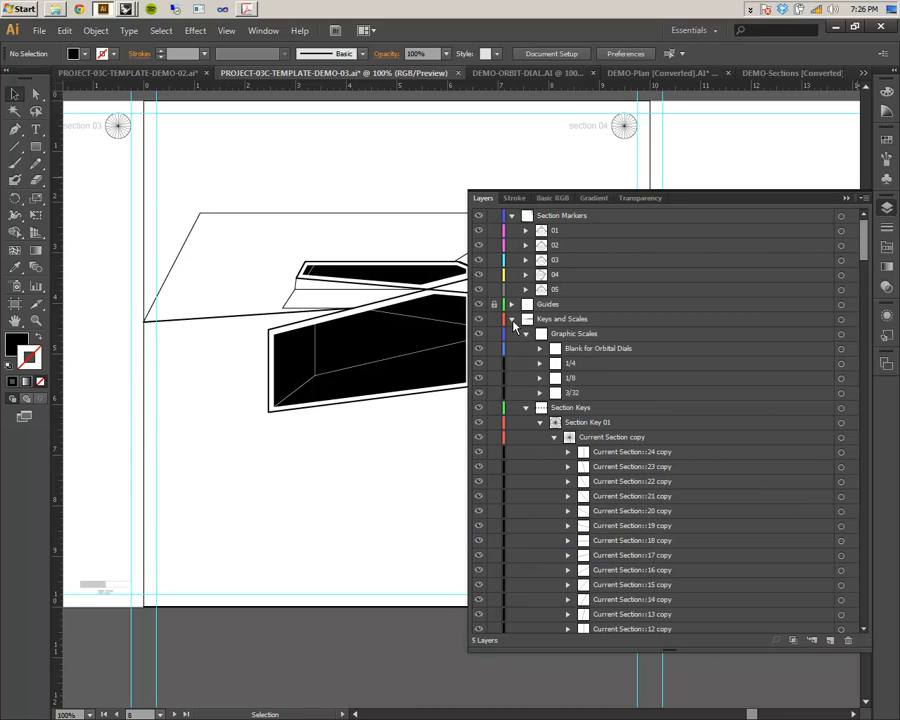
{"action": "left_click", "coordinate": [478, 364], "text": "alt"}
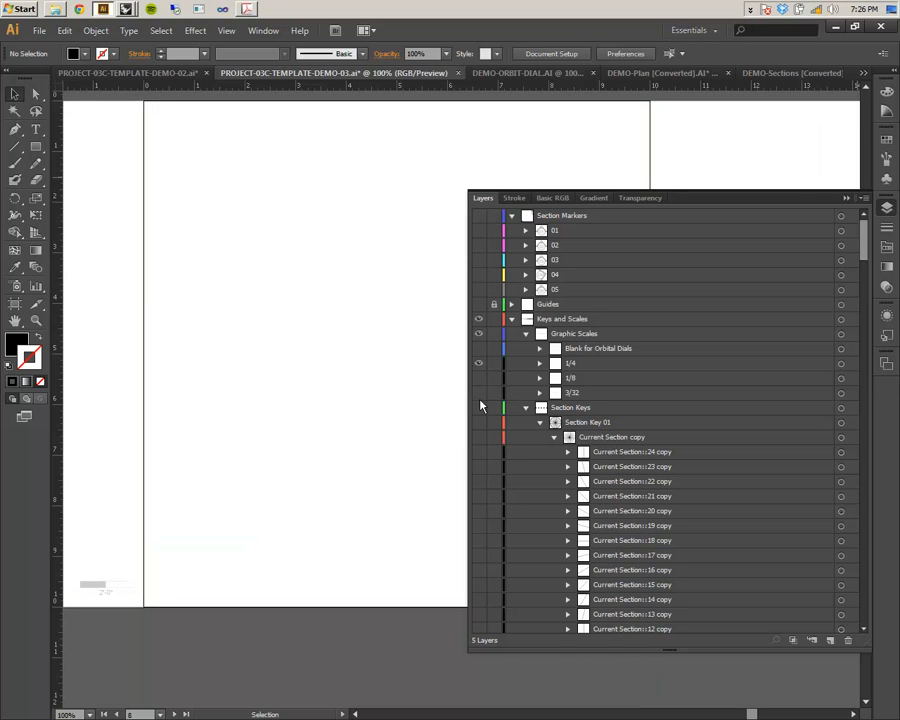
{"action": "left_click", "coordinate": [480, 391], "text": "alt"}
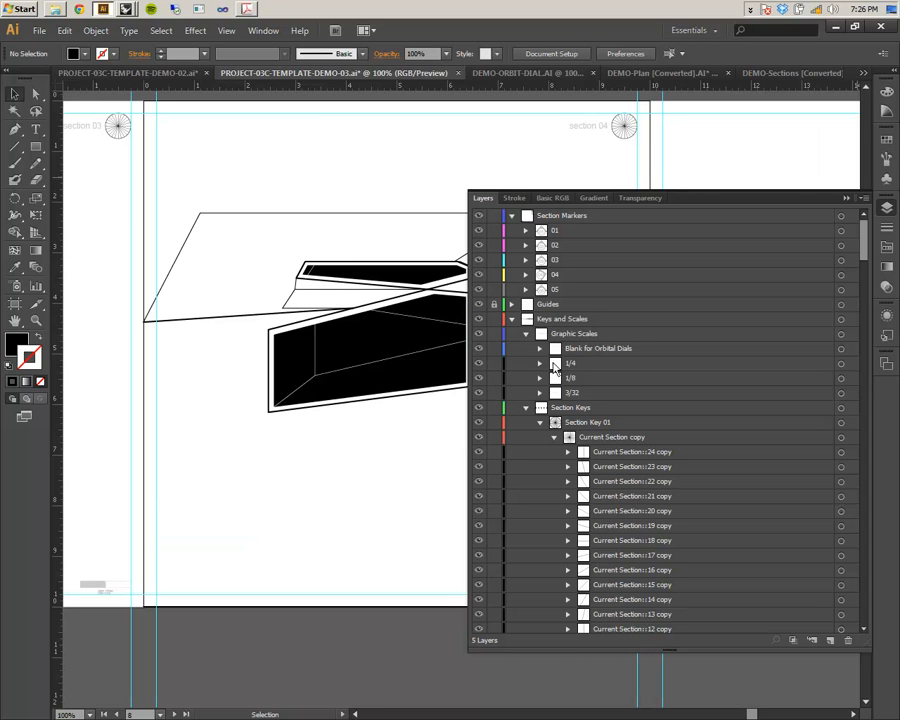
{"action": "left_click", "coordinate": [613, 352], "text": "alt"}
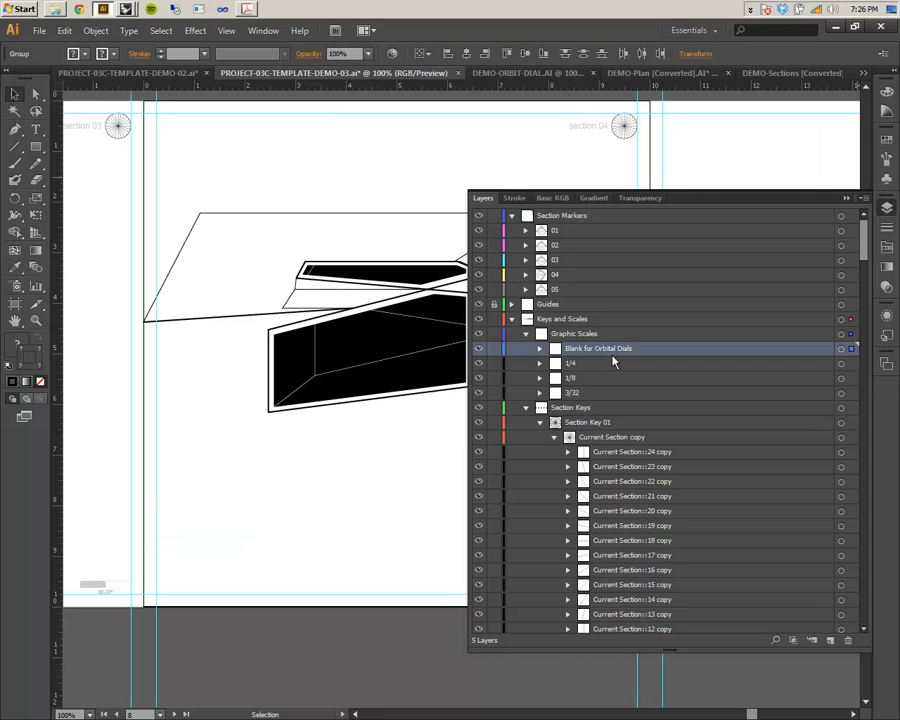
{"action": "left_click", "coordinate": [478, 366], "text": "alt"}
{"action": "left_click", "coordinate": [478, 366], "text": "alt"}
{"action": "left_click", "coordinate": [745, 378], "text": "alt"}
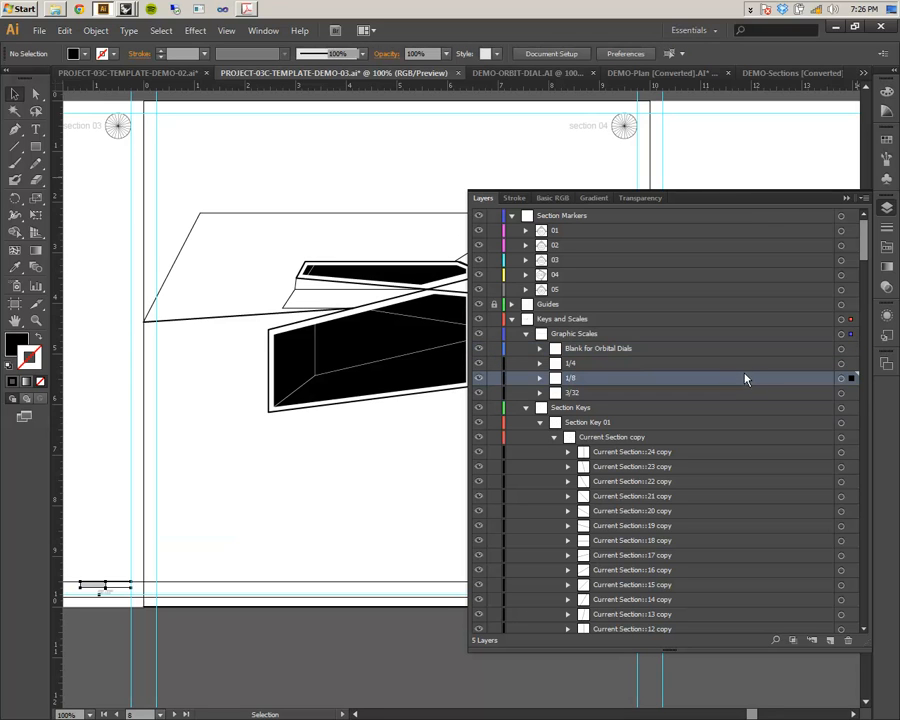
{"action": "left_click", "coordinate": [480, 395], "text": "alt"}
{"action": "left_click", "coordinate": [480, 395], "text": "alt"}
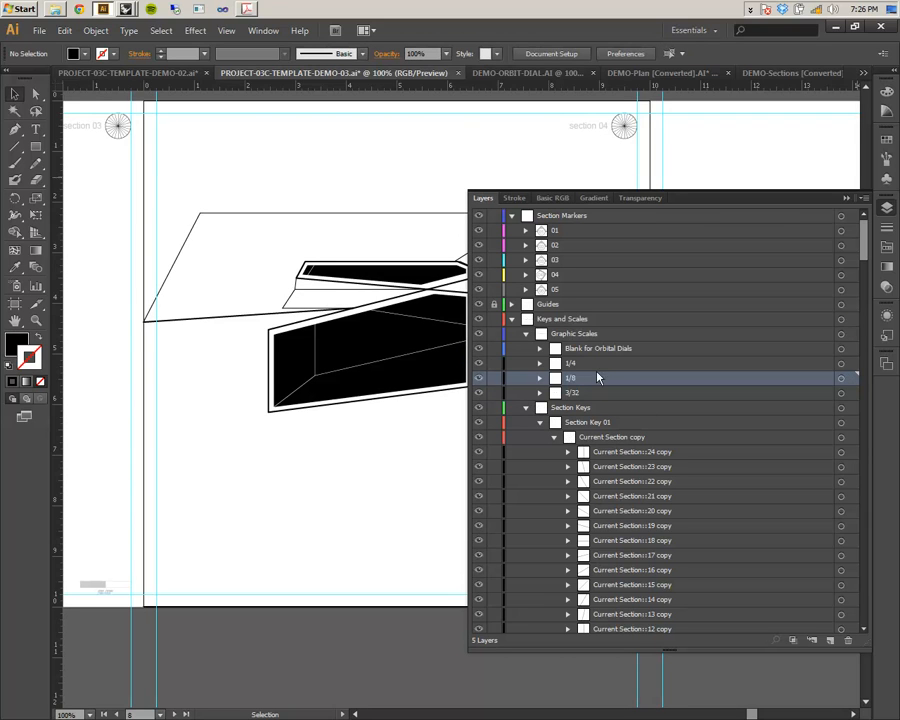
{"action": "left_click", "coordinate": [479, 364], "text": "alt"}
{"action": "left_click", "coordinate": [479, 364], "text": "alt"}
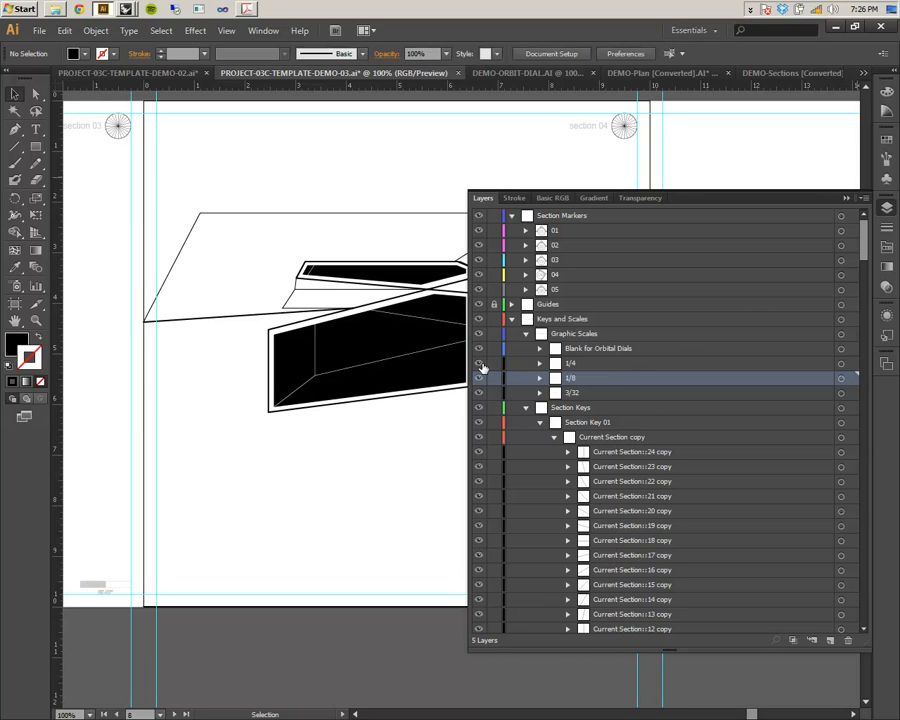
{"action": "left_click", "coordinate": [512, 319]}
{"action": "left_click", "coordinate": [721, 324], "text": "alt"}
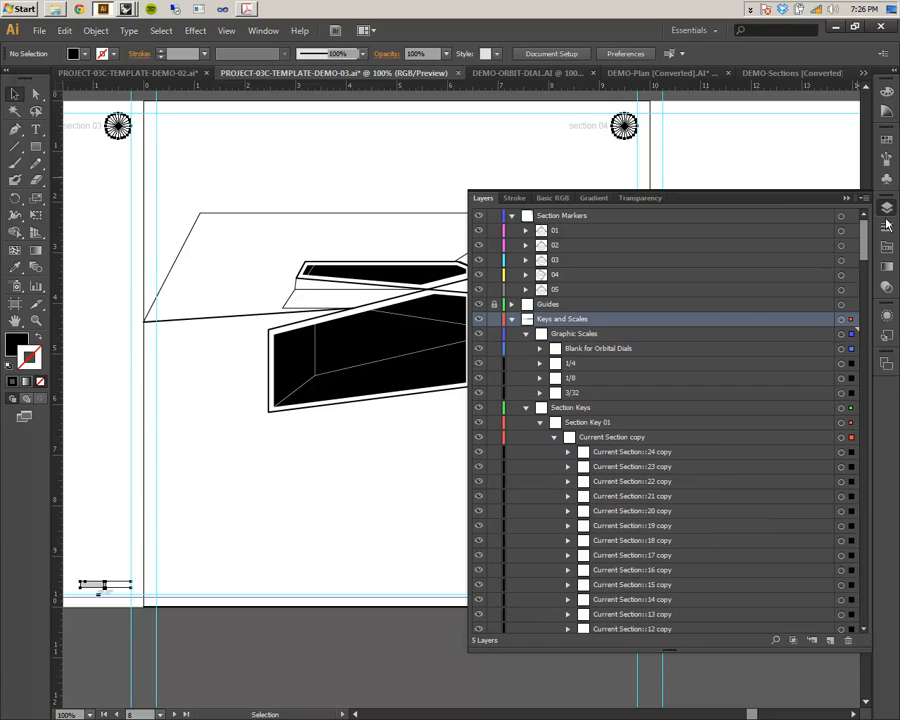
{"action": "left_click", "coordinate": [847, 199]}
- Switch to Rhino, clear the selection and select the ground outline curve of Section 04
{"action": "key", "text": "alt+Tab"}
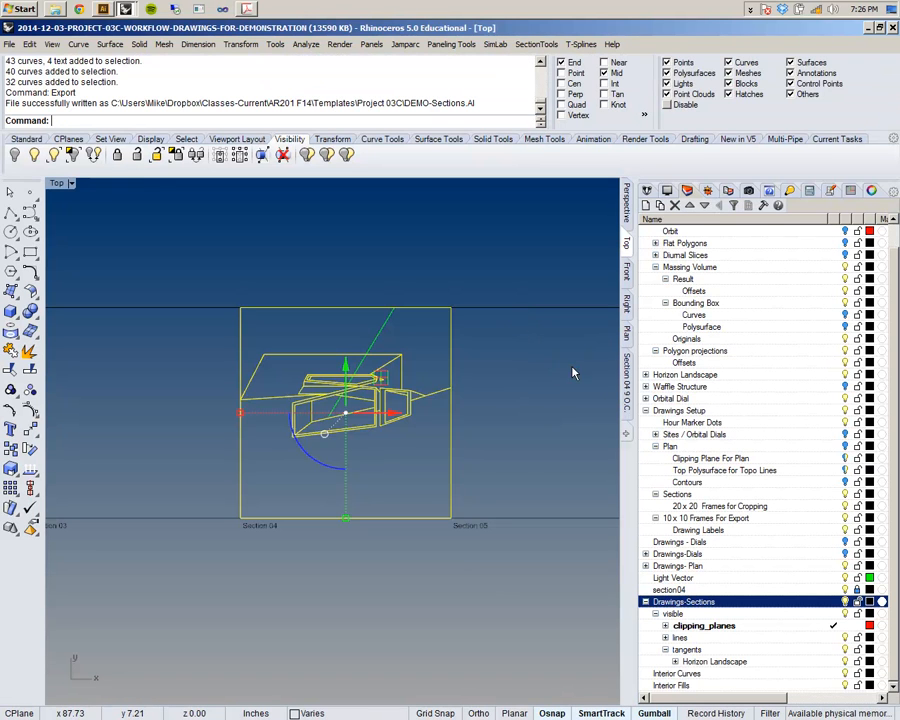
{"action": "left_click", "coordinate": [587, 361]}
{"action": "left_click", "coordinate": [433, 396]}
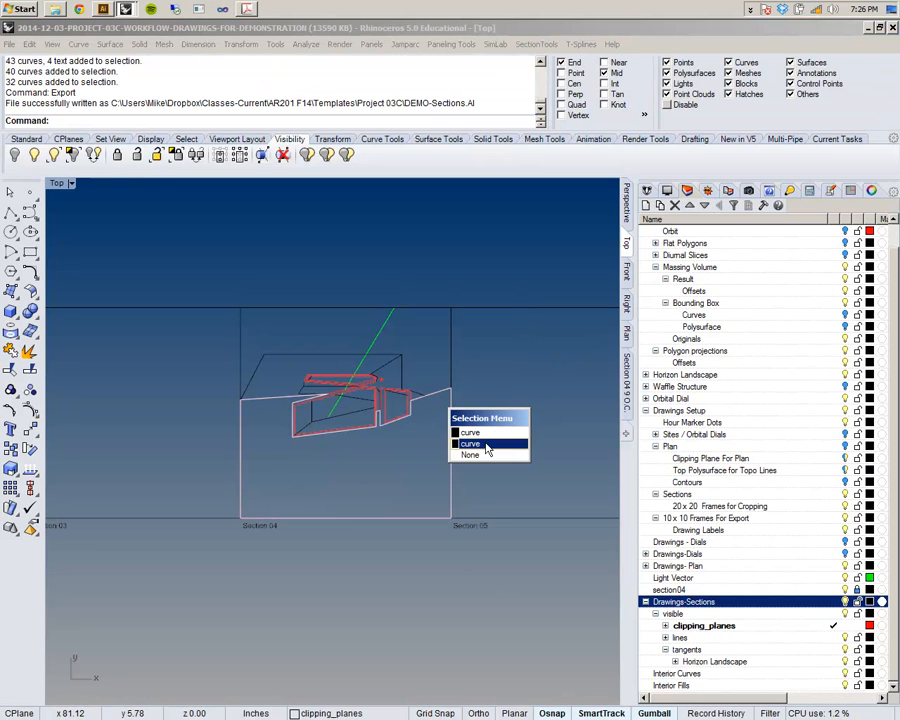
{"action": "left_click", "coordinate": [462, 431]}
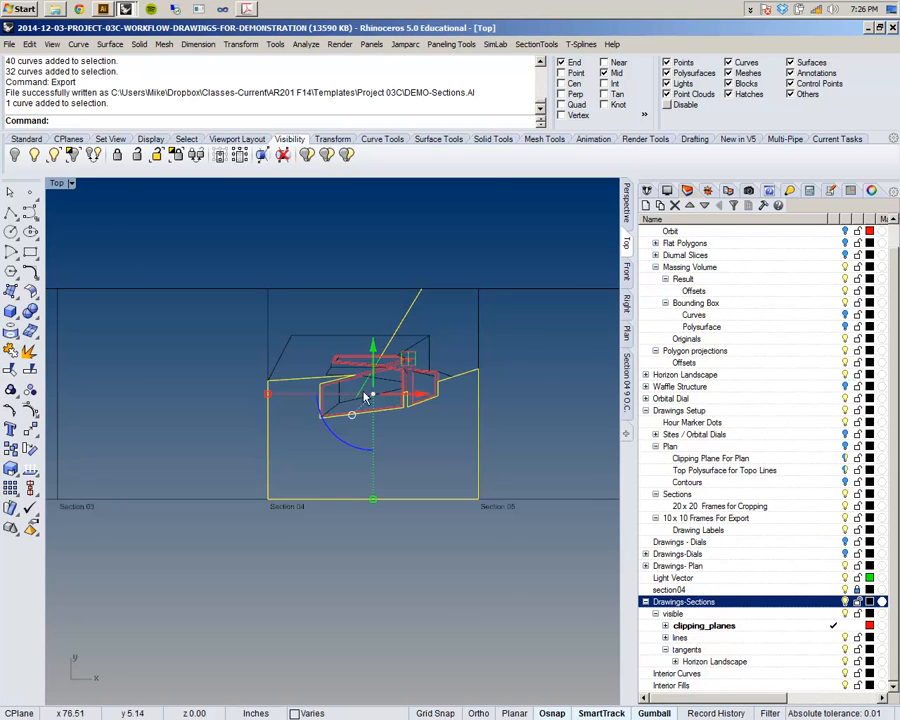
- Add the separate segments of the light vector line across Section 04 to the selected ground curve
{"action": "scroll", "coordinate": [362, 388], "scroll_direction": "up", "scroll_amount": 8}
{"action": "left_click", "coordinate": [362, 388], "text": "shift"}
{"action": "scroll", "coordinate": [389, 345], "scroll_direction": "up", "scroll_amount": 8}
{"action": "left_click", "coordinate": [394, 350], "text": "shift"}
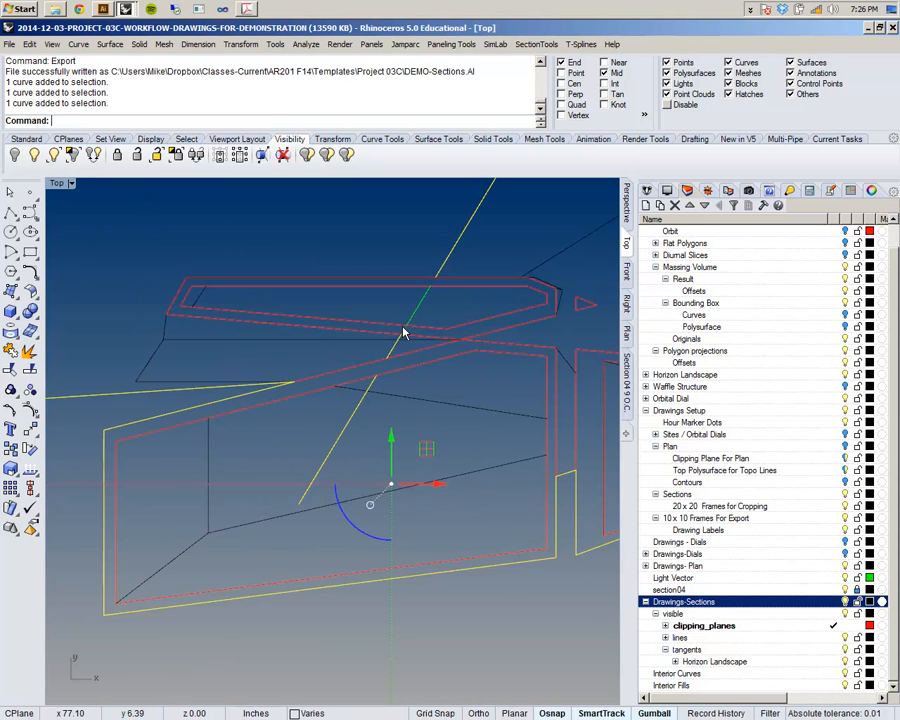
{"action": "scroll", "coordinate": [420, 315], "scroll_direction": "up", "scroll_amount": 5}
{"action": "left_click", "coordinate": [428, 302], "text": "shift"}
{"action": "scroll", "coordinate": [430, 300], "scroll_direction": "down", "scroll_amount": 3}
{"action": "scroll", "coordinate": [430, 300], "scroll_direction": "down", "scroll_amount": 6}
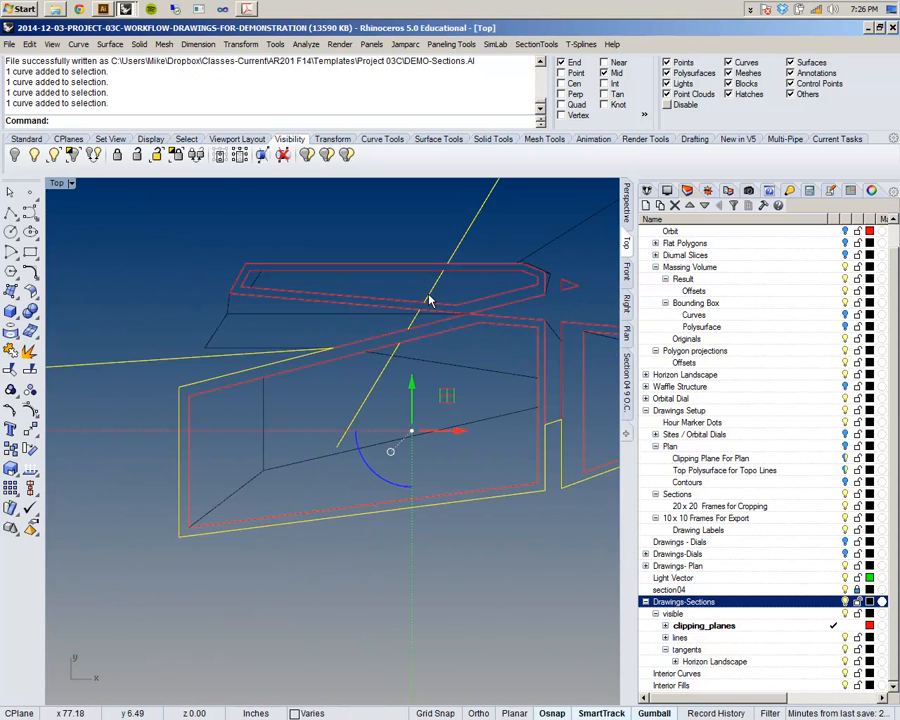
{"action": "scroll", "coordinate": [437, 487], "scroll_direction": "down", "scroll_amount": 1}
{"action": "right_click_drag", "start_coordinate": [437, 487], "coordinate": [434, 504]}
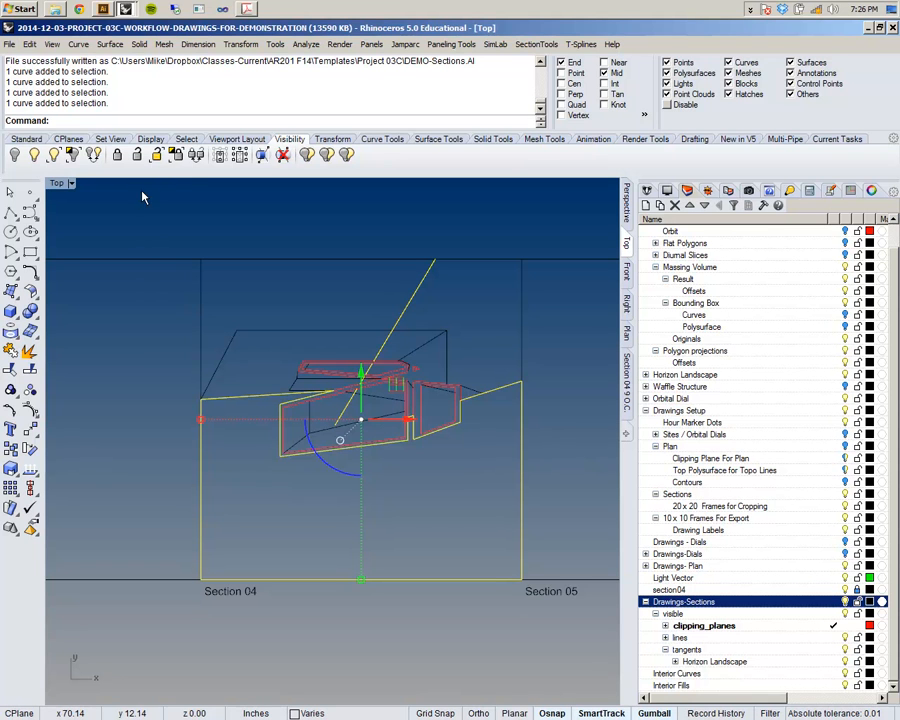
- Export the selected curves as an Adobe Illustrator file named Missing Curves, preserving the model scale at 1 inch = 1 inch in RGB
{"action": "left_click", "coordinate": [8, 45]}
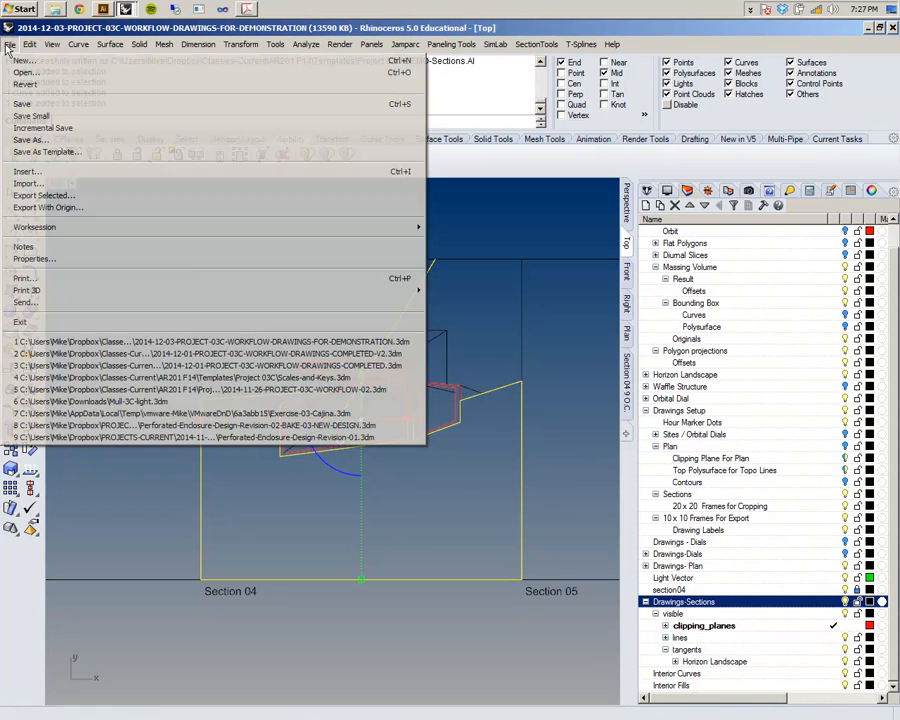
{"action": "left_click", "coordinate": [164, 195]}
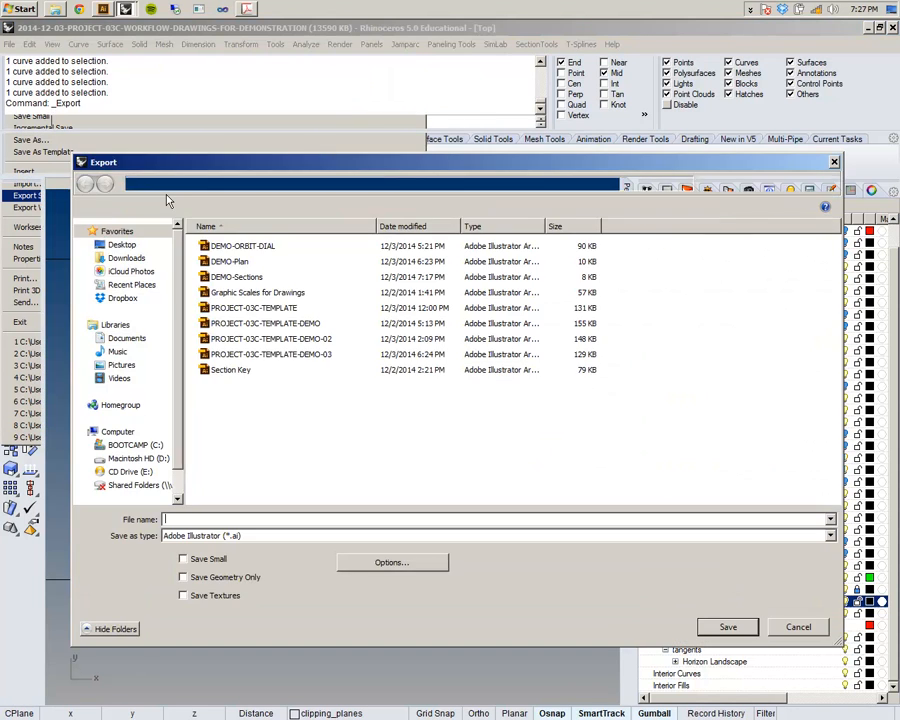
{"action": "type", "text": "Missing"}
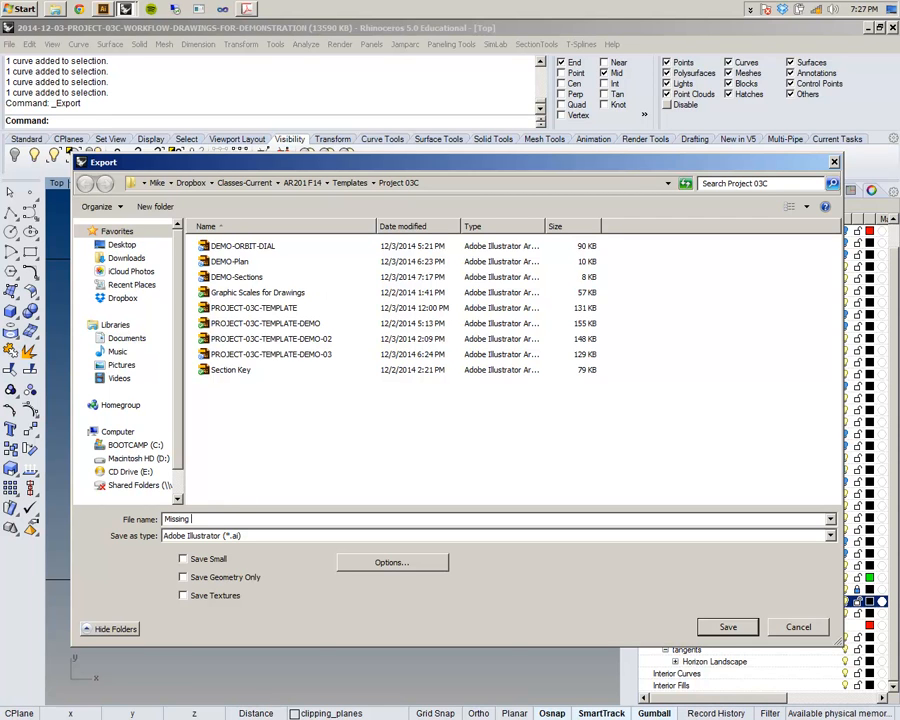
{"action": "type", "text": " Curves"}
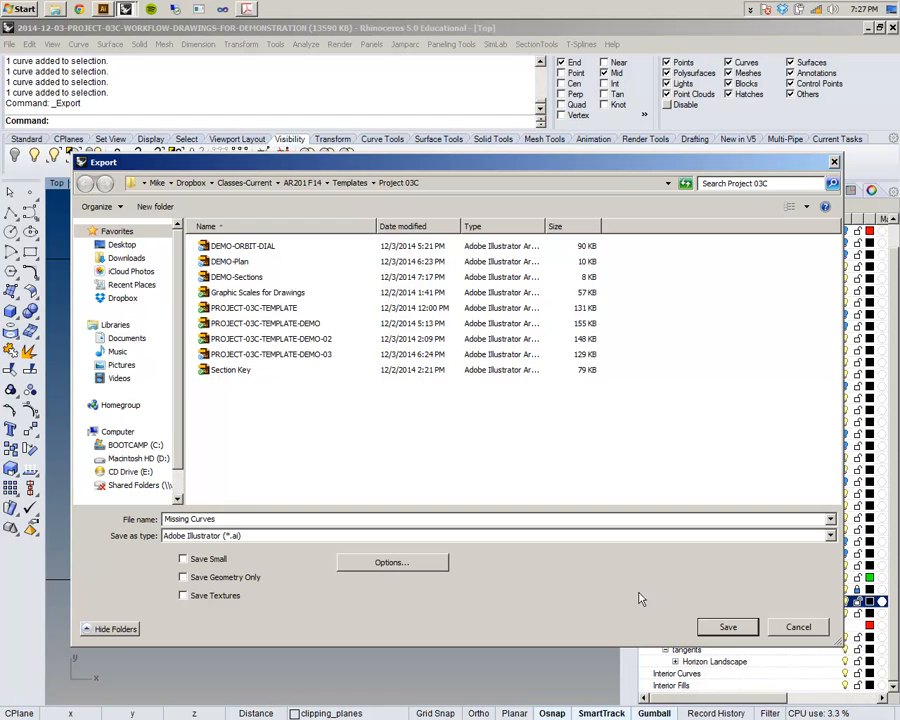
{"action": "left_click", "coordinate": [728, 627]}
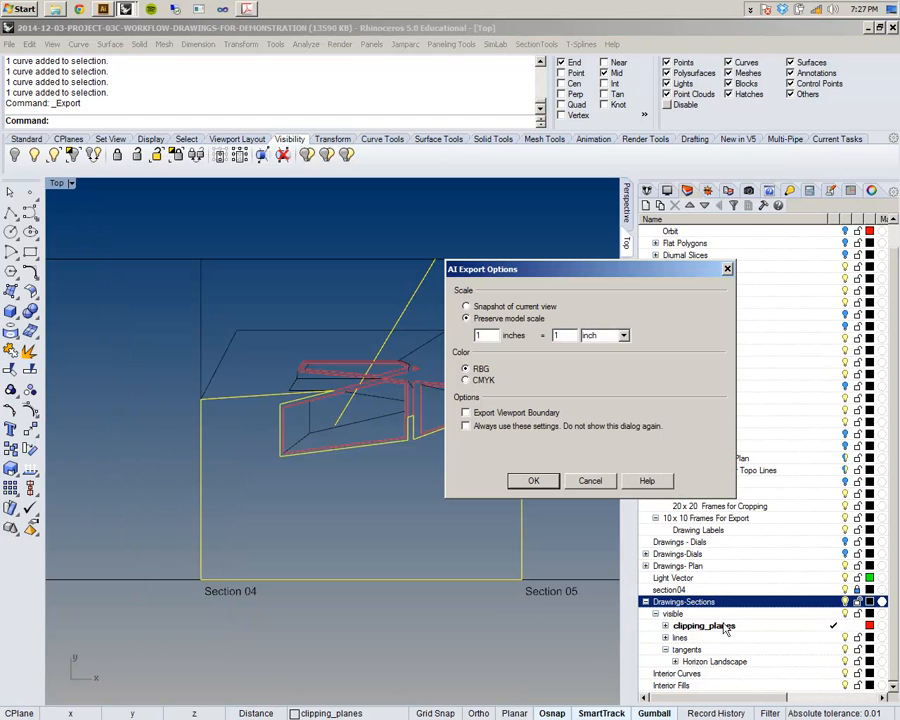
{"action": "left_click", "coordinate": [548, 481]}
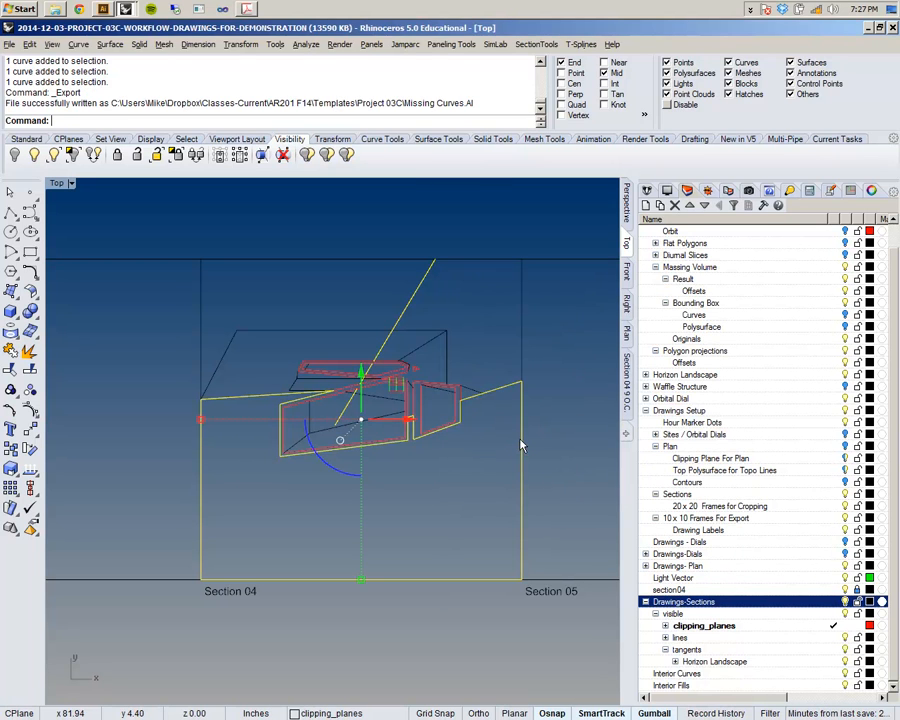
- Switch to Illustrator and open the Missing Curves file from the Project 03C folder
{"action": "key", "text": "alt+Tab"}
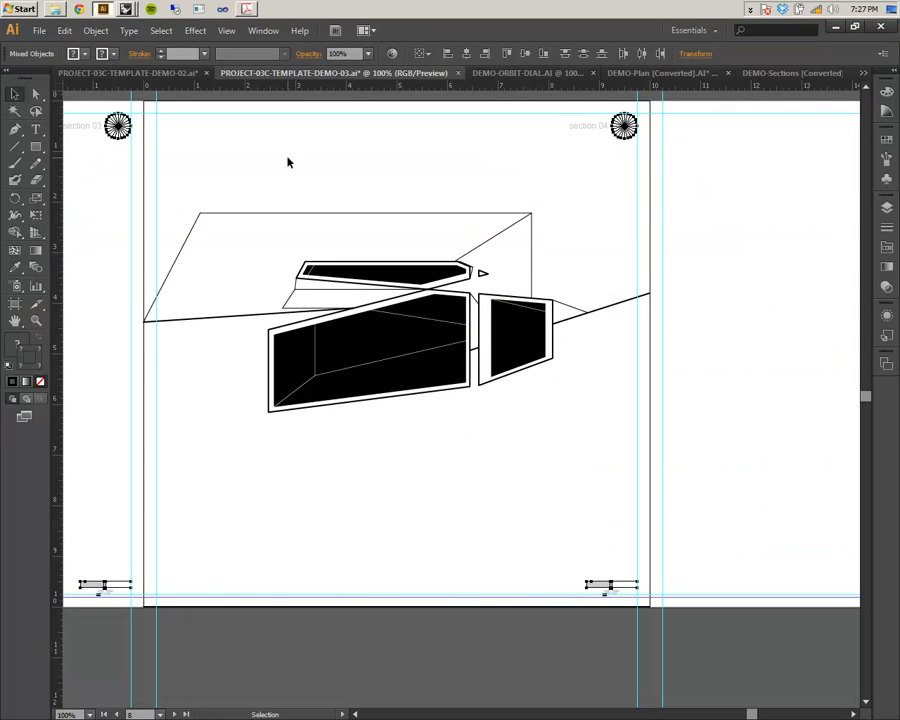
{"action": "left_click", "coordinate": [39, 30]}
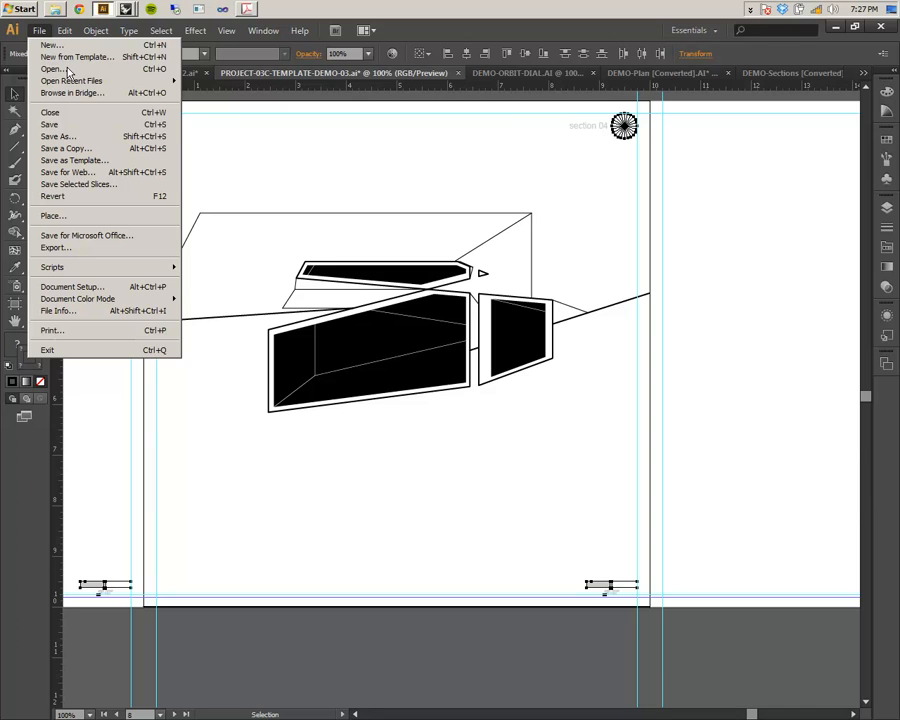
{"action": "left_click", "coordinate": [67, 71]}
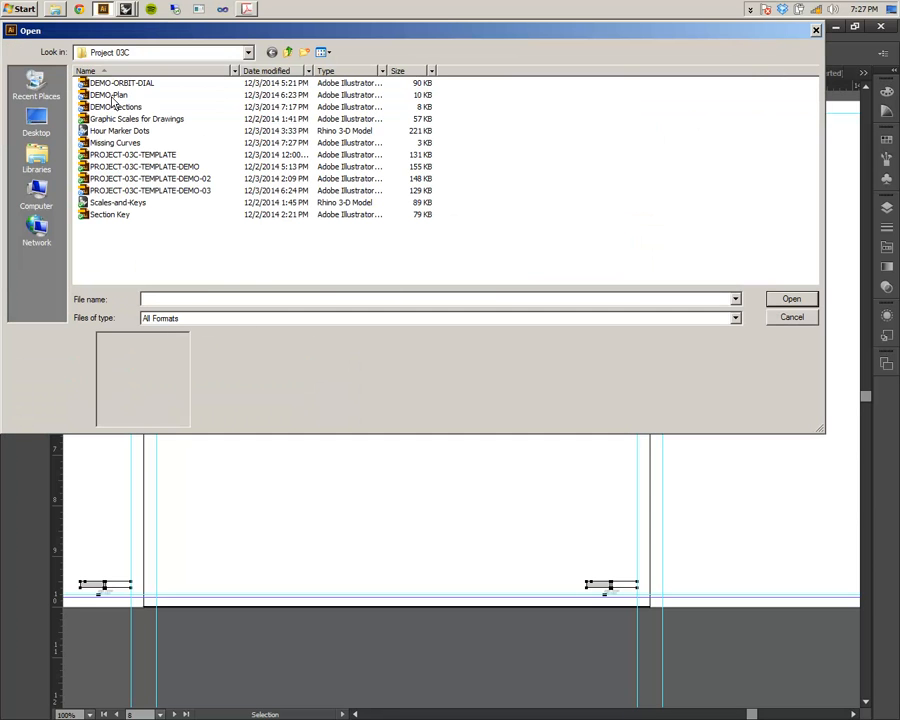
{"action": "double_click", "coordinate": [114, 143]}
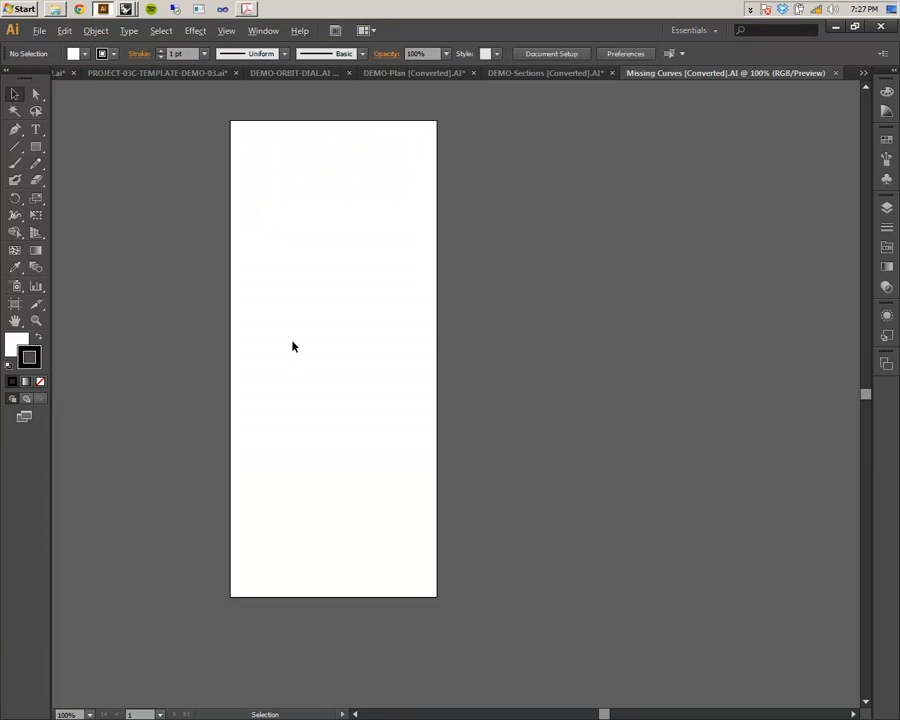
- Check the Missing Curves artwork and its Light Vector and Interior Fills layers, then select the ground outline and all light vector segments
{"action": "scroll", "coordinate": [293, 342], "scroll_direction": "down", "scroll_amount": 4, "text": "alt"}
{"action": "left_click_drag", "start_coordinate": [657, 366], "coordinate": [458, 396]}
{"action": "scroll", "coordinate": [459, 396], "scroll_direction": "up", "scroll_amount": 4, "text": "alt"}
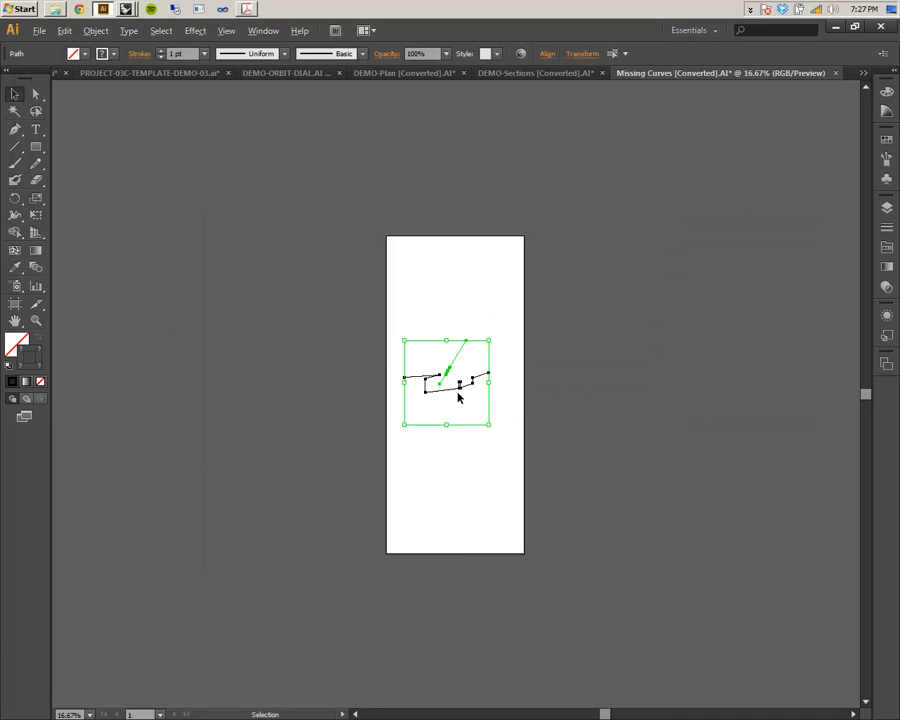
{"action": "scroll", "coordinate": [460, 385], "scroll_direction": "down", "scroll_amount": 1, "text": "alt"}
{"action": "left_click", "coordinate": [387, 403]}
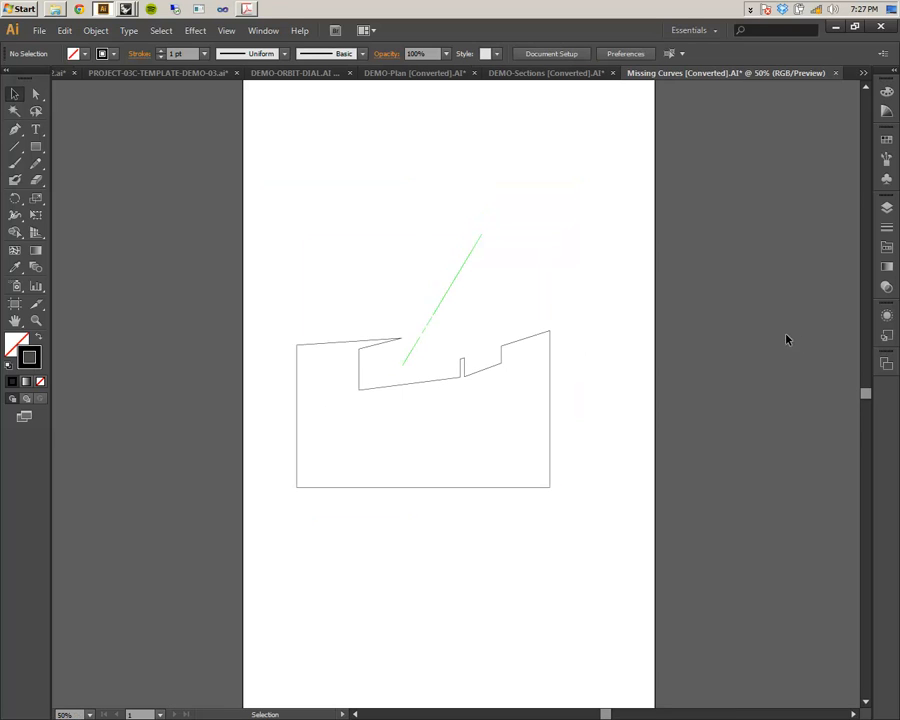
{"action": "left_click", "coordinate": [886, 207]}
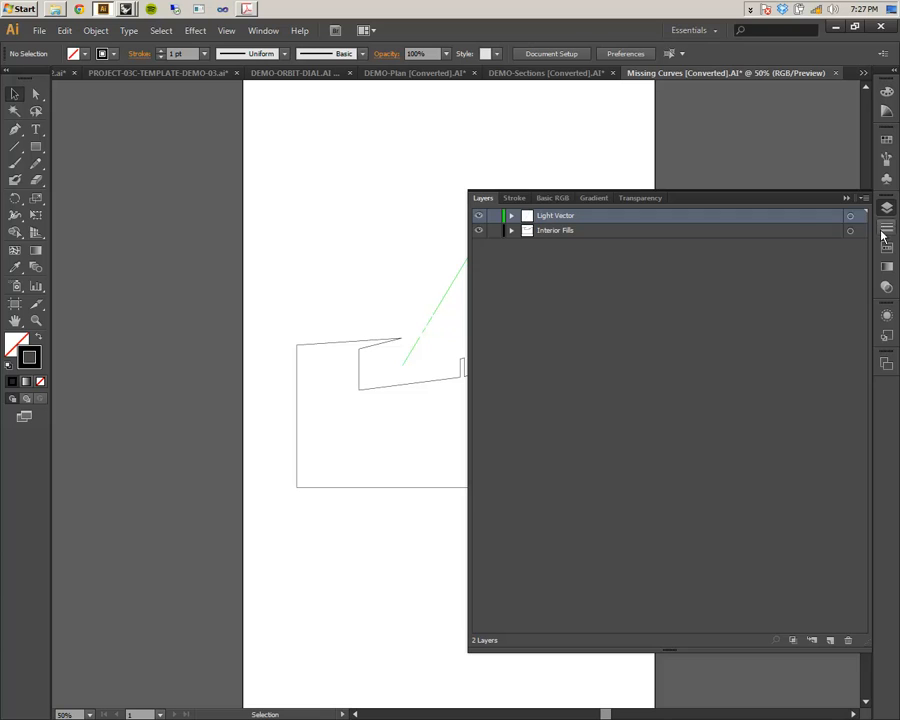
{"action": "left_click", "coordinate": [846, 198]}
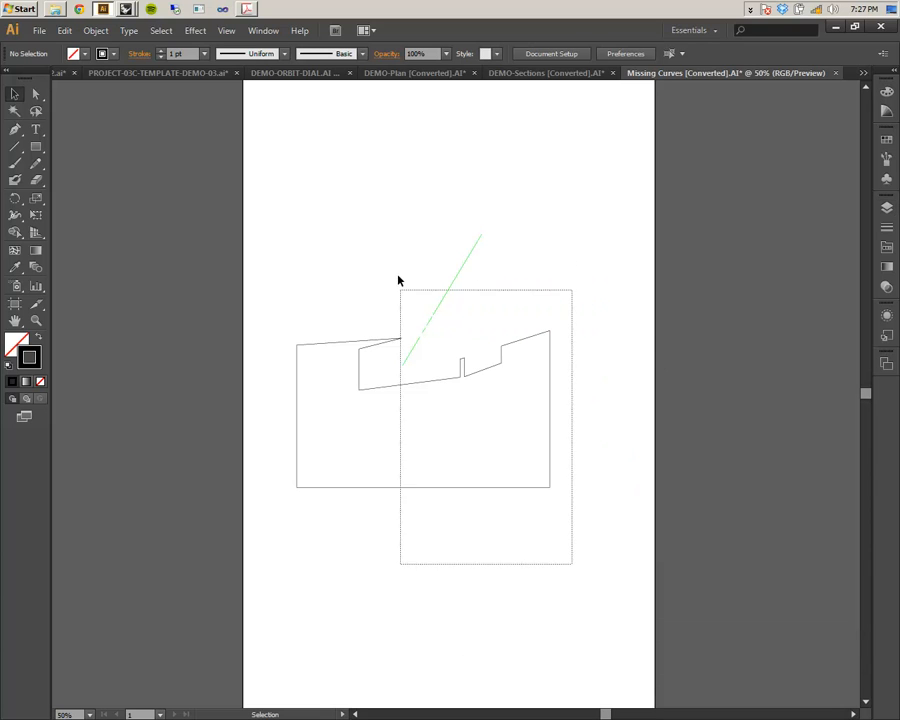
{"action": "left_click_drag", "start_coordinate": [531, 491], "coordinate": [251, 197]}
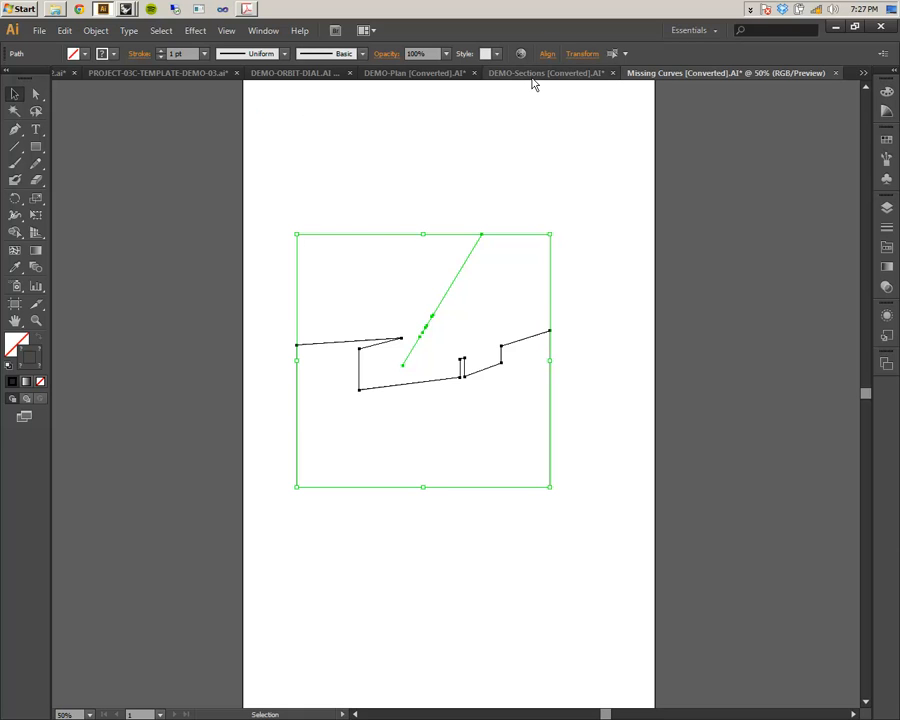
- Paste the missing curves into PROJECT-03C-TEMPLATE-DEMO-03 and align them with the section 04 frame and its ground line
{"action": "left_click", "coordinate": [535, 78]}
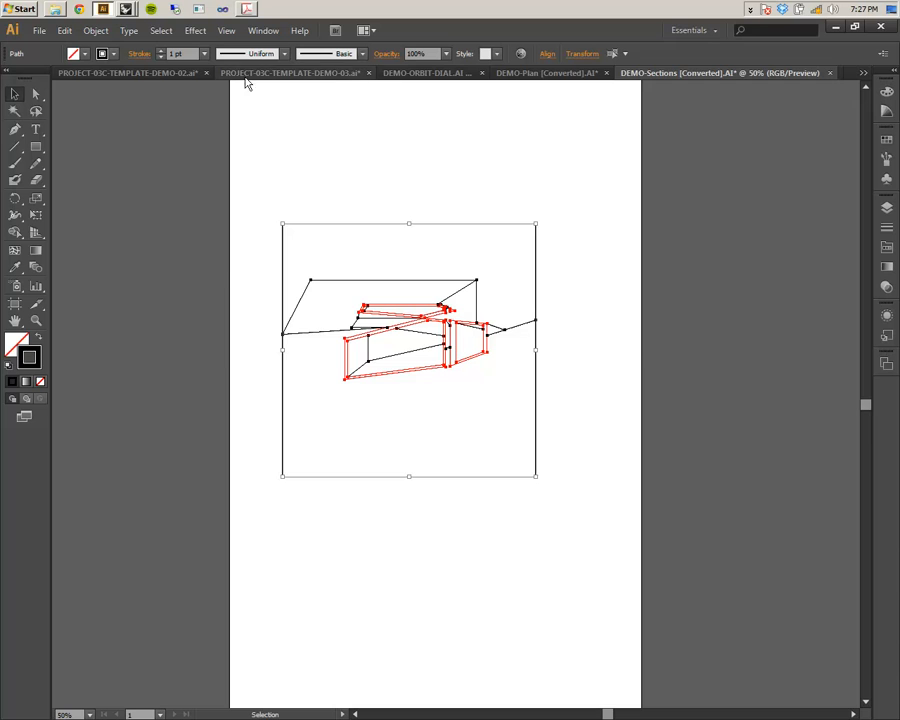
{"action": "left_click", "coordinate": [151, 73]}
{"action": "left_click", "coordinate": [324, 75]}
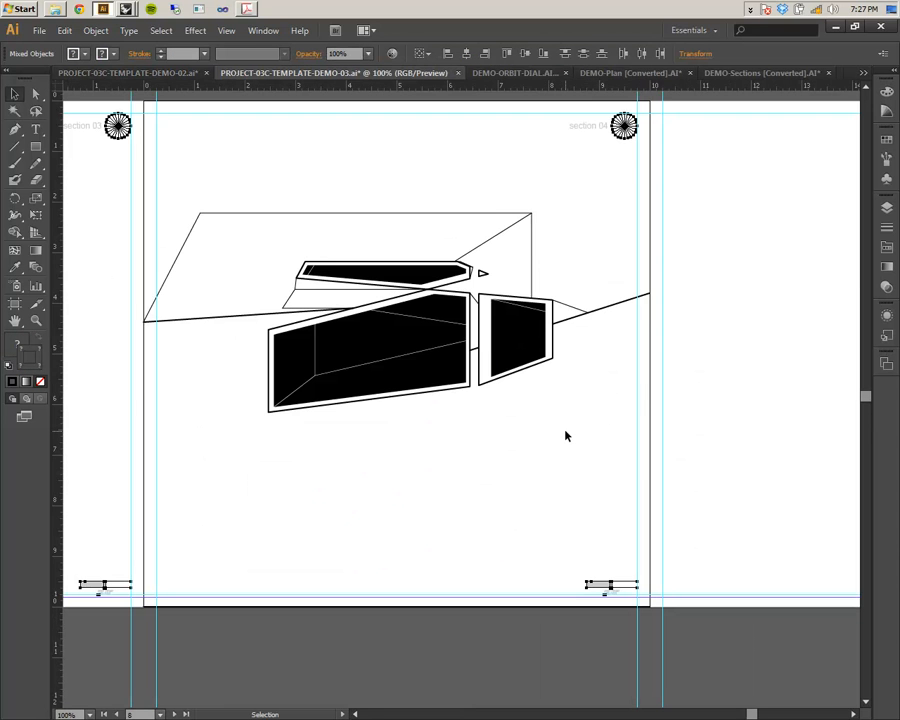
{"action": "key", "text": "ctrl+v"}
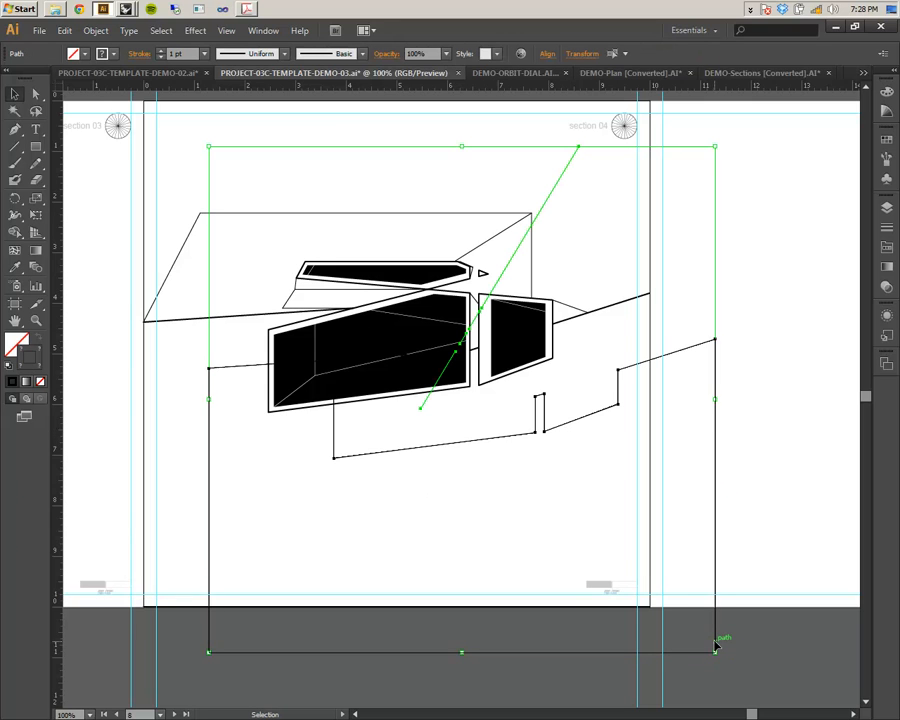
{"action": "left_click_drag", "start_coordinate": [719, 645], "coordinate": [649, 589]}
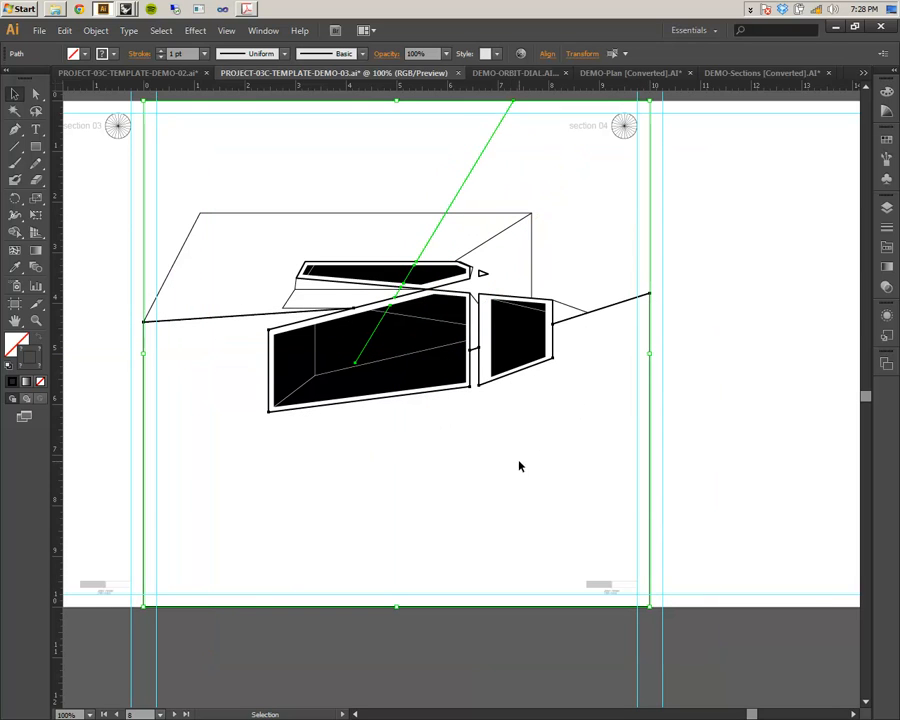
{"action": "left_click", "coordinate": [779, 393]}
- Move the pasted ground outline from the top-level Interior Fills layer into the Interior Fills sublayer of Sections
{"action": "left_click", "coordinate": [651, 372]}
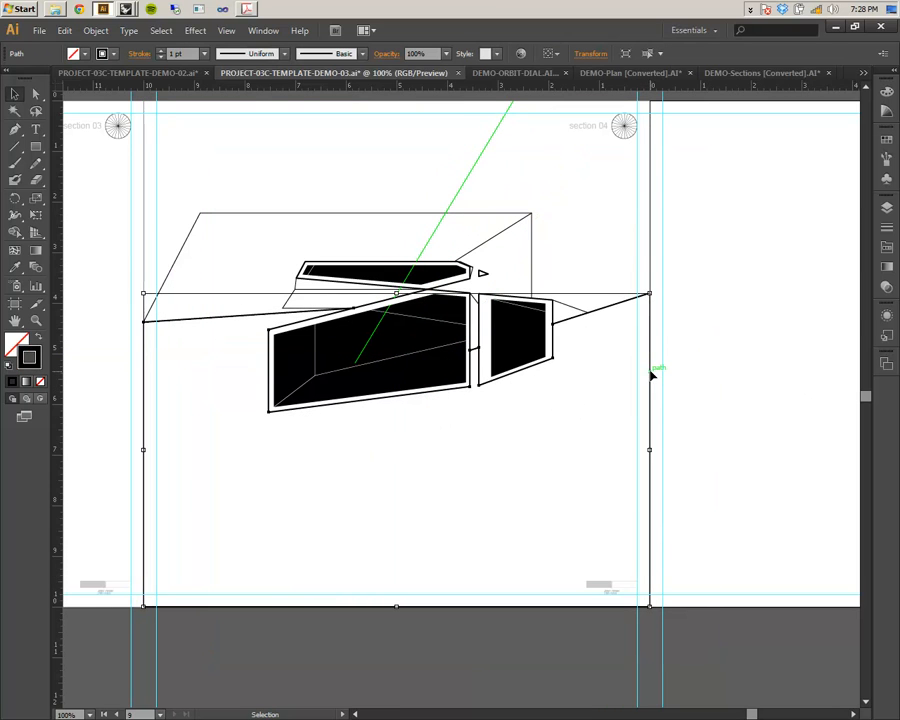
{"action": "left_click", "coordinate": [886, 207]}
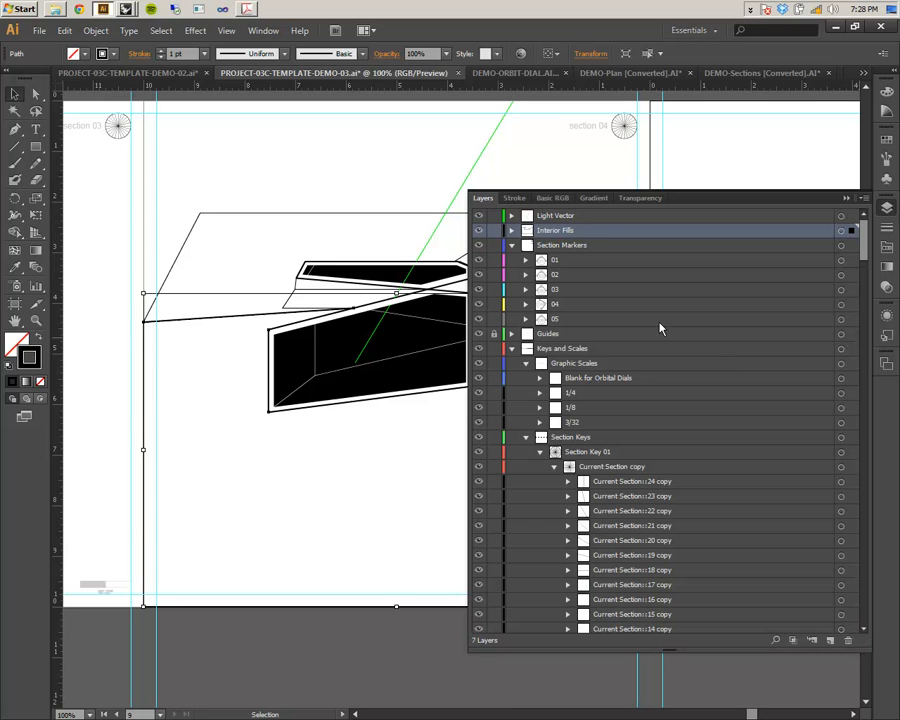
{"action": "left_click", "coordinate": [512, 231]}
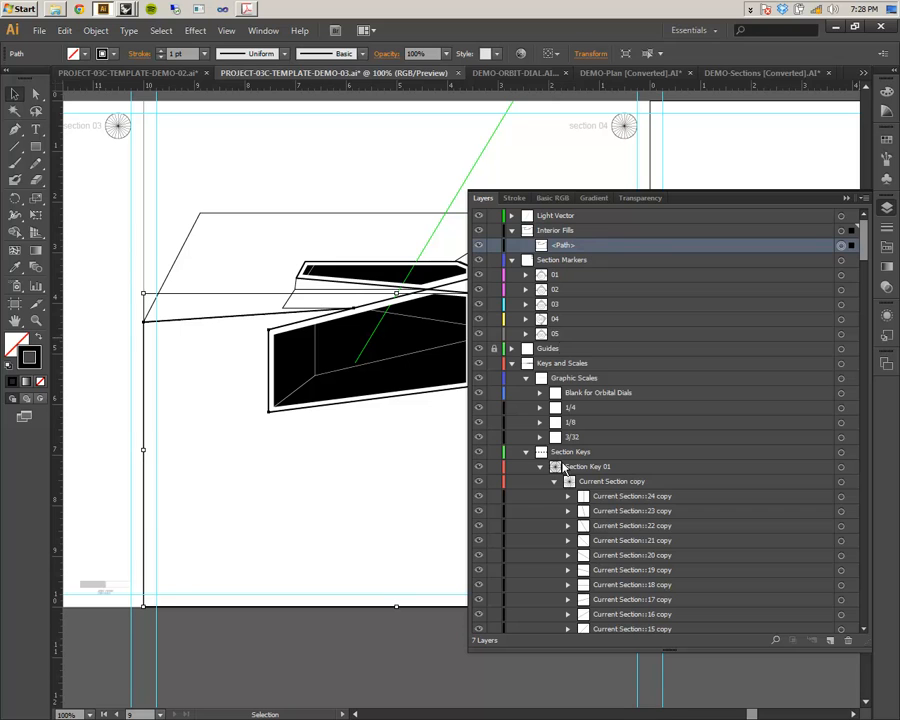
{"action": "left_click", "coordinate": [512, 364]}
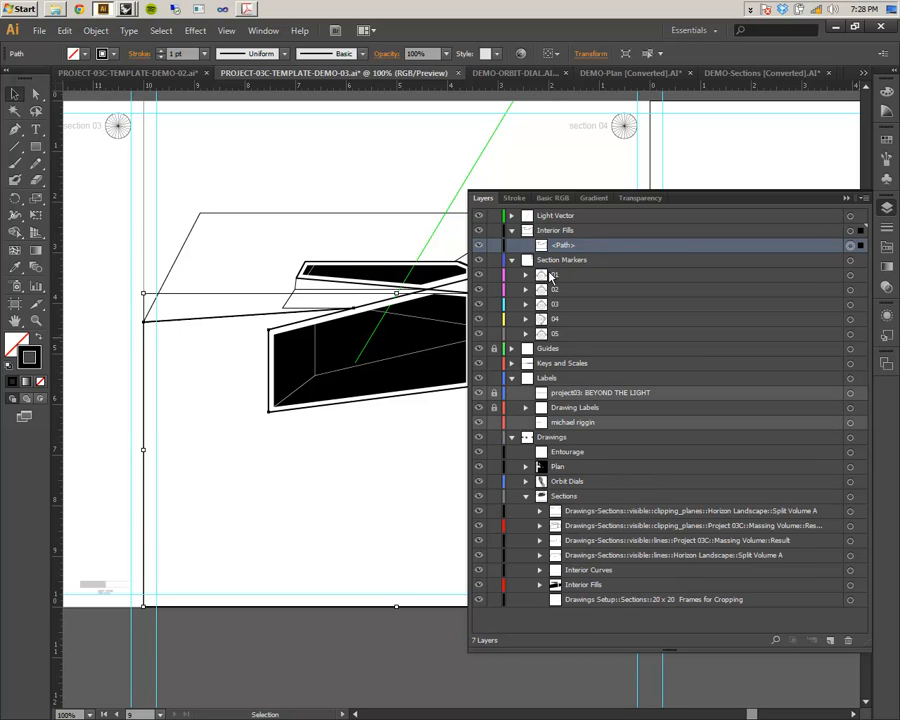
{"action": "left_click_drag", "start_coordinate": [530, 244], "coordinate": [566, 584]}
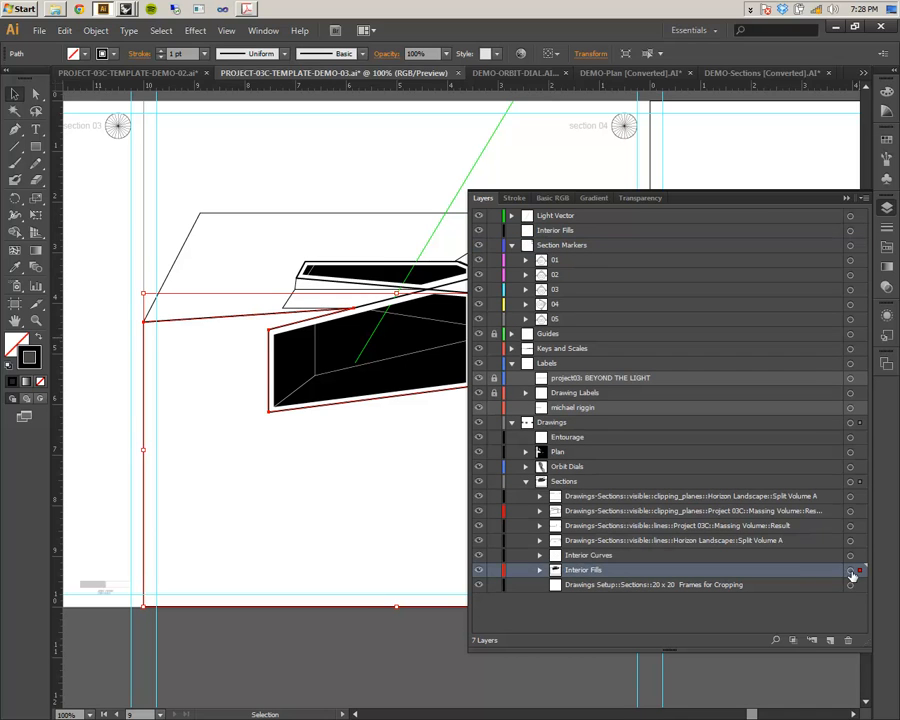
- Apply a black stroke to everything in the Interior Fills sublayer of Sections, then clear the selection
{"action": "left_click", "coordinate": [851, 570]}
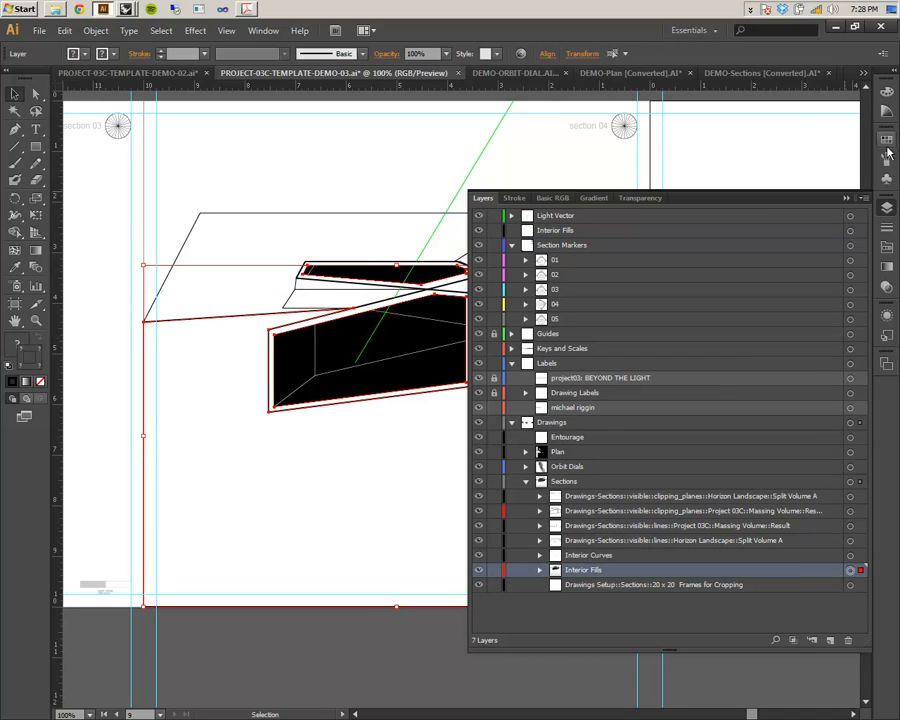
{"action": "left_click", "coordinate": [886, 246]}
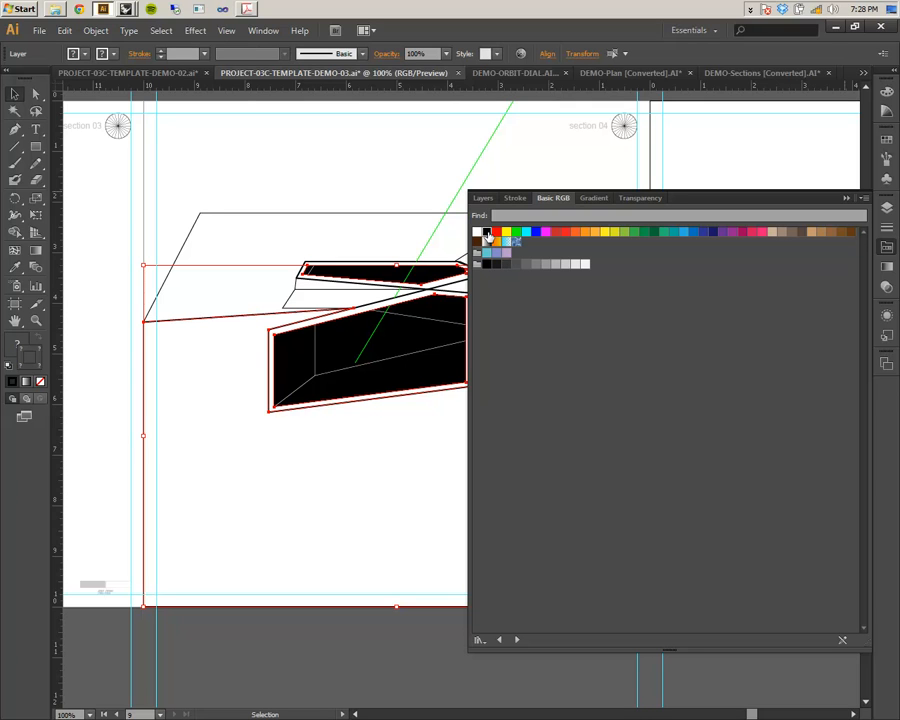
{"action": "left_click", "coordinate": [487, 233]}
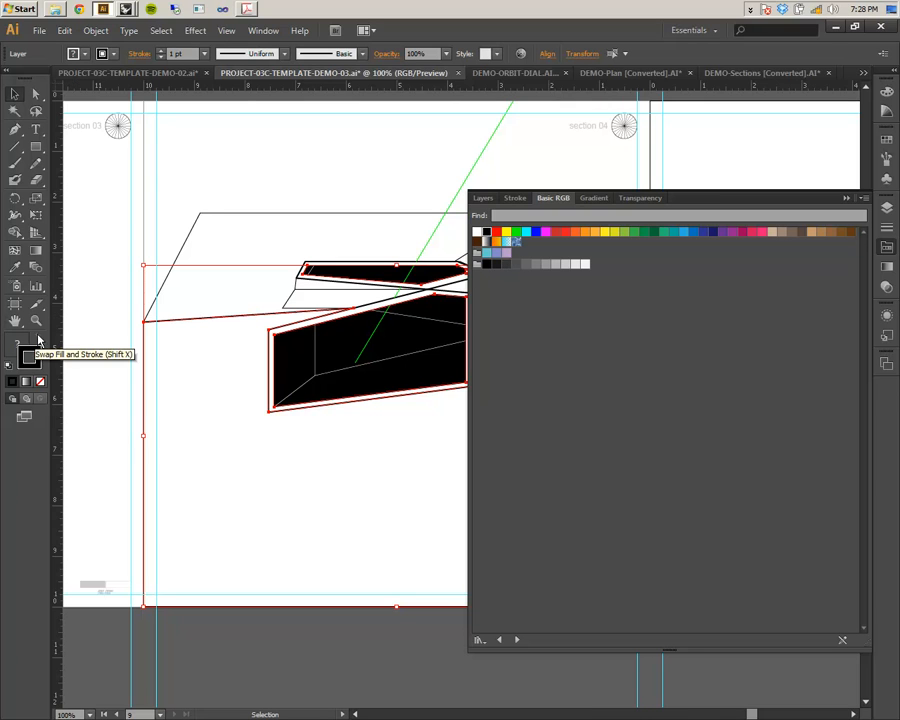
{"action": "left_click", "coordinate": [210, 375]}
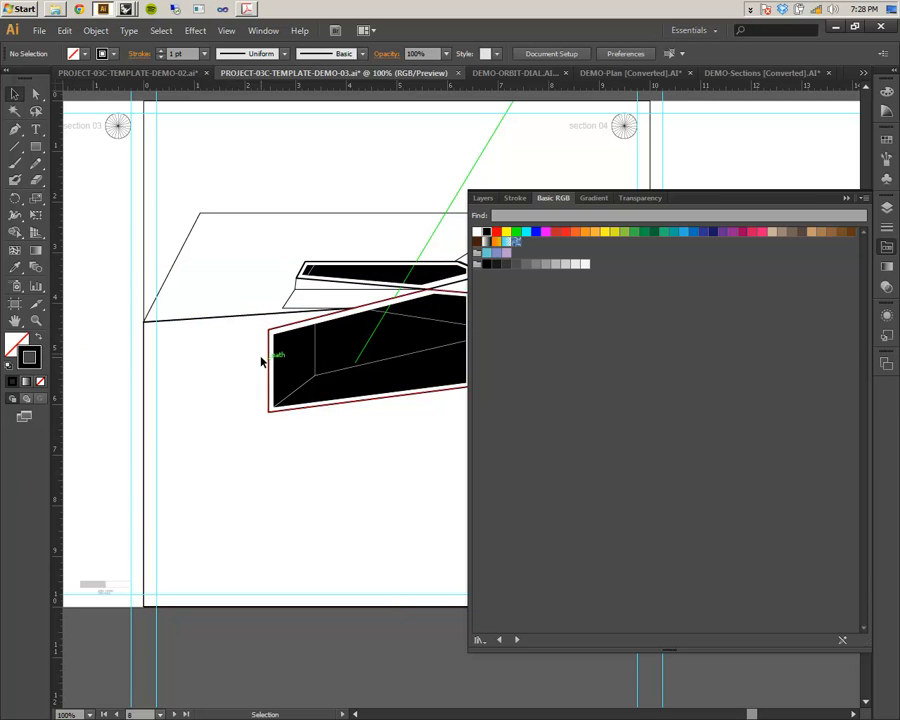
- Swap the fill and stroke of the section 04 ground outline so it has a black fill and no stroke
{"action": "left_click", "coordinate": [200, 321]}
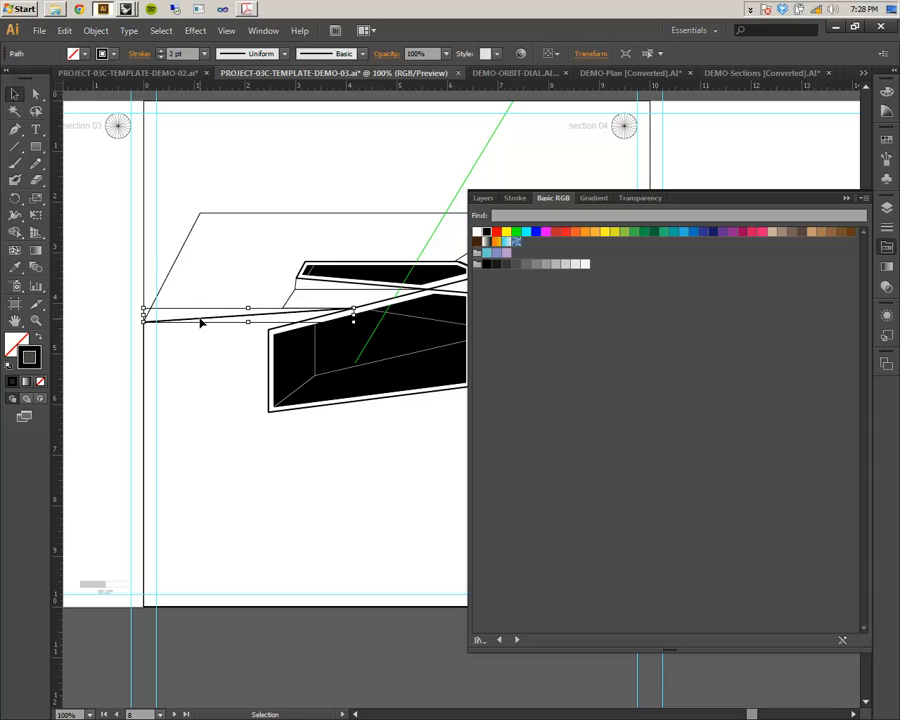
{"action": "left_click", "coordinate": [147, 375]}
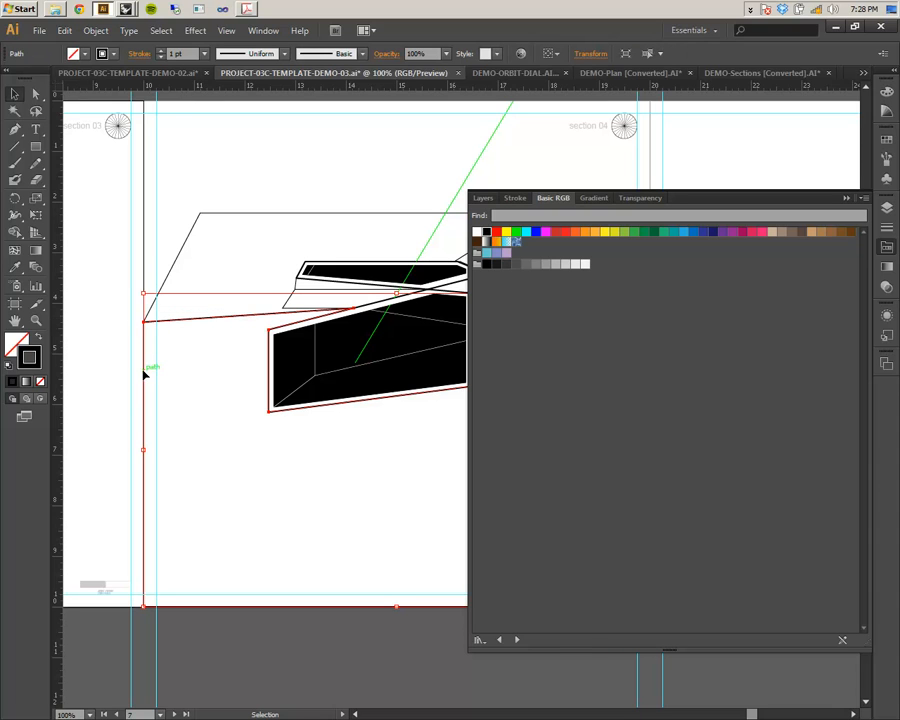
{"action": "left_click", "coordinate": [39, 339]}
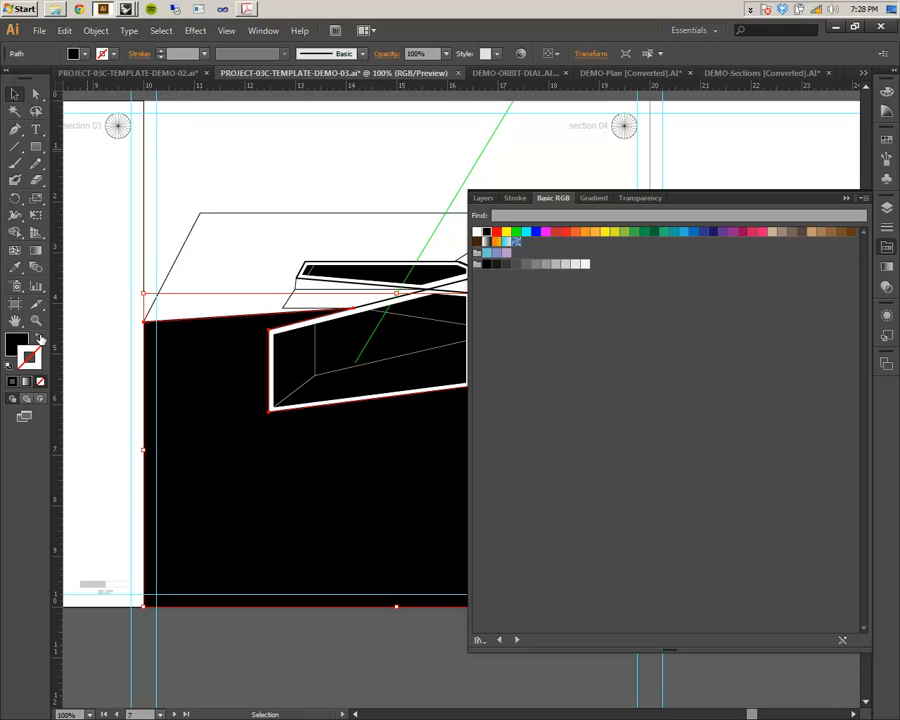
{"action": "left_click", "coordinate": [847, 199]}
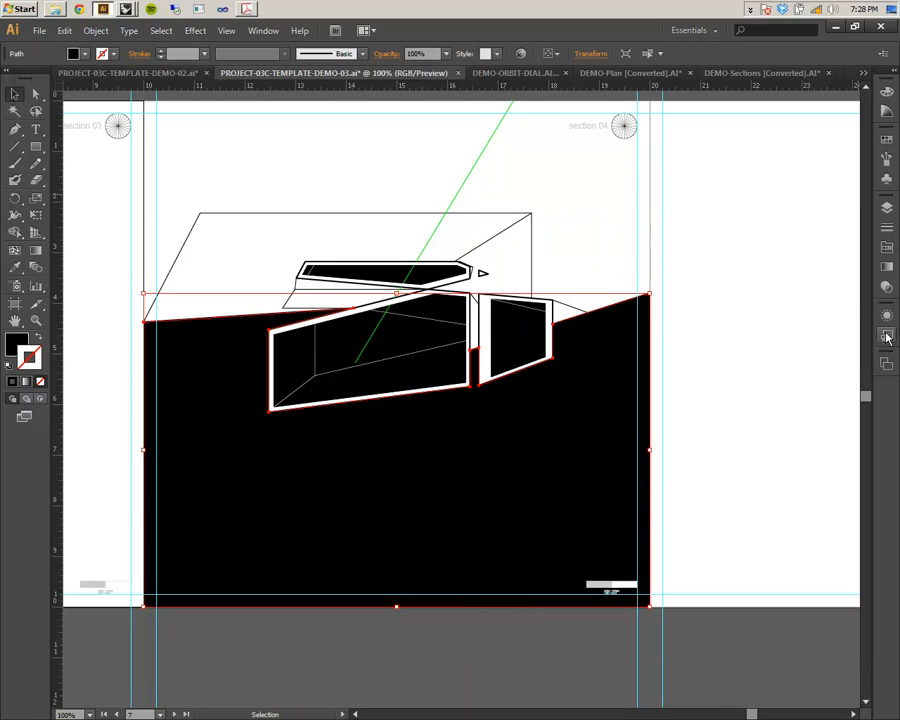
- Move the Light Vector layer into the Sections layer, above its other sublayers, and deselect the artwork
{"action": "left_click", "coordinate": [885, 206]}
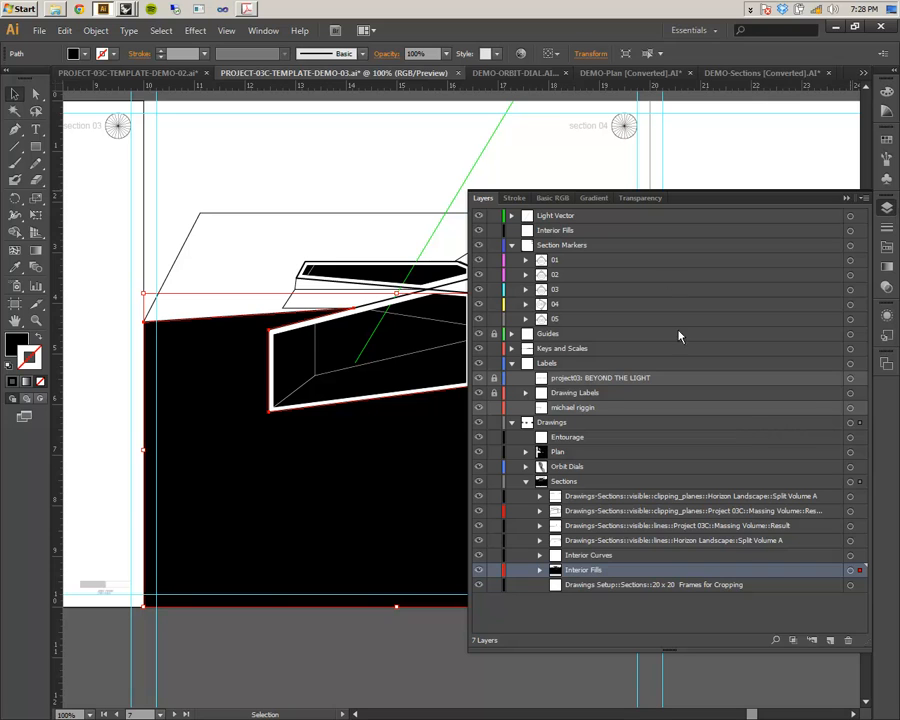
{"action": "left_click_drag", "start_coordinate": [574, 217], "coordinate": [629, 478]}
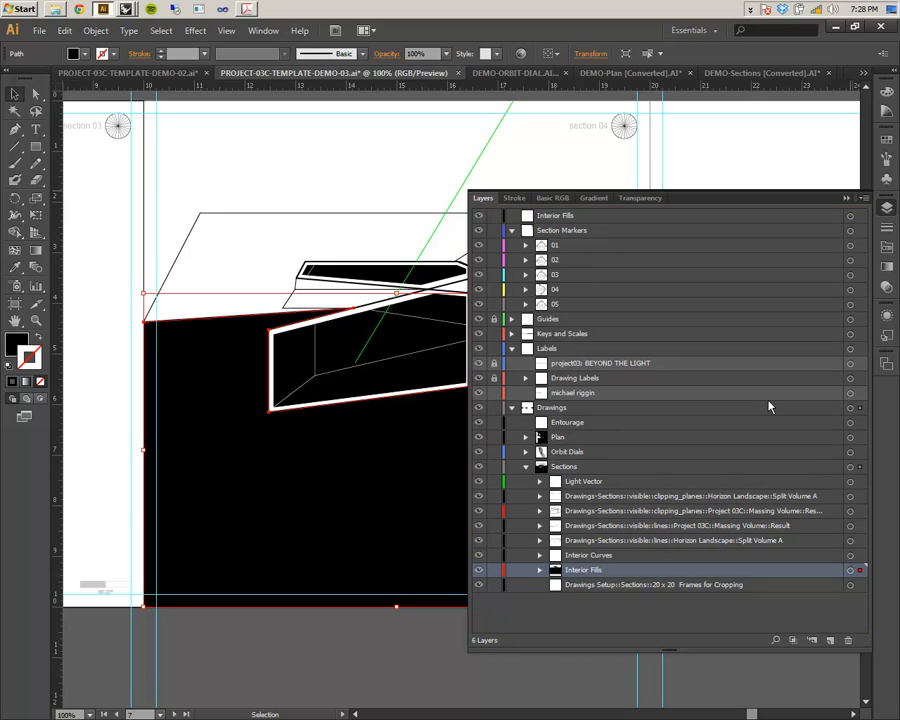
{"action": "left_click", "coordinate": [849, 198]}
{"action": "left_click", "coordinate": [657, 275]}
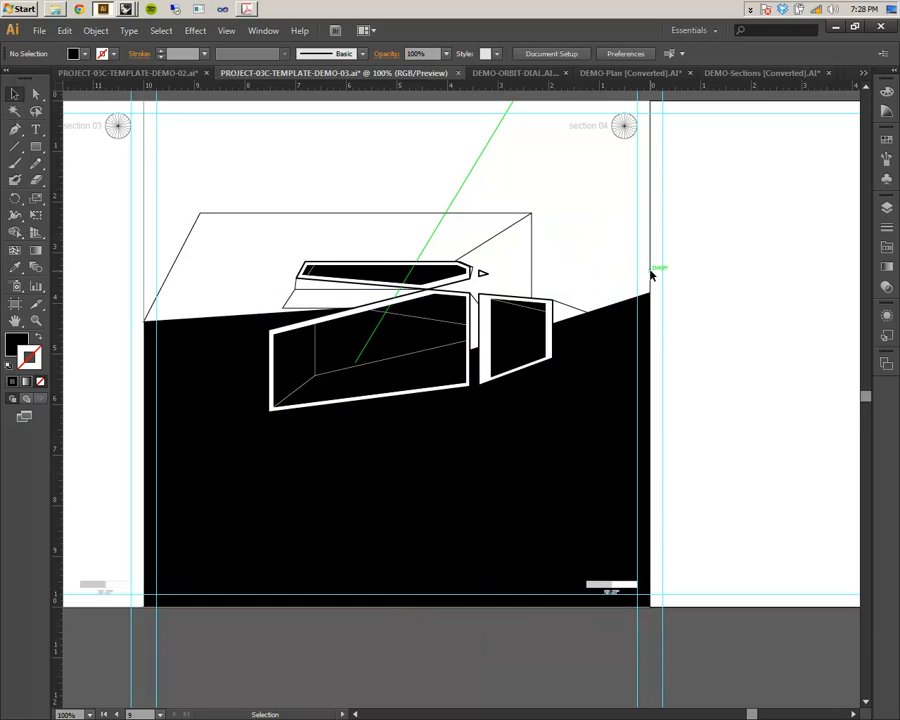
{"action": "scroll", "coordinate": [619, 230], "scroll_direction": "up", "scroll_amount": 1}
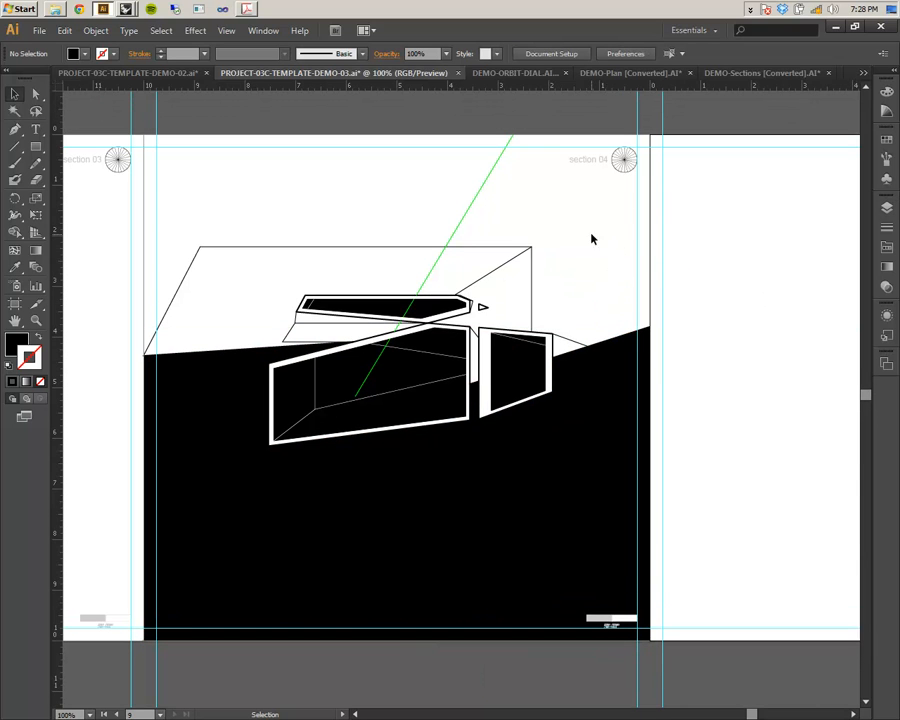
- Set the stroke weight of everything on the Light Vector layer to 2 pt
{"action": "left_click", "coordinate": [886, 207]}
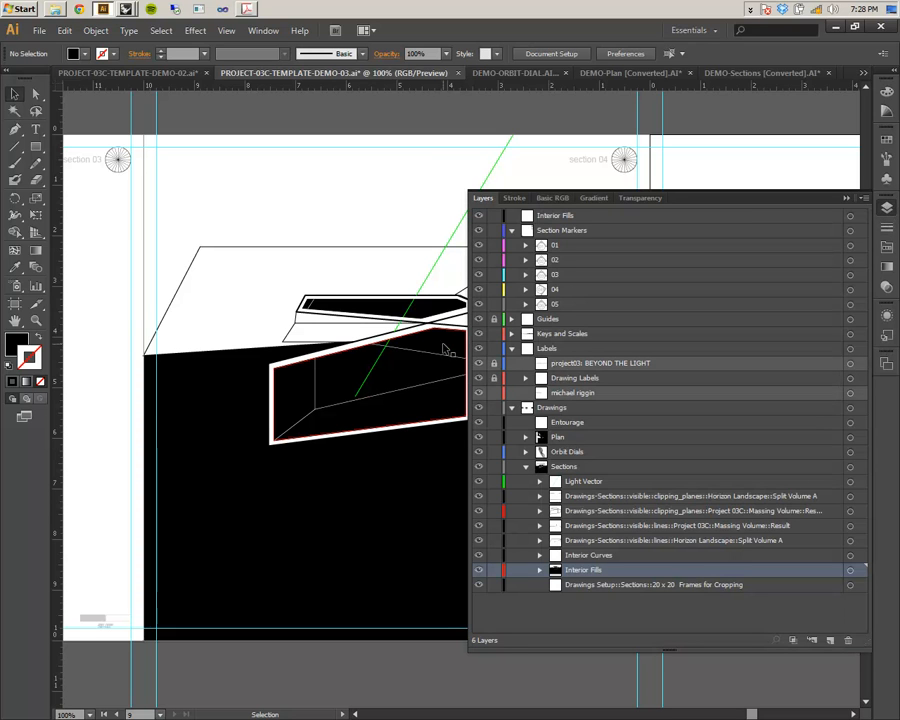
{"action": "left_click_drag", "start_coordinate": [470, 341], "coordinate": [592, 366]}
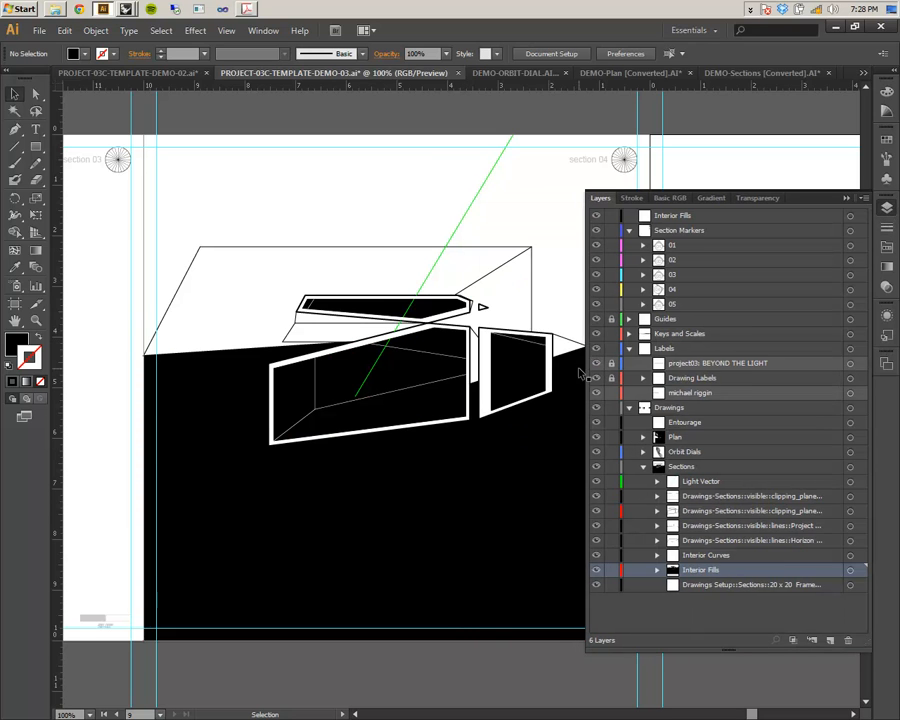
{"action": "left_click_drag", "start_coordinate": [499, 255], "coordinate": [398, 265]}
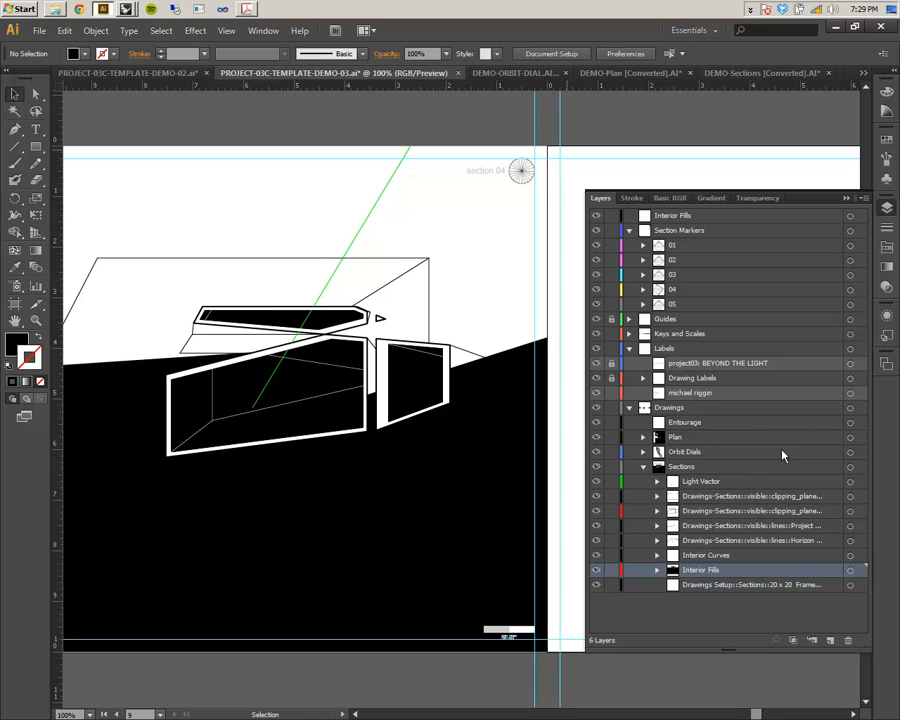
{"action": "left_click", "coordinate": [827, 482]}
{"action": "left_click", "coordinate": [849, 484]}
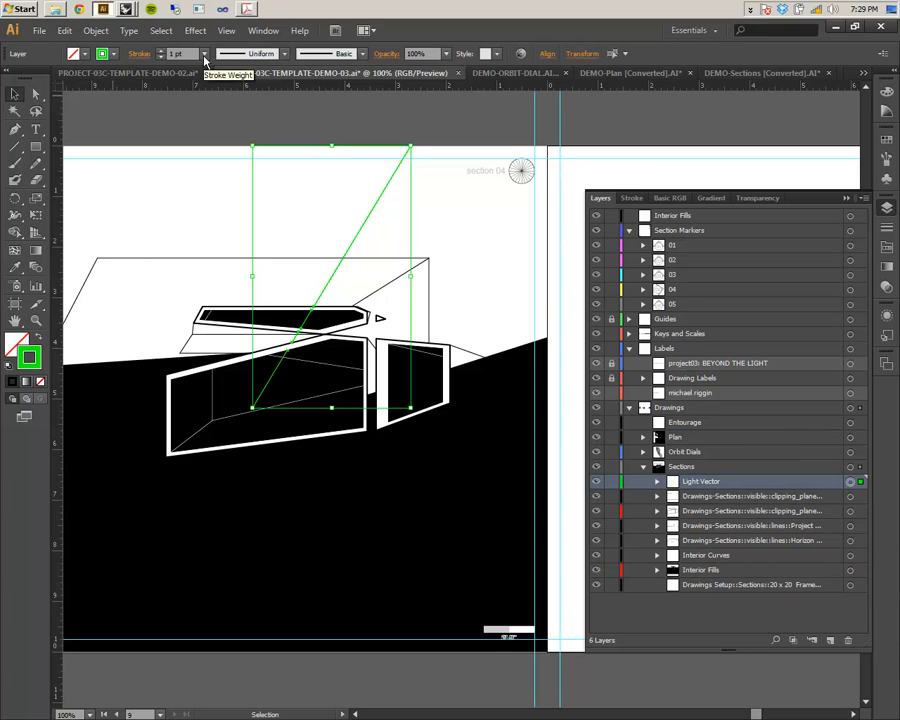
{"action": "left_click", "coordinate": [204, 53]}
{"action": "left_click", "coordinate": [221, 131]}
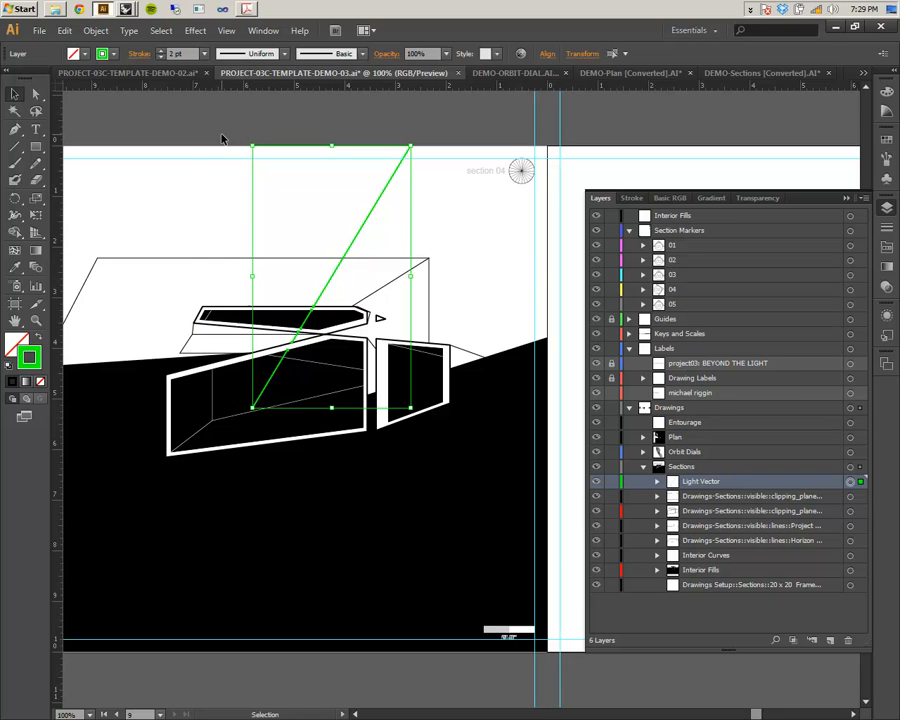
{"action": "left_click", "coordinate": [446, 237]}
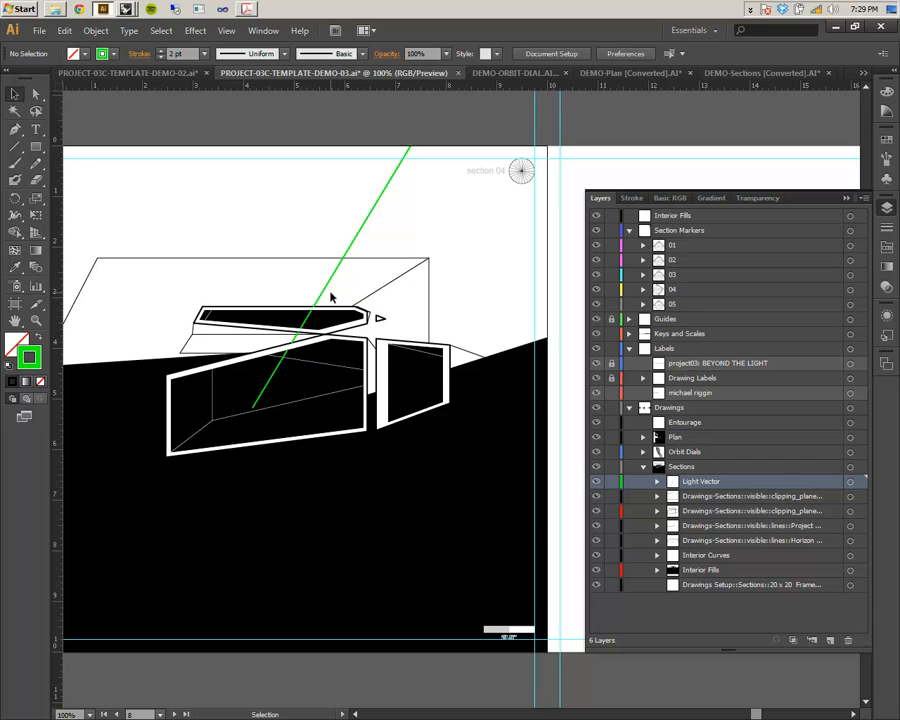
- Give the light vector segments outside the black interiors, above and between the two volumes, a black stroke
{"action": "scroll", "coordinate": [336, 296], "scroll_direction": "up", "scroll_amount": 3, "text": "alt"}
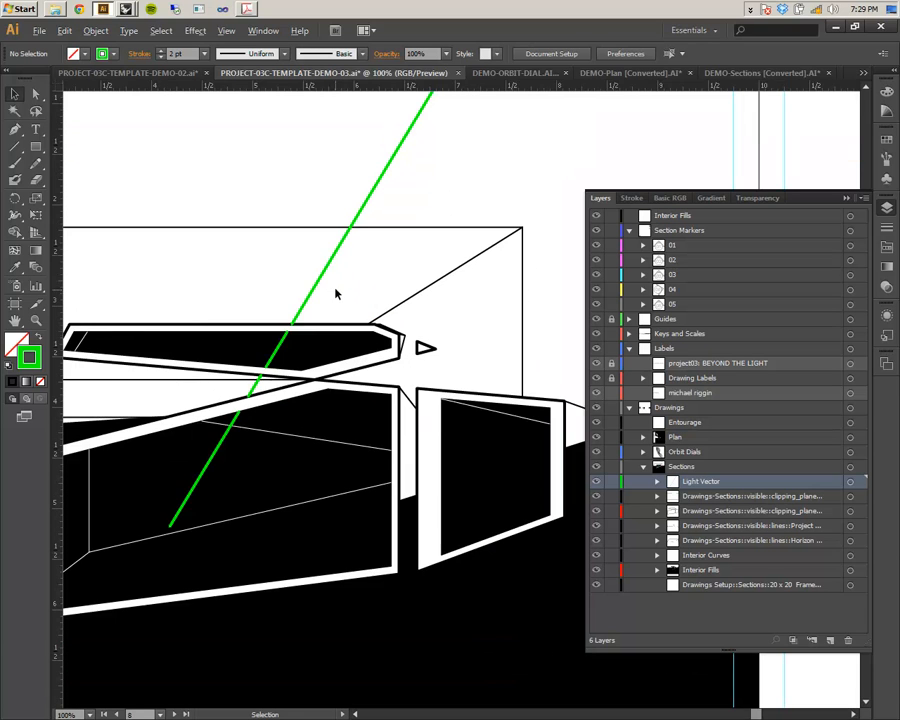
{"action": "scroll", "coordinate": [334, 290], "scroll_direction": "down", "scroll_amount": 1, "text": "alt"}
{"action": "left_click", "coordinate": [336, 258]}
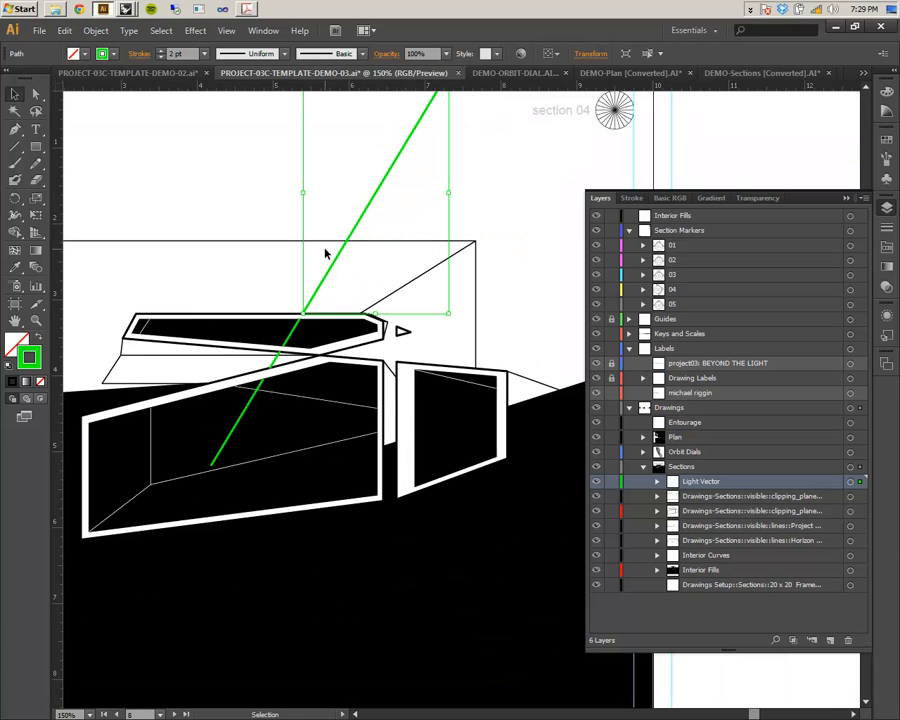
{"action": "left_click", "coordinate": [276, 366], "text": "shift"}
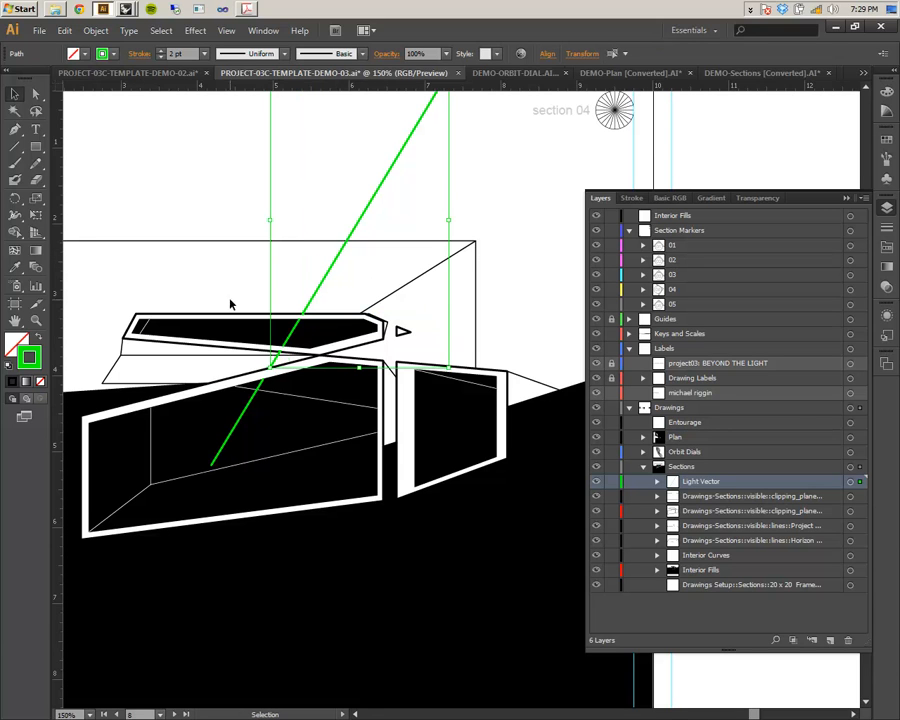
{"action": "left_click", "coordinate": [888, 247]}
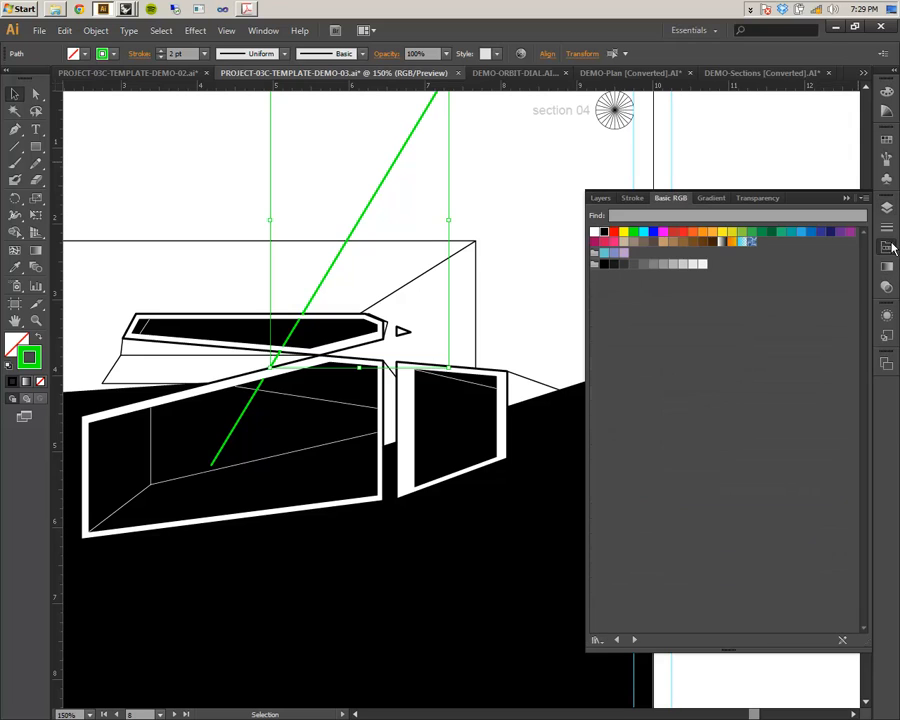
{"action": "left_click", "coordinate": [604, 265]}
{"action": "left_click", "coordinate": [290, 292]}
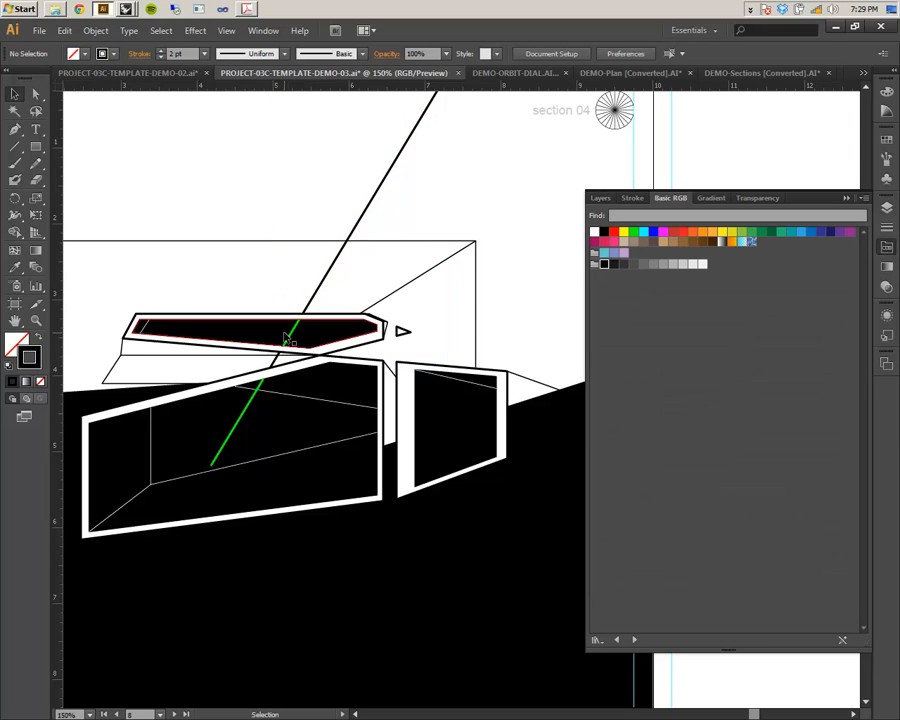
- Give the two light vector segments inside the black interiors a white stroke
{"action": "left_click", "coordinate": [290, 333]}
{"action": "left_click", "coordinate": [240, 432], "text": "shift"}
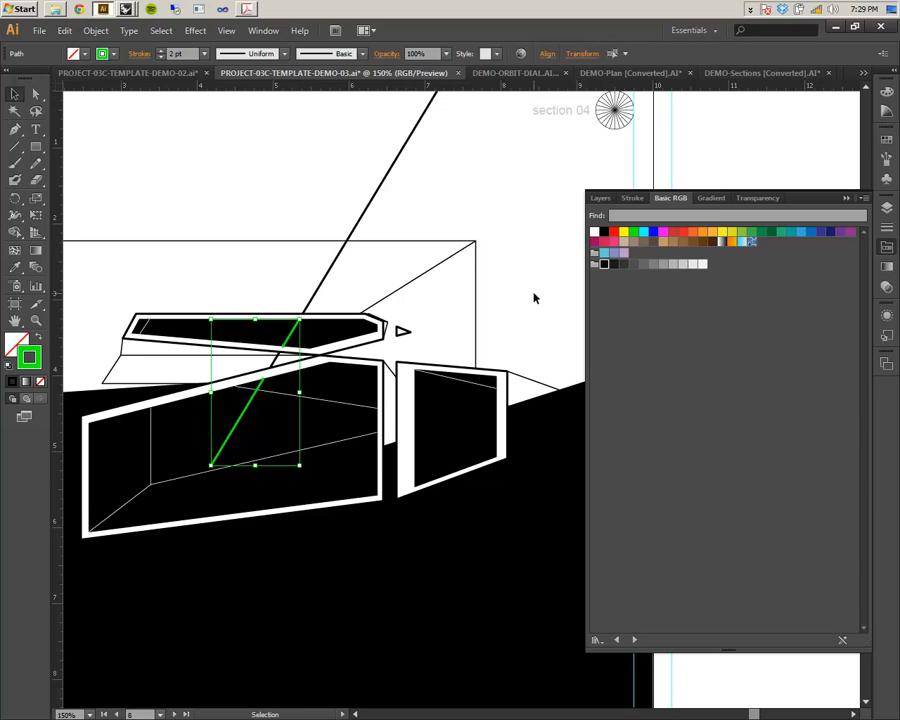
{"action": "left_click", "coordinate": [594, 234]}
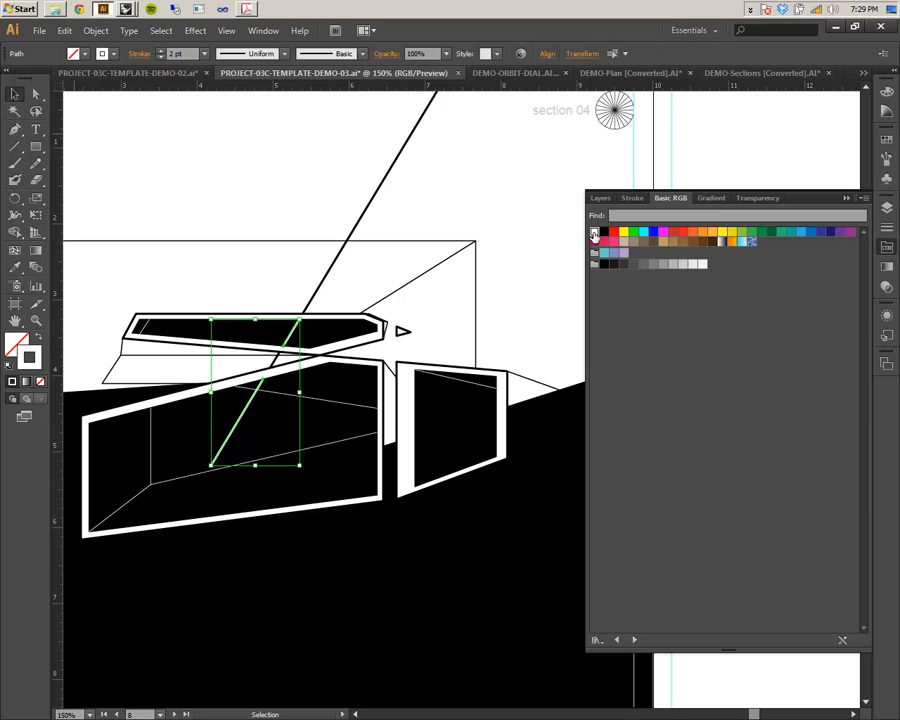
{"action": "left_click", "coordinate": [426, 212]}
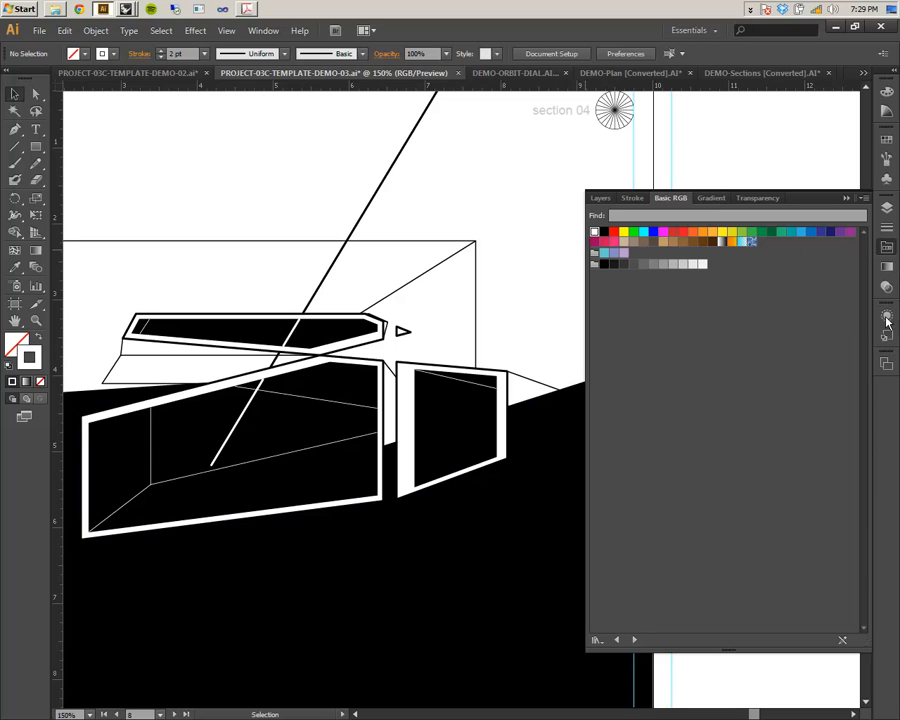
- Add an open arrowhead to the lower ends of all segments on the Light Vector layer, then deselect them
{"action": "left_click", "coordinate": [886, 208]}
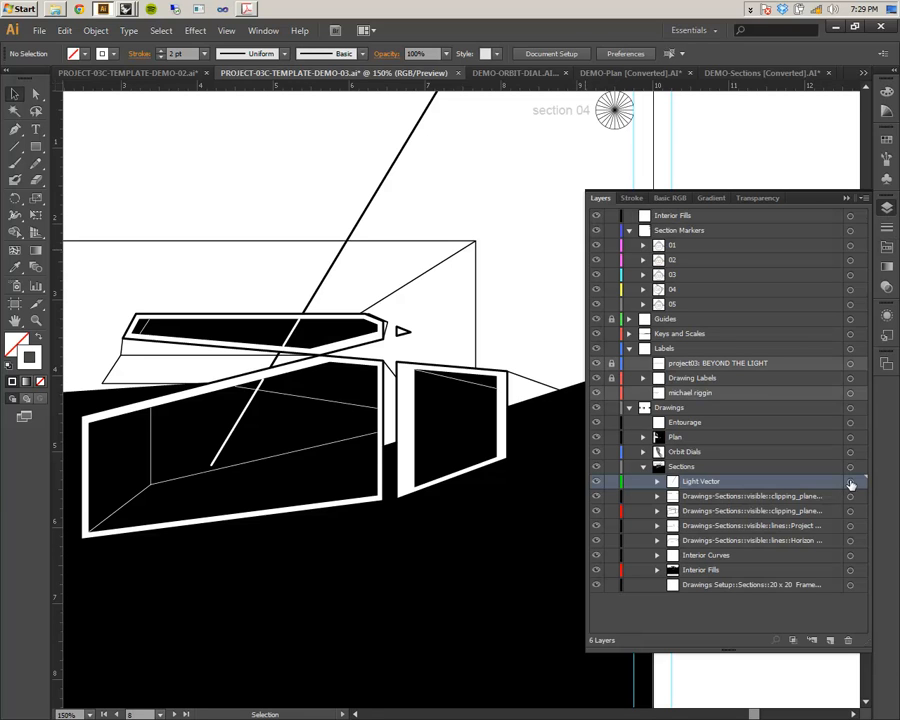
{"action": "left_click", "coordinate": [851, 485]}
{"action": "left_click", "coordinate": [886, 229]}
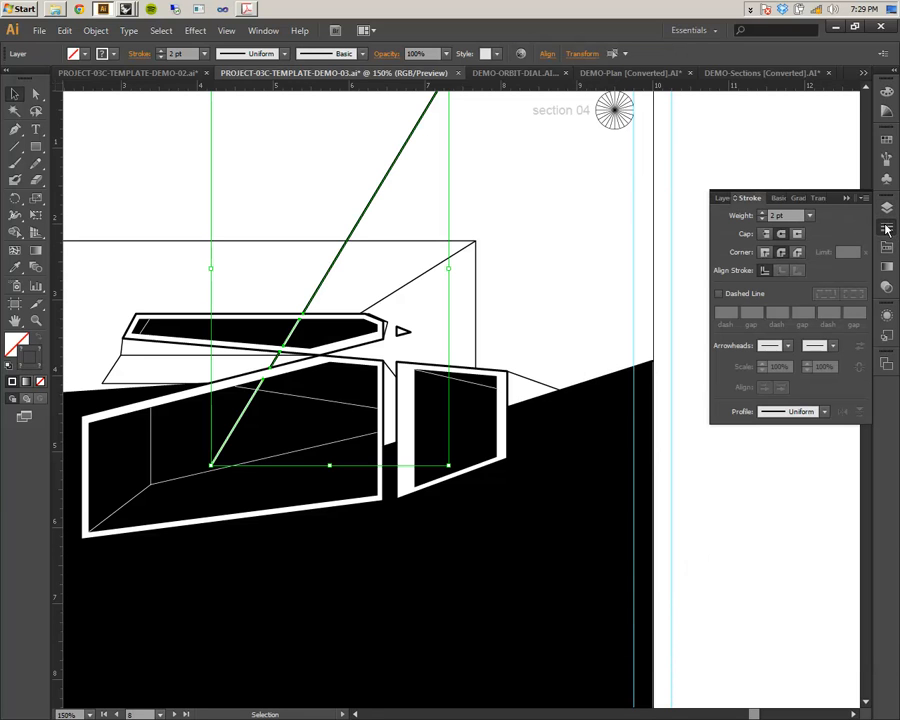
{"action": "left_click", "coordinate": [833, 347]}
{"action": "left_click_drag", "start_coordinate": [835, 400], "coordinate": [828, 453]}
{"action": "scroll", "coordinate": [800, 440], "scroll_direction": "up", "scroll_amount": 1}
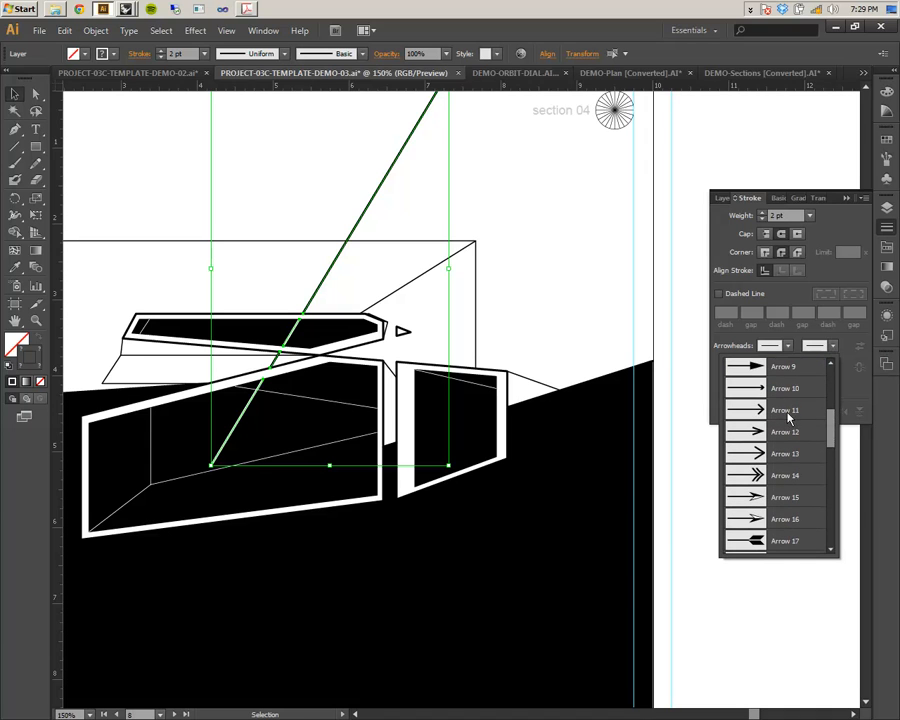
{"action": "left_click", "coordinate": [800, 428]}
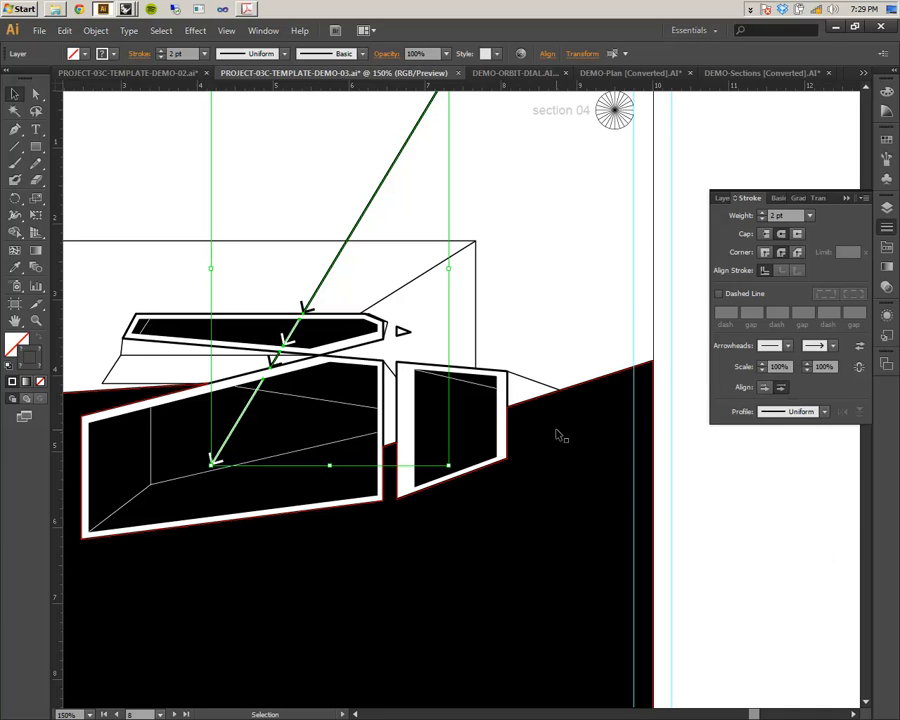
{"action": "left_click", "coordinate": [554, 308]}
- Make the two white light vector segments inside the black interiors dashed, with an 8 pt dash
{"action": "left_click_drag", "start_coordinate": [418, 246], "coordinate": [505, 323]}
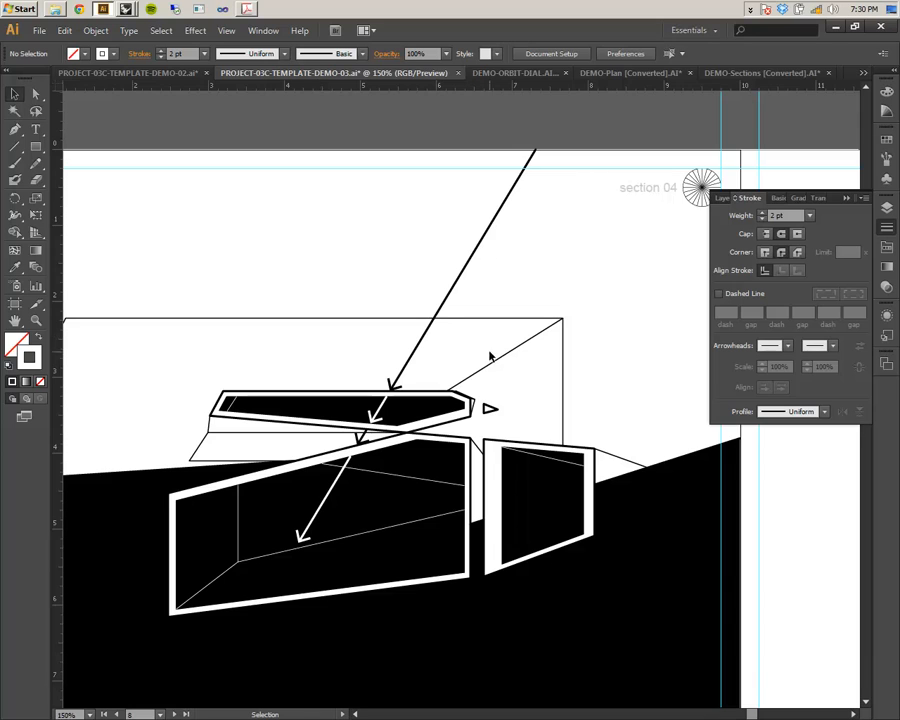
{"action": "left_click", "coordinate": [327, 508]}
{"action": "left_click_drag", "start_coordinate": [345, 458], "coordinate": [386, 398]}
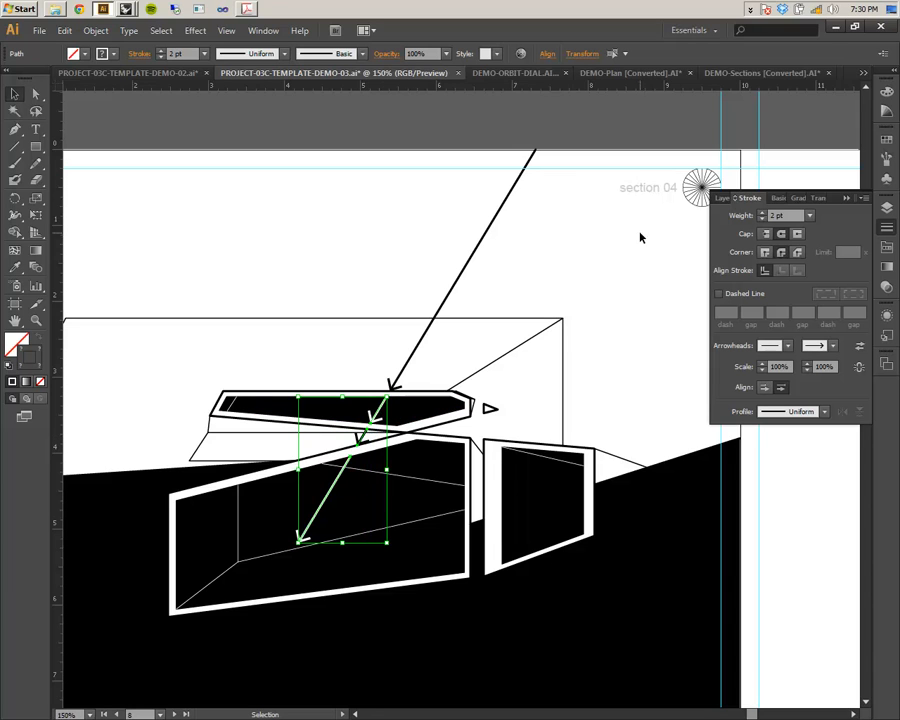
{"action": "left_click", "coordinate": [719, 294]}
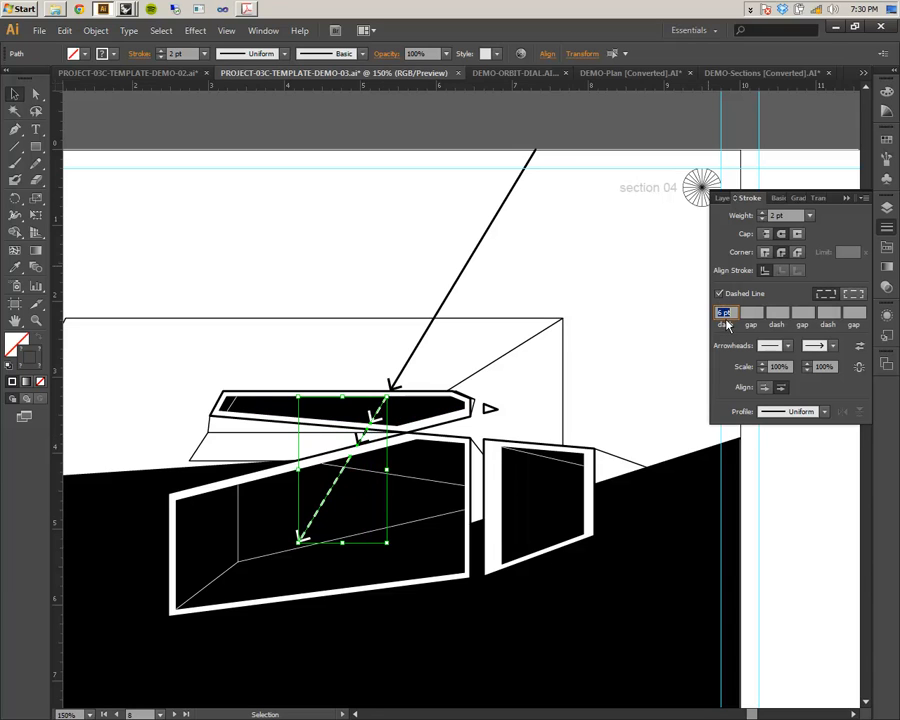
{"action": "type", "text": "8"}
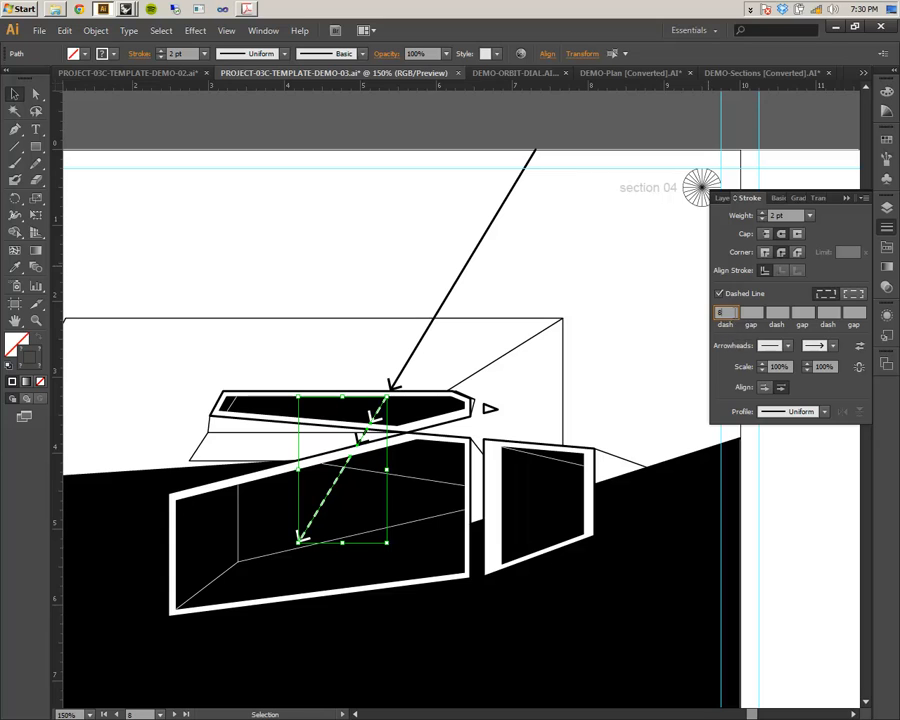
{"action": "left_click", "coordinate": [825, 298]}
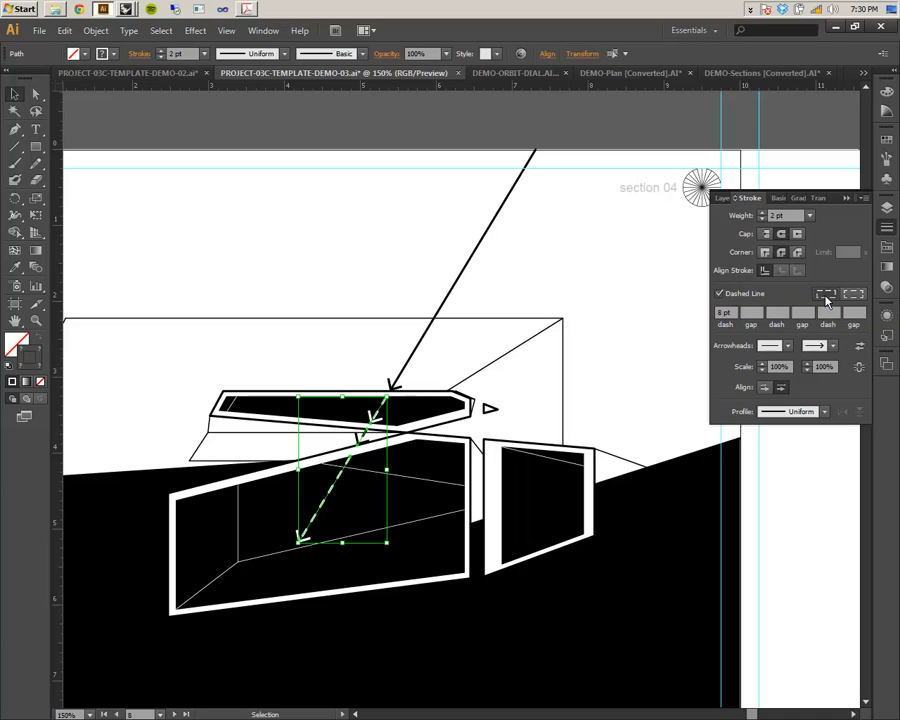
{"action": "left_click", "coordinate": [659, 305]}
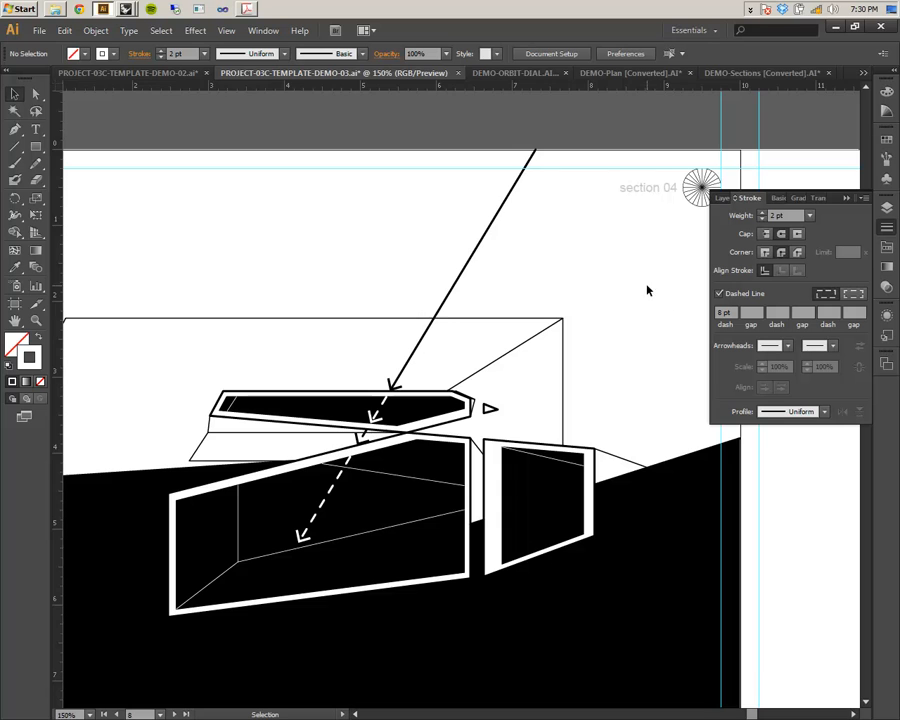
- Make the Entourage sublayer of the Drawings layer the active layer
{"action": "left_click_drag", "start_coordinate": [562, 326], "coordinate": [623, 191]}
{"action": "left_click_drag", "start_coordinate": [617, 243], "coordinate": [476, 349]}
{"action": "left_click_drag", "start_coordinate": [397, 351], "coordinate": [474, 283]}
{"action": "scroll", "coordinate": [436, 286], "scroll_direction": "down", "scroll_amount": 1, "text": "alt"}
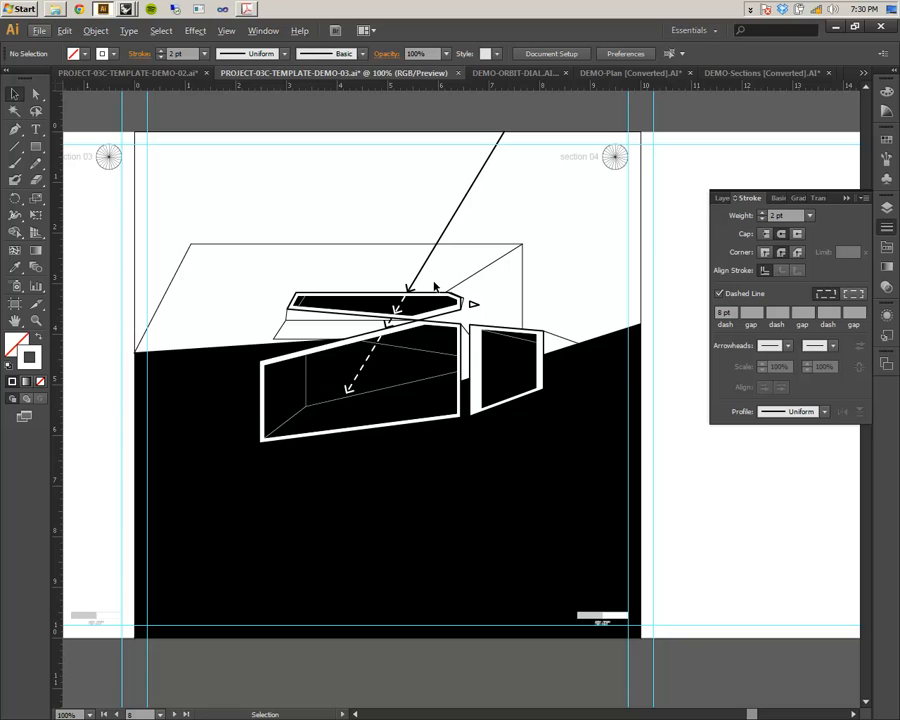
{"action": "left_click_drag", "start_coordinate": [547, 272], "coordinate": [511, 340]}
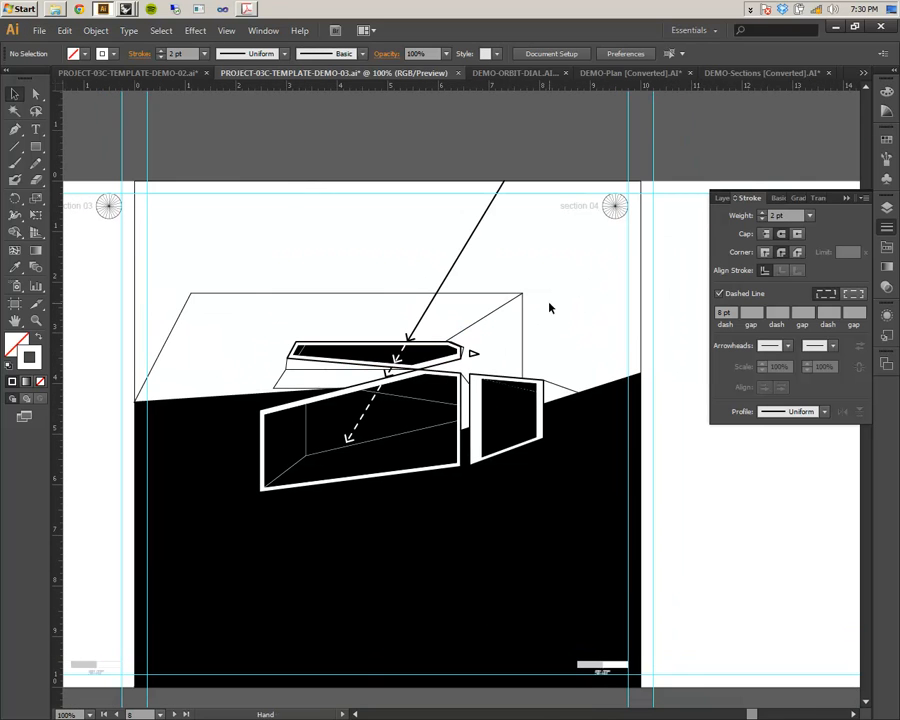
{"action": "left_click", "coordinate": [885, 208]}
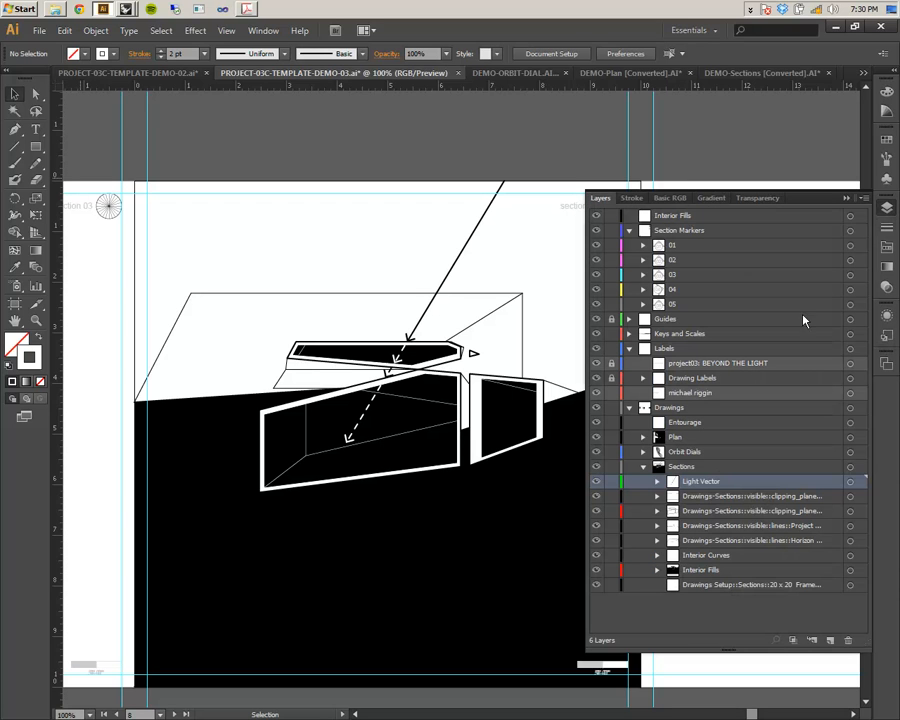
{"action": "left_click", "coordinate": [719, 426]}
{"action": "left_click", "coordinate": [850, 422]}
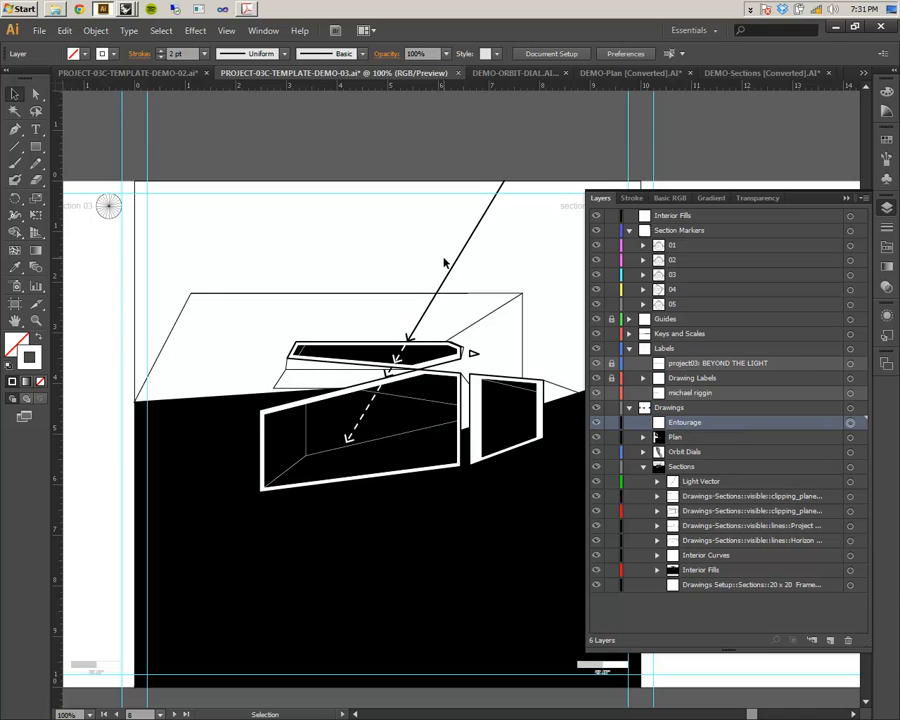
- Hide the 1/4 and 3/32 graphic scales in Keys and Scales, leaving the 1/8 scale visible
{"action": "left_click", "coordinate": [612, 378]}
{"action": "left_click", "coordinate": [630, 334]}
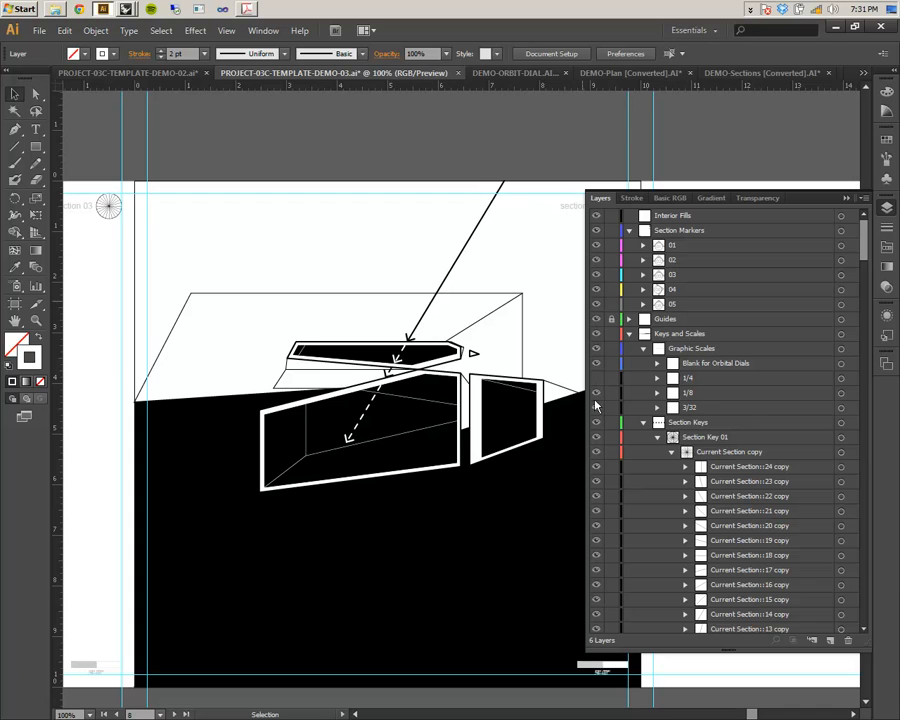
{"action": "left_click", "coordinate": [628, 336]}
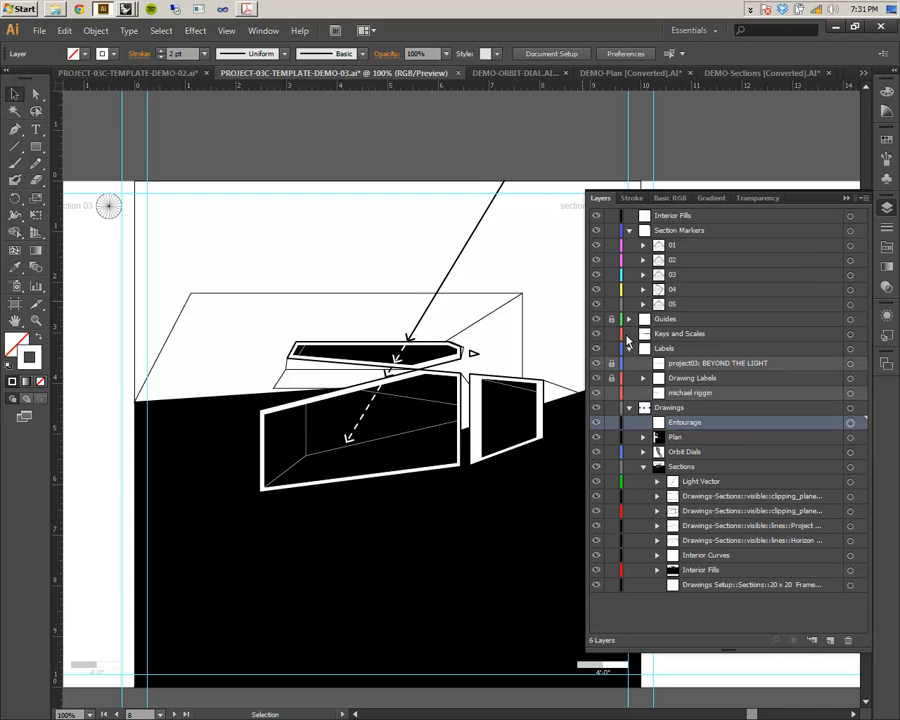
{"action": "left_click", "coordinate": [849, 202]}
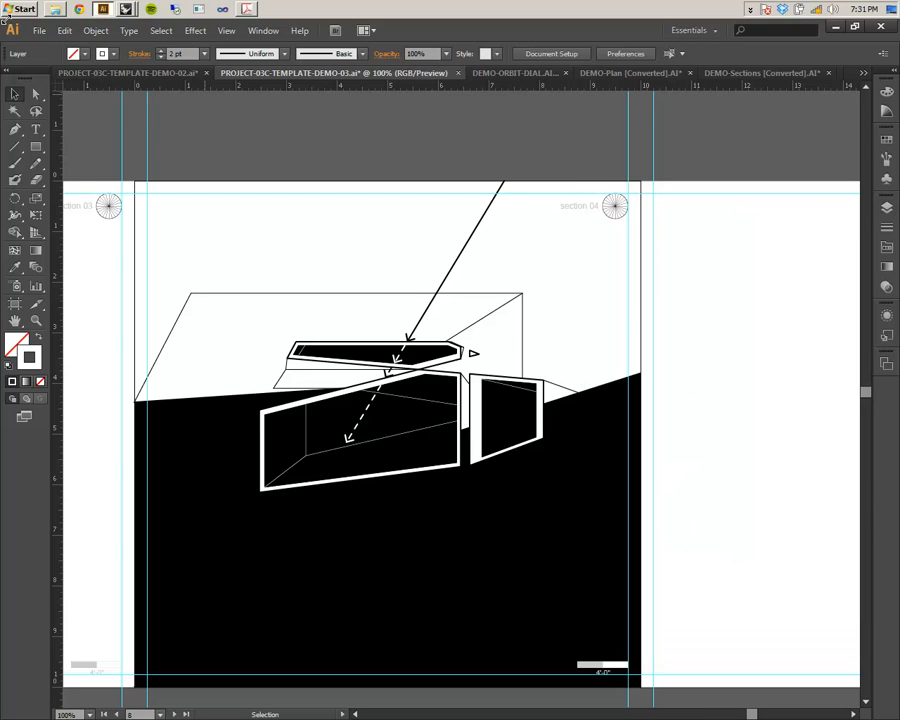
- Open the ENTOURAGE-MAN-01 file from the Project 03C folder inside Workflows
{"action": "left_click", "coordinate": [38, 31]}
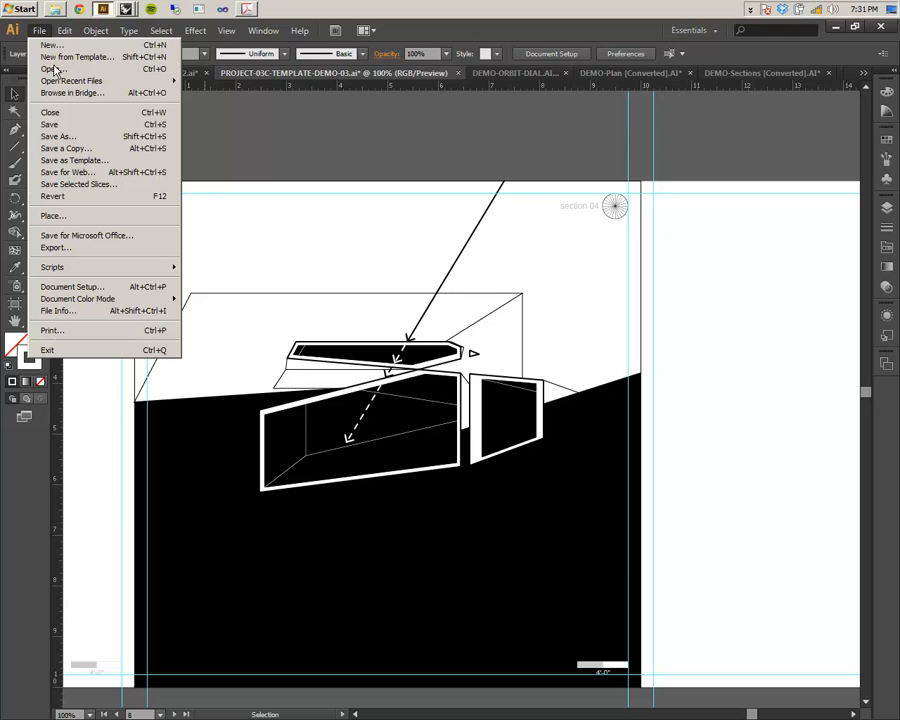
{"action": "left_click", "coordinate": [52, 69]}
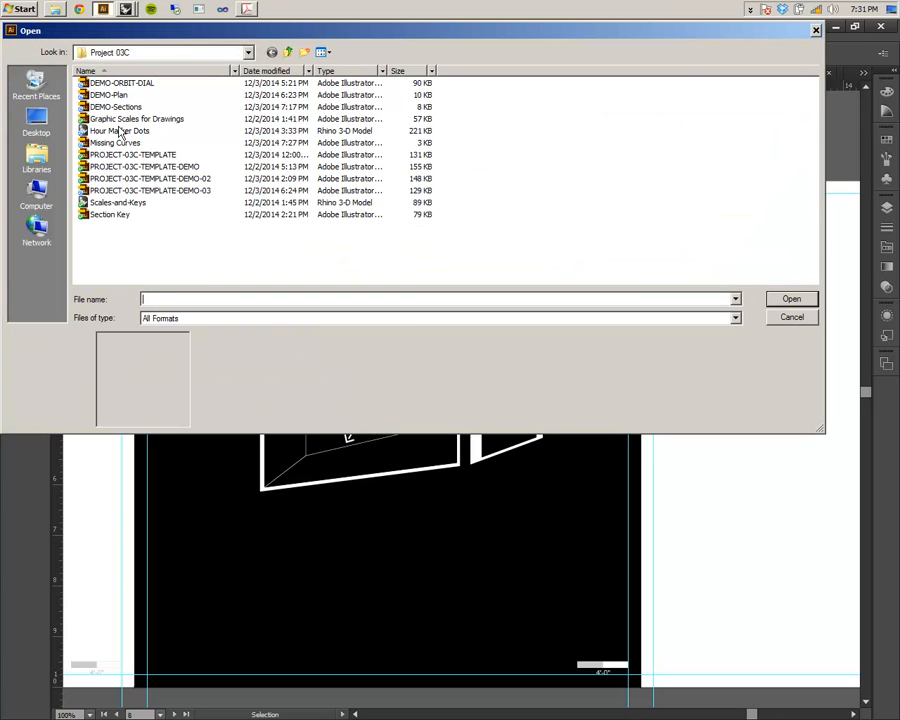
{"action": "left_click", "coordinate": [287, 52]}
{"action": "left_click", "coordinate": [287, 52]}
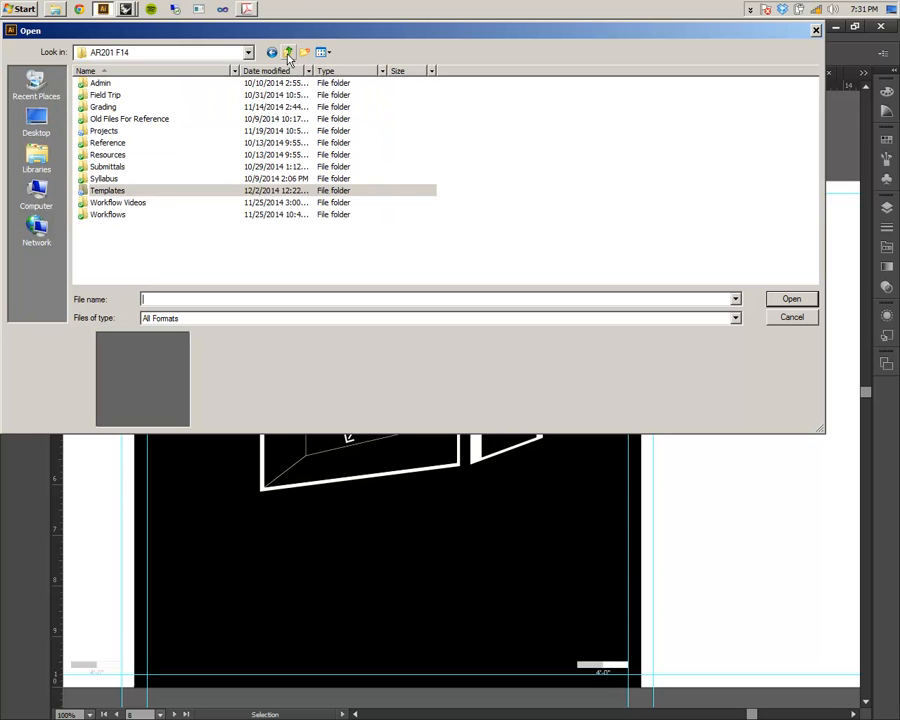
{"action": "double_click", "coordinate": [133, 214]}
{"action": "double_click", "coordinate": [122, 107]}
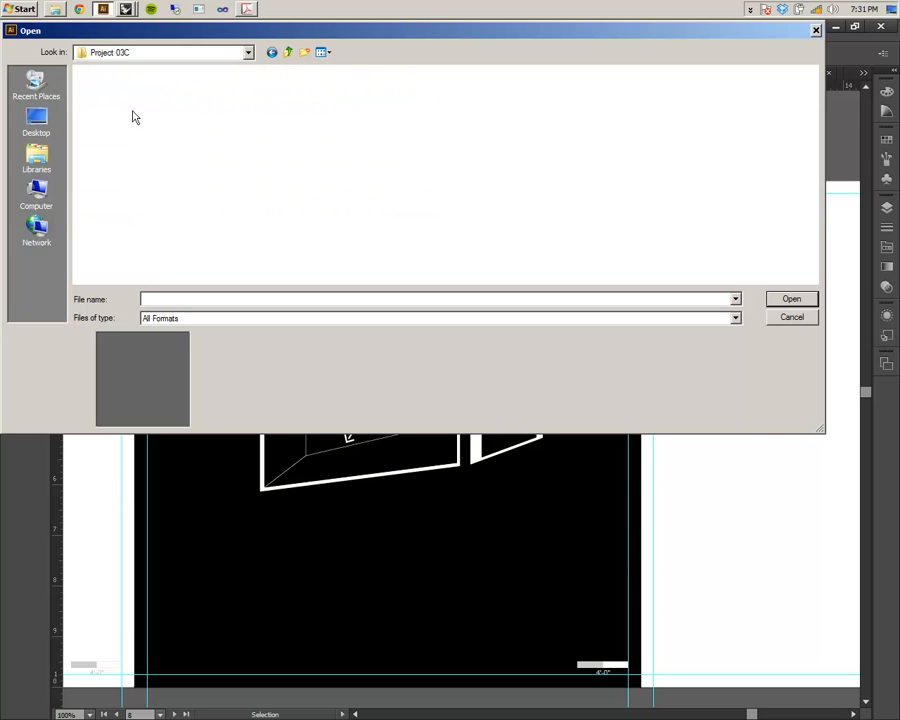
{"action": "left_click", "coordinate": [120, 194]}
{"action": "left_click", "coordinate": [120, 183]}
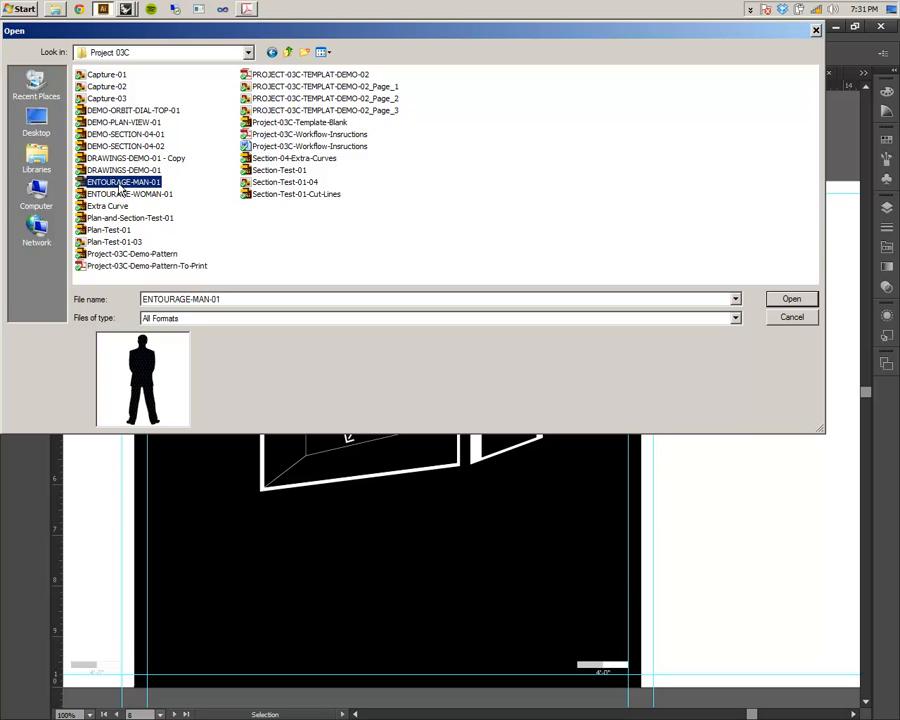
{"action": "double_click", "coordinate": [120, 186]}
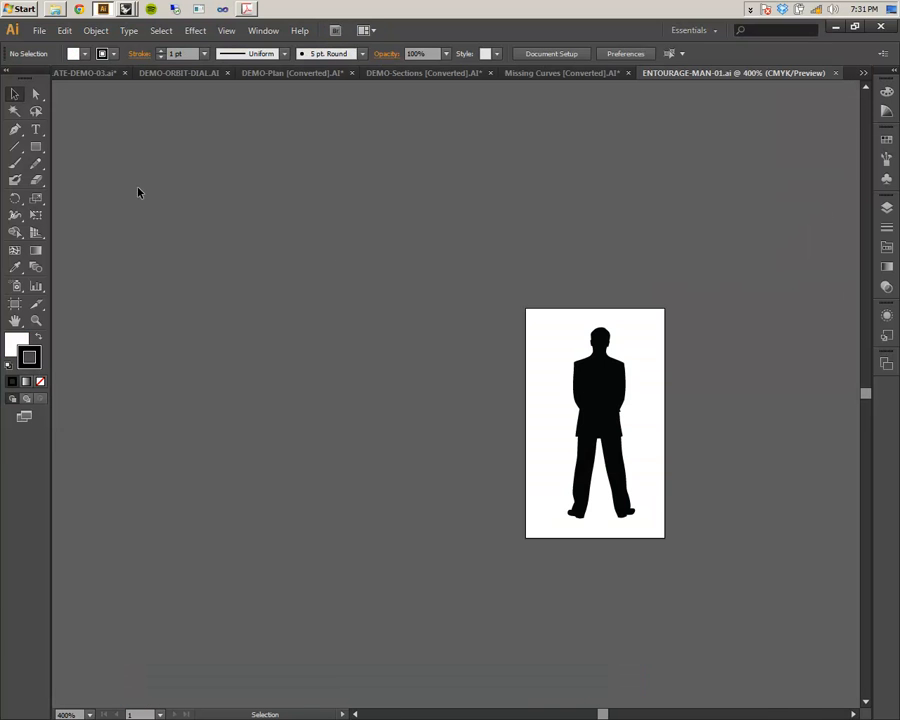
- Copy the man silhouette into PROJECT-03C-TEMPLATE-DEMO-03 and move it onto the black ground near the lower end of section 04
{"action": "left_click", "coordinate": [600, 403]}
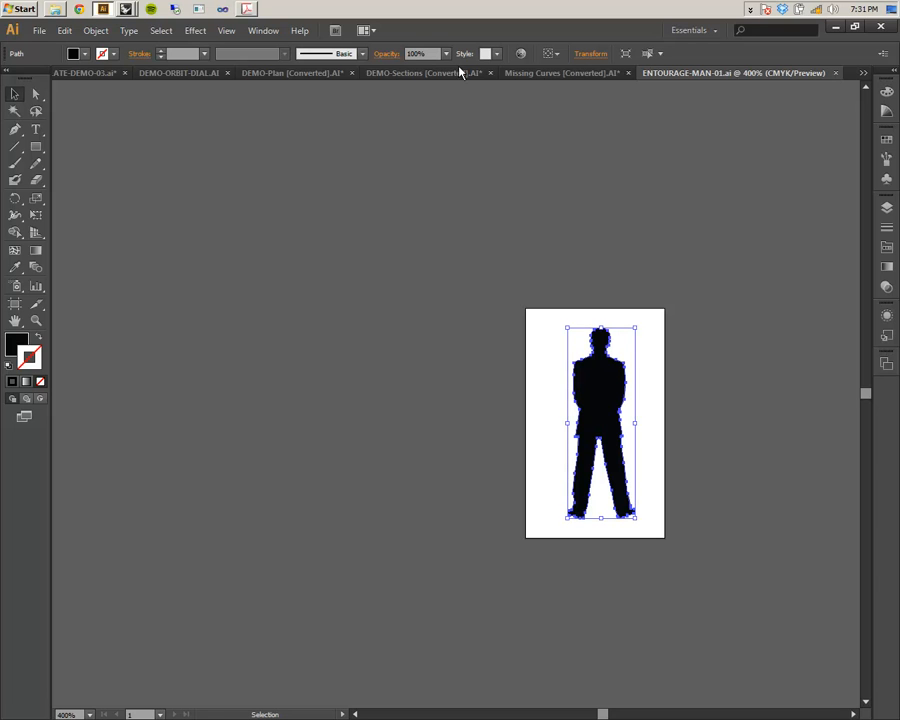
{"action": "left_click", "coordinate": [272, 77]}
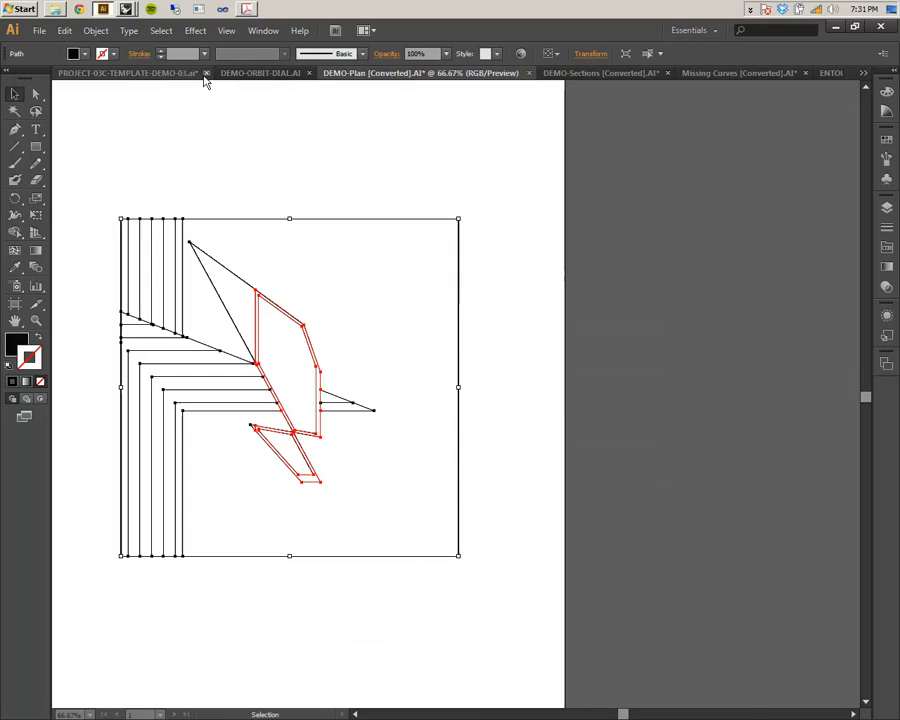
{"action": "left_click", "coordinate": [200, 77]}
{"action": "key", "text": "a"}
{"action": "key", "text": "ctrl+v"}
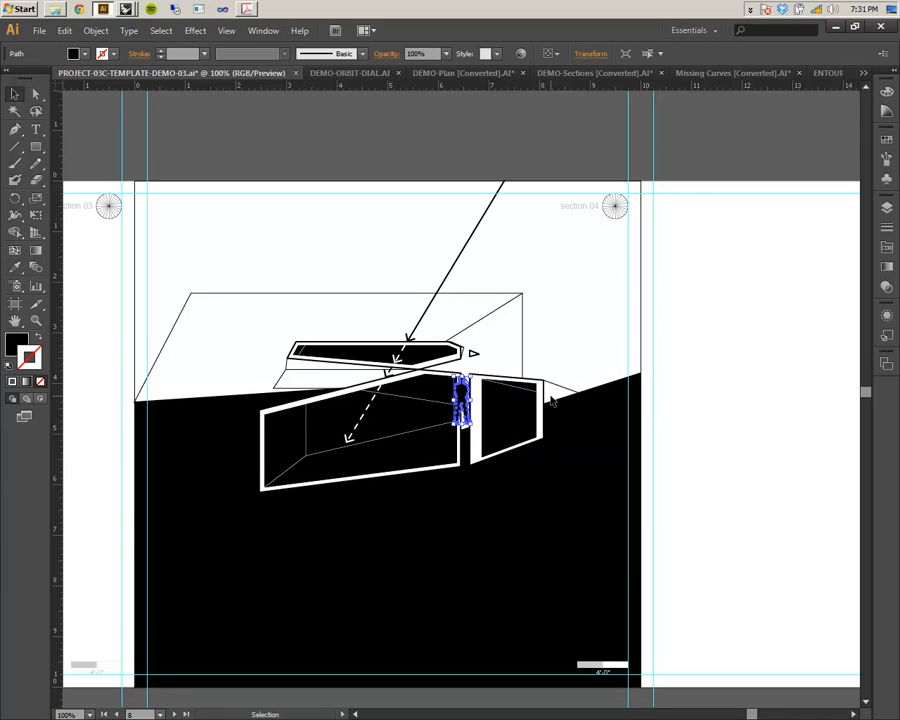
{"action": "left_click_drag", "start_coordinate": [462, 397], "coordinate": [555, 578]}
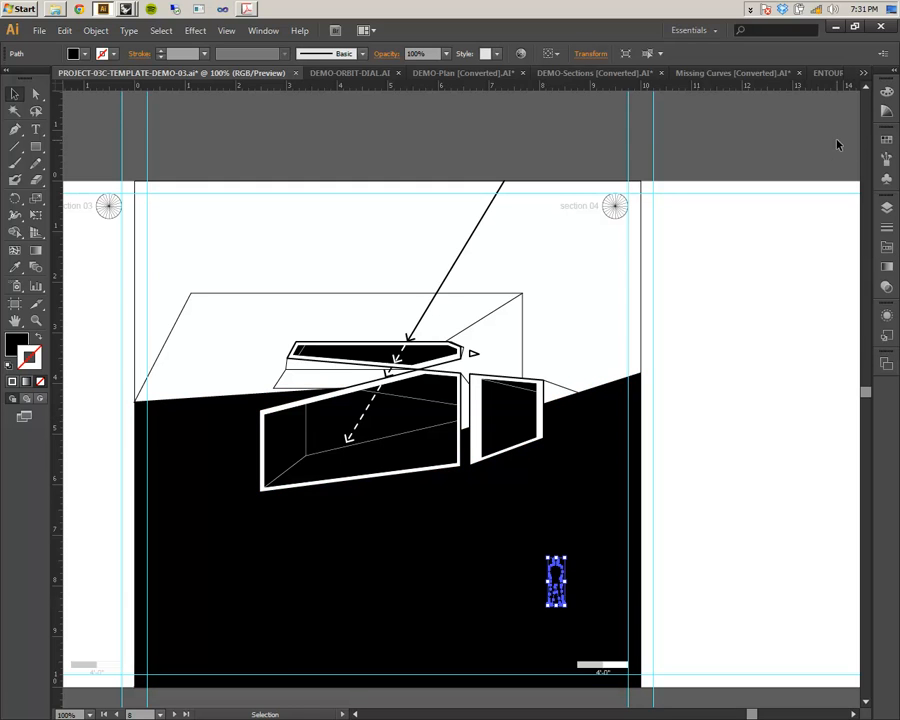
- Give the man silhouette a light grey fill and deselect it
{"action": "left_click", "coordinate": [886, 248]}
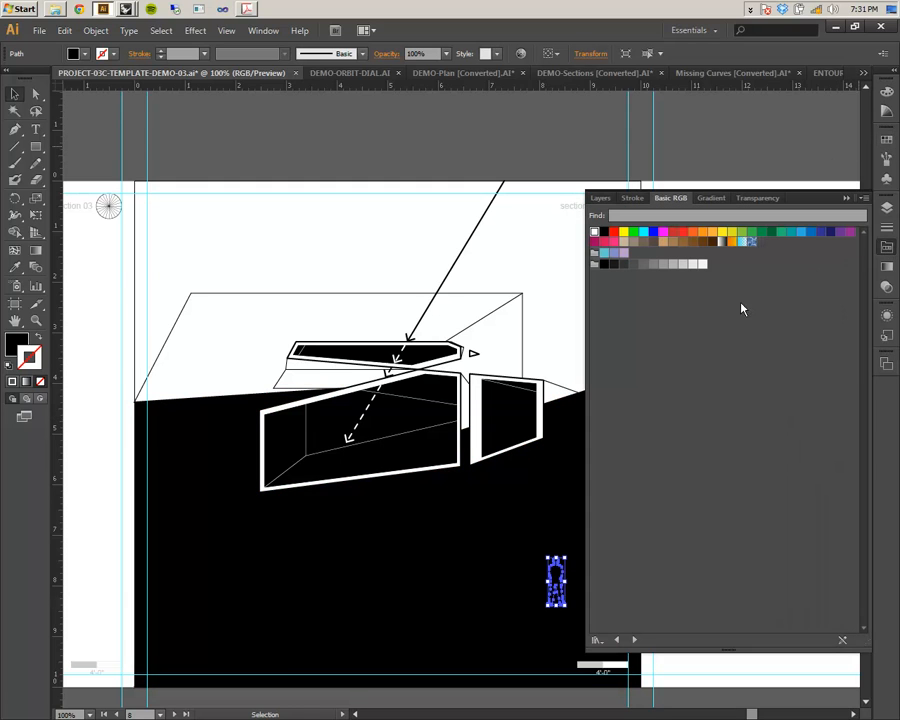
{"action": "left_click", "coordinate": [20, 343]}
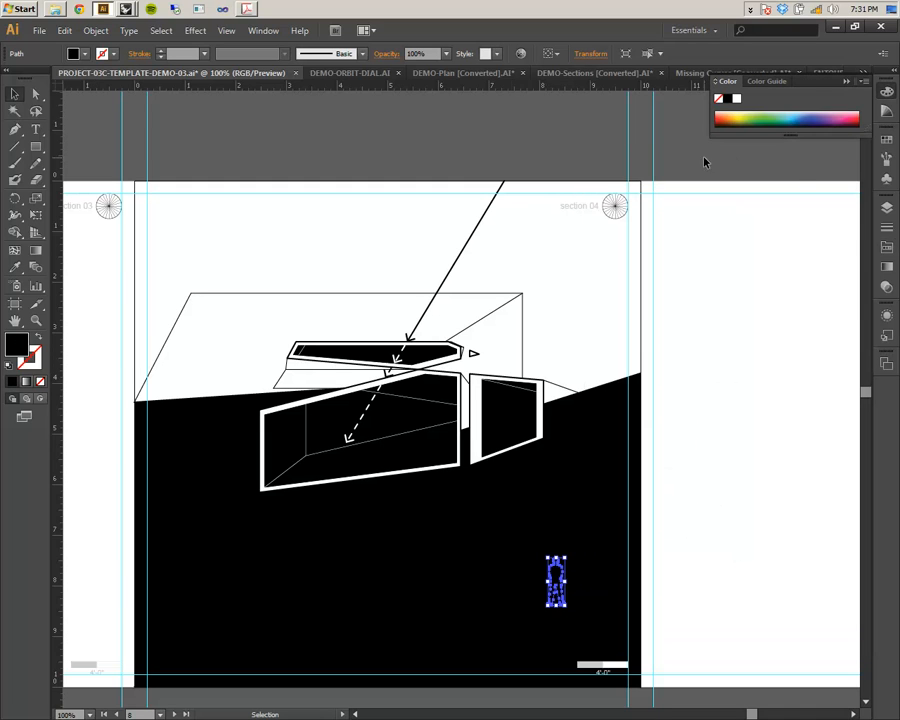
{"action": "left_click", "coordinate": [886, 248]}
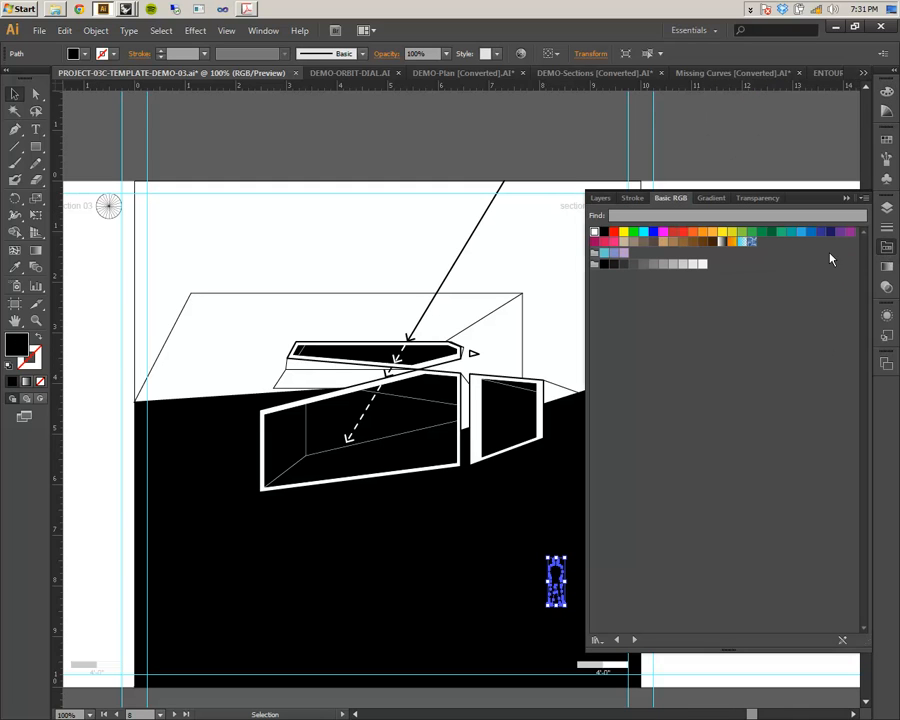
{"action": "left_click", "coordinate": [682, 265]}
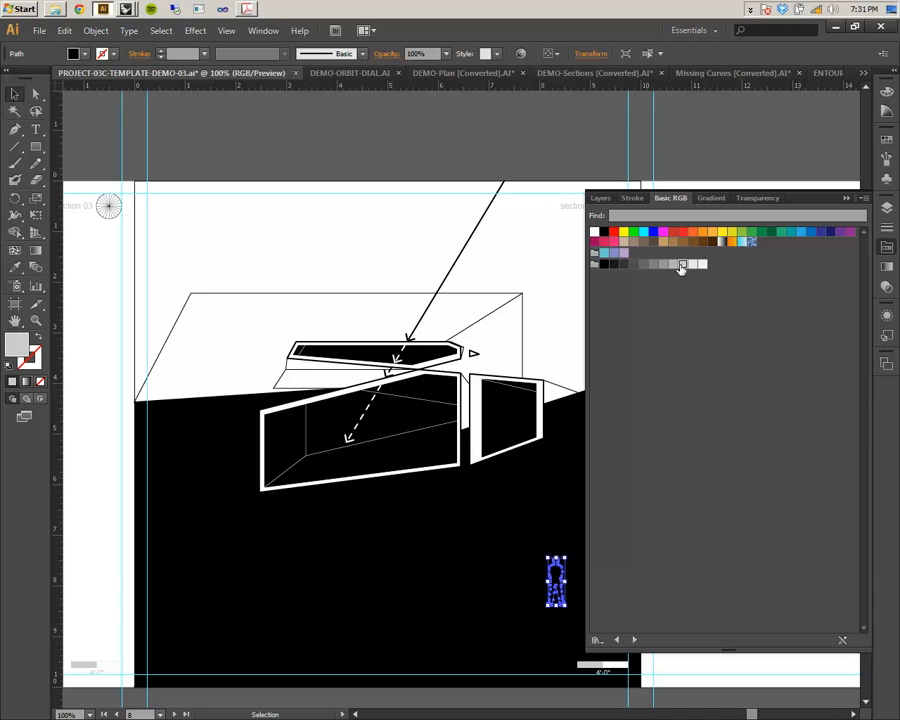
{"action": "left_click", "coordinate": [557, 341]}
- Rotate the man silhouette 90 degrees and lay it just above the 4'-0" scale bar, feet aligned with the bar's left end
{"action": "key", "text": "space"}
{"action": "left_click_drag", "start_coordinate": [565, 506], "coordinate": [342, 363]}
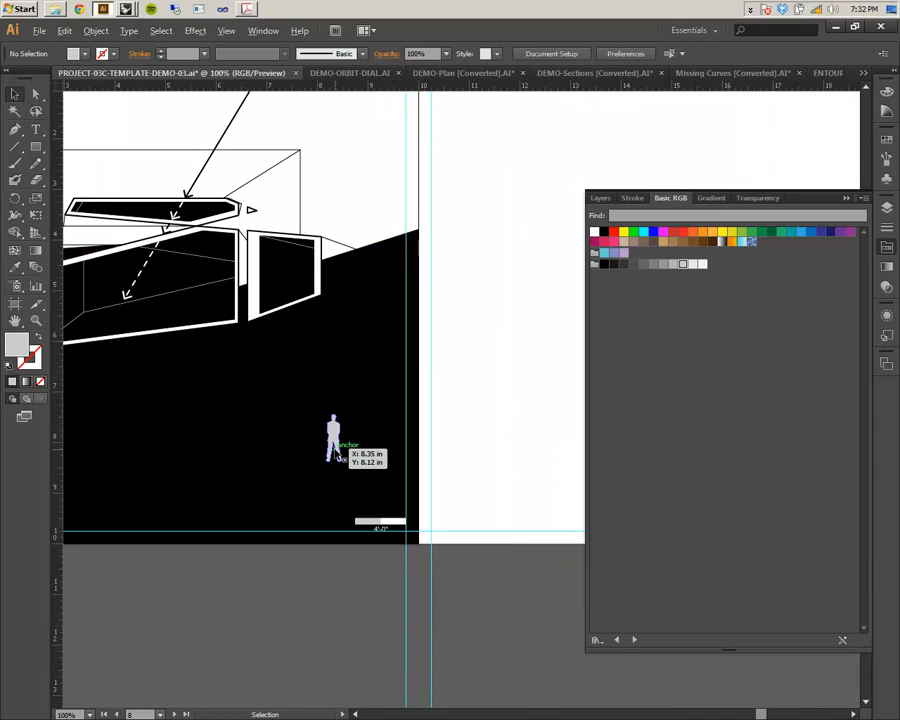
{"action": "scroll", "coordinate": [336, 449], "scroll_direction": "up", "scroll_amount": 4, "text": "alt"}
{"action": "left_click", "coordinate": [335, 385]}
{"action": "left_click_drag", "start_coordinate": [374, 303], "coordinate": [520, 534], "text": "shift"}
{"action": "key", "text": "space"}
{"action": "left_click_drag", "start_coordinate": [495, 497], "coordinate": [444, 346]}
{"action": "left_click_drag", "start_coordinate": [344, 265], "coordinate": [524, 540]}
{"action": "left_click_drag", "start_coordinate": [485, 440], "coordinate": [356, 426]}
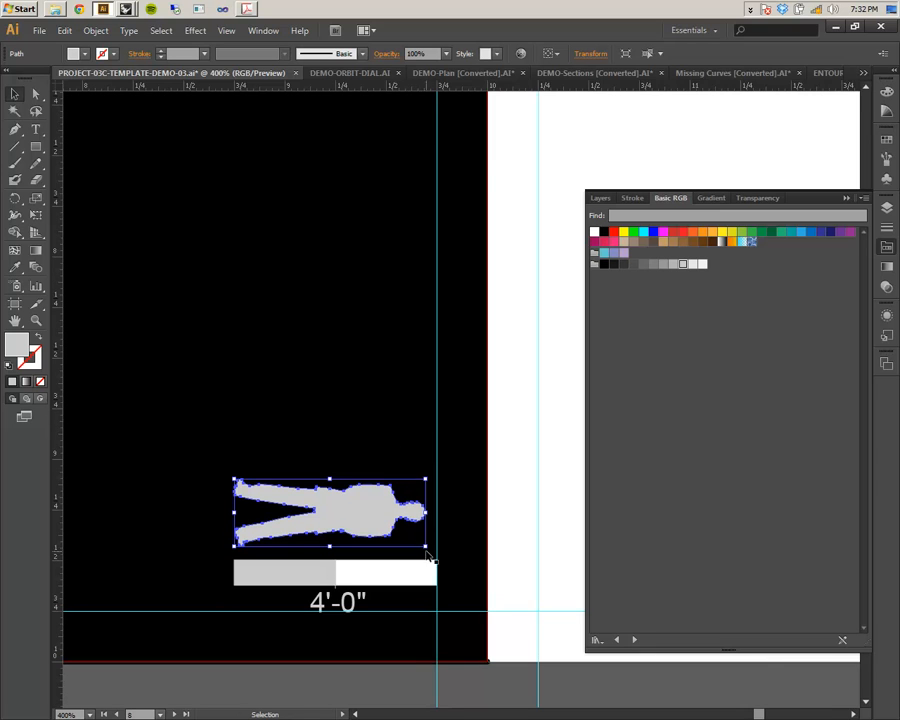
- Scale the man silhouette down proportionally to about three quarters of the scale bar's length and rotate it upright
{"action": "left_click_drag", "start_coordinate": [425, 546], "coordinate": [408, 537]}
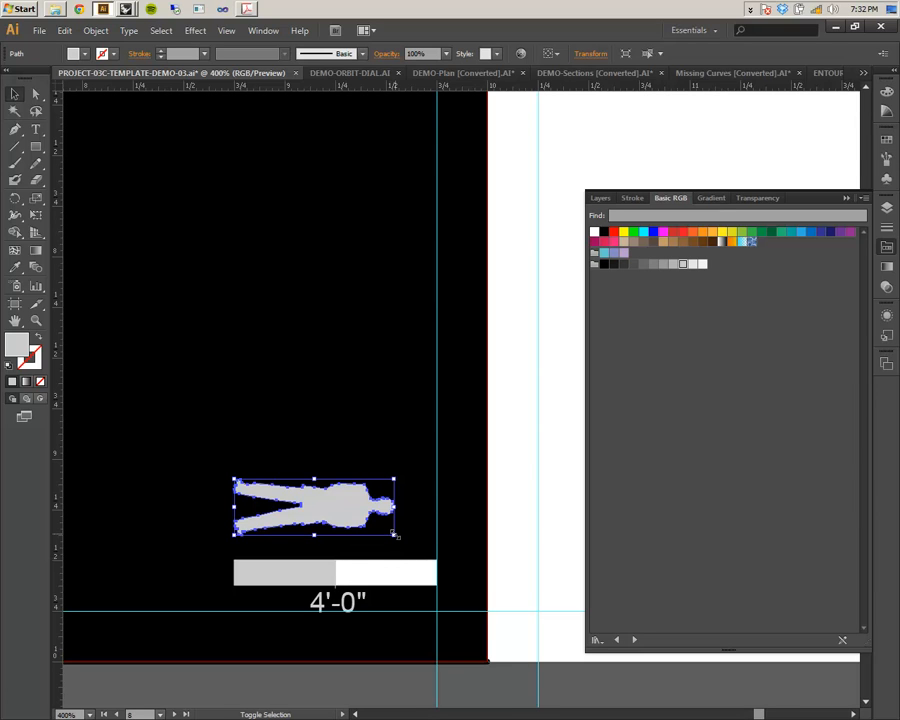
{"action": "left_click_drag", "start_coordinate": [392, 535], "coordinate": [396, 362]}
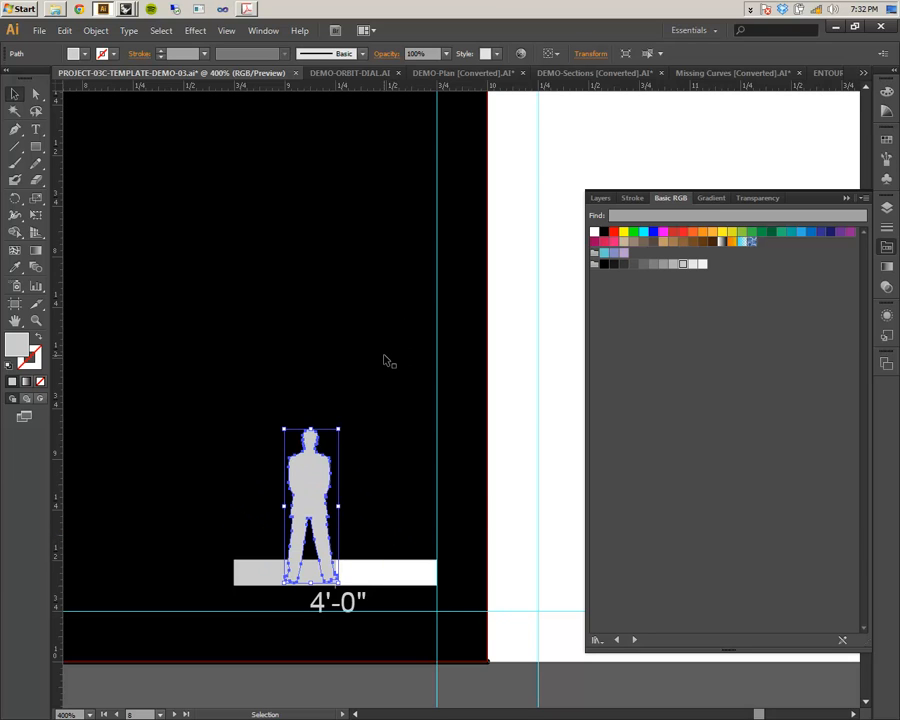
{"action": "key", "text": "a"}
{"action": "scroll", "coordinate": [315, 333], "scroll_direction": "right", "scroll_amount": 1}
{"action": "key", "text": "v"}
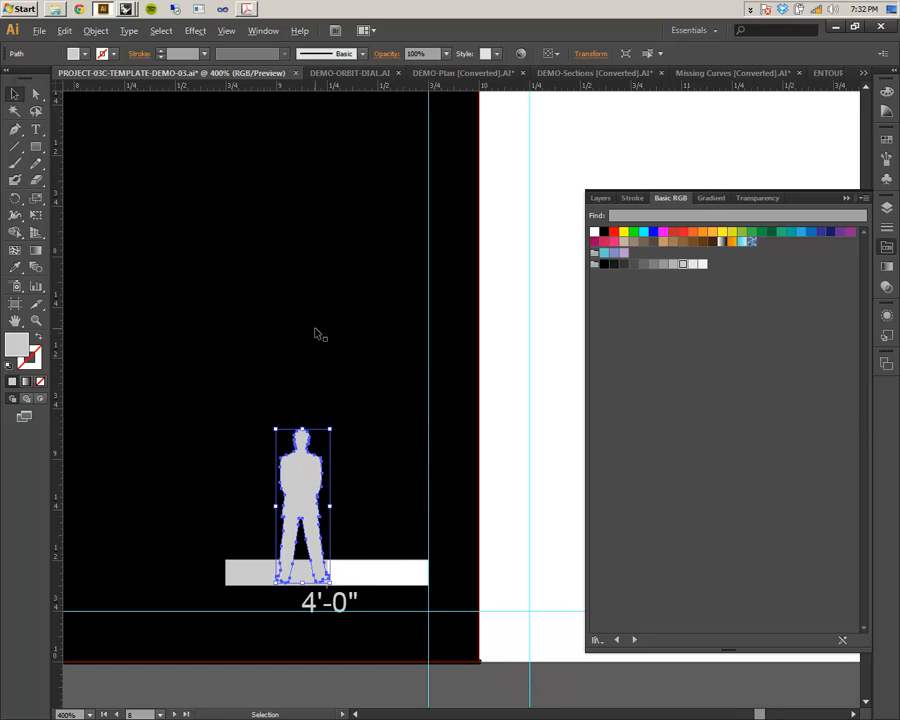
- Move the man silhouette into the large black interior, beside the tip of the dashed light vector, and deselect it
{"action": "scroll", "coordinate": [316, 334], "scroll_direction": "down", "scroll_amount": 2, "text": "alt"}
{"action": "scroll", "coordinate": [316, 334], "scroll_direction": "down", "scroll_amount": 4, "text": "alt"}
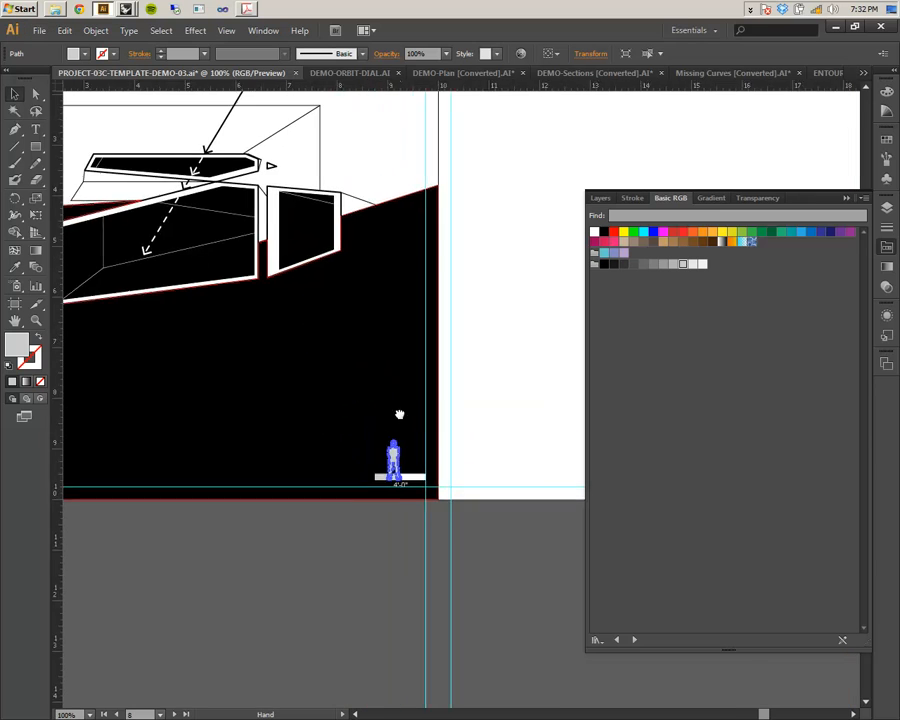
{"action": "left_click_drag", "start_coordinate": [464, 528], "coordinate": [183, 333]}
{"action": "left_click", "coordinate": [411, 214]}
{"action": "key", "text": "space"}
{"action": "left_click_drag", "start_coordinate": [319, 297], "coordinate": [402, 364]}
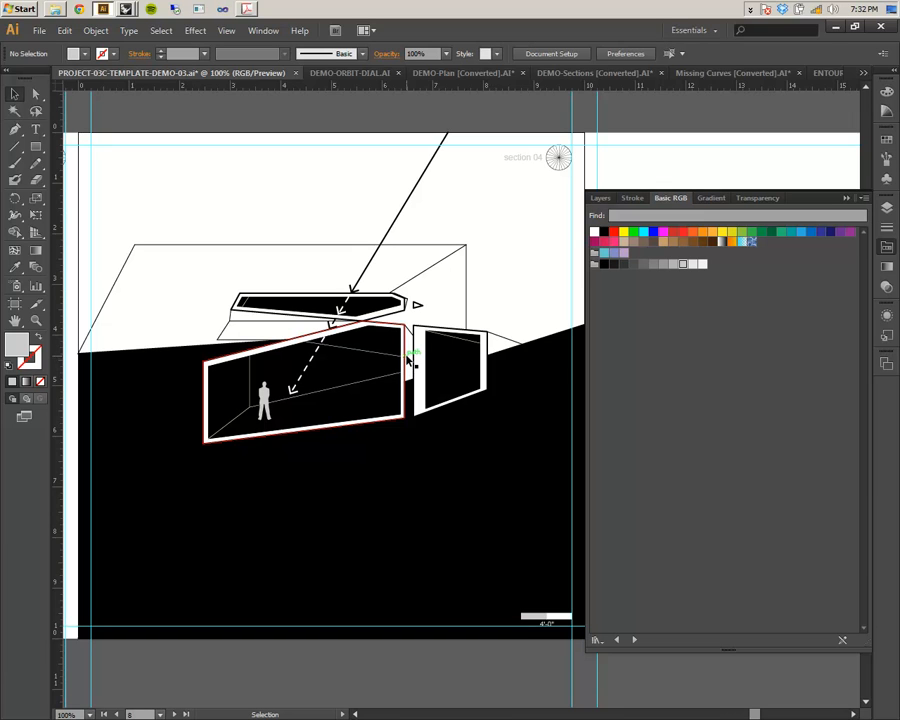
{"action": "left_click", "coordinate": [751, 9]}
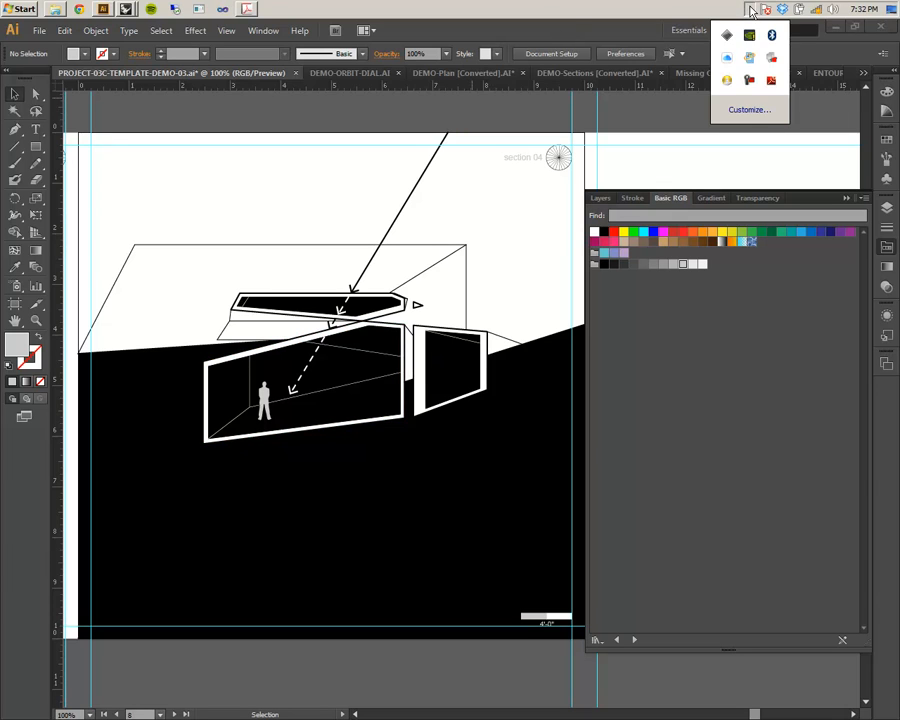
{"action": "left_click", "coordinate": [750, 81]}
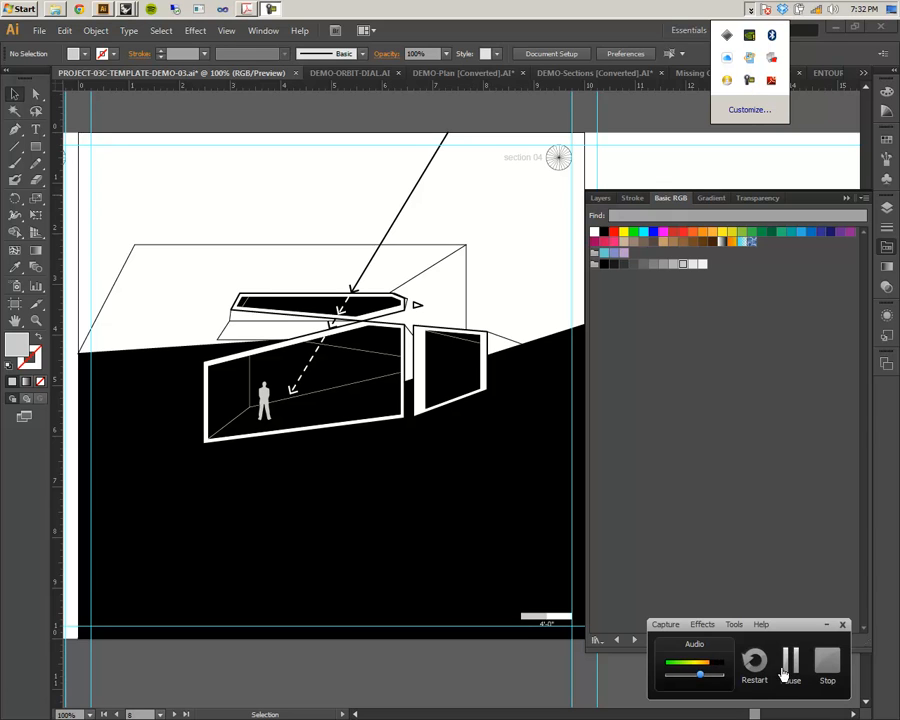